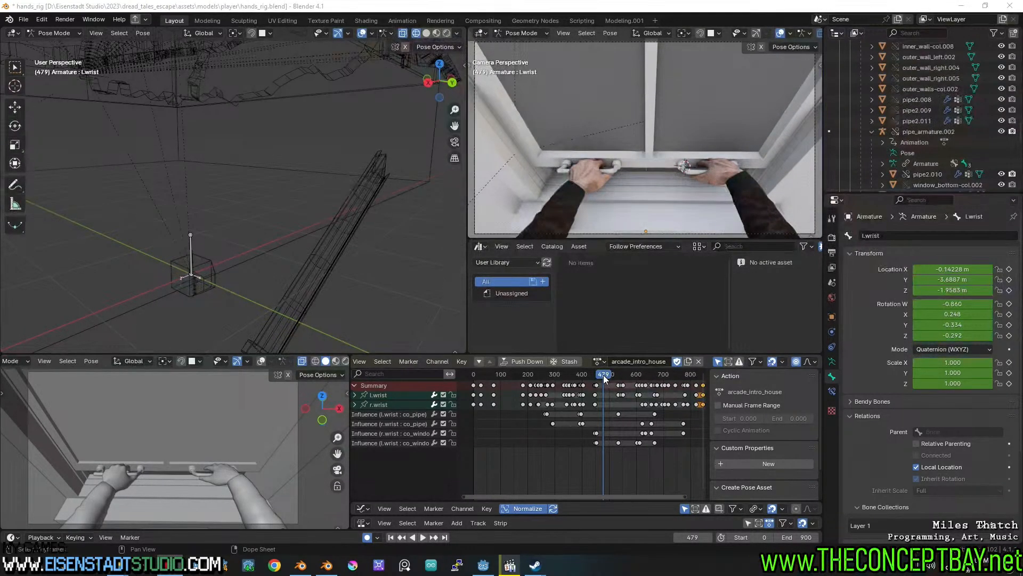
Preview the arcade_intro_house animation from frame 0 and stop the playback.
left_click_drag(605, 376, 482, 387)
key("space")
key("Escape")
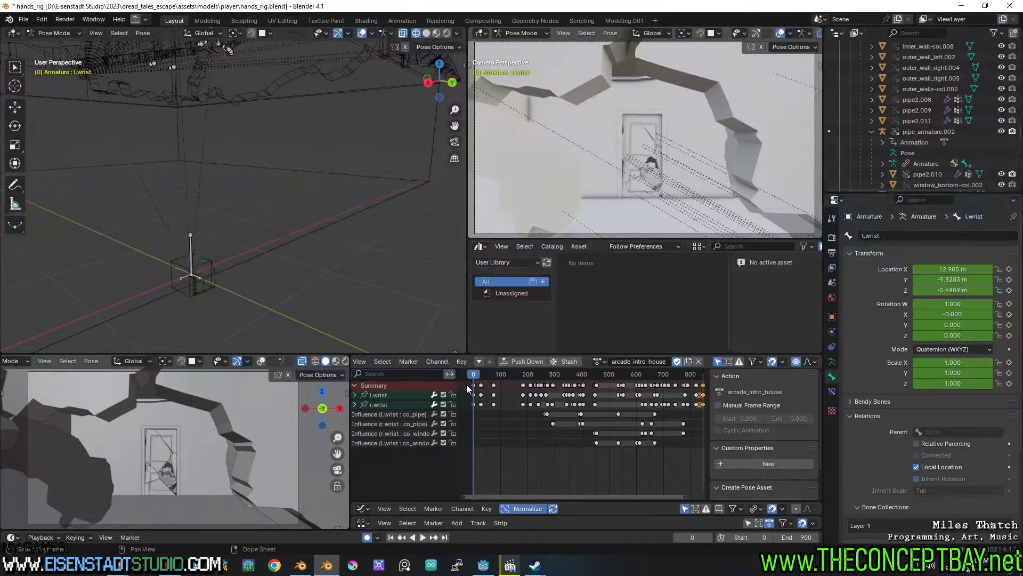
Select the left upper arm bone of the armature, frame it in the viewport, and save hands_rig.blend.
scroll(242, 203, "down", 2)
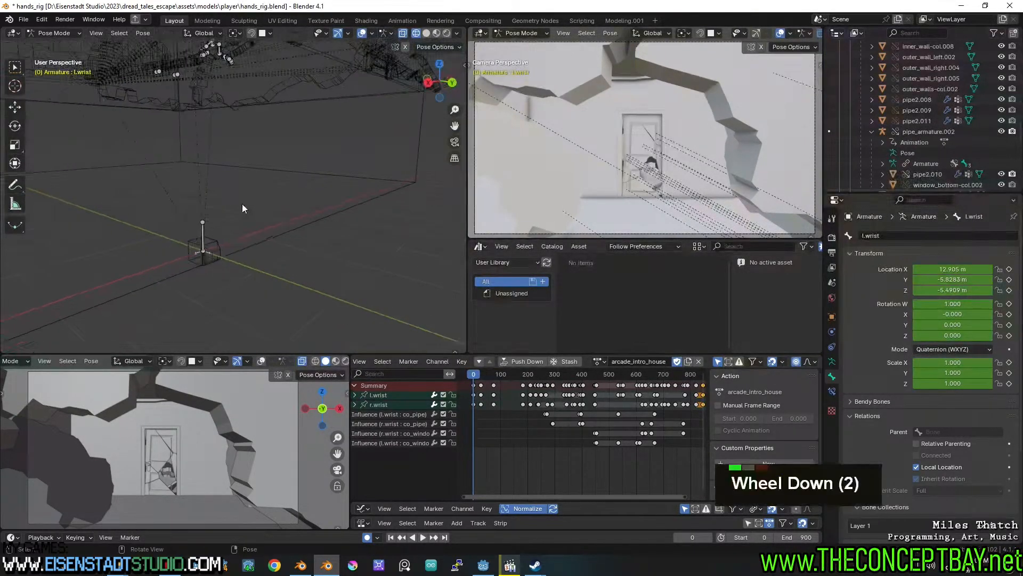
scroll(240, 206, "down", 2)
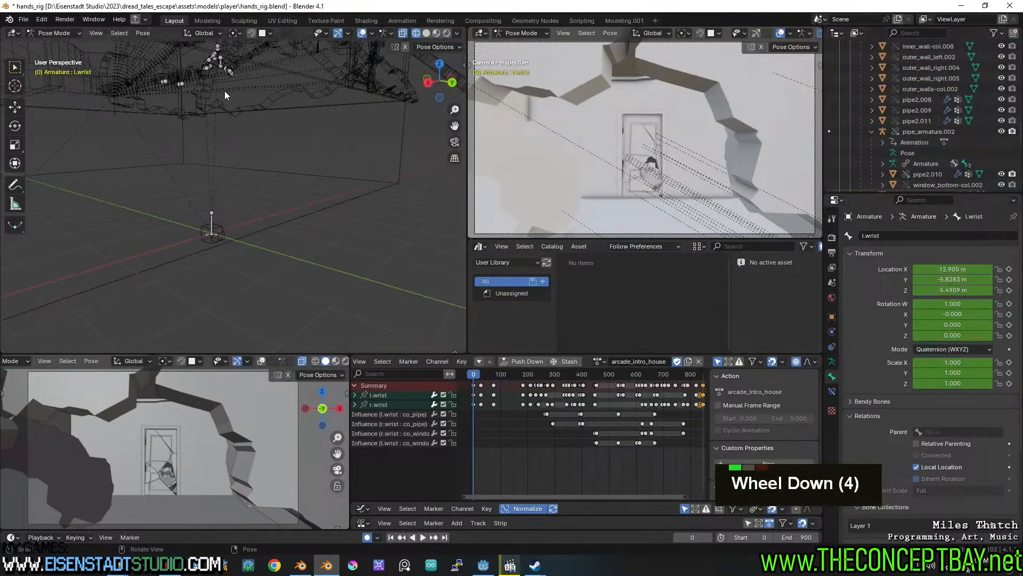
left_click(222, 60)
key("KP_Decimal")
scroll(342, 142, "down", 1)
scroll(343, 144, "down", 9)
middle_click_drag(351, 146, 295, 167, "shift")
key("ctrl+s")
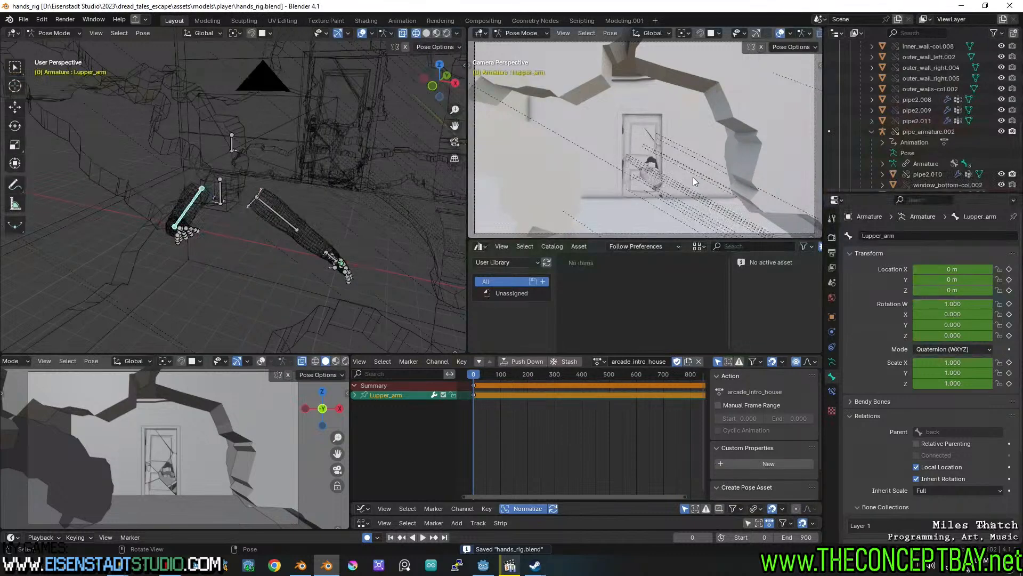
left_click(301, 565)
scroll(529, 302, "down", 2)
middle_click_drag(470, 305, 543, 298)
Launch Krita and create a new document with the predefined A3 (300 ppi) size.
key("super")
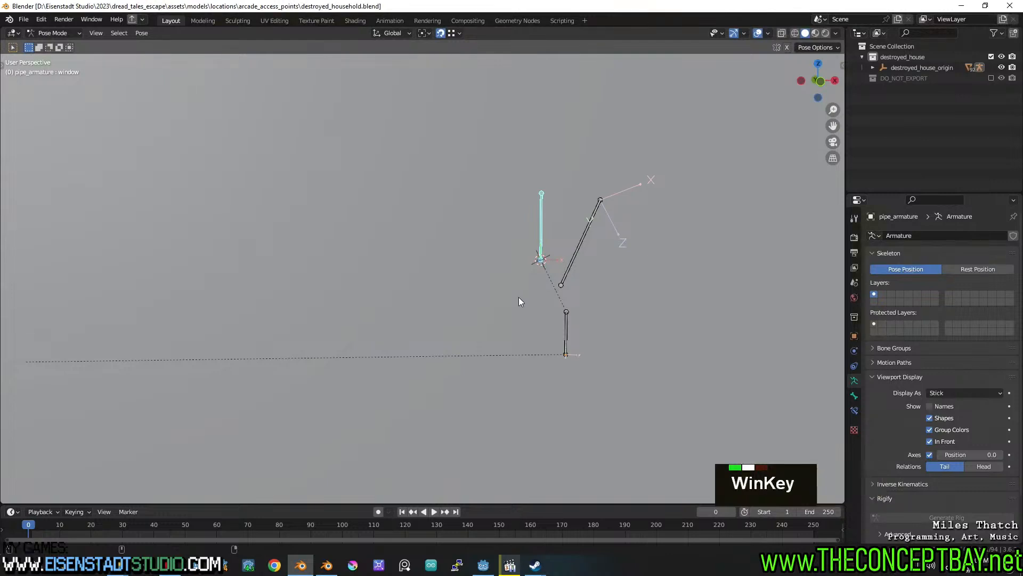
type("krita")
key("Return")
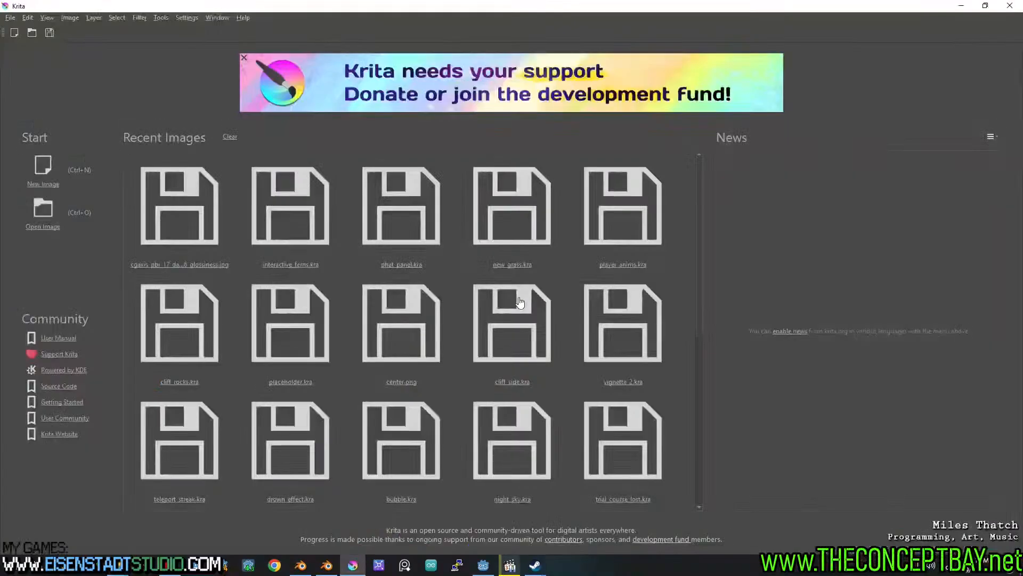
left_click(44, 175)
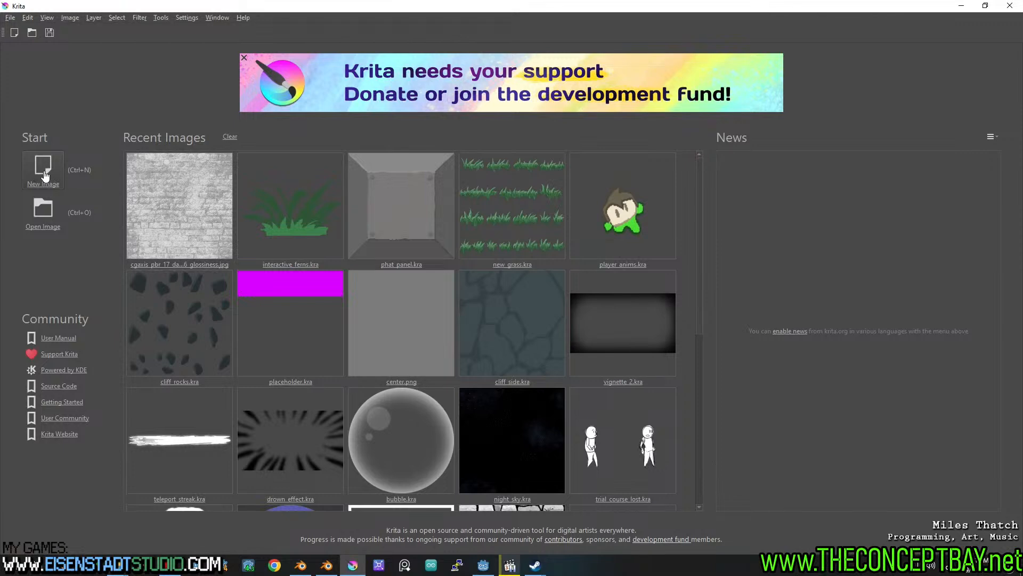
left_click(567, 190)
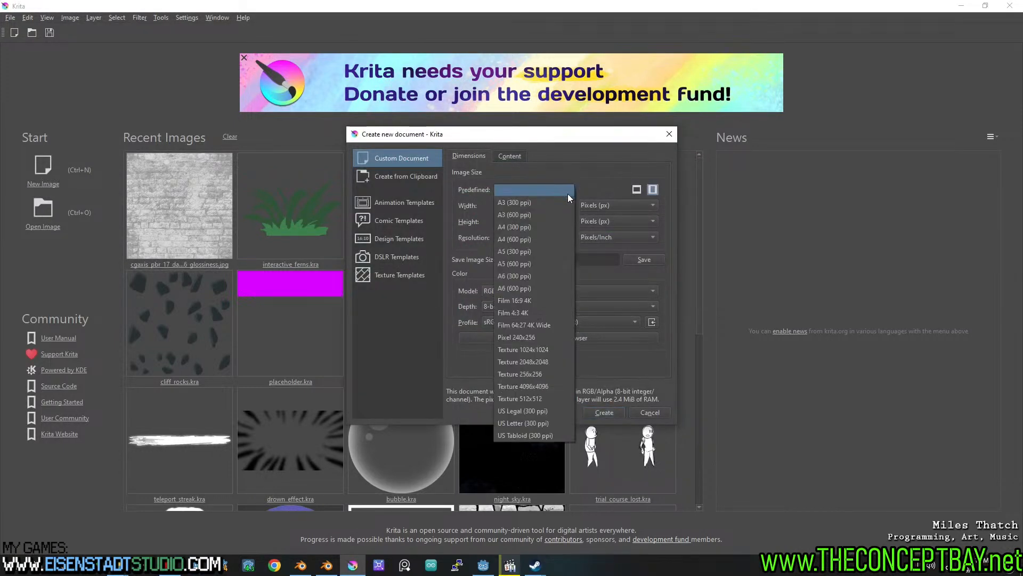
left_click(558, 203)
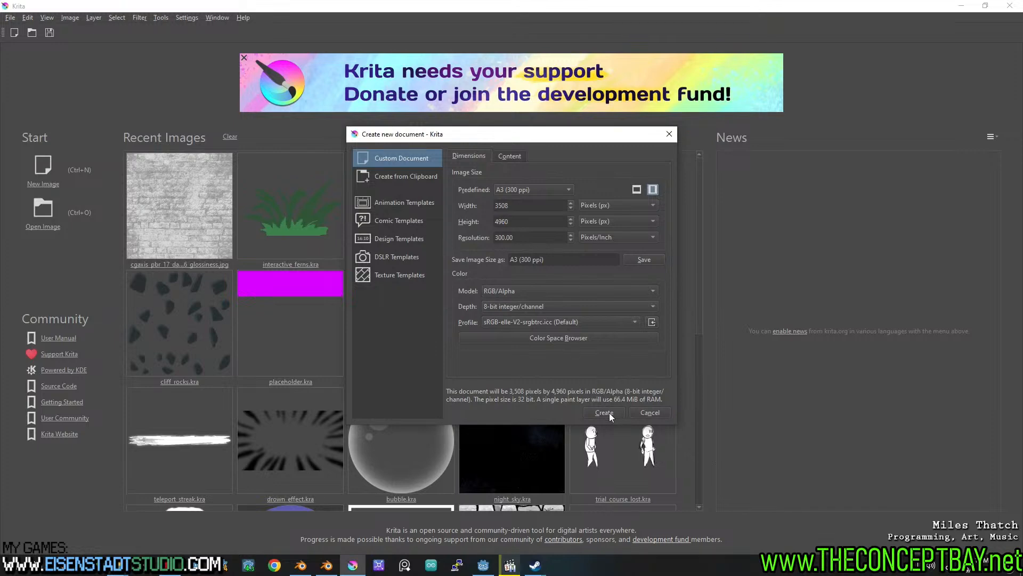
key("Return")
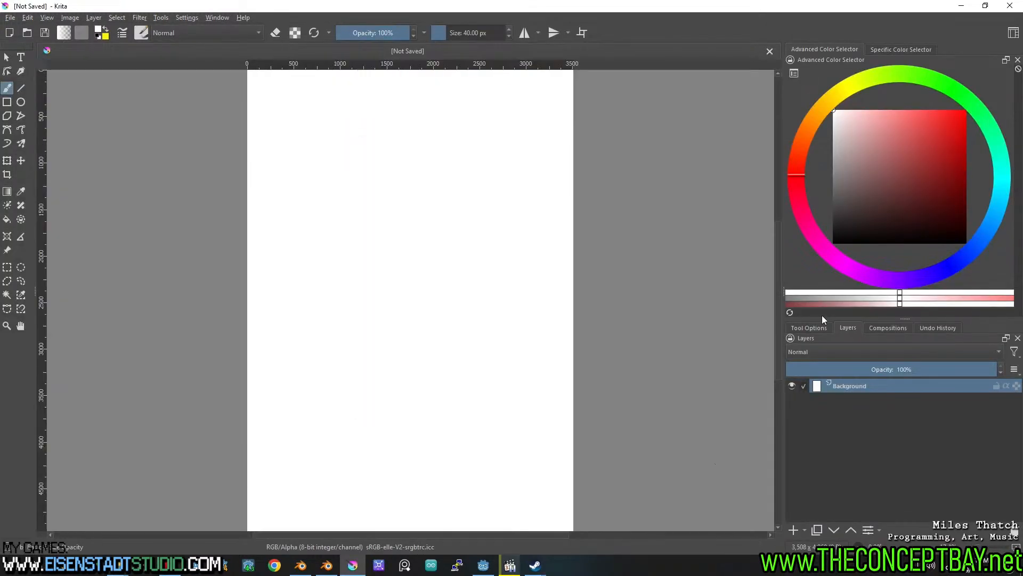
Add a paint layer with horizontal mirroring enabled and set up a black brush at about 23 px.
left_click(793, 530)
left_click(524, 33)
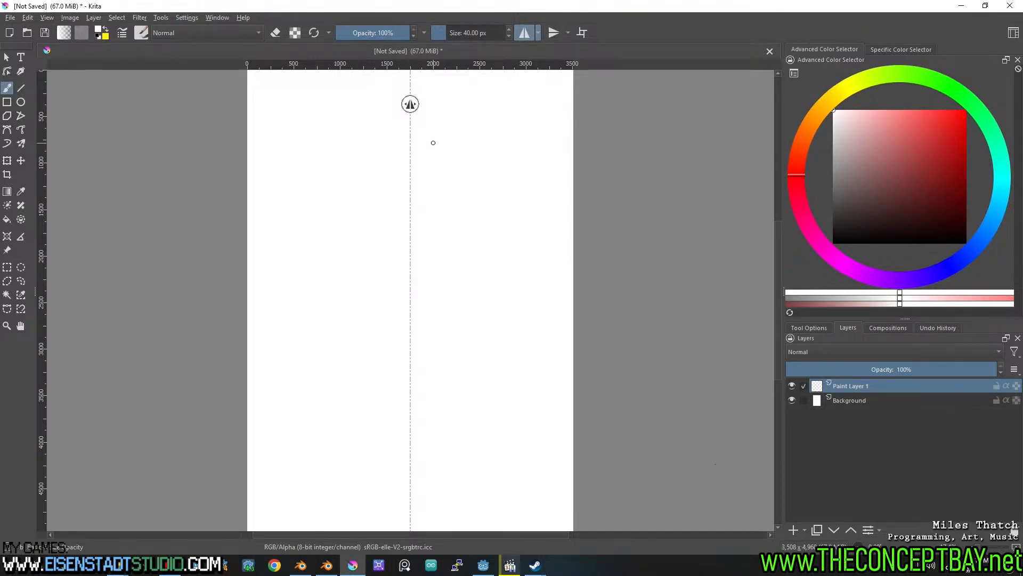
key("d")
mouse_move(417, 137)
left_mouse_down("shift")
mouse_move(416, 148)
mouse_move(479, 140)
left_mouse_up("shift")
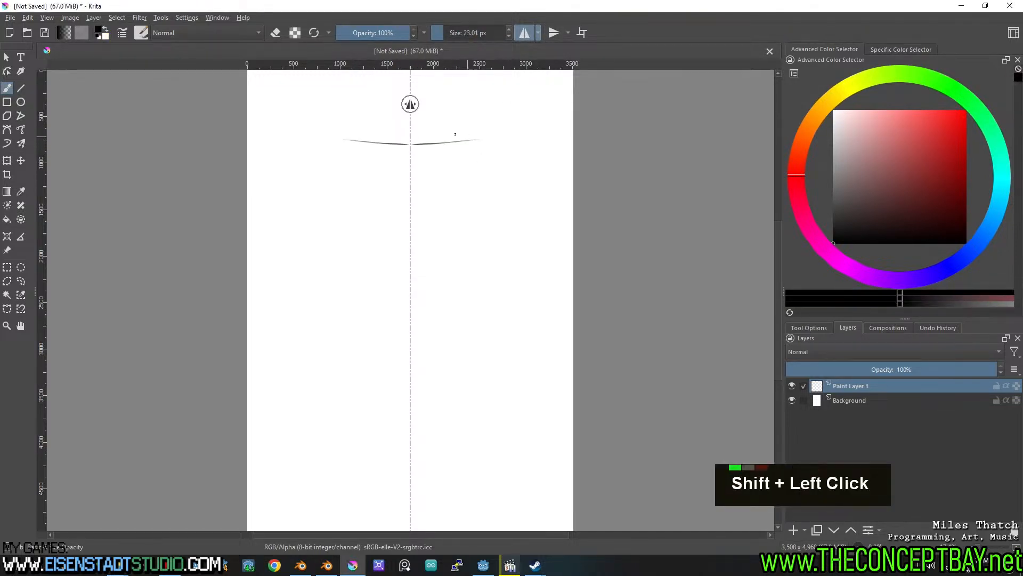
Sketch the cabinet's top edge, its tall mirrored side posts, and the pointed finials above them.
left_click_drag(413, 141, 483, 146)
mouse_move(411, 144)
left_mouse_down()
mouse_move(478, 141)
mouse_move(483, 125)
mouse_move(479, 144)
left_mouse_up()
double_click(478, 143)
mouse_move(483, 138)
left_mouse_down()
mouse_move(485, 111)
mouse_move(495, 395)
left_mouse_up()
mouse_move(491, 296)
left_mouse_down()
mouse_move(493, 447)
mouse_move(491, 131)
left_mouse_up()
left_click_drag(483, 235, 496, 416)
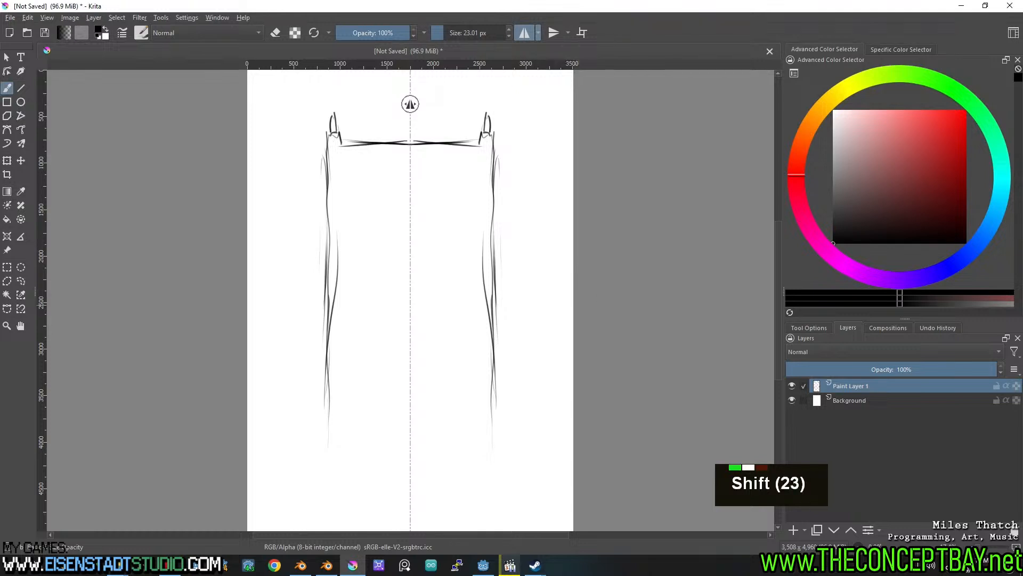
Sketch the cabinet's base section with its upper ledge, side edges, bottom edge and short feet.
middle_click_drag(594, 299, 704, 264)
mouse_move(603, 113)
left_mouse_down()
mouse_move(602, 394)
mouse_move(612, 384)
mouse_move(521, 394)
left_mouse_up()
mouse_move(606, 389)
left_mouse_down()
mouse_move(606, 442)
mouse_move(535, 445)
left_mouse_up()
left_click_drag(604, 447, 521, 451)
mouse_move(596, 445)
left_mouse_down()
mouse_move(597, 467)
mouse_move(603, 444)
left_mouse_up()
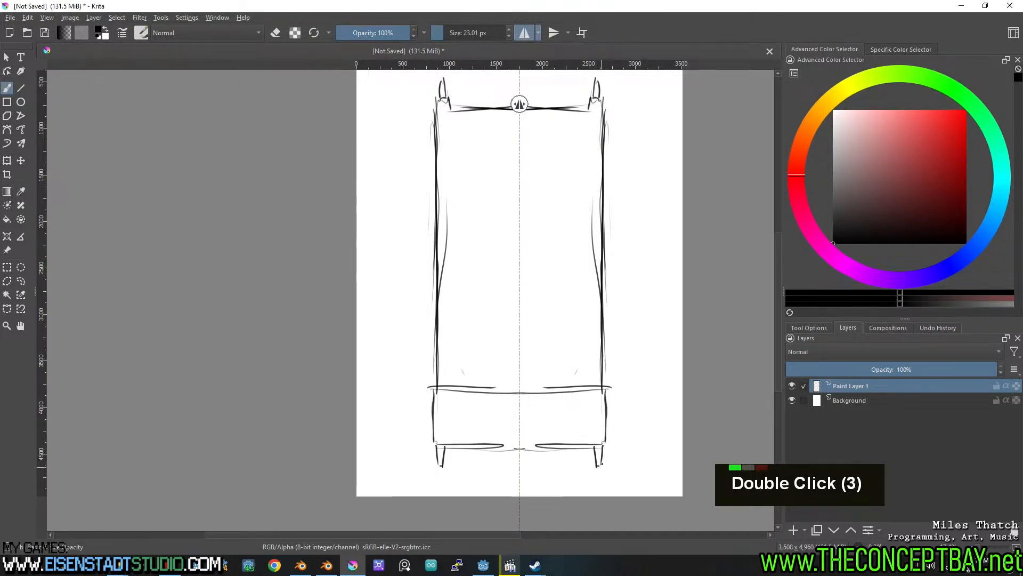
Draw two mirrored inset panels with notched, curved corners in the cabinet's base section.
mouse_move(540, 445)
left_mouse_down()
mouse_move(522, 447)
mouse_move(528, 402)
mouse_move(595, 396)
mouse_move(535, 398)
left_mouse_up()
mouse_move(551, 397)
left_mouse_down()
mouse_move(574, 397)
mouse_move(600, 439)
left_mouse_up()
left_click_drag(597, 402, 598, 443)
mouse_move(597, 440)
left_mouse_down()
mouse_move(538, 438)
mouse_move(539, 404)
mouse_move(594, 412)
mouse_move(595, 428)
mouse_move(539, 405)
mouse_move(592, 436)
left_mouse_up()
key("ctrl+z")
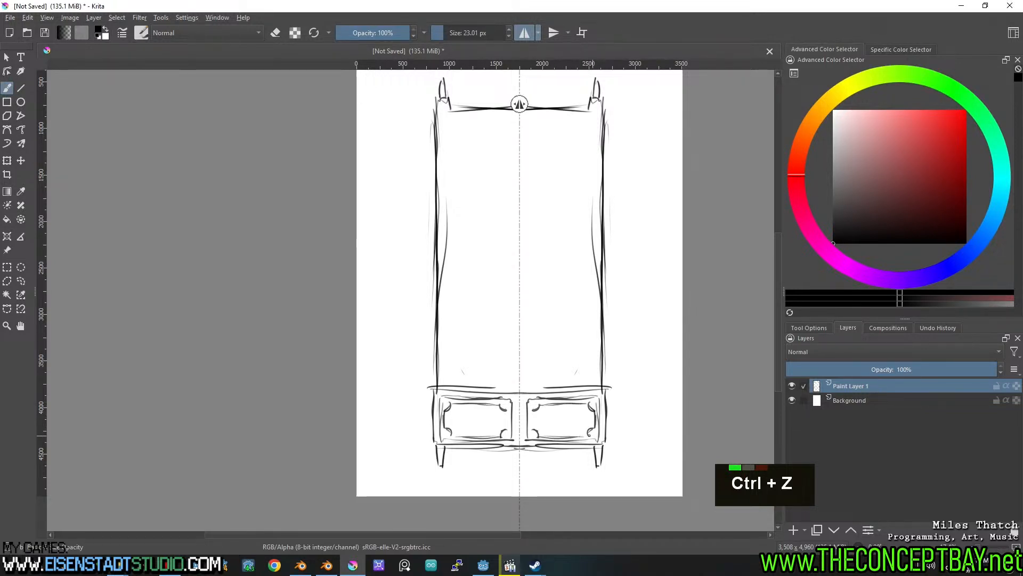
left_click_drag(534, 410, 533, 430)
Draw the two door outlines with a vertical centre divide and a pair of small round knobs.
mouse_move(523, 386)
left_mouse_down()
mouse_move(589, 382)
mouse_move(524, 385)
left_mouse_up()
mouse_move(599, 376)
left_mouse_down()
mouse_move(599, 149)
mouse_move(595, 141)
mouse_move(527, 145)
mouse_move(523, 386)
left_mouse_up()
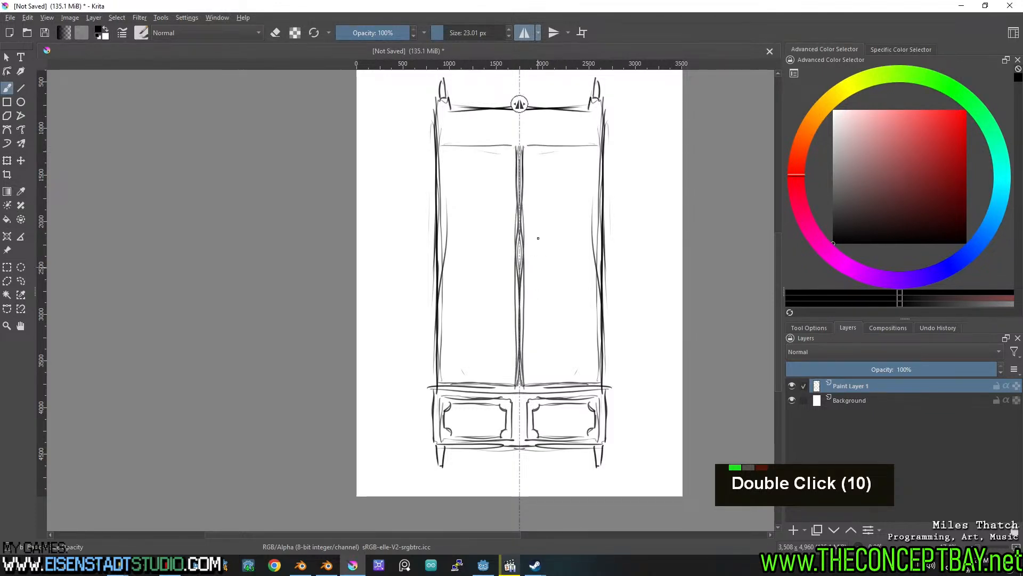
left_click_drag(525, 271, 523, 273)
left_click_drag(526, 146, 524, 361)
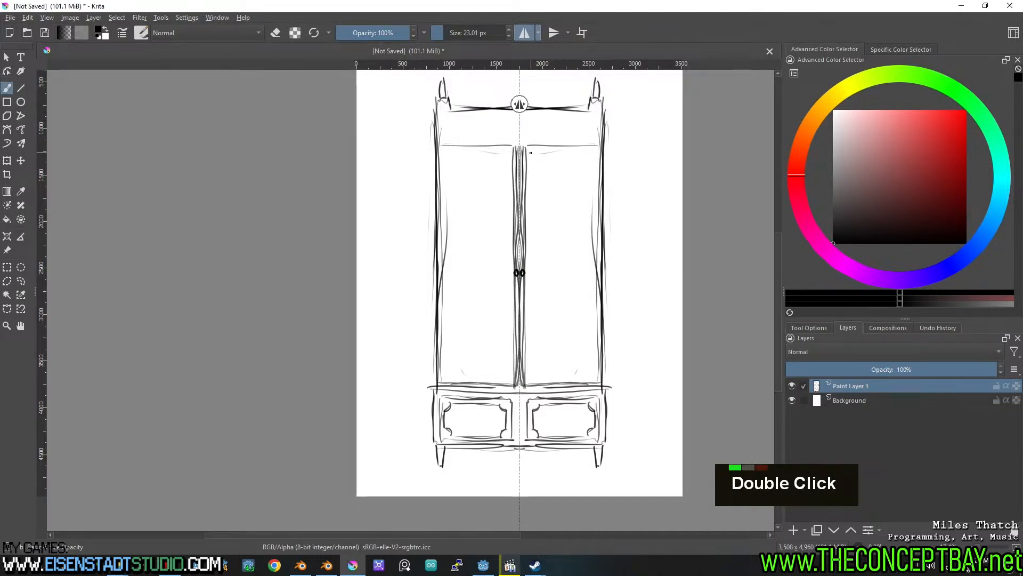
Draw inset frames with curved corner accents inside both tall cabinet doors.
mouse_move(534, 151)
left_mouse_down()
mouse_move(536, 161)
mouse_move(595, 163)
left_mouse_up()
left_click_drag(595, 368, 540, 381)
left_click_drag(594, 163, 595, 368)
left_click_drag(591, 273, 594, 230)
left_click_drag(533, 163, 532, 310)
left_click_drag(529, 373, 527, 293)
left_click_drag(529, 170, 534, 292)
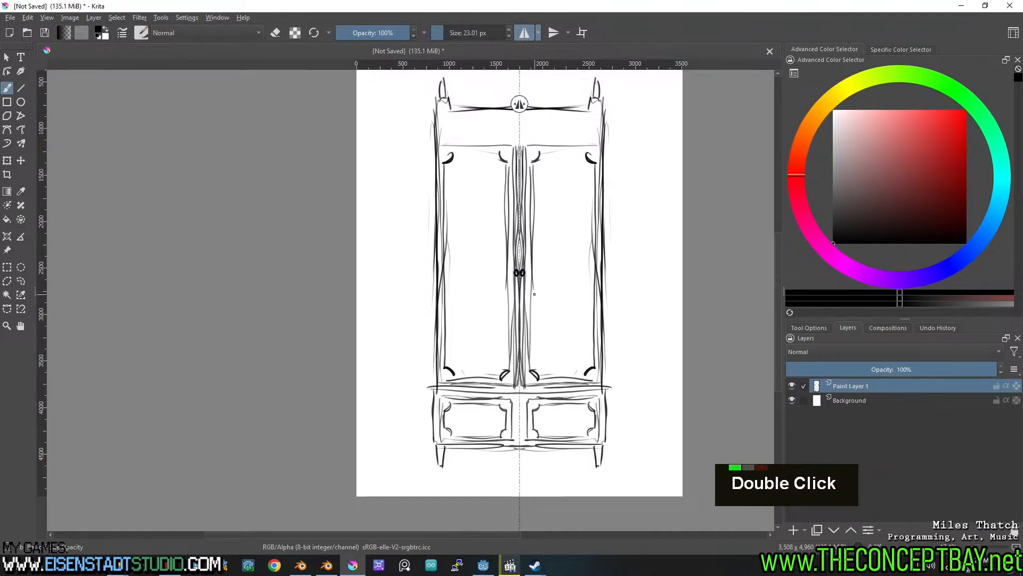
Fill the mirrored door panels with a diagonal crisscross lattice.
mouse_move(541, 151)
left_mouse_down()
mouse_move(585, 151)
mouse_move(557, 155)
left_mouse_up()
mouse_move(532, 182)
left_mouse_down()
mouse_move(562, 162)
mouse_move(557, 176)
left_mouse_up()
mouse_move(528, 211)
left_mouse_down()
mouse_move(570, 183)
mouse_move(582, 190)
left_mouse_up()
left_click_drag(530, 244, 577, 211)
left_click_drag(534, 270, 572, 240)
left_click_drag(539, 298, 576, 269)
left_click_drag(541, 319, 577, 297)
left_click_drag(543, 344, 578, 320)
left_click_drag(539, 367, 561, 348)
mouse_move(548, 371)
left_mouse_down()
mouse_move(579, 346)
mouse_move(547, 358)
left_mouse_up()
mouse_move(529, 284)
left_mouse_down()
mouse_move(574, 360)
mouse_move(593, 263)
left_mouse_up()
mouse_move(537, 367)
left_mouse_down()
mouse_move(588, 273)
mouse_move(550, 350)
left_mouse_up()
left_click_drag(542, 237, 592, 331)
mouse_move(538, 205)
left_mouse_down()
mouse_move(571, 261)
mouse_move(566, 228)
left_mouse_up()
mouse_move(560, 162)
left_mouse_down()
mouse_move(572, 185)
mouse_move(585, 171)
mouse_move(596, 199)
left_mouse_up()
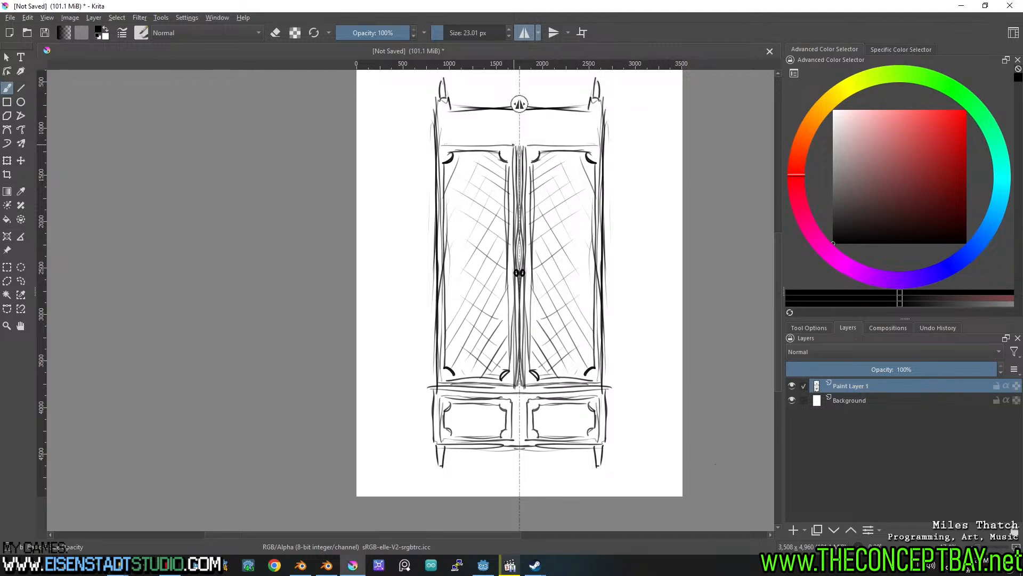
Add small circles to the door panel corners and sketch two notched panels above the doors.
left_click_drag(506, 149, 507, 155)
left_click_drag(594, 153, 595, 152)
left_click_drag(592, 374, 594, 377)
left_click_drag(528, 376, 532, 380)
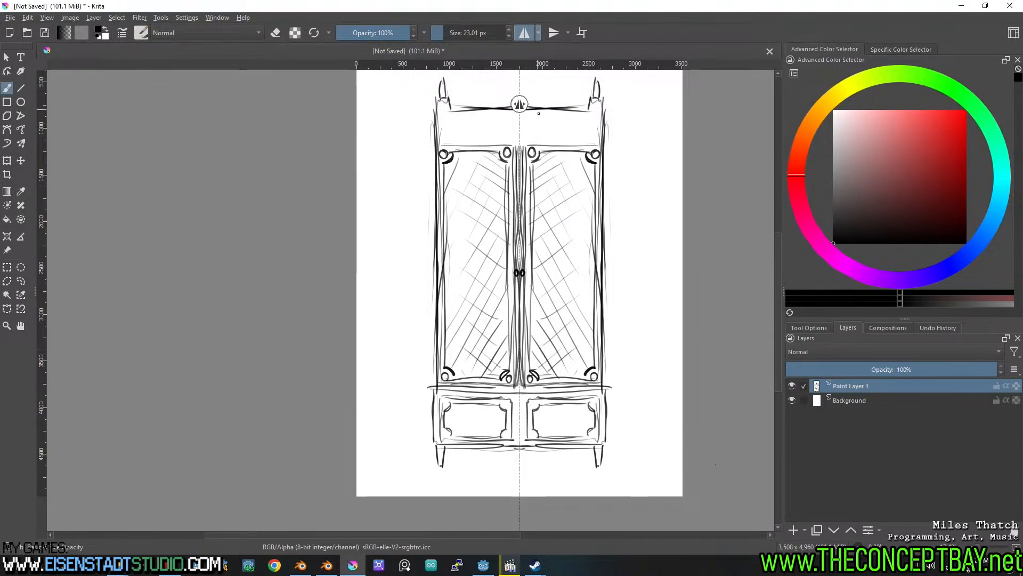
mouse_move(531, 124)
left_mouse_down()
mouse_move(538, 142)
mouse_move(594, 116)
mouse_move(587, 145)
left_mouse_up()
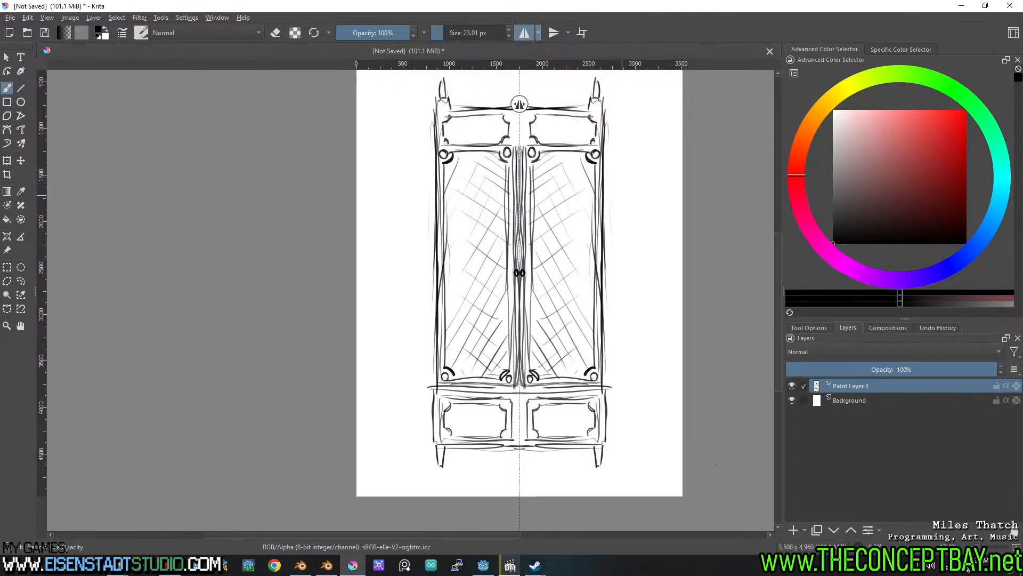
Start saving the drawing and browse to the concept art folder inside dread_tales_escape's assets.
key("ctrl+s")
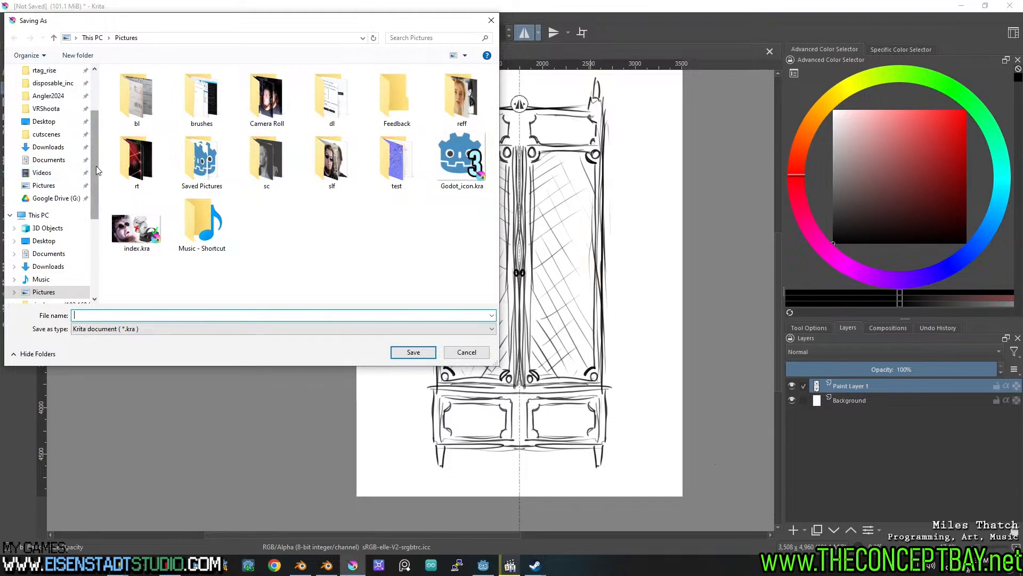
left_click_drag(95, 168, 92, 123)
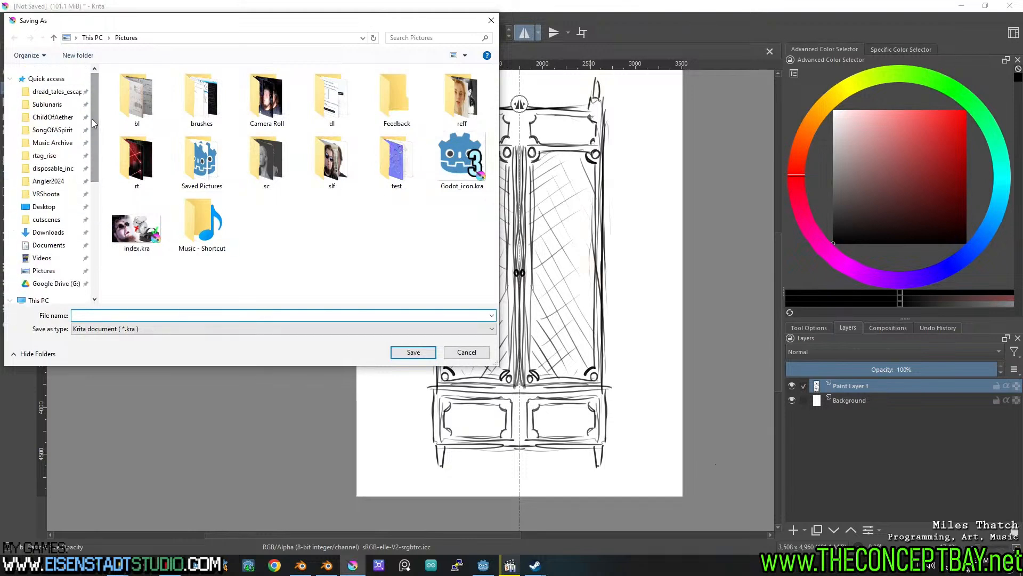
left_click(63, 93)
double_click(150, 86)
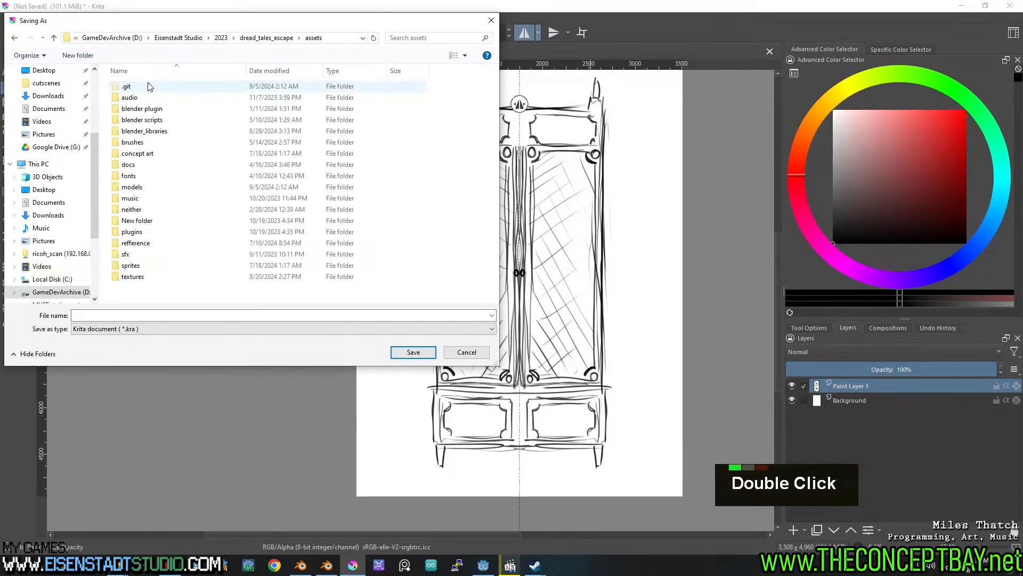
left_click(144, 143)
double_click(149, 154)
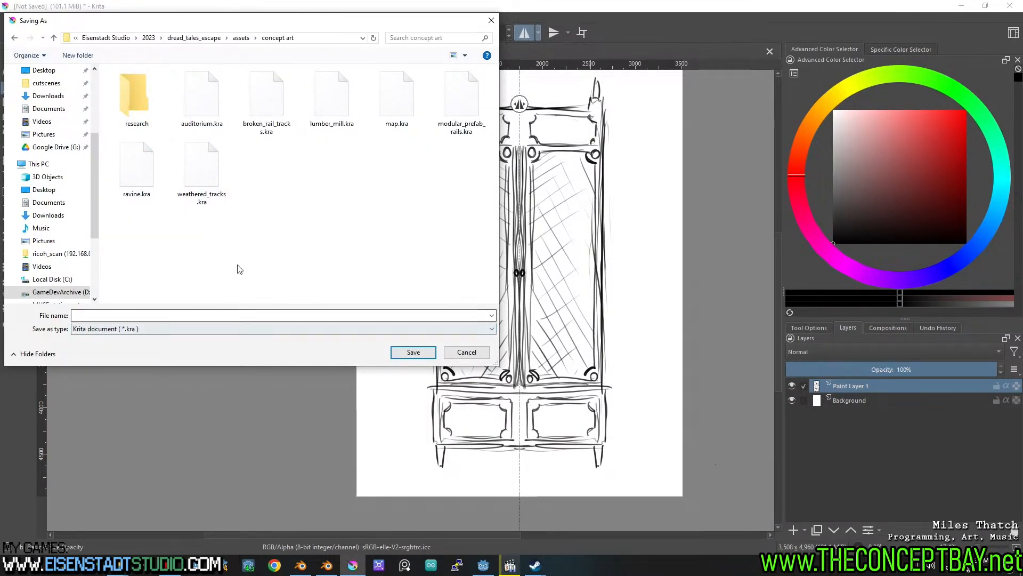
Create a folder named furniture inside the concept art folder.
key("ctrl+shift")
key("ctrl+shift+n")
type("f")
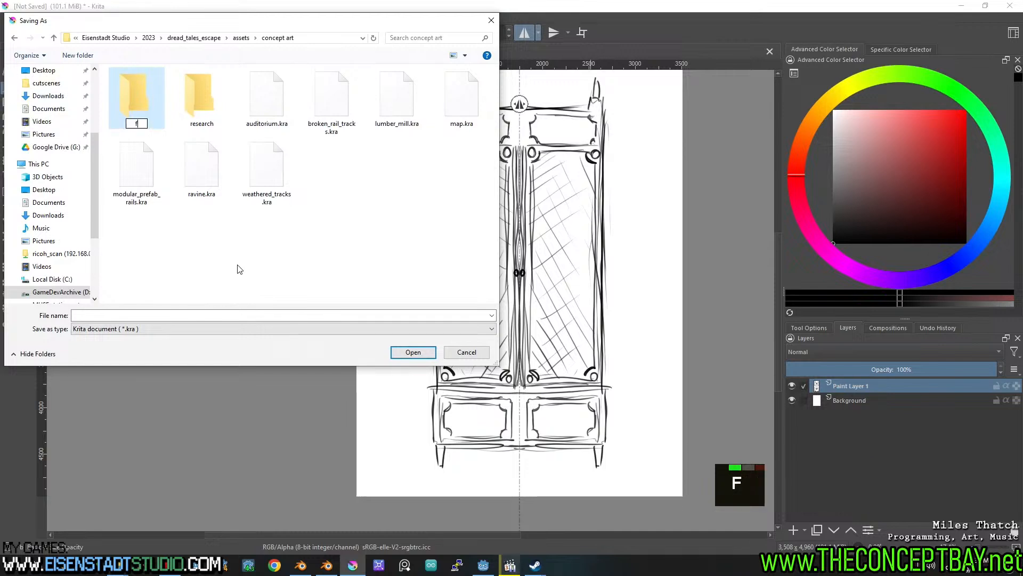
type("urniture")
key("Return")
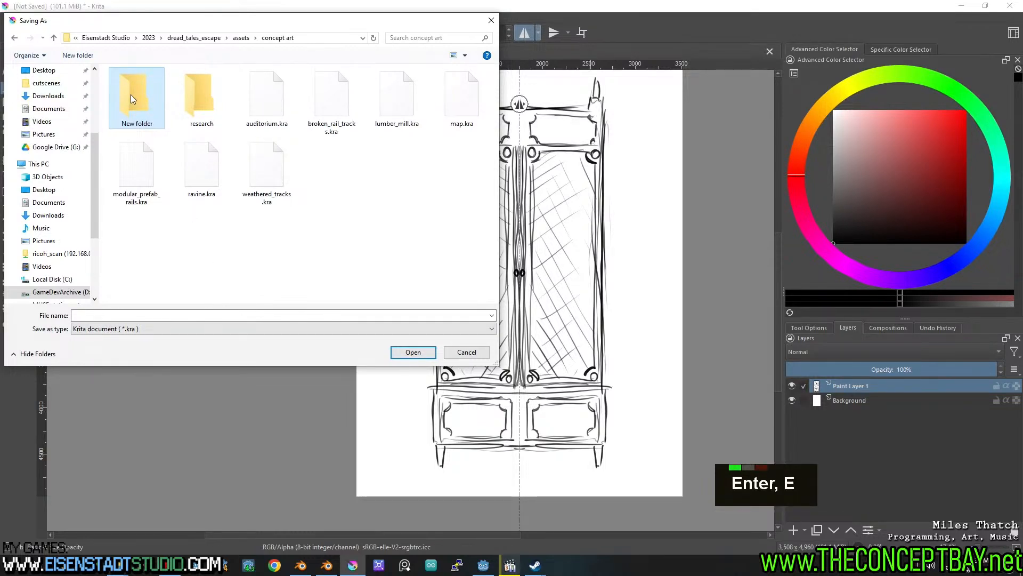
double_click(133, 104)
key("Escape")
key("F5")
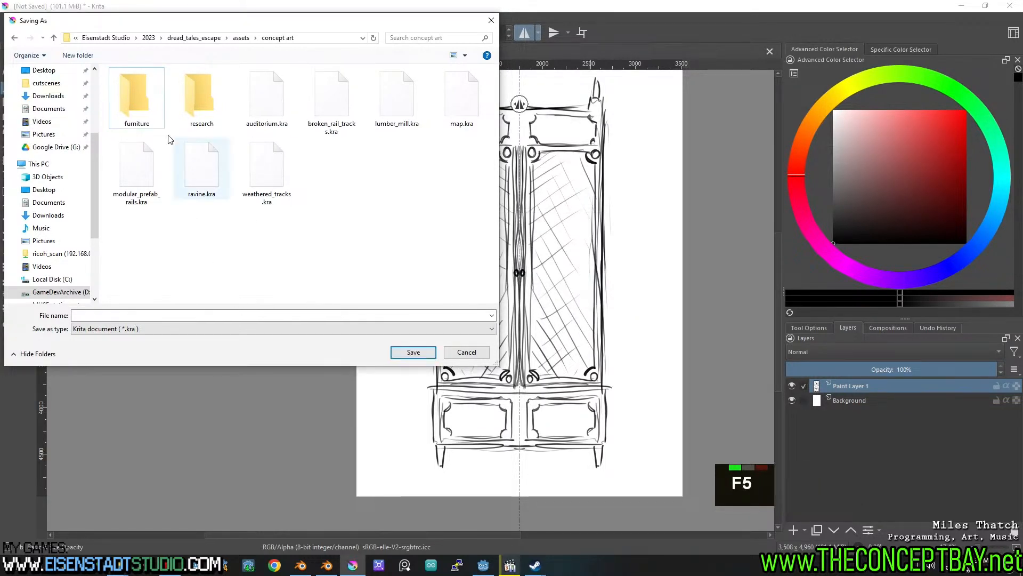
Save the drawing in the furniture folder as a Krita document named cabinet.
double_click(136, 97)
left_click(150, 316)
type("cabinet")
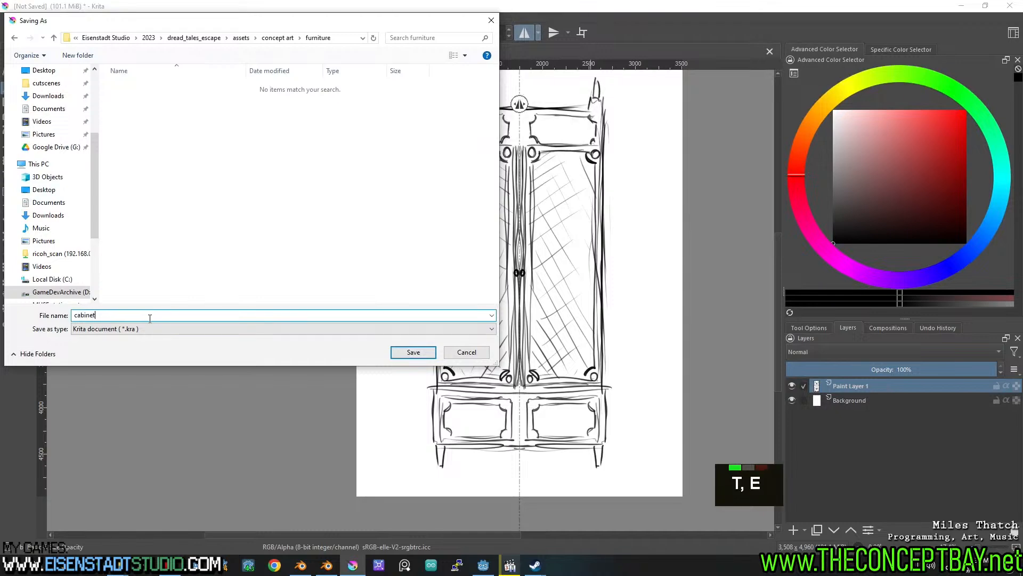
key("Return")
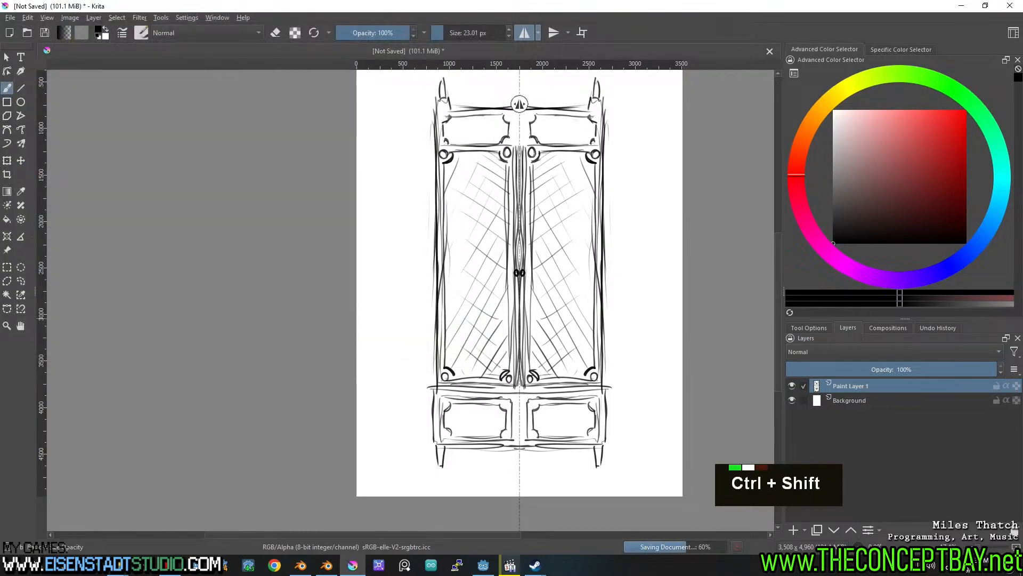
key("ctrl+shift+e")
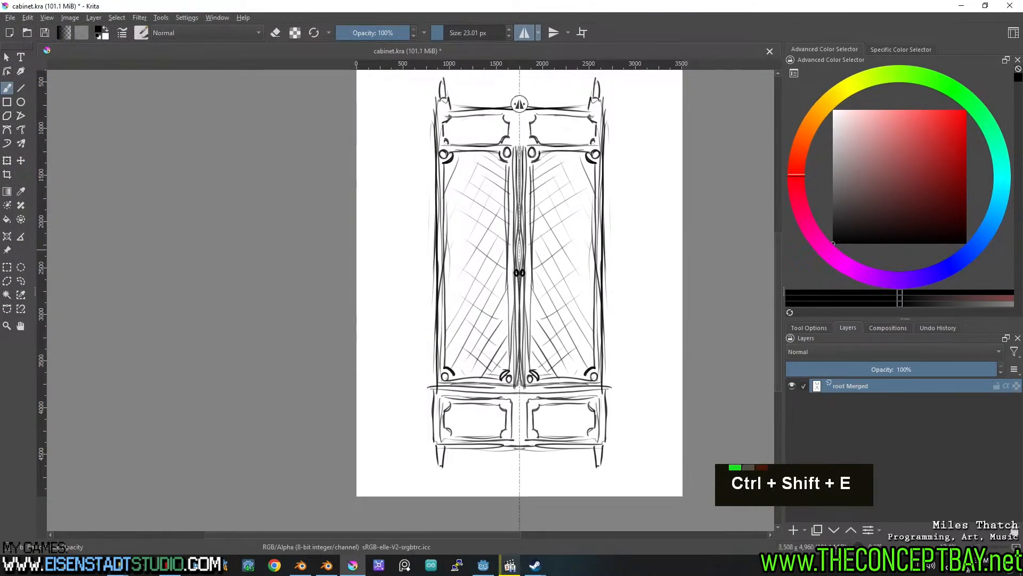
key("ctrl+alt+e")
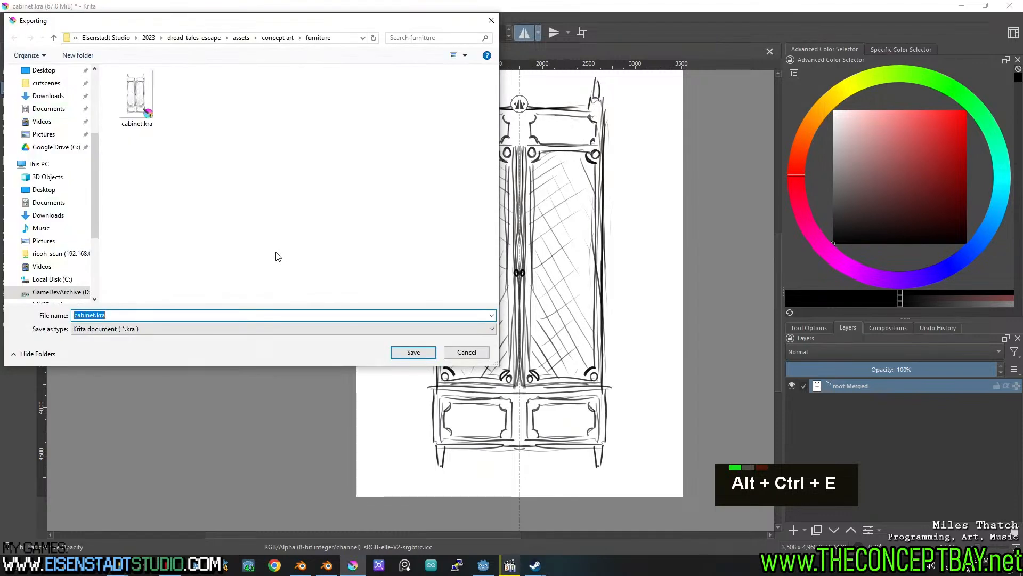
key("Escape")
key("ctrl+z")
Copy the furniture folder's path and export the cabinet sketch there as a JPEG image.
key("ctrl+alt+e")
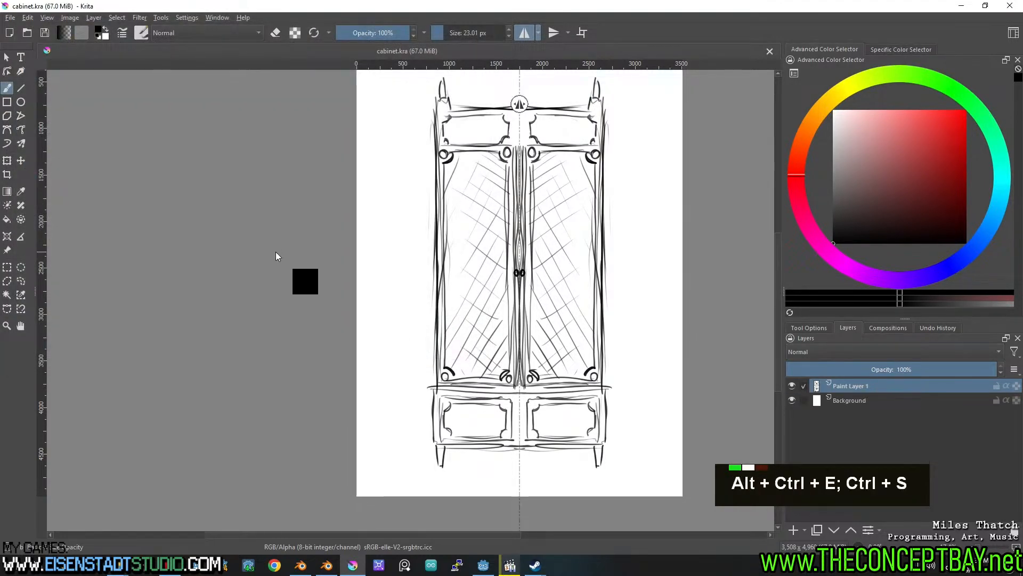
left_click(345, 38)
key("ctrl+c")
key("Escape")
left_click(246, 328)
key("j")
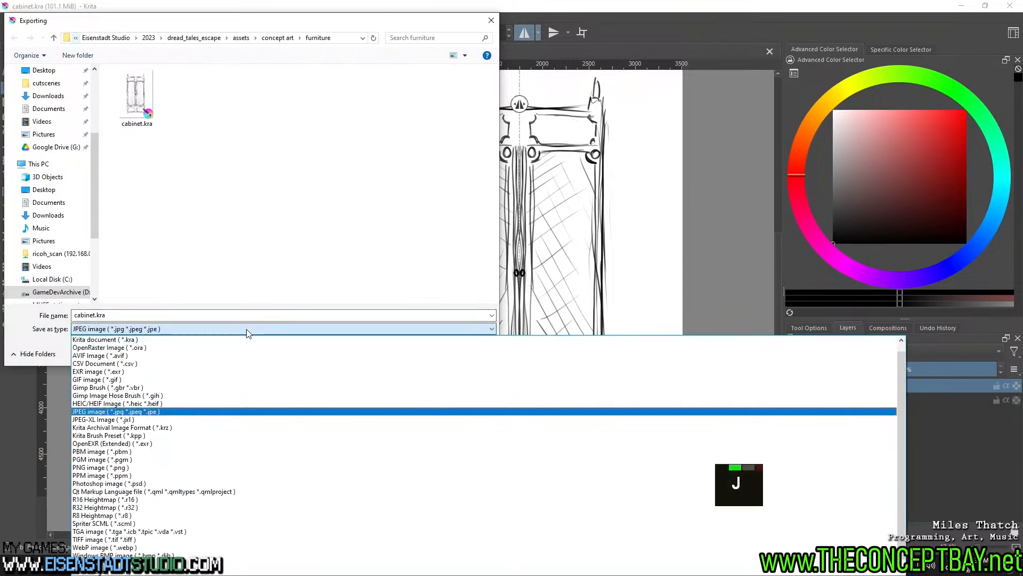
key("Return")
left_click(406, 350)
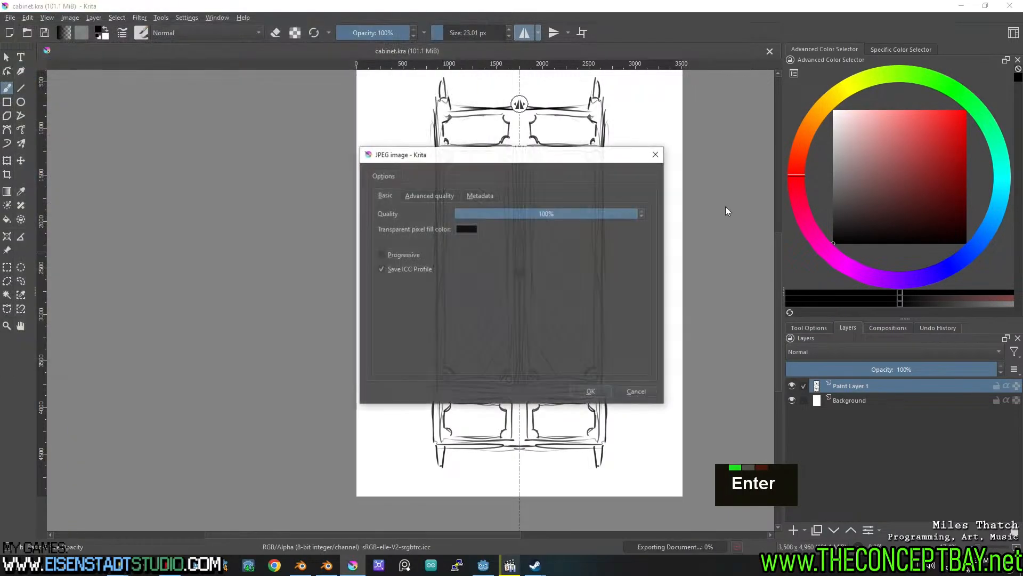
Complete the JPEG export of the cabinet sketch at 100% quality and minimize the drawing program.
left_click(591, 391)
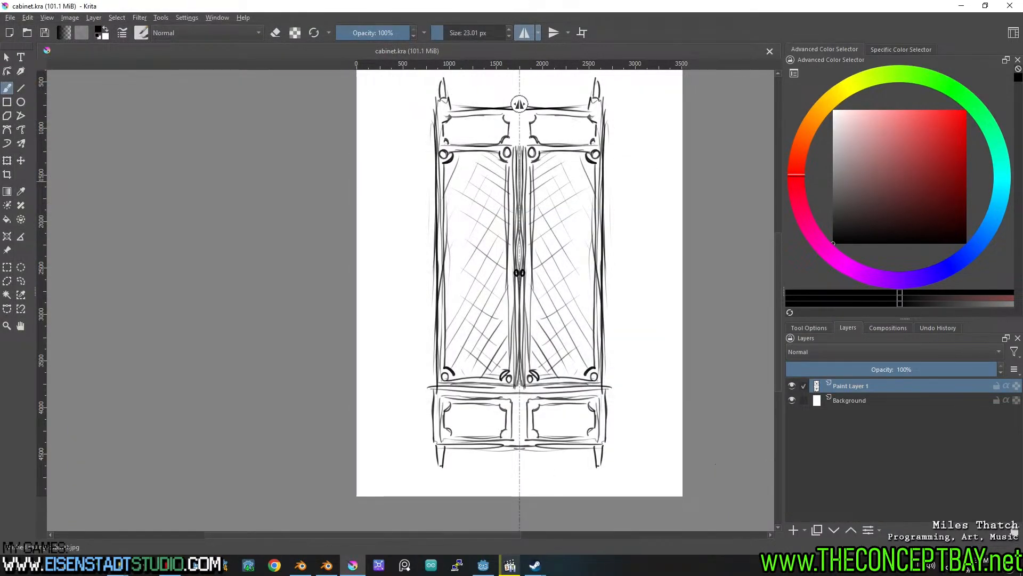
left_click(962, 6)
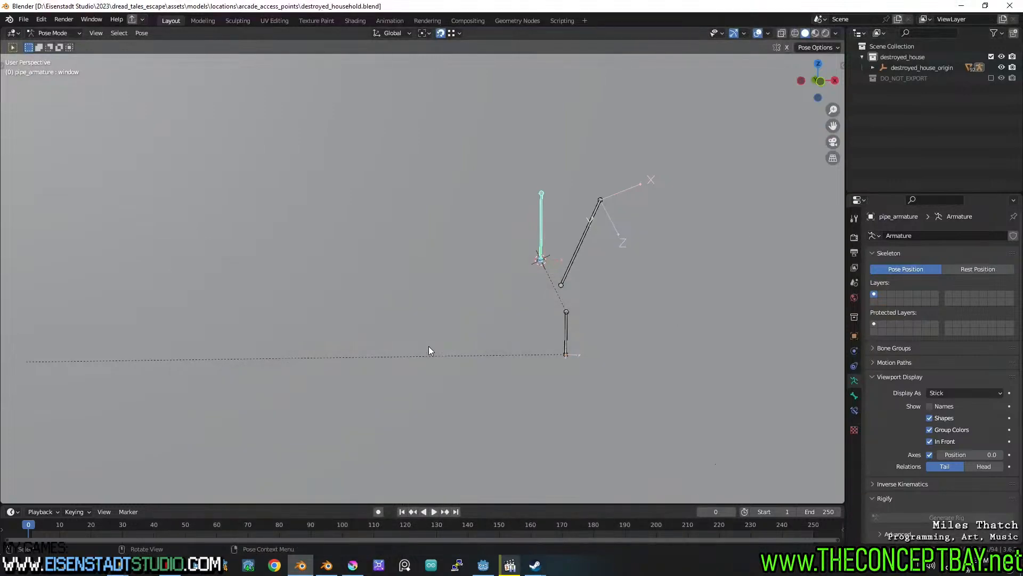
Switch to Blender, look over the open hands_rig and destroyed_household scenes, and save destroyed_household.blend.
left_click(327, 564)
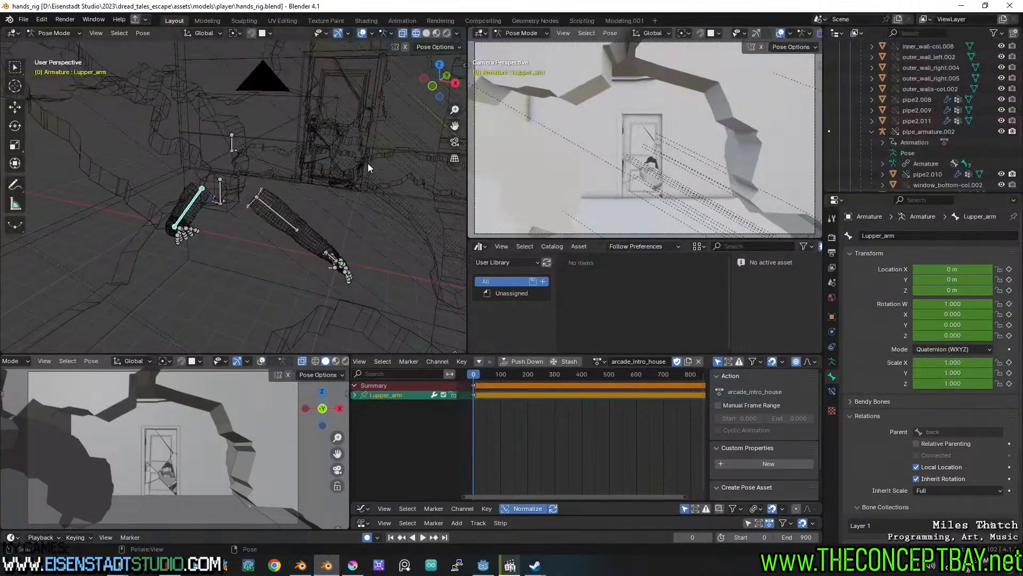
scroll(369, 168, "down", 3)
scroll(368, 165, "down", 3)
middle_click_drag(368, 165, 331, 176)
left_click(301, 565)
scroll(327, 254, "down", 5)
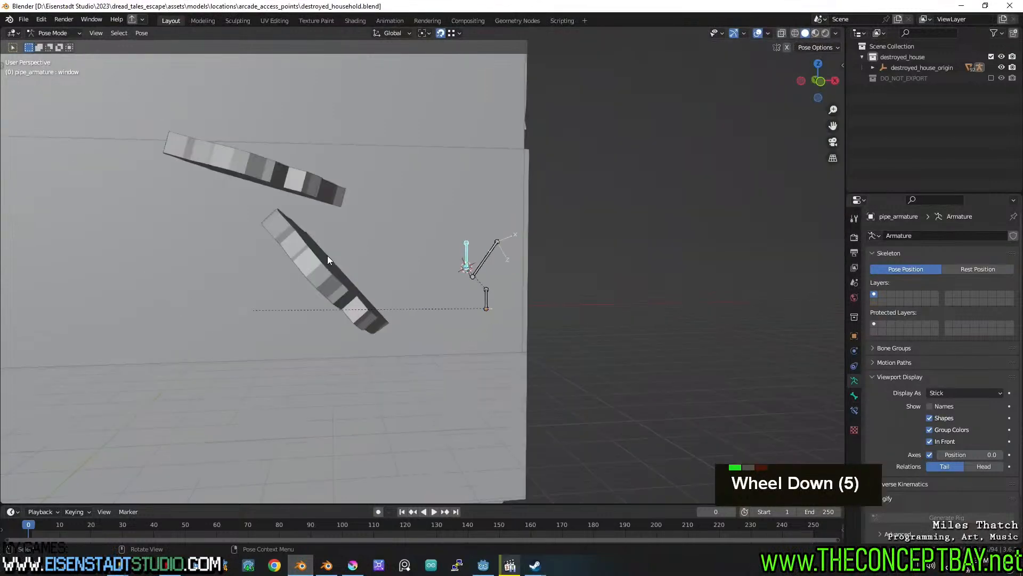
middle_click_drag(327, 255, 341, 258)
key("ctrl+s")
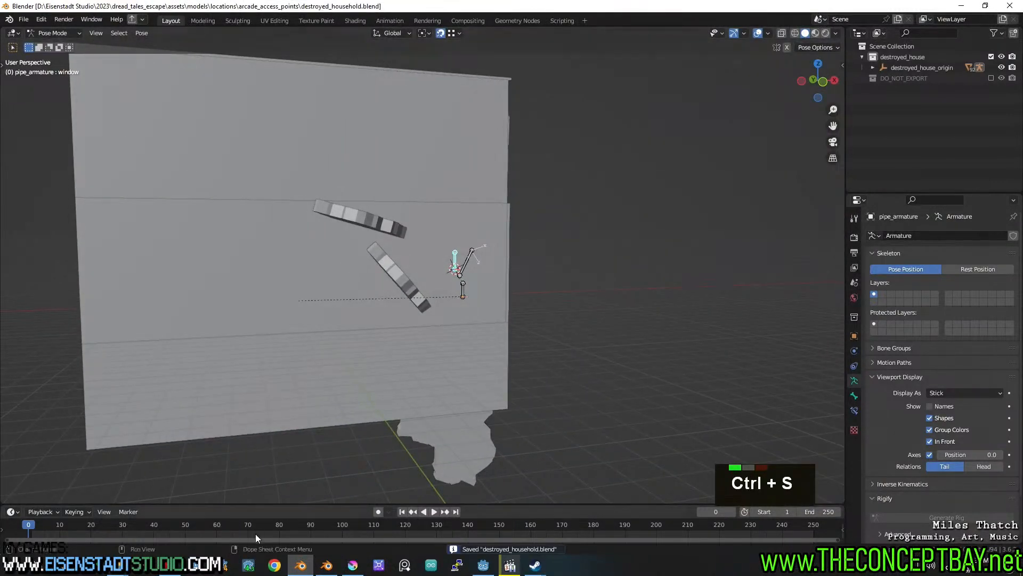
Launch a new Blender 3.6 instance and dismiss its splash screen to get the default scene.
right_click(292, 562)
left_click(292, 501)
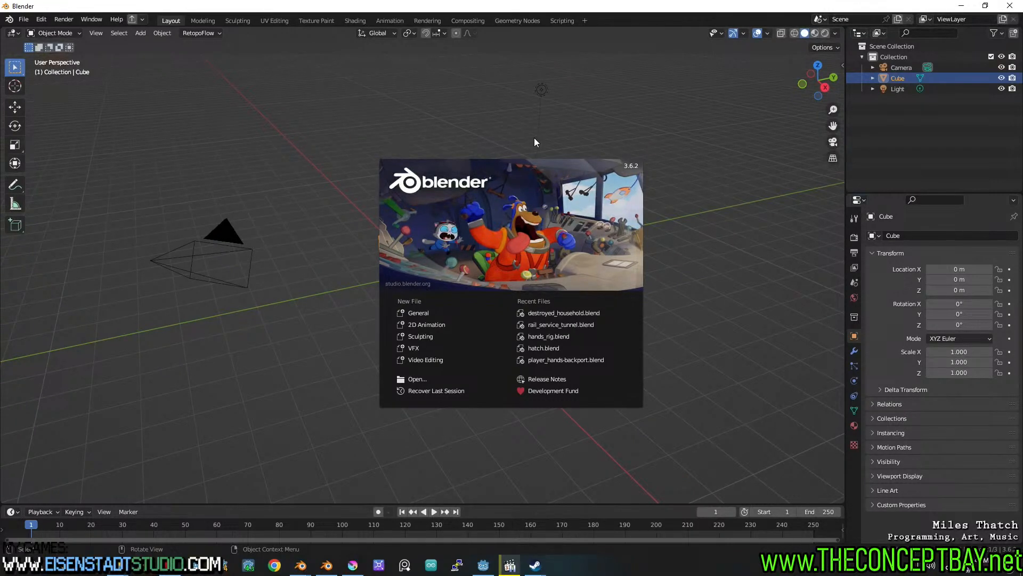
left_click(549, 124)
In the right orthographic view, add cabinet.jpg from the concept art furniture folder of dread_tales_escape as a reference image.
middle_click_drag(663, 172, 507, 211, "alt")
key("shift+a")
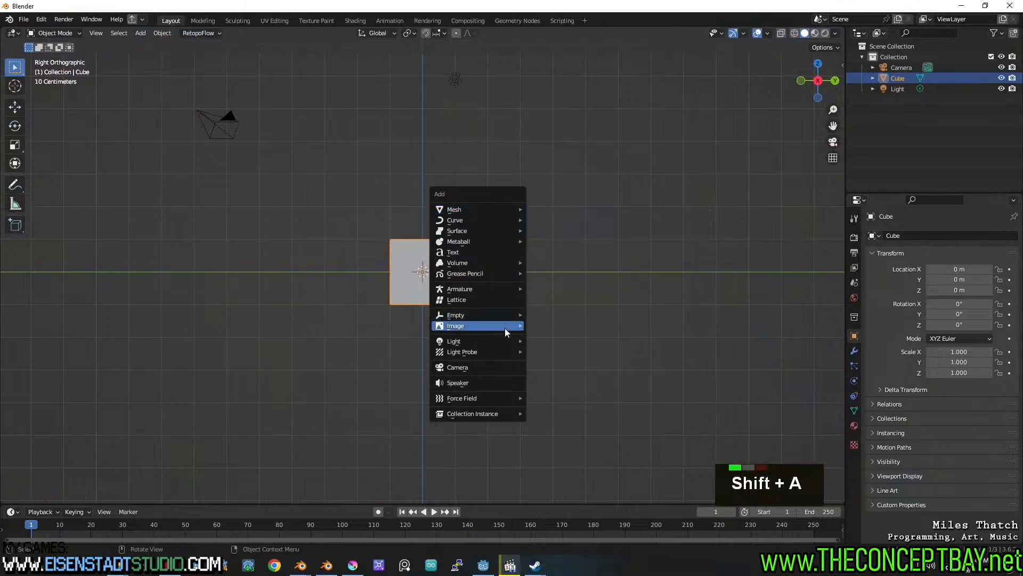
mouse_move(509, 325)
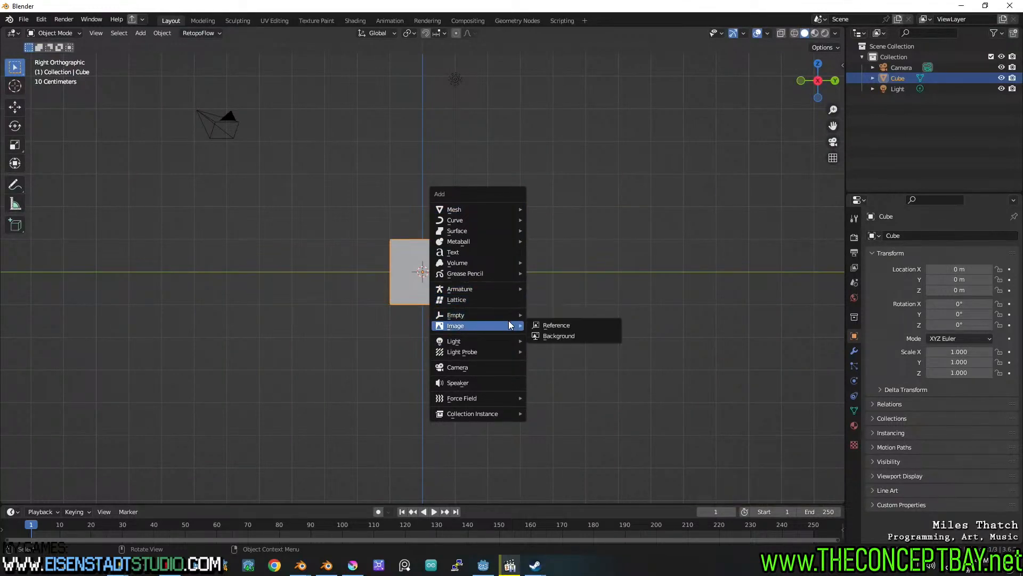
left_click(565, 327)
left_click(511, 137)
type("D:\\Eisenstadt Studio\\2023\\dread_tales_escape\\assets\\concept art\\furniture")
key("Return")
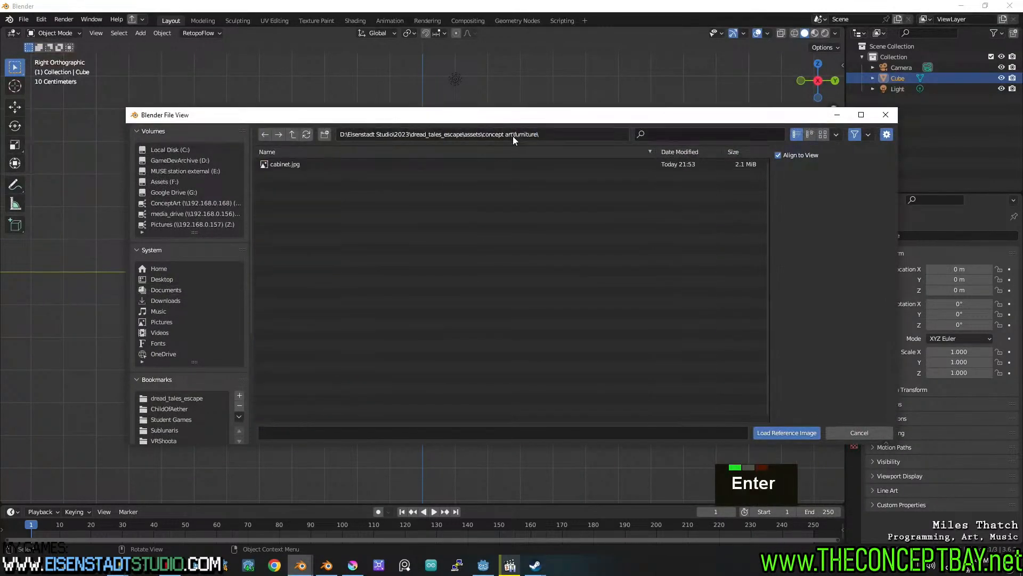
double_click(388, 165)
Scale the default cube uniformly to about 0.915 to match the cabinet sketch's width.
scroll(446, 260, "up", 3)
scroll(446, 263, "up", 3)
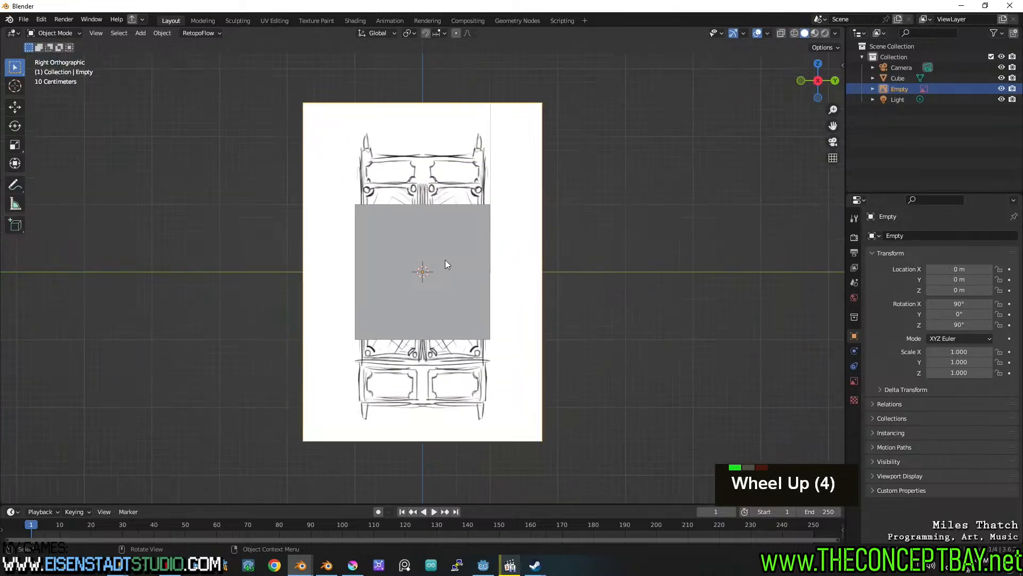
scroll(457, 270, "down", 2)
scroll(502, 270, "up", 3)
left_click(501, 268)
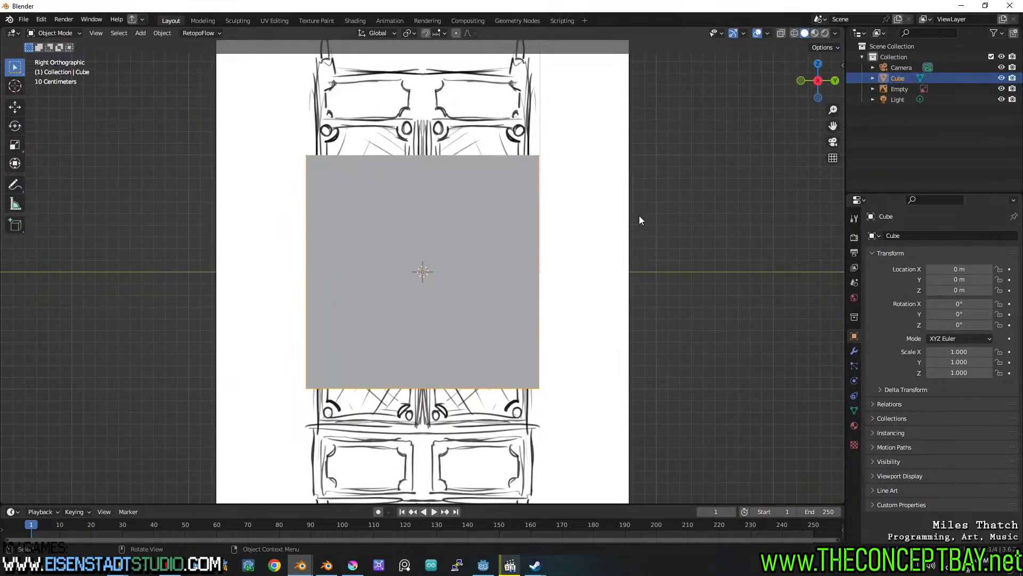
key("s")
left_click(616, 220)
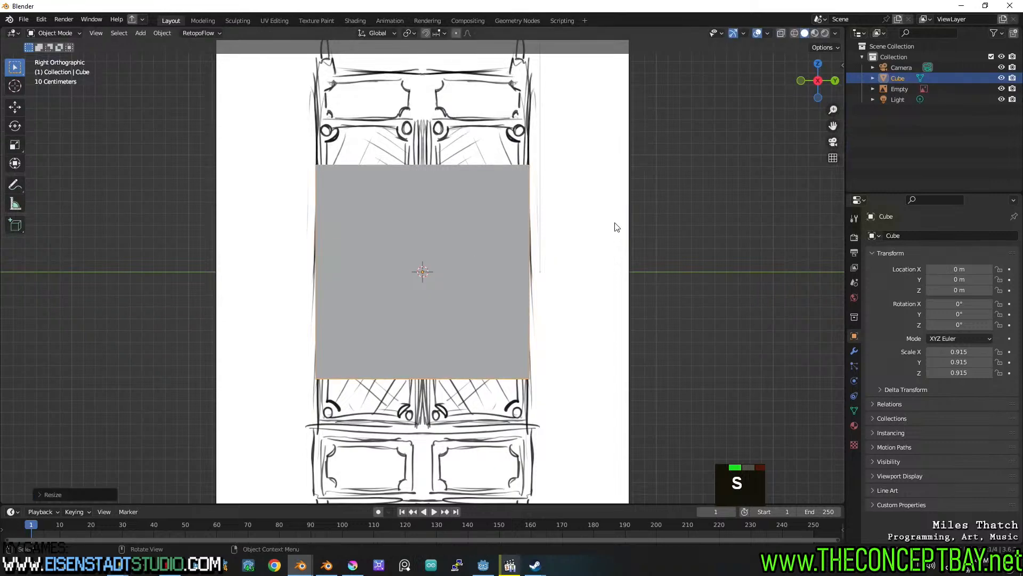
Set the cabinet reference image's depth to Front and enable its opacity at about 0.087.
left_click(597, 291)
double_click(859, 382)
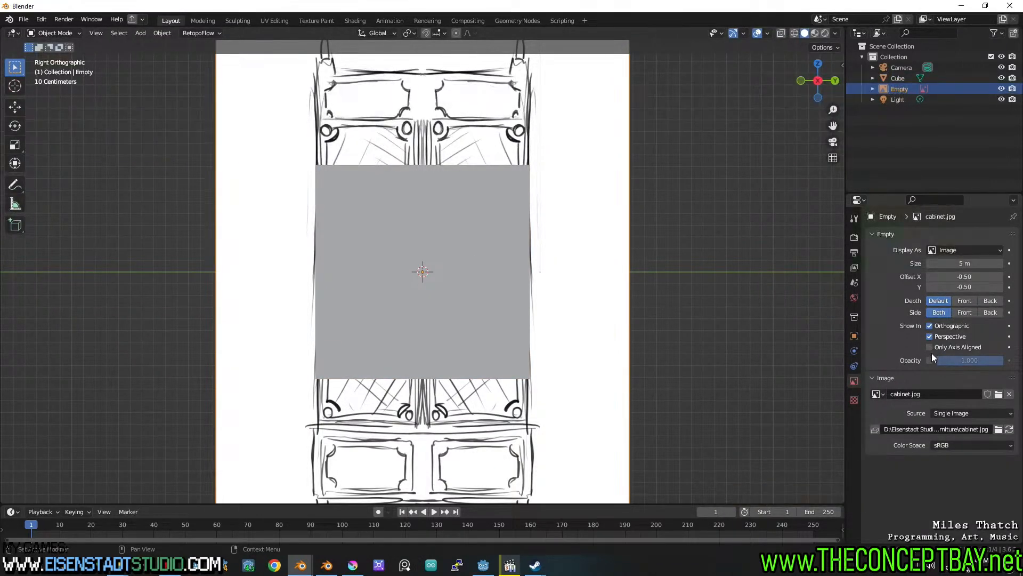
left_click(963, 301)
mouse_move(947, 361)
left_mouse_down()
mouse_move(964, 360)
mouse_move(943, 364)
left_mouse_up()
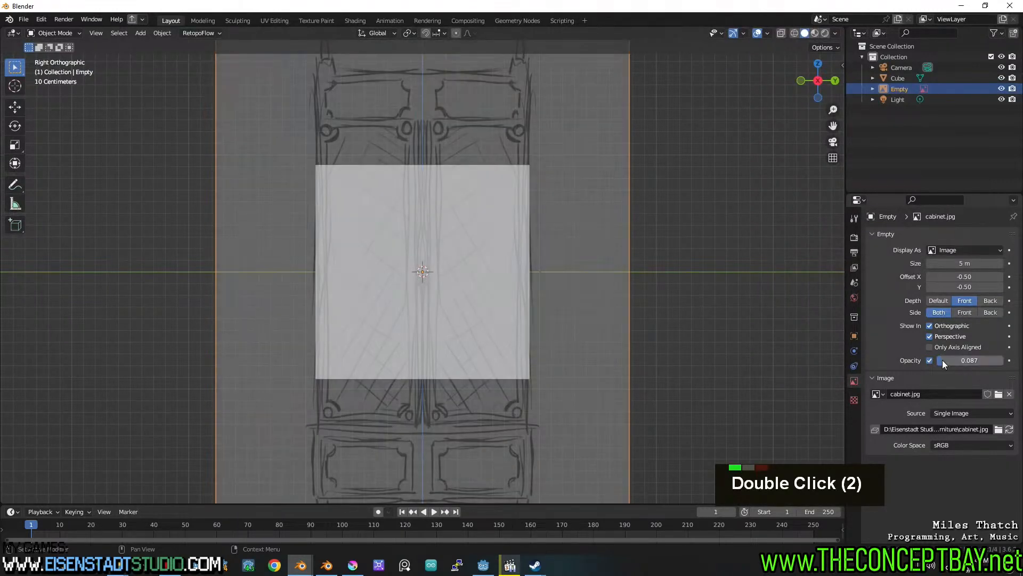
Stretch the cube along Z and raise it about 0.2 m to cover the main body of the cabinet sketch.
double_click(398, 209)
key("s")
key("z")
left_click(31, 253)
scroll(578, 300, "down", 1)
key("g")
key("z")
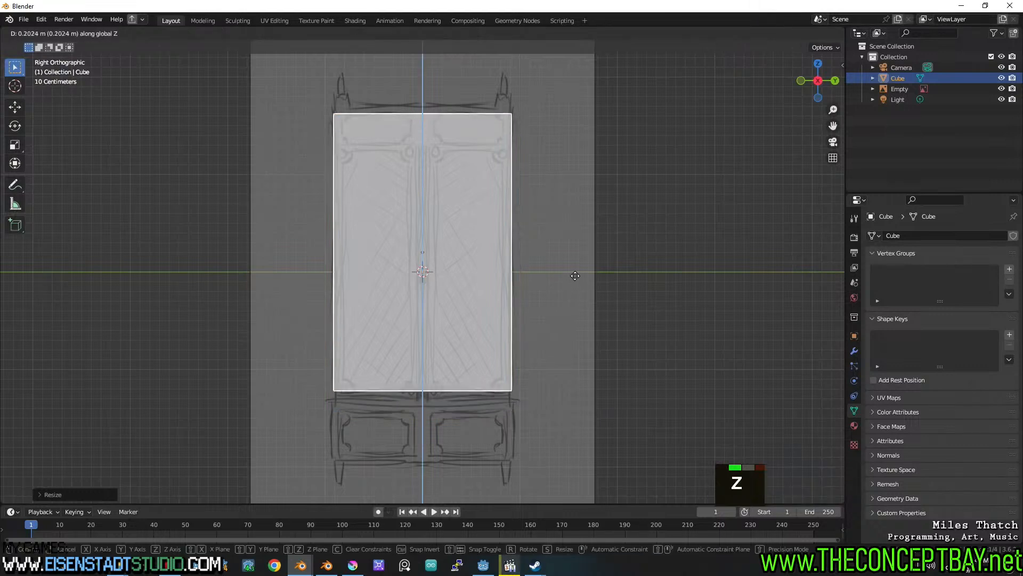
left_click(579, 281)
key("s")
key("z")
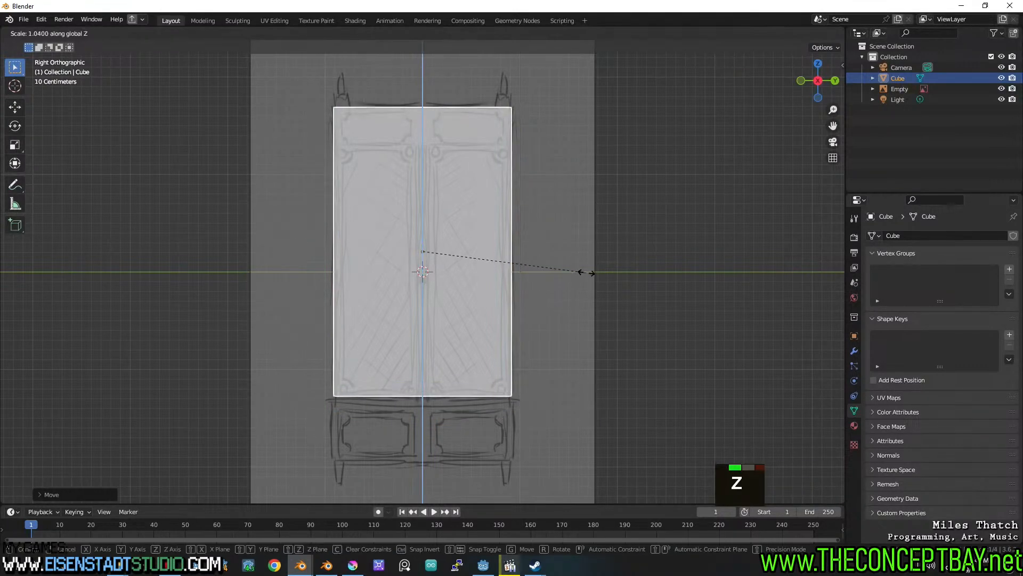
left_click(587, 274)
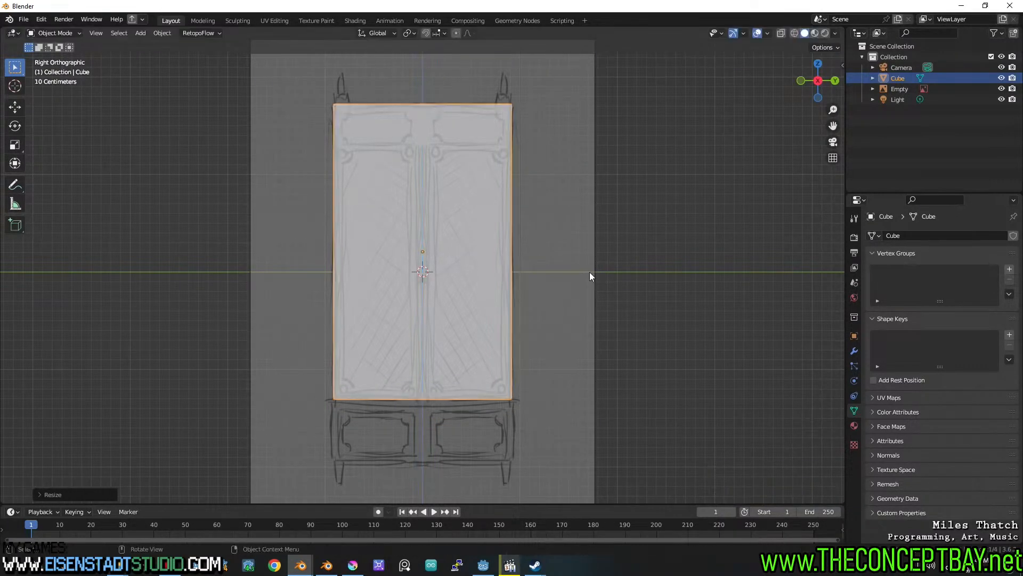
Scale the cube down along X in the front orthographic view to give the cabinet a shallower depth.
middle_click_drag(361, 286, 721, 246, "alt")
key("s")
key("x")
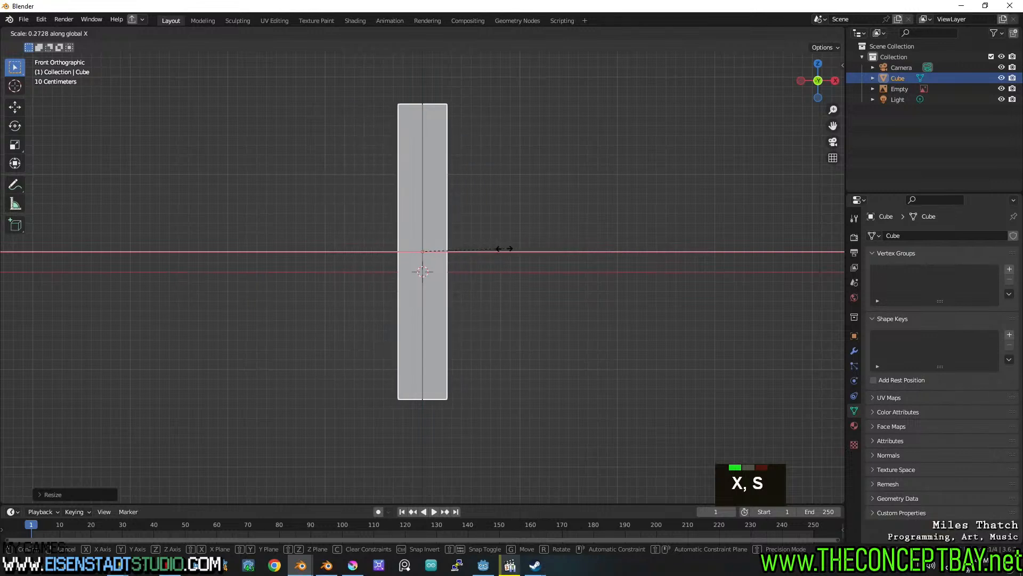
left_click(536, 246)
Add a loop cut across the cabinet body's depth and slide it close to the front face.
middle_click_drag(536, 246, 393, 224)
key("Tab")
key("Tab")
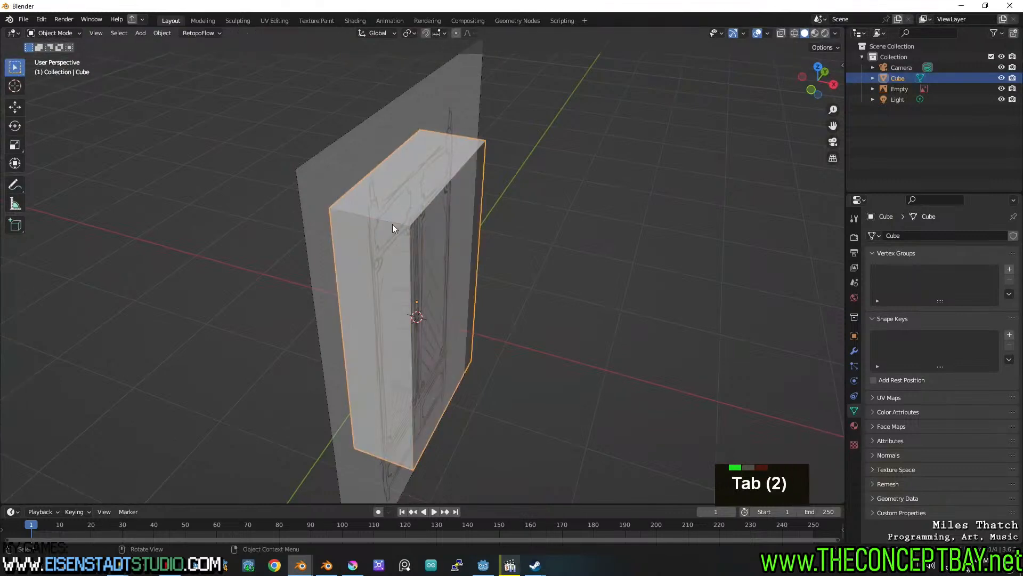
key("ctrl+r")
left_click(408, 227)
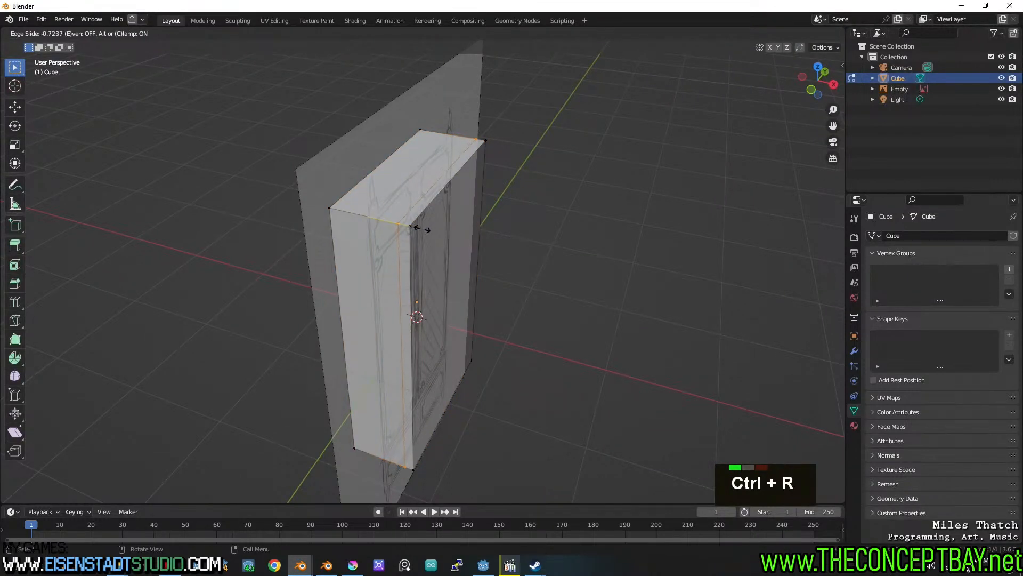
left_click(418, 228)
Extrude the narrow front strip of the cabinet's top face upward about 0.13 m.
key("3")
middle_click_drag(532, 198, 578, 180, "alt")
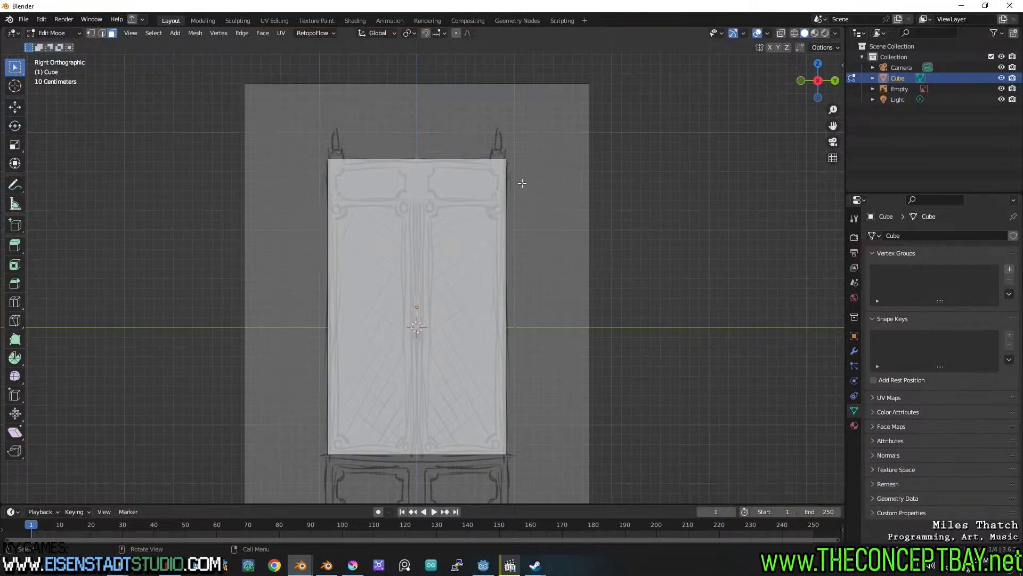
key("e")
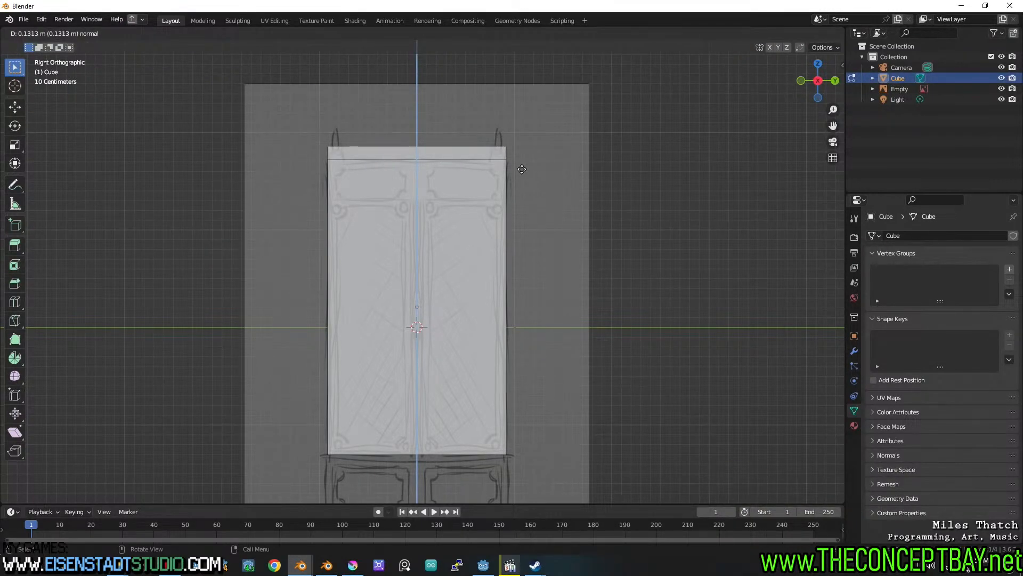
left_click(522, 169)
Snap the 3D cursor to the selected top face of the extruded front strip.
middle_click_drag(515, 164, 565, 222)
scroll(313, 194, "up", 4)
key("shift+s")
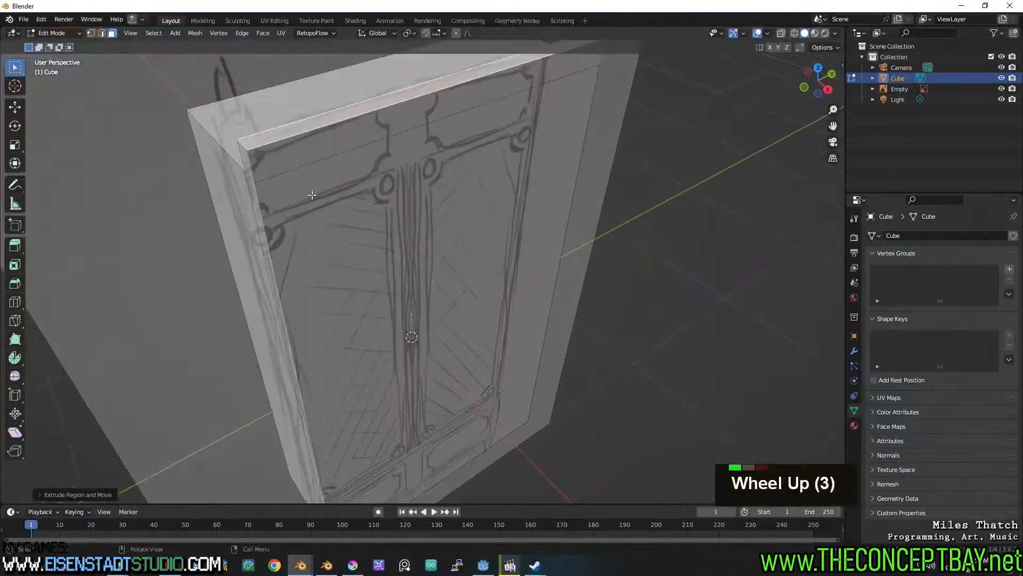
left_click(464, 183)
Leave Edit Mode, add a new cube mesh at the 3D cursor and scale it down.
middle_click_drag(475, 221, 478, 286, "shift")
key("Tab")
key("shift+a")
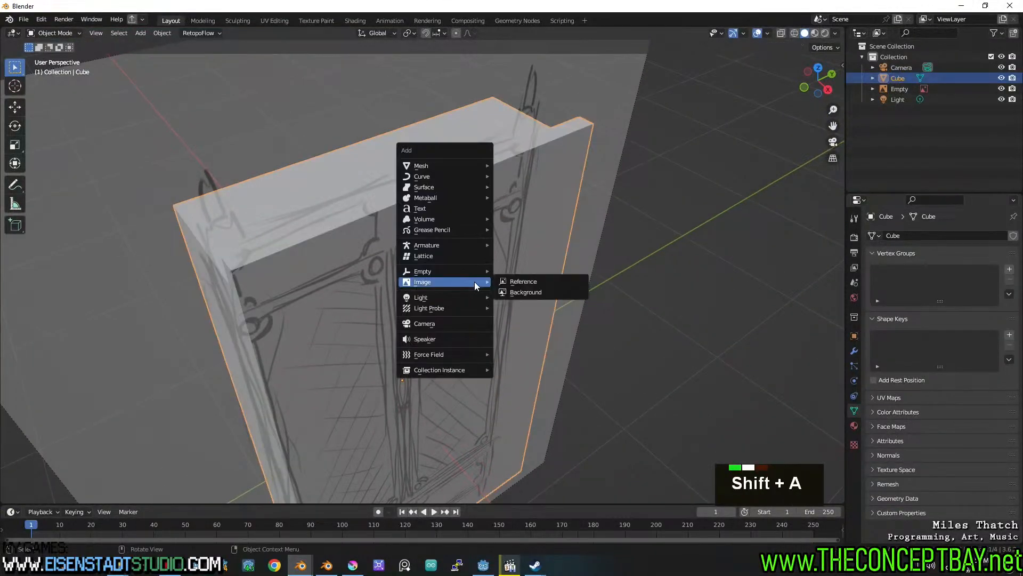
mouse_move(453, 165)
mouse_move(484, 168)
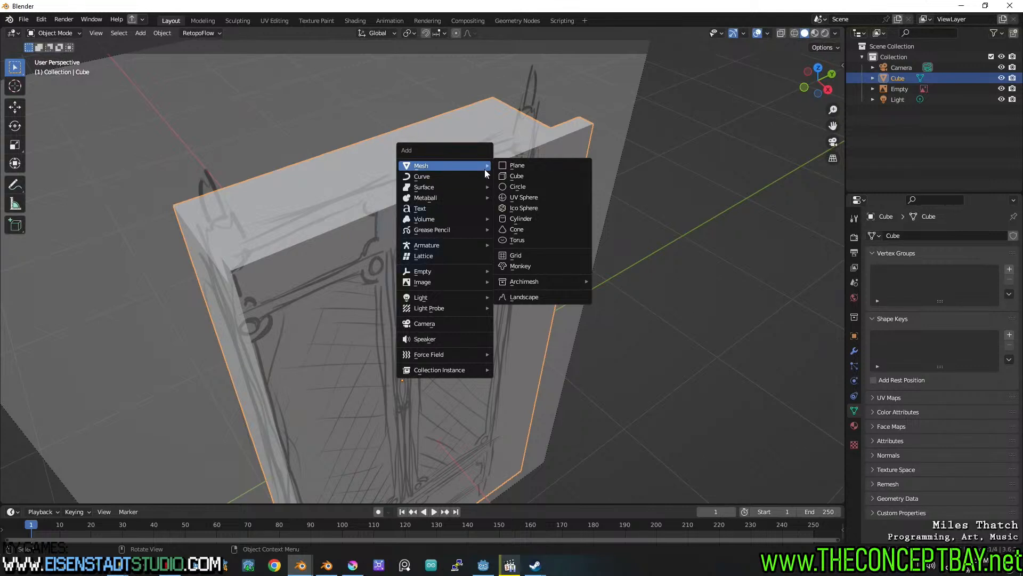
key("Escape")
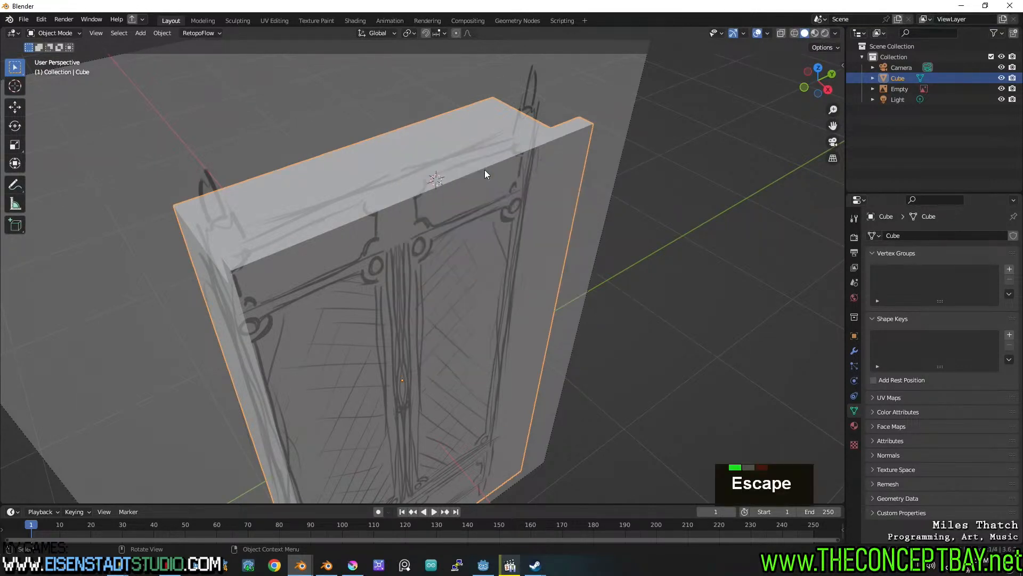
key("Escape")
key("shift+a")
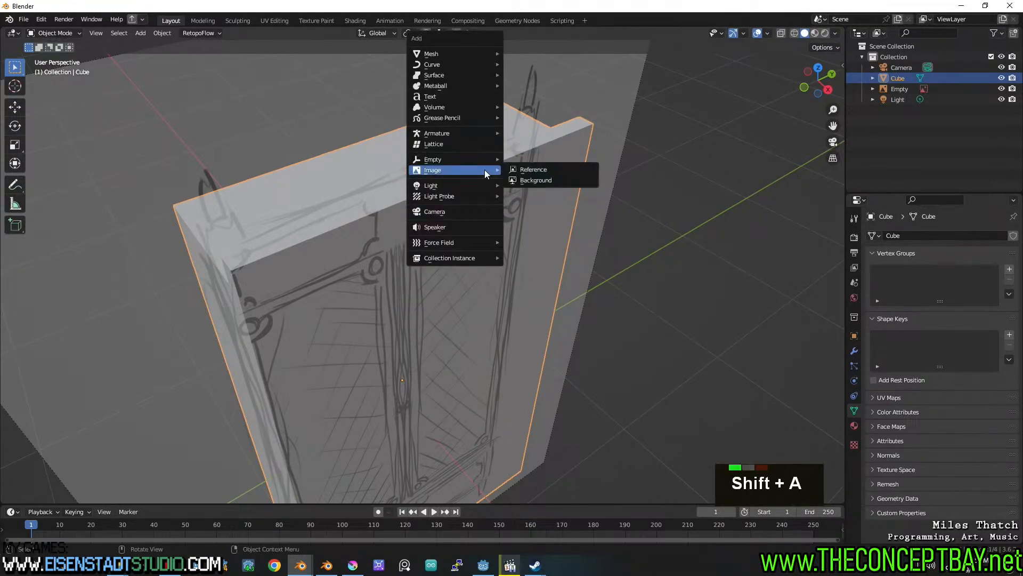
mouse_move(478, 54)
left_click(538, 65)
key("s")
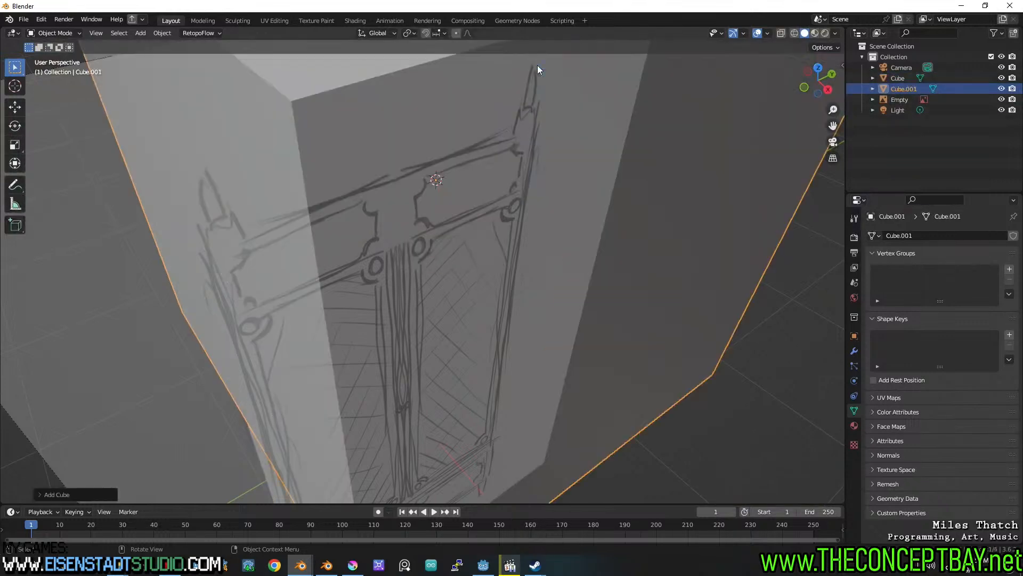
left_click(475, 192)
Delete the newly added cube at the cabinet's top edge.
middle_click_drag(477, 192, 619, 211)
middle_click_drag(619, 211, 609, 217, "shift")
scroll(639, 214, "up", 3)
middle_click_drag(687, 206, 595, 188)
scroll(692, 204, "down", 4)
key("x")
left_click(591, 185)
Edit the cabinet mesh and duplicate the front strip's top face, moving the copy up along Z.
left_click(366, 197)
key("Tab")
key("shift+d")
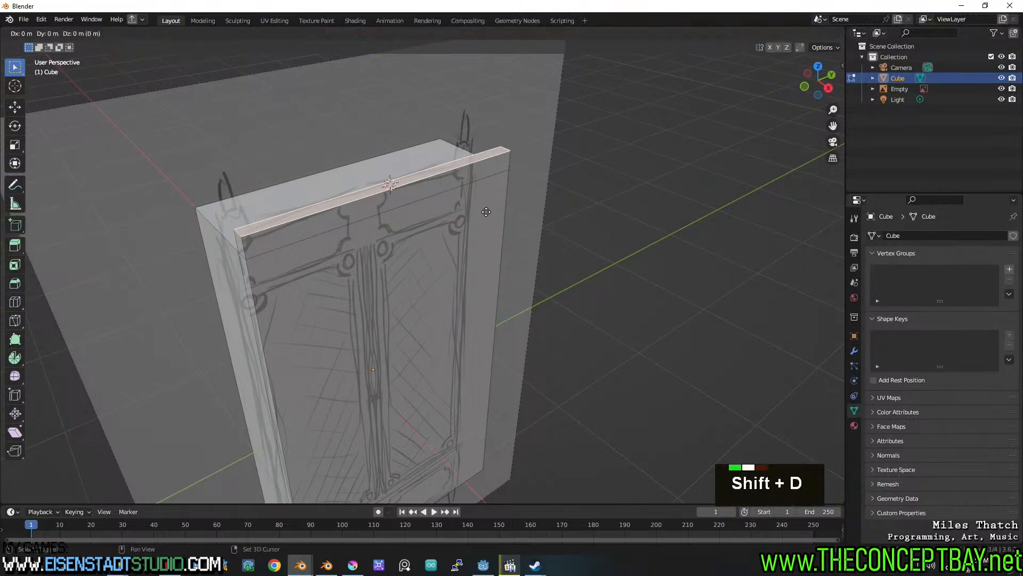
key("z")
left_click(482, 186)
Narrow the duplicated face along Y around the cabinet's center and extrude it upward into a small block.
key("s")
key("y")
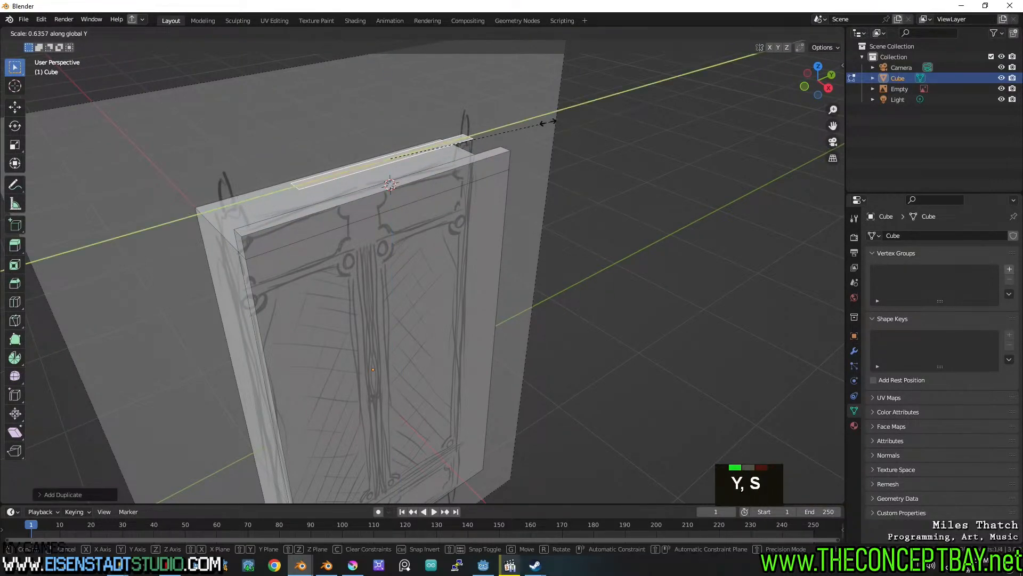
left_click(457, 139)
key("e")
left_click(372, 128)
Try to bevel the two upper side edges of the small block above the cabinet.
key("2")
left_click(408, 120, "shift")
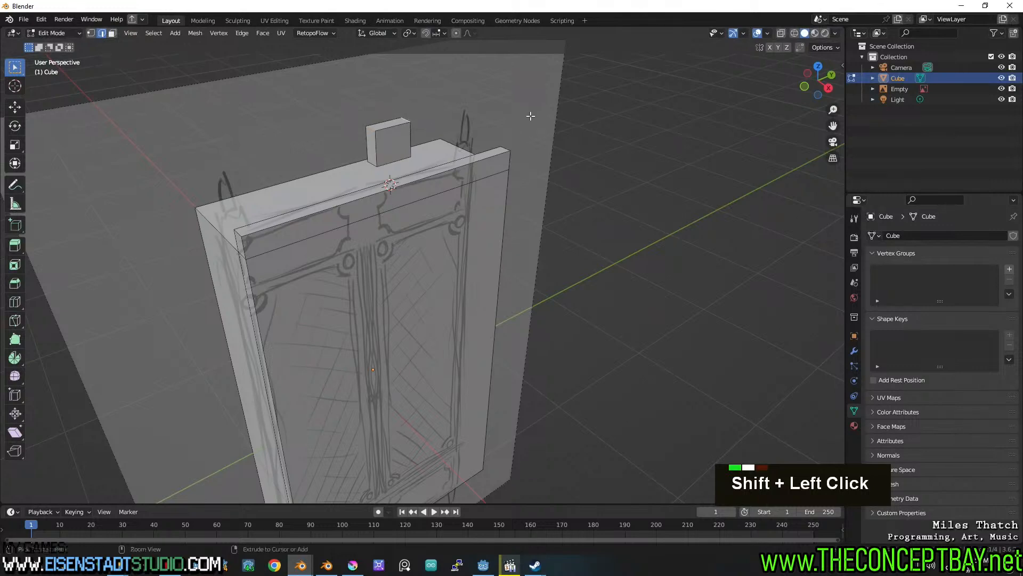
key("ctrl+b")
scroll(543, 131, "up", 2)
middle_click_drag(547, 135, 524, 155)
key("ctrl+z")
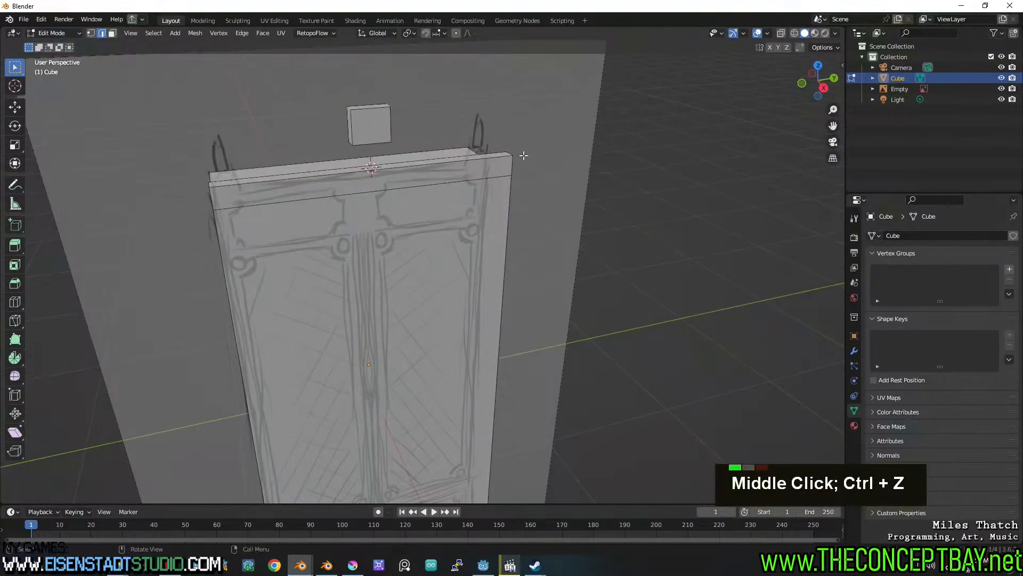
Apply the cabinet object's scale in Object Mode and return to editing its mesh.
key("Tab")
key("ctrl+a")
left_click(509, 178)
key("Tab")
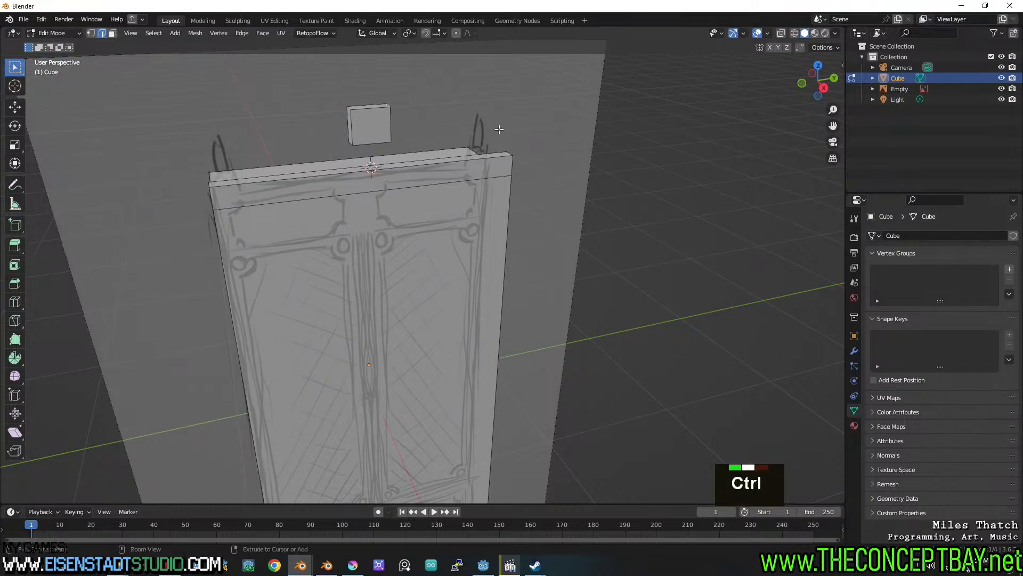
Bevel the small block's two upper side edges about 0.09 m wide with 3 segments to round its top.
key("ctrl+b")
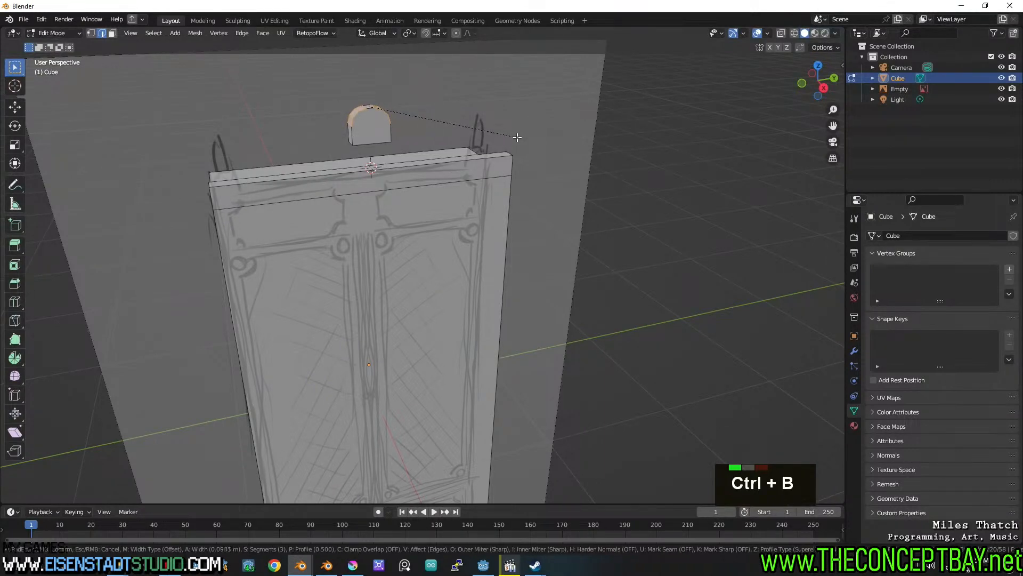
left_click(517, 137)
middle_click_drag(545, 127, 501, 180, "alt")
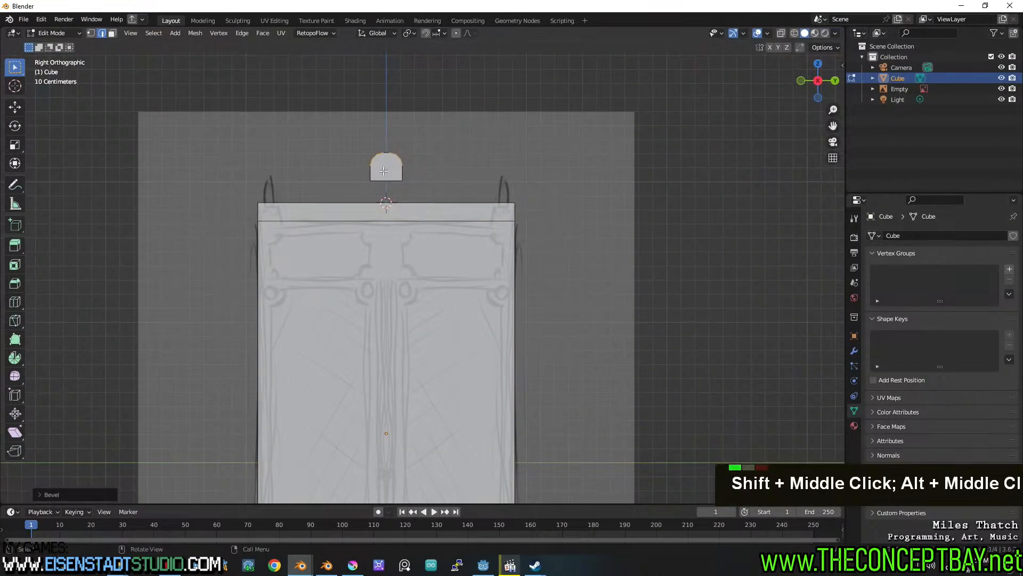
Separate the small rounded block from the cabinet mesh into its own object and return to Object Mode with it selected.
key("l")
key("p")
left_click(405, 167)
key("Tab")
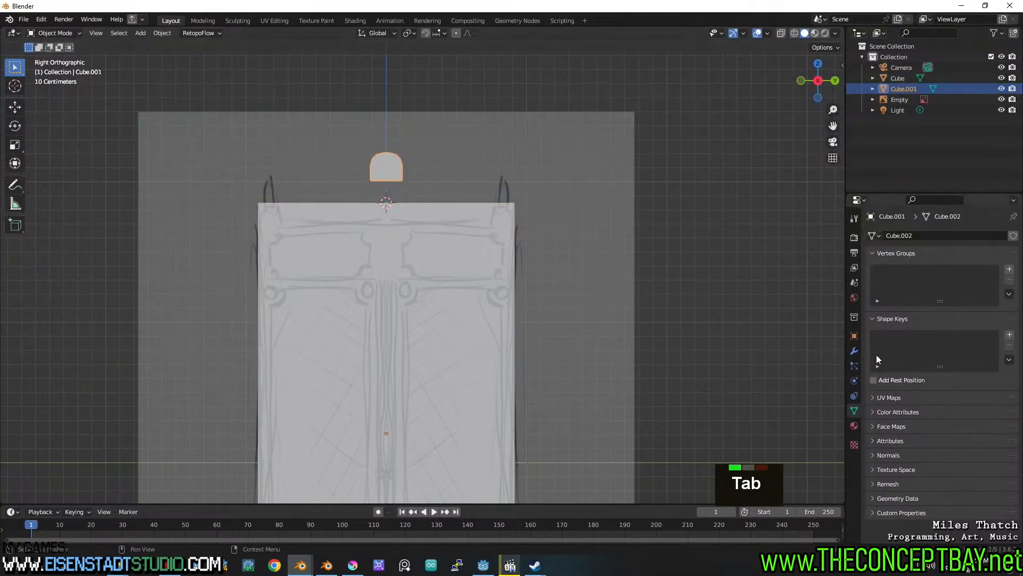
Add a Mirror modifier to the small block with the cabinet object Cube as its mirror object.
left_click(855, 351)
left_click(907, 236)
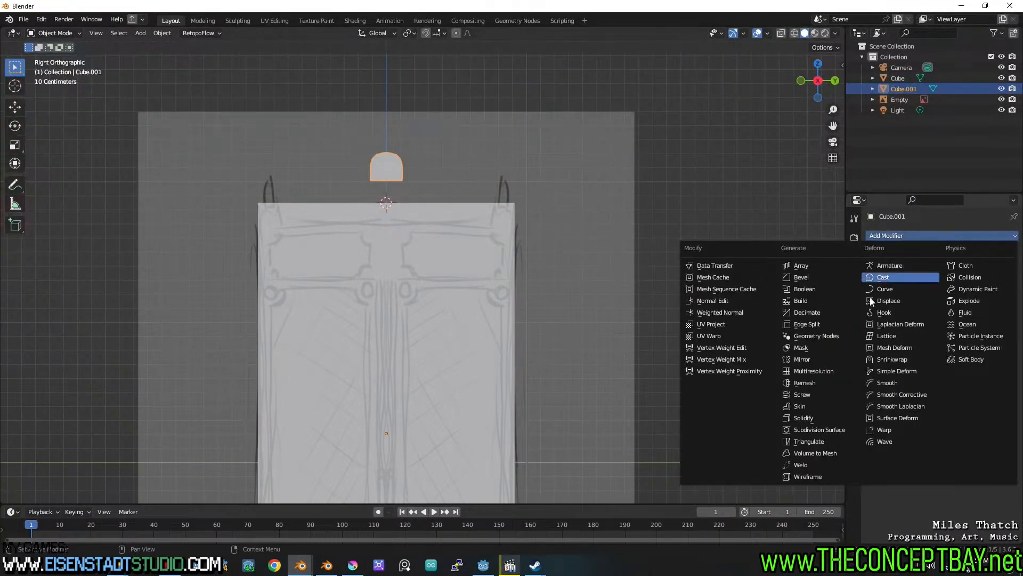
left_click(821, 359)
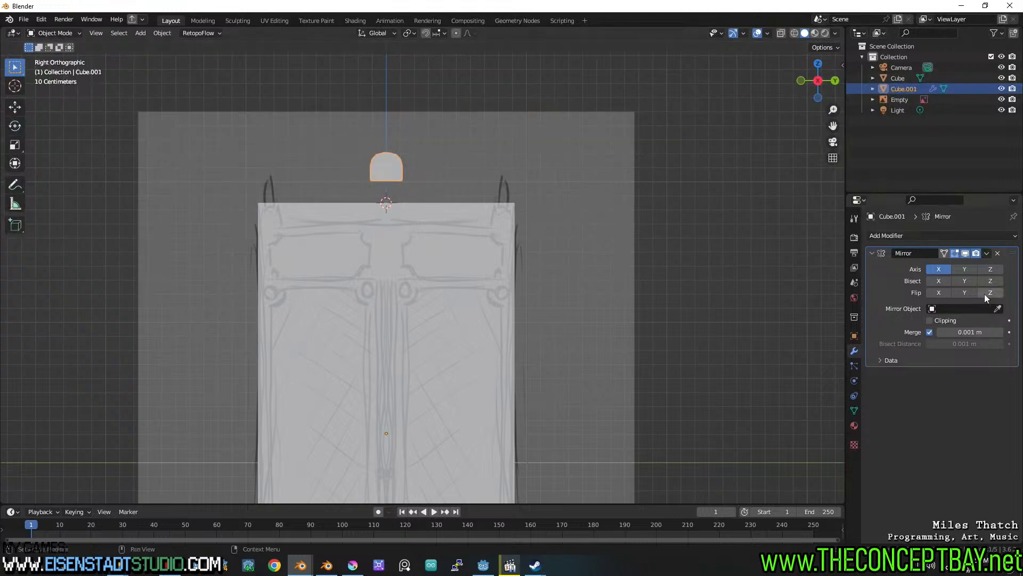
left_click(436, 271)
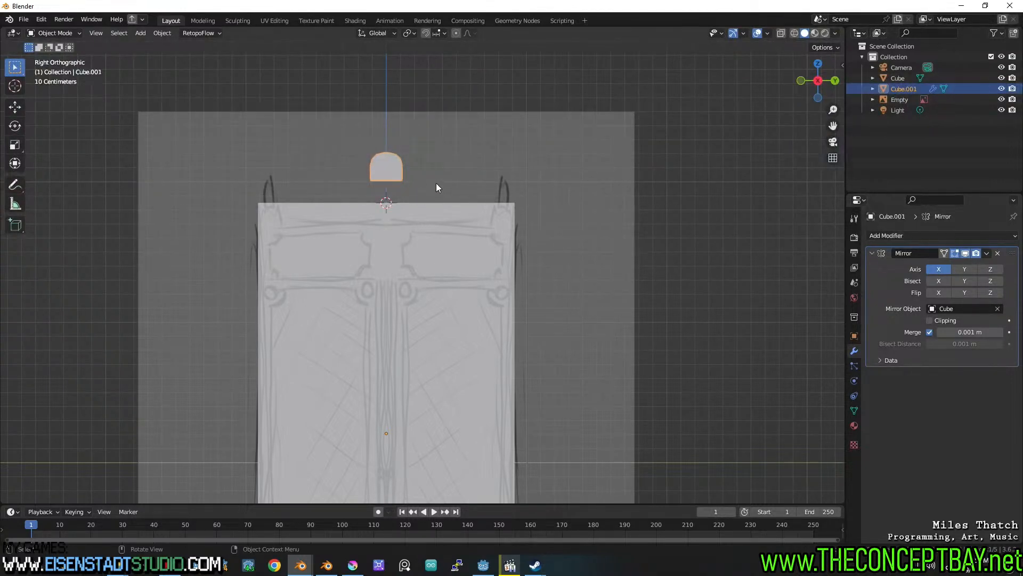
Place the block on the cabinet's upper right corner and mirror it along Y only instead of X.
key("g")
left_click(550, 199)
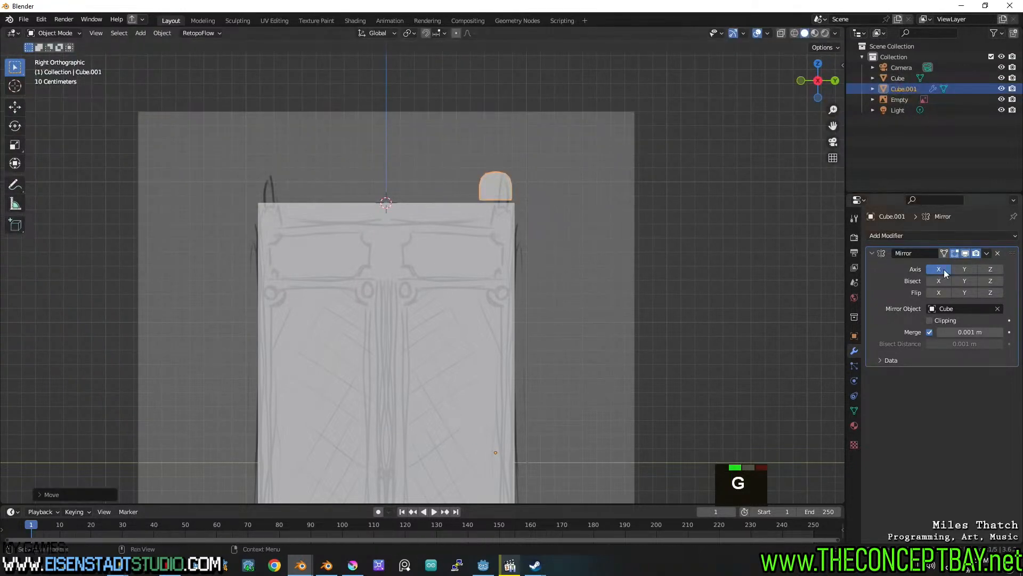
left_click(967, 270)
left_click(939, 263)
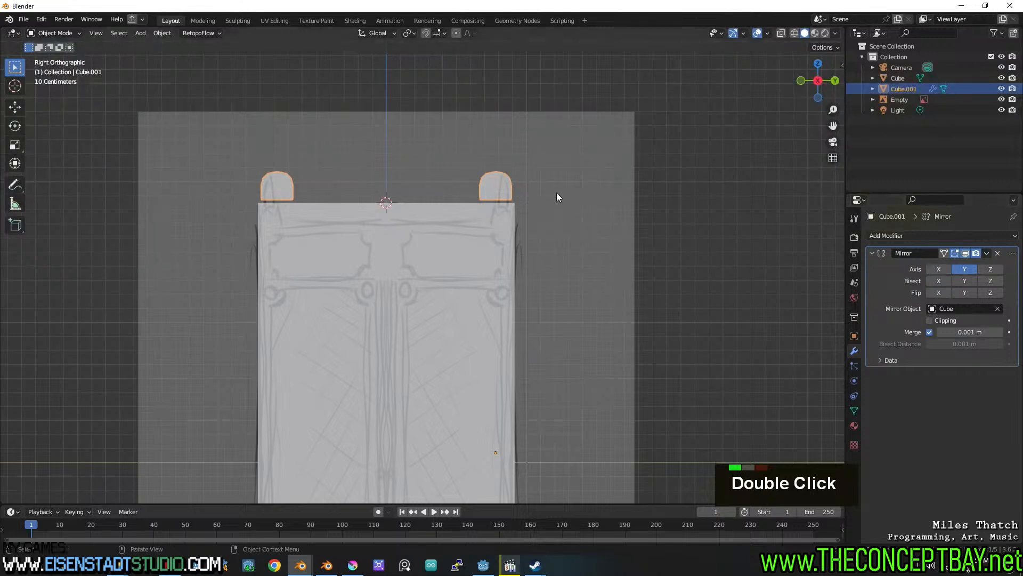
key("g")
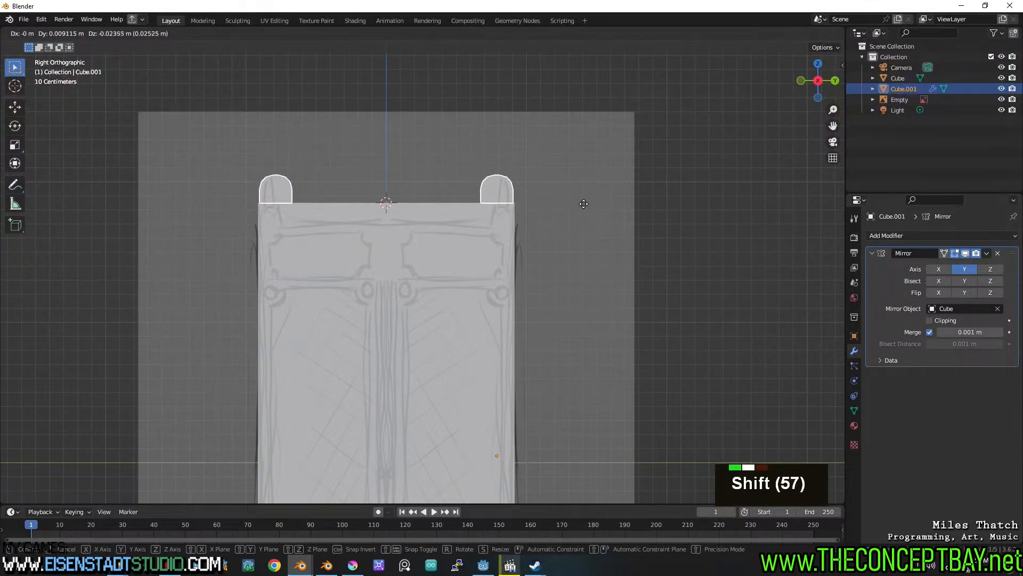
left_click(585, 204, "shift")
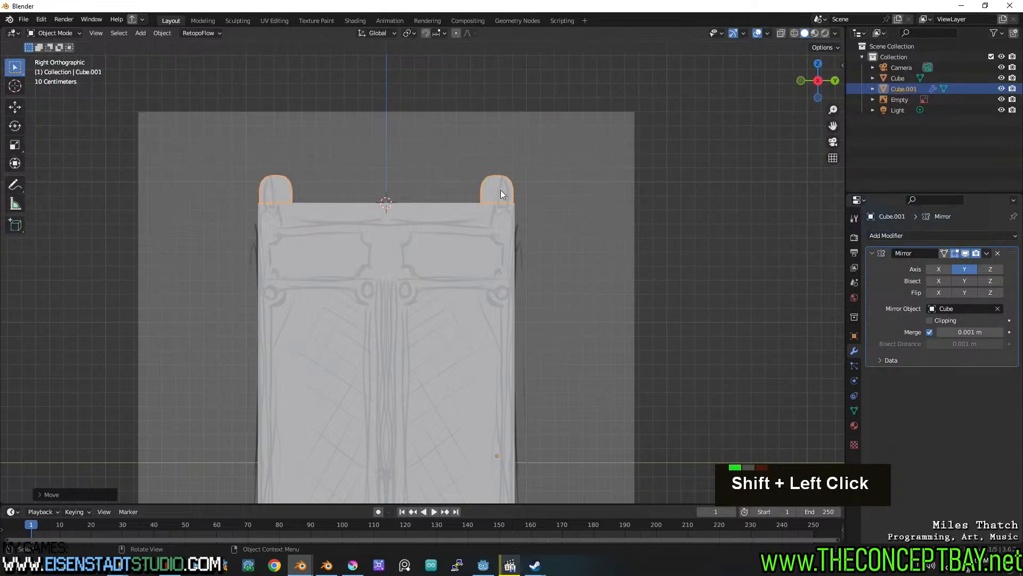
Try to extrude the corner block's top face upward, narrow it along X and adjust its height along Z.
key("Tab")
middle_click_drag(501, 193, 498, 224)
key("3")
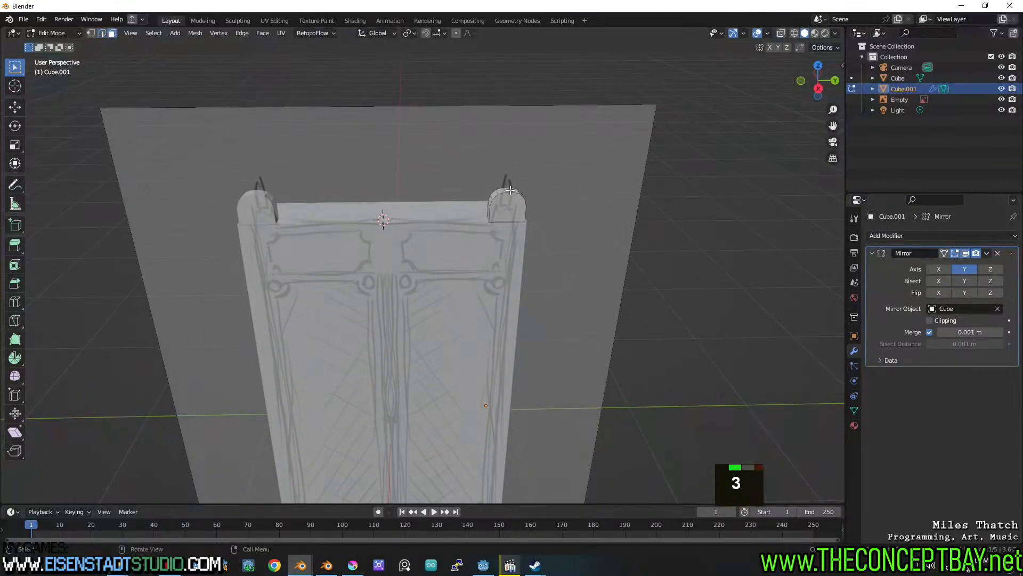
key("e")
left_click(546, 178)
middle_click_drag(622, 216, 589, 226)
middle_click_drag(589, 227, 503, 242, "shift")
middle_click_drag(504, 243, 714, 194, "shift")
scroll(720, 192, "up", 1, "shift")
scroll(720, 192, "up", 2)
key("s")
key("x")
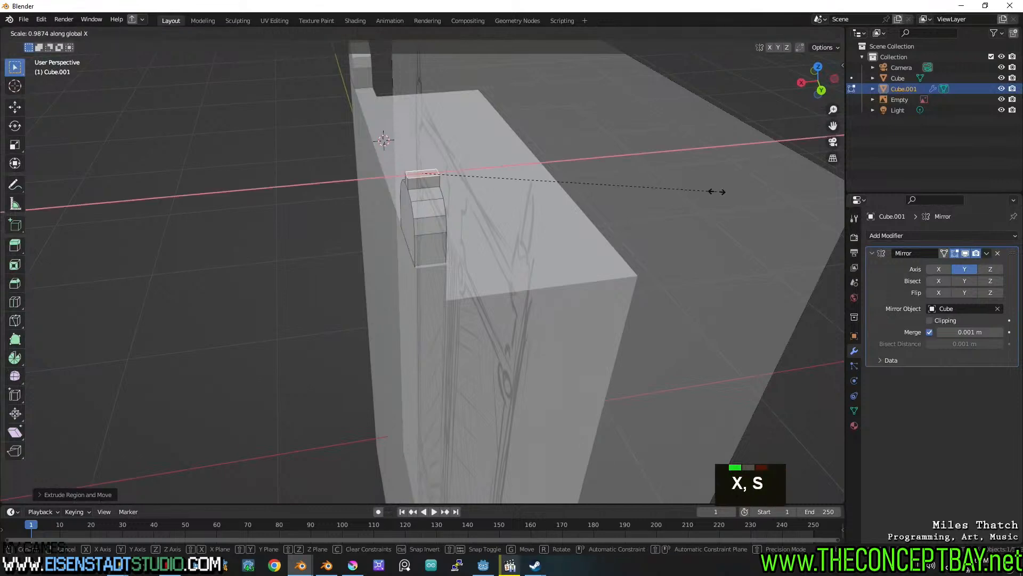
left_click(566, 191)
key("g")
key("z")
left_click(565, 189)
Try a second, scaled extrusion on the corner block's top, then undo the extrusions.
key("e")
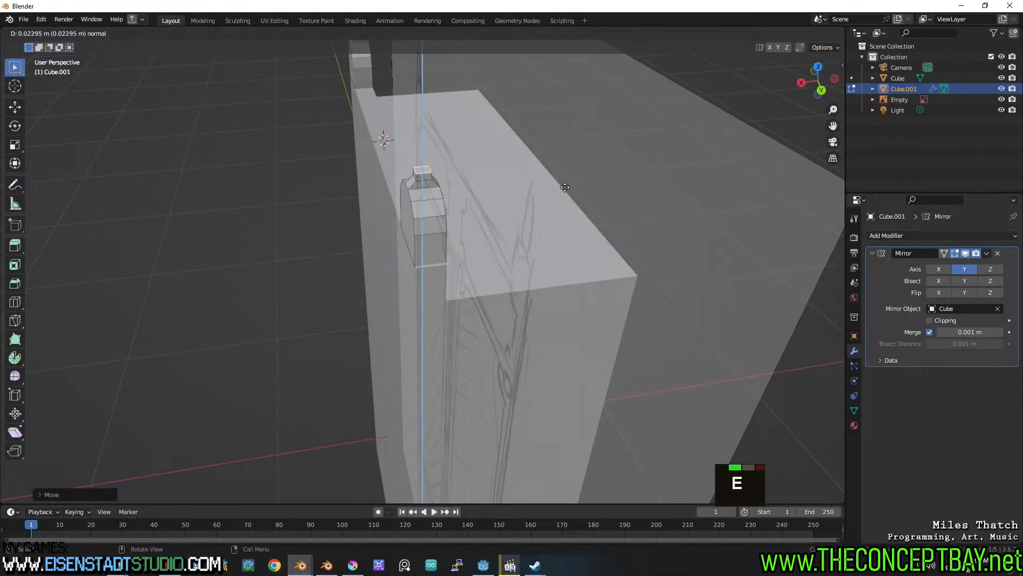
key("z")
left_click(560, 162)
key("s")
left_click(500, 163)
middle_click_drag(499, 163, 521, 174)
scroll(541, 139, "down", 3)
key("ctrl+z")
key("ctrl+z")
middle_click_drag(591, 176, 531, 204)
key("ctrl+z")
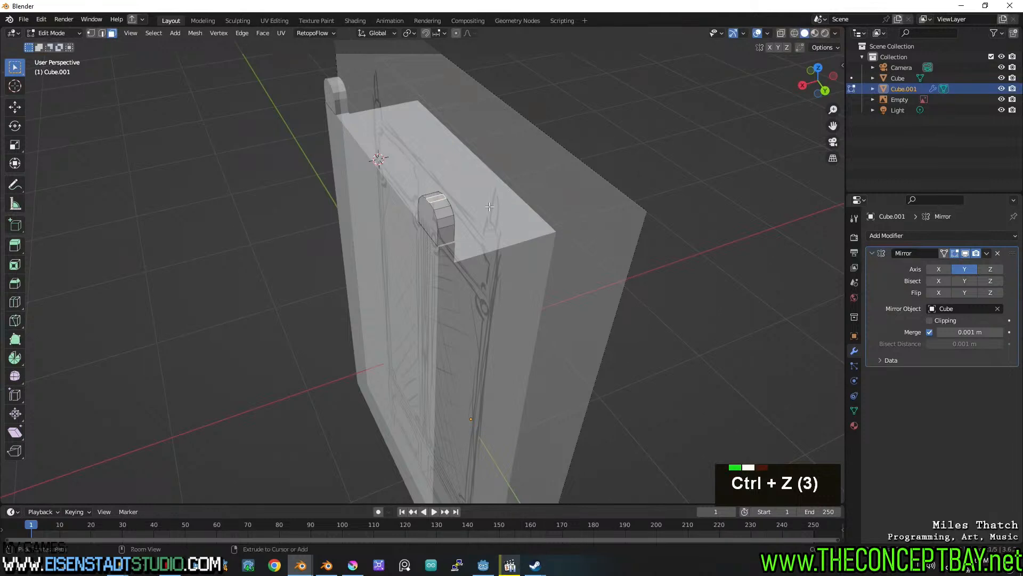
Snap the 3D cursor to the corner block's top face and add a cylinder with 8 vertices there.
key("shift+s")
left_click(450, 261)
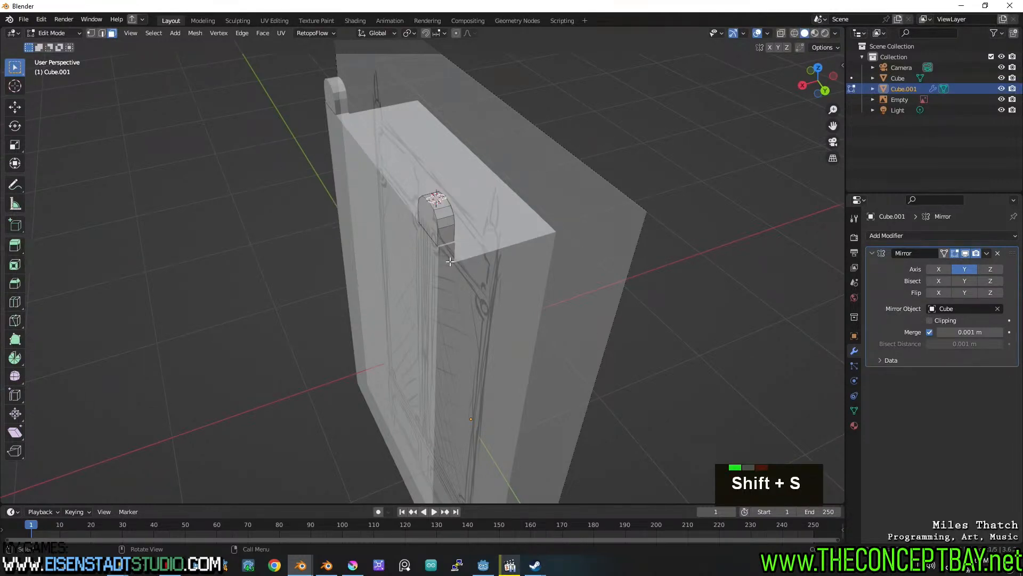
key("shift+a")
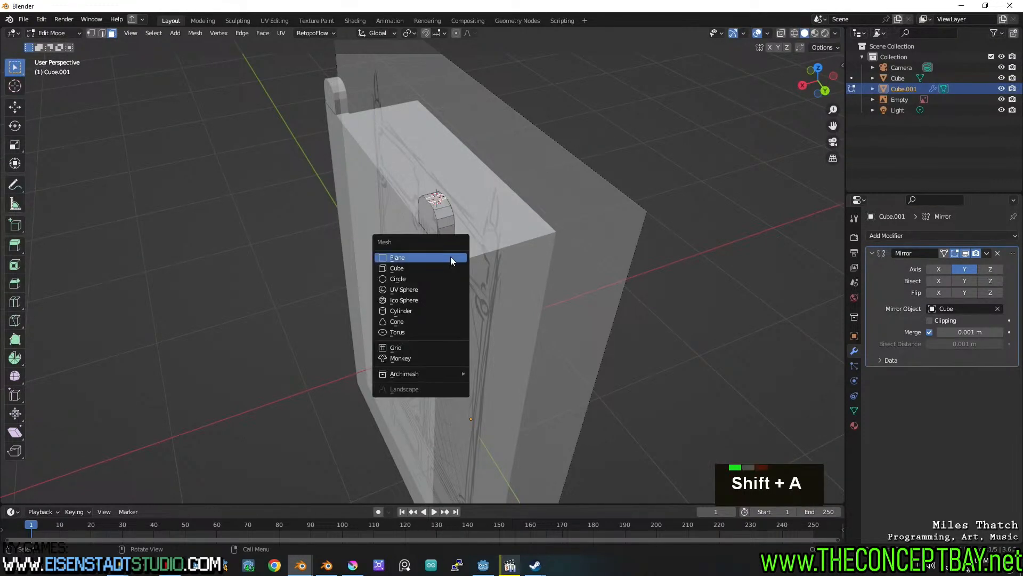
left_click(445, 312)
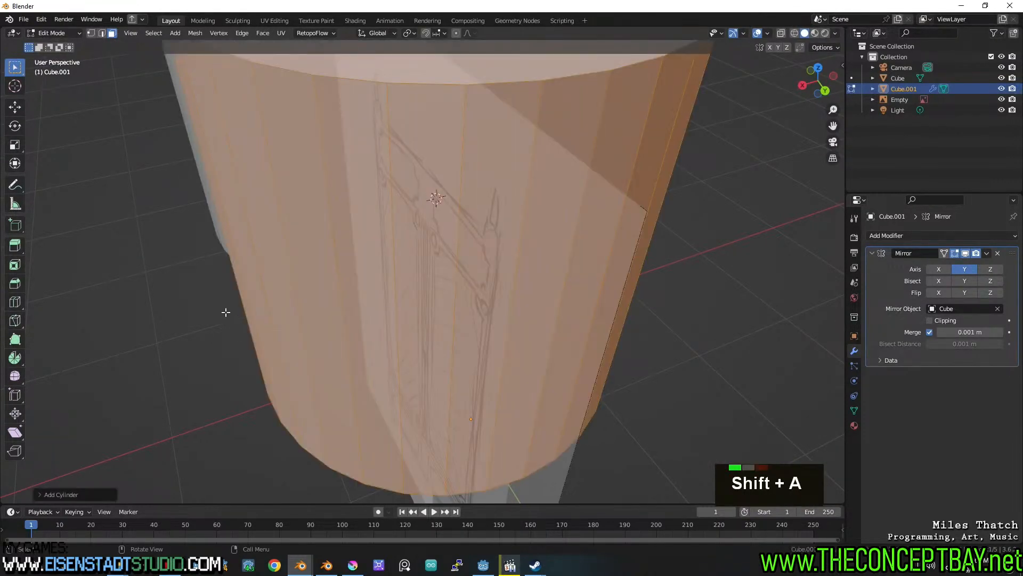
left_click(88, 495)
double_click(136, 367)
type("8")
key("Return")
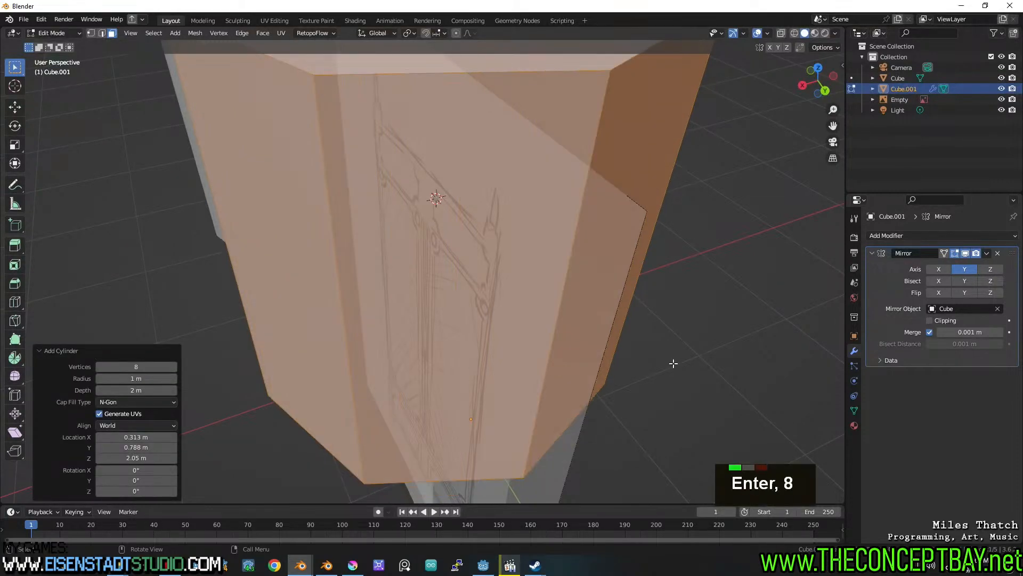
Scale the cylinder down, flatten it along Z and raise it to sit just above the corner block.
key("s")
left_click(447, 211)
key("s")
key("z")
key("g")
key("z")
left_click(459, 196)
middle_click_drag(460, 196, 506, 155)
key("KP_Decimal")
scroll(505, 241, "down", 3)
middle_click_drag(506, 241, 506, 229)
scroll(506, 230, "down", 2)
Extrude the cylinder's bottom face down about 0.008 m and scale it to about 0.54 to taper the underside.
left_click(435, 296, "alt")
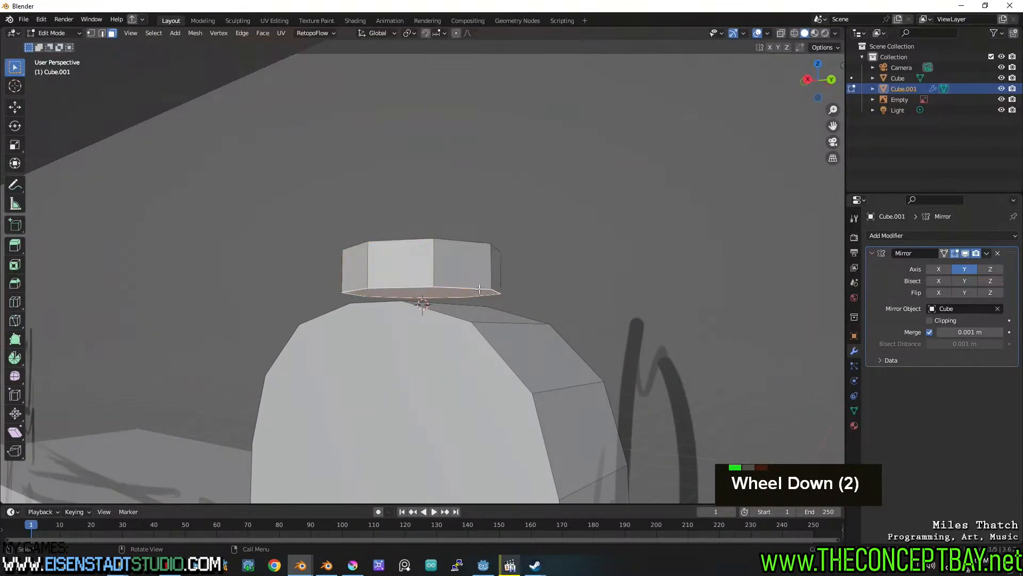
middle_click_drag(435, 296, 453, 305)
key("e")
left_click(457, 308)
key("s")
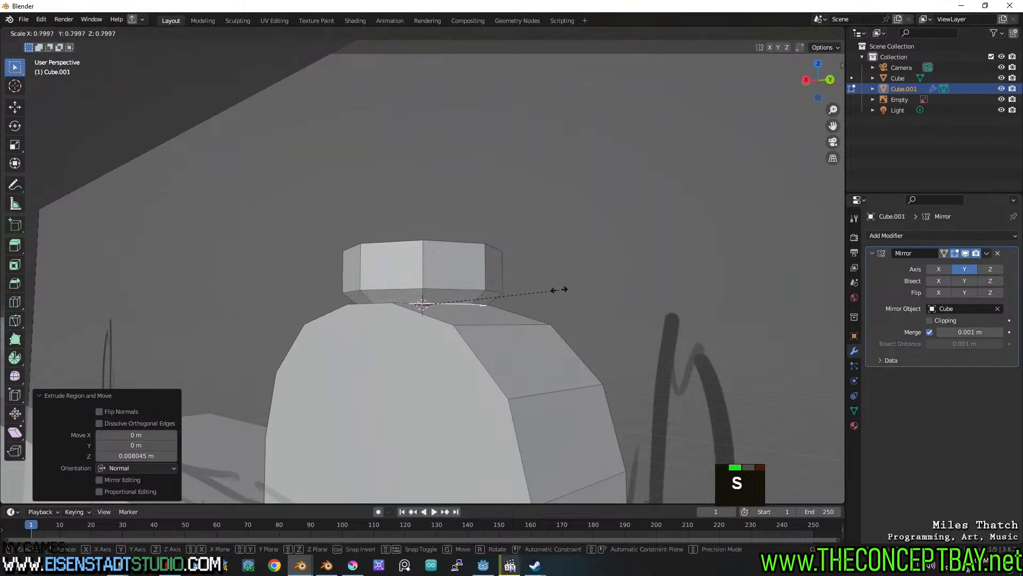
left_click(519, 288)
scroll(519, 288, "down", 2)
key("e")
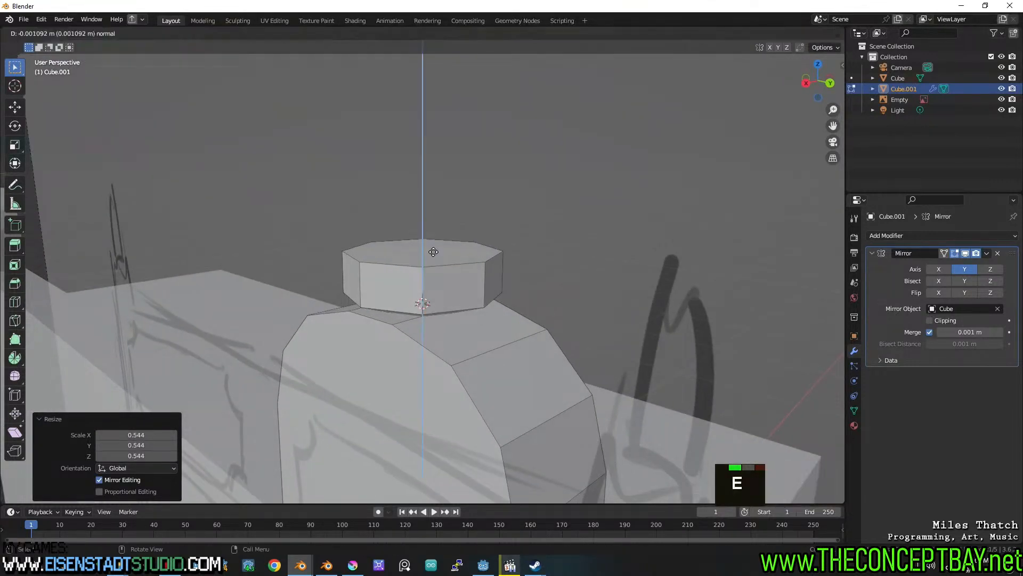
right_click(435, 230)
key("ctrl+z")
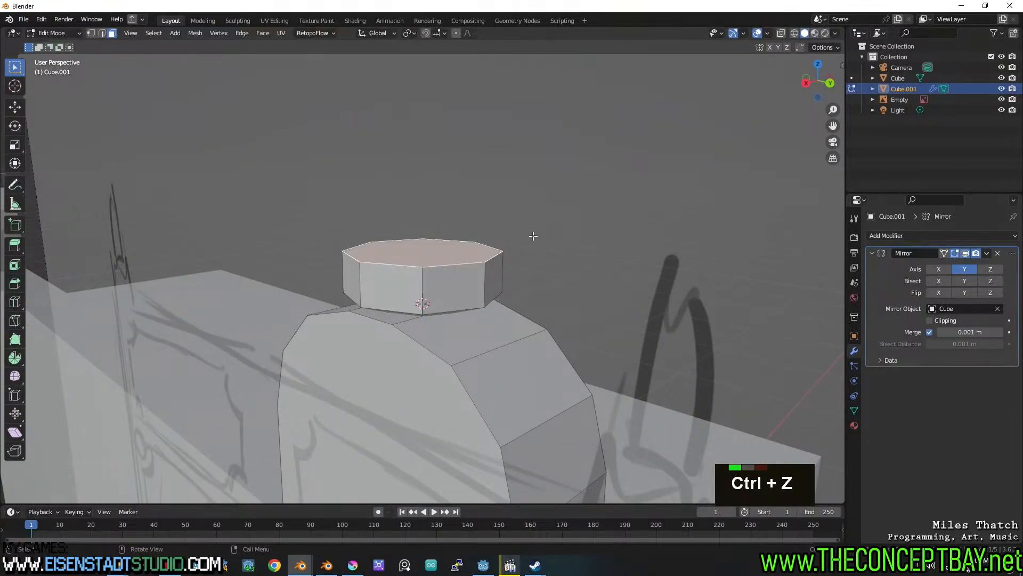
Extrude the cylinder's top face upward, shrink it into a taper and extrude a short narrow neck above it.
key("e")
left_click(520, 208)
key("s")
left_click(464, 216)
key("e")
left_click(464, 205)
Extrude the neck about 0.01 m upward, flare it out wider than the lower ring and extrude a vertical rim.
key("e")
left_click(459, 190)
key("s")
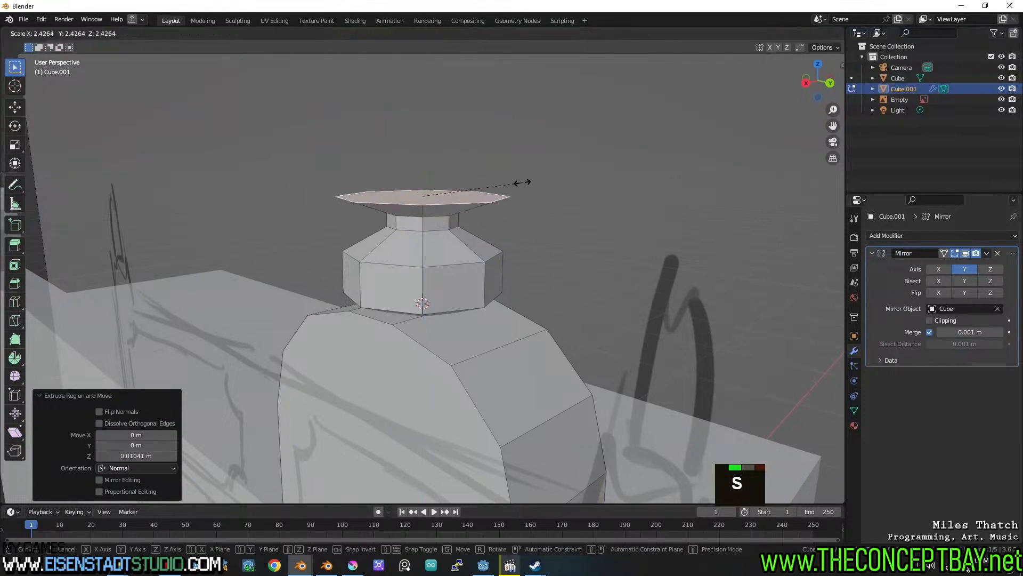
left_click(551, 181)
left_click(549, 146)
key("e")
right_click(549, 128)
Extrude the rim's top about 0.025 m and narrow it, then extrude again and scale that end to about 0.46.
key("e")
left_click(542, 96)
key("s")
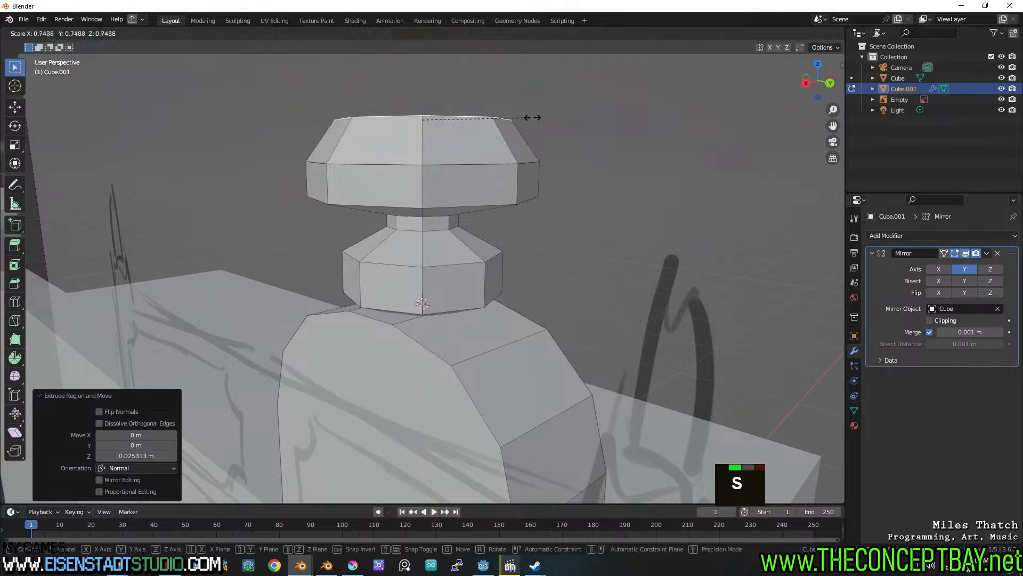
left_click(472, 114)
key("e")
left_click(470, 82)
scroll(477, 88, "down", 5)
key("s")
left_click(481, 186)
Extrude the finial's top about 0.057 m upward, shrink it to a spire tip and return to Object Mode.
key("e")
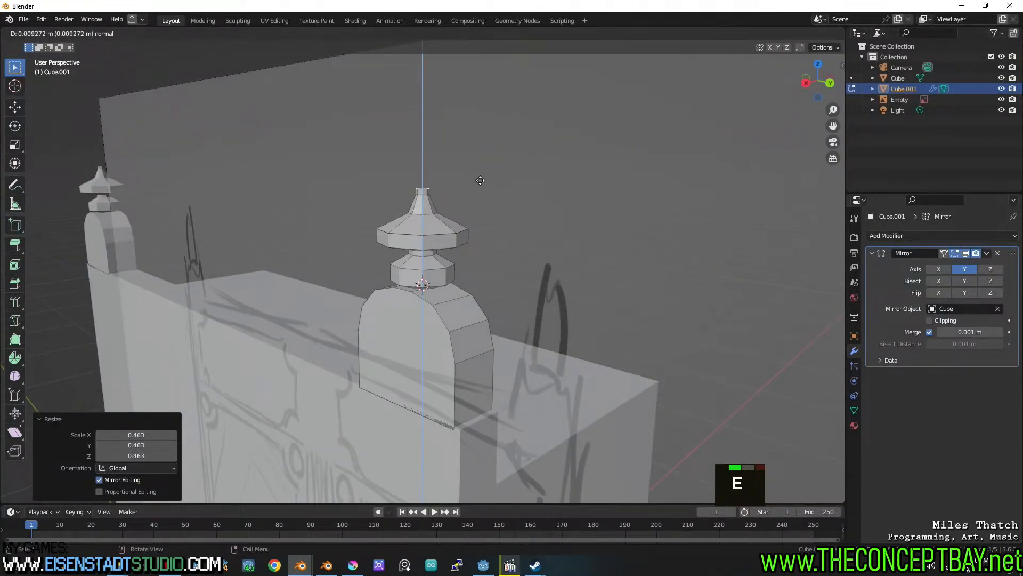
left_click(485, 150)
key("s")
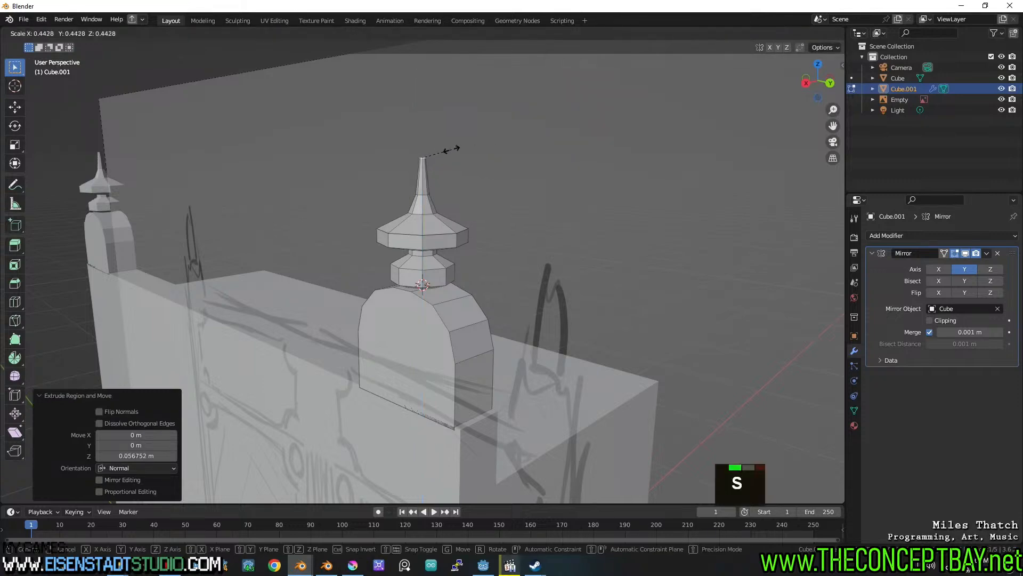
left_click(442, 154)
middle_click_drag(448, 153, 502, 131)
scroll(500, 279, "down", 8)
middle_click_drag(500, 282, 538, 242, "shift")
key("Tab")
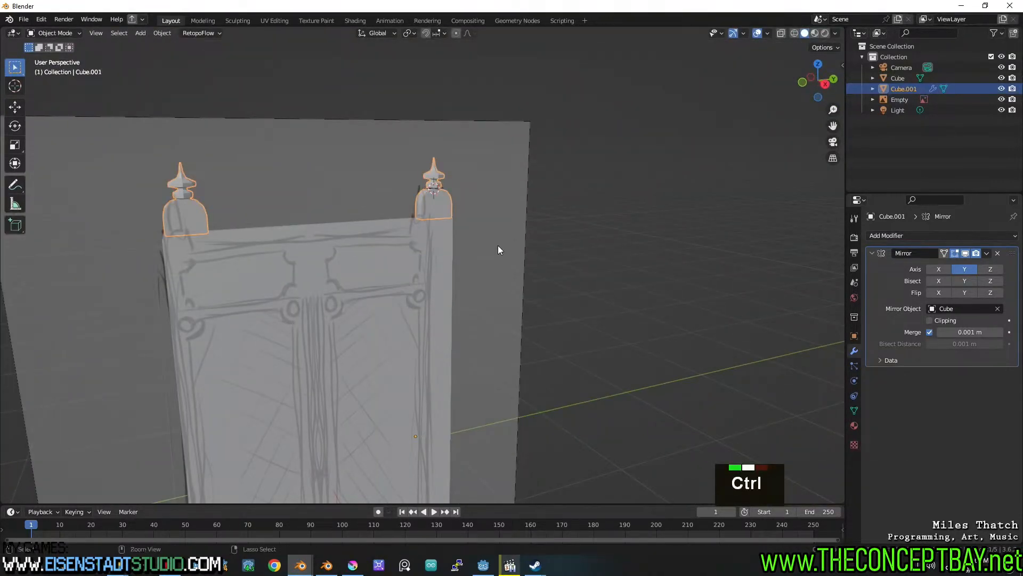
Start saving the file and browse to the dread_tales_escape\assets\models\furniture folder.
key("ctrl+s")
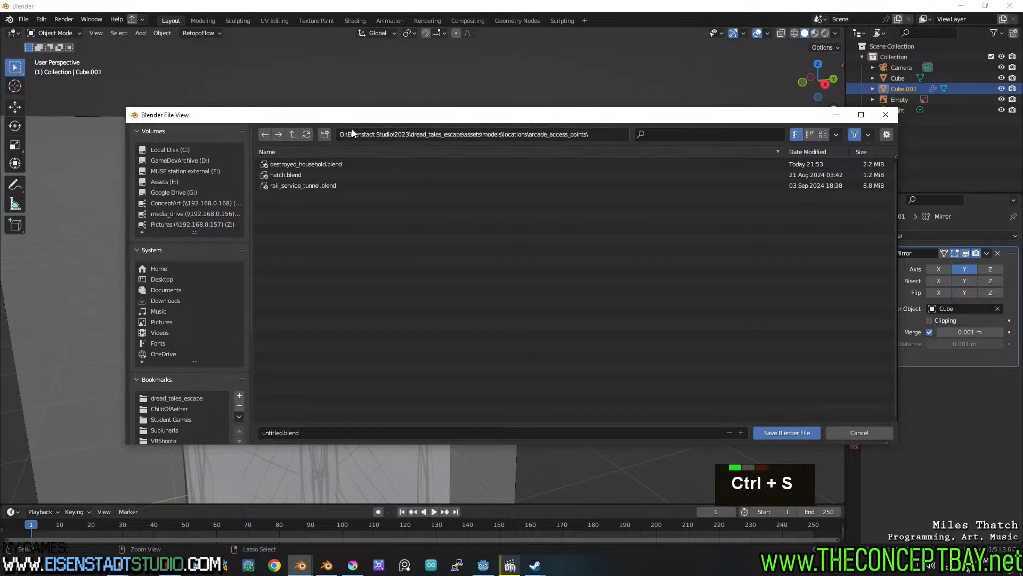
double_click(294, 135)
double_click(296, 135)
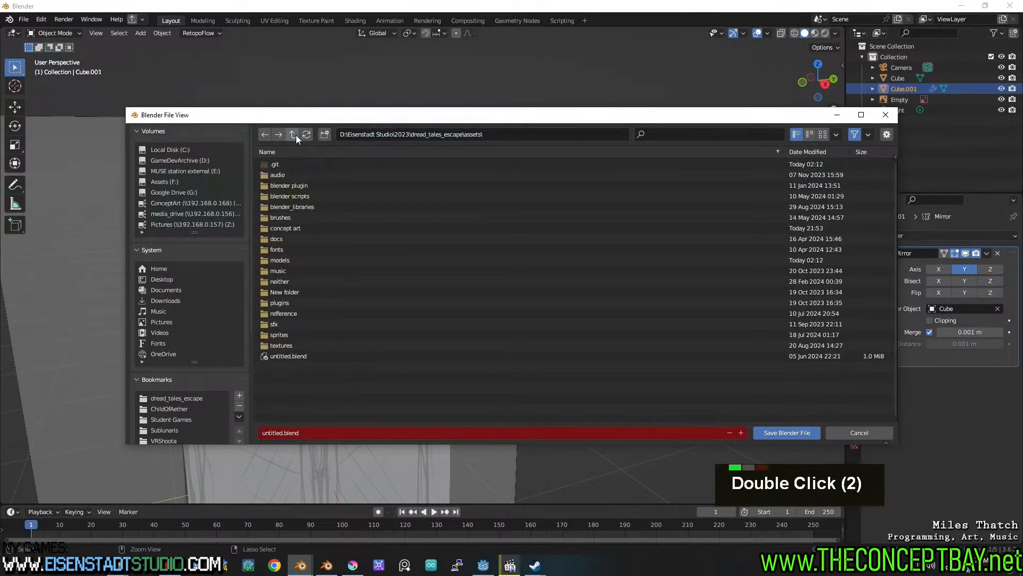
double_click(302, 246)
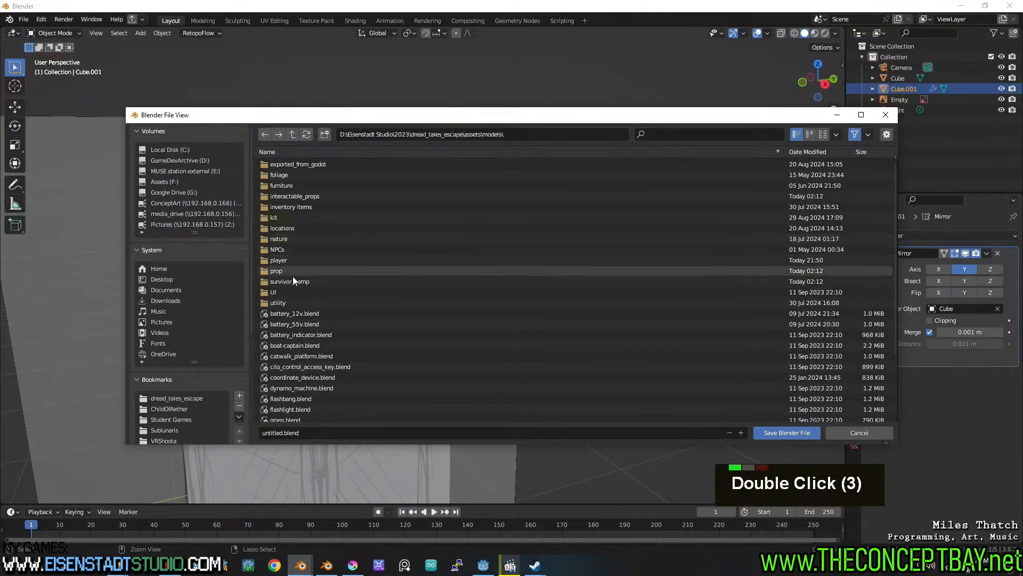
double_click(296, 186)
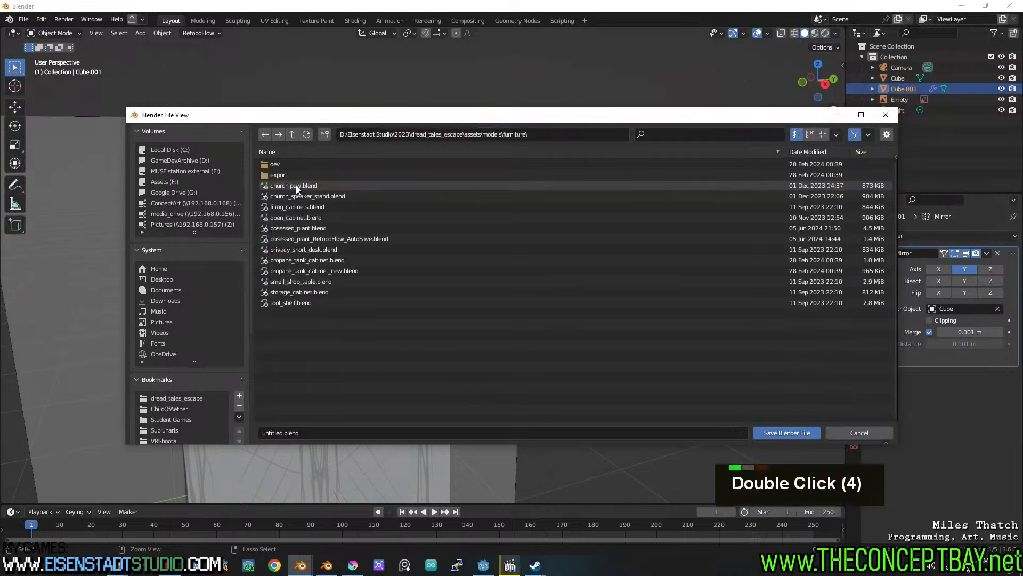
Name the file household_cabinet.blend and save it.
left_click(329, 432)
type("cabinet")
key("ctrl+Left")
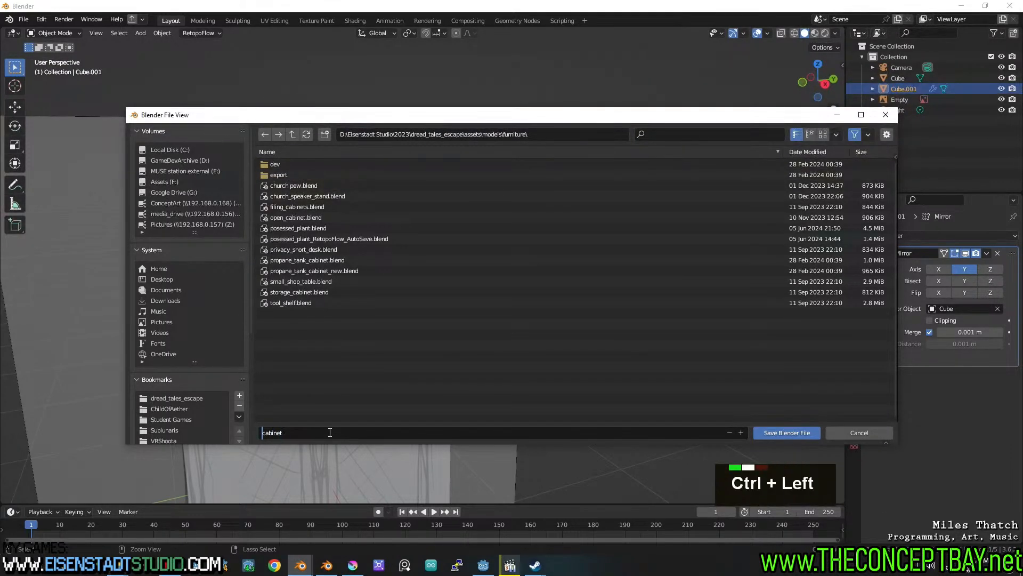
type("house")
type("hold_")
key("Return")
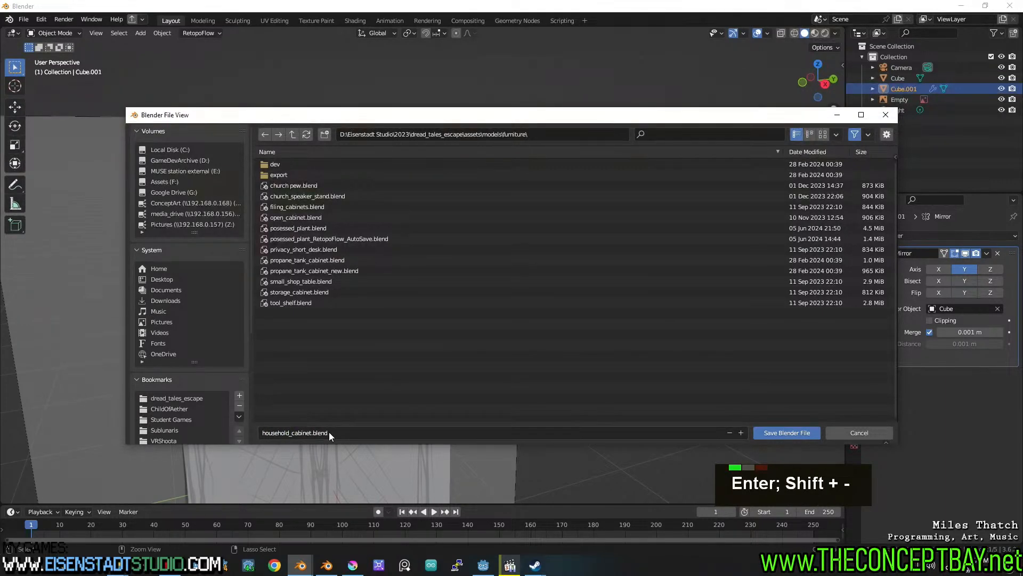
left_click(807, 436)
Add one horizontal loop cut to the cabinet body and slide it up to the sketch line below the upper panels.
middle_click_drag(299, 267, 452, 207)
scroll(336, 255, "up", 3, "shift")
left_click(343, 282)
key("Tab")
key("ctrl+r")
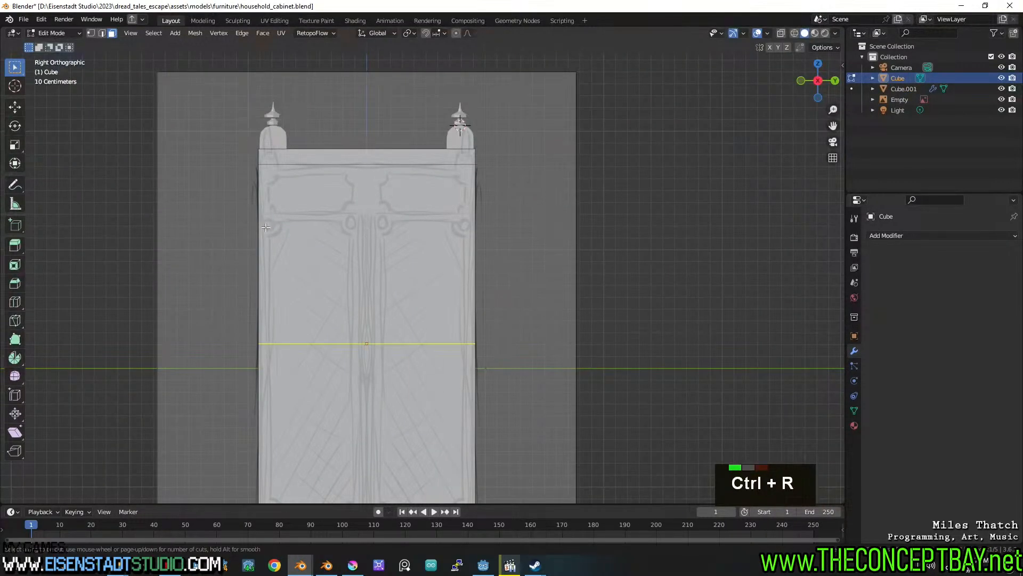
left_click(264, 224)
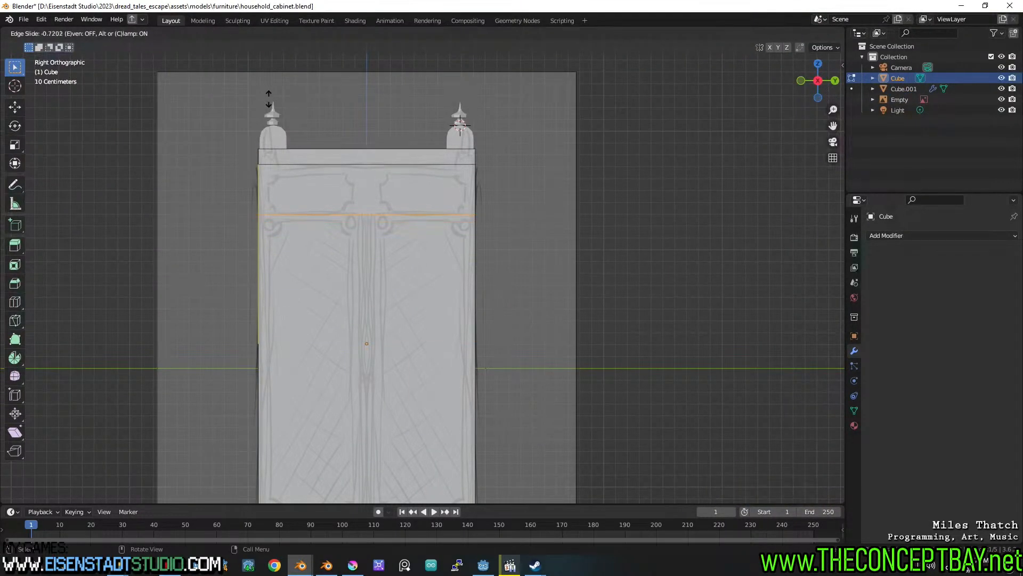
left_click(459, 124)
Place the 3D cursor at the centre of the sketch's upper-right panel.
scroll(408, 214, "up", 4)
middle_click_drag(408, 166, 408, 262, "shift")
right_click(438, 240, "shift")
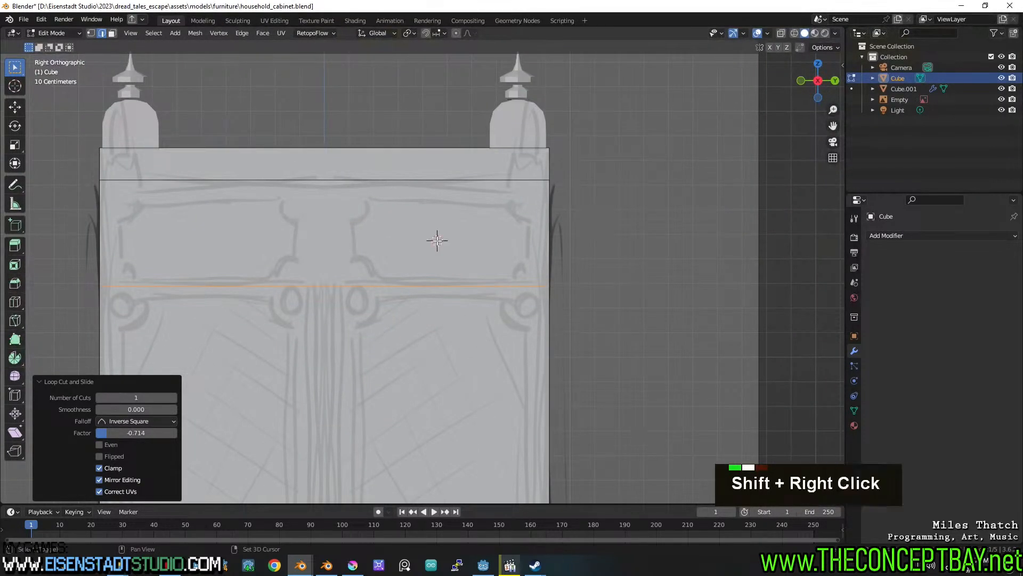
Add a mesh plane at the 3D cursor in Object Mode.
key("Tab")
key("shift+a")
mouse_move(437, 241)
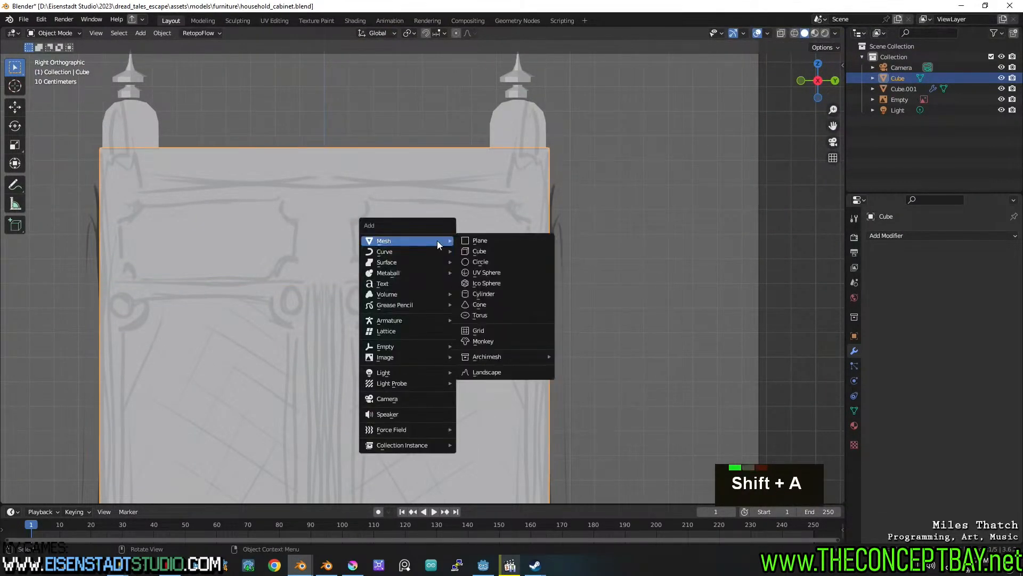
left_click(480, 240)
key("r")
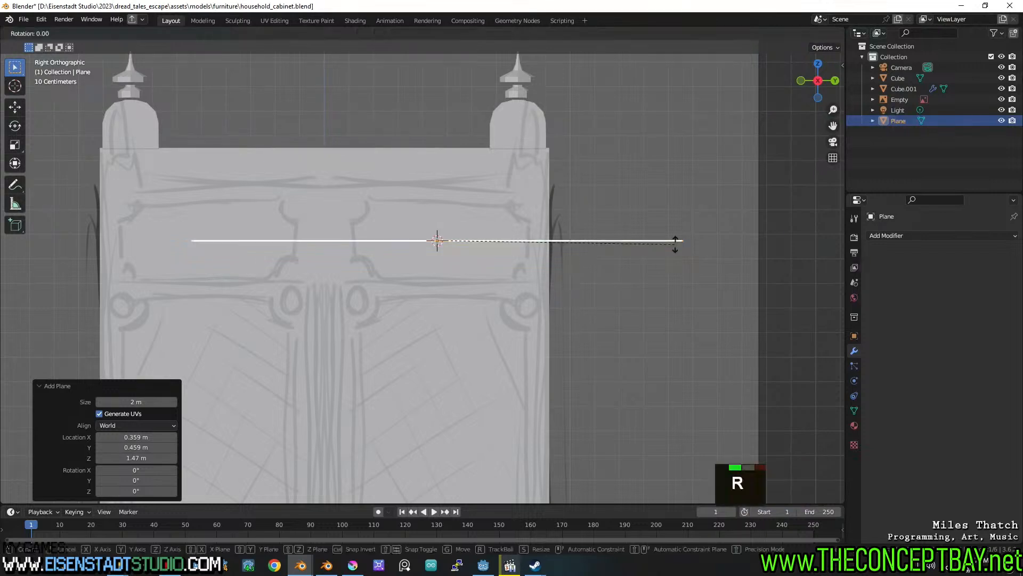
key("Escape")
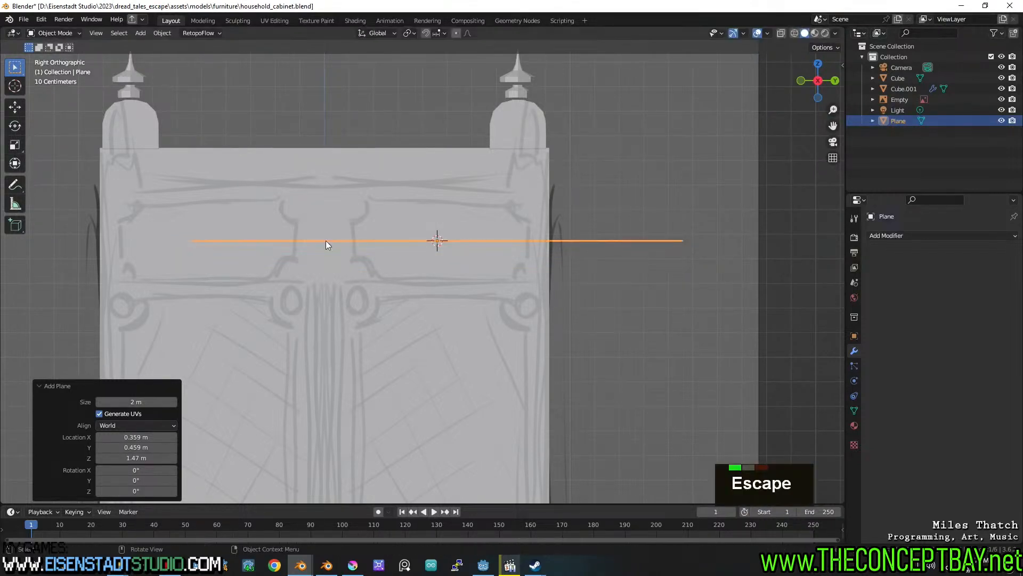
Reduce the plane to a single vertex and move it to the inner top corner of the sketched panel.
key("Tab")
key("1")
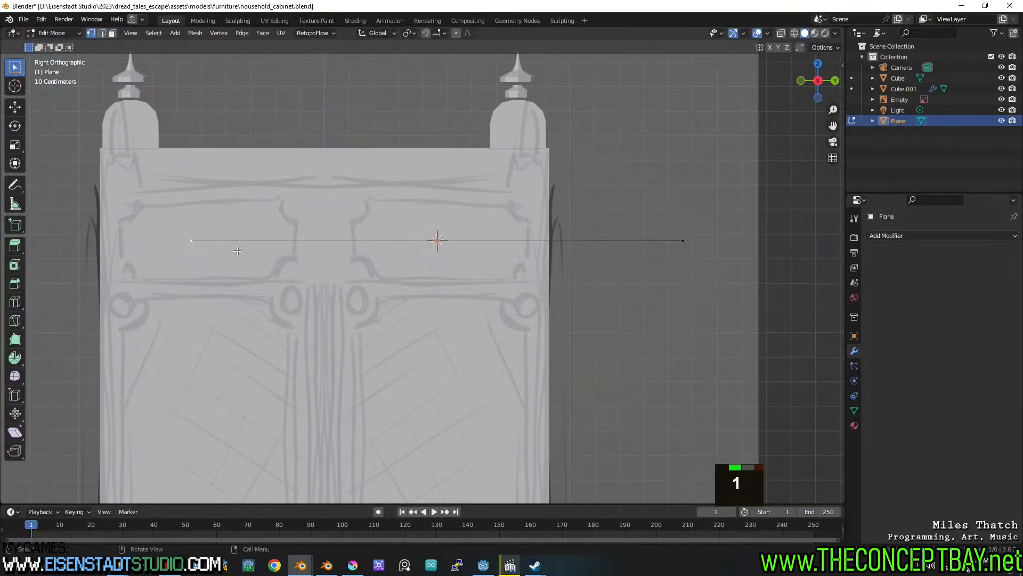
key("ctrl+i")
key("x")
left_click(237, 250)
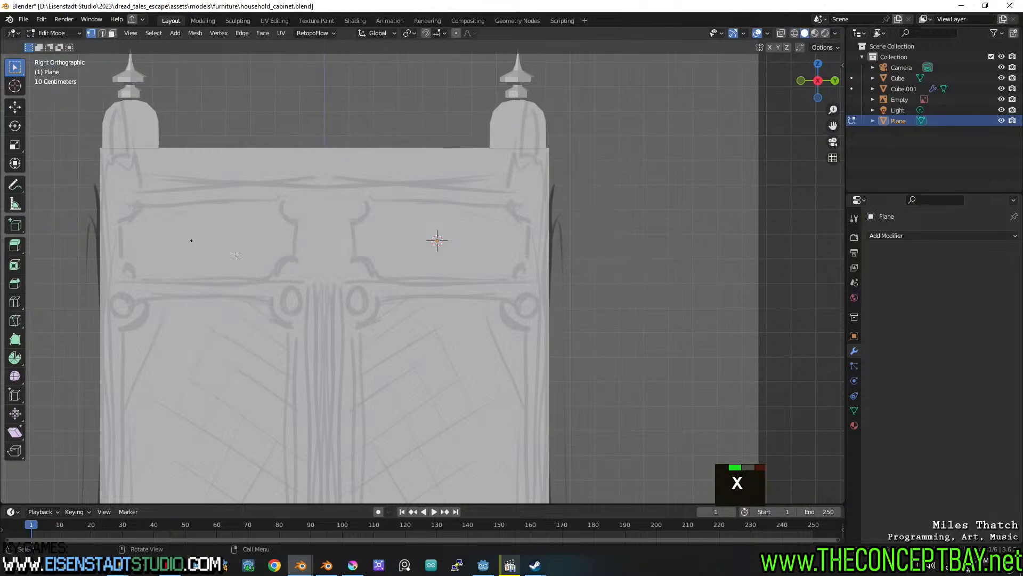
key("g")
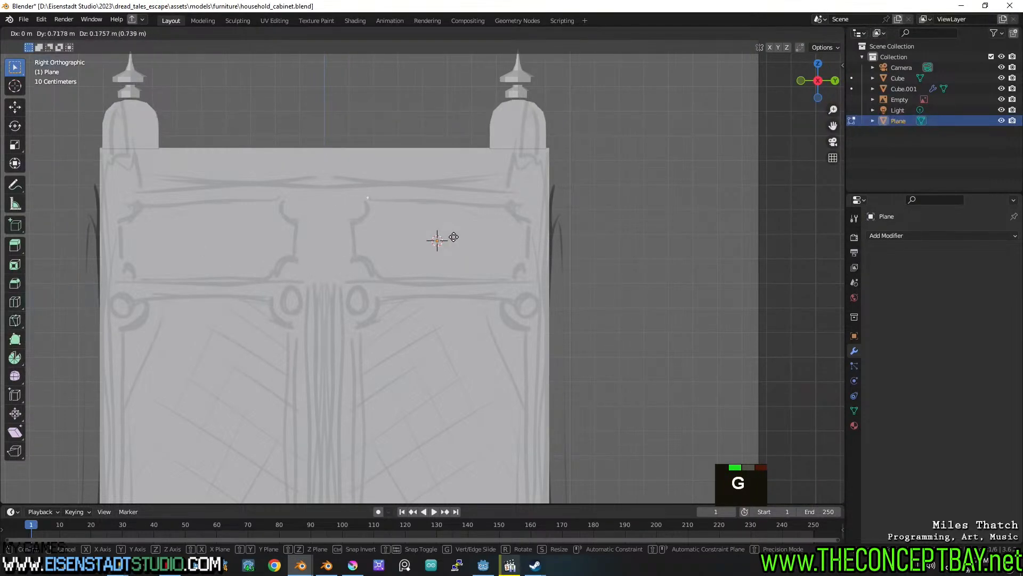
left_click(454, 237)
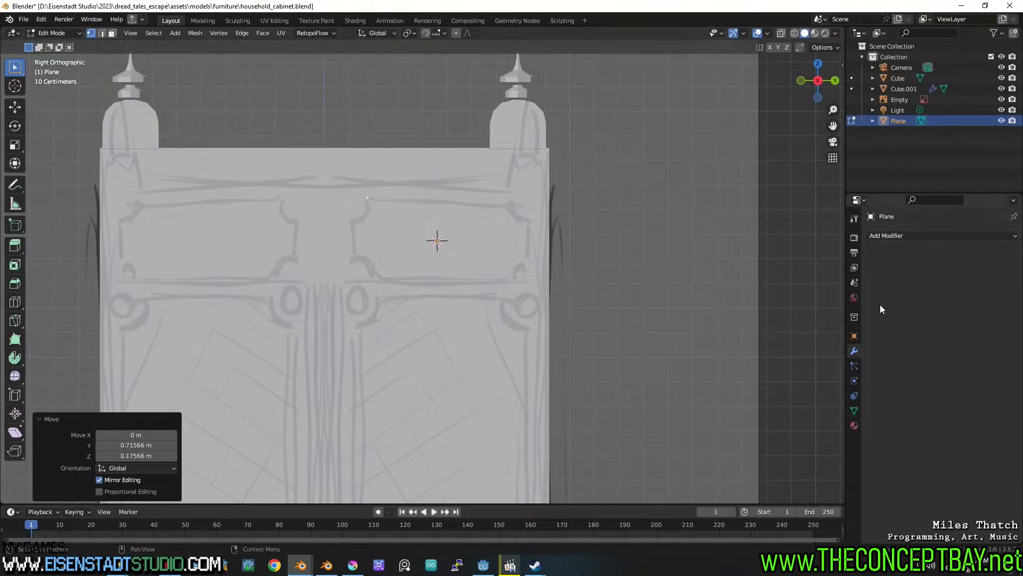
Add a Mirror modifier to the single-vertex plane and mirror it across the Y and Z axes.
left_click(908, 236)
left_click(807, 351)
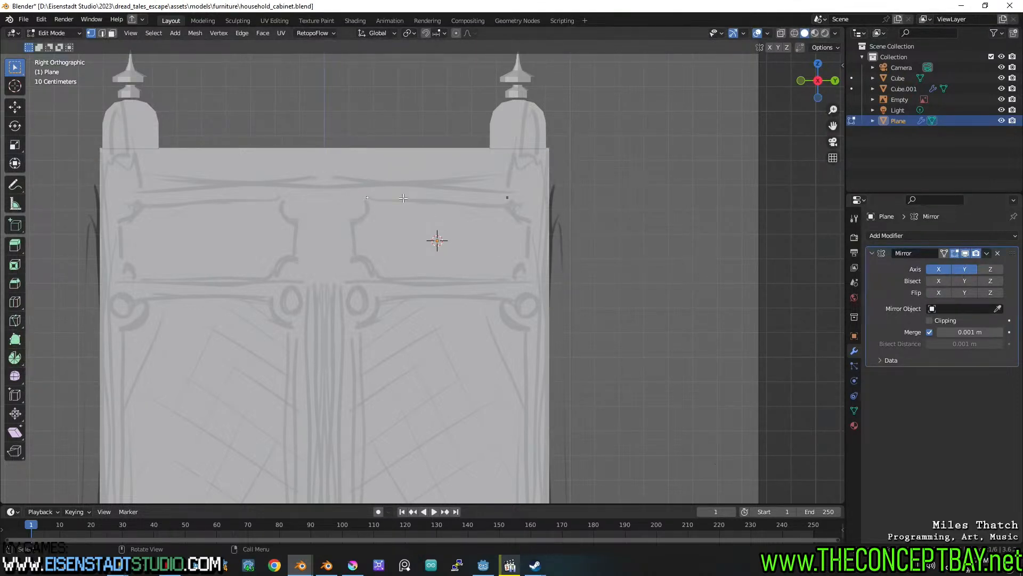
left_click(936, 269)
Try tracing the panel's notched corner with three short vertex extrusions, and undo them.
key("e")
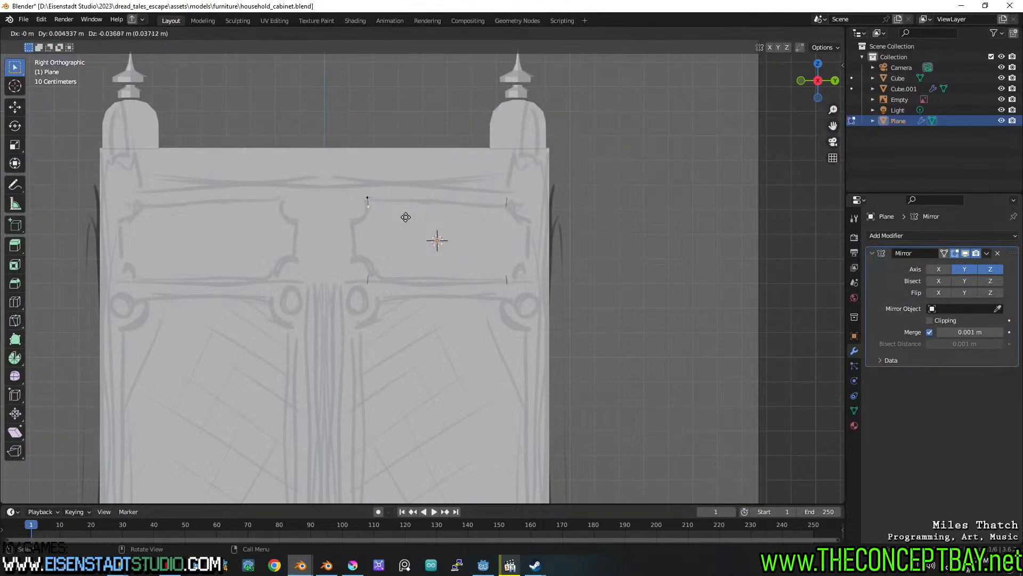
left_click(405, 220)
key("e")
left_click(403, 226)
key("e")
left_click(397, 229)
key("ctrl+z")
key("ctrl+z")
key("ctrl+z")
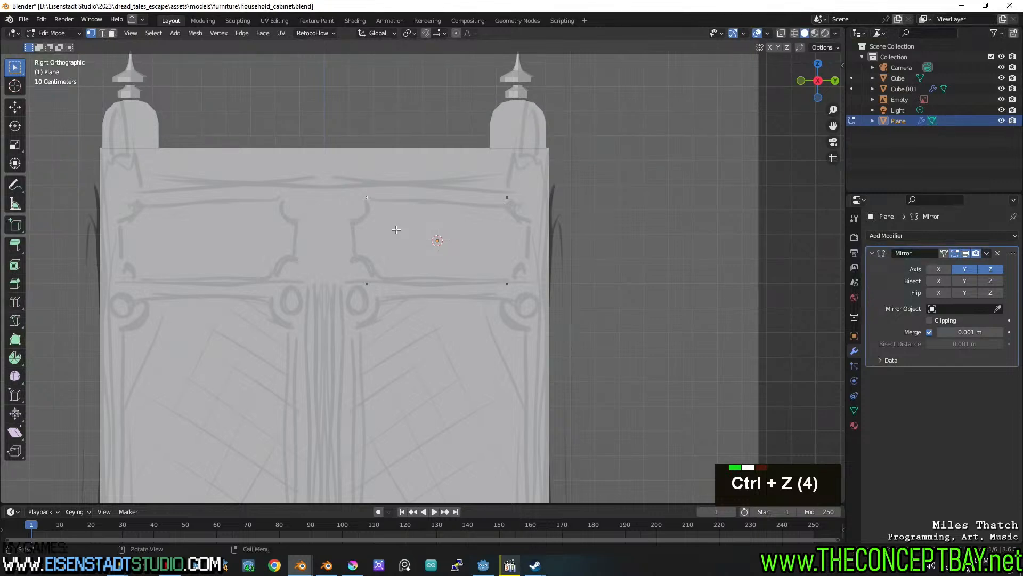
key("ctrl+z")
key("ctrl+z")
Return to Object Mode and delete the plane object.
key("Tab")
key("x")
left_click(395, 229)
Add a mesh cube at the 3D cursor and scale it uniformly to about 0.156, matching the panel's height.
key("shift+a")
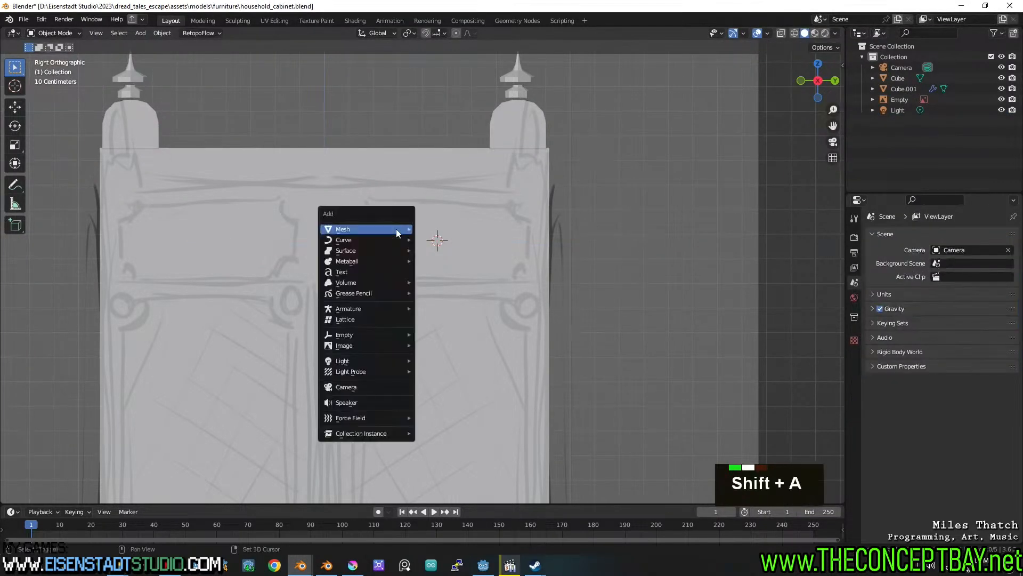
mouse_move(395, 235)
left_click(440, 238)
key("s")
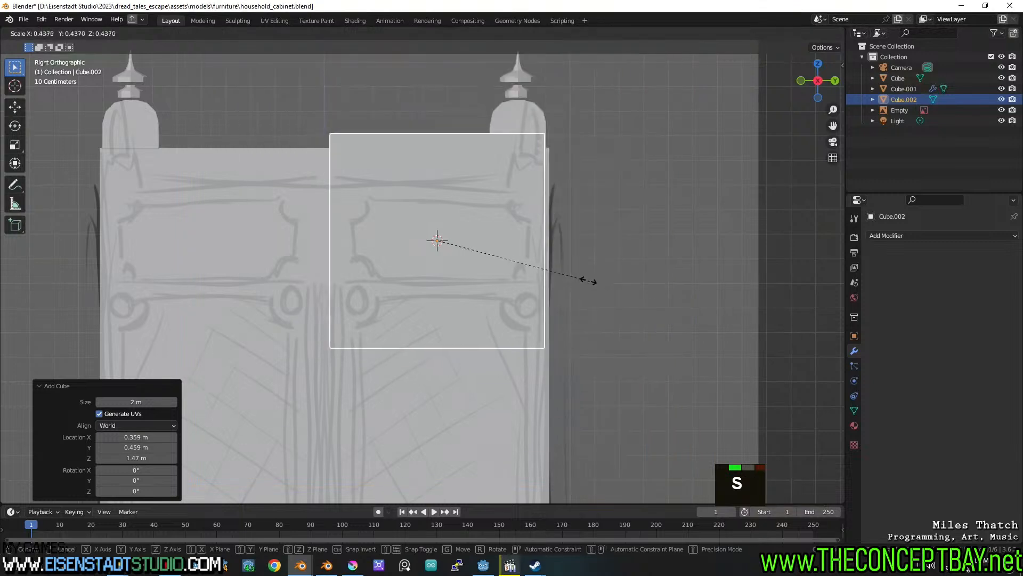
left_click(489, 260)
Stretch the cube along Y by about 2.314 to match the sketched panel's width and apply its scale.
key("s")
key("x")
key("y")
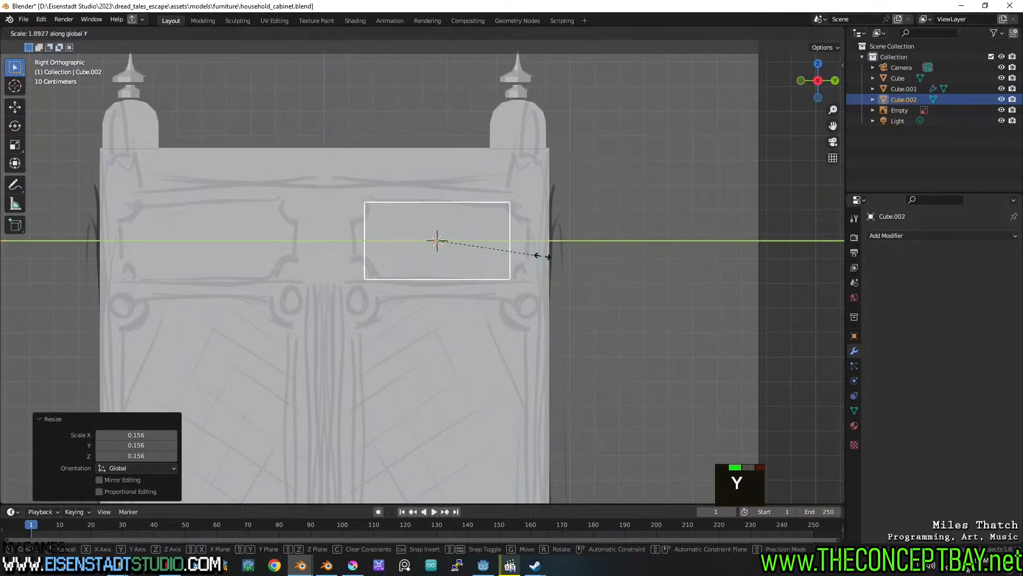
left_click(566, 253)
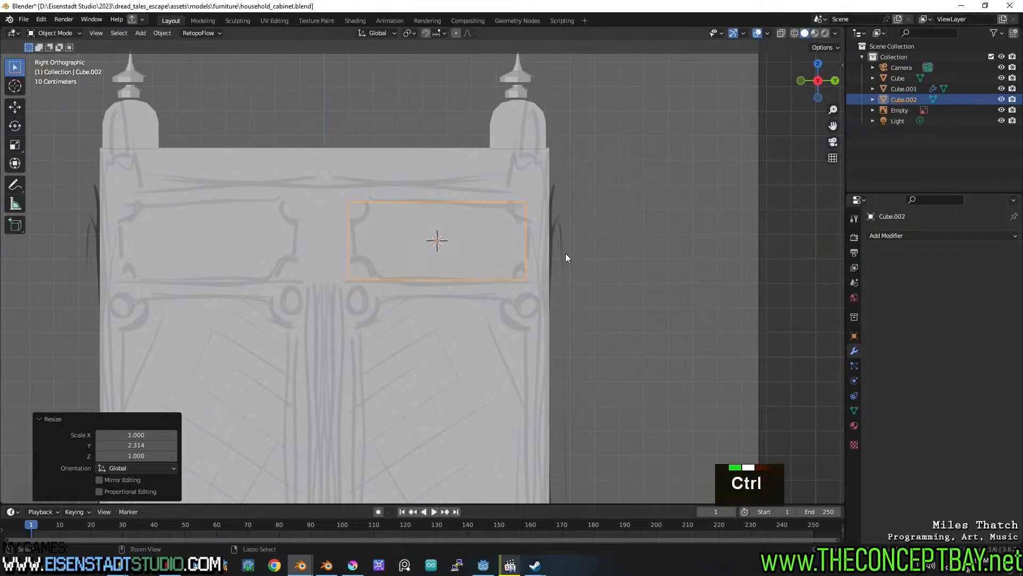
key("ctrl+a")
left_click(551, 254)
Bevel the cube's four corner edges that run front to back, about 0.0777 m wide with 3 segments.
key("Tab")
middle_click_drag(551, 254, 501, 216)
key("2")
left_click(352, 274, "shift")
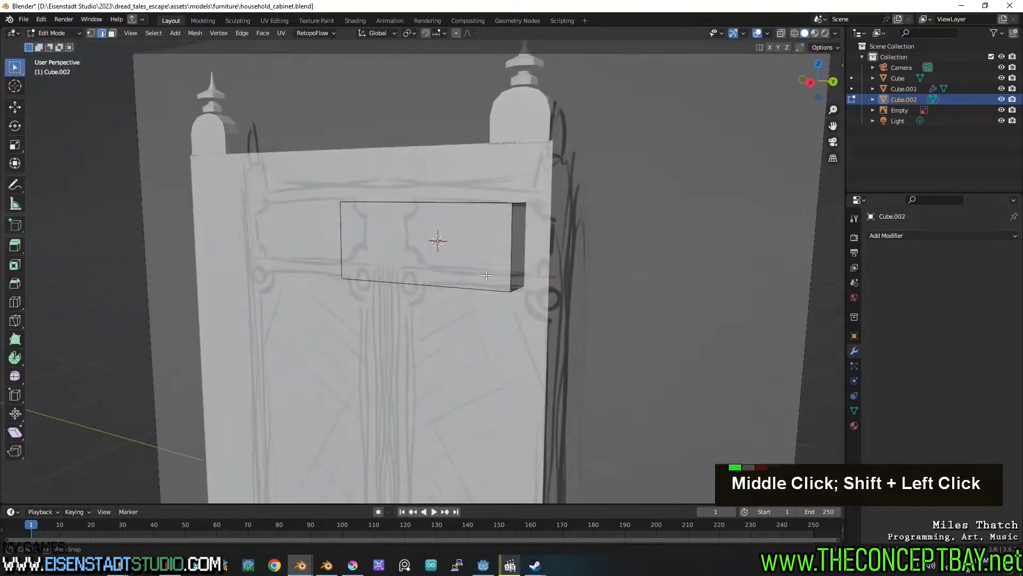
left_click(506, 213, "shift")
left_click(517, 287, "shift")
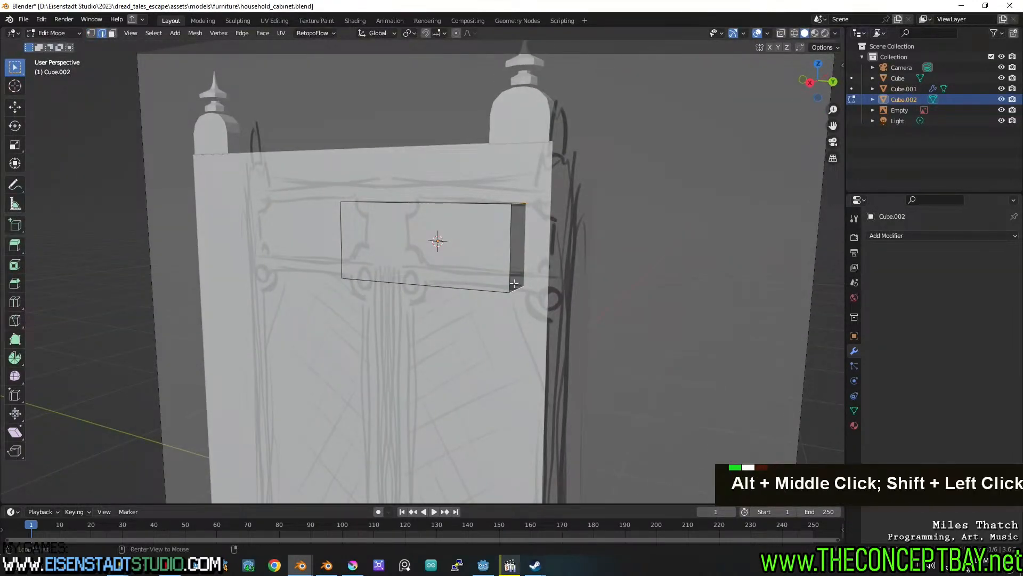
middle_click_drag(518, 287, 578, 288, "alt")
scroll(591, 283, "up", 2)
key("ctrl+b")
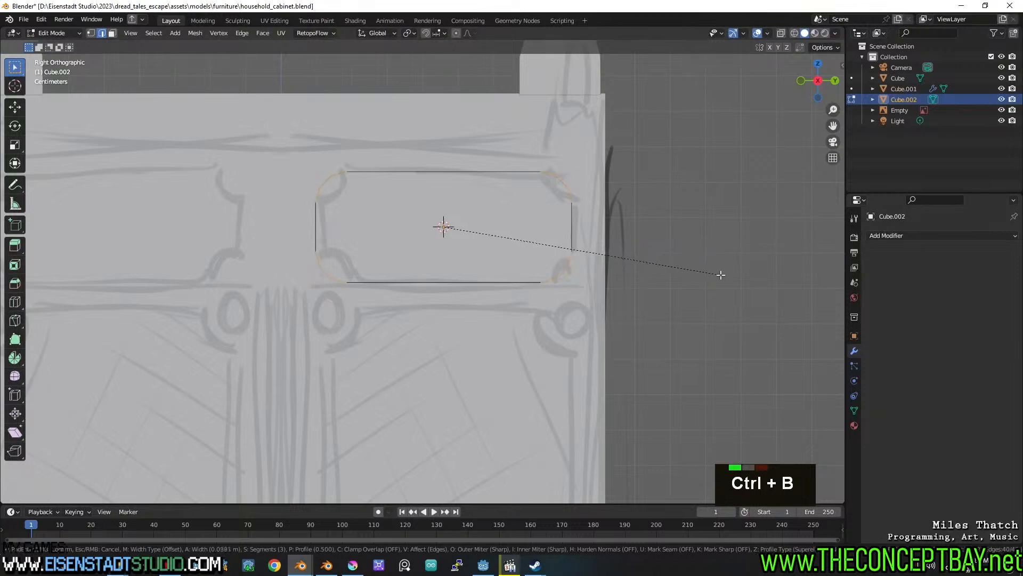
left_click(717, 274)
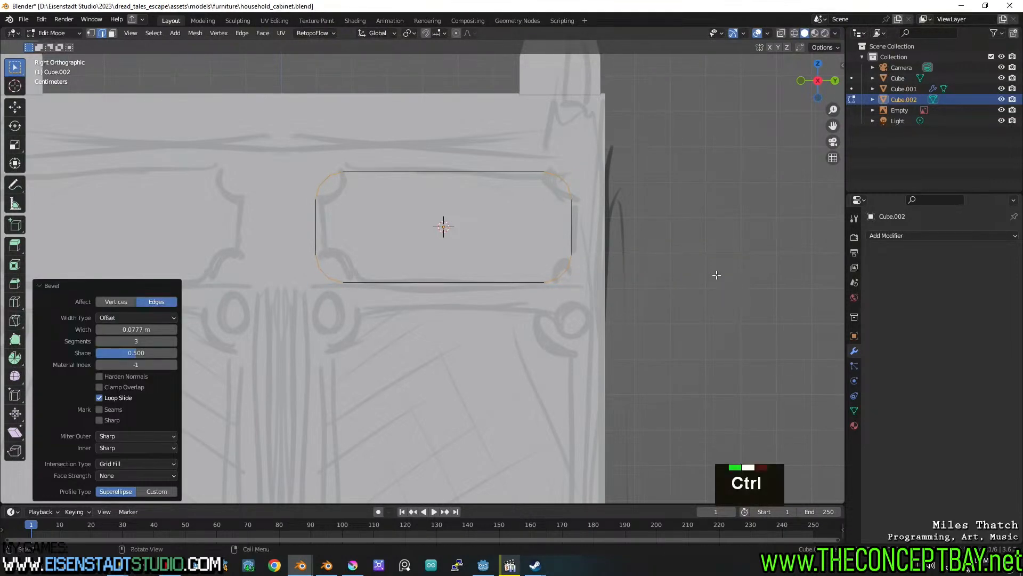
Make the bevelled corners concave with a shape of about 0.045 and 5 segments.
left_click(854, 338)
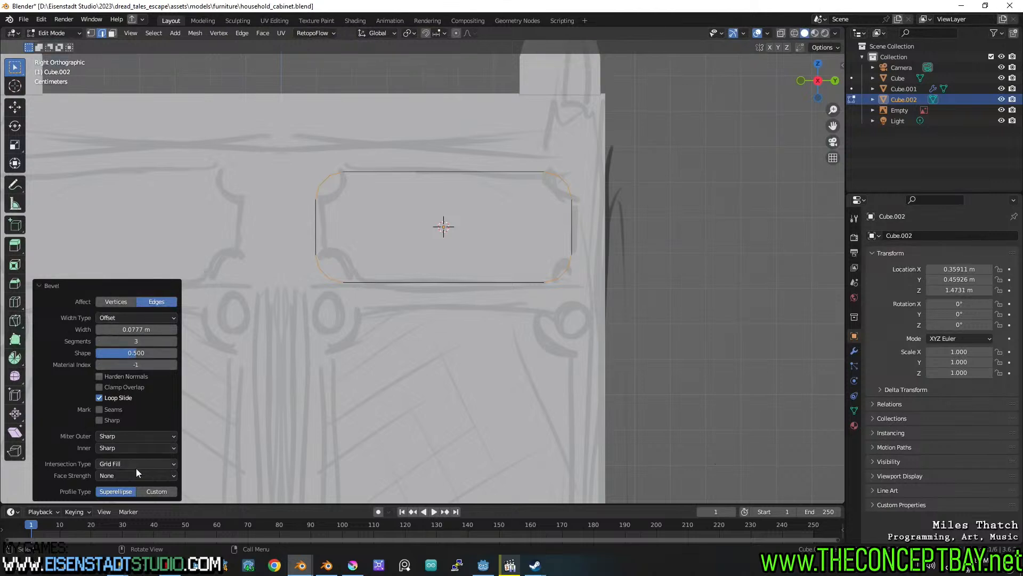
left_click_drag(134, 353, 101, 353)
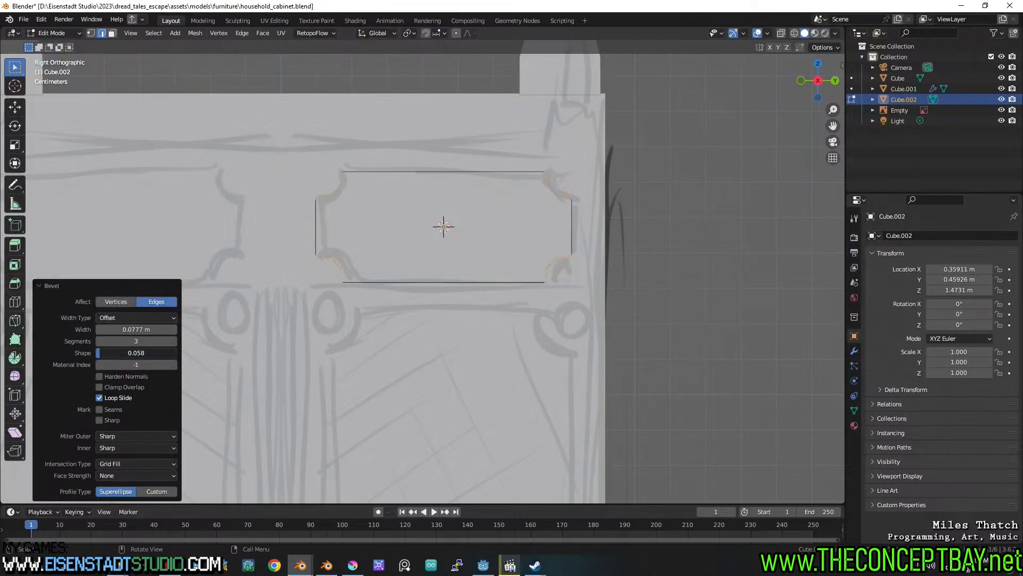
left_click(173, 341)
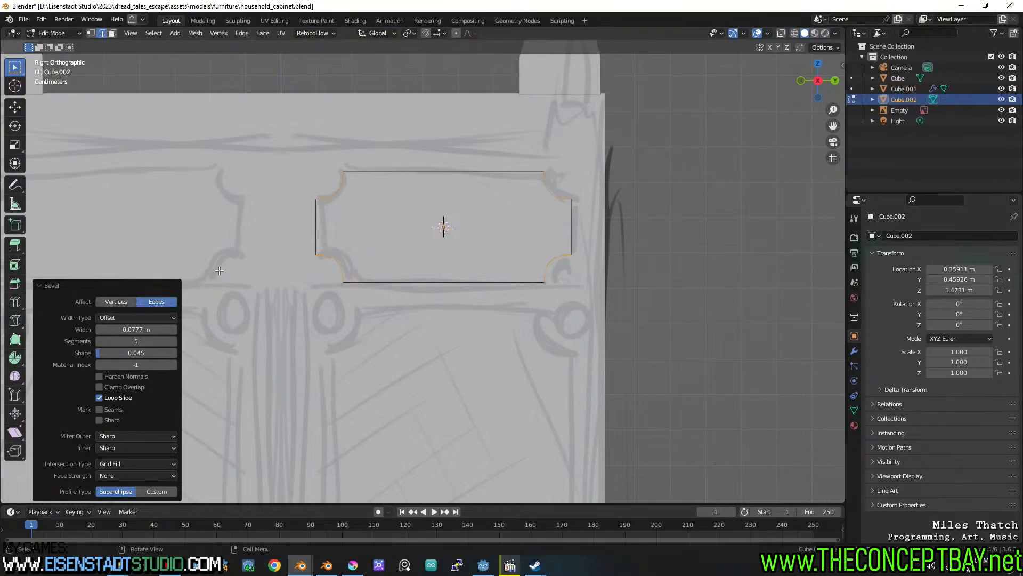
Move the panel's front face back about 0.133 m along X and extrude it outward as a thin layer.
middle_click_drag(382, 234, 601, 270)
key("3")
key("g")
key("y")
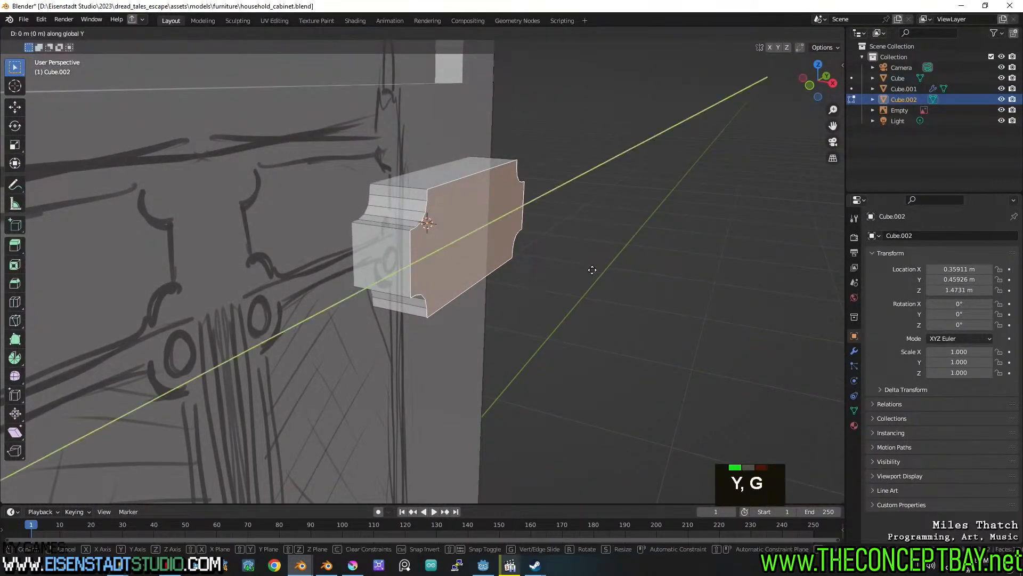
key("x")
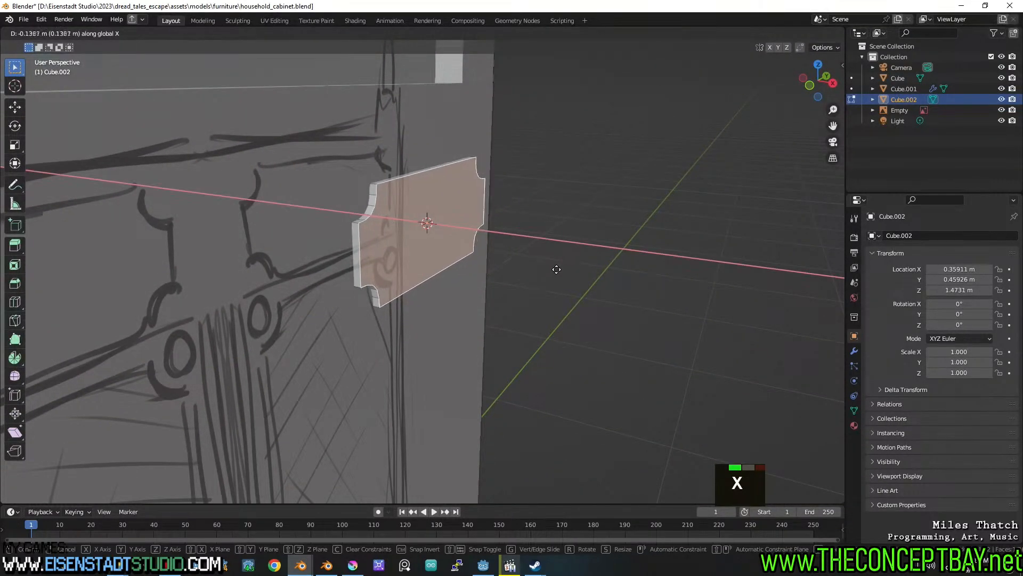
left_click(558, 270)
key("e")
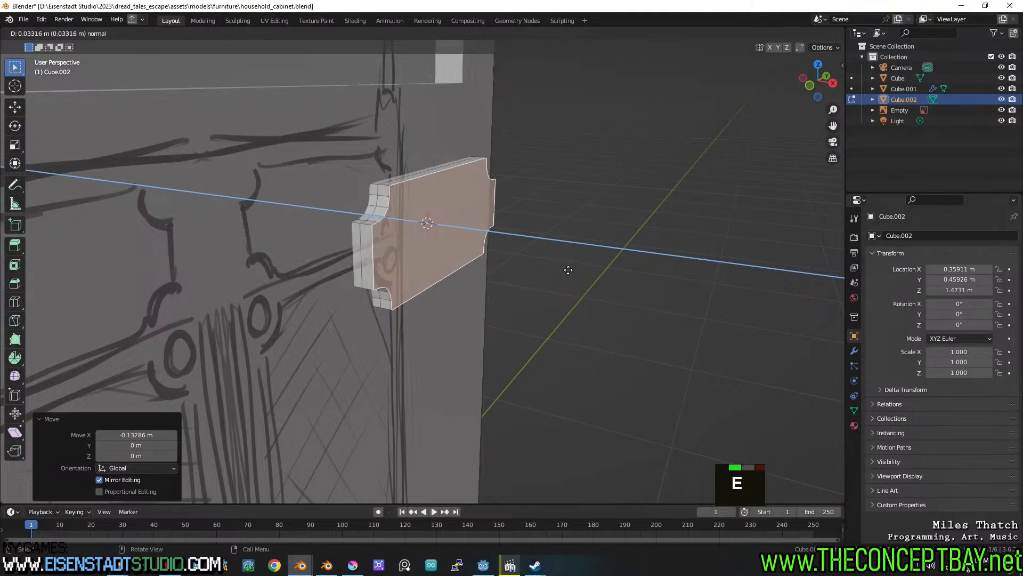
left_click(556, 268)
Scale the extruded front face to about 0.92 and nudge it slightly along X.
key("s")
left_click(558, 271)
key("g")
key("y")
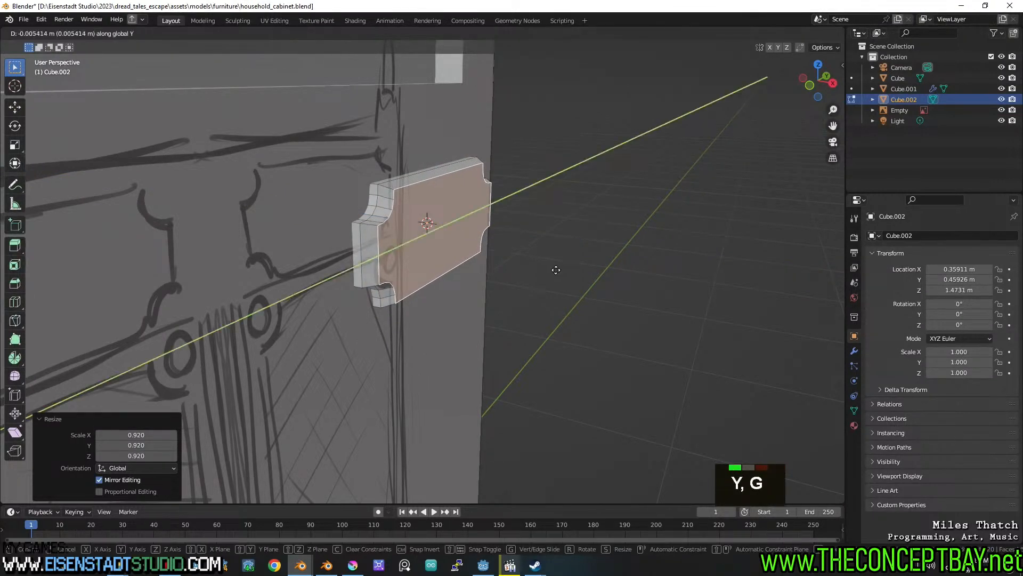
key("x")
left_click(563, 272)
Undo the front face's last move and scaling.
mouse_move(564, 271)
middle_mouse_down()
mouse_move(456, 261)
mouse_move(569, 267)
middle_mouse_up()
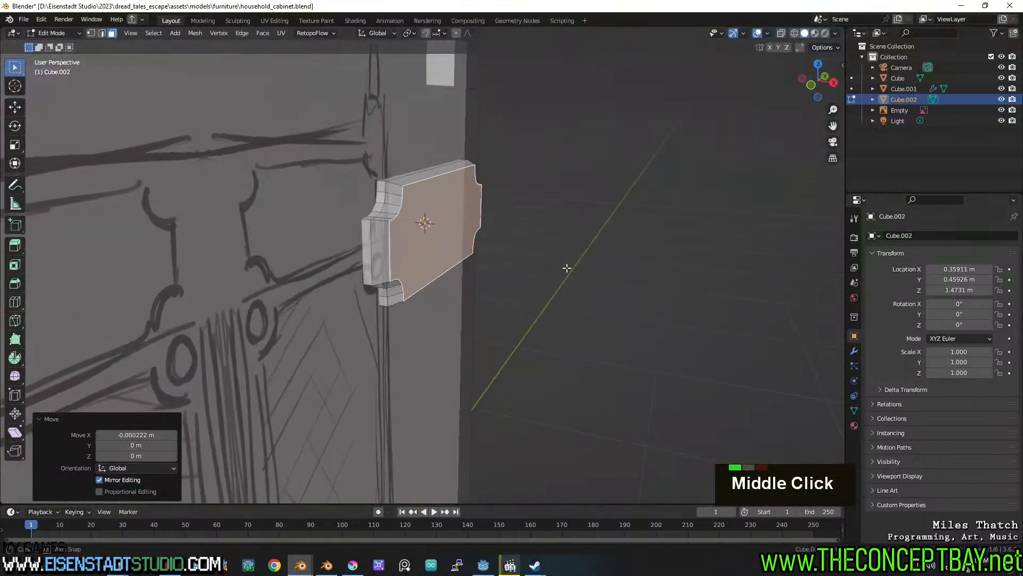
scroll(382, 241, "up", 2)
key("ctrl+r")
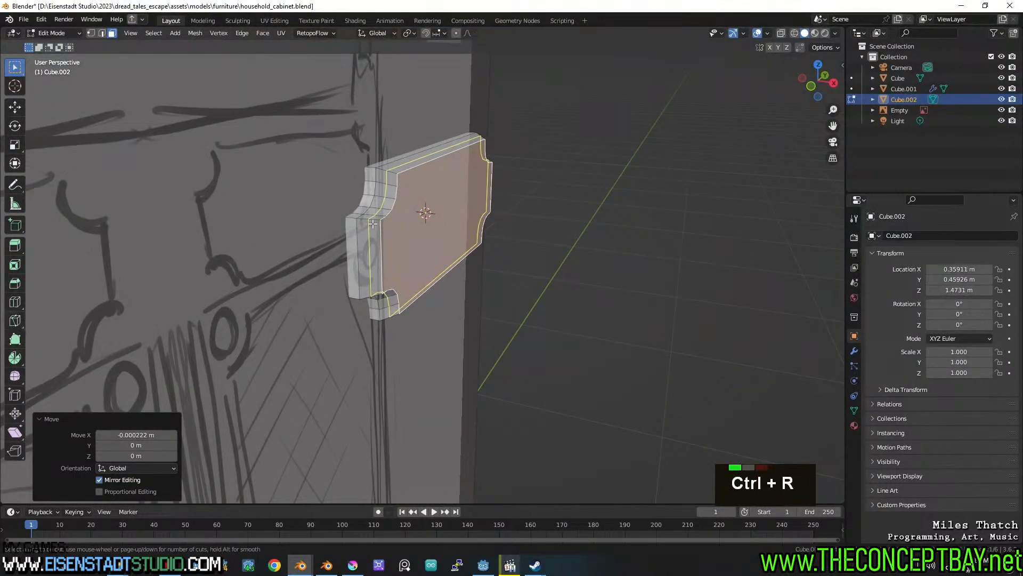
key("Escape")
key("ctrl+z")
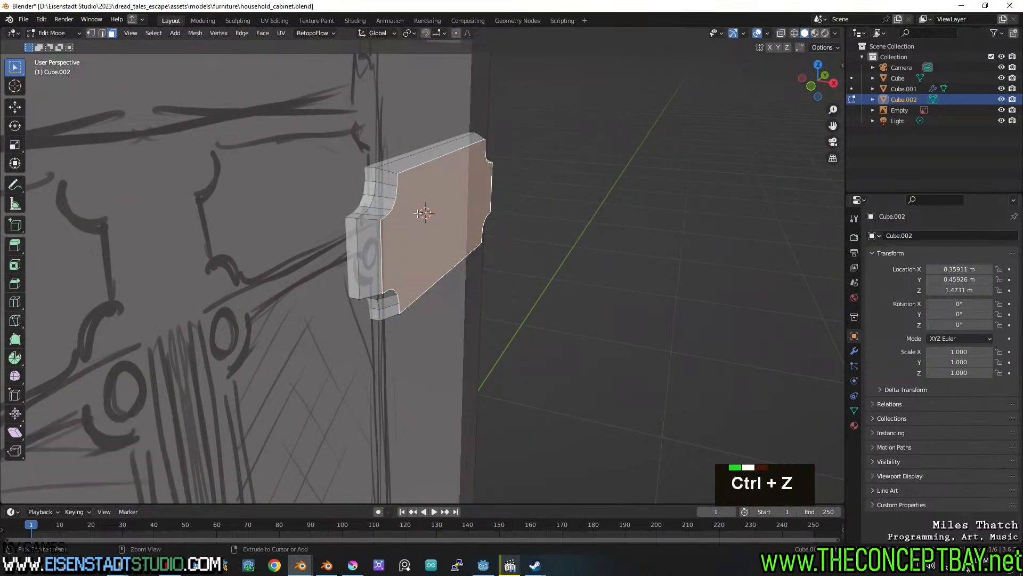
key("ctrl+z")
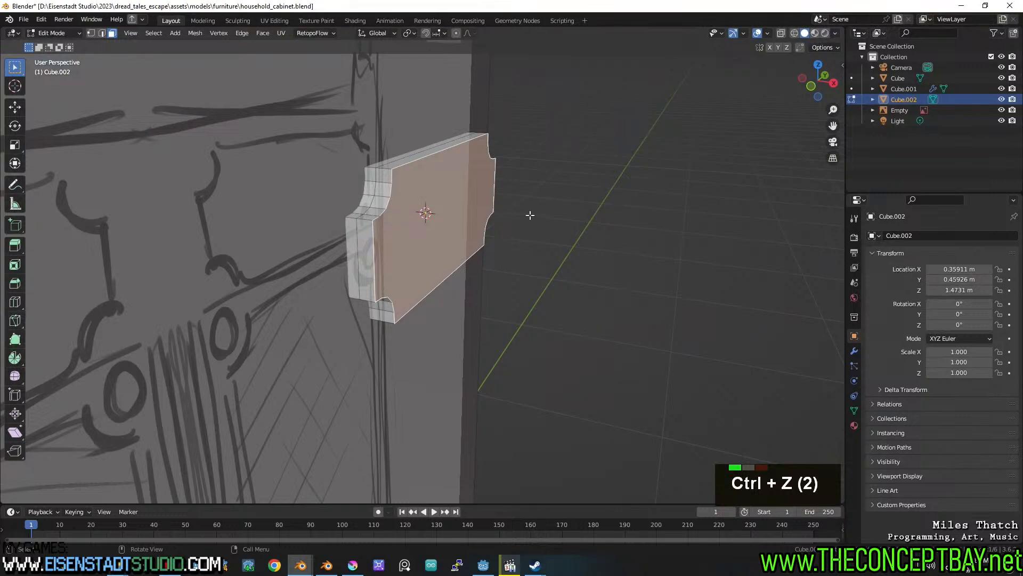
Bevel the panel's front face border about 0.025 m wide, reduce the bevel segments and return to Object Mode.
key("ctrl+b")
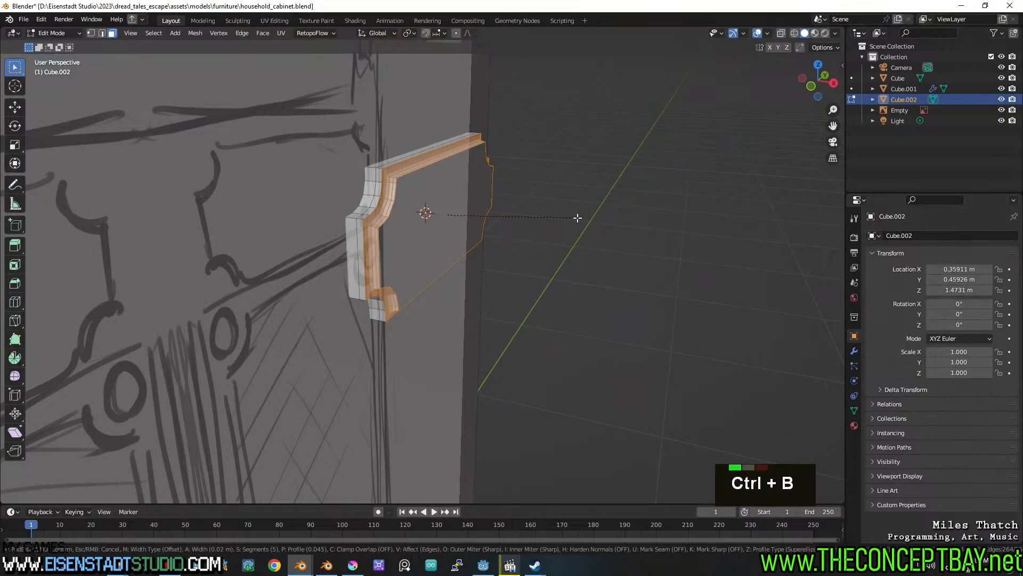
left_click(578, 217)
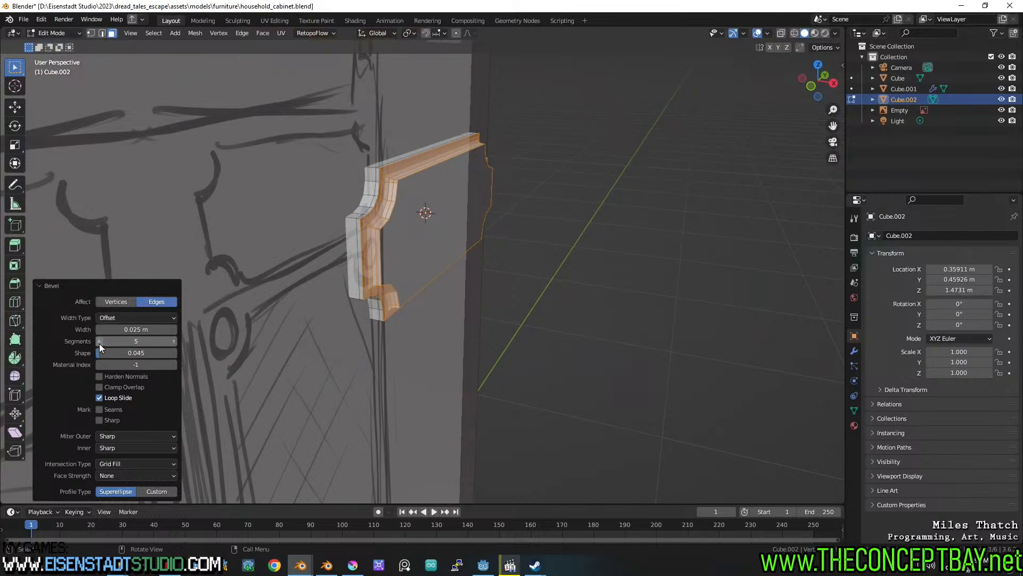
double_click(99, 343)
key("Tab")
Select the upper panel's rear face in wireframe view and move it about 0.153 m along X.
middle_click_drag(496, 293, 341, 288)
scroll(543, 254, "up", 4)
key("Tab")
key("3")
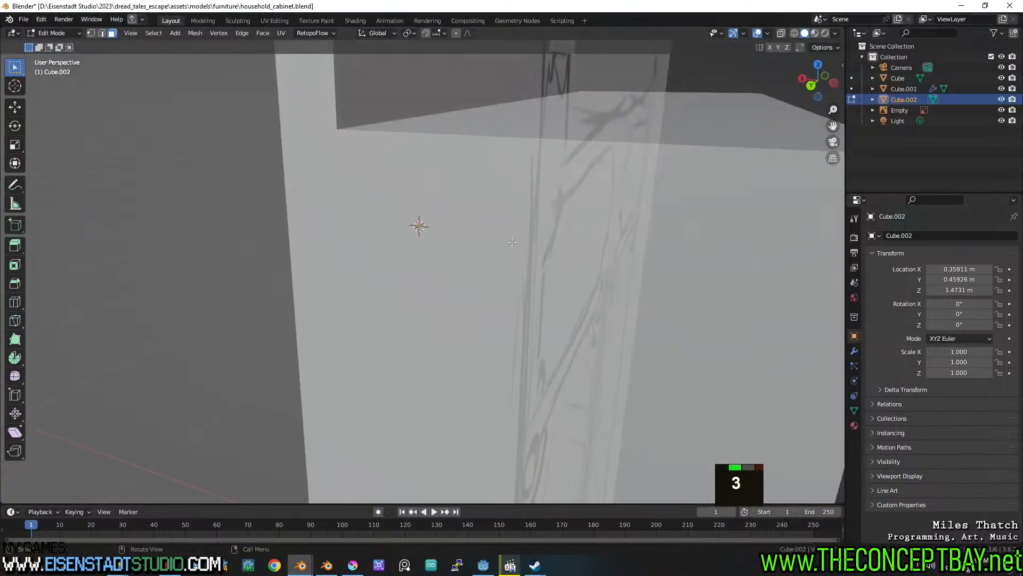
key("z")
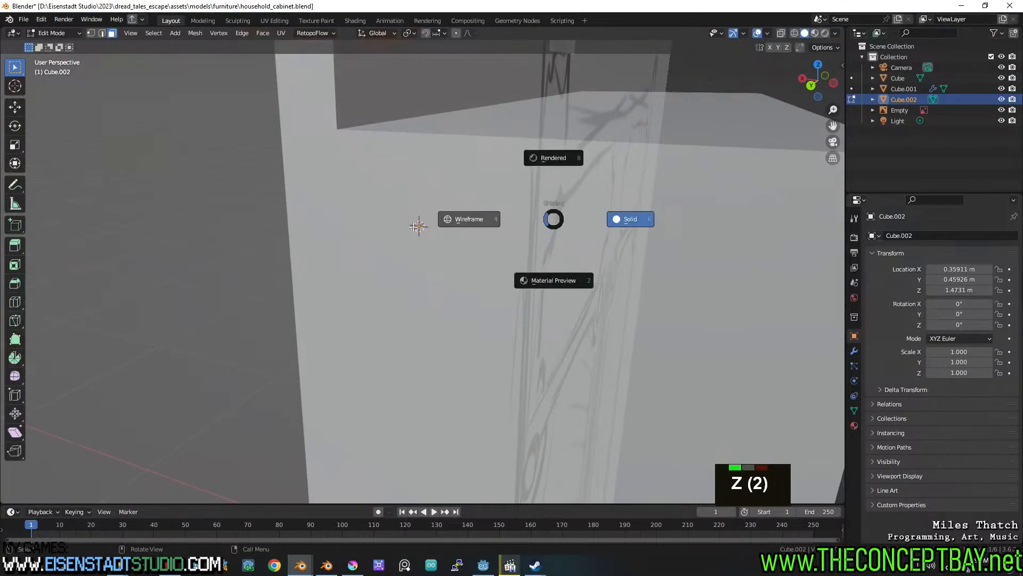
left_click(476, 224)
key("3")
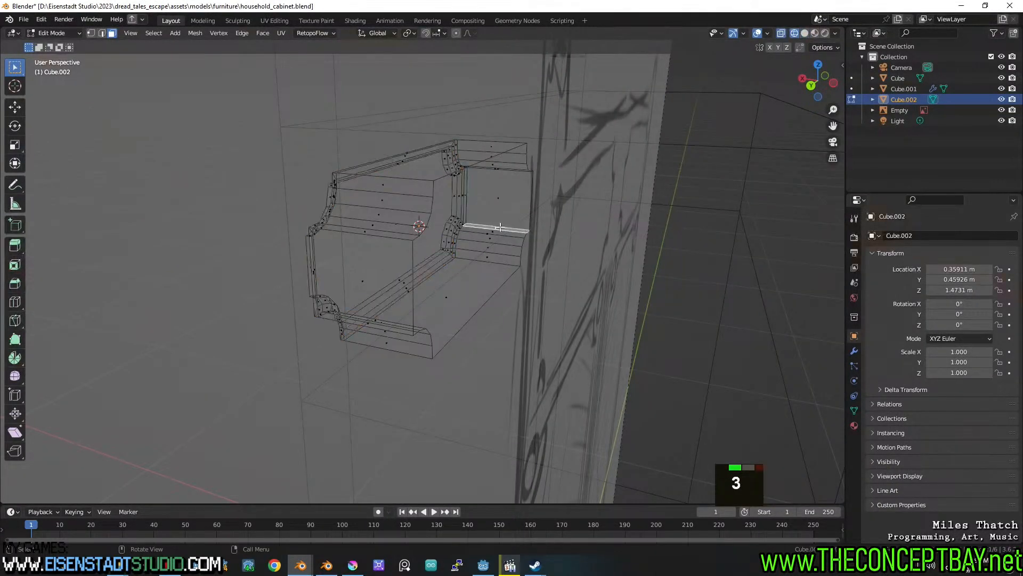
double_click(487, 232)
middle_click_drag(486, 232, 533, 233)
key("z")
left_click(636, 233)
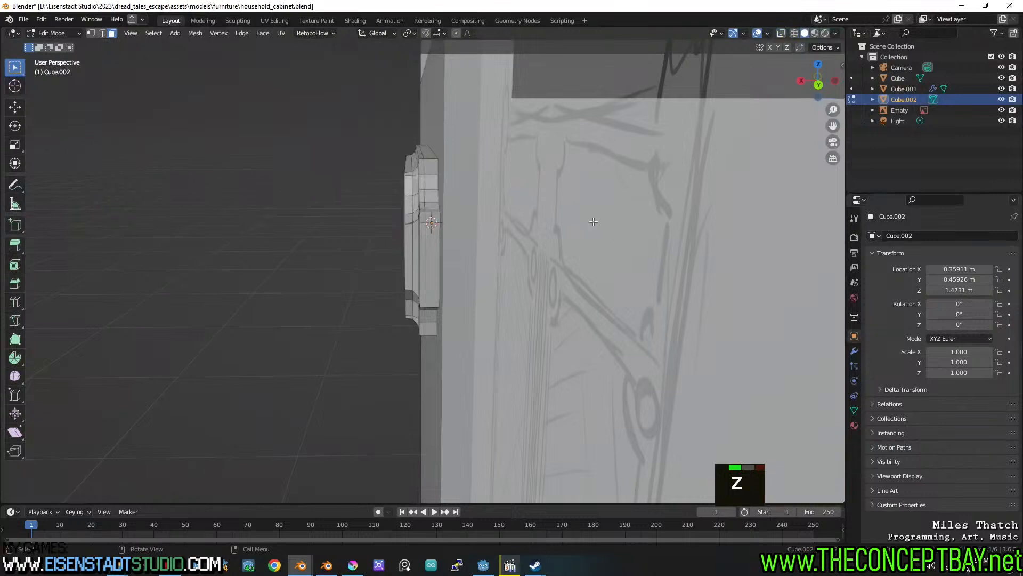
key("g")
key("y")
key("x")
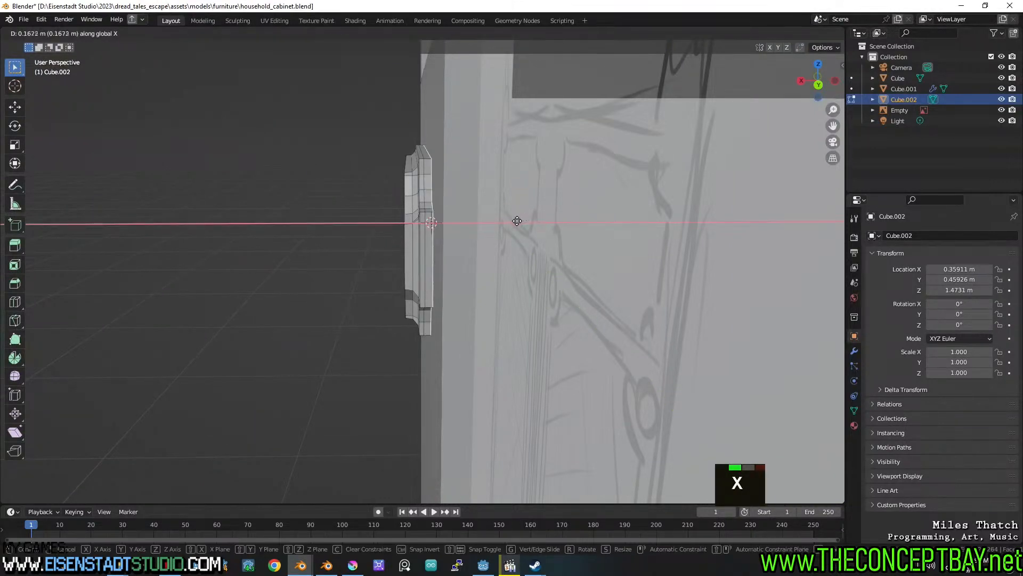
left_click(521, 221)
Delete the upper panel's rear face and return to Object Mode.
key("x")
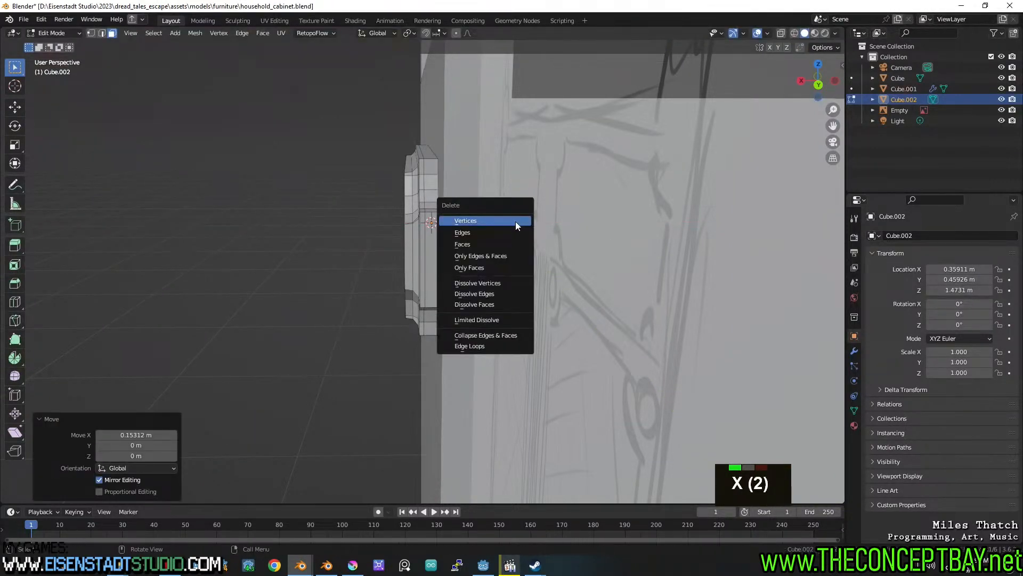
left_click(485, 244)
scroll(479, 251, "down", 6)
key("Tab")
Select every object in the scene.
scroll(363, 260, "down", 1)
middle_click_drag(352, 261, 475, 190)
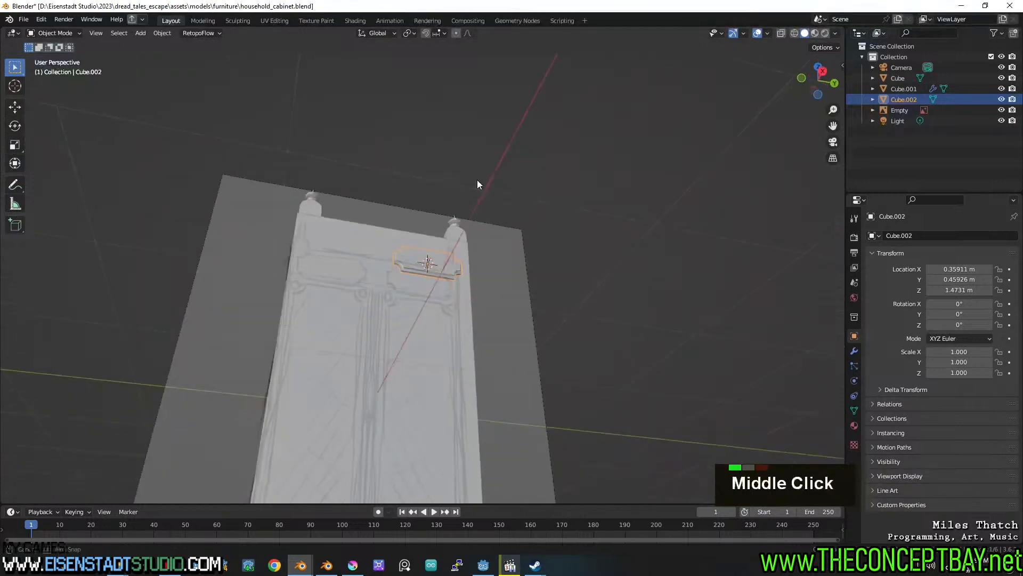
scroll(475, 229, "down", 3)
middle_click_drag(475, 262, 579, 294)
key("a")
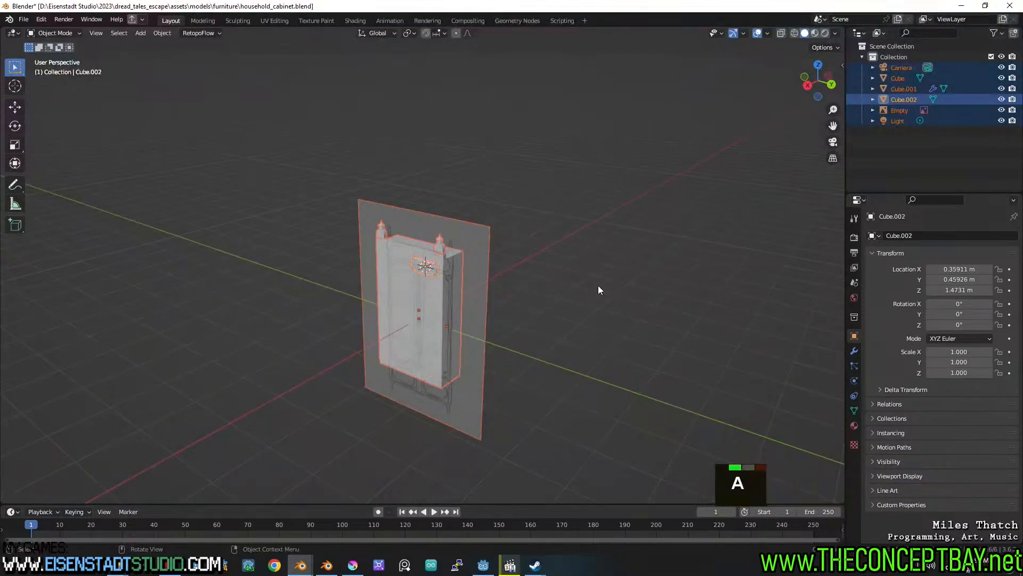
key("r")
key("z")
key("Escape")
Rotate all objects 90° about Z, using the 3D cursor placed at the world origin as the pivot.
key("shift+s")
left_click(520, 325)
key("period")
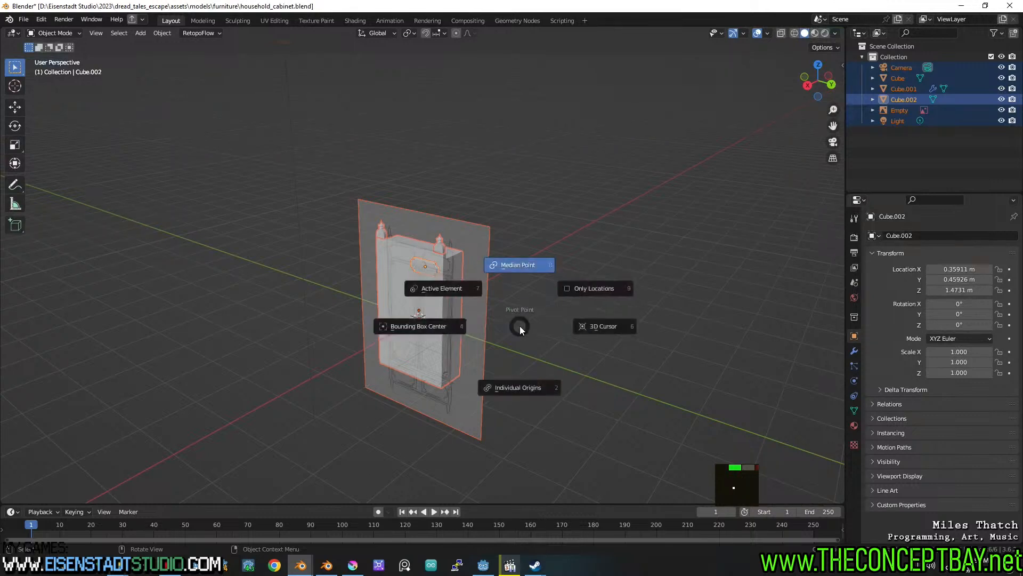
type("rz90")
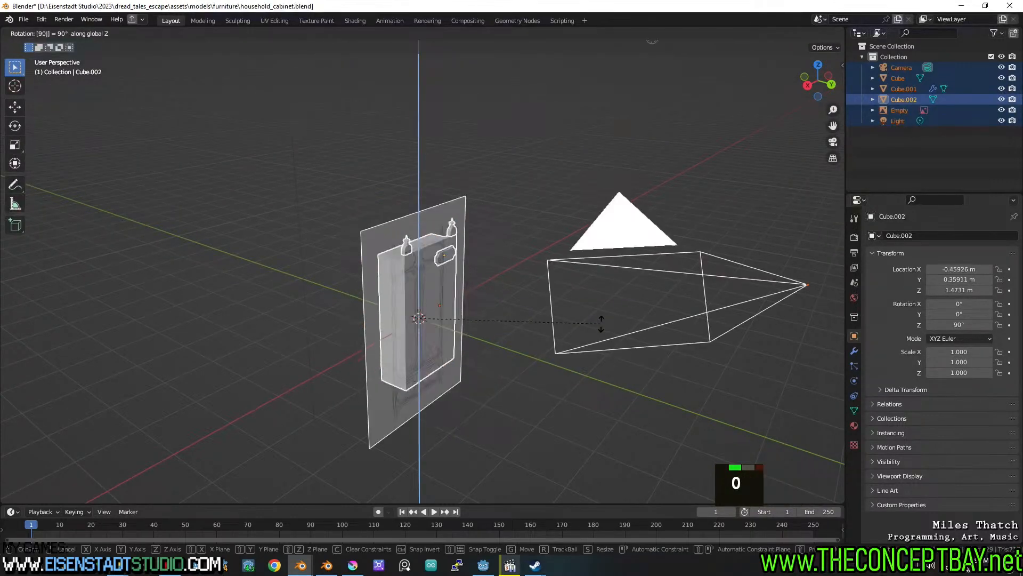
key("Return")
Delete the camera and the light from the scene.
scroll(600, 324, "down", 3)
middle_click_drag(600, 324, 697, 224)
double_click(696, 224)
left_click_drag(734, 240, 470, 88)
key("x")
left_click(462, 87)
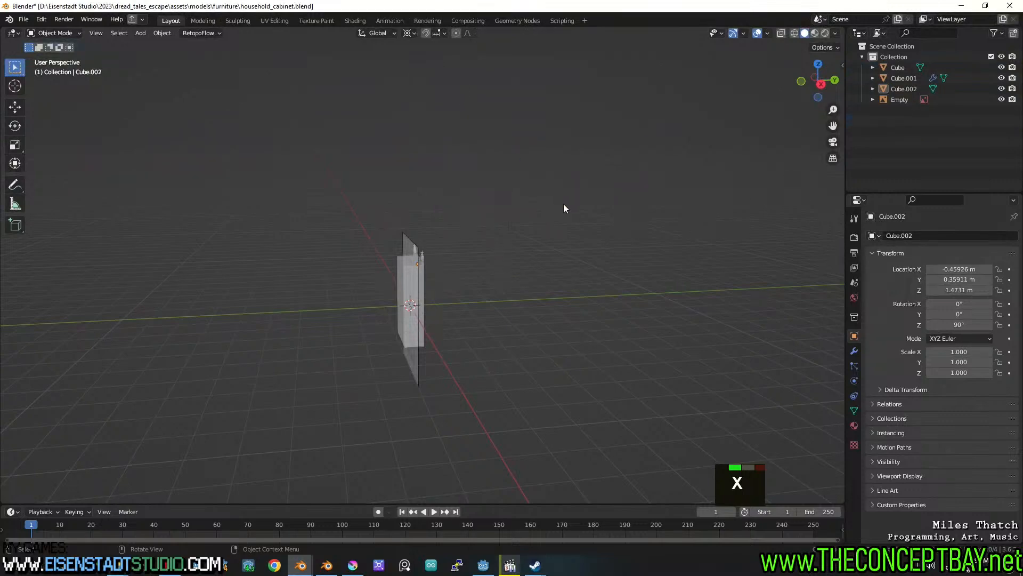
Add a Mirror modifier to the notched upper panel.
scroll(470, 200, "up", 3)
middle_click_drag(494, 236, 493, 184, "shift")
scroll(460, 206, "up", 2, "shift")
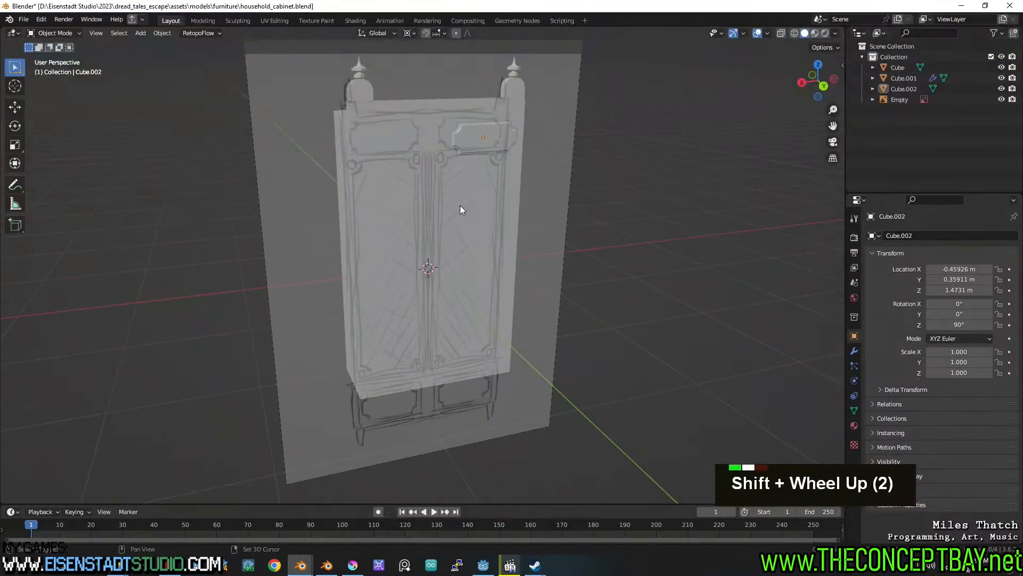
scroll(395, 260, "up", 2)
scroll(384, 256, "up", 4)
middle_click_drag(366, 248, 416, 178)
left_click(435, 188)
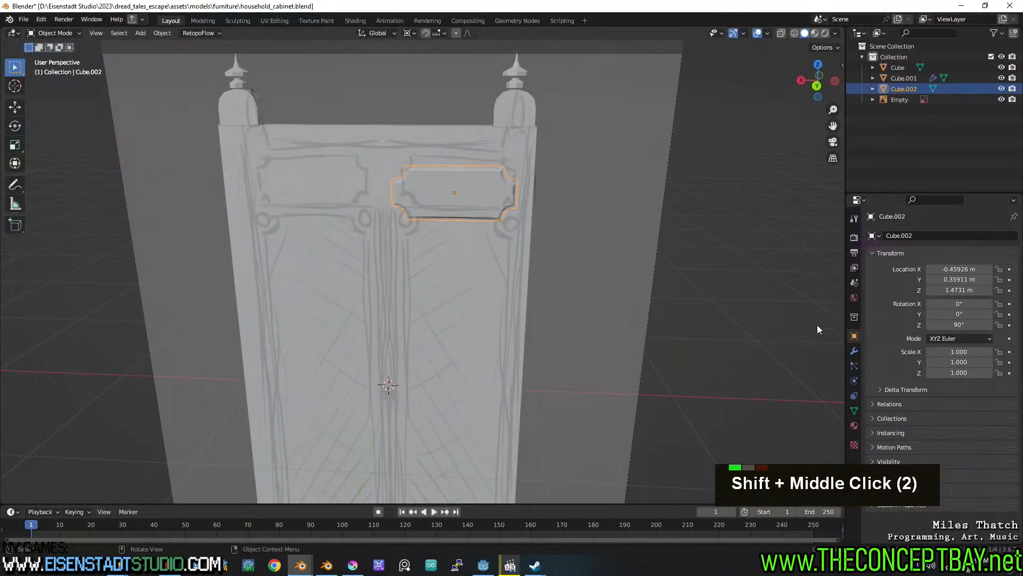
left_click(852, 349)
left_click(890, 234)
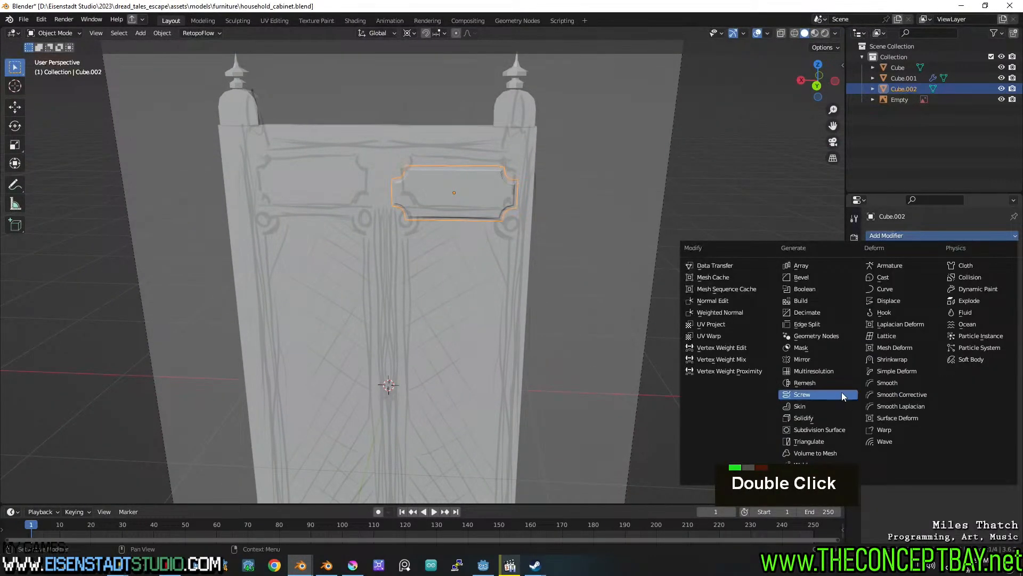
left_click(819, 359)
Set the Mirror modifier to use the cabinet body Cube as mirror object and mirror only across Y.
left_click(997, 309)
left_click(358, 129)
middle_click_drag(358, 129, 480, 229)
left_click(965, 269)
left_click(939, 269)
Duplicate the mirrored panels and move the copy about 3.14 m down along Z onto the sketched base drawers.
middle_click_drag(554, 229, 547, 313)
scroll(523, 171, "down", 3)
middle_click_drag(523, 171, 487, 185, "shift")
key("shift+d")
key("z")
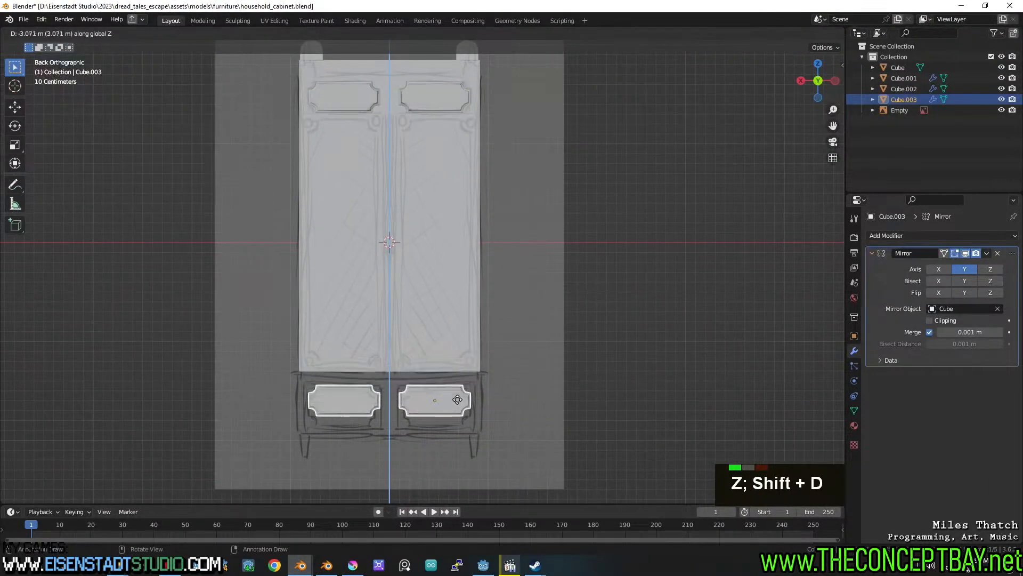
left_click(457, 408)
Make the lower panels taller by moving their upper vertices up about 0.047 m along Z with Z mirror editing enabled.
middle_click_drag(457, 408, 458, 303, "shift")
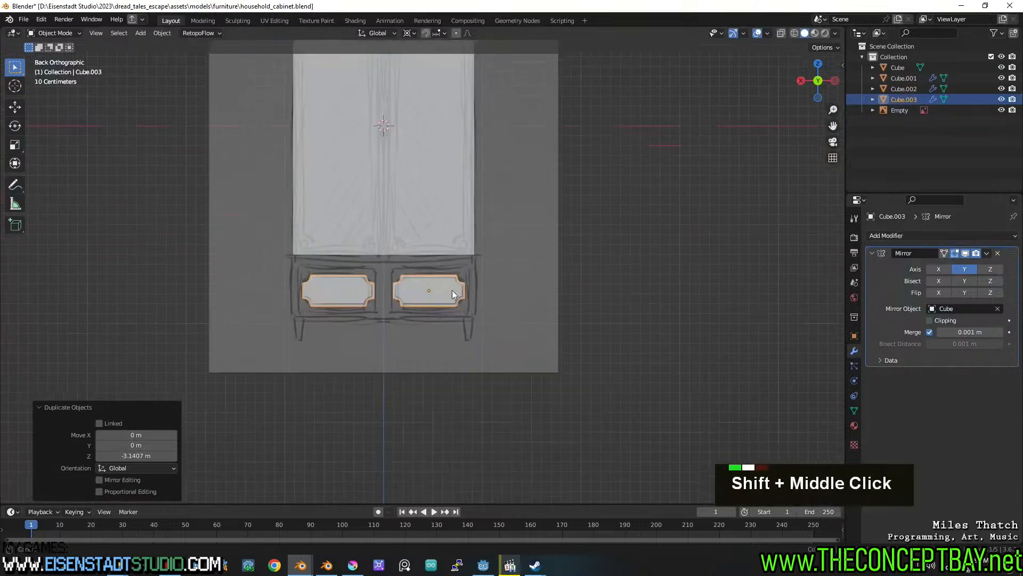
scroll(444, 305, "up", 6)
key("Tab")
key("1")
key("a")
key("a")
key("z")
left_click(240, 221)
key("b")
left_click_drag(262, 206, 604, 262)
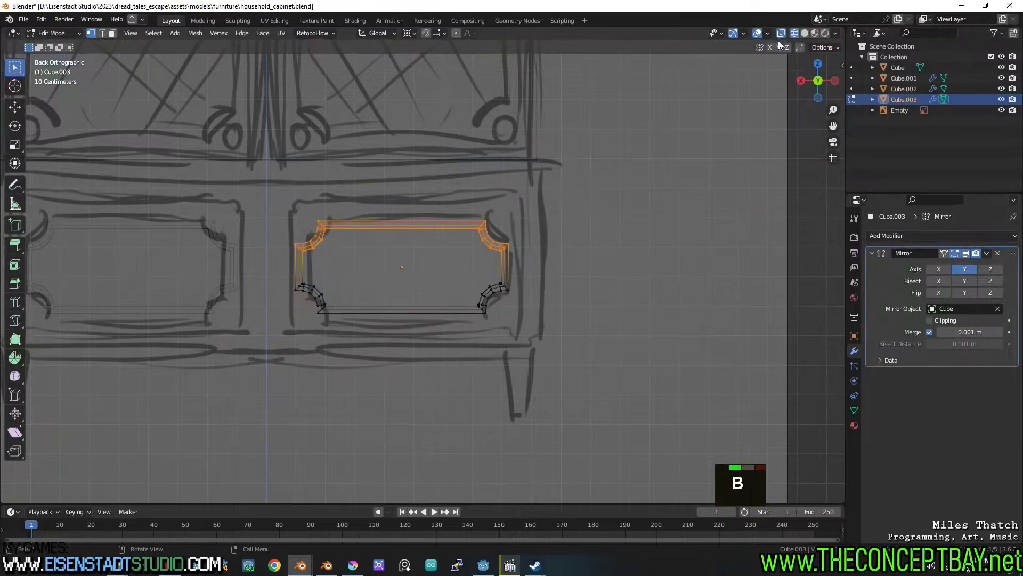
key("g")
key("z")
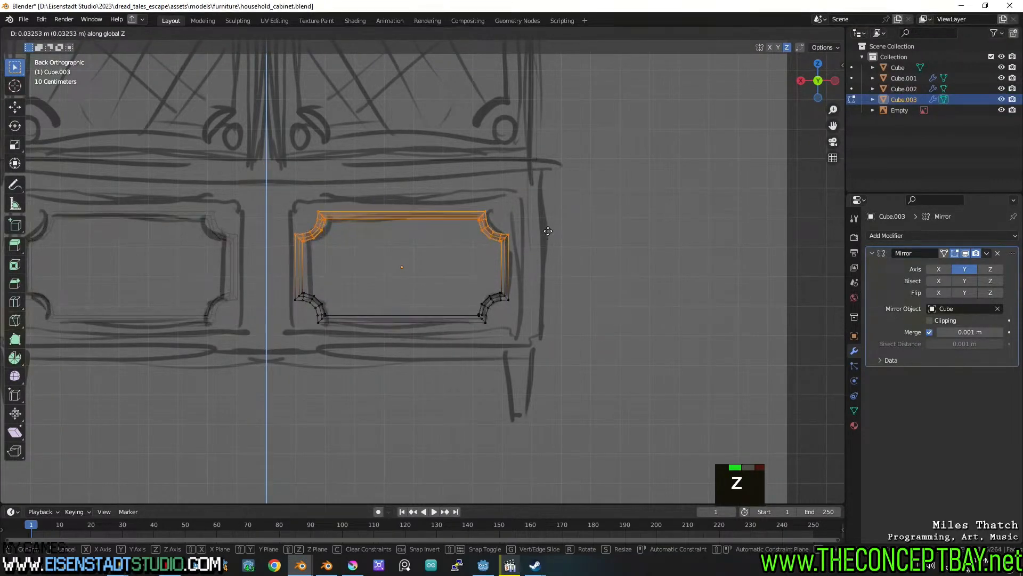
left_click(548, 230)
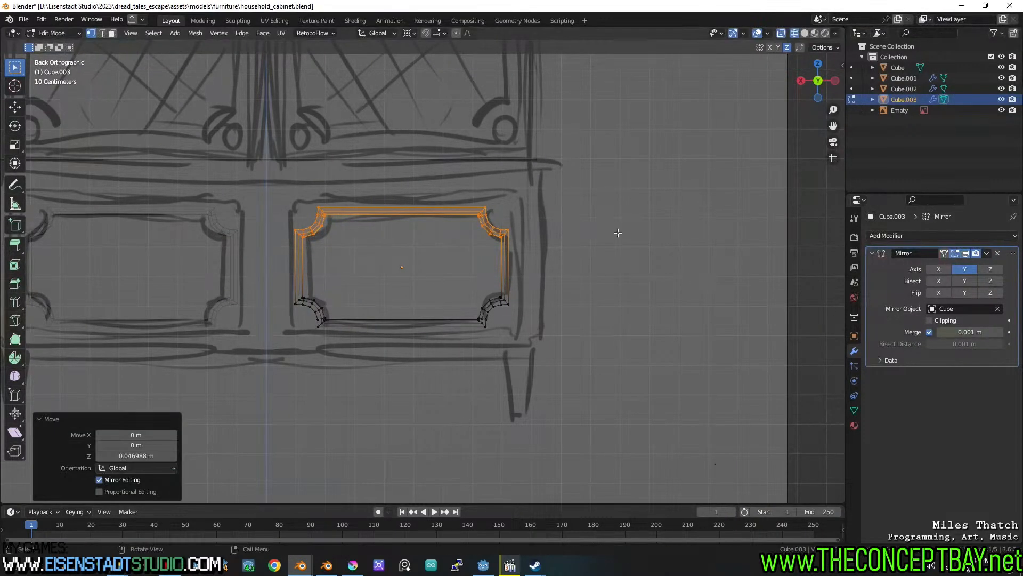
key("Tab")
Scale the lower panels uniformly to about 0.9.
key("s")
key("Escape")
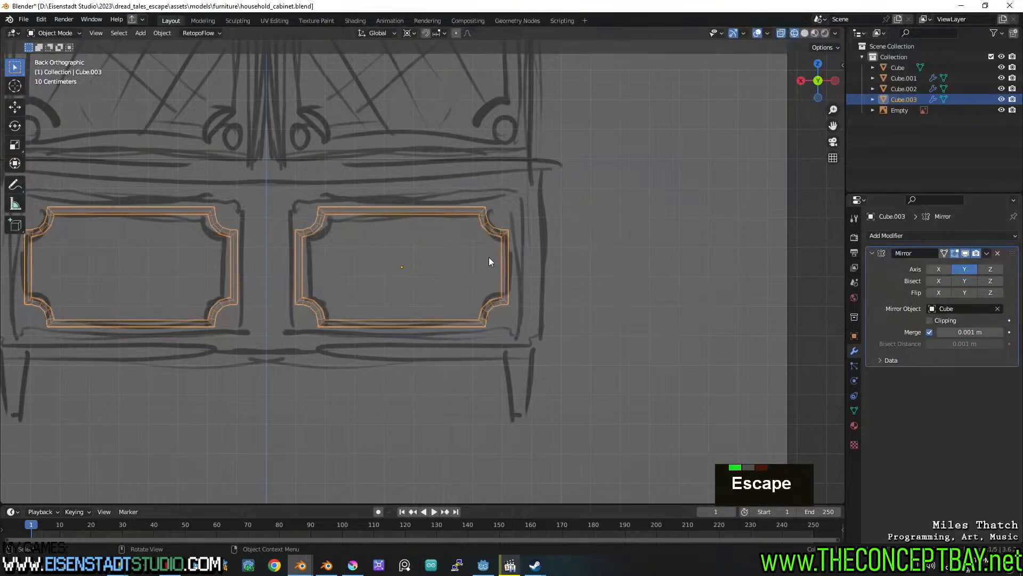
key("s")
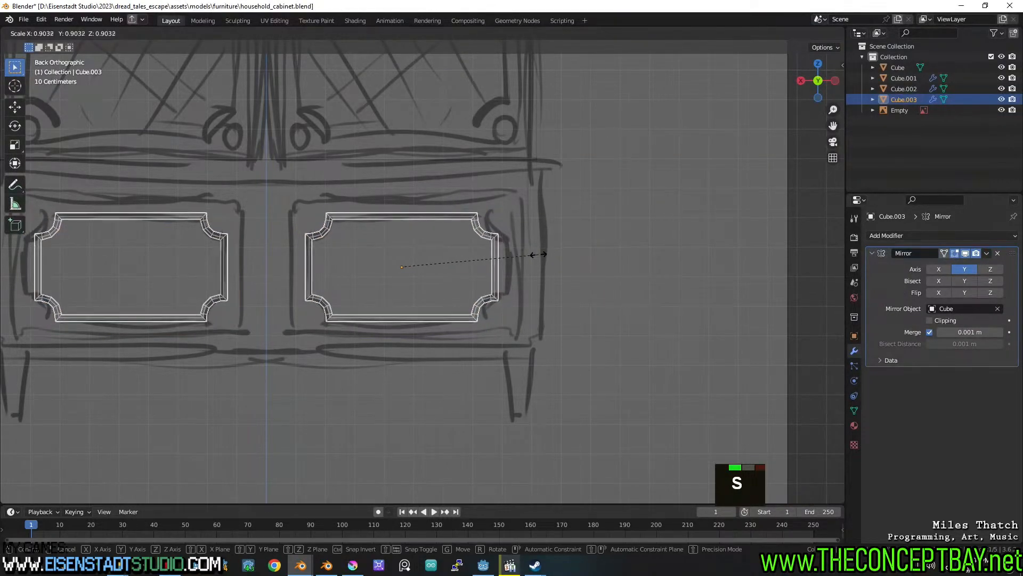
left_click(538, 258)
Extrude the cabinet body's bottom face about 0.67 m down to the sketched lower edge of the base.
scroll(538, 259, "down", 4)
middle_click_drag(411, 229, 469, 245)
left_click(302, 213)
left_click(267, 239)
key("Tab")
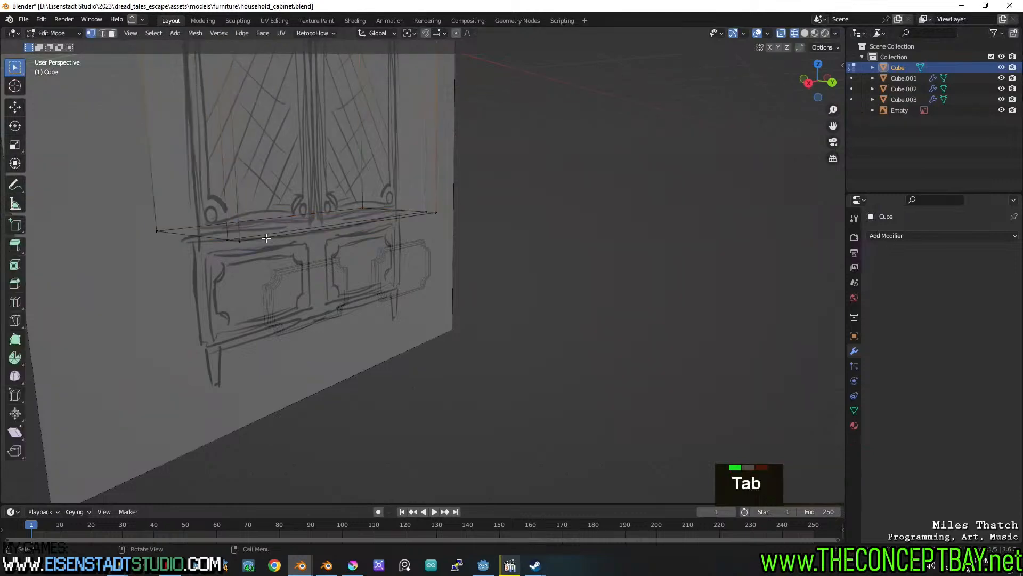
left_click(312, 219, "shift")
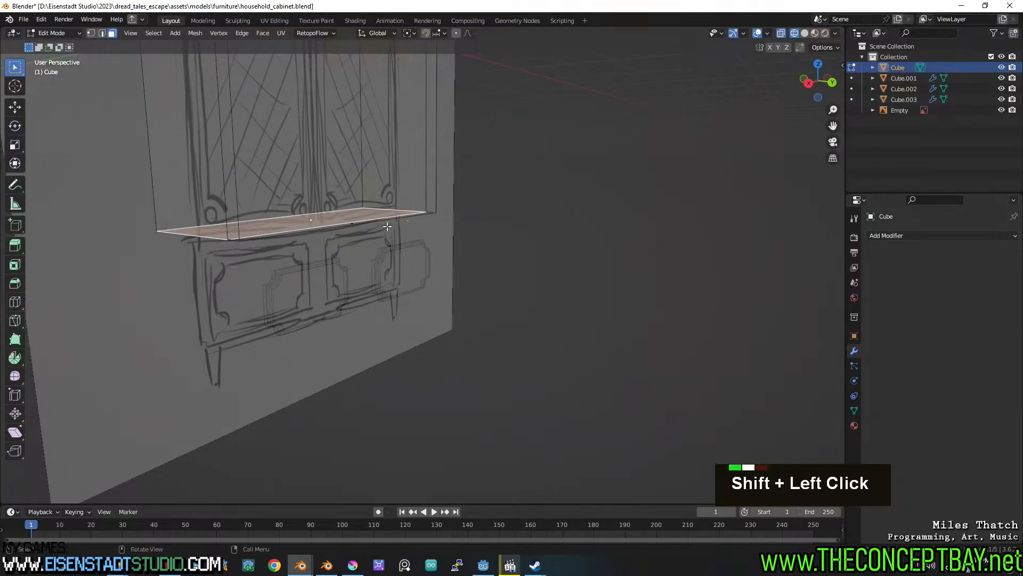
middle_click_drag(352, 222, 405, 224, "alt")
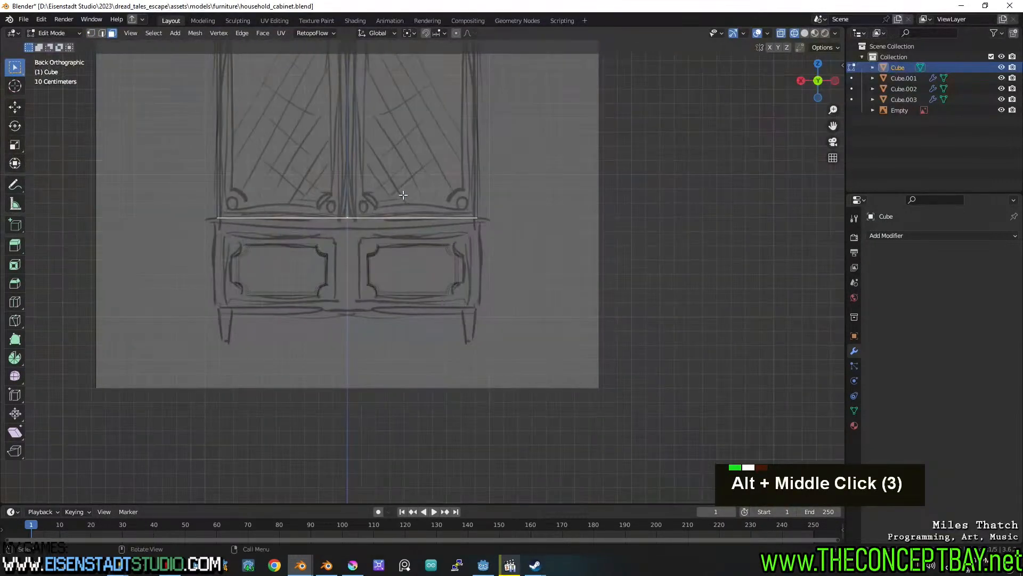
key("e")
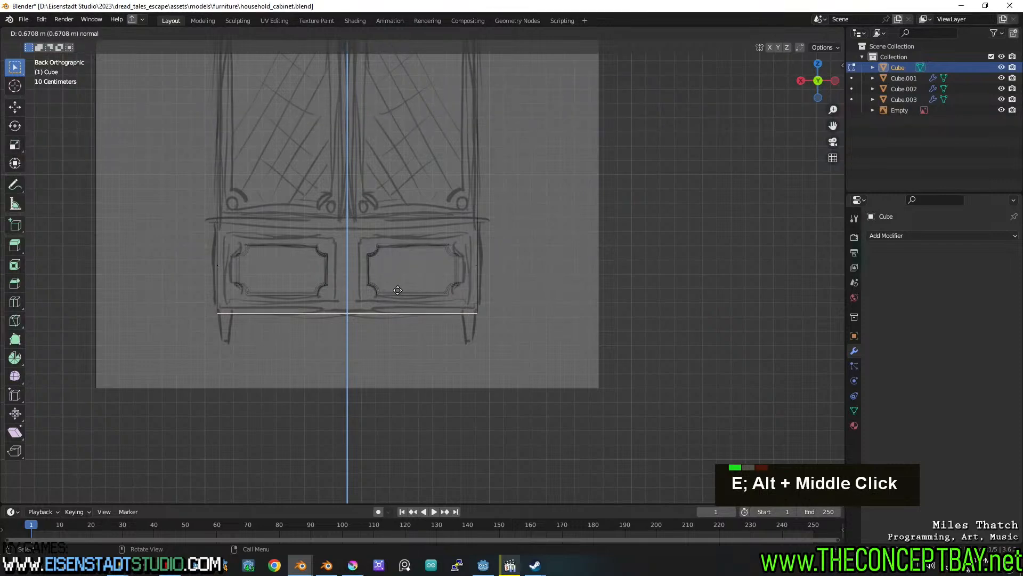
left_click(398, 292)
Add one centred vertical loop cut through the cabinet body.
left_click(353, 268)
middle_click_drag(354, 268, 350, 283)
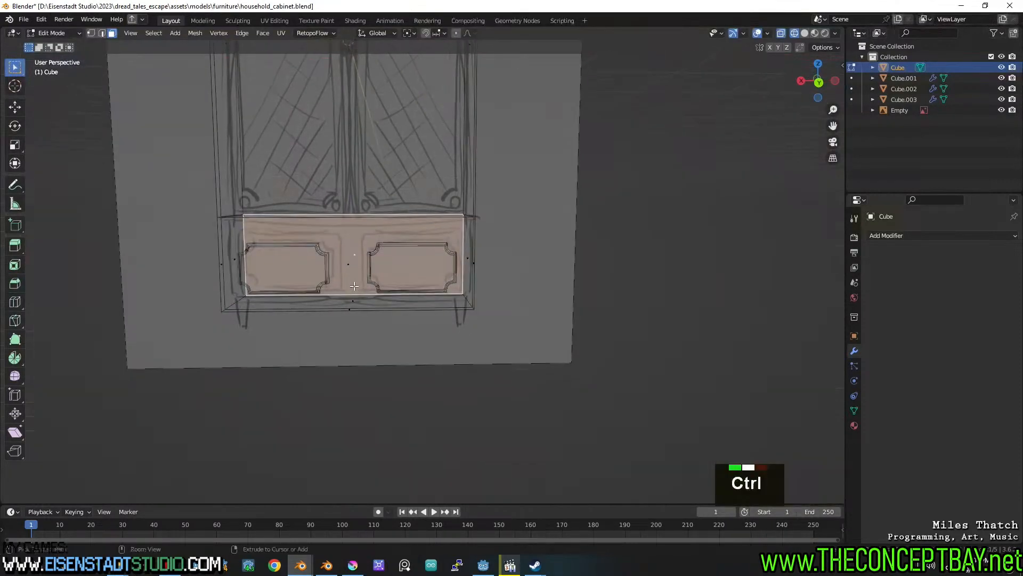
key("ctrl+r")
left_click(352, 286)
key("Escape")
Bevel the centre loop about 0.0185 m wide with one segment to form a narrow central strip.
middle_click_drag(464, 283, 516, 264, "alt")
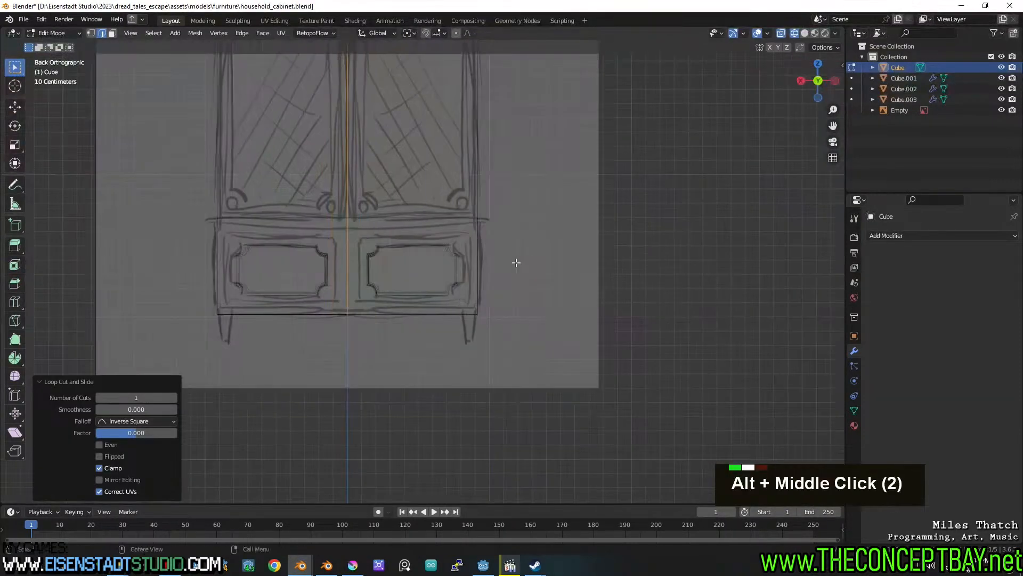
key("ctrl+b")
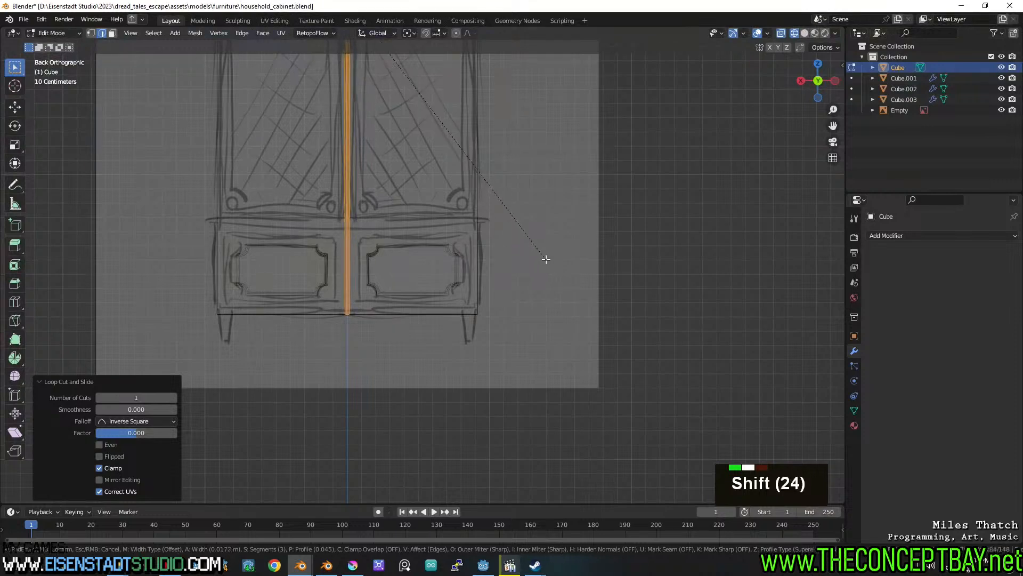
scroll(545, 259, "down", 5, "shift")
left_click(550, 259, "shift")
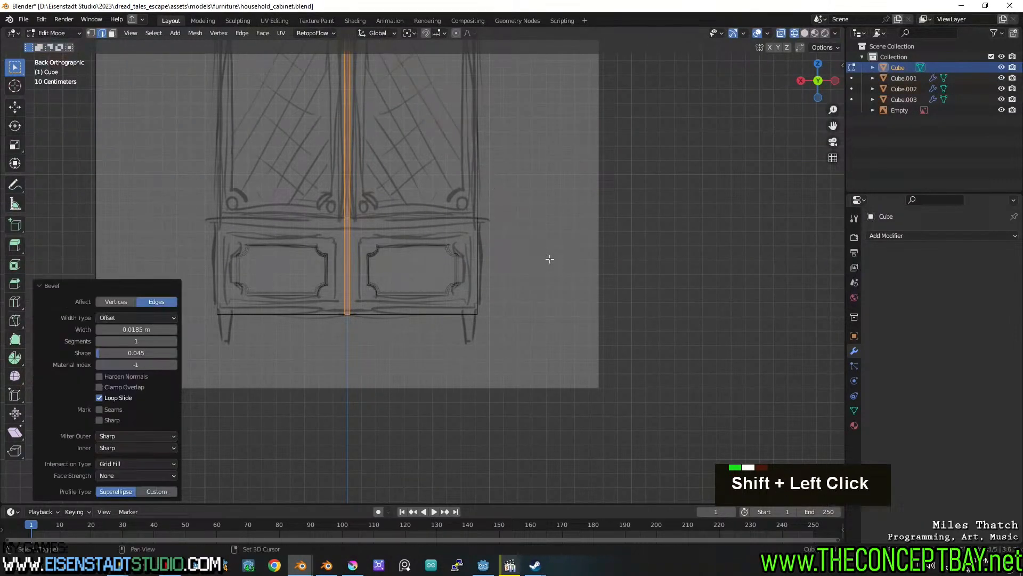
Add two horizontal loop cuts to the base section, slid near its upper edge (factor 0.758) and lower edge (factor -0.8).
key("ctrl+r")
left_click(344, 236)
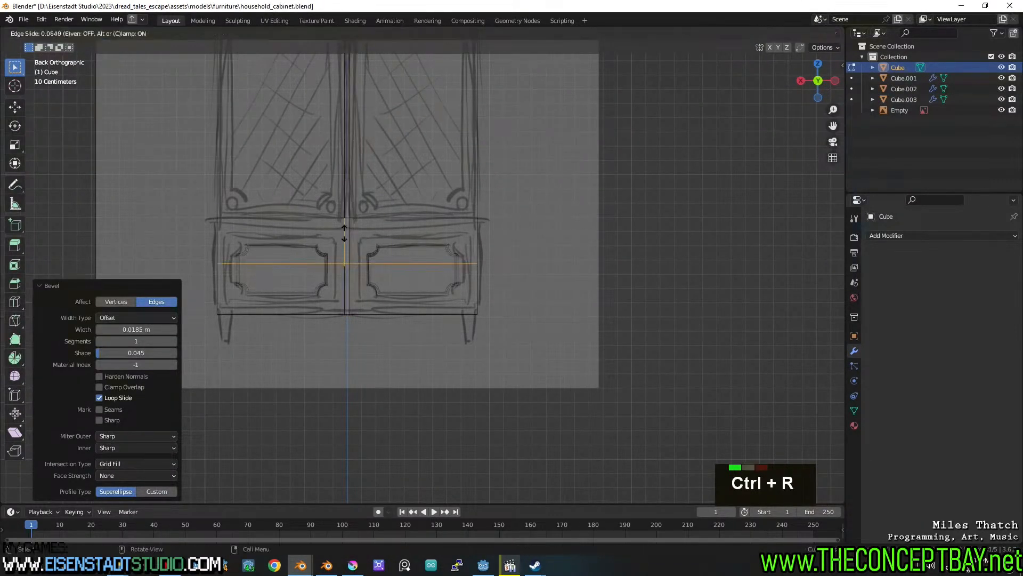
left_click(346, 199)
key("ctrl+r")
left_click(345, 277)
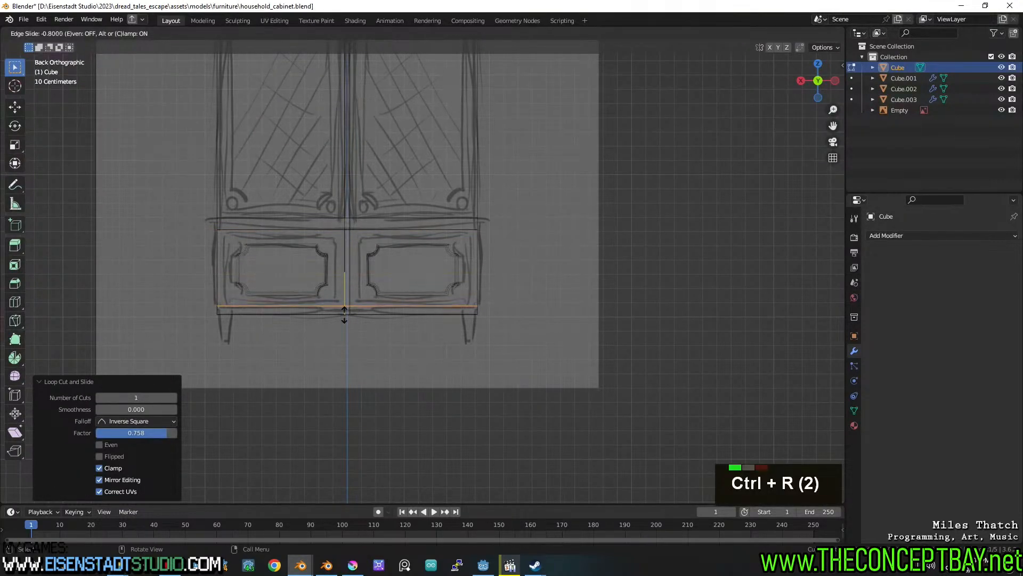
left_click(344, 314)
Add a vertical loop cut close to the cabinet body's +X side edge with a slide factor of -0.883.
key("ctrl+r")
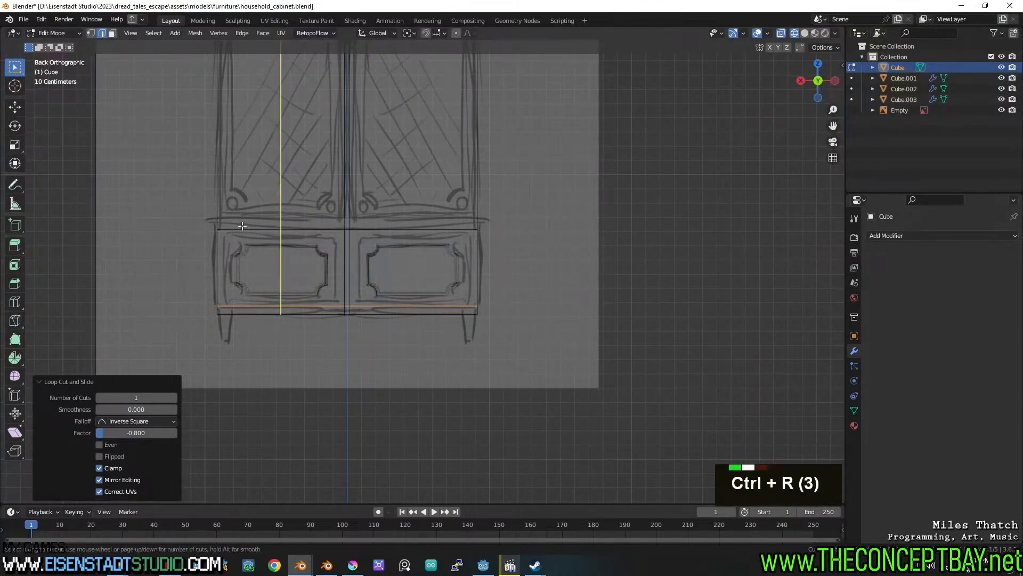
left_click(243, 229)
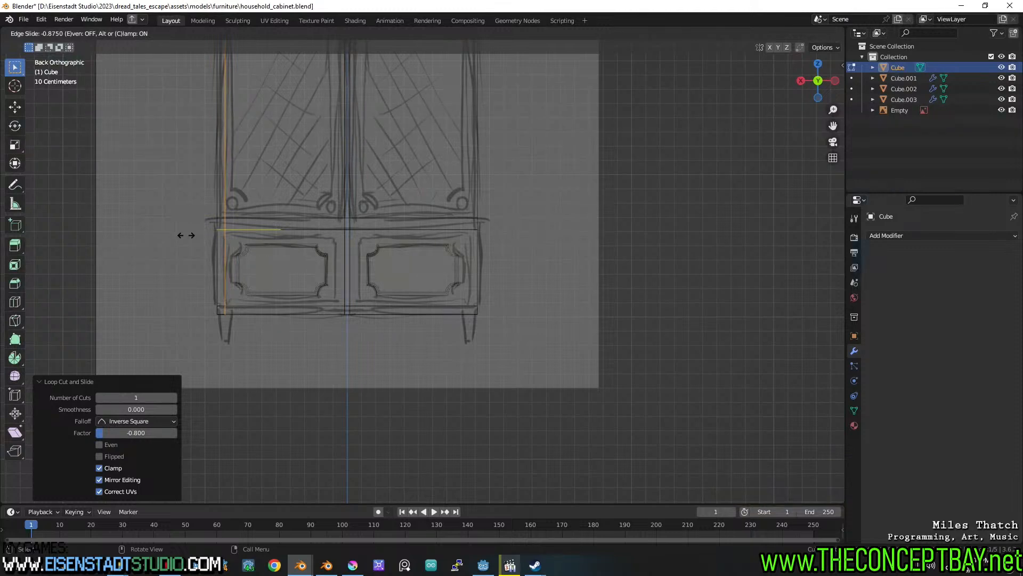
left_click(185, 236)
Try a matching vertical loop cut close to the cabinet body's -X side edge.
key("ctrl+r")
left_click(416, 218)
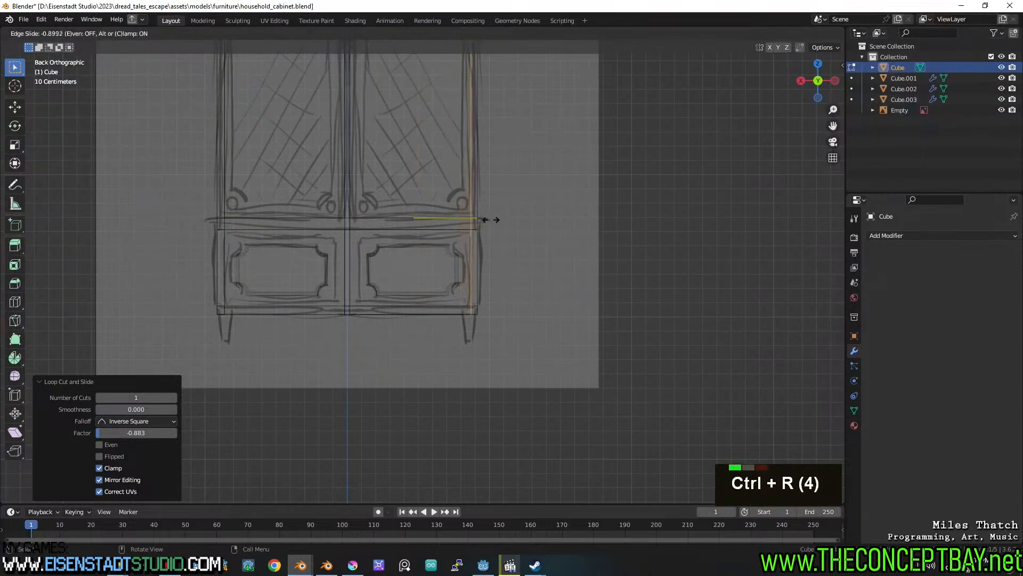
left_click(487, 222)
key("ctrl+z")
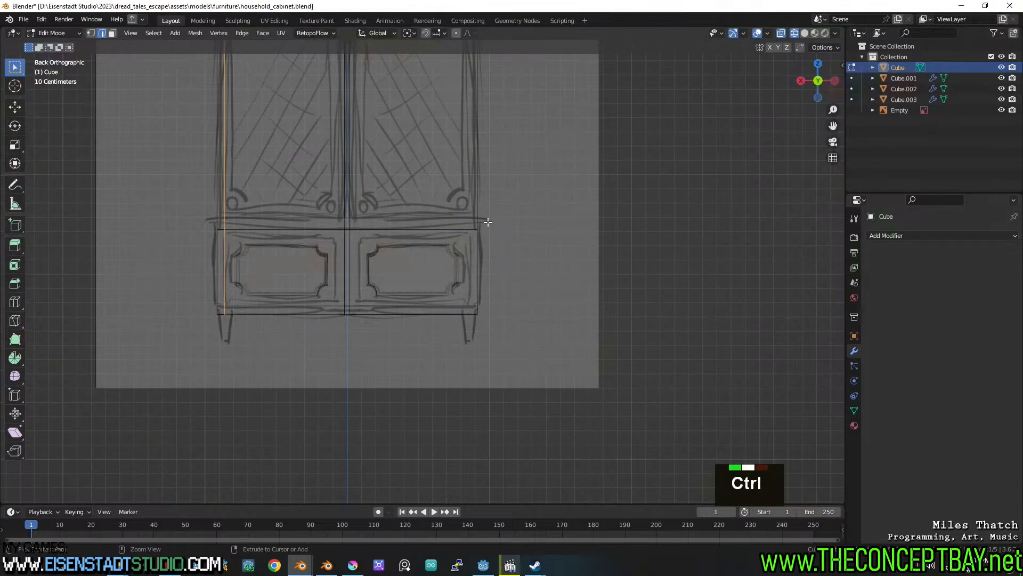
Undo back to the cabinet body's central vertical loop and bevel it about 0.873 m wide with one segment.
key("ctrl+z")
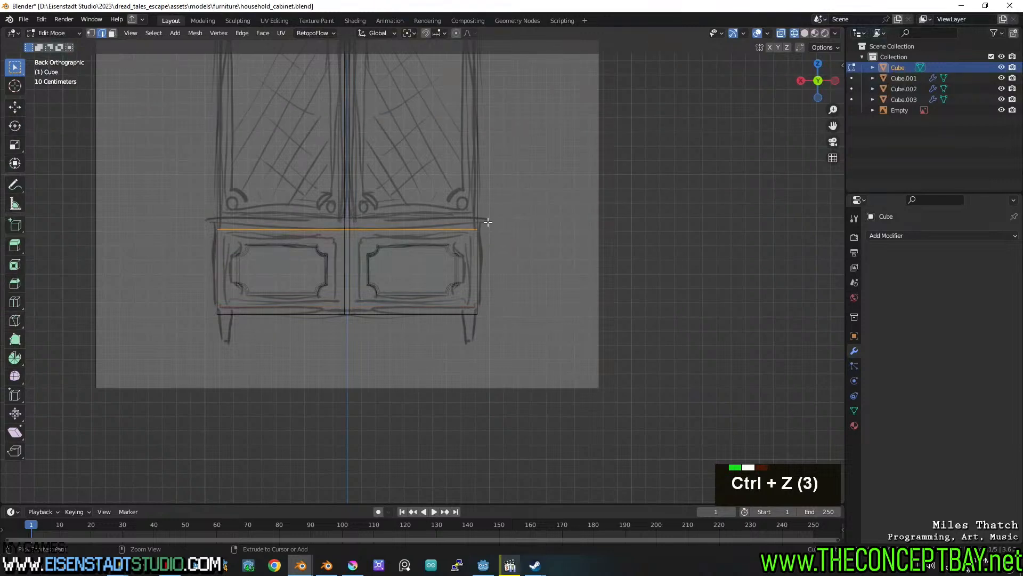
key("ctrl+z")
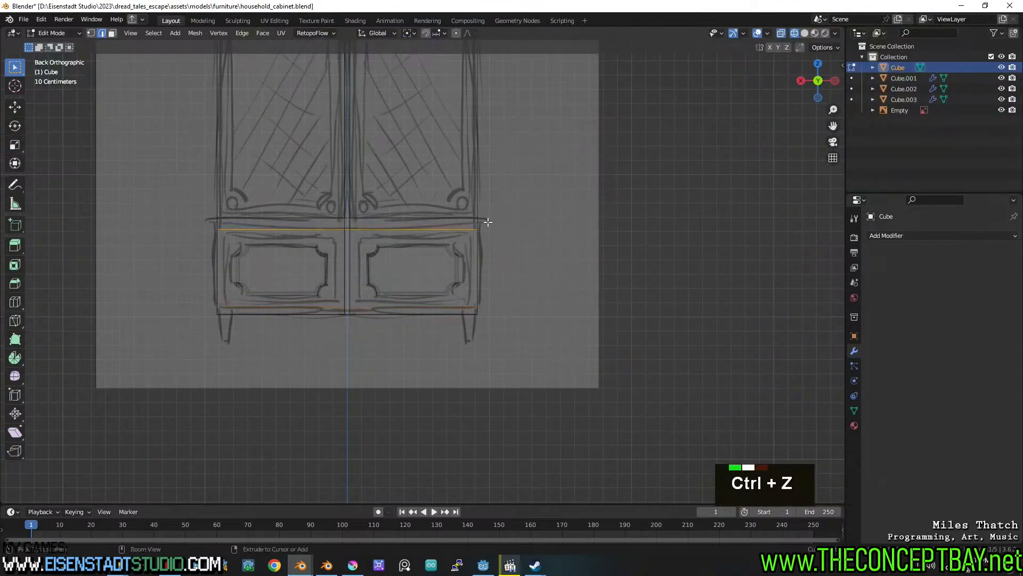
key("ctrl+b")
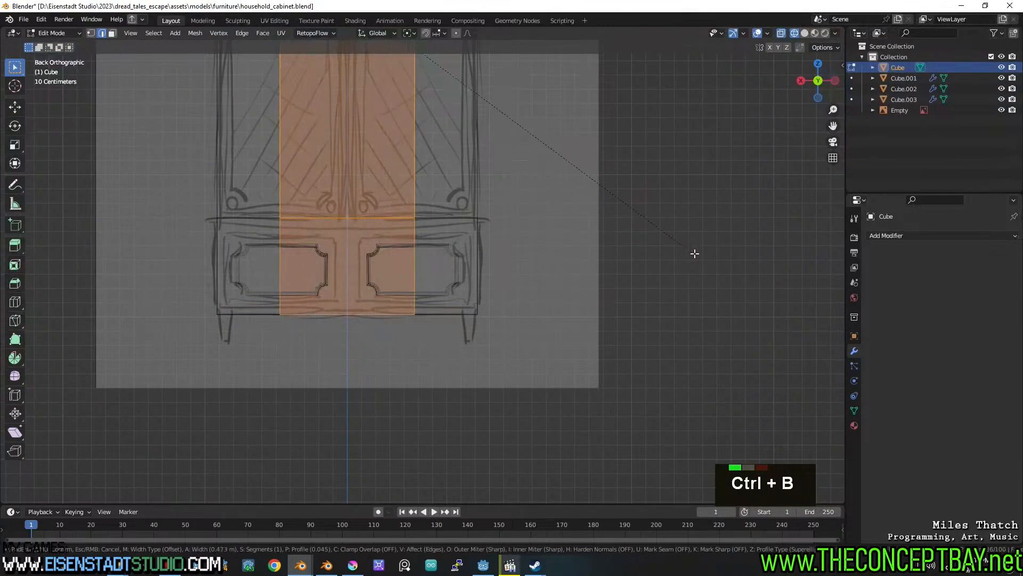
left_click(758, 259)
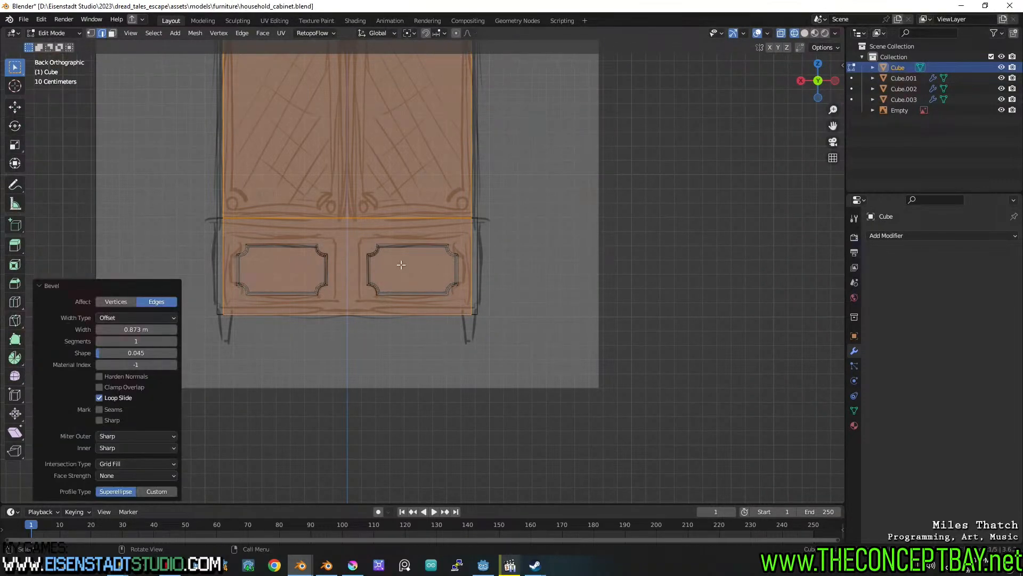
Add a centred vertical loop cut to the cabinet body and bevel it about 0.0791 m wide with one segment.
key("ctrl+r")
left_click(346, 219)
right_click(346, 220)
key("ctrl+b")
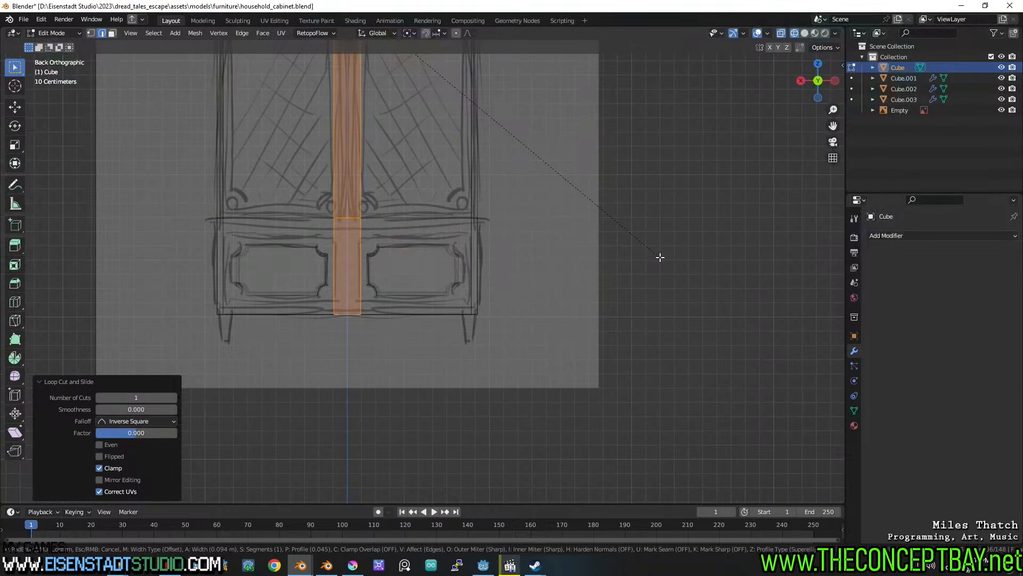
left_click(657, 257)
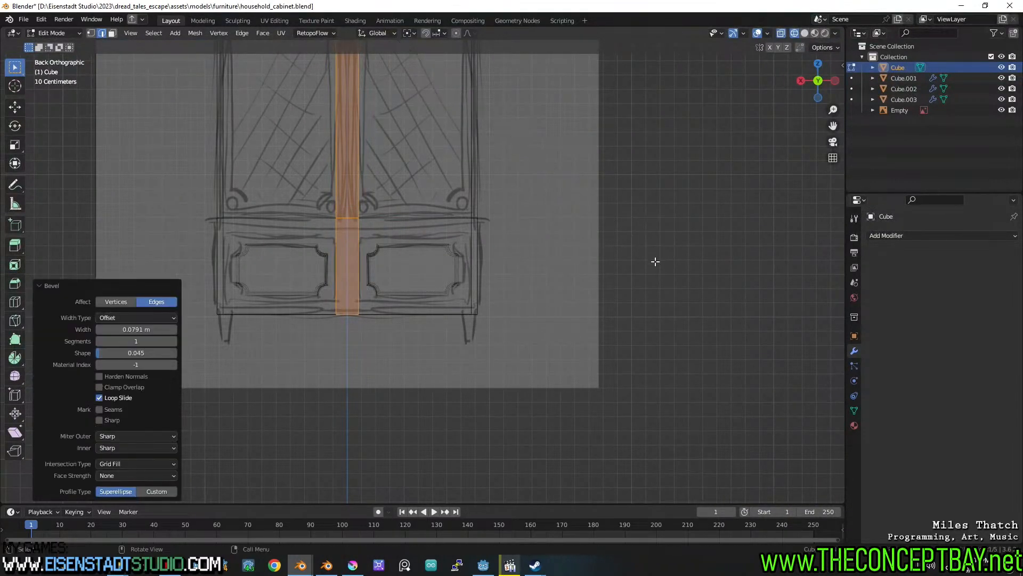
Add another vertical loop cut at the body's centre and bevel it about 0.0259 m wide to form the narrow middle strip.
key("ctrl+r")
left_click(356, 219)
key("Escape")
key("ctrl+b")
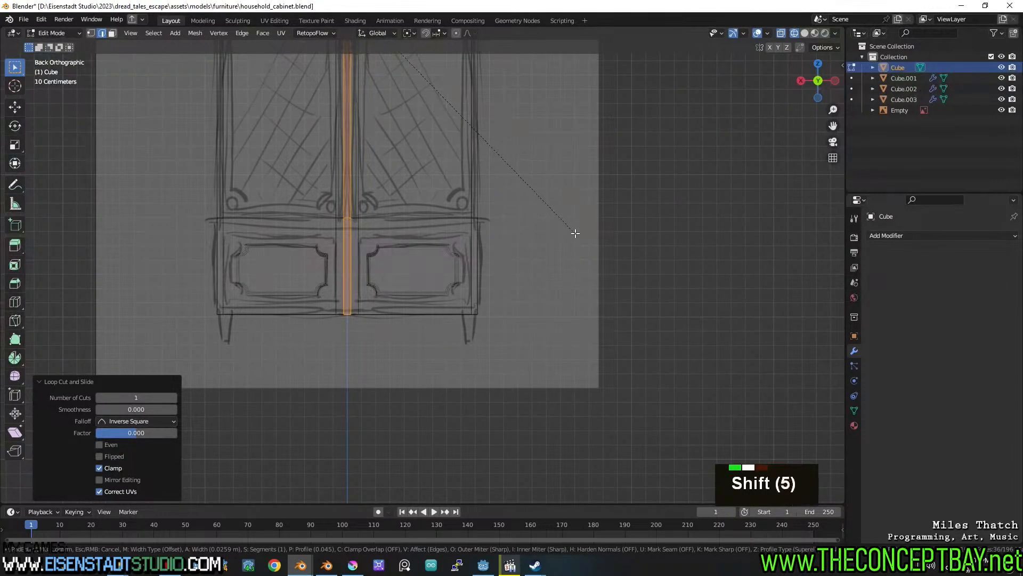
left_click(576, 233, "shift")
Add a centred horizontal loop cut across the base section and bevel it about 0.255 m wide with one segment.
key("ctrl+r")
left_click(349, 251)
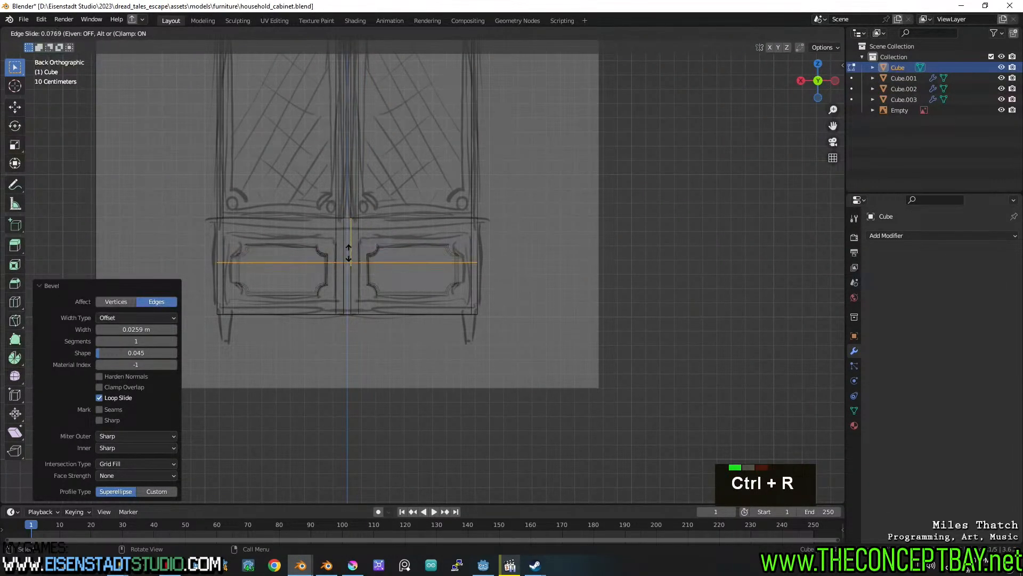
key("Escape")
key("ctrl+b")
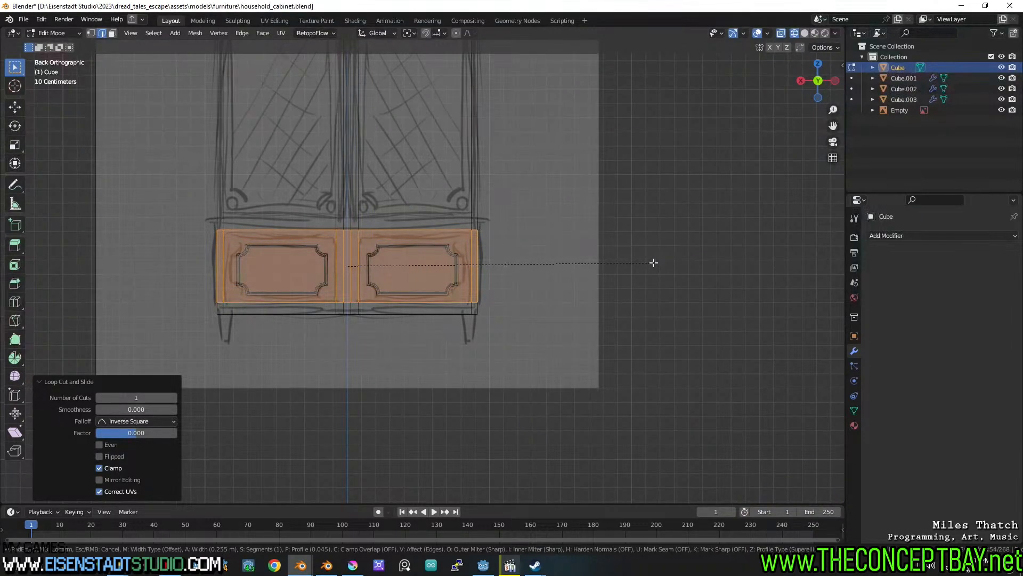
left_click(654, 263)
Extrude the two front panel faces of the base inward by about 0.67 m to hollow out the lower compartments.
key("3")
left_click(404, 269)
middle_click_drag(404, 270, 454, 295)
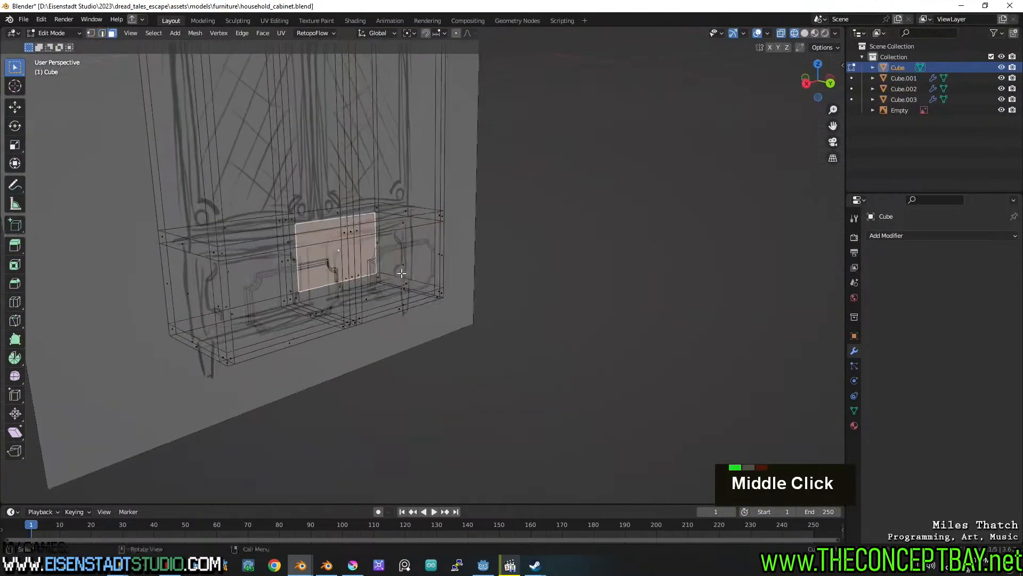
left_click(285, 291, "shift")
middle_click_drag(336, 292, 564, 276, "alt")
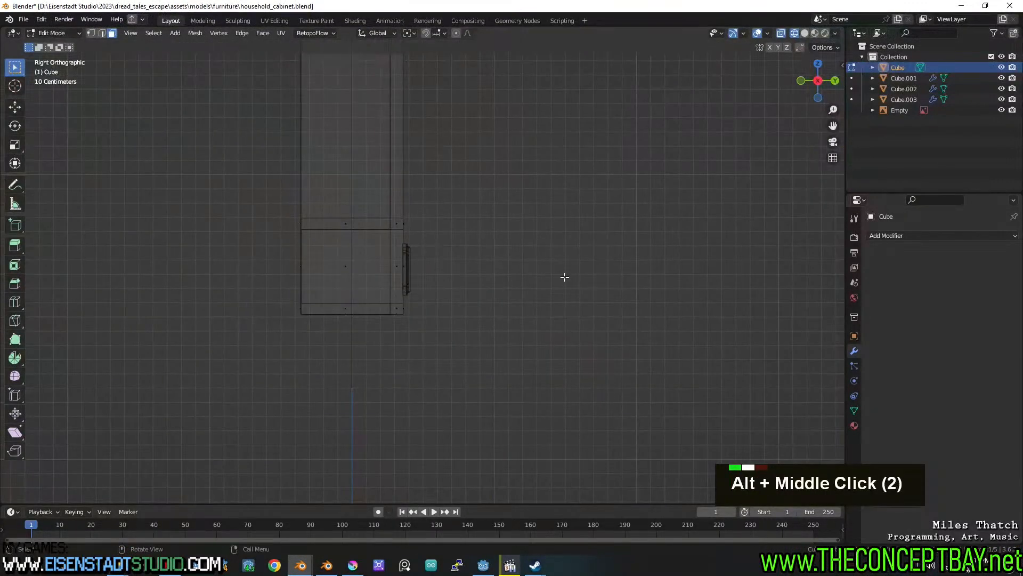
key("e")
left_click(469, 287)
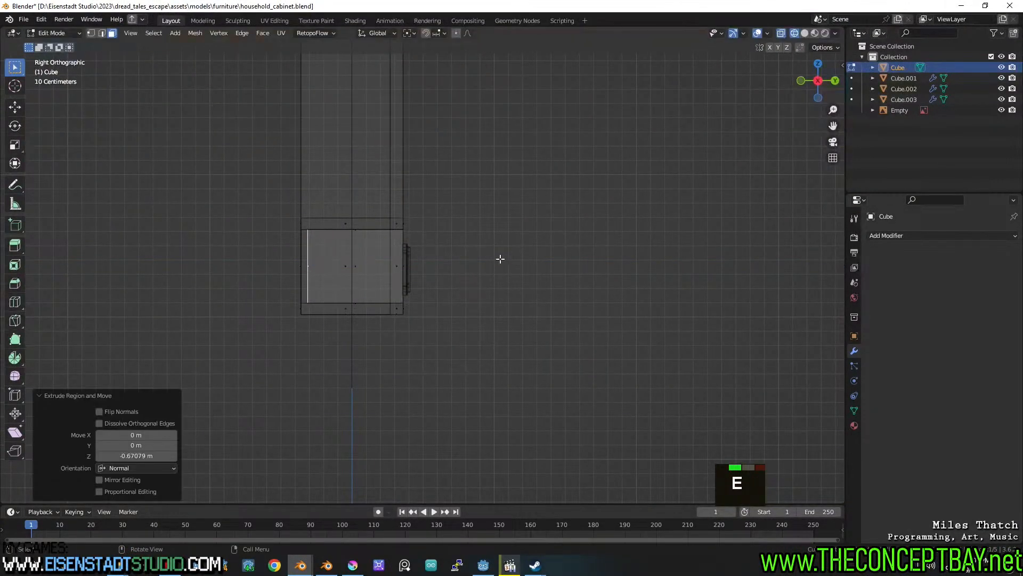
Save the file and extrude the two tall door faces above the base inward by about 0.67 m.
middle_click_drag(496, 261, 438, 275)
key("ctrl+s")
scroll(423, 204, "down", 2)
middle_click_drag(424, 189, 395, 224, "shift")
left_click(397, 156)
middle_click_drag(272, 149, 416, 192, "alt")
middle_click_drag(416, 192, 528, 240, "shift")
key("e")
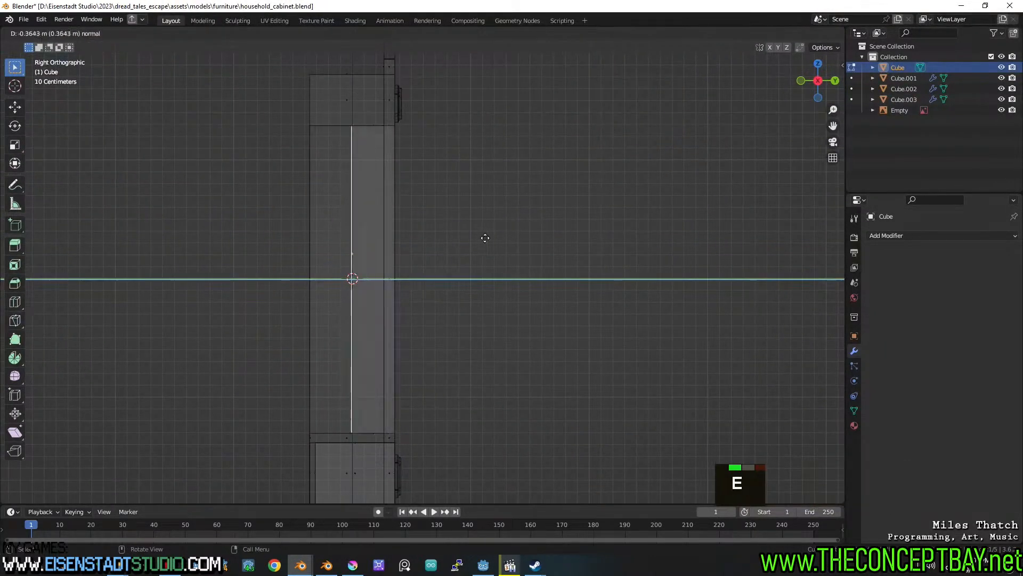
left_click(450, 246)
mouse_move(449, 246)
middle_mouse_down()
mouse_move(456, 258)
mouse_move(416, 266)
mouse_move(453, 247)
mouse_move(390, 271)
mouse_move(450, 285)
middle_mouse_up()
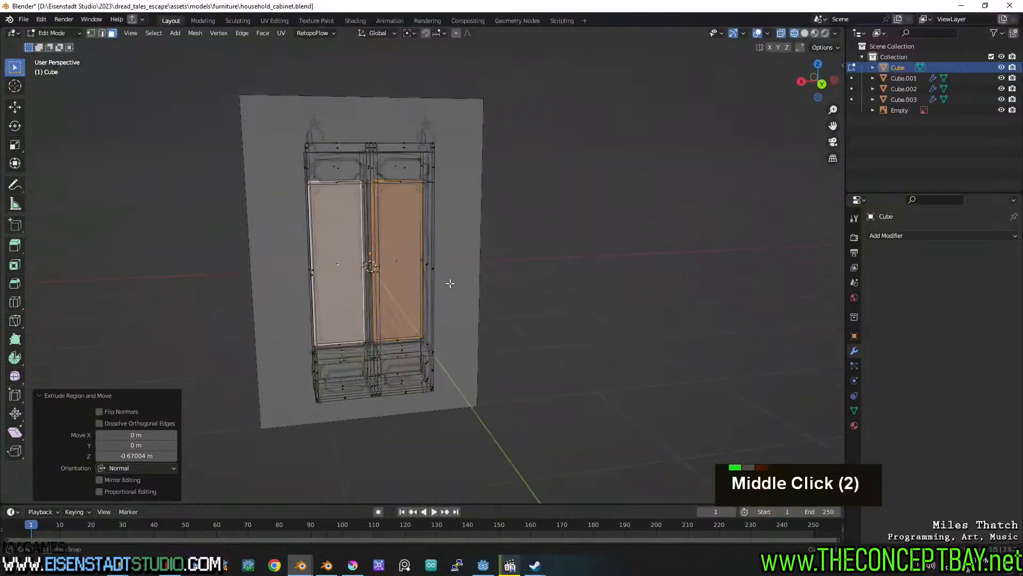
Examine the cabinet's openings and upper panel frames in solid shading and Object Mode, ending in the back view.
key("z")
scroll(679, 265, "up", 5)
middle_click_drag(679, 265, 562, 259, "shift")
scroll(535, 265, "down", 1)
key("Tab")
left_click(443, 210)
middle_click_drag(447, 209, 561, 223, "alt")
scroll(561, 223, "up", 3)
scroll(560, 228, "up", 2, "shift")
middle_click(561, 341)
scroll(565, 320, "down", 2)
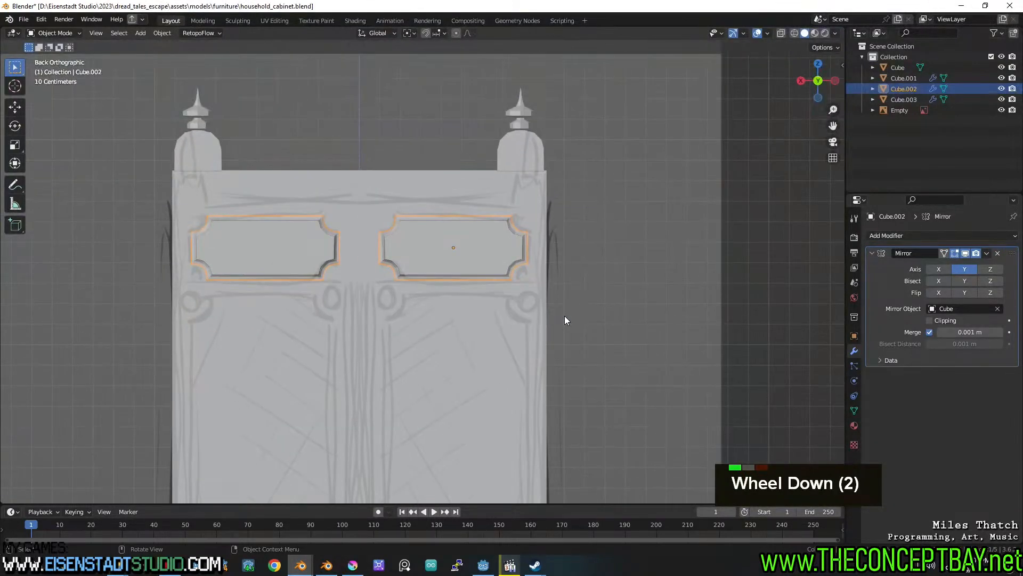
Edit the cabinet body and corner finial together in wireframe, lowering the body's top rail and the finial about 0.181 m along Z.
left_click(520, 185)
key("Tab")
key("Tab")
left_click(522, 140, "shift")
key("Tab")
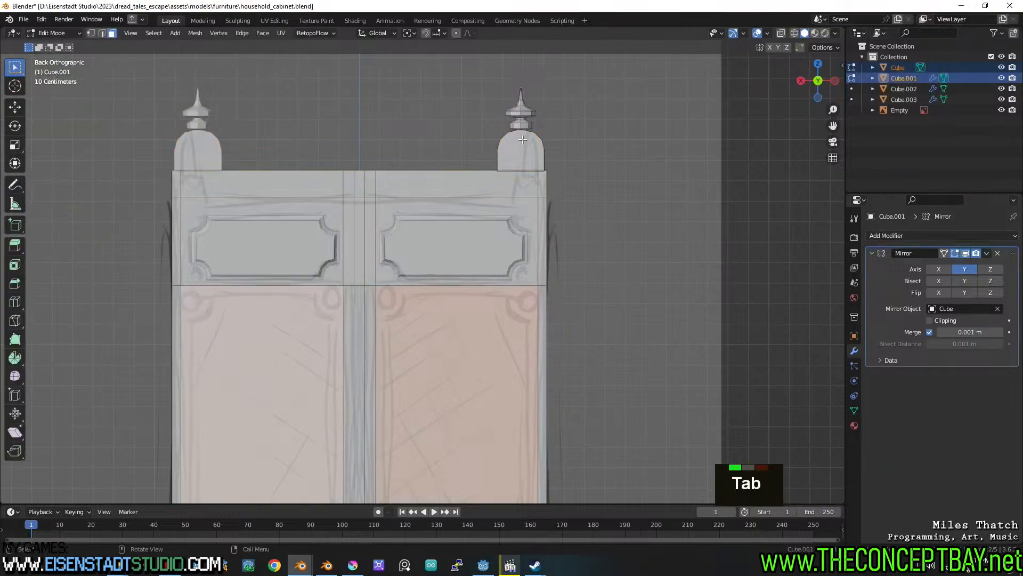
scroll(523, 139, "down", 1)
key("z")
left_click(418, 140)
key("a")
key("a")
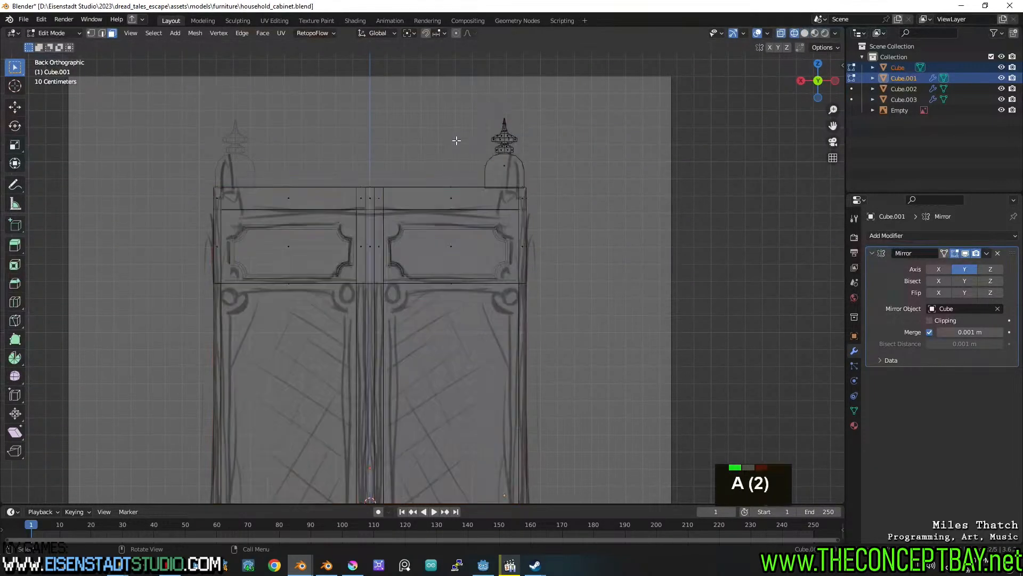
left_click_drag(168, 86, 721, 228)
key("g")
key("z")
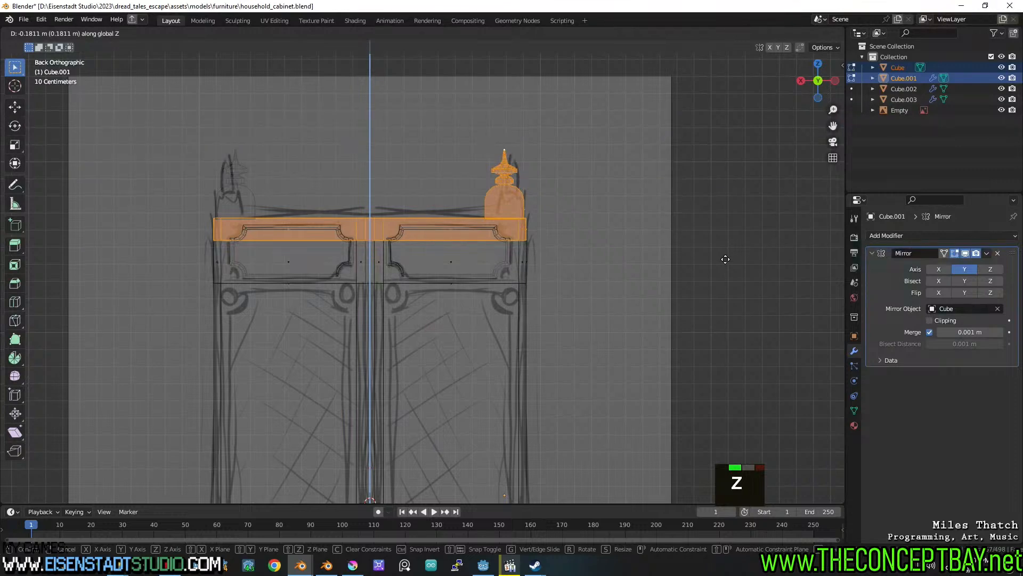
left_click(725, 259)
Return to solid shading and Object Mode, and save the file.
key("z")
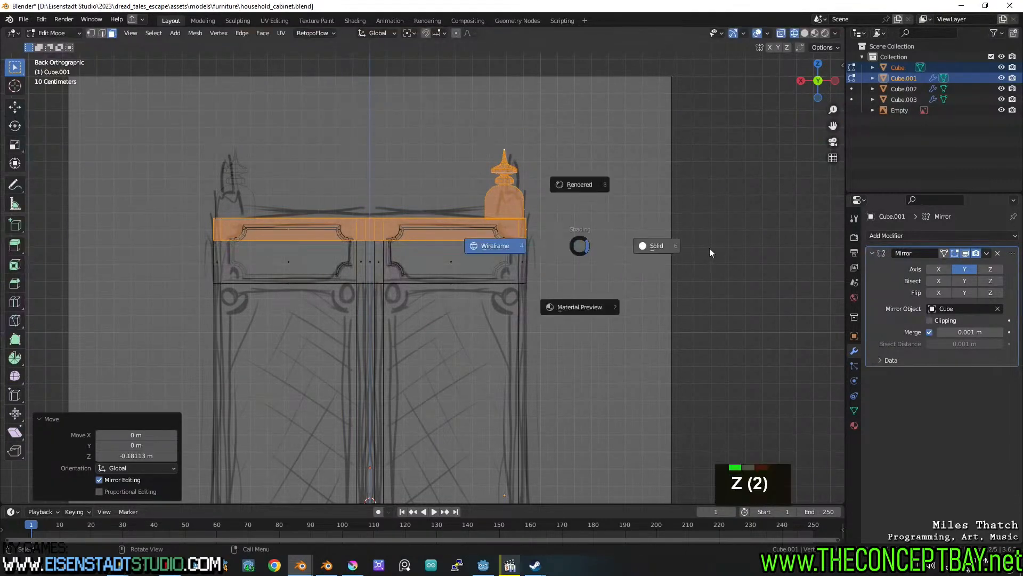
left_click(708, 248)
middle_click_drag(613, 252, 594, 132, "shift")
key("Tab")
scroll(567, 200, "down", 3)
key("ctrl+s")
Duplicate the inner back faces of the two lower compartments and move the copies about 0.66 m along Y to the front.
middle_click_drag(576, 199, 527, 220)
scroll(514, 205, "up", 2)
middle_click_drag(500, 372, 465, 338, "shift")
left_click(462, 358)
key("Tab")
key("3")
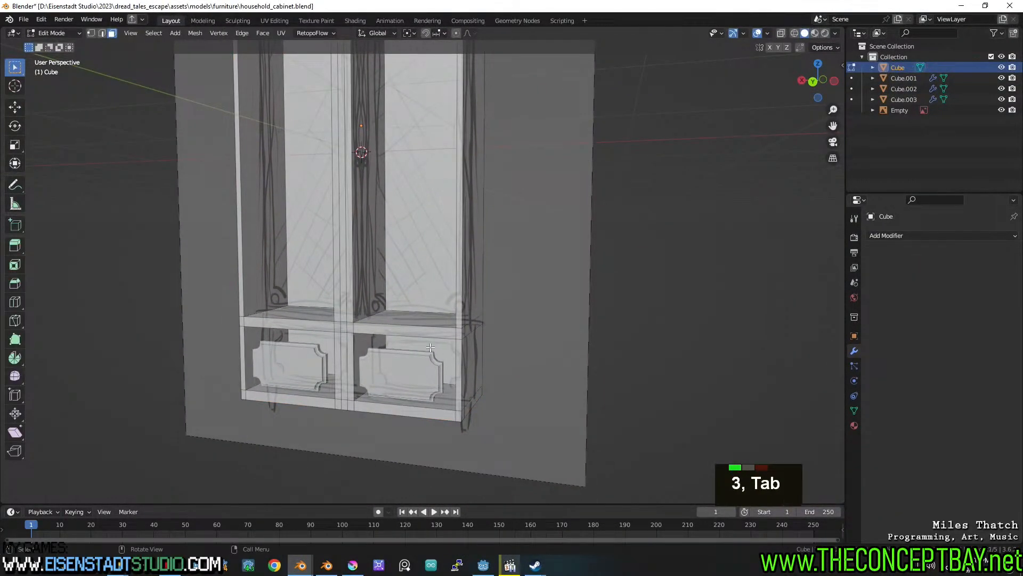
left_click(323, 340, "shift")
scroll(488, 283, "up", 3)
middle_click_drag(554, 287, 471, 283)
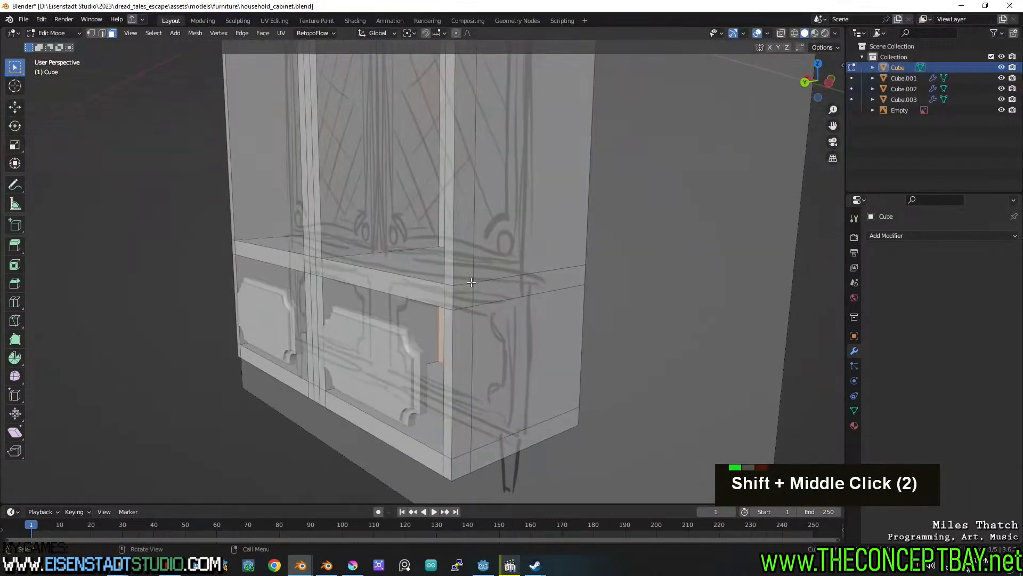
key("shift+d")
key("y")
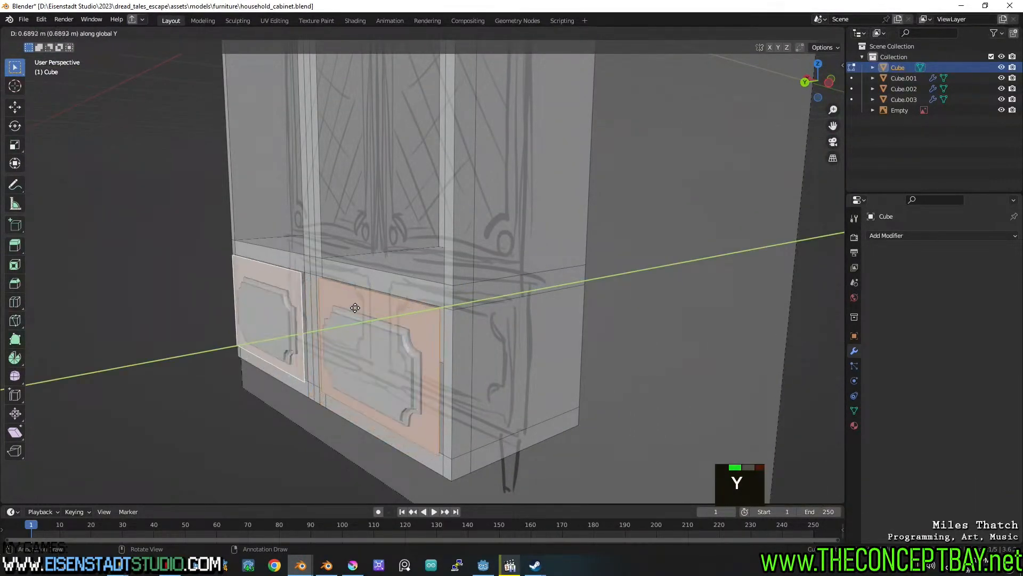
left_click(360, 306)
Extrude the two duplicated door faces about 0.01 m outward and separate them into their own object.
key("e")
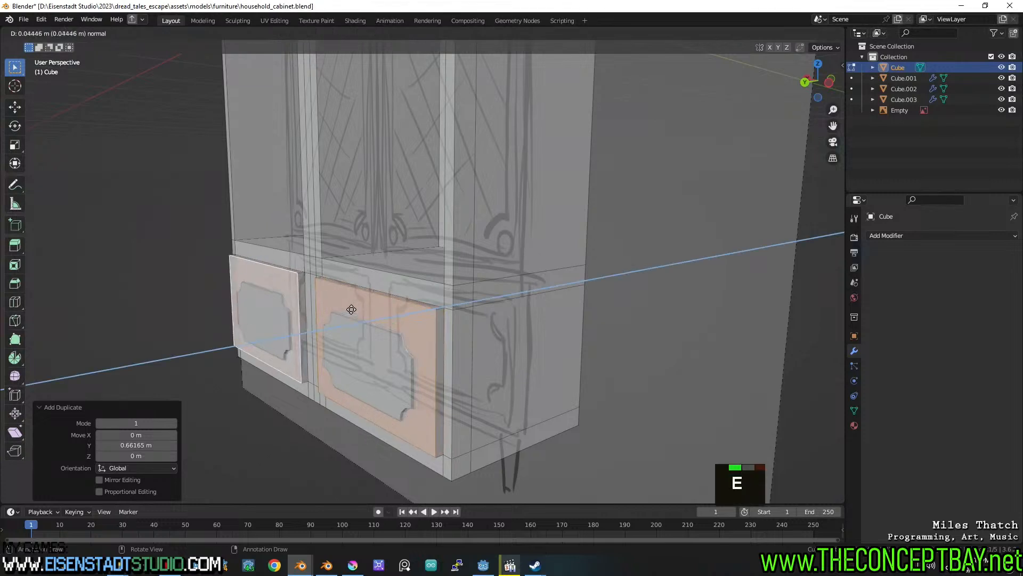
key("shift")
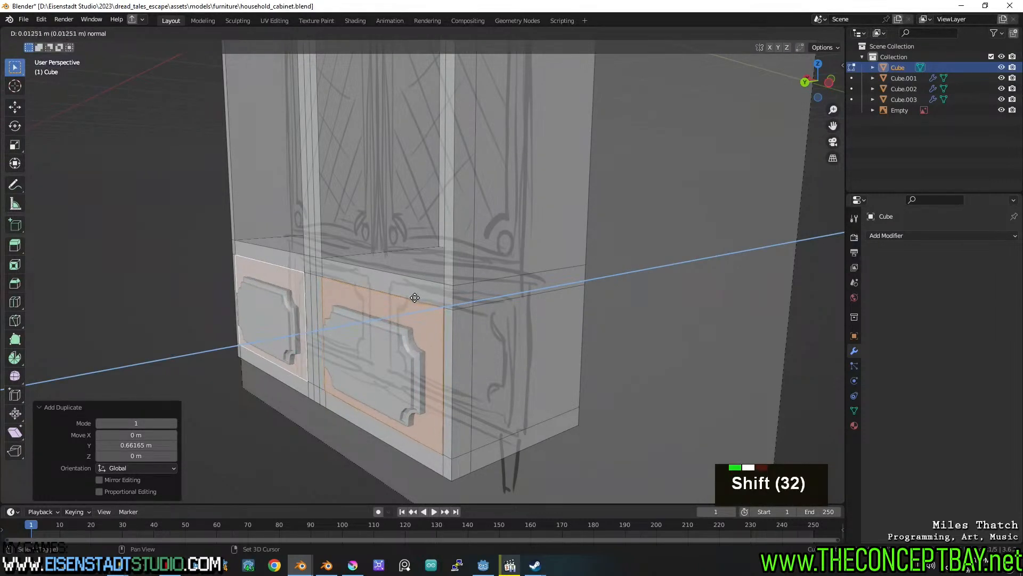
left_click(419, 295, "shift")
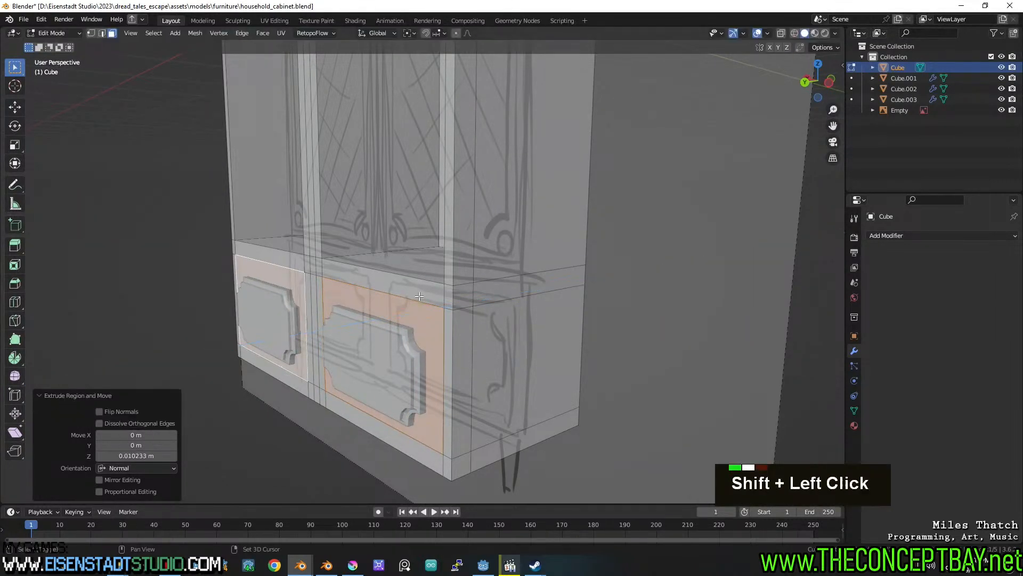
key("p")
left_click(374, 338)
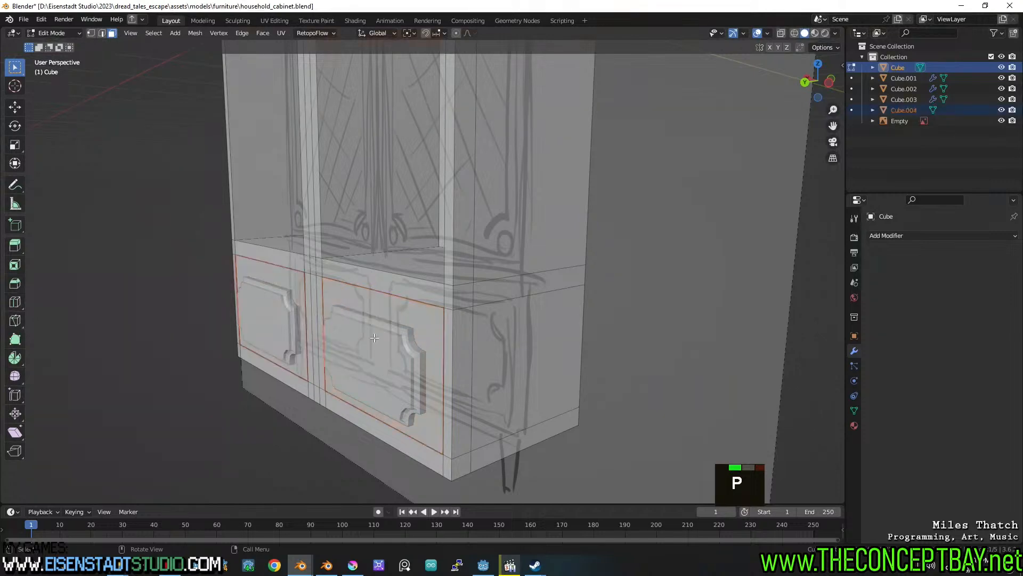
Move the separated lower doors and their panel frames slightly outward along Y, and open both objects for editing.
key("Tab")
left_click(382, 315, "shift")
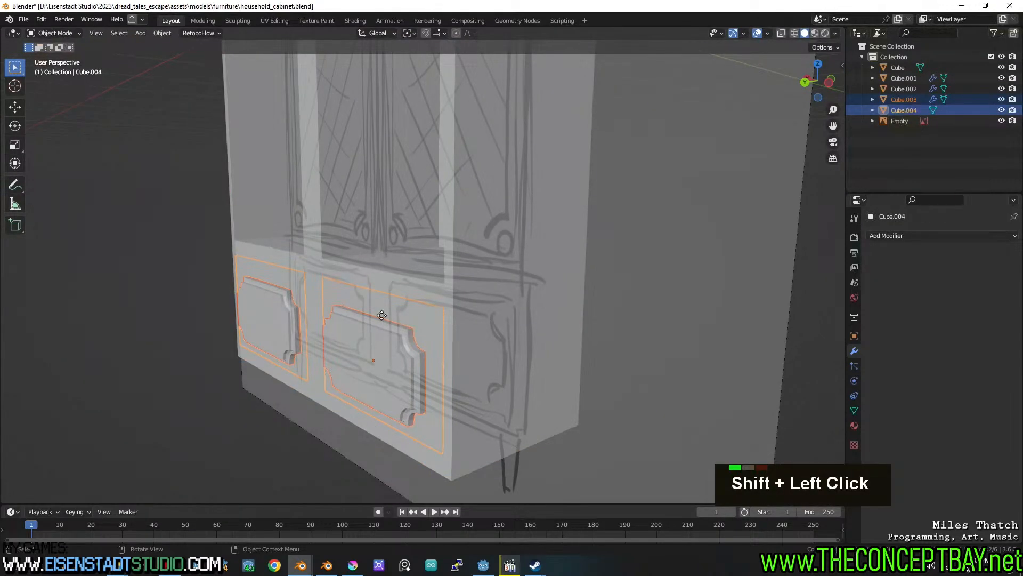
key("g")
key("y")
key("shift")
left_click(357, 322, "shift")
middle_click_drag(357, 322, 442, 363)
key("Tab")
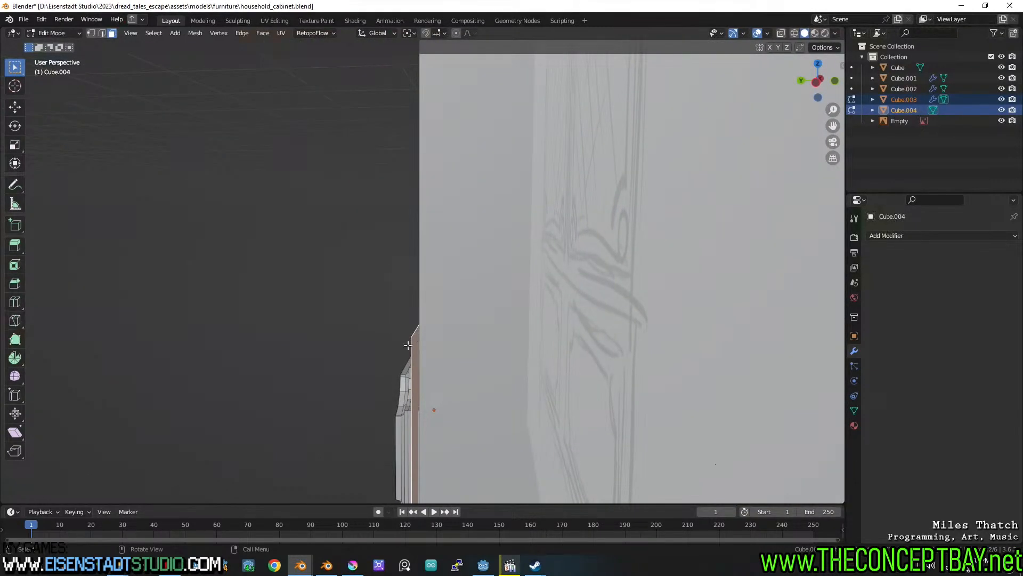
middle_click_drag(409, 366, 460, 366)
key("g")
key("y")
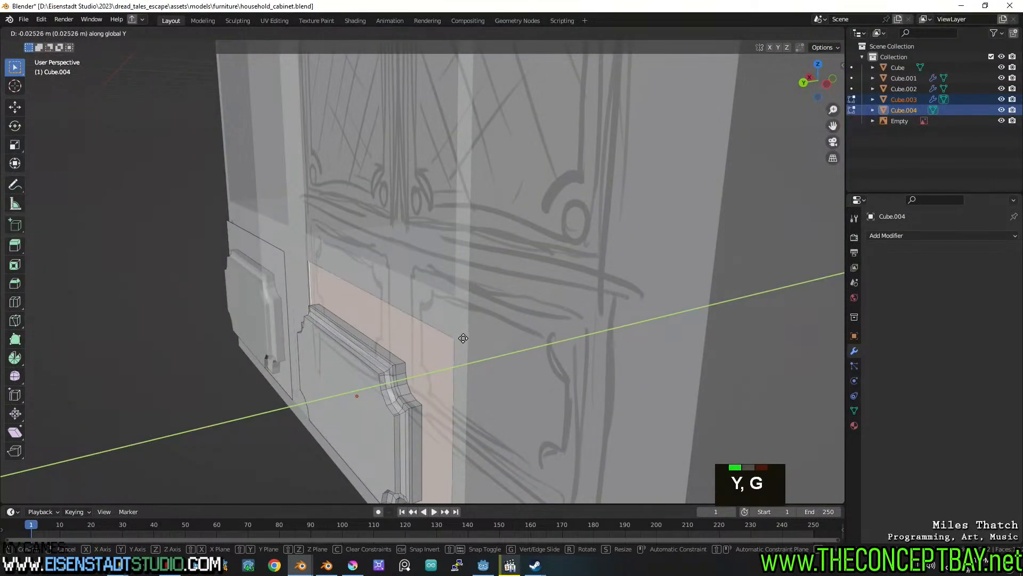
key("Escape")
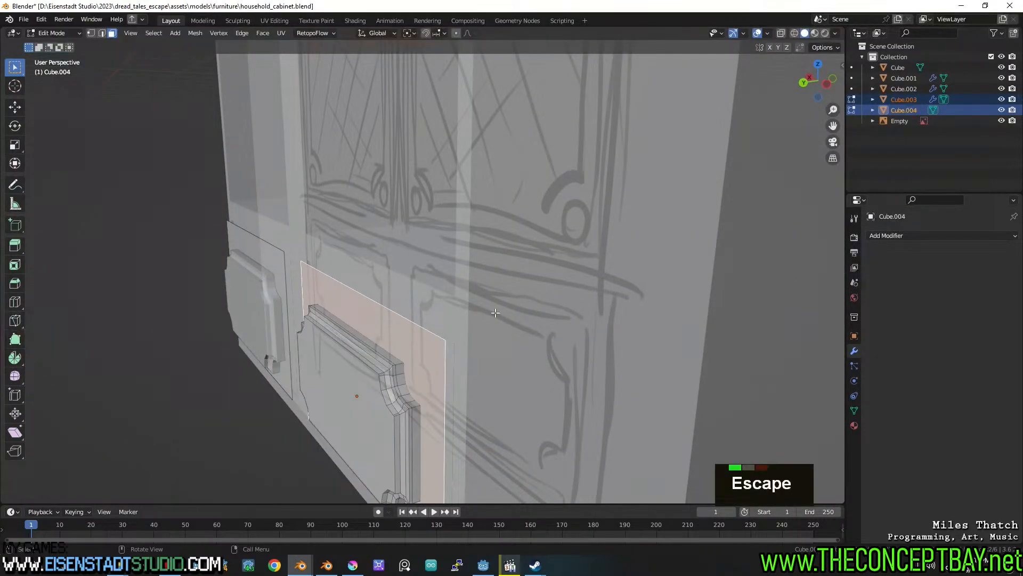
Extrude both lower door faces about 0.018 m back toward the cabinet body and return to solid shading in Object Mode.
middle_click_drag(436, 368, 421, 275)
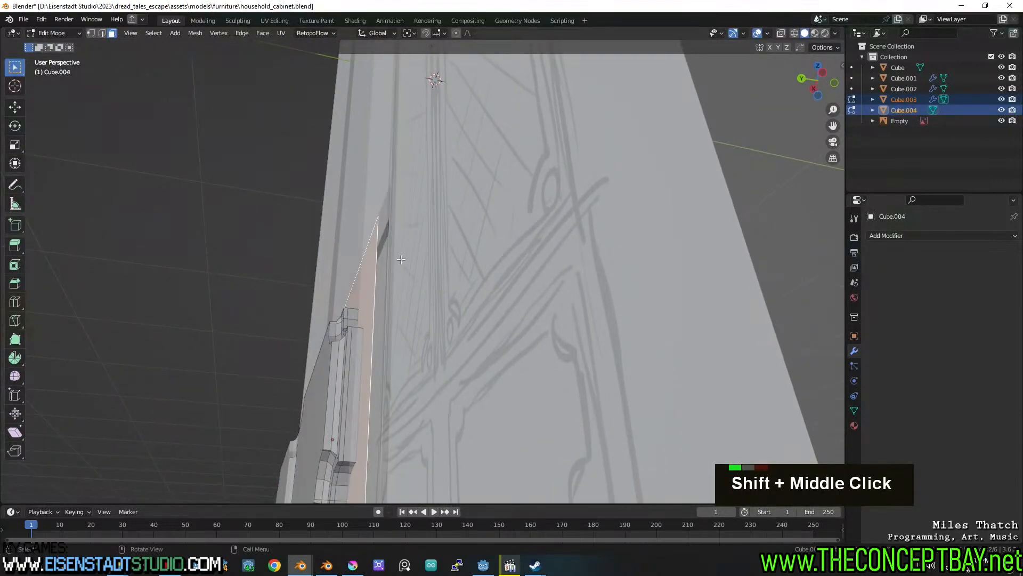
middle_click_drag(374, 228, 133, 259)
left_click(121, 260, "shift")
mouse_move(464, 297)
middle_mouse_down("alt")
mouse_move(283, 267)
mouse_move(240, 288)
middle_mouse_up("alt")
key("z")
key("e")
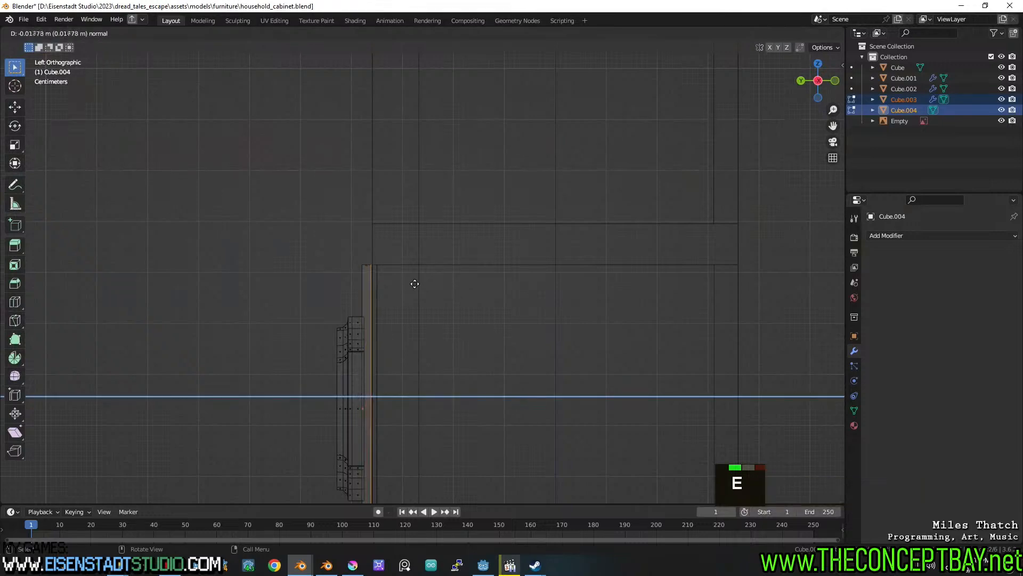
left_click(414, 283)
key("z")
mouse_move(485, 264)
middle_mouse_down()
mouse_move(551, 277)
mouse_move(562, 290)
mouse_move(434, 254)
mouse_move(440, 272)
mouse_move(507, 278)
mouse_move(354, 274)
mouse_move(389, 268)
mouse_move(355, 261)
mouse_move(548, 258)
mouse_move(411, 274)
mouse_move(392, 290)
mouse_move(384, 267)
mouse_move(464, 304)
middle_mouse_up()
scroll(492, 282, "down", 3)
key("Tab")
Scale the lower panel frames by 1.085 and shift them about 0.04 m in the negative X direction.
scroll(434, 254, "down", 2)
left_click(392, 266)
key("s")
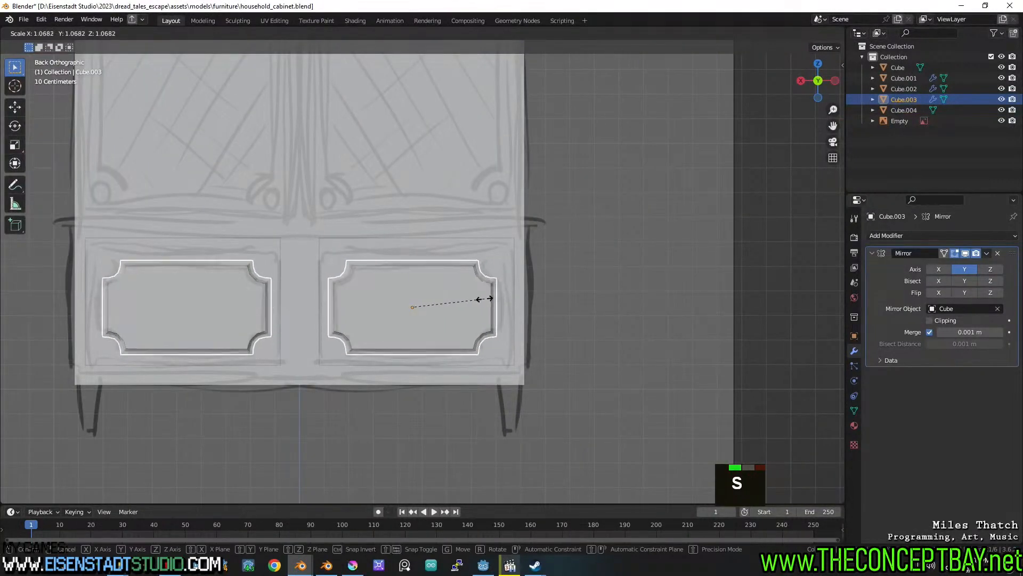
left_click(492, 298)
key("g")
key("x")
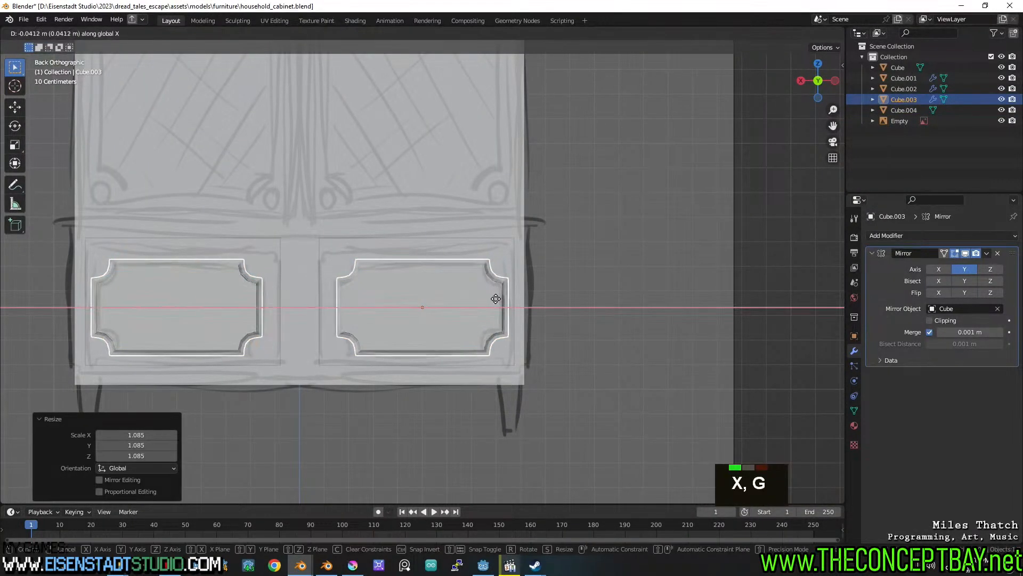
left_click(496, 300)
Raise the lower panel frames slightly along Z to centre them on the doors and scale them by 1.029.
key("g")
key("z")
left_click(495, 294)
key("s")
left_click(497, 293)
Shift the lower panel frames about 0.017 m along X to centre them on the doors and scale them by 1.035.
key("g")
key("y")
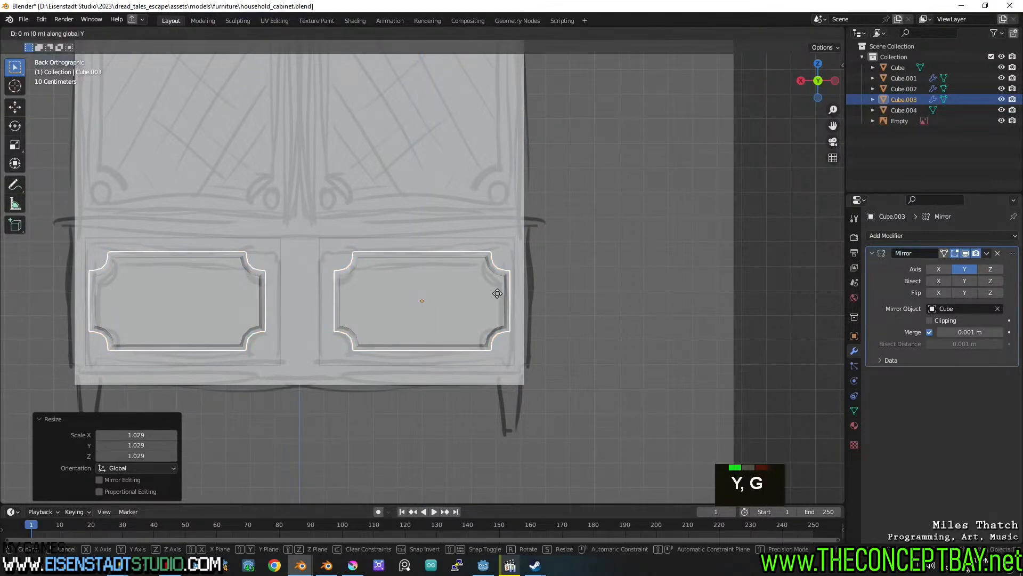
key("x")
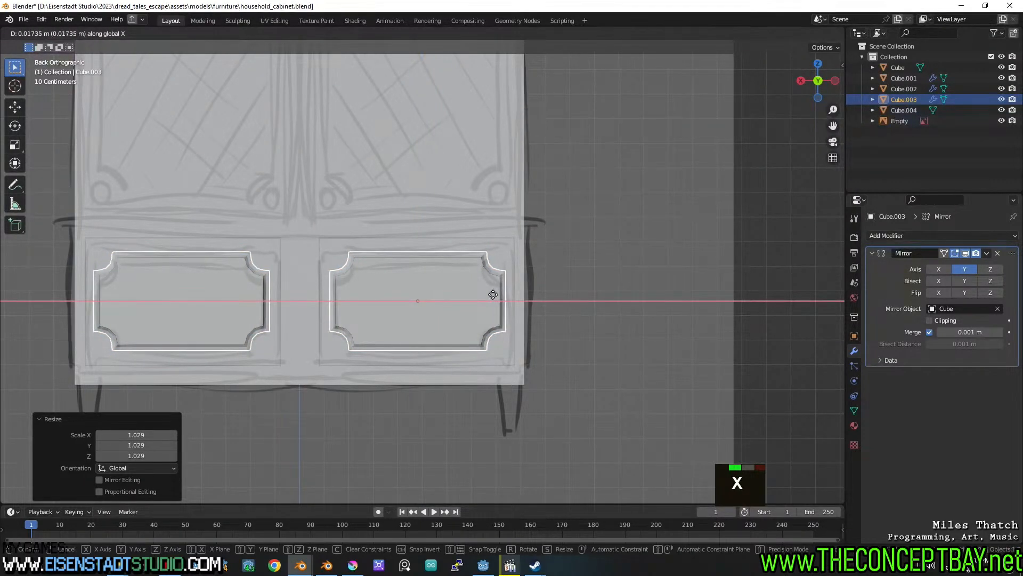
left_click(495, 293, "shift")
key("s")
left_click(558, 290, "shift")
Check how the lower panel frames sit on the doors in solid and see-through views, and save the file.
key("z")
middle_click_drag(558, 290, 595, 308)
scroll(568, 290, "down", 2)
key("z")
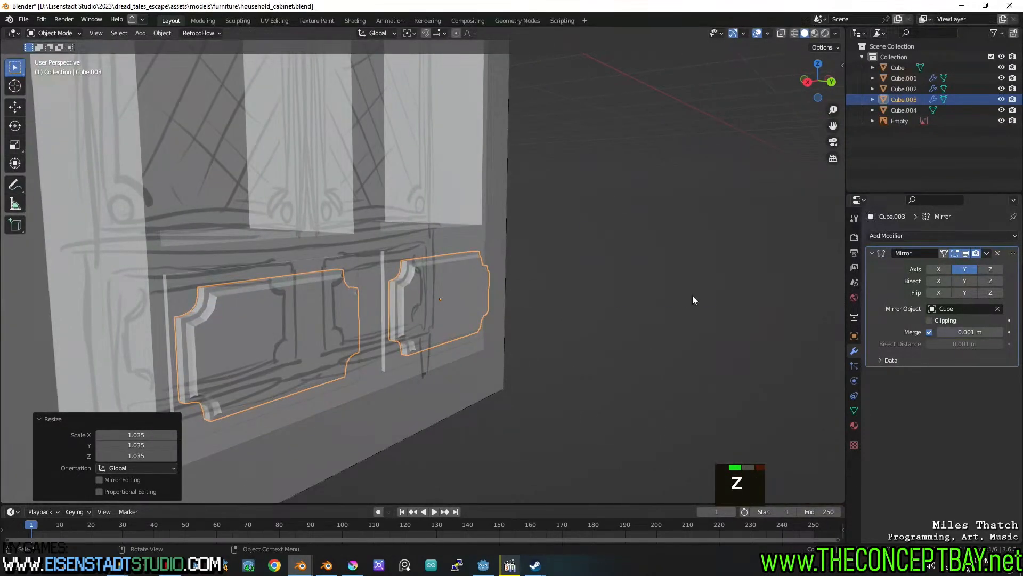
key("alt+z")
key("alt+z")
middle_click_drag(692, 295, 467, 279)
key("ctrl+s")
Place the 3D cursor on the cabinet's underside near a front corner, add a cube there and scale it by -0.036.
scroll(426, 292, "down", 2)
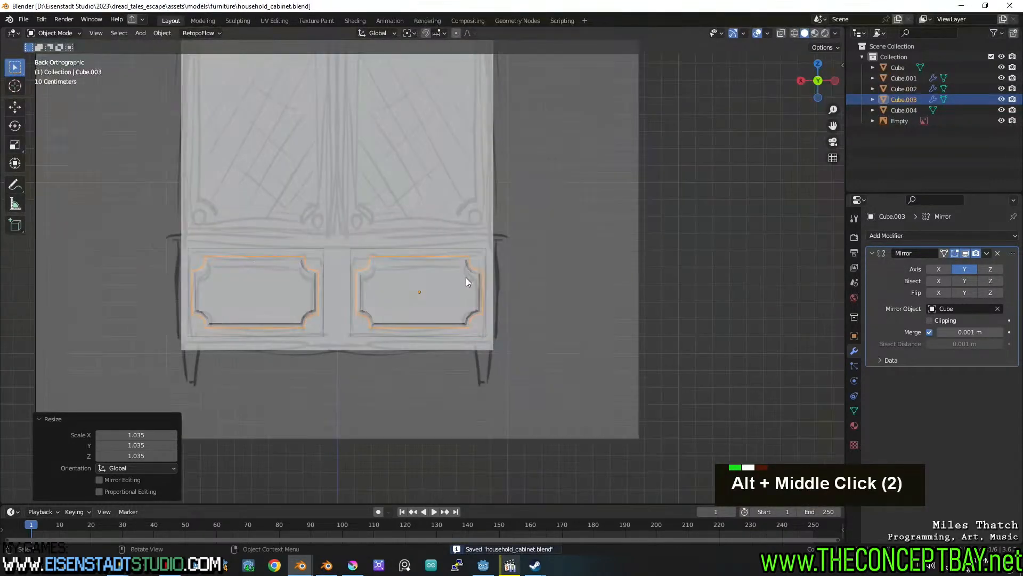
middle_click_drag(314, 344, 356, 174, "shift")
right_click(342, 178, "shift")
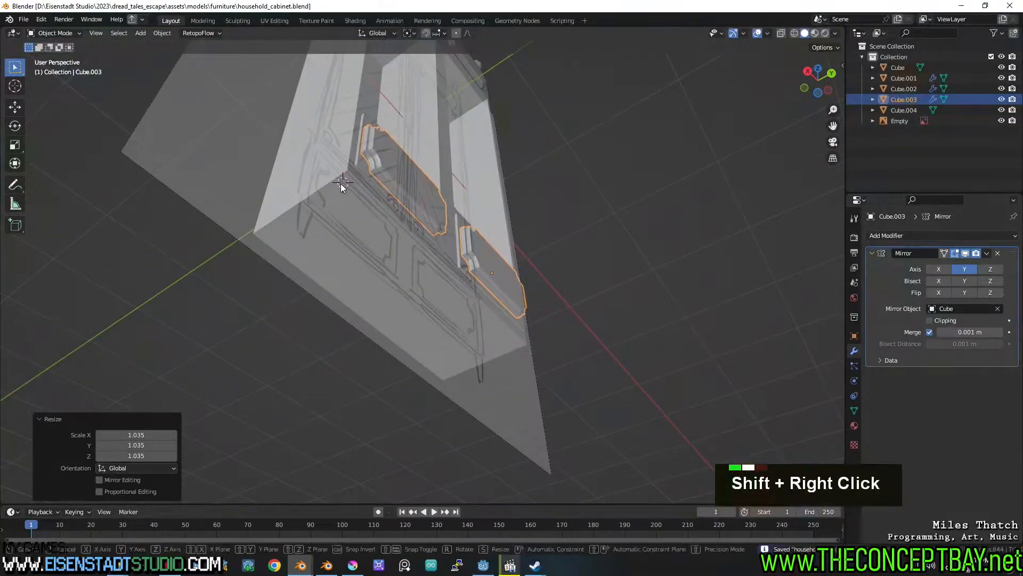
key("shift+a")
left_click(391, 195)
key("s")
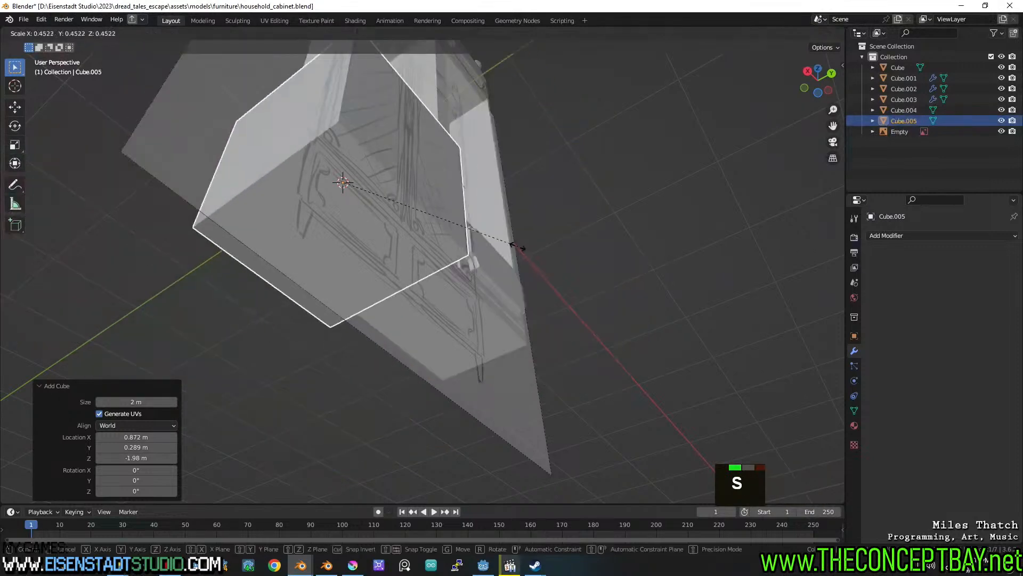
left_click(344, 170)
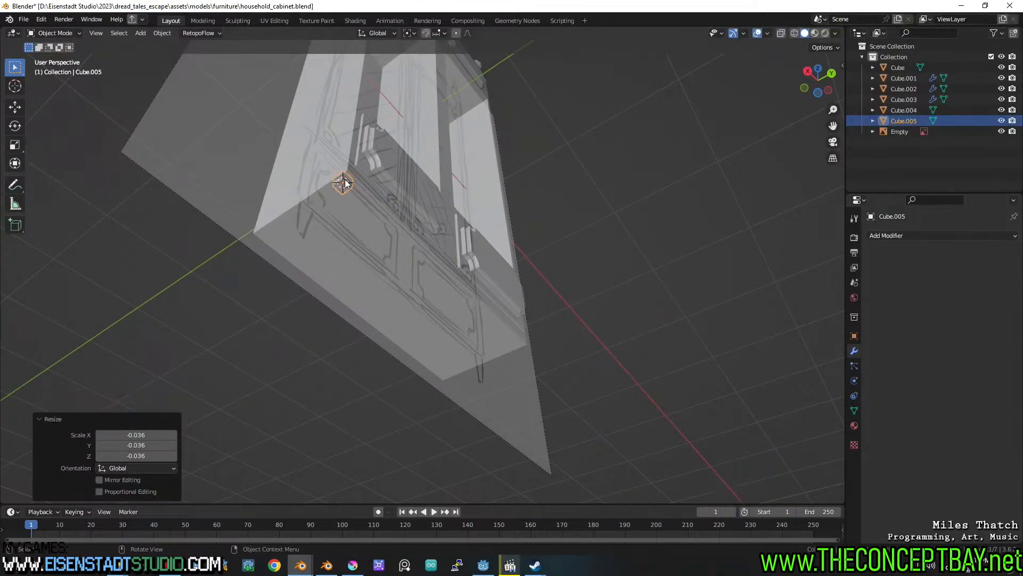
Move the cube's bottom face about 0.181 m down along Z and scale it by 0.401 to form a tapered leg.
key("Tab")
middle_click_drag(358, 187, 192, 219, "alt")
middle_click_drag(192, 219, 216, 220, "alt")
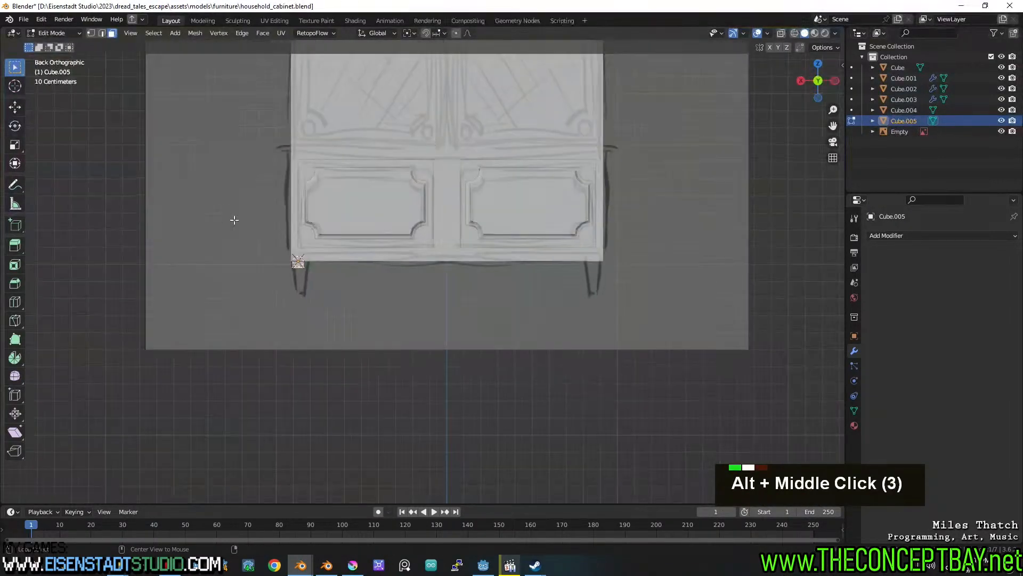
key("g")
key("z")
left_click(301, 250)
key("s")
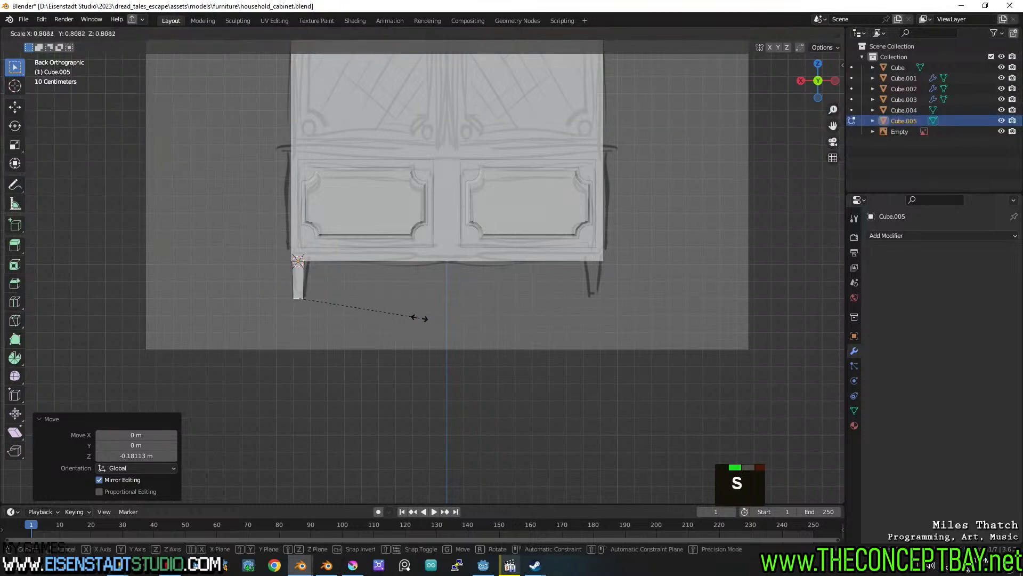
left_click(356, 317)
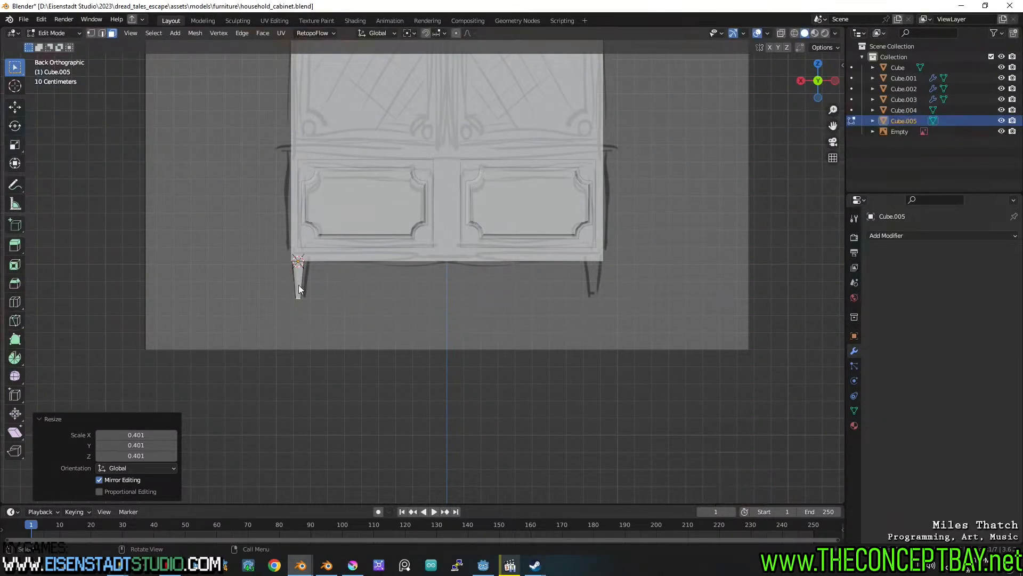
Enlarge the leg's top face and move it about 0.103 m down along Z, just below the cabinet base.
key("Tab")
key("Tab")
key("alt+z")
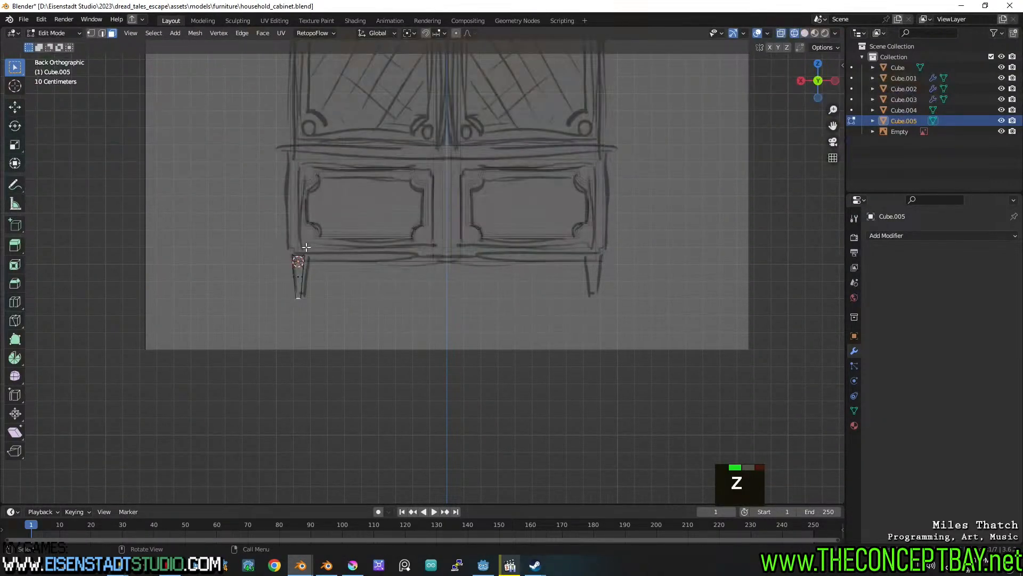
key("z")
left_click(503, 251)
key("s")
left_click(499, 241)
key("g")
key("z")
left_click(485, 299, "shift")
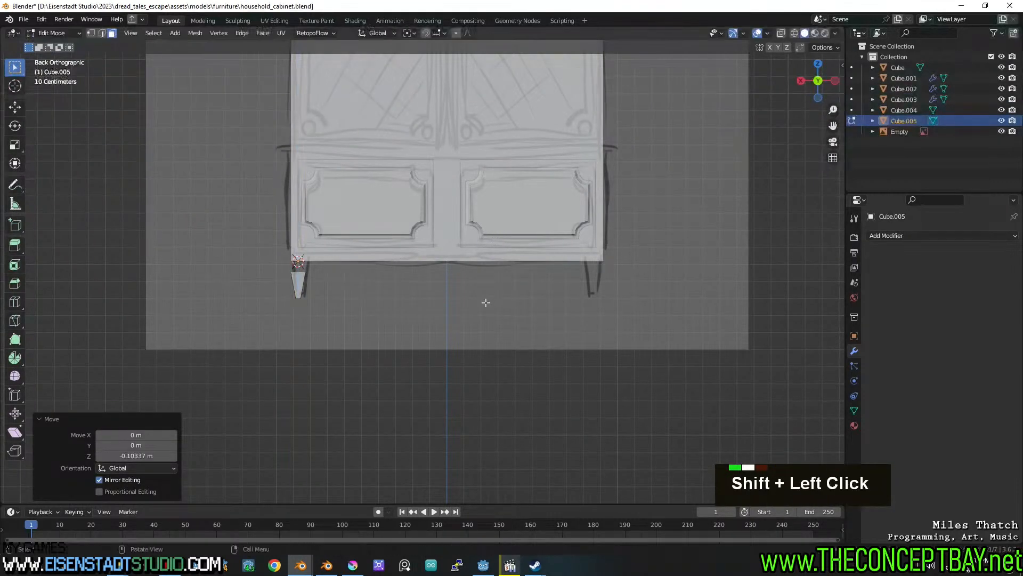
Extrude the leg's top face upward into the cabinet base and delete the end face.
key("e")
left_click(488, 291)
key("x")
left_click(421, 279)
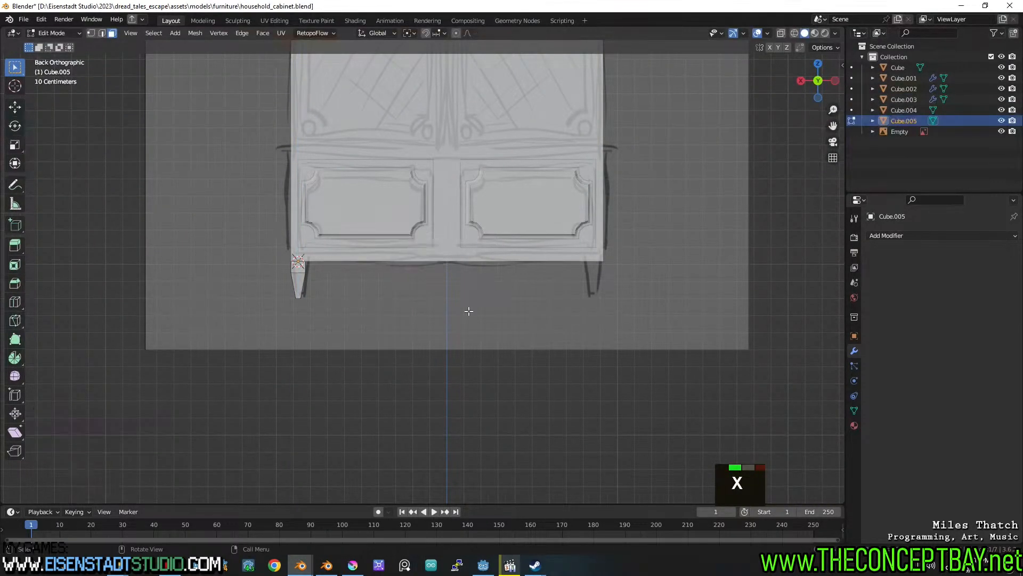
Move the whole leg about 1.727 m in the negative X direction to the opposite front corner in Object Mode.
key("Tab")
key("g")
key("x")
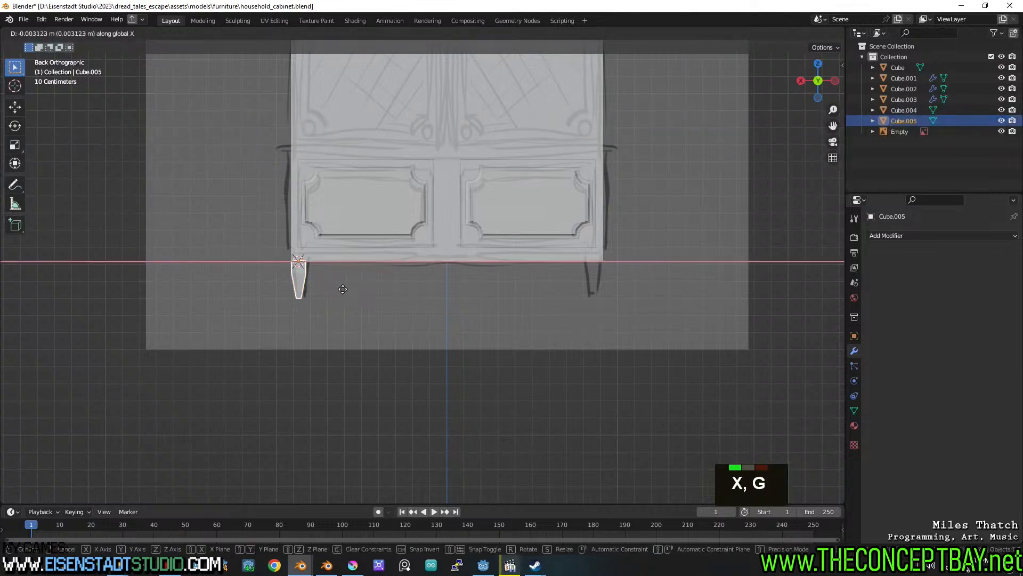
left_click(635, 289)
Add a Mirror modifier to the leg with Cube as the mirror object, and apply the leg's scale and rotation.
left_click(891, 235)
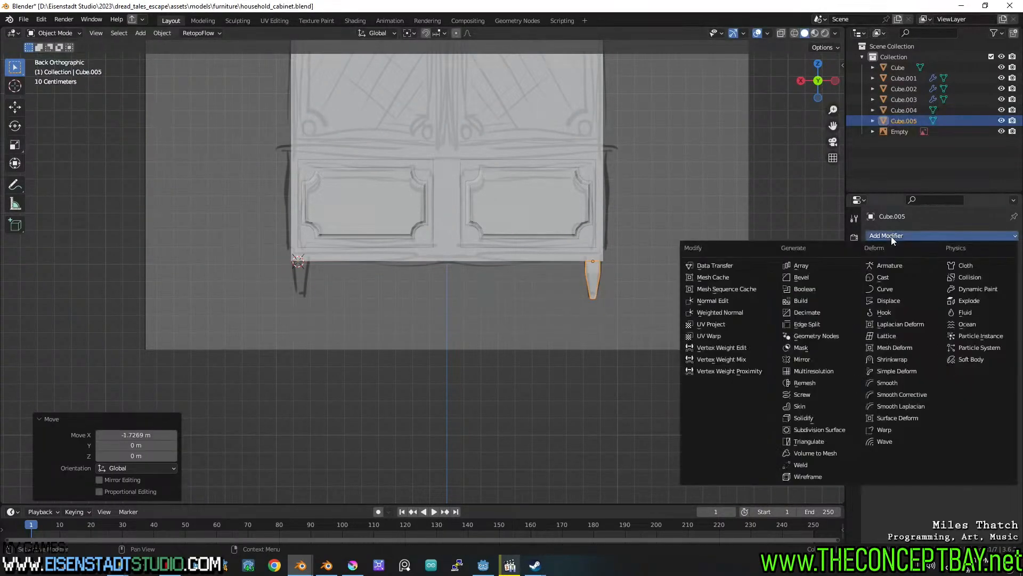
left_click(802, 359)
left_click(997, 308)
left_click(522, 254)
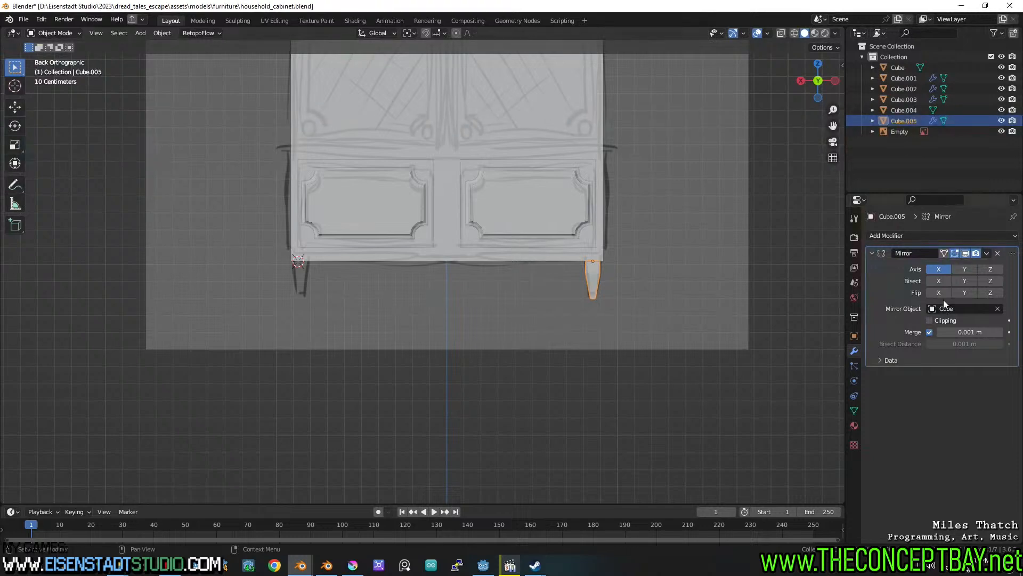
key("ctrl+a")
left_click(558, 271)
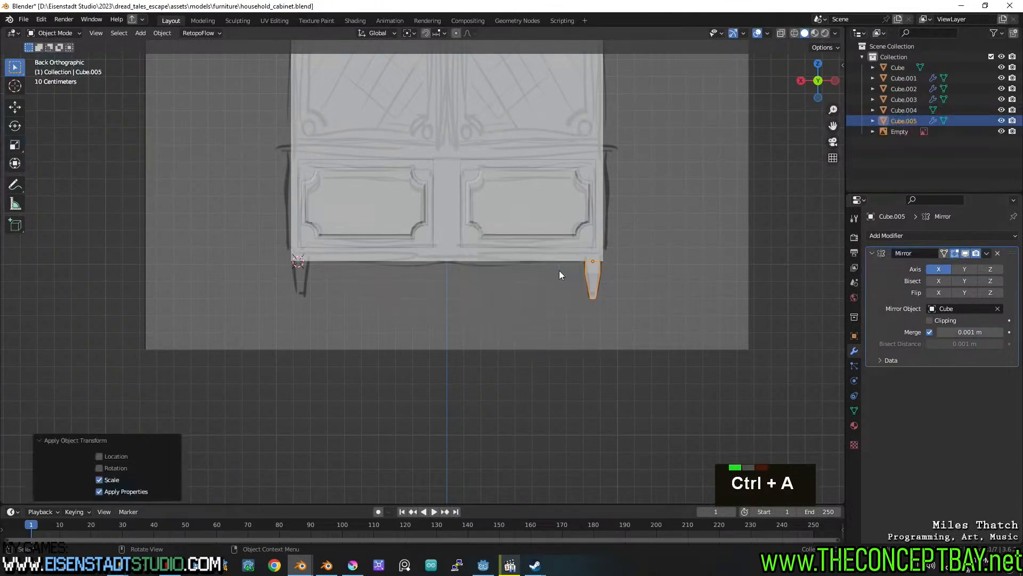
key("ctrl+a")
left_click(556, 260)
Mirror the leg across both the X and Y axes so every cabinet corner gets one, and save the file.
scroll(558, 253, "down", 6)
middle_click_drag(558, 251, 534, 243)
scroll(536, 212, "up", 2)
scroll(535, 213, "up", 1)
scroll(538, 240, "up", 1)
middle_click_drag(554, 232, 512, 270, "shift")
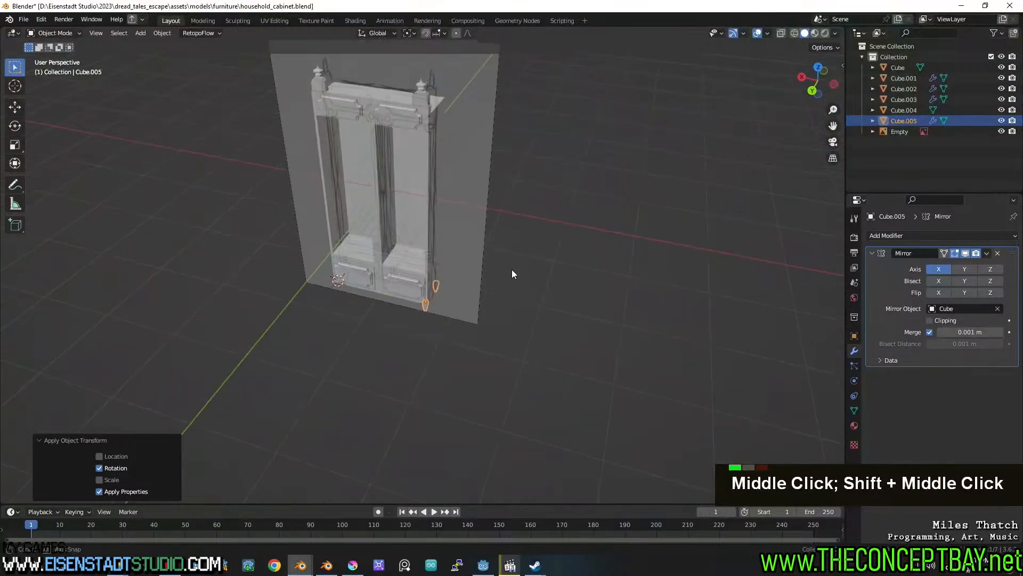
left_click(938, 269)
left_click(964, 269)
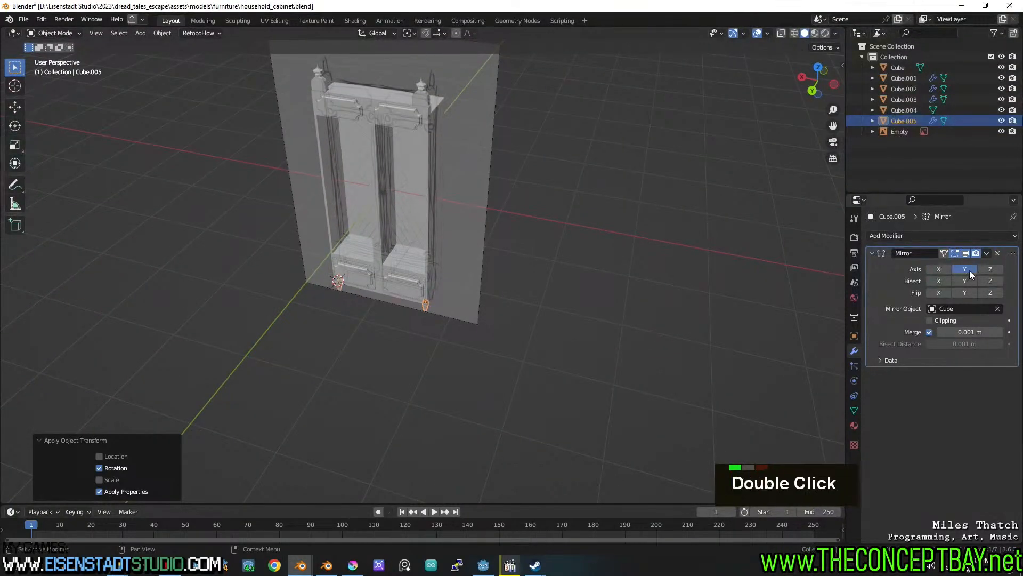
key("ctrl+s")
middle_click_drag(551, 302, 533, 256)
scroll(532, 255, "up", 2)
left_click(939, 269)
middle_click_drag(595, 312, 525, 370)
key("ctrl+s")
Duplicate the back face of one tall upper compartment in the cabinet body and move the copy about 0.779 m along Y.
scroll(496, 303, "down", 2)
scroll(514, 329, "up", 1, "shift")
middle_click_drag(515, 330, 525, 250, "shift")
scroll(504, 277, "up", 4)
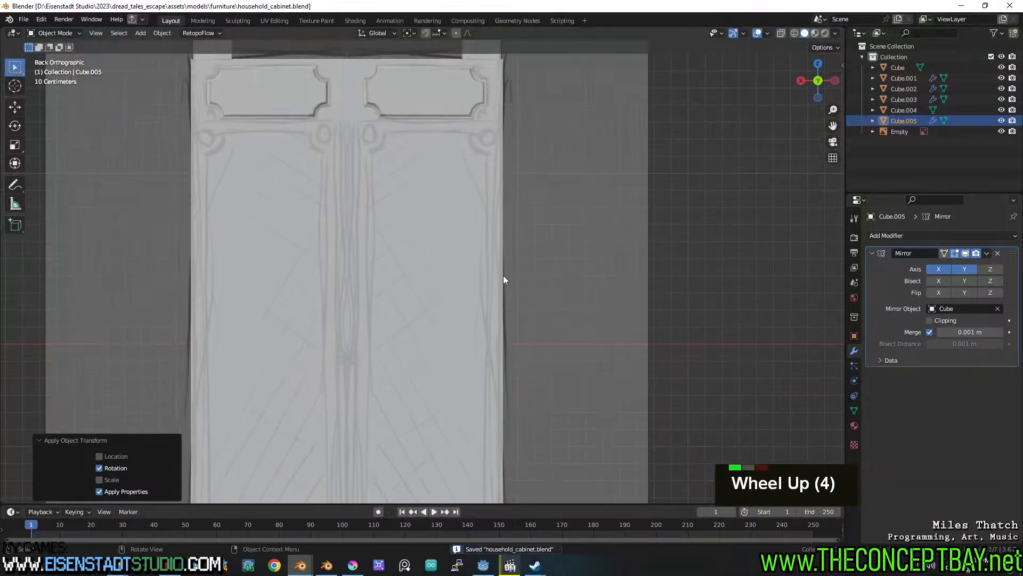
left_click(404, 176)
middle_click_drag(395, 191, 423, 247)
key("Tab")
key("3")
left_click(398, 224)
key("shift+d")
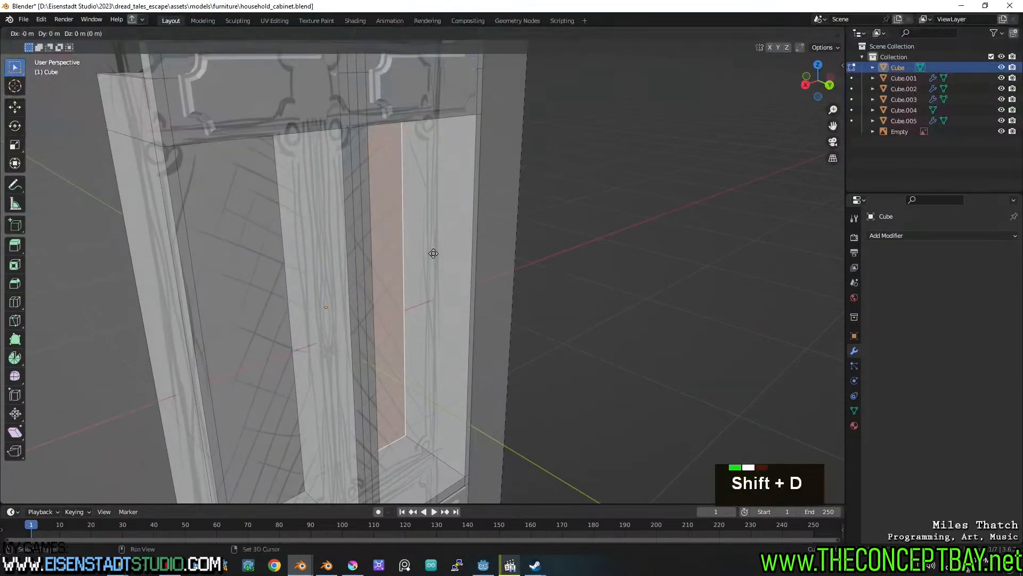
key("y")
left_click(489, 294)
Separate the duplicated face into its own object and extrude it about 0.077 m to form an upper door slab.
key("p")
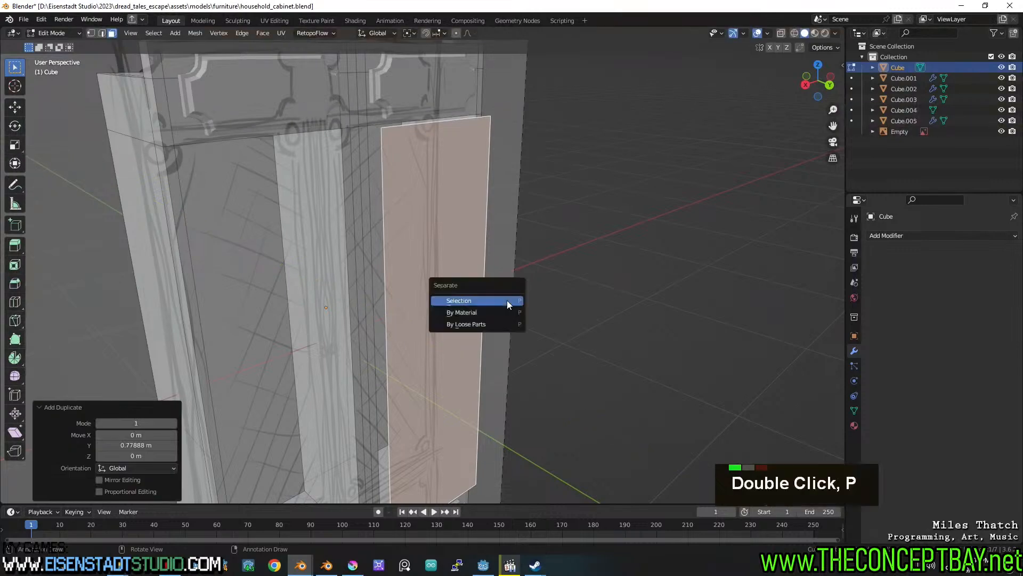
left_click(479, 300)
key("Tab")
left_click(423, 237)
key("Tab")
key("3")
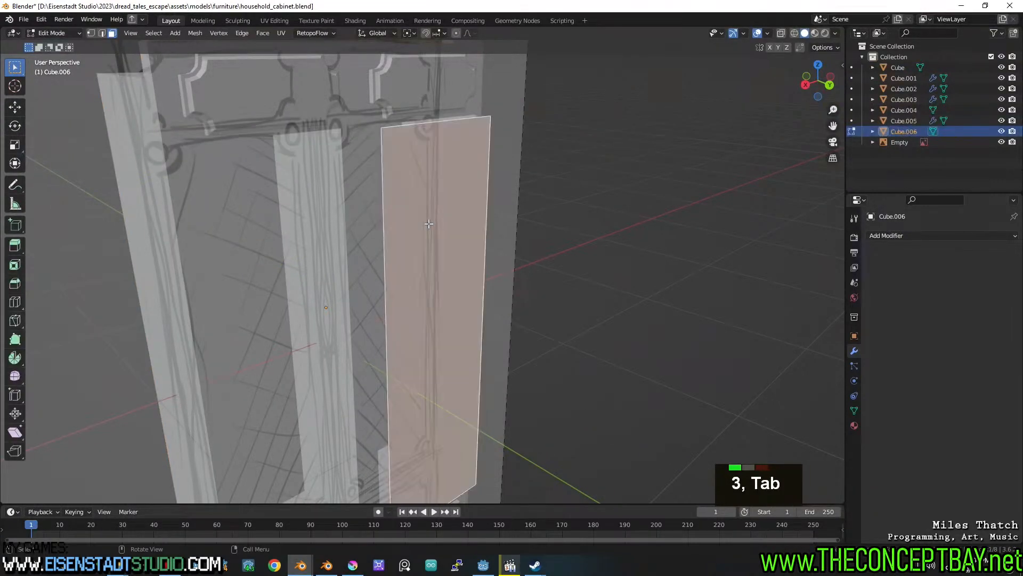
key("e")
left_click(477, 226)
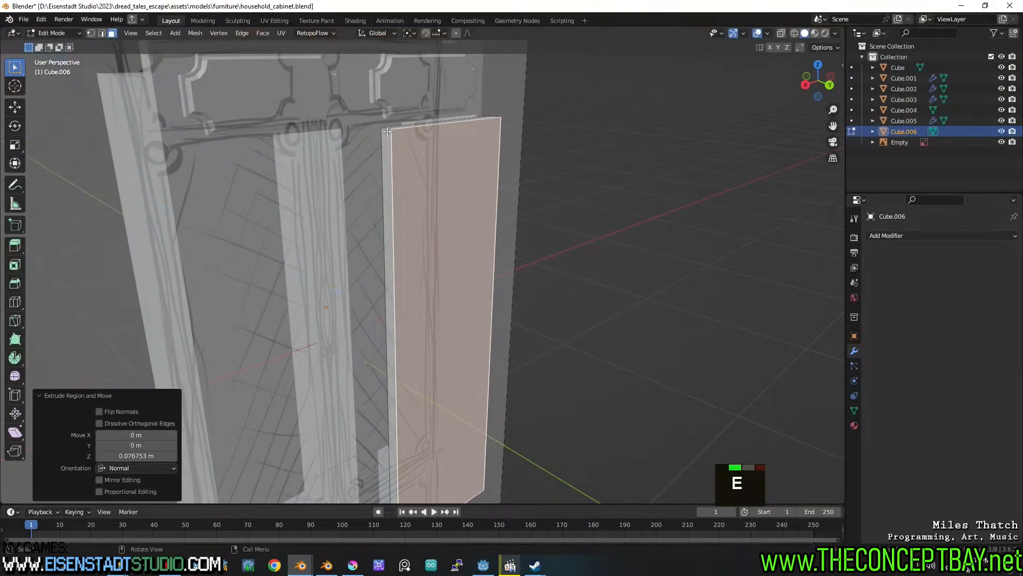
Select the entire upper door slab and scale it by 1.026 along Z and 1.074 along X to cover its opening.
middle_click_drag(486, 144, 465, 142, "alt")
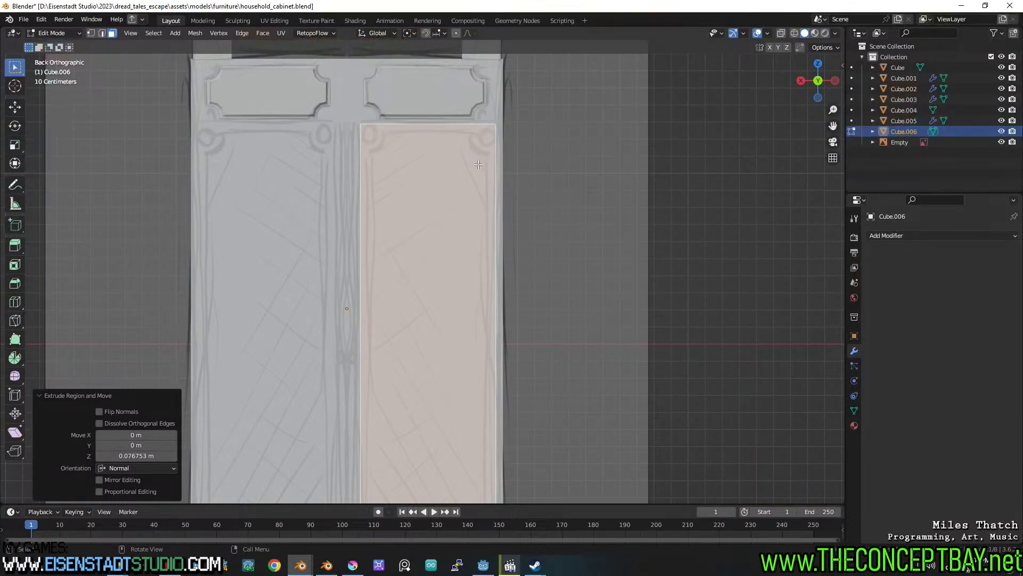
scroll(469, 240, "down", 2)
key("l")
key("s")
key("z")
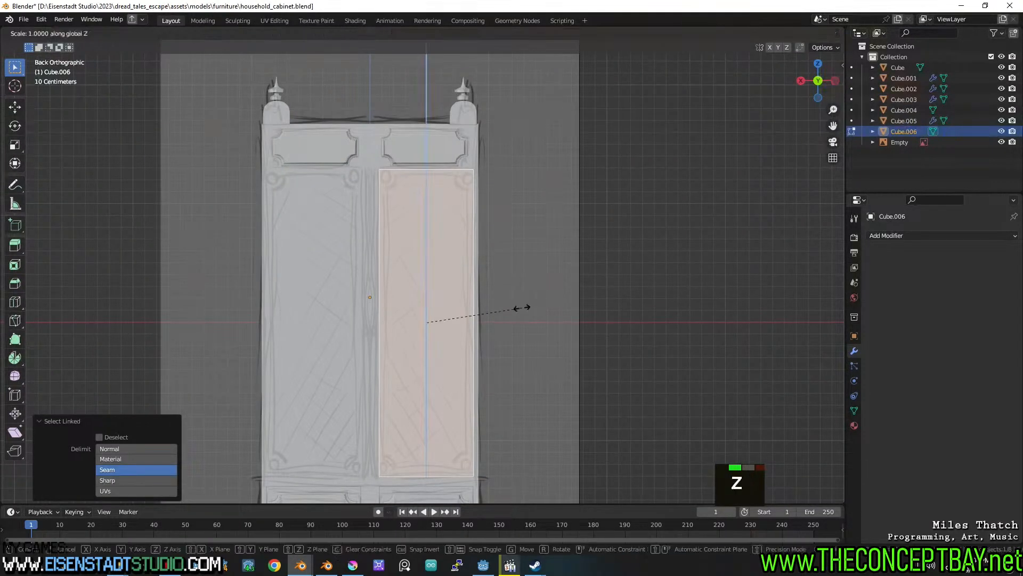
key("shift")
left_click(546, 303, "shift")
key("s")
key("x")
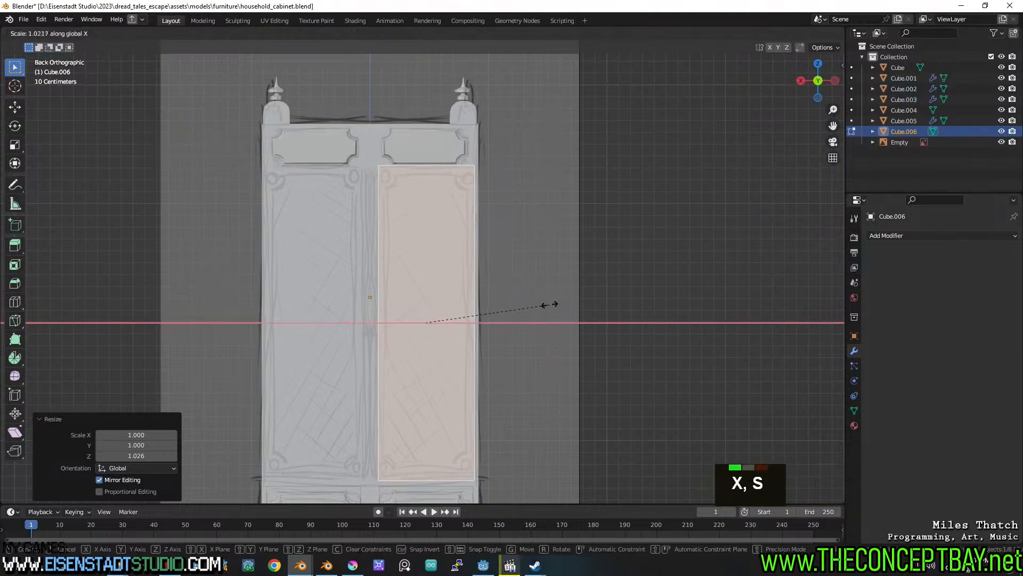
key("shift")
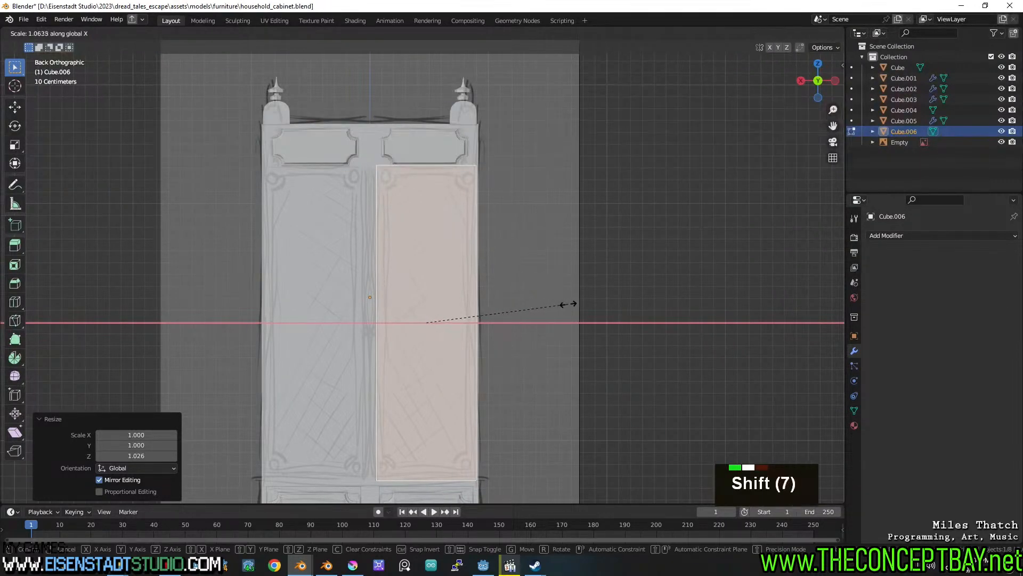
left_click(578, 304, "shift")
Select the upper door's front and back faces and extrude them in place without offset.
middle_click_drag(486, 304, 509, 302)
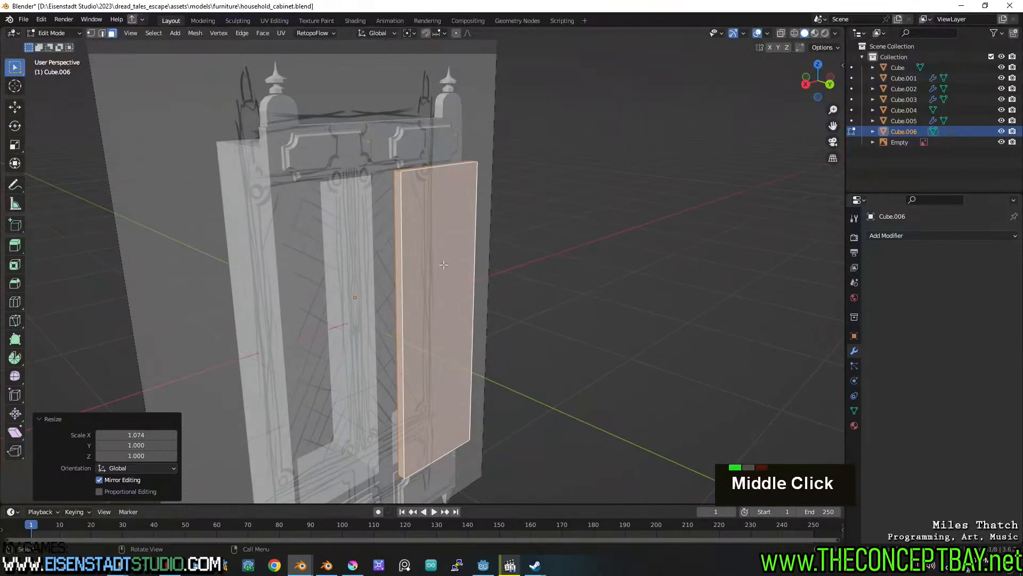
mouse_move(444, 266)
middle_mouse_down()
mouse_move(481, 274)
mouse_move(443, 250)
middle_mouse_up()
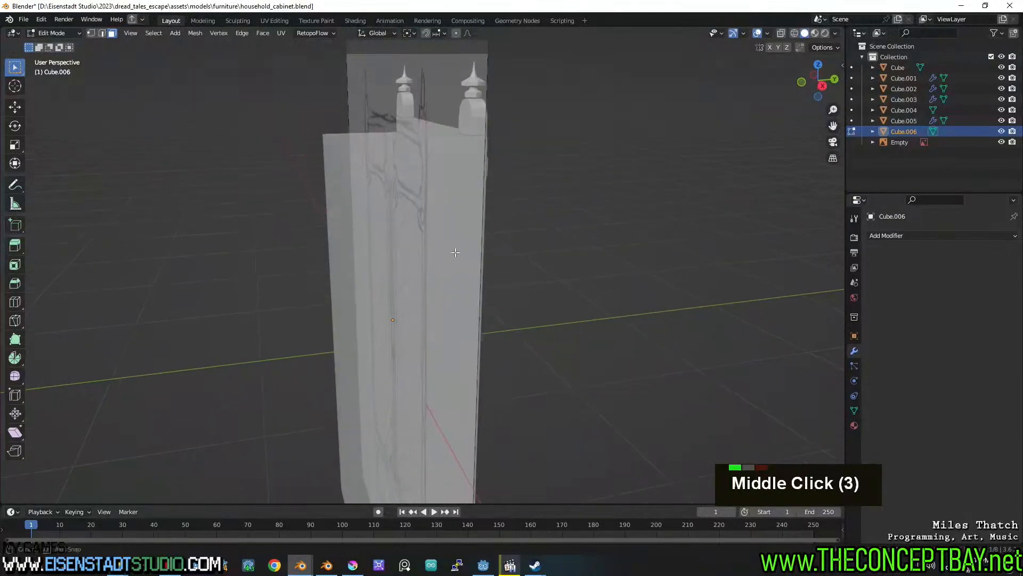
key("alt+z")
left_click(421, 308, "shift")
key("alt+z")
middle_click_drag(422, 308, 444, 227)
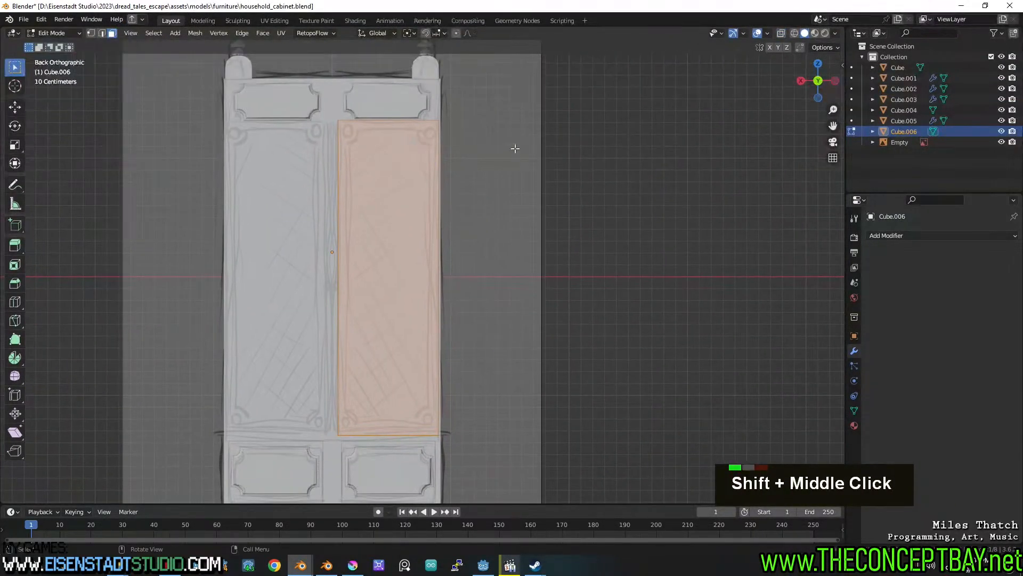
key("e")
key("Escape")
key("s")
key("shift+z")
key("shift+z")
key("shift+x")
key("shift+z")
key("x")
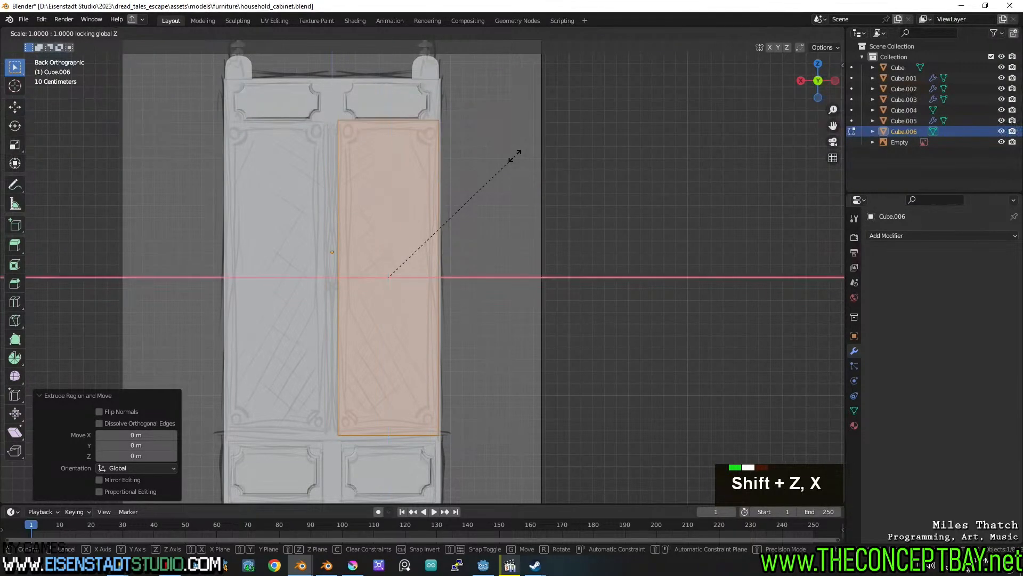
key("Escape")
Scale the extruded door faces by 0.940 in X and Z, and narrow them by 0.863 along X for an even border.
middle_click_drag(521, 155, 491, 183)
key("s")
key("shift+z")
key("shift+x")
key("shift+y")
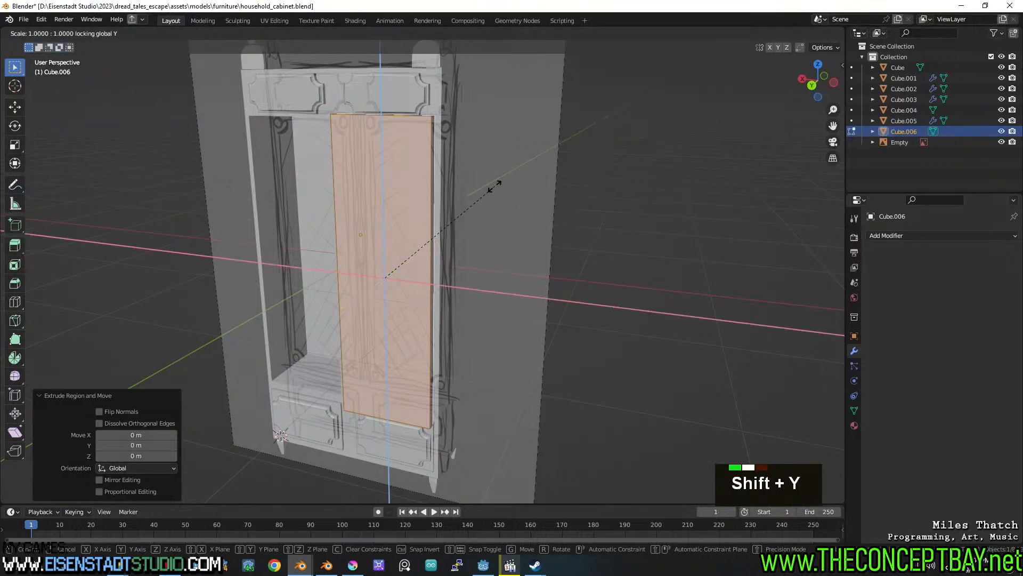
left_click(486, 187)
key("s")
key("x")
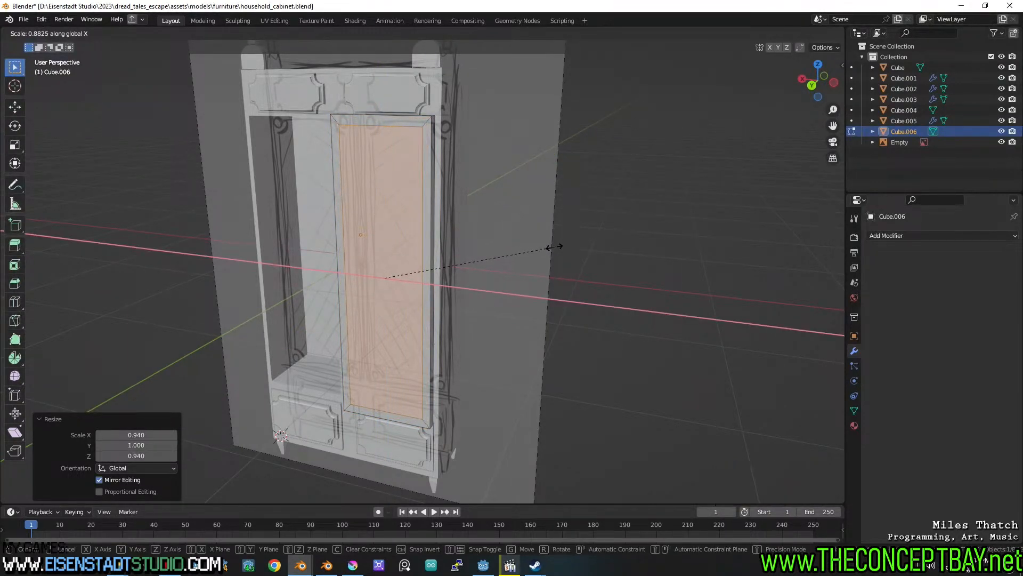
left_click(552, 245)
middle_click_drag(536, 263, 562, 238)
scroll(562, 238, "up", 2)
key("shift")
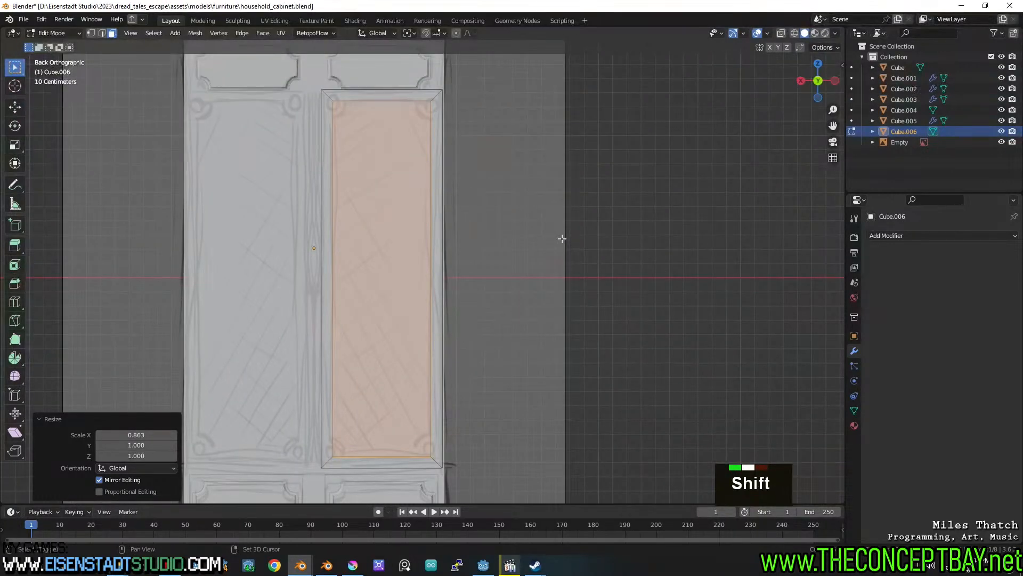
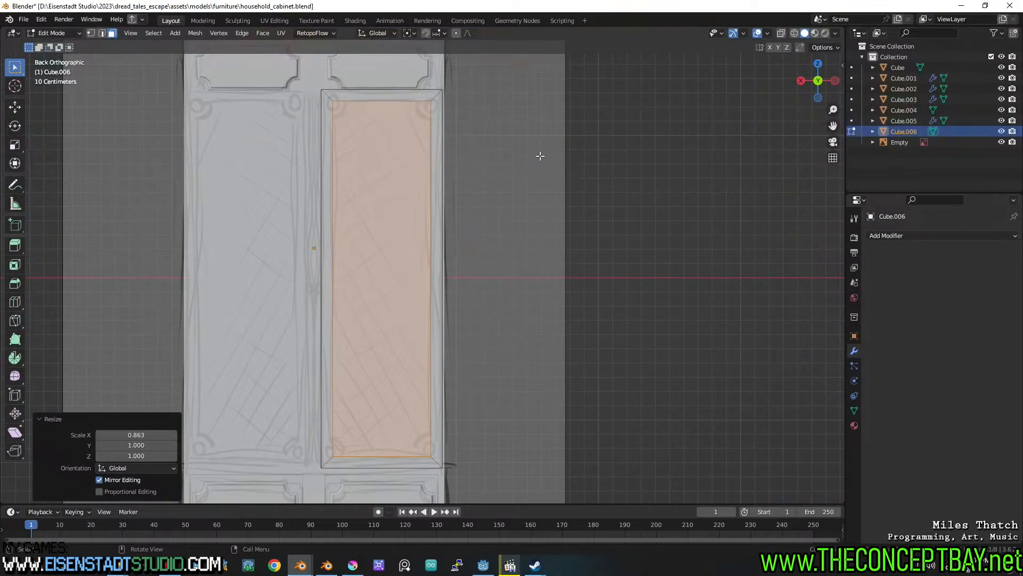
Extrude the upper door's inner faces in place and scale them by 0.889 in X and Z.
key("Escape")
key("e")
key("x")
key("s")
key("shift+z")
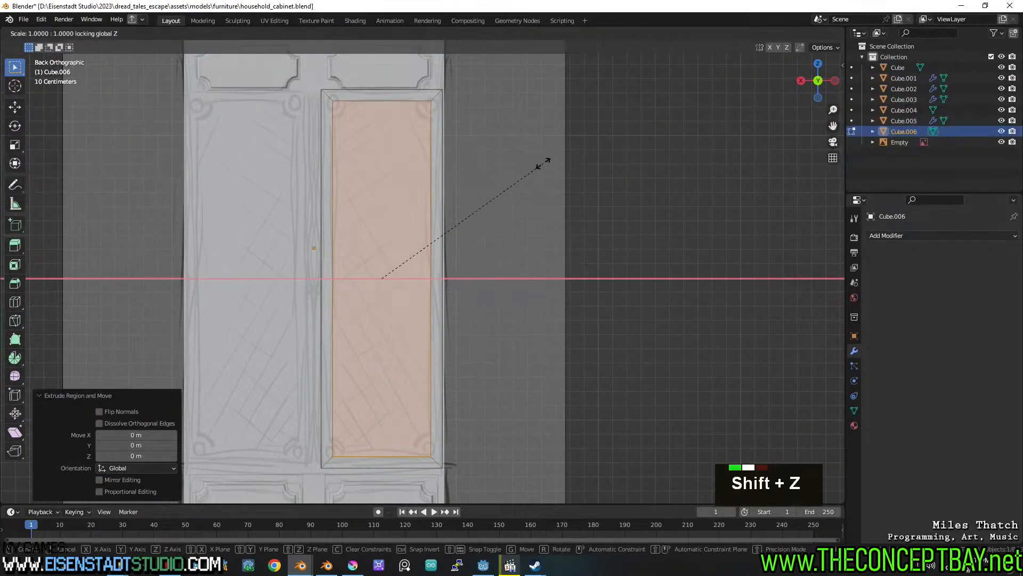
key("Escape")
key("s")
key("x")
key("Escape")
middle_click_drag(578, 187, 474, 209)
key("s")
key("shift+y")
key("Escape")
key("s")
key("shift+y")
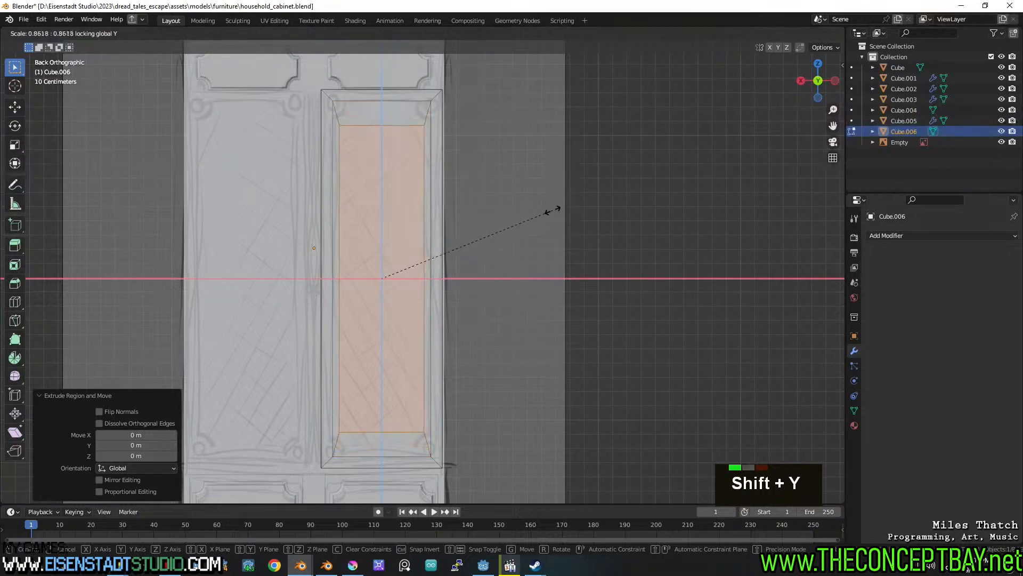
left_click(557, 204)
Even out the inset faces' border with separate Z and X scaling, finishing with 0.959 along Z and 0.973 along X.
key("s")
key("z")
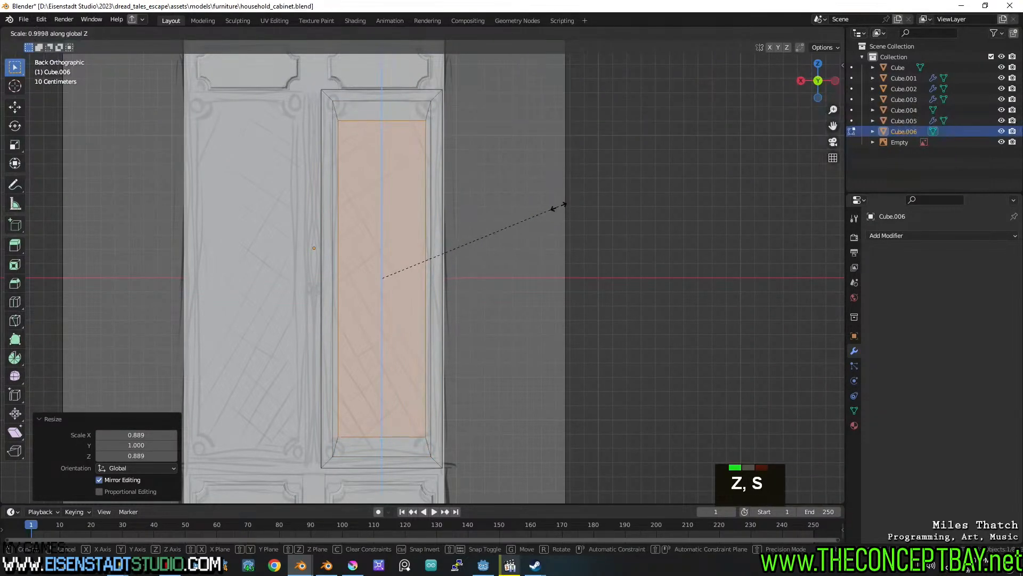
left_click(573, 203)
key("s")
key("x")
left_click(556, 208)
key("s")
key("z")
left_click(547, 216)
key("s")
key("x")
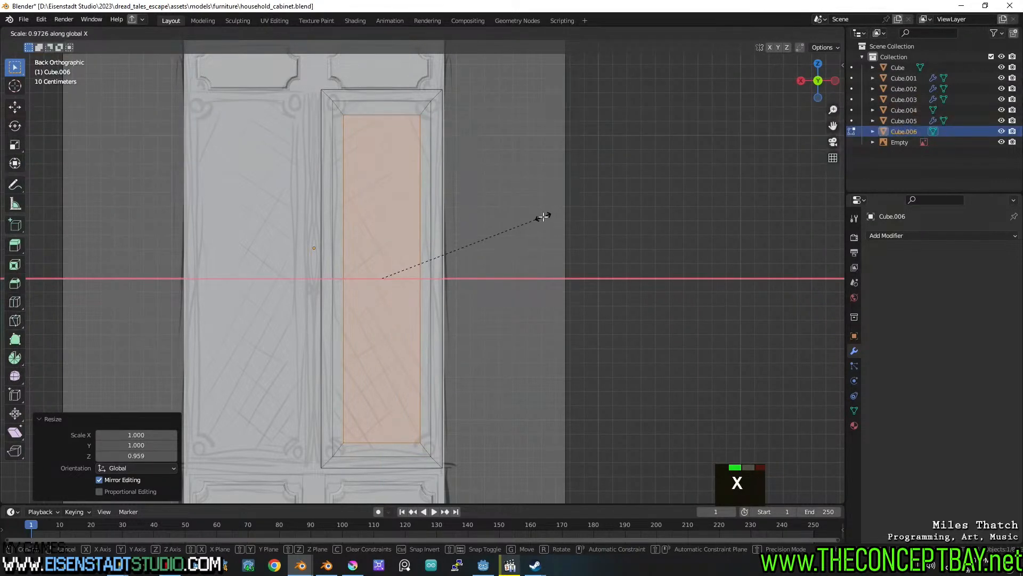
left_click(543, 217)
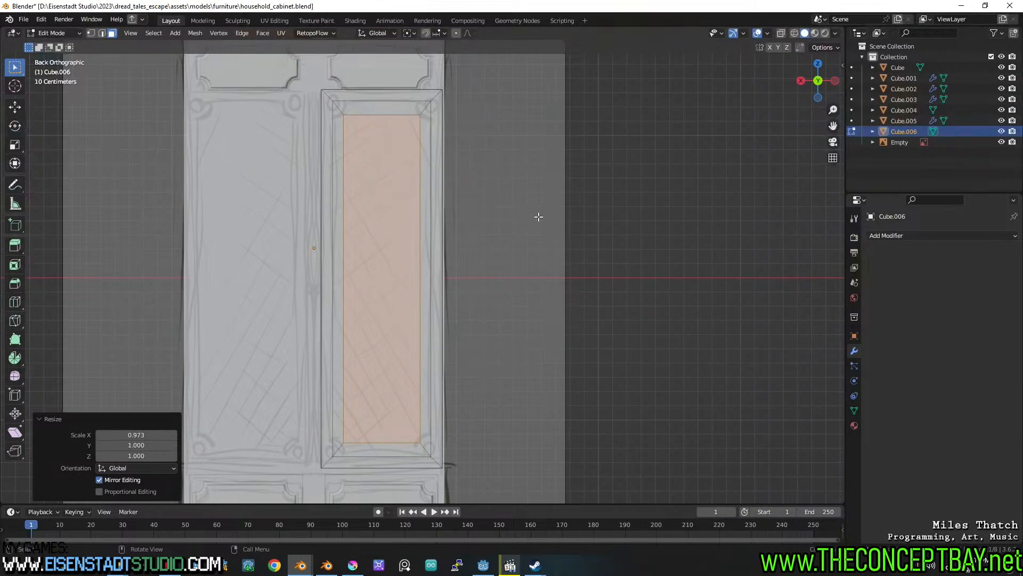
Undo the in-place extrusion of the door's inner faces and all of its scaling.
key("ctrl+z")
key("ctrl+z")
key("ctrl+z")
key("ctrl+z")
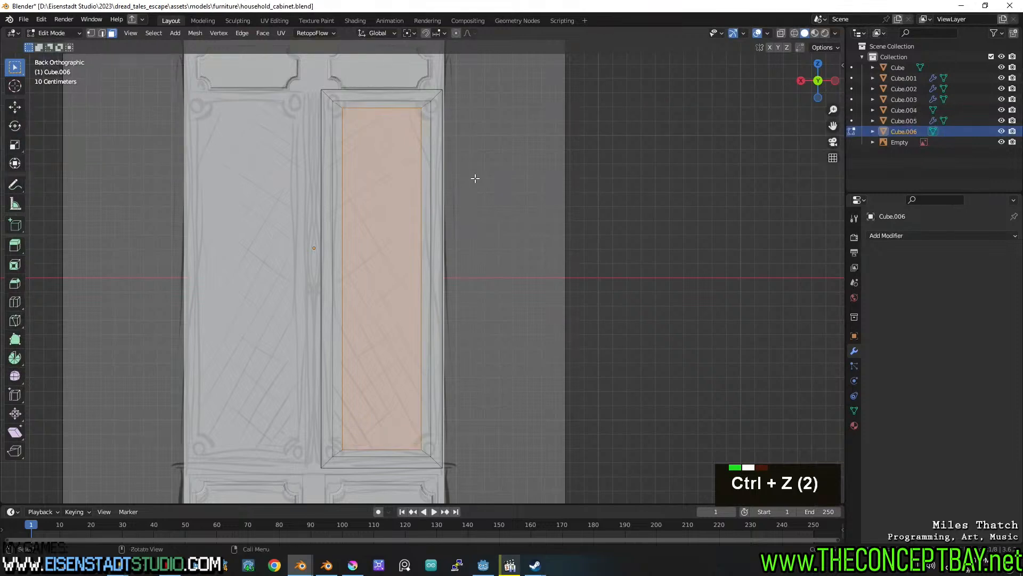
key("ctrl+z")
Add a centred vertical loop cut through the upper door and bevel it to a width of 0.228 m.
key("ctrl+r")
left_click(401, 104)
key("Escape")
key("ctrl+b")
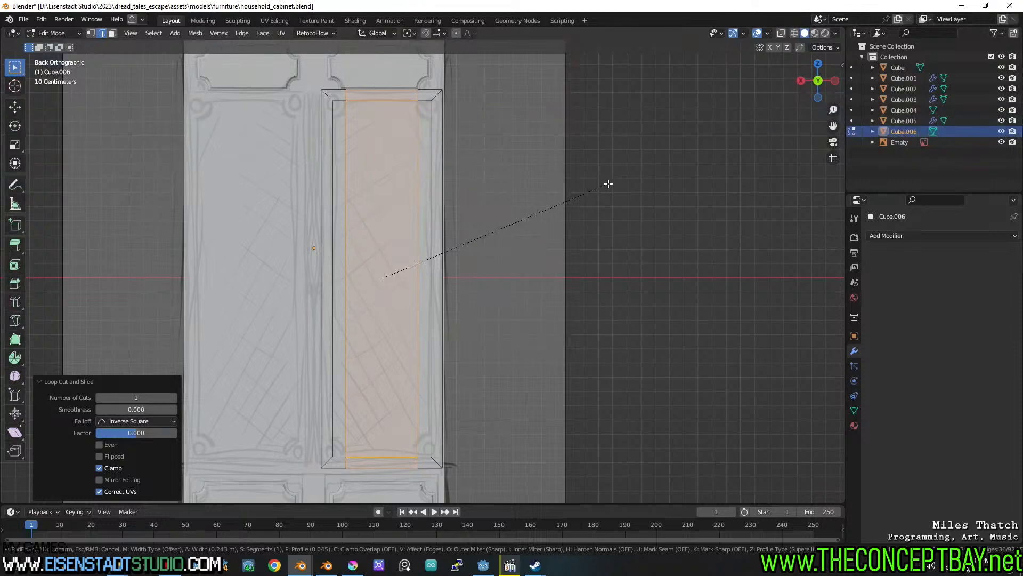
left_click(605, 184)
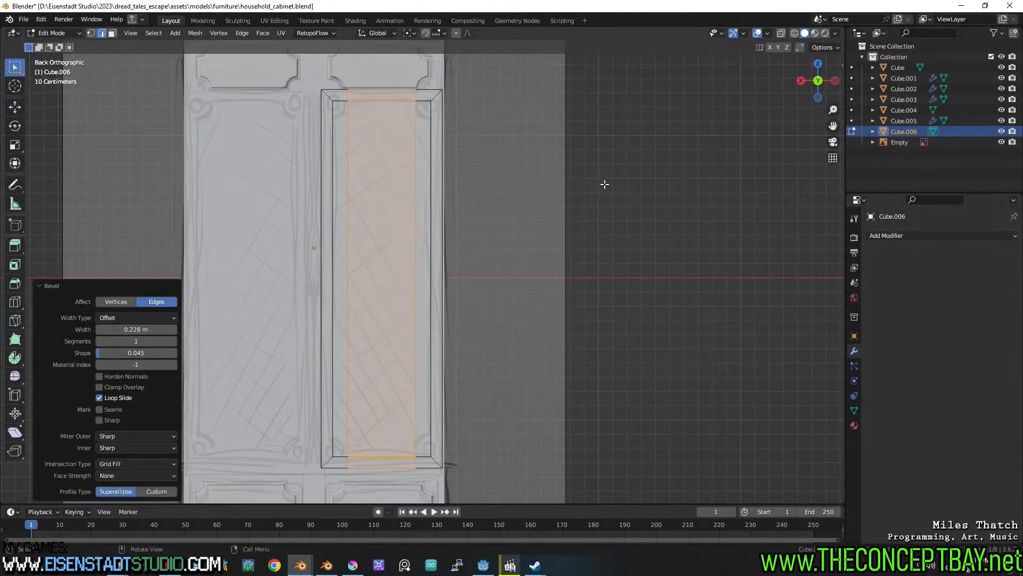
Add a centred horizontal loop cut around the upper door and bevel it to a width of 1.09 m.
key("ctrl+r")
left_click(376, 208)
key("Escape")
key("ctrl+b")
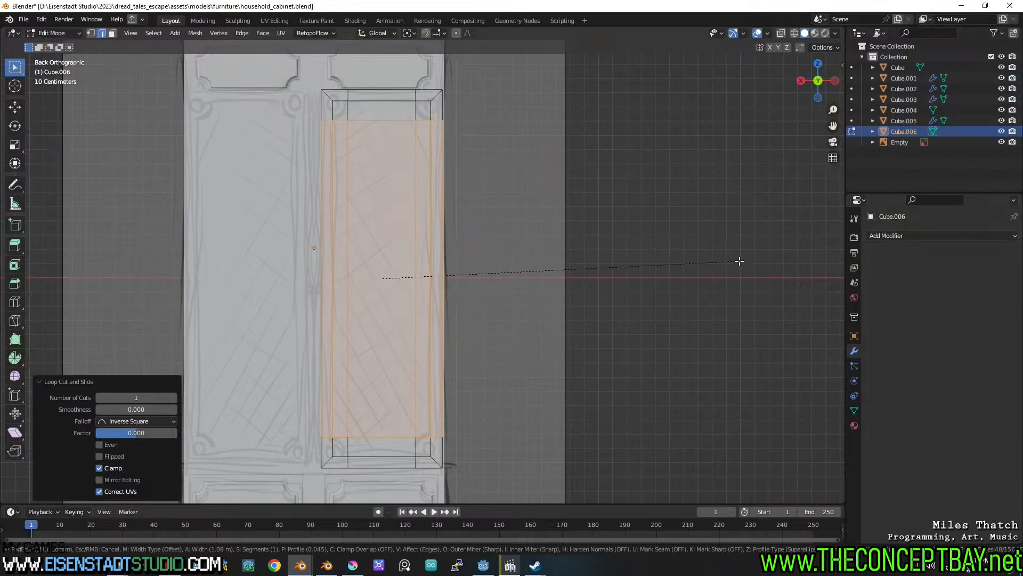
left_click(716, 270, "shift")
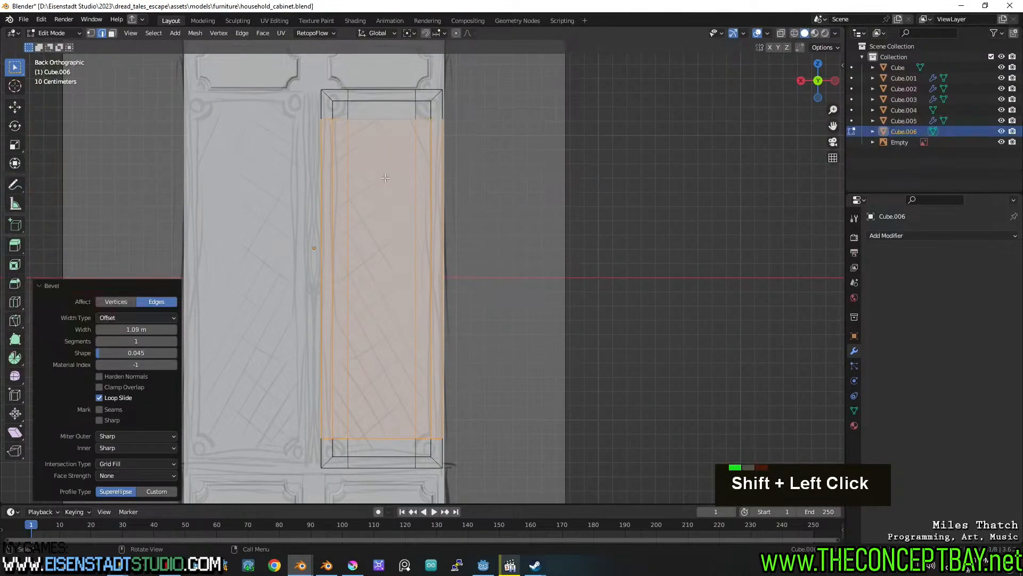
Add the upper and lower middle faces of the door's inner panel to the selection, using see-through display.
left_click(397, 115, "shift")
left_click(379, 438, "shift")
key("alt+z")
key("b")
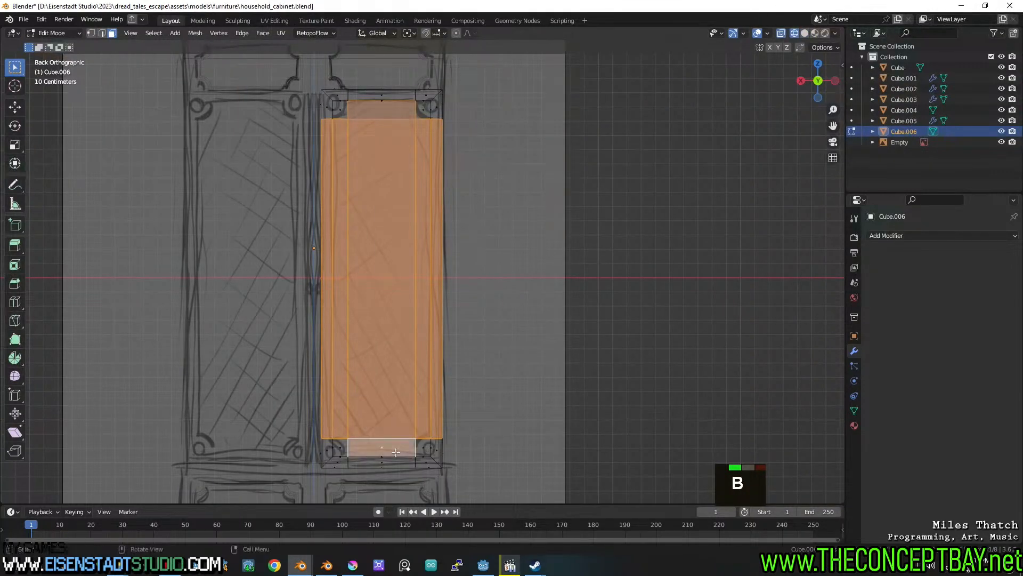
key("b")
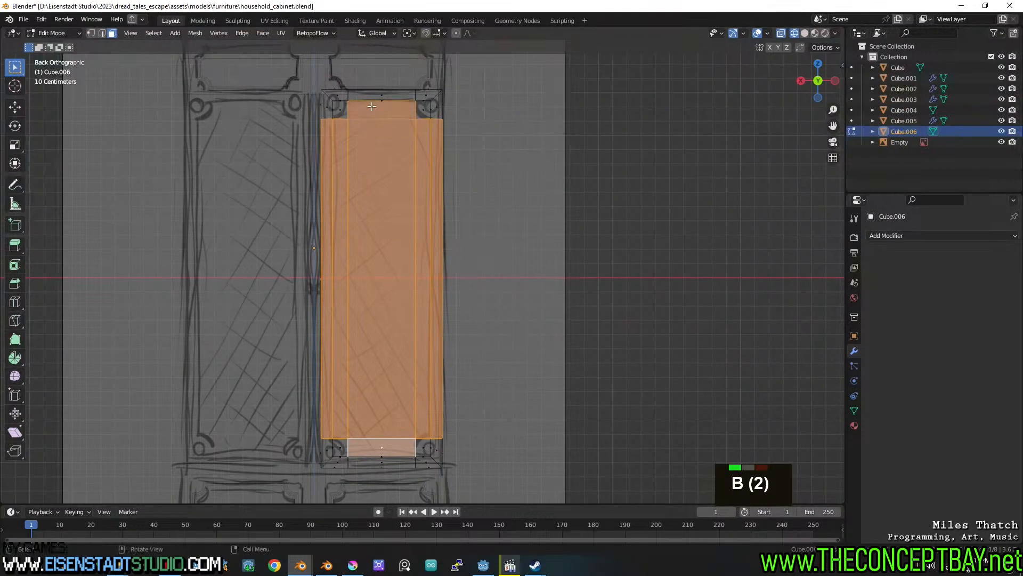
Refine the selection to the notched inner panel faces on the door's front and back, excluding the outer frame and corner faces.
mouse_move(397, 184)
middle_mouse_down()
mouse_move(441, 211)
mouse_move(430, 197)
middle_mouse_up()
key("z")
left_click(539, 194)
middle_click_drag(539, 194, 565, 197)
middle_click_drag(565, 197, 491, 196, "shift")
left_click(411, 224, "shift")
middle_click_drag(411, 223, 485, 237)
left_click(418, 232, "shift")
left_click(418, 233, "shift")
left_click(470, 240, "shift")
middle_click_drag(331, 305, 519, 293)
left_click(294, 346, "shift")
mouse_move(295, 346)
middle_mouse_down()
mouse_move(569, 354)
mouse_move(559, 326)
mouse_move(497, 313)
mouse_move(584, 347)
mouse_move(482, 265)
mouse_move(489, 288)
middle_mouse_up()
key("alt+z")
left_click(457, 350, "shift")
key("ctrl+z")
left_click(558, 324, "shift")
key("z")
key("alt+z")
Extrude the selected panel faces 0.026507 m along Y.
key("e")
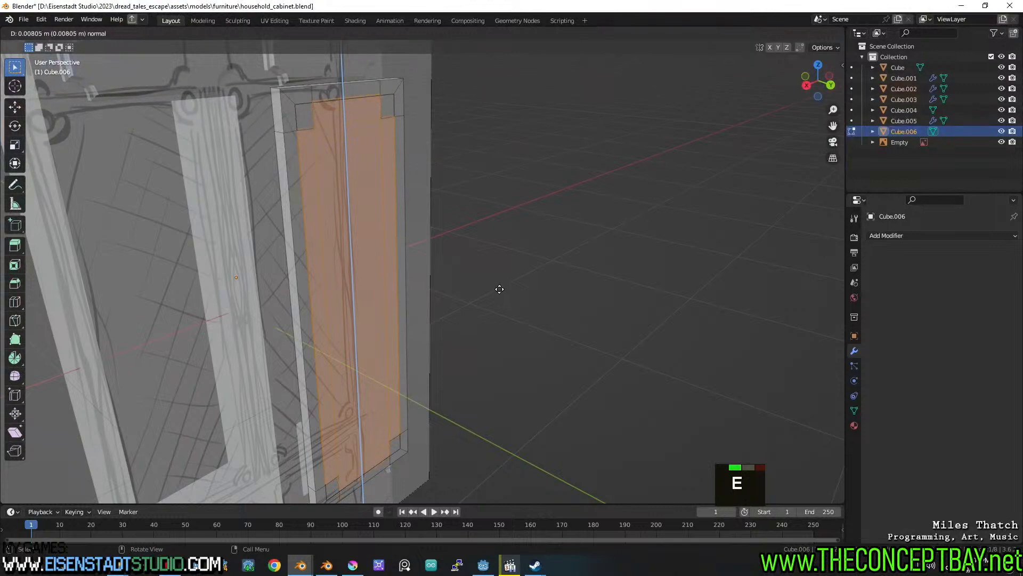
key("y")
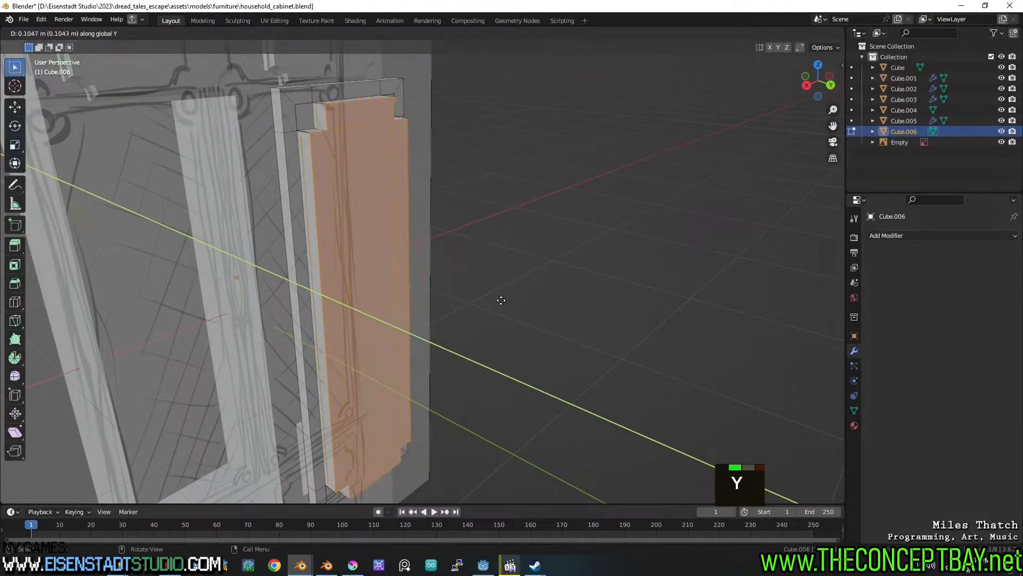
left_click(490, 300)
key("s")
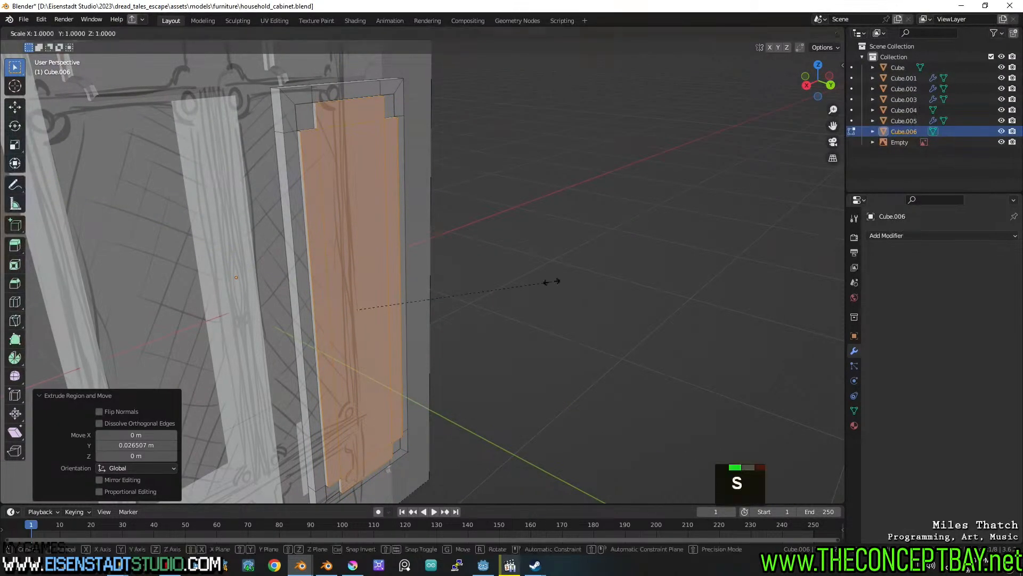
key("y")
key("Escape")
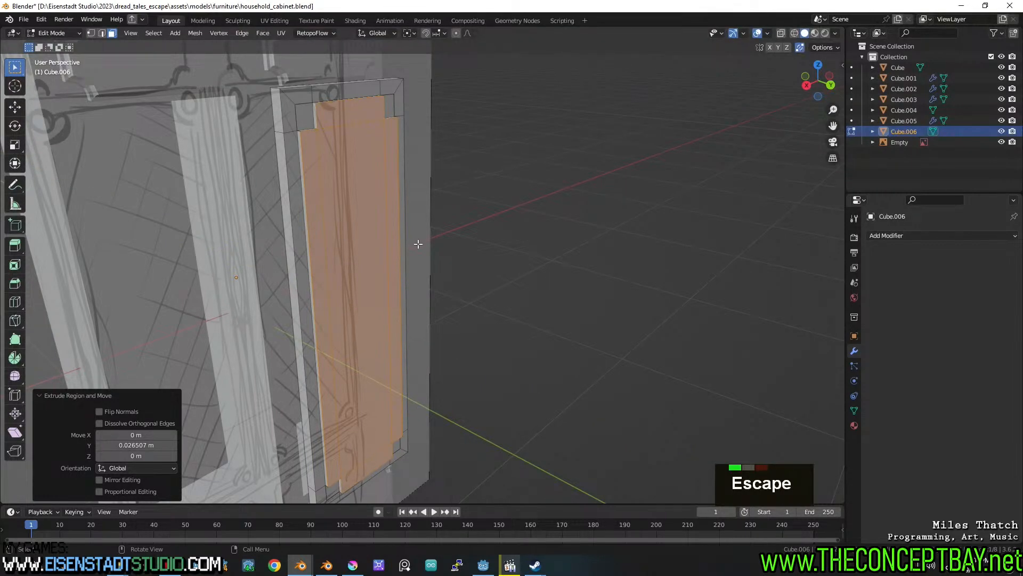
Flatten the extruded panel faces into one plane by scaling them to 0 along Y.
key("s")
key("y")
key("0")
left_click(465, 240)
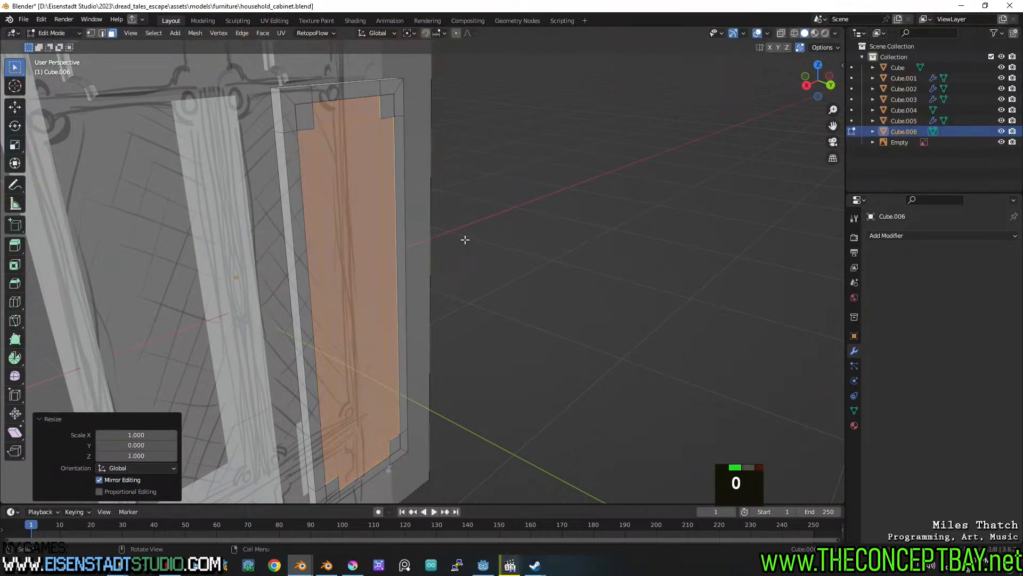
key("g")
key("y")
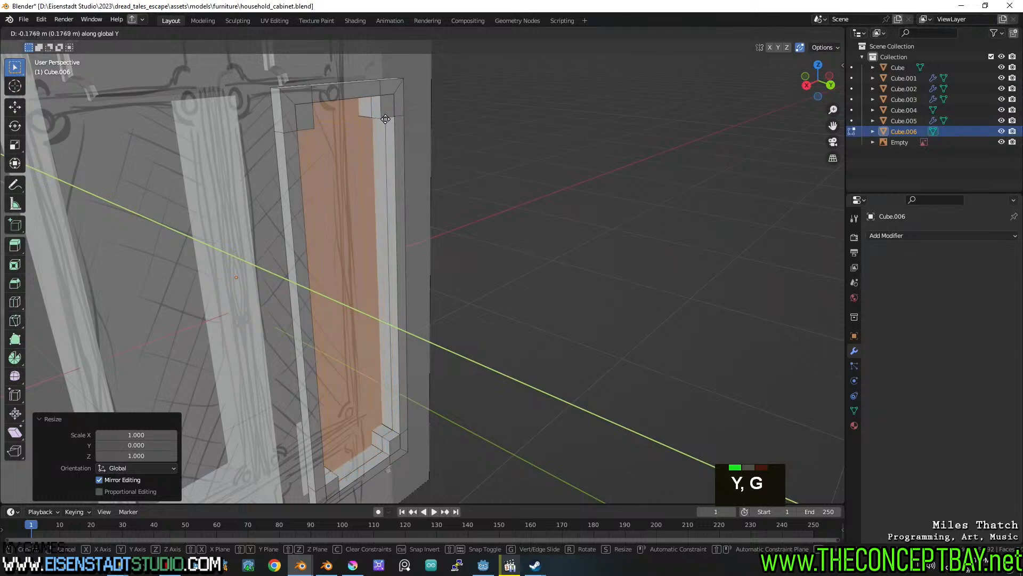
key("shift+Tab")
key("Escape")
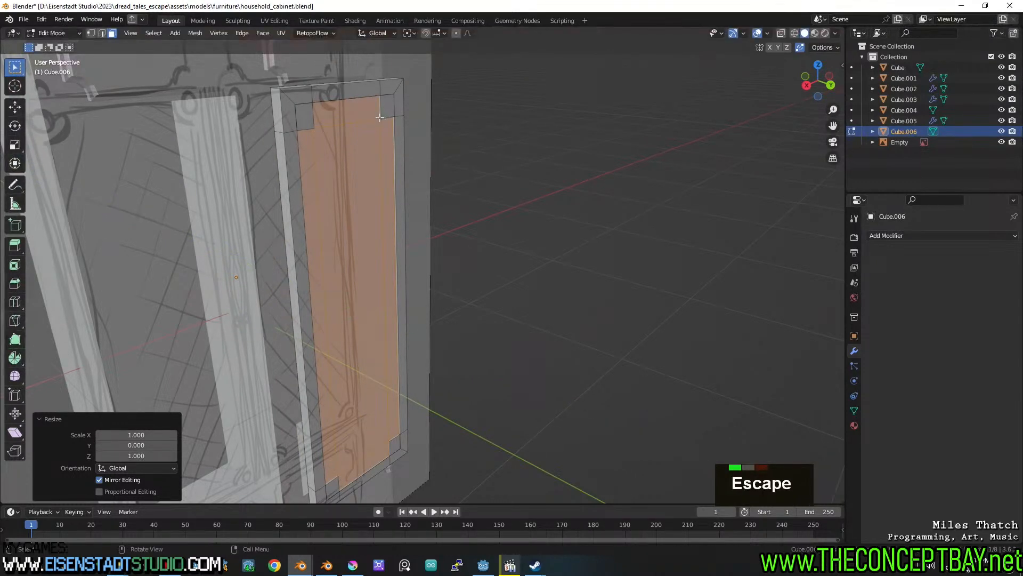
Turn on vertex snapping and move the flattened panel faces about -0.065 m along Y into the door.
double_click(428, 37)
left_click(455, 78)
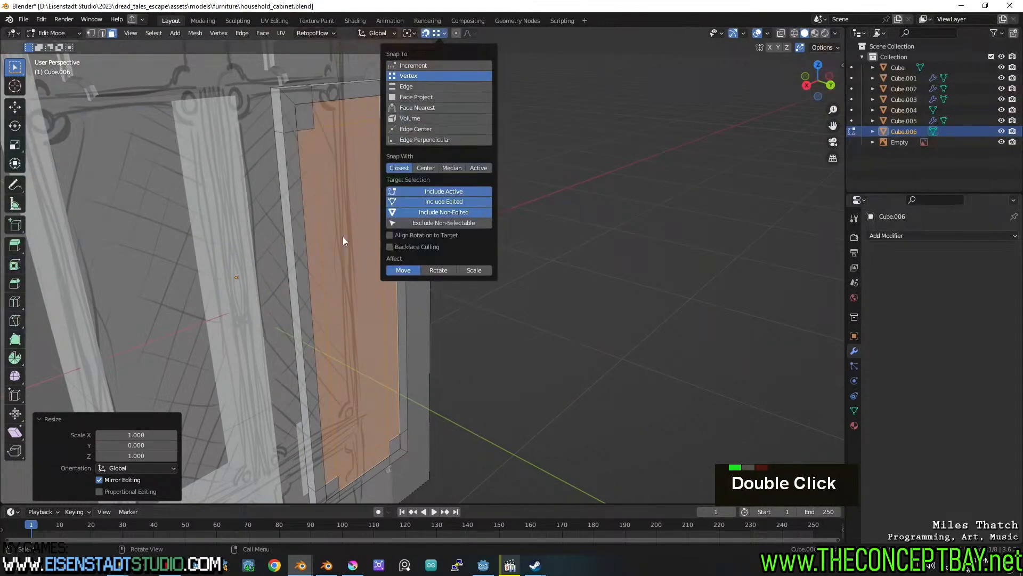
key("g")
key("y")
left_click(373, 117)
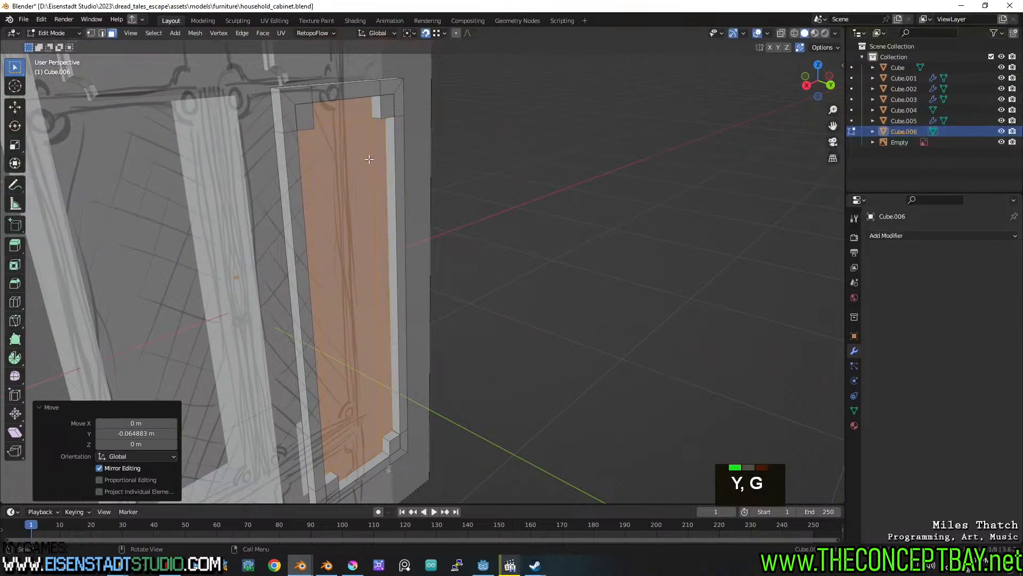
Try deleting the recessed panel faces, inspect the door opening, and undo the deletion.
key("x")
left_click(374, 159)
middle_click_drag(373, 158, 473, 150)
scroll(271, 137, "up", 3)
key("2")
scroll(531, 106, "down", 3)
key("ctrl+z")
key("ctrl+z")
Split the recessed panel faces from the door frame and separate them into their own object.
key("y")
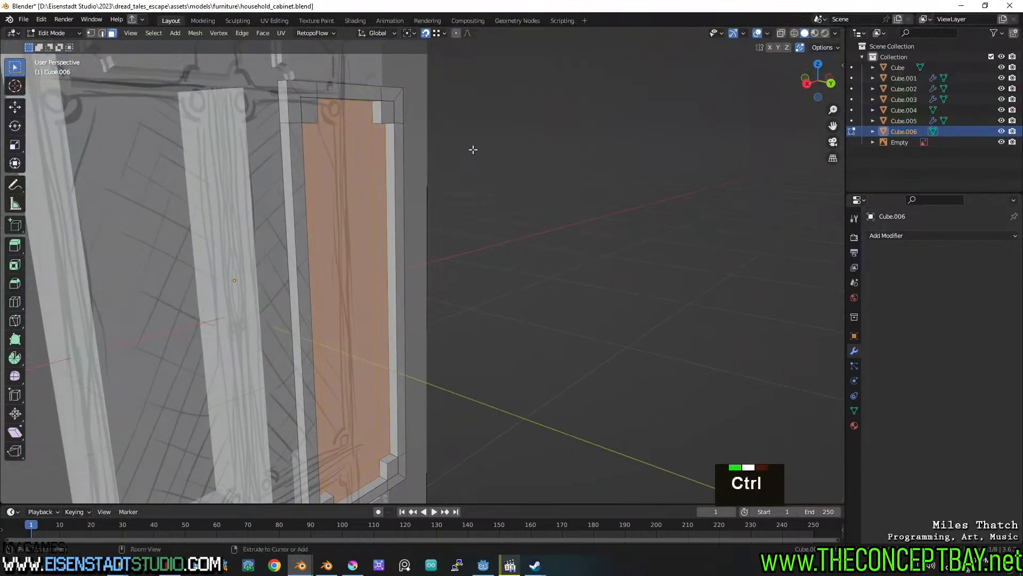
key("ctrl+z")
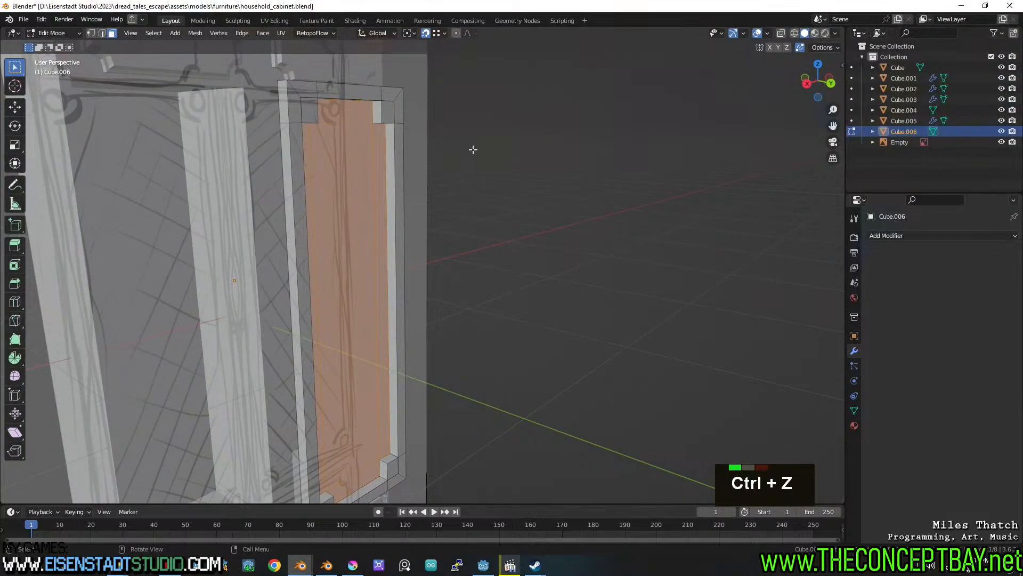
key("y")
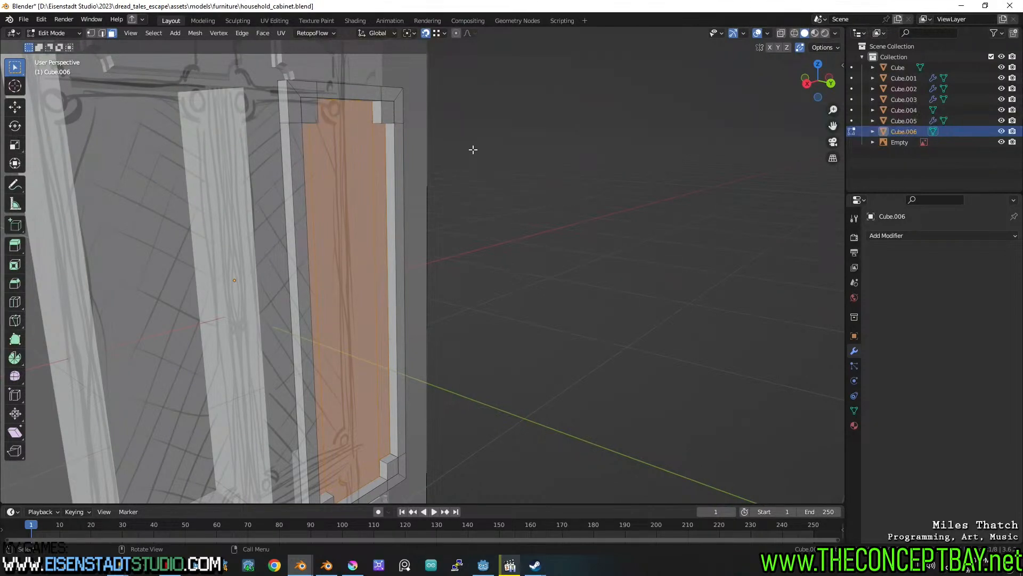
key("y")
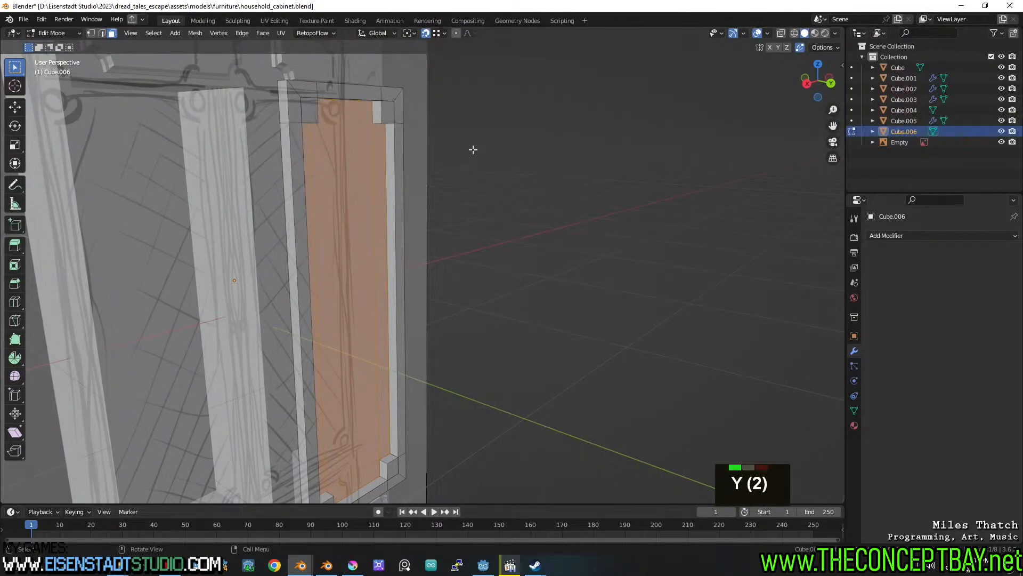
key("p")
left_click(352, 204)
key("Tab")
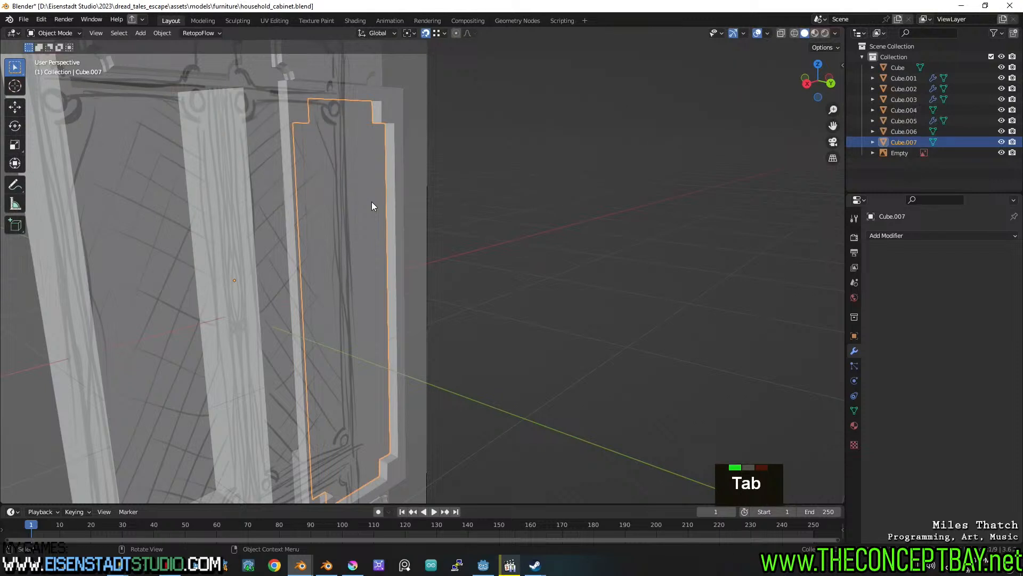
Delete the separated notched panel object, leaving the upper door as an open frame.
key("shift")
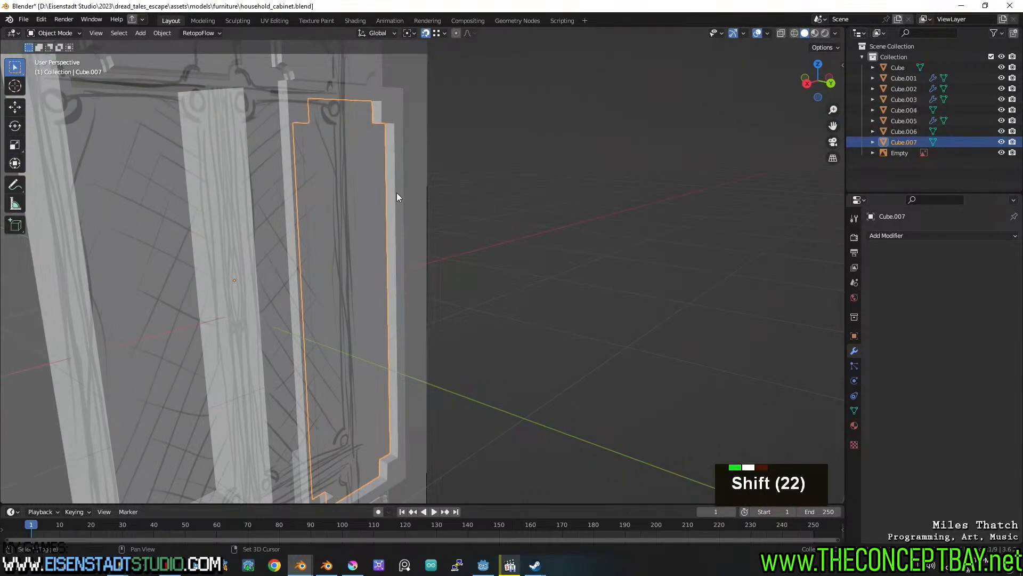
key("ctrl+z")
key("ctrl+z")
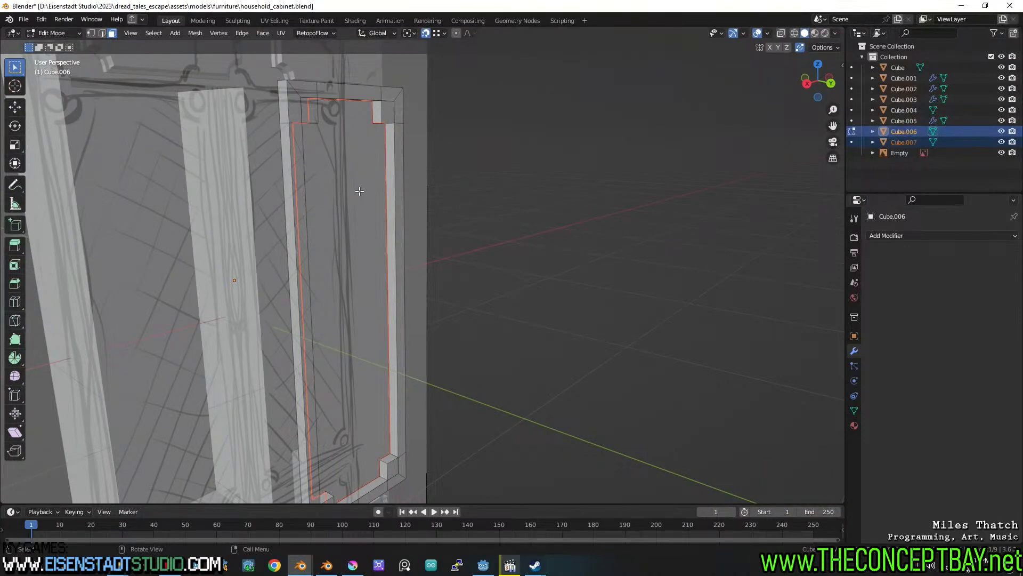
key("x")
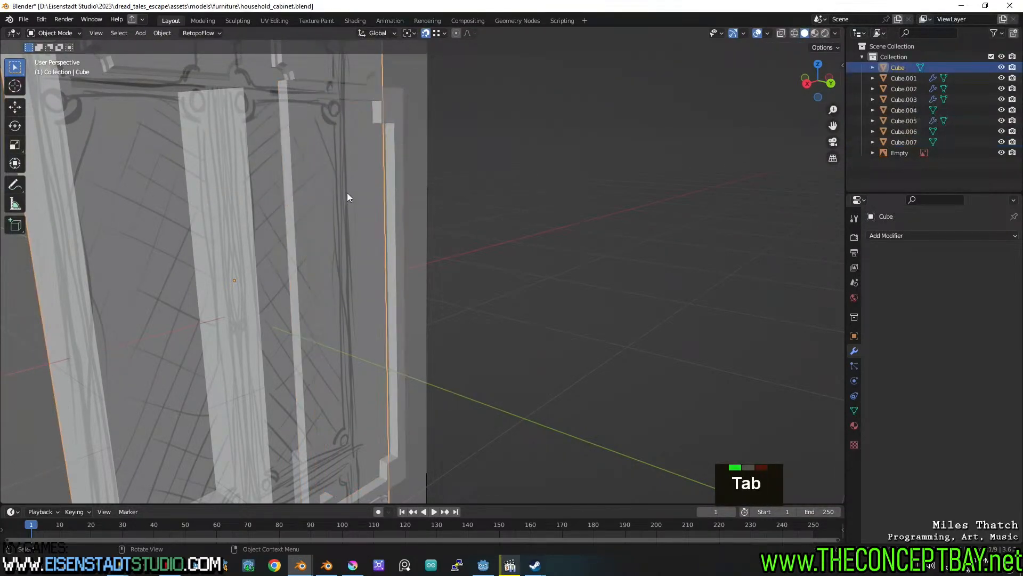
double_click(352, 190)
key("Tab")
key("Tab")
key("x")
left_click(352, 190)
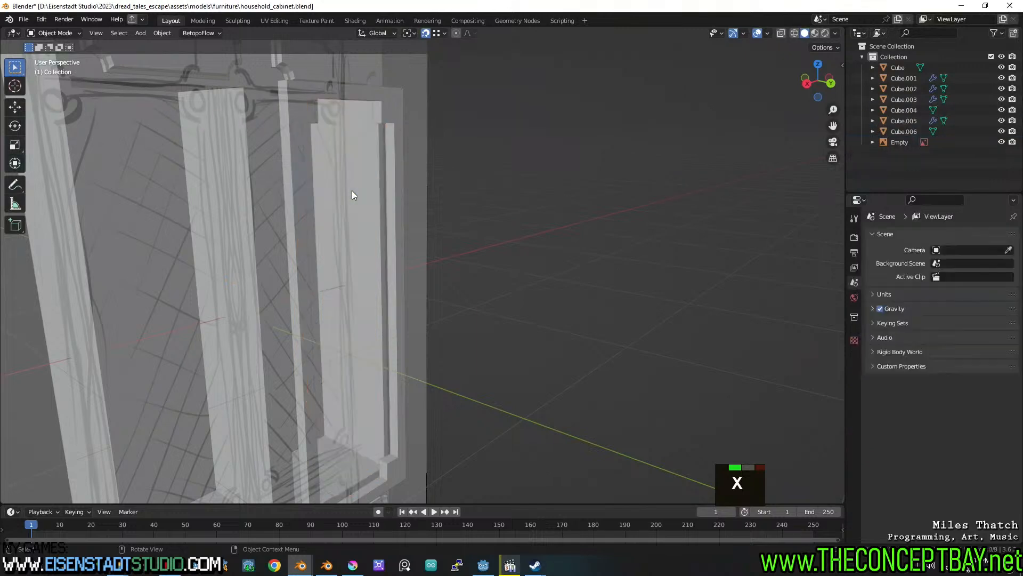
Select the projecting edges of the notched inner corners on the upper door frame.
left_click(391, 184)
key("Tab")
key("2")
middle_click_drag(379, 124, 373, 170)
left_click(392, 134, "shift")
middle_click_drag(373, 171, 347, 213, "shift")
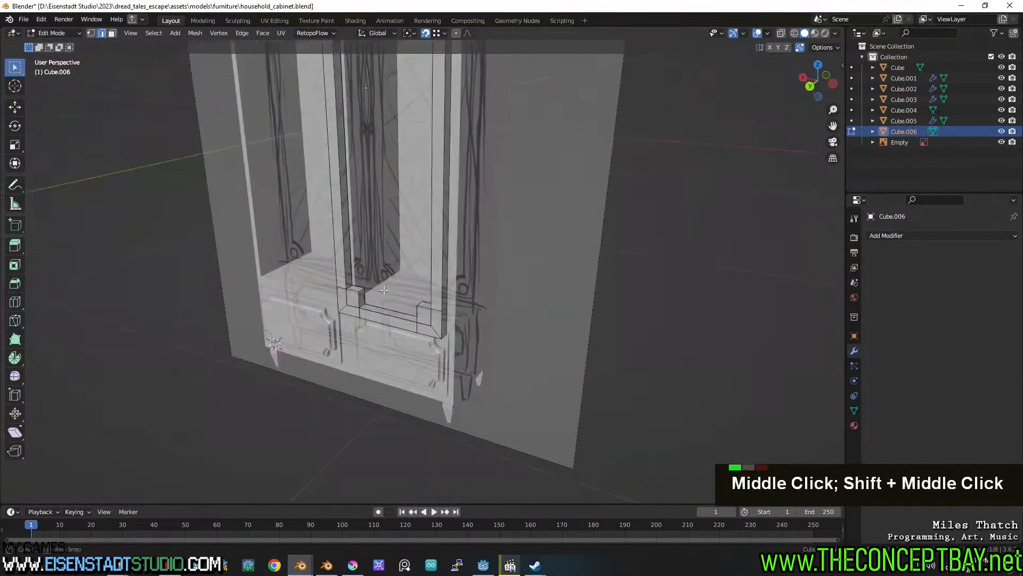
scroll(331, 235, "up", 4)
left_click(318, 246, "shift")
middle_click_drag(318, 245, 405, 256, "shift")
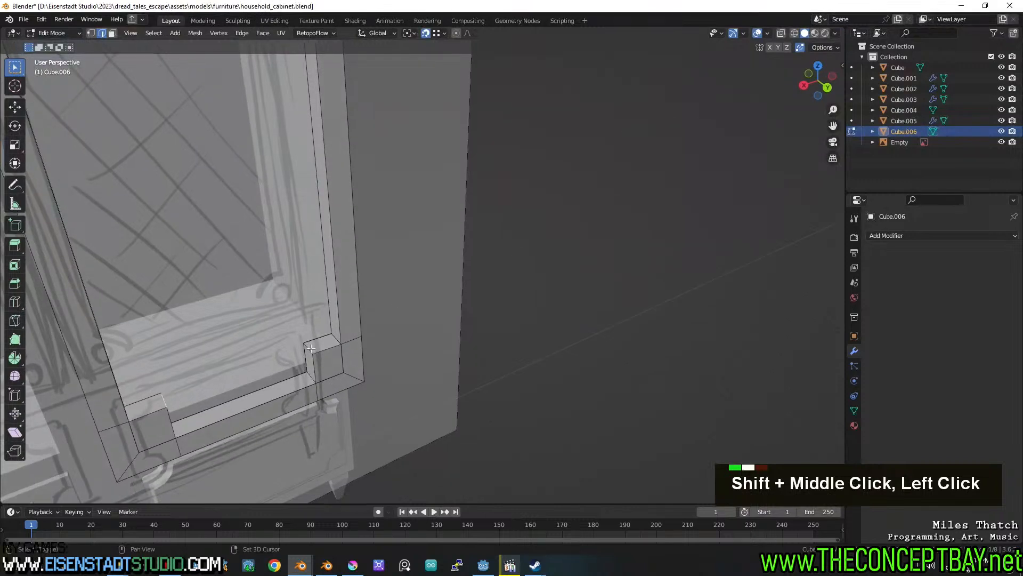
Save the file and apply the upper door frame's object transform.
key("Tab")
key("ctrl+s")
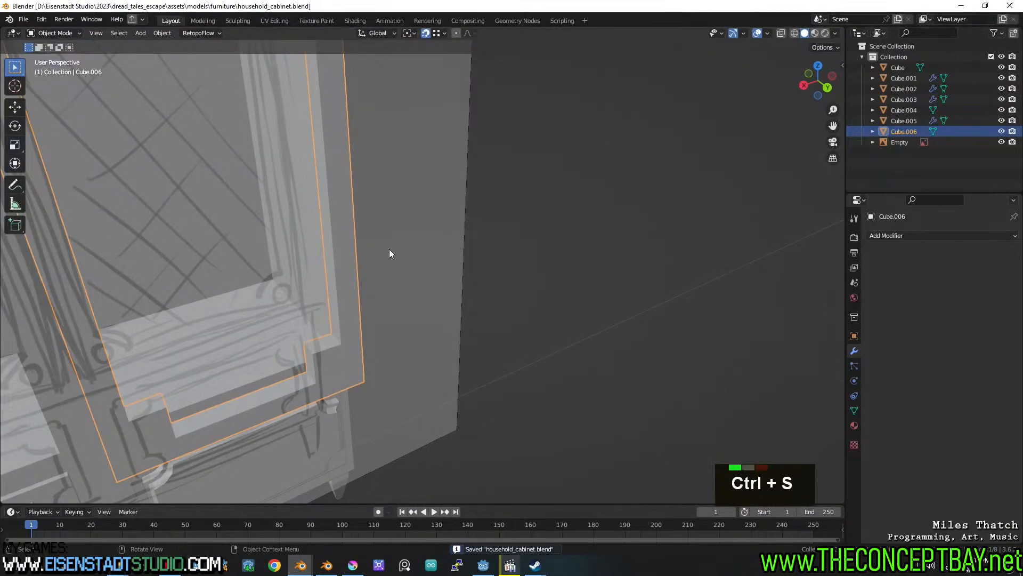
key("ctrl+a")
left_click(385, 260)
Bevel the selected inner corner edges of the upper door frame about 0.093 m wide with three segments.
key("Tab")
key("ctrl+b")
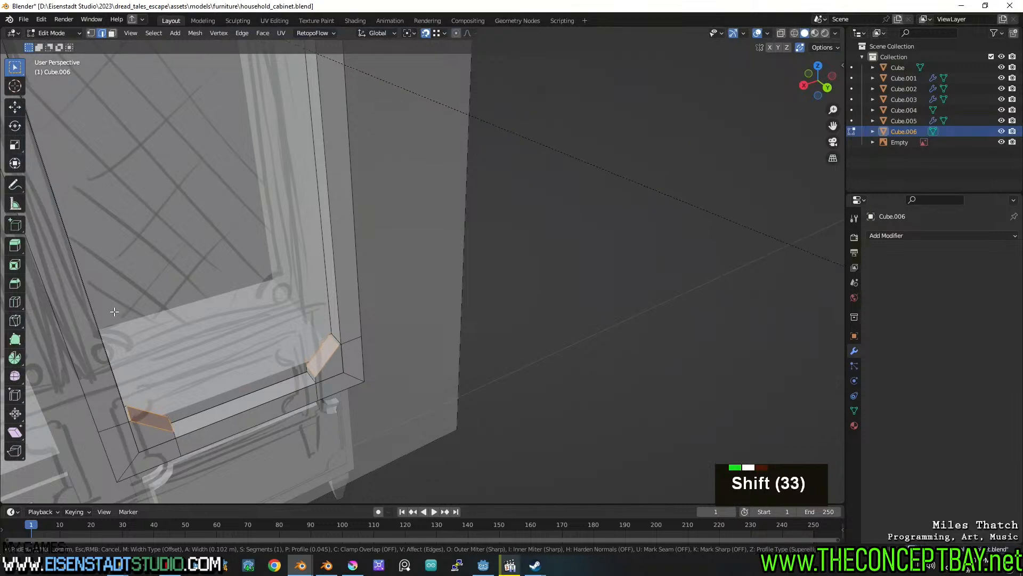
scroll(114, 312, "up", 1, "shift")
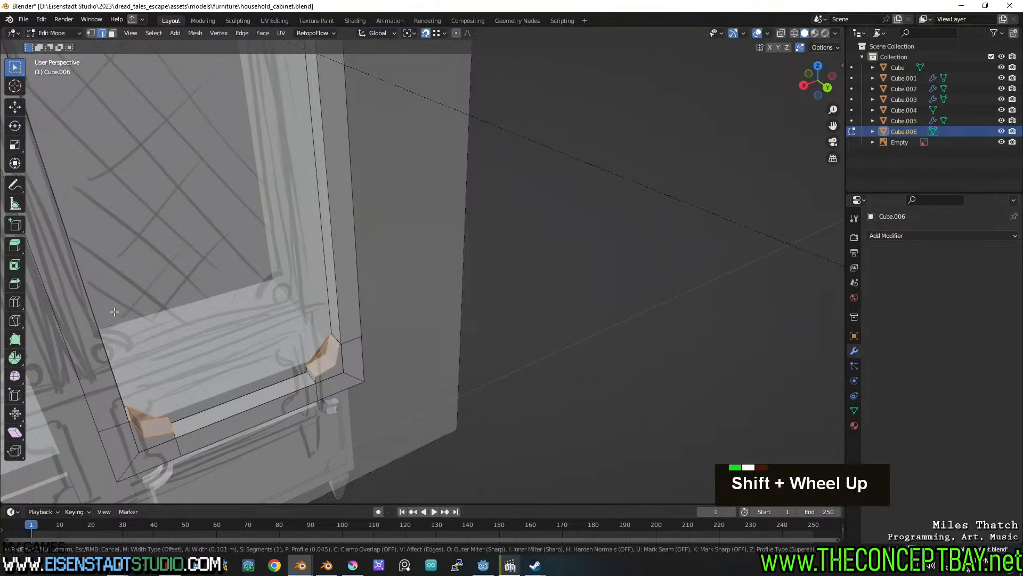
left_click(77, 311, "shift")
Set the corner bevel's profile shape to 0.5 and save the file.
left_click(145, 353)
type("0")
key("Return")
left_click(146, 350)
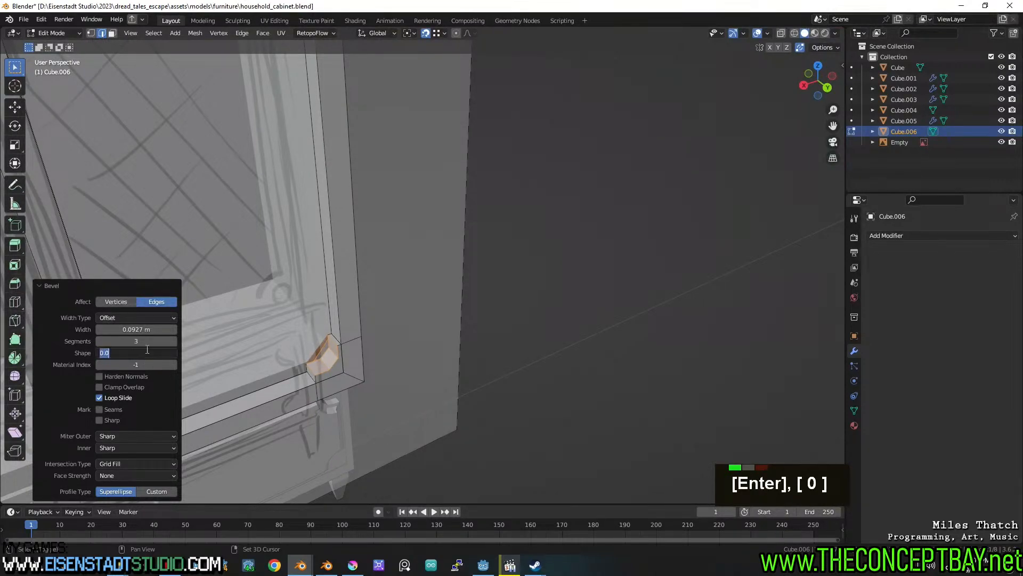
type("5")
key("Return")
middle_click_drag(373, 352, 457, 357)
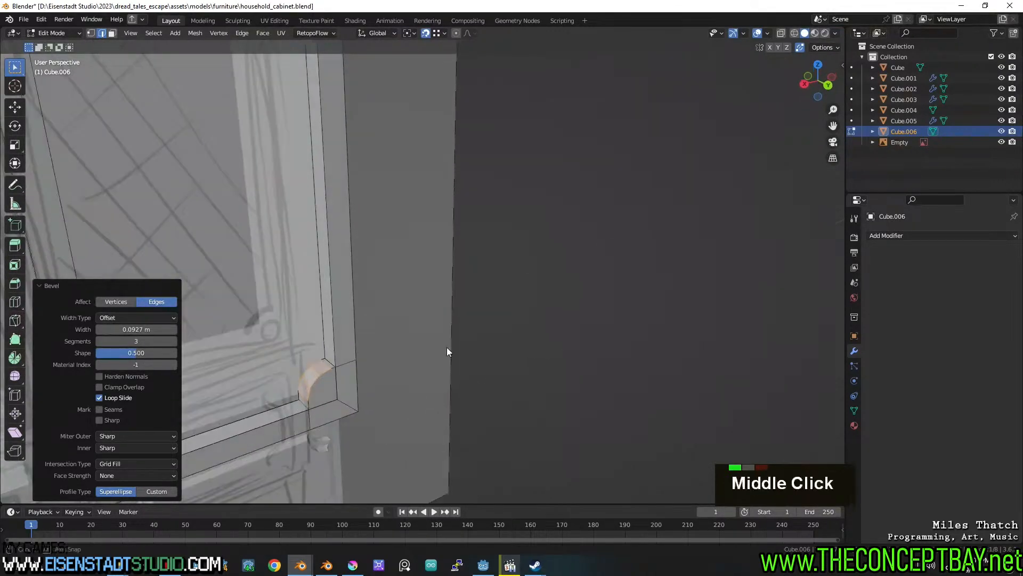
scroll(438, 338, "down", 4)
scroll(439, 336, "down", 3)
middle_click_drag(399, 206, 411, 295, "shift")
scroll(411, 296, "up", 3)
middle_click_drag(403, 260, 328, 215, "shift")
middle_click_drag(204, 127, 336, 152)
key("Tab")
key("ctrl+s")
Fill the opening of the upper door frame with a face and split that face from the frame.
key("Tab")
scroll(379, 193, "up", 2)
key("2")
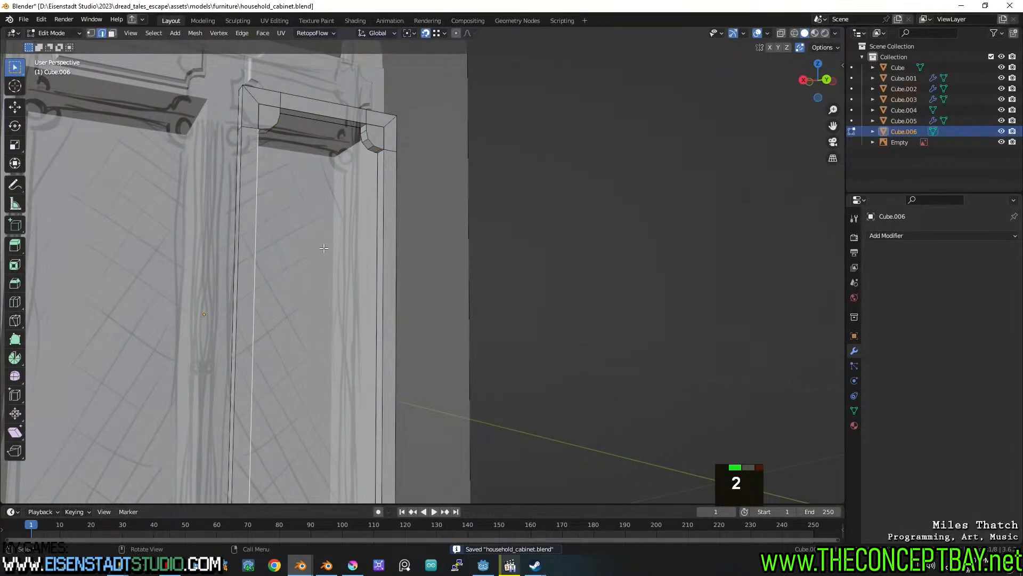
middle_click_drag(342, 214, 351, 256, "shift")
key("f")
key("y")
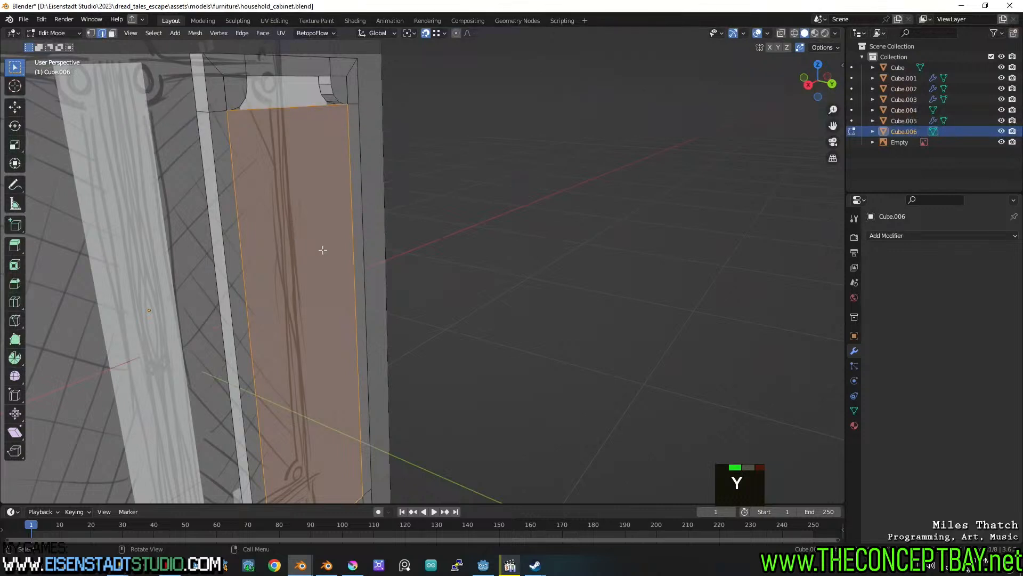
Scale the new panel face by 1.117 along Z and move it about -0.039 m along Y into the frame.
key("s")
key("z")
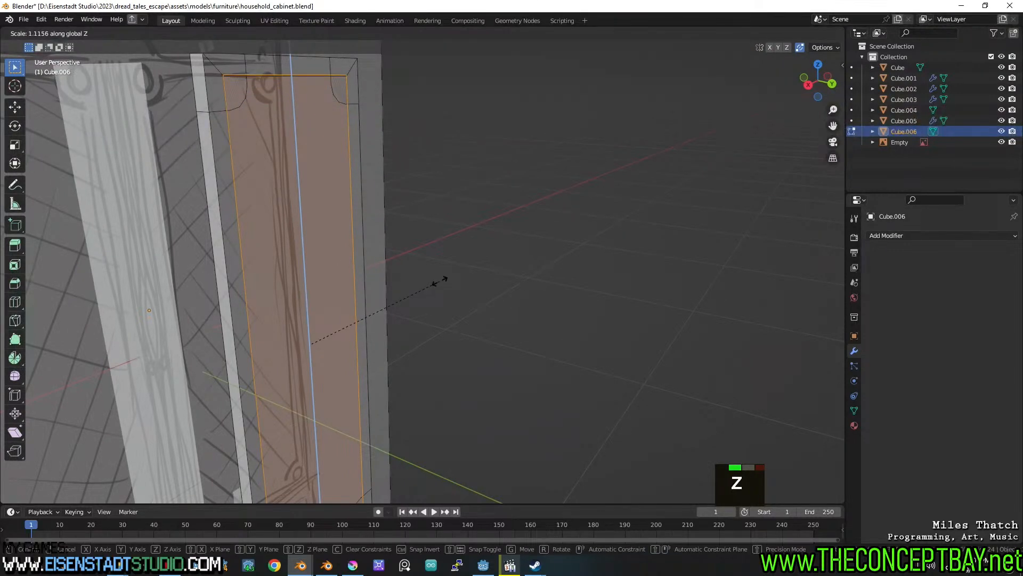
left_click(430, 284, "shift")
key("g")
key("y")
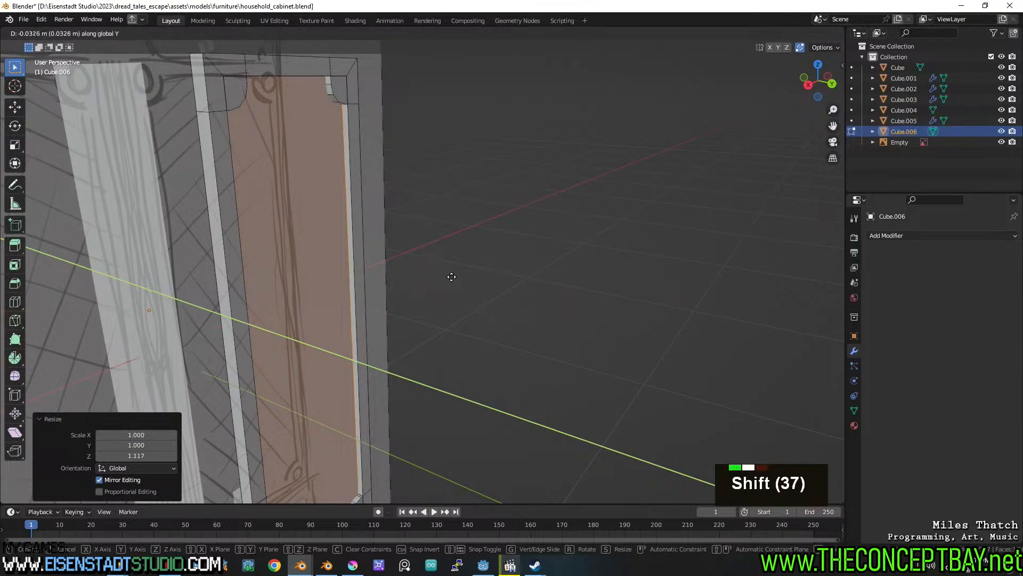
left_click(440, 277, "shift")
Save the file and shade the upper door smooth with auto smooth enabled.
middle_click_drag(439, 277, 443, 189, "shift")
scroll(442, 188, "up", 2)
scroll(442, 189, "up", 2, "shift")
middle_click_drag(427, 155, 430, 171, "shift")
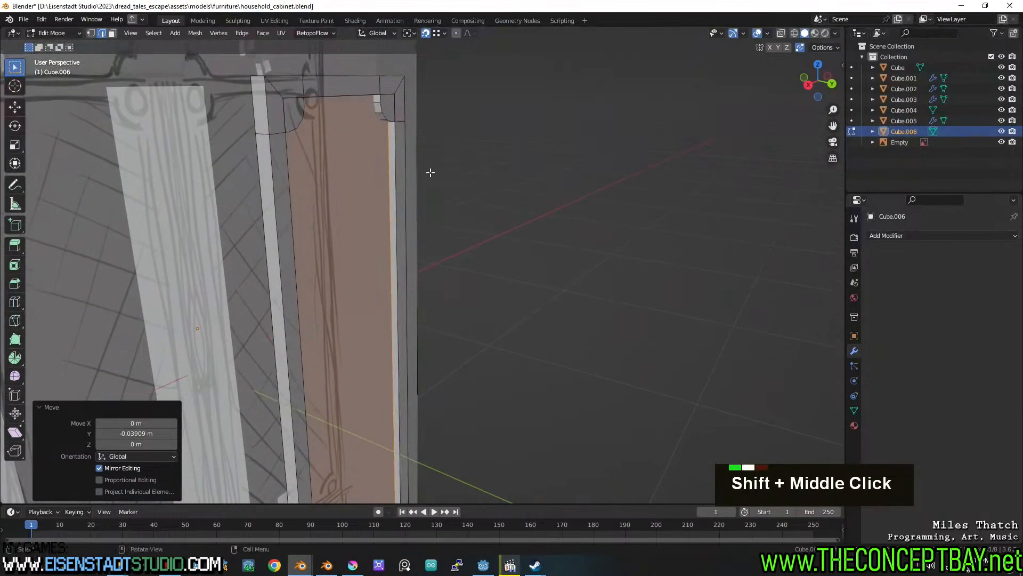
key("Tab")
key("ctrl+s")
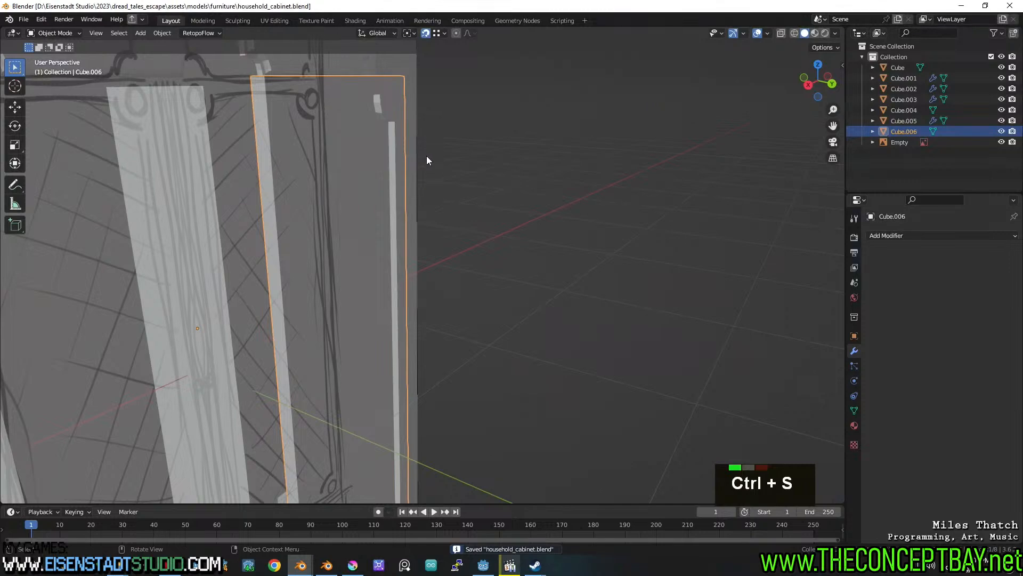
right_click(396, 130)
left_click(393, 138)
middle_click_drag(507, 171, 448, 159)
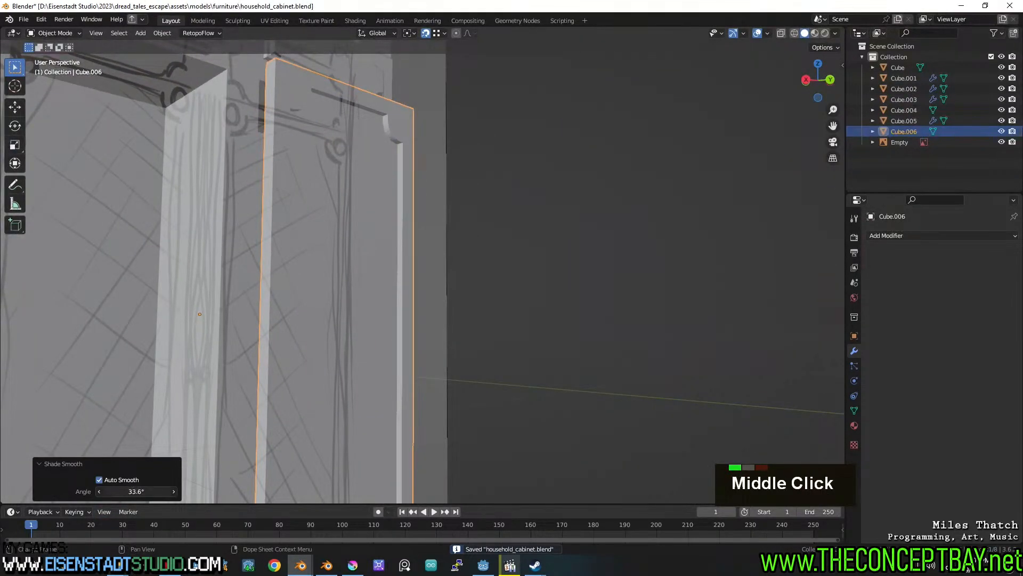
Add a 2 m cube to the door mesh at the inner vertical frame and rotate it 45° in back view.
middle_click_drag(304, 383, 315, 296, "shift")
scroll(311, 247, "down", 2, "shift")
scroll(312, 247, "down", 2)
key("shift+a")
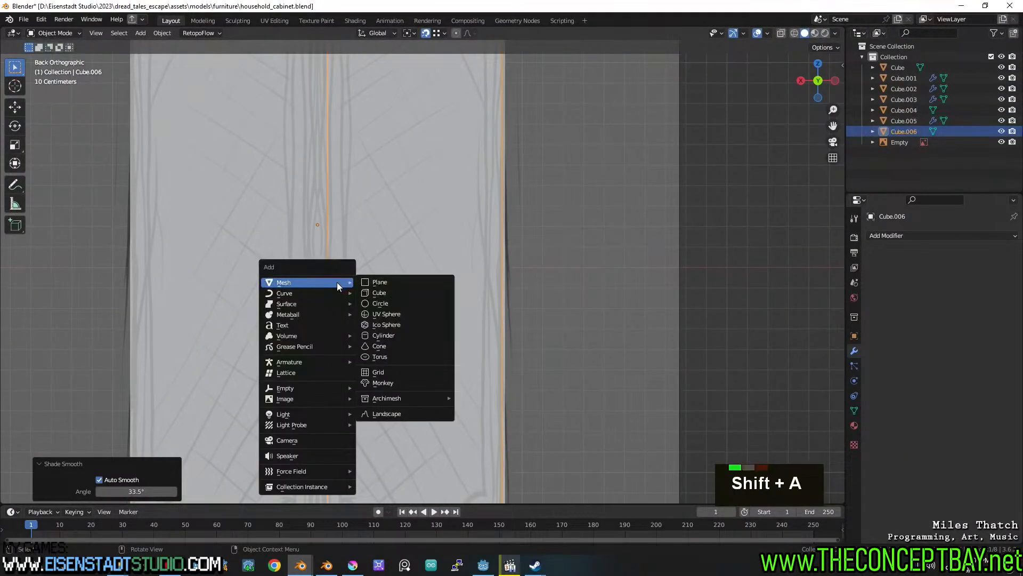
key("Tab")
key("Escape")
key("shift+a")
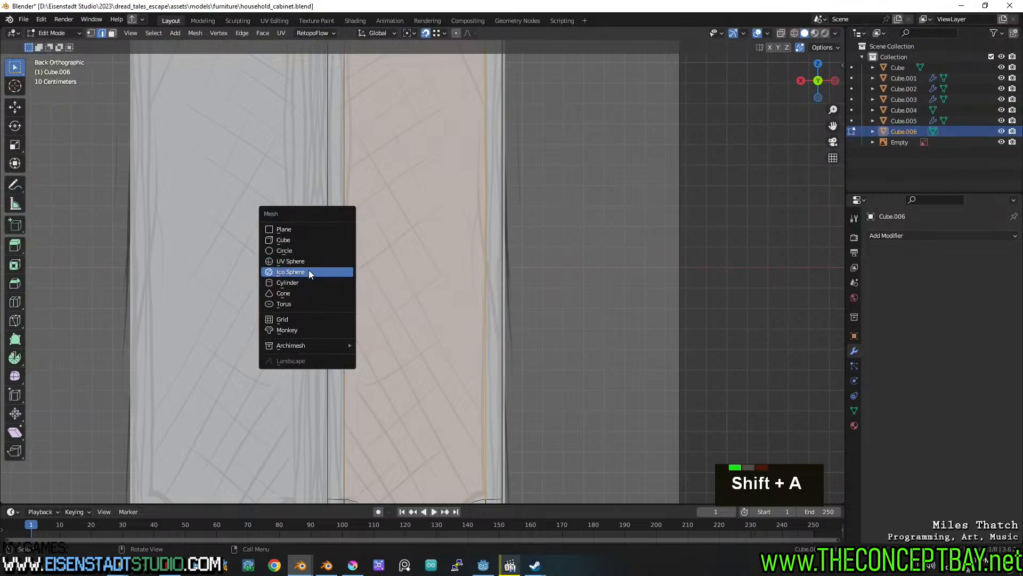
left_click(297, 241)
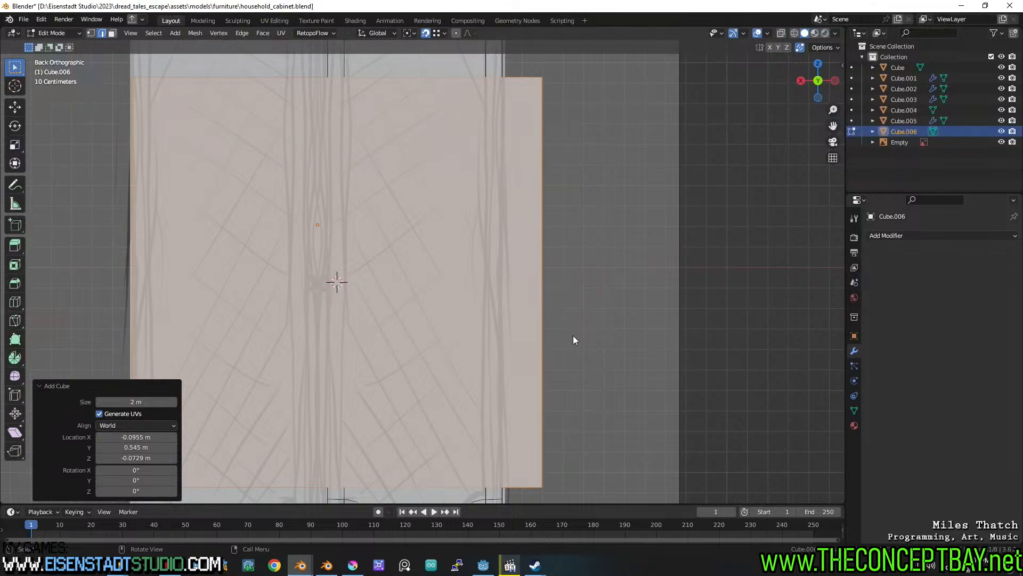
key("r")
key("BackSpace")
key("BackSpace")
key("4")
key("5")
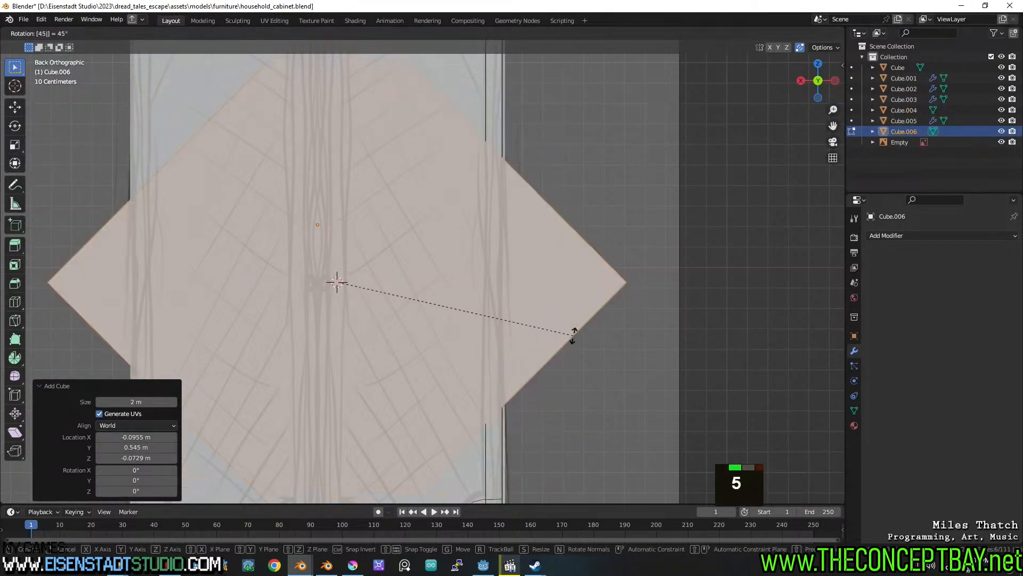
left_click(571, 333)
Scale the cube by 0.076 and again by 0.311, and move it outward along Y in front of the door frame.
key("s")
left_click(361, 288)
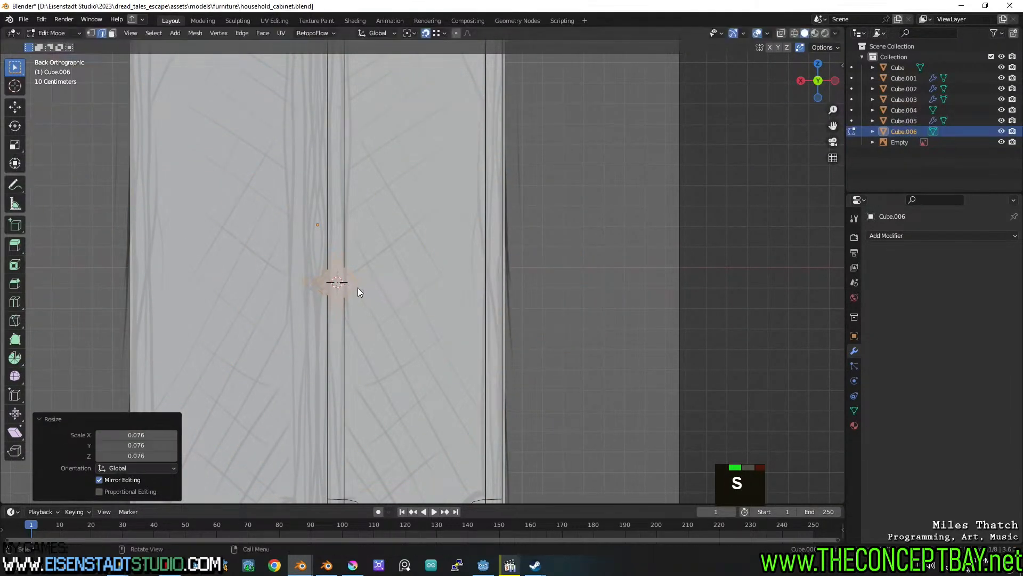
key("s")
left_click(377, 286)
mouse_move(358, 303)
middle_mouse_down()
mouse_move(401, 316)
mouse_move(433, 357)
mouse_move(366, 309)
mouse_move(375, 311)
middle_mouse_up()
scroll(367, 310, "up", 1, "shift")
key("g")
key("y")
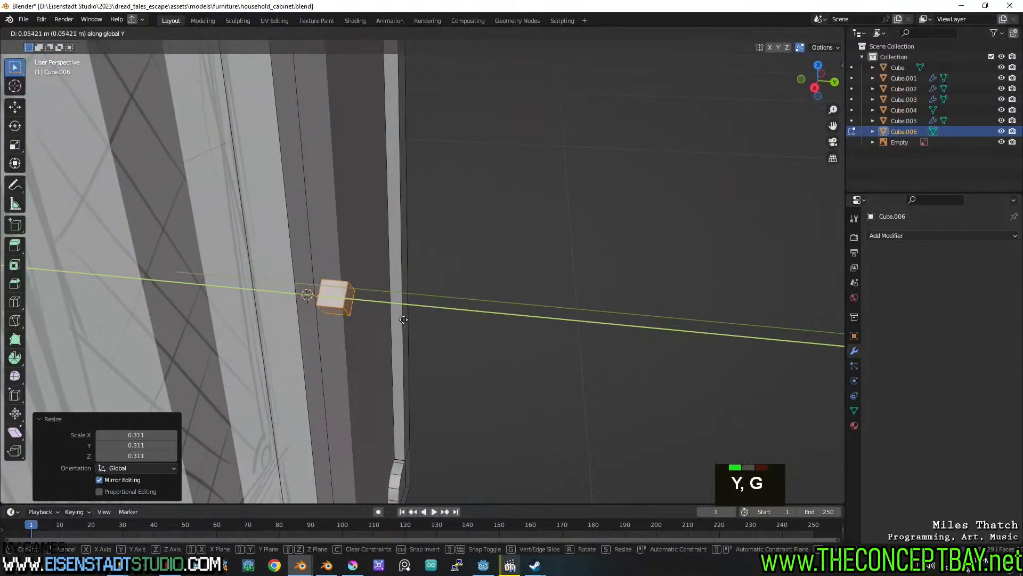
left_click(350, 299)
Select the cube's front and back faces and bevel their edges with a single segment to start the knob shape.
key("3")
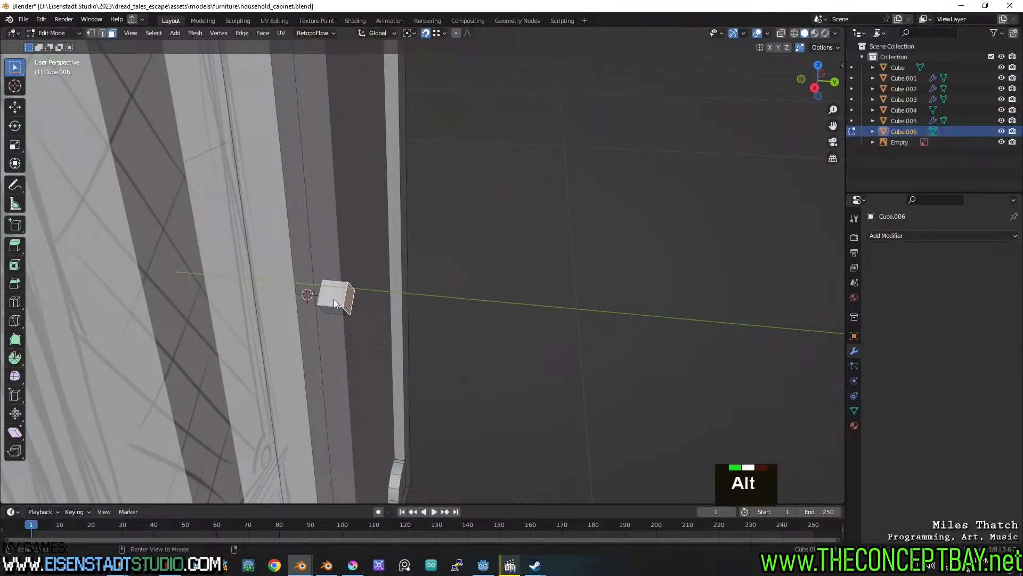
key("alt+z")
left_click(326, 301, "shift")
key("alt+z")
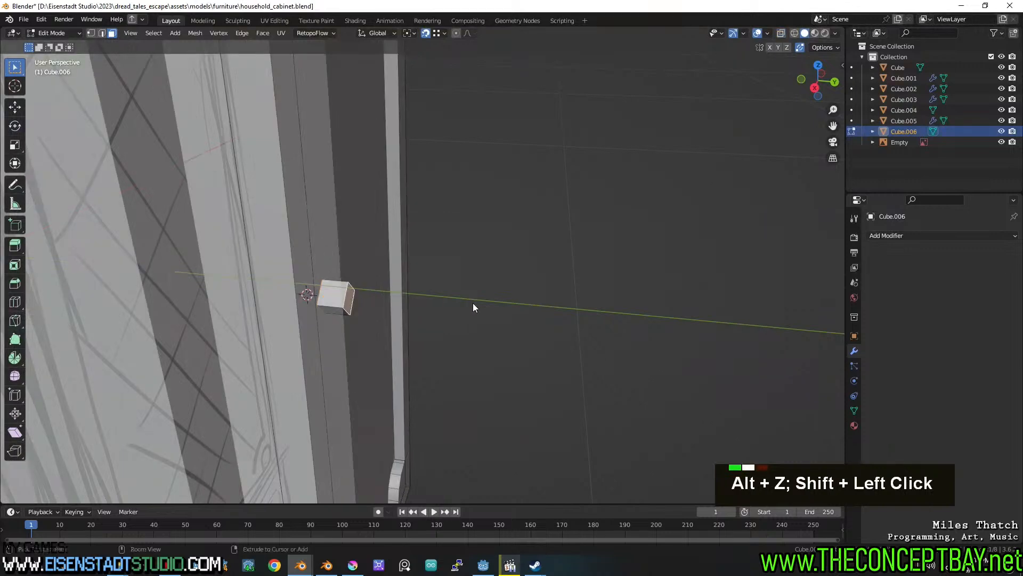
key("ctrl+b")
scroll(482, 307, "down", 2)
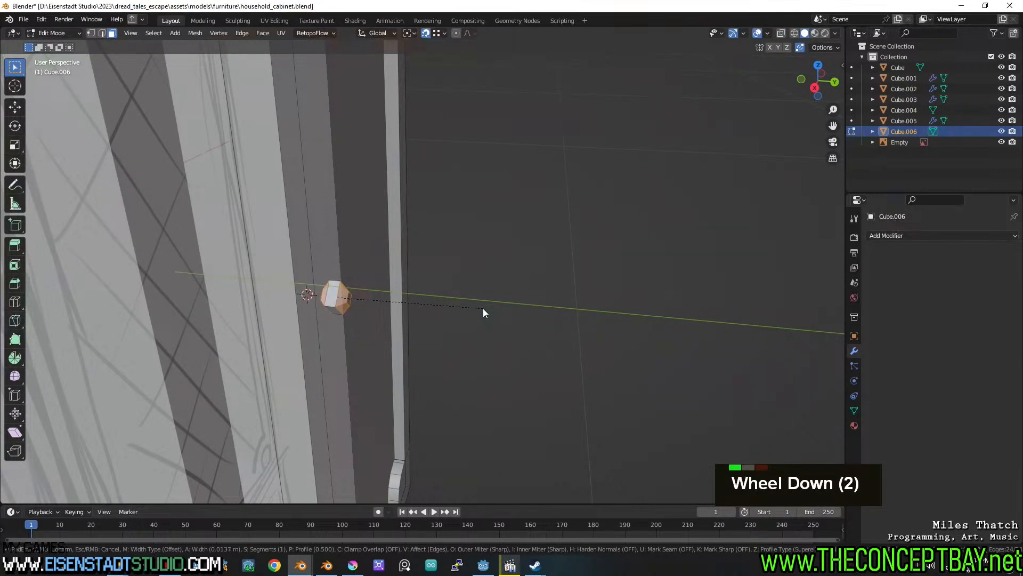
key("shift")
left_click(490, 312, "shift")
Select the knob's remaining sharp edges between its front and back and bevel them with one segment.
middle_click_drag(489, 312, 410, 309)
scroll(409, 308, "up", 2)
key("2")
left_click(294, 273, "alt")
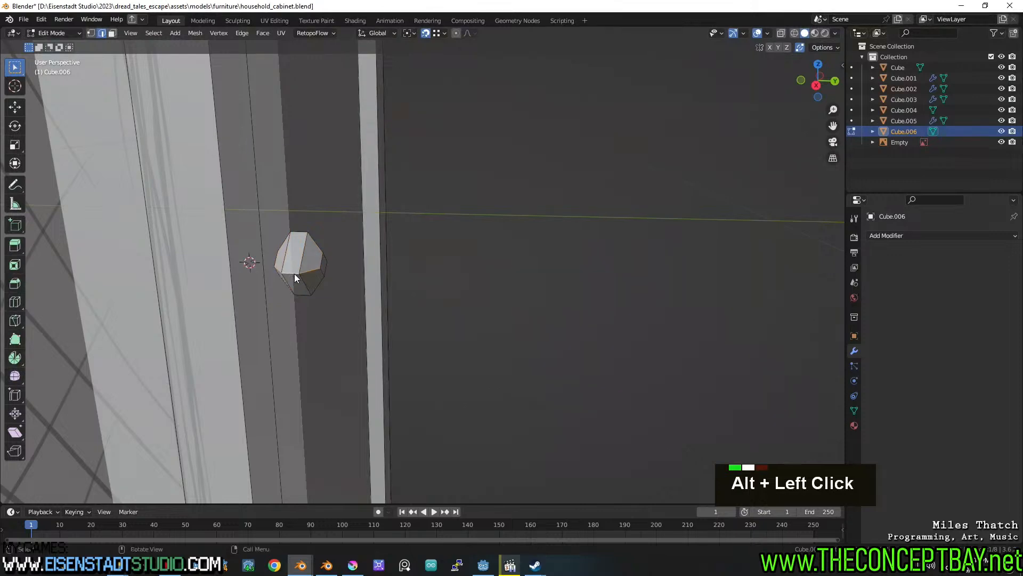
left_click(299, 236, "alt+shift")
middle_click_drag(333, 295, 389, 256)
left_click(389, 260, "alt+shift")
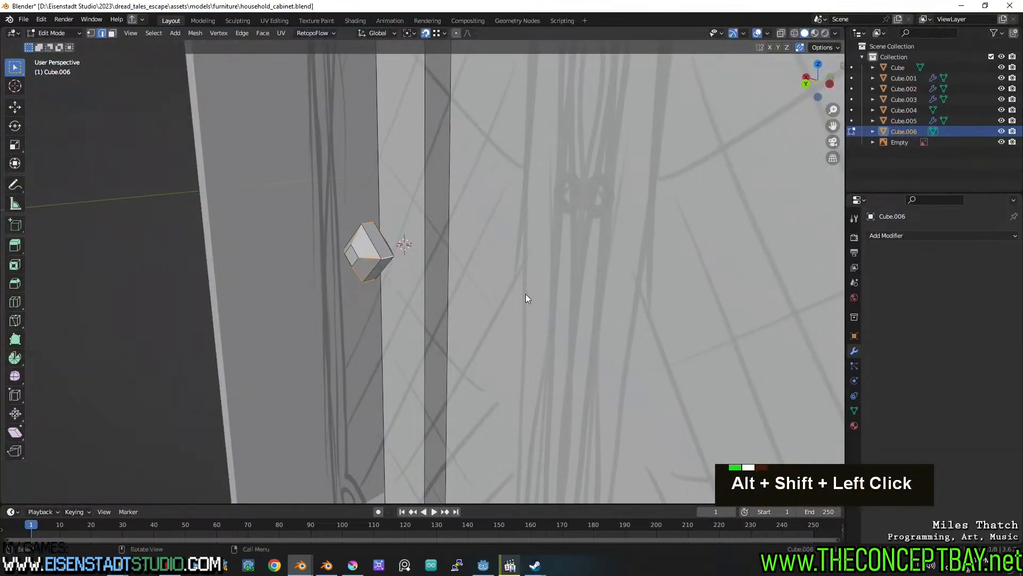
key("ctrl+b")
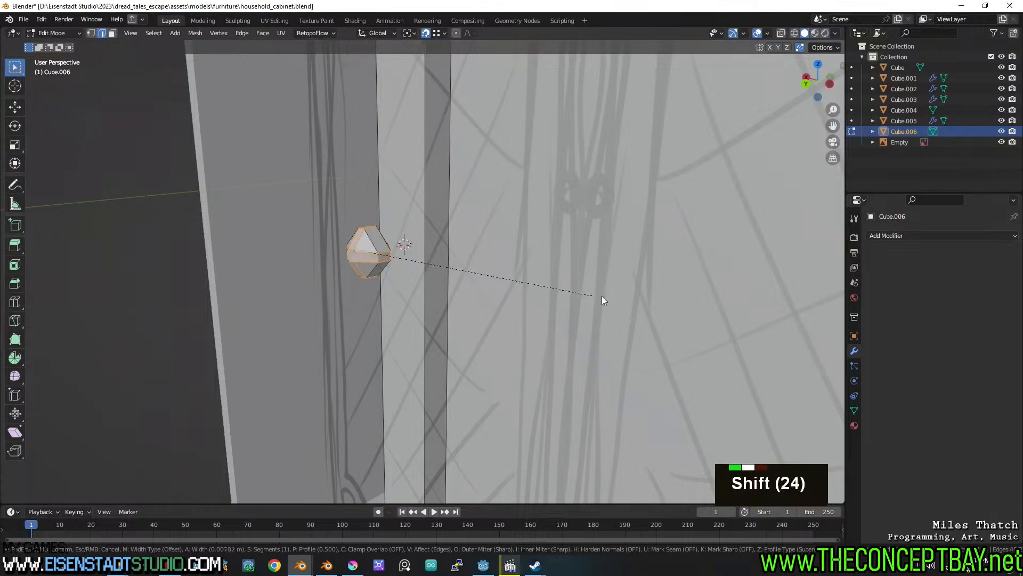
left_click(585, 302, "shift")
Extrude the knob's rear face toward the door as a short stem and delete the stem's end face.
key("Tab")
middle_click_drag(437, 301, 336, 324)
key("Tab")
key("alt+z")
key("3")
left_click(310, 310)
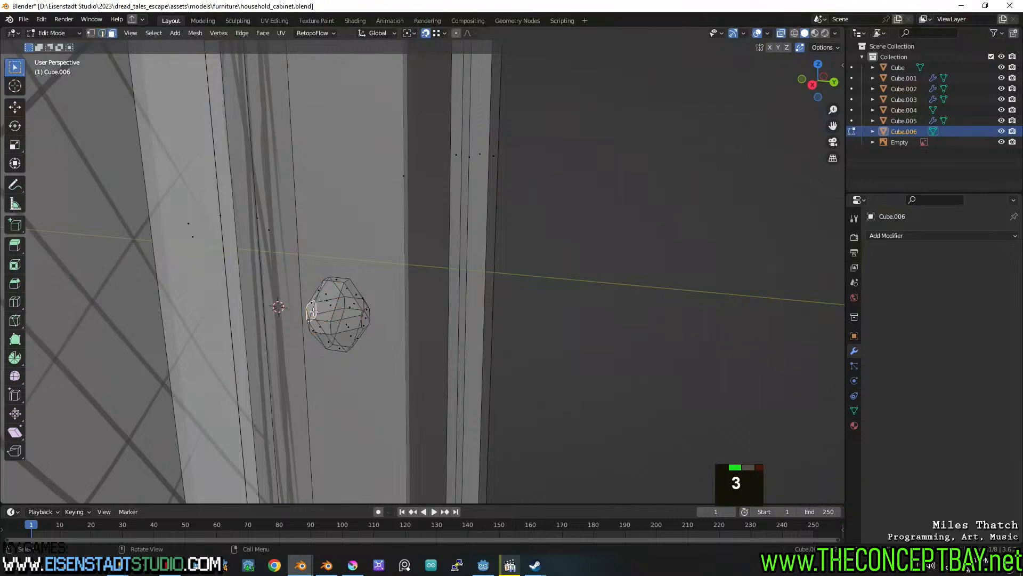
key("e")
left_click(387, 322)
key("x")
left_click(387, 322)
Select the whole linked knob and move it along Y by about -0.029 m and 0.010 m to seat it on the frame.
key("Tab")
key("Tab")
key("l")
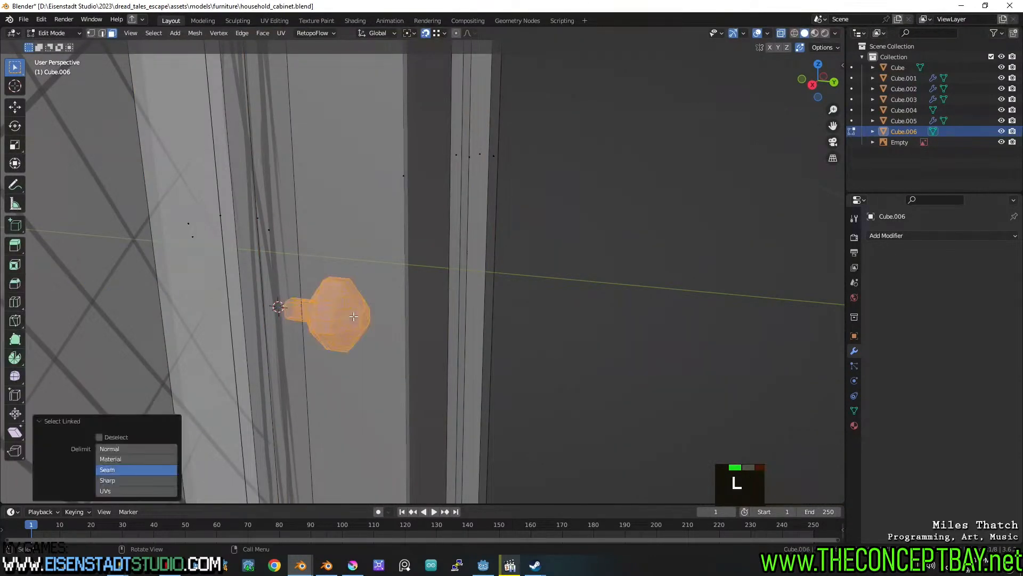
key("g")
key("y")
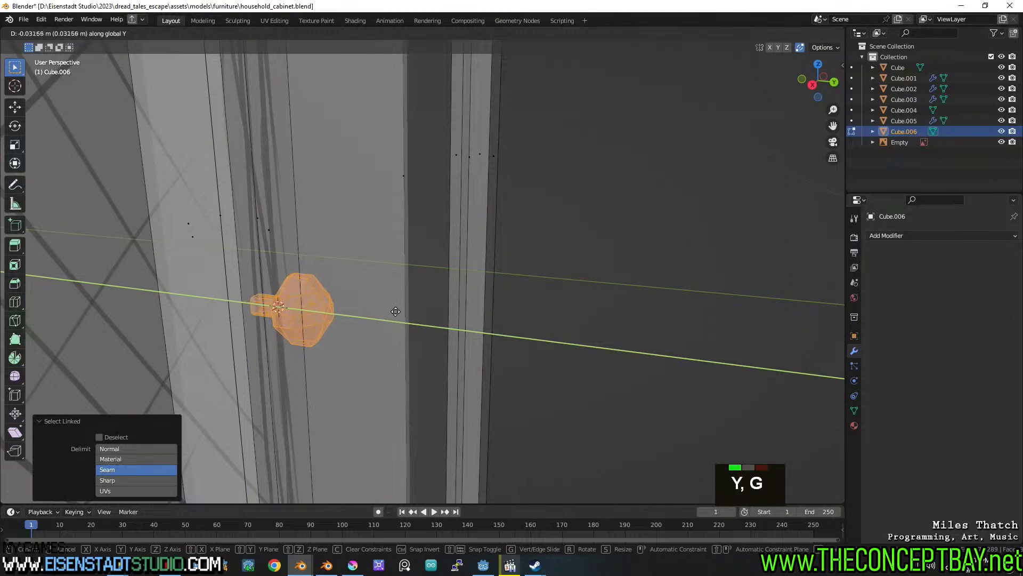
left_click(397, 312)
key("alt+z")
key("g")
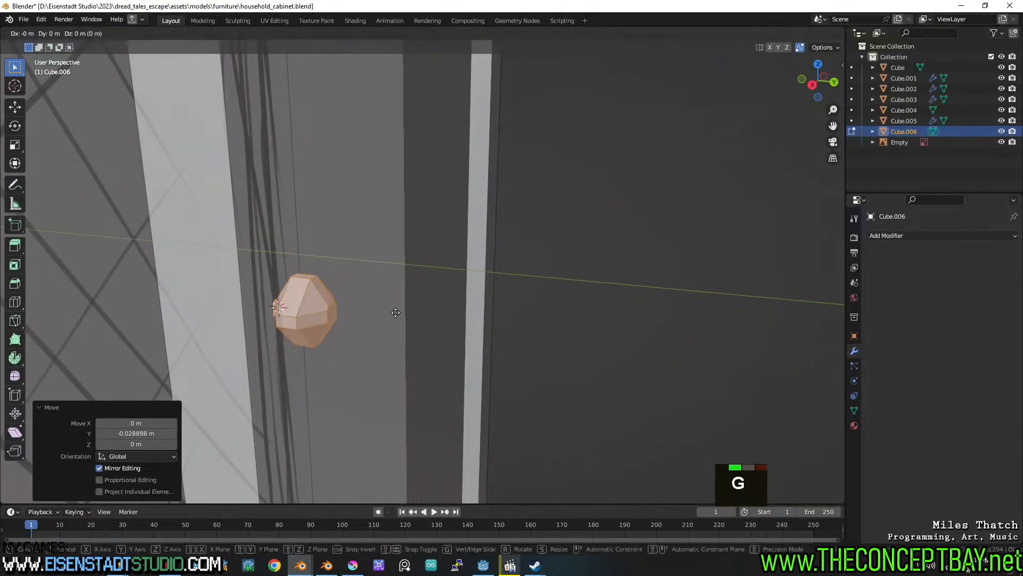
key("y")
left_click(406, 320)
middle_click_drag(405, 321, 365, 299)
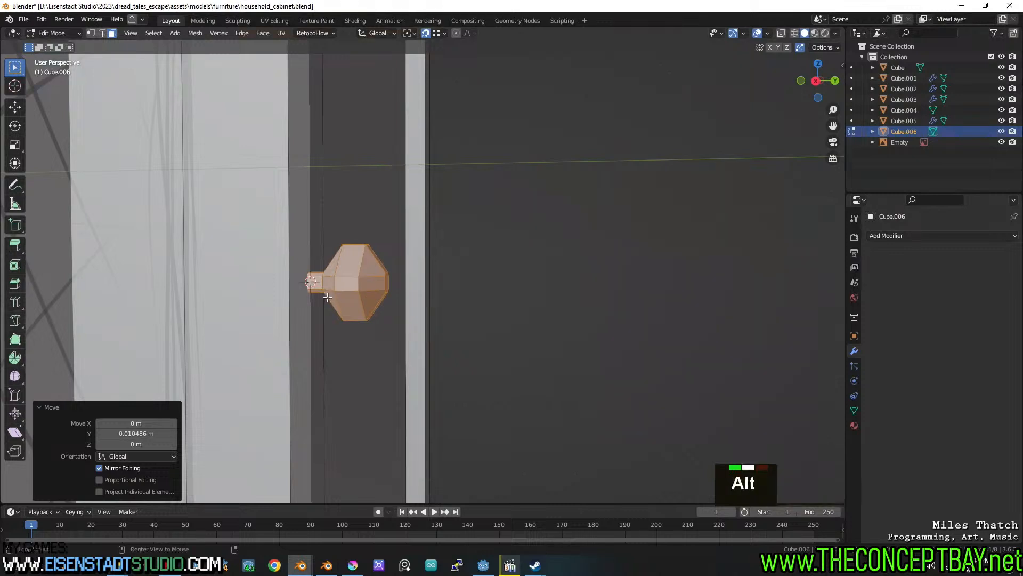
Select the edge loop at the stem's open end and move it about 0.012 m along Y to shorten the stem.
key("alt+z")
left_click(352, 299, "alt")
key("alt+z")
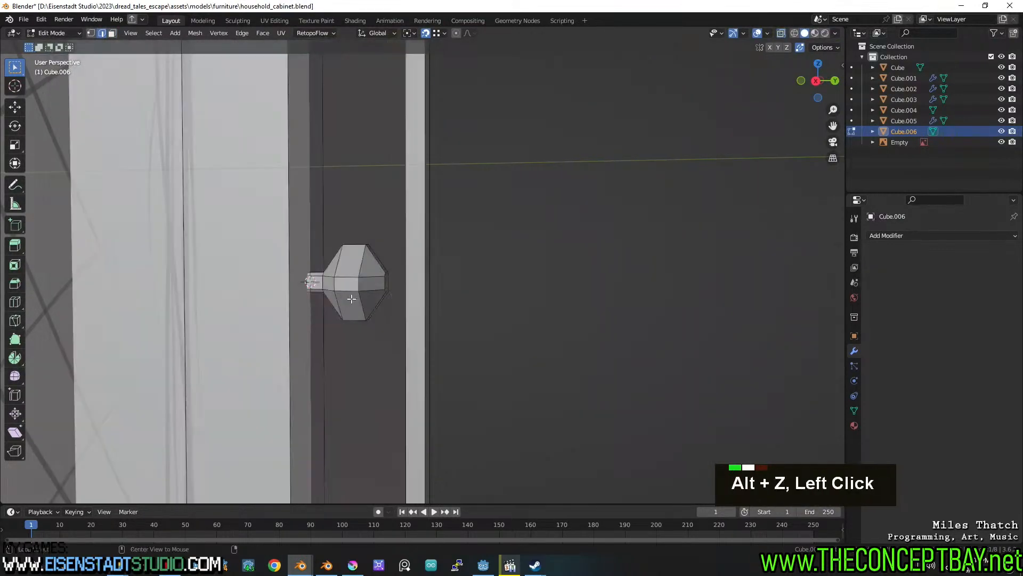
key("g")
key("y")
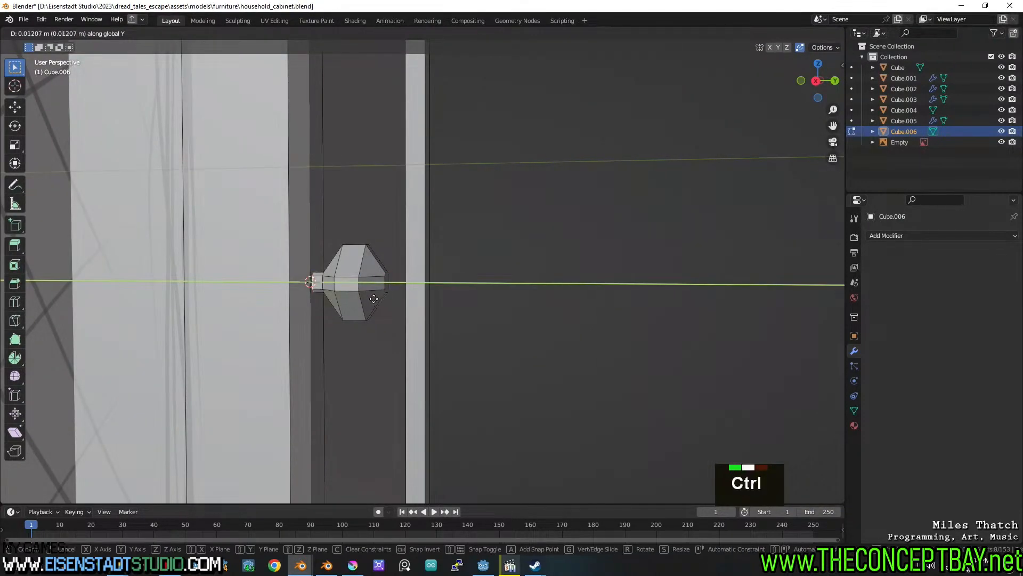
left_click(376, 299, "ctrl")
Extrude the stem's end loop in place and scale it by 2.456 into a flange.
key("e")
key("Escape")
key("s")
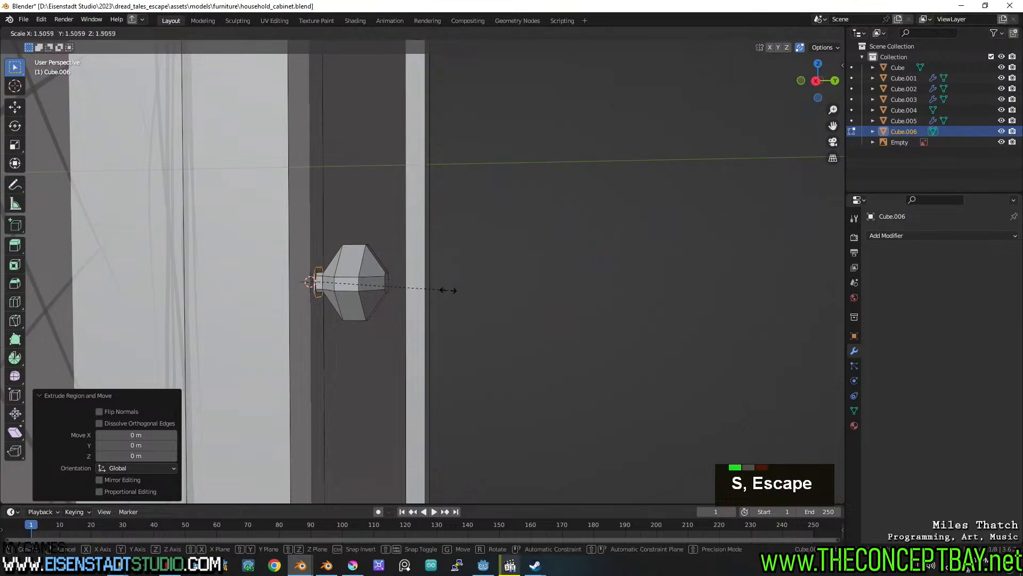
left_click(527, 290)
Extrude the flange rim about -0.0085 m along Y as a mounting plate and save the file.
key("e")
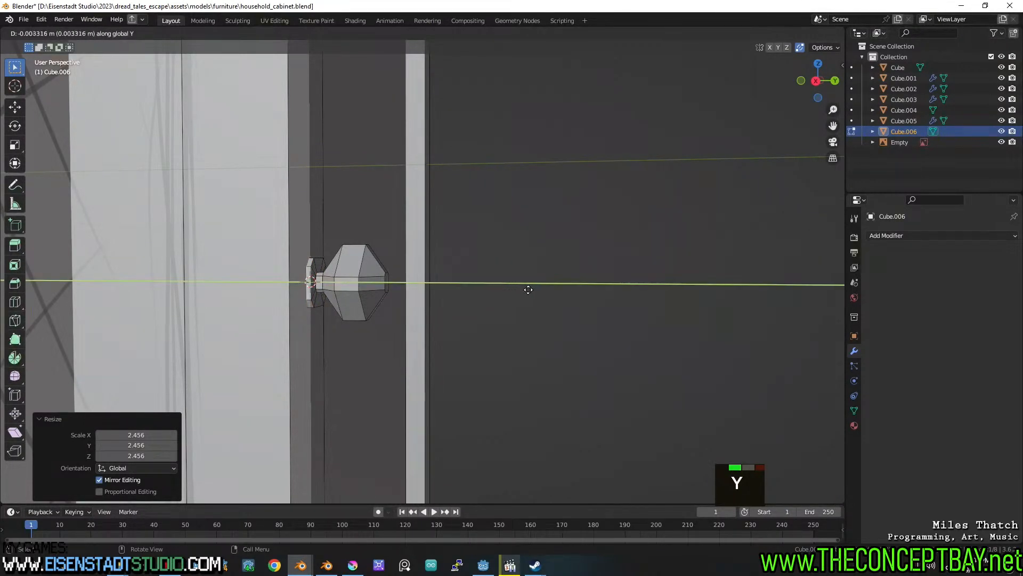
left_click(487, 288, "shift")
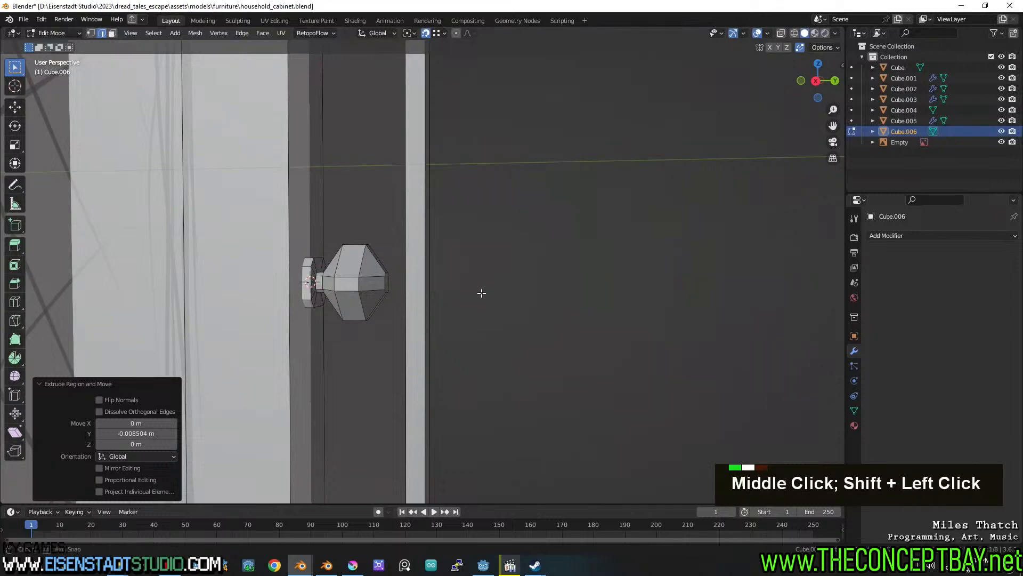
scroll(487, 290, "down", 2)
key("Tab")
middle_click_drag(409, 304, 371, 318)
scroll(381, 280, "up", 4)
scroll(381, 281, "down", 6)
middle_click_drag(382, 281, 474, 281, "shift")
key("ctrl+s")
Show the door mesh in wireframe from above and box-select the vertices on the rear side of the door.
middle_click_drag(474, 281, 448, 273, "shift")
scroll(418, 285, "up", 2)
key("Tab")
key("z")
left_click(183, 247)
key("1")
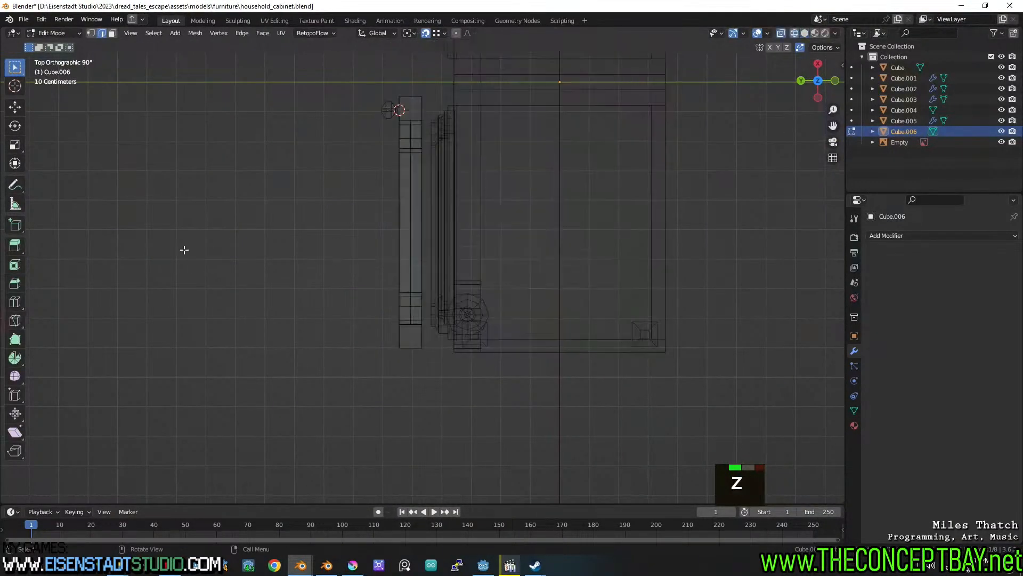
key("a")
key("a")
key("b")
mouse_move(487, 426)
left_mouse_down()
mouse_move(408, 155)
mouse_move(406, 66)
left_mouse_up()
Place the 3D cursor at the door's front face and scale the rear vertices toward it along Y to thin the door.
right_click(391, 156, "shift")
key("shift+s")
key("Escape")
key("s")
key("y")
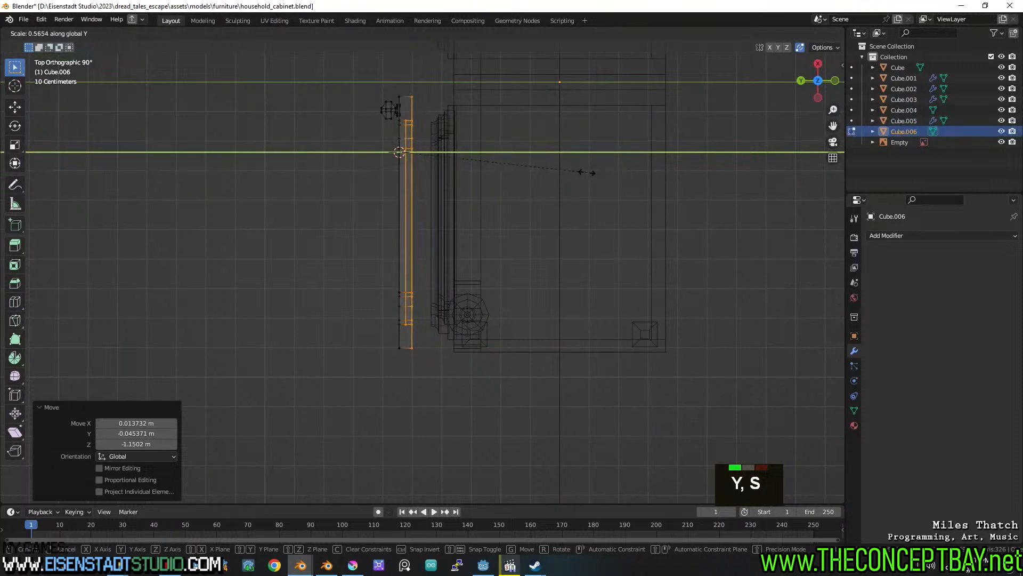
left_click(525, 175)
key("z")
left_click(384, 195)
mouse_move(496, 208)
middle_mouse_down()
mouse_move(624, 144)
mouse_move(612, 125)
middle_mouse_up()
key("Tab")
Move the whole door along Y so that it sits in the cabinet's opening.
middle_click_drag(508, 186, 421, 177)
key("g")
key("x")
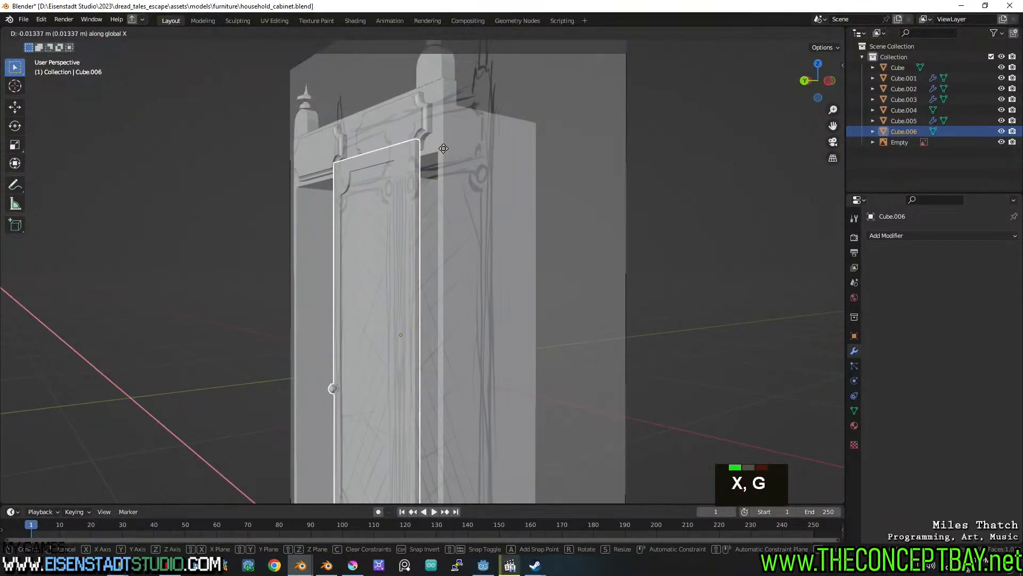
key("y")
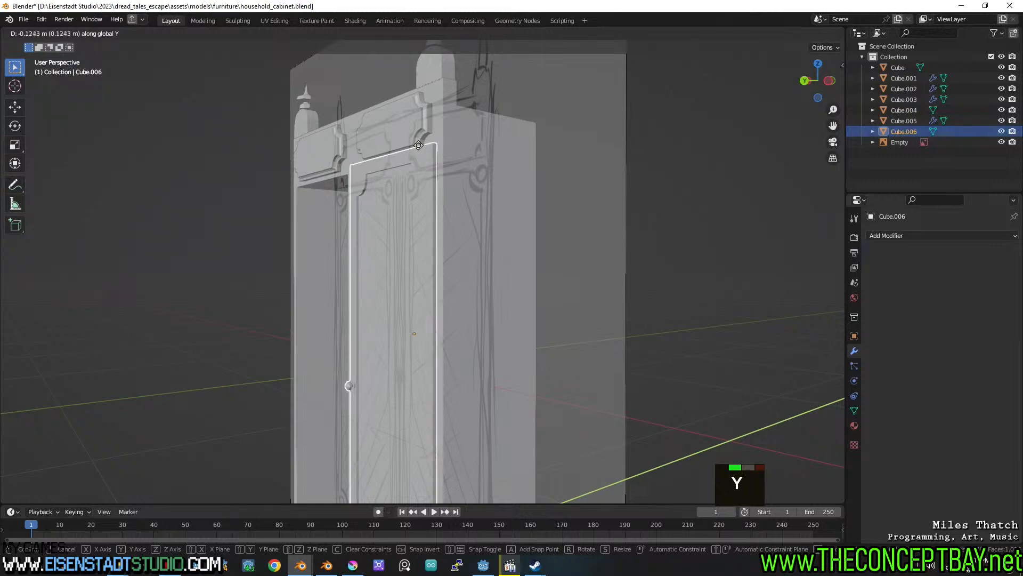
left_click(436, 148)
Move the mirrored upper decorative panels up 0.0253 m along Z in back orthographic view and save the file.
middle_click_drag(436, 148, 374, 239)
scroll(513, 184, "up", 1)
scroll(430, 243, "up", 2)
left_click(404, 107)
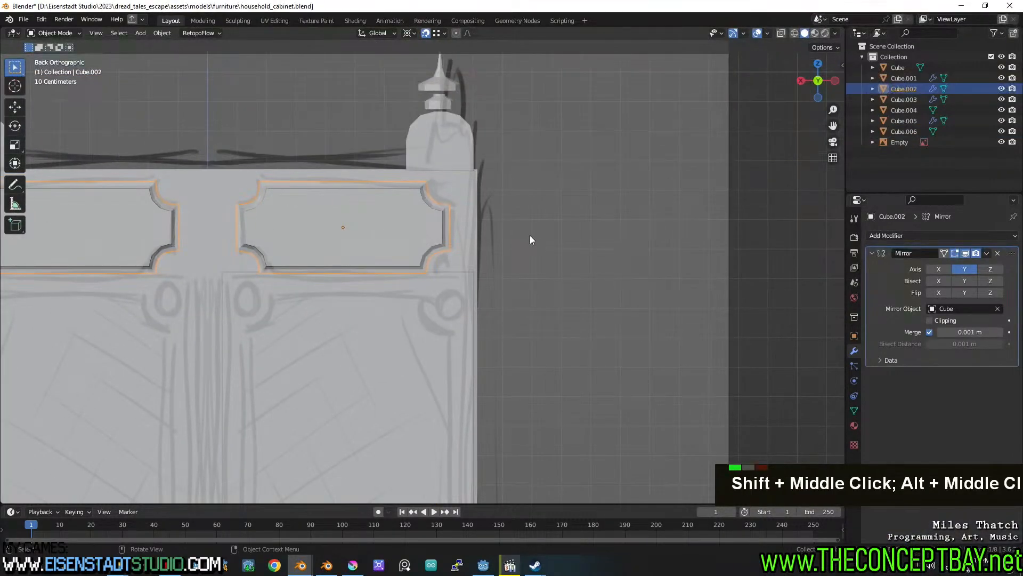
key("g")
key("z")
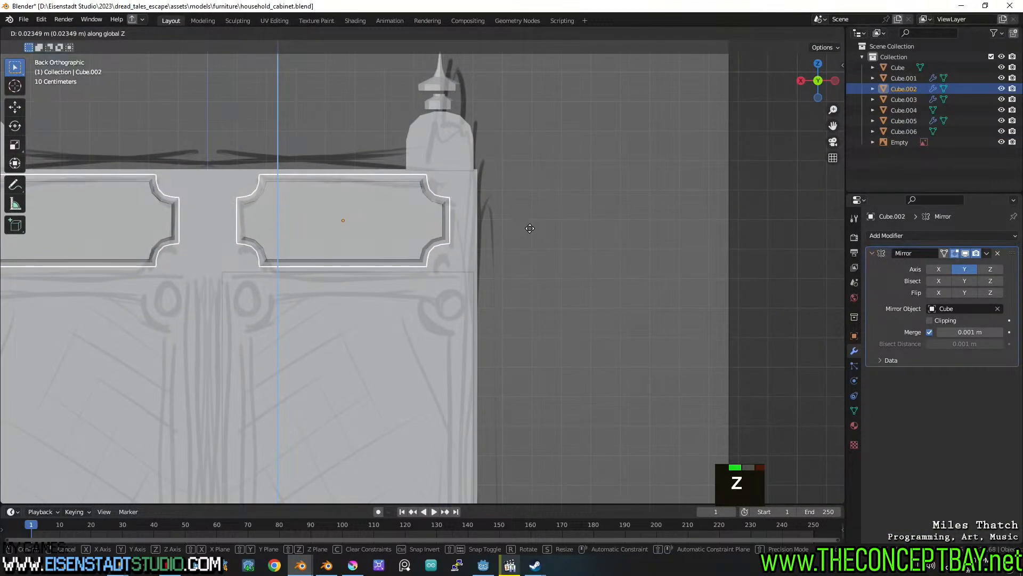
left_click(530, 228)
scroll(367, 263, "down", 2)
key("ctrl+s")
Examine the cabinet from the front, side and rear, looking closely at its top.
middle_click_drag(366, 263, 463, 208, "shift")
middle_click_drag(463, 207, 381, 176, "shift")
scroll(469, 127, "down", 3)
middle_click_drag(382, 176, 402, 221, "shift")
middle_click_drag(479, 230, 414, 229, "shift")
key("ctrl+s")
key("ctrl+s")
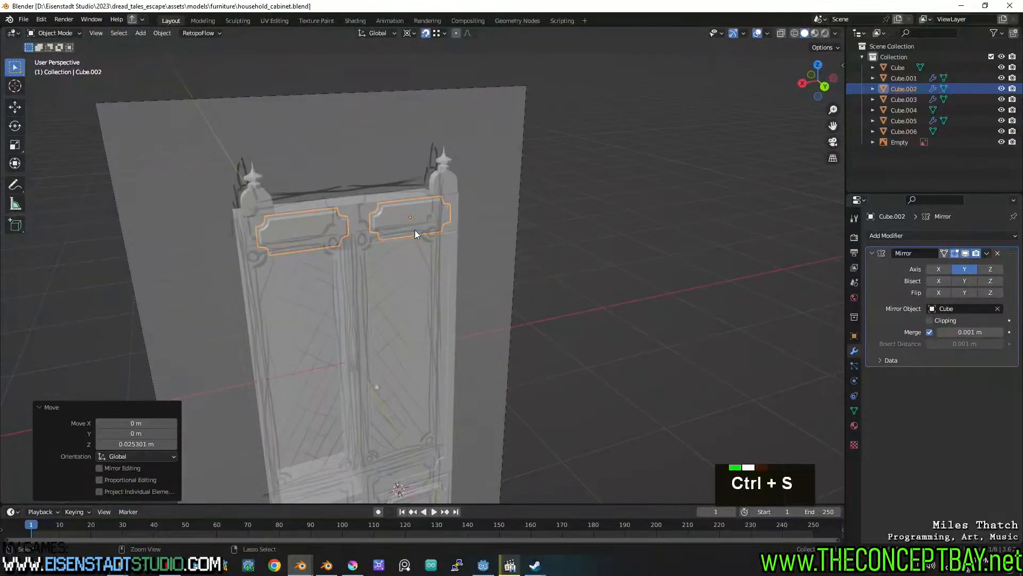
middle_click_drag(514, 239, 430, 249)
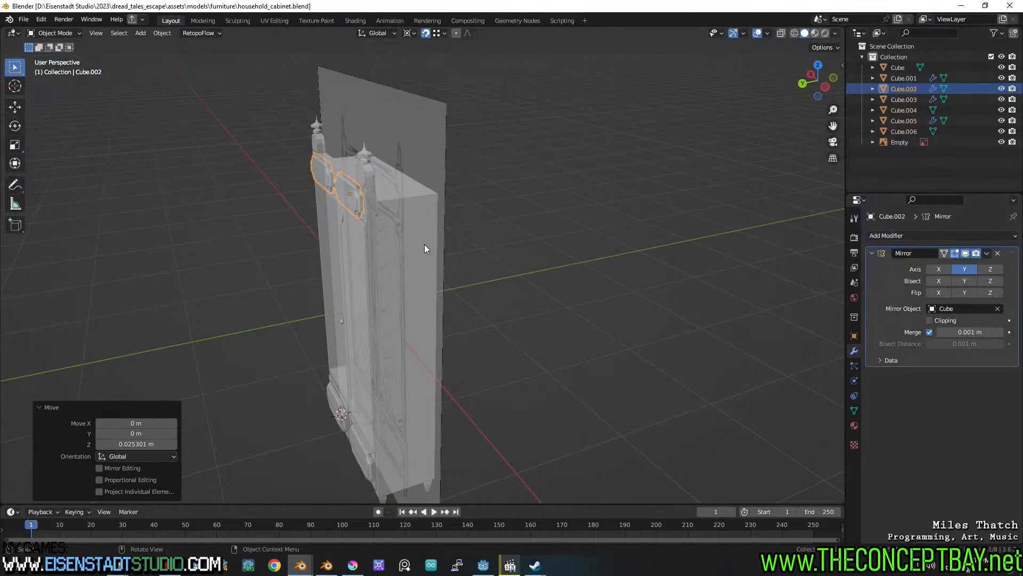
middle_click_drag(369, 251, 575, 228)
scroll(494, 240, "up", 4)
middle_click_drag(493, 240, 462, 264, "shift")
middle_click_drag(396, 234, 413, 252)
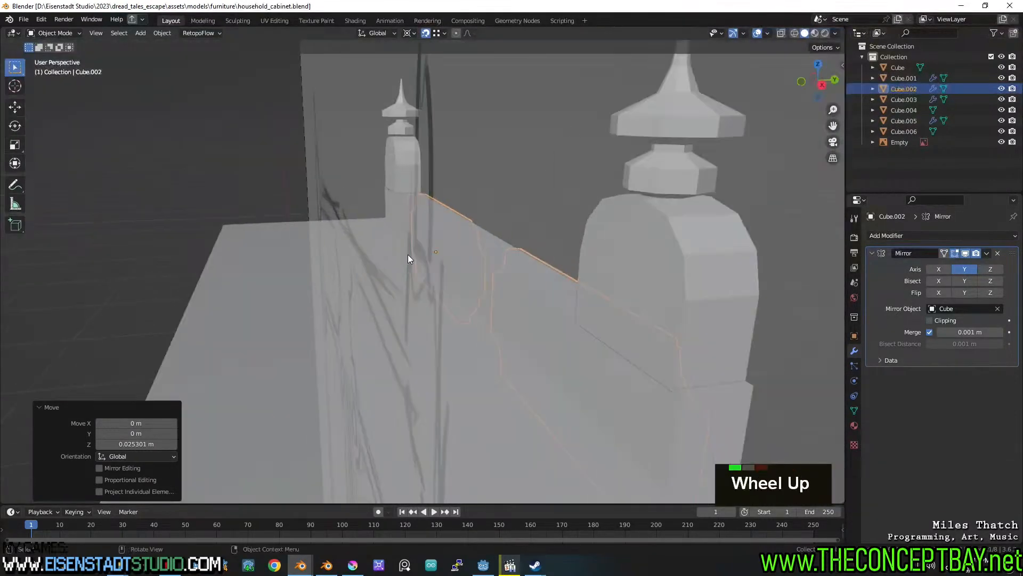
Select the cabinet body's edges where the raised front ledge meets the top and move them -0.142 m along Y.
scroll(423, 267, "up", 1)
left_click(423, 268)
scroll(424, 268, "down", 1)
key("Tab")
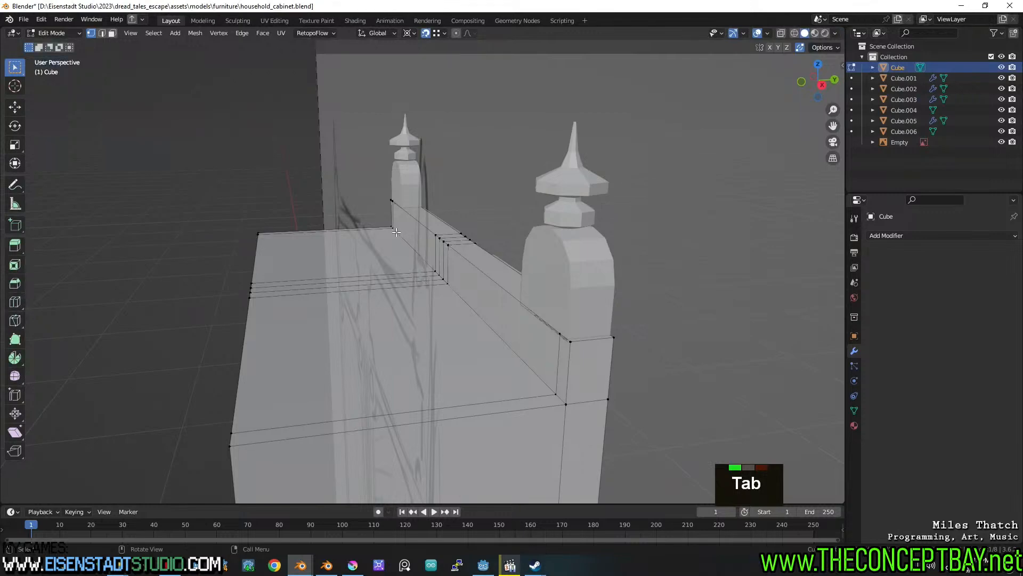
middle_click_drag(451, 307, 400, 238)
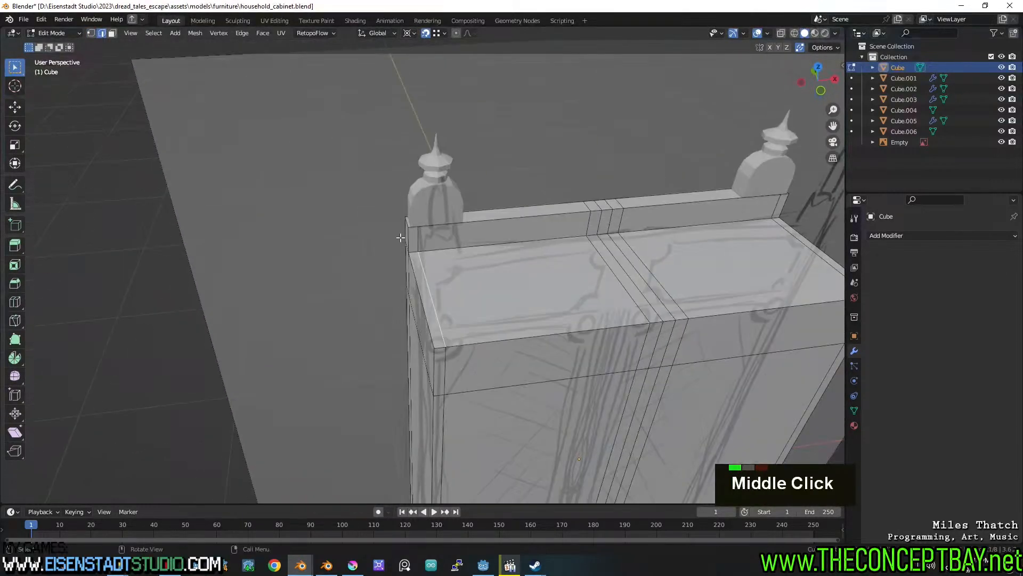
left_click(412, 251)
middle_click_drag(829, 236, 609, 251, "shift")
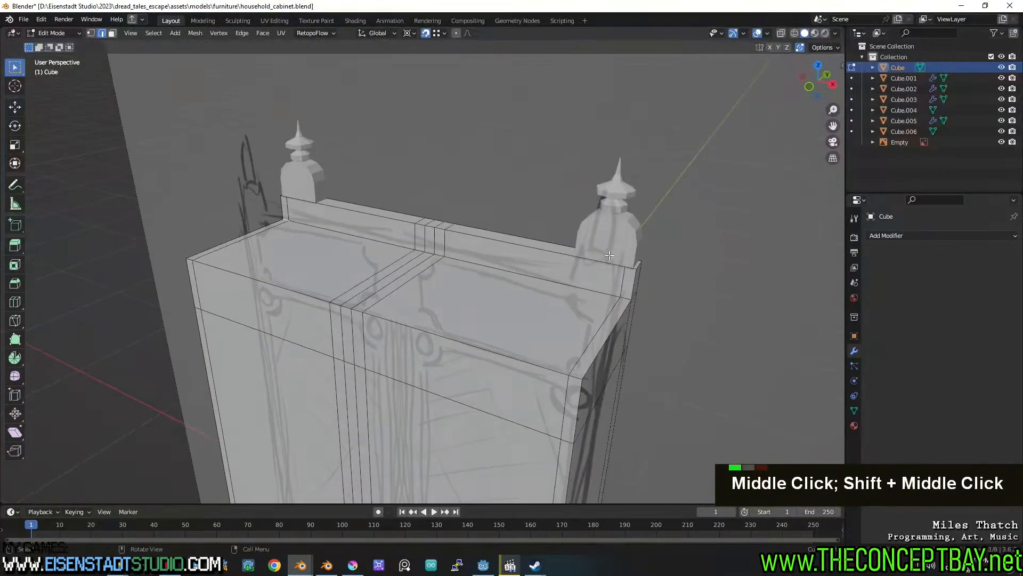
left_click(629, 299, "ctrl+shift")
middle_click_drag(561, 291, 575, 278)
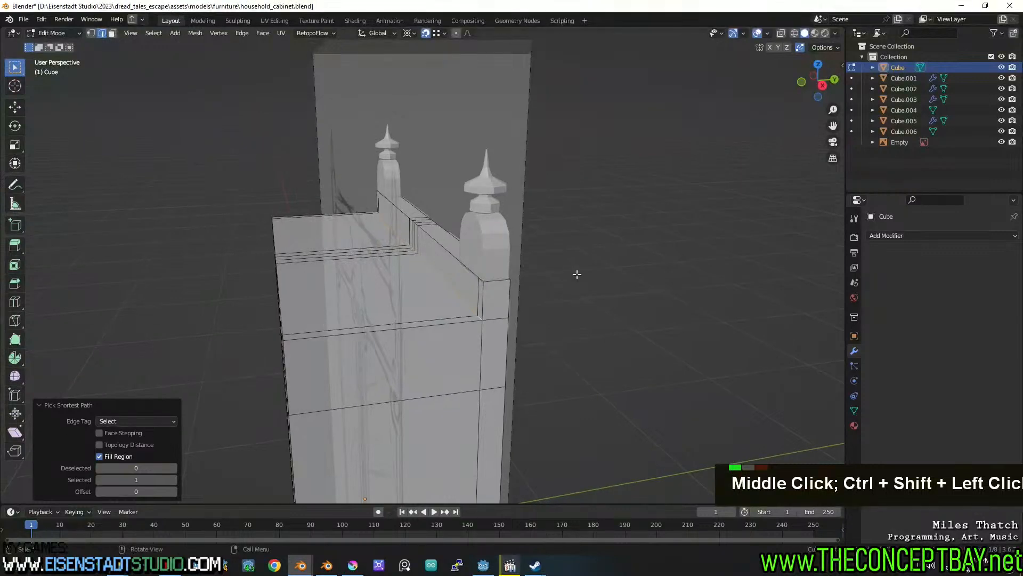
key("g")
key("y")
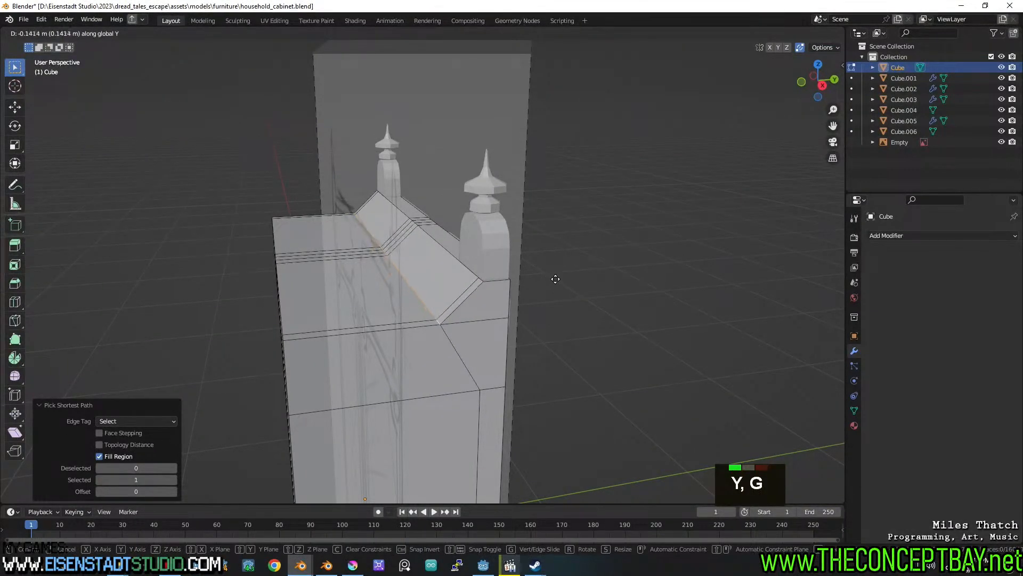
left_click(558, 279)
middle_click_drag(572, 292, 473, 312)
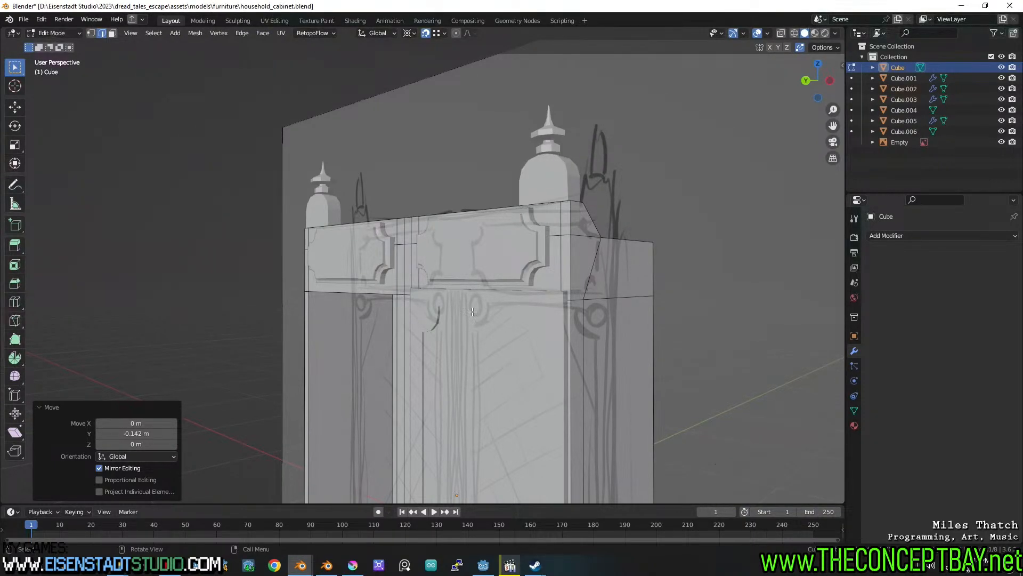
middle_click_drag(472, 312, 611, 336)
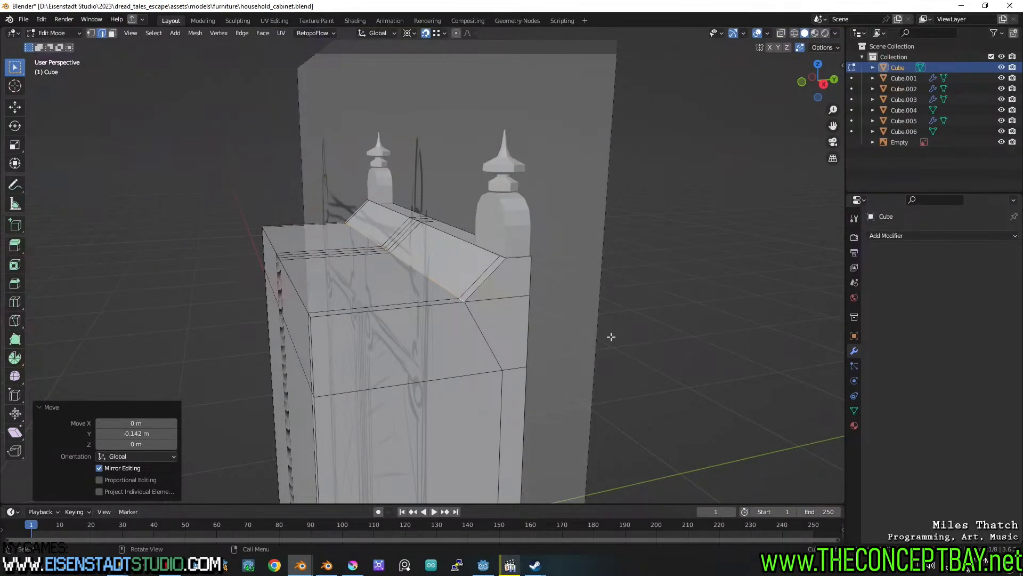
Select the matching edges down the cabinet's sides and around its underside, move them -0.142 m along Y and save the file.
middle_click_drag(508, 359, 563, 214, "shift")
left_click(504, 222, "alt")
left_click(563, 214, "ctrl+shift")
scroll(562, 213, "down", 2)
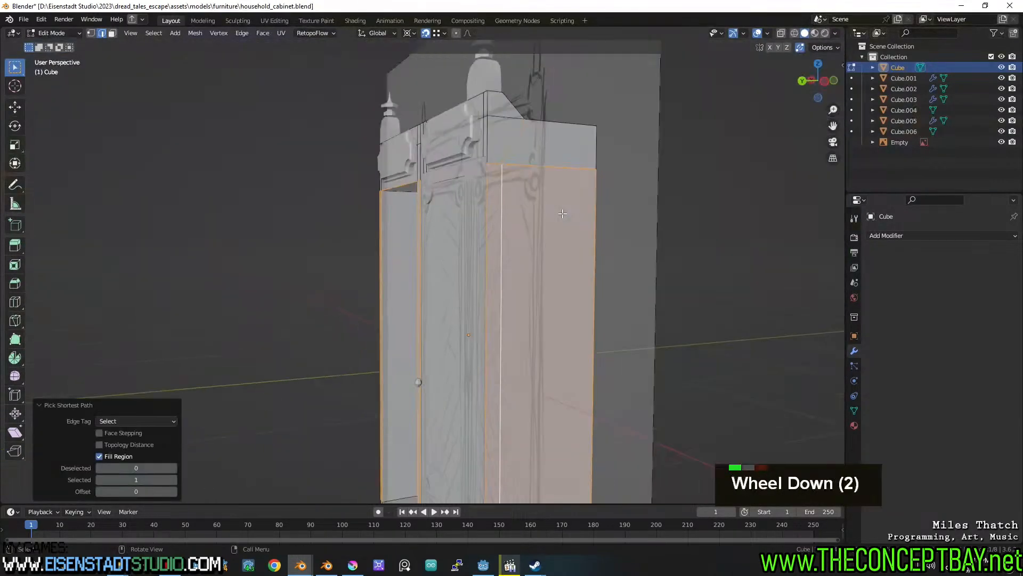
key("ctrl+z")
middle_click_drag(493, 256, 429, 56, "shift")
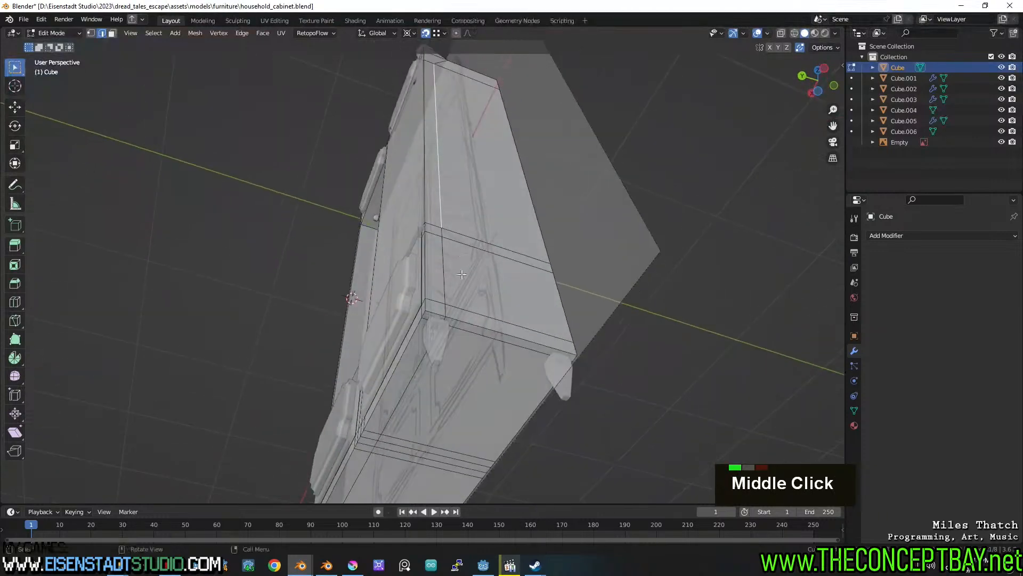
left_click(421, 368, "ctrl+shift")
middle_click_drag(421, 368, 503, 368)
left_click(376, 399, "ctrl+shift")
middle_click_drag(376, 400, 444, 446)
left_click(326, 437, "ctrl+shift")
left_click(335, 306, "ctrl+shift")
middle_click_drag(336, 220, 482, 286)
key("g")
key("y")
left_click(364, 219)
middle_click_drag(364, 219, 405, 309)
middle_click_drag(405, 309, 453, 261, "shift")
key("ctrl+s")
scroll(453, 261, "up", 1)
middle_click_drag(330, 213, 420, 235, "shift")
right_click(413, 260)
key("Escape")
key("ctrl+s")
Snap the 3D cursor to the front face of the finial's rounded base and add an 8-vertex cylinder there.
middle_click_drag(420, 234, 403, 281, "shift")
scroll(380, 260, "up", 2)
scroll(373, 282, "up", 1)
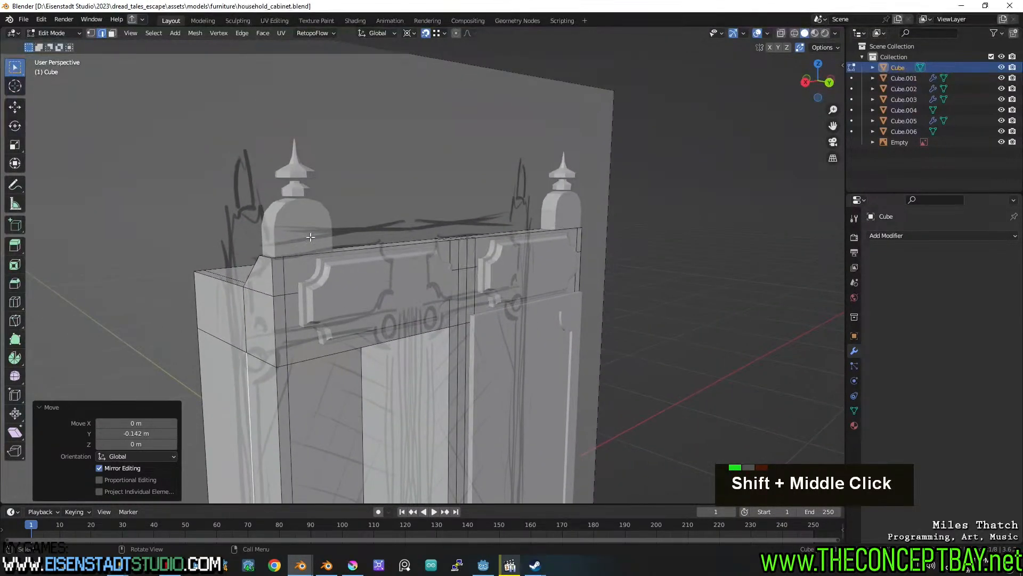
key("Tab")
left_click(302, 224)
key("Tab")
key("3")
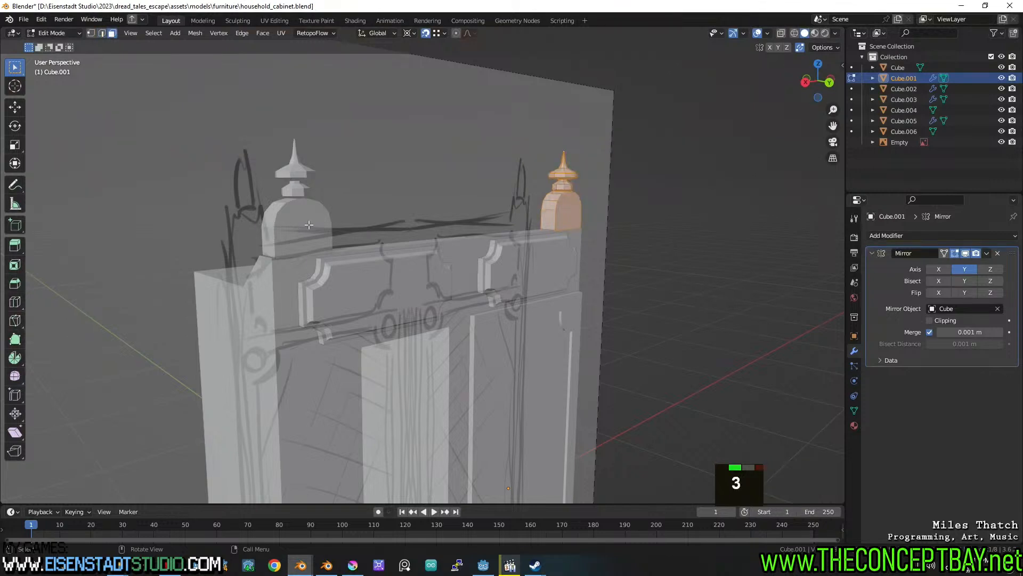
left_click(574, 214)
key("shift+a")
key("Escape")
key("shift+s")
key("shift+a")
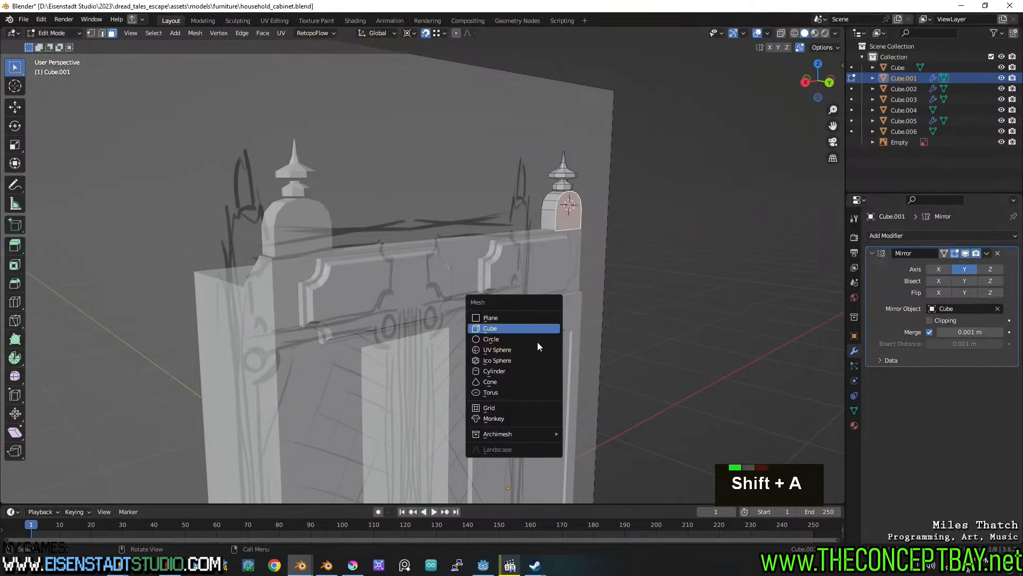
left_click(513, 370)
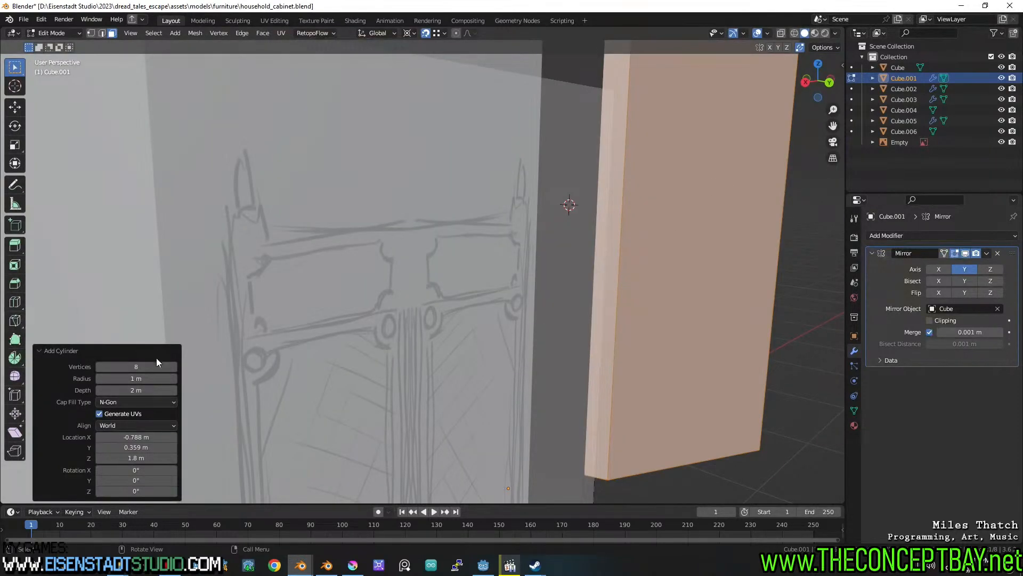
Rotate the new cylinder 90° about X and scale it down to fit the finial base.
key("r")
key("y")
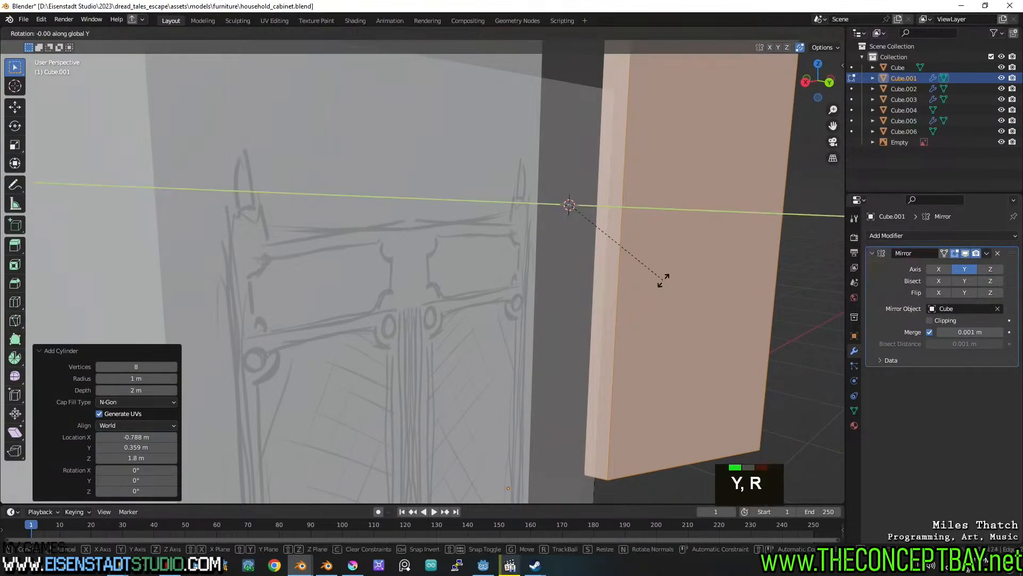
key("9")
key("0")
key("x")
left_click(733, 311)
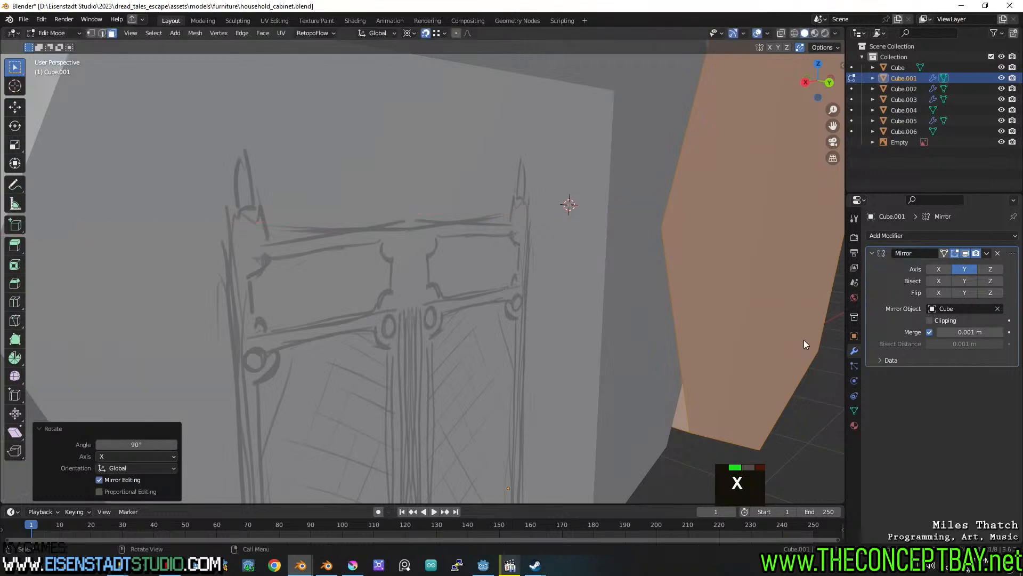
scroll(734, 311, "down", 4)
key("s")
left_click(574, 181)
Move the cylinder along Z to align with the finial base, and 0.1616 m along Y in front of it.
middle_click(560, 193, "alt")
middle_click_drag(559, 194, 731, 182, "alt")
scroll(410, 190, "up", 2)
scroll(411, 190, "up", 1)
middle_click_drag(411, 189, 544, 232, "shift")
key("g")
key("z")
left_click(523, 194)
key("g")
key("y")
left_click(560, 230)
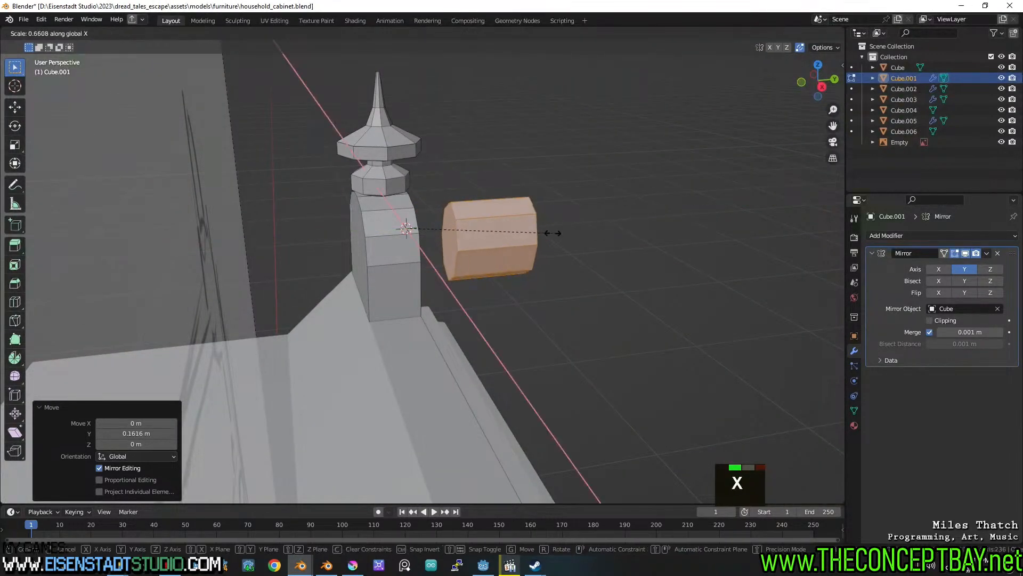
Flatten the cylinder to 0.156 along Y and move it back against the finial base as a round disc.
key("s")
key("y")
left_click(439, 239)
mouse_move(439, 239)
middle_mouse_down()
mouse_move(410, 231)
mouse_move(423, 244)
middle_mouse_up()
scroll(419, 224, "up", 2)
key("g")
key("y")
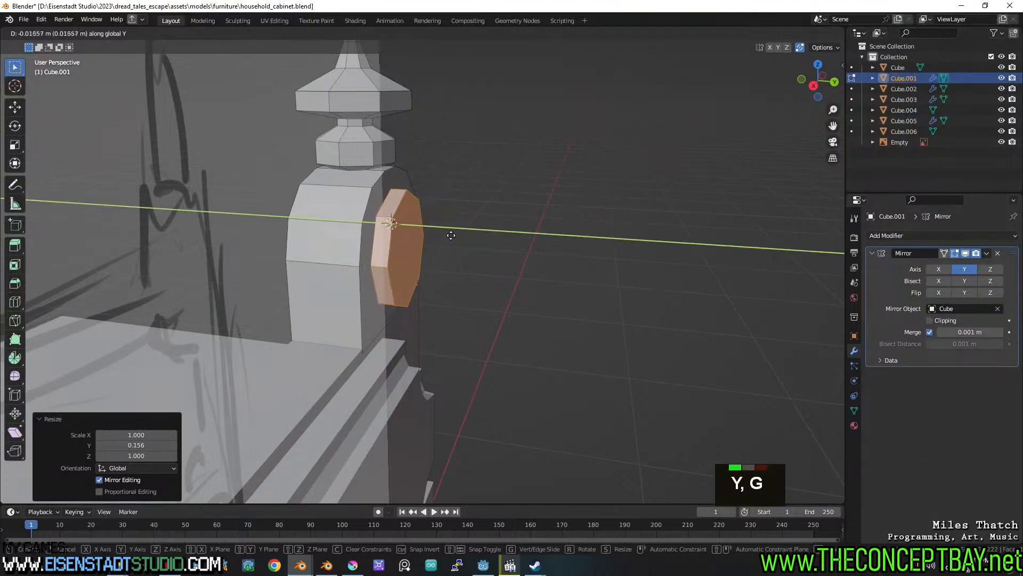
left_click(452, 242)
Turn on X-ray and delete the disc's hidden back face inside the finial base.
key("alt+z")
key("Tab")
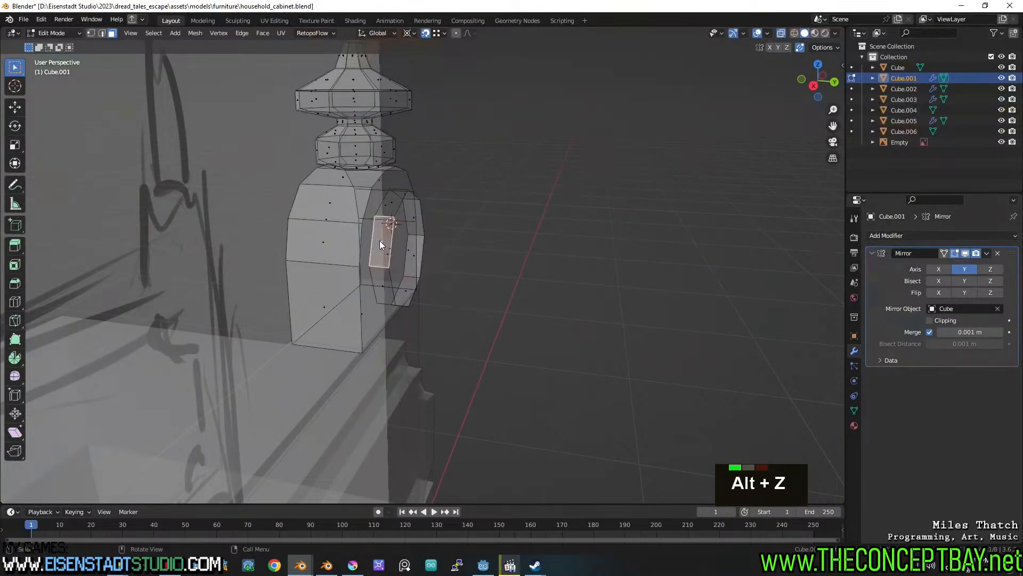
double_click(386, 254)
key("Escape")
key("x")
middle_click_drag(386, 255, 395, 254)
key("Escape")
key("x")
left_click(395, 254)
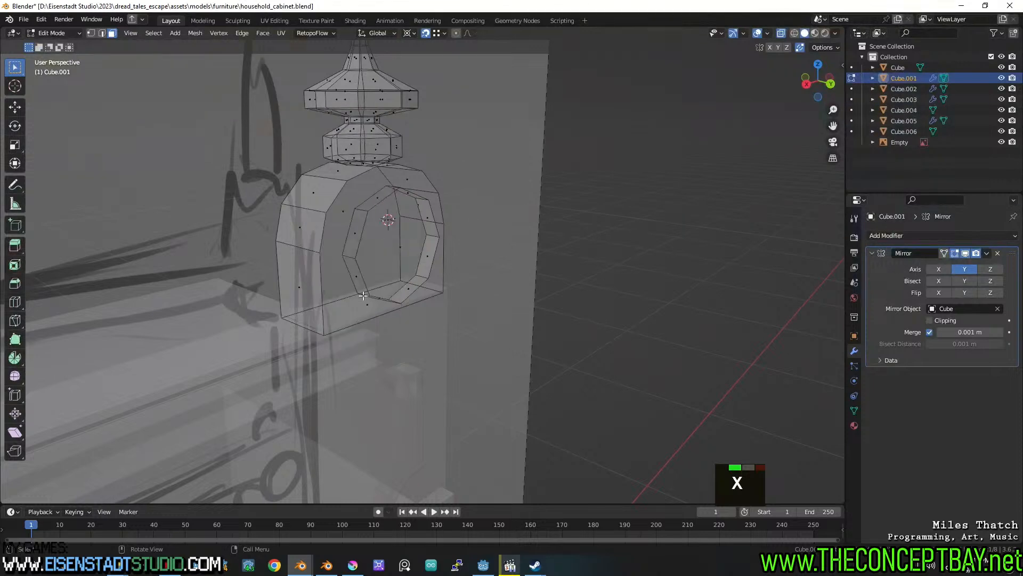
Delete the underside face of the finial base and save the file.
key("Tab")
key("Tab")
key("Tab")
key("Tab")
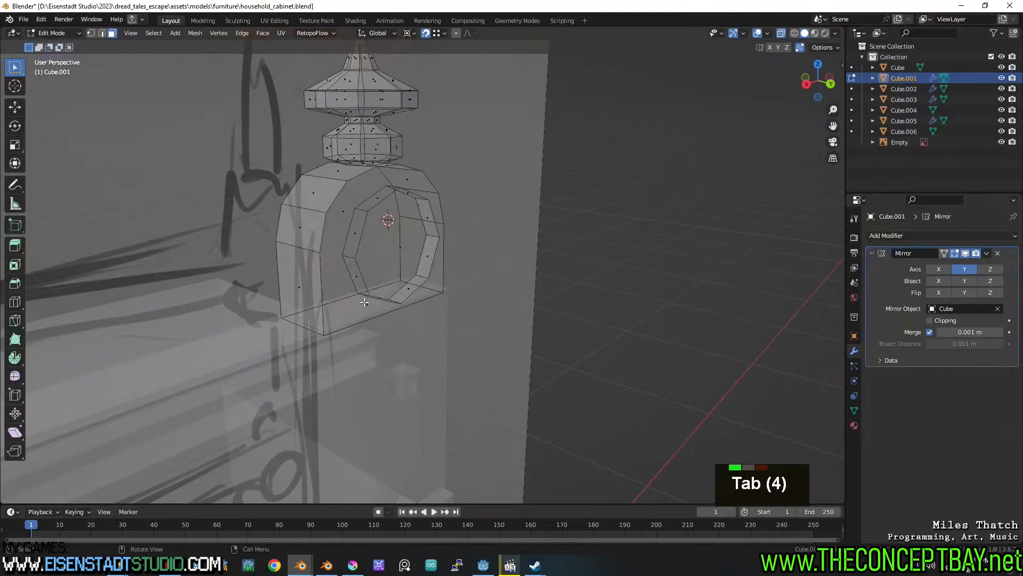
key("x")
left_click(364, 303)
scroll(365, 303, "down", 2)
middle_click_drag(392, 303, 388, 301)
middle_click_drag(388, 302, 408, 263, "shift")
key("ctrl+s")
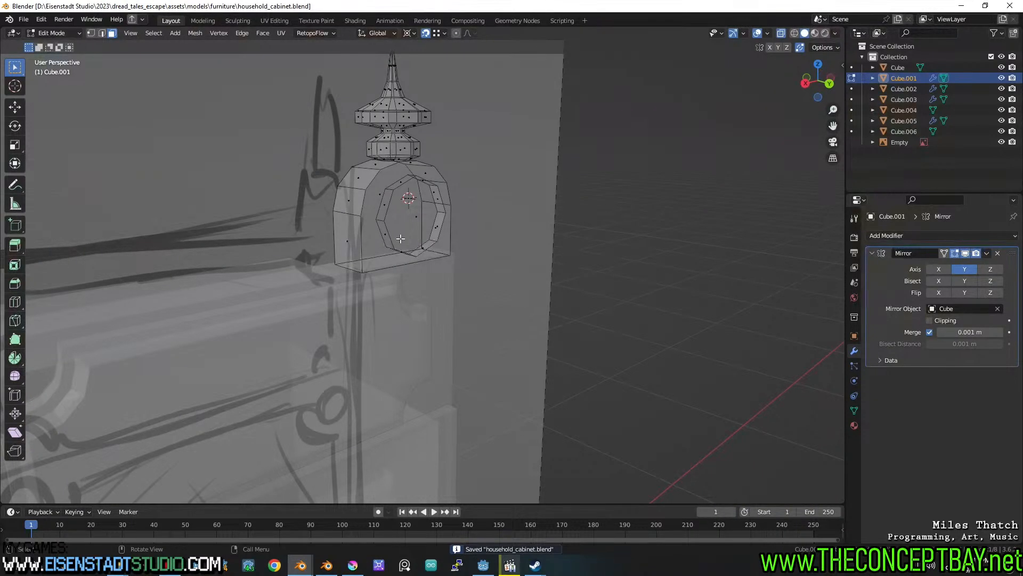
Return the finials to object mode, save the file and view the whole cabinet front with its new discs.
scroll(401, 238, "down", 3)
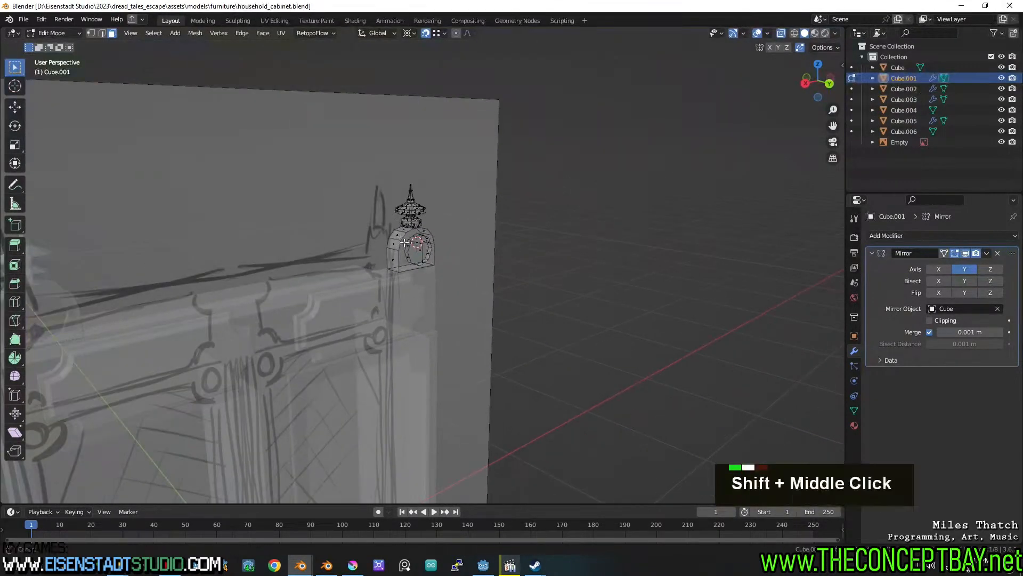
scroll(480, 160, "down", 3)
middle_click_drag(490, 154, 507, 206, "shift")
scroll(511, 213, "up", 2)
key("Tab")
key("ctrl+s")
scroll(508, 207, "down", 3)
middle_click_drag(434, 217, 371, 205, "shift")
middle_click_drag(370, 205, 411, 206)
scroll(411, 206, "down", 2)
middle_click_drag(515, 276, 439, 258)
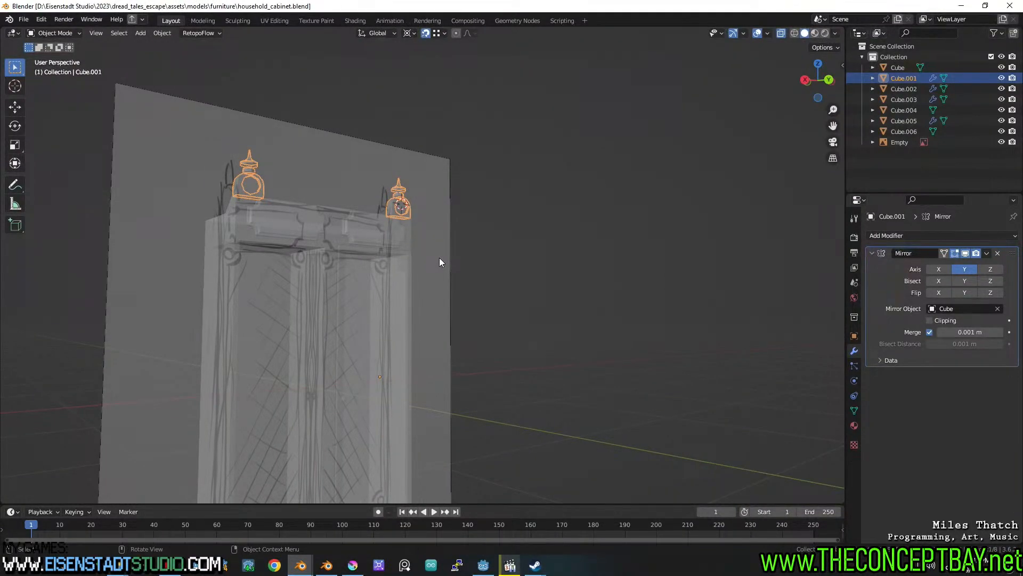
Examine the whole cabinet and its finials straight on against the concept sketch.
left_click(439, 258)
middle_click_drag(439, 257, 507, 278, "shift")
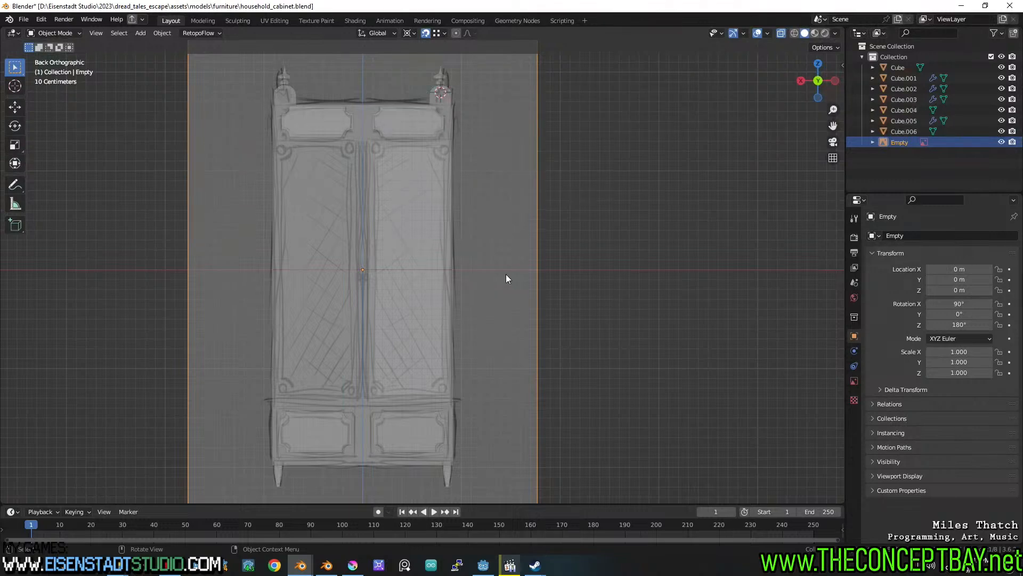
middle_click_drag(507, 274, 409, 261, "shift")
middle_click(522, 253, "alt")
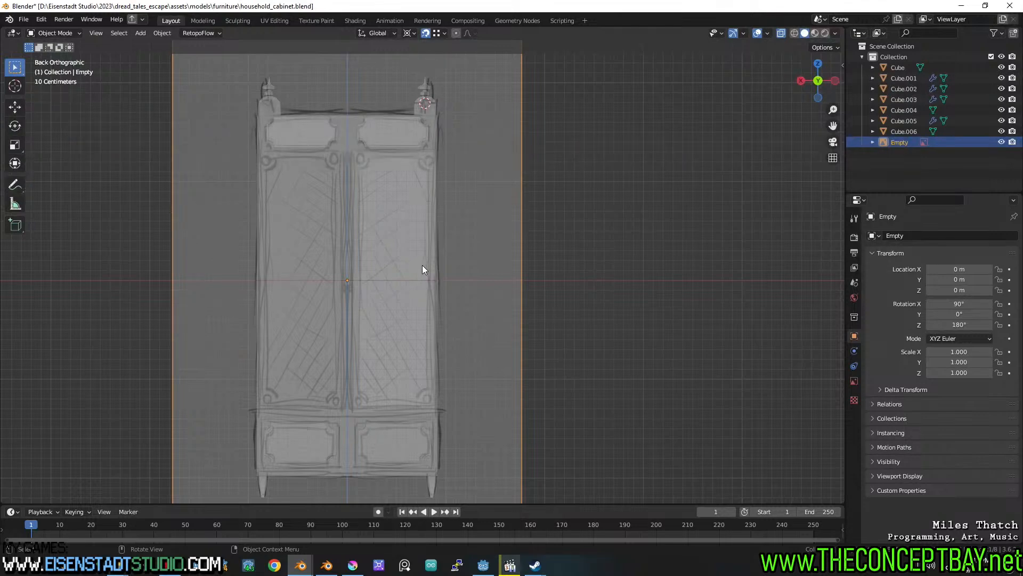
middle_click_drag(465, 262, 470, 260, "shift")
middle_click_drag(464, 190, 469, 213, "shift")
scroll(441, 114, "up", 2)
middle_click_drag(441, 114, 425, 227, "shift")
Move the mirrored finials inward along X by about 0.08 m so they sit closer to the cabinet's centre.
left_click(425, 179)
left_click(417, 155, "shift")
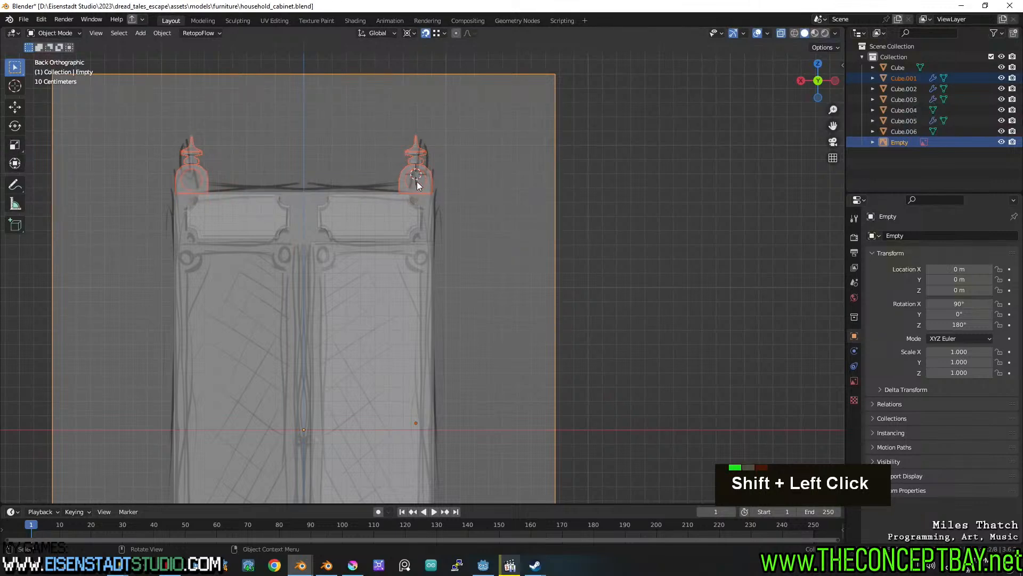
left_click(425, 181)
key("shift")
key("g")
key("y")
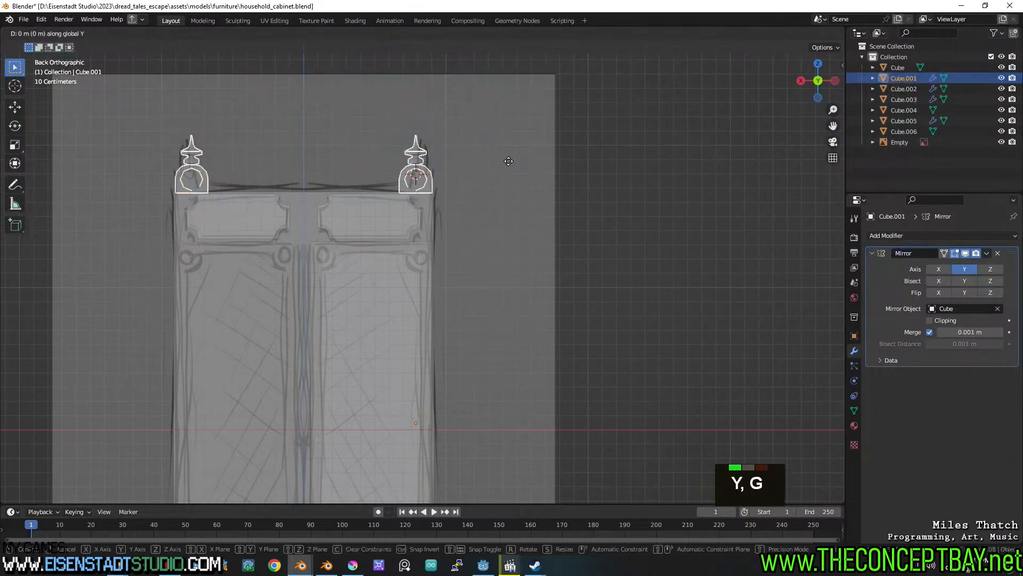
key("c")
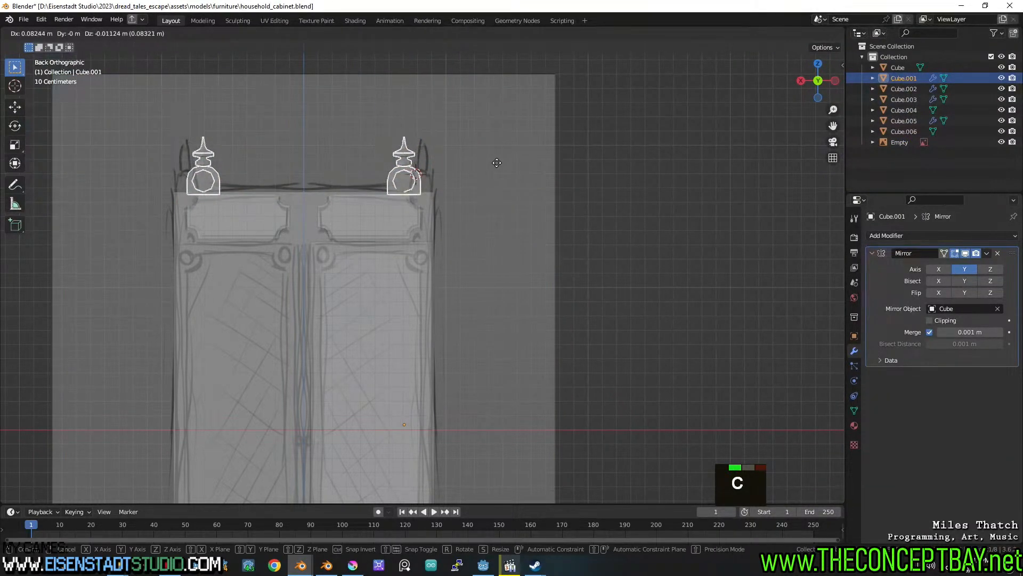
key("x")
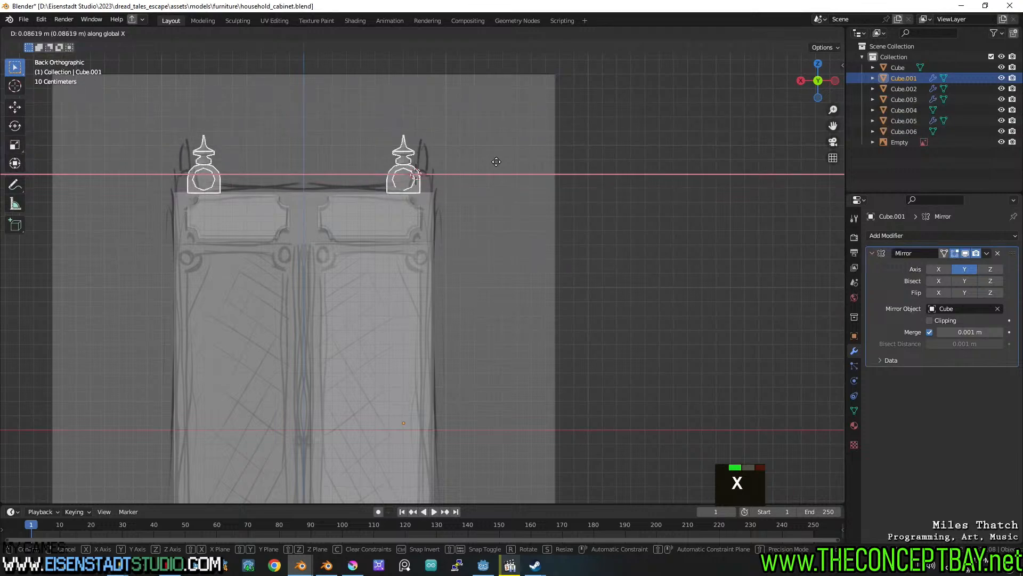
left_click(498, 158)
Turn off X-ray and select the short side edges at both ends of the cabinet body's top for beveling.
middle_click_drag(505, 188, 471, 240)
left_click(449, 201)
key("Tab")
scroll(453, 220, "up", 2)
key("2")
key("alt+z")
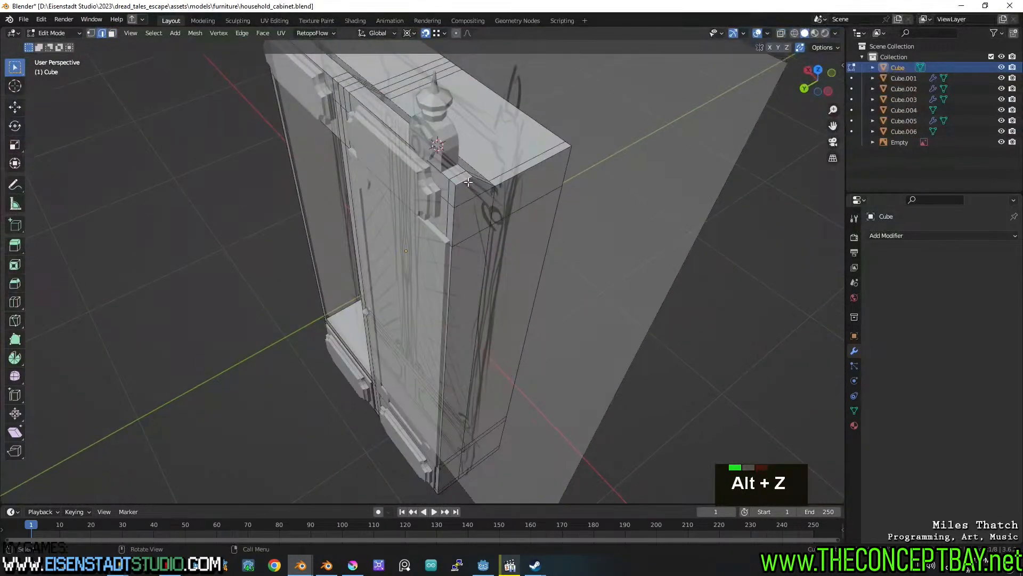
left_click(486, 181, "shift")
left_click(505, 181, "shift")
middle_click_drag(314, 193, 428, 170)
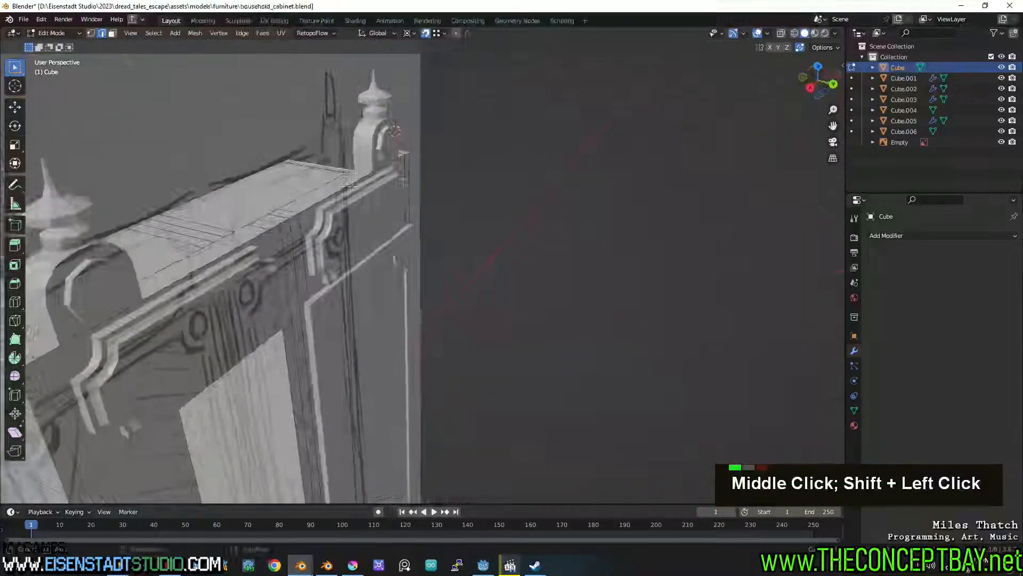
middle_click_drag(160, 261, 403, 148, "shift")
left_click(302, 199, "shift")
left_click(377, 178, "shift")
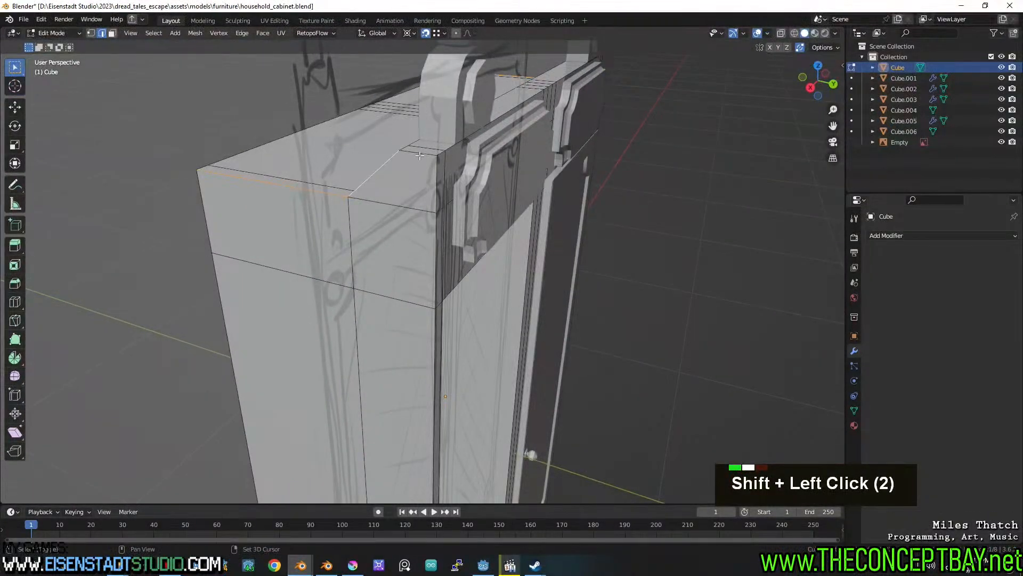
left_click(420, 156, "shift")
Add the short side edges at both ends of the cabinet body's underside to the edge selection.
scroll(420, 155, "down", 4)
middle_click_drag(394, 303, 365, 160, "shift")
middle_click_drag(347, 298, 357, 224)
middle_click_drag(342, 330, 323, 285, "shift")
scroll(323, 284, "up", 4)
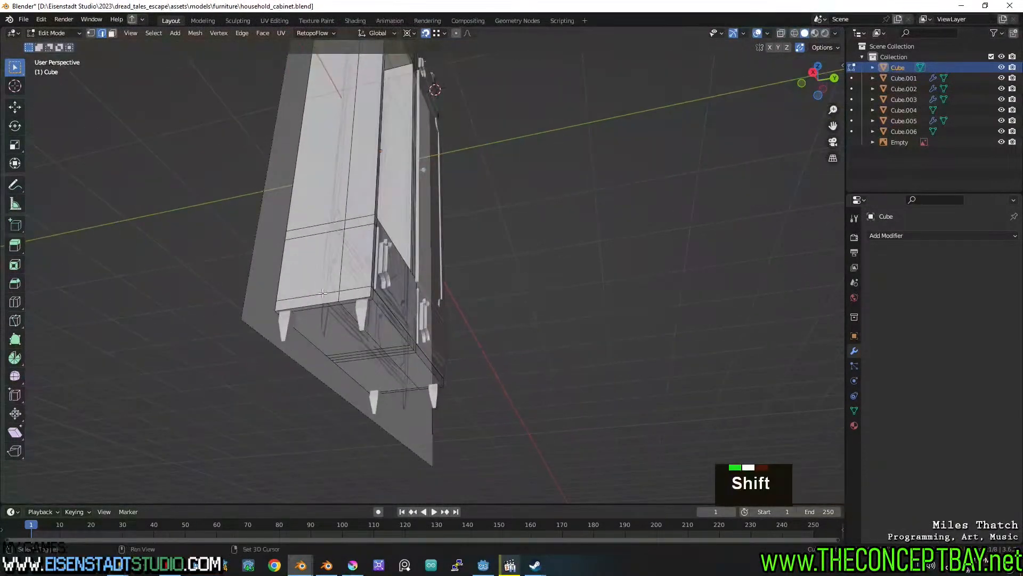
left_click(328, 304, "shift")
left_click(350, 299, "shift")
middle_click_drag(581, 336, 443, 342)
middle_click_drag(443, 342, 465, 373, "shift")
left_click(493, 297, "shift")
left_click(515, 317, "shift")
middle_click_drag(563, 324, 576, 343)
Apply the cabinet body's scale and bevel the selected side edges with two segments and a width of about 0.03 m.
middle_click_drag(575, 344, 525, 329, "shift")
scroll(557, 336, "up", 1, "shift")
key("Tab")
key("ctrl+a")
left_click(525, 329)
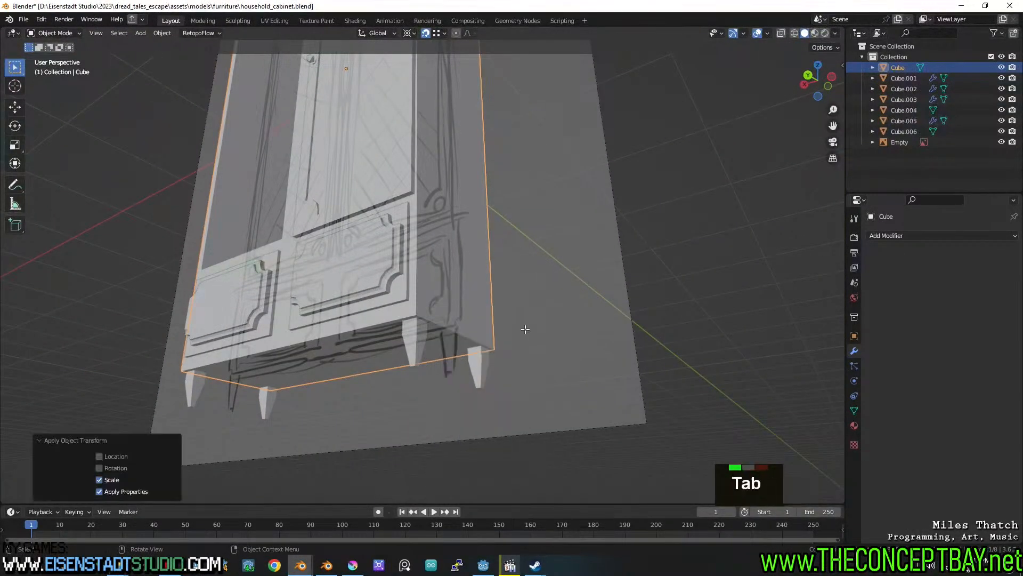
key("Tab")
key("ctrl+b")
scroll(668, 328, "up", 1, "shift")
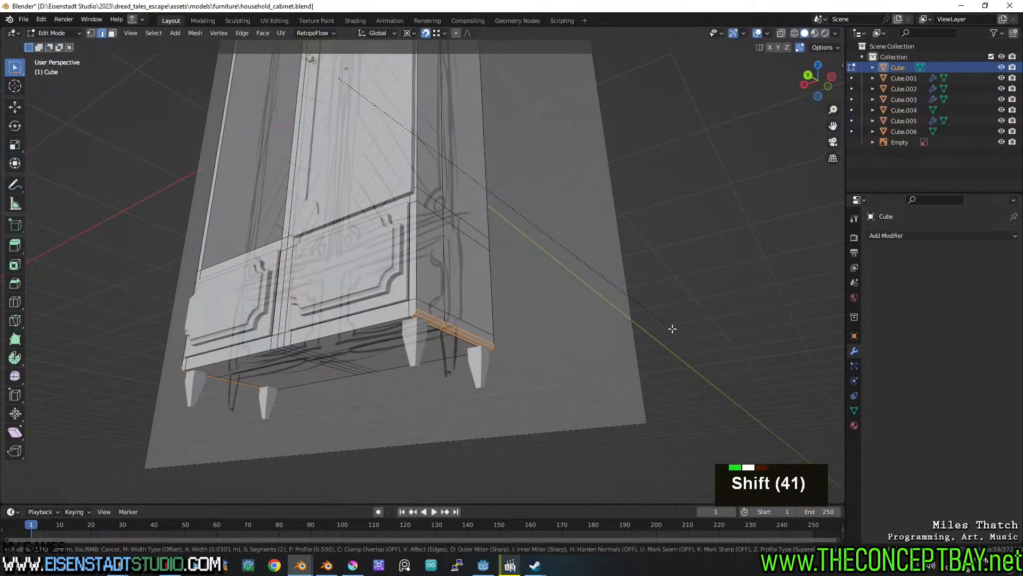
left_click(672, 328, "shift")
middle_click_drag(656, 336, 524, 374)
key("Tab")
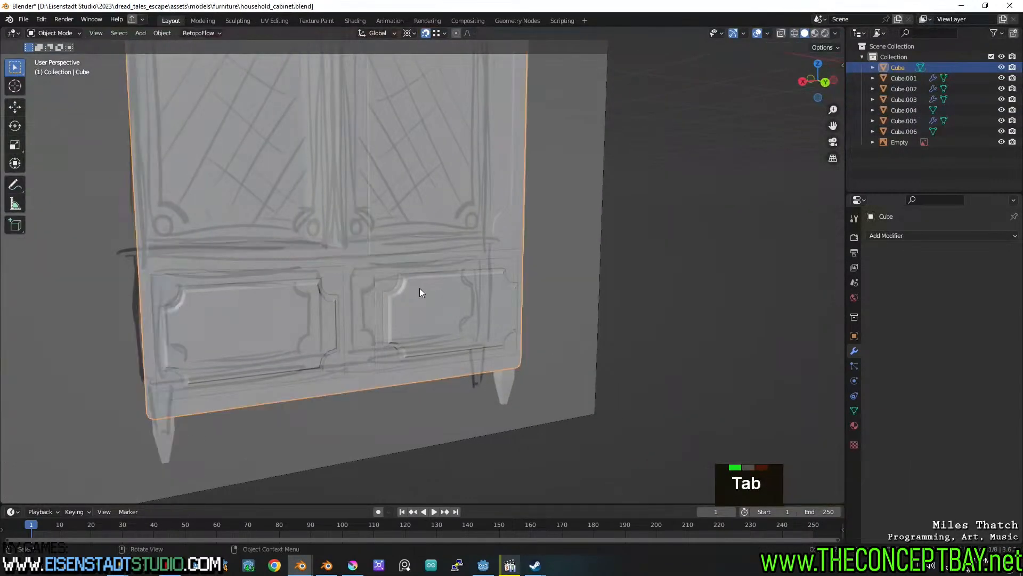
Bevel the four corner edges of one lower drawer front with 2 segments and a width of 0.0289 m.
left_click(380, 276)
key("Tab")
scroll(381, 276, "up", 1)
middle_click_drag(380, 277, 385, 287)
scroll(385, 288, "up", 3)
key("2")
left_click(352, 289)
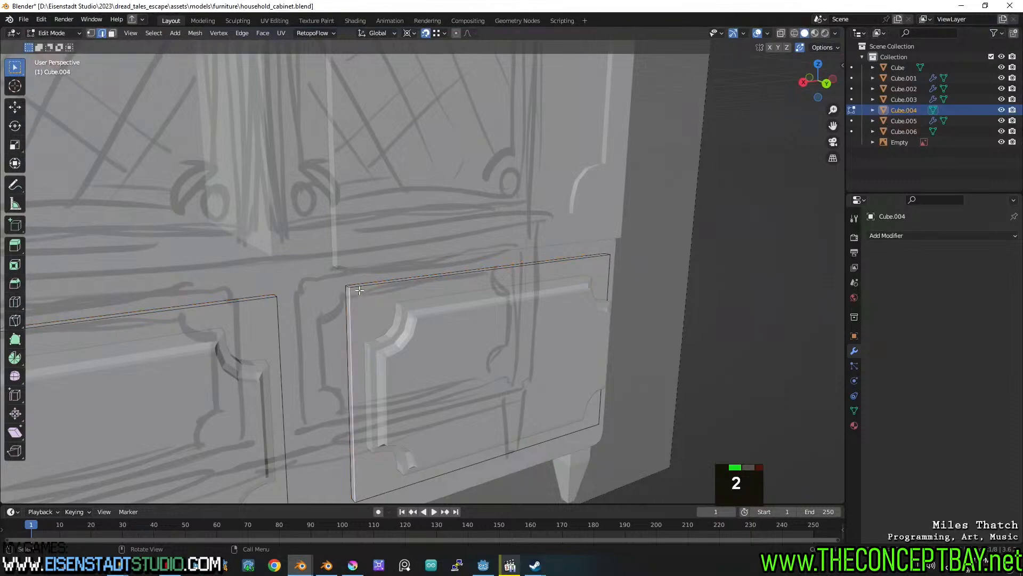
middle_click_drag(349, 286, 404, 254)
left_click(403, 254, "shift")
middle_click_drag(430, 323, 473, 307)
left_click(382, 295, "shift")
key("ctrl+z")
left_click(379, 296, "shift")
left_click(379, 339, "shift")
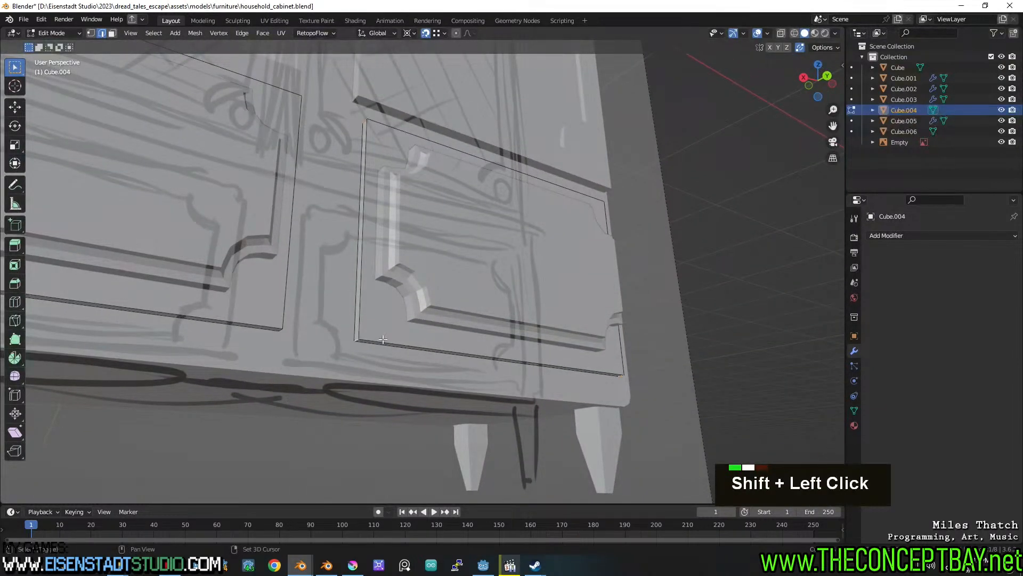
key("ctrl+b")
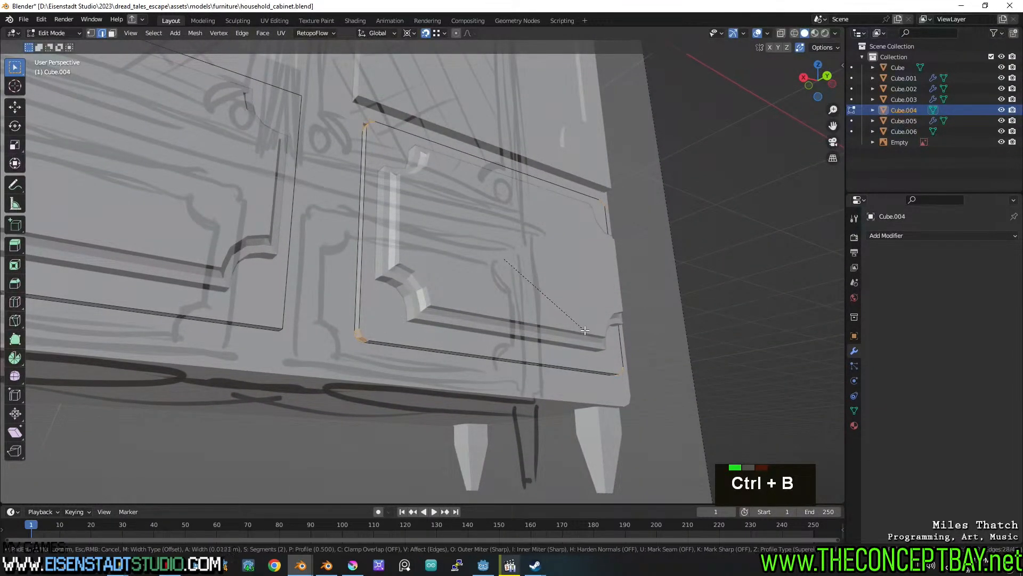
left_click(587, 331)
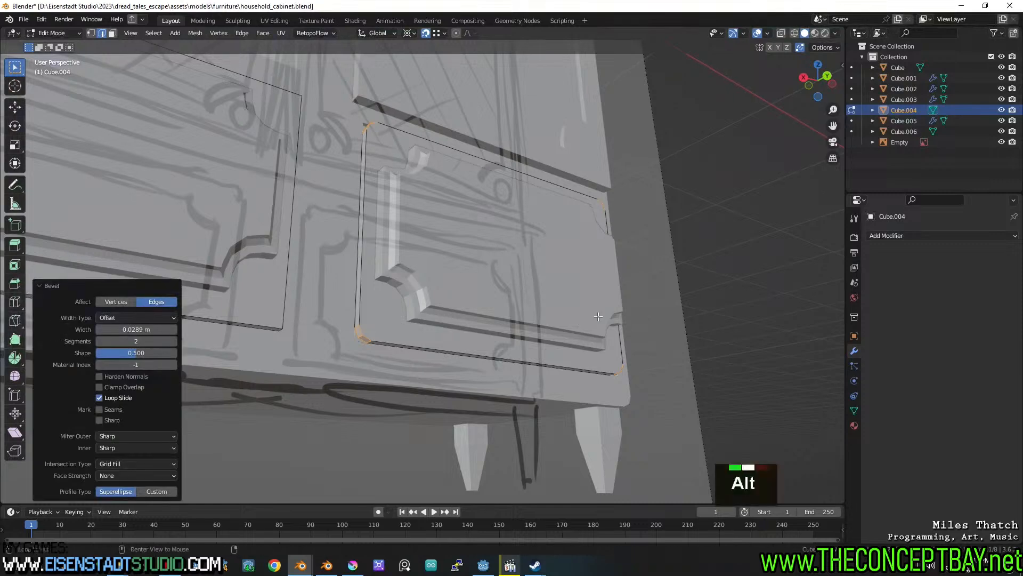
Enlarge the beveled drawer front by a factor of about 1.03 around its own centre, excluding the Y axis.
middle_click_drag(644, 317, 588, 314, "alt")
key("shift+y")
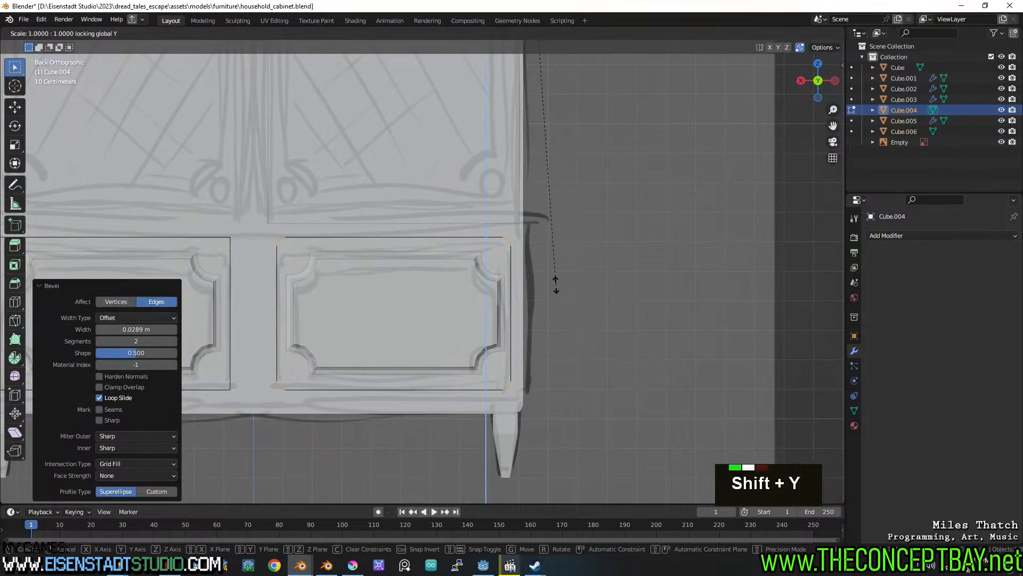
key("Escape")
key("period")
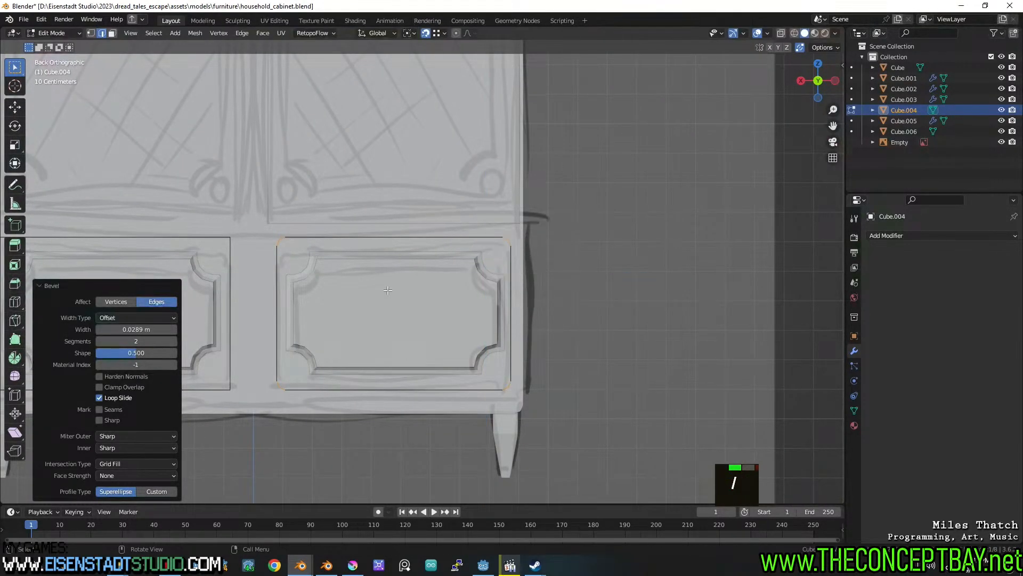
key("s")
key("shift+y")
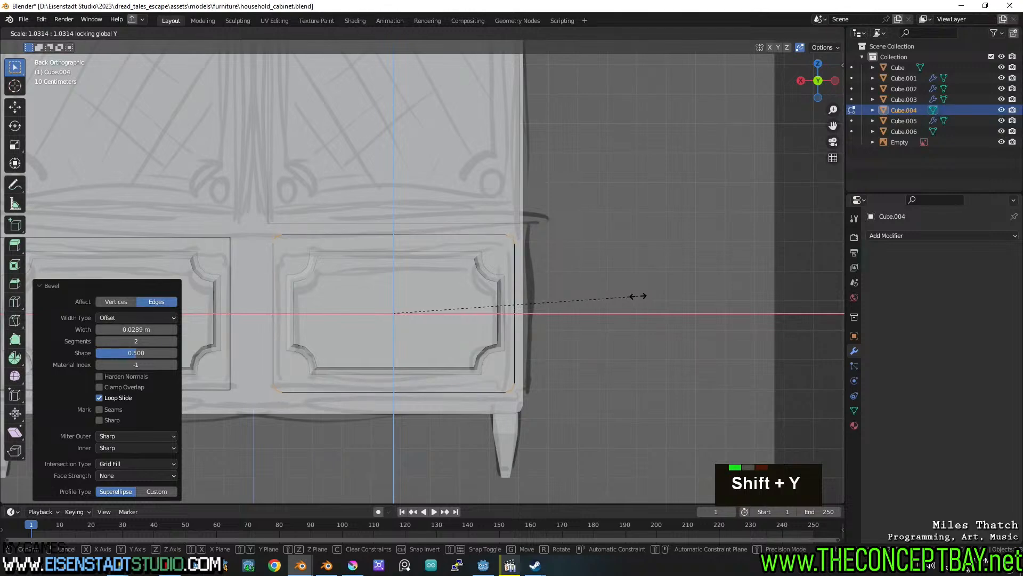
left_click(638, 295)
Delete the other, unbeveled drawer front and set the remaining one's origin to Center of Mass (Volume).
key("Tab")
key("Tab")
key("l")
key("x")
left_click(222, 252)
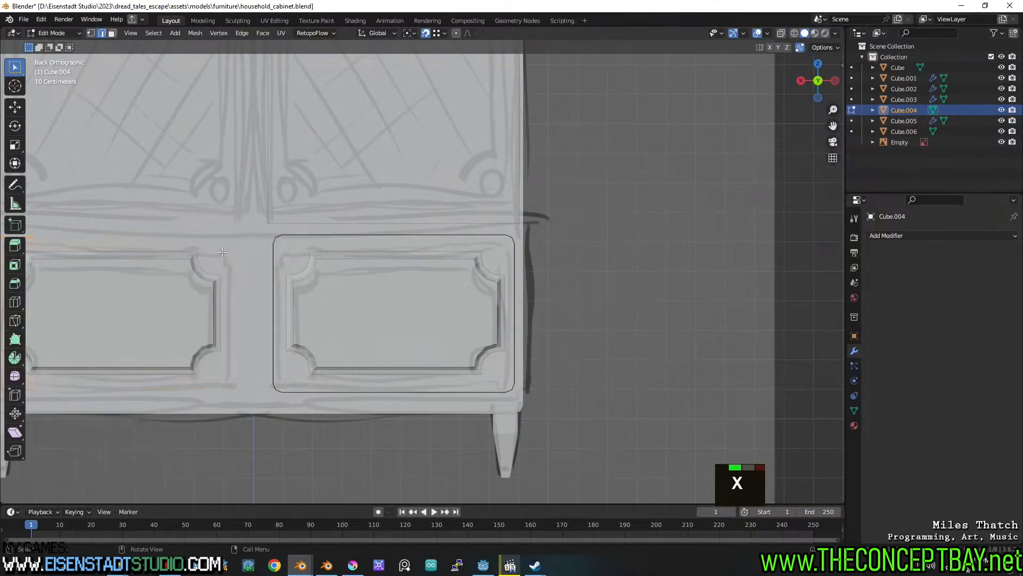
key("Tab")
right_click(318, 236)
mouse_move(317, 271)
left_click(384, 318)
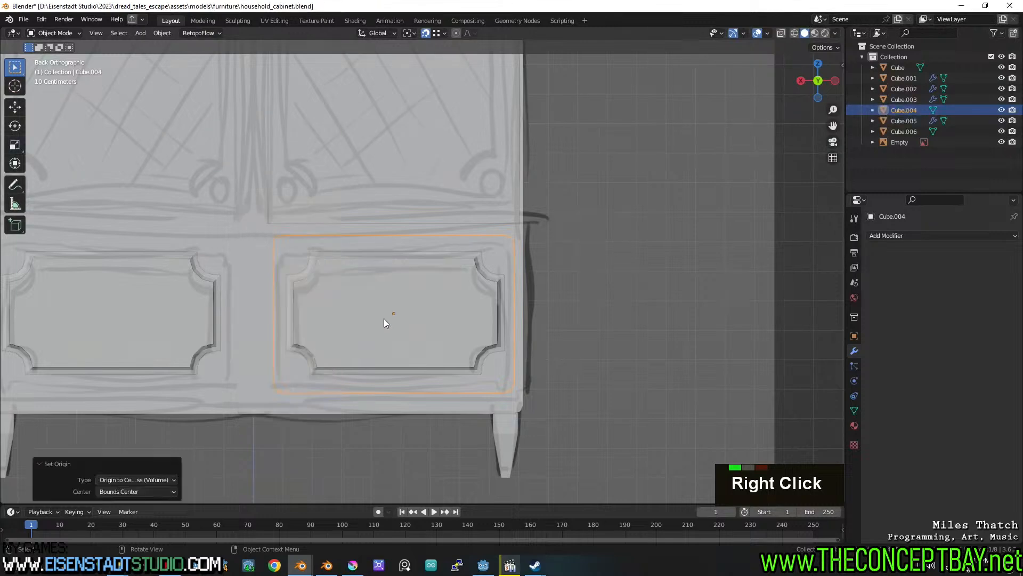
Add a Mirror modifier to the drawer front on the Y axis only, with the cabinet body as mirror object, and save.
left_click(885, 236)
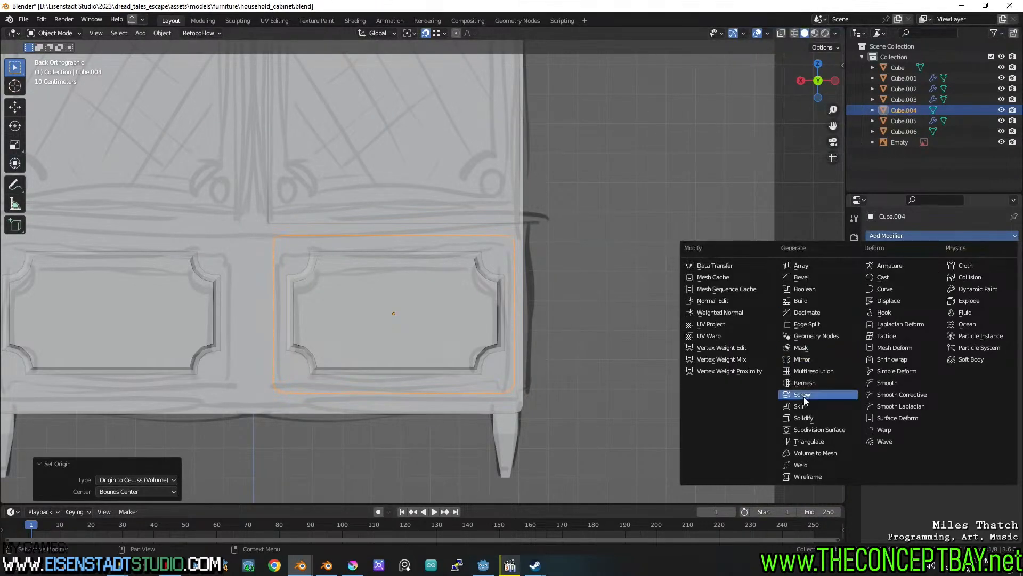
left_click(804, 360)
left_click(997, 309)
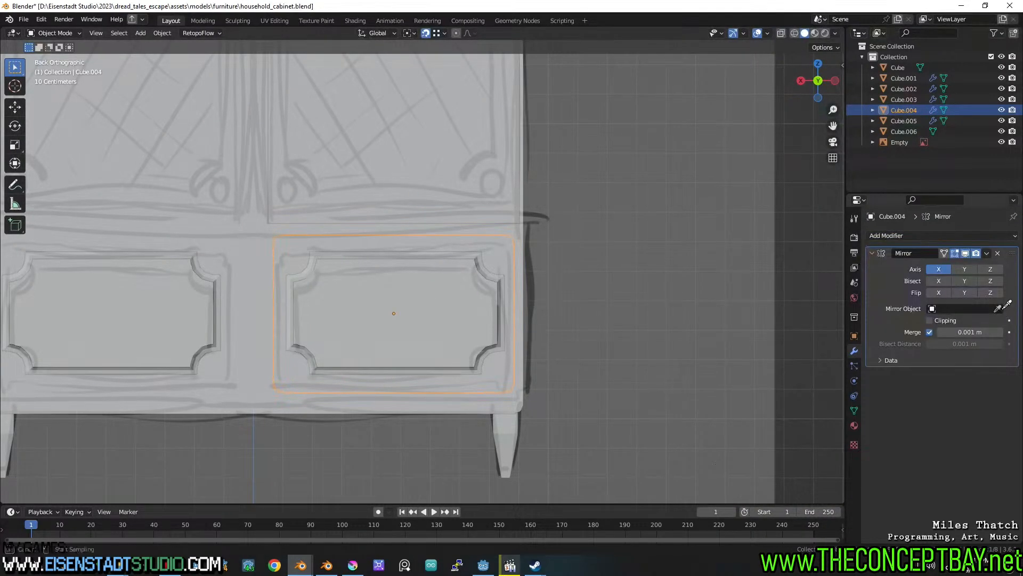
left_click(249, 334)
left_click(970, 269)
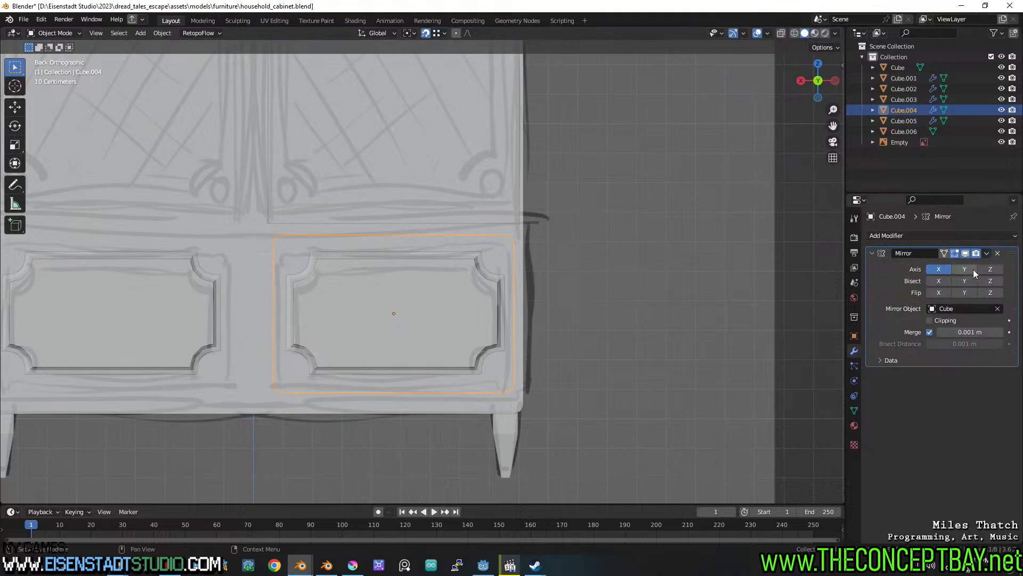
left_click(940, 268)
scroll(427, 297, "down", 3)
key("ctrl+s")
Mirror the cabinet door on the Y axis only, using the cabinet body as the modifier's mirror object, and save the file.
middle_click_drag(382, 241, 416, 197)
left_click(416, 196)
left_click(901, 236)
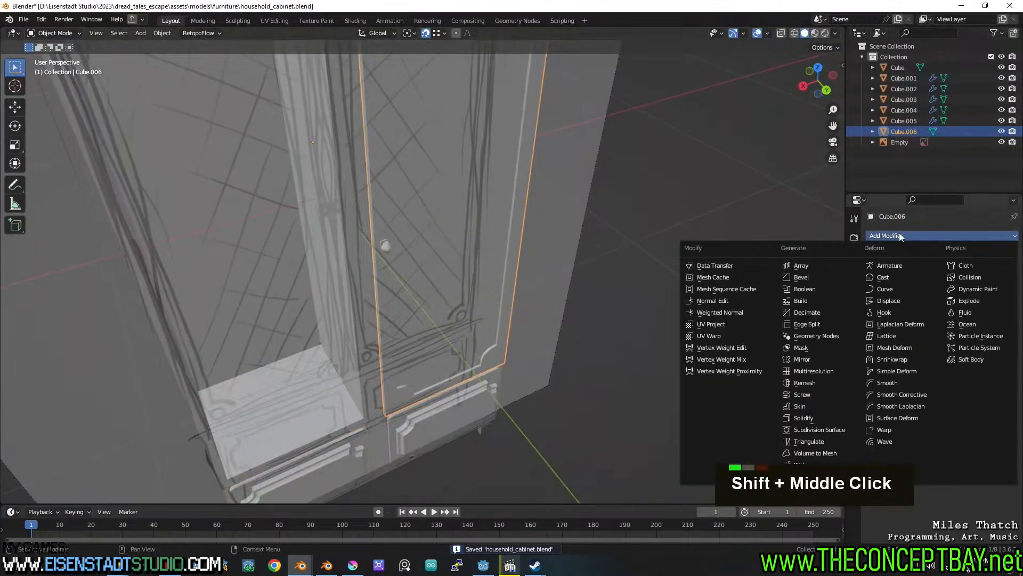
left_click(803, 359)
left_click(998, 309)
left_click(311, 277)
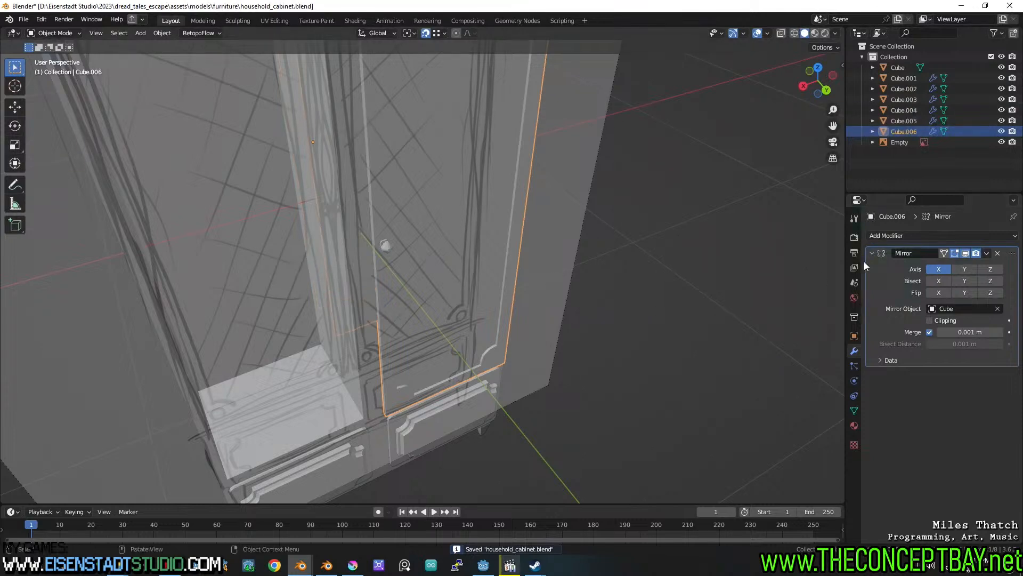
double_click(965, 269)
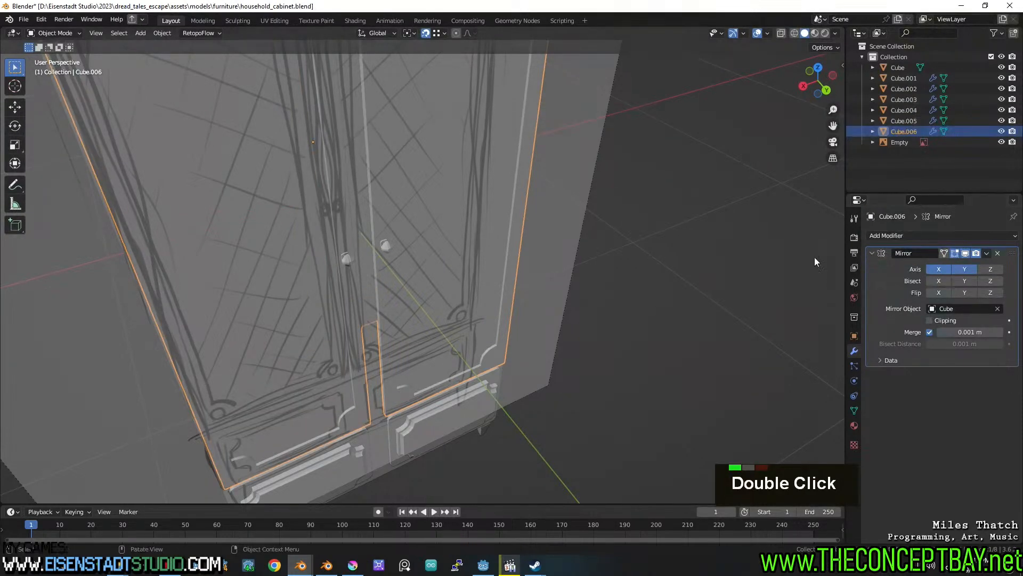
middle_click_drag(636, 223, 605, 210)
key("ctrl+s")
scroll(596, 261, "down", 2)
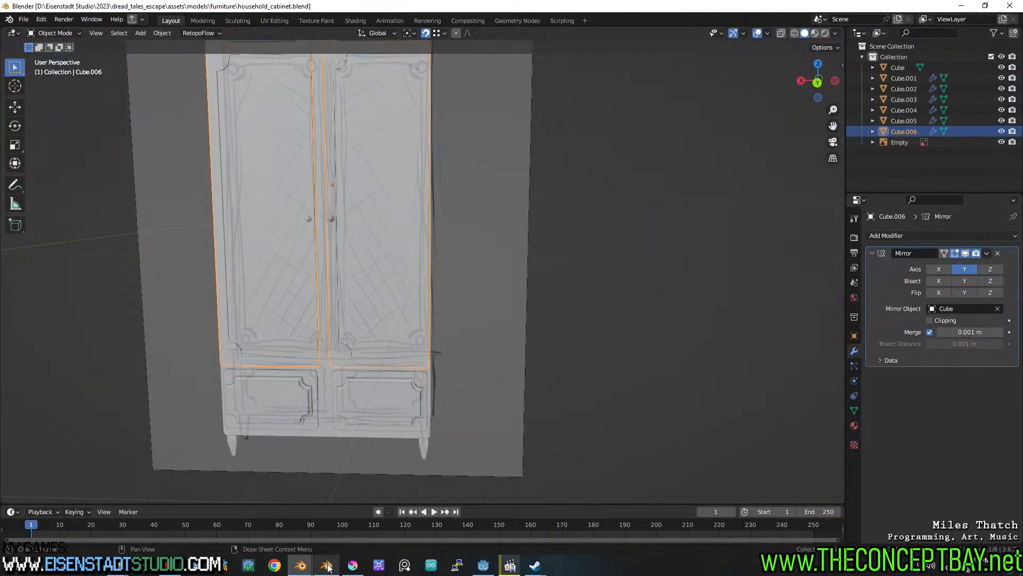
Switch to the Blender window with hands_rig.blend and play through the arcade_intro_house animation.
mouse_move(328, 568)
left_click(331, 486)
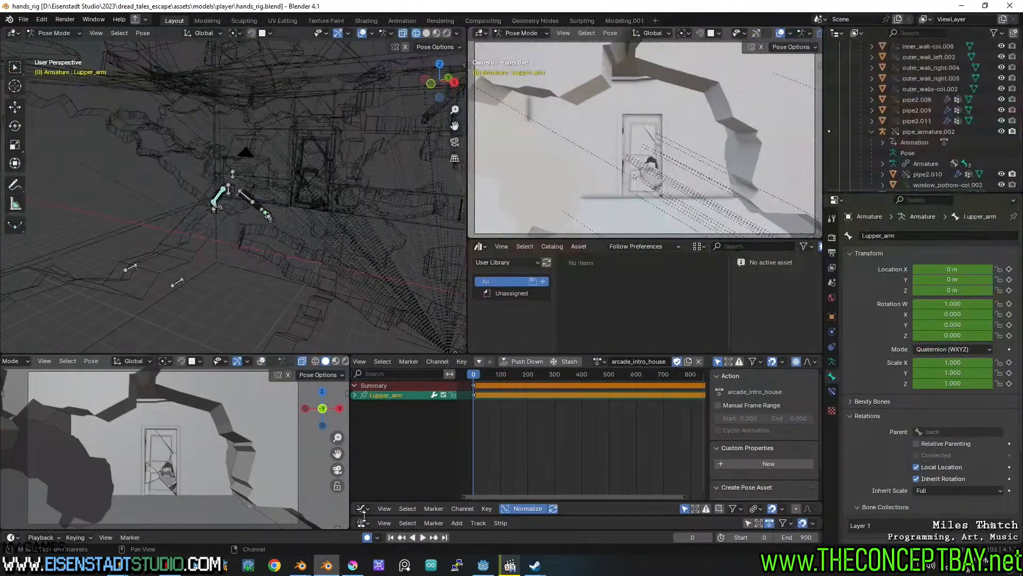
key("space")
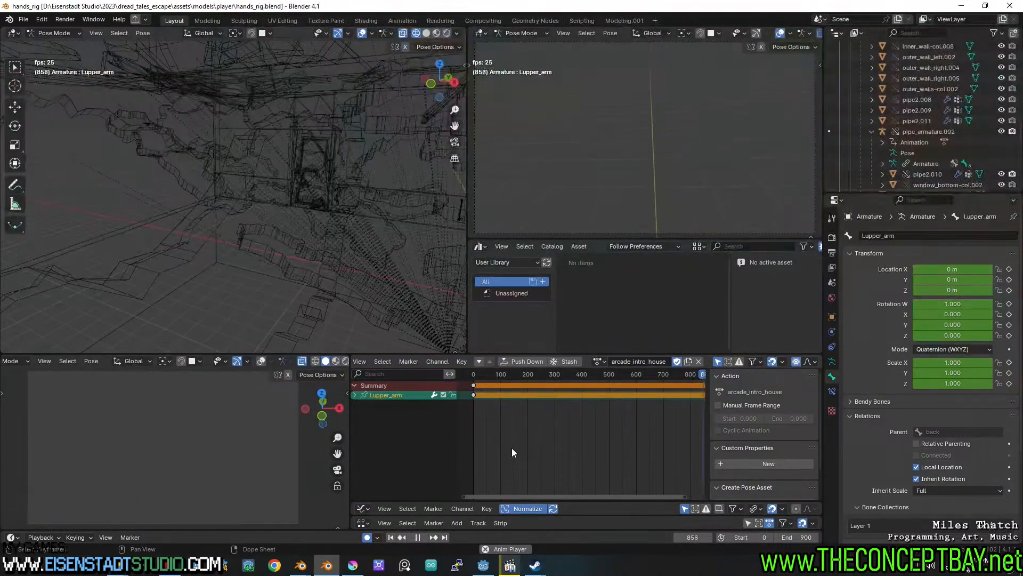
key("space")
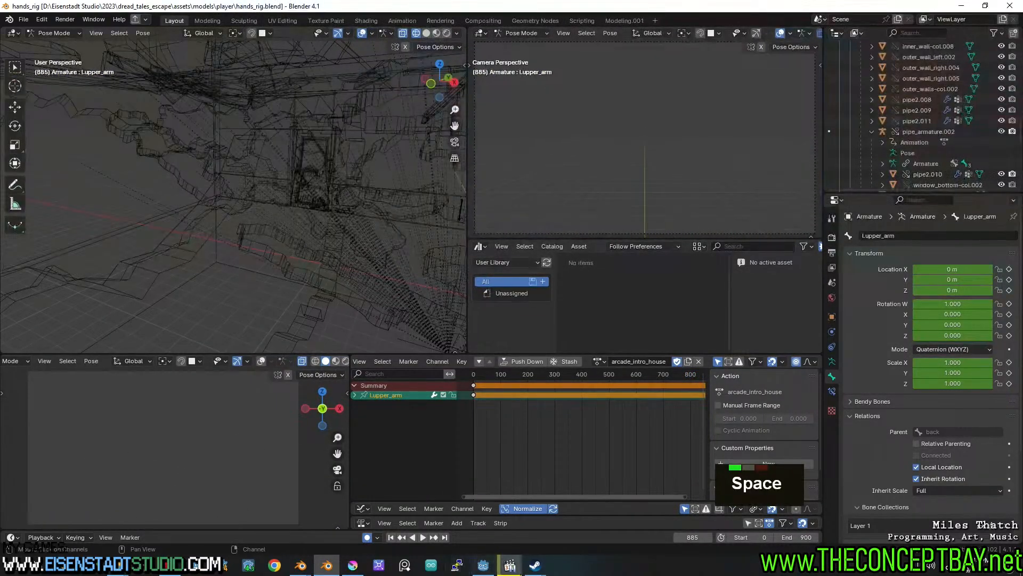
Switch to the Dread Tales: Escape project in Godot and close all open scene tabs.
left_click(483, 565)
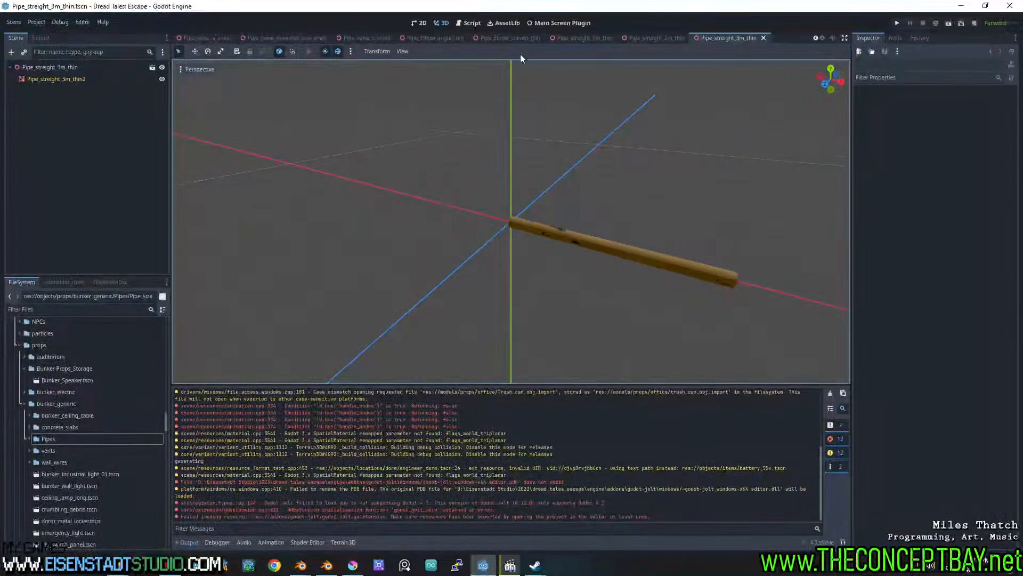
right_click(720, 37)
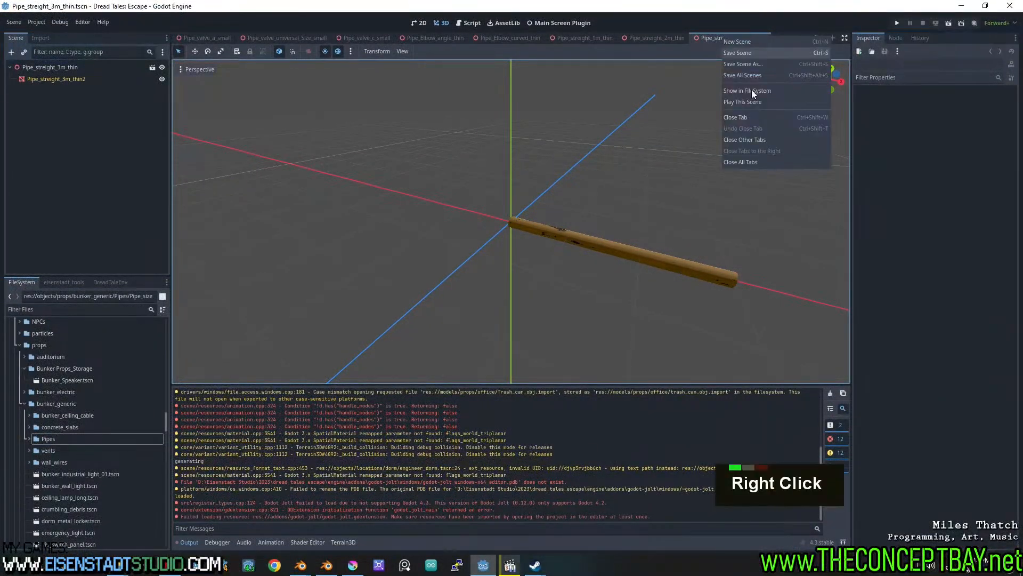
left_click(750, 165)
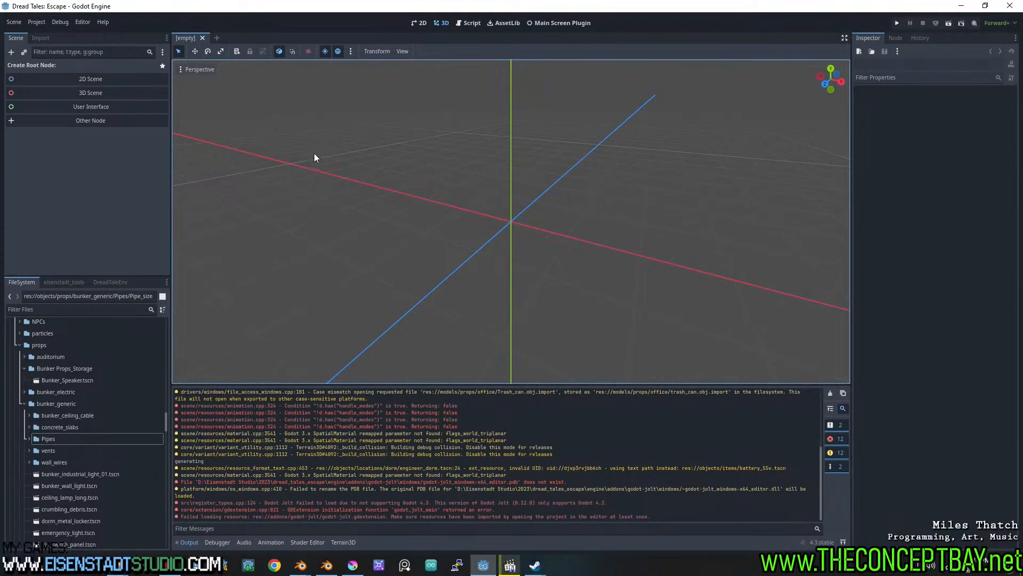
Open the scene Sandbox_Dimitar.tscn.
key("ctrl+shift+o")
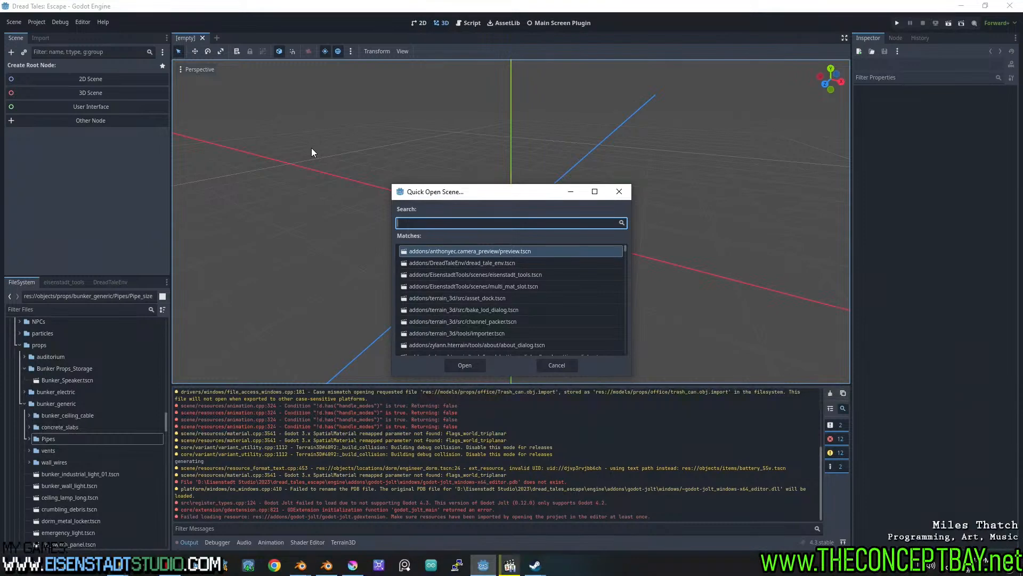
type("l")
key("BackSpace")
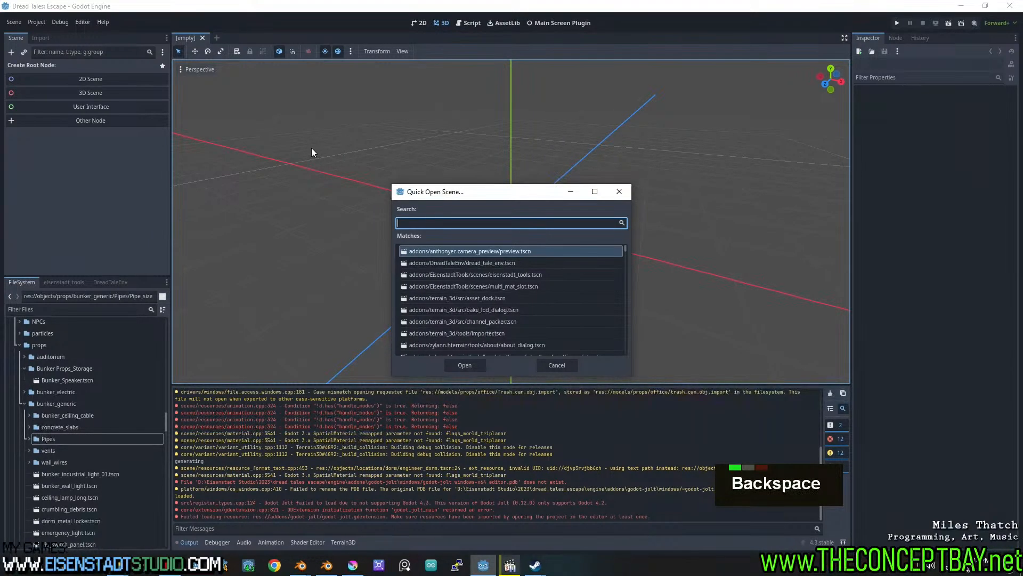
type("sa")
key("ctrl+a")
type("Dimita")
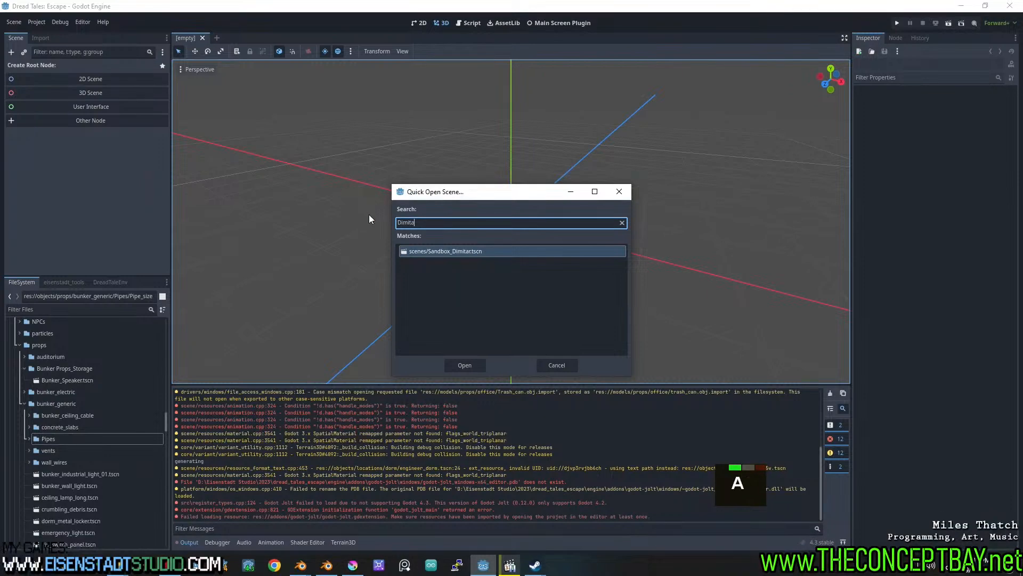
double_click(456, 252)
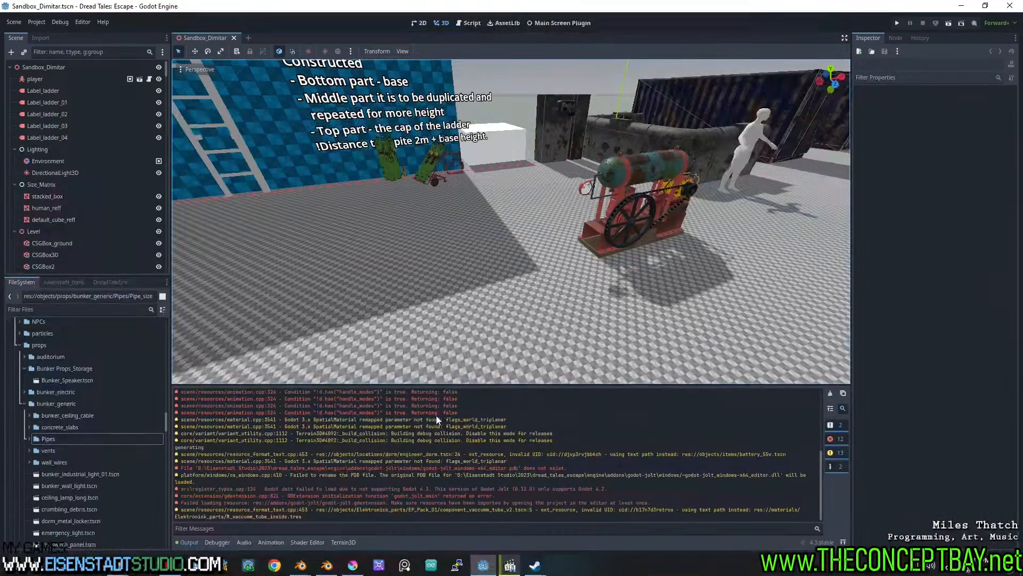
Fly through the sandbox scene and examine the rusty bunker control consoles and the chair beside them up close.
middle_click_drag(511, 360, 583, 207)
scroll(561, 184, "up", 2, "shift")
scroll(583, 189, "up", 3)
right_click_drag(583, 189, 557, 120)
key("s")
scroll(583, 189, "down", 2)
key("e")
scroll(583, 189, "down", 1)
key("s")
key("w")
key("w")
key("w")
key("w")
key("d")
key("s")
key("w")
key("d")
key("s")
key("d")
key("d")
key("s")
key("w")
key("s")
key("a")
key("s")
key("d")
key("a")
key("w")
key("a")
key("a")
key("s")
key("w")
key("d")
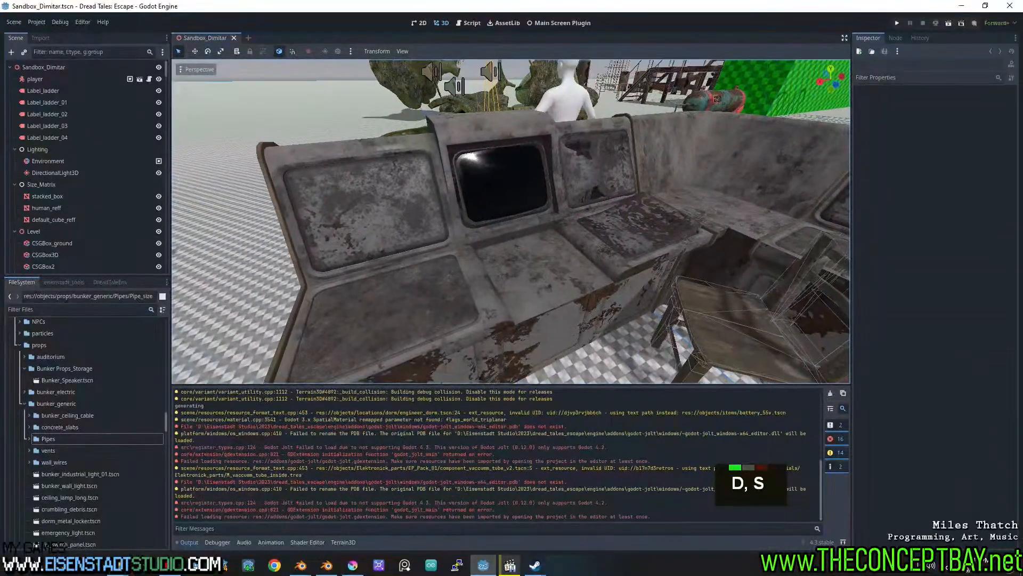
Examine the metal lockers beside the consoles and the belt-driven compressor with its tank and flywheel.
right_click_drag(557, 120, 416, 111)
key("d")
scroll(512, 222, "down", 2)
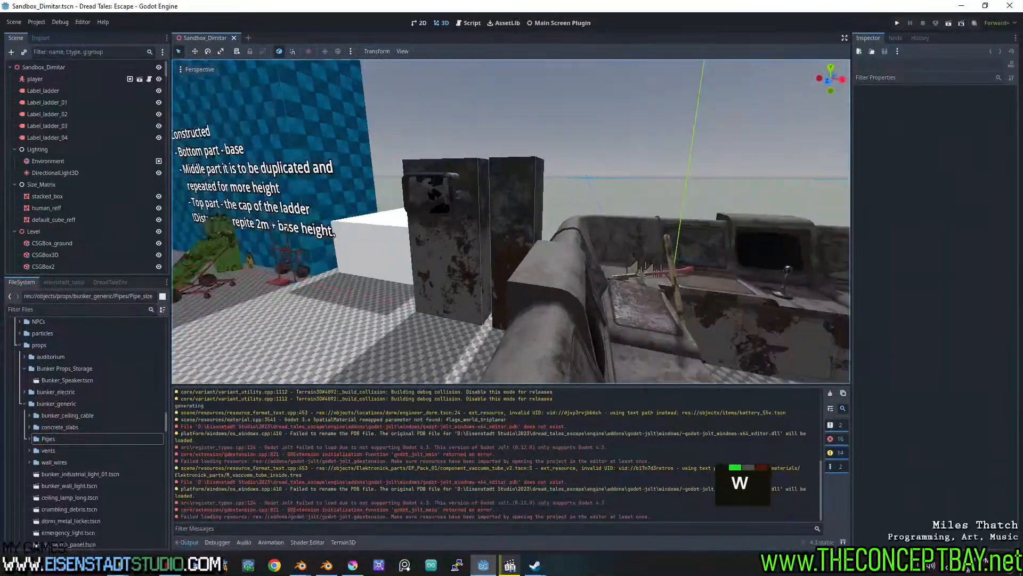
key("w")
right_click_drag(512, 221, 672, 216)
key("a")
key("s")
key("a")
scroll(512, 221, "down", 2)
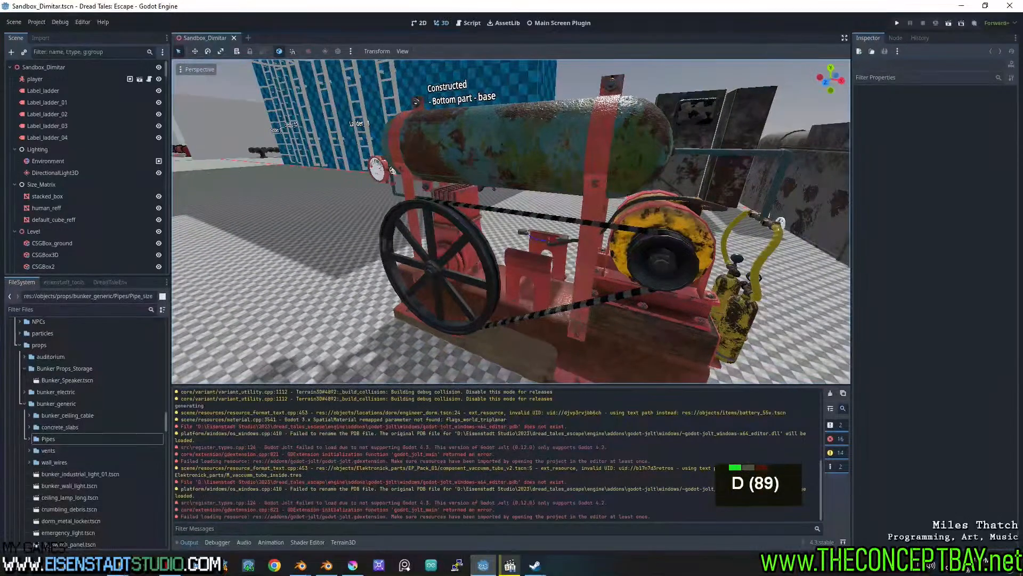
right_click_drag(512, 221, 368, 202)
key("w")
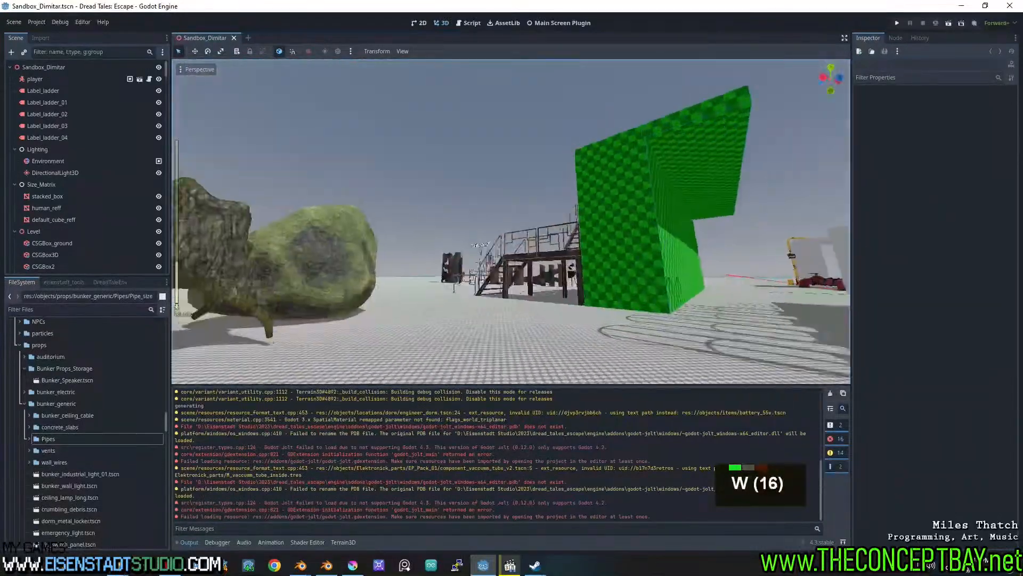
Examine the metal staircase with its platforms and railings, and the broken columns, beams and rebar props.
key("w")
right_click_drag(512, 221, 576, 264)
key("w")
key("a")
key("a")
right_click_drag(511, 221, 570, 221)
key("w")
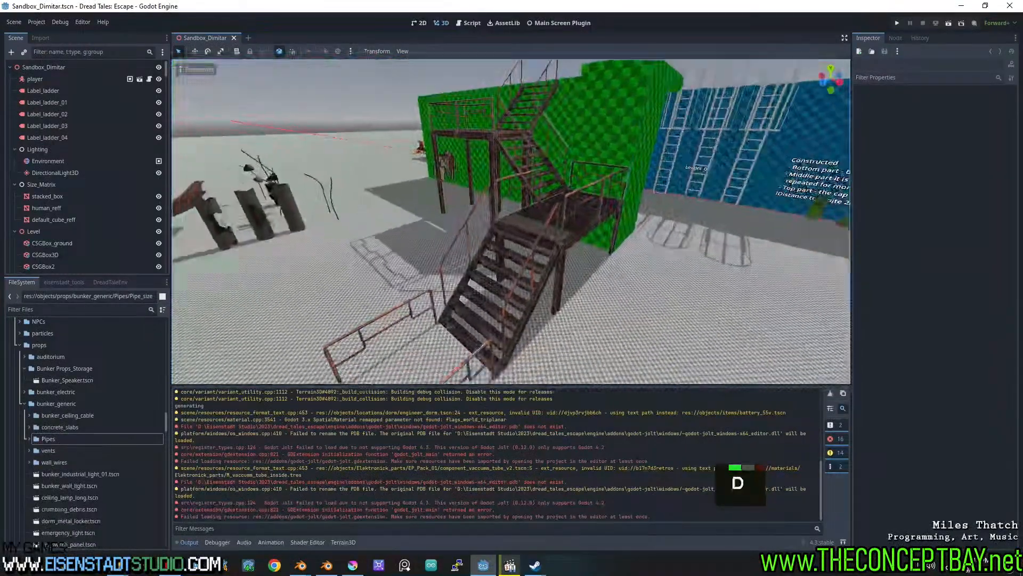
right_click_drag(512, 221, 535, 178)
key("w")
right_click_drag(512, 221, 221, 293)
key("d")
key("s")
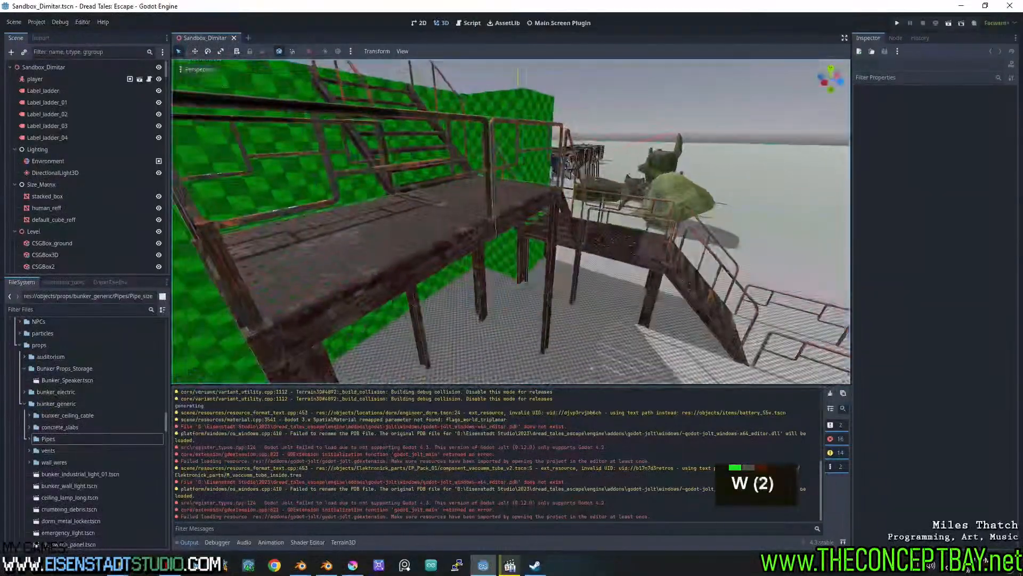
key("d")
right_click_drag(512, 221, 277, 214)
key("w")
key("d")
key("a")
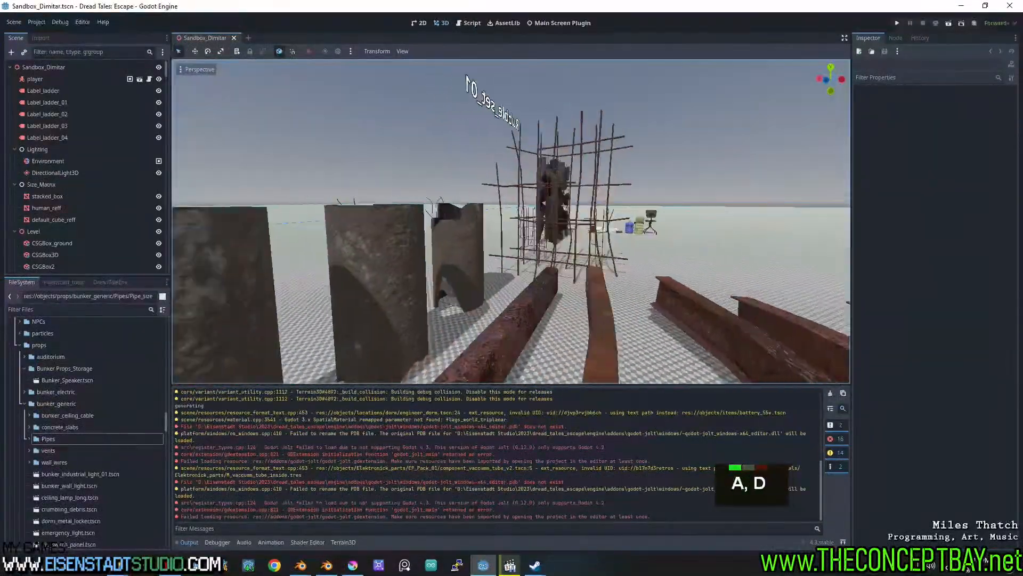
Fly past the remaining sandbox props and back to the area between the compressor, lockers and ladder wall.
scroll(511, 222, "up", 1)
right_click_drag(511, 221, 413, 210)
scroll(512, 221, "down", 3)
scroll(512, 221, "down", 2)
key("a")
key("s")
scroll(512, 221, "up", 6)
key("a")
key("a")
key("s")
key("w")
scroll(512, 221, "up", 5)
key("w")
key("d")
key("d")
scroll(512, 221, "down", 7)
scroll(512, 221, "down", 2)
key("w")
scroll(512, 222, "down", 1)
key("a")
key("d")
key("d")
scroll(511, 221, "up", 10)
key("d")
scroll(411, 221, "down", 8)
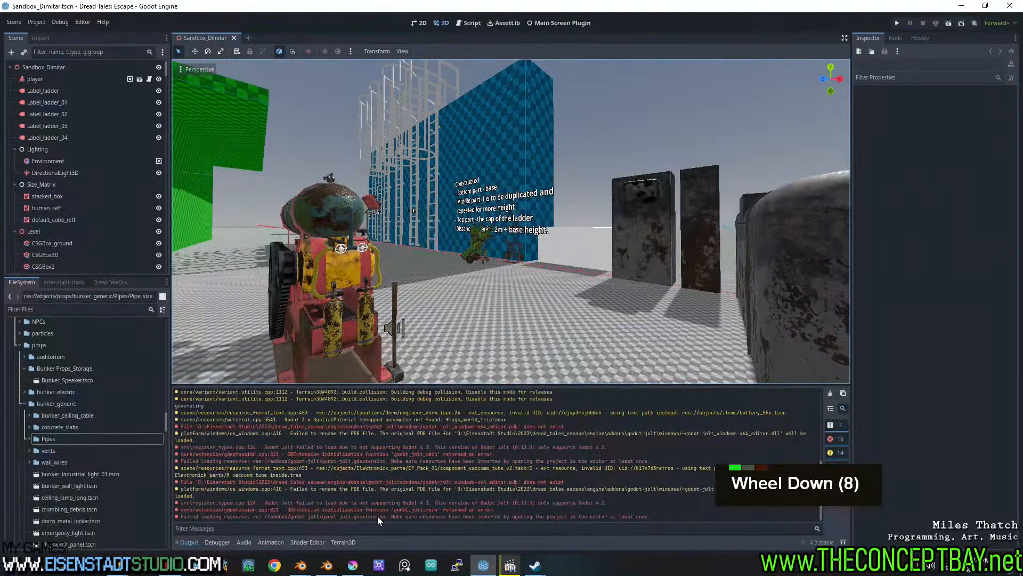
Switch to the Blender window with household_cabinet.blend and hide the concept-sketch reference image.
left_click(327, 565)
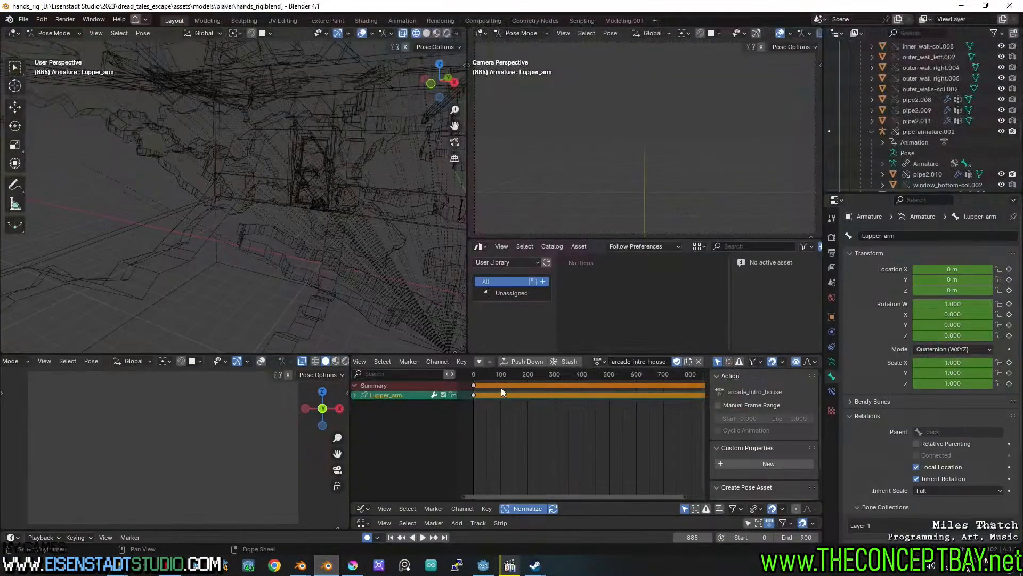
mouse_move(300, 565)
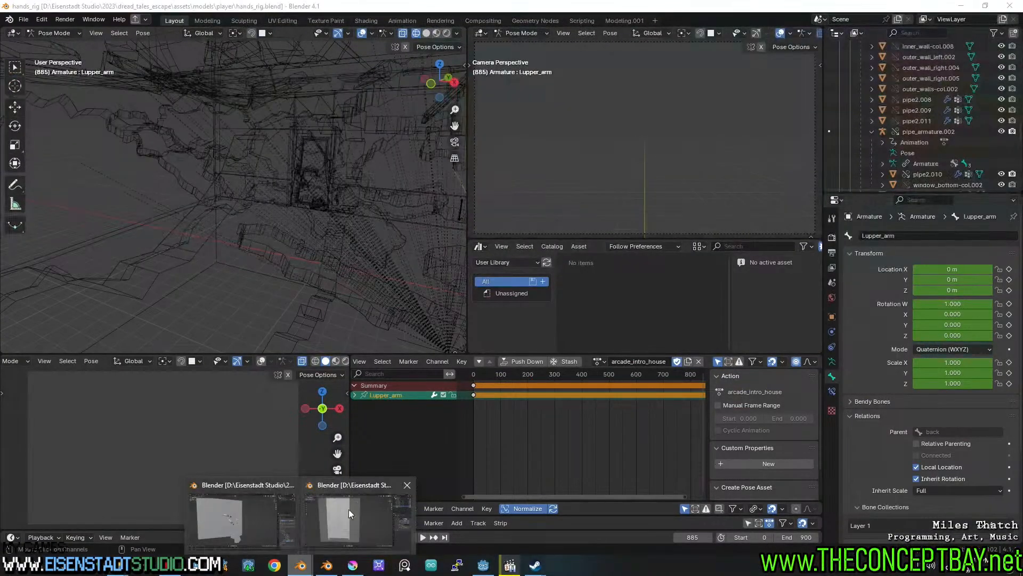
left_click(350, 510)
middle_click_drag(433, 232, 473, 262)
middle_click_drag(485, 188, 539, 161)
left_click(479, 135)
key("h")
Scale the cabinet's mirrored drawer front down uniformly to roughly three quarters of its size.
middle_click_drag(519, 152, 371, 139, "shift")
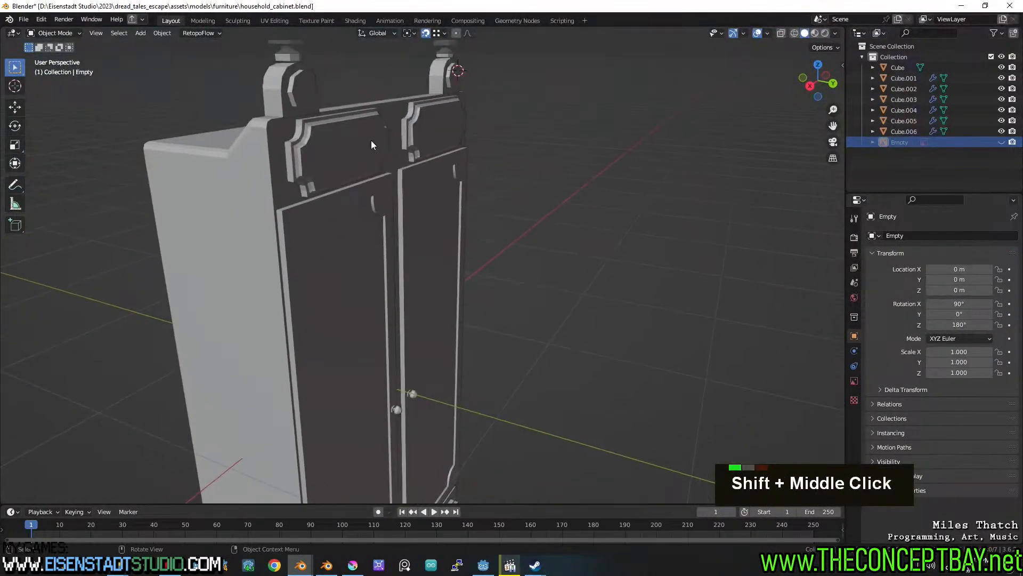
left_click(371, 139)
middle_click_drag(588, 148, 561, 154, "alt")
key("s")
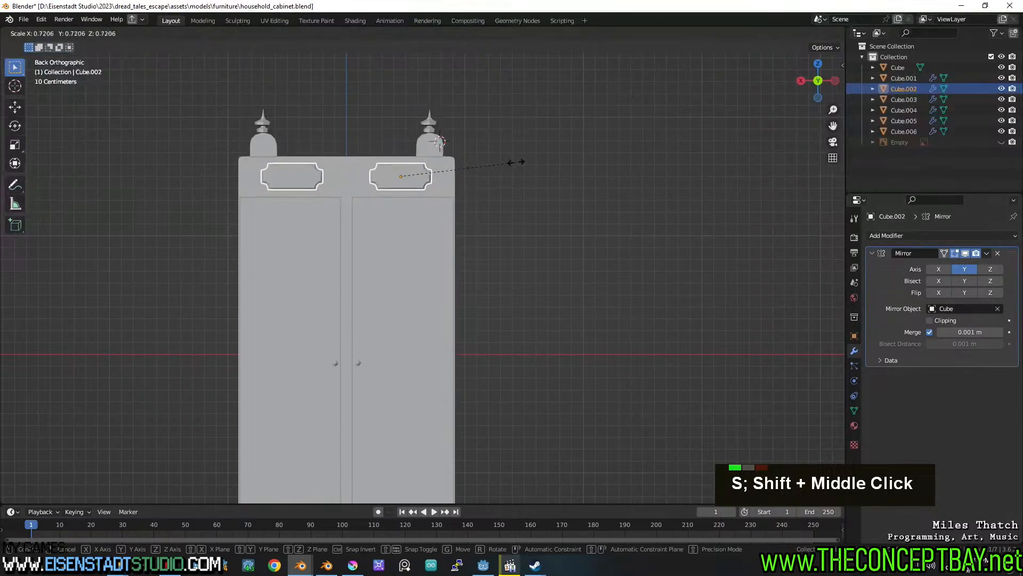
left_click(525, 167)
Edit the drawer front's mesh in wireframe view and select all vertices of its outer end.
key("Tab")
scroll(428, 164, "up", 2)
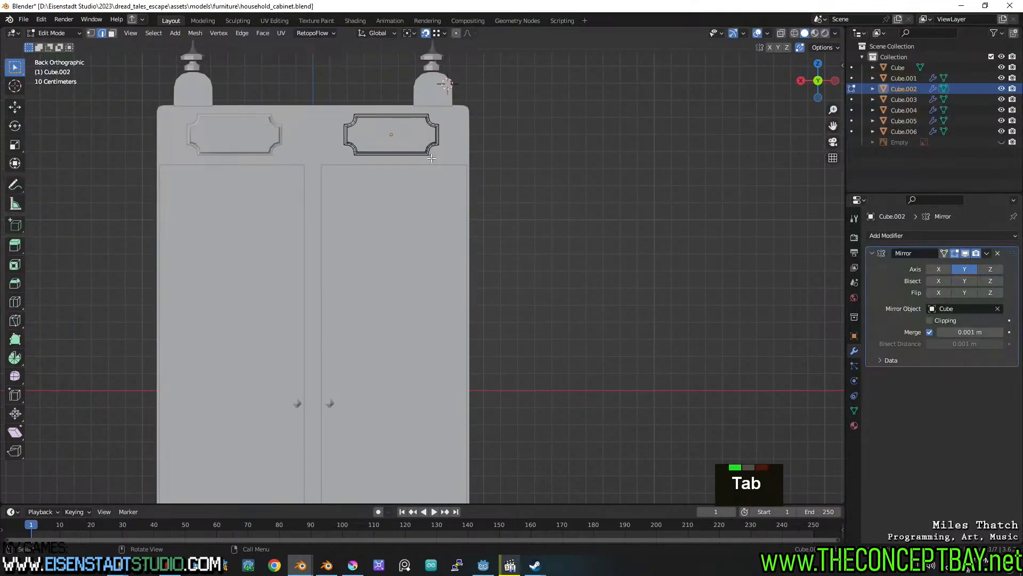
key("z")
key("1")
key("a")
key("a")
key("b")
left_click_drag(381, 91, 529, 207)
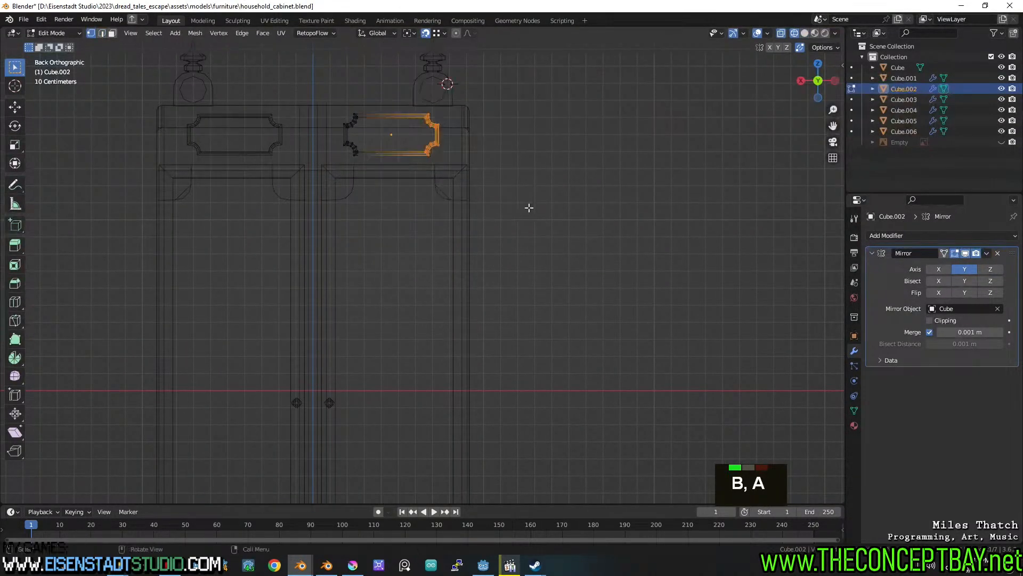
key("g")
key("x")
key("Escape")
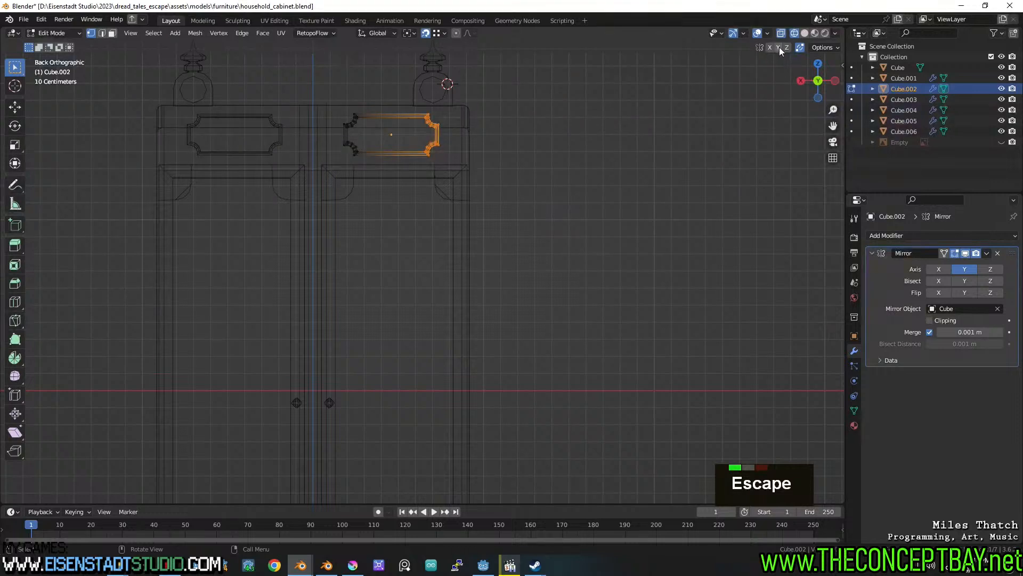
key("g")
key("x")
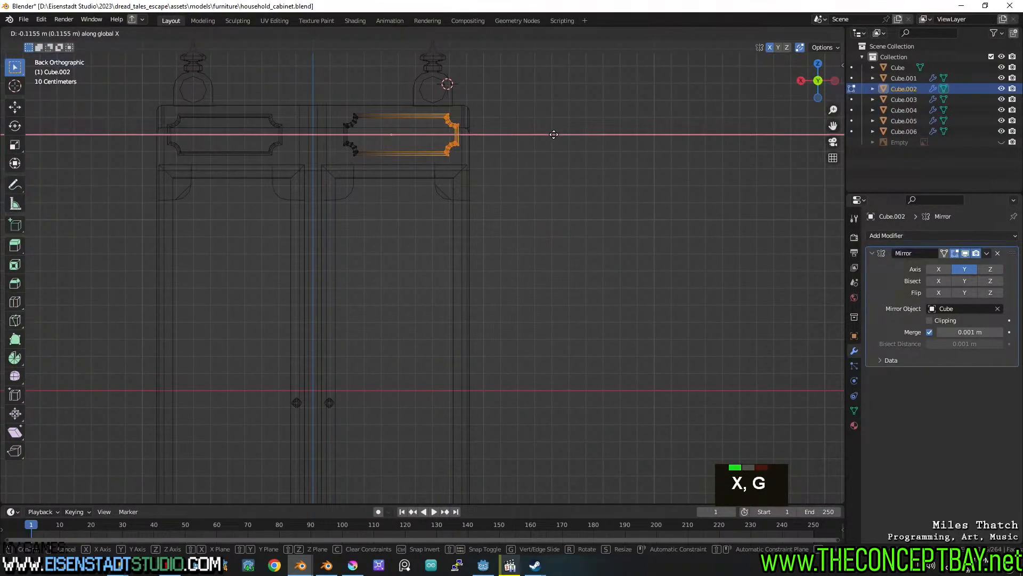
key("Escape")
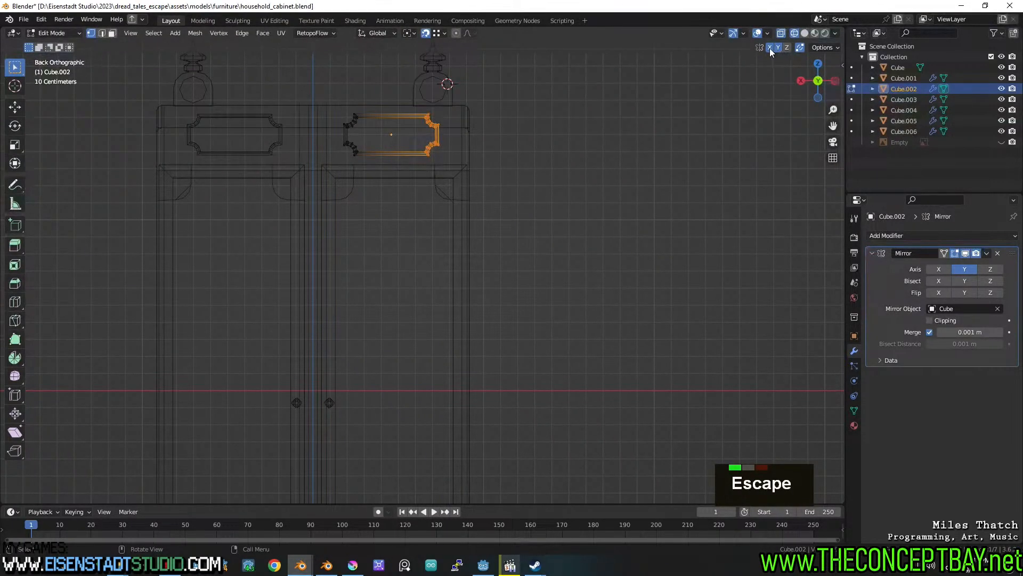
Widen the drawer front at both ends with X and Y mesh symmetry on, moving the selected vertices about 0.13 m outward along X.
key("g")
key("x")
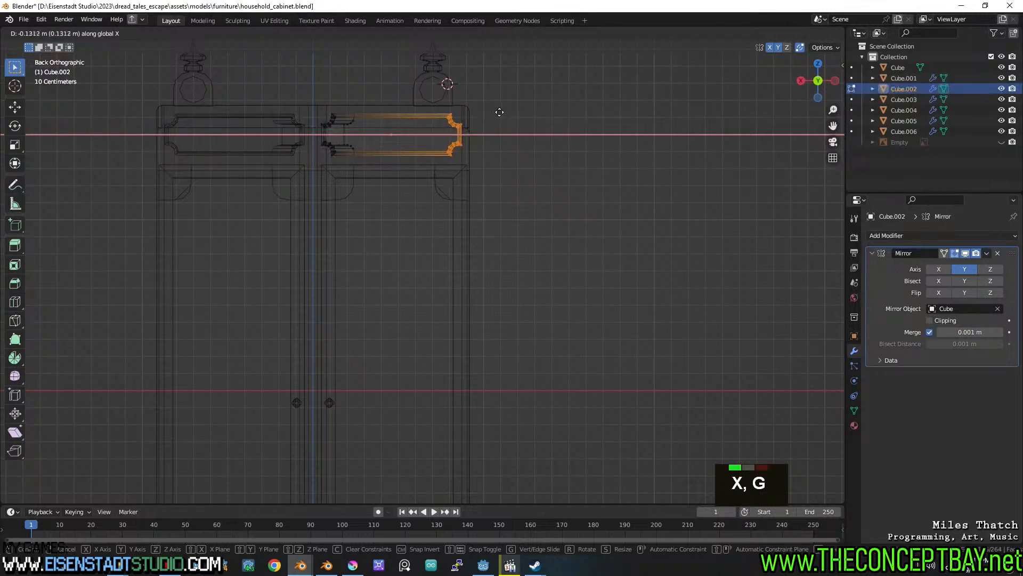
Move the selected end of the upper drawer panel about -0.13 m along X and save the file.
left_click(499, 112)
mouse_move(468, 153)
middle_mouse_down()
mouse_move(434, 157)
mouse_move(434, 176)
mouse_move(472, 158)
mouse_move(558, 165)
middle_mouse_up()
key("Tab")
key("z")
left_click(612, 167)
middle_click_drag(558, 166, 563, 153, "shift")
key("ctrl+s")
Flatten the lower drawer panels by scaling them down along the Y axis.
middle_click_drag(533, 229, 568, 234)
scroll(543, 251, "down", 3)
middle_click_drag(533, 261, 518, 148, "shift")
scroll(519, 199, "up", 2)
middle_click_drag(519, 199, 520, 213, "shift")
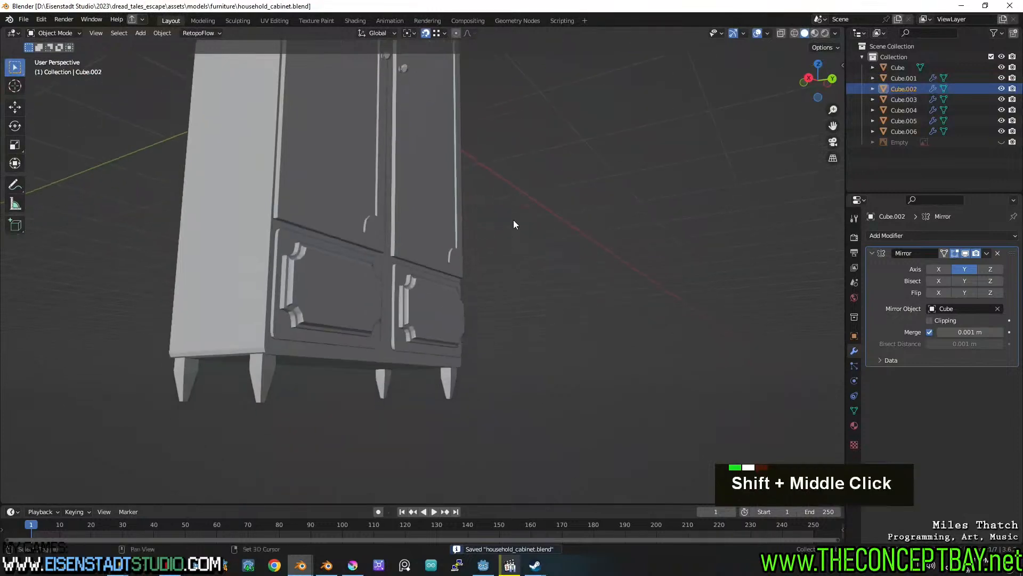
scroll(408, 290, "up", 3)
left_click(298, 353)
middle_click_drag(299, 353, 339, 365)
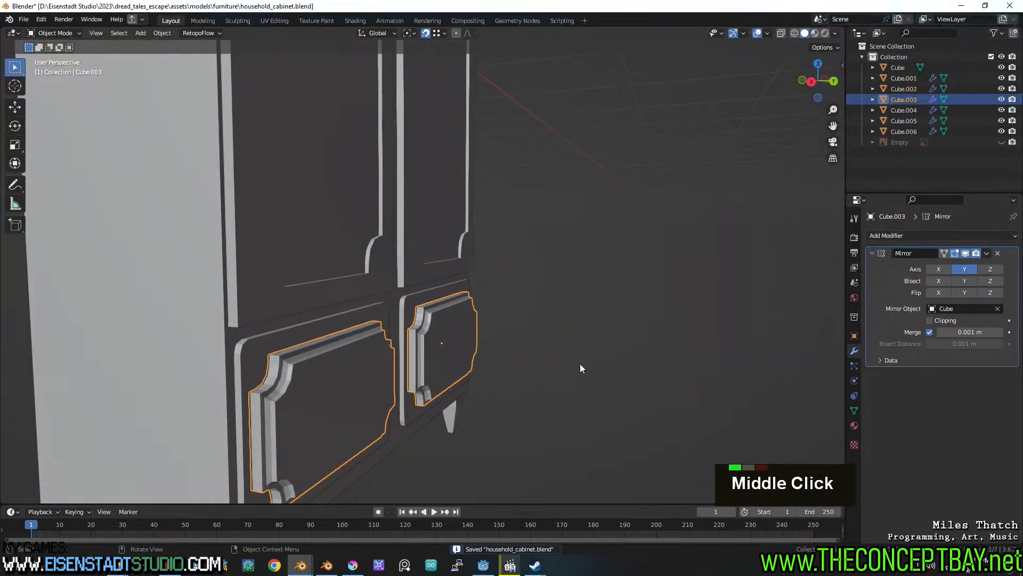
key("s")
key("y")
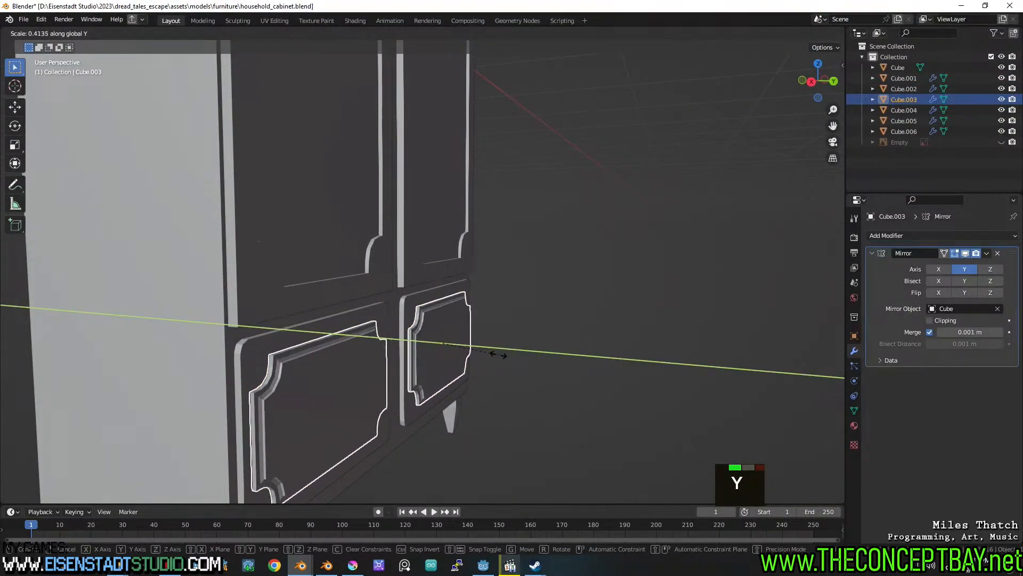
left_click(515, 358)
Apply the scale of all cabinet objects.
middle_click_drag(515, 358, 570, 314)
scroll(497, 343, "down", 3)
key("a")
key("ctrl+a")
left_click(497, 344)
middle_click_drag(472, 298, 497, 332, "shift")
scroll(496, 331, "up", 2)
scroll(497, 332, "down", 2)
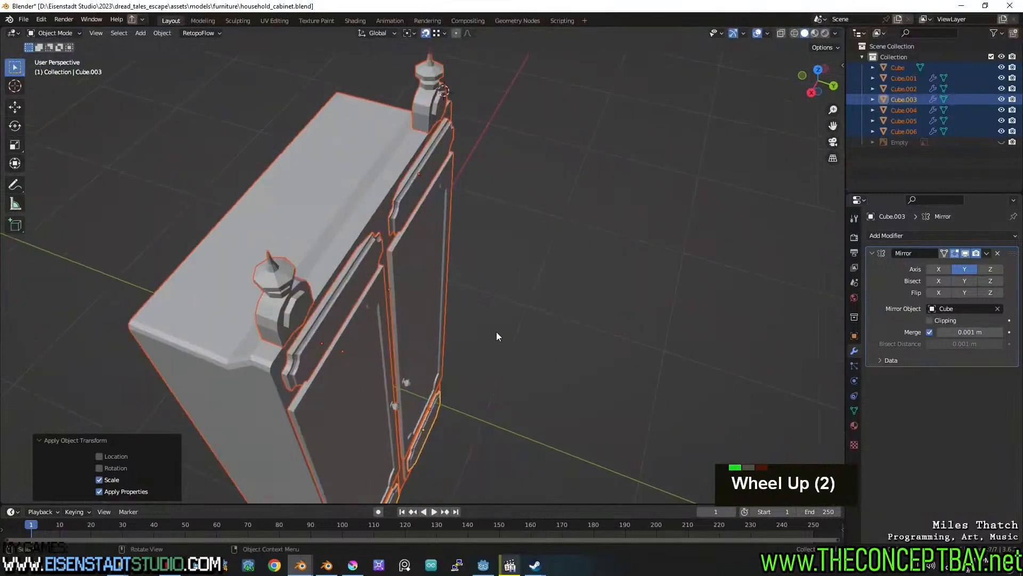
Apply Shade Auto Smooth to the cabinet body, adjust its smoothing angle, and save the file.
left_click(330, 260)
right_click(330, 260)
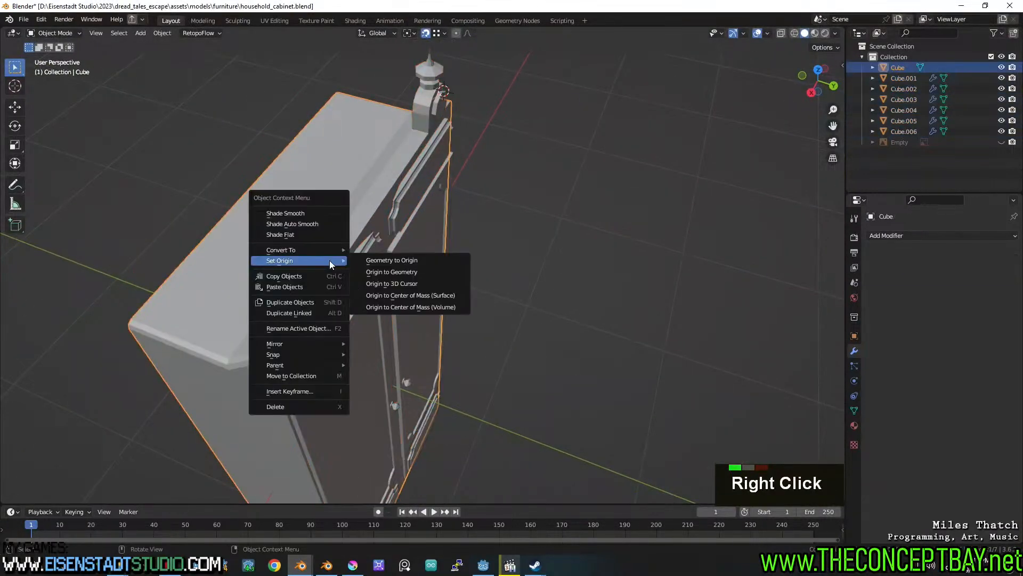
left_click(320, 224)
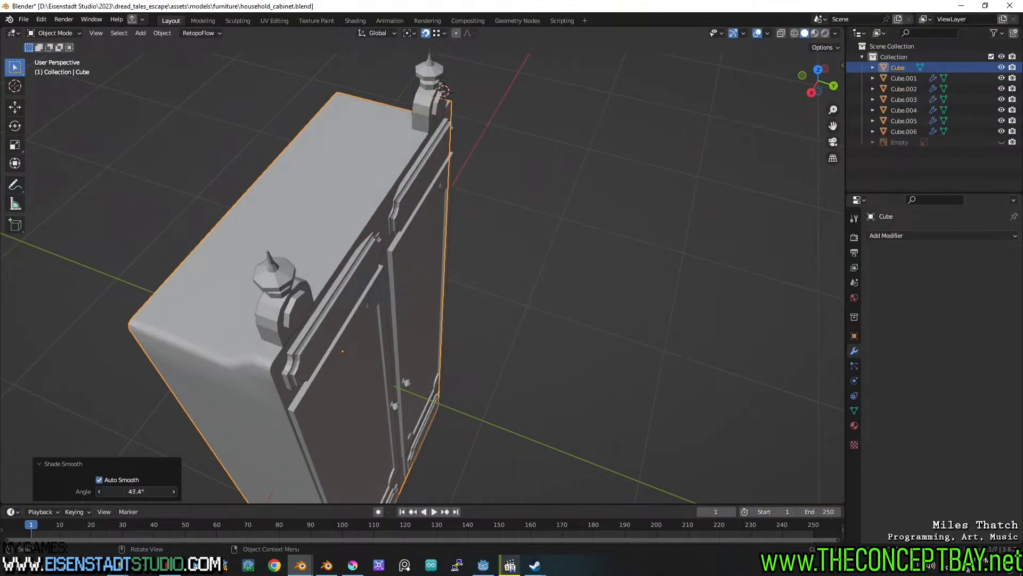
middle_click_drag(213, 368, 312, 219)
key("ctrl+s")
Apply Shade Auto Smooth to another cabinet part and to the lower drawer panels at 54.5°, then save the file.
left_click(291, 210)
right_click(291, 210)
left_click(291, 210)
middle_click_drag(329, 377, 350, 265, "shift")
scroll(345, 213, "up", 2)
left_click(350, 264)
right_click(349, 265)
left_click(350, 265)
middle_click_drag(346, 393, 400, 358)
key("ctrl+s")
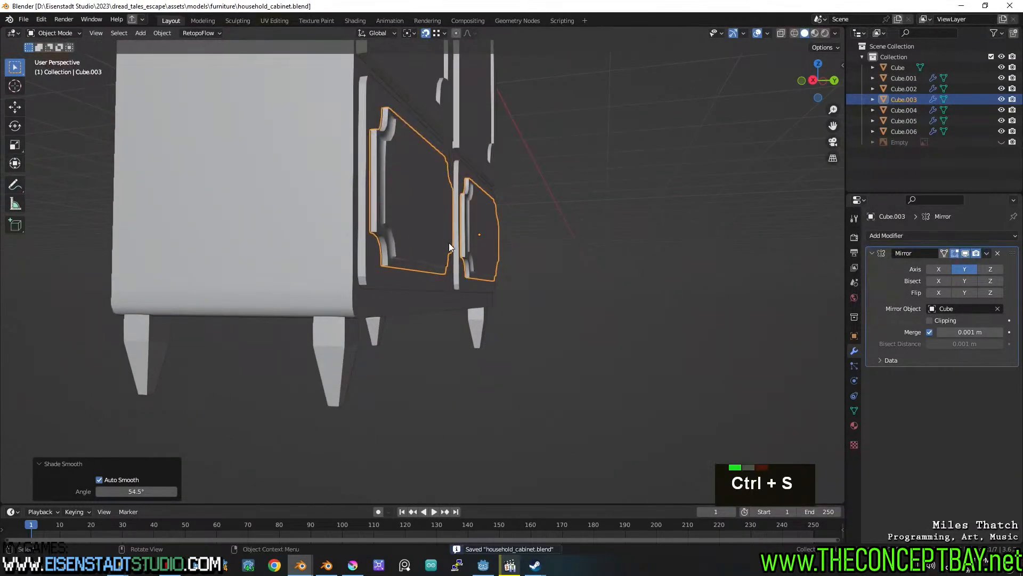
Convert the mirrored cabinet doors into a real mesh.
scroll(492, 209, "down", 3)
middle_click_drag(525, 200, 506, 309, "shift")
scroll(508, 275, "down", 1, "shift")
scroll(507, 275, "down", 2)
middle_click_drag(506, 309, 442, 286)
left_click(442, 285)
right_click(443, 286)
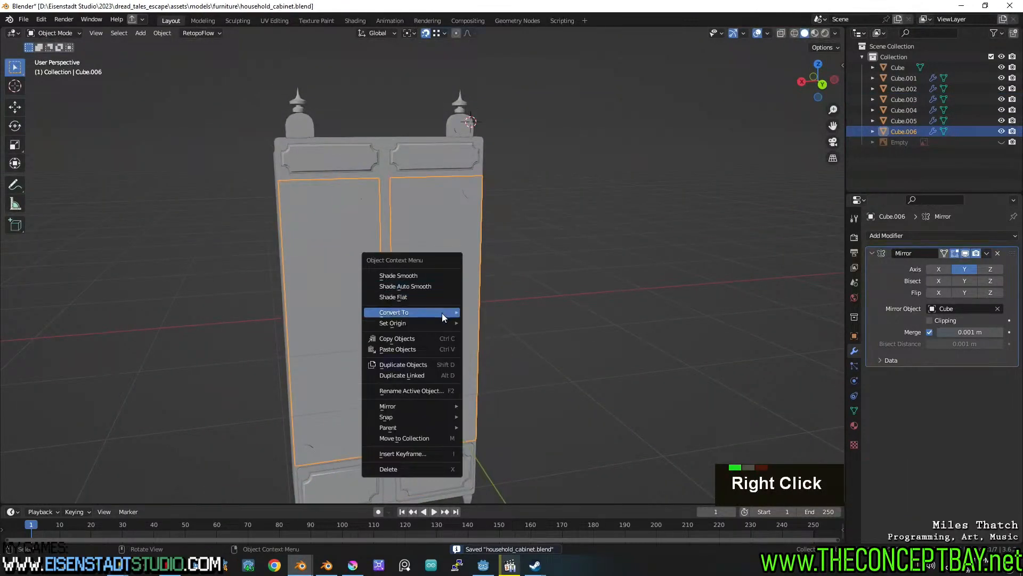
mouse_move(441, 314)
left_click(486, 323)
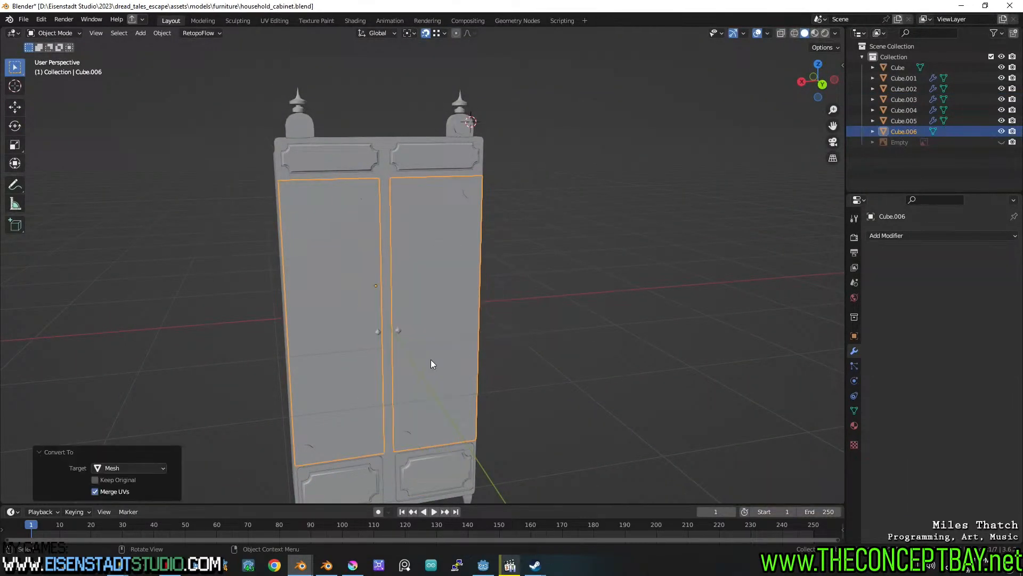
In the doors mesh, select the door right of the centre line with its knob and separate it into its own object.
left_click(398, 333)
key("Tab")
scroll(448, 311, "down", 2)
middle_click_drag(493, 297, 546, 288, "alt")
key("z")
key("1")
scroll(393, 286, "up", 3)
middle_click_drag(412, 277, 413, 238, "shift")
key("a")
key("a")
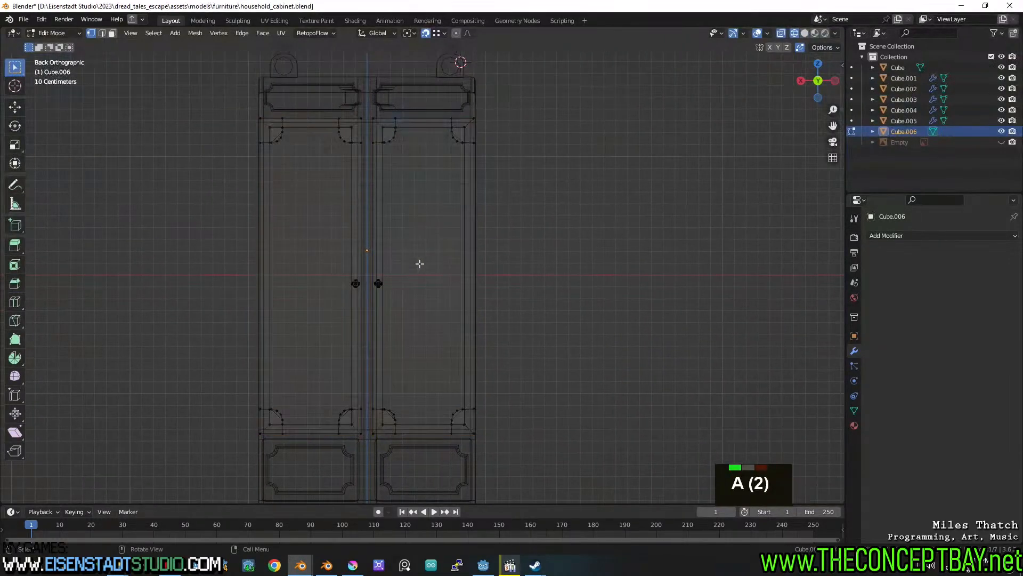
left_click_drag(507, 446, 368, 51)
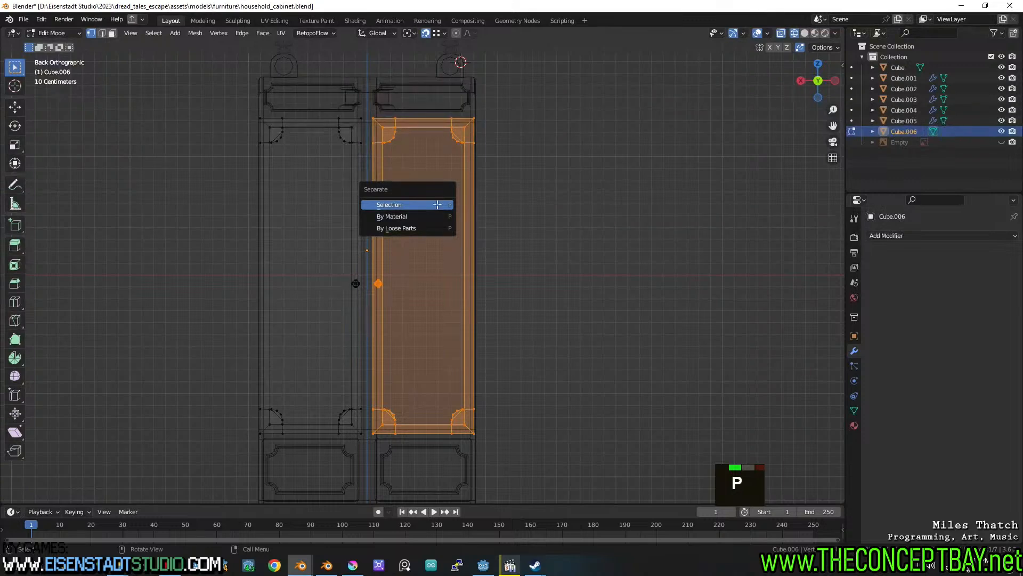
left_click(437, 205)
key("Tab")
key("z")
Select each door in turn to check that the two are separate objects.
mouse_move(529, 204)
middle_mouse_down()
mouse_move(446, 236)
mouse_move(448, 219)
middle_mouse_up()
left_click(448, 219)
left_click(331, 246)
middle_click_drag(384, 228, 344, 301, "shift")
left_click(397, 260)
double_click(384, 357)
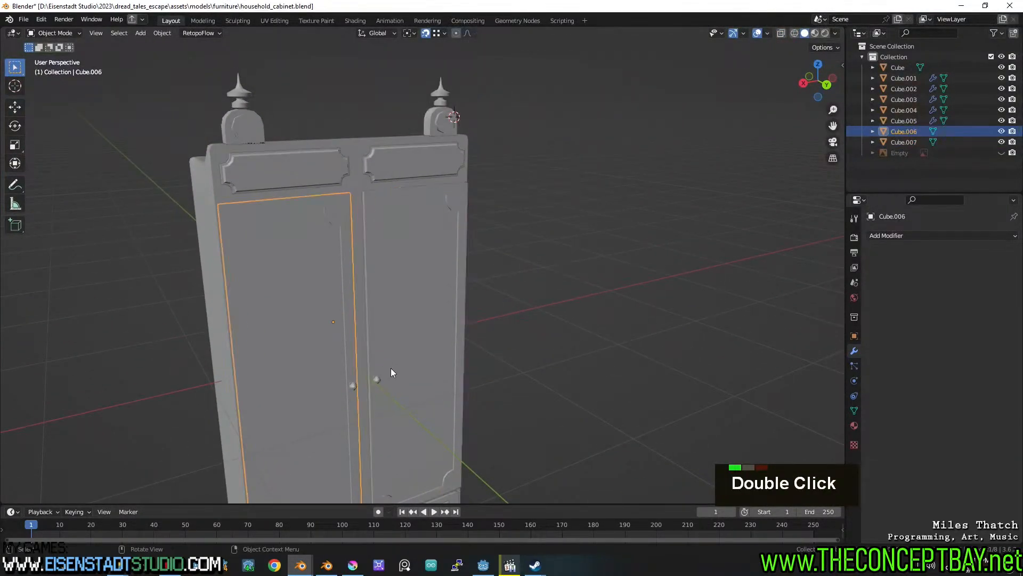
left_click(397, 334)
left_click(324, 335)
Convert the mirrored lower drawer panels and the drawer fronts behind them to meshes.
middle_click_drag(369, 408, 373, 179, "shift")
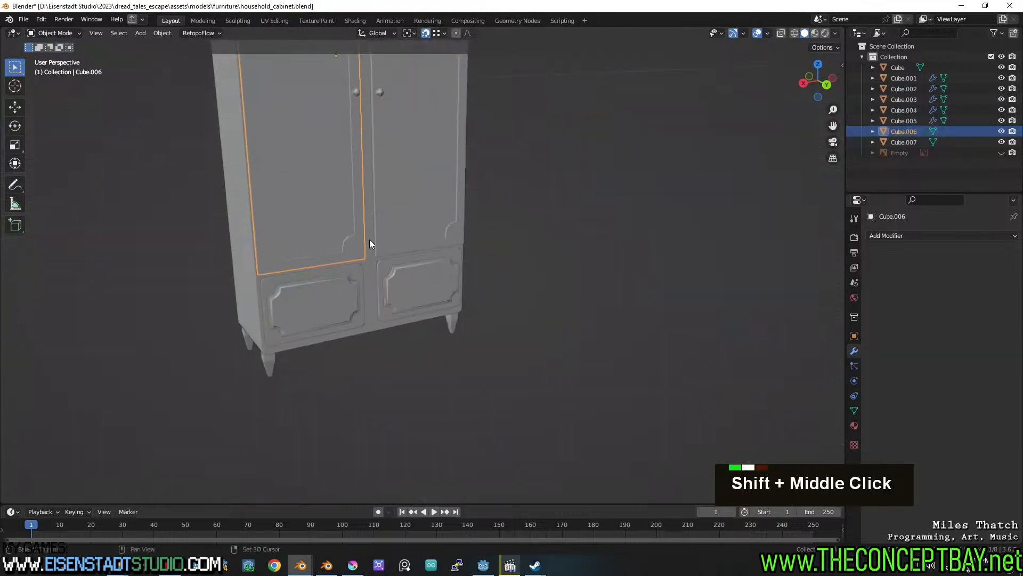
left_click(407, 290)
scroll(431, 274, "up", 2)
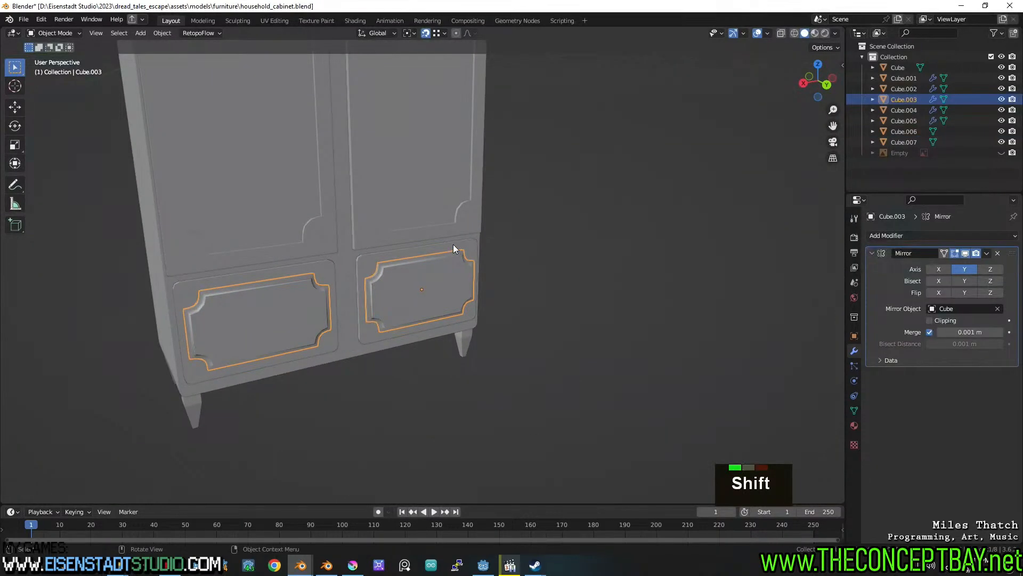
right_click(453, 248)
mouse_move(449, 286)
left_click(488, 296)
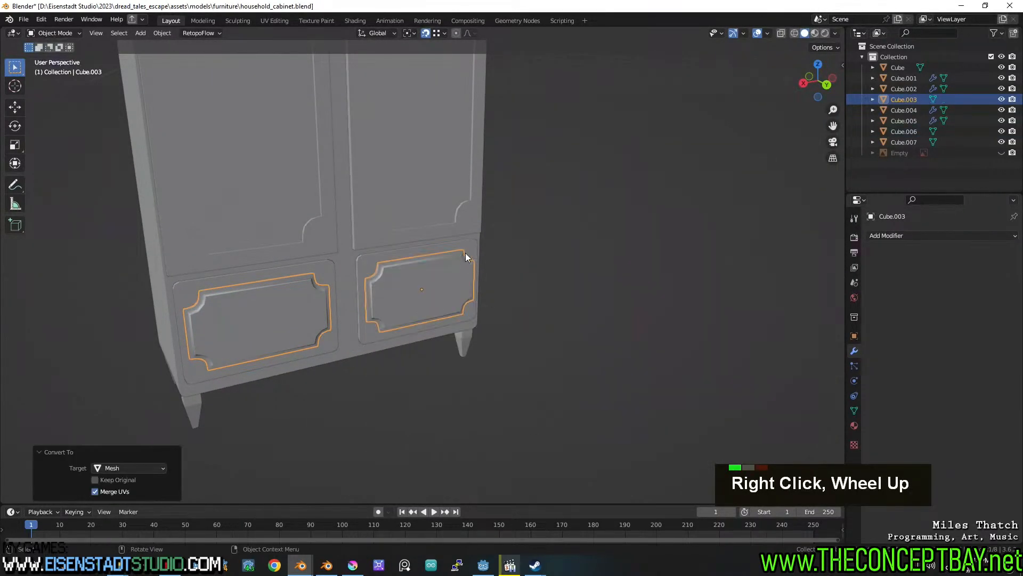
left_click(463, 254)
right_click(470, 247)
mouse_move(470, 251)
left_click(533, 258)
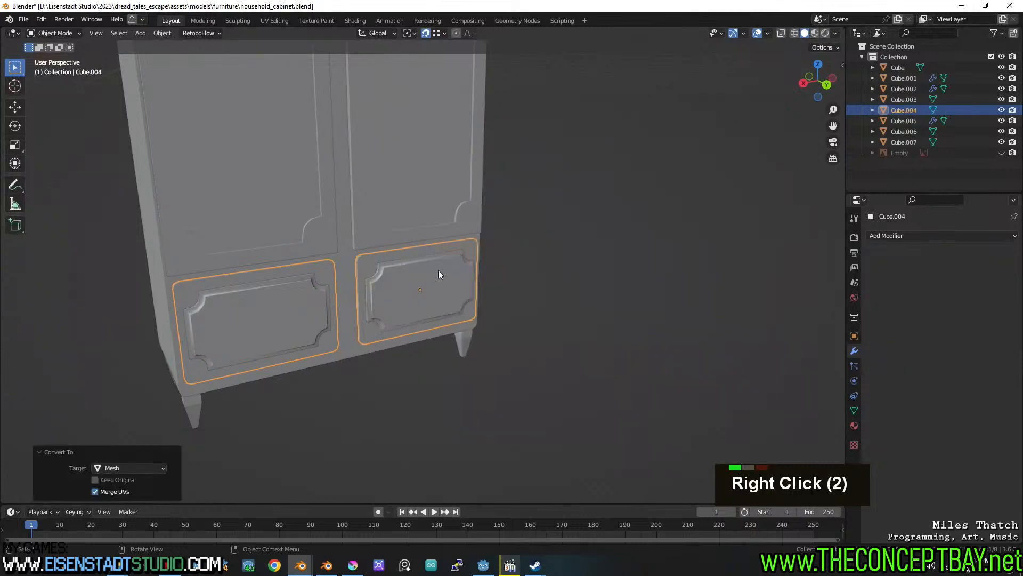
left_click(467, 247, "shift")
left_click(420, 295, "shift")
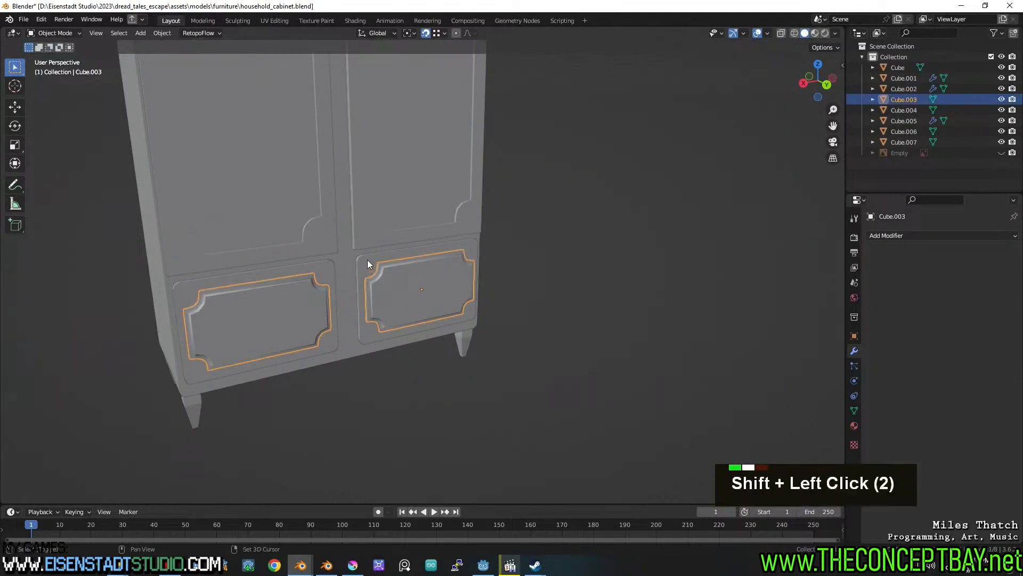
left_click(367, 261, "shift")
middle_click_drag(456, 316, 484, 303)
scroll(482, 297, "down", 2)
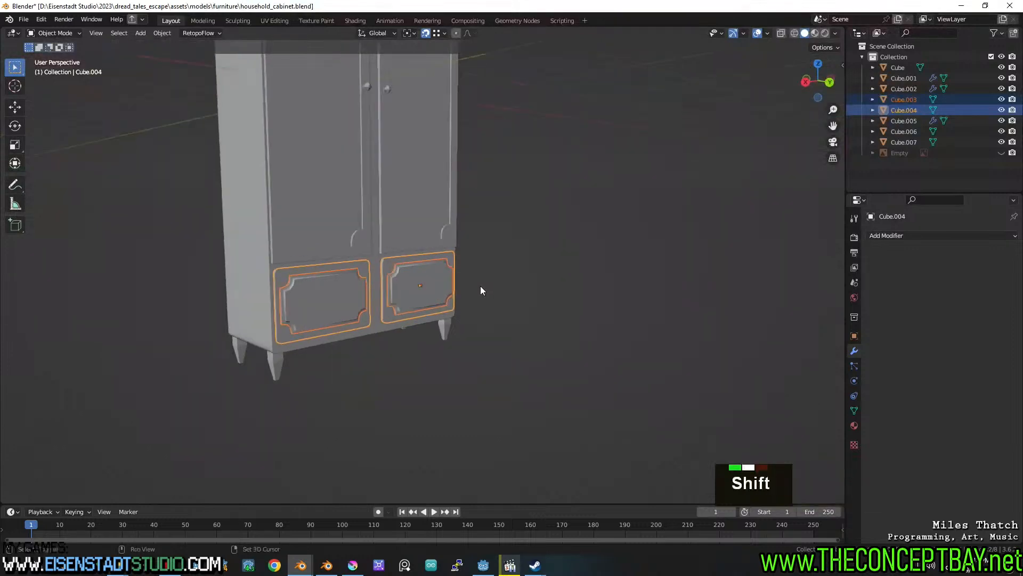
Duplicate the right door's knob within its mesh and move the copy -1.6462 m along Z onto the lower drawer.
middle_click_drag(401, 114, 404, 152, "shift")
scroll(403, 152, "up", 2)
left_click(372, 66)
key("Tab")
key("l")
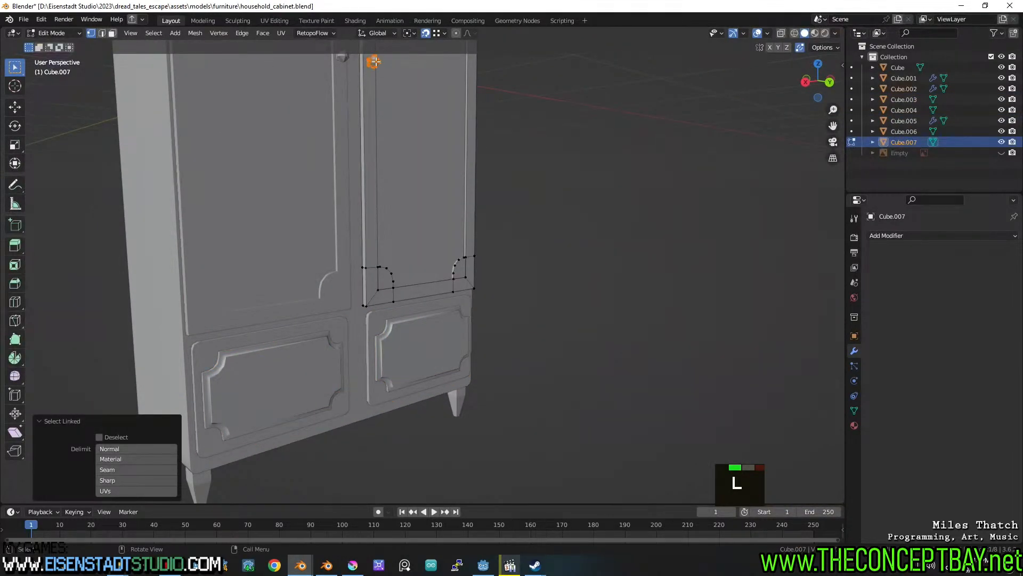
key("shift+d")
key("z")
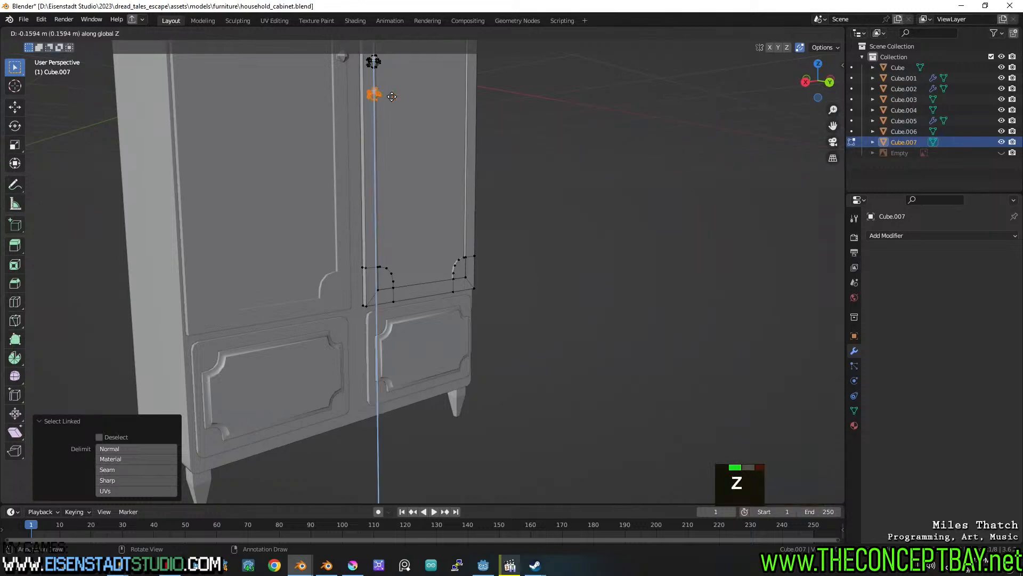
left_click(379, 367)
Separate the duplicated knob into its own object.
key("p")
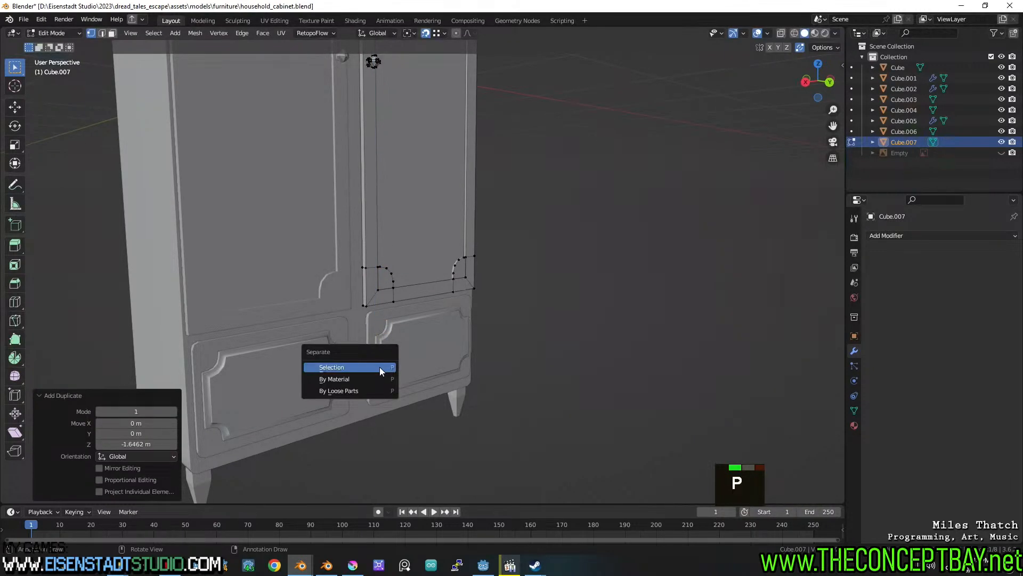
left_click(379, 366)
key("Tab")
Snap the 3D cursor to the selected lower drawer panels in the back view.
scroll(398, 378, "up", 2)
middle_click_drag(425, 386, 455, 306, "shift")
scroll(439, 319, "up", 2)
left_click(434, 321)
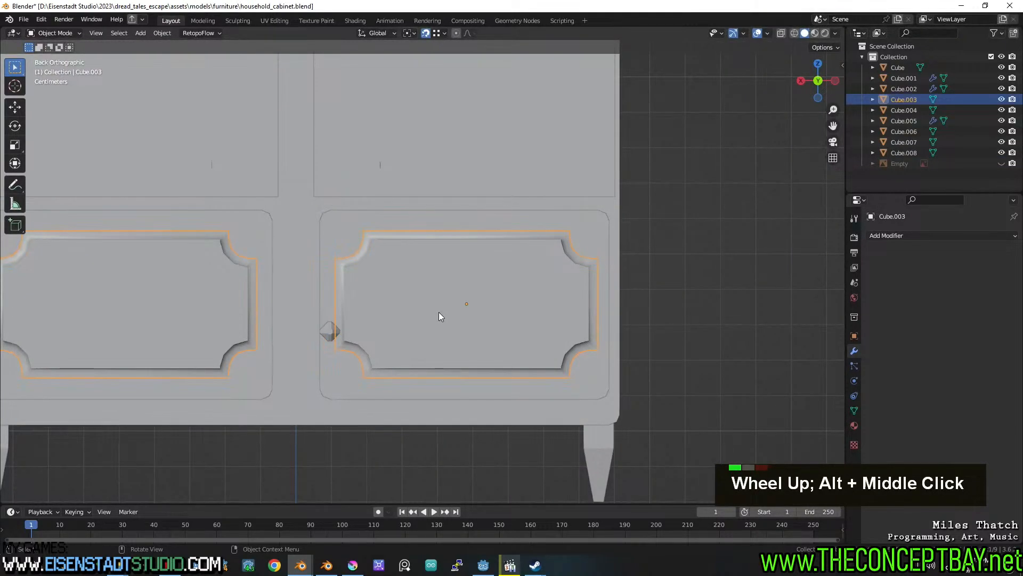
left_click(332, 330)
left_click(459, 311)
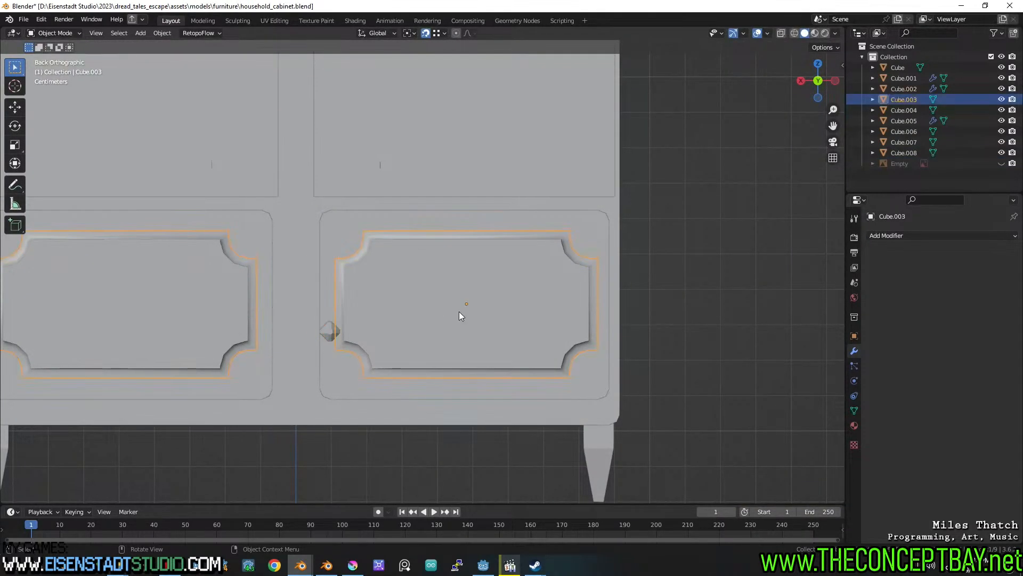
key("shift+s")
left_click(431, 402)
Set the duplicated knob's origin to its center of mass (volume).
left_click(331, 333)
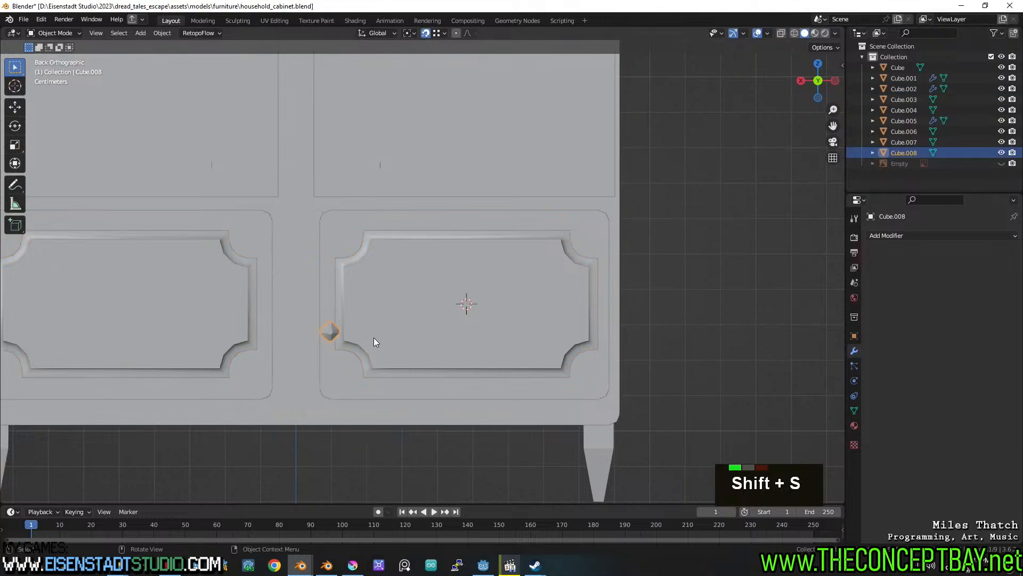
key("shift+s")
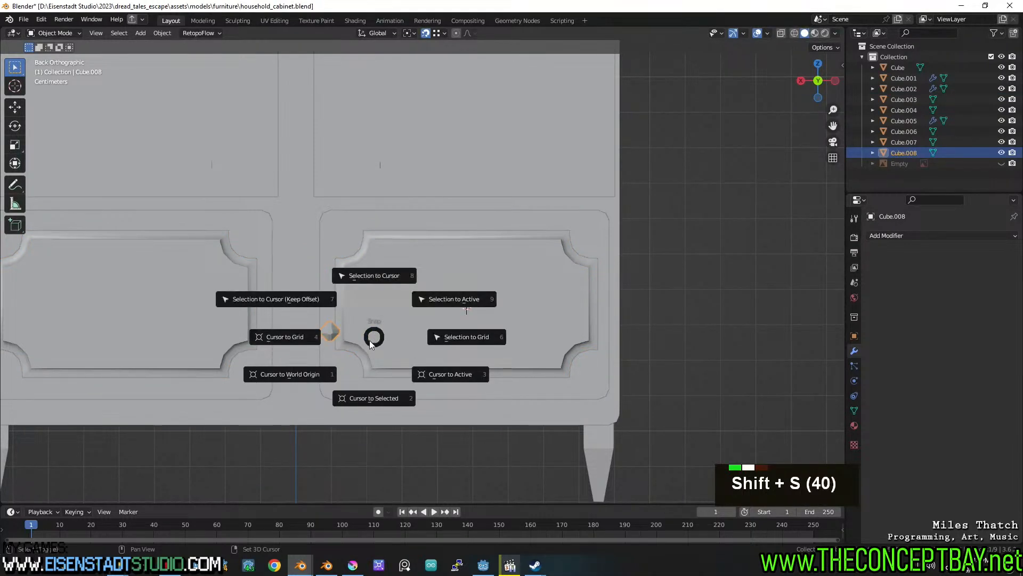
right_click(334, 331)
mouse_move(345, 342)
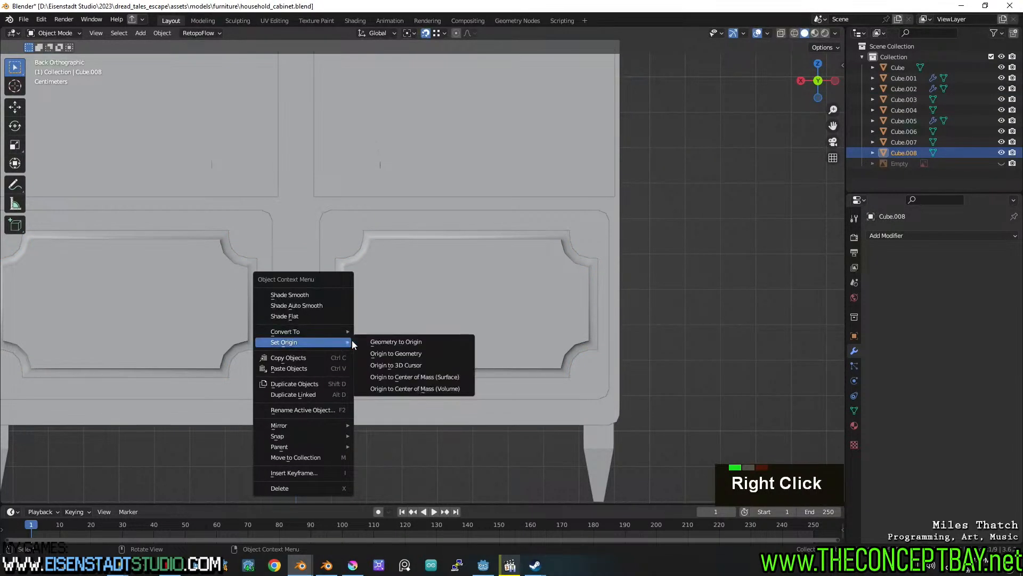
left_click(398, 389)
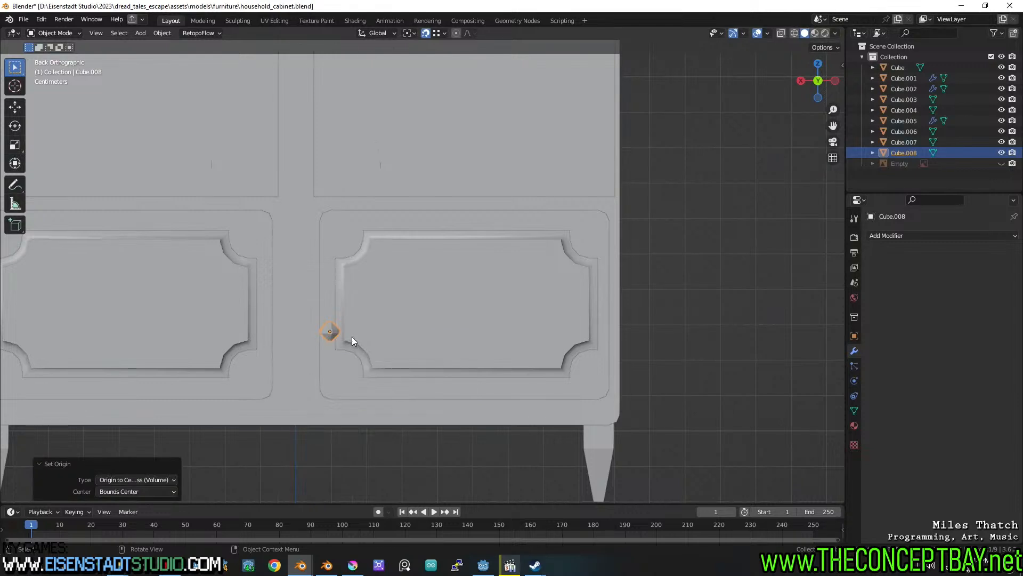
right_click(337, 331)
key("Escape")
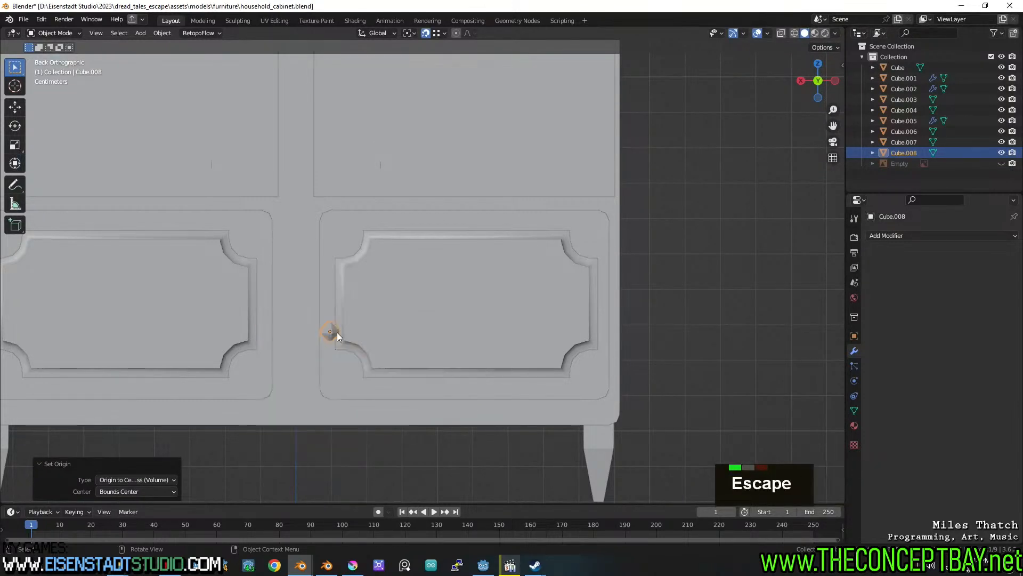
Place the 3D cursor back at the lower drawer panel's origin, undoing any accidental snap of the panel.
left_click(441, 298)
key("shift+s")
key("shift+s")
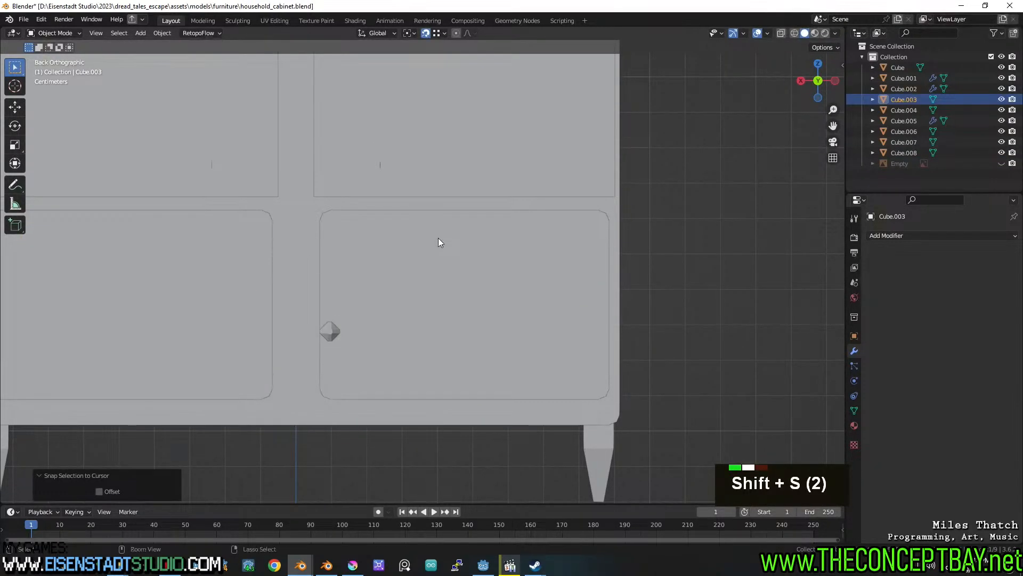
key("ctrl+z")
key("shift+s")
left_click(438, 299)
Snap the duplicated knob to the 3D cursor and move it 0.064126 m along Y out of the drawer panel.
left_click(323, 332)
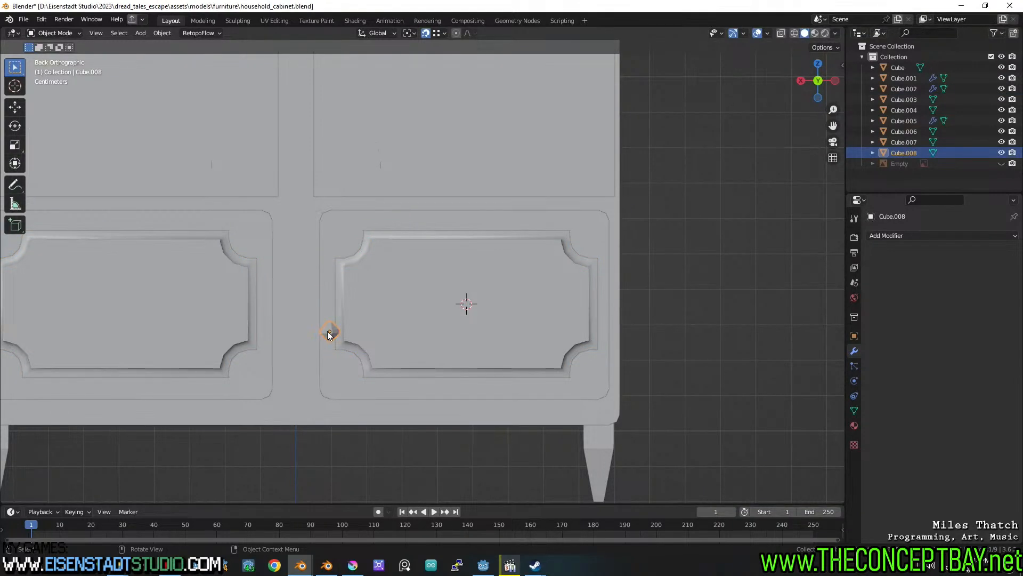
key("shift+s")
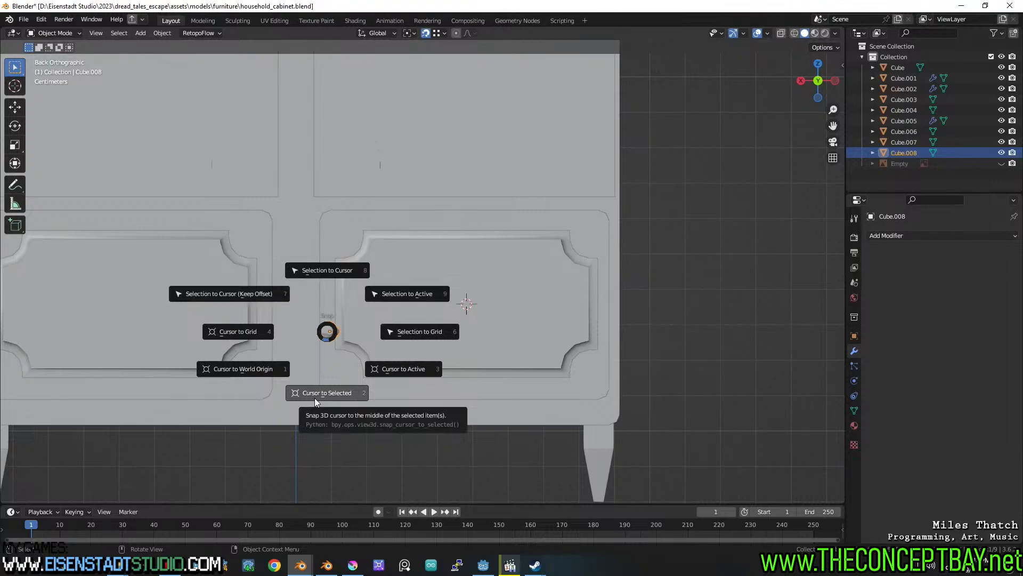
left_click(331, 267)
middle_click_drag(366, 310, 468, 347)
scroll(467, 346, "up", 4)
key("g")
key("y")
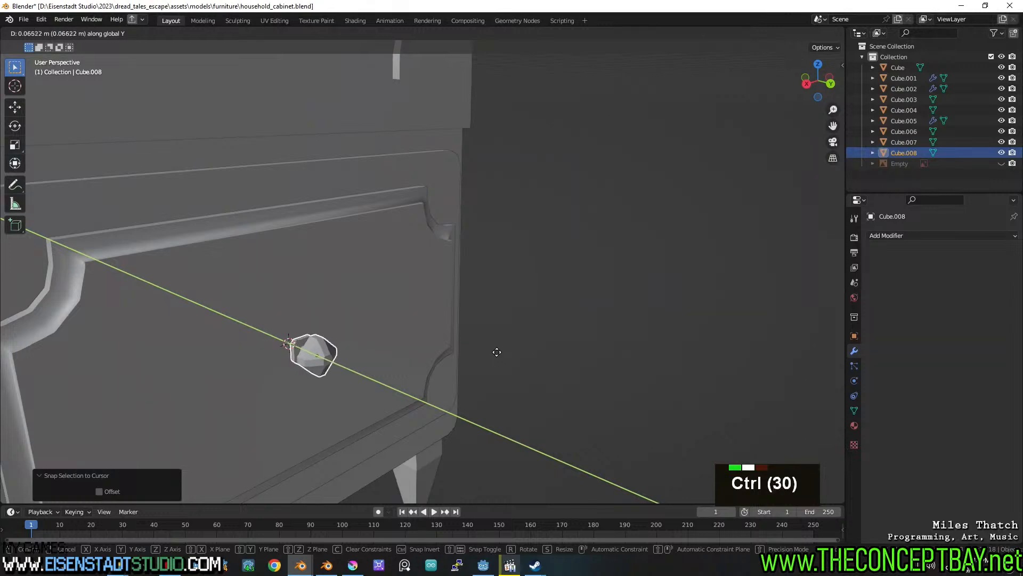
left_click(485, 352, "shift")
Try to join the knob with the lower drawer panels, and undo the join.
scroll(413, 293, "down", 3)
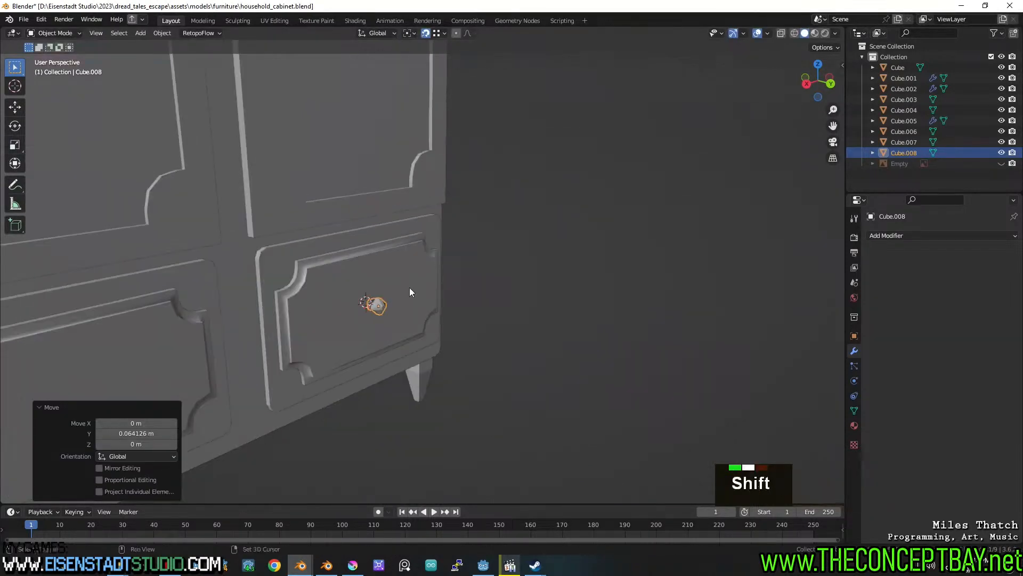
left_click(414, 282, "shift")
key("ctrl+j")
scroll(491, 329, "down", 5)
key("ctrl+z")
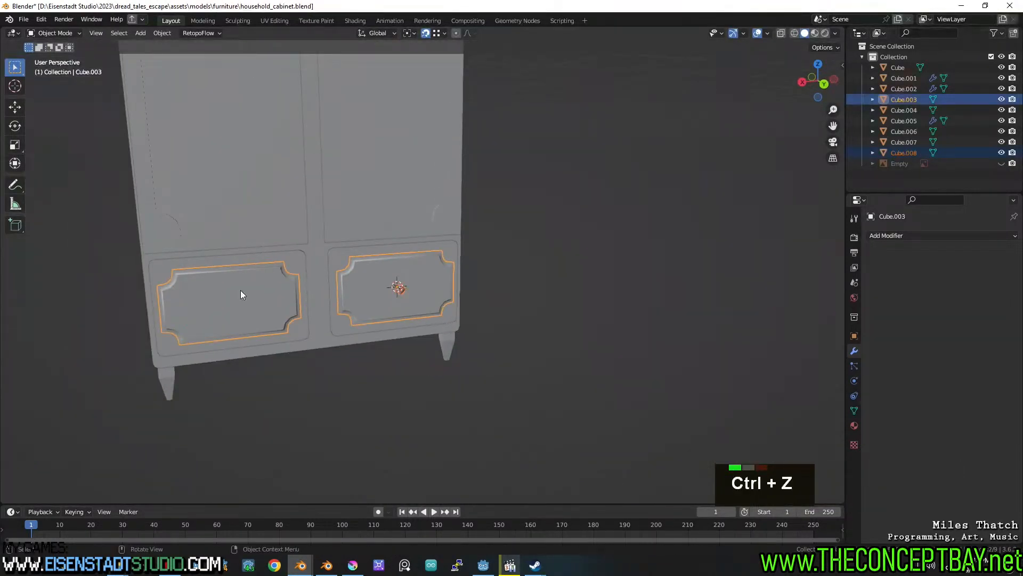
Delete the left raised panel from the lower drawer panel mesh, keeping only the right one.
key("Tab")
key("a")
key("a")
key("l")
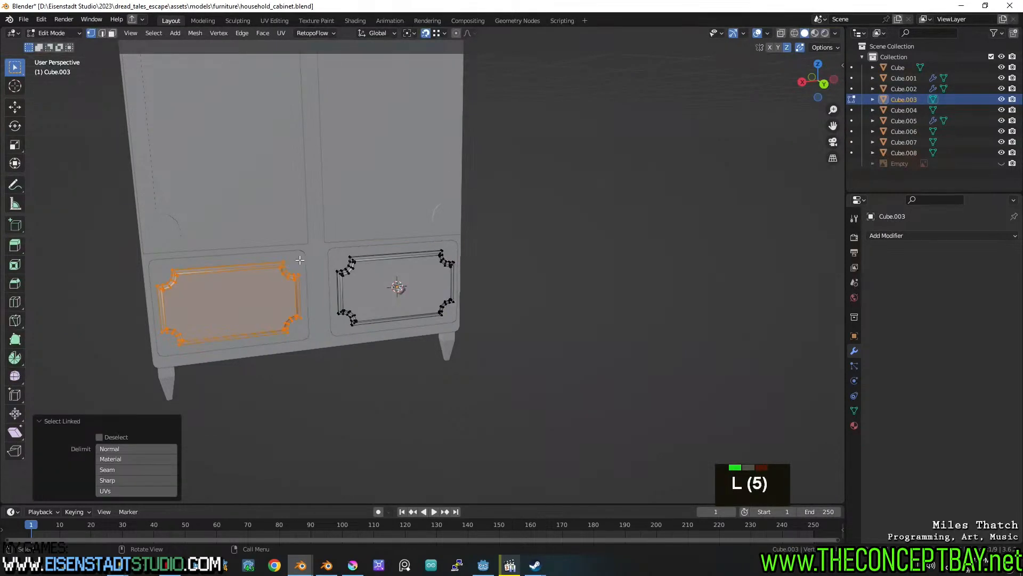
key("x")
left_click(299, 260)
middle_click_drag(303, 264, 311, 268)
key("Tab")
scroll(239, 293, "up", 3)
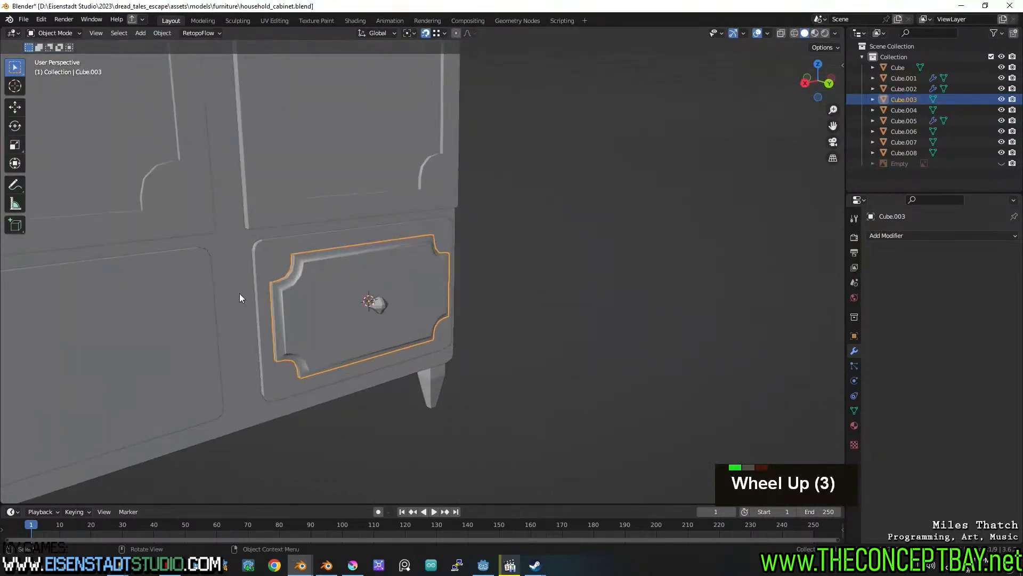
Delete the left drawer front from the lower drawer front mesh, keeping only the right one.
double_click(157, 305)
scroll(186, 320, "down", 2)
middle_click_drag(212, 337, 291, 311, "shift")
scroll(373, 308, "up", 1)
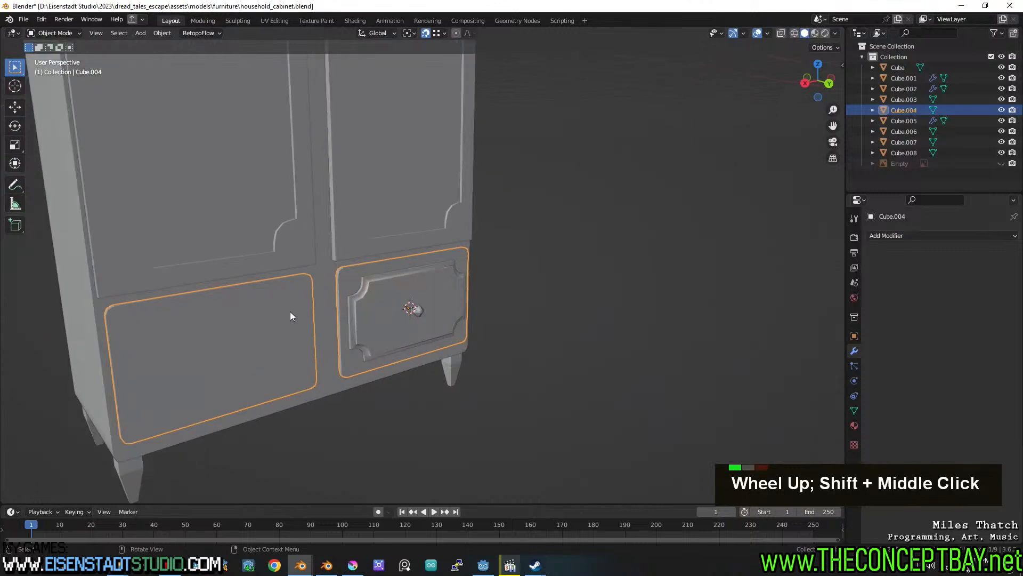
key("Tab")
key("l")
key("x")
left_click(308, 277)
key("Tab")
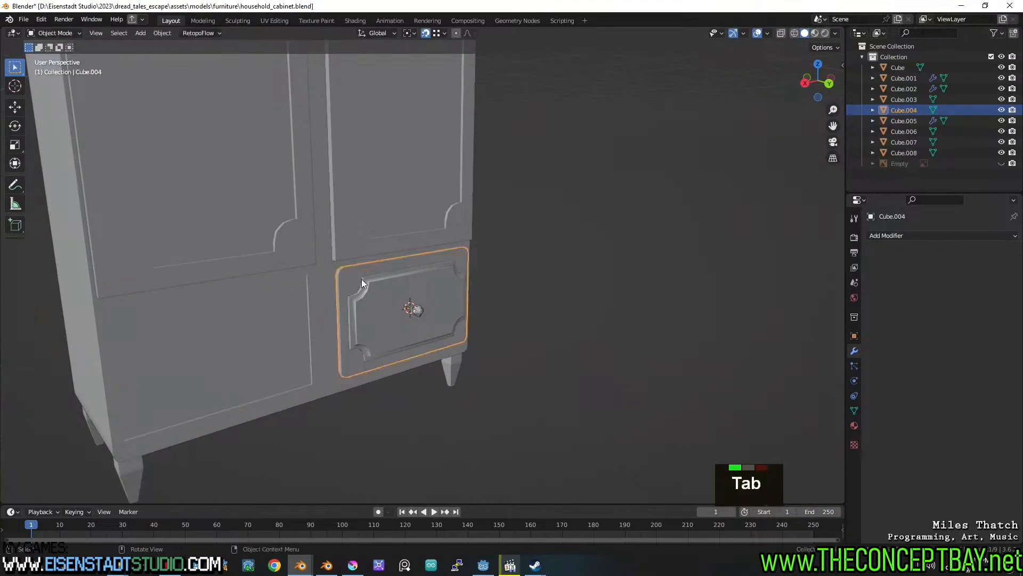
Delete the cabinet body's face that closes the left drawer compartment so the compartment is open.
left_click(373, 277)
left_click(347, 283)
middle_click_drag(347, 283, 398, 357)
left_click(318, 303)
key("Tab")
key("3")
left_click(267, 308)
key("x")
left_click(267, 308)
key("ctrl+z")
key("x")
left_click(314, 376)
middle_click_drag(420, 363, 319, 361)
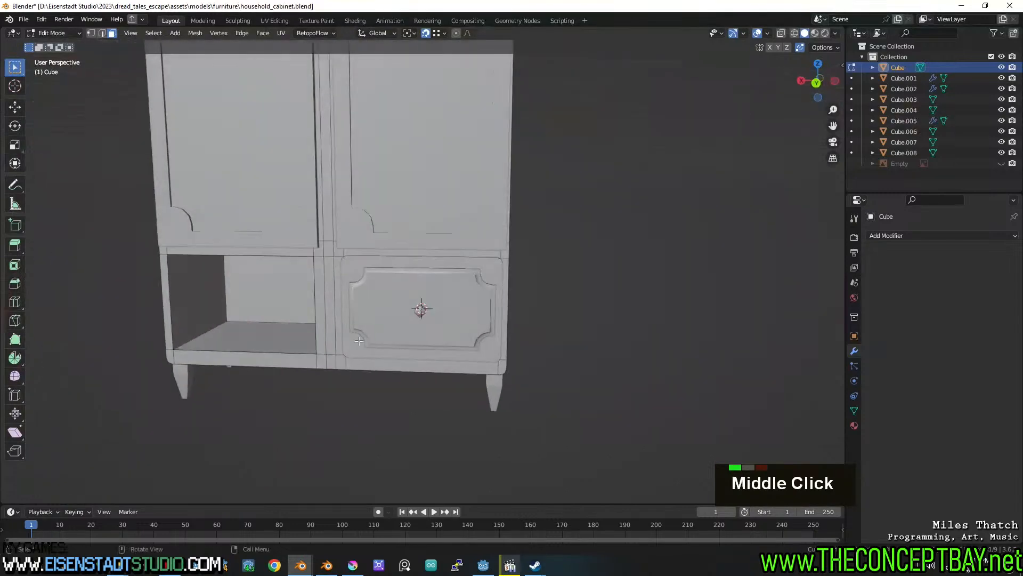
Hide the right drawer's front, raised panel and knob to expose the cabinet body behind them.
key("Tab")
left_click(405, 298)
left_click(492, 269, "shift")
left_click(492, 268, "shift")
key("h")
middle_click_drag(418, 310, 419, 309)
scroll(419, 309, "up", 2)
Delete the cabinet body's face that closes the right drawer compartment.
key("Tab")
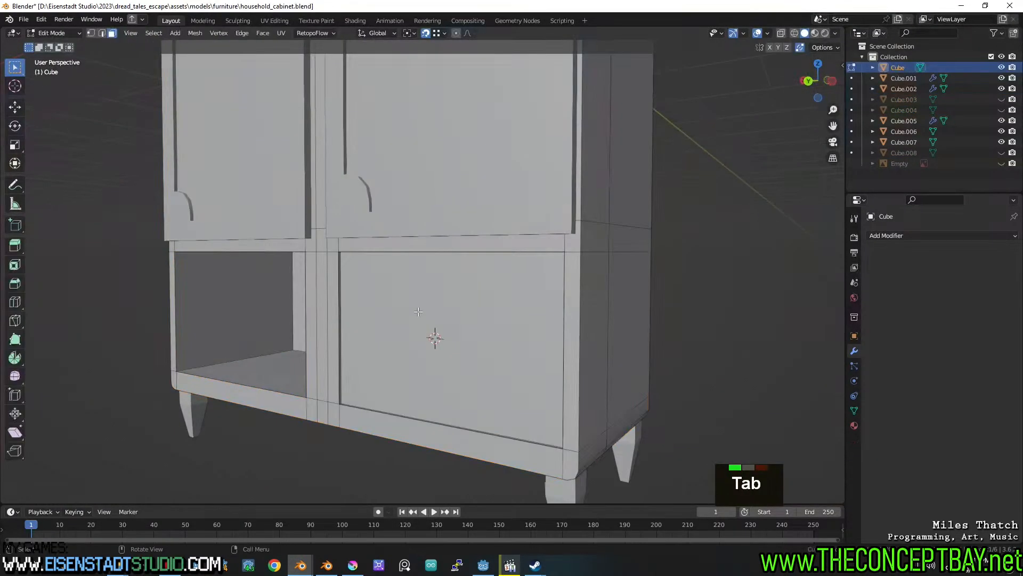
key("3")
key("z")
key("Escape")
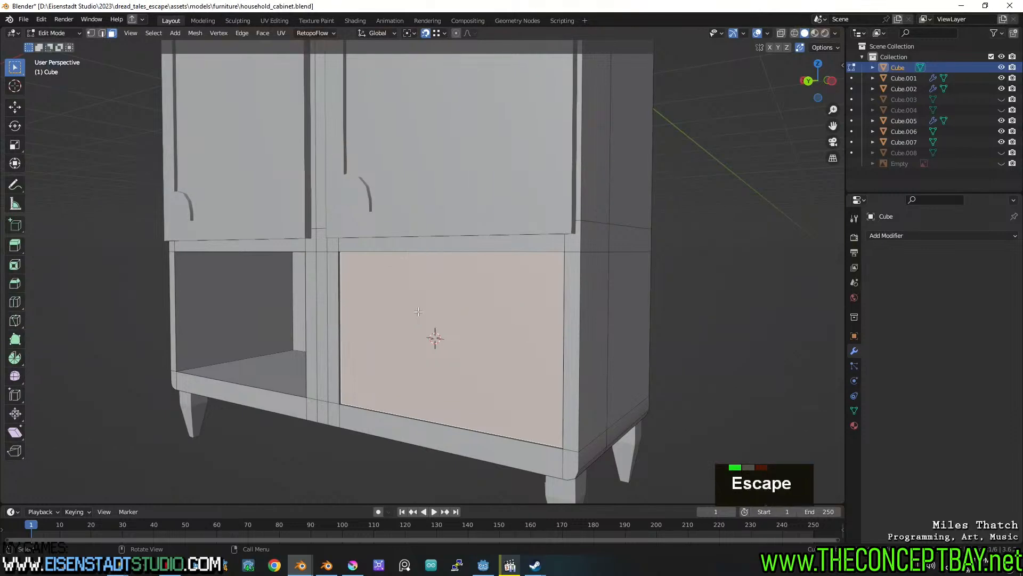
key("x")
left_click(410, 309)
middle_click_drag(410, 309, 385, 336)
scroll(385, 335, "down", 4)
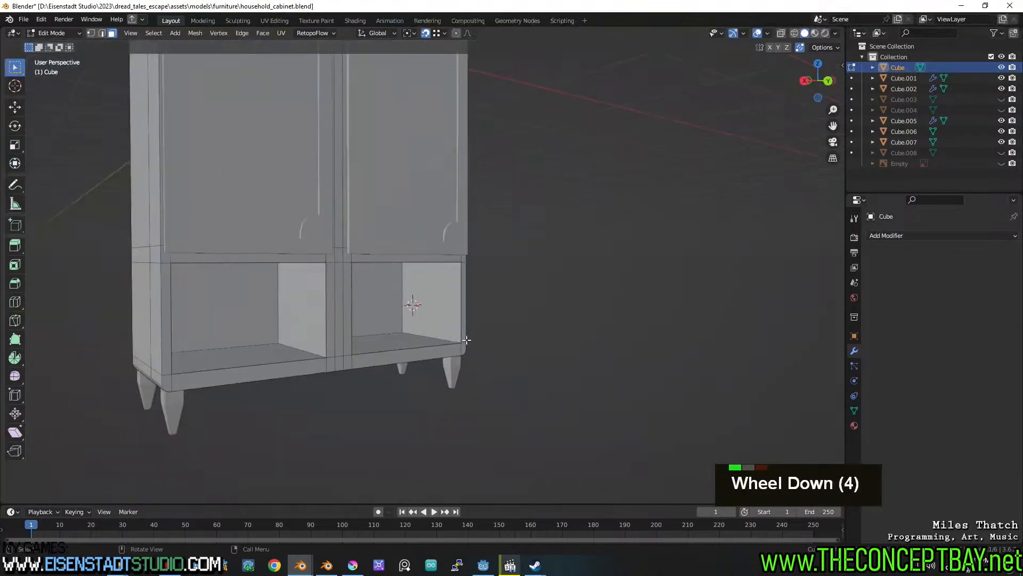
middle_click_drag(411, 303, 440, 356, "shift")
Reveal all hidden objects and hide the reference image again.
key("alt+h")
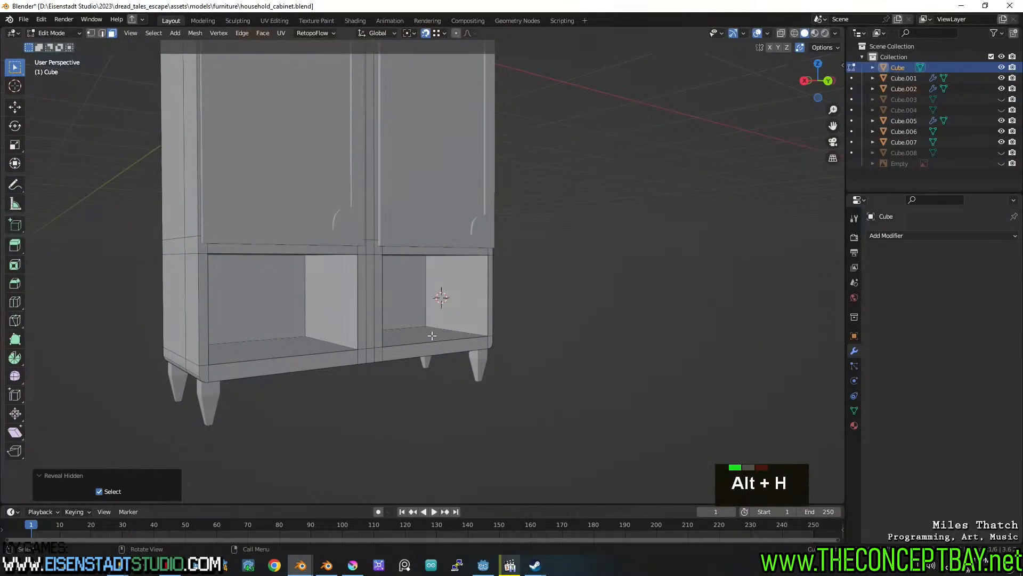
key("Tab")
key("alt+h")
left_click(459, 305)
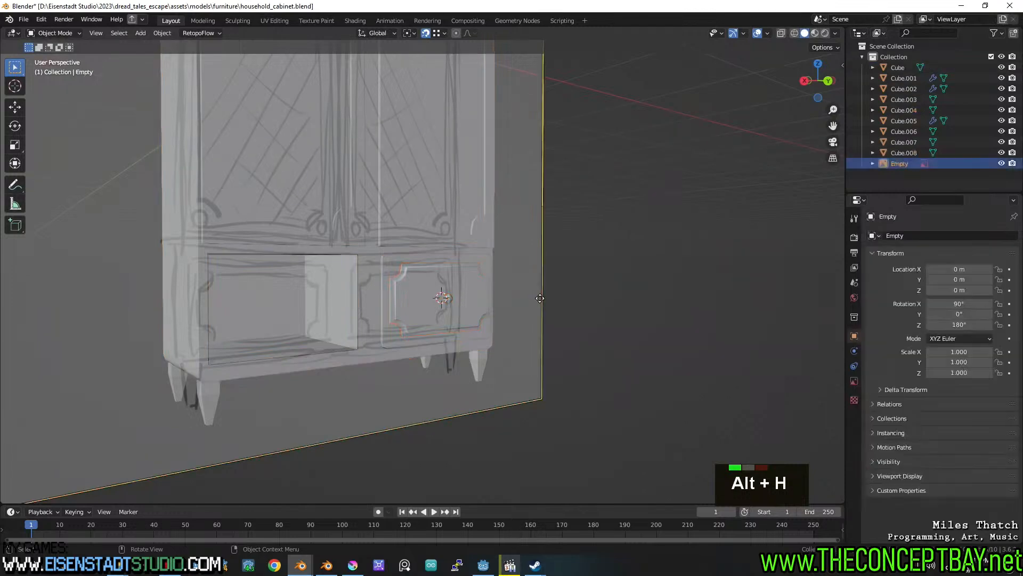
key("h")
Join the right drawer's knob, raised panel and drawer front into one object.
scroll(539, 299, "up", 4)
left_click(428, 315)
double_click(475, 328)
middle_click_drag(475, 327, 454, 315, "shift")
left_click(394, 290, "shift")
left_click(311, 252, "shift")
key("ctrl+j")
Apply Shade Auto Smooth to the joined drawer with a 54.5° angle.
scroll(465, 310, "down", 2)
middle_click_drag(465, 311, 348, 373)
right_click(408, 292)
left_click(400, 264)
Add a Mirror modifier to the drawer using Cube as mirror object and only the Y axis, and save the file.
scroll(671, 385, "down", 3)
middle_click_drag(670, 385, 600, 389)
left_click(893, 235)
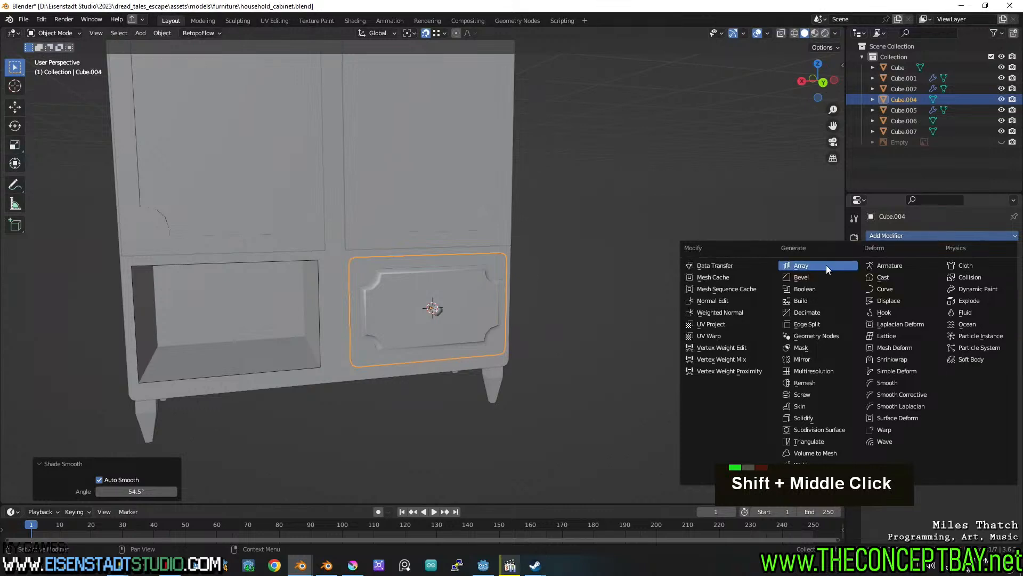
left_click(802, 359)
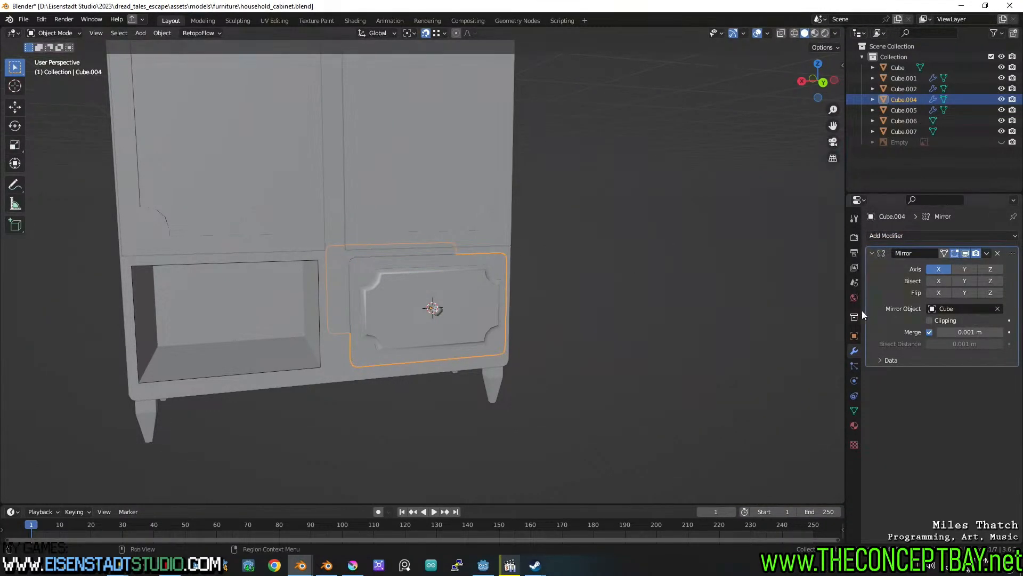
left_click(965, 269)
left_click(938, 269)
middle_click_drag(607, 312, 500, 279)
scroll(494, 296, "down", 2)
middle_click_drag(500, 278, 512, 301)
scroll(507, 299, "up", 3)
key("ctrl+s")
Mark the edges at the notched corners of the drawer's raised panel as sharp and save the file.
middle_click_drag(512, 301, 452, 302, "shift")
scroll(507, 294, "up", 2)
scroll(531, 296, "up", 1)
scroll(484, 314, "up", 2)
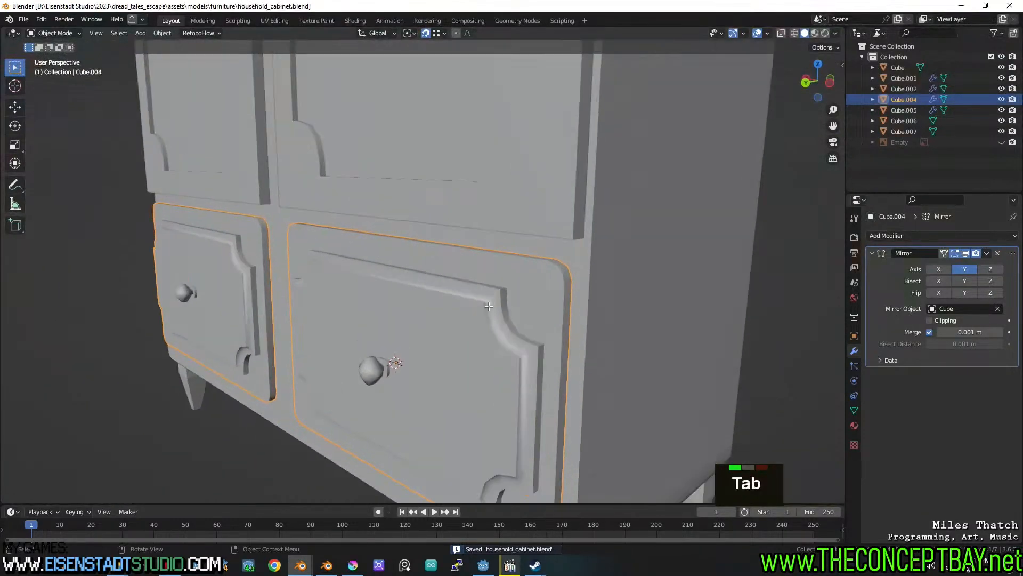
key("2")
key("Tab")
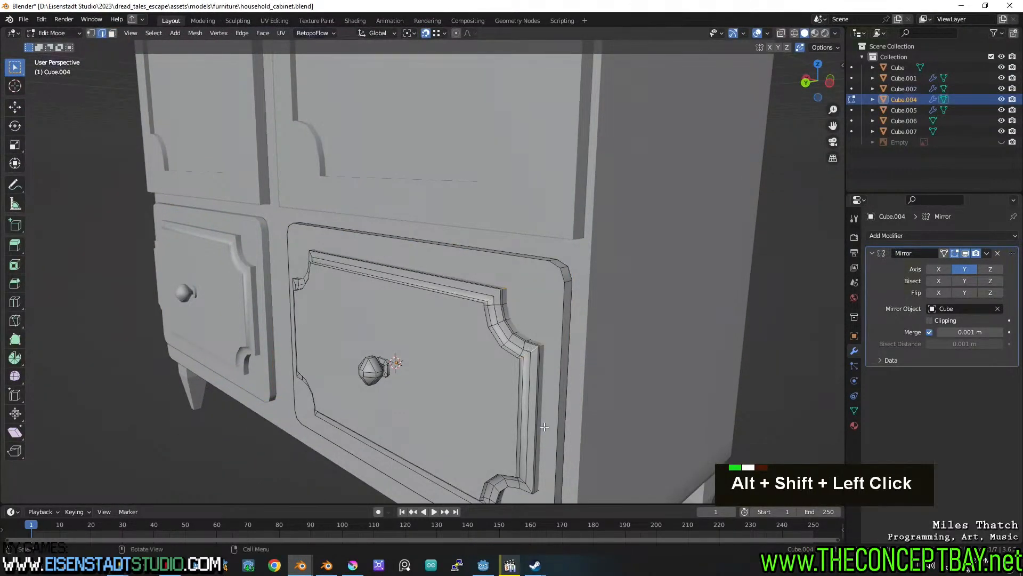
middle_click_drag(543, 418, 552, 293)
left_click(553, 292, "alt+shift")
left_click(517, 354, "alt+shift")
middle_click_drag(460, 367, 549, 373)
left_click(374, 402, "alt+shift")
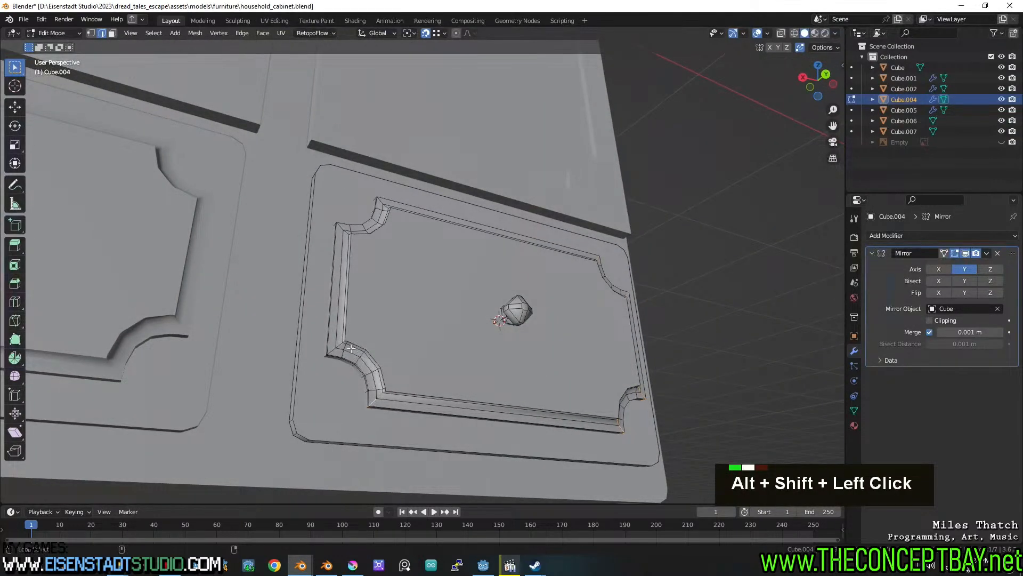
left_click(328, 351, "alt+shift")
middle_click_drag(328, 351, 341, 305)
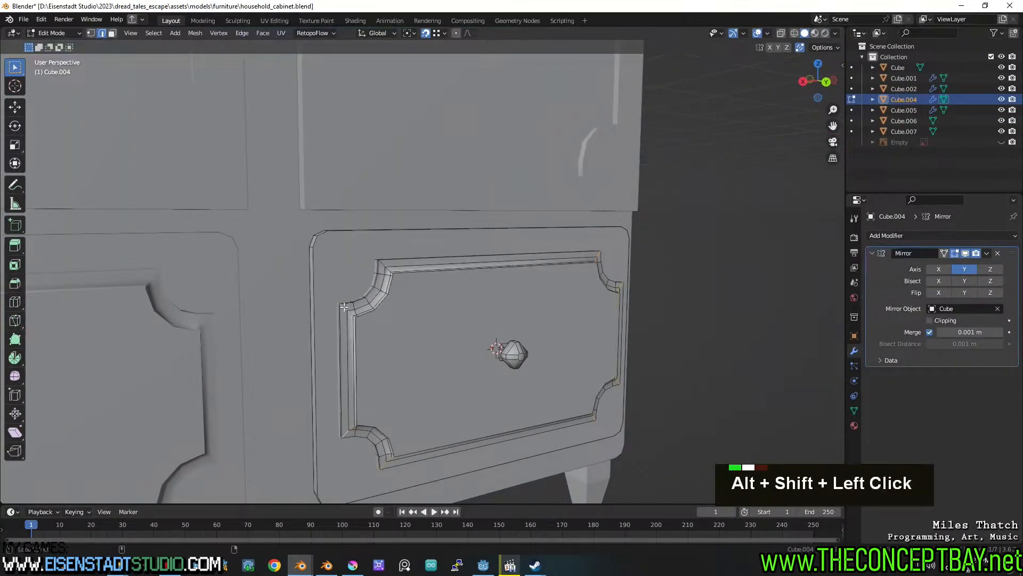
right_click(384, 265)
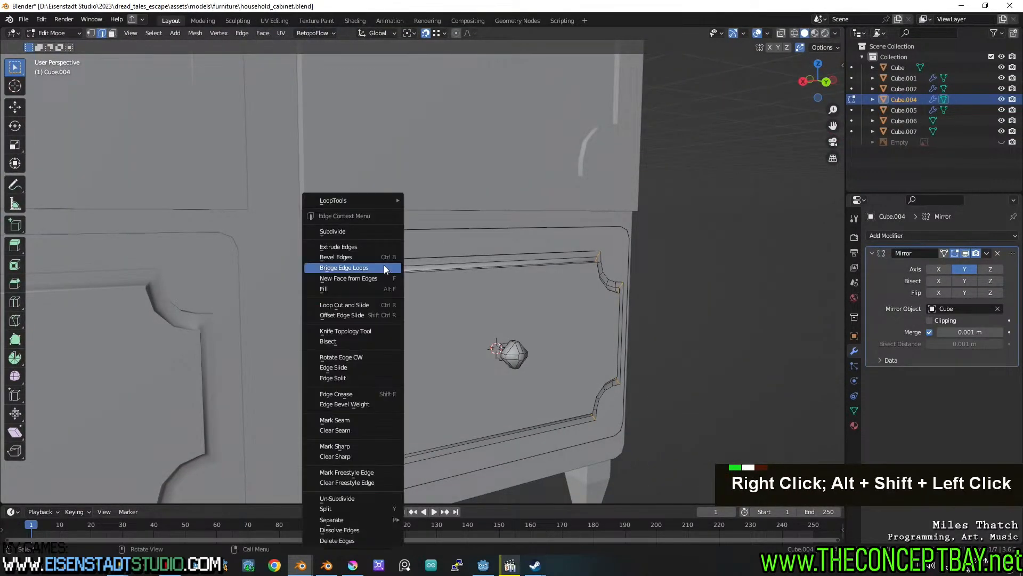
left_click(361, 447)
scroll(458, 368, "down", 2)
key("Tab")
middle_click_drag(462, 365, 382, 350)
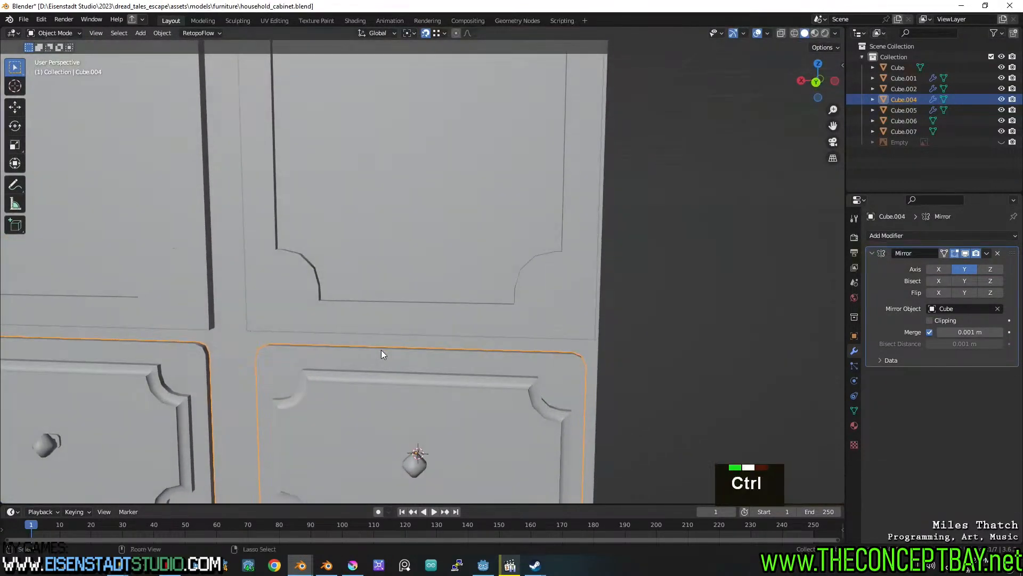
scroll(381, 350, "down", 2)
key("ctrl+s")
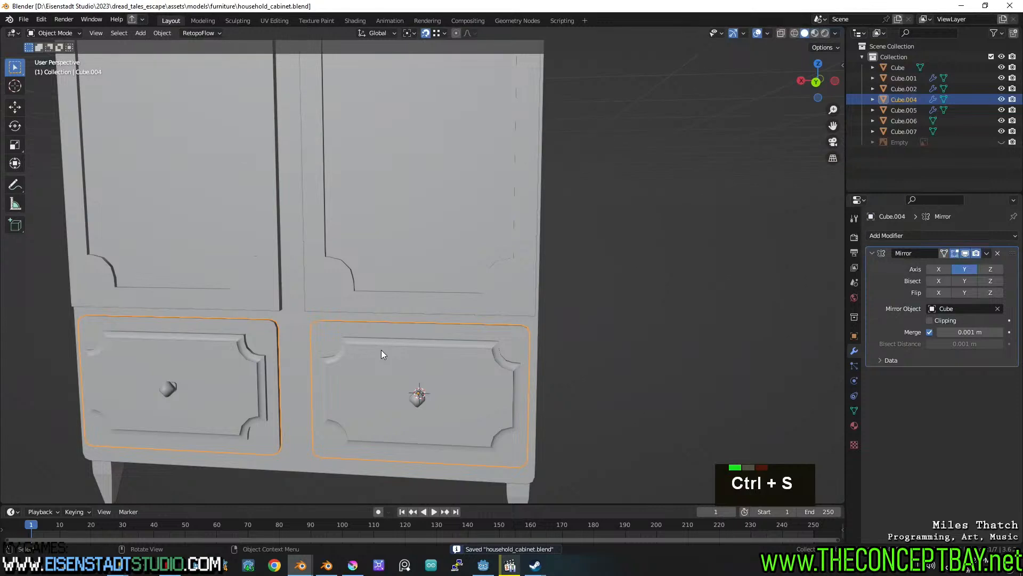
Bevel the outer corner edges of the right upper door by about 0.026 m with two segments.
middle_click_drag(393, 292, 407, 238, "shift")
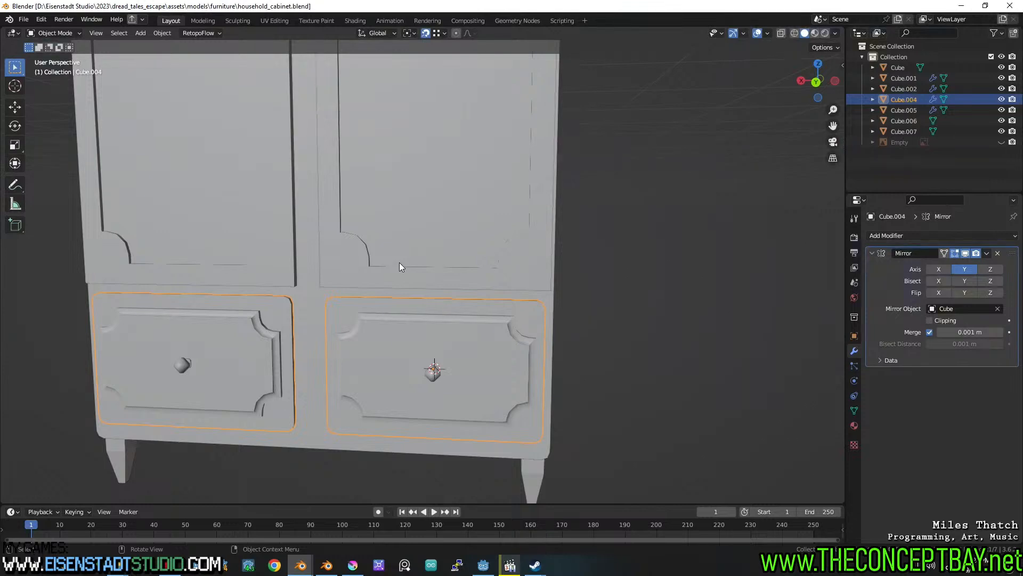
scroll(399, 262, "down", 3)
scroll(466, 261, "up", 1)
mouse_move(467, 261)
middle_mouse_down("shift")
mouse_move(487, 261)
mouse_move(479, 249)
mouse_move(469, 260)
mouse_move(530, 225)
mouse_move(436, 254)
mouse_move(496, 256)
mouse_move(476, 243)
middle_mouse_up("shift")
left_click(500, 219)
key("Tab")
middle_click_drag(591, 238, 546, 235)
key("2")
middle_click_drag(465, 246, 396, 247)
left_click(427, 246, "shift")
middle_click_drag(470, 115, 463, 253, "shift")
middle_click_drag(462, 253, 471, 370, "shift")
left_click(472, 105, "shift")
middle_click_drag(473, 105, 498, 197)
left_click(392, 246, "shift")
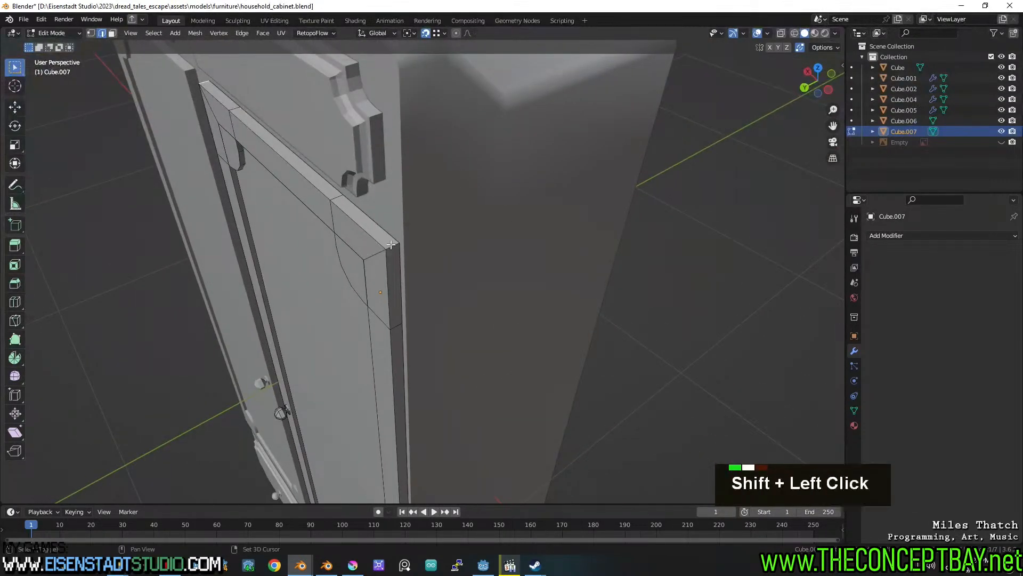
key("ctrl+b")
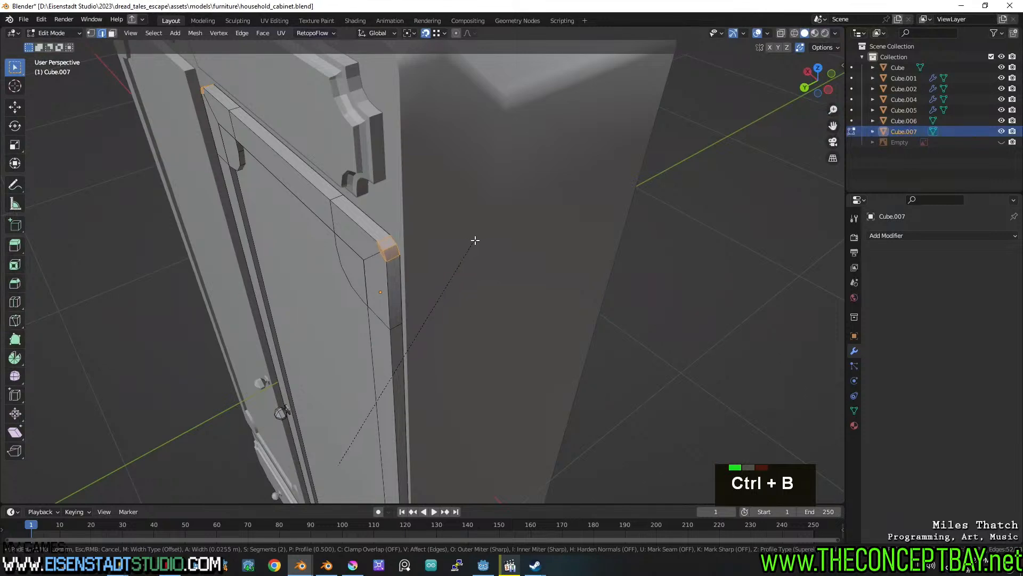
left_click(480, 240)
Apply Shade Auto Smooth to the beveled right door and save the file.
mouse_move(480, 240)
middle_mouse_down()
mouse_move(487, 226)
mouse_move(439, 226)
mouse_move(546, 197)
middle_mouse_up()
key("z")
scroll(533, 273, "down", 2)
middle_click_drag(533, 274, 507, 222, "shift")
scroll(508, 229, "up", 2)
key("z")
scroll(724, 228, "down", 3)
key("Tab")
middle_click_drag(648, 299, 626, 246, "shift")
mouse_move(626, 246)
middle_mouse_down()
mouse_move(671, 255)
mouse_move(583, 221)
mouse_move(578, 197)
middle_mouse_up()
scroll(670, 256, "up", 5)
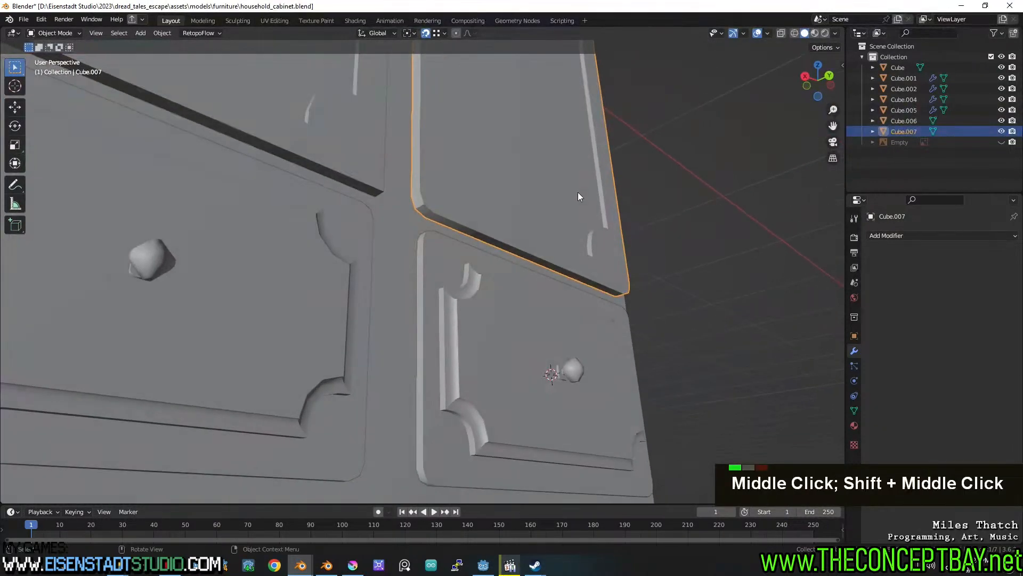
right_click(548, 202)
left_click(548, 203)
middle_click_drag(495, 326, 484, 366)
key("ctrl+s")
Convert the mirrored lower drawers to a real mesh.
left_click(434, 389)
middle_click_drag(434, 388, 433, 351, "shift")
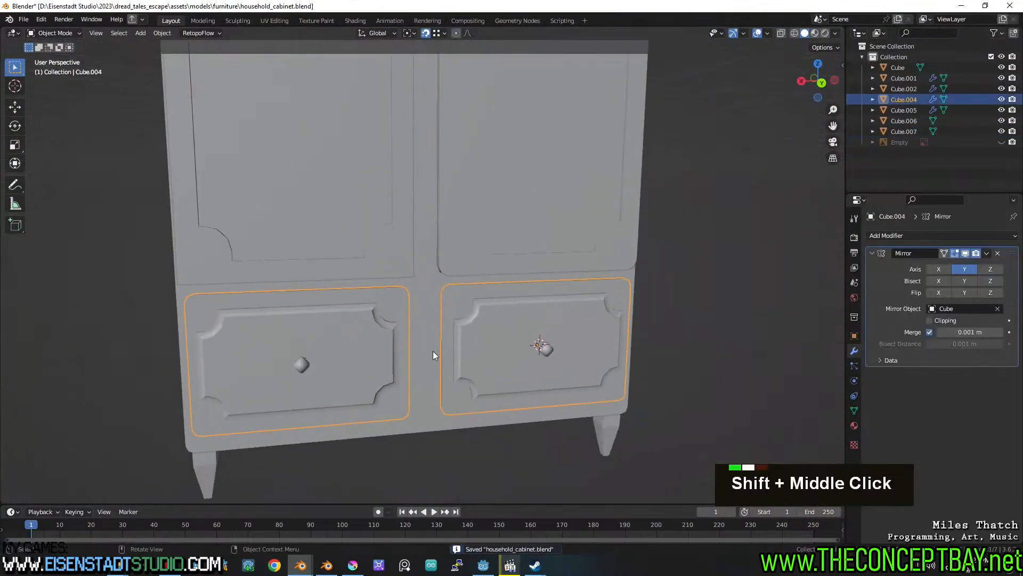
right_click(519, 321)
mouse_move(521, 354)
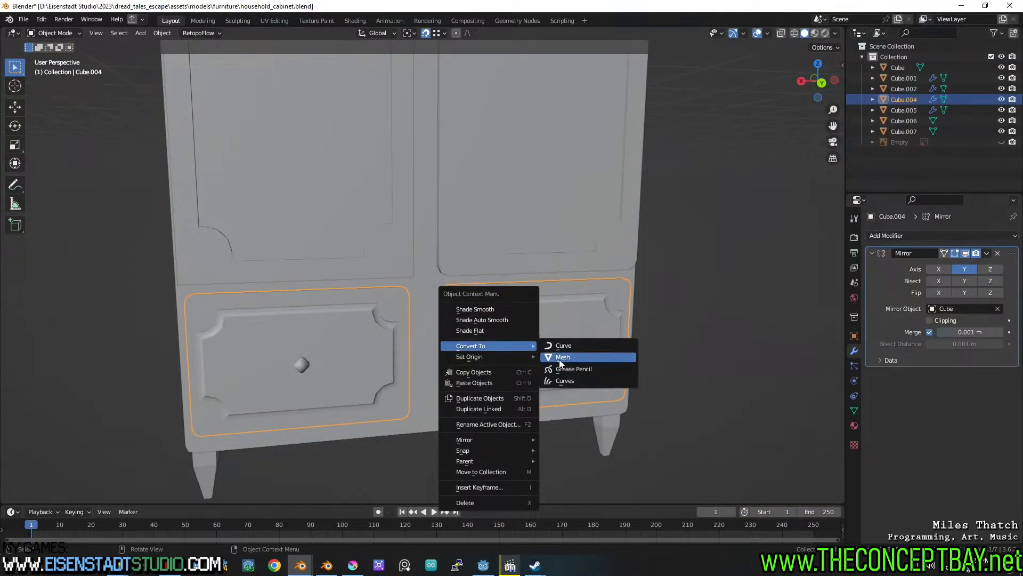
left_click(558, 358)
left_click(508, 238)
right_click(508, 238)
key("Escape")
middle_click_drag(508, 236, 390, 318)
left_click(390, 318)
scroll(390, 318, "up", 2)
key("Tab")
key("shift+s")
key("7")
key("Tab")
right_click(376, 391)
mouse_move(376, 395)
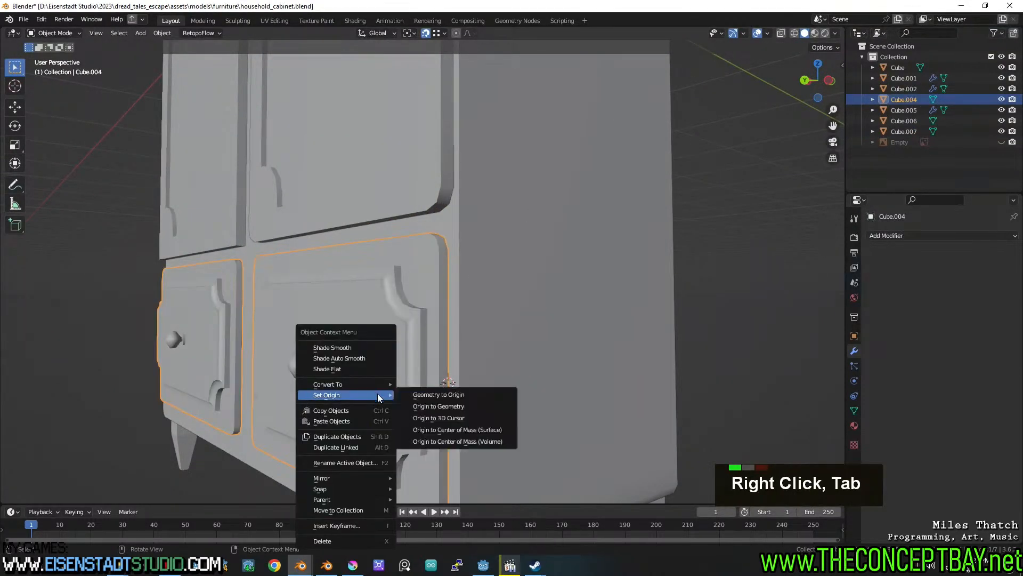
key("Escape")
Separate the left drawer, with its raised panel and knob, into its own object.
key("Tab")
key("a")
key("l")
key("l")
key("l")
key("l")
key("l")
key("l")
key("l")
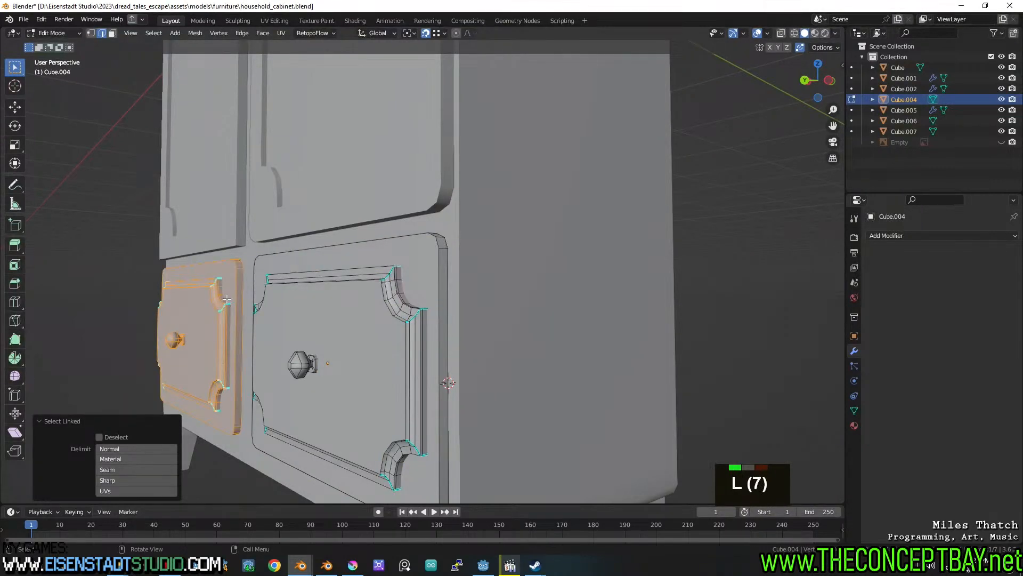
key("p")
left_click(226, 298)
key("Tab")
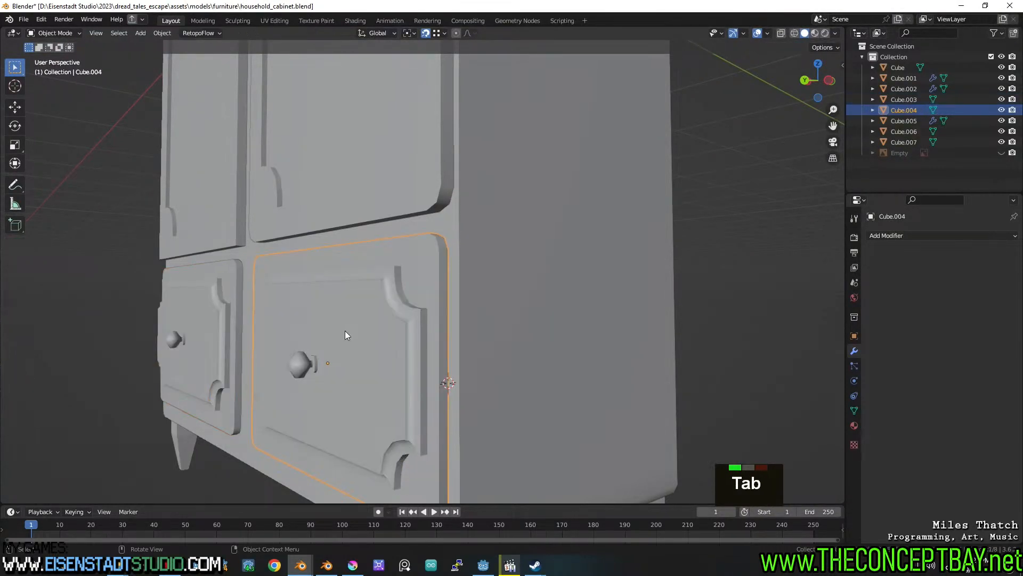
Set the right drawer's origin to its center of mass (volume).
right_click(392, 345)
mouse_move(396, 348)
left_click(454, 402)
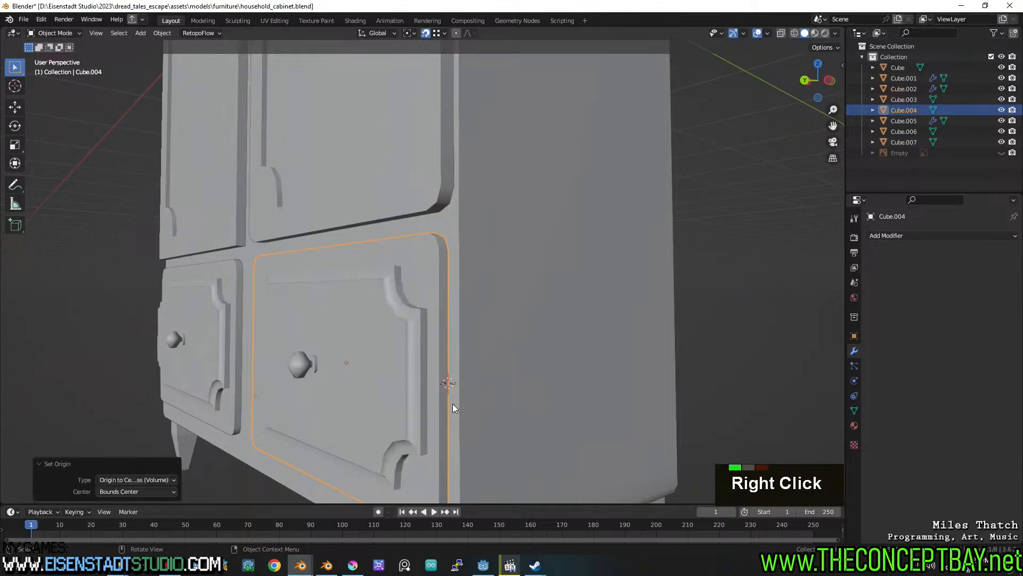
Snap the 3D cursor to the left lower drawer's outer vertical edge.
right_click(391, 384)
mouse_move(392, 382)
left_click(448, 404)
mouse_move(447, 404)
middle_mouse_down()
mouse_move(400, 404)
mouse_move(453, 406)
middle_mouse_up()
left_click(410, 368)
key("Tab")
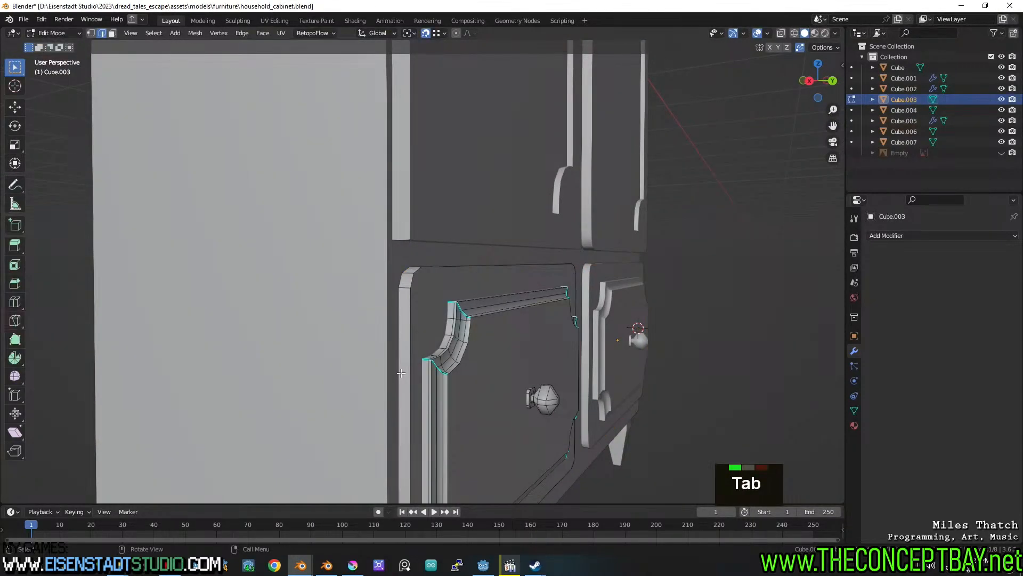
key("2")
key("z")
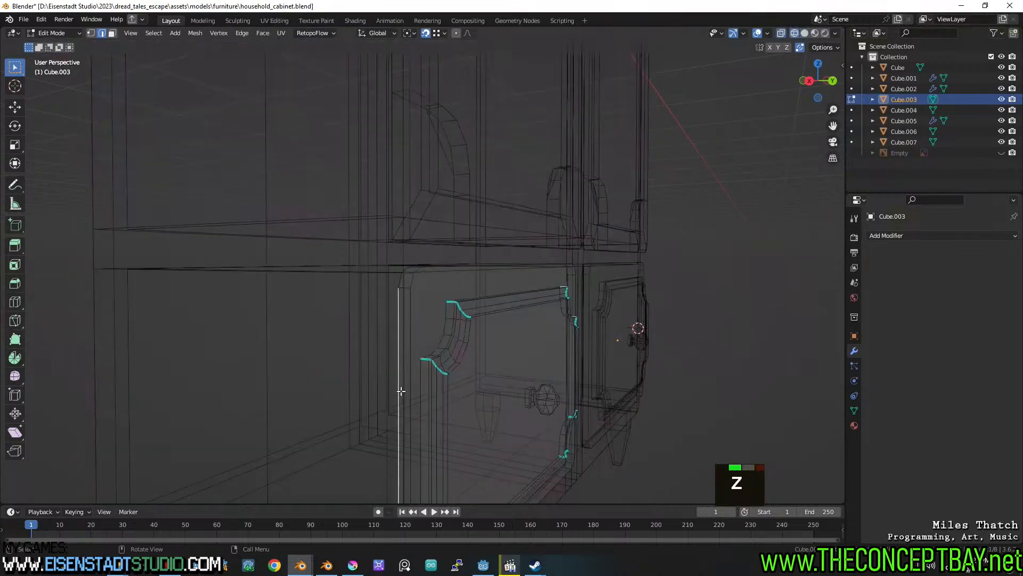
key("shift+s")
Set the left lower drawer's origin to the 3D cursor in Object Mode.
key("Tab")
key("z")
left_click(680, 340)
right_click(491, 338)
mouse_move(492, 338)
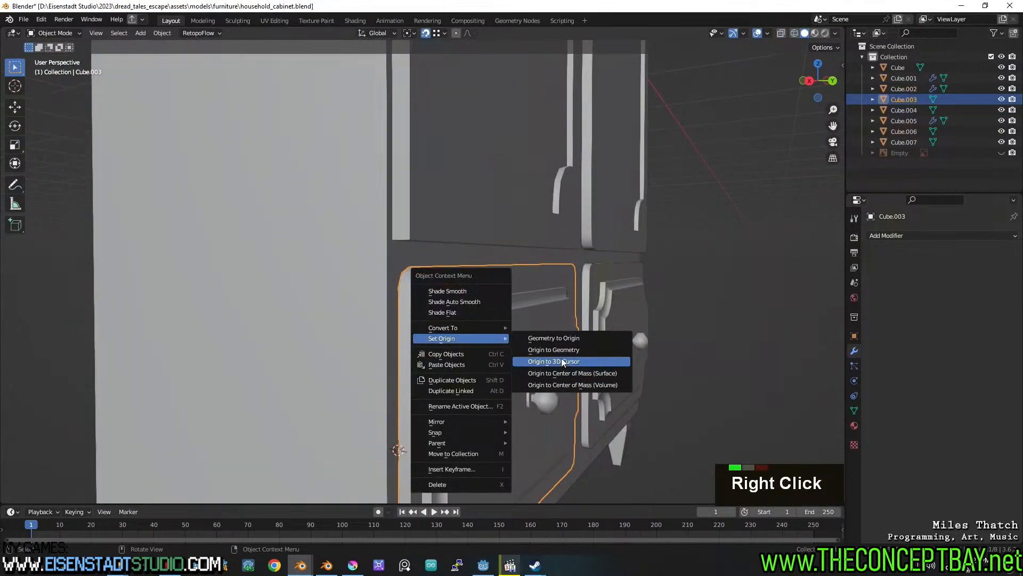
left_click(561, 362)
Test the left lower drawer's swing by trying a rotation about global Z, and save the cabinet file.
scroll(581, 346, "down", 3)
middle_click_drag(581, 347, 493, 374)
key("r")
key("z")
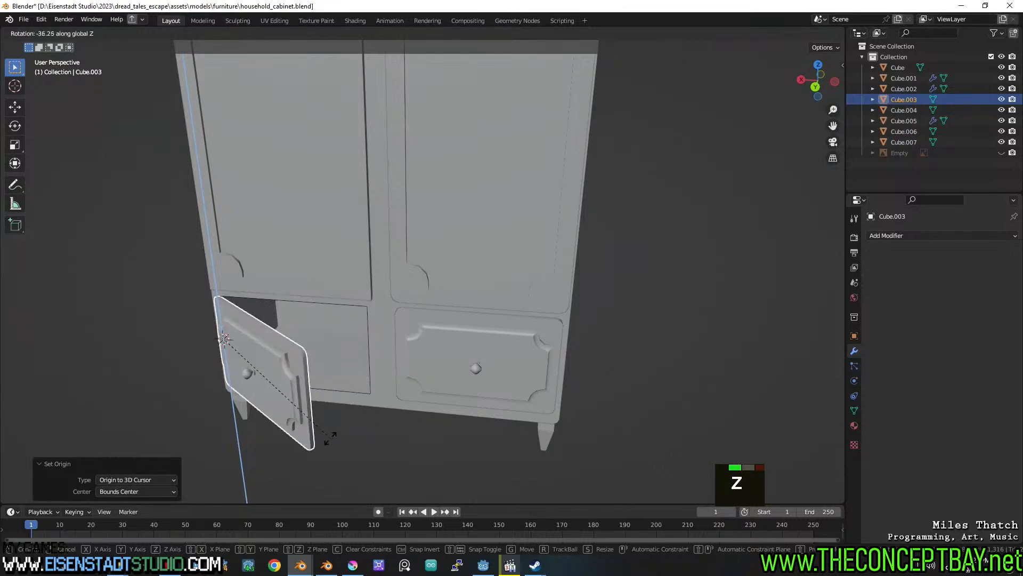
key("Escape")
key("ctrl+s")
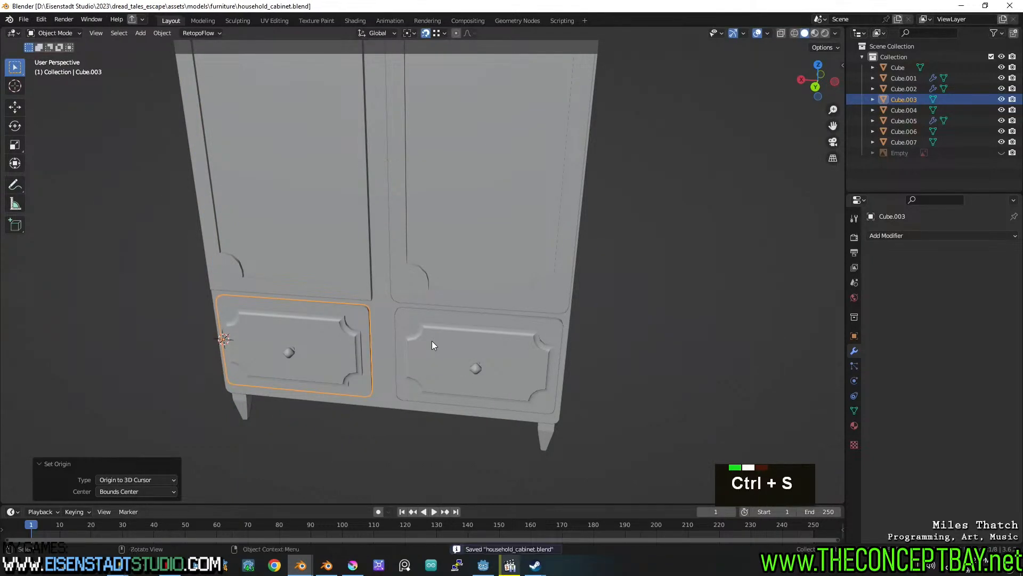
scroll(432, 344, "down", 2)
mouse_move(431, 344)
middle_mouse_down()
mouse_move(425, 304)
mouse_move(424, 351)
middle_mouse_up()
middle_click_drag(428, 267, 431, 330, "shift")
middle_click_drag(435, 277, 441, 314, "shift")
middle_click_drag(447, 312, 454, 282)
middle_click_drag(455, 280, 453, 304, "shift")
key("ctrl")
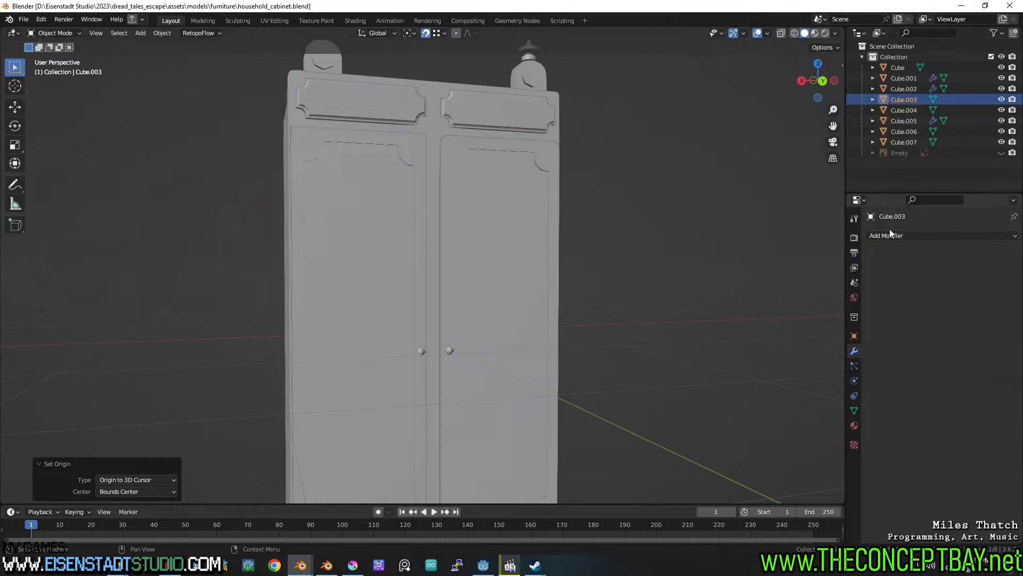
Switch to the Blender 4.1 window with hands_rig.blend and display its scene in solid shading.
left_click(328, 566)
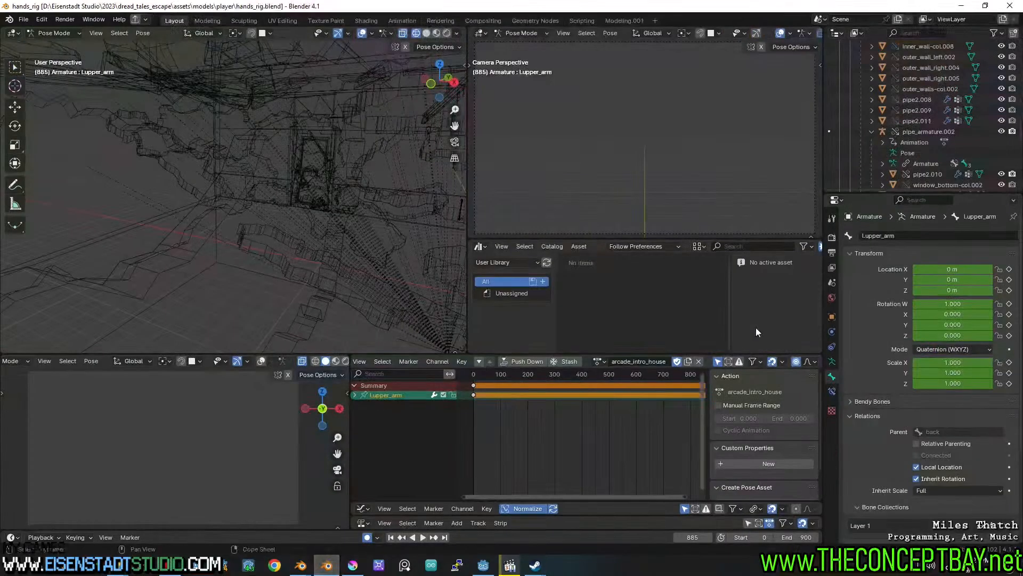
left_click(325, 287)
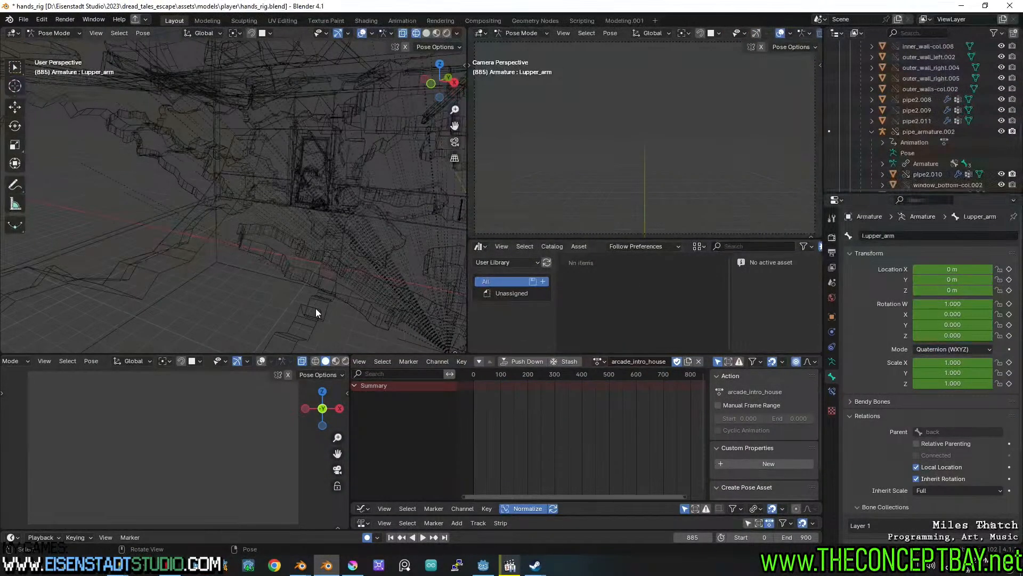
key("z")
left_click(425, 228)
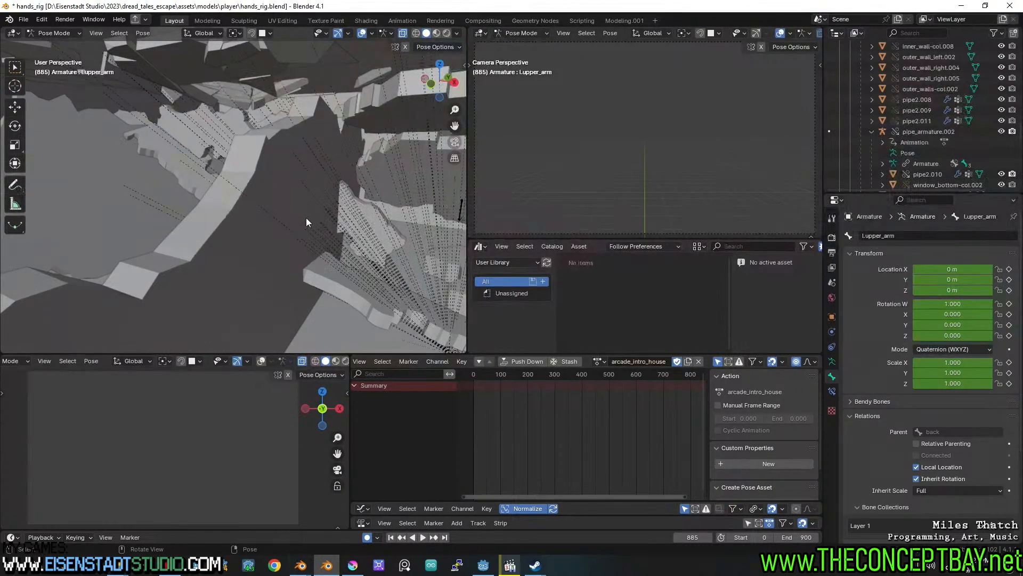
mouse_move(309, 226)
middle_mouse_down()
mouse_move(350, 224)
mouse_move(179, 209)
mouse_move(297, 234)
middle_mouse_up()
scroll(283, 229, "down", 2)
middle_click_drag(280, 292, 302, 266)
scroll(379, 302, "up", 1)
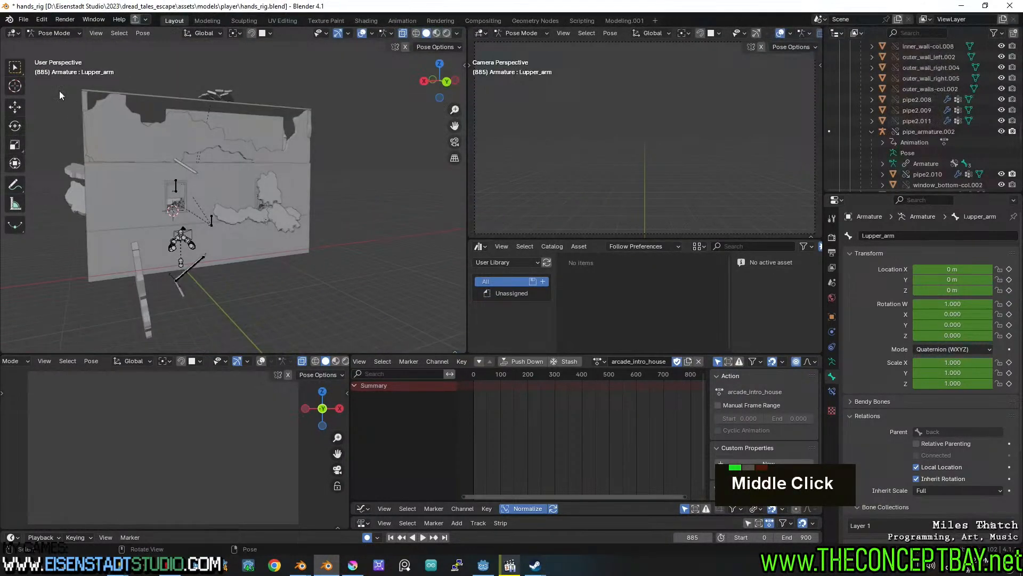
Select the outer wall in Object Mode and search the available modifiers for "auto".
double_click(57, 35)
left_click(304, 171)
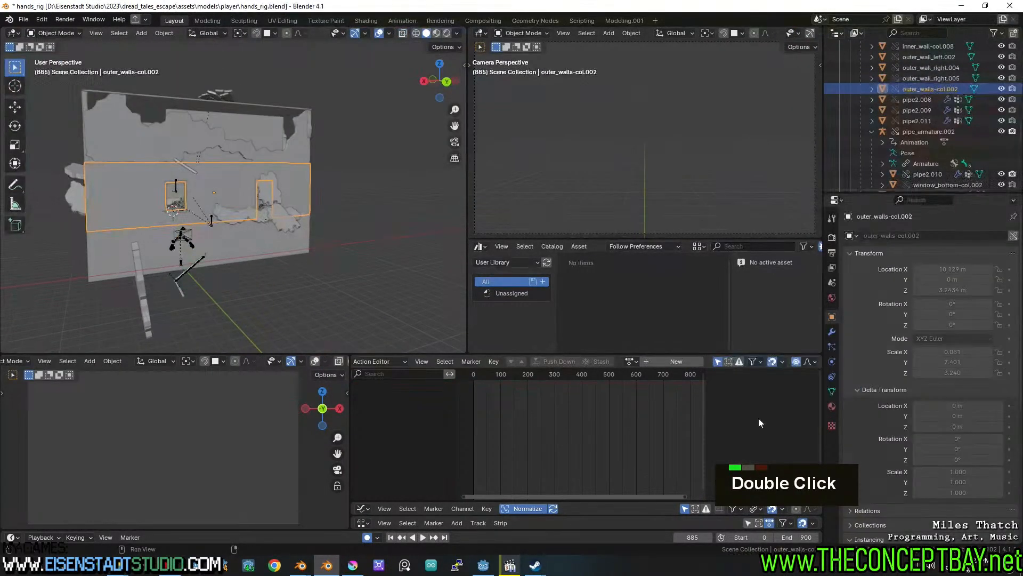
left_click(832, 331)
left_click(878, 237)
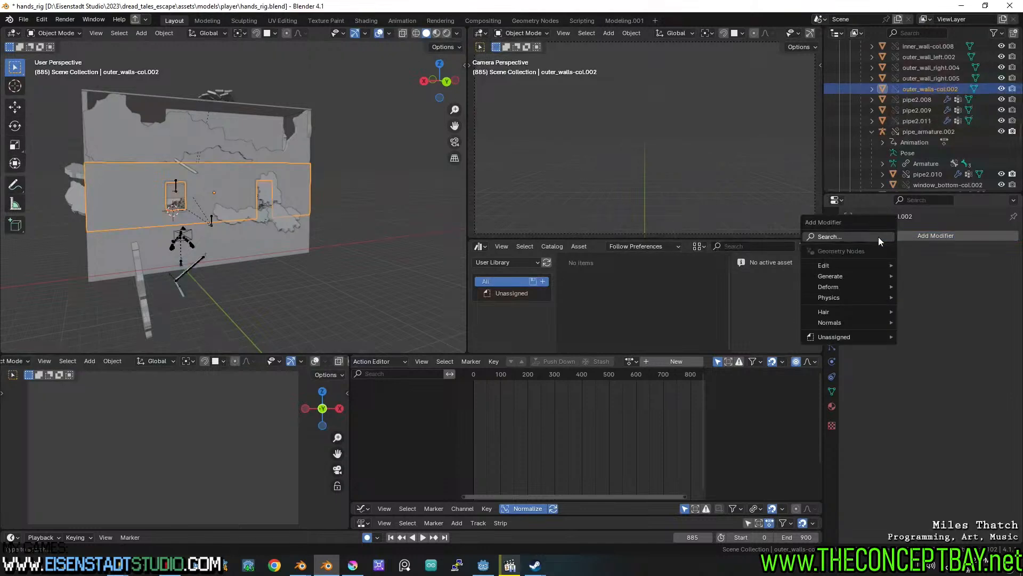
mouse_move(869, 276)
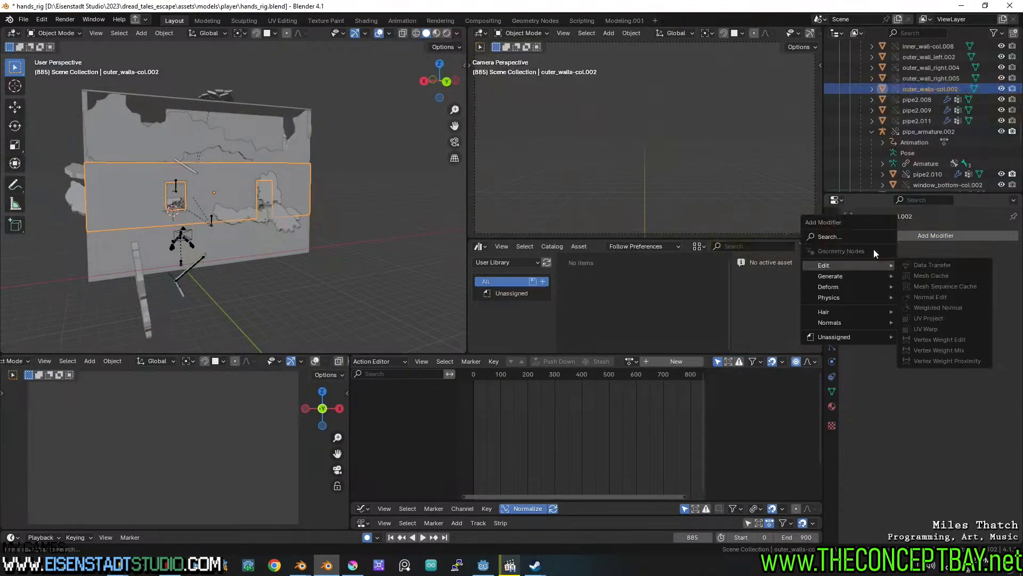
type("auto")
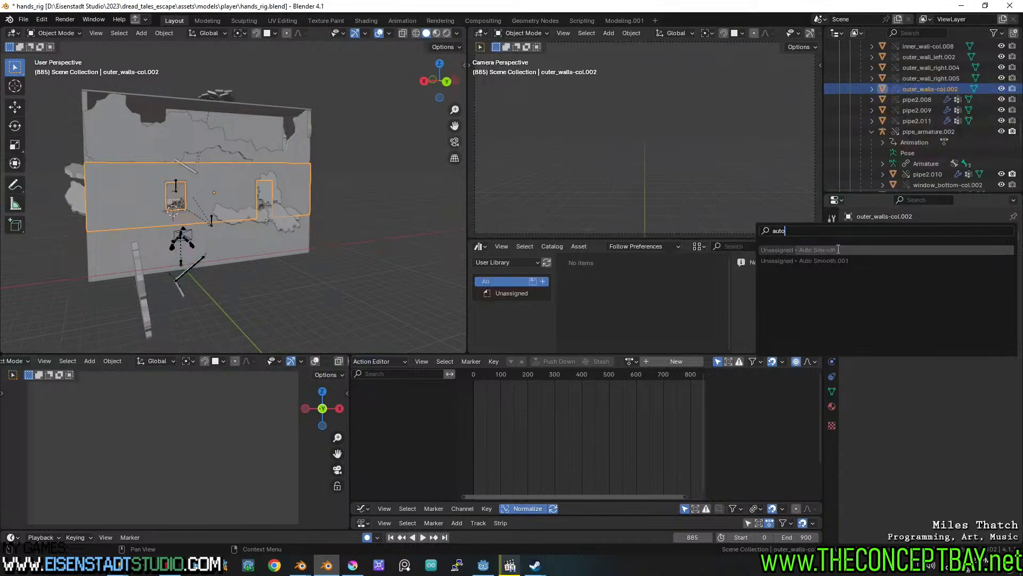
key("Escape")
Look up Smooth by Angle among the outer wall's Normals modifiers and save hands_rig.blend.
left_click(872, 236)
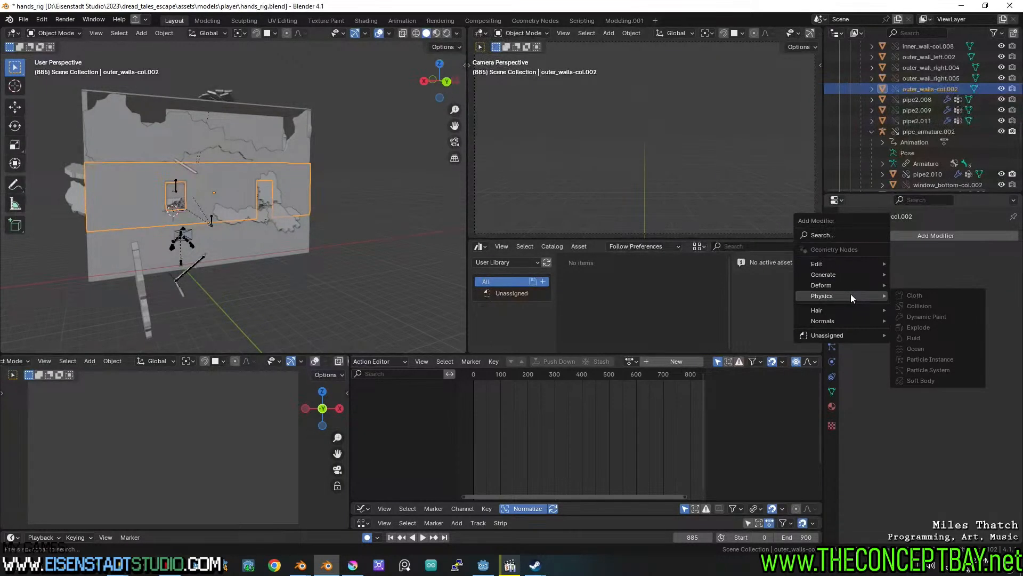
mouse_move(849, 318)
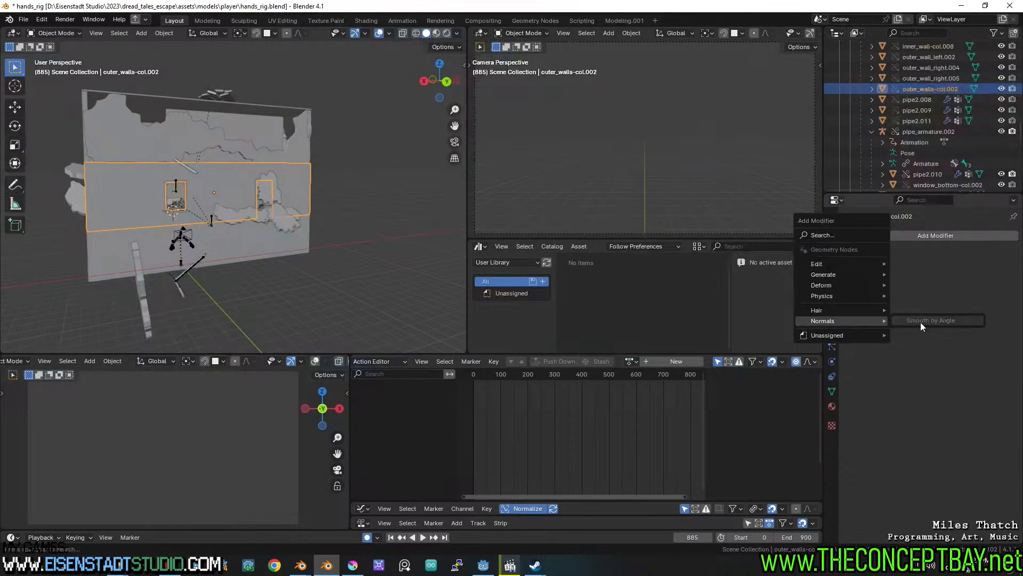
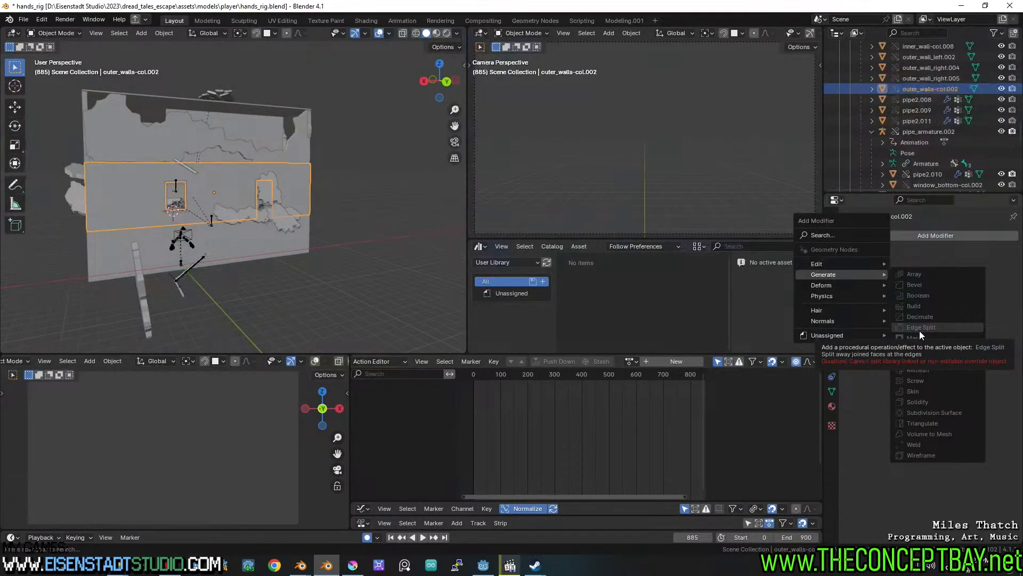
scroll(352, 154, "up", 3)
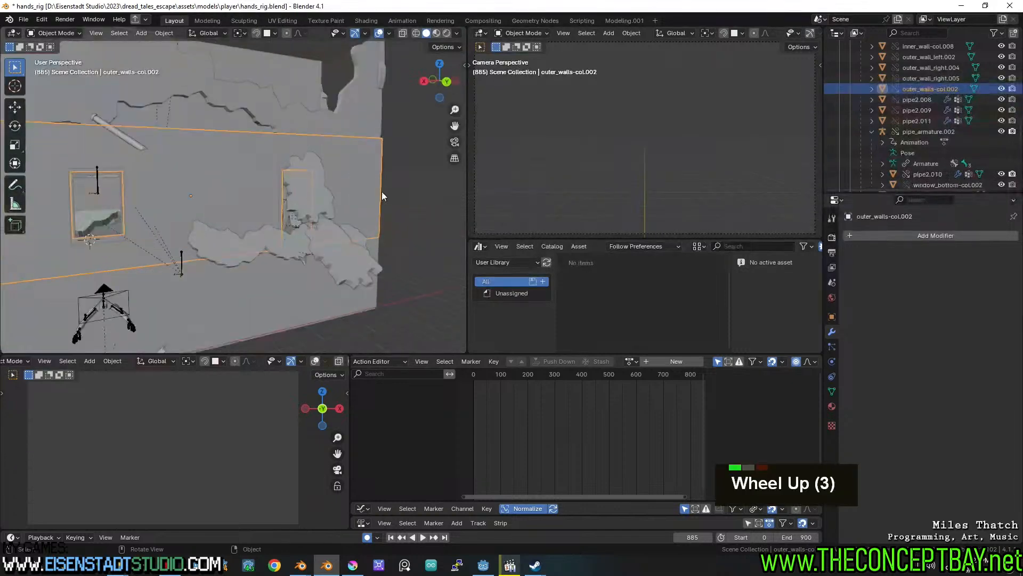
middle_click_drag(385, 191, 404, 181)
middle_click_drag(257, 172, 290, 175)
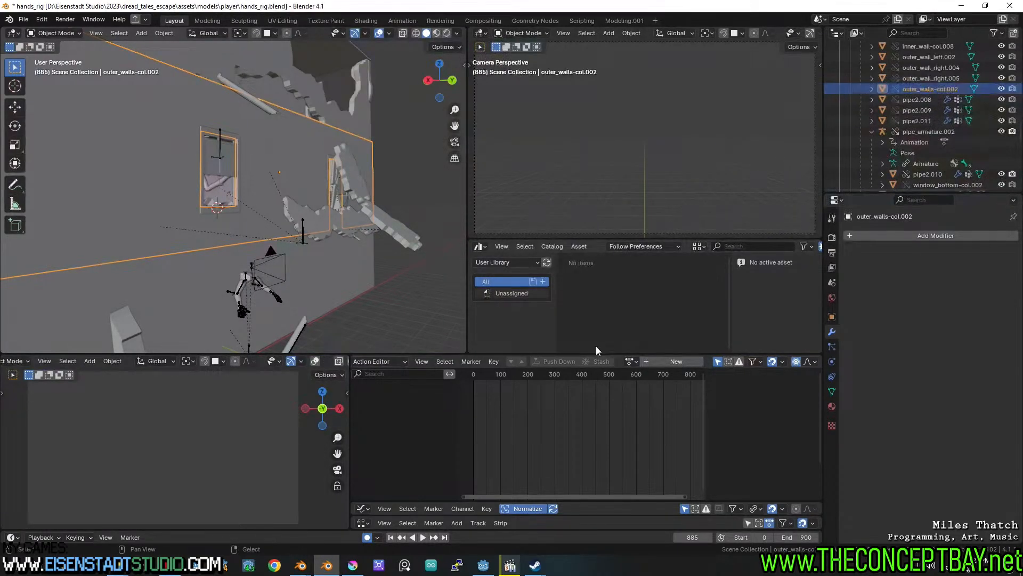
key("ctrl+s")
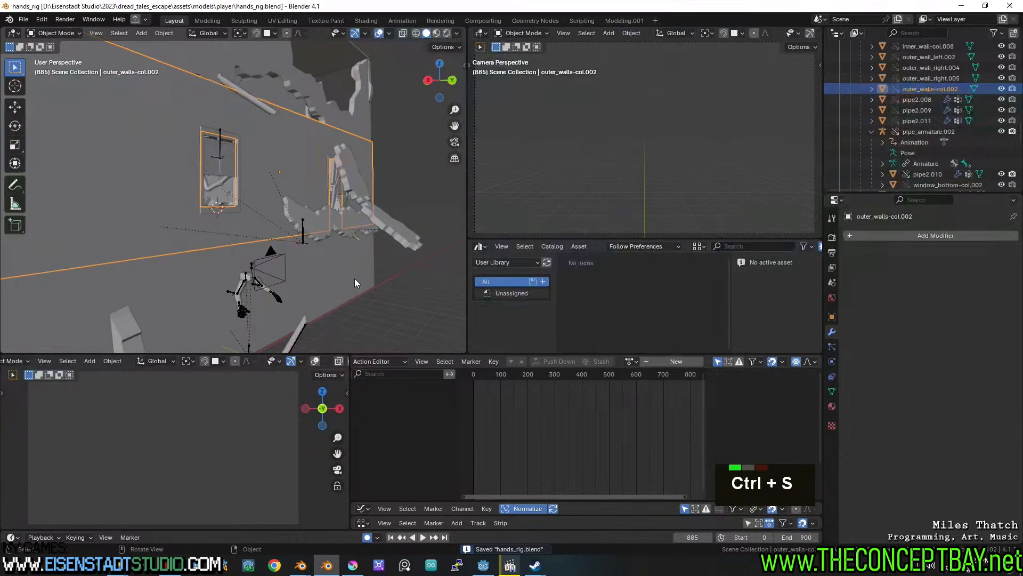
Switch back to the household_cabinet.blend window, inspect the mesh of the raised panels above the doors, and save the file.
mouse_move(330, 568)
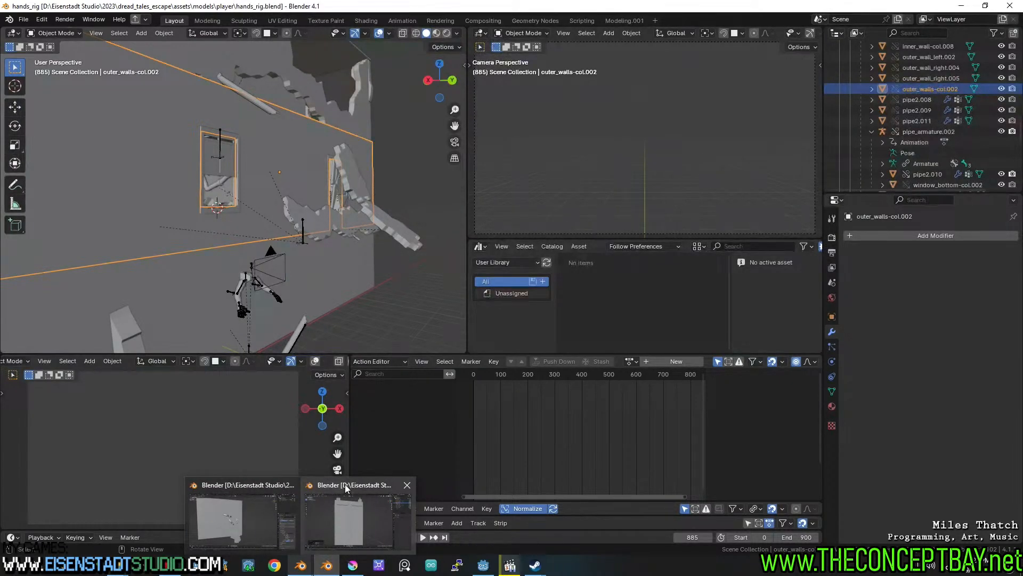
left_click(345, 486)
middle_click_drag(346, 488, 527, 234)
left_click(507, 231)
scroll(507, 232, "up", 1)
key("Tab")
middle_click_drag(527, 234, 479, 230, "shift")
scroll(541, 230, "up", 1)
scroll(488, 227, "down", 2)
key("Tab")
scroll(512, 239, "up", 2)
key("ctrl+s")
Apply Shade Auto Smooth to the mirrored raised panels above the doors and save the file.
scroll(500, 191, "up", 2)
left_click(478, 229)
right_click(478, 229)
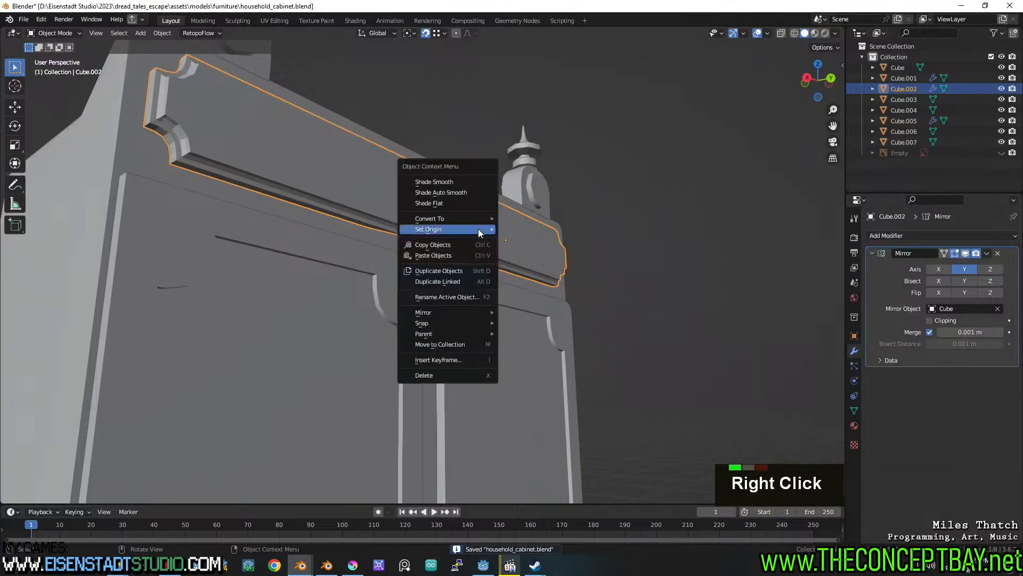
left_click(450, 190)
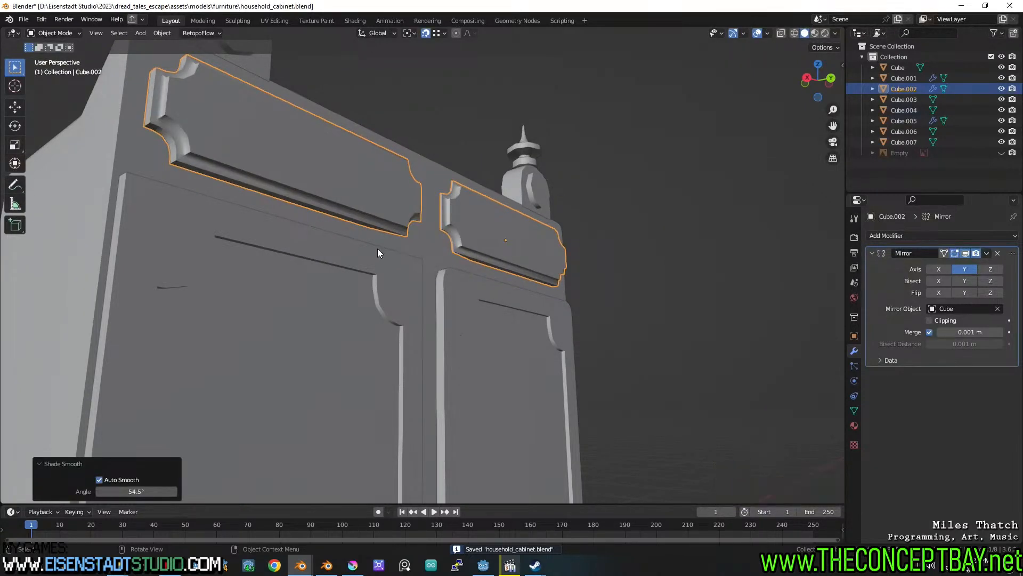
middle_click_drag(377, 248, 396, 257)
key("ctrl+s")
Examine the cabinet body's mesh around the raised panels and the tops of the doors.
middle_click_drag(495, 327, 489, 212, "shift")
scroll(490, 213, "down", 2)
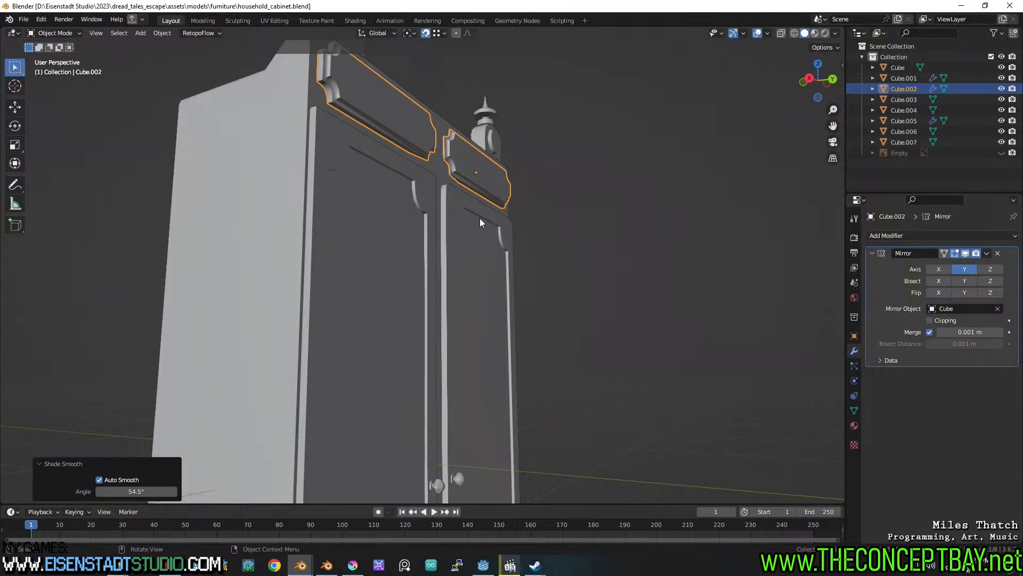
middle_click_drag(480, 218, 412, 151, "shift")
scroll(437, 194, "up", 3)
left_click(357, 228)
key("Tab")
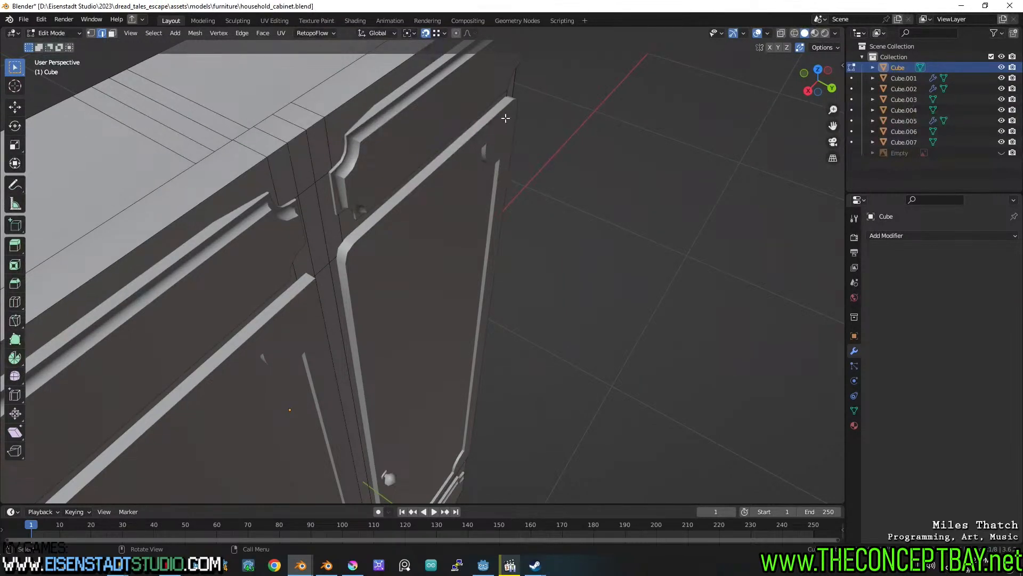
middle_click_drag(526, 113, 467, 140, "alt")
middle_click_drag(435, 229, 531, 215, "alt")
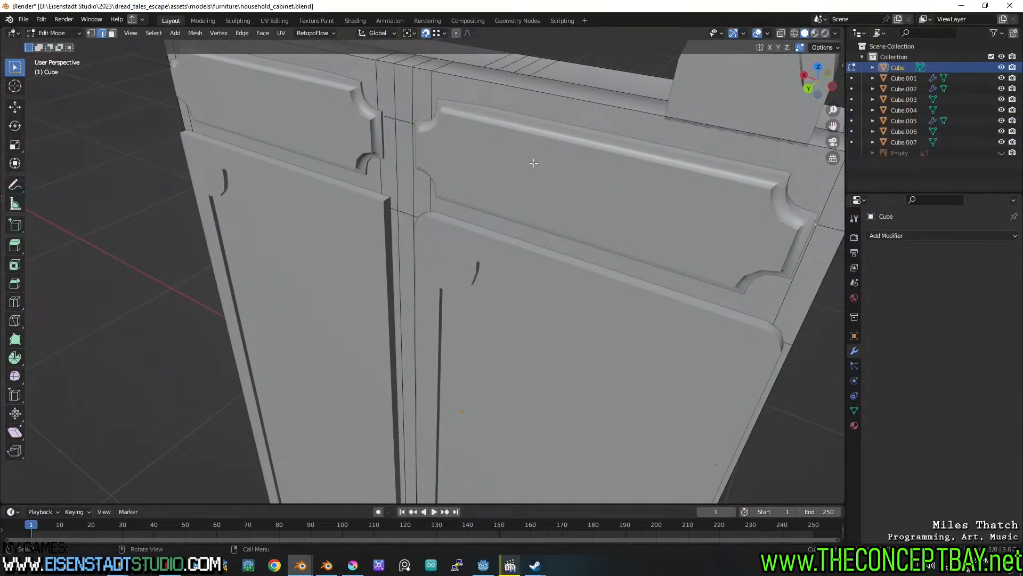
key("Tab")
Delete the vertices of the rear edge loop on the raised panel above the doors.
left_click(528, 149)
key("Tab")
mouse_move(548, 169)
middle_mouse_down()
mouse_move(529, 186)
mouse_move(545, 177)
middle_mouse_up()
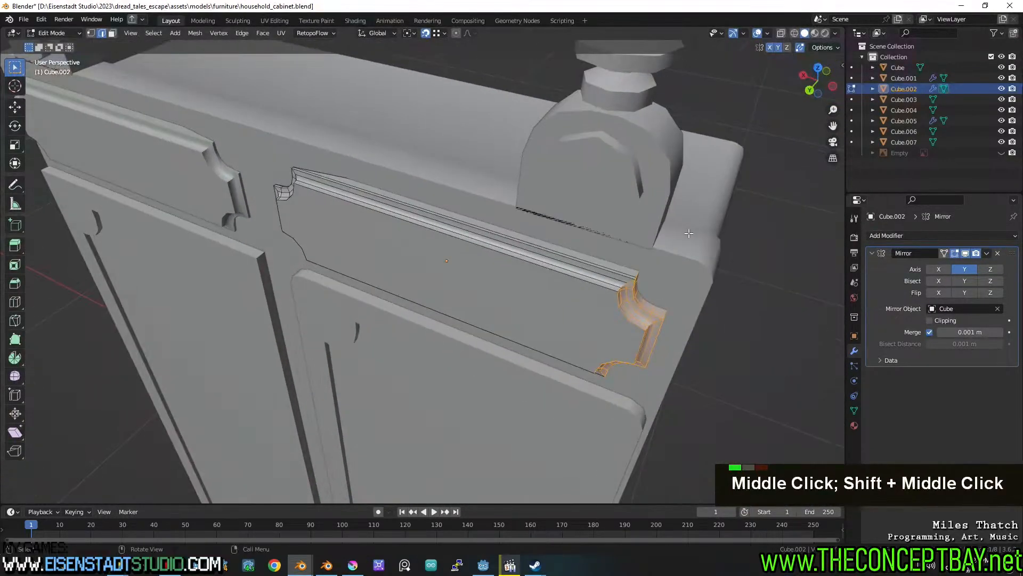
key("alt+z")
key("2")
left_click(646, 288, "alt")
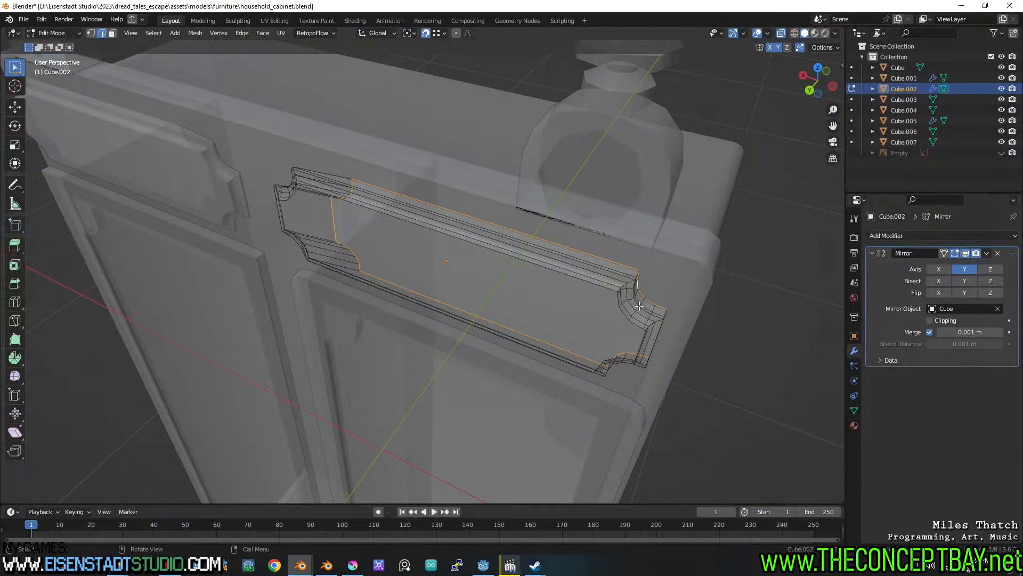
middle_click_drag(639, 303, 616, 301)
key("x")
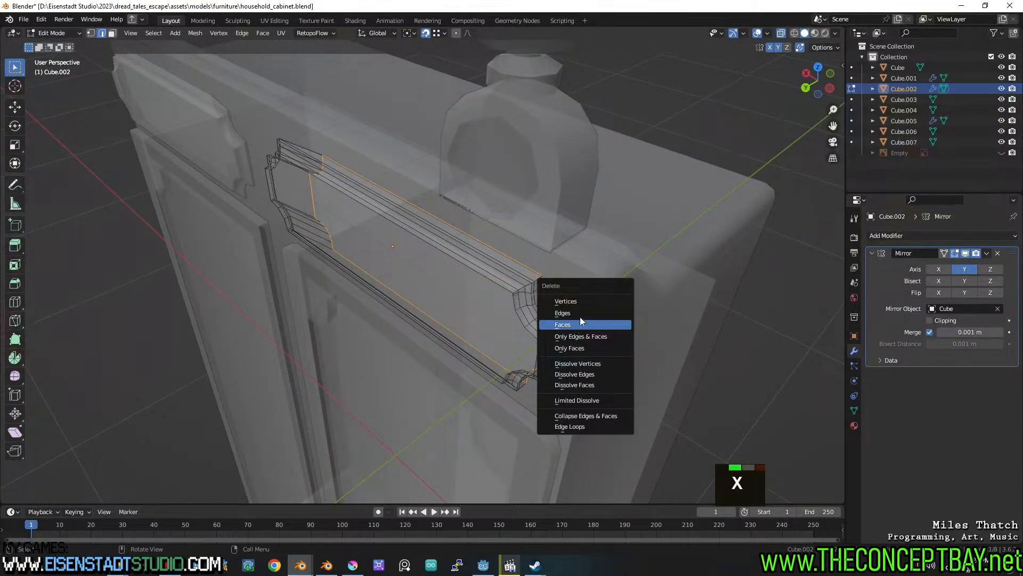
left_click(580, 315)
key("ctrl+z")
key("x")
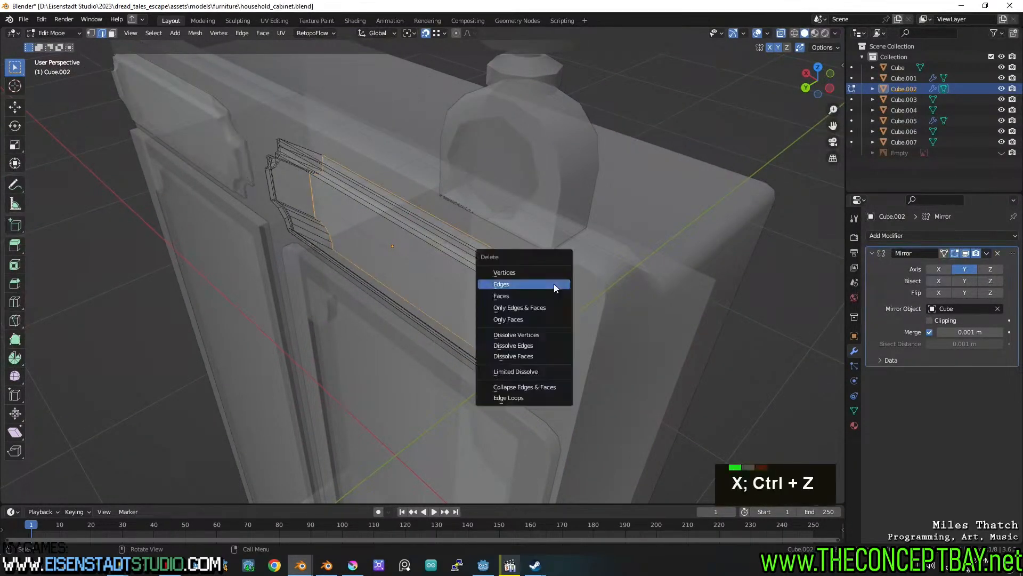
left_click(540, 274)
Extrude the raised panel's open rear edge loop along Y into the cabinet body and leave Edit Mode.
left_click(530, 265, "alt")
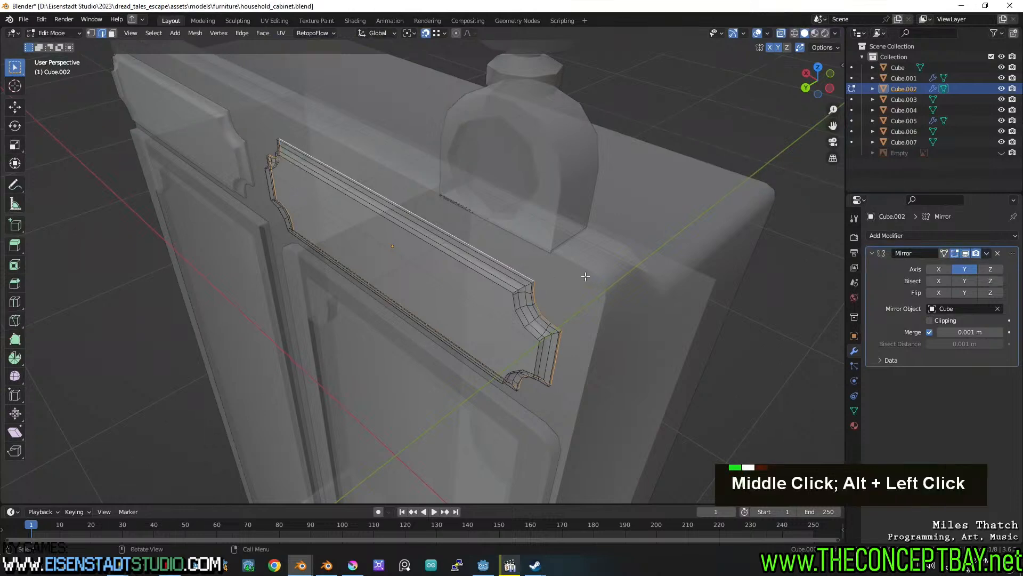
middle_click(551, 276, "alt")
middle_click(494, 303, "alt")
middle_click_drag(494, 302, 441, 256, "alt")
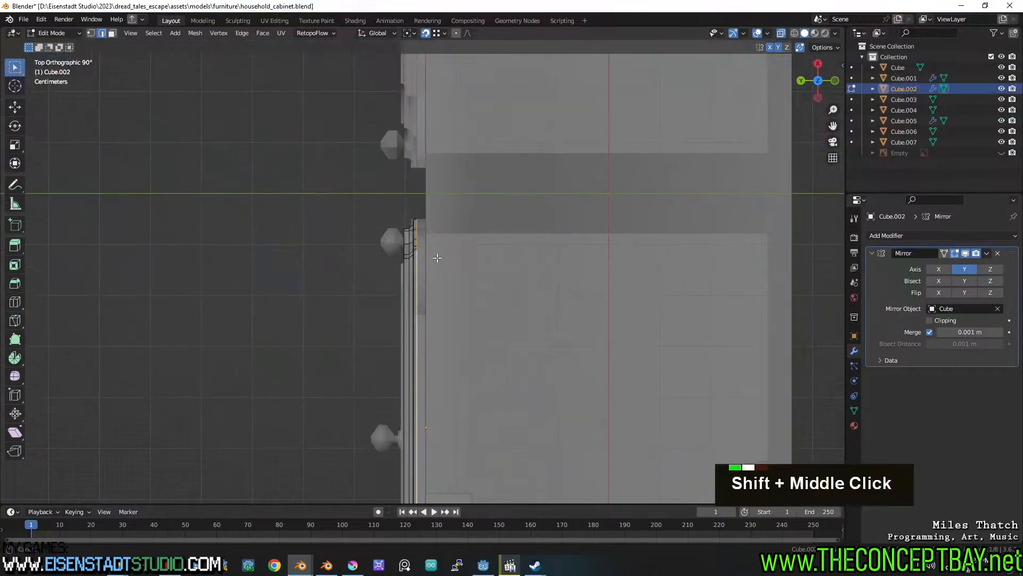
scroll(420, 219, "up", 3)
key("e")
key("z")
key("y")
left_click(438, 215)
scroll(487, 165, "down", 5)
middle_click_drag(439, 219, 482, 155)
middle_click_drag(482, 154, 541, 201, "shift")
scroll(536, 202, "up", 2)
key("Tab")
Turn off X-ray and show the face orientation overlay on the whole cabinet.
key("z")
middle_click_drag(674, 199, 547, 194)
key("alt+z")
key("alt+f")
scroll(547, 195, "down", 5)
scroll(455, 226, "up", 1)
Recalculate the normals outward on all faces of the mirrored finials on top of the cabinet.
left_click(472, 210)
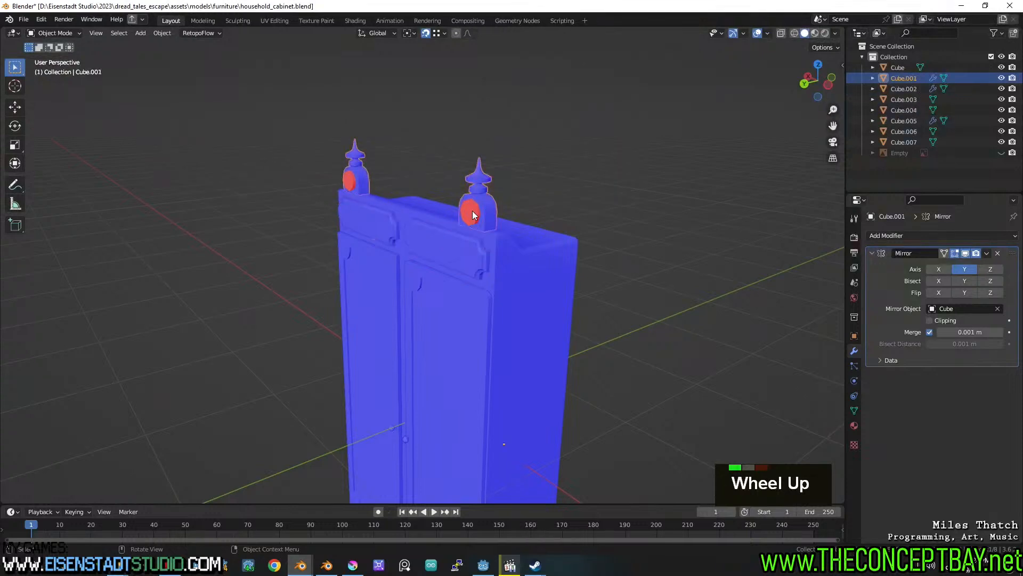
key("Tab")
key("a")
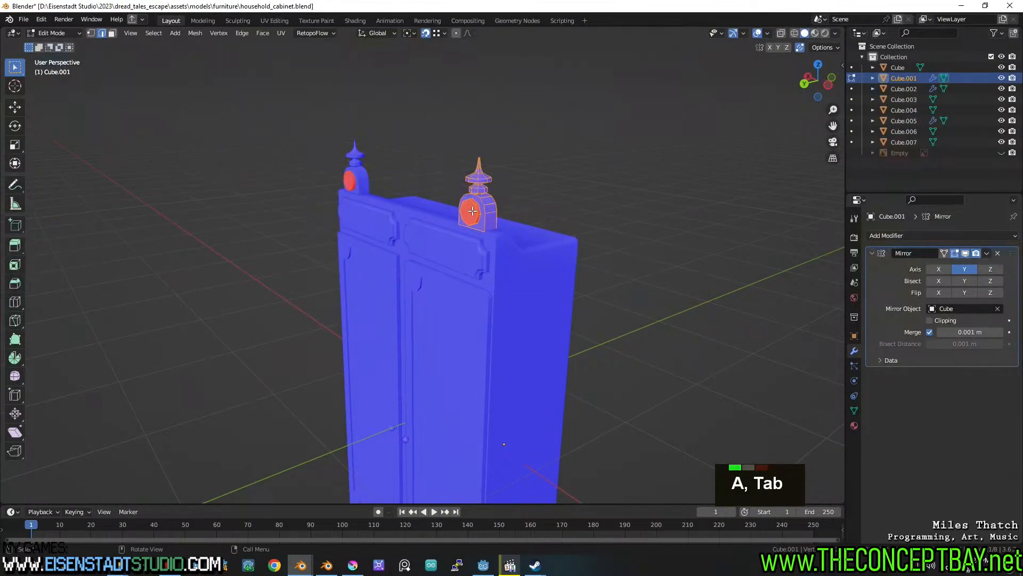
key("shift+n")
key("Tab")
middle_click_drag(477, 261, 497, 148, "shift")
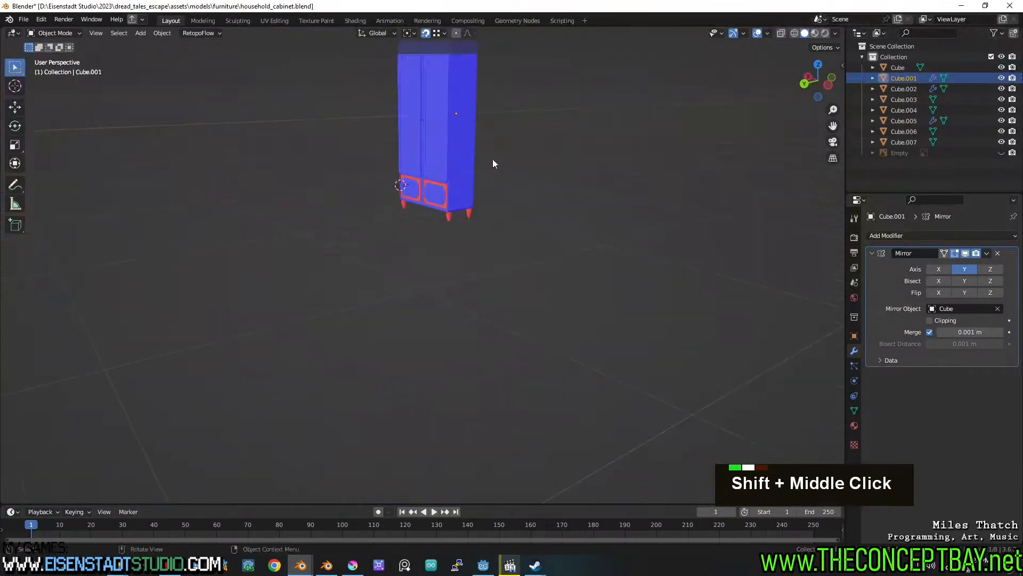
Recalculate the normals outward on all faces of both lower drawer fronts together.
scroll(504, 160, "up", 4)
scroll(469, 221, "up", 2)
left_click(482, 181)
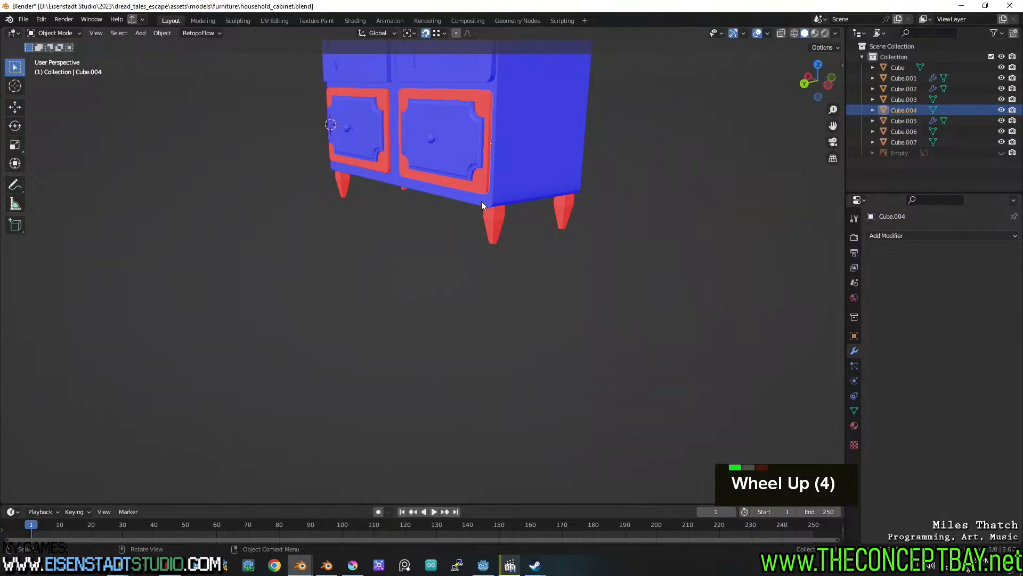
left_click(384, 164, "shift")
key("Tab")
key("a")
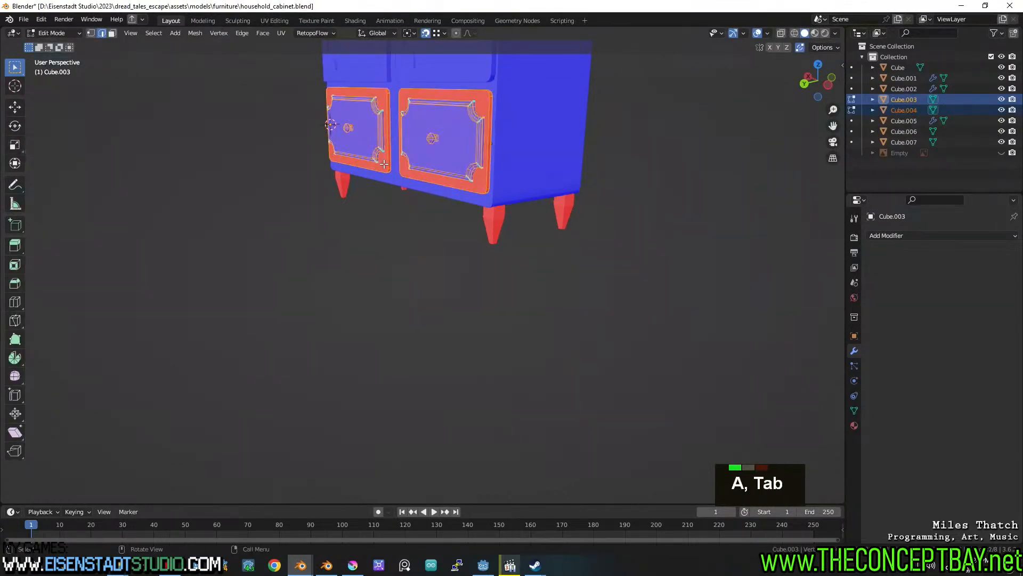
key("shift+n")
key("Tab")
Recalculate the normals outward on all faces of the mirrored cabinet legs and save the file.
left_click(494, 219)
key("Tab")
key("a")
key("shift+n")
key("Tab")
middle_click_drag(495, 219, 533, 201)
key("ctrl+s")
Examine the face orientation on the finials, raised panels and doors, and save the file.
scroll(525, 270, "up", 3)
mouse_move(526, 271)
middle_mouse_down("shift")
mouse_move(512, 228)
mouse_move(498, 274)
mouse_move(539, 210)
mouse_move(514, 265)
mouse_move(522, 266)
middle_mouse_up("shift")
scroll(512, 229, "down", 1)
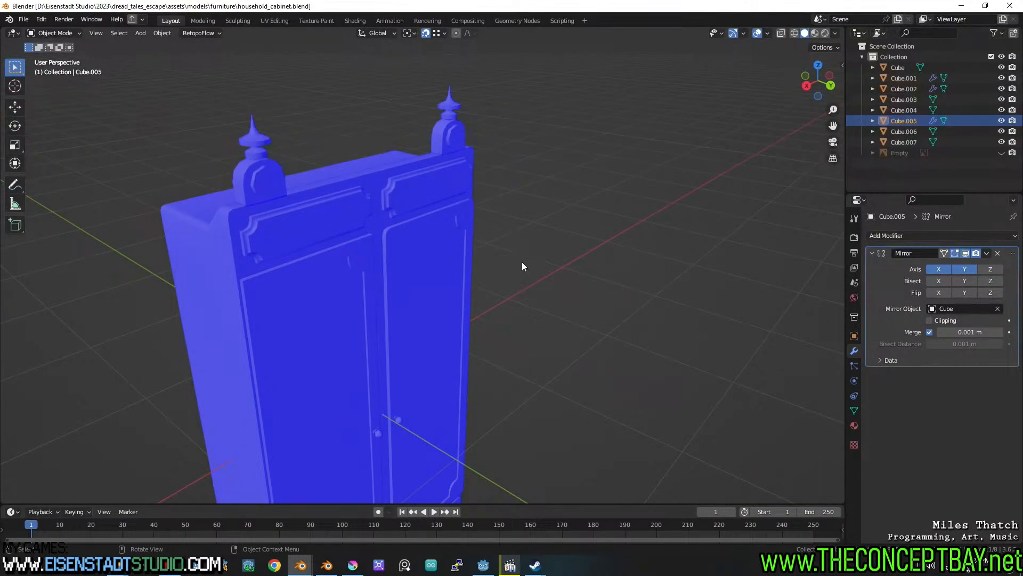
mouse_move(561, 314)
middle_mouse_down()
mouse_move(460, 292)
mouse_move(564, 315)
middle_mouse_up()
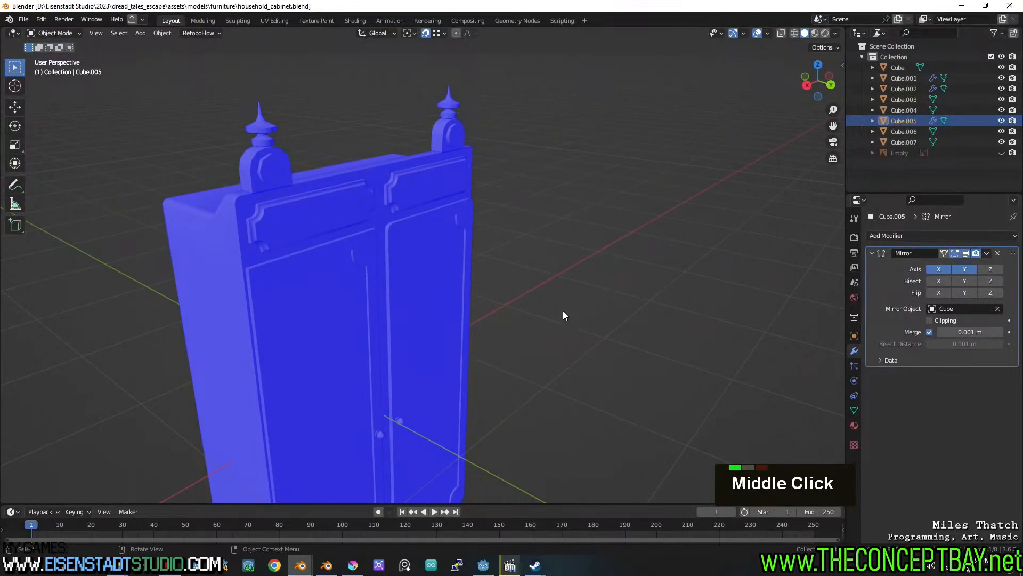
middle_click_drag(558, 295, 419, 191)
scroll(525, 275, "up", 1)
key("ctrl+s")
Select the linked knob geometry on the Cube.006 door and add custom split normals data to the door's mesh.
scroll(542, 257, "up", 1)
scroll(420, 191, "up", 3)
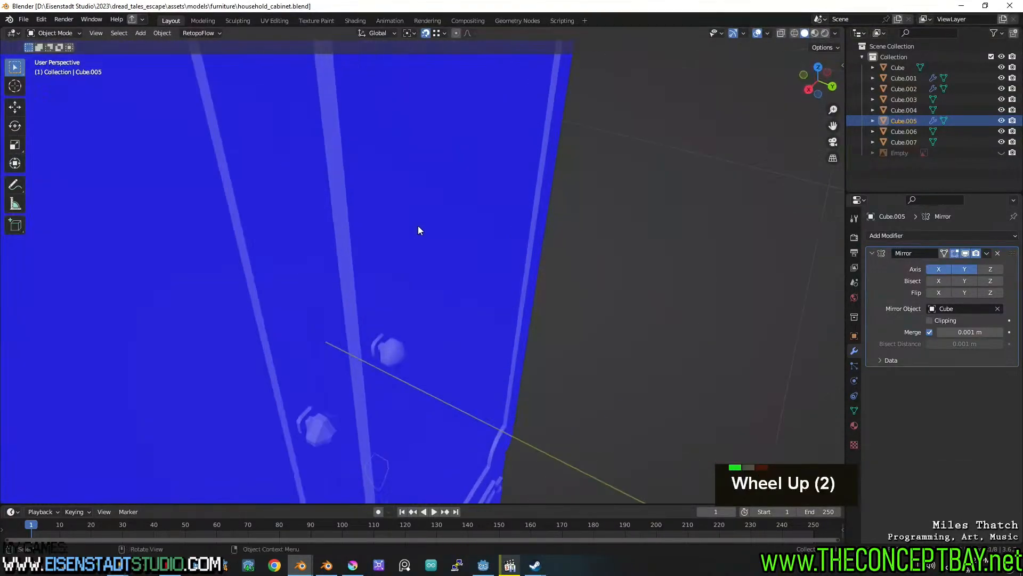
middle_click_drag(395, 373, 370, 285)
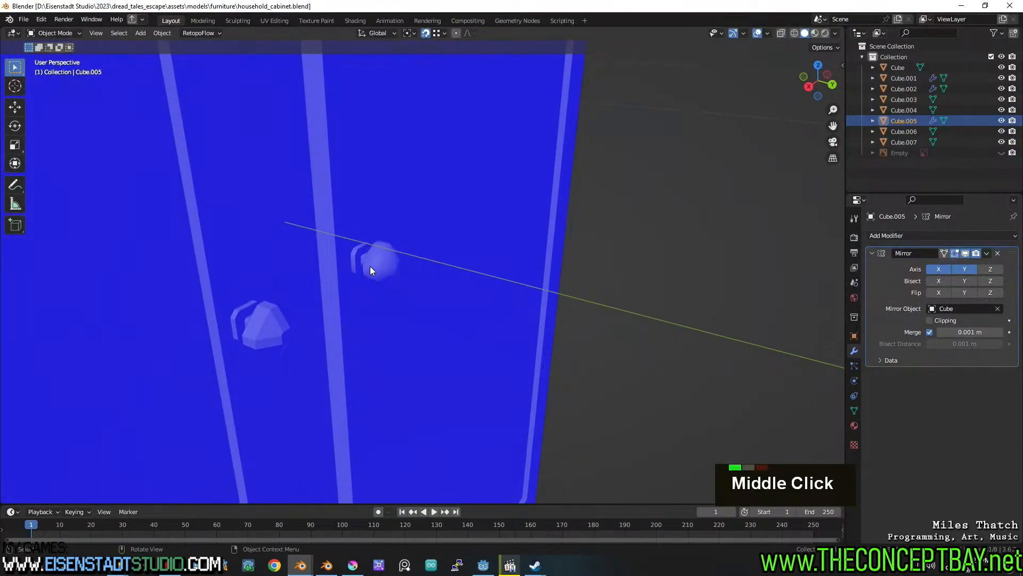
key("Tab")
key("Tab")
left_click(245, 292)
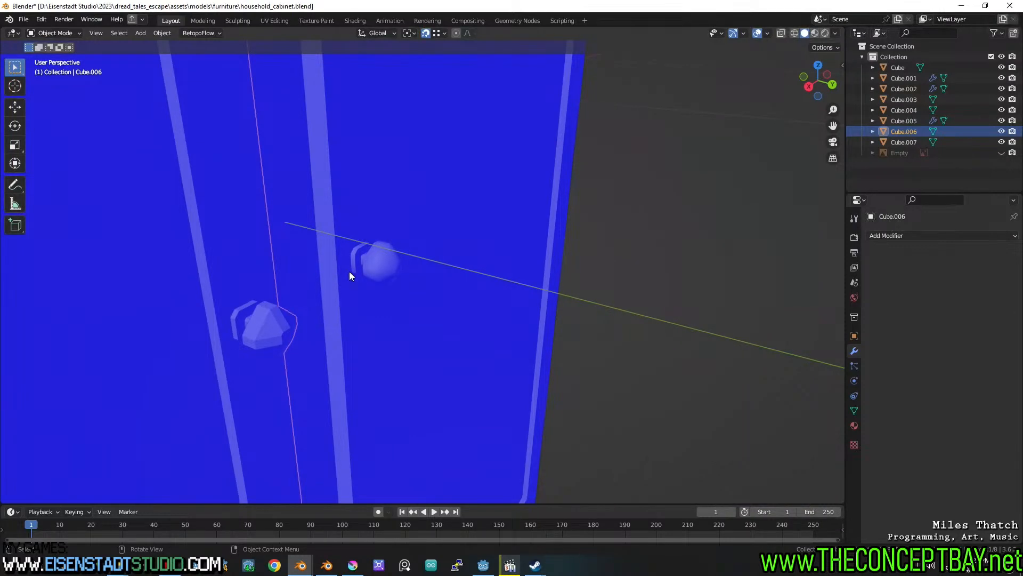
key("Tab")
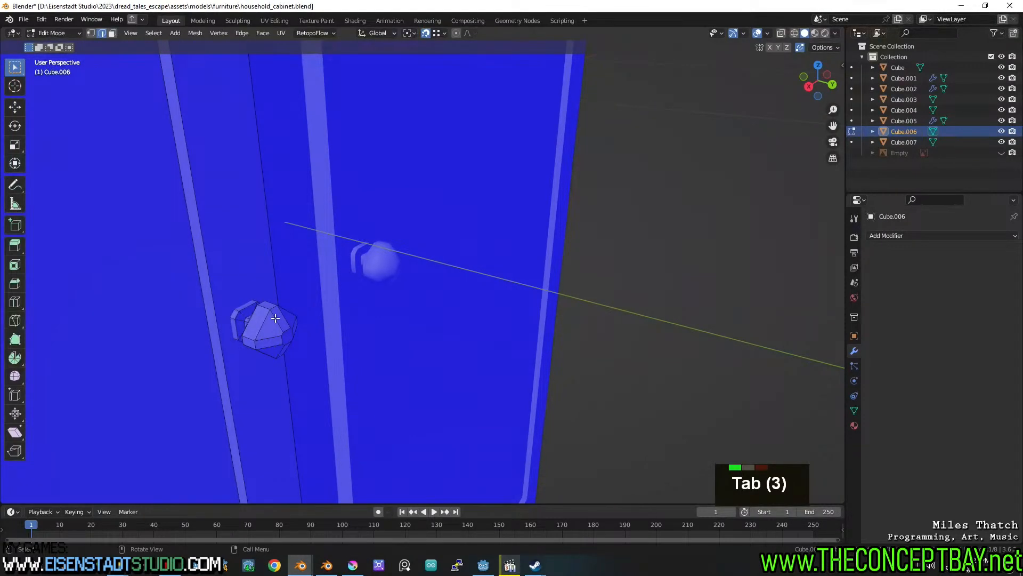
key("l")
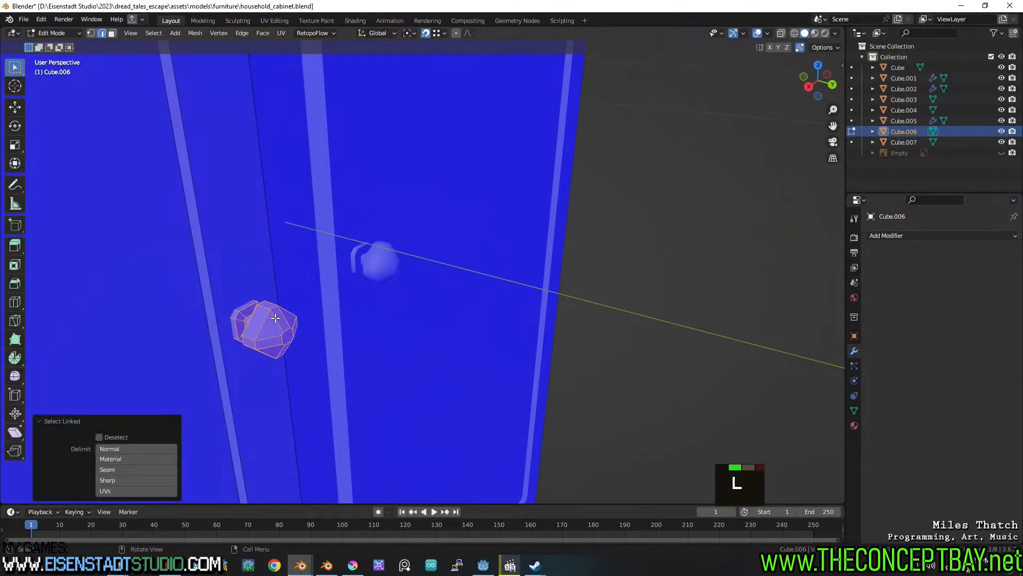
left_click(855, 336)
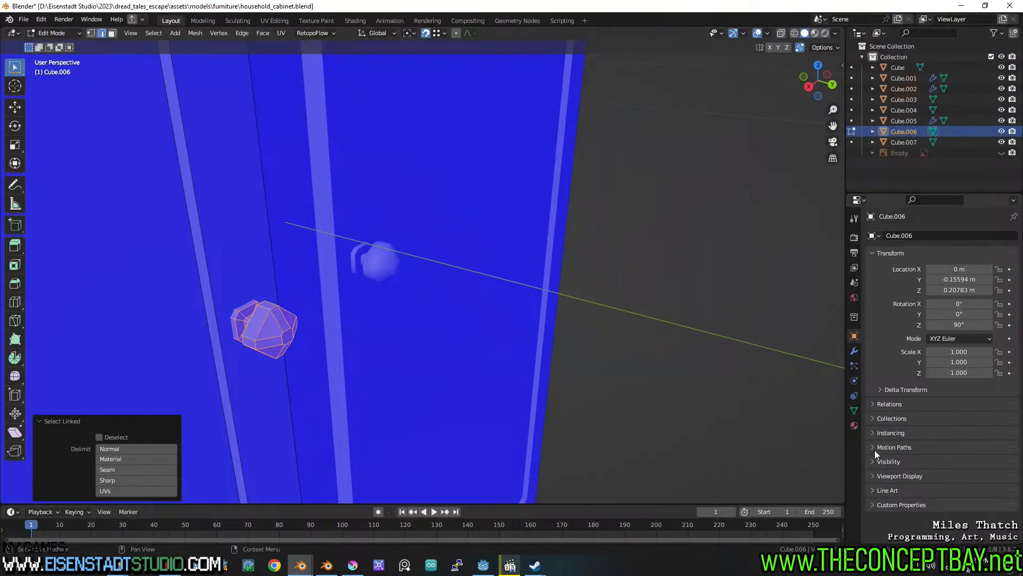
left_click(855, 411)
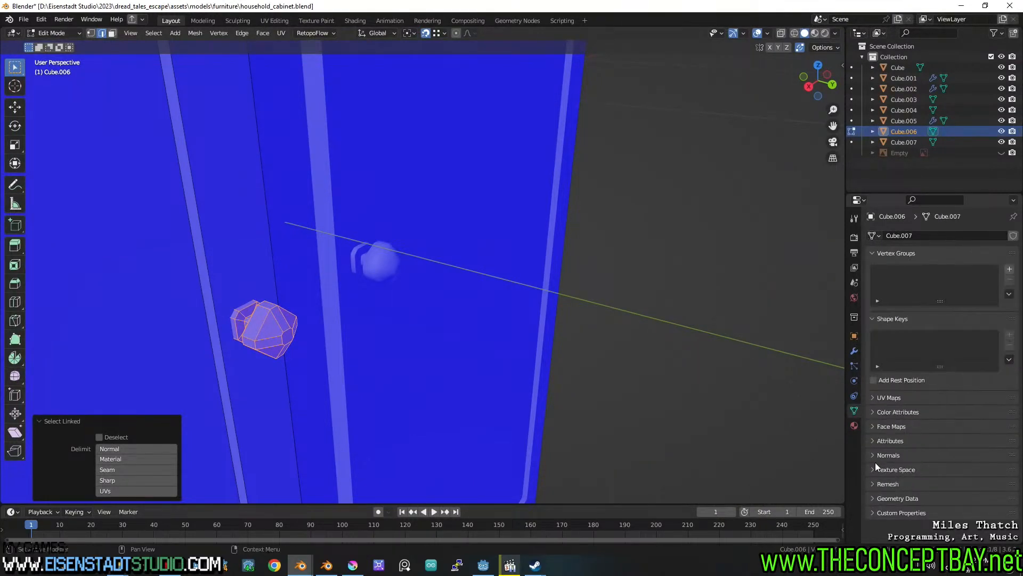
left_click(872, 498)
scroll(874, 497, "down", 6)
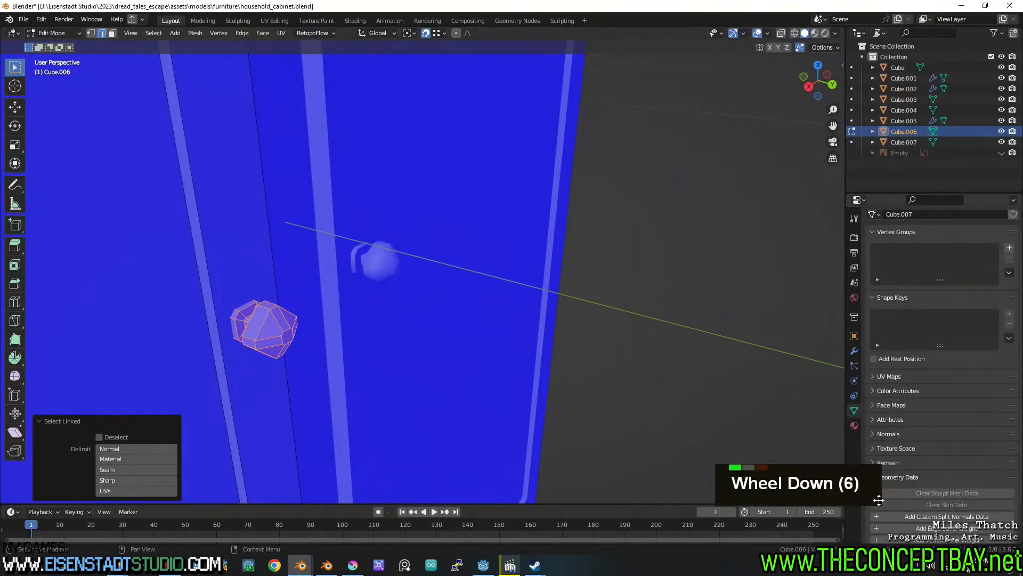
left_click(912, 516)
key("Tab")
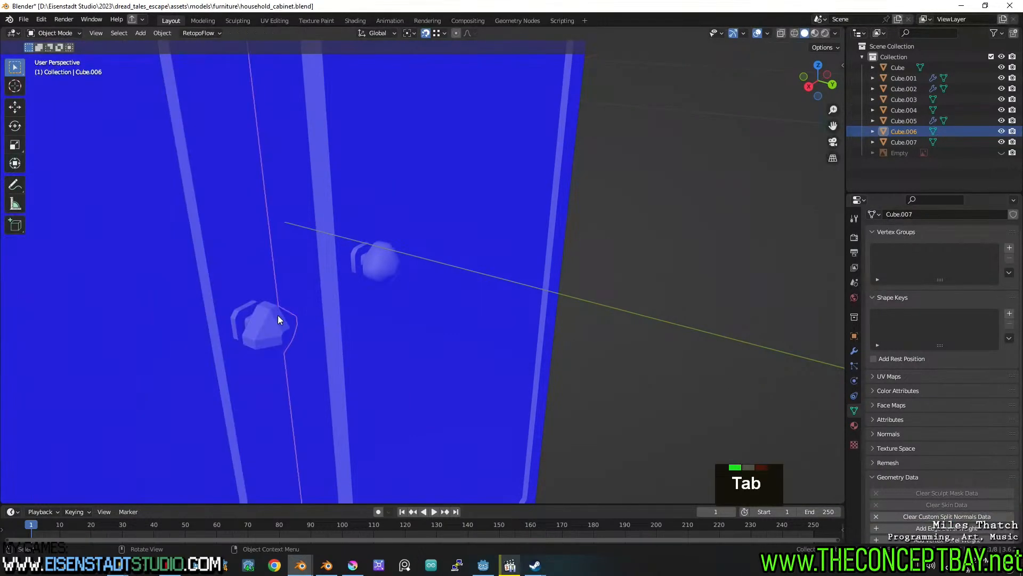
Select the whole linked knob on the Cube.007 door and mark its edges sharp.
key("Tab")
middle_click_drag(290, 315, 403, 330)
scroll(338, 299, "up", 2)
scroll(400, 312, "up", 2)
scroll(400, 311, "up", 2)
key("Tab")
left_click(385, 328)
key("Tab")
key("l")
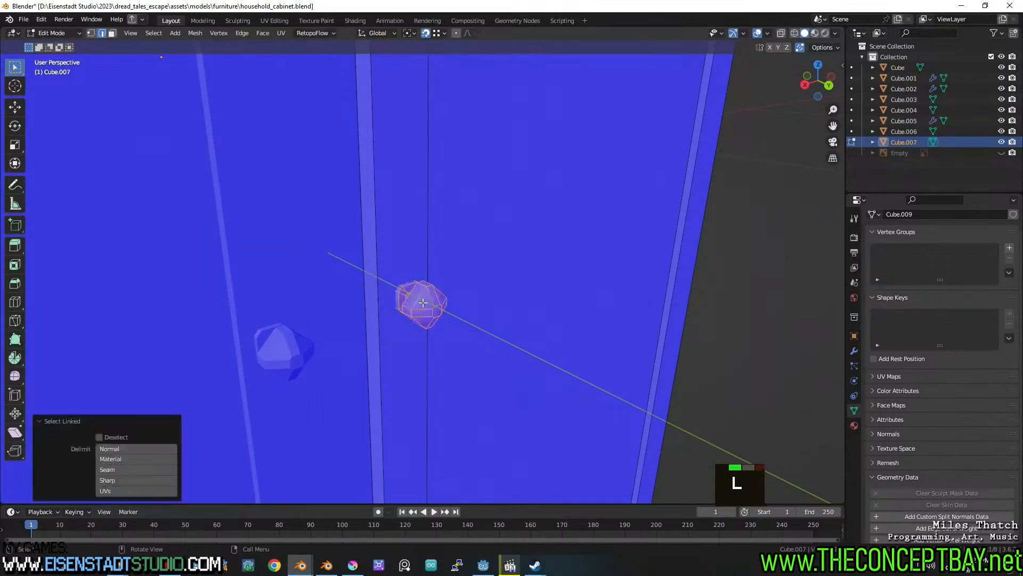
right_click(422, 303)
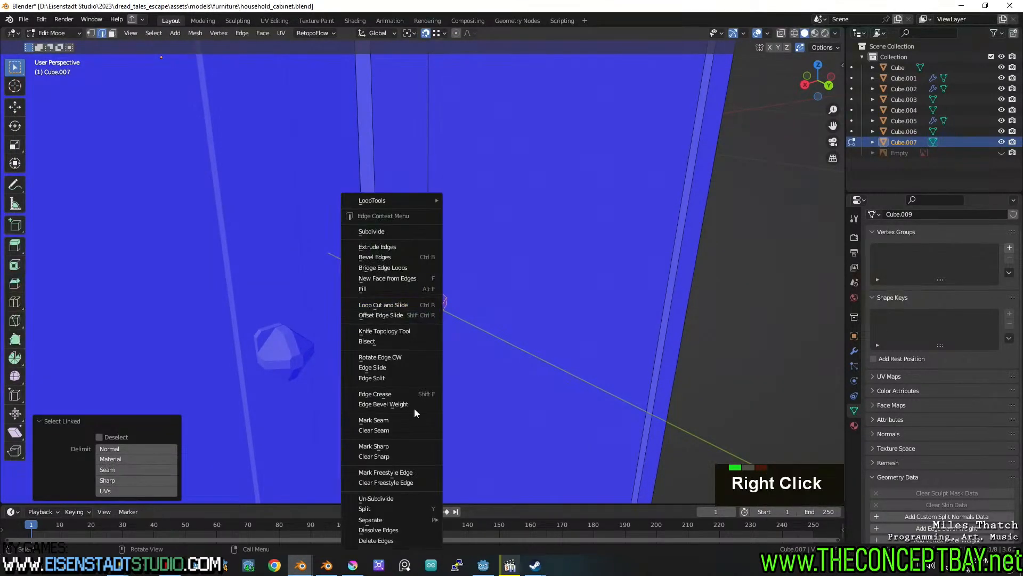
left_click(392, 447)
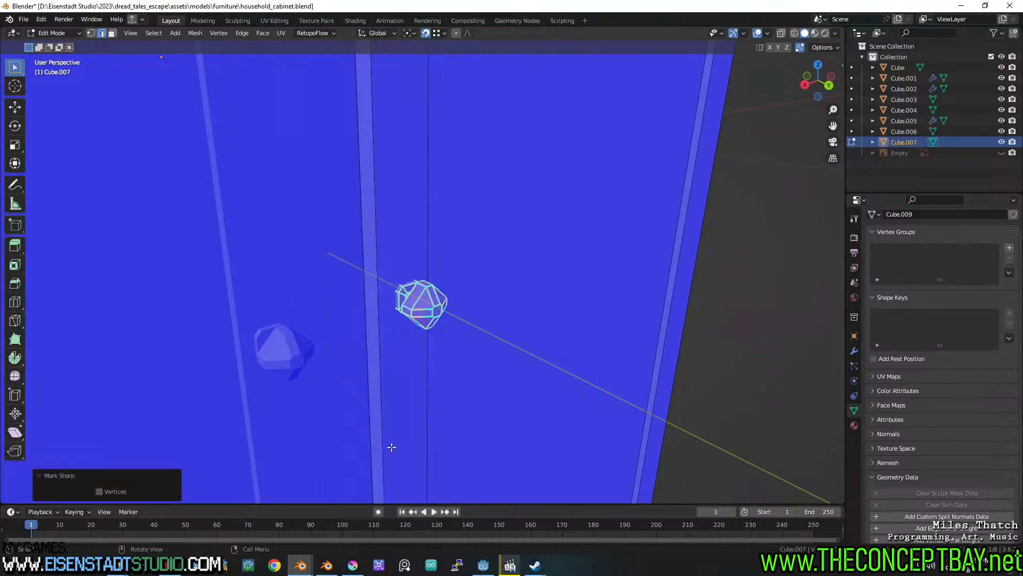
key("Tab")
Mark the edges of the Cube.006 door's knob sharp as well and save the file.
middle_click_drag(450, 268, 465, 267)
scroll(469, 268, "up", 2)
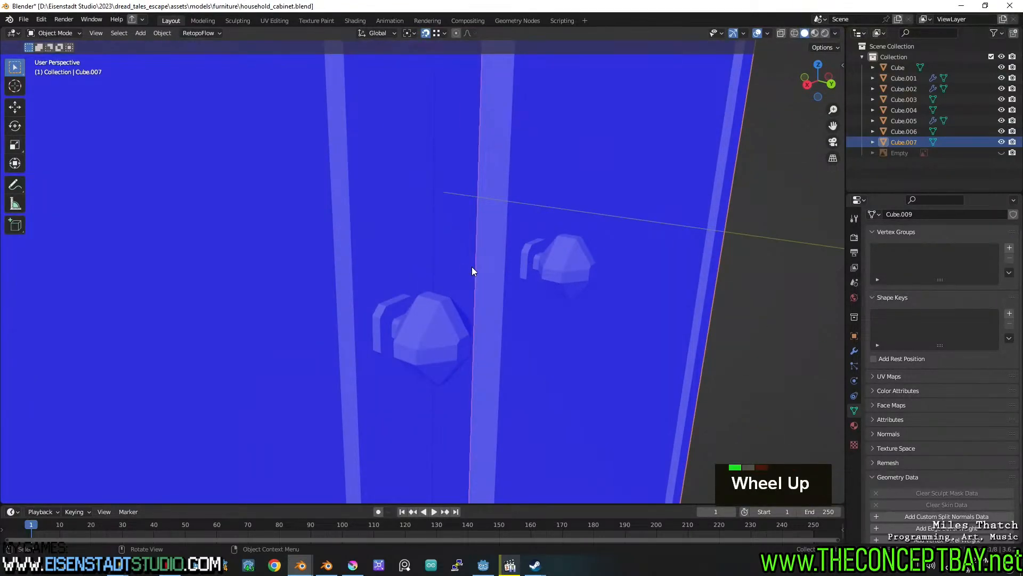
left_click(472, 271)
key("Tab")
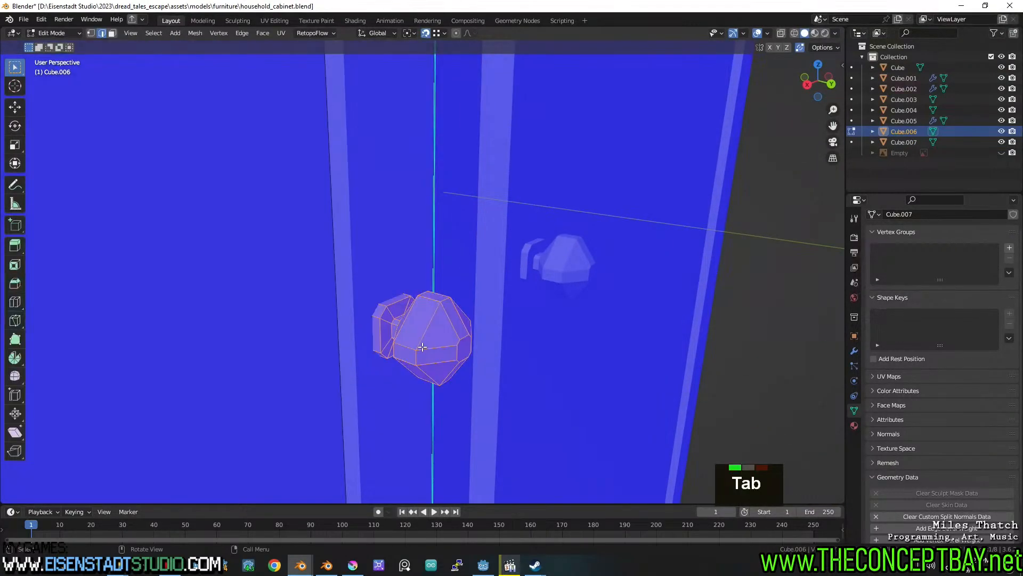
right_click(422, 346)
left_click(392, 347)
key("Tab")
scroll(465, 296, "down", 9)
middle_click_drag(464, 300, 467, 261)
middle_click_drag(467, 261, 453, 280, "shift")
middle_click_drag(453, 280, 484, 252, "shift")
key("ctrl+s")
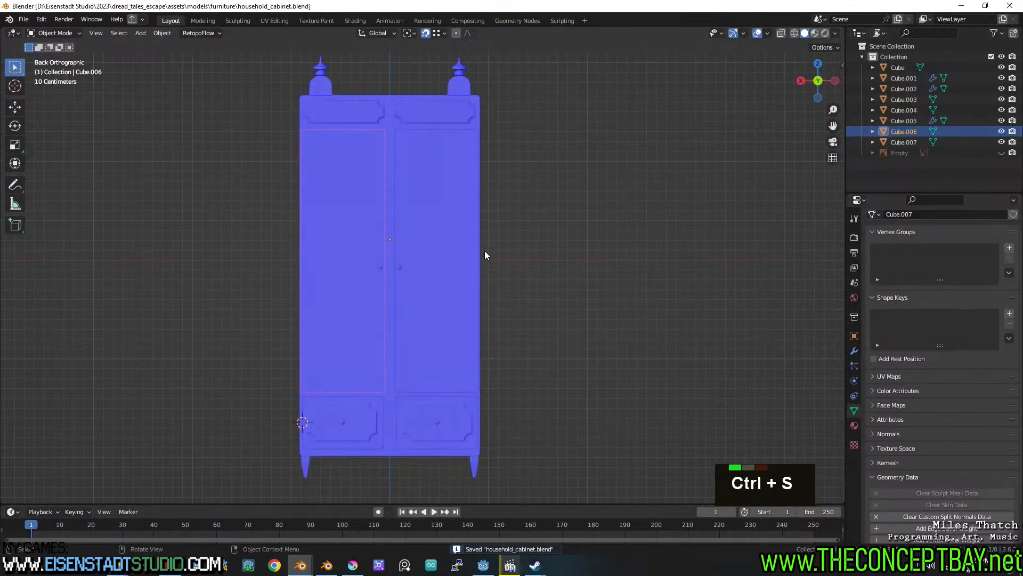
Try adding an 8-vertex cylinder at the upper outer corner of the Cube.004 drawer front and scale it down.
middle_click_drag(459, 241, 501, 331)
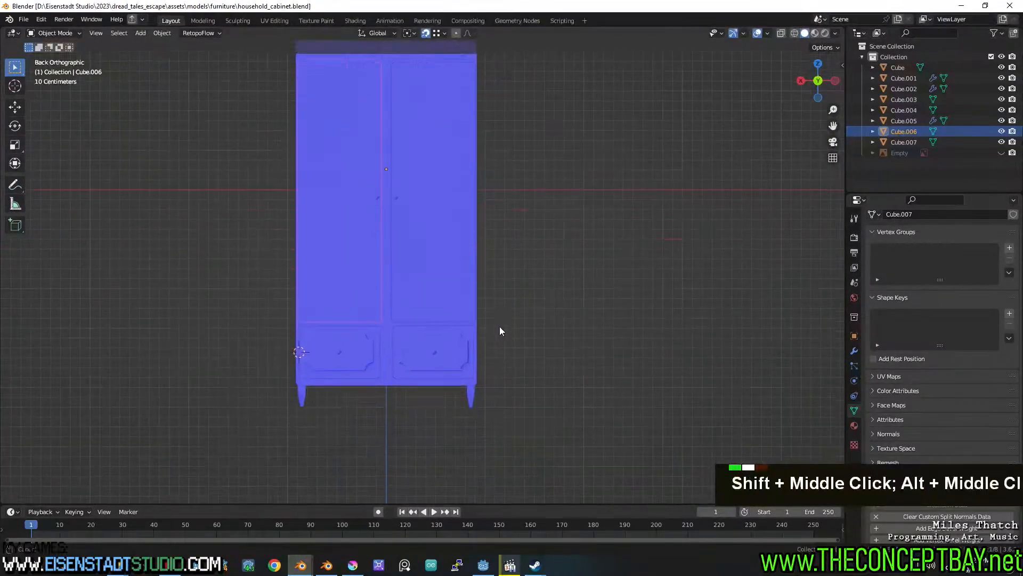
scroll(478, 376, "up", 6)
middle_click_drag(478, 375, 428, 239, "shift")
scroll(505, 336, "up", 3)
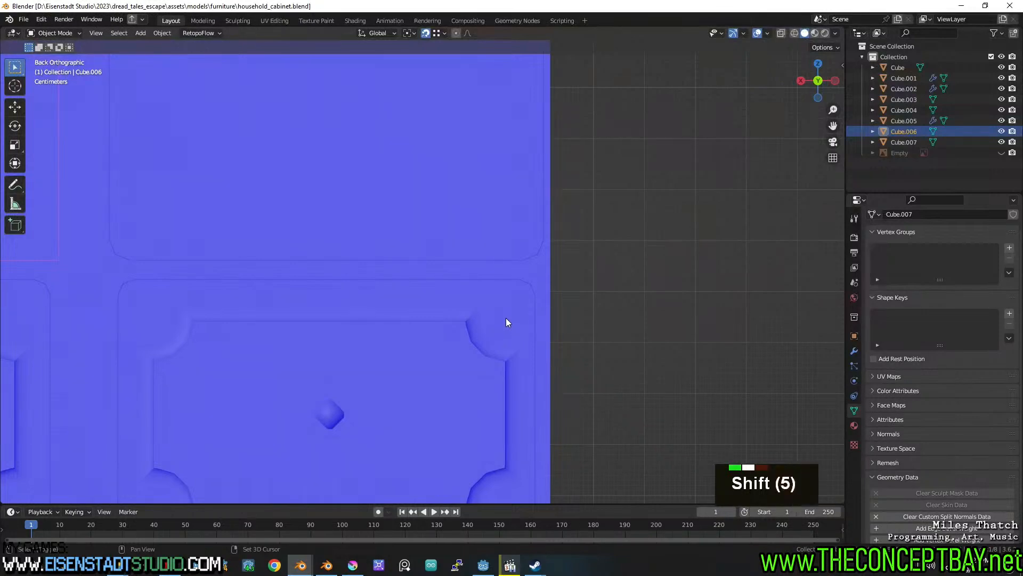
right_click(505, 318, "shift")
left_click(430, 356)
key("Tab")
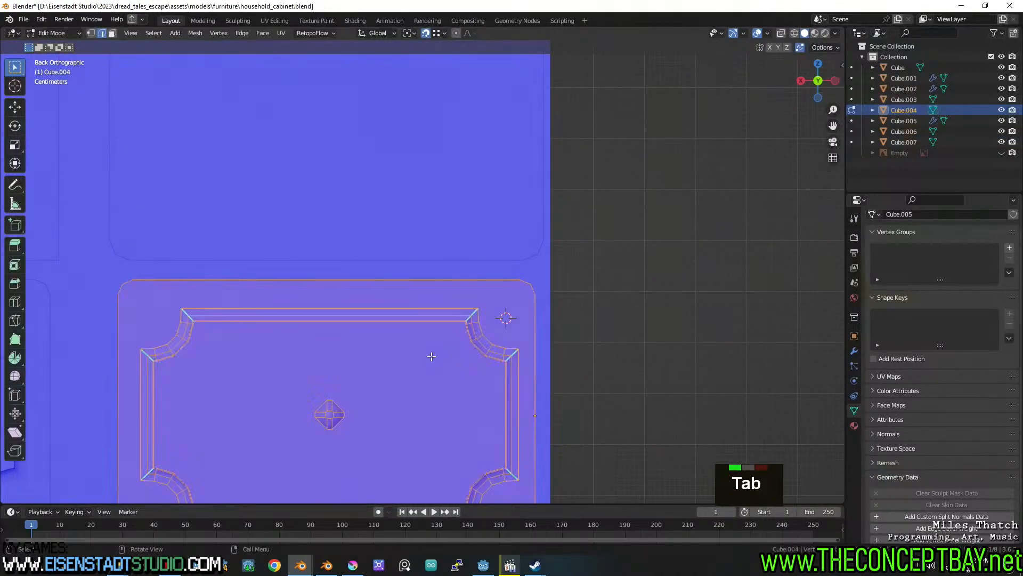
key("shift+a")
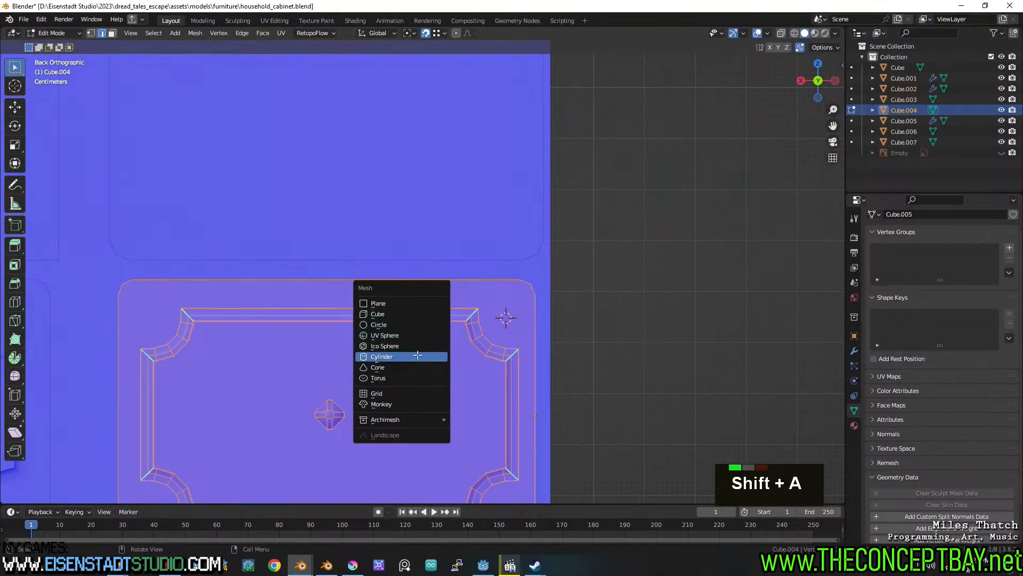
left_click(418, 355)
key("s")
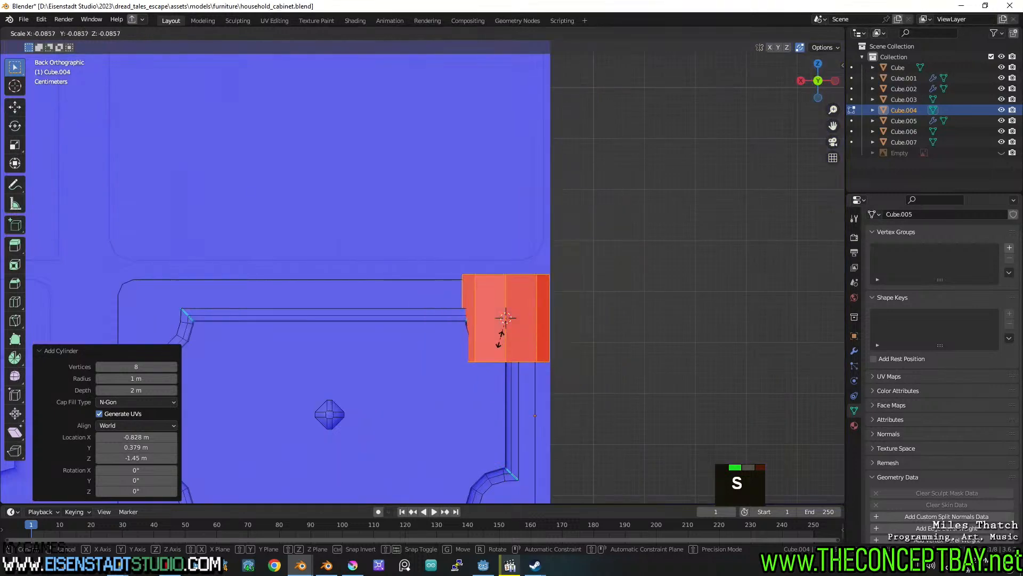
left_click(518, 323)
Rotate the small cylinder 90° about X to face forward and scale it by about 0.81.
key("r")
key("9")
key("0")
key("x")
left_click(650, 322)
key("s")
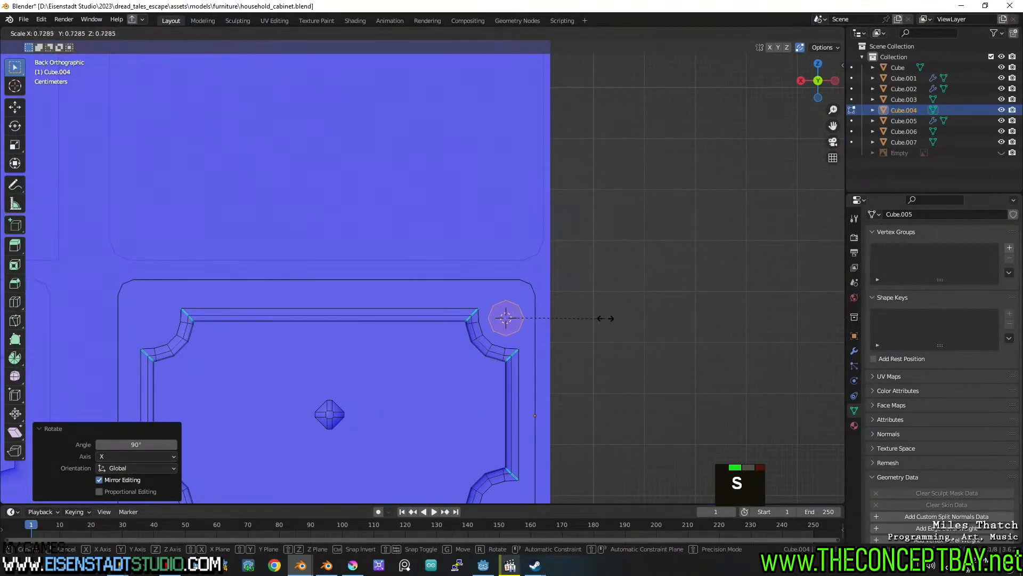
left_click(617, 316)
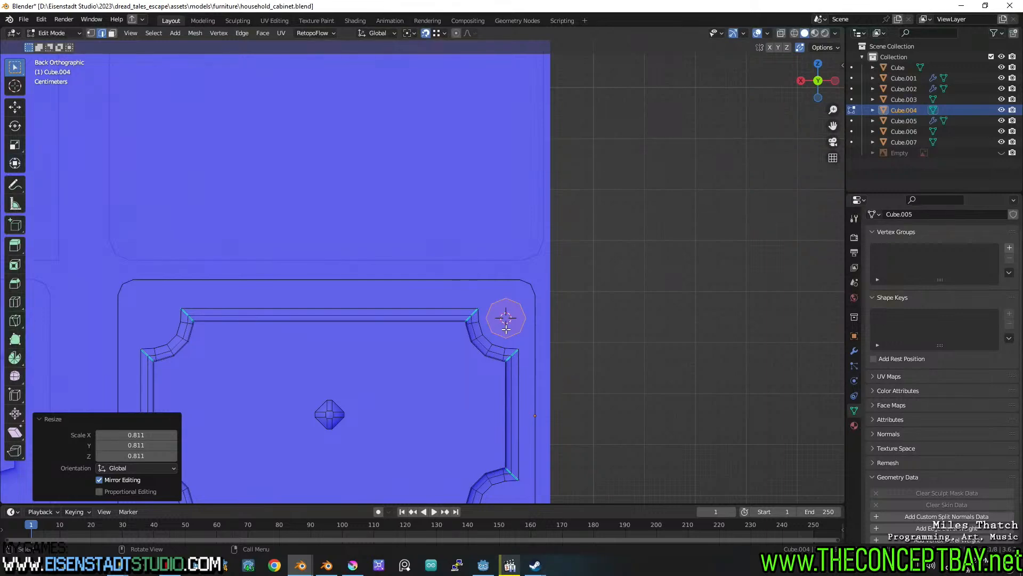
Delete the trial cylinder from the drawer front, leave Edit Mode and save the file.
key("x")
scroll(573, 327, "down", 6)
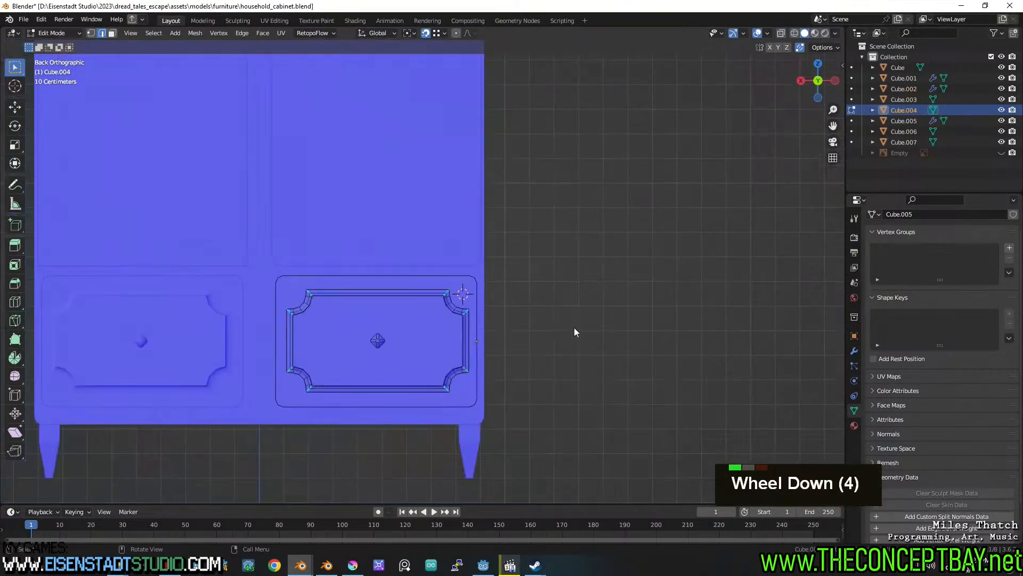
key("Tab")
key("ctrl+s")
Launch Substance 3D Painter by searching the system for "subst".
scroll(471, 215, "down", 3, "shift")
middle_click_drag(472, 276, 528, 270)
scroll(487, 302, "up", 2)
mouse_move(528, 269)
middle_mouse_down()
mouse_move(496, 294)
mouse_move(502, 190)
mouse_move(473, 216)
mouse_move(492, 211)
mouse_move(483, 227)
middle_mouse_up()
scroll(512, 217, "down", 2, "shift")
key("super")
type("subst")
key("Return")
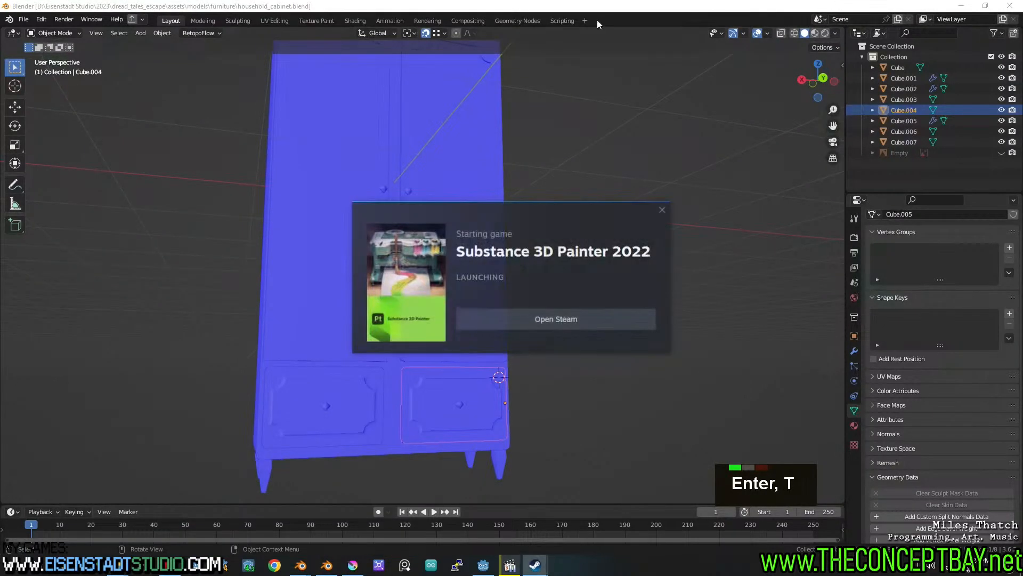
Open the Cube.007 door in Edit Mode with its outer side edge in view.
middle_click_drag(475, 408, 472, 357, "shift")
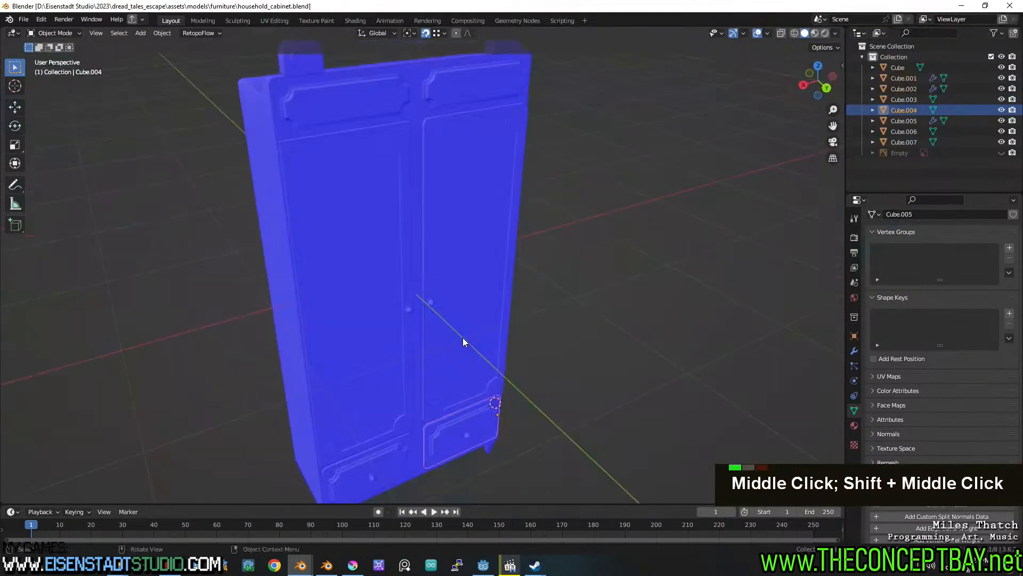
left_click(473, 358)
middle_click_drag(555, 297, 464, 275)
key("Tab")
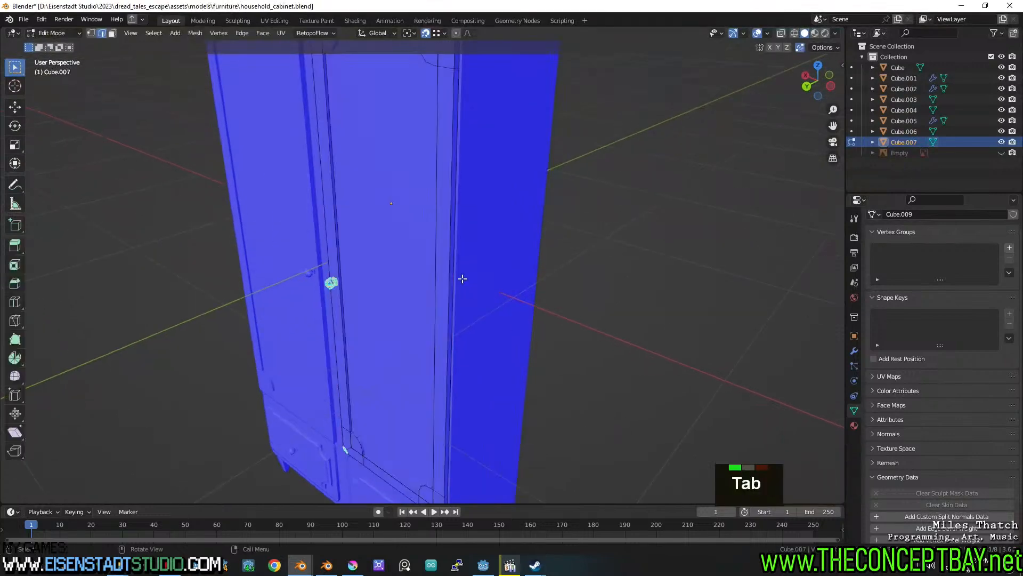
Try to snap the 3D cursor to the Cube.007 door's hinge edge with the knob still selected.
left_click(453, 264, "shift")
key("shift+s")
left_click(444, 395)
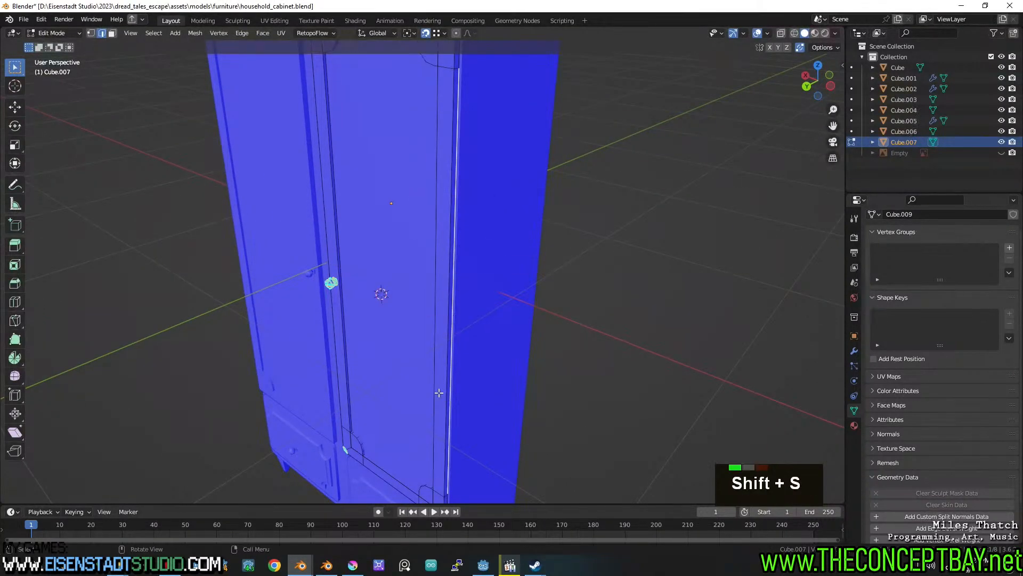
key("shift+s")
left_click(441, 359)
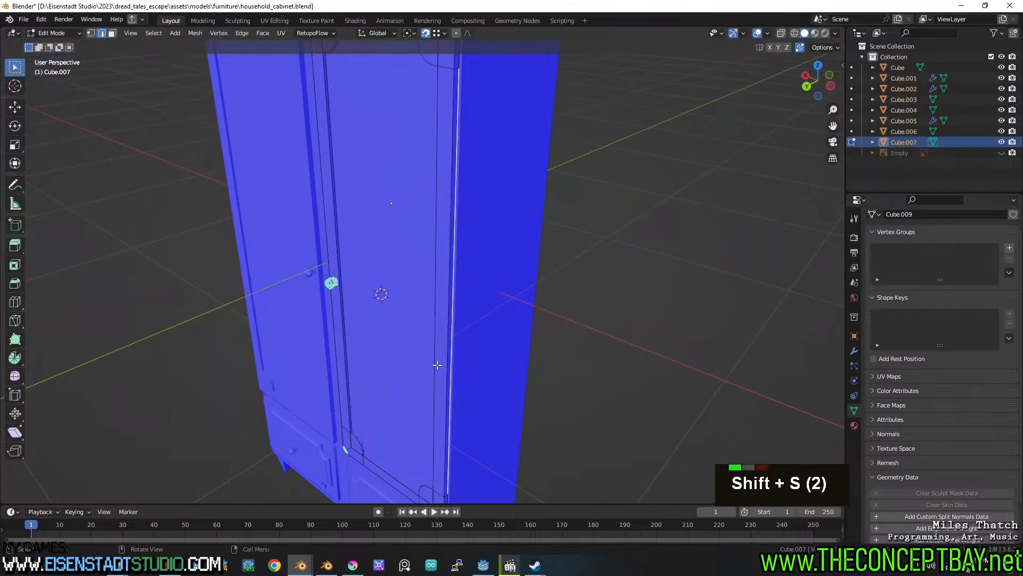
Select only the Cube.007 door's outer vertical edge, snap the 3D cursor to it and set the door's origin there.
scroll(438, 350, "down", 2)
key("a")
key("a")
left_click(448, 326)
key("shift+s")
left_click(448, 445)
key("Tab")
right_click(400, 261)
mouse_move(407, 293)
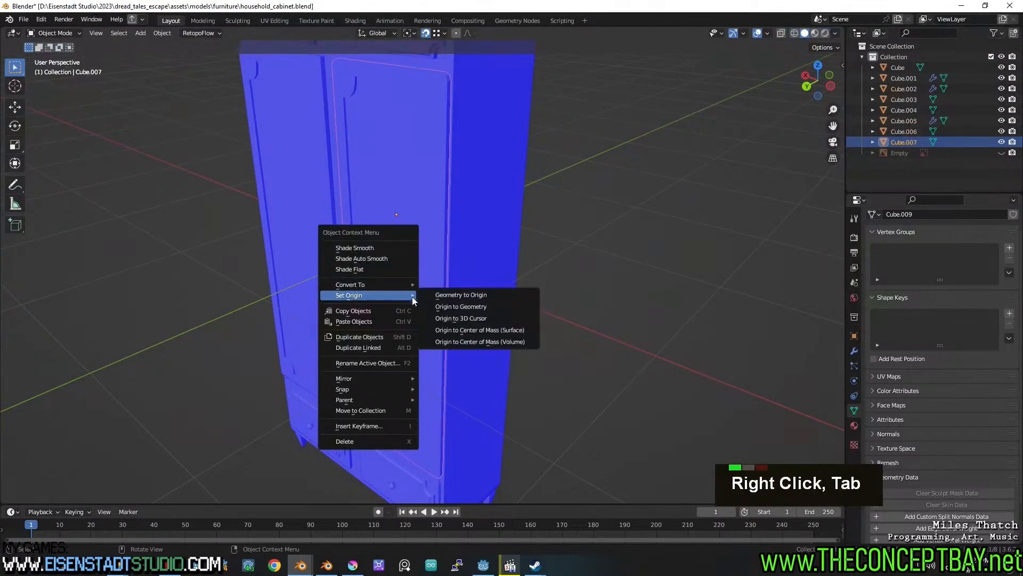
left_click(446, 319)
Snap the 3D cursor to the Cube.006 door's outer vertical edge, set the door's origin there and save the file.
middle_click_drag(305, 274, 372, 300)
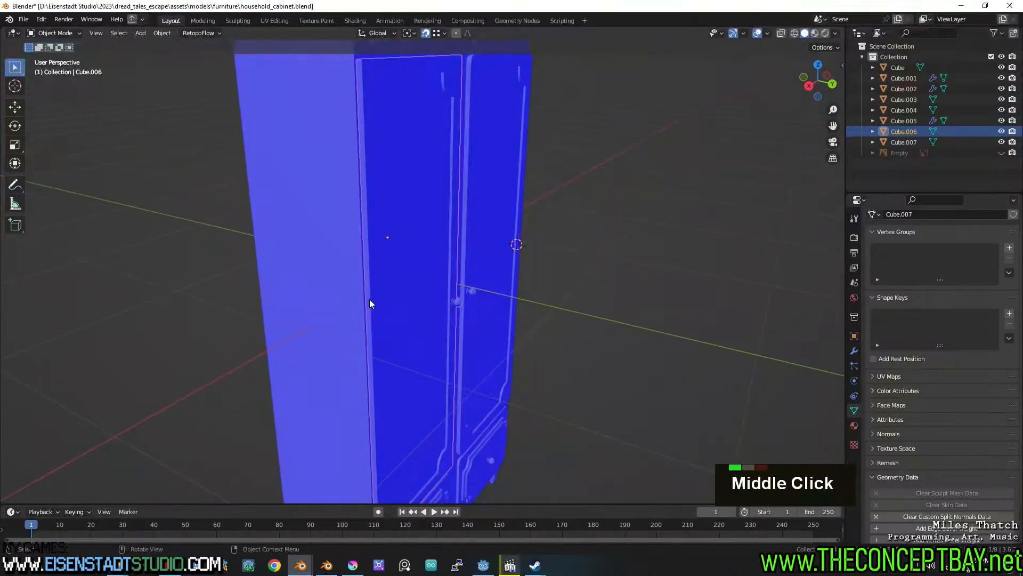
left_click(372, 301)
key("Tab")
key("shift+s")
left_click(366, 320)
key("Tab")
right_click(401, 303)
key("Escape")
right_click(400, 303)
mouse_move(401, 303)
left_click(459, 325)
mouse_move(459, 325)
middle_mouse_down()
mouse_move(513, 334)
mouse_move(482, 326)
mouse_move(459, 344)
middle_mouse_up()
key("ctrl+s")
Check the swing of the Cube.006 and Cube.007 doors with trial rotations about the Z axis, cancelling each one.
scroll(459, 344, "up", 5)
key("r")
key("z")
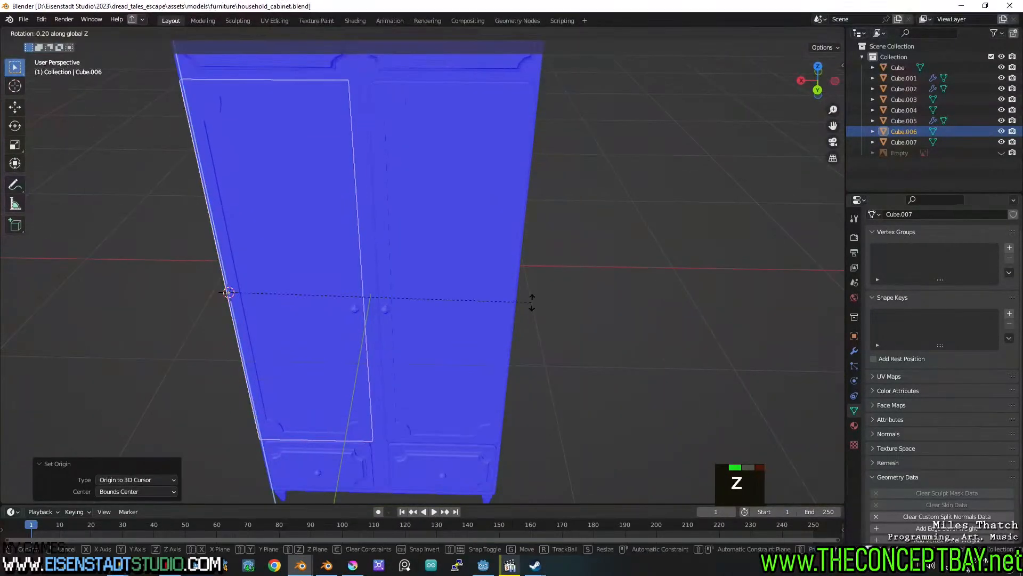
key("Escape")
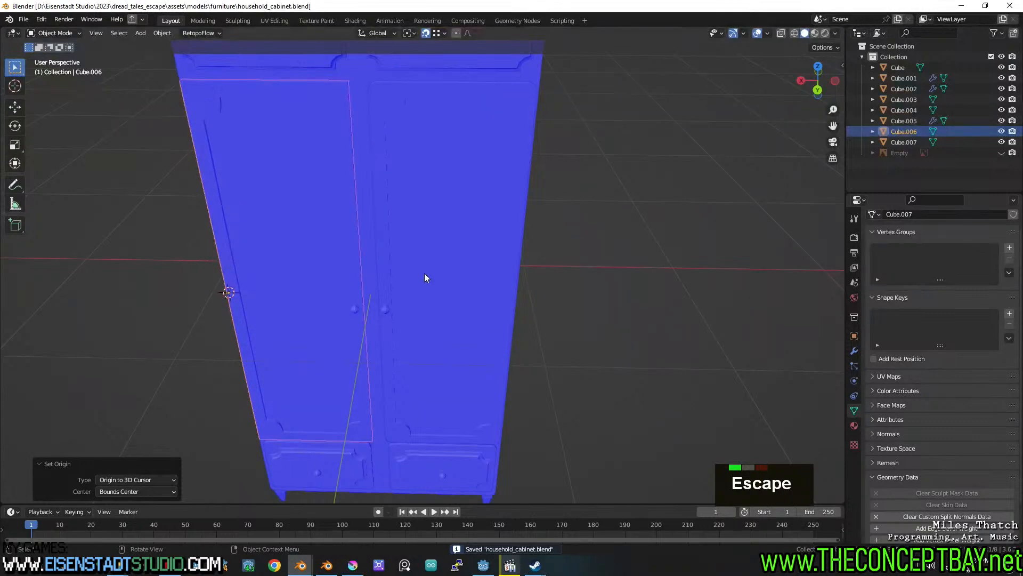
left_click(448, 283)
key("r")
key("z")
key("Escape")
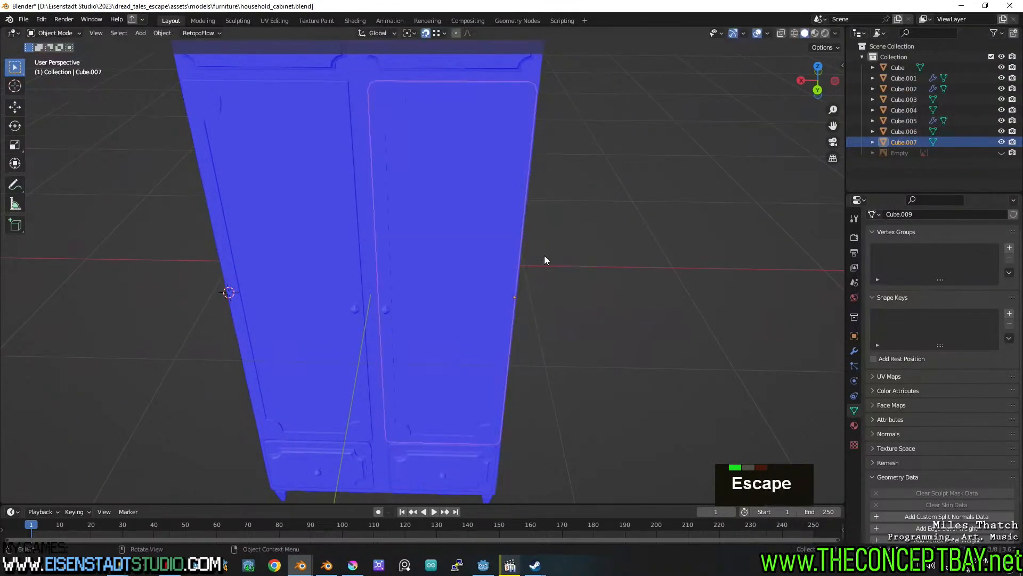
Apply the rotation of all cabinet objects.
scroll(545, 255, "down", 2)
middle_click_drag(584, 232, 550, 239, "shift")
key("a")
key("ctrl+a")
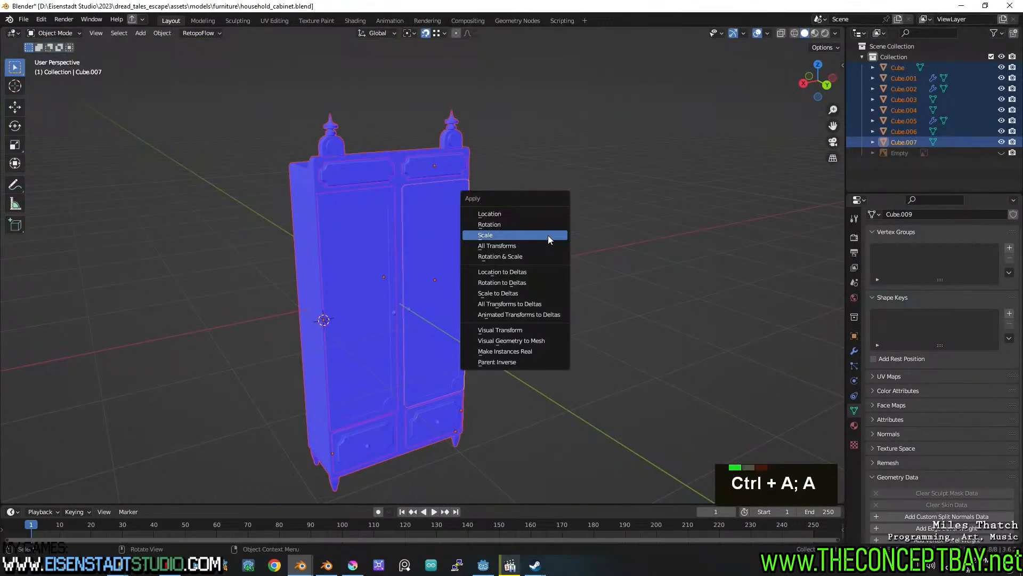
left_click(548, 235)
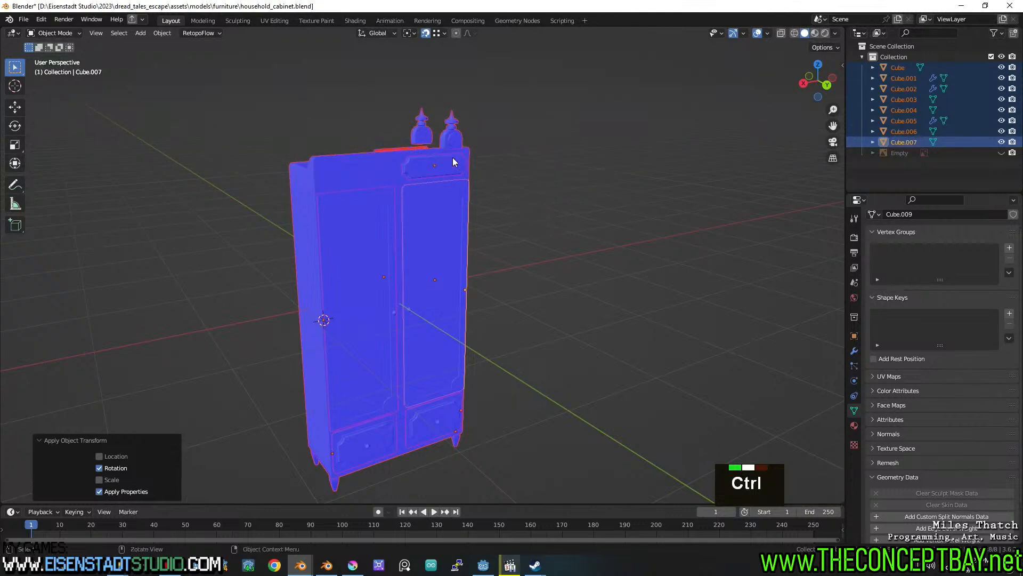
Set the Mirror modifiers of the Cube.001 finials and Cube.002 top panels to mirror along X only.
middle_click_drag(459, 167, 450, 176)
left_click(450, 198)
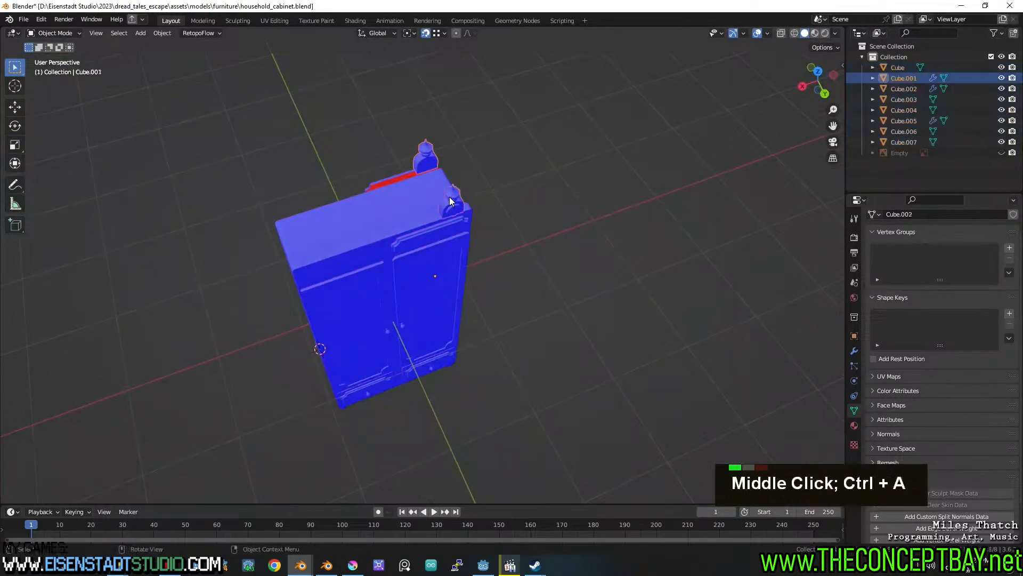
left_click(855, 351)
left_click(959, 270)
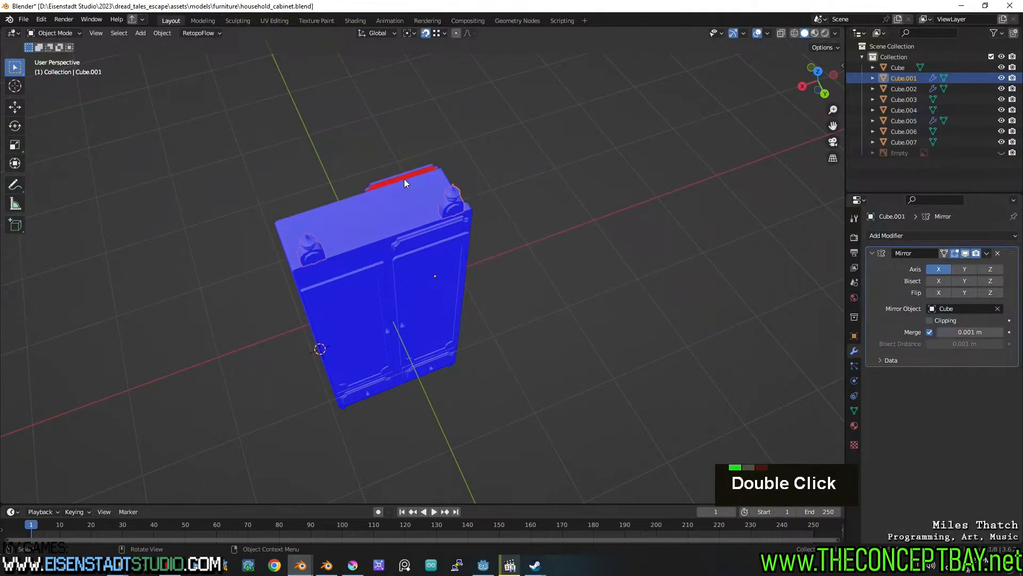
left_click(404, 185)
left_click(939, 269)
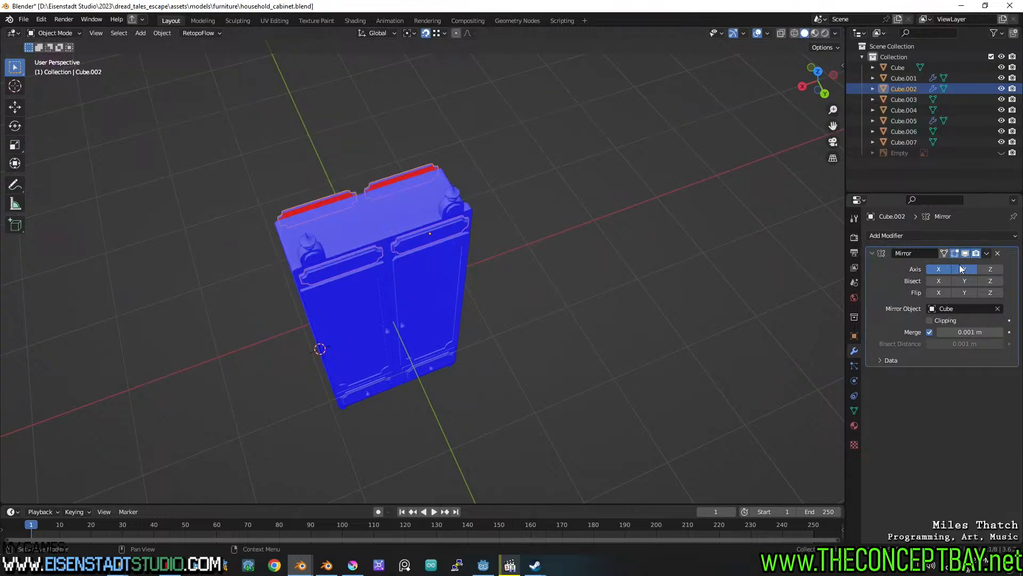
Convert the mirrored Cube.002 top panels to a mesh.
scroll(523, 215, "up", 3)
middle_click_drag(523, 216, 401, 157)
right_click(402, 175)
mouse_move(400, 149)
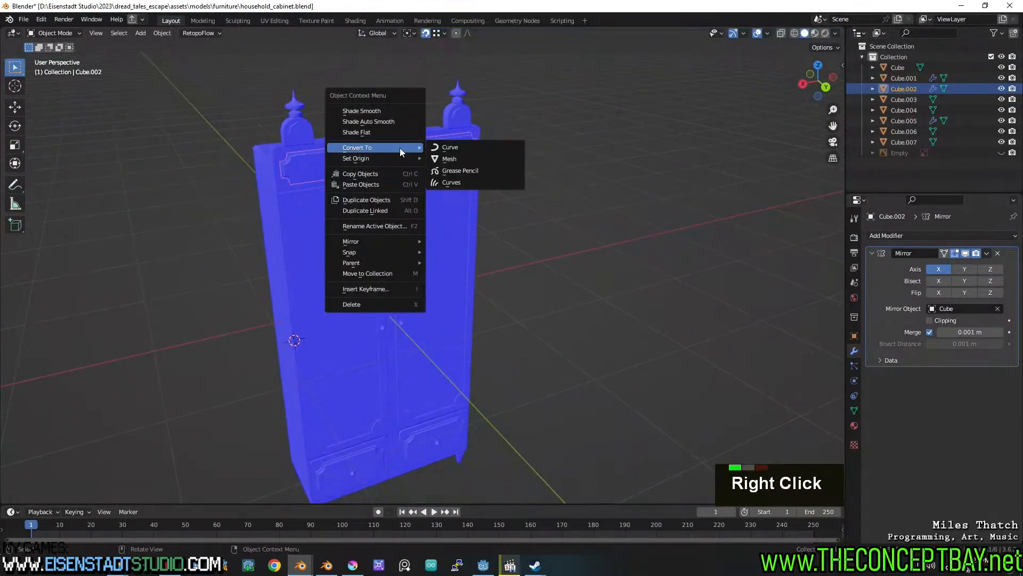
left_click(446, 162)
Examine the top panels and neighbouring cabinet geometry in Edit Mode with X-ray on for hidden faces.
middle_click_drag(459, 164, 474, 243, "shift")
key("alt+z")
key("Tab")
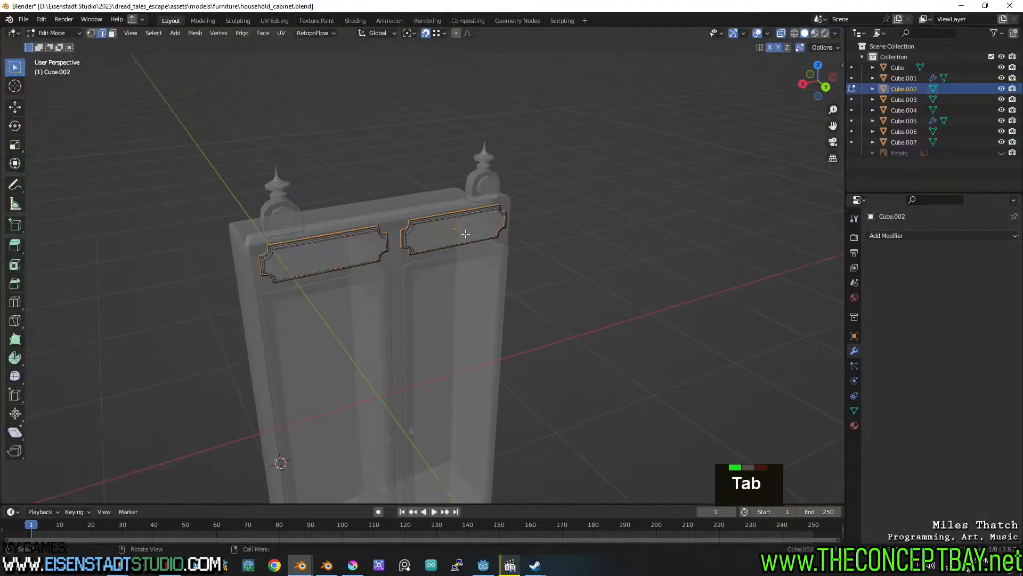
scroll(478, 206, "up", 4)
key("3")
scroll(477, 206, "down", 4)
middle_click_drag(477, 206, 454, 219)
key("Tab")
left_click(402, 234)
key("Tab")
scroll(446, 261, "down", 2)
middle_click_drag(454, 218, 483, 202)
scroll(526, 299, "up", 1)
Examine the Cube.004 drawer's front and back faces in X-ray Edit Mode without deleting anything.
middle_click_drag(525, 299, 565, 288)
key("Tab")
left_click(580, 312)
key("Tab")
middle_click_drag(565, 288, 542, 247, "shift")
scroll(613, 304, "up", 3)
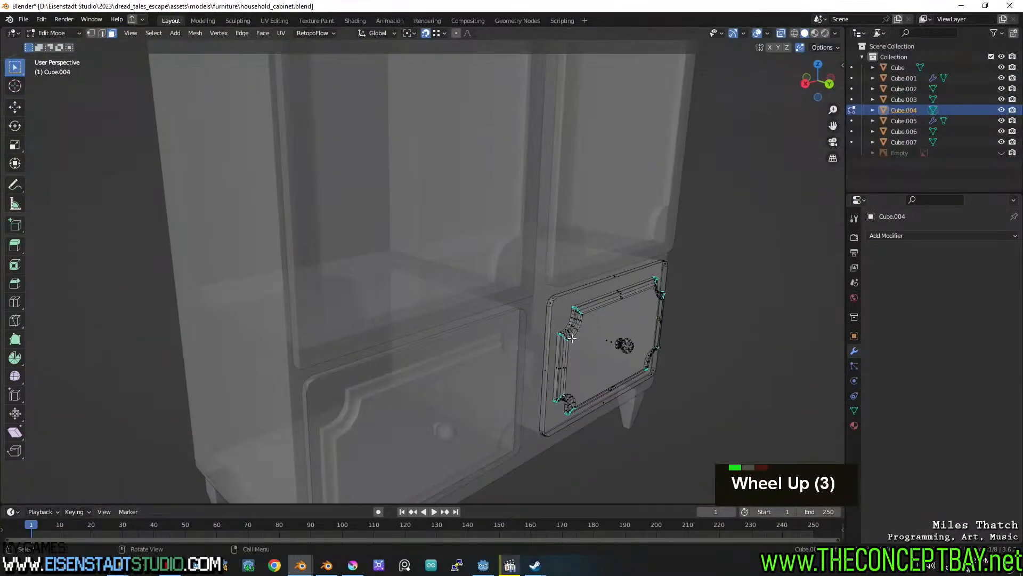
key("3")
key("x")
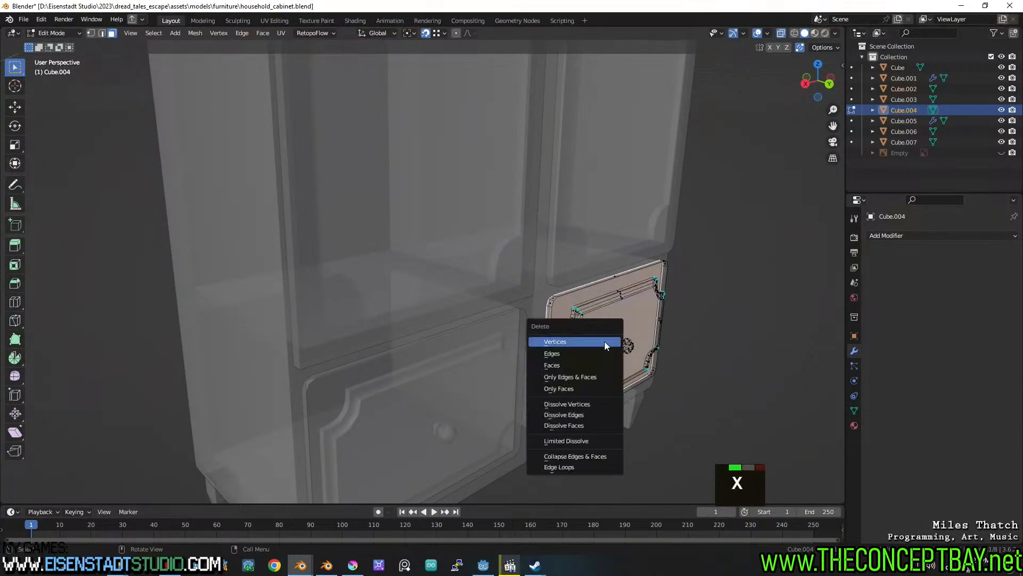
key("Escape")
middle_click_drag(602, 370, 599, 317)
left_click(624, 330)
left_click(623, 330)
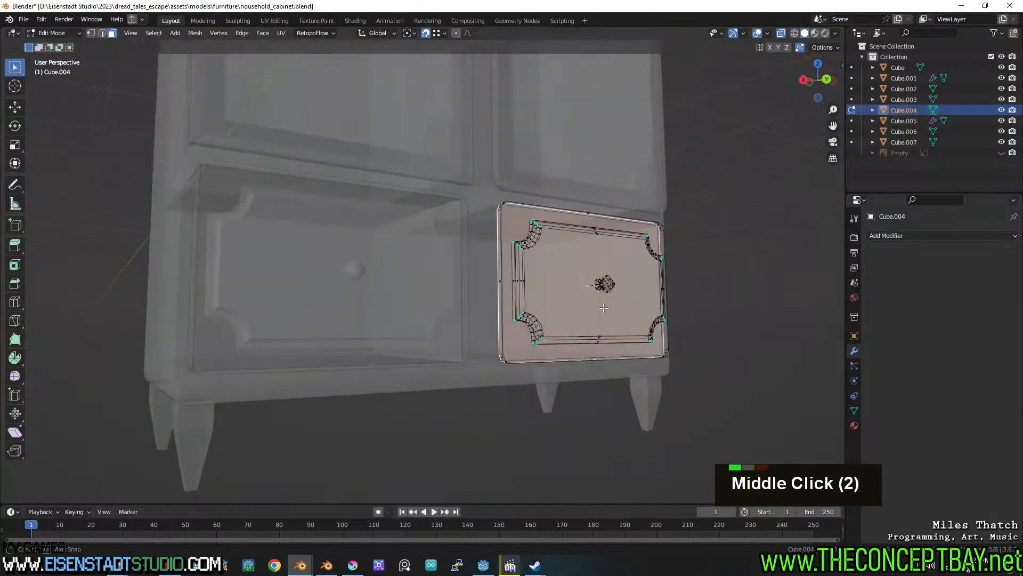
scroll(599, 315, "down", 3)
key("Tab")
scroll(586, 288, "down", 4)
mouse_move(543, 196)
middle_mouse_down()
mouse_move(568, 282)
mouse_move(559, 332)
mouse_move(536, 244)
middle_mouse_up()
Save the file, open all cabinet parts in Edit Mode with everything selected, and switch to the UV Editing workspace.
key("alt+z")
key("a")
key("alt+z")
key("ctrl+s")
middle_click_drag(494, 181, 500, 231, "shift")
key("Tab")
middle_click_drag(529, 266, 530, 260)
key("a")
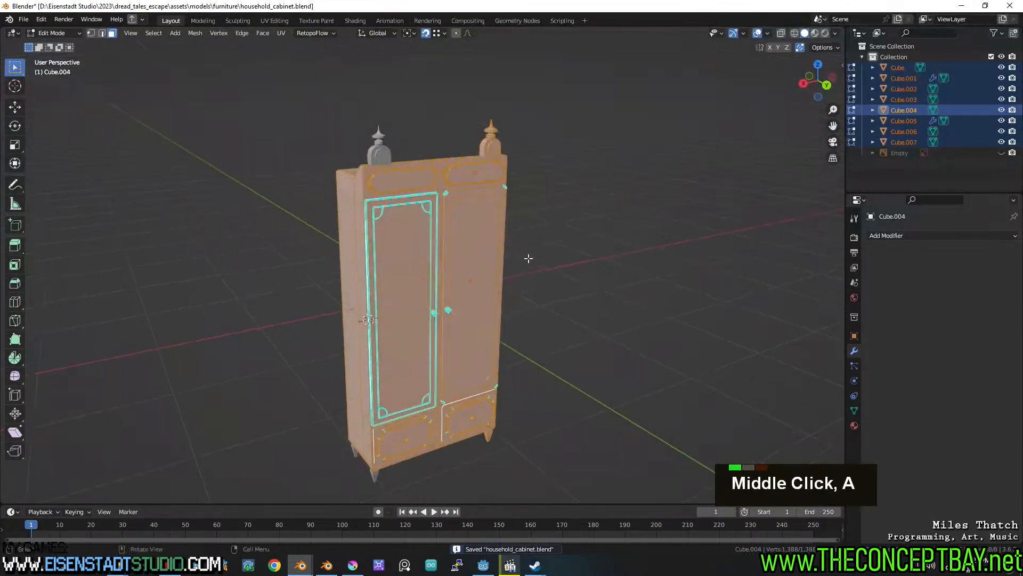
left_click(274, 20)
scroll(661, 311, "up", 4)
scroll(661, 311, "up", 3)
Try a plain Unwrap on all selected faces and replace it with a Smart UV Project using the default settings.
key("u")
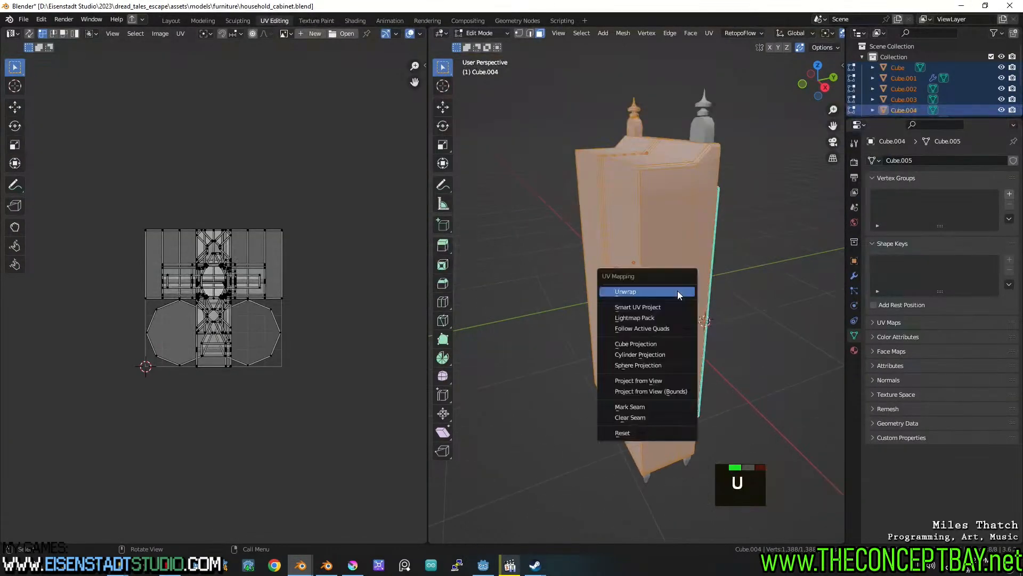
left_click(678, 292)
key("u")
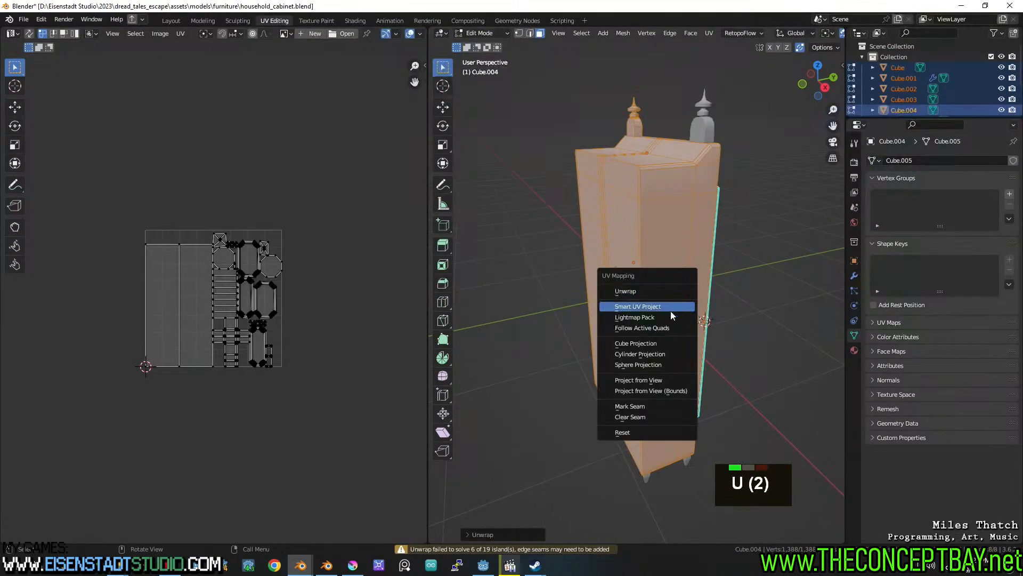
left_click(672, 306)
left_click(661, 404)
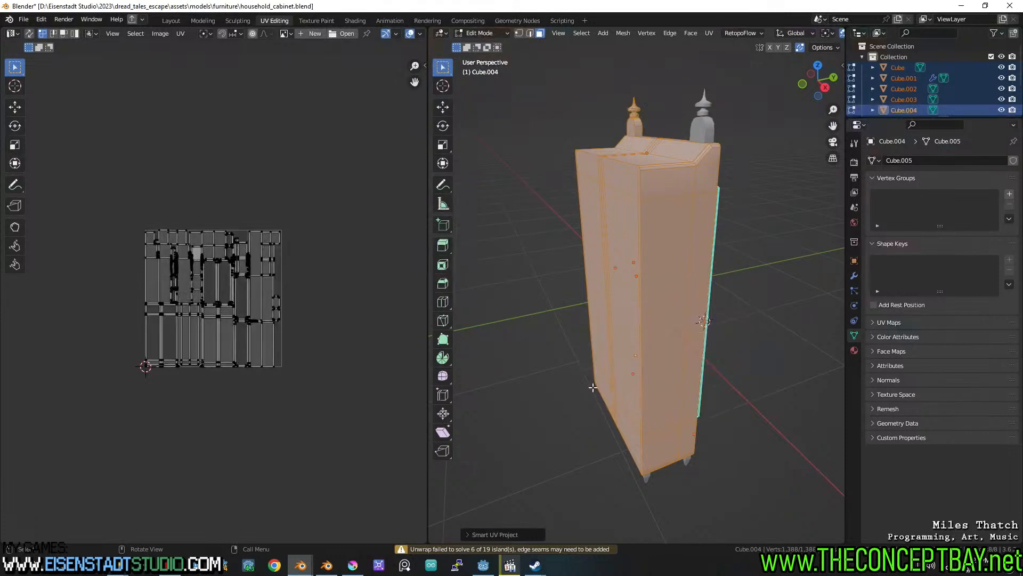
scroll(210, 265, "up", 5)
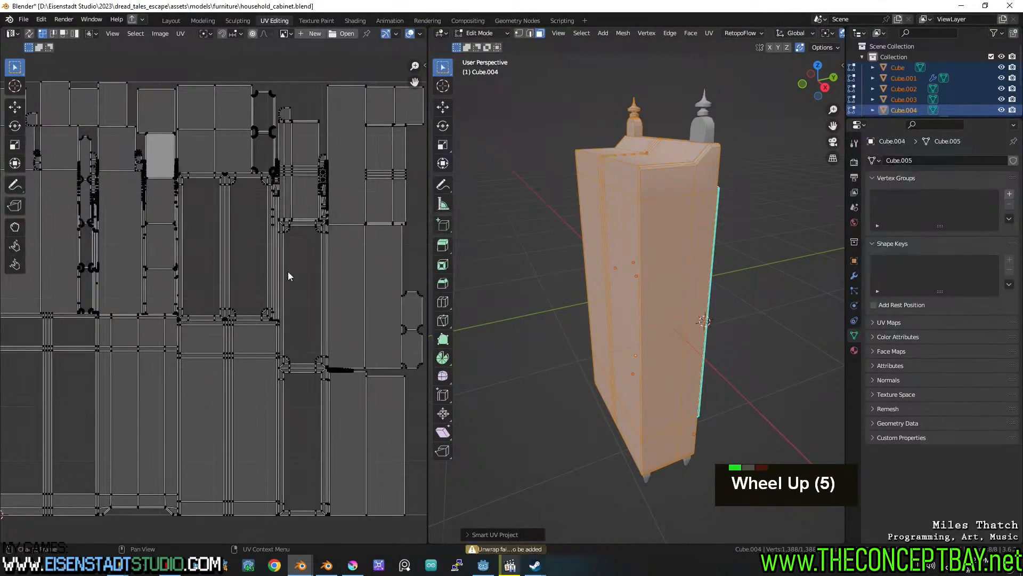
middle_click_drag(704, 229, 628, 224, "shift")
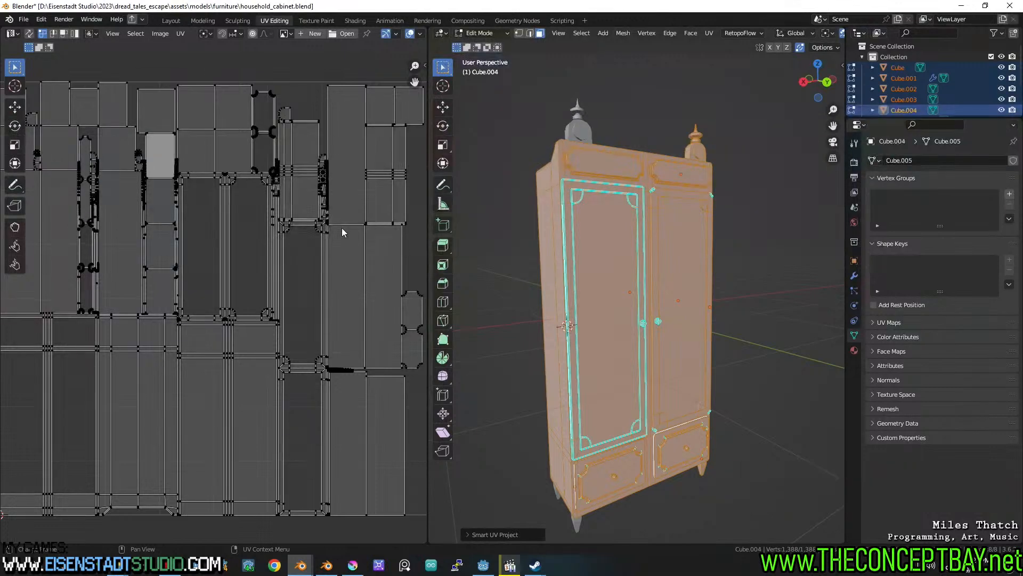
Select all UV islands and pack them with UVPackmaster2 at a 0.003 margin.
key("n")
scroll(341, 229, "down", 2)
left_click(420, 163)
double_click(382, 150)
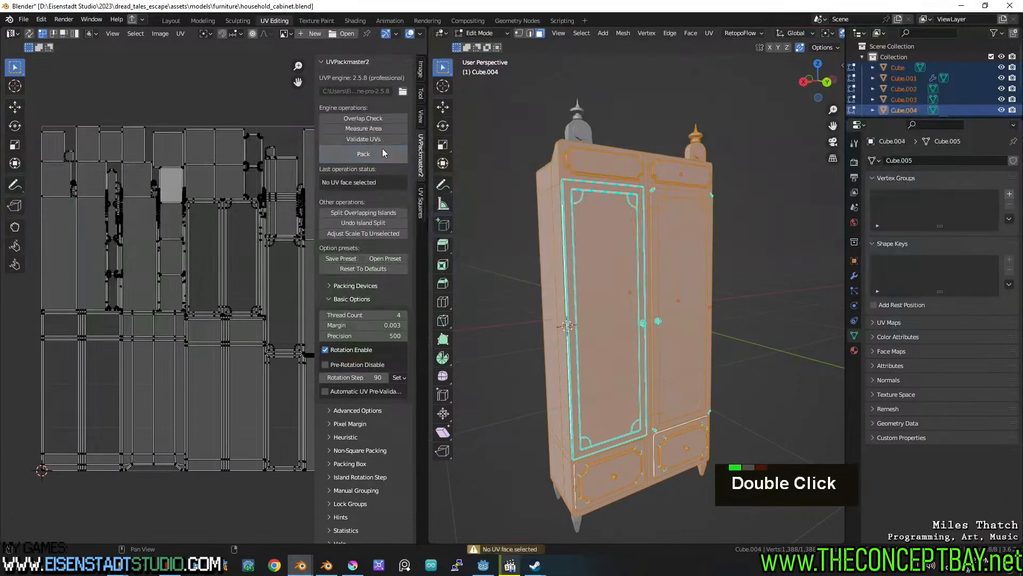
key("a")
left_click(369, 151)
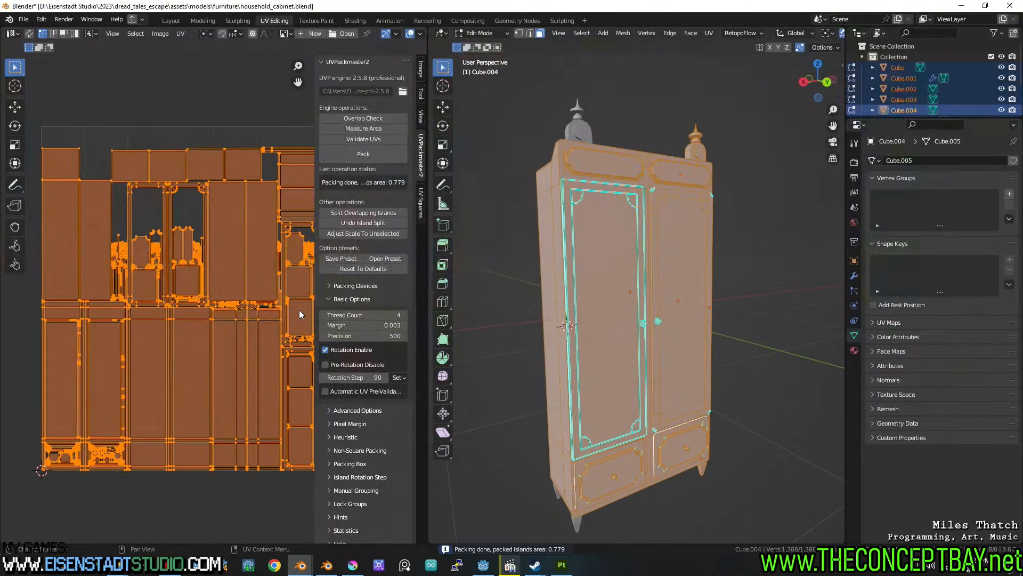
key("n")
Save the file with the packed UVs and return the cabinet parts to Object Mode.
key("ctrl+s")
middle_click_drag(576, 299, 702, 223)
key("ctrl+s")
scroll(688, 279, "up", 1)
key("ctrl+s")
key("ctrl+s")
key("Tab")
key("ctrl+s")
key("ctrl+s")
scroll(728, 234, "up", 3)
key("ctrl+s")
Join the Cube.002 top panels into the main cabinet body.
left_click(564, 229)
left_click(671, 225, "shift")
left_click(675, 159)
left_click(522, 178, "shift")
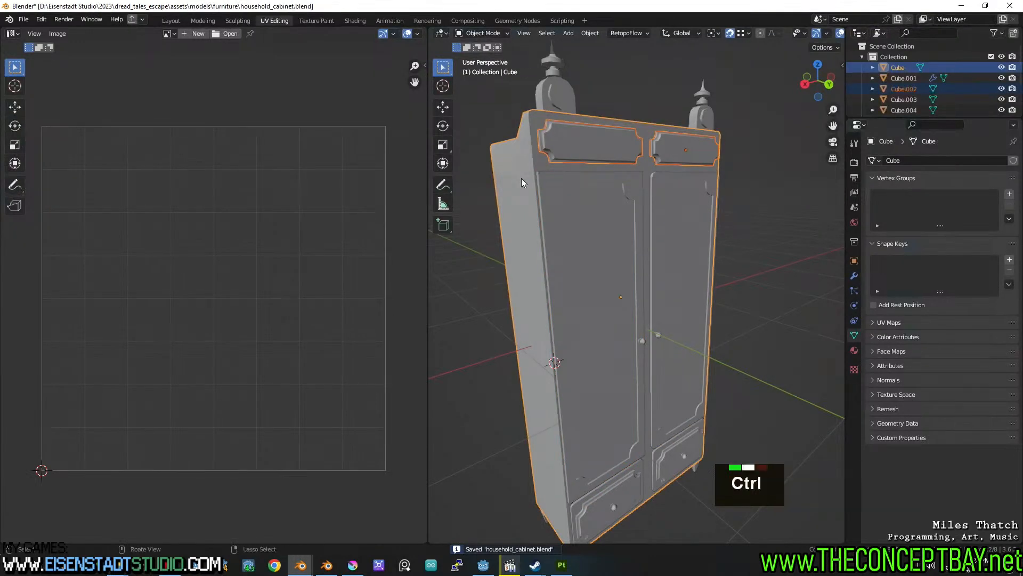
key("ctrl+j")
Try to join the Cube.001 finials into the cabinet body with their Mirror modifier unapplied, and undo the join.
left_click(548, 90)
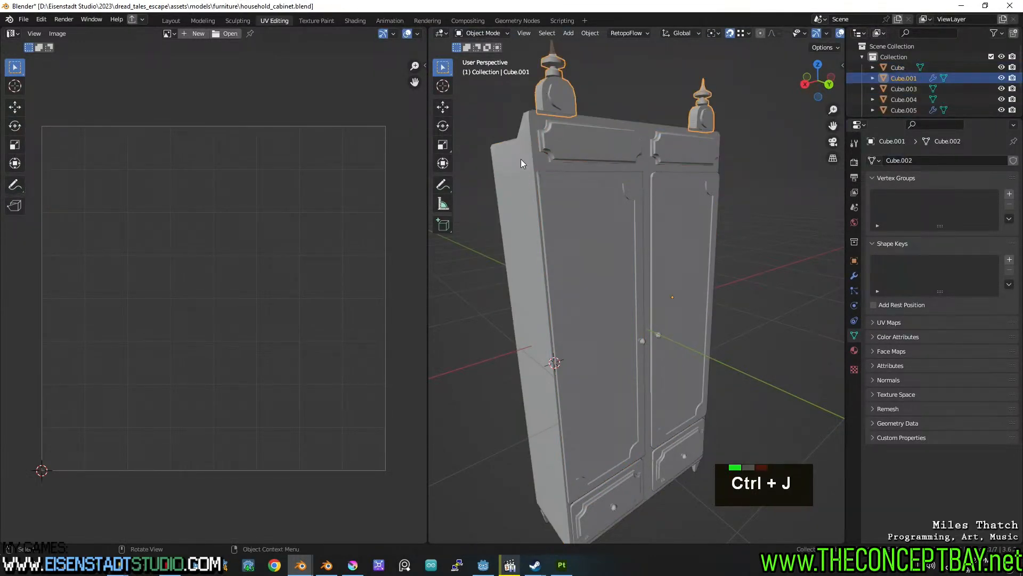
left_click(520, 159, "shift")
key("ctrl+j")
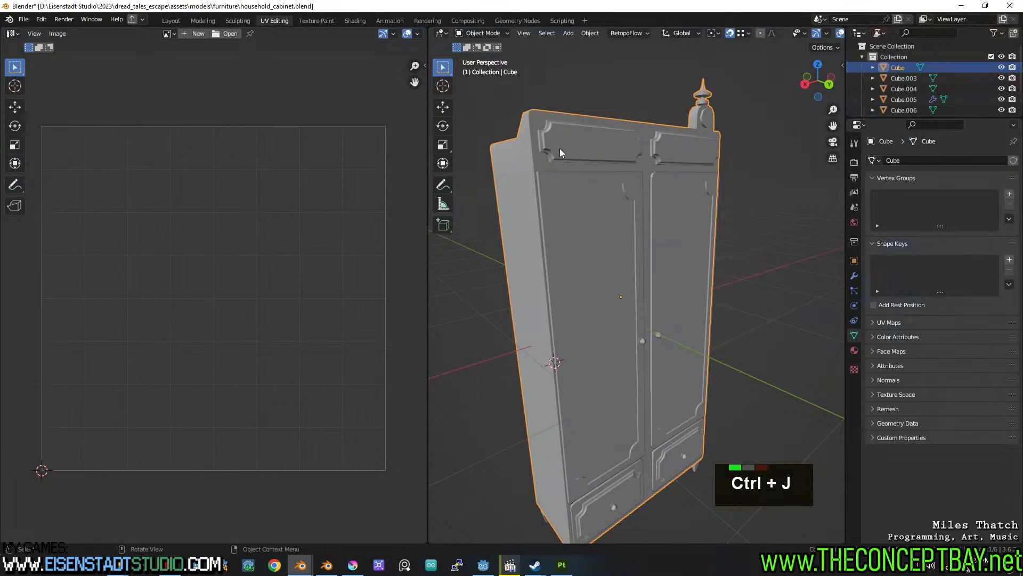
key("ctrl+z")
key("ctrl+z")
Convert the mirrored Cube.001 finials to a mesh and join them into the cabinet body.
right_click(713, 104)
mouse_move(713, 104)
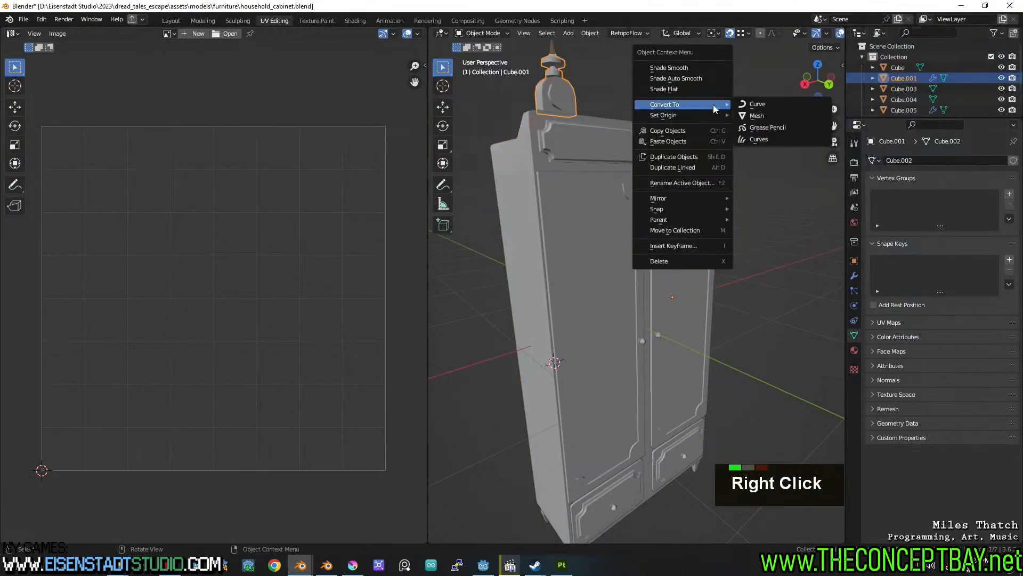
left_click(756, 116)
left_click(632, 126, "shift")
key("ctrl+j")
Parent both drawers and both doors to the main cabinet body using the Object option.
middle_click_drag(678, 297, 635, 95, "shift")
left_click(586, 230)
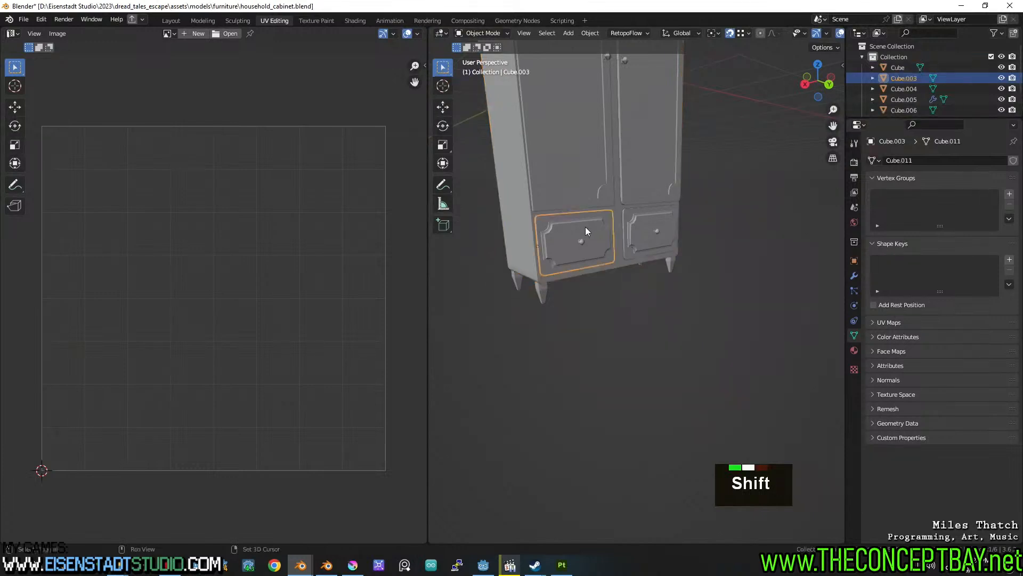
middle_click_drag(586, 226, 647, 329, "shift")
left_click(673, 296, "shift")
left_click(676, 213, "shift")
left_click(597, 226, "shift")
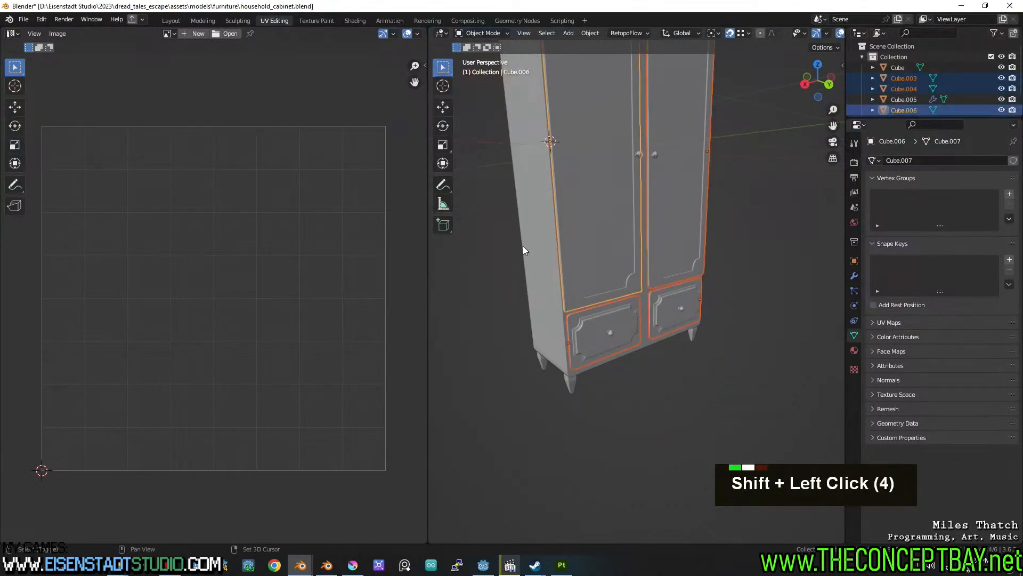
left_click(522, 247, "shift")
key("ctrl+p")
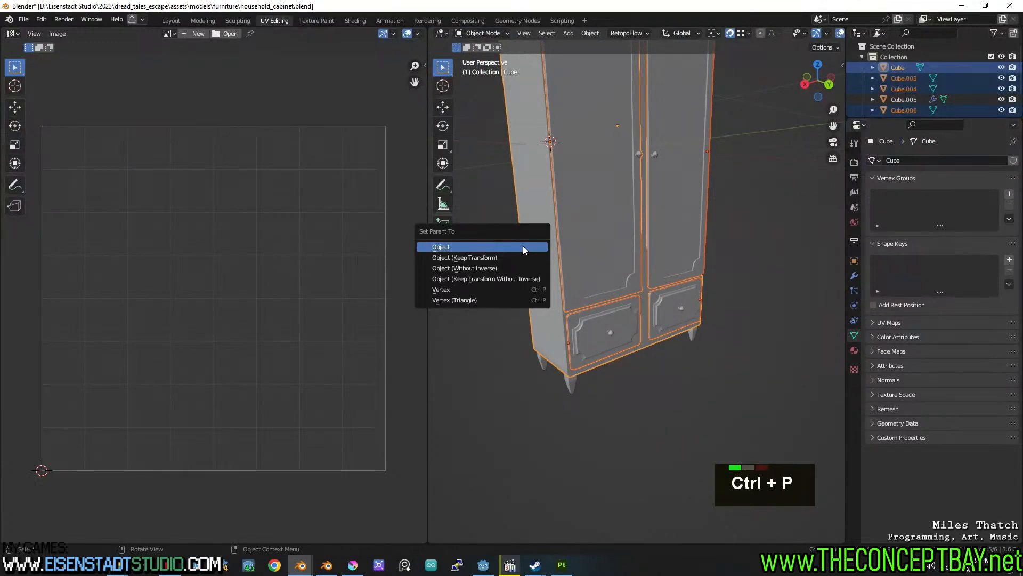
left_click(523, 246)
Try to join the Cube.005 legs into the cabinet body with their Mirror modifier unapplied, and undo the join.
left_click(571, 382)
left_click(549, 302, "shift")
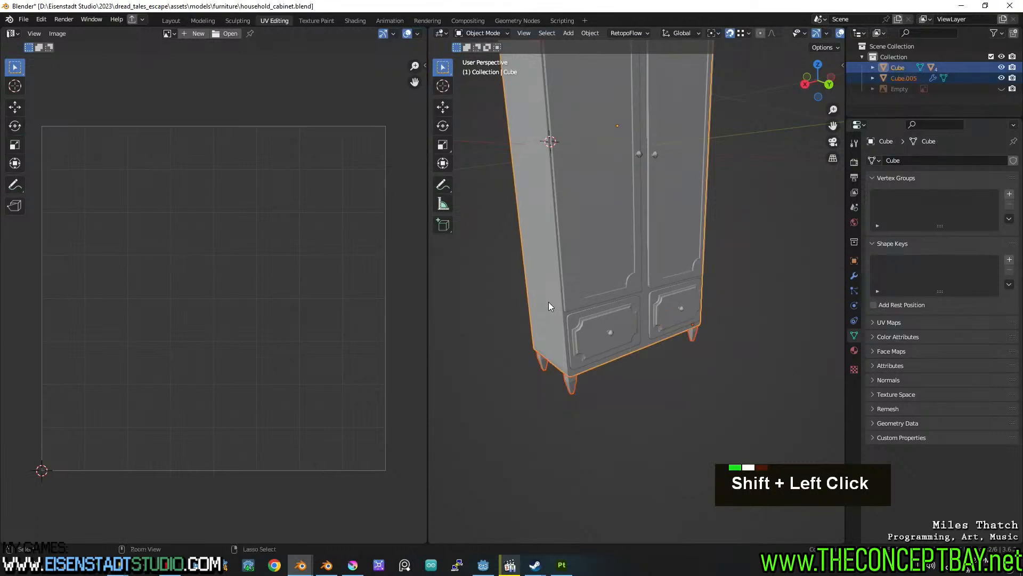
key("ctrl+j")
key("ctrl+z")
Convert the mirrored Cube.005 legs to a mesh and join them into the cabinet body.
left_click(692, 335)
right_click(696, 337)
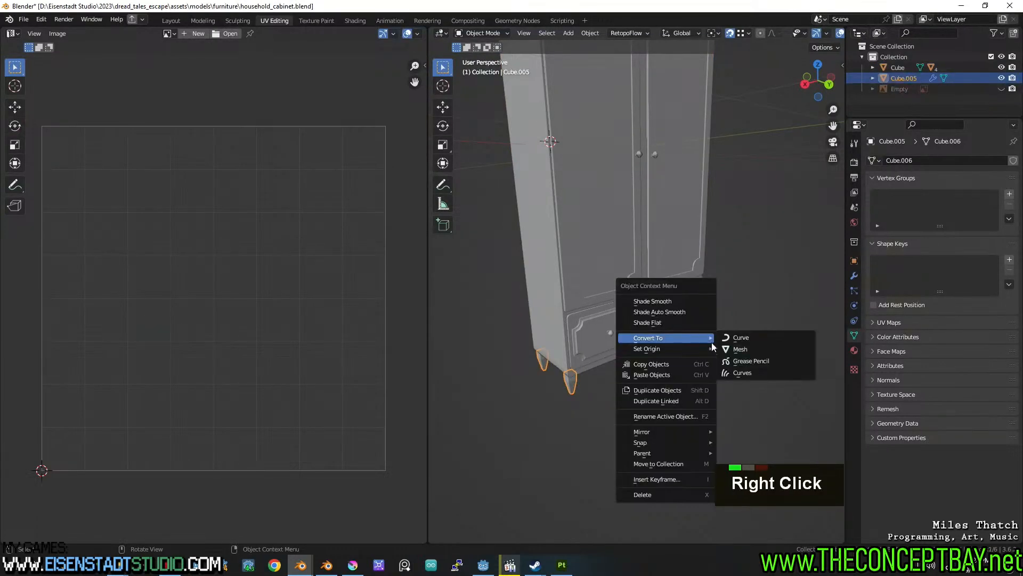
left_click(746, 349)
left_click(543, 313, "shift")
key("ctrl+j")
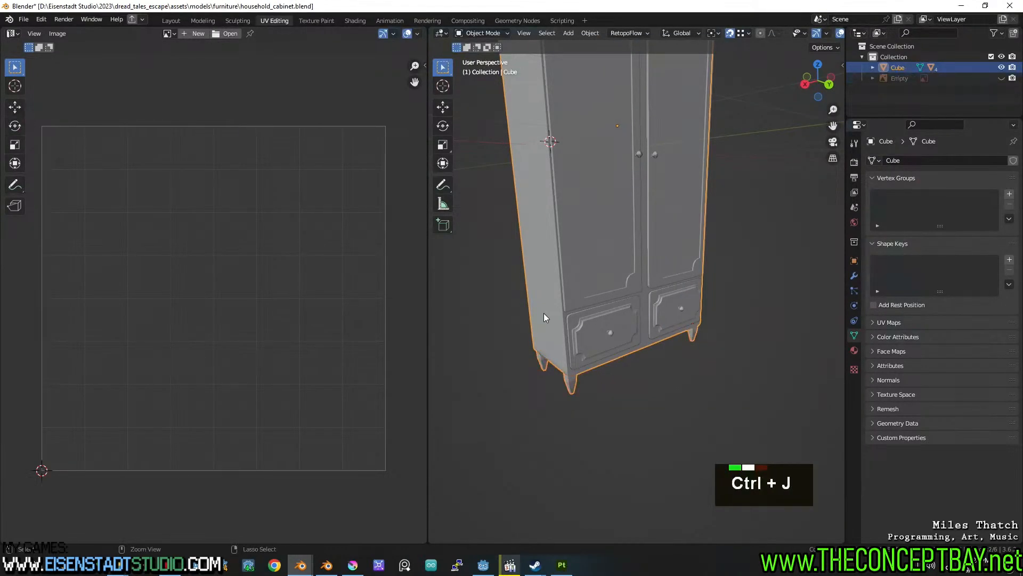
Examine the legs and underside of the joined cabinet body in Edit Mode with X-ray on.
middle_click_drag(600, 393, 602, 367)
scroll(573, 419, "up", 2)
key("alt+z")
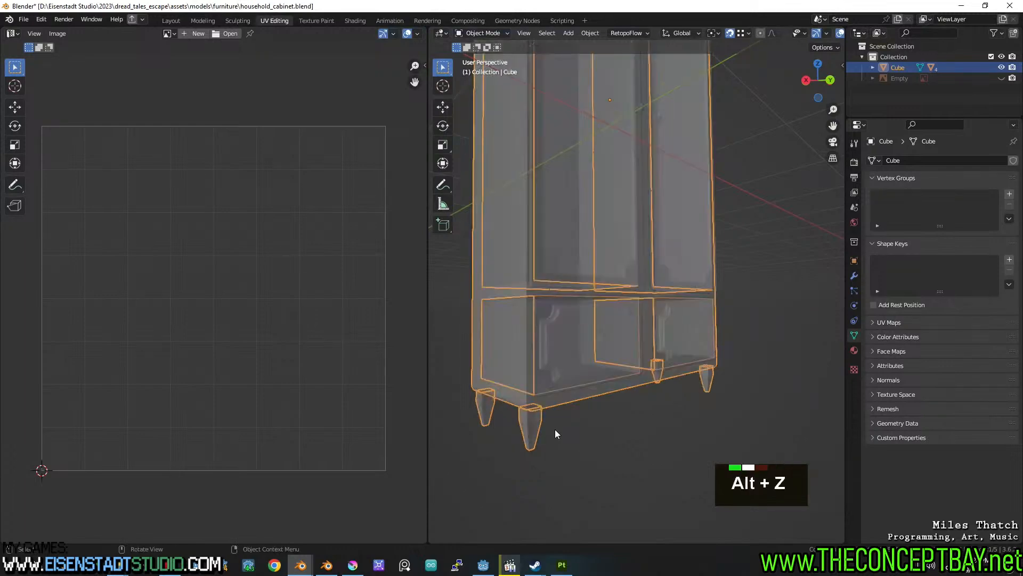
key("Tab")
middle_click_drag(554, 424, 677, 411)
key("3")
left_click(556, 428)
middle_click_drag(581, 441, 599, 469, "shift")
scroll(658, 368, "up", 3)
scroll(653, 330, "down", 2)
key("Tab")
scroll(599, 426, "down", 1)
mouse_move(599, 373)
middle_mouse_down("shift")
mouse_move(601, 389)
mouse_move(607, 376)
middle_mouse_up("shift")
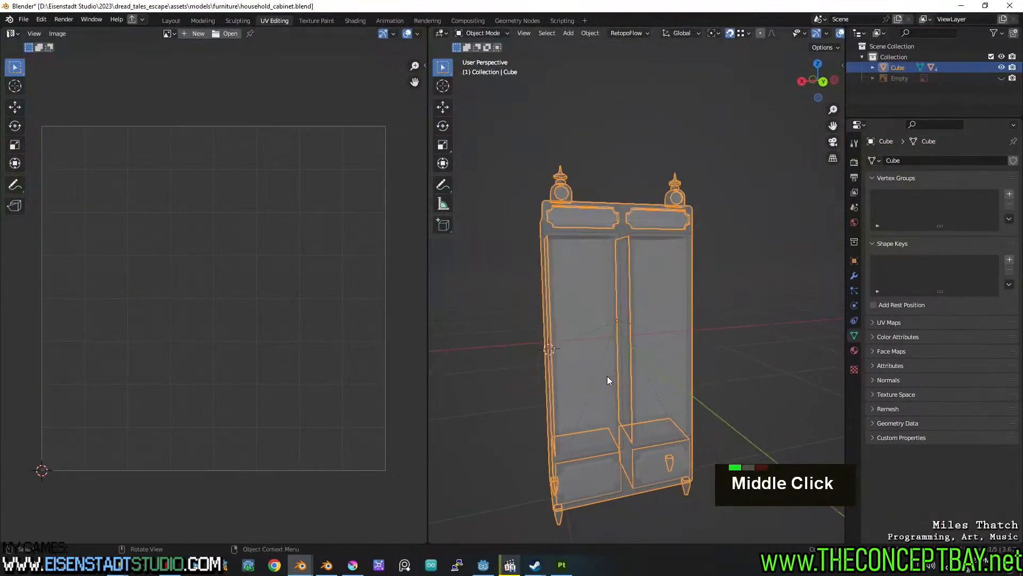
Select the whole mesh of all cabinet parts in Edit Mode and unwrap it with Smart UV Project at a 66° angle limit.
key("alt+z")
key("a")
key("Caps_Lock")
key("Tab")
key("a")
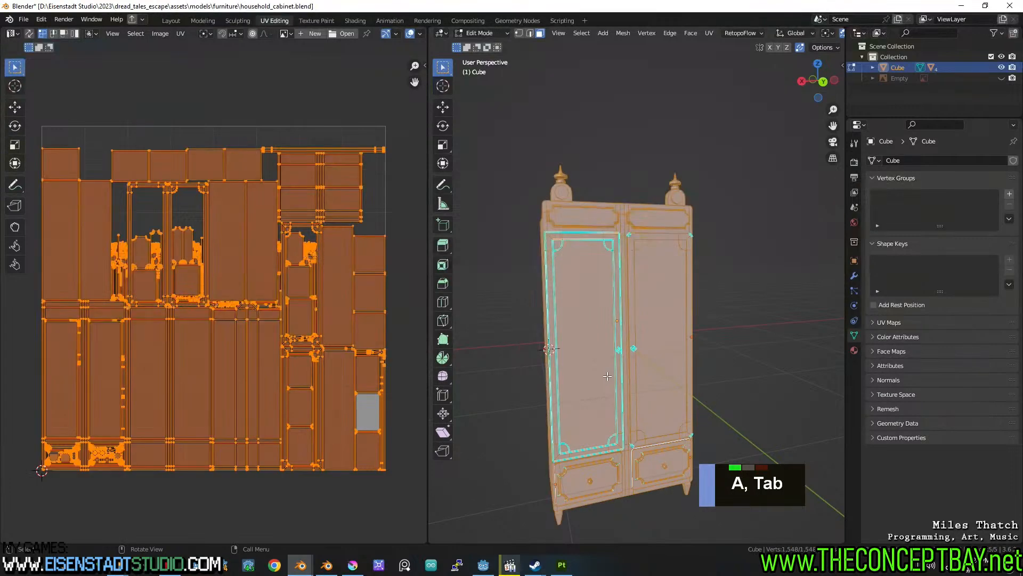
key("u")
left_click(606, 376)
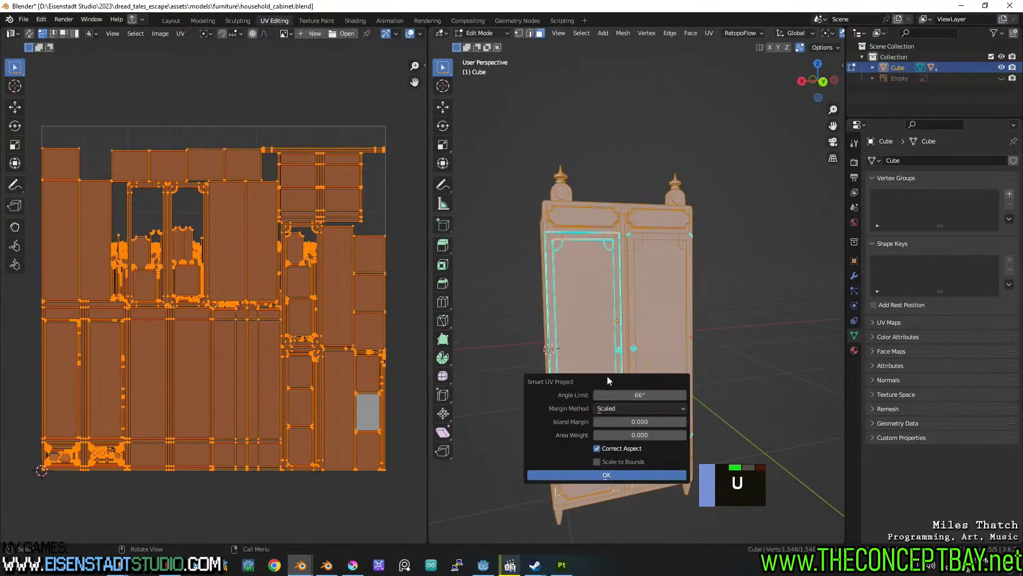
left_click(599, 472)
Pack the unwrapped UV islands with UVPackmaster2, return to Object Mode and save the file.
key("n")
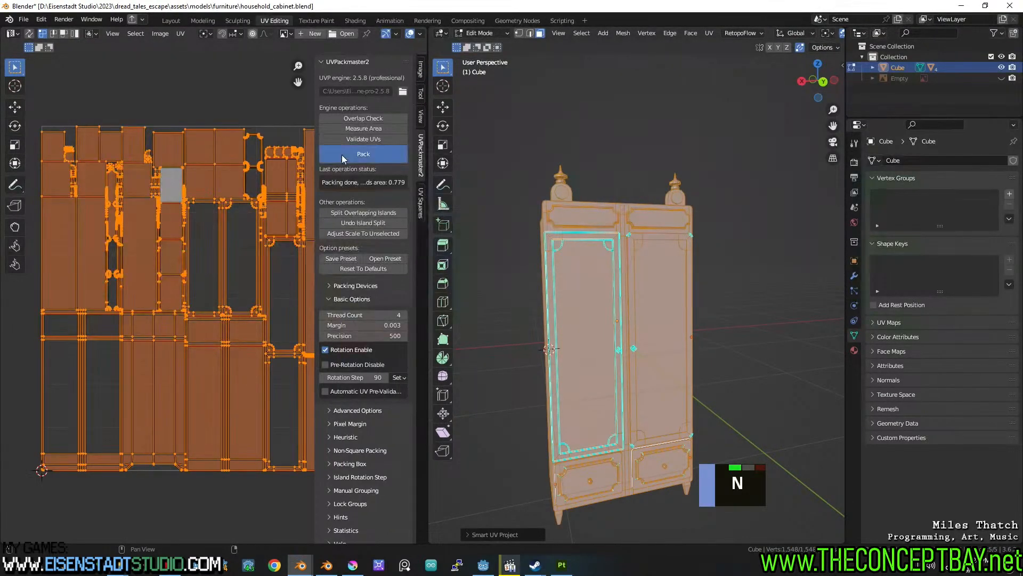
left_click(341, 154)
middle_click_drag(585, 221, 618, 185, "shift")
middle_click_drag(668, 234, 600, 251)
scroll(672, 254, "up", 2)
key("Tab")
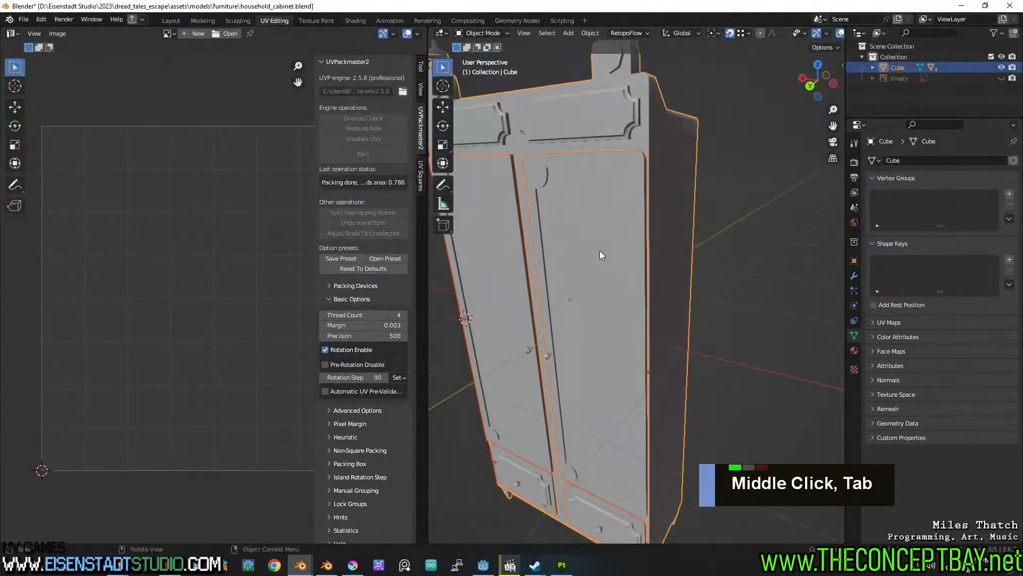
key("ctrl+s")
scroll(563, 293, "down", 2)
middle_click_drag(605, 289, 678, 299)
scroll(694, 251, "down", 3)
scroll(694, 251, "down", 4)
middle_click_drag(678, 298, 684, 313, "shift")
middle_click_drag(685, 312, 674, 313)
middle_click_drag(674, 312, 676, 311)
key("ctrl+s")
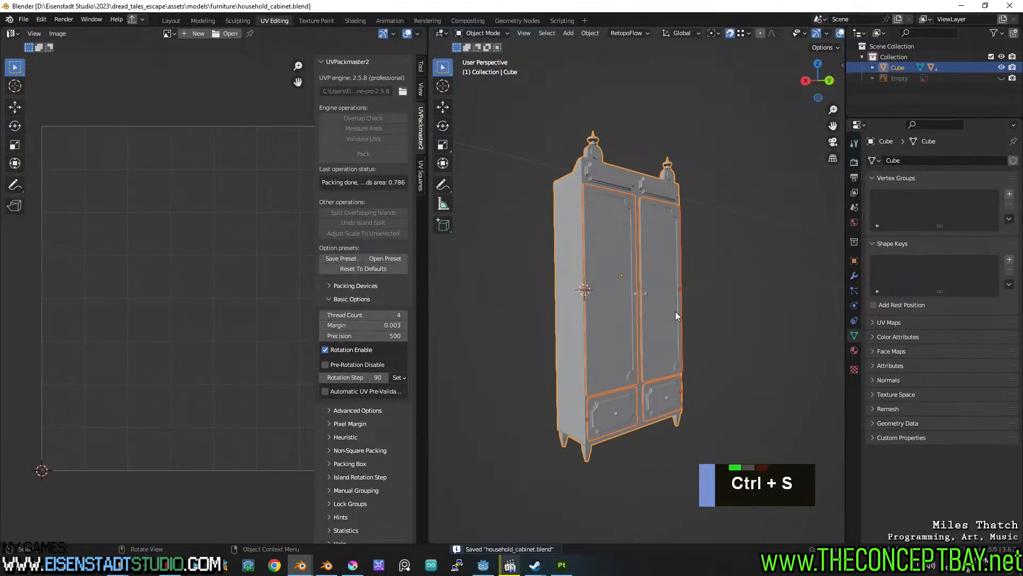
Rename the main Cube object as cabinet, in lower case.
double_click(900, 67)
type("CABINET")
key("Return")
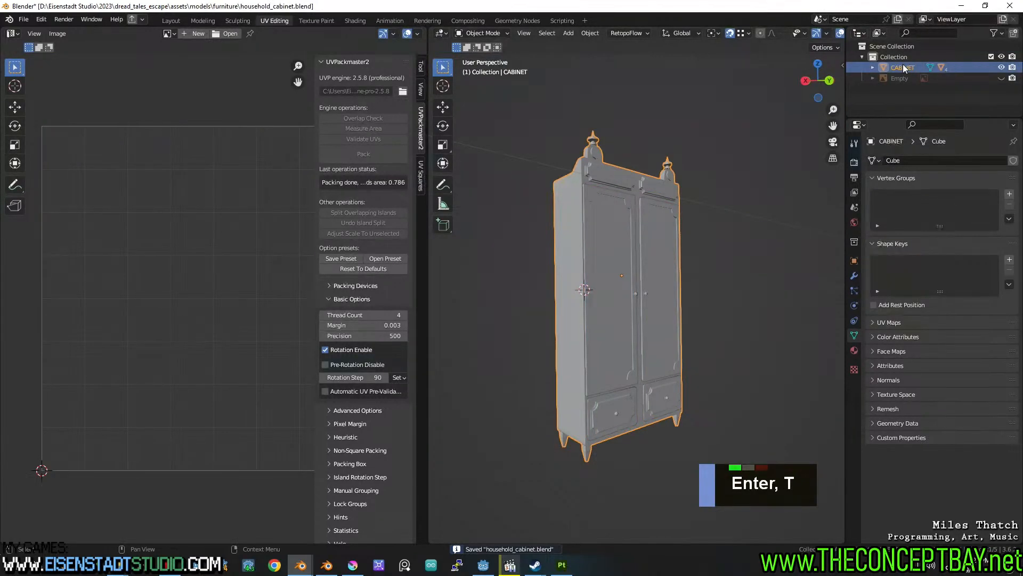
double_click(904, 67)
key("Caps_Lock")
key("Caps_Lock")
type("cabinet")
key("Return")
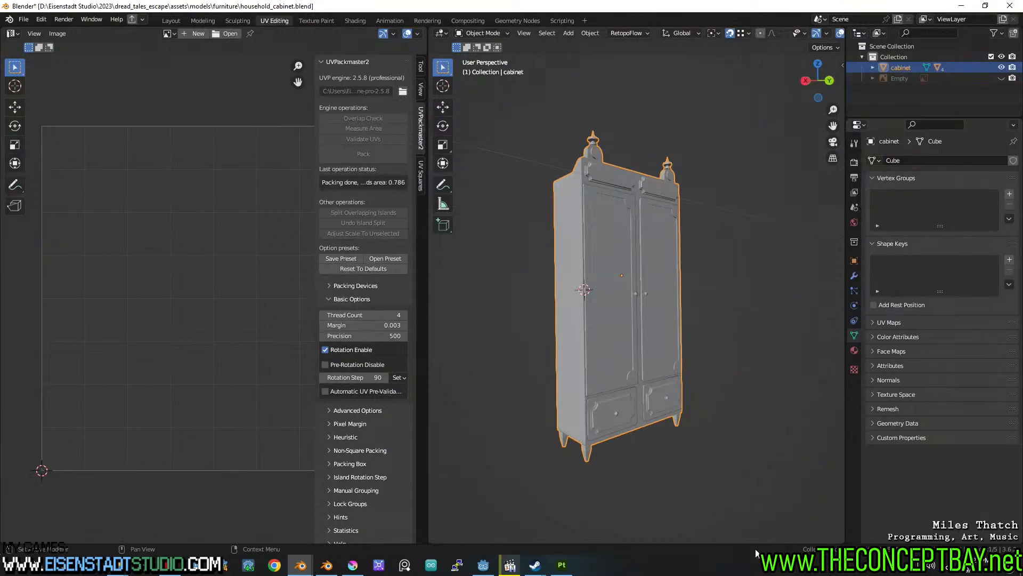
Rename the tall door Cube.007 as door_tall_left.
left_click(669, 350)
key("F2")
type("door_tall_")
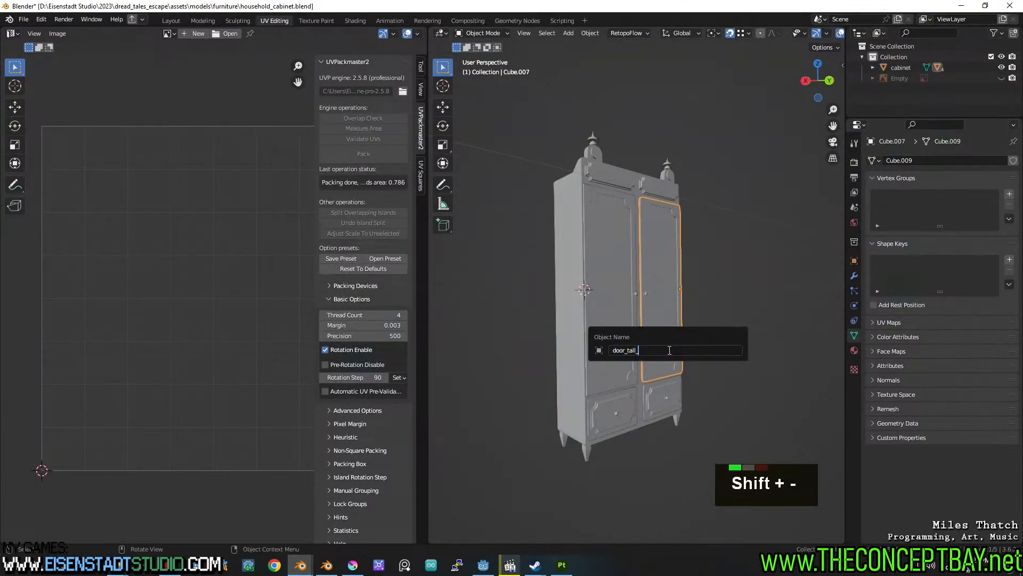
type("left")
key("Return")
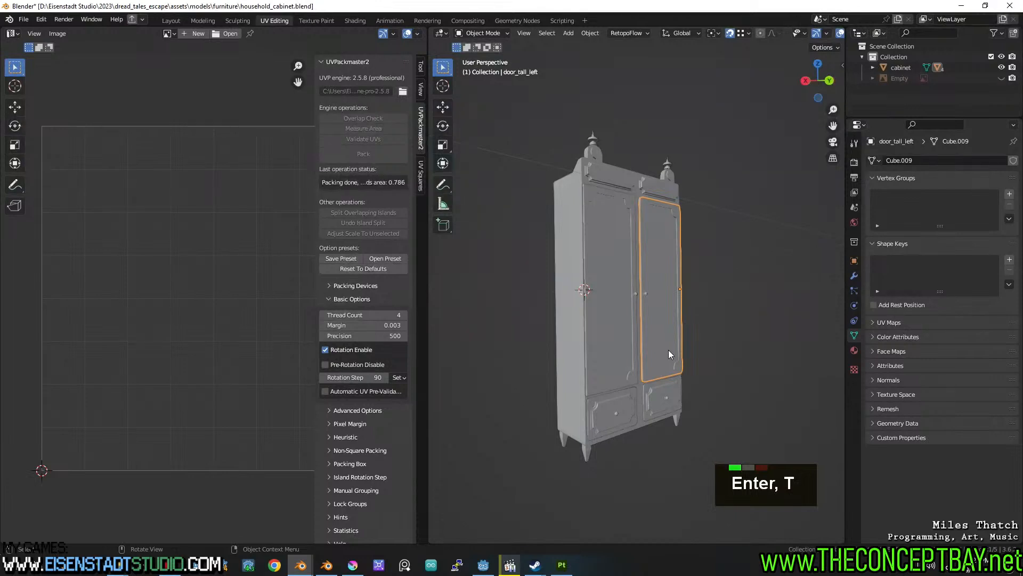
Rename the other tall door, Cube.006, as door_tall_right.
left_click(618, 334)
key("F2")
type("d")
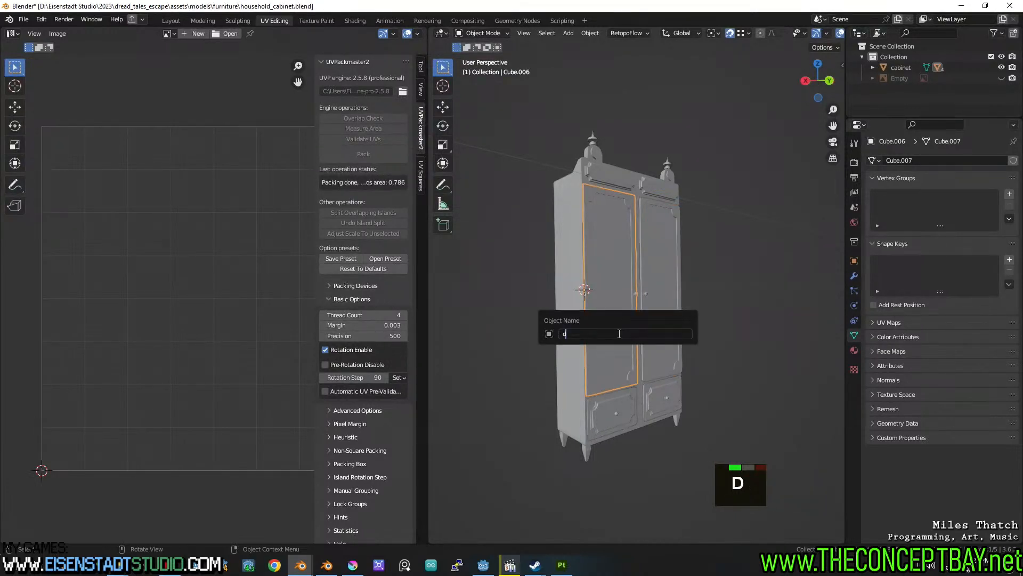
type("oort_ta")
key("BackSpace")
key("BackSpace")
key("BackSpace")
key("BackSpace")
type("_ta")
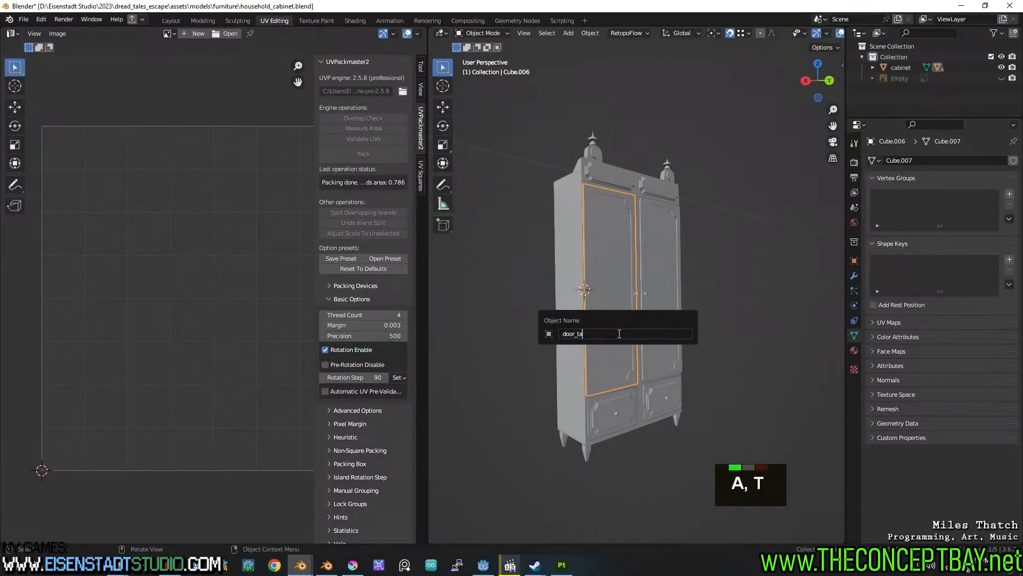
type("ll_rigjht")
key("Return")
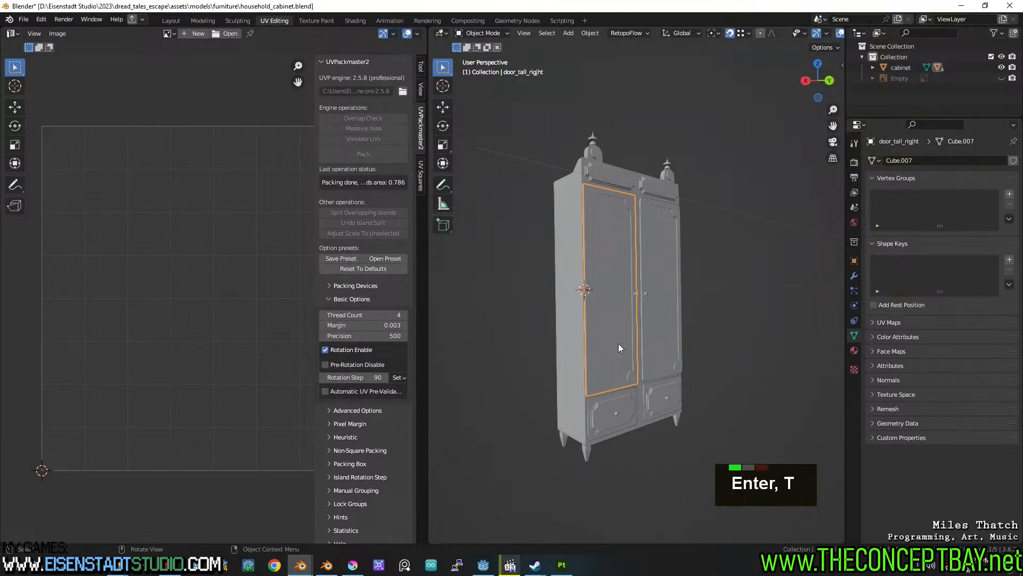
key("F2")
key("Return")
key("F2")
key("Return")
key("BackSpace")
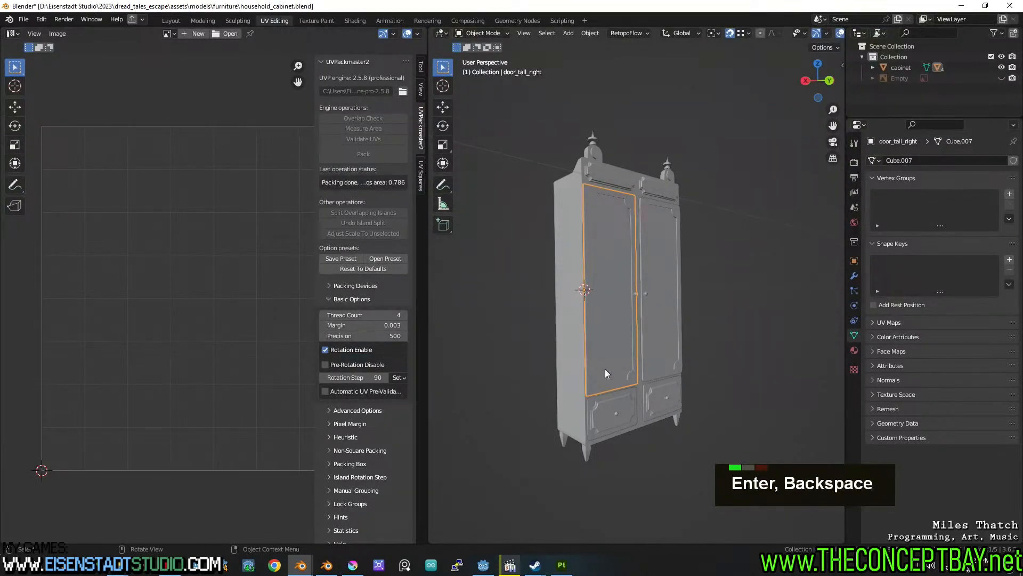
Rename the drawer below door_tall_left as door_small_left.
left_click(673, 396)
key("F2")
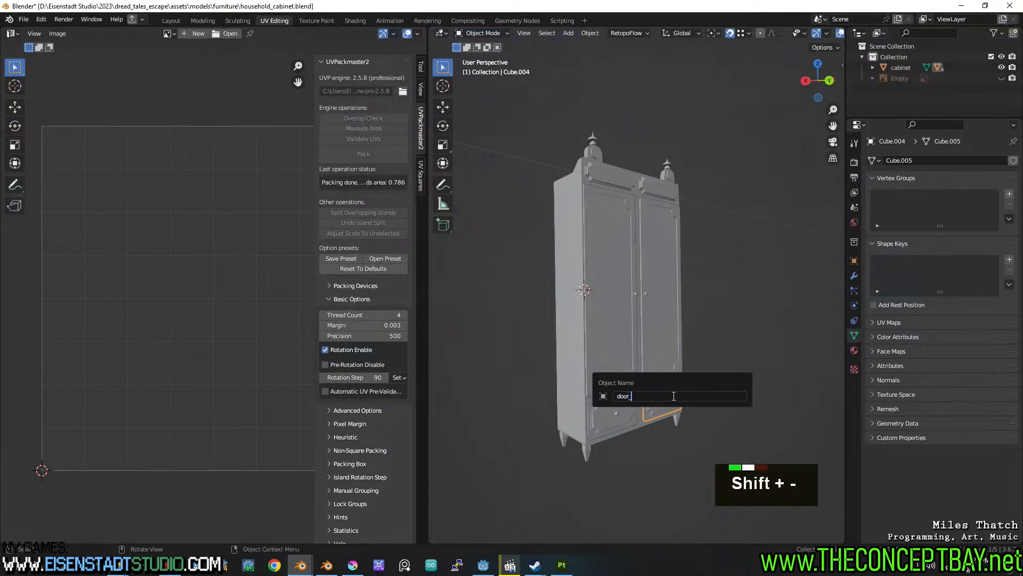
key("Return")
Rename the drawer below door_tall_right as door_small_right and save the file.
left_click(603, 413)
key("F2")
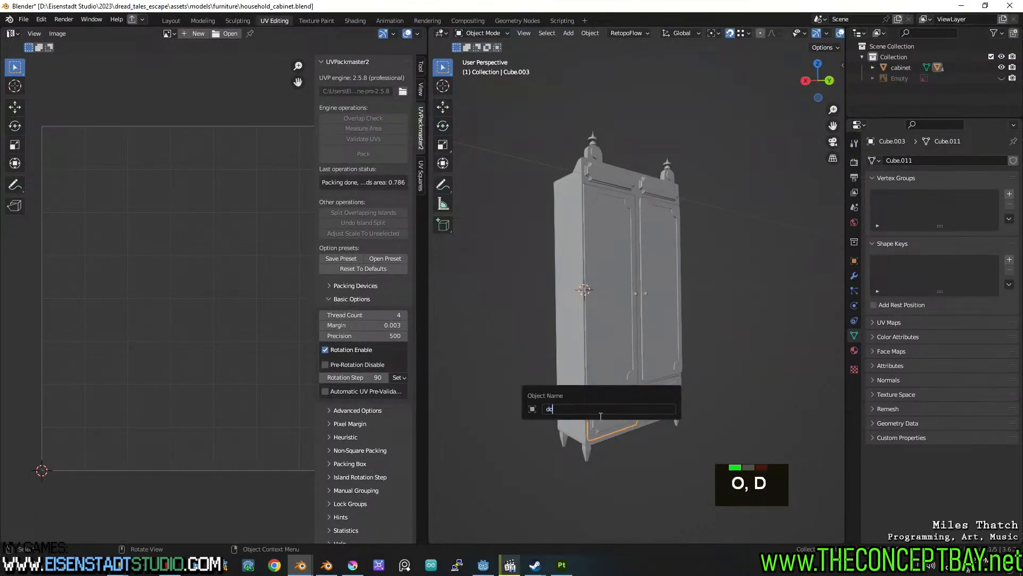
key("BackSpace")
key("BackSpace")
type("all_")
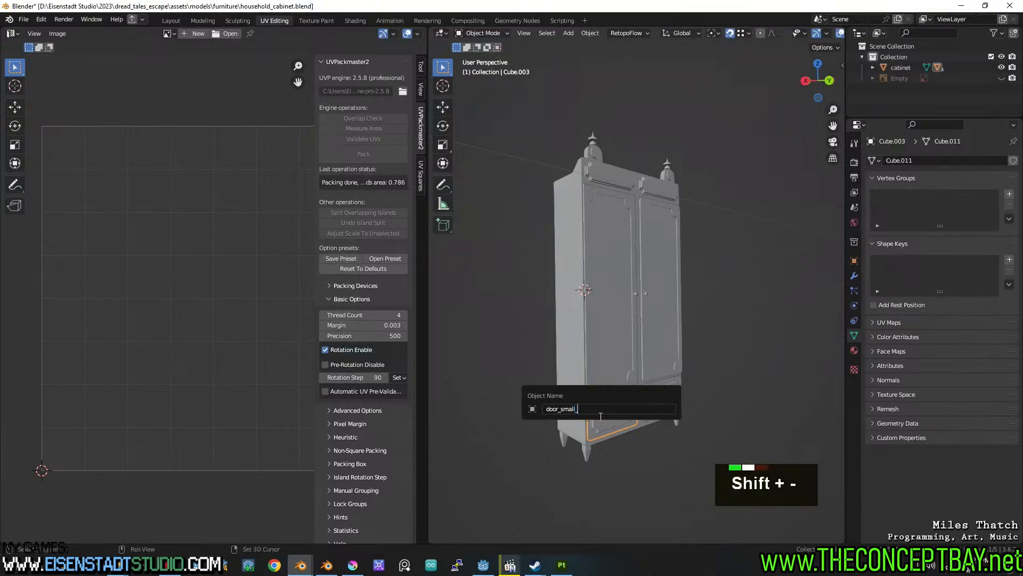
type("right")
key("BackSpace")
type("t")
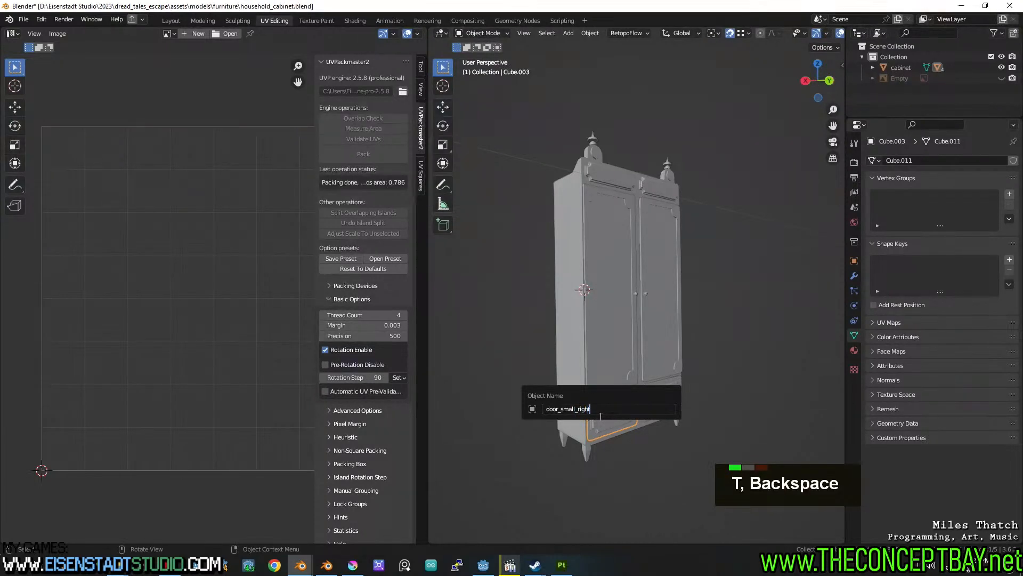
key("Return")
key("ctrl+s")
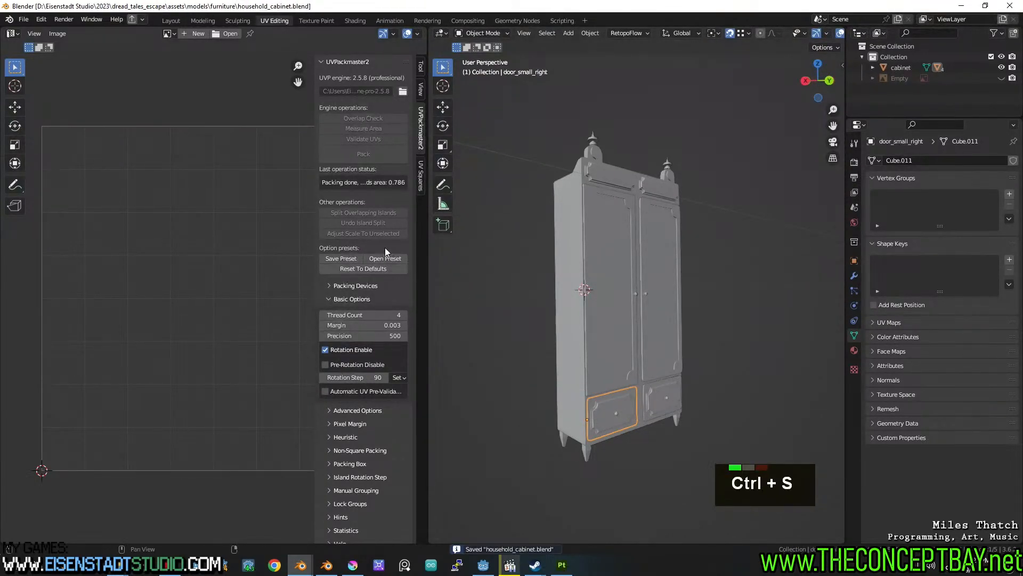
Check the complete cabinet with all its parts selected, save household_cabinet.blend again and clear the selection.
middle_click_drag(594, 216, 660, 279)
scroll(630, 265, "up", 1)
middle_click_drag(660, 279, 667, 276)
key("ctrl+s")
key("a")
key("ctrl+s")
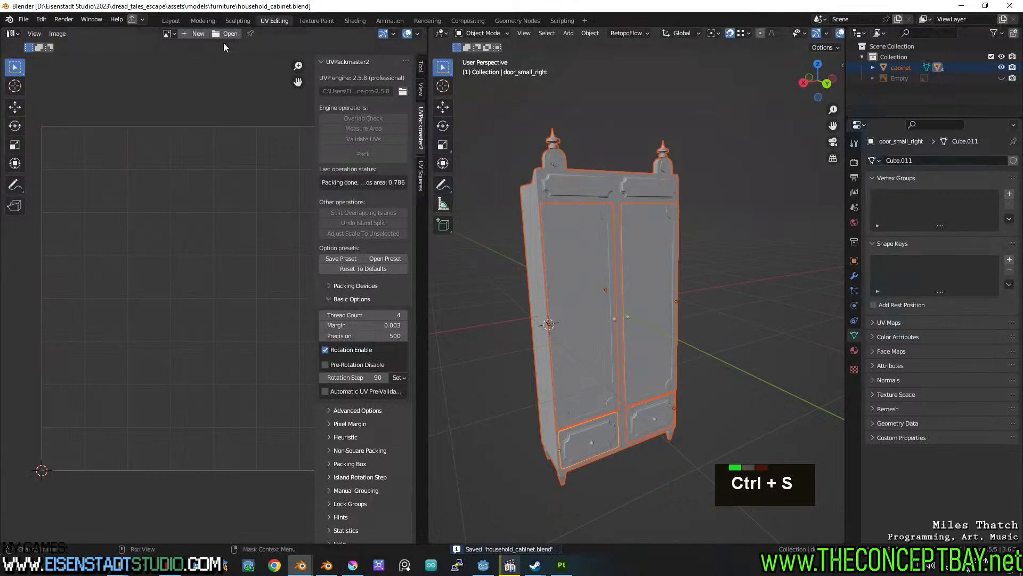
left_click(12, 19)
mouse_move(23, 20)
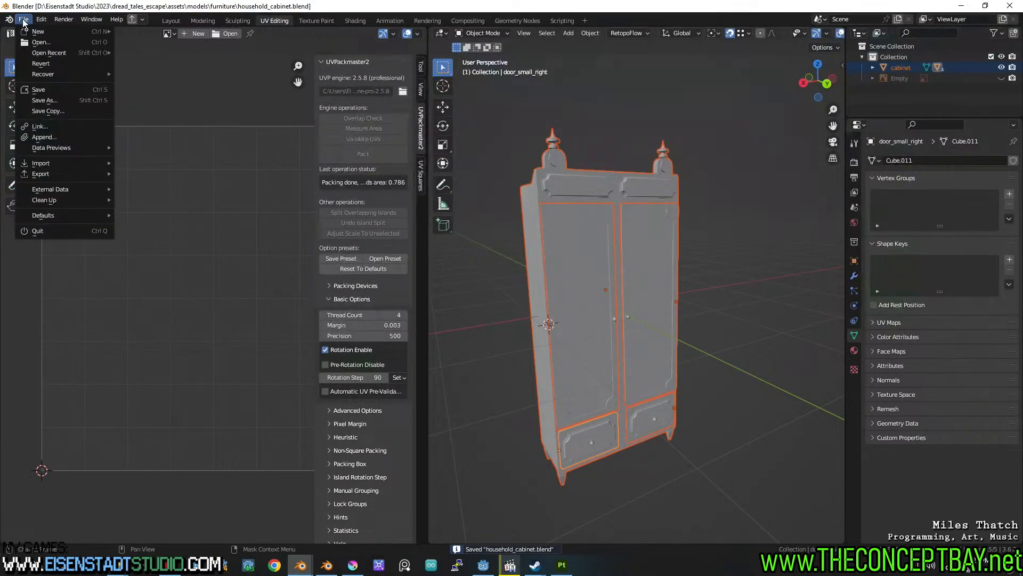
left_click(42, 92)
left_click(755, 303)
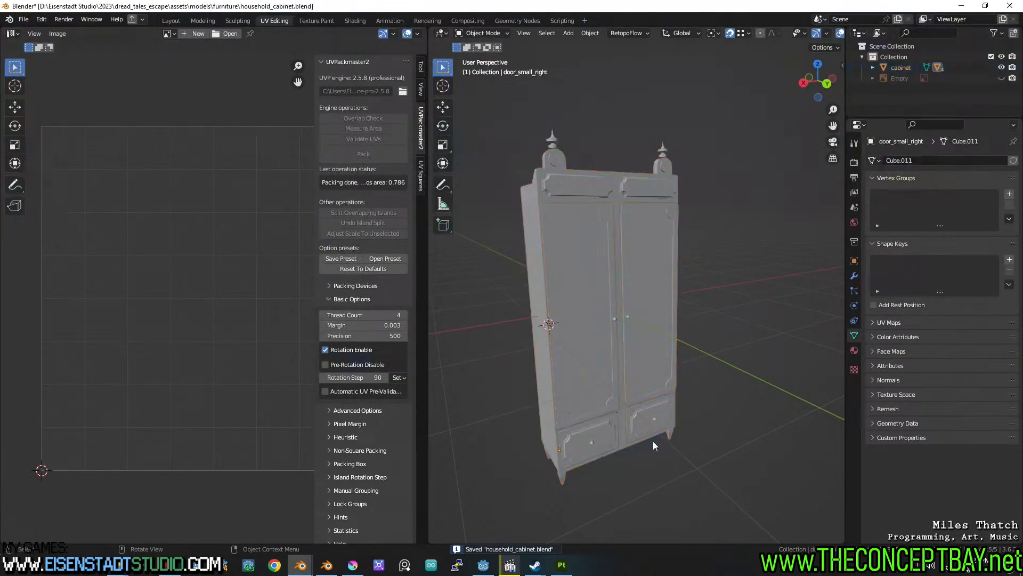
Switch to the destroyed_household.blend window and examine the broken pipes, window and armature inside the house.
mouse_move(320, 565)
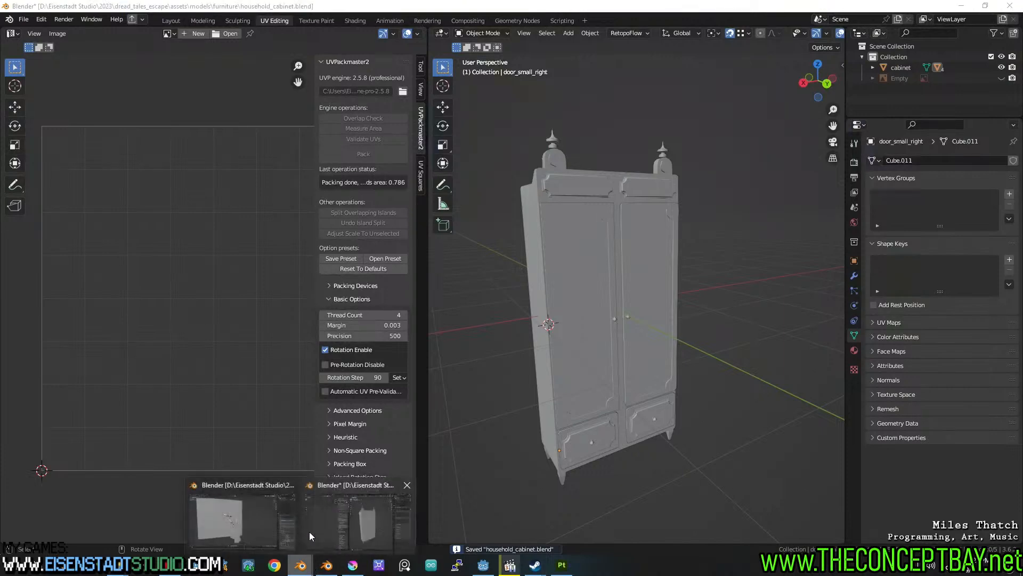
left_click(246, 523)
middle_click_drag(352, 423, 446, 416, "shift")
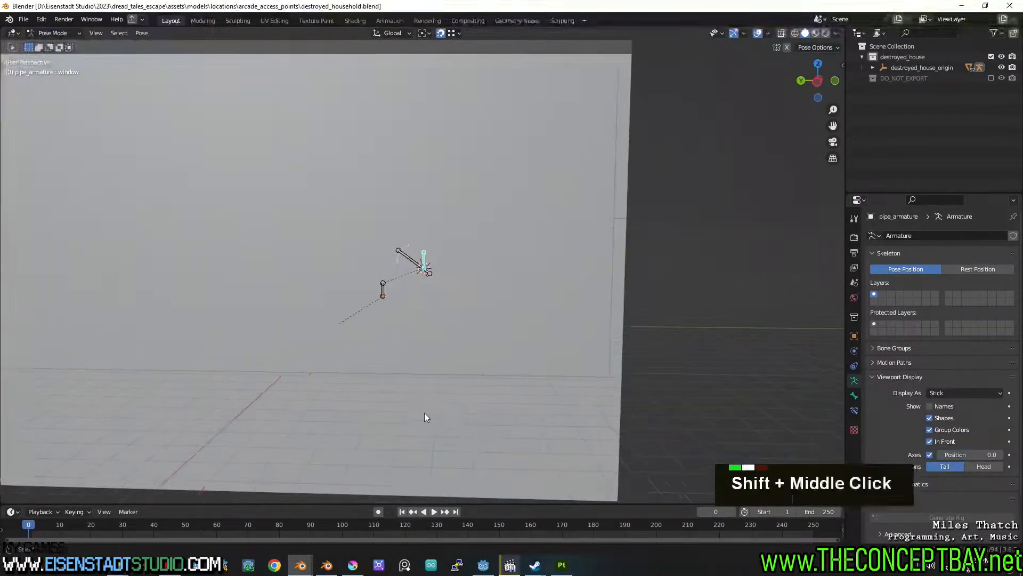
scroll(425, 414, "up", 3)
scroll(519, 409, "up", 1)
middle_click_drag(518, 409, 587, 356)
scroll(407, 382, "up", 1)
scroll(474, 369, "up", 4)
scroll(571, 355, "down", 1)
scroll(575, 362, "down", 2)
scroll(590, 353, "up", 1)
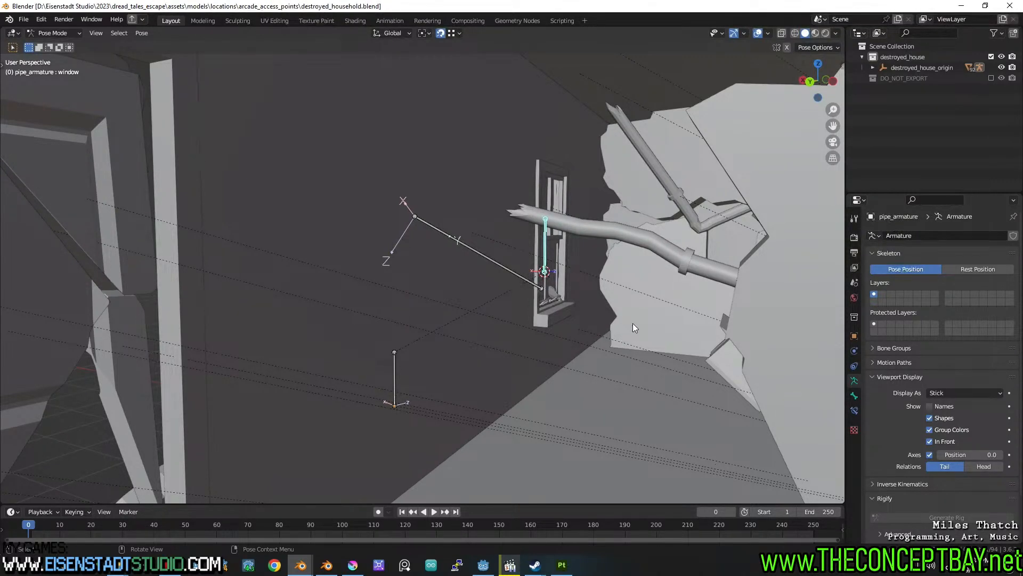
middle_click_drag(660, 295, 641, 286)
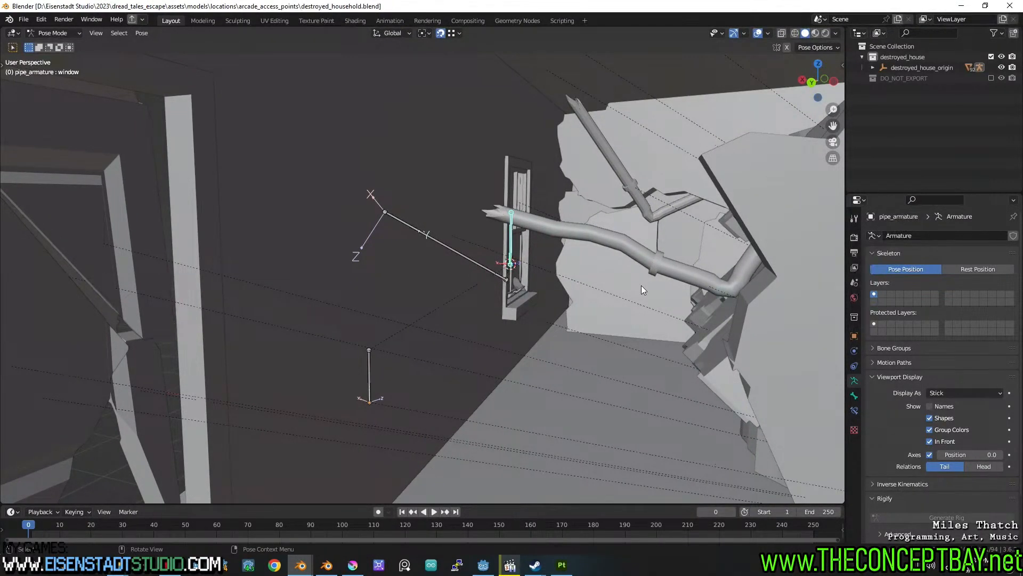
mouse_move(641, 286)
middle_mouse_down()
mouse_move(632, 282)
mouse_move(705, 281)
mouse_move(645, 285)
middle_mouse_up()
middle_click_drag(645, 285, 616, 286, "shift")
middle_click_drag(616, 286, 597, 296)
scroll(625, 285, "up", 2)
key("ctrl+s")
middle_click(625, 286)
scroll(619, 289, "down", 2)
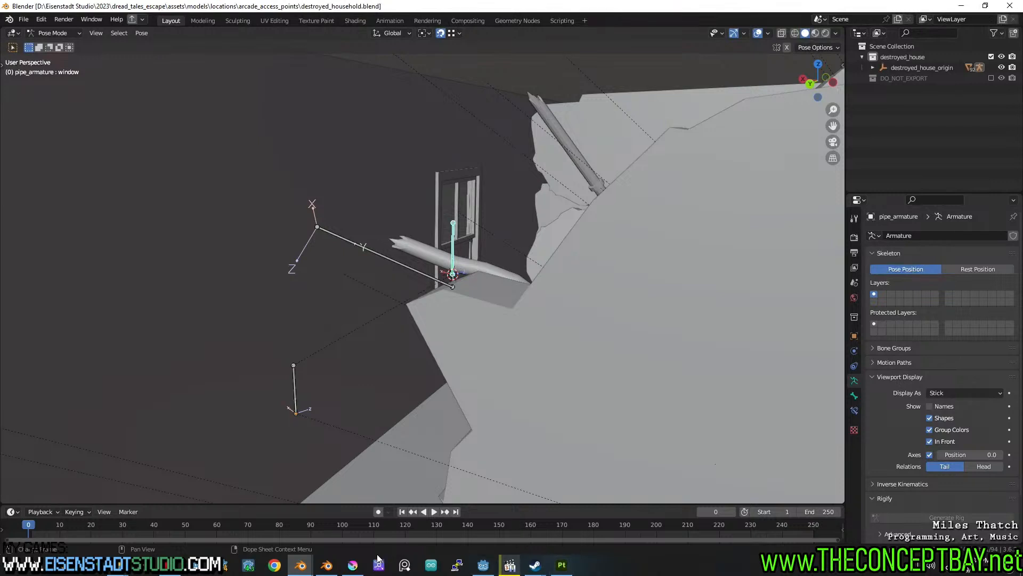
Look briefly at the hands_rig window, return to the household_cabinet window and save the file.
mouse_move(337, 571)
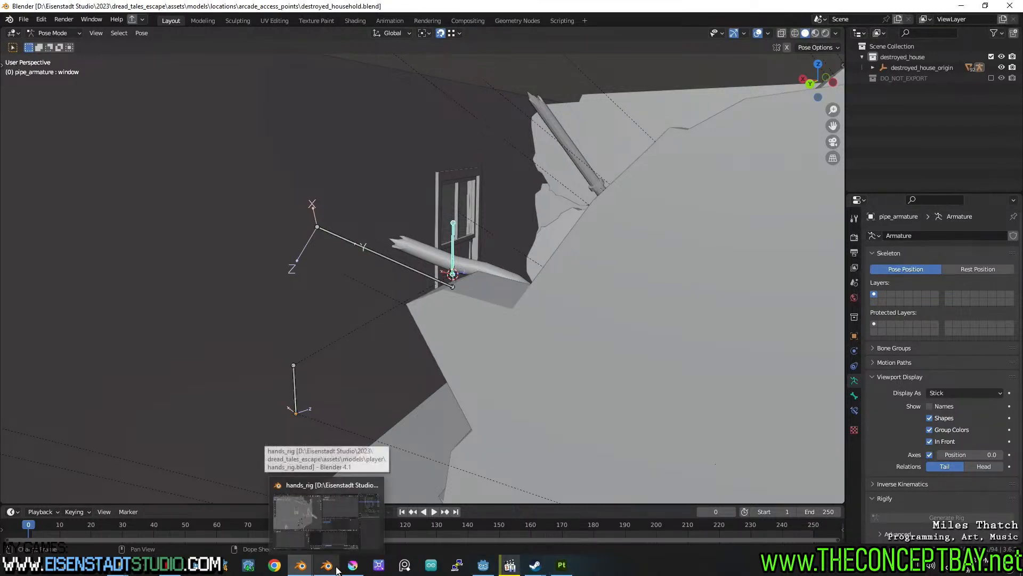
left_click(337, 570)
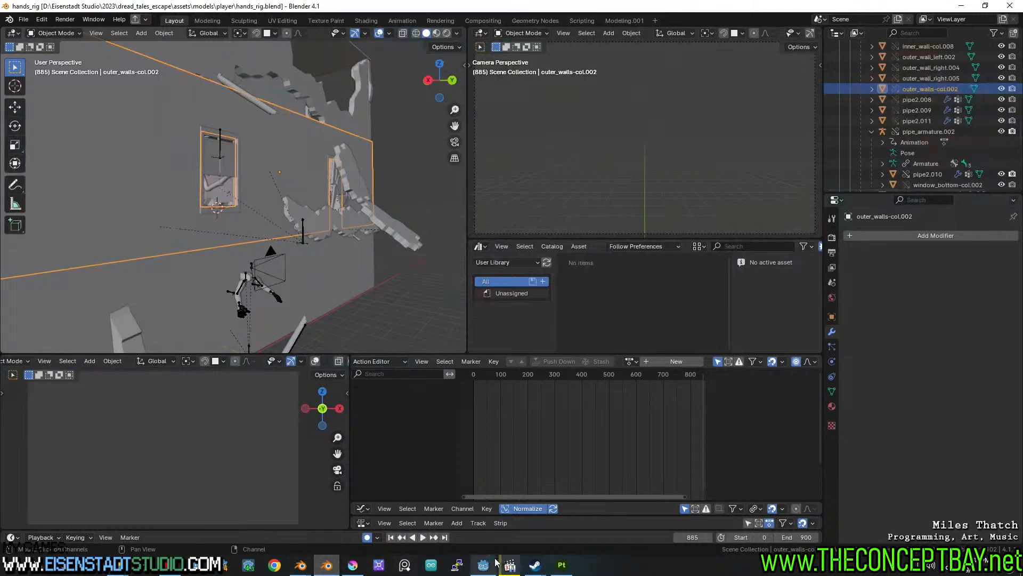
mouse_move(298, 567)
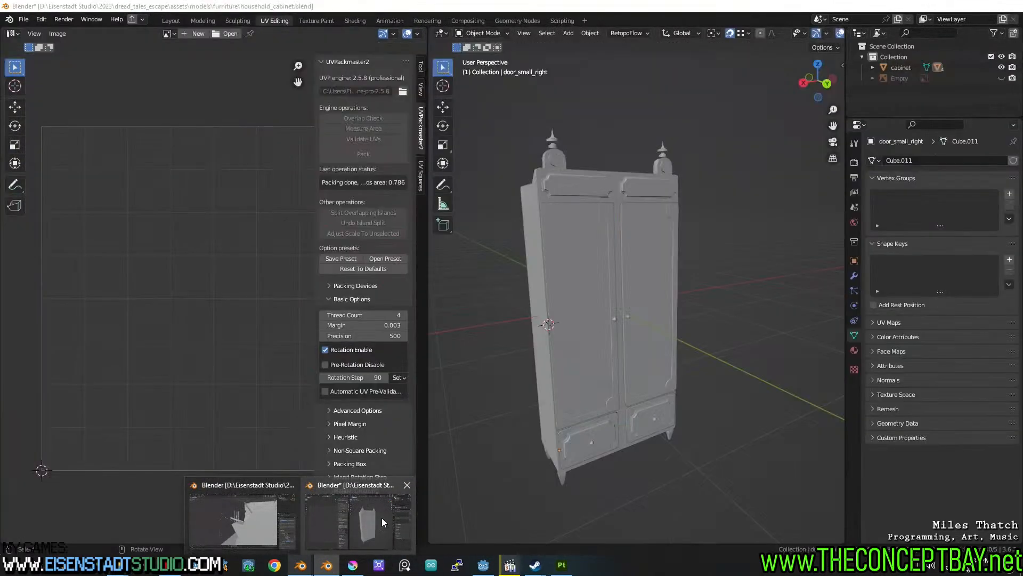
left_click(382, 517)
mouse_move(670, 298)
middle_mouse_down()
mouse_move(688, 294)
mouse_move(669, 293)
middle_mouse_up()
key("ctrl+s")
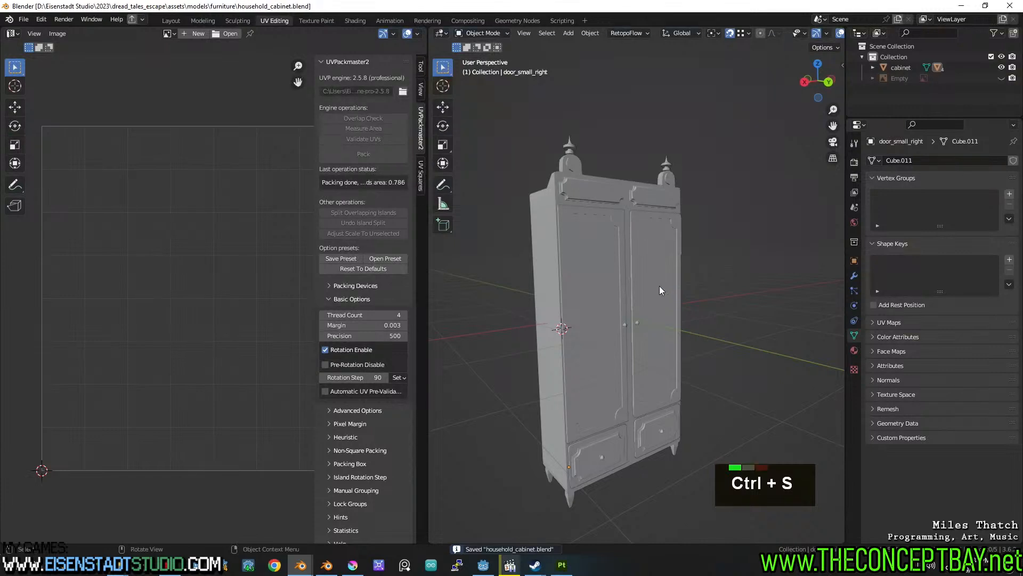
Select the cabinet body and expand its hierarchy to check the child doors and drawers.
left_click(561, 169)
left_click(869, 64)
scroll(872, 83, "down", 2)
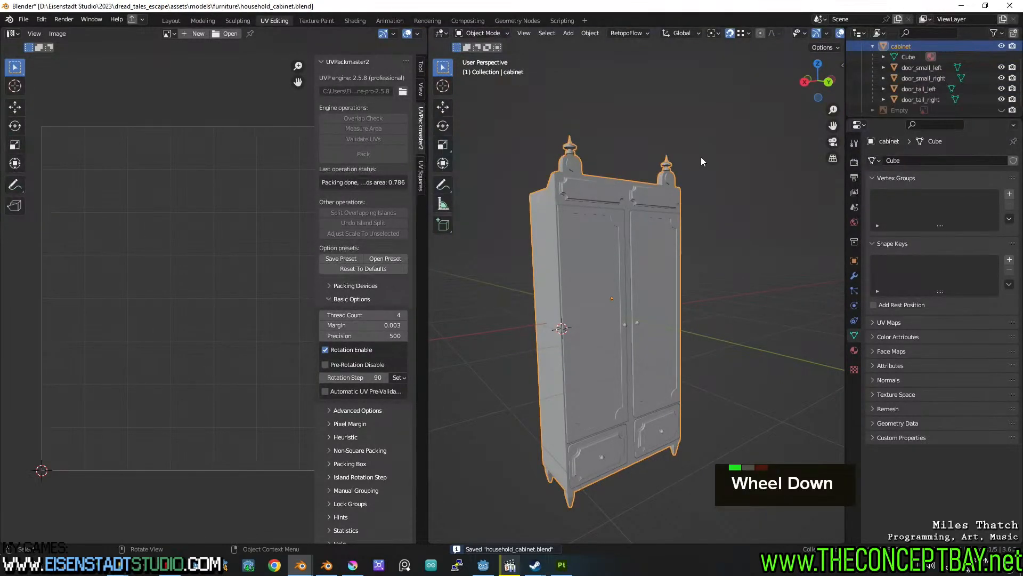
middle_click_drag(706, 165, 704, 169)
key("ctrl+shift")
key("ctrl+shift+r")
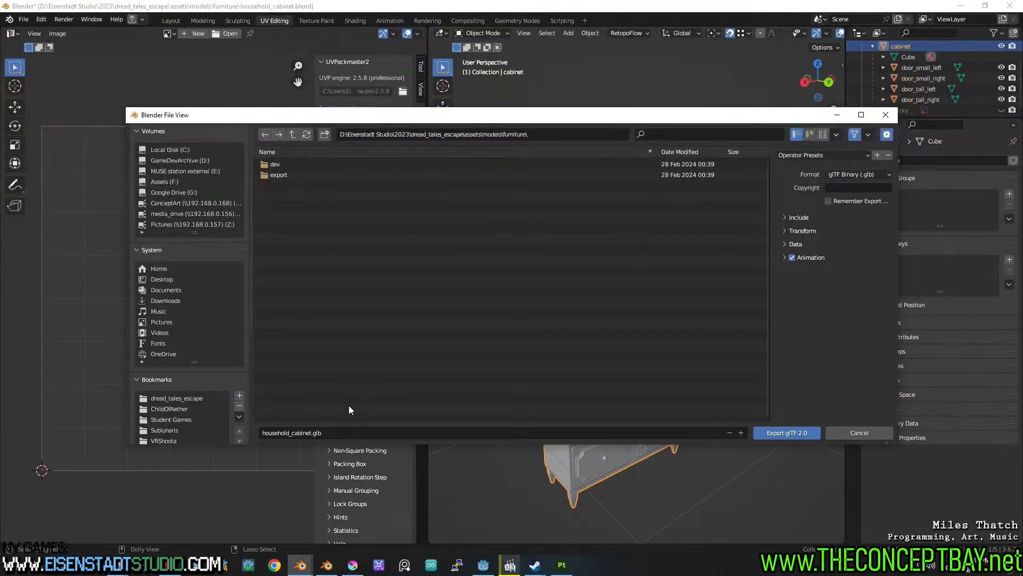
key("Escape")
Start a Wavefront OBJ export and browse to the project's assets\textures\Substance Textures folder.
key("ctrl+shift+e")
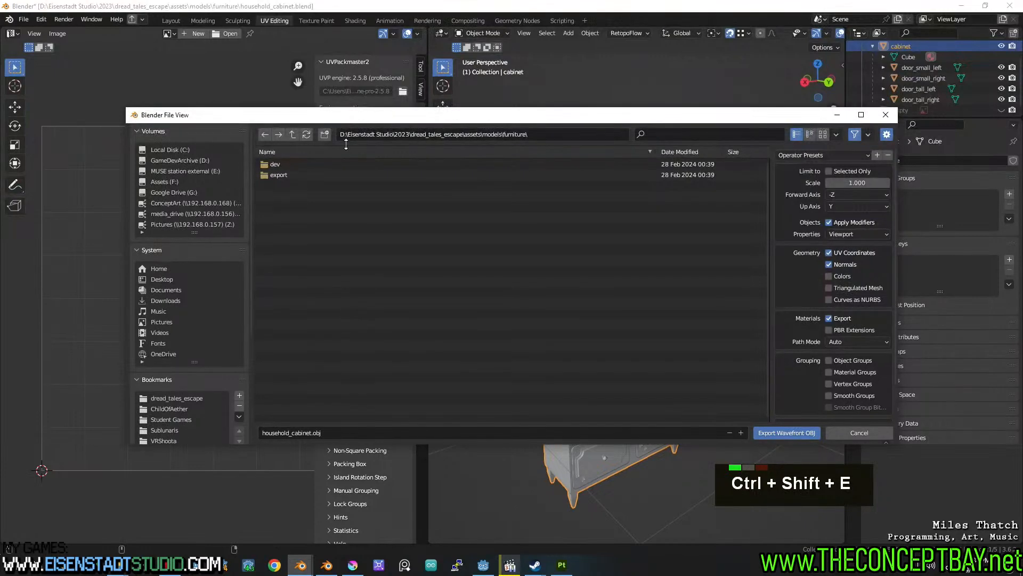
left_click(291, 135)
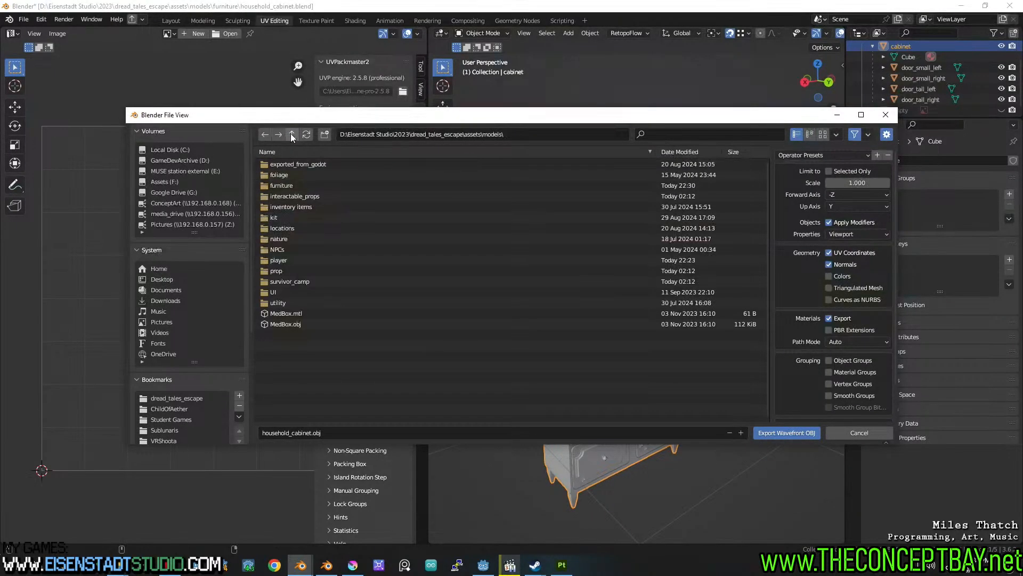
left_click(292, 134)
double_click(294, 345)
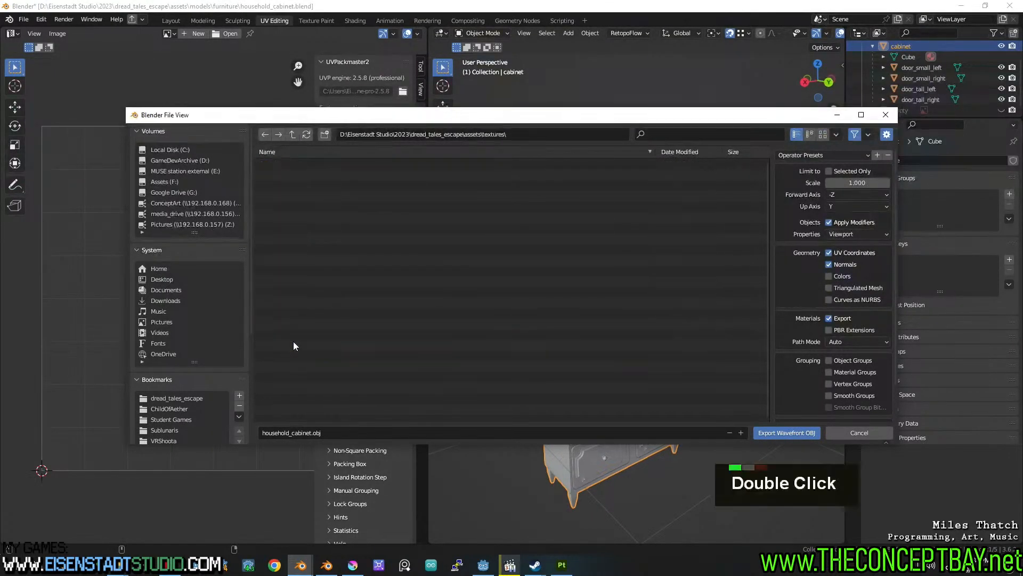
scroll(349, 363, "down", 11)
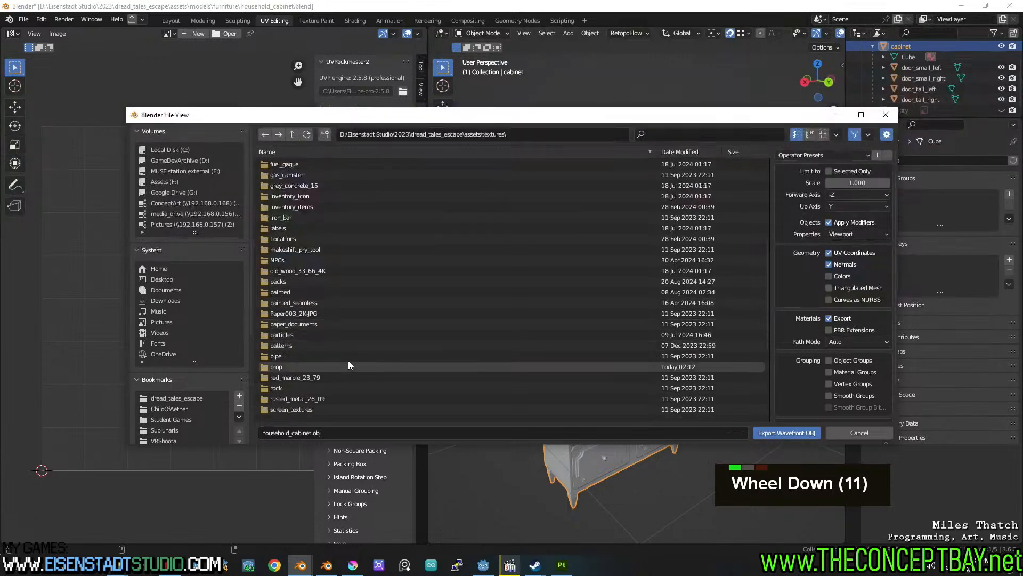
scroll(348, 362, "down", 5)
scroll(310, 384, "down", 4)
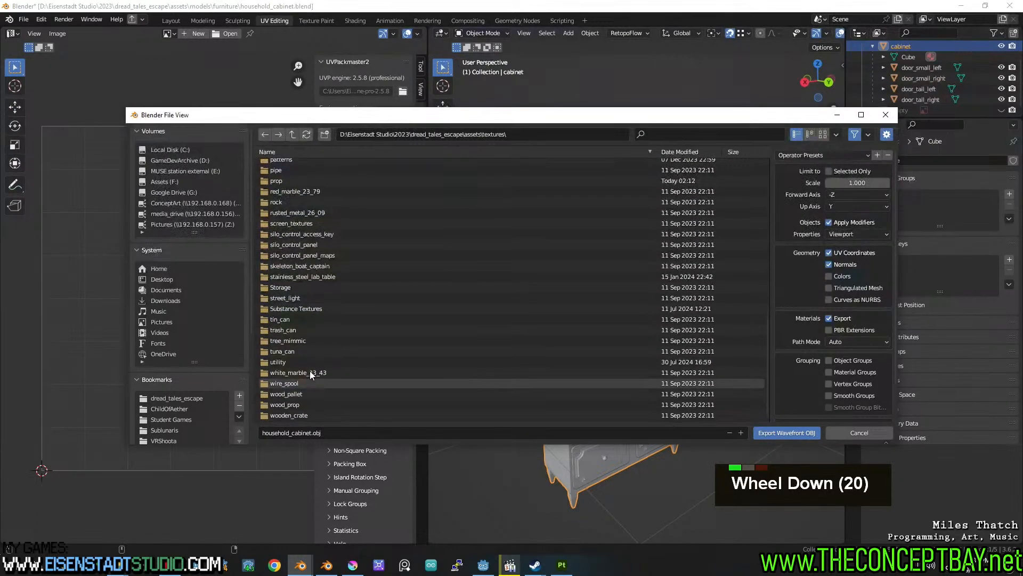
double_click(306, 308)
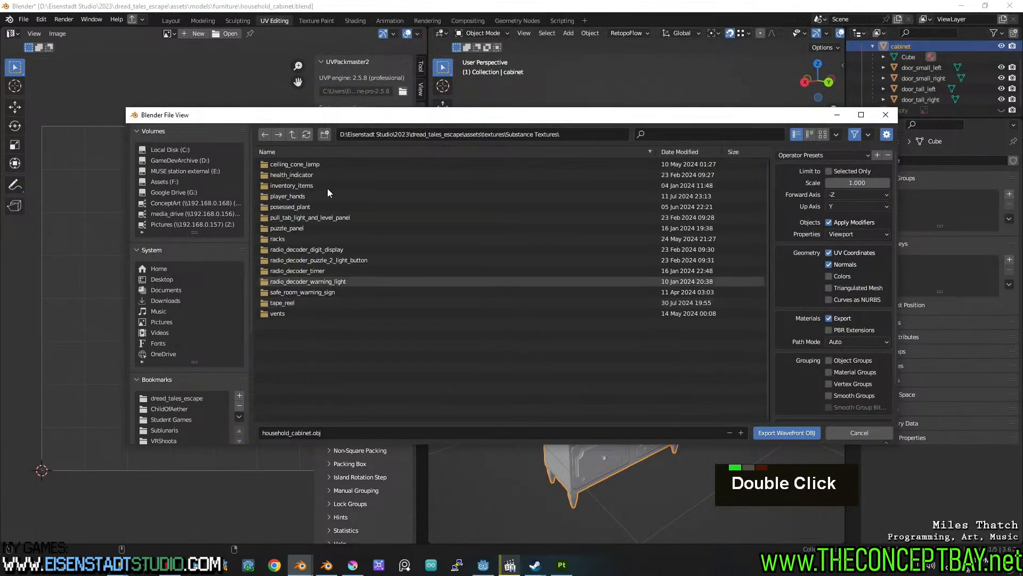
Create a new folder named household_cabinet in Substance Textures and open it.
left_click(324, 134)
type("househgld")
key("BackSpace")
key("BackSpace")
key("BackSpace")
key("BackSpace")
type("hol")
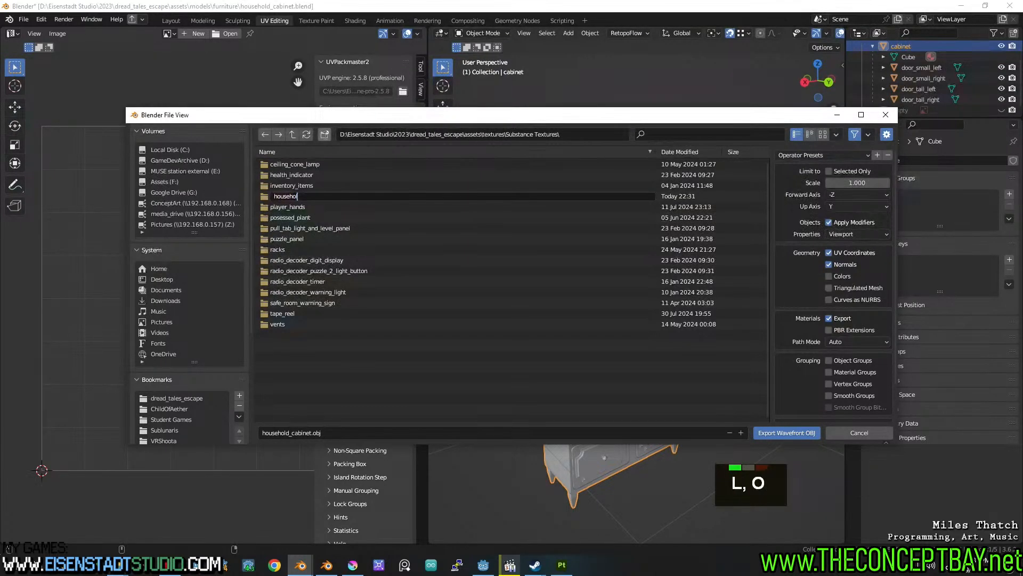
type("d_cabinet")
key("Return")
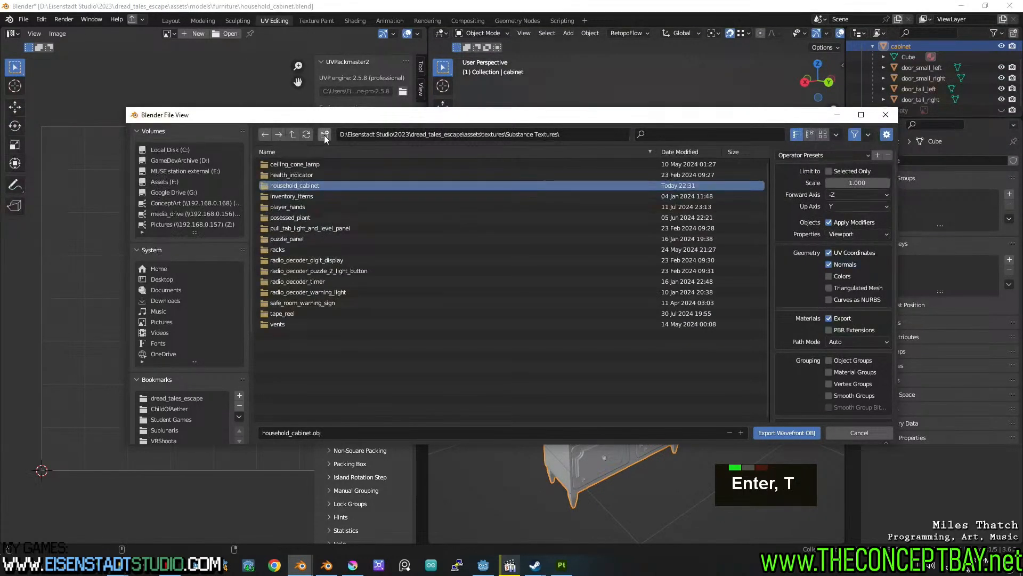
double_click(321, 184)
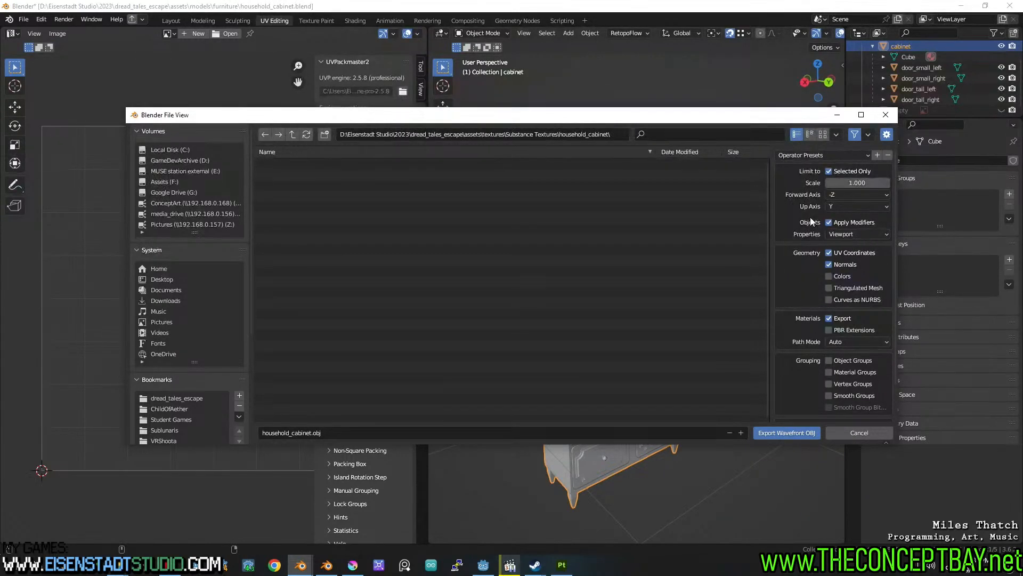
Copy the household_cabinet folder path and export the cabinet there as household_cabinet.obj.
scroll(732, 333, "down", 2)
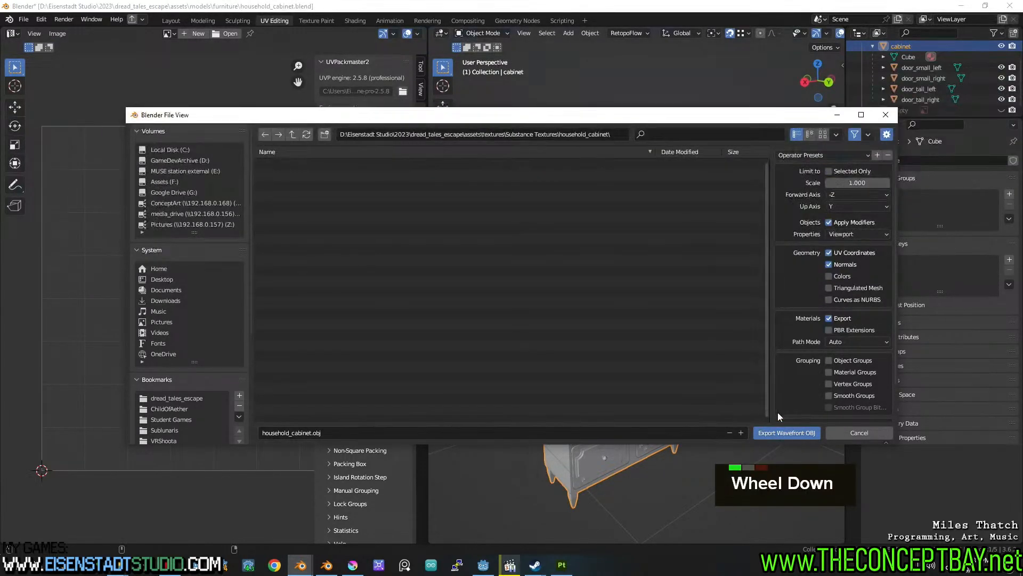
left_click(620, 132)
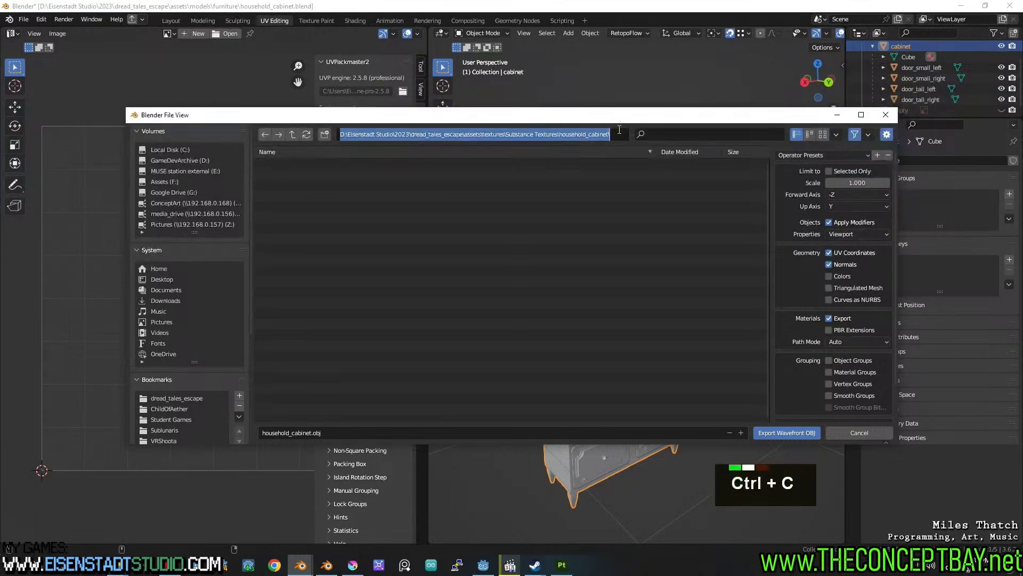
key("ctrl+c")
left_click(738, 329)
left_click(788, 436)
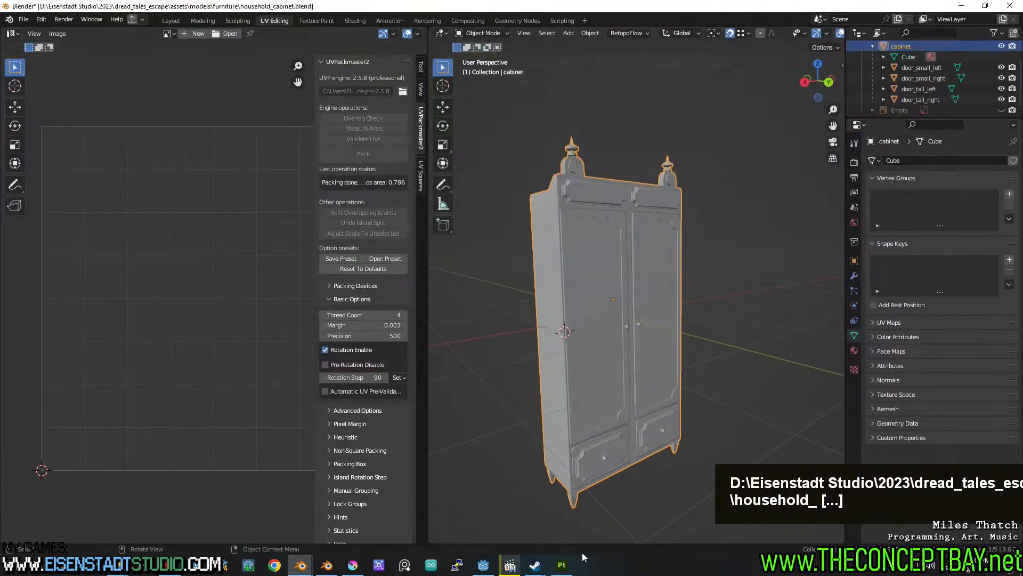
Switch to Substance 3D Painter and create a new project from household_cabinet.obj in the copied folder path.
left_click(562, 566)
left_click(10, 18)
left_click(24, 31)
left_click(618, 162)
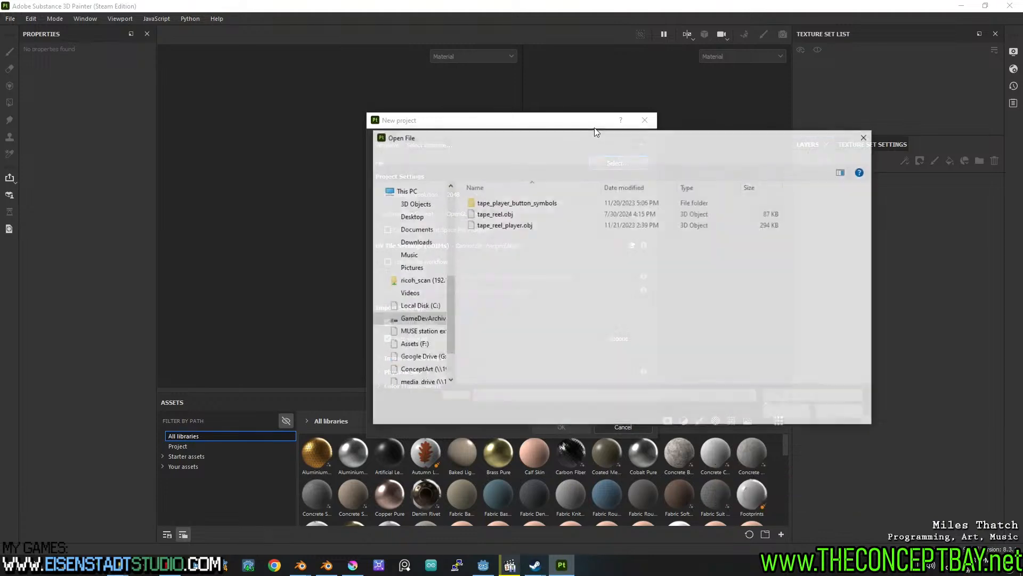
left_click(711, 159)
key("ctrl+v")
key("Return")
double_click(515, 205)
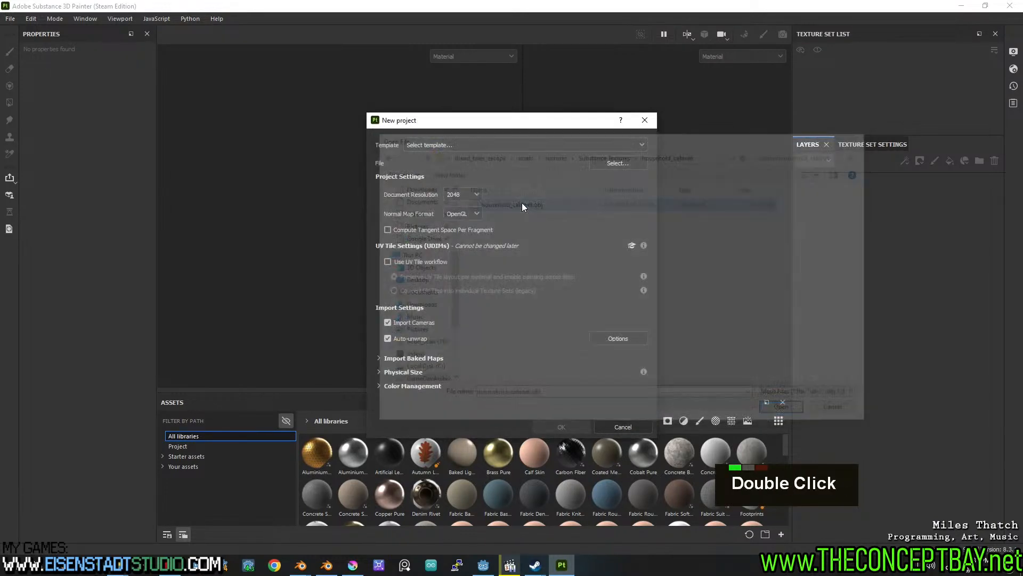
left_click(551, 426)
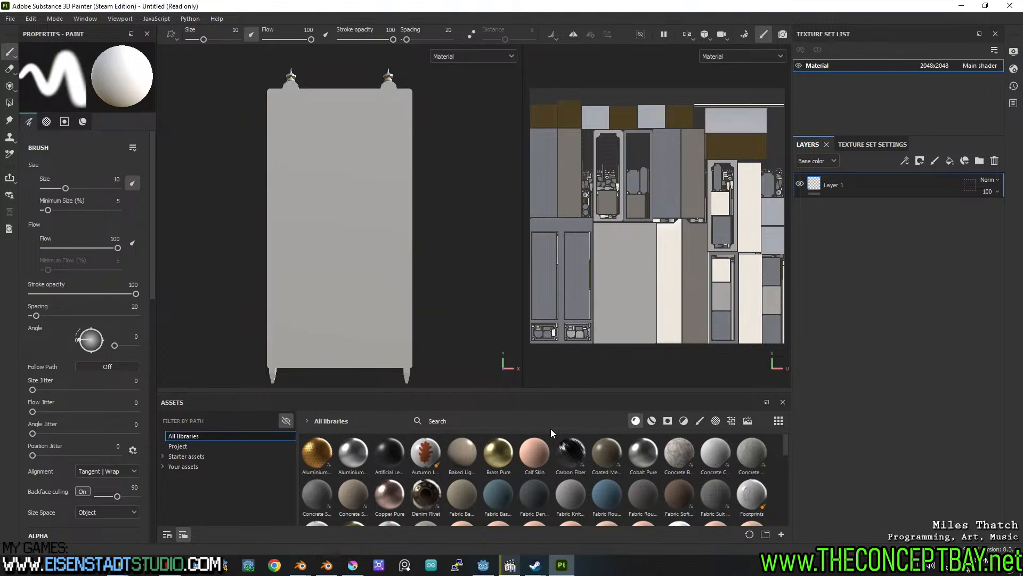
Examine the imported cabinet's front, doors and side in the 3D view.
left_click_drag(385, 216, 437, 216, "alt")
middle_click_drag(437, 216, 456, 214, "alt")
left_click_drag(456, 214, 392, 217, "alt")
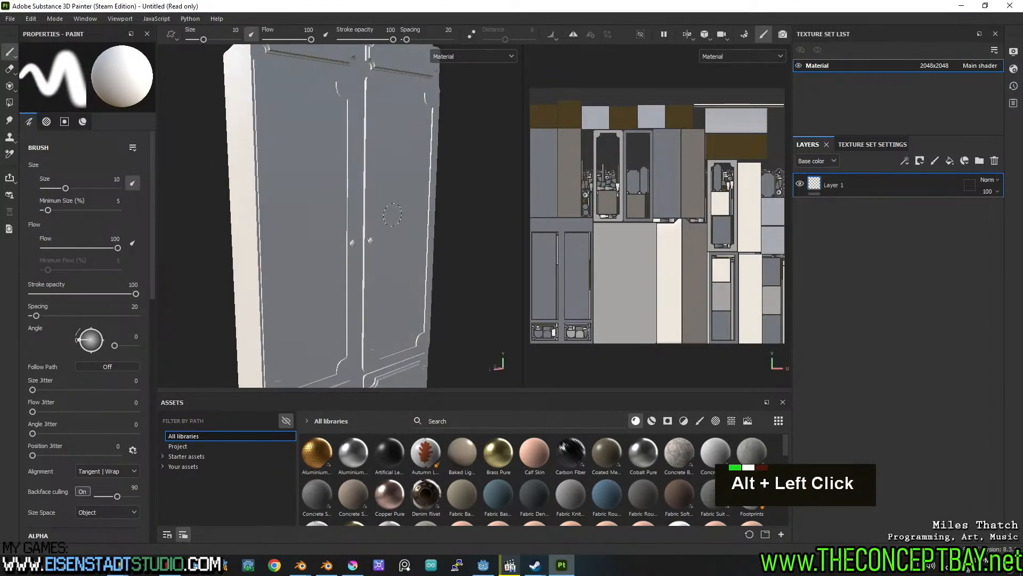
right_click_drag(393, 217, 393, 194, "alt")
middle_click_drag(393, 194, 393, 216, "alt")
left_click_drag(393, 216, 377, 224, "alt")
middle_click_drag(377, 224, 393, 235, "alt")
left_click_drag(393, 236, 421, 221, "alt")
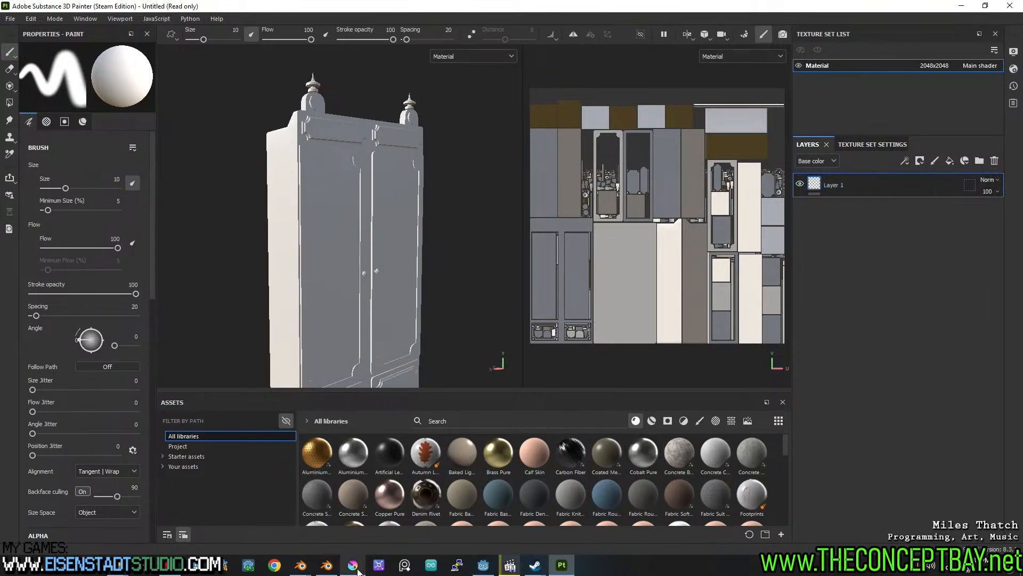
Return to the household_cabinet window in Blender and rename the tall right door's material to body.
mouse_move(307, 570)
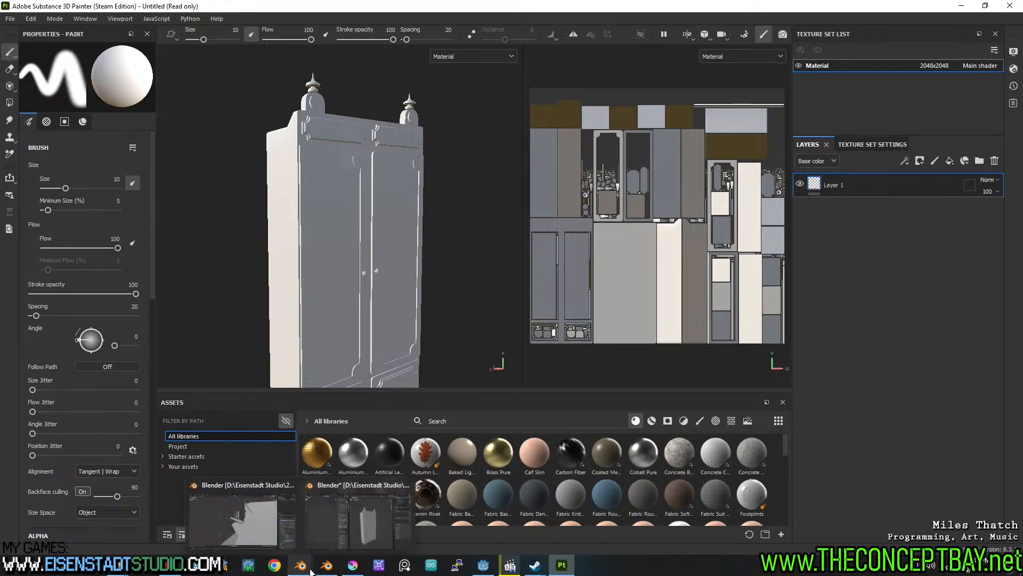
left_click(356, 514)
key("Tab")
key("3")
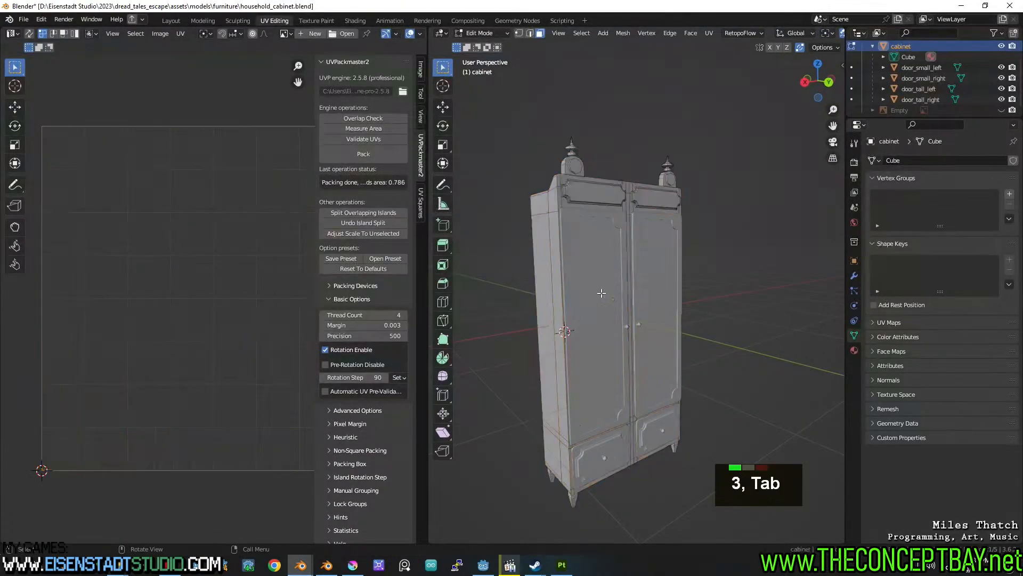
scroll(596, 285, "up", 3)
key("Tab")
left_click(579, 285)
key("Tab")
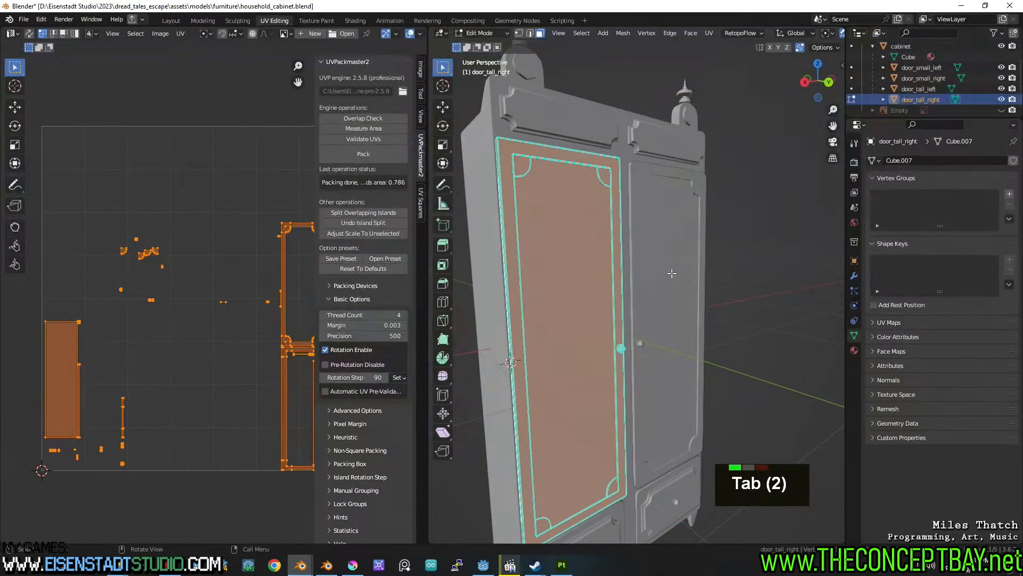
key("Tab")
left_click(854, 350)
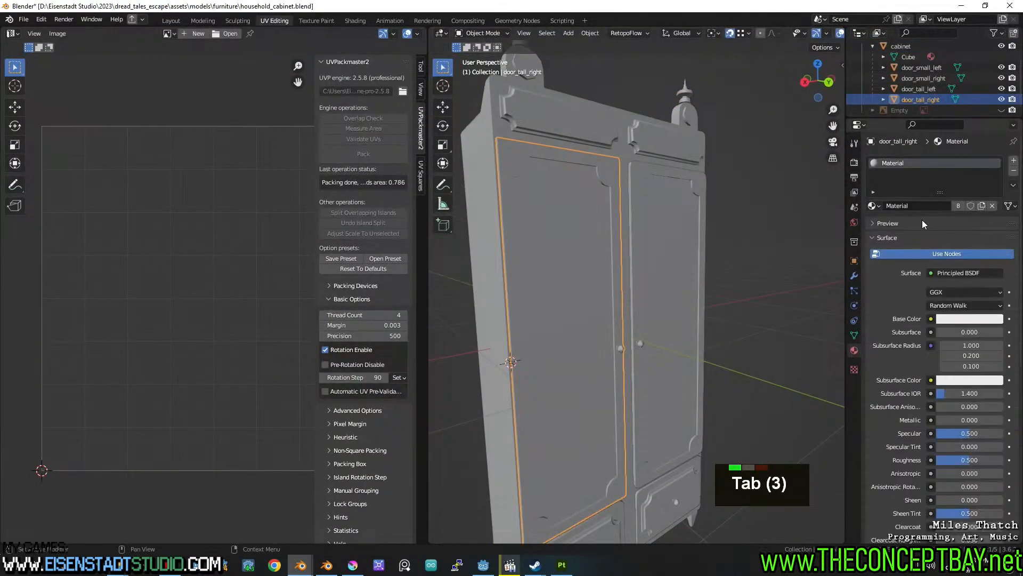
double_click(902, 170)
type("body")
key("Return")
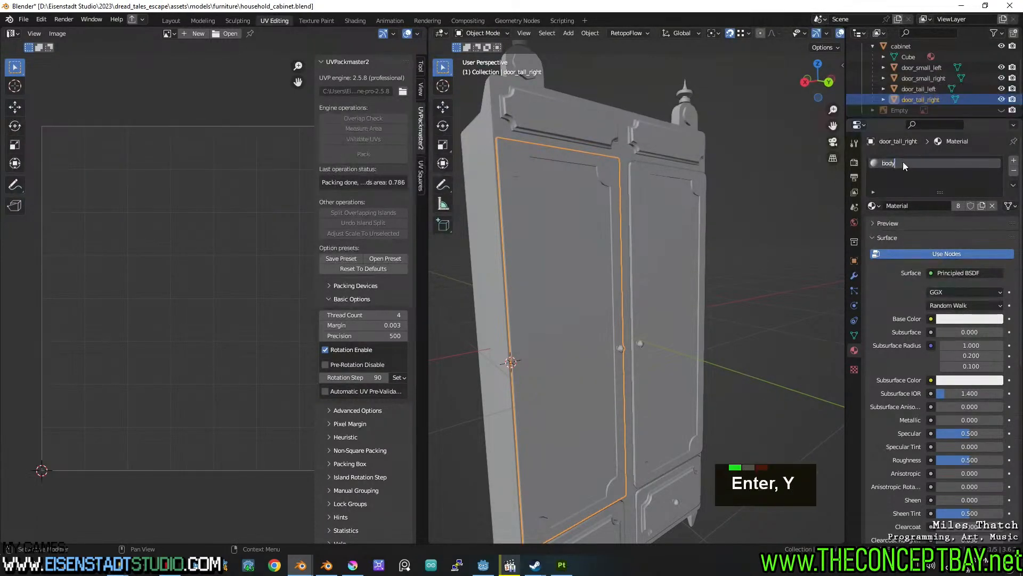
Add a second material named glass to the tall right door and assign it to the large inner panel face.
key("Tab")
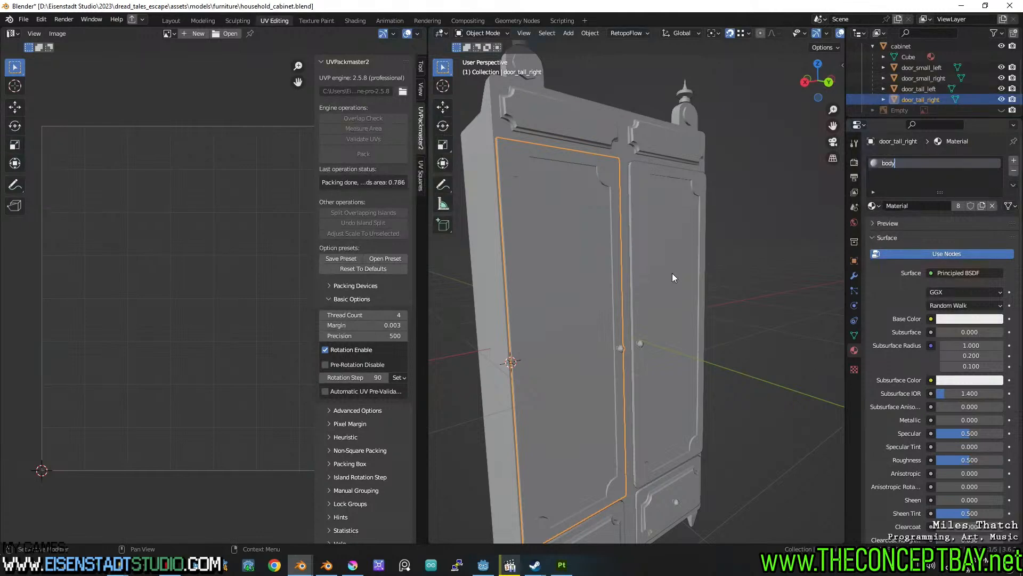
key("Tab")
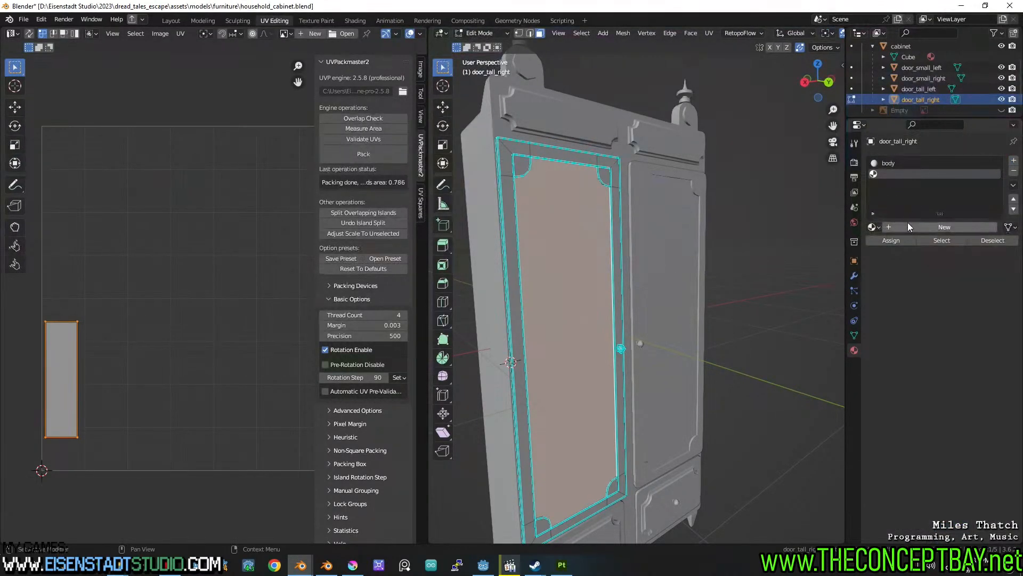
double_click(912, 230)
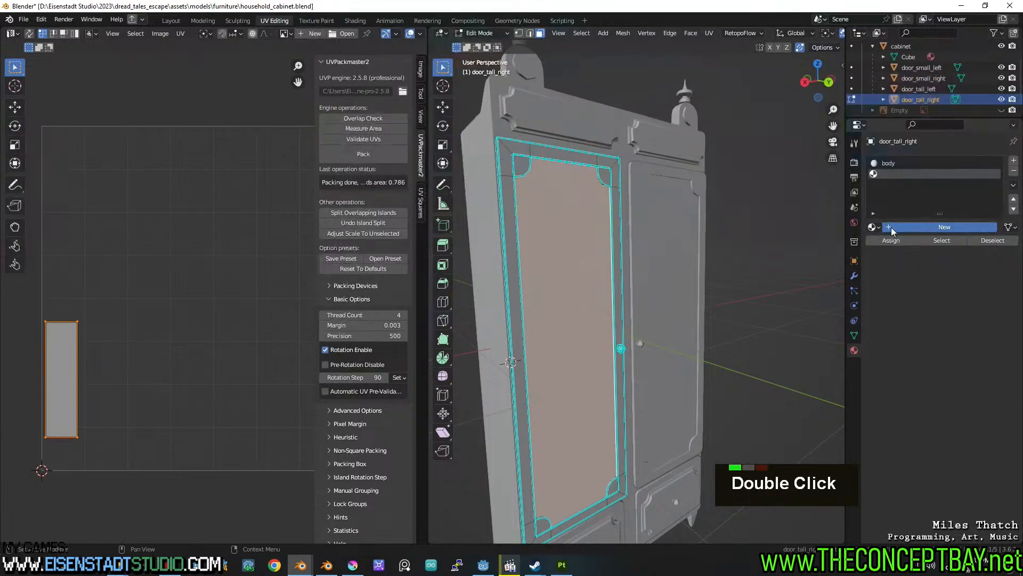
type("gl")
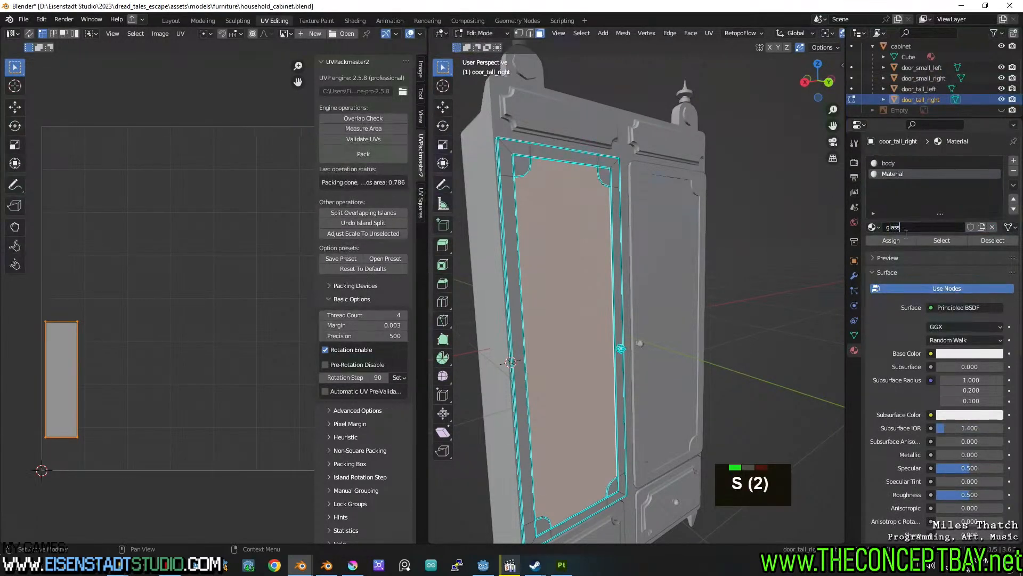
type("ass")
key("Return")
key("Tab")
Add a second material slot with the existing glass material to the tall left door and save the file.
left_click(662, 282)
key("Tab")
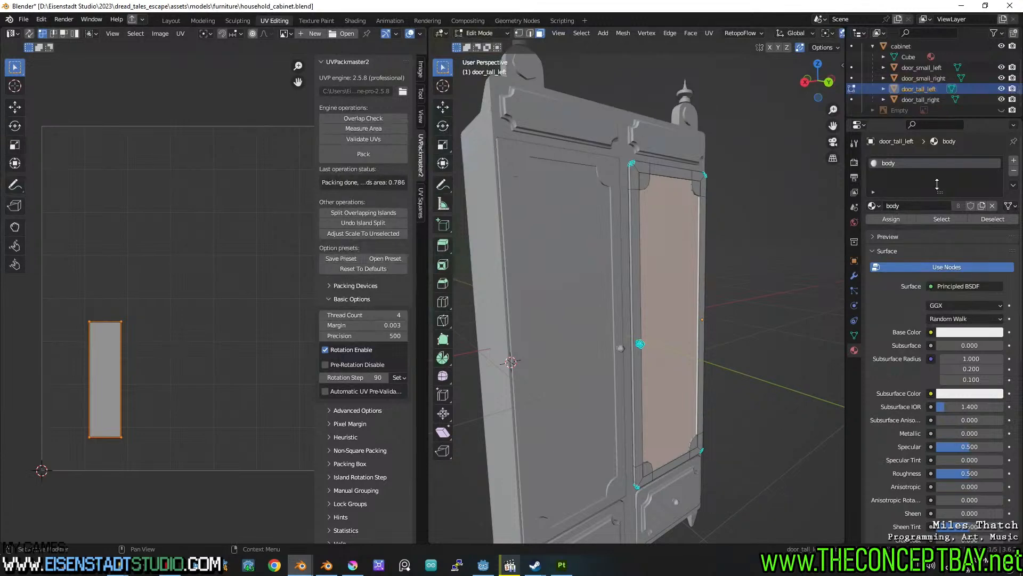
left_click(1014, 161)
left_click(872, 227)
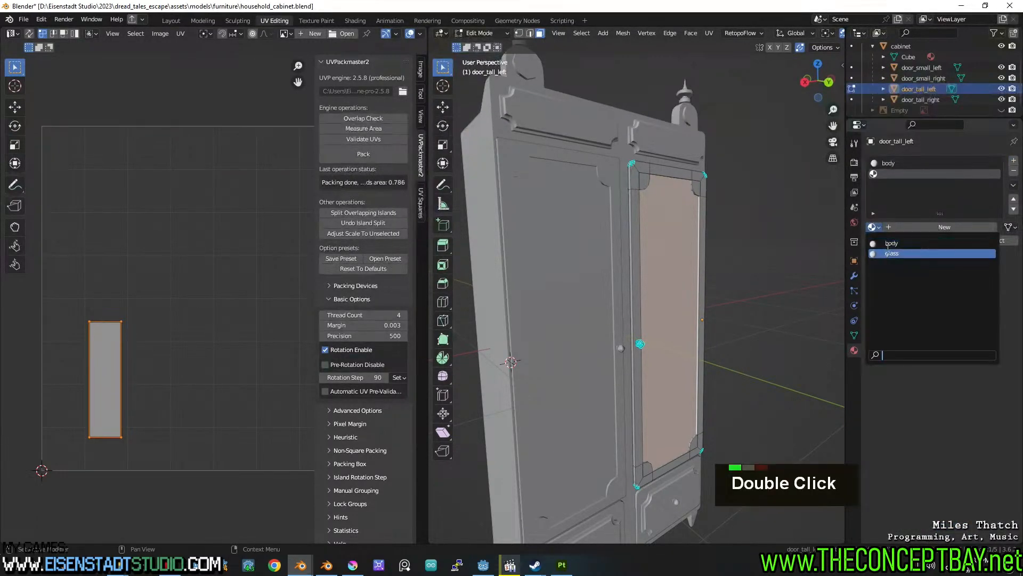
left_click(906, 249)
key("ctrl+s")
Set the glass material's base color to teal with hue 0.466, saturation 0.685 and value 0.8, and show material colors in the viewport.
scroll(783, 292, "down", 2)
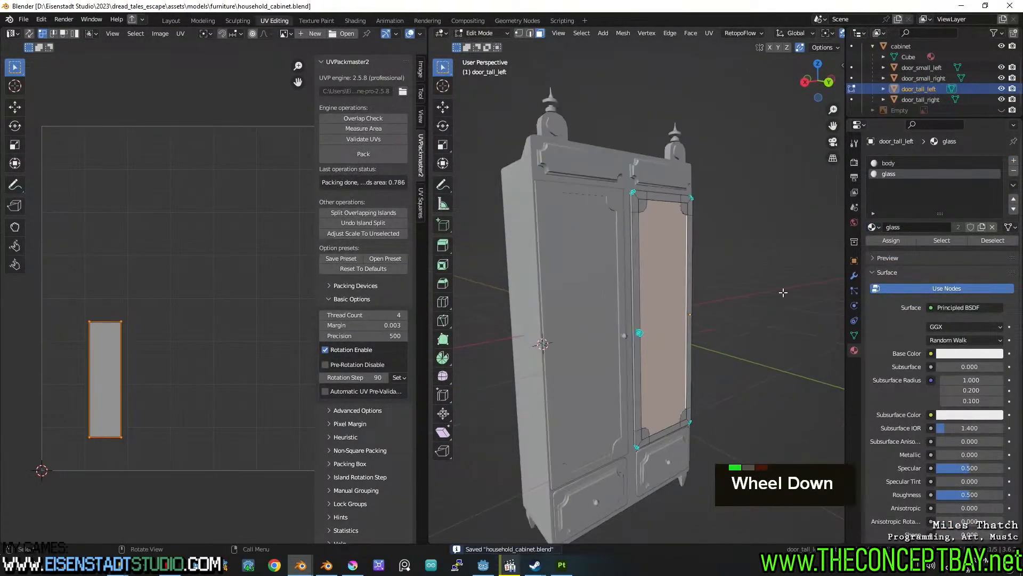
left_click(945, 354)
left_click_drag(949, 233, 945, 224)
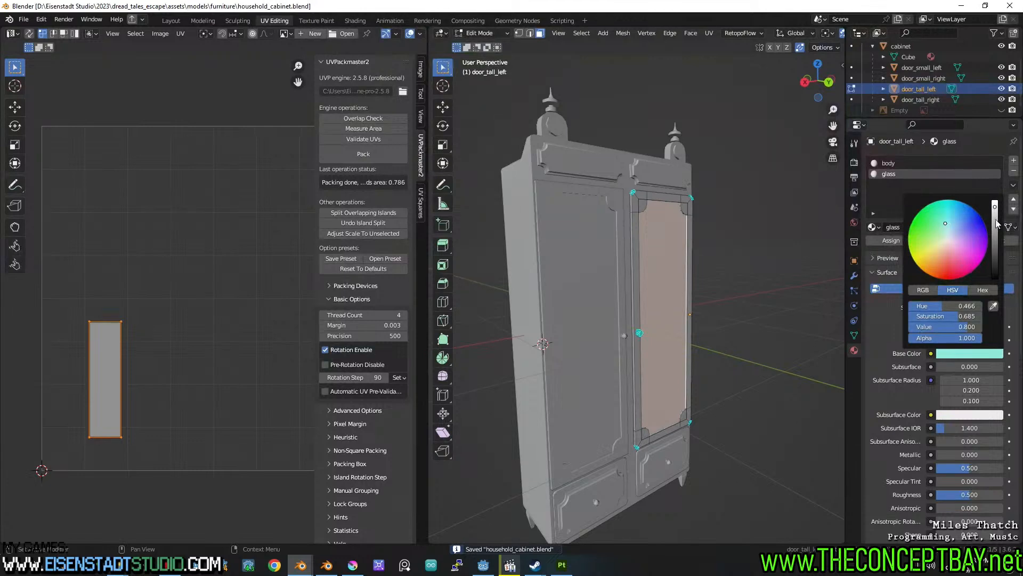
key("z")
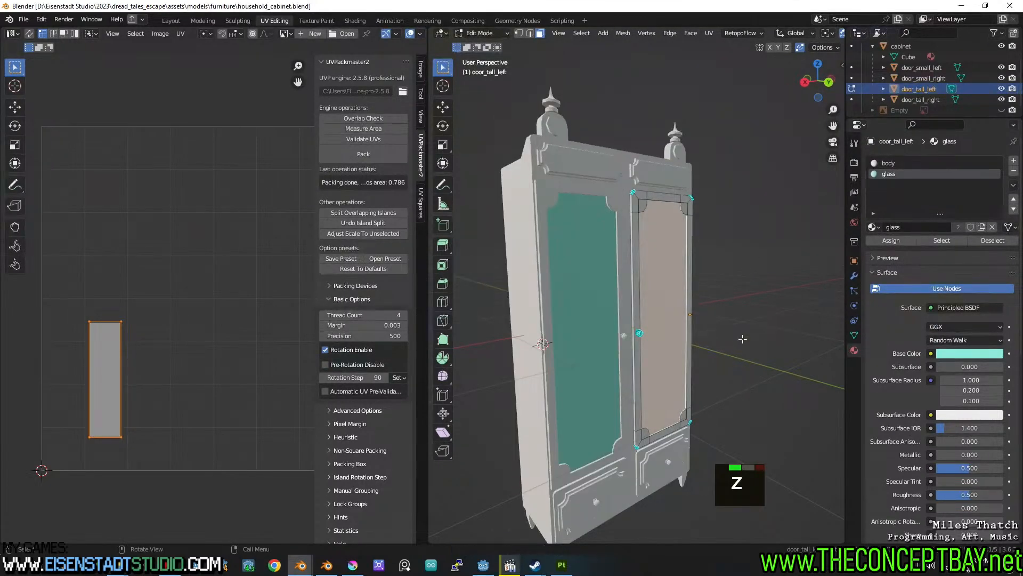
Assign the glass material to the tall left door's inner panel and check both door panels.
middle_click_drag(746, 326, 735, 332)
key("Tab")
key("Tab")
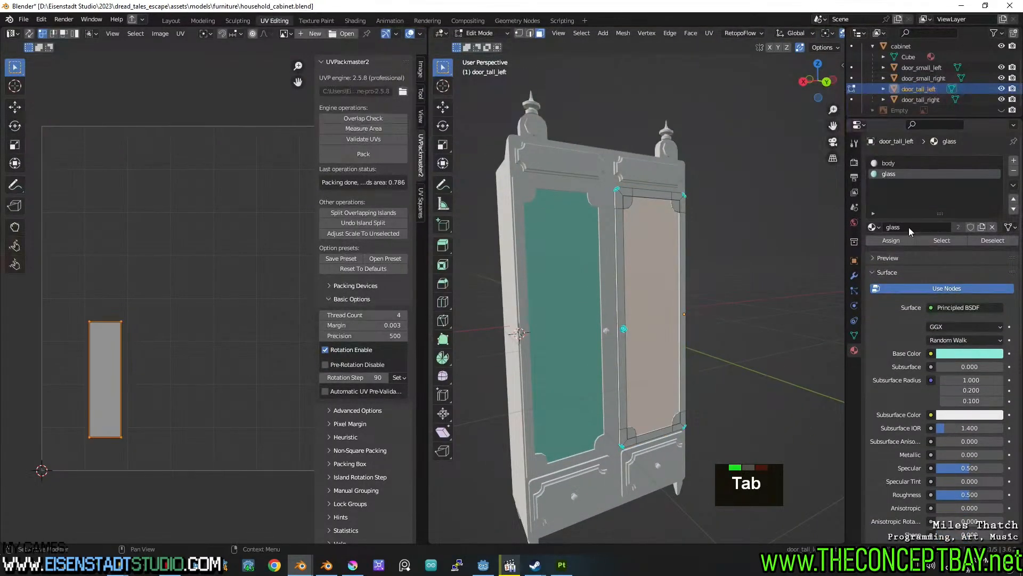
key("Tab")
middle_click_drag(765, 254, 734, 275)
key("alt+grave")
key("alt+grave")
scroll(746, 248, "down", 3)
scroll(747, 246, "up", 2)
Save the file and export all cabinet parts again as OBJ, overwriting household_cabinet.obj.
key("ctrl+s")
key("a")
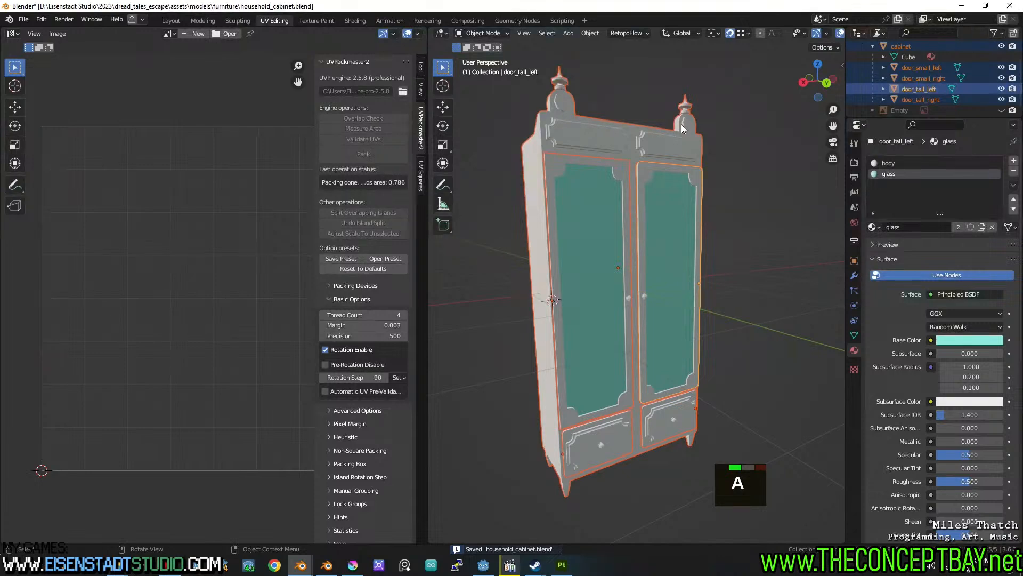
key("ctrl+shift+e")
left_click(297, 174)
key("Return")
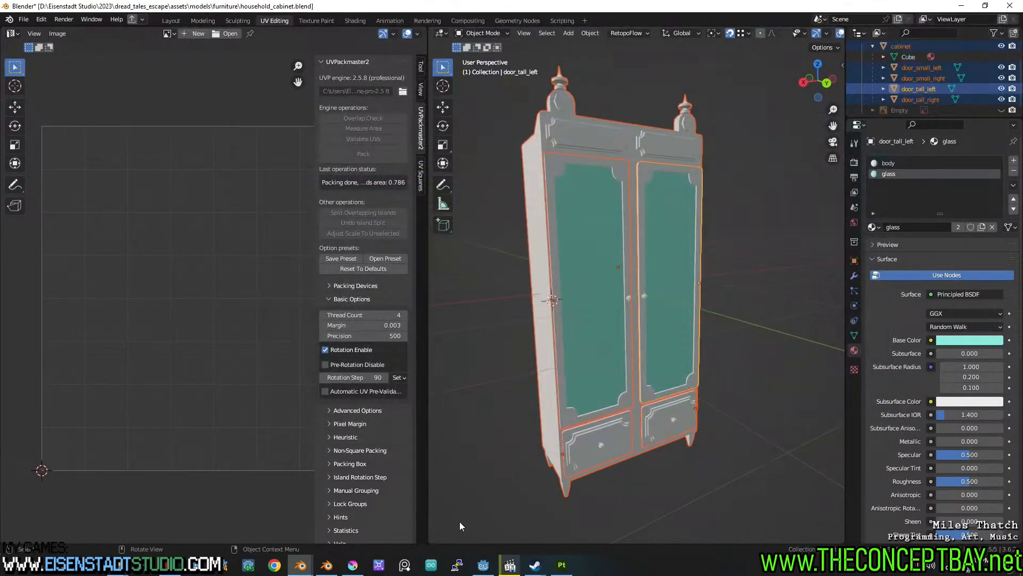
mouse_move(300, 565)
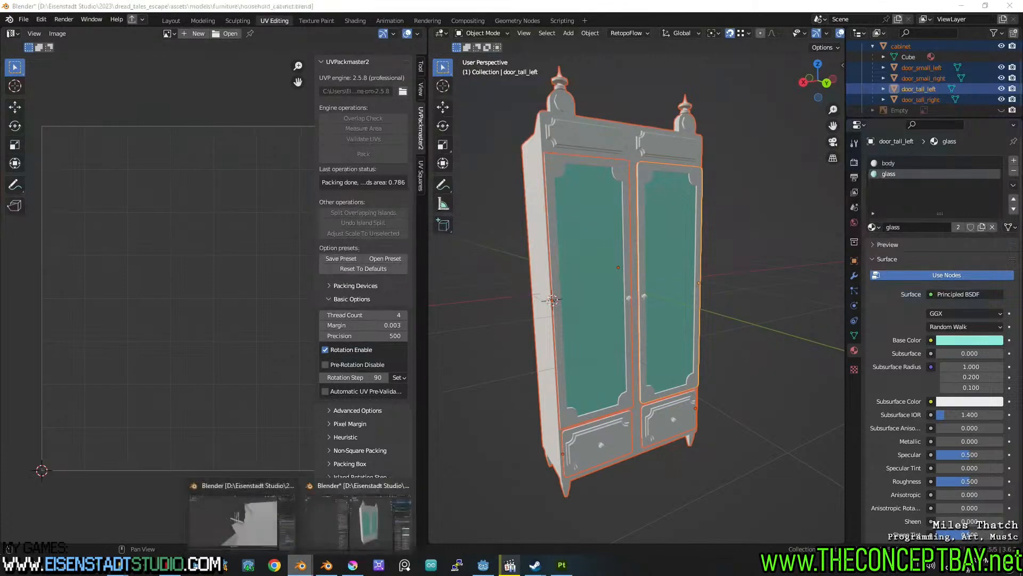
Switch to destroyed_household.blend, place the 3D cursor on the interior wall in front of the window and save the file.
left_click(252, 530)
middle_click_drag(421, 322, 454, 255)
middle_click_drag(453, 256, 483, 273, "shift")
middle_click_drag(483, 273, 488, 277, "shift")
right_click(396, 298, "shift")
key("ctrl+s")
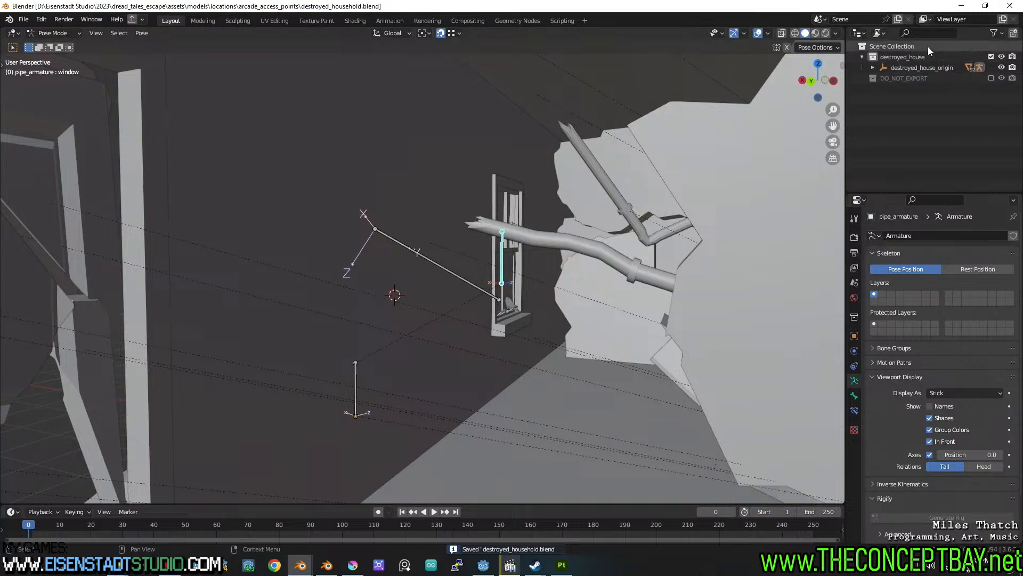
Link the cabinet object from furniture\household_cabinet.blend into the destroyed house scene.
left_click(23, 20)
mouse_move(77, 163)
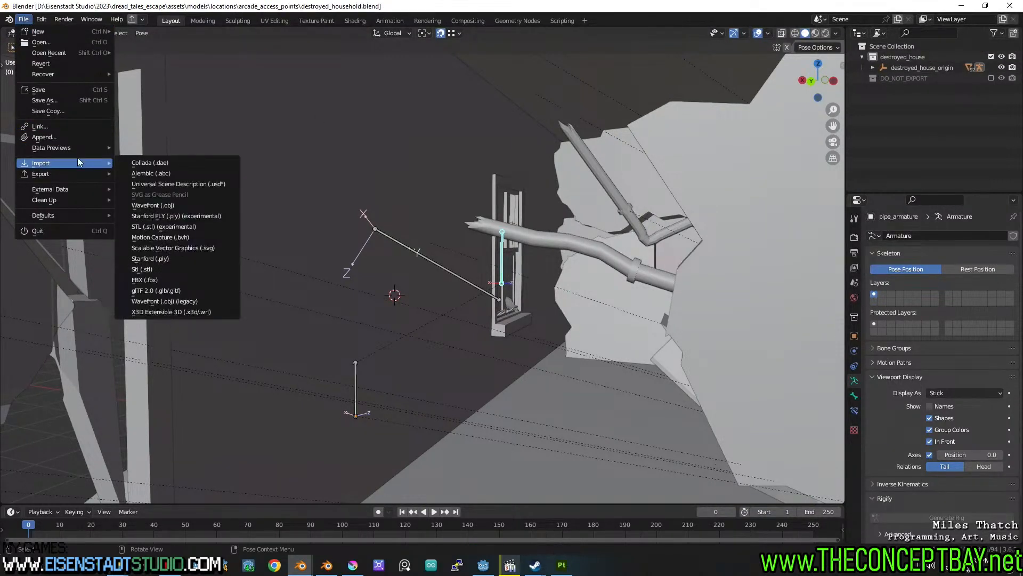
left_click(58, 127)
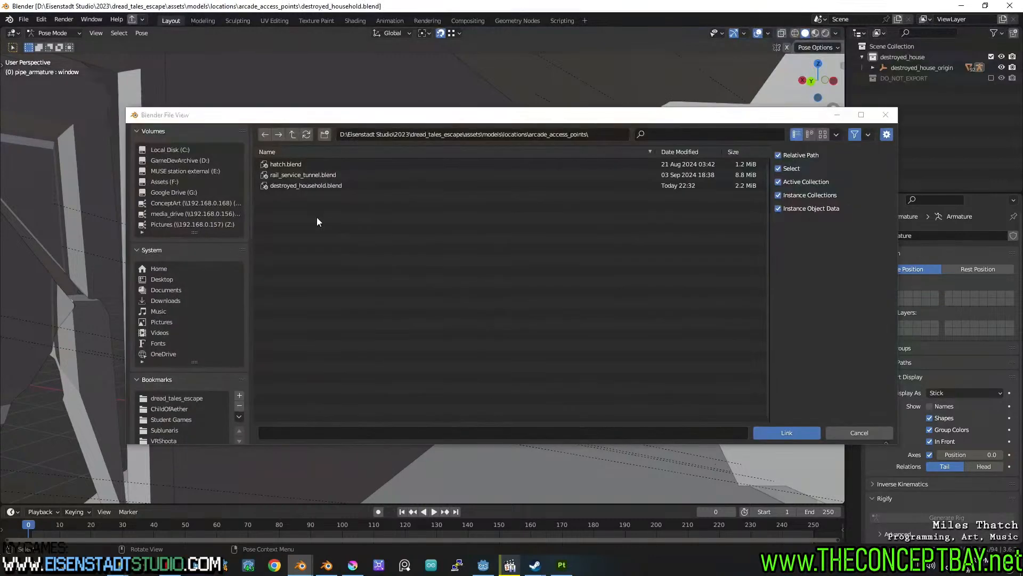
left_click(293, 135)
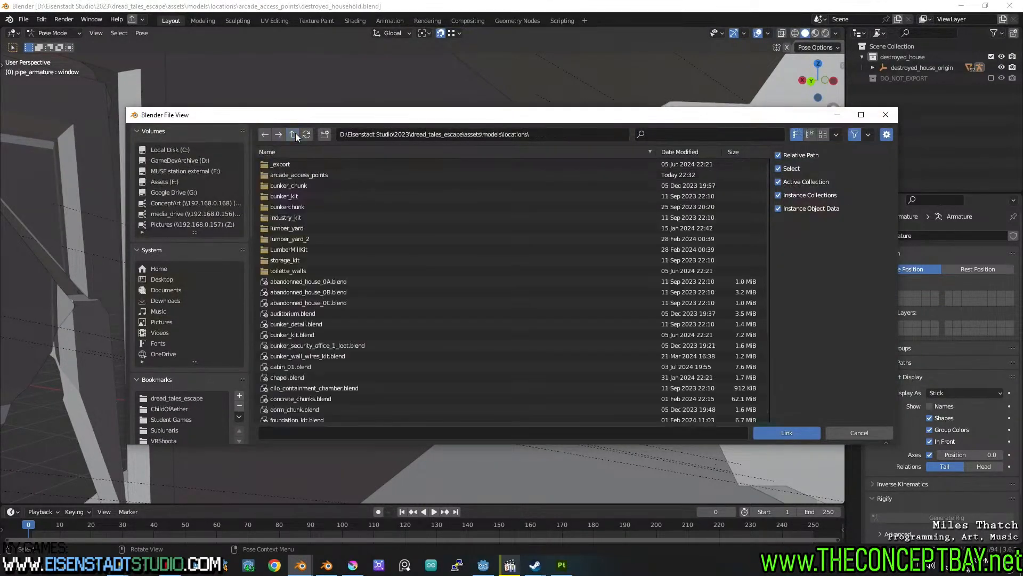
left_click(292, 134)
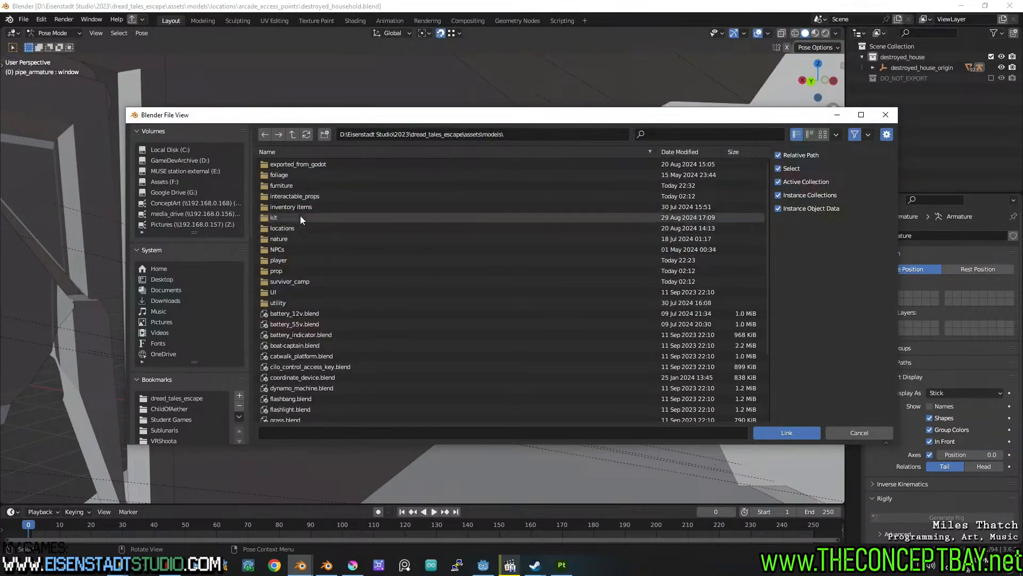
double_click(293, 185)
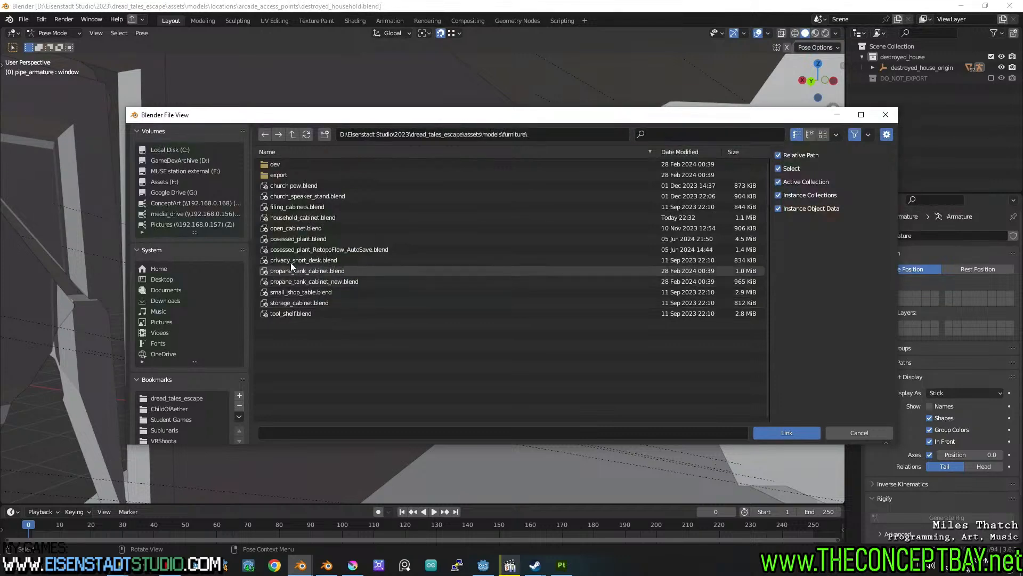
double_click(286, 217)
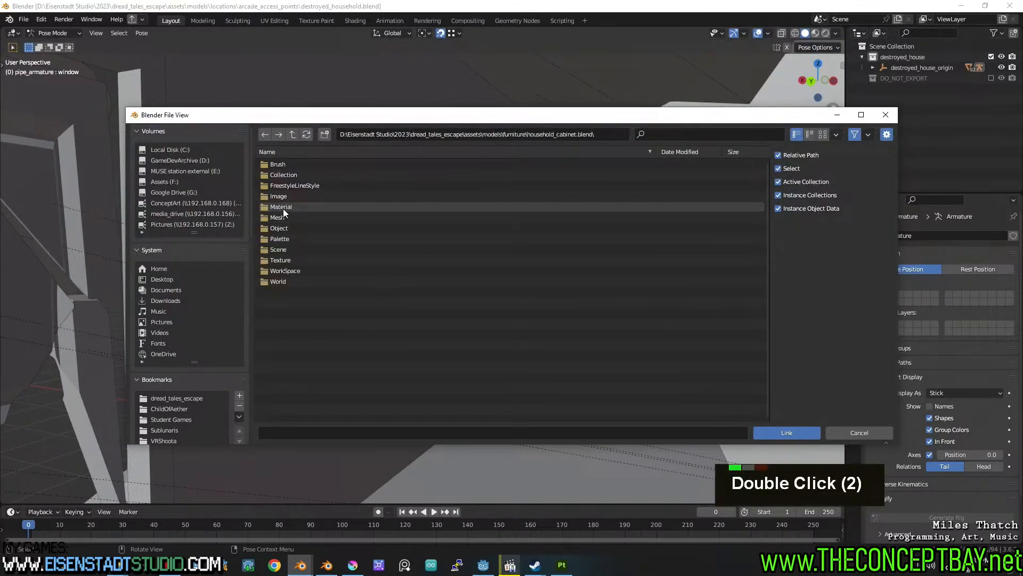
left_click(287, 229)
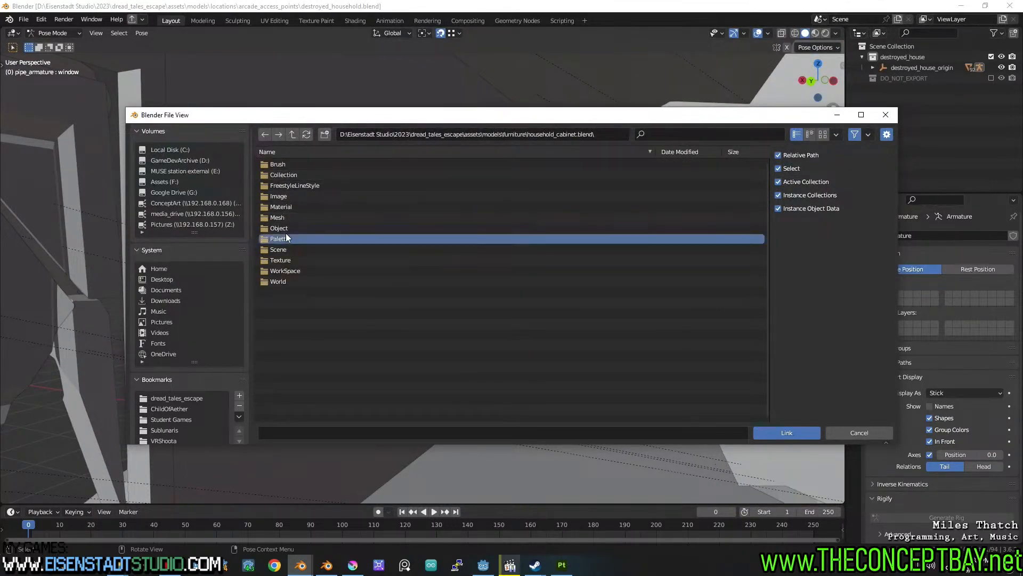
double_click(287, 228)
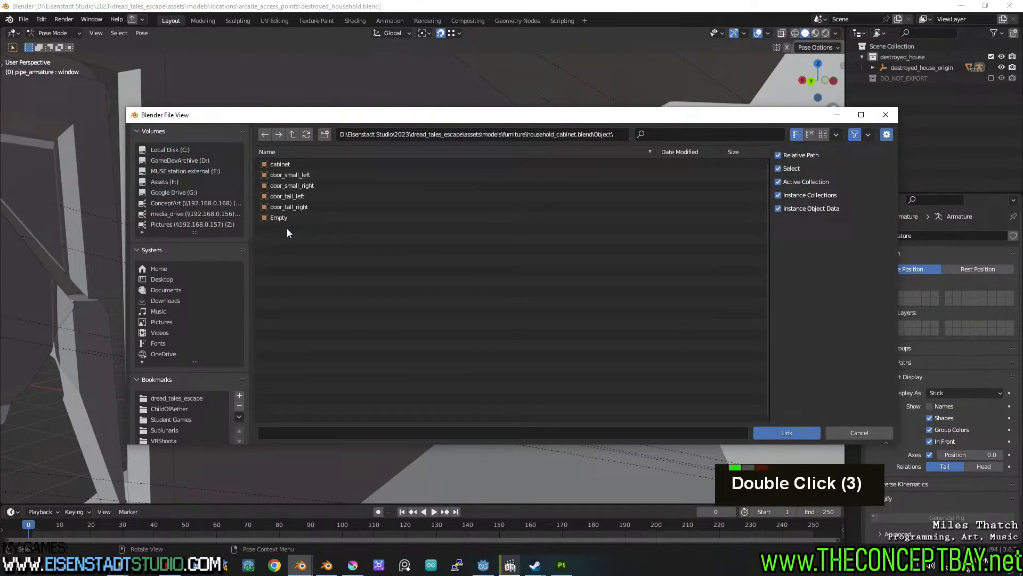
double_click(280, 164)
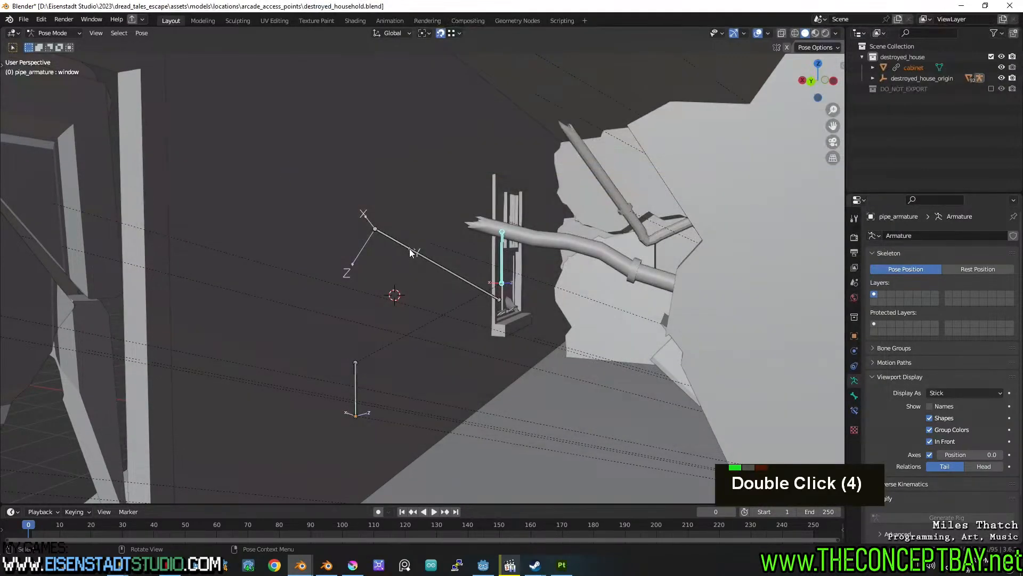
Try to snap the selection to the 3D cursor and move it while in Pose Mode, and undo the changes.
middle_click_drag(395, 238, 435, 282)
scroll(497, 282, "down", 3)
middle_click_drag(497, 282, 635, 293)
scroll(568, 296, "up", 2)
scroll(536, 307, "up", 6)
scroll(511, 306, "down", 2)
key("shift+s")
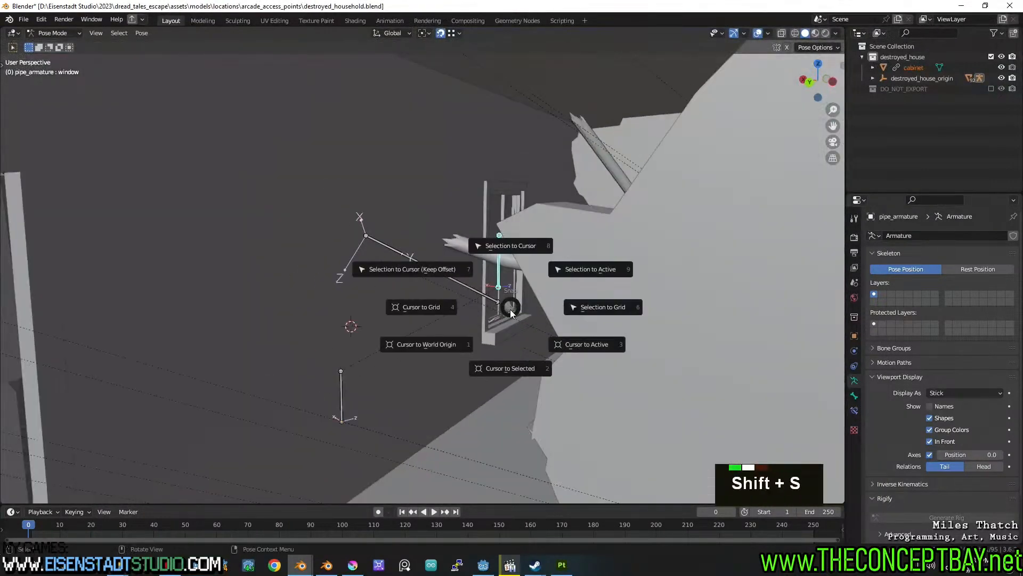
left_click(501, 254)
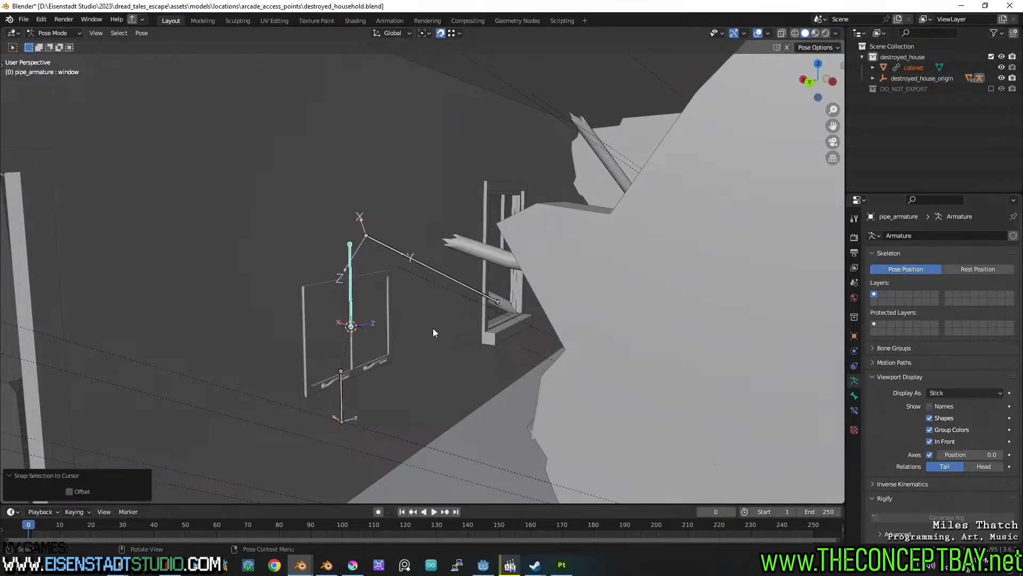
key("g")
key("y")
key("x")
middle_click_drag(493, 368, 510, 350)
key("ctrl+z")
key("ctrl+z")
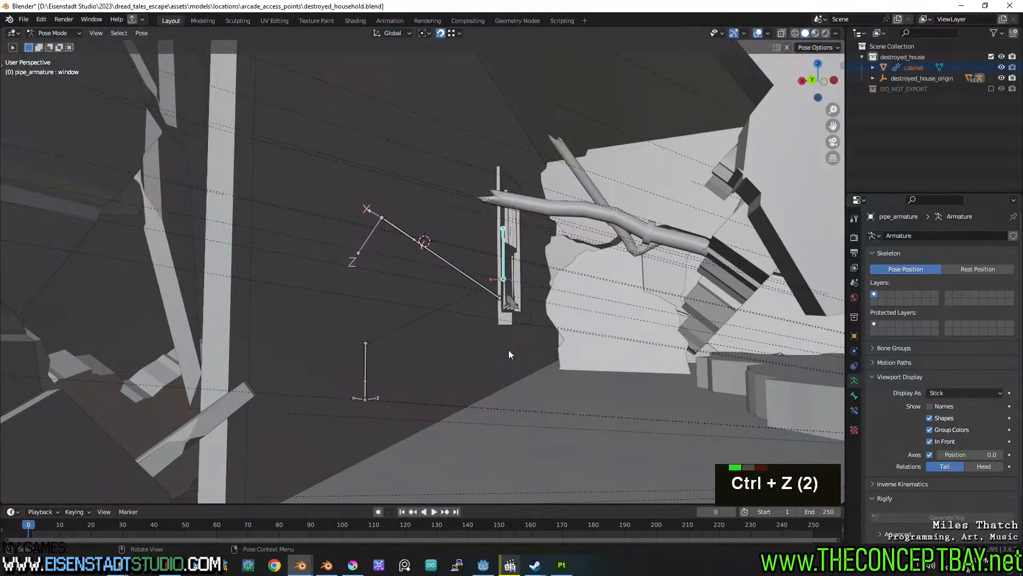
Leave Pose Mode for Object Mode, with the linked cabinet as the active selection.
scroll(509, 354, "down", 5)
middle_click_drag(657, 294, 337, 266)
scroll(561, 294, "up", 3)
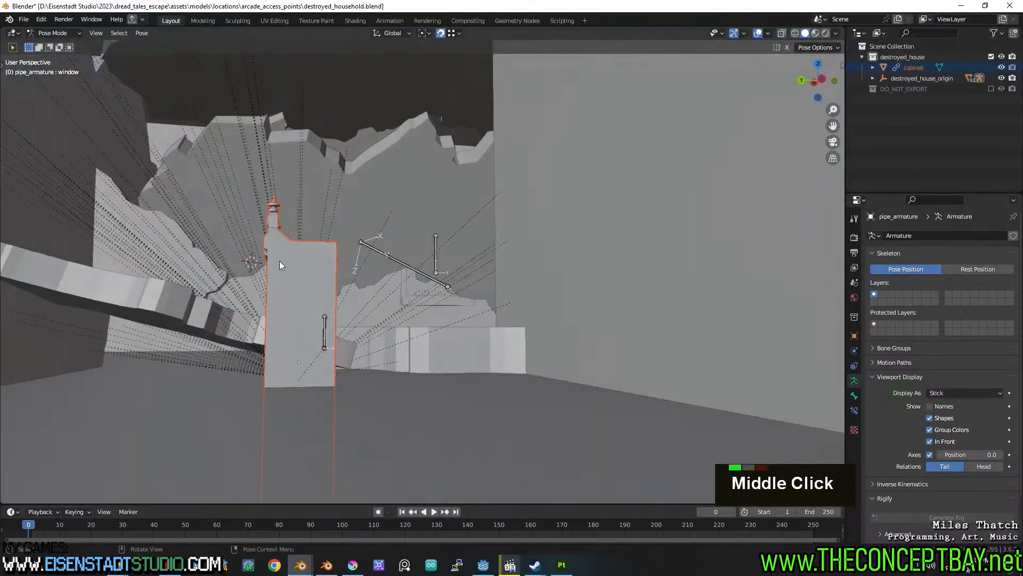
double_click(395, 183)
middle_click_drag(396, 184, 558, 237, "shift")
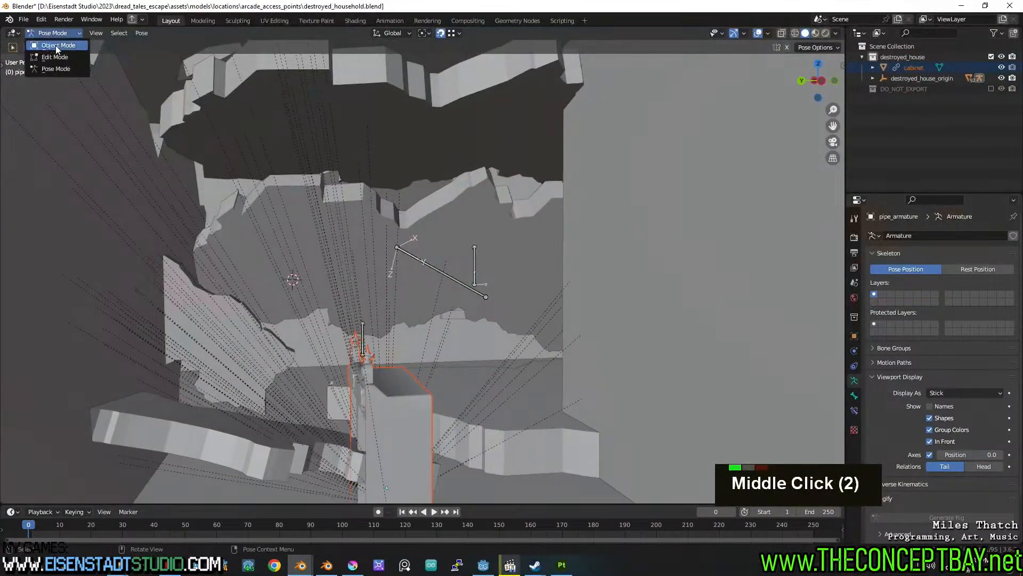
left_click(55, 46)
middle_click_drag(457, 318, 495, 289, "shift")
double_click(376, 246)
middle_click_drag(376, 246, 414, 268)
scroll(414, 267, "up", 2)
Try to snap the linked cabinet to the 3D cursor and move it.
key("shift+s")
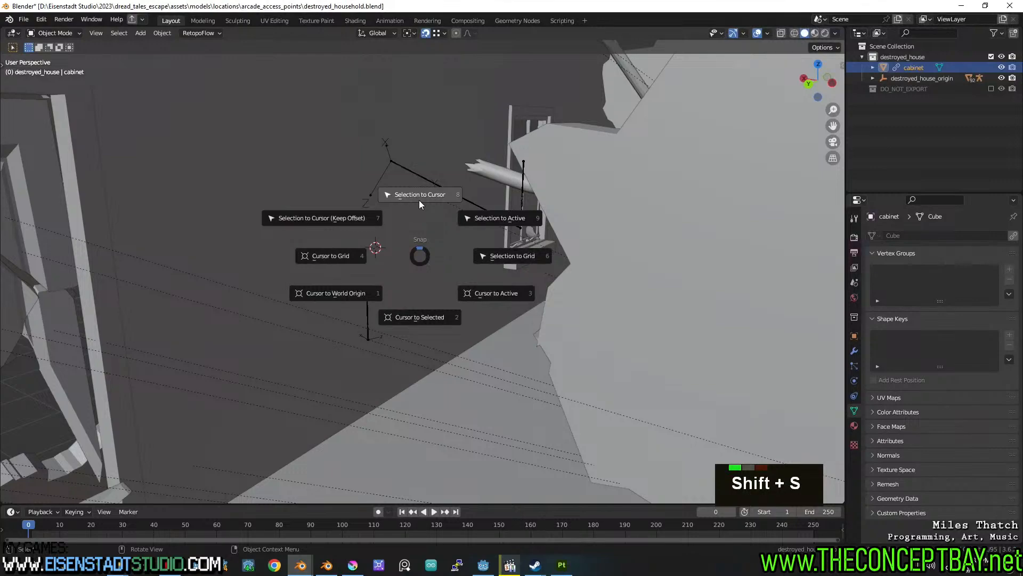
left_click(419, 200)
scroll(488, 283, "down", 3)
middle_click_drag(488, 282, 455, 256)
scroll(529, 296, "up", 2)
scroll(512, 284, "down", 2)
key("g")
key("Escape")
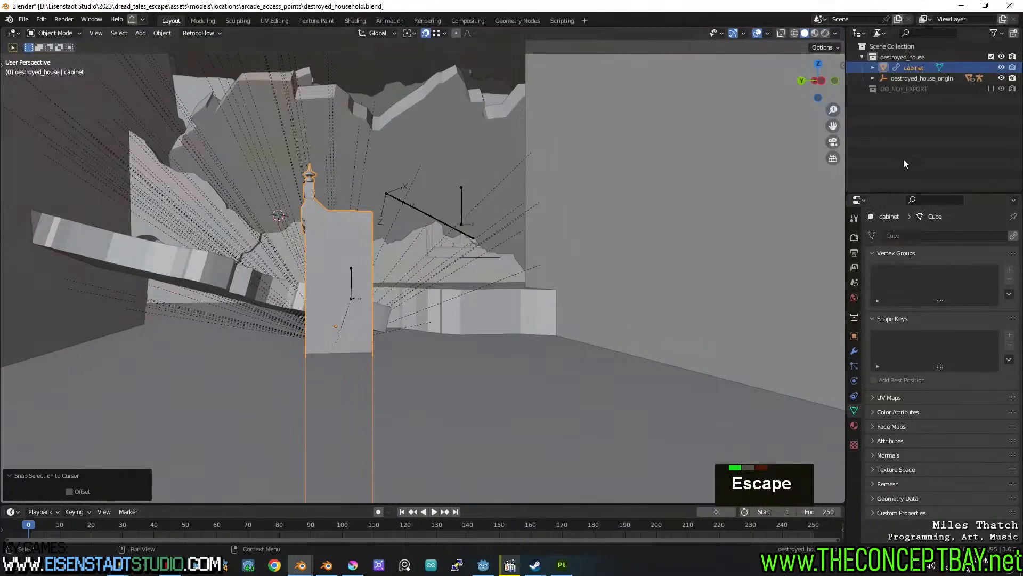
Undo the last four operations and redo them.
key("ctrl+z")
key("ctrl+z")
key("ctrl+z")
key("ctrl+z")
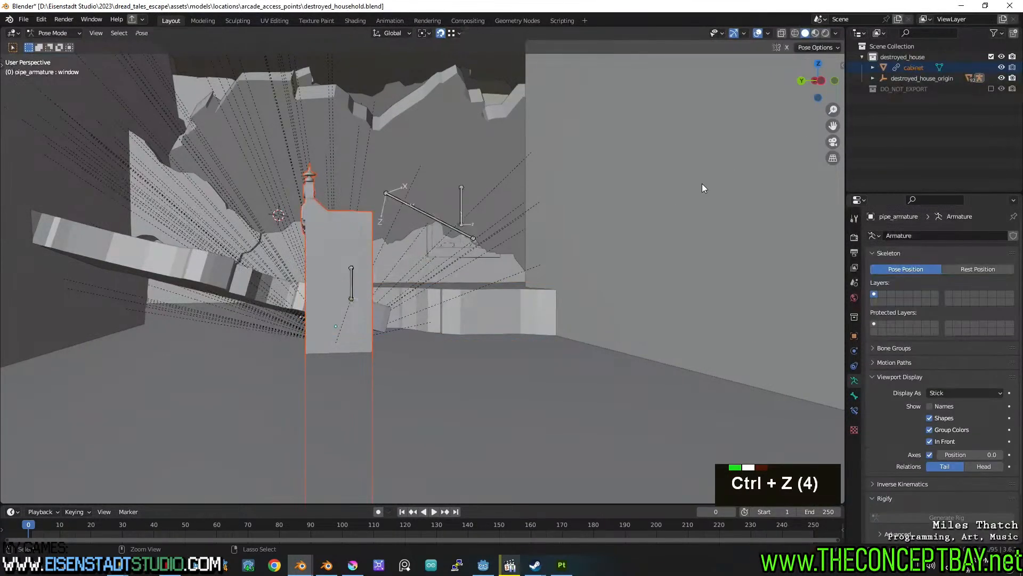
key("ctrl+shift+z")
key("ctrl+shift+z")
key("ctrl+shift+z")
key("ctrl+shift+z")
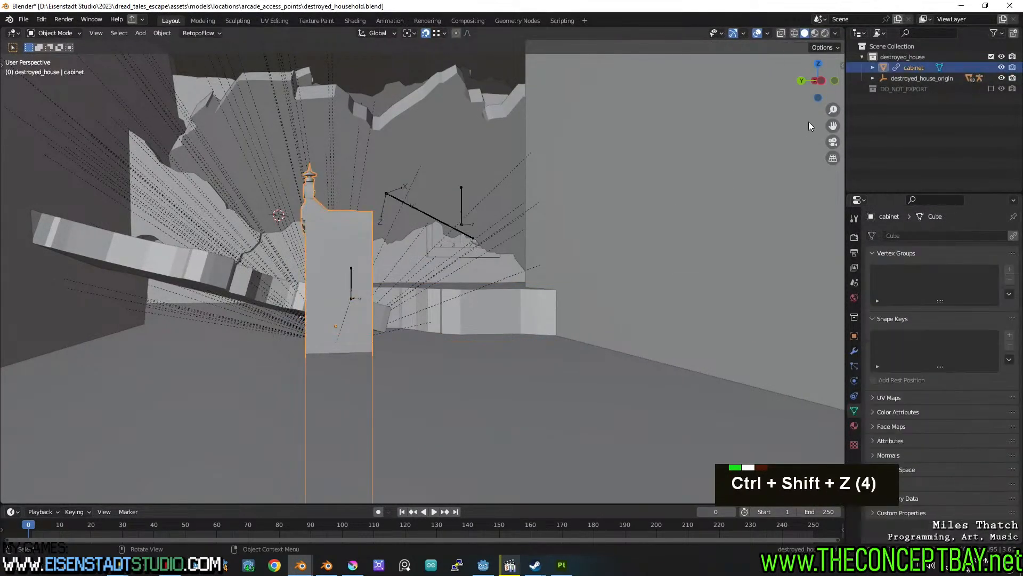
Make a library override of the linked cabinet for the selected object and its content.
right_click(905, 68)
mouse_move(868, 239)
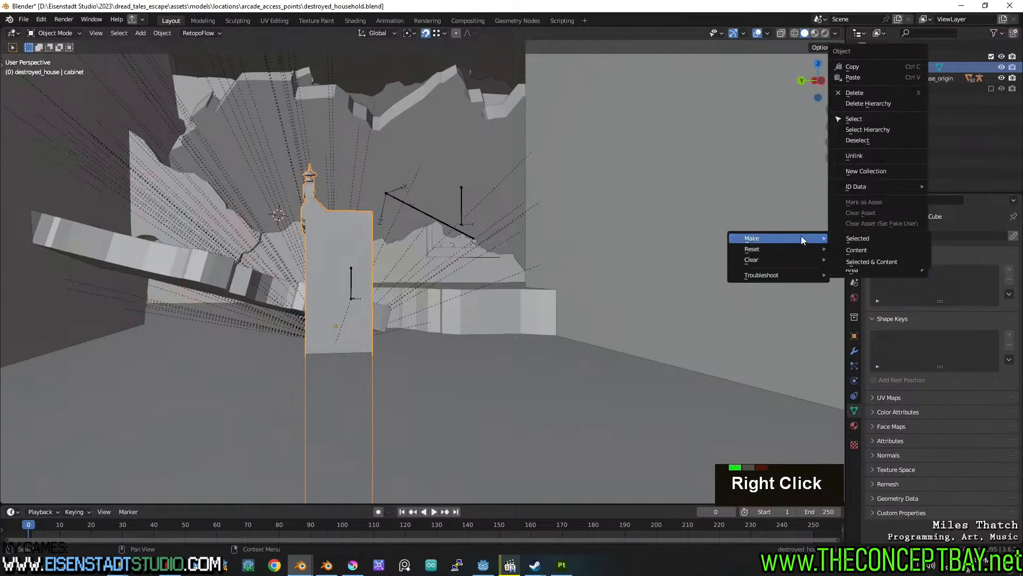
mouse_move(782, 238)
left_click(869, 265)
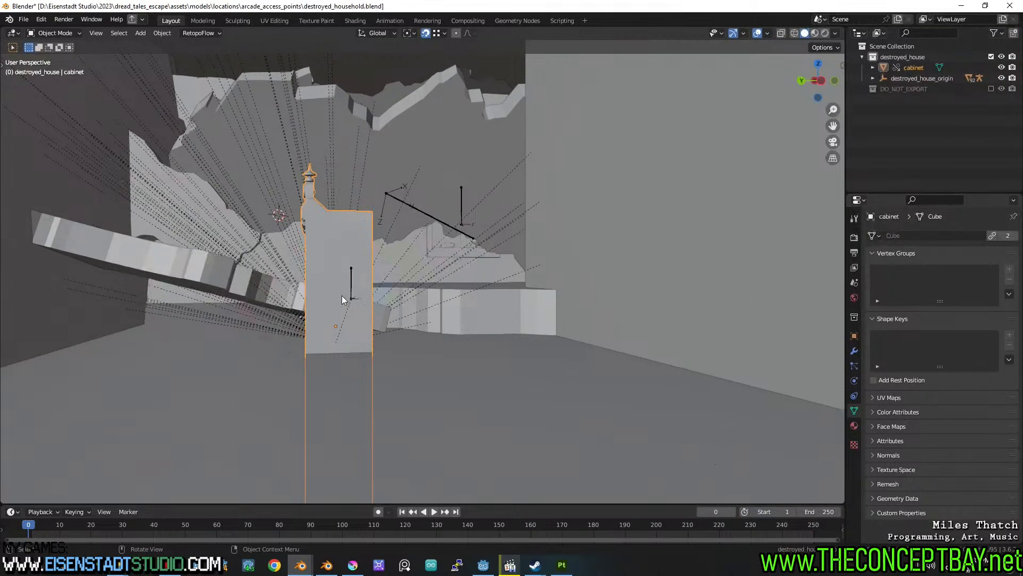
Snap the overridden cabinet to the 3D cursor and frame it beside the wall.
key("g")
key("Escape")
key("shift+s")
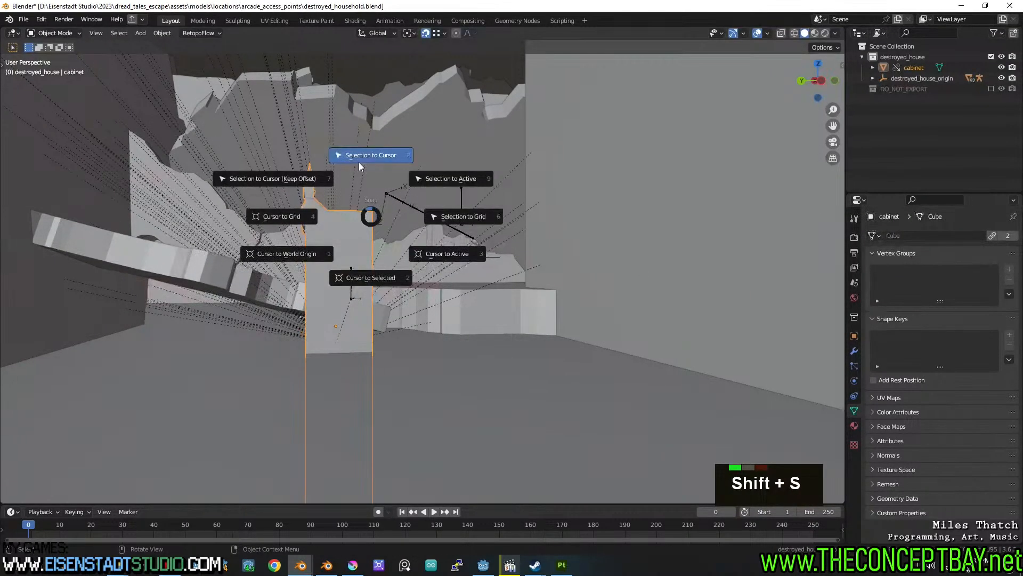
left_click(359, 162)
key("KP_Decimal")
middle_click_drag(315, 254, 449, 294)
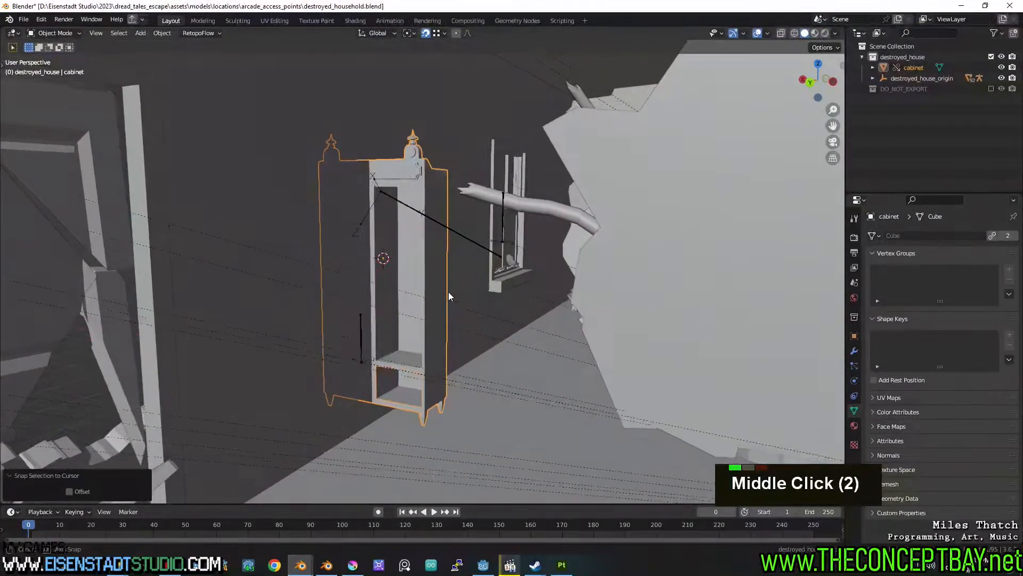
Rotate the cabinet 90° about the global Z axis.
key("r")
key("z")
type("90")
key("Return")
Move the cabinet about -0.46 m along X and lower it about 0.12 m along Z.
key("g")
key("y")
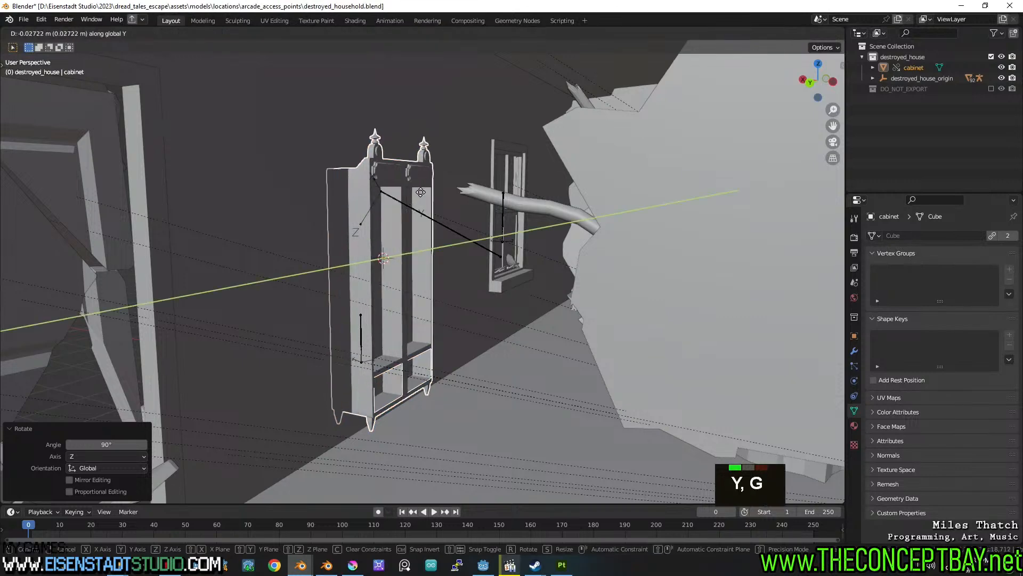
key("x")
left_click(444, 200)
key("g")
key("z")
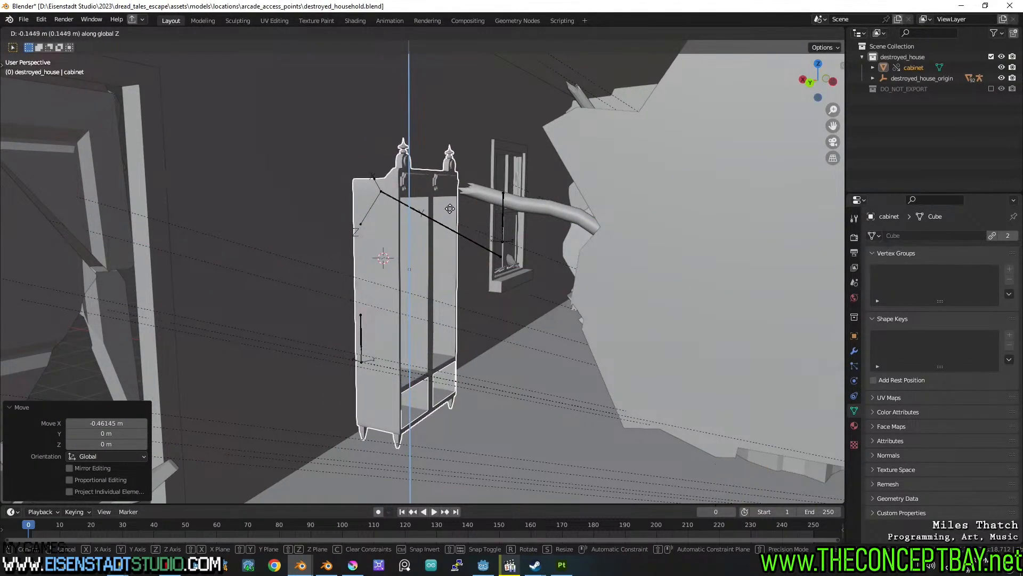
left_click(448, 210)
Move the cabinet about 0.08 m along X with snapping, back against the wall, and save the file.
middle_click_drag(449, 210, 512, 265)
key("g")
key("y")
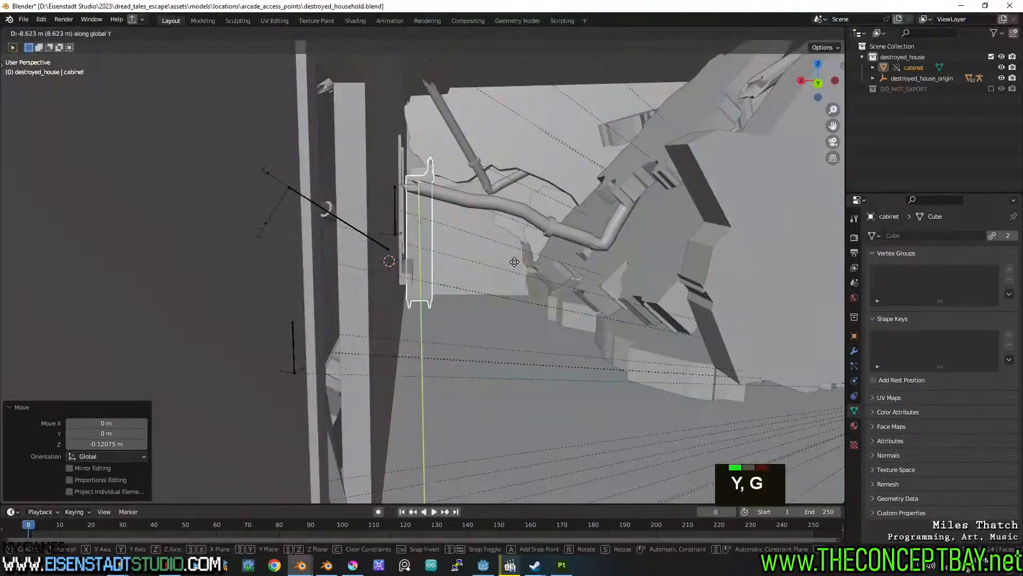
key("x")
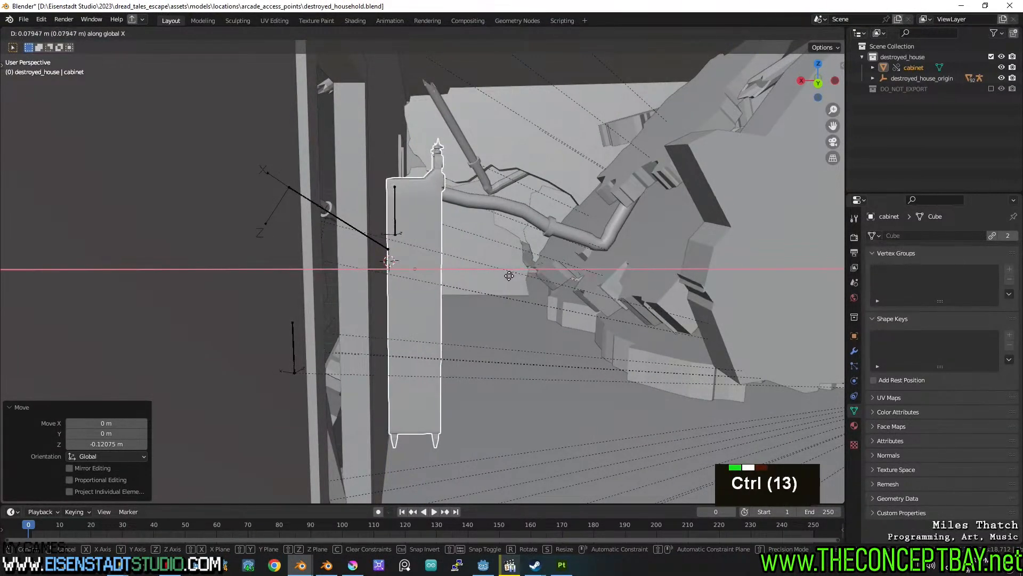
left_click(509, 276, "ctrl")
middle_click_drag(508, 276, 490, 264)
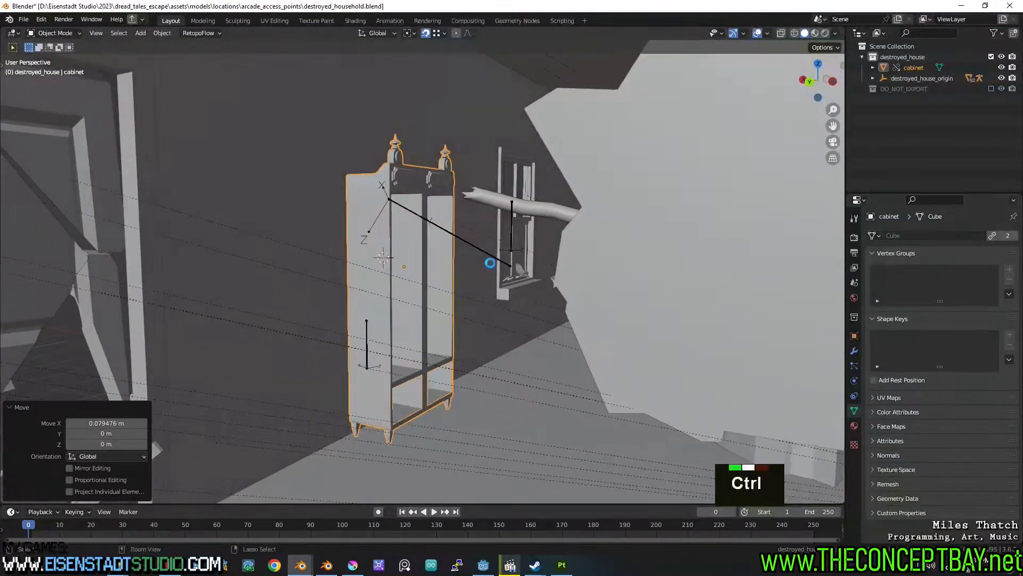
key("ctrl+s")
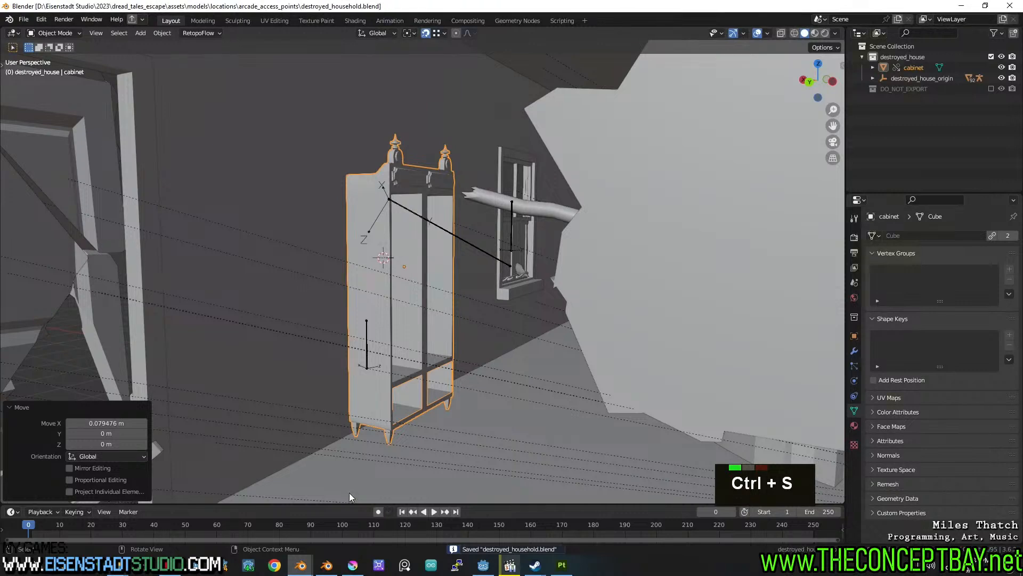
Save hands_rig.blend in the other Blender window and return to destroyed_household.blend.
left_click(326, 565)
key("ctrl+s")
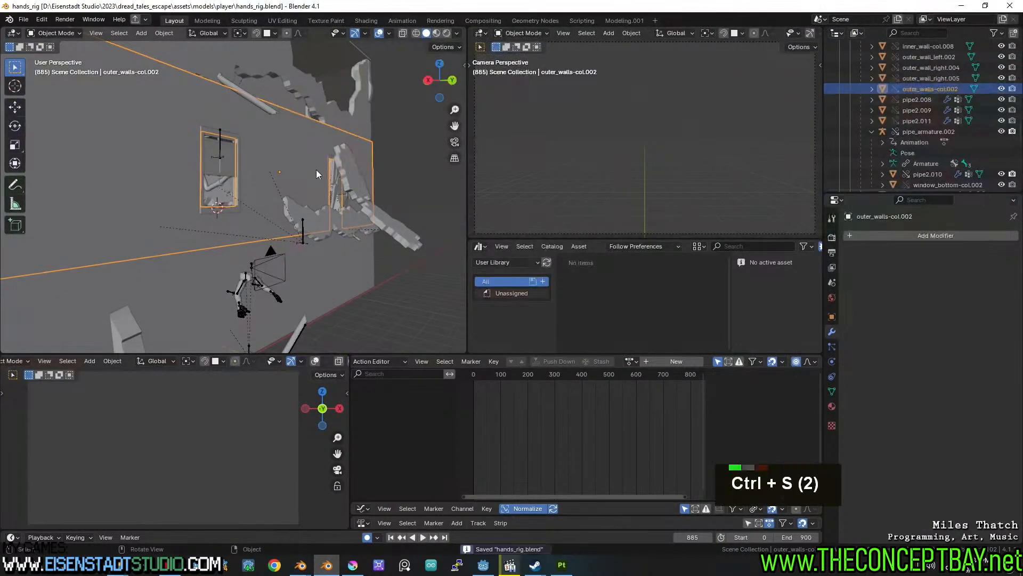
key("ctrl+shift+o")
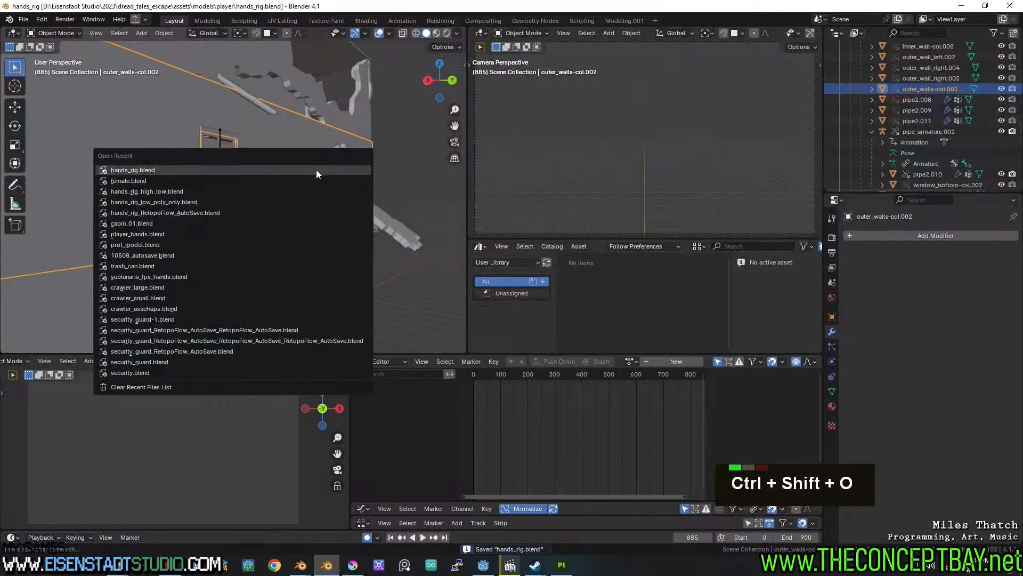
key("Escape")
mouse_move(313, 559)
left_click(258, 520)
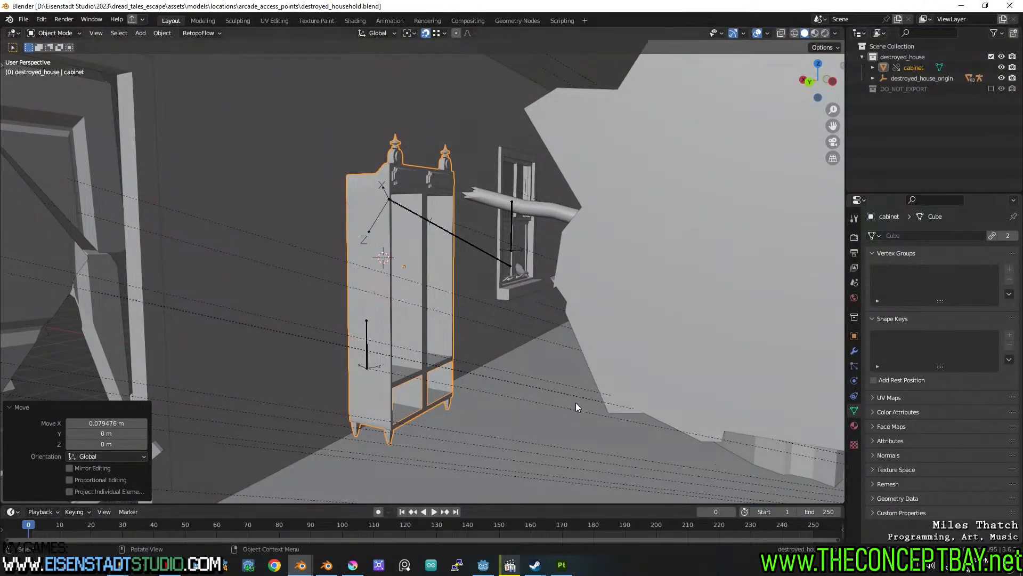
Parent the cabinet to the destroyed_house_origin empty with the Object option and save the file.
left_click(896, 77)
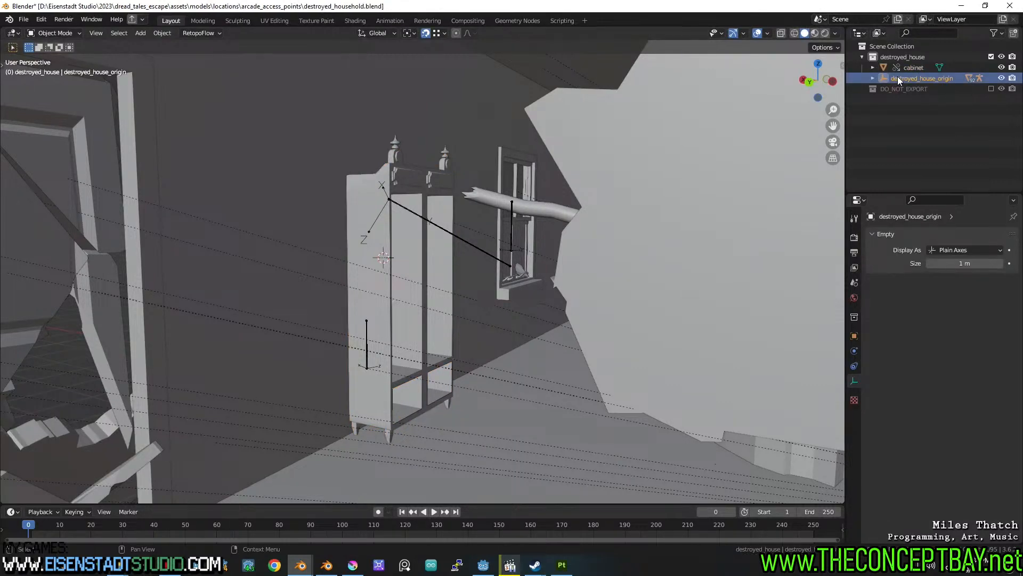
scroll(580, 260, "down", 5)
middle_click_drag(581, 260, 535, 221)
scroll(575, 273, "up", 1)
scroll(726, 301, "up", 1)
scroll(629, 299, "up", 1)
middle_click_drag(536, 221, 482, 274, "shift")
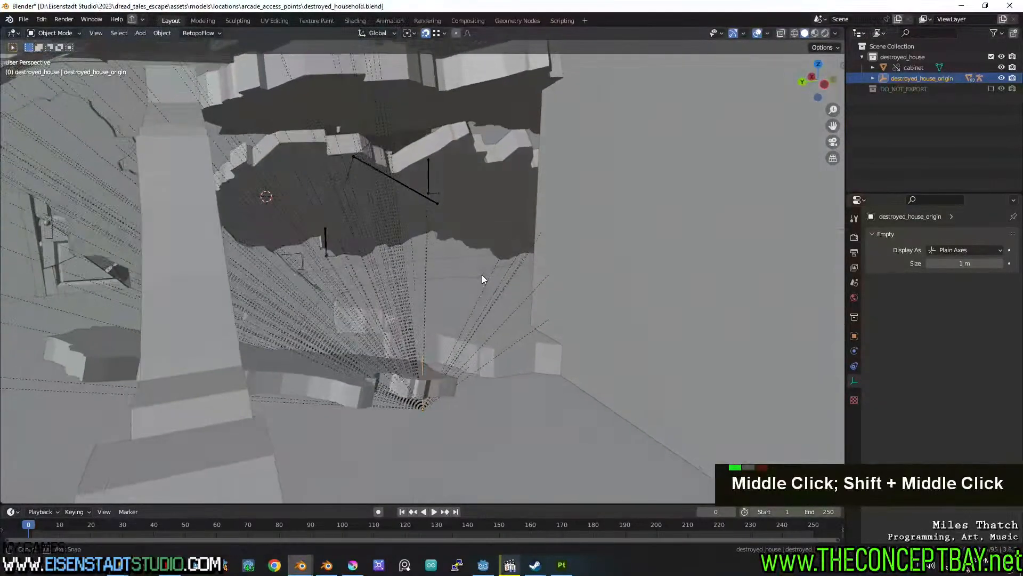
left_click(914, 70)
left_click(423, 366, "shift")
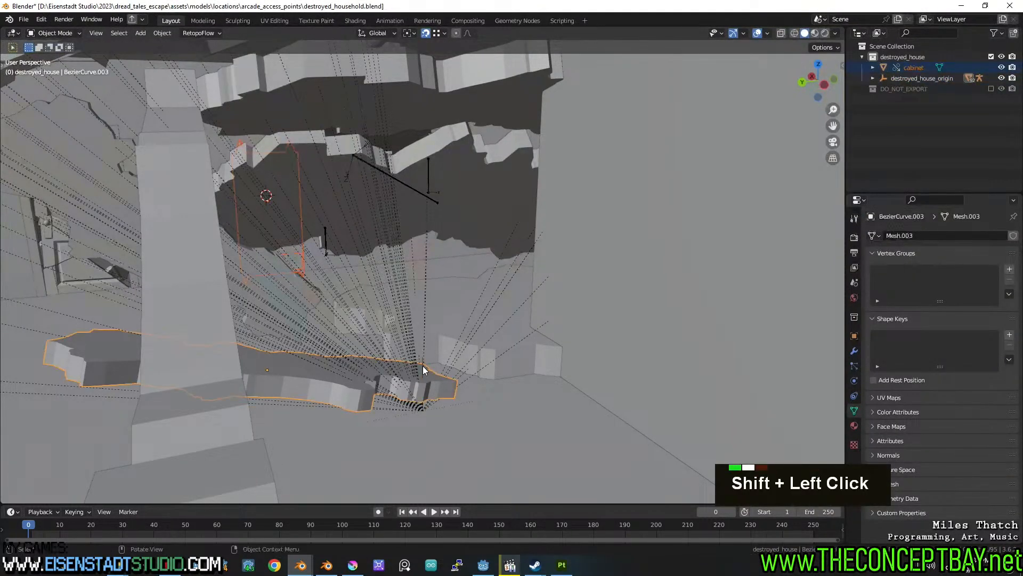
left_click(423, 367, "shift")
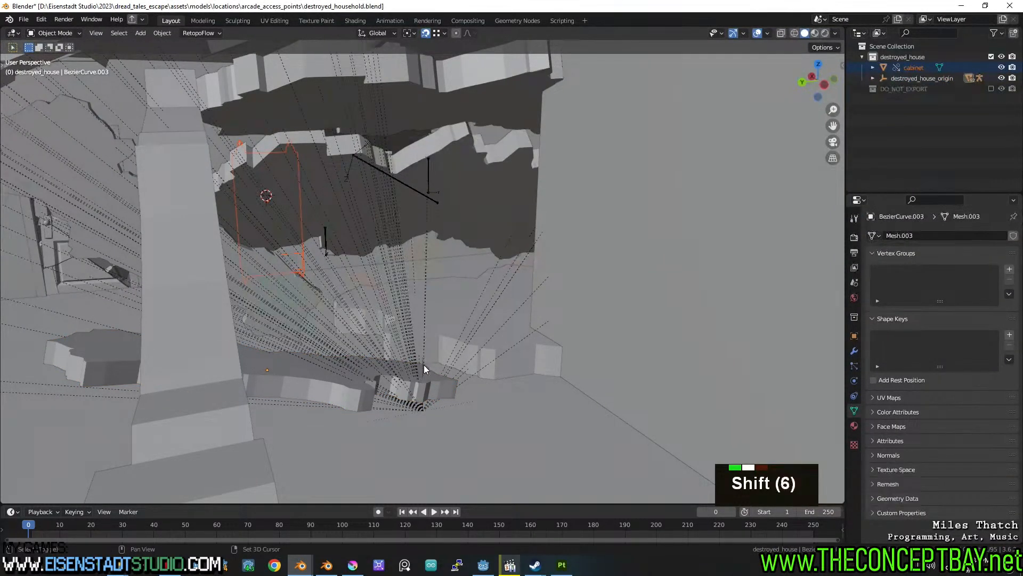
left_click(422, 363, "shift")
key("ctrl+p")
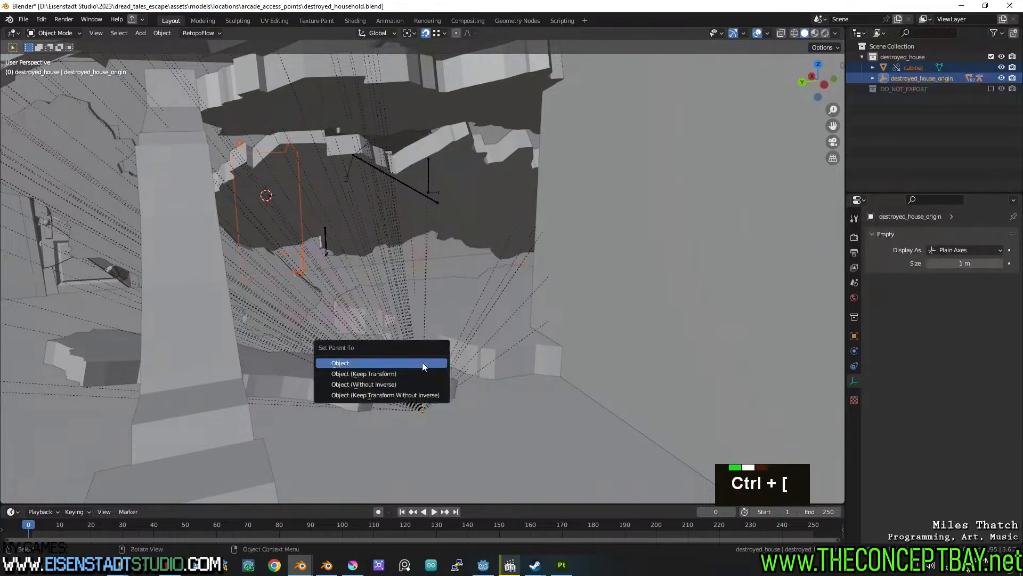
left_click(422, 363)
middle_click_drag(422, 363, 526, 357)
key("ctrl+s")
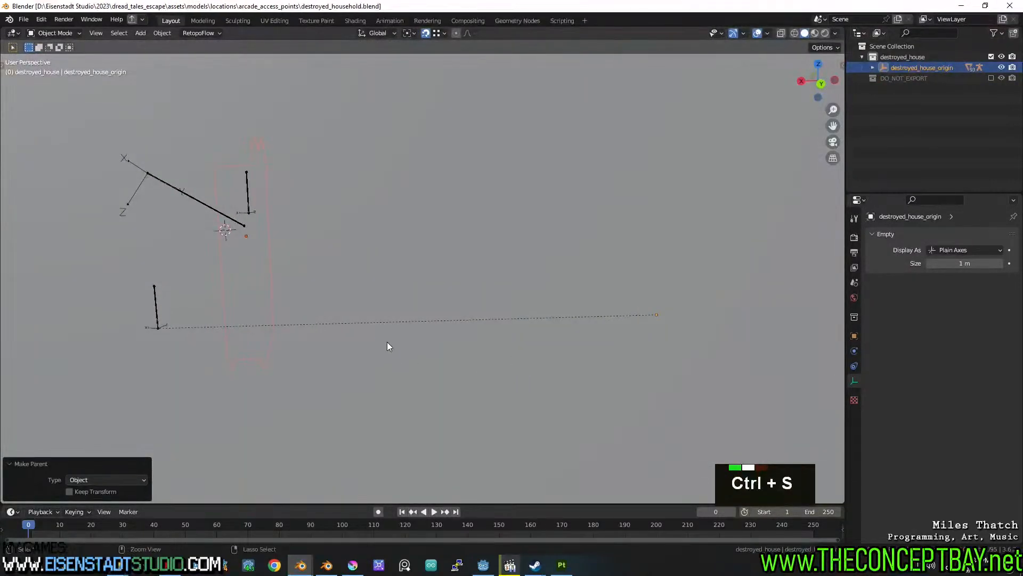
Switch to the Blender window with hands_rig.blend, save it and reopen it from the recent files.
left_click(361, 516)
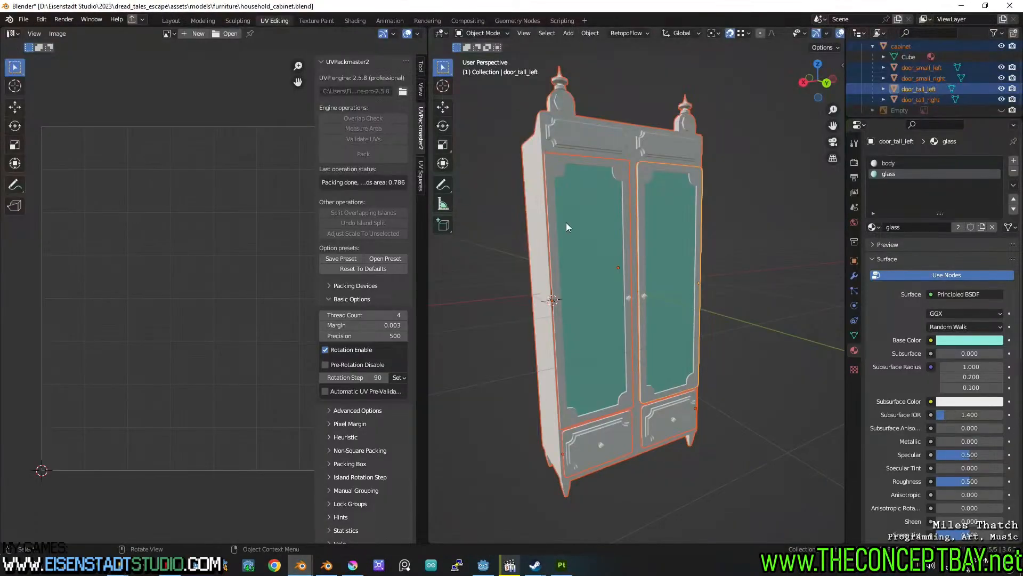
mouse_move(302, 569)
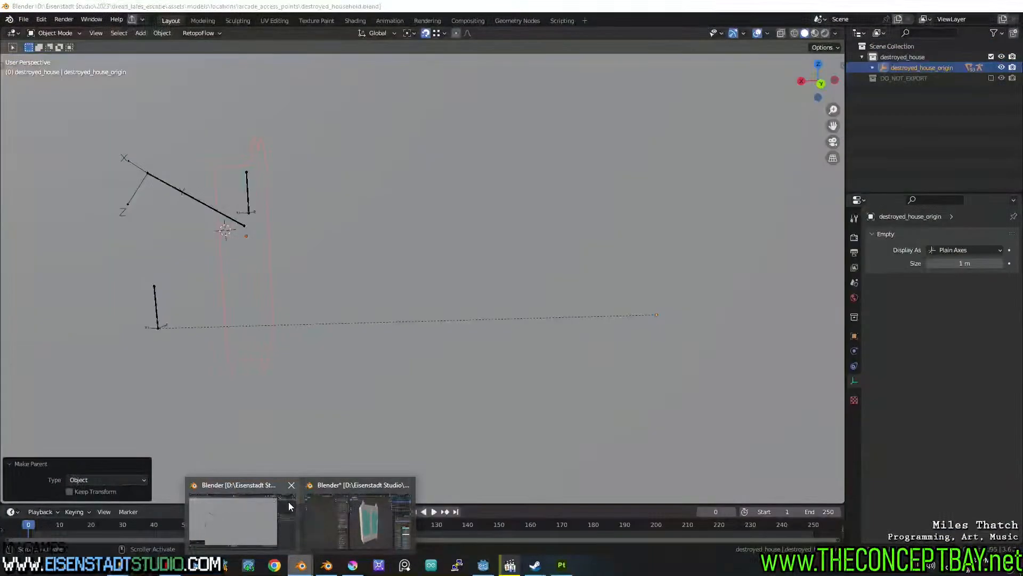
key("Escape")
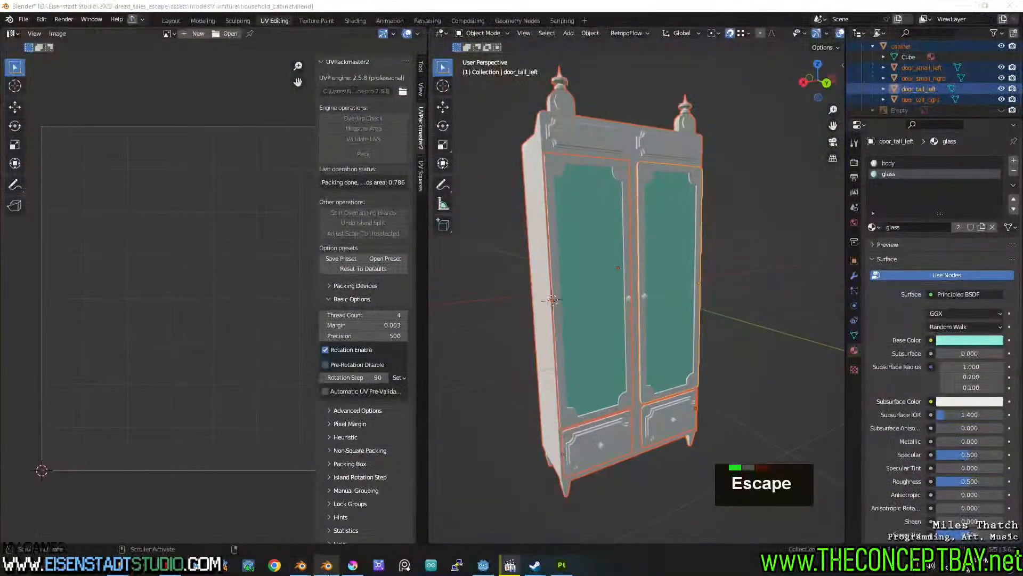
middle_click_drag(399, 192, 412, 206)
key("ctrl+s")
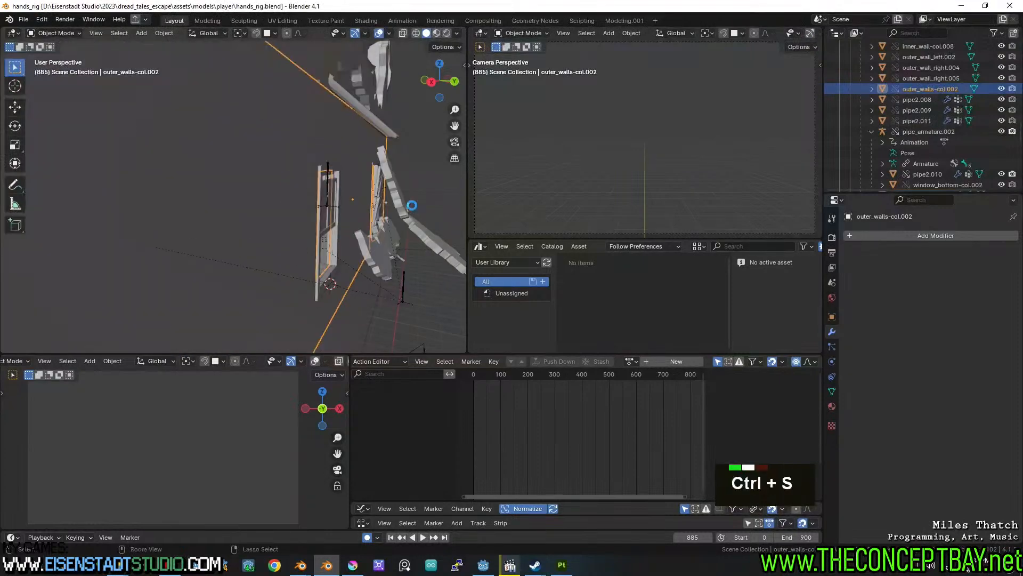
key("ctrl+shift+o")
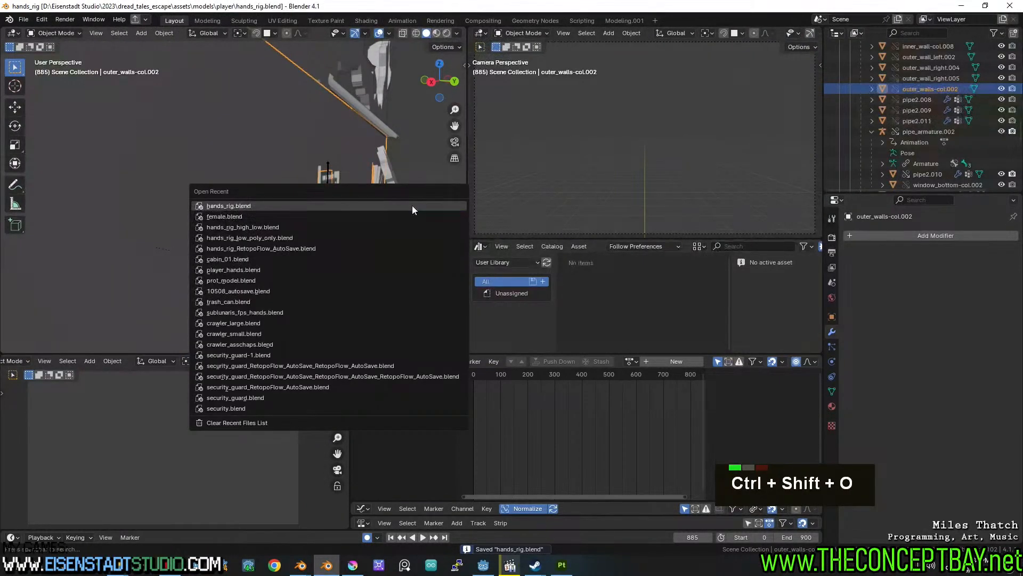
left_click(413, 206)
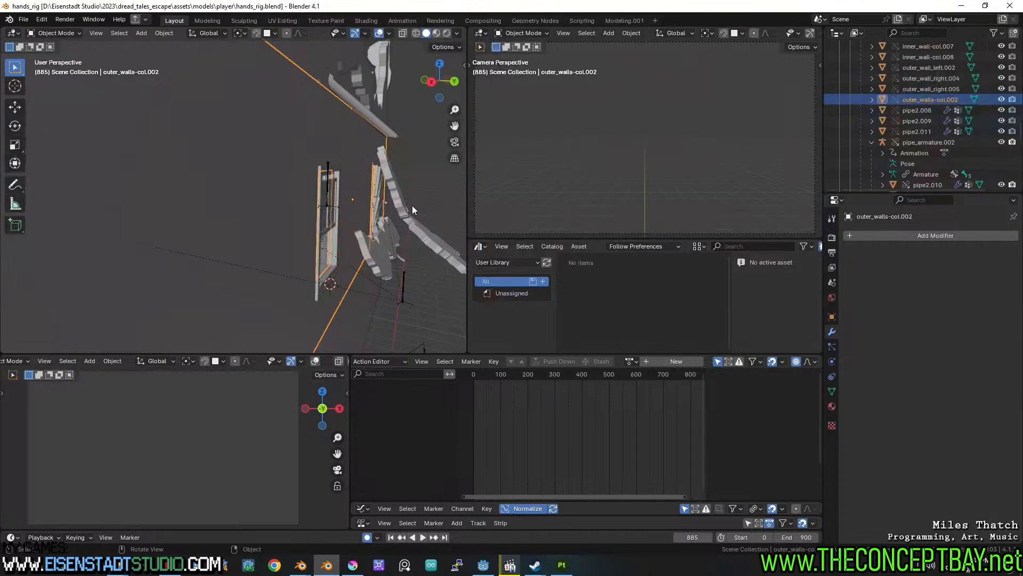
Go to frame 145 and examine the linked cabinet in the house scene next to the rigged hands.
middle_click_drag(393, 210, 331, 187)
scroll(429, 214, "up", 2)
scroll(341, 197, "up", 2)
scroll(326, 194, "down", 1)
middle_click_drag(331, 188, 309, 185, "shift")
left_click_drag(516, 374, 513, 343)
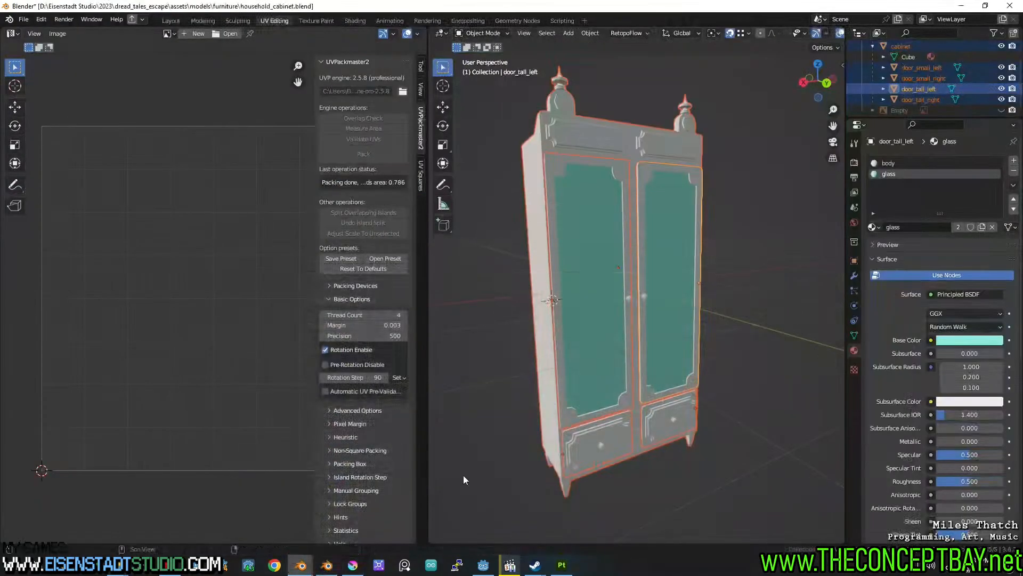
In household_cabinet.blend, snap the 3D cursor to the selected cabinet parts and scale the whole cabinet by 1.2 around it.
scroll(685, 315, "down", 2)
middle_click_drag(773, 254, 688, 289)
key("shift+s")
left_click(599, 322)
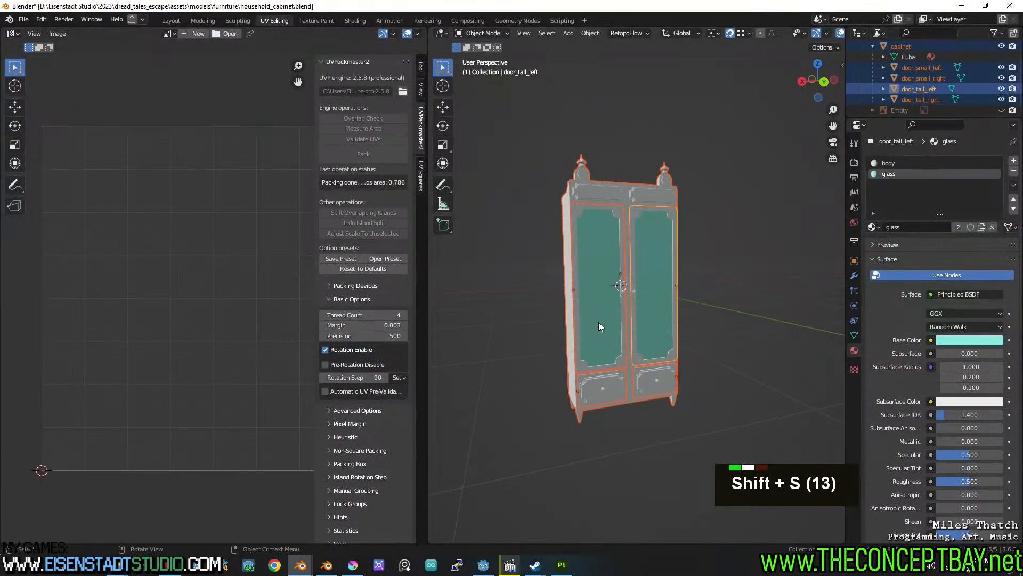
key("period")
left_click(599, 322)
type("as1.2")
left_click(775, 293)
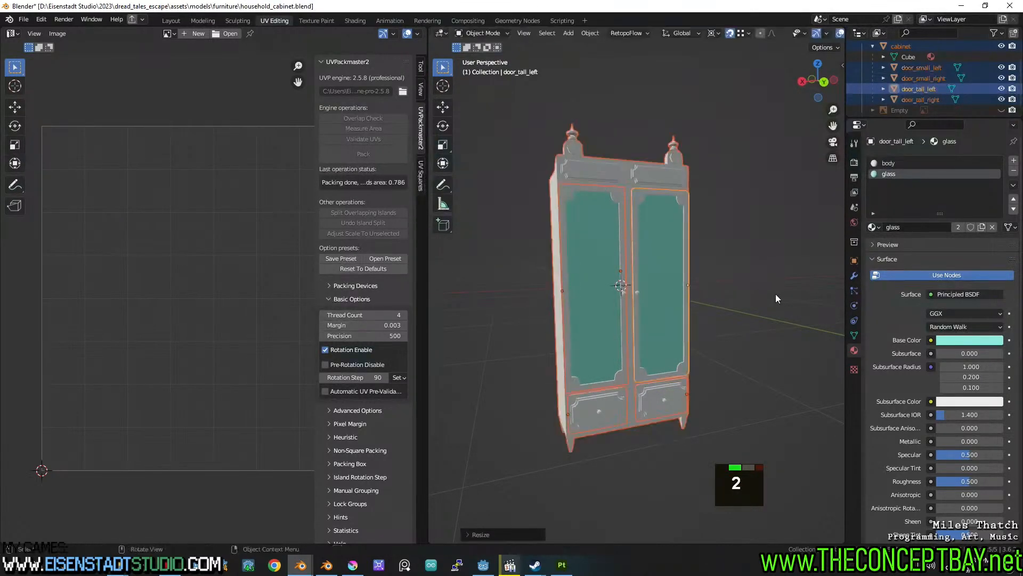
Apply the object transforms of all cabinet parts and save household_cabinet.blend.
key("ctrl+a")
left_click(776, 293)
key("ctrl+a")
left_click(771, 304)
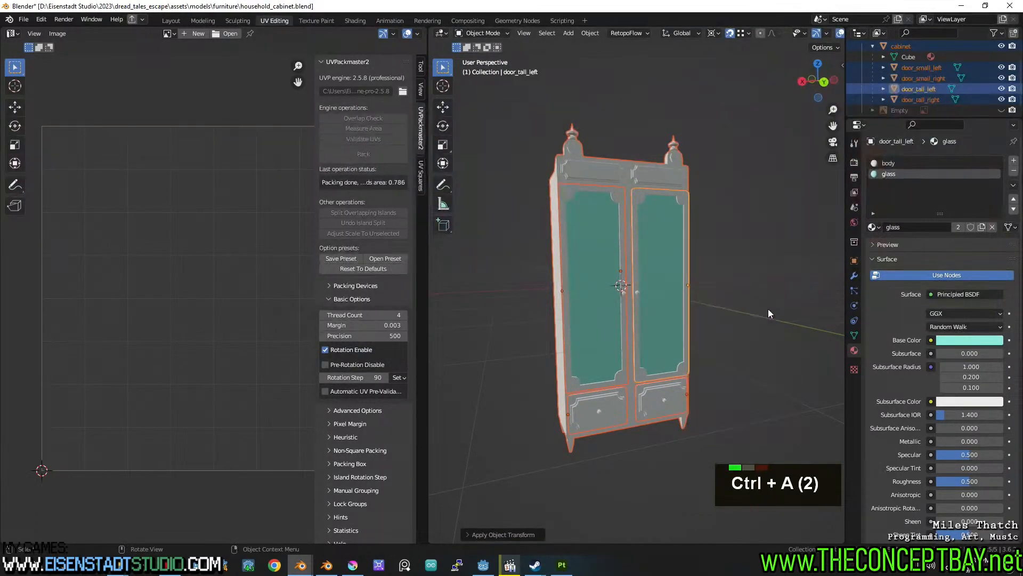
key("ctrl+s")
Return to the hands_rig.blend window, save it and reload it to bring in the resized cabinet.
left_click(294, 568)
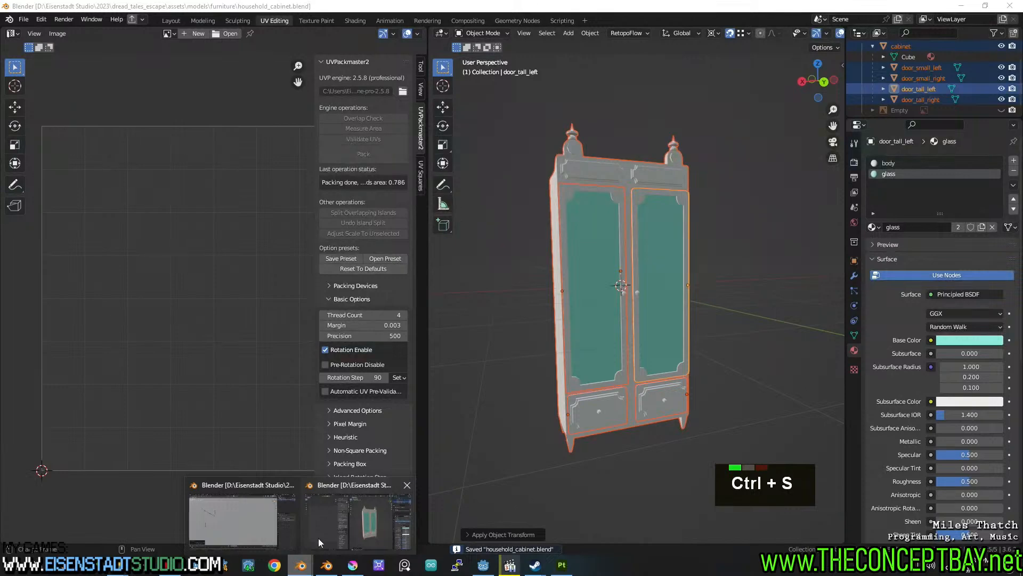
mouse_move(267, 491)
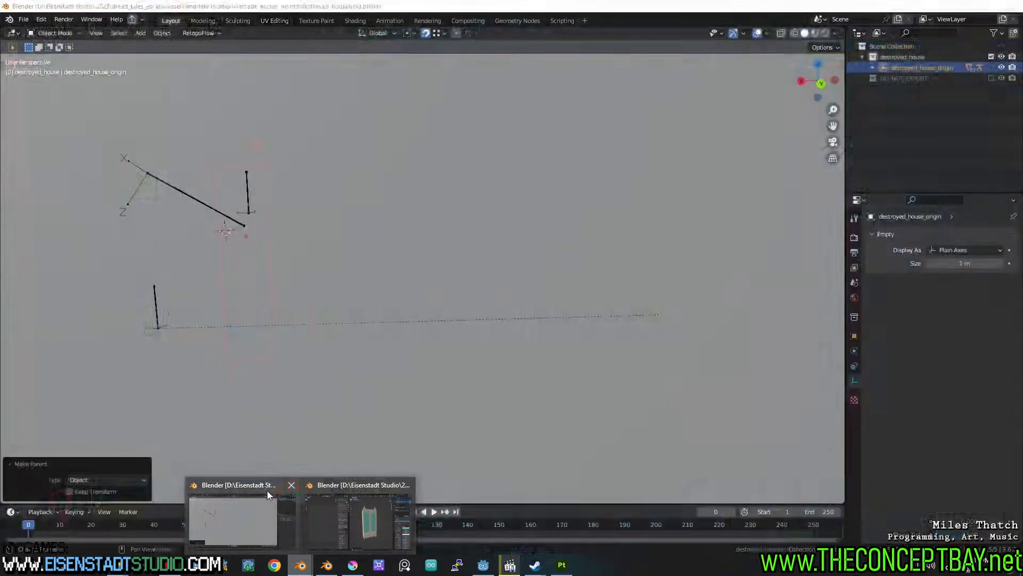
left_click(266, 481)
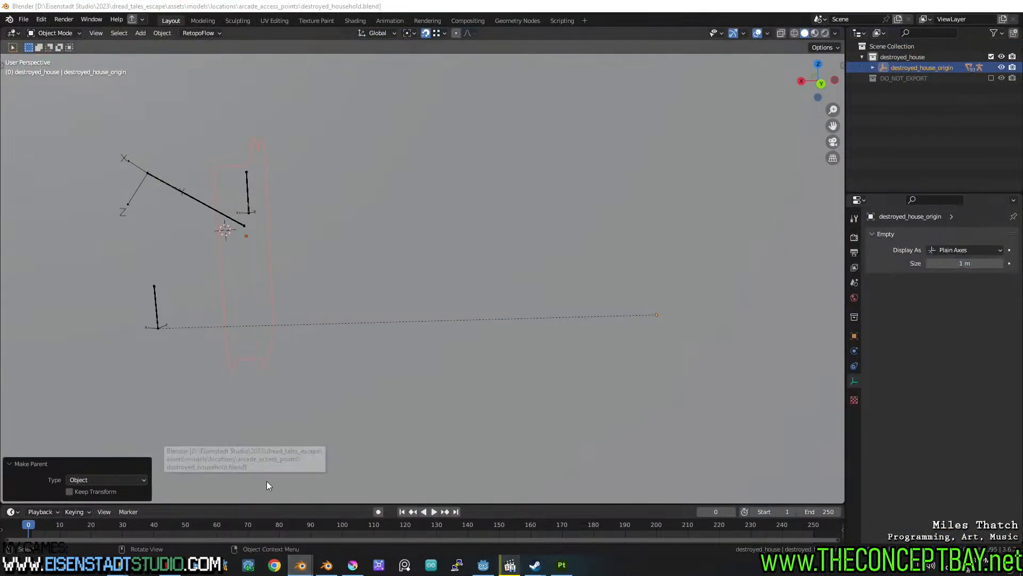
left_click(327, 564)
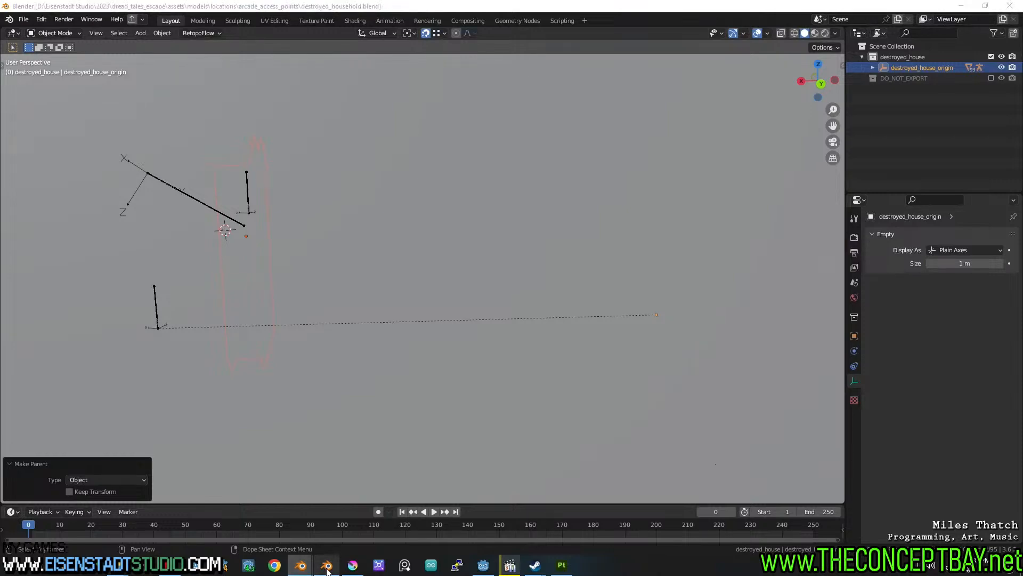
key("ctrl+s")
key("ctrl+shift+o")
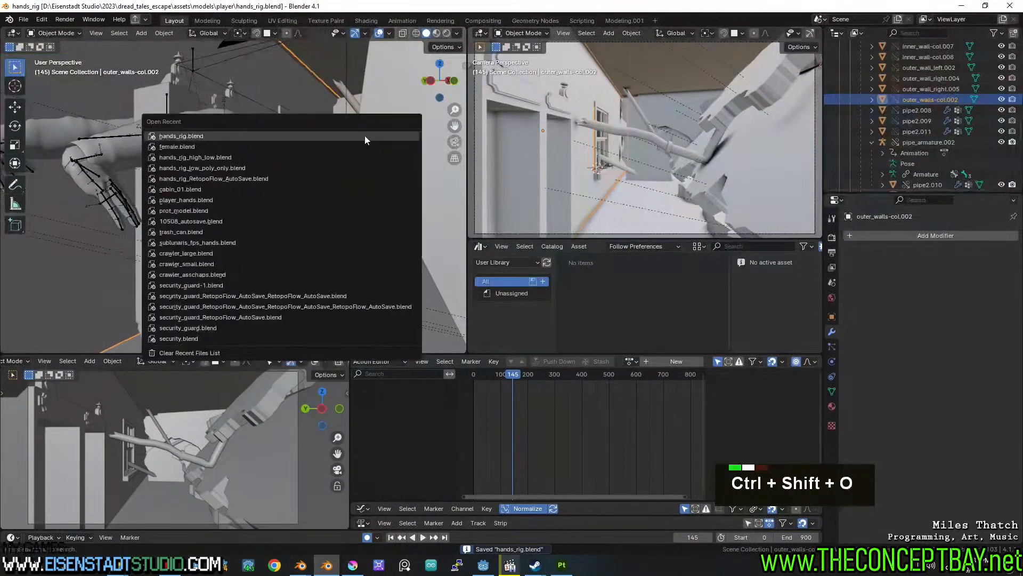
key("Return")
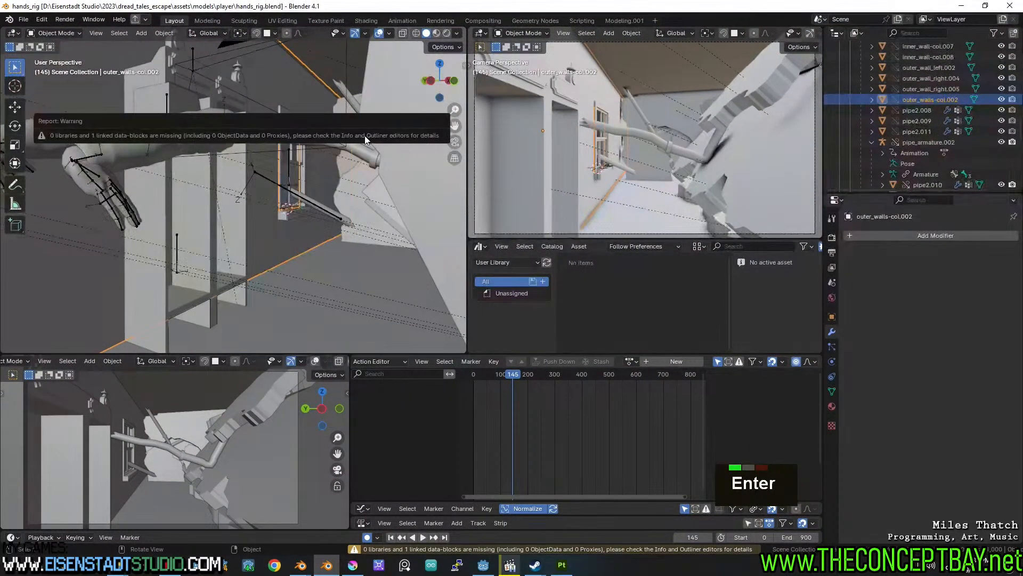
Select the linked cabinet and try to move it along the Z axis.
left_click(194, 201)
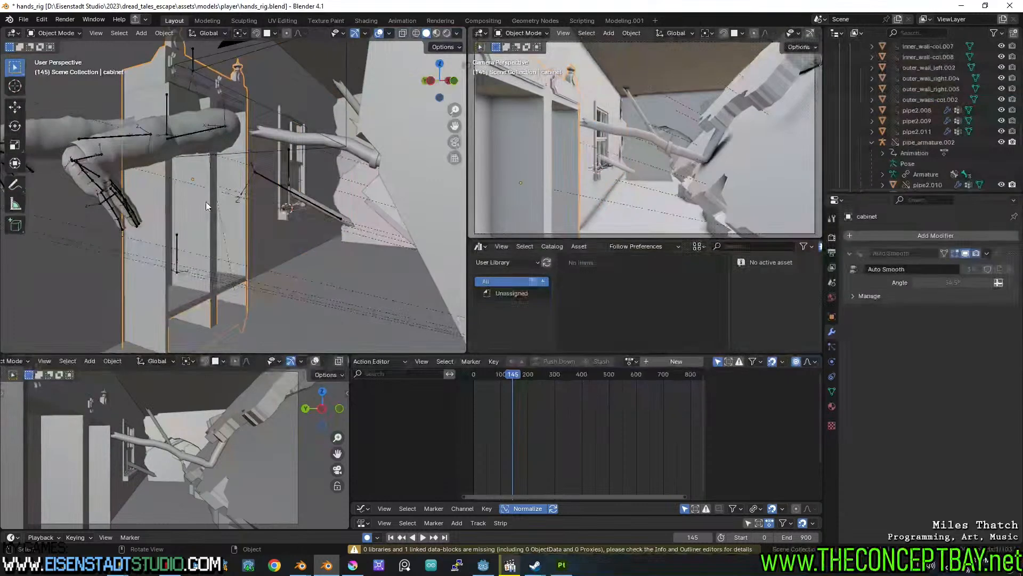
key("g")
key("z")
key("Escape")
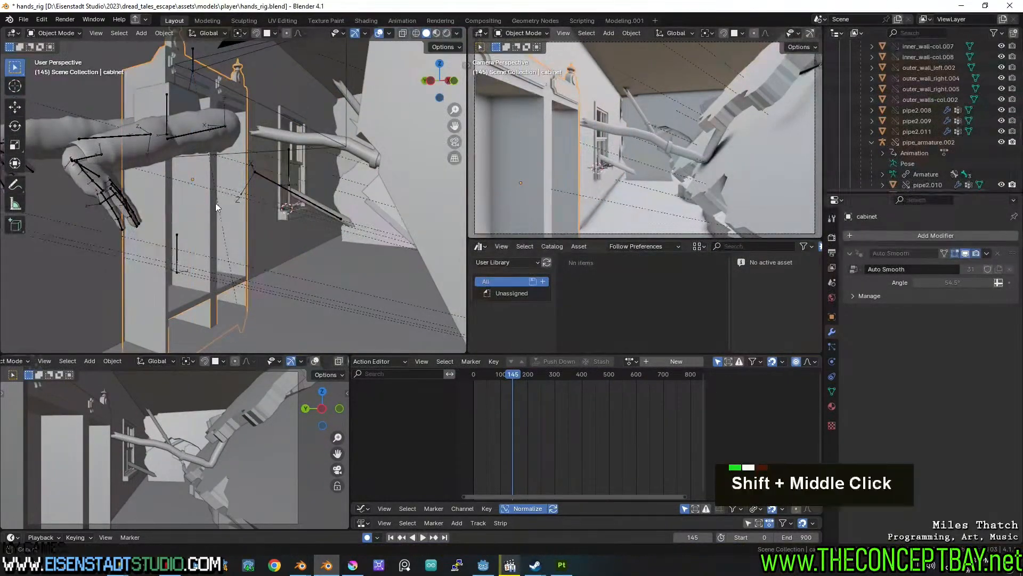
middle_click_drag(208, 202, 269, 194, "shift")
double_click(226, 274)
double_click(226, 274)
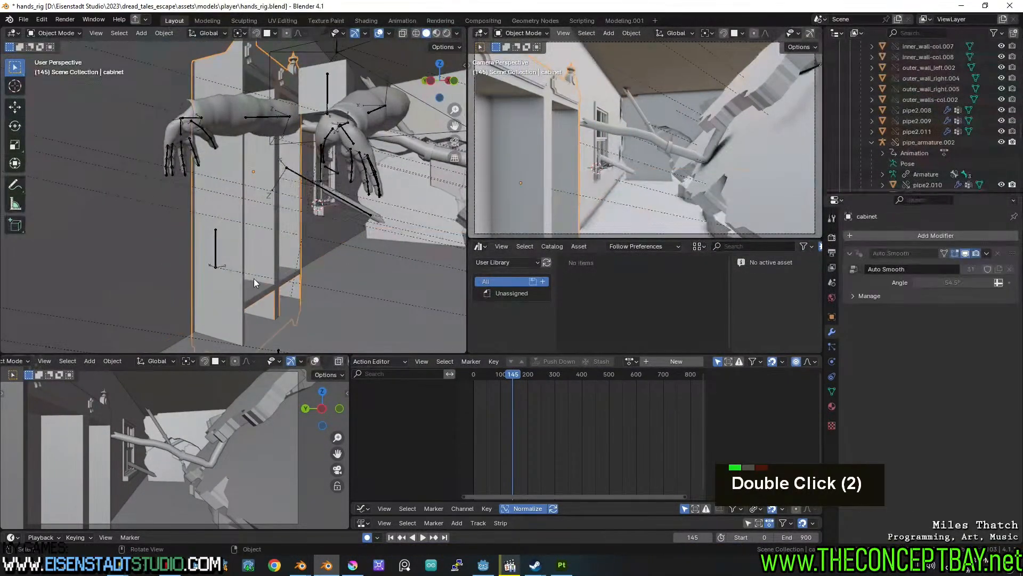
key("g")
key("z")
key("Escape")
Save hands_rig.blend.
middle_click_drag(388, 225, 327, 252)
scroll(386, 241, "down", 1)
key("ctrl+s")
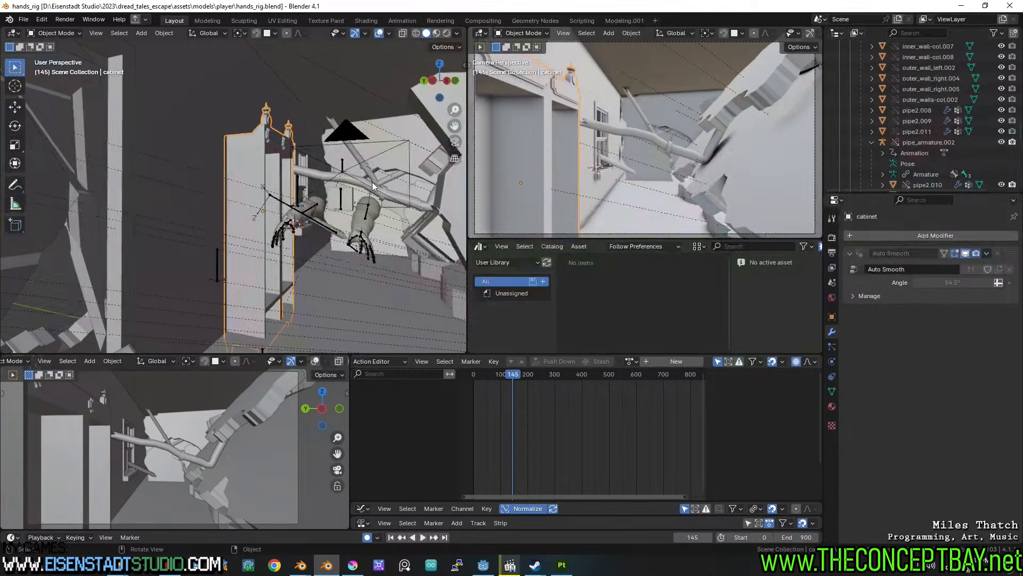
key("Escape")
scroll(372, 181, "up", 2)
middle_click_drag(375, 184, 353, 162, "shift")
key("g")
key("z")
key("Escape")
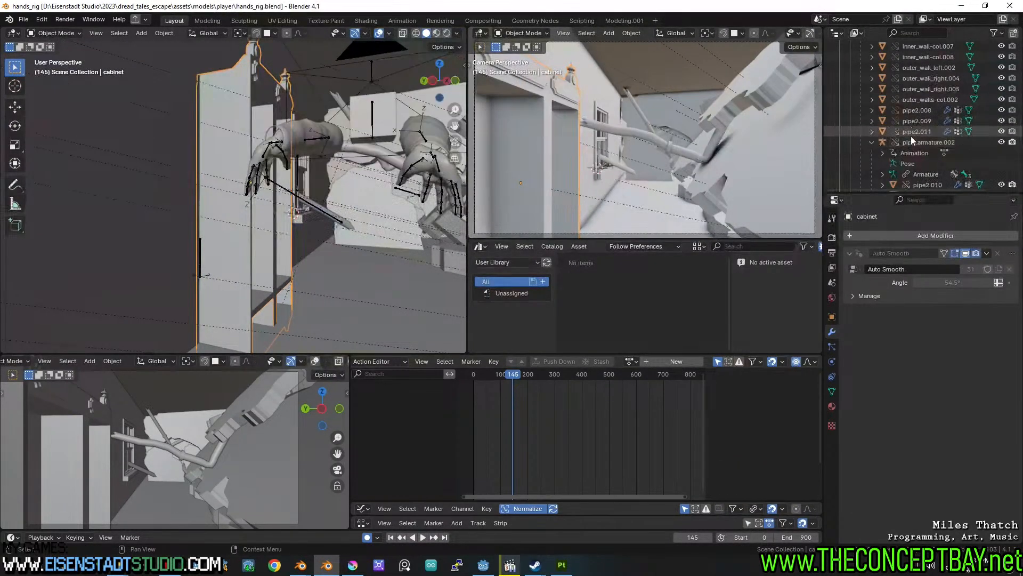
Make a library override of the cabinet with the Selected & Content option.
key("period")
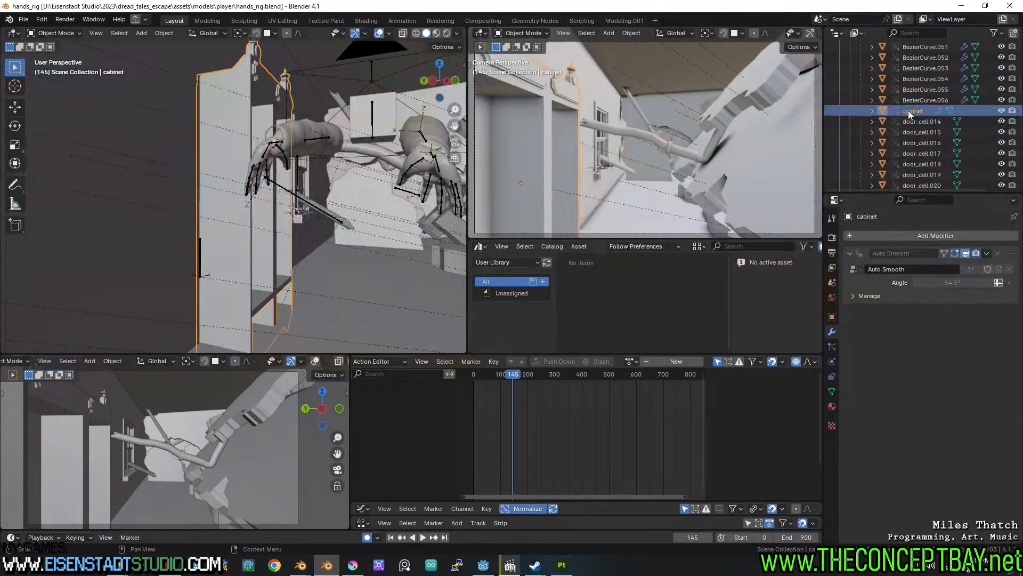
right_click(912, 110)
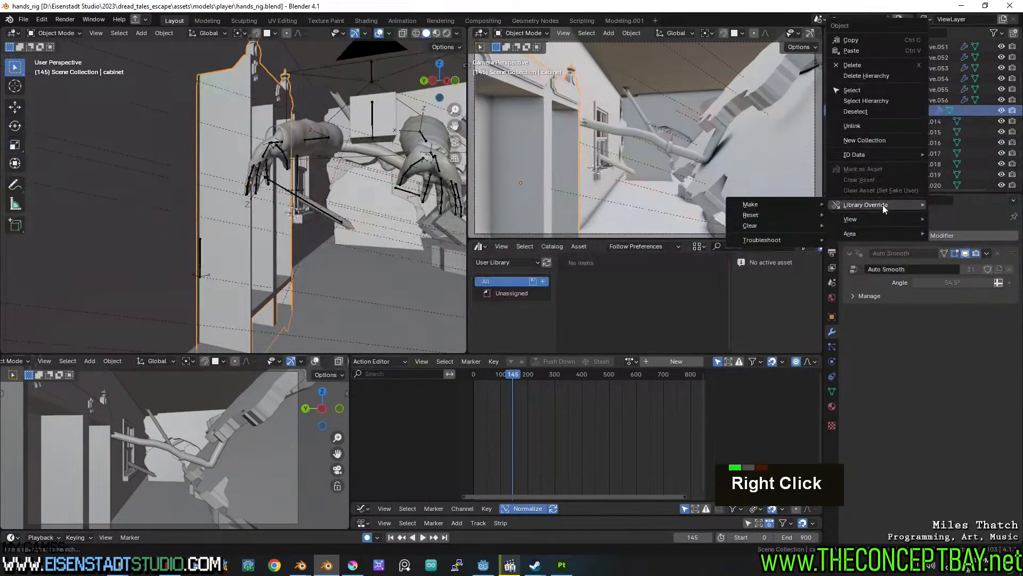
mouse_move(795, 203)
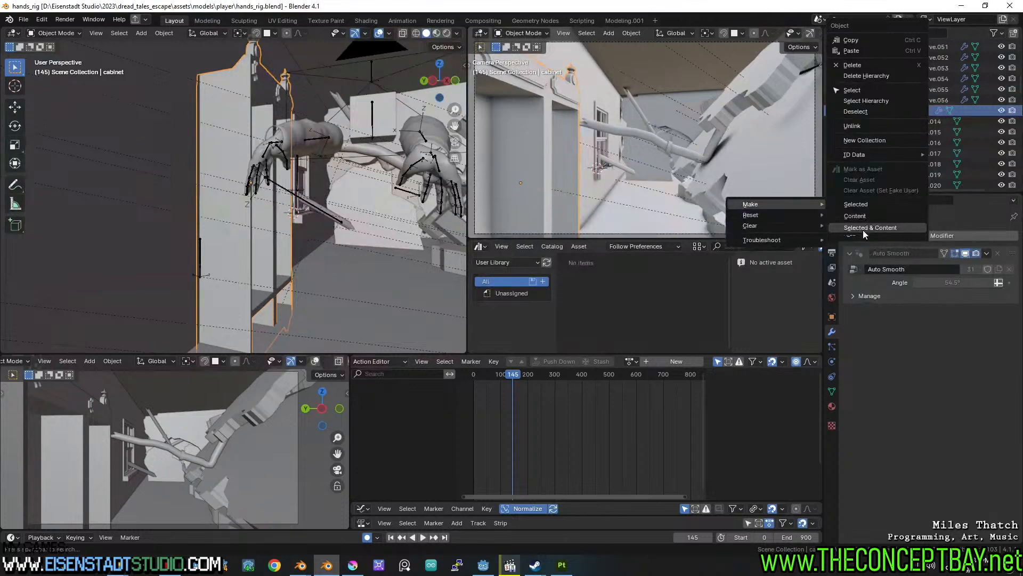
left_click(863, 229)
Raise the cabinet about 0.49 m along Z onto the floor and delete its automatic keyframe at frame 145.
key("g")
key("z")
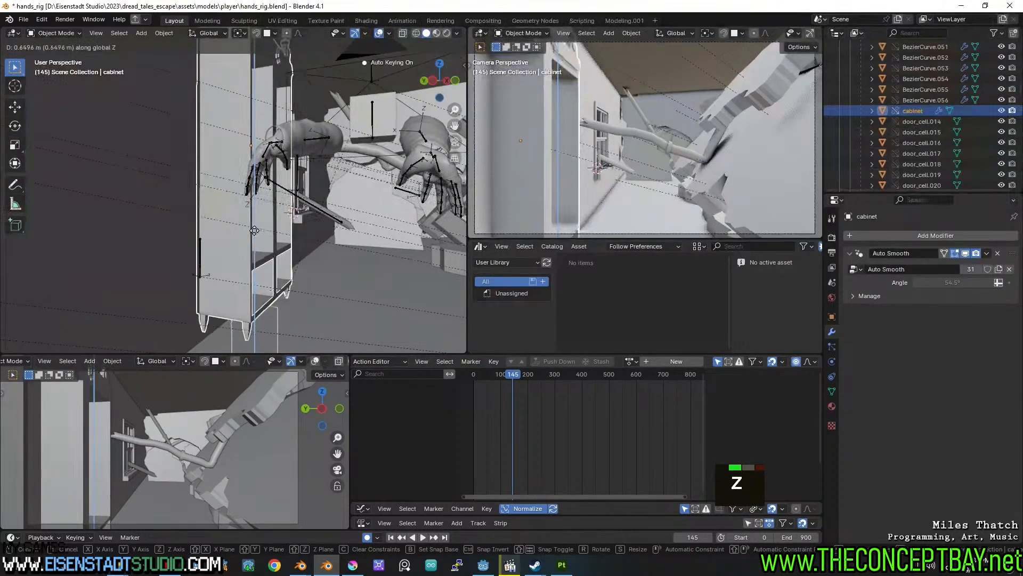
key("shift")
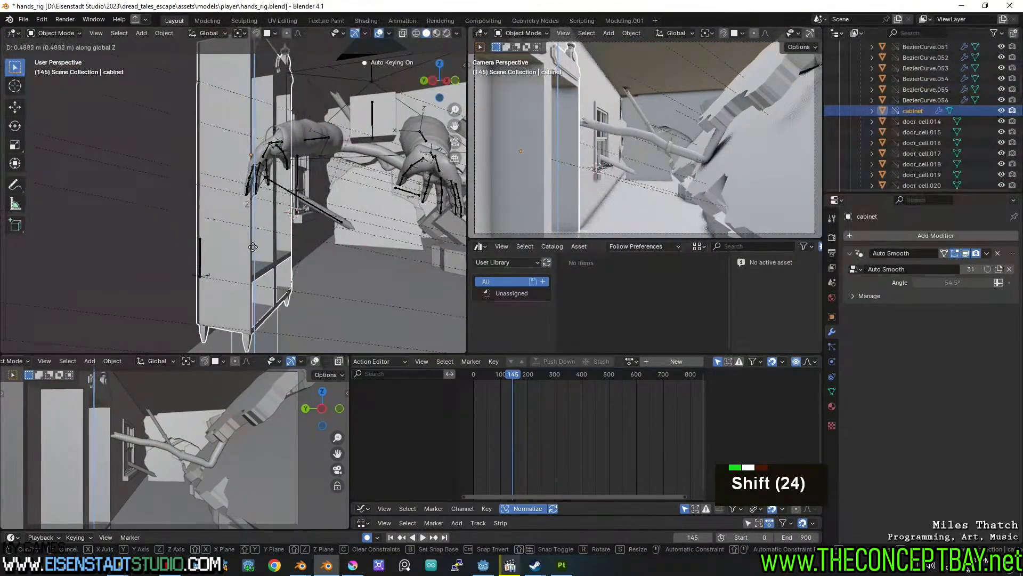
left_click(252, 247, "shift")
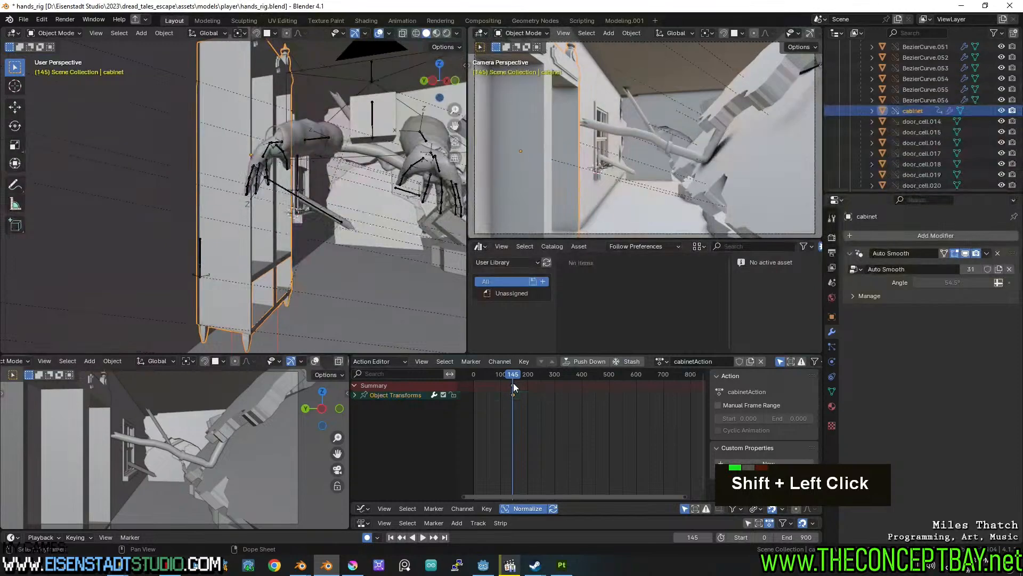
key("x")
left_click(484, 402)
Play back the animation from around frame 100 to check the raised cabinet in the camera view.
mouse_move(499, 378)
left_mouse_down()
mouse_move(514, 380)
mouse_move(500, 385)
left_mouse_up()
key("space")
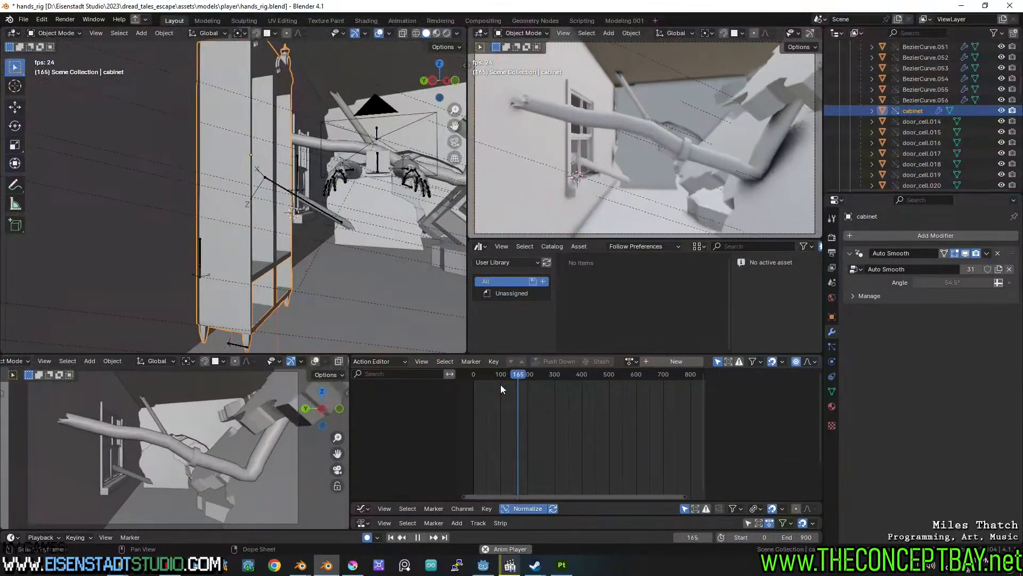
key("space")
left_click_drag(505, 374, 508, 382)
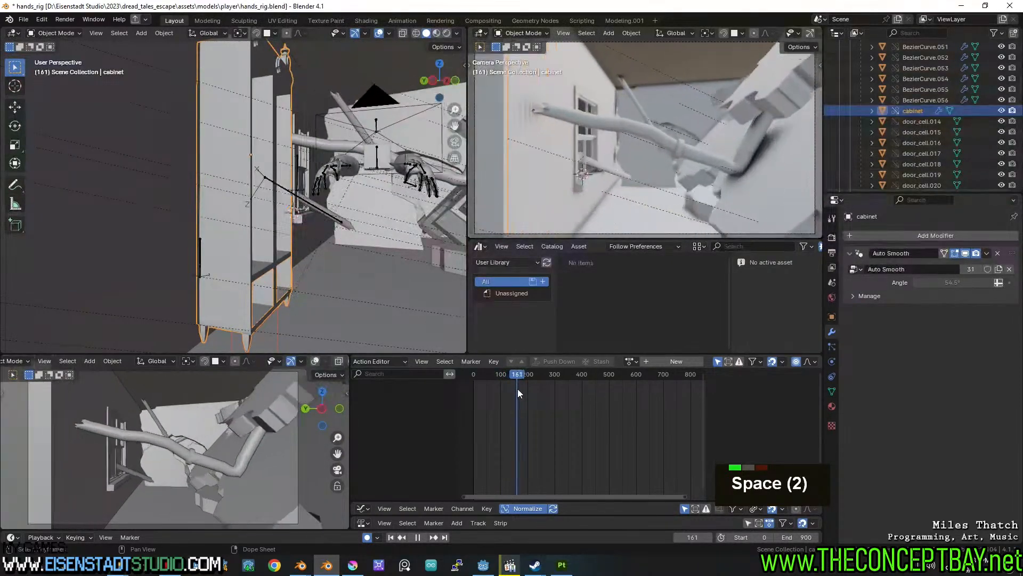
Move to frame 133 and try to unlink and delete the cabinet from the hands_rig scene.
mouse_move(521, 391)
left_mouse_down()
mouse_move(498, 397)
mouse_move(527, 392)
mouse_move(510, 395)
left_mouse_up()
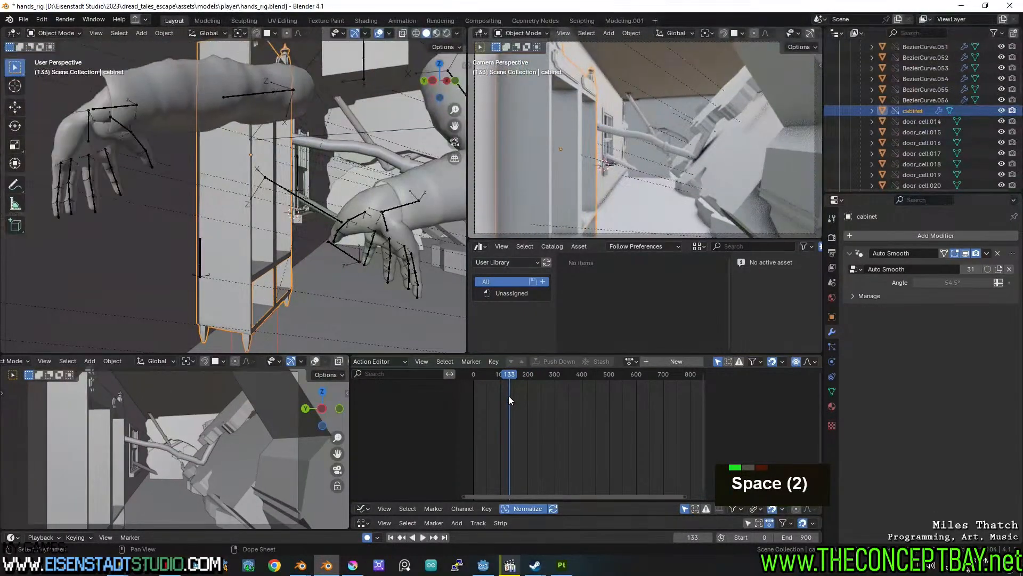
key("x")
left_click(205, 209)
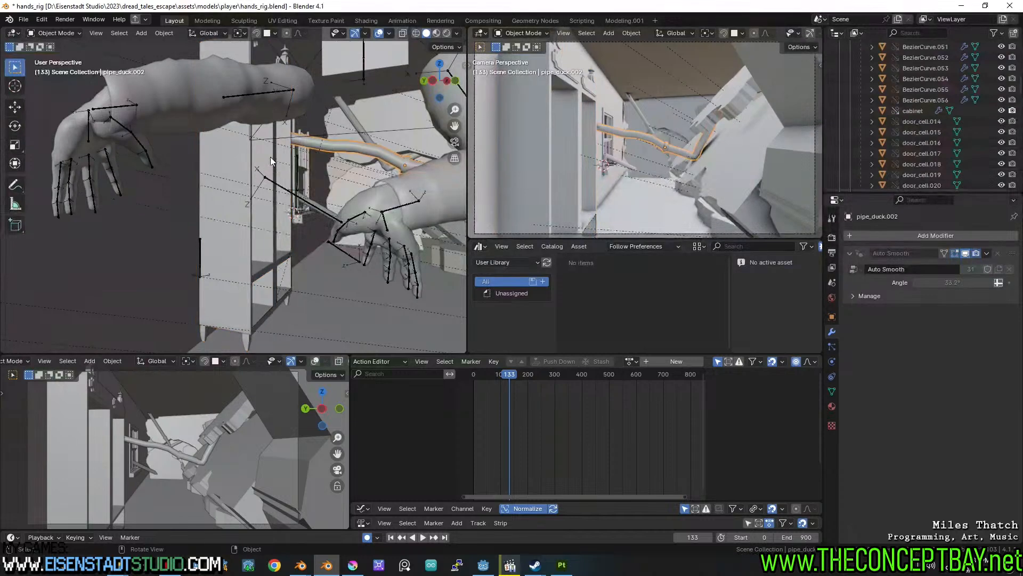
right_click(917, 111)
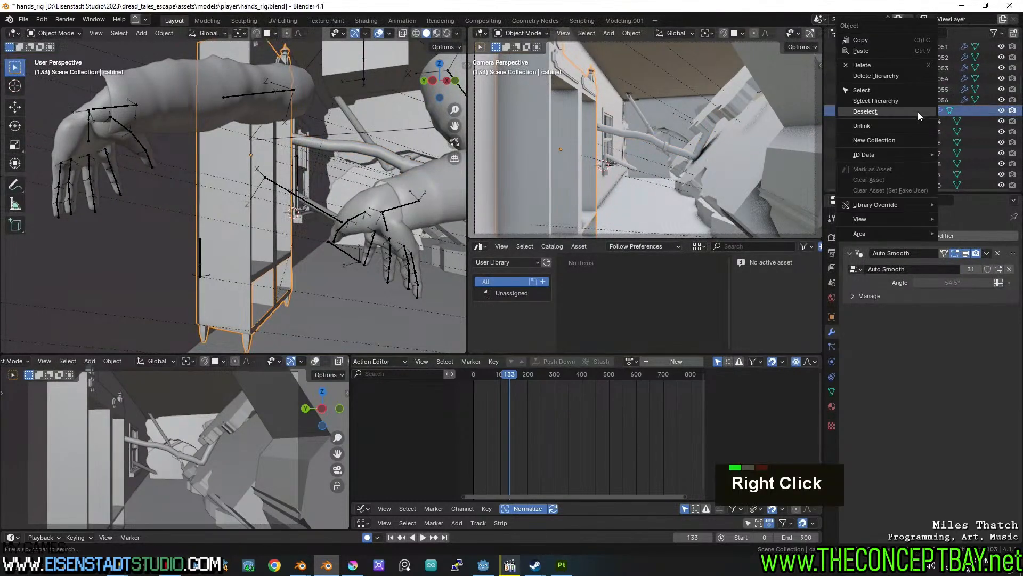
left_click(888, 127)
key("x")
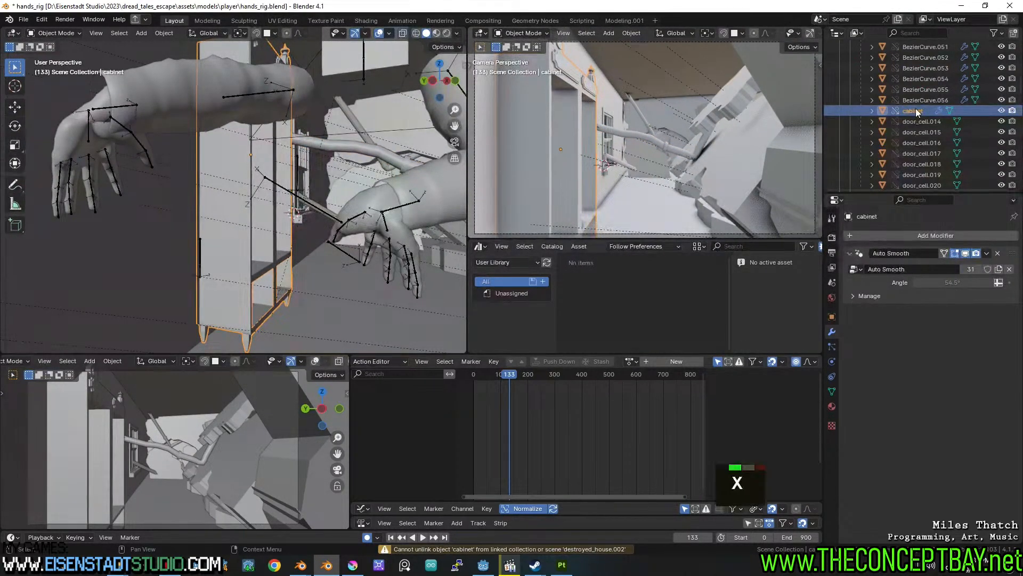
key("Delete")
right_click(916, 110)
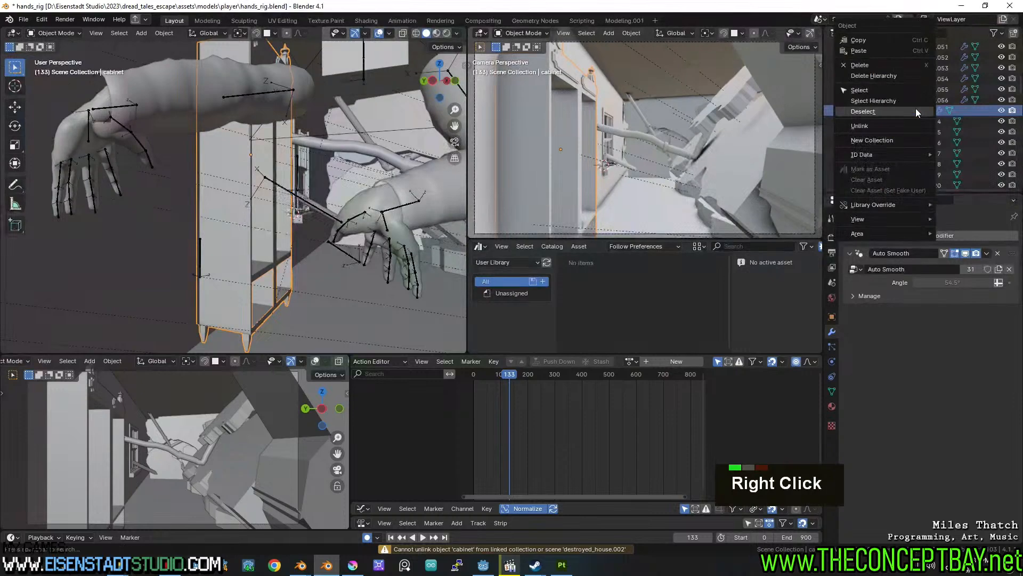
key("Escape")
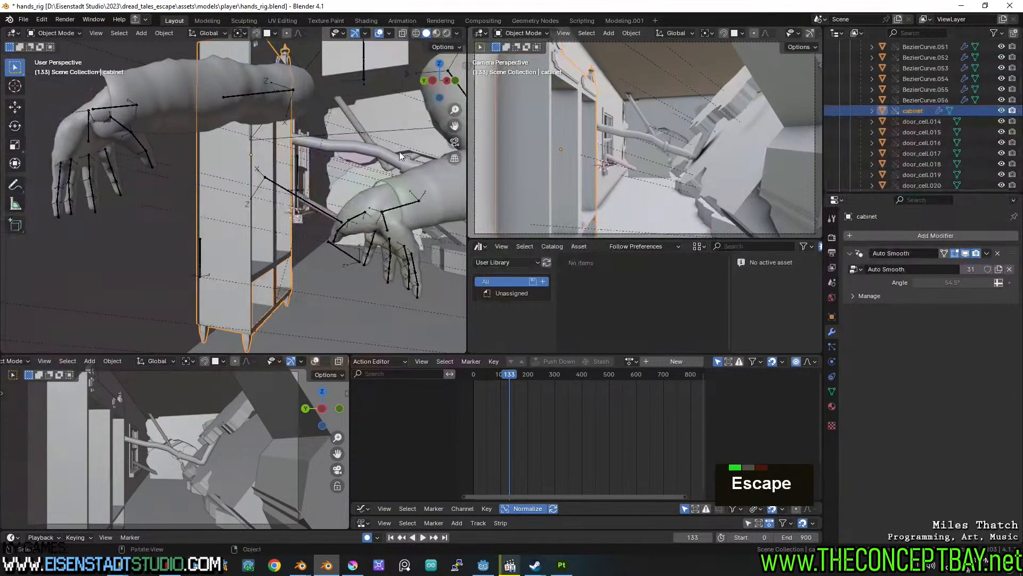
Save hands_rig.blend, switch to the destroyed_household.blend window and delete the cabinet from the house scene.
key("ctrl+s")
mouse_move(301, 565)
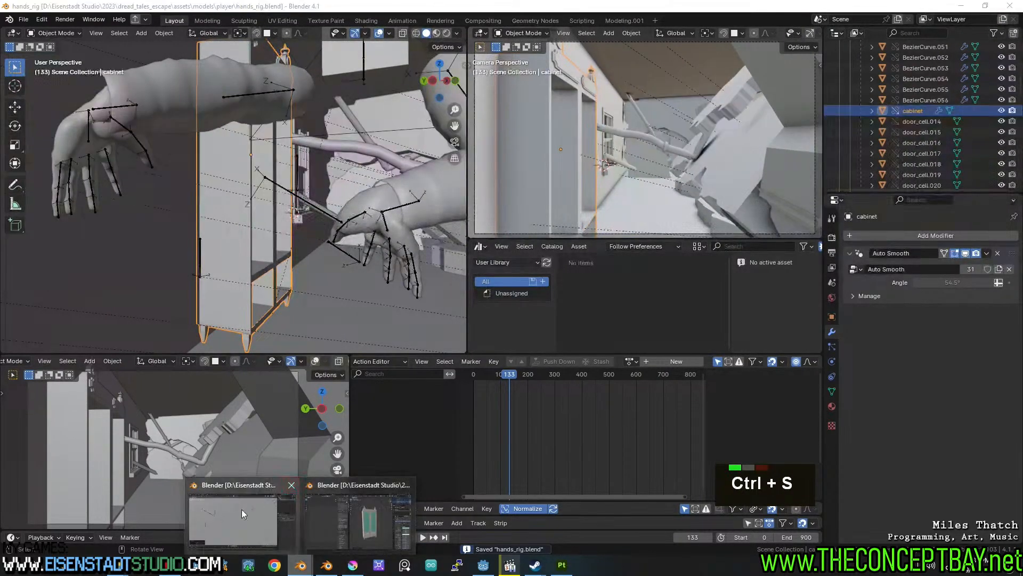
mouse_move(281, 513)
left_click(239, 513)
mouse_move(347, 272)
middle_mouse_down()
mouse_move(287, 263)
mouse_move(368, 290)
mouse_move(382, 277)
mouse_move(349, 261)
middle_mouse_up()
scroll(359, 263, "up", 2)
scroll(287, 263, "up", 1, "shift")
key("x")
left_click(314, 274)
Save destroyed_household.blend, return to the hands_rig window and save hands_rig.blend.
key("ctrl+s")
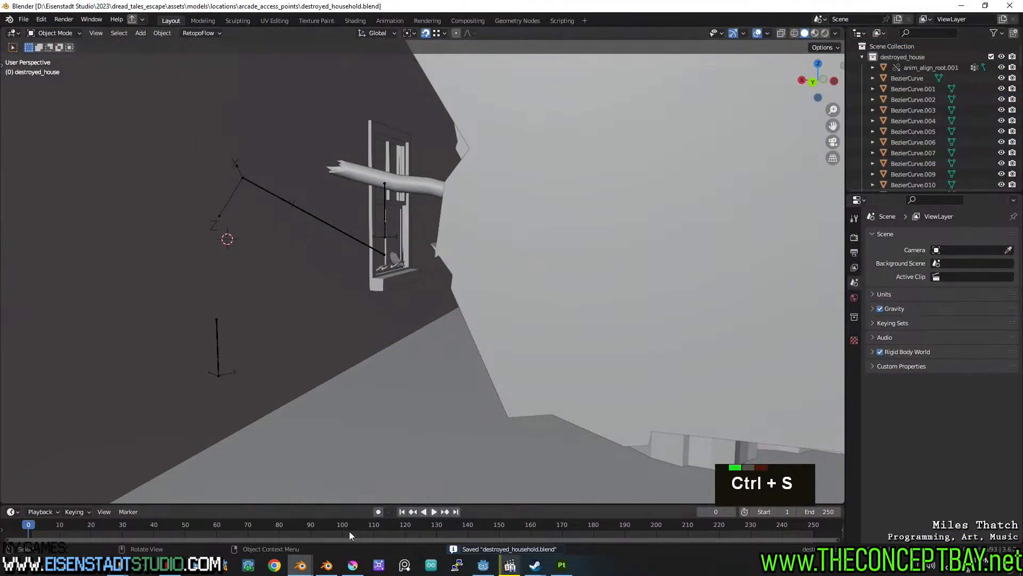
mouse_move(324, 565)
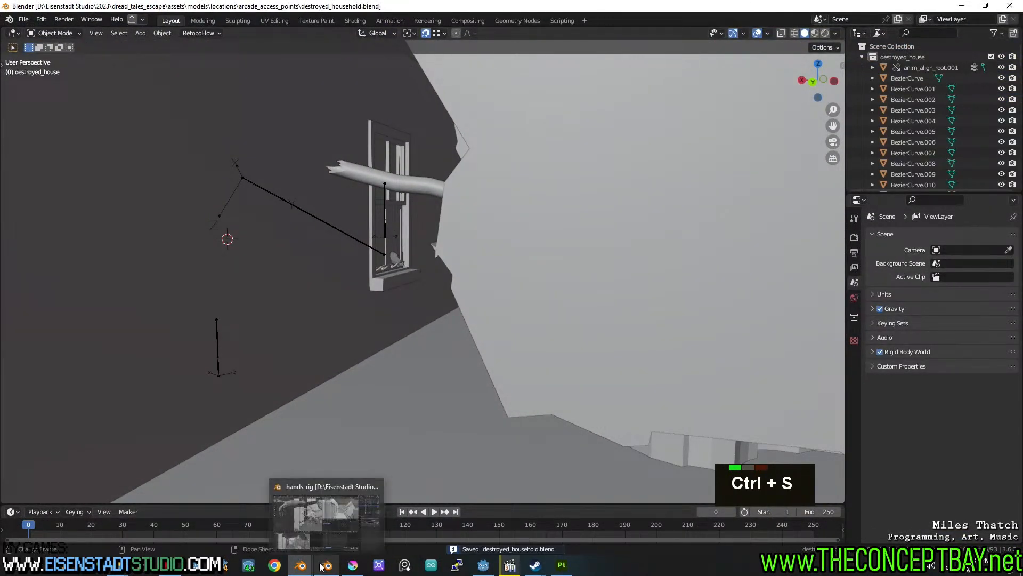
left_click(328, 488)
mouse_move(360, 316)
middle_mouse_down("shift")
mouse_move(364, 291)
mouse_move(362, 309)
middle_mouse_up("shift")
middle_click_drag(361, 309, 341, 250)
key("ctrl+s")
scroll(336, 270, "up", 2)
Switch to Adobe Substance 3D Painter and reimport the cabinet mesh.
left_click(564, 567)
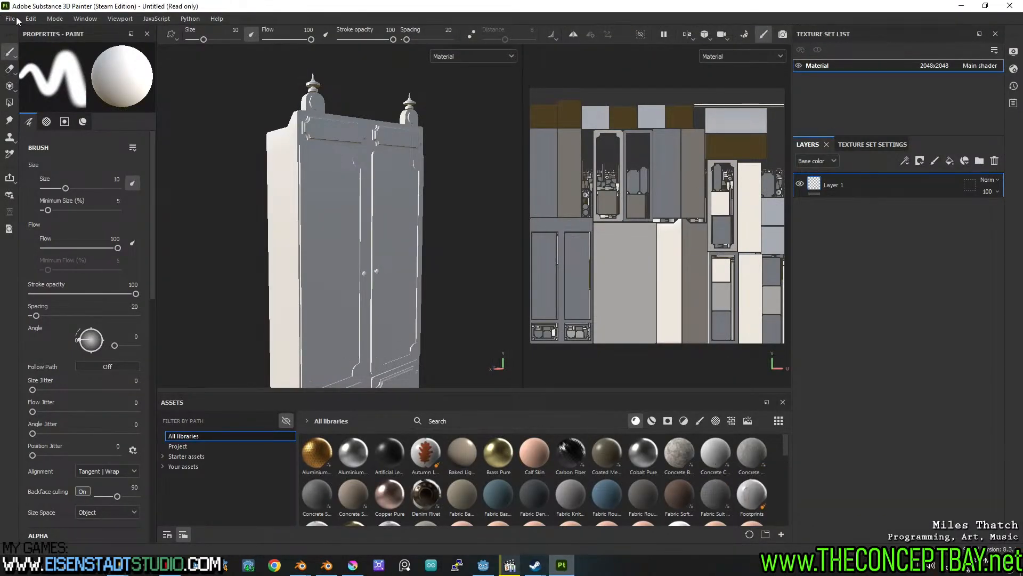
left_click(45, 20)
mouse_move(33, 23)
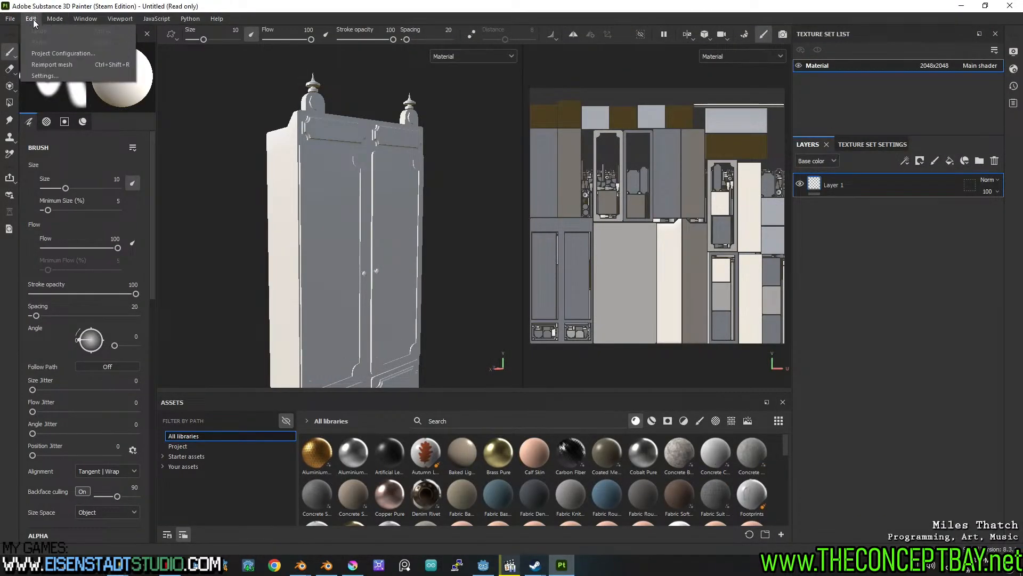
left_click(47, 61)
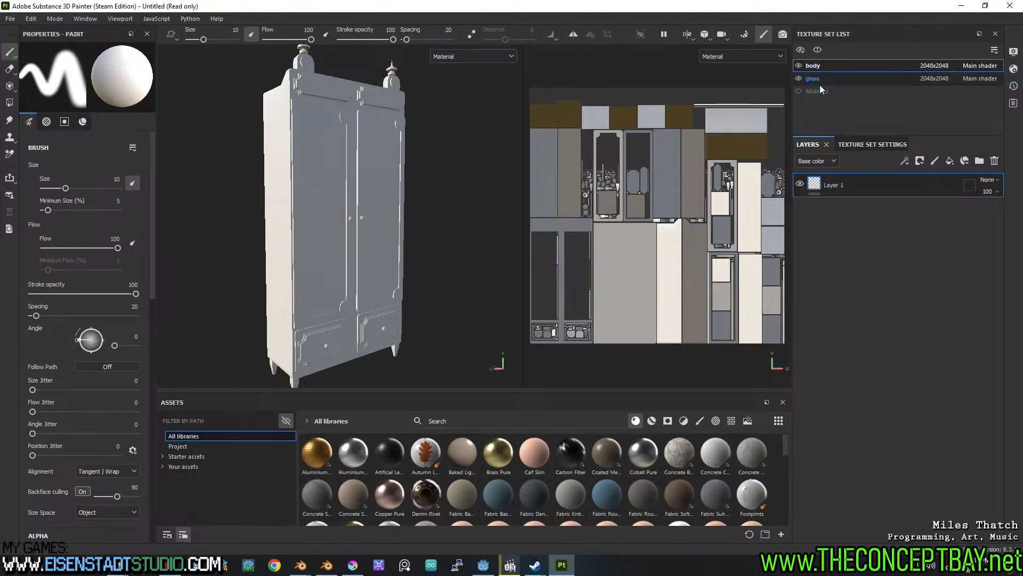
Search the smart materials for wood and apply Wood Walnut above Layer 1 in the body texture set.
left_click(543, 421)
key("ctrl+a")
type("wood")
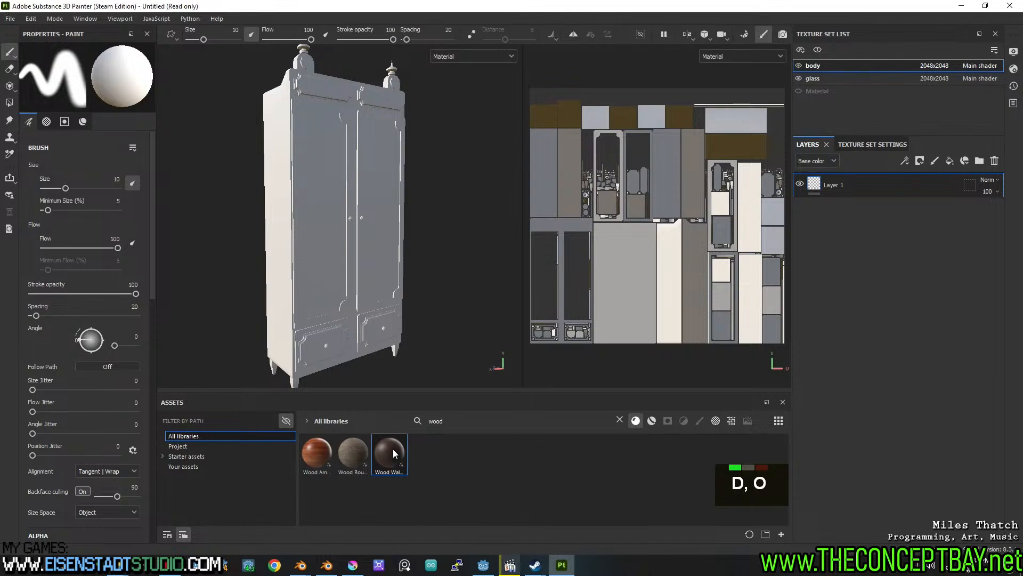
left_click(651, 421)
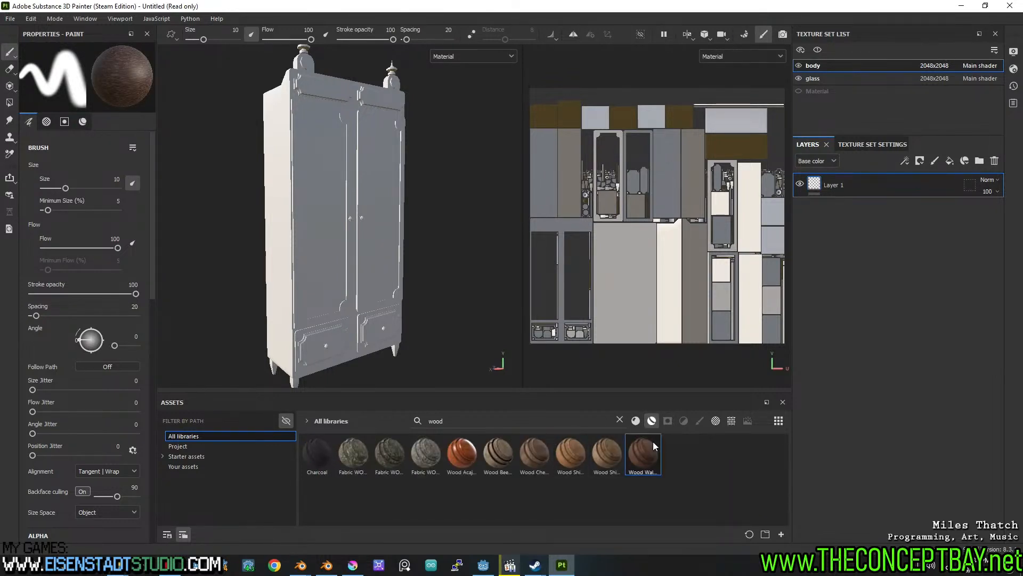
left_click_drag(854, 218, 849, 182)
Examine the walnut grain direction on the cabinet's sides, drawers, underside and legs.
scroll(300, 201, "up", 3)
left_click_drag(299, 201, 363, 219, "alt")
middle_click_drag(363, 219, 340, 271, "alt")
left_click_drag(340, 272, 298, 208, "alt")
scroll(359, 204, "up", 7)
middle_click_drag(298, 207, 235, 205, "alt")
left_click_drag(491, 242, 425, 213, "alt")
scroll(420, 216, "down", 6)
middle_click_drag(420, 216, 394, 221, "alt")
left_click_drag(394, 220, 469, 283, "alt")
middle_click_drag(469, 283, 421, 251, "alt")
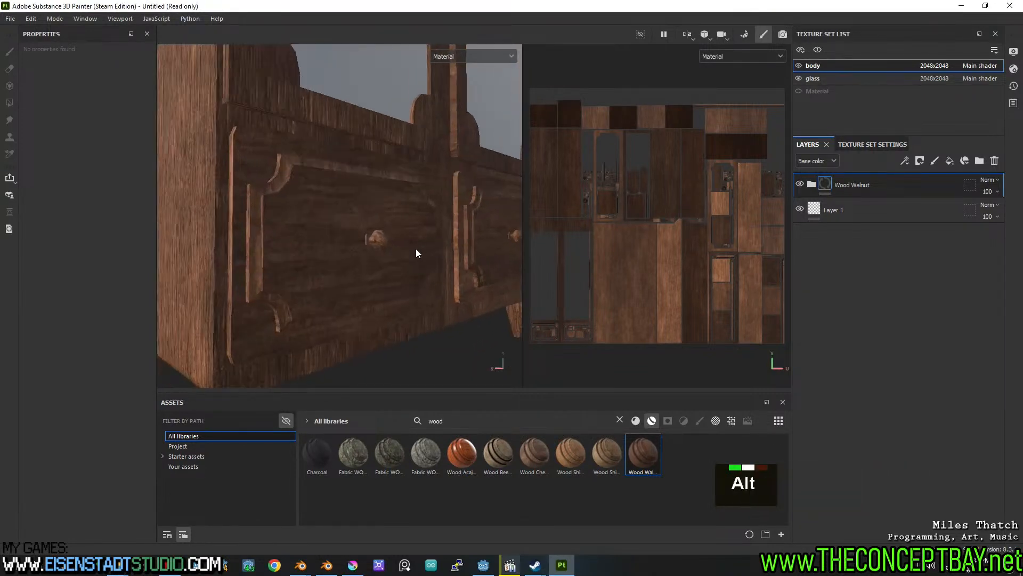
left_click_drag(421, 252, 450, 263, "alt")
scroll(414, 245, "down", 2)
middle_click_drag(414, 245, 393, 245, "alt")
left_click_drag(392, 244, 350, 237, "alt")
middle_click_drag(350, 237, 425, 258, "alt")
scroll(373, 302, "up", 1)
left_click_drag(424, 258, 395, 277, "alt")
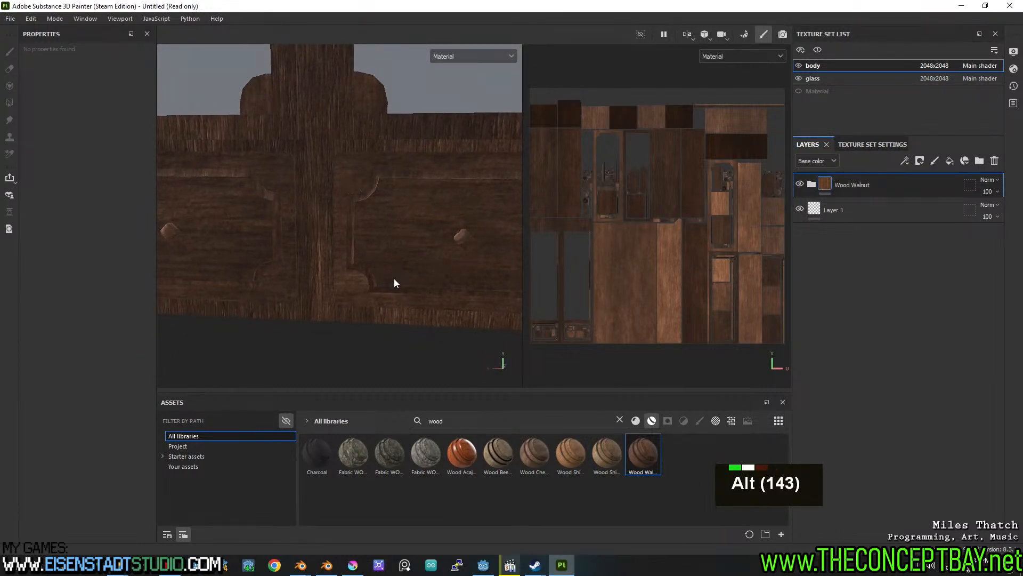
scroll(394, 278, "down", 5)
middle_click_drag(407, 265, 415, 283, "alt")
left_click_drag(415, 283, 374, 231, "alt")
scroll(445, 221, "down", 3)
middle_click_drag(445, 222, 433, 228, "alt")
left_click_drag(433, 229, 416, 203, "alt")
middle_click_drag(416, 203, 413, 218, "alt")
left_click_drag(414, 219, 386, 241, "alt")
scroll(393, 231, "up", 5)
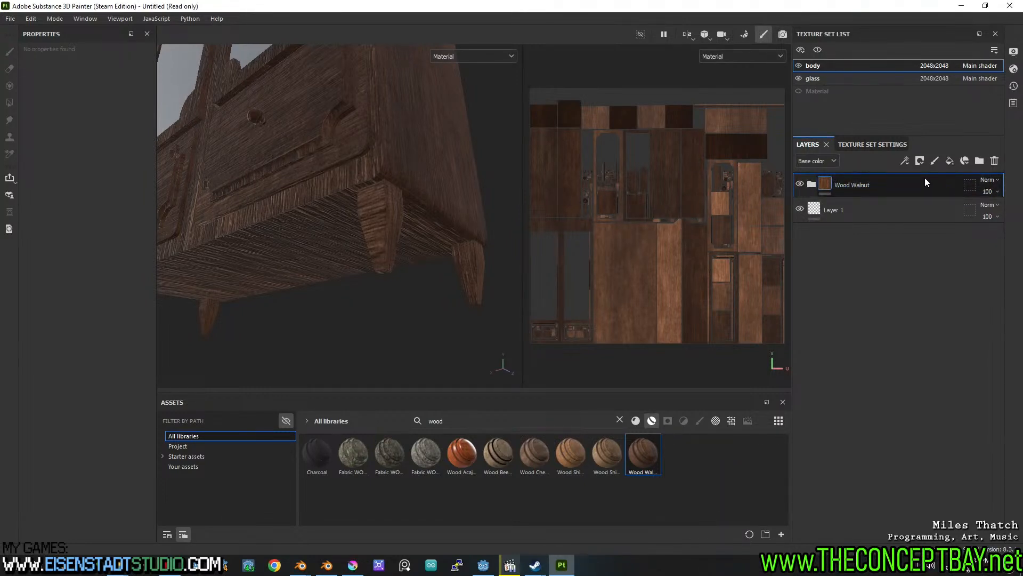
Add a Transform filter to the Wood Walnut layer.
right_click(885, 184)
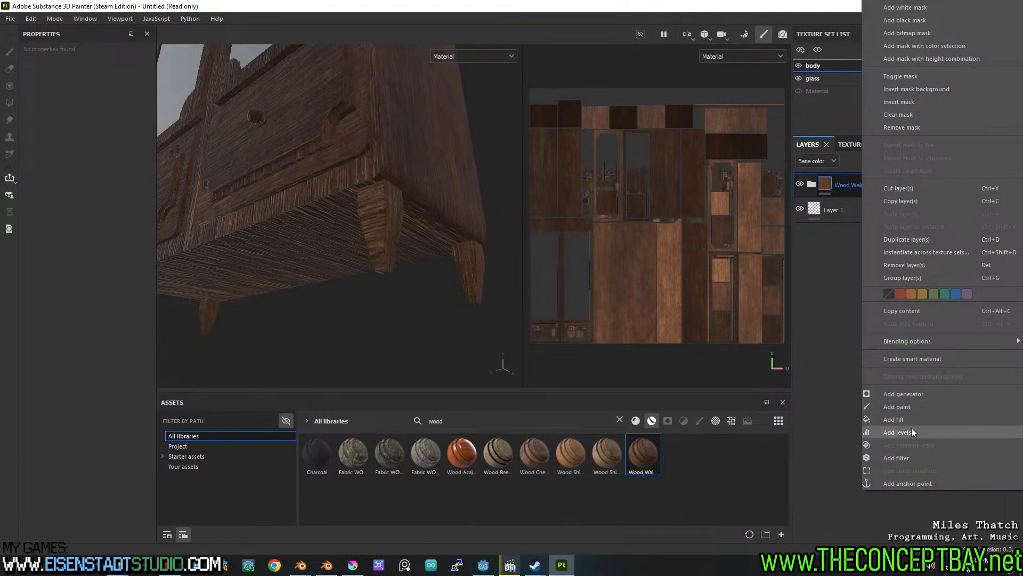
left_click(914, 456)
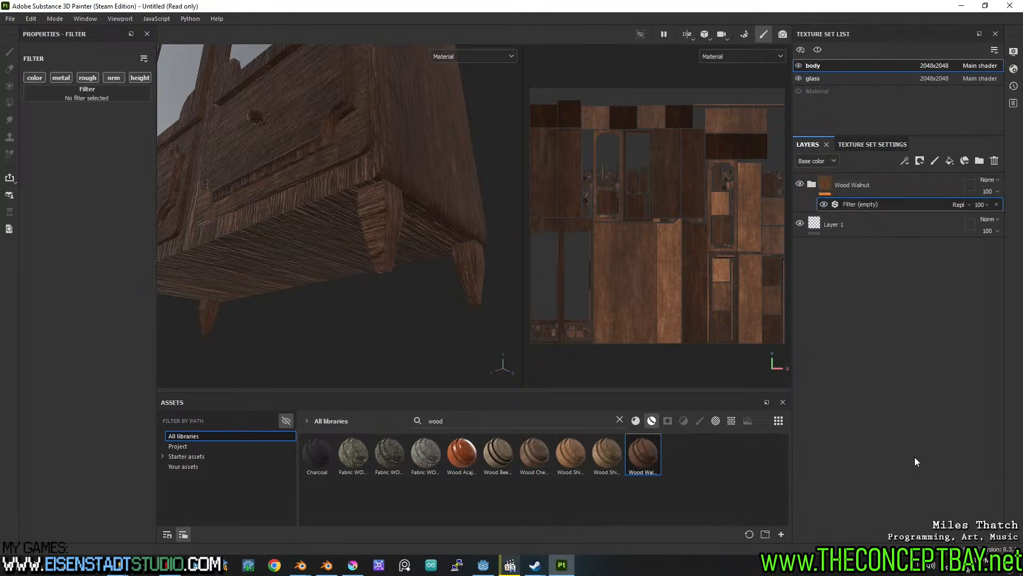
left_click(67, 100)
type("rot")
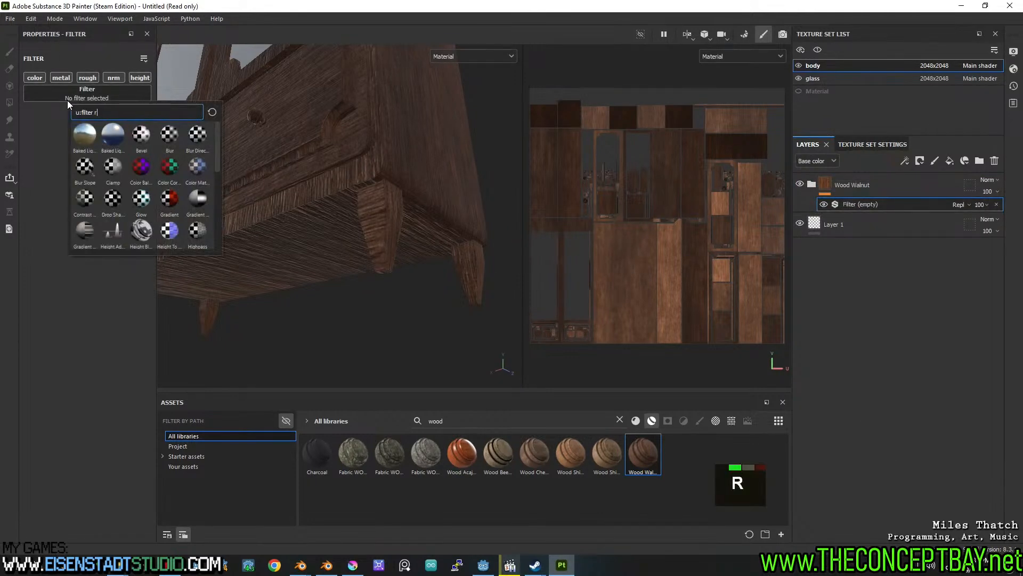
key("ctrl+a")
type("trans")
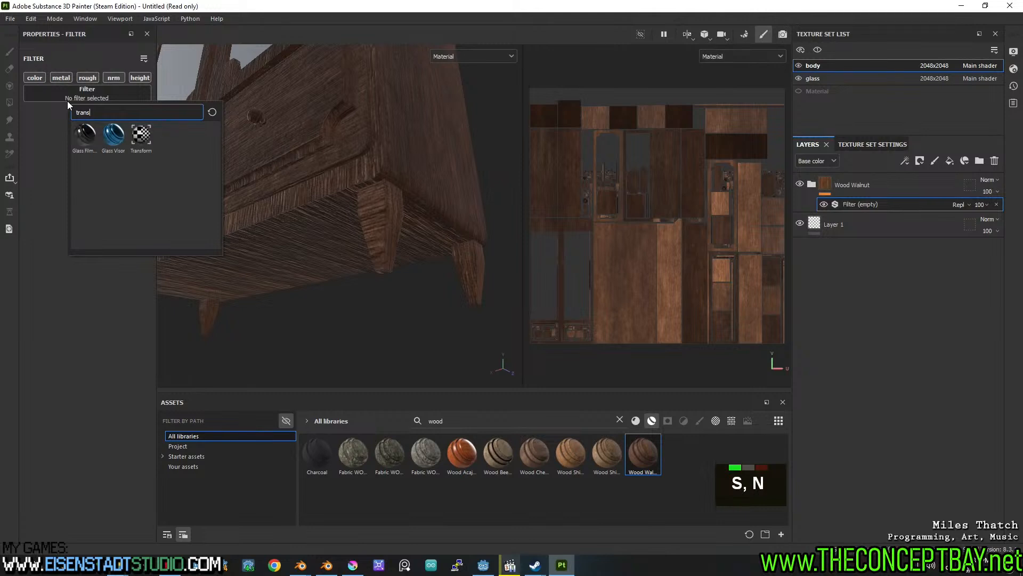
key("ctrl+a")
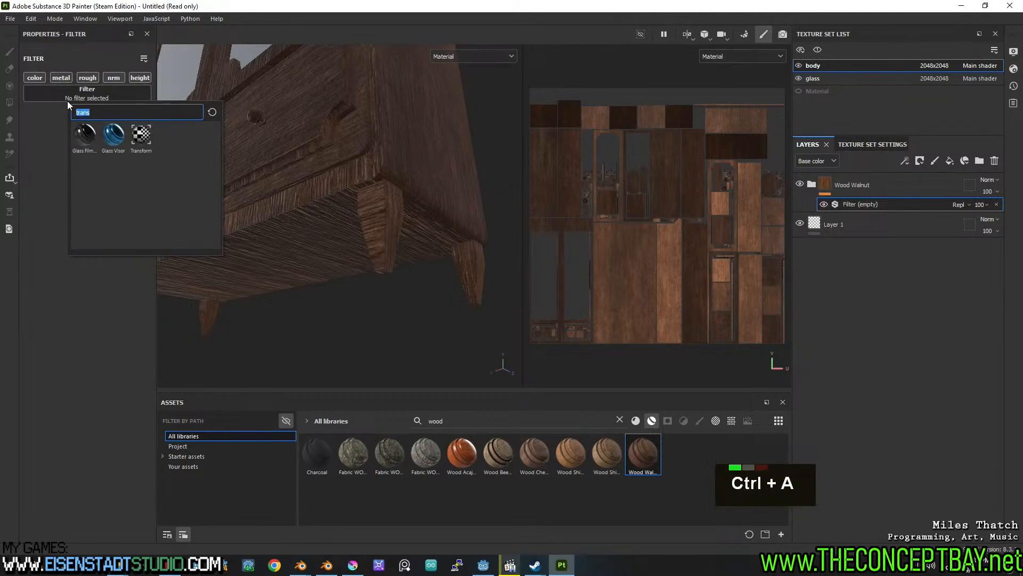
left_click(142, 137)
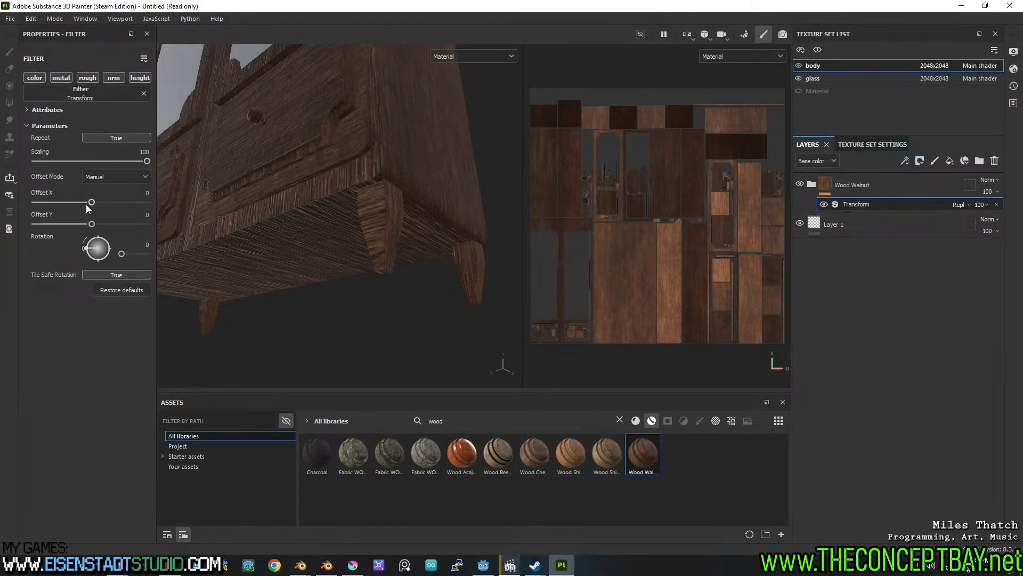
Try an Offset Y of -0.17 and a Rotation of 90 on the Transform filter, and reset both to 0.
mouse_move(92, 224)
left_mouse_down()
mouse_move(114, 222)
mouse_move(81, 223)
left_mouse_up()
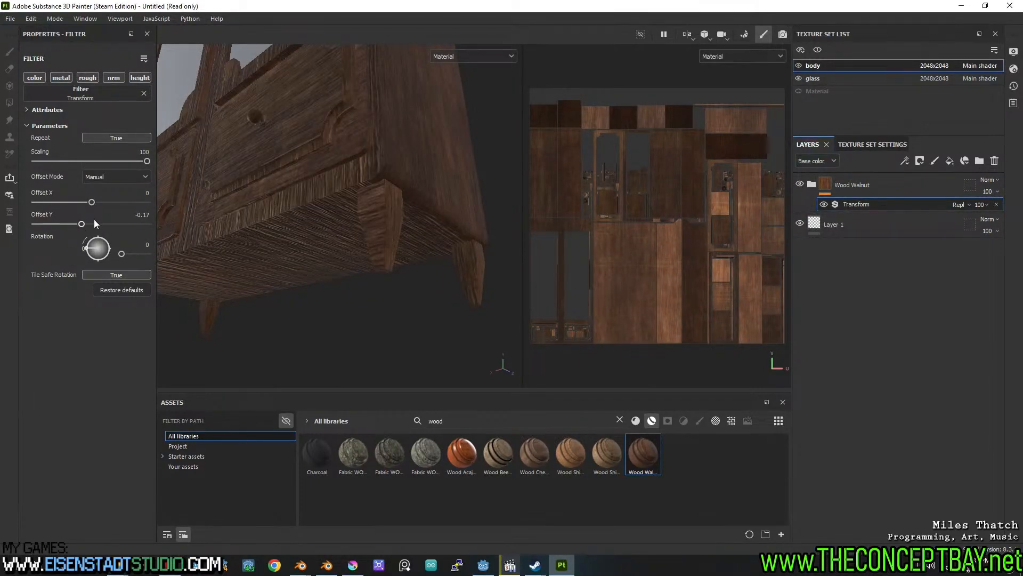
type("0")
key("Return")
type("90")
key("Return")
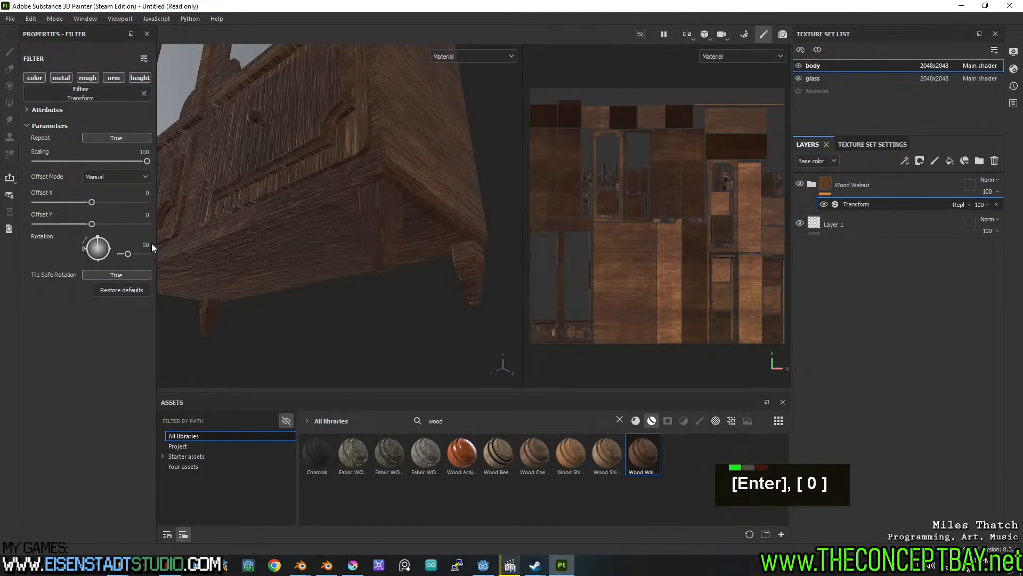
type("0")
key("Return")
Duplicate the Wood Walnut layer and remove the Transform filter from the original layer.
right_click(911, 180)
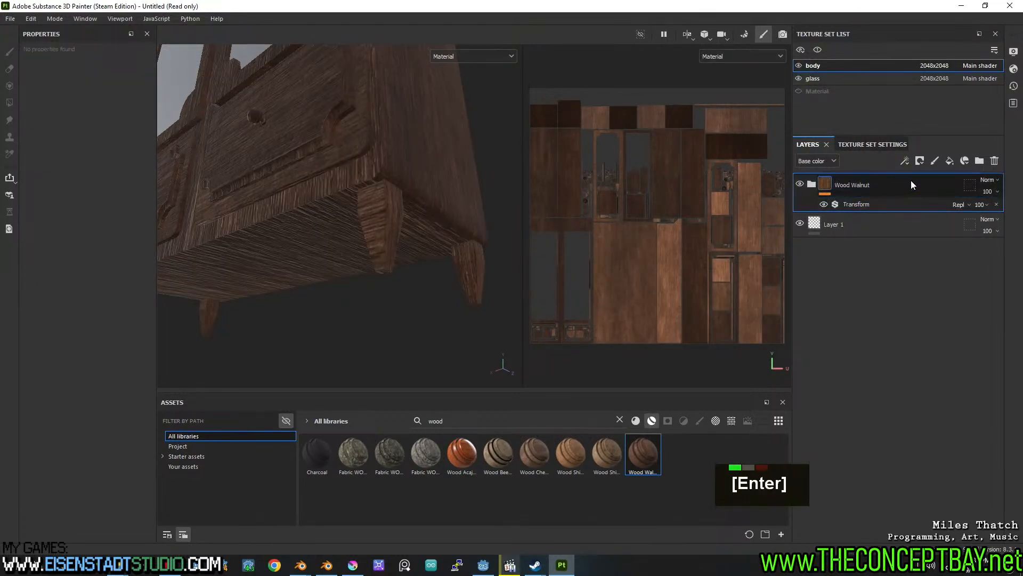
key("ctrl+f")
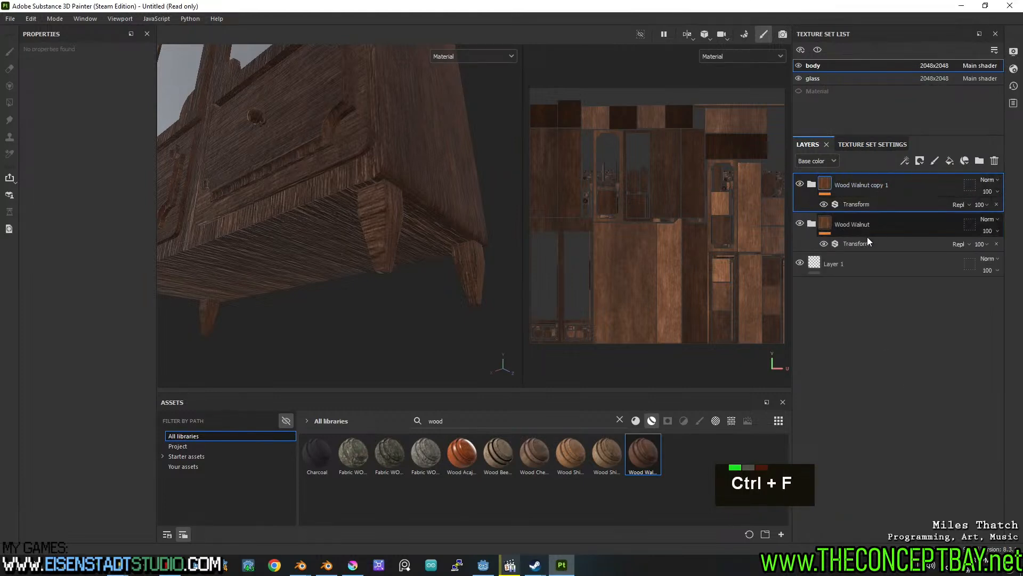
left_click(997, 244)
Add a black mask to the Wood Walnut copy 1 layer and set its Transform filter's Rotation to 90.
right_click(828, 183)
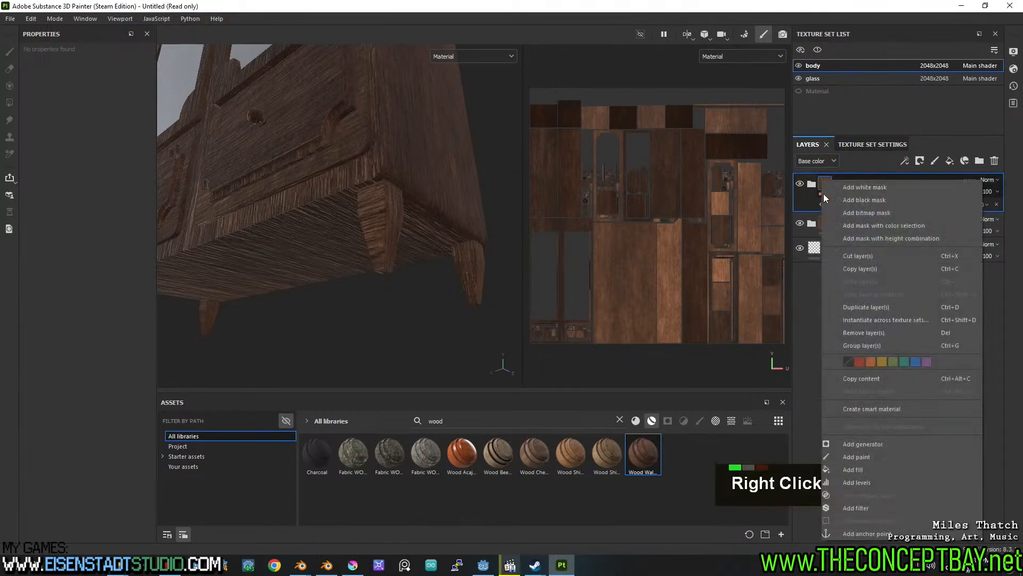
left_click(863, 200)
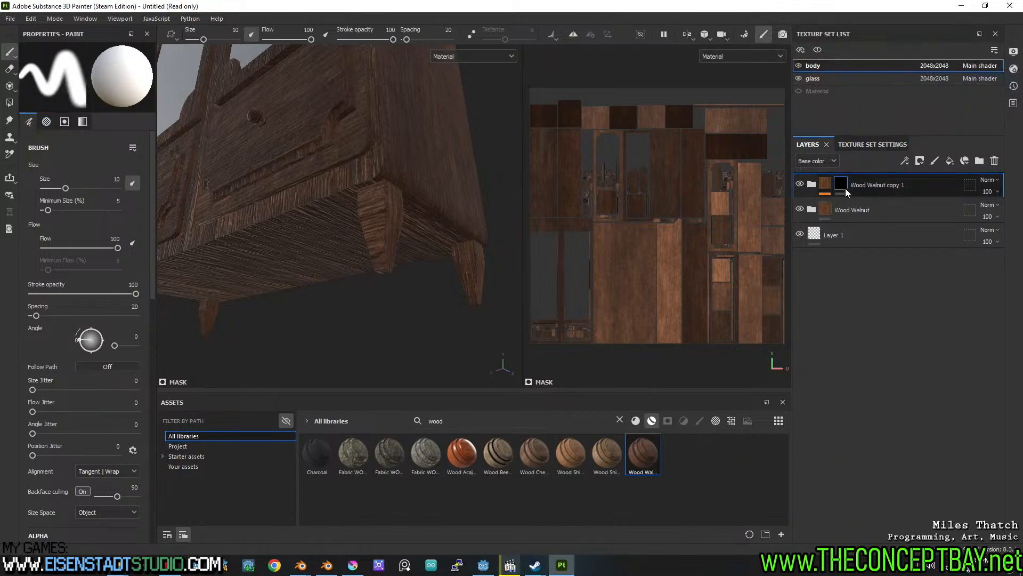
left_click(827, 182)
left_click(856, 205)
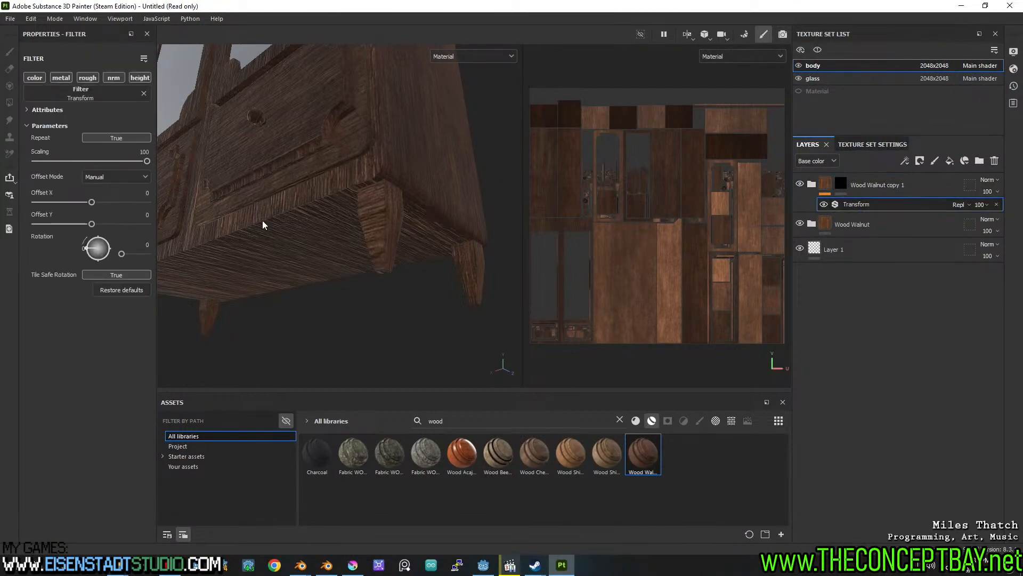
type("0")
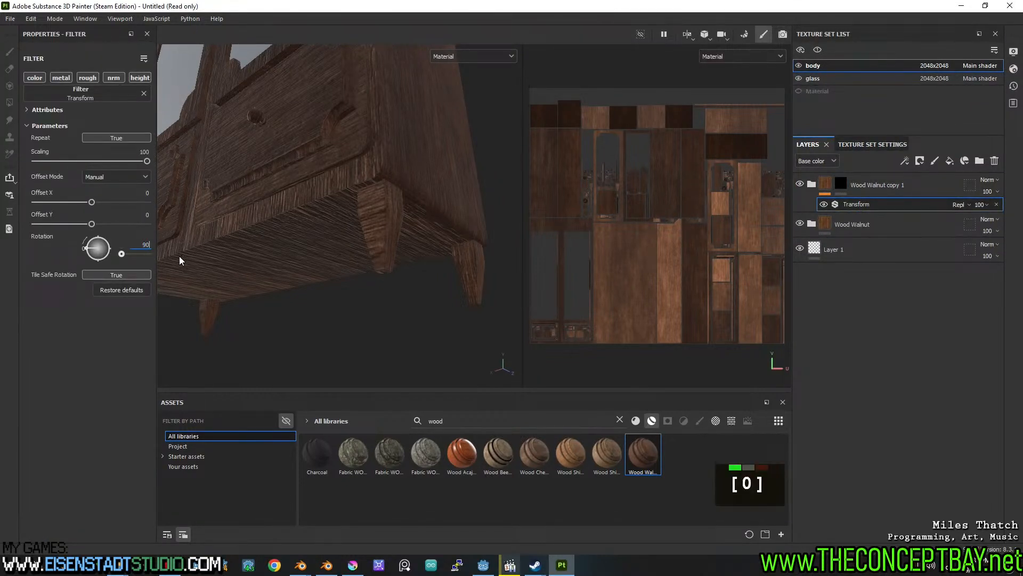
key("Return")
Select the black mask of Wood Walnut copy 1 and use Polygon Fill to add leg faces with cross-running grain.
left_click(842, 184)
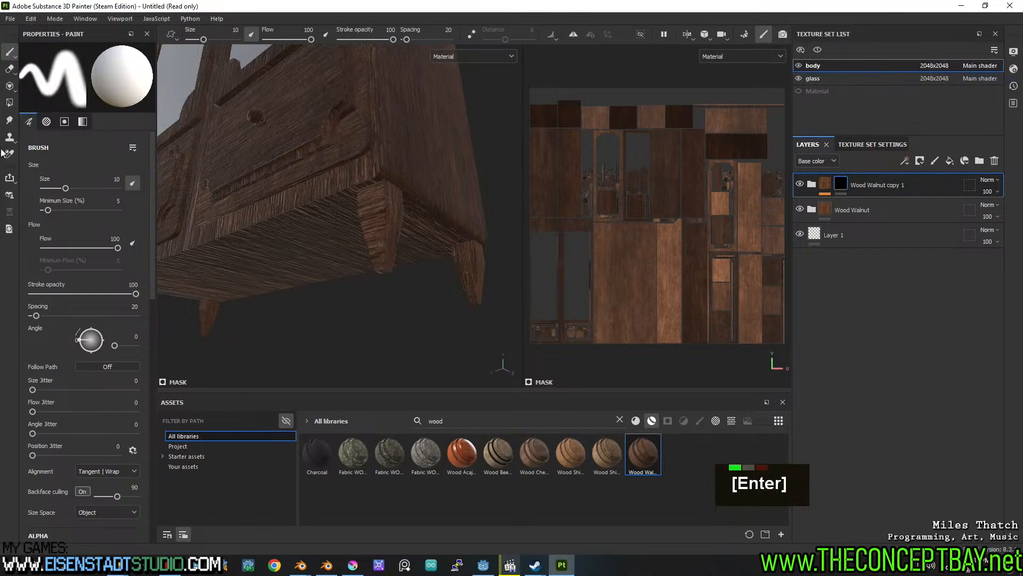
left_click(10, 103)
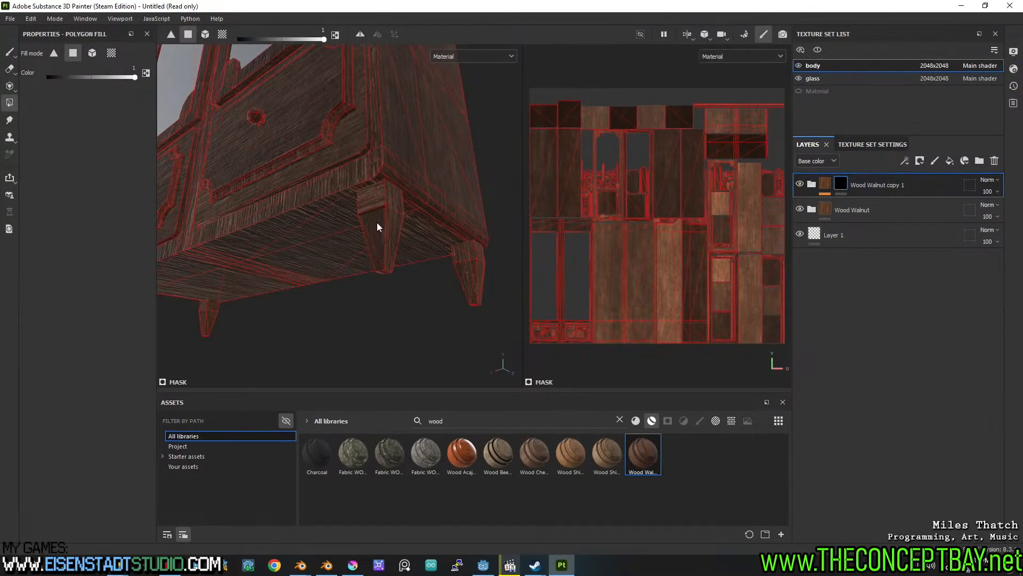
double_click(368, 199)
left_click_drag(439, 325, 402, 282, "alt")
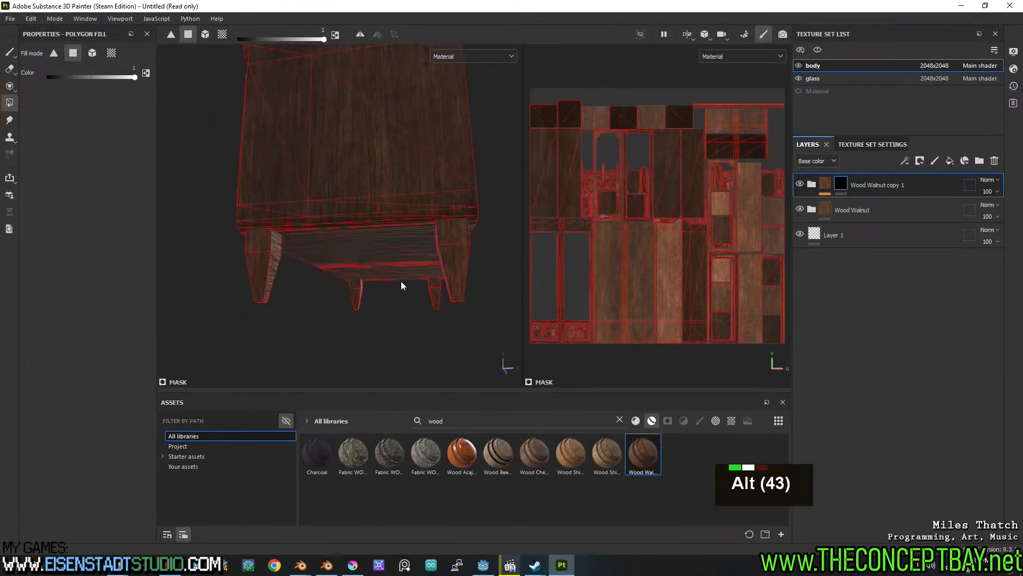
left_click_drag(319, 253, 310, 252, "alt")
middle_click_drag(309, 252, 246, 229, "alt")
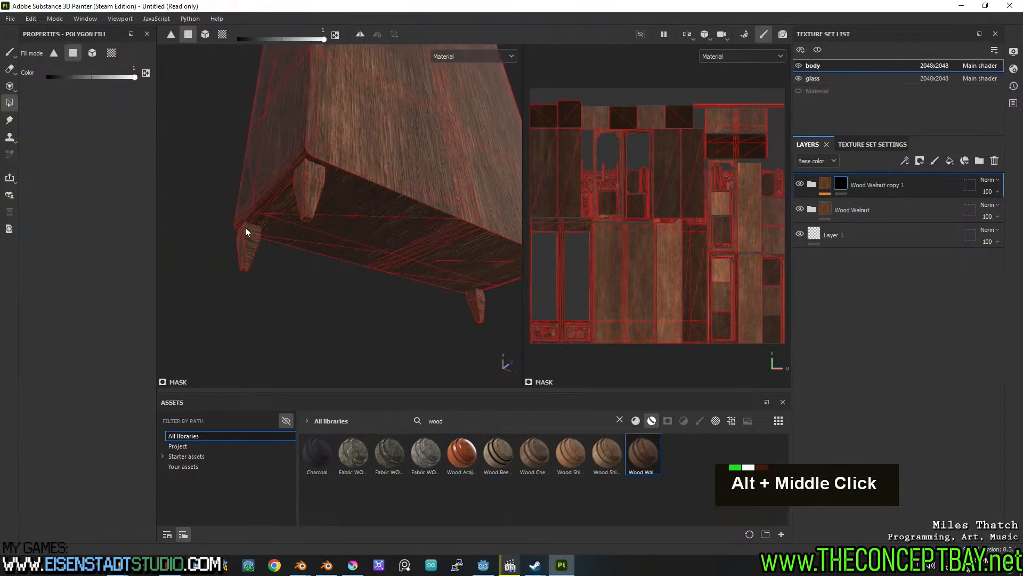
double_click(247, 230)
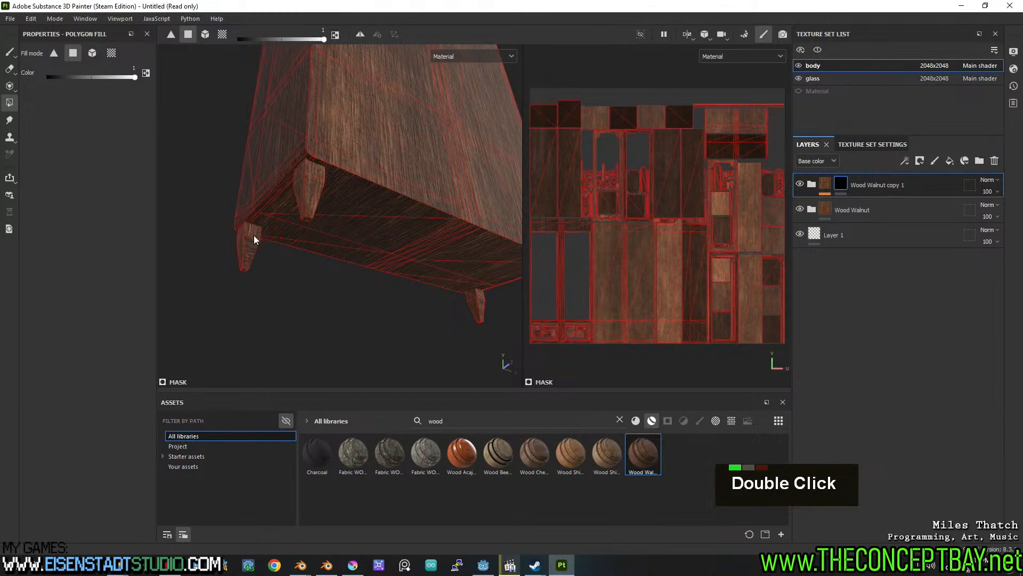
Fill the remaining sideways-grained faces of the front and rear legs at one end of the cabinet in the mask.
left_click_drag(279, 267, 454, 283, "alt")
middle_click_drag(455, 283, 362, 286, "alt")
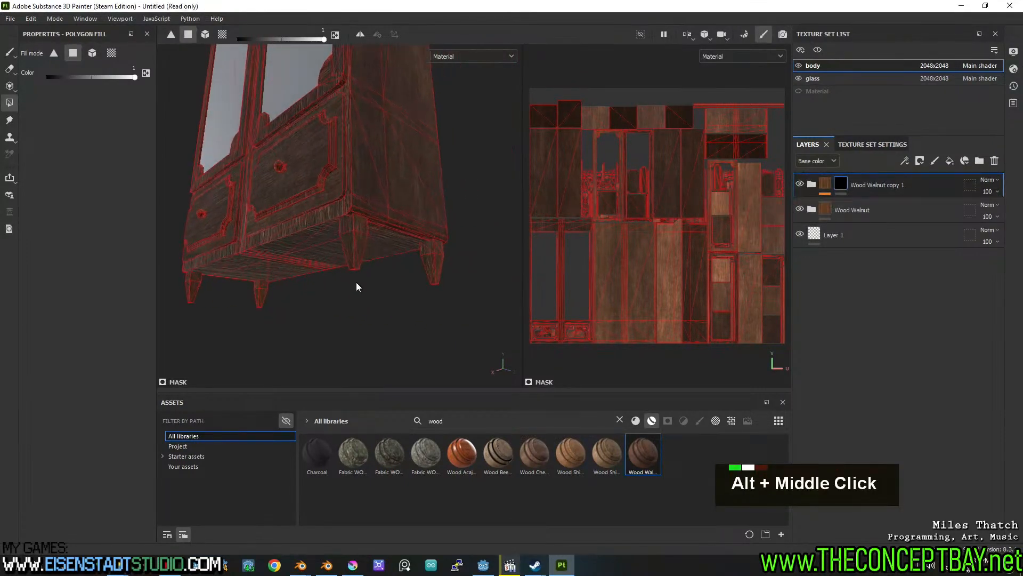
left_click_drag(247, 277, 320, 285, "alt")
mouse_move(320, 285)
right_mouse_down("alt")
mouse_move(274, 286)
mouse_move(305, 293)
right_mouse_up("alt")
left_click_drag(306, 294, 388, 291, "alt")
scroll(375, 263, "up", 6)
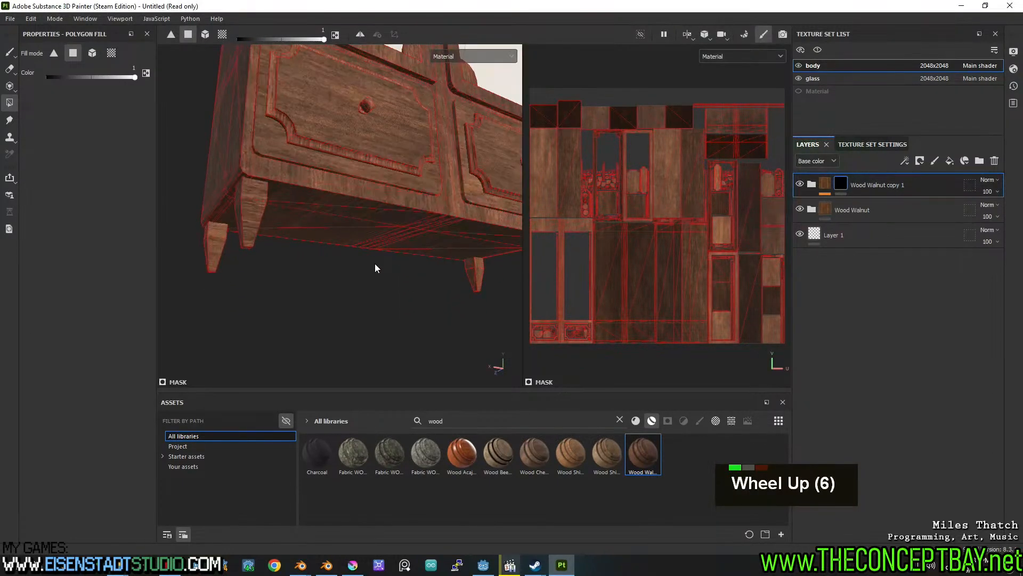
double_click(256, 189)
double_click(253, 223)
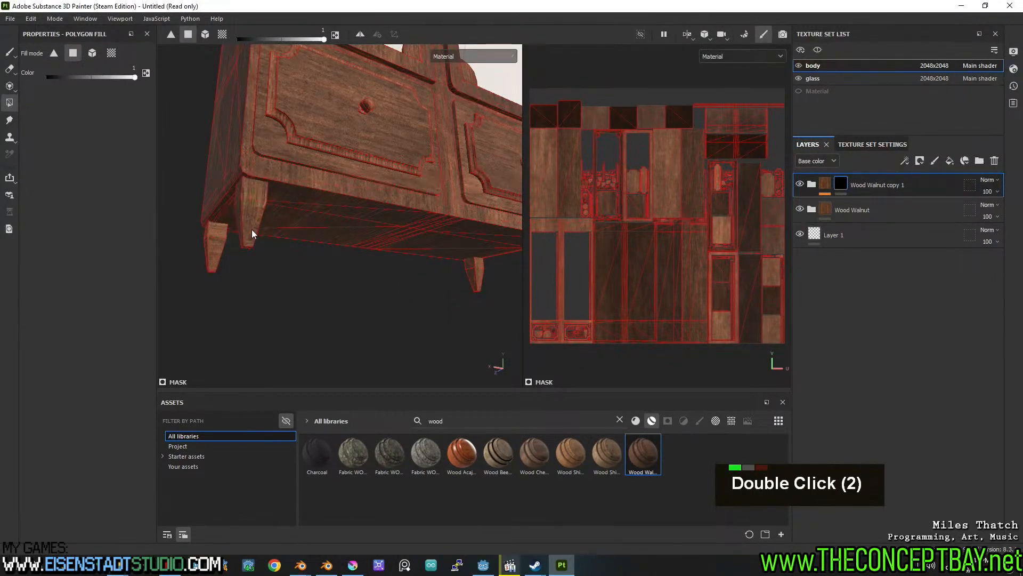
middle_click_drag(225, 260, 251, 284, "alt")
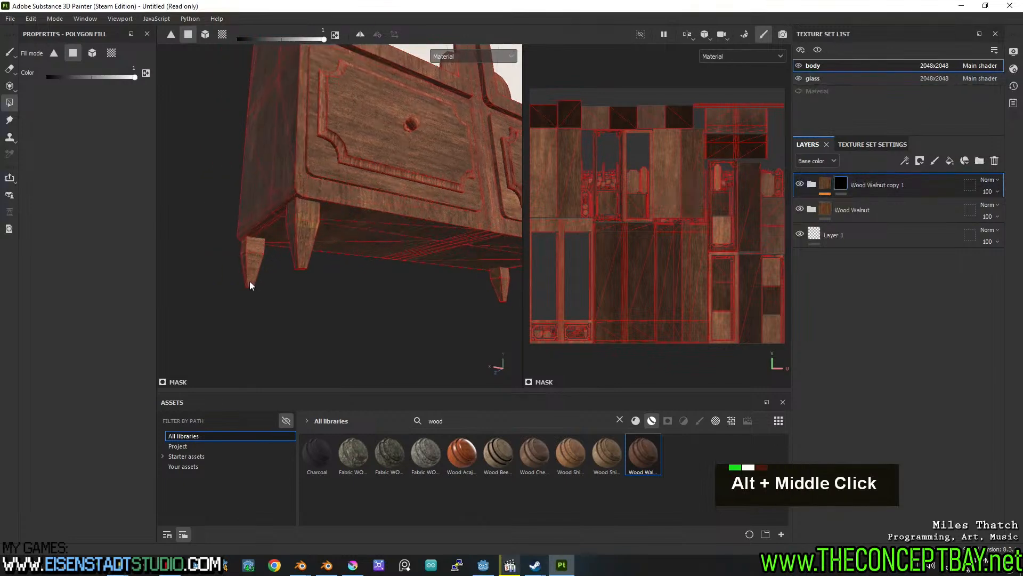
double_click(250, 278)
double_click(252, 274)
double_click(256, 270)
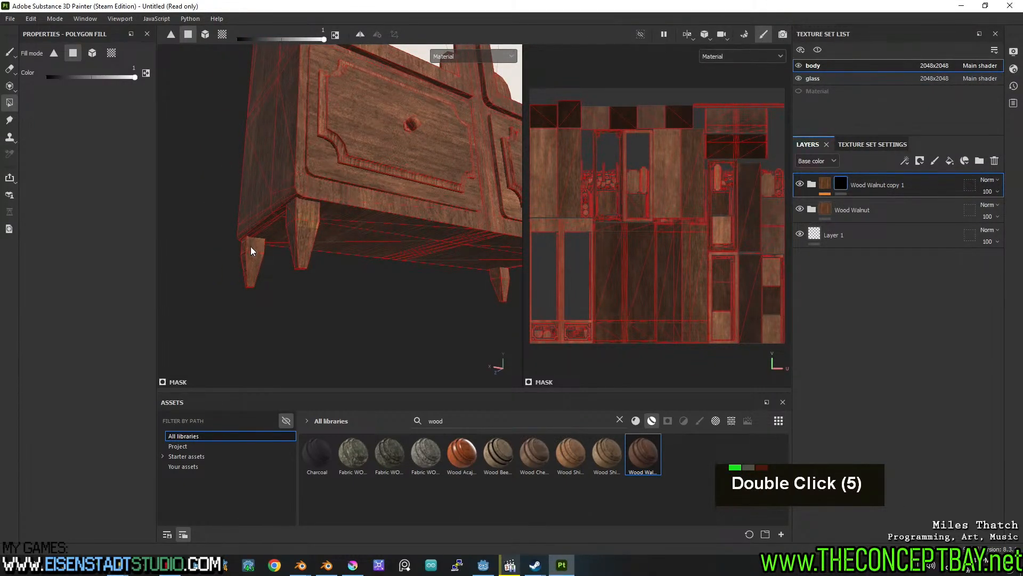
Fill the leg faces visible from the back of the cabinet in the Wood Walnut copy 1 mask.
left_click_drag(276, 261, 391, 273, "alt")
left_click_drag(435, 271, 260, 258, "alt")
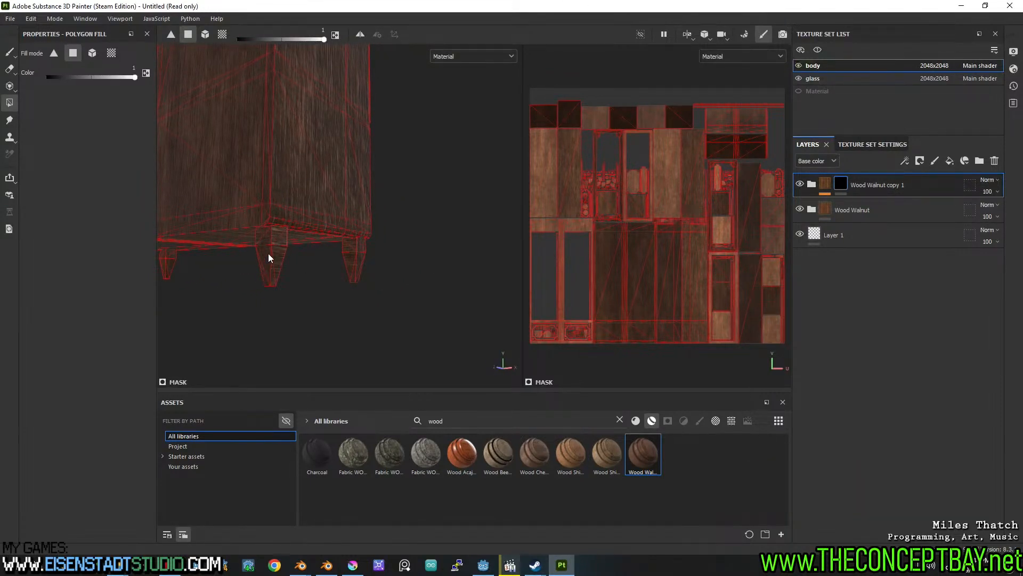
double_click(262, 238)
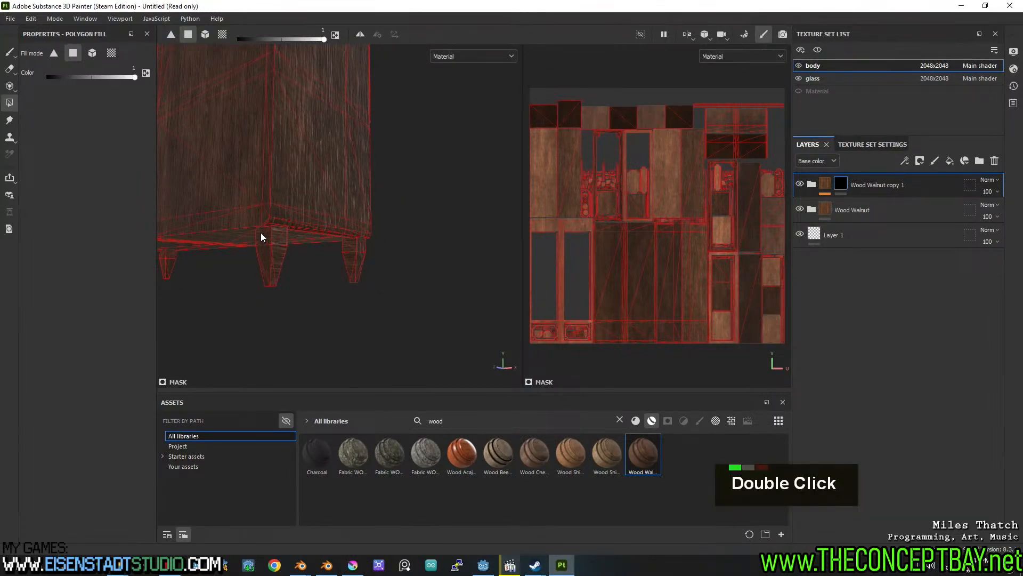
double_click(347, 258)
middle_click_drag(353, 275, 440, 290, "alt")
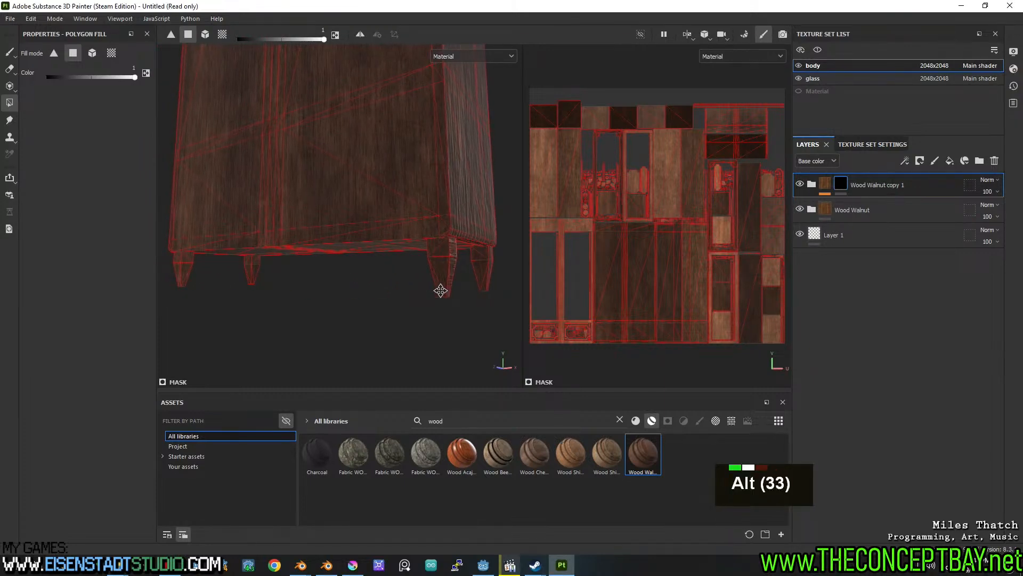
Check the finial and crown at the top of the cabinet and undo the last polygon fill.
left_click_drag(440, 291, 383, 295, "alt")
scroll(384, 293, "down", 3)
middle_click_drag(386, 139, 375, 184, "alt")
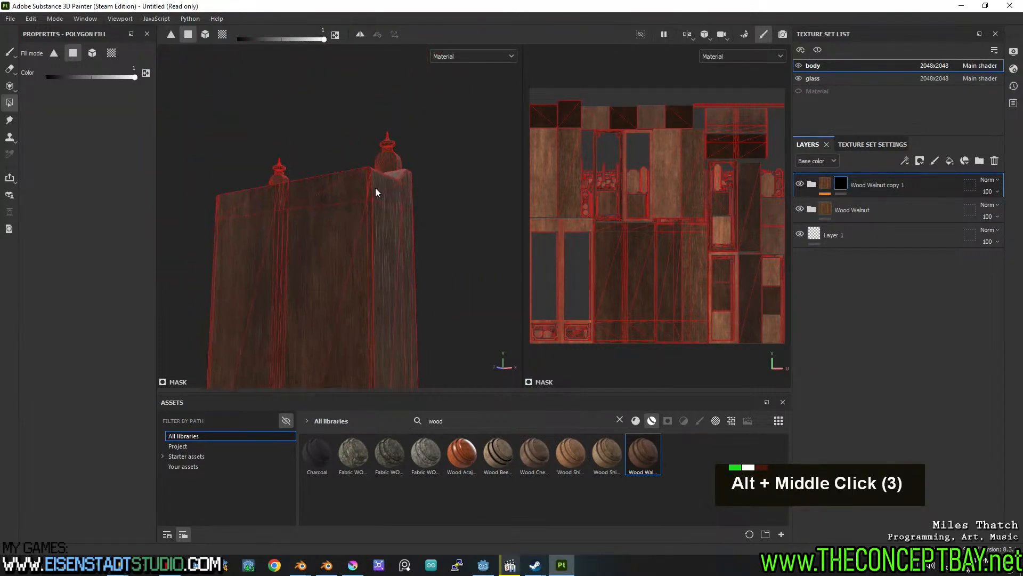
left_click_drag(375, 184, 462, 103, "alt")
scroll(402, 209, "up", 12)
left_click_drag(460, 210, 290, 171, "alt")
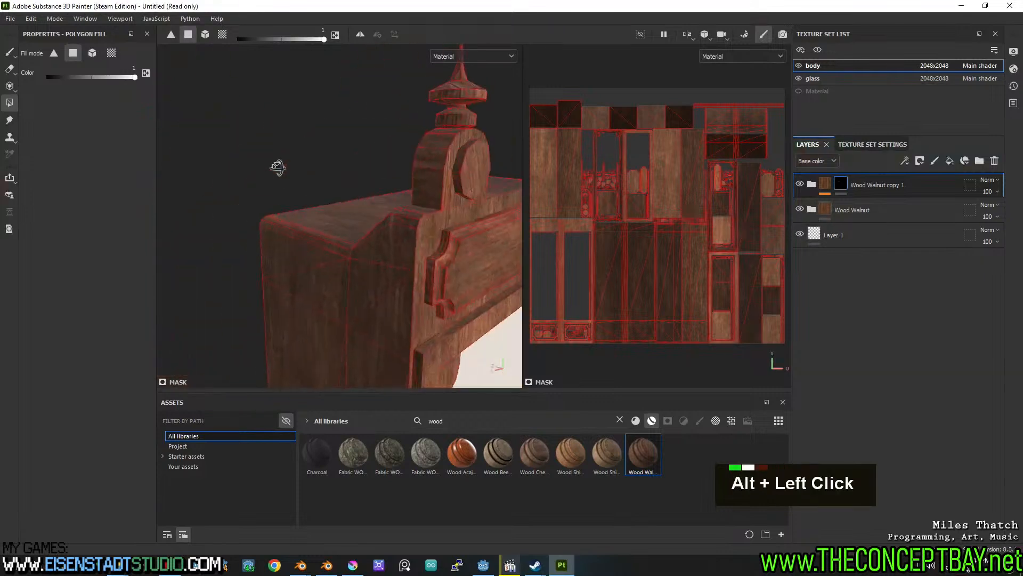
middle_click_drag(290, 171, 354, 212, "alt")
left_click_drag(354, 212, 322, 219, "alt")
middle_click_drag(322, 219, 337, 220, "alt")
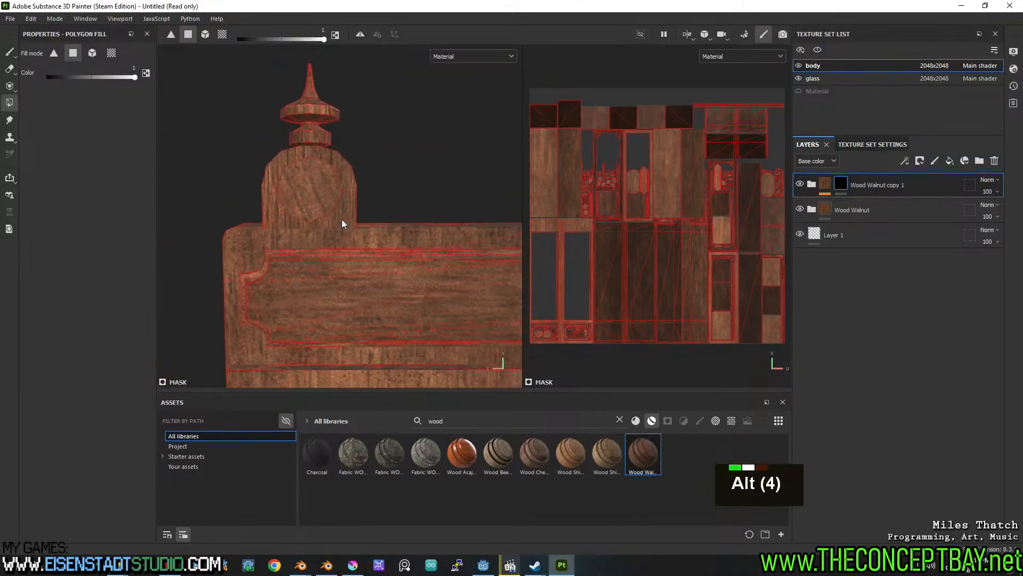
key("ctrl+z")
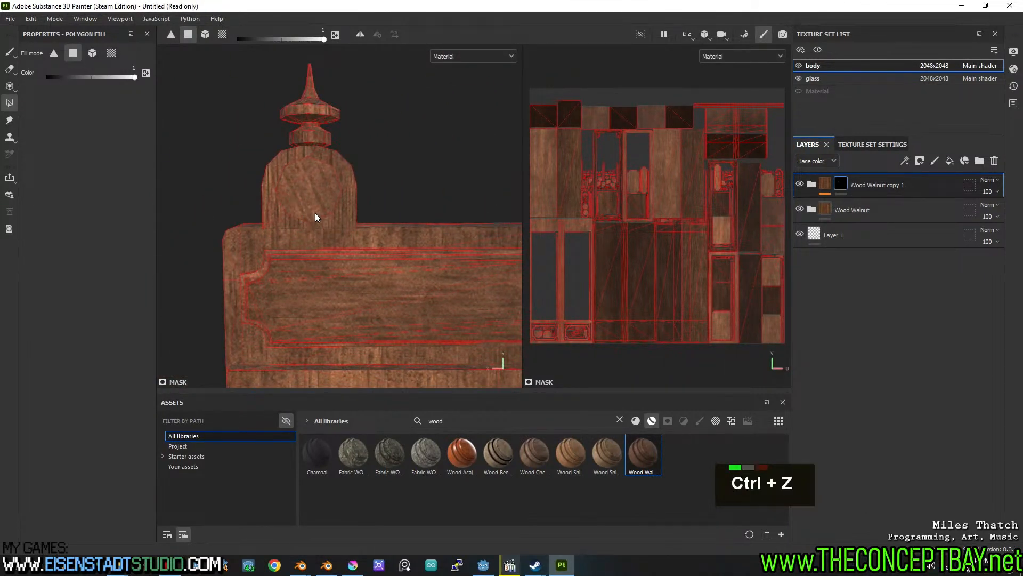
Expand the Wood Walnut folder and toggle Wood Fibers, Noise Color, Base, Grunge Pass and Wood Fibers 2 to examine each one's effect.
middle_click_drag(374, 168, 312, 205, "alt")
left_click_drag(312, 208, 399, 202, "alt")
scroll(376, 211, "down", 3)
middle_click_drag(398, 201, 444, 147, "alt")
left_click(827, 211)
left_click(812, 210)
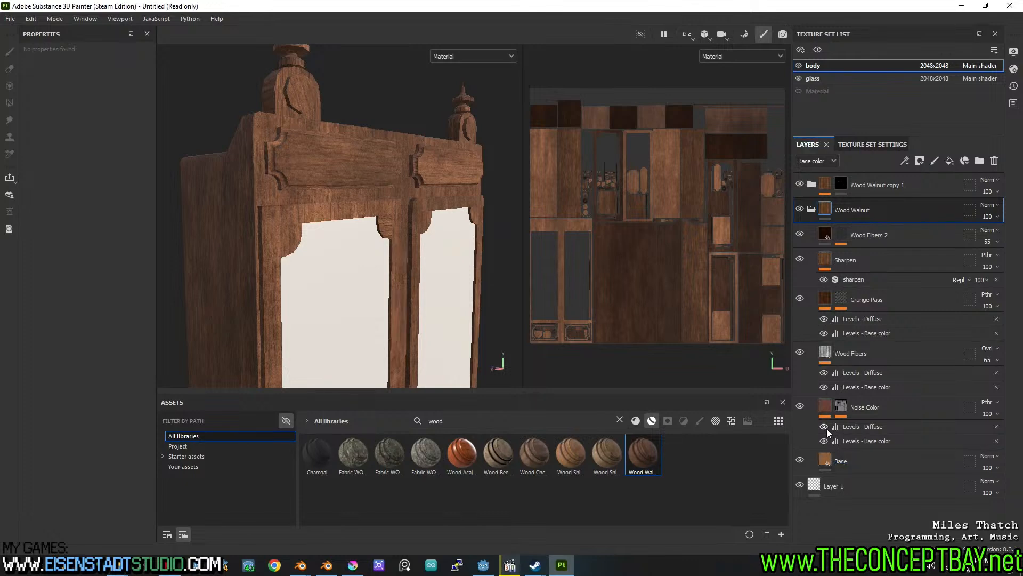
left_click(800, 353)
left_click(799, 353)
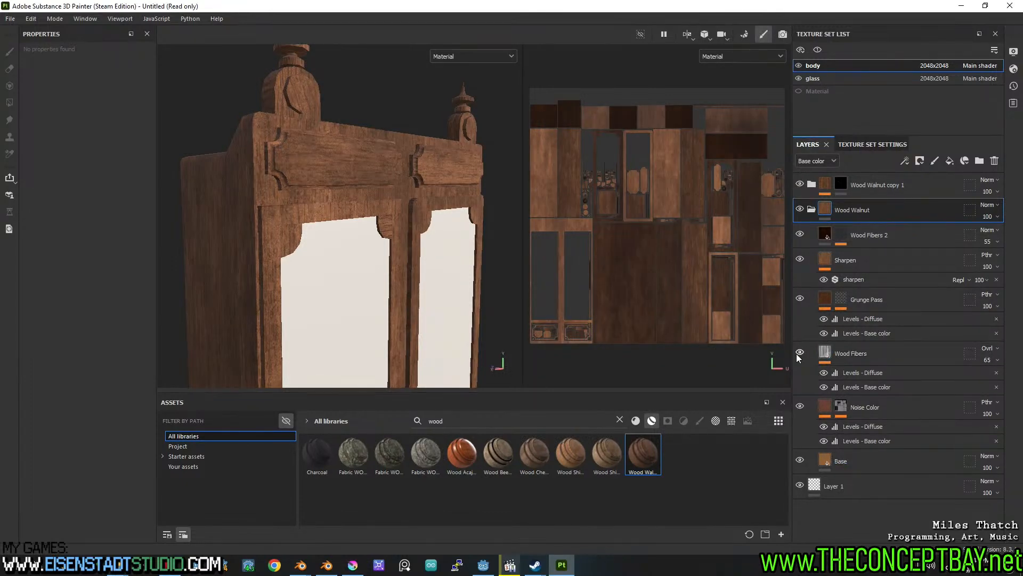
double_click(800, 407)
double_click(800, 461)
double_click(800, 299)
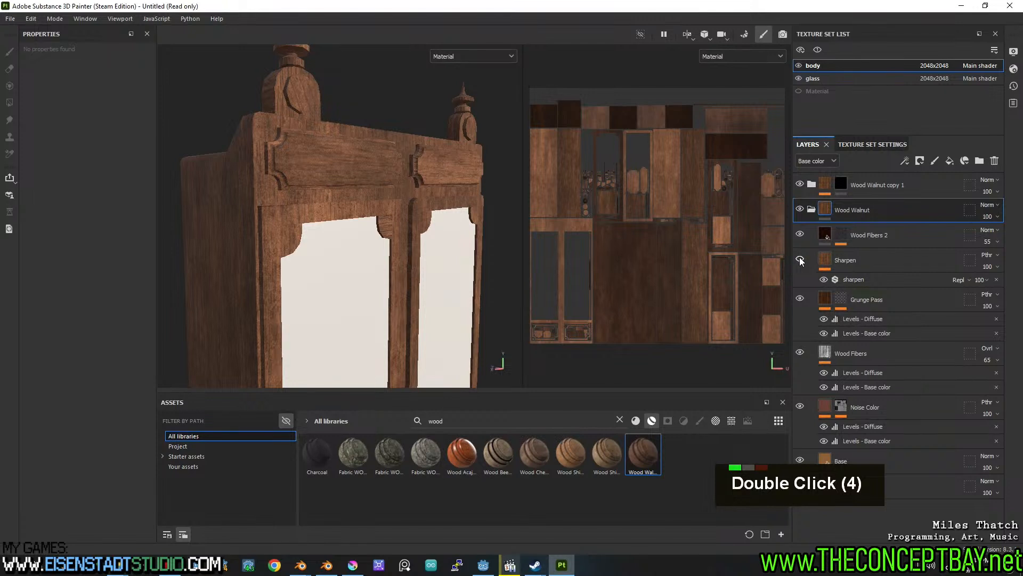
double_click(799, 237)
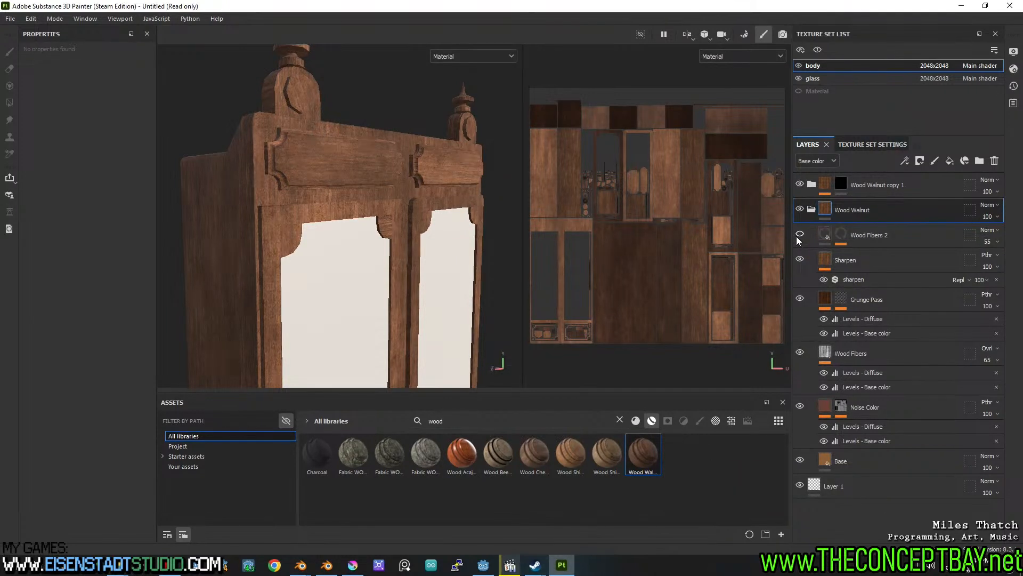
Try different Tiling values on the Wood Fibers 2 fill layer and undo the change.
left_click(824, 236)
left_click_drag(76, 176, 78, 176)
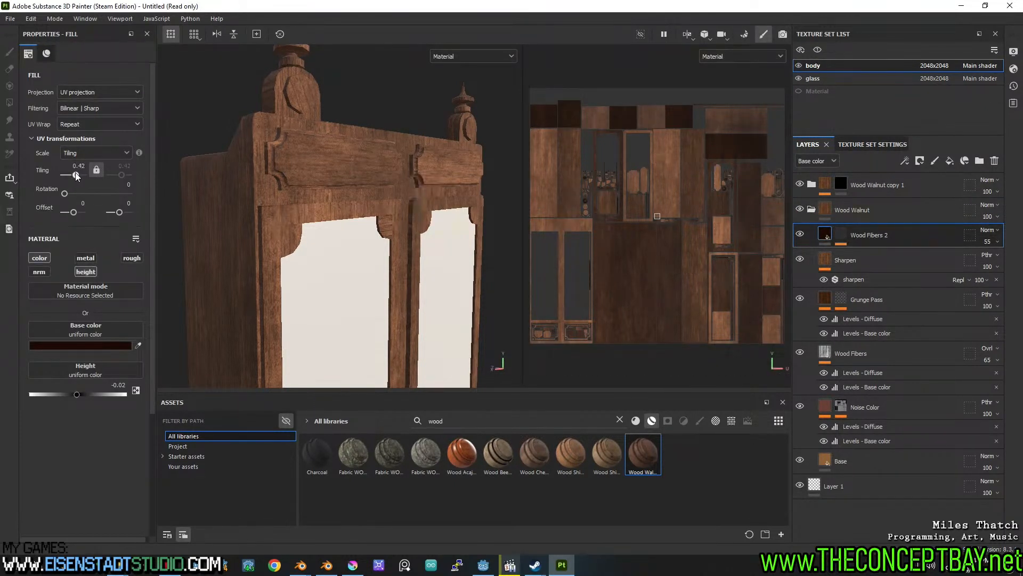
left_click_drag(79, 176, 77, 176)
key("ctrl+z")
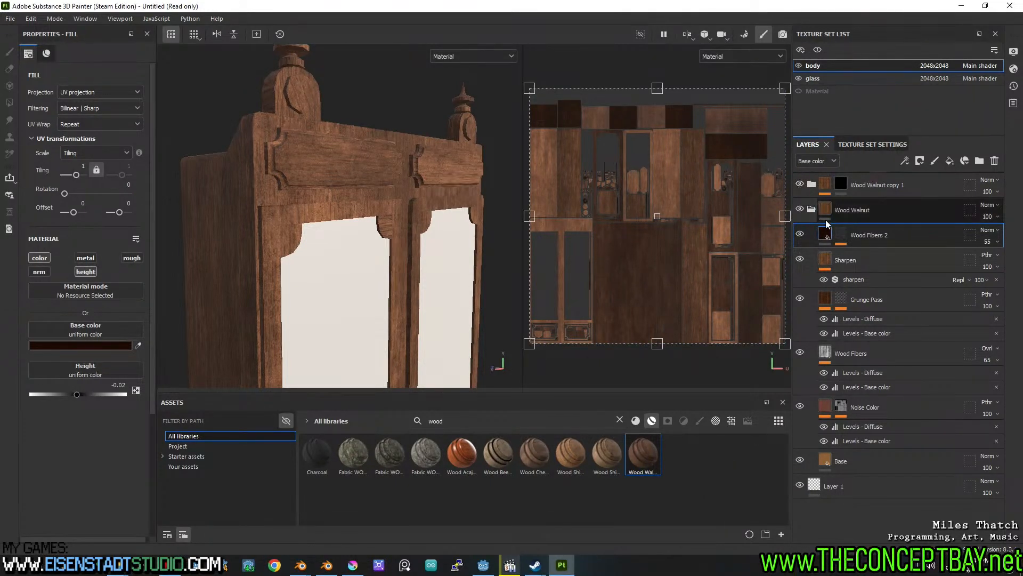
Compare the wood with and without Wood Fibers 2 and set that layer's Tiling to 2.
left_click(800, 235)
double_click(800, 236)
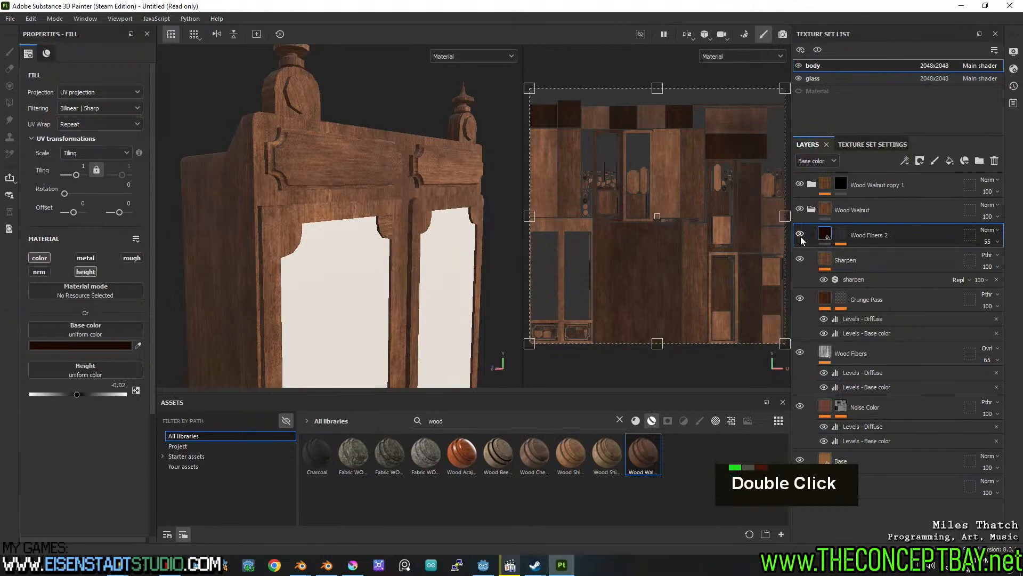
double_click(83, 165)
type("2")
key("Return")
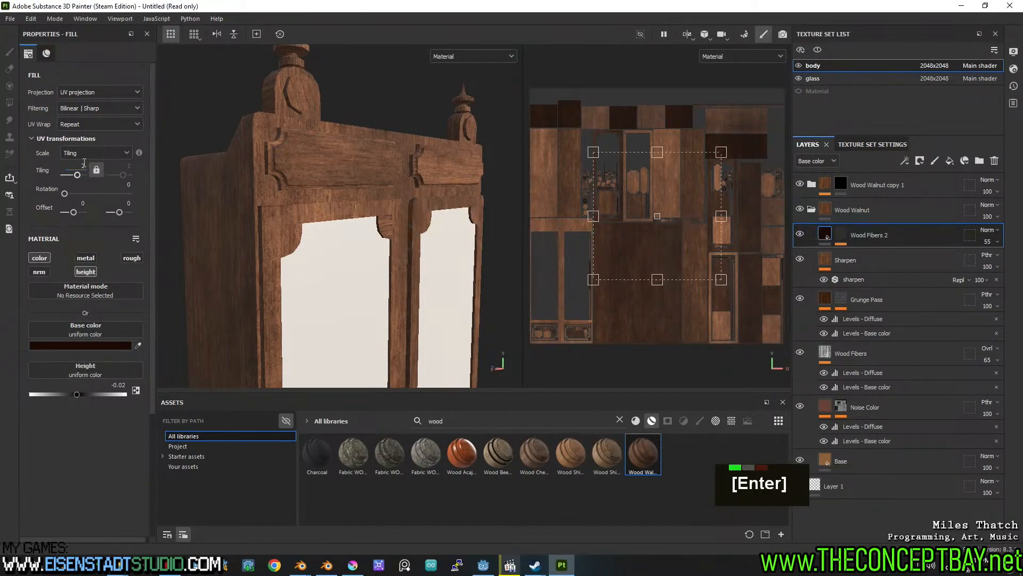
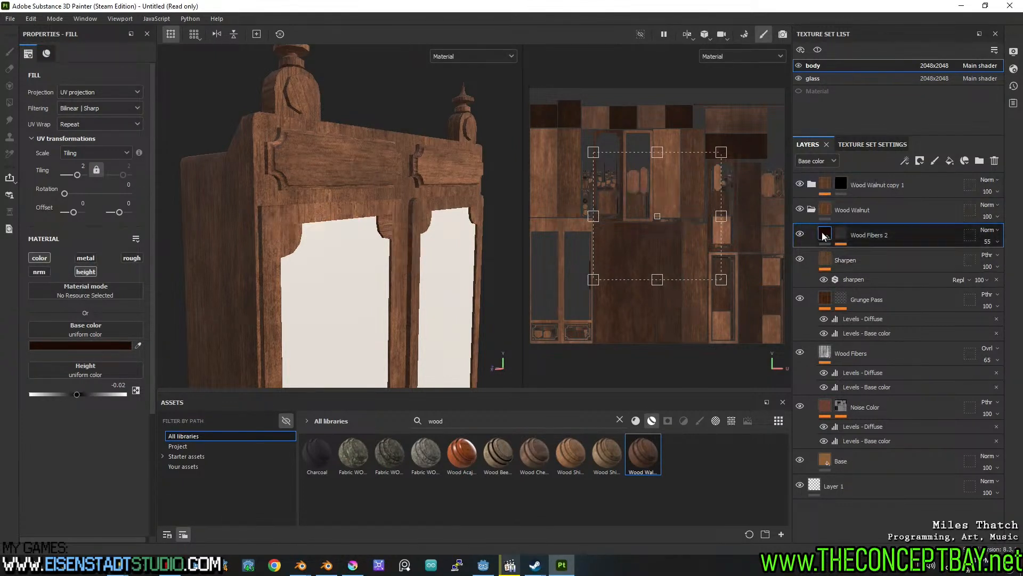
Return to the Wood Walnut copy 1 mask and fill the bottom corner bracket of the glass door so its grain runs vertically.
left_click_drag(433, 204, 372, 195, "alt")
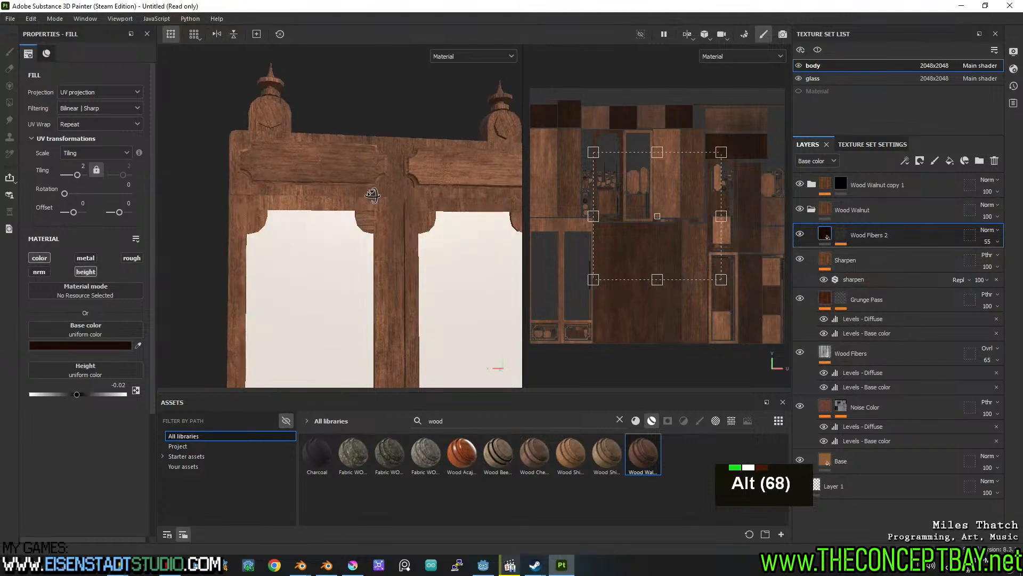
left_click(841, 183)
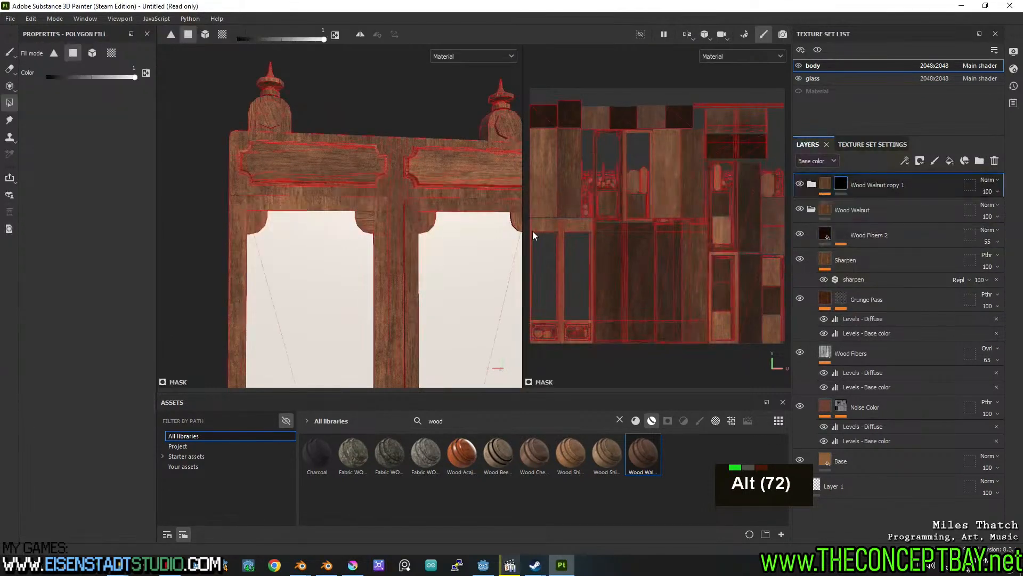
scroll(366, 224, "up", 4)
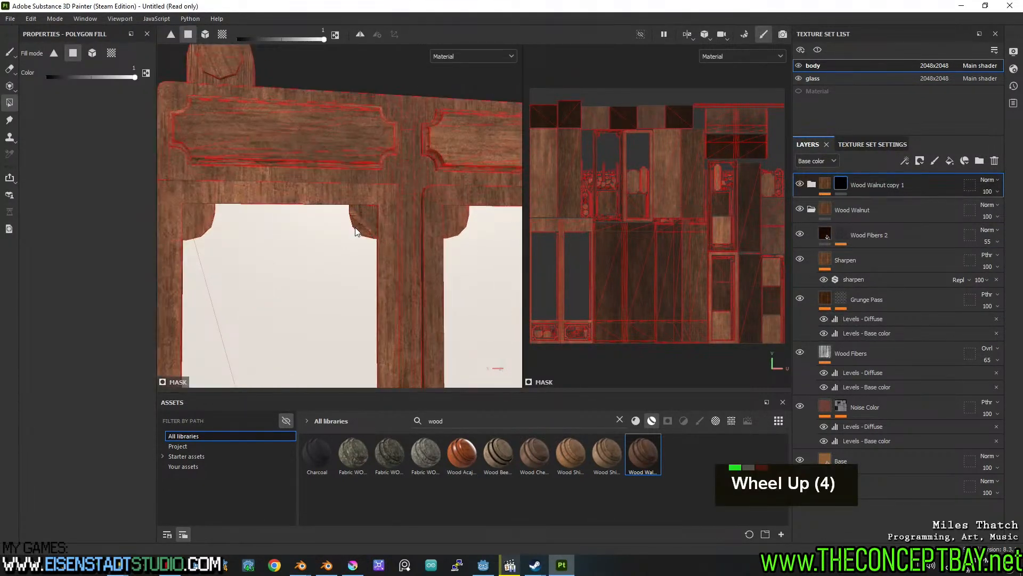
scroll(359, 221, "up", 10)
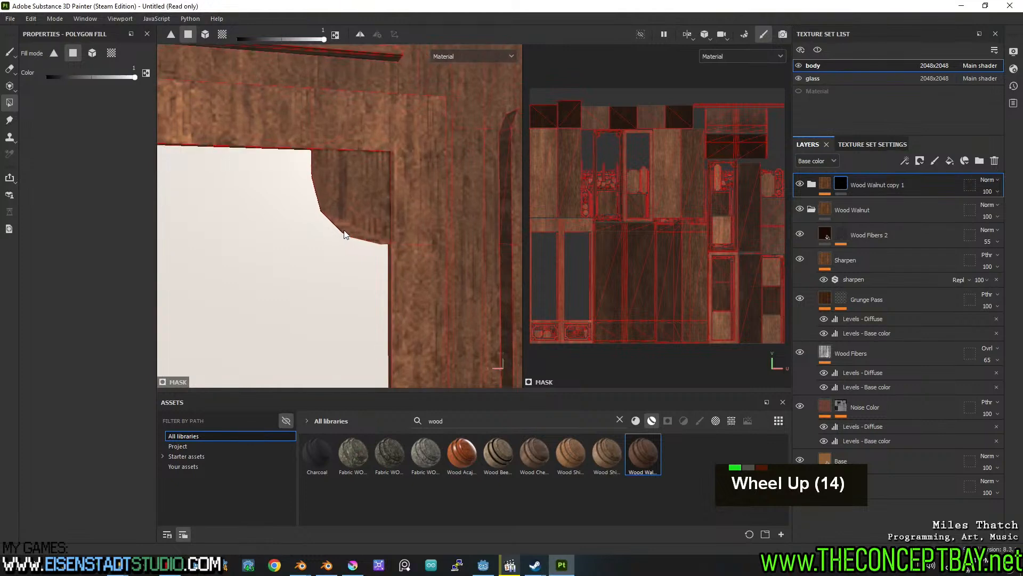
scroll(345, 235, "down", 5)
left_click_drag(344, 235, 320, 263, "alt")
middle_click_drag(320, 263, 360, 78, "alt")
scroll(255, 232, "down", 4)
scroll(438, 267, "up", 6)
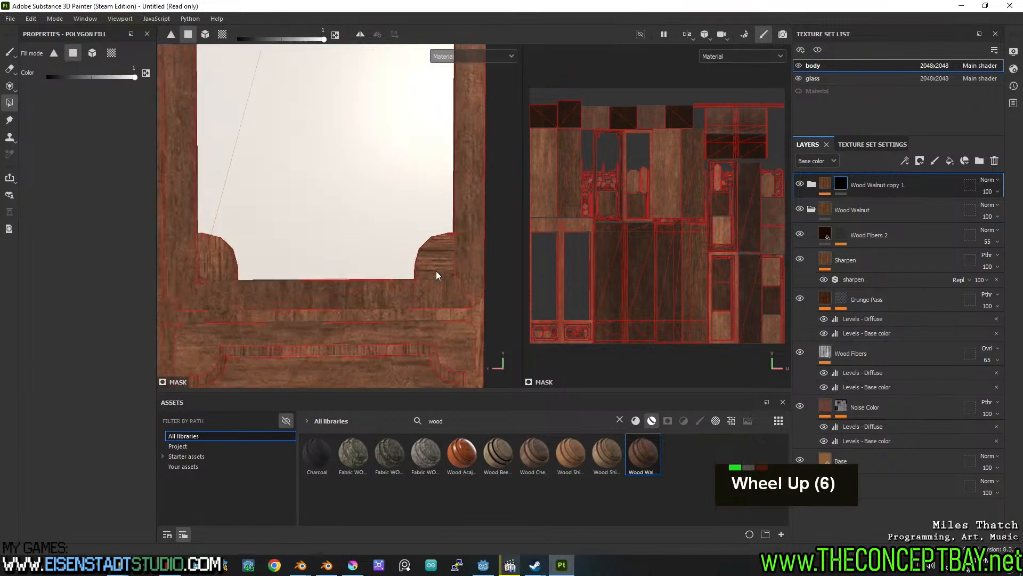
double_click(426, 262)
double_click(427, 250)
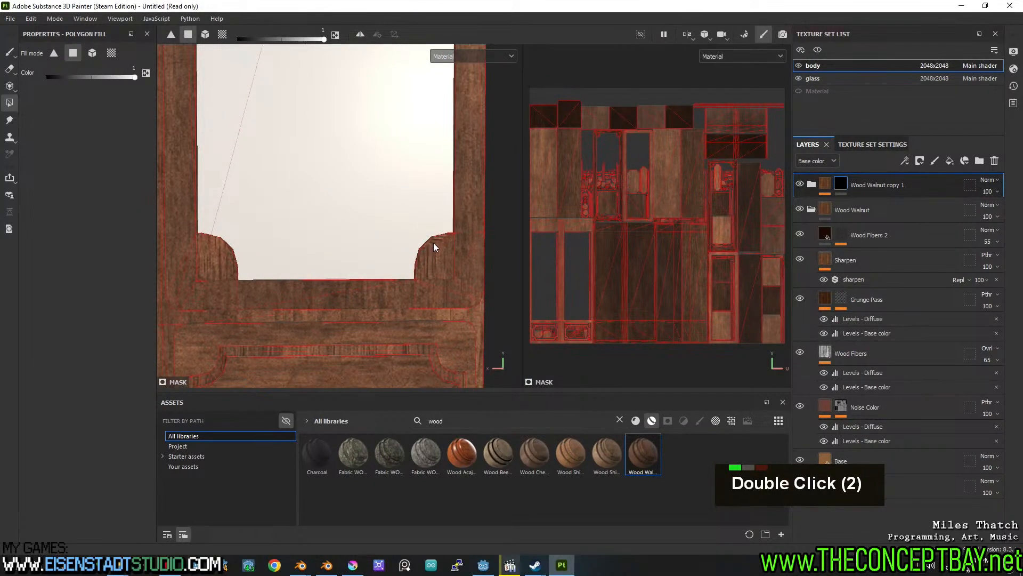
Examine the grain direction on the door frames, corner brackets and upper front panels of the cabinet.
middle_click_drag(402, 252, 431, 237, "alt")
scroll(312, 183, "down", 3)
middle_click_drag(343, 152, 265, 212, "alt")
left_click_drag(265, 212, 300, 271, "alt")
scroll(301, 270, "up", 2)
middle_click_drag(301, 271, 354, 231, "alt")
left_click_drag(354, 231, 318, 233, "alt")
middle_click_drag(345, 242, 319, 261, "alt")
left_click_drag(319, 263, 381, 278, "alt")
middle_click_drag(381, 279, 361, 290, "alt")
left_click_drag(361, 290, 362, 288, "alt")
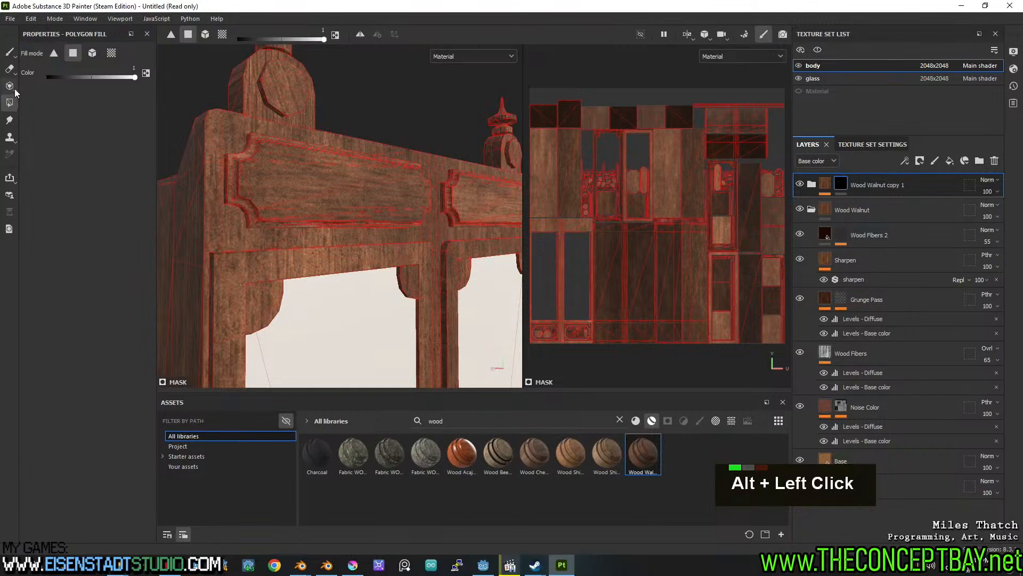
Leave Polygon Fill for the Paint tool and toggle the Wood Walnut folder and Wood Fibers 2 to compare their effect.
left_click(9, 52)
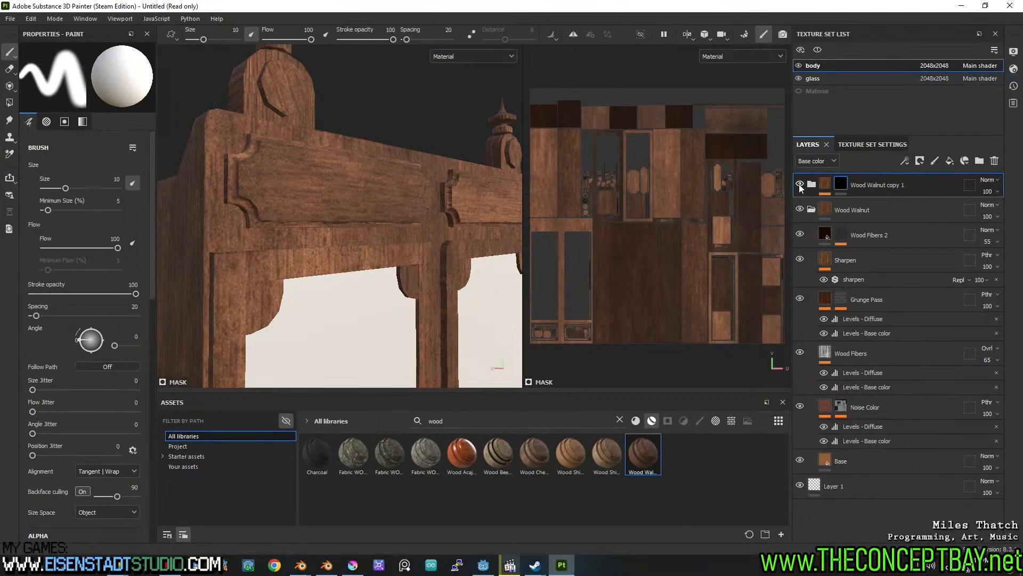
left_click(825, 208)
left_click(800, 210)
left_click(800, 210)
double_click(800, 235)
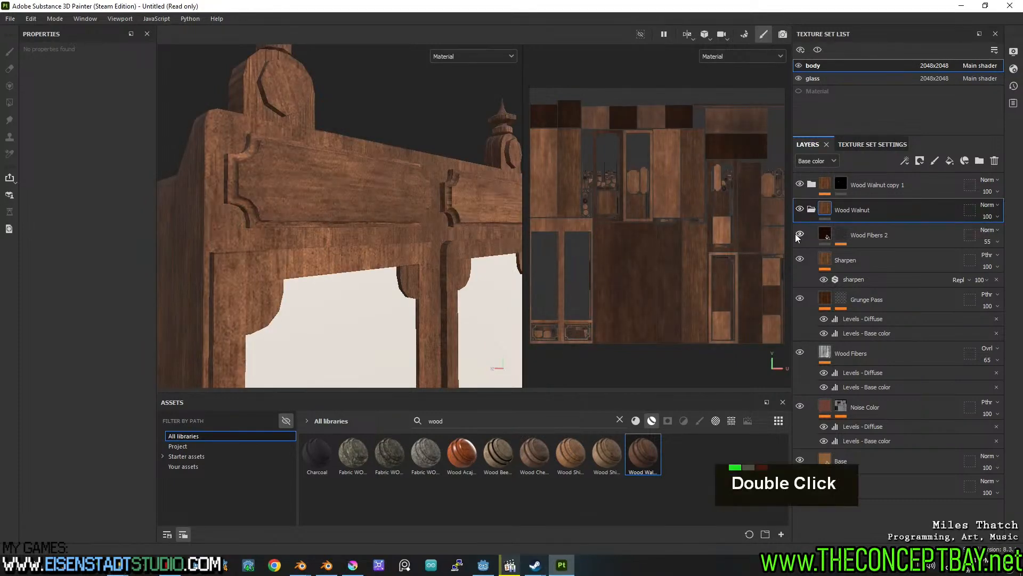
Try a Physical size scale and a rotation of 18 on the Wood Fibers 2 layer, returning to Tiling and undoing the rotation.
left_click(826, 236)
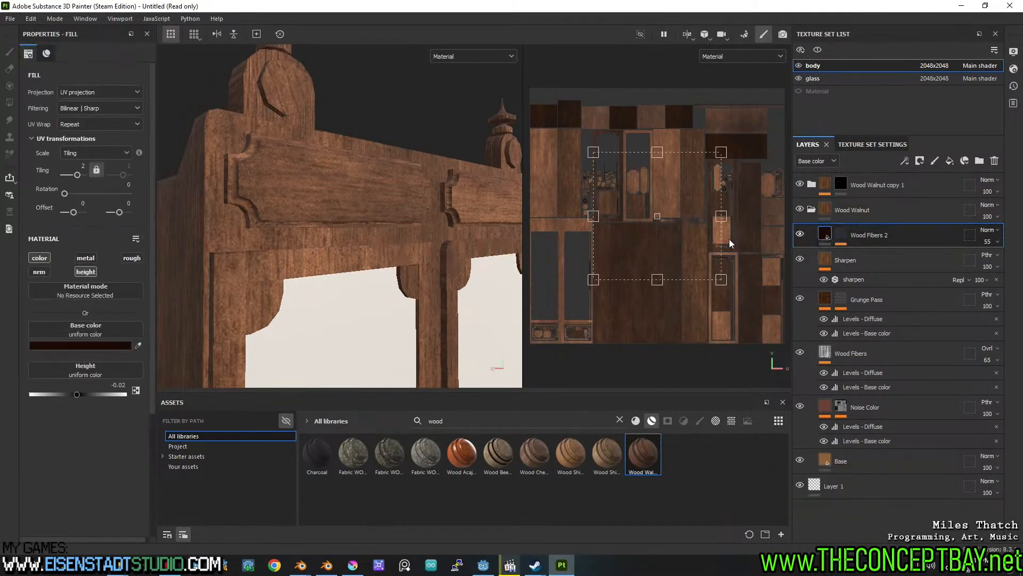
left_click(80, 153)
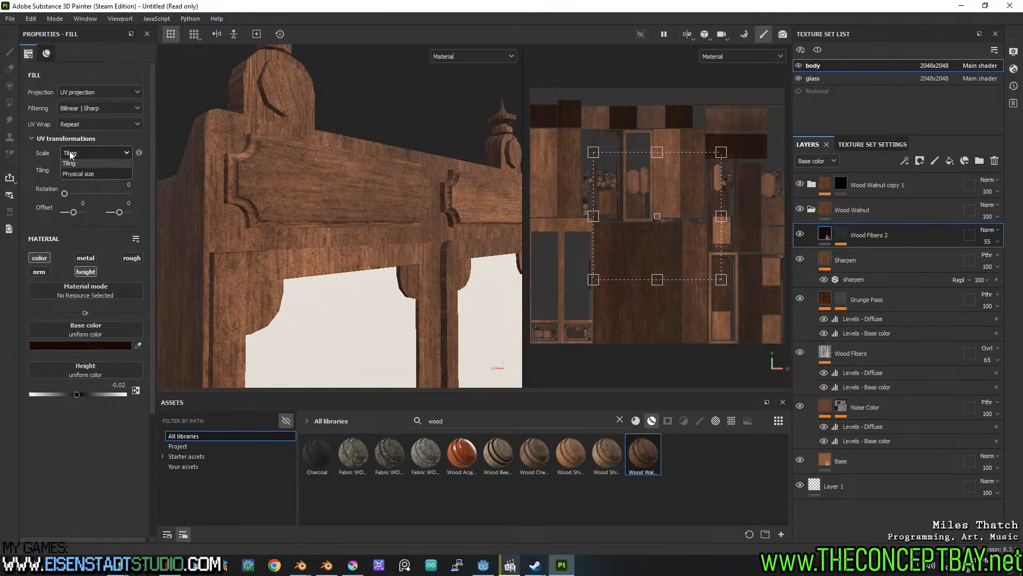
left_click(74, 177)
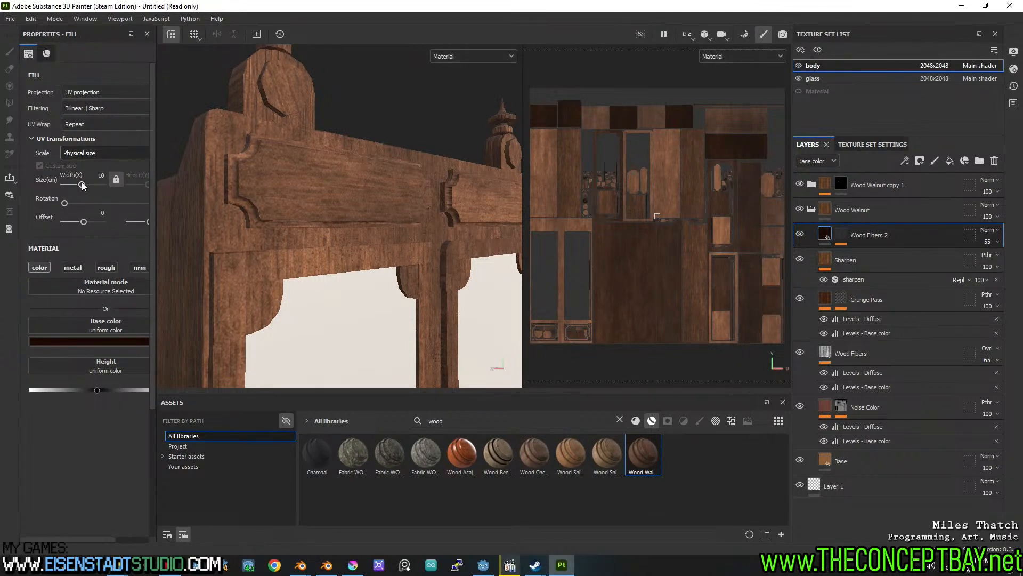
left_click(75, 155)
left_click(73, 165)
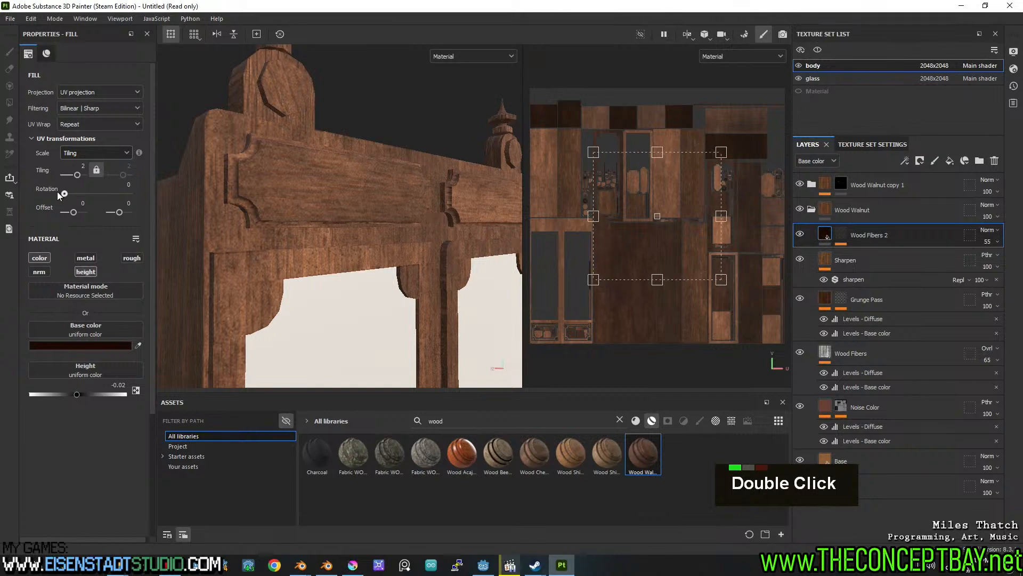
left_click_drag(62, 192, 68, 192)
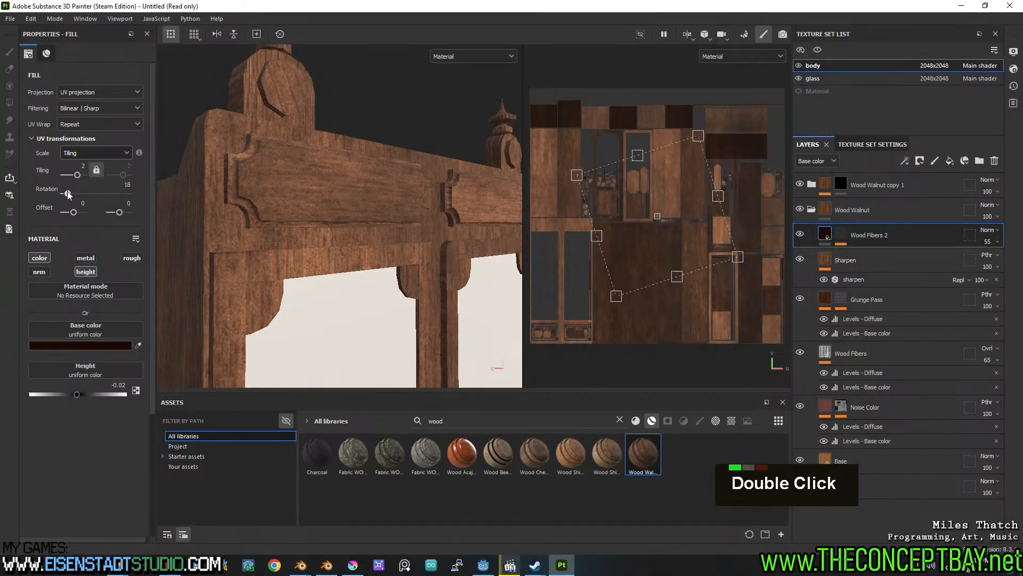
key("ctrl+z")
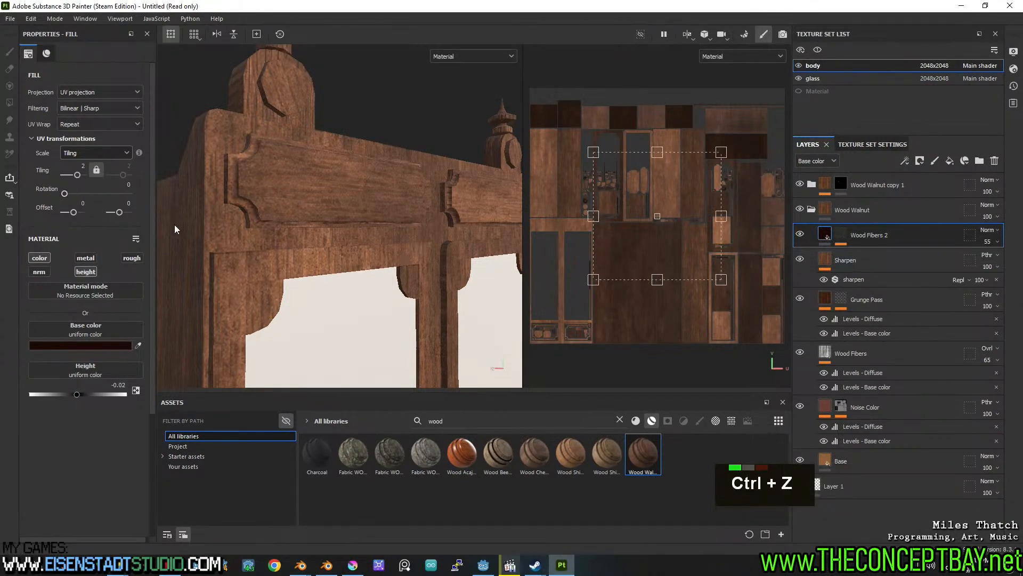
Toggle the visibility of the Sharpen, Wood Fibers 2, Noise Color and Base layers to compare what each contributes to the wood.
double_click(801, 260)
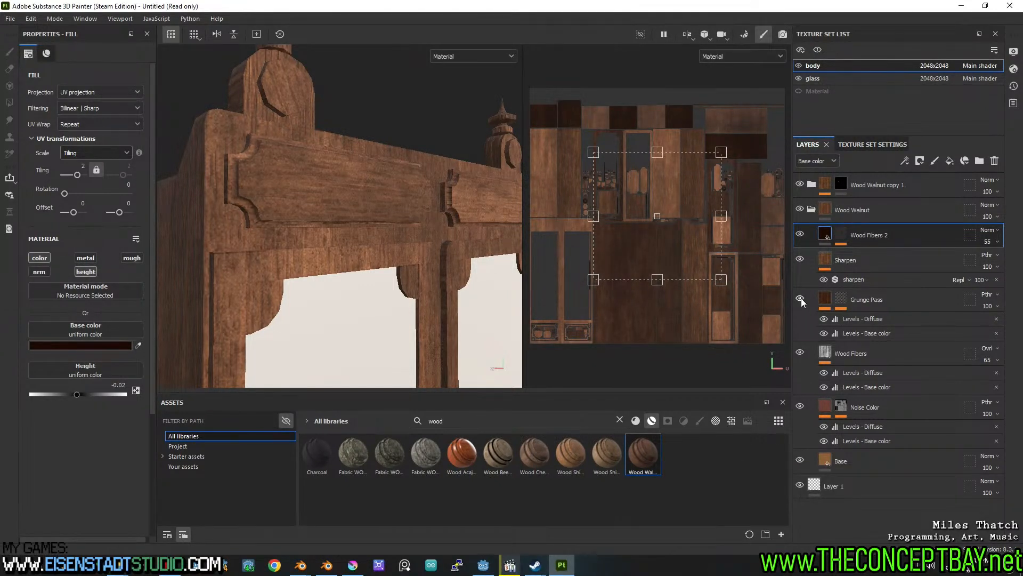
left_click(800, 236)
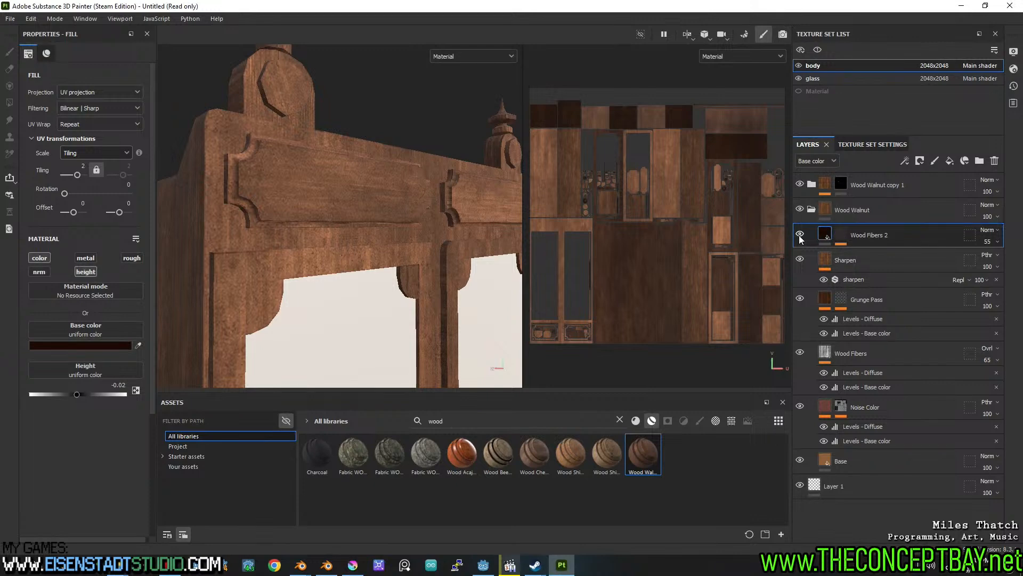
left_click(800, 235)
left_click(798, 408)
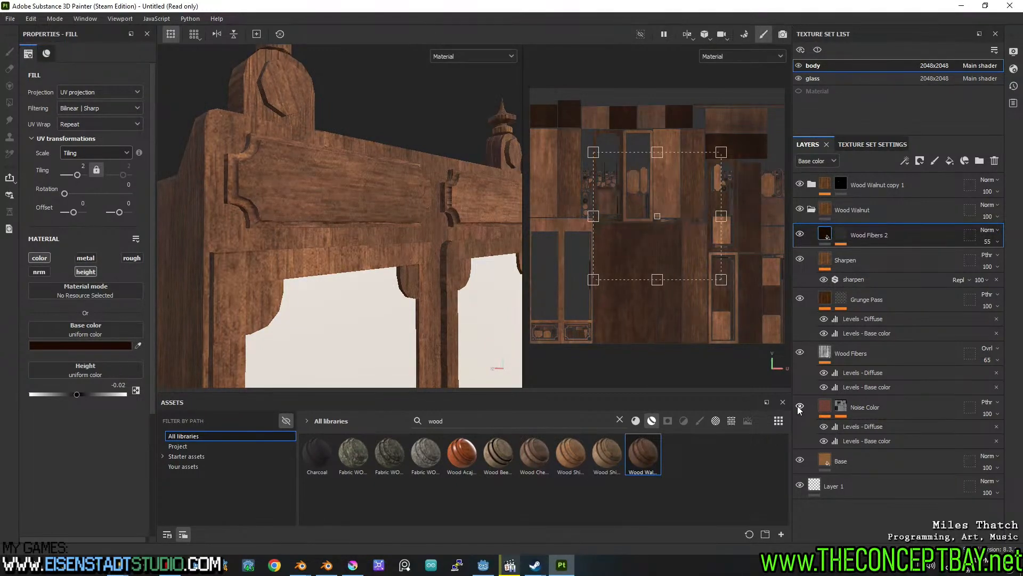
left_click(800, 462)
left_click(799, 462)
Examine the wood color and grain on the cabinet's side, upper front panels and door frames.
middle_click_drag(468, 257, 397, 206, "alt")
left_click_drag(398, 206, 422, 190, "alt")
middle_click_drag(422, 191, 365, 203, "alt")
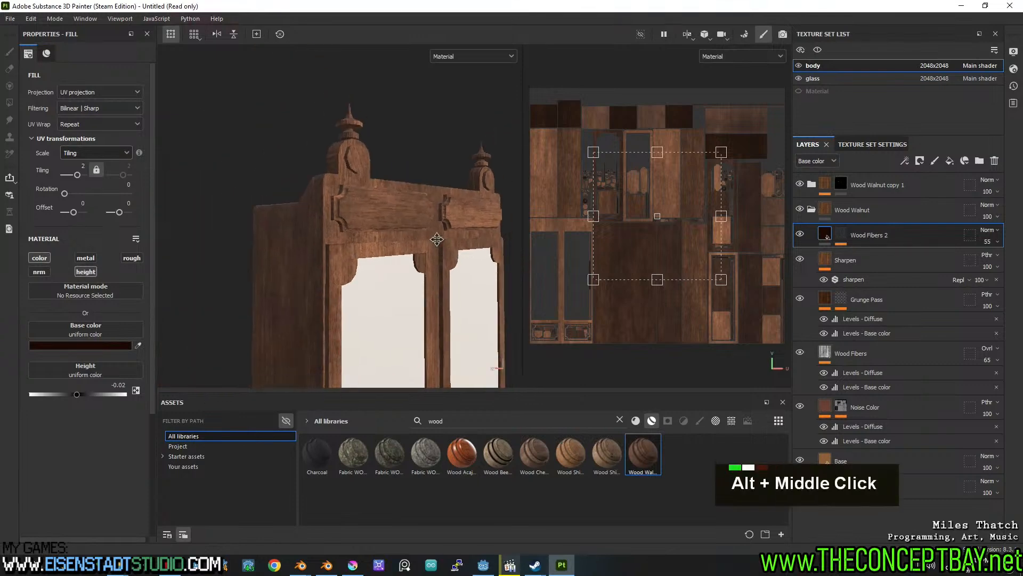
left_click_drag(366, 206, 429, 207, "alt")
middle_click_drag(290, 271, 338, 238, "alt")
left_click_drag(310, 269, 338, 285, "alt")
middle_click_drag(338, 285, 381, 278, "alt")
left_click_drag(381, 279, 389, 222, "alt")
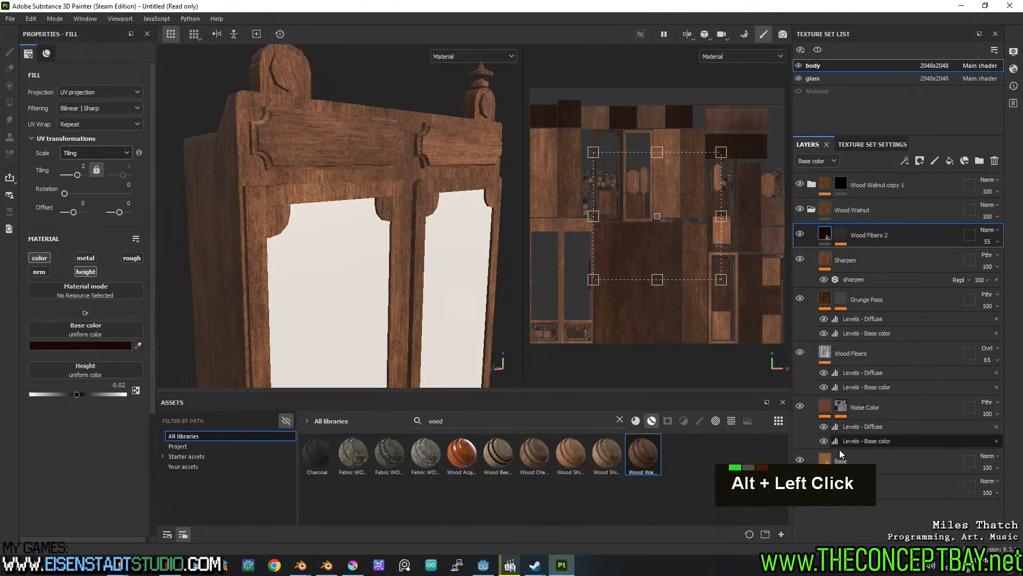
Darken the base color of the Wood Walnut folder's Base layer to the brown 644532.
left_click(827, 460)
left_click(73, 345)
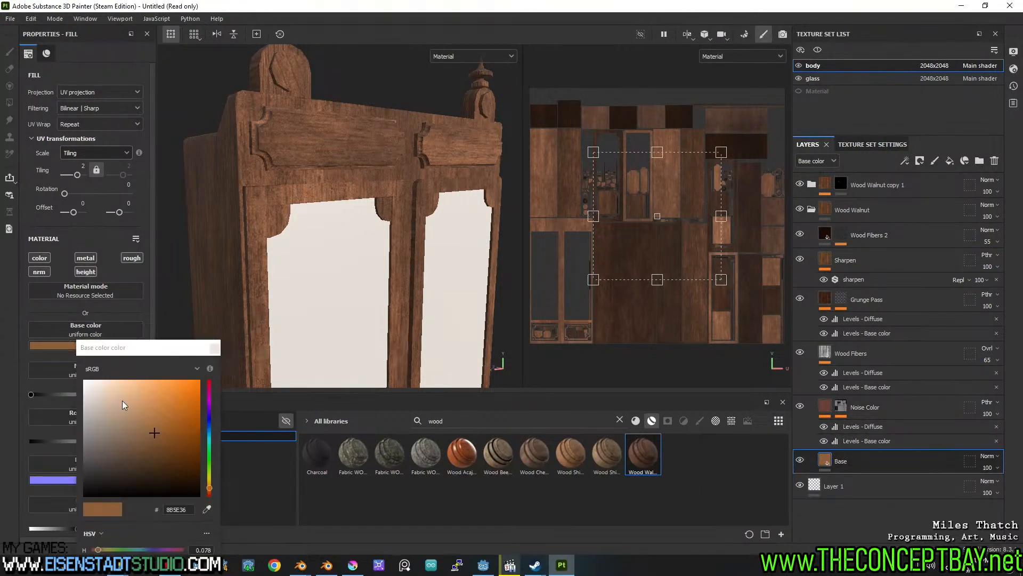
left_click(210, 492)
left_click_drag(153, 435, 146, 449)
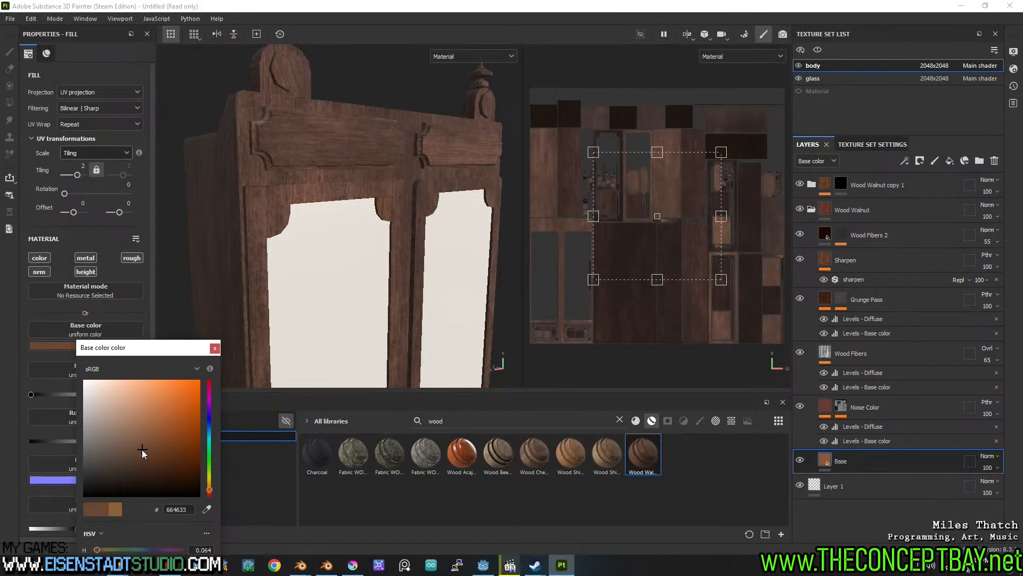
Examine the darkened wood on the cabinet's front, side and upper panels from several angles.
left_click_drag(469, 250, 436, 251, "alt")
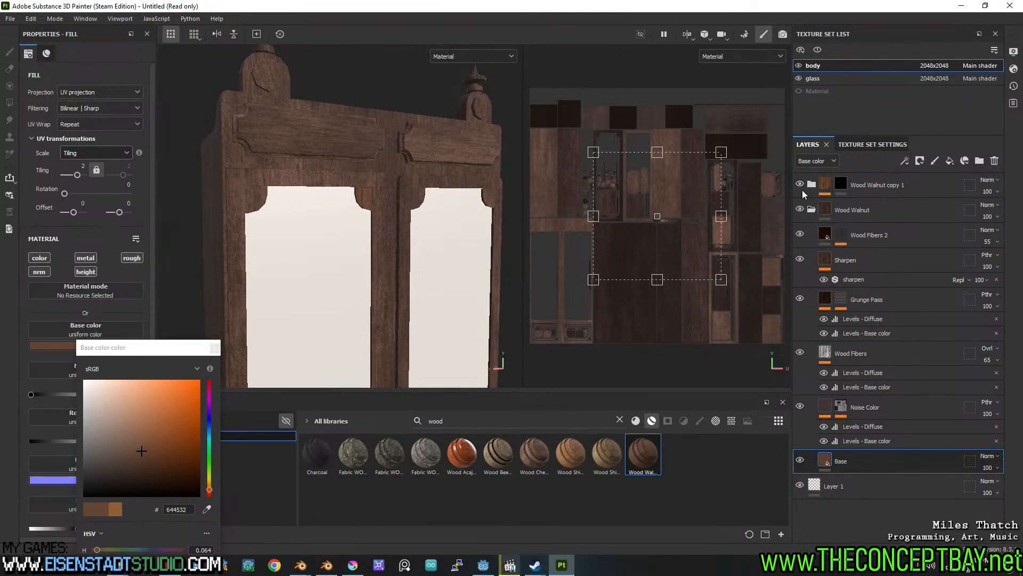
scroll(402, 268, "down", 3)
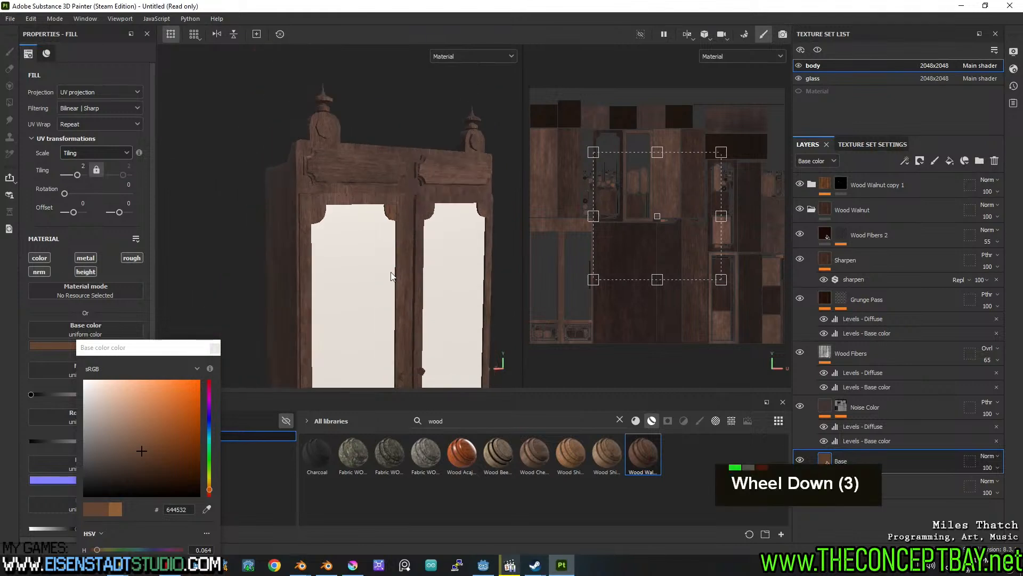
middle_click_drag(402, 268, 400, 214, "alt")
left_click_drag(399, 214, 339, 209, "alt")
middle_click_drag(339, 209, 319, 239, "alt")
left_click_drag(320, 240, 343, 235, "alt")
scroll(353, 228, "up", 7)
middle_click_drag(353, 228, 415, 194, "alt")
left_click_drag(415, 194, 379, 201, "alt")
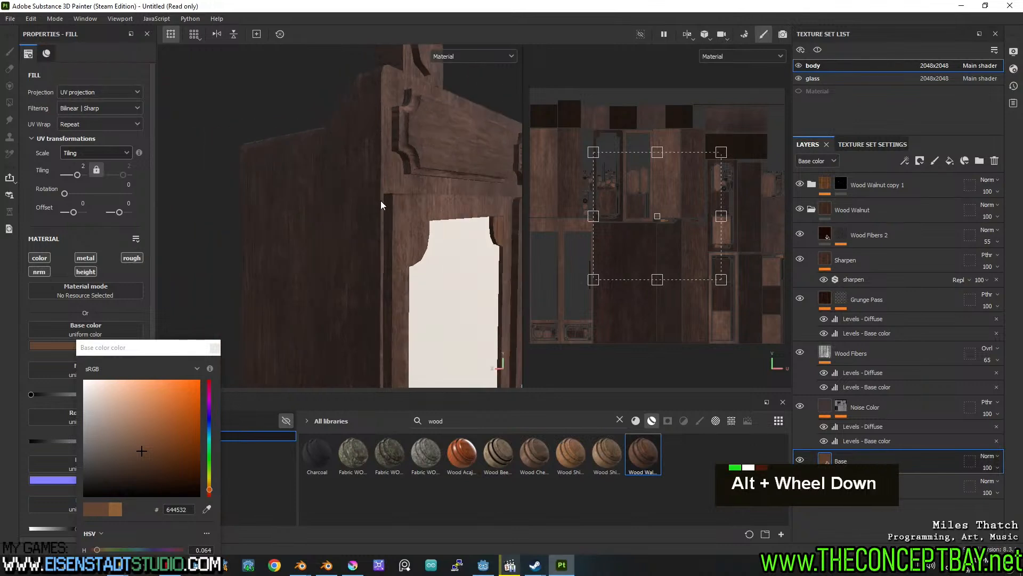
middle_click_drag(379, 201, 389, 213, "alt")
scroll(392, 220, "down", 2, "alt")
Open mesh map baking for the body texture set and set the output size to 2048.
left_click(854, 143)
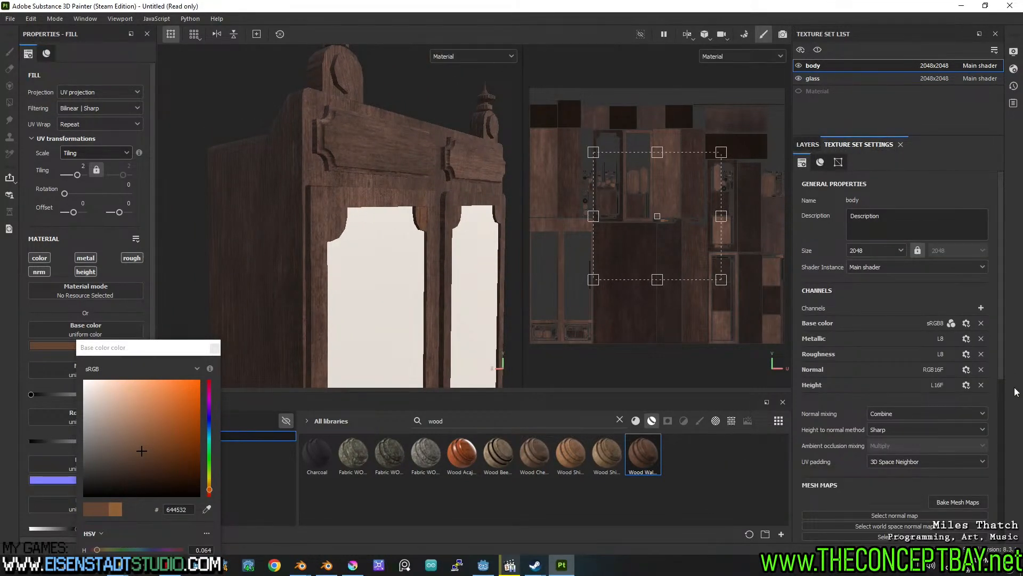
left_click(955, 502)
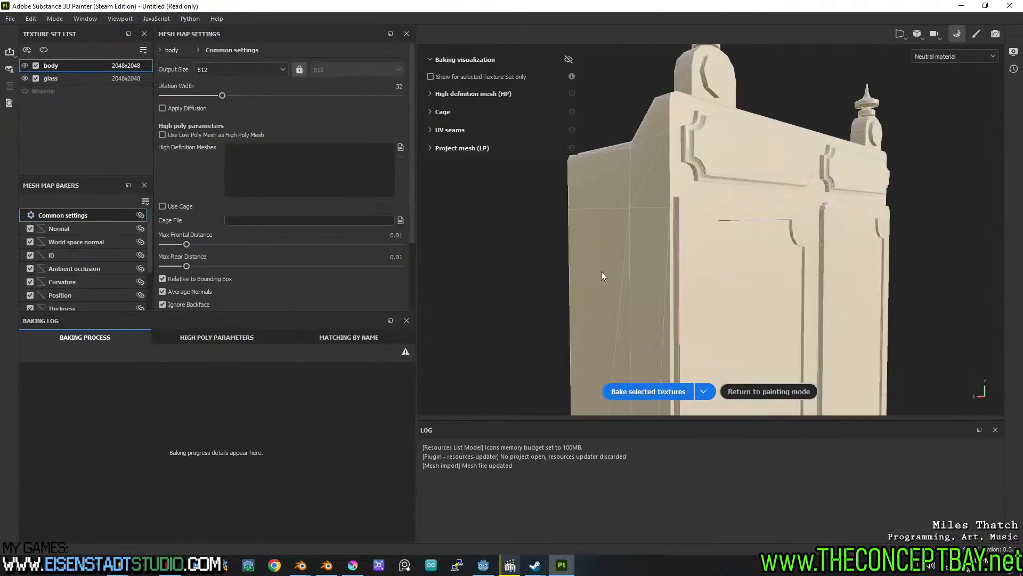
double_click(231, 68)
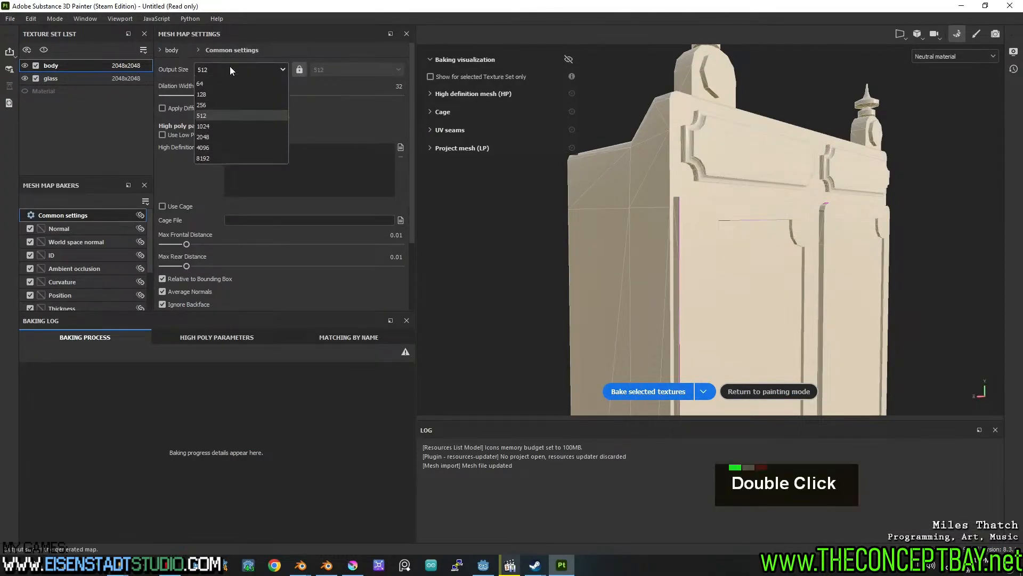
left_click(205, 147)
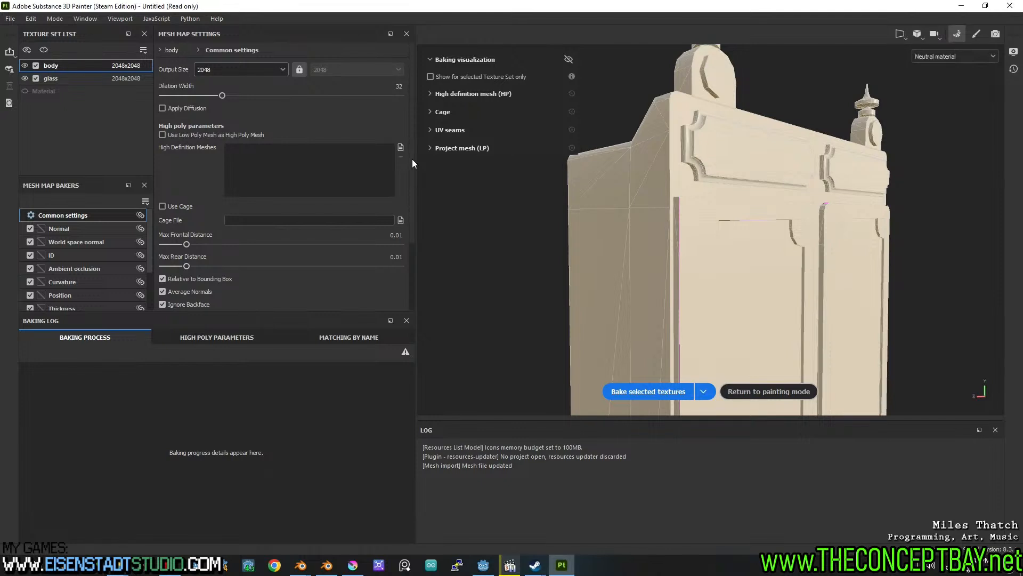
Set the ambient occlusion baker's Self Occlusion to Only Same Mesh Name, and bake the body and glass mesh maps before resuming painting.
left_click_drag(412, 163, 381, 246)
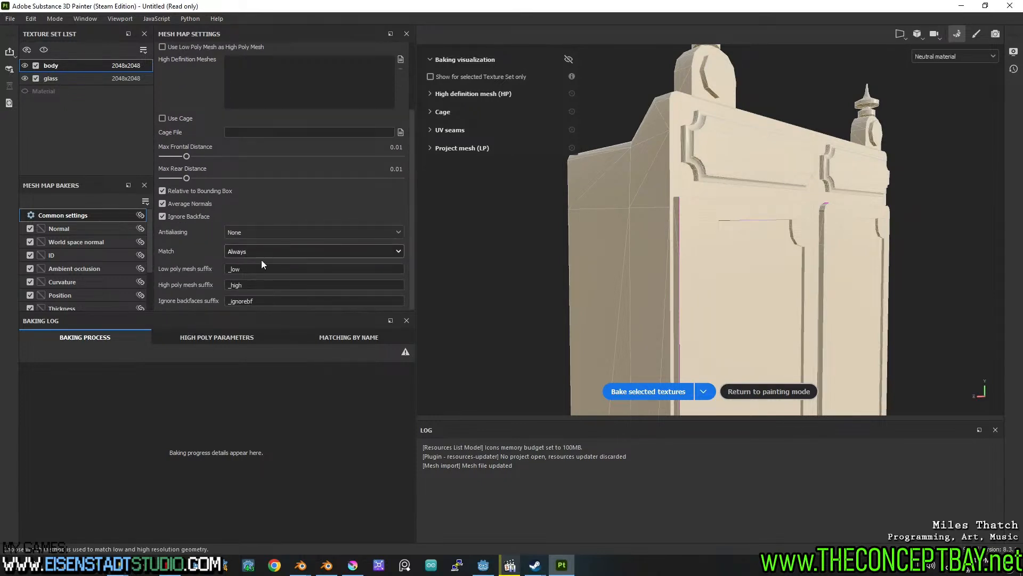
left_click(94, 268)
left_click(211, 209)
left_click(225, 229)
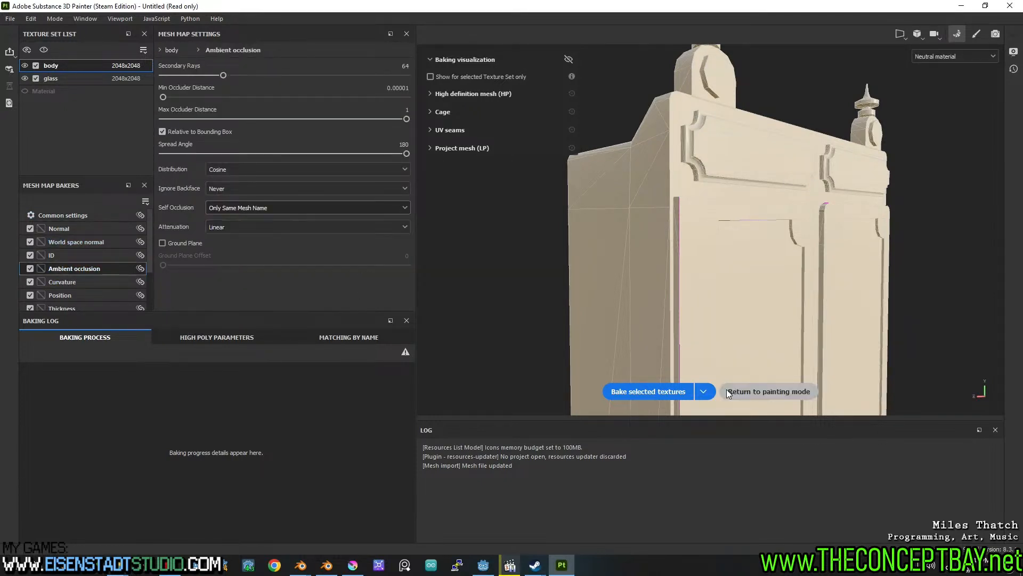
left_click(627, 396)
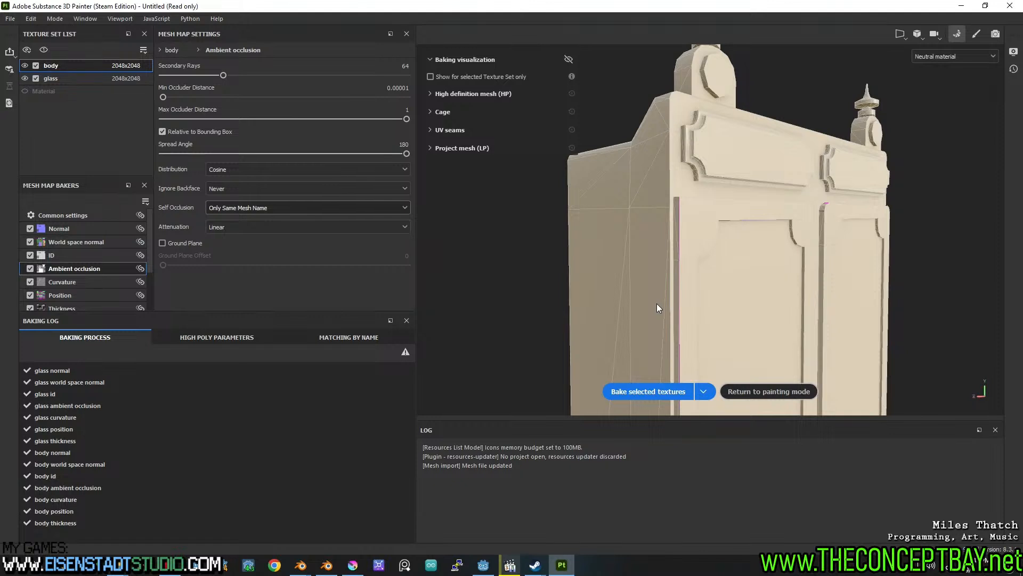
left_click(756, 388)
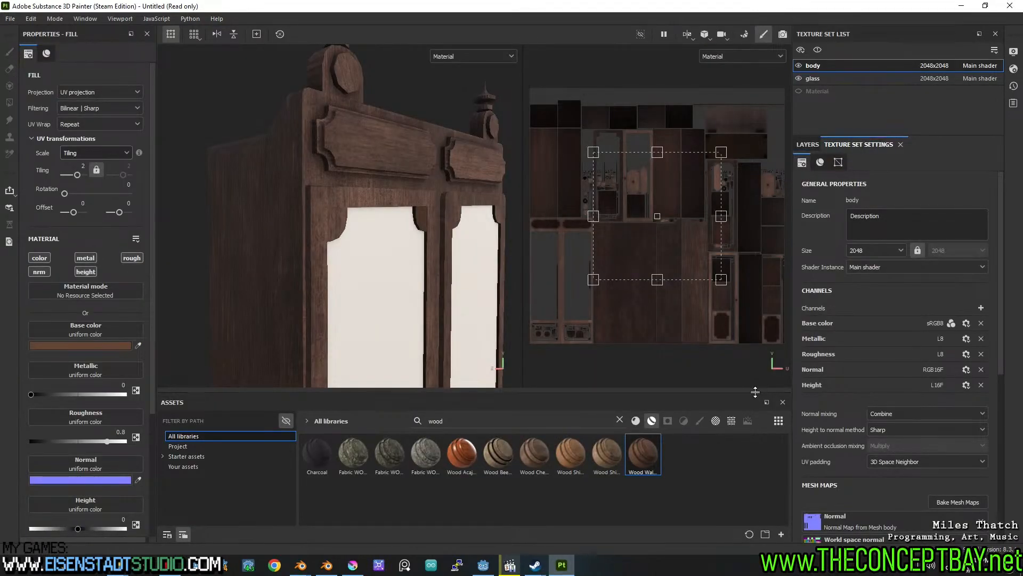
Inspect the baked cabinet, set the Wood Fibers 2 layer's Tiling to 0.81, and compare the wood with the Wood Walnut folder hidden.
left_click_drag(386, 228, 400, 267, "alt")
middle_click_drag(400, 267, 395, 258, "alt")
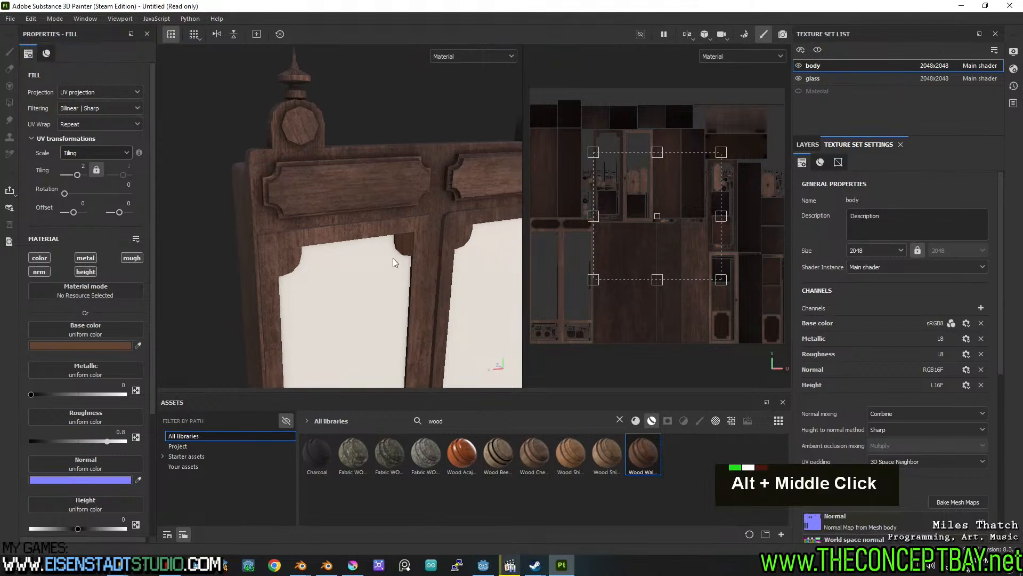
scroll(377, 258, "up", 3)
left_click_drag(377, 258, 430, 249, "alt")
middle_click_drag(429, 249, 408, 238, "alt")
left_click_drag(409, 238, 415, 234, "alt")
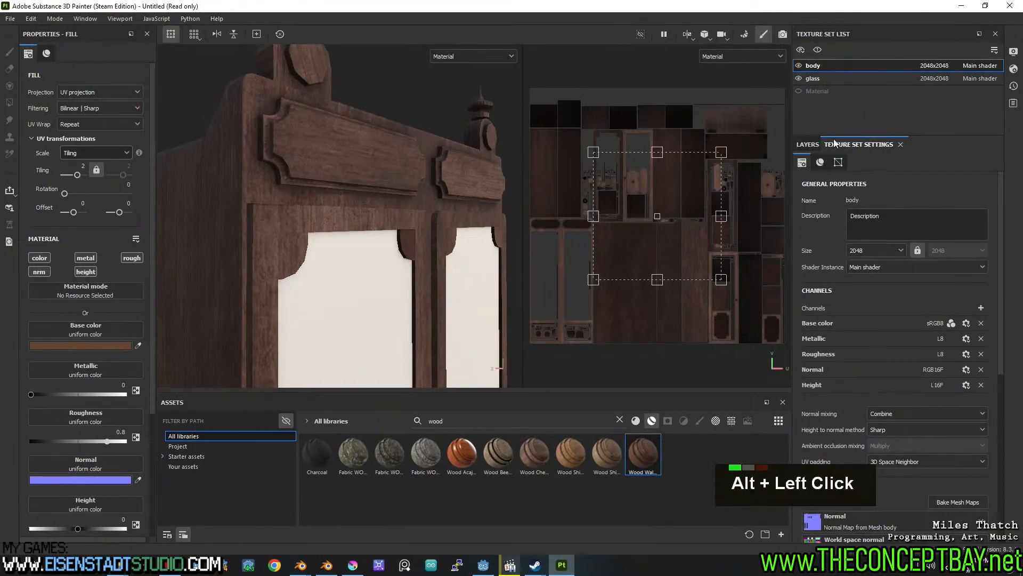
left_click(809, 145)
left_click(821, 232)
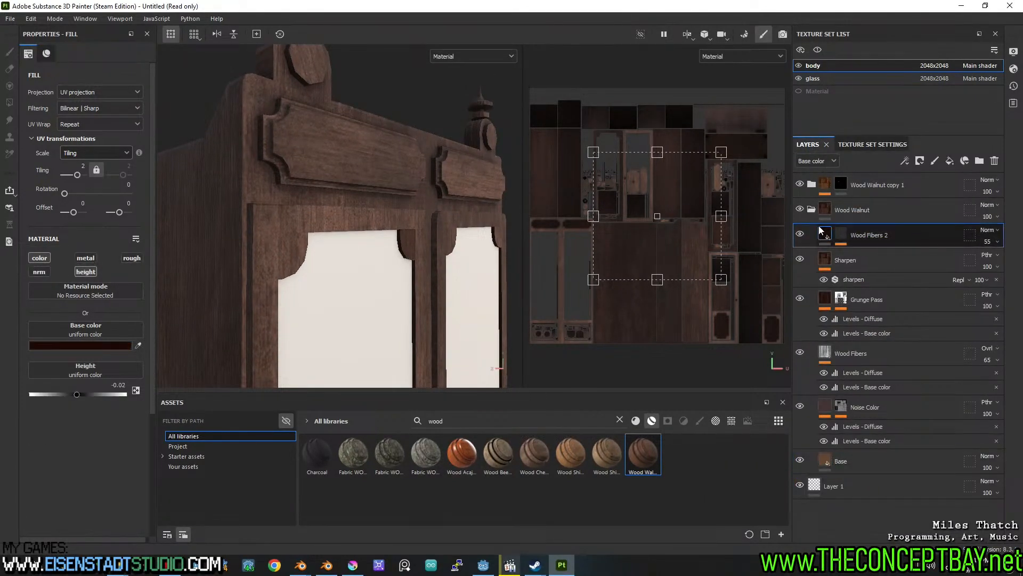
left_click_drag(79, 176, 76, 175)
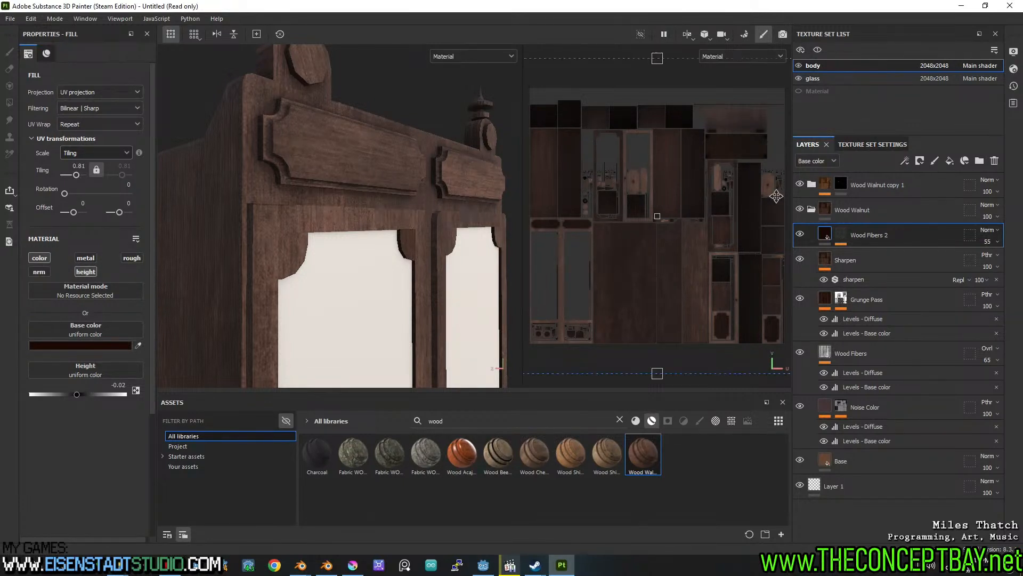
double_click(800, 208)
Switch the Wood Fibers 2 layer to Tri-planar projection and lower its Tiling.
left_click(95, 94)
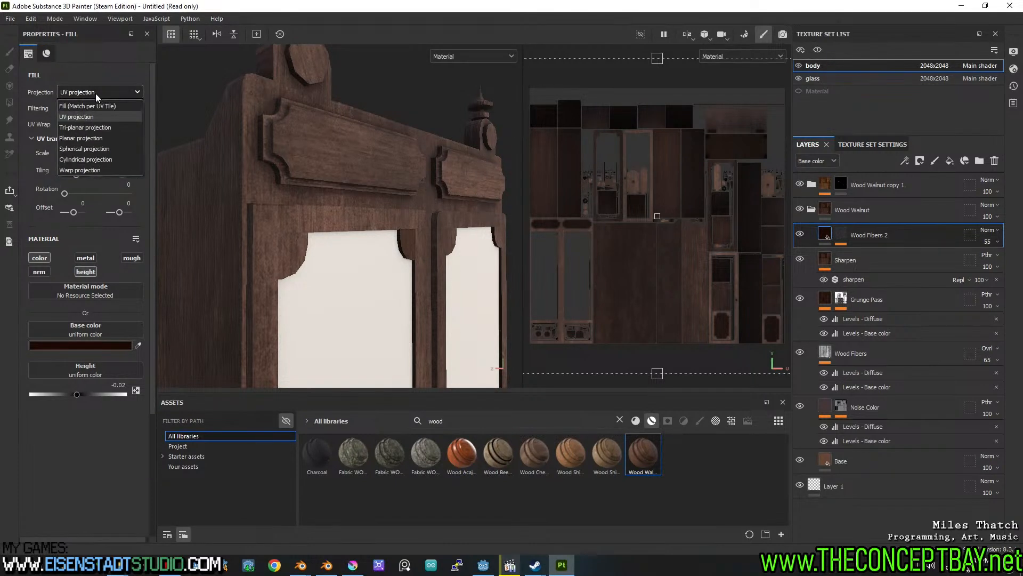
left_click(97, 127)
left_click_drag(81, 193, 79, 196)
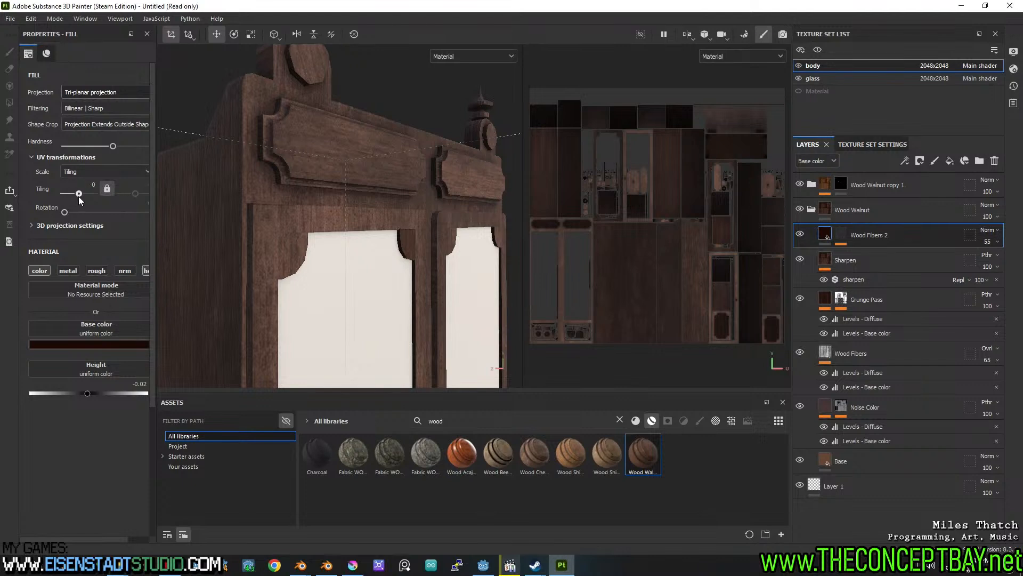
Widen the fill properties area so that all of its values can be read.
left_click(157, 171)
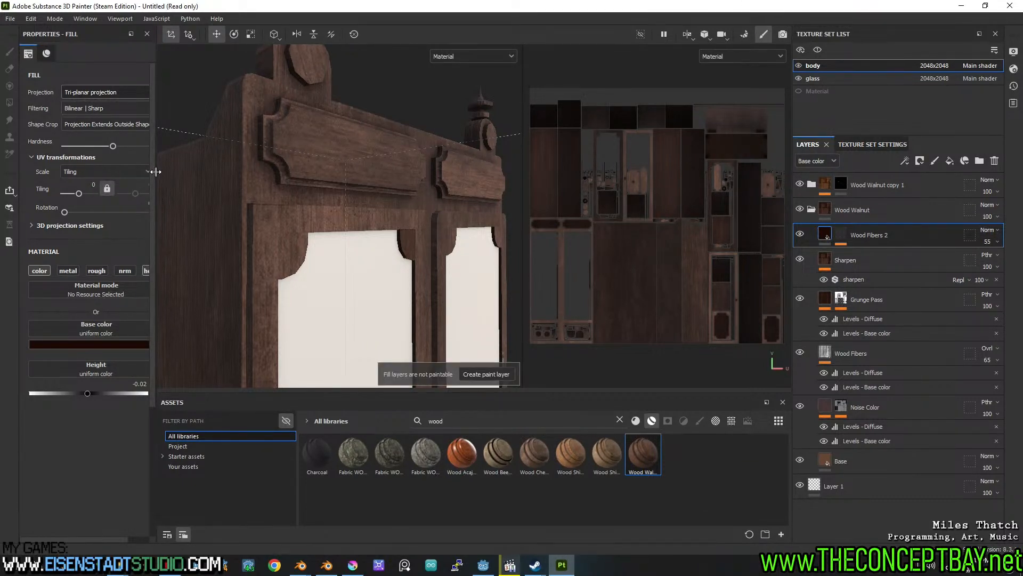
double_click(156, 171)
left_click_drag(157, 165, 193, 166)
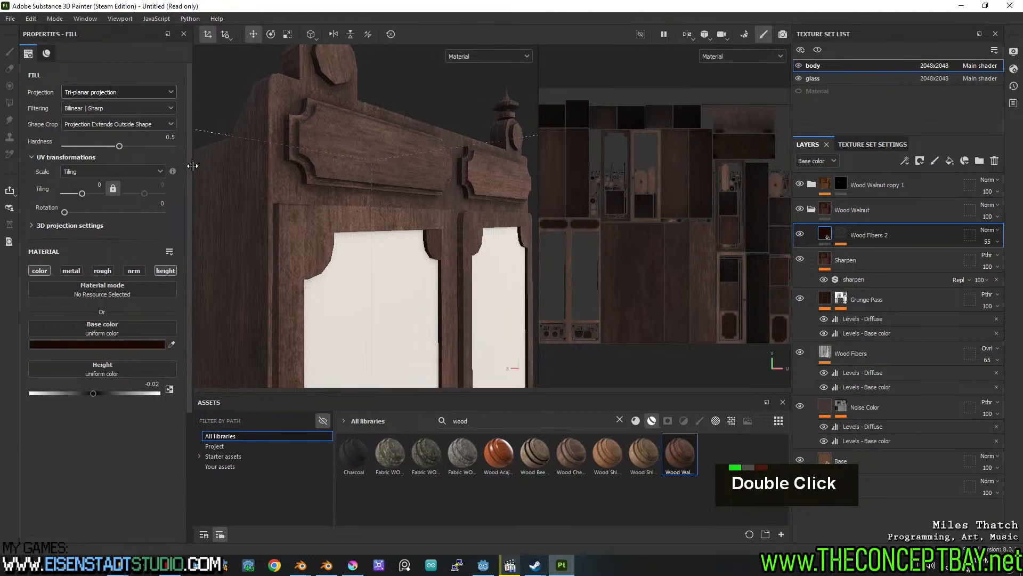
Undo the hardness, tiling and tri-planar projection changes on the Wood Fibers 2 fill layer.
left_click_drag(118, 147, 133, 148)
mouse_move(115, 146)
left_mouse_down()
mouse_move(95, 148)
mouse_move(135, 149)
mouse_move(115, 148)
left_mouse_up()
key("ctrl+z")
key("ctrl+z")
key("ctrl+z")
key("ctrl+z")
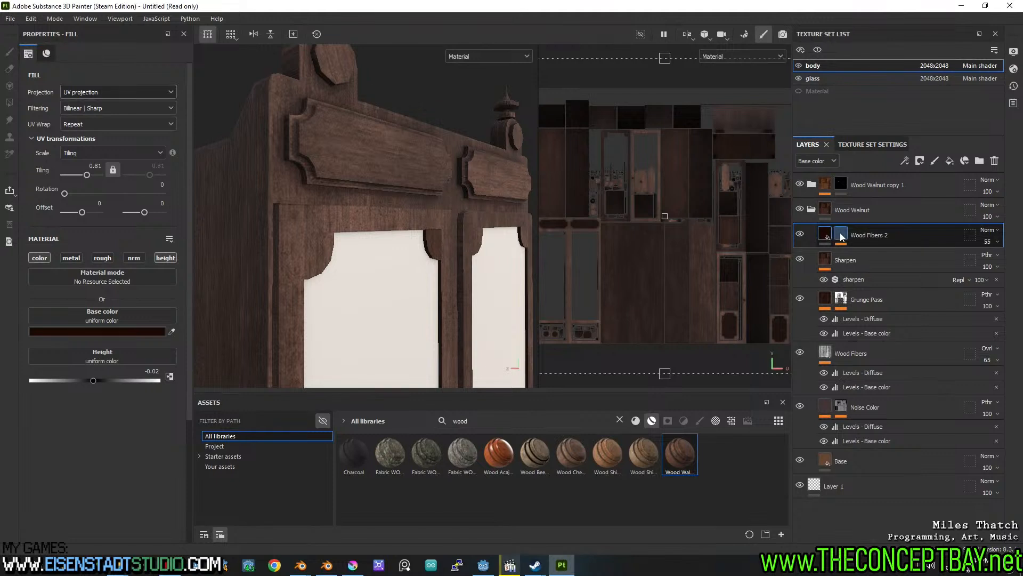
Set the tiling of the wood_pattern_01 fill in the Wood Fibers 2 mask to 2.5.
mouse_move(842, 237)
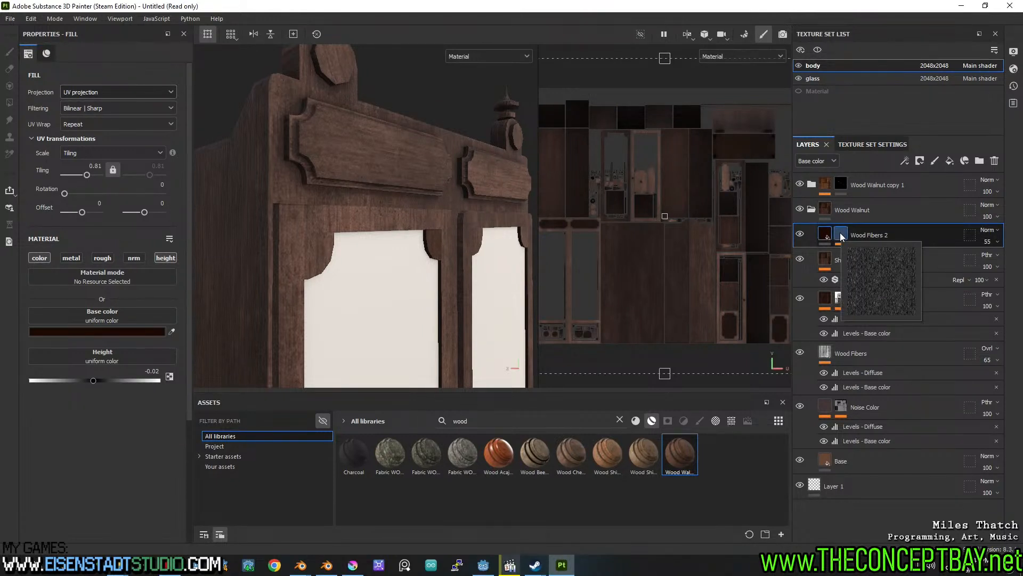
left_click(842, 237)
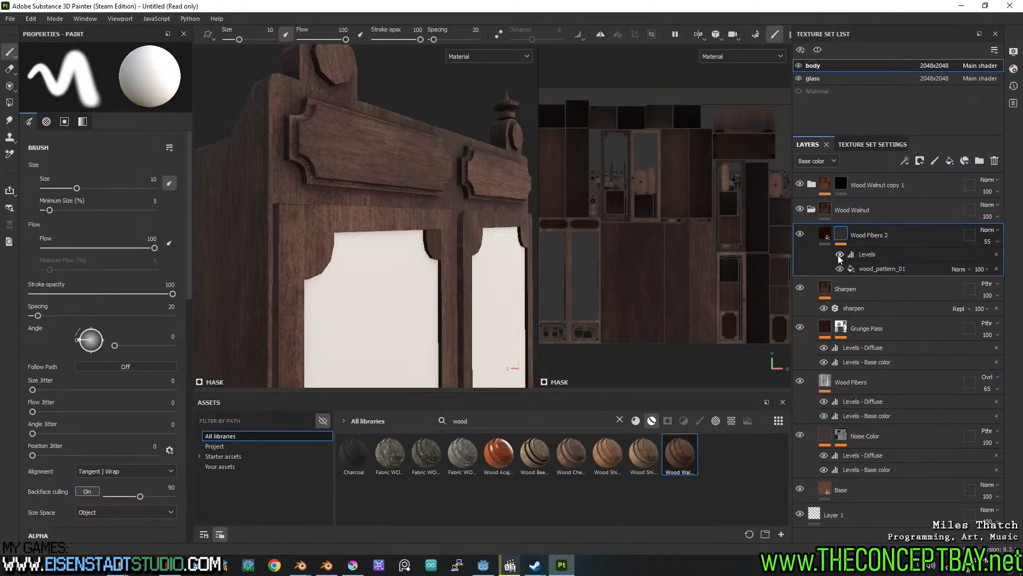
left_click(865, 270)
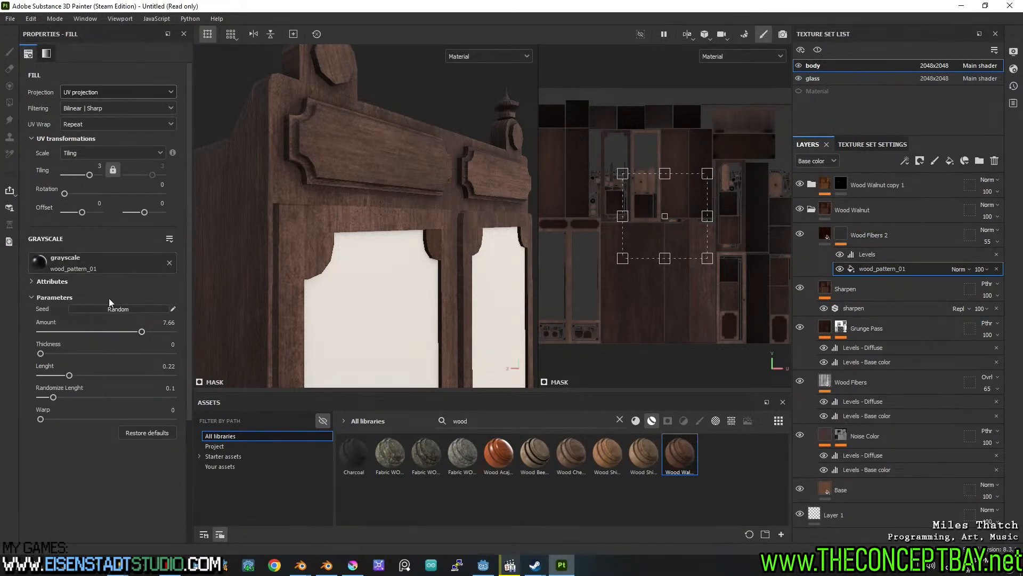
left_click_drag(90, 175, 90, 176)
left_click(95, 166)
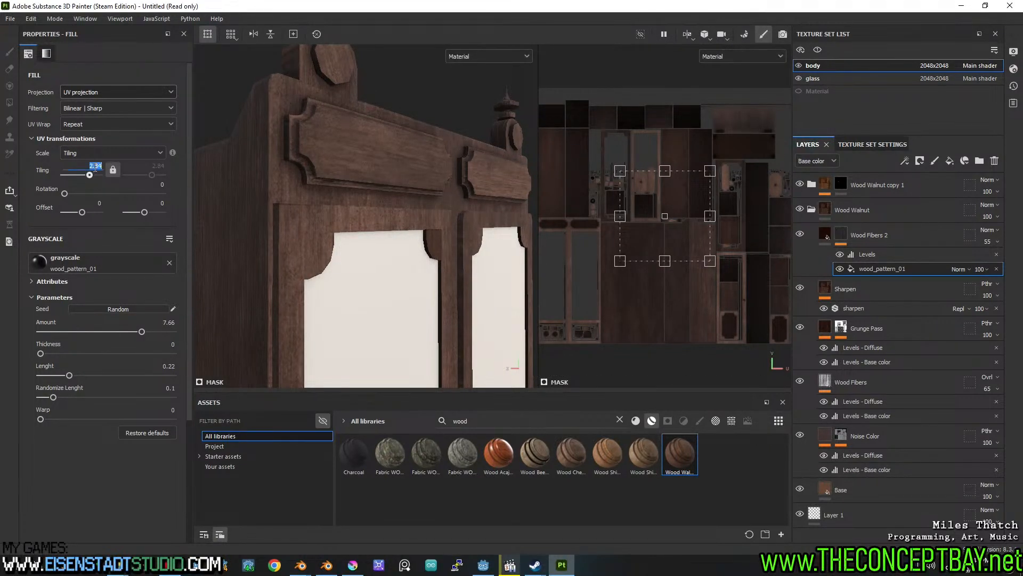
type("2")
key("Return")
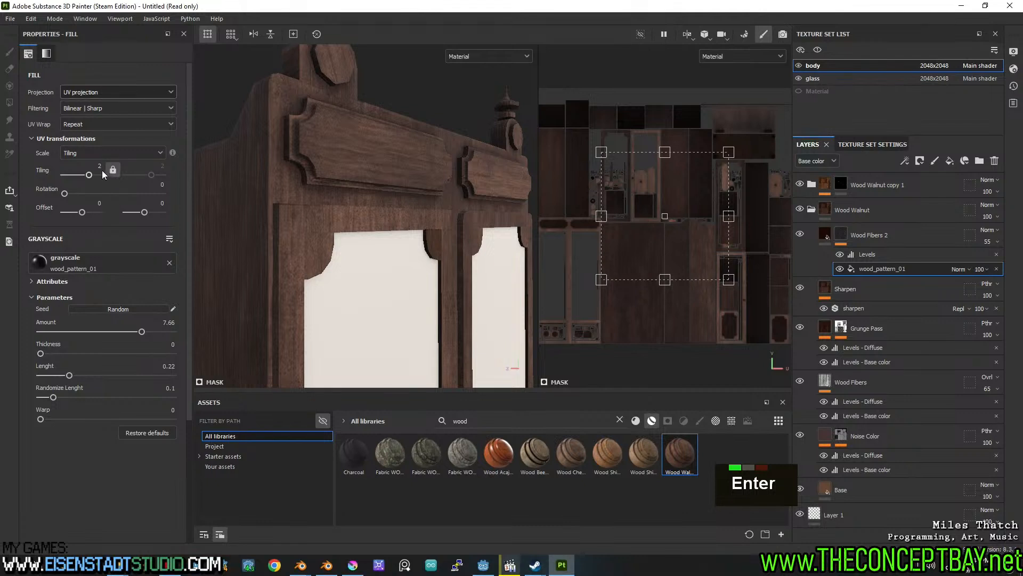
type("2.5")
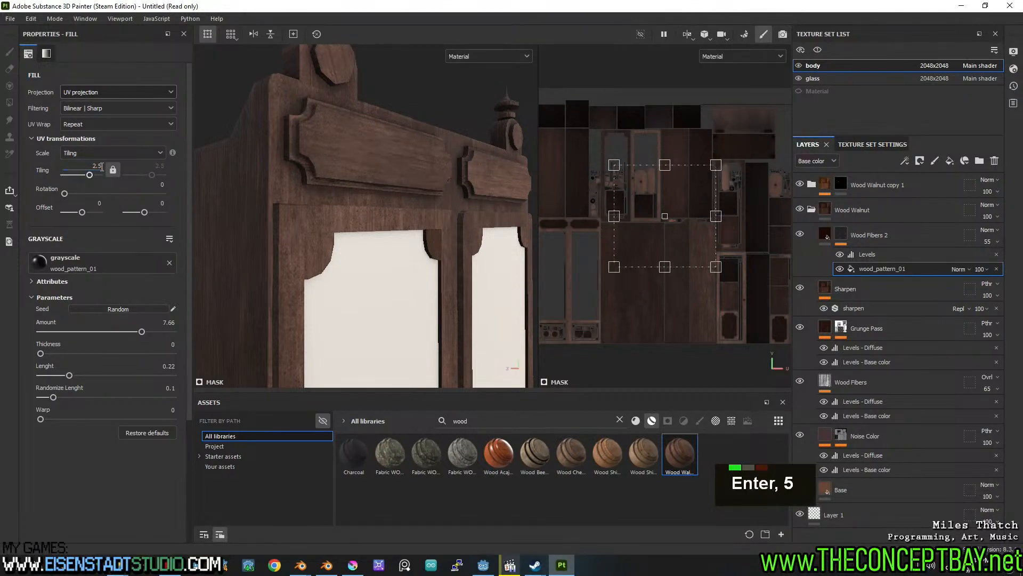
Examine the wood grain on the cabinet's doors and upper panels from several angles.
middle_click(360, 225)
mouse_move(450, 221)
left_mouse_down("alt")
mouse_move(390, 217)
mouse_move(458, 216)
left_mouse_up("alt")
middle_click_drag(421, 216, 437, 184, "alt")
scroll(377, 202, "down", 8)
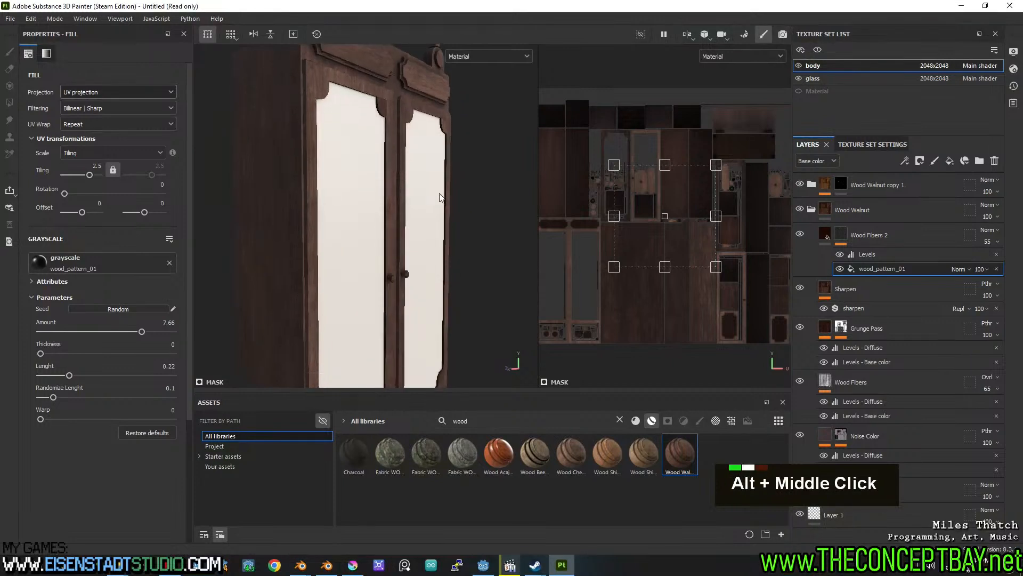
left_click_drag(437, 184, 382, 204, "alt")
middle_click_drag(382, 204, 385, 234, "alt")
left_click_drag(386, 235, 377, 229, "alt")
scroll(372, 173, "up", 4)
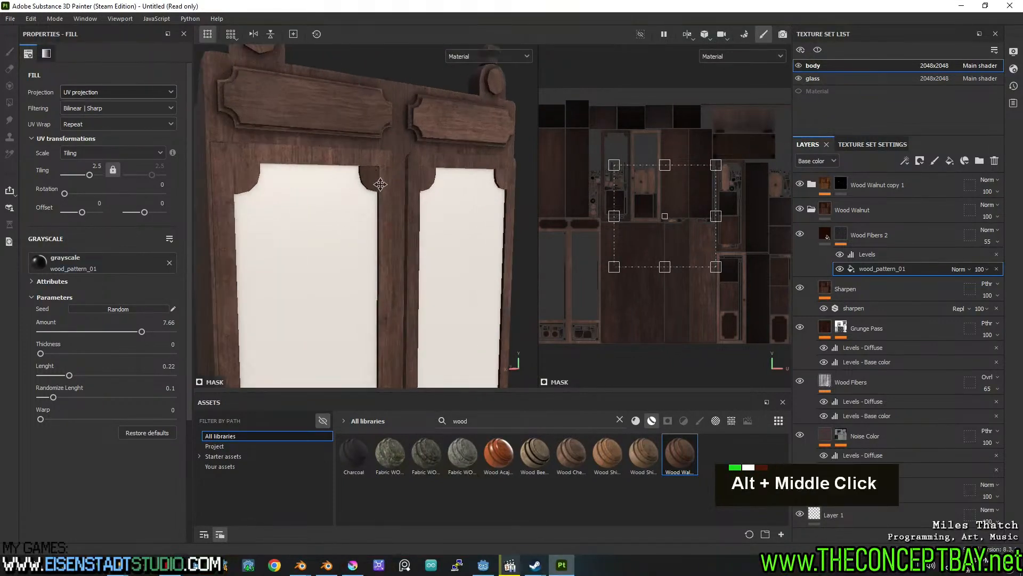
middle_click_drag(372, 174, 393, 204, "alt")
left_click_drag(394, 203, 398, 197, "alt")
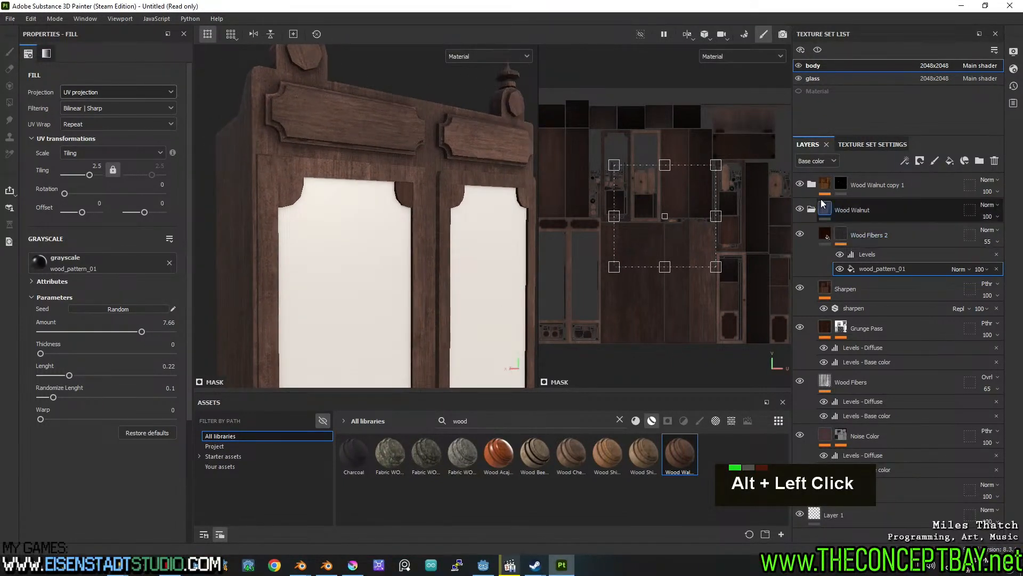
Copy the base color hex value 634431 from the Base layer of the Wood Walnut folder.
left_click(861, 488)
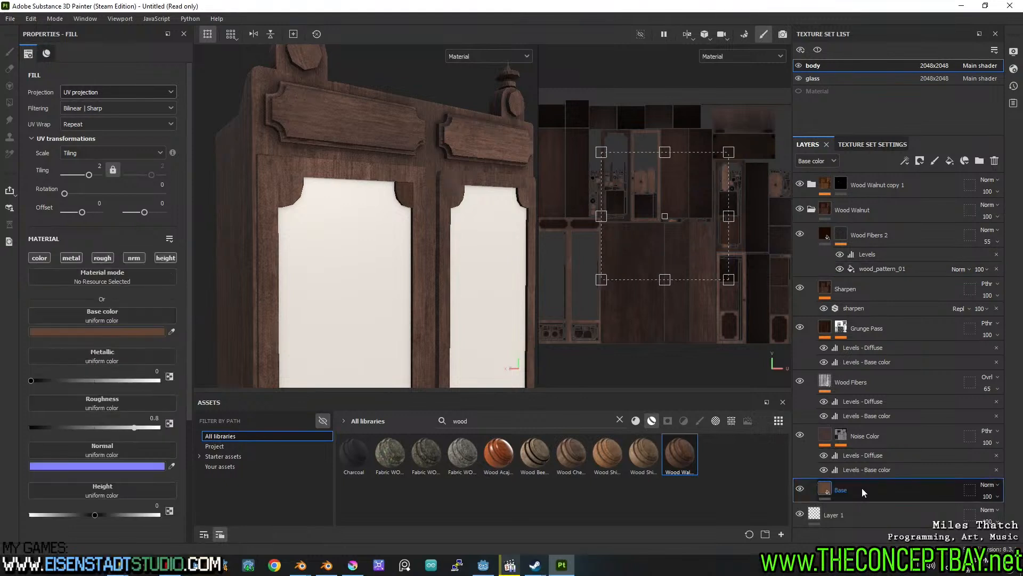
left_click(135, 332)
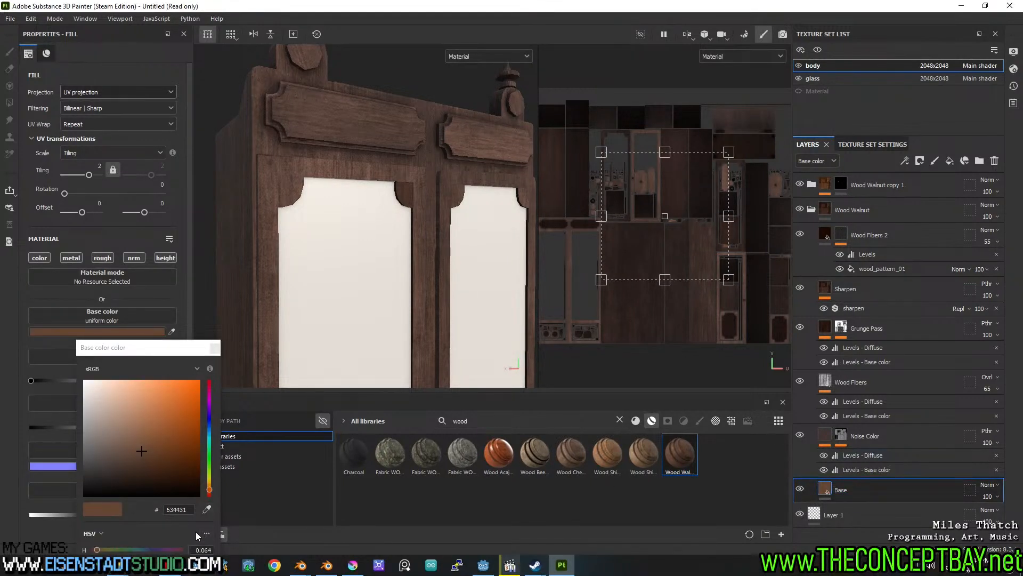
key("ctrl+a")
key("ctrl+c")
type("634431")
key("Return")
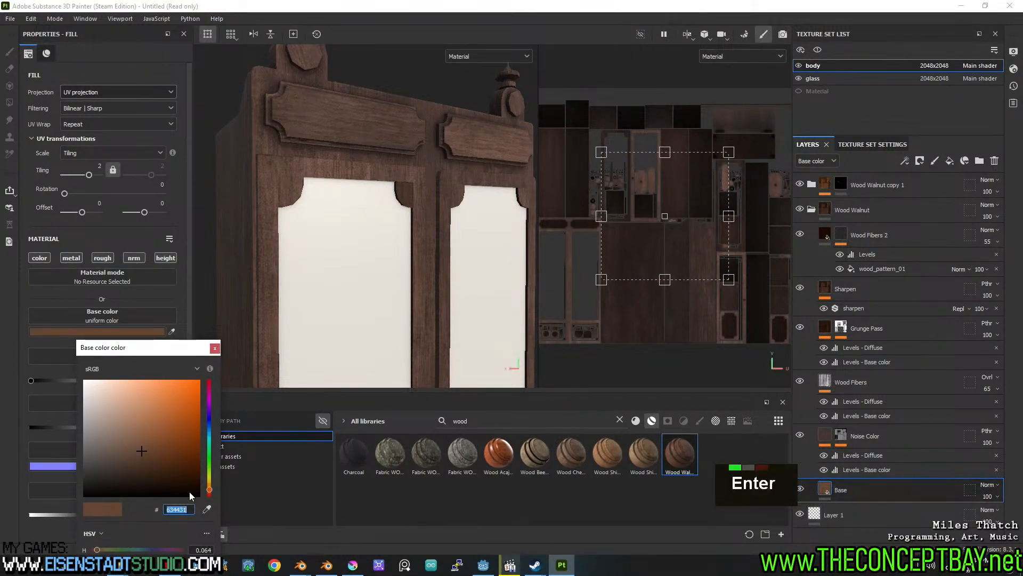
left_click(215, 348)
Apply the copied color 634431 as base color of the Base layer in the Wood Walnut copy 1 folder.
left_click(809, 209)
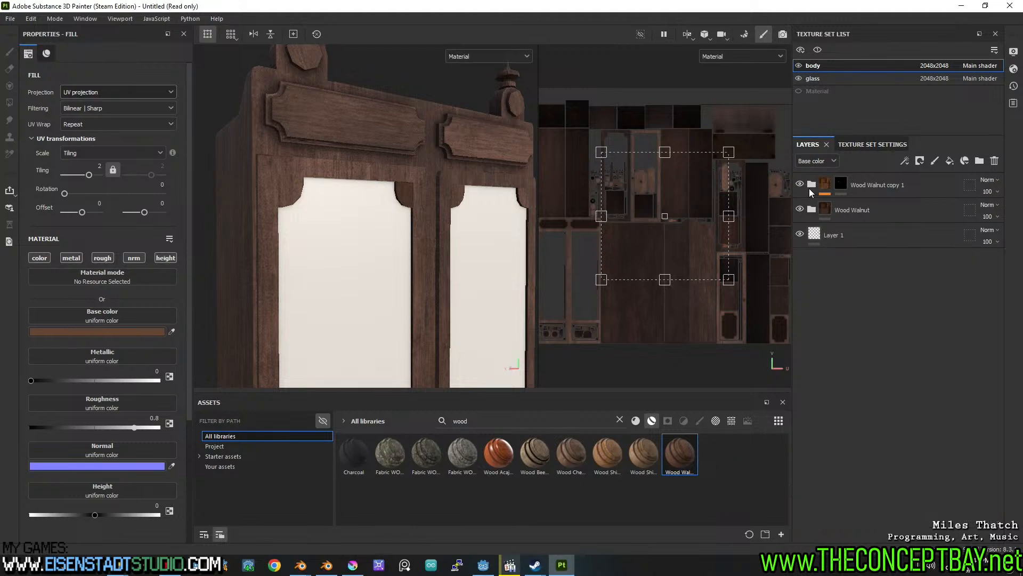
left_click(811, 185)
left_click(862, 438)
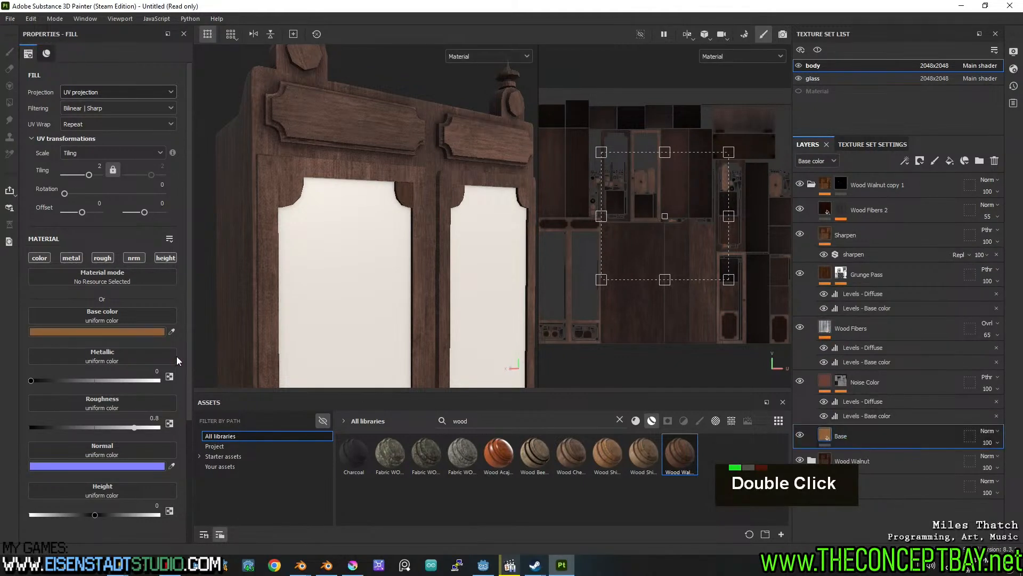
left_click(132, 330)
key("ctrl+v")
left_click(191, 510)
key("ctrl+v")
key("Return")
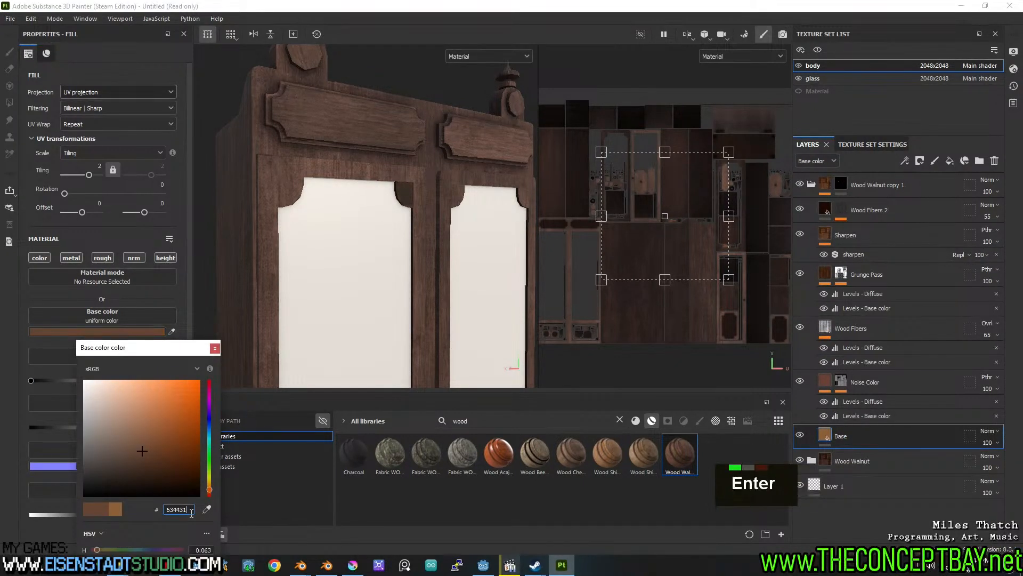
left_click(215, 349)
Inspect the door frame corners, switch to Blender and check the cabinet's face orientation around the tall doors.
left_click_drag(471, 200, 447, 209, "alt")
scroll(446, 209, "up", 3)
left_click_drag(380, 204, 396, 217, "alt")
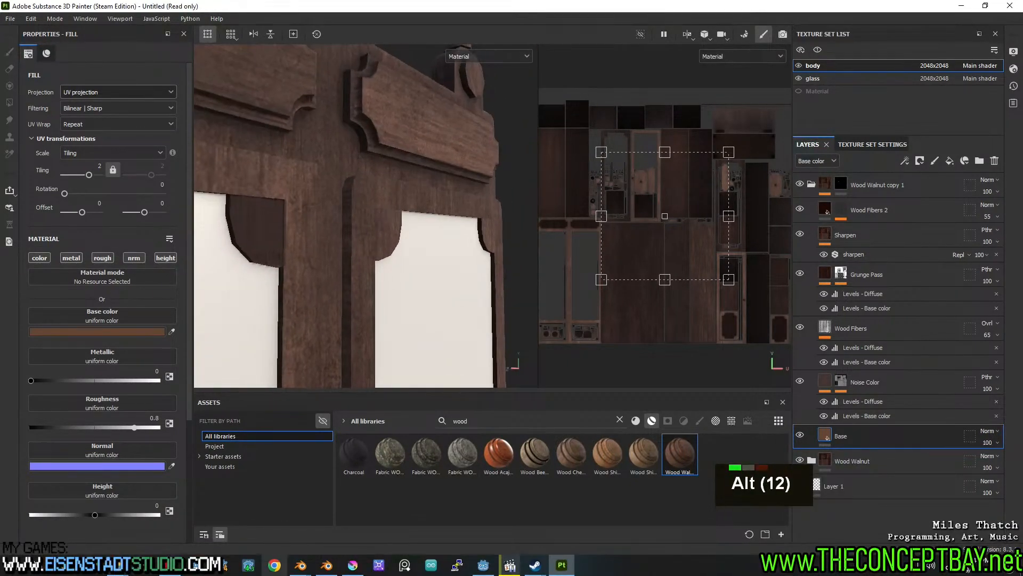
left_click(335, 569)
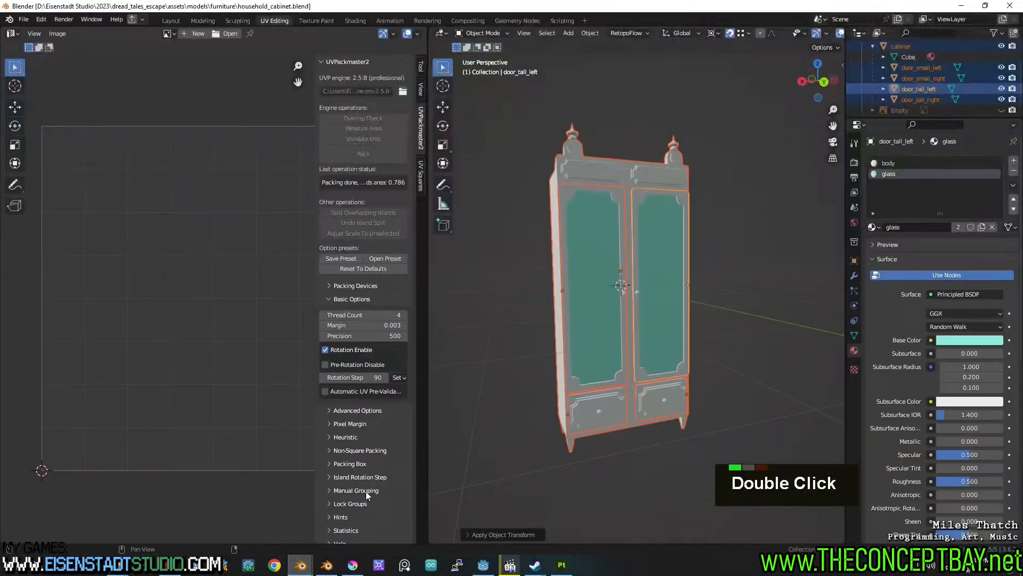
key("alt+grave")
middle_click_drag(701, 242, 678, 288)
scroll(661, 235, "up", 4)
key("alt+z")
Return to Substance 3D Painter and examine the corner pieces of the tall doors from inside and from the front.
key("alt+Tab")
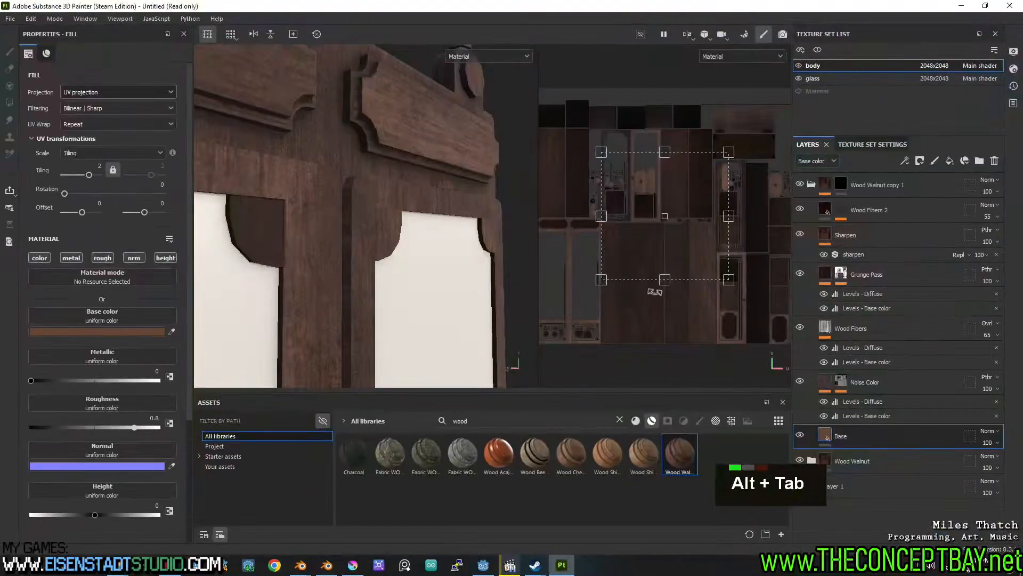
left_click_drag(388, 263, 423, 261, "alt")
scroll(365, 233, "up", 8)
scroll(489, 221, "down", 1)
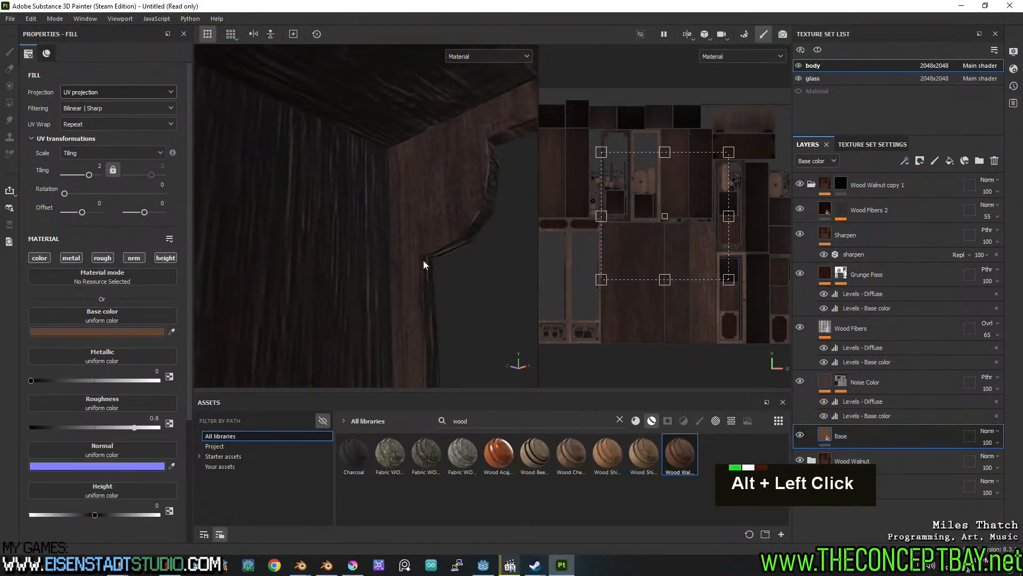
left_click_drag(508, 251, 308, 263, "alt")
scroll(469, 221, "down", 2)
middle_click_drag(469, 222, 358, 238, "alt")
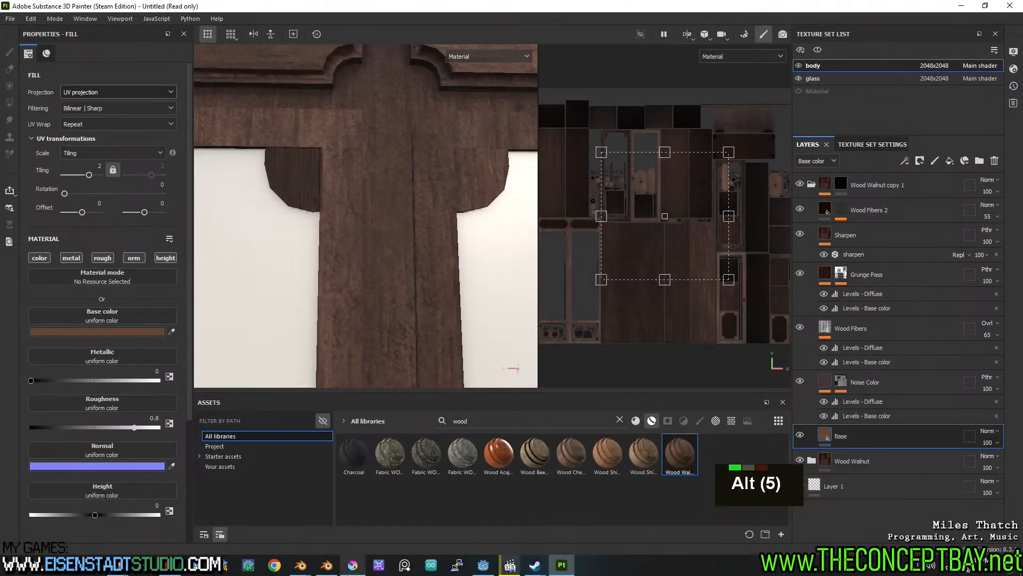
Switch to the Blender window that has household_cabinet.blend open.
mouse_move(300, 565)
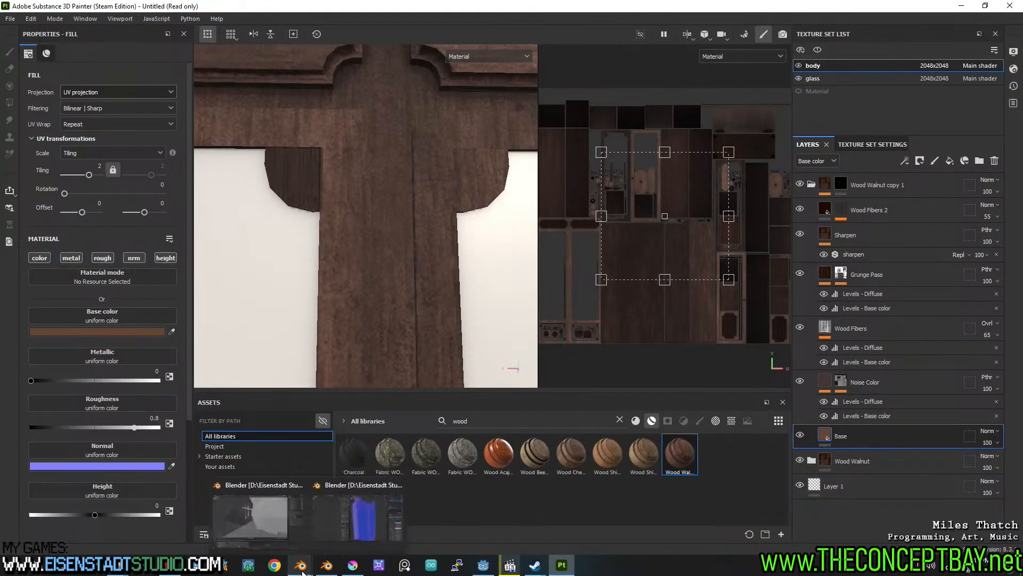
left_click(230, 513)
scroll(289, 414, "down", 2)
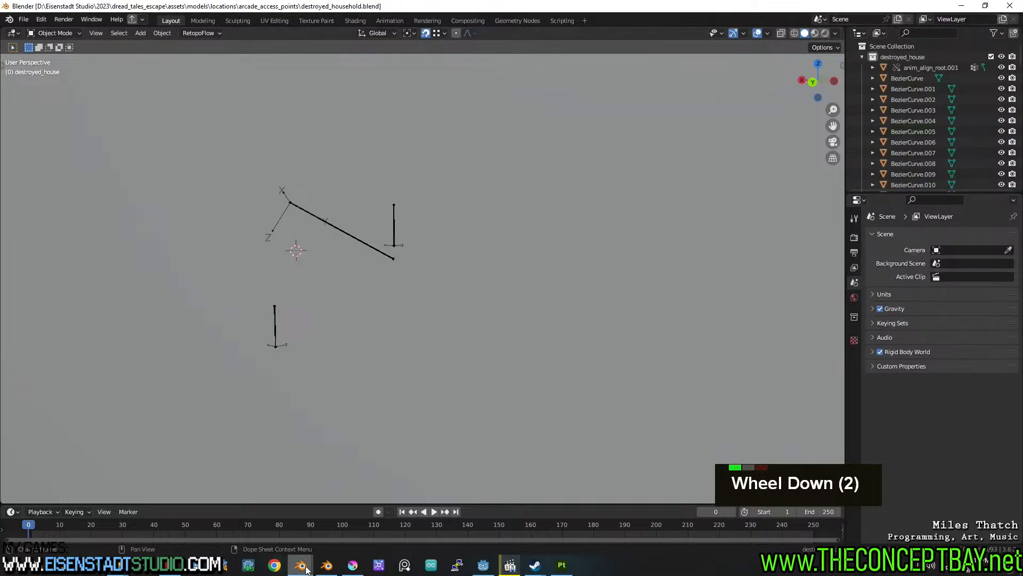
left_click(351, 525)
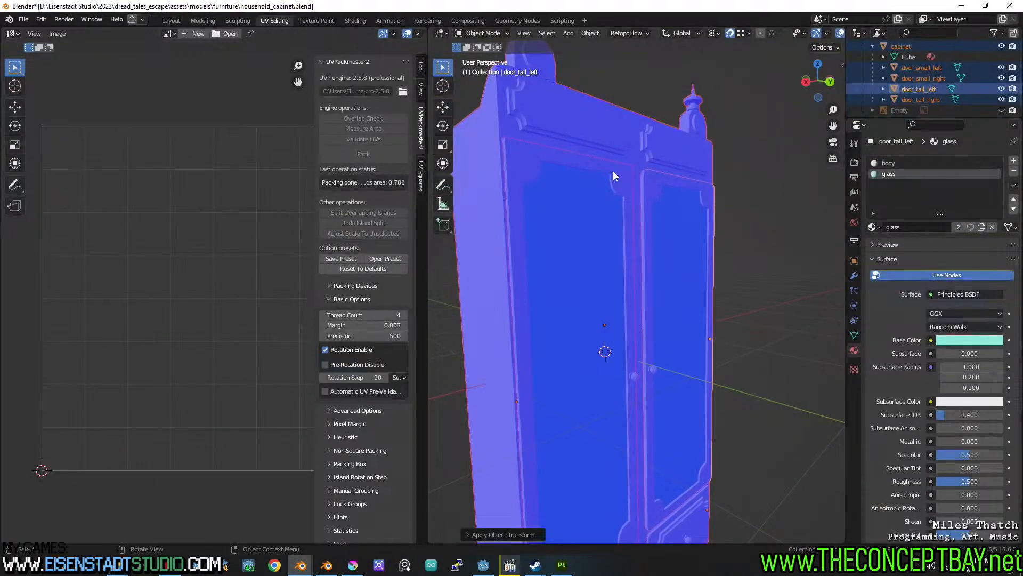
Select edges along the rounded inner corners of door_tall_right in edge mode, and turn off the face orientation overlay.
key("Tab")
middle_click_drag(629, 192, 661, 200)
scroll(652, 200, "up", 2)
key("alt+z")
key("2")
left_click(661, 200, "alt")
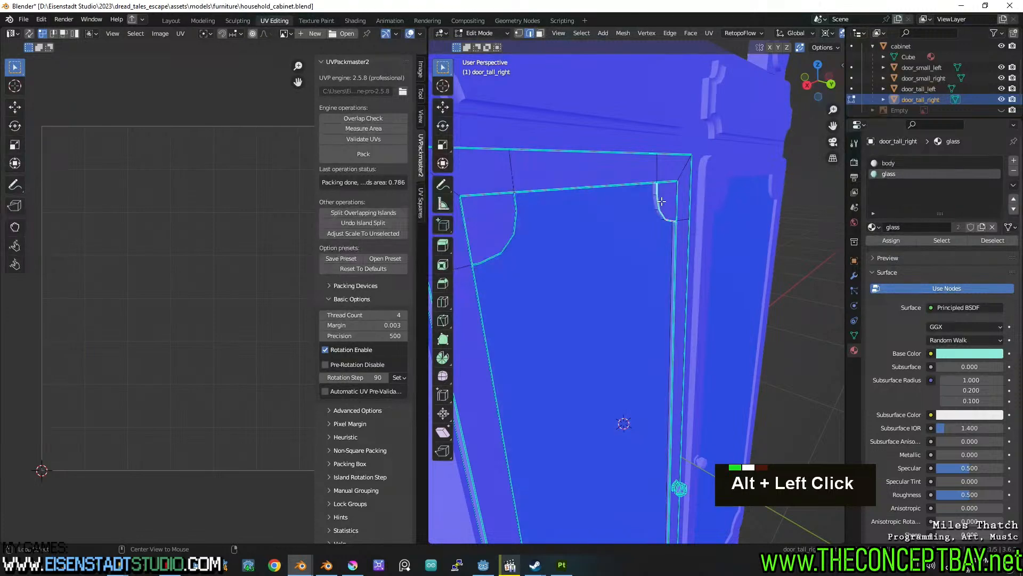
left_click(681, 234, "alt+shift")
left_click(638, 196, "alt+shift")
scroll(638, 195, "down", 2)
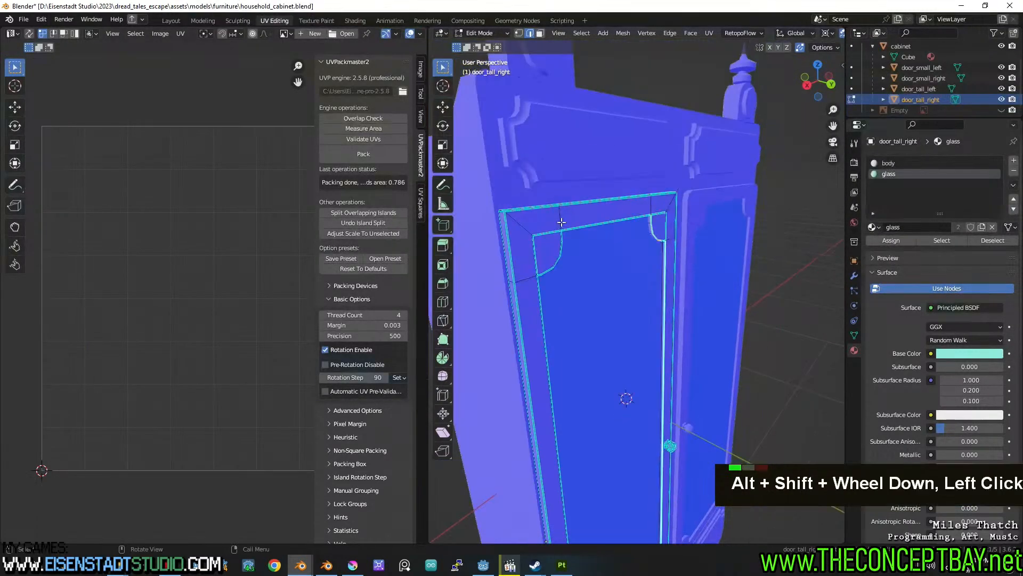
left_click(532, 246, "alt+shift")
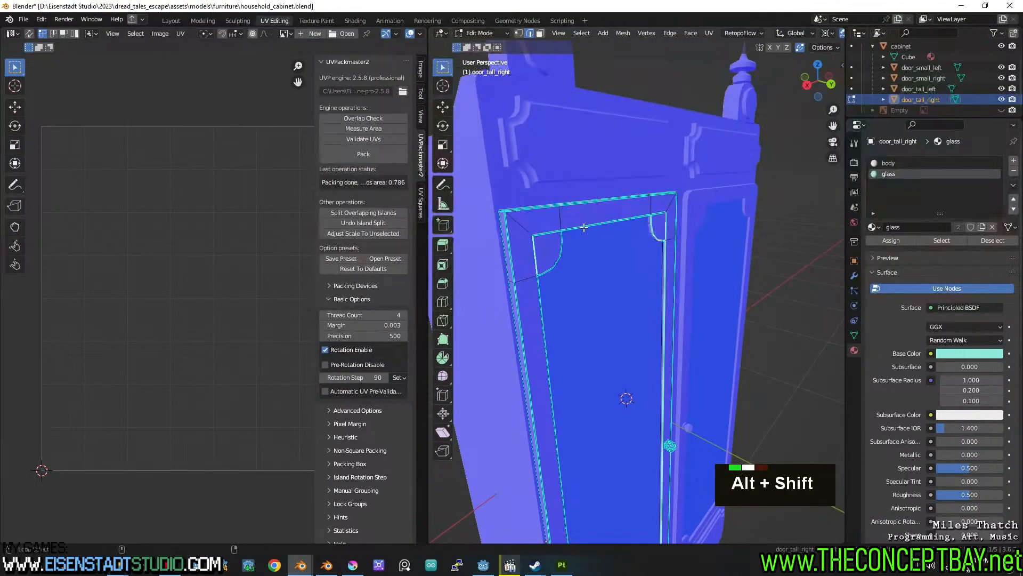
left_click(561, 239, "alt+shift")
middle_click_drag(568, 227, 587, 243)
key("alt+grave")
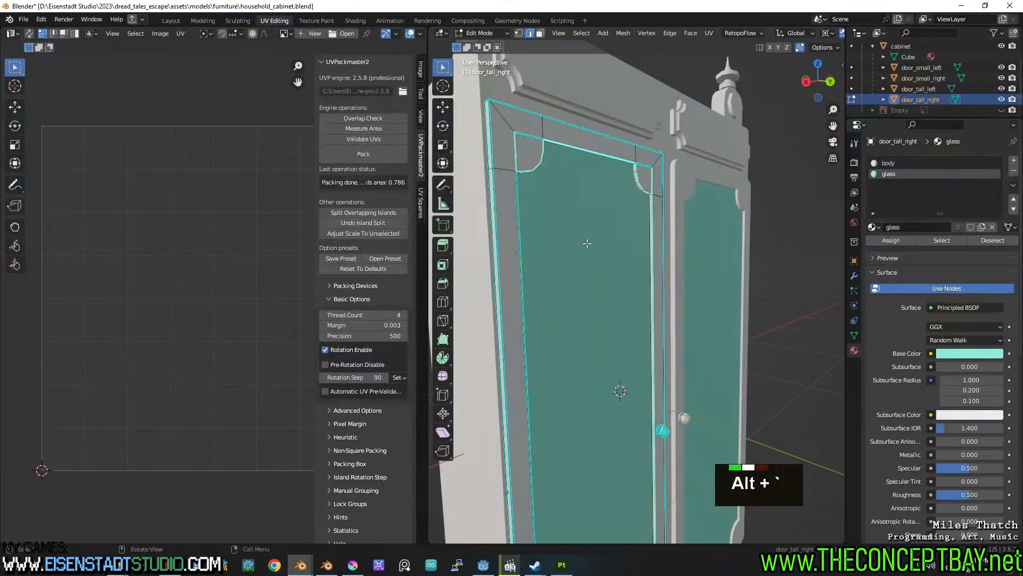
Select the entire linked frame mesh of door_tall_right and clear its sharp edges.
left_click(528, 275, "shift")
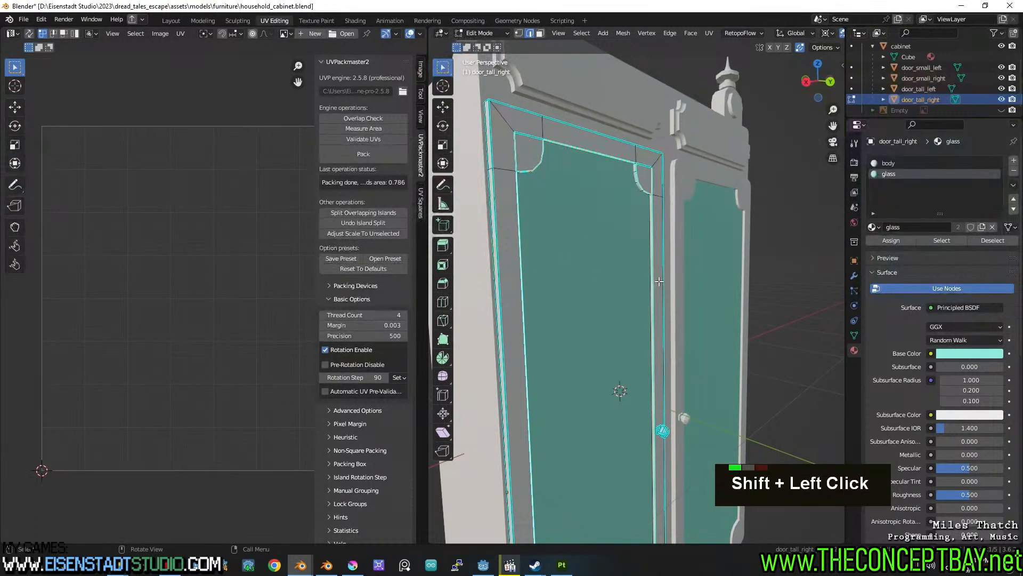
key("l")
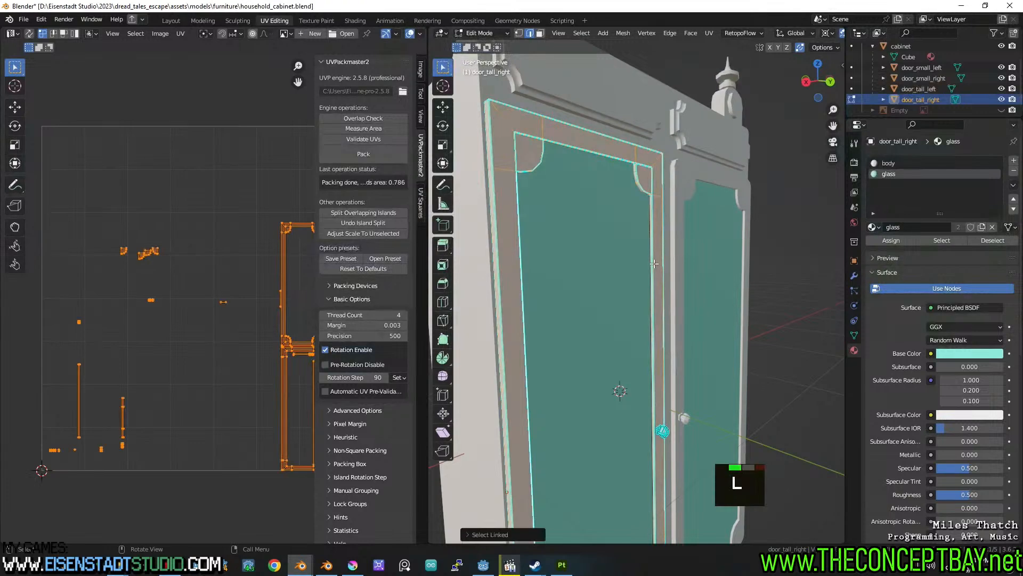
right_click(654, 263)
left_click(608, 446)
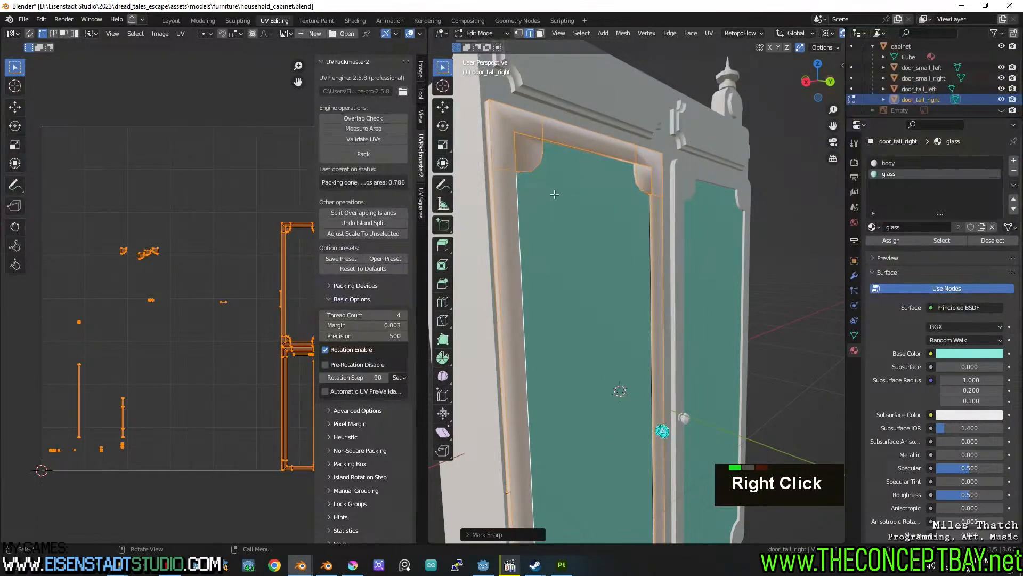
Leave mesh editing and apply Shade Auto Smooth to door_tall_right.
key("Tab")
right_click(650, 202)
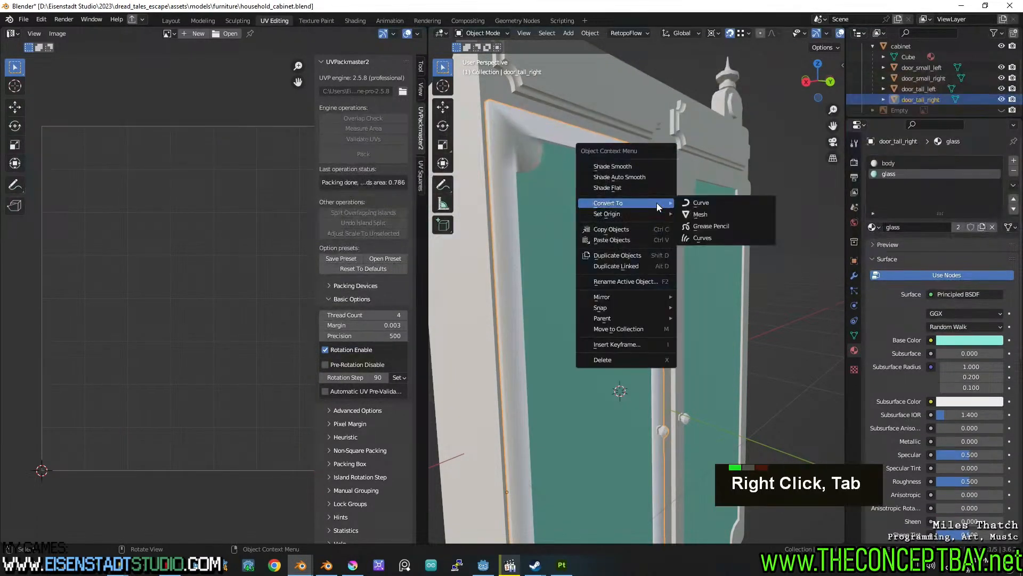
left_click(645, 176)
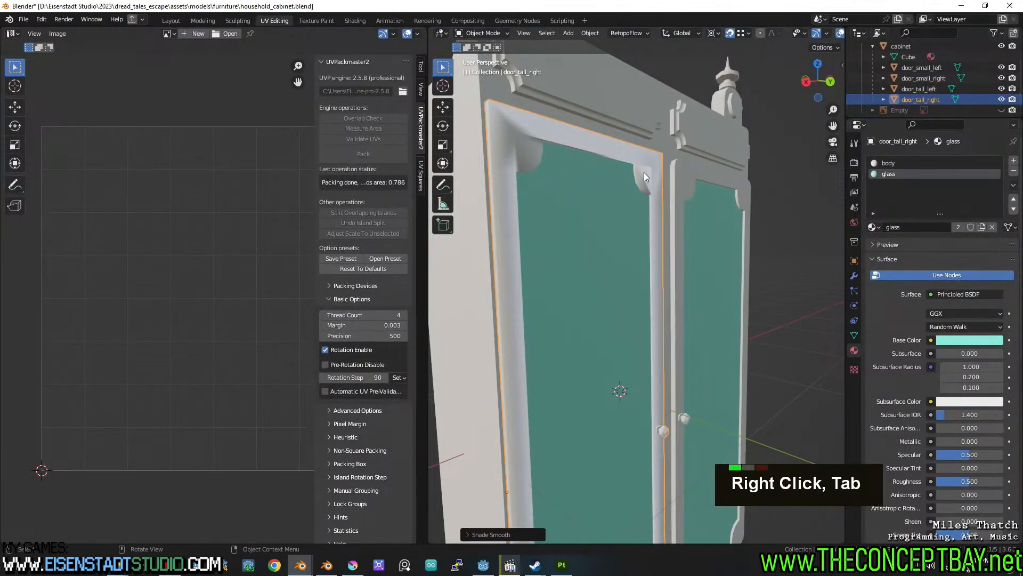
Enable Auto Smooth in the Shade Smooth settings and clear the custom split normals data of door_tall_right.
left_click(482, 535)
left_click(527, 520)
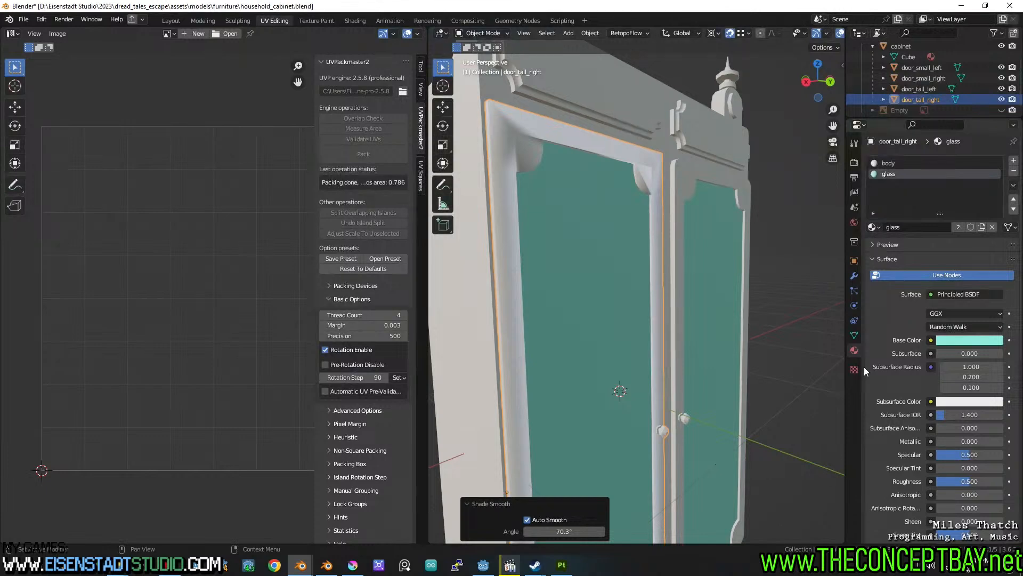
left_click(854, 336)
left_click(879, 423)
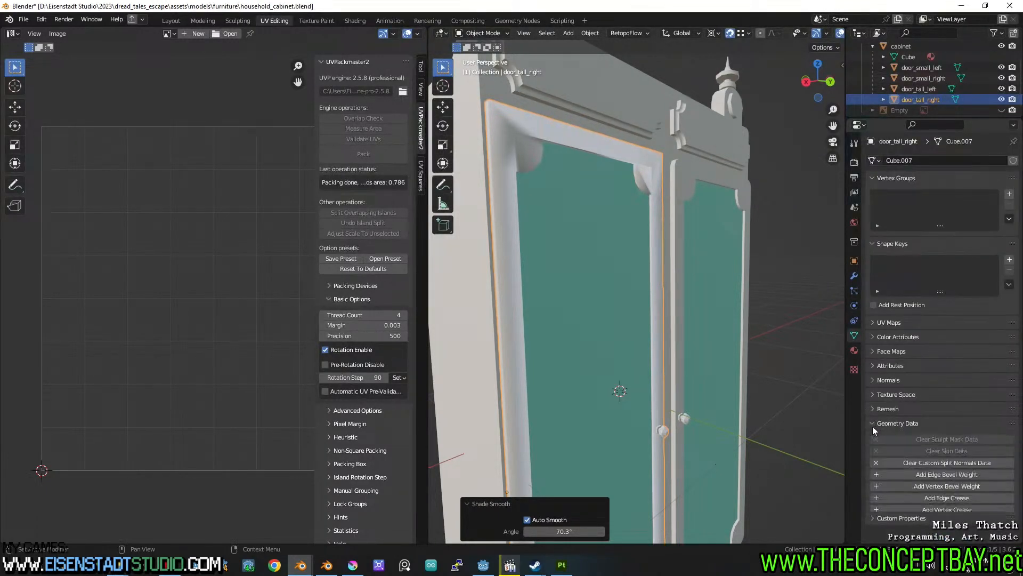
left_click(911, 462)
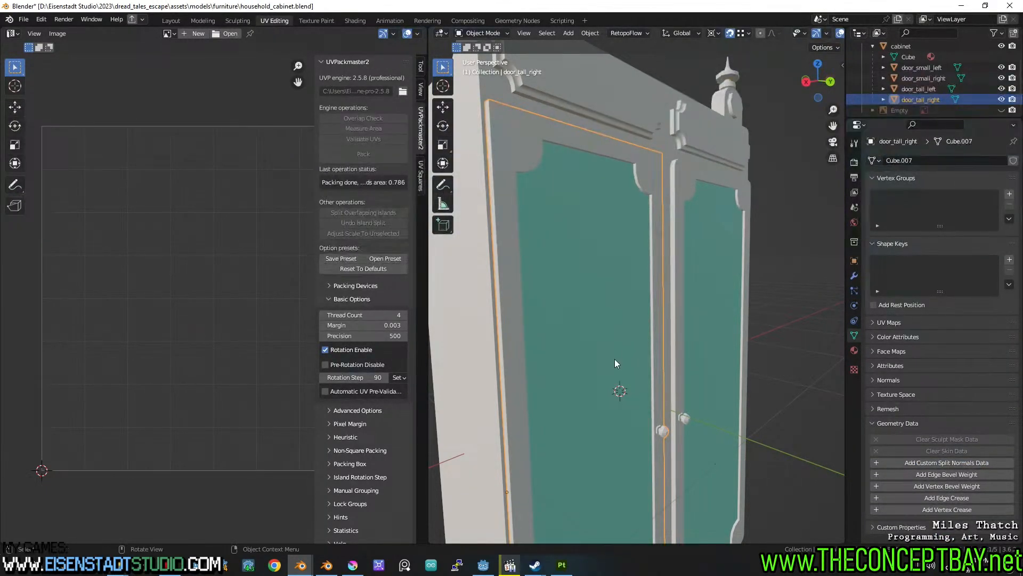
Try to select the edge loops around the frame and rounded corners of door_tall_right.
middle_click_drag(686, 337, 656, 320)
key("Tab")
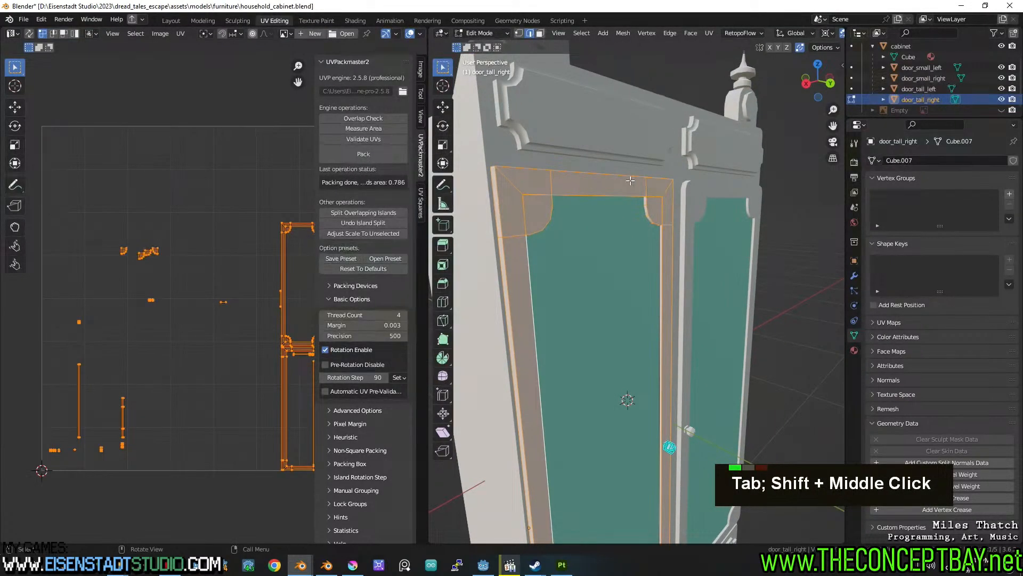
left_click(630, 182, "alt")
left_click(526, 279, "alt+shift")
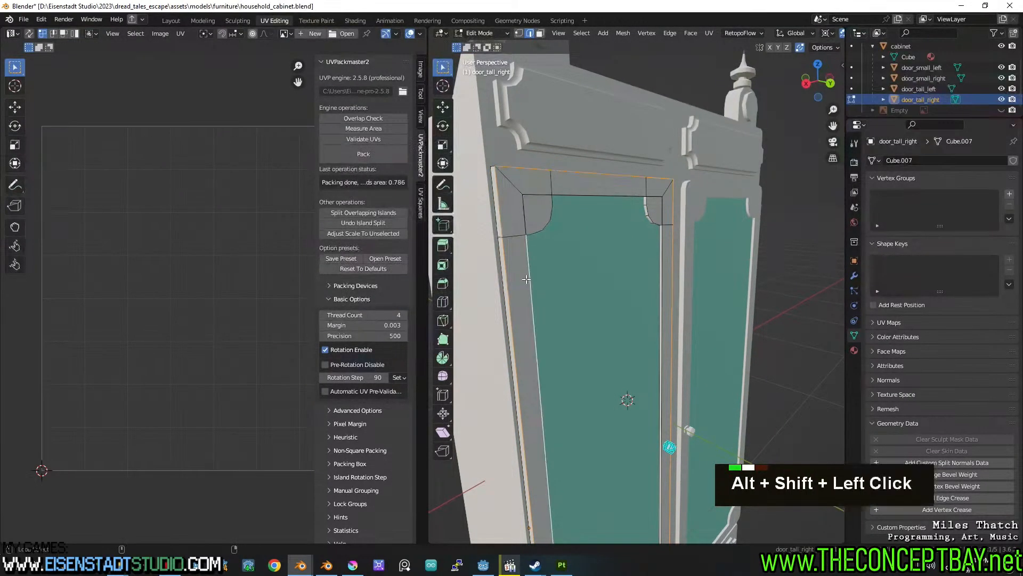
left_click(561, 182, "alt+shift")
left_click(657, 215, "alt+shift")
left_click(662, 238, "alt+shift")
middle_click_drag(661, 395, 659, 58, "shift")
scroll(659, 58, "up", 4)
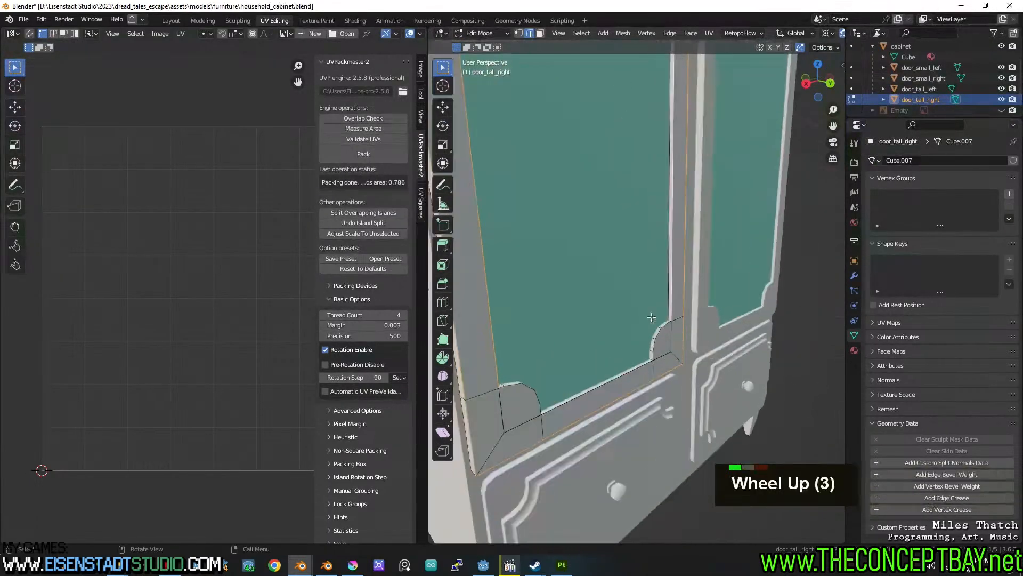
left_click(674, 365, "alt+shift")
left_click(648, 424, "alt+shift")
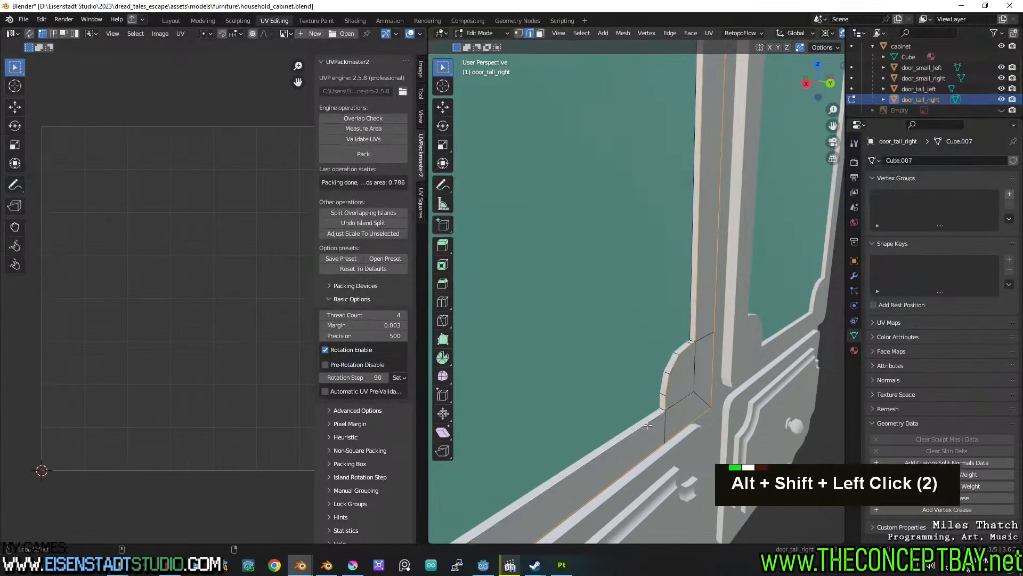
scroll(647, 425, "down", 1)
left_click(491, 448, "alt+shift")
middle_click_drag(491, 448, 535, 452, "shift")
right_click(534, 452)
key("Escape")
Examine the faces and vertices at a lower corner of door_tall_right's frame with X-ray display on.
left_click(556, 495, "shift")
left_click(523, 490, "shift")
middle_click_drag(563, 472, 569, 443, "shift")
scroll(550, 459, "down", 2)
key("3")
key("alt+z")
scroll(569, 442, "up", 2)
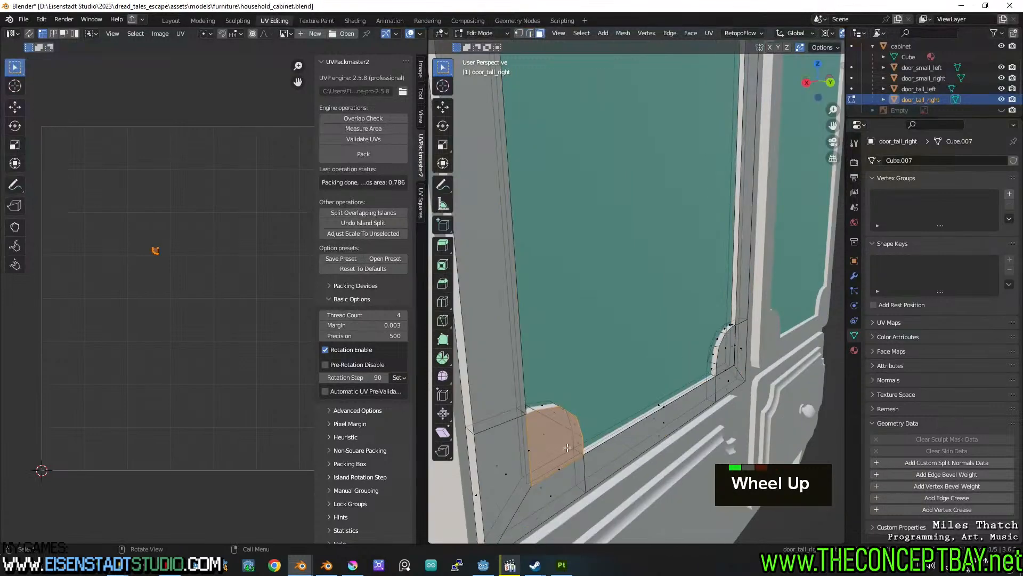
left_click(547, 465, "shift")
key("1")
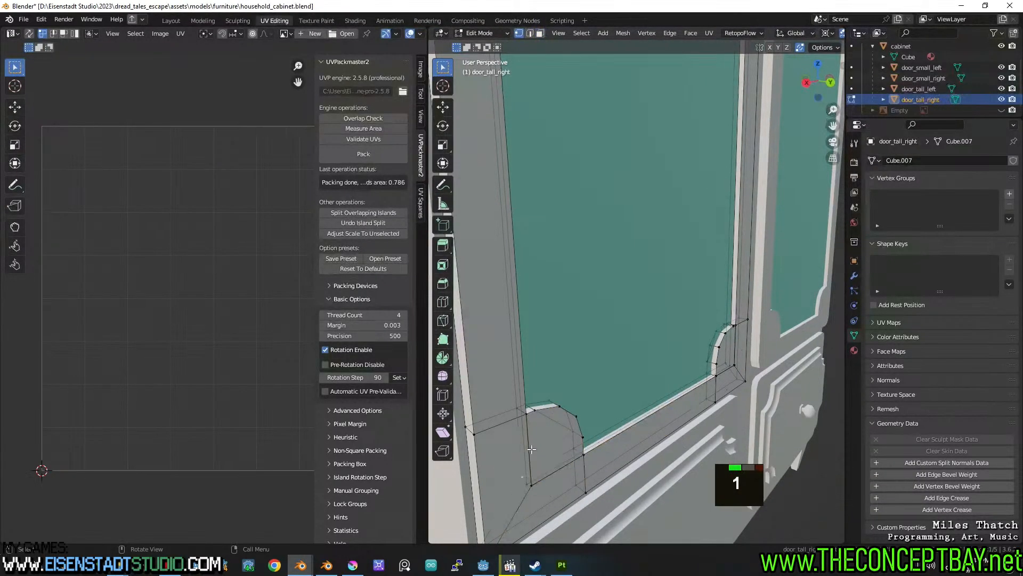
key("2")
key("1")
key("g")
key("Escape")
Merge all vertices of door_tall_right by distance at 0.0001 m and leave mesh editing.
scroll(549, 464, "down", 4)
key("a")
middle_click_drag(658, 176, 602, 241, "shift")
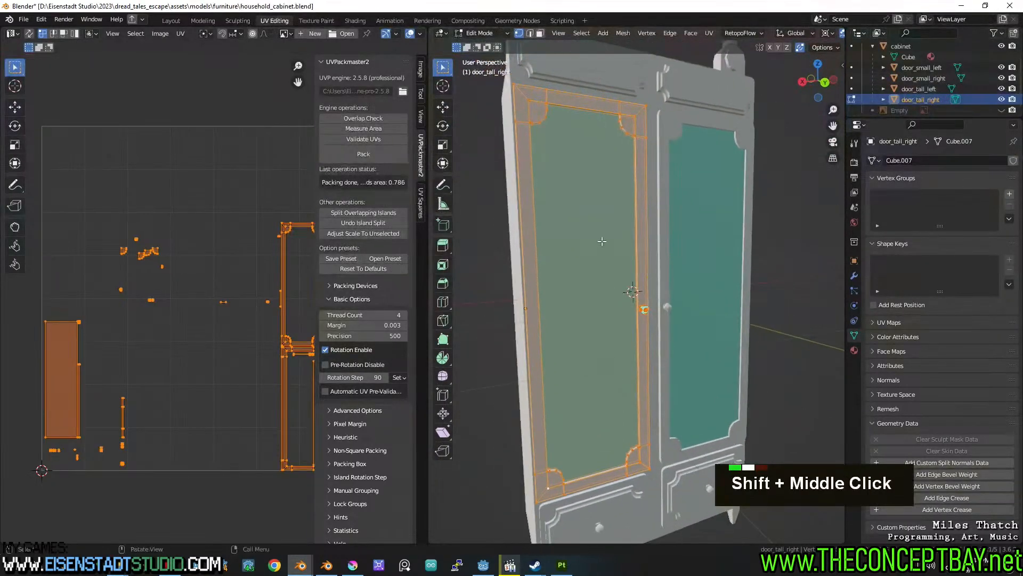
left_click(622, 33)
mouse_move(645, 303)
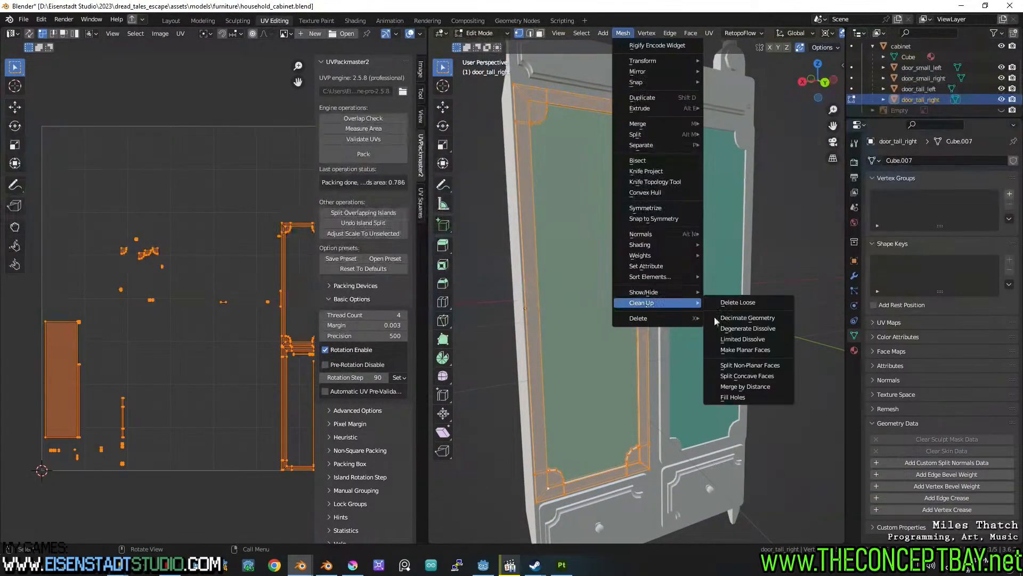
left_click(736, 387)
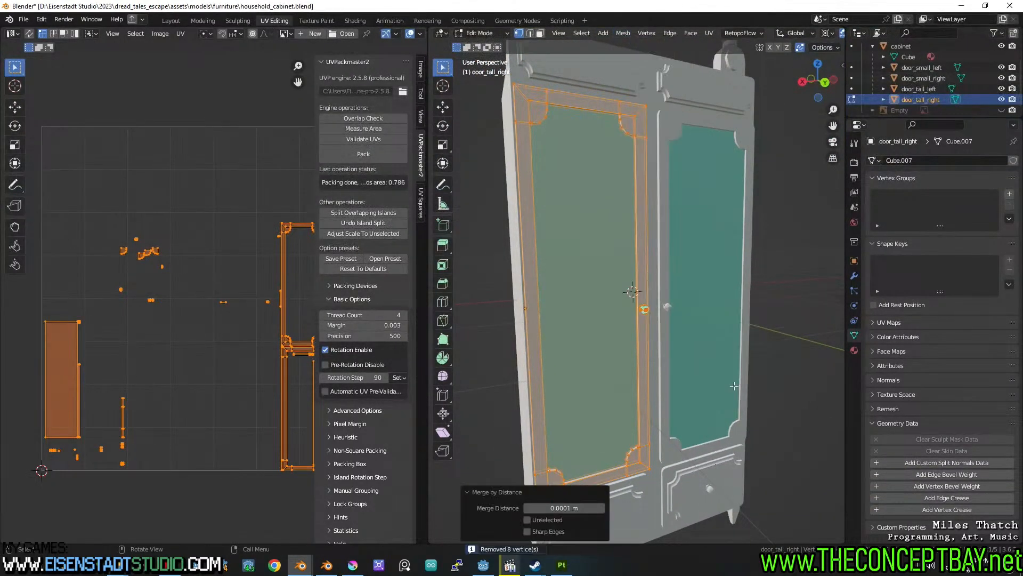
key("Tab")
Merge all vertices of door_tall_left by distance at 0.0001 m and leave mesh editing.
left_click(669, 420)
key("Tab")
key("a")
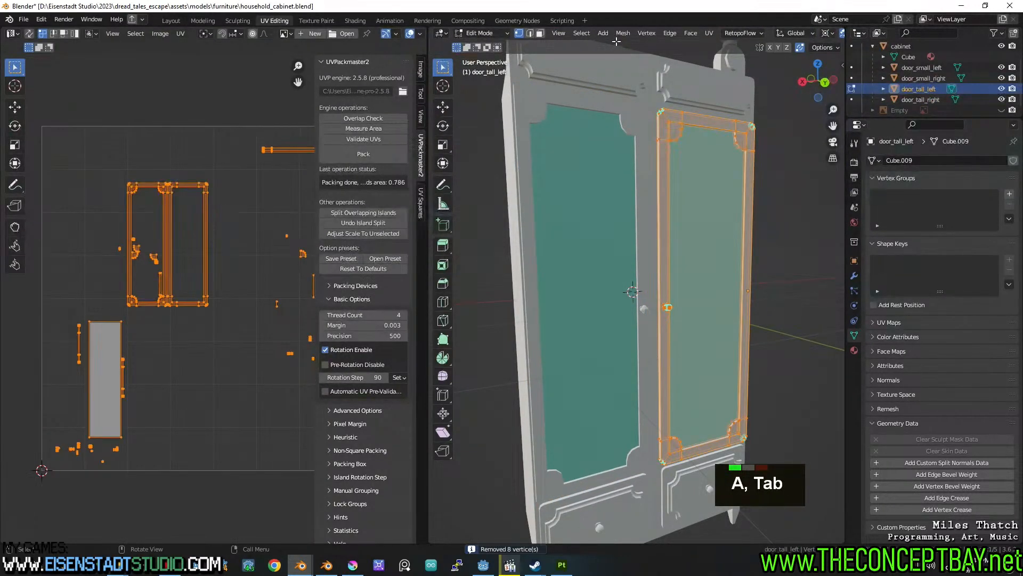
left_click(622, 33)
mouse_move(664, 308)
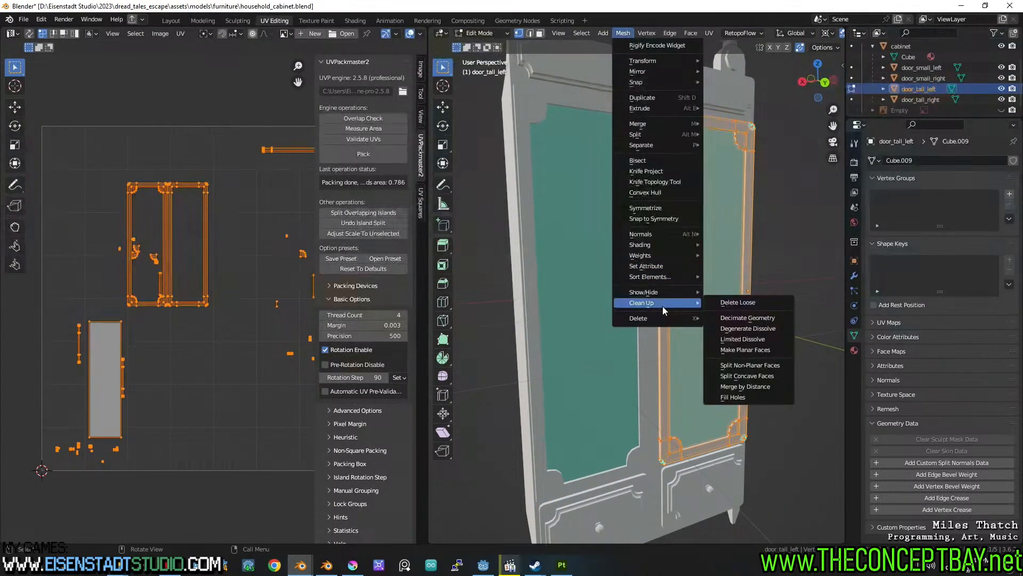
left_click(759, 388)
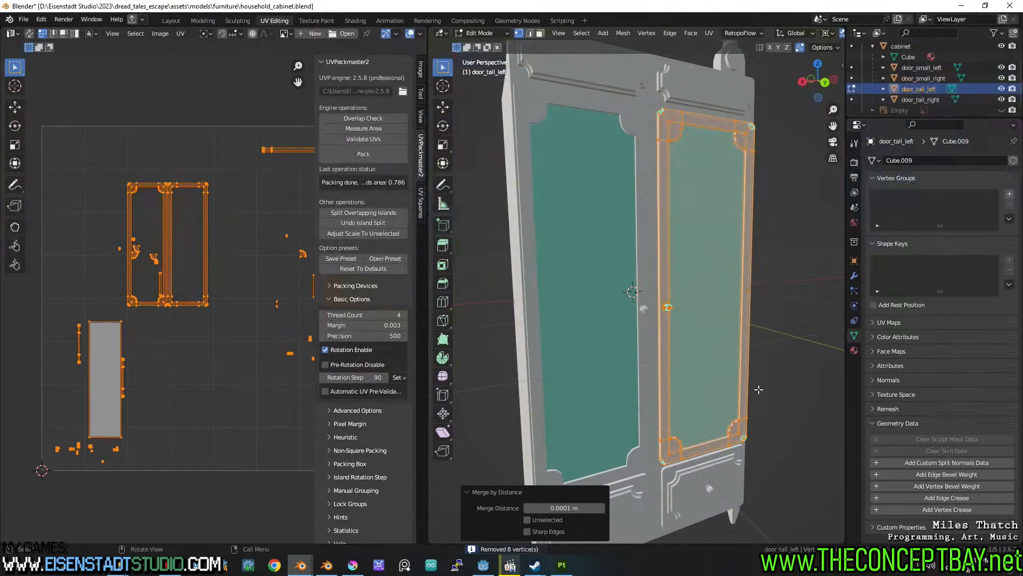
scroll(759, 390, "down", 3)
middle_click_drag(759, 390, 667, 132)
key("Tab")
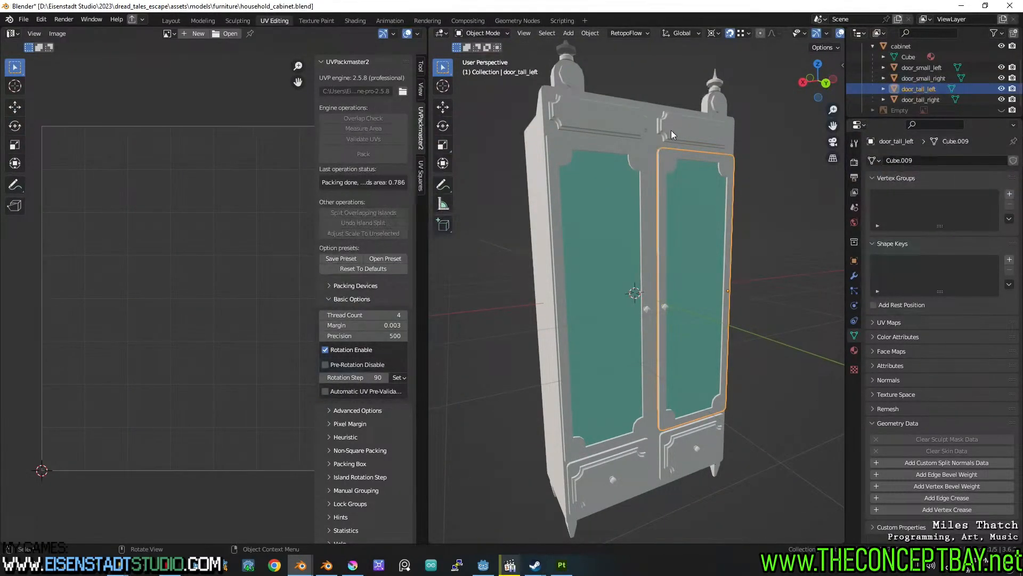
Select all cabinet objects, edit them together and select their entire geometry.
left_click(645, 169, "shift")
key("Tab")
key("a")
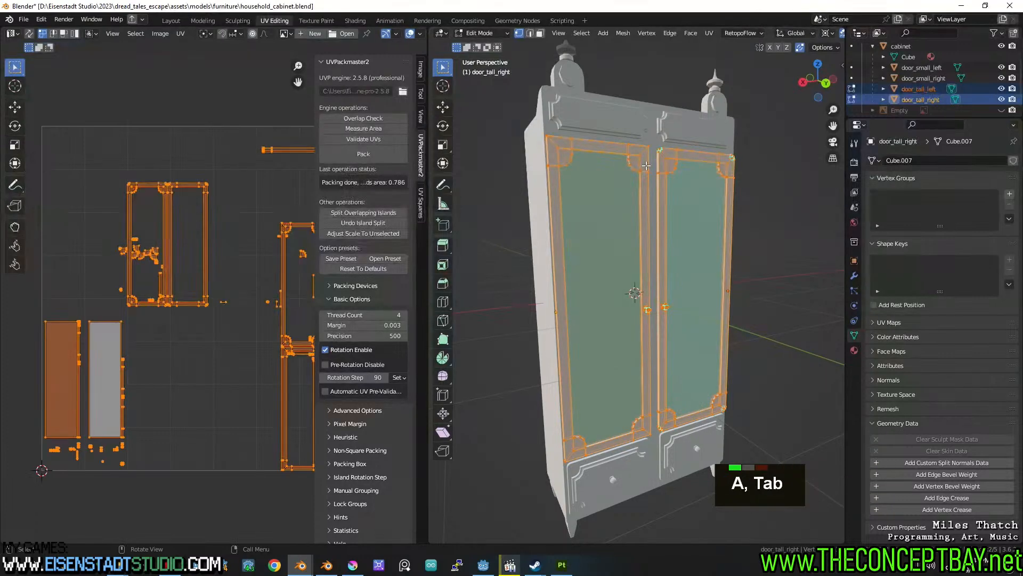
key("Tab")
key("a")
key("Tab")
key("a")
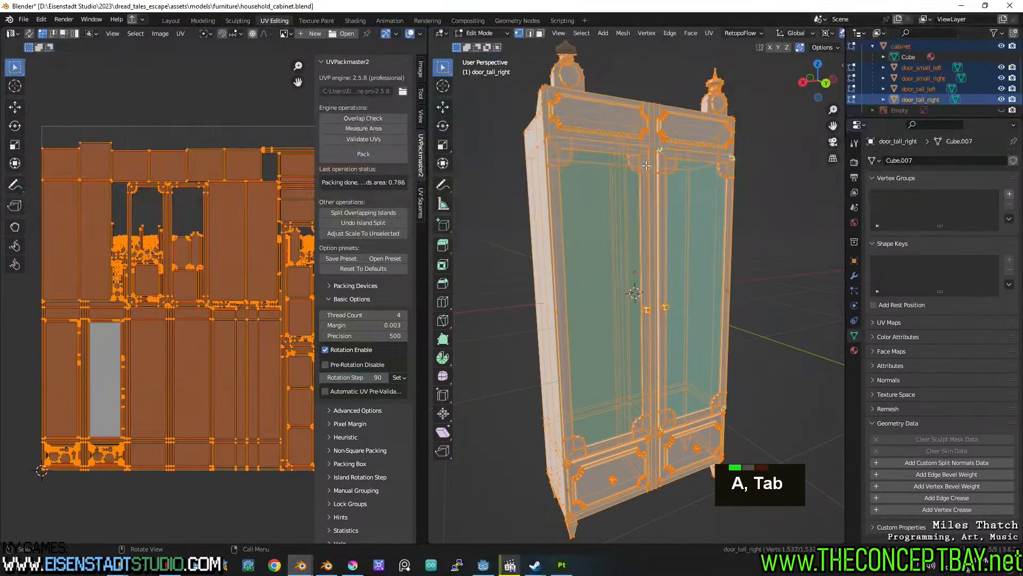
Unwrap the whole cabinet with Smart UV Project at a 66° angle limit and pack the UV islands with UVPackmaster2.
key("u")
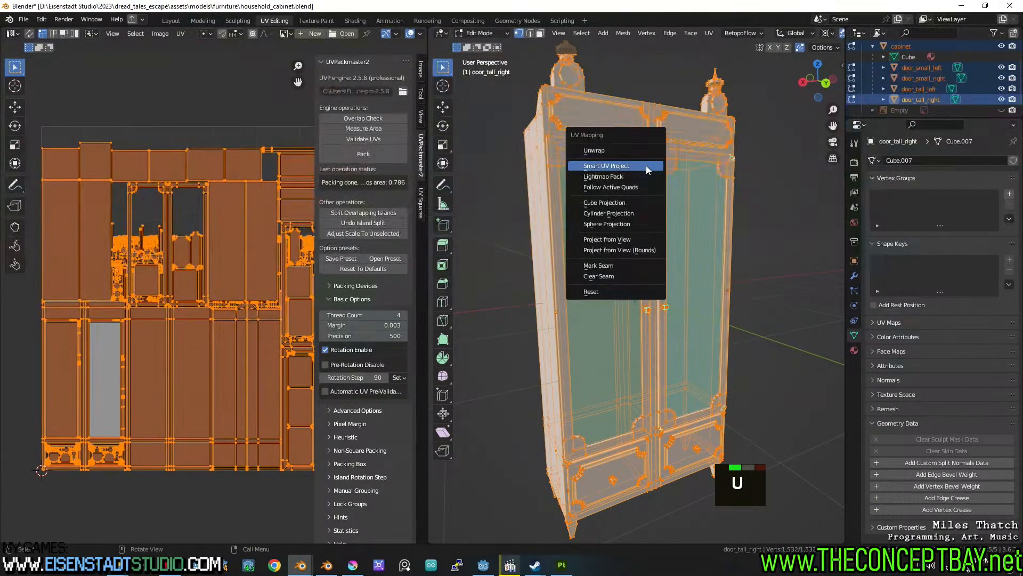
left_click(646, 165)
left_click(632, 264)
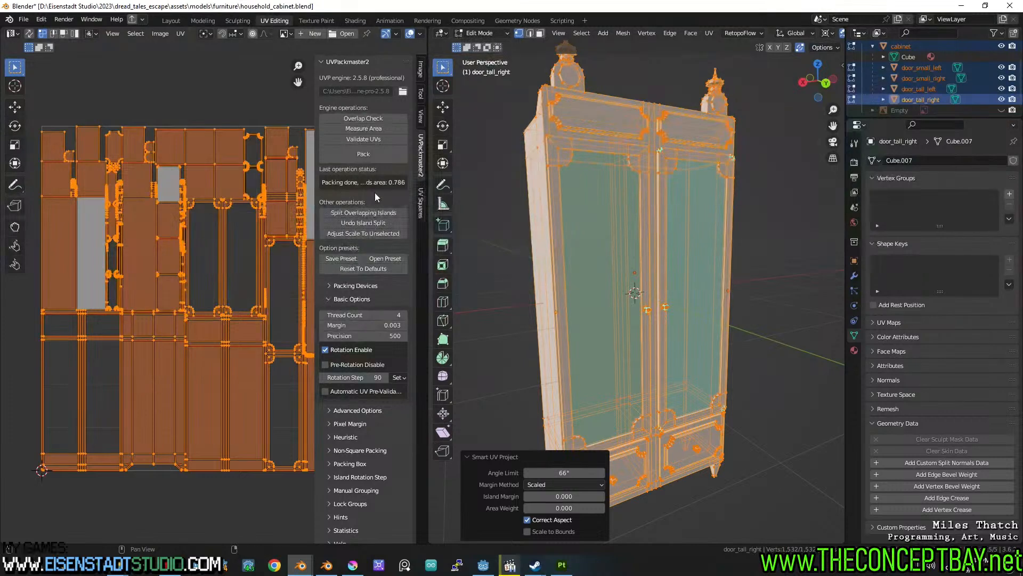
left_click(378, 155)
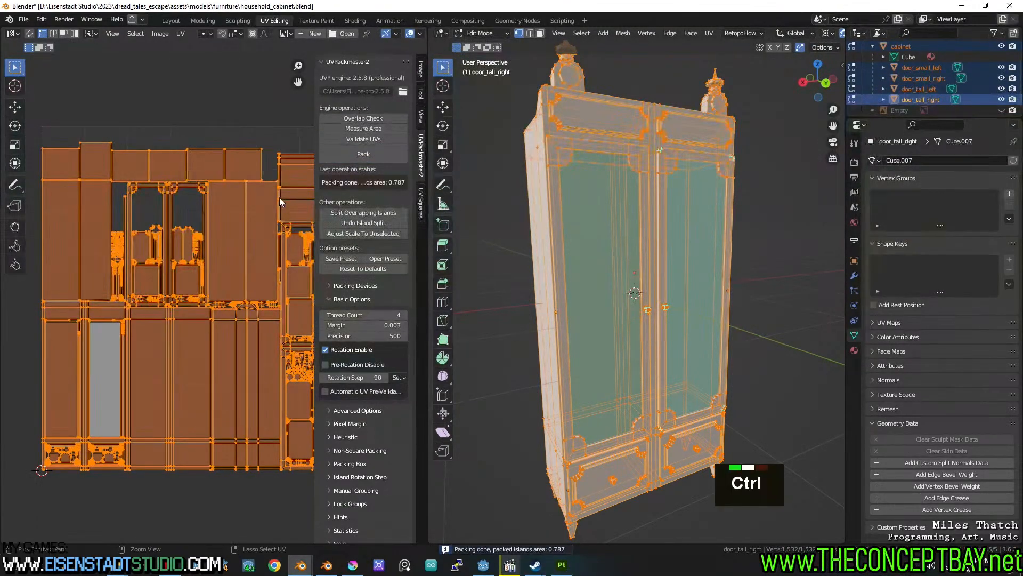
Save the Blender file, leave mesh editing and export the cabinet as household_cabinet.obj over the existing file.
key("ctrl+s")
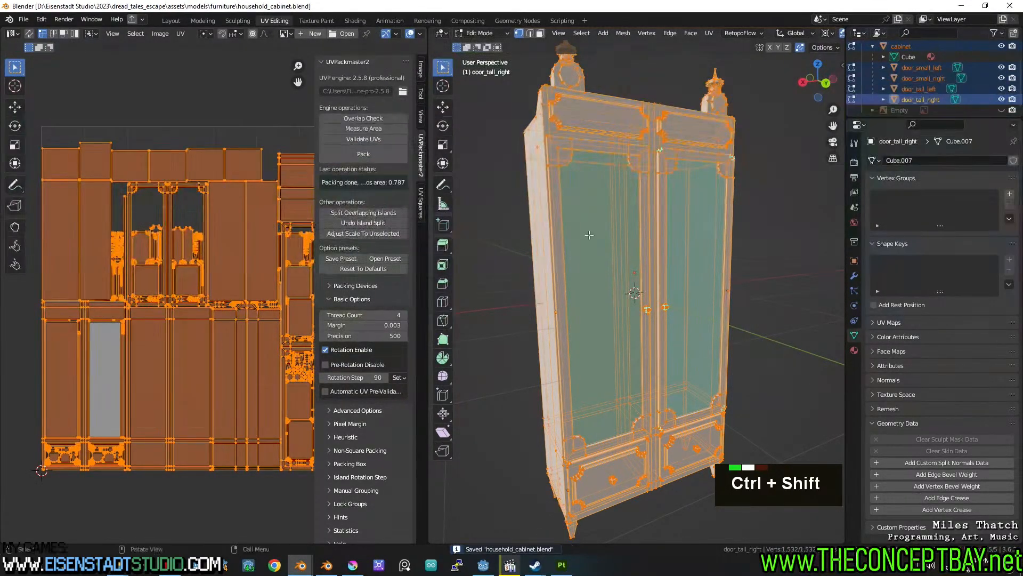
key("Tab")
key("ctrl+shift+e")
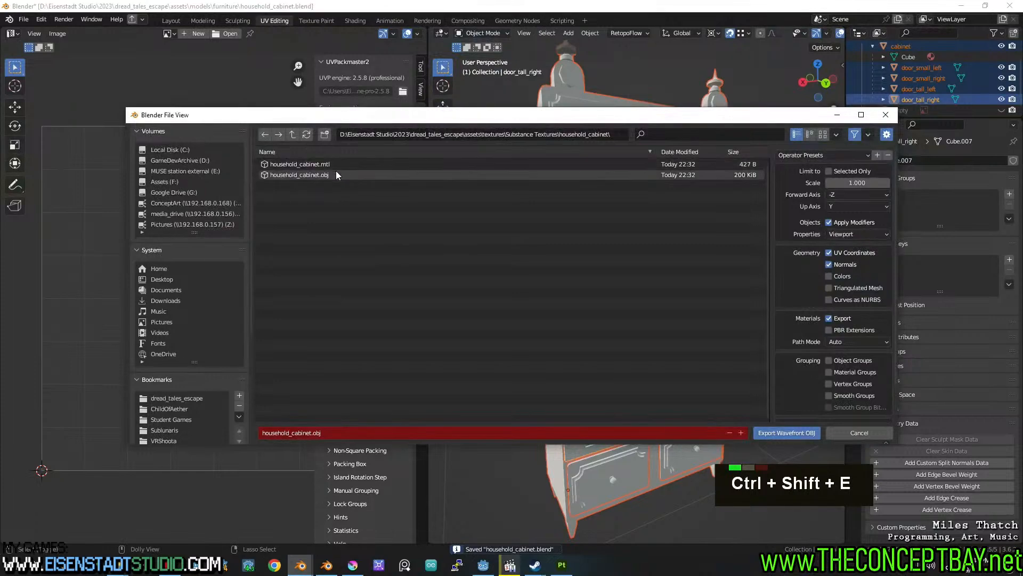
key("Return")
Switch to Substance 3D Painter and reimport the updated cabinet mesh.
left_click(562, 565)
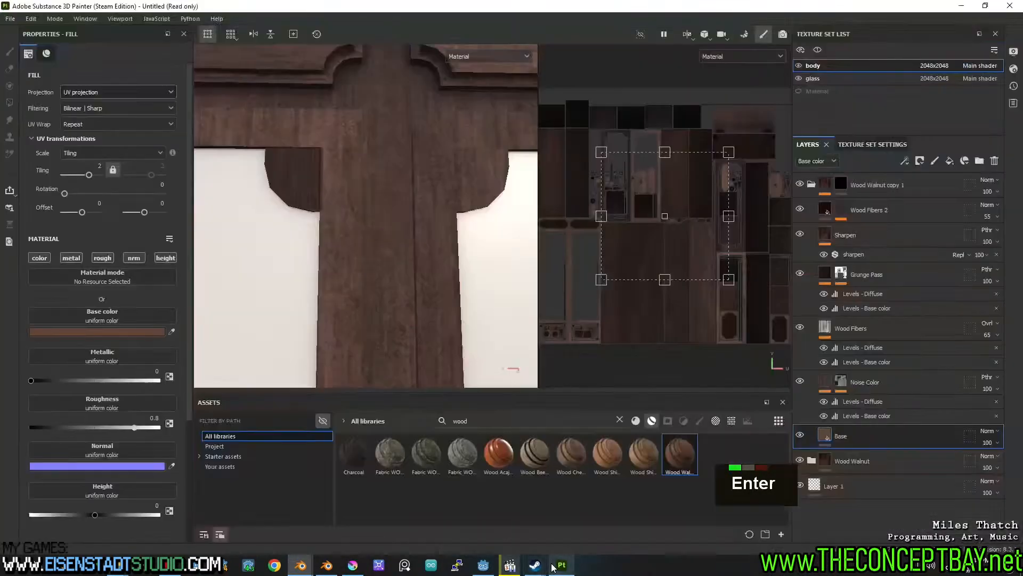
left_click(30, 22)
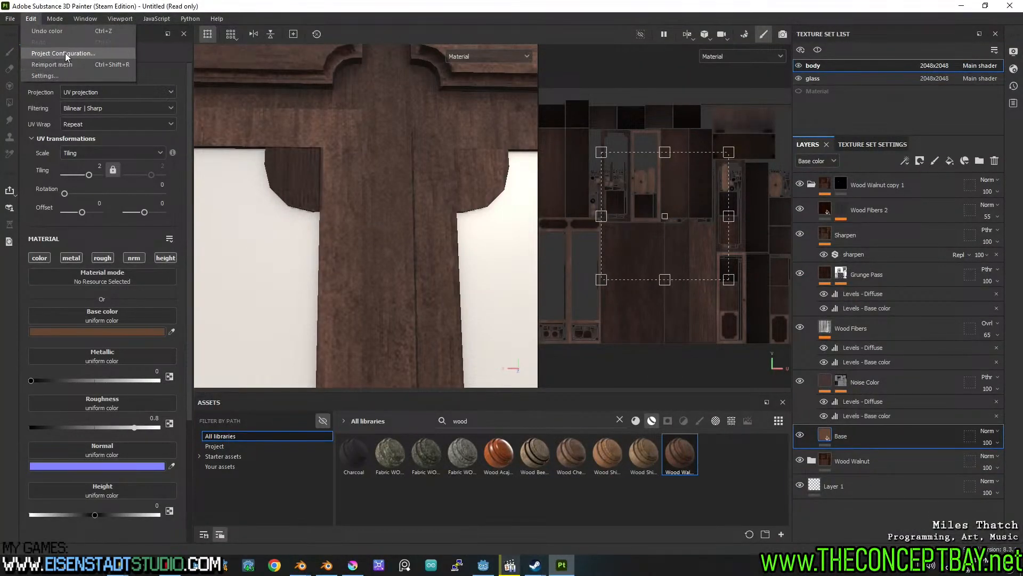
left_click(66, 64)
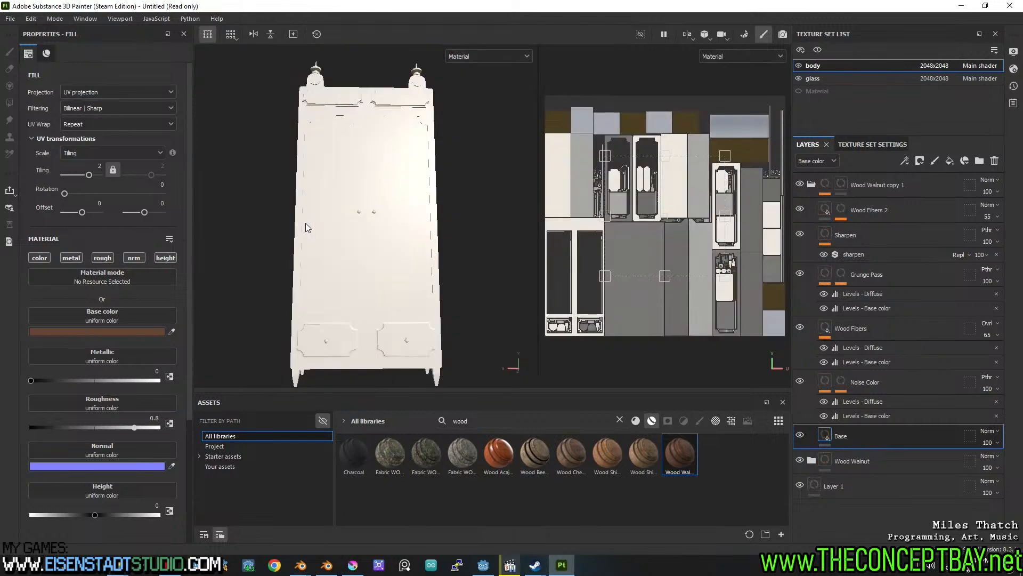
left_click_drag(325, 196, 368, 210, "alt")
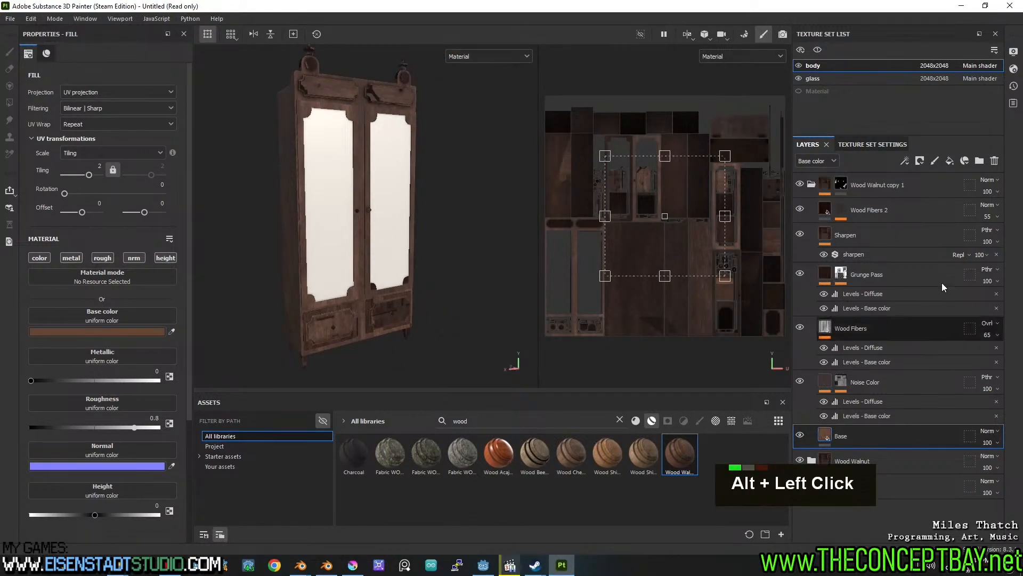
Rebake the mesh maps for the body and glass texture sets and return to painting mode.
left_click(872, 145)
left_click(938, 502)
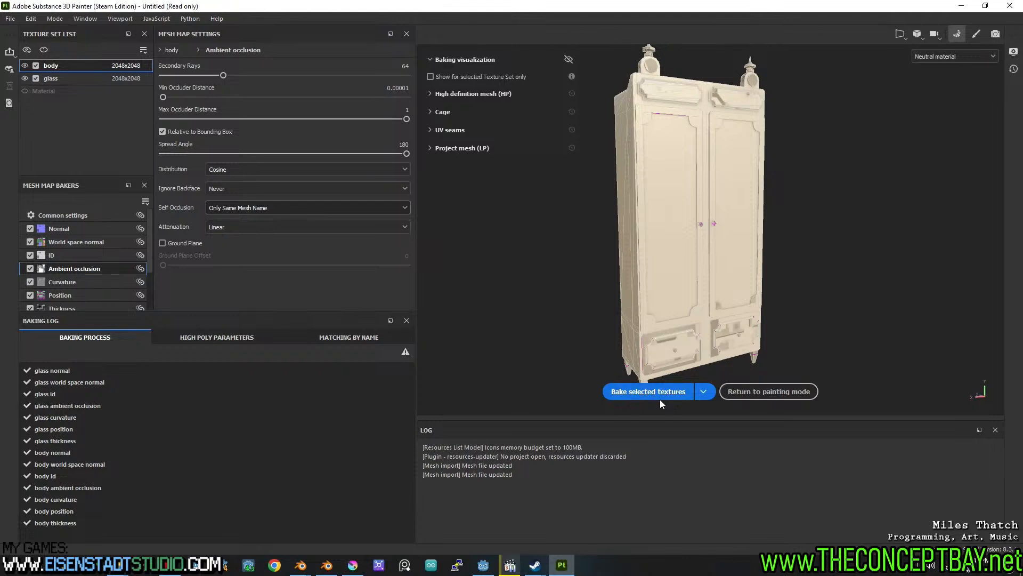
left_click(650, 391)
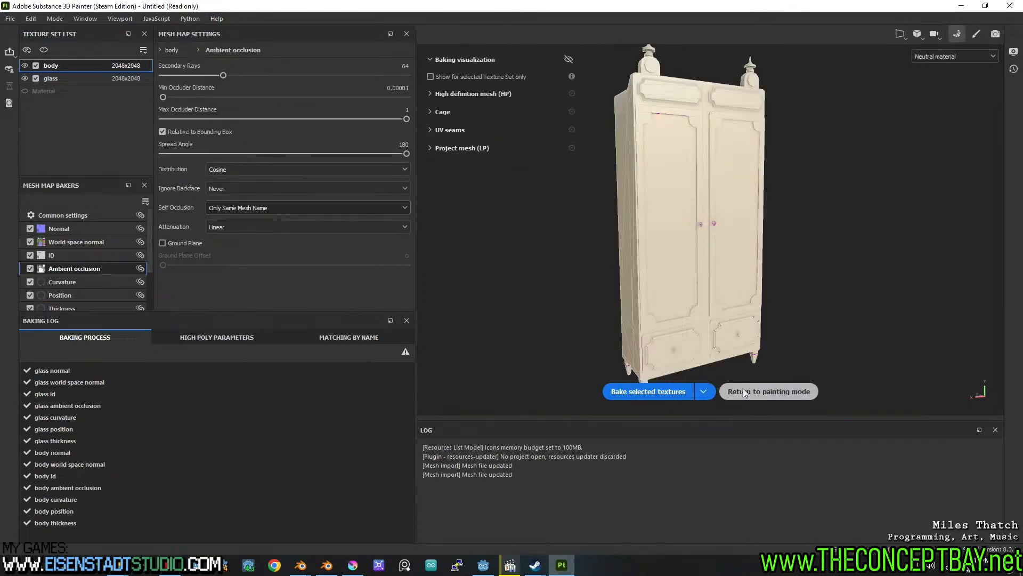
left_click(744, 390)
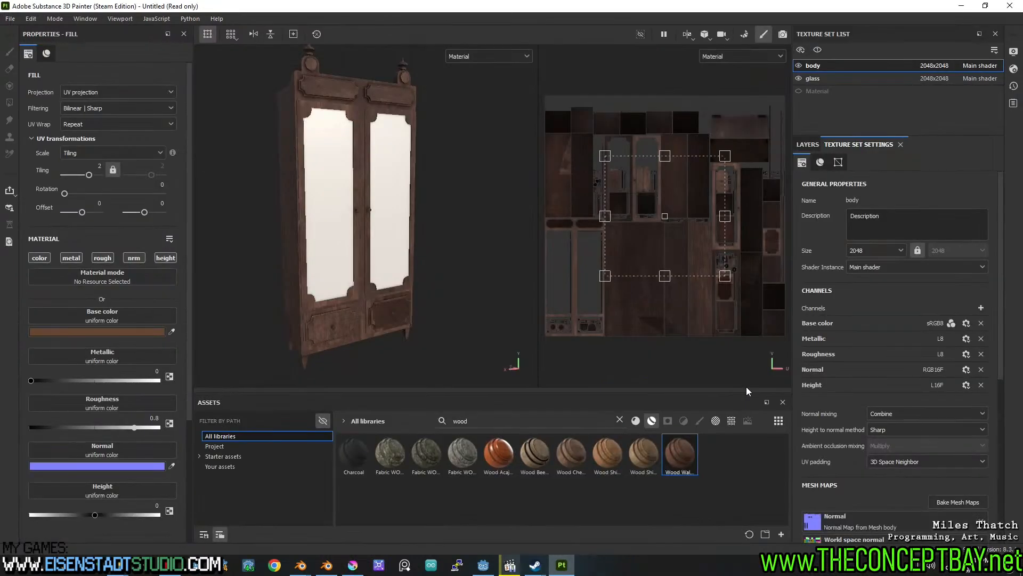
Hide the Wood Walnut copy 1 folder in the layer stack and collapse it.
scroll(398, 198, "up", 5)
middle_click_drag(399, 198, 461, 243, "alt")
left_click_drag(462, 244, 469, 213, "alt")
scroll(397, 213, "up", 6)
left_click(807, 144)
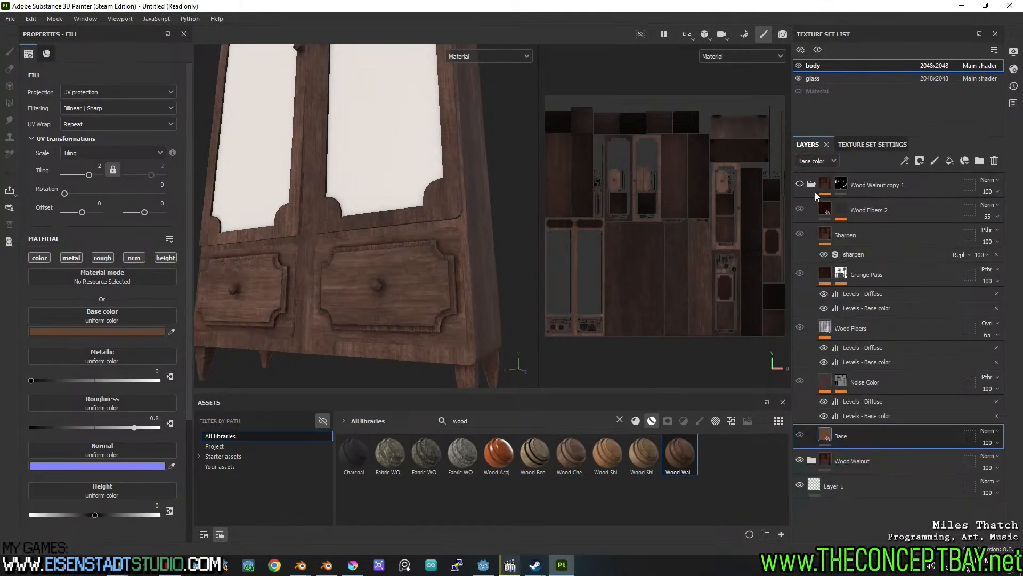
left_click(812, 185)
Examine the walnut texture and shading on the drawers, door frame corners and upper part of the cabinet.
middle_click_drag(346, 232, 368, 219, "alt")
left_click_drag(368, 219, 423, 222, "alt")
middle_click_drag(340, 237, 391, 261, "alt")
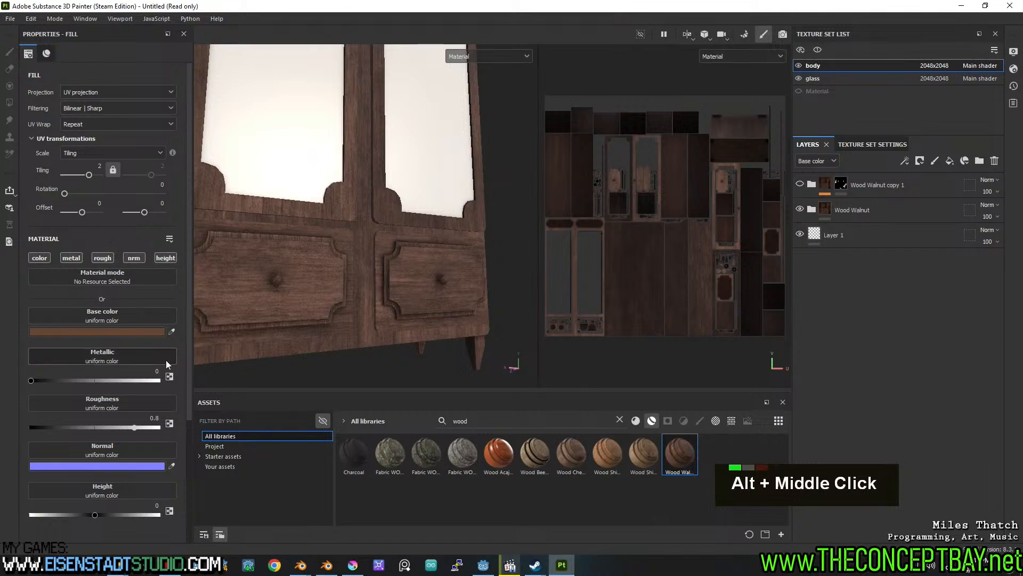
scroll(347, 210, "down", 5)
middle_click_drag(347, 210, 358, 202, "alt")
left_click_drag(357, 203, 310, 232, "alt")
middle_click_drag(311, 232, 319, 207, "alt")
scroll(358, 144, "up", 8)
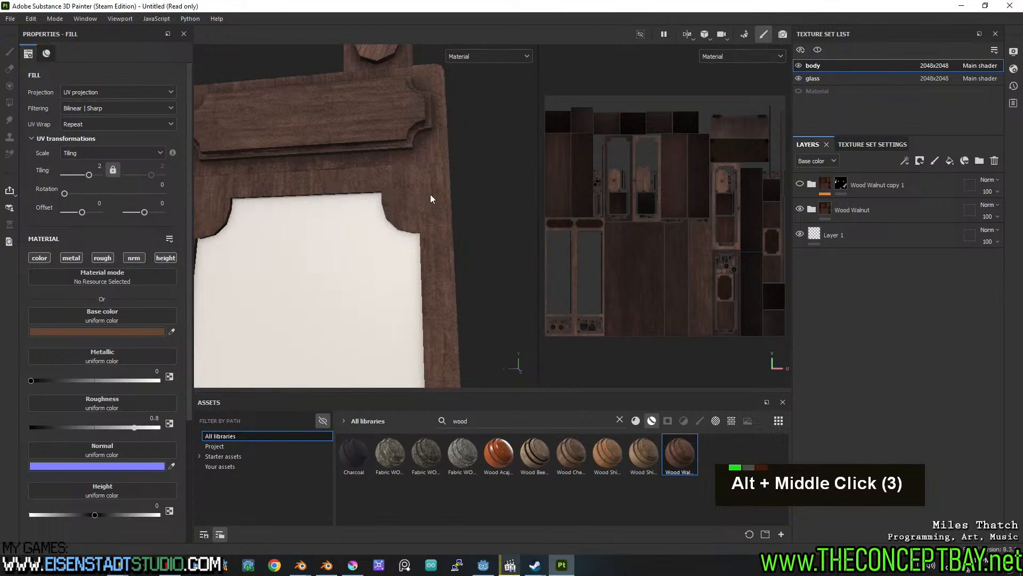
left_click_drag(412, 202, 435, 176, "alt")
scroll(434, 172, "down", 2, "alt")
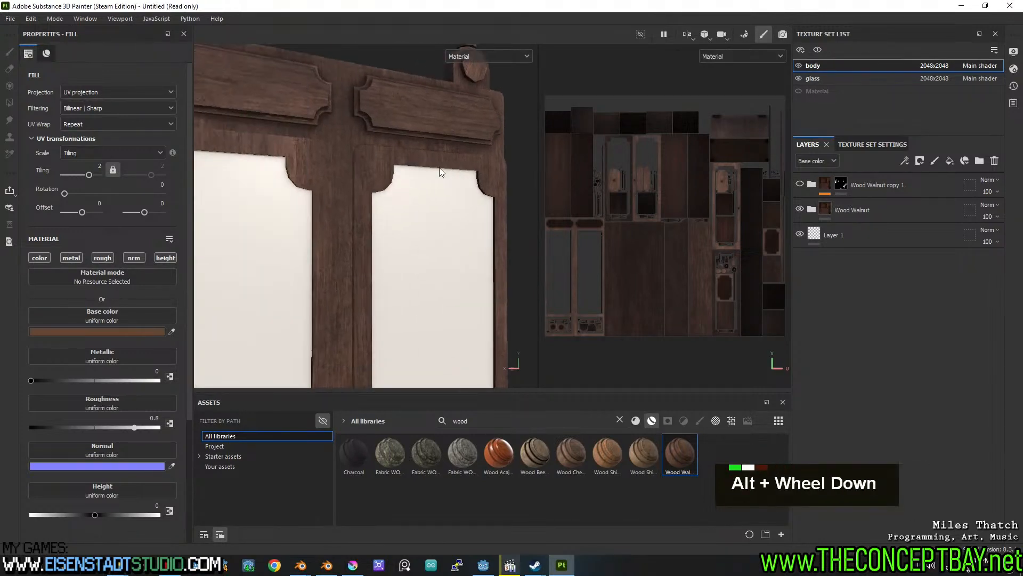
scroll(353, 228, "down", 4)
left_click_drag(354, 228, 383, 240, "alt")
middle_click_drag(384, 240, 427, 250, "alt")
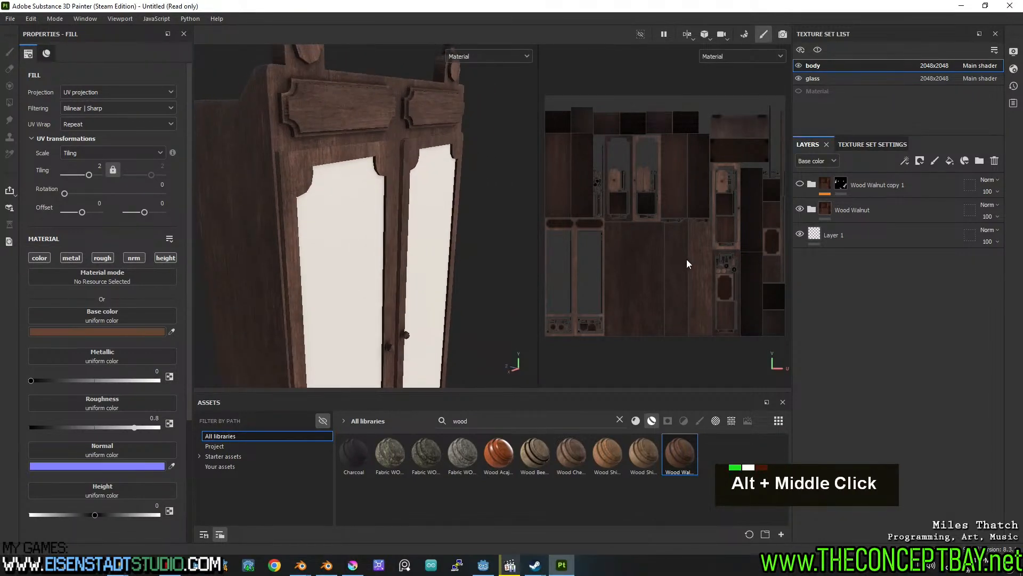
Add a fill layer directly above the Wood Walnut folder and name it edge.
middle_click_drag(415, 207, 411, 243, "alt")
left_click_drag(411, 244, 388, 241, "alt")
middle_click_drag(388, 241, 400, 257, "alt")
left_click_drag(400, 255, 407, 257, "alt")
mouse_move(407, 257)
middle_mouse_down("alt")
mouse_move(391, 263)
mouse_move(411, 243)
middle_mouse_up("alt")
left_click_drag(411, 243, 418, 255, "alt")
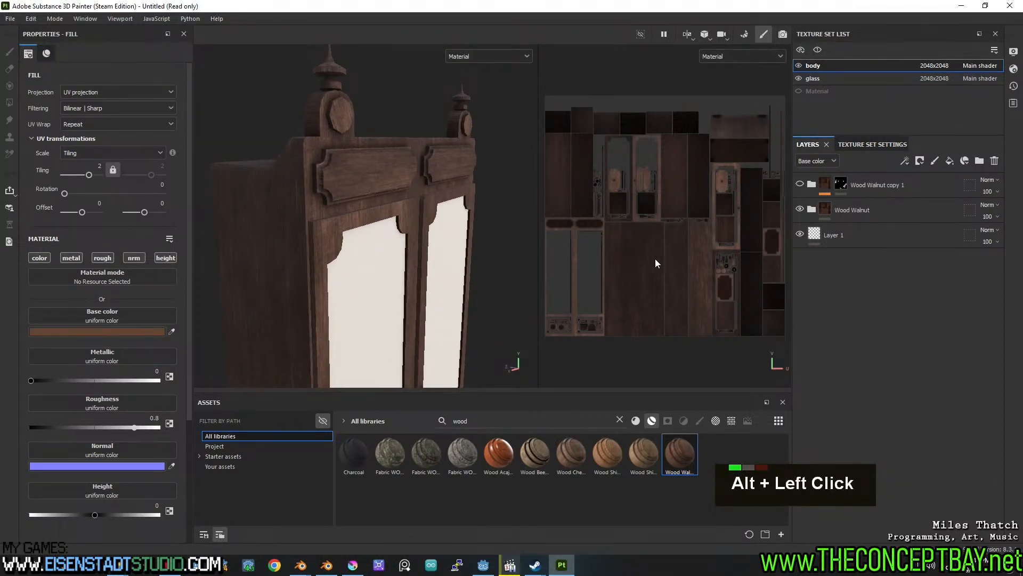
left_click(874, 206)
left_click(949, 161)
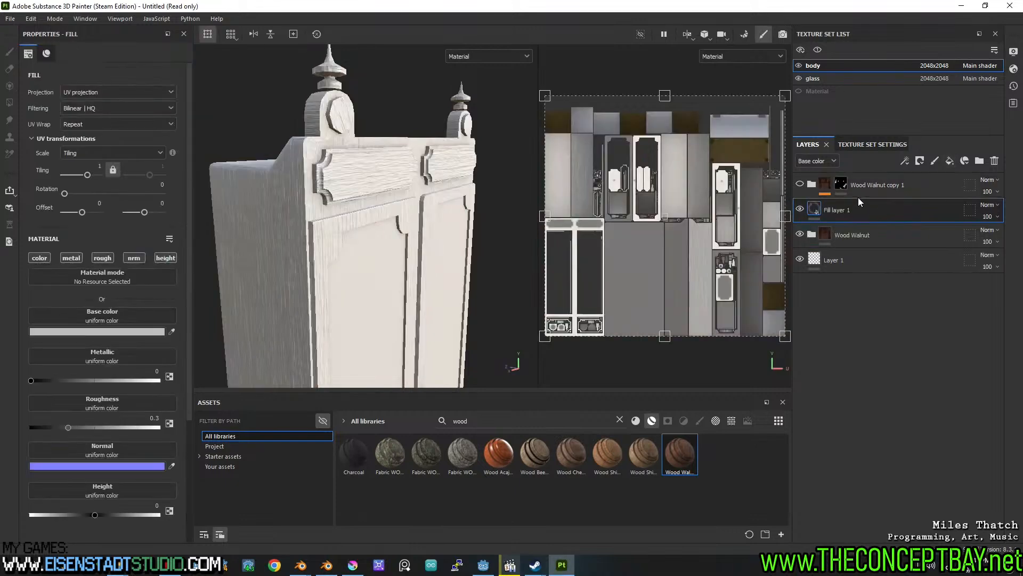
double_click(847, 208)
type("edge")
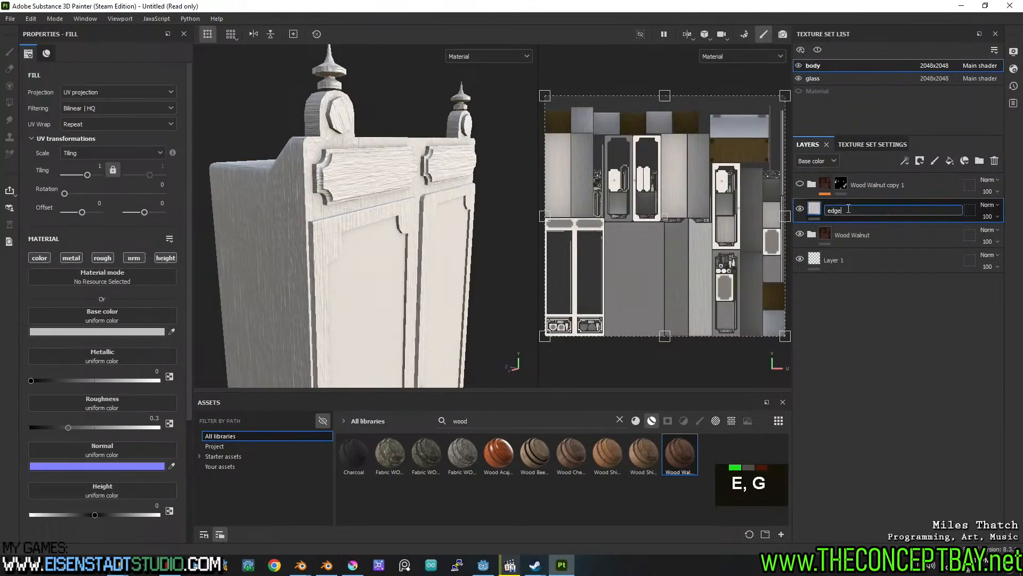
key("Return")
Search the smart masks for "gun" and apply the Gun Edges mask to the edge layer.
left_click(668, 420)
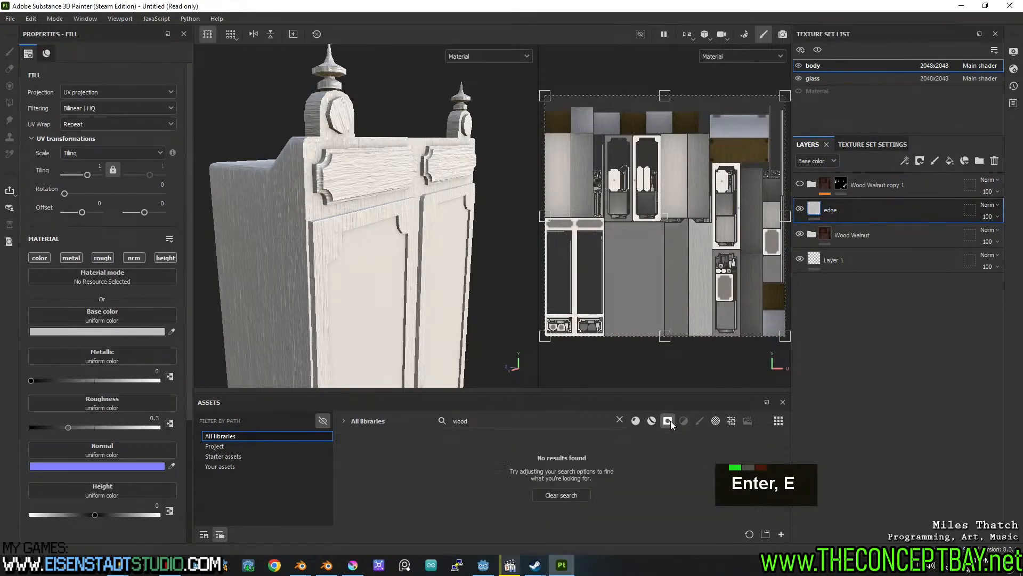
left_click(588, 420)
key("ctrl+a")
type("gun")
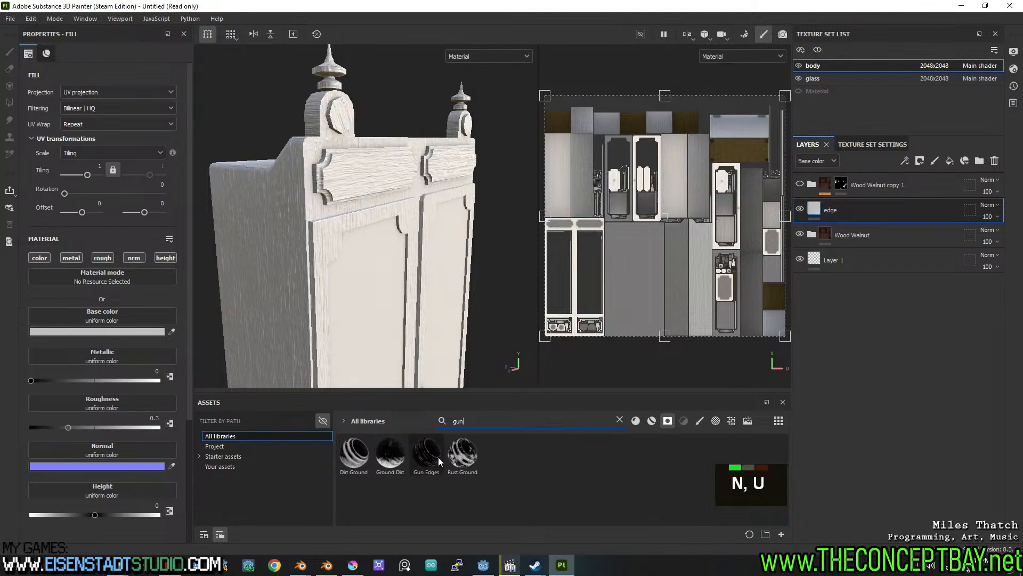
left_click_drag(415, 455, 838, 204)
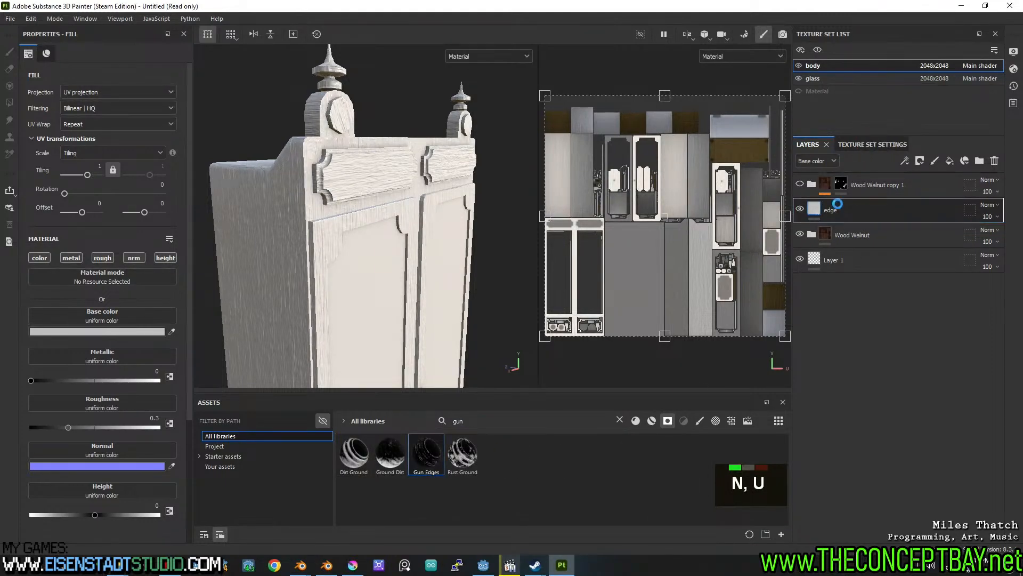
middle_click_drag(354, 272, 422, 253, "alt")
Set the edge layer's base color to a brown sampled from the cabinet's wood and fine-tune its shade.
left_click(814, 208)
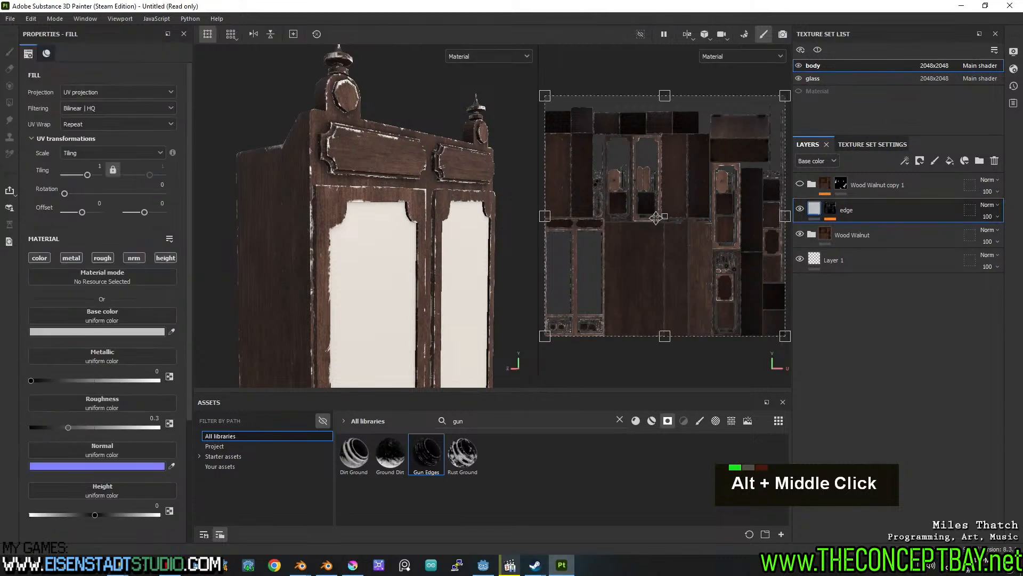
left_click(85, 332)
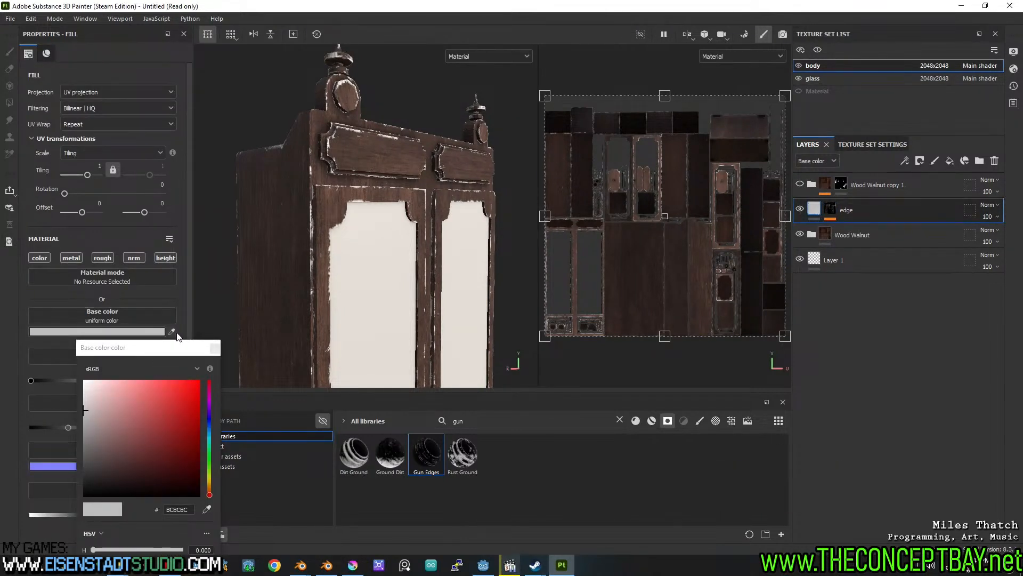
left_click(273, 245)
scroll(342, 191, "up", 4)
left_click_drag(342, 193, 229, 375, "alt")
mouse_move(113, 468)
left_mouse_down()
mouse_move(122, 450)
mouse_move(119, 475)
mouse_move(115, 463)
left_mouse_up()
left_click(214, 348)
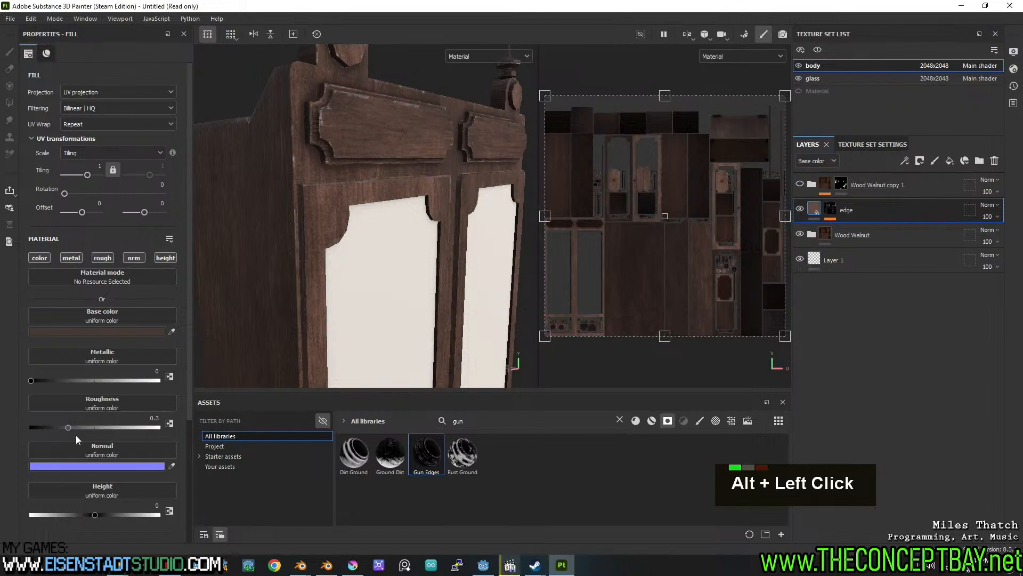
Set the edge layer's roughness to about 0.59 and its height to about -0.05.
left_click_drag(70, 427, 109, 425)
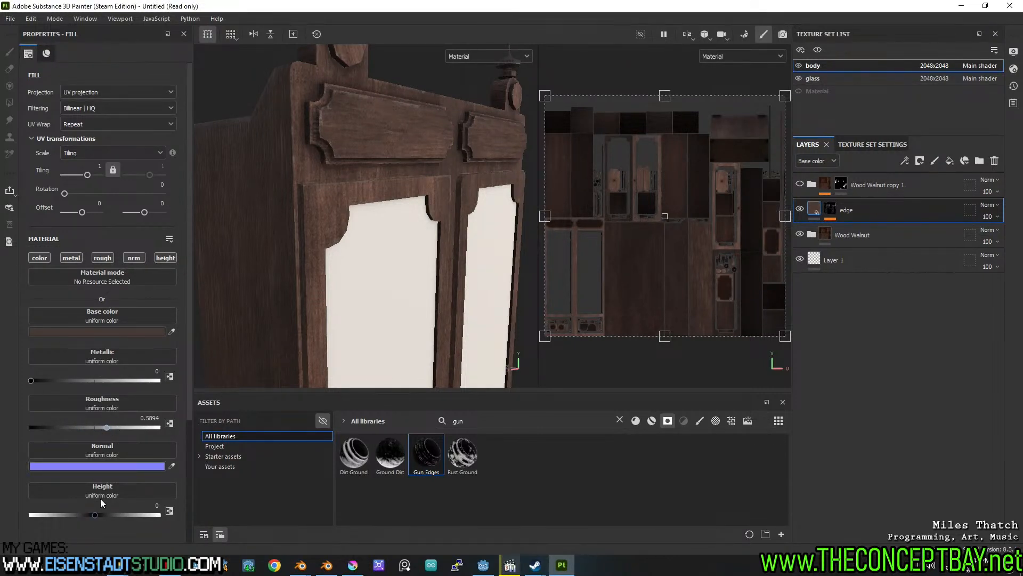
right_click(280, 261)
scroll(284, 270, "up", 4)
scroll(283, 190, "up", 4)
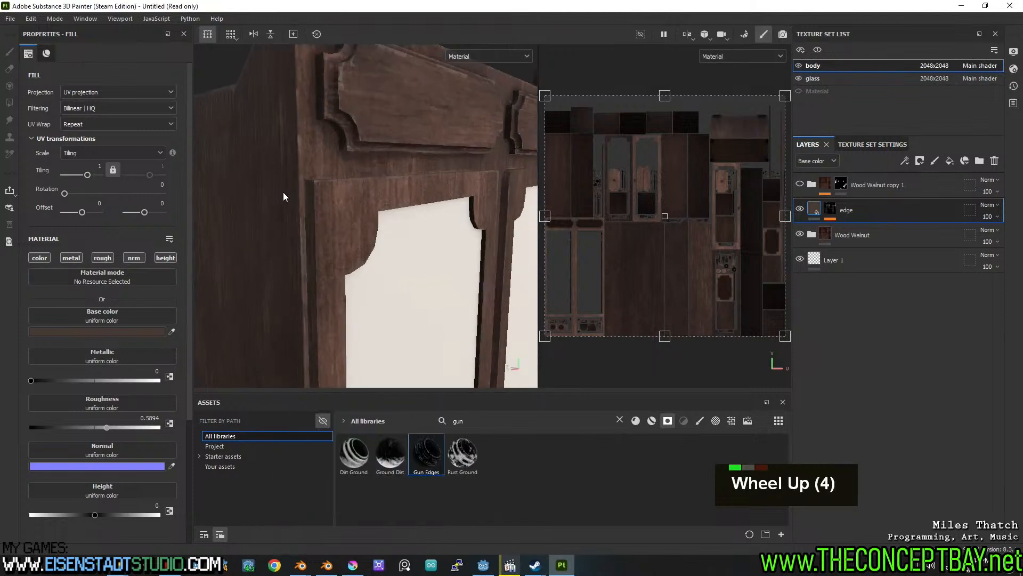
left_click_drag(94, 514, 63, 515, "shift")
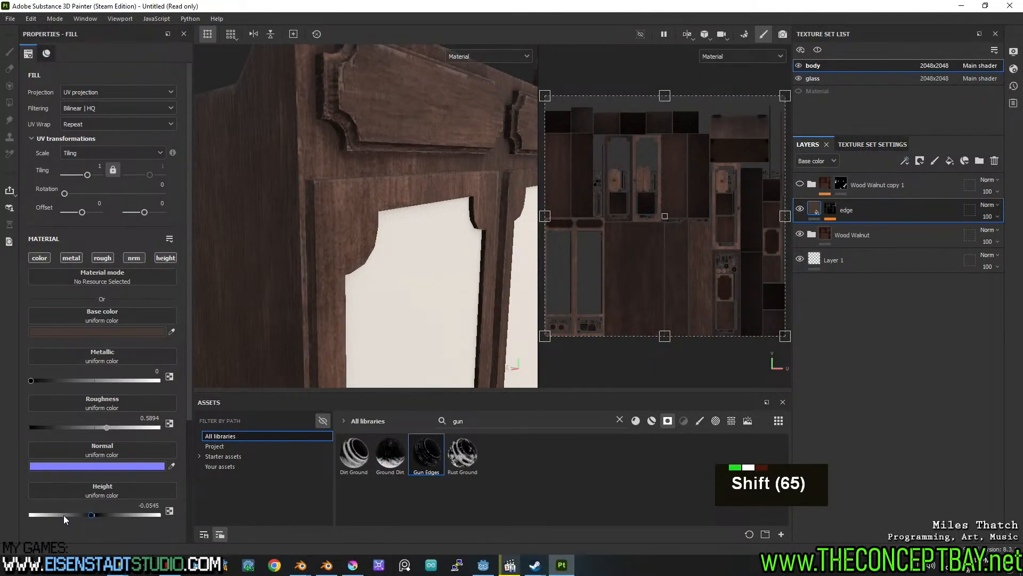
left_click_drag(350, 284, 373, 270, "alt")
middle_click_drag(373, 270, 402, 269, "alt")
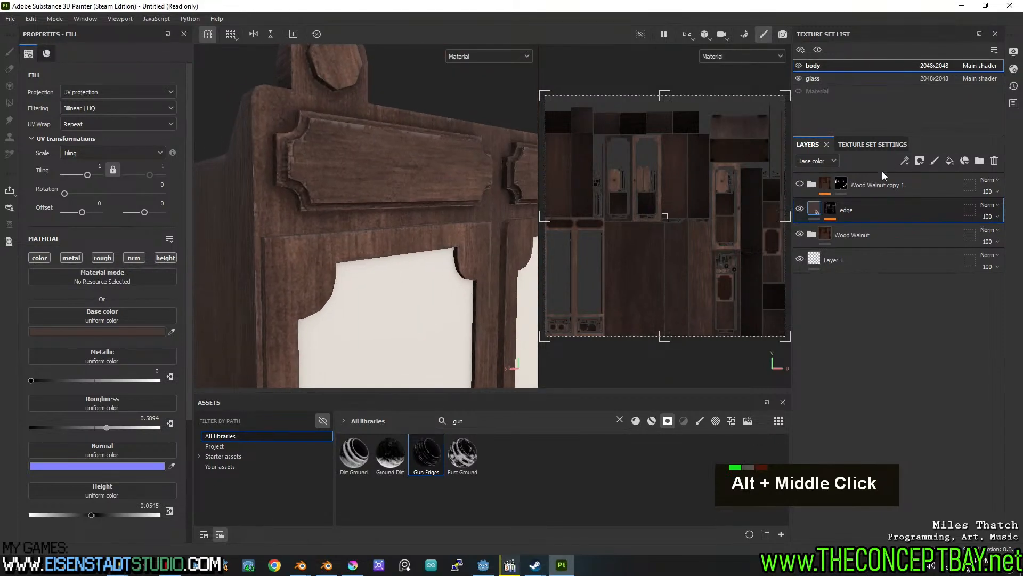
Set Global Balance to 0.58 in the edge layer's Mask Editor generator.
left_click(828, 208)
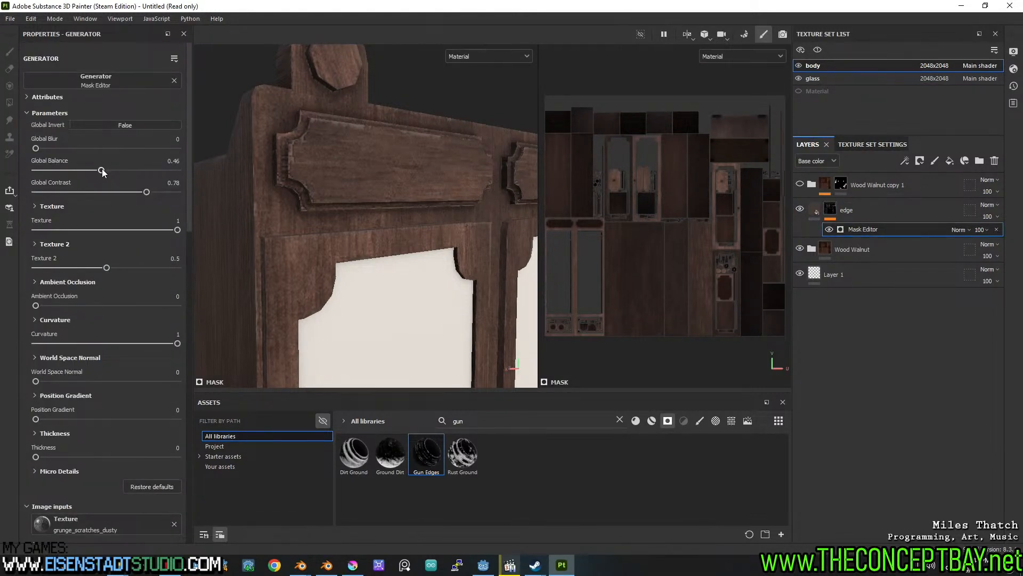
left_click_drag(101, 169, 135, 171, "shift")
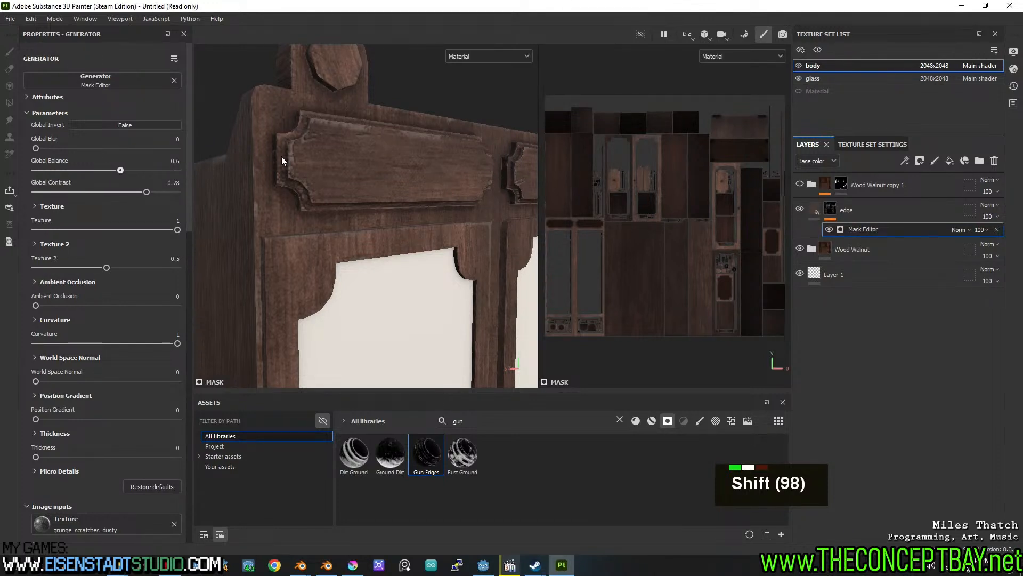
scroll(333, 178, "down", 6)
scroll(334, 178, "down", 2, "alt")
left_click_drag(334, 203, 487, 249, "alt")
middle_click_drag(488, 250, 373, 190, "alt")
left_click_drag(374, 190, 498, 210, "alt")
middle_click_drag(245, 200, 365, 210, "alt")
left_click_drag(364, 211, 366, 220, "alt")
middle_click_drag(366, 219, 389, 256, "alt")
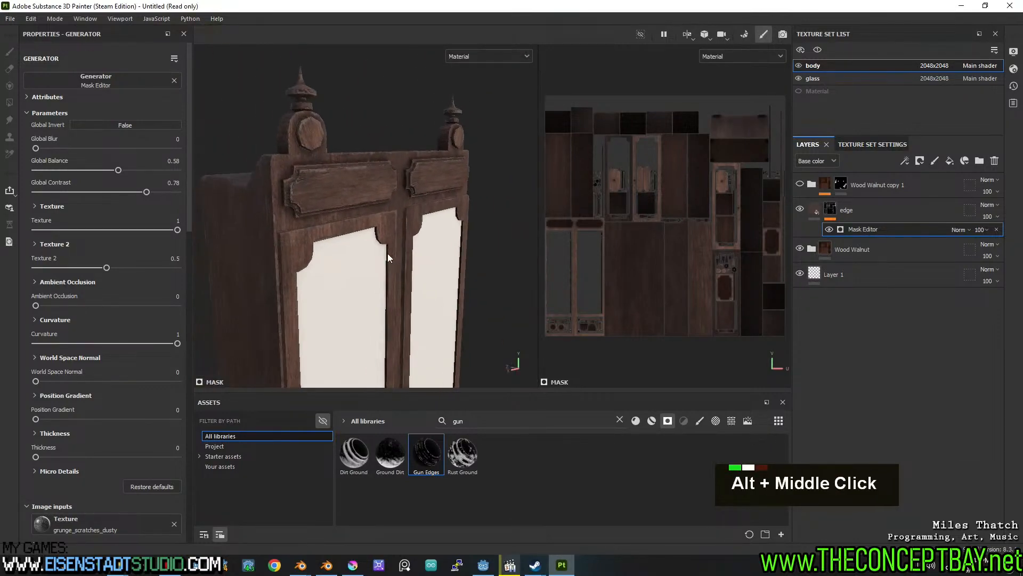
Add a fill layer above the edge layer and name it dust.
left_click(949, 160)
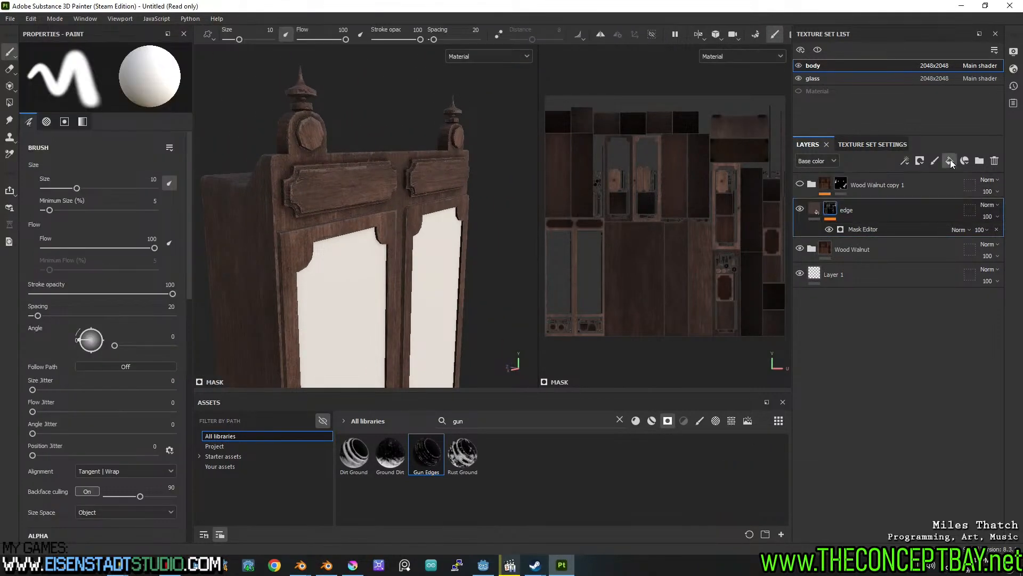
double_click(856, 209)
type("dust")
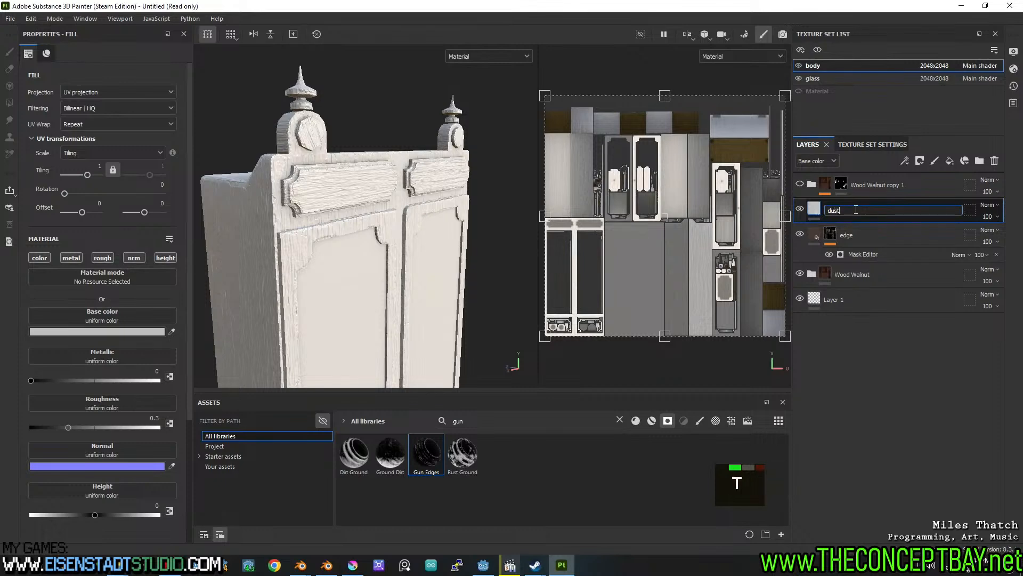
key("Return")
Search the smart masks for "dust" and apply the Dust Occlusion mask to the dust layer.
key("ctrl+a")
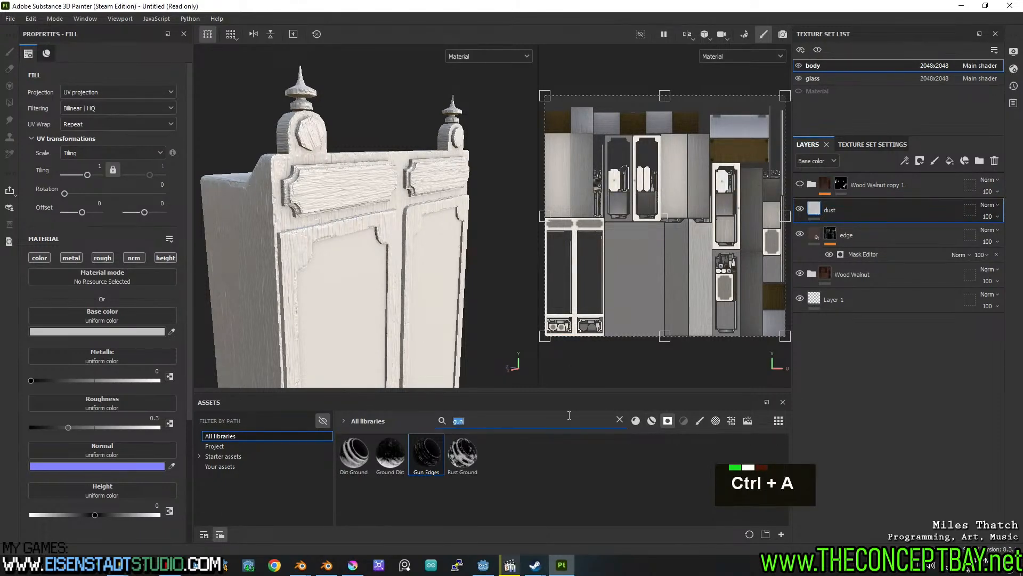
type("dust")
left_click_drag(463, 453, 830, 209)
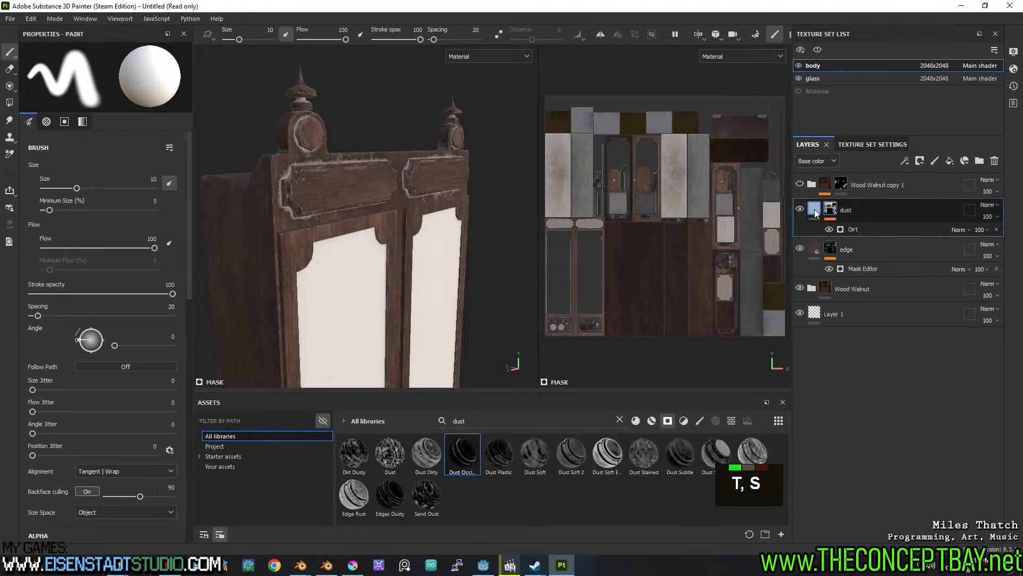
Give the dust layer a near-black brown base color (about 1B1212), metallic about 0.13 and roughness about 0.77.
left_click(95, 331)
left_click(116, 473)
left_click_drag(116, 472, 122, 486)
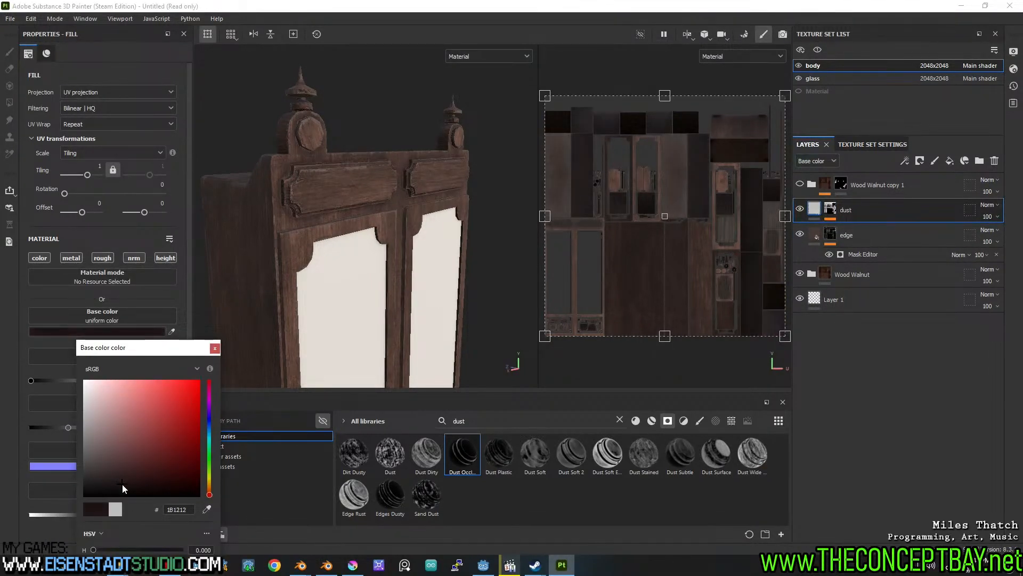
left_click(214, 348)
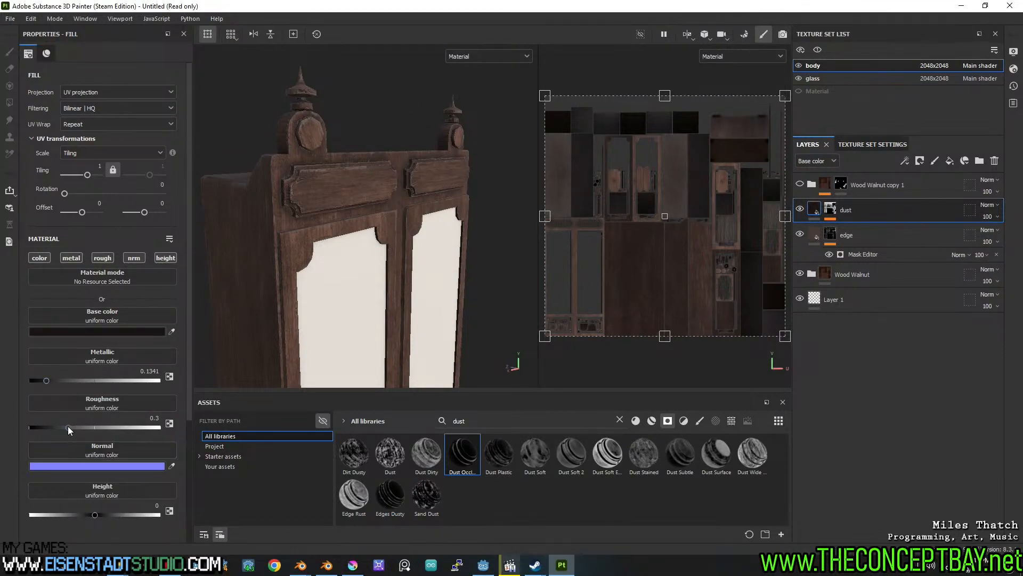
left_click_drag(68, 428, 125, 428)
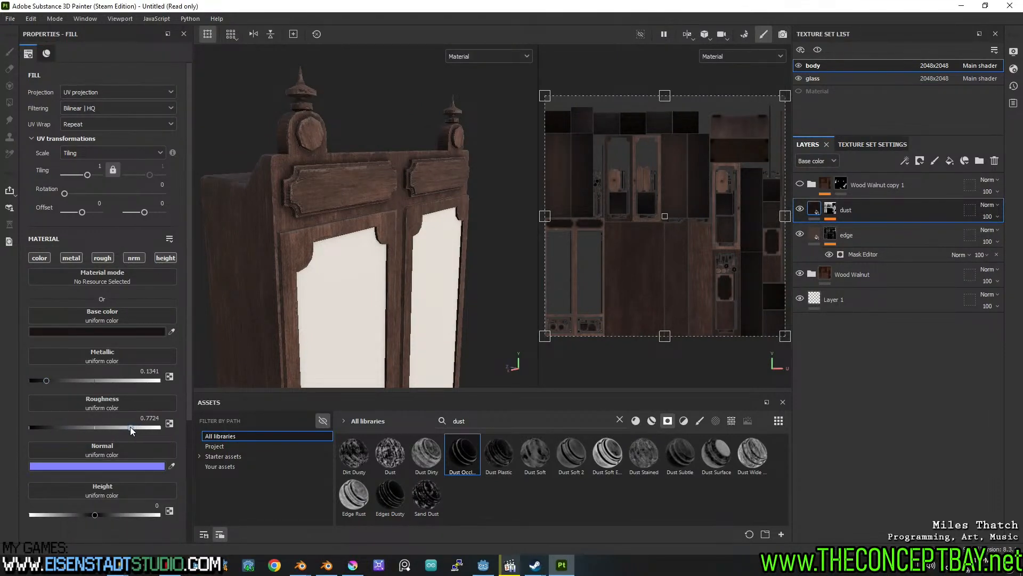
Fine-tune the dust mask's Dirt generator level with Dirt Contrast at 0.37, and move the edge layer above dust.
left_click(964, 161)
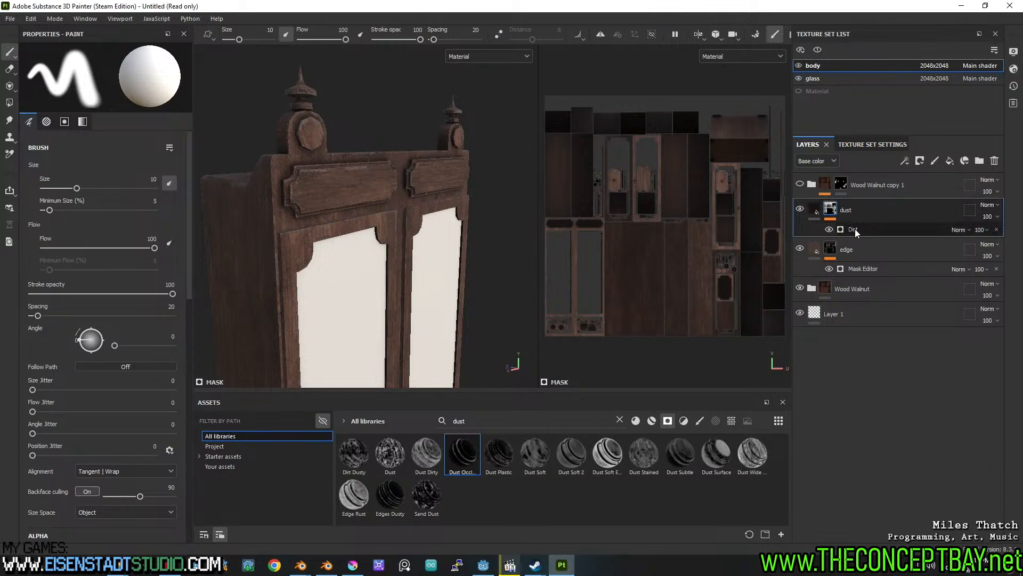
left_click(856, 229)
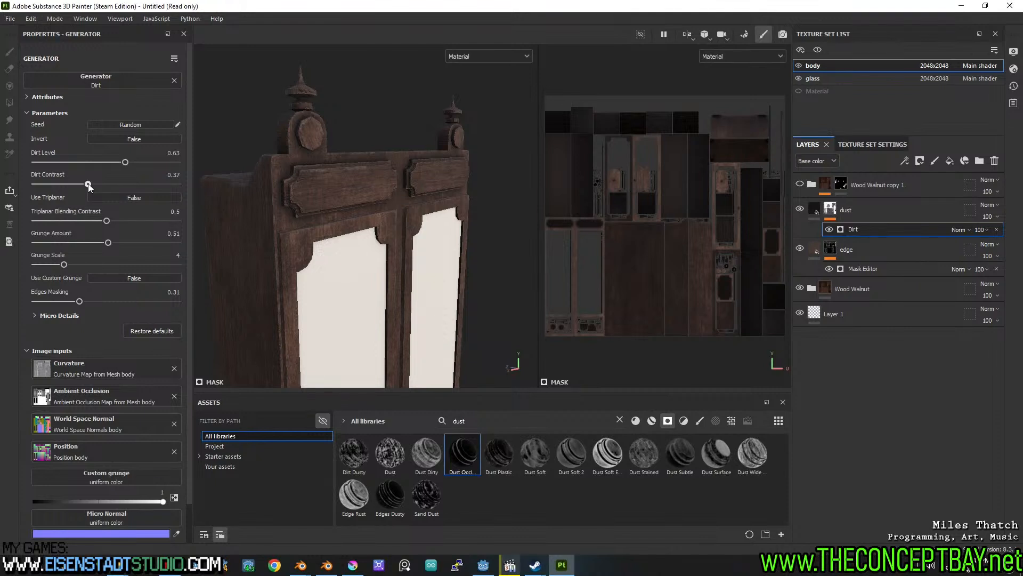
left_click_drag(126, 162, 128, 163)
left_click_drag(855, 249, 883, 205)
Examine the edge wear and dust on the glass doors, door frames and lower drawers of the cabinet.
left_click_drag(319, 224, 415, 201, "alt")
middle_click_drag(413, 275, 413, 126, "alt")
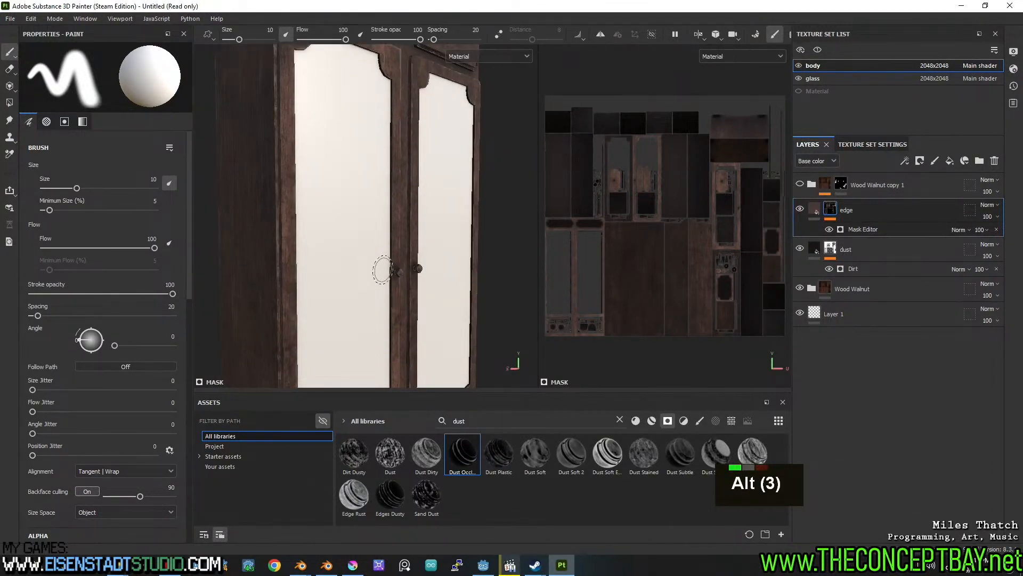
scroll(384, 269, "down", 3)
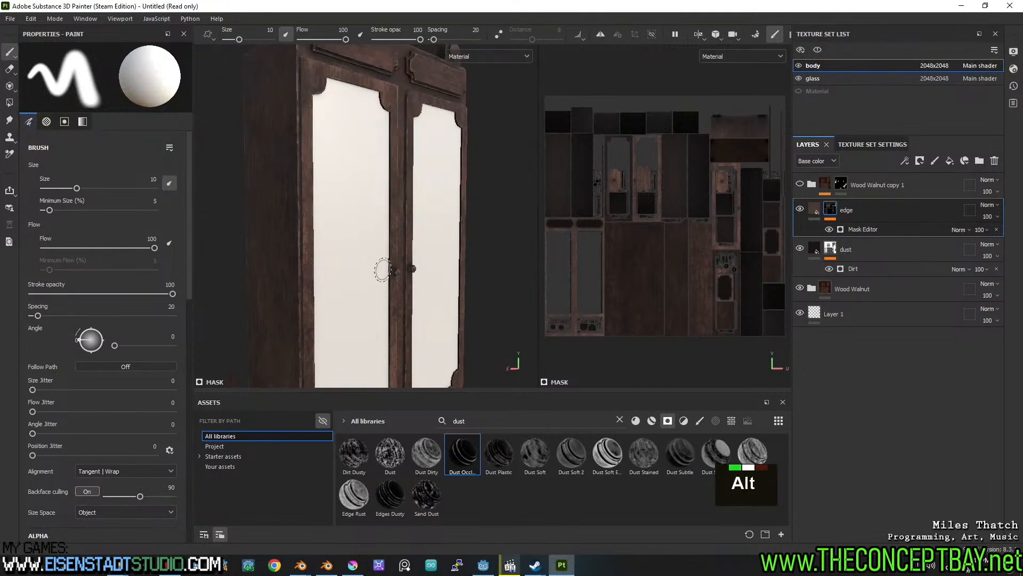
middle_click_drag(384, 270, 400, 128, "alt")
left_click_drag(401, 249, 403, 204, "alt")
middle_click_drag(404, 203, 410, 114, "alt")
left_click_drag(409, 125, 472, 165, "alt")
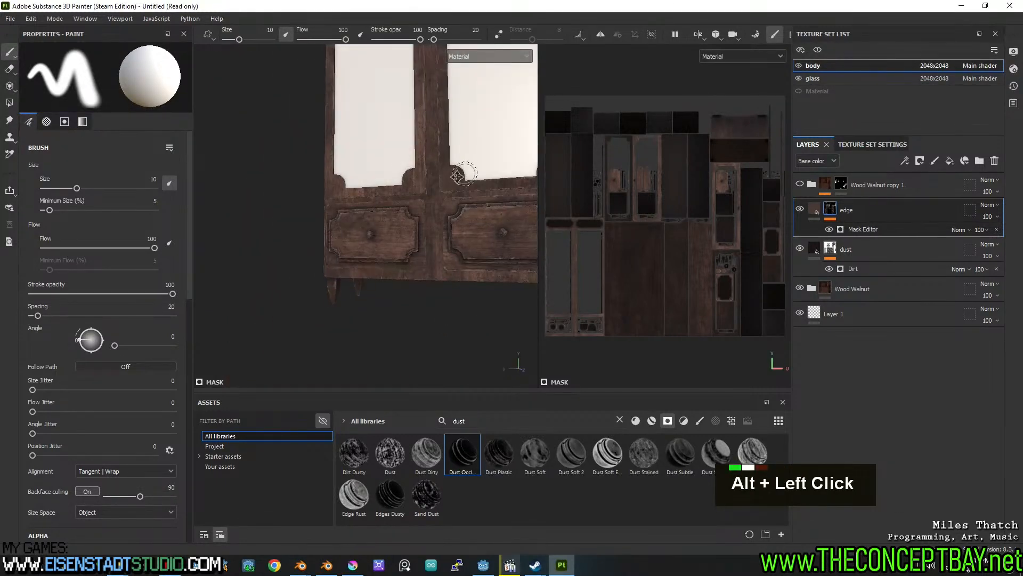
middle_click_drag(472, 165, 371, 186, "alt")
scroll(372, 187, "up", 3)
left_click_drag(371, 187, 363, 230, "alt")
middle_click_drag(362, 230, 411, 230, "alt")
mouse_move(410, 229)
left_mouse_down("alt")
mouse_move(352, 226)
mouse_move(418, 220)
left_mouse_up("alt")
middle_click_drag(418, 220, 376, 222, "alt")
left_click_drag(376, 222, 395, 241, "alt")
middle_click_drag(395, 241, 405, 236, "alt")
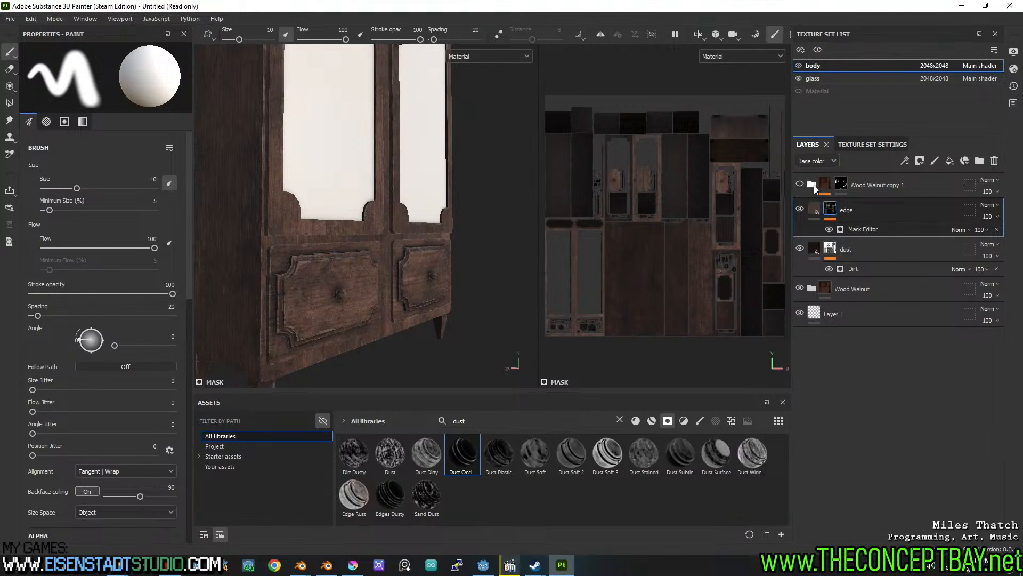
Show the Wood Walnut copy 1 folder and remove its mask and Transform filter.
left_click(841, 184)
right_click(842, 186)
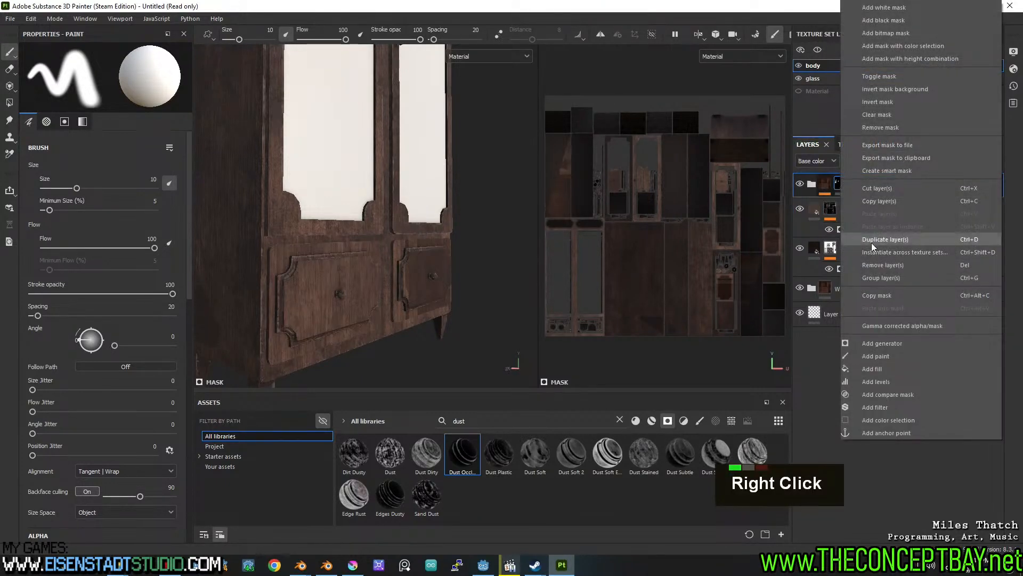
left_click(878, 127)
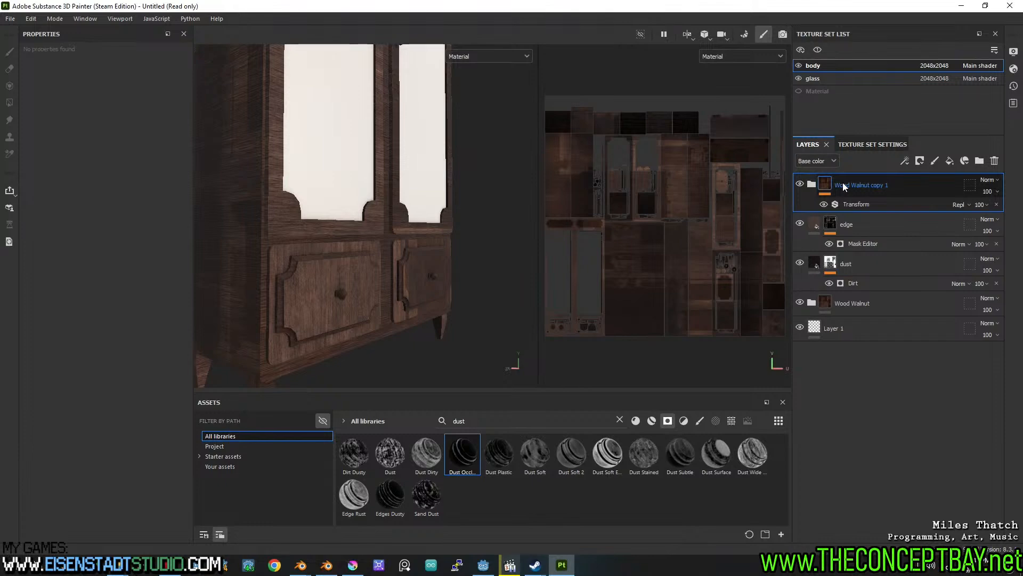
left_click(997, 206)
Add a black mask to the Wood Walnut copy 1 folder and reveal the door frames and drawer fronts using polygon fill in mesh mode.
right_click(833, 186)
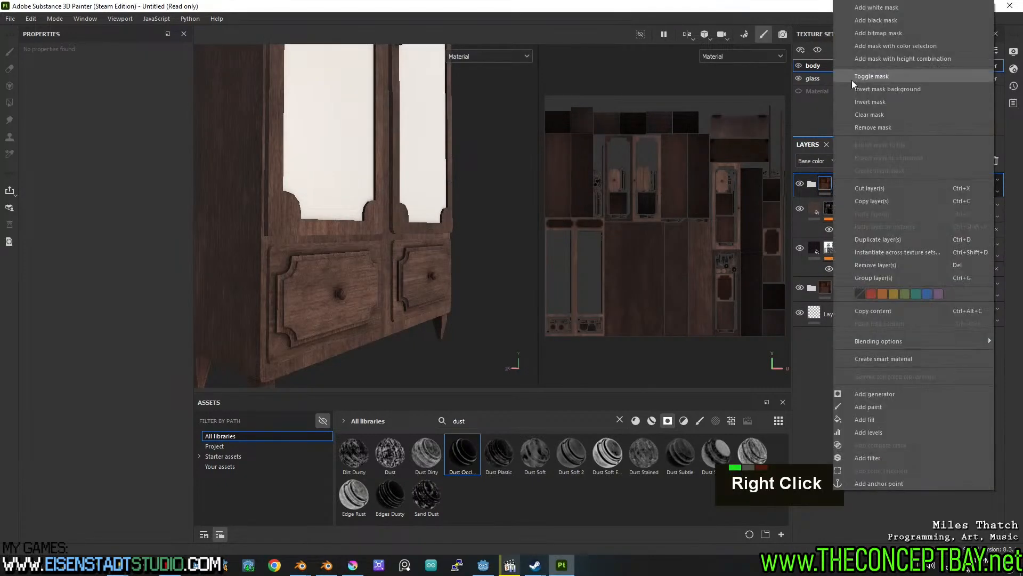
left_click(879, 22)
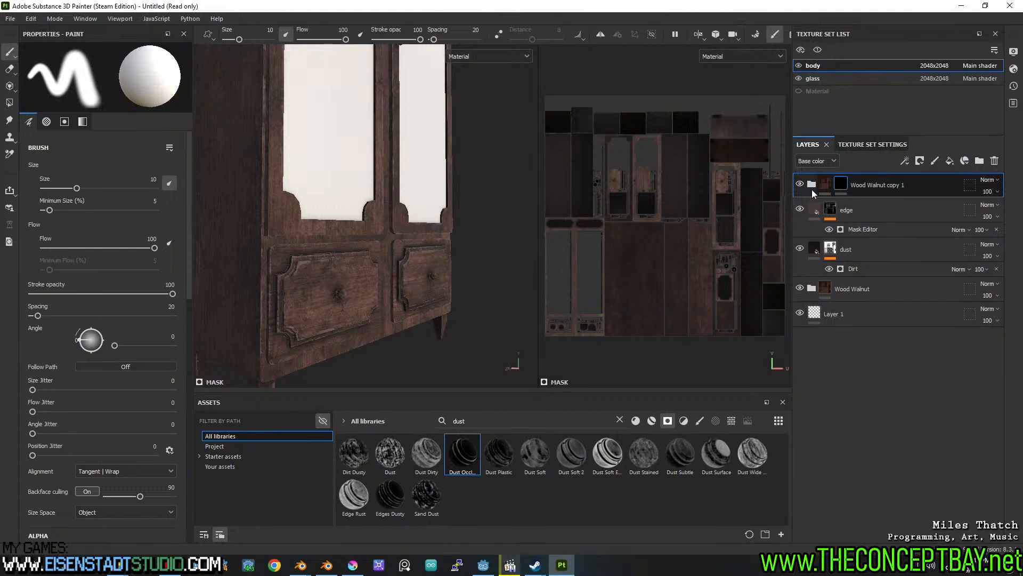
left_click(11, 103)
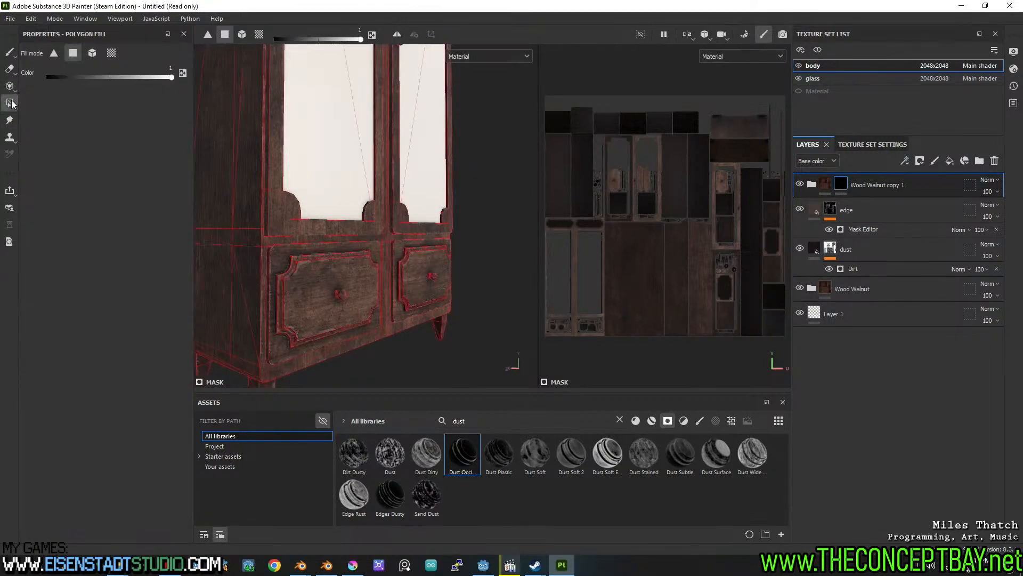
double_click(93, 53)
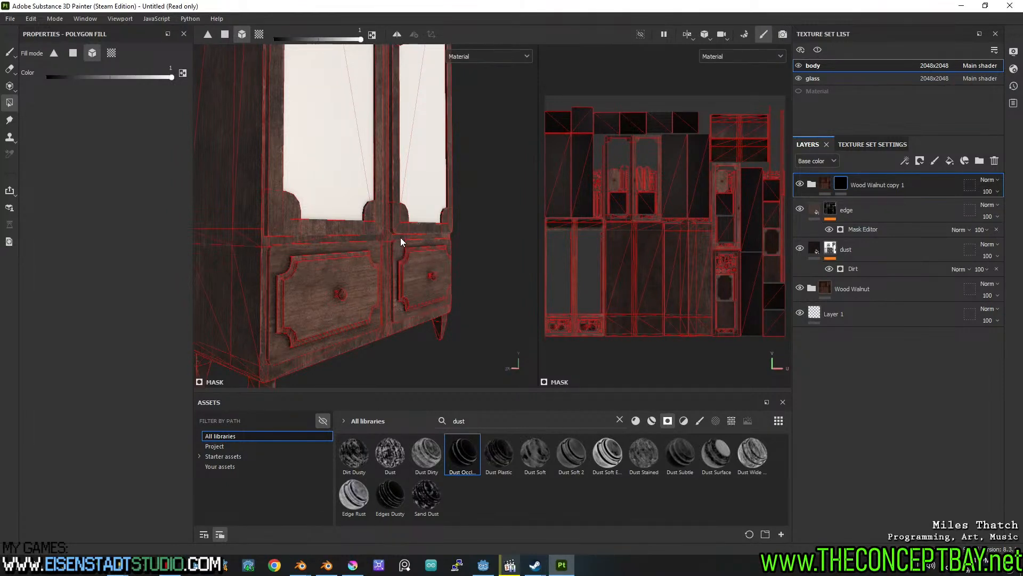
key("alt")
middle_click_drag(366, 222, 395, 263, "alt")
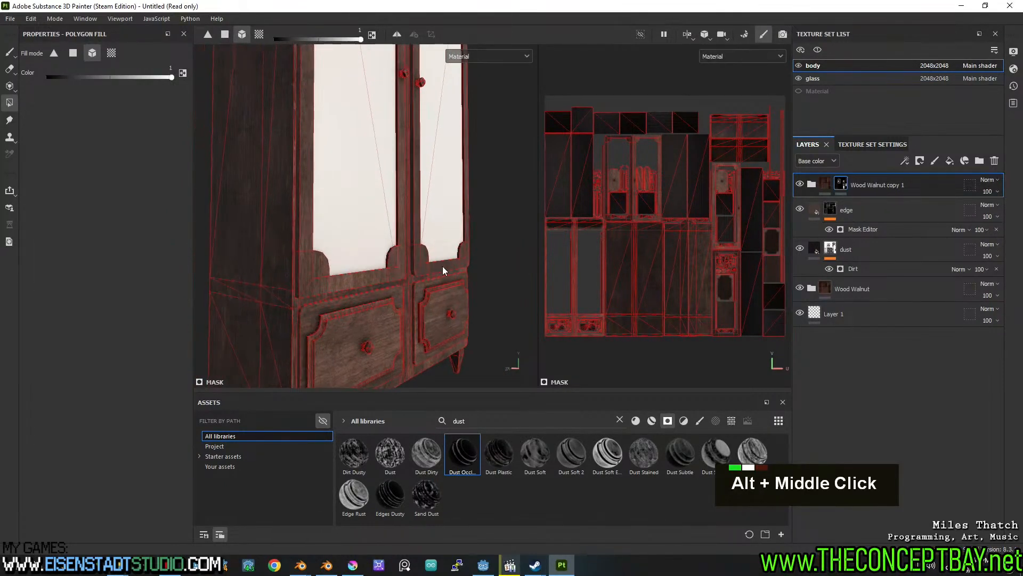
left_click_drag(395, 226, 410, 238, "alt")
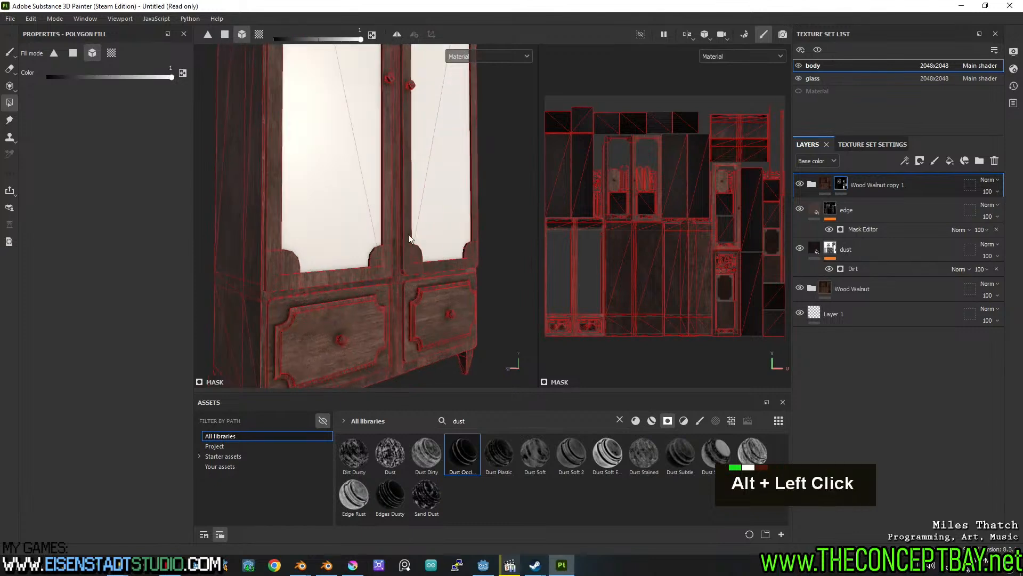
left_click(9, 52)
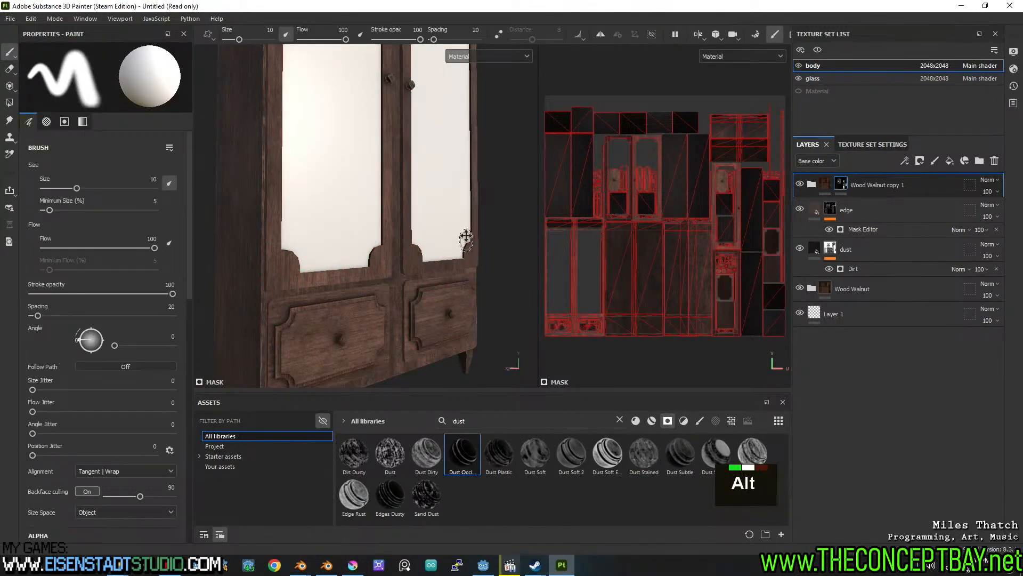
Change the base color of the Base layer inside Wood Walnut copy 1 to a lighter brown.
middle_click_drag(467, 243, 464, 217, "alt")
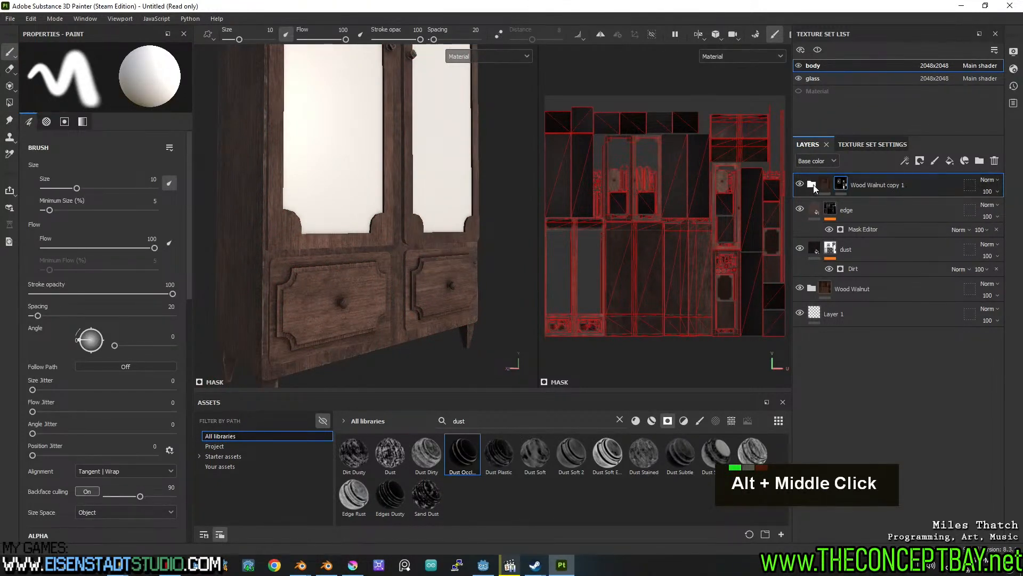
left_click(812, 186)
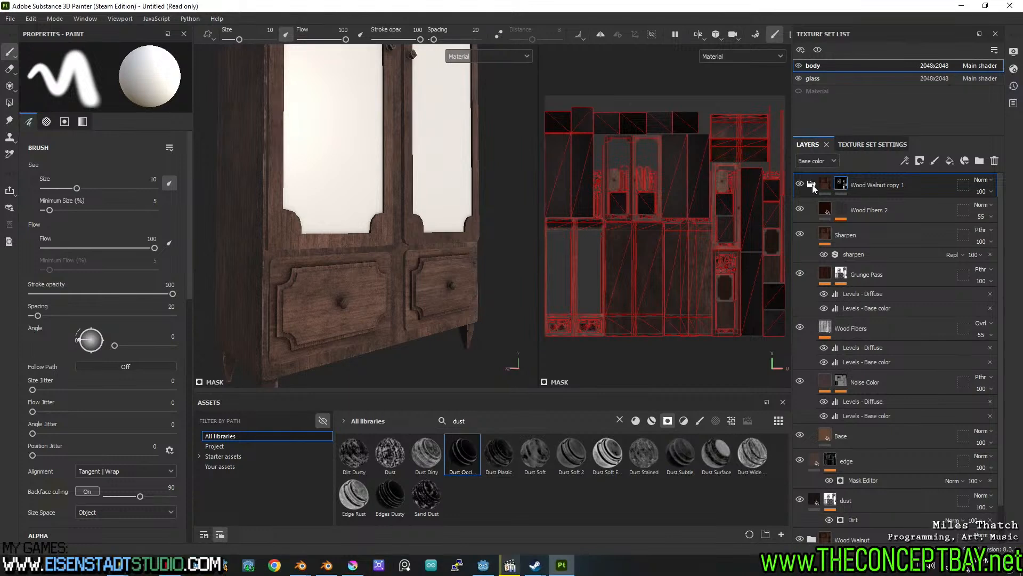
scroll(831, 277, "down", 6)
left_click(861, 398)
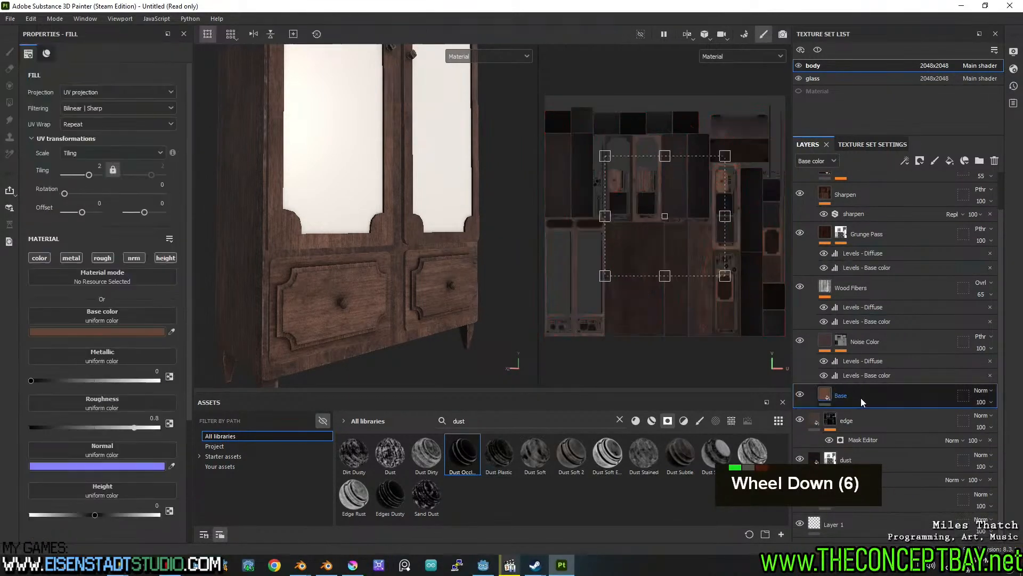
left_click(121, 332)
left_click_drag(143, 454, 124, 439)
left_click(215, 348)
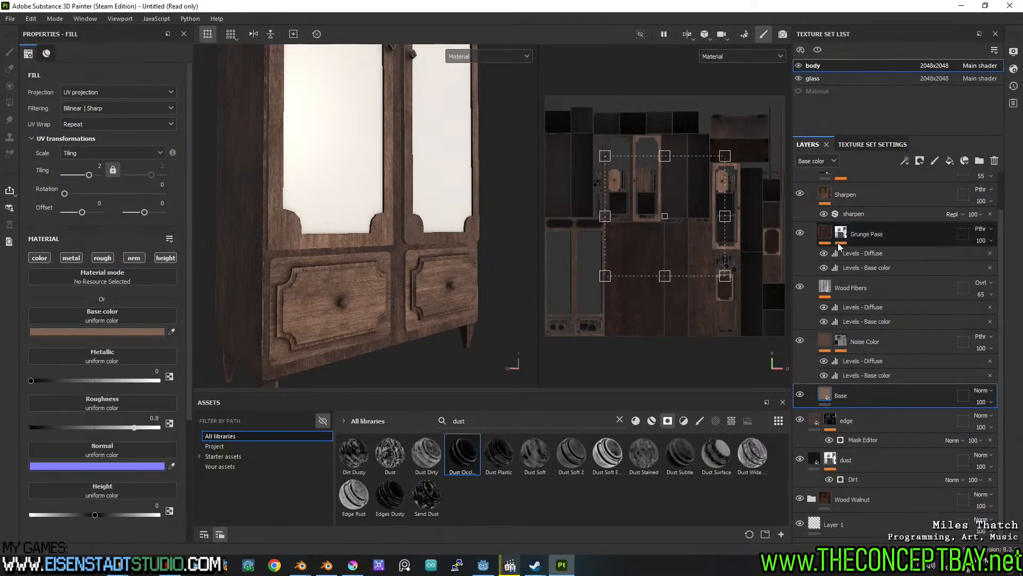
Collapse the Wood Walnut copy 1 folder and move it below the dust layer, directly above Wood Walnut.
scroll(826, 211, "up", 6)
left_click(812, 184)
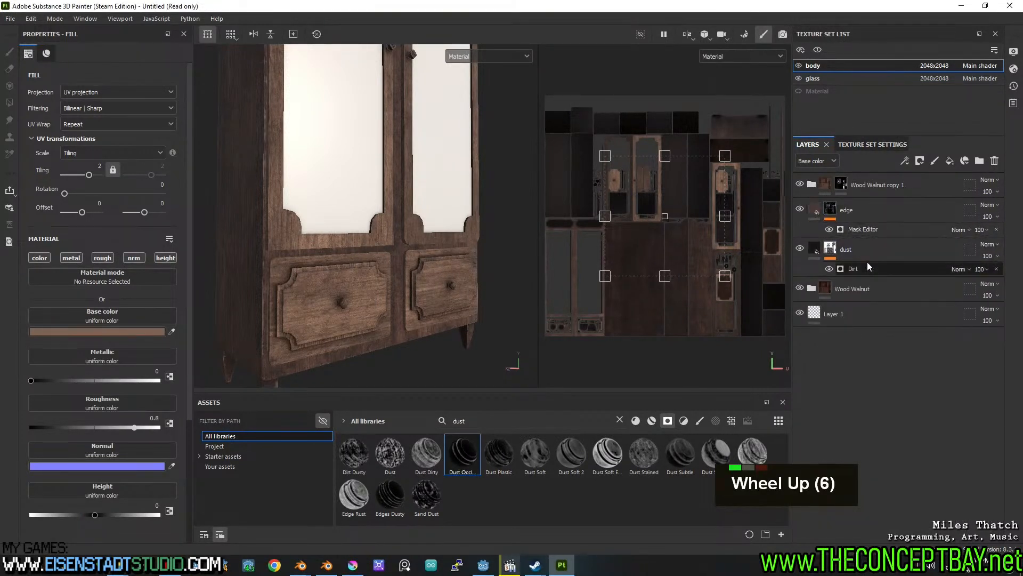
left_click_drag(878, 189, 894, 269)
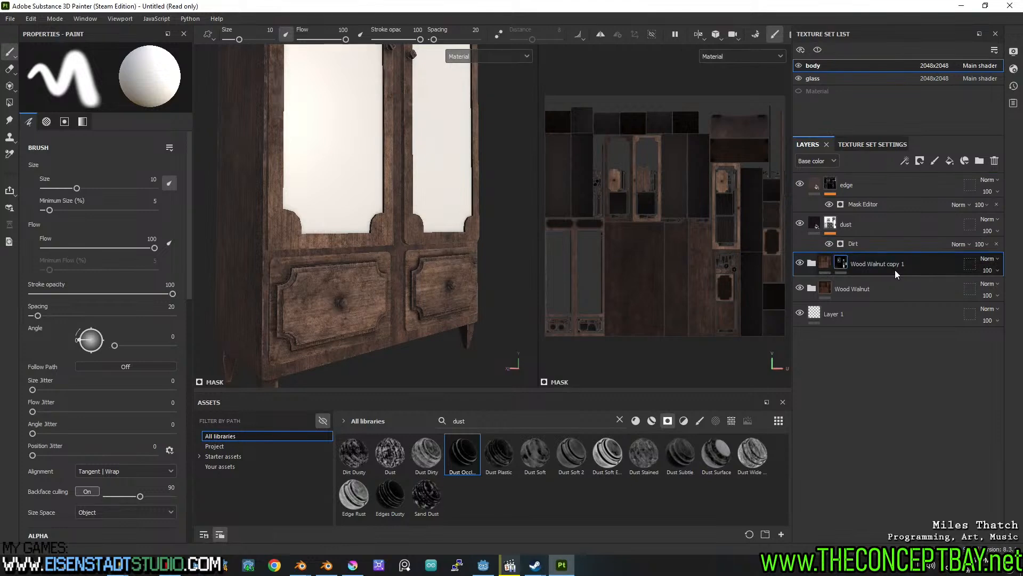
Examine the lighter walnut on the cabinet's doors and drawers, comparing it with the dust layer hidden and shown.
left_click_drag(464, 240, 411, 213, "alt")
middle_click_drag(387, 154, 416, 260, "alt")
right_click_drag(415, 261, 421, 207, "alt")
left_click_drag(420, 207, 412, 233, "alt")
middle_click_drag(412, 233, 388, 244, "alt")
mouse_move(388, 245)
left_mouse_down("alt")
mouse_move(424, 245)
mouse_move(340, 235)
mouse_move(347, 292)
mouse_move(347, 206)
mouse_move(279, 224)
mouse_move(339, 245)
mouse_move(328, 245)
mouse_move(357, 237)
mouse_move(351, 228)
mouse_move(397, 235)
mouse_move(386, 231)
left_mouse_up("alt")
scroll(396, 234, "up", 5)
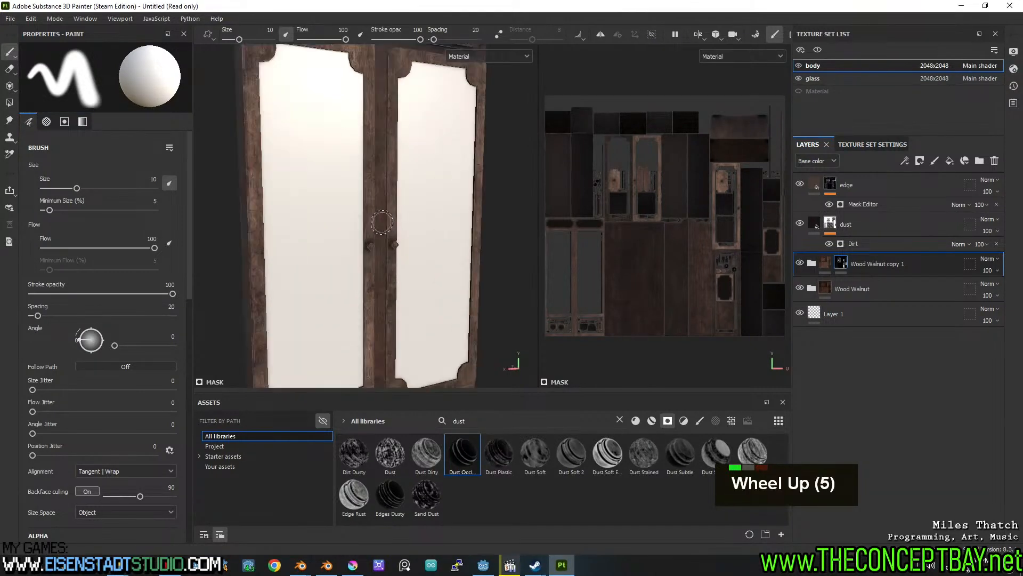
middle_click_drag(399, 235, 415, 188, "alt")
left_click_drag(415, 188, 414, 199, "alt")
middle_click_drag(414, 198, 416, 210, "alt")
left_click_drag(416, 210, 401, 216, "alt")
left_click(797, 223)
left_click(798, 223)
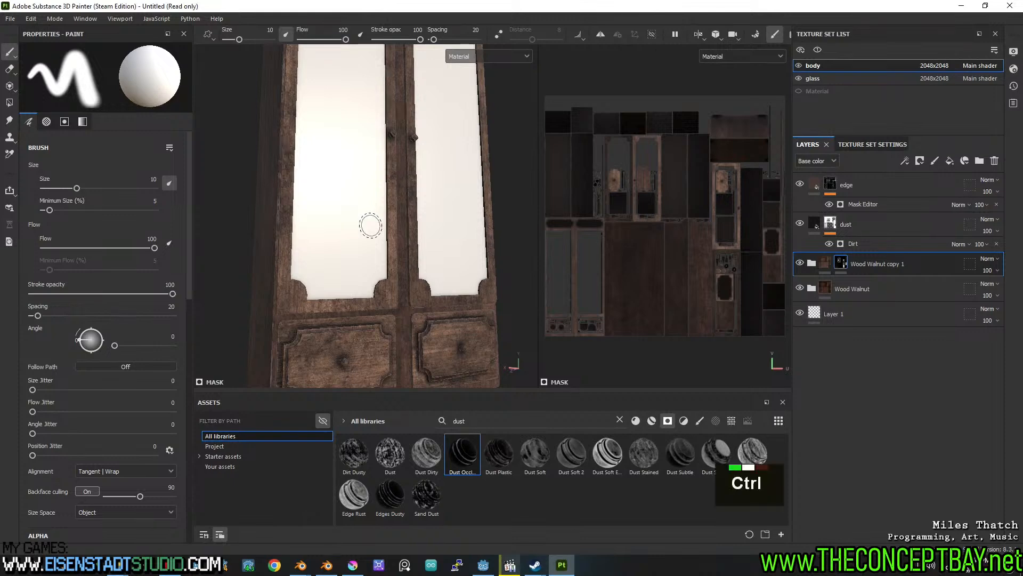
Start saving the project and go up to the Substance Textures folder.
key("ctrl+s")
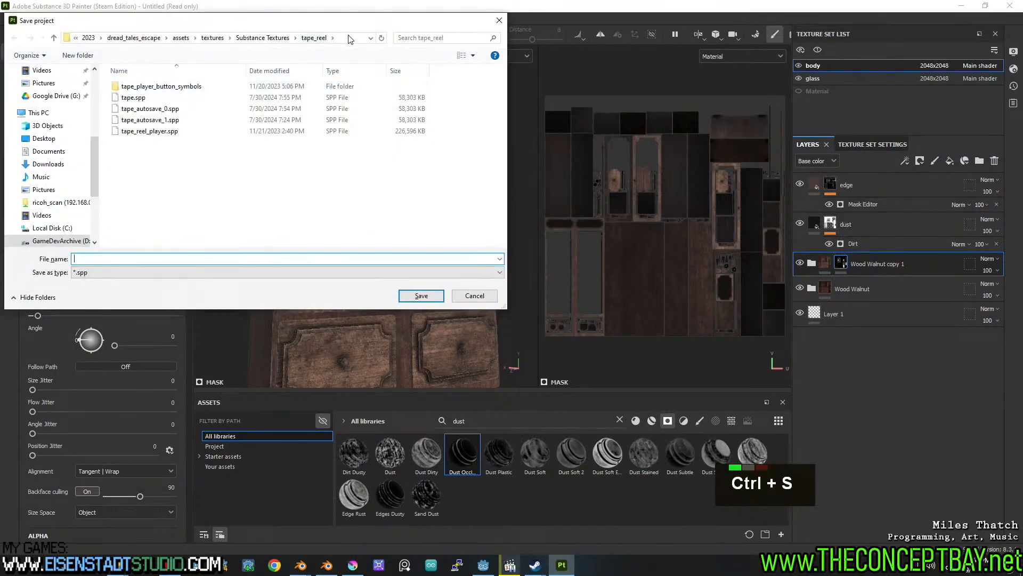
left_click(350, 38)
type("634431")
key("ctrl+z")
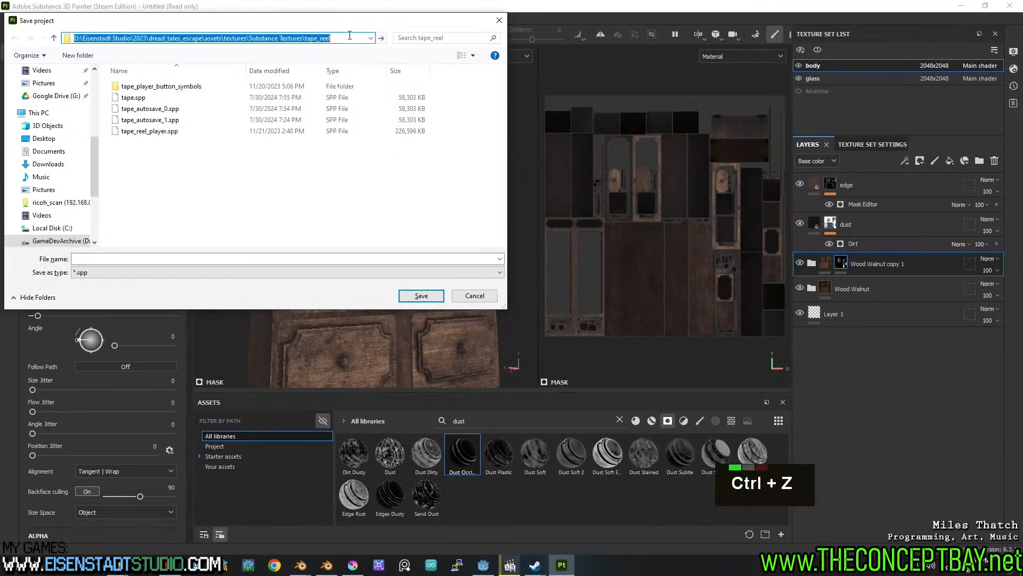
left_click(263, 202)
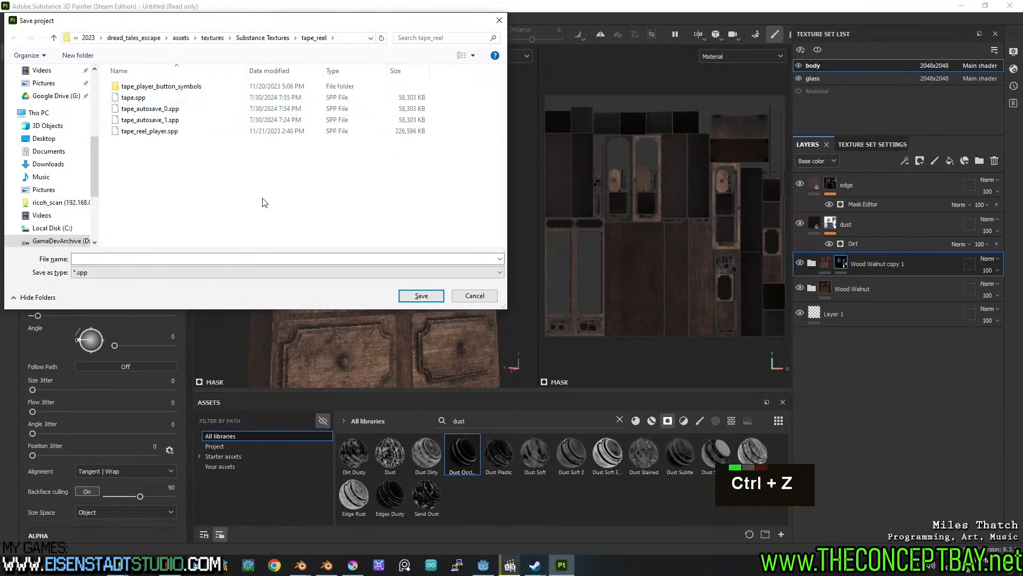
left_click(261, 38)
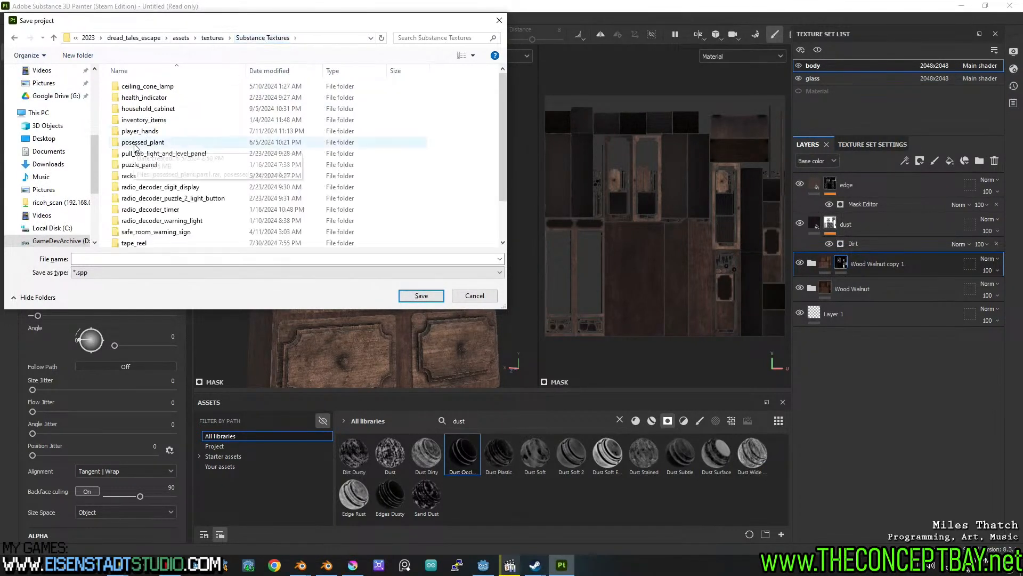
Save the project as household_cabinet inside the household_cabinet folder, reusing the folder's name as the file name.
left_click(159, 110)
key("F2")
key("ctrl+c")
key("Escape")
double_click(158, 109)
key("ctrl+v")
key("Return")
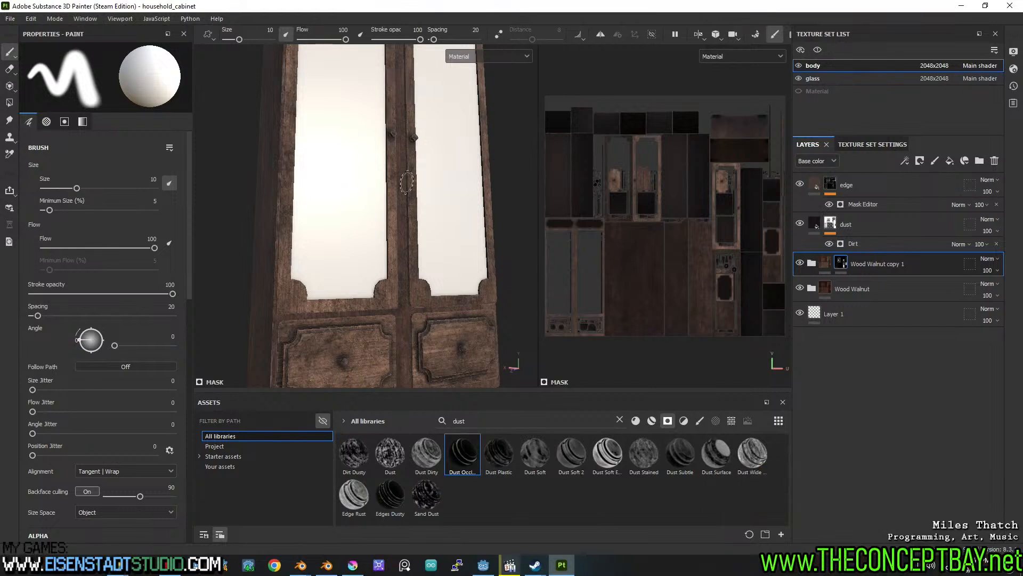
Switch to the glass texture set and check its texture set settings and the channels it can add.
middle_click_drag(406, 189, 421, 195, "alt")
left_click_drag(421, 194, 434, 201, "alt")
middle_click_drag(433, 201, 429, 206, "alt")
left_click_drag(429, 207, 450, 199, "alt")
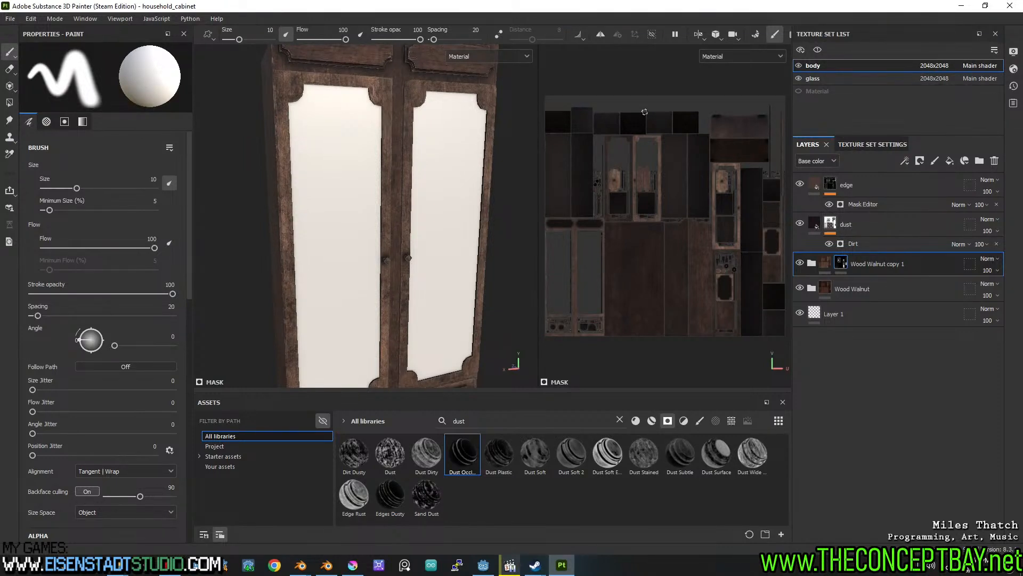
left_click(805, 81)
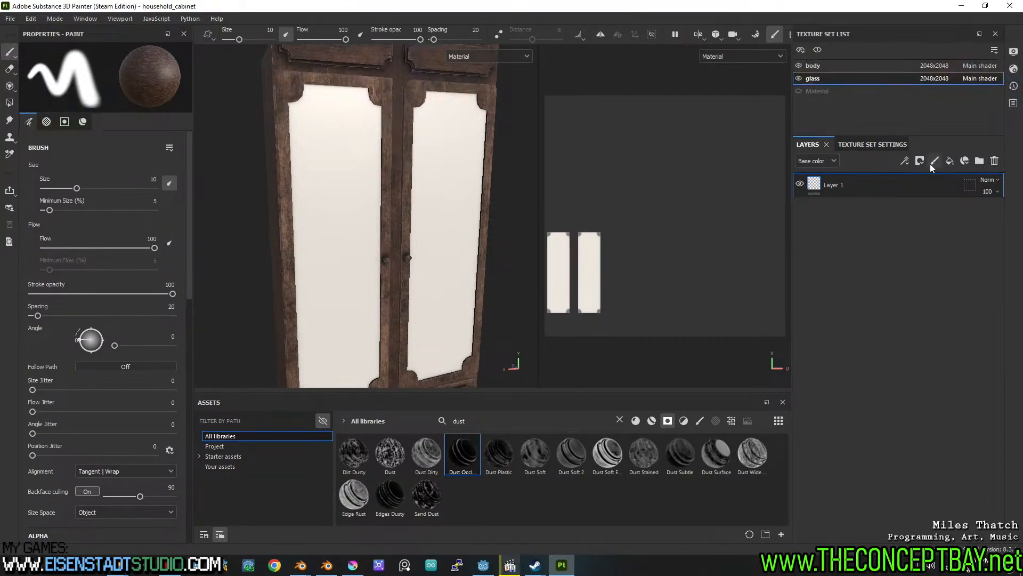
left_click(874, 145)
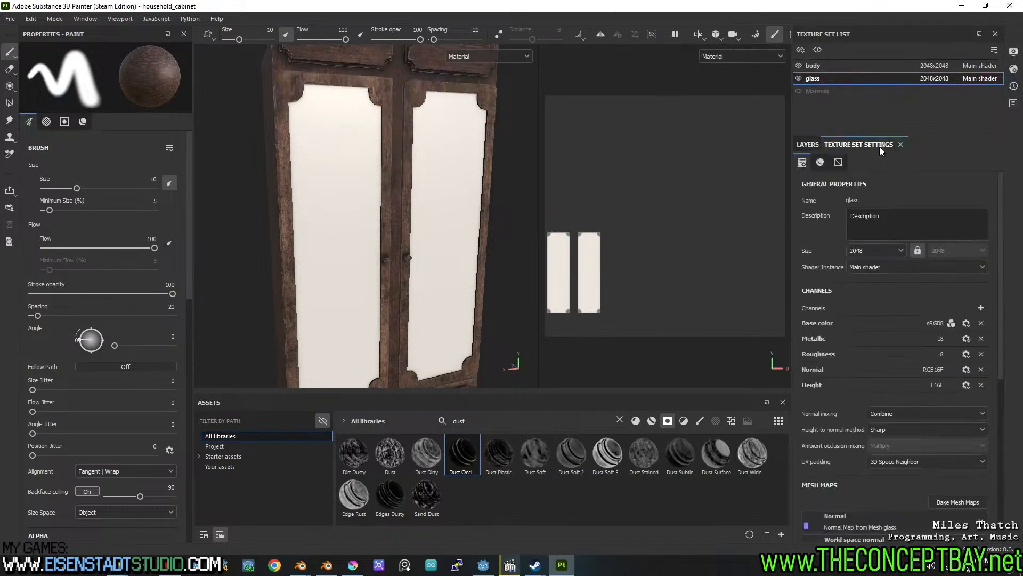
left_click(981, 309)
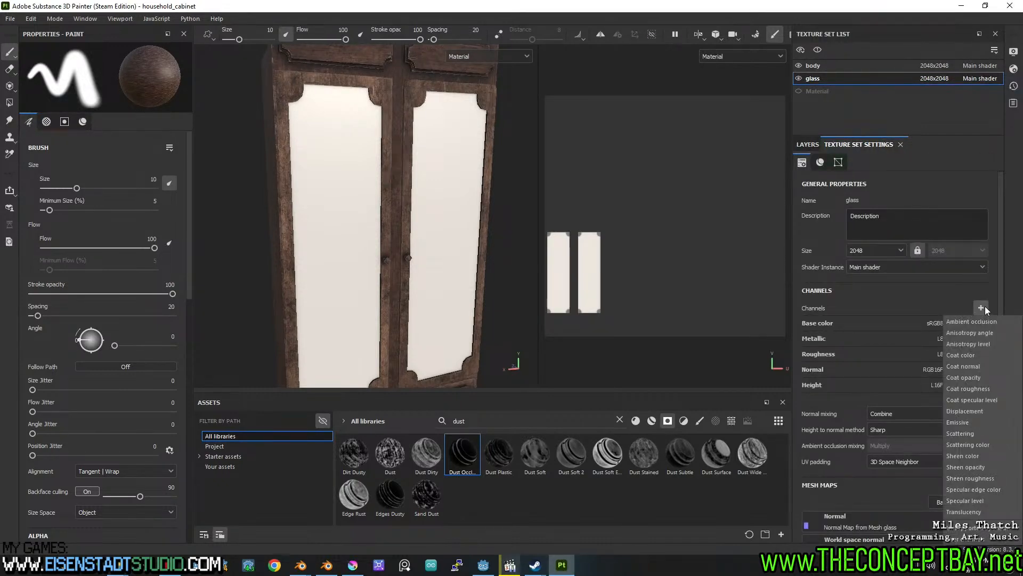
left_click(984, 307)
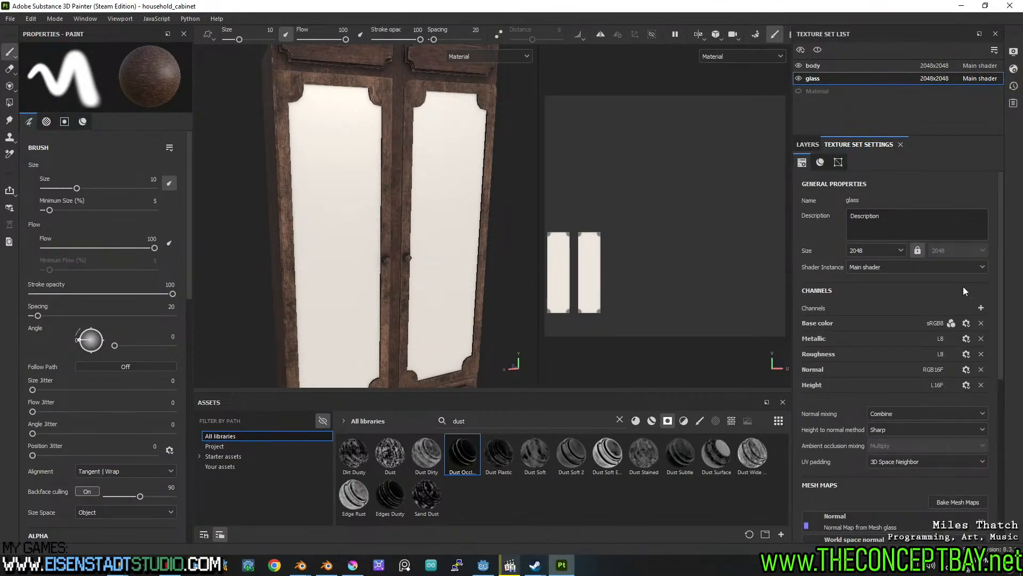
left_click(823, 163)
left_click(804, 163)
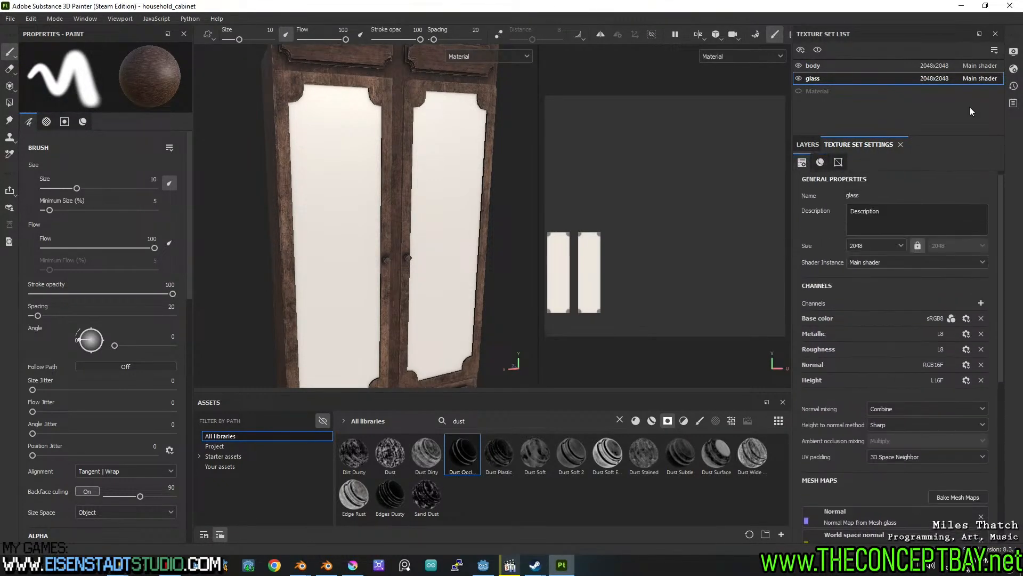
Set the Main shader to pbr-metal-rough-with-alpha-blending.
left_click(1013, 53)
left_click(1014, 69)
left_click(914, 100)
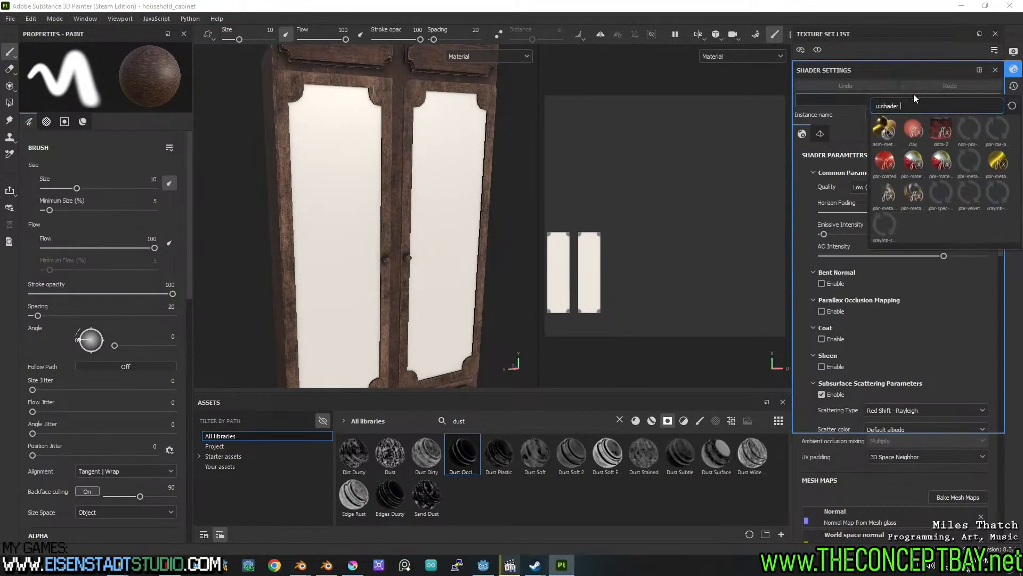
left_click(887, 193)
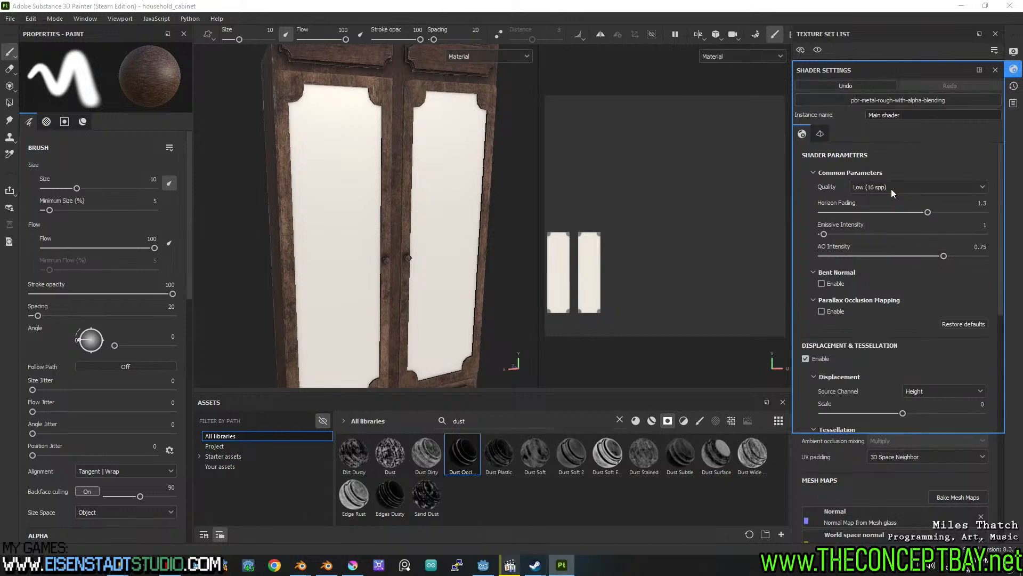
left_click(1014, 51)
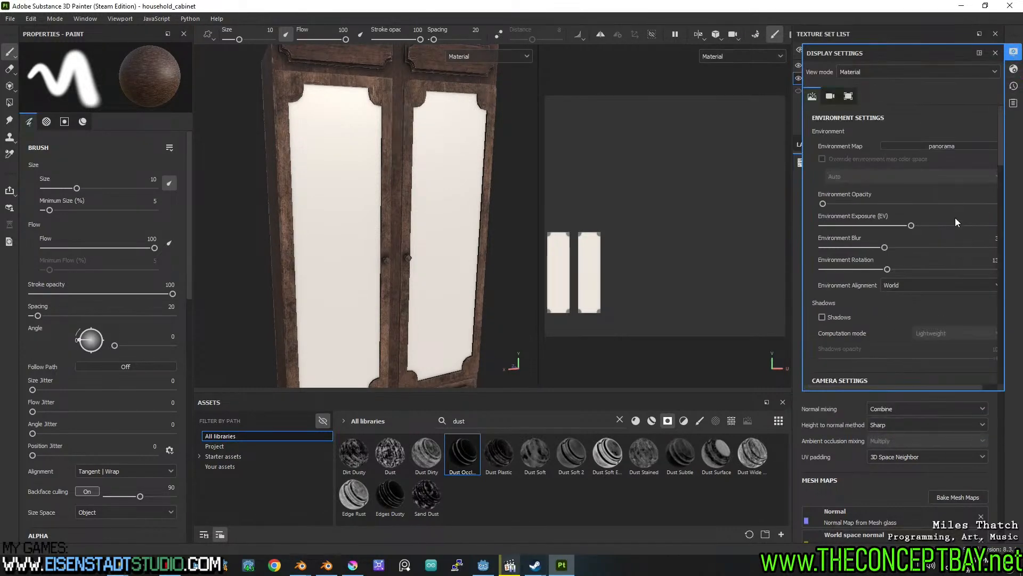
left_click(1014, 51)
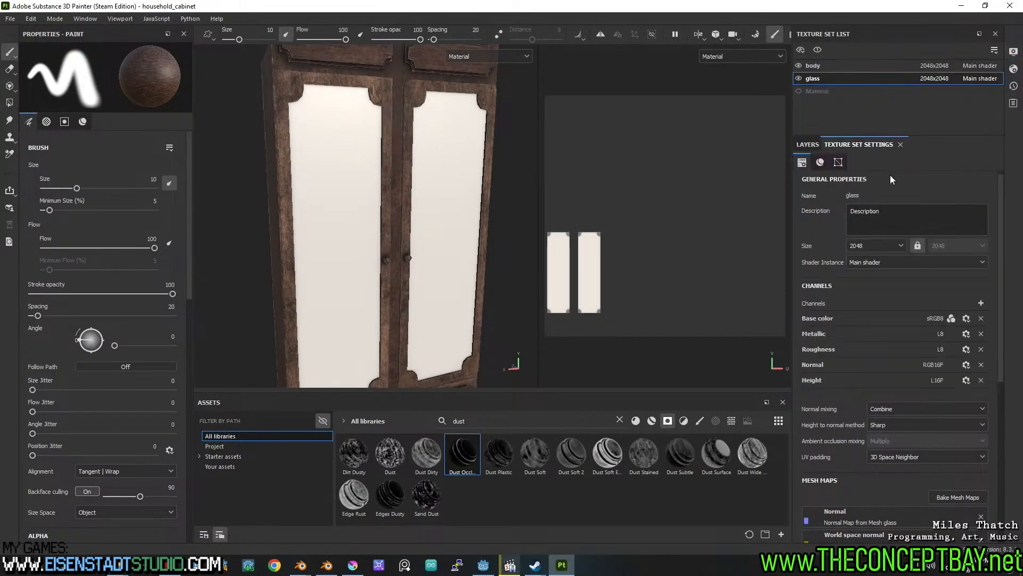
Add a fill layer to the glass texture set and open its base color for editing.
left_click(808, 145)
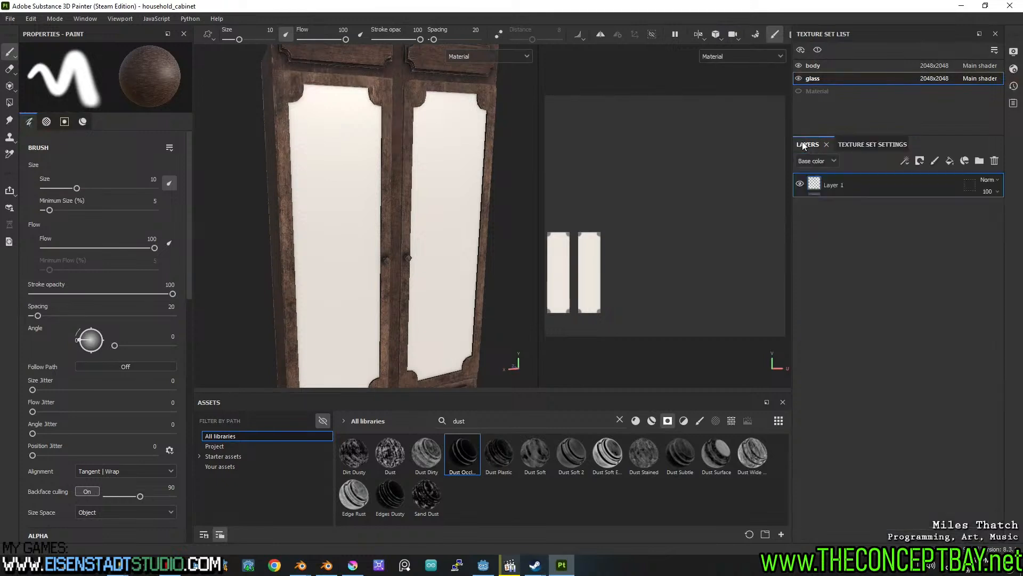
left_click(951, 165)
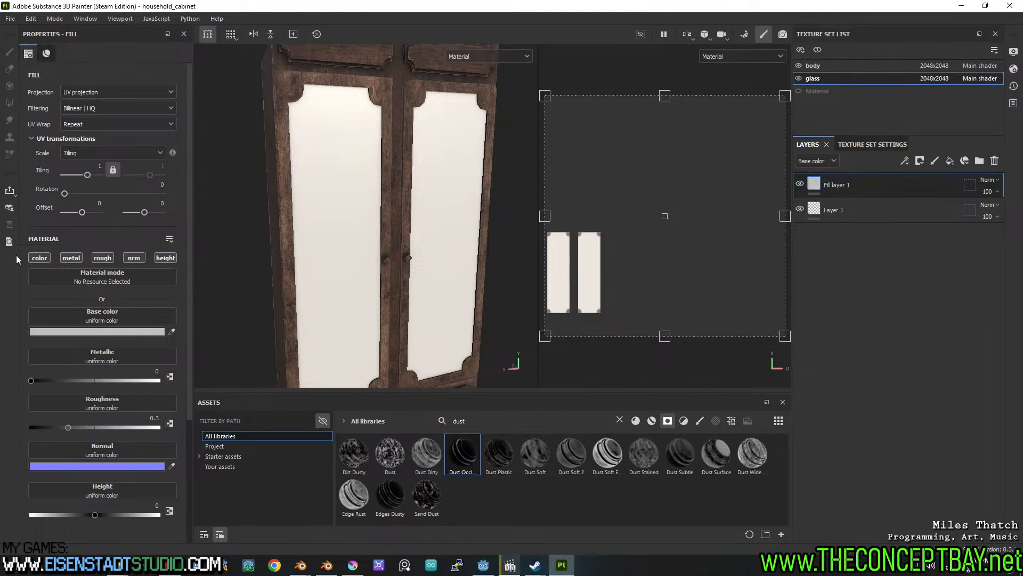
left_click(94, 331)
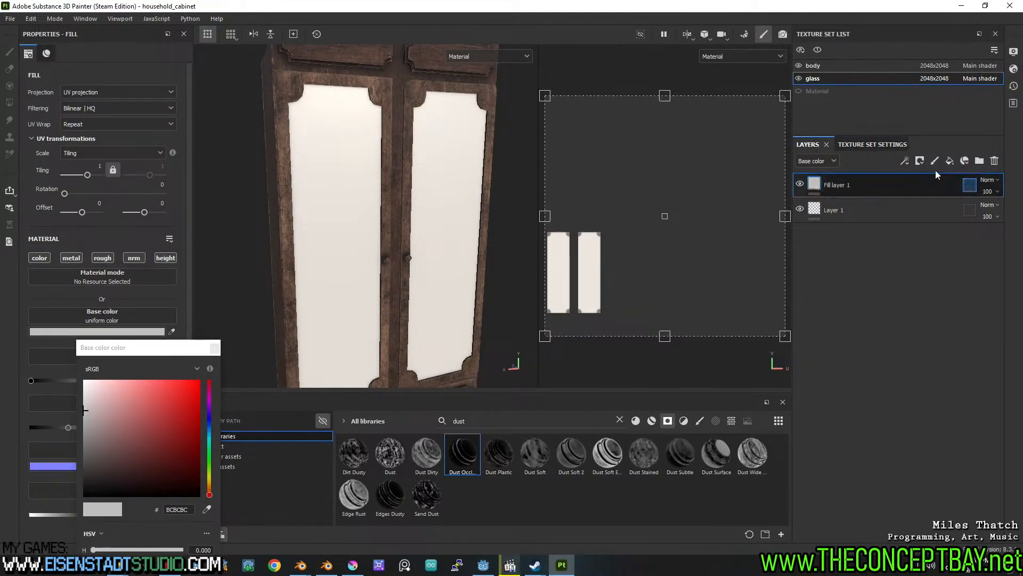
Add an Opacity channel to the glass texture set and return to its layer stack.
left_click(873, 144)
left_click(981, 303)
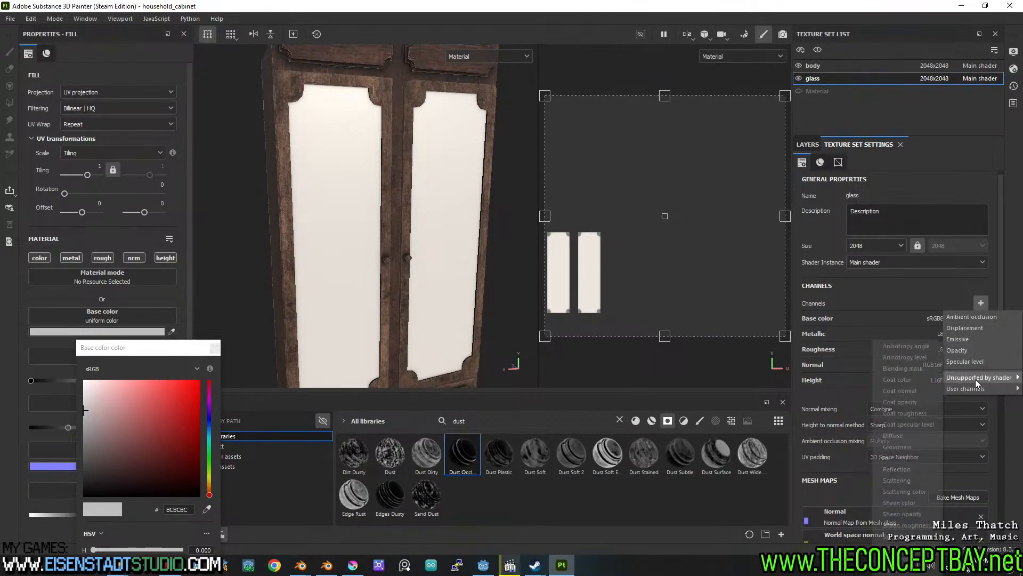
mouse_move(970, 391)
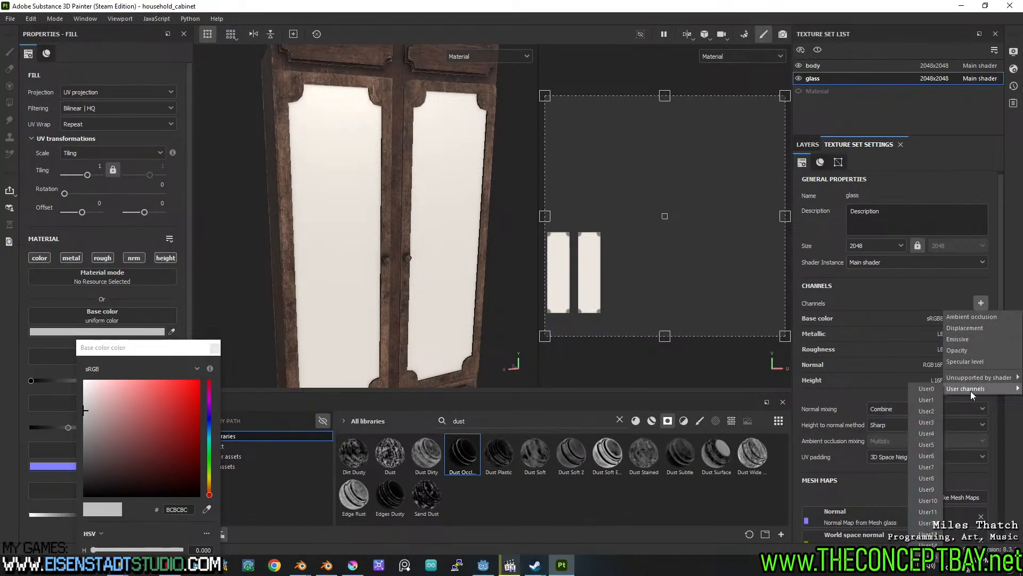
left_click(973, 352)
left_click(807, 152)
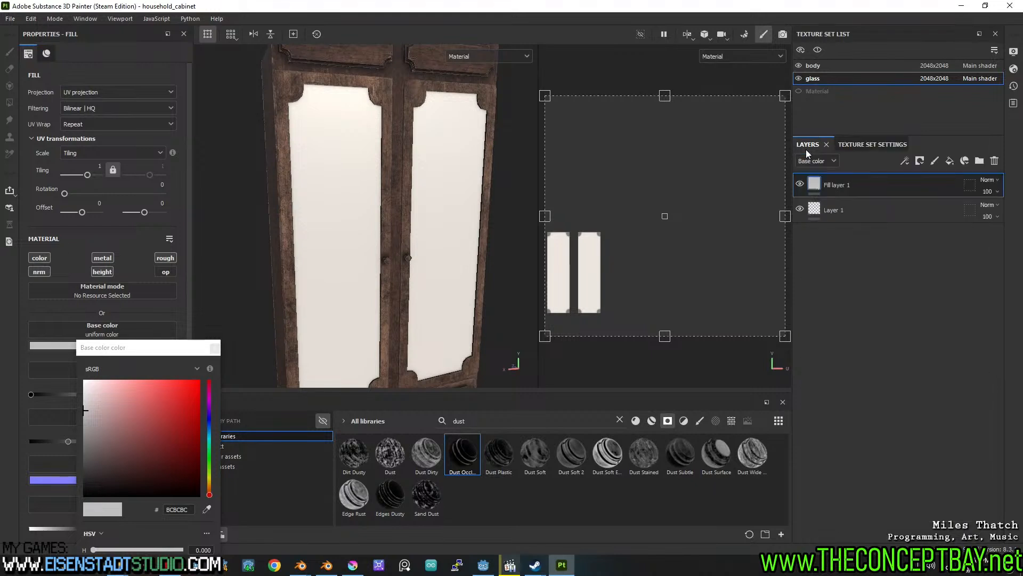
Close the base color picker and set the glass fill layer's opacity channel value to 0.
left_click(216, 349)
left_click(165, 272)
left_click_drag(187, 289, 175, 372)
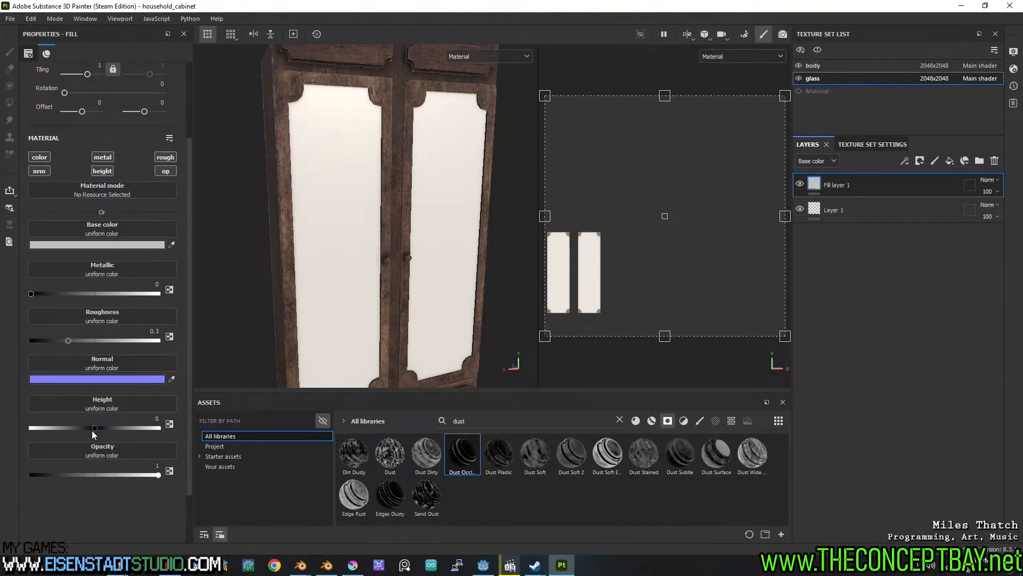
left_click_drag(151, 475, 28, 475)
Examine the cabinet's door openings from several angles to check the transparency of the glass.
scroll(322, 283, "up", 2)
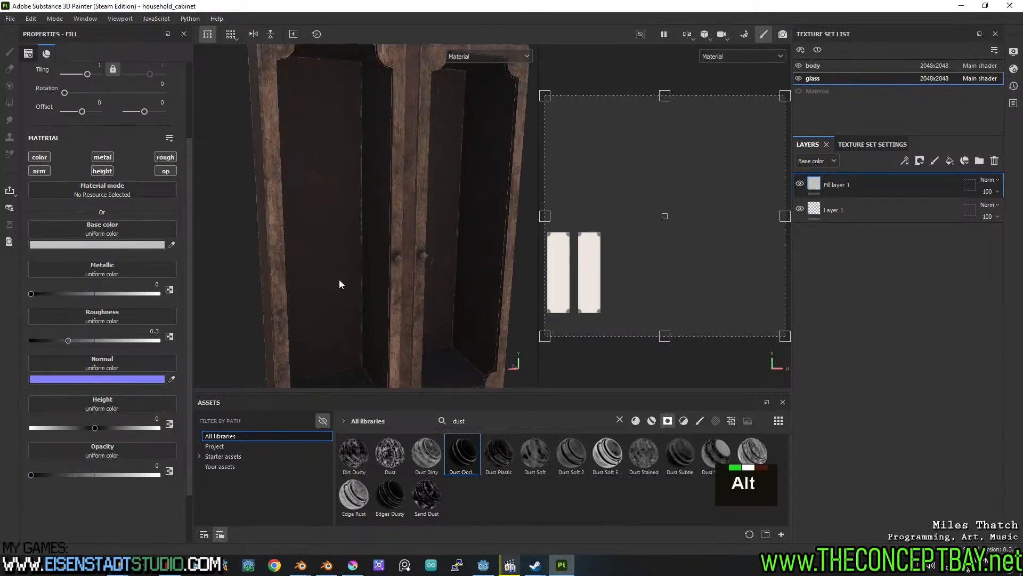
middle_click_drag(335, 277, 373, 298, "alt")
left_click_drag(373, 299, 382, 183, "alt")
middle_click_drag(382, 183, 385, 197, "alt")
left_click_drag(384, 193, 395, 187, "alt")
middle_click_drag(396, 186, 387, 201, "alt")
scroll(388, 198, "up", 2)
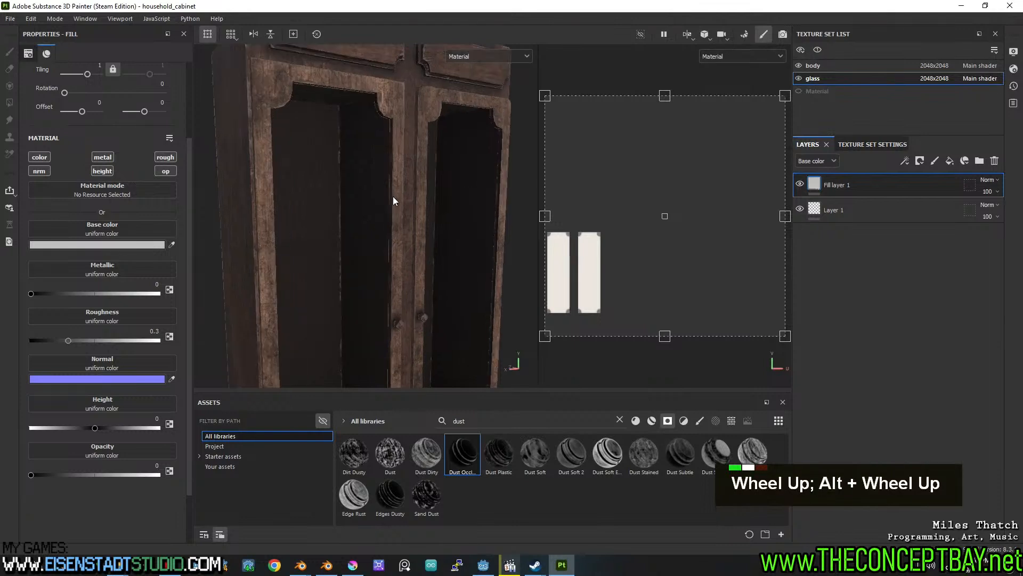
left_click_drag(392, 192, 390, 204, "alt")
middle_click_drag(390, 203, 392, 207, "alt")
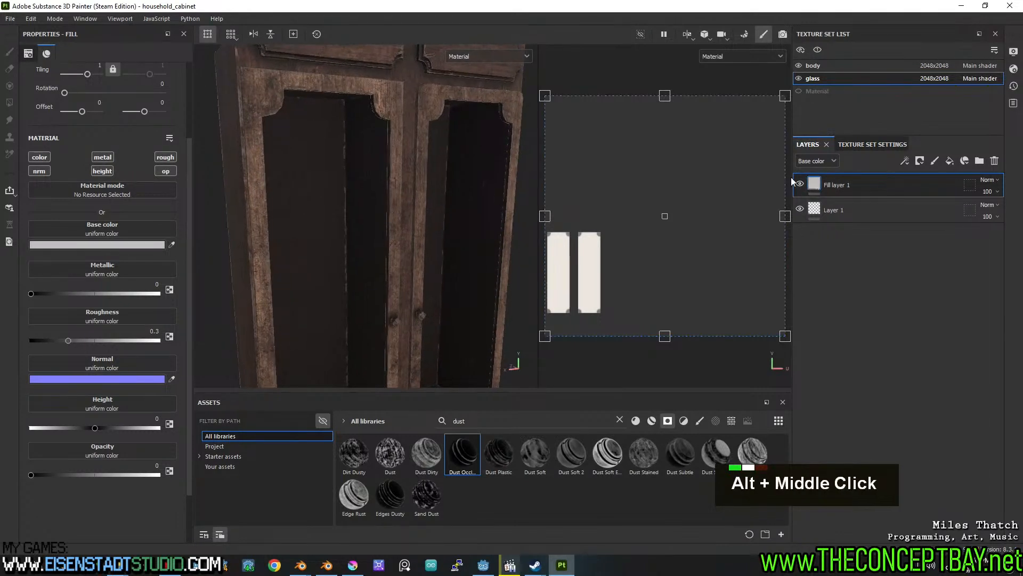
Add a fill layer named durt above the glass fill and mask it with a Dirt generator.
left_click(951, 160)
double_click(832, 183)
type("durt")
key("Return")
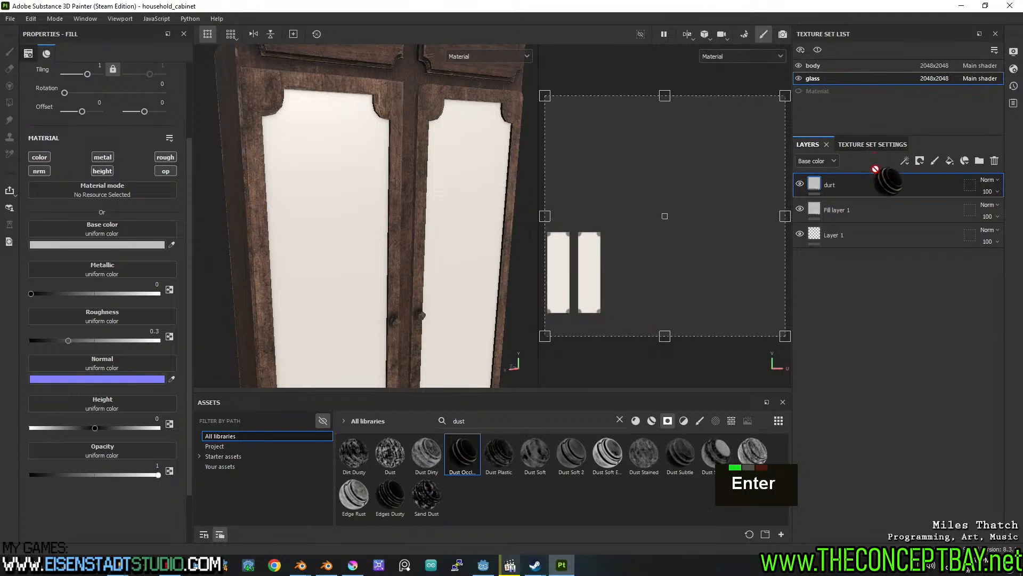
Set the Dirt Level of the durt layer's Dirt generator to 0.41.
left_click_drag(488, 260, 477, 224, "alt")
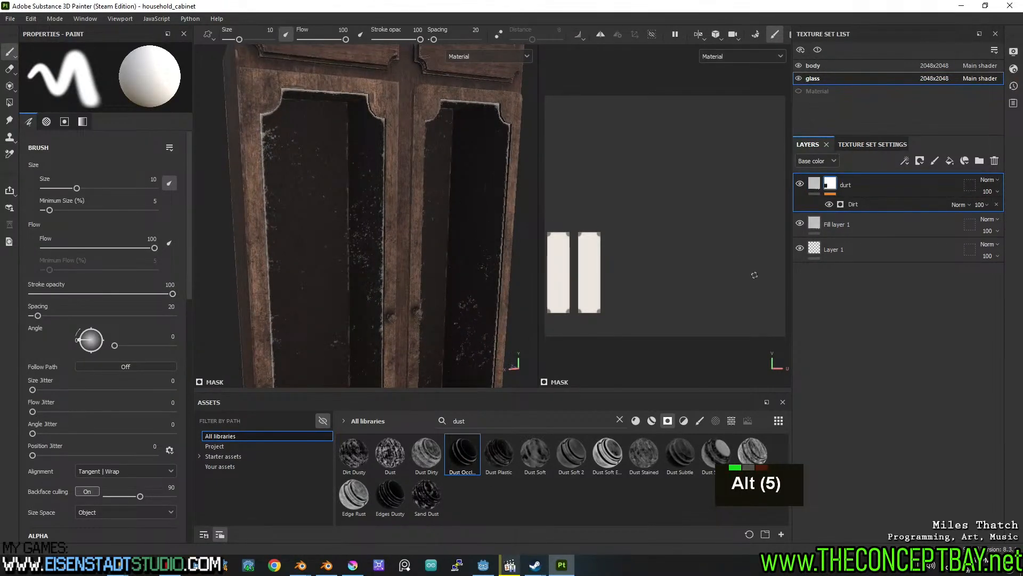
left_click(852, 204)
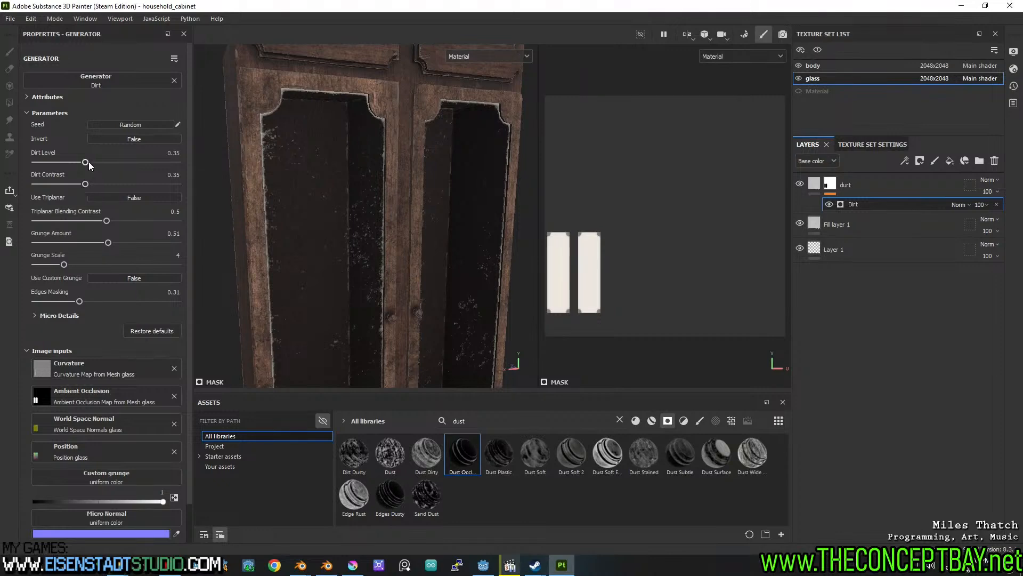
left_click_drag(85, 163, 93, 163)
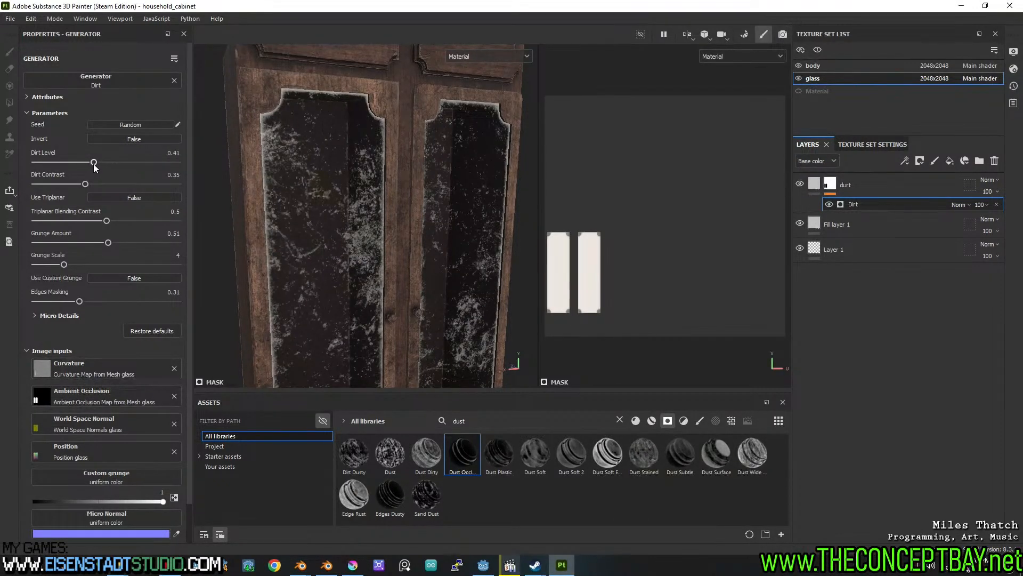
Set the durt layer's base color to near-black 0A0A0A.
left_click(814, 185)
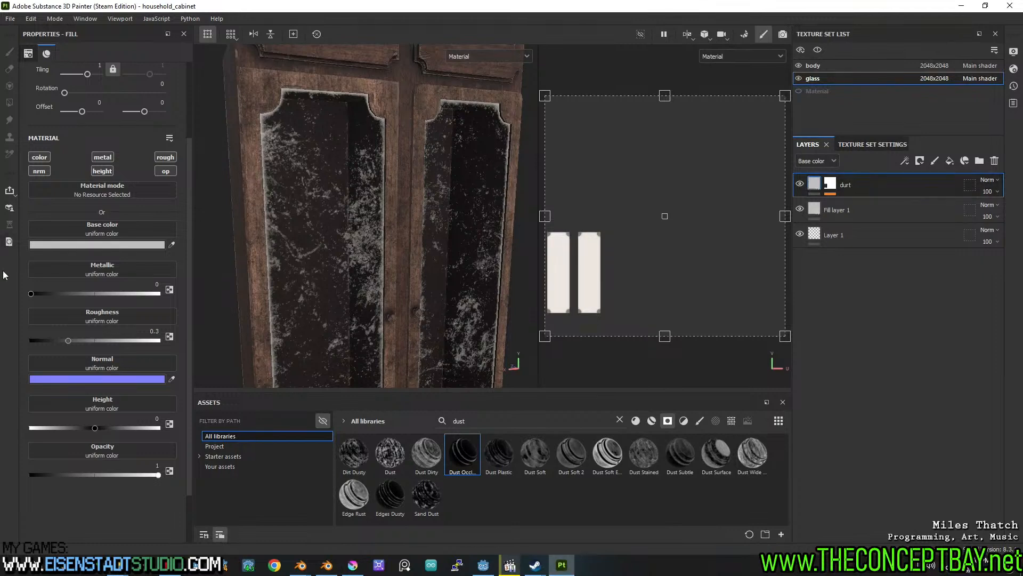
left_click(98, 245)
left_click_drag(102, 424, 88, 487)
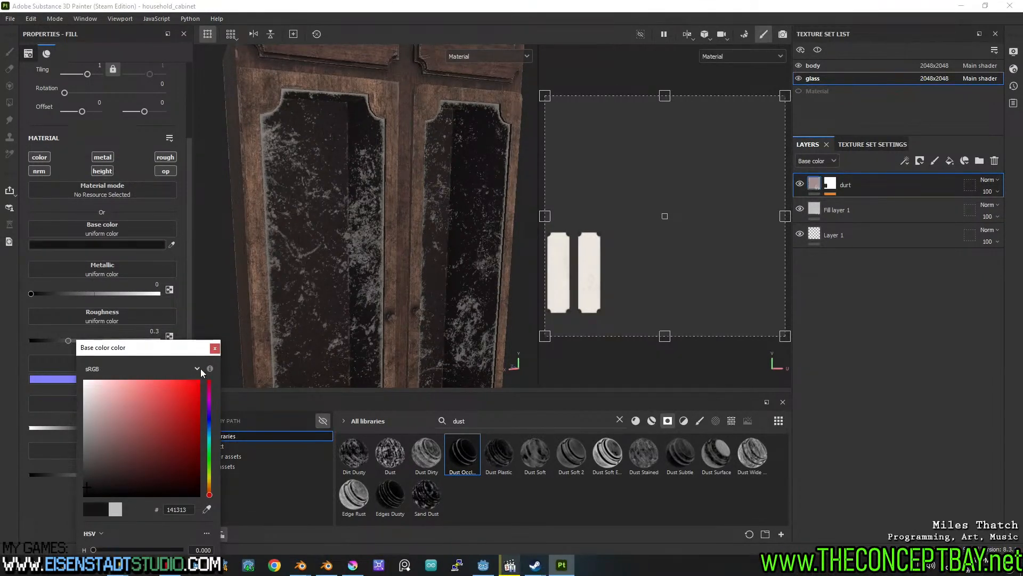
left_click(215, 347)
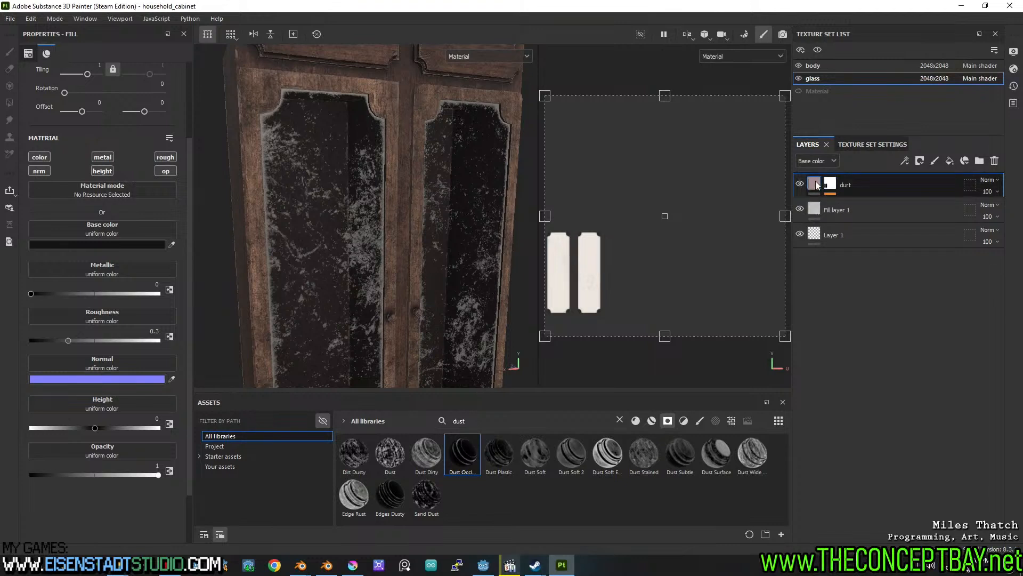
left_click(97, 245)
left_click_drag(97, 484, 91, 492)
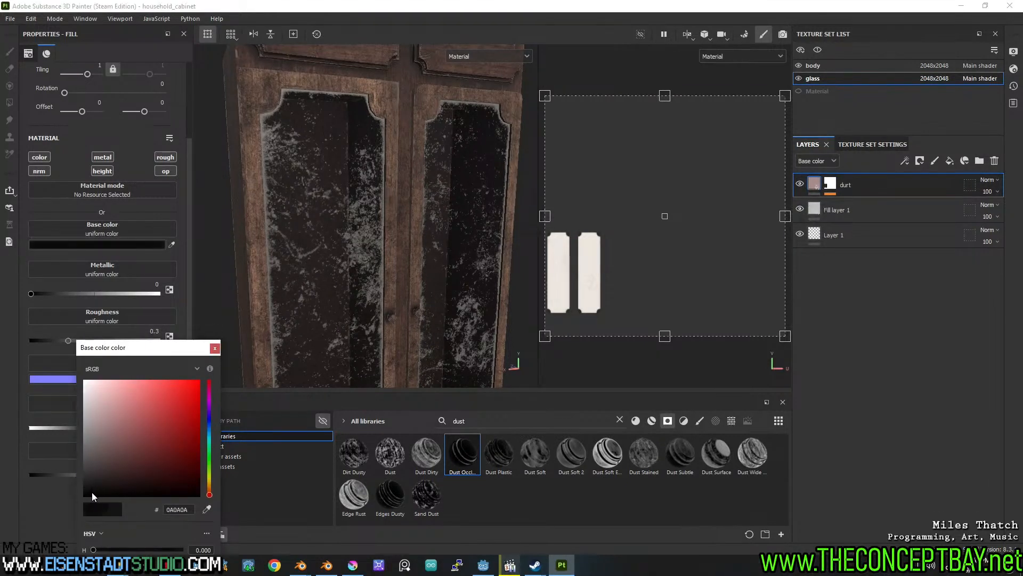
left_click(215, 348)
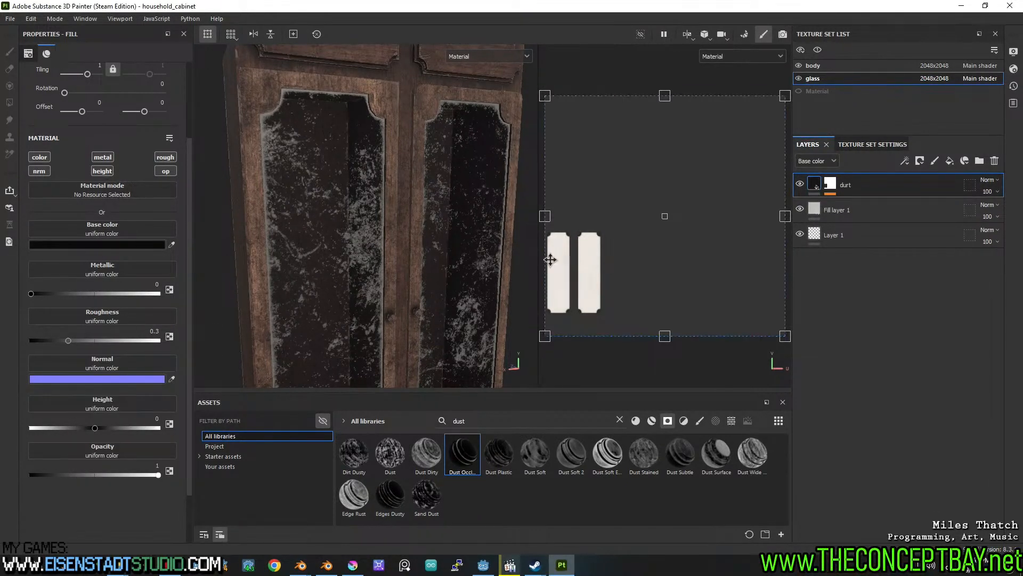
Inspect the dirt pattern on both glass doors up close and from different angles.
left_click_drag(434, 263, 445, 239, "alt")
scroll(338, 225, "up", 11)
left_click_drag(343, 224, 387, 246, "alt")
scroll(384, 222, "down", 7)
middle_click_drag(433, 219, 394, 229, "alt")
left_click_drag(395, 228, 416, 230, "alt")
middle_click_drag(415, 231, 407, 223, "alt")
right_click_drag(407, 222, 405, 252, "shift")
mouse_move(405, 251)
left_mouse_down("alt")
mouse_move(383, 269)
mouse_move(418, 236)
left_mouse_up("alt")
scroll(417, 237, "up", 5)
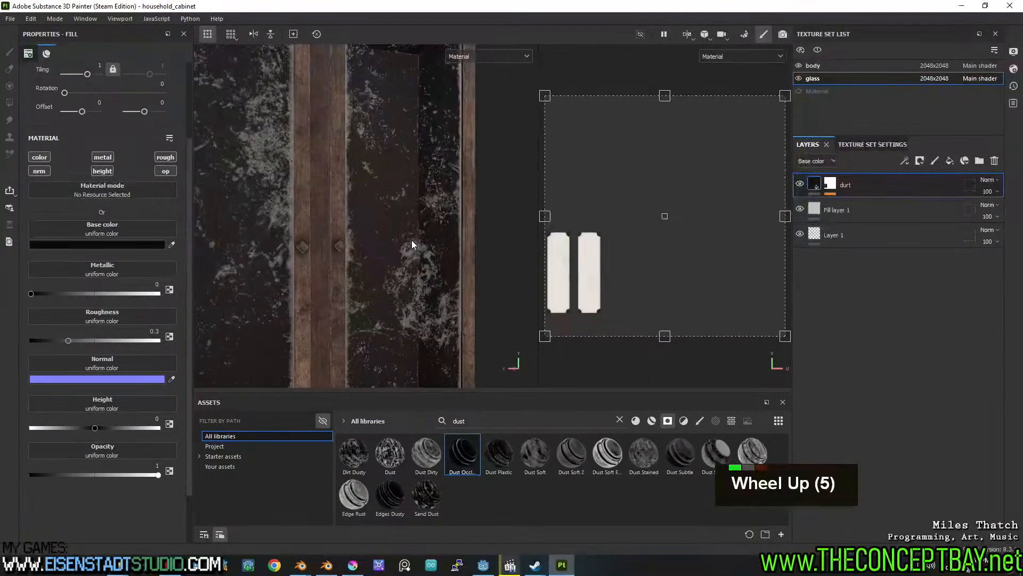
middle_click_drag(418, 236, 384, 251, "alt")
left_click_drag(383, 251, 389, 259, "alt")
middle_click_drag(389, 258, 393, 264, "alt")
left_click_drag(393, 264, 398, 270, "alt")
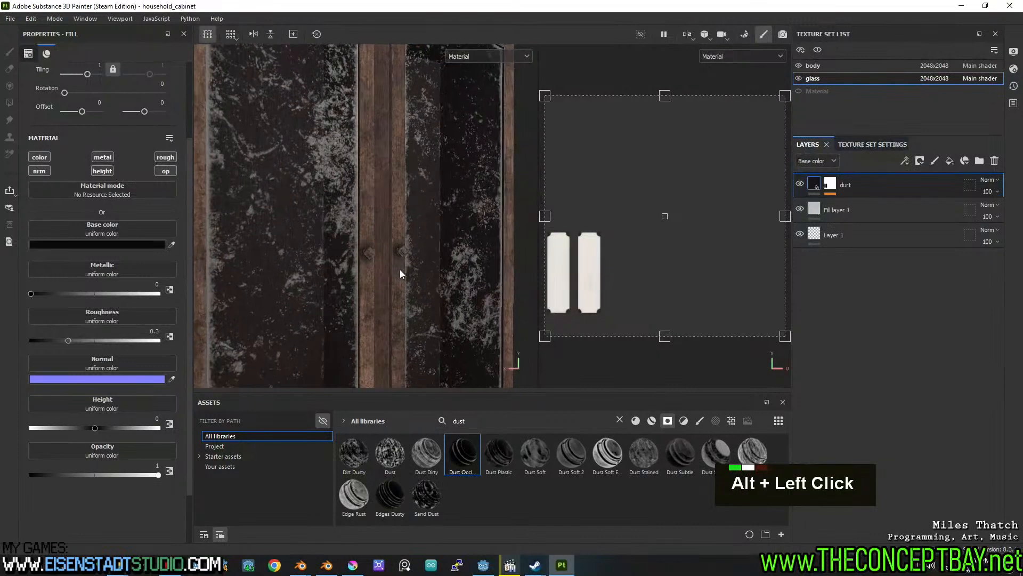
Review the durt layer's mask and Dirt generator parameters, and return to its fill properties.
left_click(828, 187)
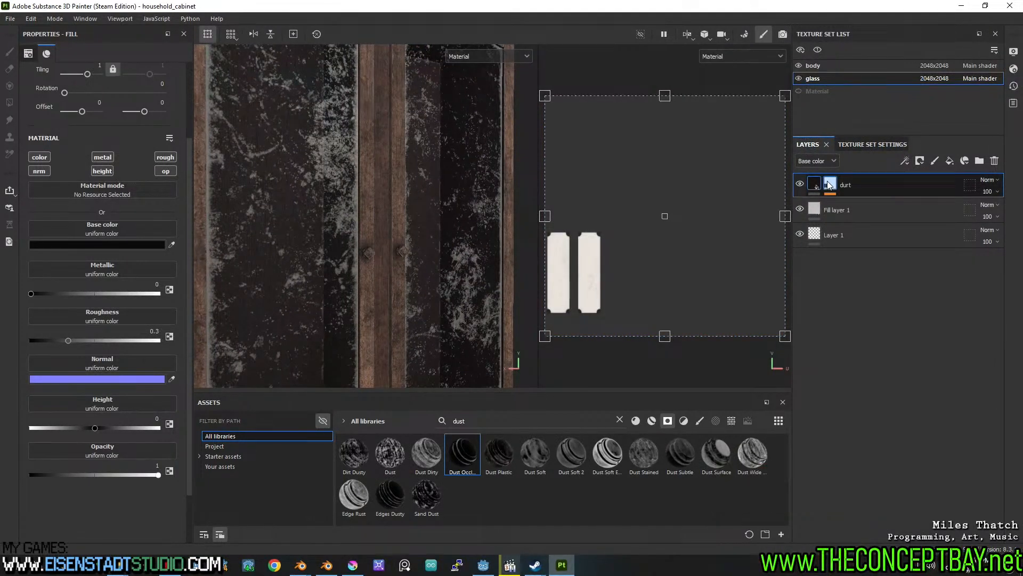
left_click(829, 184)
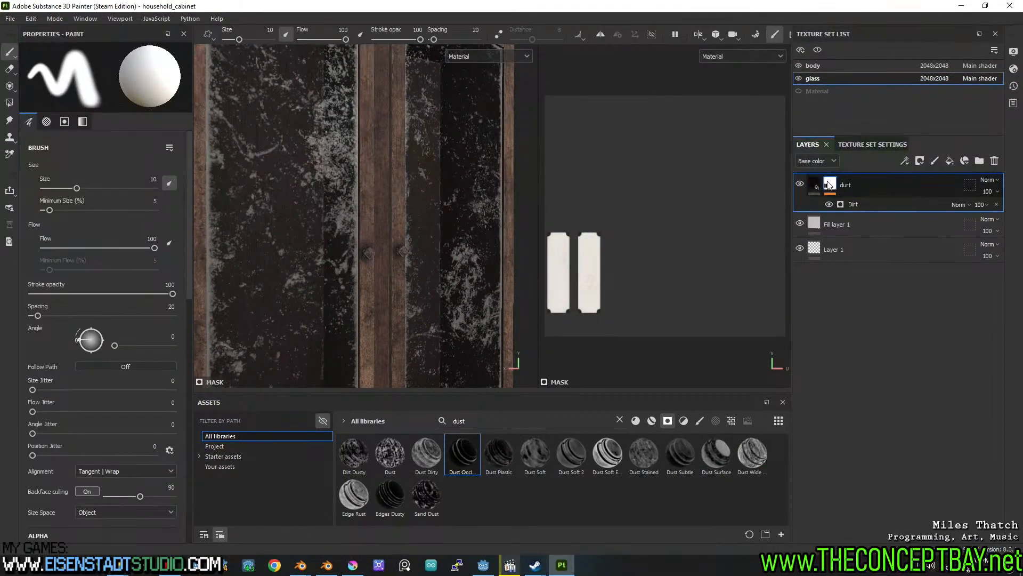
left_click(848, 205)
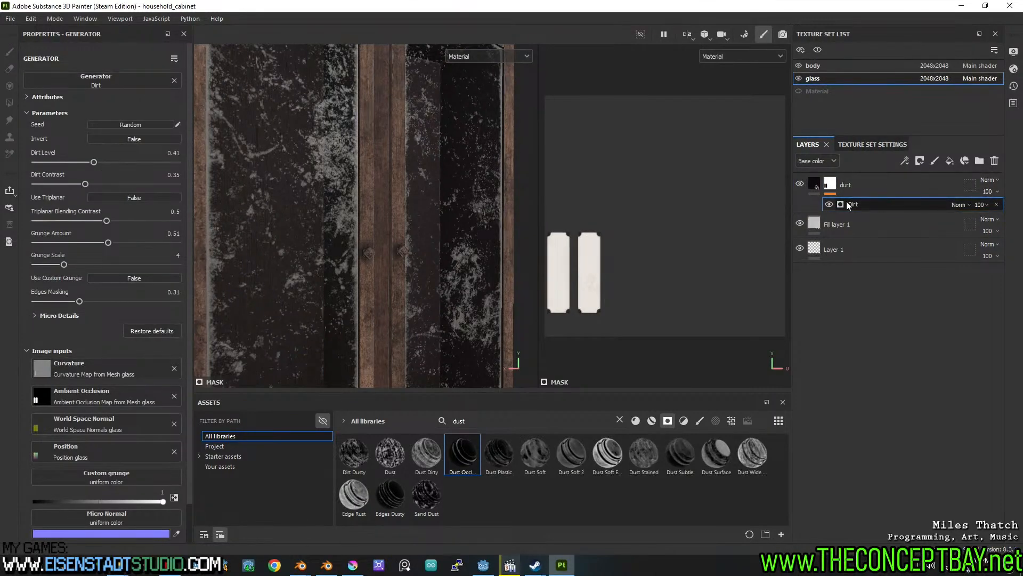
left_click(814, 184)
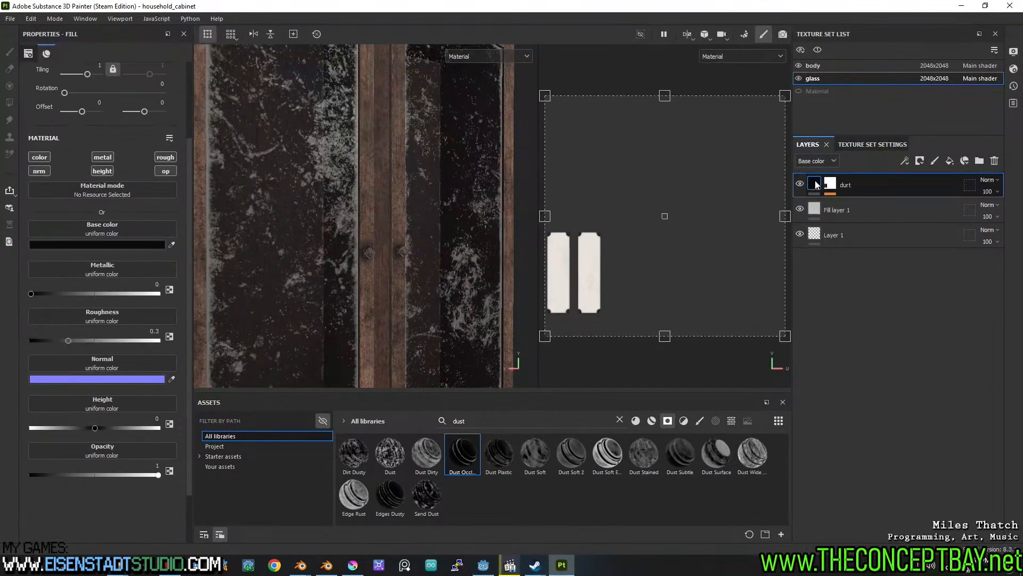
Examine the whole upper cabinet with its dirty glass doors from the front and both sides.
right_click_drag(305, 246, 330, 212, "alt")
left_click_drag(330, 212, 378, 179, "alt")
middle_click_drag(378, 179, 399, 206, "alt")
left_click_drag(398, 207, 405, 212, "alt")
middle_click_drag(405, 212, 386, 213, "alt")
left_click_drag(392, 199, 391, 231, "alt")
middle_click_drag(391, 231, 386, 187, "alt")
left_click_drag(398, 208, 384, 210, "alt")
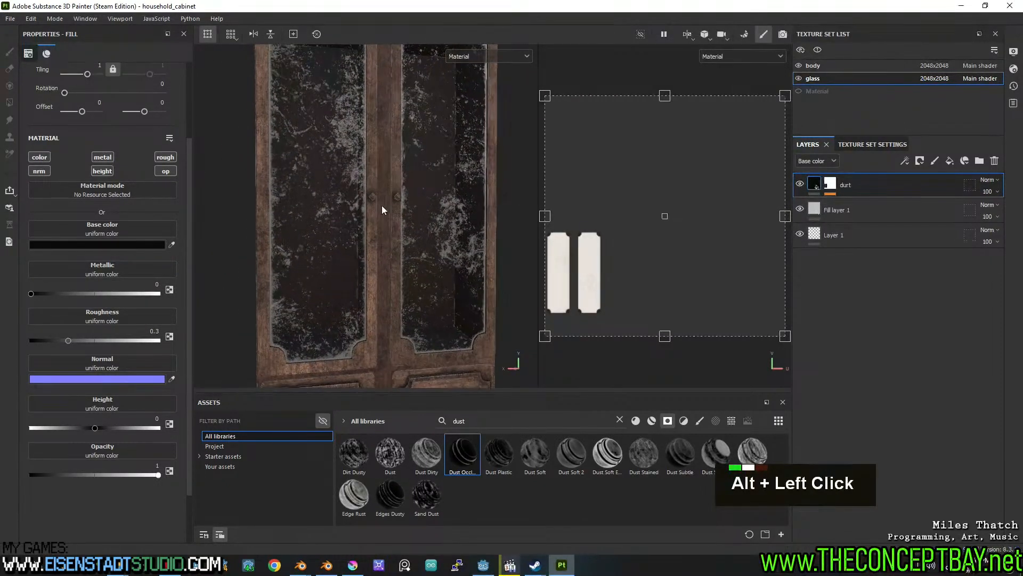
middle_click_drag(384, 210, 380, 208, "alt")
left_click_drag(380, 208, 388, 198, "alt")
middle_click_drag(389, 199, 385, 225, "alt")
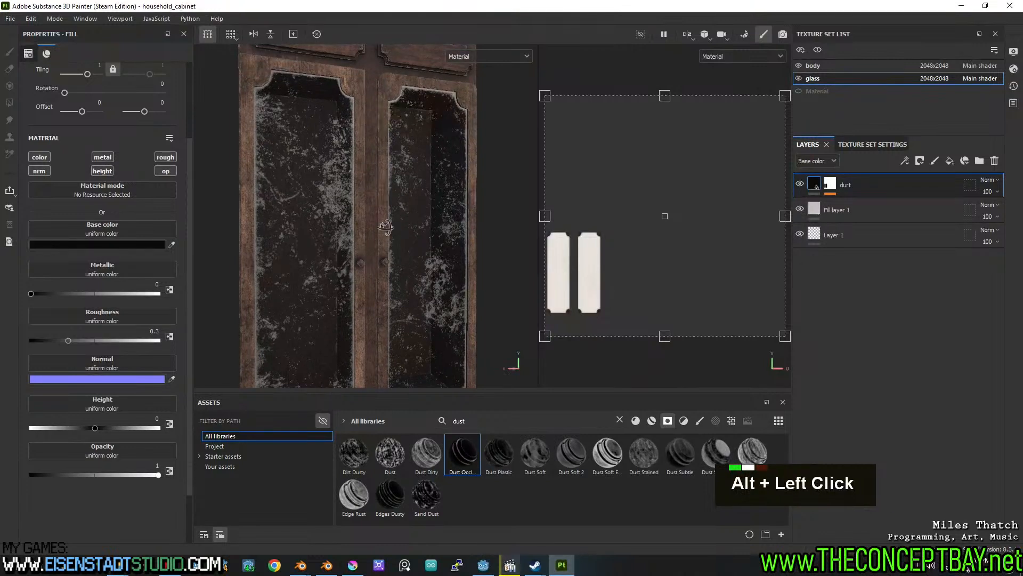
left_click_drag(385, 225, 391, 236, "alt")
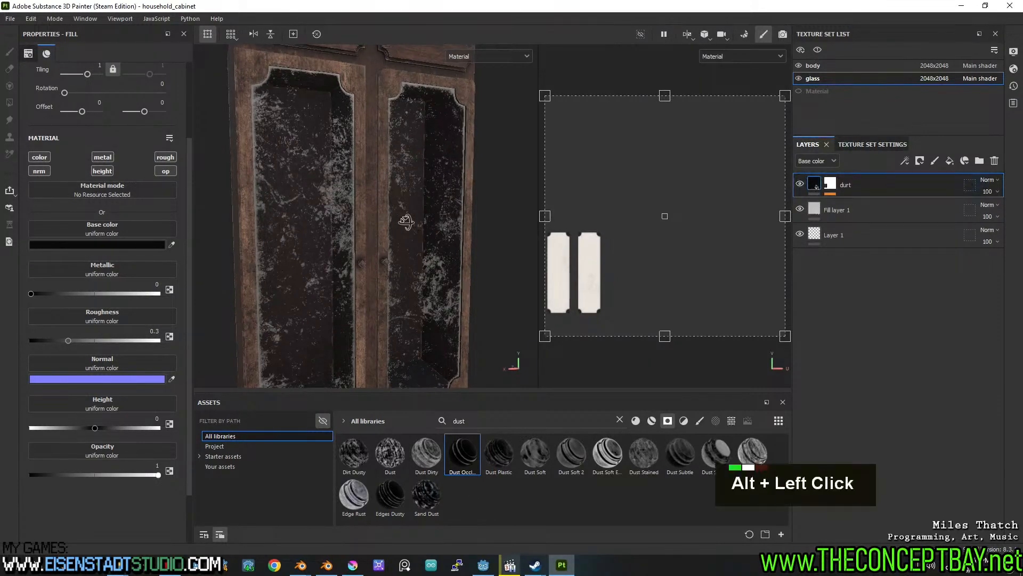
left_click_drag(377, 226, 404, 229, "alt")
middle_click_drag(404, 229, 397, 222, "alt")
left_click_drag(397, 221, 405, 219, "alt")
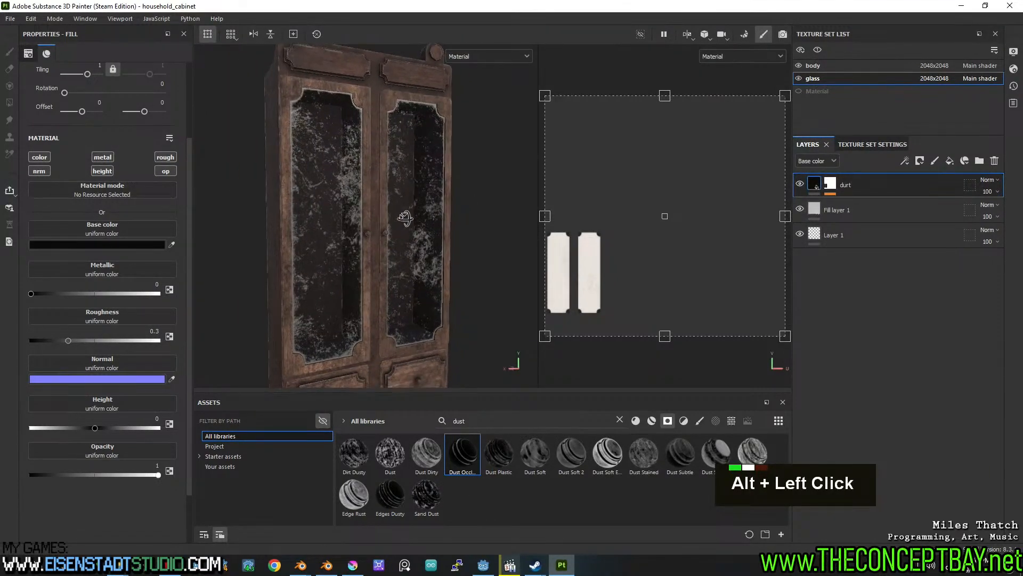
scroll(405, 220, "up", 2)
scroll(405, 219, "down", 1)
middle_click_drag(405, 219, 407, 219, "alt")
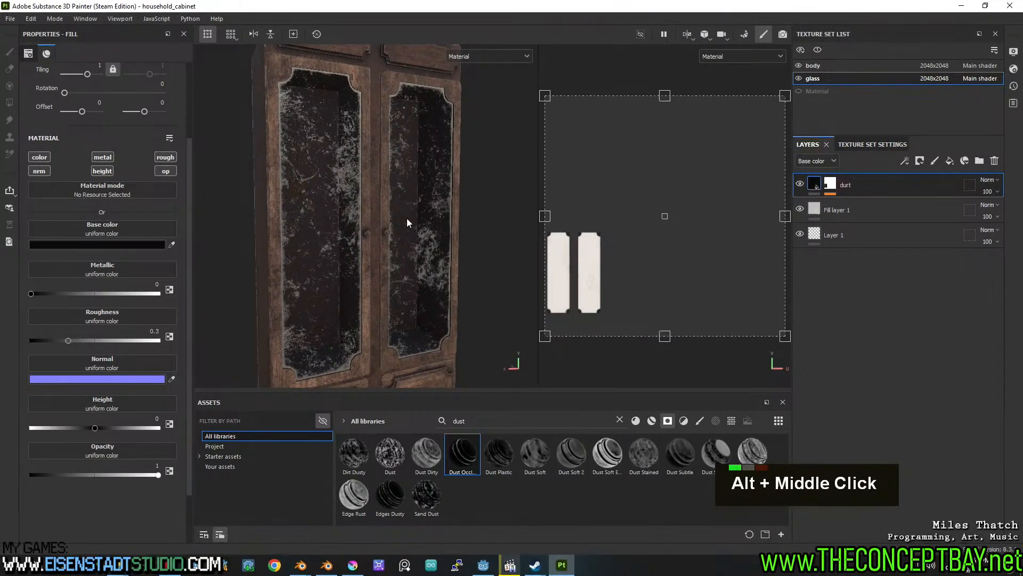
mouse_move(424, 228)
left_mouse_down("alt")
mouse_move(308, 222)
mouse_move(424, 222)
mouse_move(336, 231)
mouse_move(415, 226)
left_mouse_up("alt")
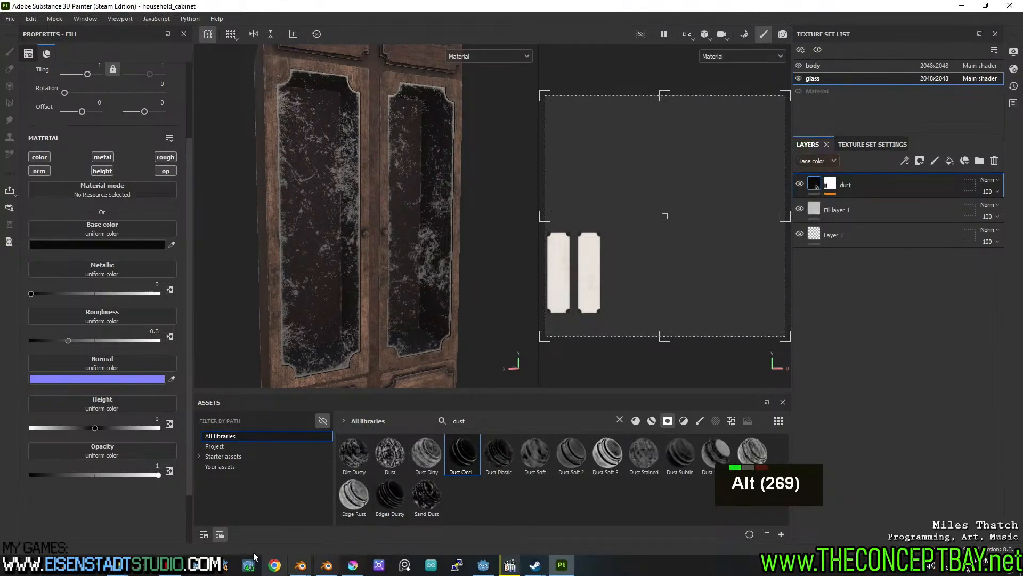
Switch to Godot and collapse the props folder and another expanded folder in the project file tree.
left_click(484, 563)
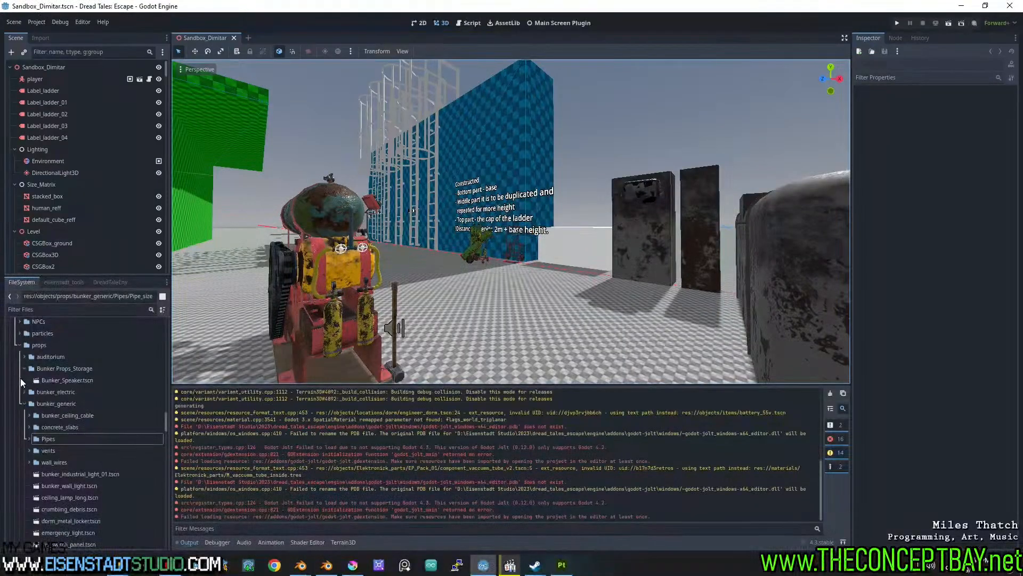
left_click(20, 345)
scroll(37, 418, "up", 11)
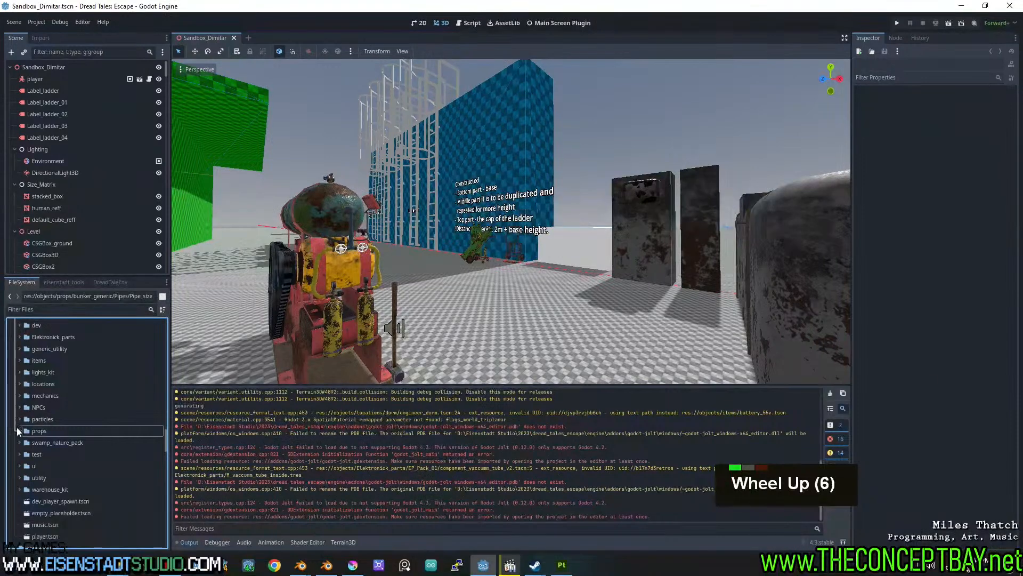
scroll(17, 434, "up", 20)
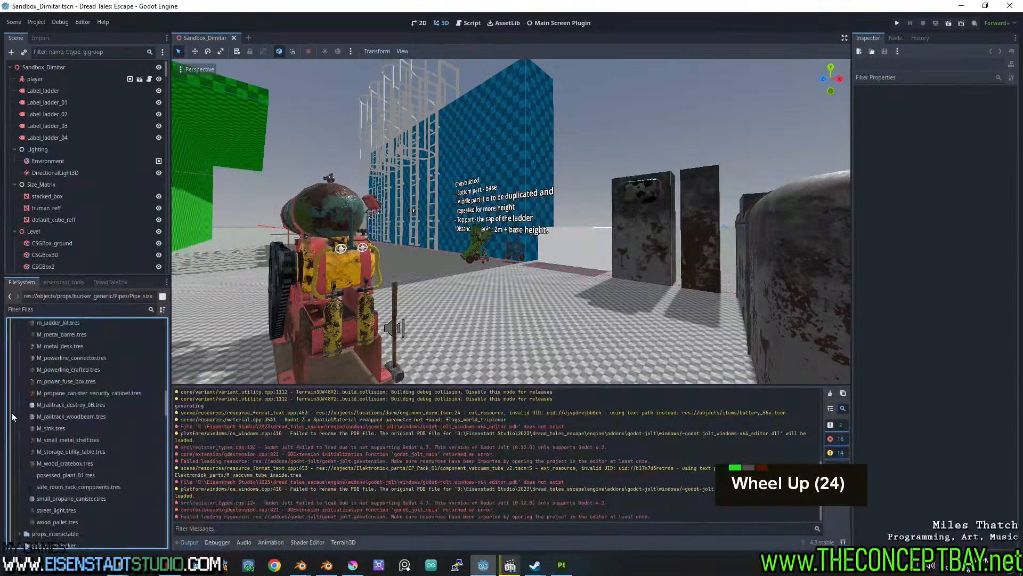
scroll(28, 401, "up", 8)
left_click(15, 435)
Select the substance folder under textures and collapse it.
scroll(27, 435, "down", 2)
scroll(29, 436, "down", 9)
scroll(27, 427, "up", 5)
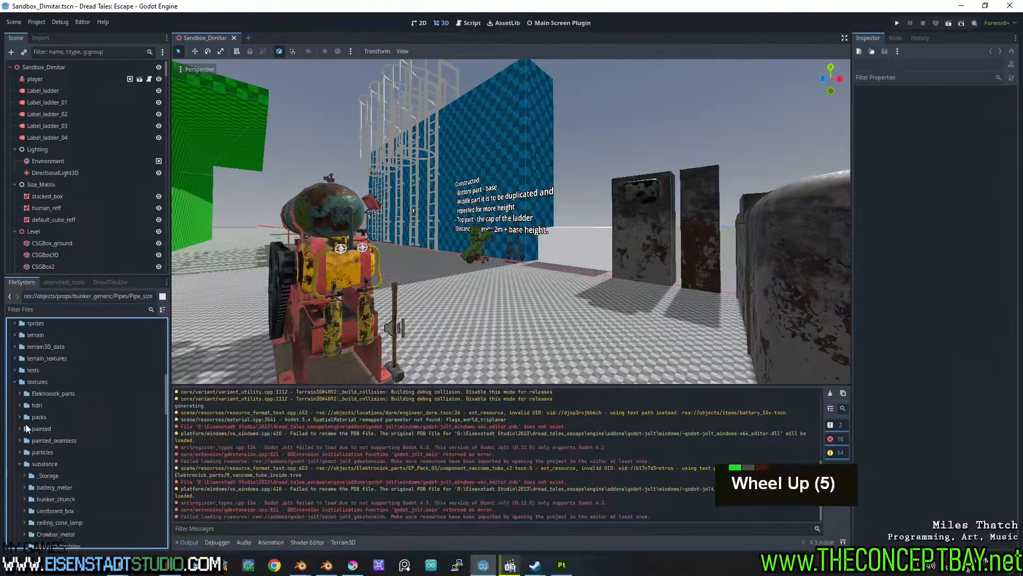
left_click(39, 464)
left_click(20, 464)
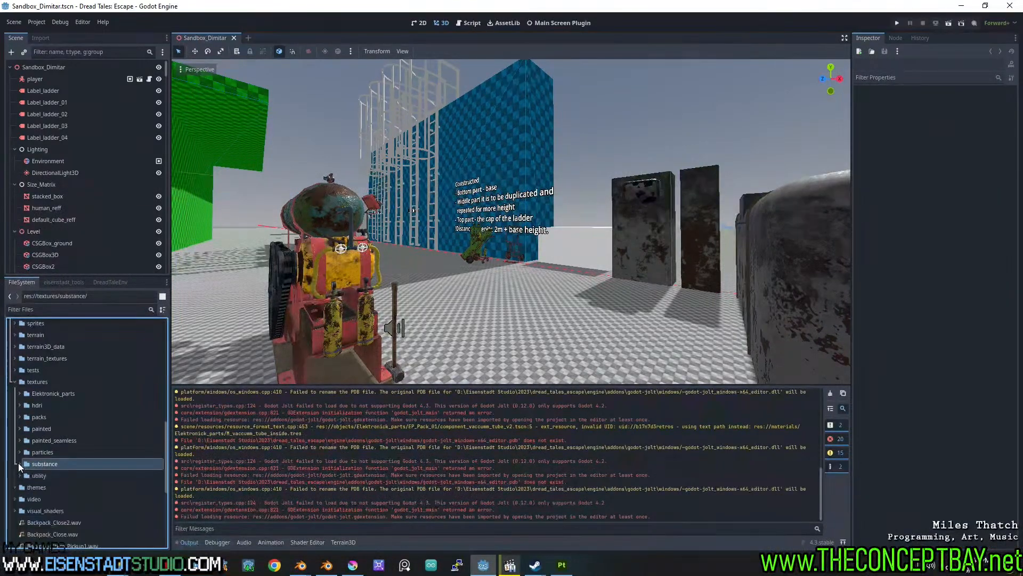
Look inside the utility folder under textures and collapse it again.
scroll(19, 465, "down", 1)
left_click(20, 446)
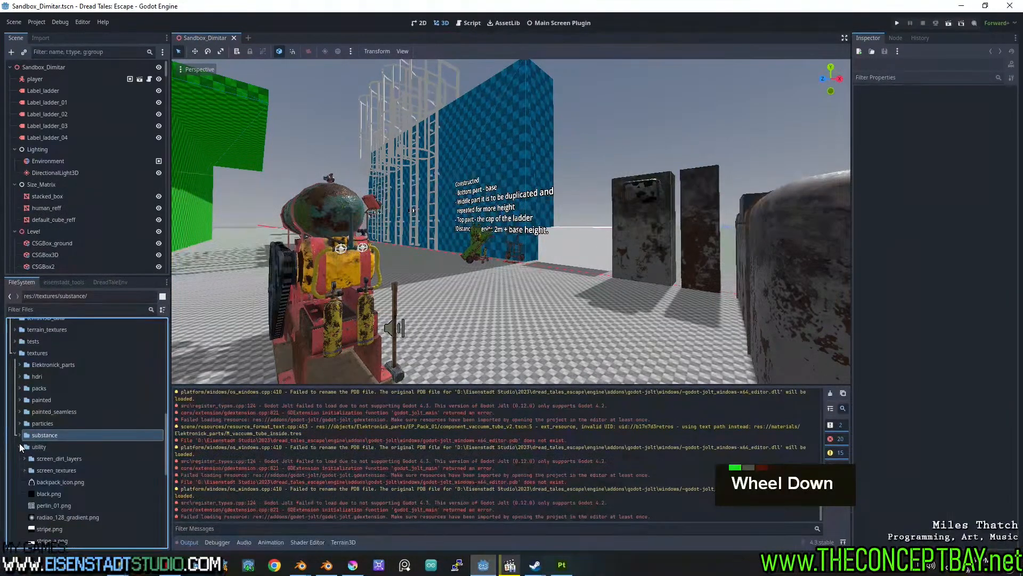
scroll(23, 452, "down", 5)
scroll(31, 468, "up", 2)
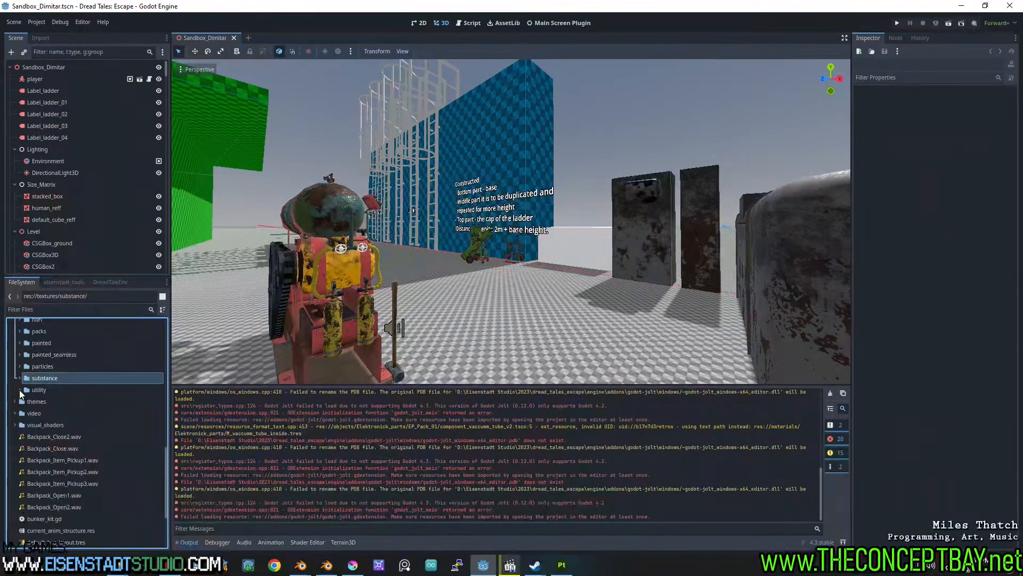
Switch back to Substance 3D Painter, view the cabinet's glass doors from a new angle and save the project.
left_click(963, 5)
left_click_drag(473, 210, 344, 180, "alt")
middle_click_drag(341, 186, 415, 179, "alt")
key("ctrl+s")
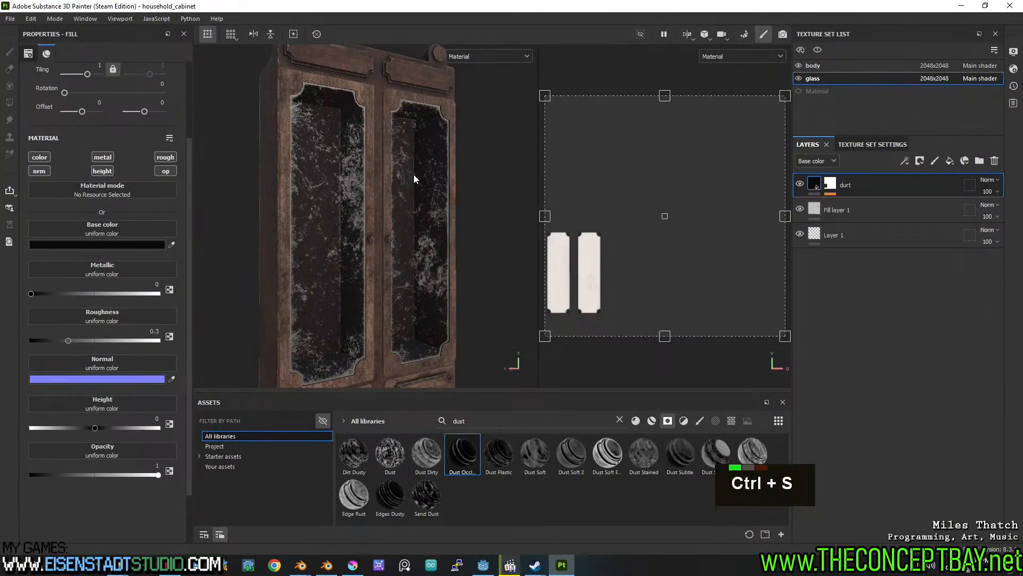
Switch to Krita and create a new document 256 px wide and 256 px high.
left_click(353, 565)
key("ctrl+n")
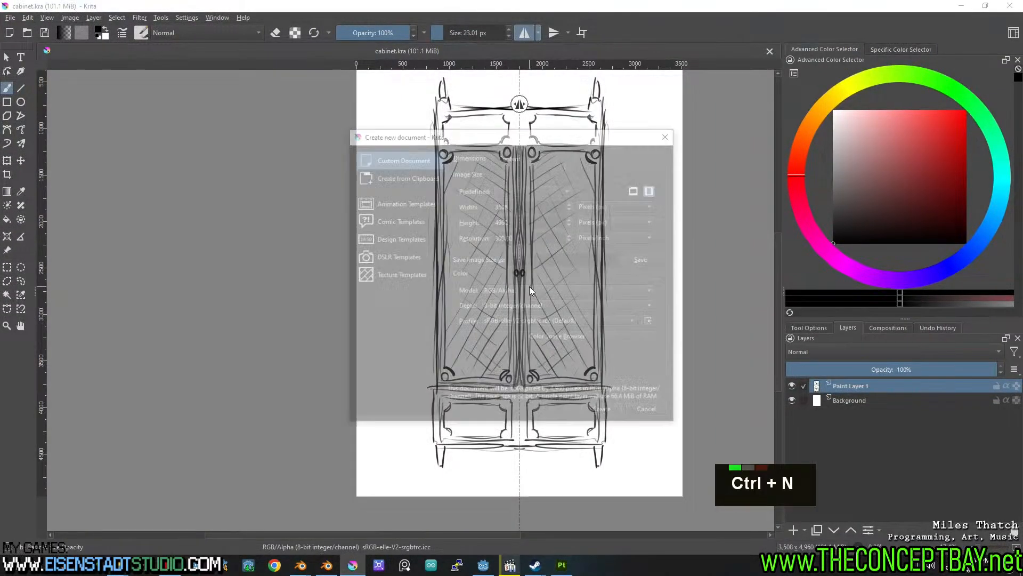
type("12")
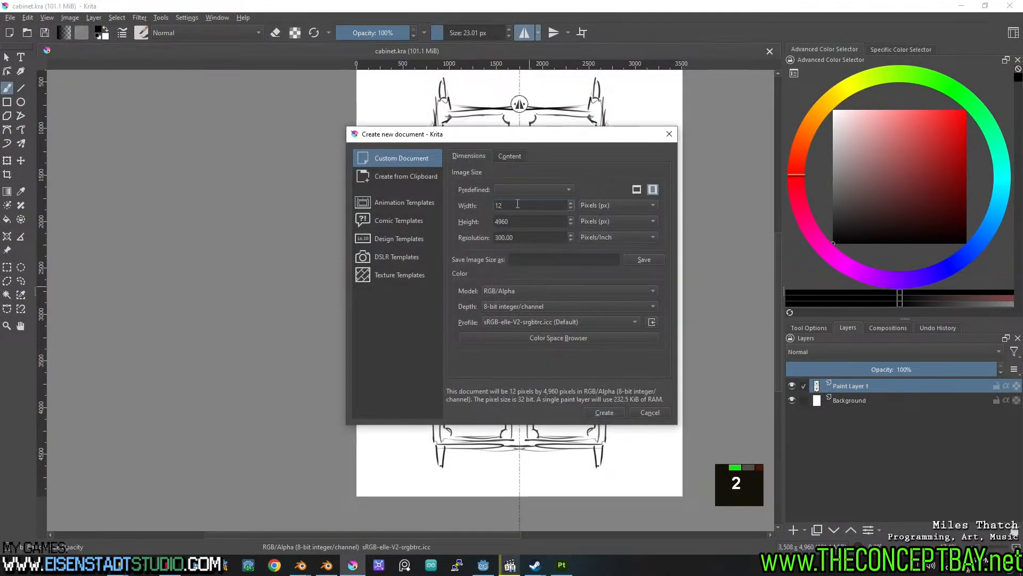
type("256")
left_click_drag(556, 223, 496, 220)
type("256")
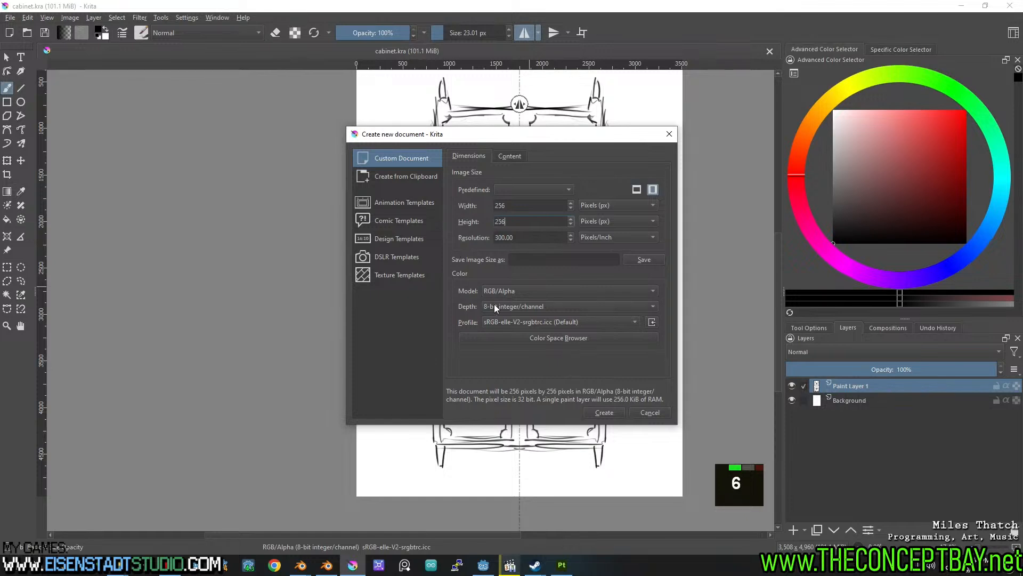
key("Return")
left_click(613, 408)
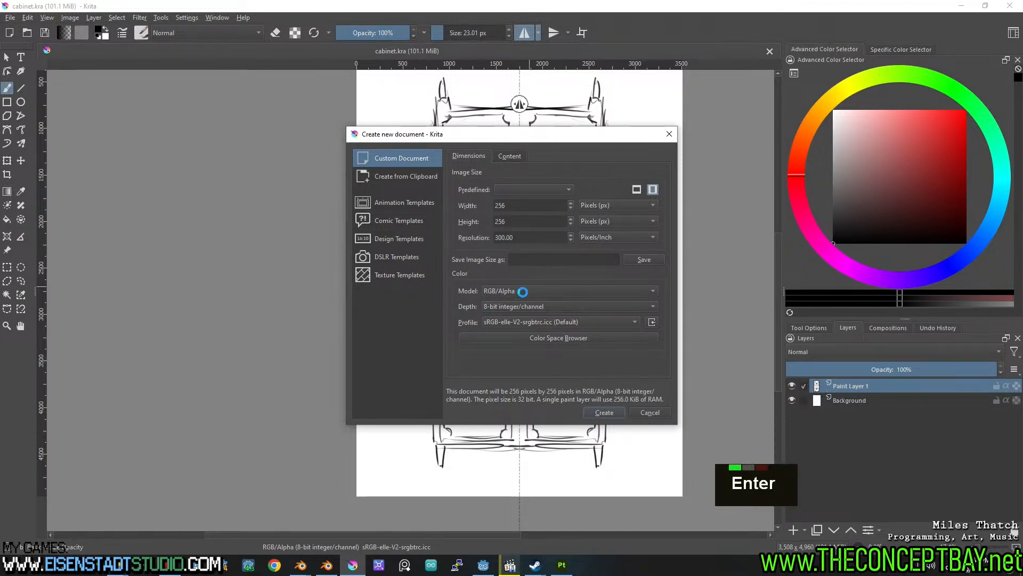
Turn on both horizontal and vertical mirroring and add a paint layer above the background.
scroll(499, 254, "up", 1)
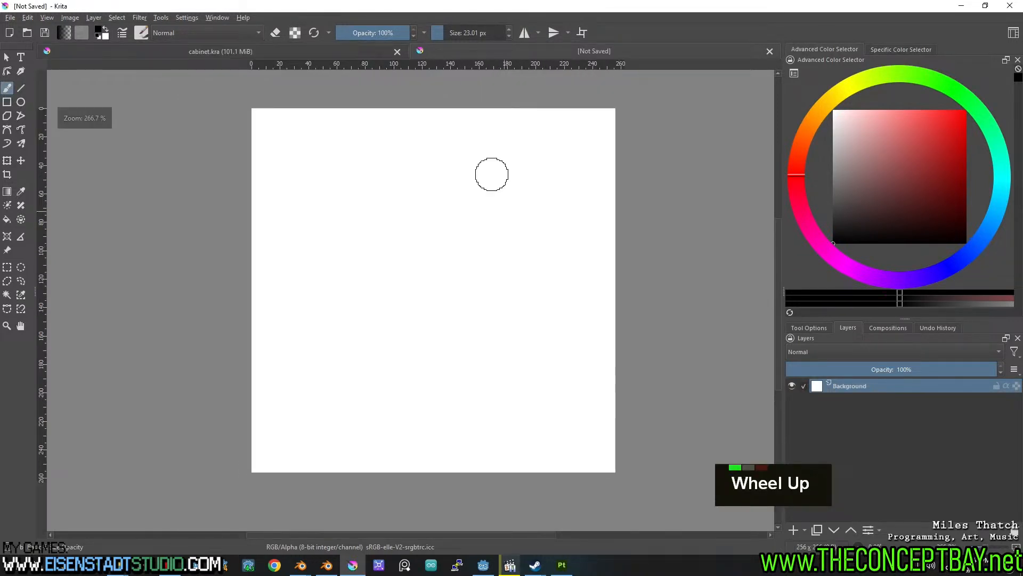
left_click(550, 33)
left_click(525, 34)
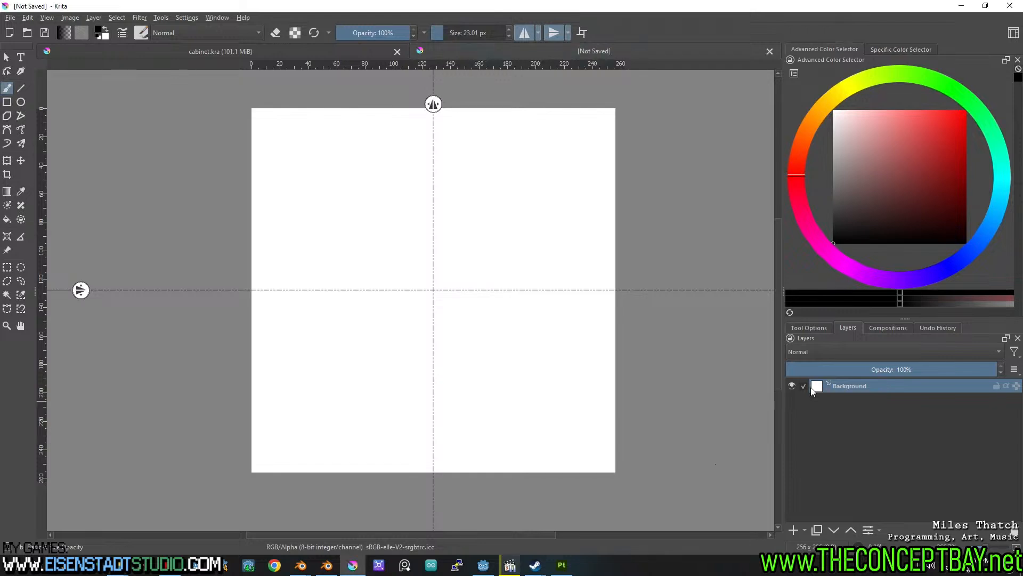
left_click(793, 530)
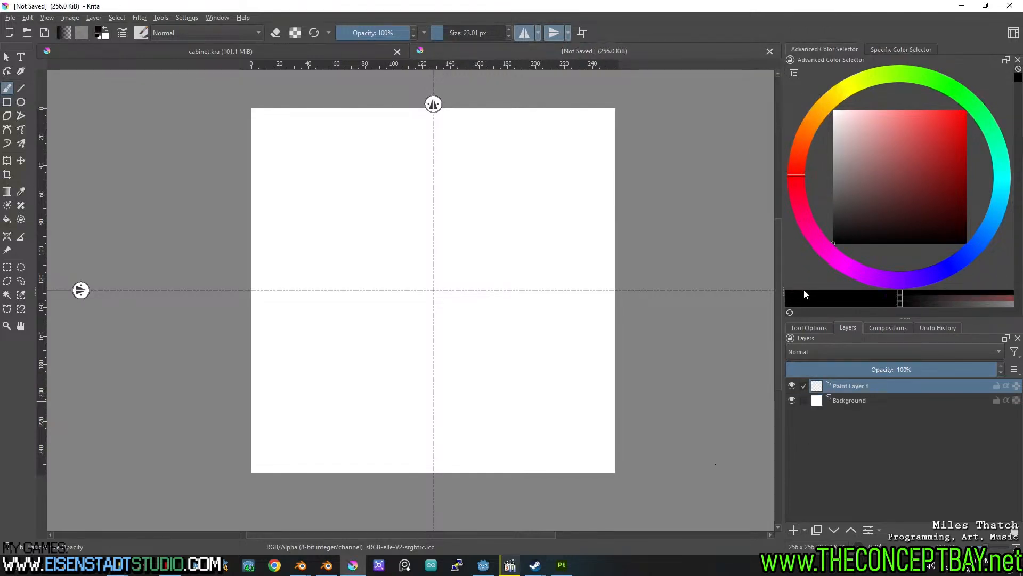
Draw a straight mirrored line from the canvas corner to its centre with a 5.35 px brush, forming a diagonal cross.
left_click_drag(440, 425, 434, 469, "shift")
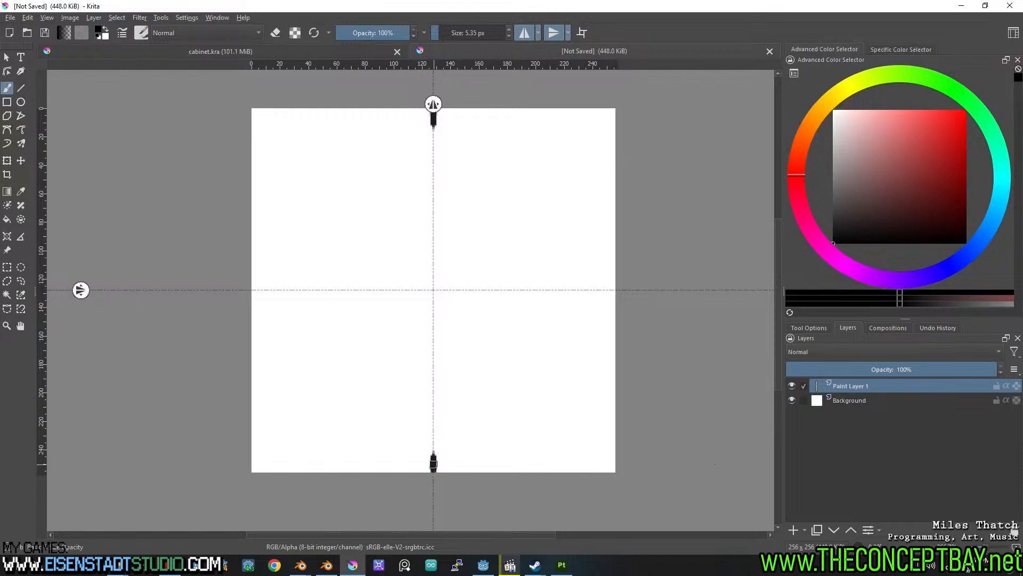
key("ctrl+z")
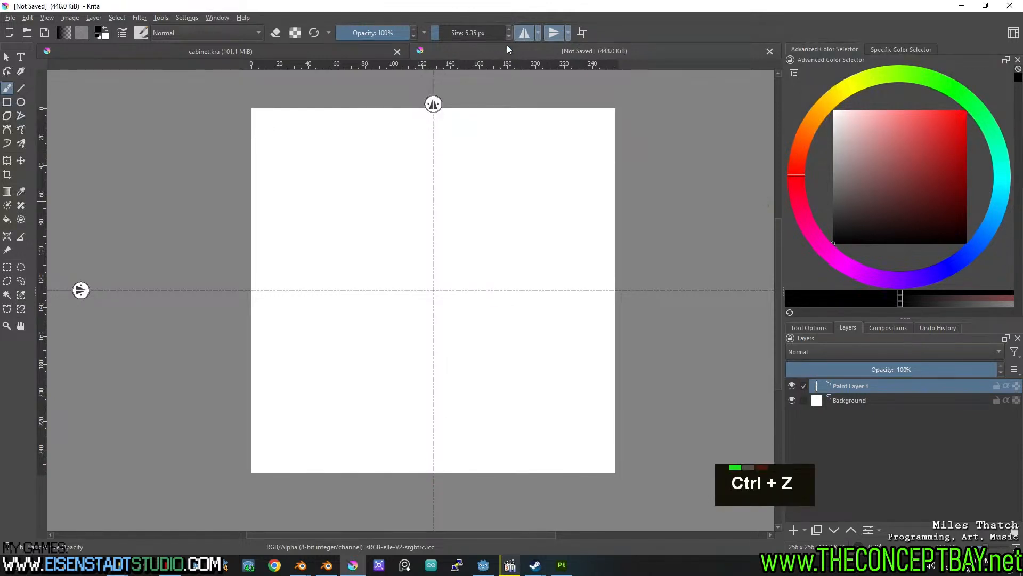
key("v")
key("v")
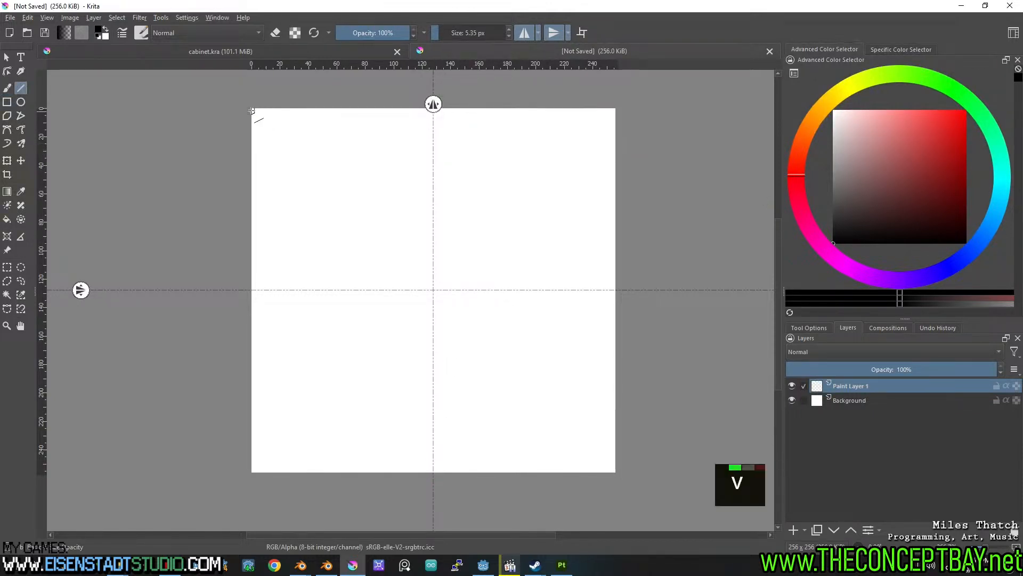
left_click_drag(252, 108, 434, 297)
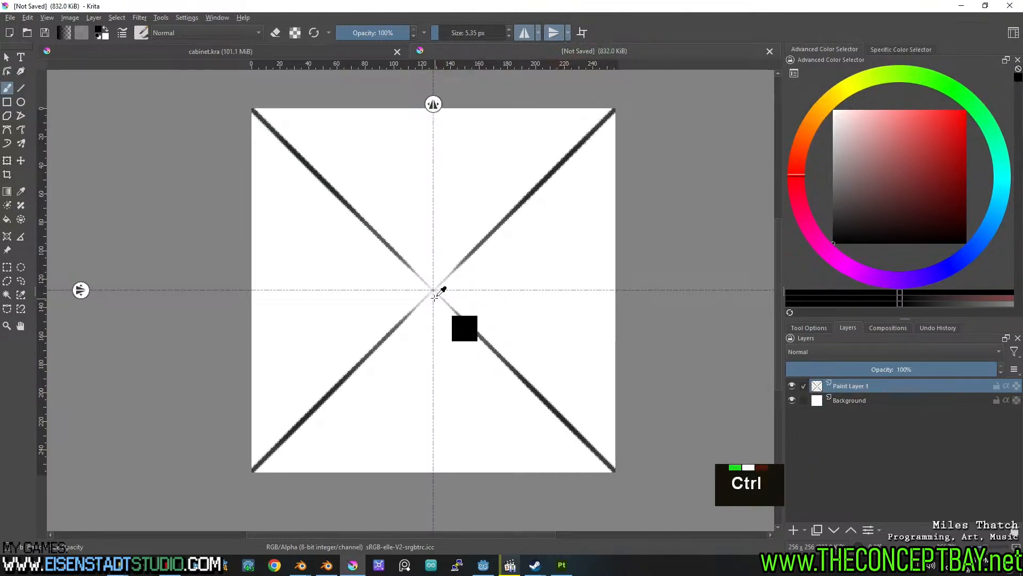
Squash the diagonal cross horizontally into the left half of the canvas and add a second paint layer.
key("ctrl+t")
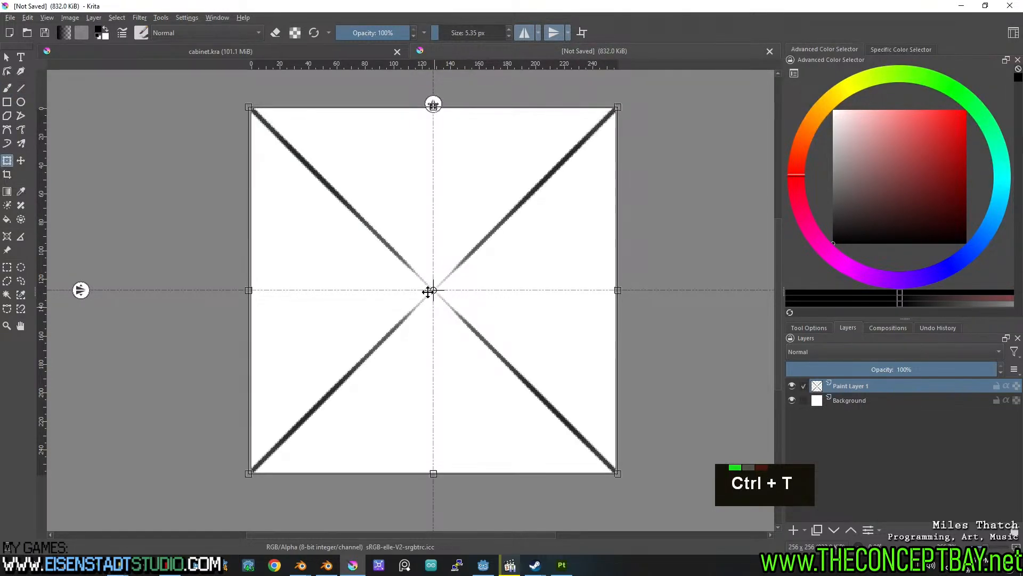
left_click_drag(617, 289, 492, 290, "alt")
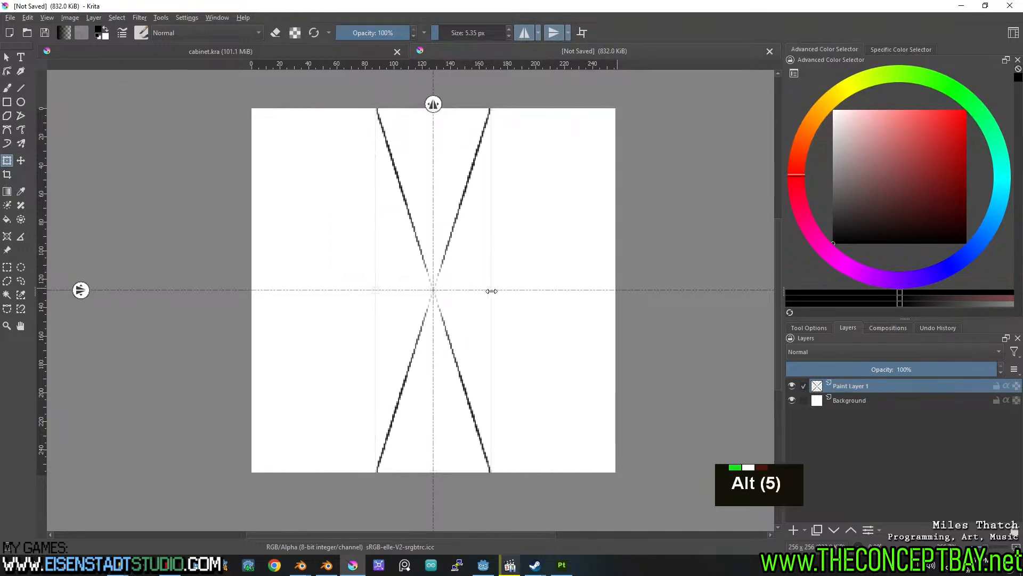
key("ctrl+z")
left_click_drag(612, 286, 434, 303)
left_click(792, 529)
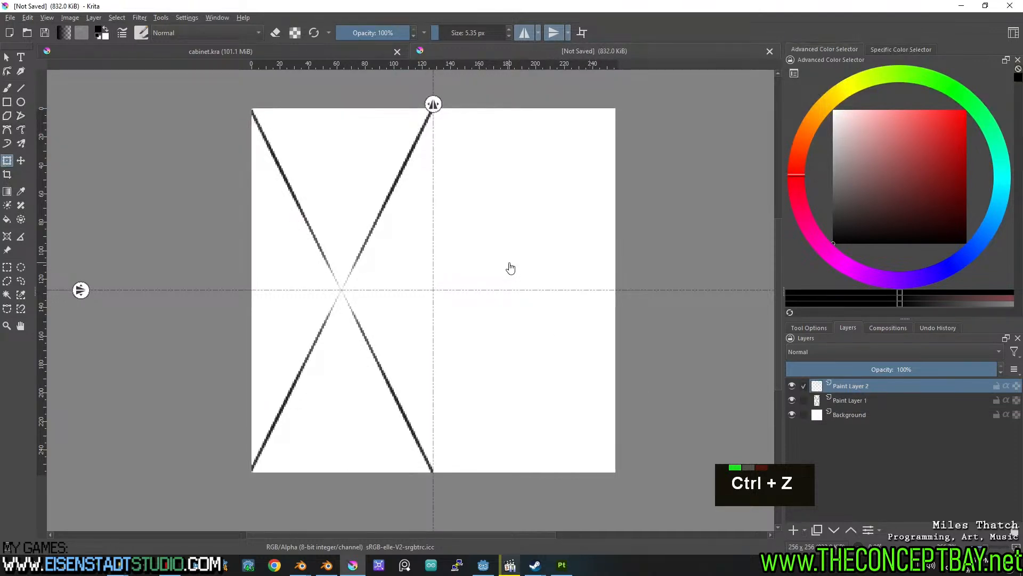
key("b")
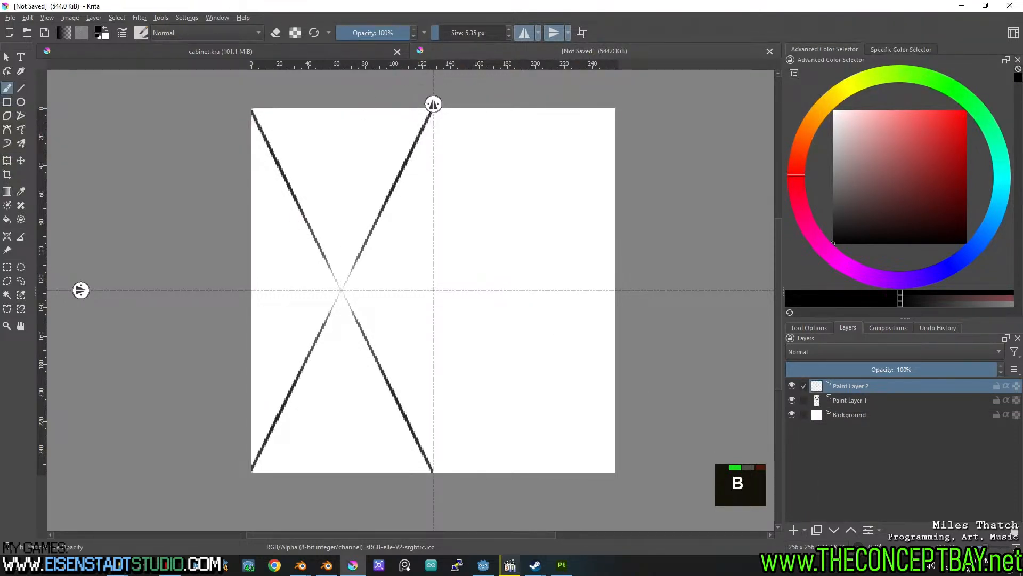
Try moving the vertical mirror axis to the middle of the squashed cross, and return it to the canvas centre.
left_click_drag(433, 103, 342, 123)
key("ctrl+z")
key("ctrl+z")
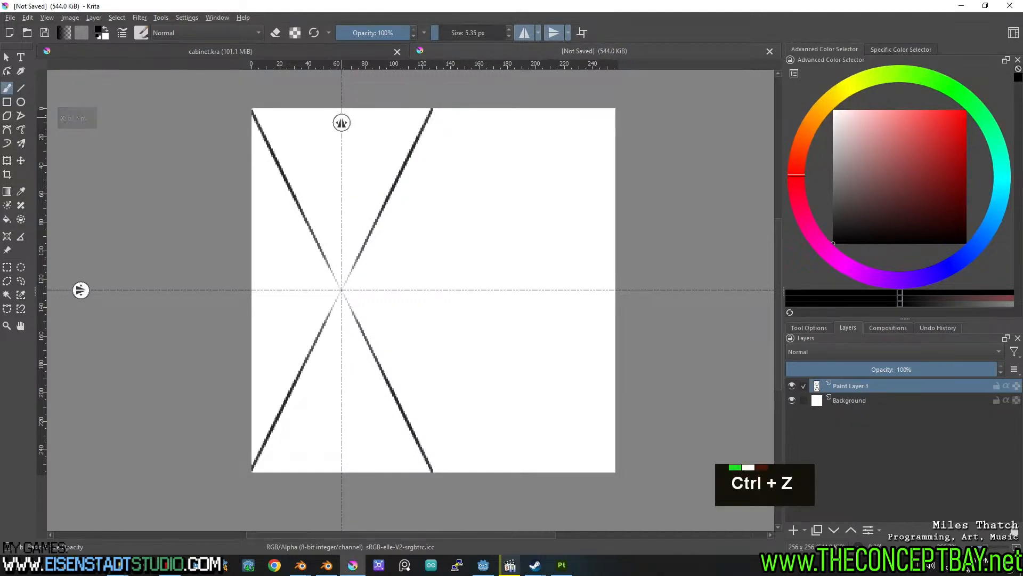
key("ctrl+shift+z")
key("ctrl+shift+z")
left_click(538, 32)
left_click(602, 72)
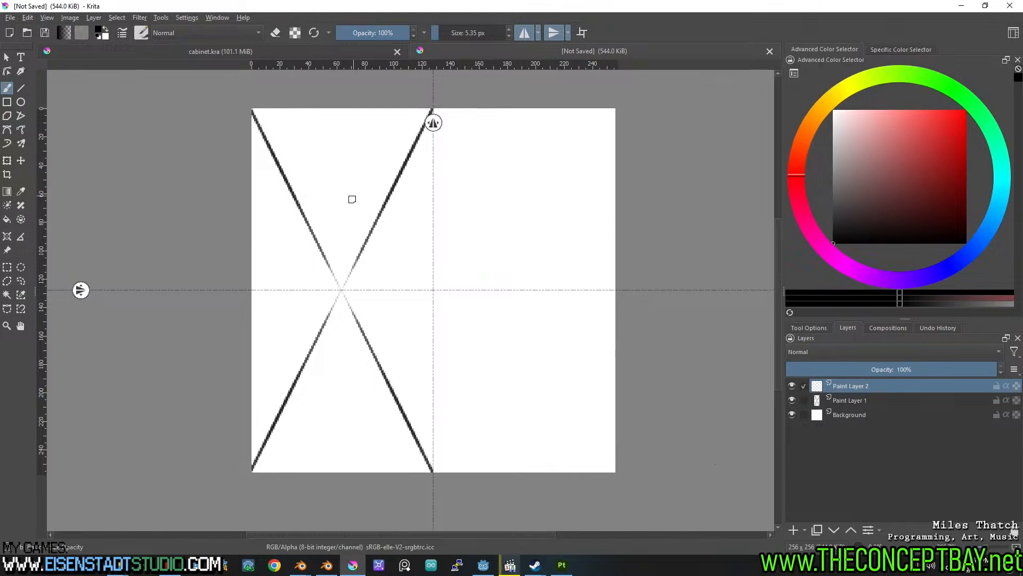
Draw a straight mirrored vertical guide line through the cross's centre on Paint Layer 1.
left_click(862, 402)
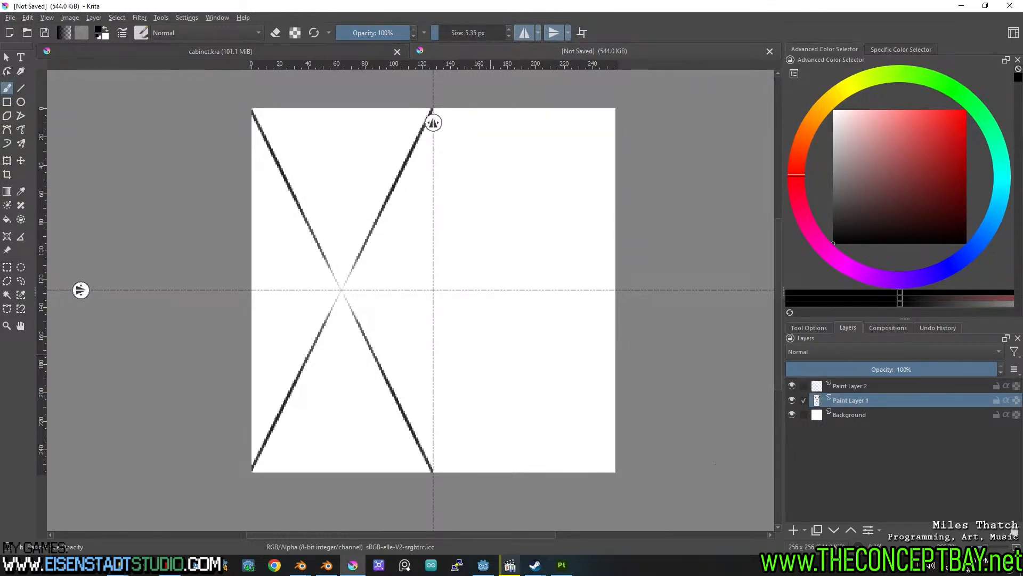
key("v")
mouse_move(341, 290)
left_mouse_down("shift")
mouse_move(343, 167)
mouse_move(358, 110)
left_mouse_up("shift")
key("v")
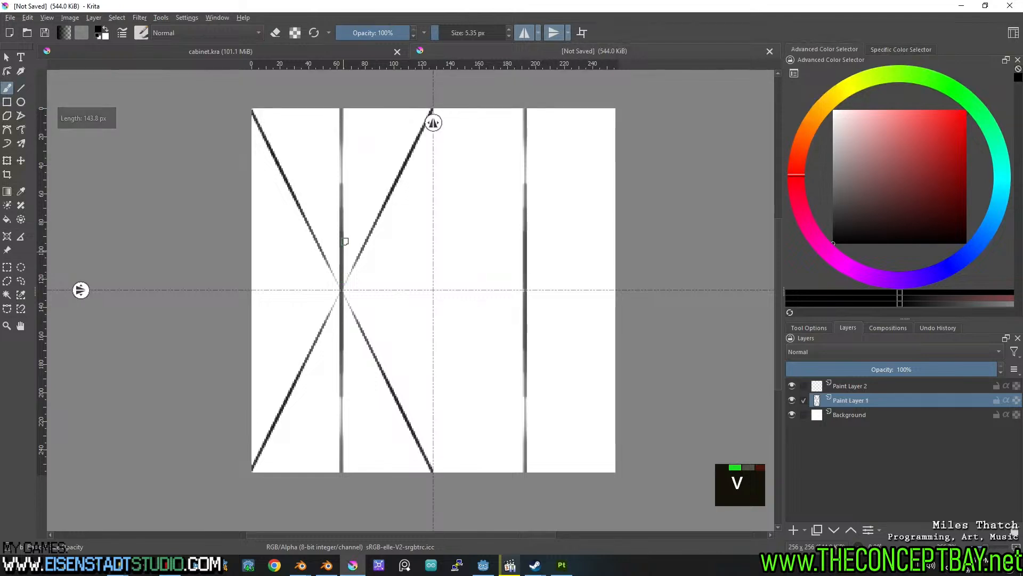
Draw two side-by-side diamonds on Paint Layer 2 with straight mirrored lines from the vertical guide's top to the canvas edge and centre.
left_click(841, 386)
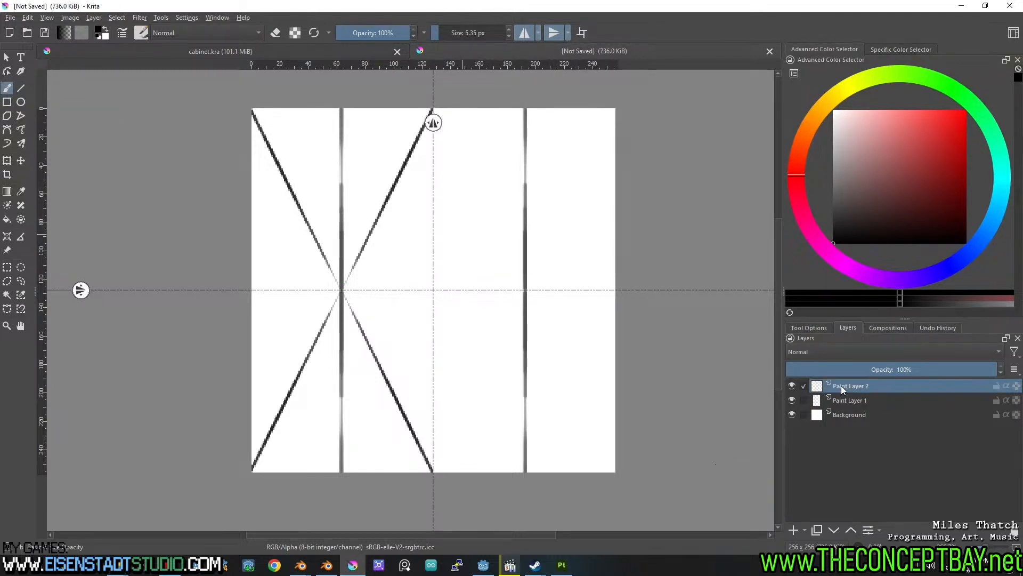
left_click_drag(341, 110, 251, 287)
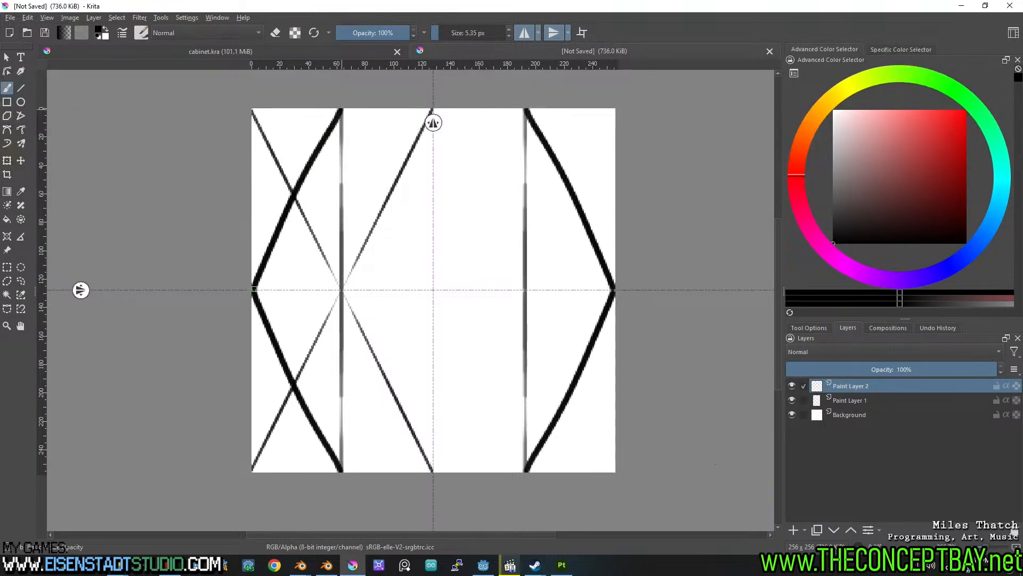
key("ctrl+z")
key("v")
left_click_drag(344, 109, 254, 289)
left_click_drag(341, 110, 437, 289)
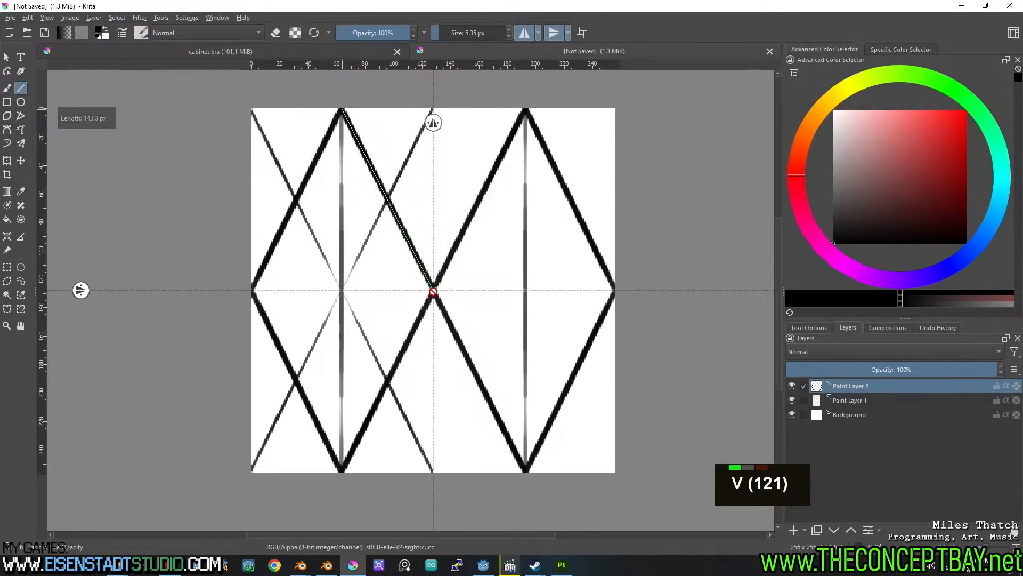
Hide the guide lines on Paint Layer 1 and check how the diamond pattern tiles in wrap-around mode.
key("shift+w")
scroll(442, 187, "down", 4)
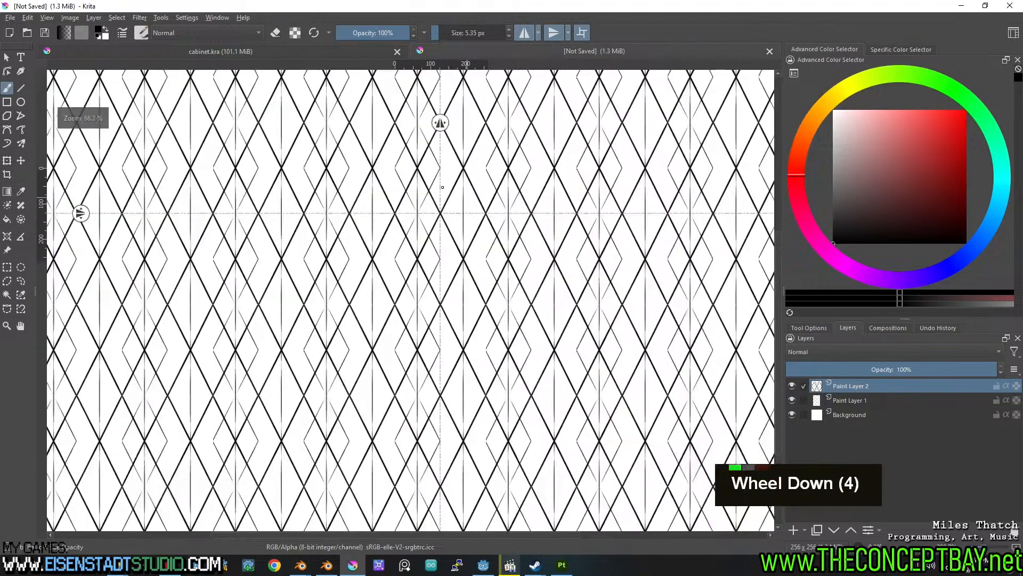
scroll(443, 187, "up", 3)
left_click(792, 399)
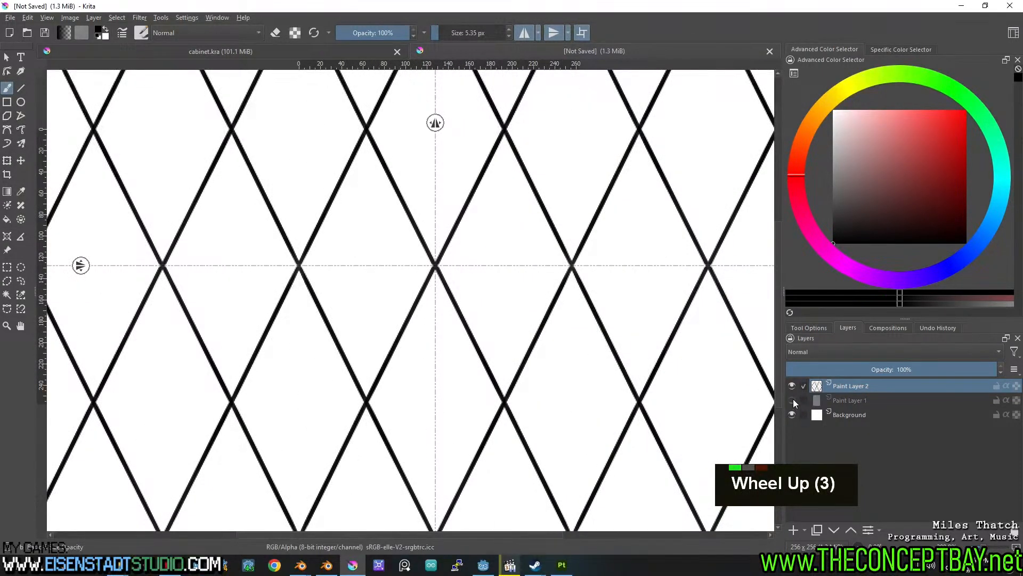
scroll(470, 236, "down", 3)
scroll(470, 236, "up", 4)
key("shift+w")
middle_click_drag(480, 233, 484, 249, "shift")
key("5")
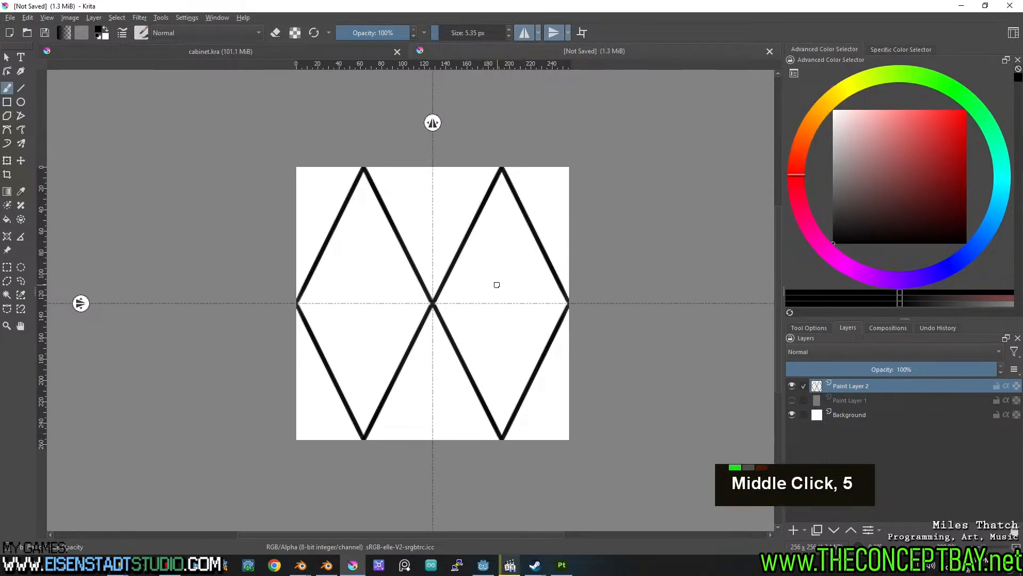
key("shift+w")
key("shift")
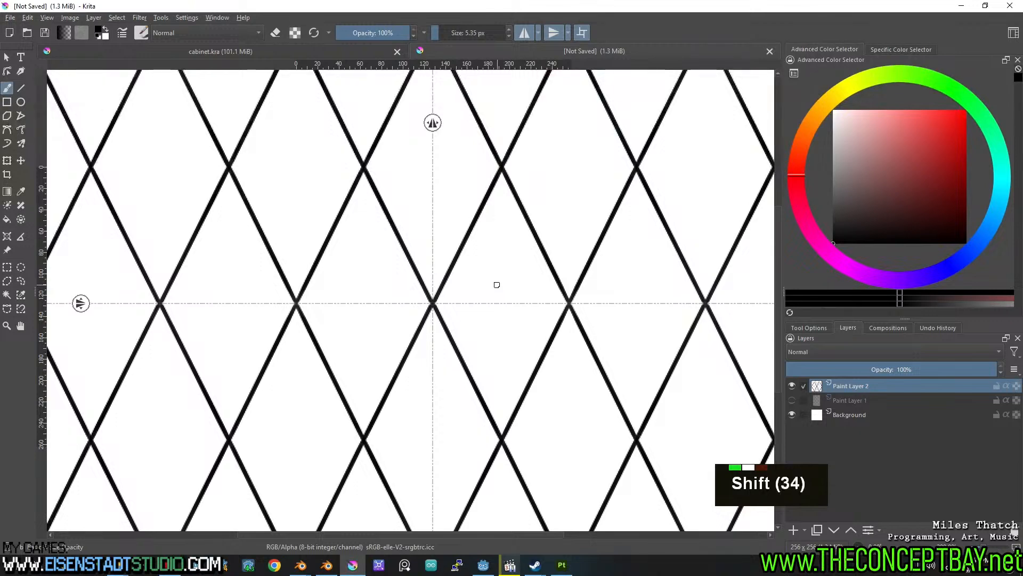
key("shift+w")
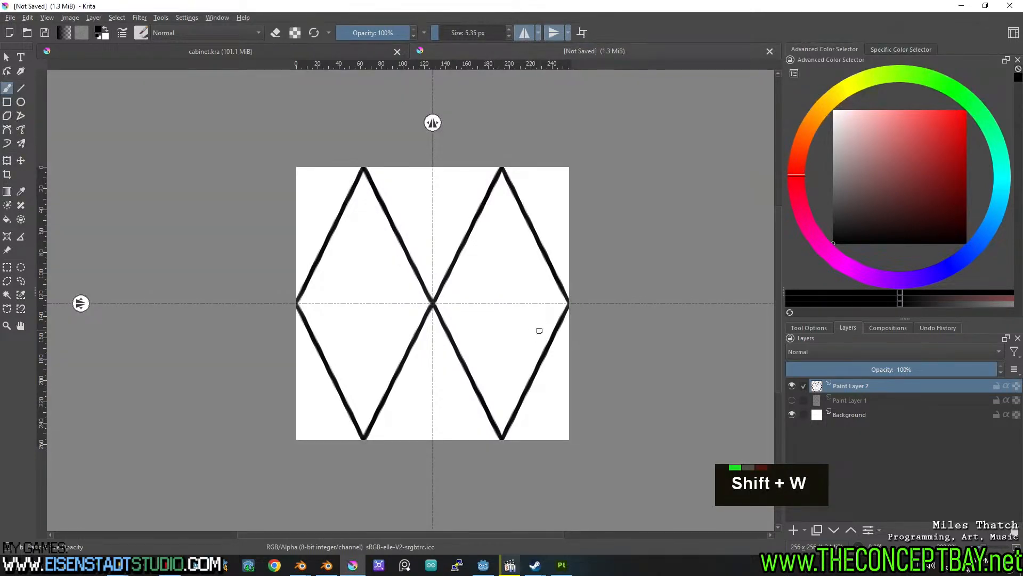
Start saving the document and go to the painted_seamless folder in the project's assets textures folder.
key("ctrl+s")
key("shift+w")
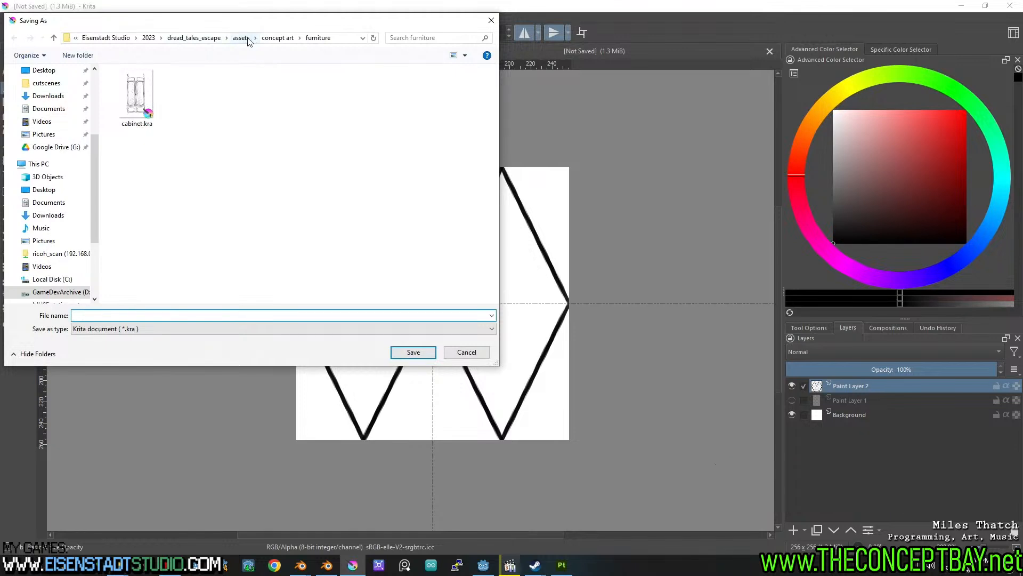
left_click(277, 38)
left_click(244, 40)
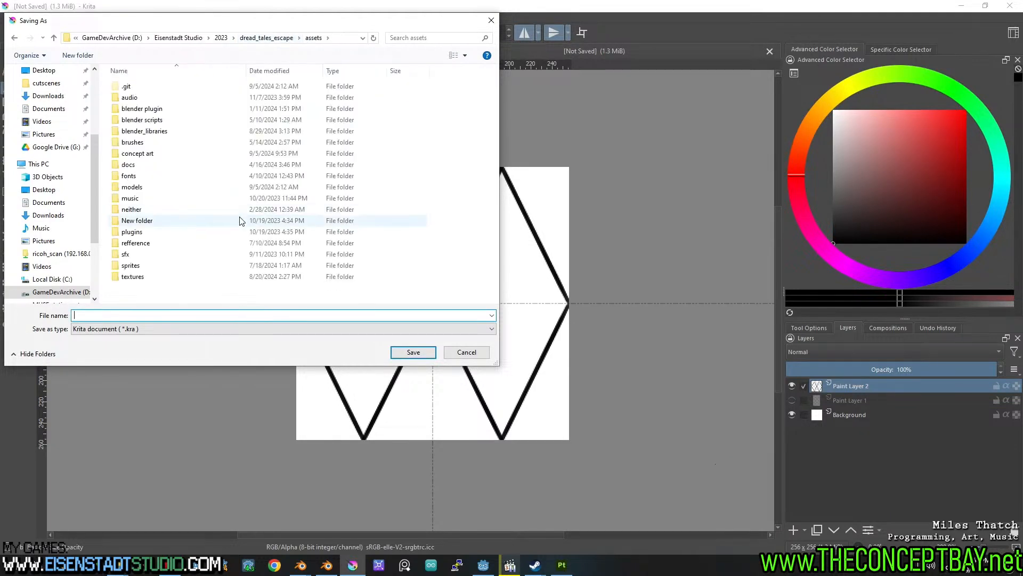
double_click(143, 276)
key("h")
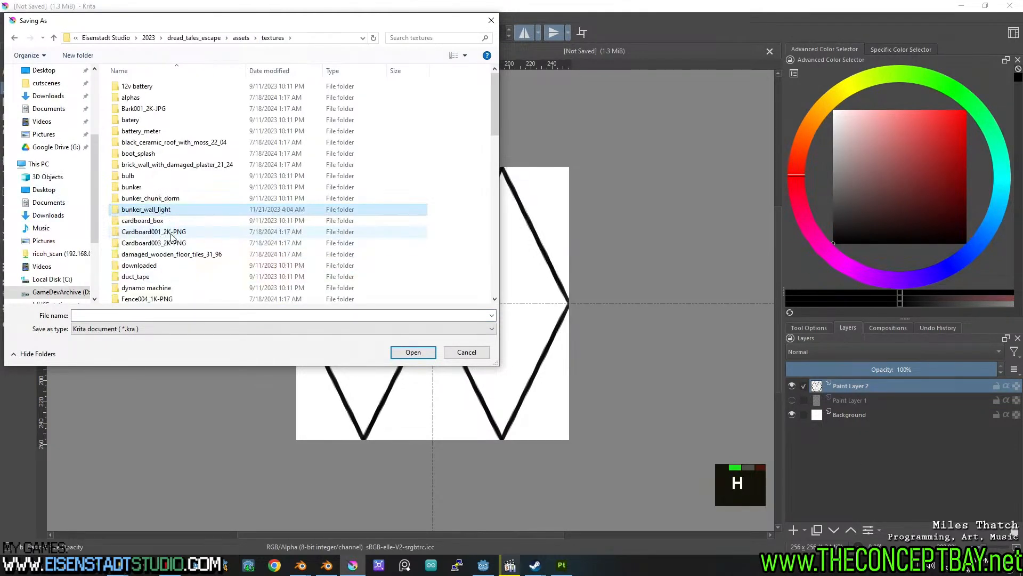
key("p")
key("Down")
key("Down")
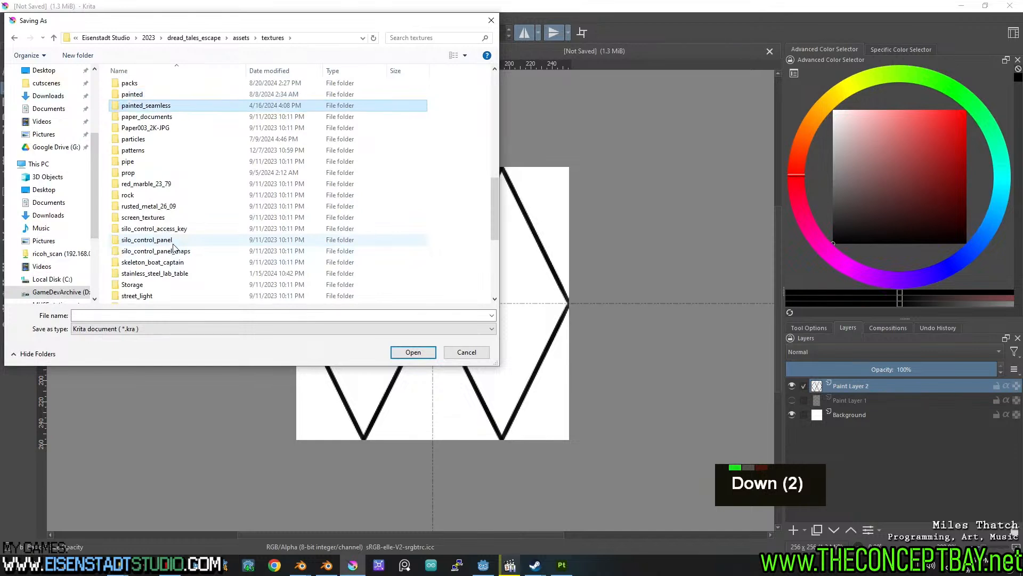
key("Return")
Name the Krita file diamond_pattern and save it.
left_click(216, 316)
type("diamo")
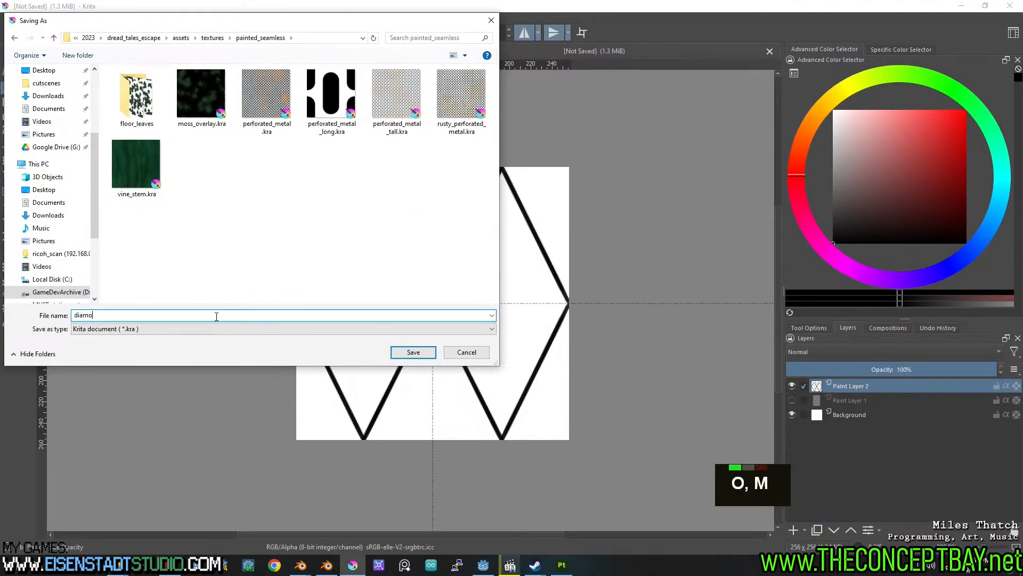
key("BackSpace")
type("ond_pa")
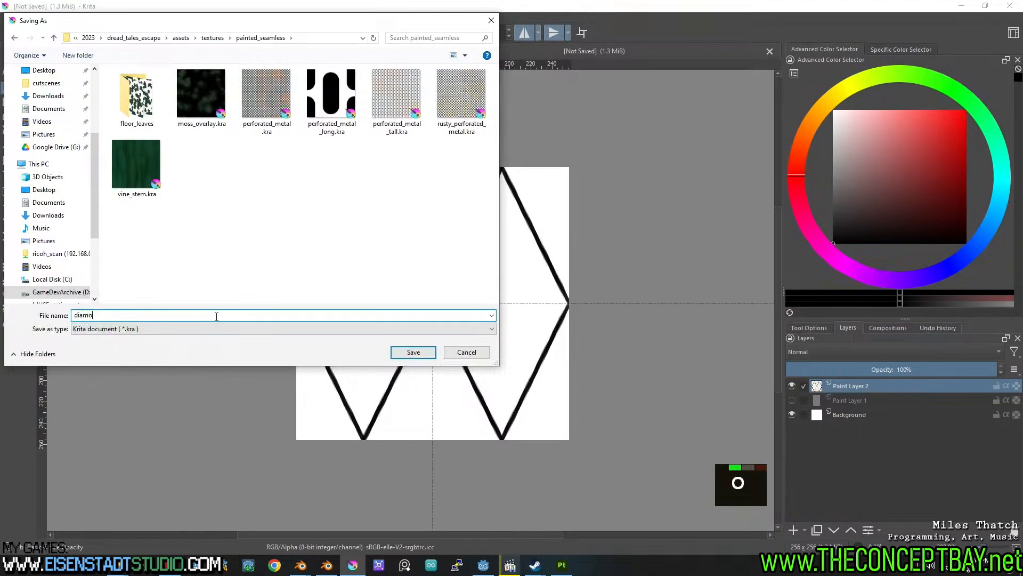
type("ttern")
key("Return")
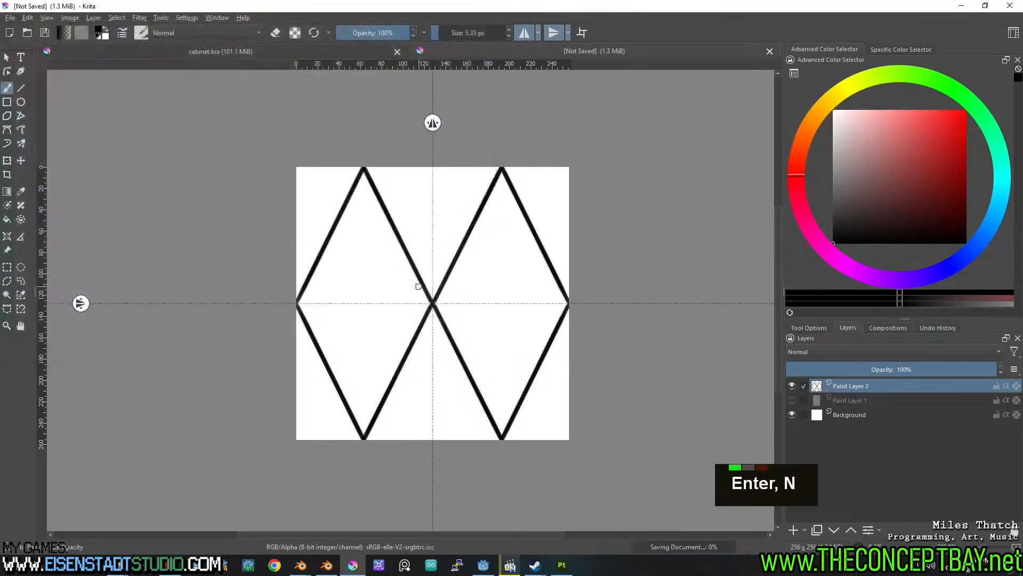
Try to export the diamond pattern as diamond_pattern.png into the concept art furniture folder without flattening the image.
key("ctrl+shift+e")
key("Escape")
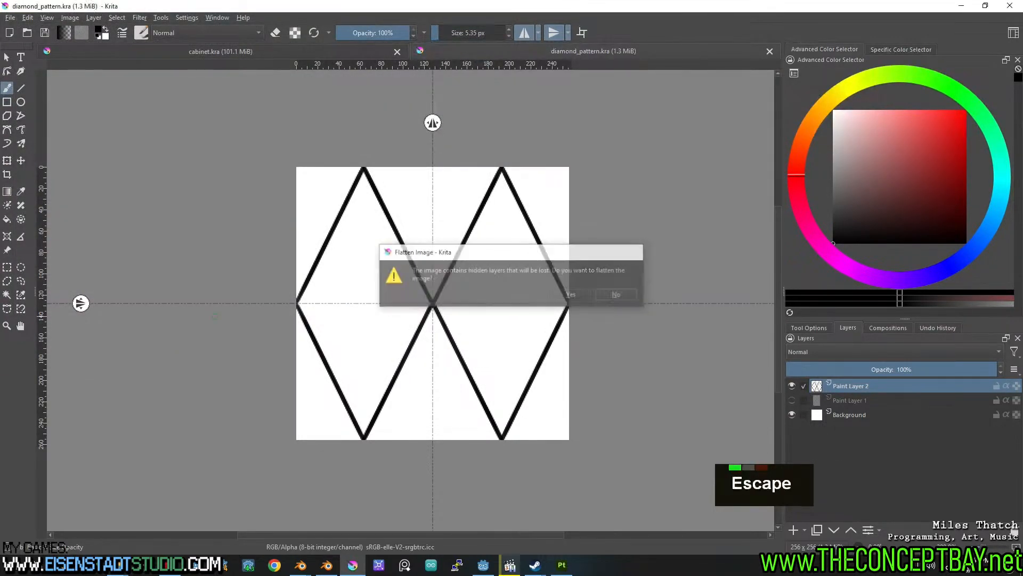
key("ctrl+alt+e")
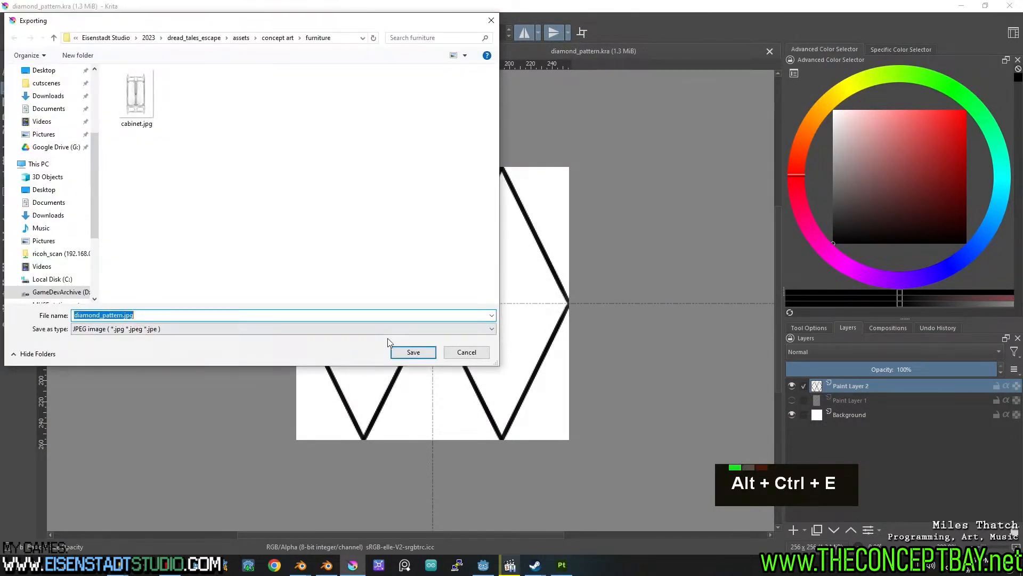
left_click(132, 328)
key("p")
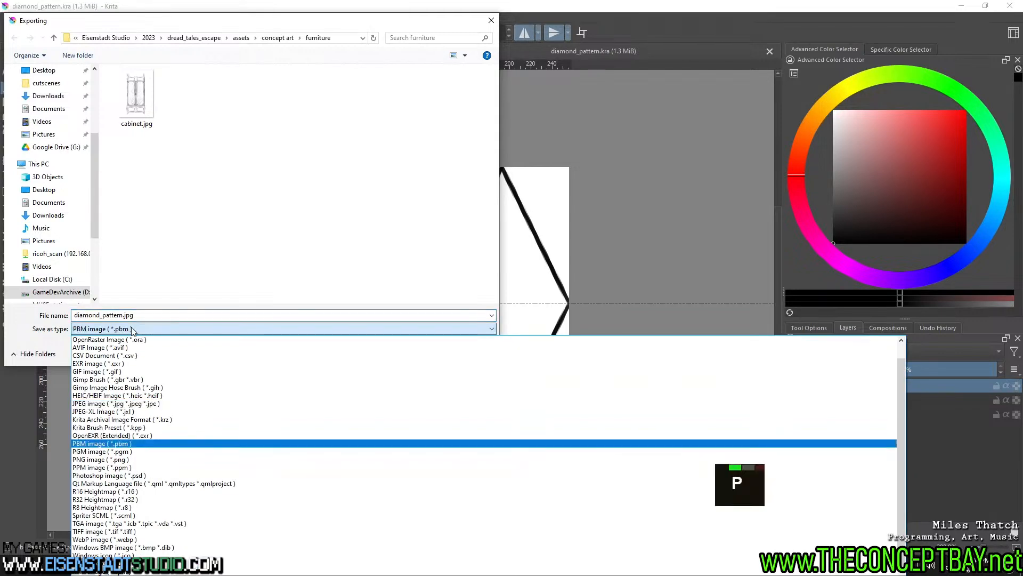
key("Down")
key("Down")
key("Return")
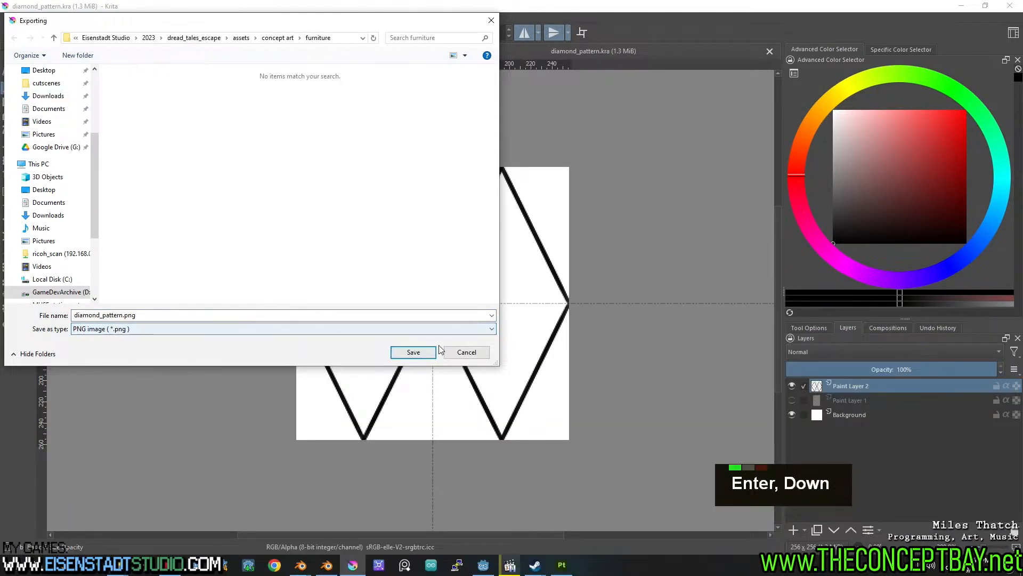
left_click(413, 352)
left_click(572, 388)
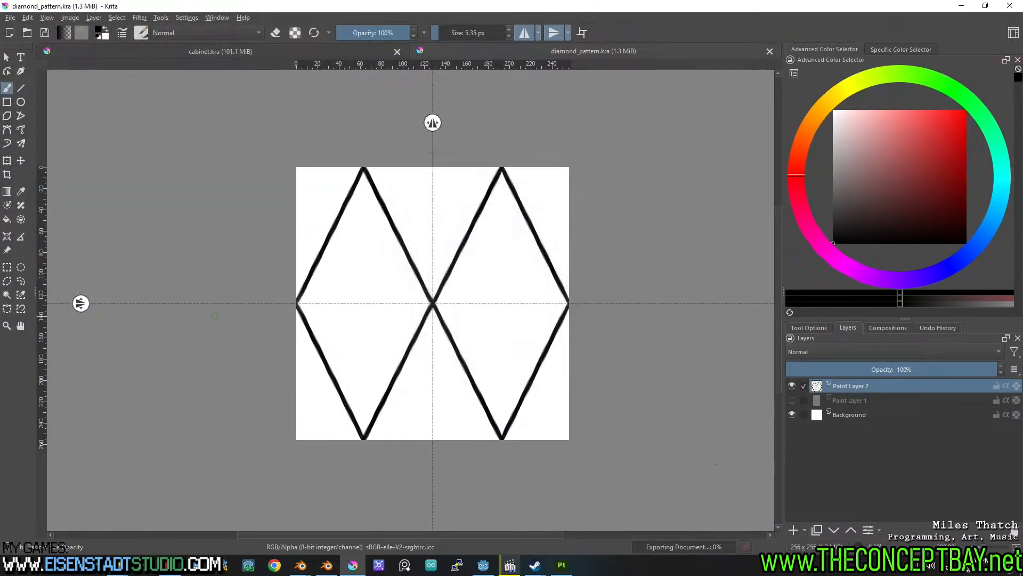
Export the diamond pattern in PNG format as diamond_pattern.png in the concept art furniture folder.
key("ctrl+alt+e")
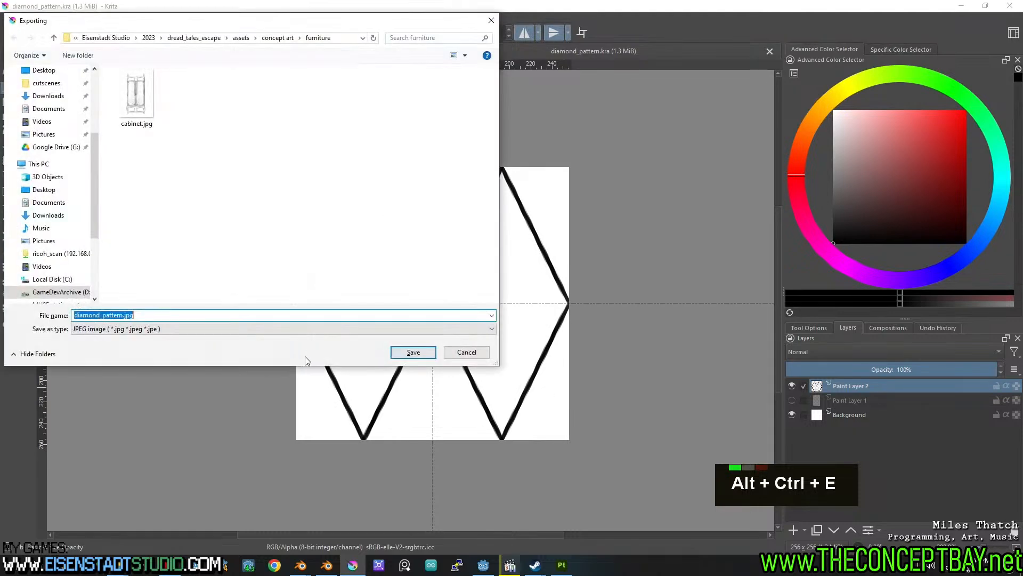
left_click(388, 329)
key("p")
key("Return")
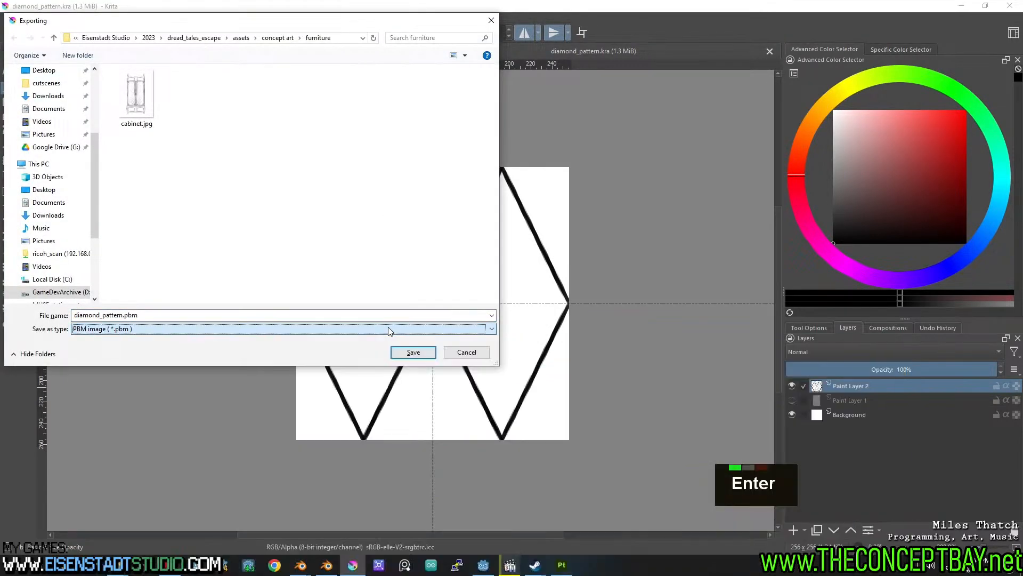
left_click(388, 329)
key("Down")
key("Return")
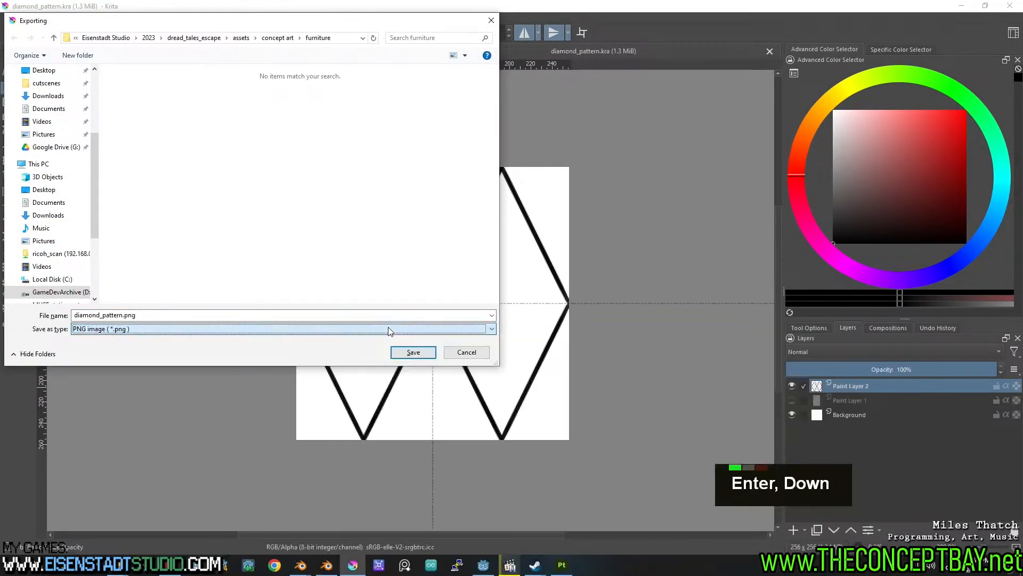
double_click(411, 357)
double_click(413, 353)
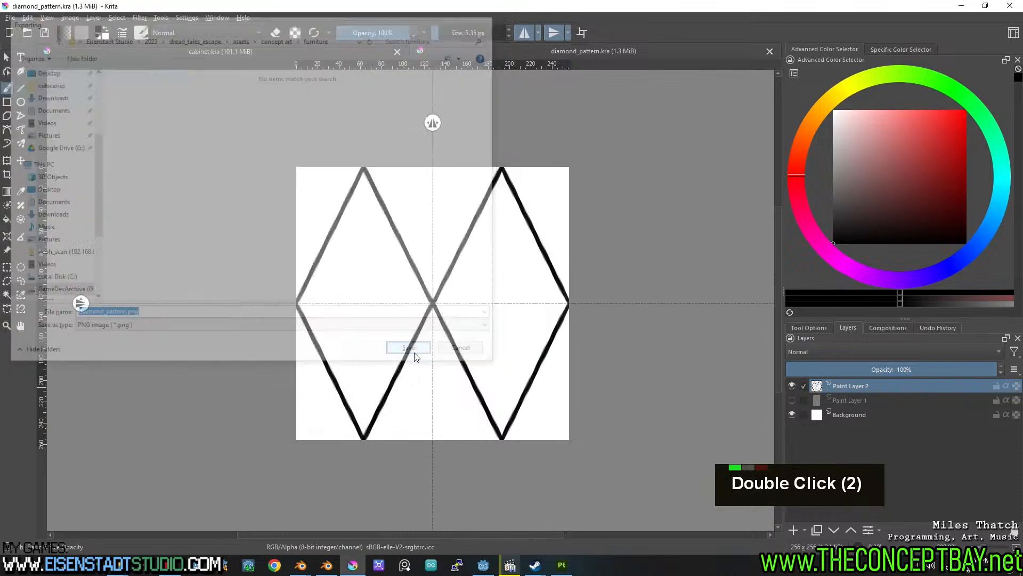
left_click(564, 390)
Launch MindTex 2 and start a new project from a diffuse base image.
key("super")
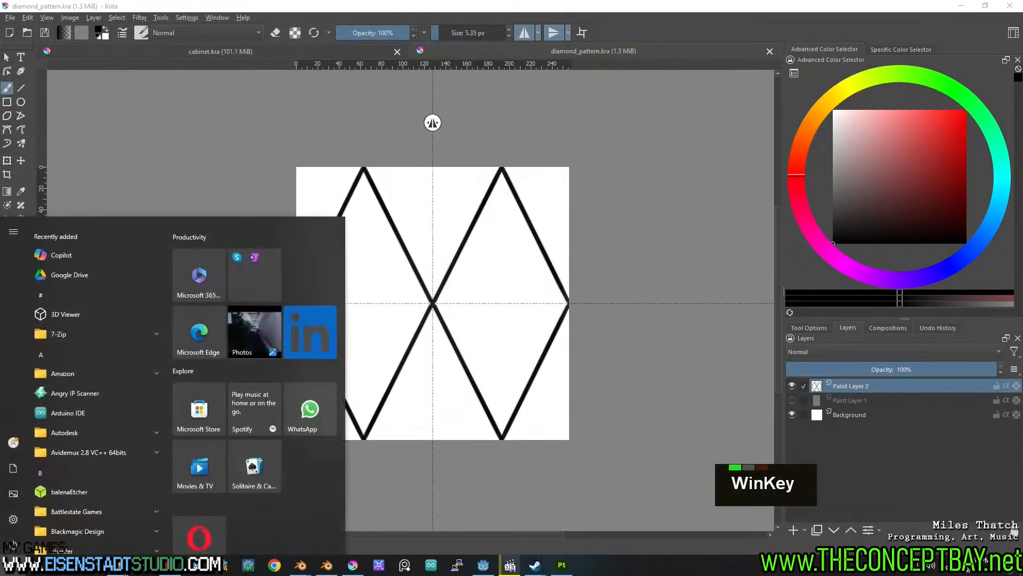
type("mind")
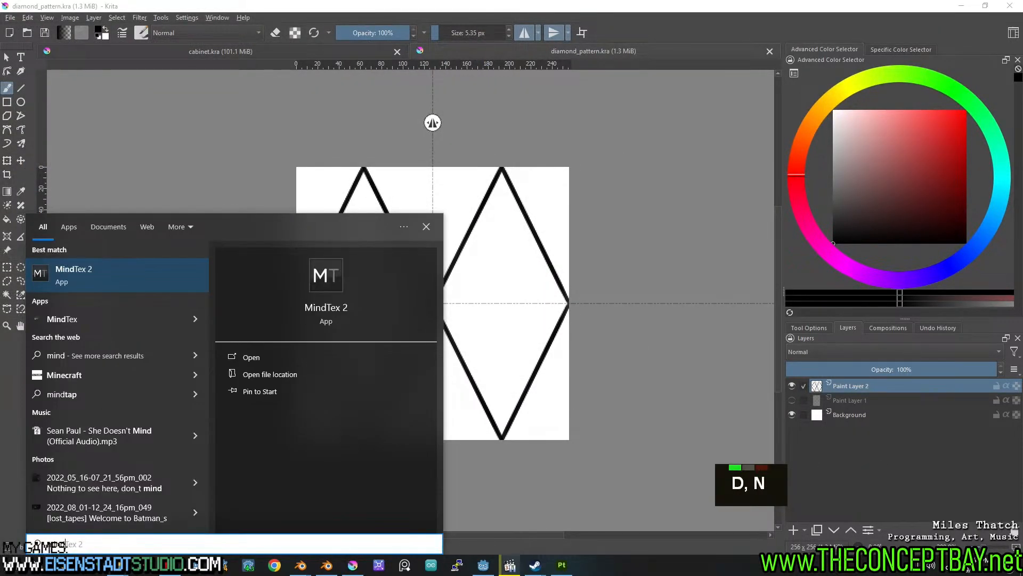
key("Return")
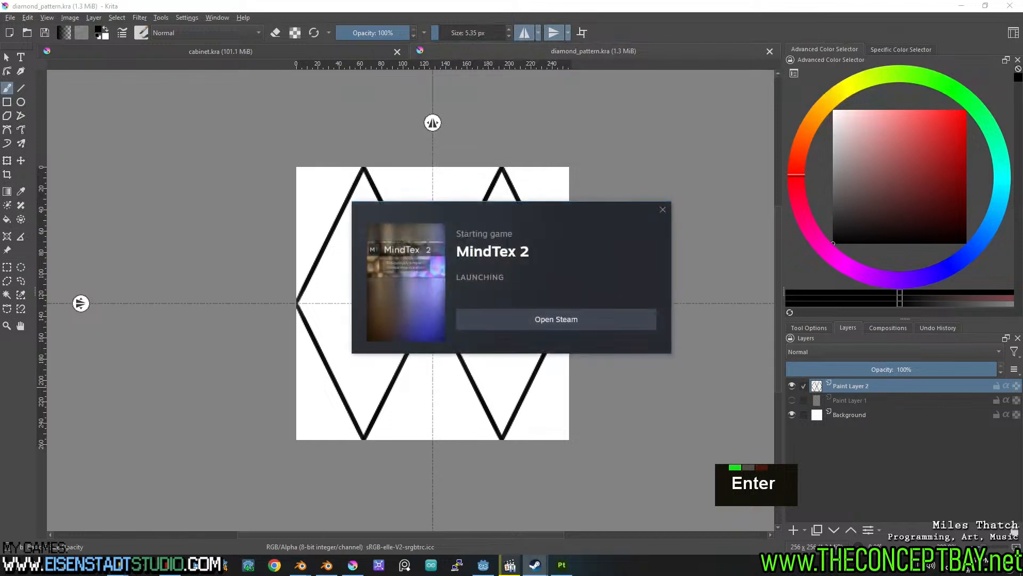
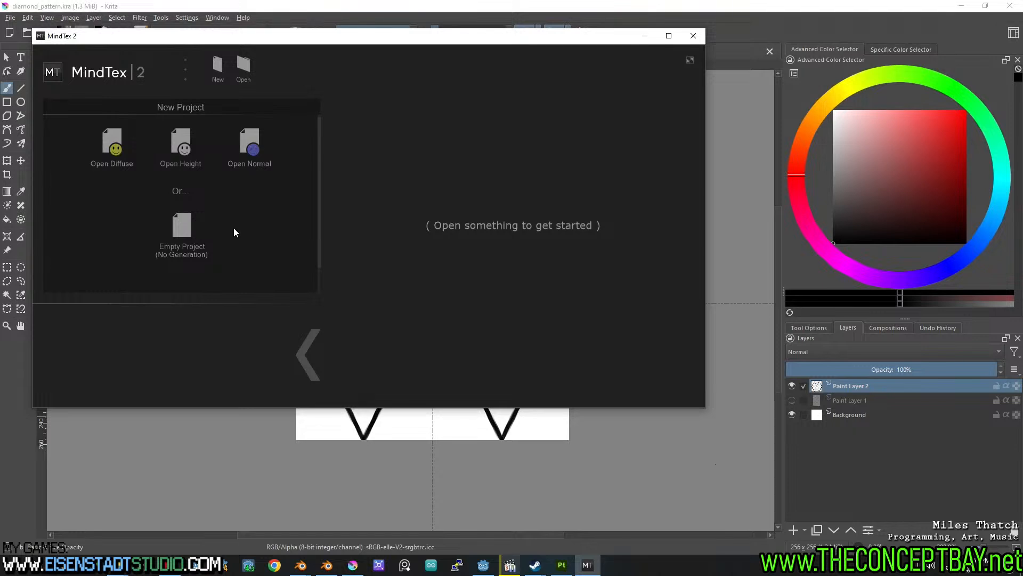
left_click(113, 143)
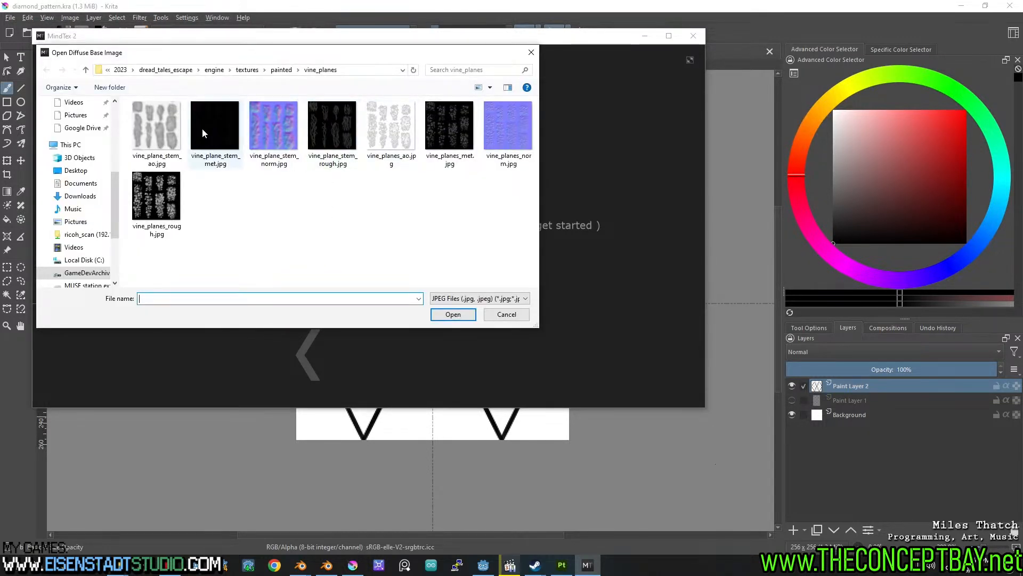
Browse to the painted_seamless folder inside the dread_tales_escape assets textures for the diffuse base image.
left_click(247, 70)
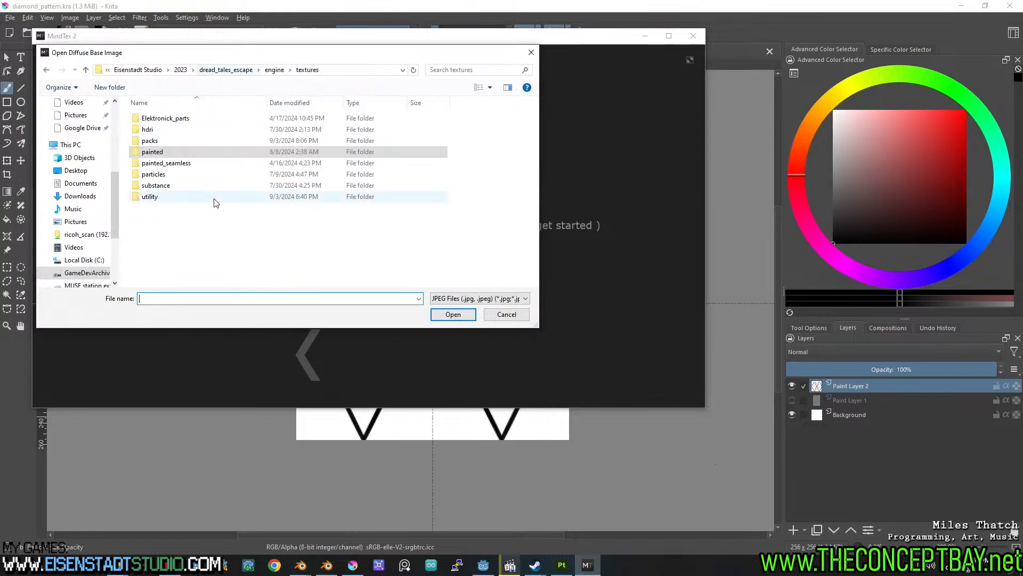
left_click(245, 70)
double_click(171, 119)
scroll(172, 240, "down", 3)
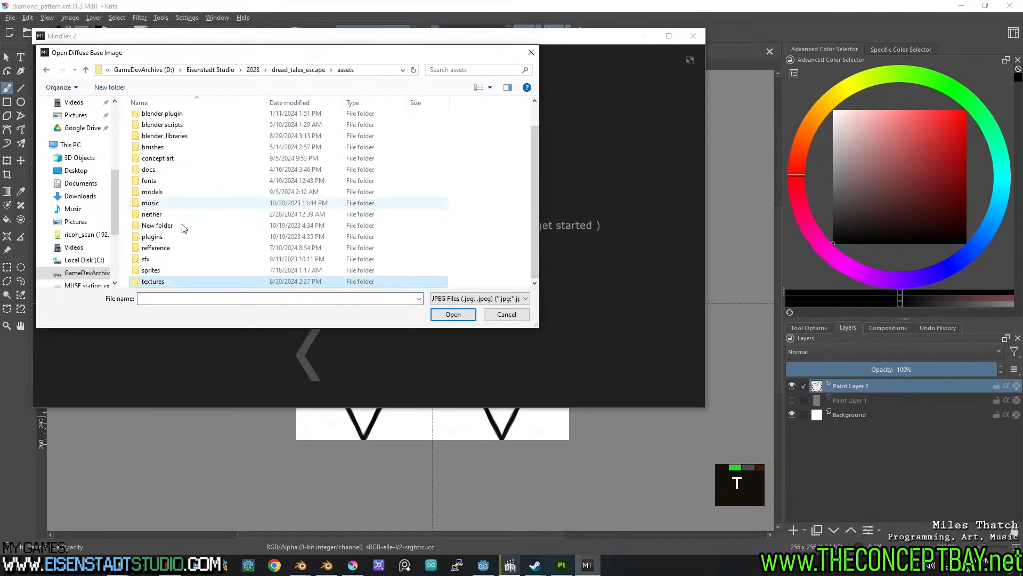
double_click(166, 281)
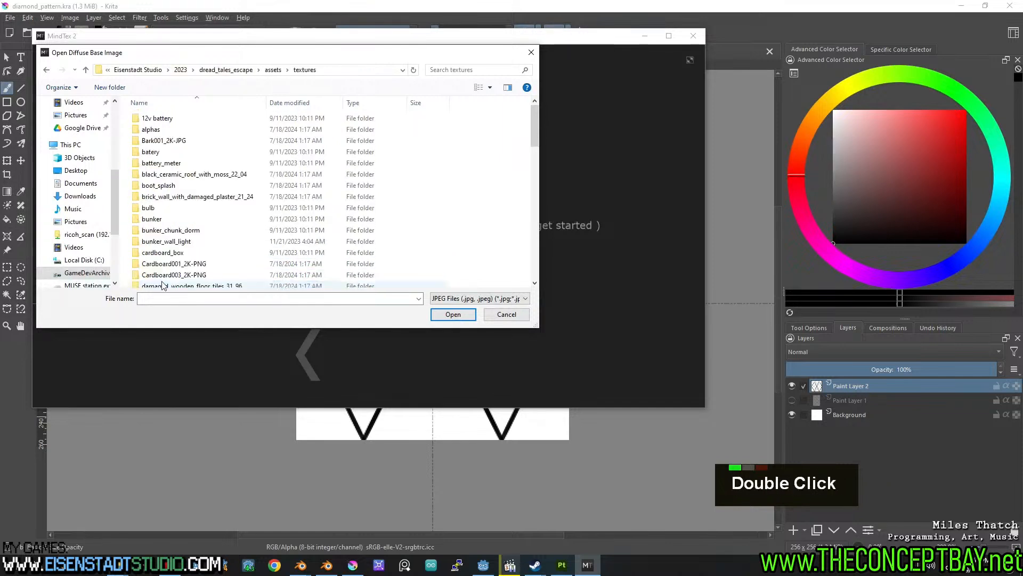
key("p")
key("Down")
key("Down")
key("Return")
key("Down")
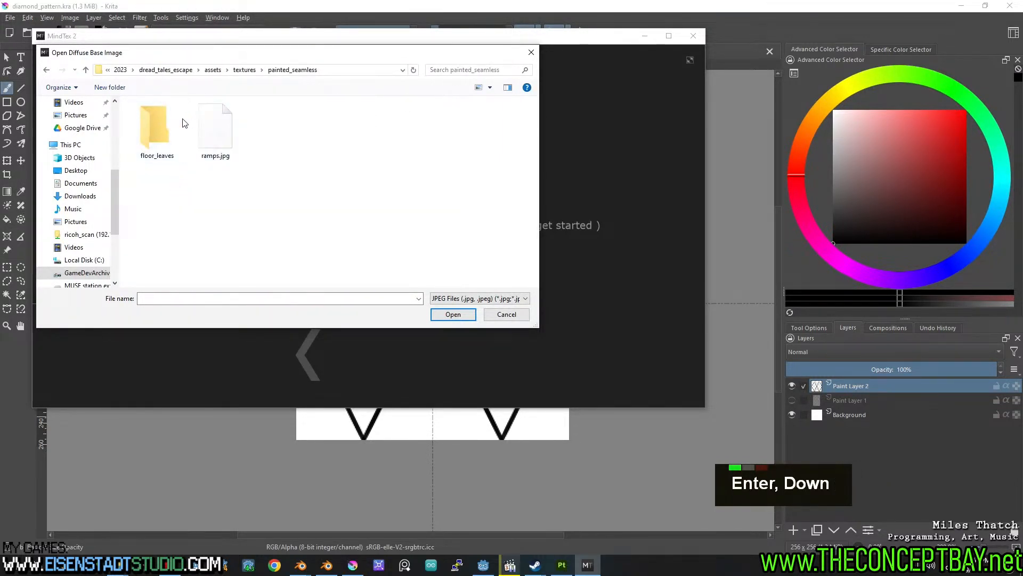
Limit the diffuse image file list to PNG files and reload the painted_seamless folder.
double_click(471, 299)
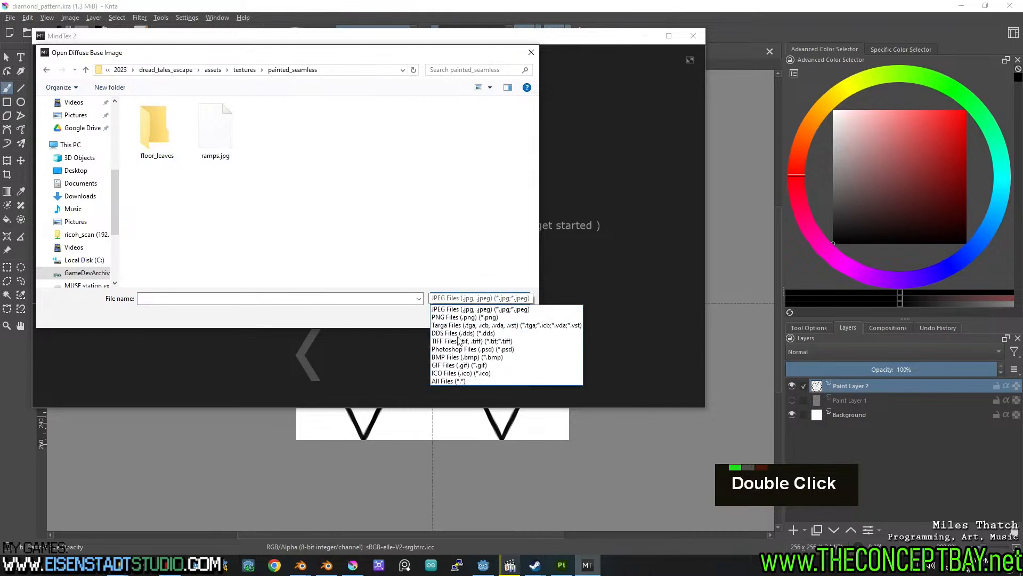
left_click(453, 317)
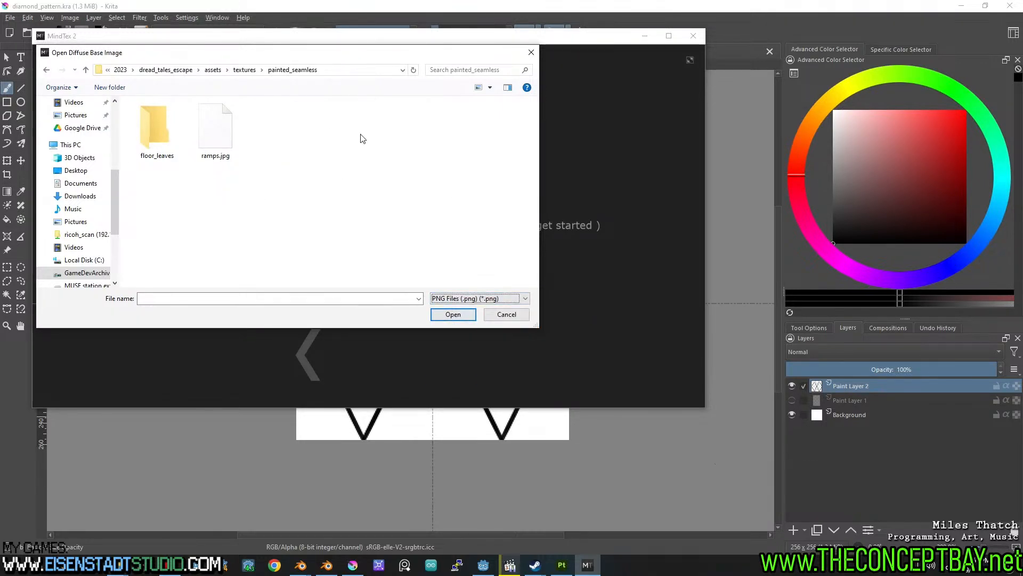
double_click(414, 71)
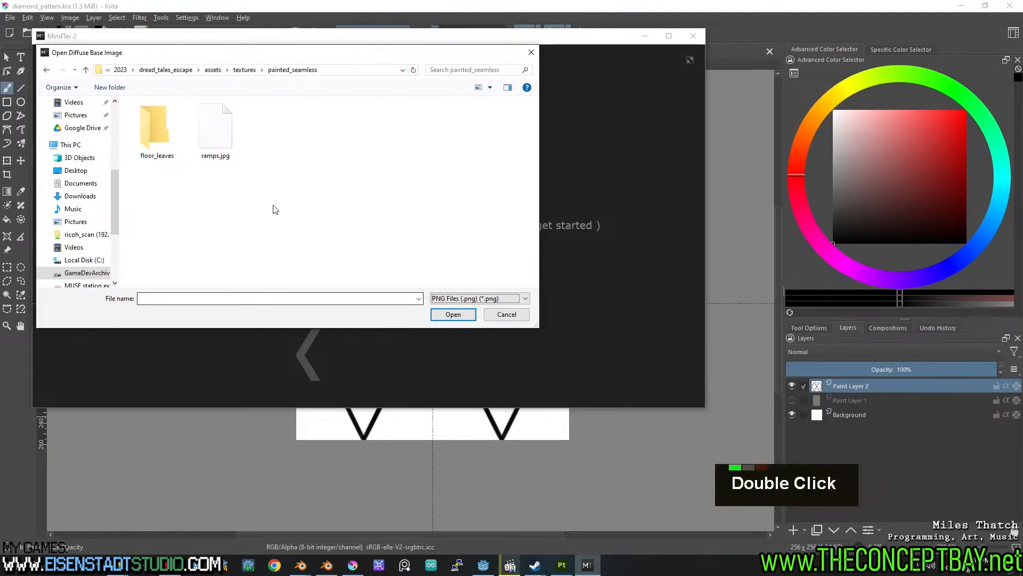
left_click(243, 71)
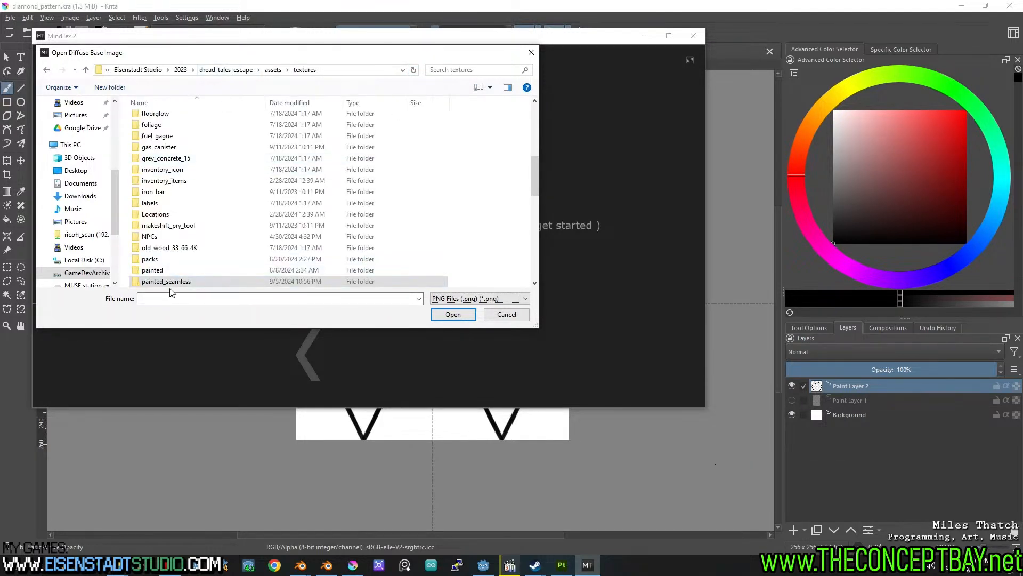
double_click(175, 283)
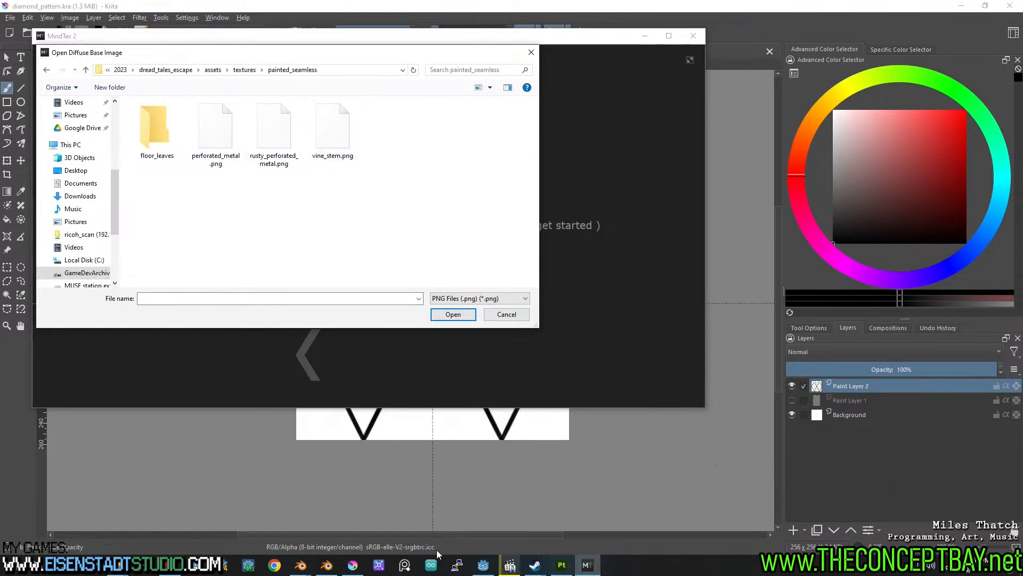
Switch back to Krita, reopen the export file browser and copy diamond_pattern.png from the furniture folder.
left_click(351, 566)
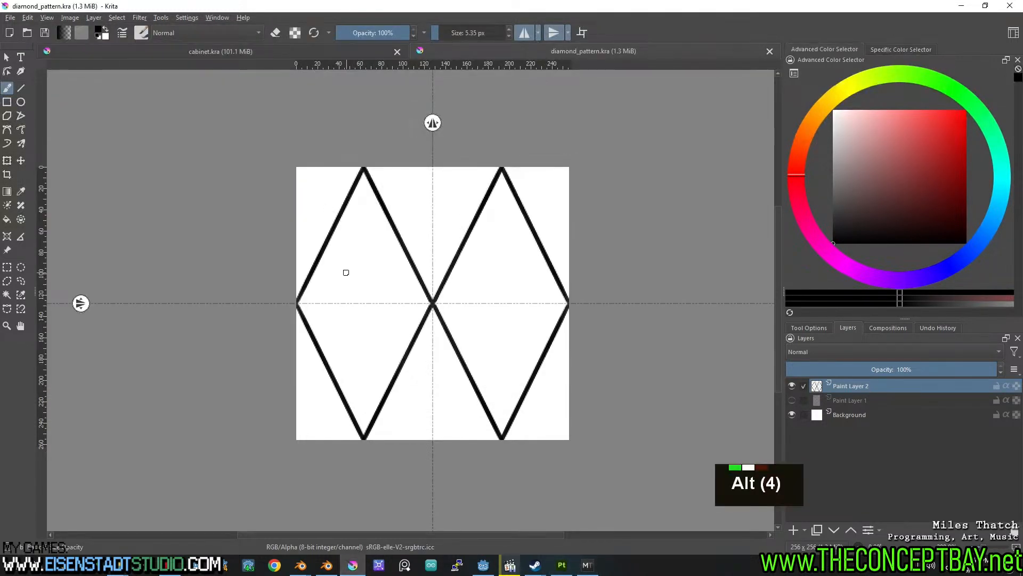
key("ctrl+alt+e")
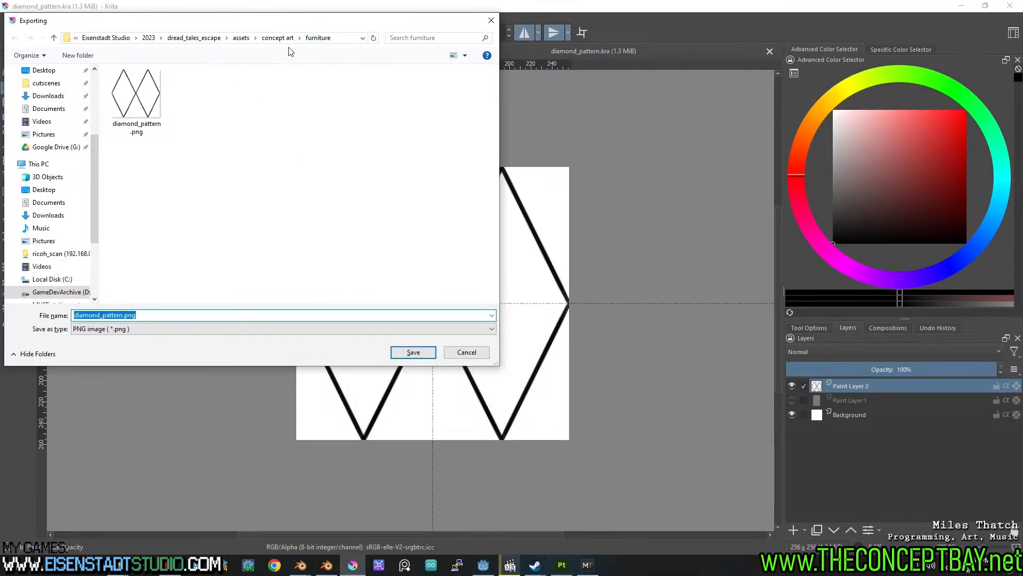
left_click(137, 96)
key("ctrl+c")
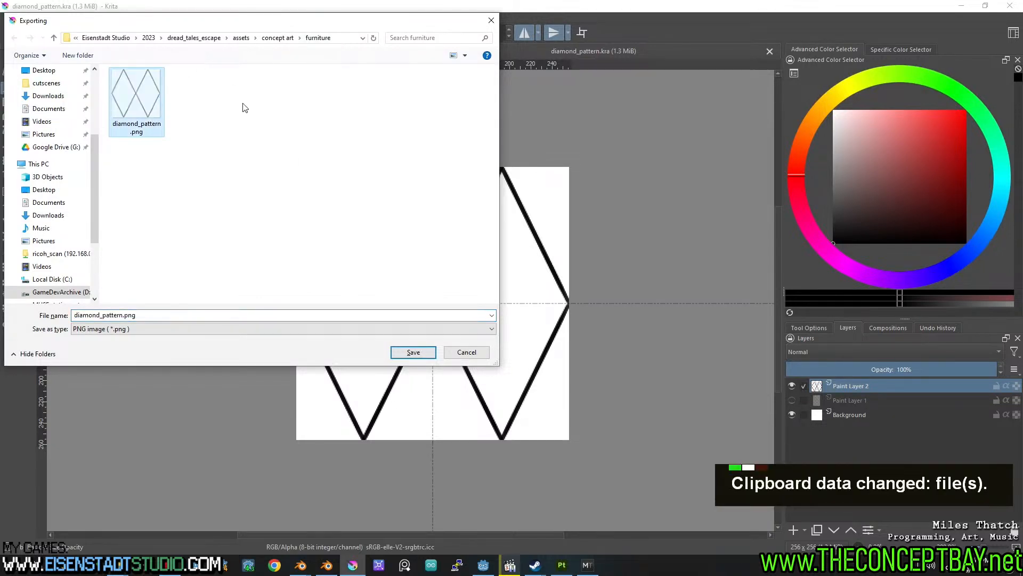
Paste the copied diamond_pattern.png into the assets textures painted_seamless folder and leave the export without saving.
left_click(241, 38)
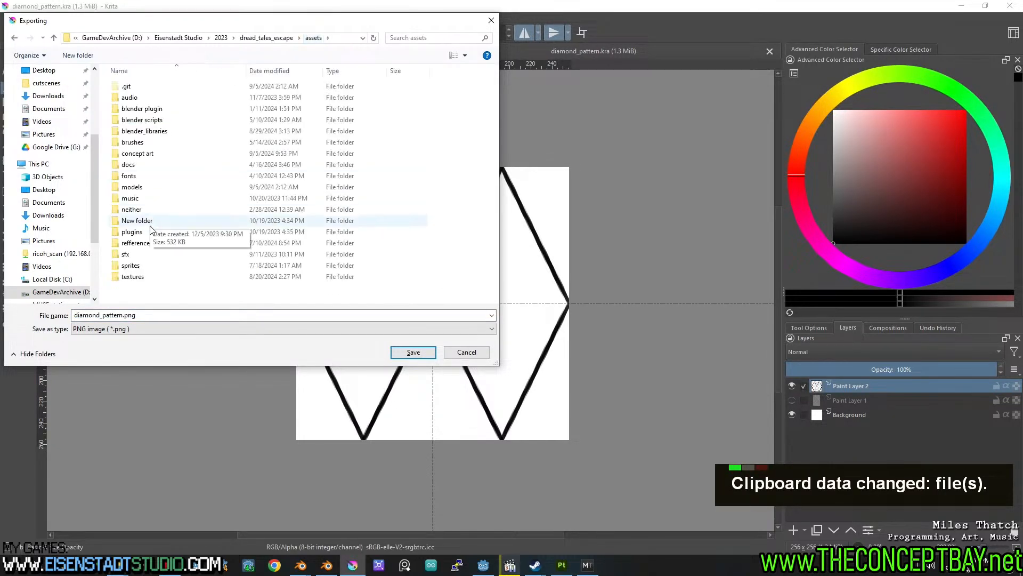
double_click(147, 280)
key("p")
key("Down")
key("Down")
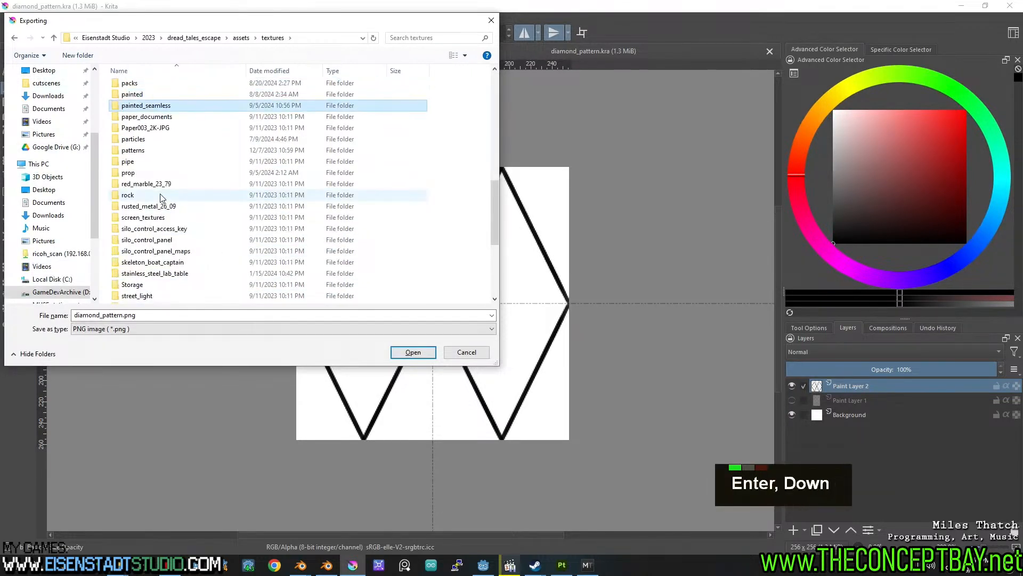
key("Return")
key("ctrl+v")
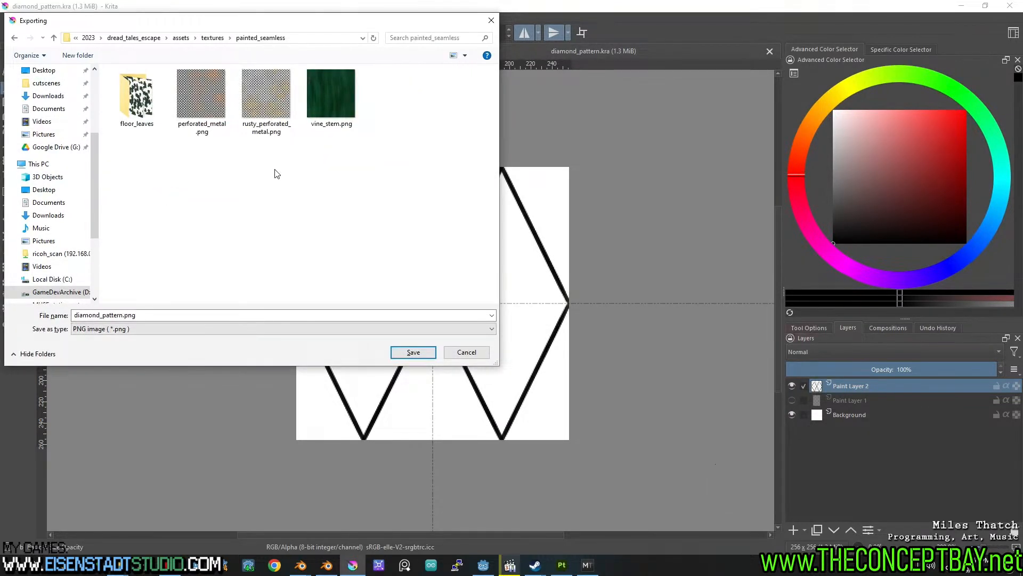
key("F5")
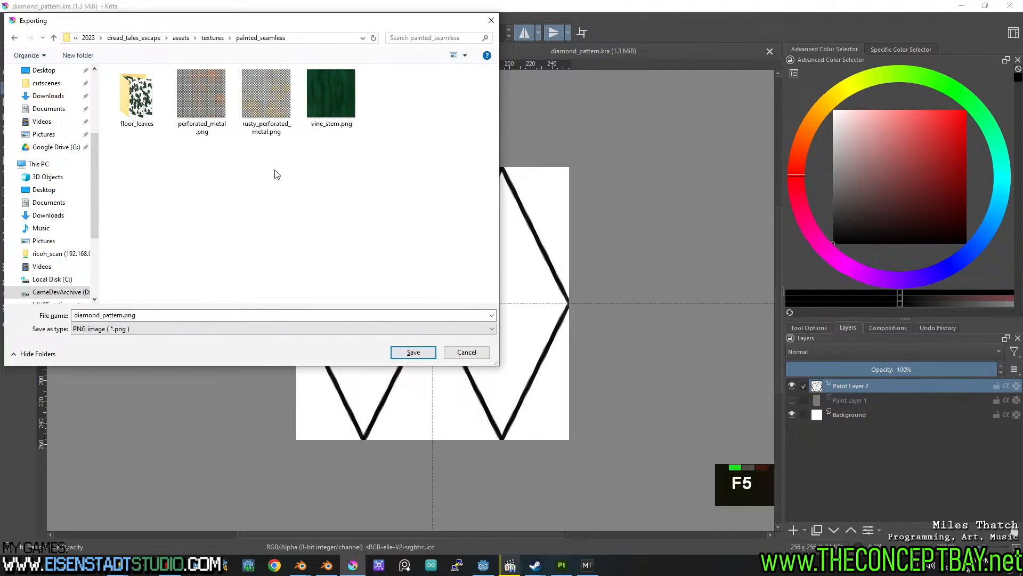
key("Escape")
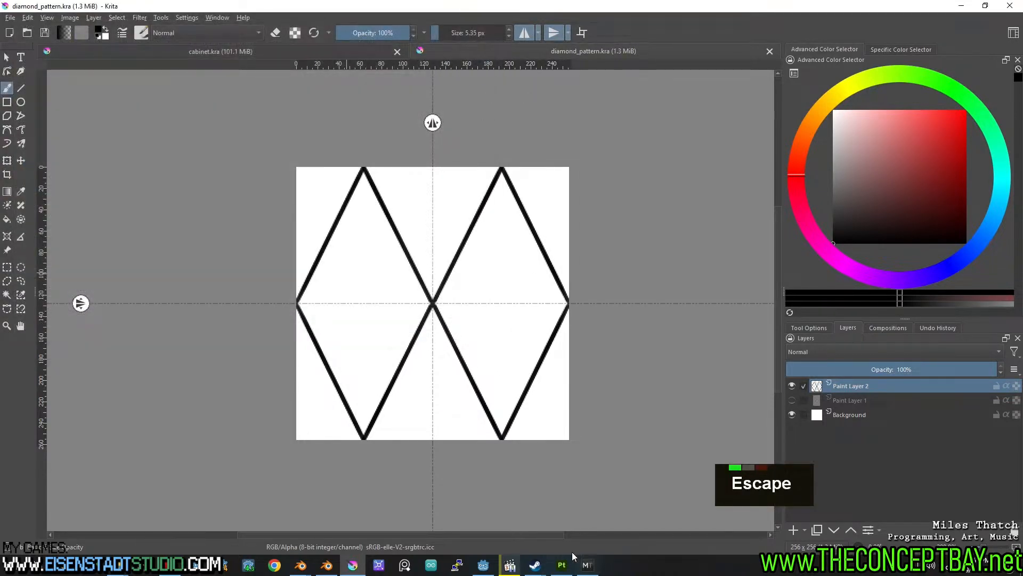
Return to MindTex 2 and load diamond_pattern.png from painted_seamless as the diffuse base image.
left_click(587, 564)
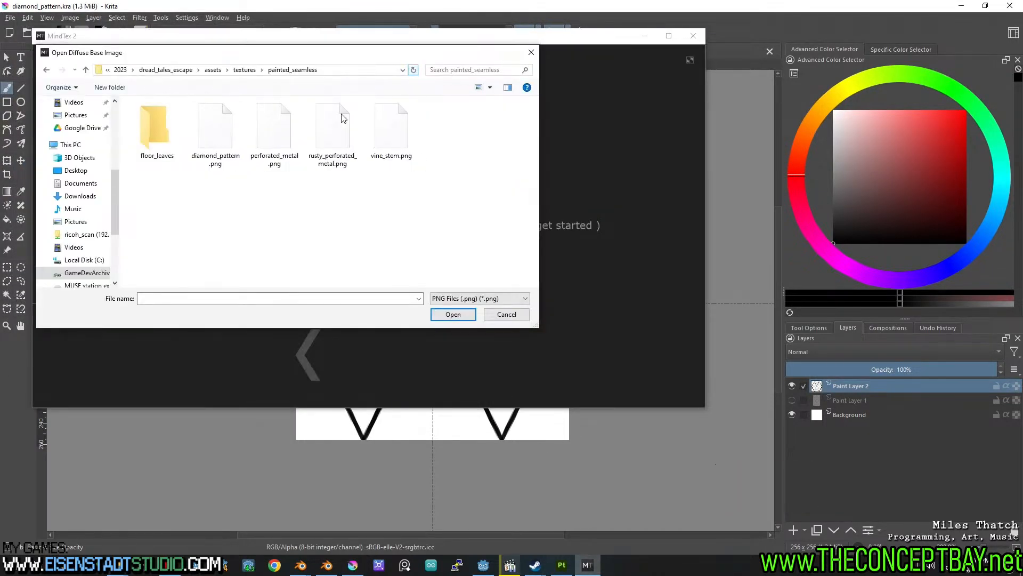
double_click(239, 127)
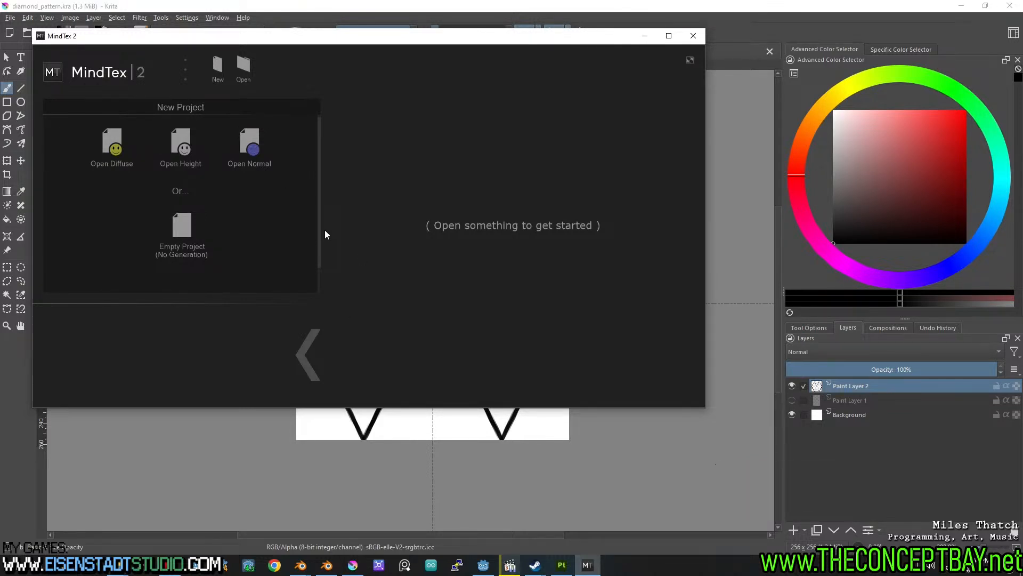
scroll(513, 207, "down", 6)
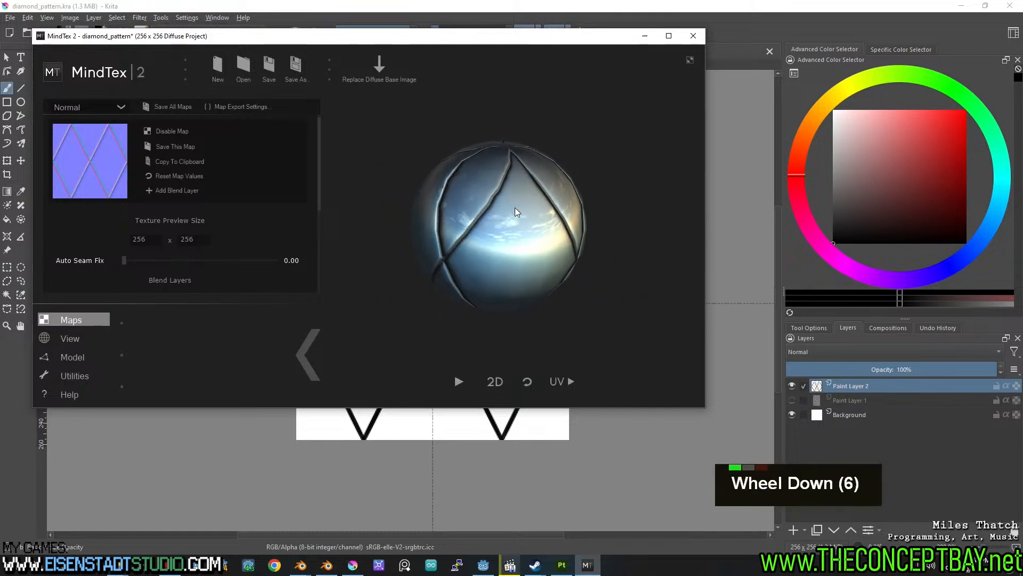
Change the preview model to Box and inspect the diamond pattern's relief and lighting up close on one face.
left_click(67, 357)
left_click(142, 143)
scroll(511, 263, "up", 3)
left_click_drag(512, 263, 521, 234, "alt")
scroll(546, 244, "up", 5)
scroll(545, 243, "down", 2, "alt")
mouse_move(521, 235)
right_mouse_down("shift")
mouse_move(594, 236)
mouse_move(480, 234)
mouse_move(544, 234)
mouse_move(507, 238)
right_mouse_up("shift")
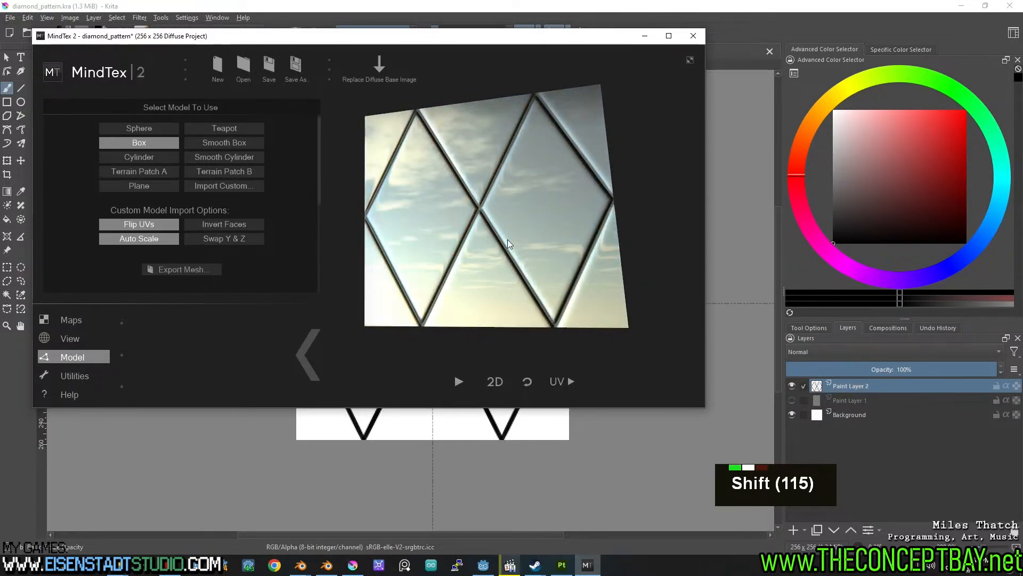
For the normal map, set the Shape Layer 1 blend to 0.07 and the Shape Layer 0 blend to 0.96.
left_click(69, 321)
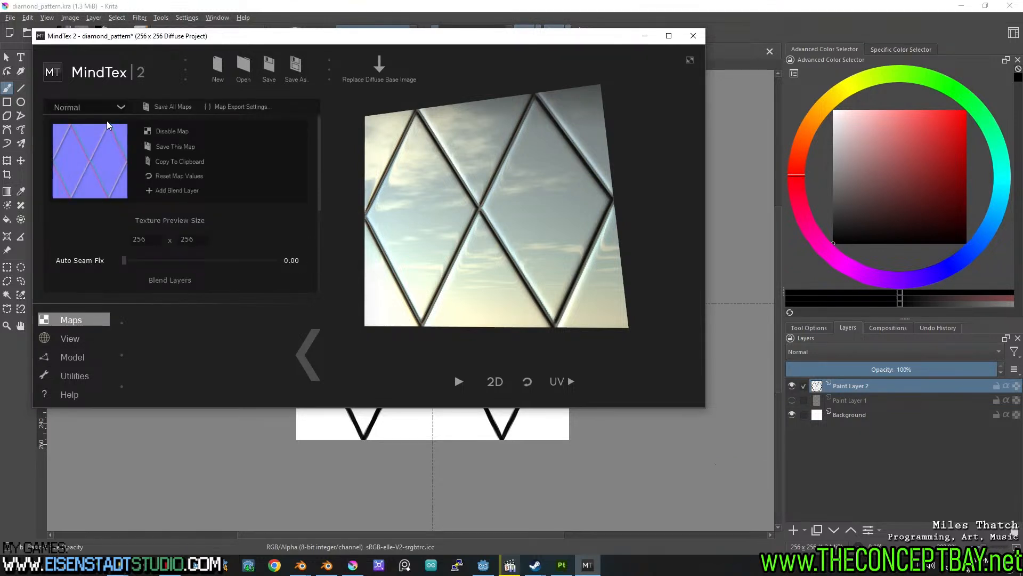
left_click_drag(317, 160, 295, 262)
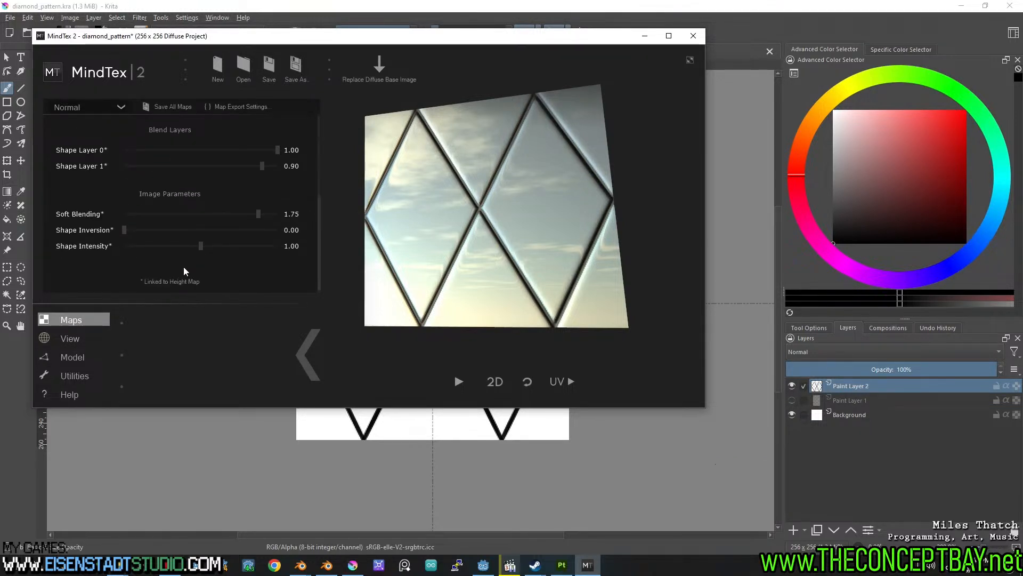
scroll(184, 267, "up", 1)
scroll(181, 259, "up", 3)
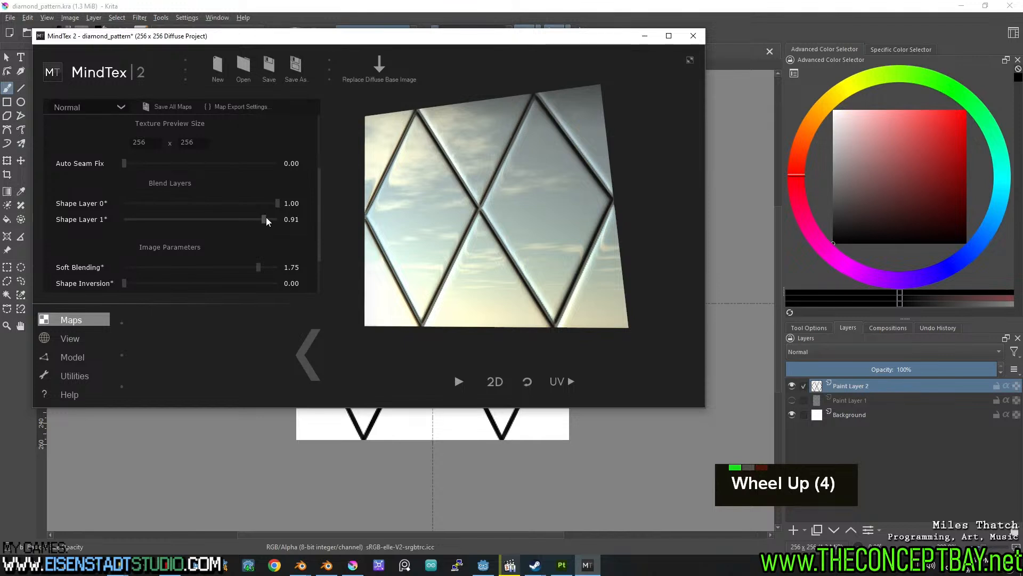
left_click_drag(273, 219, 134, 220)
mouse_move(284, 201)
left_mouse_down()
mouse_move(186, 201)
mouse_move(272, 203)
left_mouse_up()
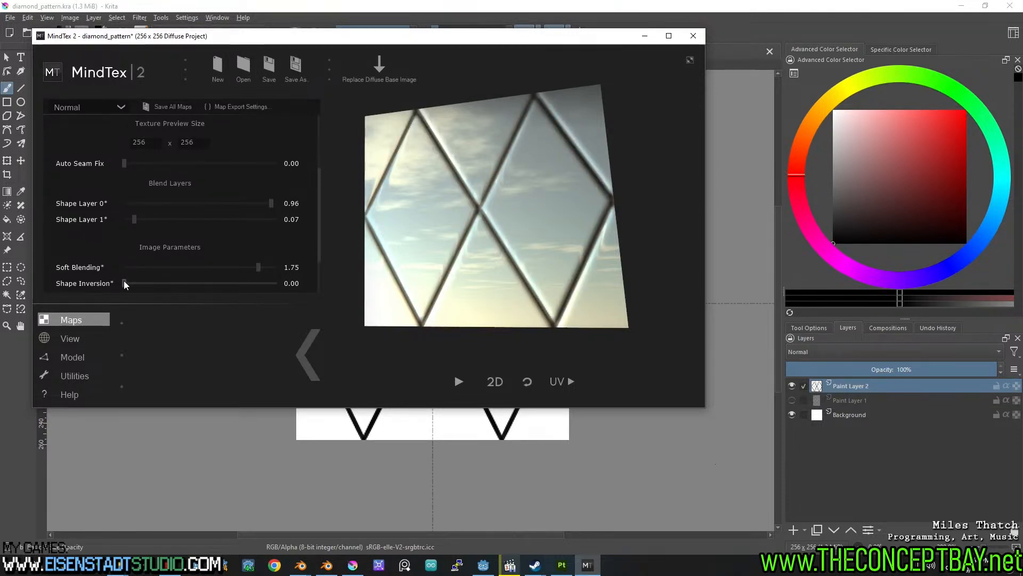
Lower the normal map's Soft Blending to 0.00 and raise Auto Seam Fix to 1.00, checking the relief on the box.
left_click_drag(258, 267, 113, 267)
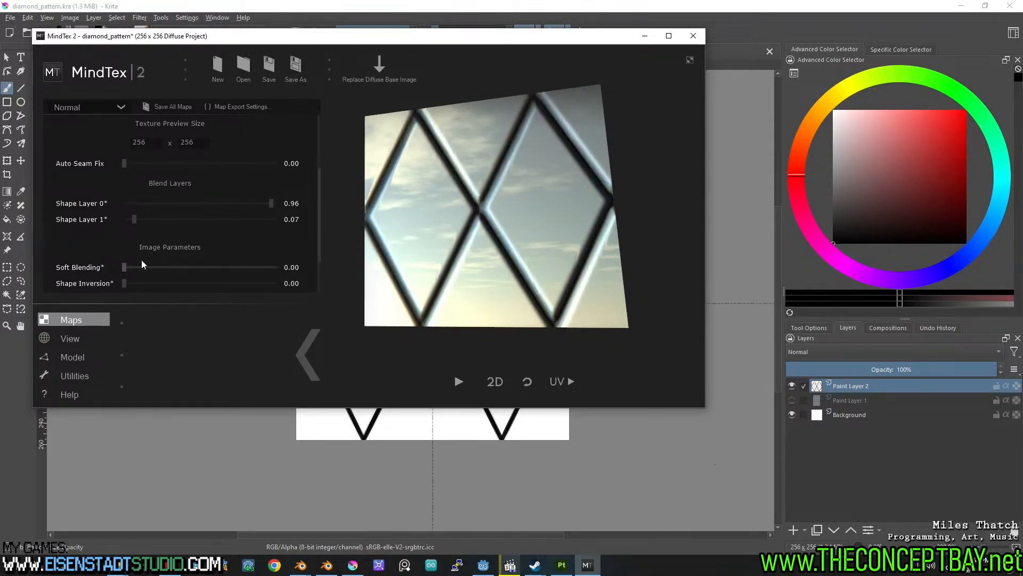
scroll(146, 237, "up", 2)
left_click_drag(123, 190, 309, 190)
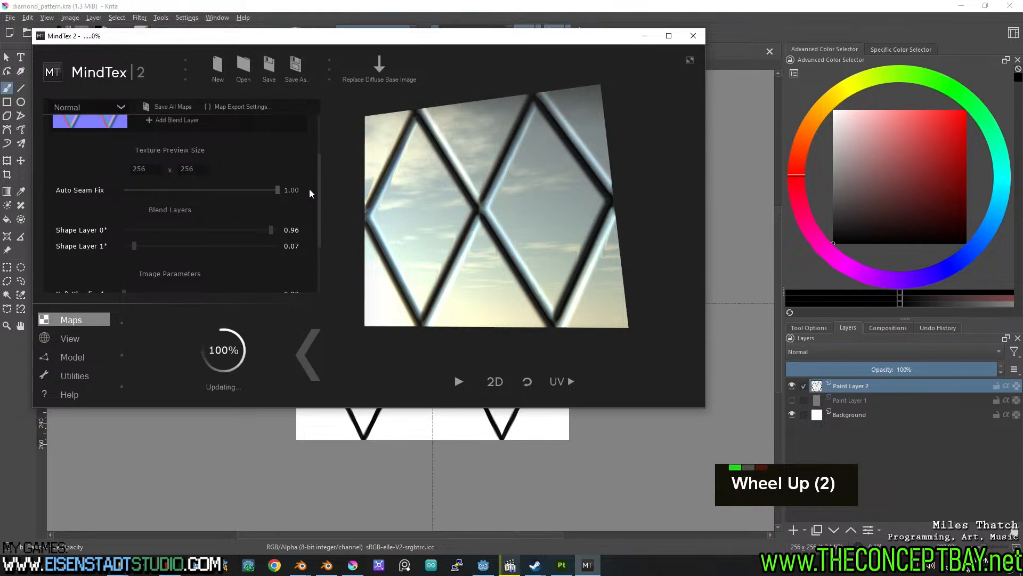
mouse_move(611, 217)
left_mouse_down("alt")
mouse_move(581, 216)
mouse_move(614, 215)
mouse_move(602, 219)
left_mouse_up("alt")
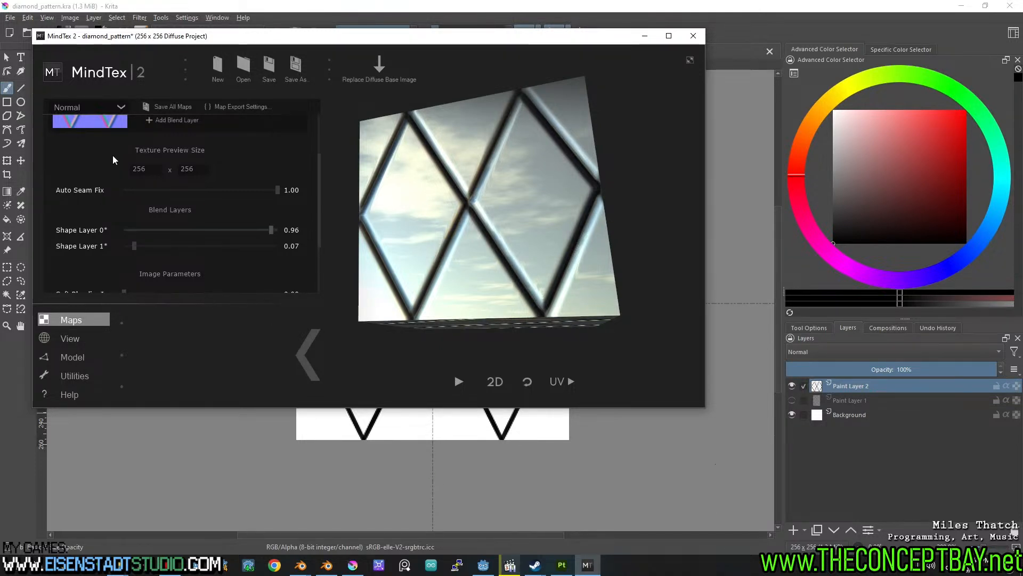
Open the Height map's settings and raise its Shape Layer 1 blend to 0.12.
left_click(84, 109)
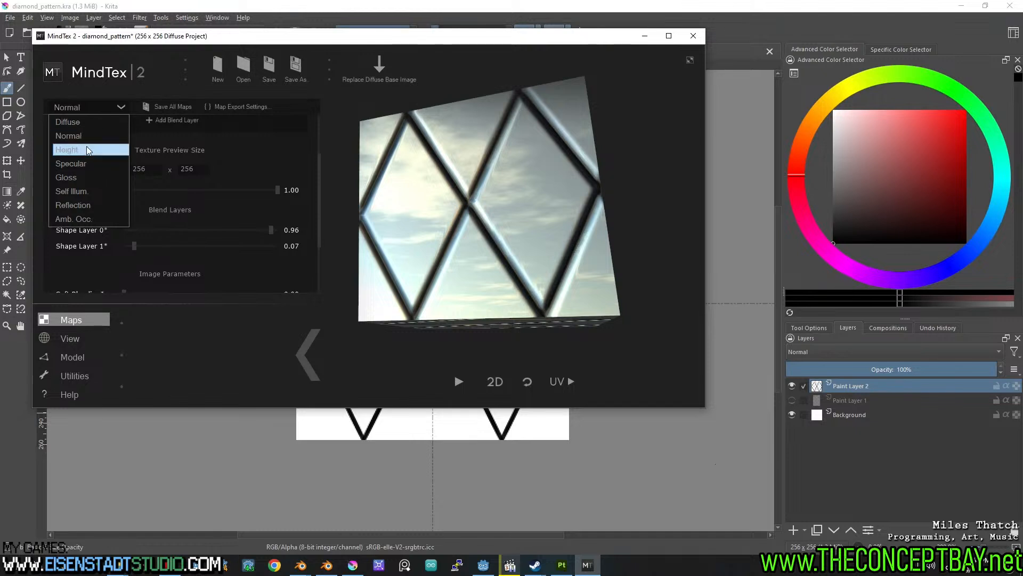
left_click(86, 147)
scroll(221, 213, "down", 13)
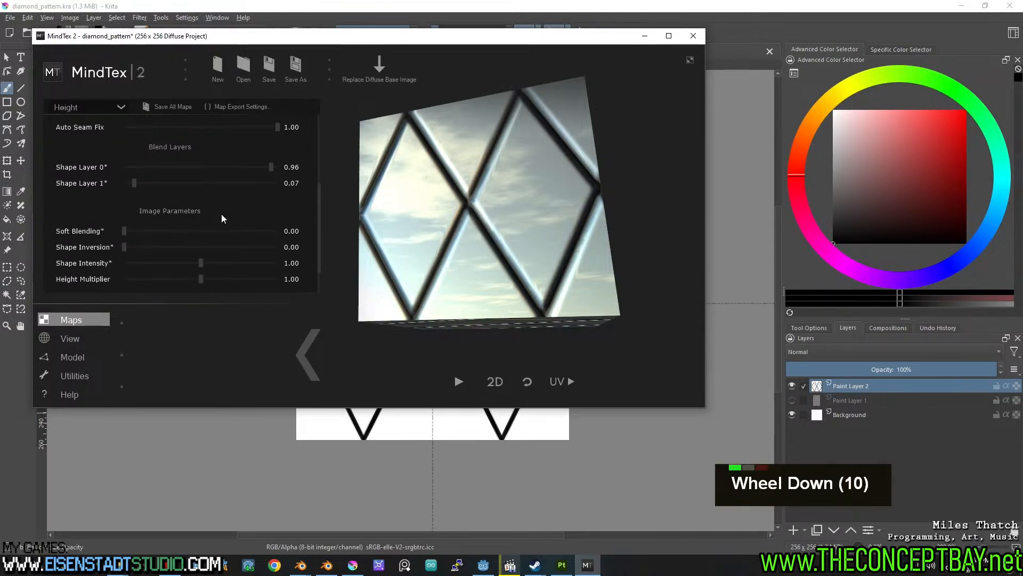
scroll(145, 219, "down", 2)
scroll(146, 218, "up", 3)
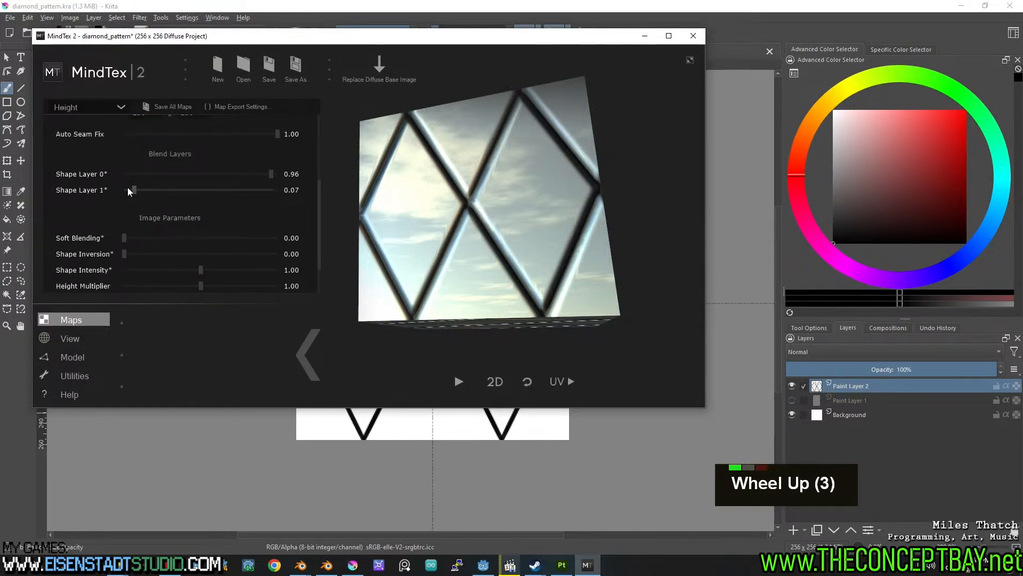
mouse_move(153, 188)
left_mouse_down()
mouse_move(264, 188)
mouse_move(144, 201)
left_mouse_up()
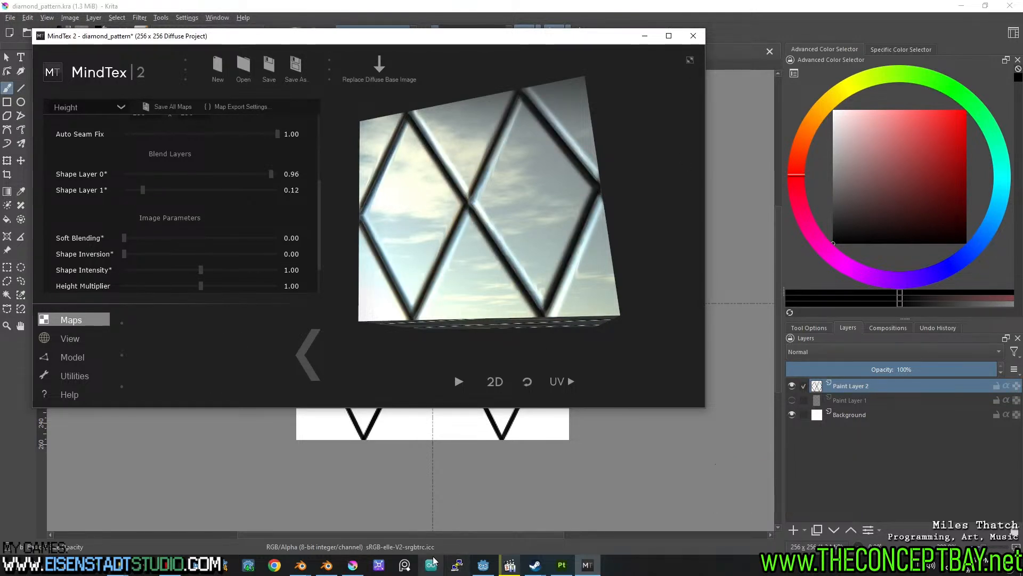
Switch to Krita, select the right diamond's interior on Paint Layer 2 and add a new paint layer.
left_click(353, 565)
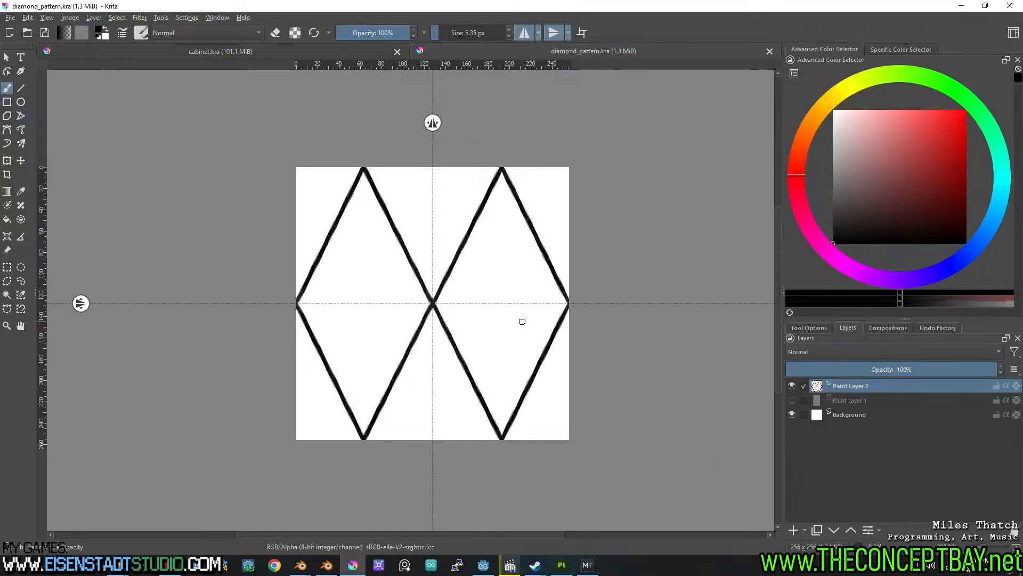
key("w")
left_click(494, 321)
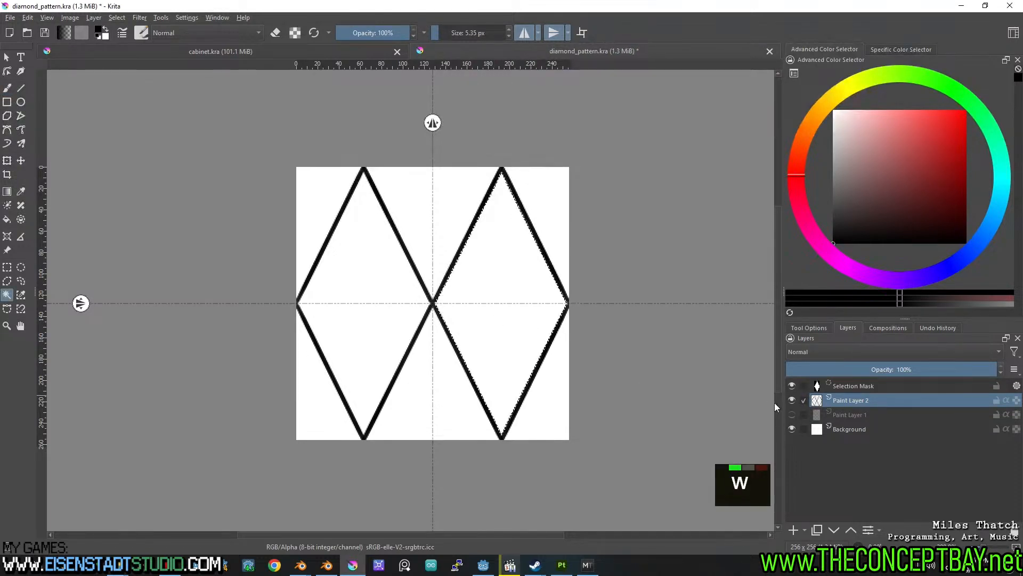
left_click(794, 526)
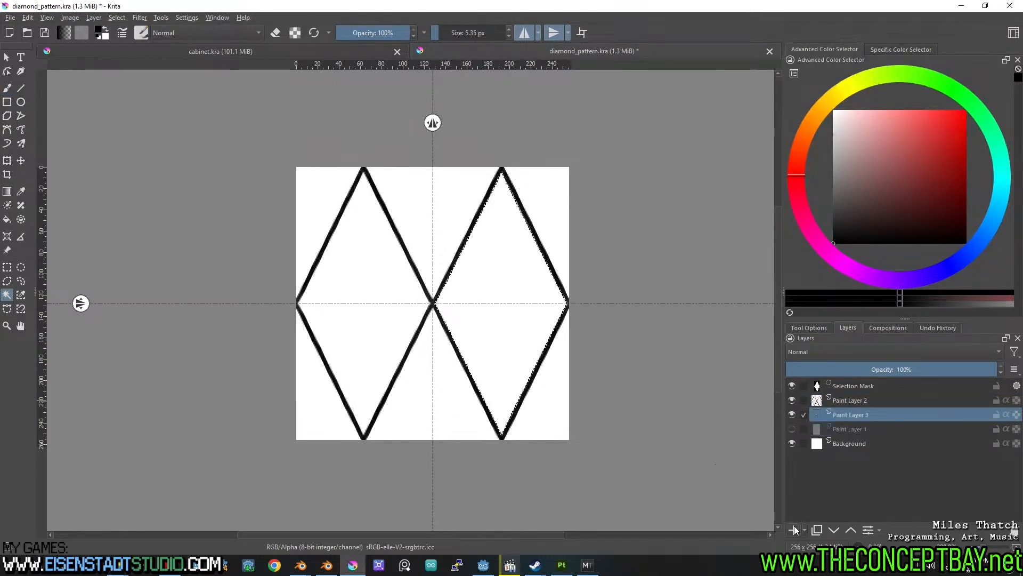
Activate the Gradient tool and set its shape to Radial.
left_click(7, 191)
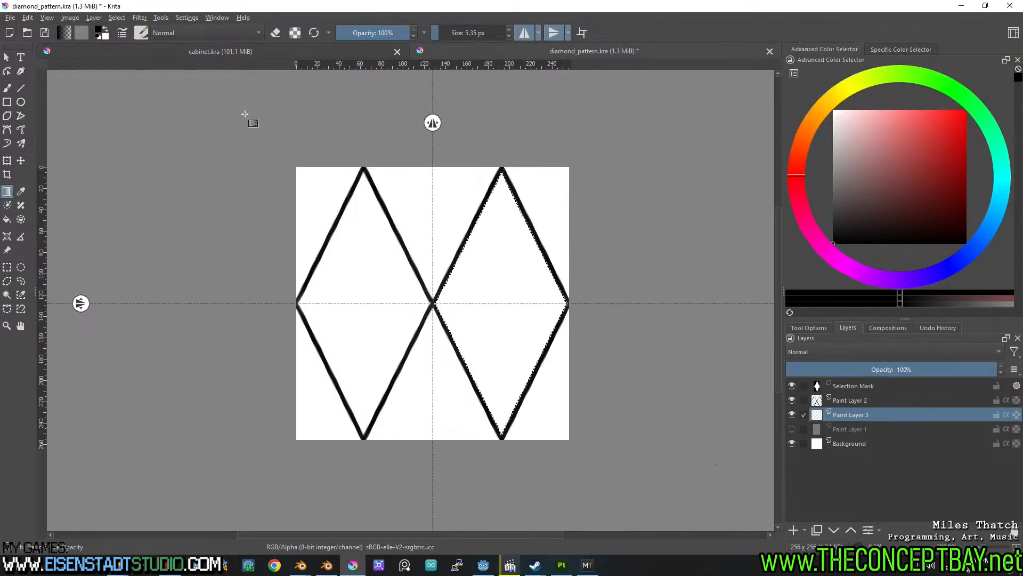
left_click(885, 49)
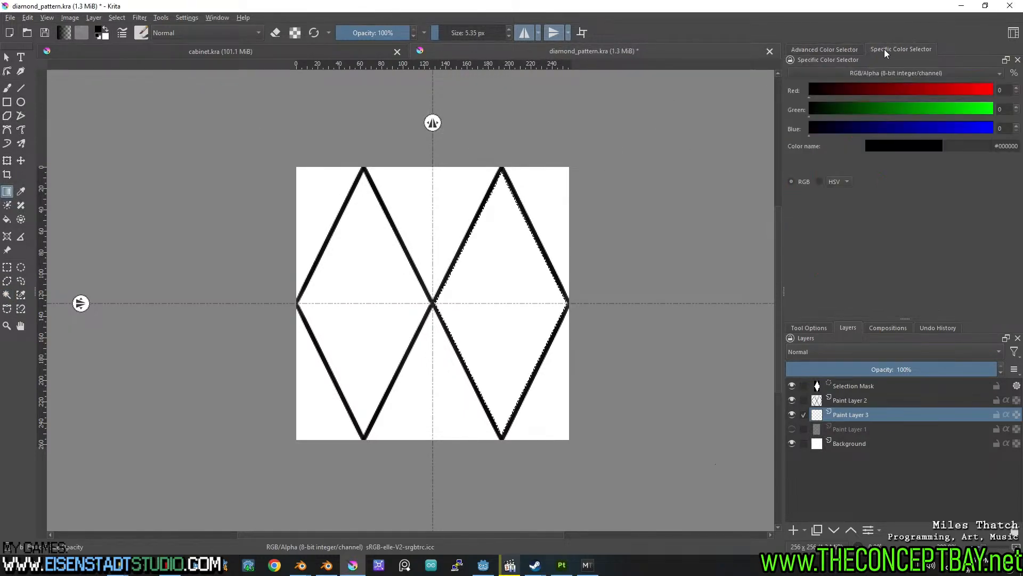
left_click(830, 50)
left_click(809, 328)
left_click(885, 355)
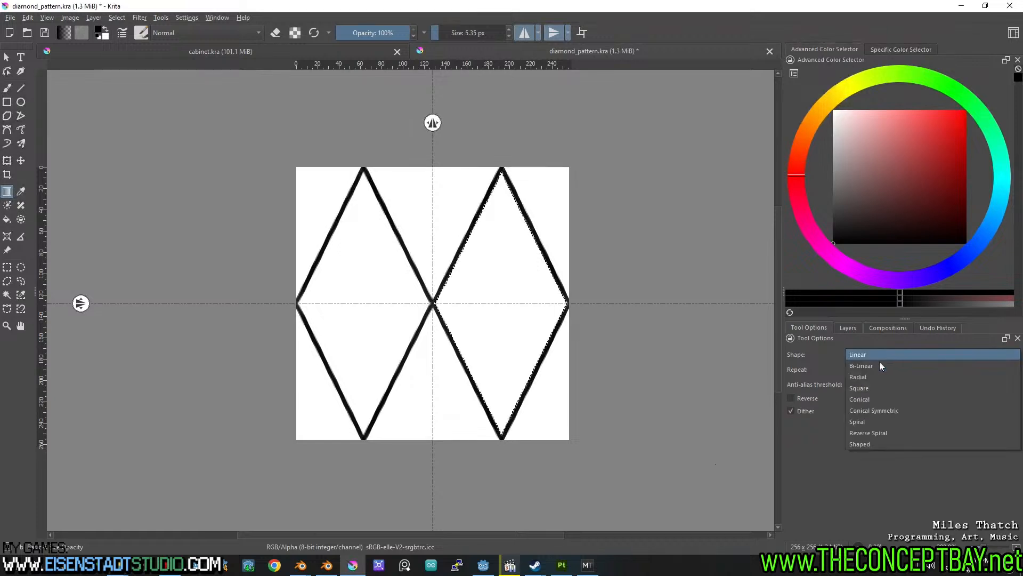
left_click(865, 378)
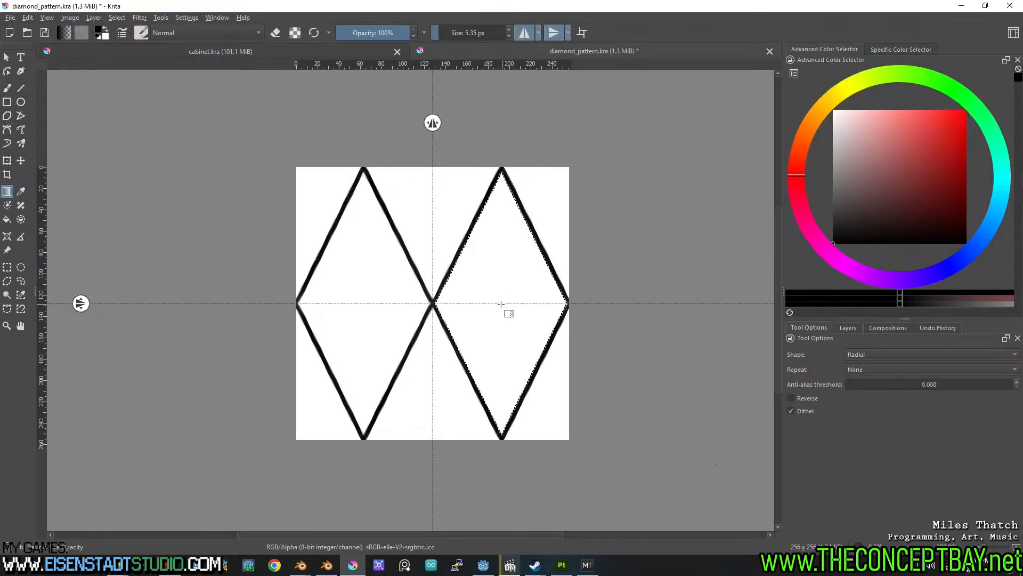
Show Paint Layer 1 as a centring guide, fill the right diamond with a radial gradient from centre to lower tip, and deselect.
left_click_drag(503, 304, 502, 166, "shift")
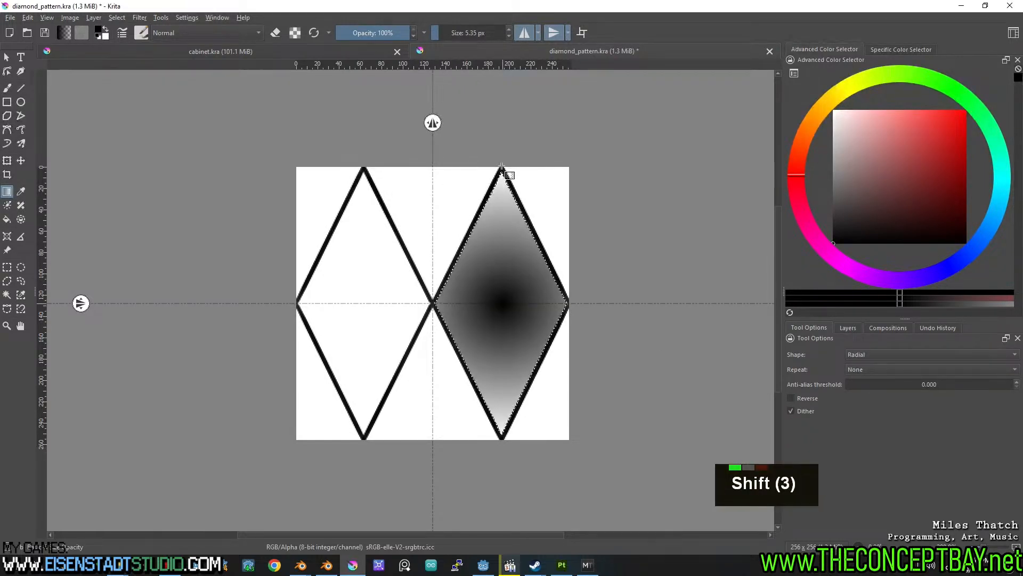
key("ctrl+z")
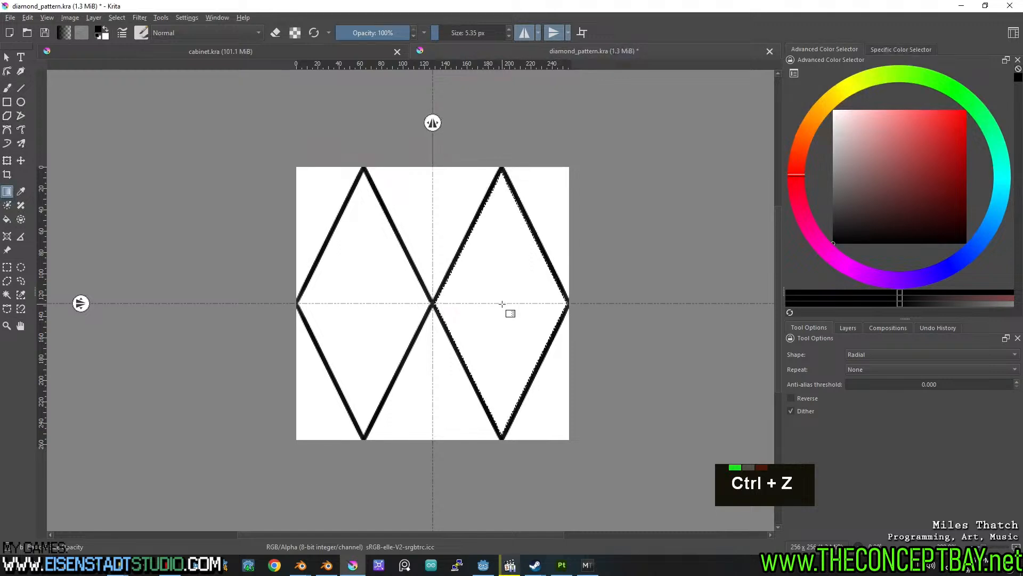
left_click(848, 328)
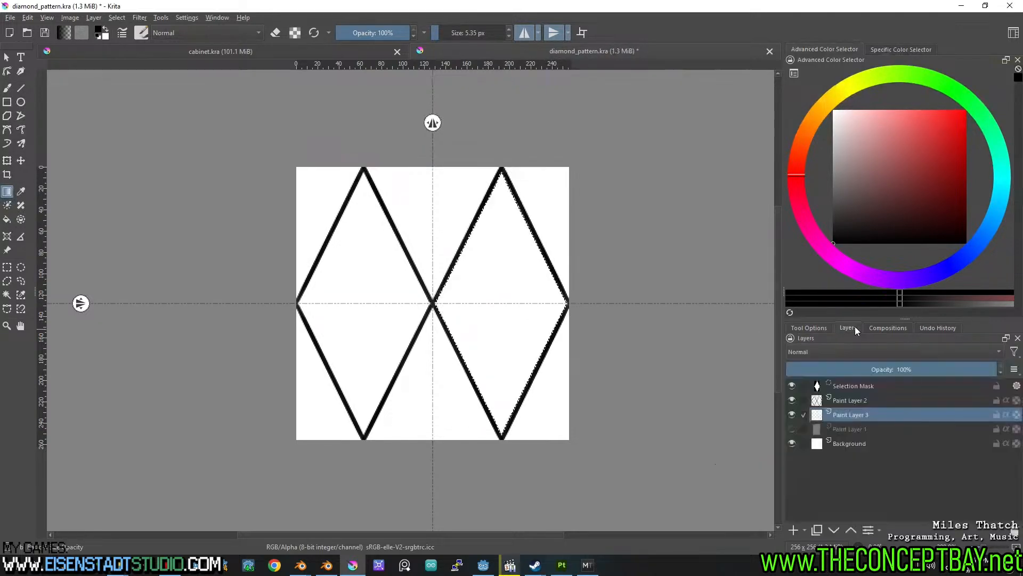
left_click(792, 428)
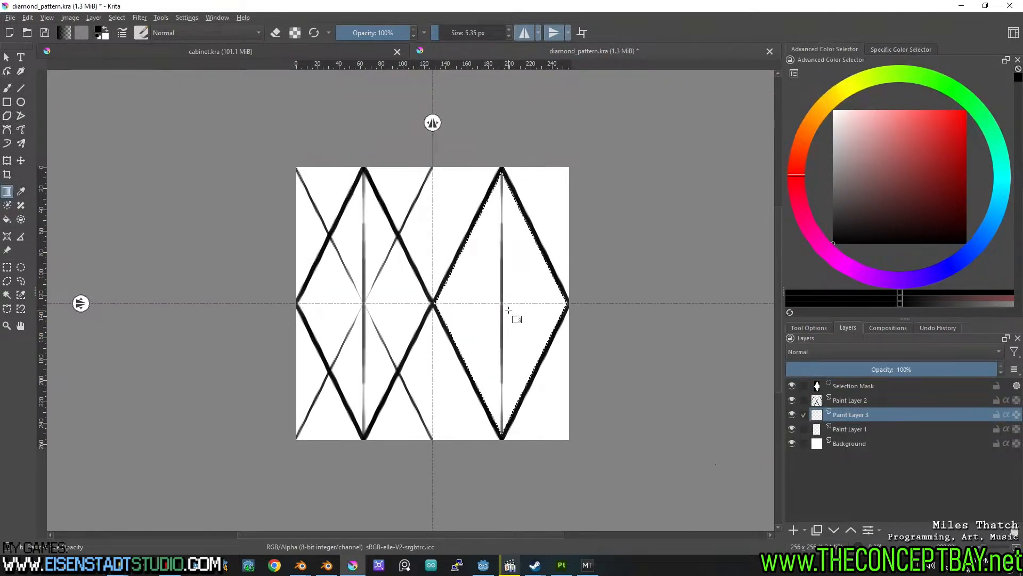
left_click_drag(501, 303, 504, 446, "shift")
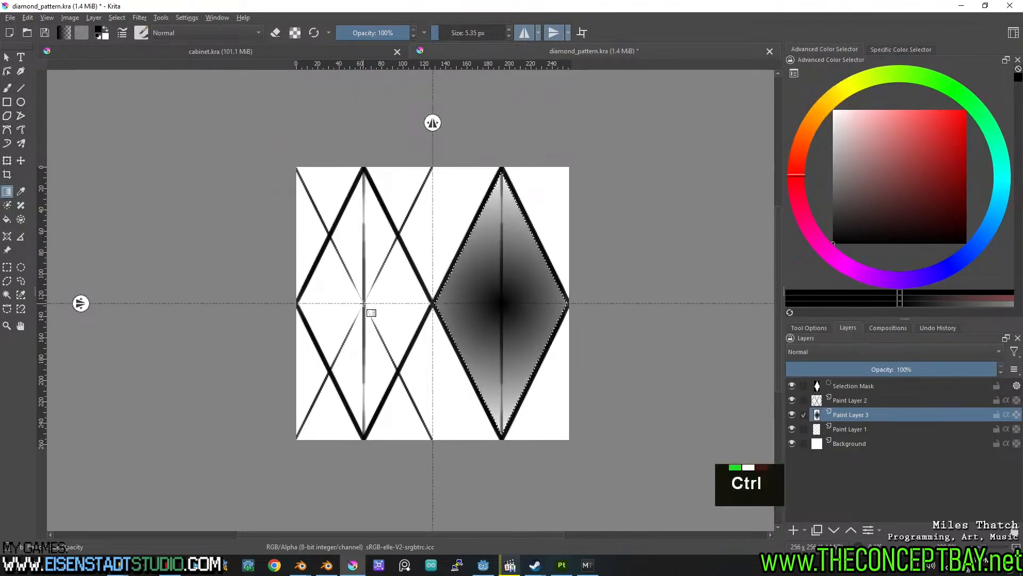
key("ctrl+shift+a")
key("w")
left_click(398, 288)
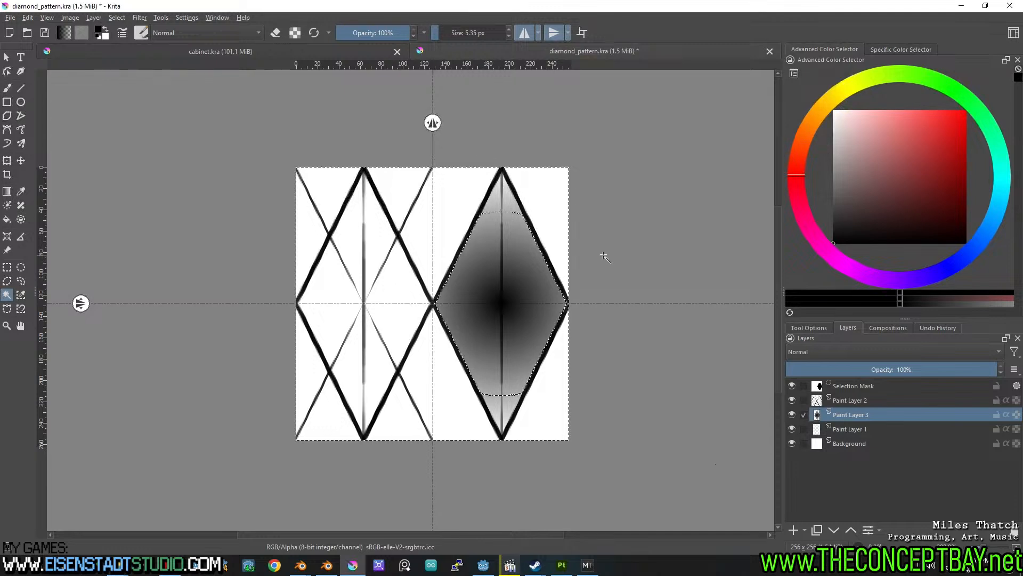
key("ctrl+shift+a")
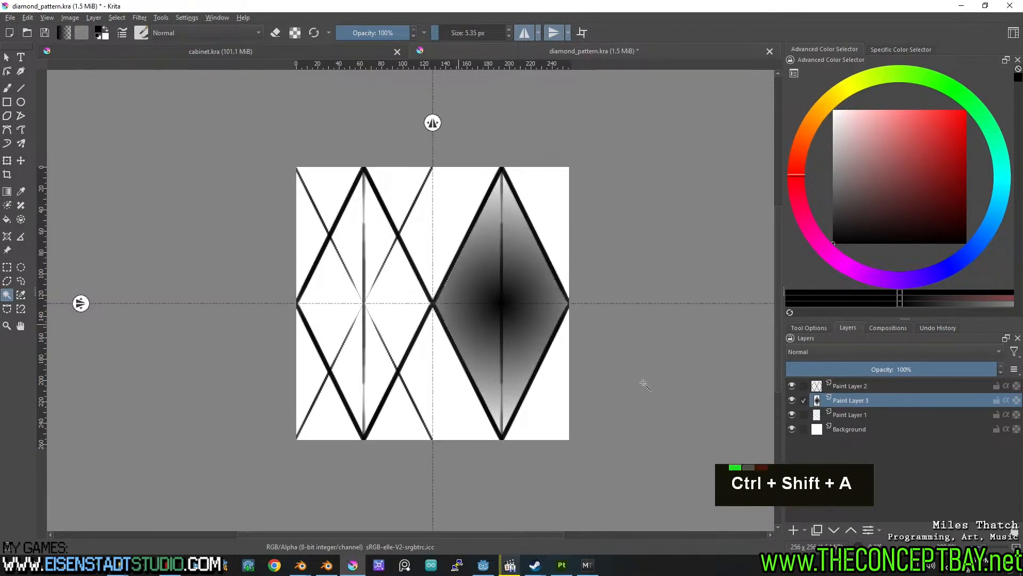
Hide Paint Layer 1 and try again to select the left diamond's interior on the gradient layer.
left_click(792, 385)
left_click(792, 385)
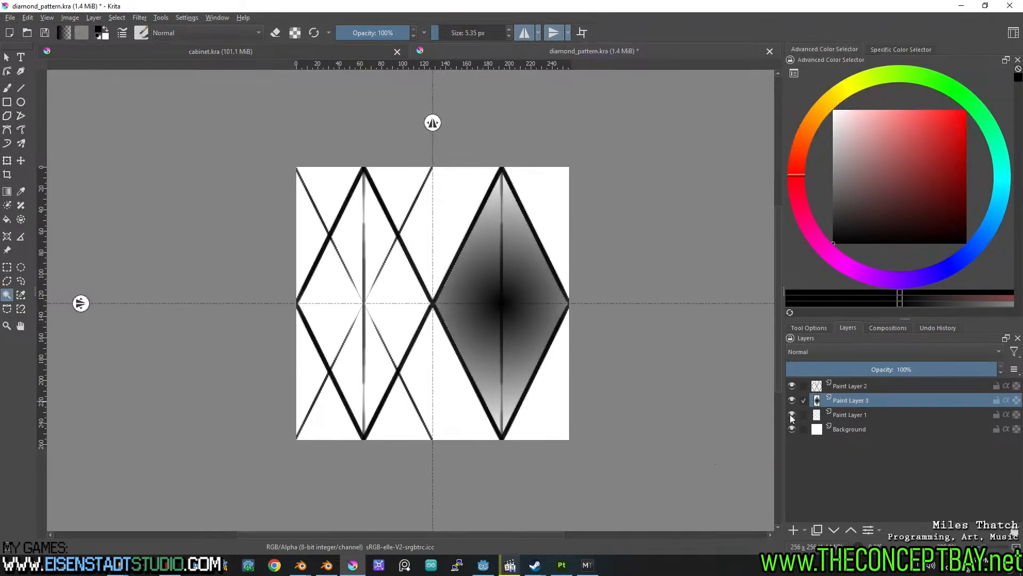
left_click(792, 414)
left_click(384, 267)
key("ctrl+shift+a")
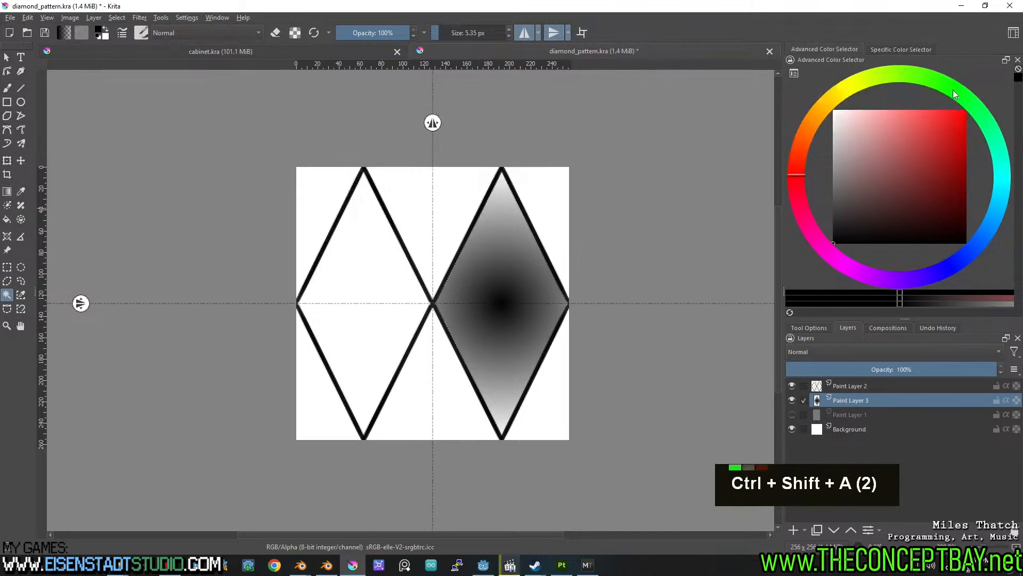
Set the contiguous selection's threshold to 12 and its reference to all layers, and select the left diamond's interior.
left_click(809, 328)
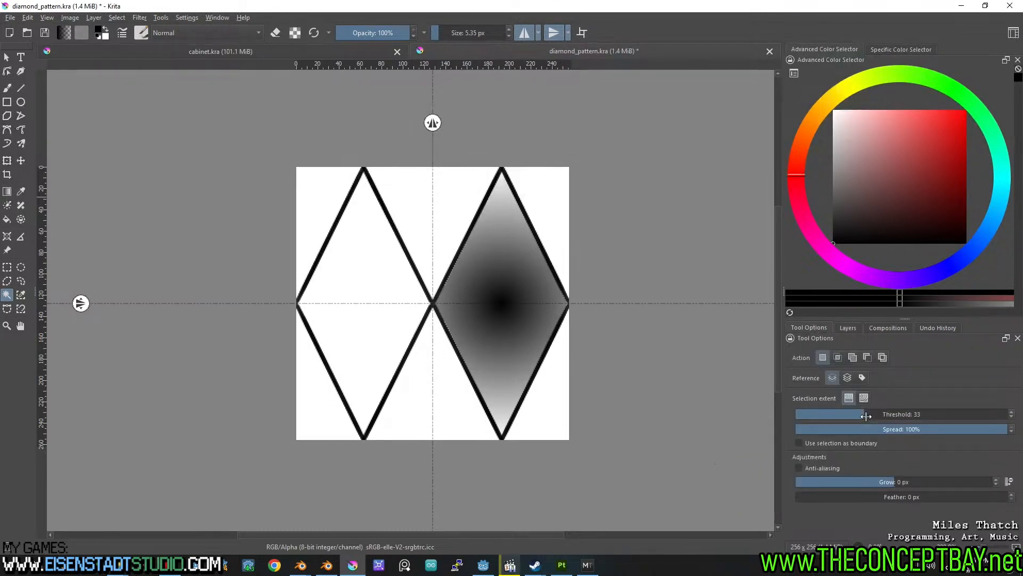
left_click(385, 271)
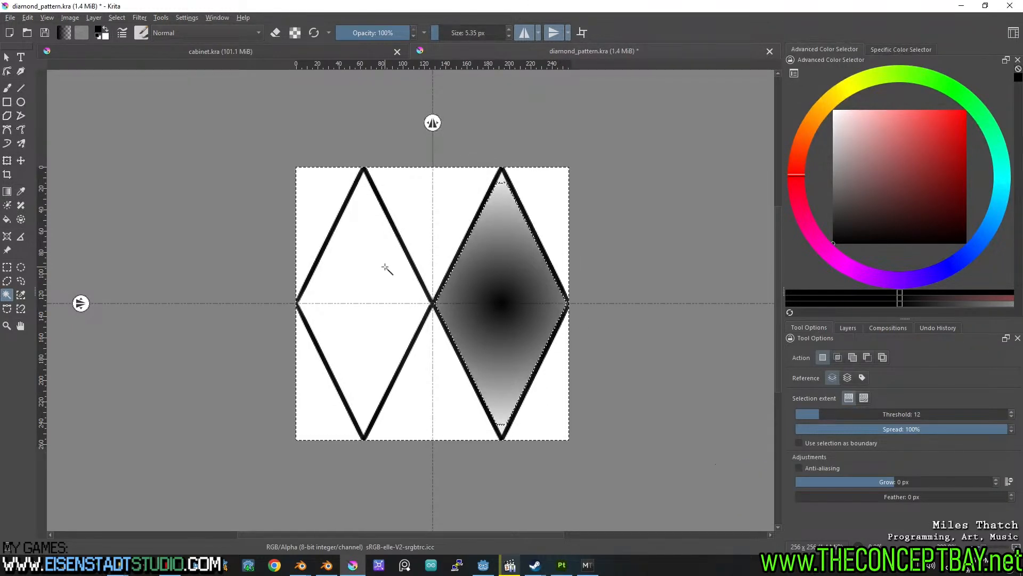
key("ctrl+shift+a")
left_click(848, 378)
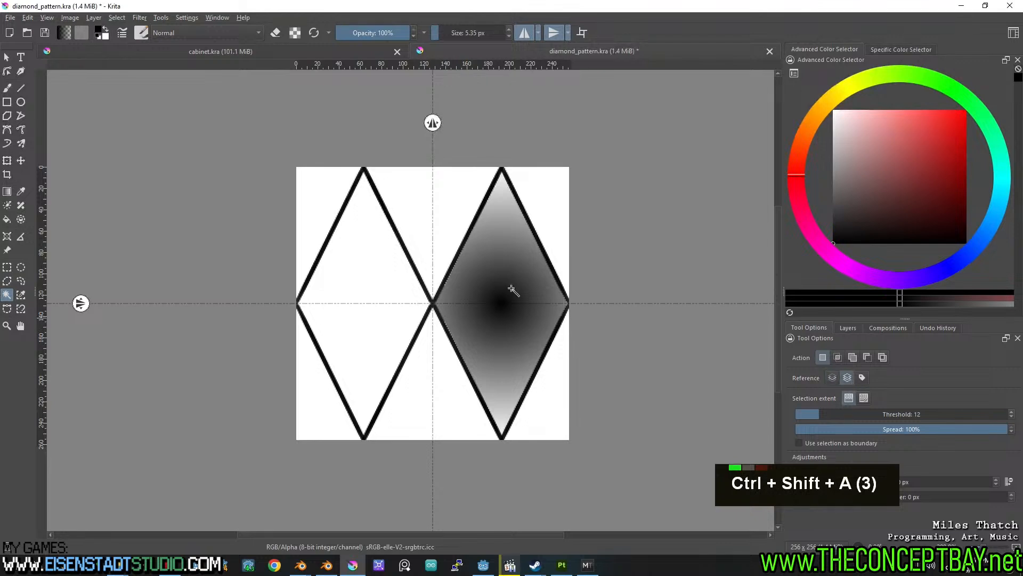
left_click(390, 269)
Show Paint Layer 1 as a guide again, fill the left diamond with a radial gradient from centre to lower tip, and deselect.
left_click(848, 327)
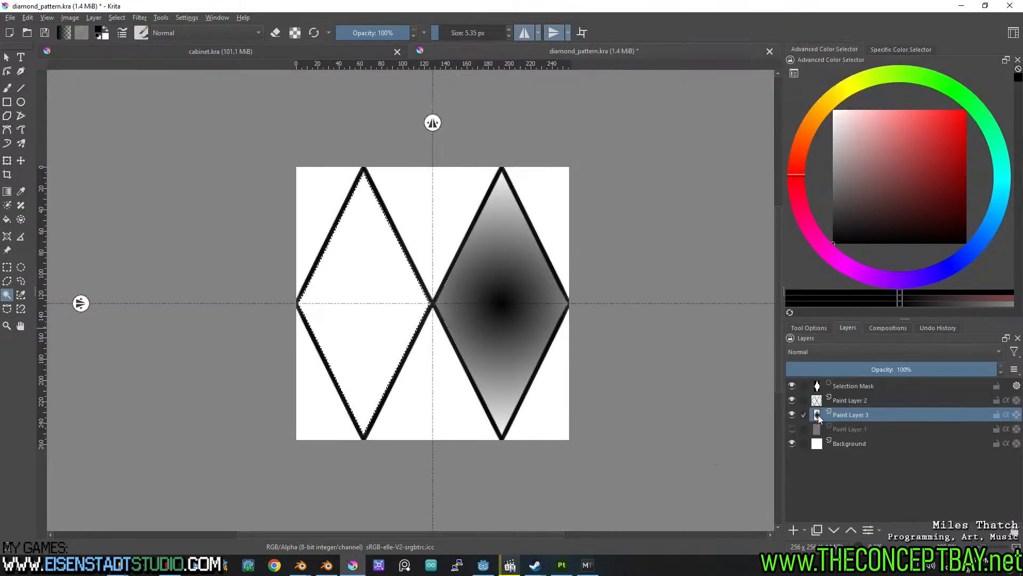
double_click(790, 399)
left_click(792, 428)
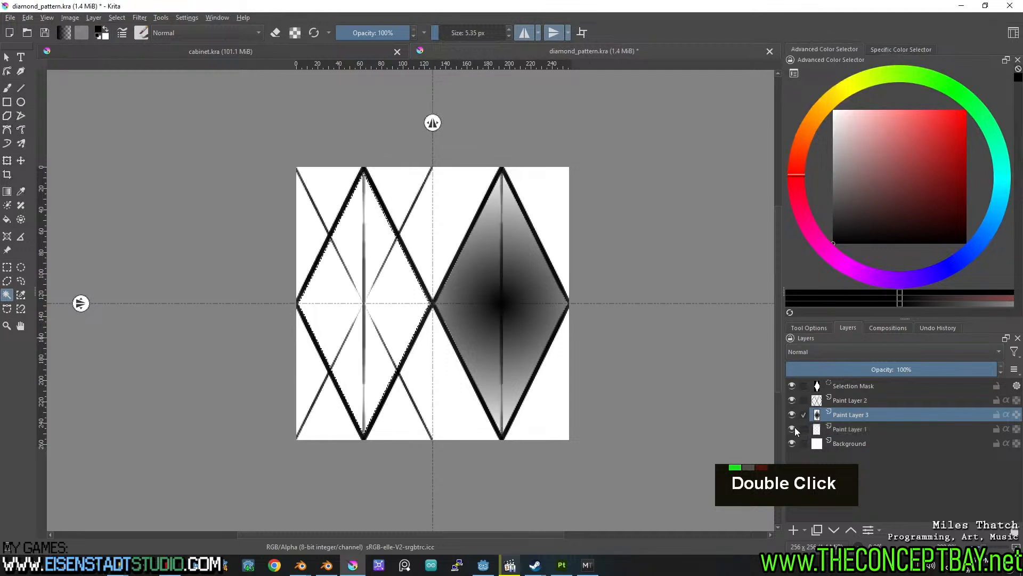
key("g")
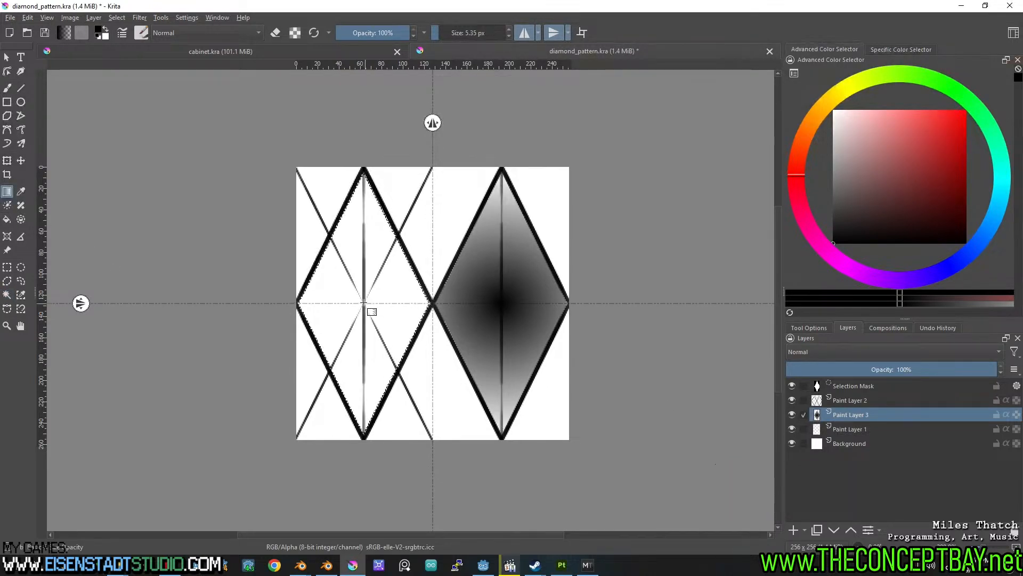
key("shift")
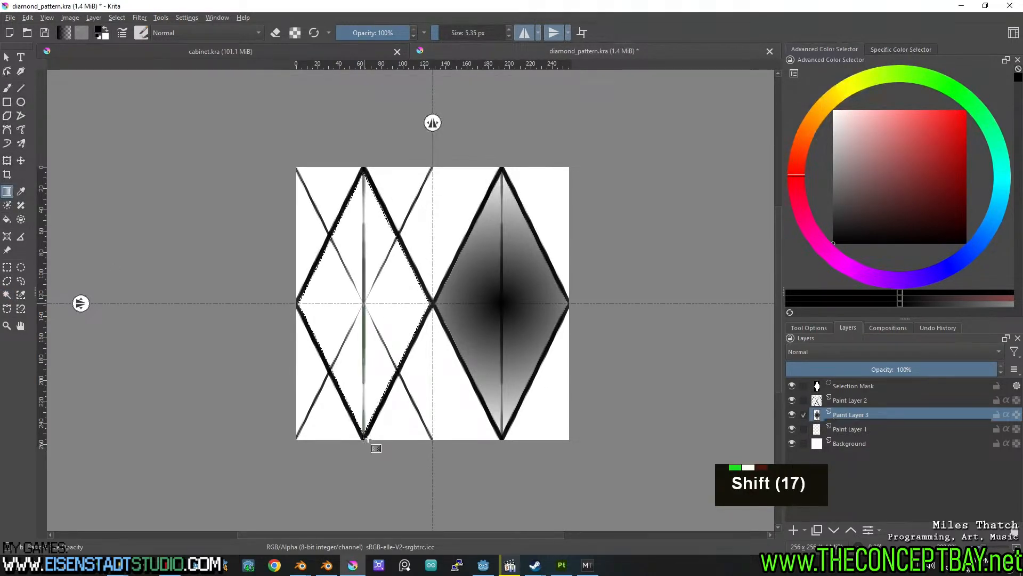
left_click_drag(372, 448, 377, 448, "shift")
key("ctrl+shift+a")
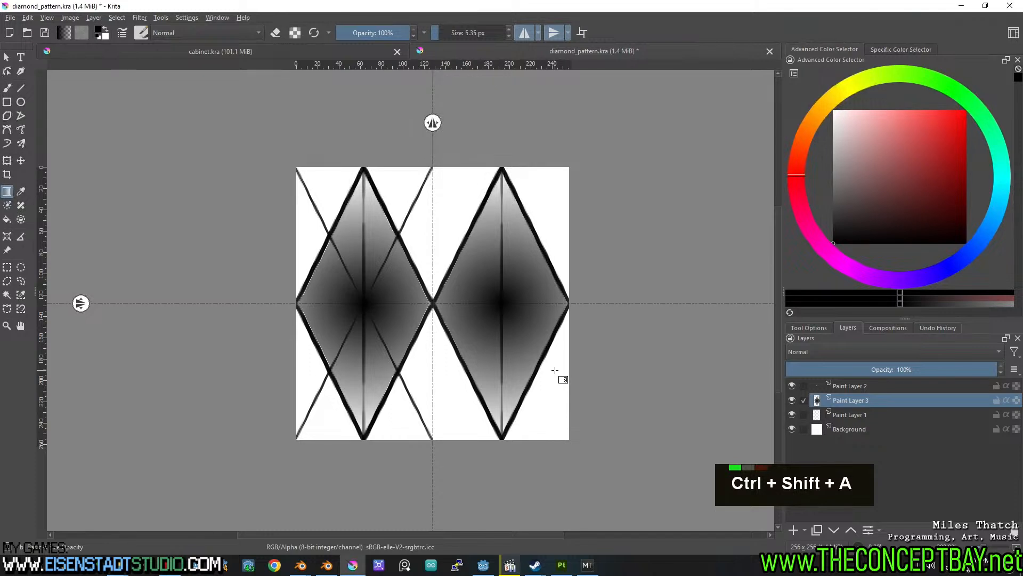
Check the gradient layer by toggling its visibility, turn on wrap-around mode for the canvas, and deselect.
double_click(793, 400)
double_click(792, 401)
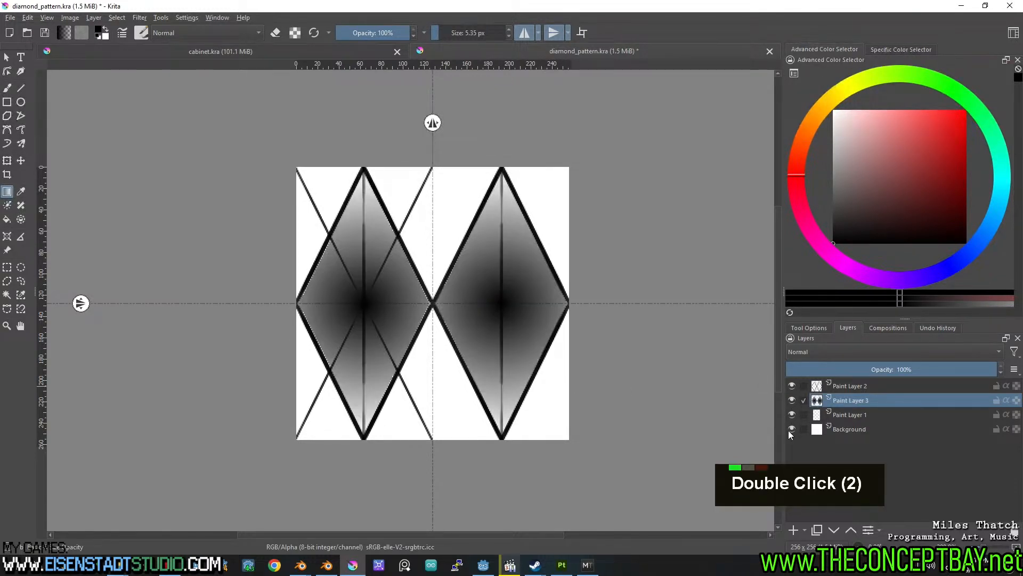
double_click(792, 399)
key("shift+w")
key("ctrl+shift+a")
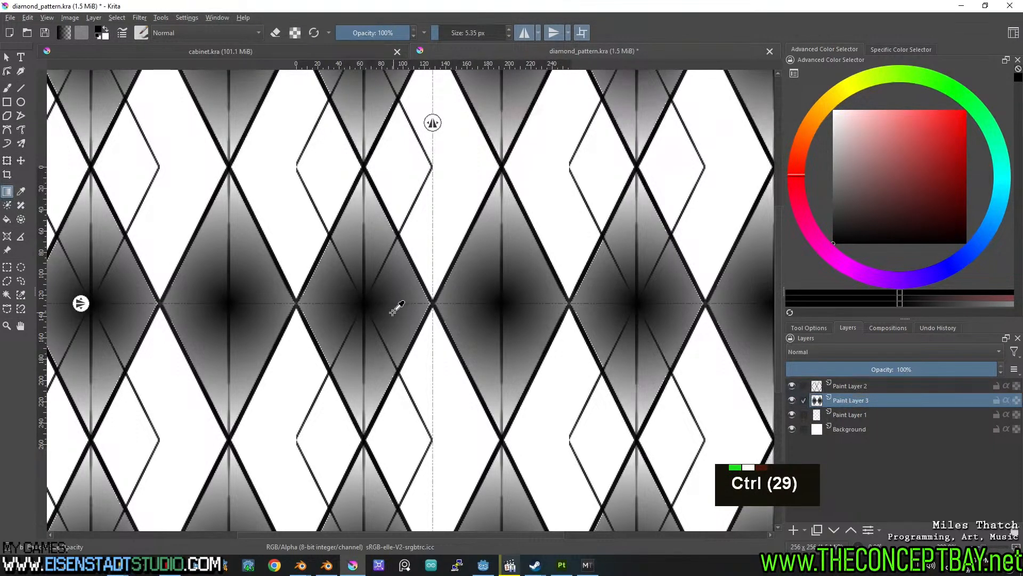
Duplicate Paint Layer 3 and move the copy half a tile up and left so its diamonds fill the white gaps.
key("ctrl+j")
key("t")
left_click_drag(551, 328, 483, 196)
Nudge the copied gradient layer in small increments until its diamonds line up with the black outlines.
key("Left")
key("Up")
key("Right")
key("Right")
key("Left")
key("Right")
key("Left")
key("Right")
key("Left")
key("Left")
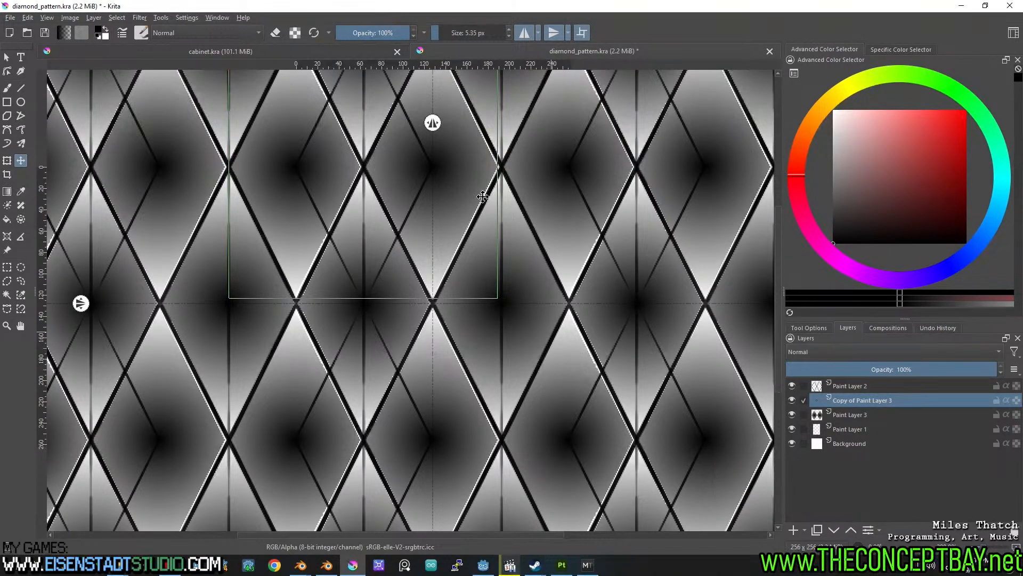
key("Right")
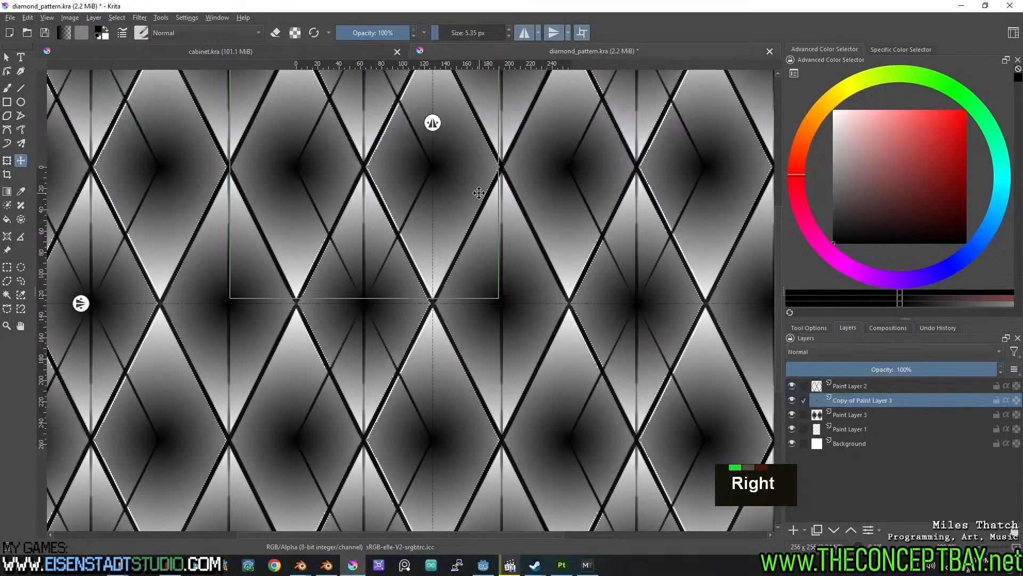
scroll(479, 193, "down", 3)
scroll(479, 193, "up", 2)
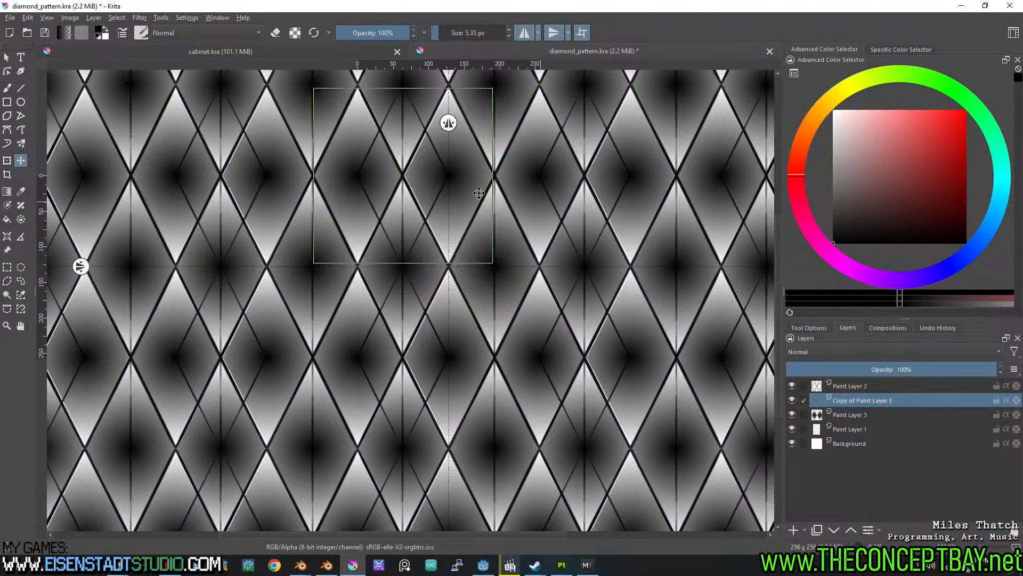
scroll(472, 189, "up", 3)
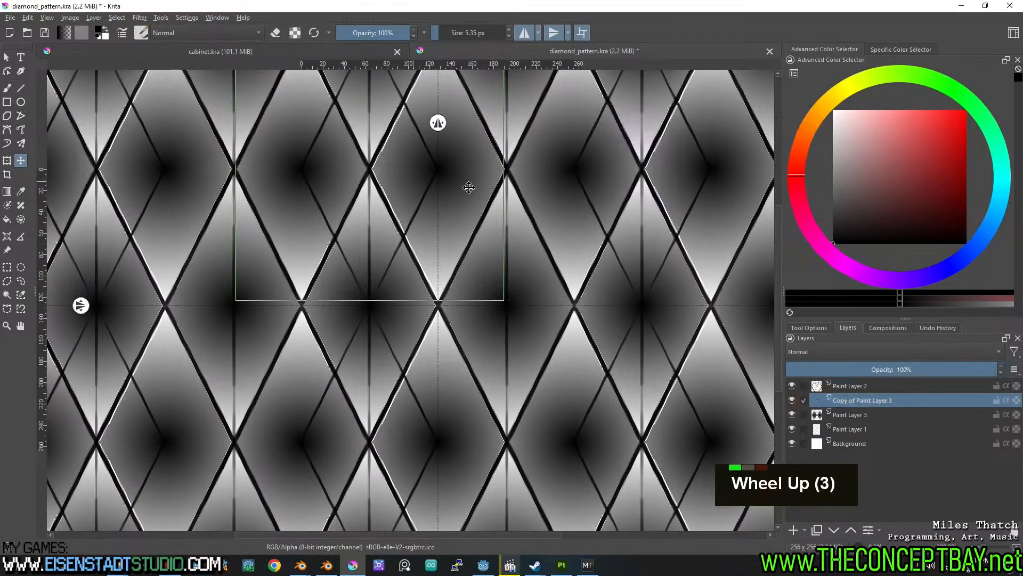
Transform the copied gradient layer, stretching it slightly wider on both sides to meet the outlines, and apply it.
key("ctrl+t")
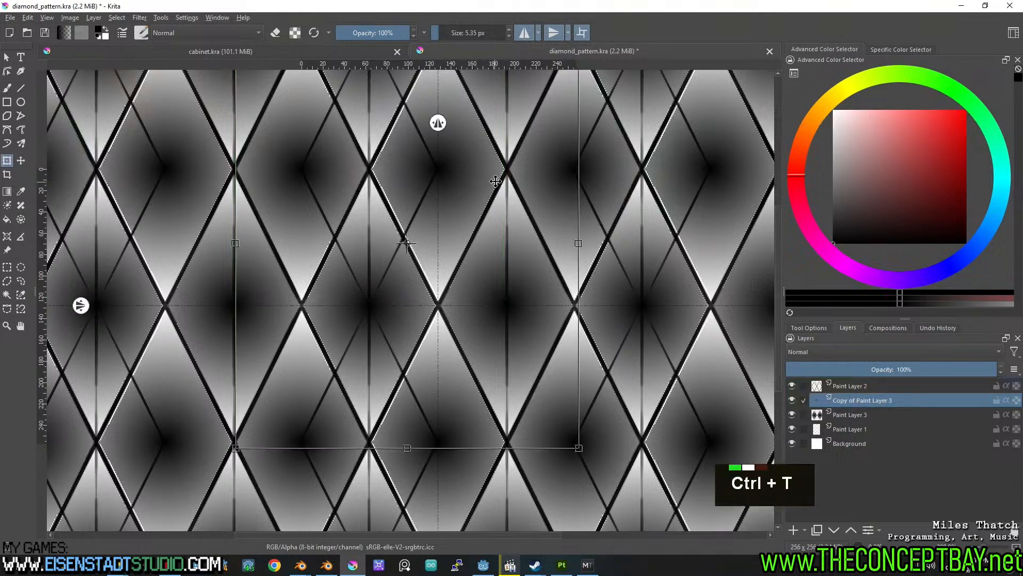
left_click_drag(579, 243, 582, 243)
left_click_drag(236, 242, 234, 243)
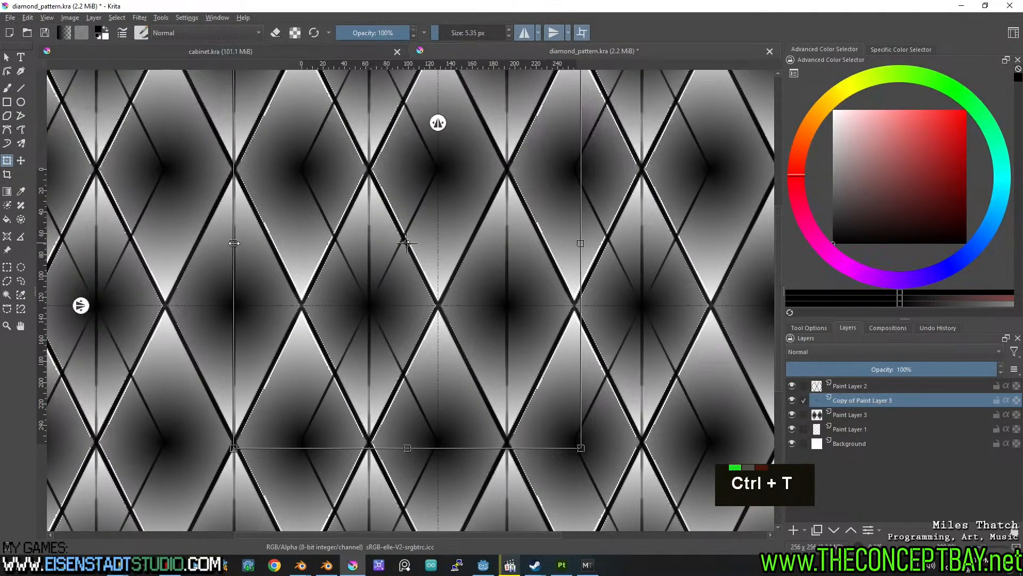
key("Return")
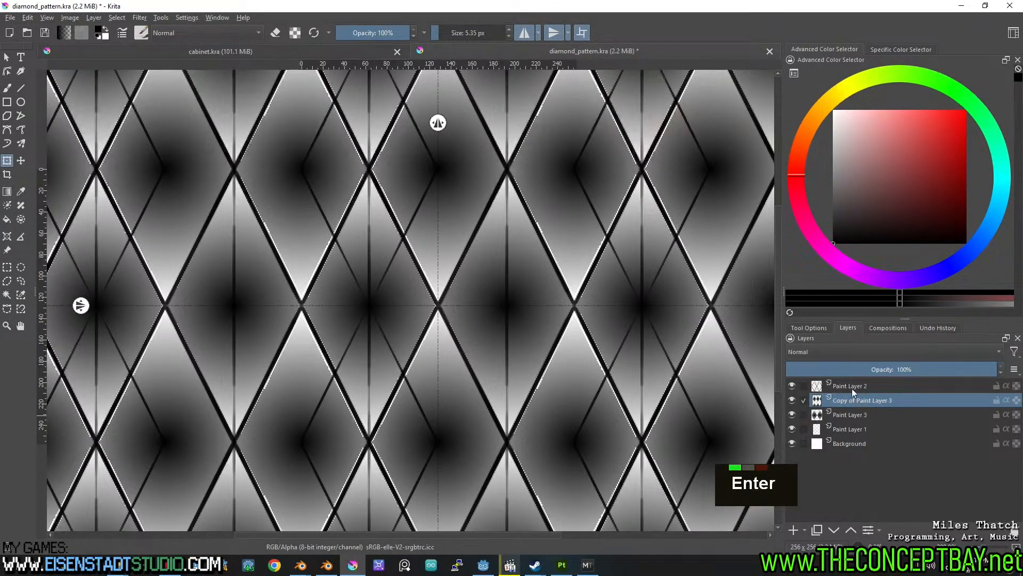
Toggle Paint Layer 2 to compare, hide the Paint Layer 1 guide lines, and make Paint Layer 3 active.
double_click(789, 386)
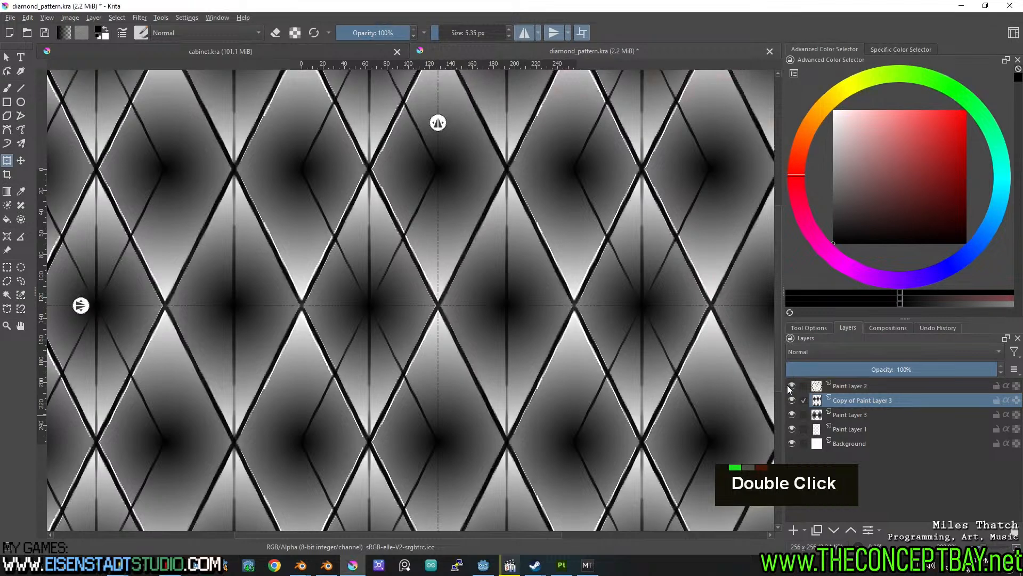
left_click(792, 386)
left_click(792, 386)
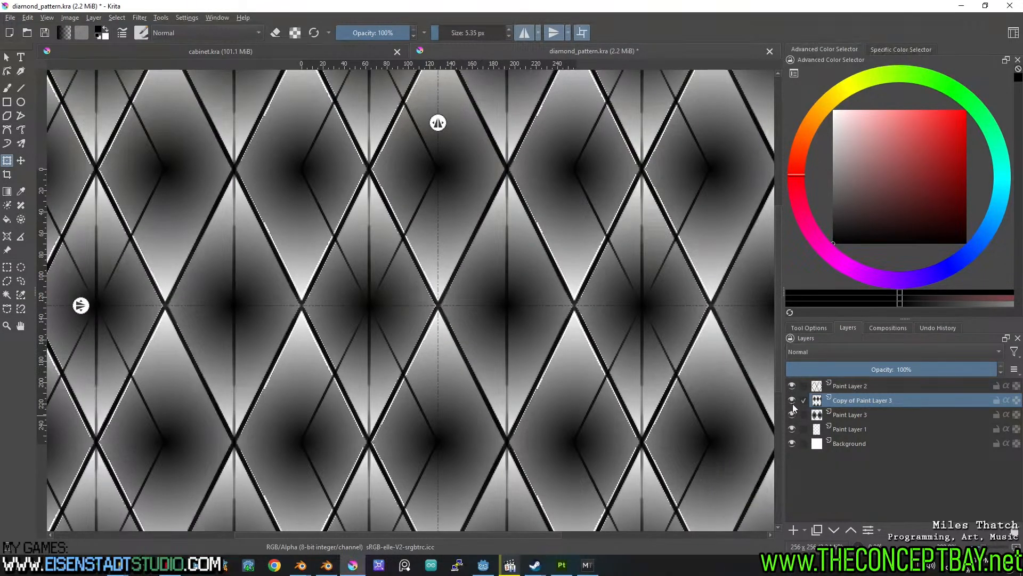
left_click(793, 428)
scroll(445, 317, "down", 2)
scroll(445, 317, "up", 2)
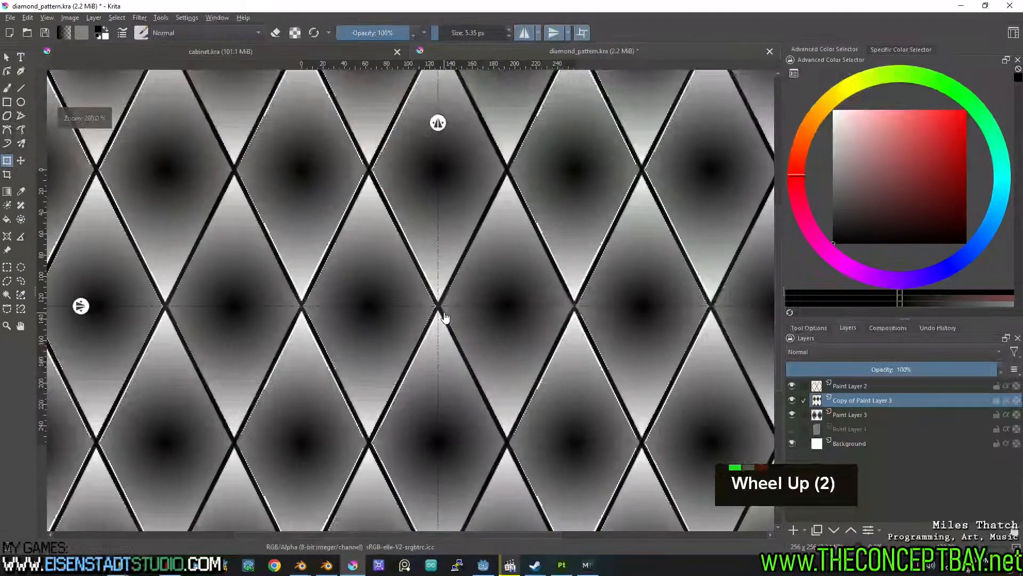
left_click(836, 416)
scroll(441, 405, "down", 1)
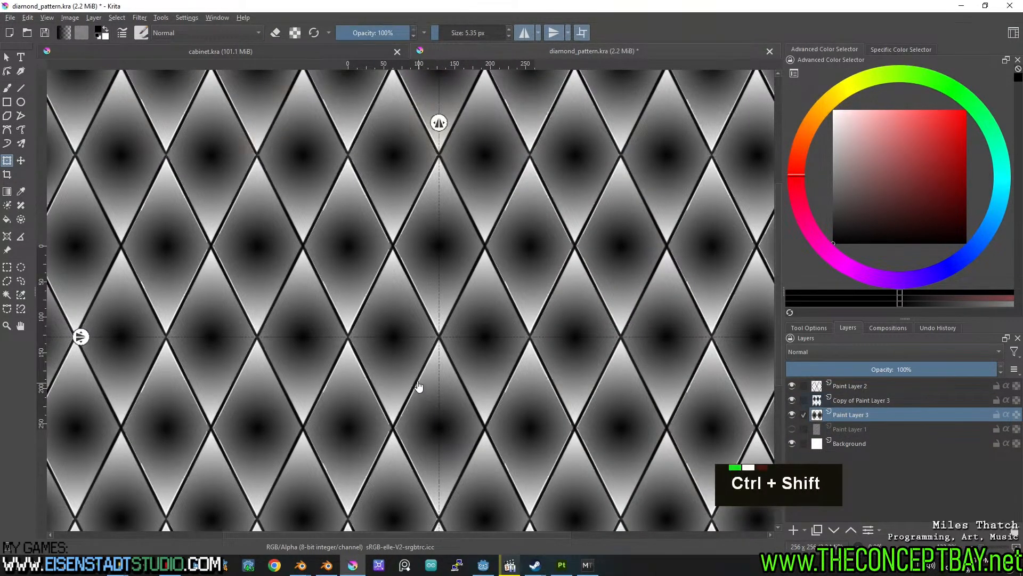
Begin exporting the pattern as a PNG image and browse to the assets/textures/painted_seamless folder.
key("ctrl+shift+e")
key("Escape")
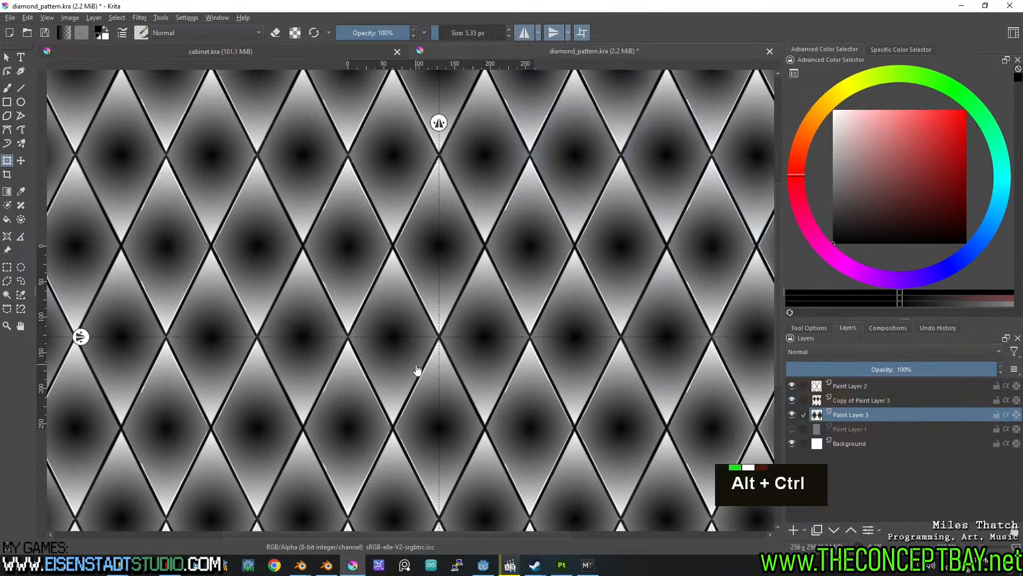
key("ctrl+alt+e")
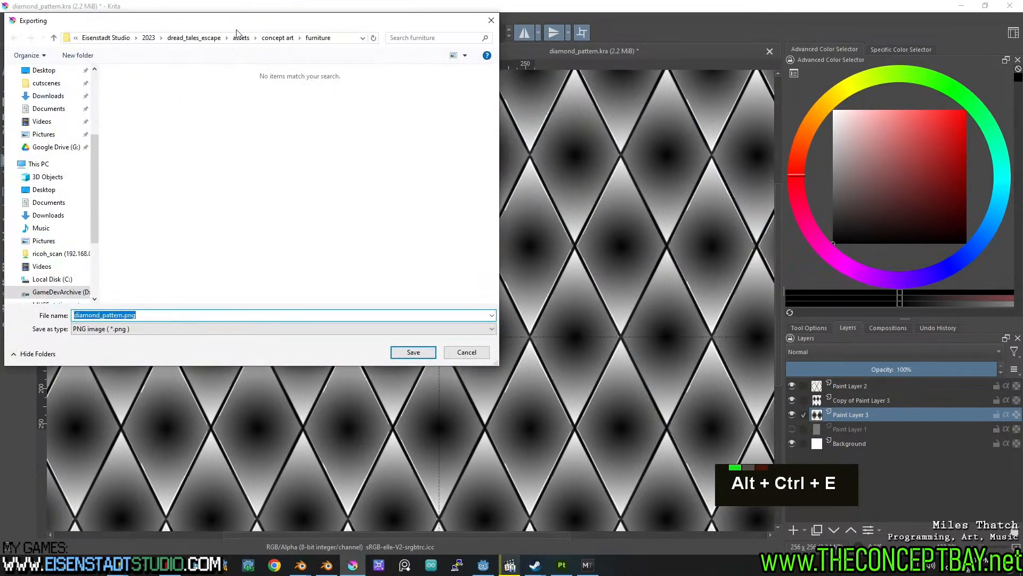
left_click(241, 38)
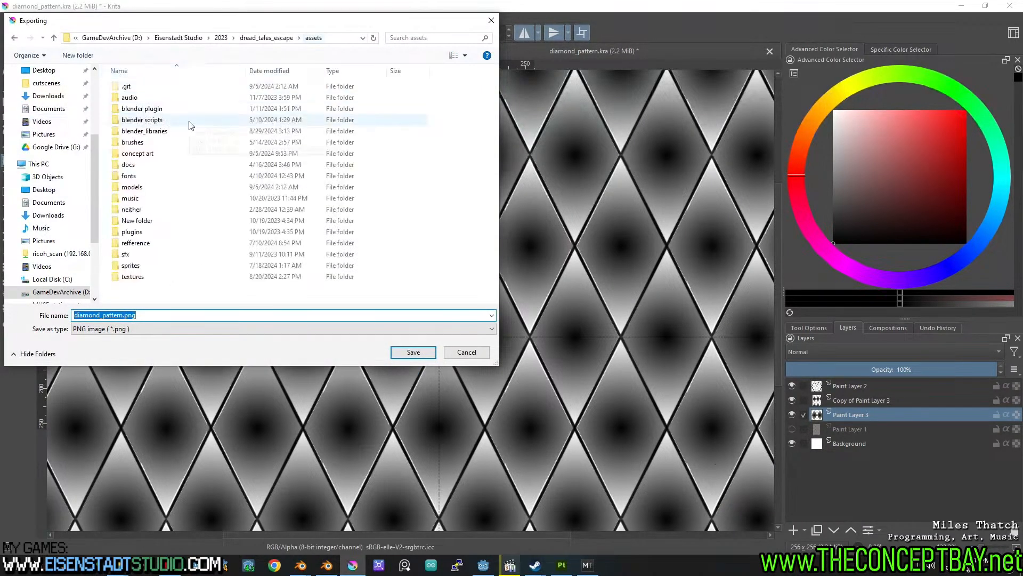
double_click(149, 281)
key("p")
key("Down")
key("Down")
key("Down")
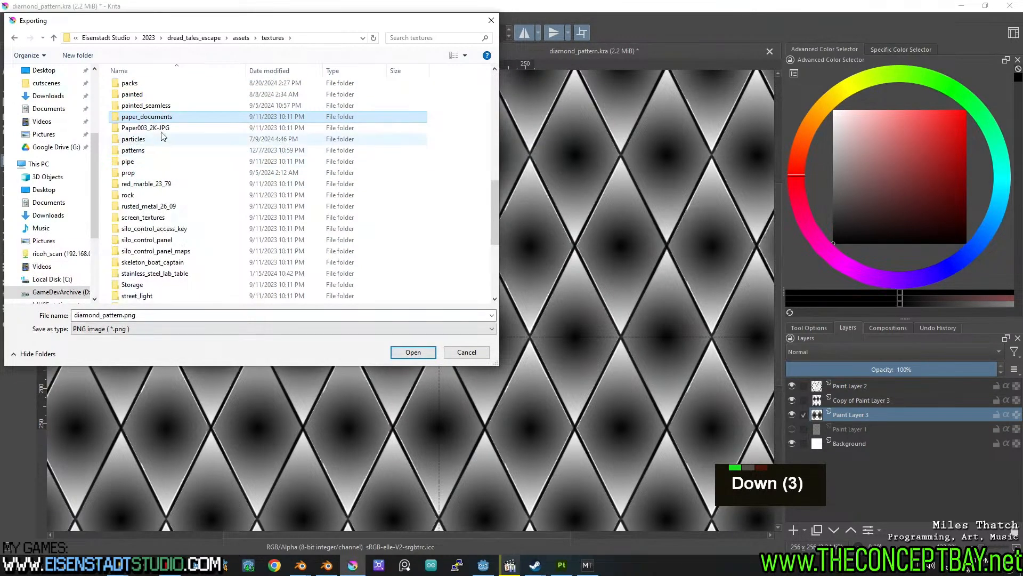
double_click(164, 106)
Export over the existing diamond_pattern.png, confirming the replacement and the PNG options.
left_click(201, 101)
key("Return")
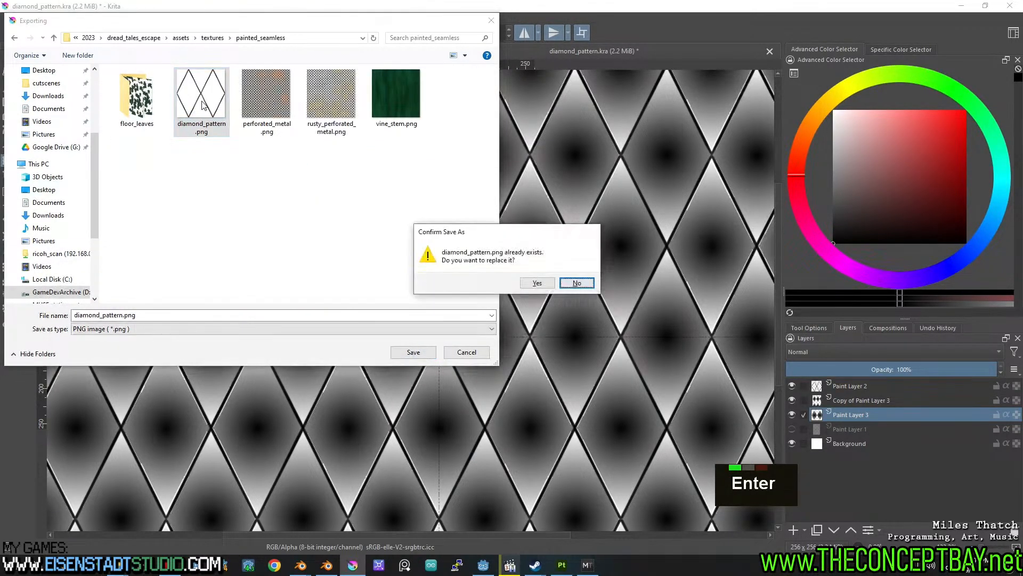
key("Return")
key("Return")
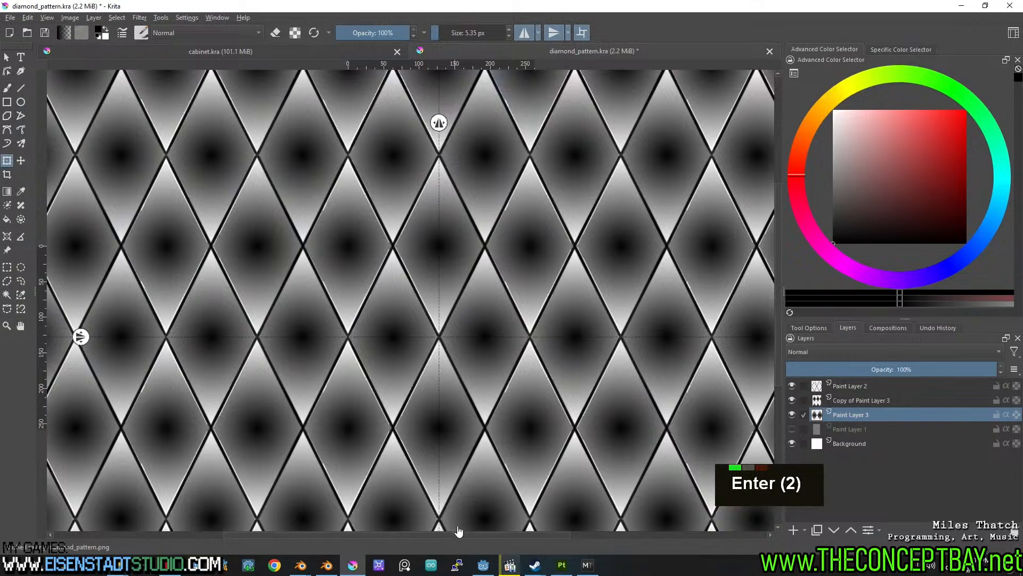
Switch to MindTex 2.
left_click(587, 564)
left_click(223, 79)
left_click(507, 318)
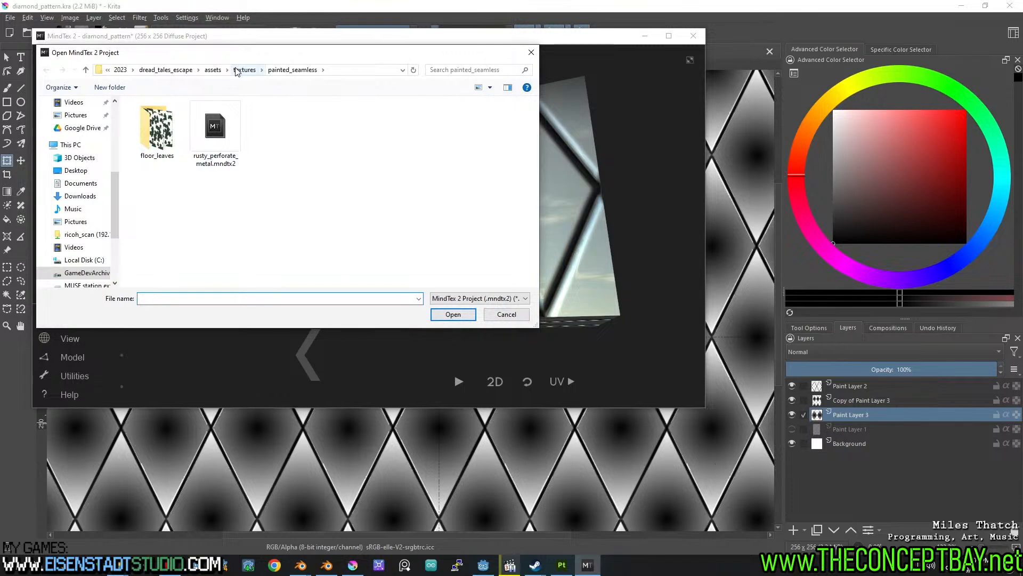
key("Escape")
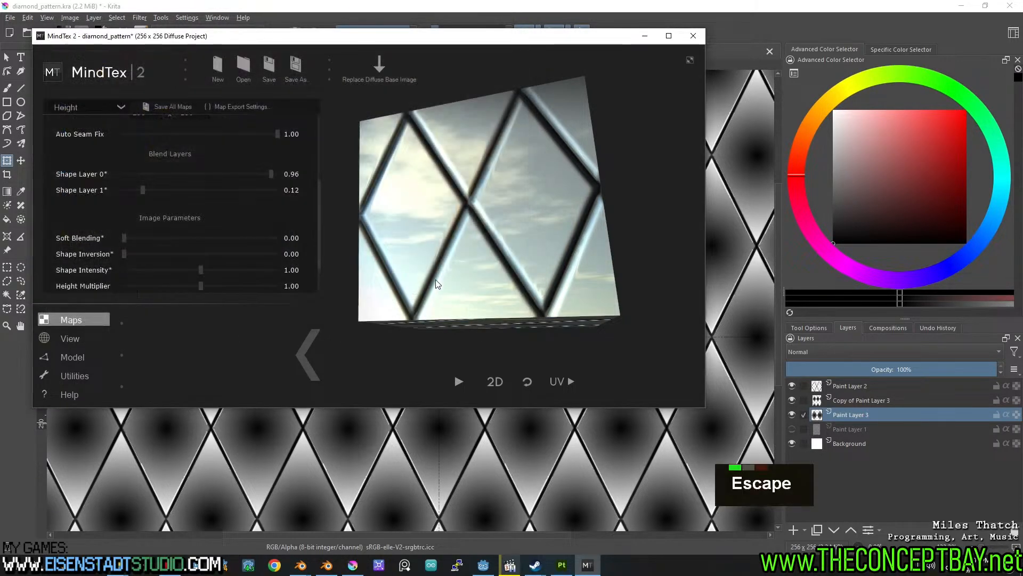
Start a new project without saving the current one, using diamond_pattern.png as the diffuse image.
left_click(225, 65)
left_click(516, 319)
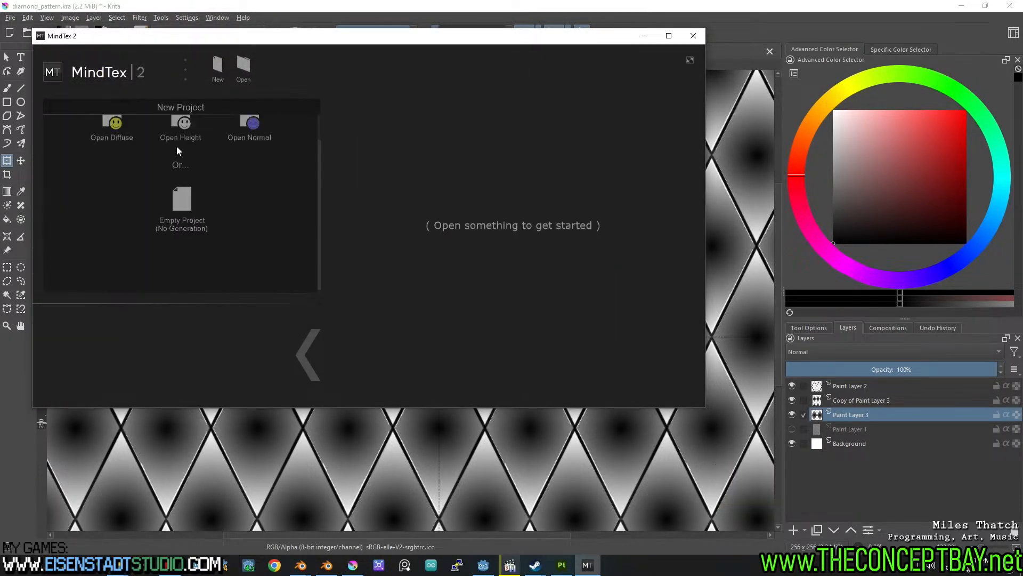
left_click(112, 134)
double_click(195, 123)
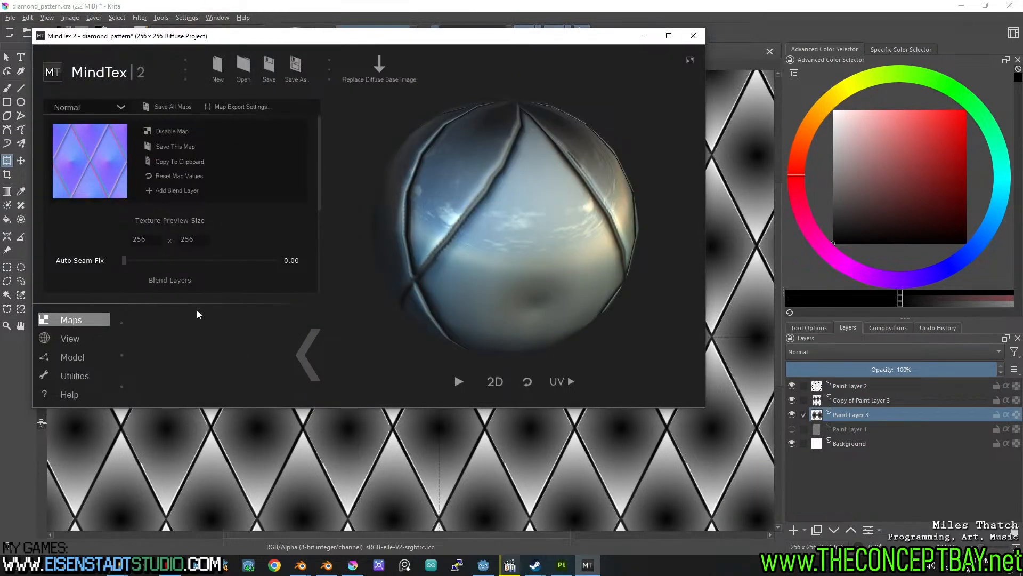
Change the preview model from the sphere to a box.
left_click(72, 338)
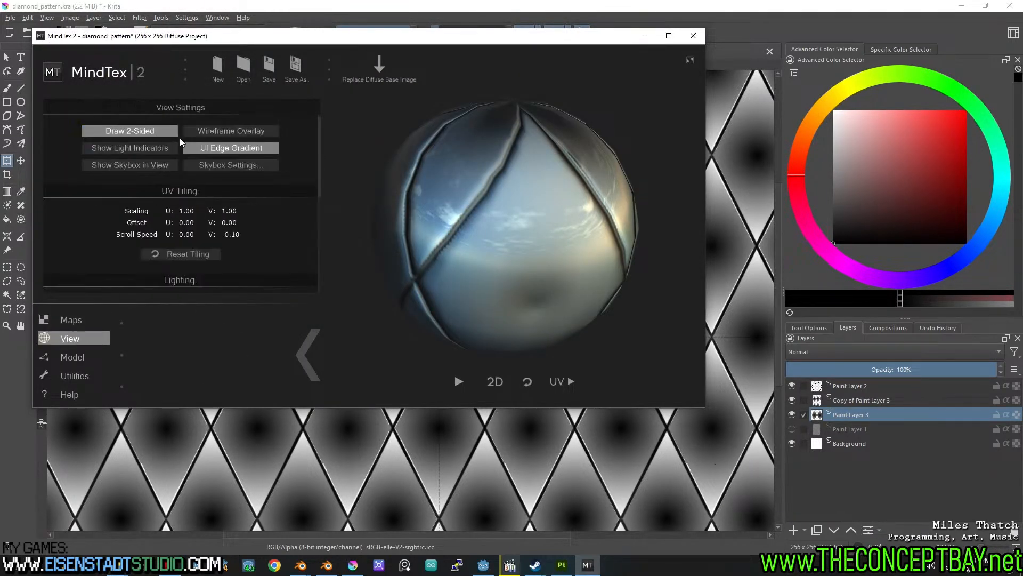
left_click(78, 322)
left_click(68, 360)
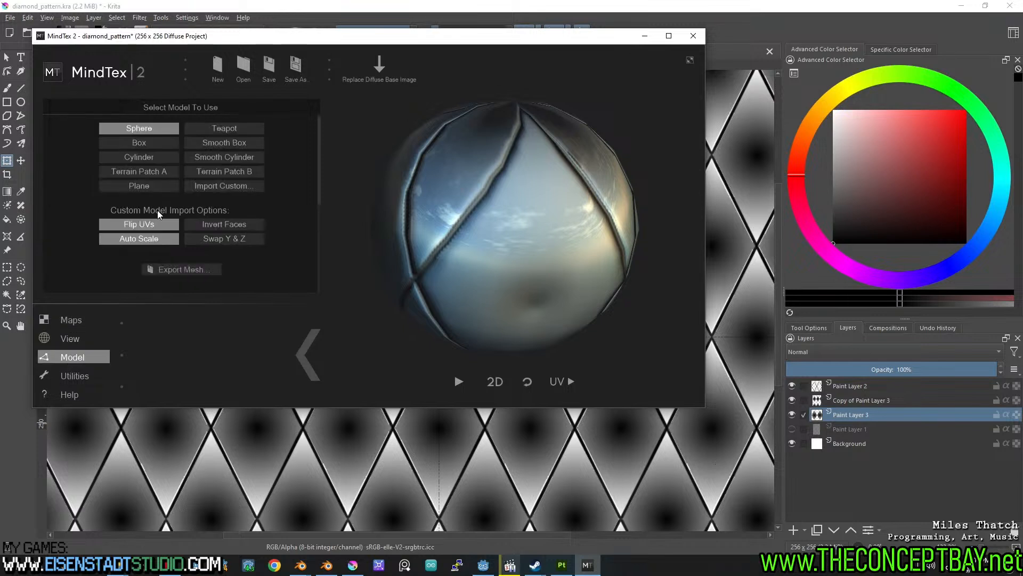
left_click(140, 141)
left_click_drag(318, 193, 315, 248)
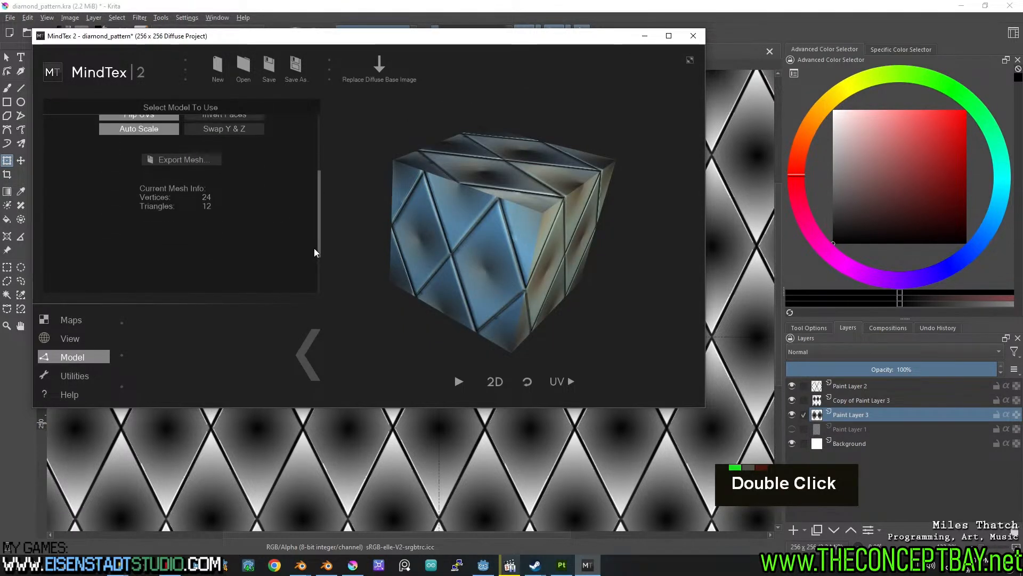
Look through the view settings, preview the UV scrolling and the flat 2D map, and return to the 3D box.
left_click(74, 336)
left_click_drag(318, 195, 321, 107)
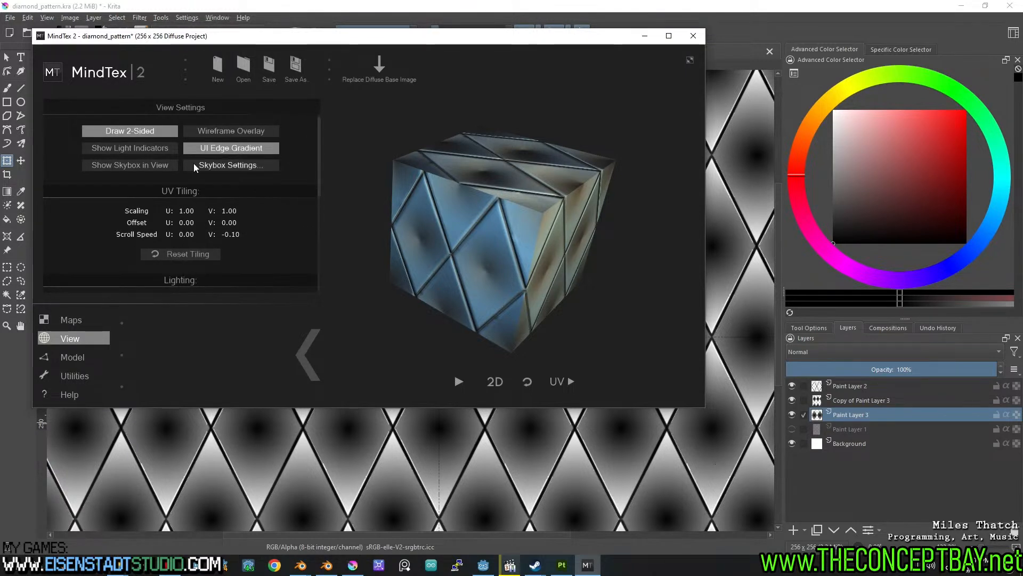
left_click(564, 382)
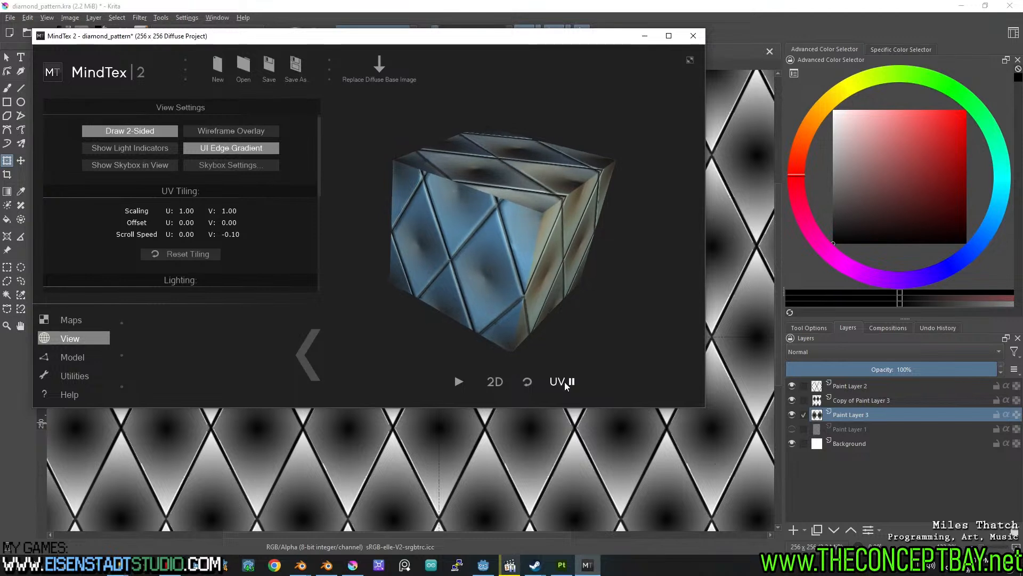
left_click(499, 385)
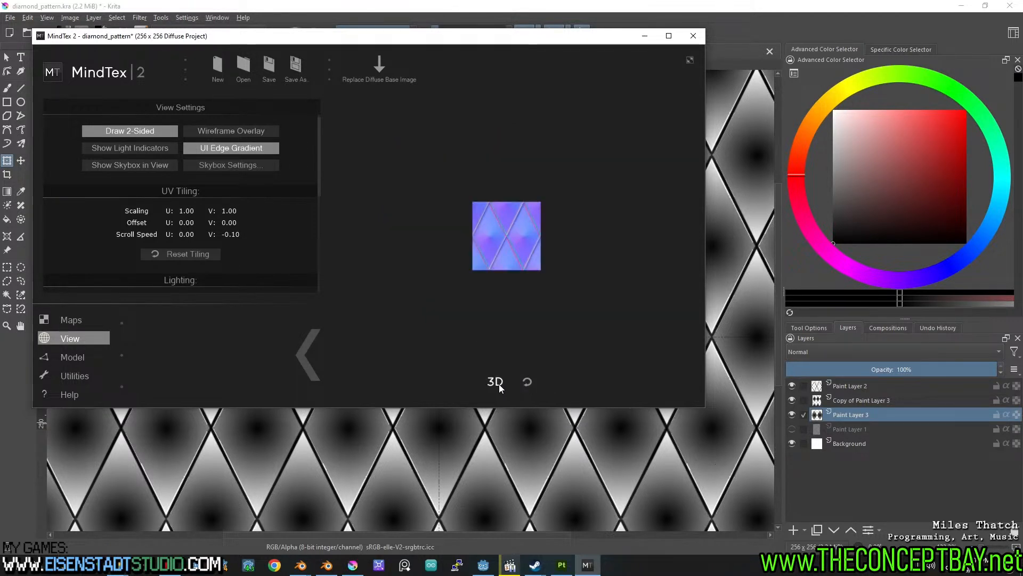
left_click(499, 384)
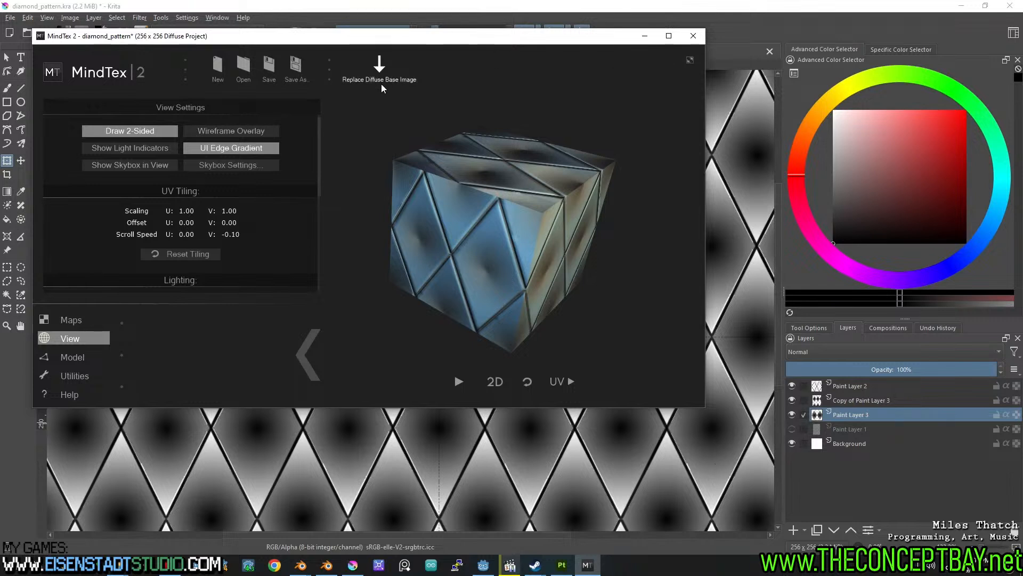
right_click(529, 204)
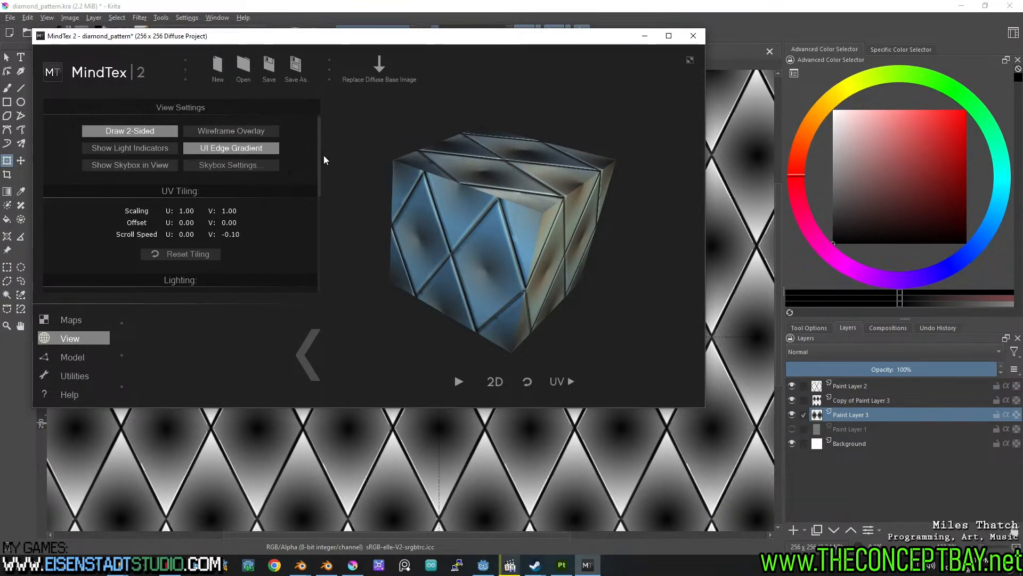
Set the preview's UV tiling scale to 2 in both U and V, and inspect a box face up close.
left_click(182, 211)
type("2")
key("Return")
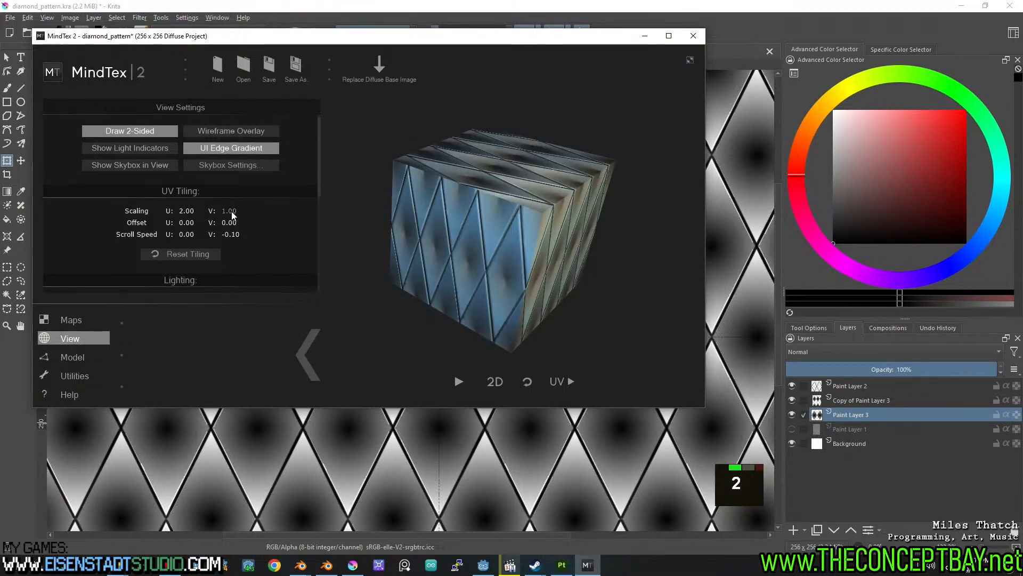
left_click(229, 211)
type("2")
key("Return")
scroll(441, 255, "up", 4)
mouse_move(513, 280)
left_mouse_down("alt")
mouse_move(479, 277)
mouse_move(498, 283)
left_mouse_up("alt")
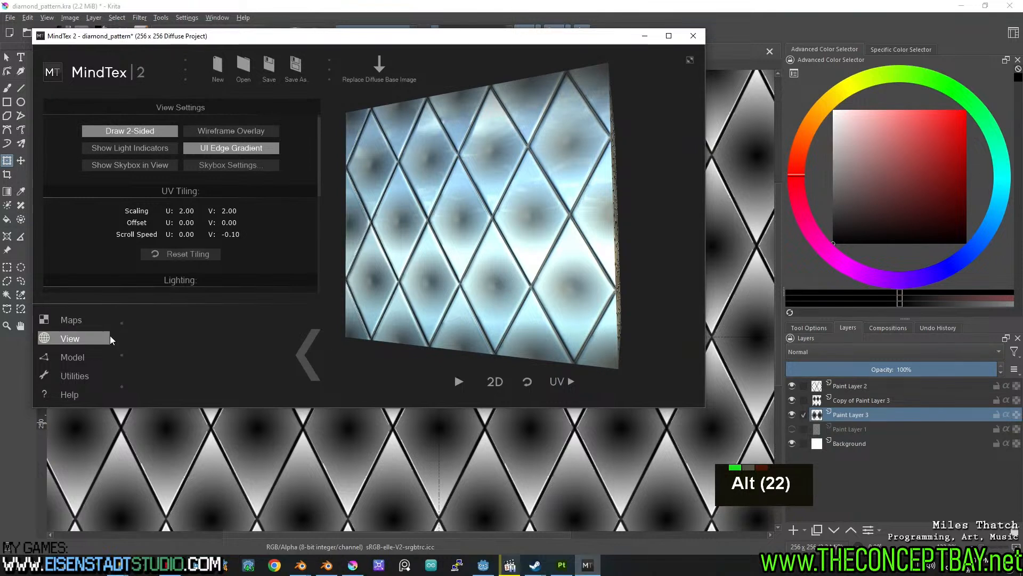
Raise the normal map's Shape Intensity to 1.52.
left_click(71, 321)
left_click_drag(318, 168, 319, 271)
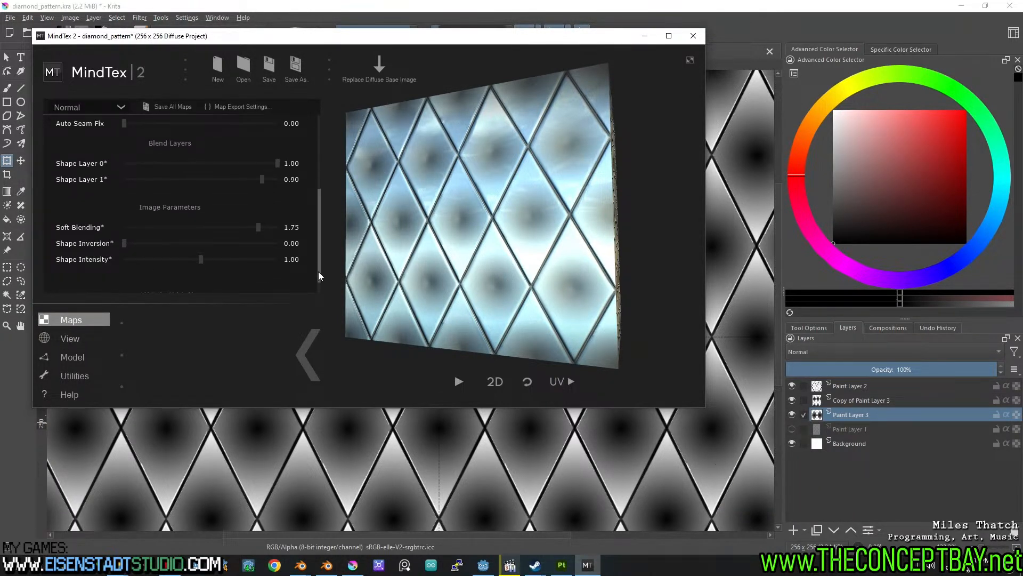
scroll(192, 262, "down", 3)
left_click_drag(201, 247, 240, 245)
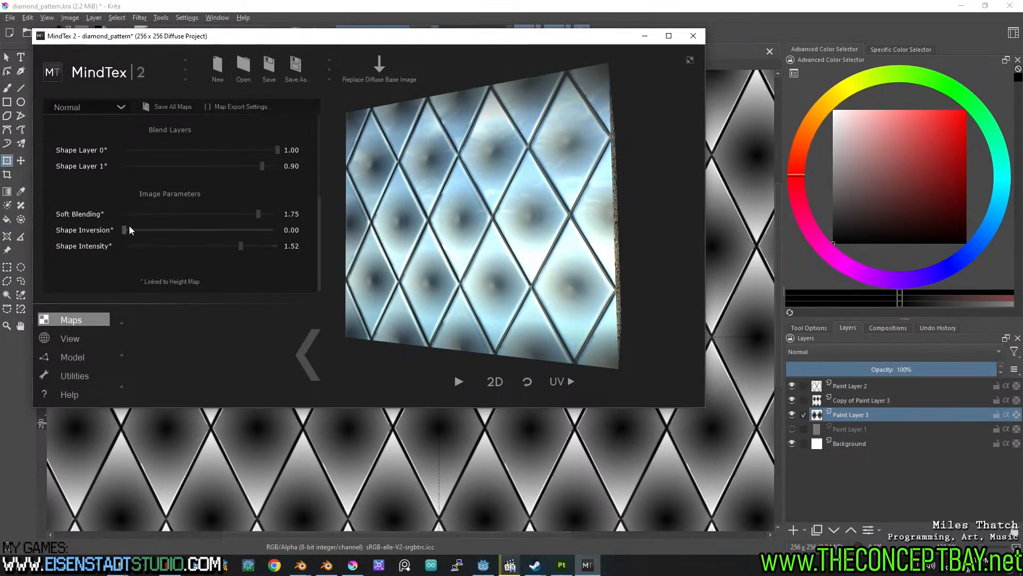
Set the normal map's Shape Inversion to 1.00, Shape Layer 0 to 0.83, Shape Layer 1 to 0.78 and Soft Blending to 1.81, and relight the box.
left_click_drag(134, 228, 314, 228)
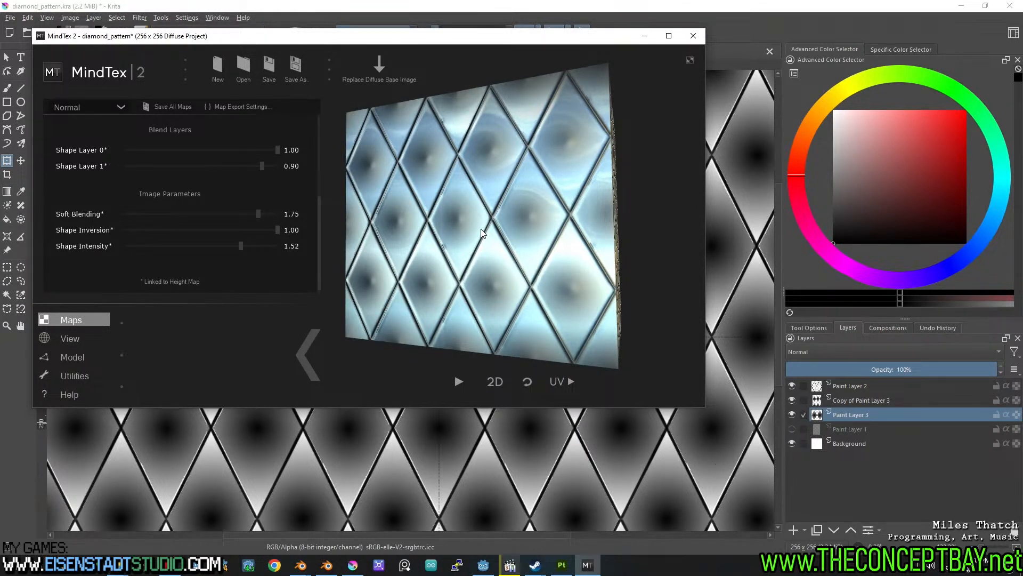
scroll(160, 173, "up", 3)
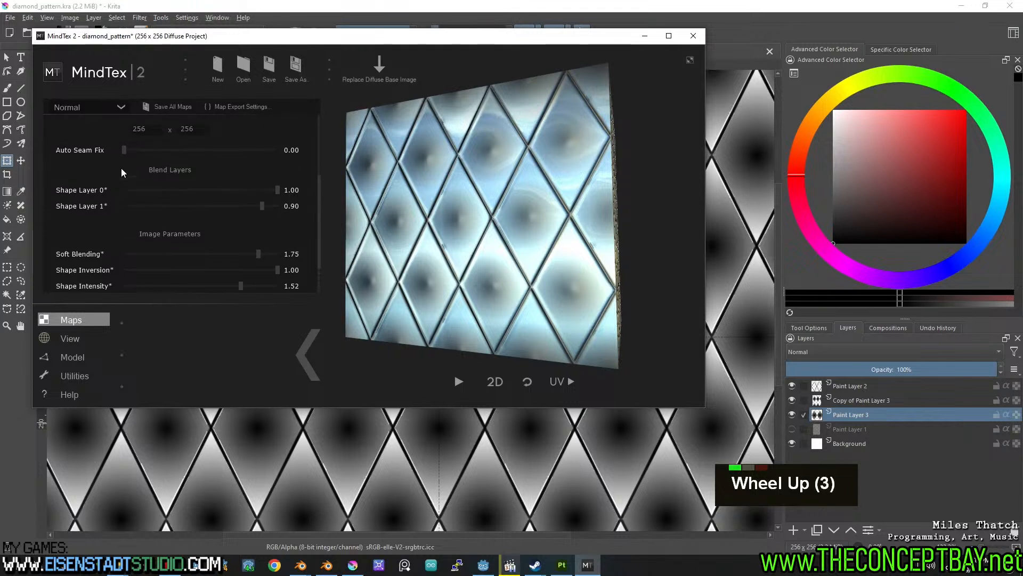
mouse_move(263, 205)
left_mouse_down()
mouse_move(159, 203)
mouse_move(235, 207)
mouse_move(194, 189)
mouse_move(139, 190)
mouse_move(252, 191)
mouse_move(239, 209)
mouse_move(263, 205)
mouse_move(244, 207)
left_mouse_up()
left_click_drag(259, 253, 103, 252)
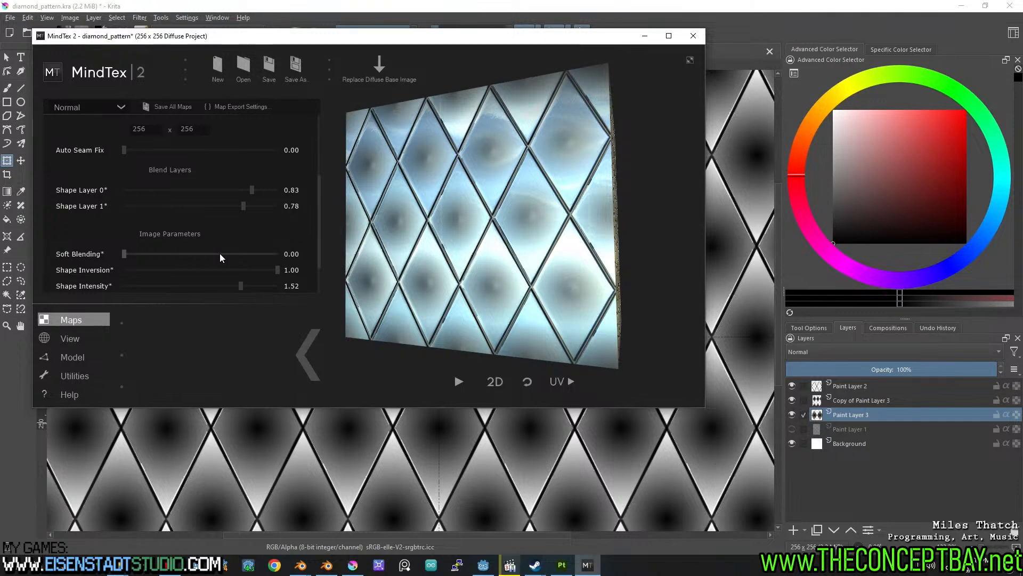
left_click_drag(220, 252, 264, 253)
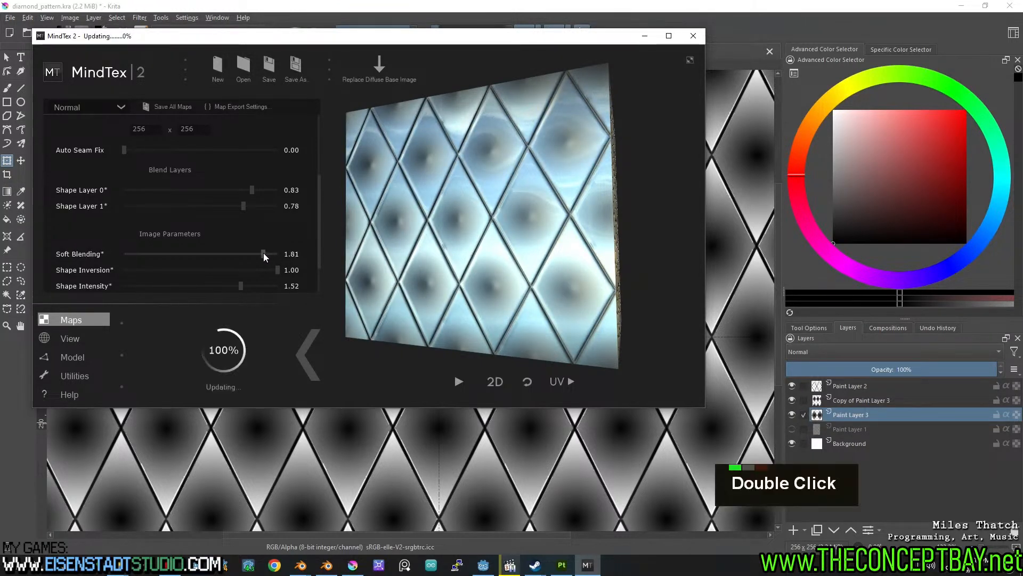
mouse_move(480, 219)
right_mouse_down("shift")
mouse_move(554, 224)
mouse_move(480, 218)
right_mouse_up("shift")
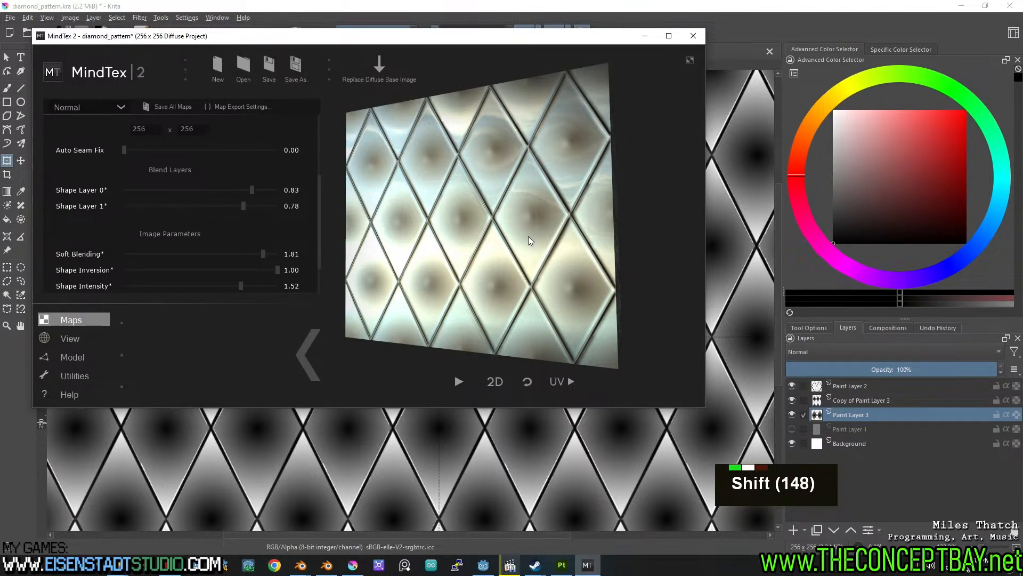
scroll(297, 217, "down", 4)
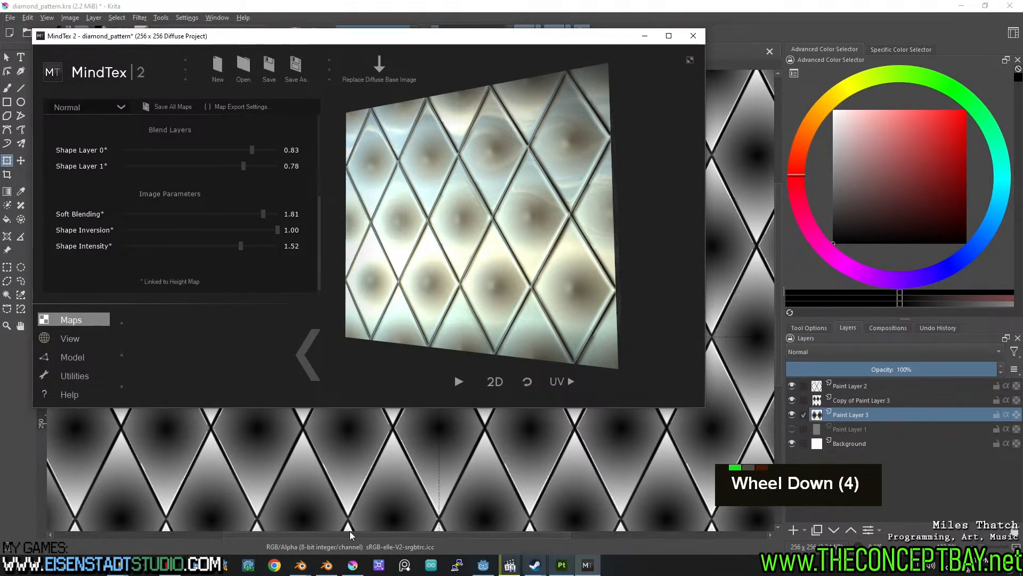
Switch to Krita and hide Paint Layer 3 and its copy so only the diamond line pattern shows.
left_click(353, 565)
scroll(548, 361, "up", 2)
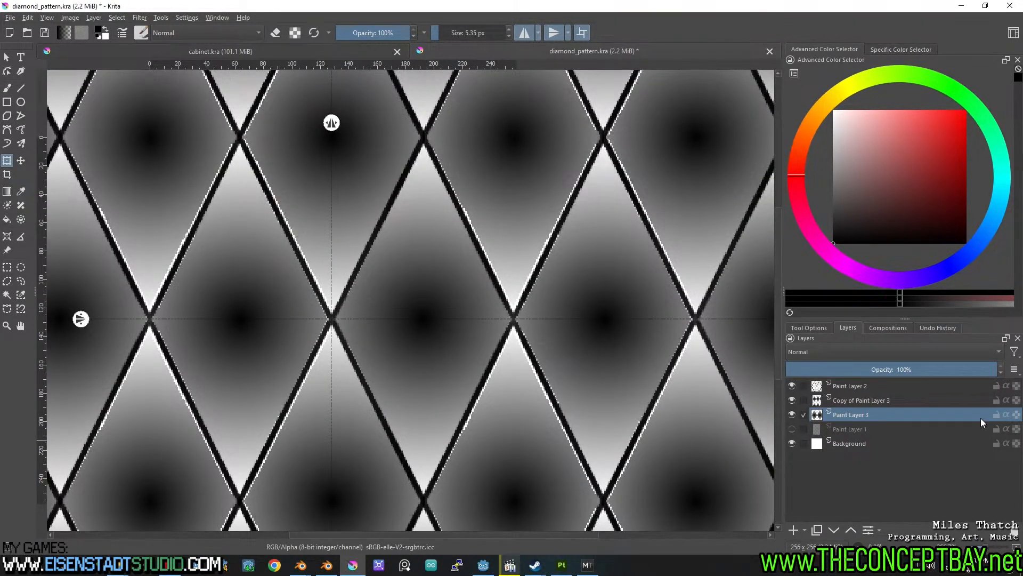
left_click(792, 413)
left_click(794, 400)
scroll(472, 318, "down", 2)
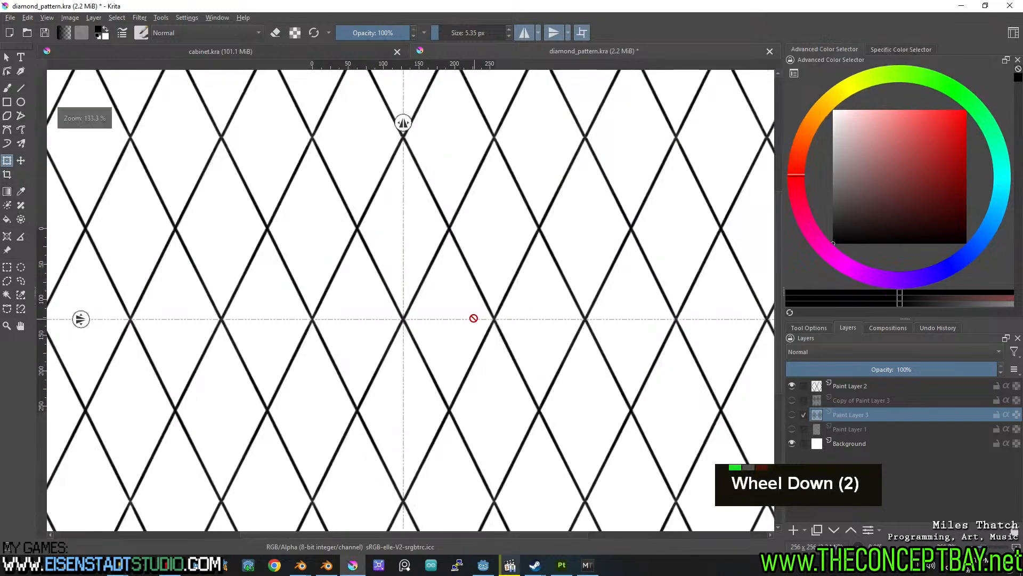
Select the interior of one whole diamond on Paint Layer 2 and add a new paint layer directly beneath it.
left_click(853, 385)
key("w")
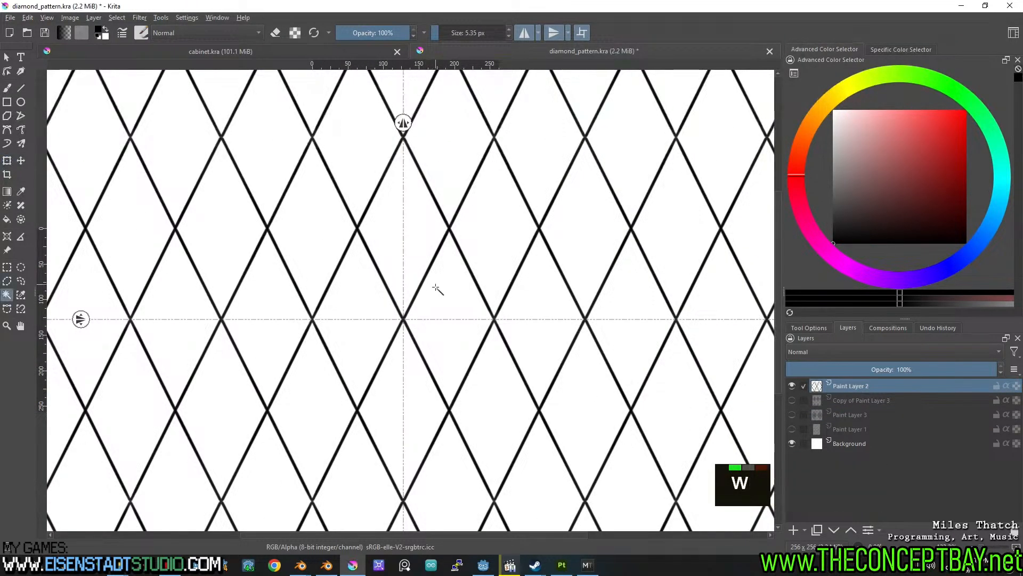
left_click(436, 289)
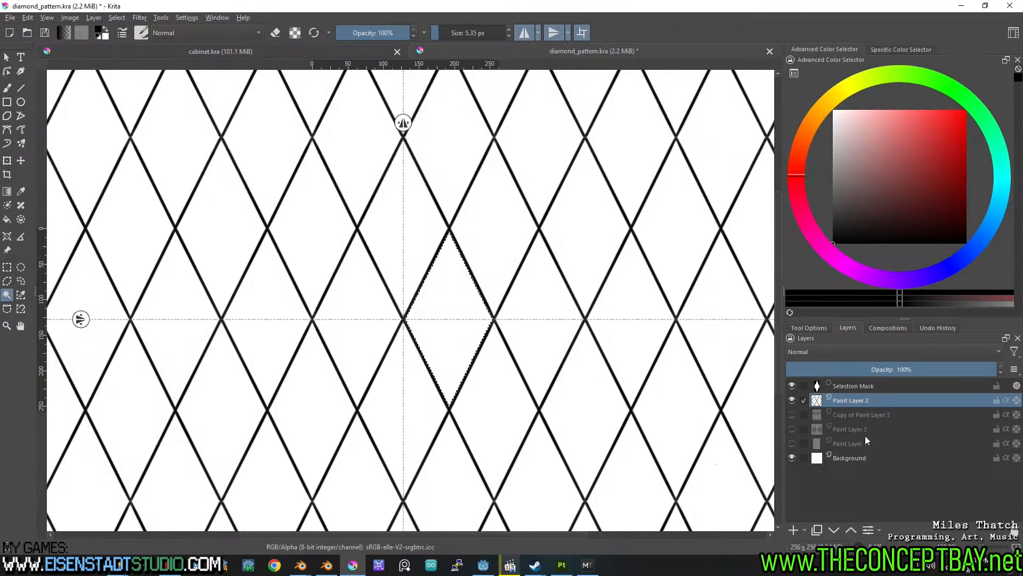
left_click(865, 416)
left_click(793, 530)
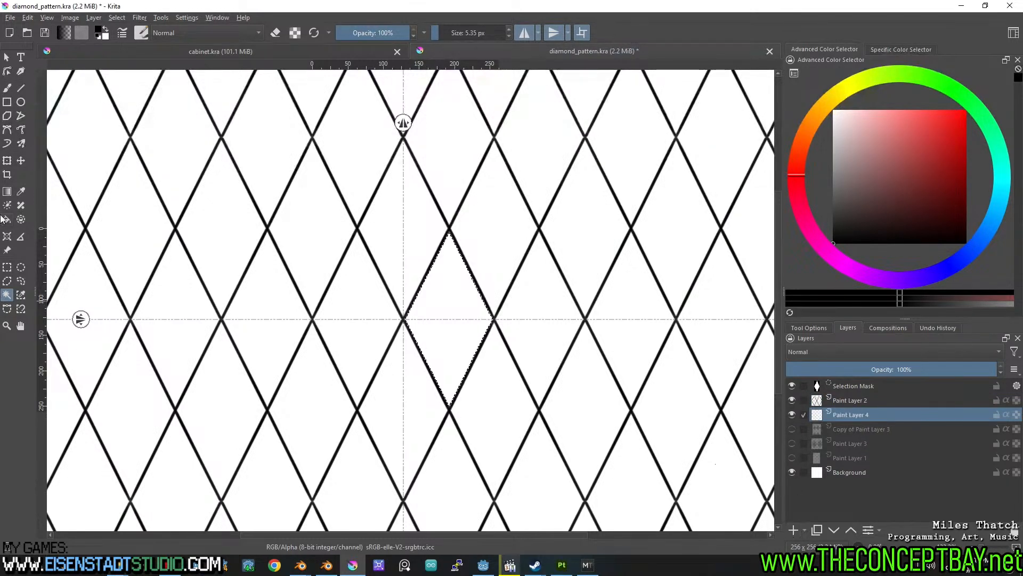
Activate the Gradient tool and change its shape to Linear.
left_click(6, 268)
left_click(7, 191)
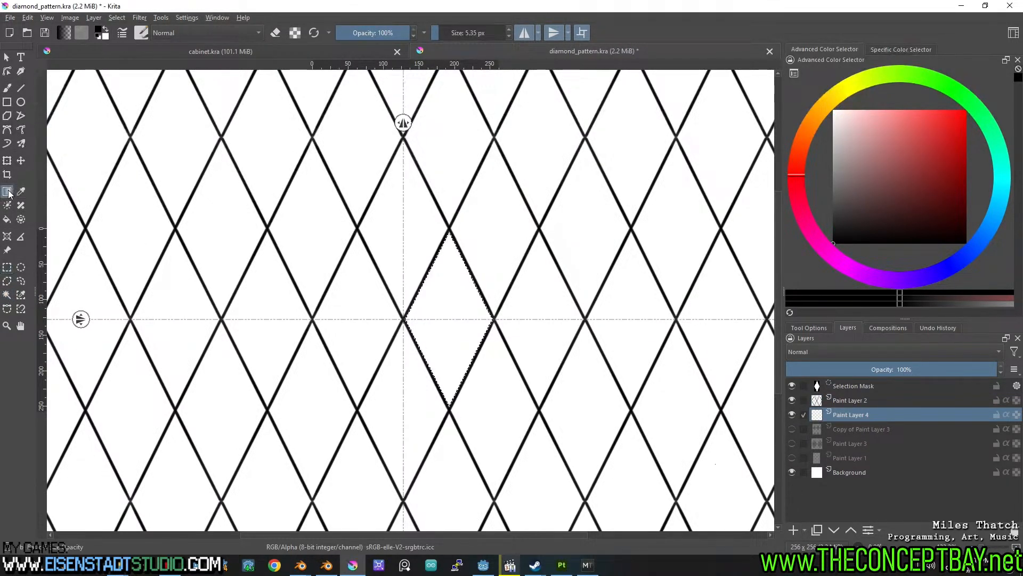
left_click(806, 328)
double_click(879, 352)
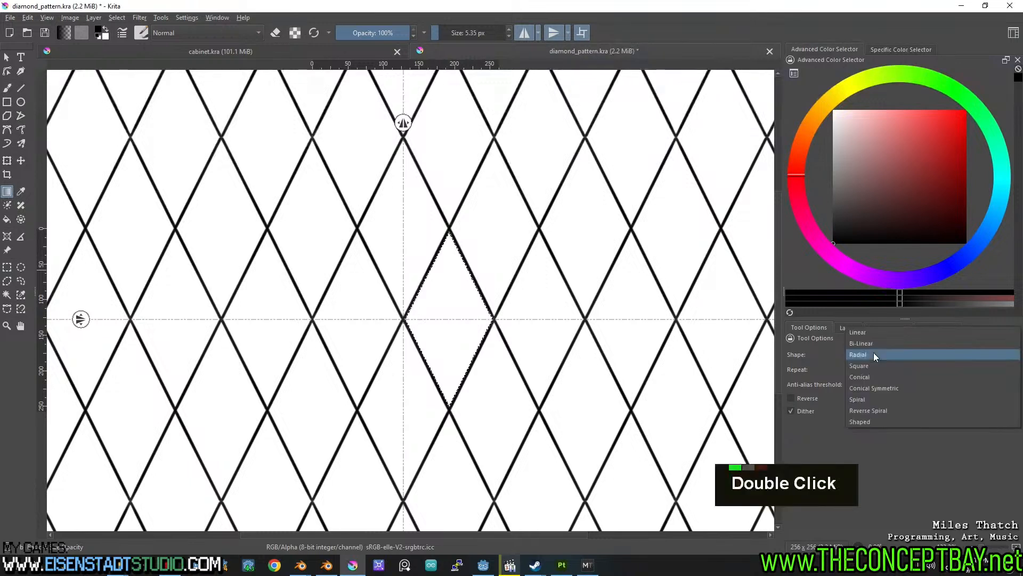
left_click(871, 331)
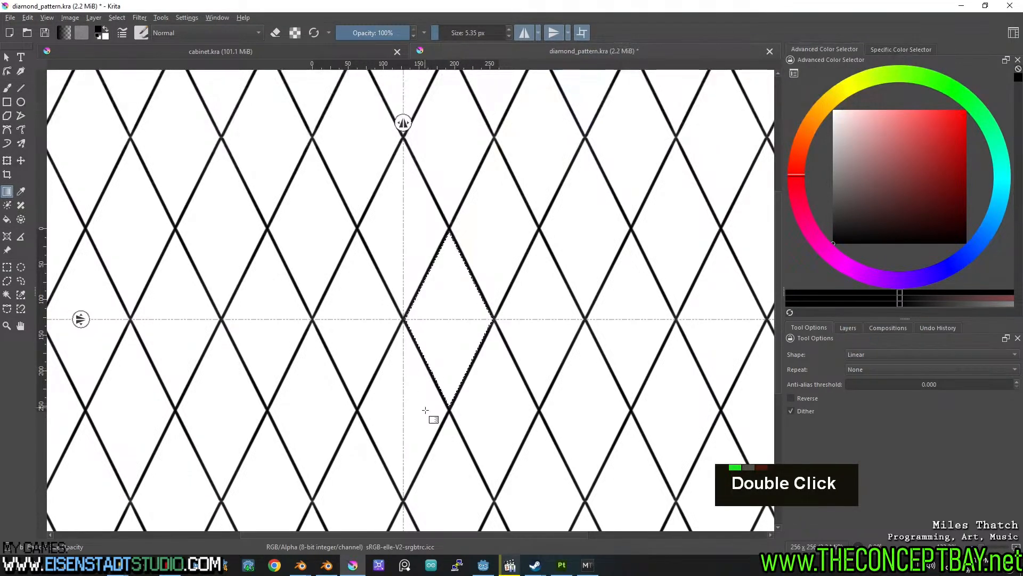
Try to fill the selected diamond with a vertical gradient running from black at its lower tip to white at its upper tip.
left_click_drag(450, 407, 451, 228, "shift")
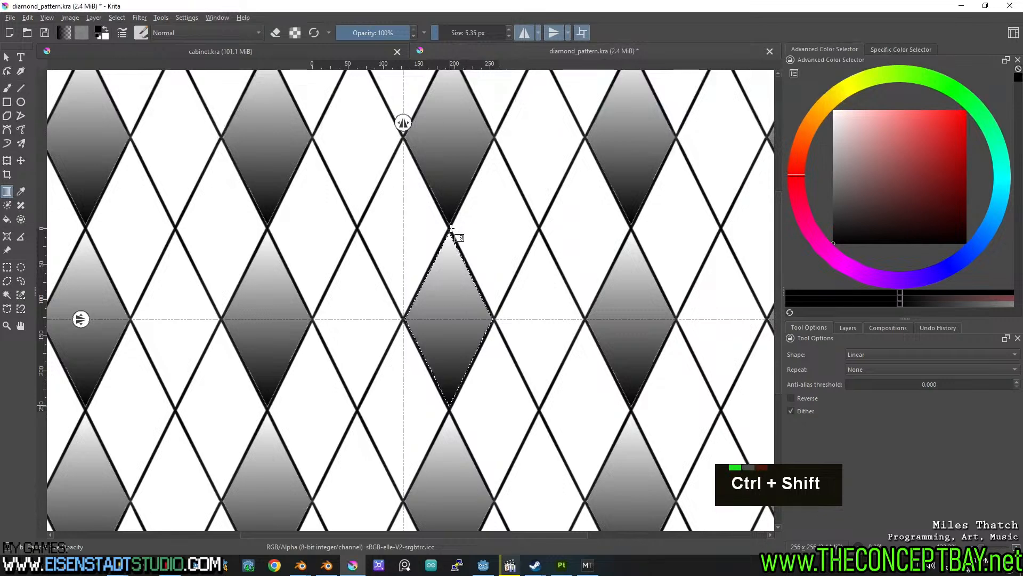
key("ctrl+shift+a")
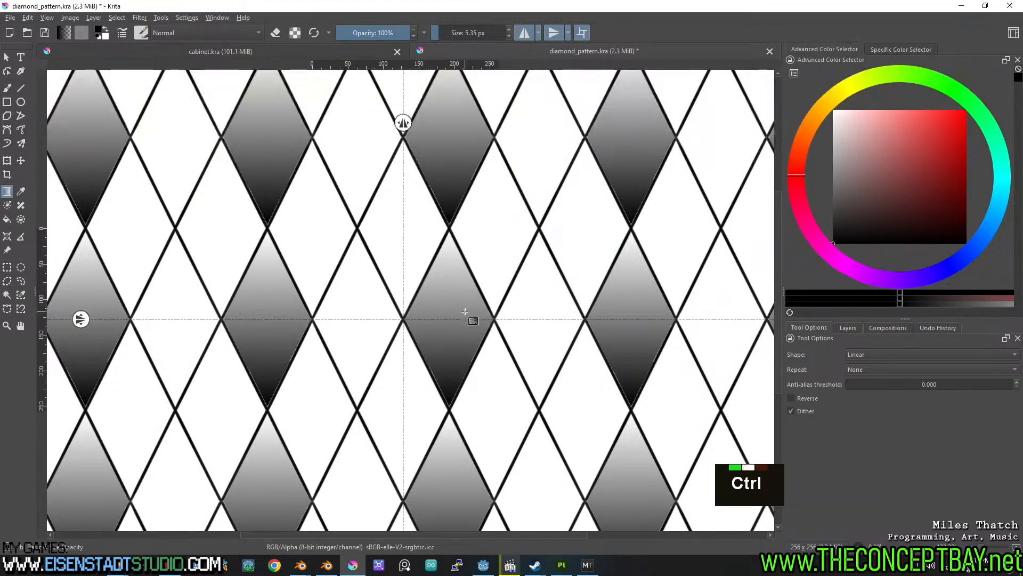
key("ctrl+z")
key("ctrl+z")
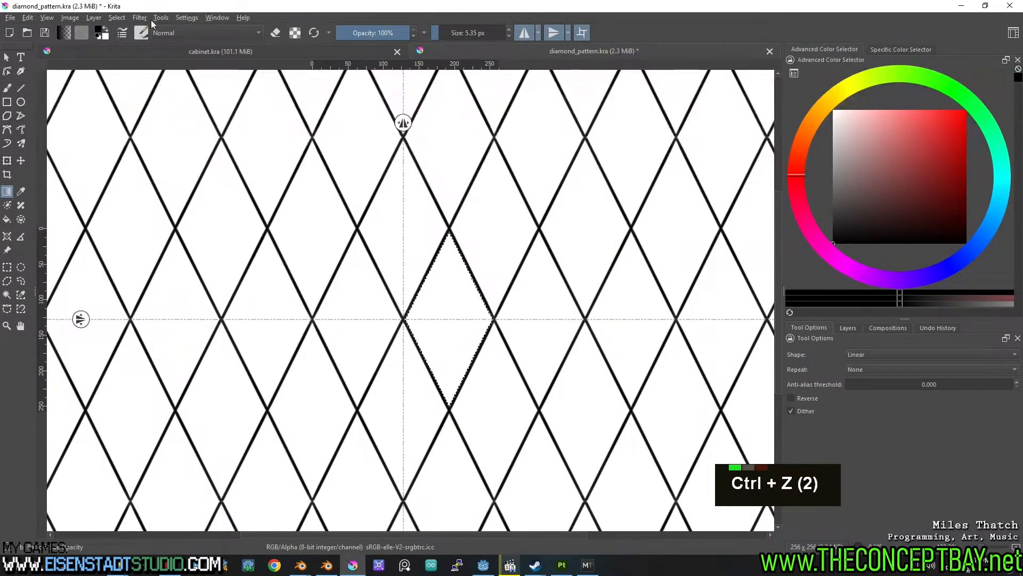
Grow the diamond selection by 1 pixel, fill it with a vertical linear gradient from black at its lower tip to white above, and deselect.
left_click(117, 17)
left_click(140, 219)
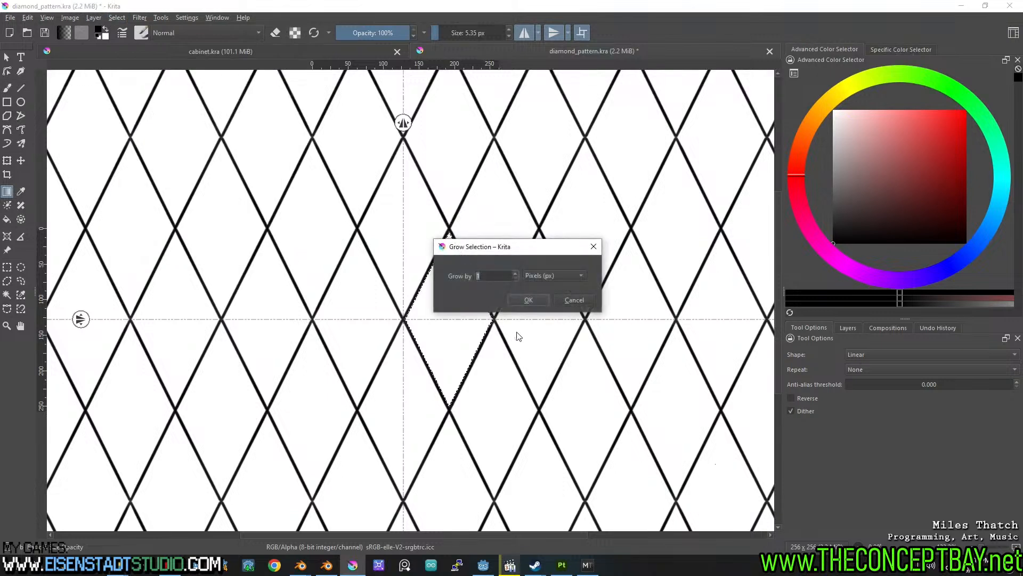
type("1")
left_click(528, 299)
left_click_drag(449, 406, 451, 229, "shift")
key("ctrl+shift+a")
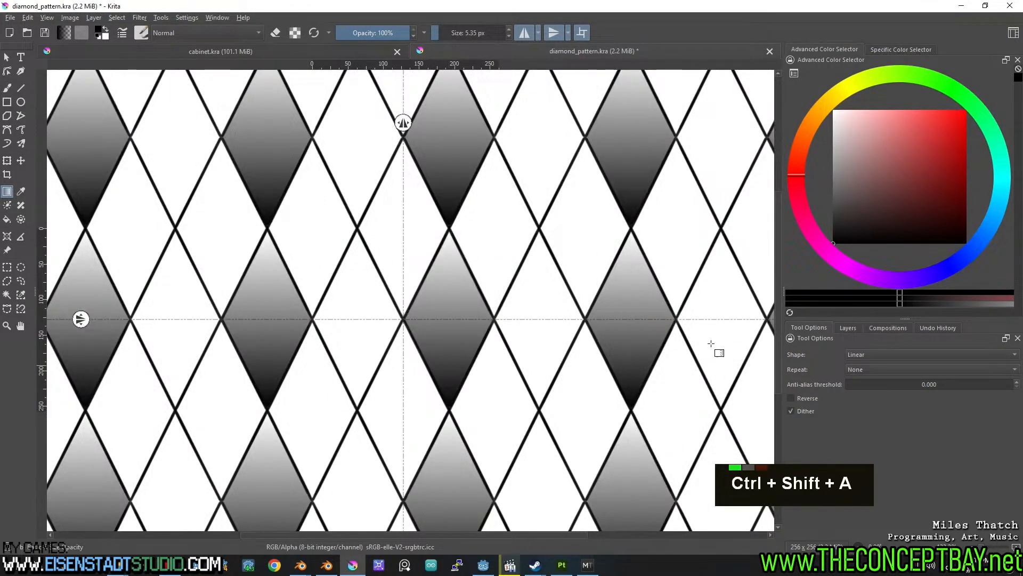
Duplicate the gradient diamond layer and move the copy horizontally onto the neighbouring diamond to the right.
left_click(847, 328)
key("ctrl+j")
key("t")
left_click_drag(474, 291, 563, 292, "shift")
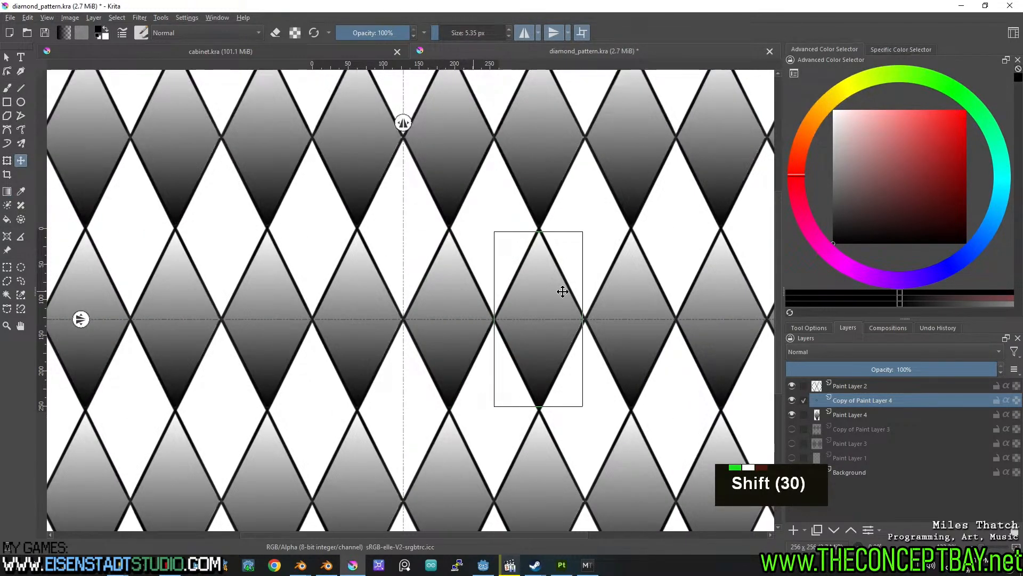
Duplicate the gradient diamond twice more and align the copies with the two empty diamonds of the offset row.
key("ctrl+j")
mouse_move(551, 341)
left_mouse_down()
mouse_move(571, 282)
mouse_move(601, 275)
mouse_move(593, 270)
left_mouse_up()
key("Right")
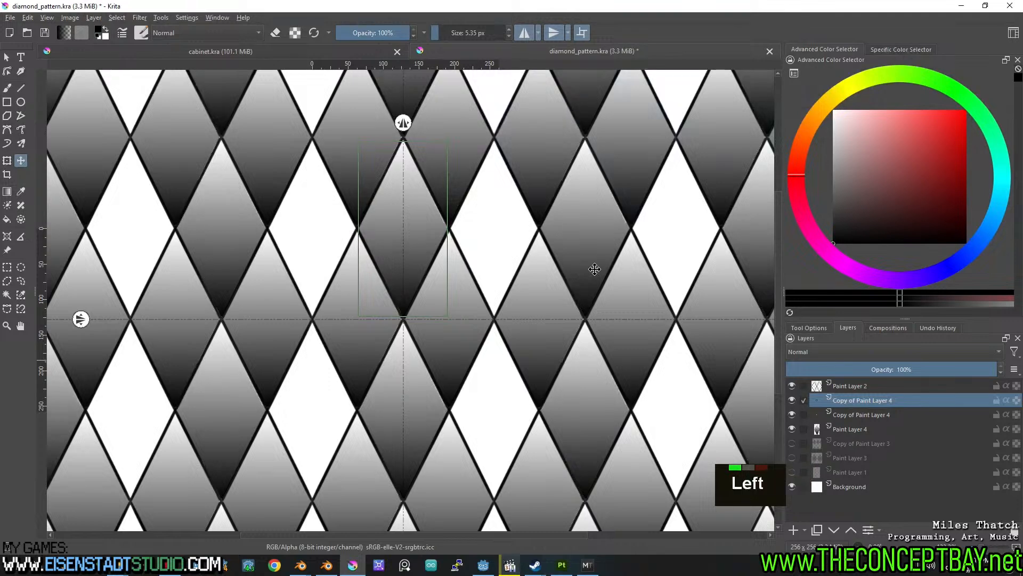
key("Left")
key("ctrl+j")
left_click_drag(598, 260, 510, 259, "shift")
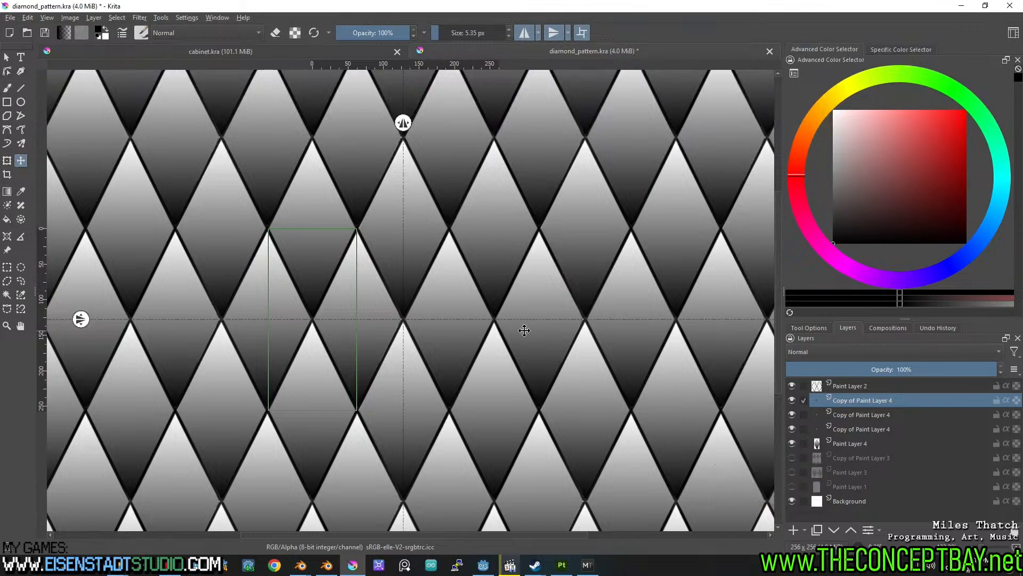
Export the finished pattern, overwriting the existing diamond_pattern.png.
key("ctrl")
key("ctrl+shift+e")
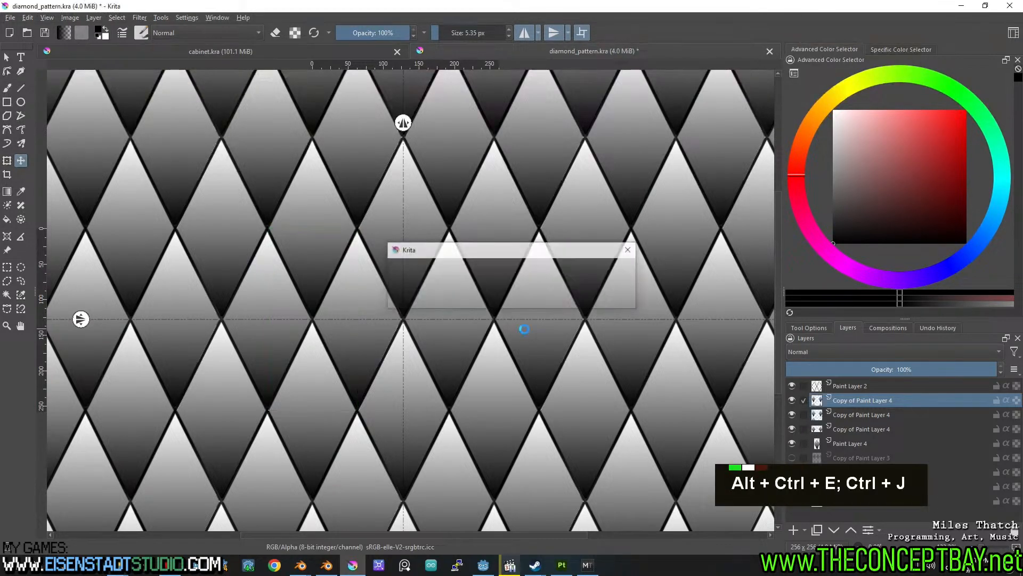
key("Return")
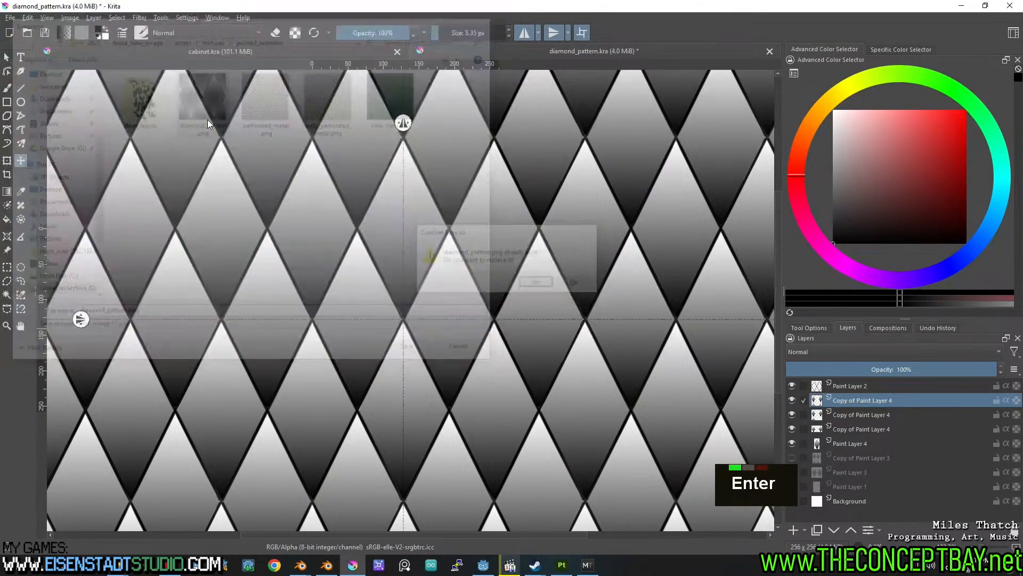
key("Return")
Switch to MindTex 2 and start a new project with diamond_pattern.png as the diffuse base image.
left_click(587, 567)
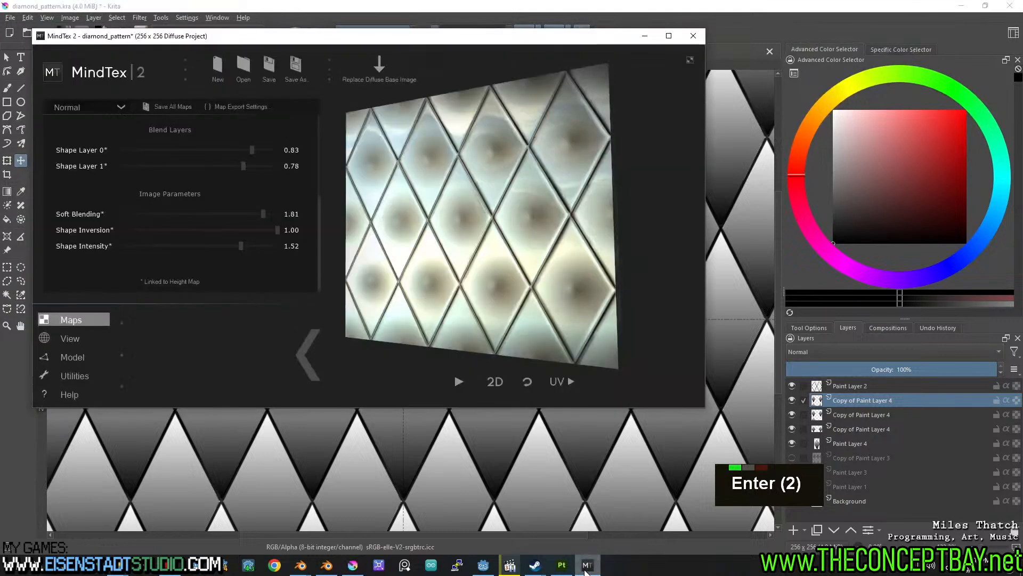
left_click(220, 66)
key("Return")
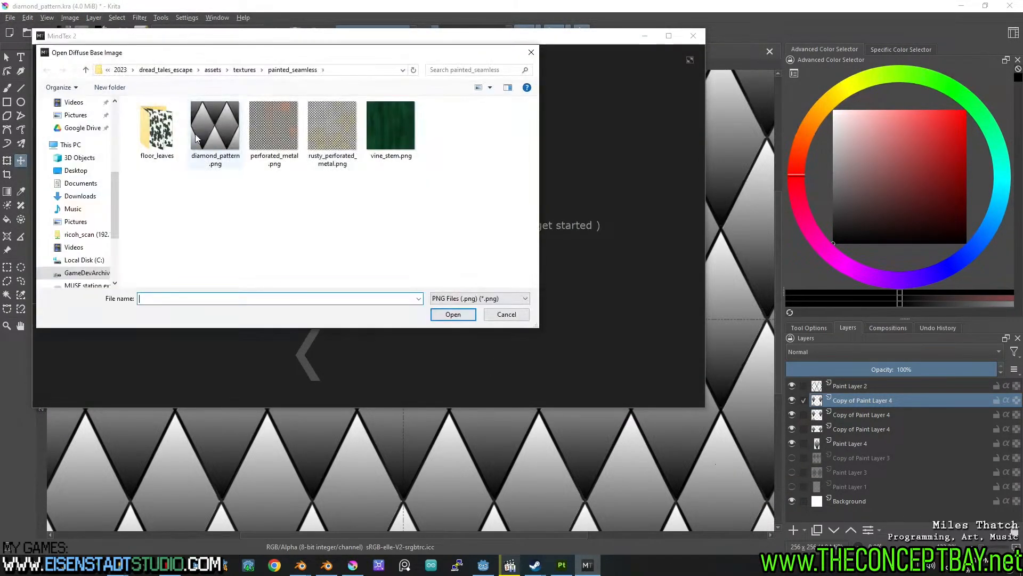
double_click(219, 123)
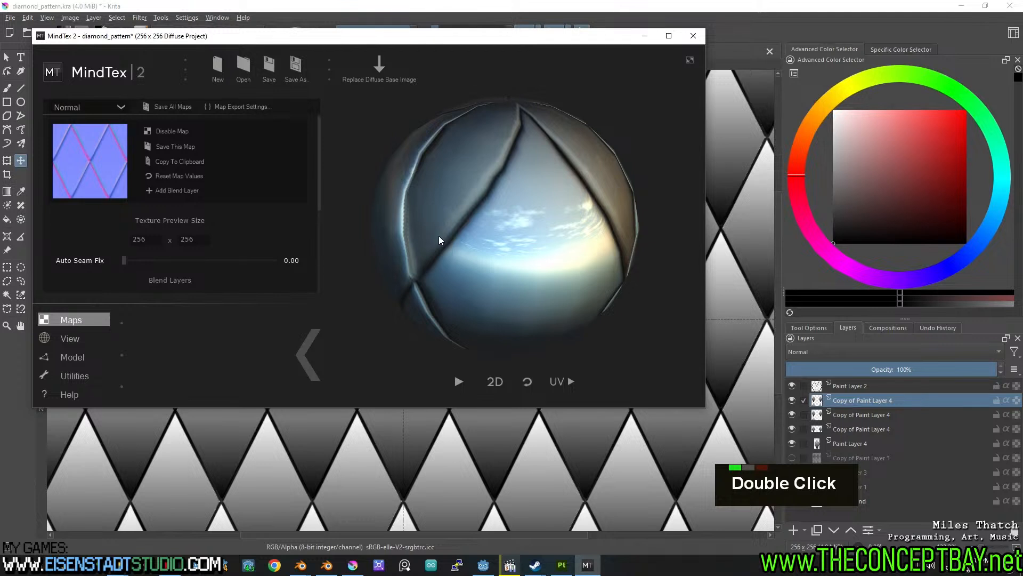
Set the new project's UV tiling scale to 2 in both U and V.
scroll(447, 242, "down", 3)
left_click(68, 338)
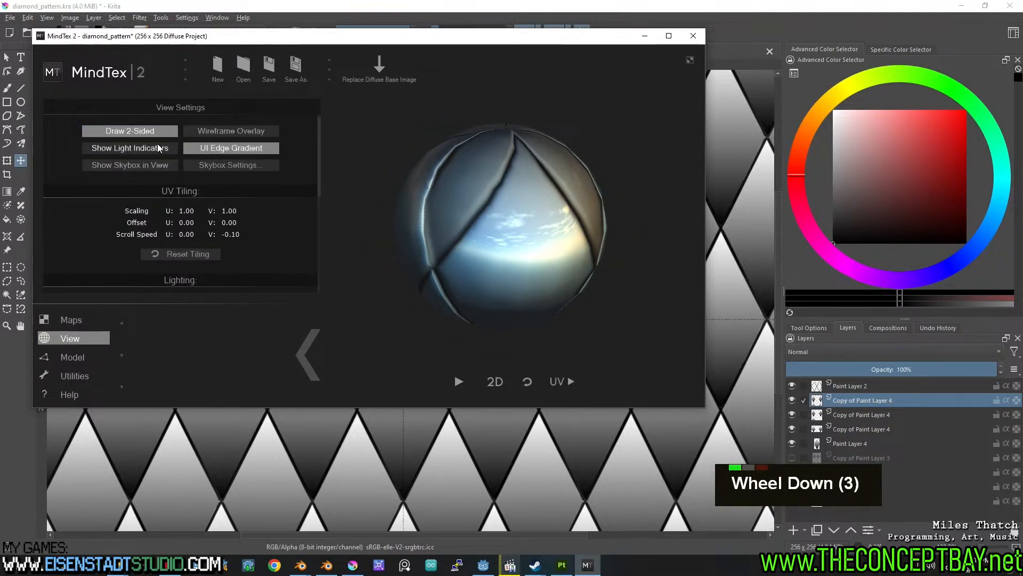
type("2")
key("Return")
type("2")
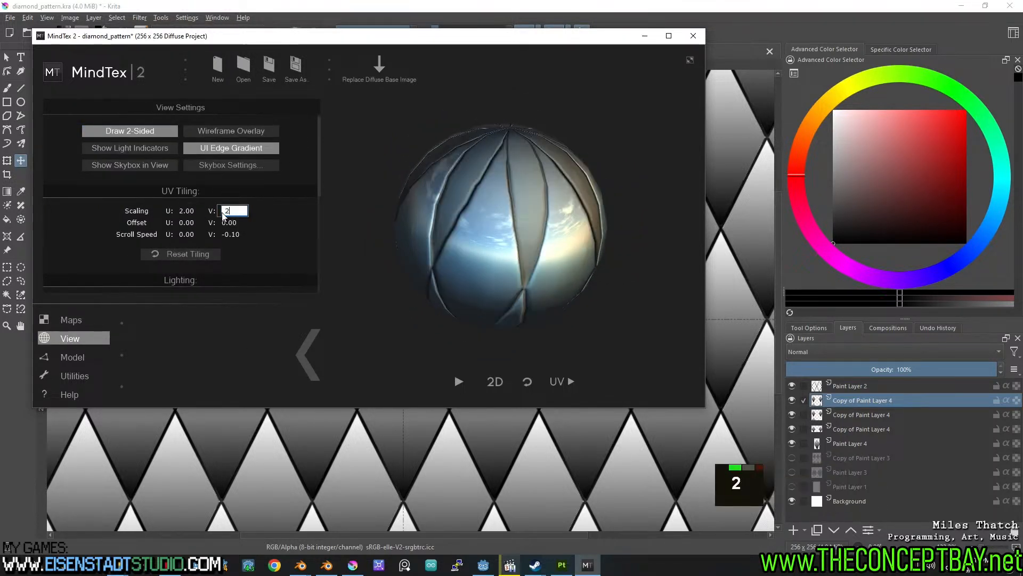
key("Return")
Change the new project's preview model to a box and view one of its faces up close.
left_click(78, 321)
left_click(73, 357)
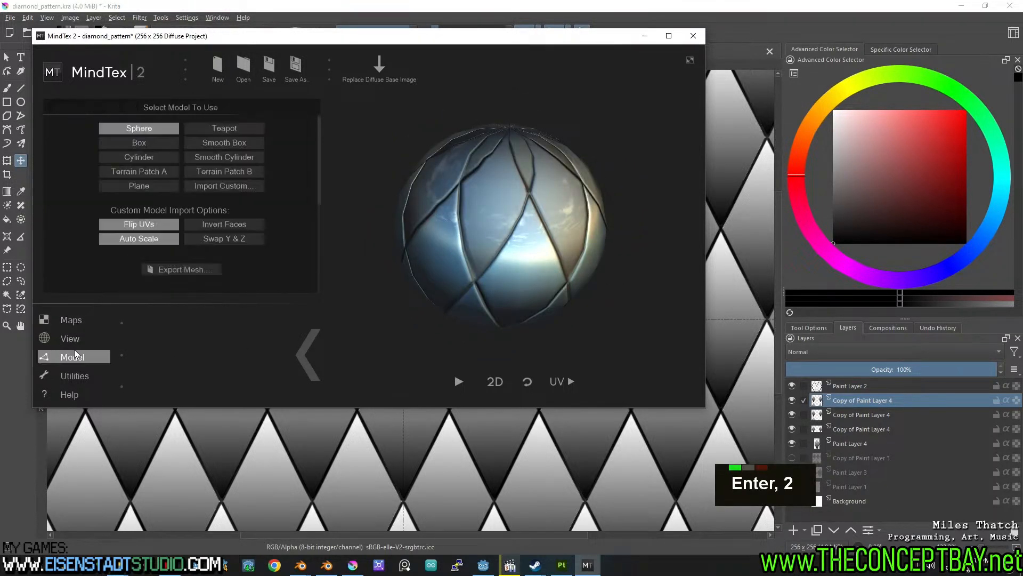
left_click(139, 143)
scroll(529, 253, "up", 6)
left_click_drag(529, 253, 485, 316, "alt")
scroll(197, 296, "up", 1)
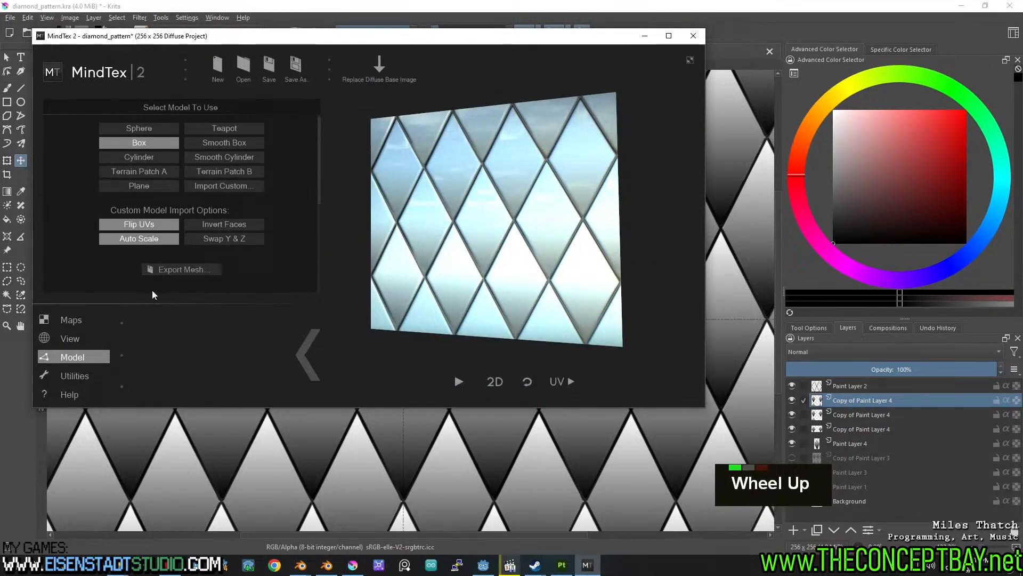
Set the normal map's Shape Inversion to 1.00, Shape Intensity to 1.44 and Shape Layer 1 to 0.05, adjusting the preview lighting.
left_click(78, 320)
scroll(169, 183, "down", 11)
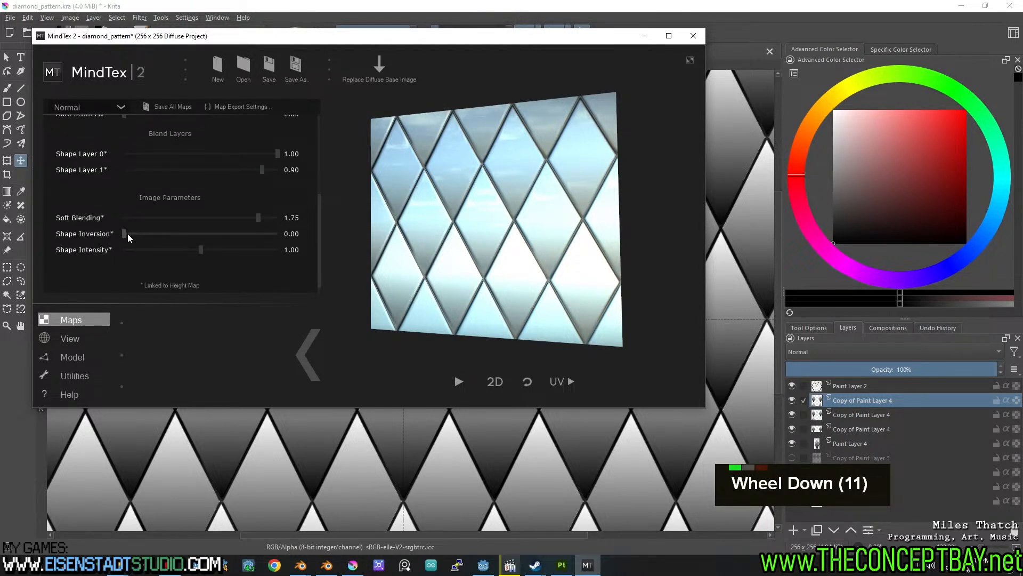
left_click_drag(126, 234, 317, 228)
right_click(515, 213, "shift")
right_click_drag(515, 213, 515, 212, "shift")
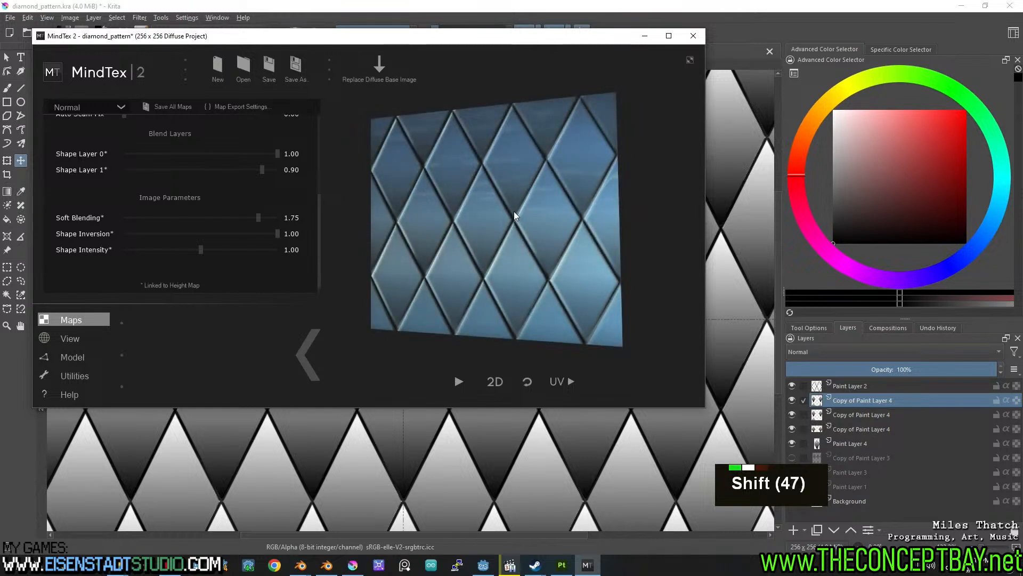
left_click_drag(201, 250, 234, 247)
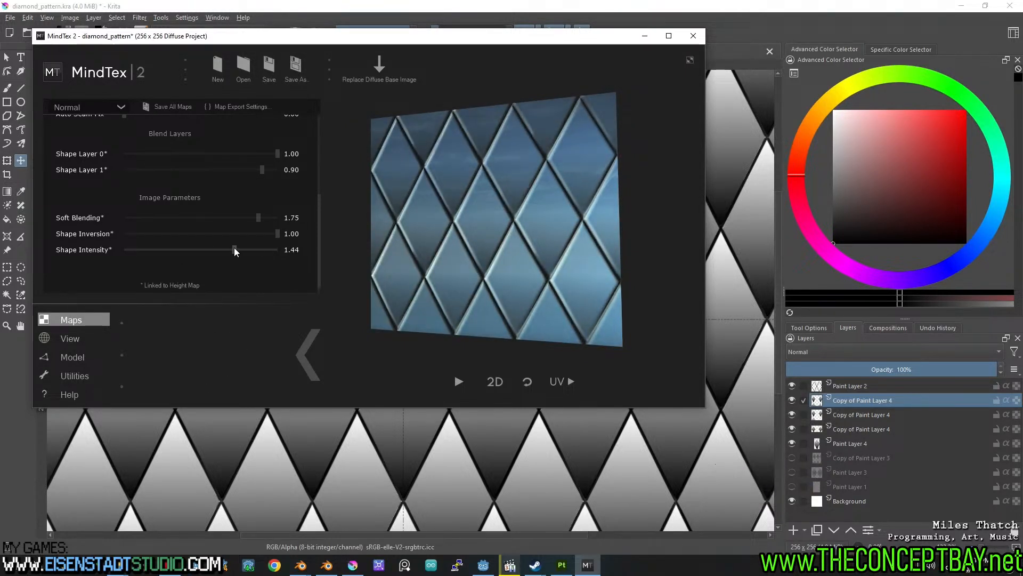
left_click_drag(262, 170, 132, 168)
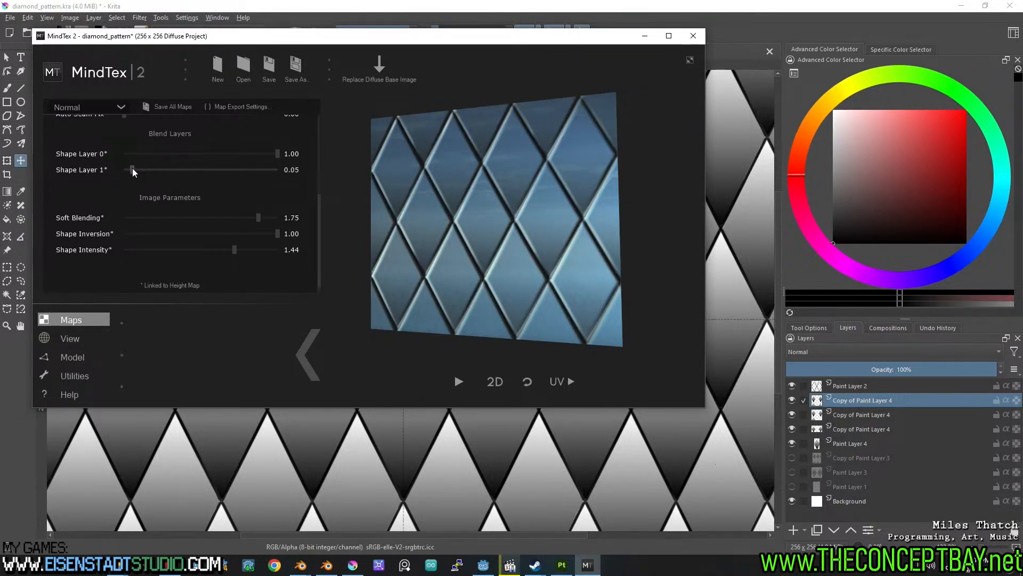
Try to set the normal map's Shape Layer 0 to 2, and set Shape Intensity to 1.81, adjusting the preview lighting.
left_click(297, 153)
type("2")
key("Return")
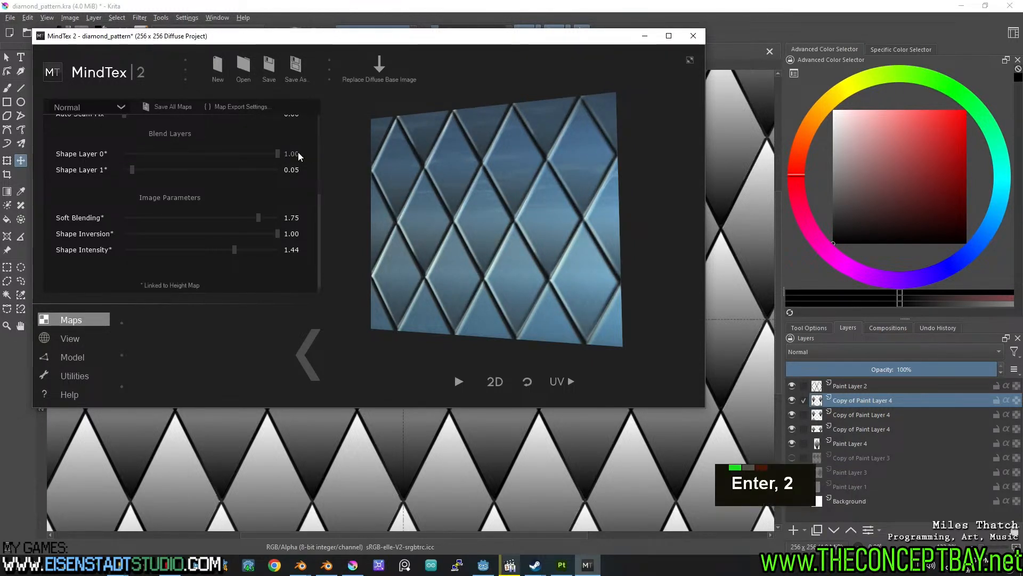
mouse_move(318, 191)
left_mouse_down()
mouse_move(316, 127)
mouse_move(301, 200)
left_mouse_up()
left_click_drag(236, 246, 263, 246)
right_click_drag(539, 226, 484, 226, "shift")
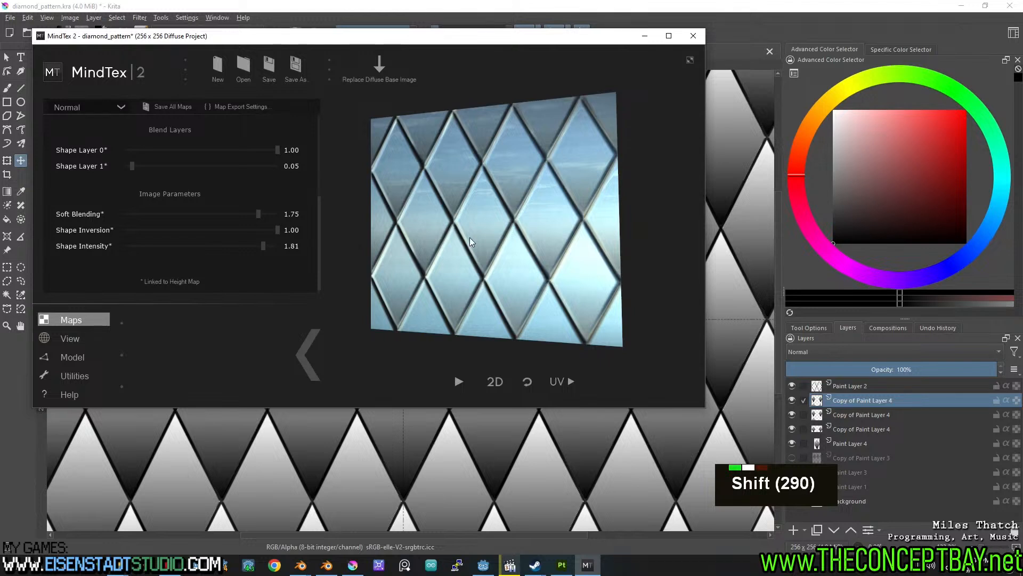
Switch the map settings to Height and look through its blend layers and image parameters.
left_click_drag(319, 238, 322, 138)
left_click(44, 107)
left_click(91, 149)
left_click_drag(318, 182, 300, 269)
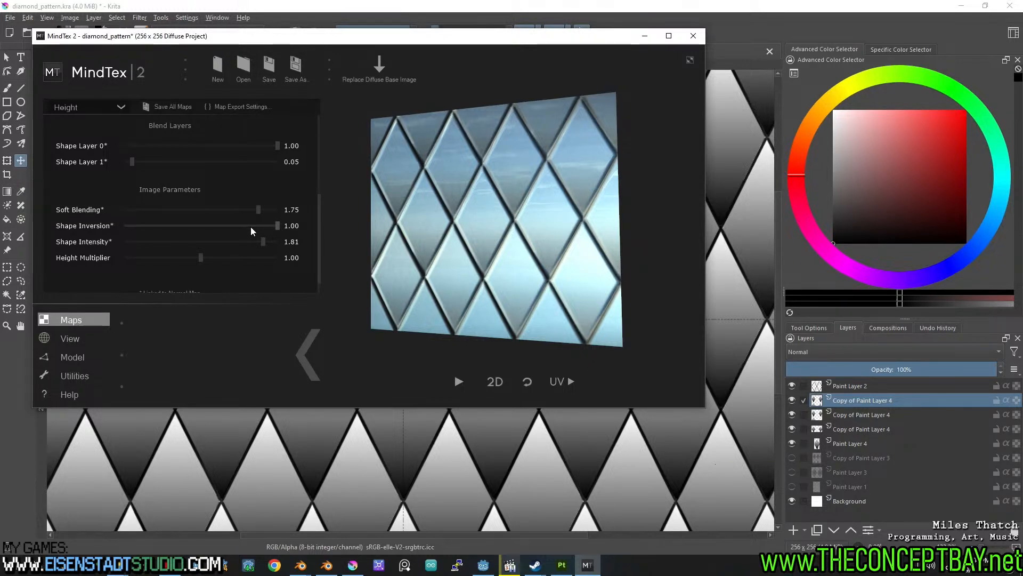
Launch the original MindTex application and bring its window to the front.
key("super")
type("mindt")
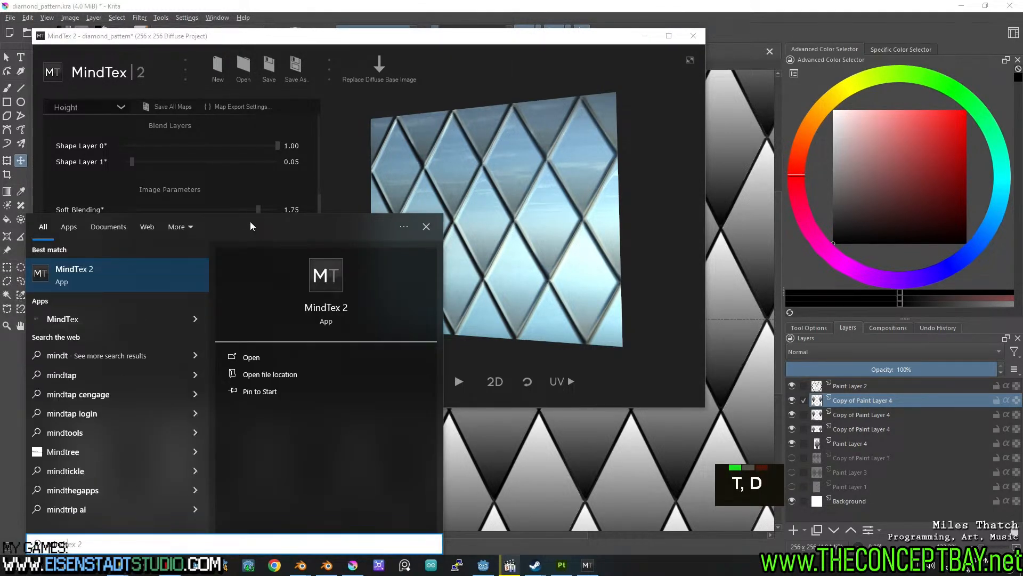
left_click(120, 318)
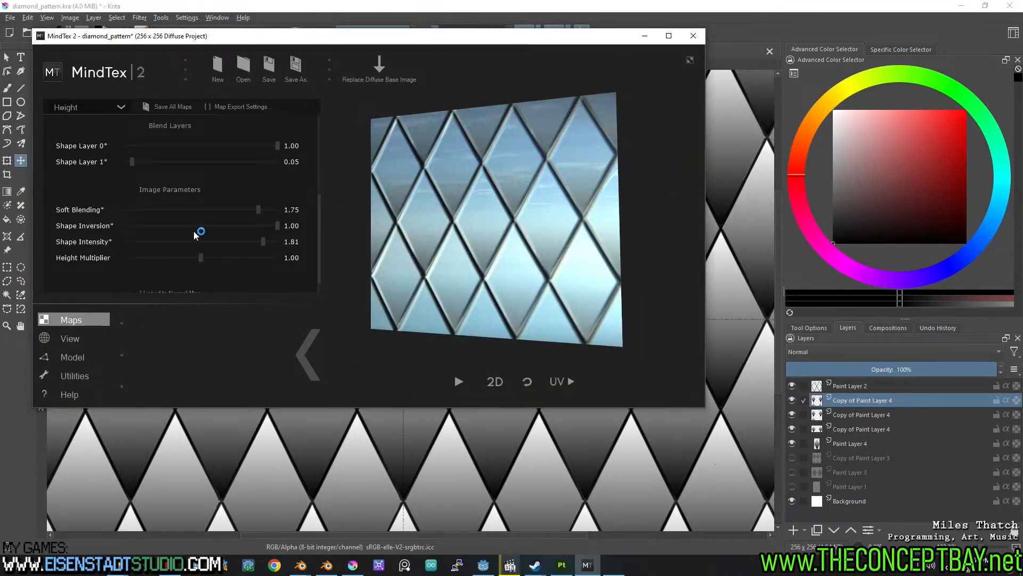
mouse_move(132, 161)
left_mouse_down()
mouse_move(264, 162)
mouse_move(133, 162)
left_mouse_up()
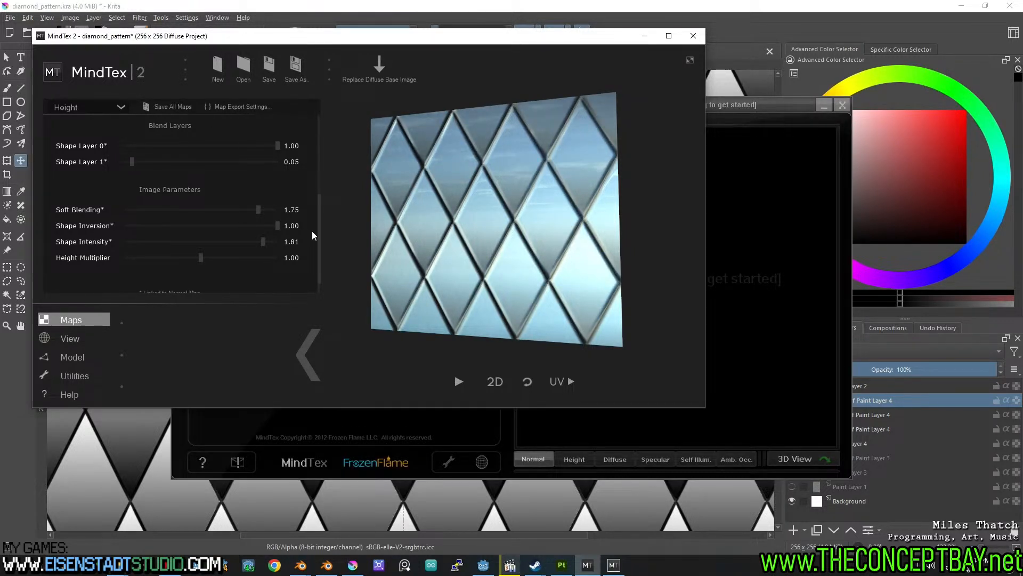
left_click(783, 245)
Open the diamond_pattern image from assets/textures/painted_seamless in dread_tales_escape as the diffuse texture.
left_click(216, 164)
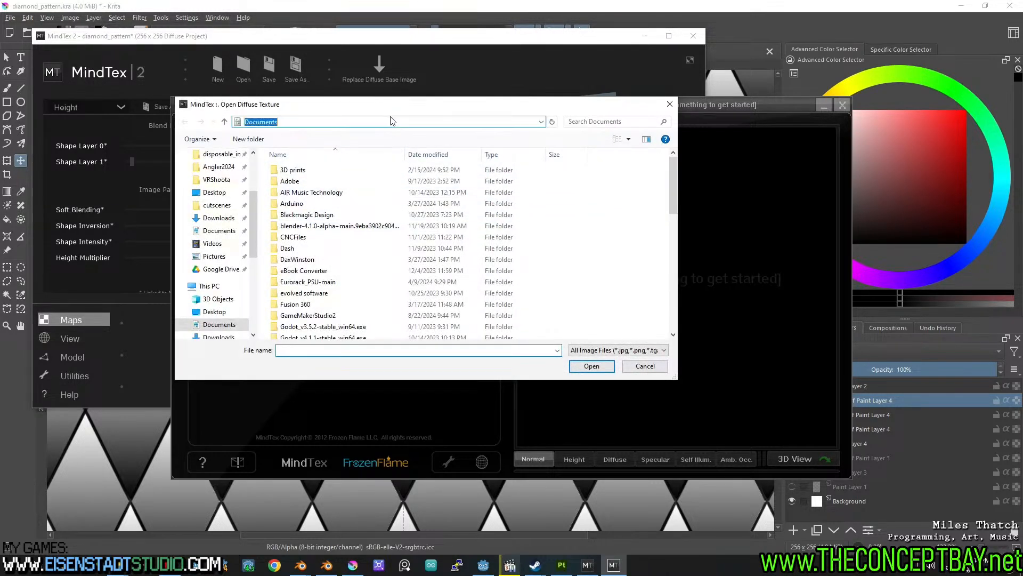
left_click_drag(253, 207, 252, 171)
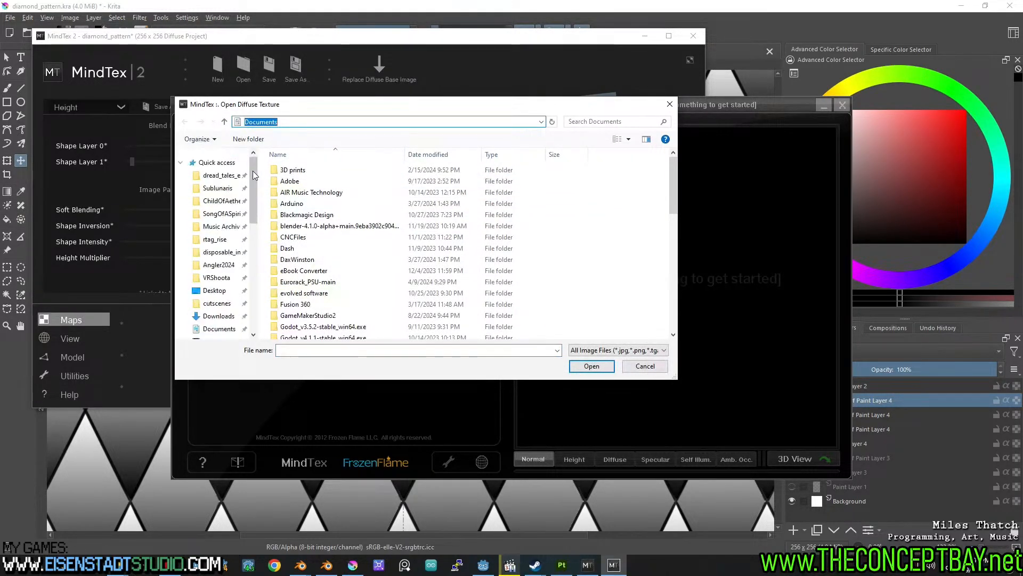
left_click(225, 178)
double_click(291, 170)
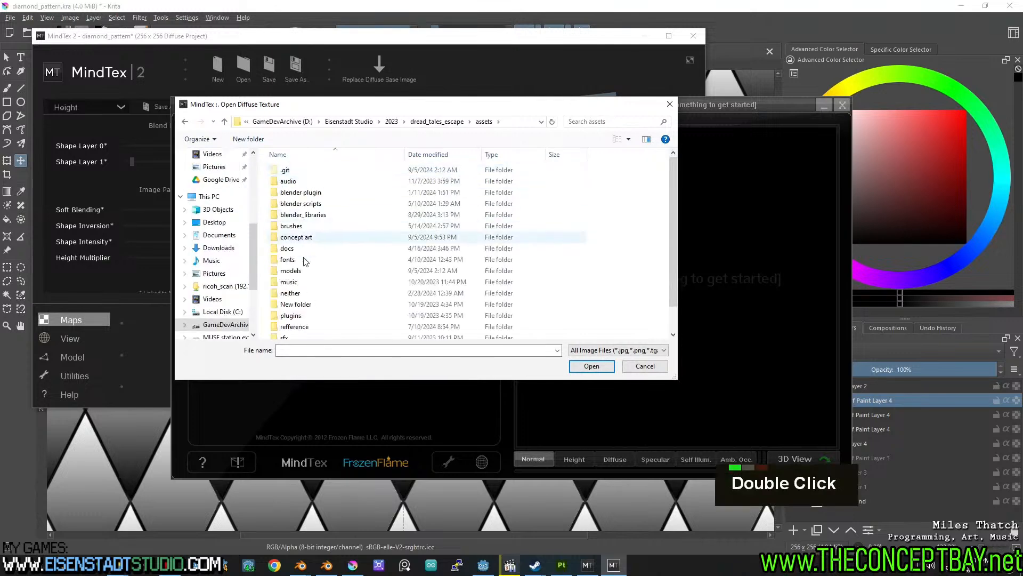
key("t")
key("Down")
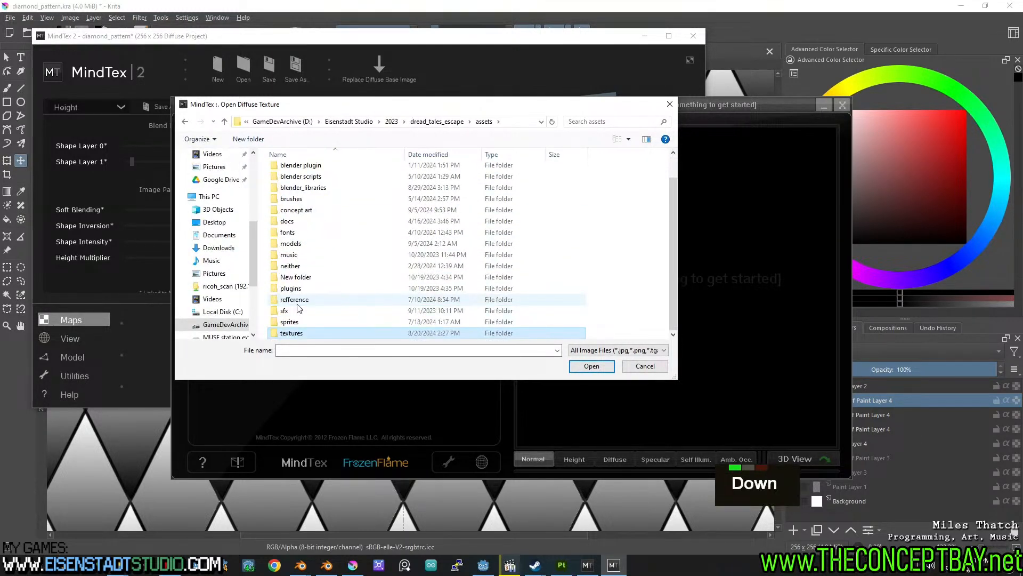
key("Return")
scroll(328, 260, "down", 9)
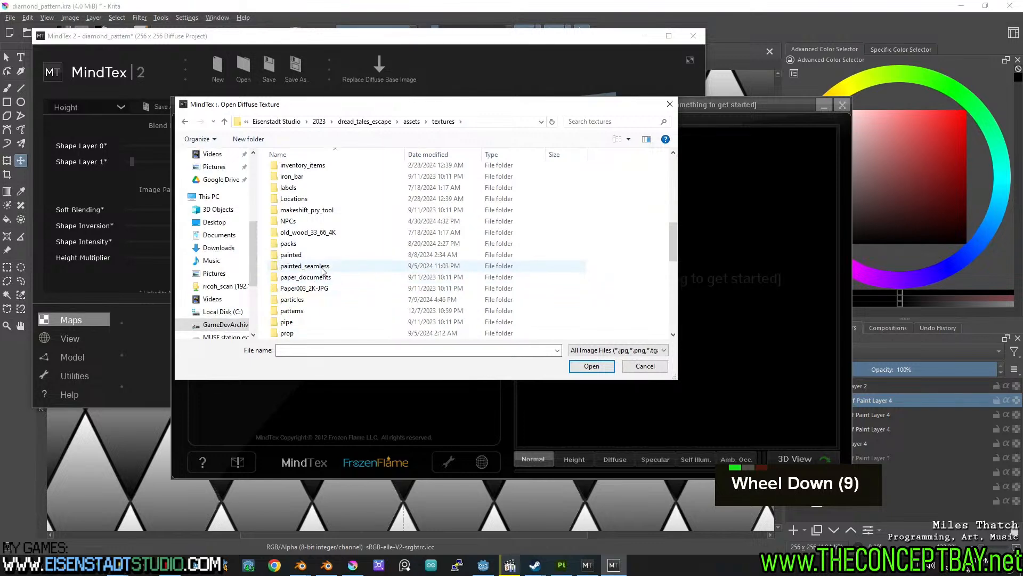
double_click(306, 266)
double_click(354, 179)
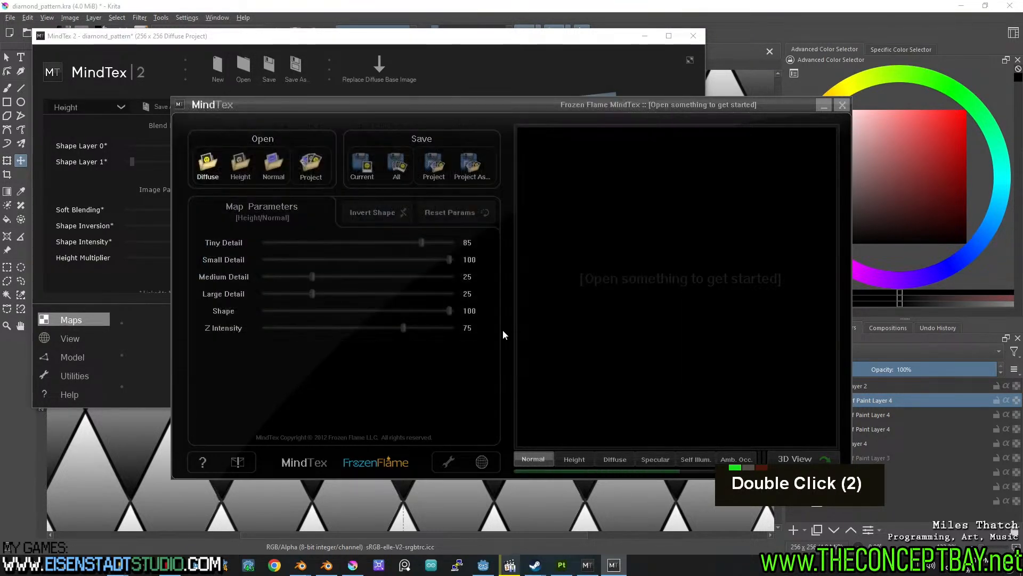
Show the diamond texture on the 3D preview model and increase its UV tiling.
scroll(684, 346, "down", 5)
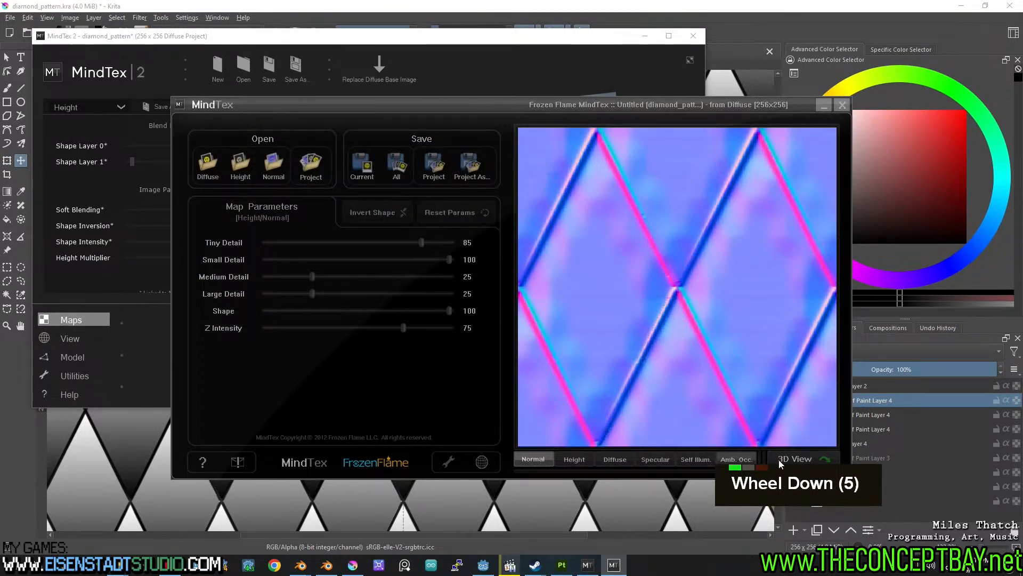
left_click(799, 459)
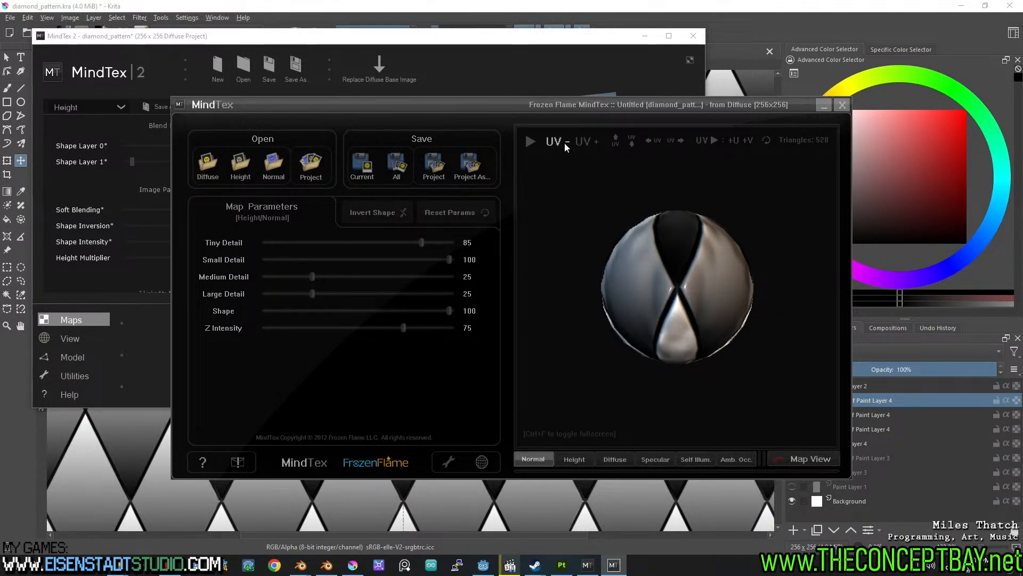
left_click(585, 142)
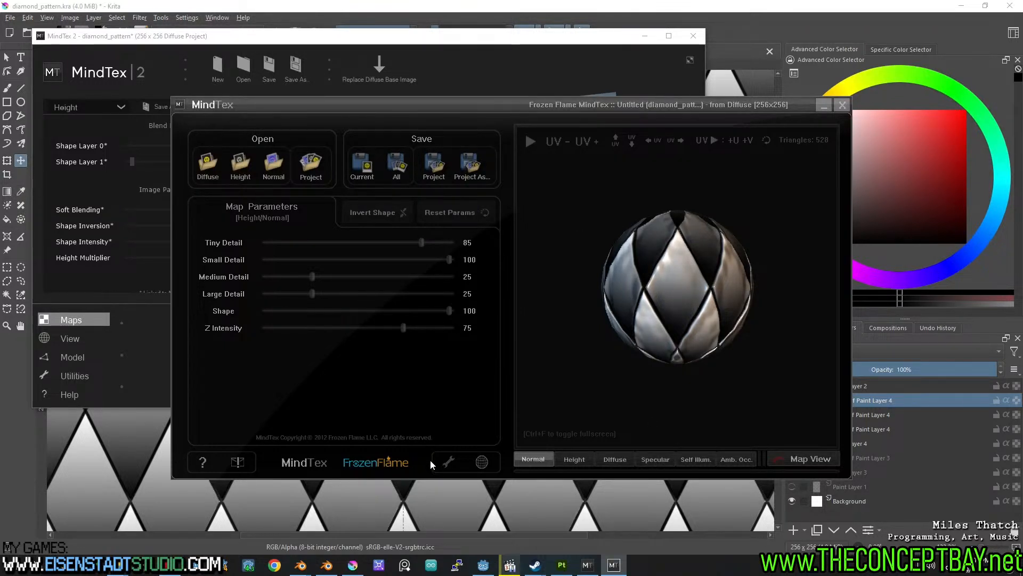
Open the 3D view settings and change the preview model to a box.
mouse_move(449, 106)
left_mouse_down()
mouse_move(441, 181)
mouse_move(457, 253)
mouse_move(429, 95)
mouse_move(442, 122)
left_mouse_up()
left_click(441, 475)
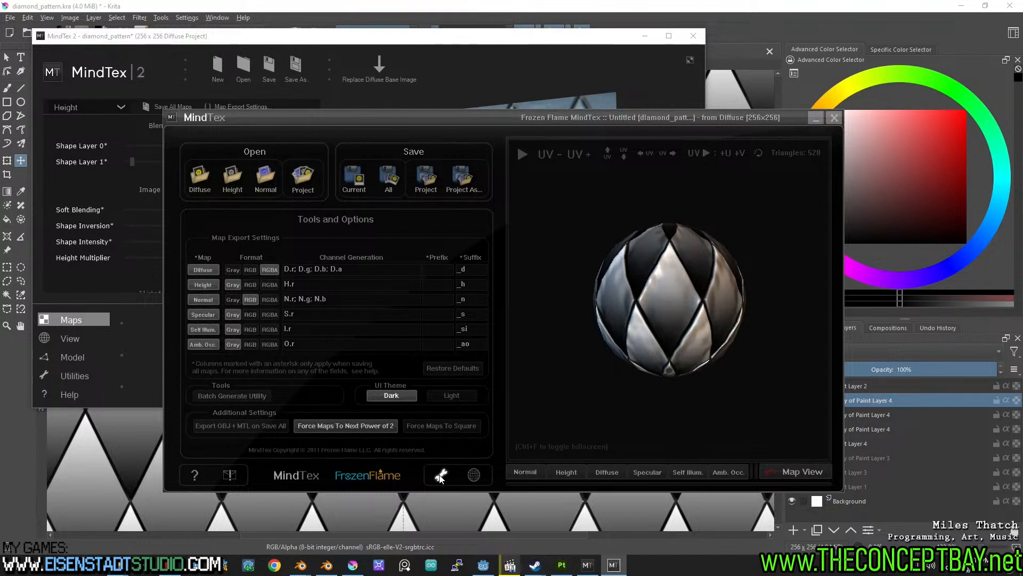
left_click(474, 475)
left_click(238, 293)
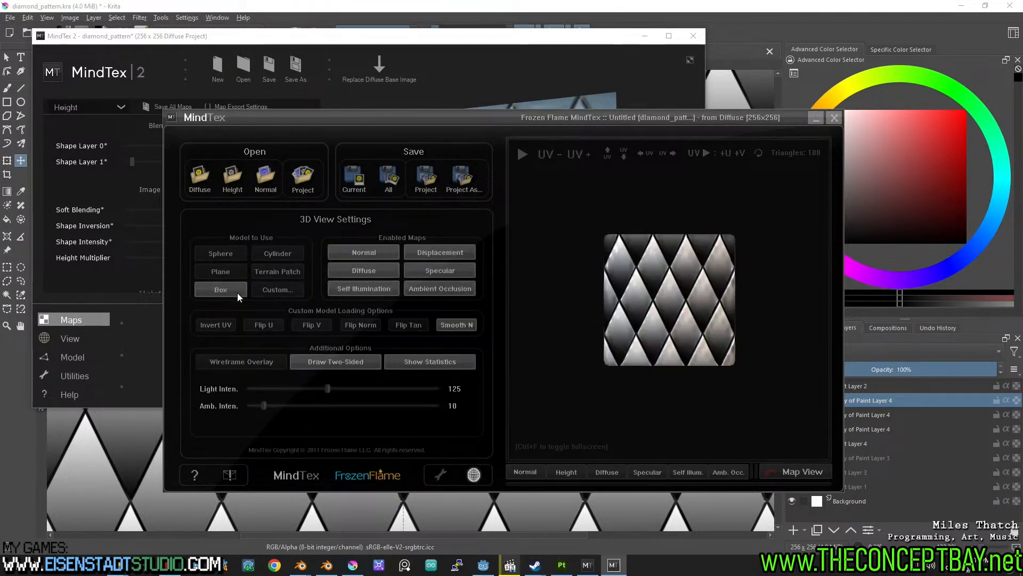
scroll(598, 329, "up", 5)
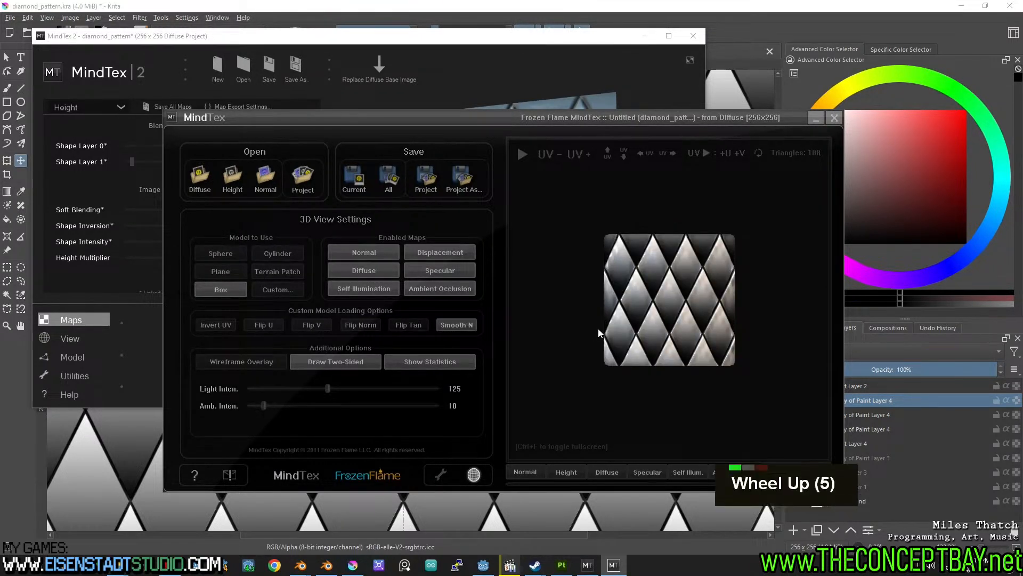
Examine the diamond relief on the box preview up close from an angle under different lighting.
left_click(798, 467)
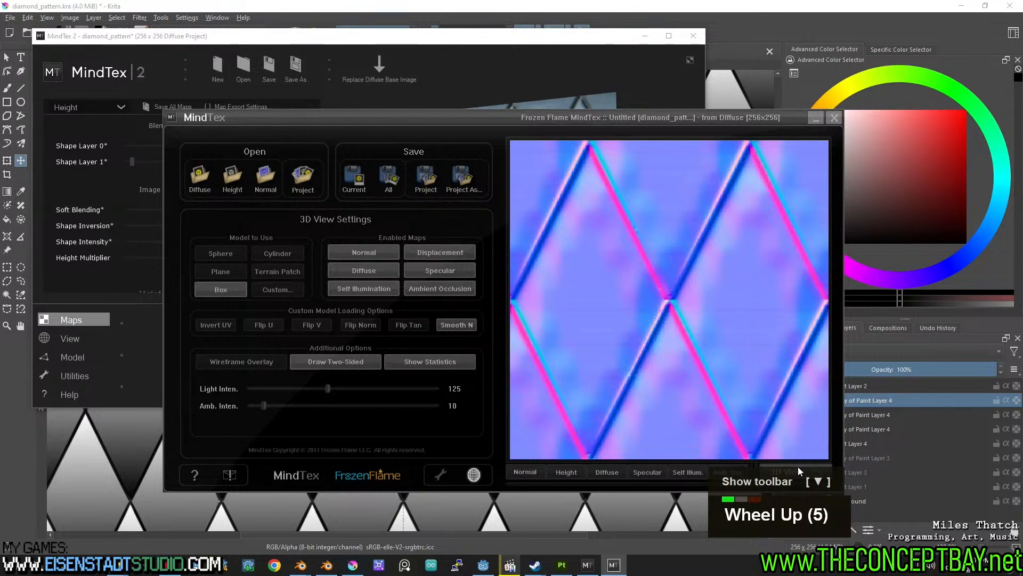
double_click(792, 470)
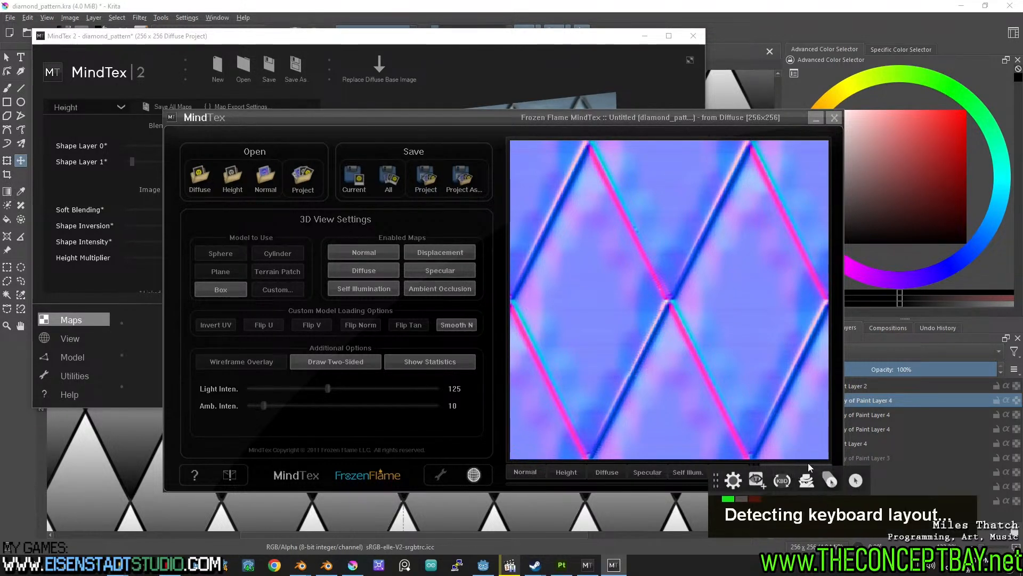
left_click_drag(682, 112, 654, 75)
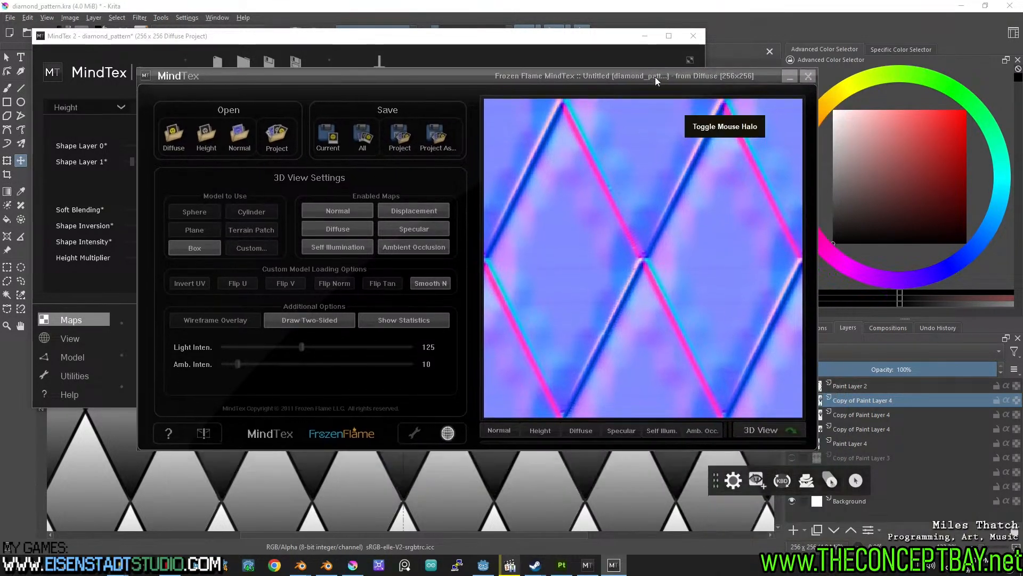
left_click(758, 430)
scroll(676, 272, "up", 3)
left_click_drag(674, 243, 736, 183)
scroll(631, 258, "down", 1)
scroll(631, 262, "down", 1)
right_click_drag(737, 184, 605, 290, "shift")
mouse_move(717, 268)
right_mouse_down()
mouse_move(643, 293)
mouse_move(633, 274)
mouse_move(726, 270)
mouse_move(706, 270)
right_mouse_up()
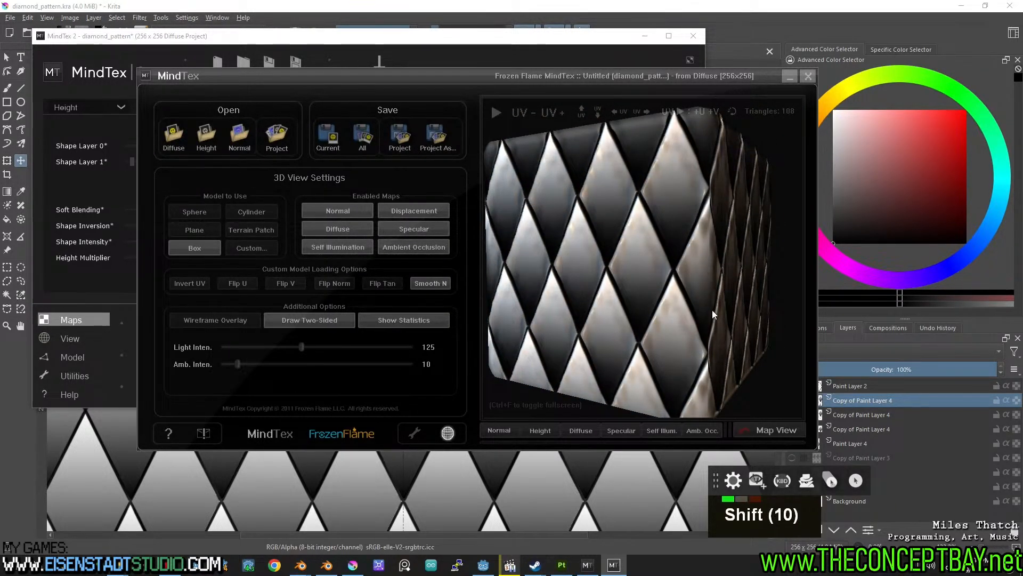
left_click(238, 137)
key("Escape")
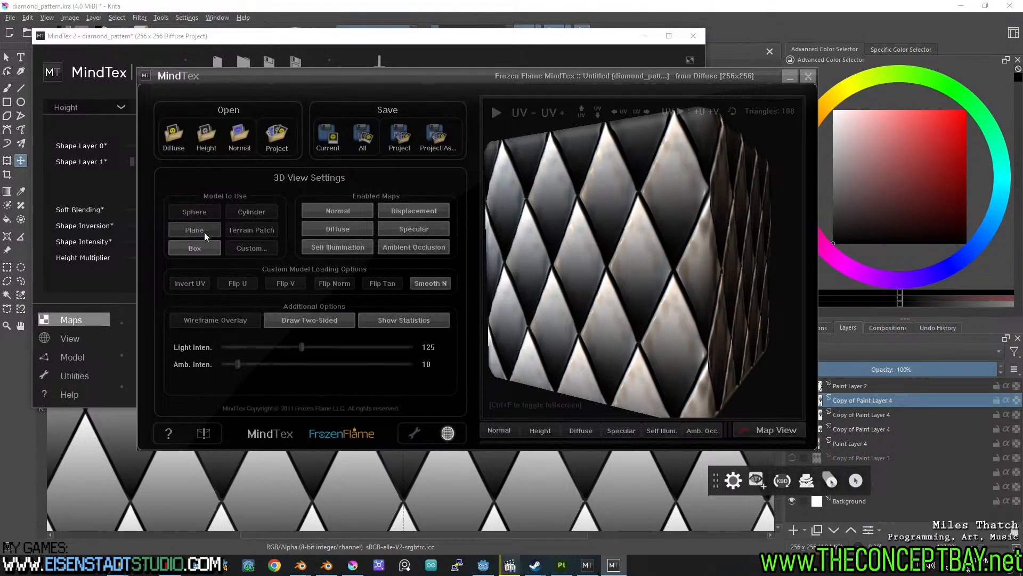
mouse_move(683, 329)
right_mouse_down()
mouse_move(651, 298)
mouse_move(682, 335)
right_mouse_up()
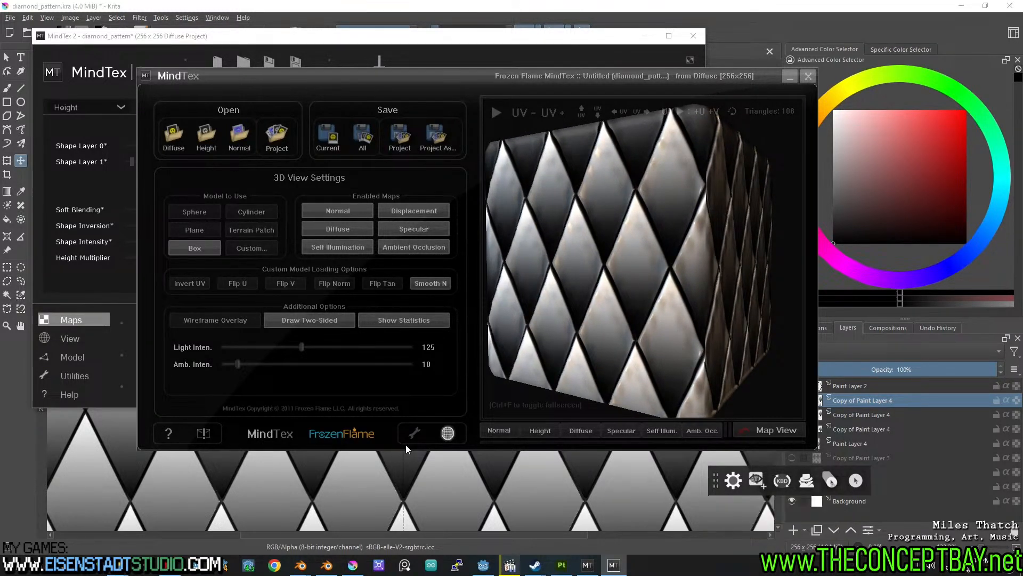
Set the normal map's Tiny Detail to 7, Small Detail to 12, Large Detail to 91 and Shape to 0, reviewing the relief under changed lighting.
left_click(415, 433)
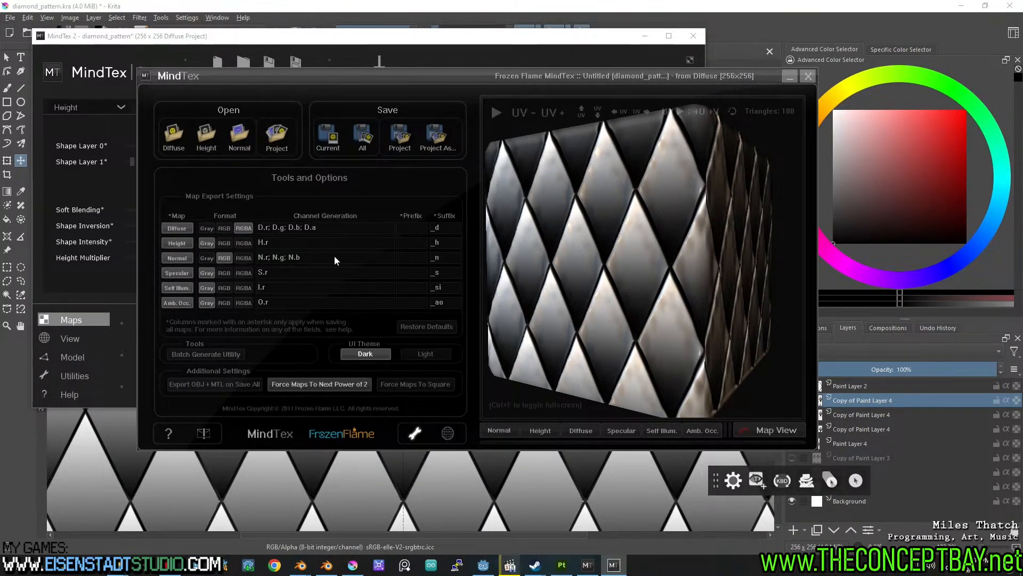
left_click(509, 430)
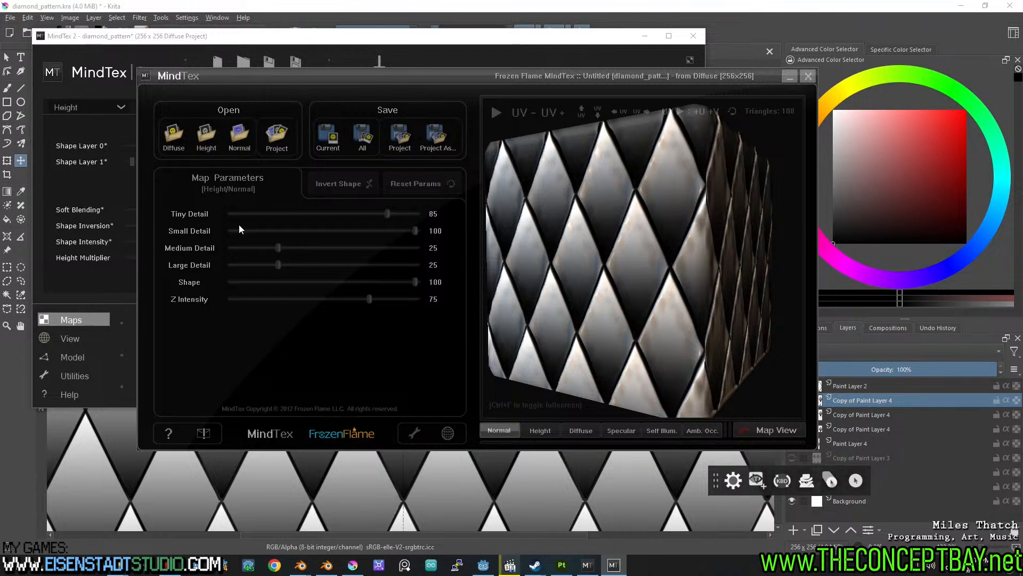
left_click_drag(388, 213, 246, 214)
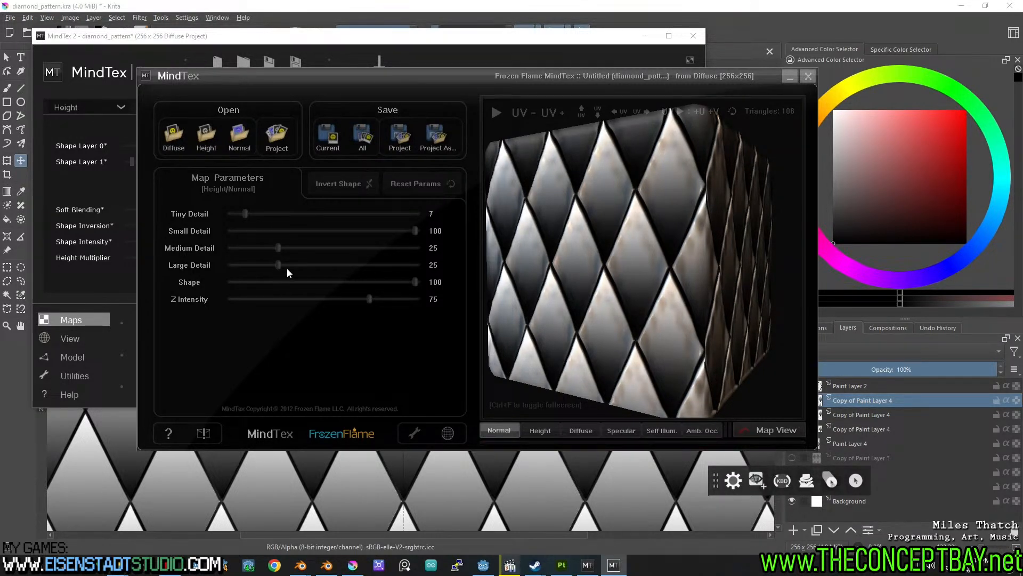
left_click_drag(300, 265, 387, 272)
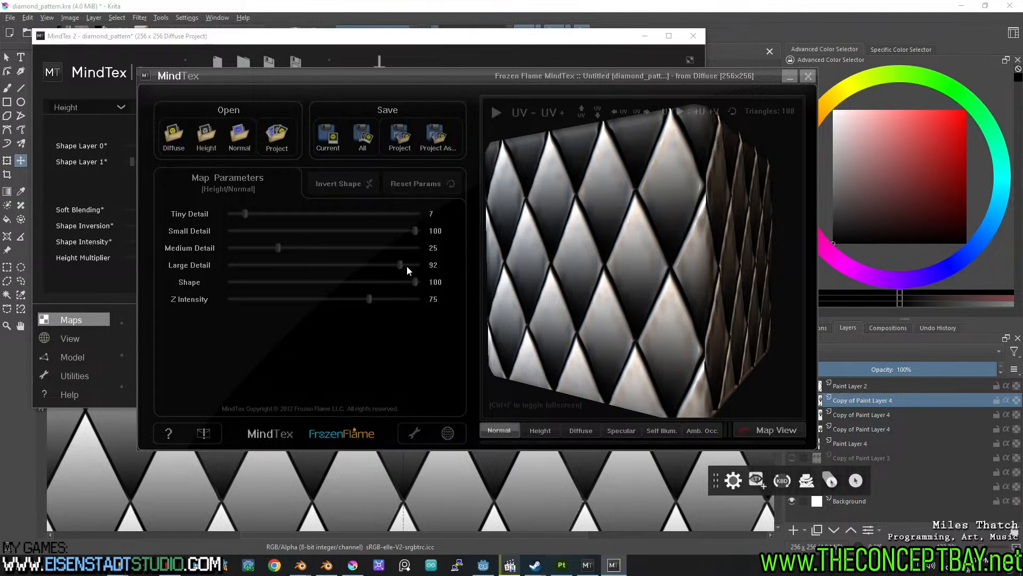
right_click_drag(634, 280, 507, 263, "shift")
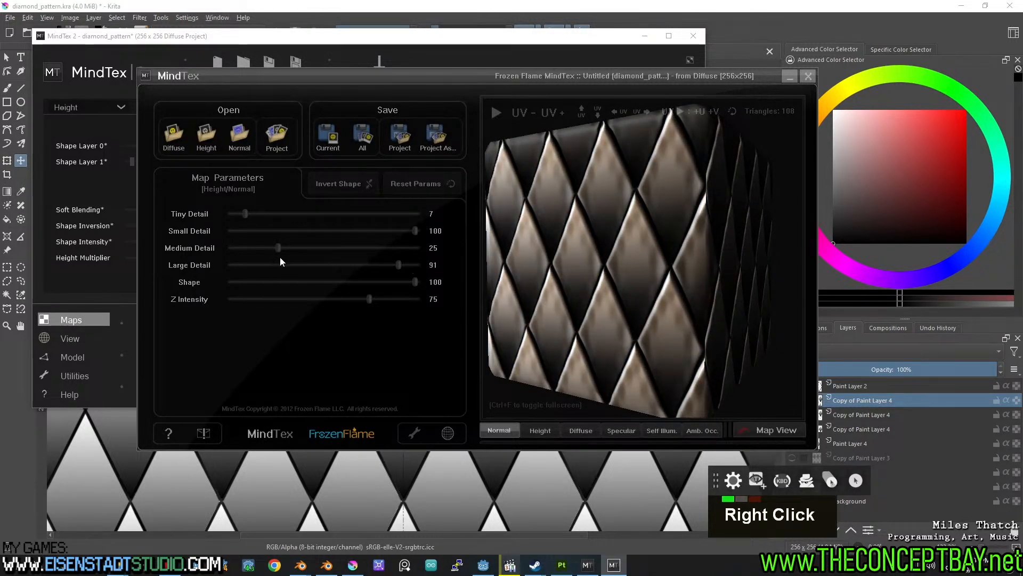
left_click_drag(414, 230, 257, 237)
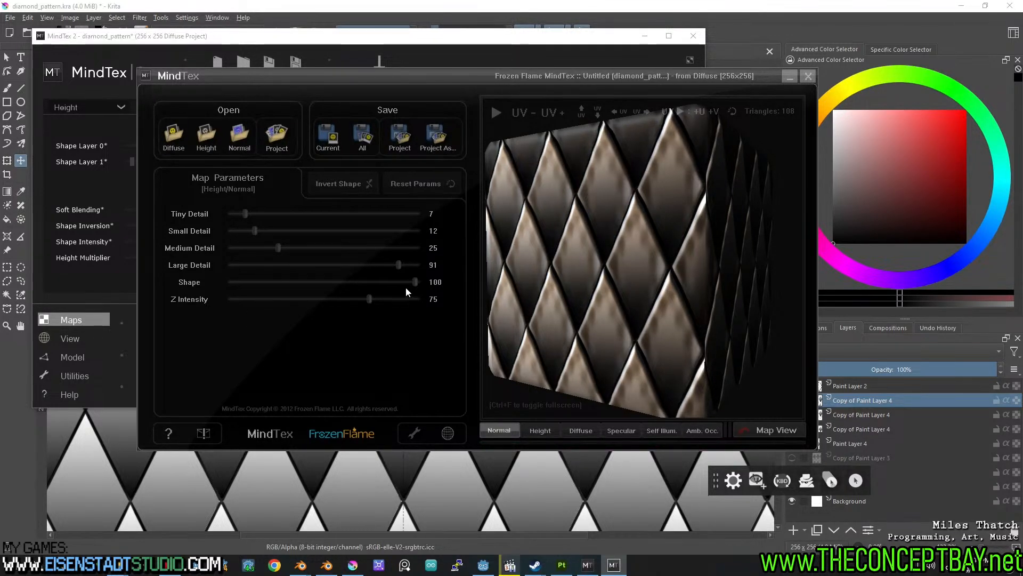
left_click_drag(412, 282, 231, 277)
right_click_drag(649, 277, 672, 290, "shift")
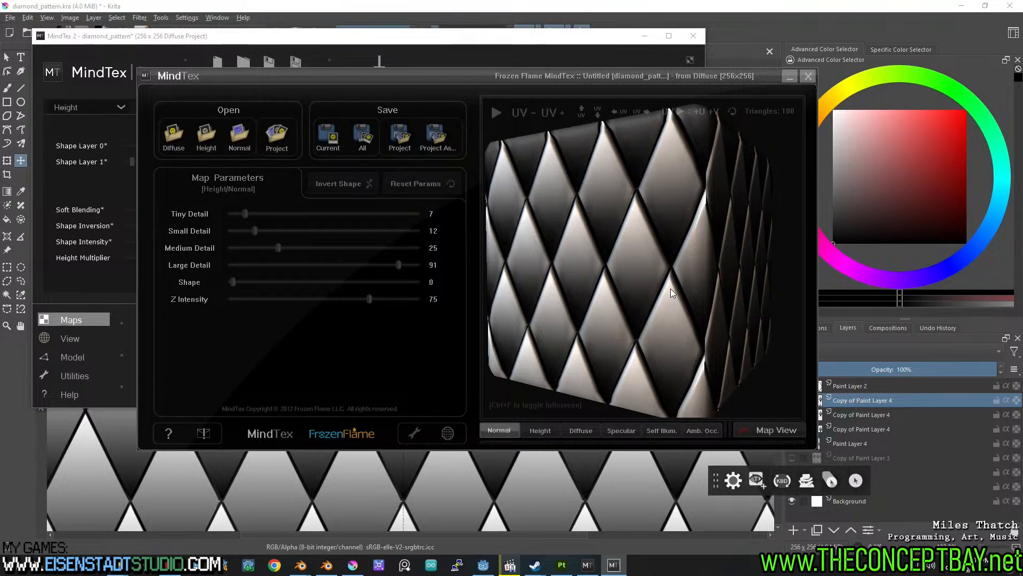
mouse_move(670, 289)
right_mouse_down("shift")
mouse_move(571, 281)
mouse_move(774, 281)
mouse_move(595, 288)
mouse_move(664, 285)
right_mouse_up("shift")
left_click_drag(664, 285, 743, 198, "alt")
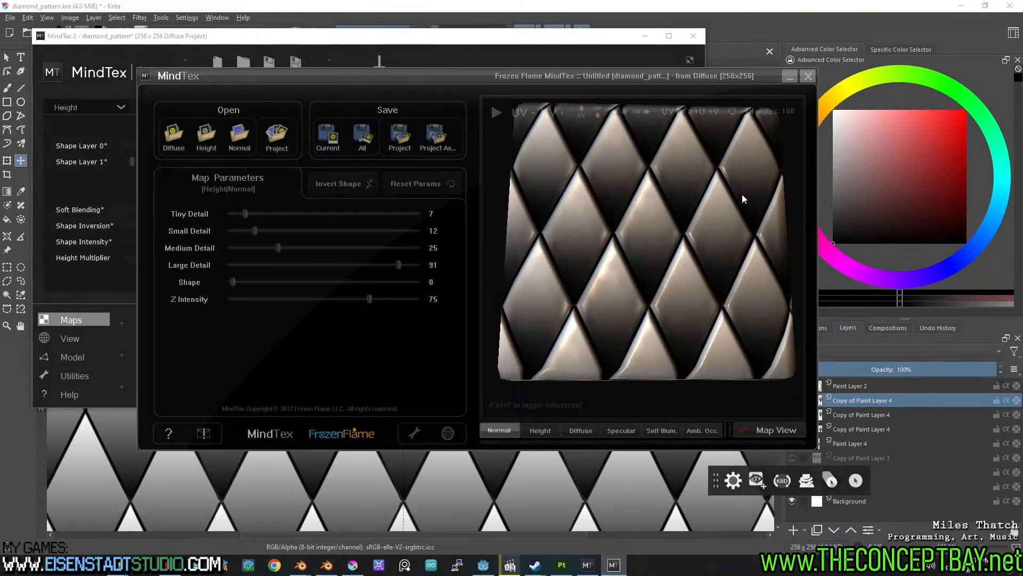
Close both MindTex and MindTex 2 without saving the diamond pattern changes.
left_click(809, 75)
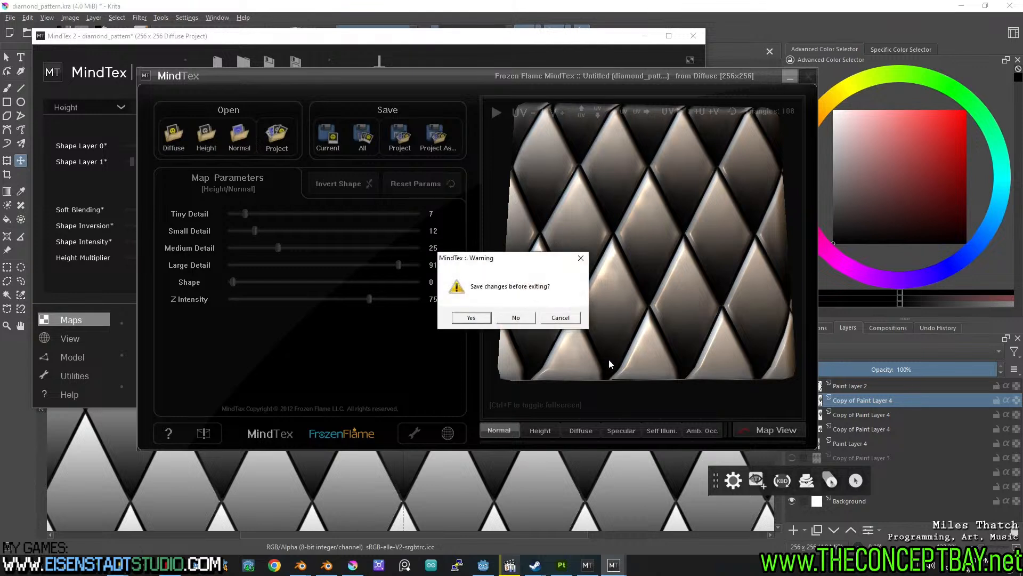
double_click(516, 317)
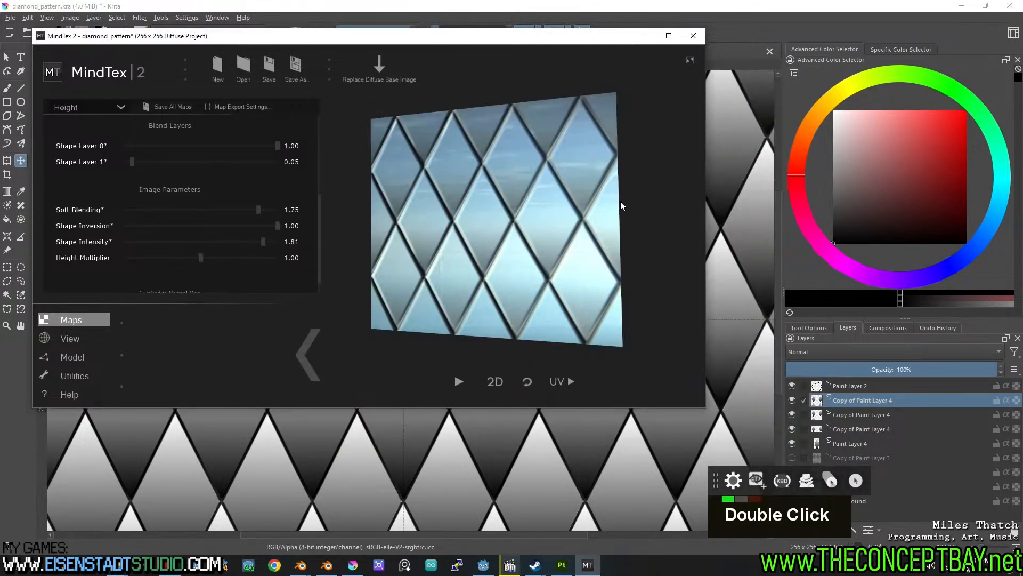
left_click(693, 35)
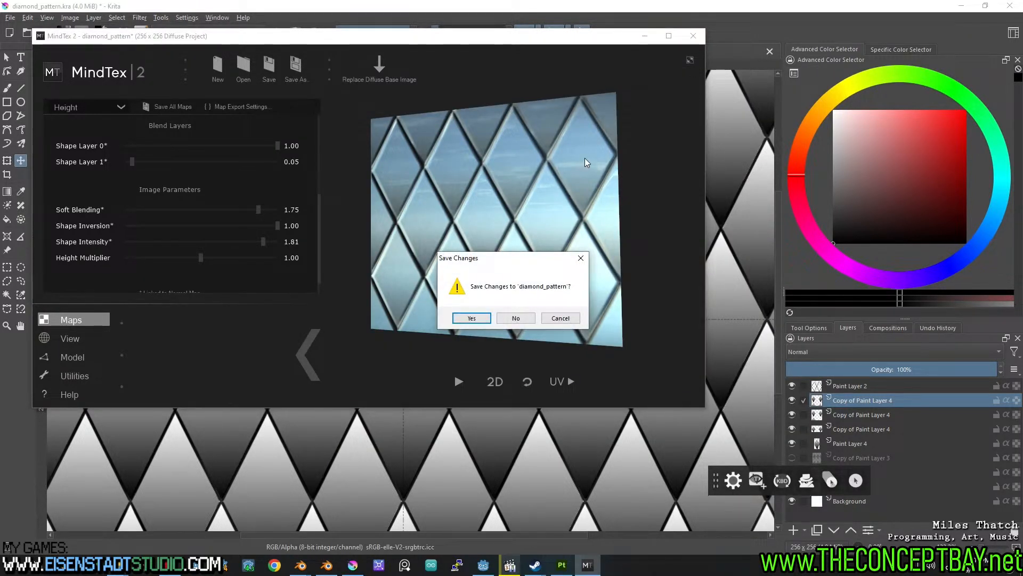
left_click(517, 317)
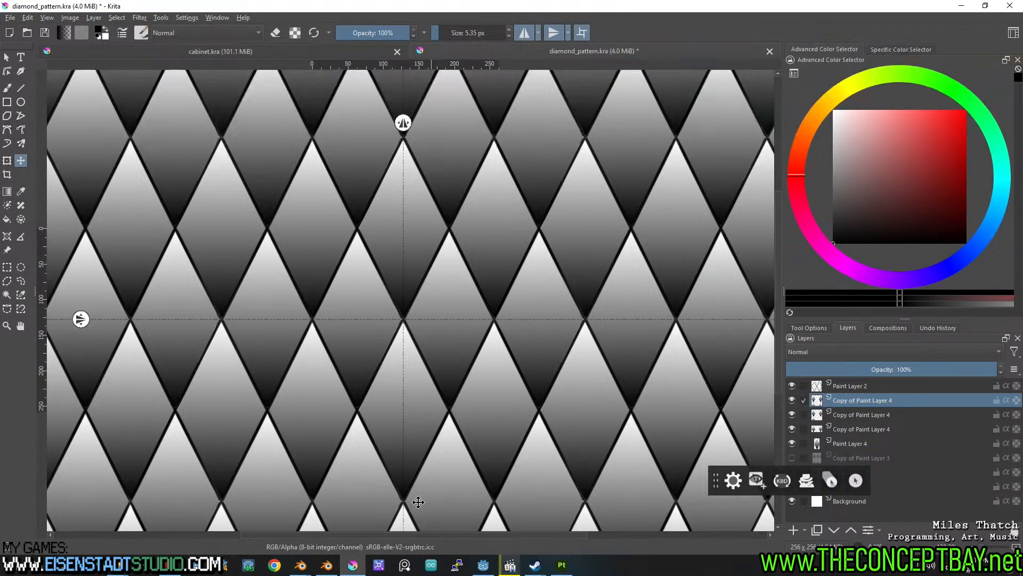
Switch to the Blender window holding household_cabinet.blend and save the file.
left_click(300, 565)
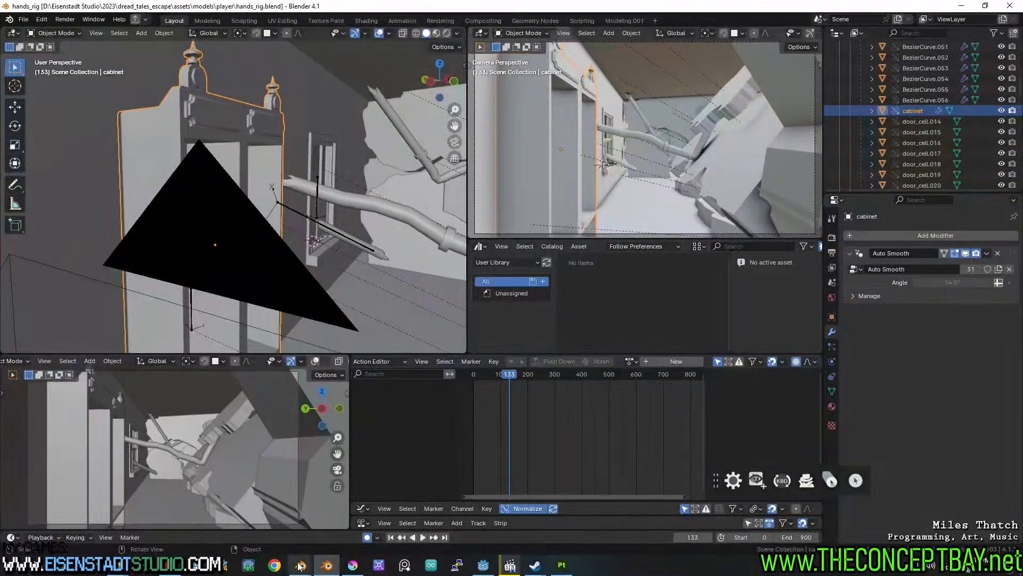
mouse_move(300, 565)
left_click(368, 488)
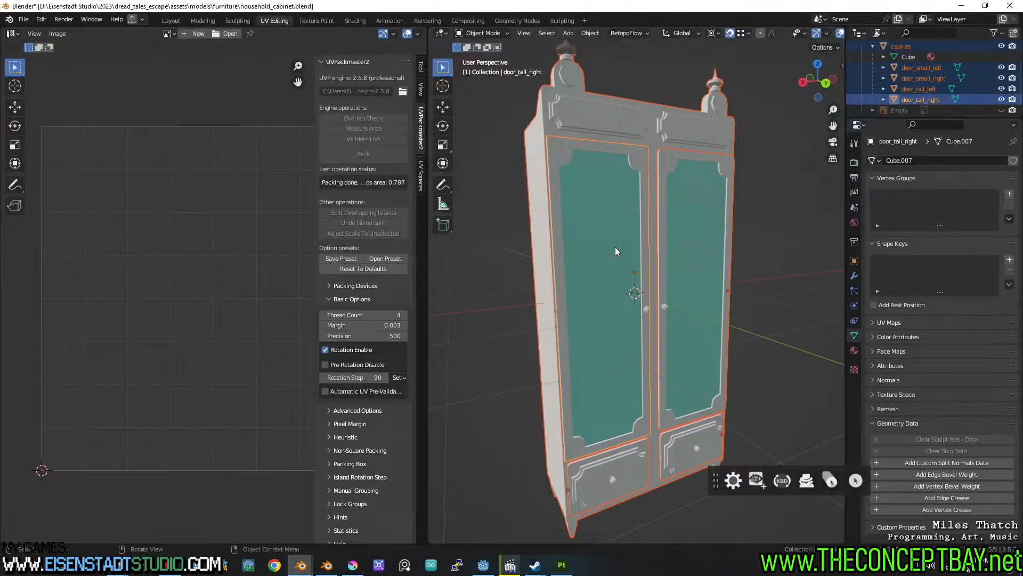
key("ctrl+s")
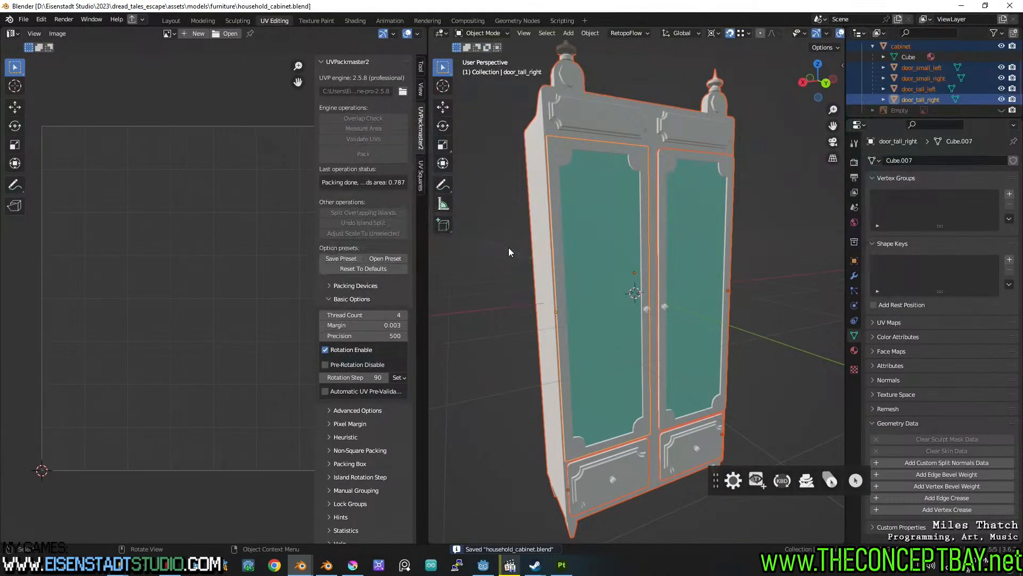
left_click(23, 19)
mouse_move(46, 33)
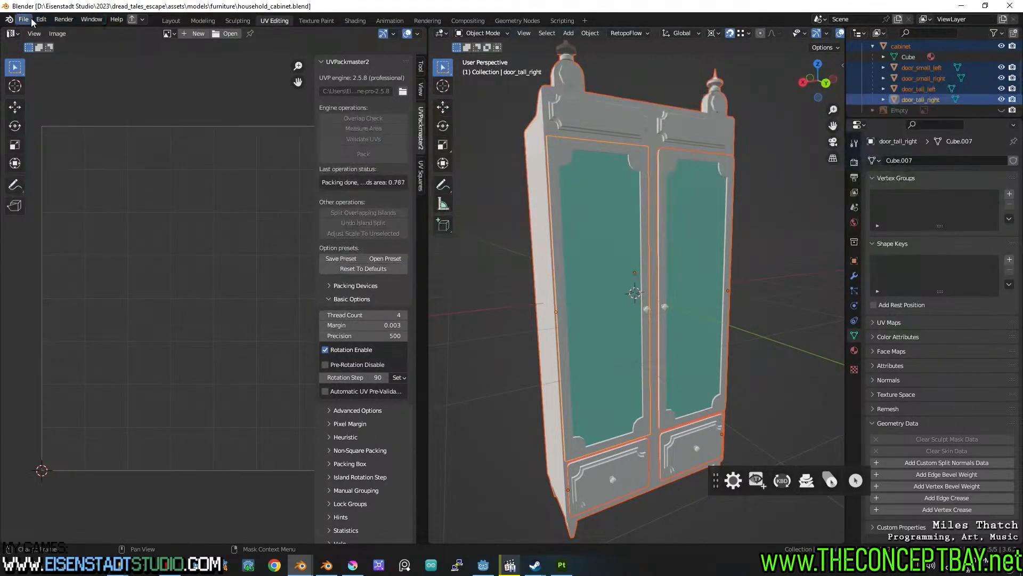
key("ctrl+s")
Start a new Blender file with the default cube scene.
left_click(23, 19)
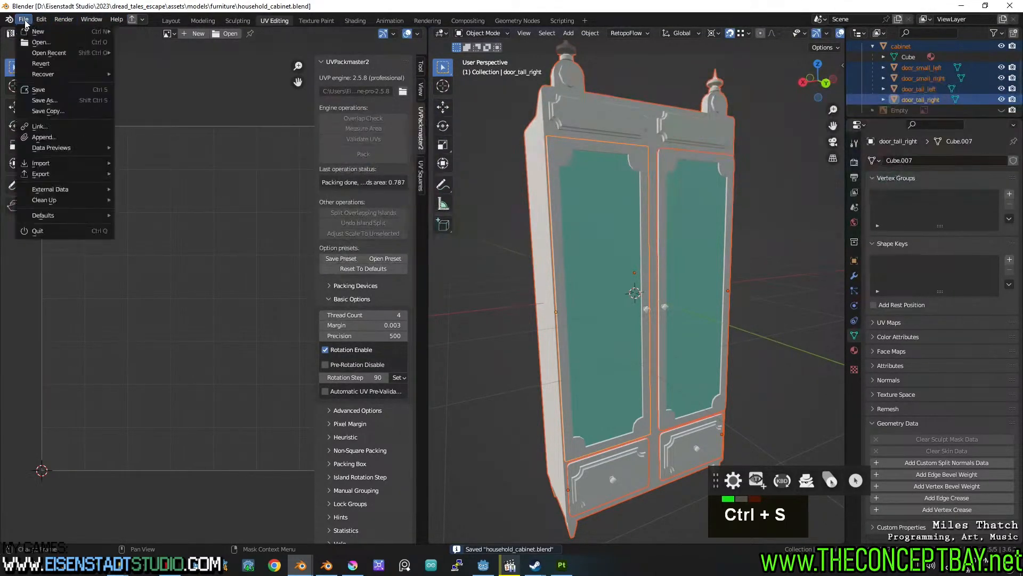
mouse_move(50, 32)
left_click(142, 31)
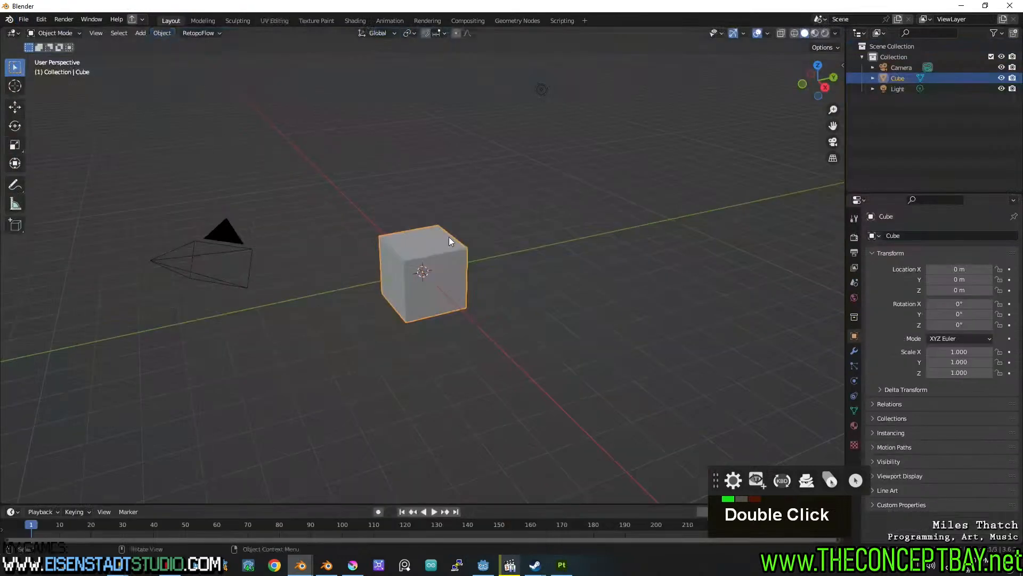
Delete the default cube and add a plane mesh at the world origin.
scroll(513, 295, "up", 2)
key("x")
left_click(514, 295)
key("shift+a")
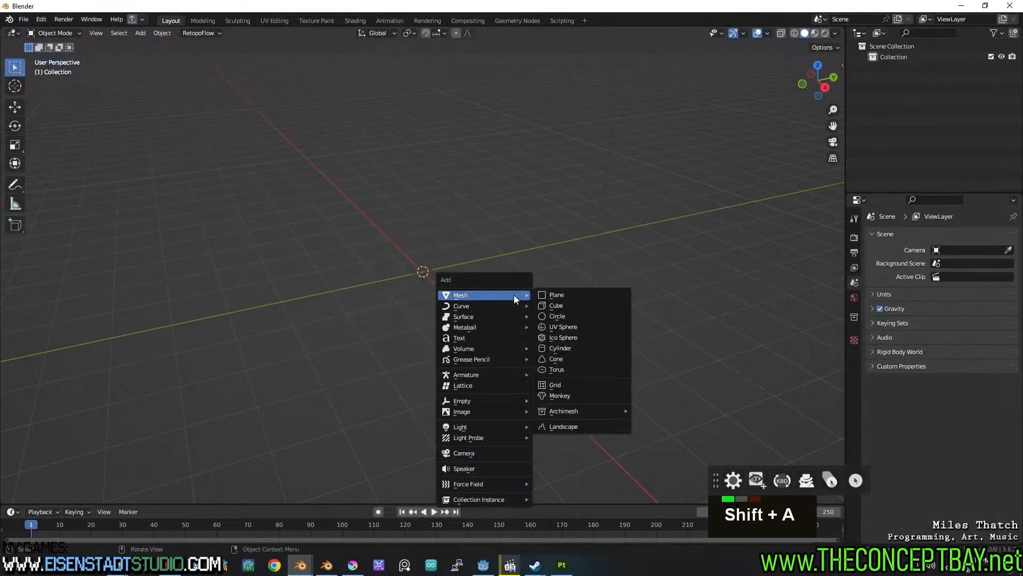
left_click(556, 294)
scroll(544, 295, "up", 6)
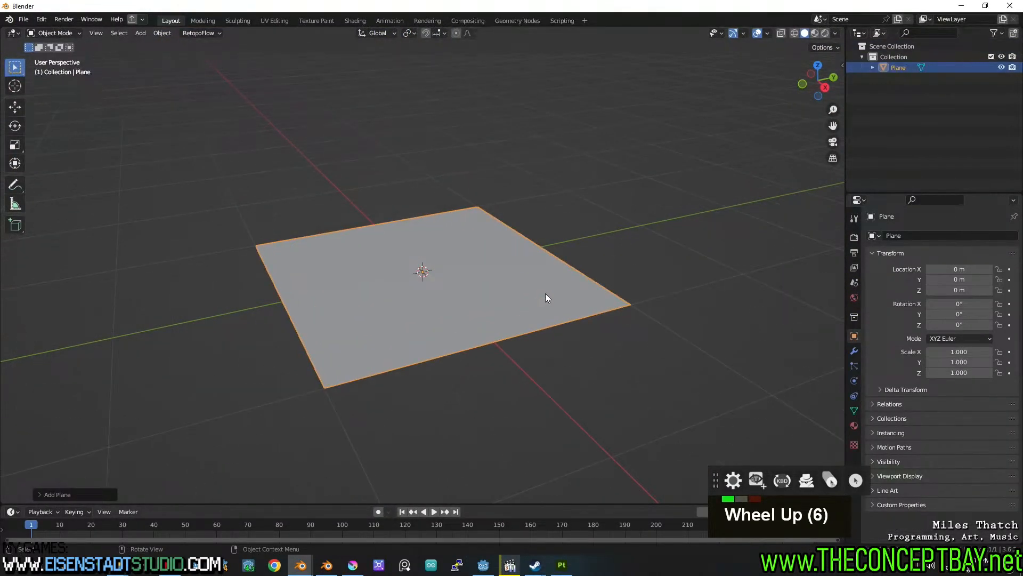
middle_click_drag(545, 300, 516, 283)
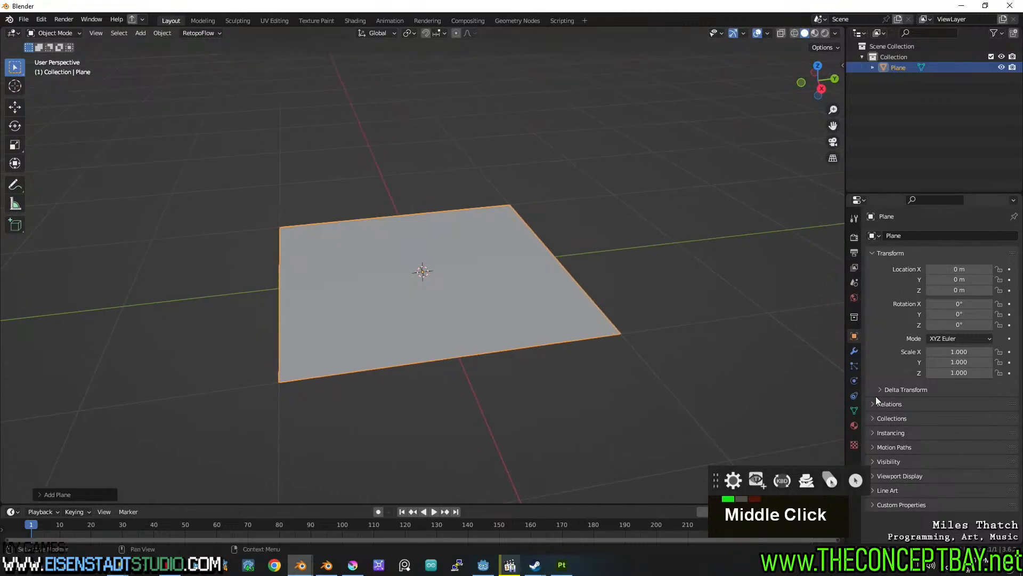
Add a Subdivision Surface modifier to the plane and check the shape in Object and Edit Mode.
key("Tab")
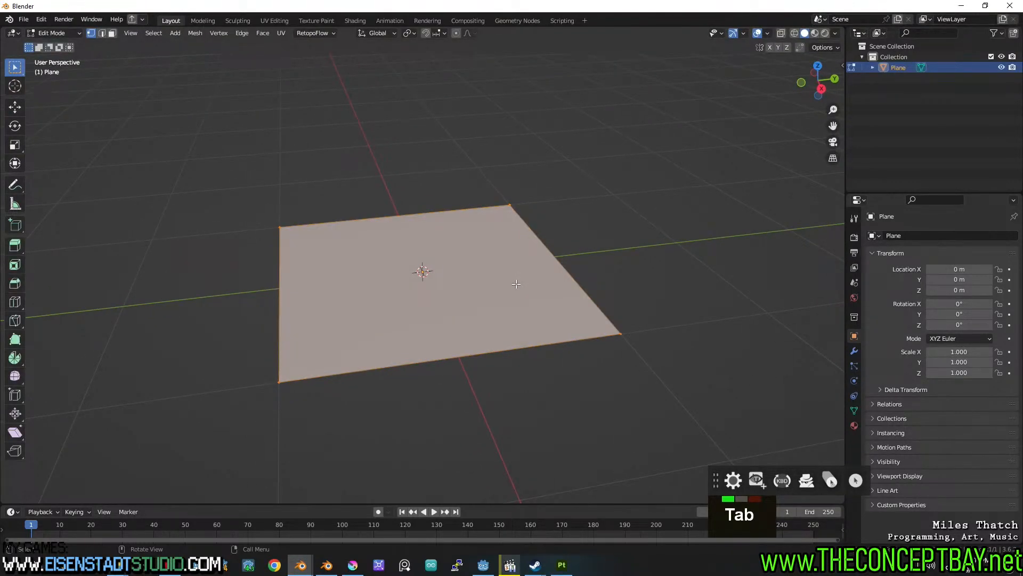
double_click(860, 349)
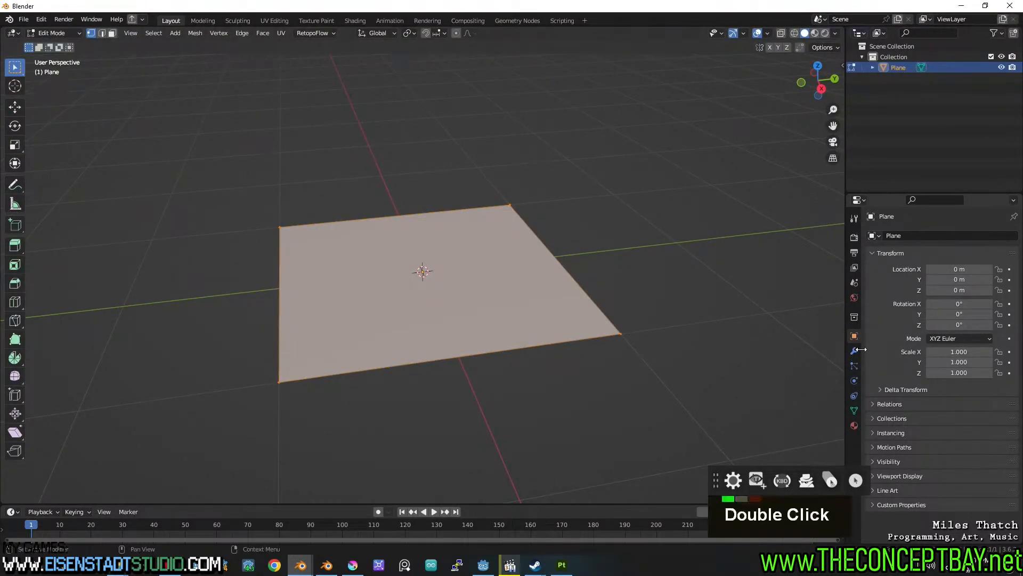
double_click(859, 349)
left_click(872, 235)
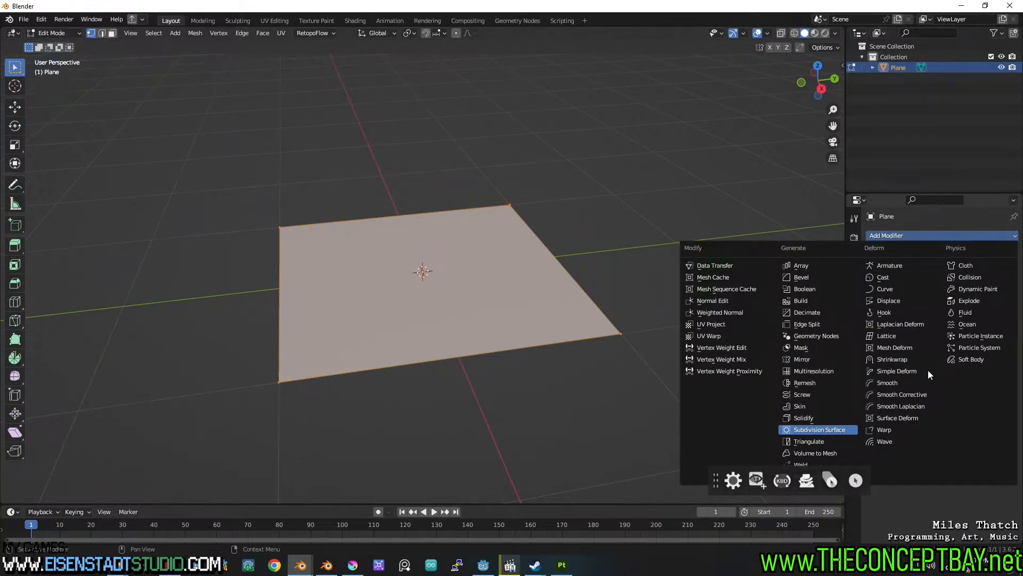
left_click(786, 430)
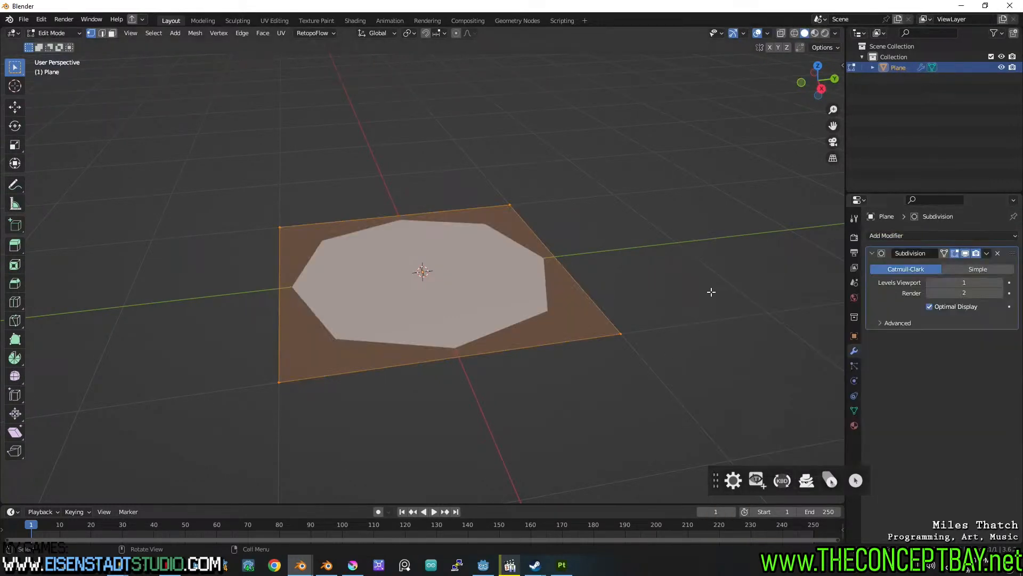
key("Tab")
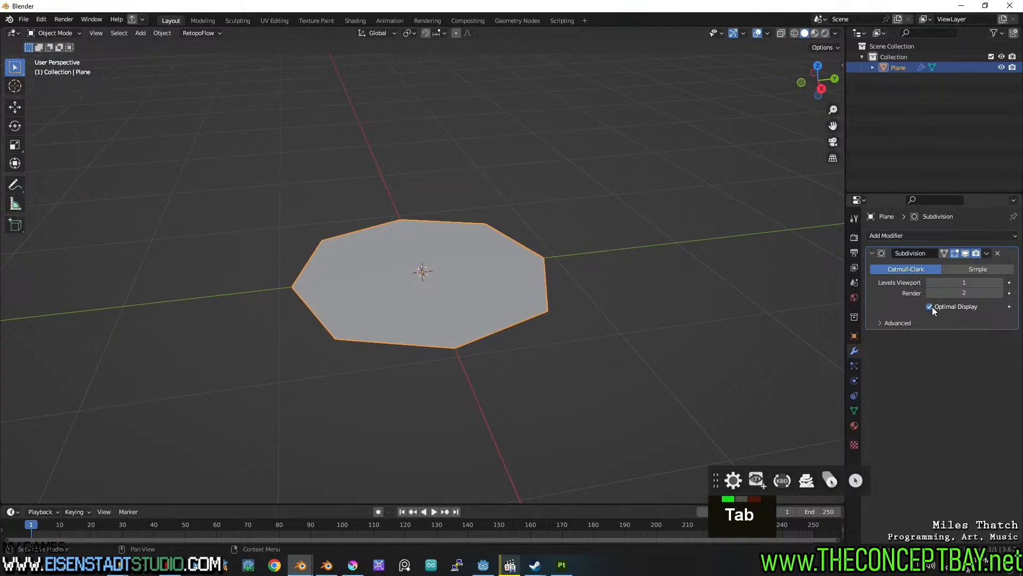
key("Tab")
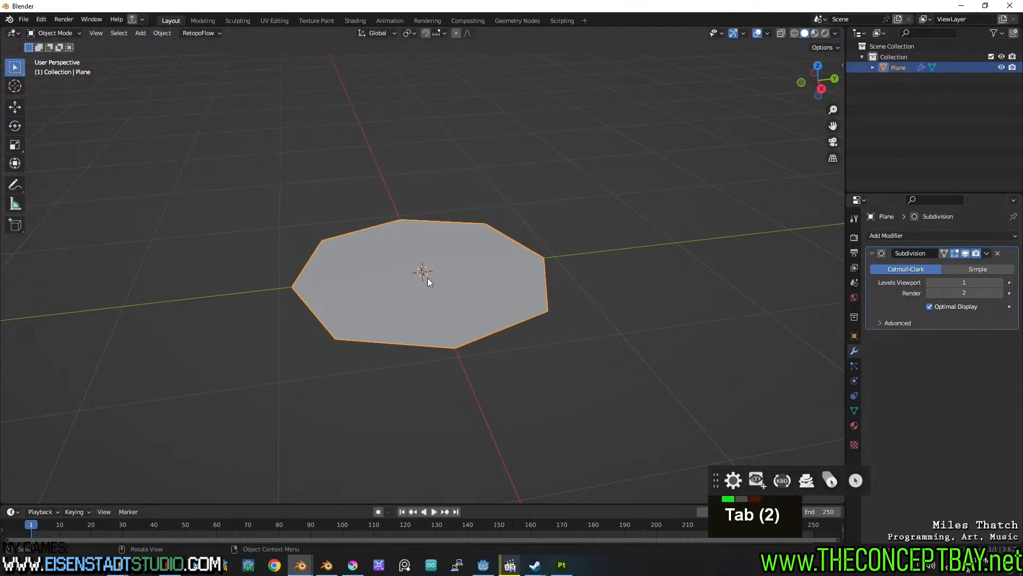
key("Tab")
middle_click_drag(457, 276, 555, 279)
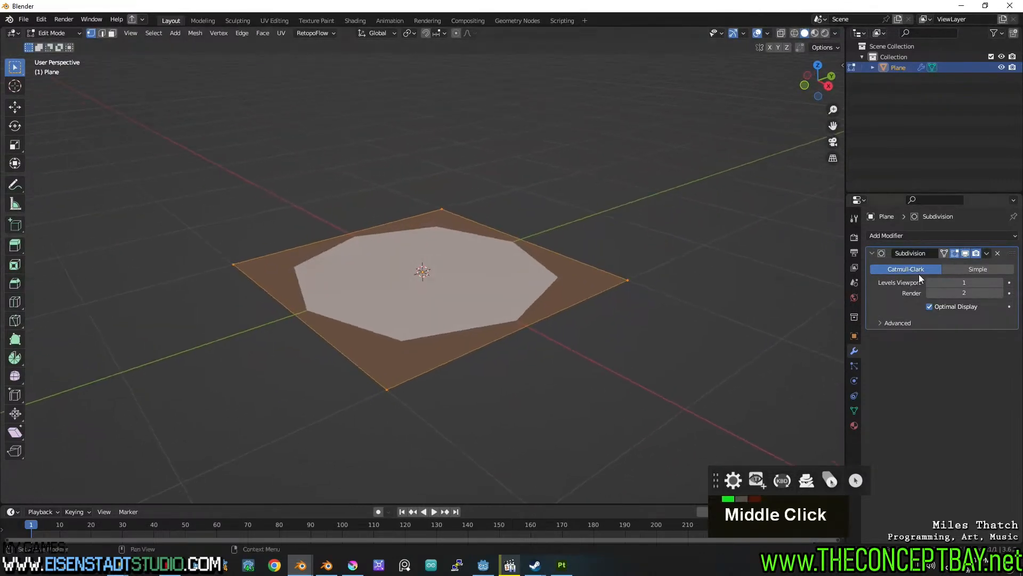
Remove the Subdivision modifier from the plane and subdivide its face once into four quads.
left_click(998, 254)
key("Tab")
key("Tab")
key("Tab")
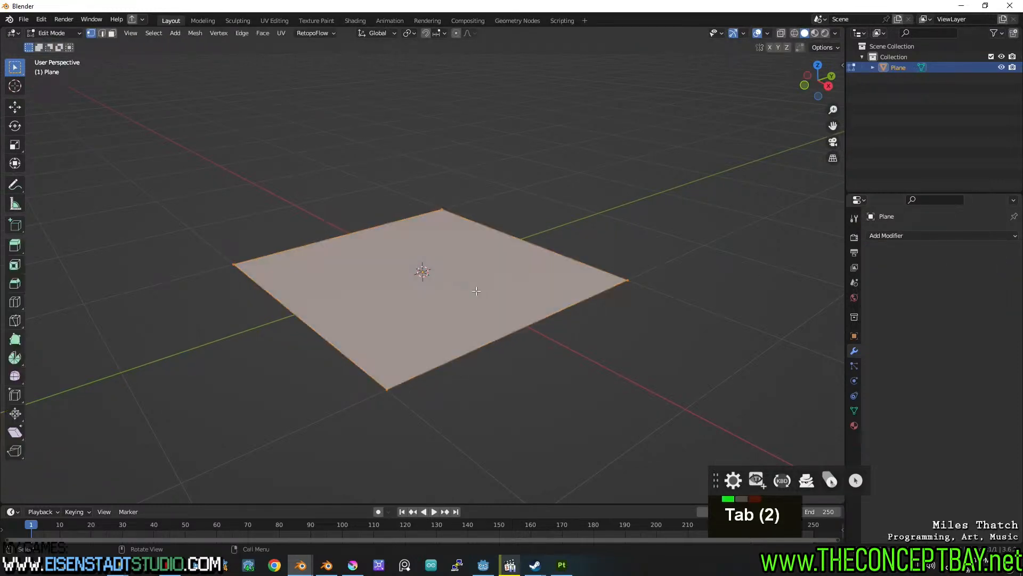
right_click(479, 296)
left_click(457, 313)
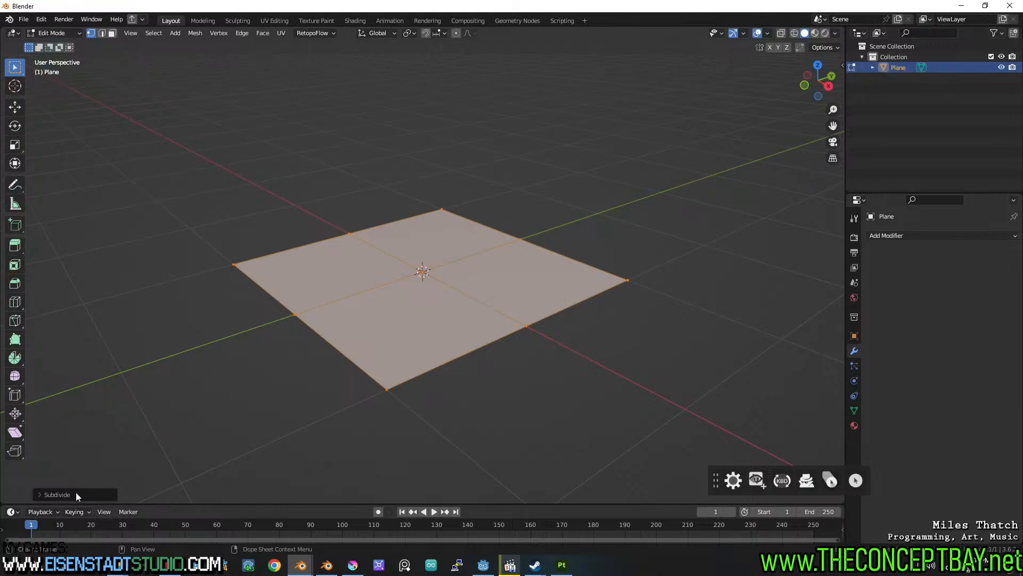
Rotate the plane object 45° around the Z axis in Object Mode.
middle_click_drag(450, 343, 480, 313)
key("Tab")
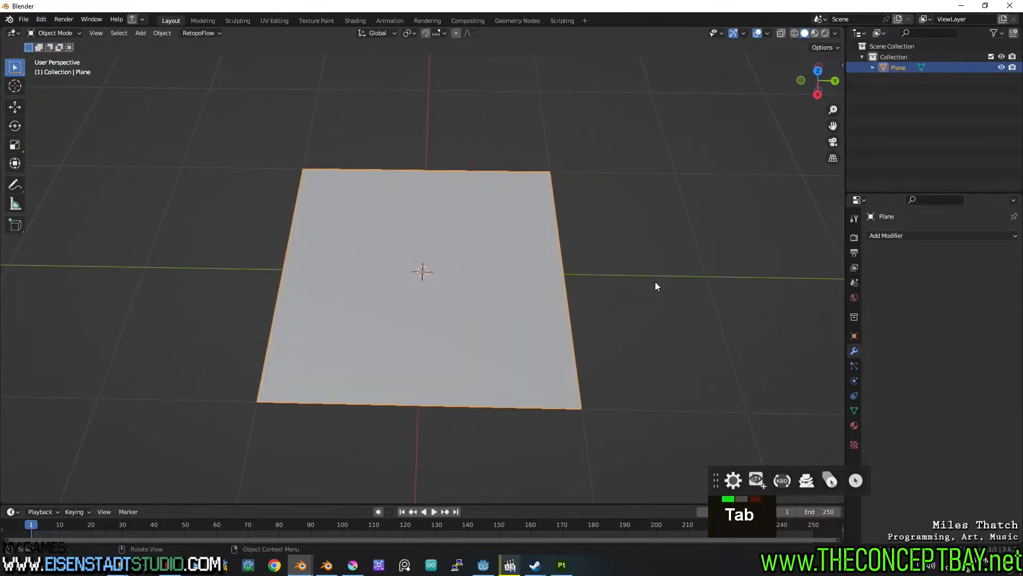
key("r")
key("4")
key("5")
key("z")
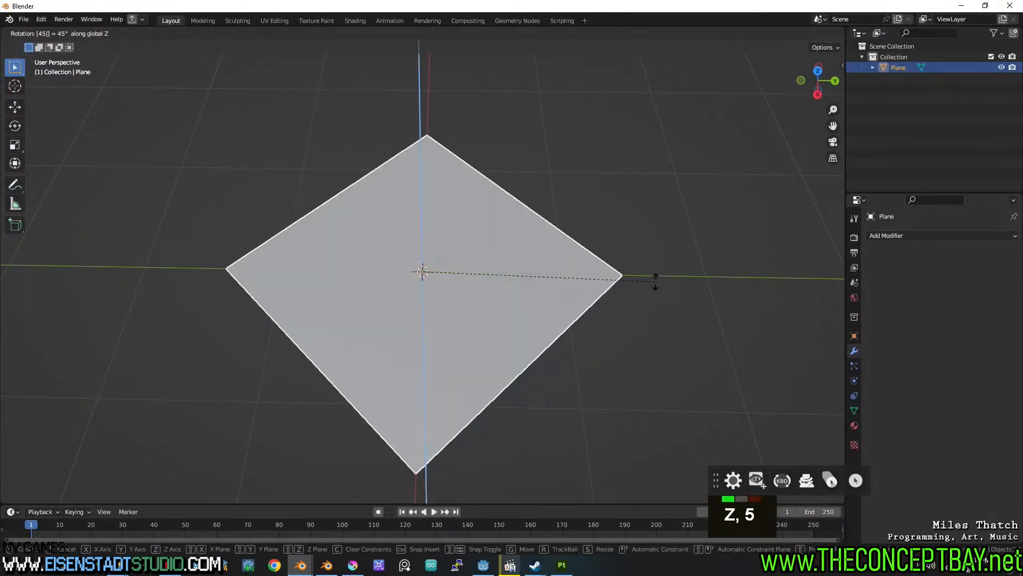
key("Return")
Scale the whole mesh by 0.45 along Y in Edit Mode to form a narrow diamond.
key("Tab")
key("s")
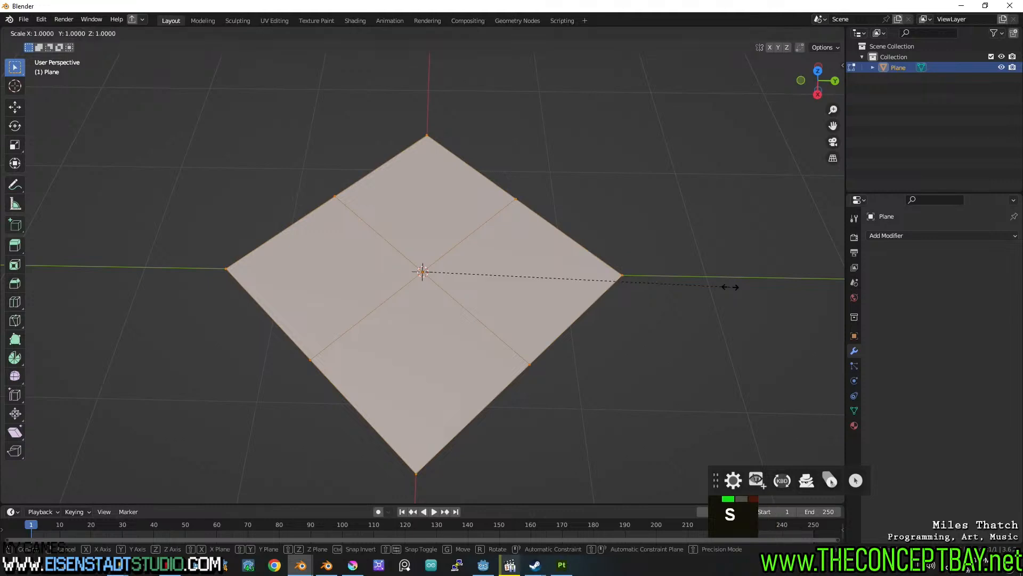
type("y0.45")
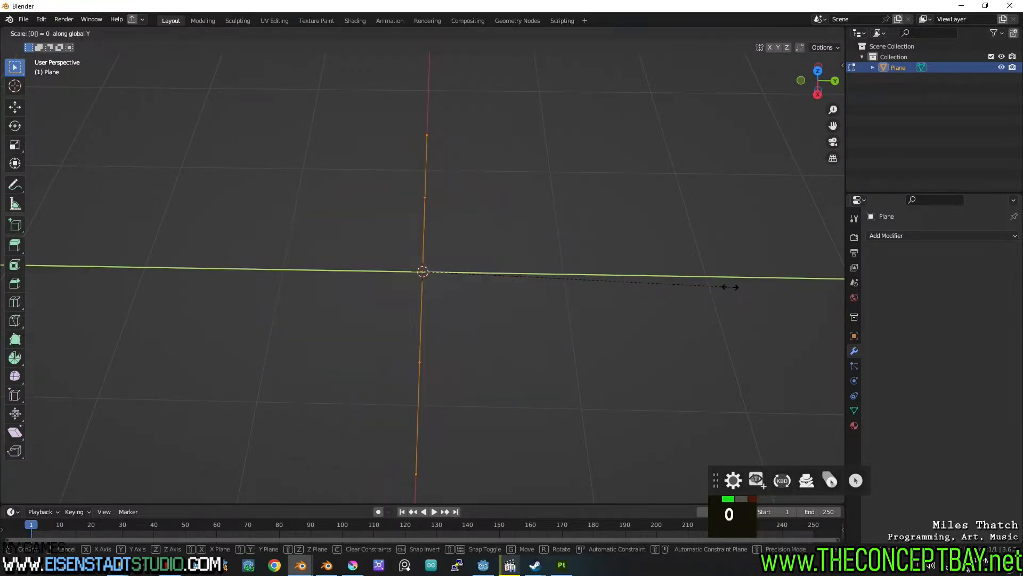
key("Return")
middle_click(543, 324)
middle_click_drag(543, 324, 469, 250)
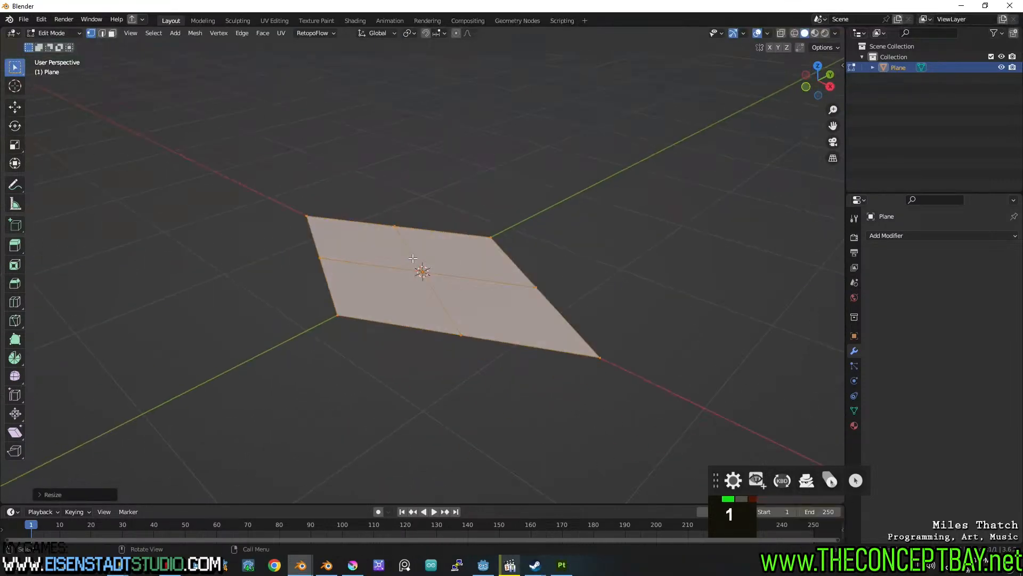
left_click(422, 272)
key("g")
key("z")
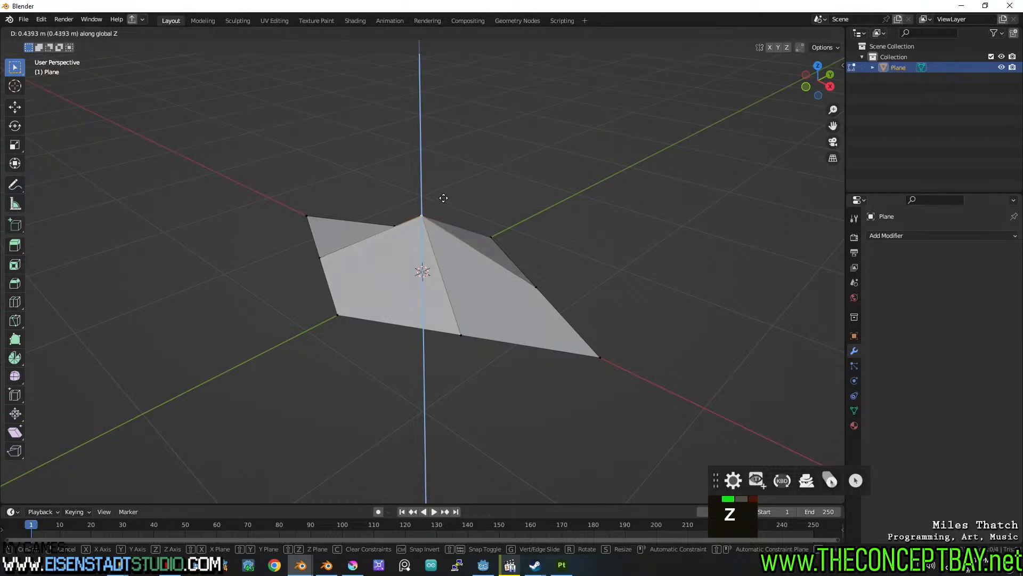
key("Escape")
Knife-cut edges from each of the diamond's four corners to its centre vertex.
scroll(440, 261, "up", 2)
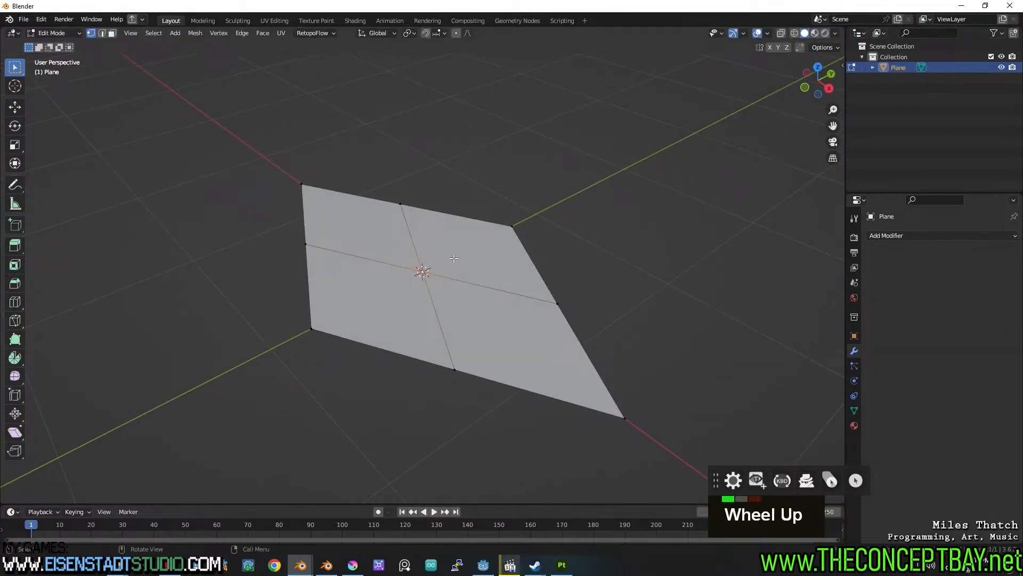
key("k")
left_click(625, 418)
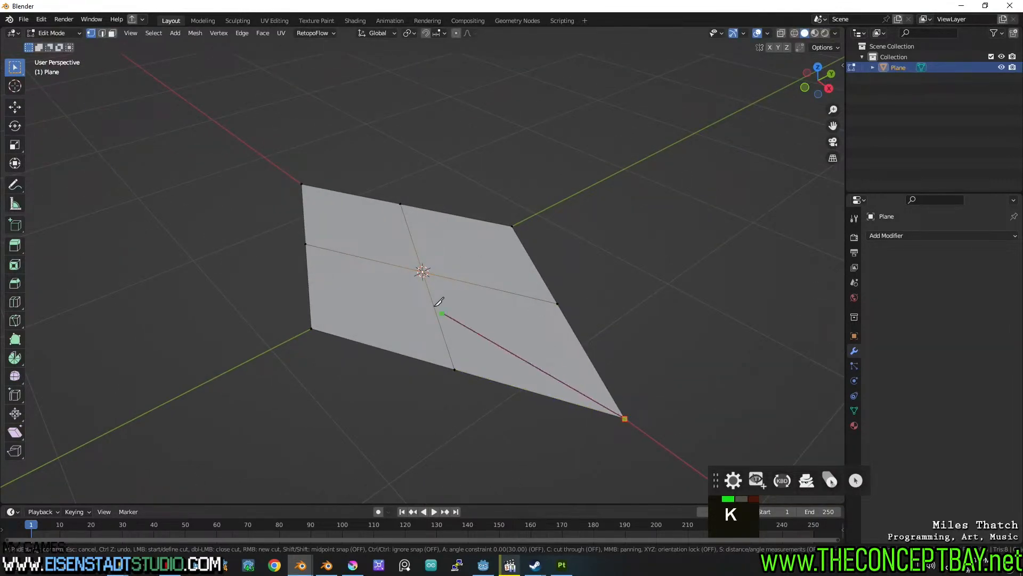
left_click(422, 271)
left_click(512, 226)
key("Return")
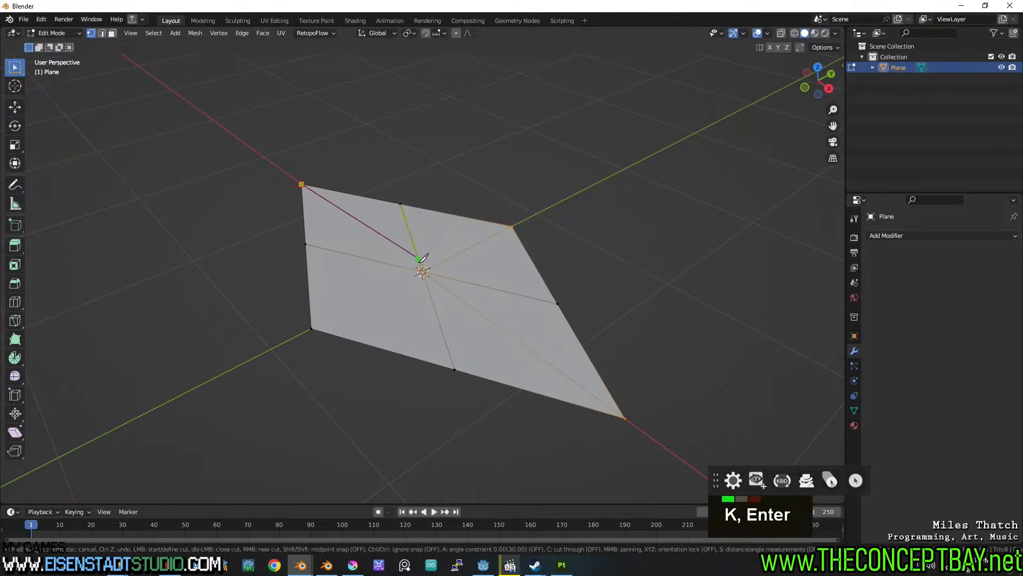
left_click(311, 328)
key("Return")
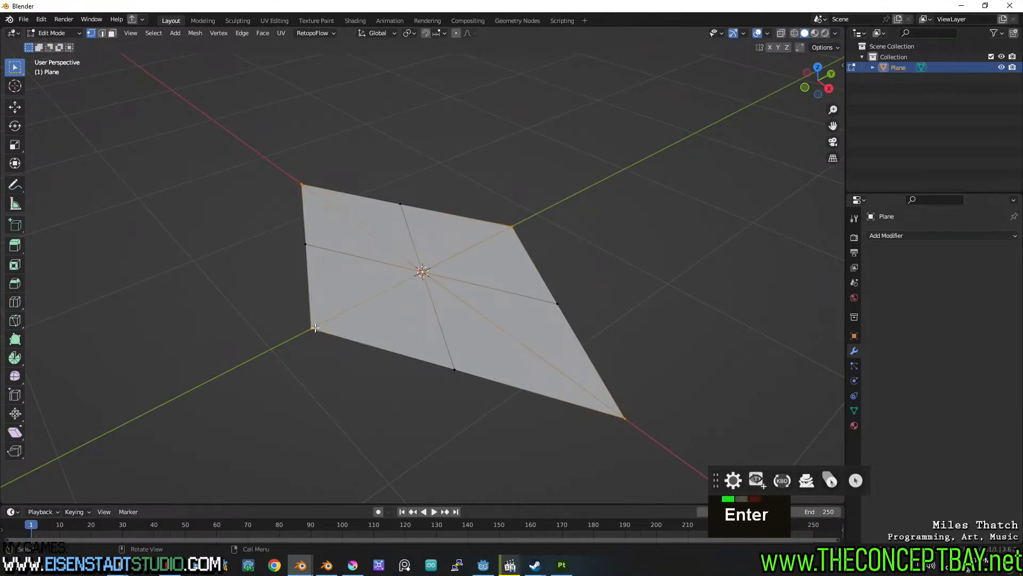
Raise the diamond's centre vertex about 0.3 m along Z to form a low pyramid.
key("1")
key("g")
key("z")
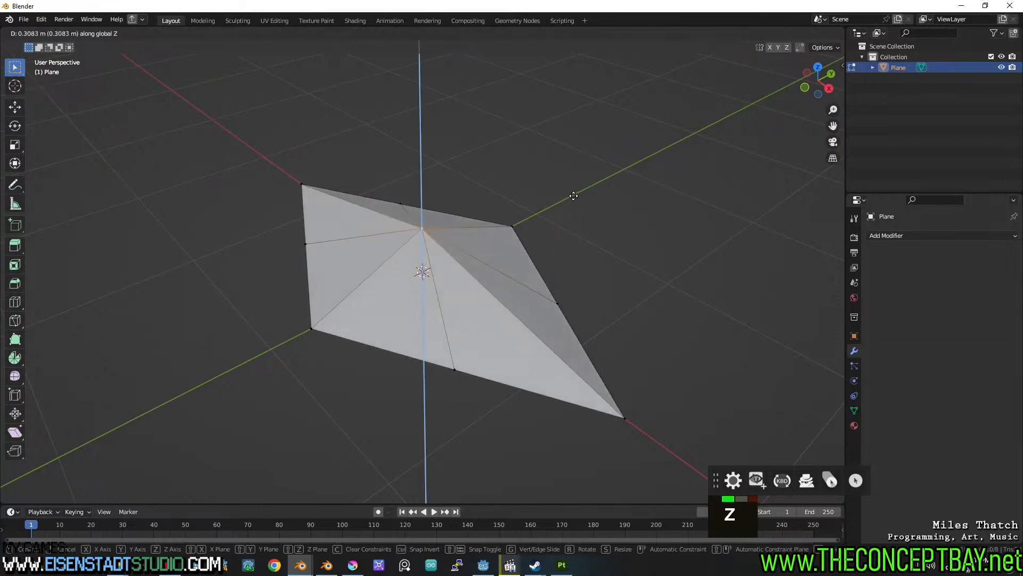
left_click(578, 187)
Dissolve the four edges running from the apex to the midpoints of the diamond's sides.
middle_click_drag(578, 187, 558, 288)
key("2")
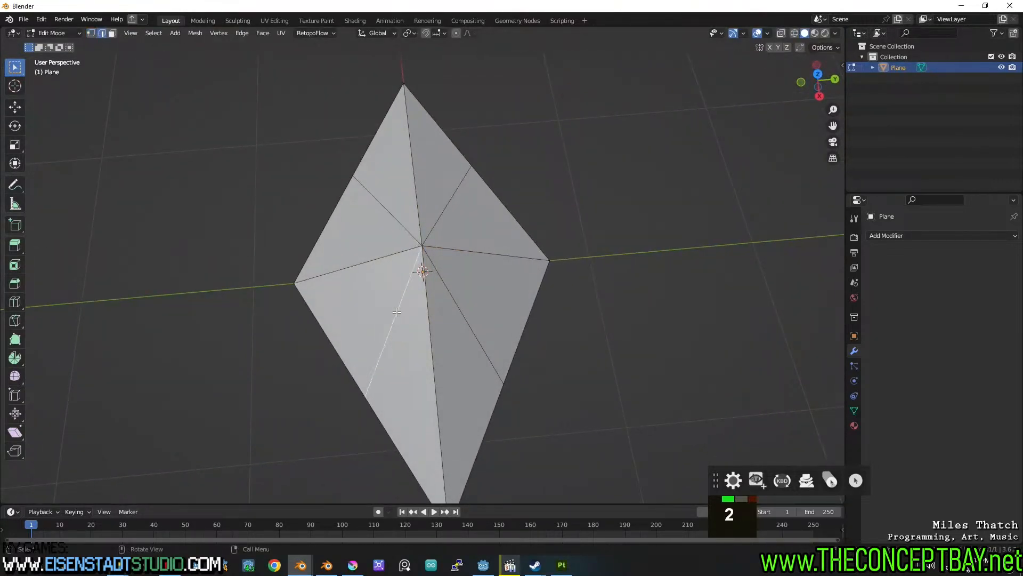
left_click(465, 308, "shift")
left_click(455, 201, "shift")
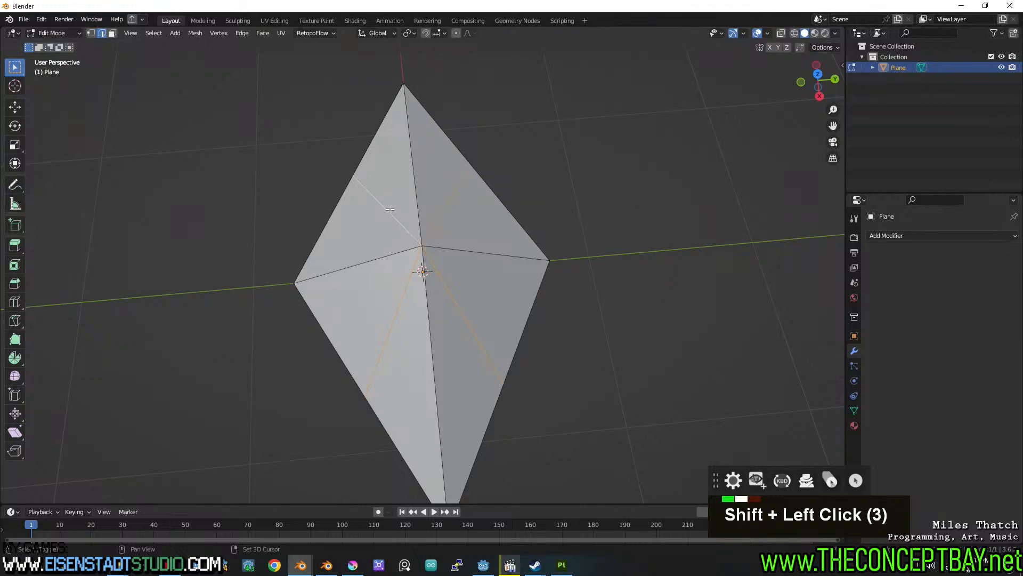
key("x")
left_click(363, 280)
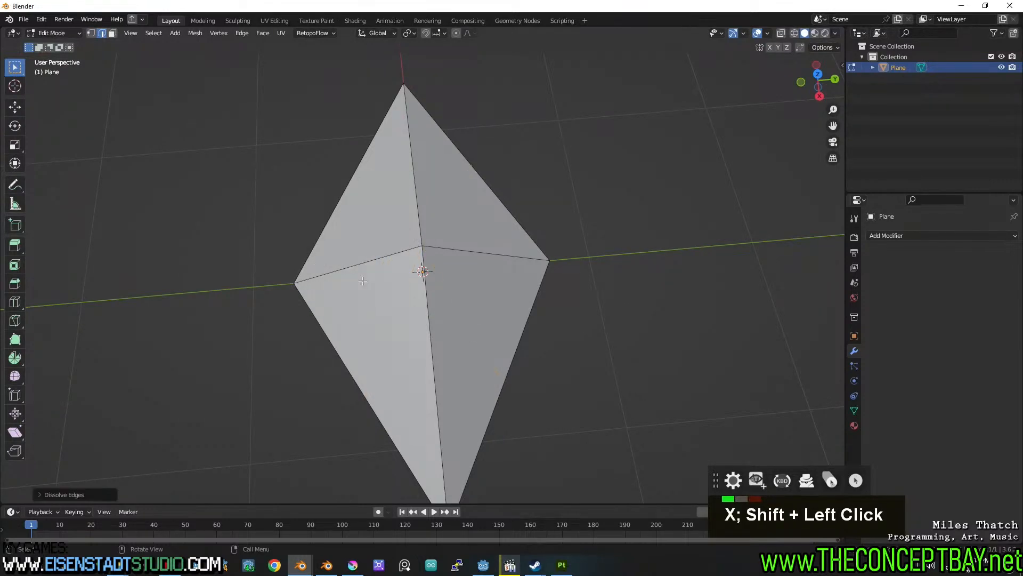
Add a Subdivision modifier to the diamond with viewport level 2 and view it in Object Mode.
middle_click_drag(363, 280, 455, 262)
key("Tab")
key("Tab")
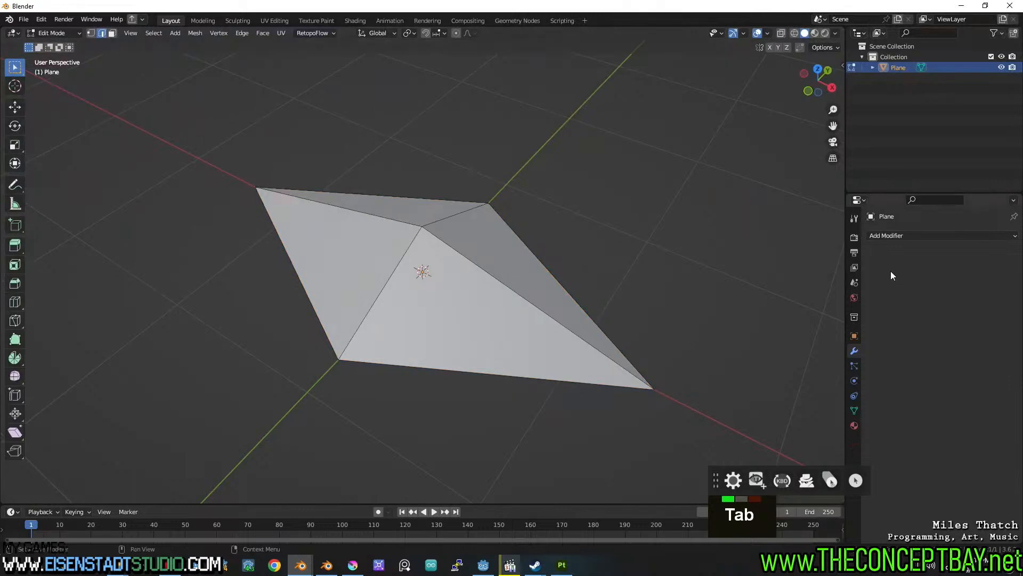
left_click(894, 236)
left_click(819, 428)
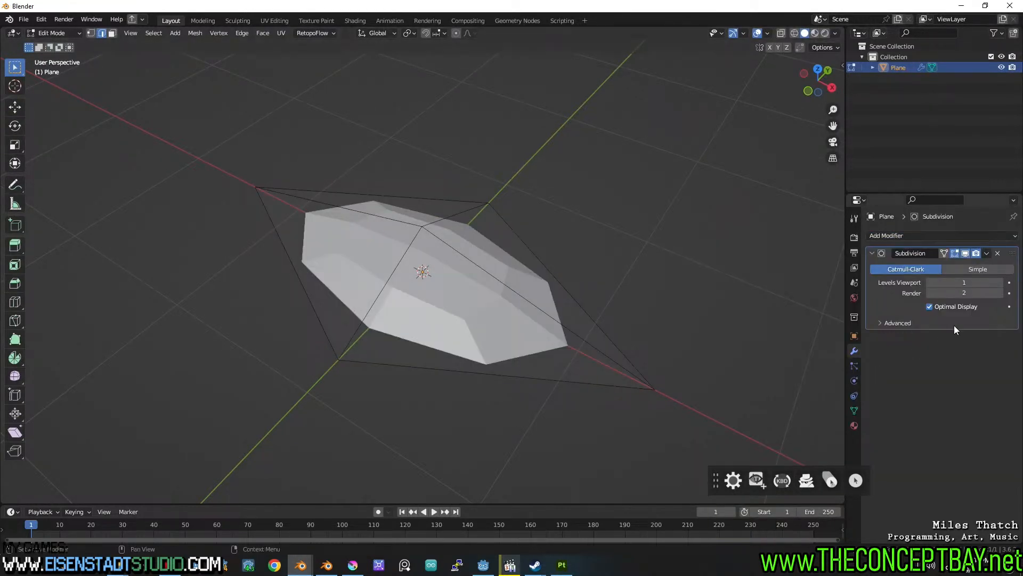
left_click(1001, 284)
key("Tab")
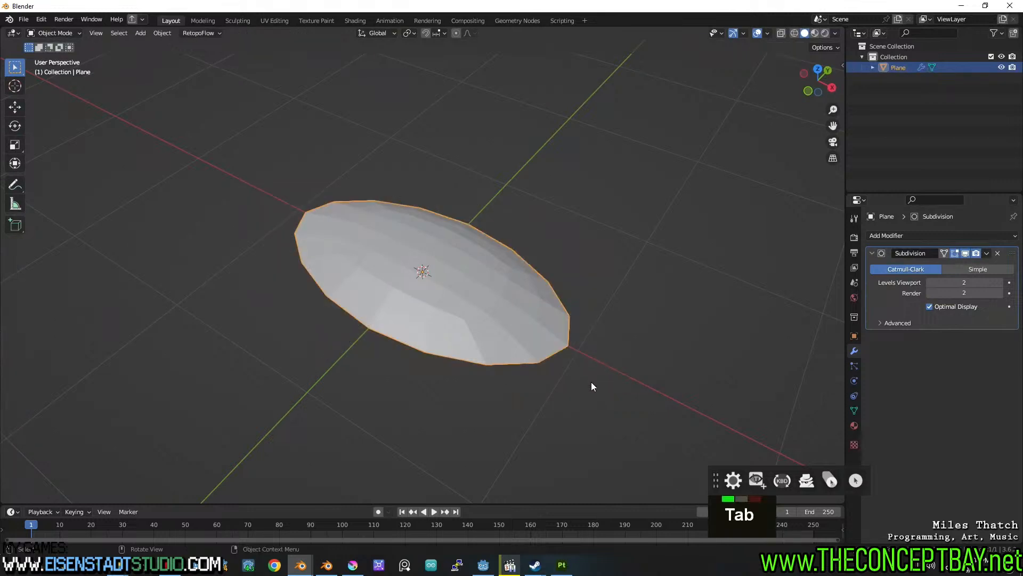
Select the diamond's outer edge loop and try extruding it twice, undoing back to the plain loop selection.
key("Tab")
left_click(557, 379, "alt")
key("e")
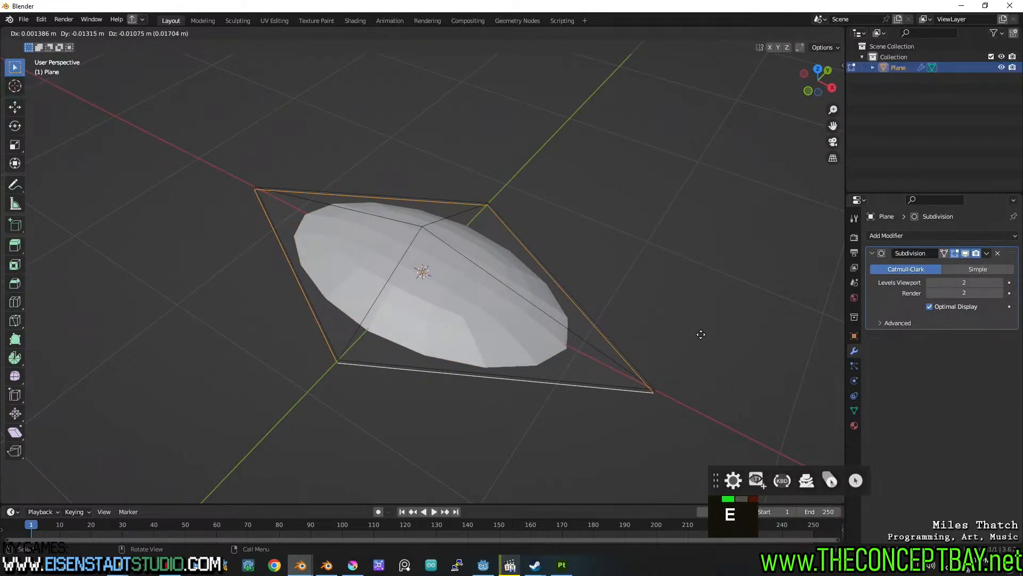
key("Escape")
key("e")
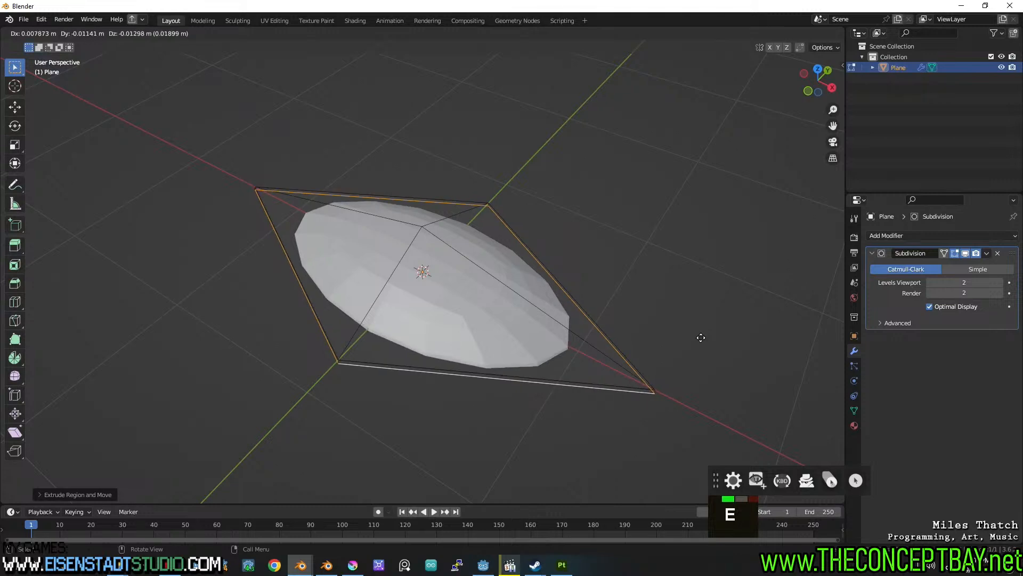
key("ctrl+z")
key("ctrl+z")
key("ctrl+z")
key("ctrl+shift+z")
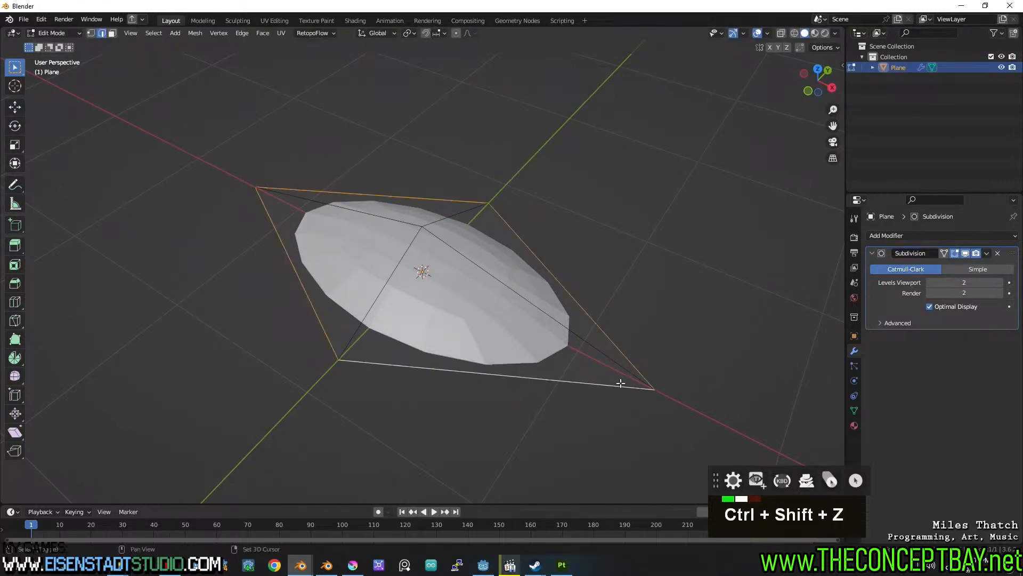
Try closing the diamond's open underside with a face and extruding the outer loop slightly downward twice.
key("f")
key("ctrl+z")
middle_click_drag(692, 354, 695, 311)
key("e")
key("Escape")
key("f")
key("Escape")
key("e")
left_click(692, 315)
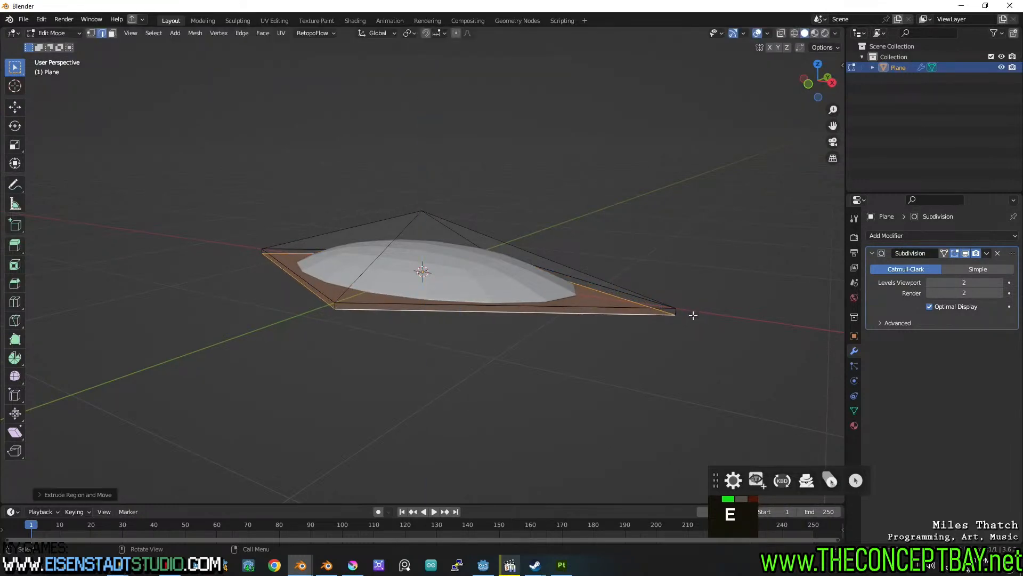
key("e")
left_click(693, 320)
Undo the extrusions and the underside fill on the diamond.
middle_click_drag(693, 321, 676, 357)
key("ctrl+z")
key("ctrl+z")
key("ctrl+z")
key("ctrl+z")
key("ctrl+z")
key("ctrl+z")
key("ctrl+z")
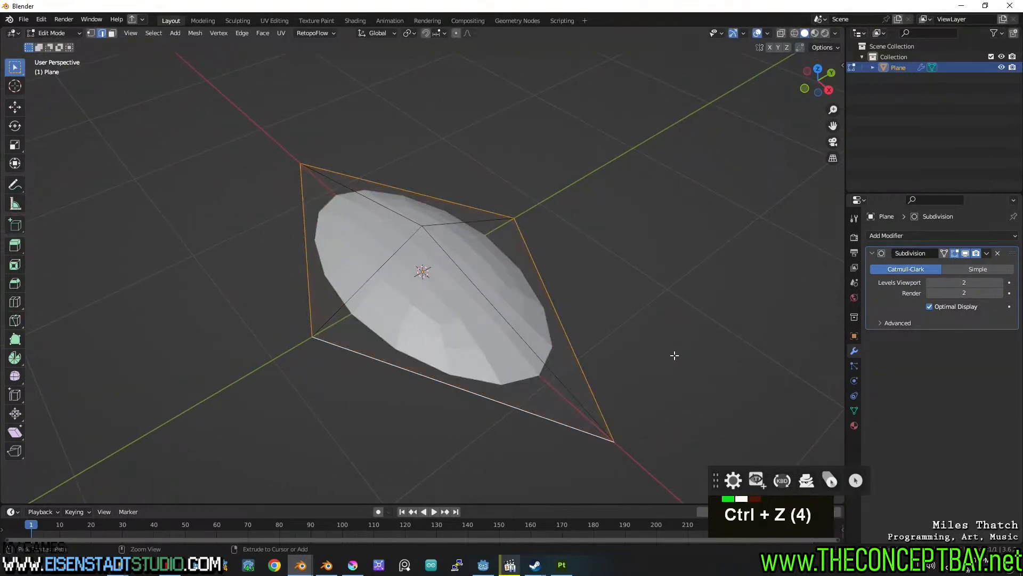
key("ctrl+z")
Examine the diamond's shape in Object Mode from several angles and distances.
key("Tab")
middle_click_drag(606, 327, 552, 349)
scroll(552, 349, "down", 3)
scroll(552, 345, "down", 2)
middle_click_drag(526, 306, 633, 221)
scroll(633, 221, "up", 3)
middle_click_drag(525, 273, 379, 329)
scroll(559, 344, "up", 3)
middle_click_drag(515, 338, 489, 287, "shift")
Vertex-bevel the diamond's apex with 5 segments and a width of about 2.27 m.
key("Tab")
key("1")
left_click(445, 253)
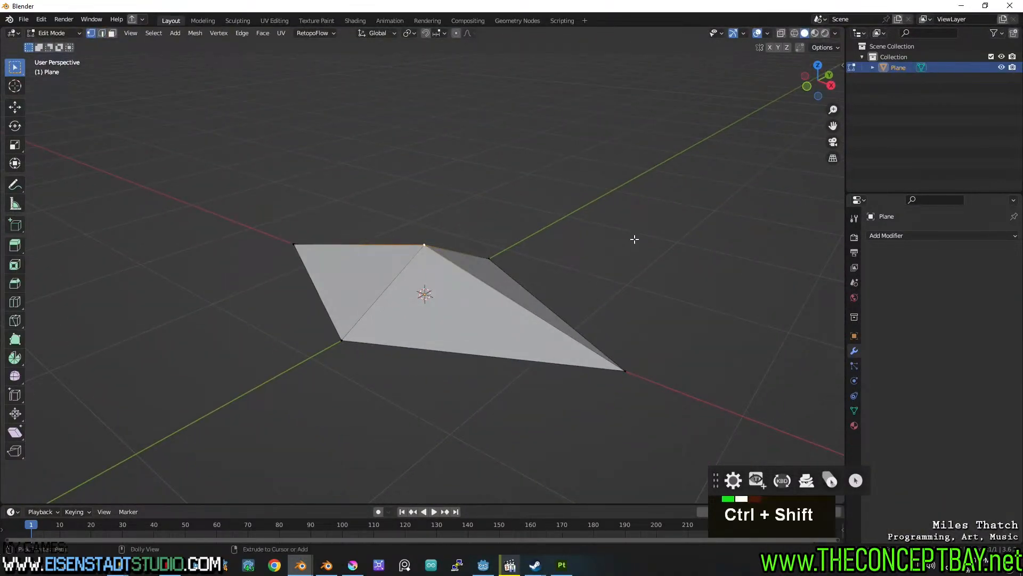
key("ctrl+shift+b")
scroll(735, 265, "up", 5)
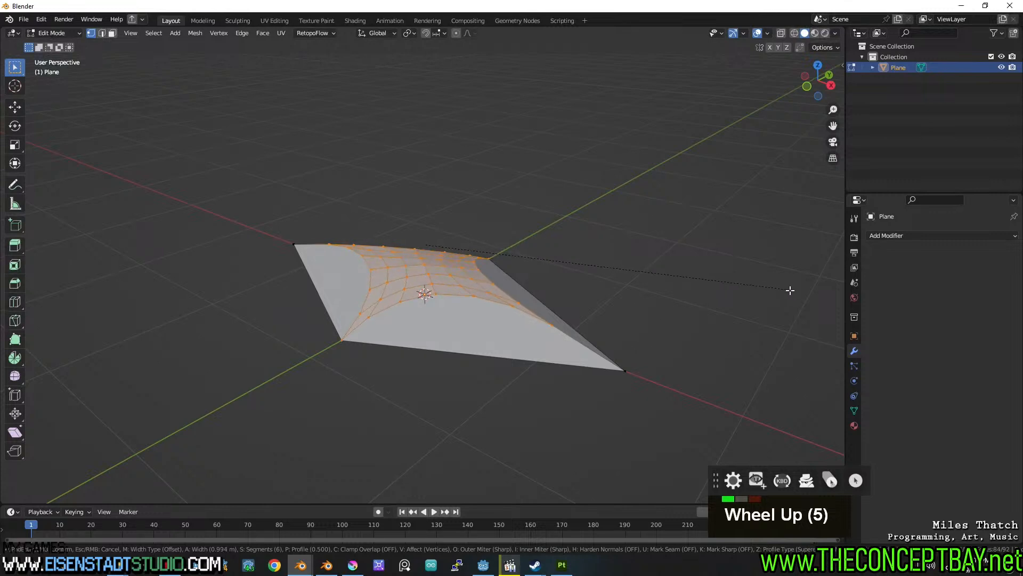
scroll(140, 290, "up", 6)
scroll(140, 289, "down", 10)
scroll(140, 290, "up", 2)
scroll(140, 290, "down", 1)
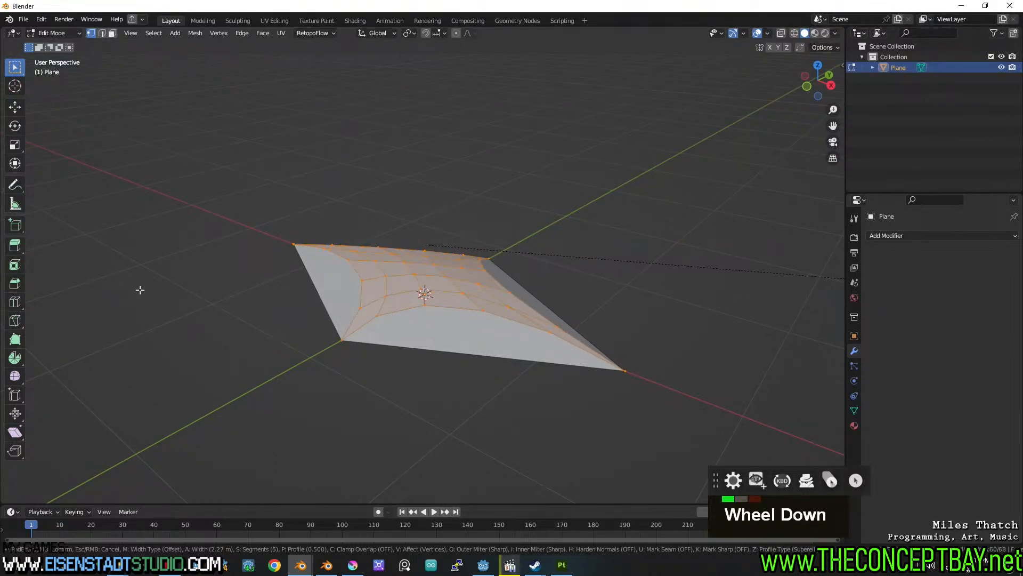
left_click(141, 290)
Set the vertex bevel's shape to about 0.253 so the grid spreads across the whole diamond.
mouse_move(395, 265)
middle_mouse_down()
mouse_move(405, 277)
mouse_move(463, 263)
mouse_move(384, 275)
mouse_move(411, 266)
middle_mouse_up()
scroll(463, 264, "up", 2)
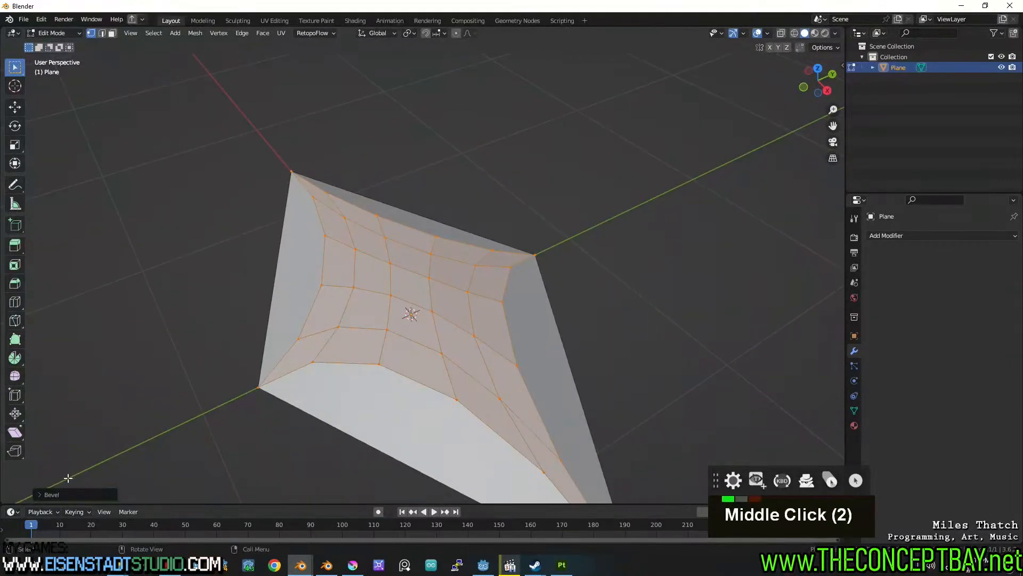
left_click(66, 494)
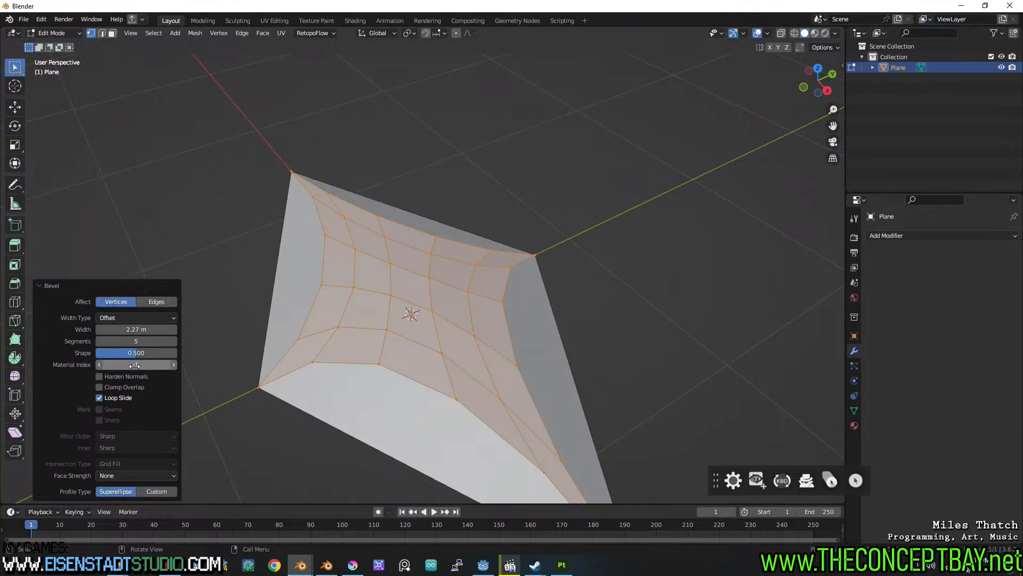
mouse_move(134, 352)
left_mouse_down()
mouse_move(151, 352)
mouse_move(116, 353)
left_mouse_up()
mouse_move(382, 346)
middle_mouse_down()
mouse_move(426, 291)
mouse_move(393, 338)
middle_mouse_up()
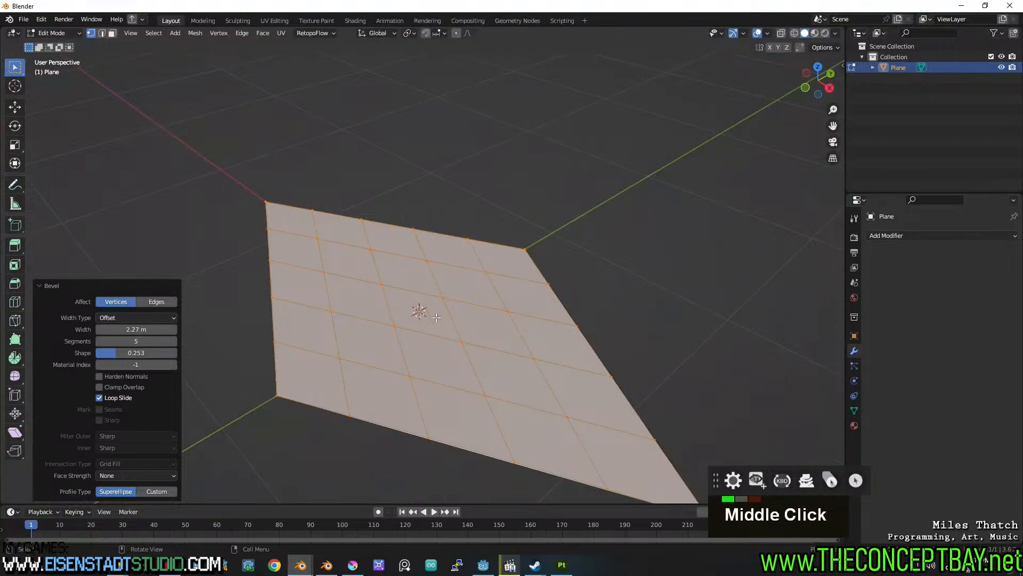
Increase the vertex bevel's segments well past 10 to give the diamond a much denser grid.
left_click(173, 342)
left_click(174, 341)
left_click(173, 341)
left_click(174, 341)
left_click(174, 341)
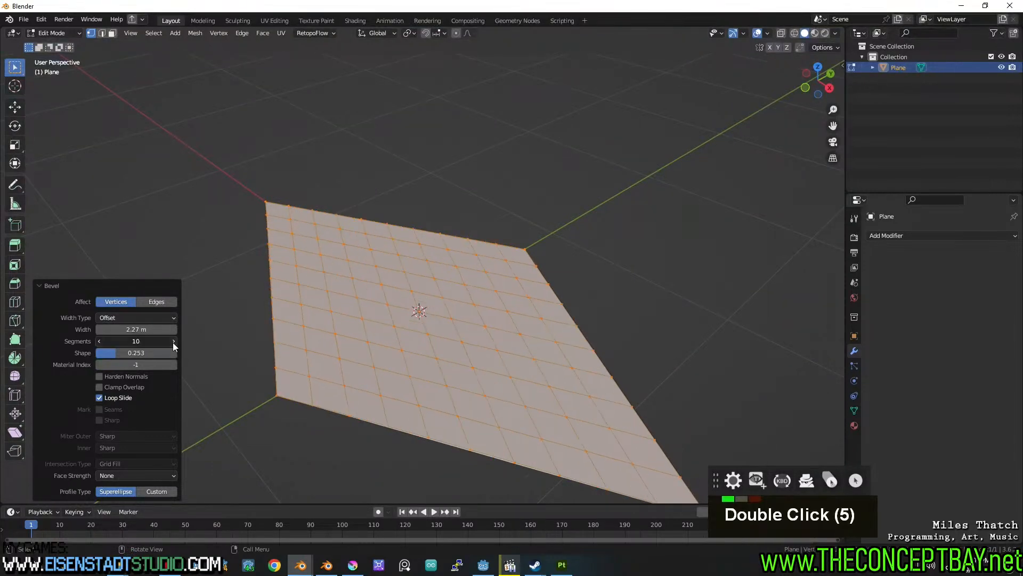
triple_click(173, 341)
triple_click(174, 341)
triple_click(174, 341)
left_click(174, 341)
Raise the grid's centre face about 0.28 m along Z using smooth proportional editing with a size of about 1.61.
middle_click_drag(453, 341, 442, 270)
key("3")
middle_click_drag(441, 270, 436, 292)
scroll(437, 291, "up", 1)
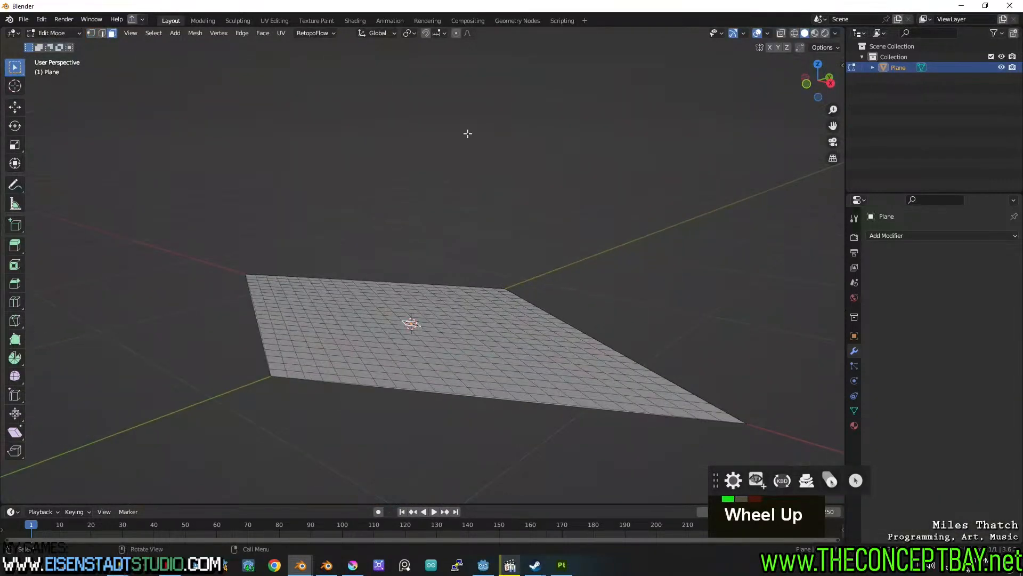
key("g")
key("z")
scroll(461, 177, "down", 3)
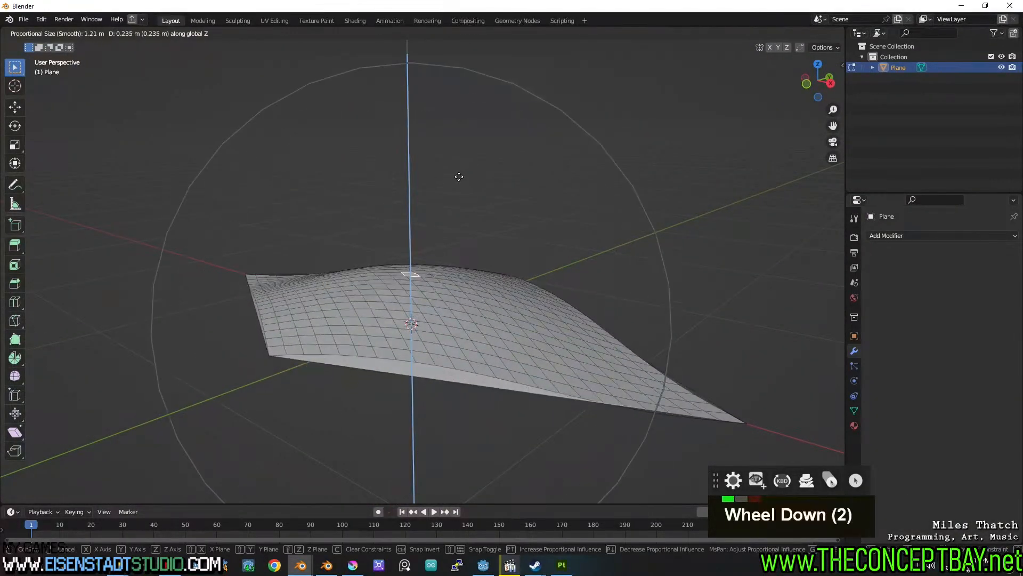
scroll(459, 177, "up", 6)
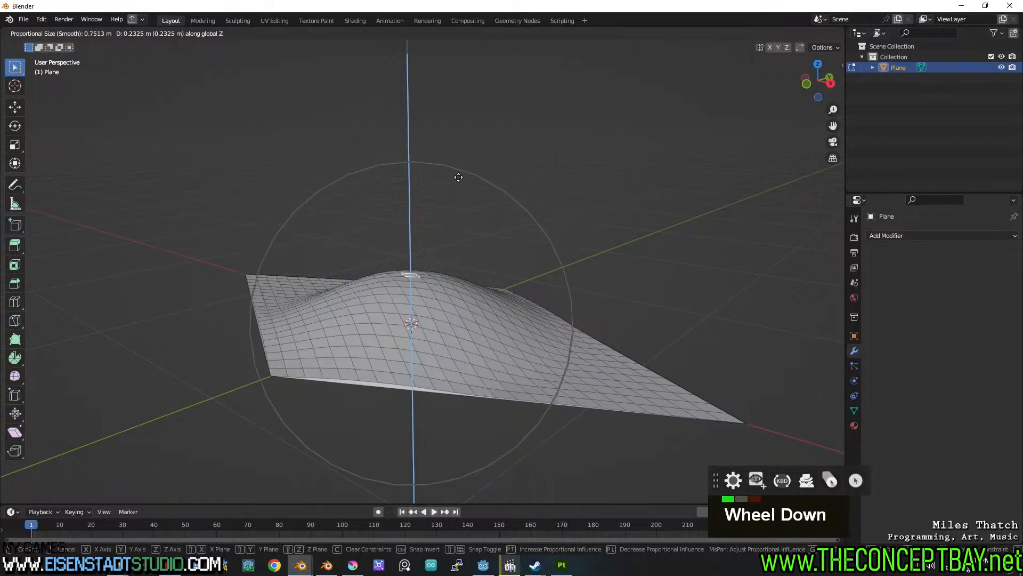
scroll(458, 177, "down", 8)
left_click(457, 165)
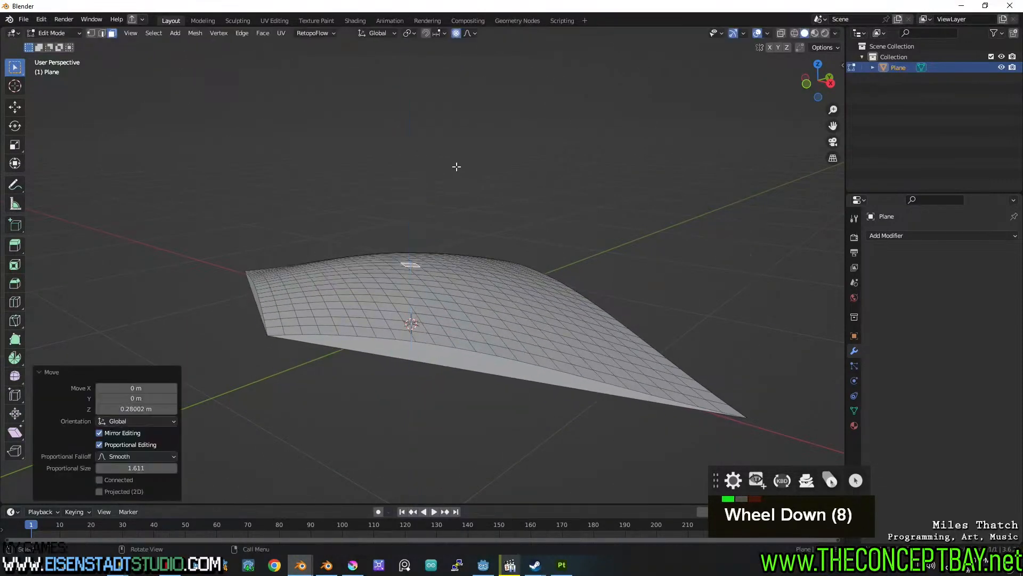
Try to flatten one lower front border edge loop of the dome by scaling it to 0 along Z.
left_click(525, 364, "alt")
type("sz")
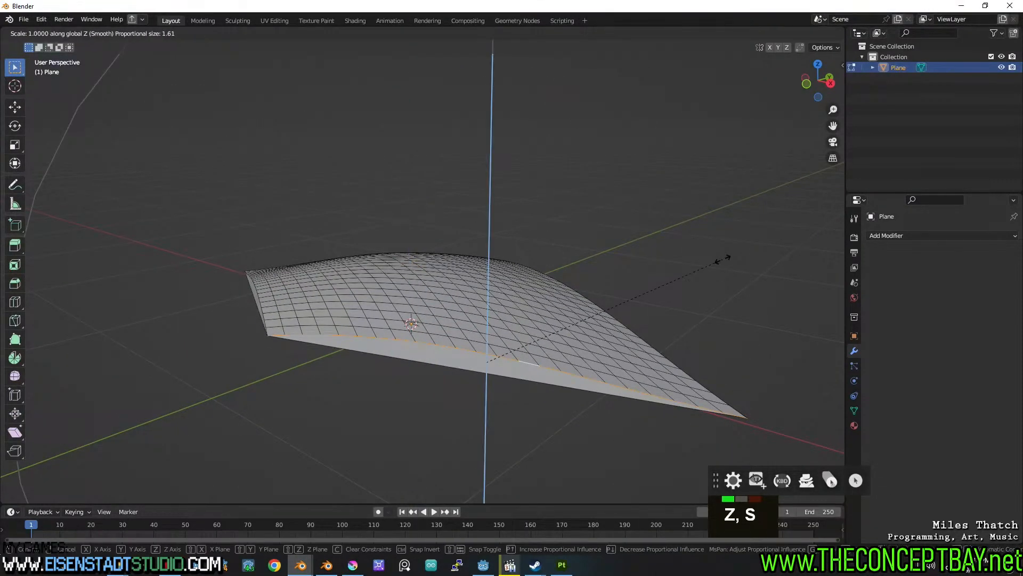
type("0")
key("Return")
middle_click_drag(721, 257, 554, 363)
key("ctrl+z")
Select the side faces that hang below the dome's border and dissolve their edges.
left_click(371, 358, "alt+shift")
middle_click_drag(674, 289, 535, 289)
left_click(460, 324, "alt+shift")
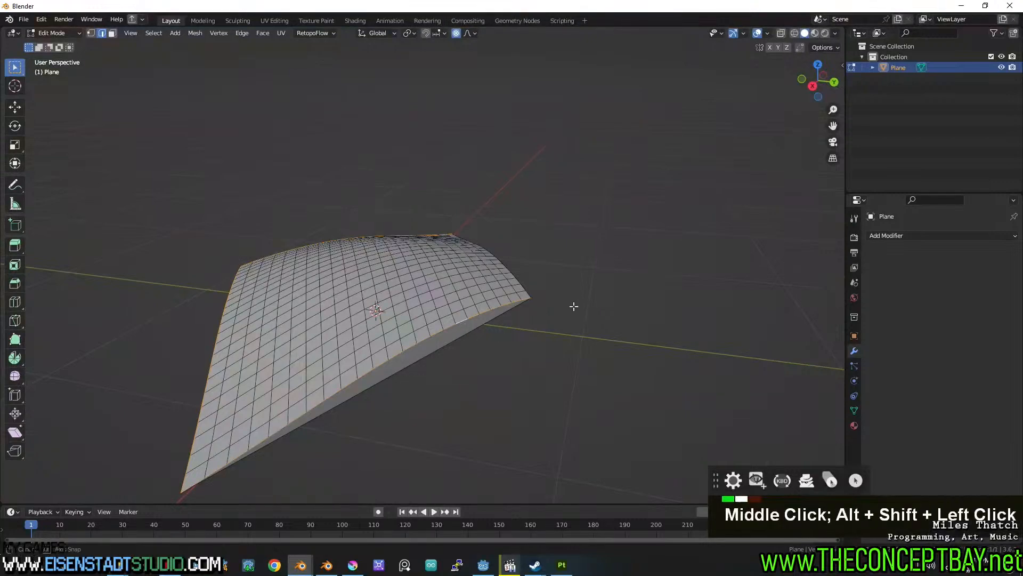
middle_click_drag(585, 306, 491, 304)
key("3")
left_click(503, 299)
left_click(318, 307, "shift")
middle_click_drag(318, 307, 401, 295)
left_click(471, 334, "shift")
left_click(457, 321, "shift")
left_click(401, 296, "shift")
key("x")
left_click(402, 297)
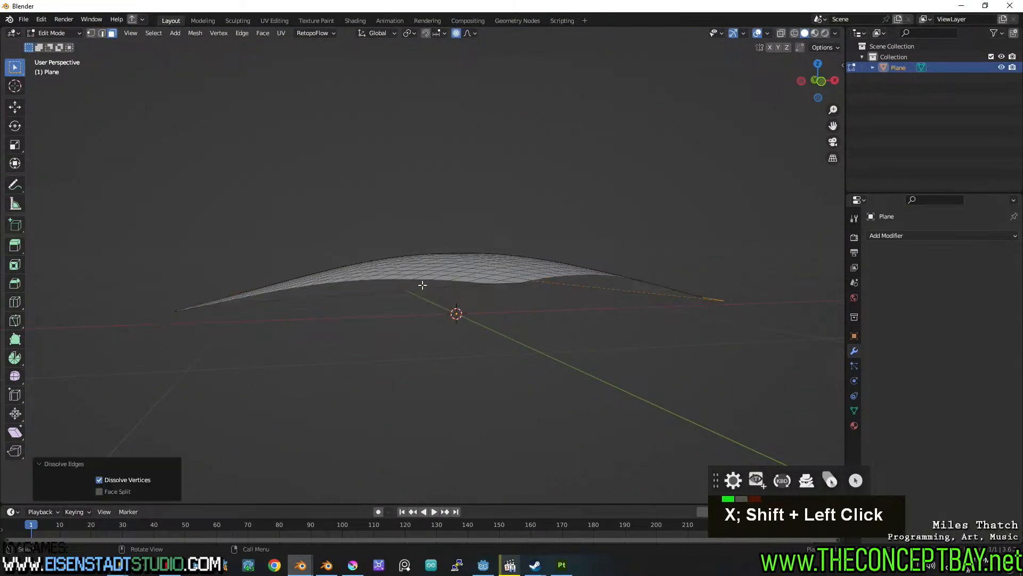
Undo the edge dissolve and delete the selected side faces below the dome's border instead.
key("2")
left_click(430, 280, "alt")
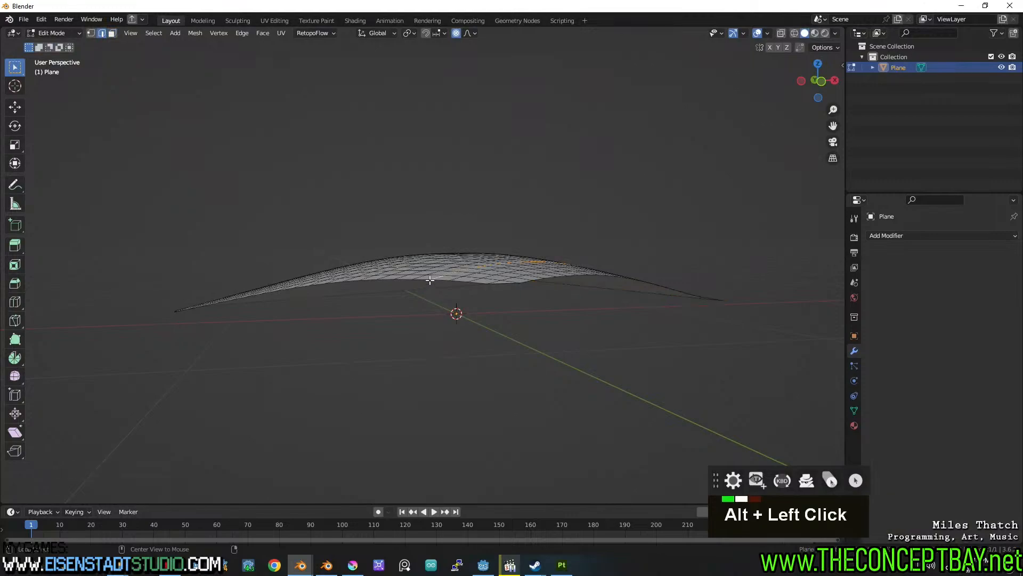
left_click(488, 285, "alt")
middle_click_drag(485, 290, 476, 378)
key("ctrl+z")
key("ctrl+z")
key("ctrl+z")
key("ctrl+z")
key("x")
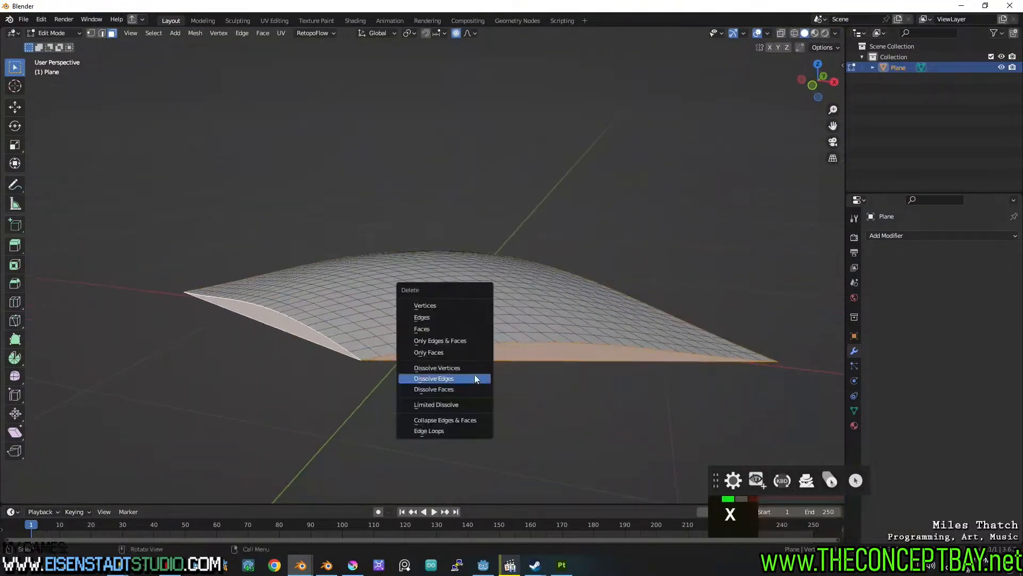
left_click(455, 329)
Flatten all four border edge loops by scaling them to 0 along Z with a proportional size of about 0.08.
key("2")
left_click(433, 348, "alt")
left_click(342, 348, "alt+shift")
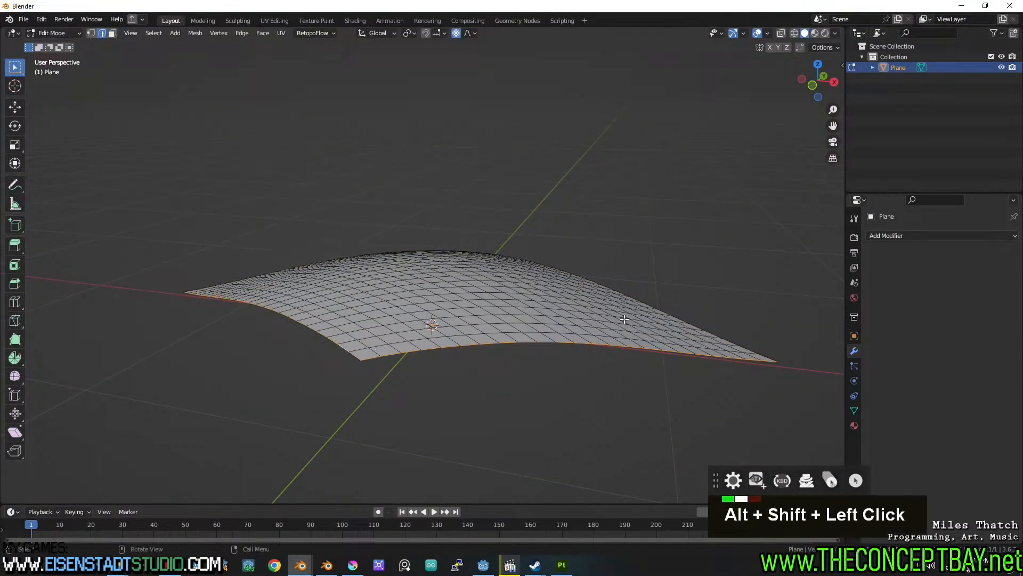
middle_click_drag(592, 315, 485, 325)
left_click(427, 338, "alt+shift")
middle_click_drag(547, 338, 471, 307)
left_click(471, 307, "alt+shift")
key("s")
key("z")
key("0")
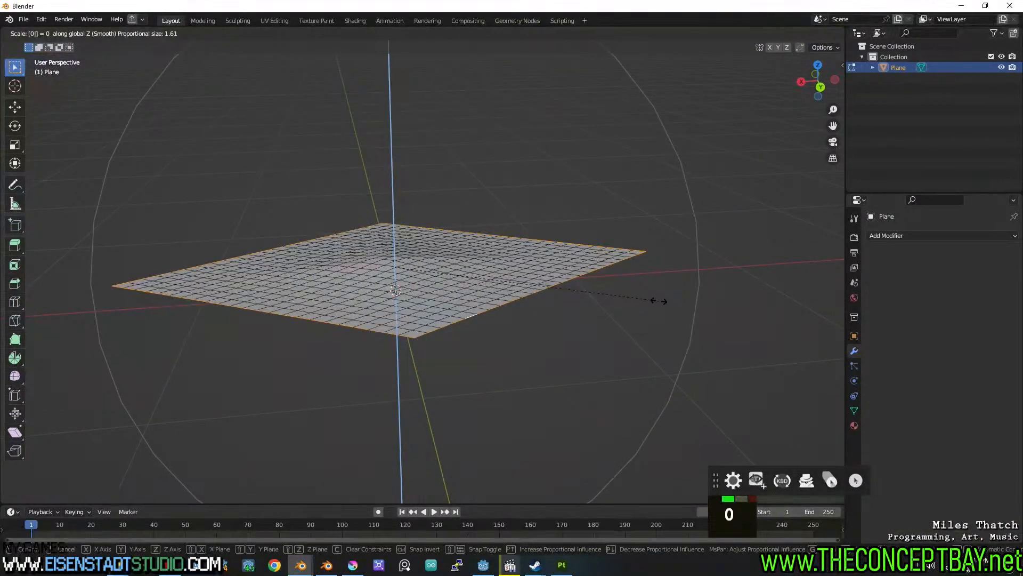
scroll(660, 301, "up", 20)
scroll(659, 301, "up", 10)
scroll(659, 301, "down", 4)
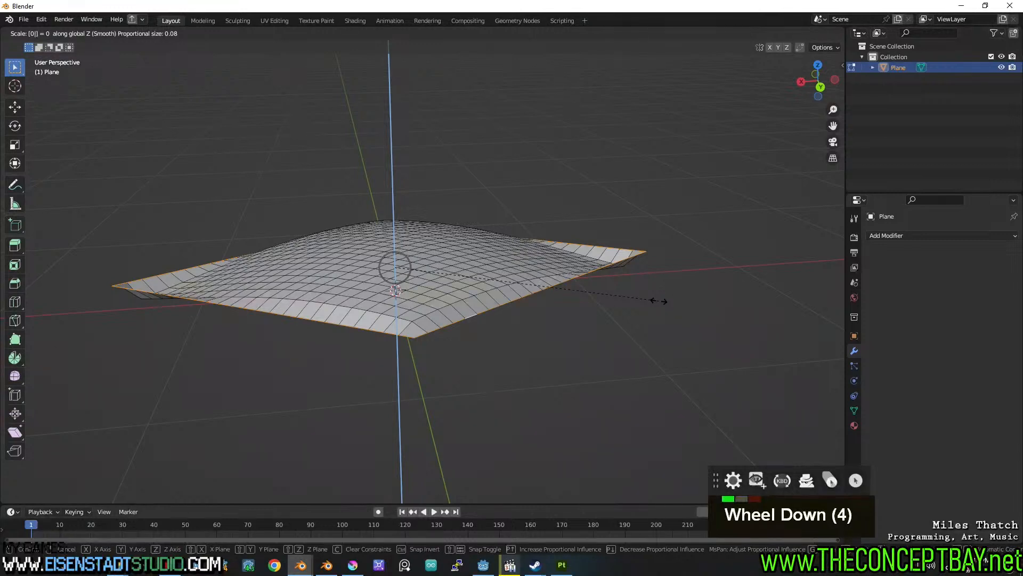
scroll(659, 301, "down", 8)
scroll(659, 302, "up", 10)
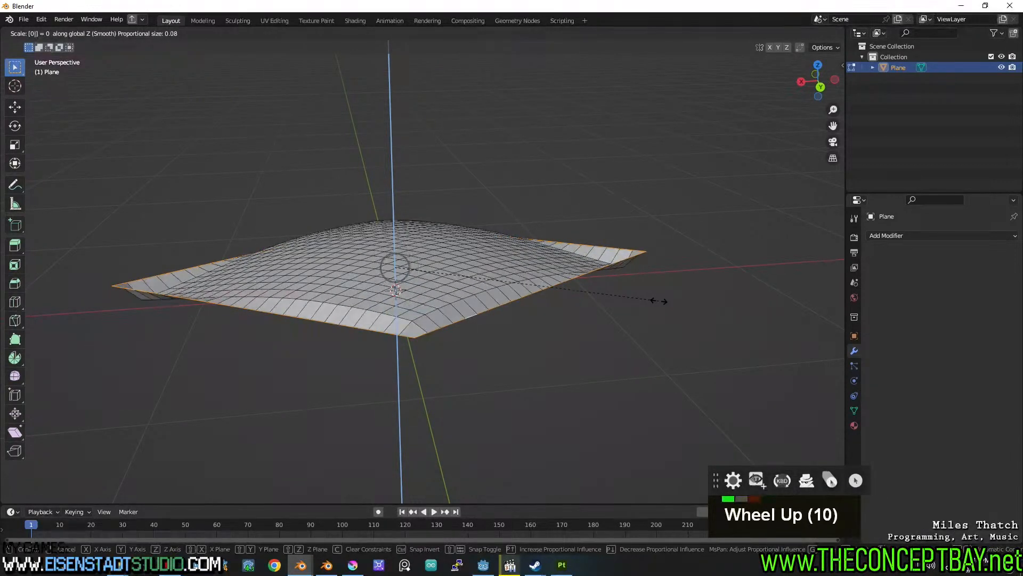
left_click(660, 302)
Lower the flattened border about 0.105 m along Z with a proportional size of about 0.076.
key("g")
key("z")
left_click(659, 319)
middle_click_drag(659, 319, 637, 391)
scroll(638, 390, "up", 2)
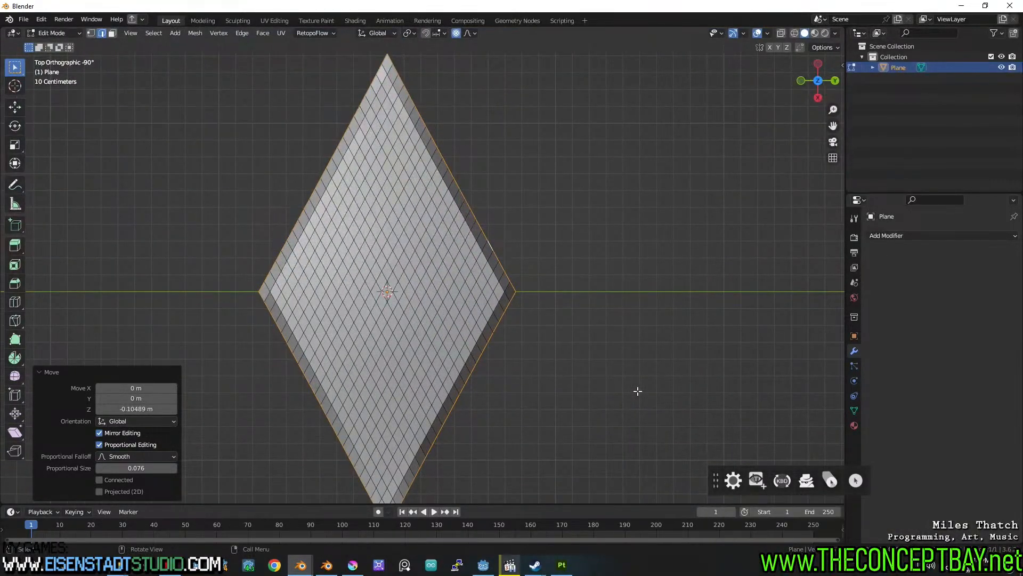
middle_click_drag(499, 291, 500, 183)
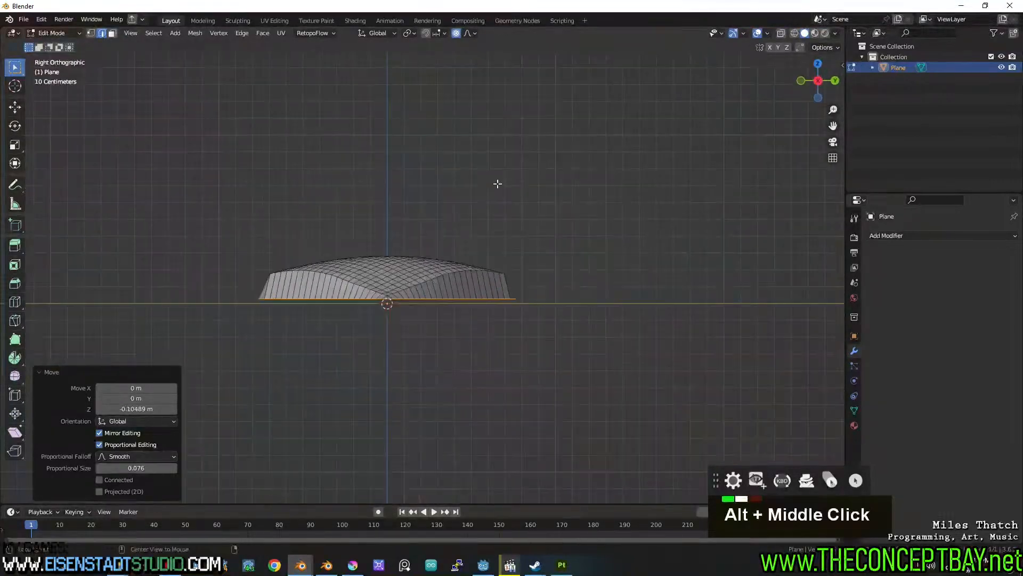
Undo the border, dome and bevel edits back to the plain four-sided diamond pyramid and return to Object Mode.
key("ctrl+z")
key("ctrl+z")
key("ctrl+z")
key("ctrl+z")
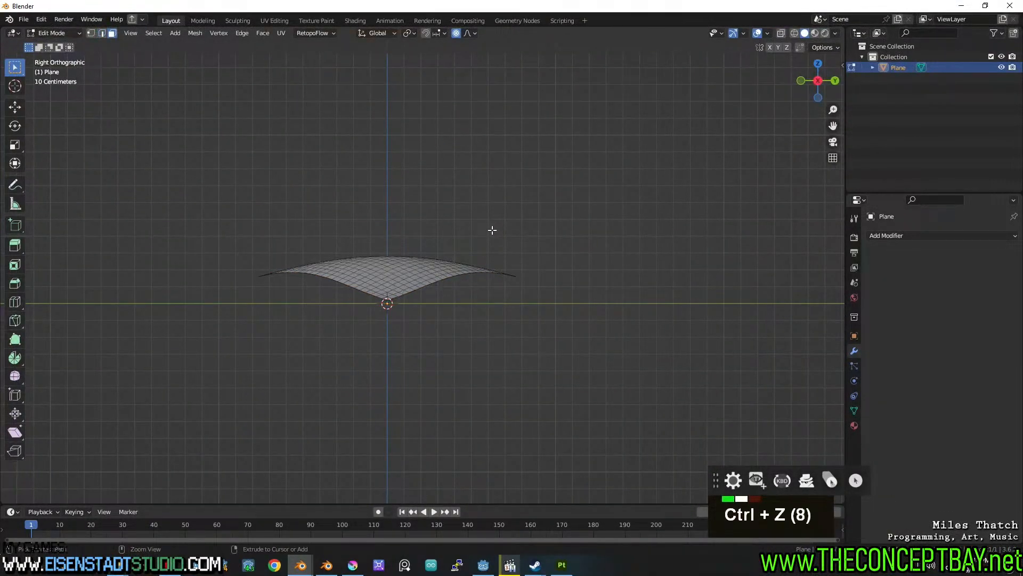
key("ctrl+z")
key("ctrl+z")
key("ctrl+z")
key("ctrl+z")
key("ctrl+z")
key("ctrl+z")
key("ctrl+z")
key("ctrl+z")
key("ctrl+z")
key("ctrl+z")
key("ctrl+z")
key("ctrl+z")
key("ctrl+z")
key("ctrl+z")
key("Tab")
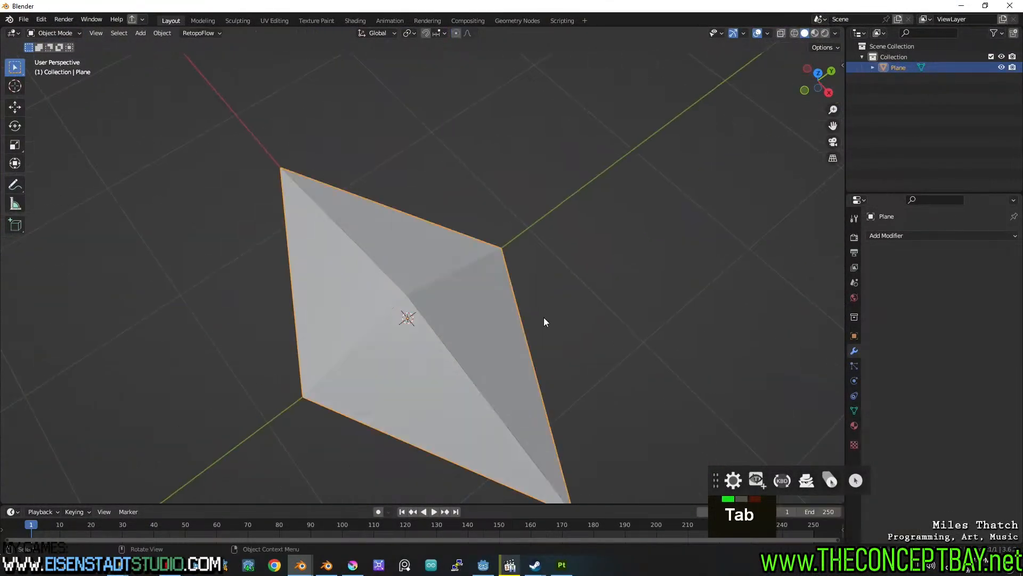
Add a Multiresolution modifier to the diamond pyramid.
scroll(528, 276, "down", 2)
middle_click_drag(528, 276, 508, 322)
scroll(519, 278, "up", 2)
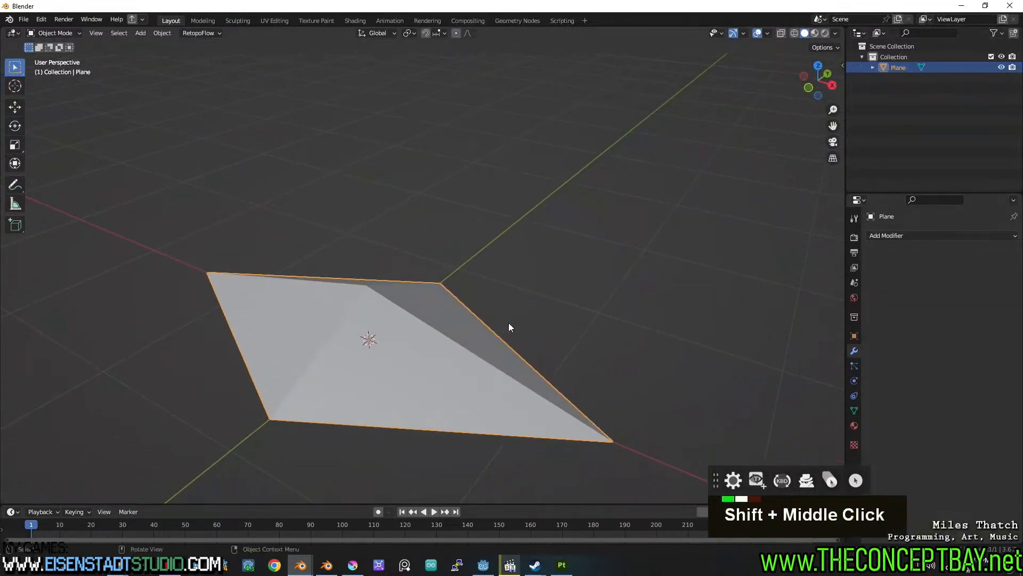
double_click(912, 236)
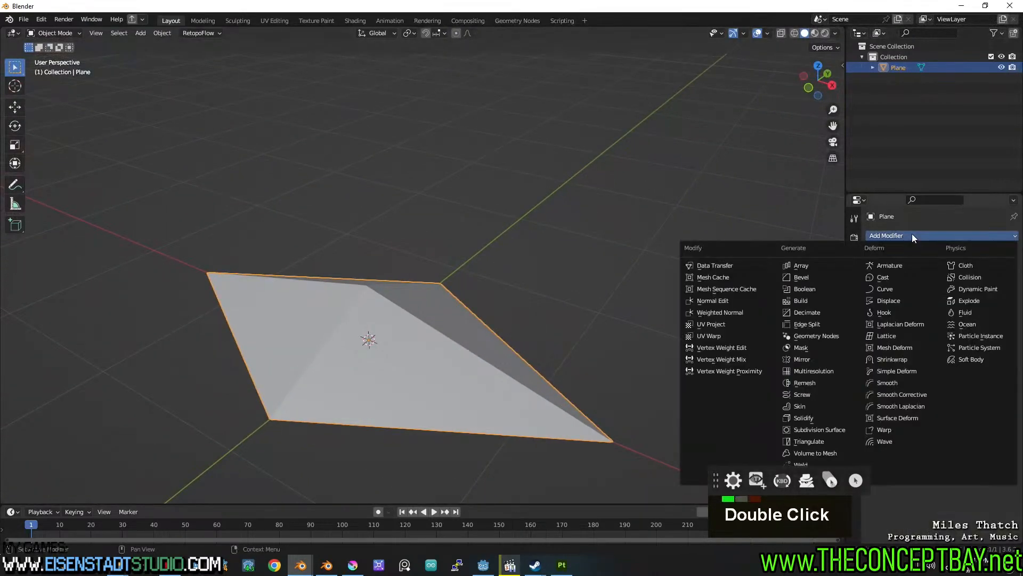
left_click(816, 371)
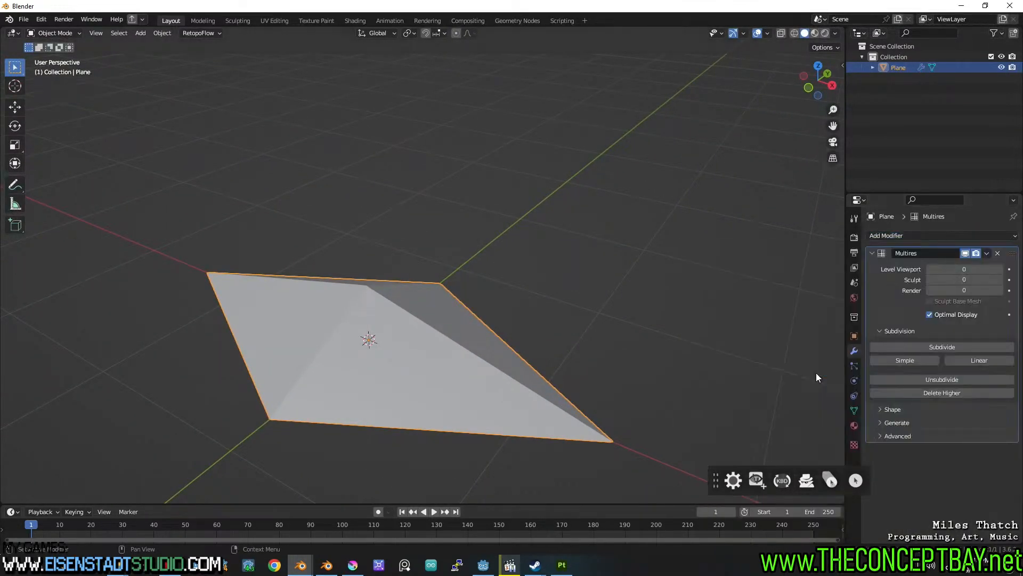
Undo a trial smooth subdivision and subdivide the Multires modifier with the Simple method up to level 5.
left_click(940, 350)
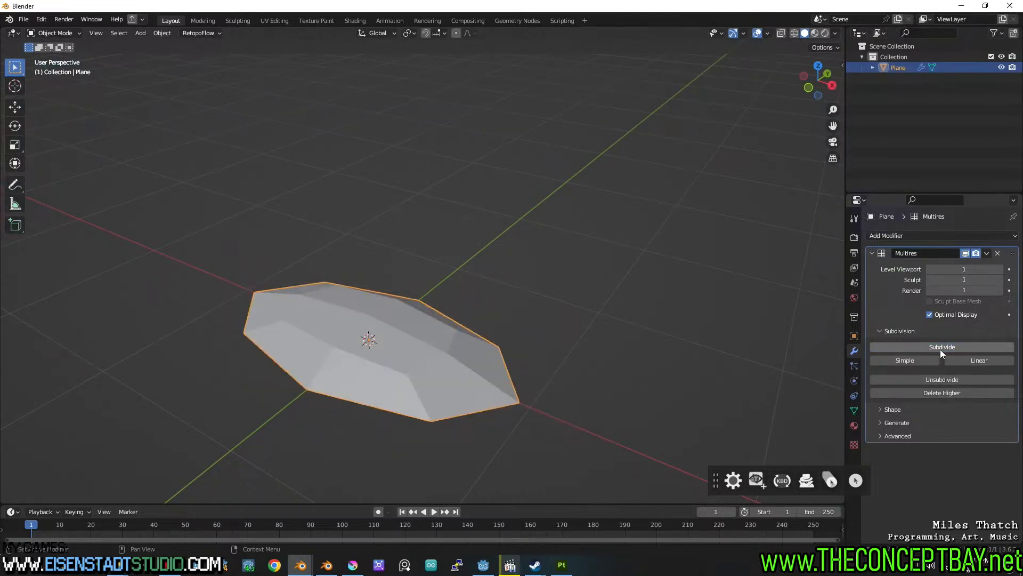
key("ctrl+z")
double_click(923, 357)
double_click(922, 357)
key("z")
key("z")
mouse_move(623, 273)
middle_mouse_down()
mouse_move(592, 291)
mouse_move(512, 296)
mouse_move(491, 284)
middle_mouse_up()
middle_click_drag(491, 283, 544, 262, "shift")
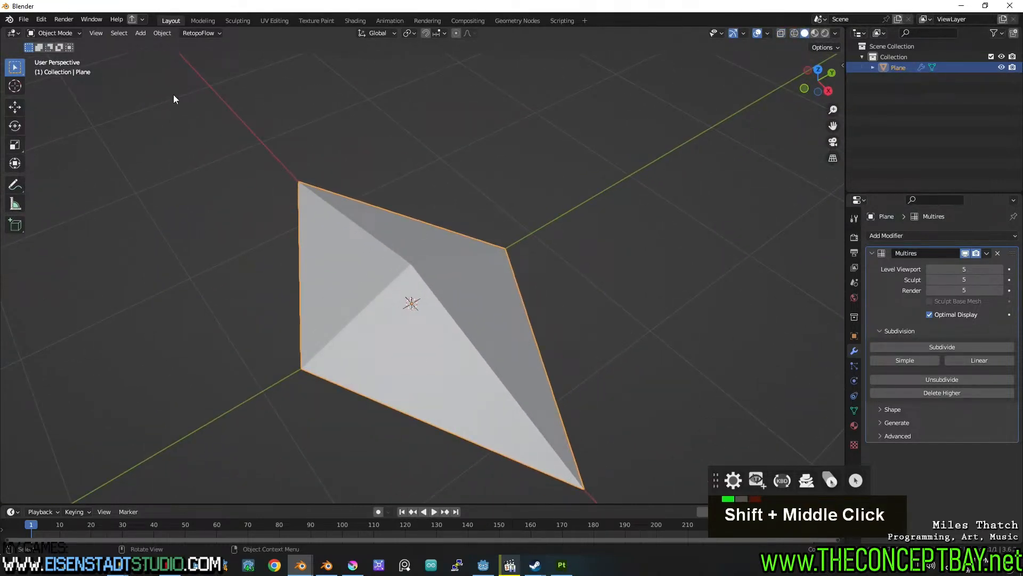
Switch to Sculpt Mode and choose the Mesh Filter tool with the Smooth filter type.
left_click(55, 33)
left_click(57, 68)
mouse_move(343, 214)
middle_mouse_down()
mouse_move(416, 175)
mouse_move(419, 248)
middle_mouse_up()
scroll(420, 248, "up", 2)
scroll(16, 421, "down", 20)
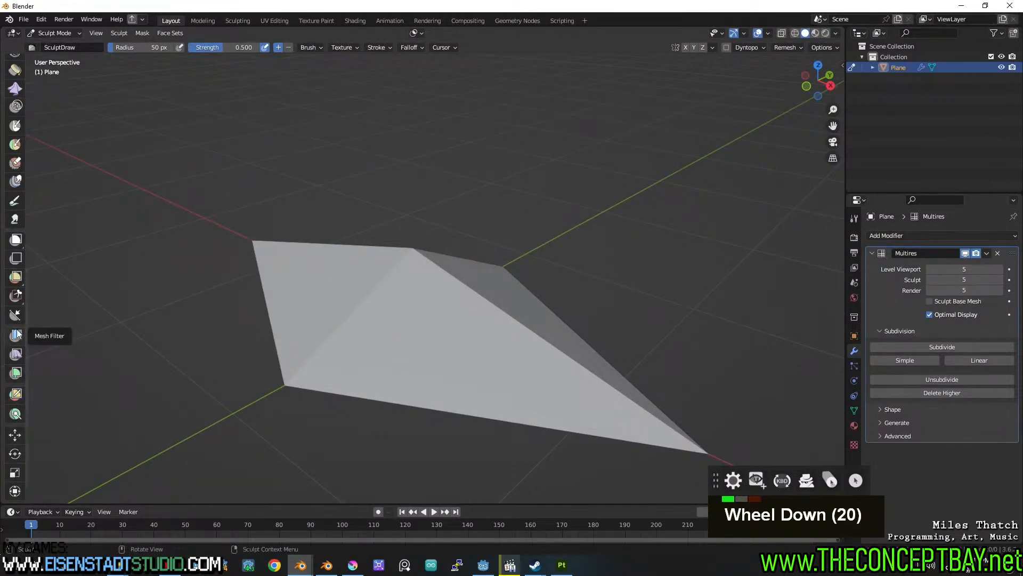
left_click(16, 334)
left_click(84, 47)
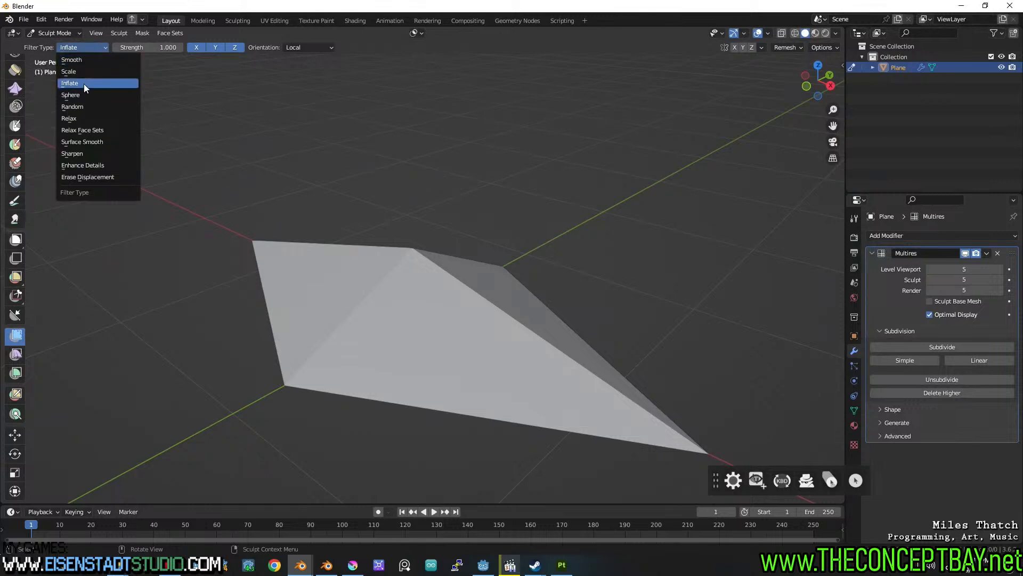
left_click(74, 60)
Try the Smooth mesh filter on the whole pyramid and undo it.
left_click_drag(610, 276, 627, 250)
middle_click_drag(626, 251, 583, 261)
key("ctrl+z")
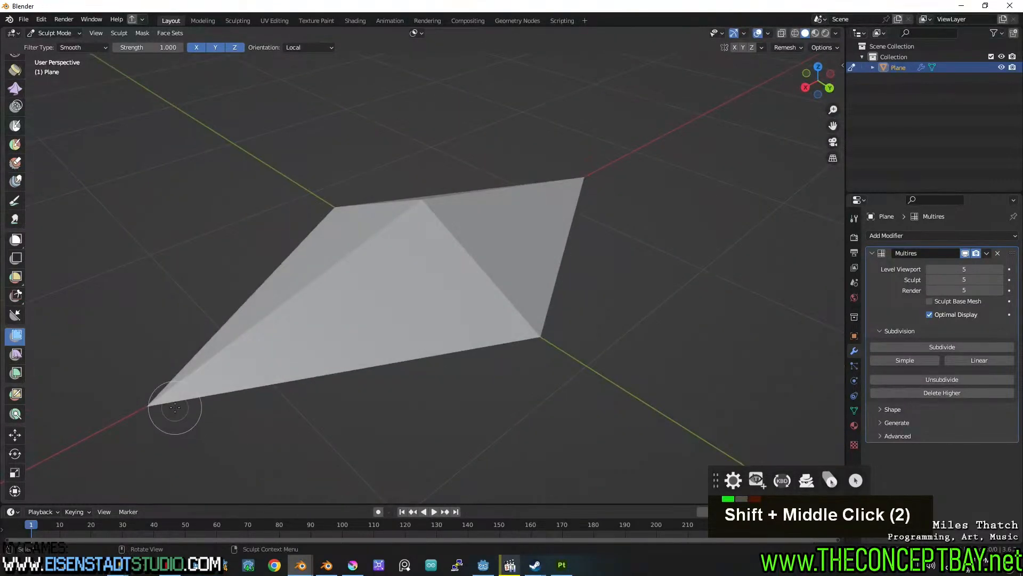
Choose the Mask brush, set its stroke method to Line and reduce its radius to 23 px.
key("m")
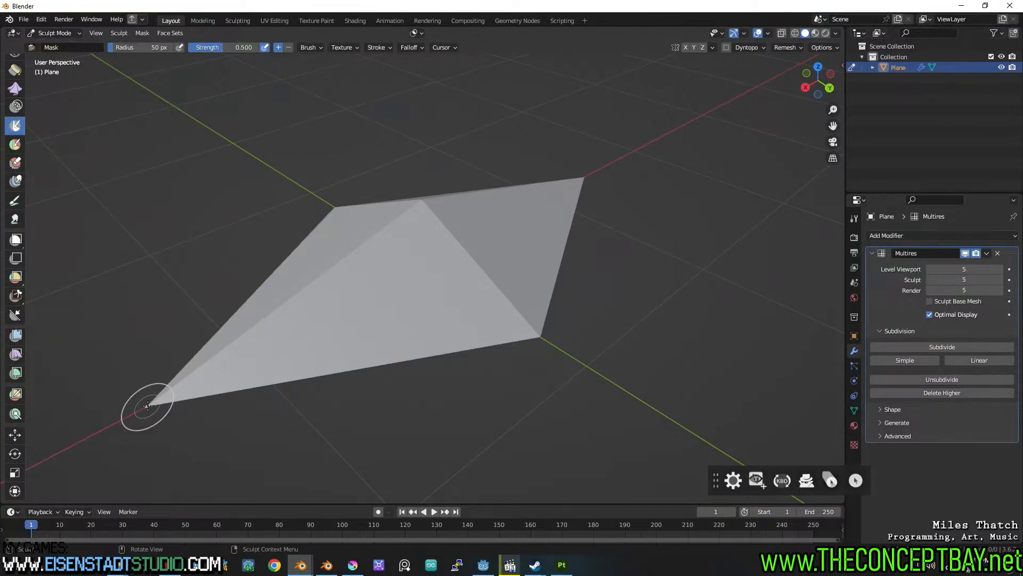
key("space")
key("space")
key("alt+e")
key("e")
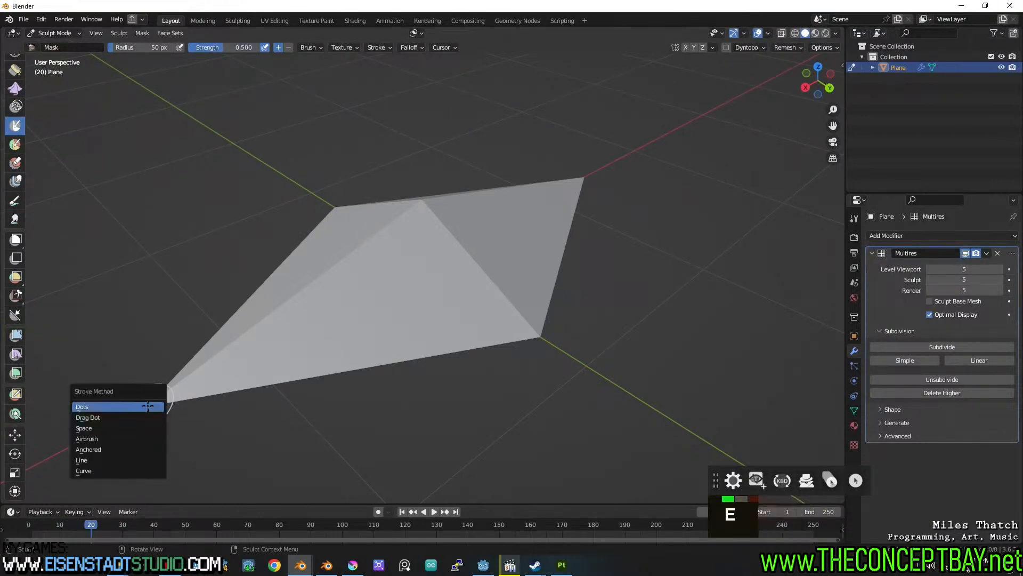
left_click(106, 458)
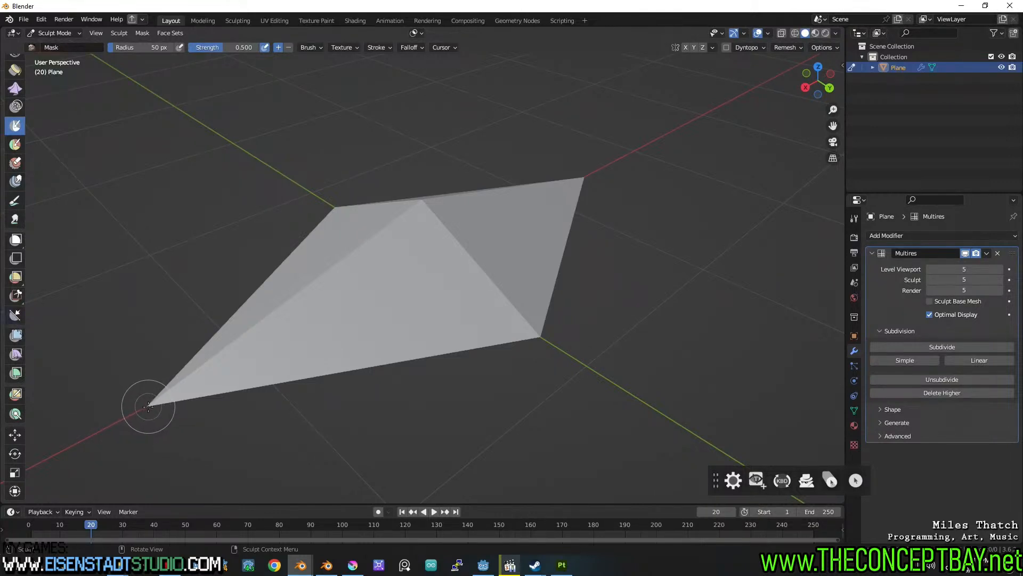
key("f")
left_click(143, 410)
Try masking one lower border edge of the pyramid with a straight line stroke and undo it.
mouse_move(147, 406)
left_mouse_down()
mouse_move(346, 379)
mouse_move(542, 336)
left_mouse_up()
mouse_move(542, 336)
middle_mouse_down()
mouse_move(503, 336)
mouse_move(392, 370)
middle_mouse_up()
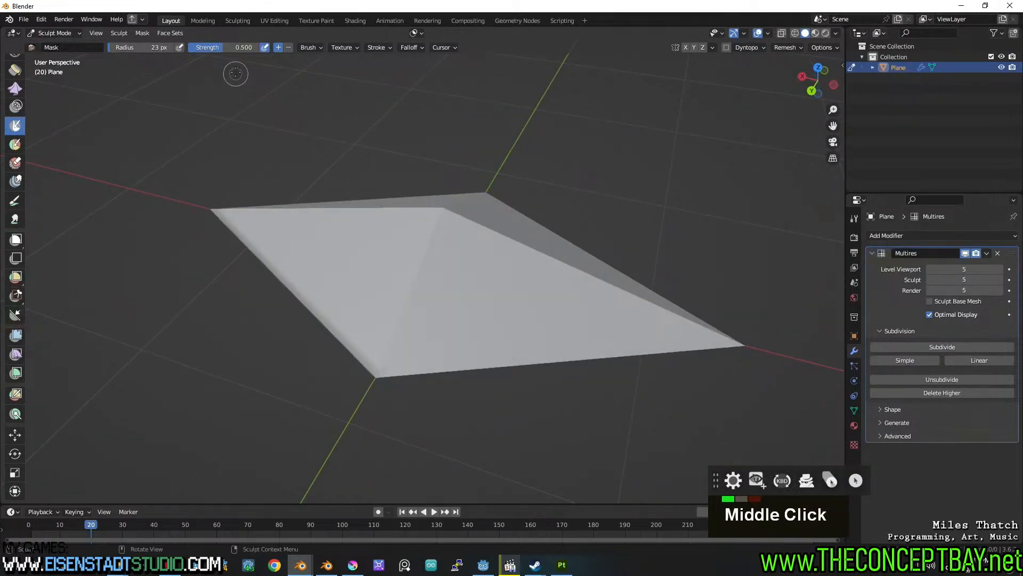
middle_click_drag(277, 298, 208, 369)
key("ctrl+z")
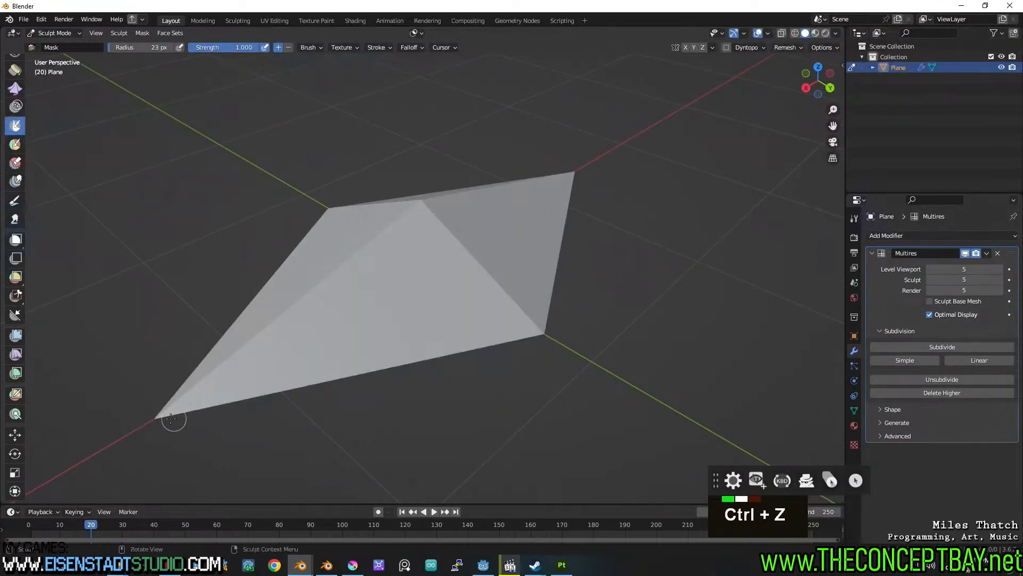
Enable X and Y symmetry for the Mask brush and draw a mask line along one border edge.
left_click(685, 48)
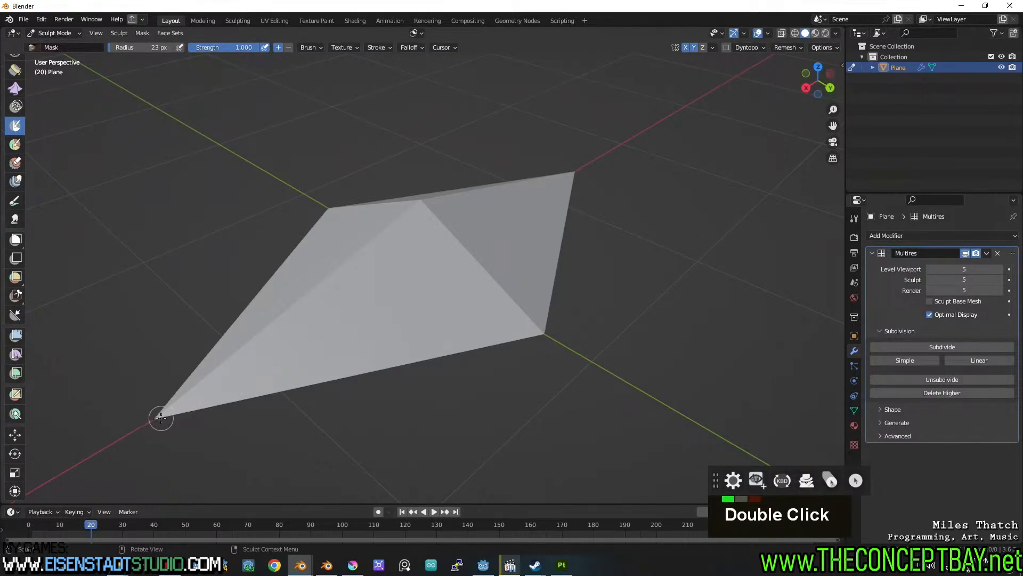
mouse_move(155, 419)
left_mouse_down()
mouse_move(555, 331)
mouse_move(544, 333)
left_mouse_up()
middle_click_drag(543, 333, 462, 328)
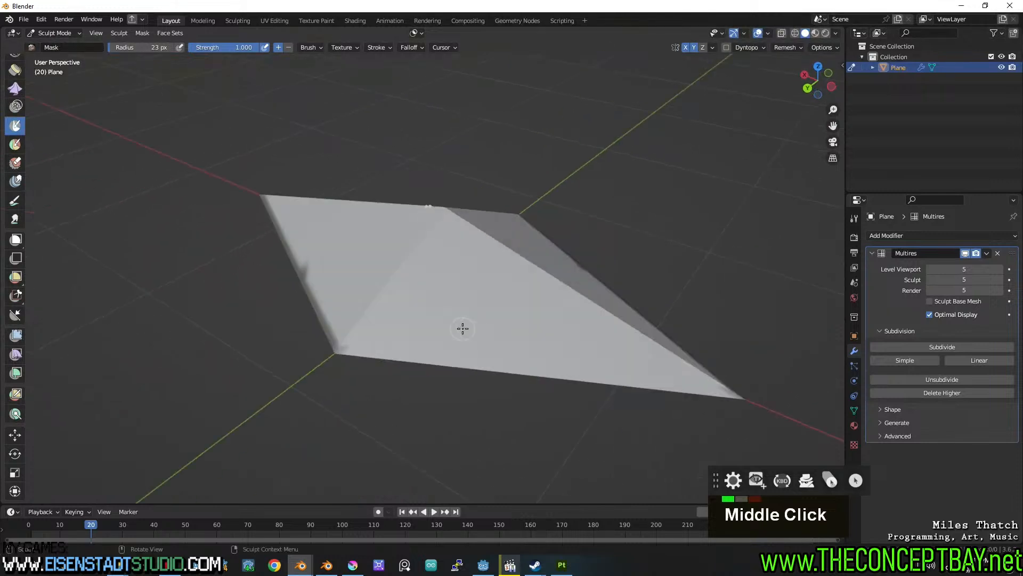
Try masking the adjacent border edge with straight mask lines, undoing and redrawing the stroke.
left_click_drag(335, 352, 733, 400)
mouse_move(733, 400)
middle_mouse_down()
mouse_move(598, 429)
mouse_move(563, 378)
middle_mouse_up()
scroll(563, 377, "up", 2)
key("ctrl+z")
key("ctrl+z")
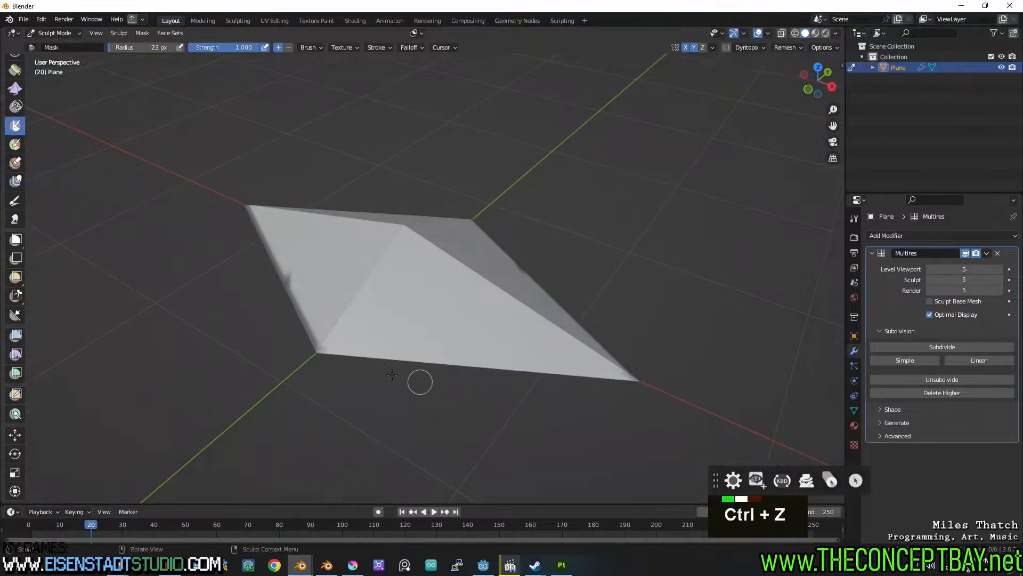
mouse_move(318, 349)
left_mouse_down()
mouse_move(615, 367)
mouse_move(636, 378)
left_mouse_up()
mouse_move(636, 378)
middle_mouse_down()
mouse_move(499, 369)
mouse_move(185, 312)
middle_mouse_up()
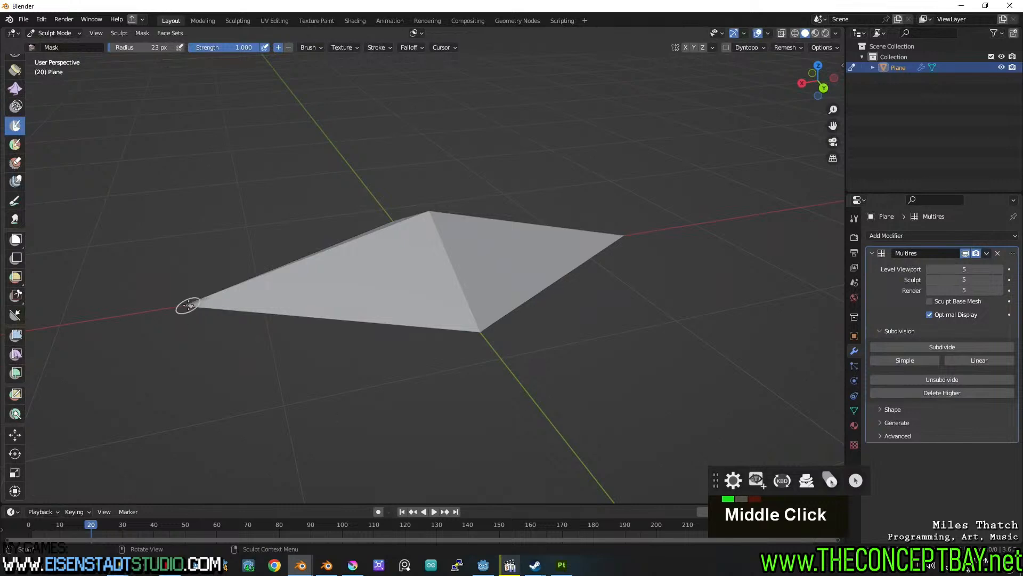
Mask all four border edges of the diamond with straight, mirrored mask lines, undoing and redrawing any misplaced stroke.
mouse_move(191, 304)
left_mouse_down()
mouse_move(445, 313)
mouse_move(478, 329)
left_mouse_up()
middle_click_drag(478, 328, 334, 316)
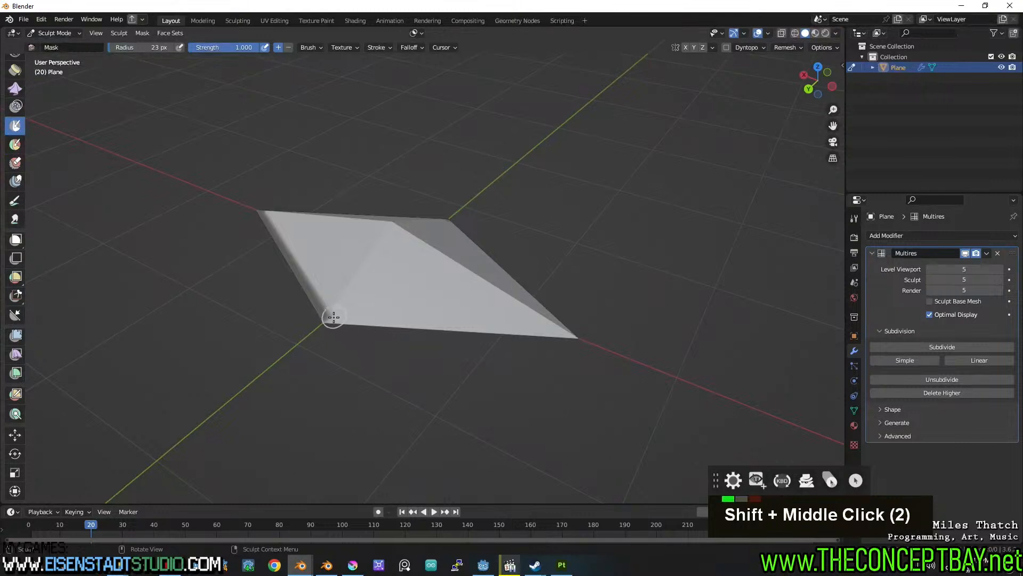
left_click_drag(325, 319, 402, 316)
left_click_drag(574, 334, 570, 337)
middle_click_drag(571, 338, 305, 323)
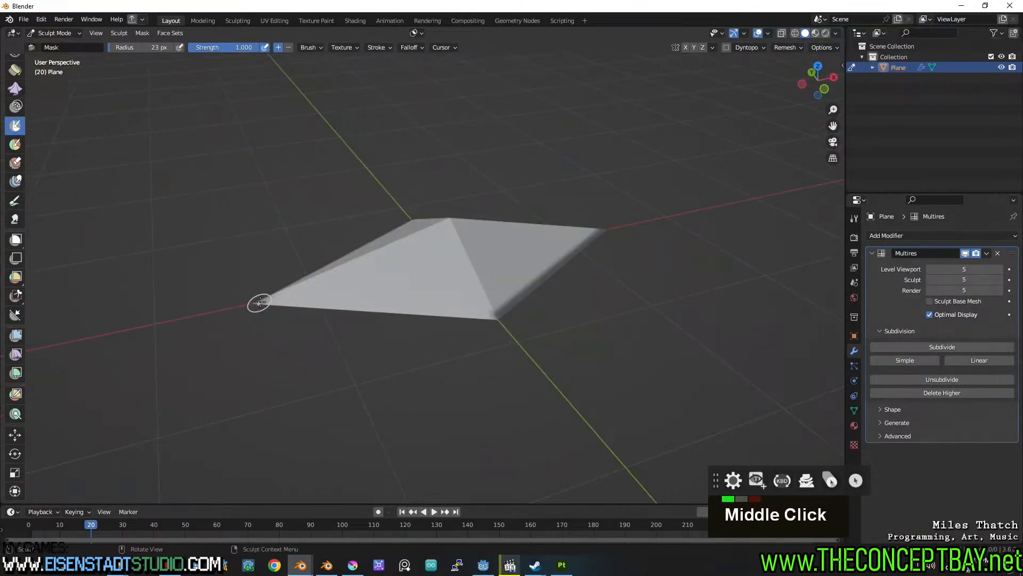
left_click_drag(263, 298, 495, 313)
middle_click_drag(495, 313, 475, 324)
key("ctrl+z")
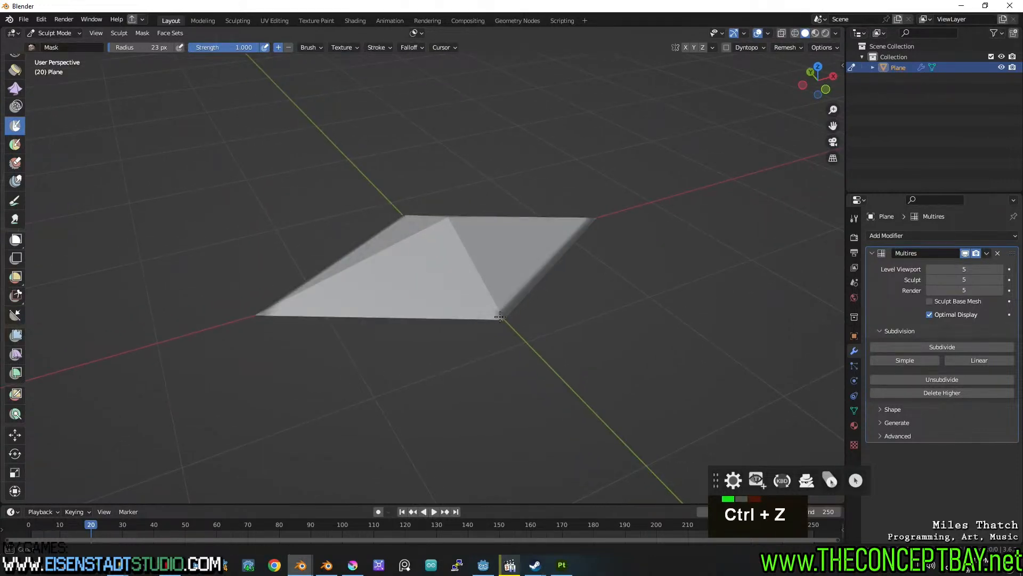
left_click_drag(261, 312, 263, 313)
mouse_move(263, 313)
middle_mouse_down()
mouse_move(331, 354)
mouse_move(441, 331)
mouse_move(453, 370)
mouse_move(494, 368)
mouse_move(440, 342)
middle_mouse_up()
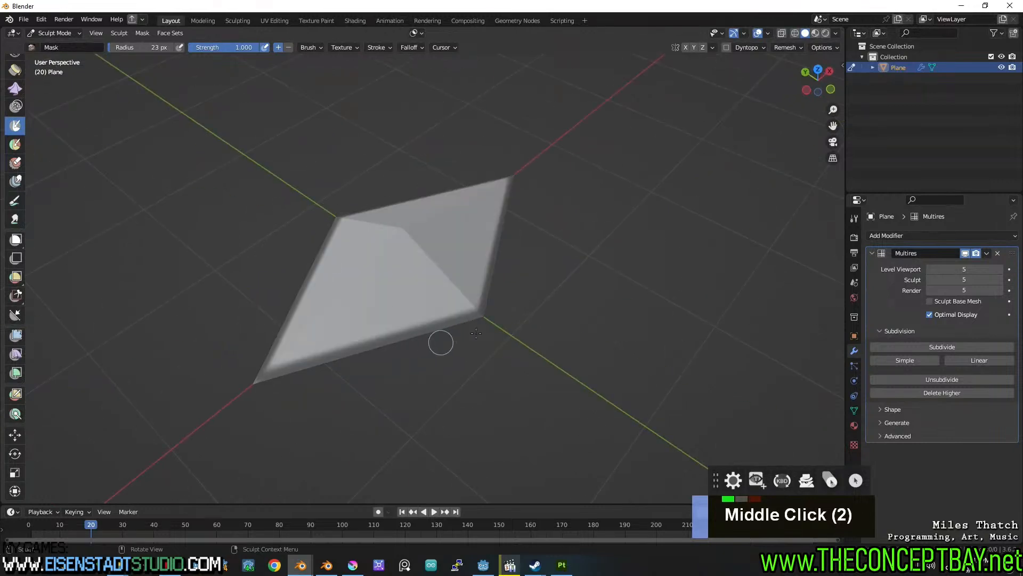
Smooth the unmasked interior of the diamond with the Mesh Filter set to Smooth, and check the rounded shape.
left_click(16, 335)
left_click_drag(745, 253, 352, 272)
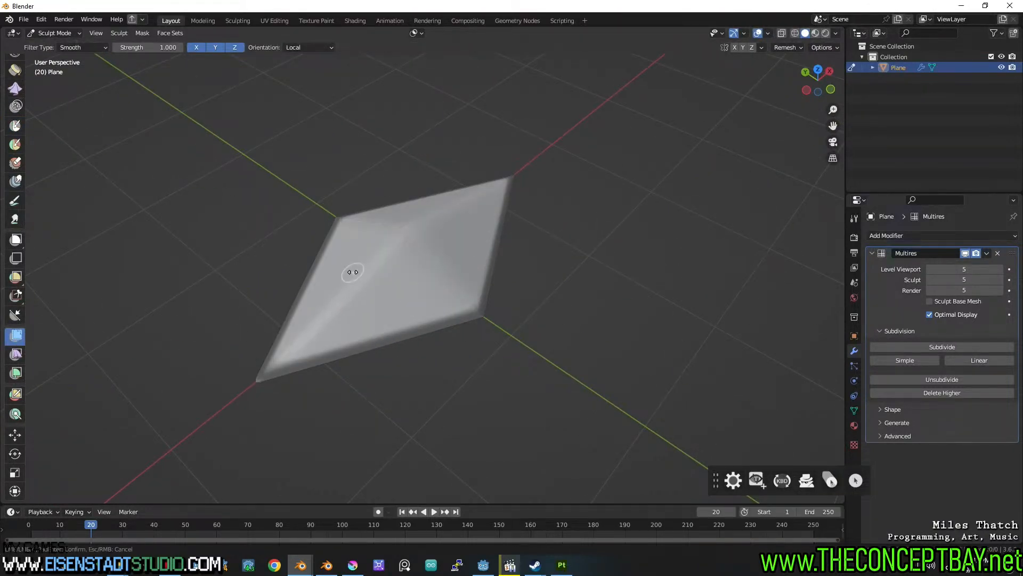
middle_click_drag(413, 264, 497, 228)
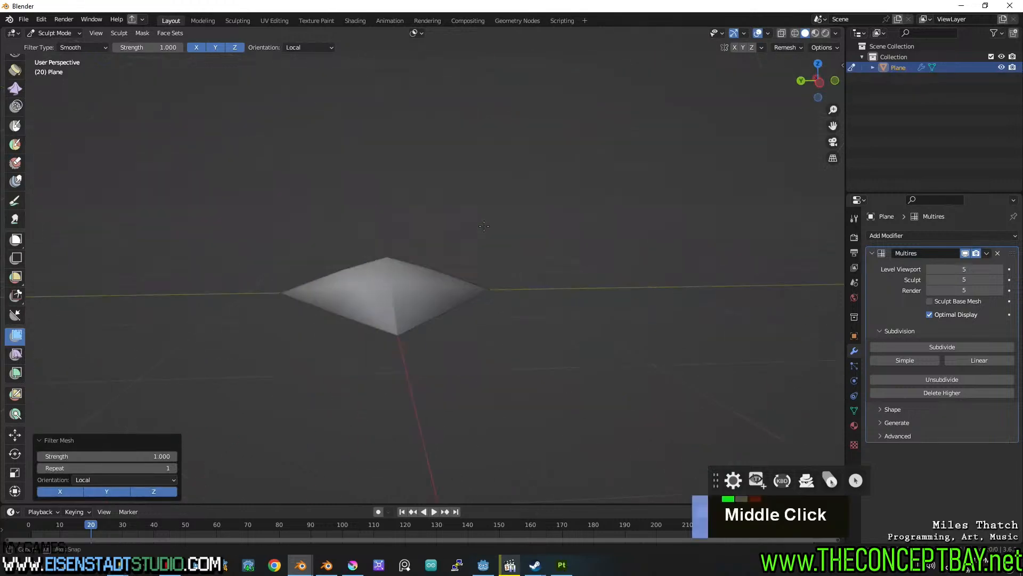
key("Tab")
scroll(539, 254, "up", 2)
key("Tab")
middle_click_drag(529, 263, 505, 407)
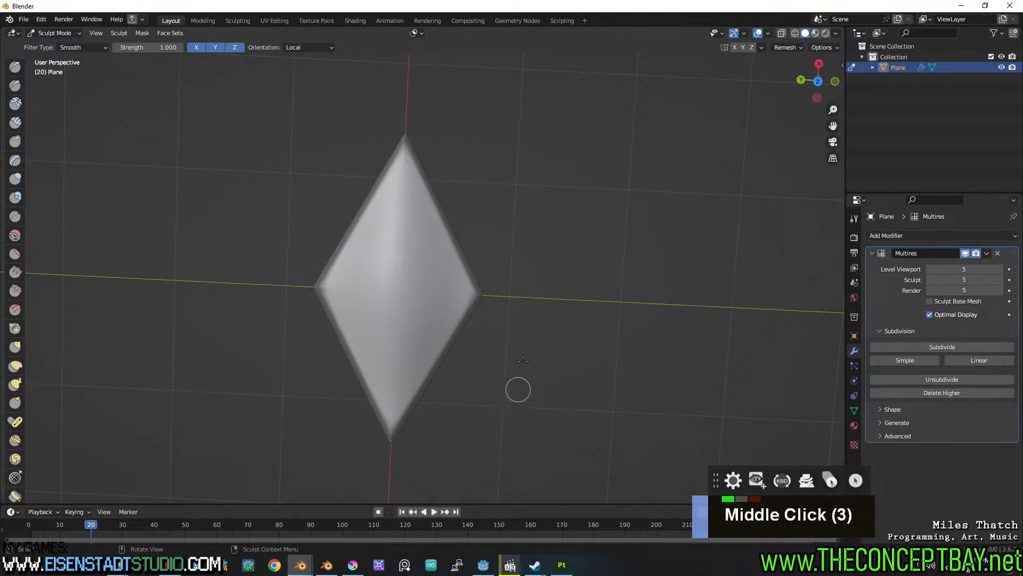
scroll(409, 161, "up", 3)
middle_click_drag(402, 146, 439, 161)
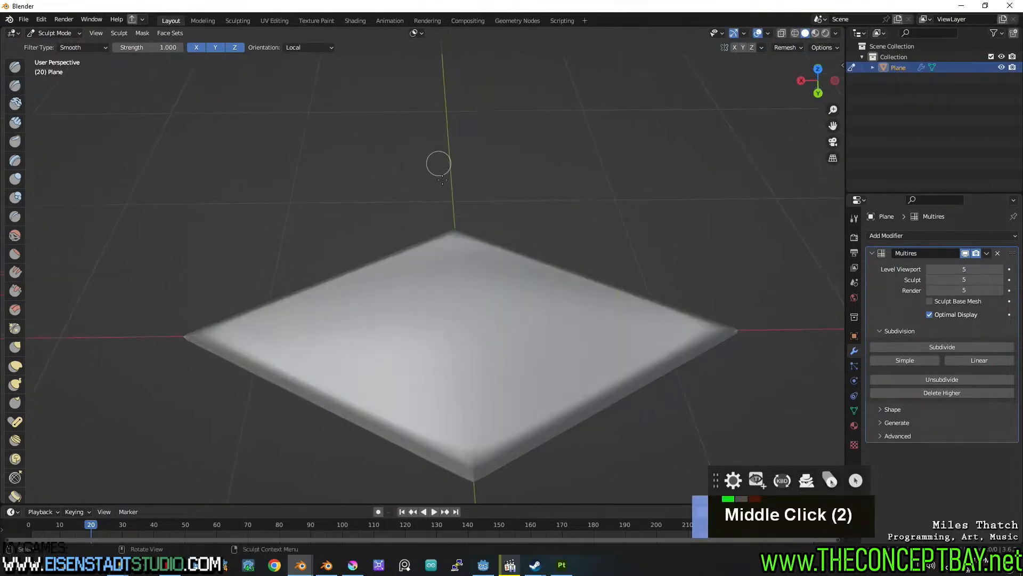
Clear the mask from the diamond's borders, inspect the surface and undo the stray brush dab on it.
key("m")
key("Escape")
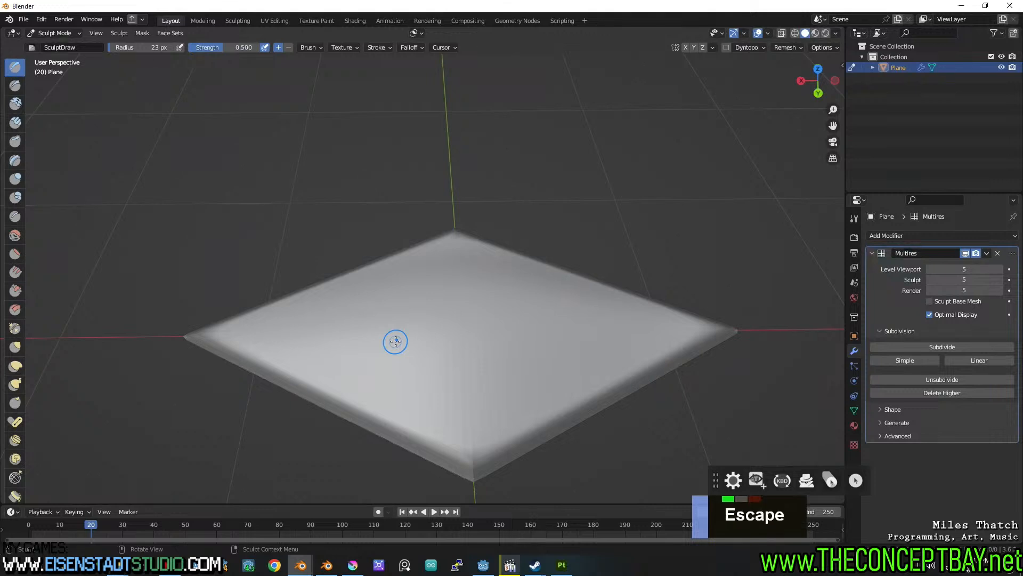
key("ctrl+m")
key("Escape")
key("shift")
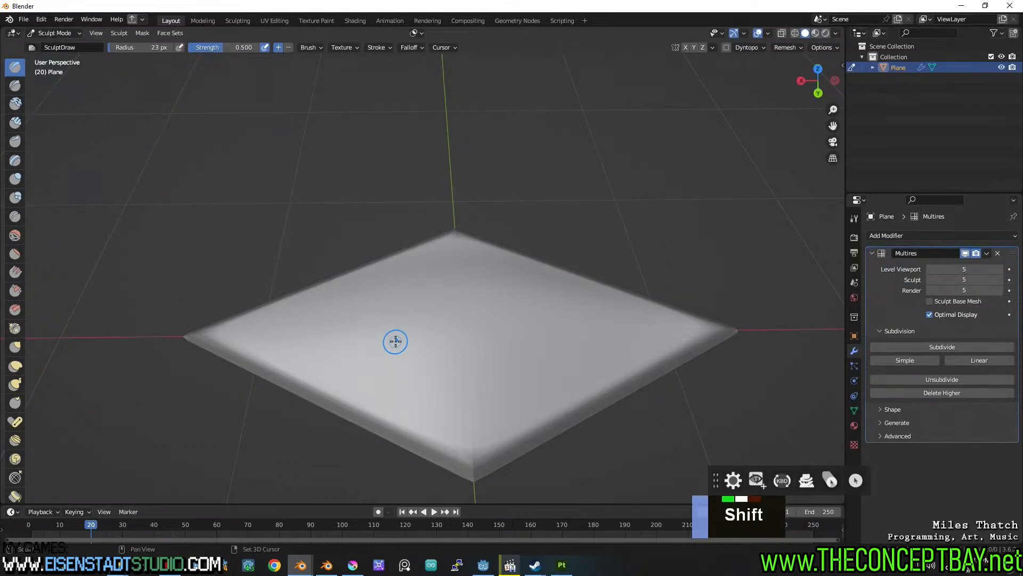
key("alt+m")
key("alt+m")
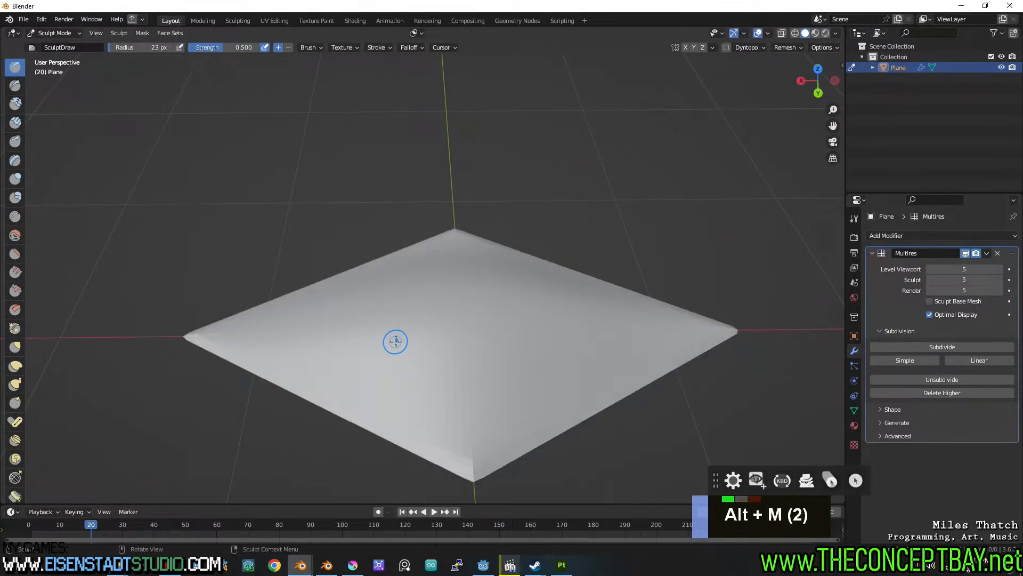
middle_click_drag(293, 220, 394, 298)
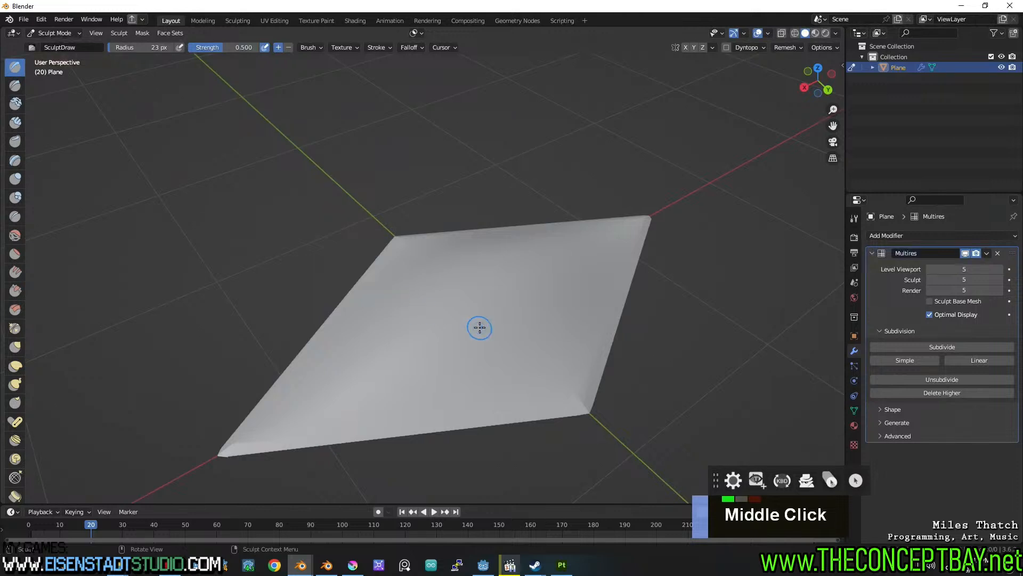
middle_click_drag(596, 401, 559, 381)
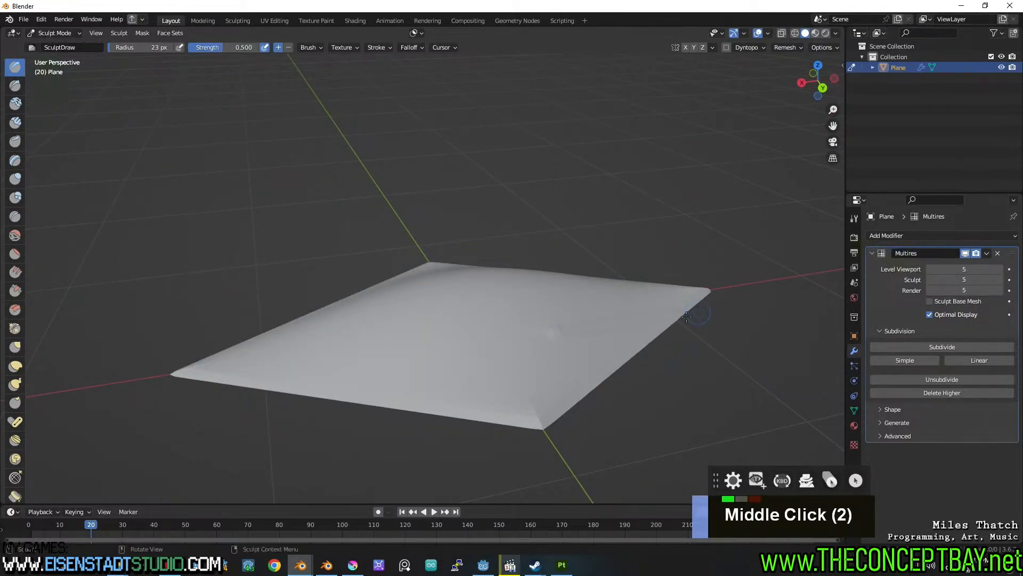
key("ctrl+z")
Smooth the entire unmasked diamond once more with the Mesh Filter set to Smooth.
scroll(18, 475, "down", 10)
left_click(15, 302)
scroll(19, 424, "down", 4)
left_click(14, 442)
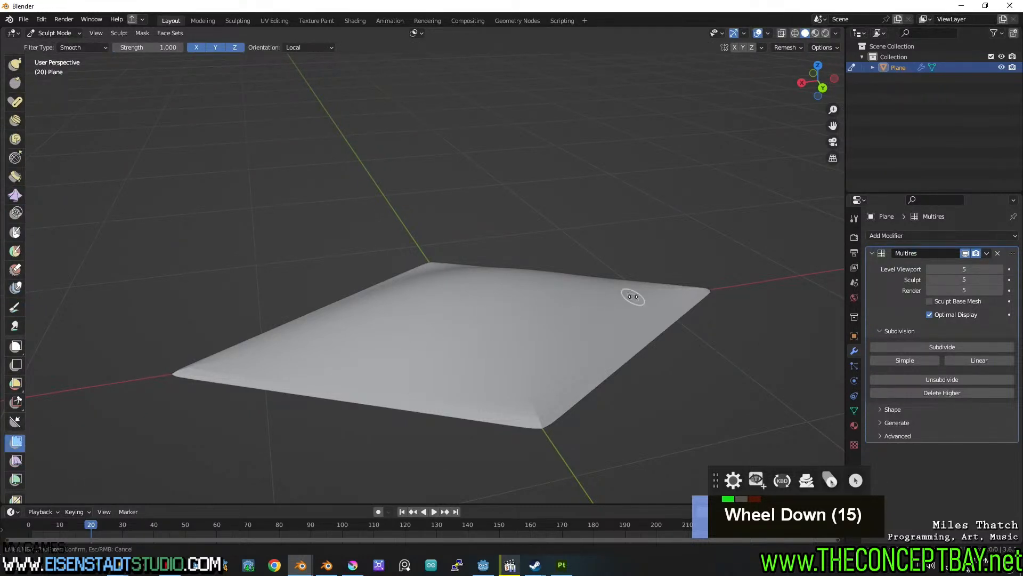
left_click_drag(795, 272, 795, 272)
middle_click_drag(794, 273, 639, 318)
Return the diamond to Object Mode and apply its Multires modifier.
scroll(619, 342, "down", 2)
left_click(59, 34)
left_click(58, 41)
mouse_move(565, 172)
middle_mouse_down()
mouse_move(605, 208)
mouse_move(523, 235)
mouse_move(491, 224)
mouse_move(462, 295)
middle_mouse_up()
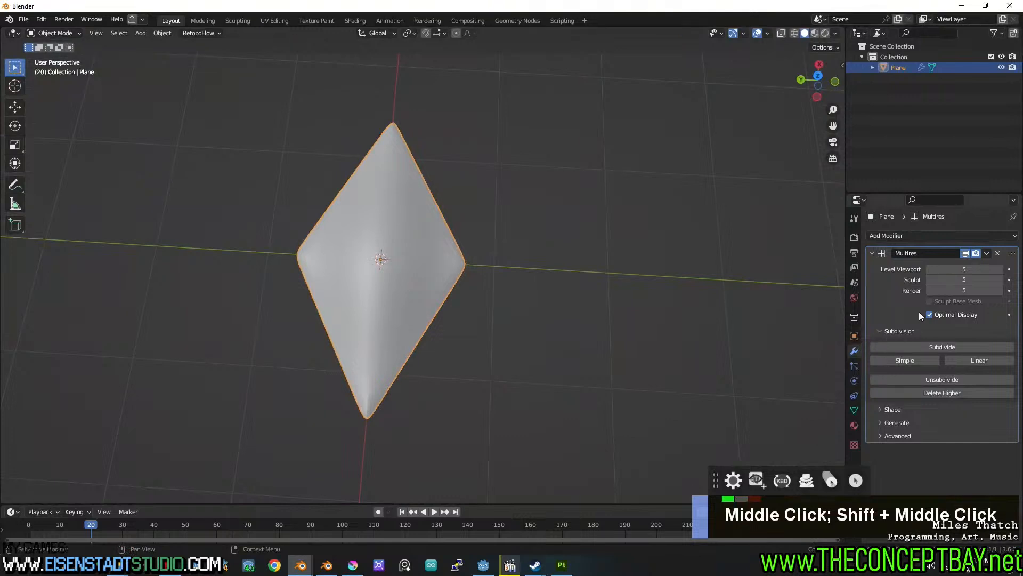
left_click(987, 252)
left_click(962, 264)
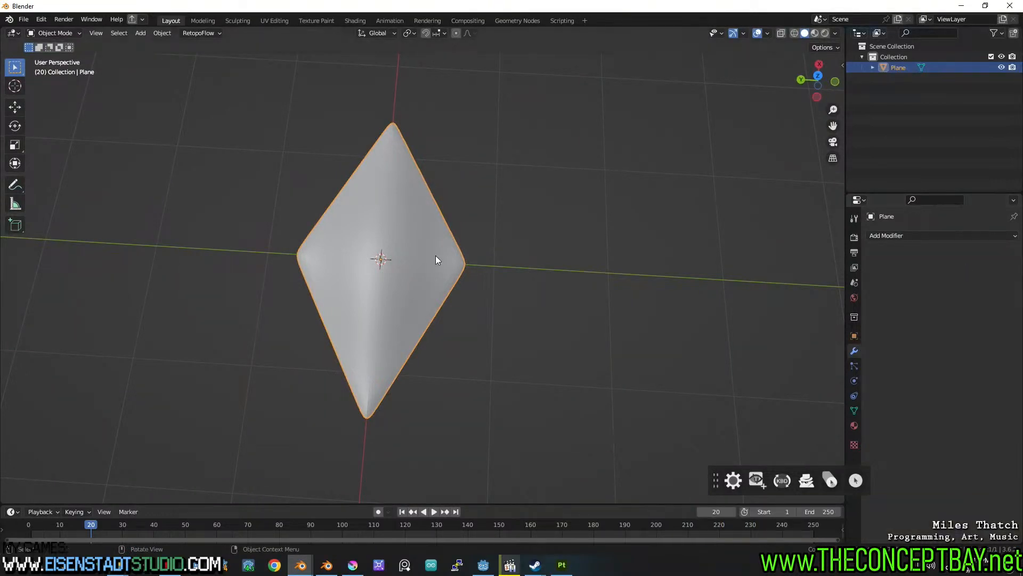
key("z")
key("z")
Add an Array modifier to the diamond and set its relative offset factors to X 0.5 and Y 0.5.
left_click(909, 236)
left_click(786, 266)
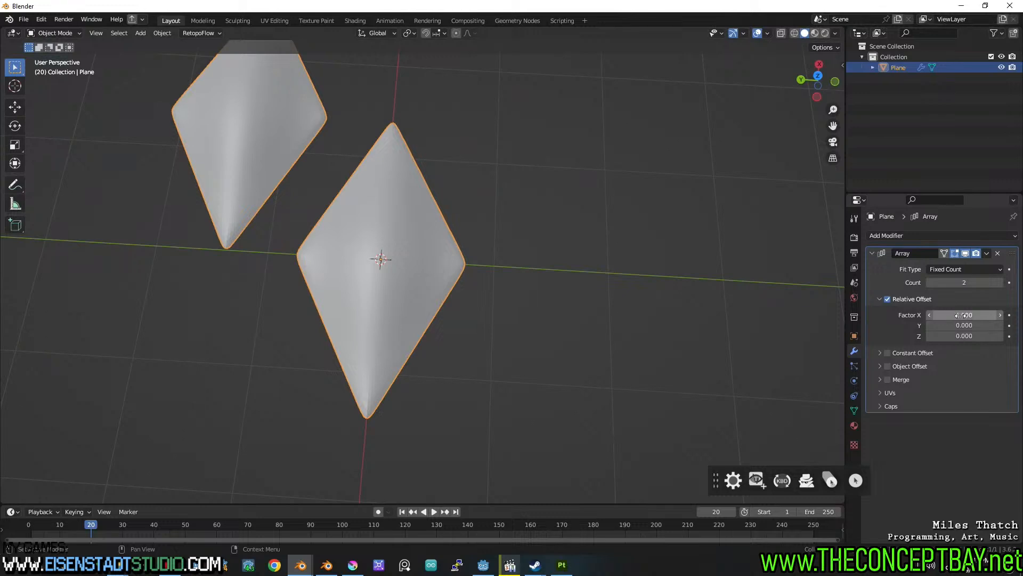
middle_click_drag(613, 299, 635, 360, "alt")
scroll(635, 360, "down", 2)
middle_click_drag(596, 248, 578, 266, "shift")
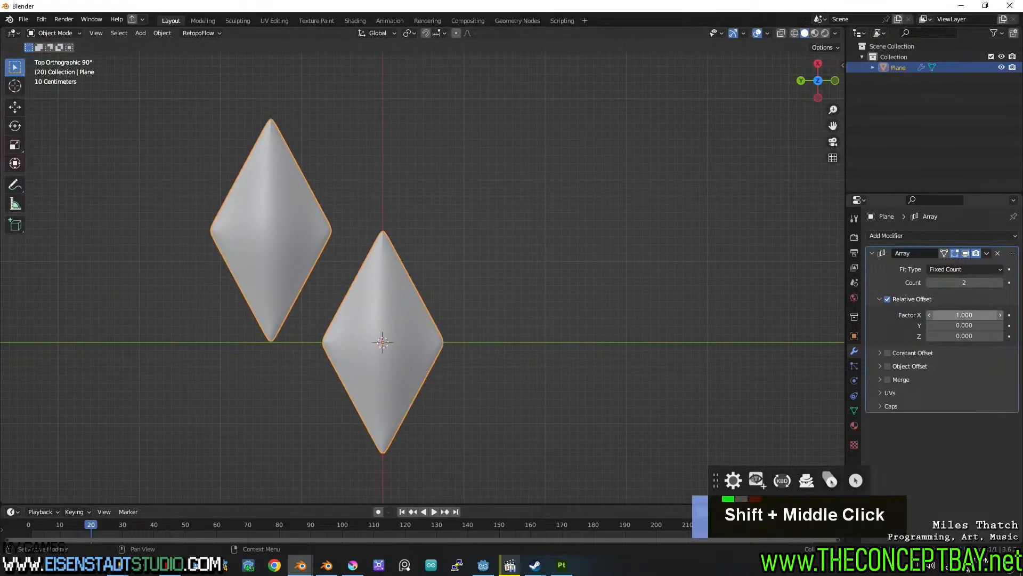
left_click(965, 315)
type(".5")
key("Return")
left_click_drag(967, 328, 913, 327)
left_click(967, 327)
type(".5")
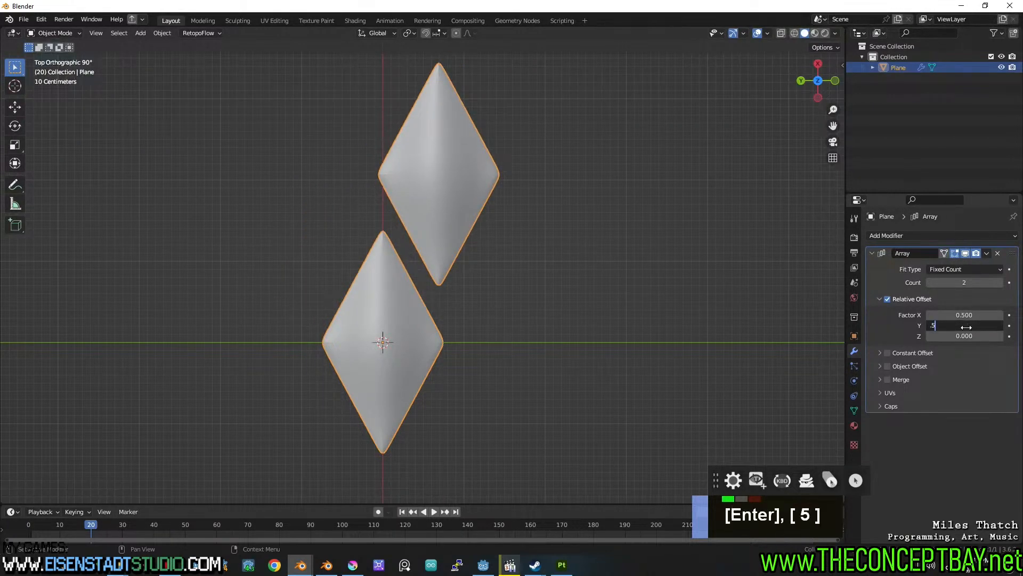
key("Return")
Apply the object's rotation and scale so the array copies follow the diamond's edges.
key("ctrl+a")
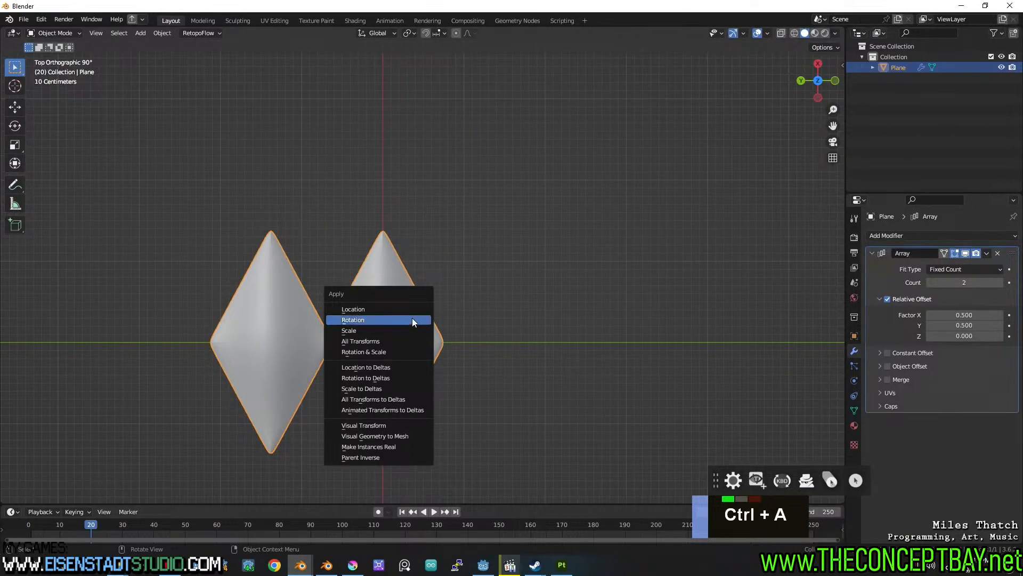
left_click(411, 318)
key("ctrl+a")
left_click(410, 325)
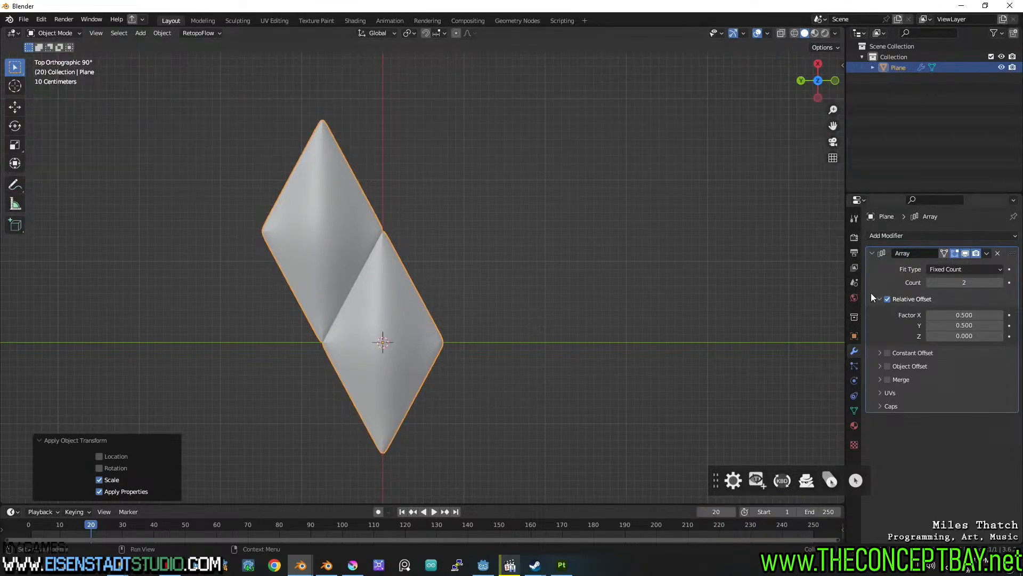
scroll(528, 279, "down", 4)
middle_click_drag(528, 279, 616, 297, "shift")
left_click(976, 323)
type("0")
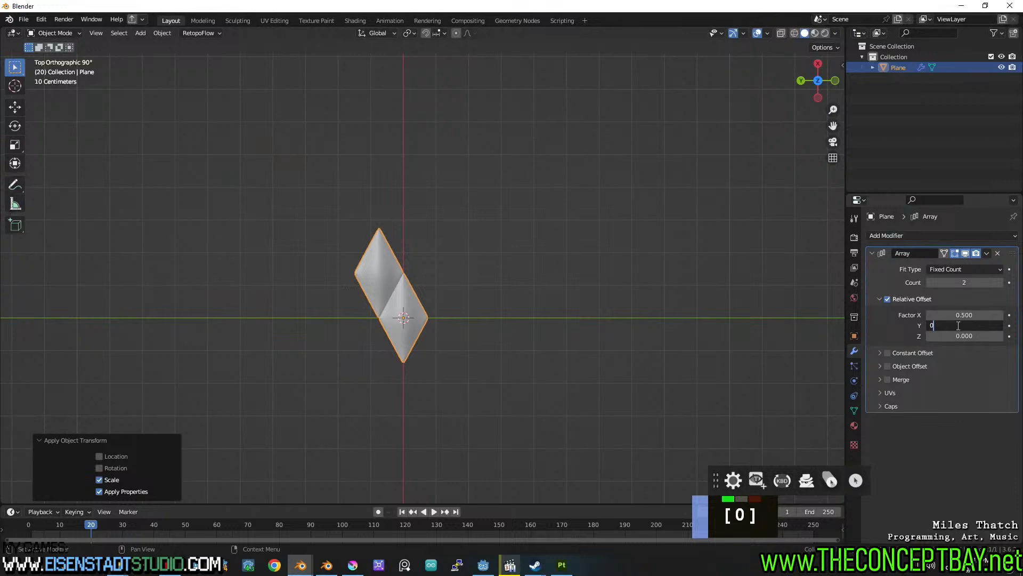
key("Escape")
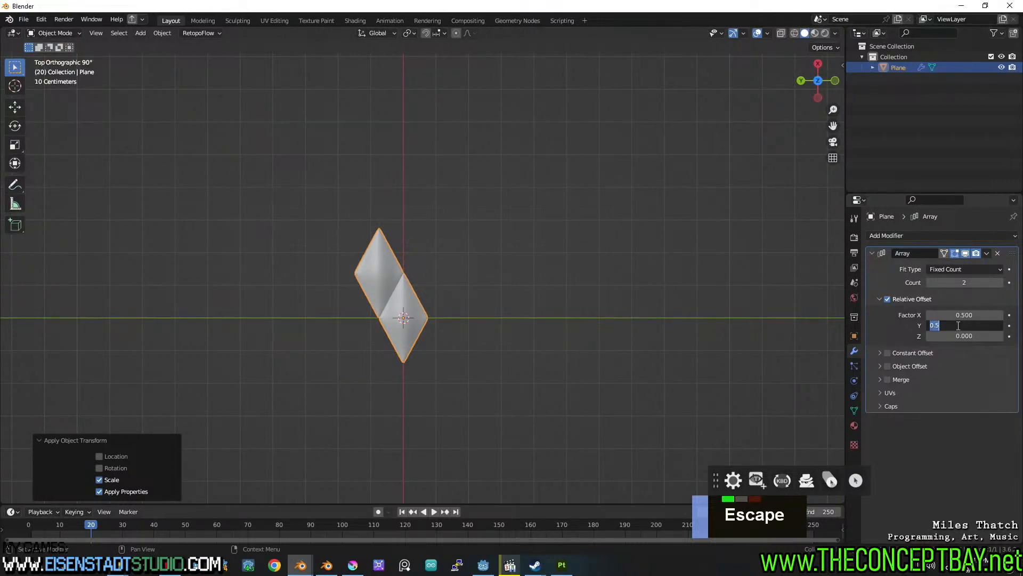
key("Escape")
Add a second Array modifier and set its relative offset X factor to 0 after trying 0.5.
left_click(934, 236)
left_click(788, 266)
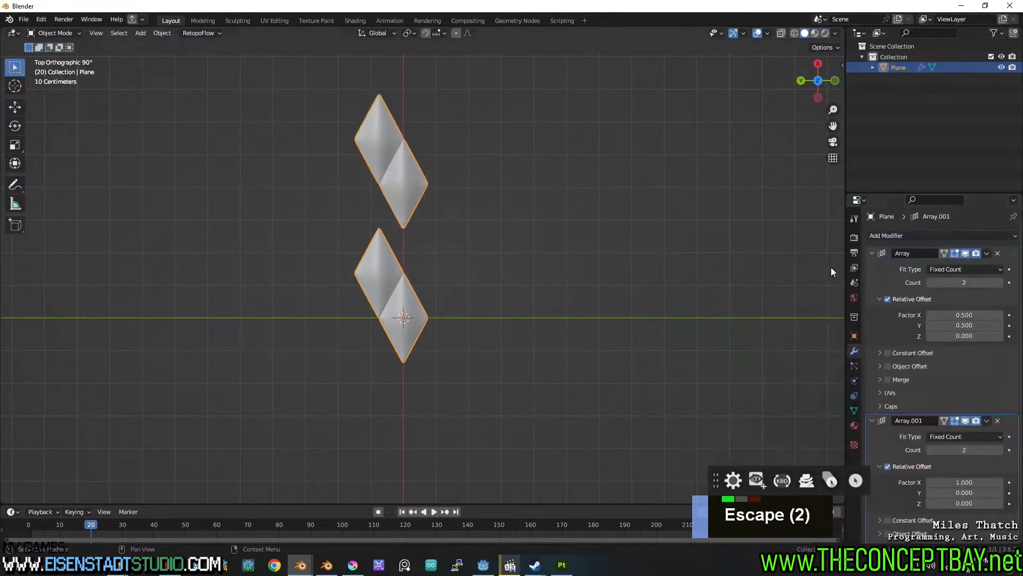
left_click(961, 483)
type(".5")
key("Return")
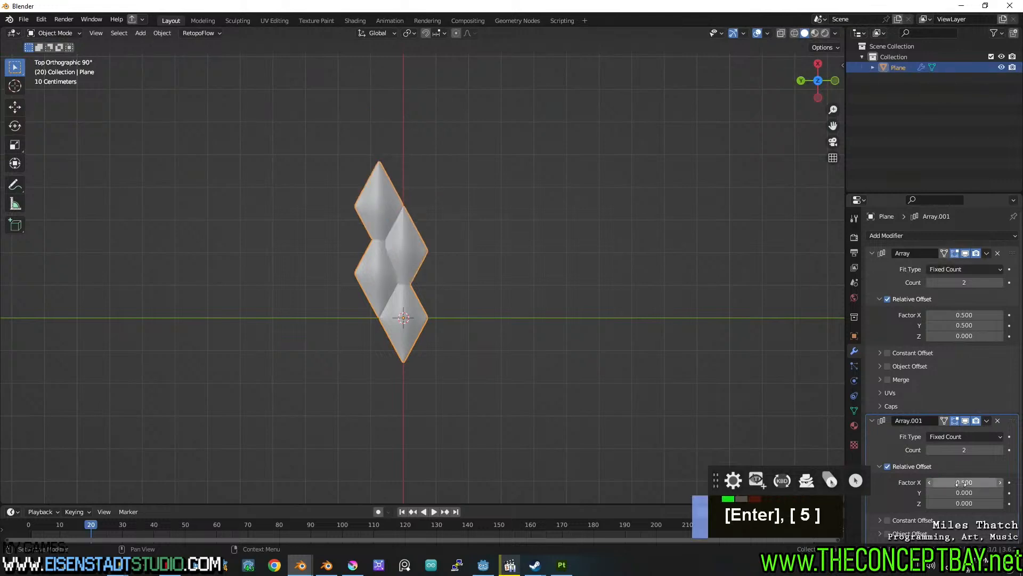
left_click(959, 483)
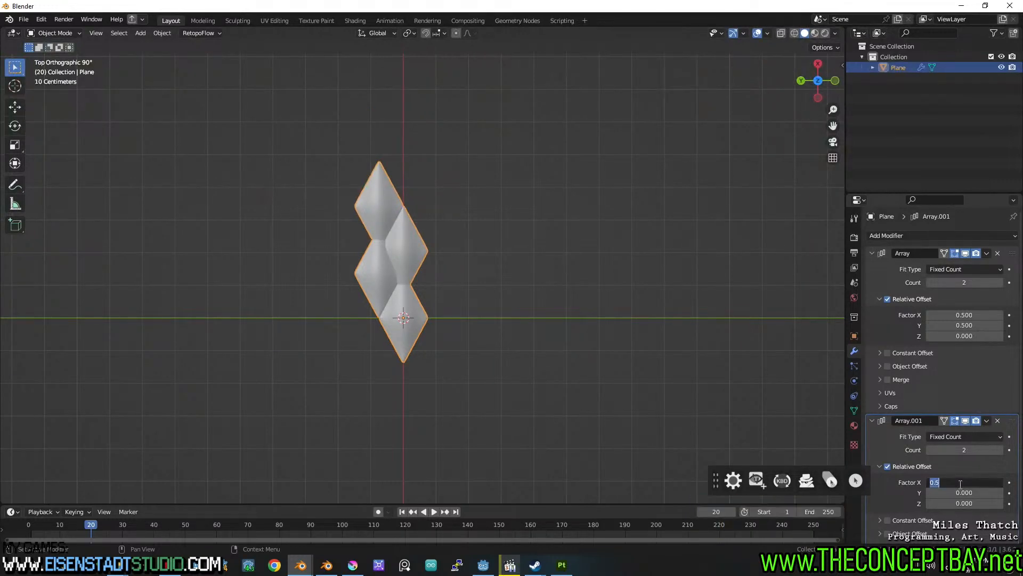
type("0")
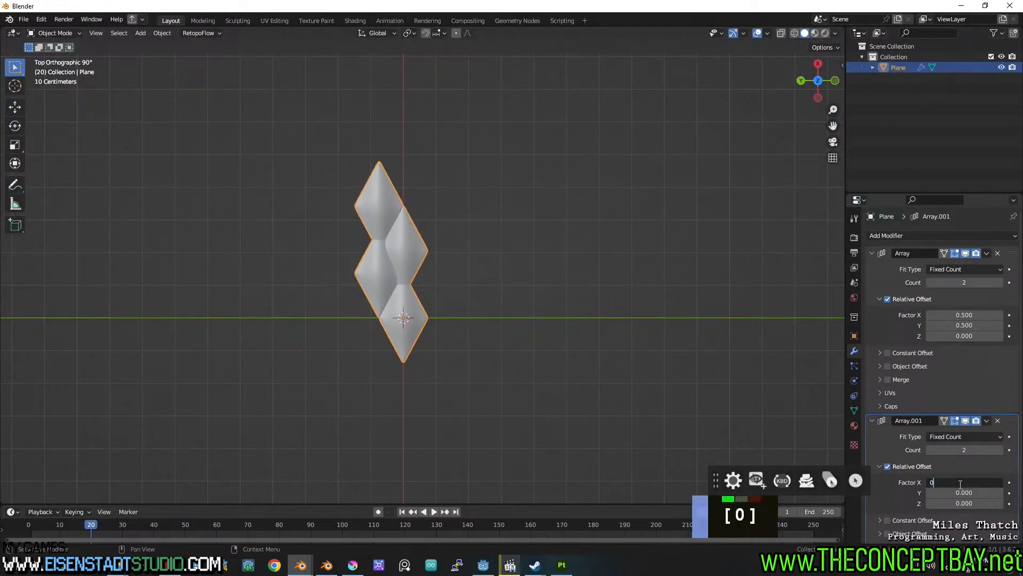
key("Return")
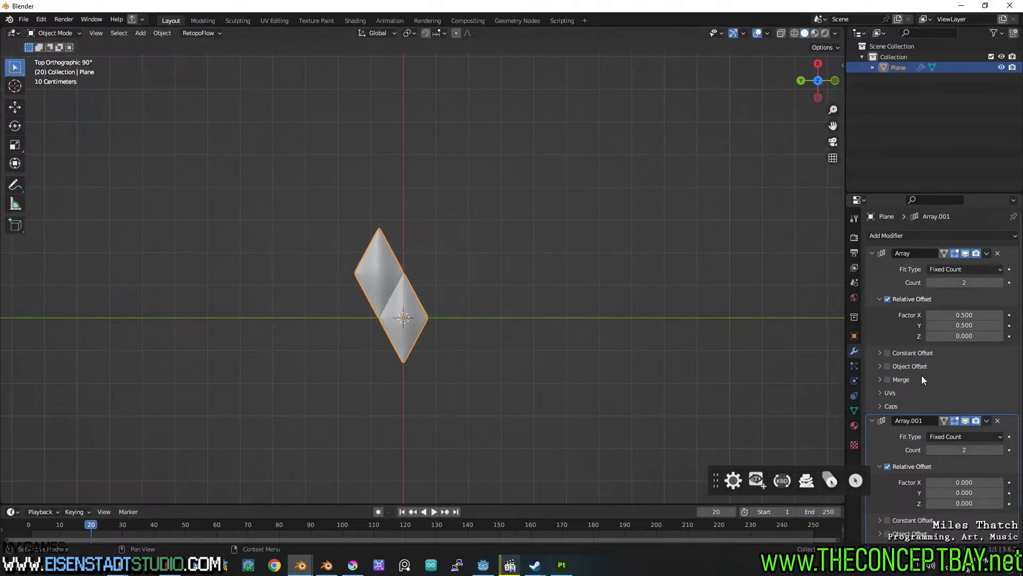
Try relative offset Y factors of 1 and 0.5 on the second array, and fine-tune the factor to 0.670.
mouse_move(964, 493)
left_mouse_down()
mouse_move(1002, 492)
mouse_move(962, 492)
left_mouse_up()
left_click(962, 491)
type("1")
key("Return")
left_click(962, 491)
type(".5")
key("Return")
left_click_drag(961, 491, 968, 492, "shift")
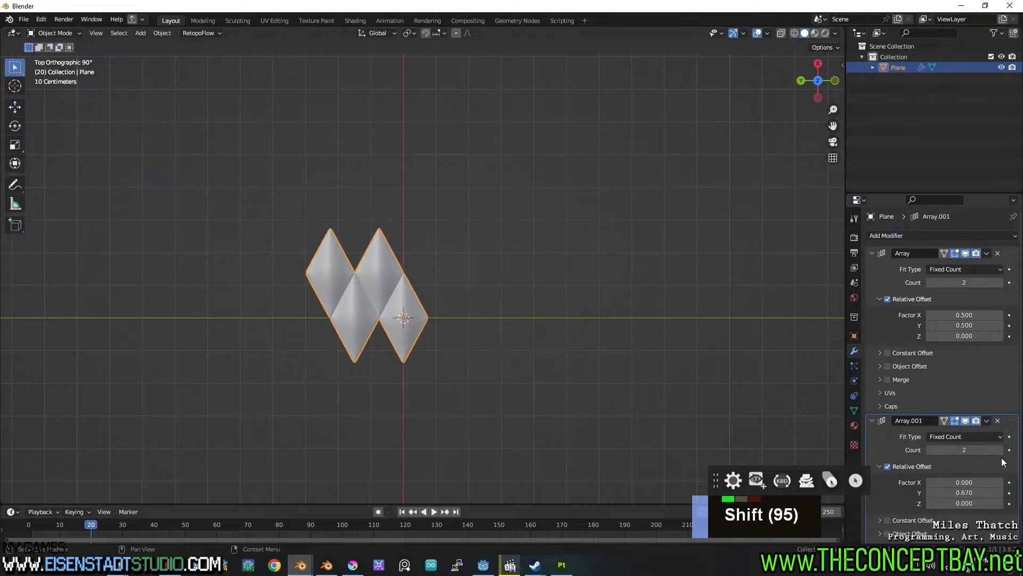
Raise the second array's count to 31 to form a long strip of diamond pairs.
left_click_drag(964, 450, 997, 450)
scroll(587, 379, "down", 5)
middle_click_drag(586, 379, 564, 322, "shift")
scroll(558, 353, "up", 2)
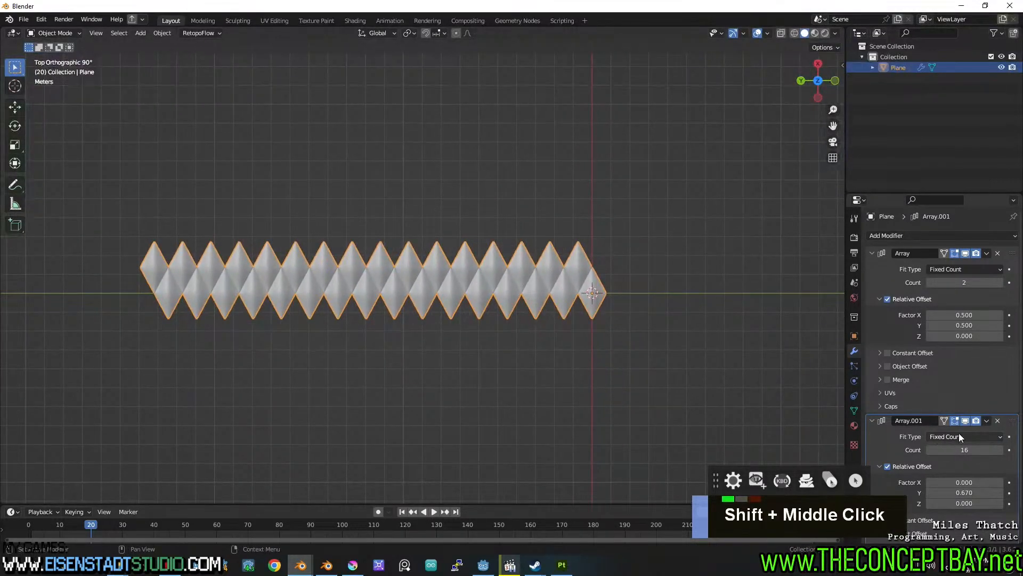
left_click_drag(965, 450, 999, 450)
scroll(593, 312, "down", 2)
middle_click_drag(568, 321, 648, 337, "shift")
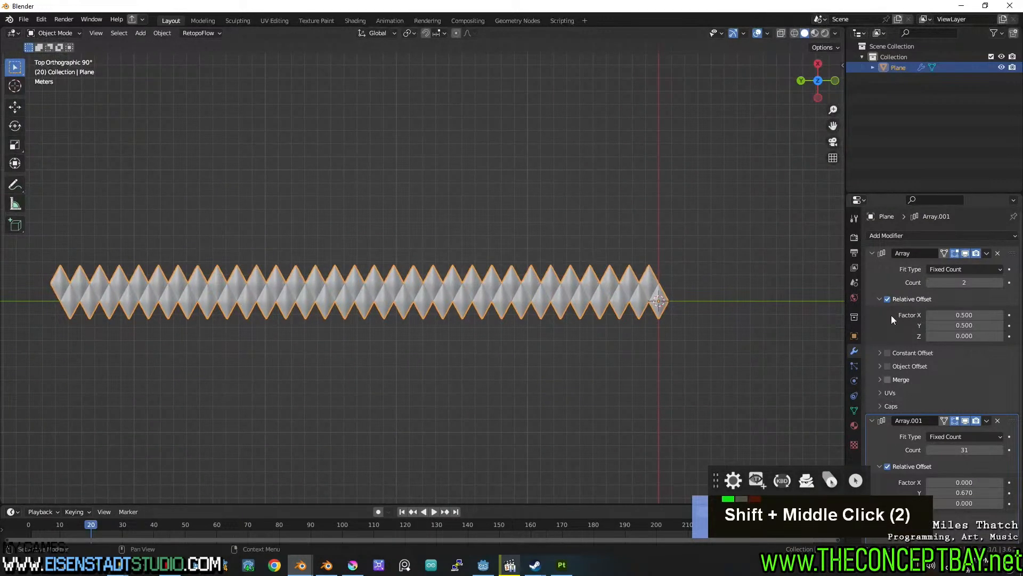
Add a third Array modifier with a relative offset X factor of 0.670 and check how the rows interlock.
left_click(872, 254)
left_click(874, 266)
left_click(891, 235)
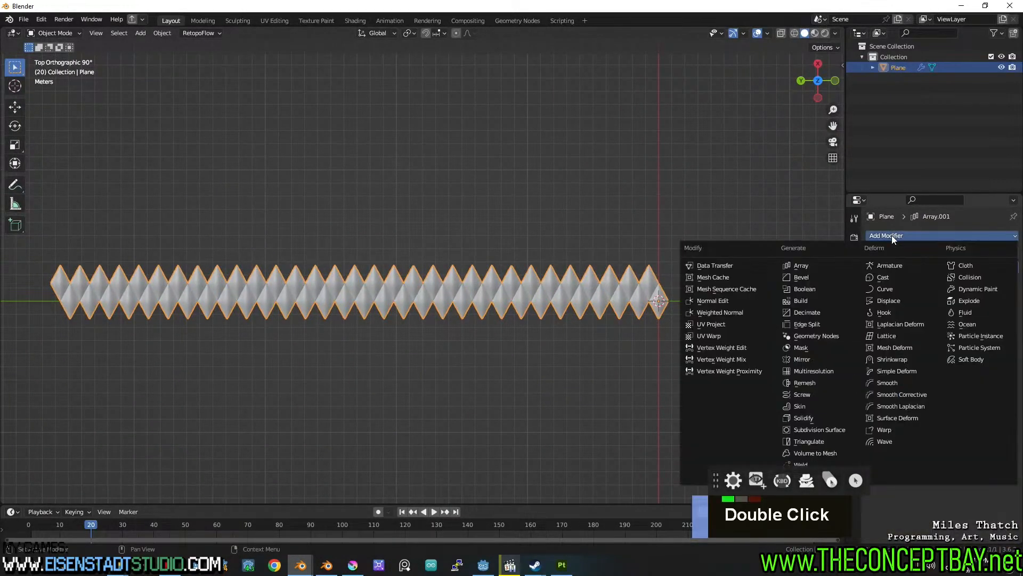
left_click(824, 264)
left_click_drag(932, 338, 863, 338, "shift")
scroll(560, 289, "up", 10)
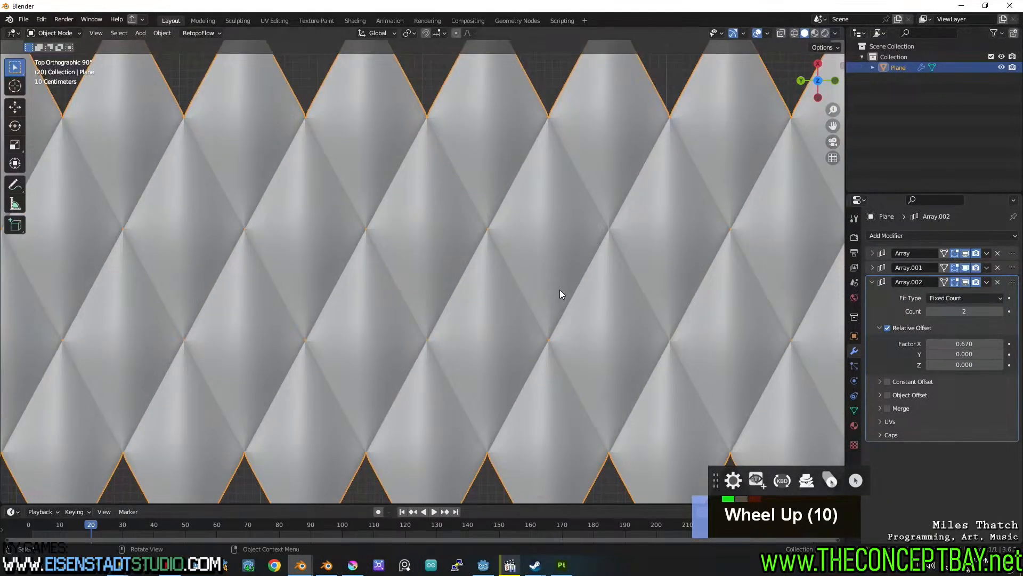
scroll(517, 339, "down", 10)
scroll(514, 334, "up", 2, "shift")
scroll(518, 378, "up", 1)
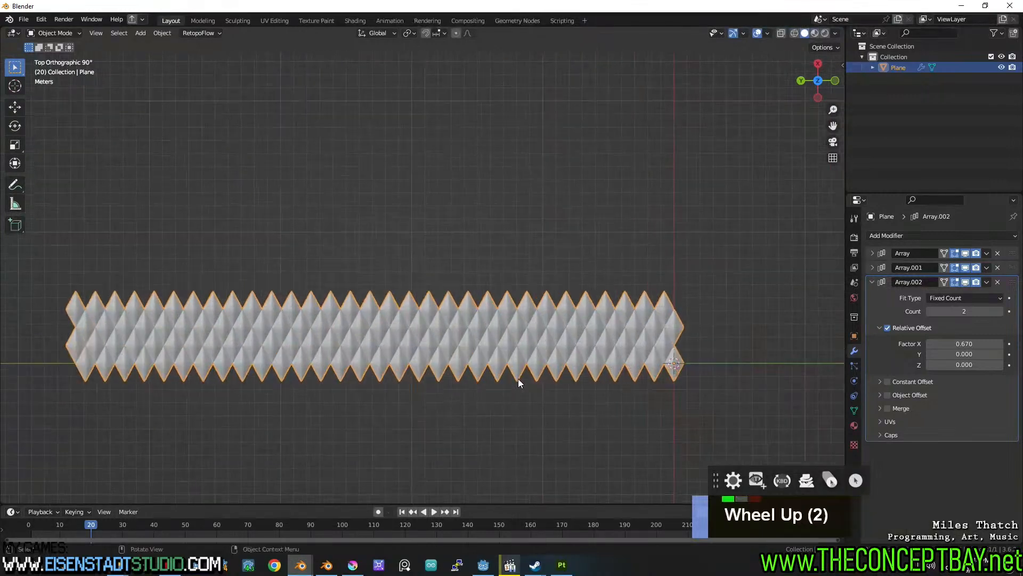
Increase the third array's count to 7 to stack more rows of diamonds.
left_click(1000, 311)
left_click(1000, 310)
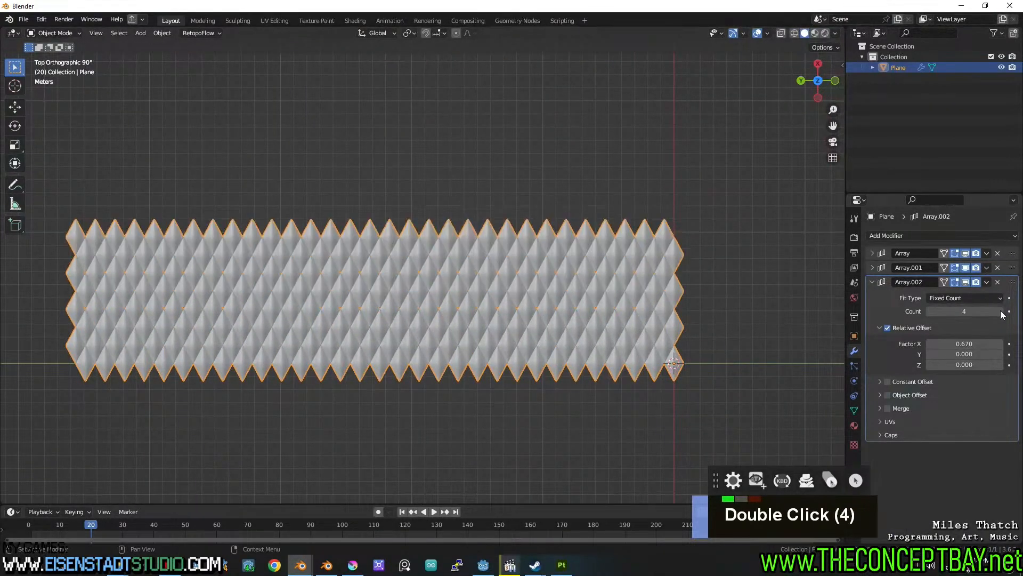
left_click(1000, 310)
left_click(1000, 310)
left_click(1000, 311)
Examine the tiled diamond pattern up close at its corner, from an angle and from the top.
scroll(498, 258, "up", 3)
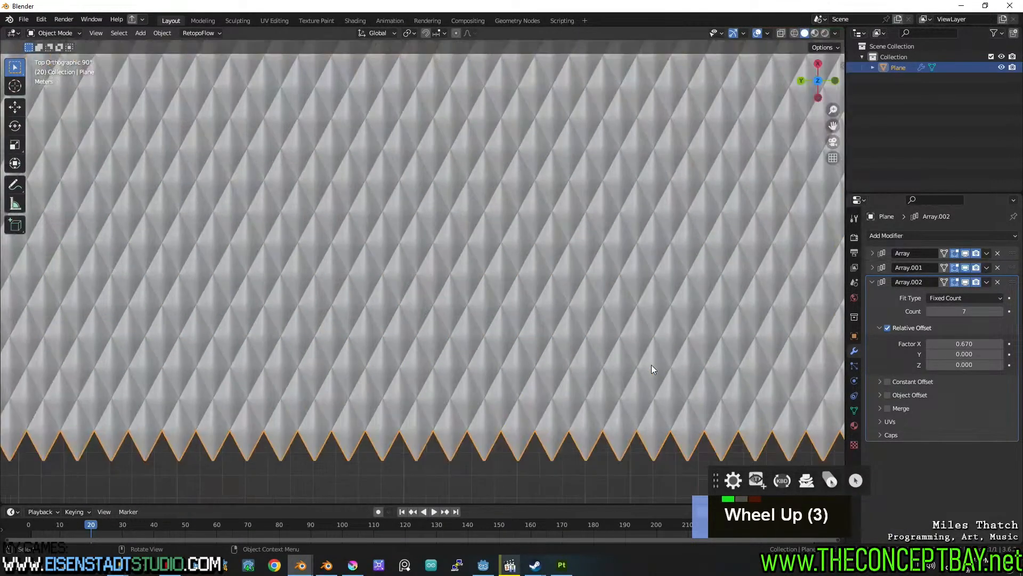
middle_click_drag(651, 364, 405, 318, "shift")
scroll(549, 331, "up", 3, "shift")
scroll(685, 373, "up", 3)
key("Tab")
middle_click_drag(686, 360, 557, 328, "shift")
scroll(558, 328, "down", 2)
key("Tab")
scroll(529, 295, "down", 8)
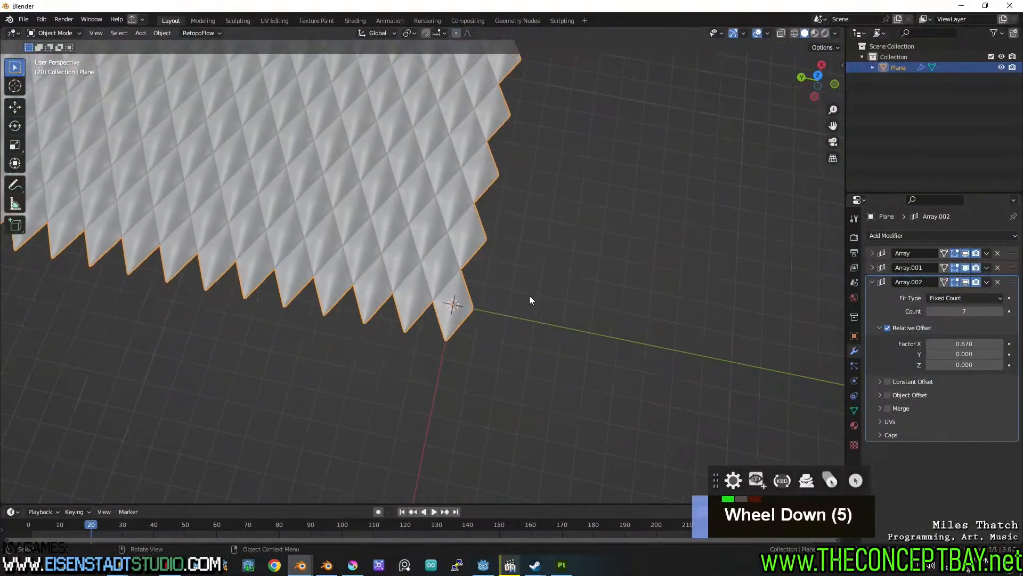
middle_click_drag(348, 212, 453, 266, "alt")
middle_click_drag(453, 267, 694, 367, "shift")
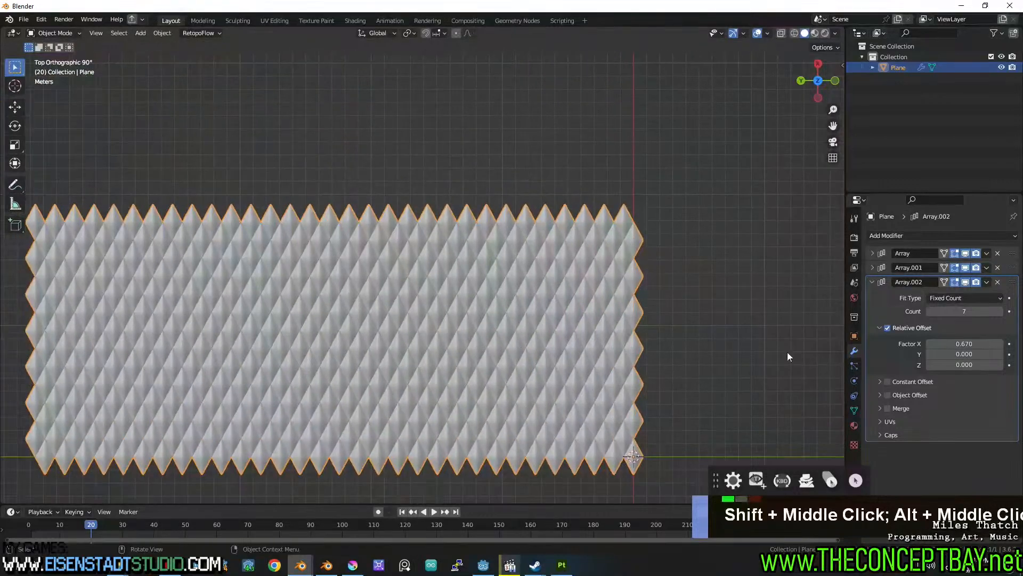
Set the second Array modifier's count to 20 to shorten the rows of diamonds.
left_click(872, 282)
left_click(872, 268)
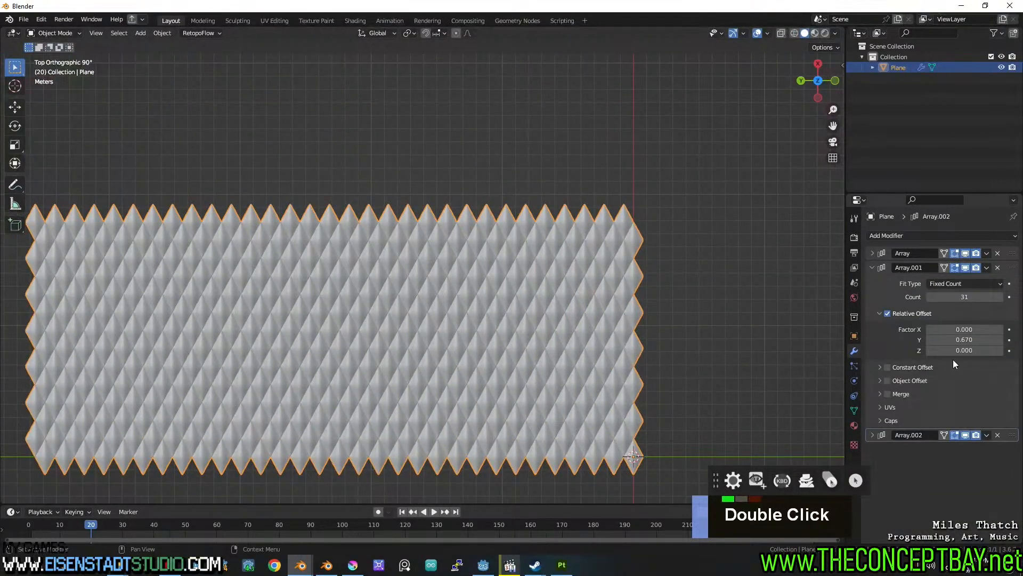
left_click(927, 295)
left_click(927, 295)
double_click(926, 295)
left_click(963, 299)
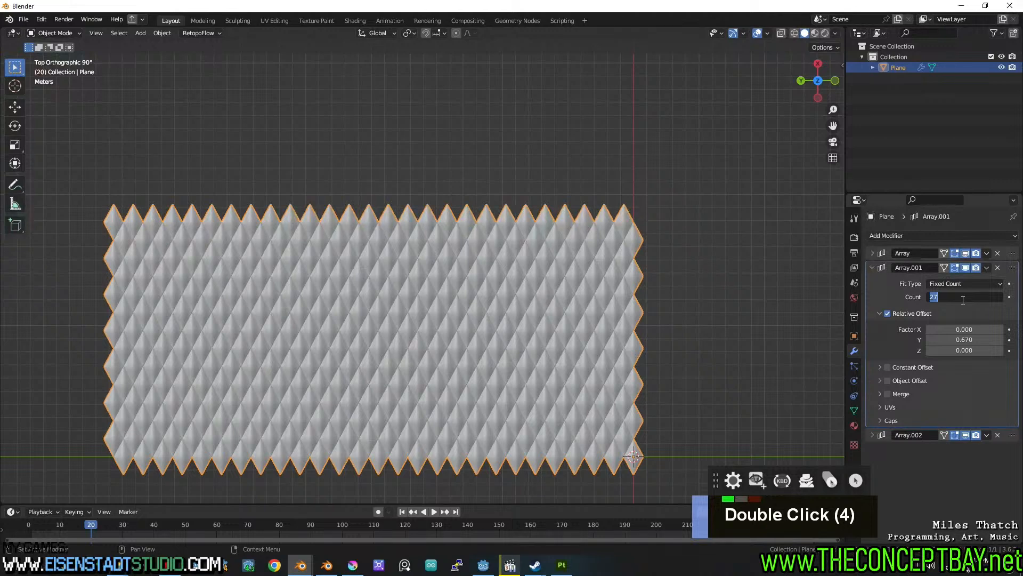
type("20")
key("Return")
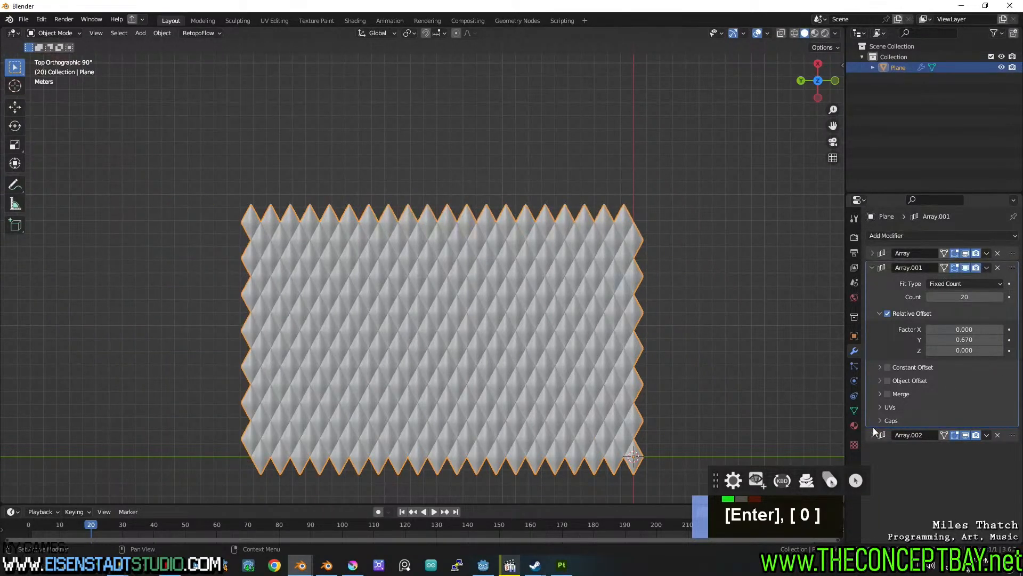
Set the third Array modifier's count to 10 to make the diamond sheet taller.
left_click(872, 435)
double_click(963, 464)
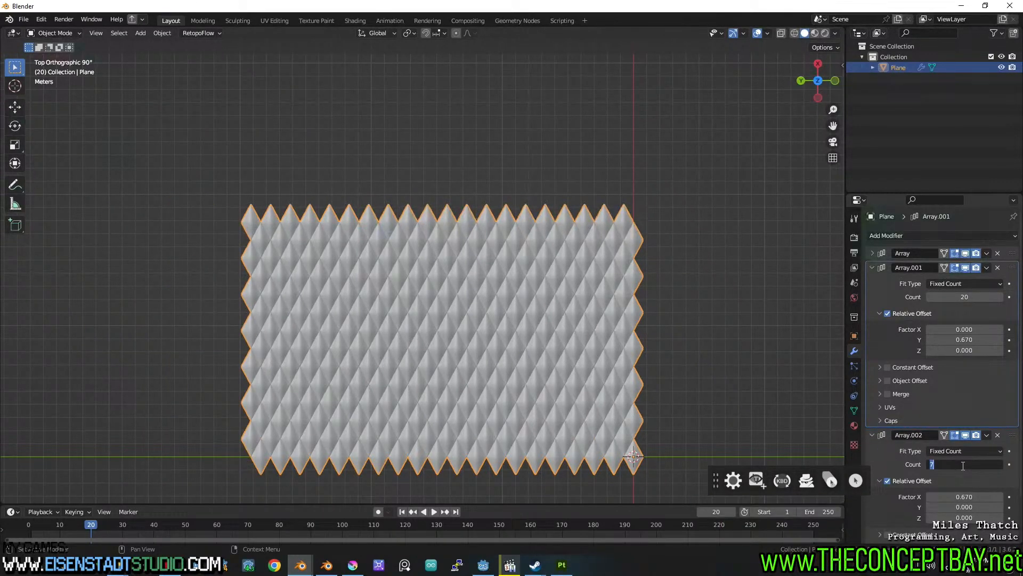
type("10")
key("Return")
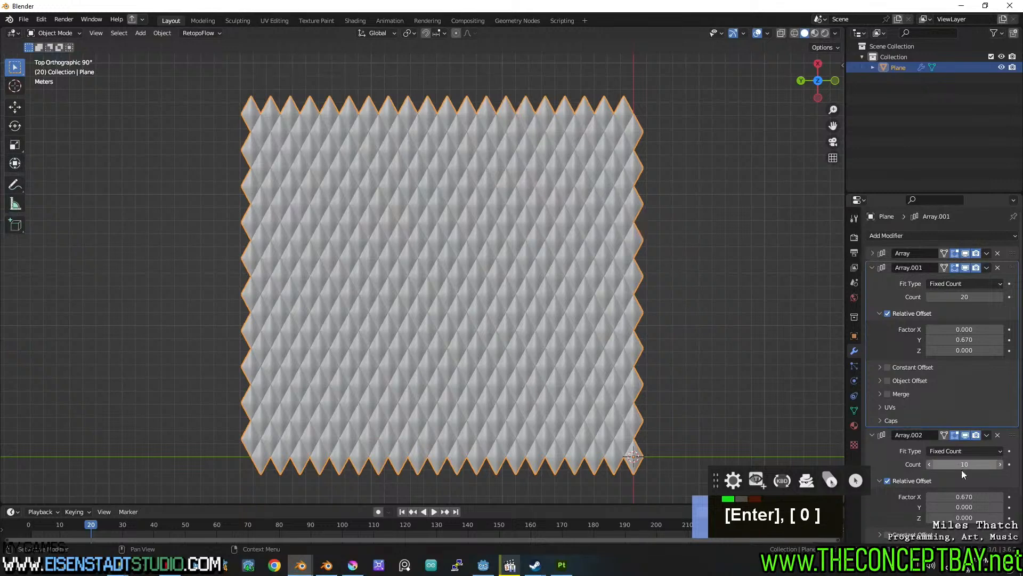
middle_click_drag(642, 311, 634, 276)
scroll(658, 316, "up", 2)
scroll(589, 315, "up", 2)
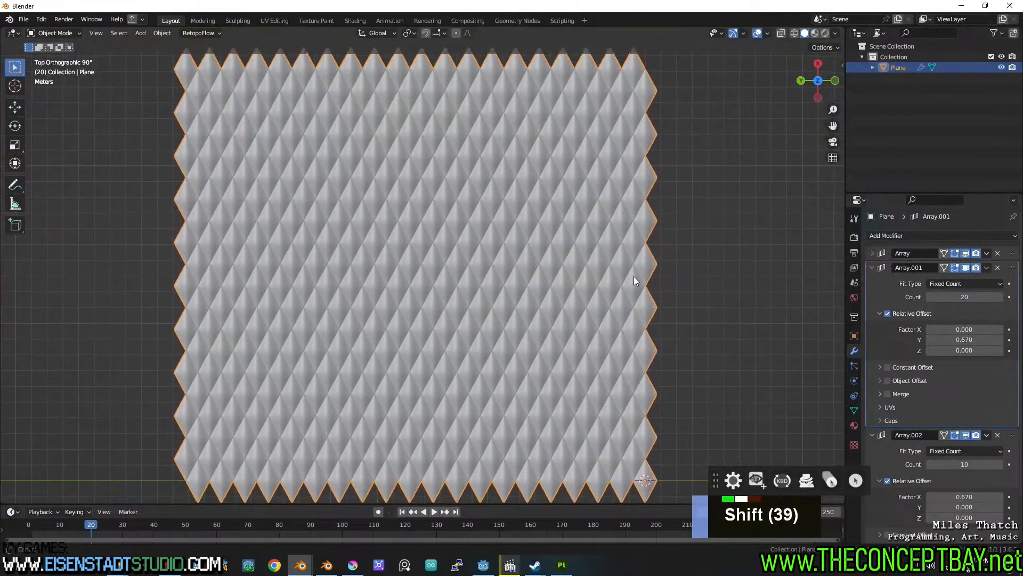
Switch the viewport lighting to MatCap with the blue-purple normal-map matcap and deselect the diamond sheet.
left_click(835, 34)
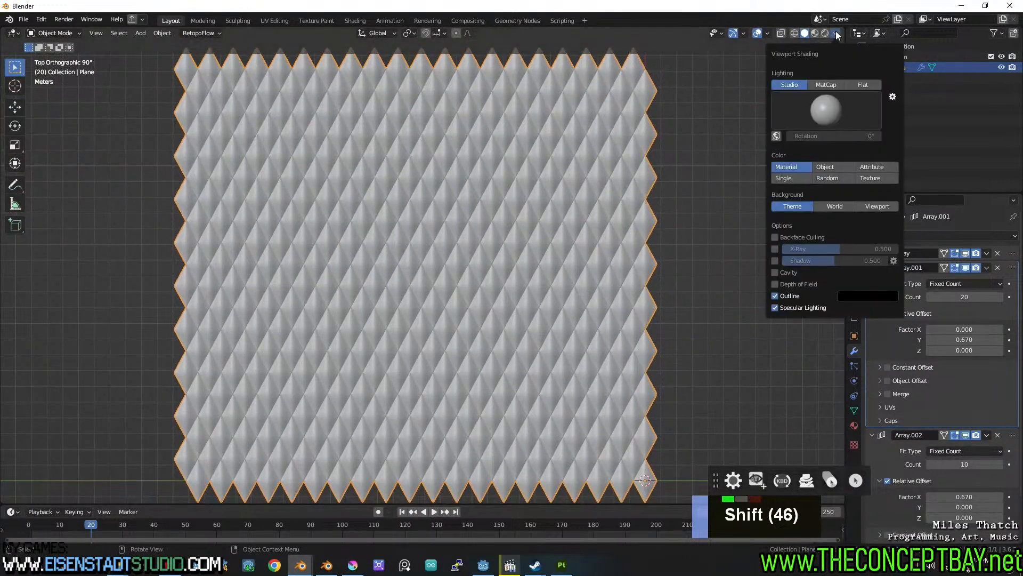
left_click(827, 84)
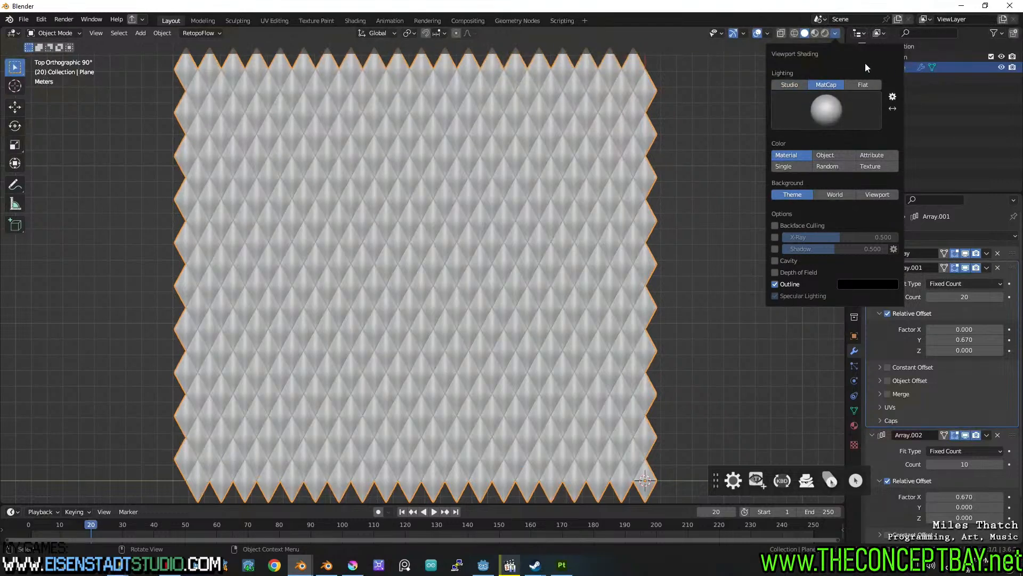
left_click(830, 112)
left_click(829, 148)
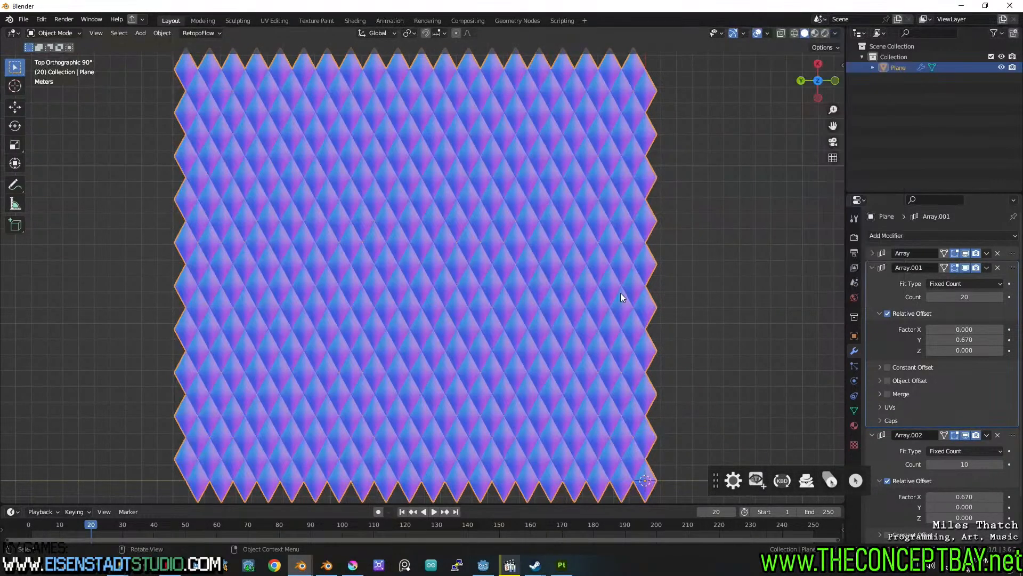
left_click(728, 241)
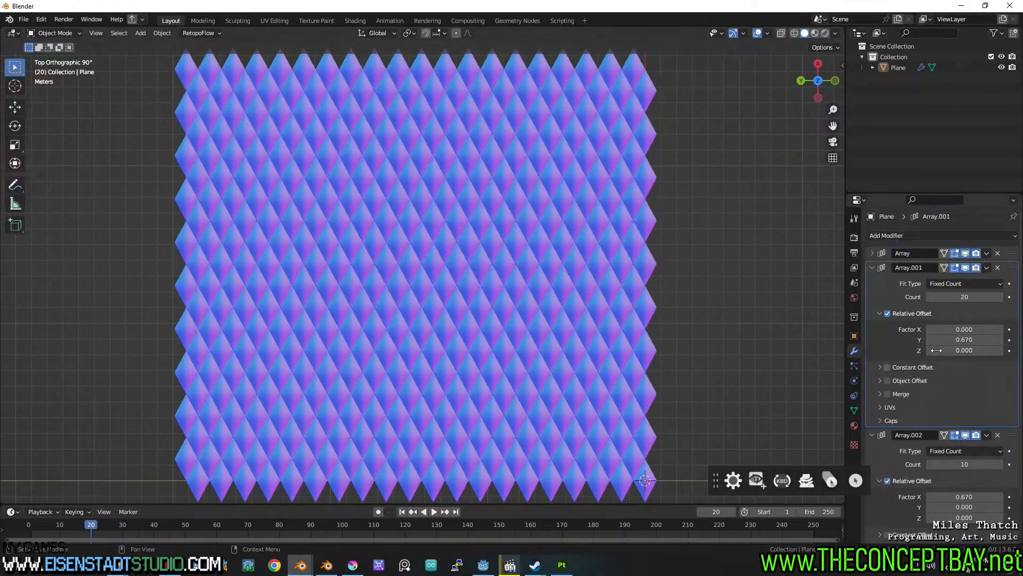
Set the second Array modifier's relative offset Y factor to 0.665.
double_click(992, 340)
left_click(992, 339)
key("BackSpace")
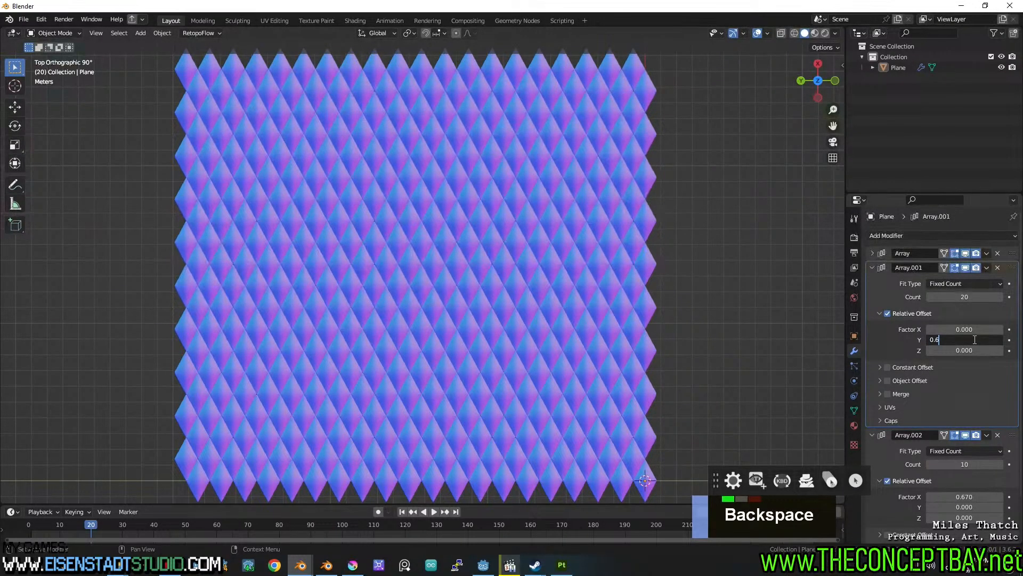
type("5")
key("Return")
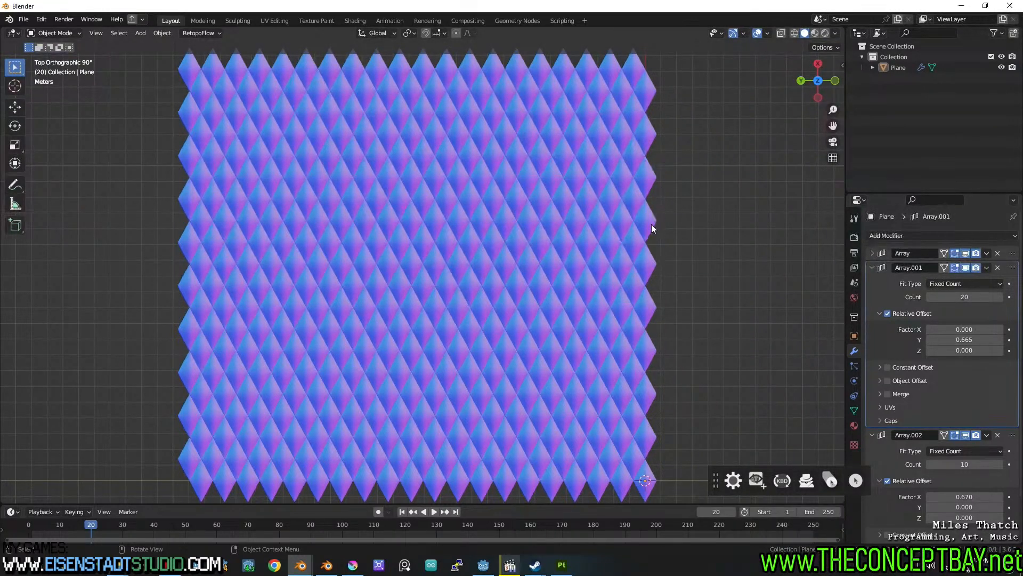
Take a screen snip of the whole diamond sheet with the viewport overlays hidden, and turn the overlays back on.
left_click(756, 33)
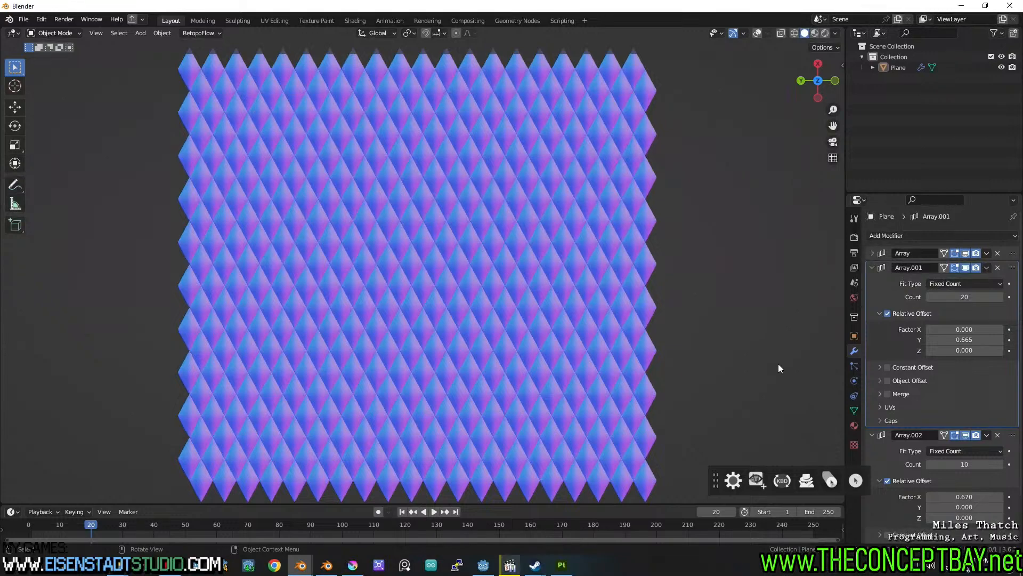
key("shift+super+s")
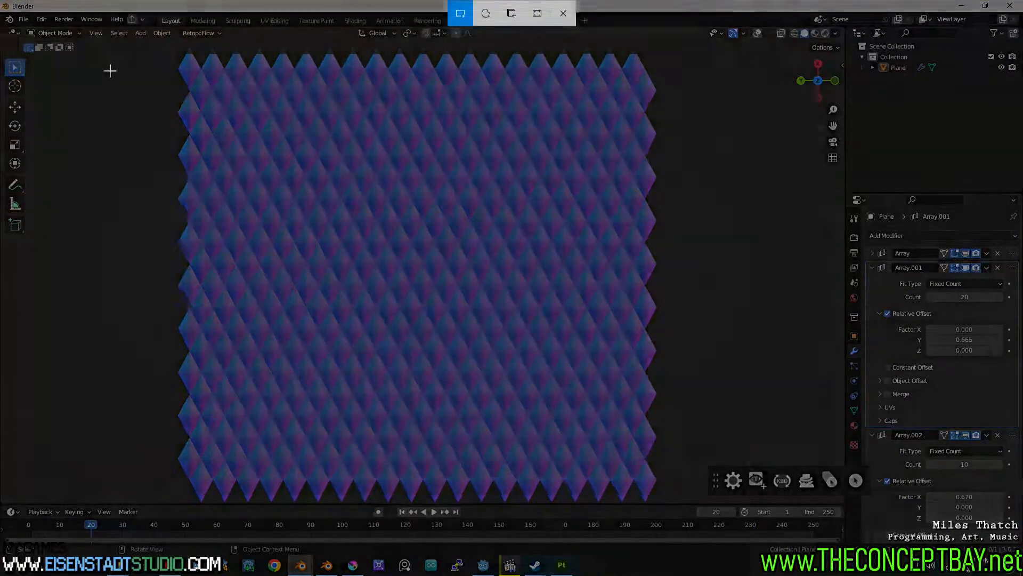
left_click_drag(168, 53, 673, 501)
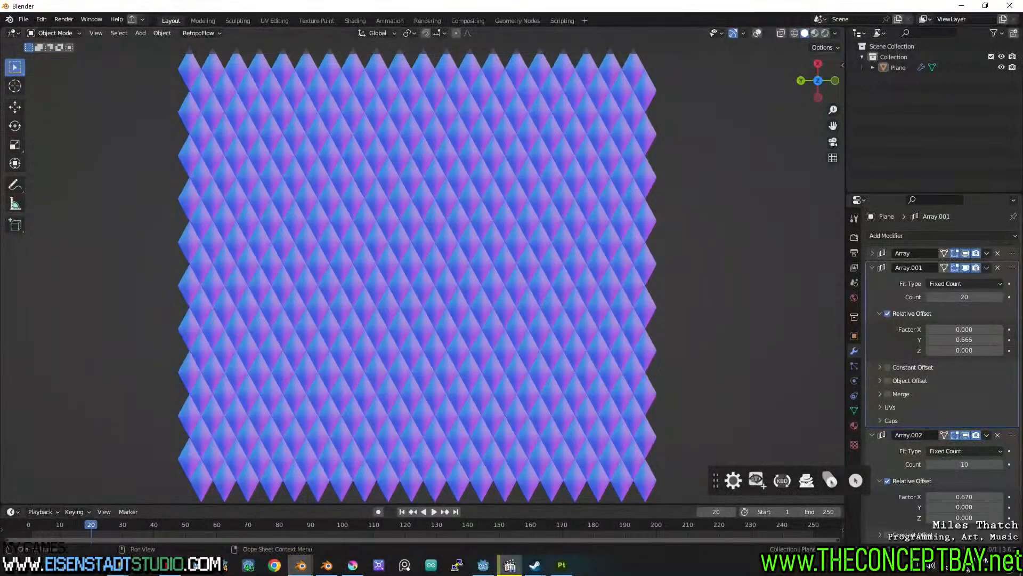
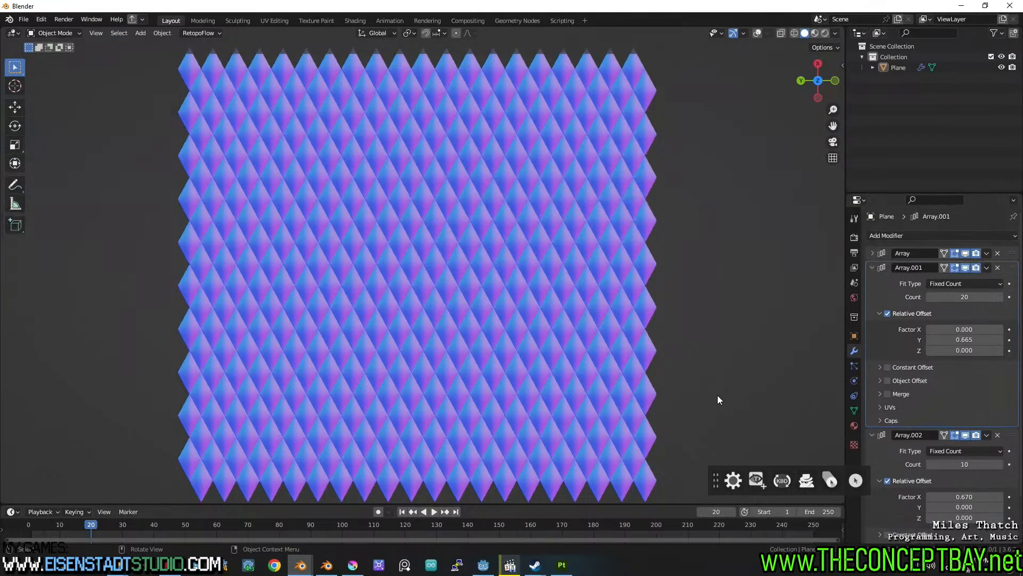
left_click(757, 33)
middle_click_drag(761, 104, 24, 234)
middle_click_drag(636, 247, 313, 380, "alt")
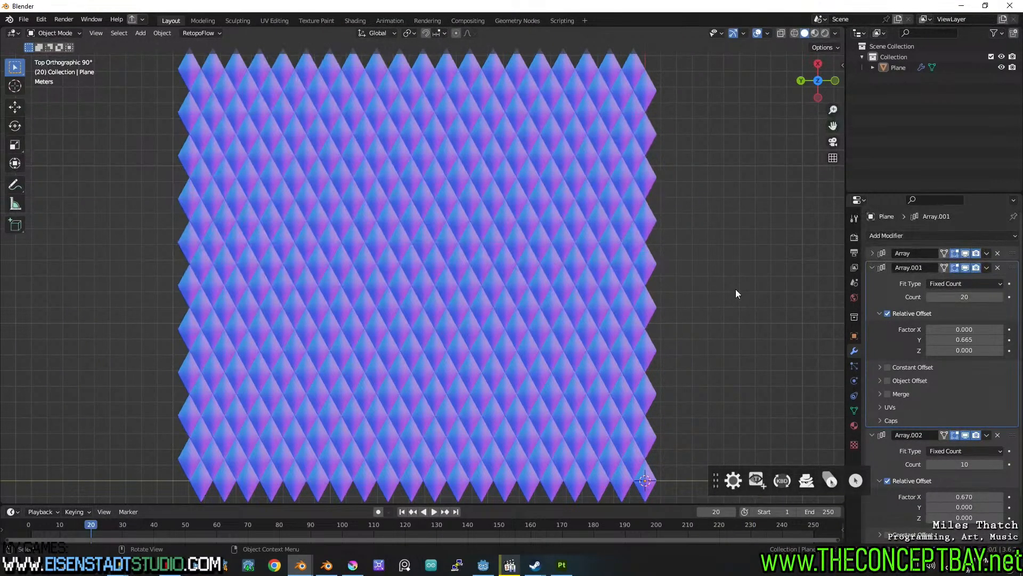
Place the 3D cursor near the middle of the diamond sheet, add a plane there and scale it up to cover the sheet.
key("shift+a")
key("Escape")
left_click(464, 226)
right_click(416, 277, "shift")
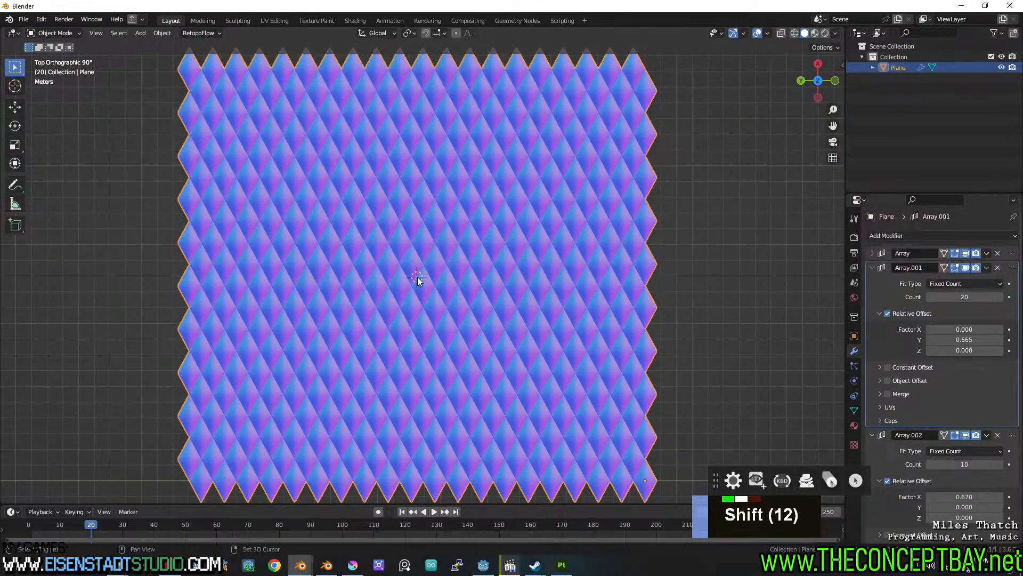
key("shift+a")
mouse_move(417, 277)
left_click(460, 277)
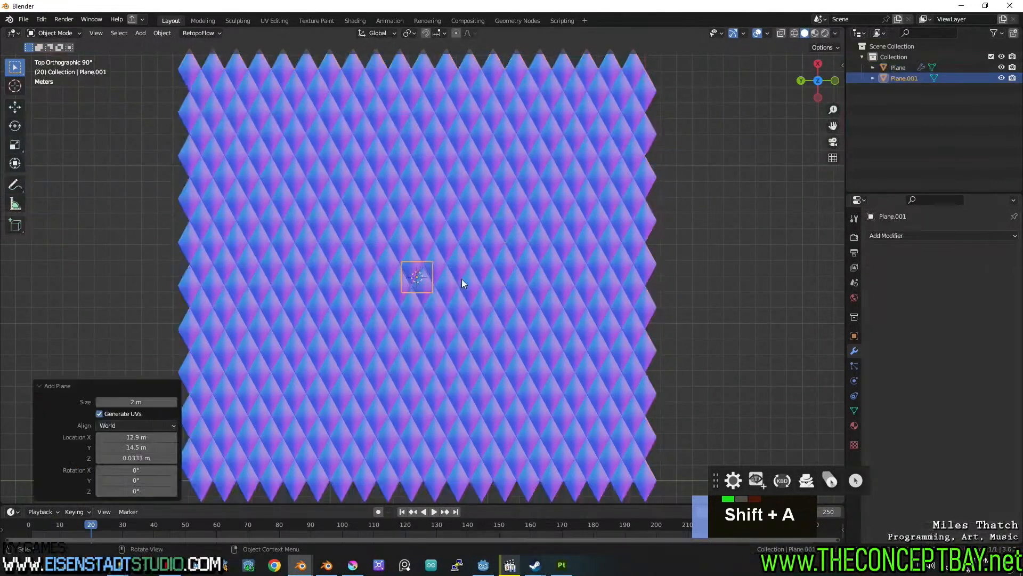
key("s")
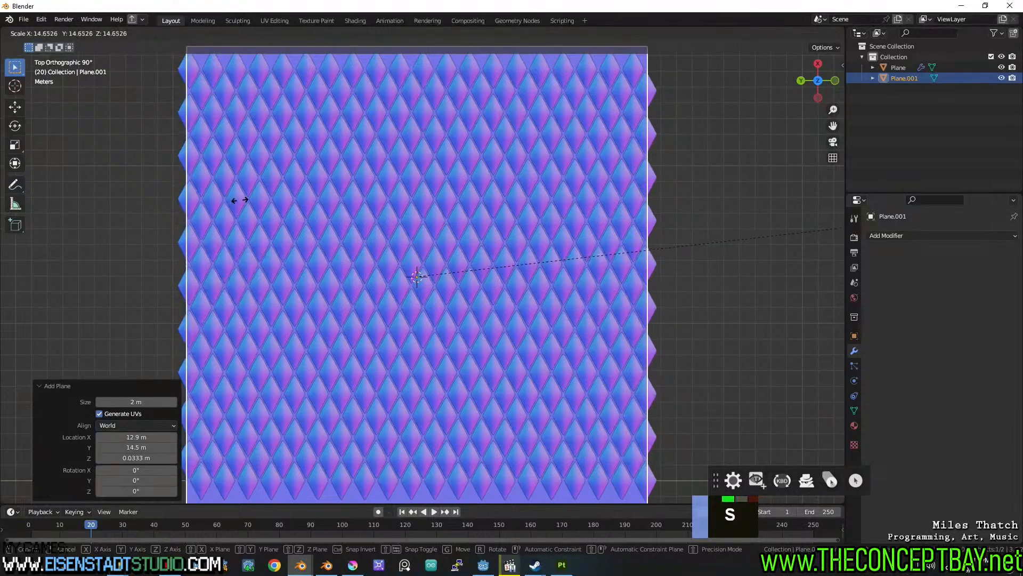
left_click(267, 194)
Move the new plane down along Z by about 0.08 m so it sits beneath the diamonds.
middle_click_drag(587, 314, 632, 308, "alt")
scroll(573, 254, "up", 4)
key("g")
key("z")
left_click(539, 248)
scroll(538, 317, "down", 9)
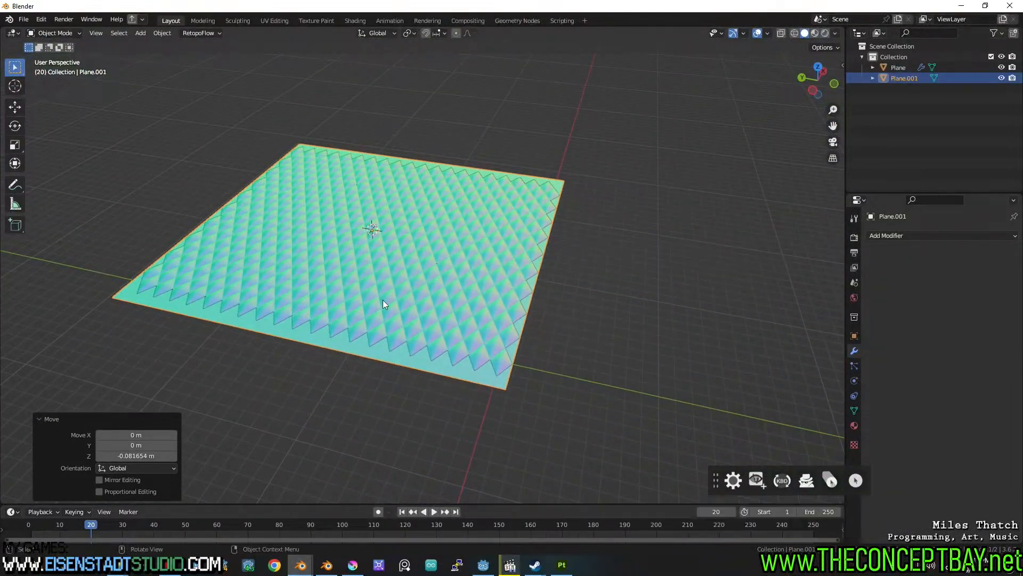
Start saving the file in the project's assets\models\utility folder and open its file name for editing.
key("ctrl+s")
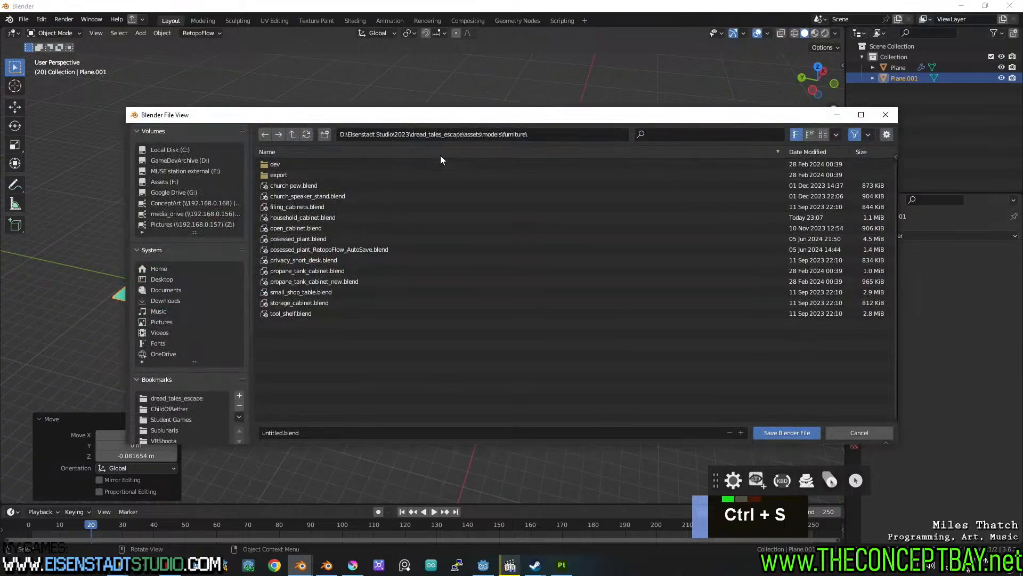
left_click(293, 135)
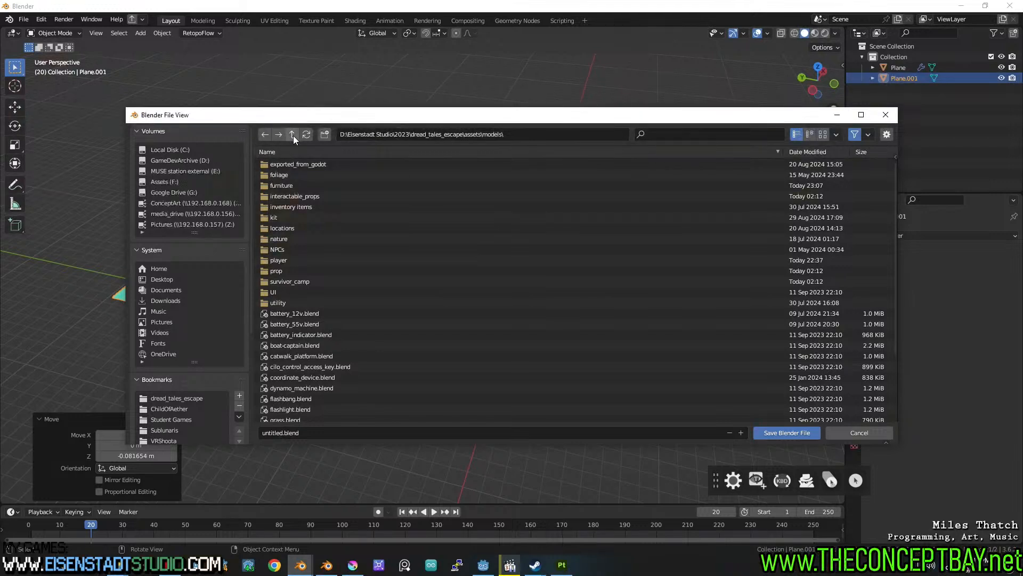
double_click(325, 302)
double_click(313, 433)
type("DUAMOND_P")
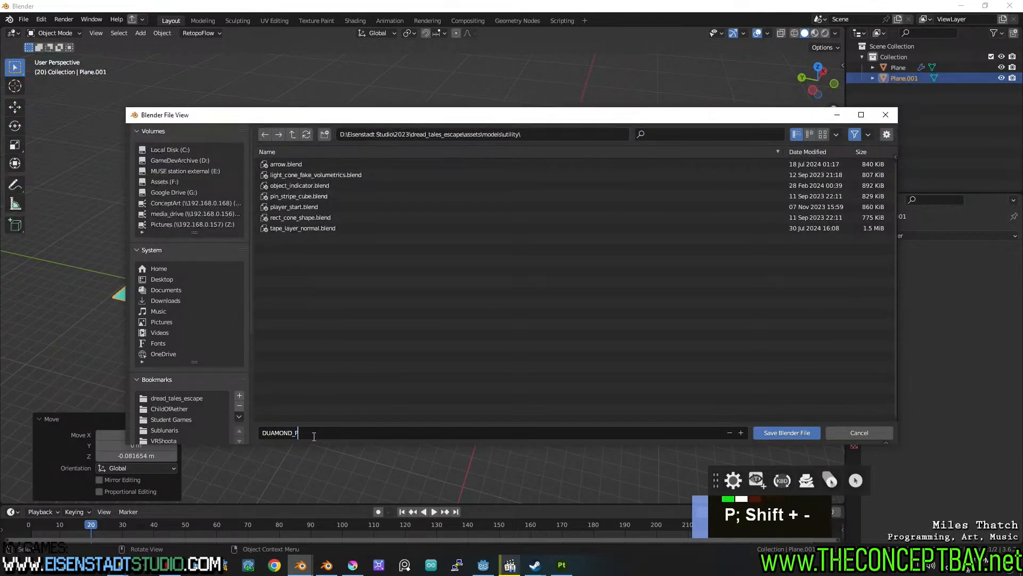
type("ATTERN")
key("Caps_Lock")
key("ctrl+a")
type("DIA")
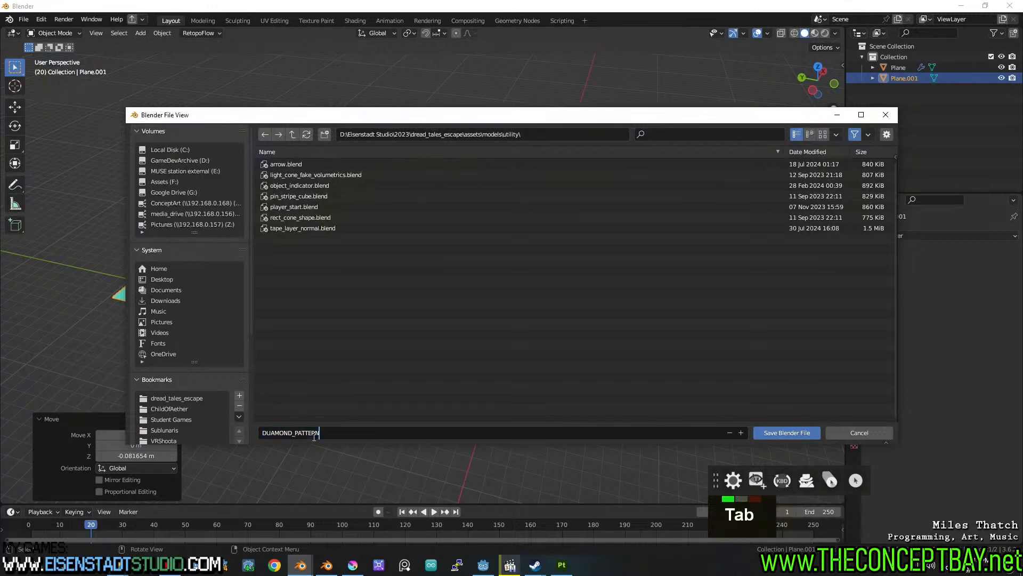
key("ctrl+a")
key("Caps_Lock")
Name the file diamond_pattern and save it as a .blend in the utility folder.
type("diam")
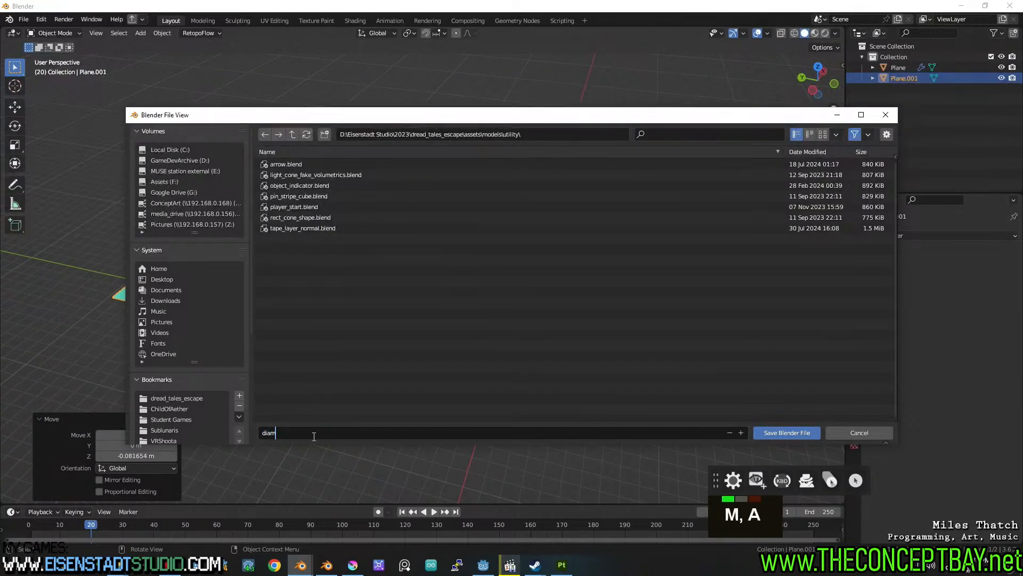
type("ond_pattern")
key("Return")
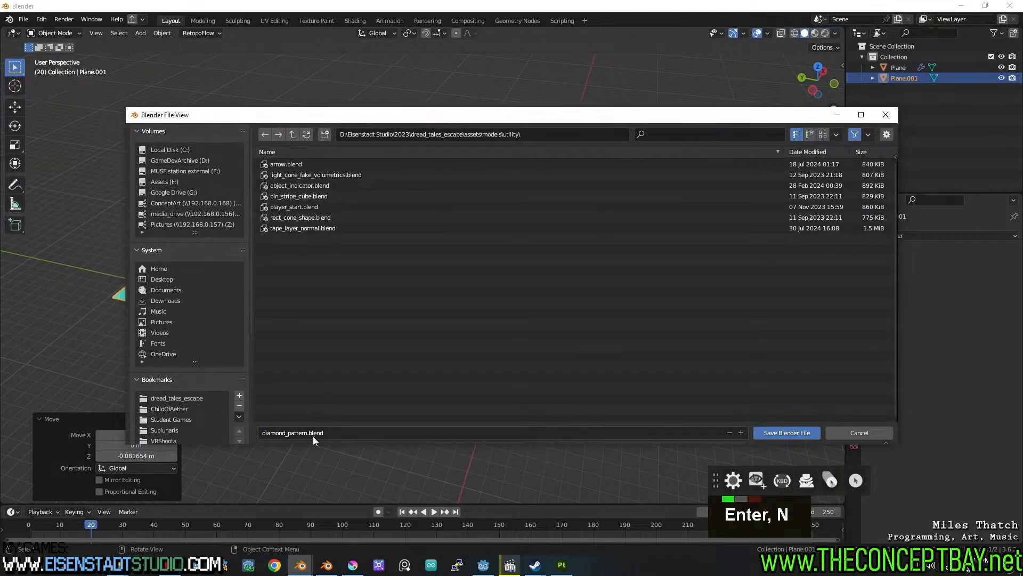
left_click(767, 434)
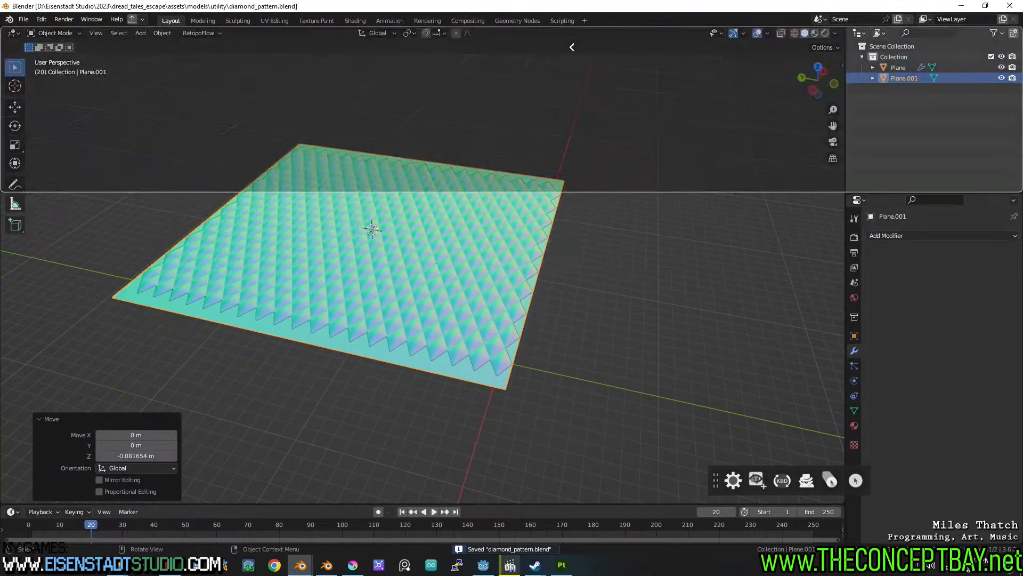
Split the 3D viewport vertically near its middle and switch the new area to the Shader Editor.
key("Escape")
left_click_drag(844, 29, 446, 34)
left_click(460, 33)
left_click(476, 133)
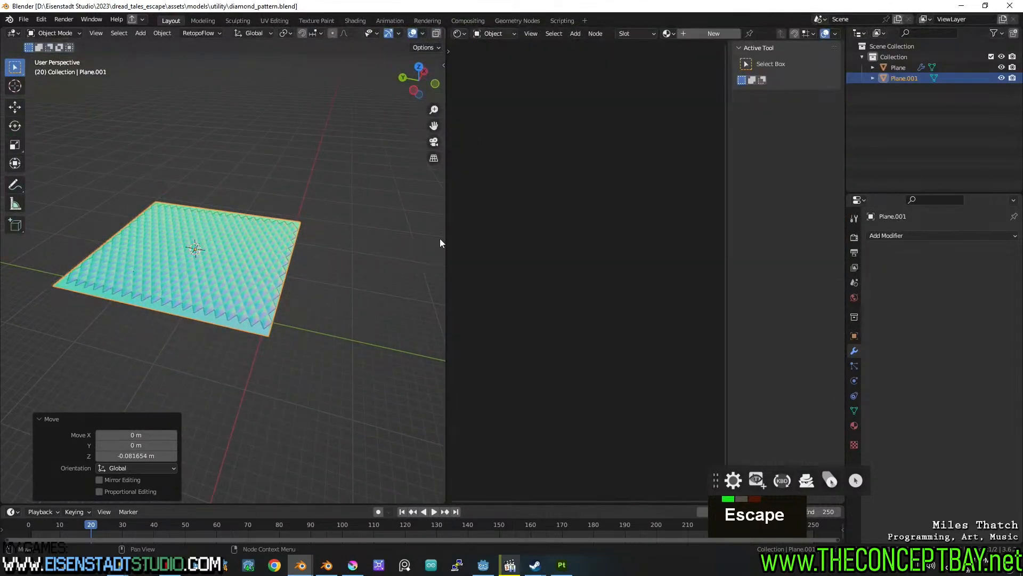
scroll(321, 353, "up", 2)
double_click(744, 385)
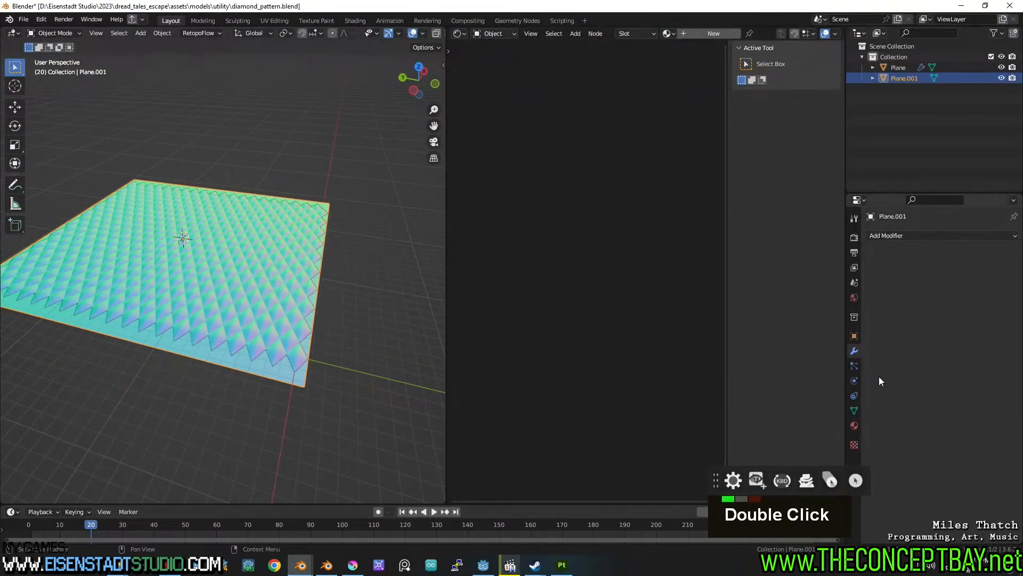
Create a new material on the backing plane and name it "pattern".
left_click(854, 425)
left_click(917, 285)
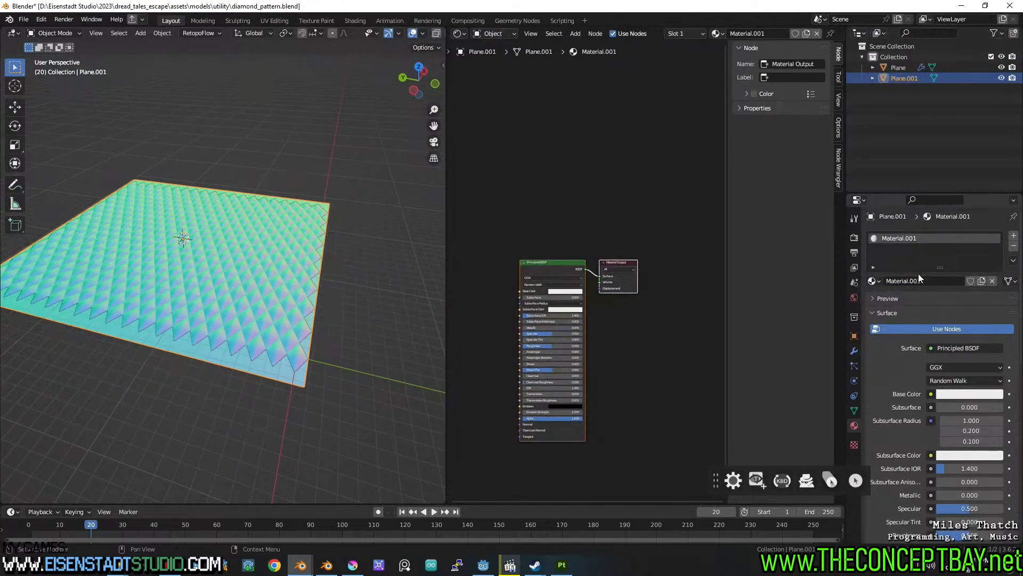
double_click(919, 277)
double_click(920, 278)
type("pattern")
key("Return")
Add an Image Texture node beside the Principled BSDF in the pattern material.
scroll(642, 325, "up", 2)
right_click(524, 302)
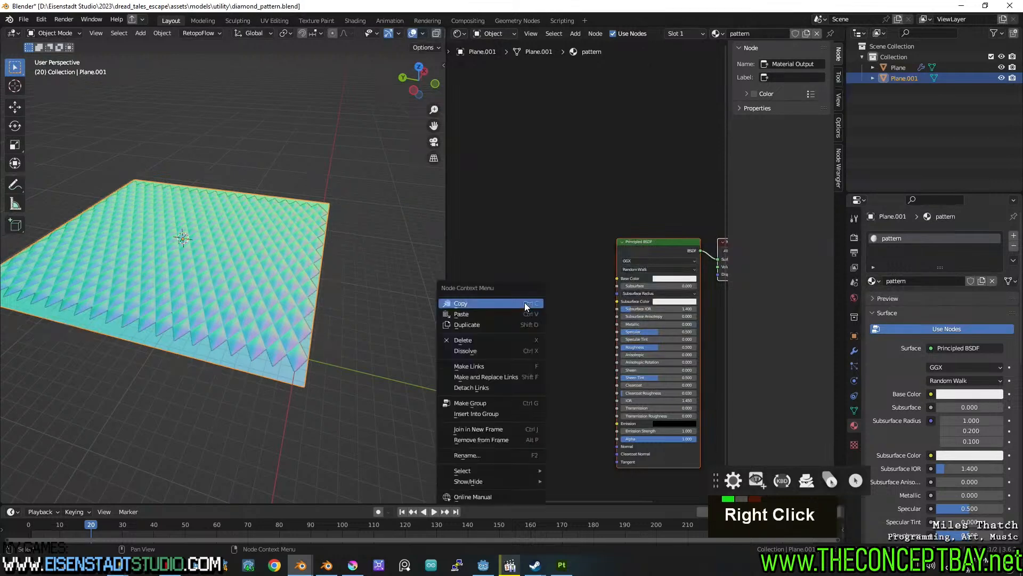
key("shift+a")
type("texture")
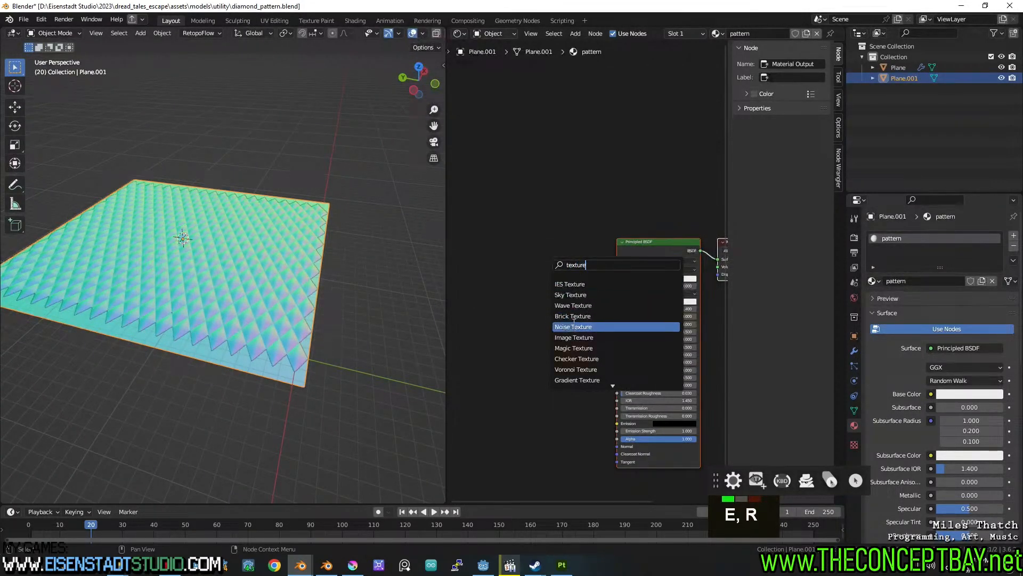
left_click(575, 338)
Create a new image named diamond_pattern_norm without alpha in the Image Texture node.
double_click(527, 315)
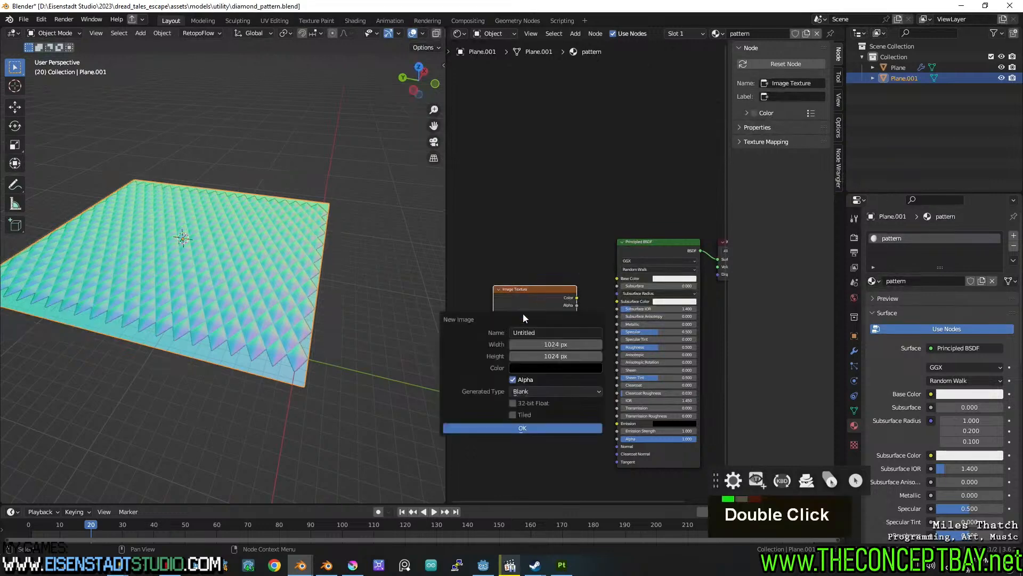
left_click(551, 367)
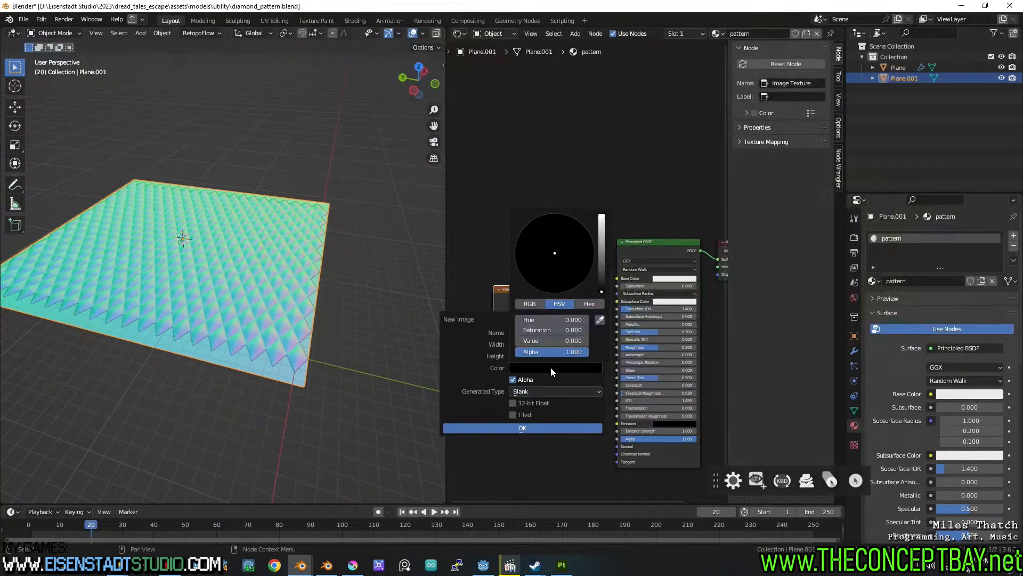
key("Escape")
left_click(523, 379)
left_click(551, 332)
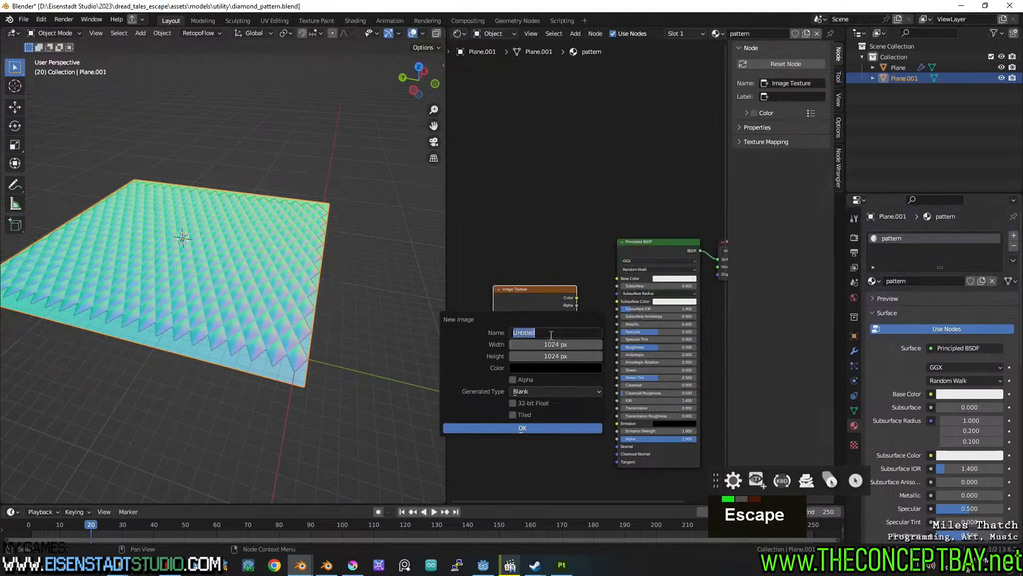
type("pa")
key("ctrl+a")
type("diam")
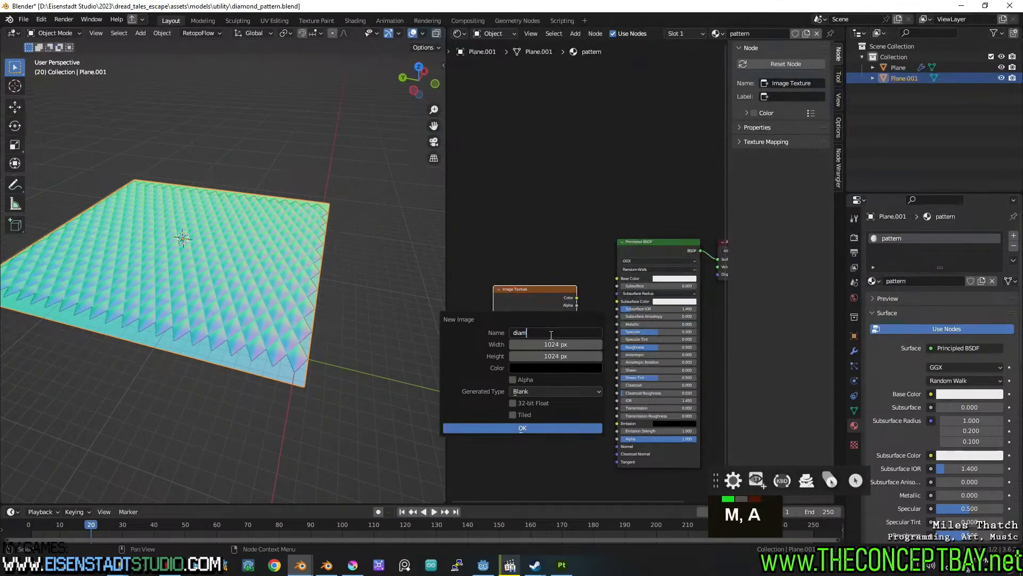
type("ond_pattern_norm")
key("Return")
left_click(546, 427)
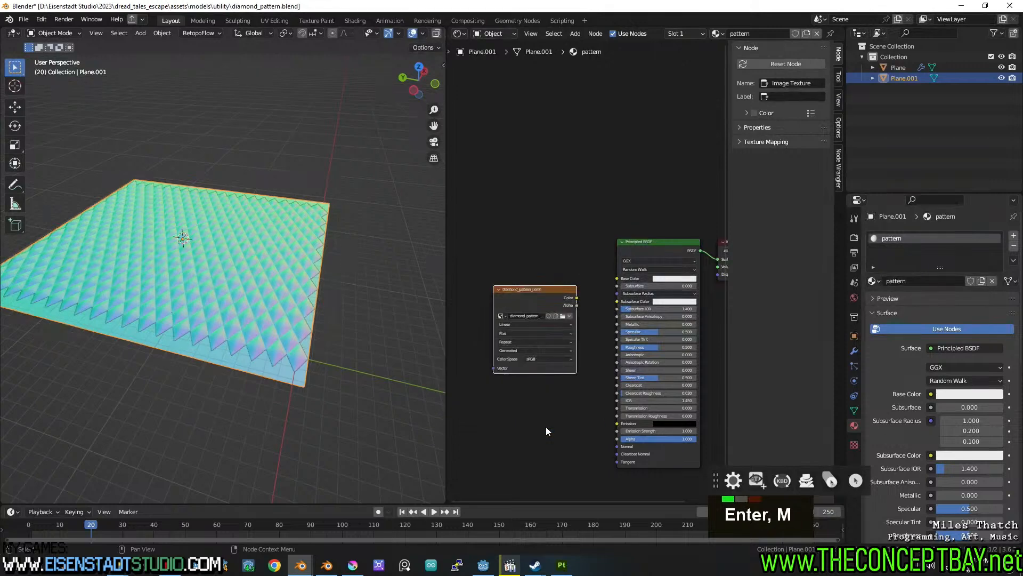
Add a Normal Map node fed from the image texture's Color output and place it between the image and the Principled BSDF.
scroll(577, 365, "up", 3)
middle_click_drag(552, 288, 602, 231)
left_click_drag(601, 230, 594, 389)
type("normal")
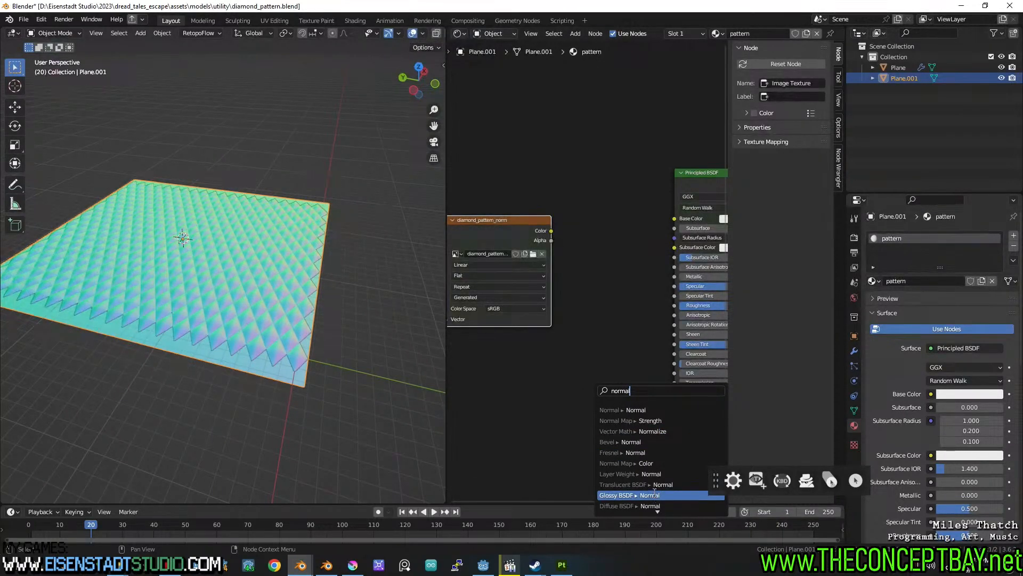
scroll(649, 477, "down", 8)
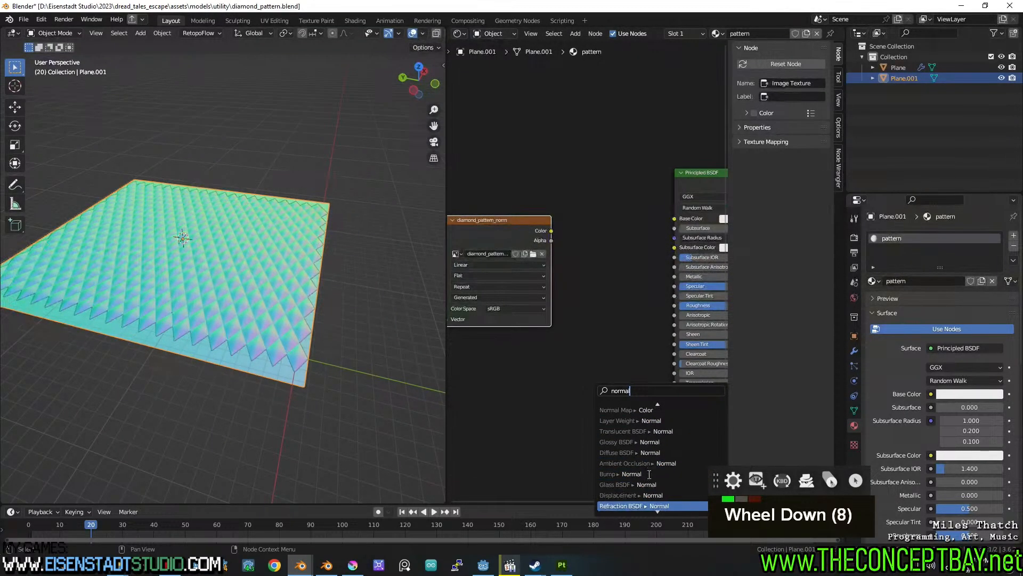
scroll(649, 474, "down", 7)
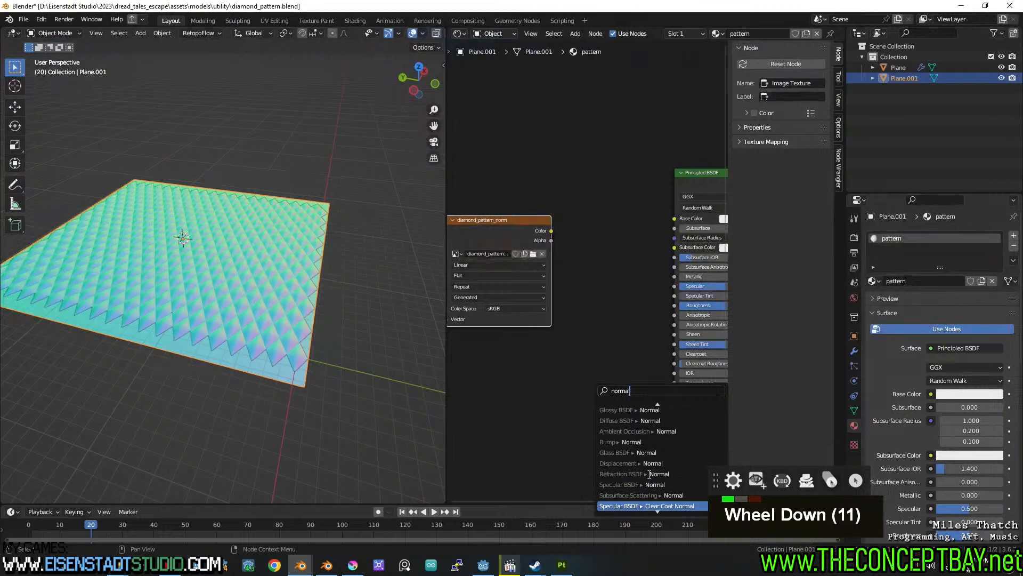
scroll(649, 474, "up", 2)
scroll(649, 474, "up", 20)
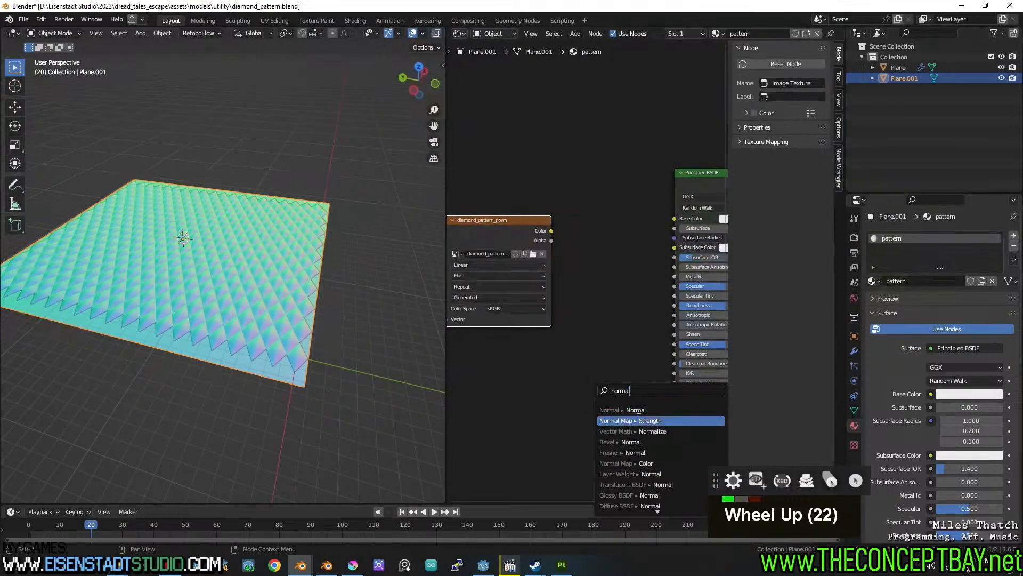
left_click(637, 420)
left_click(630, 361)
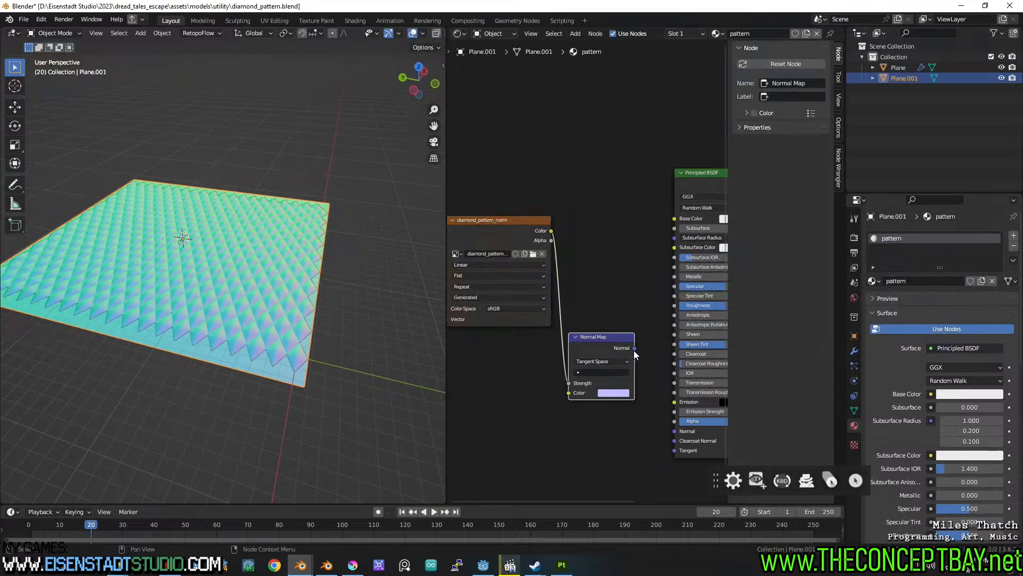
Connect the Normal Map to the Principled BSDF's Normal input and relink the image's Color output to the Normal Map's Color input.
left_click_drag(636, 349, 674, 432)
left_click_drag(551, 230, 568, 393)
middle_click_drag(568, 201, 598, 205)
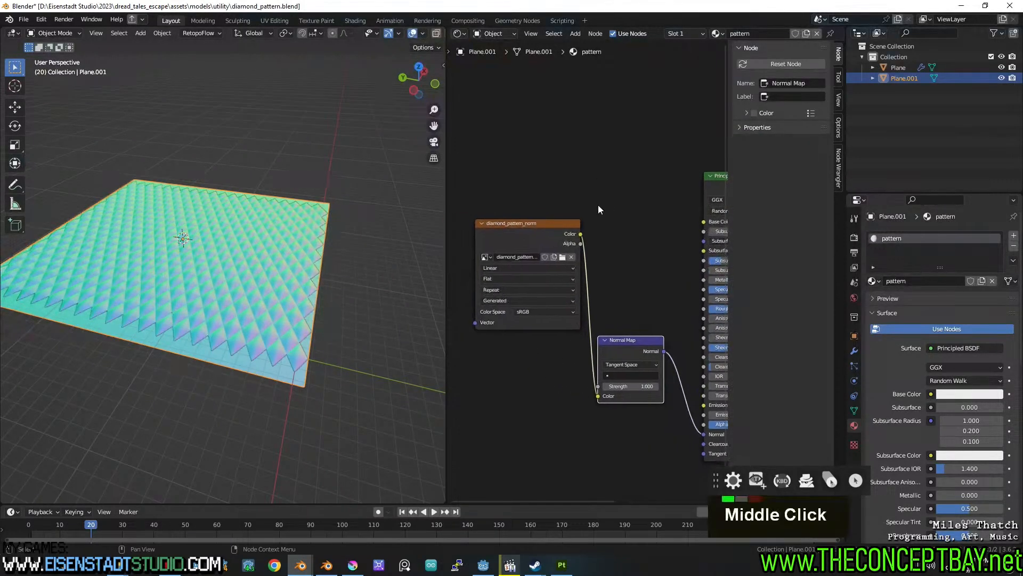
Set the diamond_pattern_norm texture's color space to Non-Color and save the file.
left_click(532, 226)
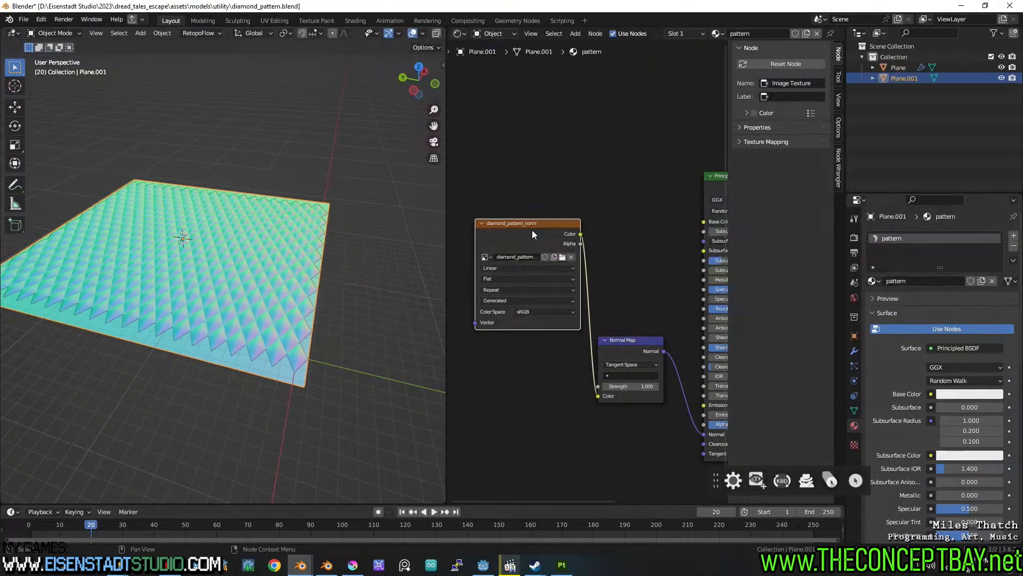
left_click(529, 312)
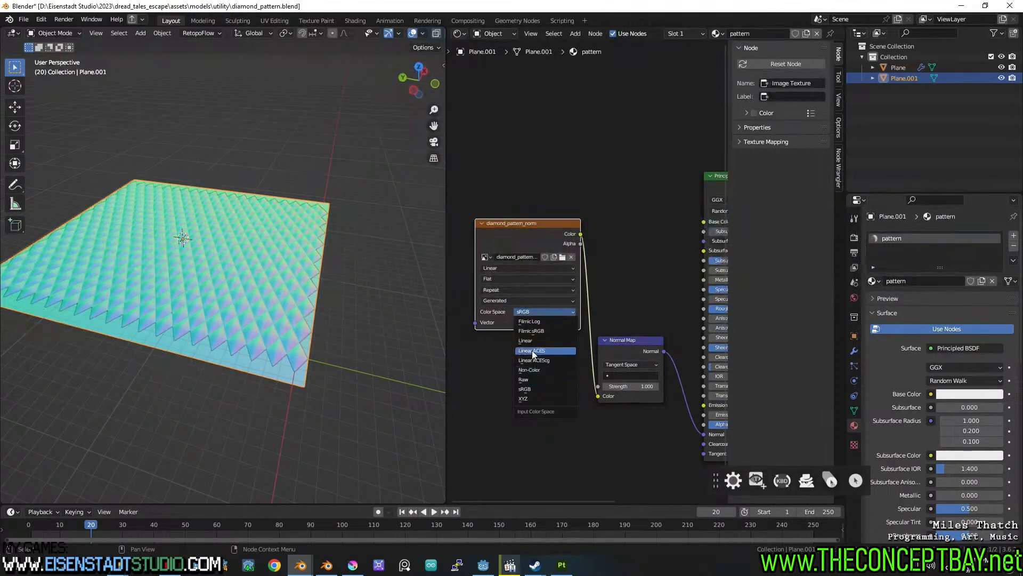
left_click(531, 370)
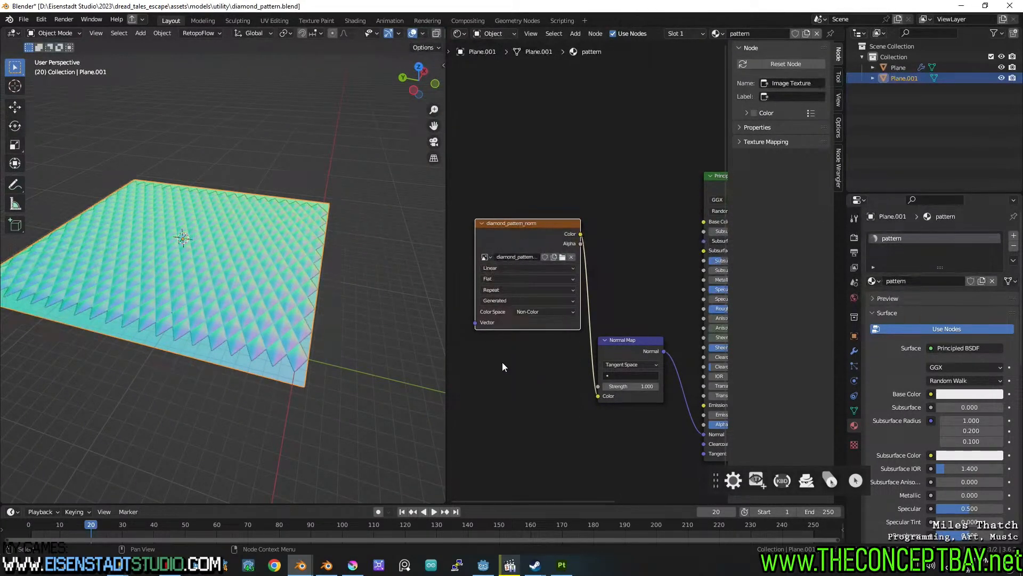
key("ctrl+s")
Select the tiled diamond sheet and add the backing plane to the selection as the active object.
left_click(298, 303)
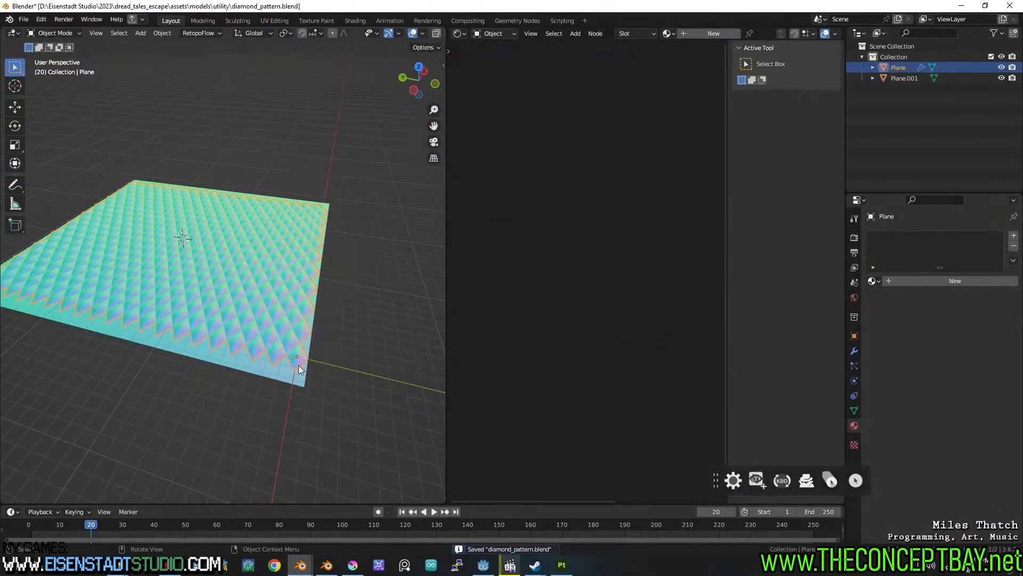
middle_click_drag(288, 376, 288, 295, "alt")
middle_click_drag(315, 379, 264, 334)
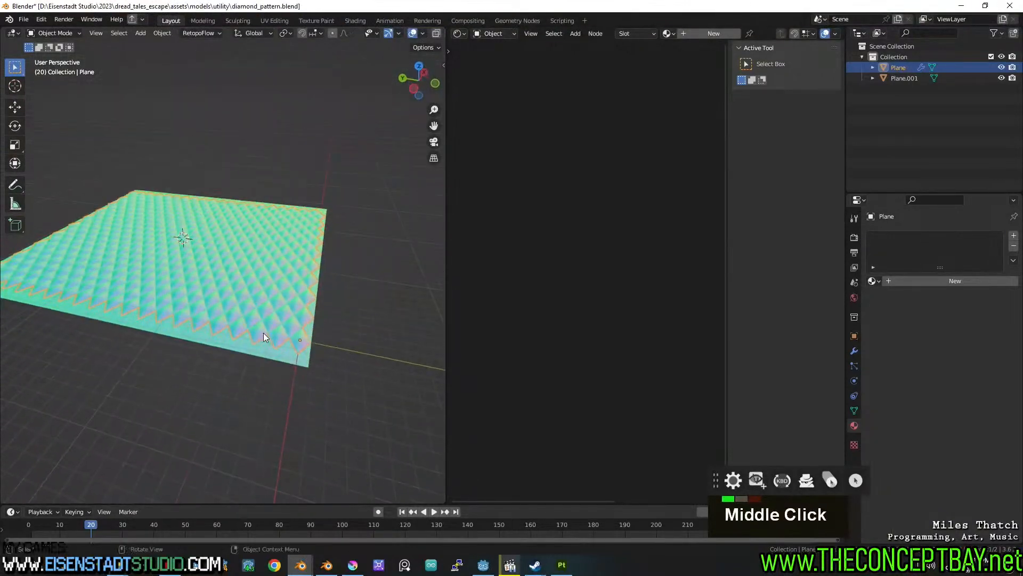
left_click(284, 357, "shift")
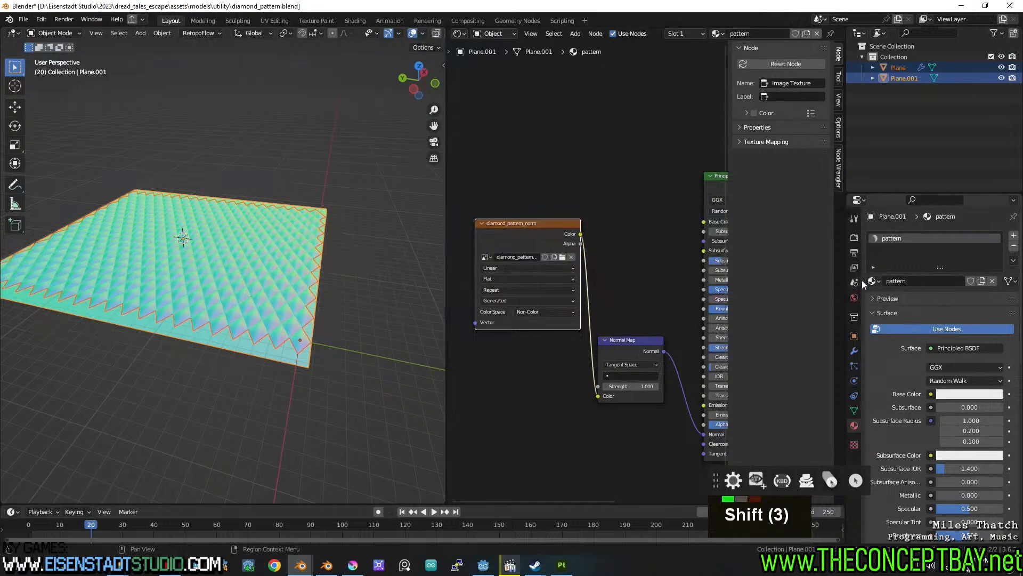
Switch the scene's render engine to Cycles.
left_click(855, 237)
left_click(946, 235)
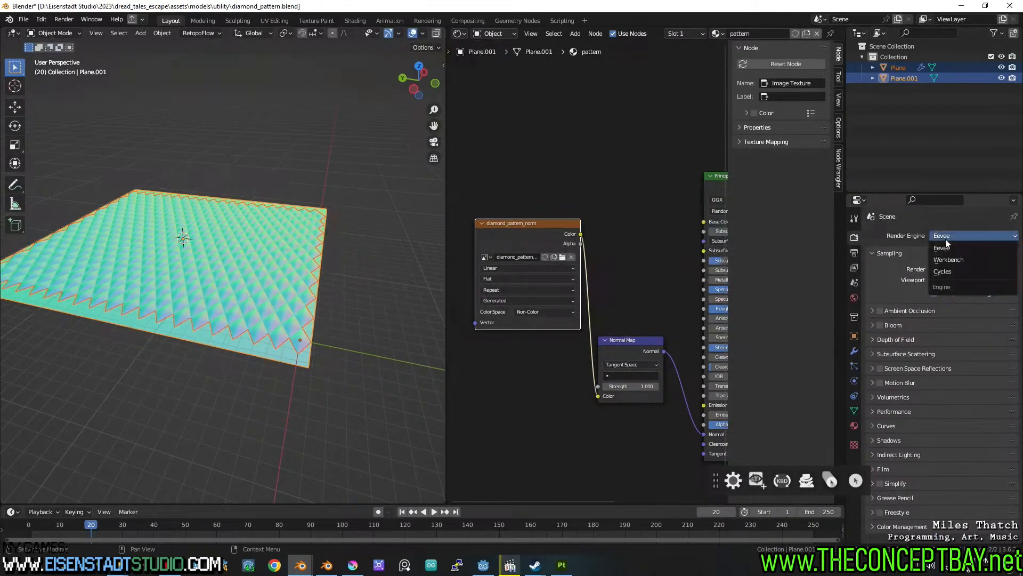
left_click(949, 271)
Set the bake type to Normal and expand the Selected to Active bake options.
scroll(942, 392, "down", 9)
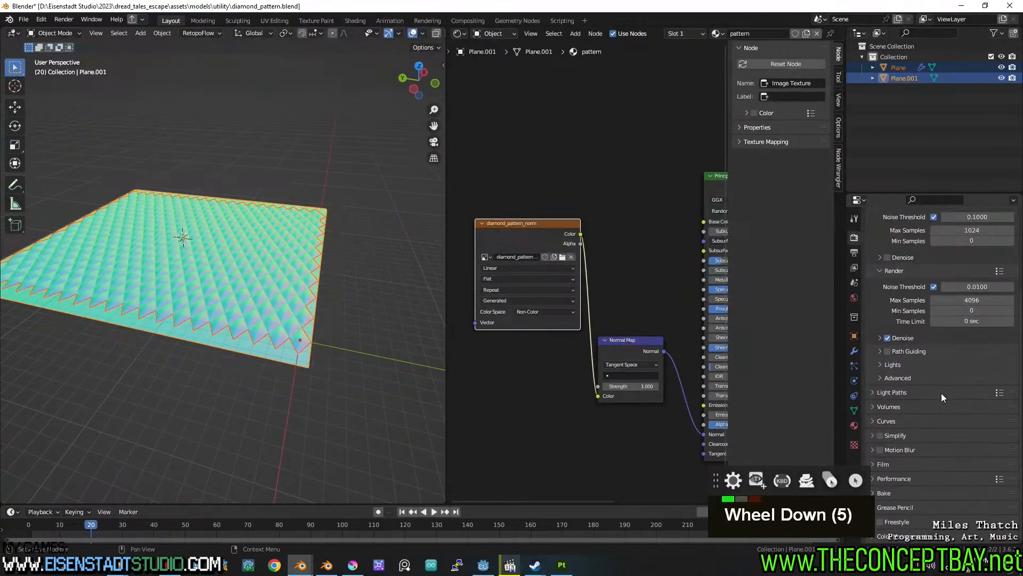
left_click_drag(861, 507, 773, 503)
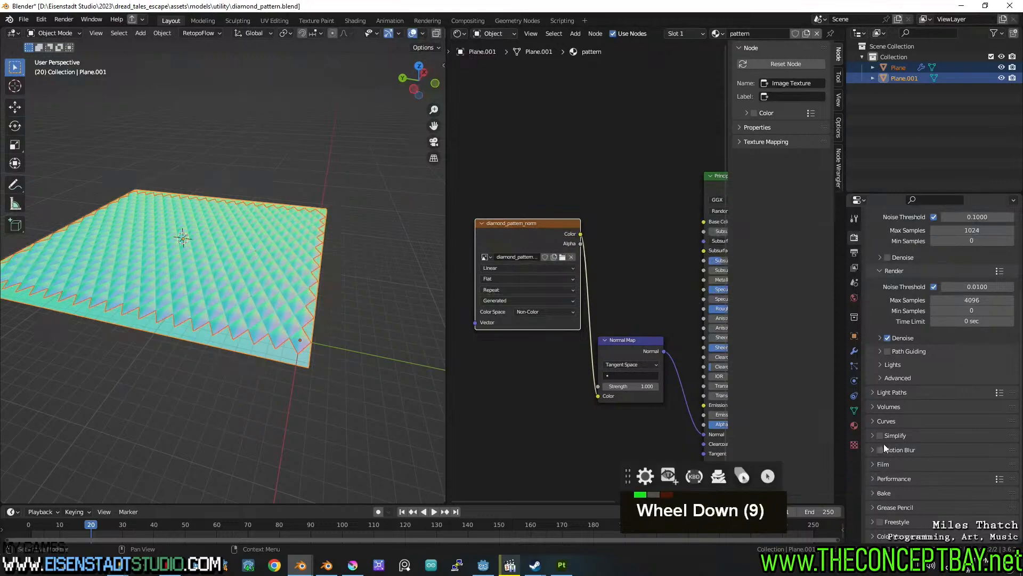
left_click(869, 493)
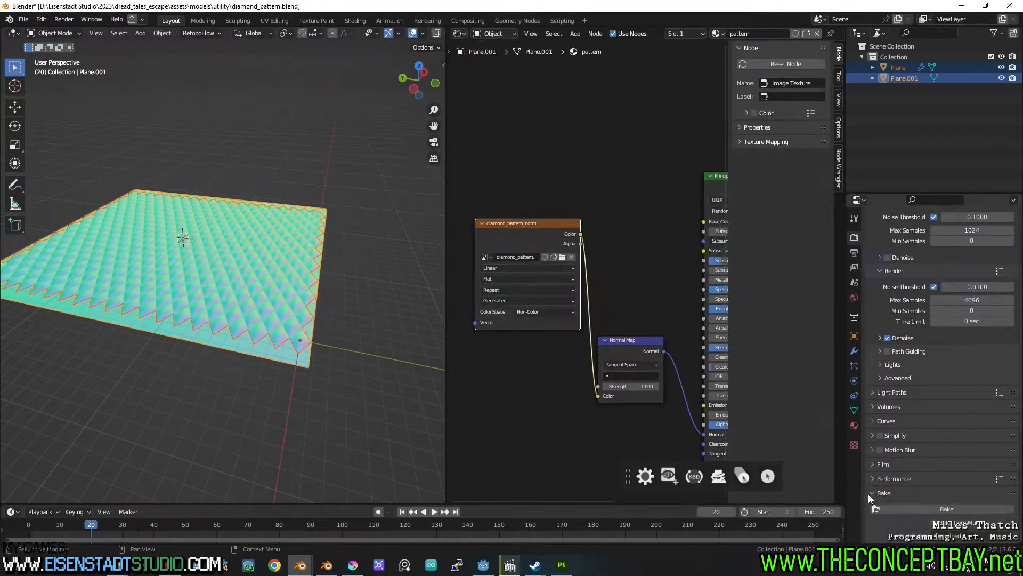
scroll(868, 494, "down", 5)
left_click(949, 429)
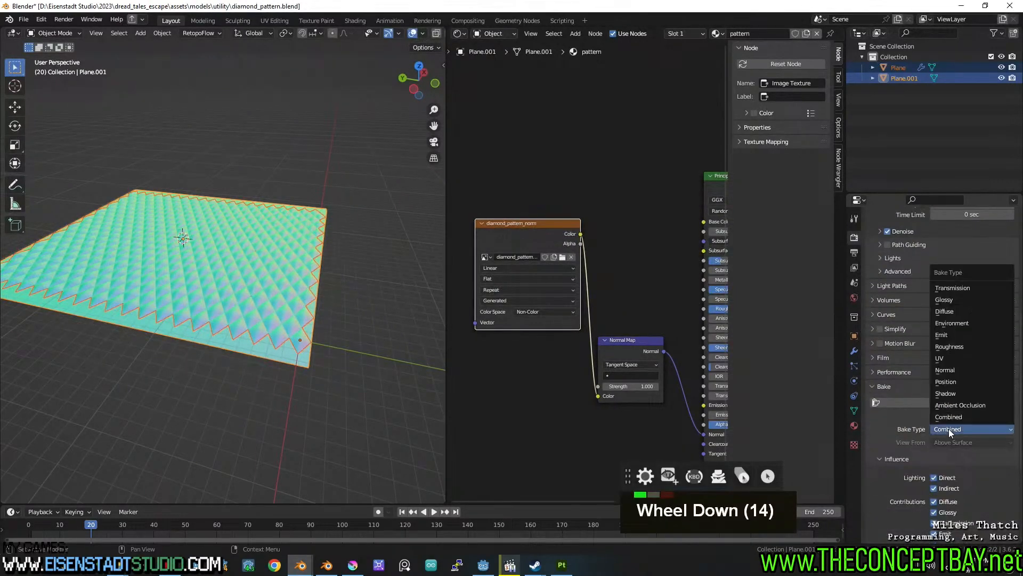
left_click(959, 369)
scroll(923, 479, "down", 6)
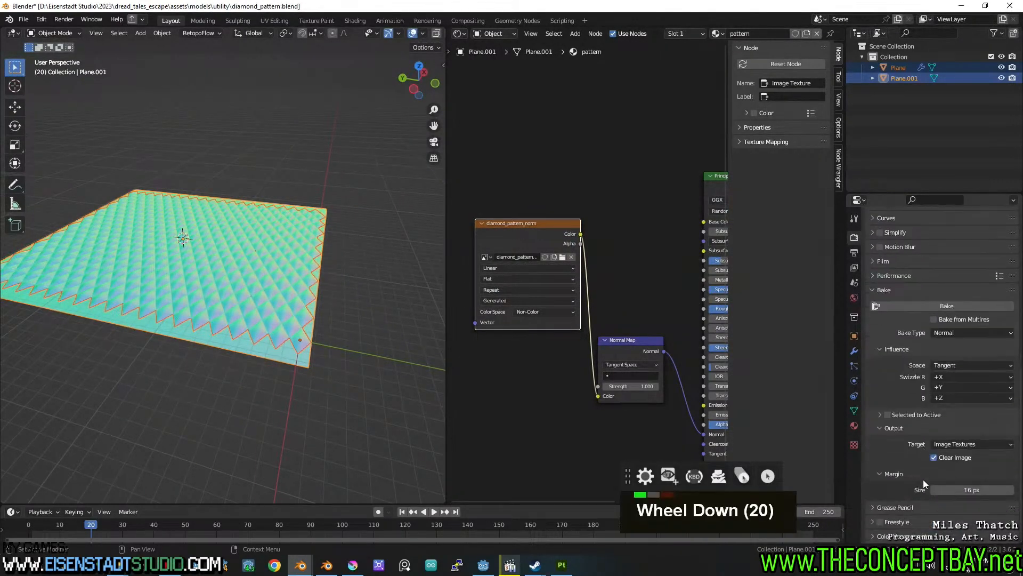
left_click(892, 417)
scroll(892, 417, "down", 5)
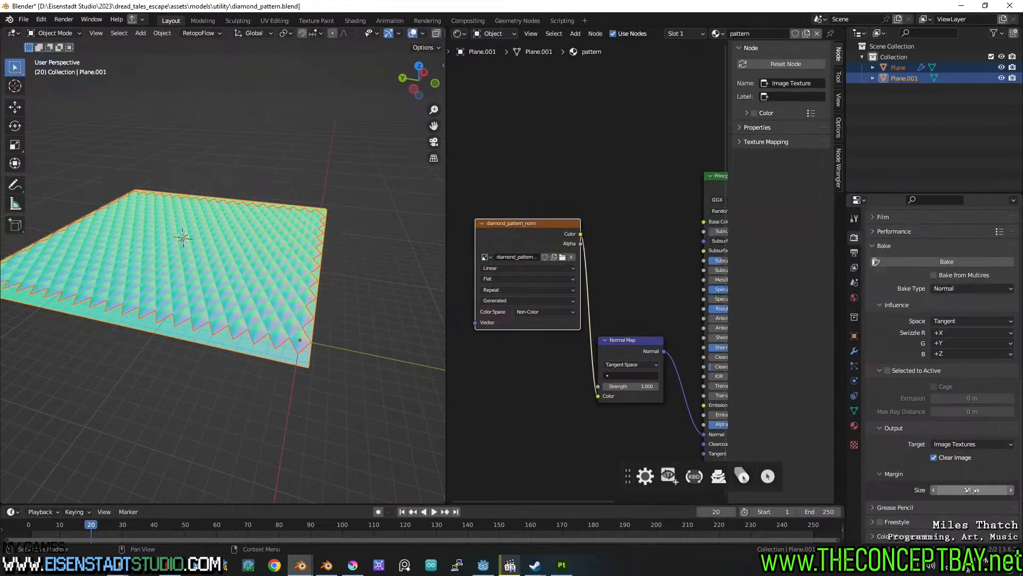
Save the file and try to bake the normal map with Selected to Active still off.
key("ctrl+s")
left_click(952, 261)
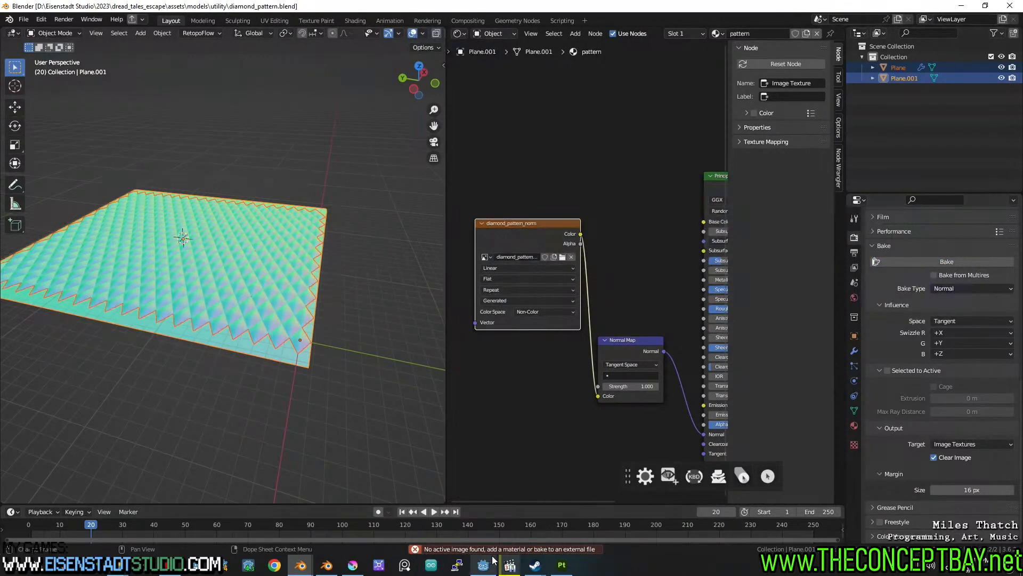
double_click(562, 222)
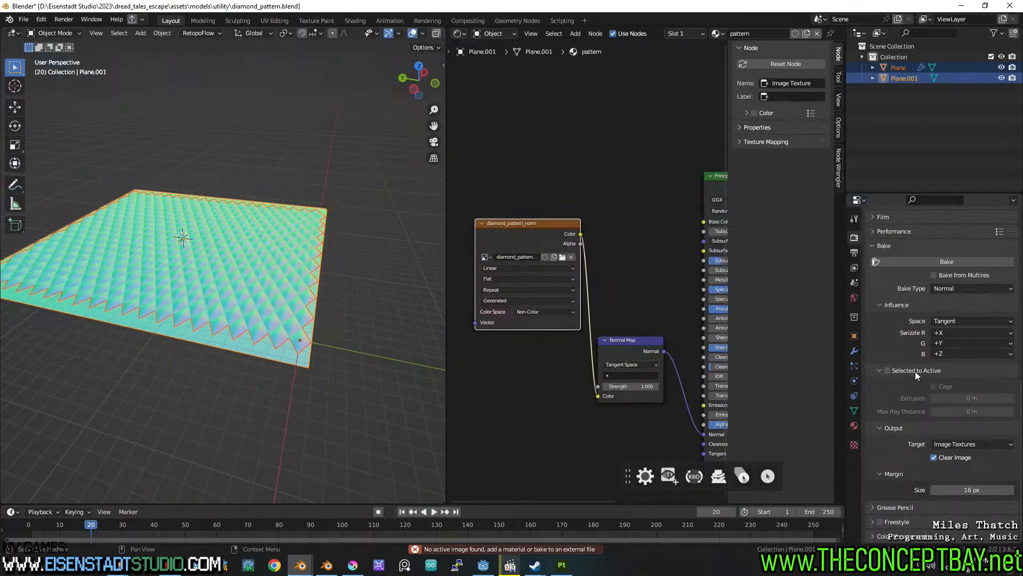
Enable Selected to Active, save the file and bake the diamond sheet's normals onto the backing plane.
scroll(916, 370, "up", 2)
left_click(888, 414)
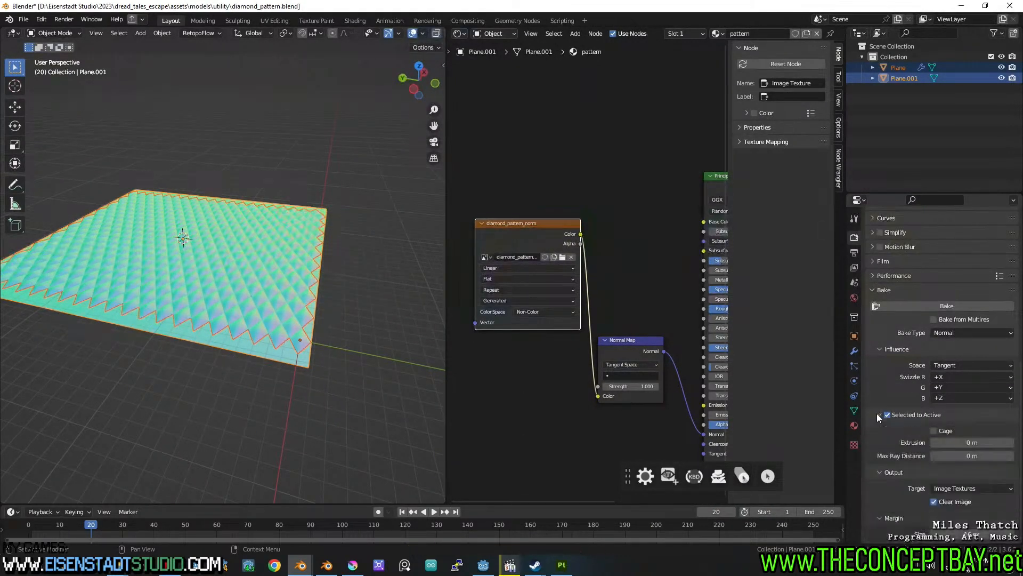
key("ctrl+s")
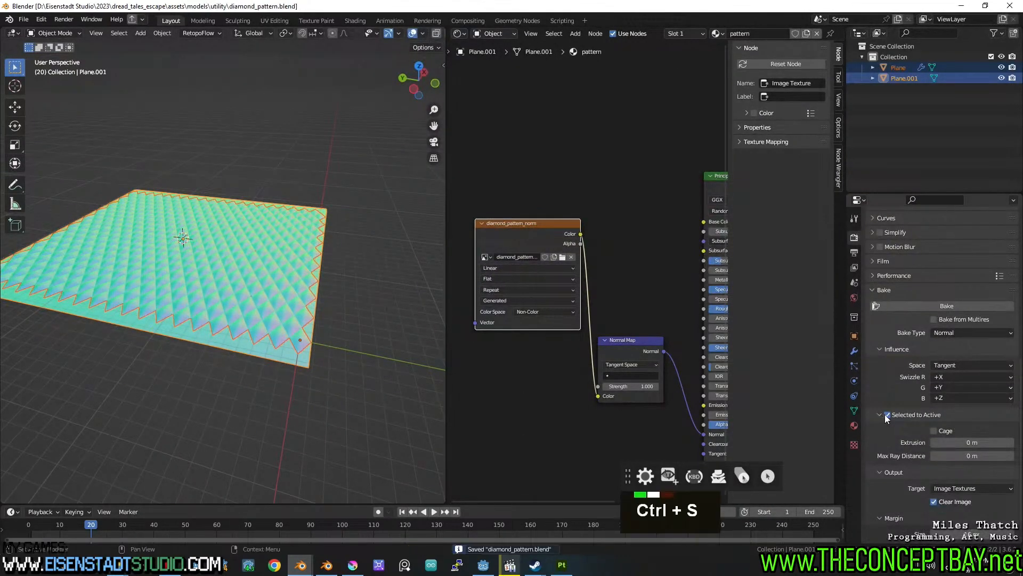
left_click(929, 306)
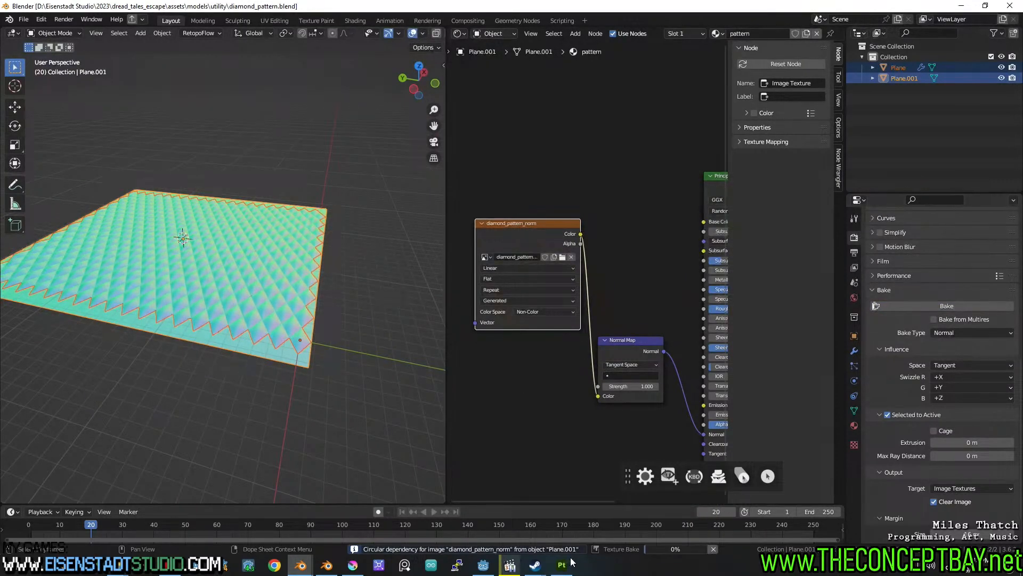
mouse_move(561, 560)
Split the Shader Editor horizontally, turn the upper area into an Image Editor and show diamond_pattern_norm in it.
left_click_drag(449, 41, 458, 215)
left_click(459, 33)
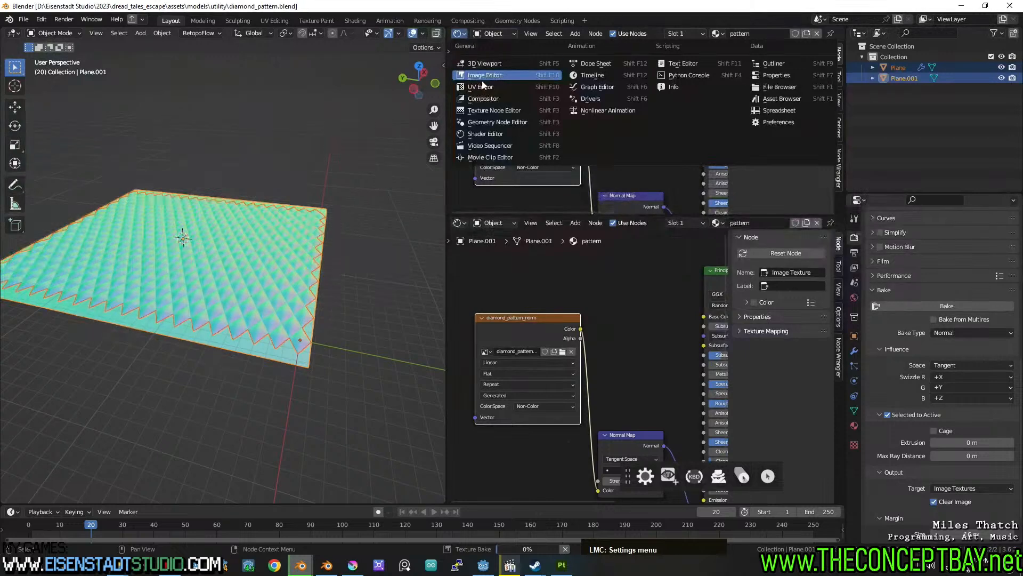
left_click(504, 74)
left_click(600, 33)
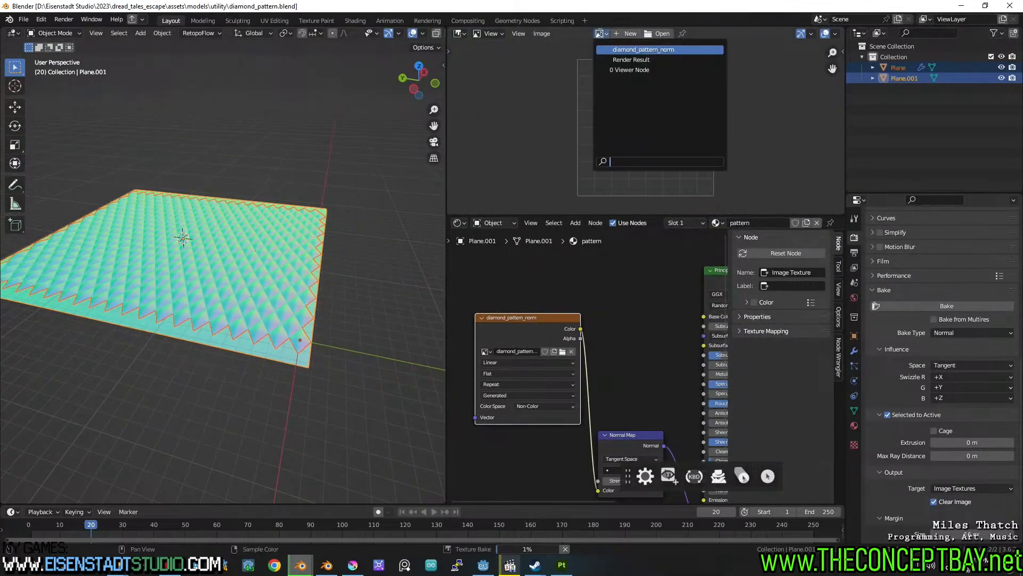
left_click(620, 63)
Enlarge the Image Editor area above the Shader Editor and view the whole diamond_pattern_norm image.
scroll(625, 151, "down", 4)
scroll(620, 143, "up", 2)
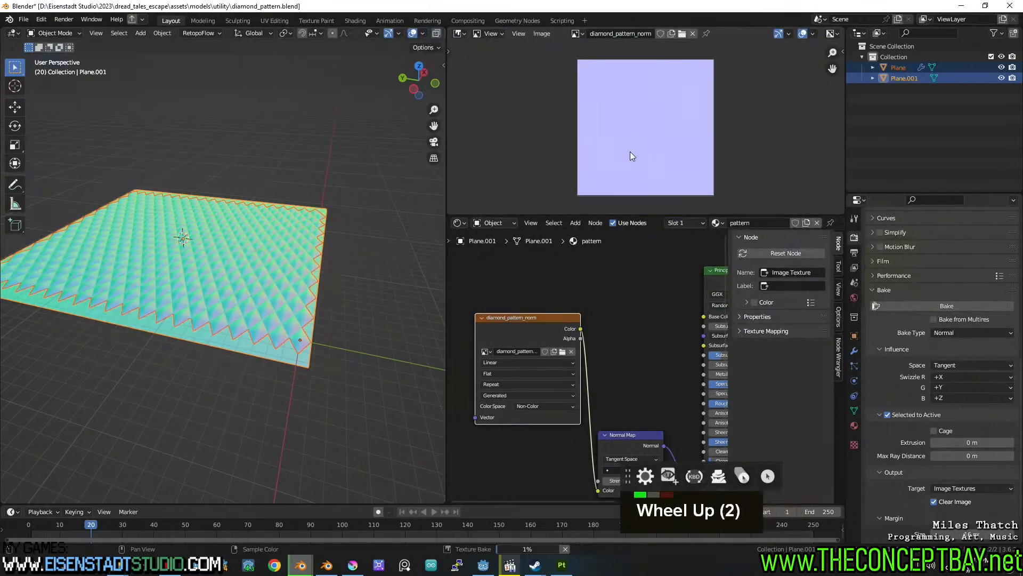
left_click_drag(629, 215, 622, 260)
scroll(623, 259, "up", 2)
scroll(623, 259, "down", 1)
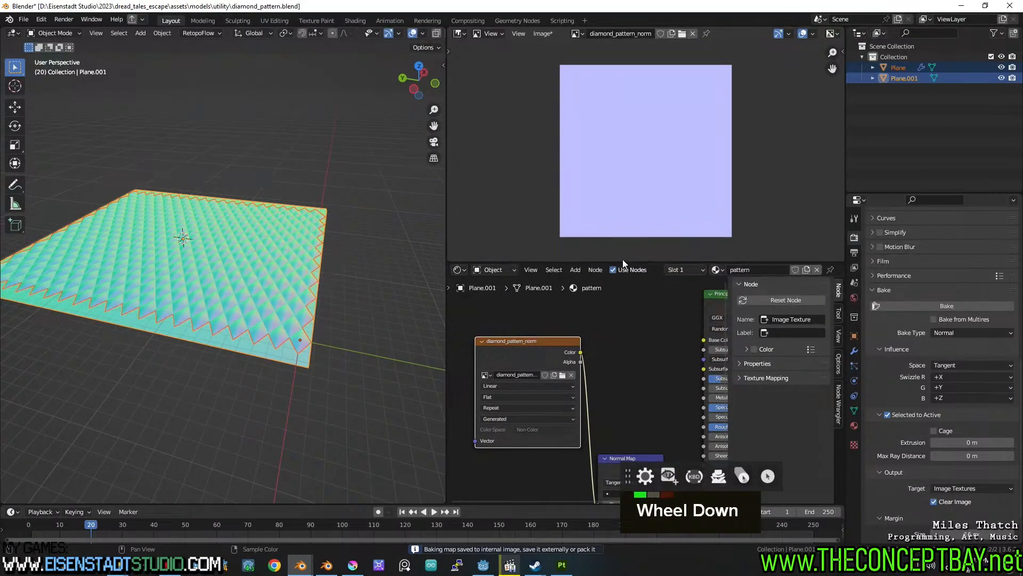
Set the bake extrusion to 0.13 m and bake the diamond sheet's normals onto the backing plane again.
key("alt+grave")
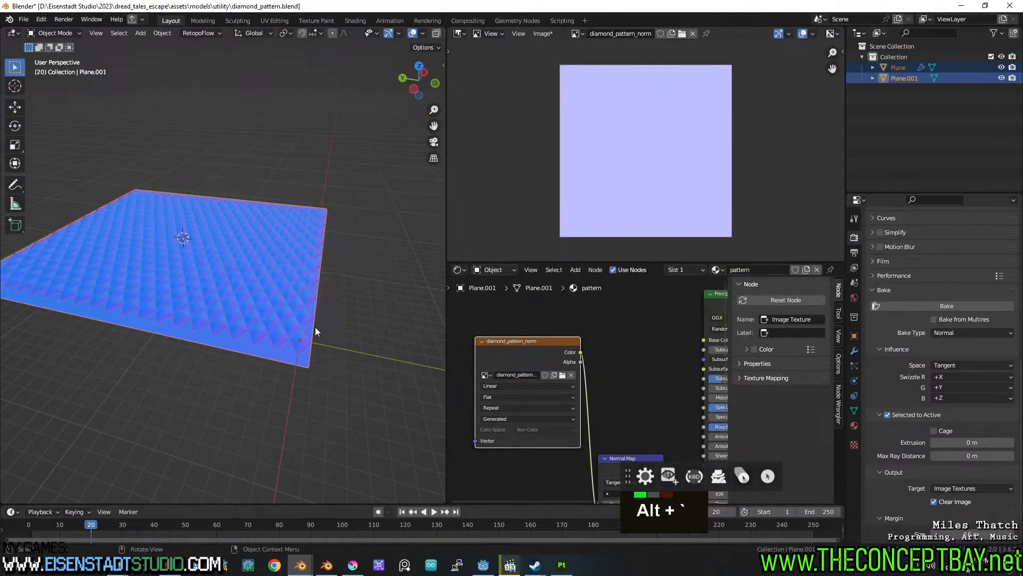
key("alt+grave")
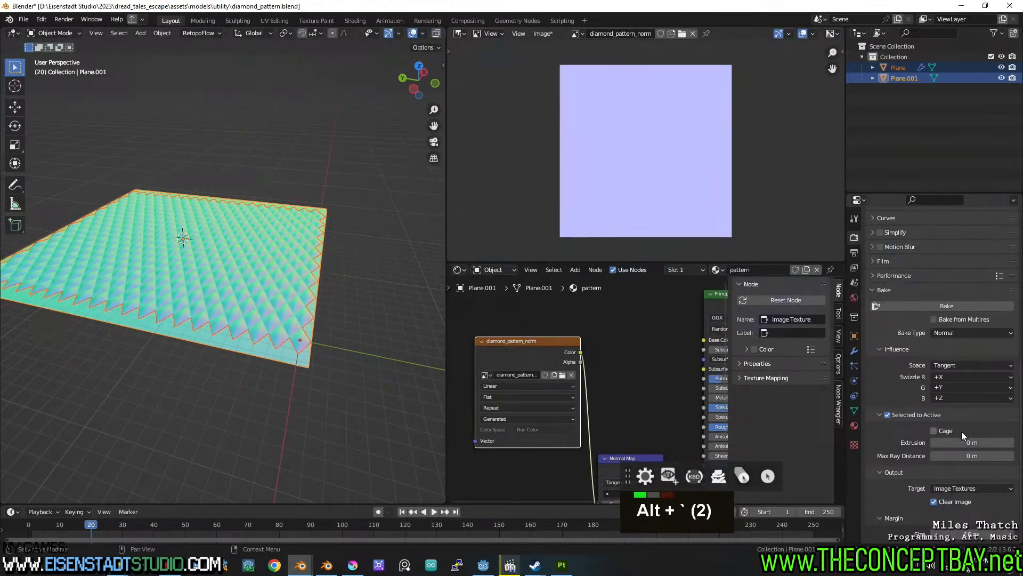
left_click_drag(960, 442, 963, 442)
left_click(946, 308)
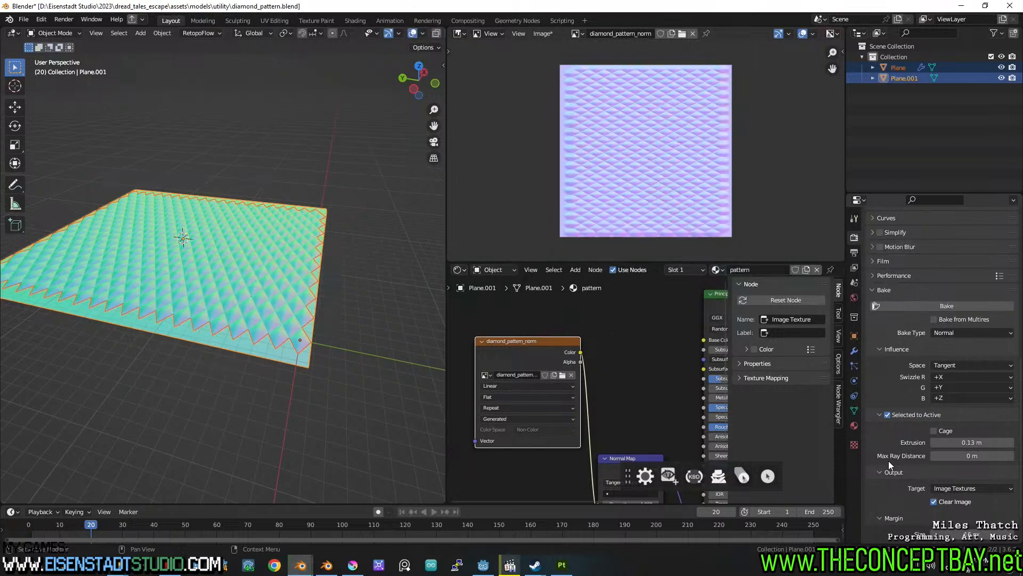
Examine the baked diamonds and their edges up close in the diamond_pattern_norm image.
scroll(699, 173, "up", 5)
scroll(700, 173, "up", 8)
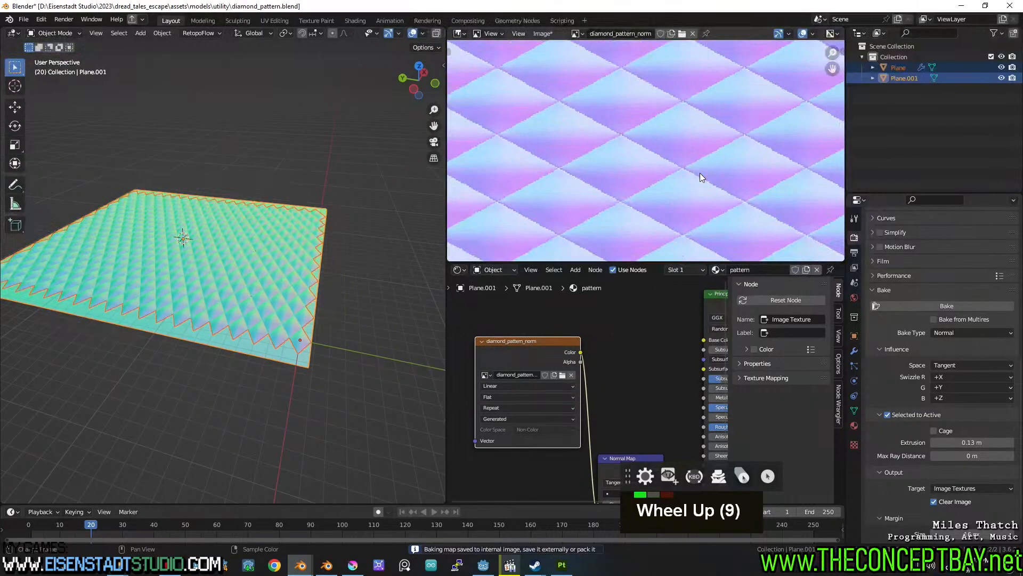
scroll(699, 173, "down", 5)
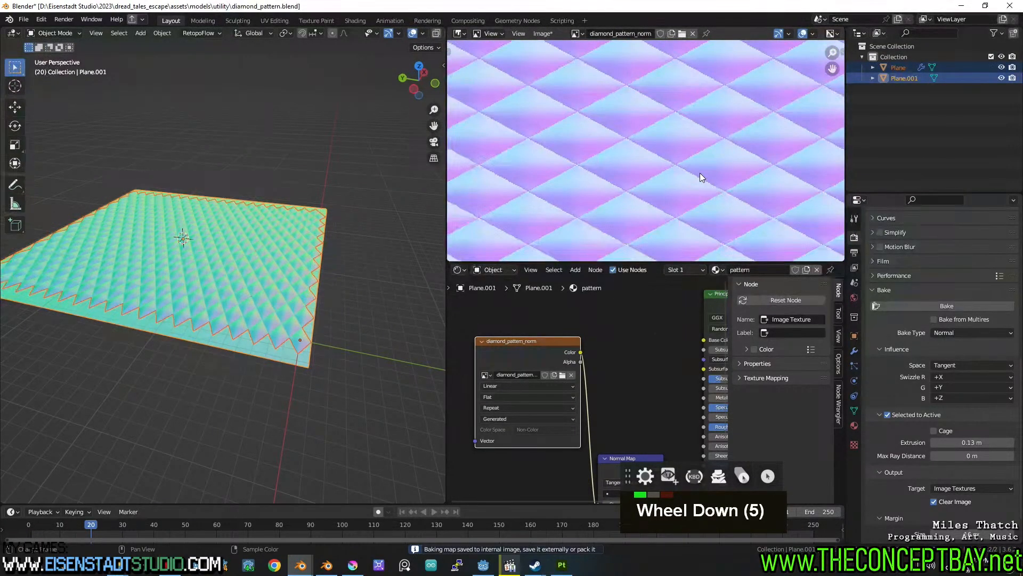
scroll(699, 173, "up", 3)
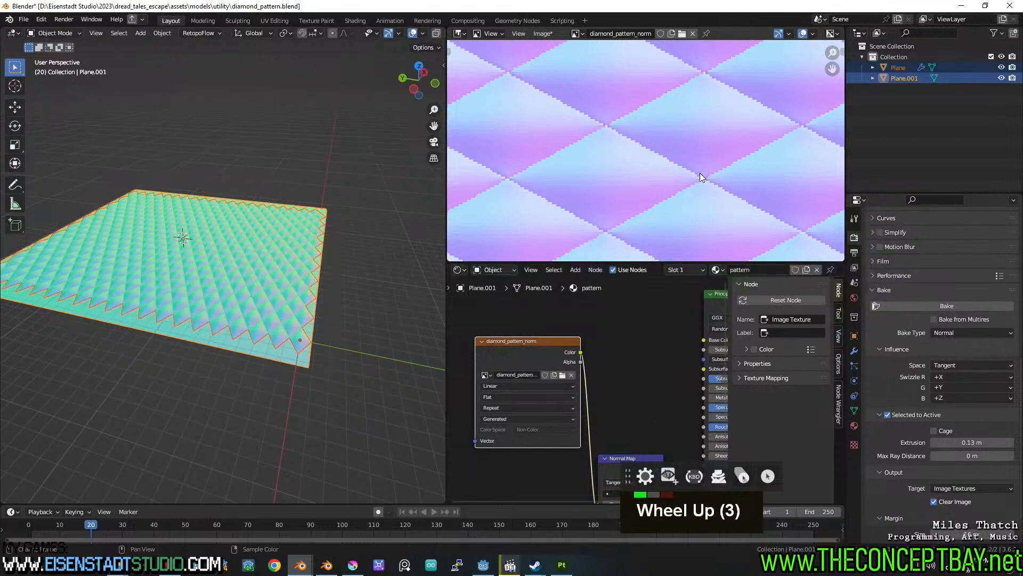
scroll(699, 173, "down", 5)
scroll(699, 173, "down", 4)
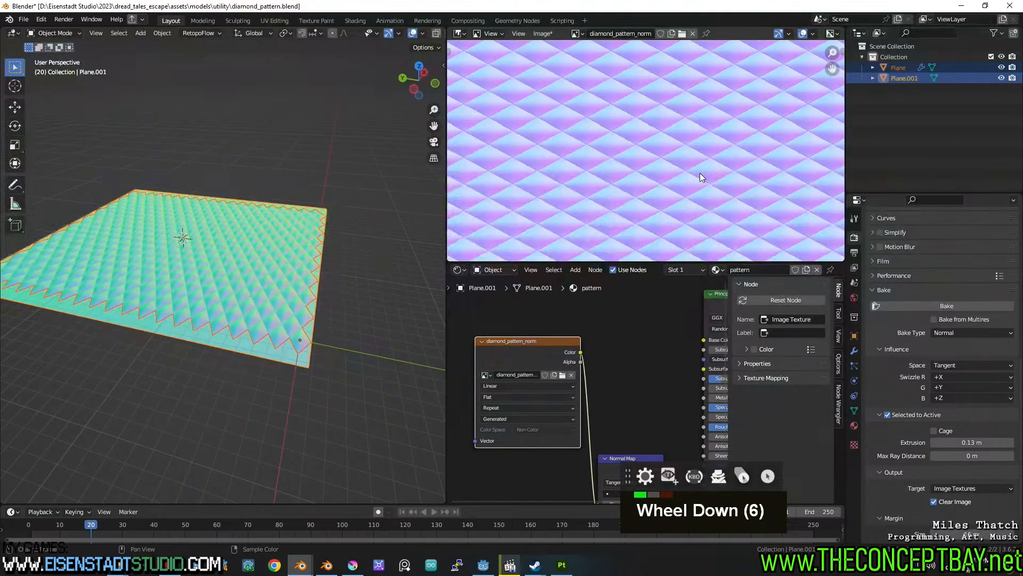
scroll(699, 173, "up", 2)
scroll(700, 172, "down", 3)
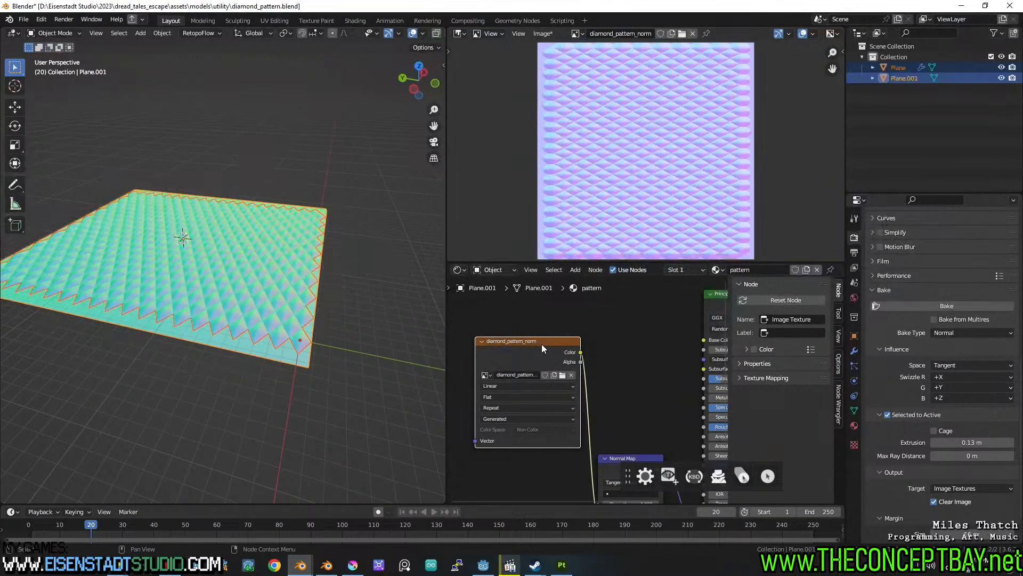
Add an Image Texture node above the diamond_pattern_norm node in the pattern material.
middle_click_drag(555, 348, 578, 426)
left_click_drag(562, 302, 536, 441)
key("shift+a")
type("no")
key("ctrl+a")
type("image")
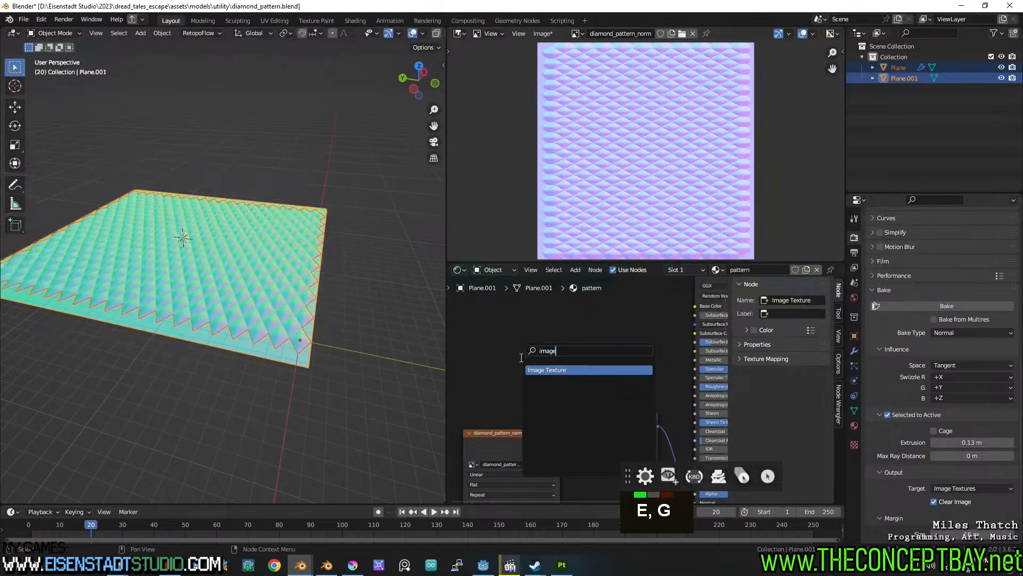
key("Return")
left_click(525, 355)
Start a new image in the added texture node with a width and height of 2048 px.
left_click(532, 348)
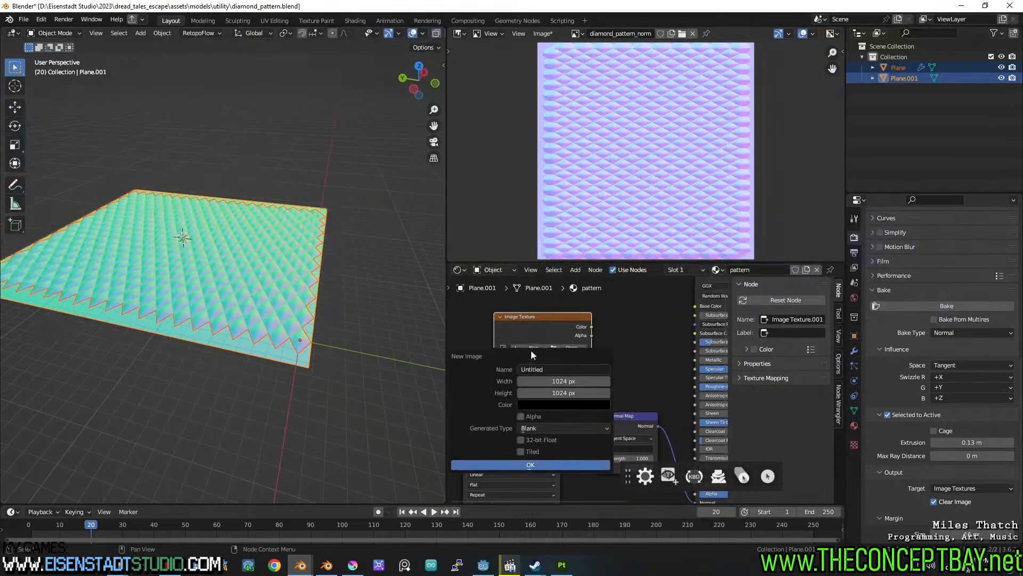
left_click(566, 382)
type("20")
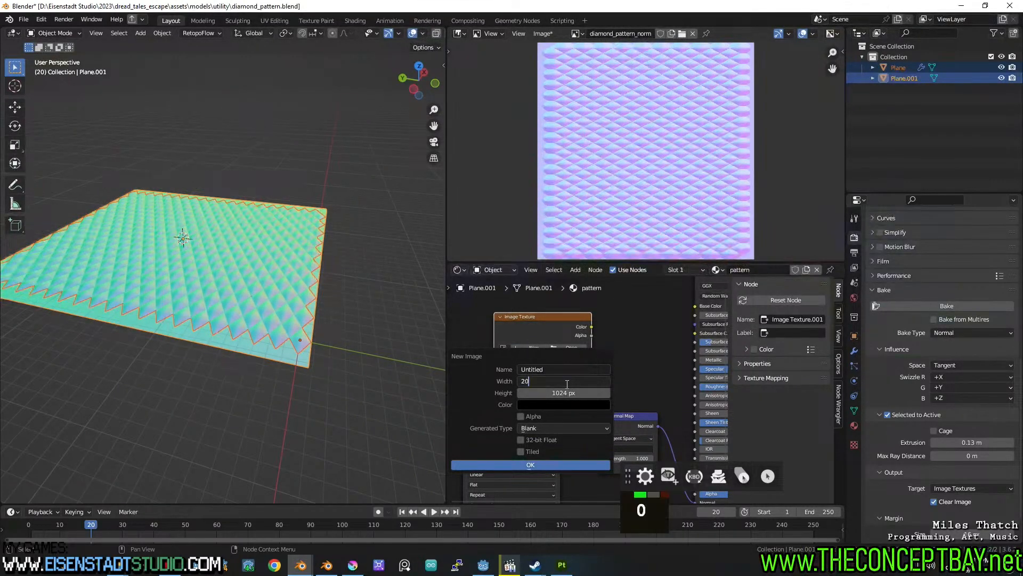
type("48")
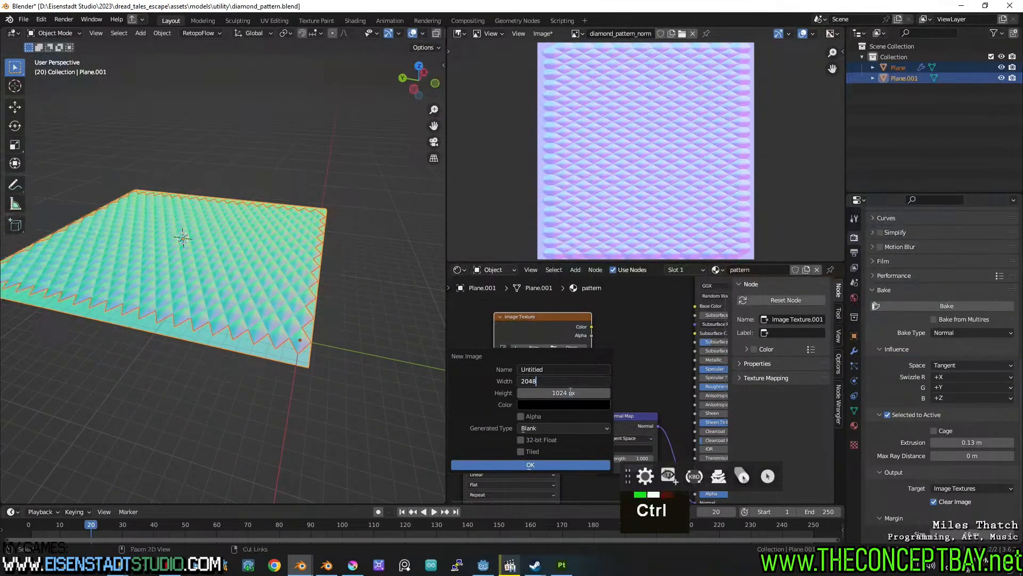
double_click(569, 393)
key("Return")
type("2048")
Name the new image 4k_diamond and create it.
double_click(553, 369)
type("diua")
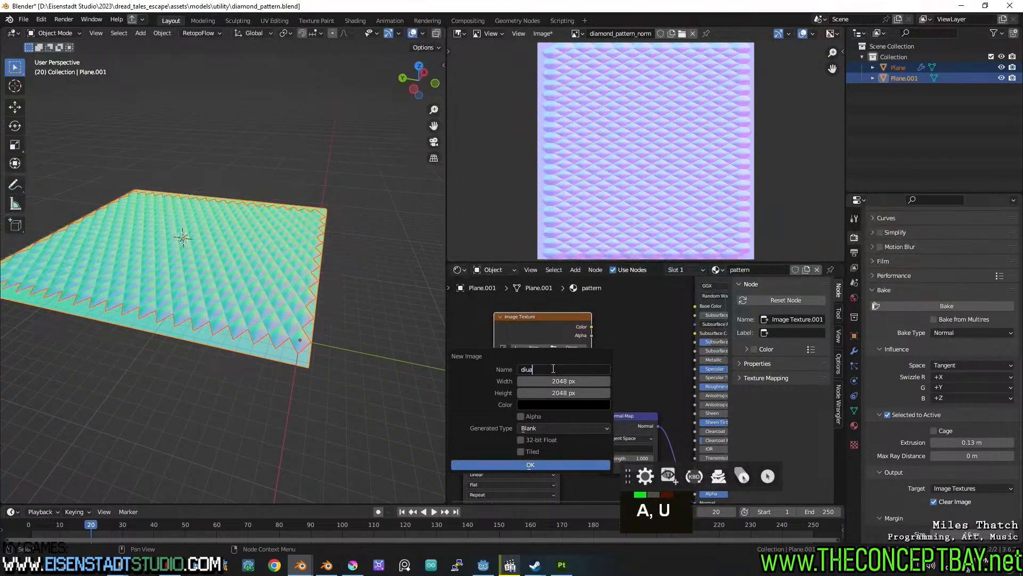
key("ctrl+a")
type("4k+")
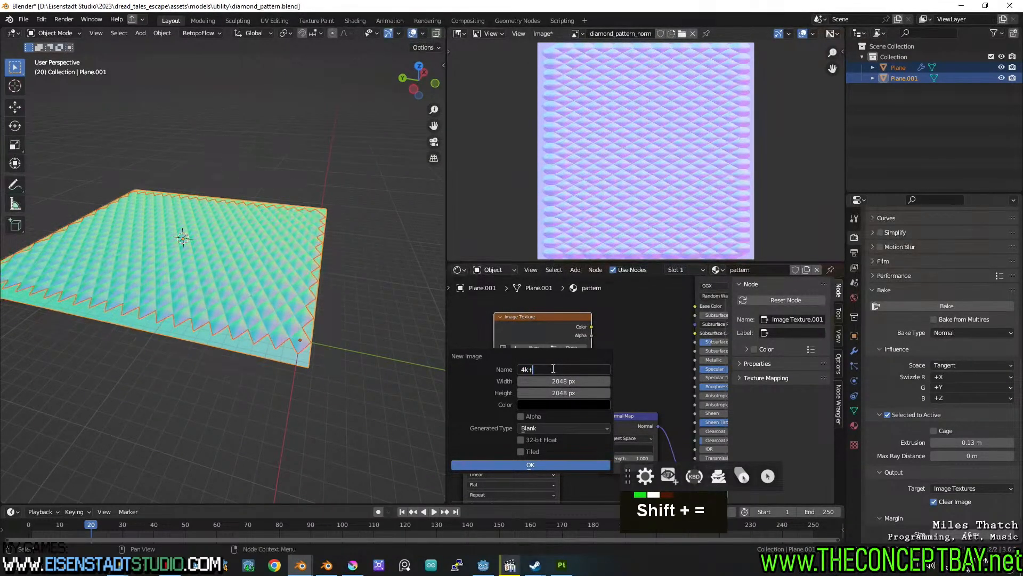
type("_")
key("BackSpace")
key("BackSpace")
type("_diamond")
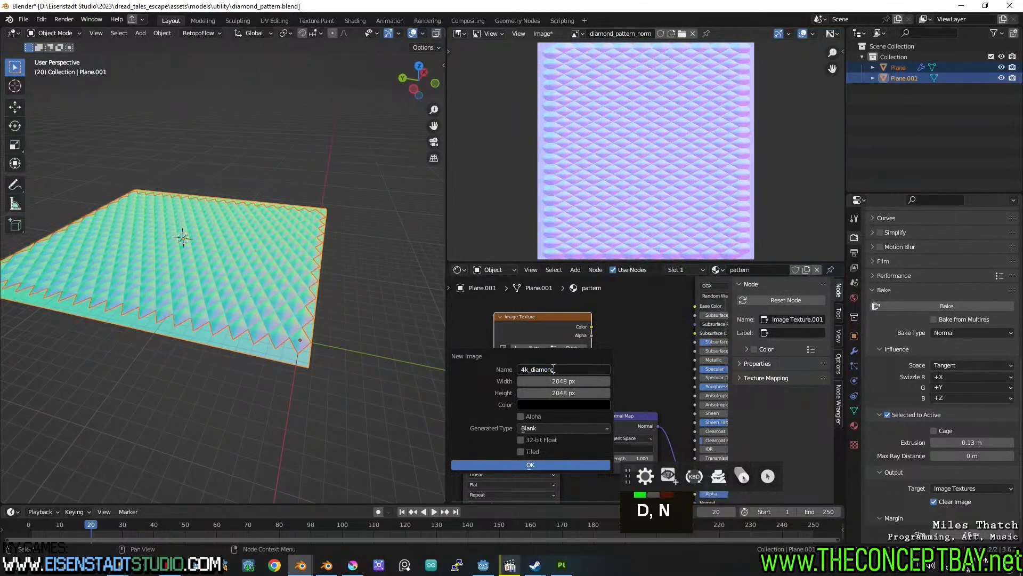
key("Return")
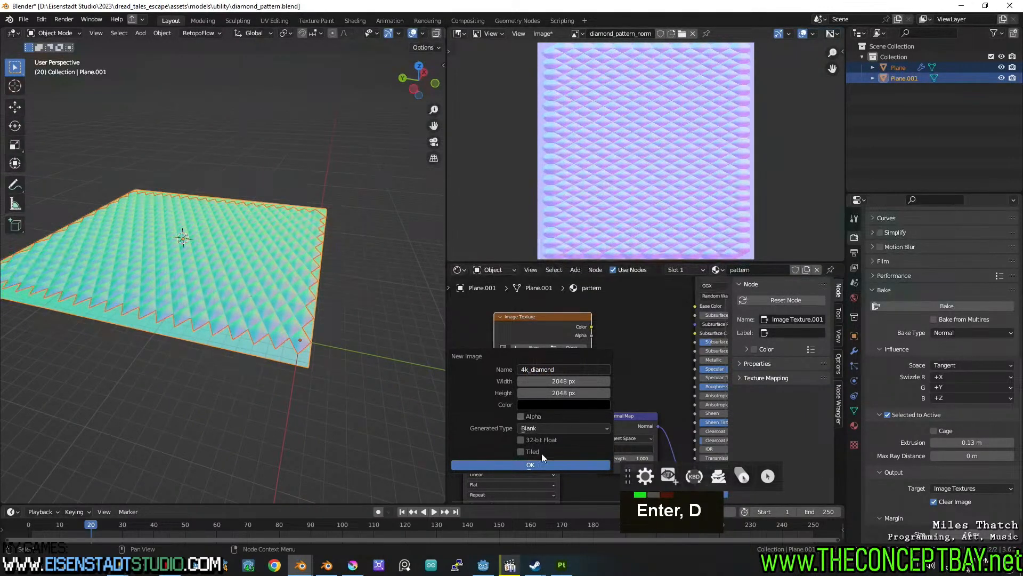
left_click(543, 465)
Connect the 4k_diamond node's color output to the Normal Map node and set its color space to Non-Color.
left_click_drag(593, 326, 596, 467)
left_click(547, 398)
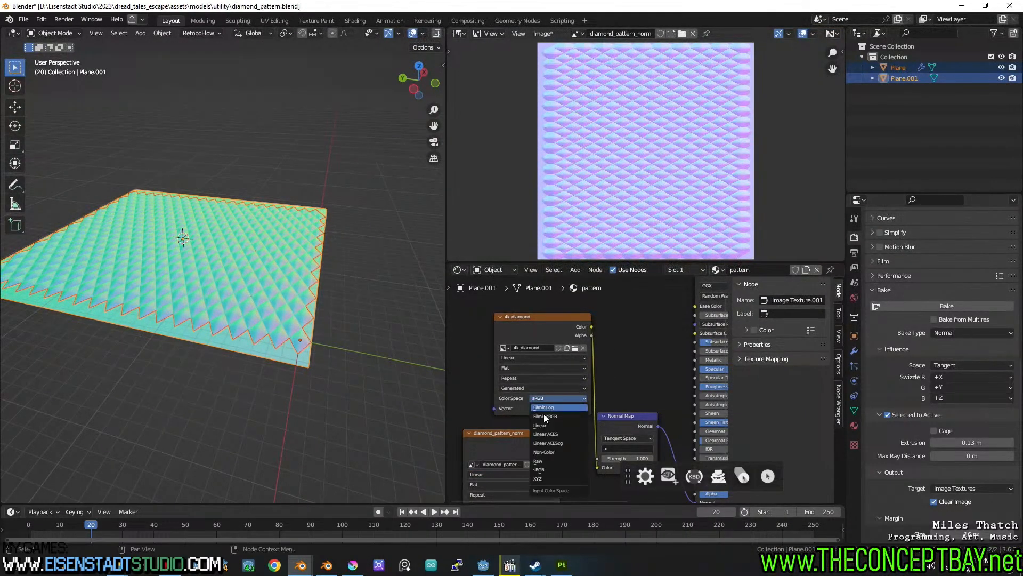
left_click(544, 456)
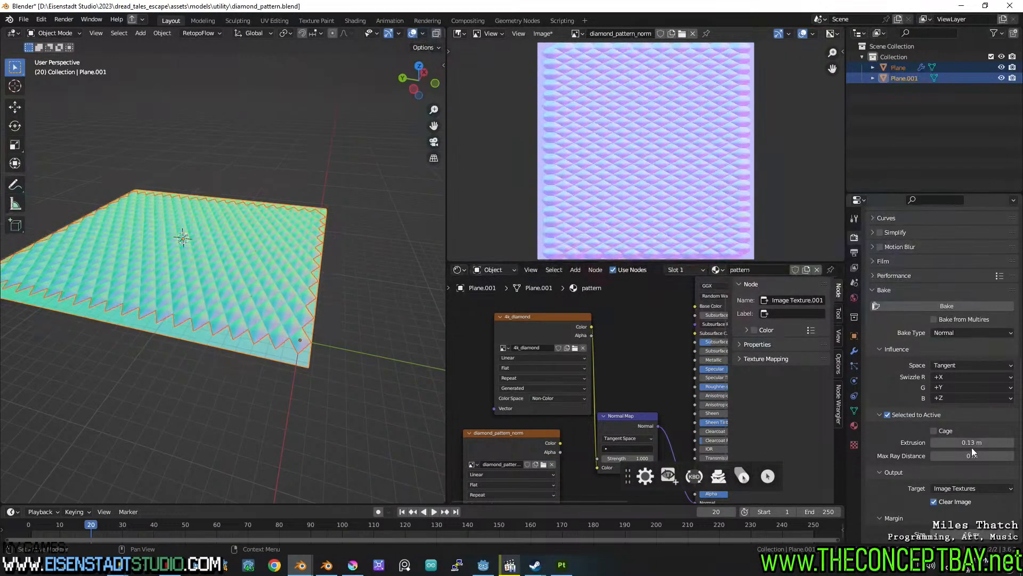
Bake the normals into 4k_diamond and show that image whole in the Image Editor.
left_click(950, 309)
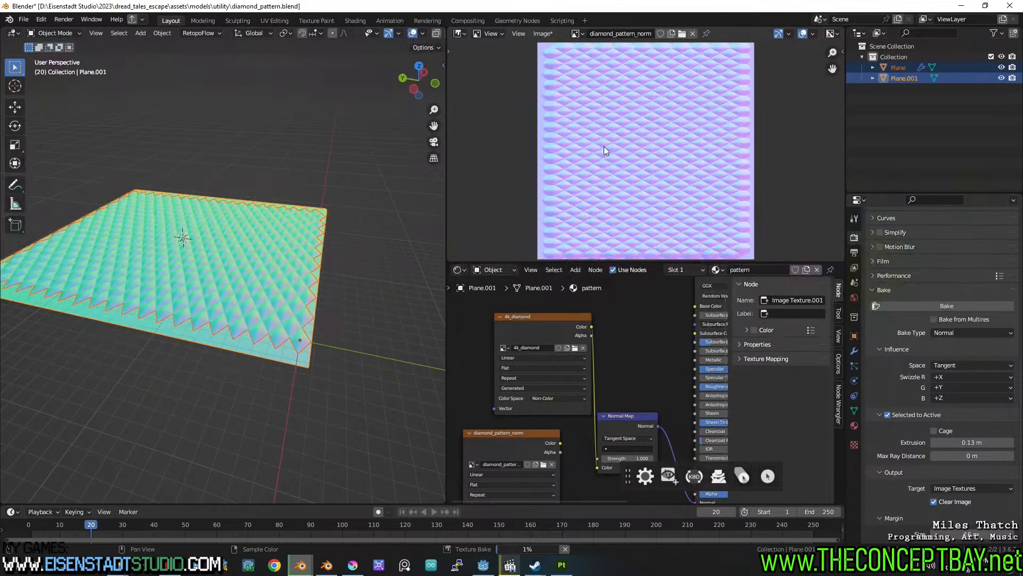
mouse_move(528, 551)
left_click(578, 34)
left_click(605, 49)
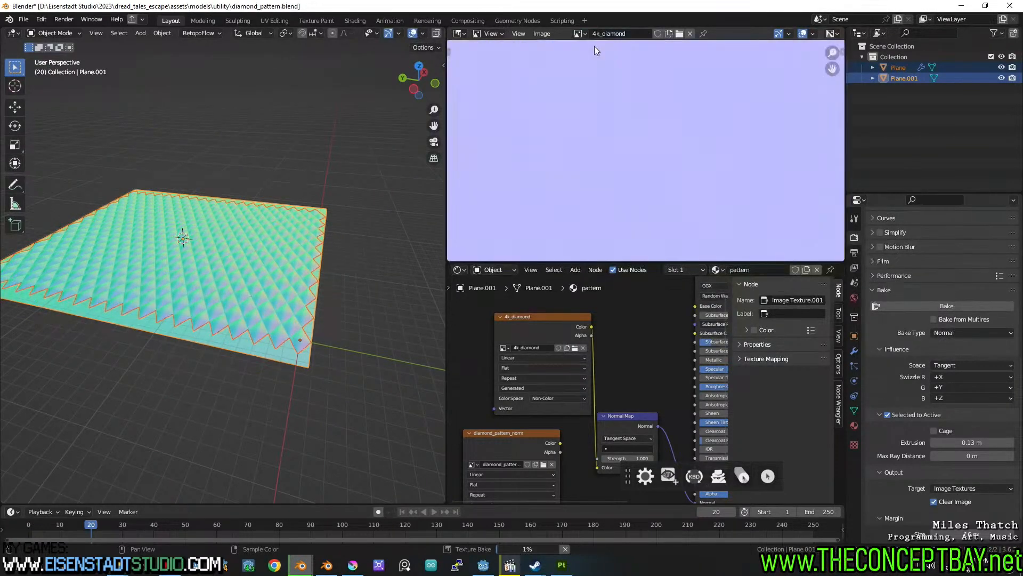
scroll(642, 230, "down", 5)
scroll(643, 230, "up", 2)
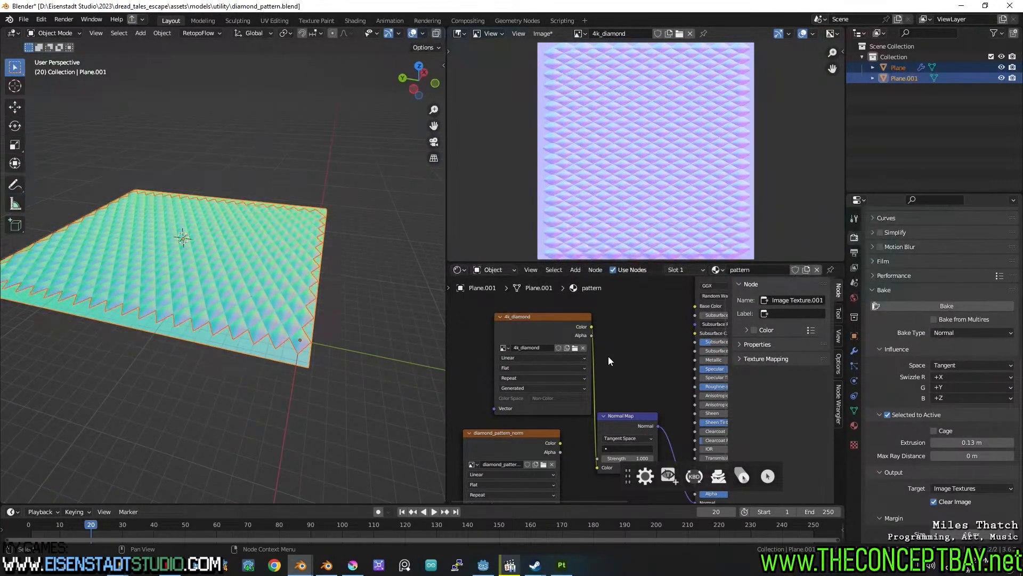
Enlarge the Image Editor area and inspect the baked 4k_diamond map up close.
left_click_drag(603, 263, 603, 327)
scroll(638, 183, "up", 10)
scroll(638, 183, "down", 11)
scroll(639, 184, "up", 4)
scroll(639, 183, "down", 2)
Start saving the 4k_diamond image, browse to the assets\textures\painted_seamless folder and copy its path.
left_click(543, 33)
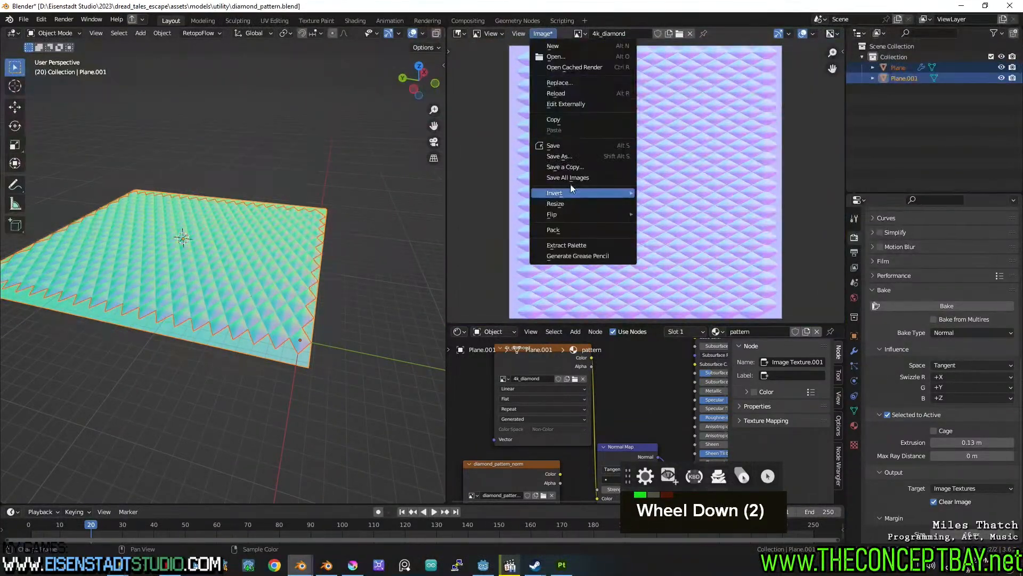
left_click(573, 145)
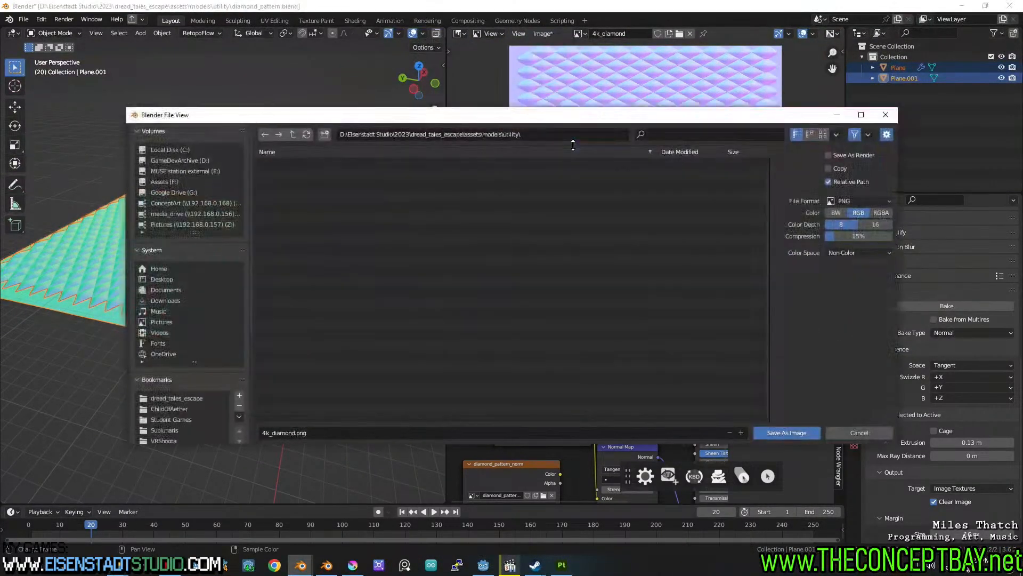
double_click(292, 134)
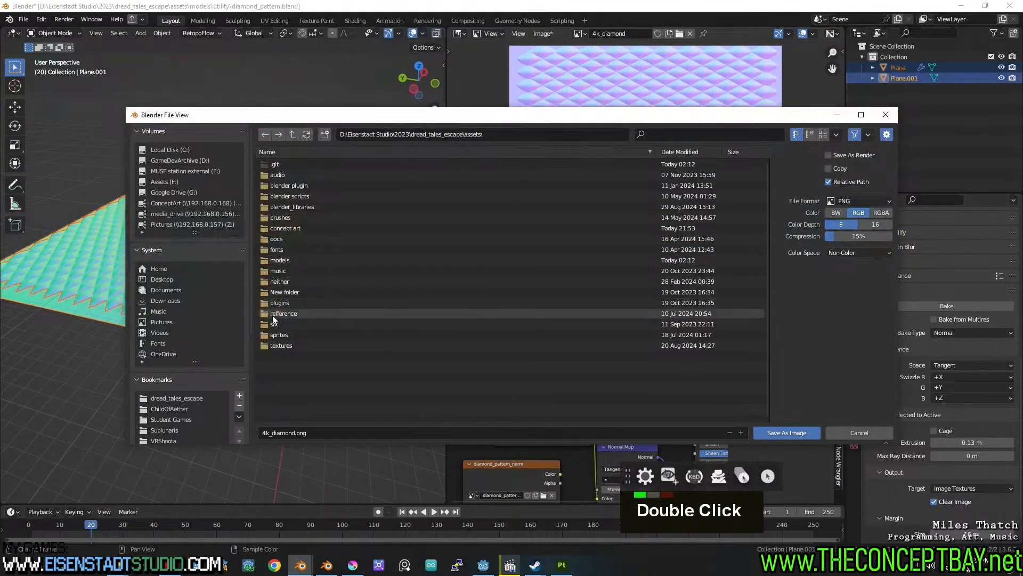
double_click(287, 346)
left_click(308, 317)
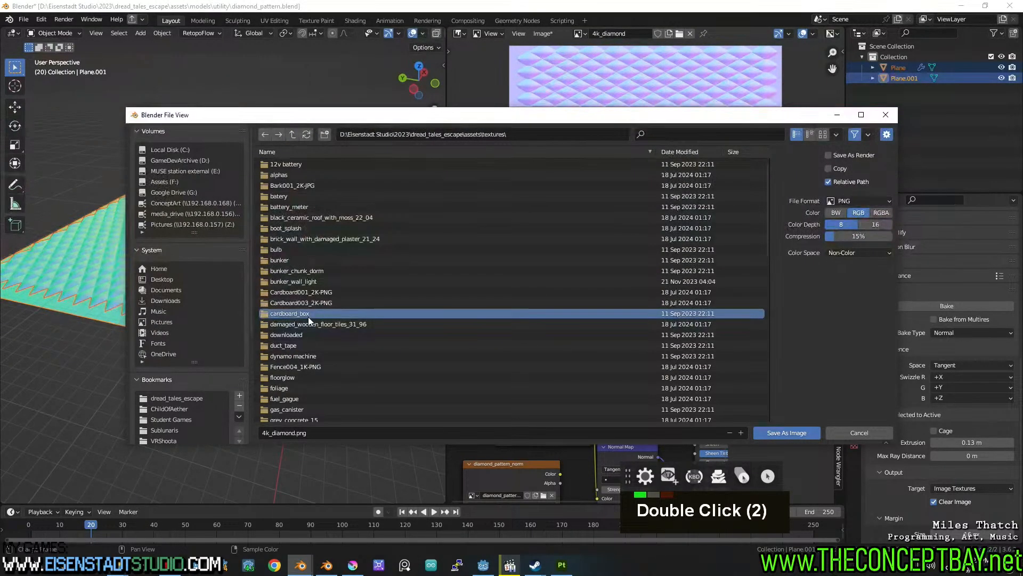
key("p")
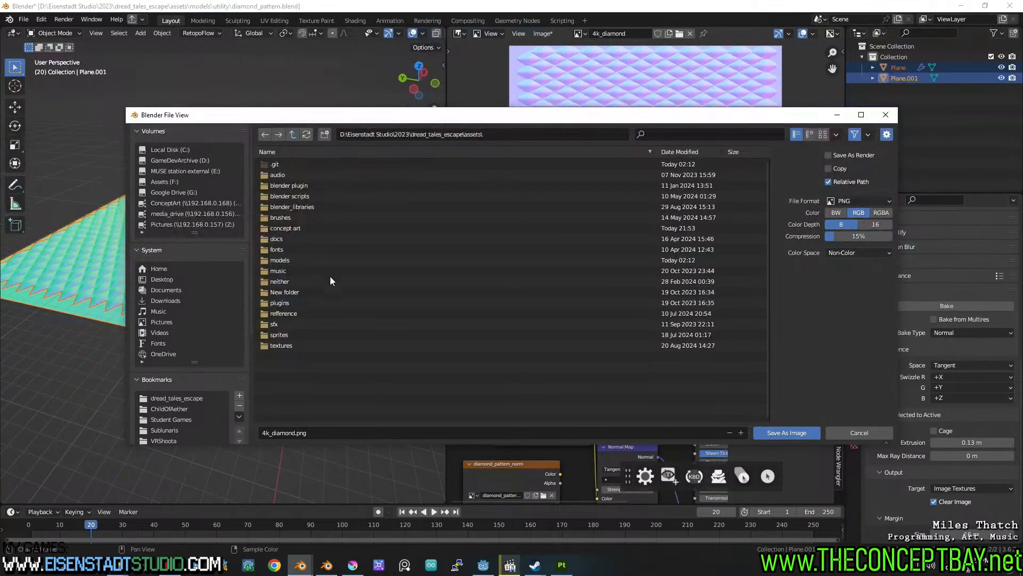
double_click(294, 345)
scroll(298, 338, "down", 13)
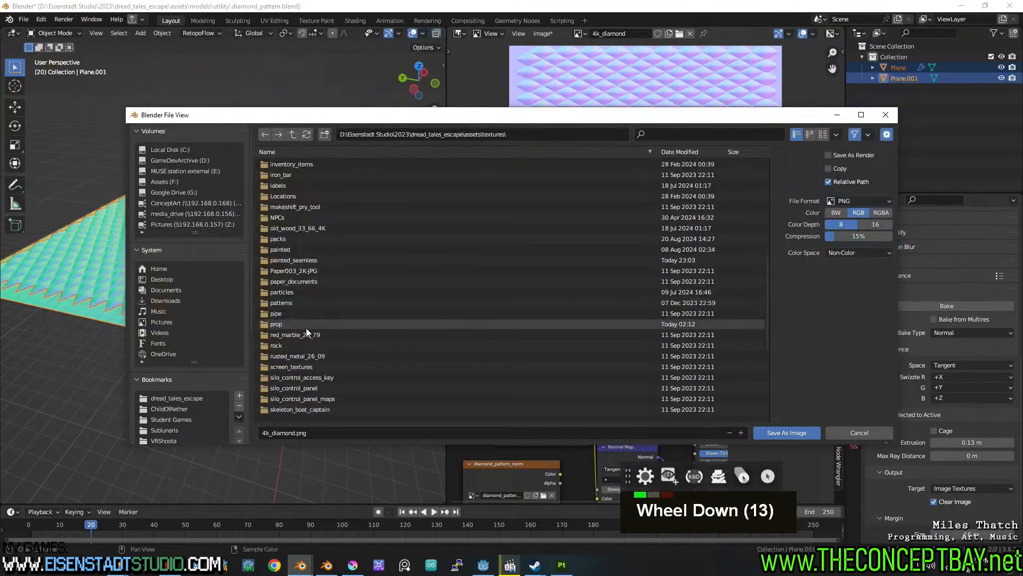
double_click(306, 260)
left_click(578, 135)
key("ctrl+c")
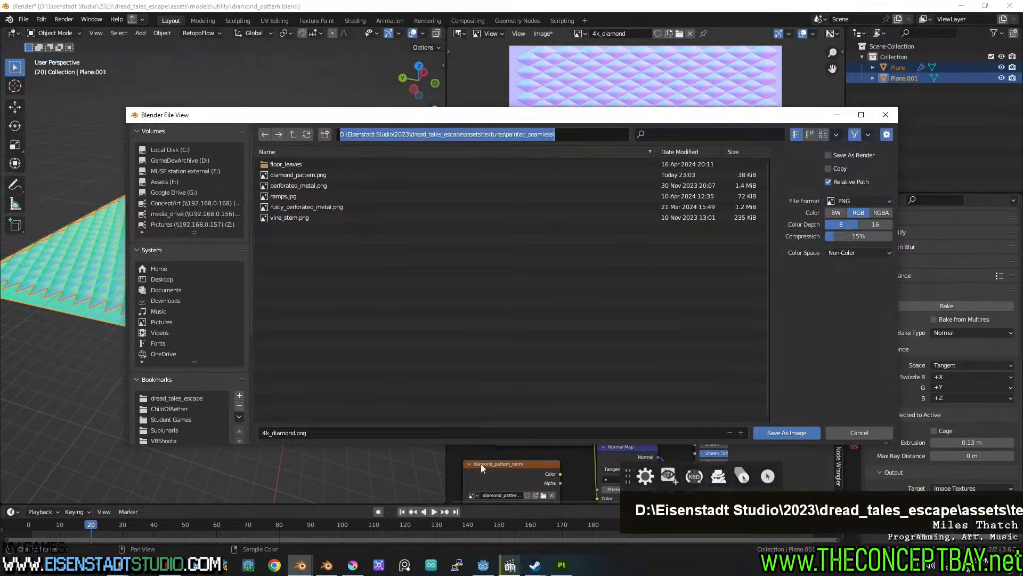
Name the image file 2k_diamond.png and save it as PNG.
double_click(466, 433)
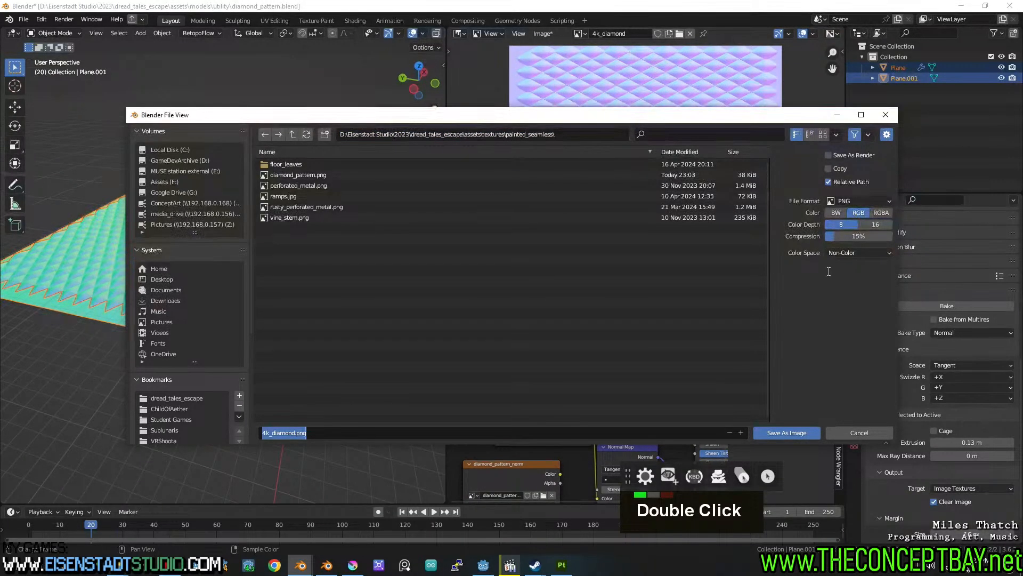
left_click(301, 433)
left_click_drag(265, 433, 260, 433)
type("2")
key("Return")
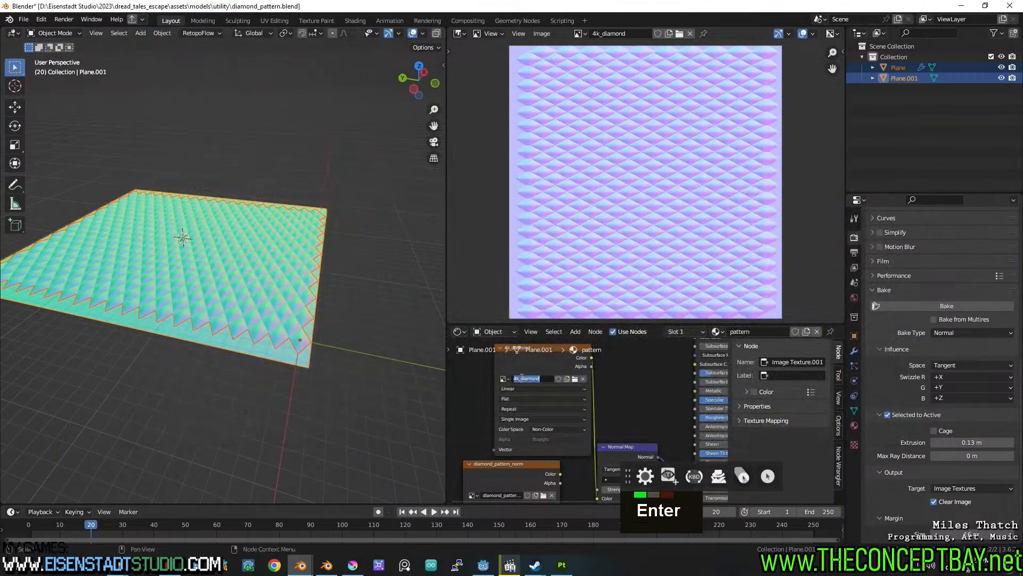
Rename the image in the 4k_diamond texture node to 2k_diamond.
double_click(522, 377)
left_click_drag(517, 378, 514, 378)
type("2")
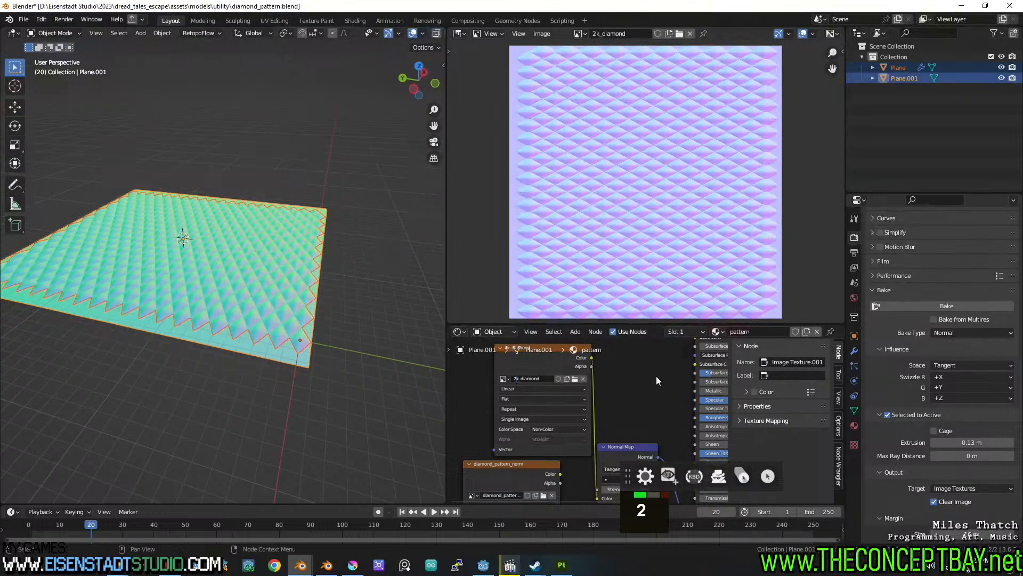
Turn on the fake user for the 2k_diamond and diamond_pattern_norm images and save the blend file.
middle_click_drag(620, 419, 636, 370)
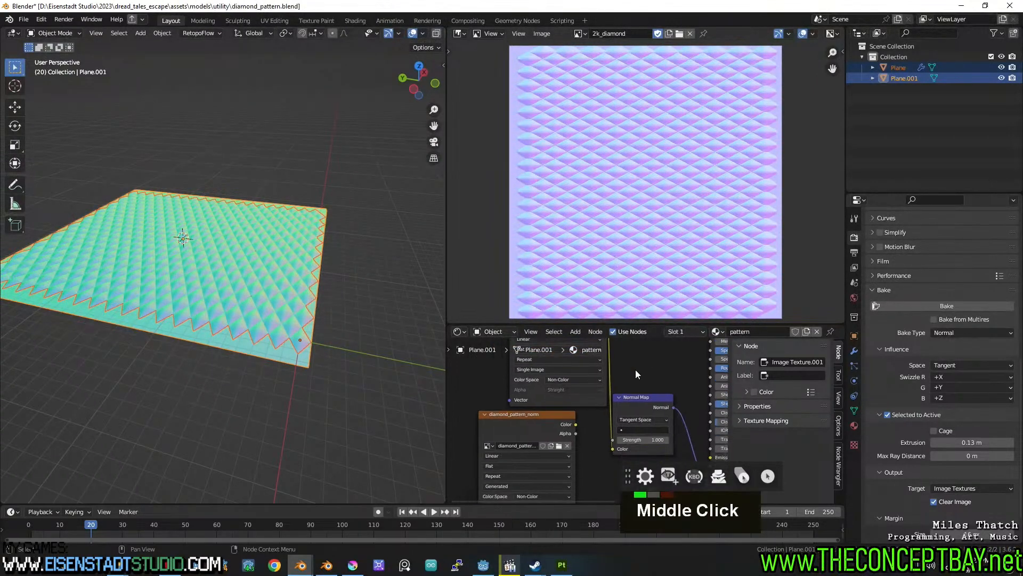
left_click(542, 445)
key("ctrl+s")
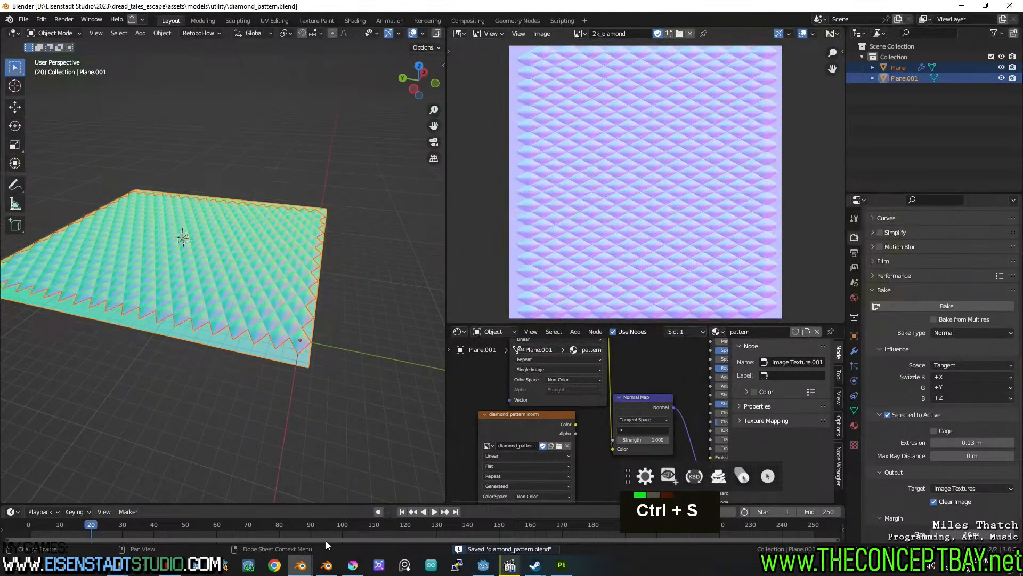
Switch to Krita and open 2k_diamond.png from the assets\textures\painted_seamless folder of the dread_tales_escape project.
left_click(352, 565)
scroll(358, 275, "down", 3)
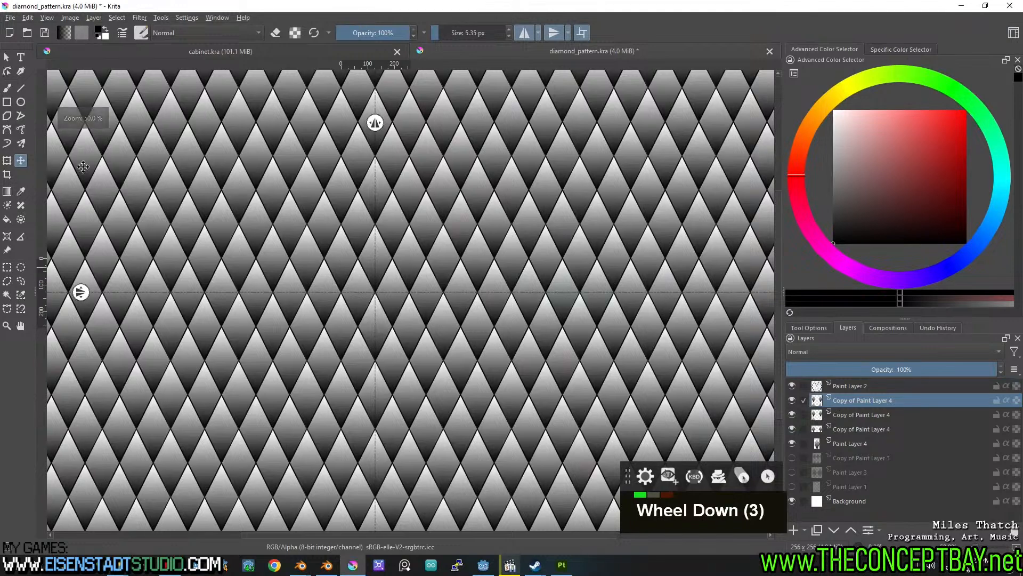
left_click(13, 18)
left_click(23, 40)
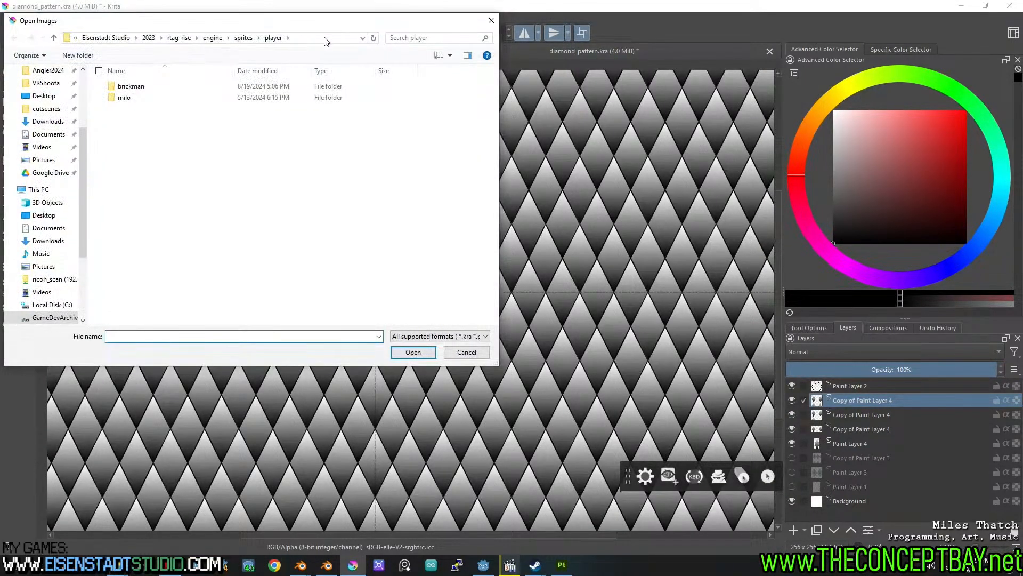
left_click(325, 38)
type("D:\\Eisenstadt Studio\\2023\\dread_tales_escape\\assets\\textures\\painted_seamless\\")
key("Return")
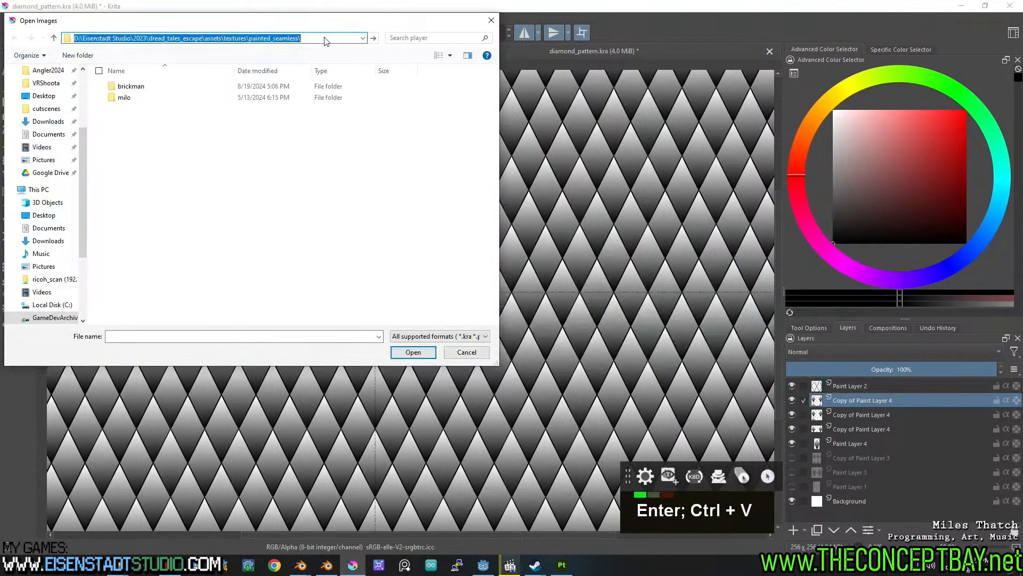
double_click(185, 88)
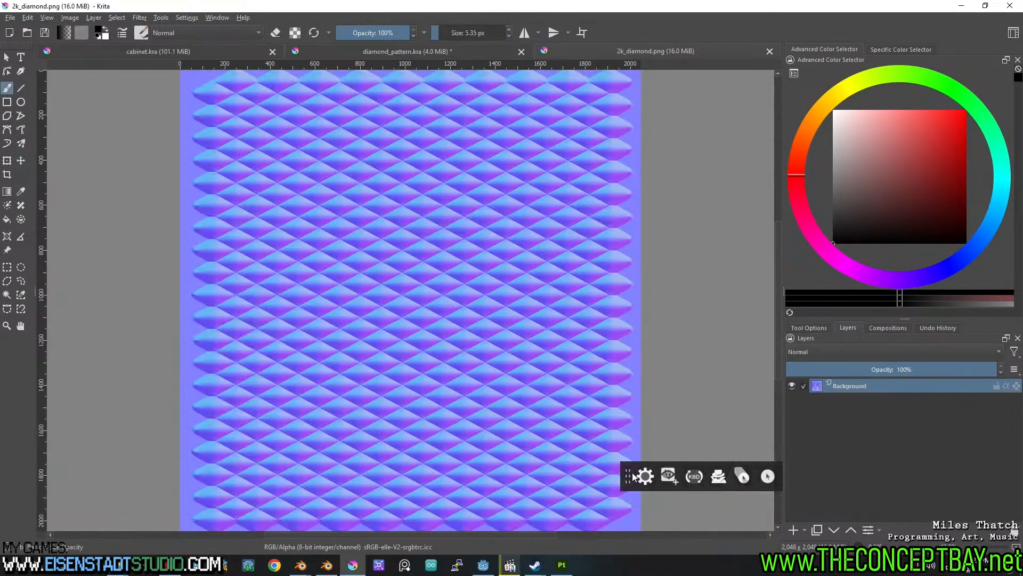
right_click(626, 476)
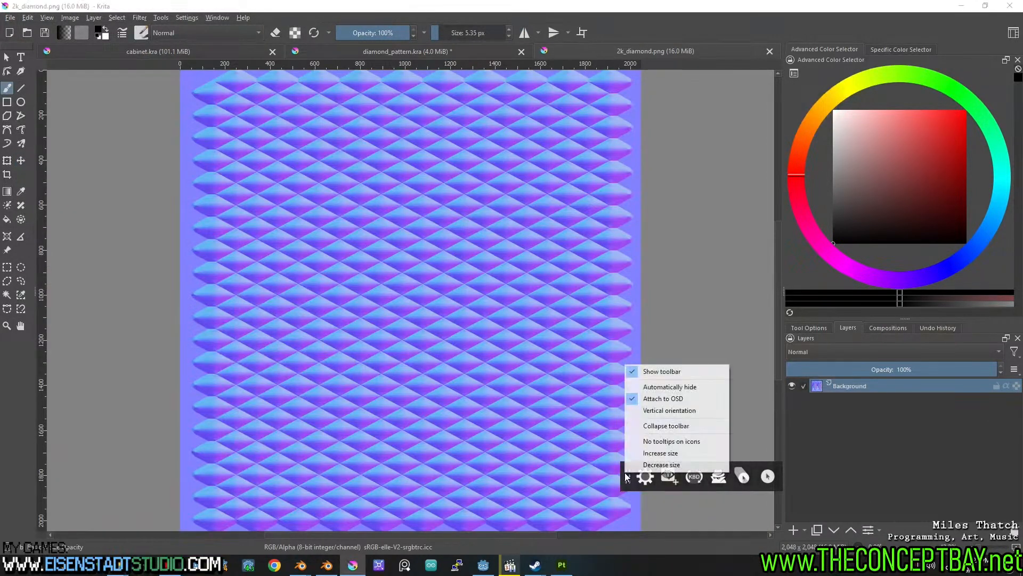
left_click(654, 371)
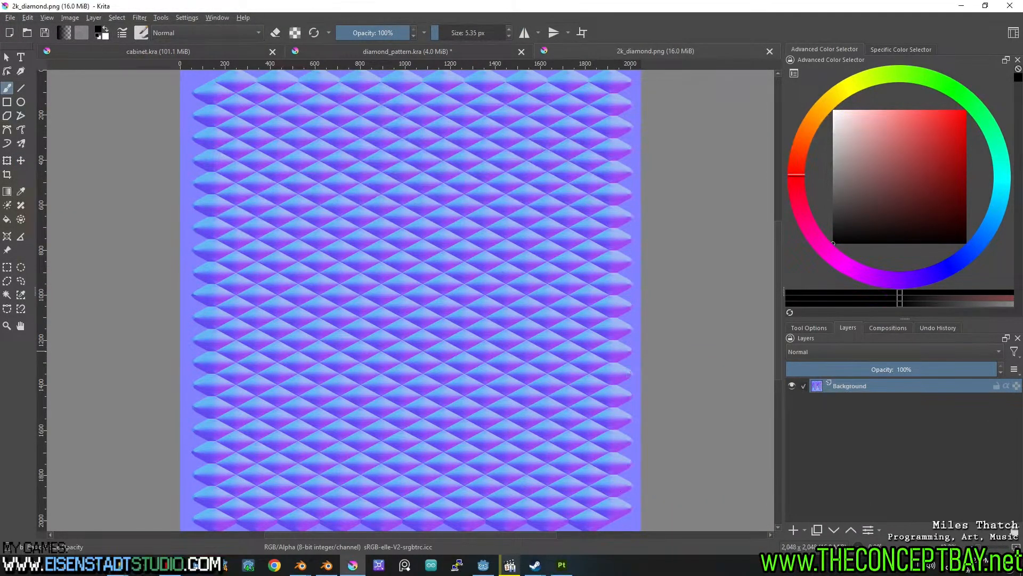
Turn on wrap-around mode for the 2k_diamond image and inspect how the pattern's edges tile.
key("ctrl+a")
middle_click(390, 411)
key("shift+w")
scroll(395, 391, "up", 2)
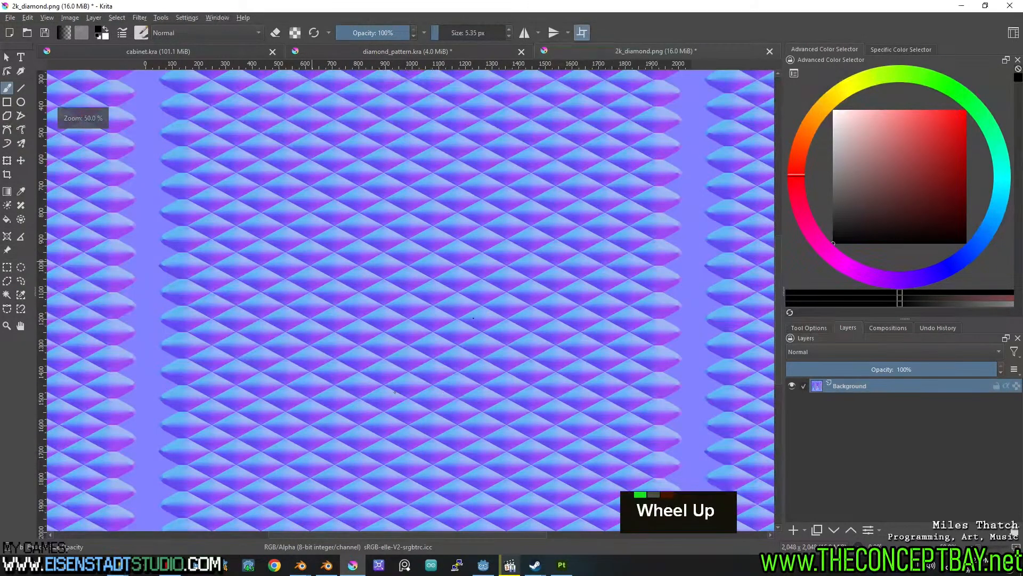
scroll(395, 392, "down", 2)
scroll(394, 392, "up", 1)
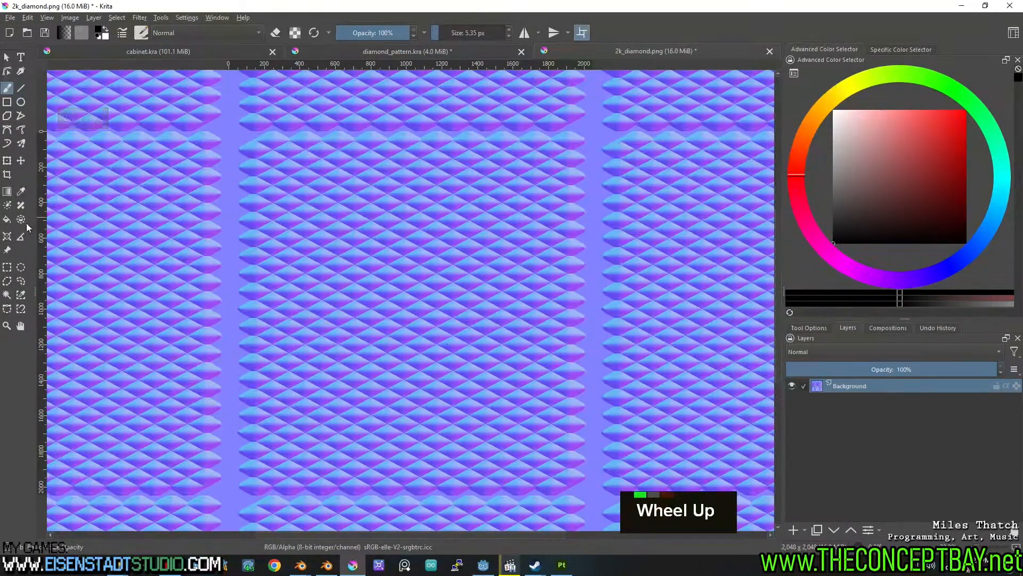
Draw a crop frame of about 1750 × 1940 px inside the pattern's border and fit its lower-right corner to a diamond tip.
left_click(7, 174)
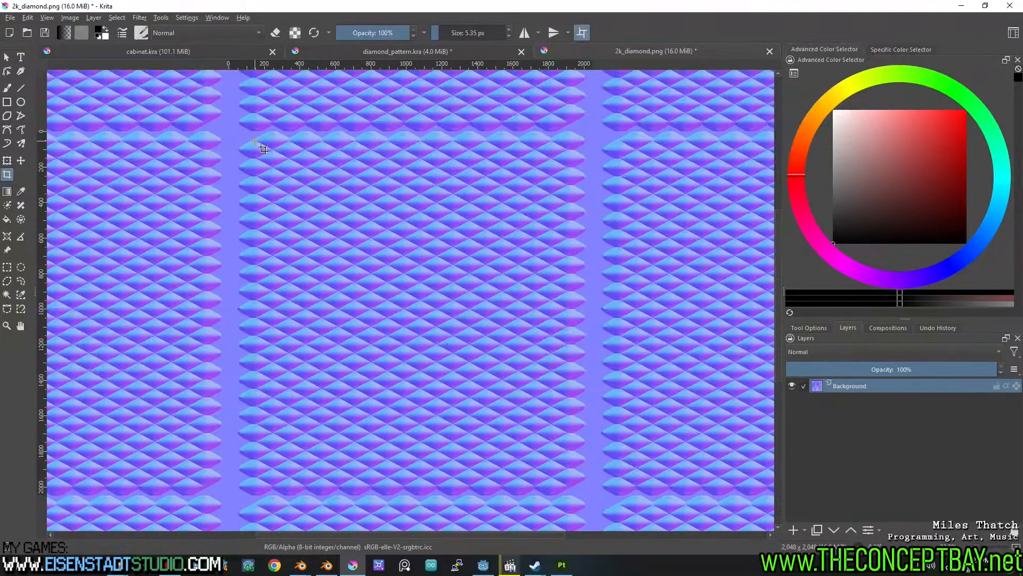
left_click_drag(256, 140, 576, 493)
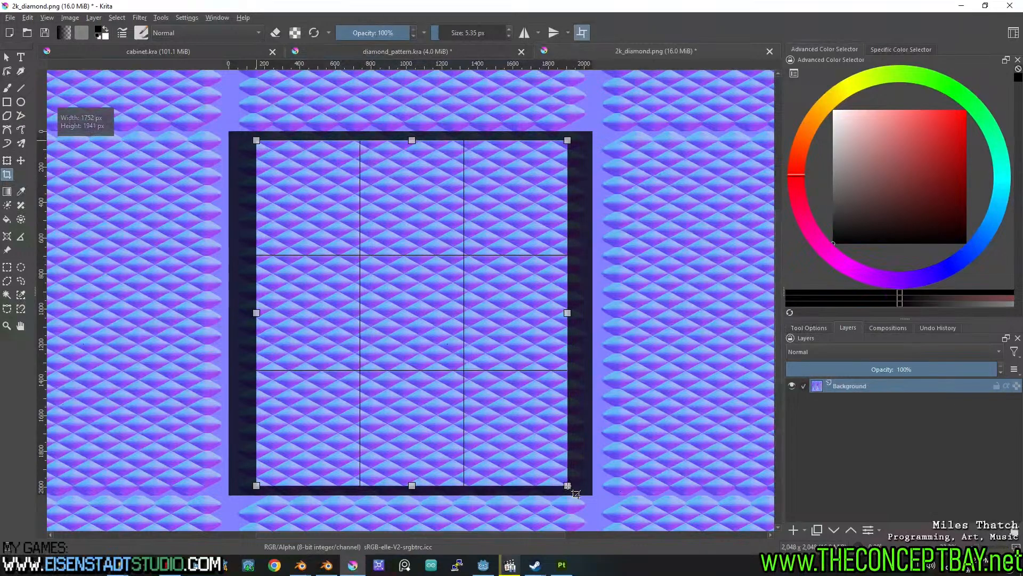
middle_click_drag(564, 494, 505, 430)
scroll(482, 360, "up", 10)
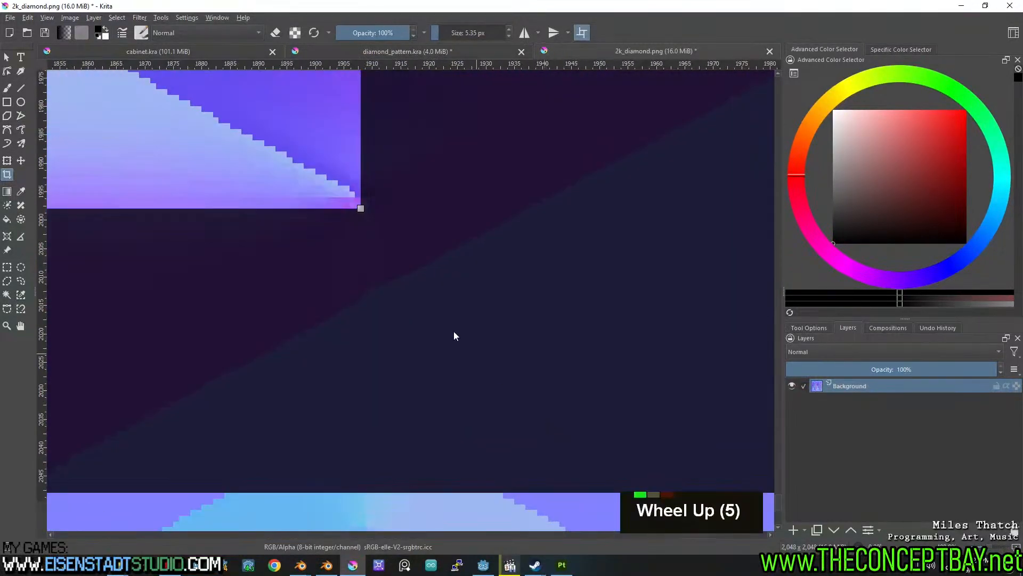
middle_click_drag(363, 211, 452, 306)
mouse_move(450, 305)
left_mouse_down()
mouse_move(550, 327)
mouse_move(443, 298)
left_mouse_up()
Fit the crop frame's upper-left corner to a diamond tip for a 1750 × 1942 px frame, and apply the crop.
scroll(408, 242, "down", 12)
middle_click_drag(307, 194, 391, 351)
scroll(323, 203, "up", 6)
scroll(411, 367, "up", 5)
middle_click_drag(386, 513, 382, 392)
scroll(379, 386, "up", 2)
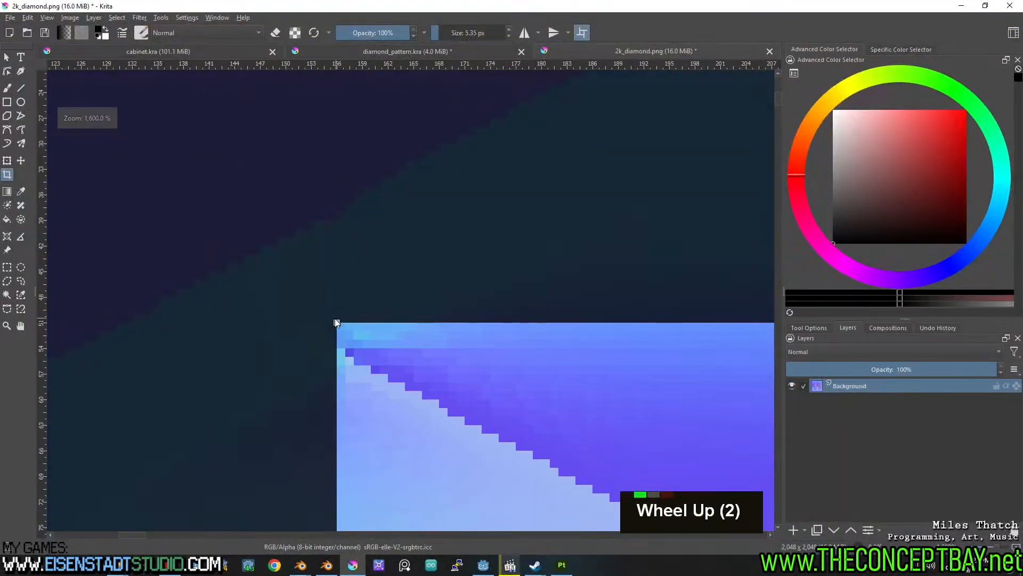
left_click_drag(336, 322, 344, 347)
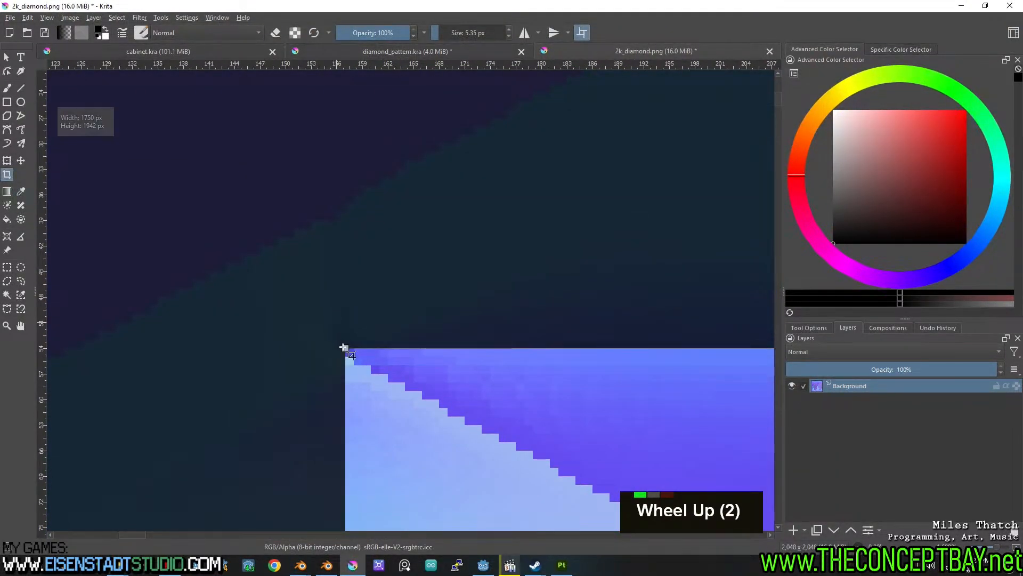
scroll(423, 381, "down", 7)
scroll(423, 346, "down", 1)
key("Return")
scroll(460, 330, "down", 2)
middle_click_drag(460, 330, 427, 253)
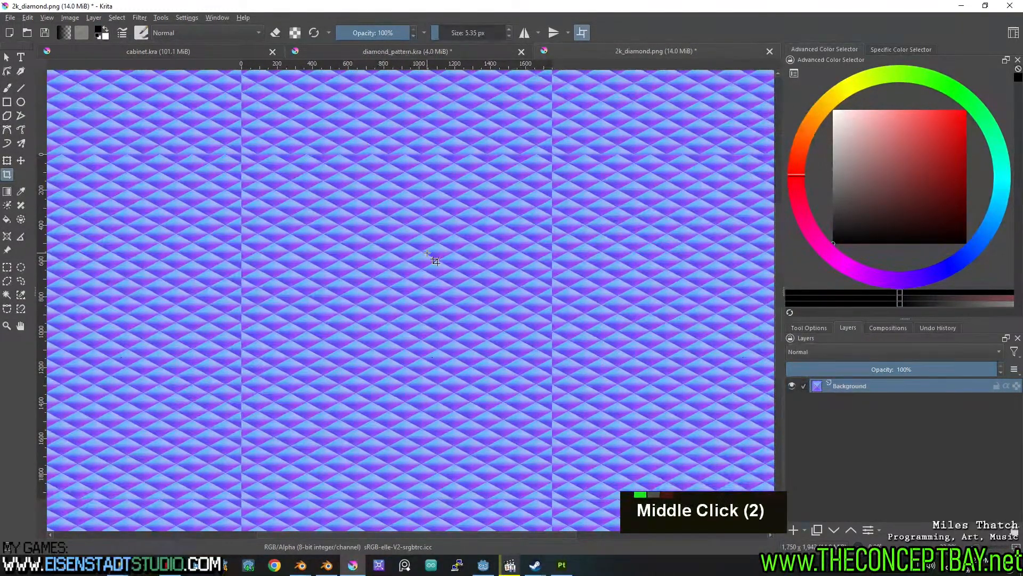
Undo the crop, move the frame's left edge inward for a width of 1658 px, and apply the crop again.
left_click(426, 252)
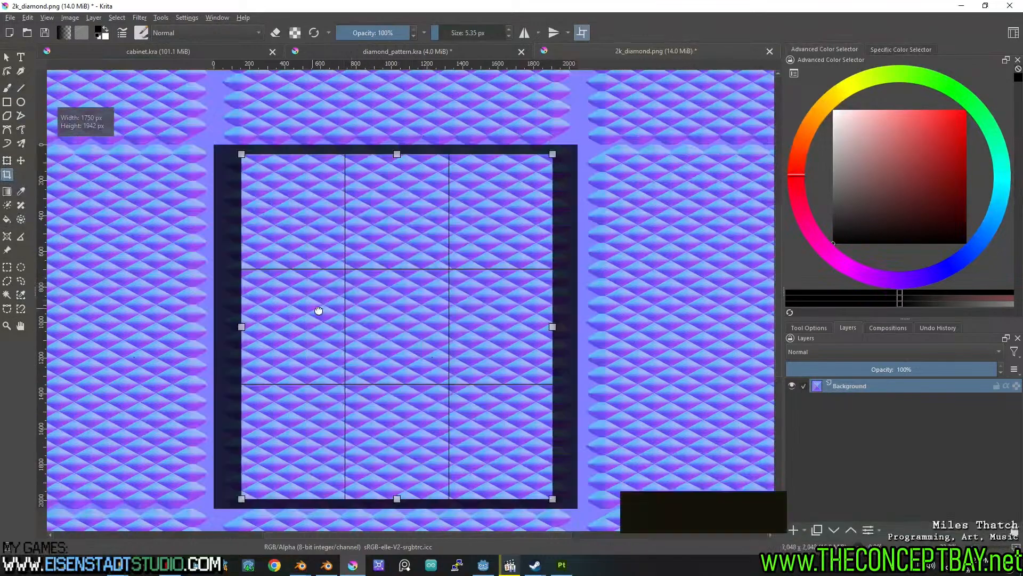
scroll(280, 311, "up", 4)
middle_click_drag(220, 358, 337, 356)
left_click_drag(262, 379, 327, 377)
key("Return")
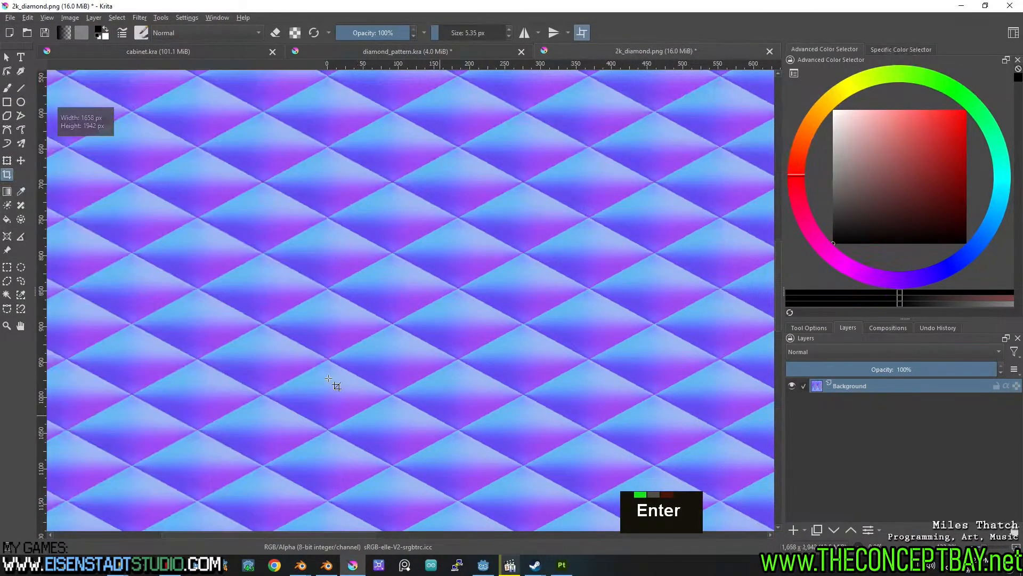
Undo the crop, lower the frame's top edge for a height of 1893 px, and apply the crop to the diamond pattern.
scroll(340, 365, "down", 7)
scroll(409, 313, "up", 4)
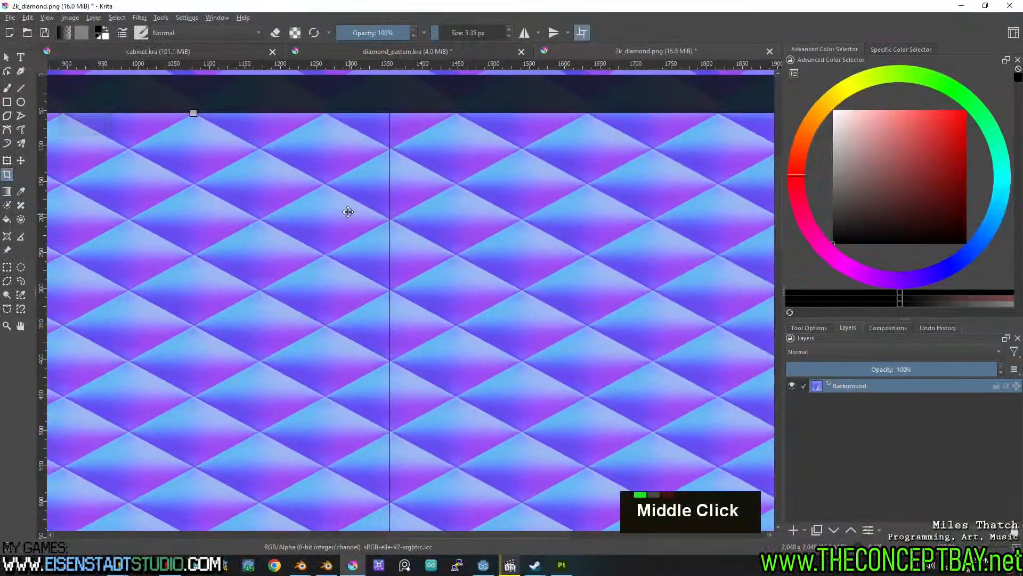
middle_click_drag(348, 212, 436, 304)
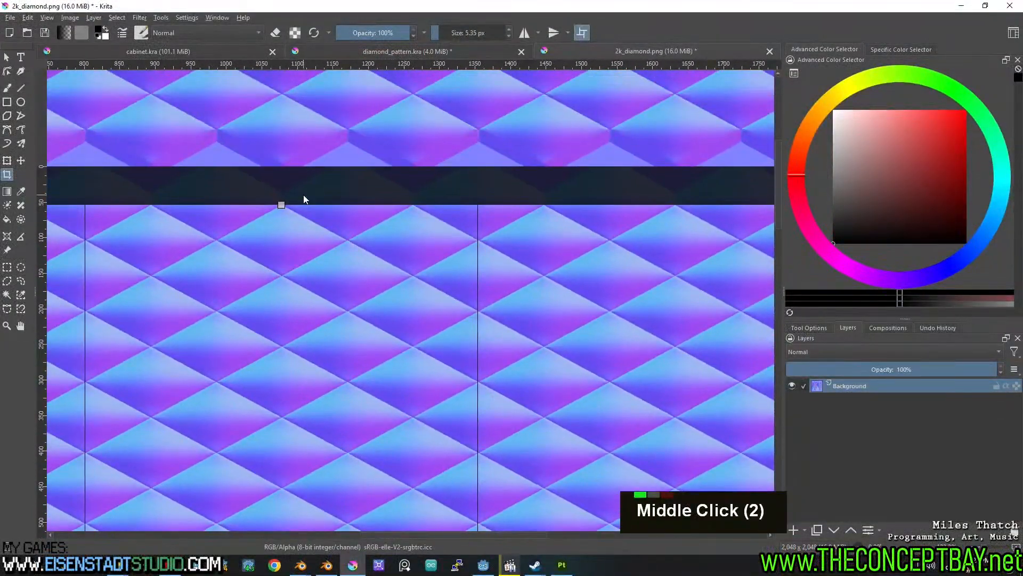
left_click_drag(281, 205, 282, 240)
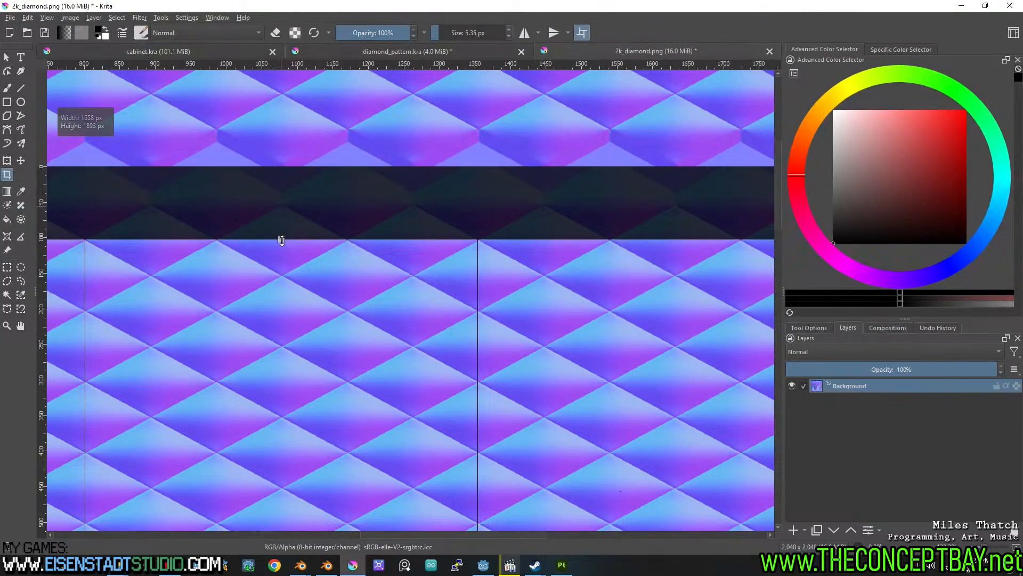
key("Return")
scroll(361, 288, "down", 3)
middle_click_drag(361, 288, 491, 235)
scroll(475, 235, "down", 3)
scroll(477, 237, "up", 5)
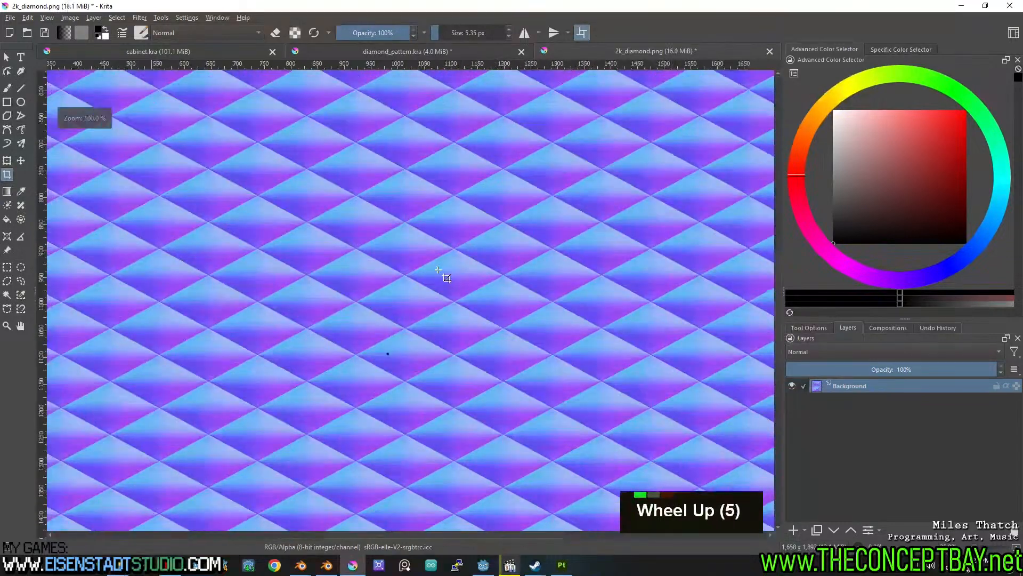
Turn off wrap-around mode and save 2k_diamond.png with the current PNG export options.
key("shift+w")
key("ctrl+s")
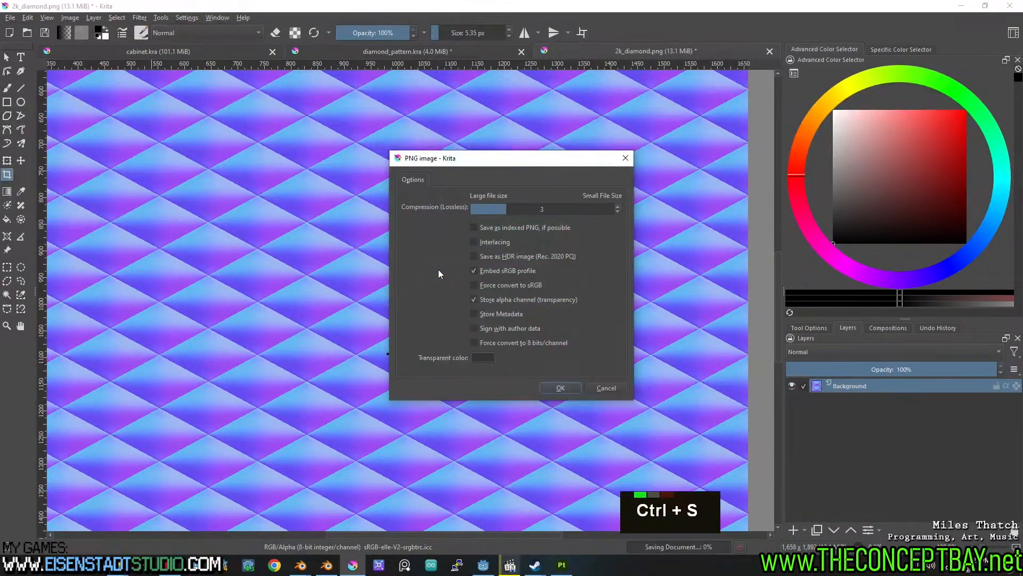
key("Return")
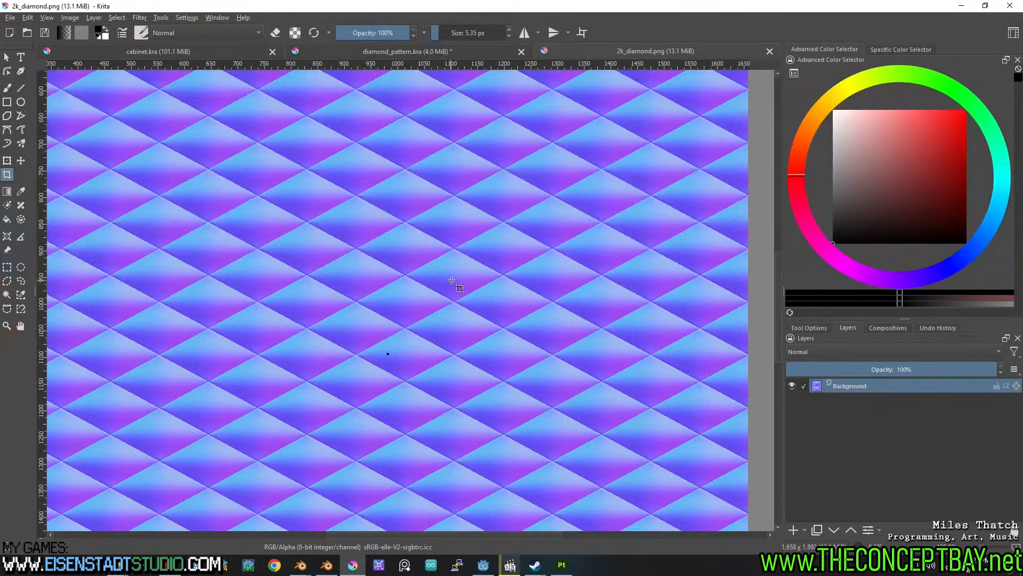
scroll(453, 252, "down", 1)
middle_click_drag(422, 226, 486, 245)
scroll(472, 252, "up", 1)
key("ctrl+s")
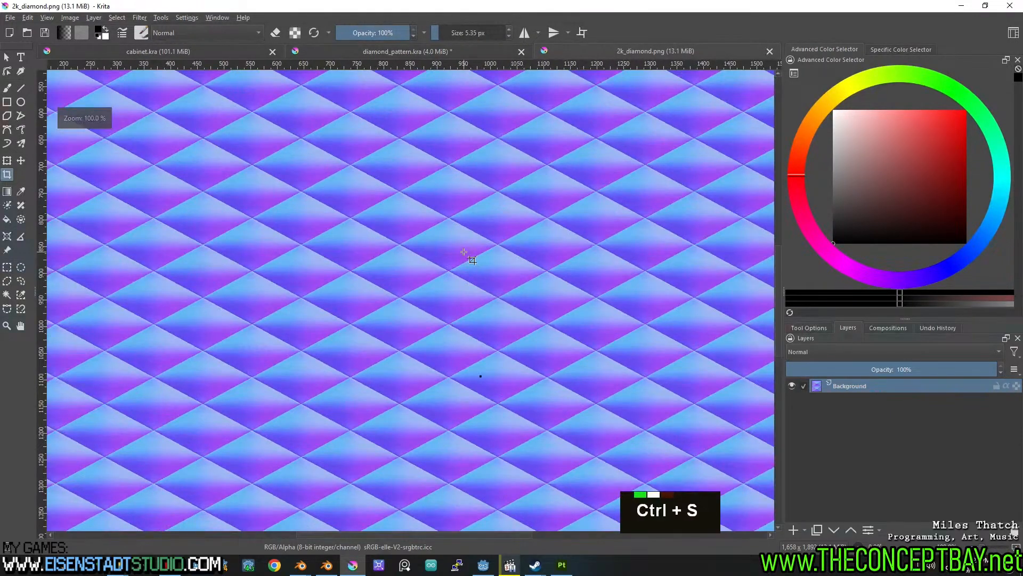
Switch to Substance 3D Painter and compare the cabinet glass with the durt layer hidden and shown.
left_click(302, 565)
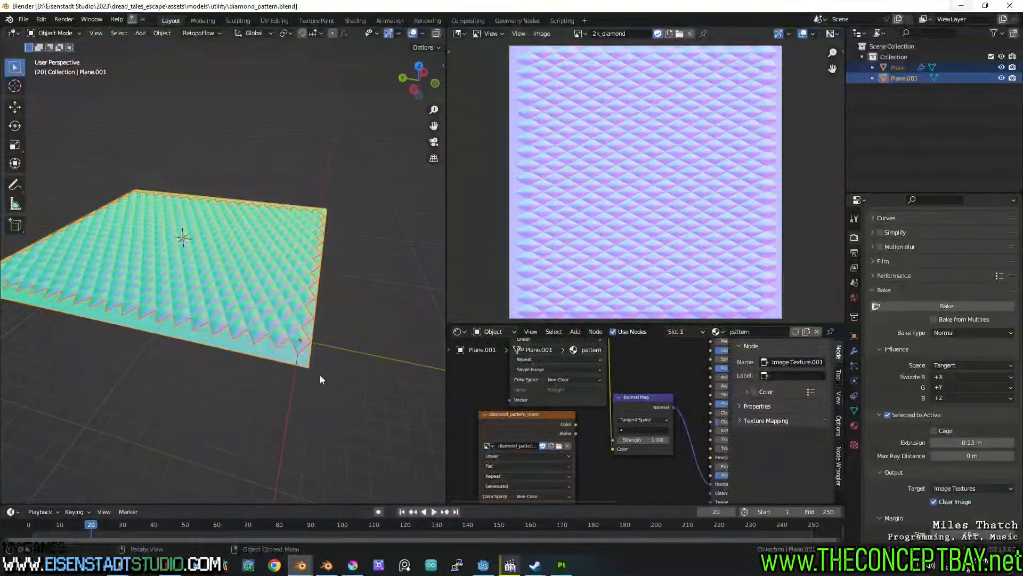
middle_click_drag(297, 291, 314, 376)
left_click(568, 567)
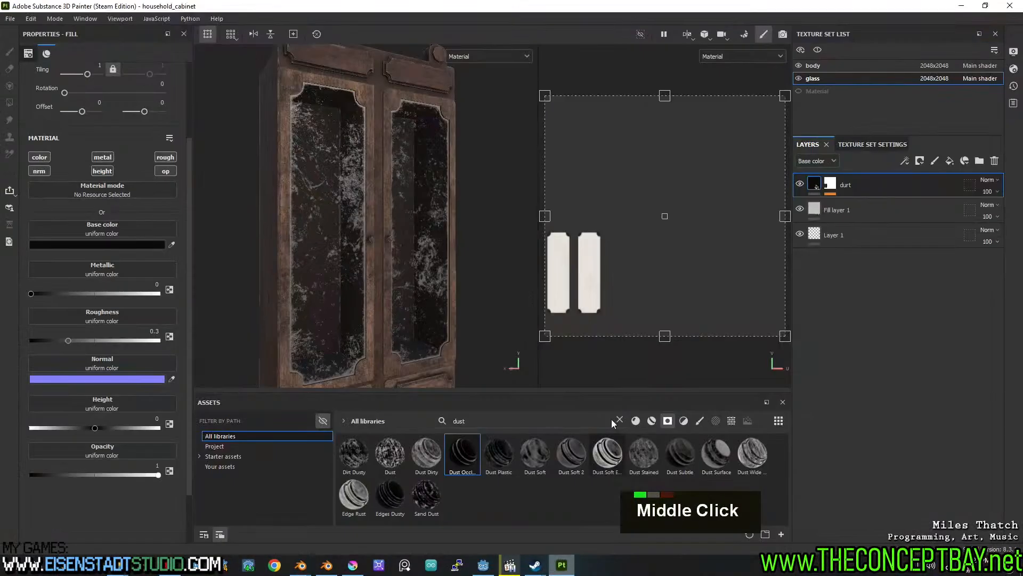
left_click(800, 185)
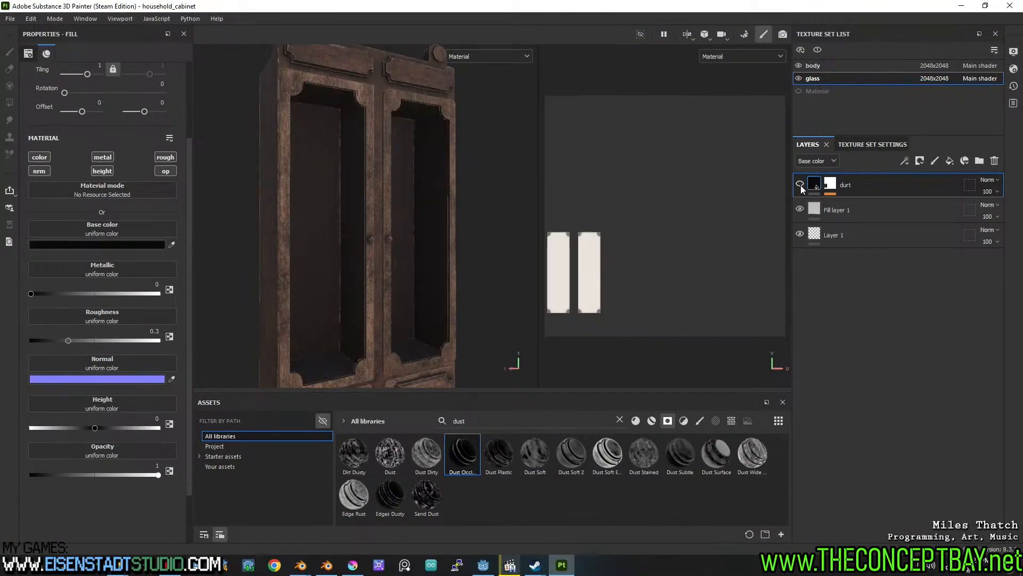
left_click(801, 184)
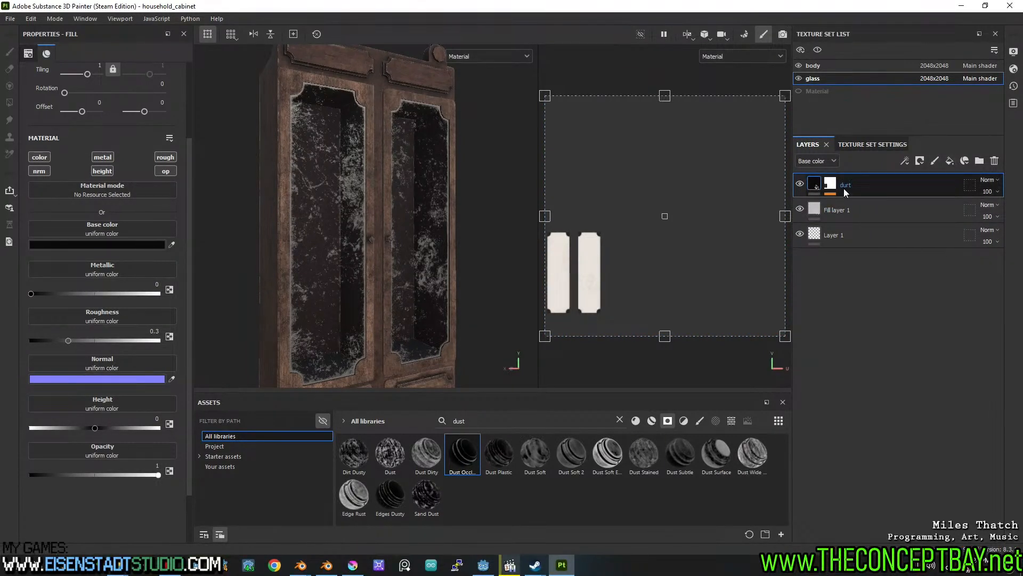
Add a fill layer above the durt layer and leave only its normal channel enabled.
left_click(950, 161)
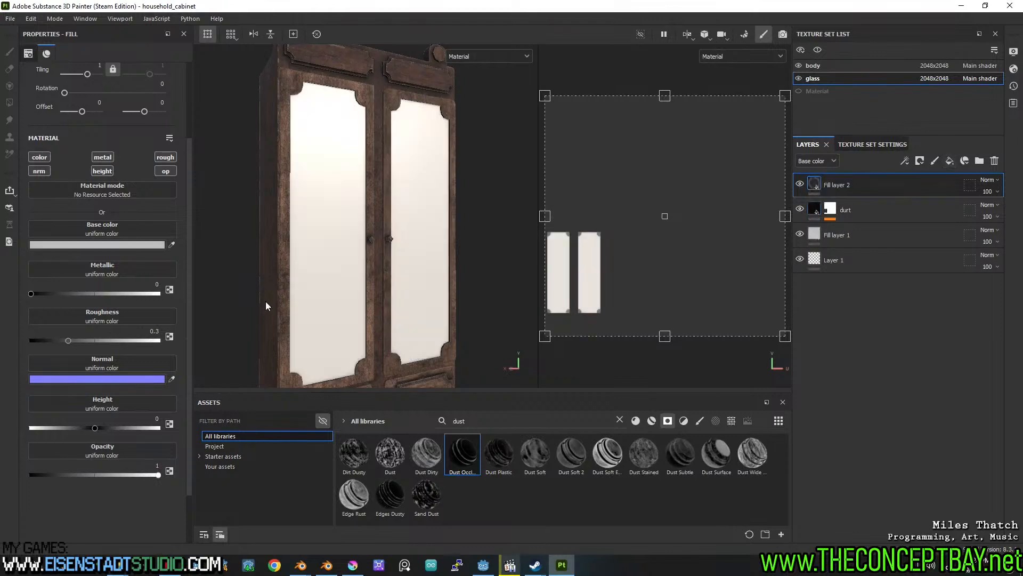
left_click(39, 171)
left_click(40, 172)
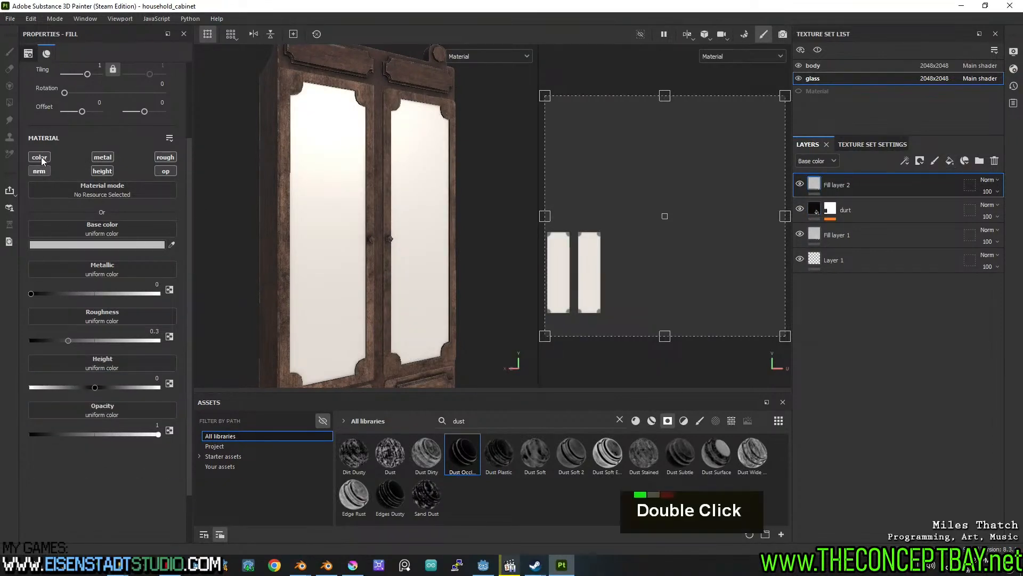
left_click(41, 157)
left_click(103, 158)
left_click(102, 171)
left_click(165, 157)
left_click(166, 171)
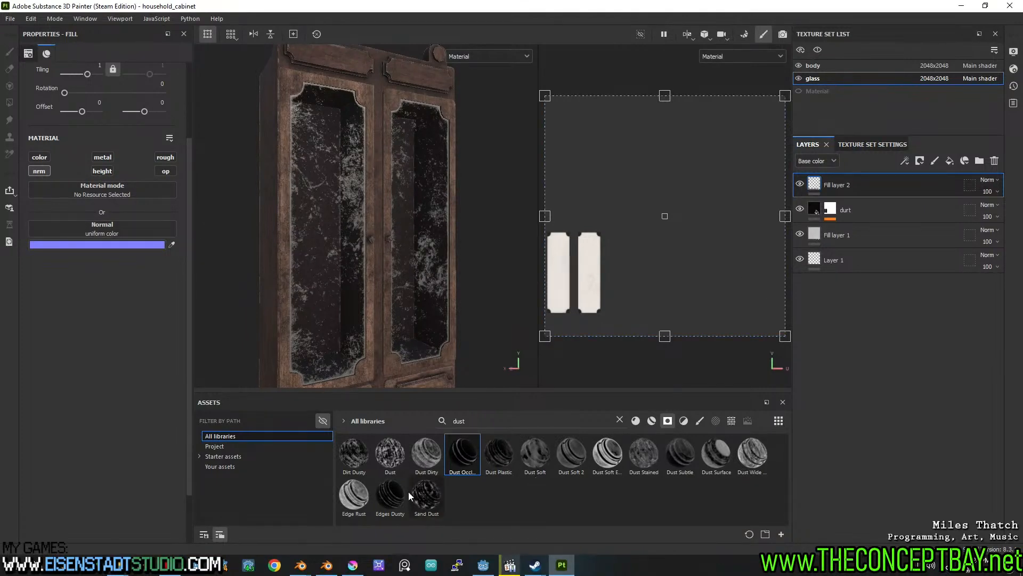
Shift the new fill layer's projection to an offset of about 0.34 and 0.04 and rotate it to about 7.88.
scroll(341, 274, "up", 4)
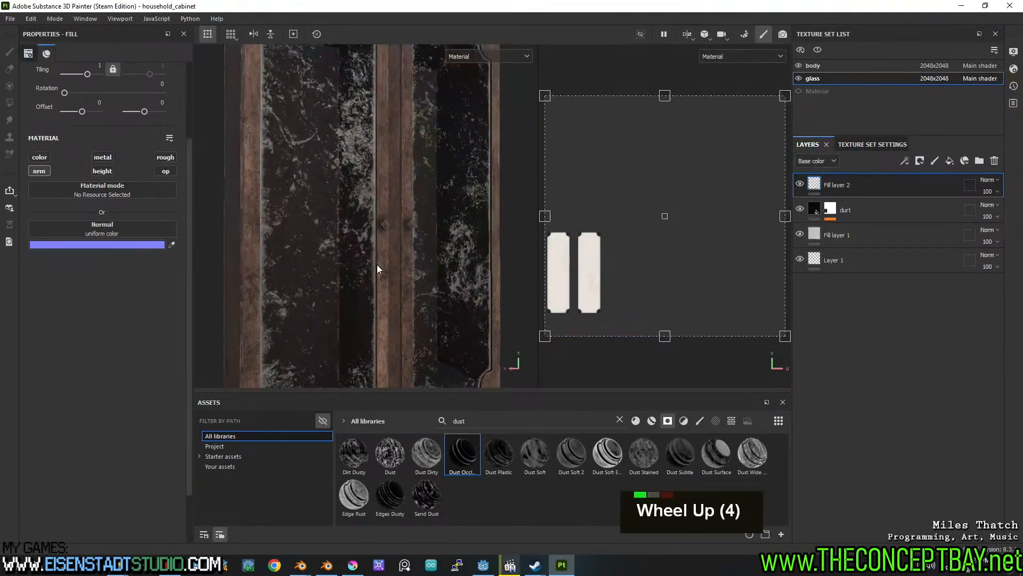
middle_click_drag(369, 269, 373, 245)
scroll(387, 240, "down", 6)
scroll(398, 211, "up", 2)
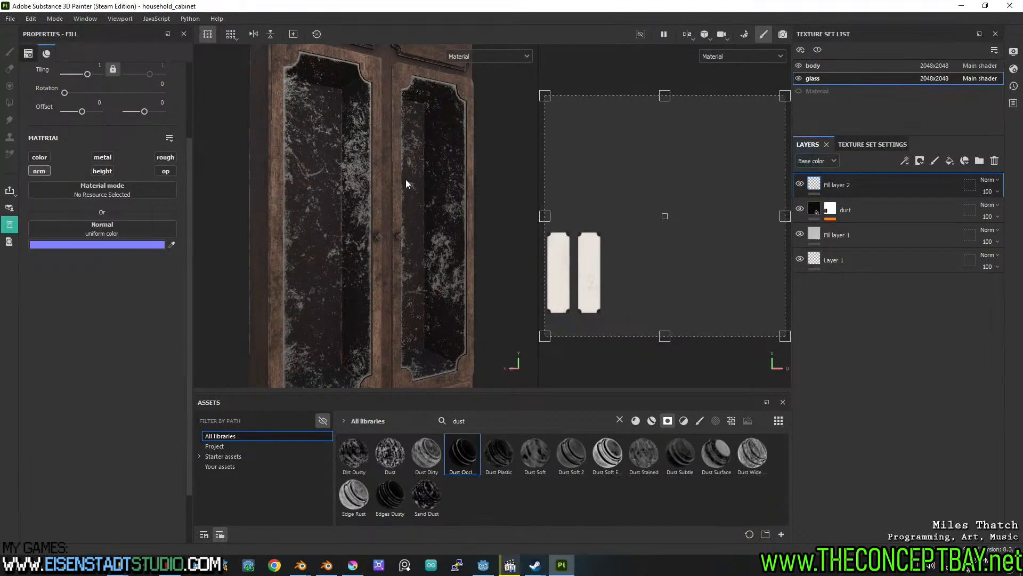
scroll(621, 268, "up", 5)
scroll(613, 269, "up", 1)
middle_click_drag(612, 270, 708, 260)
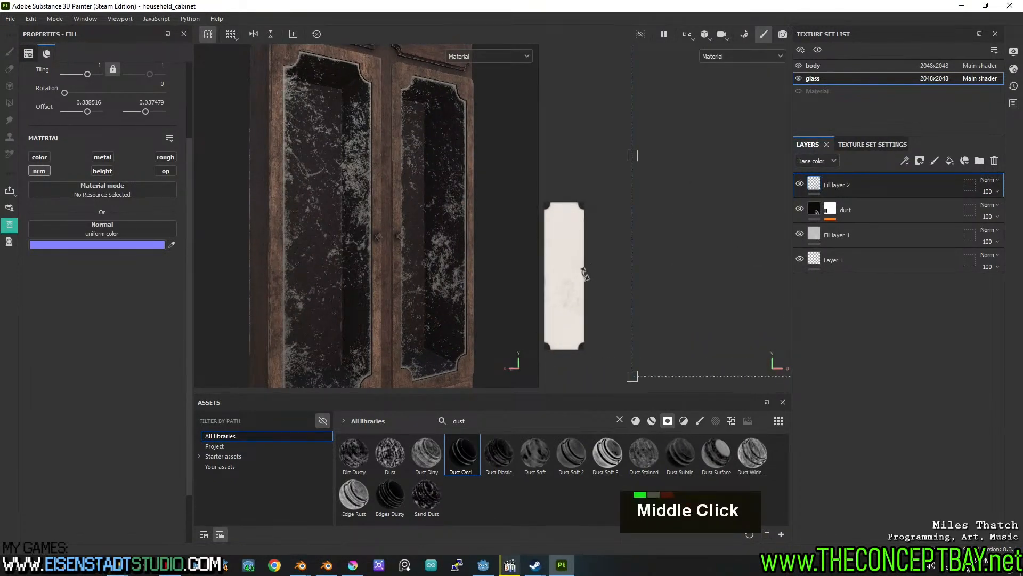
scroll(586, 271, "down", 2)
left_click_drag(579, 288, 634, 279)
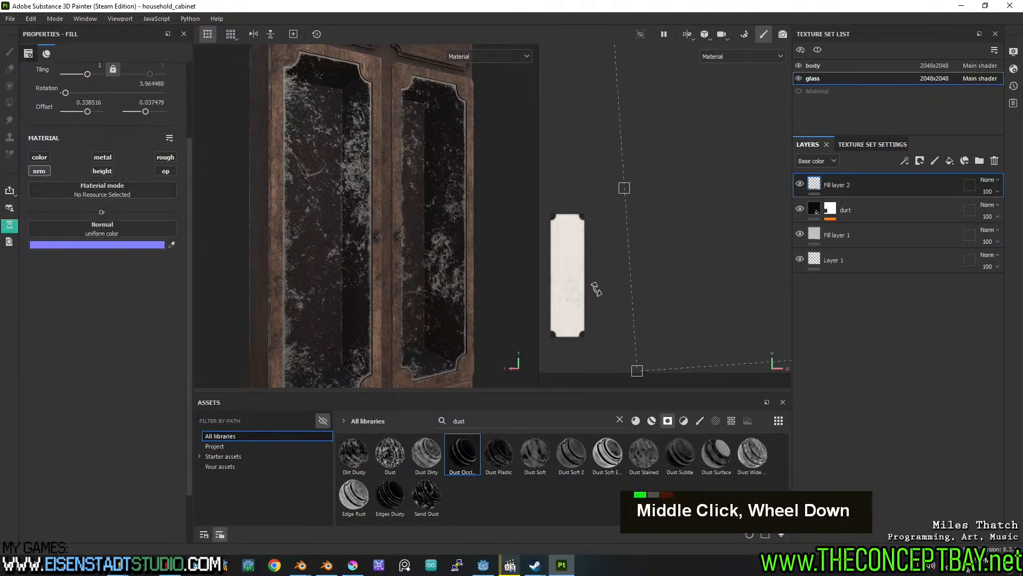
scroll(574, 298, "down", 4)
middle_click_drag(574, 299, 617, 282)
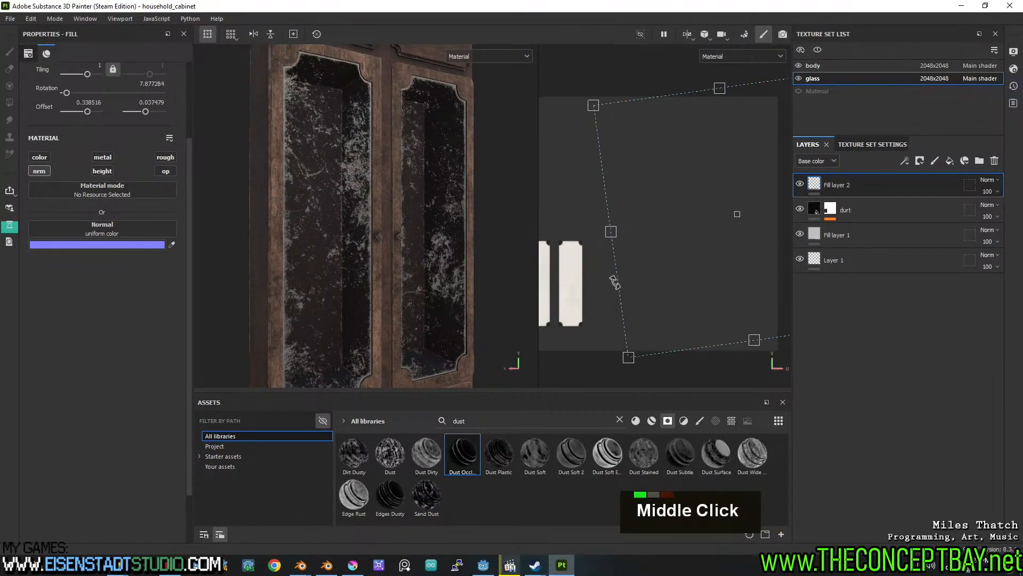
Delete Fill layer 2 from the glass texture set and switch to the Blender window containing the diamond pattern.
left_click(995, 160)
scroll(562, 254, "down", 2)
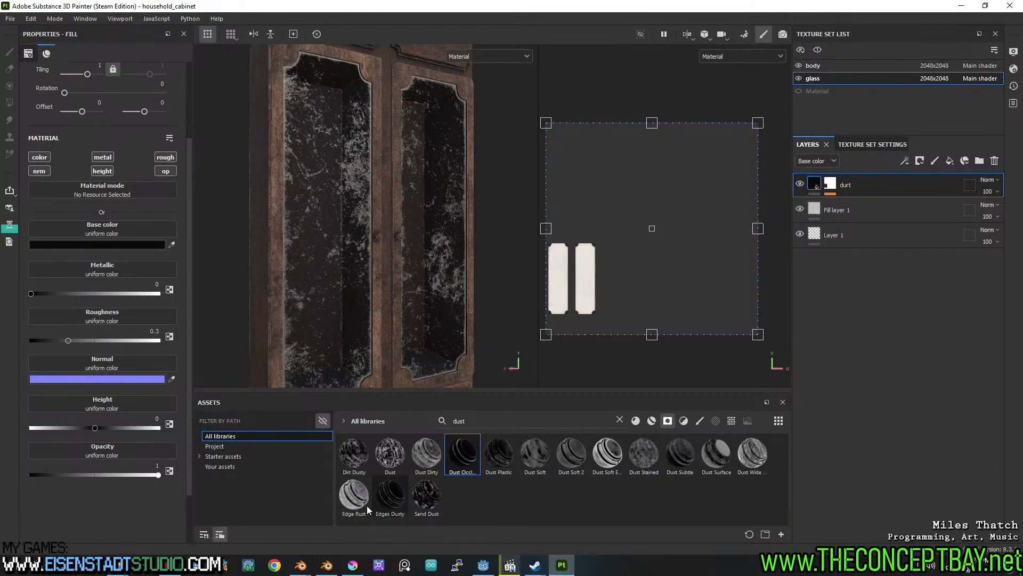
mouse_move(331, 571)
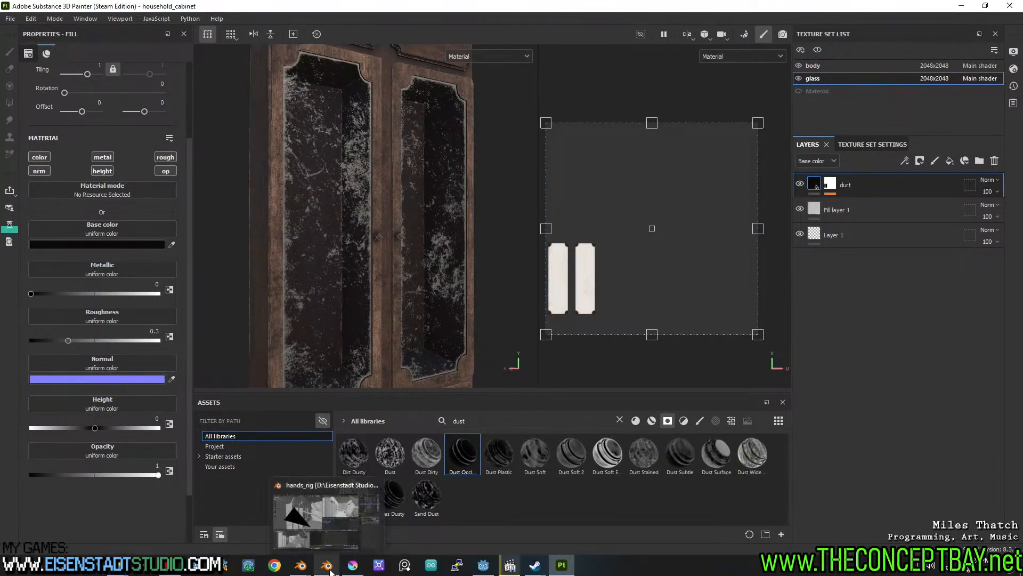
mouse_move(300, 566)
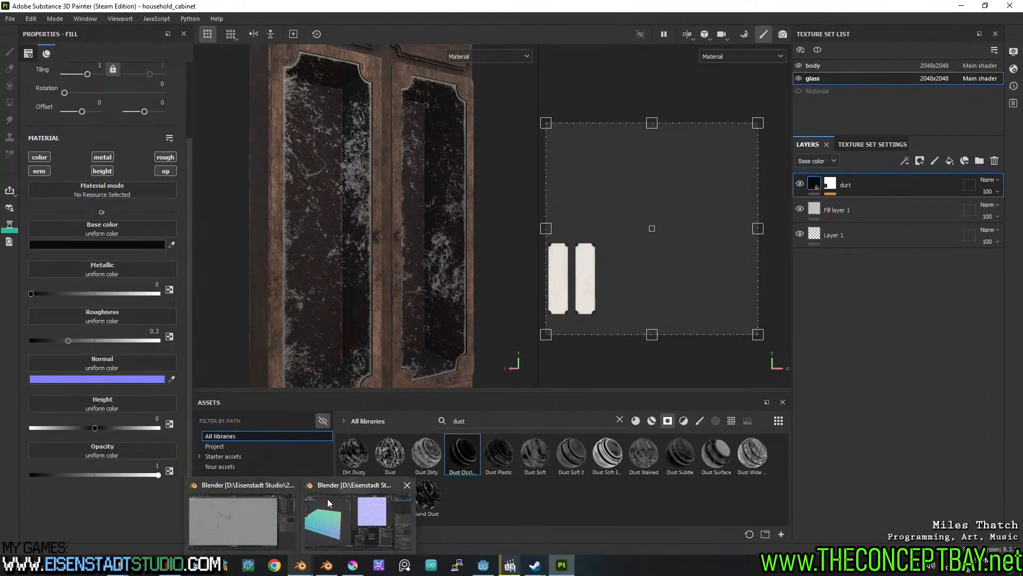
left_click(268, 488)
scroll(448, 229, "down", 8)
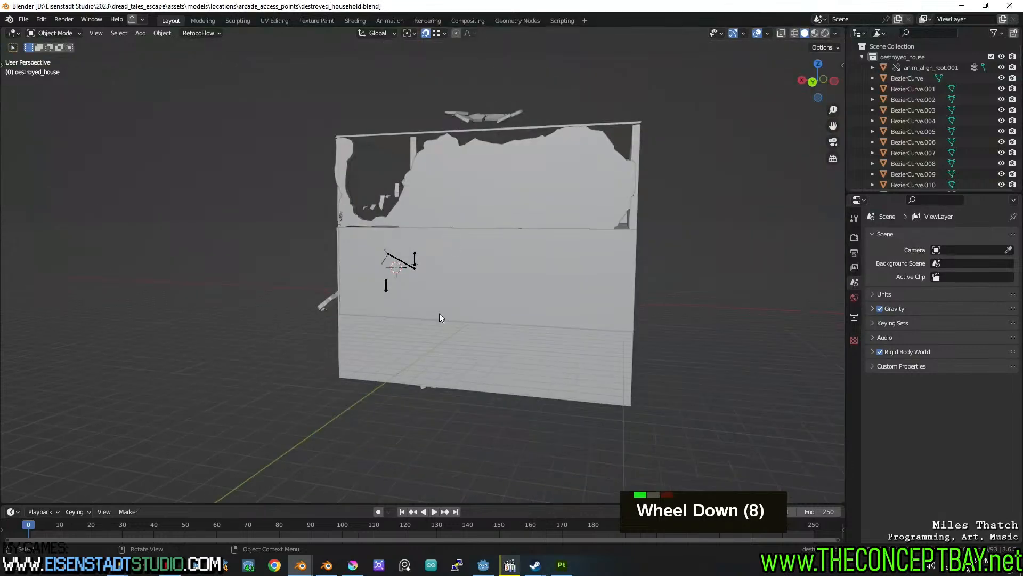
left_click(327, 565)
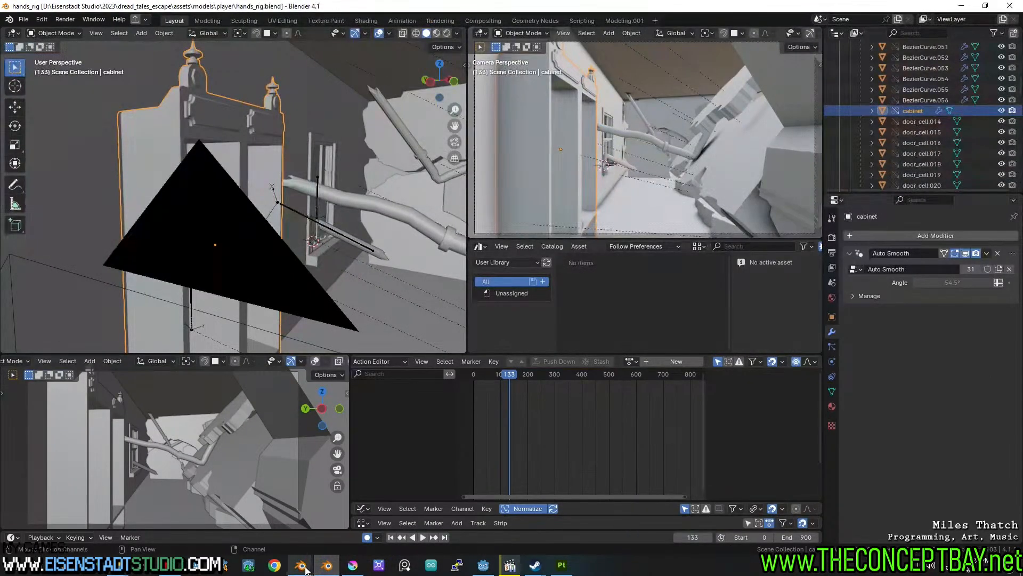
mouse_move(301, 566)
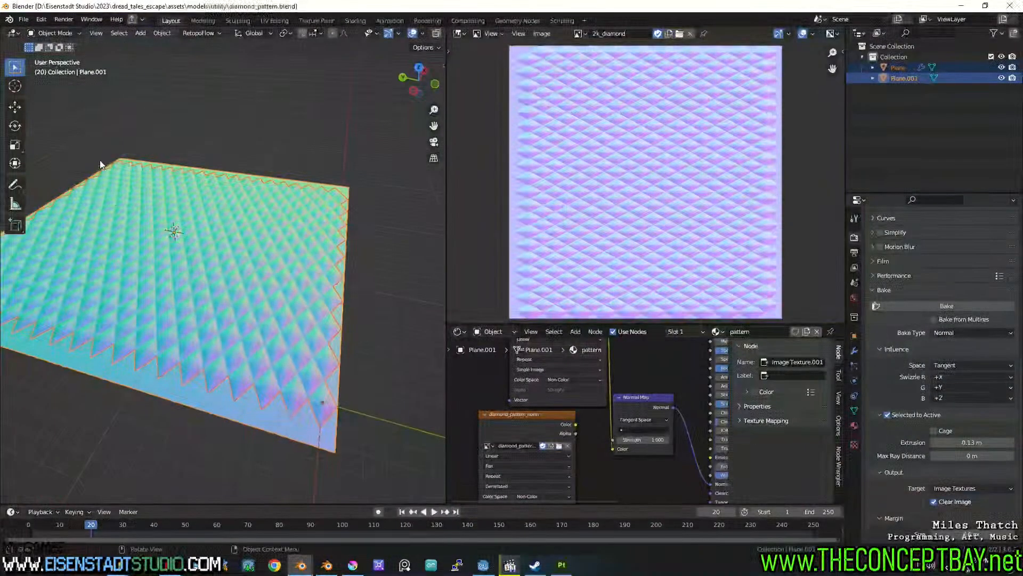
Save diamond_pattern.blend and open the recent file household_cabinet.blend.
key("ctrl+s")
left_click(24, 19)
mouse_move(73, 53)
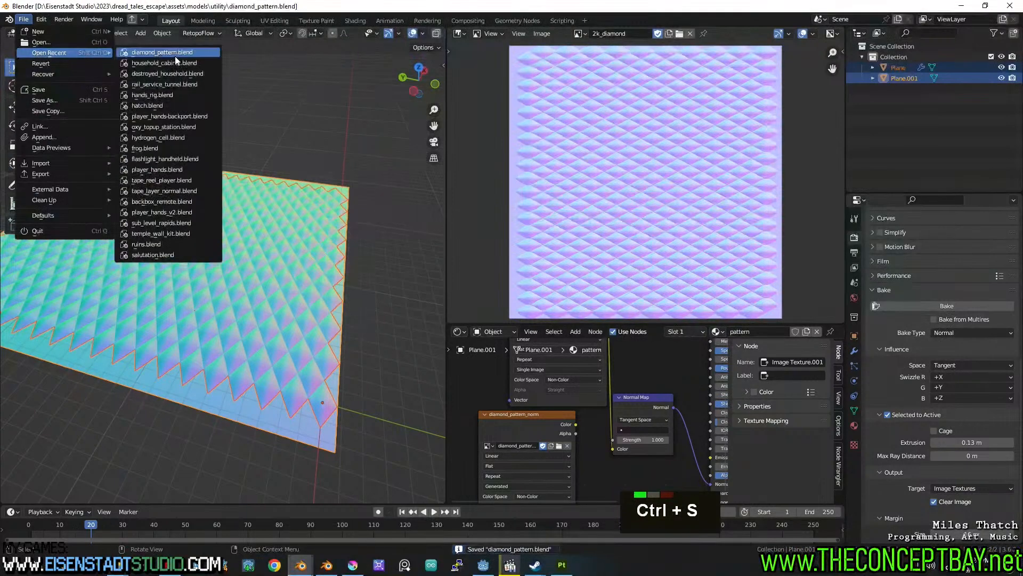
left_click(176, 64)
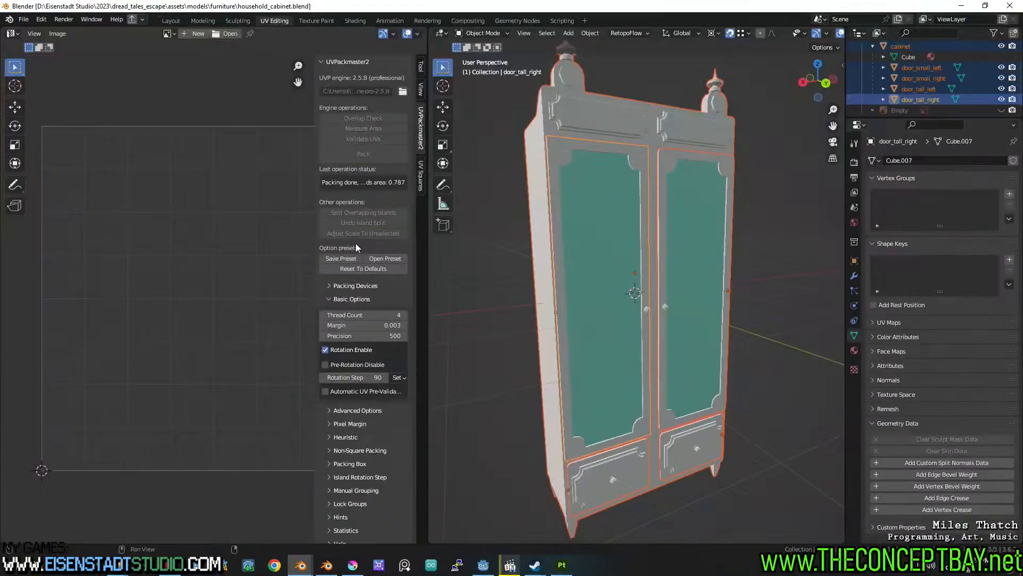
Put both tall doors into Edit Mode together with face selection active and nothing selected.
left_click(607, 234)
key("Tab")
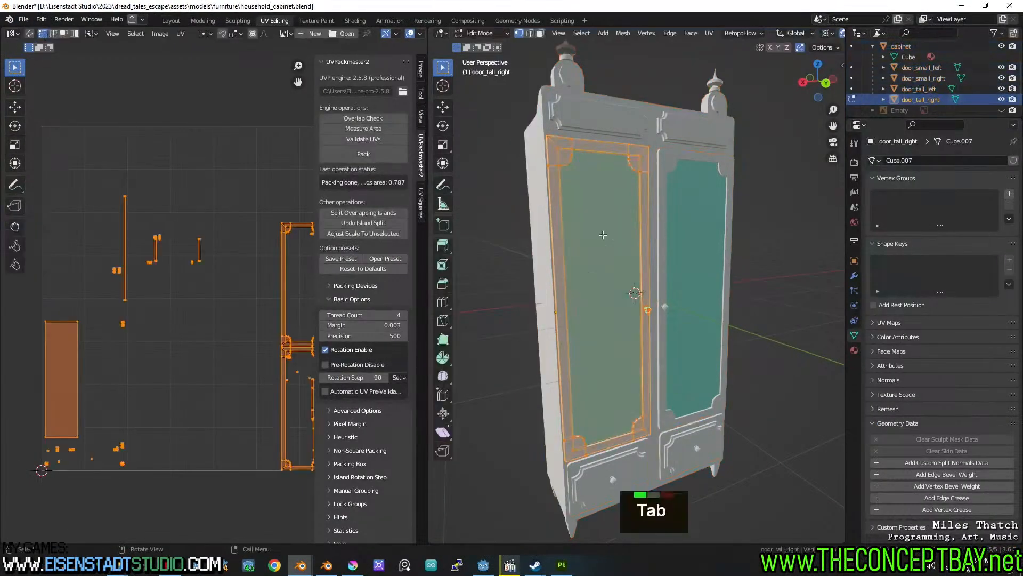
key("3")
key("Tab")
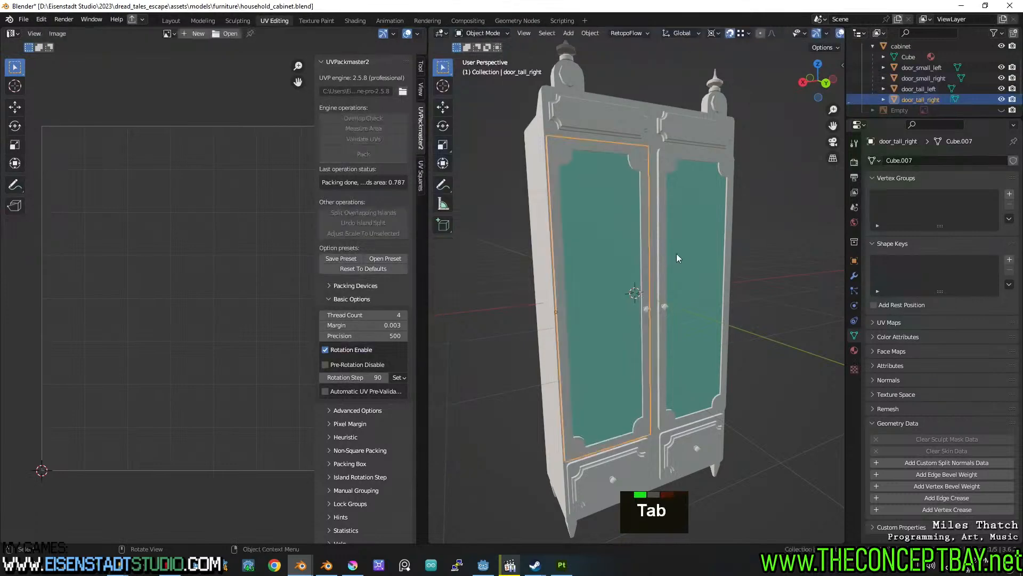
left_click(686, 255, "shift")
key("Tab")
key("3")
key("alt+a")
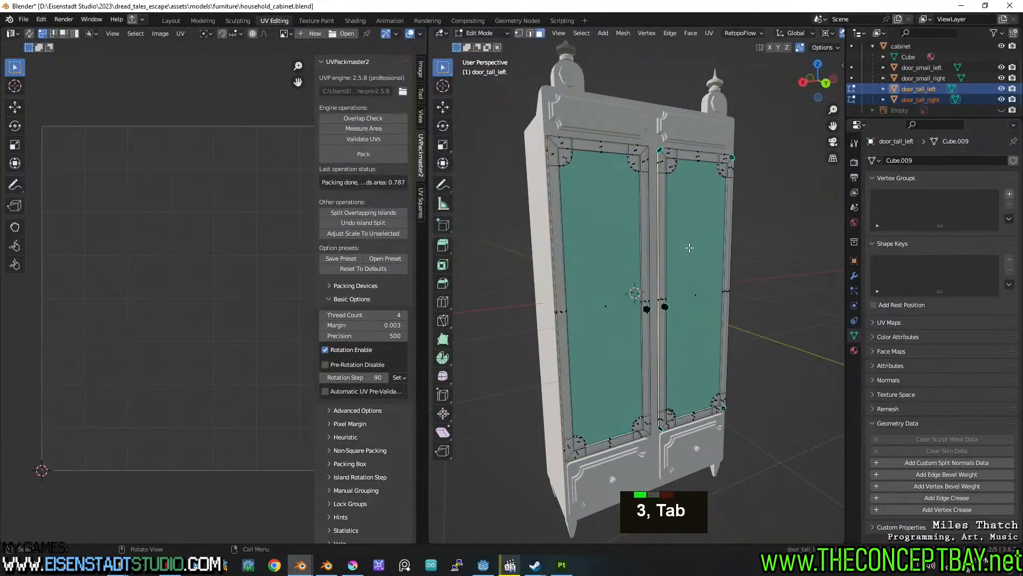
Unwrap the two glass panes with Smart UV Project at a 66° angle limit and pack their islands with UVPackmaster.
left_click(610, 300, "shift")
left_click(686, 300, "shift")
key("u")
left_click(660, 259)
double_click(630, 356)
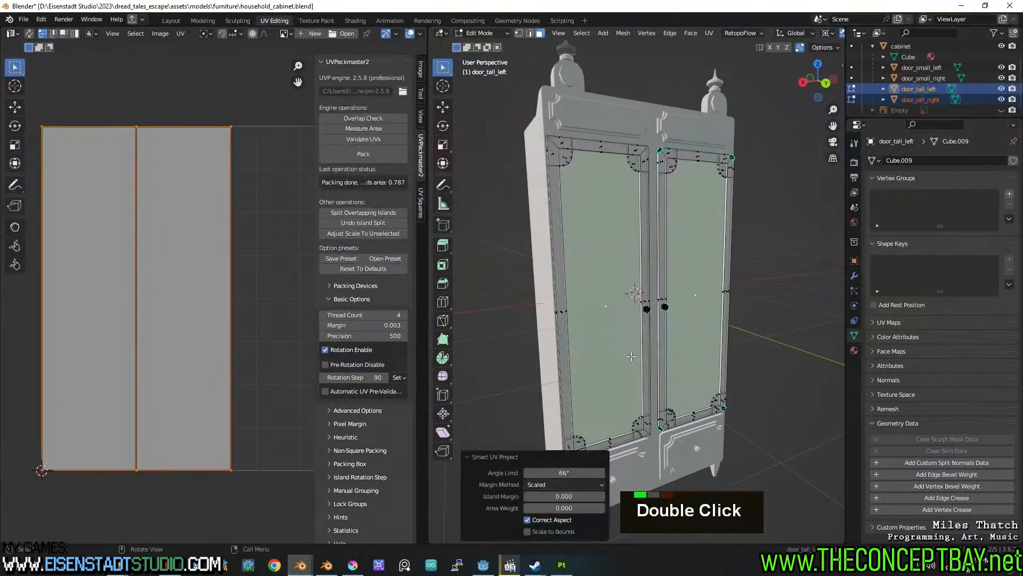
left_click(348, 152)
scroll(257, 227, "down", 3)
middle_click_drag(257, 232, 223, 242, "shift")
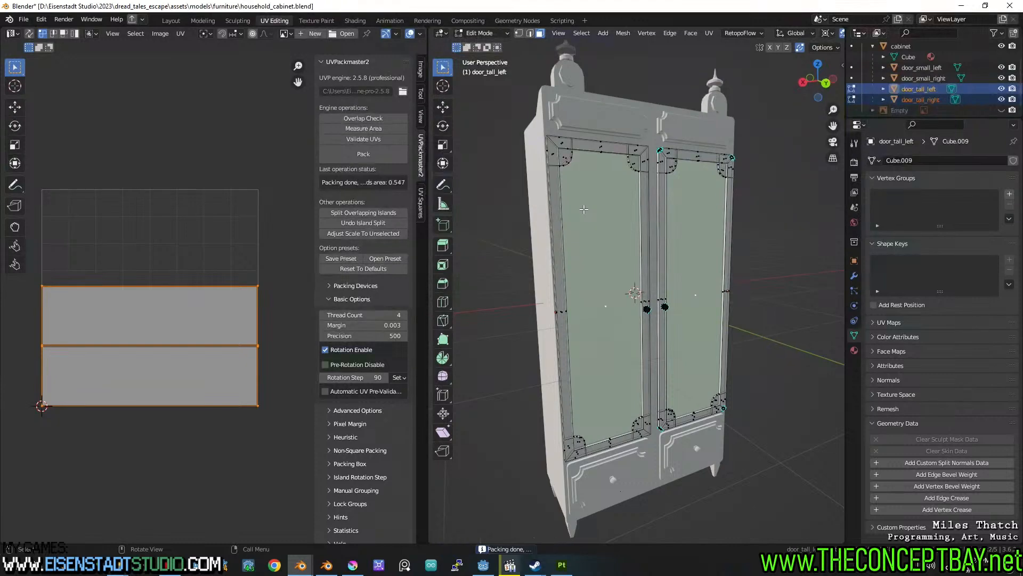
Edit all cabinet parts together and select every face except the two glass panes.
key("Tab")
key("a")
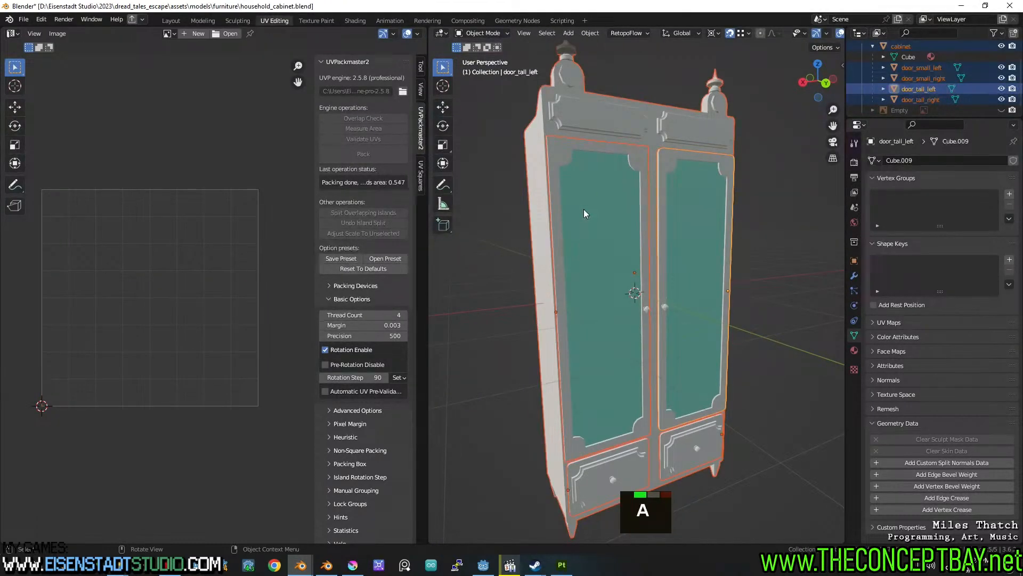
key("Tab")
key("a")
key("a")
left_click(600, 314)
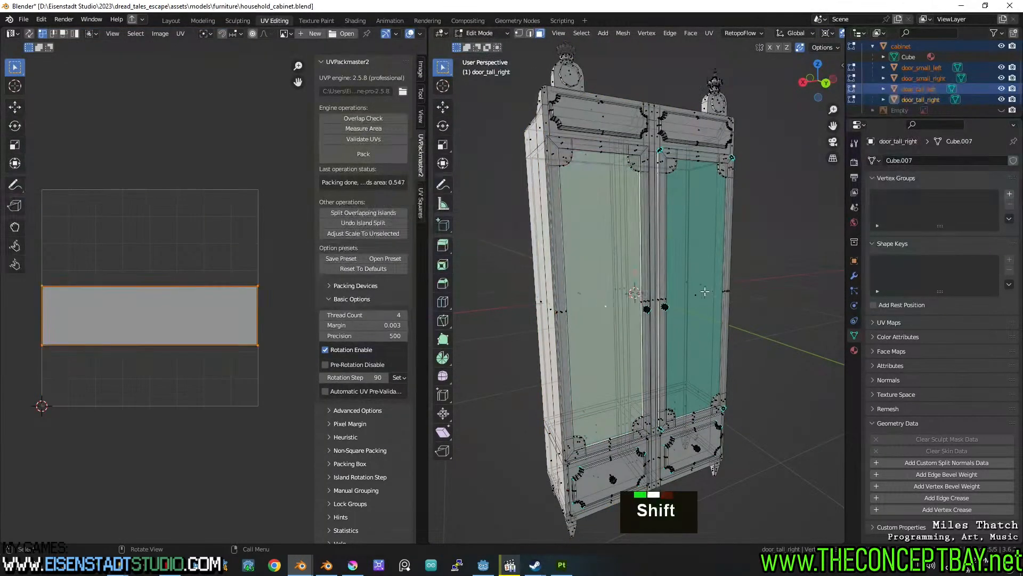
left_click(695, 296, "shift")
key("ctrl+i")
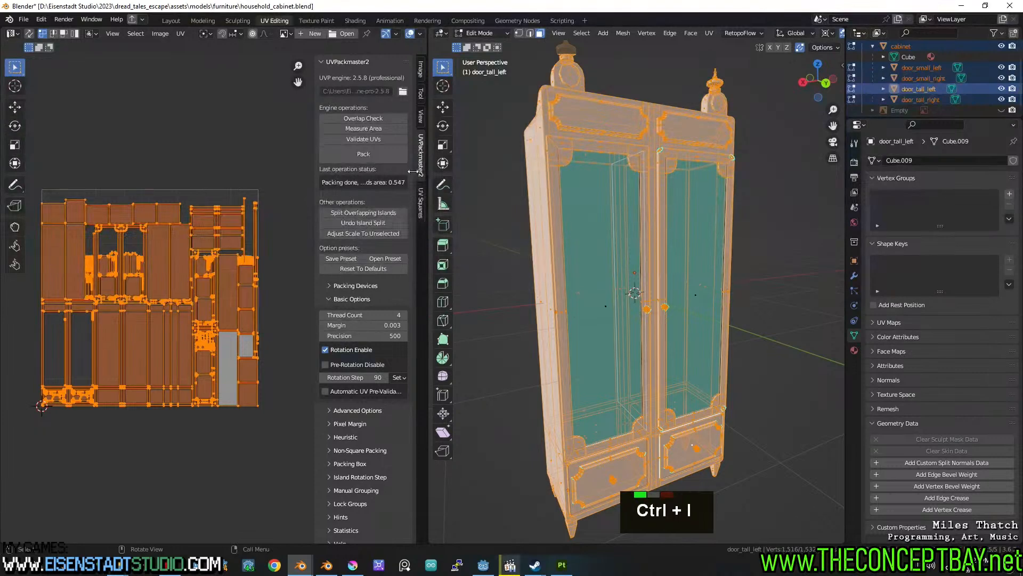
Unwrap the selected cabinet body faces with Smart UV Project at a 66° angle limit and pack their islands.
key("u")
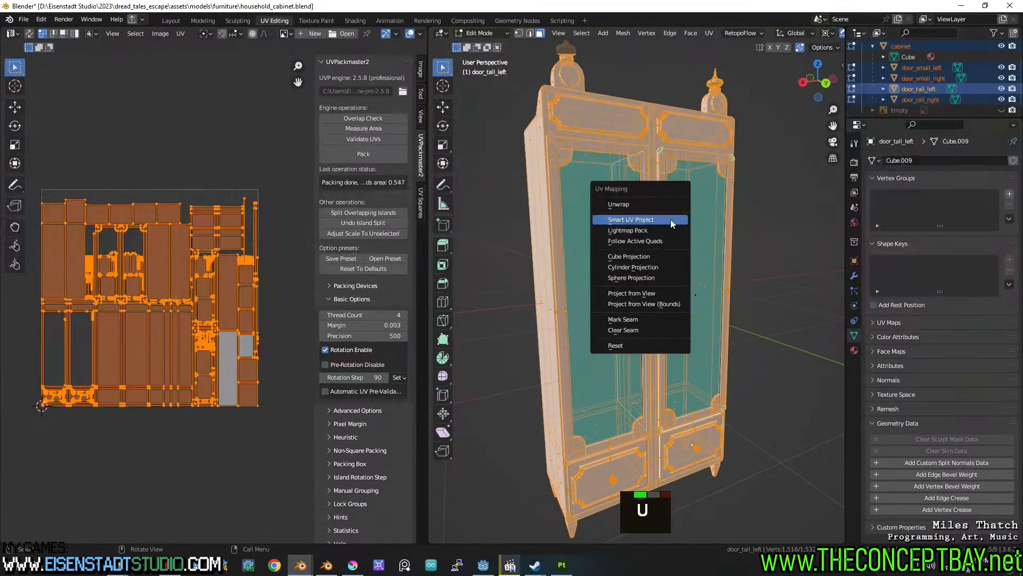
left_click(671, 220)
left_click(639, 320)
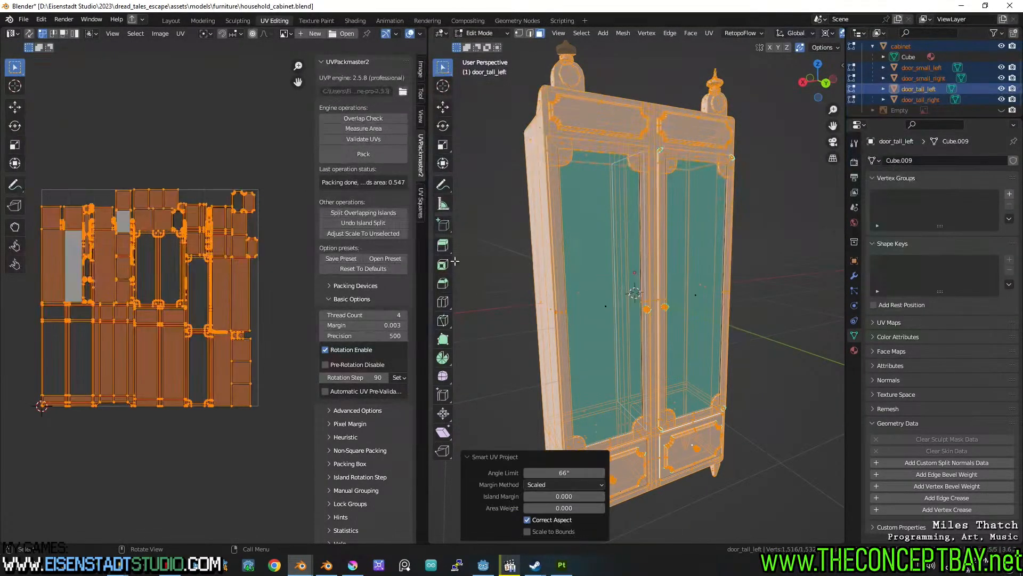
left_click(374, 153)
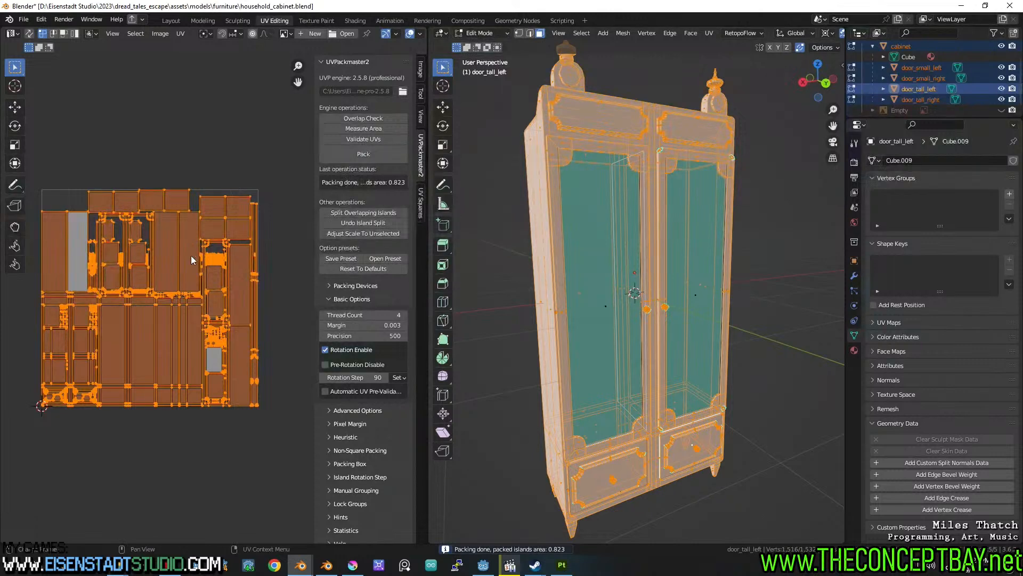
Return the cabinet to Object Mode and save household_cabinet.blend.
middle_click_drag(539, 367, 585, 363)
key("Tab")
key("ctrl+s")
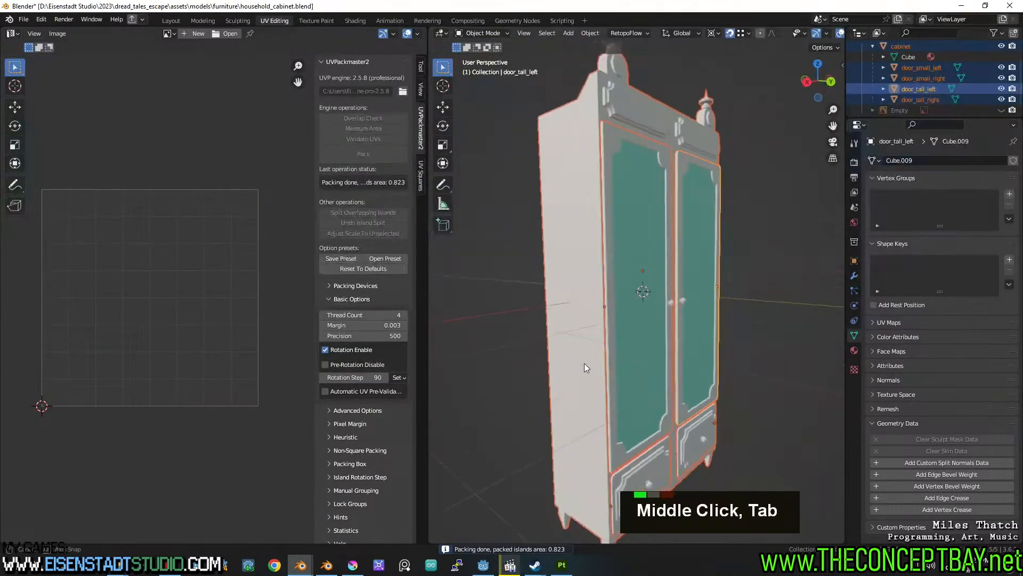
Export the cabinet as Wavefront OBJ, overwriting household_cabinet.obj in textures\Substance Textures\household_cabinet.
key("ctrl+shift+e")
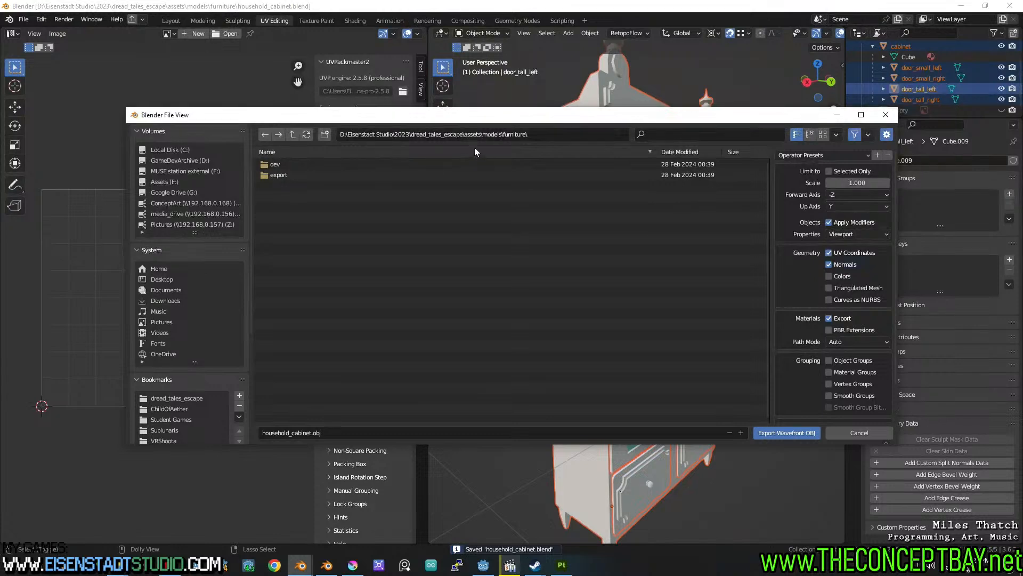
double_click(293, 134)
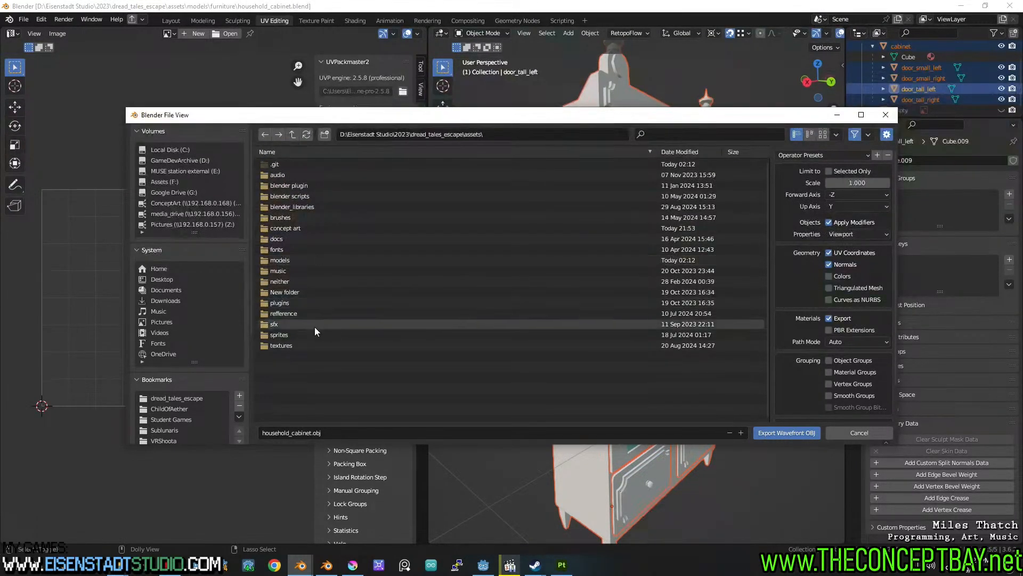
double_click(303, 345)
scroll(311, 378, "down", 5)
scroll(313, 362, "down", 12)
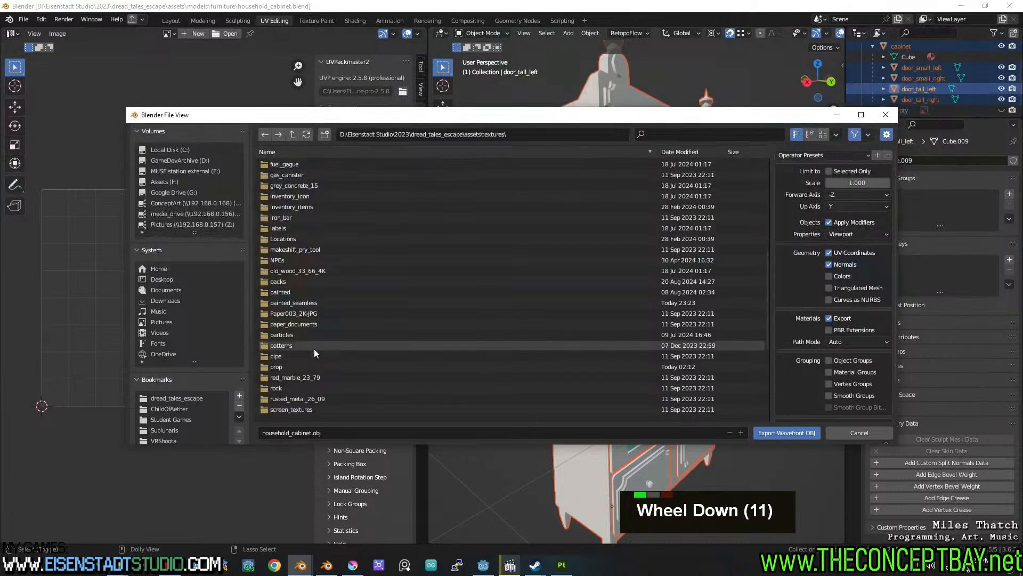
double_click(312, 366)
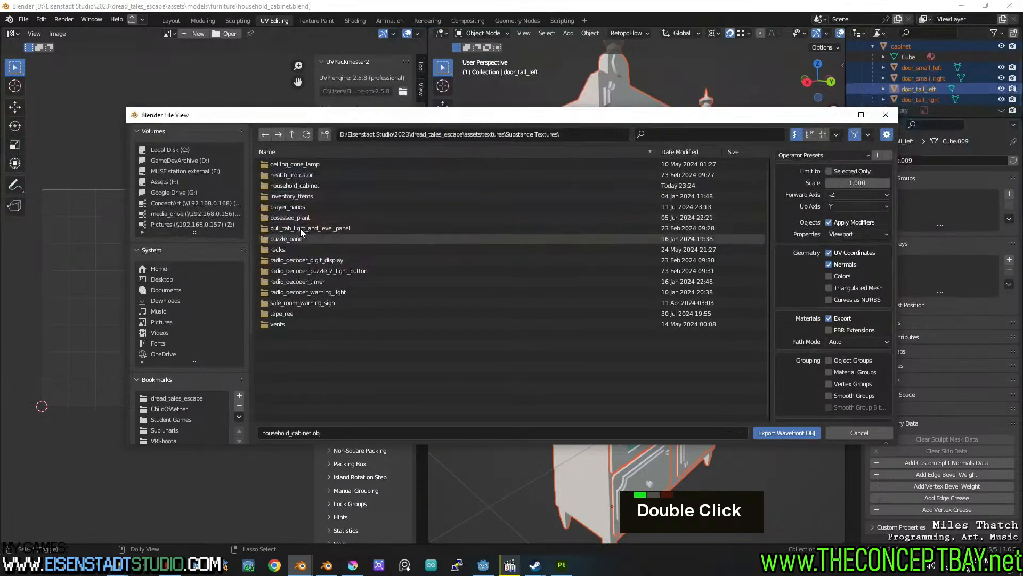
double_click(296, 185)
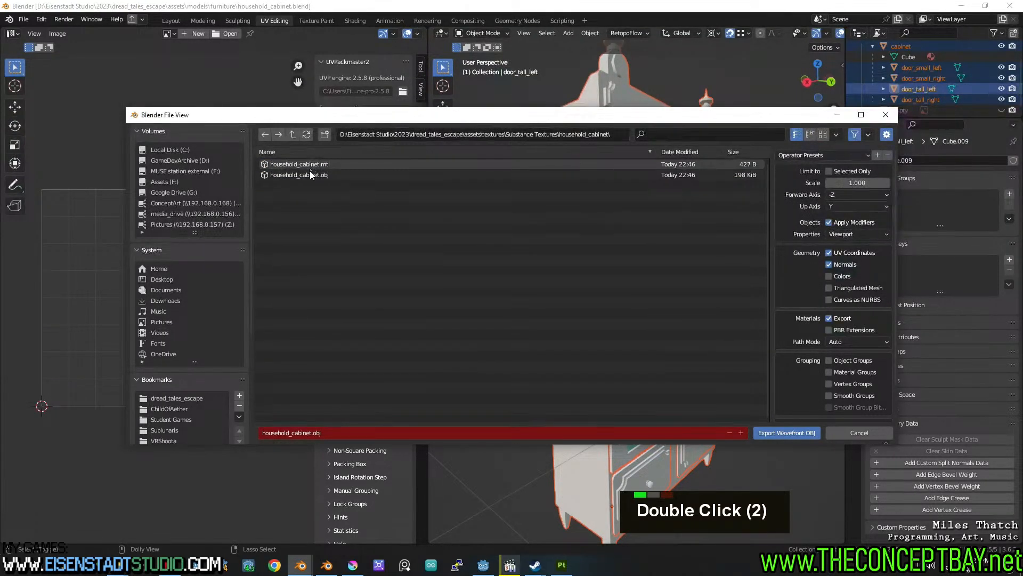
left_click(307, 174)
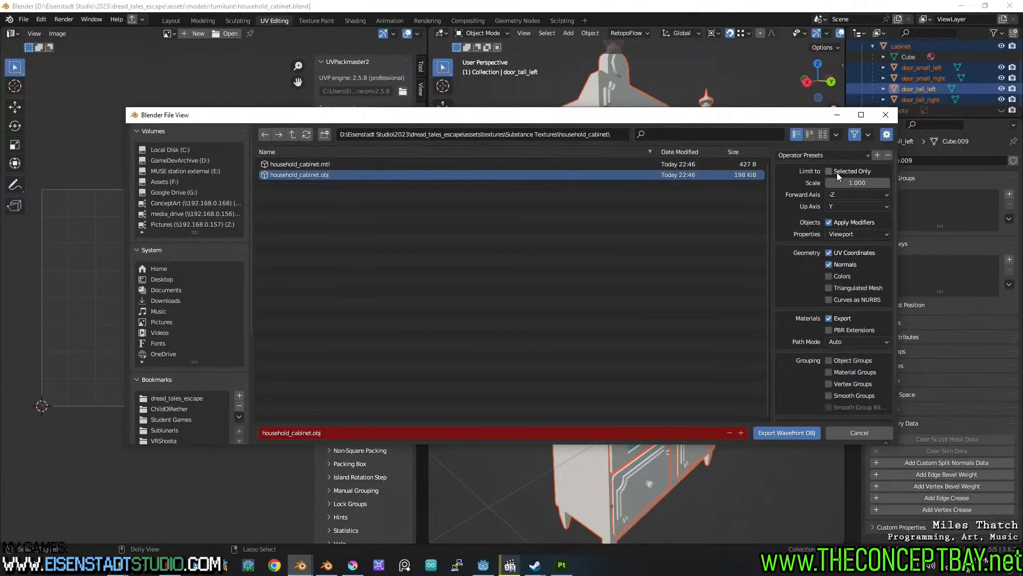
left_click(800, 433)
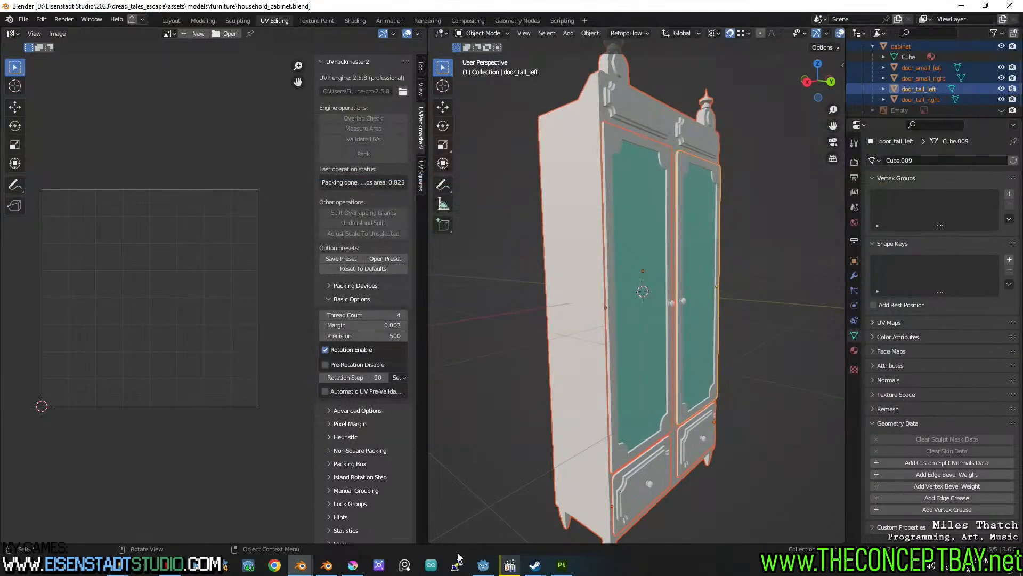
Switch to Substance 3D Painter and reimport the cabinet mesh.
left_click(561, 564)
left_click(31, 20)
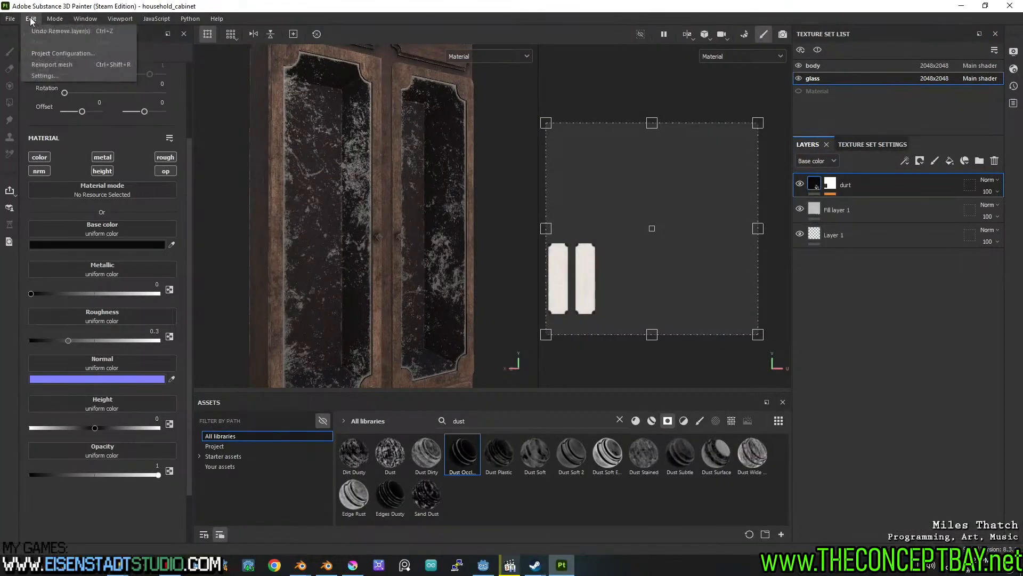
left_click(70, 64)
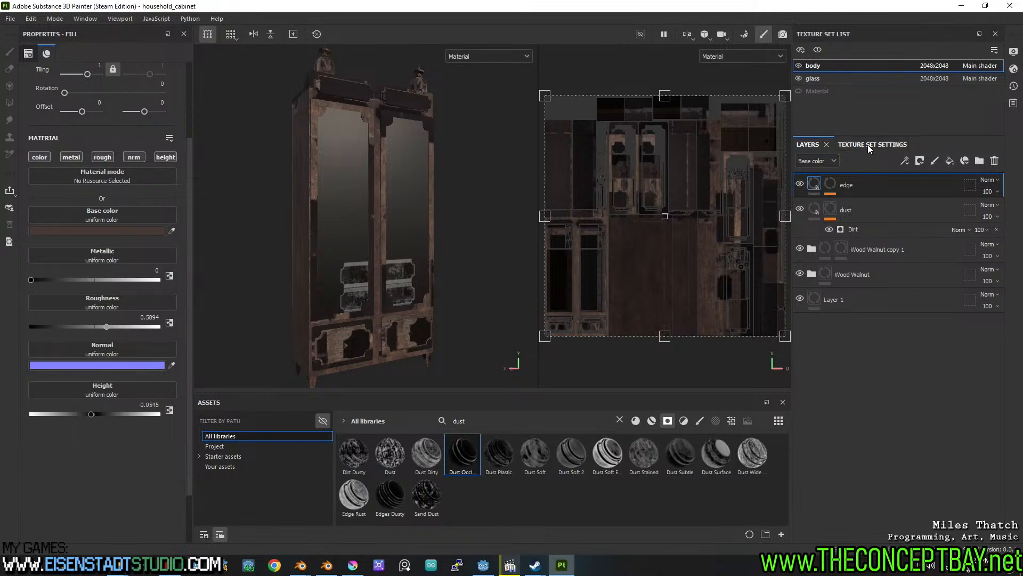
Rebake the selected mesh maps for the body and glass texture sets and return to painting mode.
left_click(868, 145)
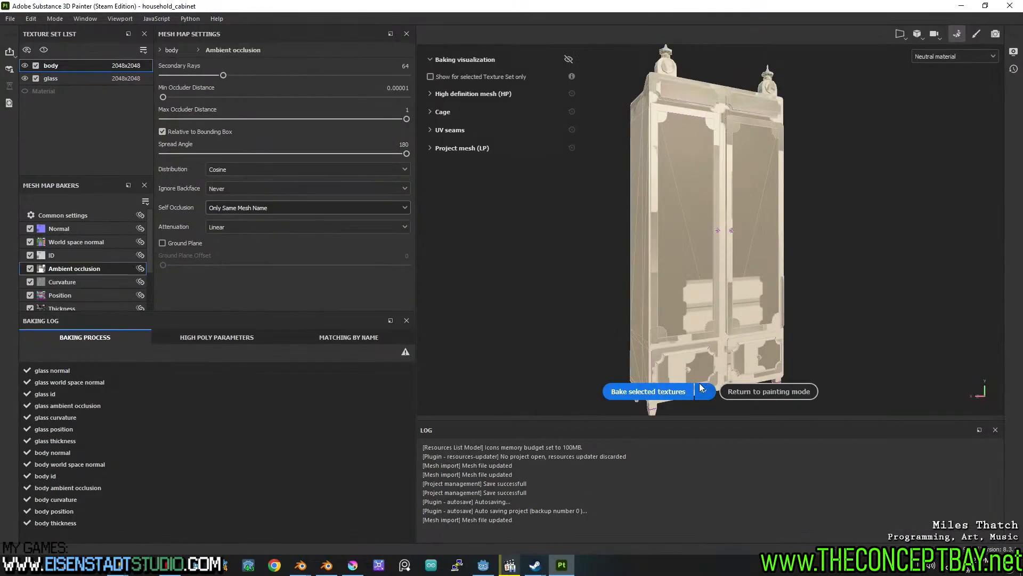
left_click(648, 393)
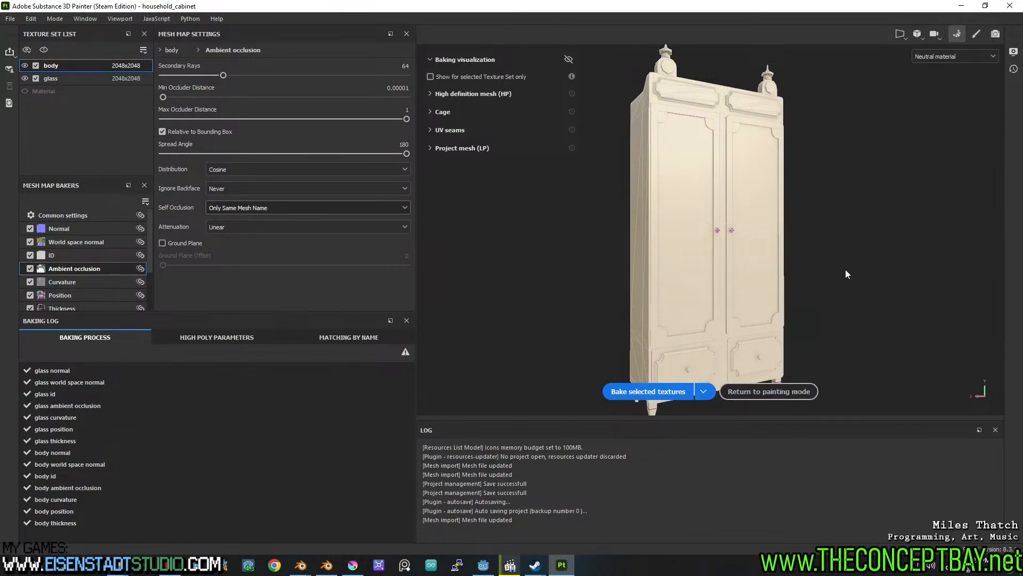
left_click(784, 391)
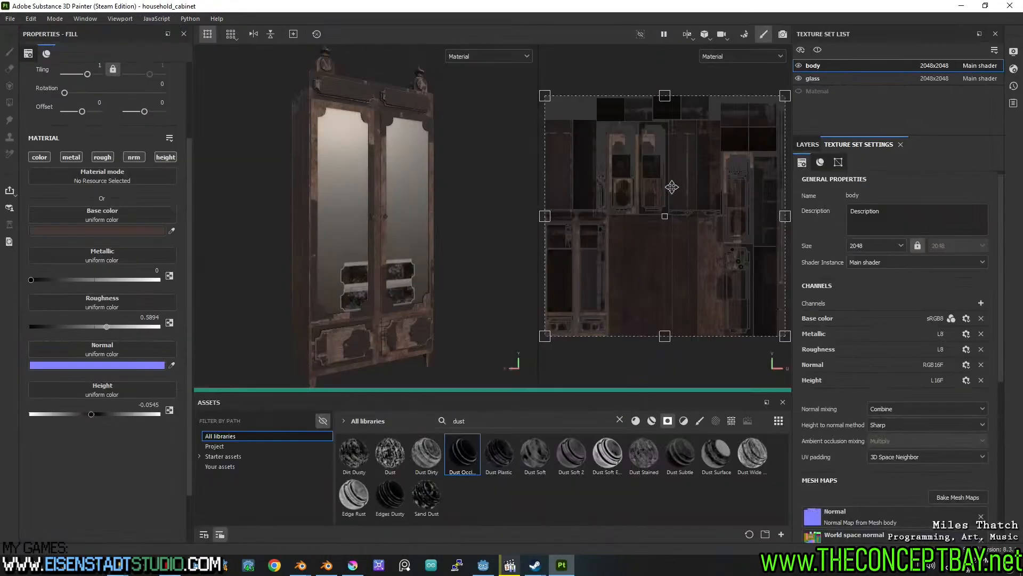
Examine the rebaked cabinet's glass doors and wood frame up close, then bring up the body texture set's layer stack.
scroll(412, 234, "up", 2)
left_click_drag(454, 222, 420, 224, "alt")
middle_click_drag(420, 224, 469, 314, "alt")
scroll(384, 176, "up", 1, "alt")
scroll(436, 164, "up", 7)
left_click_drag(436, 165, 363, 187, "alt")
middle_click_drag(362, 187, 383, 197, "alt")
left_click_drag(383, 197, 500, 176, "alt")
scroll(424, 235, "down", 5)
middle_click_drag(424, 235, 387, 213, "alt")
scroll(373, 220, "down", 4)
left_click_drag(386, 213, 376, 245, "alt")
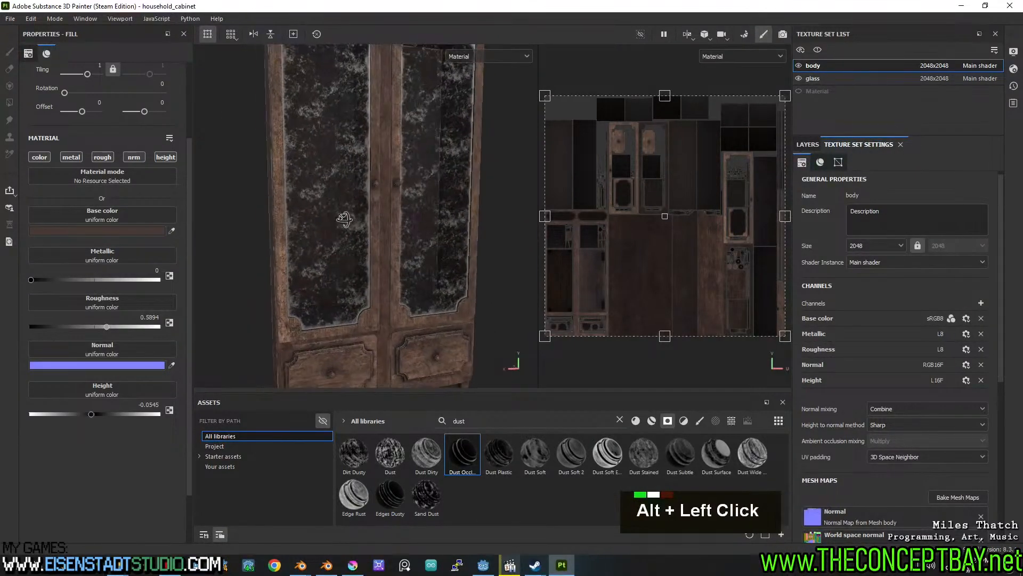
middle_click_drag(376, 246, 367, 261, "alt")
left_click_drag(368, 261, 395, 239, "alt")
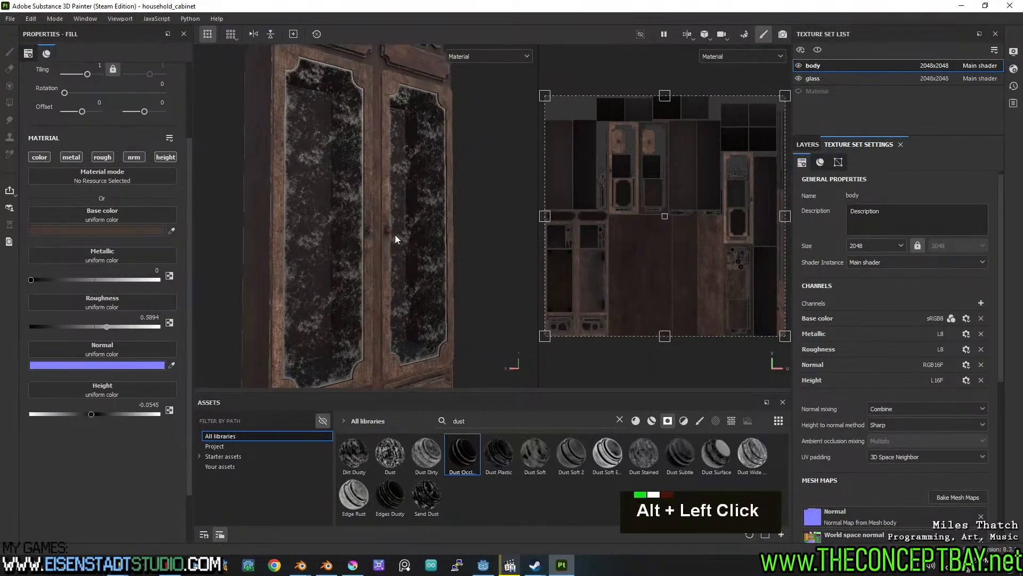
double_click(808, 144)
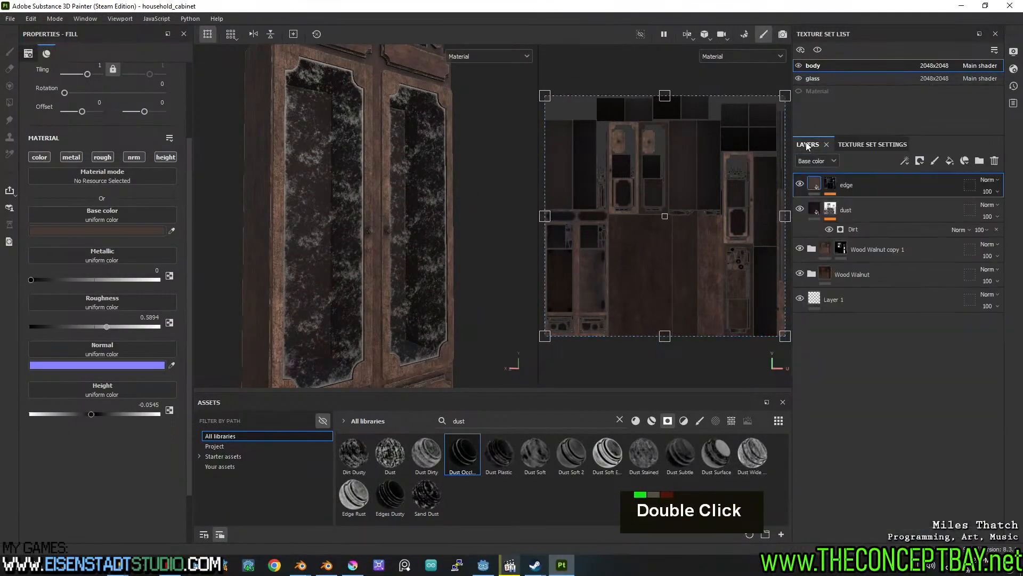
Enable triplanar projection in the Dirt generator on the durt layer's mask in the glass texture set.
left_click(814, 79)
left_click(800, 184)
left_click(800, 184)
left_click(831, 184)
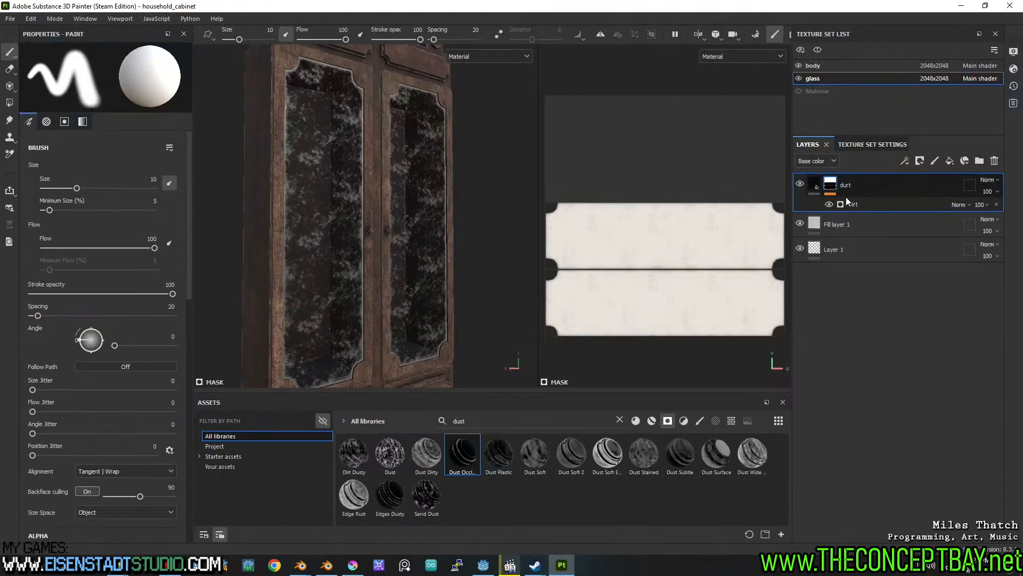
left_click(848, 203)
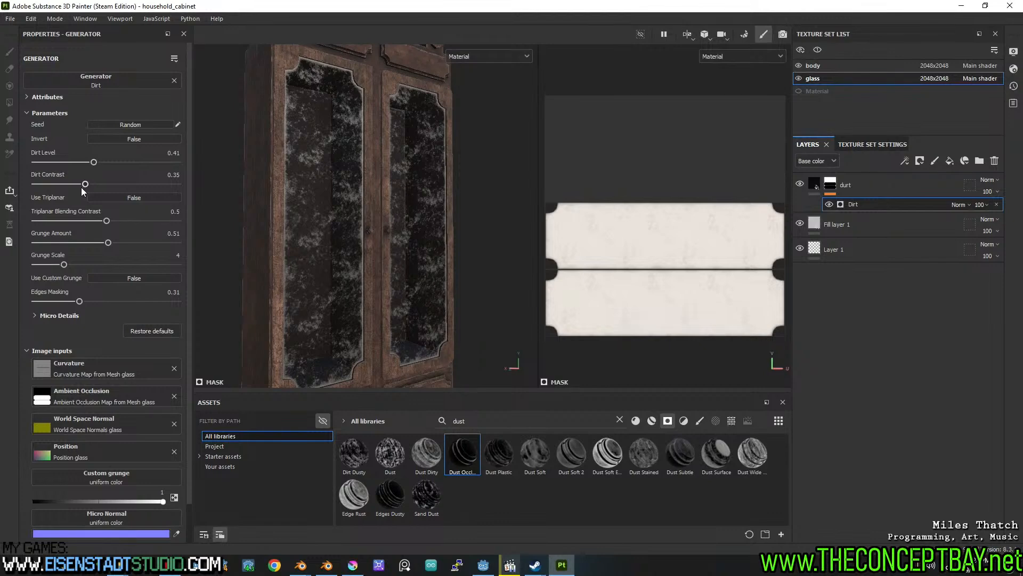
left_click(114, 200)
scroll(418, 243, "up", 3)
middle_click_drag(415, 241, 440, 277, "alt")
left_click_drag(440, 277, 439, 248, "alt")
scroll(437, 252, "down", 3)
middle_click_drag(440, 248, 465, 251, "alt")
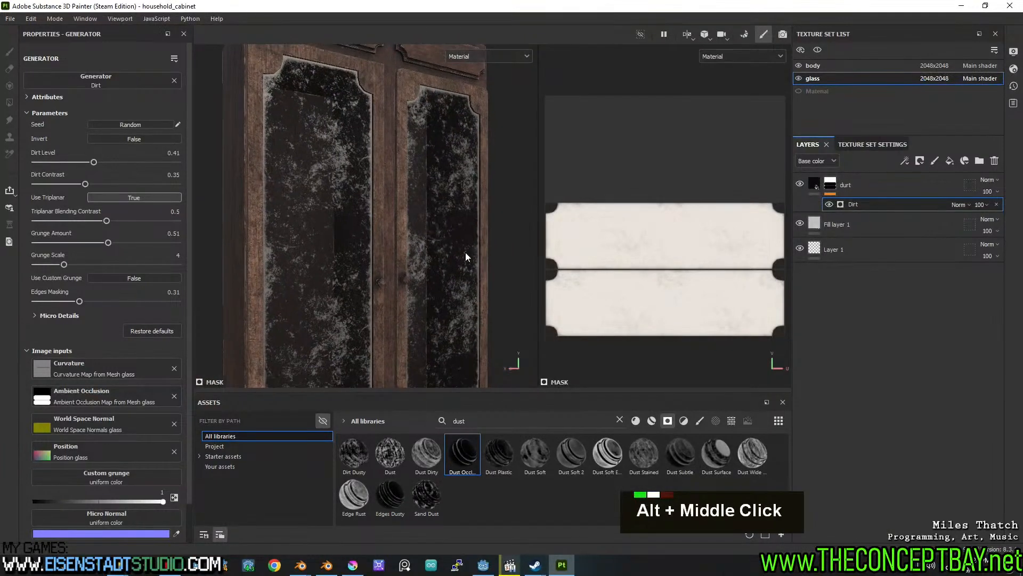
Select Fill layer 1, filter the assets to textures, and browse File Explorer to dread_tales_escape\assets\textures\painted_seamless.
left_click(839, 222)
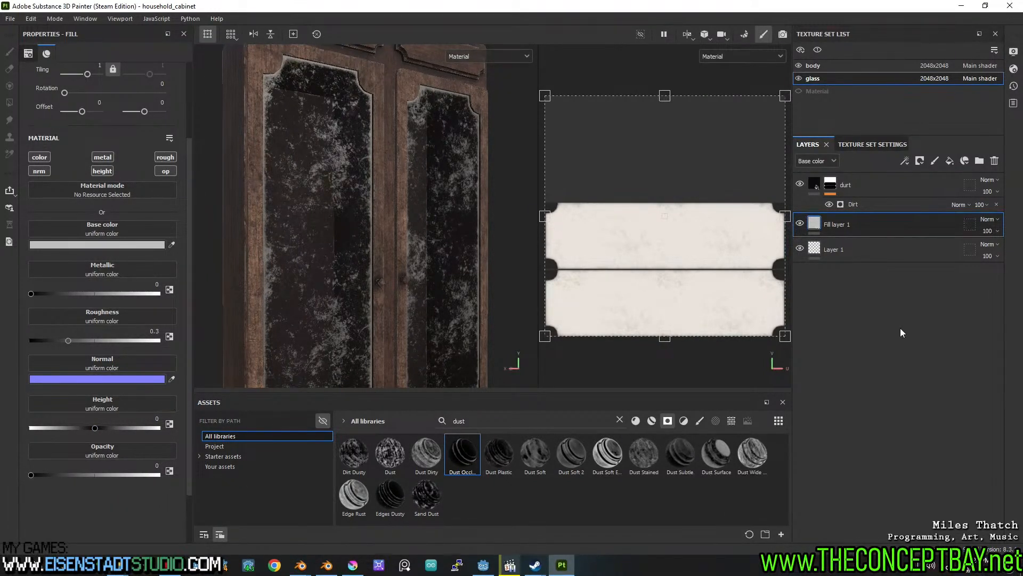
left_click(731, 421)
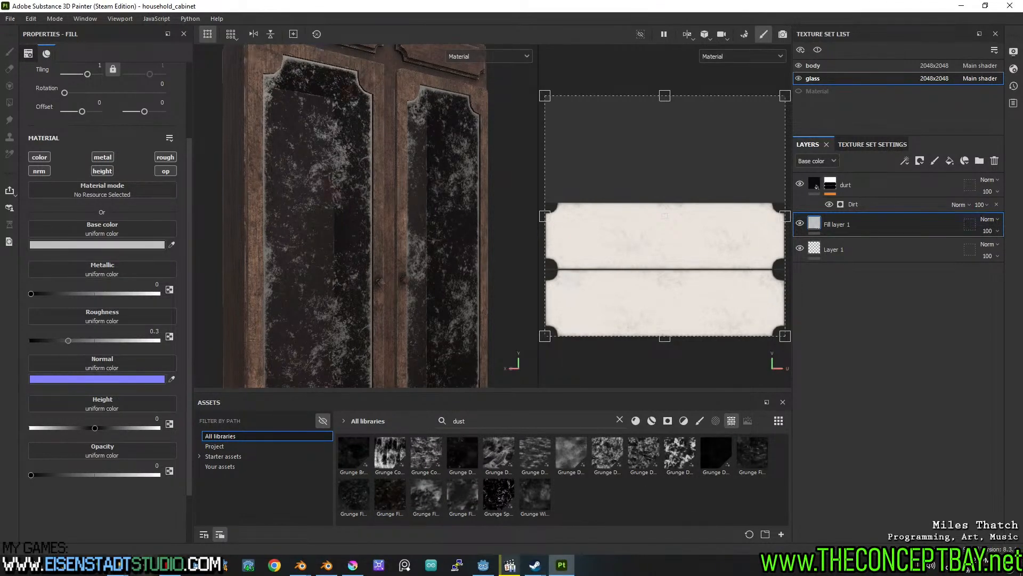
left_click(180, 478)
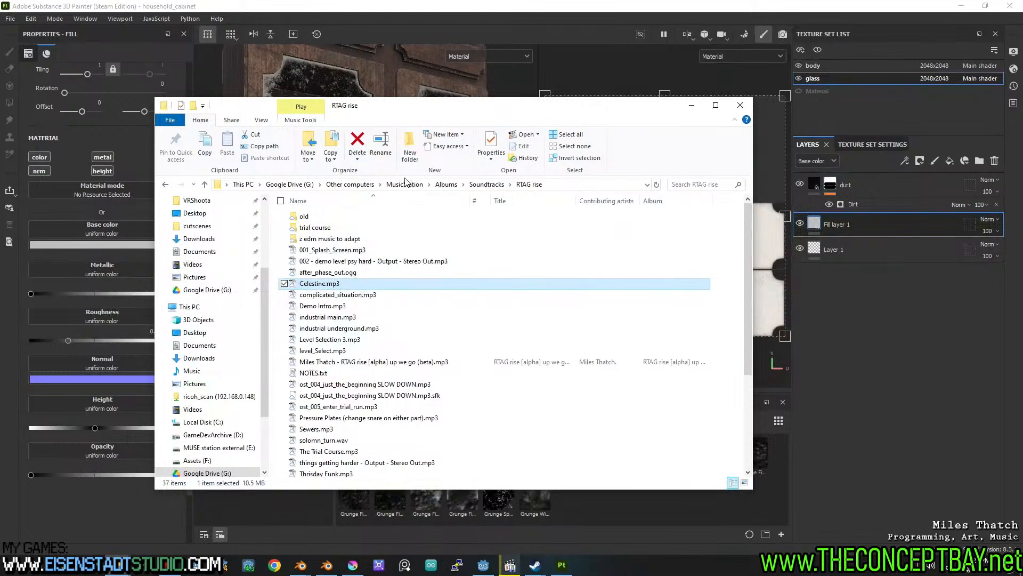
scroll(215, 243, "up", 13)
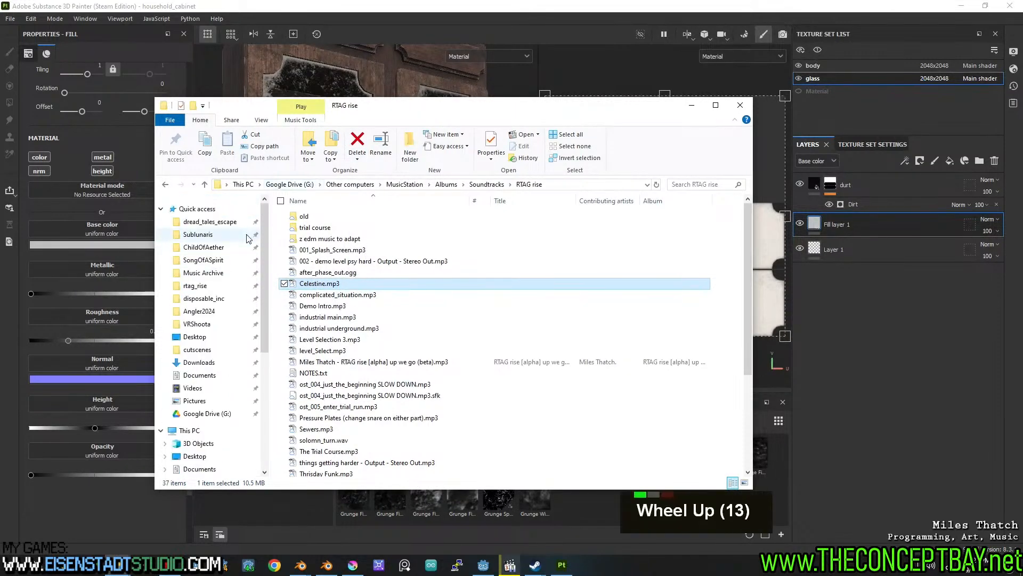
left_click(210, 222)
double_click(325, 228)
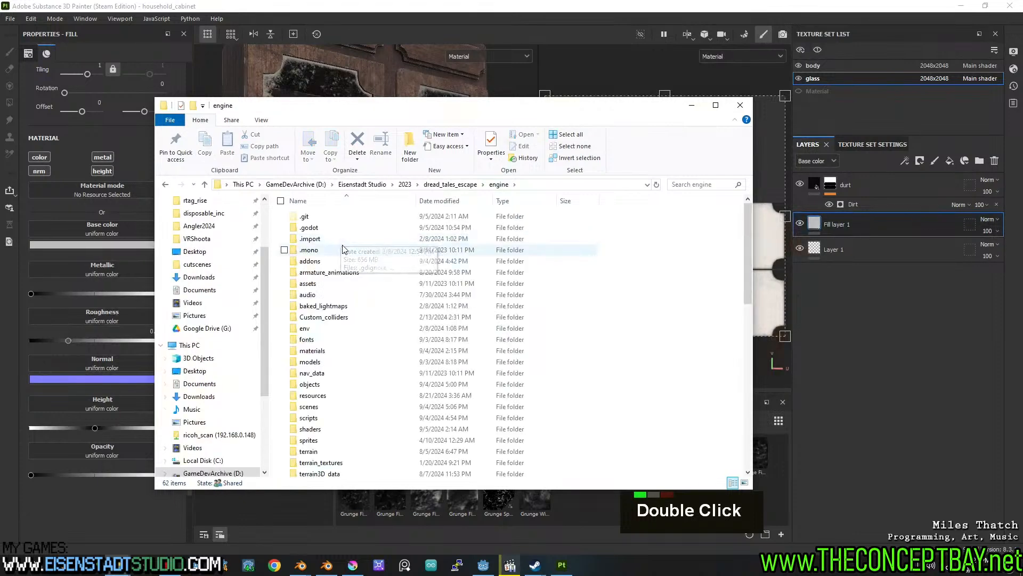
left_click(463, 186)
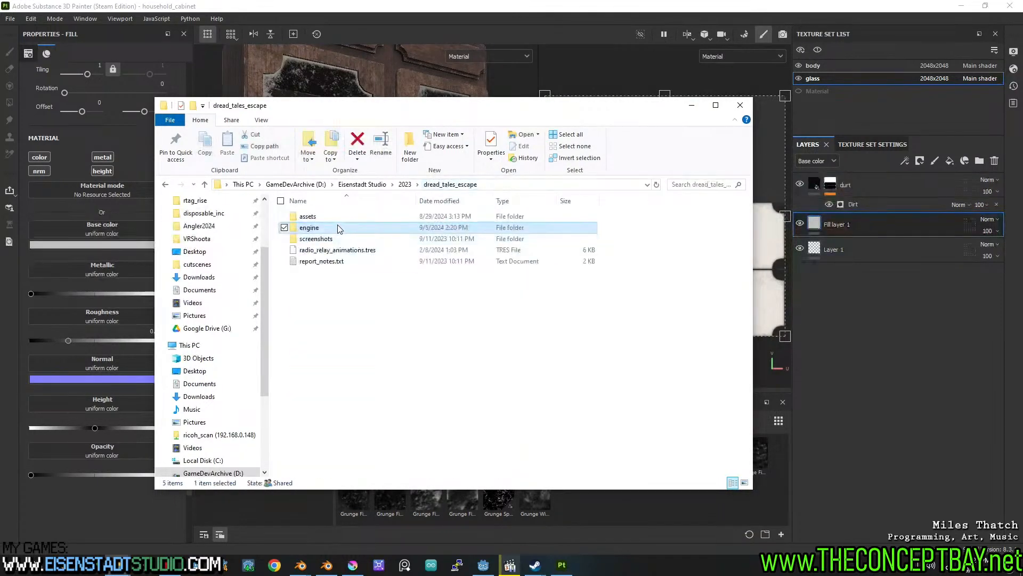
double_click(320, 216)
scroll(331, 373, "down", 3)
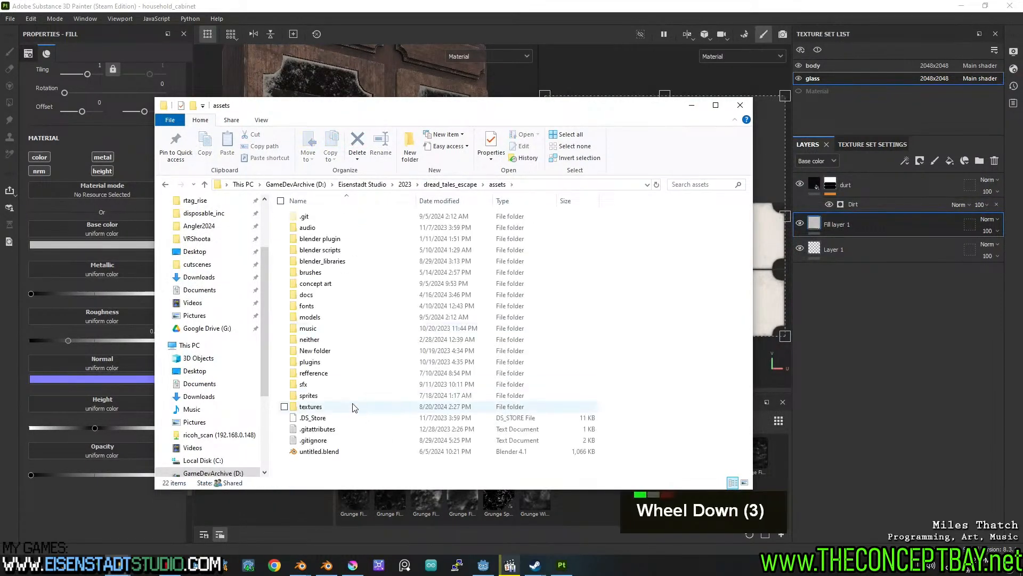
double_click(319, 410)
key("p")
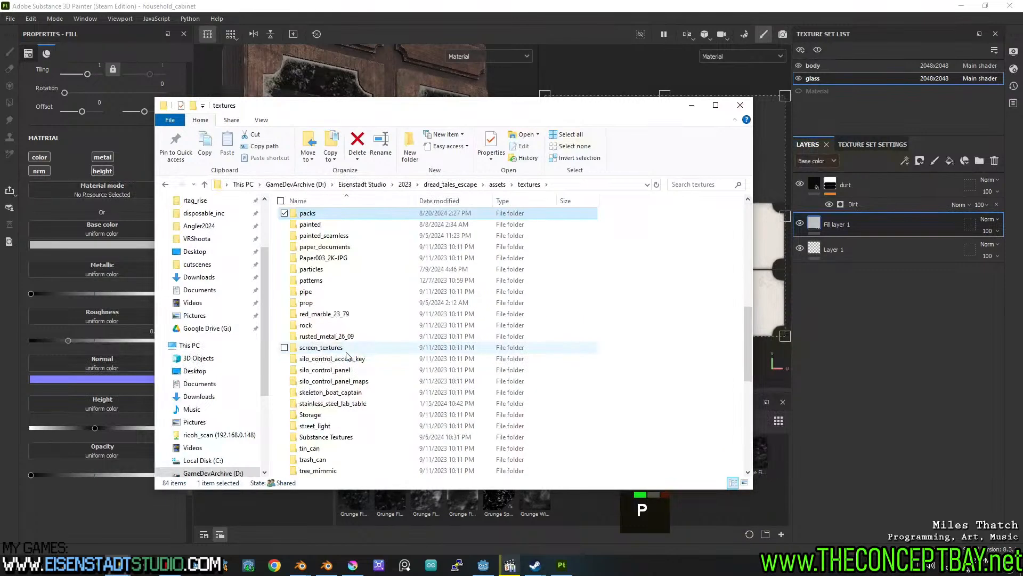
double_click(322, 236)
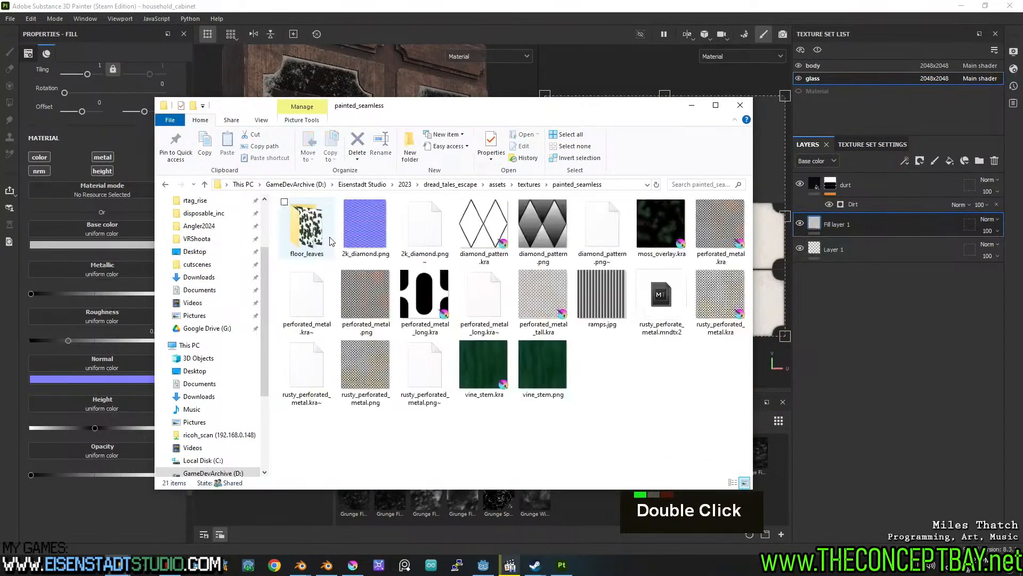
Import 2k_diamond.png as a texture with the prefix diamond_pattern_2k into the library 'your_assets'.
mouse_move(364, 225)
left_mouse_down()
mouse_move(542, 112)
mouse_move(692, 150)
mouse_move(828, 373)
mouse_move(792, 511)
mouse_move(763, 473)
left_mouse_up()
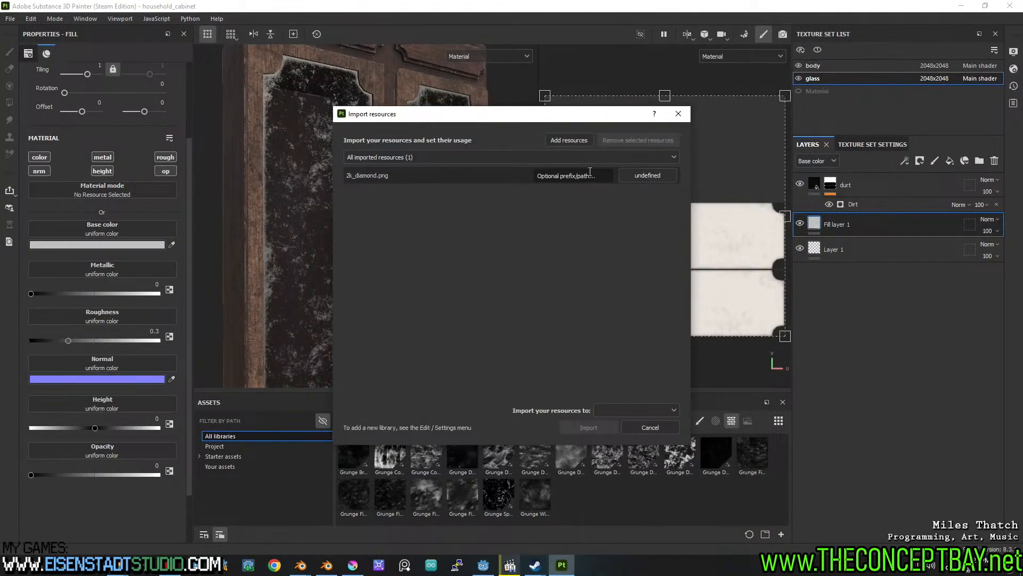
left_click(590, 173)
type("diamond_patte")
type("rn")
type("_n")
key("BackSpace")
type("2k")
double_click(641, 171)
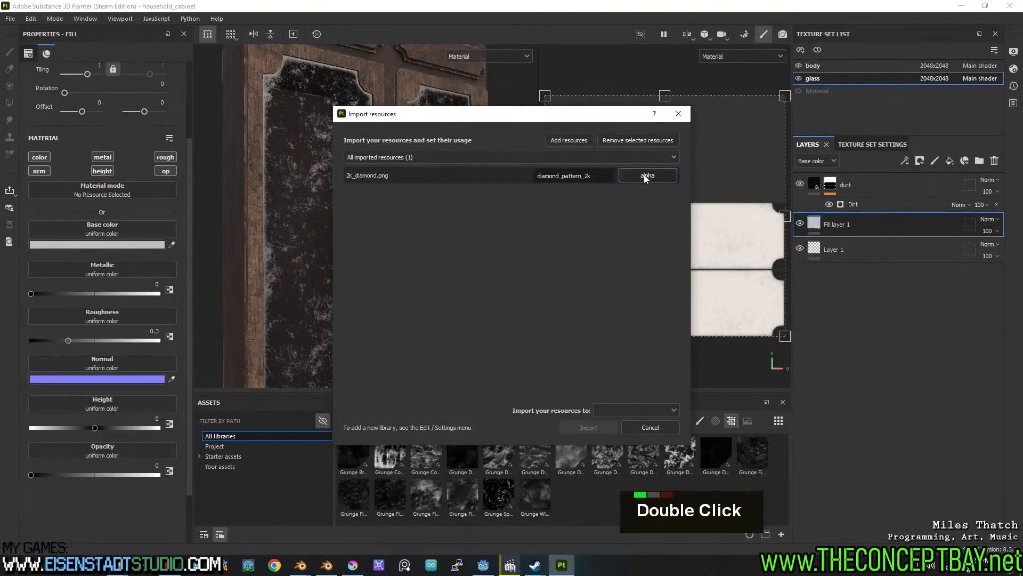
double_click(644, 174)
left_click(664, 215)
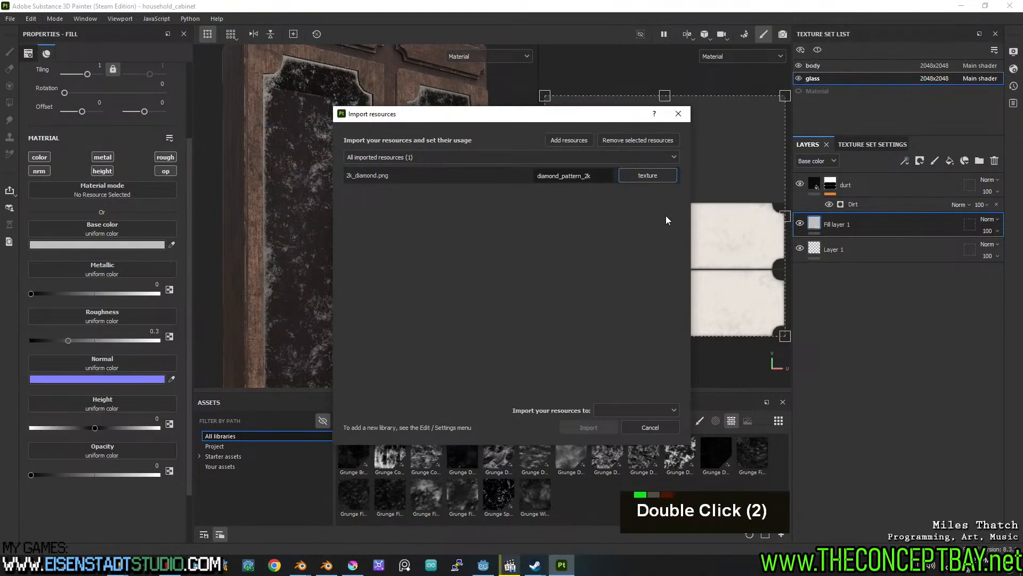
left_click(632, 410)
left_click(631, 447)
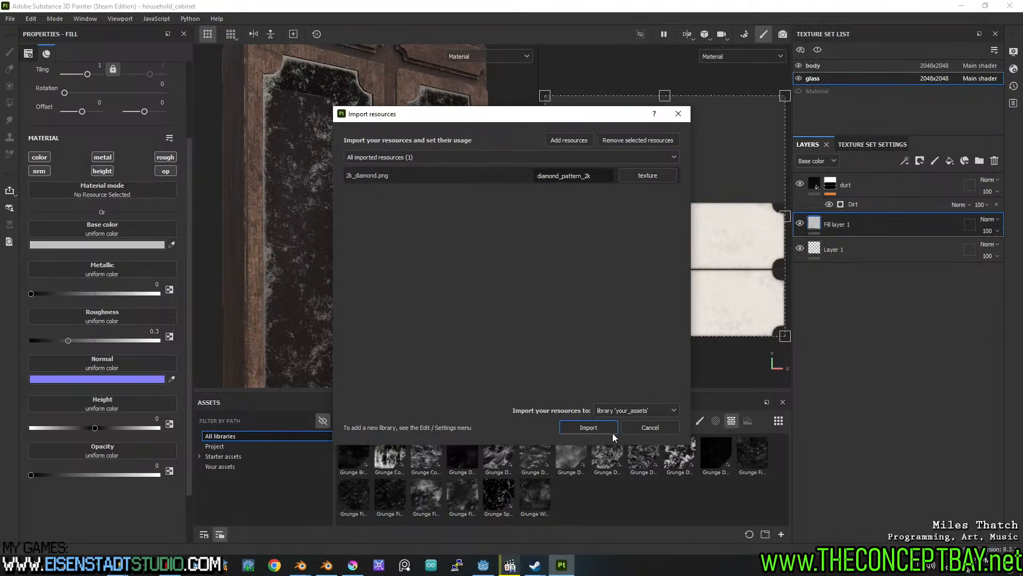
left_click(603, 429)
Try the 2k_diamond texture as the normal map of Fill layer 1, and undo the assignment.
left_click_drag(351, 453, 132, 365)
scroll(343, 177, "up", 1)
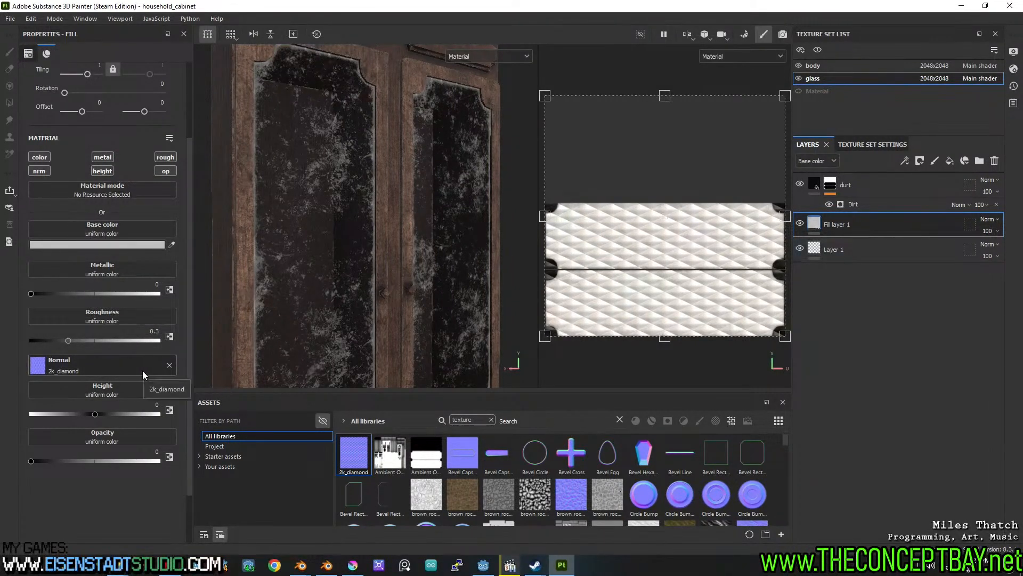
key("ctrl+z")
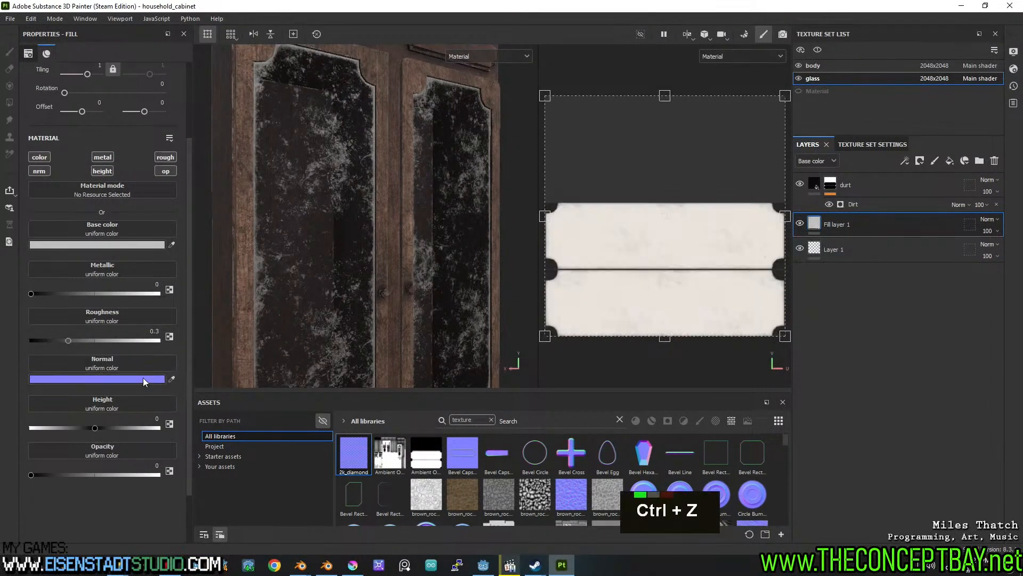
Add a fill layer above the durt layer and assign the 2k_diamond texture to its normal channel.
left_click(906, 195)
left_click(950, 161)
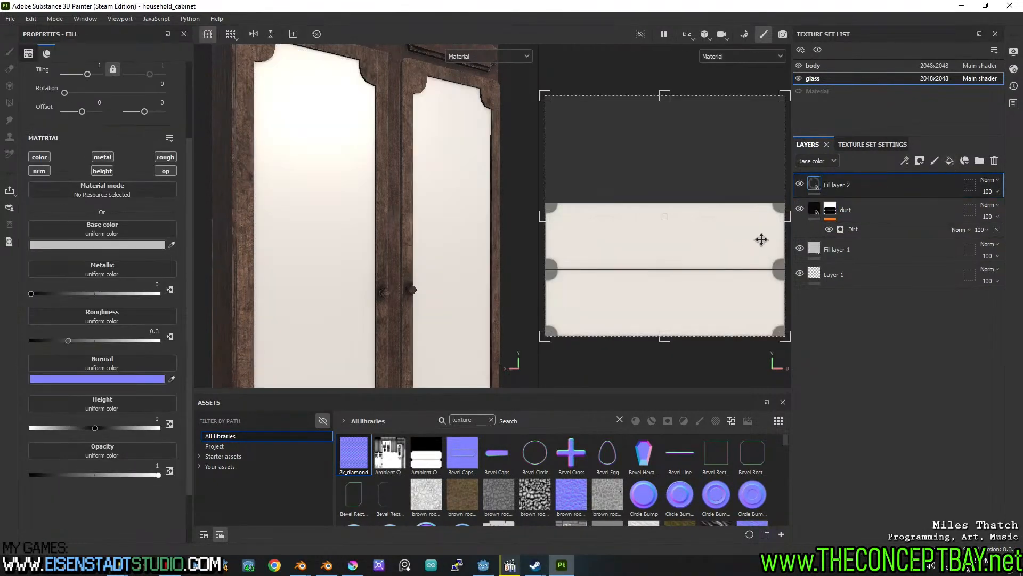
left_click_drag(353, 460, 140, 362)
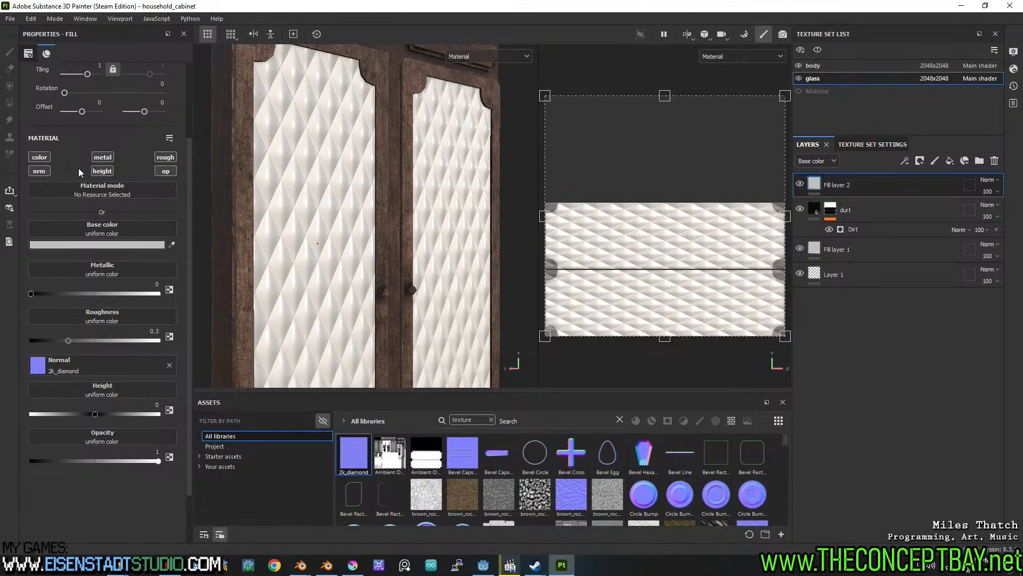
Disable the color, metallic, roughness and height channels on the diamond fill layer, keeping only normal and opacity active.
left_click(39, 157)
left_click(103, 158)
left_click(165, 157)
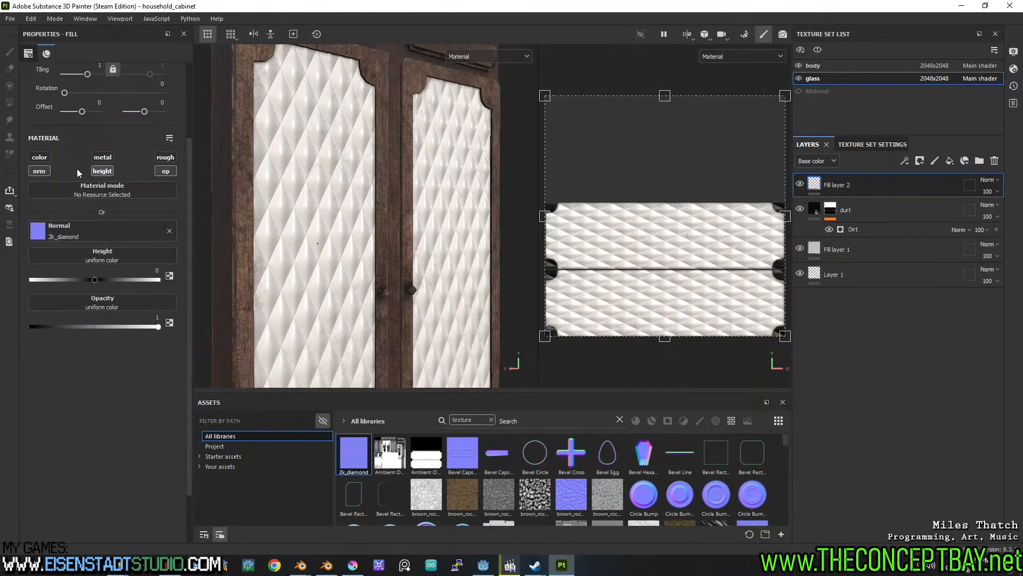
left_click(98, 171)
left_click(165, 171)
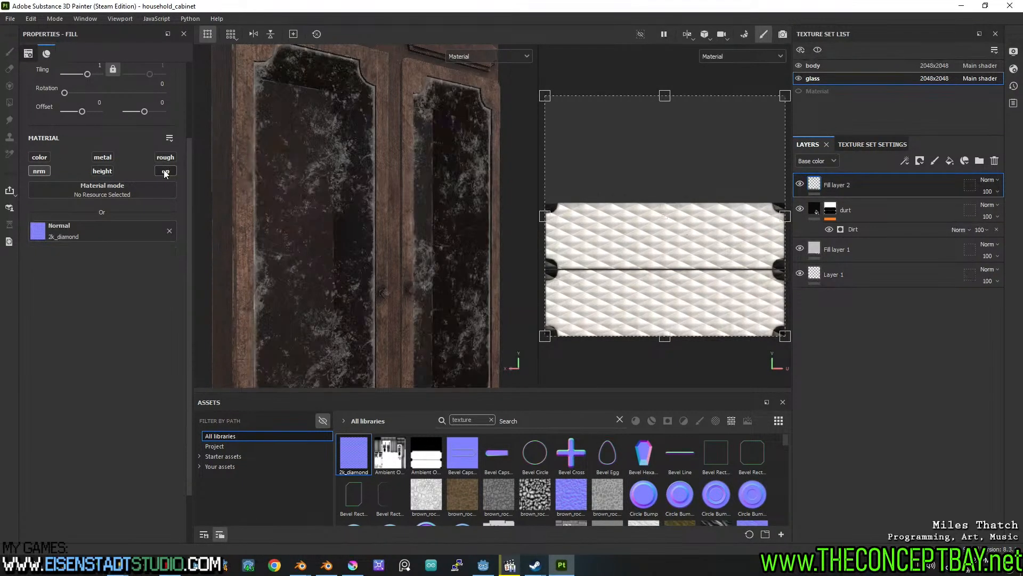
left_click(165, 172)
Set the diamond fill layer's tiling to 2.
scroll(373, 170, "up", 5)
middle_click_drag(389, 174, 478, 170, "alt")
left_click_drag(478, 169, 479, 188, "alt")
scroll(379, 197, "down", 2)
middle_click_drag(379, 196, 283, 245, "alt")
left_click_drag(283, 244, 347, 249, "alt")
middle_click_drag(347, 249, 341, 269, "alt")
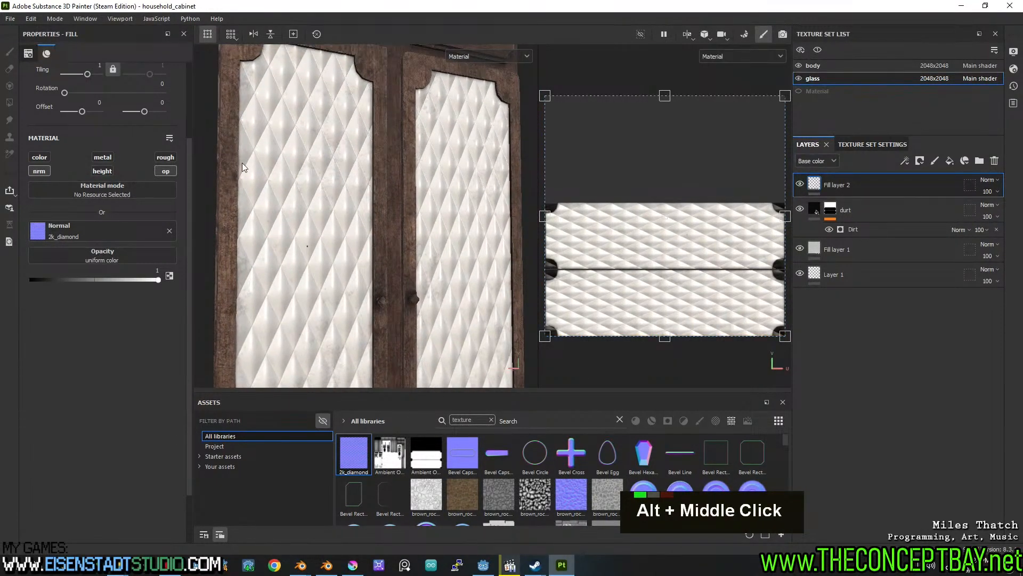
scroll(89, 158, "up", 3)
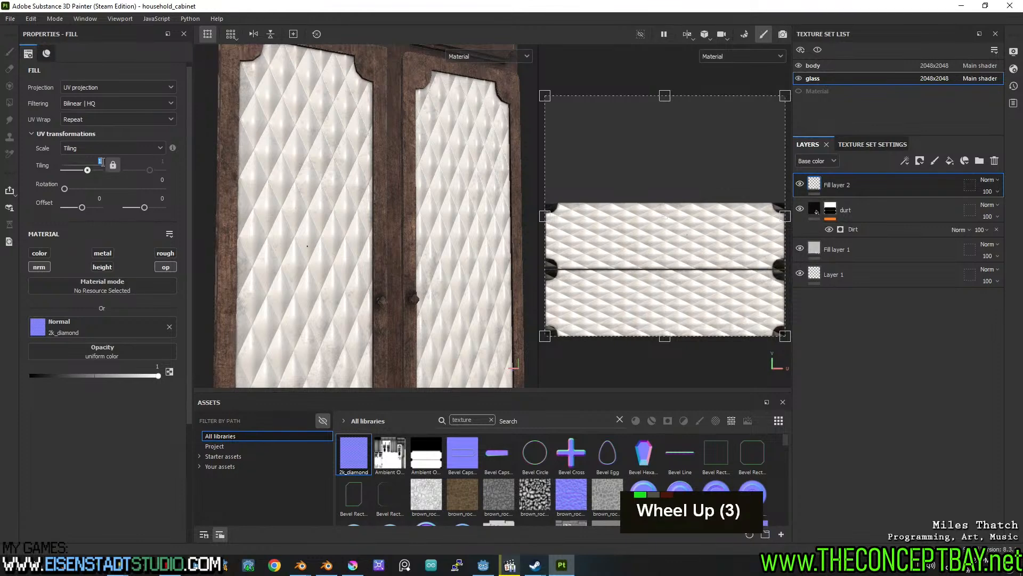
type("2")
key("Return")
Examine the diamond pattern on the glass doors from several angles, comparing it with the durt layer hidden and shown.
scroll(471, 246, "down", 2)
mouse_move(471, 247)
left_mouse_down("alt")
mouse_move(370, 258)
mouse_move(452, 267)
mouse_move(478, 258)
left_mouse_up("alt")
middle_click_drag(477, 258, 405, 305, "alt")
scroll(362, 245, "up", 1, "alt")
scroll(357, 280, "up", 2)
left_click_drag(405, 306, 354, 311, "alt")
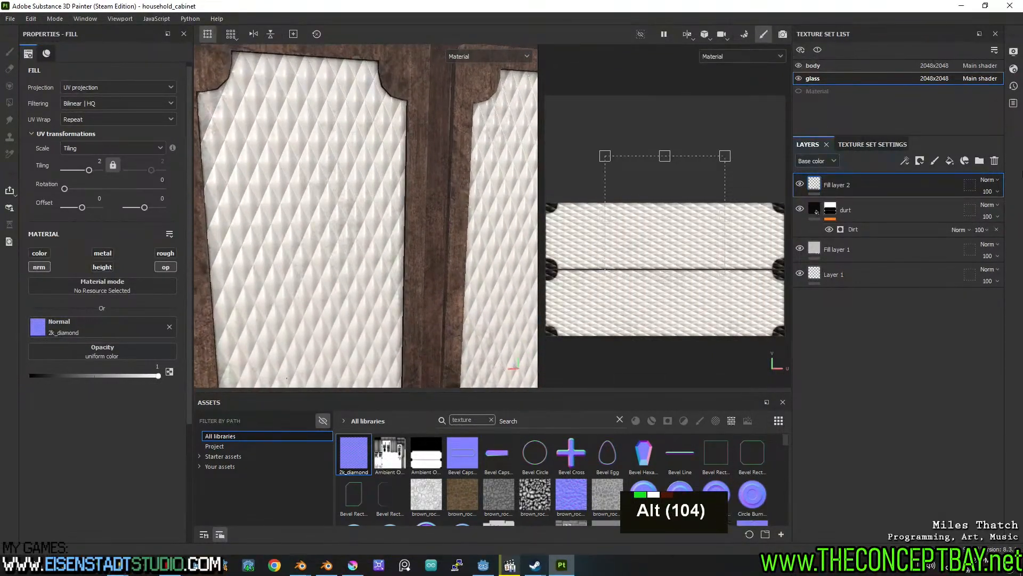
left_click(801, 209)
left_click(801, 209)
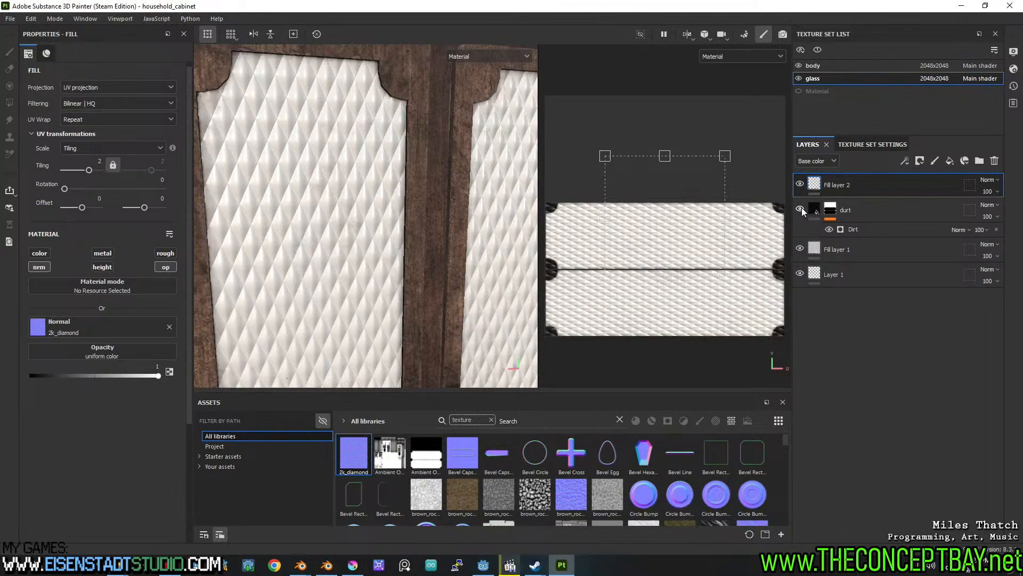
double_click(800, 209)
scroll(408, 250, "down", 5)
middle_click_drag(408, 249, 405, 247, "alt")
left_click_drag(405, 246, 402, 241, "alt")
middle_click_drag(402, 241, 389, 241, "alt")
left_click_drag(388, 241, 381, 251, "alt")
middle_click_drag(381, 252, 376, 288, "alt")
scroll(389, 280, "up", 4)
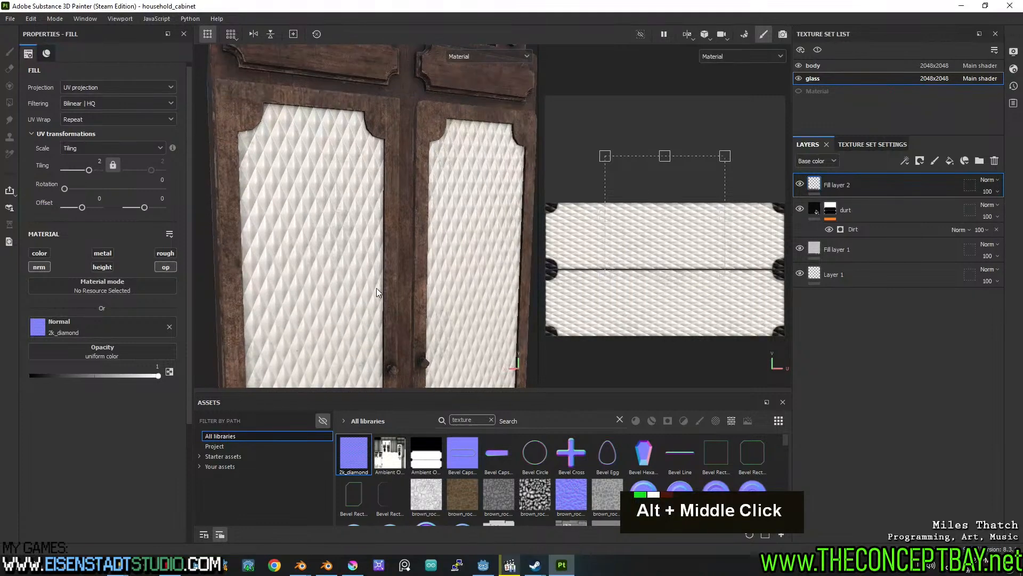
Hide the diamond fill layer, select the durt layer's fill, and examine the dirt on the glass doors.
left_click(801, 184)
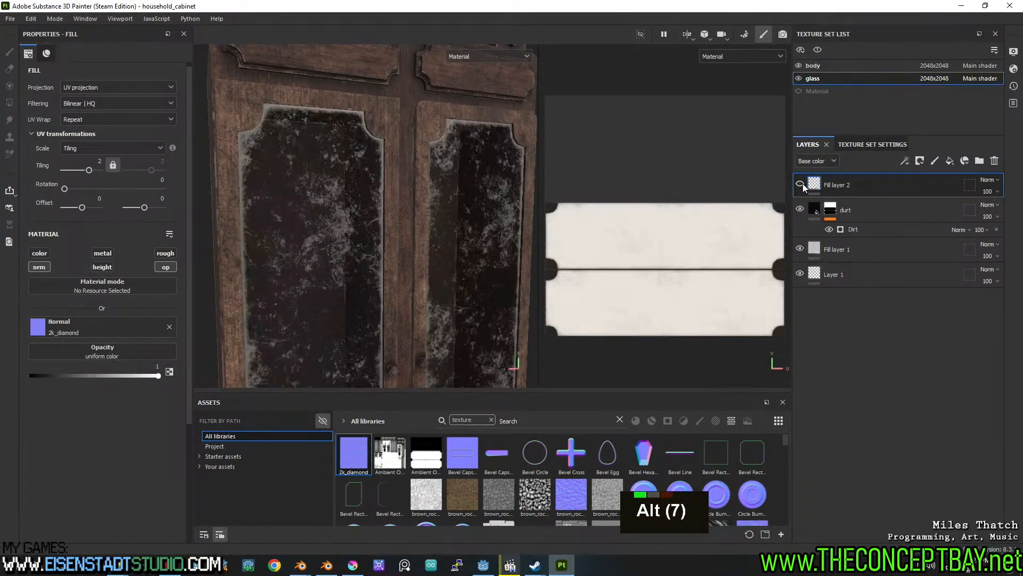
left_click(814, 211)
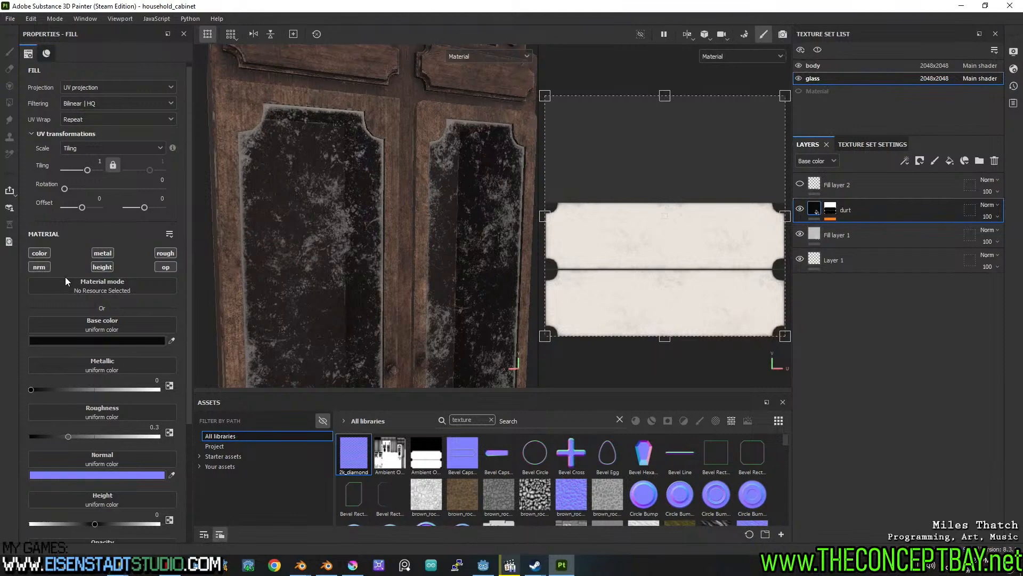
scroll(388, 259, "up", 3)
middle_click_drag(341, 282, 378, 244, "alt")
left_click_drag(379, 243, 407, 256, "alt")
middle_click_drag(407, 251, 361, 267, "alt")
left_click_drag(361, 267, 385, 242, "alt")
middle_click_drag(385, 242, 377, 254, "alt")
left_click_drag(377, 254, 384, 247, "alt")
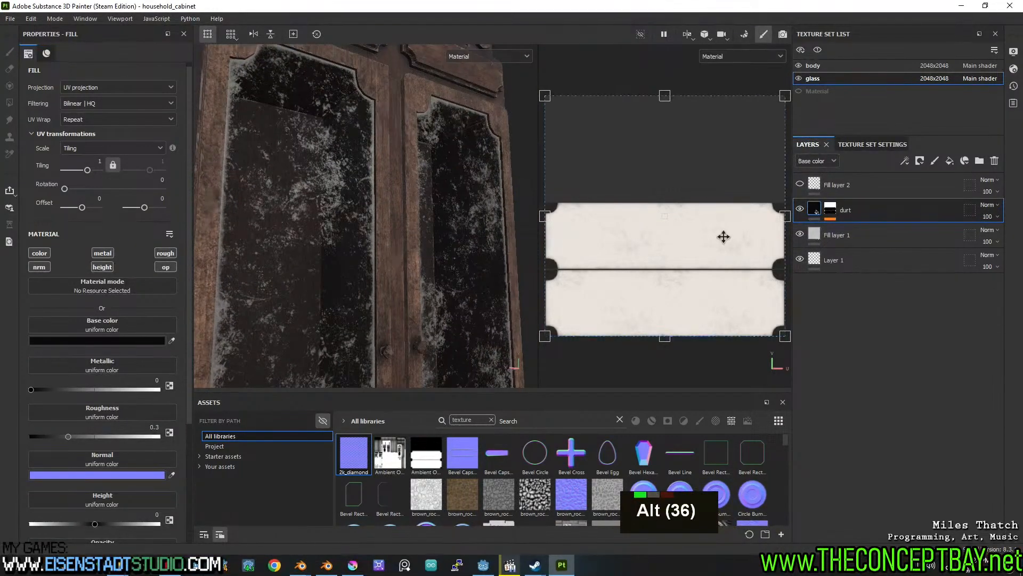
left_click_drag(326, 278, 402, 279, "alt")
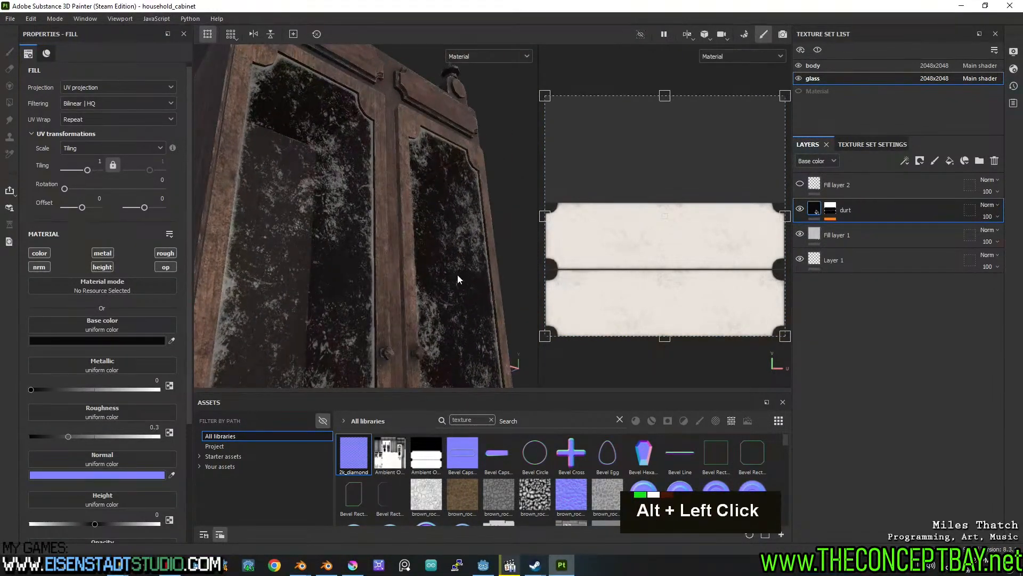
Review the additional channels offered in the glass texture set's settings, and return to its layer stack.
left_click(866, 147)
left_click(980, 304)
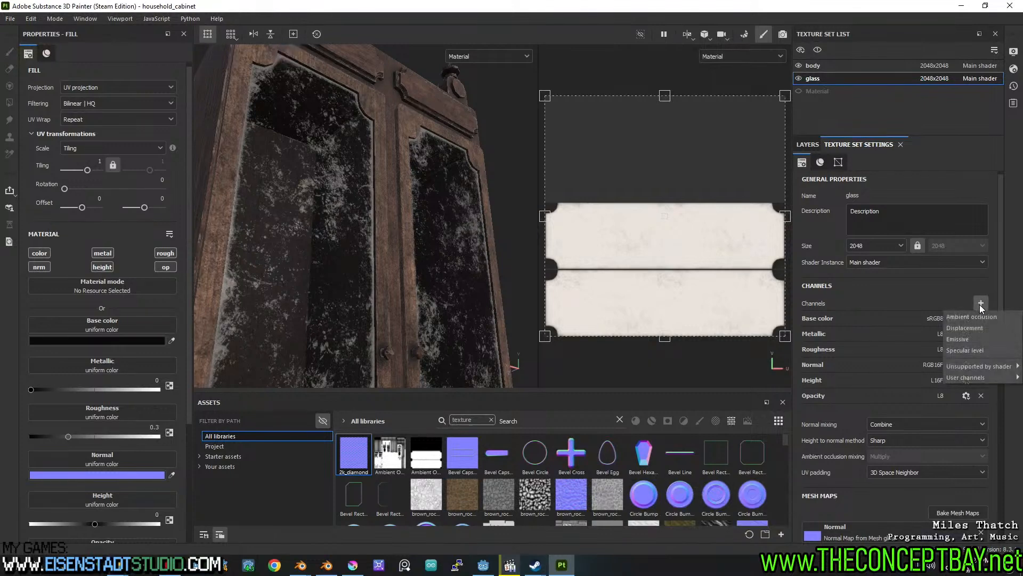
mouse_move(969, 377)
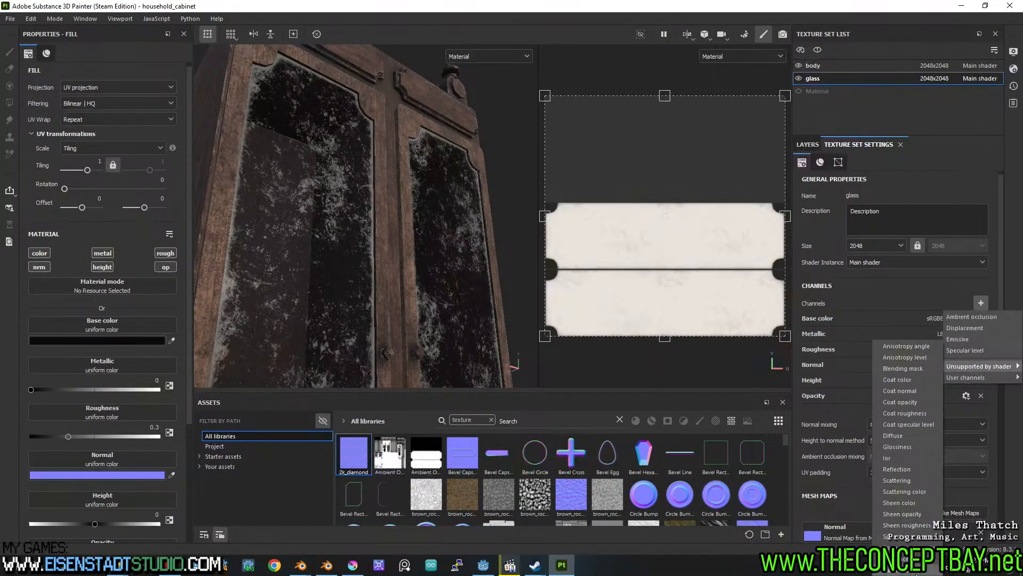
left_click(923, 147)
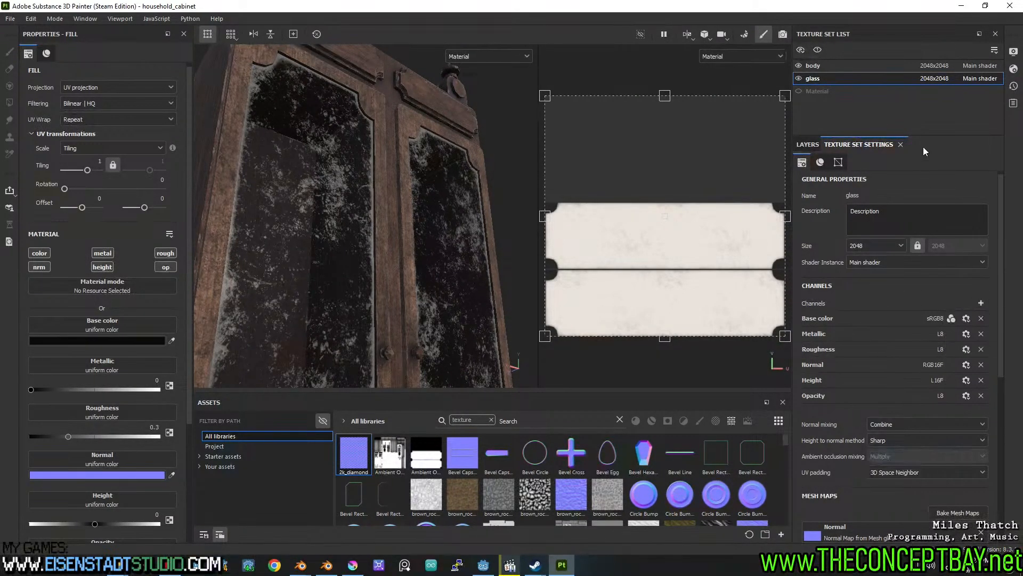
left_click(801, 144)
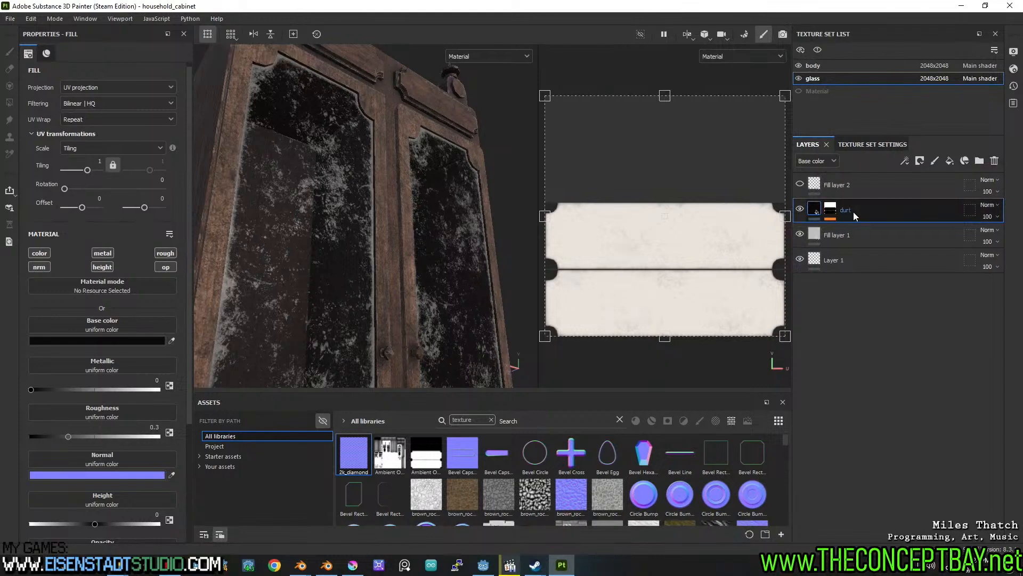
Select Fill layer 1 in the glass texture set and set its base color to near-black 100F0F.
left_click_drag(499, 229, 430, 250, "alt")
middle_click_drag(430, 251, 440, 277, "alt")
left_click_drag(440, 277, 467, 276, "alt")
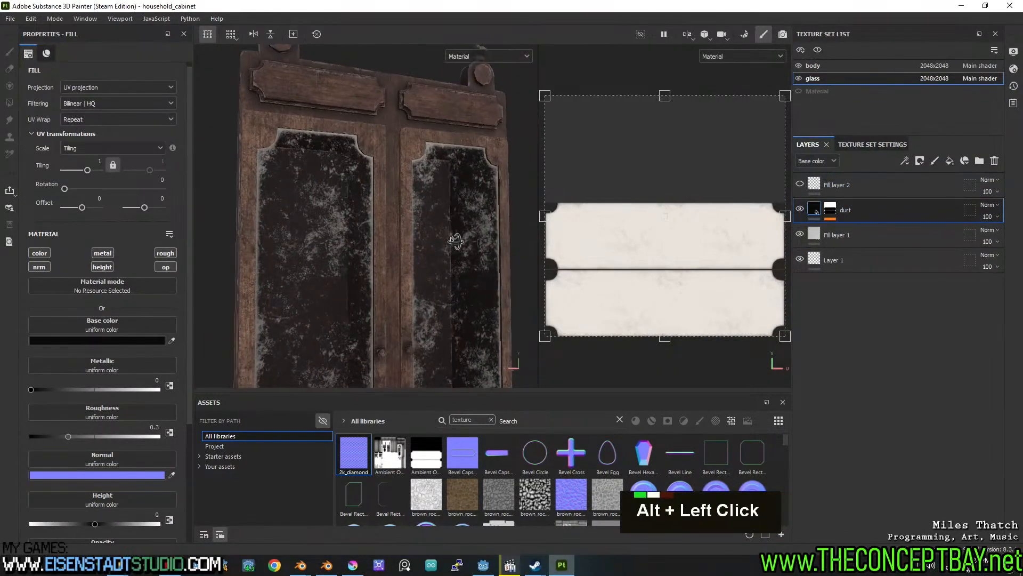
double_click(800, 235)
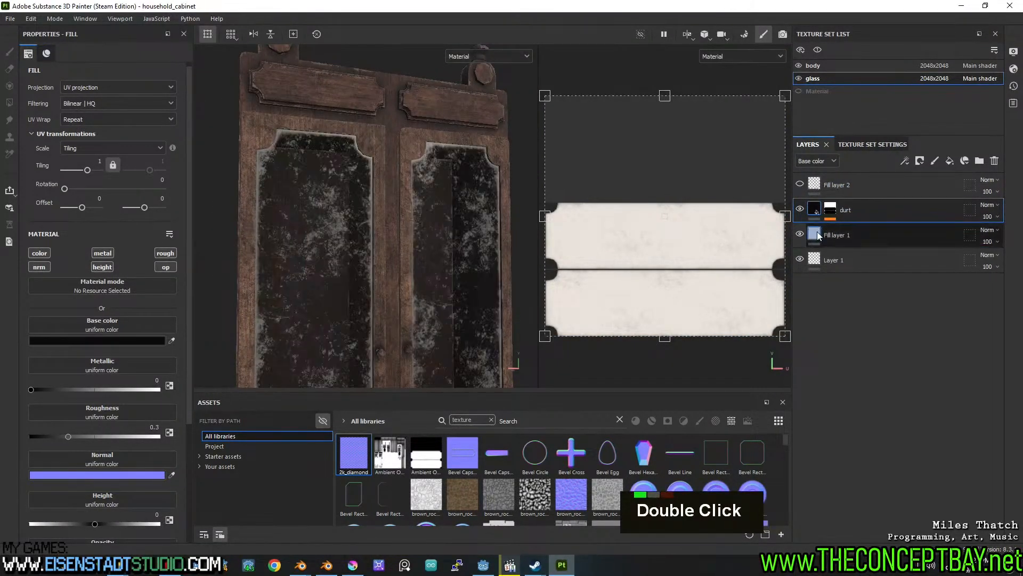
left_click(96, 342)
left_click(83, 492)
left_click_drag(85, 494, 91, 489)
left_click(203, 331)
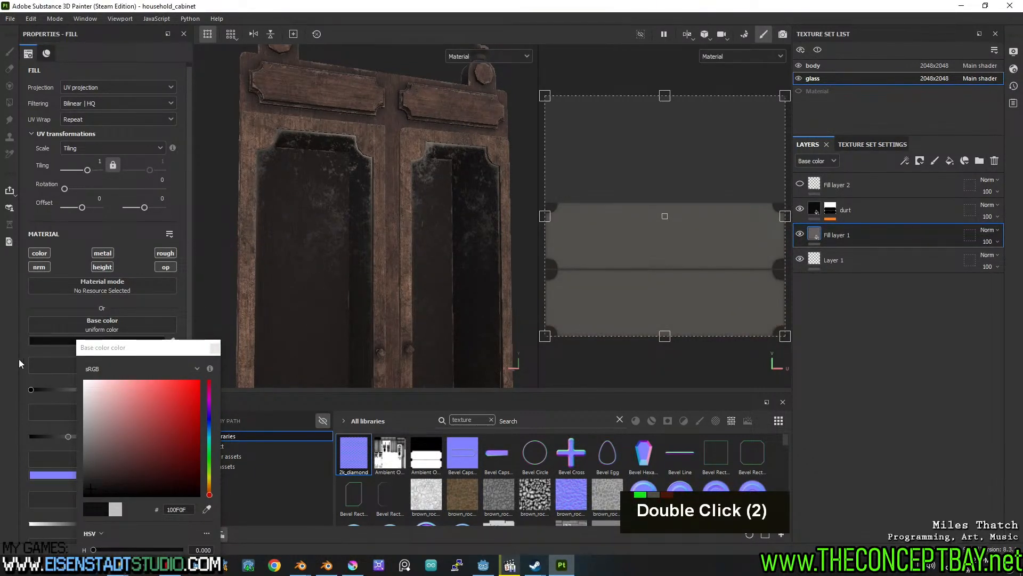
left_click(215, 348)
Set Fill layer 1's metallic to about 0.68 and roughness to about 0.62, and save the project.
left_click(121, 392)
left_click_drag(83, 436, 121, 436)
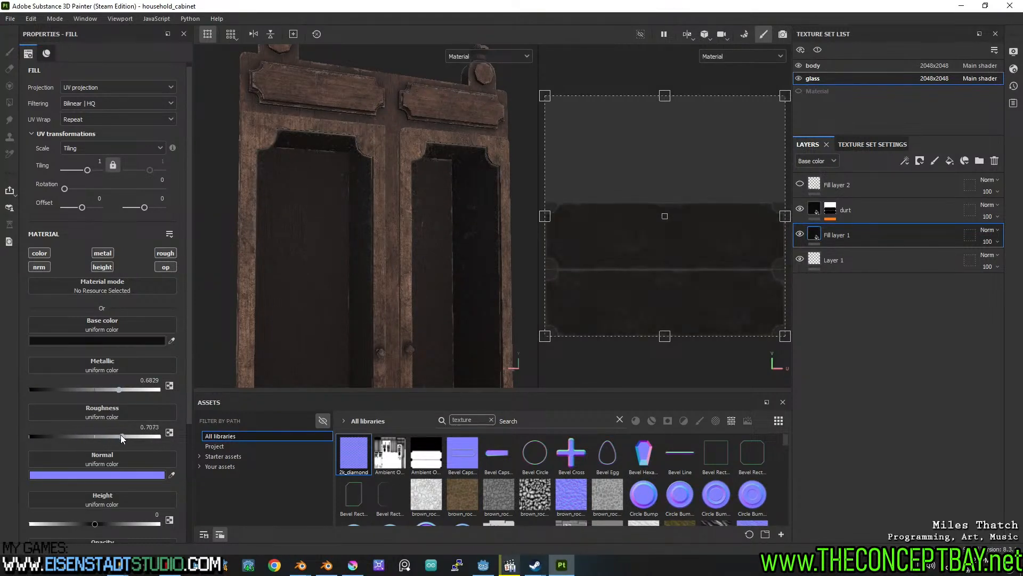
left_click_drag(331, 384, 387, 308, "alt")
middle_click_drag(387, 308, 392, 280, "alt")
left_click_drag(393, 281, 405, 253, "alt")
middle_click_drag(402, 255, 389, 263, "alt")
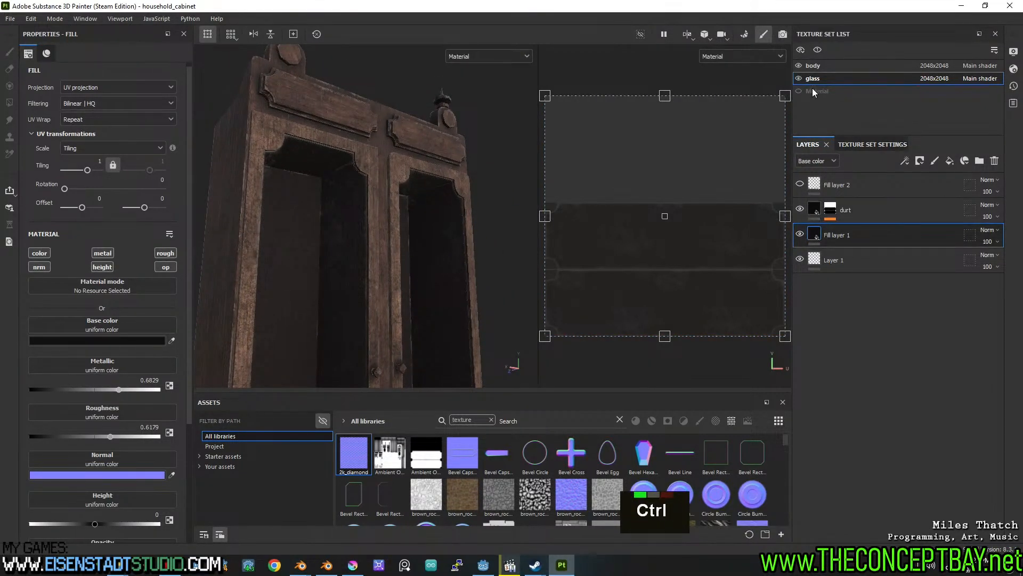
key("ctrl+s")
Start a texture export for the body and glass sets using the Godot_combined_-h output template.
left_click(9, 19)
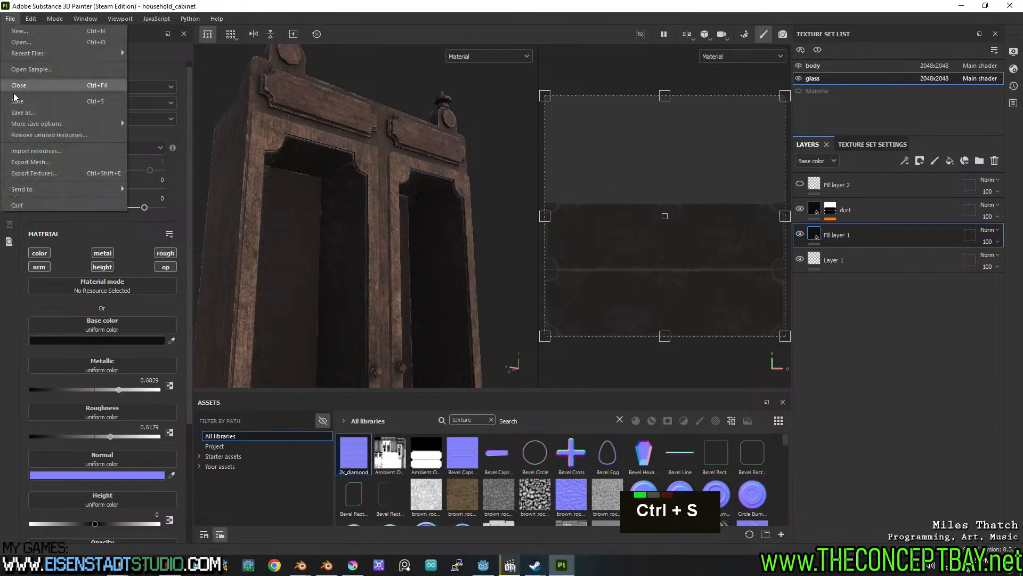
left_click(26, 175)
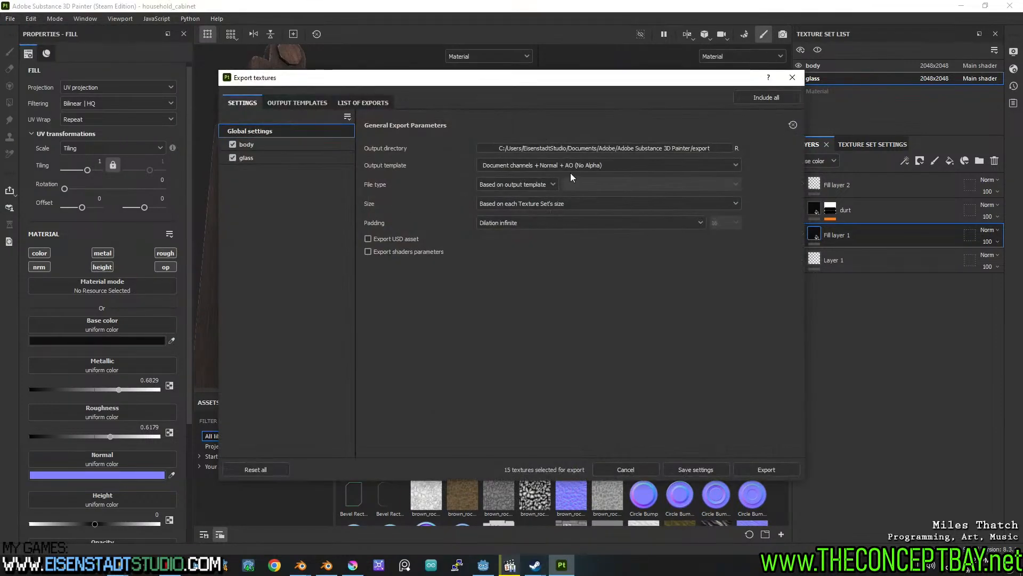
left_click(529, 184)
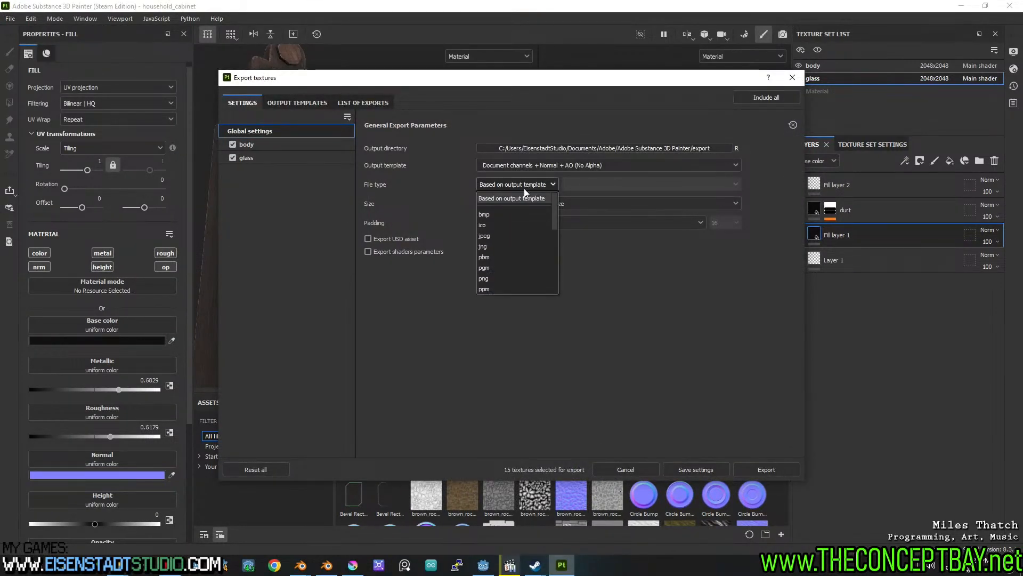
left_click(525, 186)
left_click(564, 164)
scroll(580, 264, "down", 5)
scroll(573, 263, "up", 2)
scroll(554, 242, "up", 1)
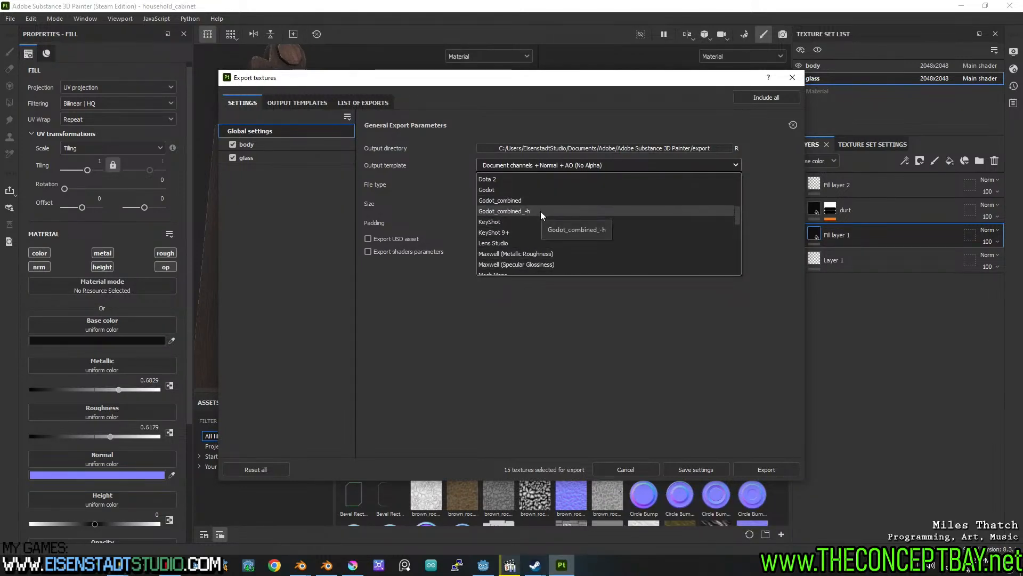
left_click(541, 211)
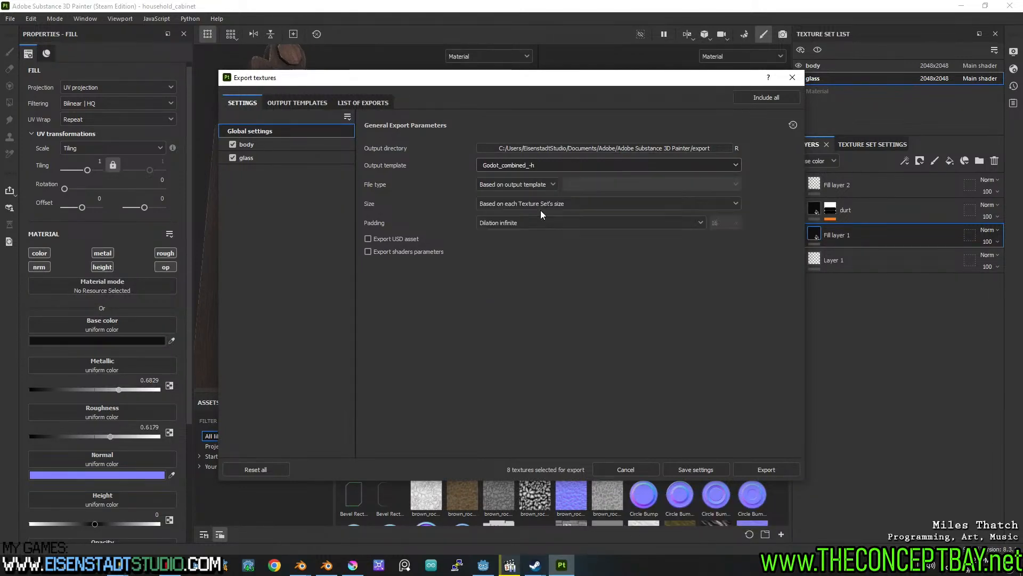
Browse for the export's output directory in dread_tales_escape/engine/textures/substance.
left_click(650, 149)
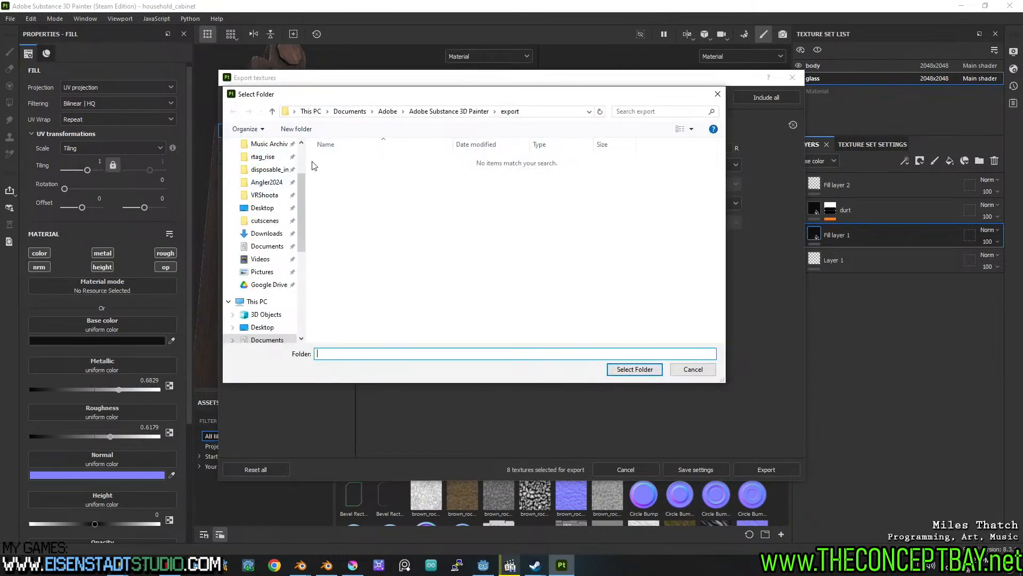
scroll(271, 177, "up", 8)
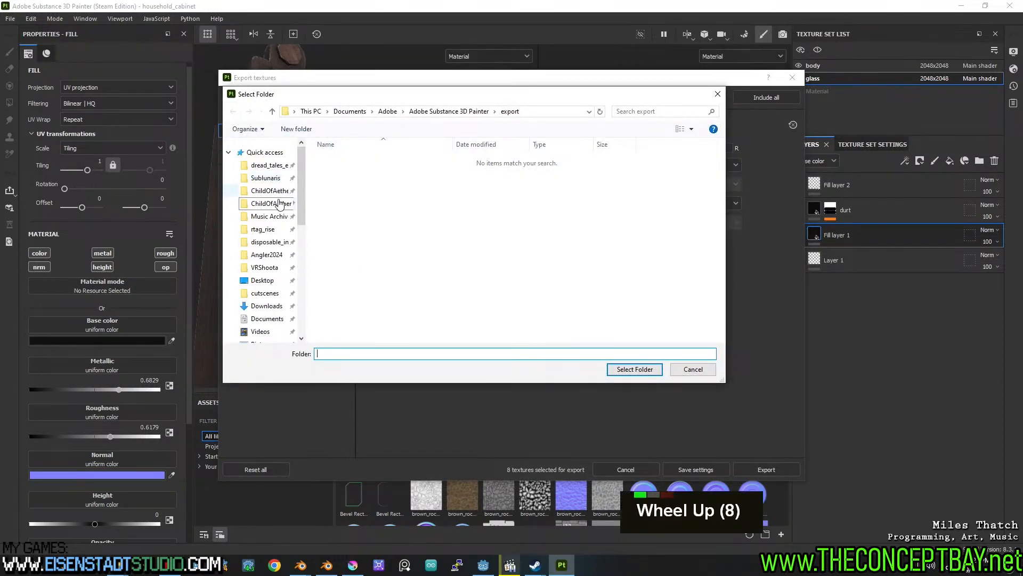
left_click(264, 229)
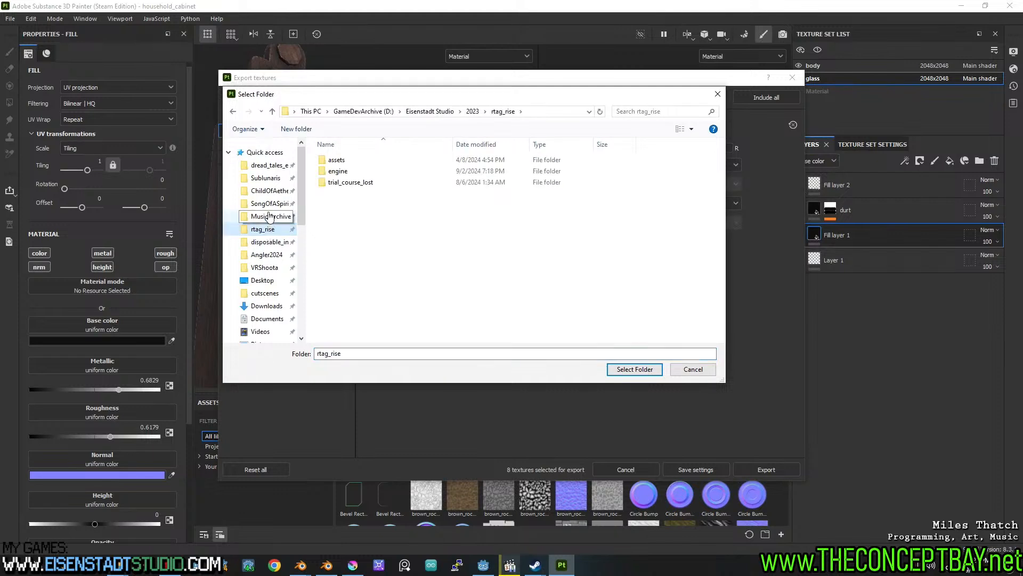
left_click(270, 164)
double_click(338, 171)
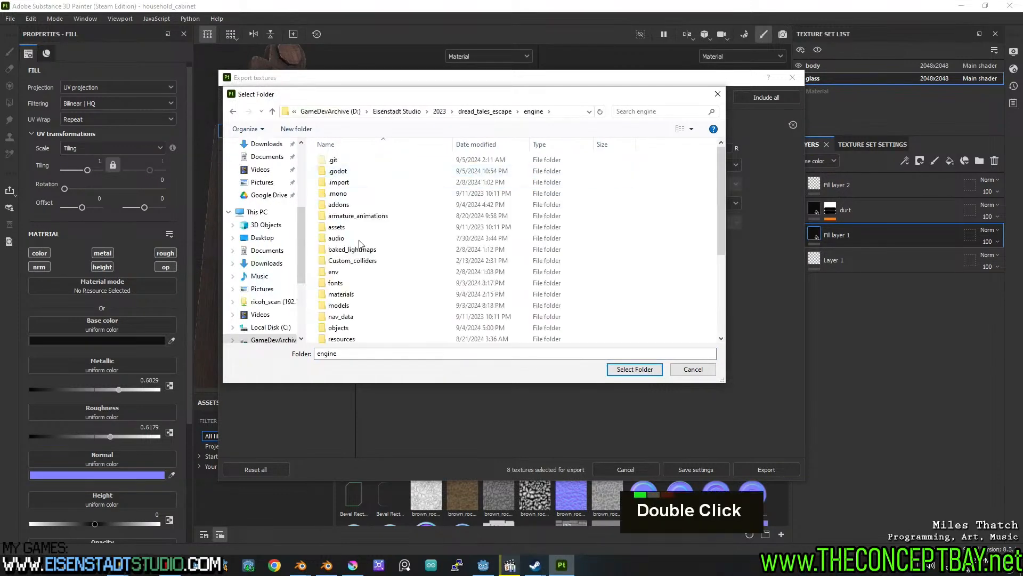
scroll(351, 216, "down", 9)
double_click(356, 306)
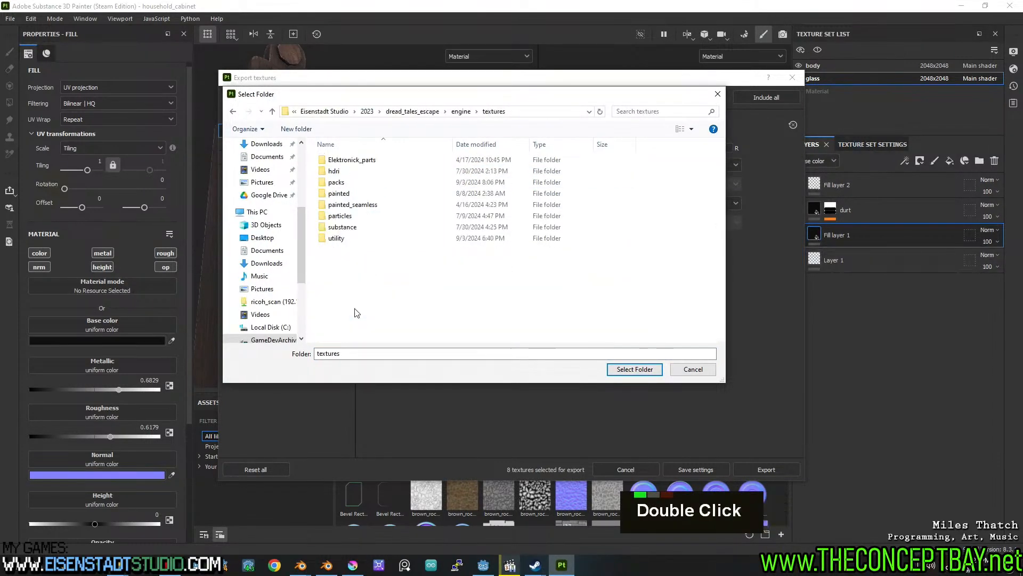
double_click(362, 230)
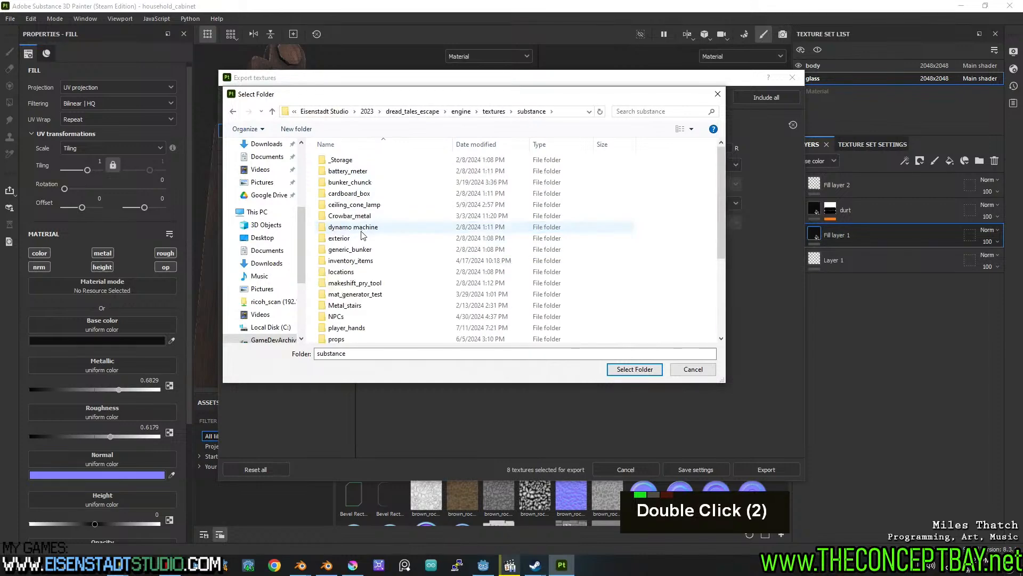
scroll(378, 247, "down", 10)
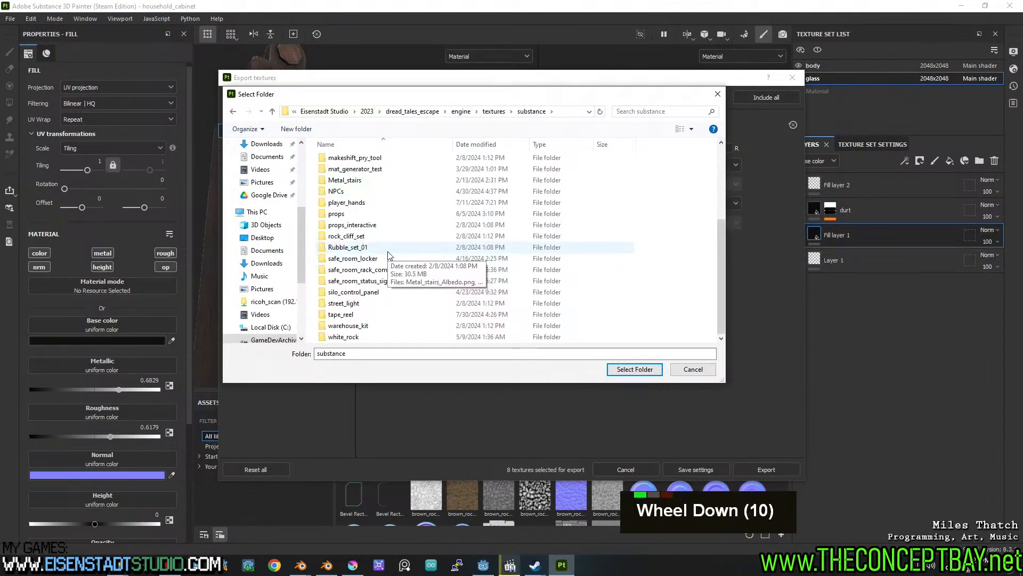
scroll(371, 253, "up", 7)
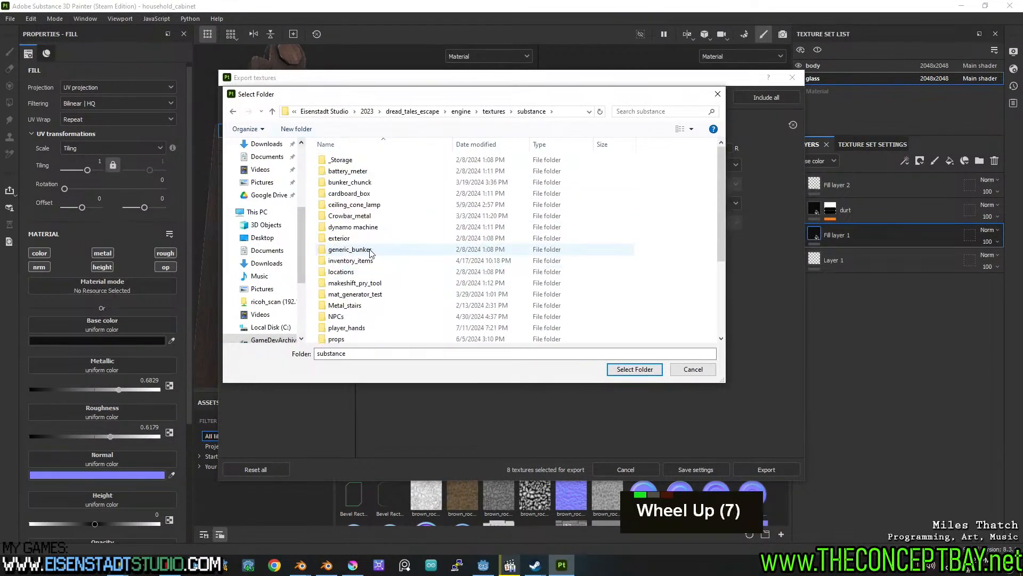
Create a new folder named household_cabinet inside the substance textures folder.
left_click(296, 129)
type("ho")
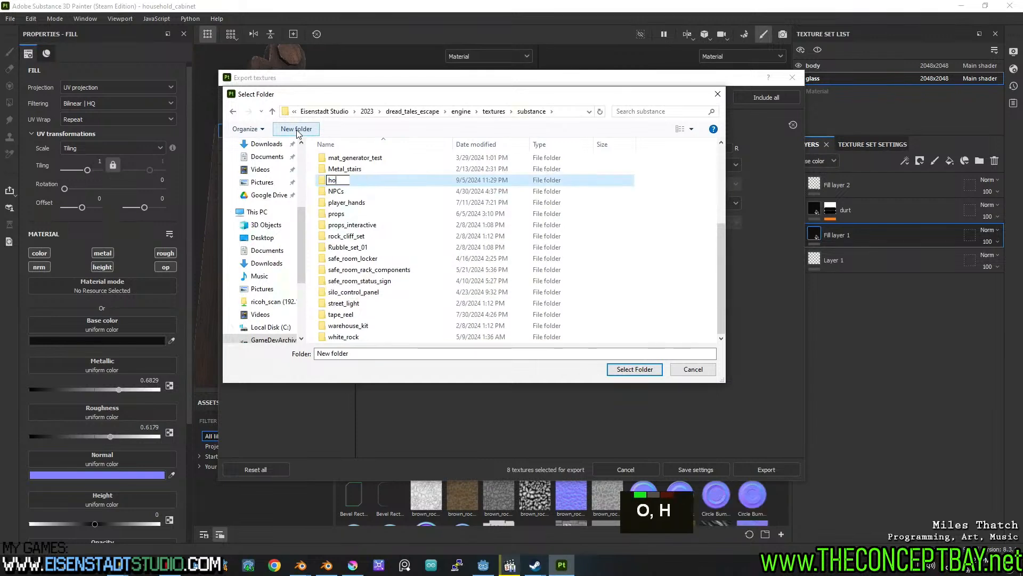
type("usehold_")
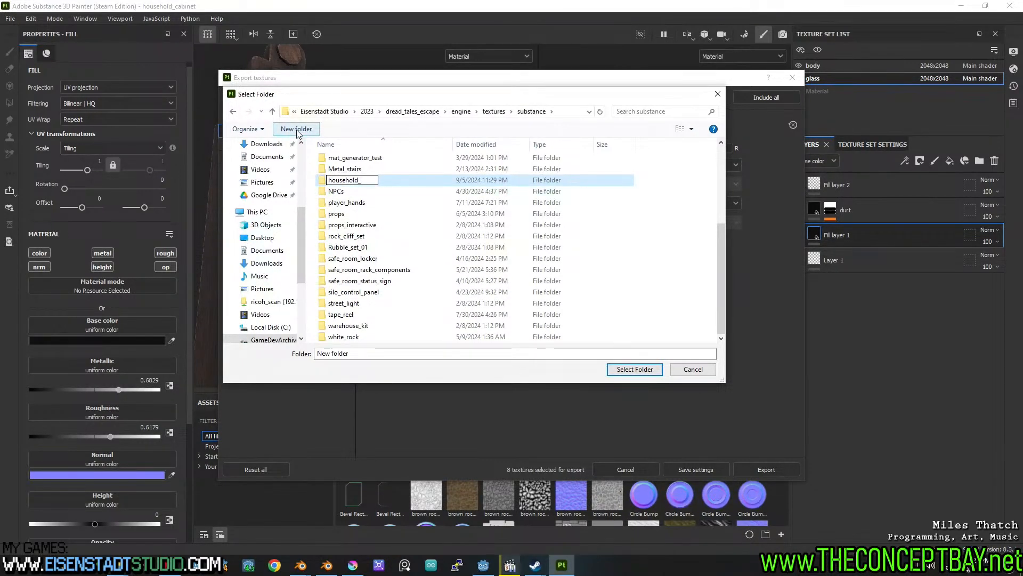
type("cabinet")
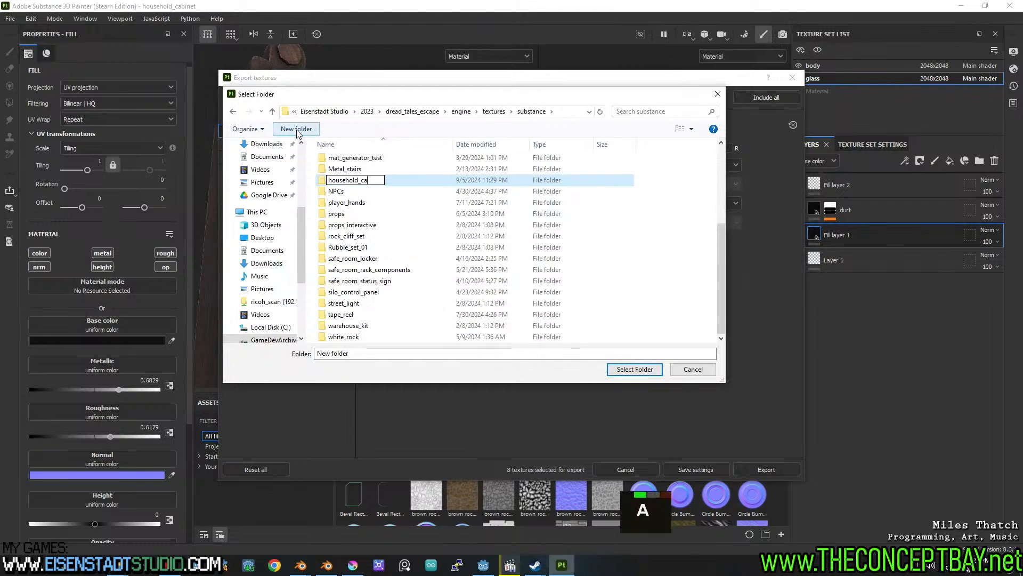
key("Return")
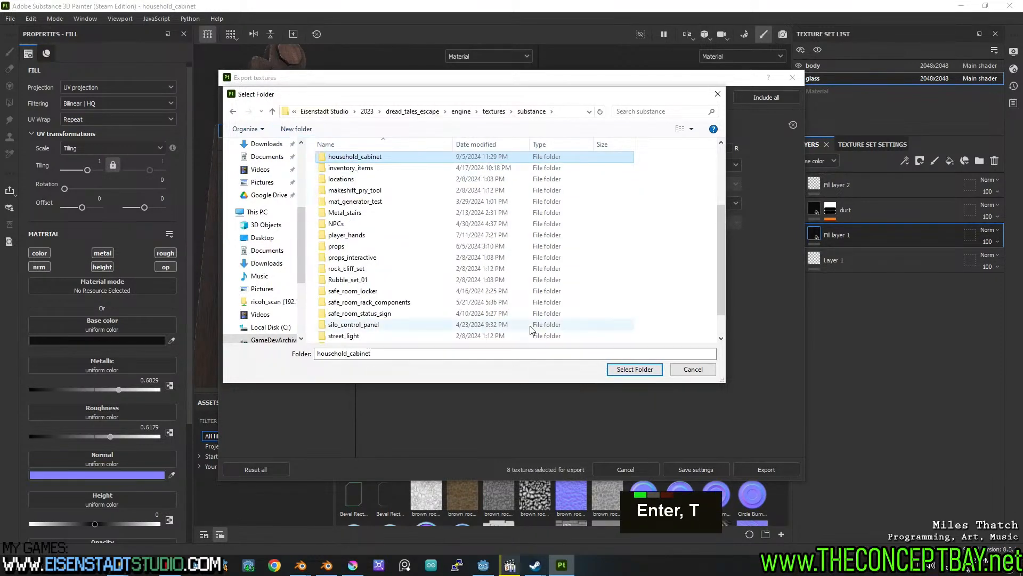
Use the household_cabinet folder as output directory, export the textures, and close the export dialog.
left_click(634, 369)
left_click(748, 468)
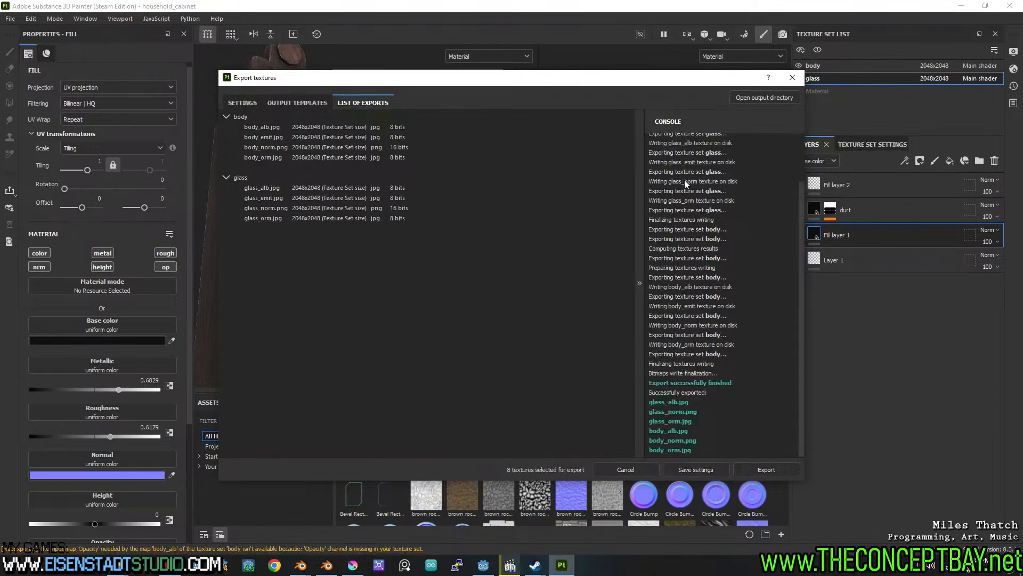
left_click(792, 79)
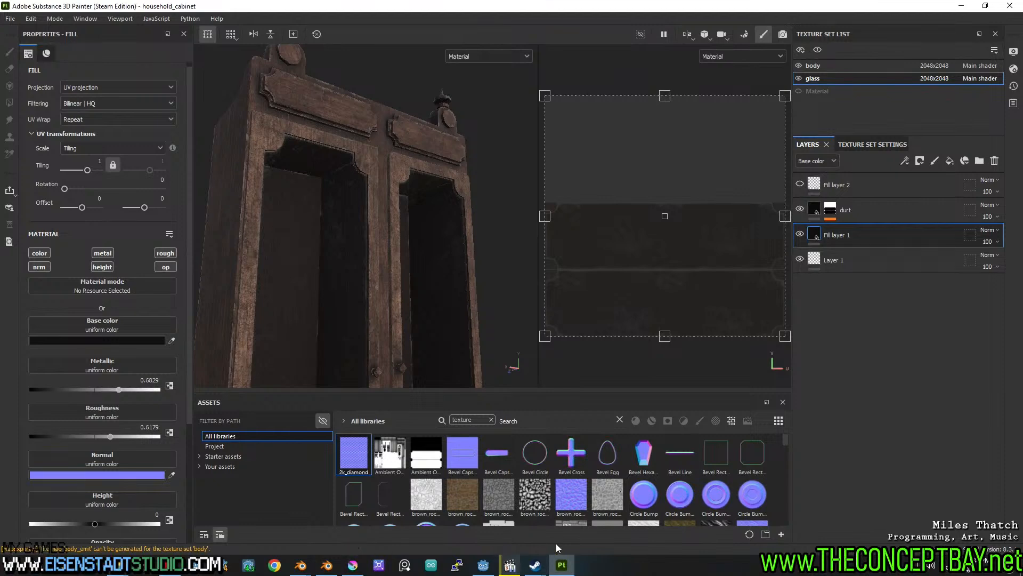
Switch to Godot to import the exported cabinet textures, and bring up the hands_rig file in Blender.
left_click(483, 565)
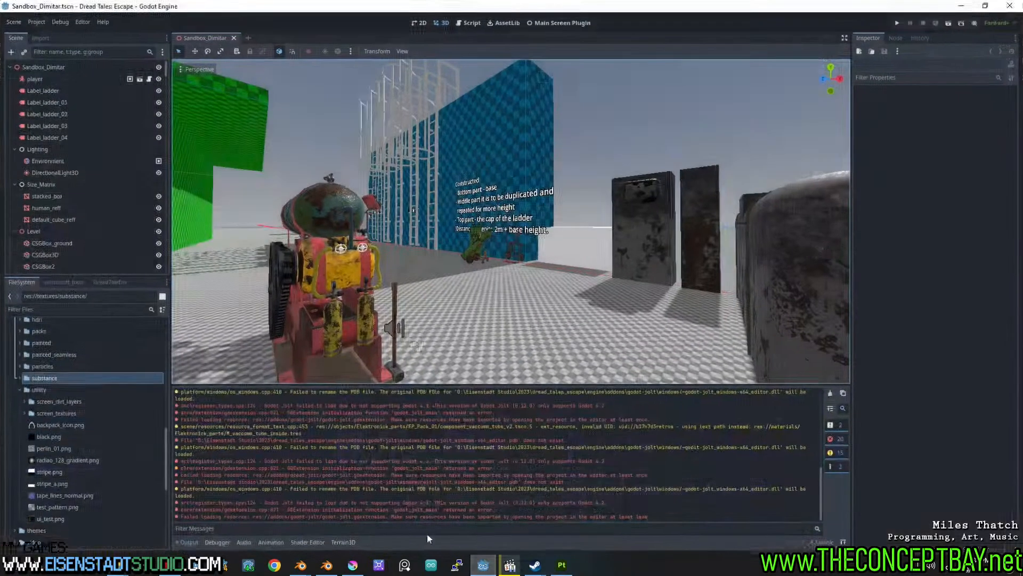
left_click(327, 565)
middle_click_drag(372, 230, 383, 171)
scroll(390, 190, "up", 2)
middle_click_drag(383, 170, 382, 150, "shift")
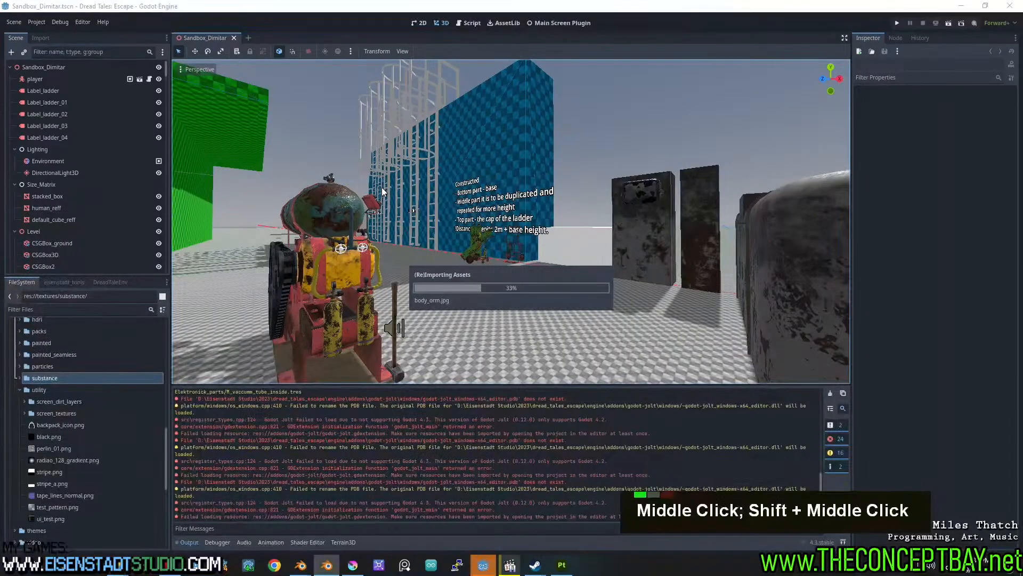
left_click(327, 565)
middle_click_drag(288, 220, 273, 234, "shift")
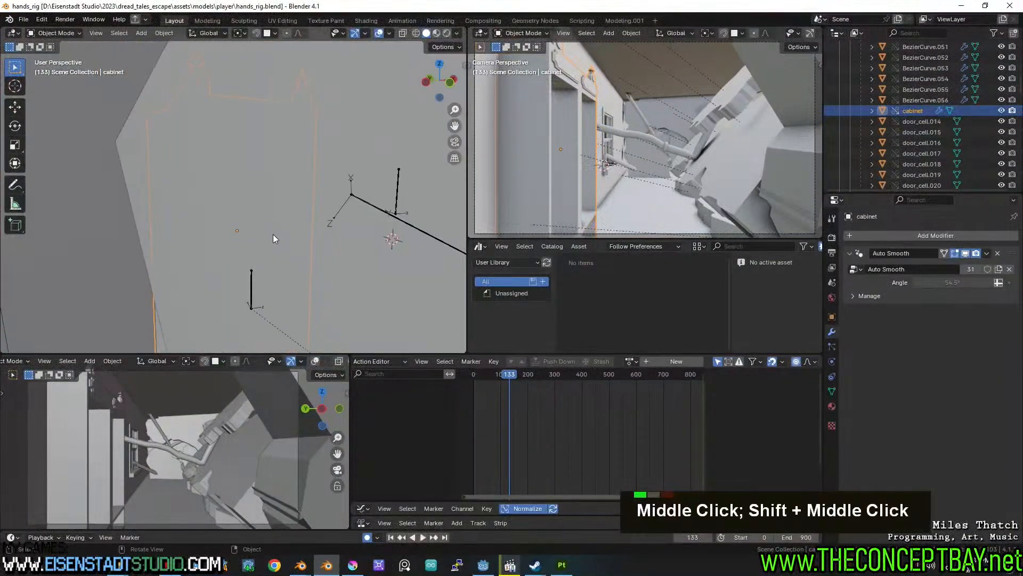
Switch to the Blender window holding household_cabinet.blend, bring the cabinet into view, and save the file.
double_click(301, 564)
left_click(356, 507)
scroll(599, 245, "down", 2)
mouse_move(599, 244)
middle_mouse_down("shift")
mouse_move(569, 232)
mouse_move(583, 234)
middle_mouse_up("shift")
middle_click_drag(584, 234, 689, 331, "shift")
key("ctrl+s")
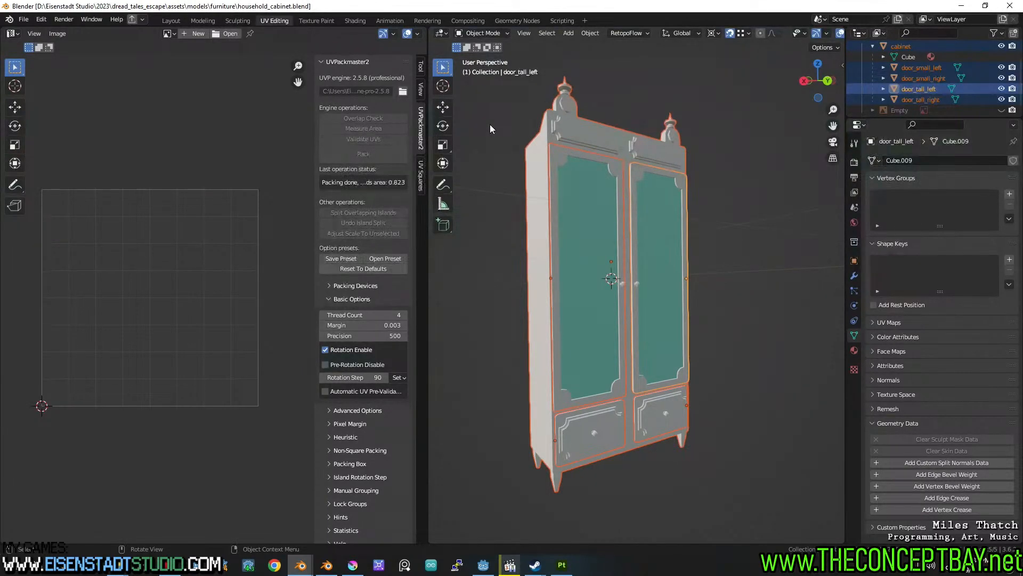
Select the cabinet body together with all its doors, and save household_cabinet.blend again.
middle_click_drag(493, 133, 630, 191)
scroll(618, 197, "up", 1)
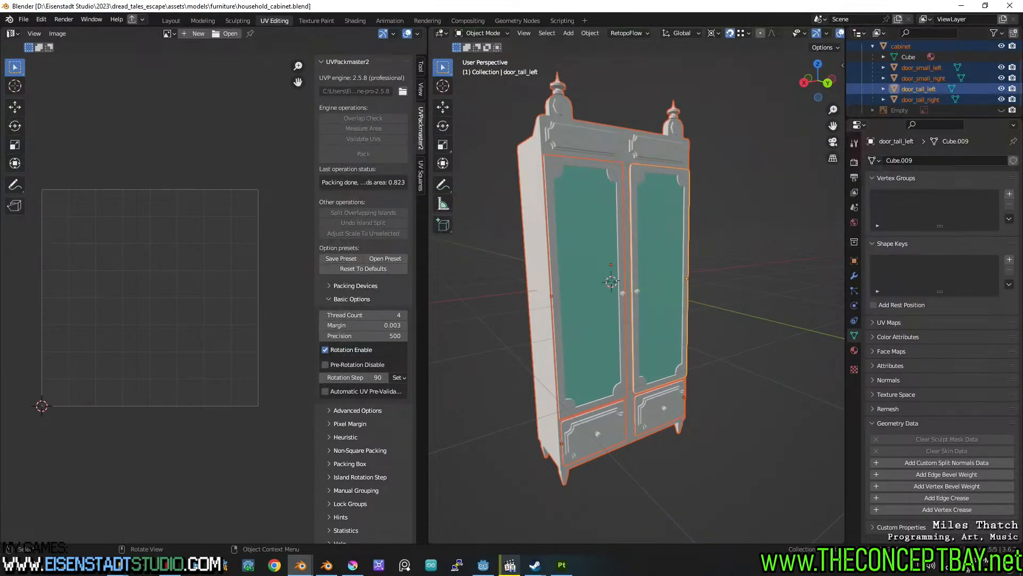
middle_click_drag(569, 267, 641, 276)
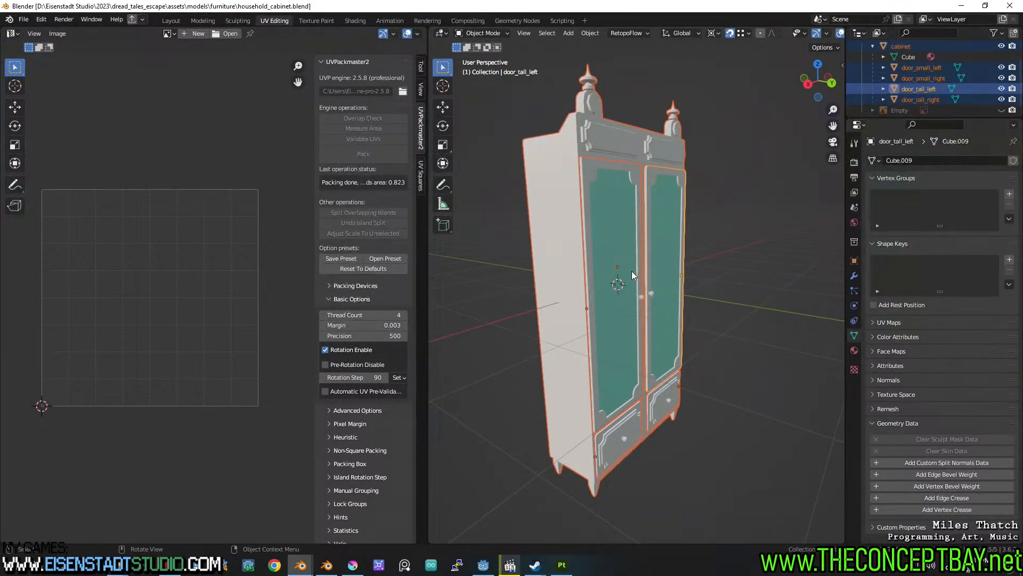
middle_click_drag(632, 271, 658, 283)
scroll(659, 270, "down", 2)
left_click_drag(520, 122, 766, 456)
key("ctrl+s")
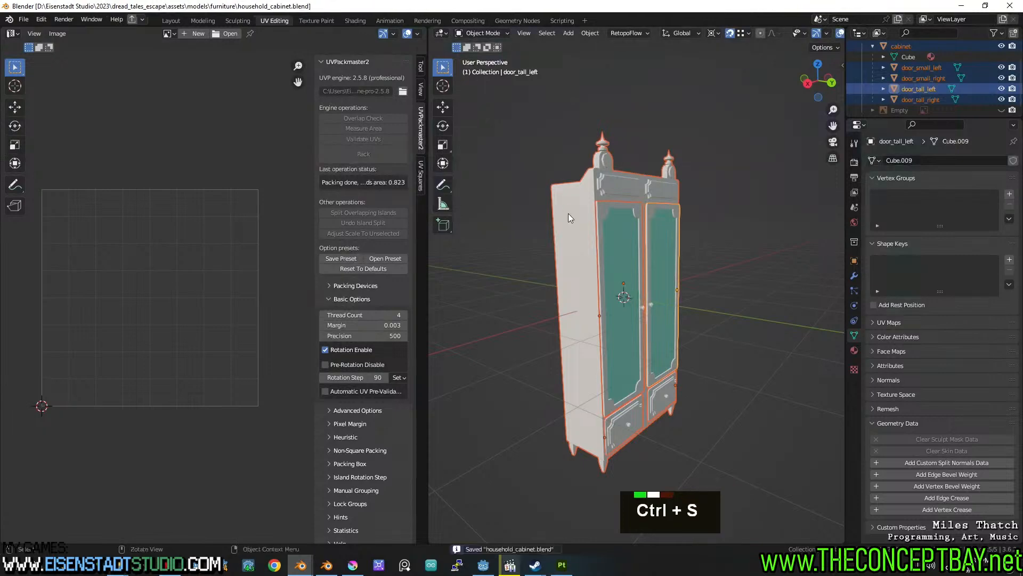
left_click(140, 20)
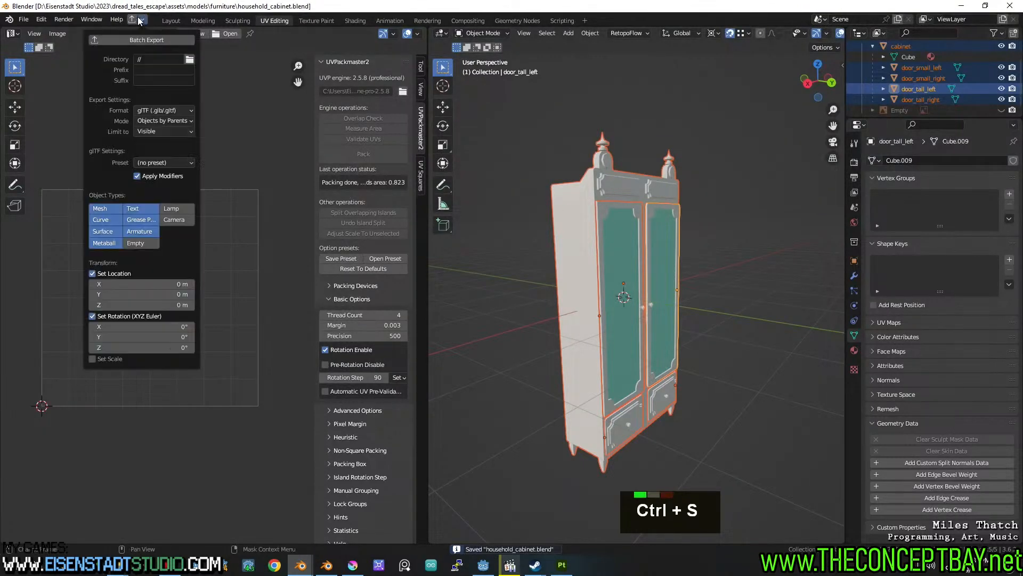
left_click(190, 59)
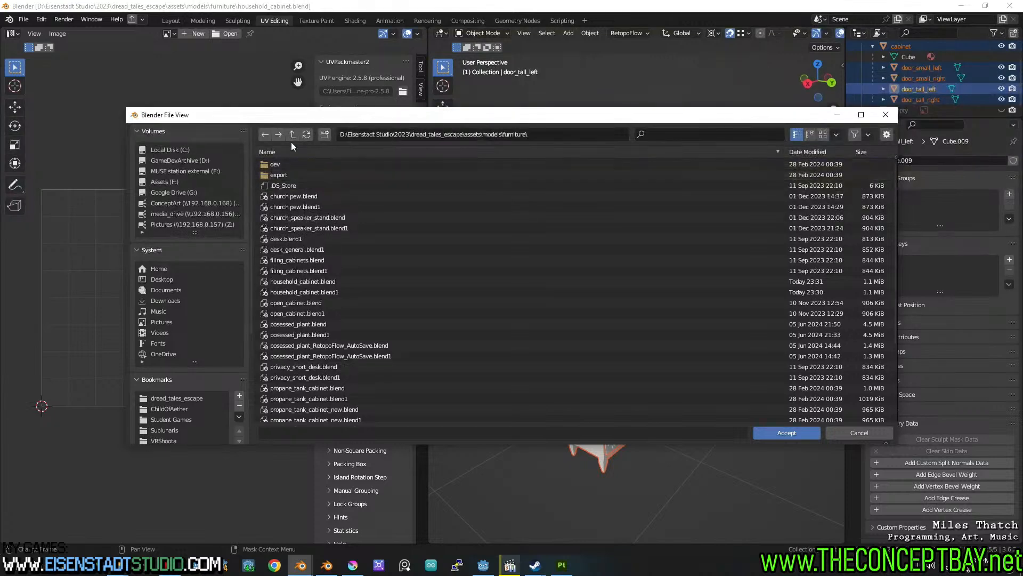
double_click(292, 135)
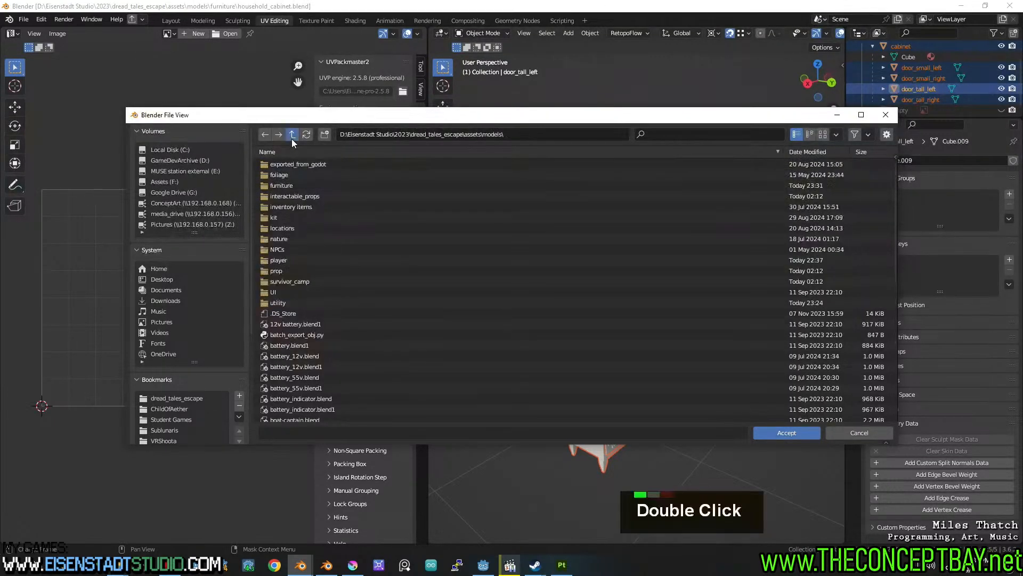
left_click(292, 135)
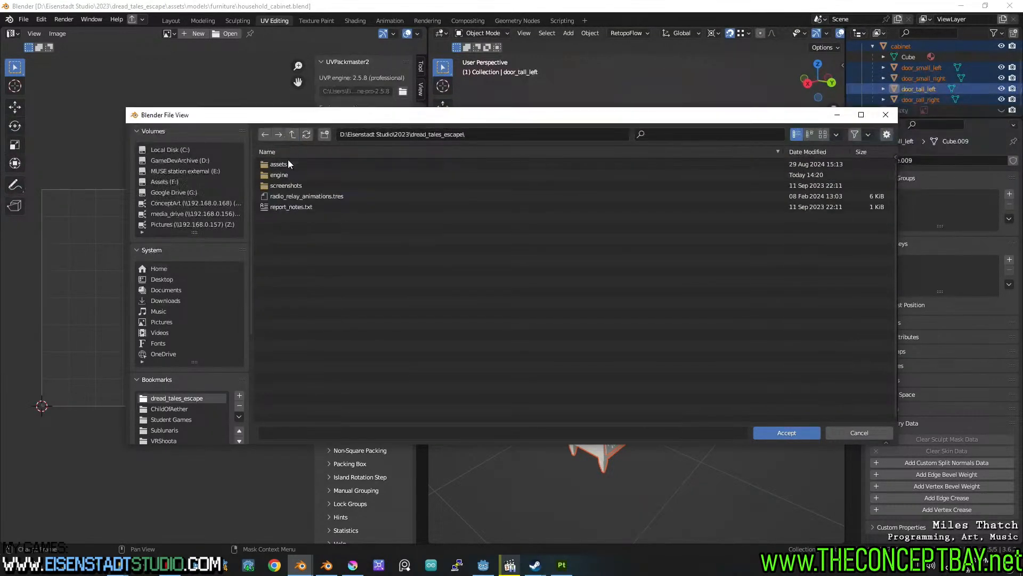
double_click(283, 174)
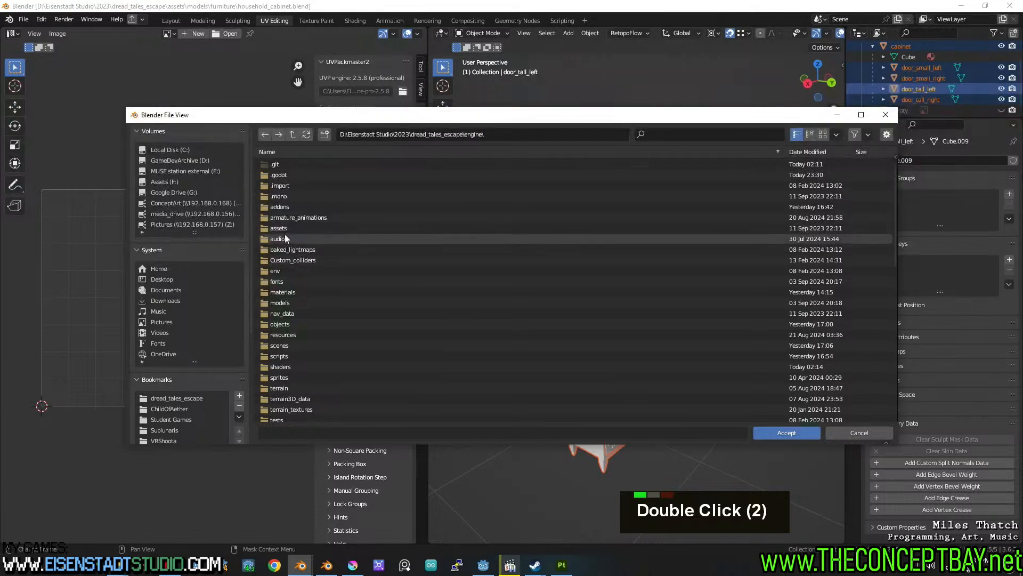
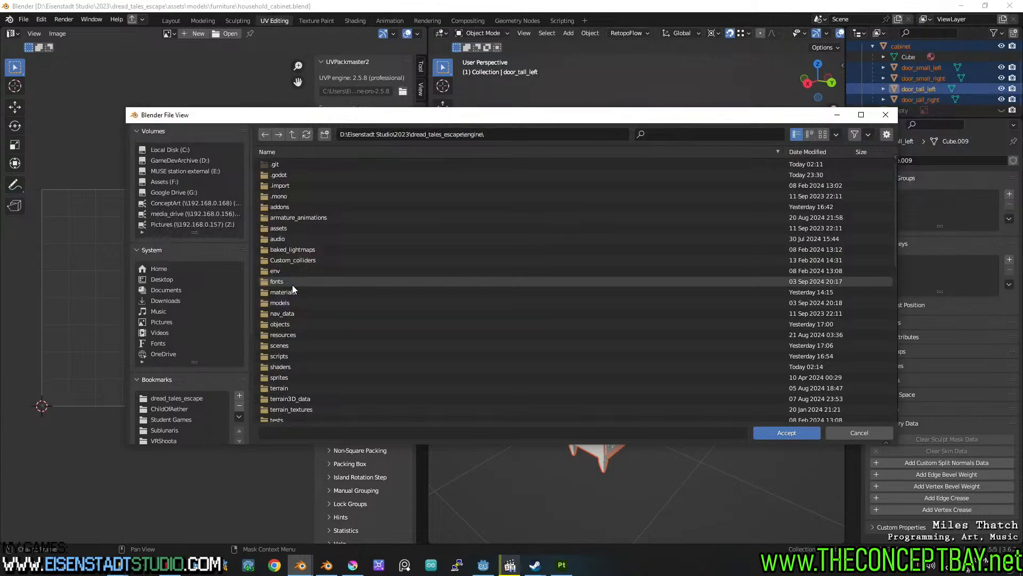
left_click_drag(361, 116, 356, 137)
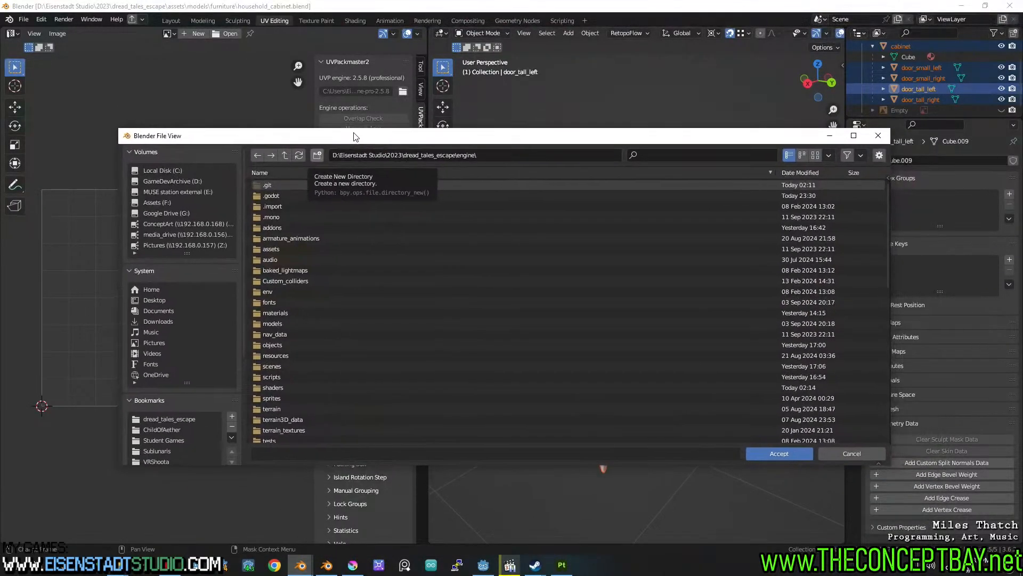
left_click(878, 138)
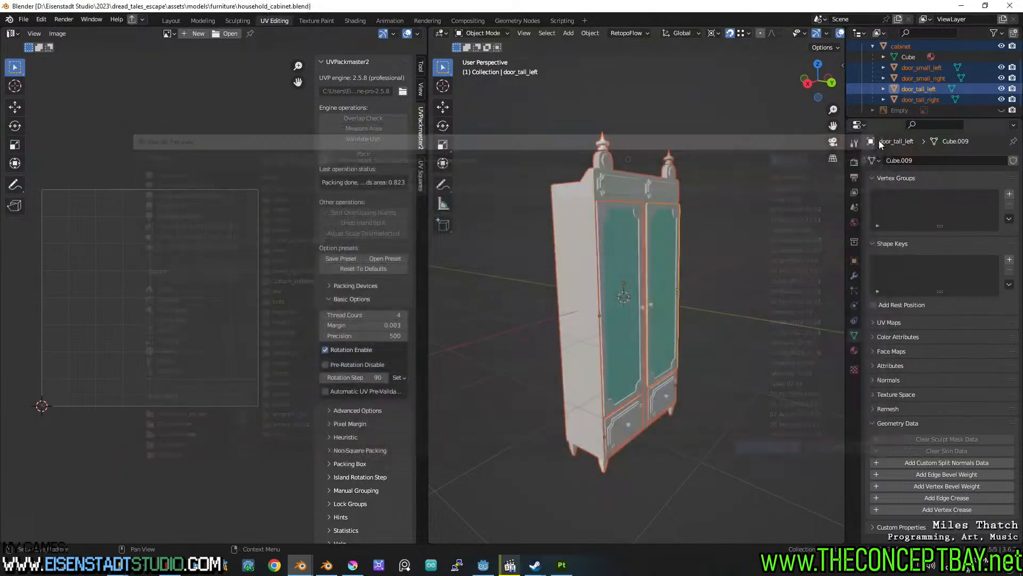
Save household_cabinet.blend with the cabinet body and doors still selected.
middle_click_drag(642, 206, 589, 239)
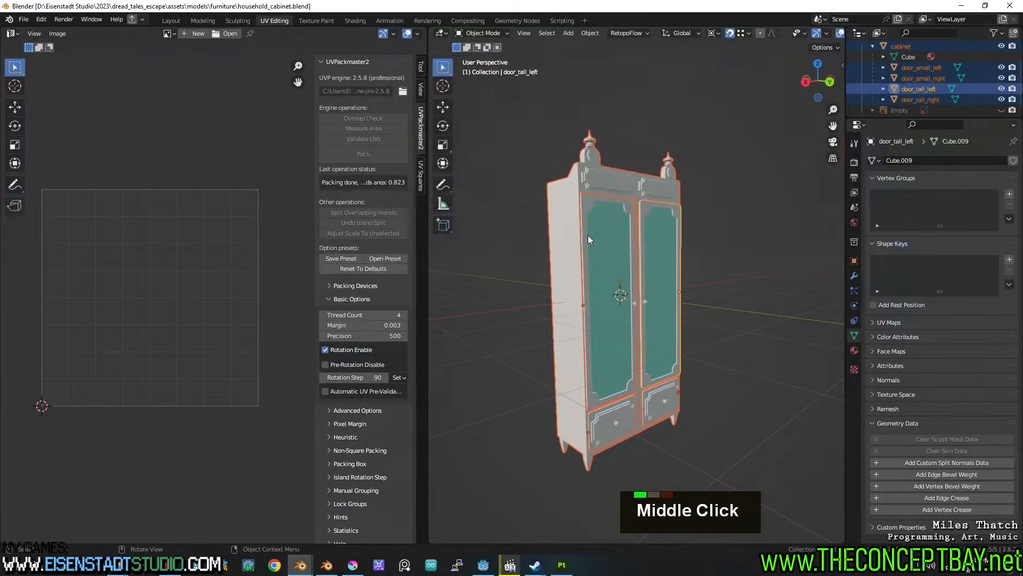
middle_click_drag(589, 239, 649, 292)
key("ctrl+s")
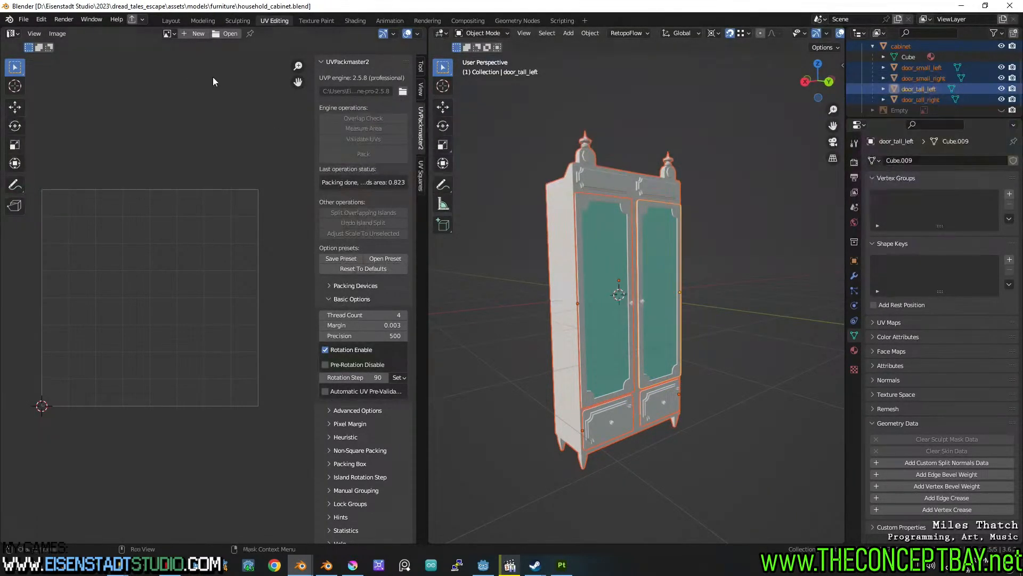
Browse for the batch export directory, going up to dread_tales_escape and into the engine project's models/props folder.
left_click(145, 20)
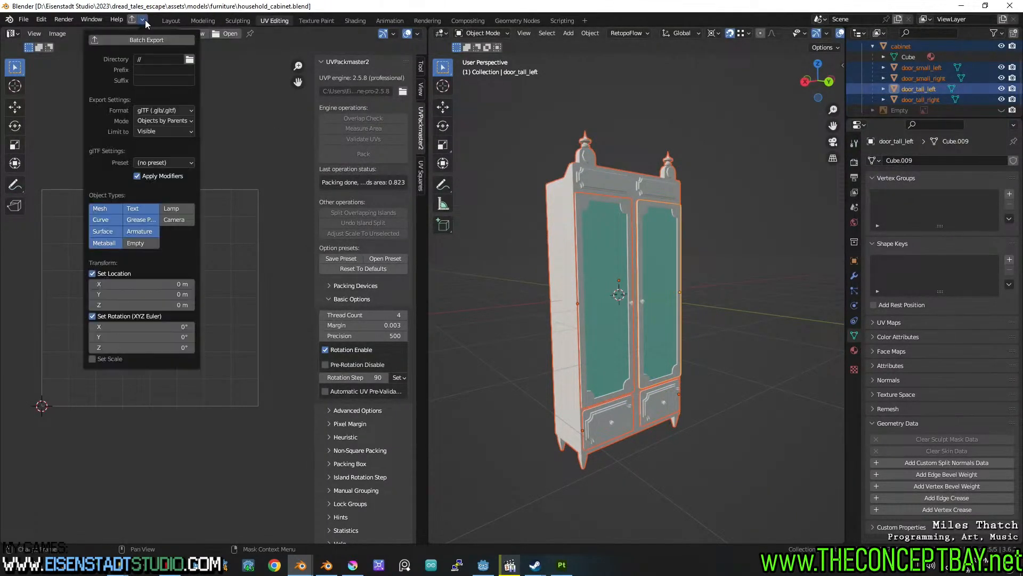
left_click(189, 60)
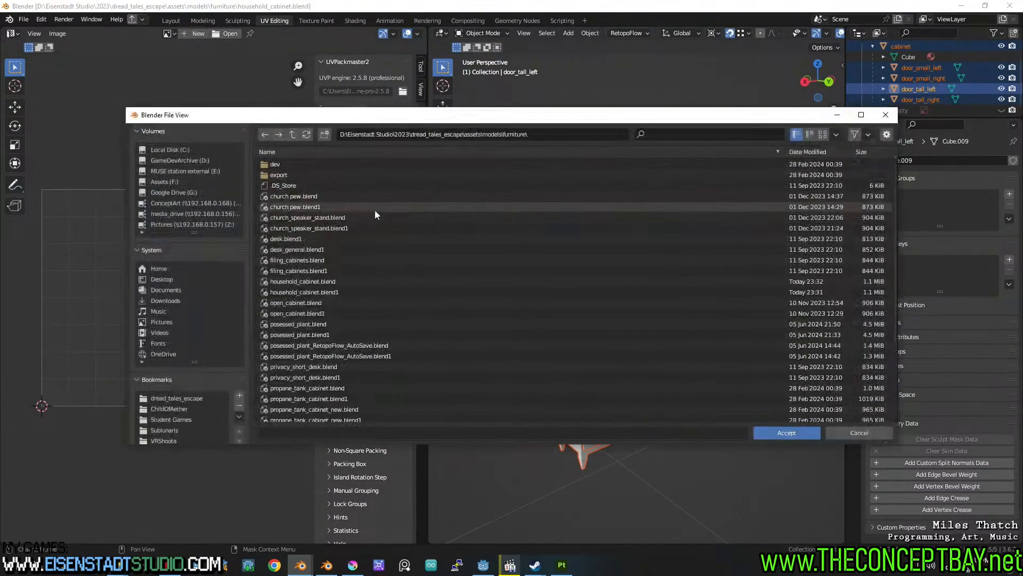
left_click(294, 135)
double_click(293, 135)
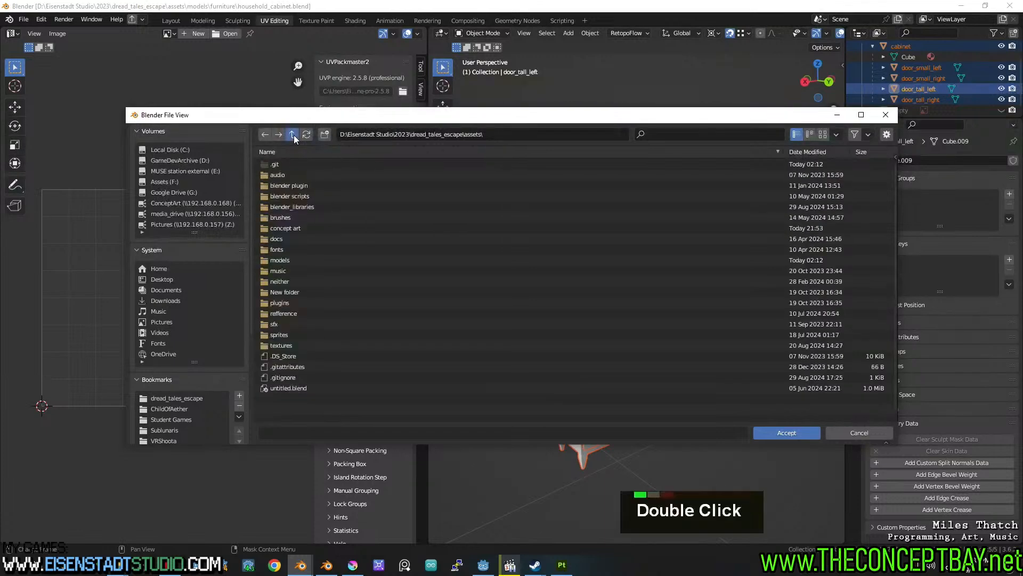
double_click(295, 175)
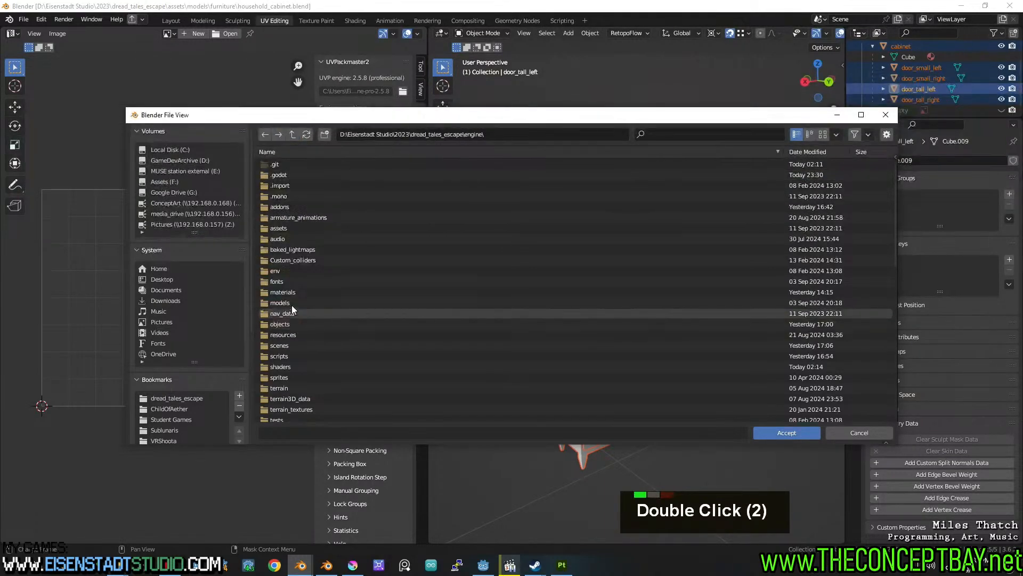
double_click(293, 302)
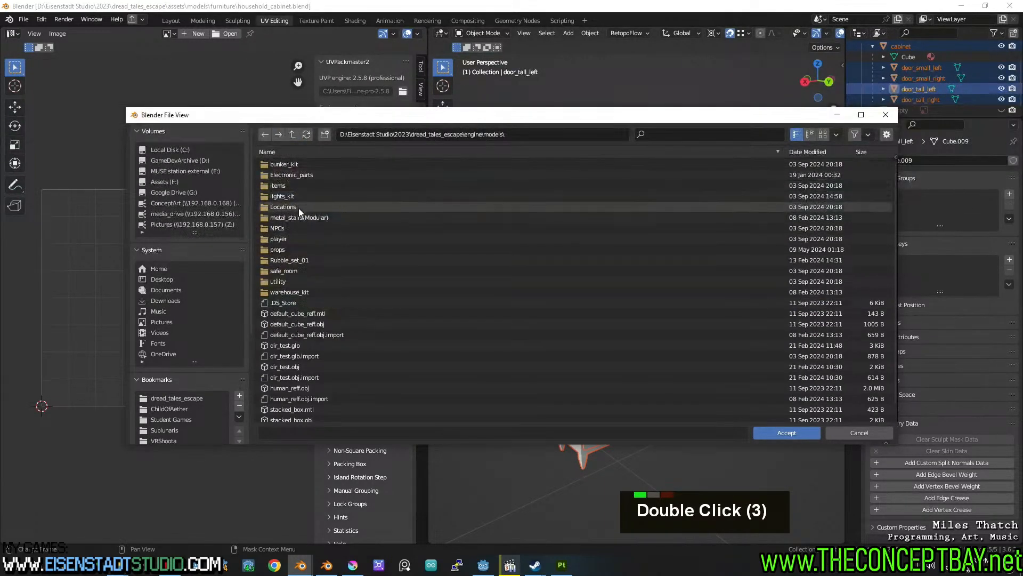
double_click(296, 250)
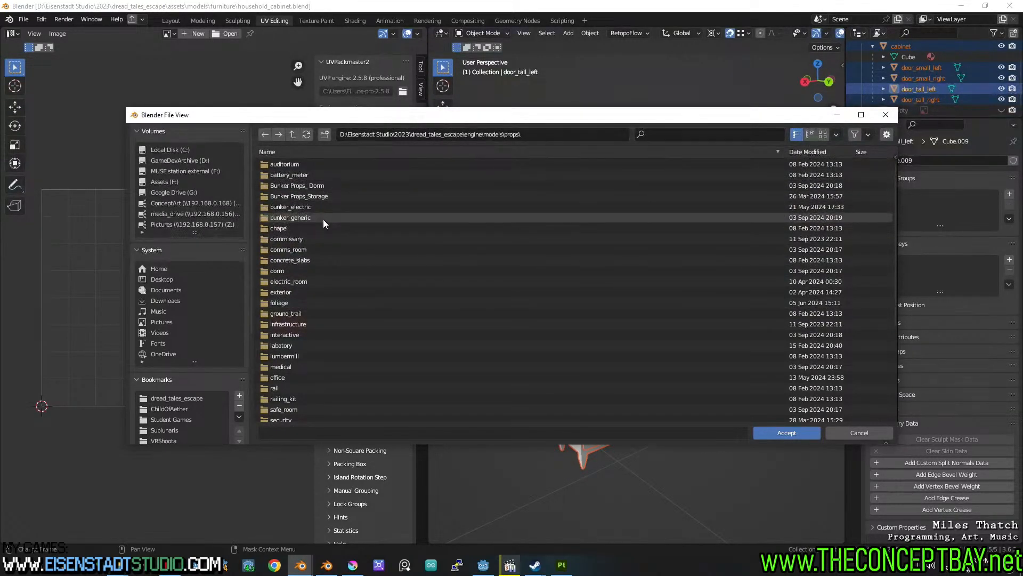
Create a folder named residential inside props and accept it as the batch export directory.
scroll(324, 257, "down", 4)
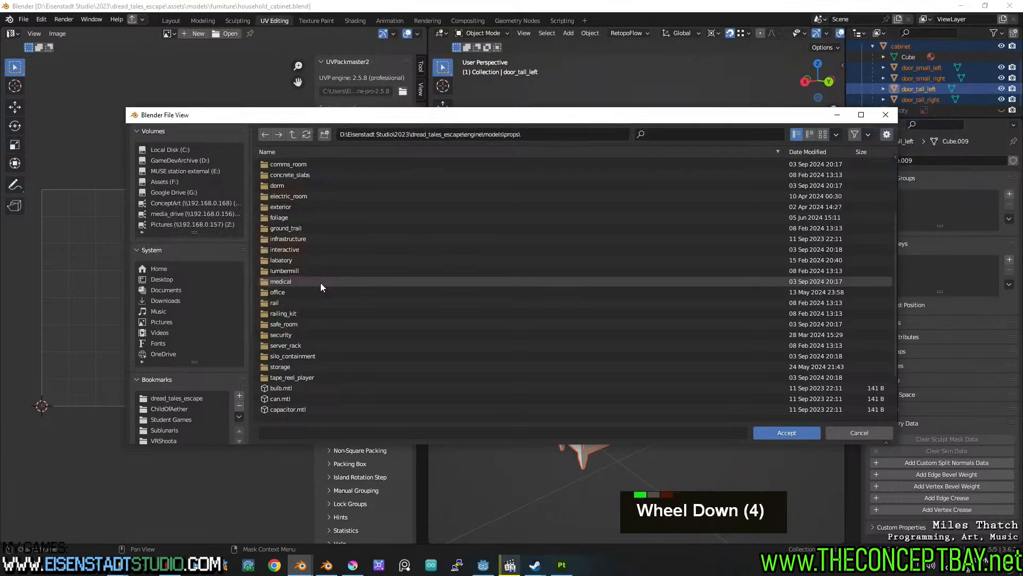
left_click(324, 134)
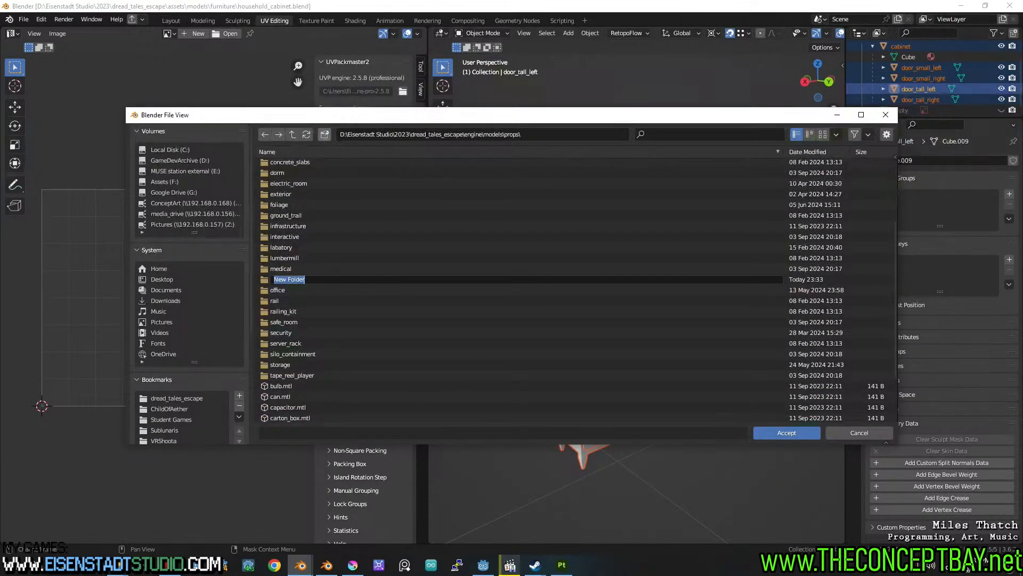
type("residential")
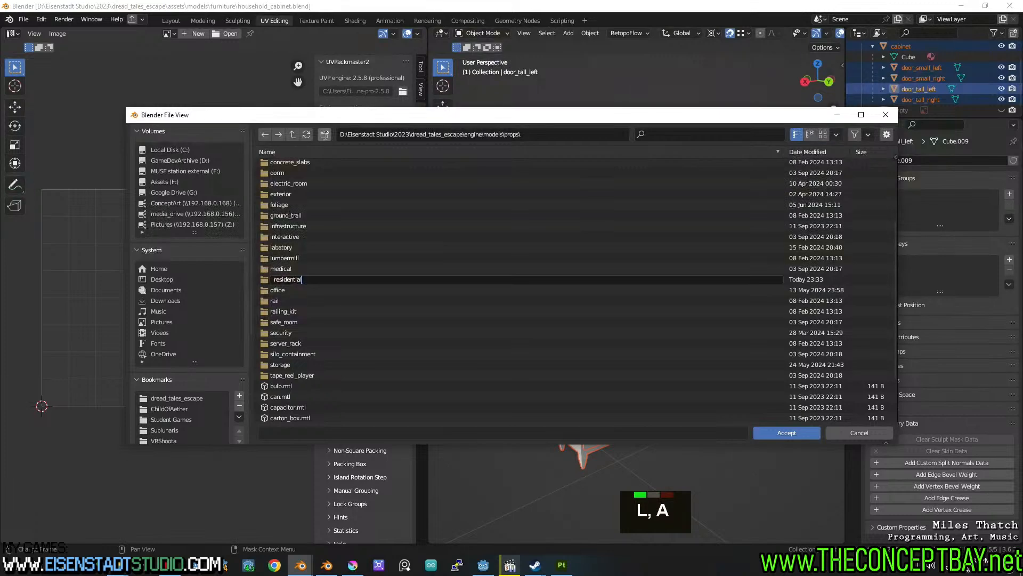
key("Return")
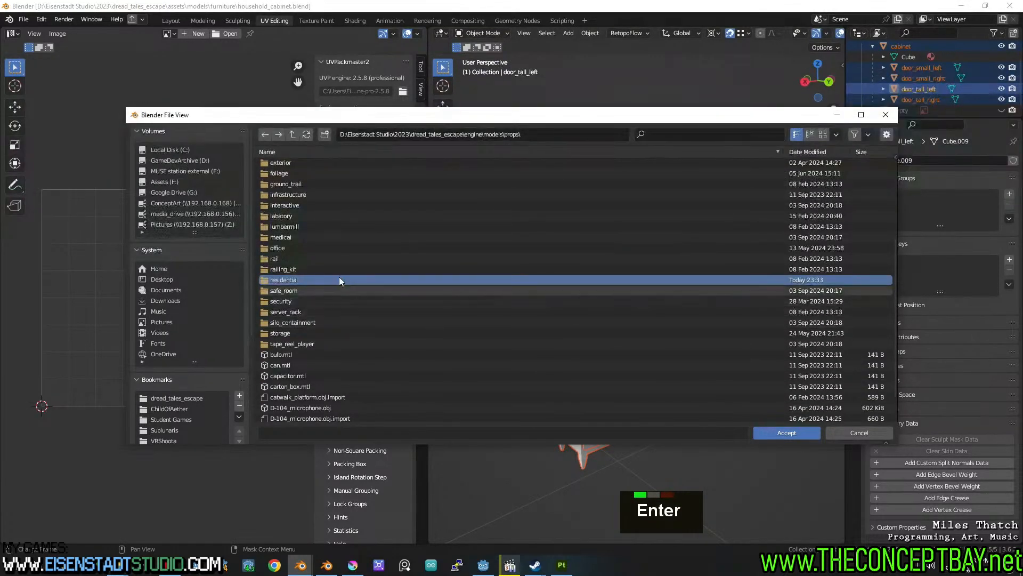
double_click(335, 279)
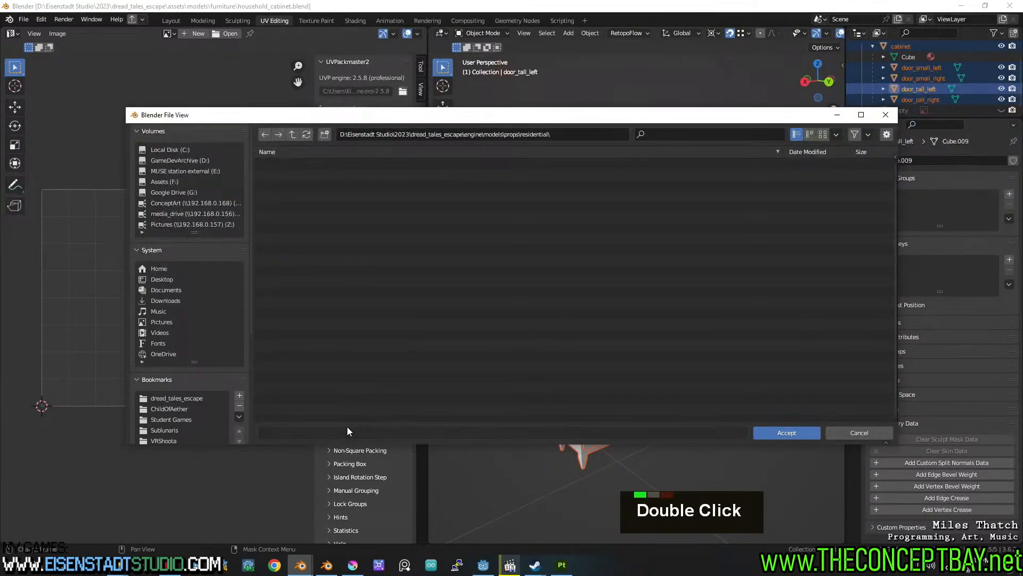
left_click(759, 433)
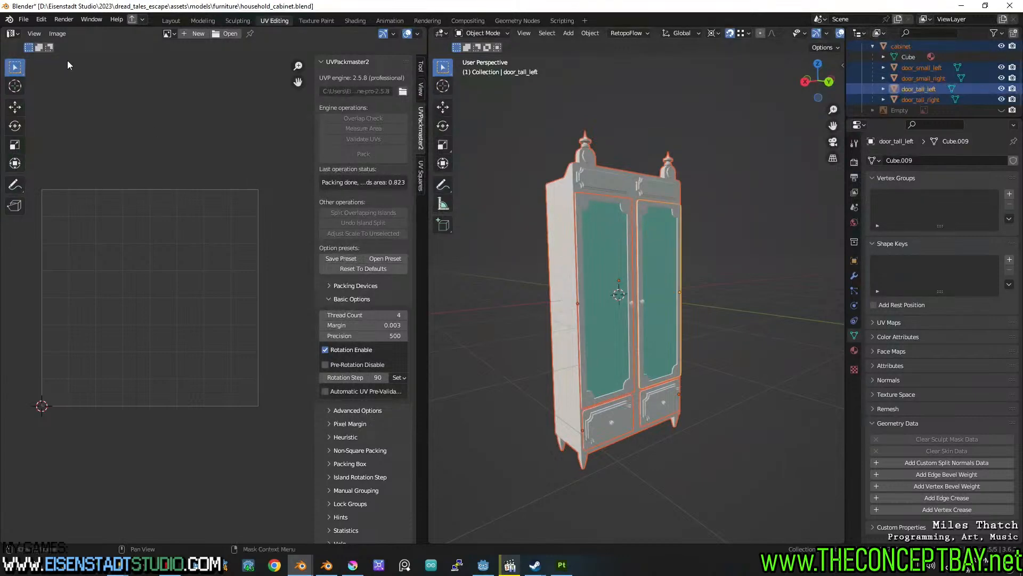
Create a household_cabinet folder inside residential and accept it as the batch export directory.
left_click(141, 19)
left_click(190, 59)
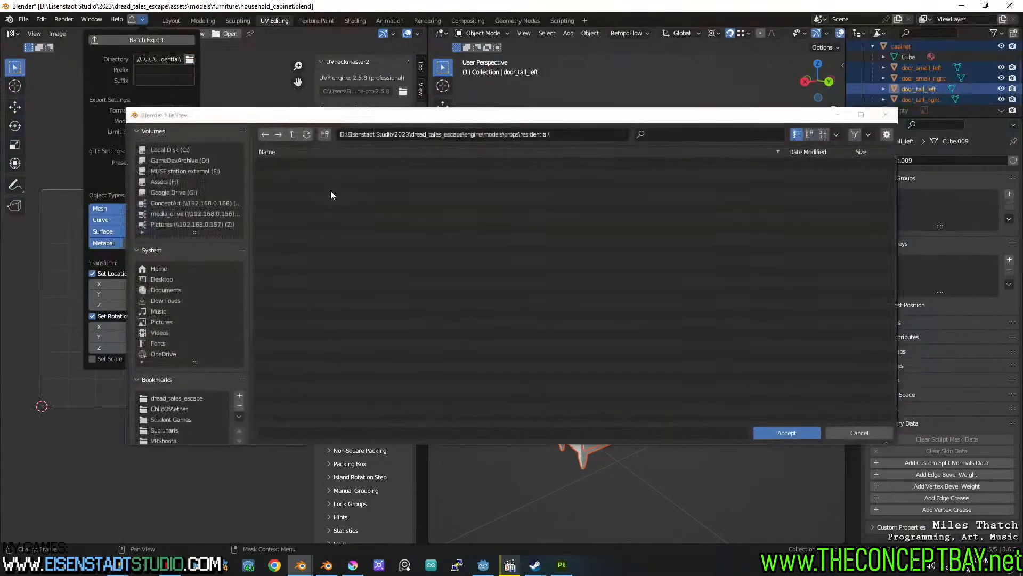
left_click(325, 134)
type("ho")
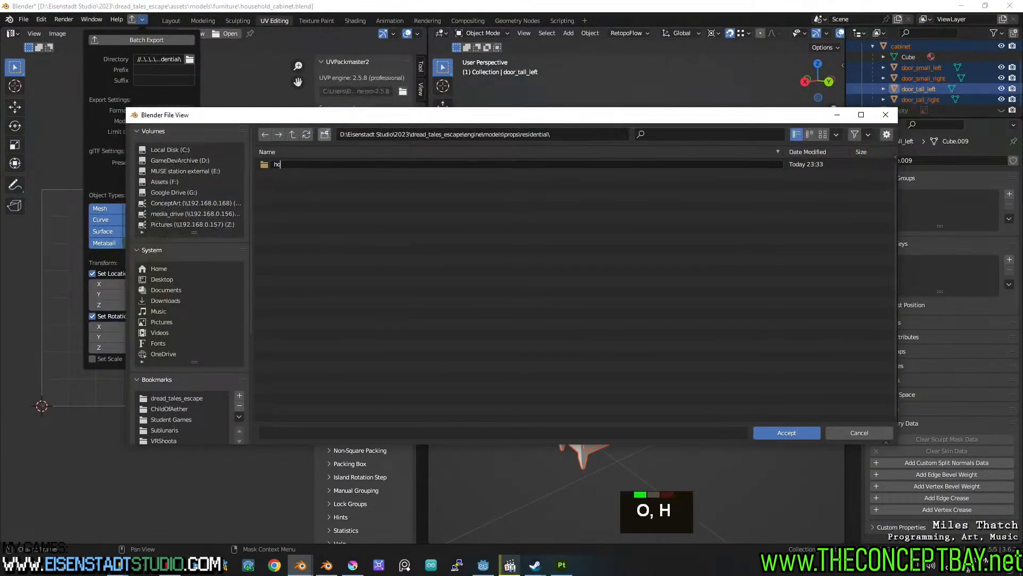
type("usehold_cabinet")
key("Return")
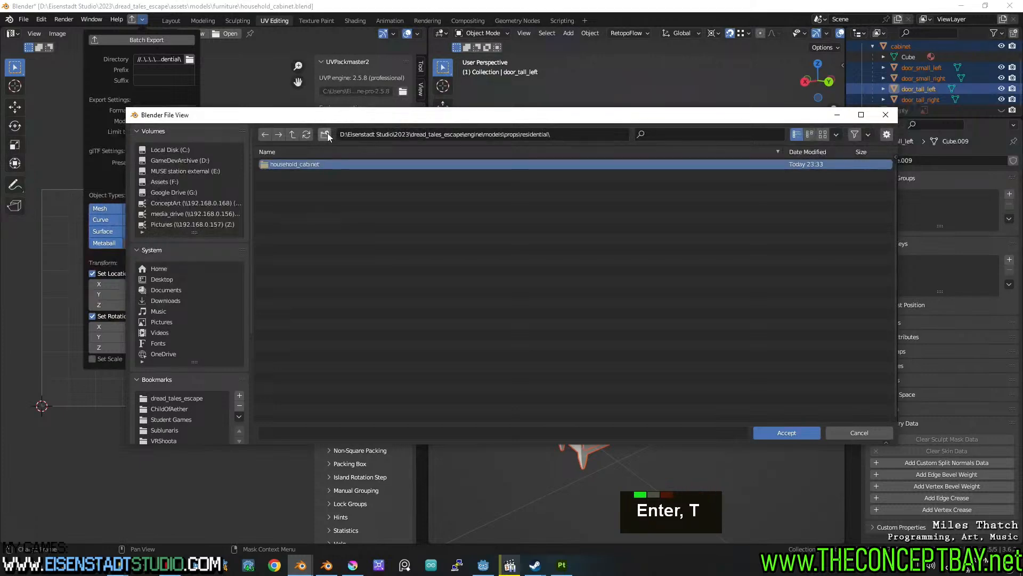
double_click(341, 164)
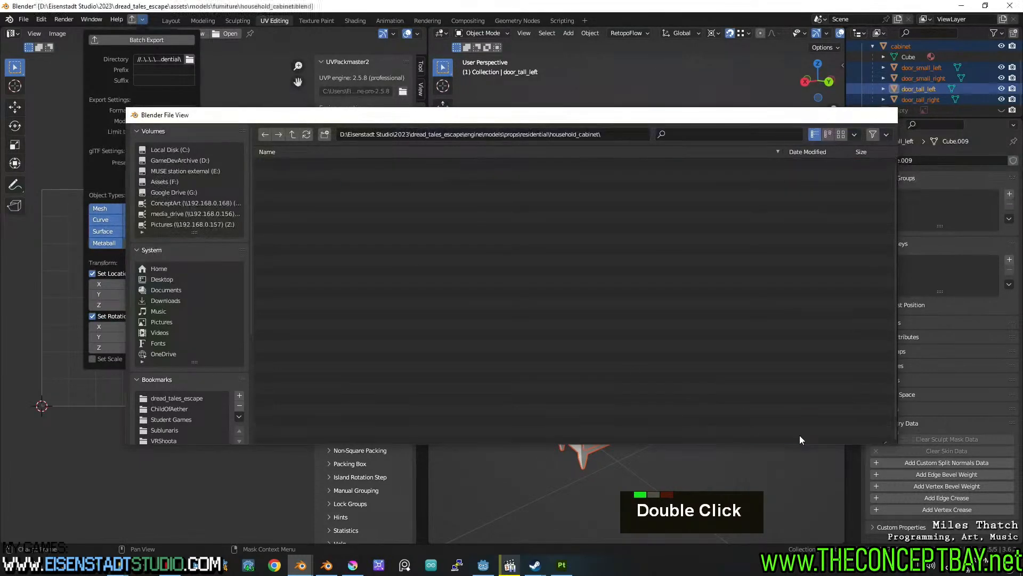
left_click(799, 434)
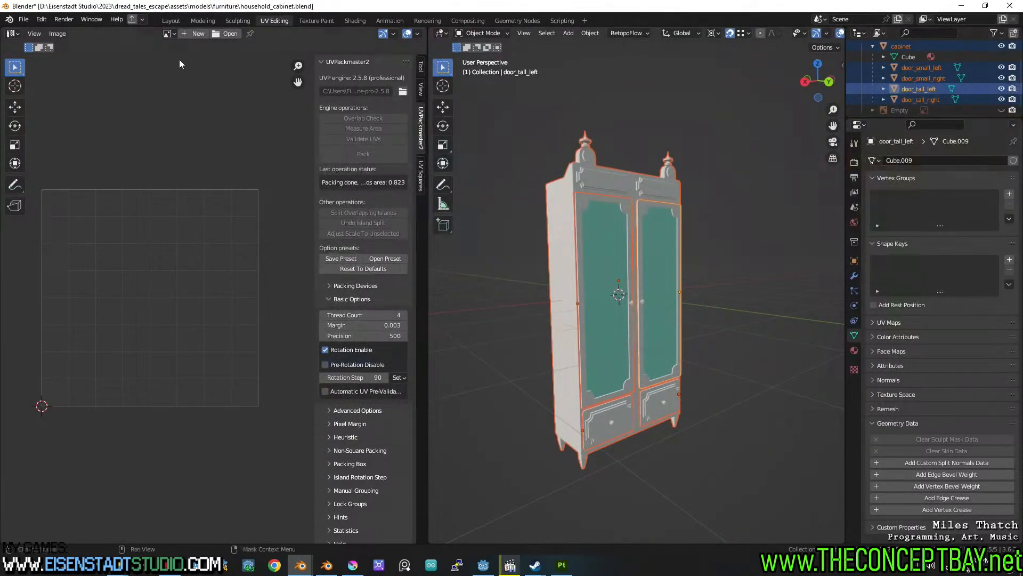
Set the batch export format to Wavefront (.obj) and export the cabinet with its objects grouped by parents.
left_click(143, 20)
left_click(162, 110)
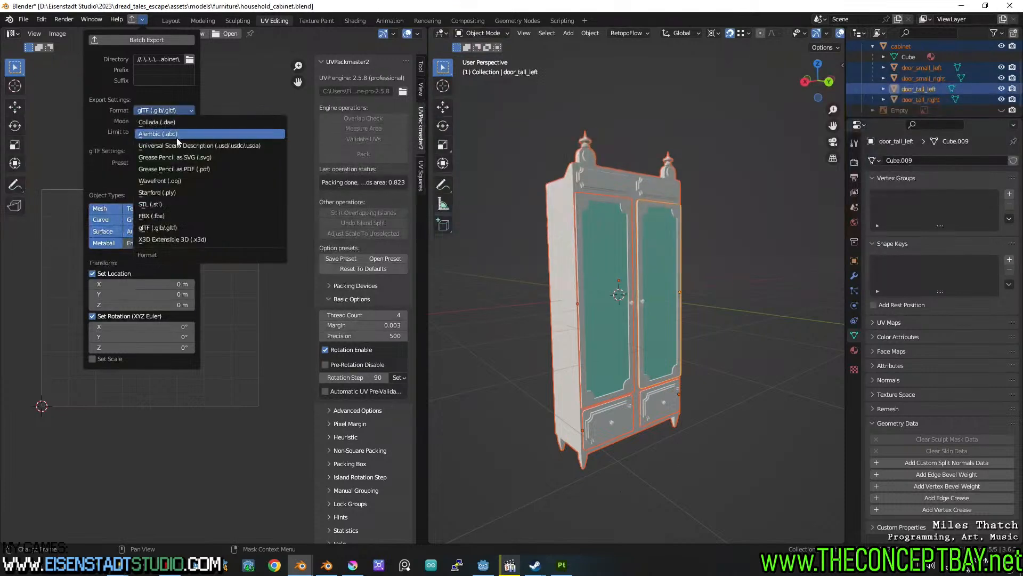
left_click(181, 183)
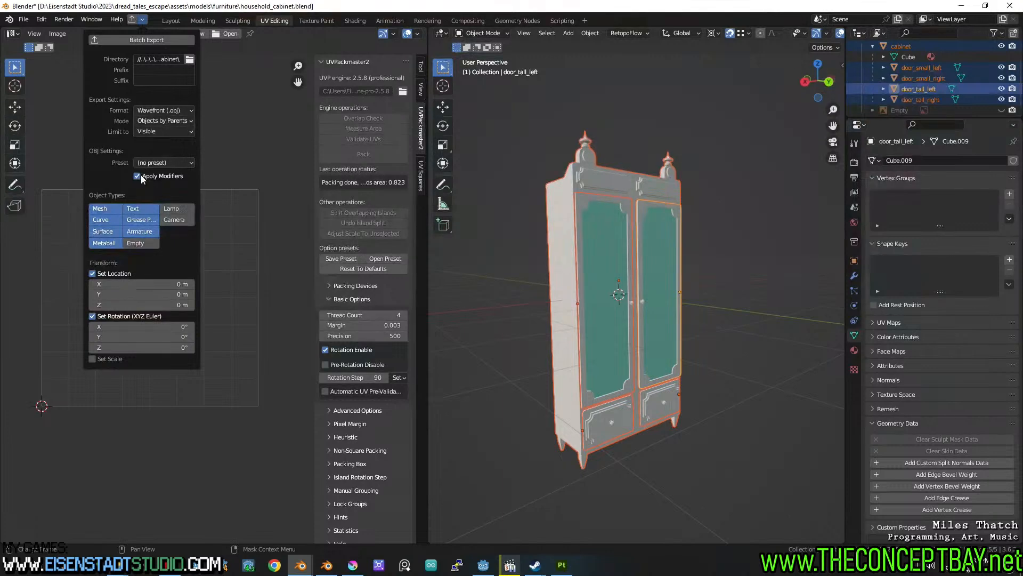
left_click(165, 40)
Change the batch export mode to Objects and export the cabinet body and doors as separate OBJ files.
left_click(156, 121)
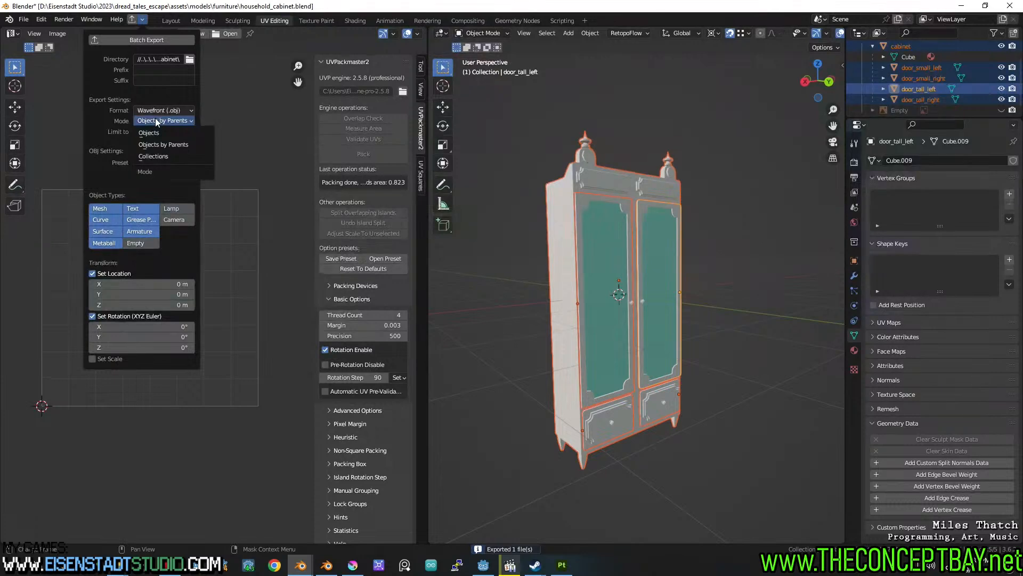
left_click(159, 133)
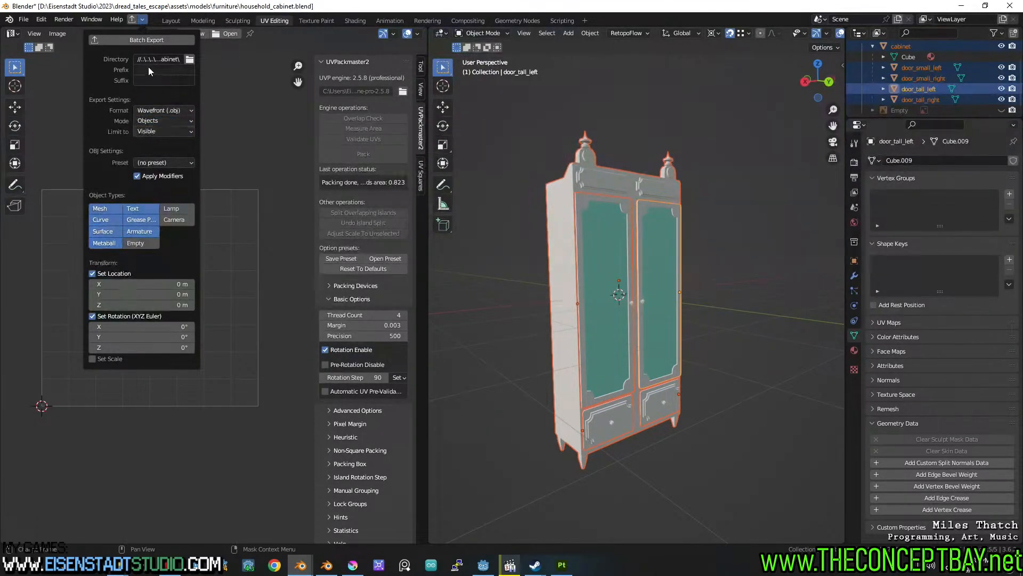
left_click(156, 41)
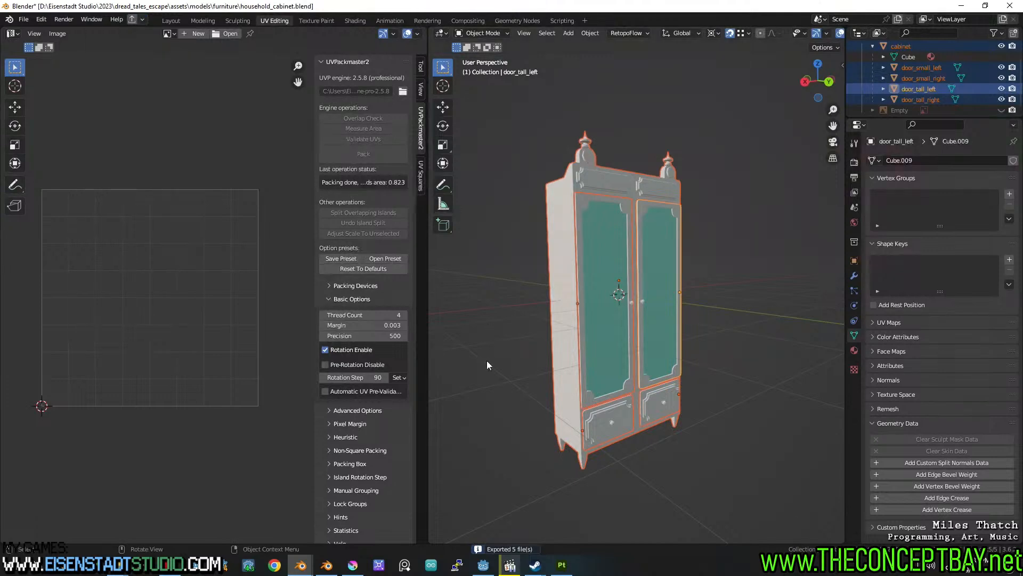
Switch to Godot to import the exported models, and open a new empty scene beside Sandbox_Dimitar.
left_click(483, 564)
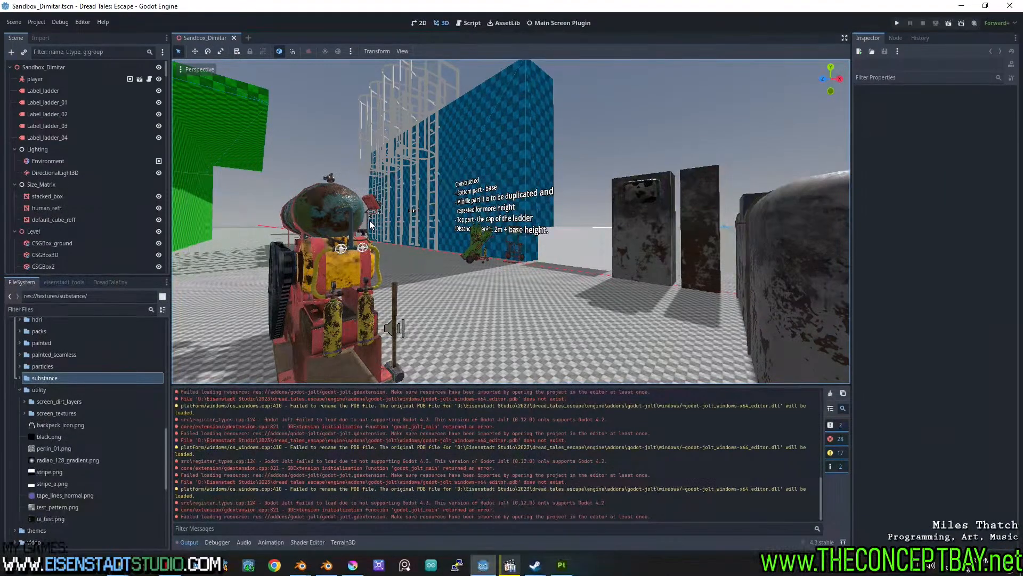
middle_click_drag(523, 264, 514, 274)
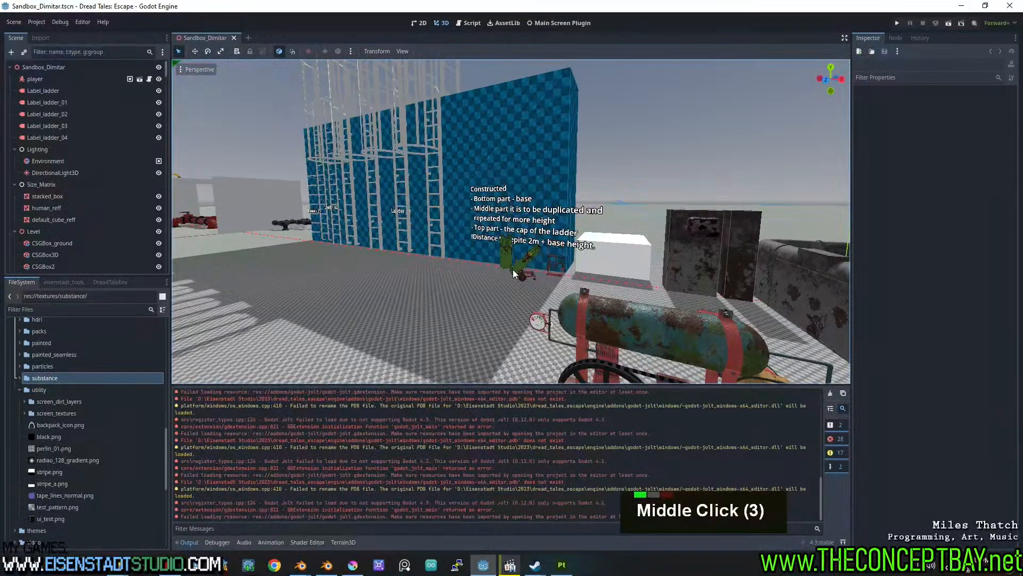
left_click(247, 38)
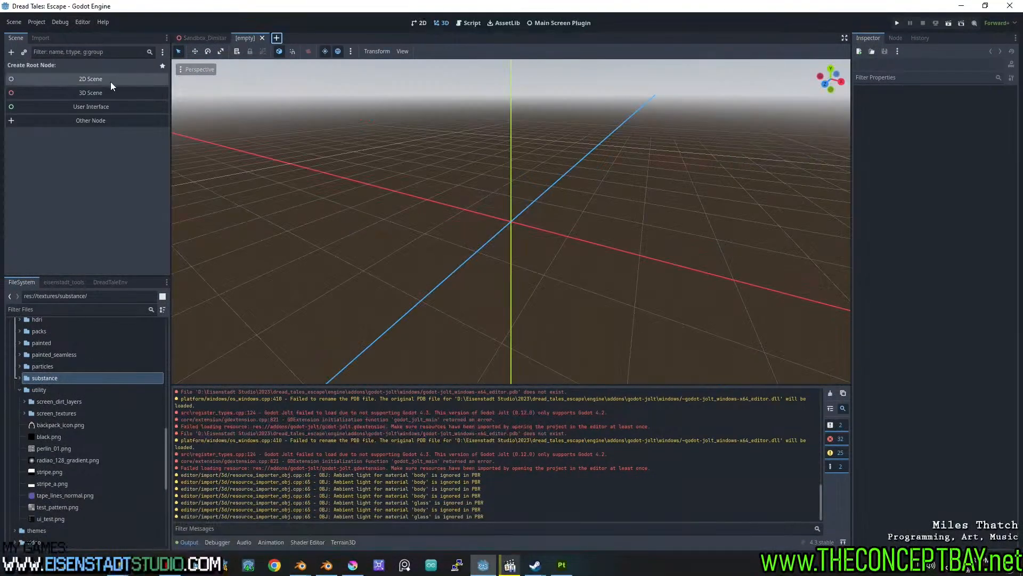
Create a 3D root node in the empty scene and rename it household_cabinet.
left_click(98, 94)
double_click(63, 68)
key("ctrl+a")
type("ohu")
key("ctrl+a")
type("house")
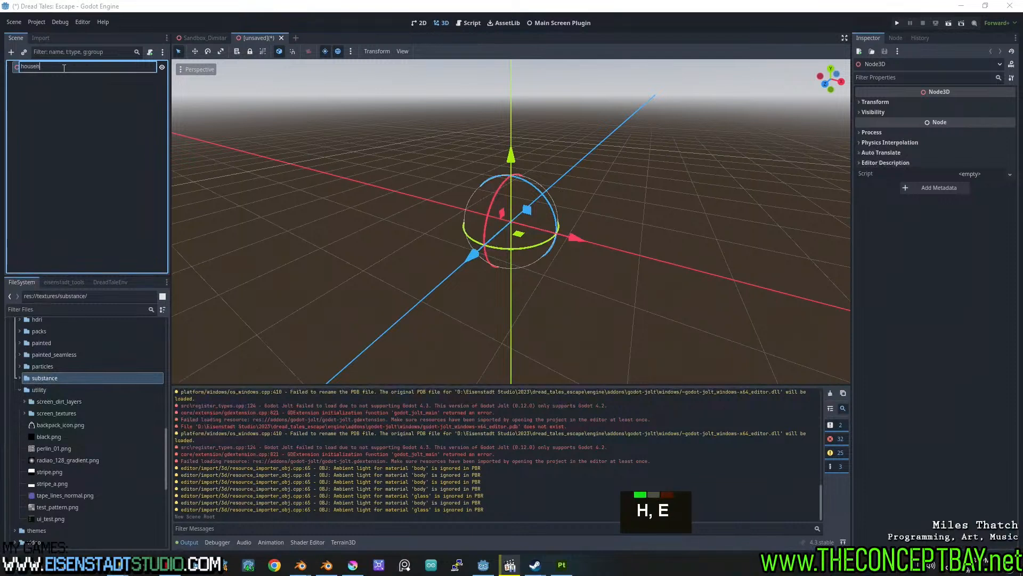
type("hold_cabinet")
key("Return")
right_click(63, 68)
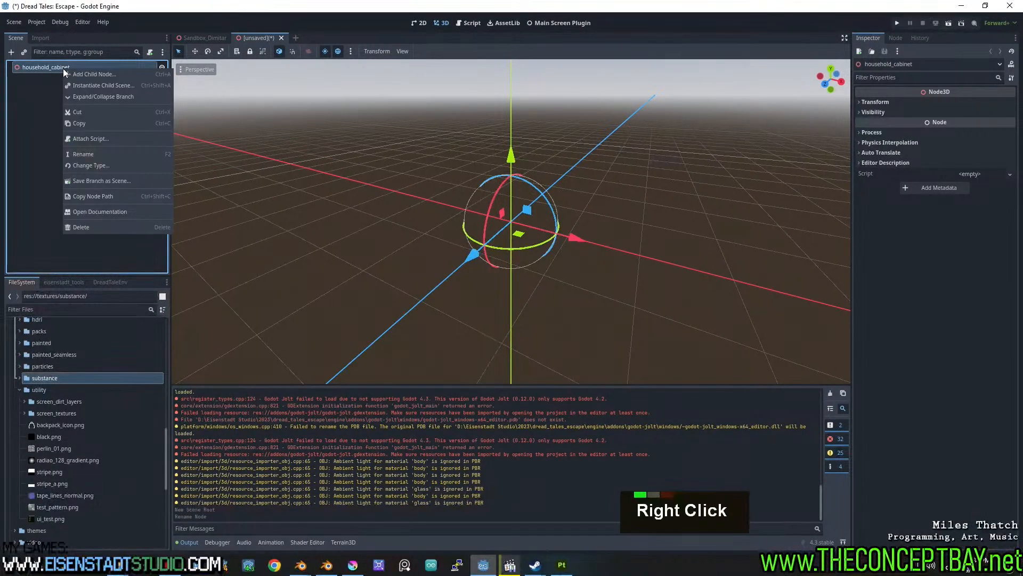
left_click(58, 67)
Search the project files for household and look through the household_cabinet folder under textures/substance.
left_click(53, 309)
key("ctrl+a")
type("household")
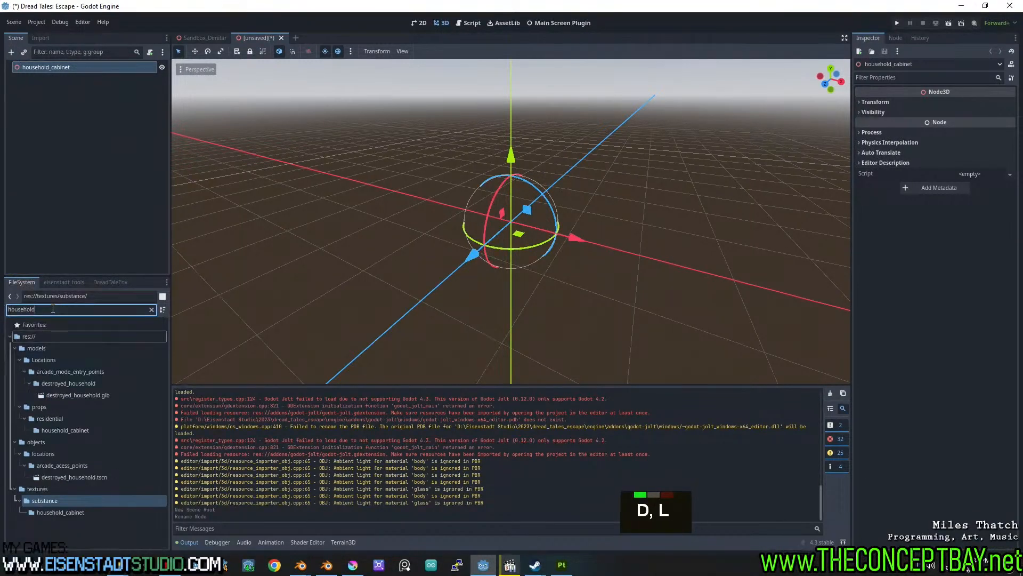
left_click(68, 511)
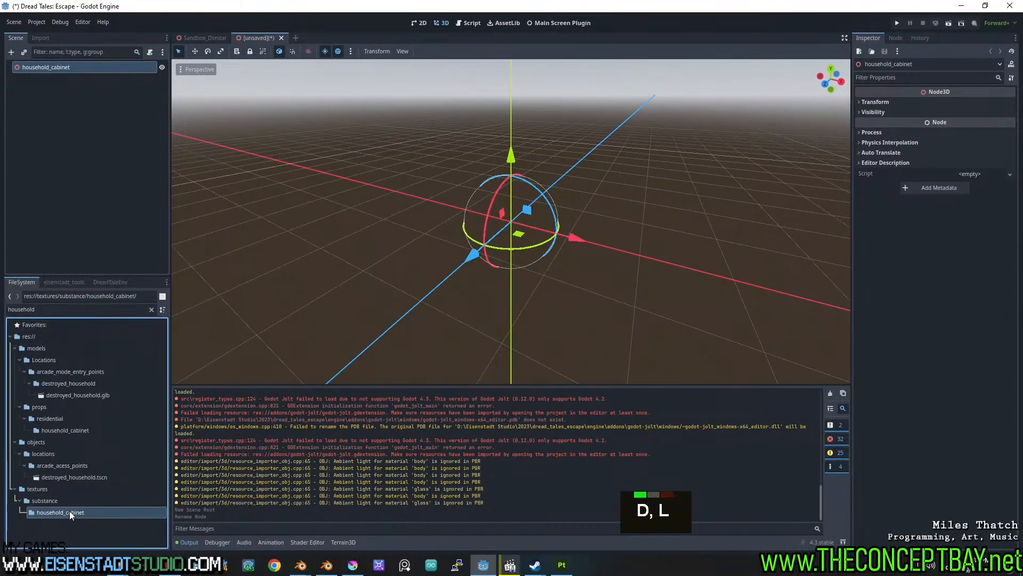
left_click(151, 310)
scroll(119, 424, "down", 5)
left_click(24, 398)
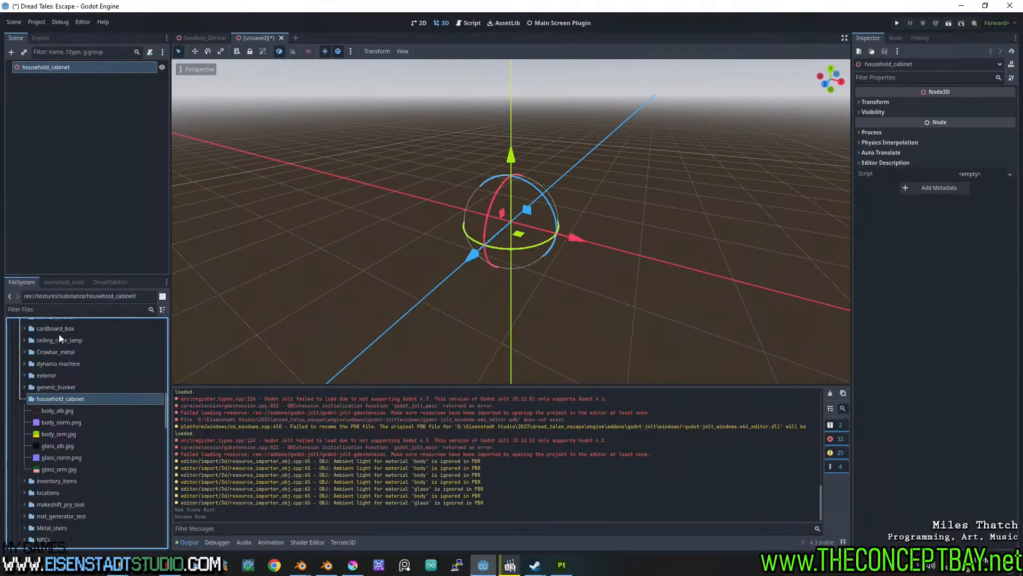
Filter the project files by household again.
double_click(69, 310)
type("hosueh")
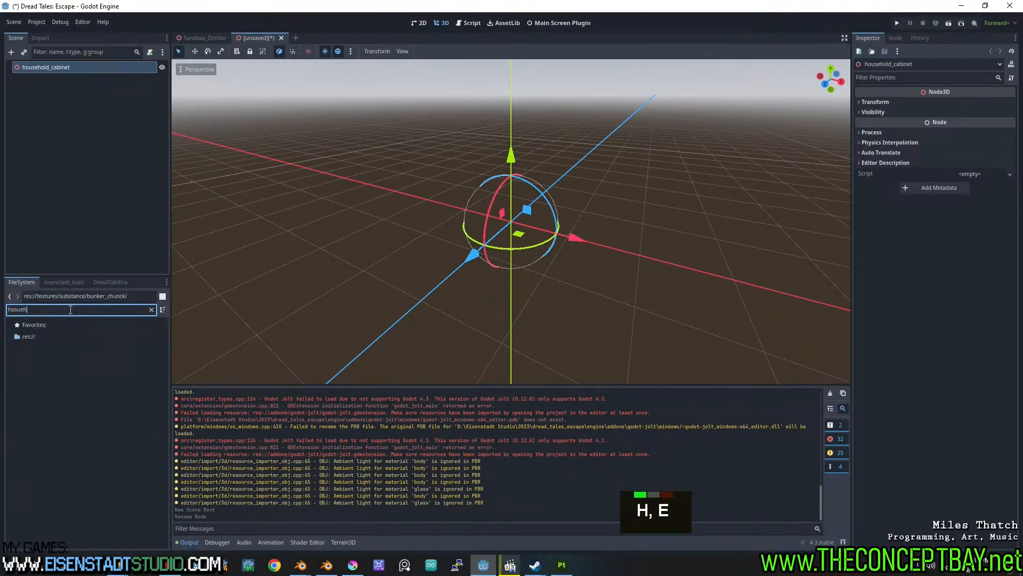
type("old_")
key("BackSpace")
key("BackSpace")
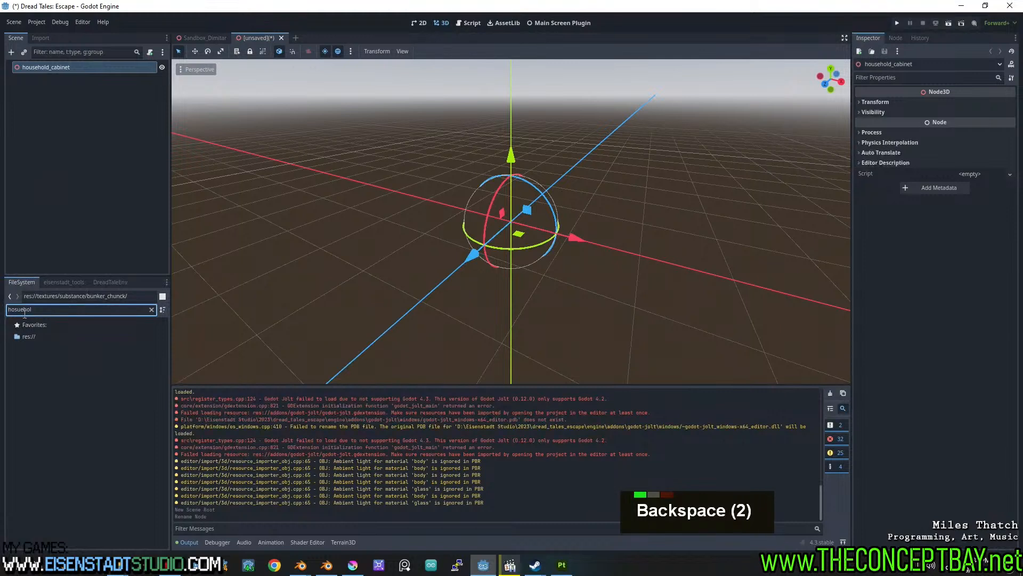
left_click(21, 309)
key("BackSpace")
key("Left")
type("u")
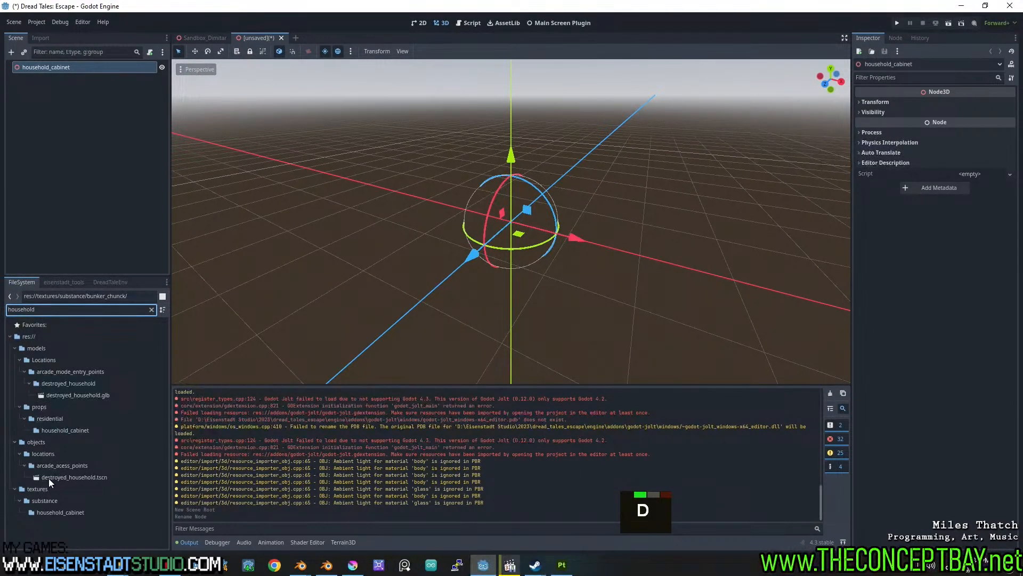
Delete the destroyed_household.glb model file from arcade_mode_entry_points, accept its removal, and undo the last action.
left_click(50, 394)
key("Delete")
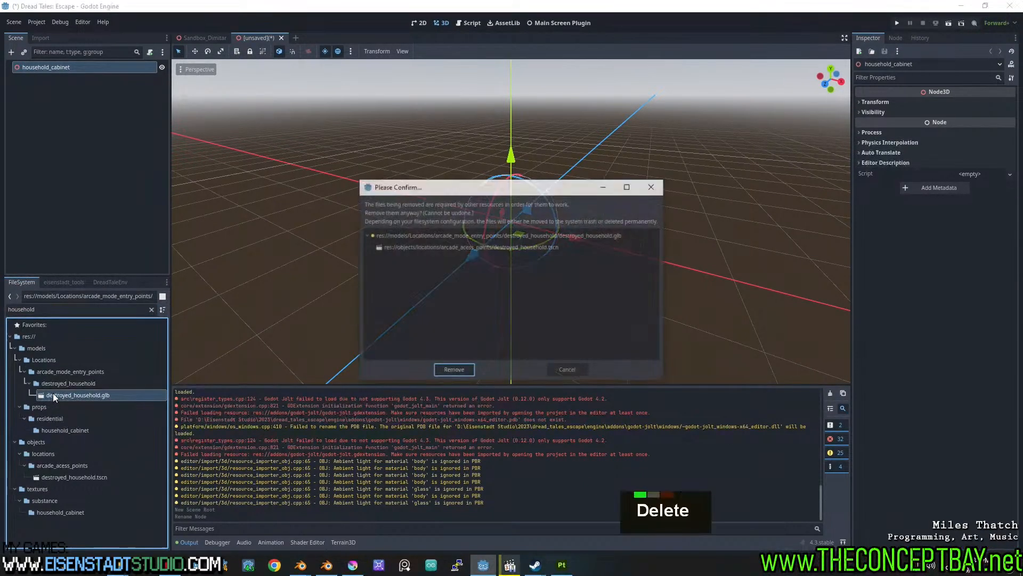
key("Return")
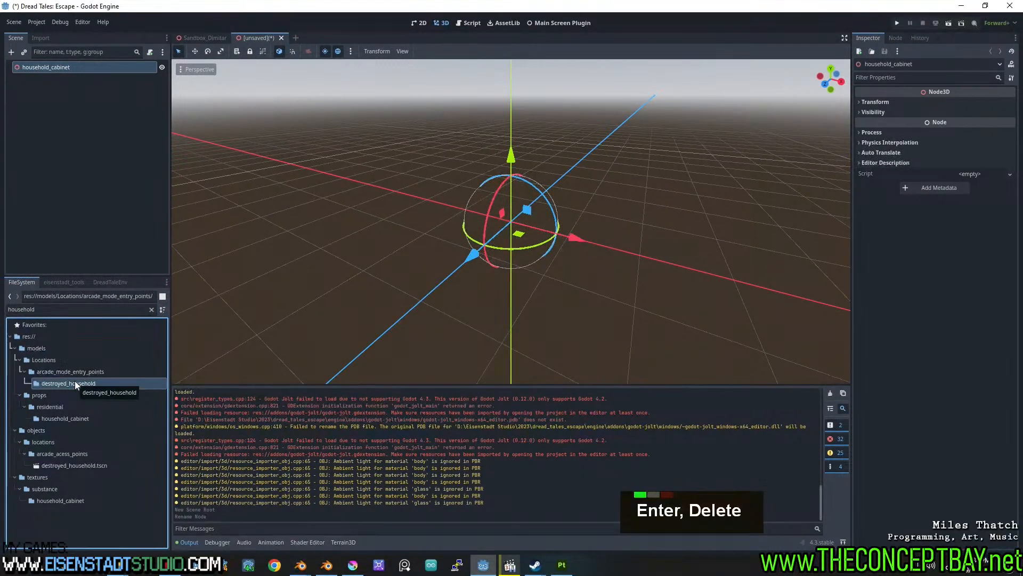
key("ctrl+z")
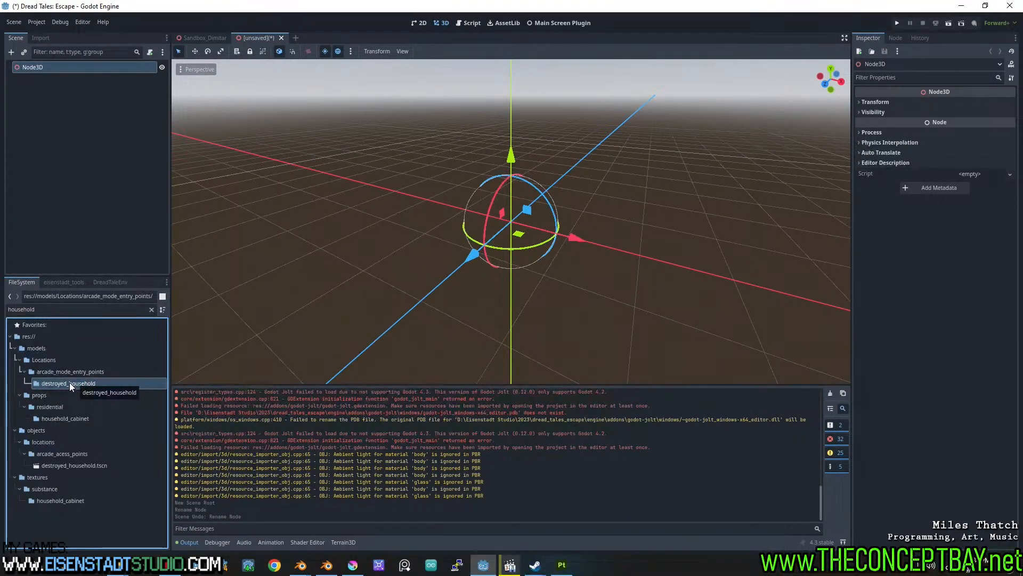
Add cabinet.obj and the four small and tall door OBJ files from the residential household_cabinet folder to the scene.
left_click(56, 419)
left_click(151, 309)
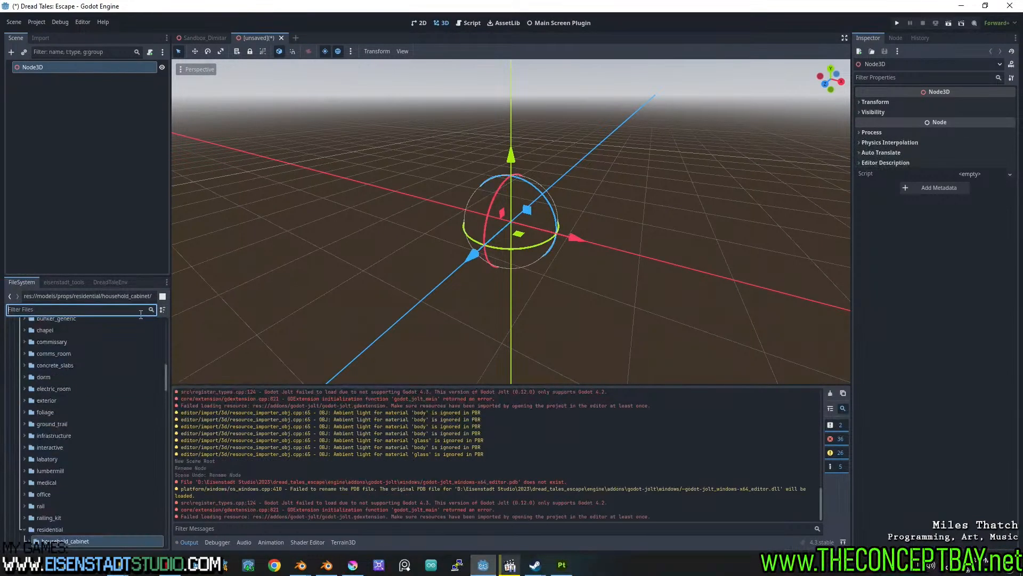
scroll(95, 386, "down", 5)
left_click(28, 399)
left_click(55, 411)
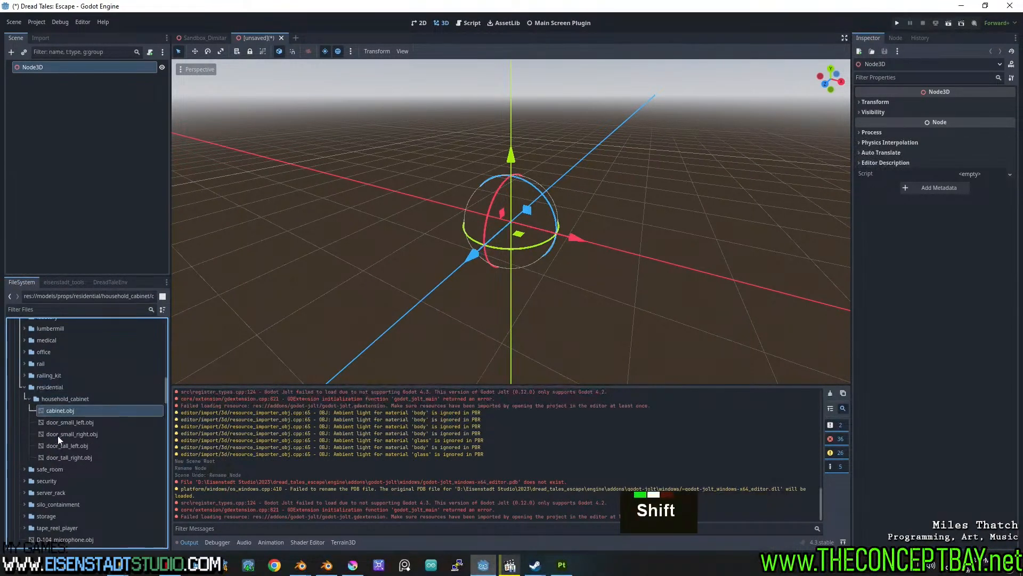
left_click(56, 456, "shift")
left_click_drag(62, 410, 513, 219)
middle_click_drag(596, 231, 469, 175)
scroll(512, 198, "up", 2)
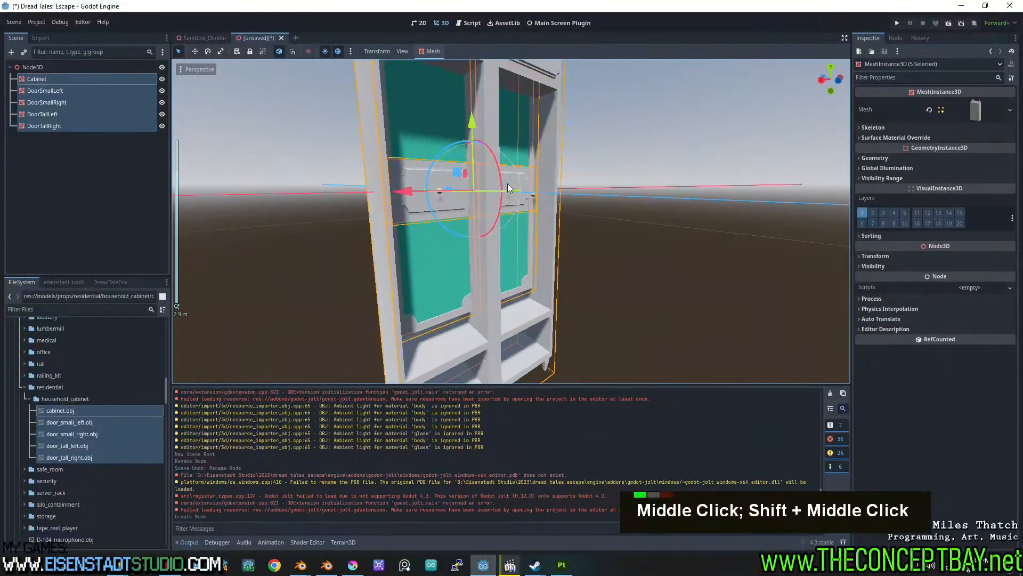
Select the Cabinet node, then filter the project files by househ to locate the household_cabinet texture folder under substance.
left_click(65, 78)
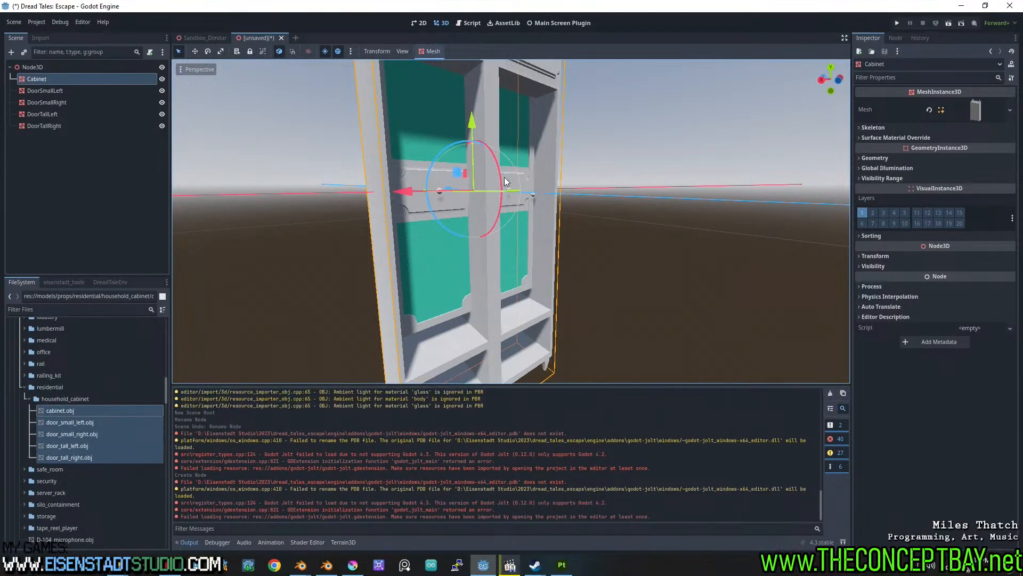
left_click(107, 310)
type("housend")
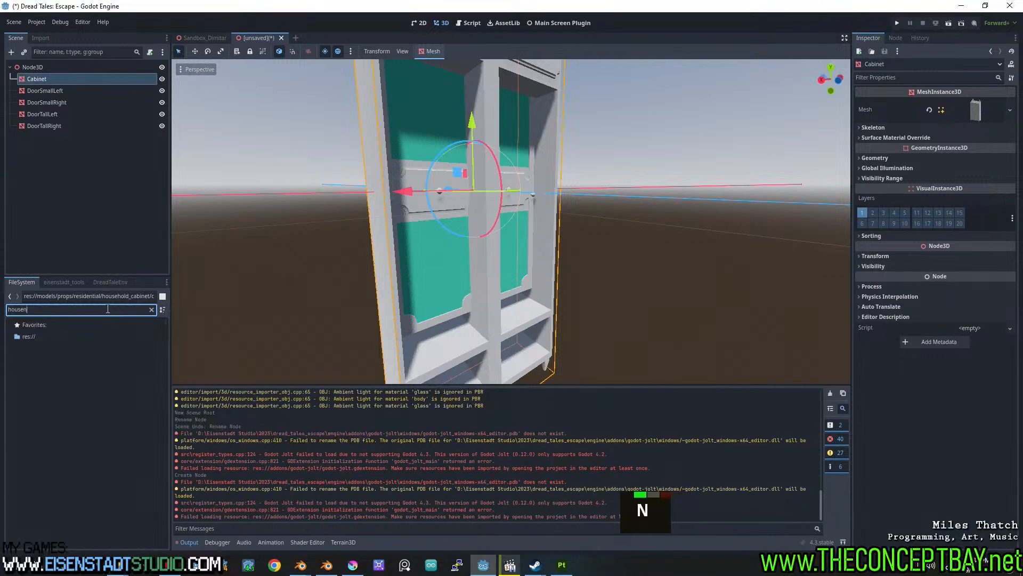
key("BackSpace")
key("BackSpace")
key("BackSpace")
type("eh")
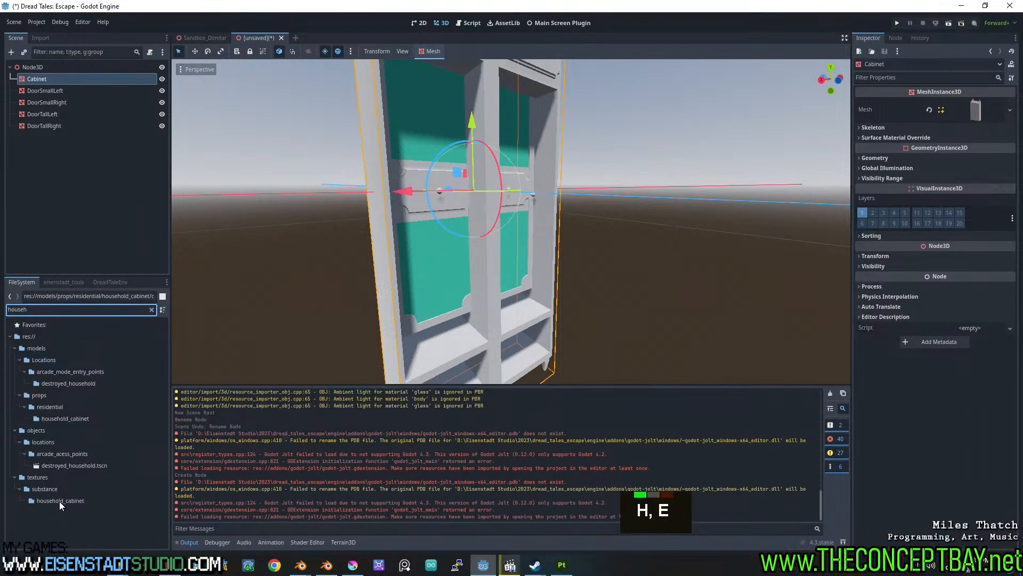
left_click(59, 501)
left_click(151, 310)
scroll(116, 432, "down", 6)
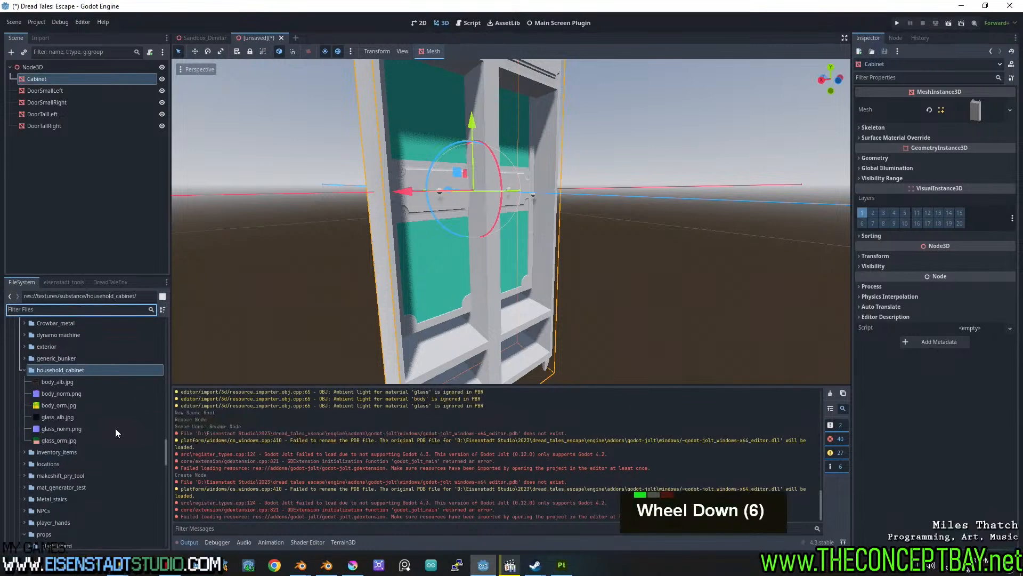
Select the body_alb, body_norm and body_orm textures and open the eisenstadt_tools options for generating a standard material from maps.
left_click(75, 383)
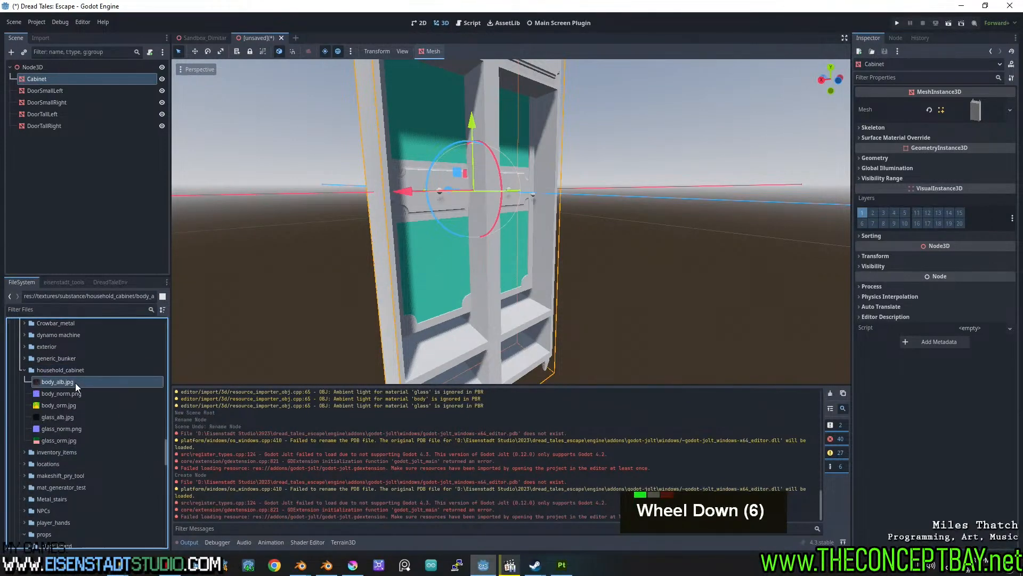
left_click(64, 407, "shift")
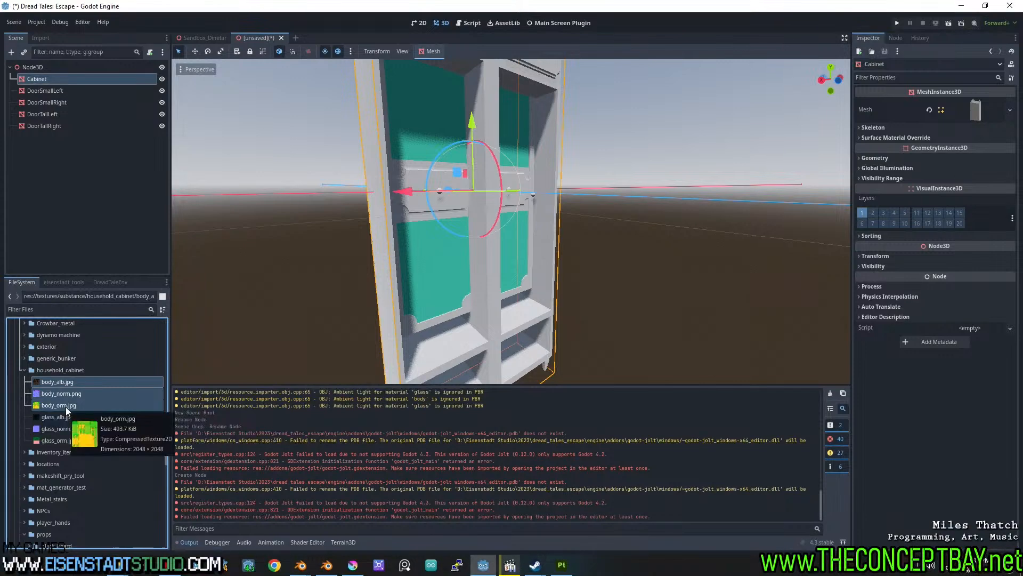
left_click(55, 281)
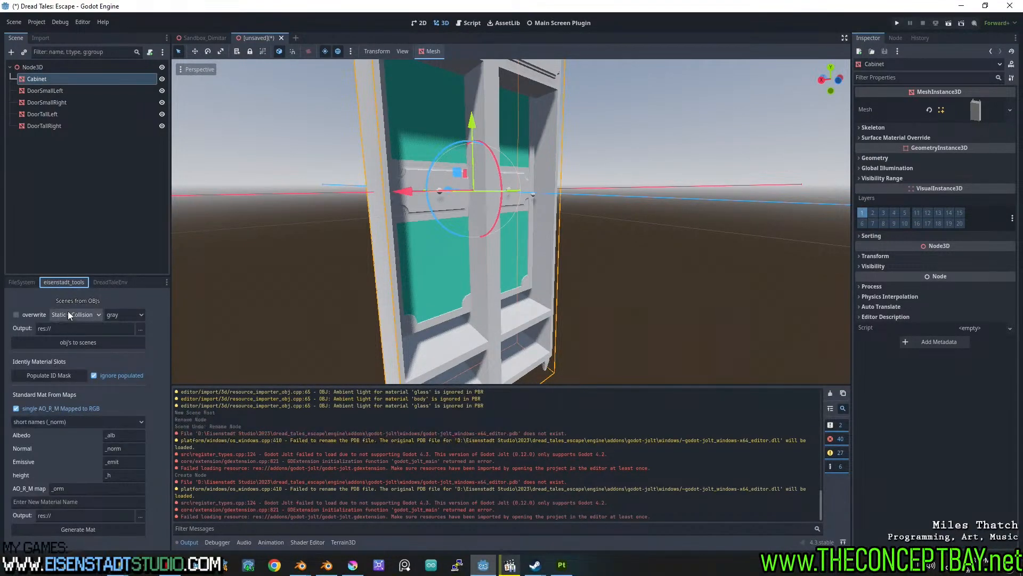
scroll(80, 493, "down", 2)
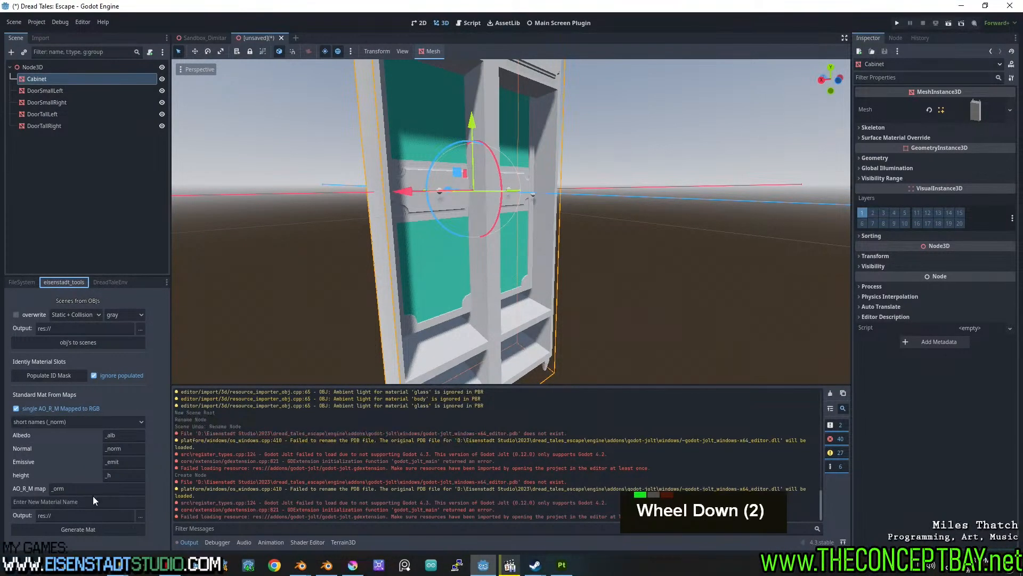
Generate a material named household_cabinet_body from the selected body maps, with res://materials/custom_materials/props as its output folder.
left_click(120, 500)
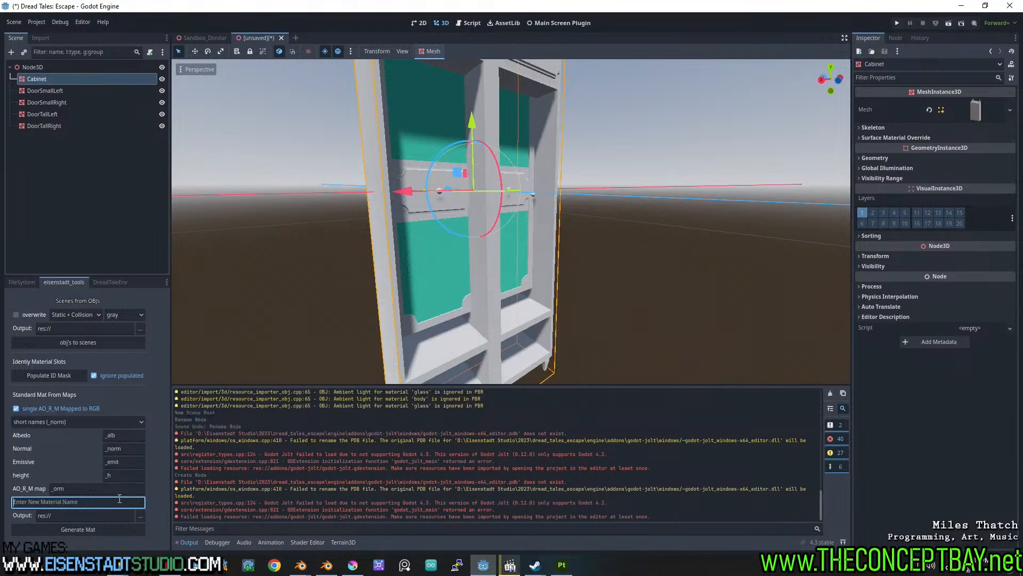
type("household_cabinet_body")
left_click(140, 516)
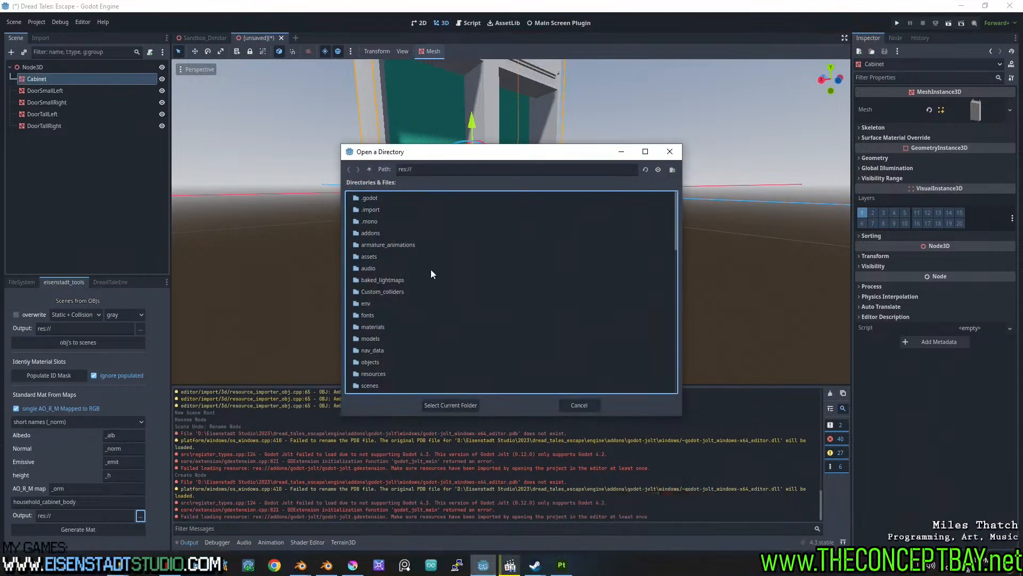
left_click(356, 256)
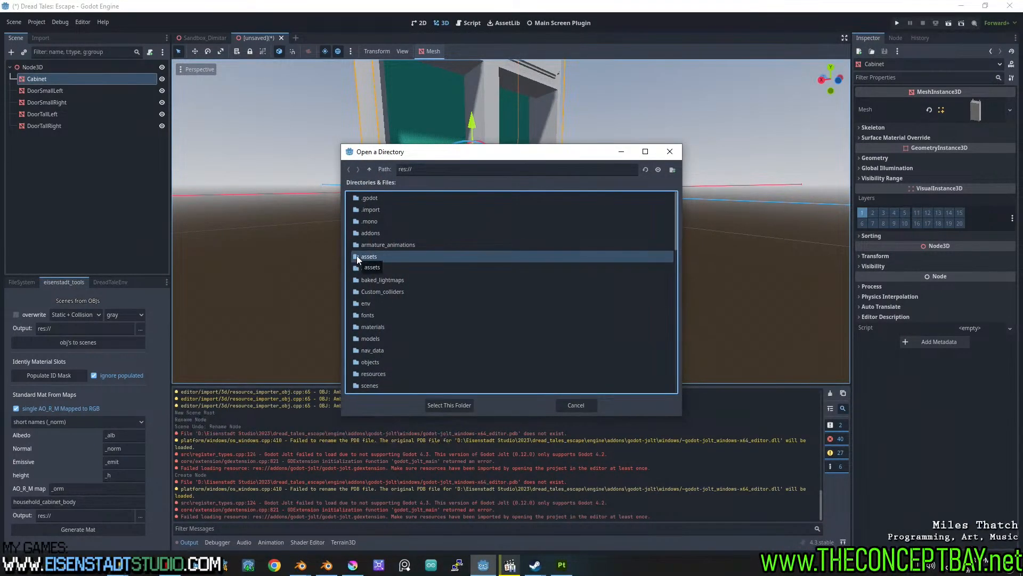
double_click(366, 327)
double_click(388, 222)
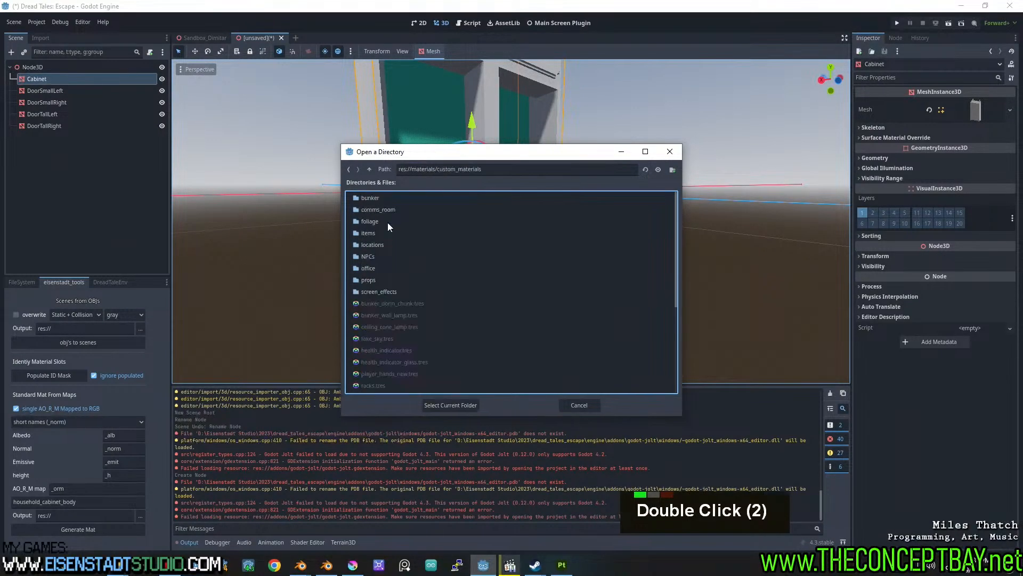
double_click(395, 278)
left_click(451, 404)
left_click(88, 530)
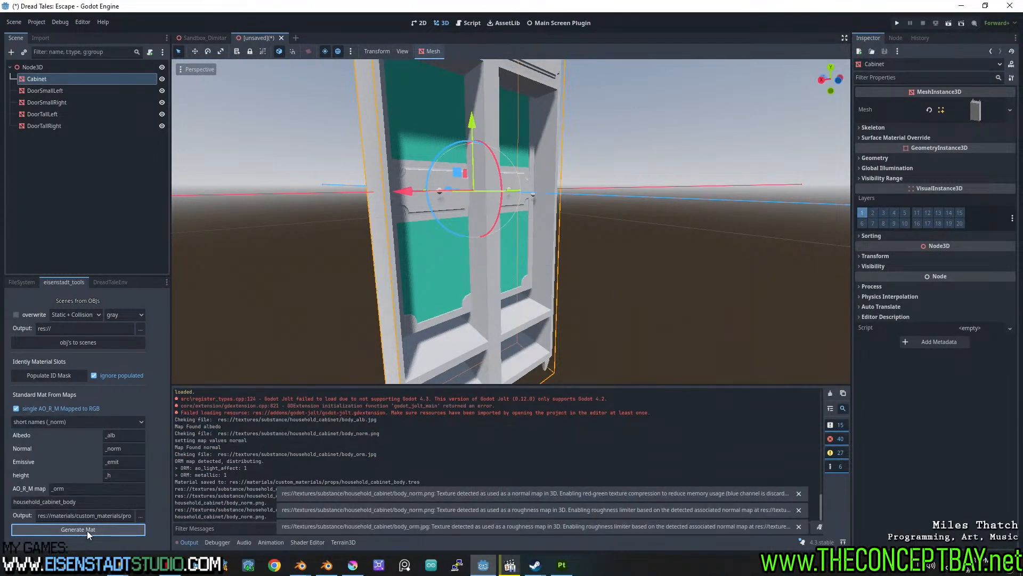
Assign the household_cabinet_body material to the Cabinet mesh's surface material override 0.
left_click(268, 183)
left_click(382, 171)
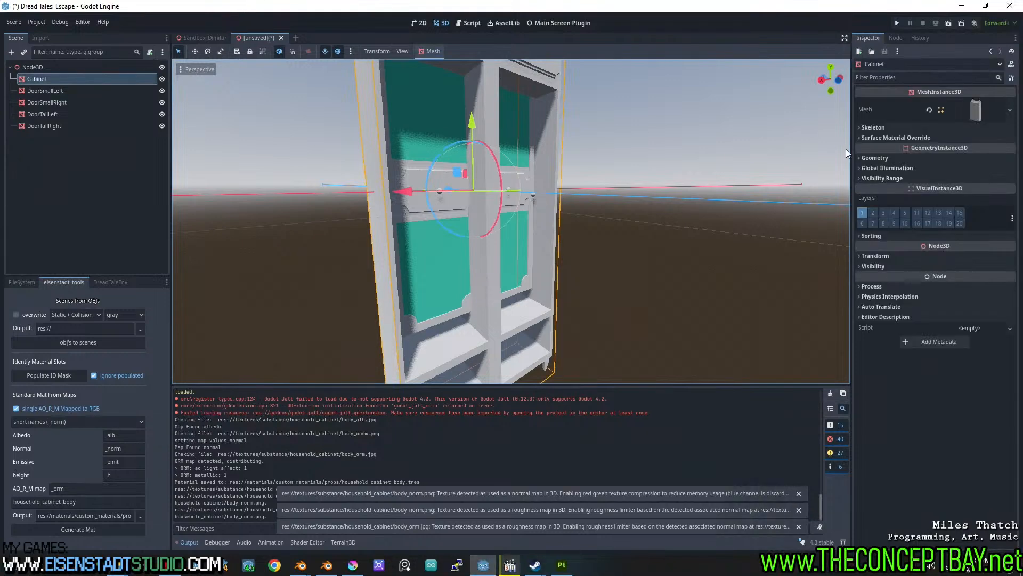
left_click(930, 136)
left_click(982, 145)
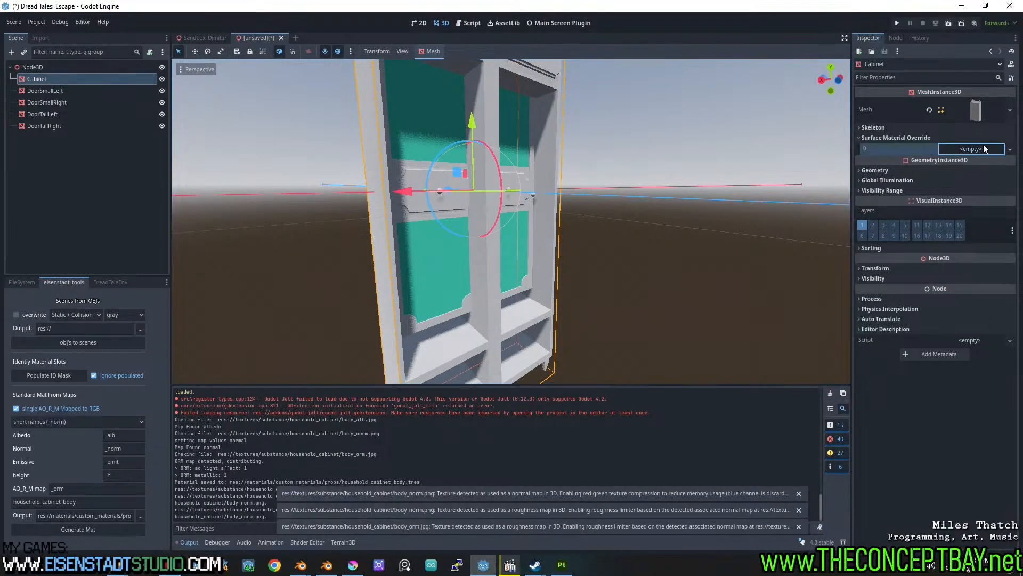
left_click(977, 195)
type("household")
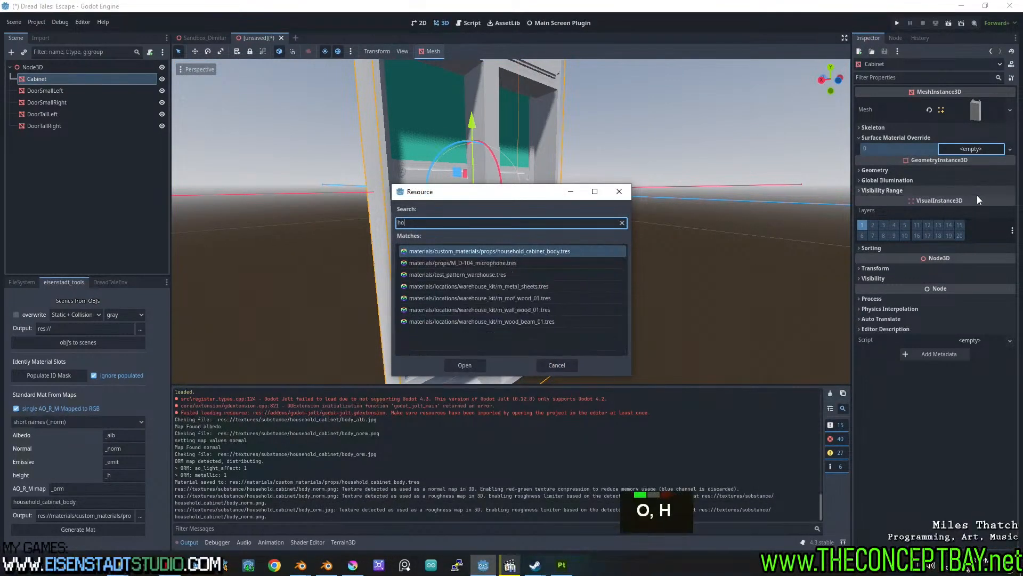
key("Return")
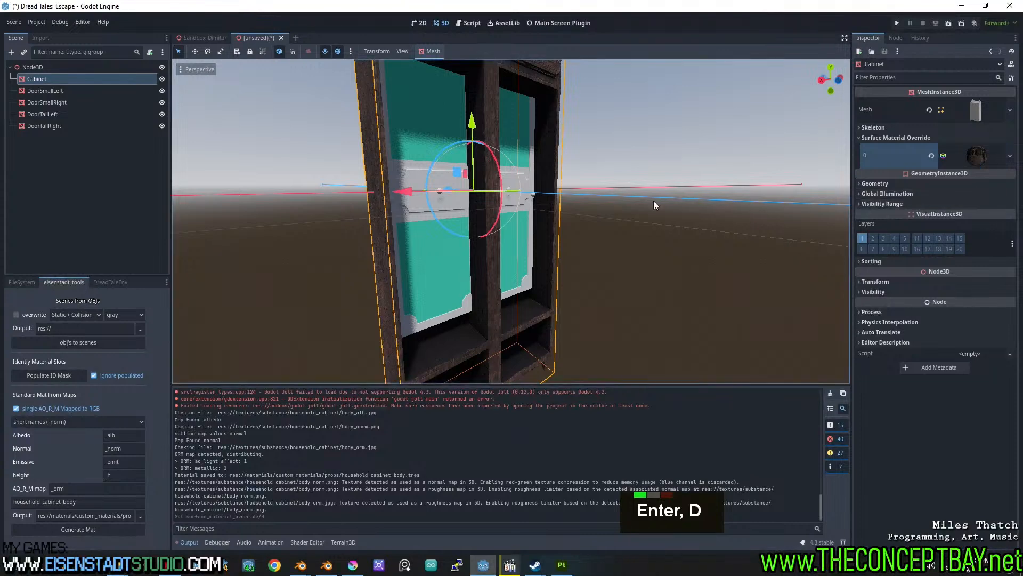
Assign household_cabinet_body.tres to surface material override 0 of all four small and tall door meshes together.
middle_click_drag(443, 271, 483, 266)
mouse_move(483, 186)
middle_mouse_down("shift")
mouse_move(484, 229)
mouse_move(517, 241)
mouse_move(494, 242)
mouse_move(500, 178)
middle_mouse_up("shift")
scroll(498, 188, "up", 1)
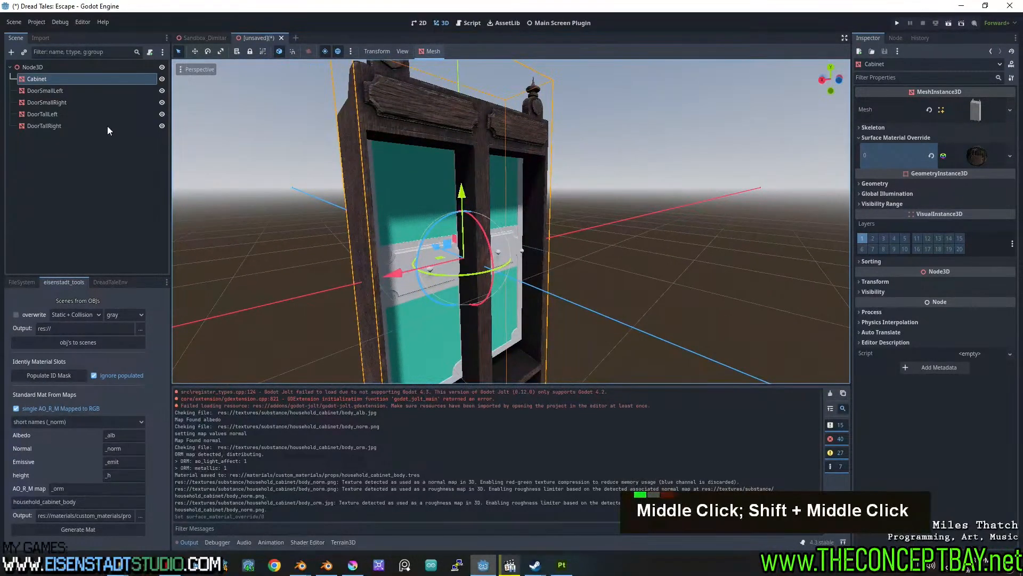
left_click(69, 90)
left_click(59, 126, "shift")
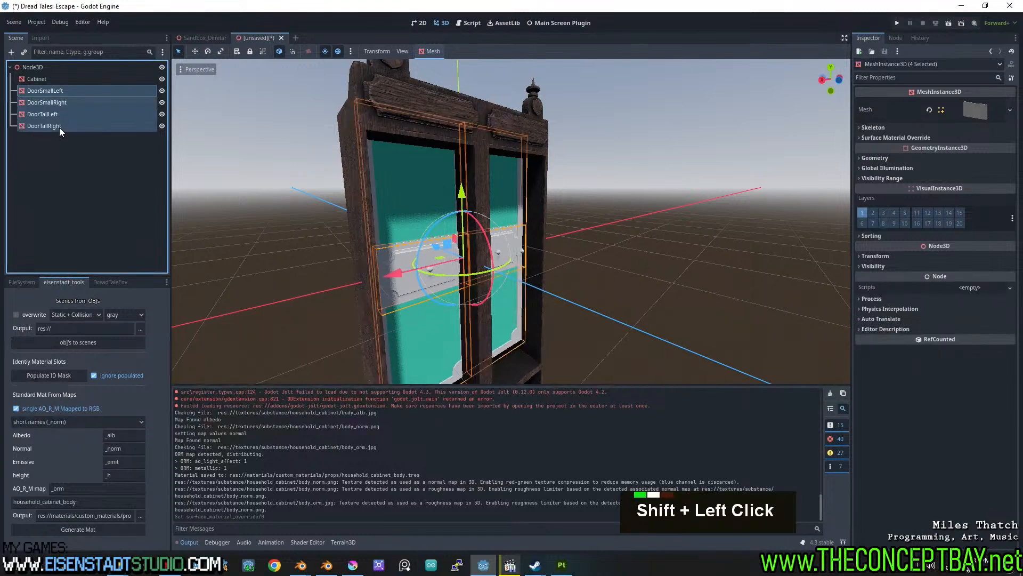
double_click(58, 125)
left_click(60, 90, "shift")
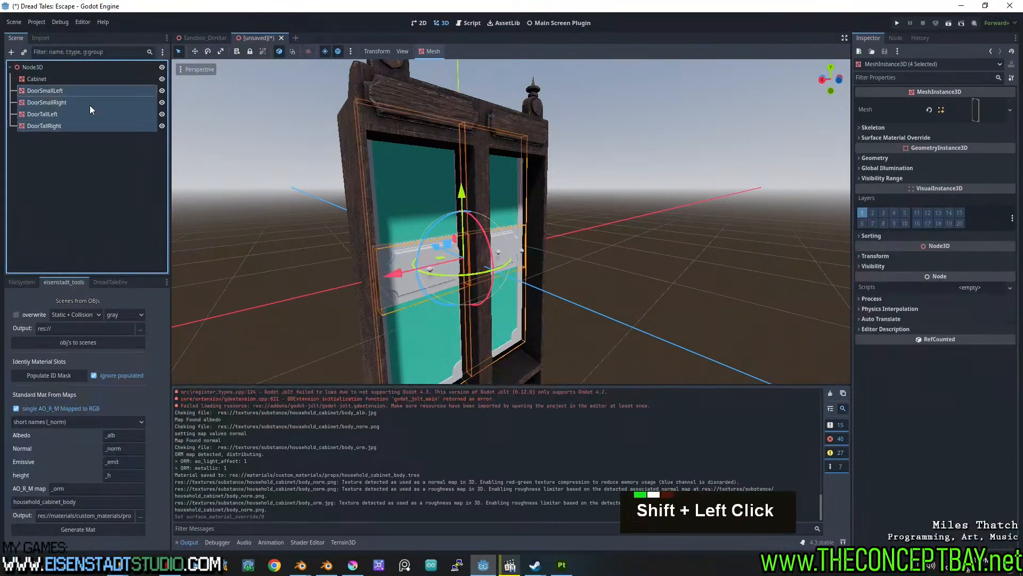
left_click(918, 139)
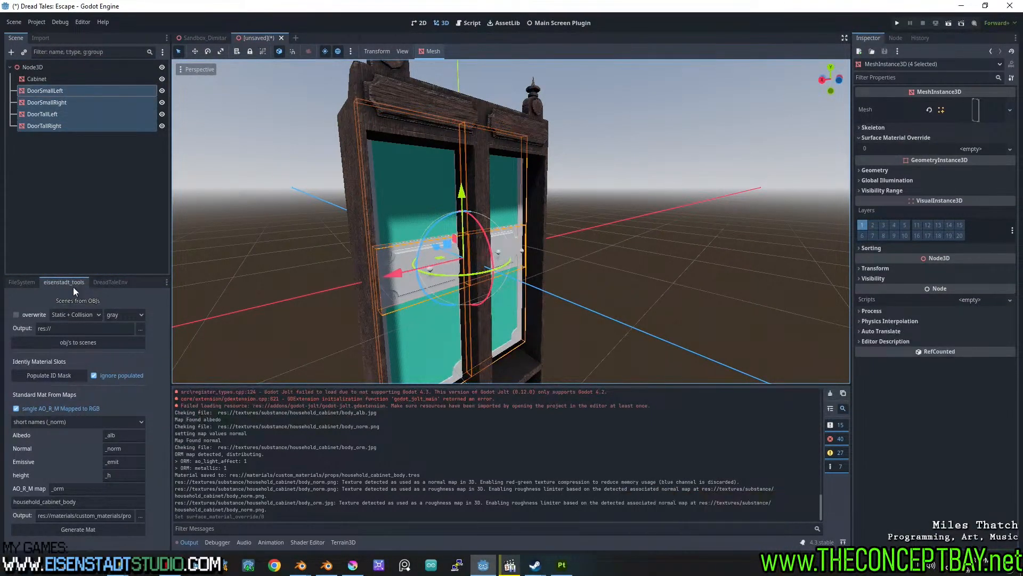
left_click(981, 149)
left_click(975, 198)
type("household")
key("Return")
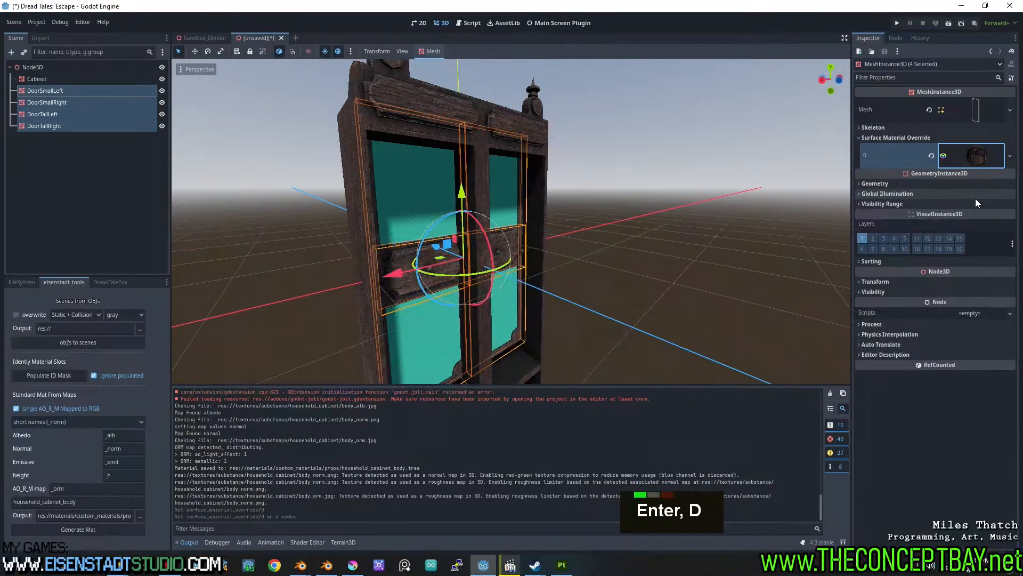
Select the DoorTallLeft and DoorTallRight meshes together and open their surface material overrides.
left_click(51, 102)
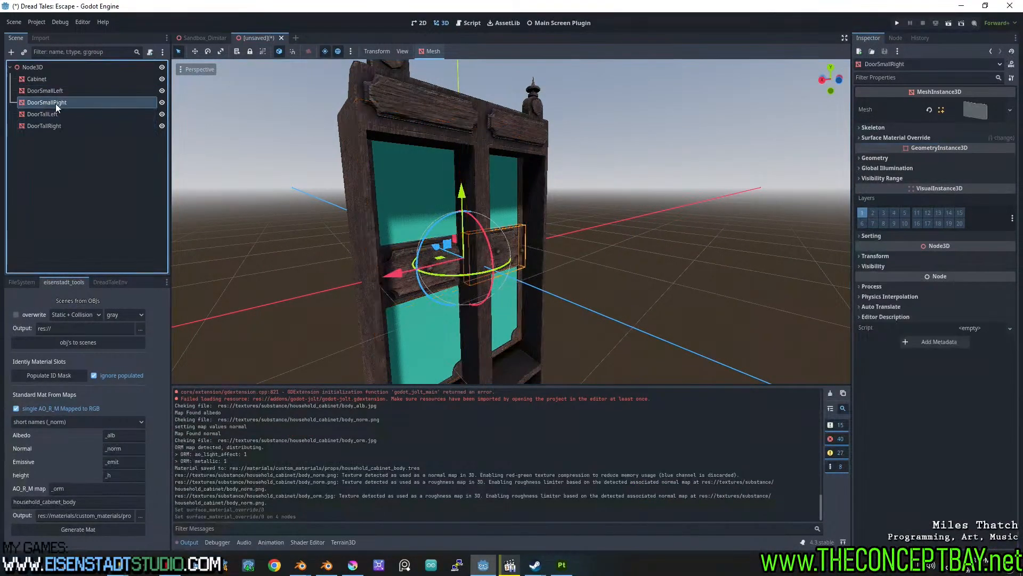
left_click(58, 115)
left_click(44, 125, "shift")
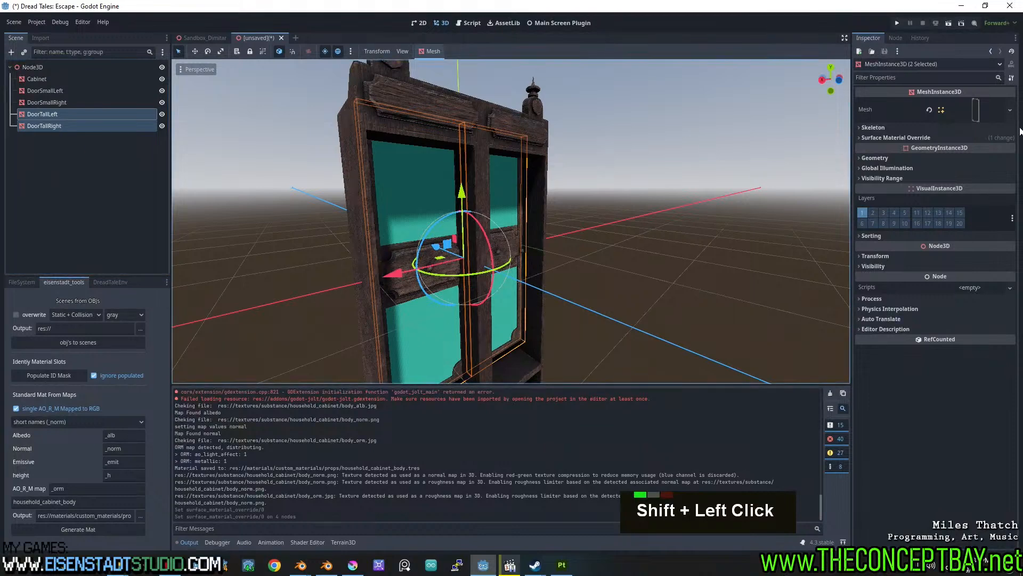
double_click(965, 137)
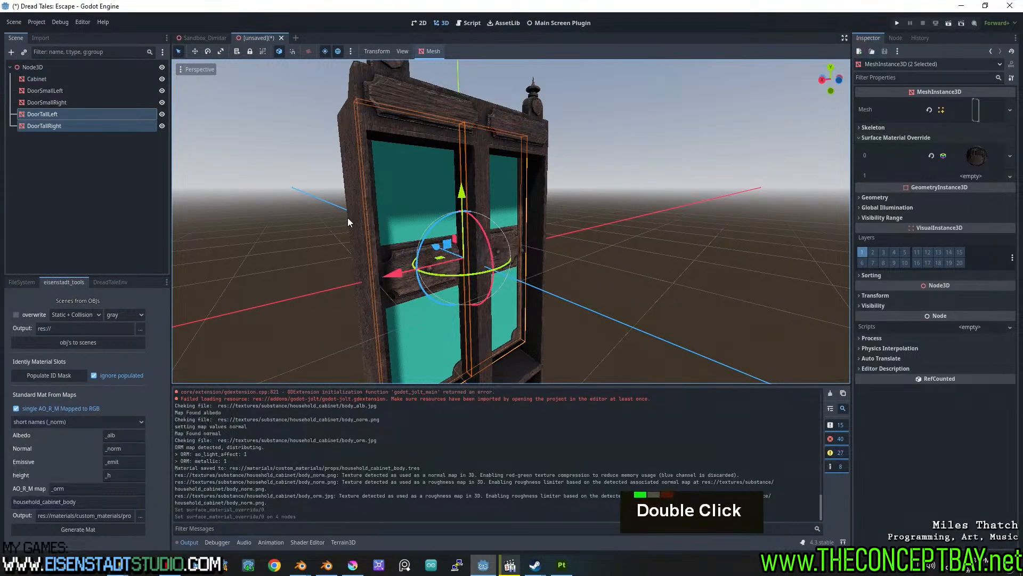
Generate a material named household_cabinet_glass from the household_cabinet folder's three glass textures, glass_alb, glass_norm and glass_orm.
left_click(21, 282)
left_click(58, 419)
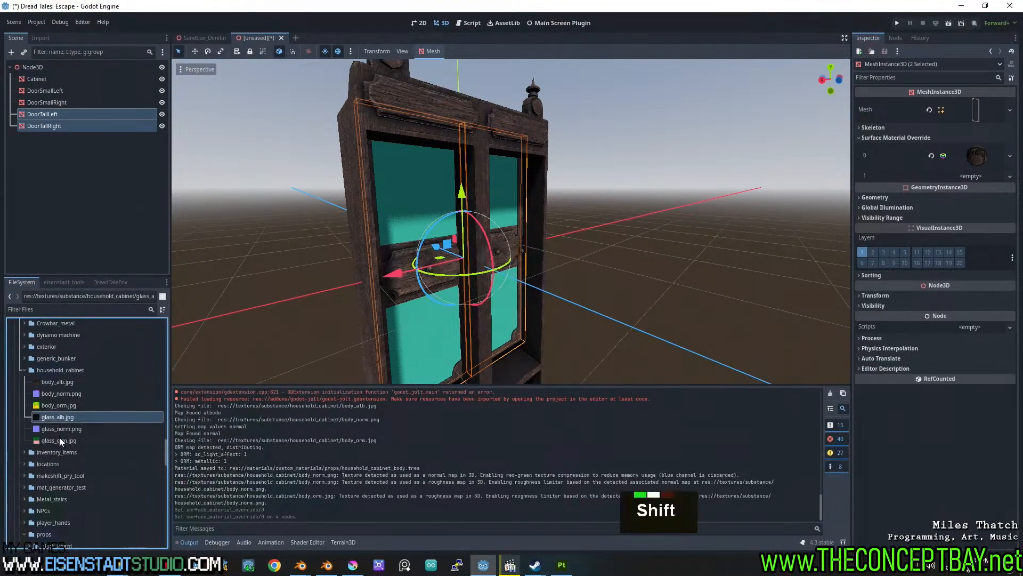
left_click(61, 441, "shift")
left_click(58, 283)
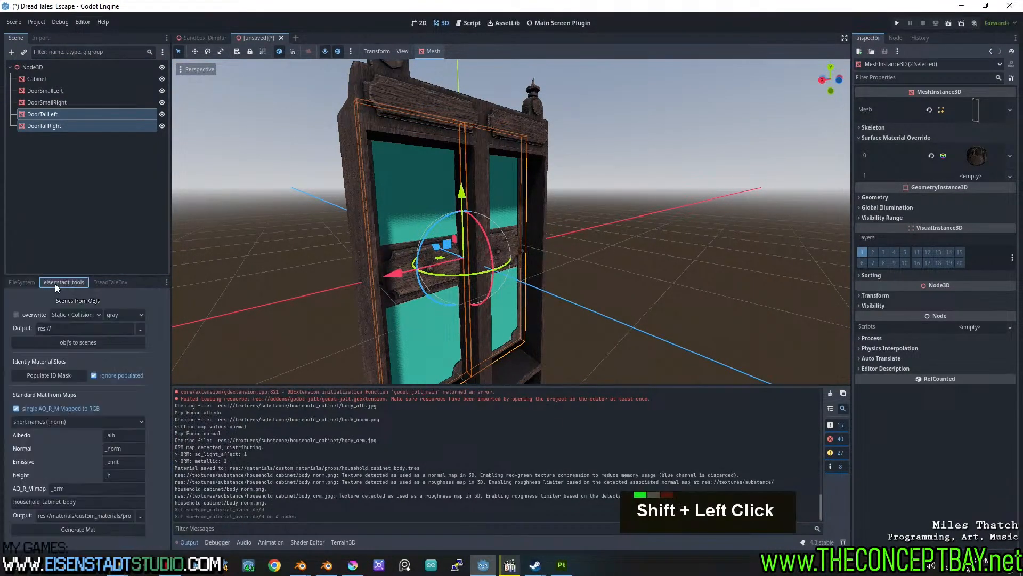
left_click(82, 501)
key("BackSpace")
key("BackSpace")
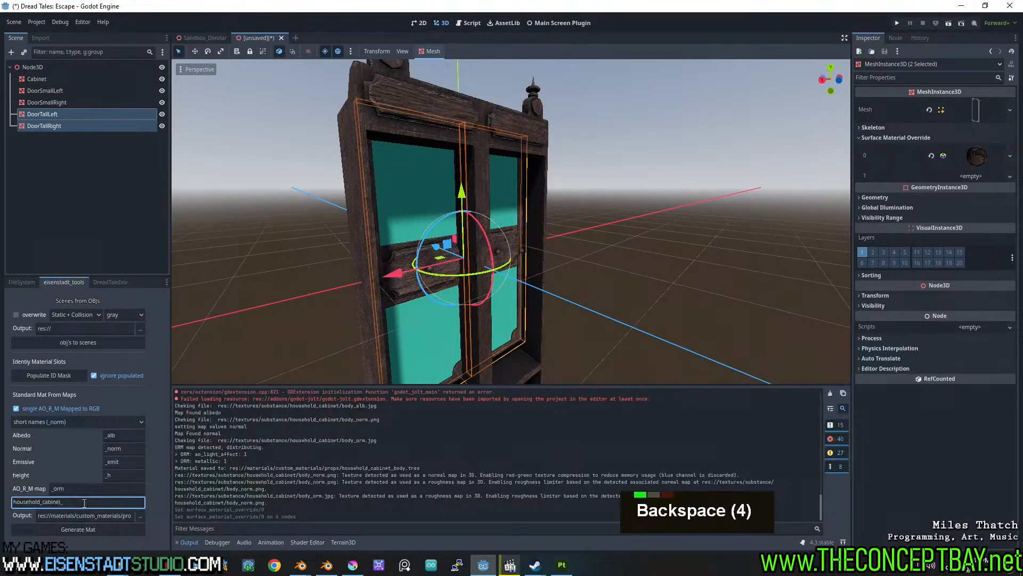
type("glass")
left_click(96, 529)
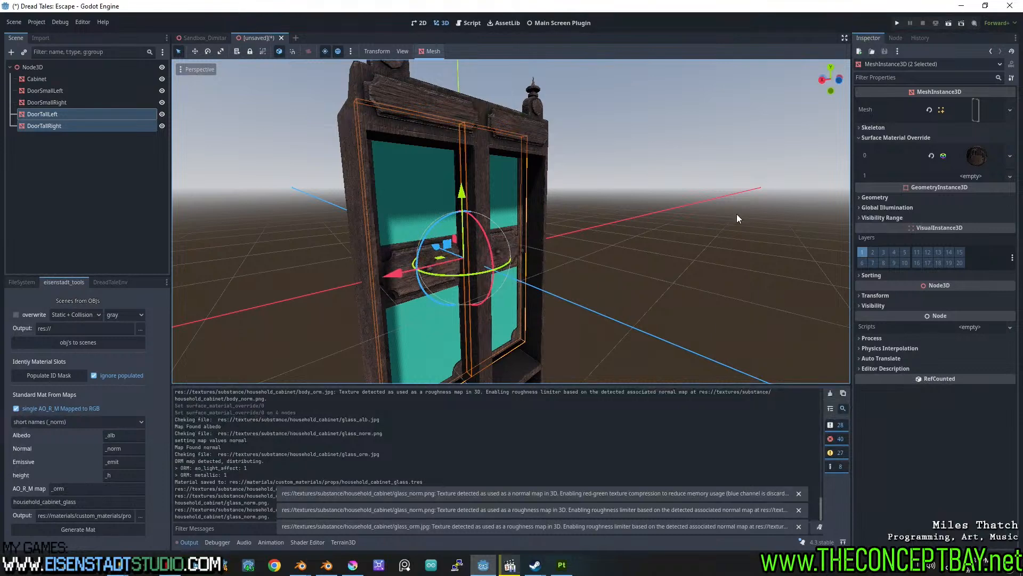
Assign the household_cabinet_glass material to surface material override 1 of both tall doors.
left_click(984, 181)
left_click(970, 225)
type("glass")
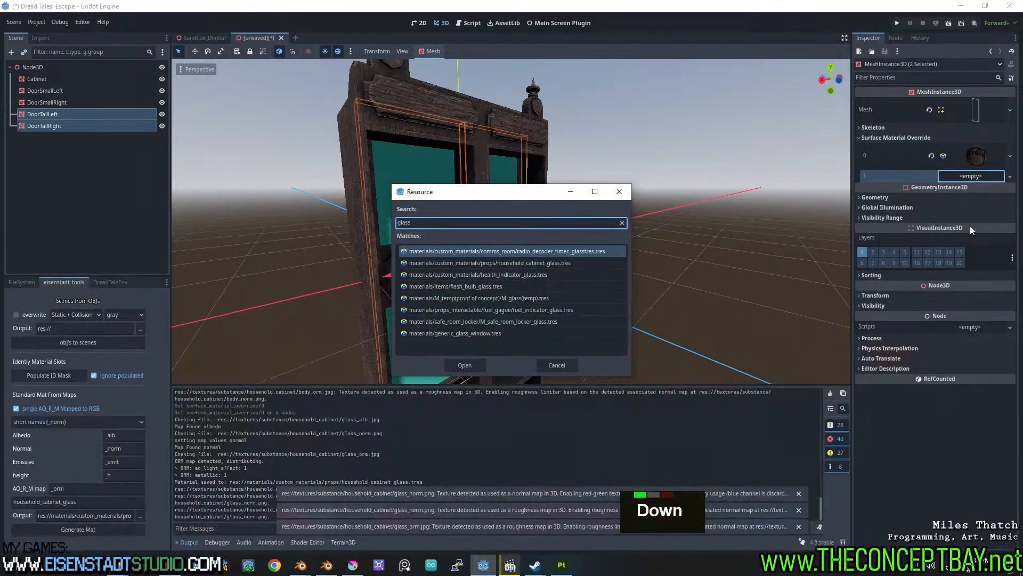
key("Down")
key("Up")
key("Up")
key("Up")
key("Up")
key("Up")
key("Up")
key("Up")
key("Down")
key("Up")
key("Return")
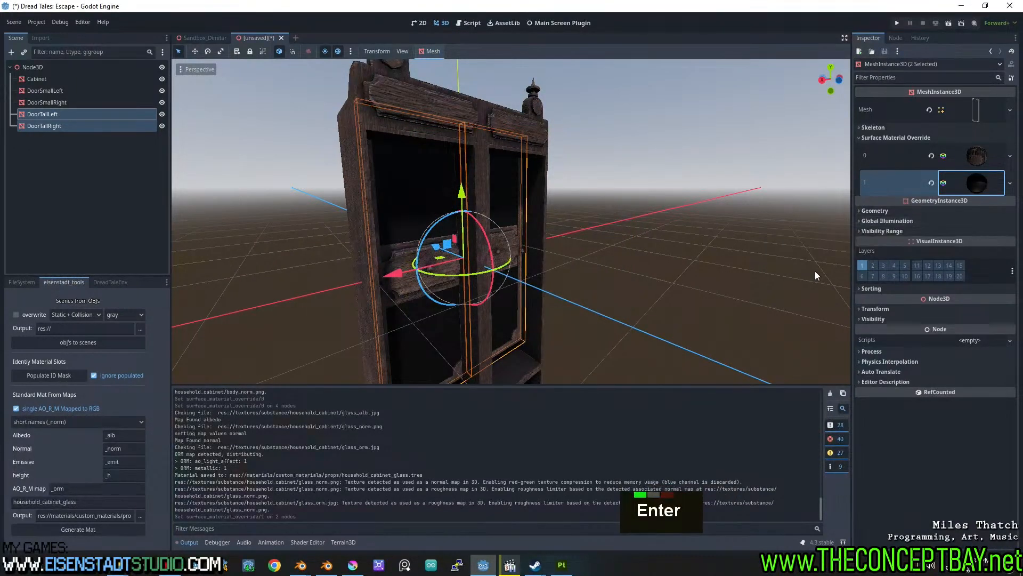
Move the two tall doors forward, in front of the small doors, and examine their glass panes from below.
mouse_move(438, 248)
left_mouse_down()
mouse_move(462, 260)
mouse_move(453, 261)
left_mouse_up()
left_click_drag(482, 205, 474, 230)
middle_click_drag(474, 230, 389, 186)
middle_click_drag(389, 187, 498, 138, "shift")
scroll(478, 167, "up", 3)
middle_click_drag(498, 138, 520, 213, "shift")
middle_click_drag(519, 213, 480, 248, "shift")
Lower the roughness of the tall doors' glass material to 0.11.
left_click(991, 186)
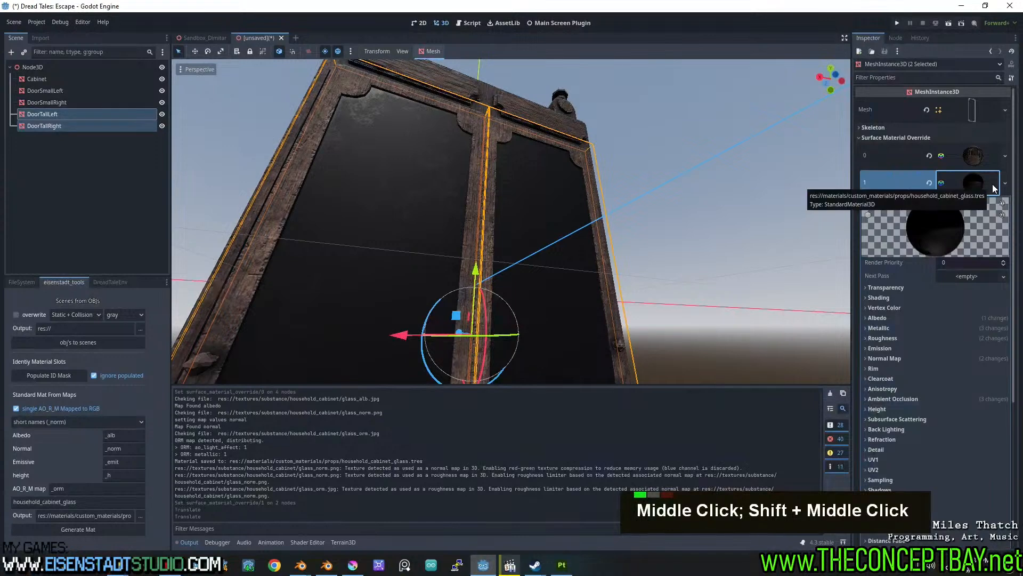
left_click(883, 338)
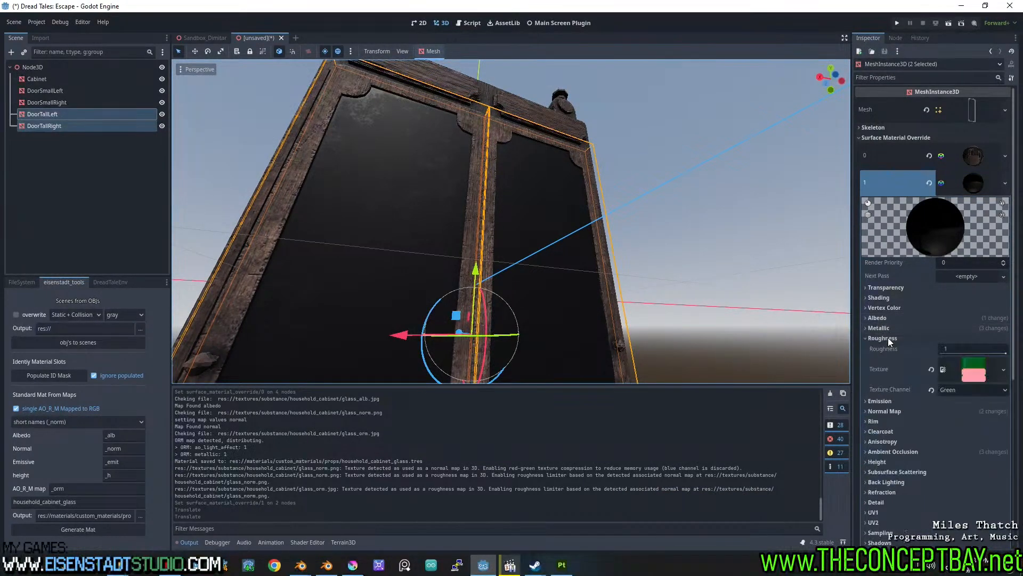
left_click_drag(1005, 353, 951, 353)
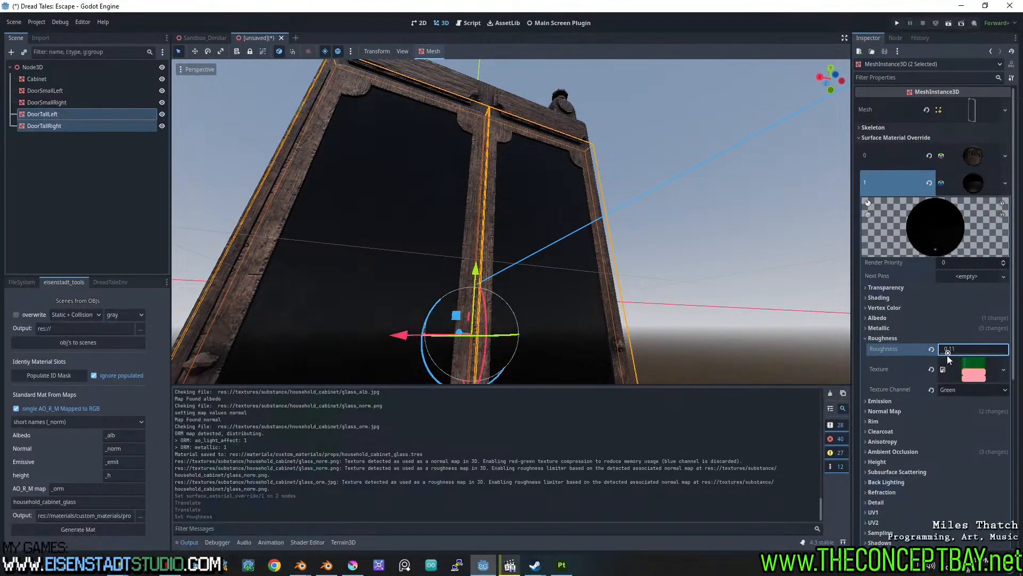
Set the alpha of the glass material's albedo colour to 29.
left_click(882, 339)
left_click(882, 320)
left_click(972, 329)
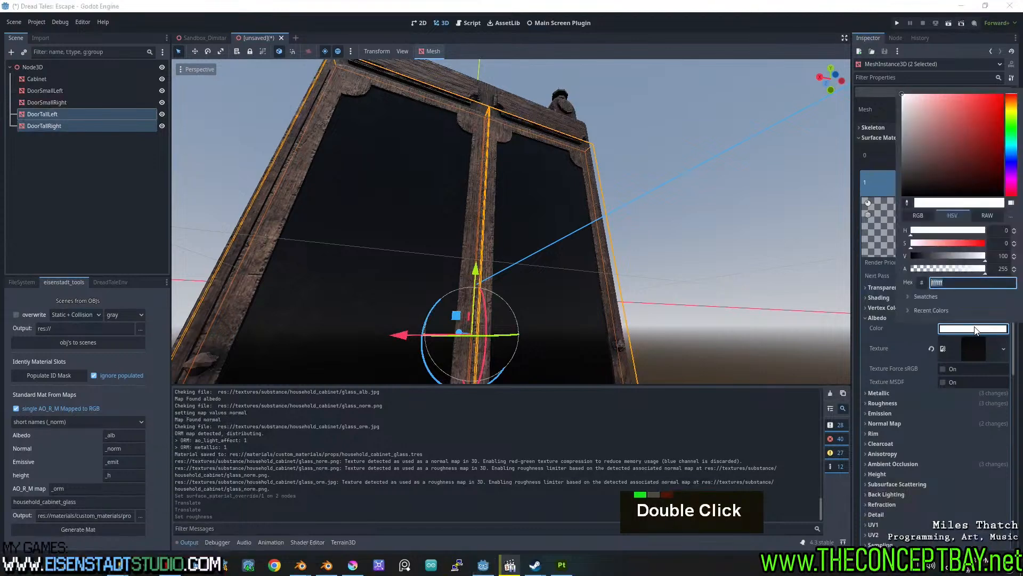
left_click_drag(958, 274, 919, 276)
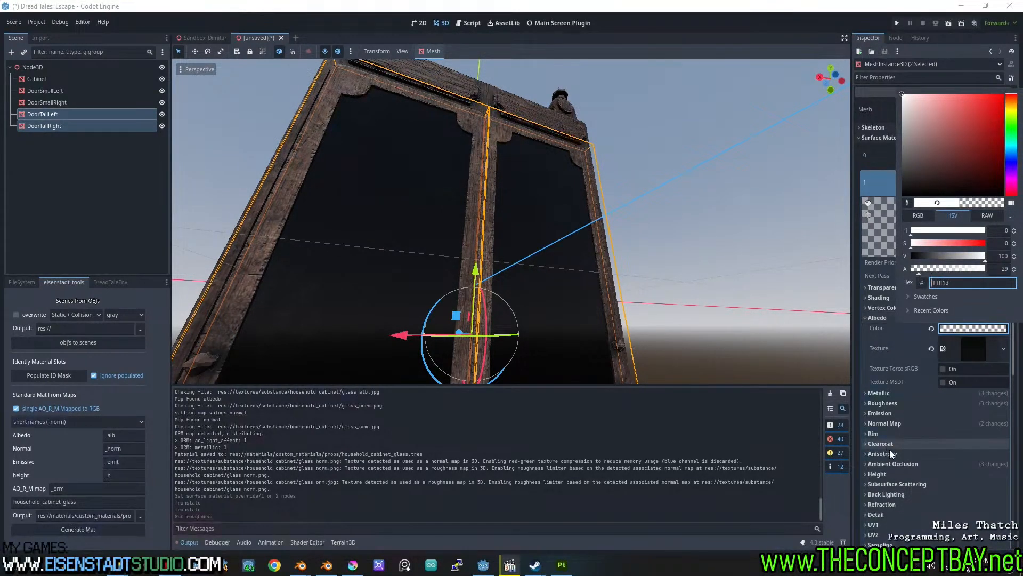
Enable refraction on the glass material and inspect the panes from a slightly different angle.
left_click(888, 504)
scroll(888, 504, "down", 1)
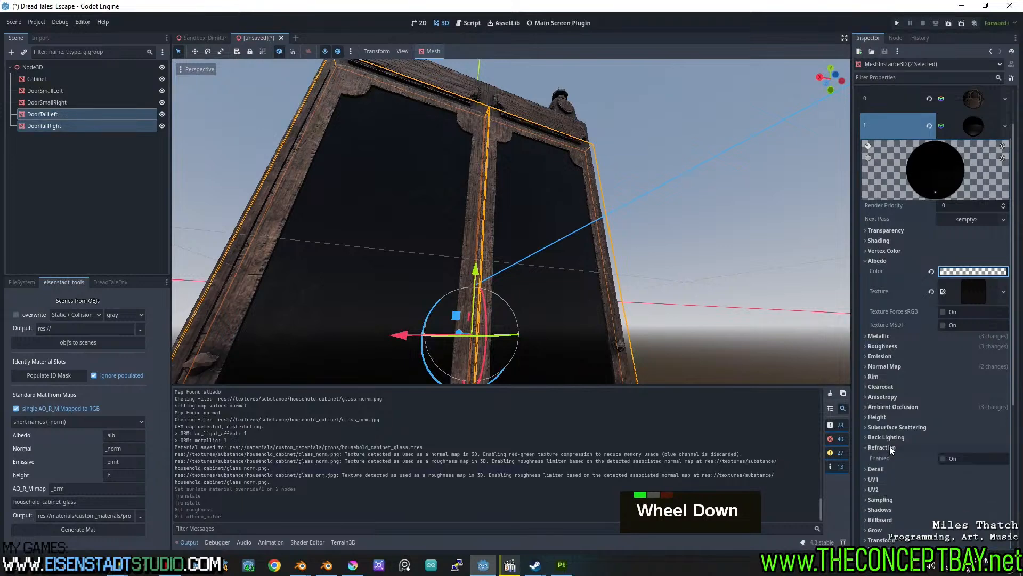
left_click(943, 458)
middle_click_drag(737, 348, 608, 324)
middle_click_drag(602, 296, 705, 232)
middle_click_drag(624, 244, 620, 236, "shift")
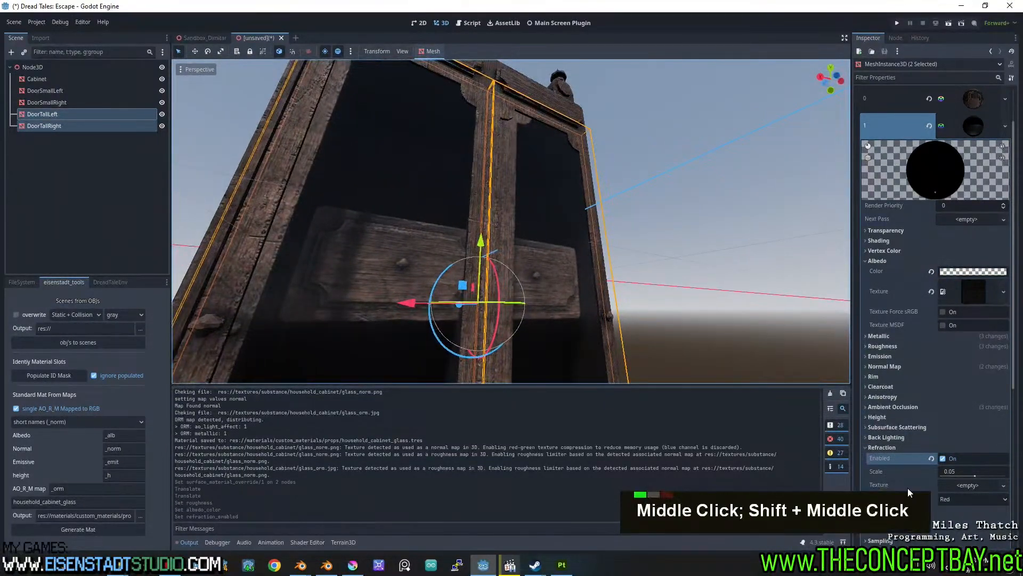
Try a refraction scale of 0.2 on the glass material.
left_click(954, 471)
type(".2")
key("Return")
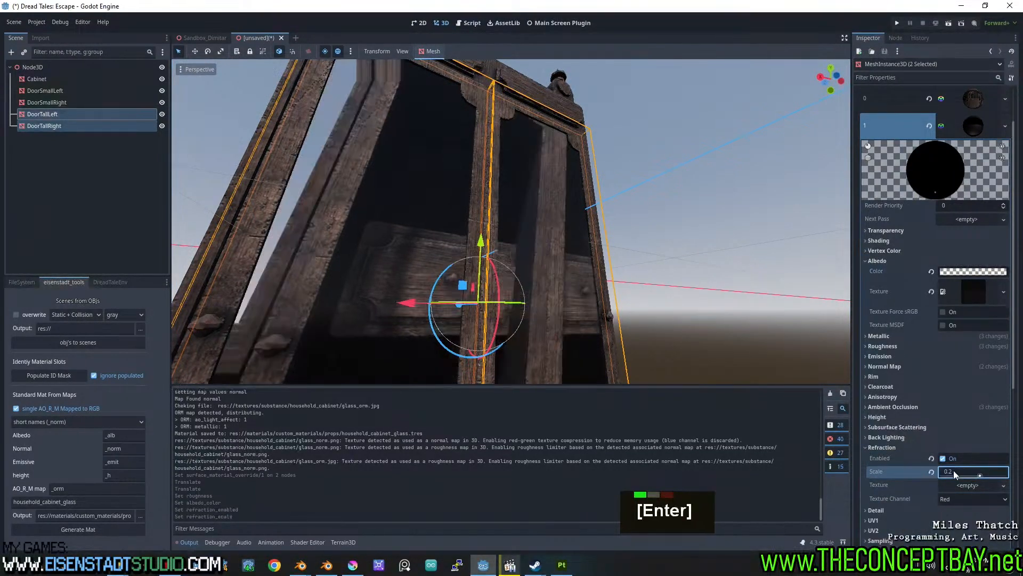
left_click(954, 472)
type("0.2")
key("Return")
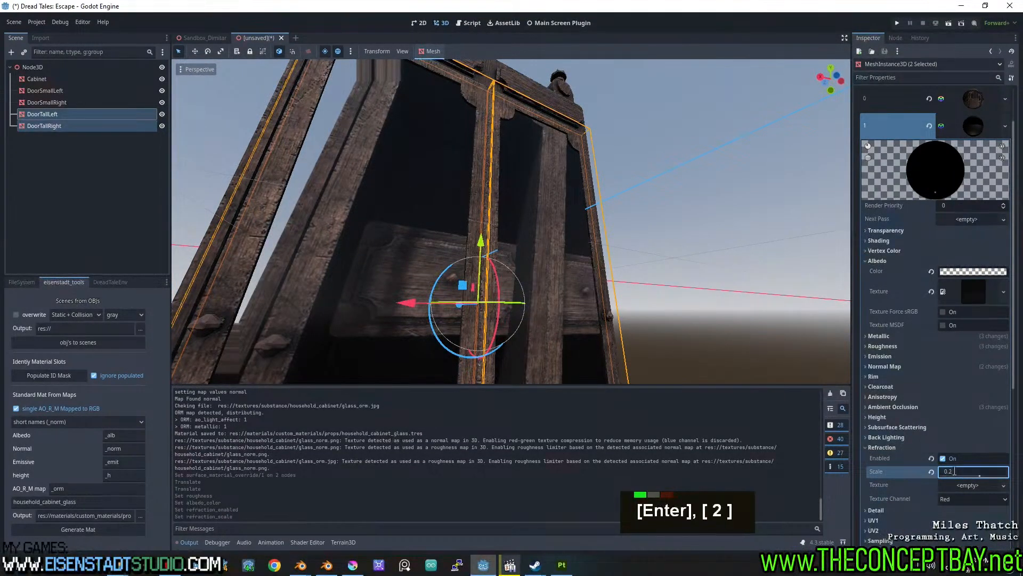
Set the glass material's refraction scale to 0.02.
double_click(967, 471)
key("BackSpace")
type("02")
key("Return")
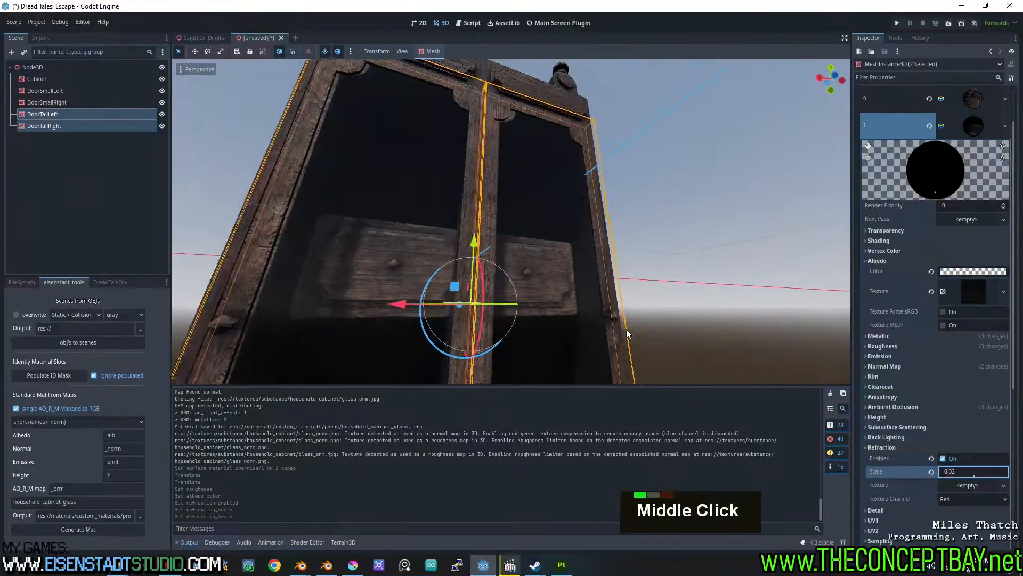
Examine the glass material's normal map texture and set its normal map scale to 2.84.
scroll(892, 443, "down", 2)
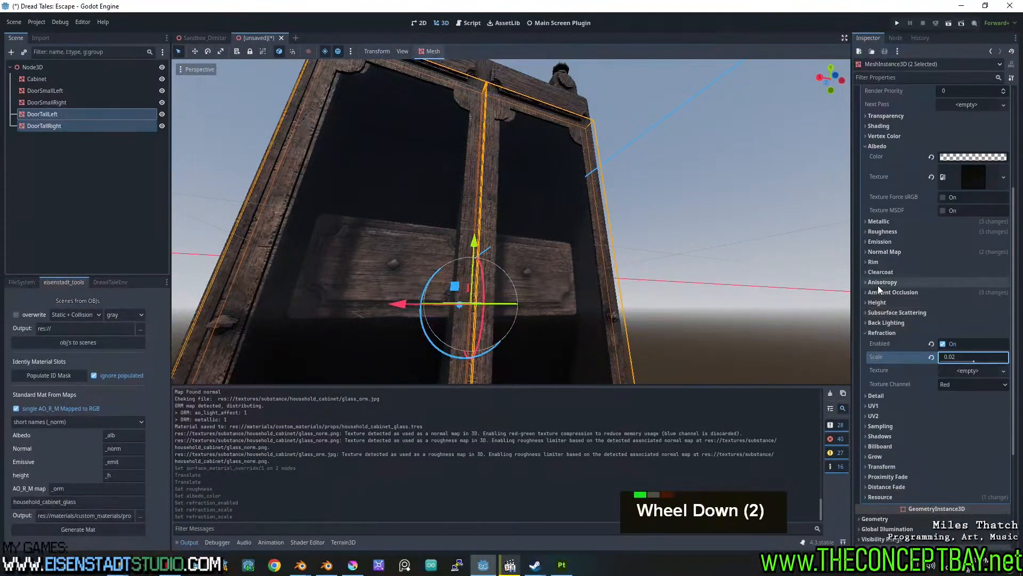
left_click(886, 251)
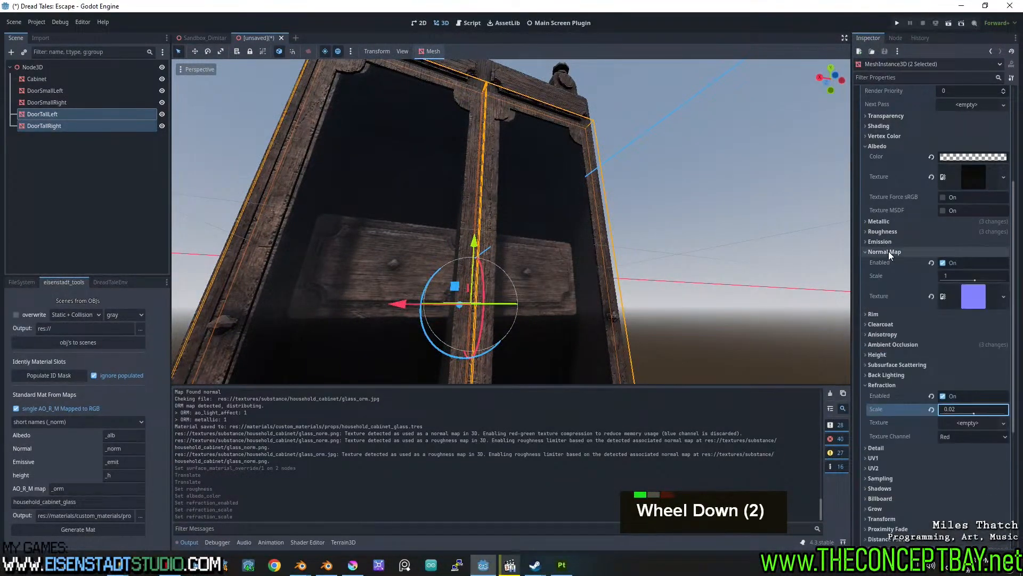
left_click(973, 297)
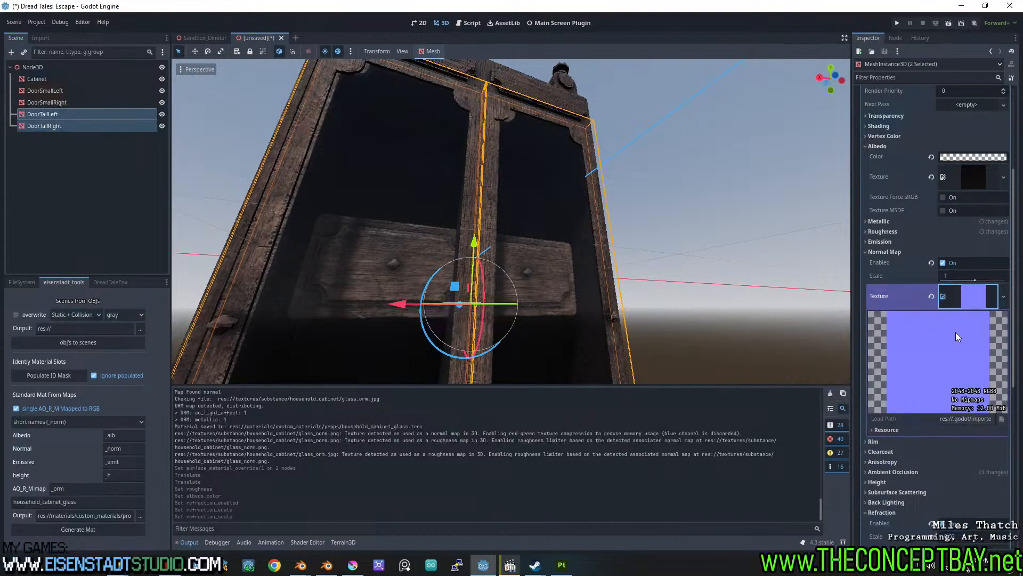
left_click_drag(976, 280, 978, 281)
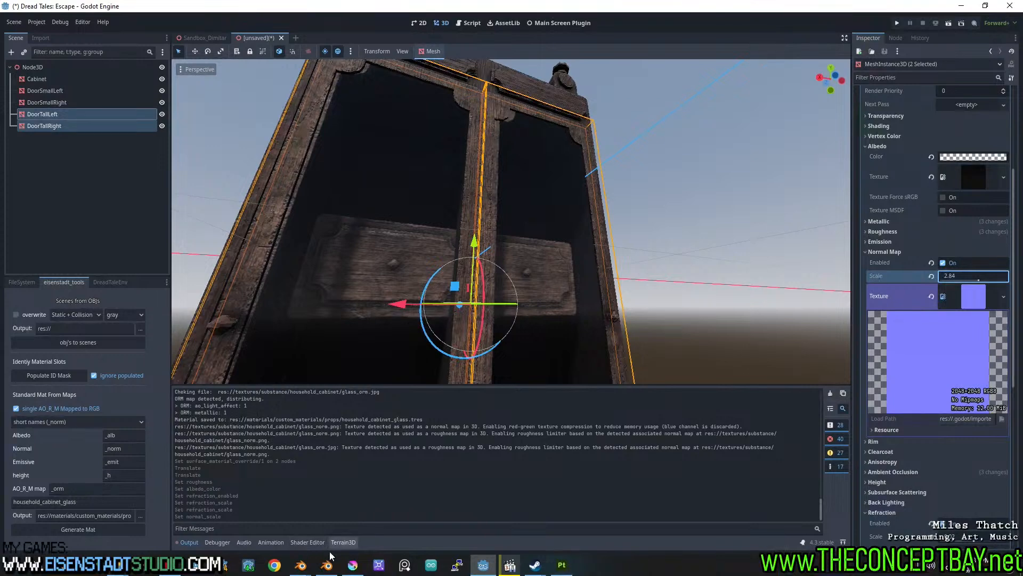
Switch to Substance 3D Painter, make Fill layer 2 with the 2k_diamond normal visible on the glass texture set, and inspect the door panes.
left_click(557, 563)
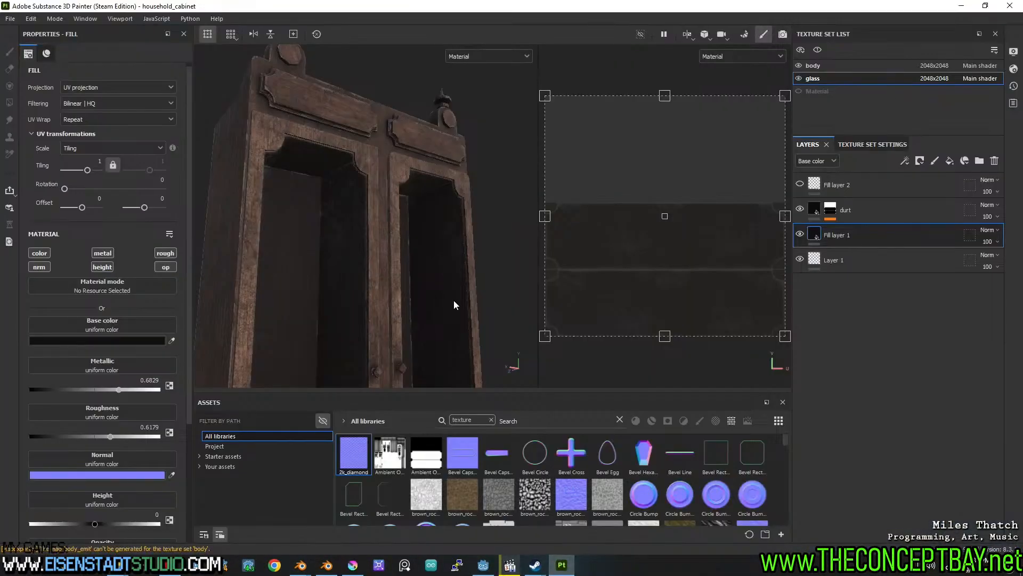
left_click(856, 185)
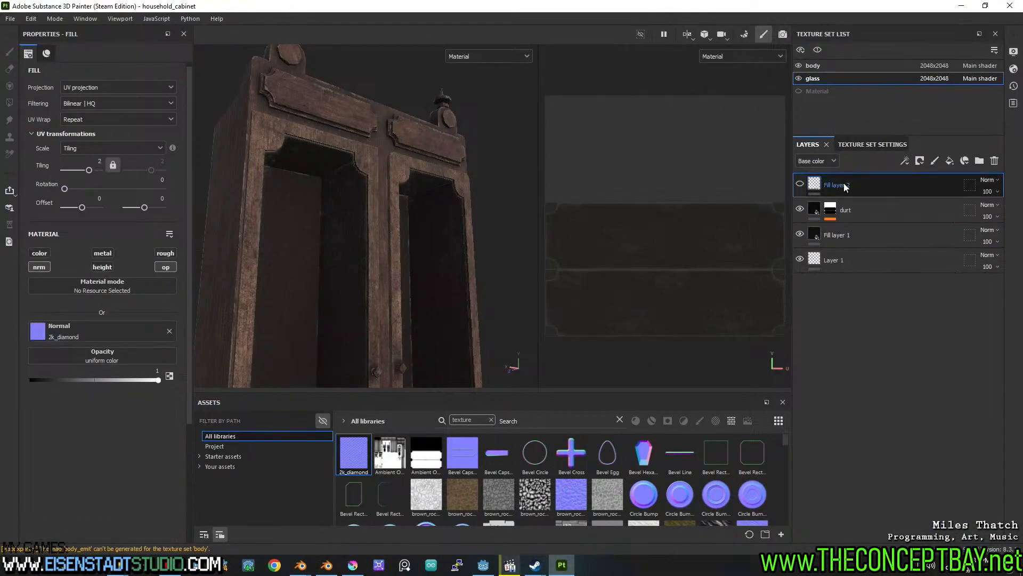
left_click(800, 183)
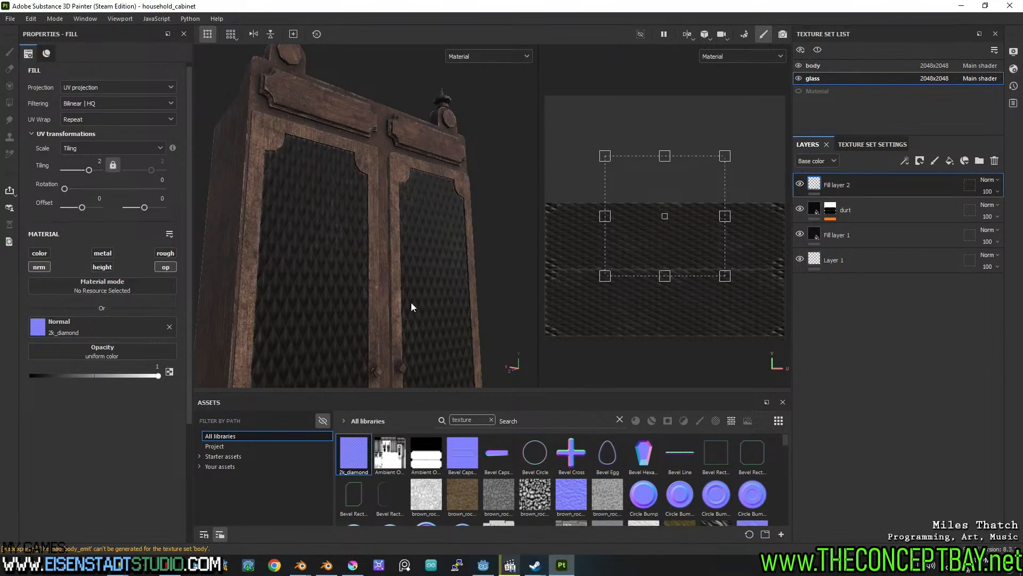
key("alt")
left_click_drag(385, 290, 353, 240, "alt")
middle_click_drag(354, 240, 378, 231, "alt")
scroll(359, 263, "up", 2)
left_click_drag(378, 231, 356, 246, "alt")
middle_click_drag(356, 246, 406, 292, "alt")
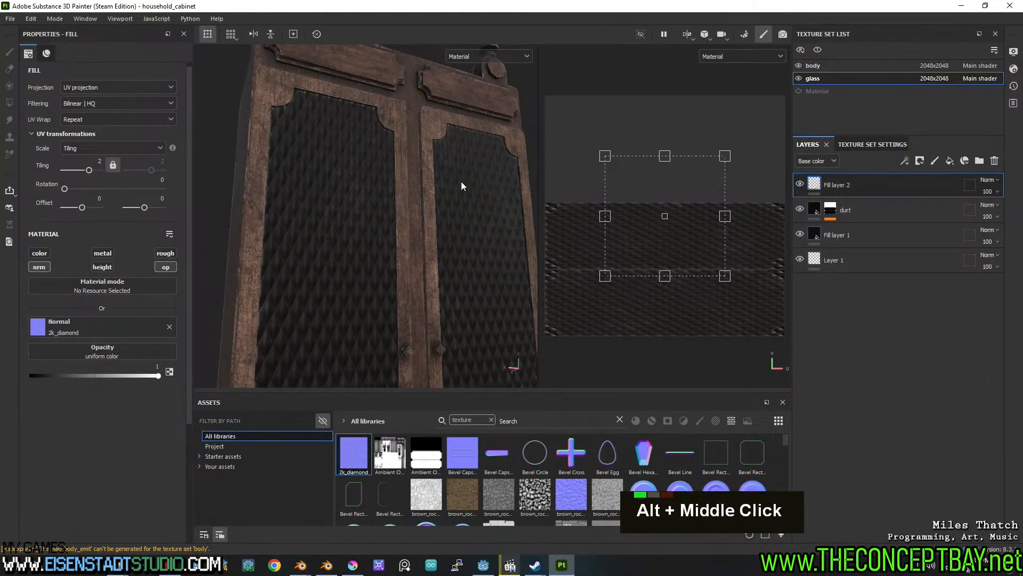
double_click(799, 184)
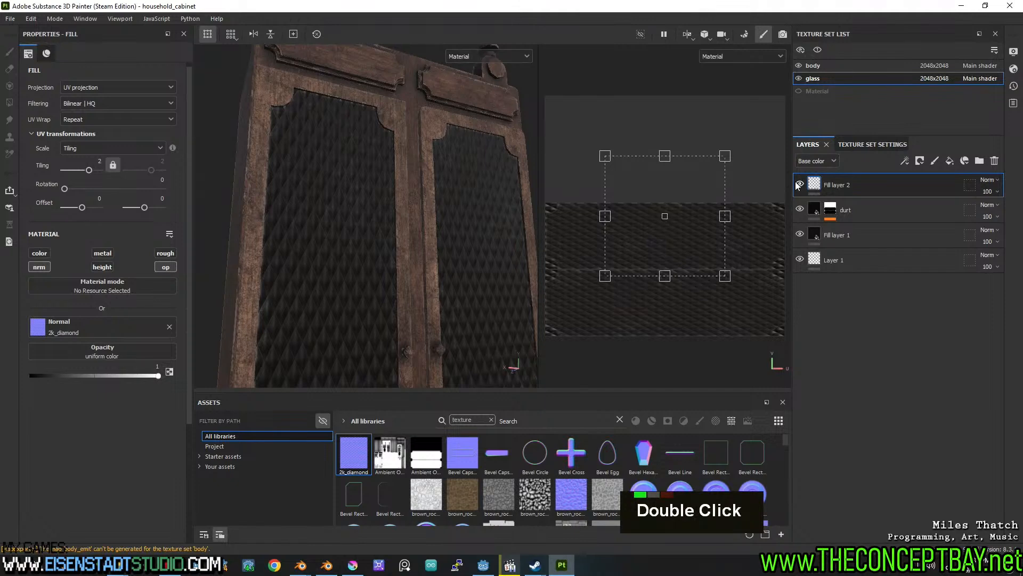
Save the project and export the body and glass textures to the household_cabinet folder with the Godot_combined_-h template.
key("ctrl+s")
left_click(10, 19)
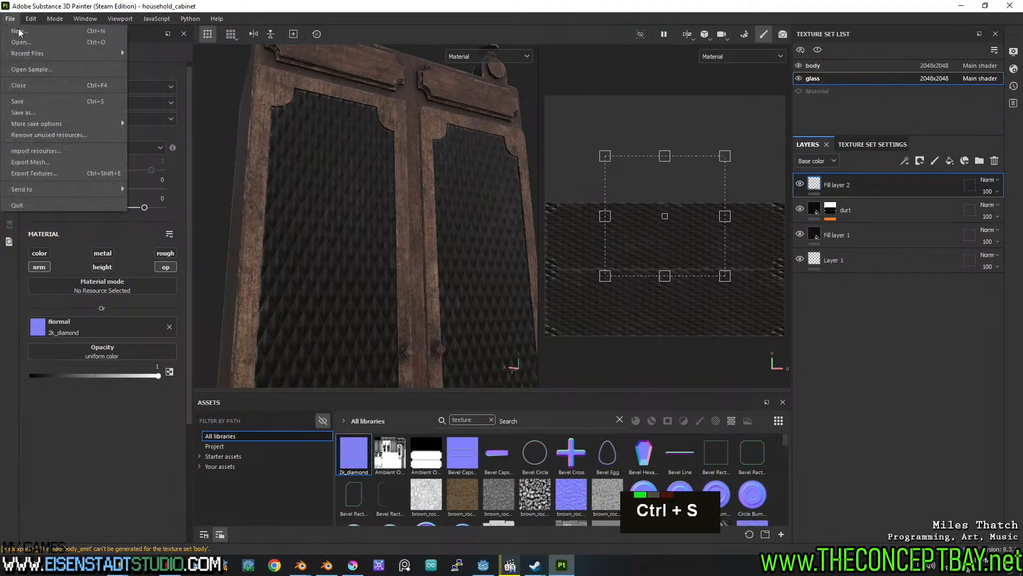
left_click(798, 65)
left_click(798, 66)
left_click(9, 18)
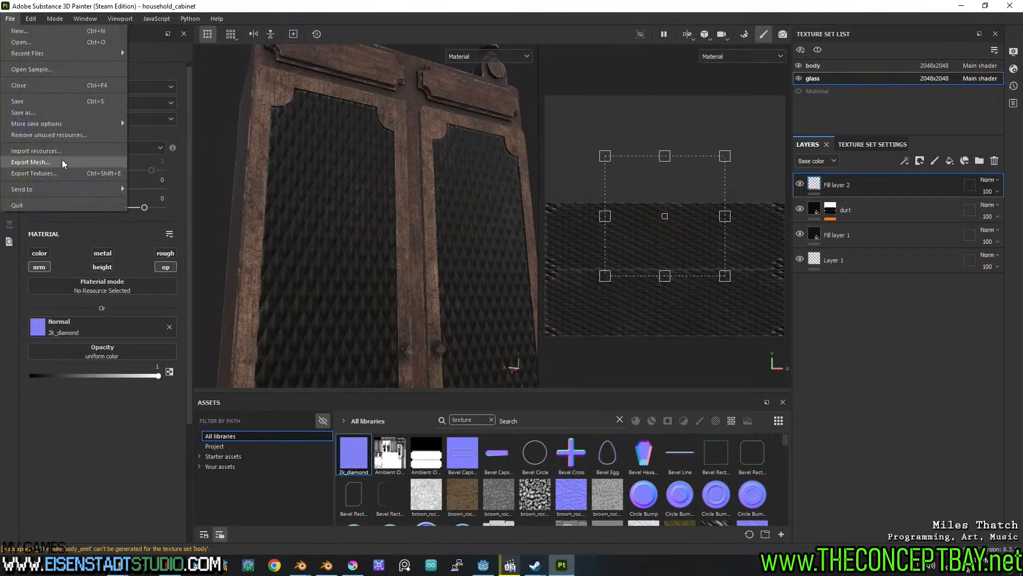
left_click(56, 172)
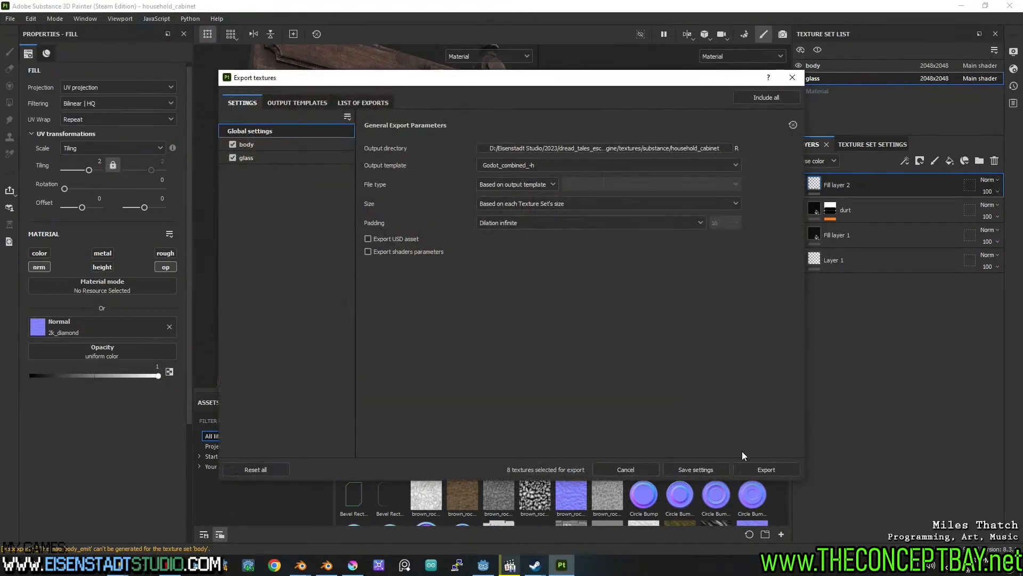
left_click(755, 464)
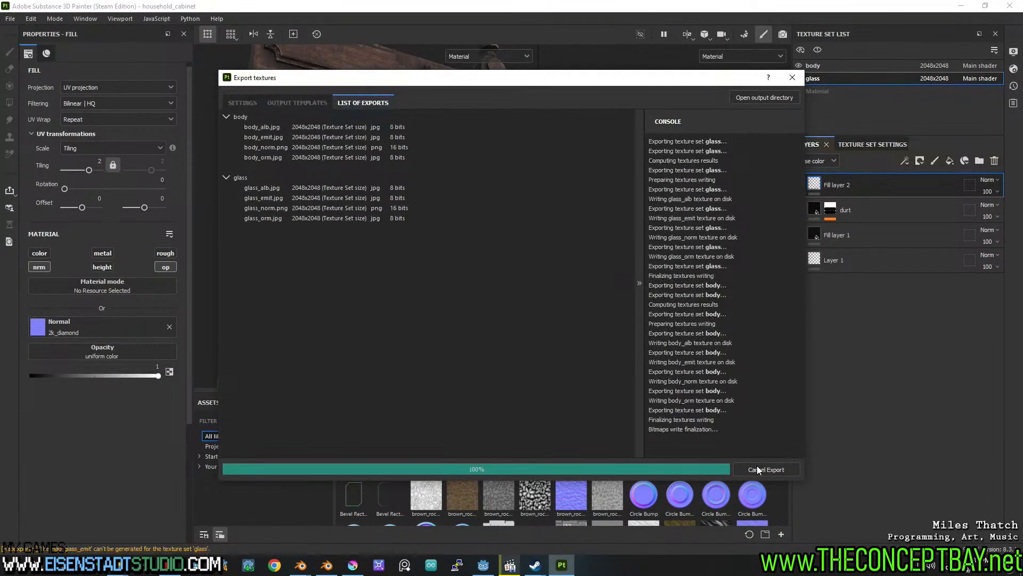
left_click(792, 77)
left_click(483, 565)
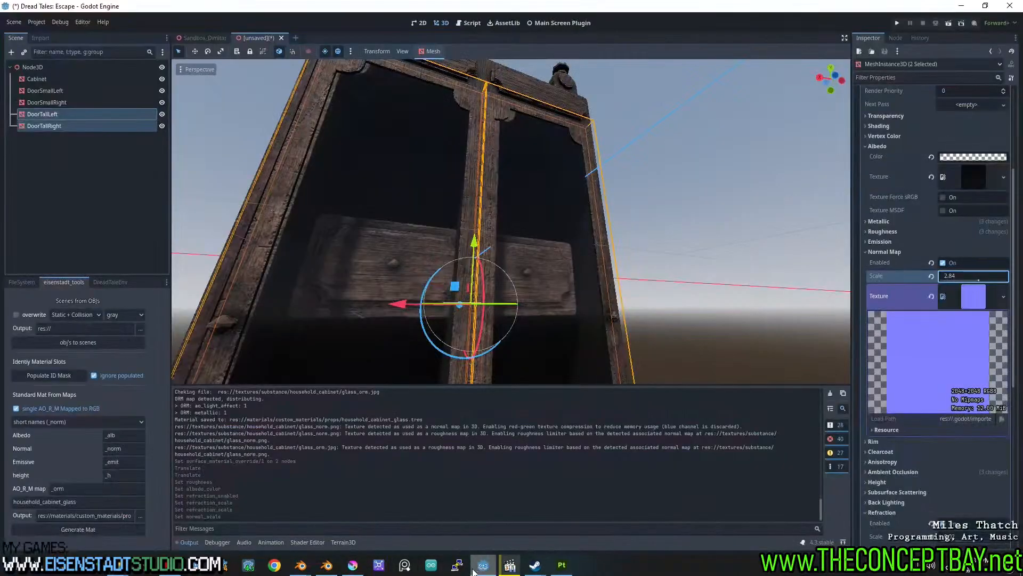
mouse_move(583, 277)
left_mouse_down("alt")
mouse_move(647, 277)
mouse_move(634, 267)
left_mouse_up("alt")
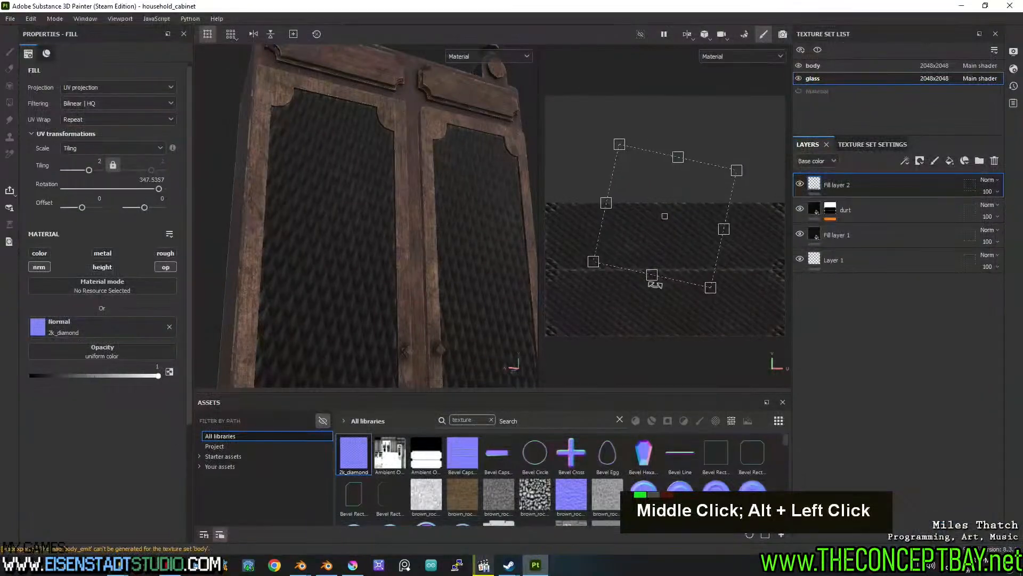
key("ctrl+z")
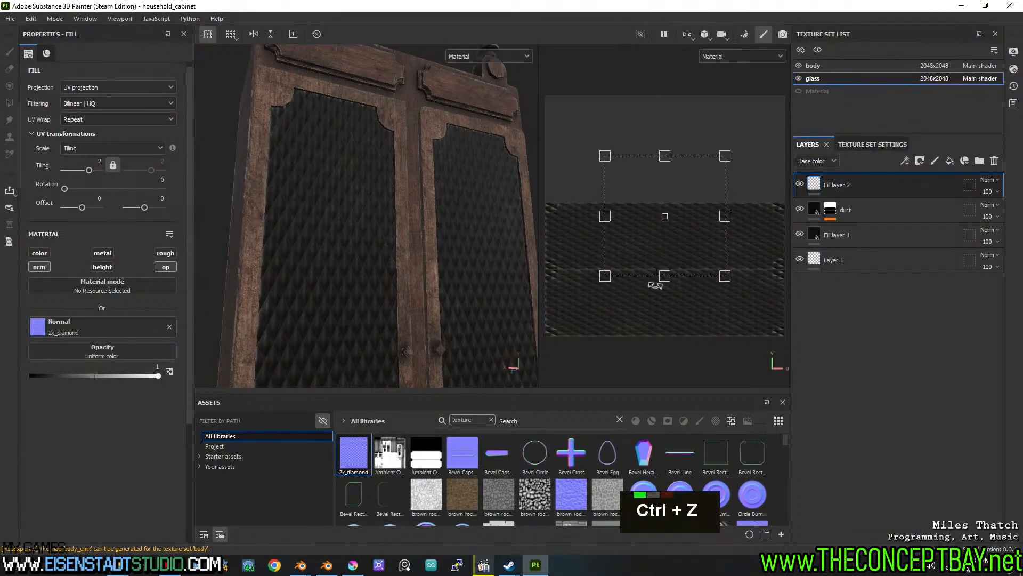
Launch Godot's project manager and open the Dread Tales: Escape project for editing.
left_click(246, 566)
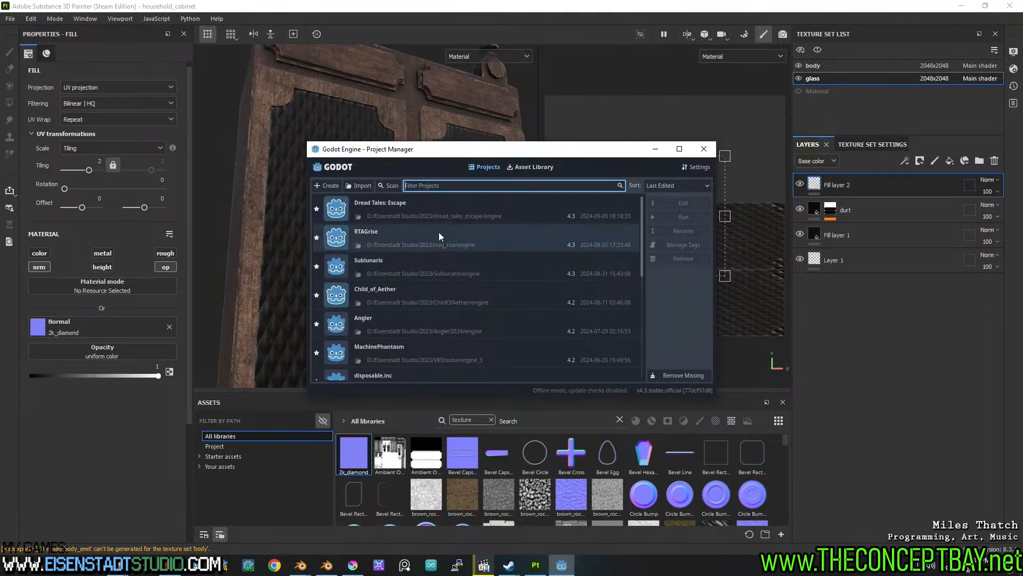
left_click(446, 218)
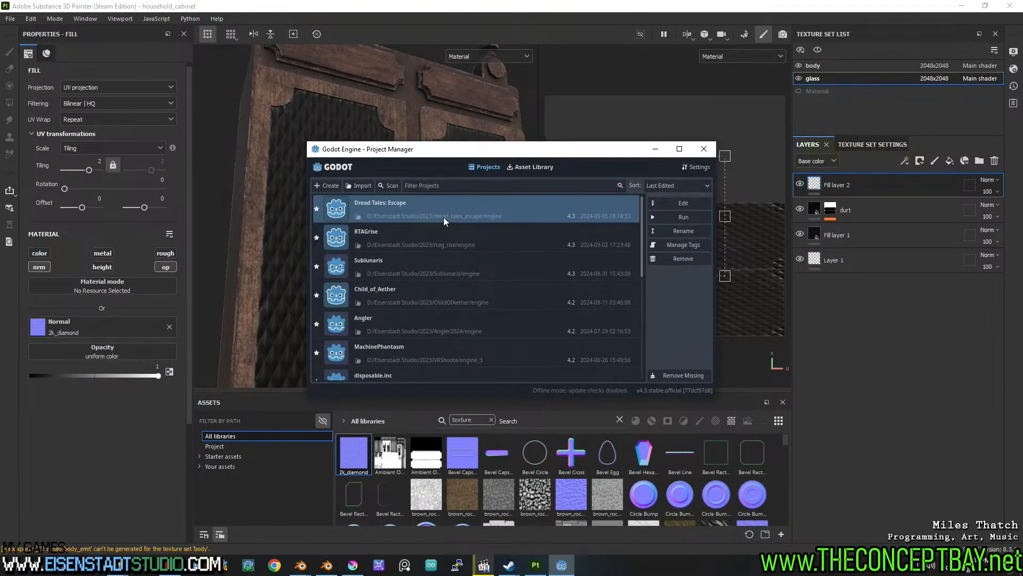
double_click(444, 216)
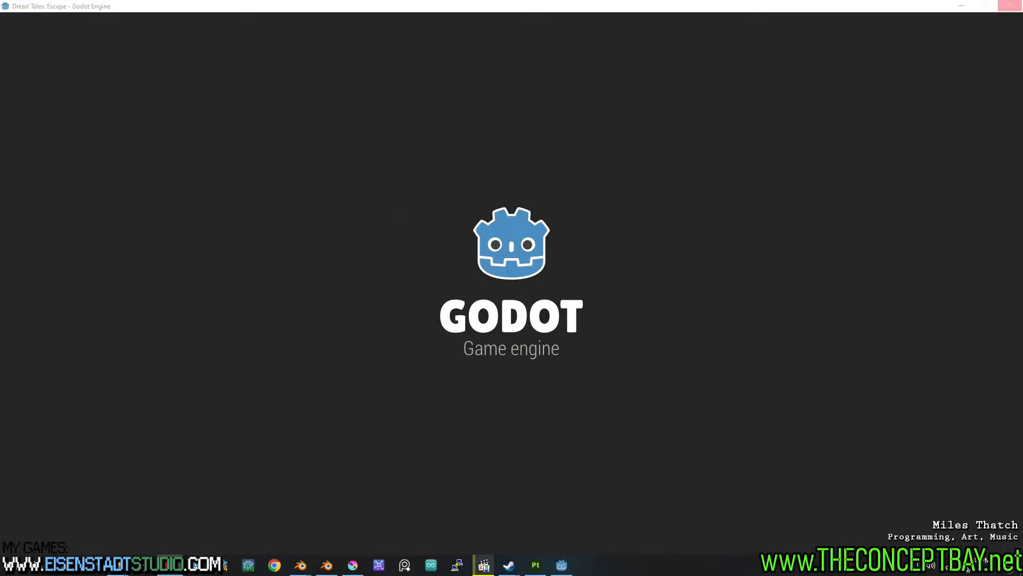
type("nice")
key("Return")
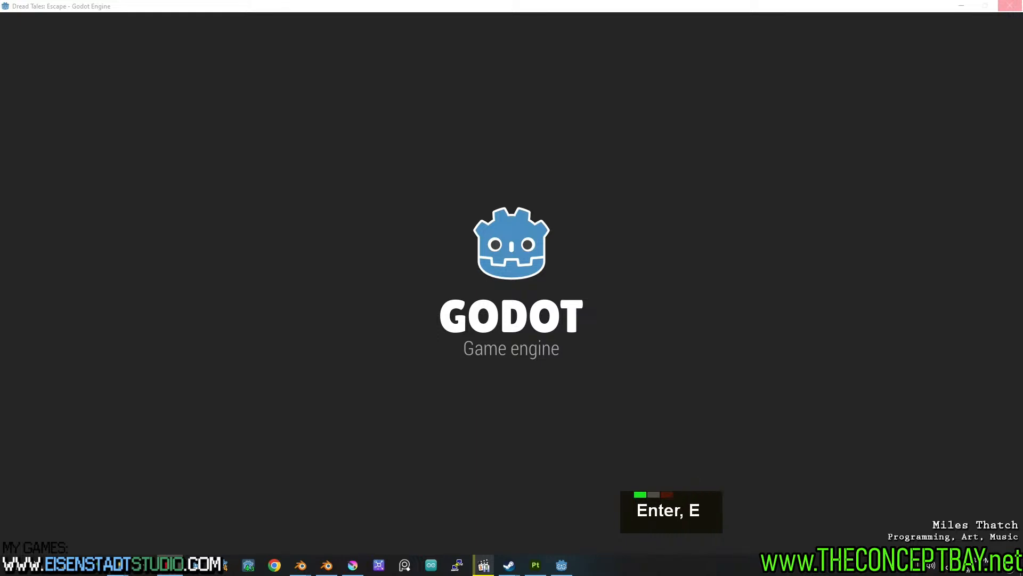
type("Welcome back")
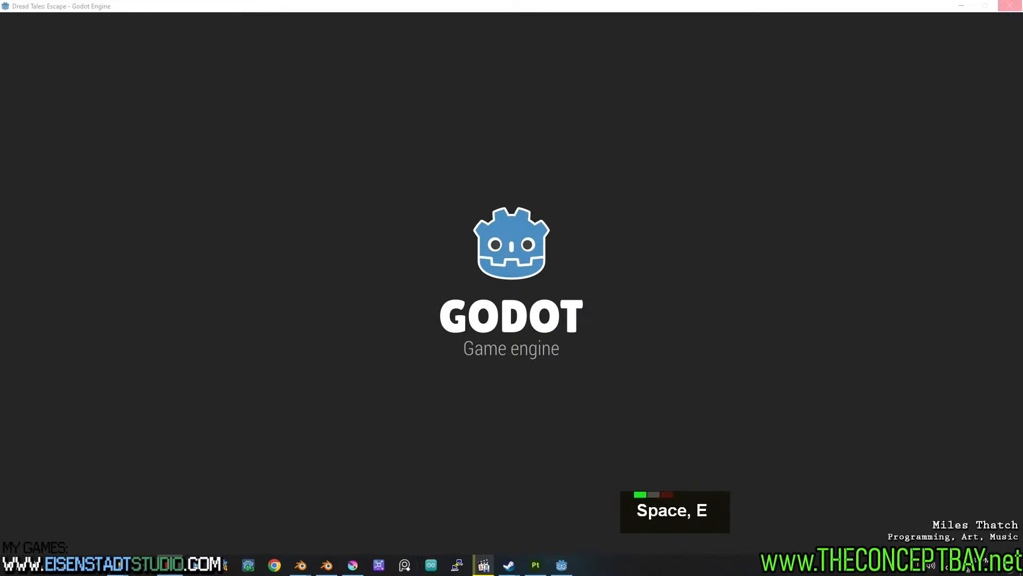
key("BackSpace")
type("while")
key("Return")
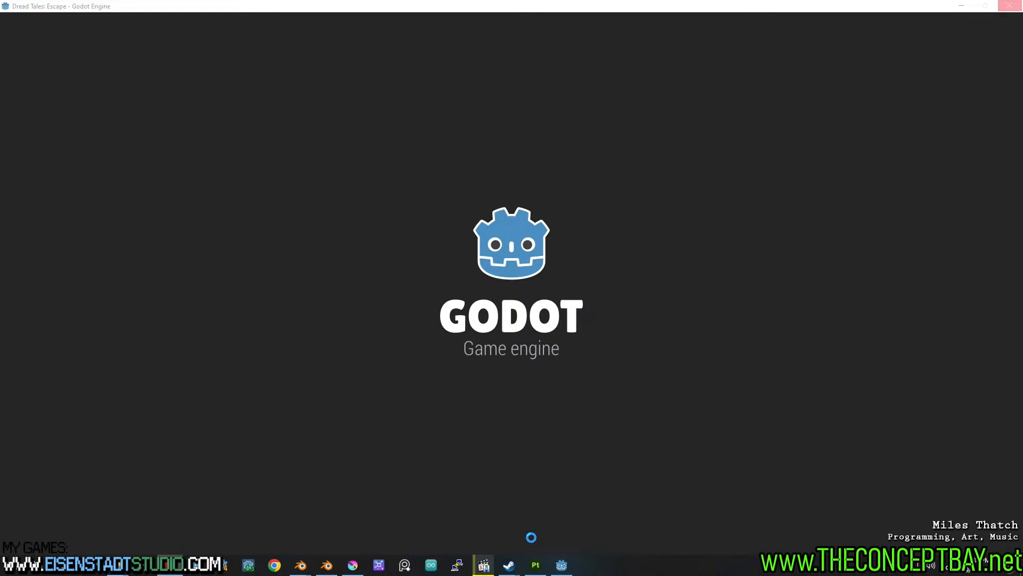
left_click(561, 571)
left_click(561, 571)
left_click(560, 571)
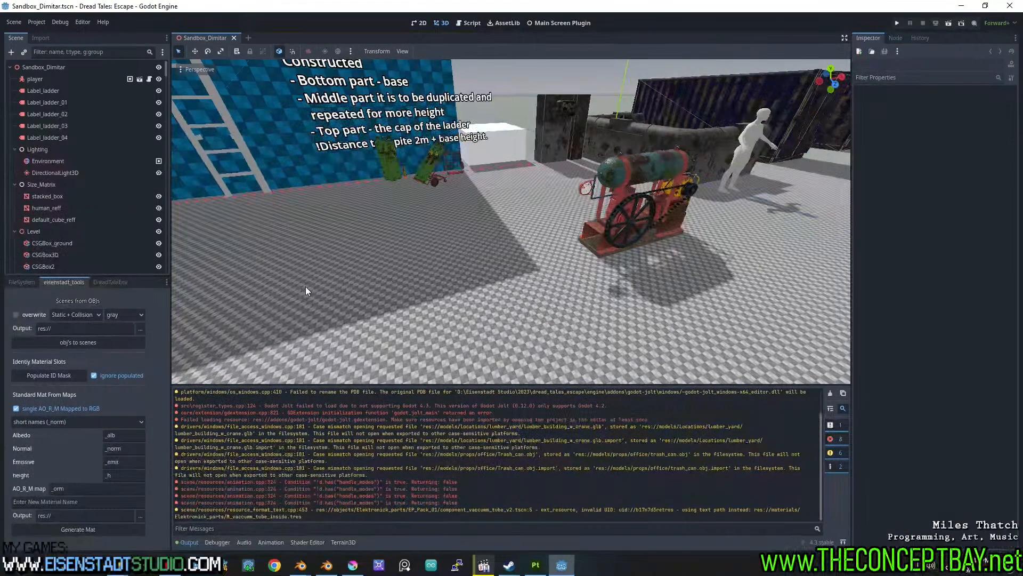
key("ctrl+shift")
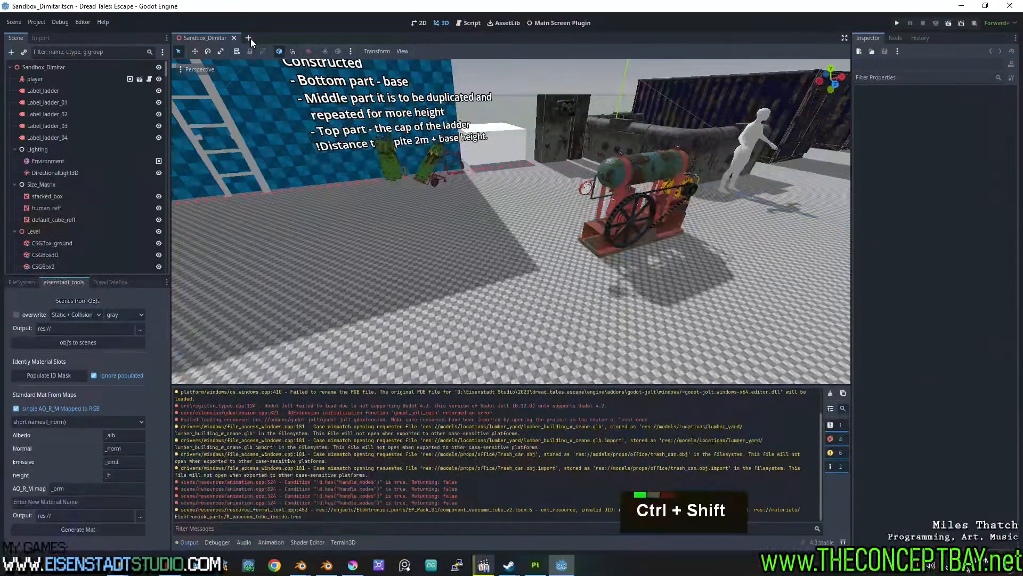
key("ctrl+shift+o")
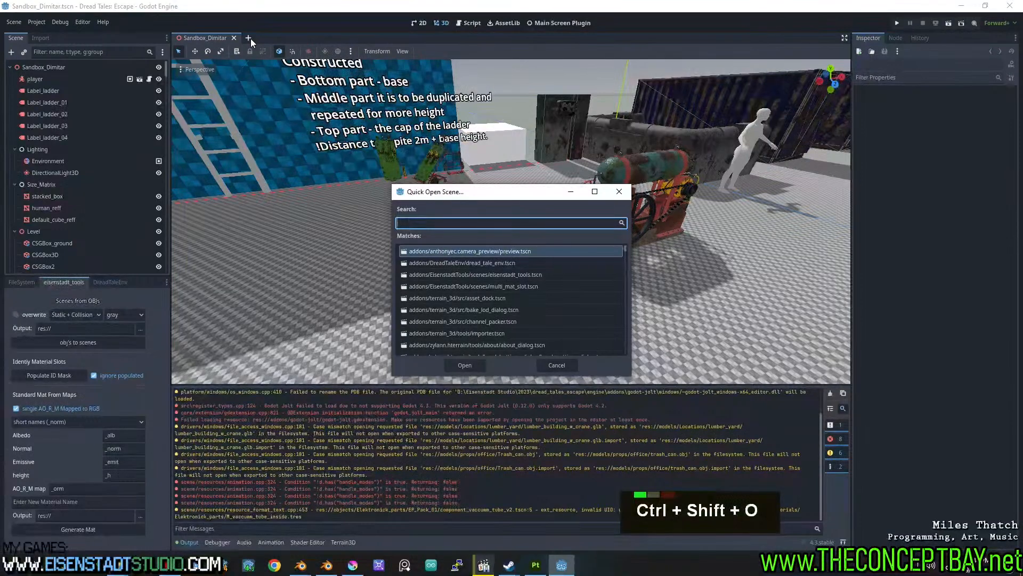
type("oh")
key("Escape")
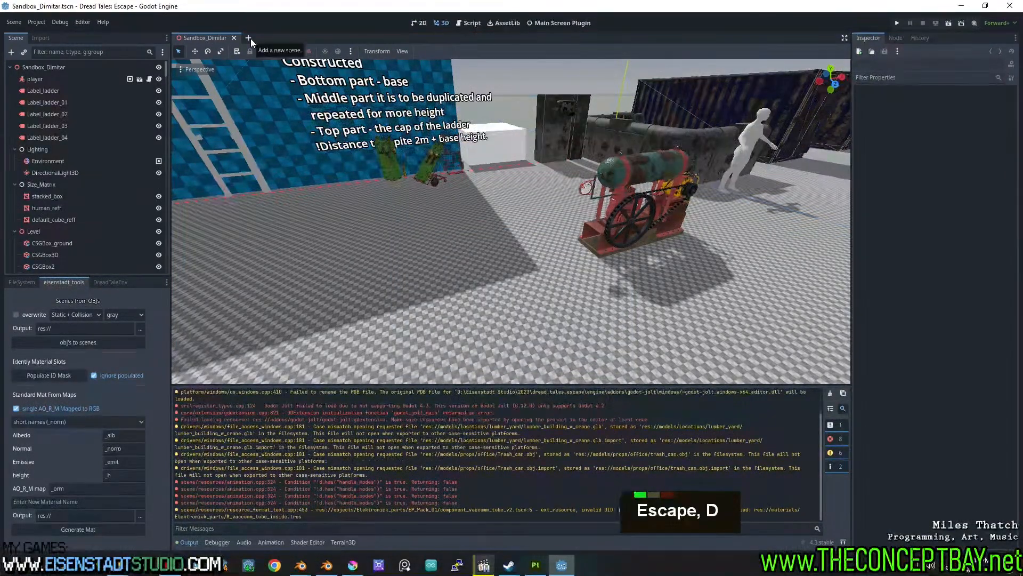
Add a new scene and give it a StaticBody3D as its root node.
left_click(248, 38)
left_click(69, 94)
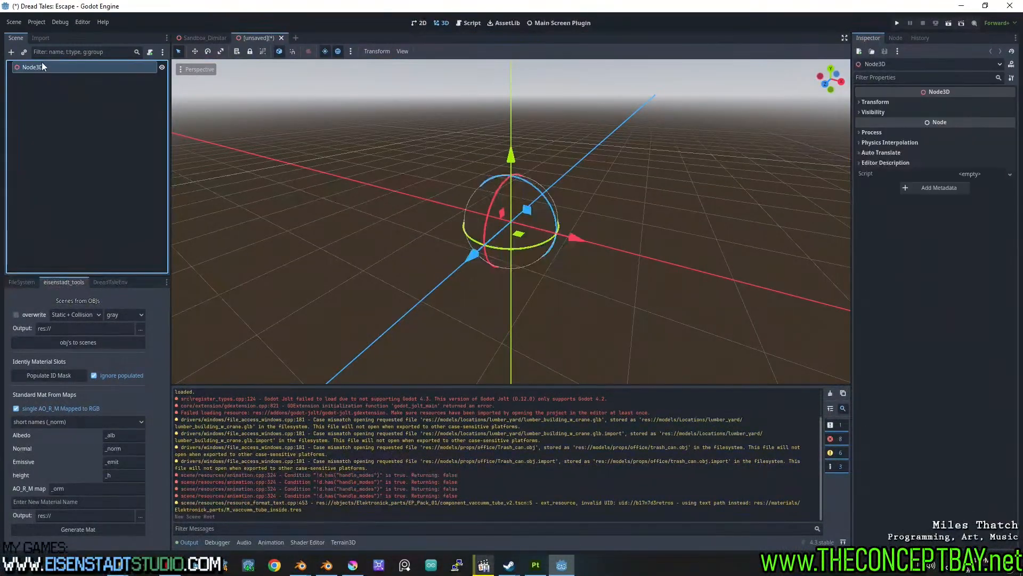
key("ctrl+z")
left_click(98, 122)
type("static")
double_click(456, 316)
Rename the scene's root node as household_cabinet.
double_click(80, 71)
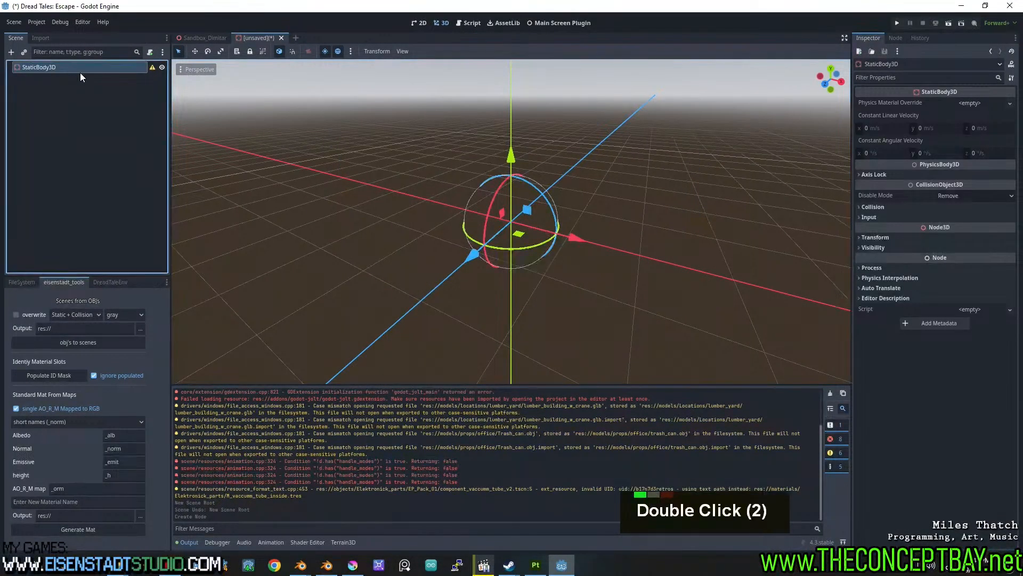
key("ctrl+a")
type("household_cabinet")
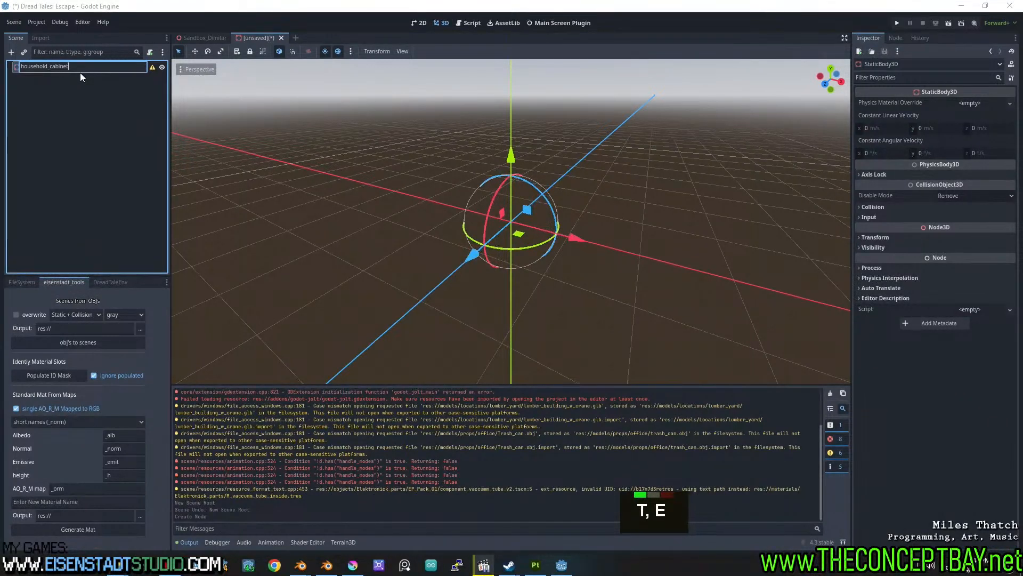
key("Return")
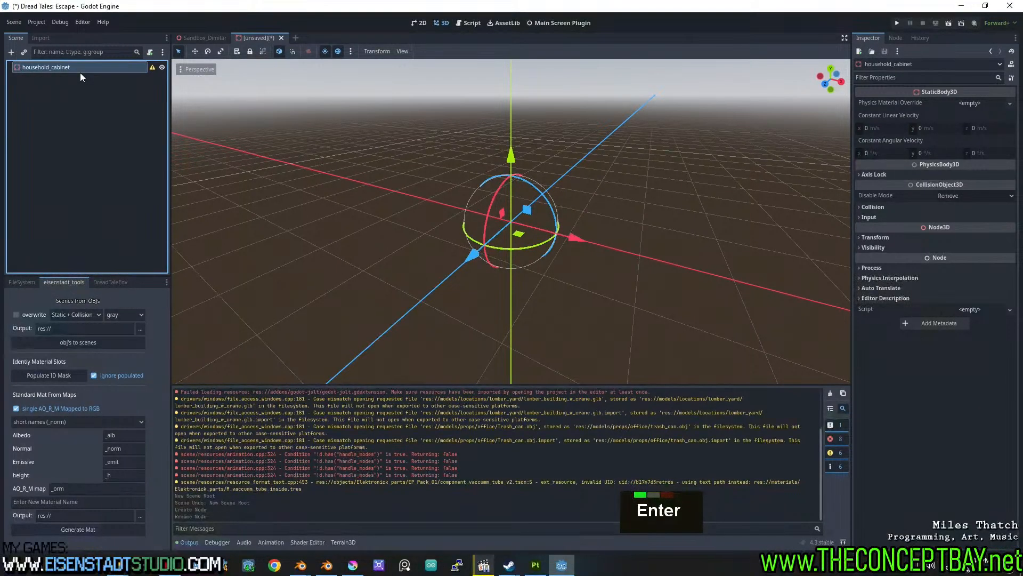
Filter the project files for "household", select the household_cabinet folder under models/props/residential, and clear the filter to list its contents.
left_click(21, 282)
left_click(80, 309)
key("ctrl+a")
type("household")
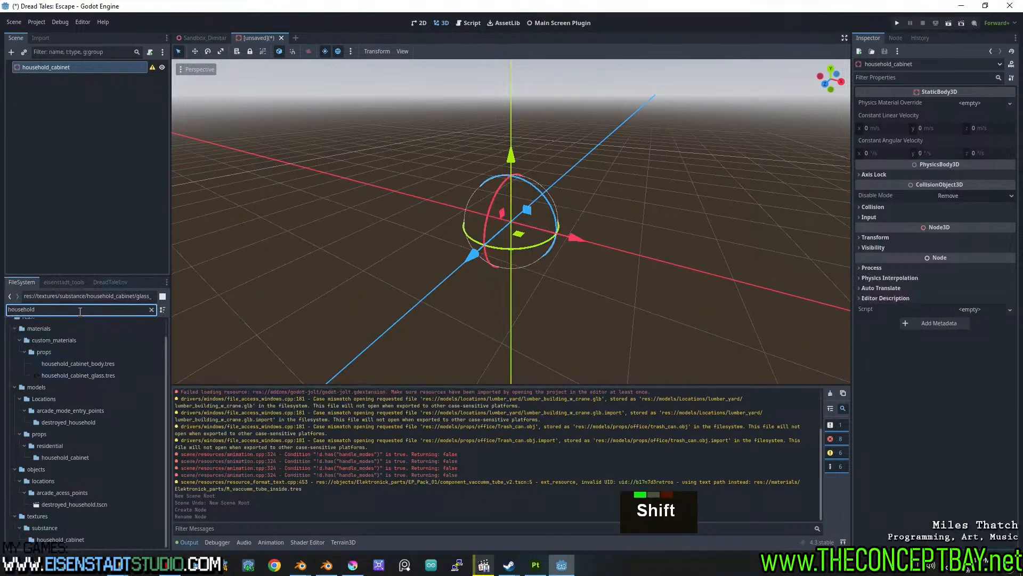
left_click(48, 456)
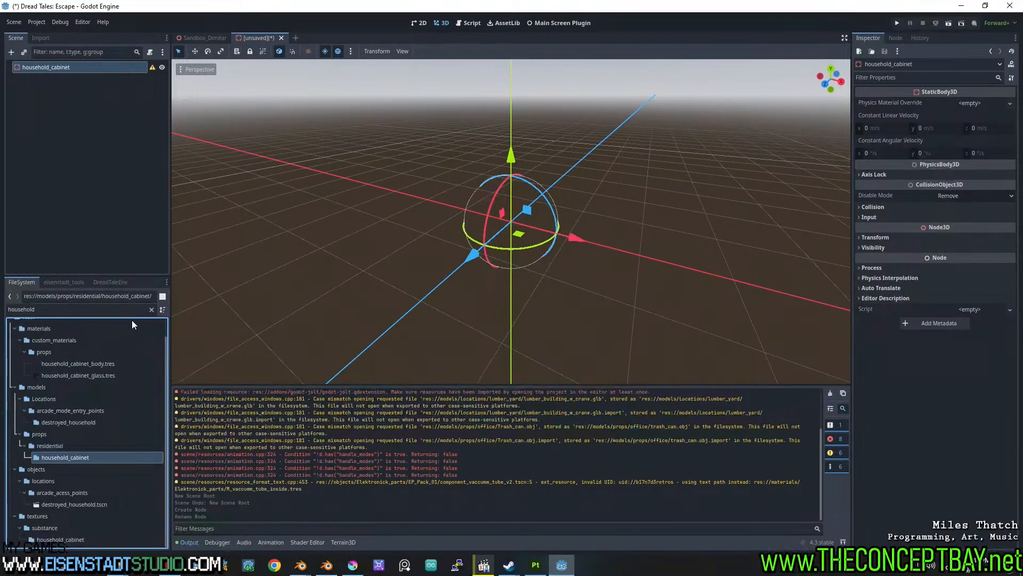
left_click(152, 309)
scroll(53, 474, "down", 4)
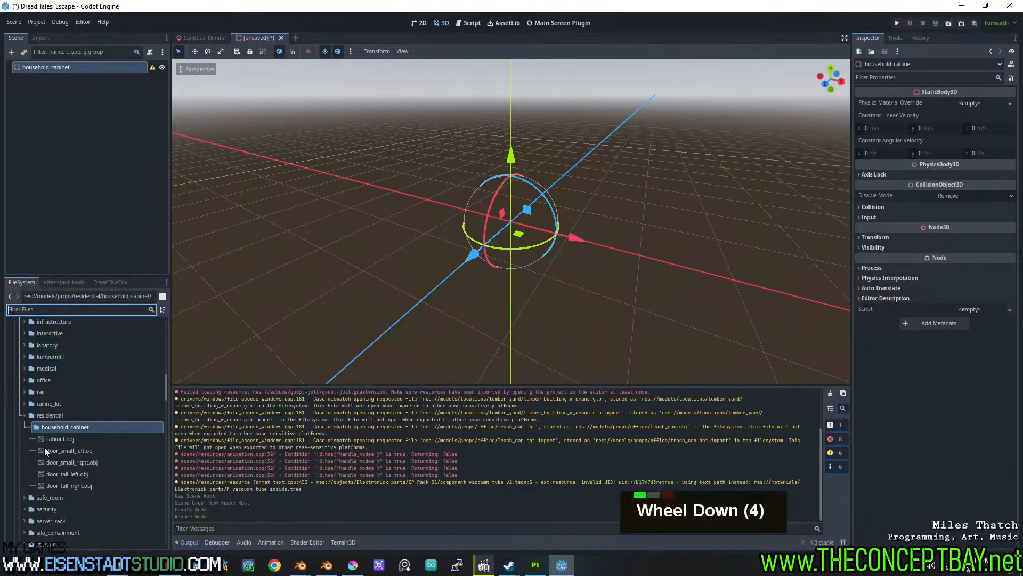
Place cabinet.obj and the four door OBJ models together into the scene under the household_cabinet root.
left_click(54, 439)
left_click(58, 486, "shift")
left_click_drag(260, 350, 520, 212, "ctrl")
middle_click_drag(592, 216, 482, 196)
middle_click_drag(608, 194, 478, 189, "shift")
Load the household_cabinet_body material into the Cabinet mesh's surface material override slot 0.
left_click(102, 81)
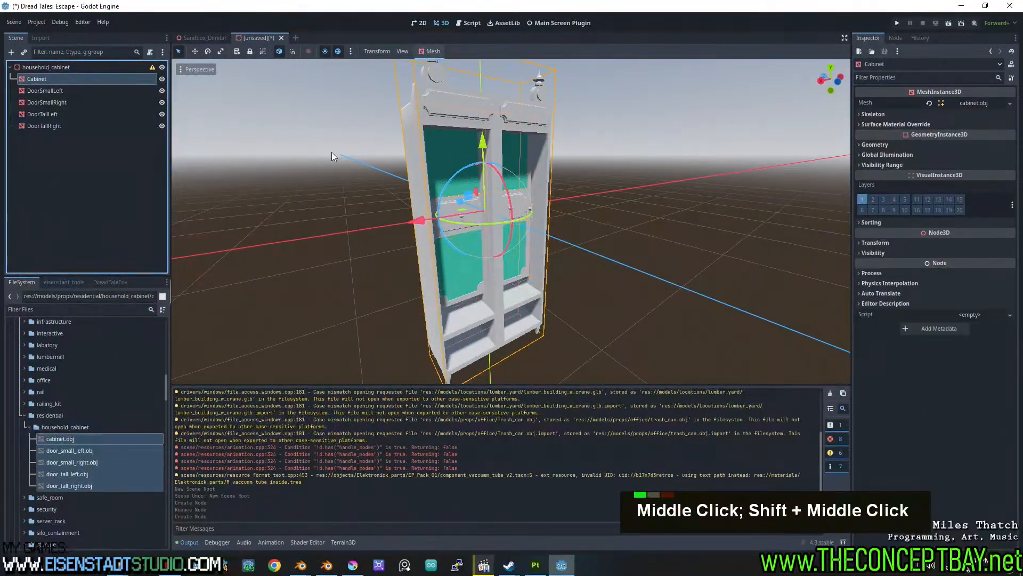
left_click(910, 125)
left_click(999, 139)
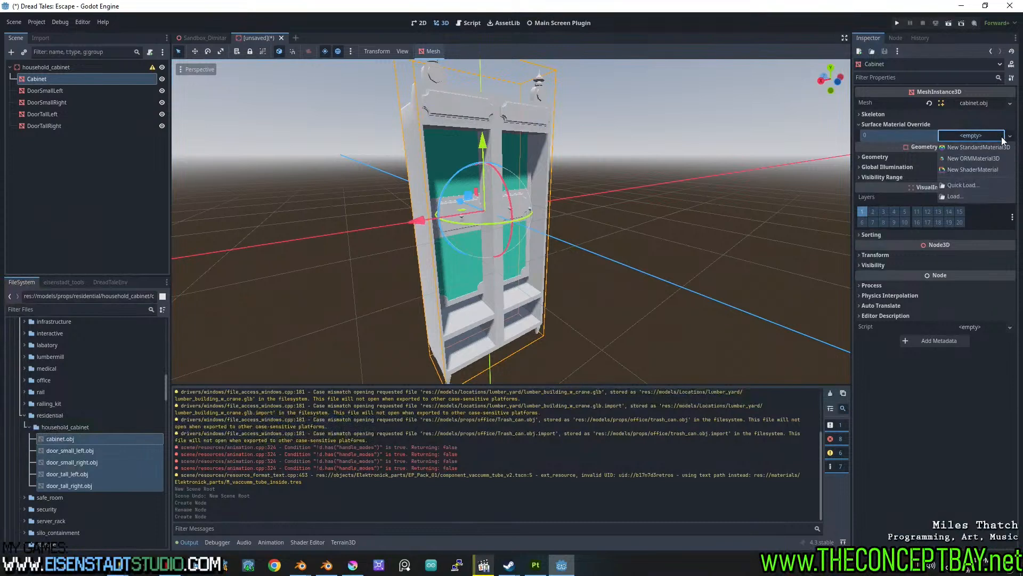
left_click(990, 186)
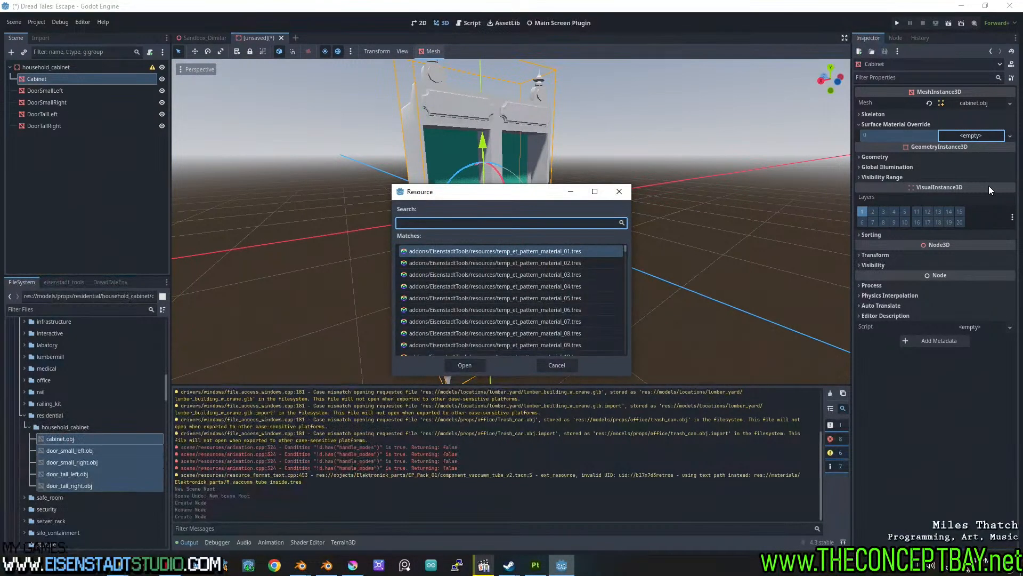
type("househ")
key("Return")
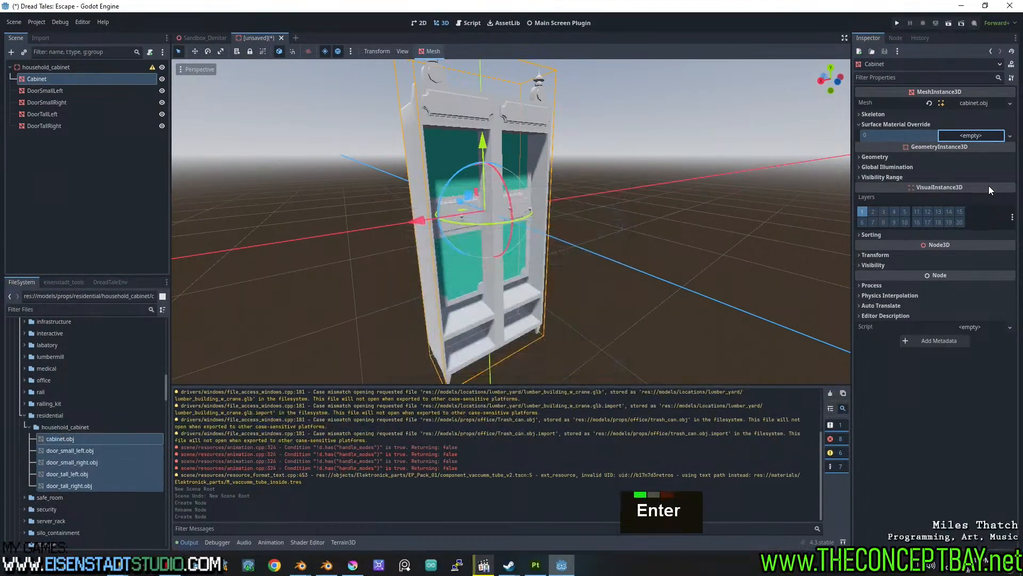
Assign household_cabinet_body.tres to surface material override slot 0 of all four door meshes together.
left_click(69, 91)
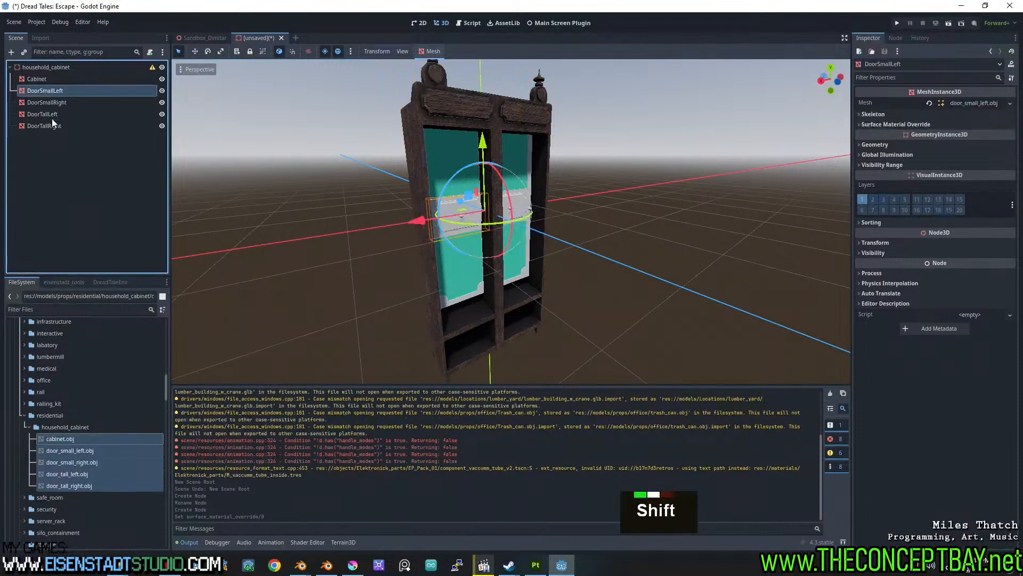
left_click(53, 125, "shift")
left_click(990, 136)
left_click(977, 188)
type("household")
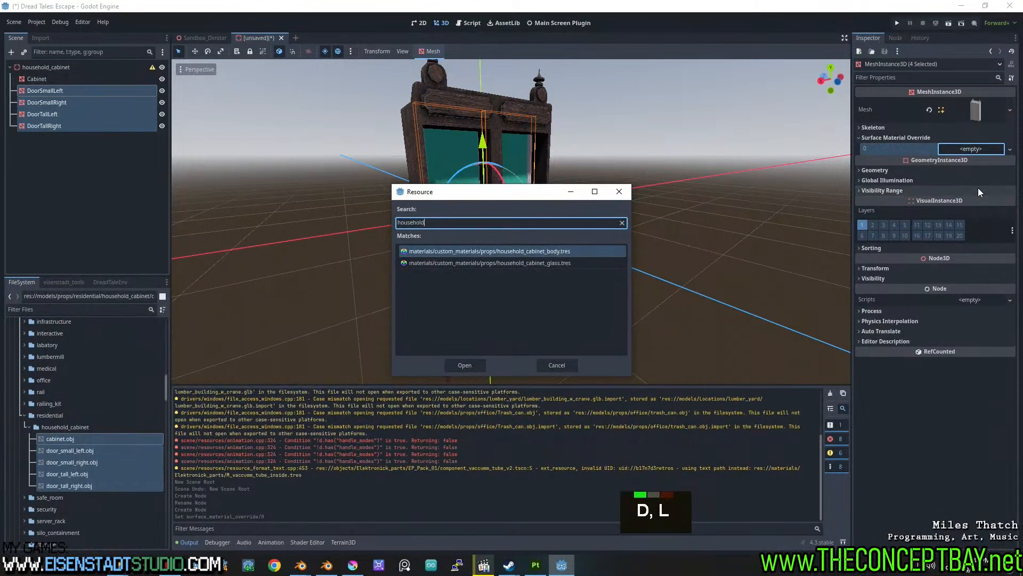
key("Return")
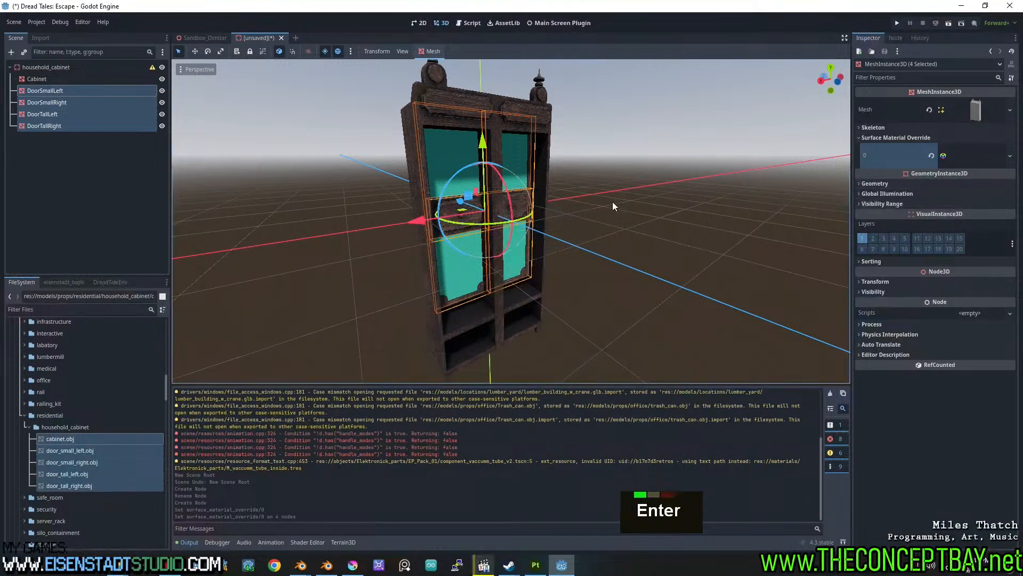
Assign household_cabinet_glass.tres to surface material override slot 1 of DoorTallLeft and DoorTallRight together.
left_click(65, 125)
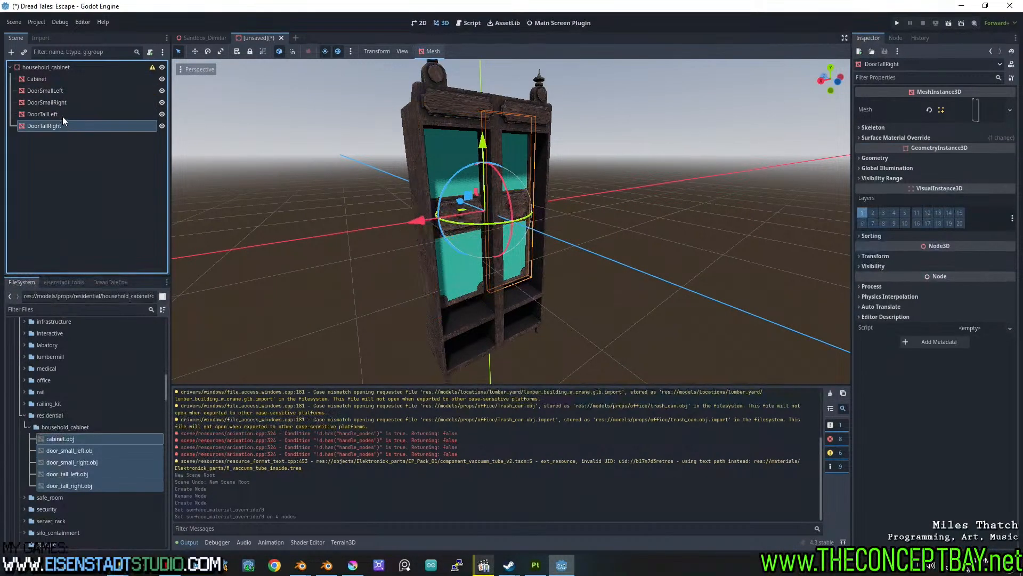
left_click(66, 91)
left_click(66, 98)
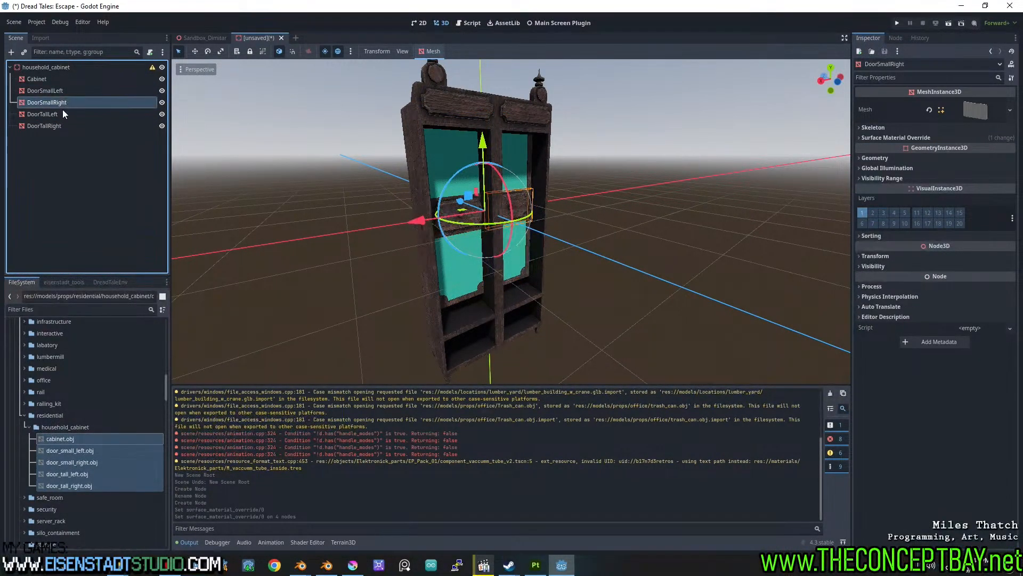
left_click(62, 114)
left_click(61, 124, "shift")
left_click(933, 138)
left_click(966, 176)
left_click(958, 225)
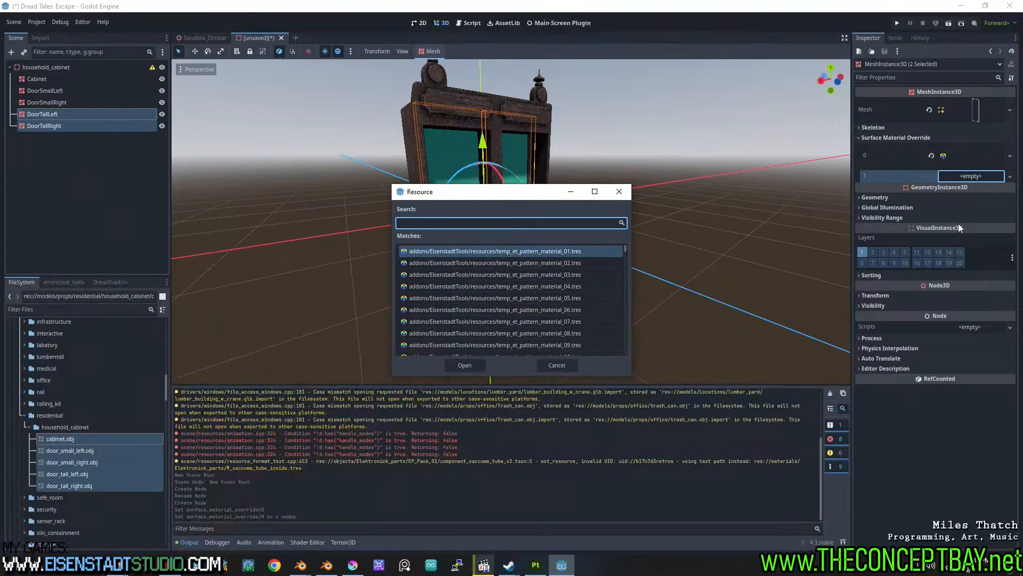
type("household")
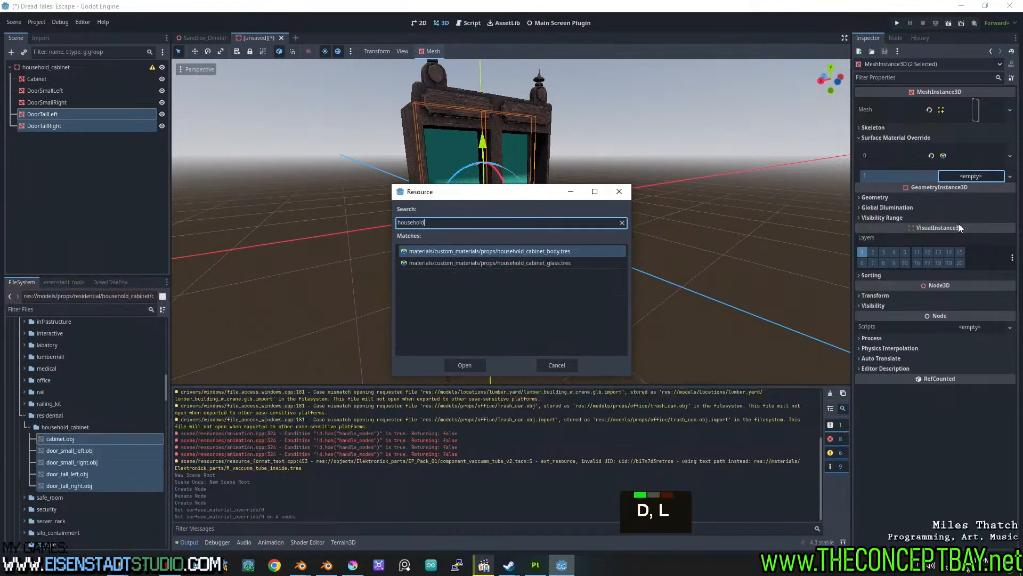
key("Down")
key("Return")
Move both tall doors together onto the cabinet's front, to about Y -0.254 m and Z -0.407 m.
middle_click_drag(477, 337, 583, 135)
middle_click_drag(520, 203, 422, 263)
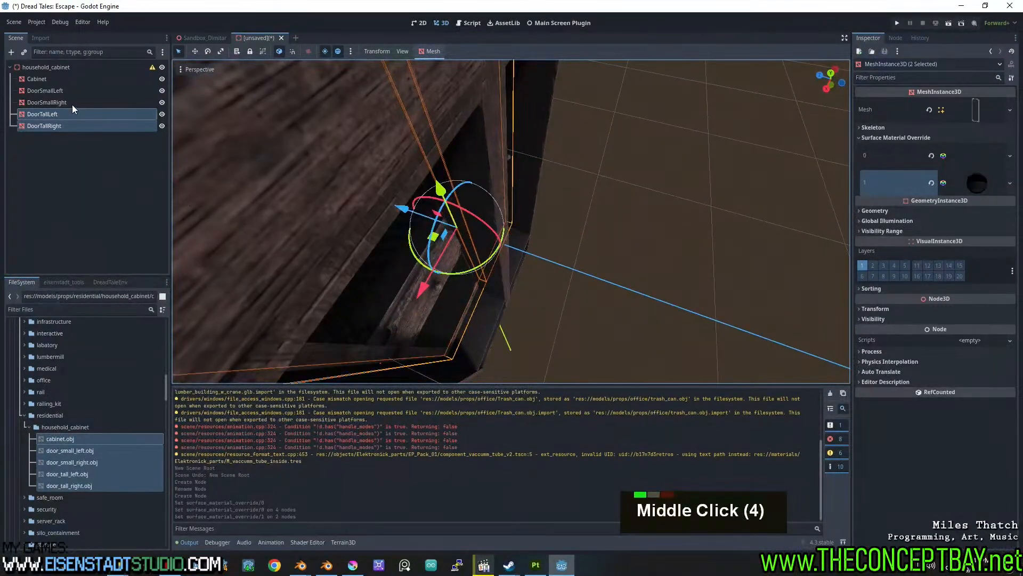
left_click_drag(405, 207, 456, 226, "shift")
middle_click_drag(457, 226, 463, 162)
scroll(450, 168, "down", 8)
scroll(457, 215, "up", 8)
left_click_drag(520, 286, 518, 321)
middle_click_drag(560, 324, 478, 301, "shift")
left_click_drag(459, 307, 446, 303)
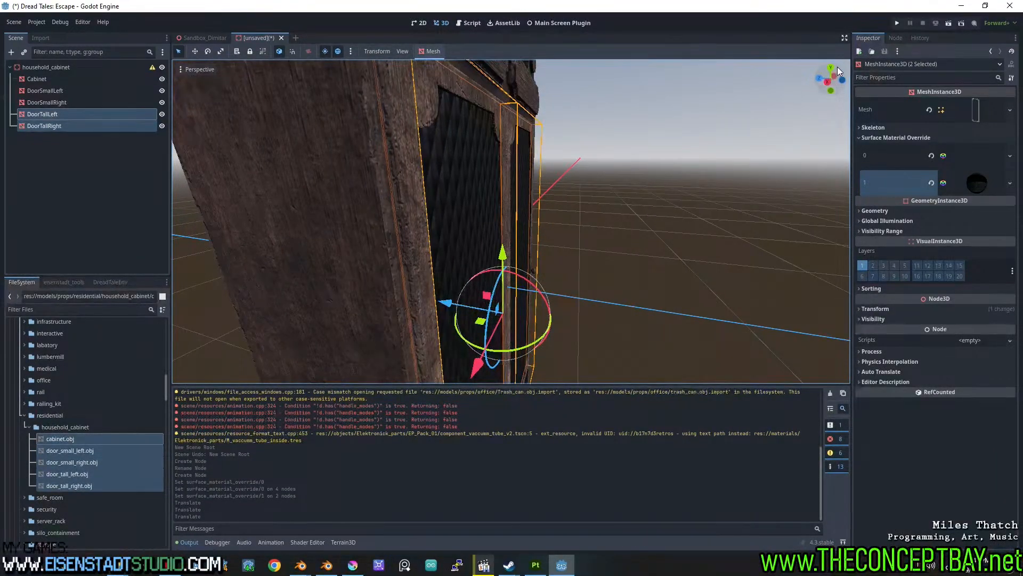
Set the Z position of both tall doors to -0.431 m so they sit flush against the cabinet's front.
left_click(829, 83)
scroll(506, 168, "up", 3)
middle_click_drag(507, 168, 510, 124, "shift")
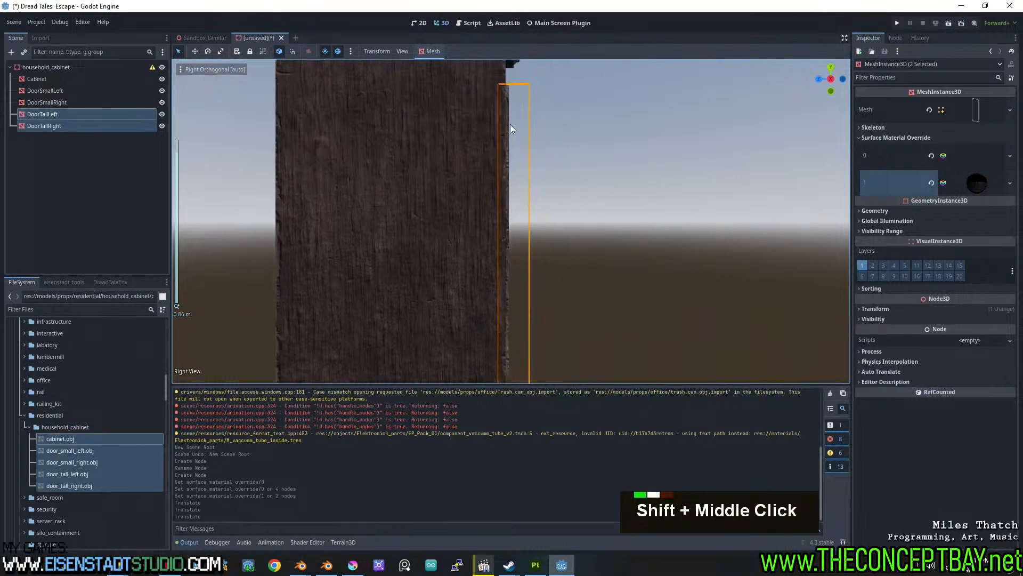
scroll(499, 168, "up", 5)
middle_click_drag(499, 168, 511, 271, "shift")
scroll(512, 261, "up", 4)
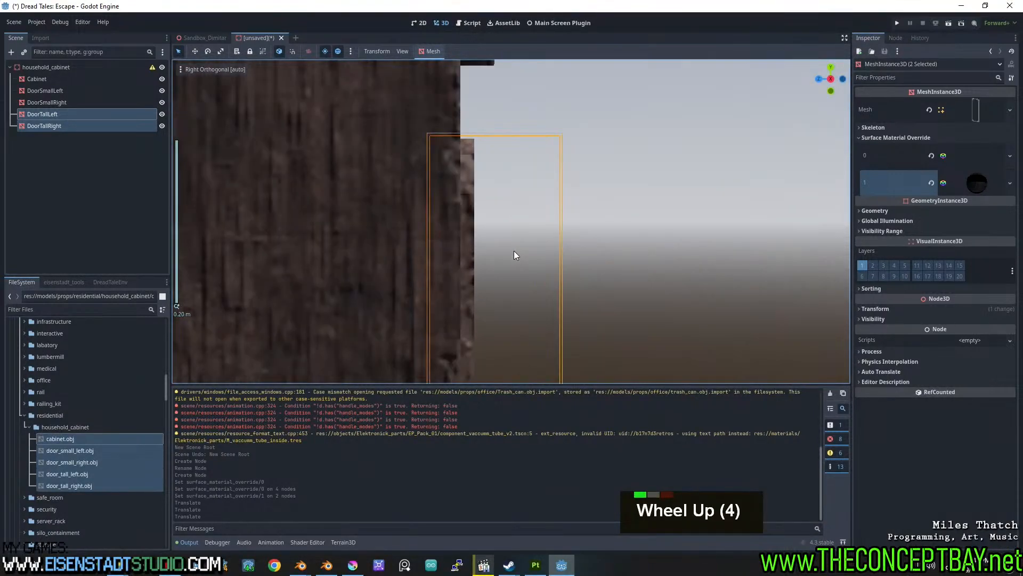
left_click(885, 309)
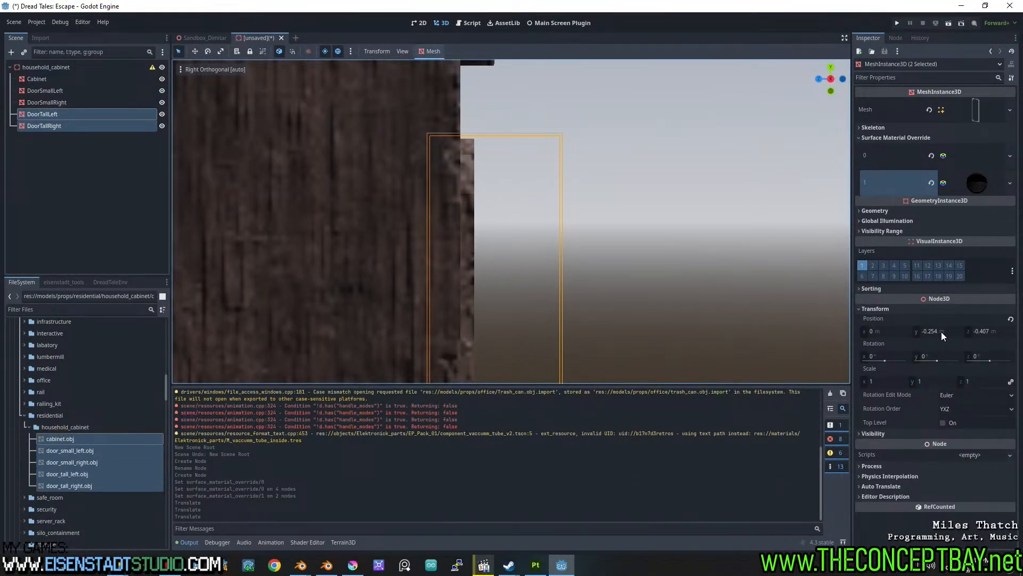
mouse_move(983, 329)
left_mouse_down()
mouse_move(999, 329)
mouse_move(975, 329)
left_mouse_up()
scroll(664, 289, "down", 9)
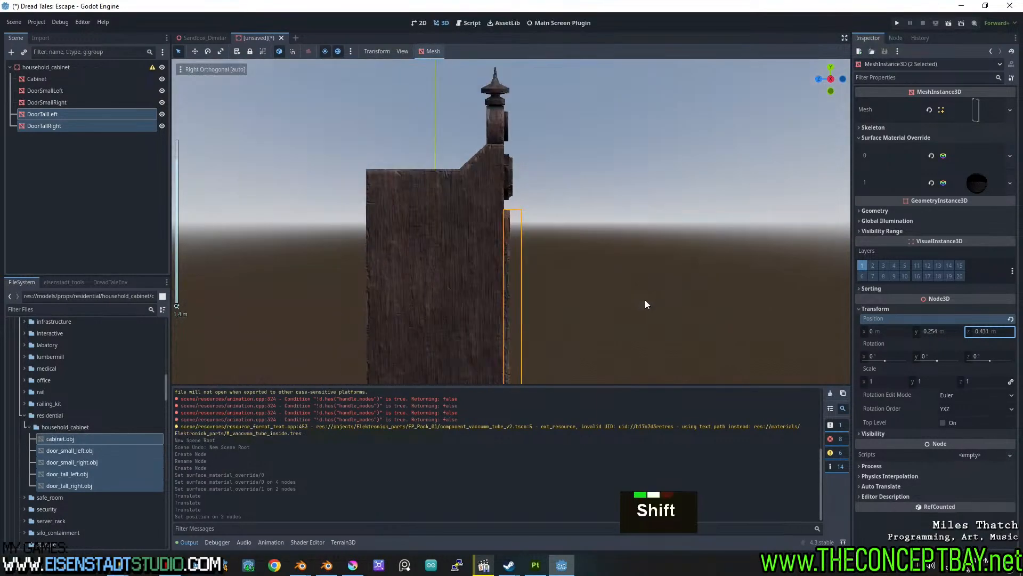
Move DoorSmallLeft and DoorSmallRight together to the cabinet's lower front openings, at about Y -2.229 m and Z -0.444 m.
middle_click_drag(647, 283, 564, 363, "shift")
left_click(63, 91)
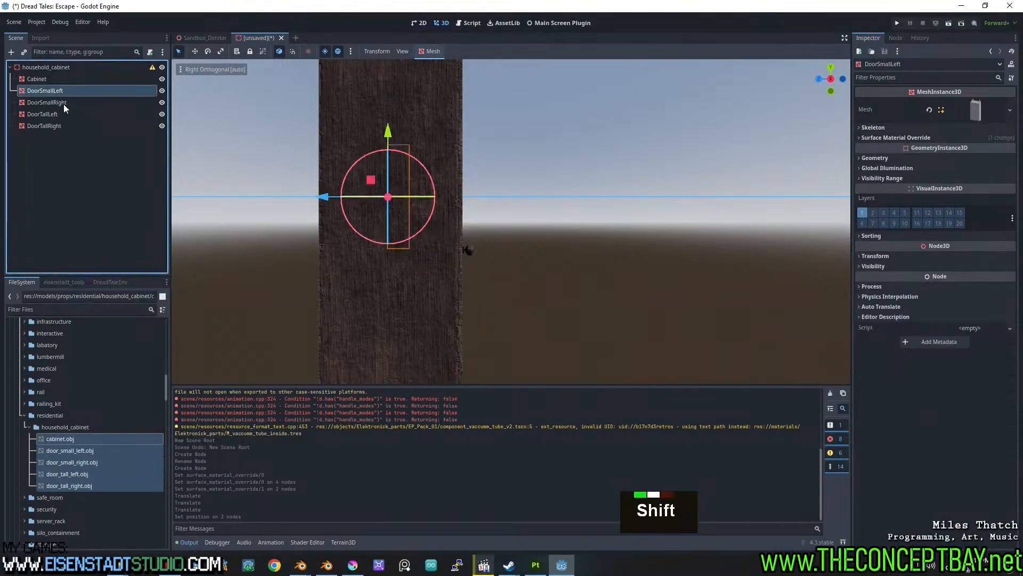
left_click(62, 103, "shift")
left_click_drag(372, 181, 464, 340, "shift")
middle_click_drag(463, 339, 479, 68, "shift")
scroll(464, 192, "up", 2)
left_click_drag(480, 65, 455, 306)
left_click(842, 80)
scroll(592, 255, "up", 2)
middle_click_drag(587, 257, 647, 180, "shift")
left_click_drag(409, 197, 410, 188)
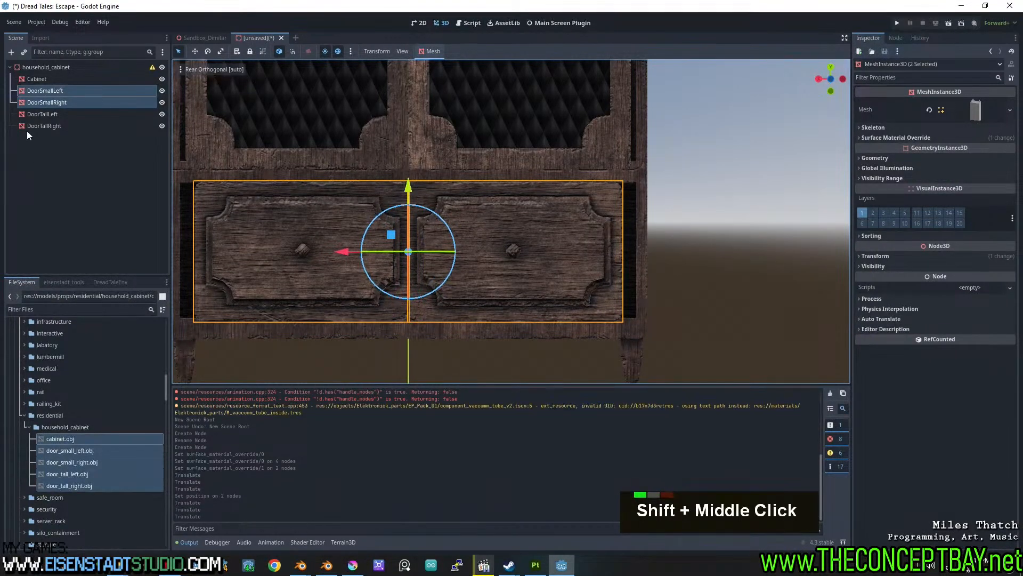
Shift DoorSmallLeft and DoorSmallRight apart sideways to the cabinet's opposite outer edges, each covering its own lower opening.
left_click(83, 92)
left_click_drag(345, 254, 577, 265)
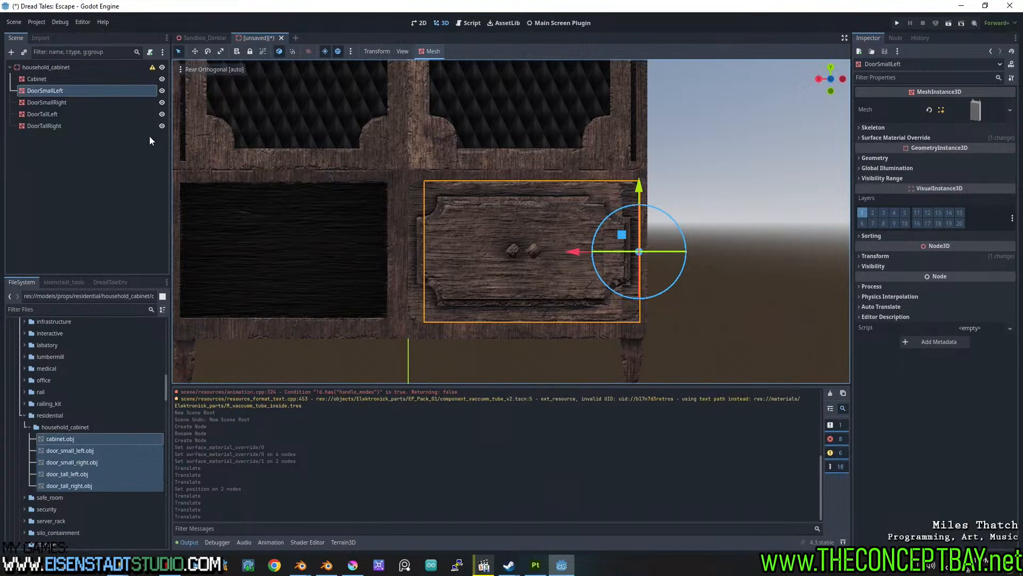
left_click(94, 102)
left_click_drag(386, 248, 172, 248)
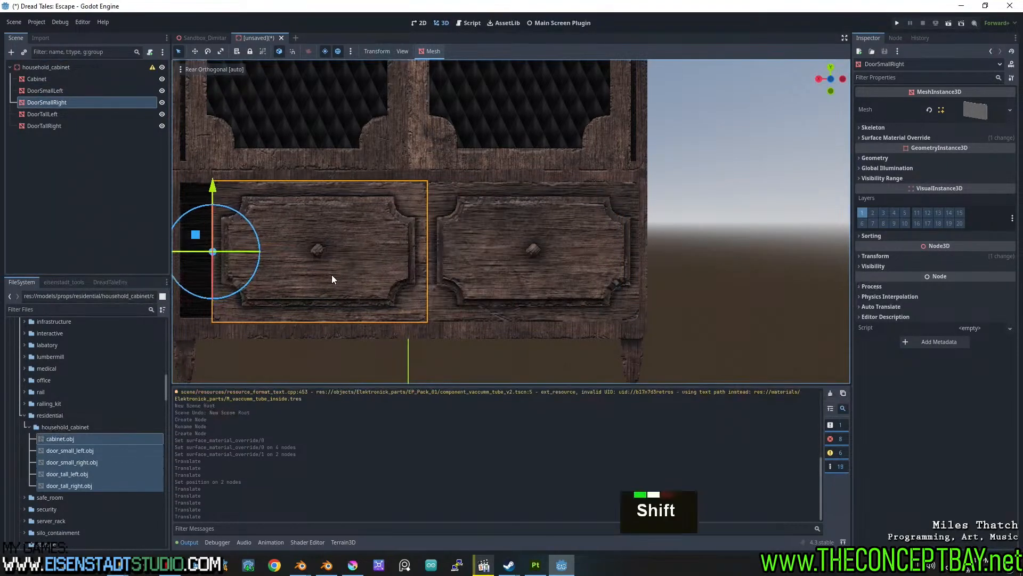
middle_click_drag(173, 249, 241, 248, "shift")
left_click_drag(241, 253, 184, 254)
Set the Z position of both small doors to -0.429 m against the cabinet's front face.
middle_click_drag(405, 235, 501, 210)
left_click(511, 212, "shift")
left_click(823, 81)
scroll(508, 226, "up", 6)
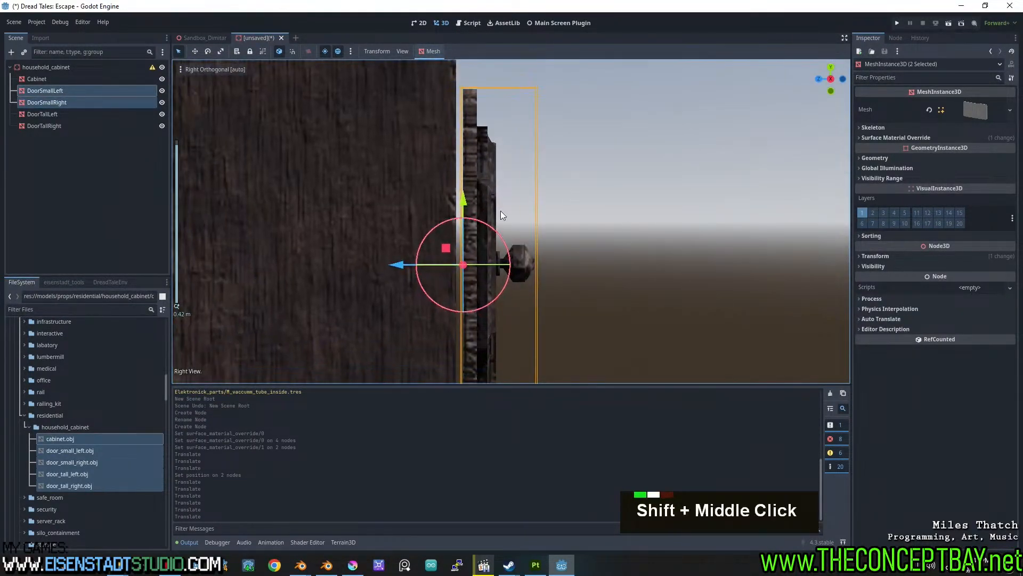
left_click(918, 299)
left_click(893, 256)
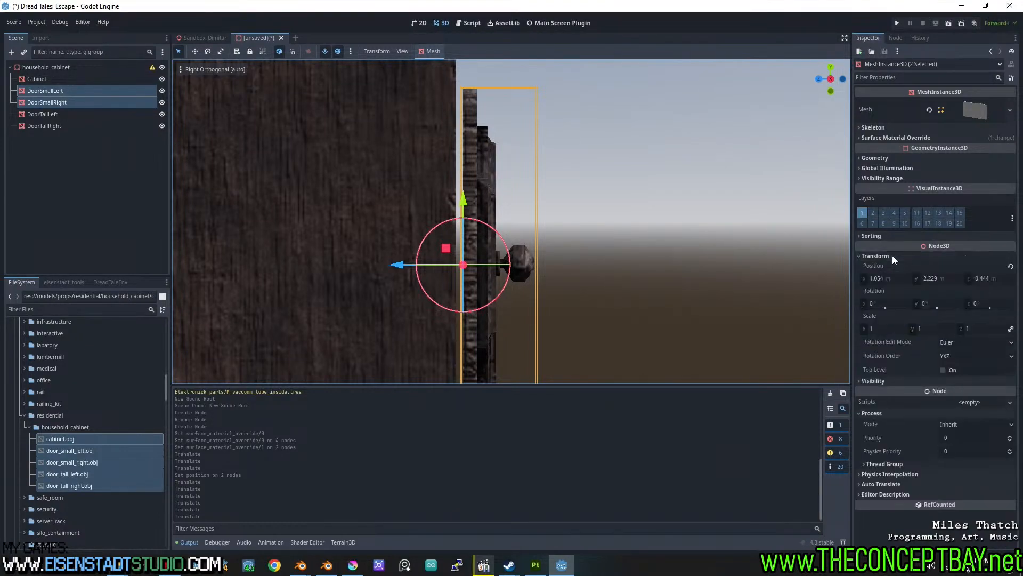
left_click_drag(999, 279, 1010, 280, "shift")
scroll(531, 203, "down", 5)
Save the scene as household_cabinet.tscn in a new folder named residential under res://objects/props.
key("ctrl+s")
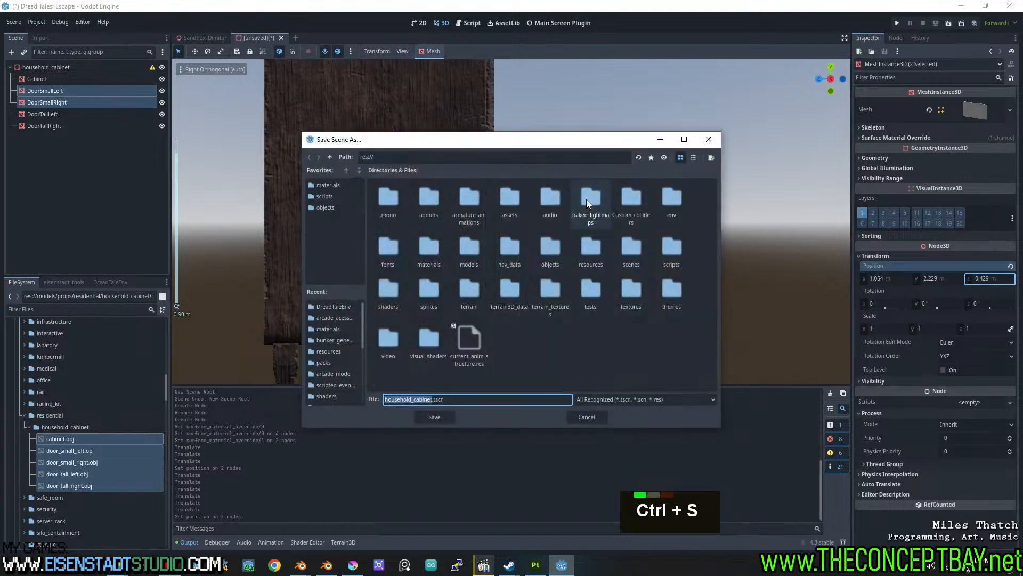
double_click(550, 246)
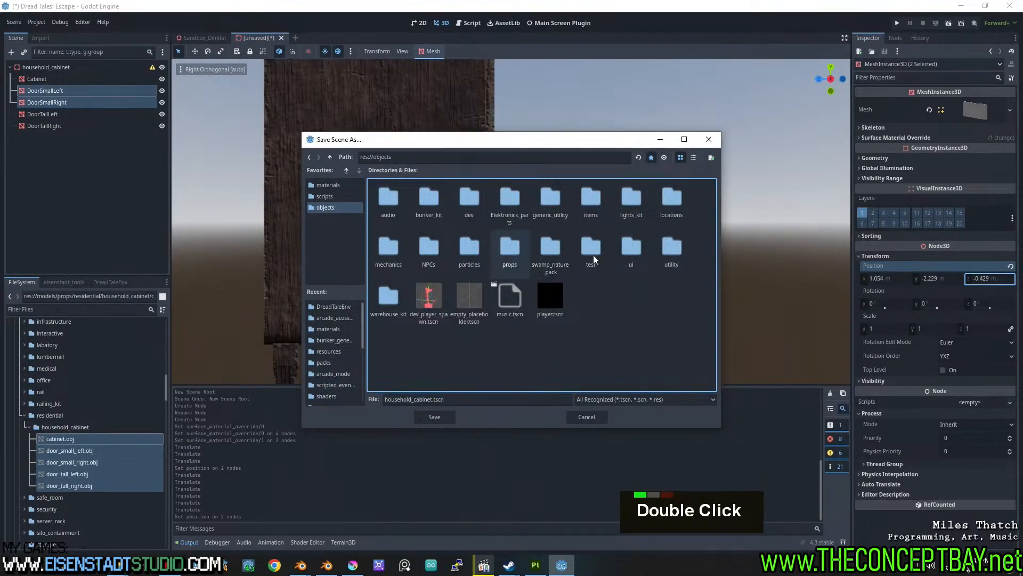
double_click(509, 248)
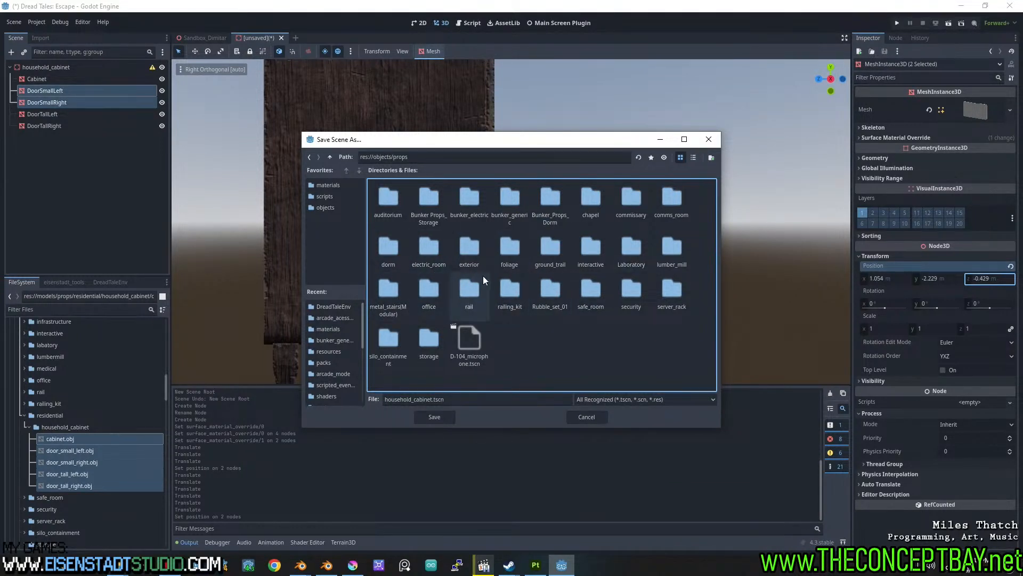
left_click(713, 160)
type("residential")
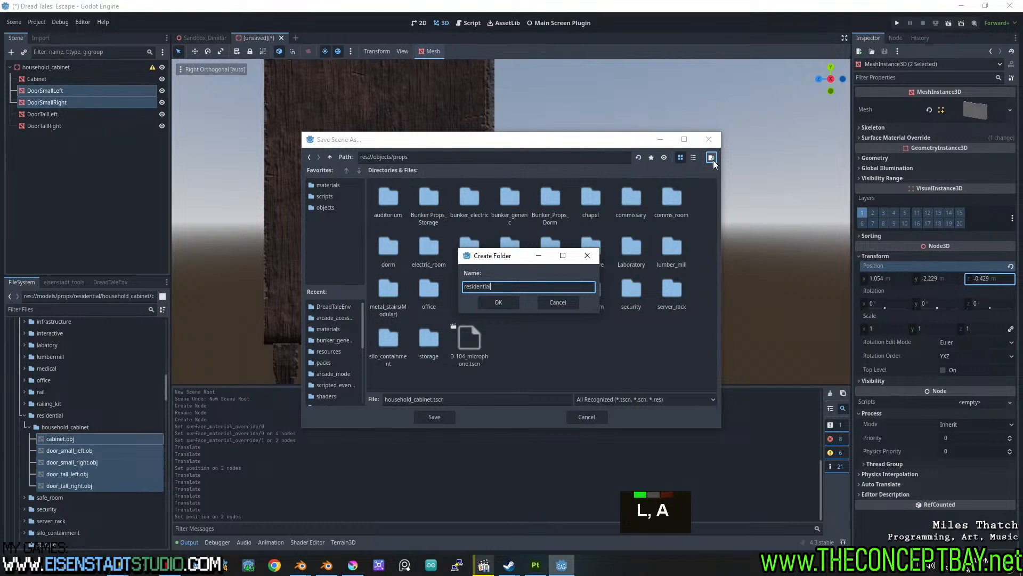
left_click(499, 302)
left_click(442, 418)
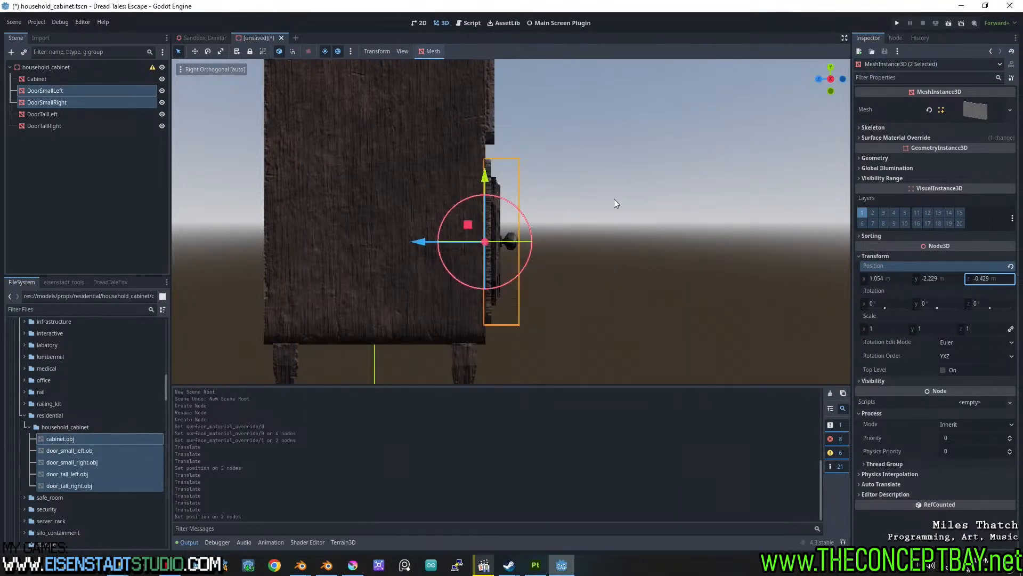
Inspect the diamond-patterned glass up close and open the Roughness settings of DoorTallLeft's glass material.
scroll(614, 204, "down", 5)
middle_click_drag(619, 157, 487, 189)
scroll(537, 258, "up", 3)
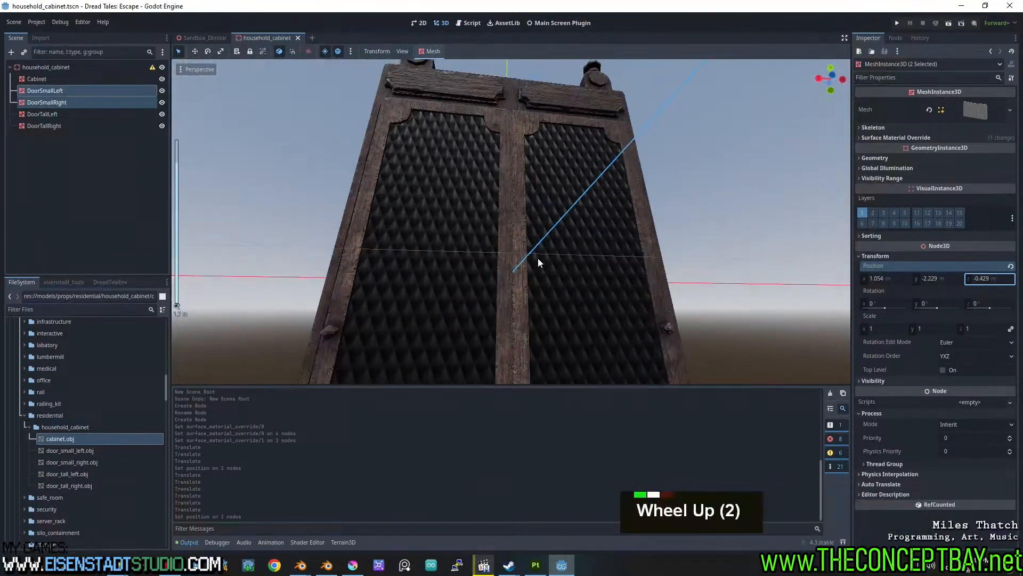
scroll(537, 258, "up", 2, "shift")
middle_click_drag(551, 219, 574, 206, "shift")
left_click(411, 193)
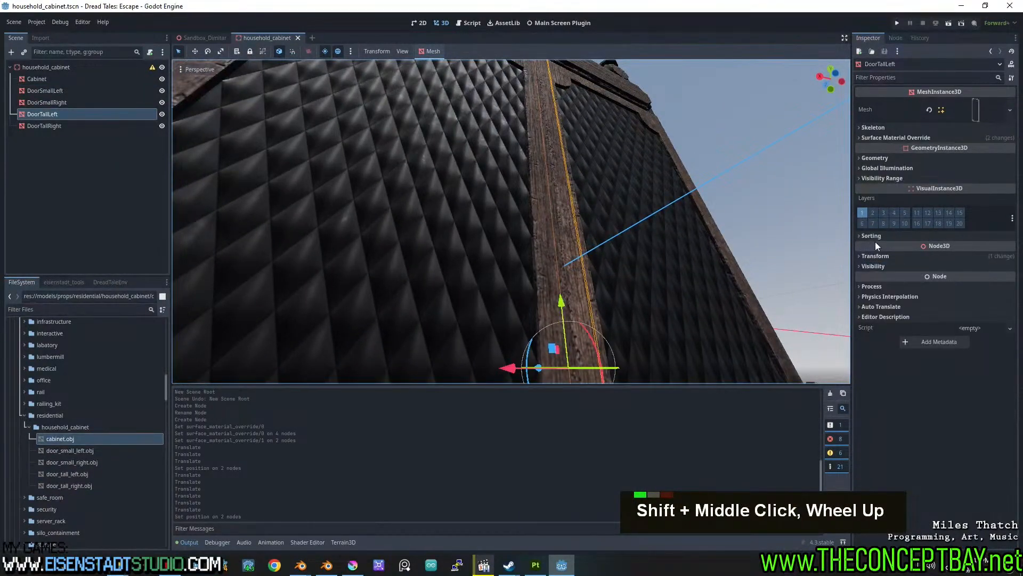
left_click(948, 138)
left_click(977, 183)
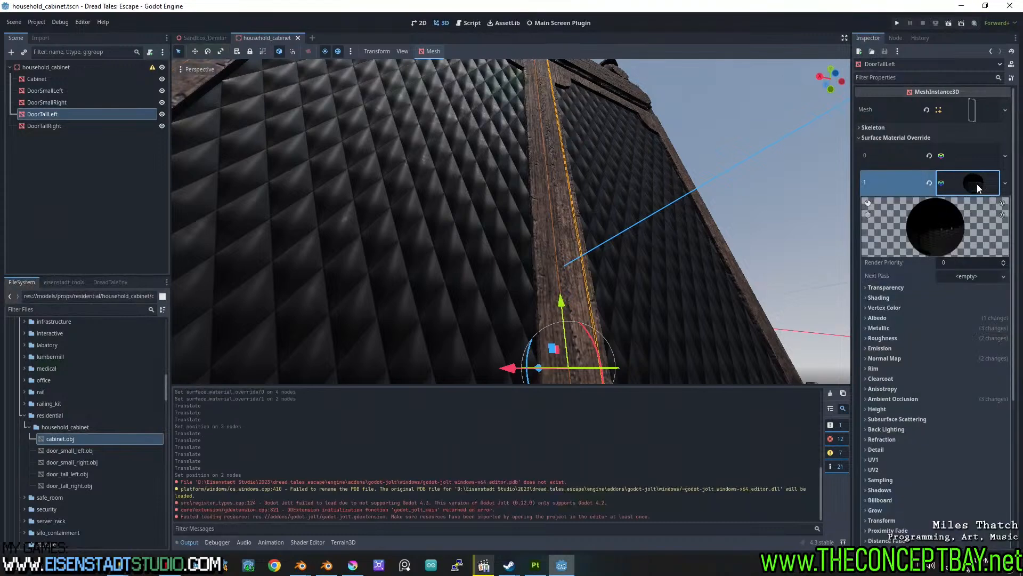
scroll(897, 341, "down", 2)
left_click(880, 224)
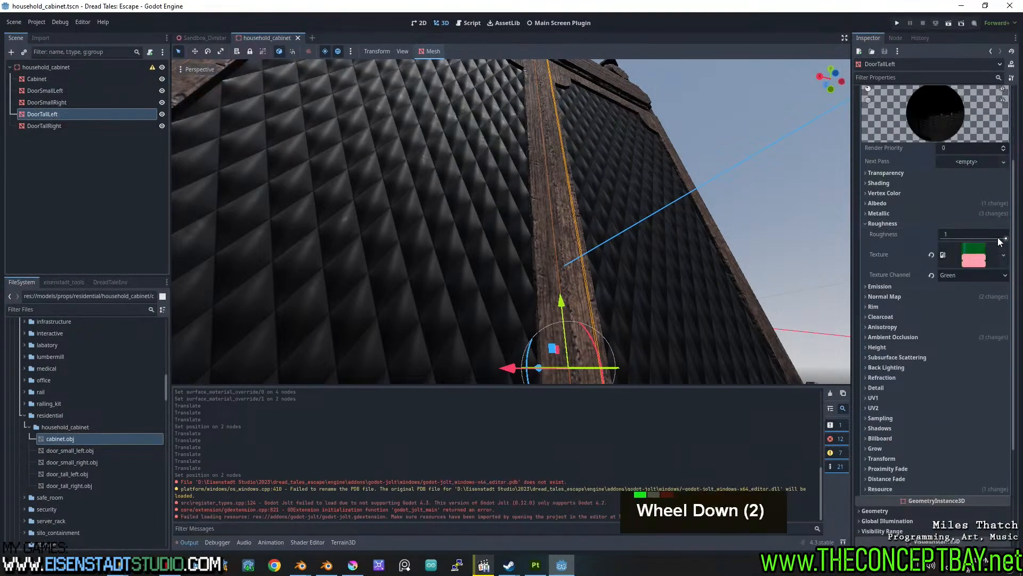
Enable Refraction on the tall door's glass material.
left_click(883, 377)
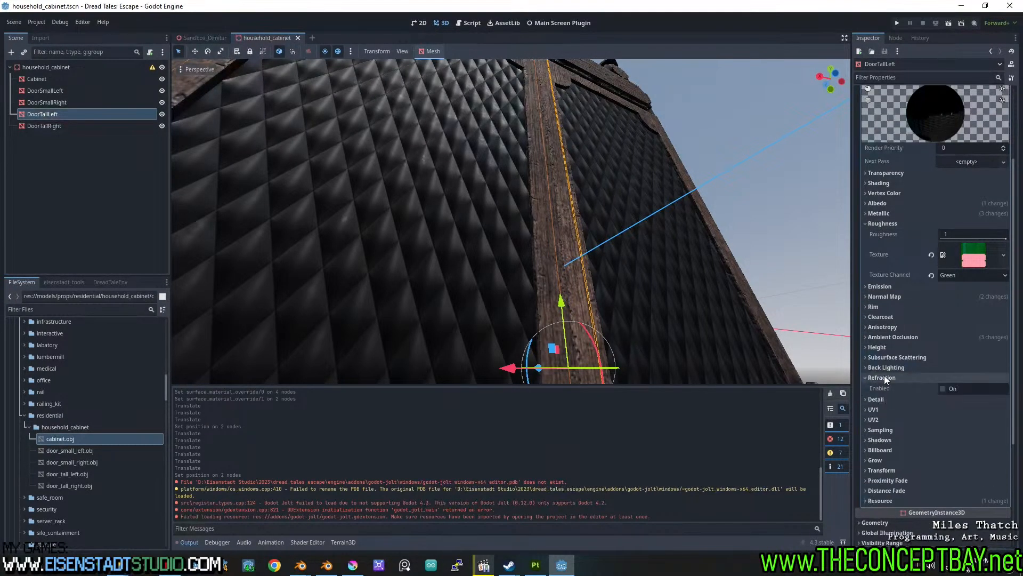
left_click(944, 391)
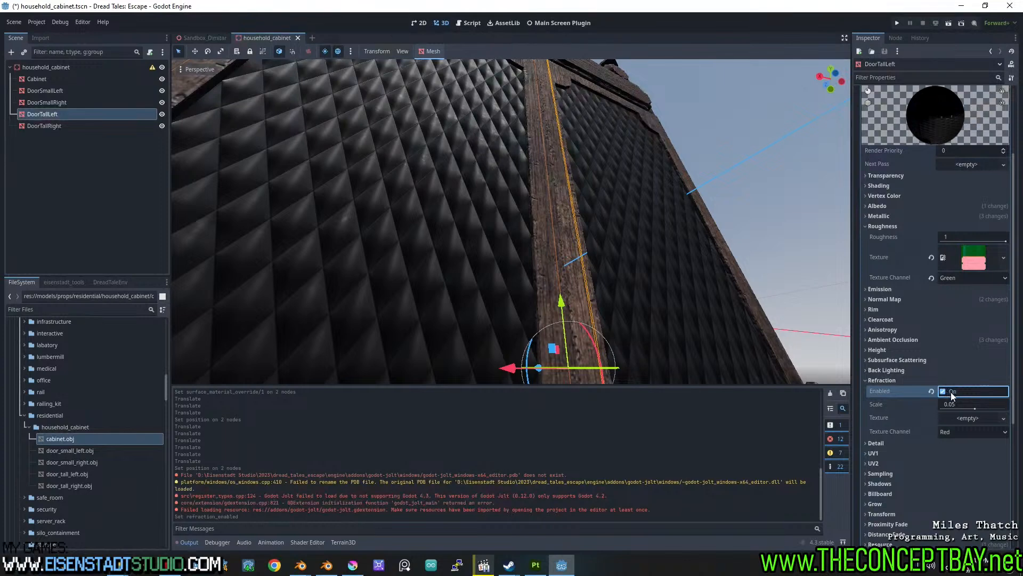
left_click(965, 403)
key("Escape")
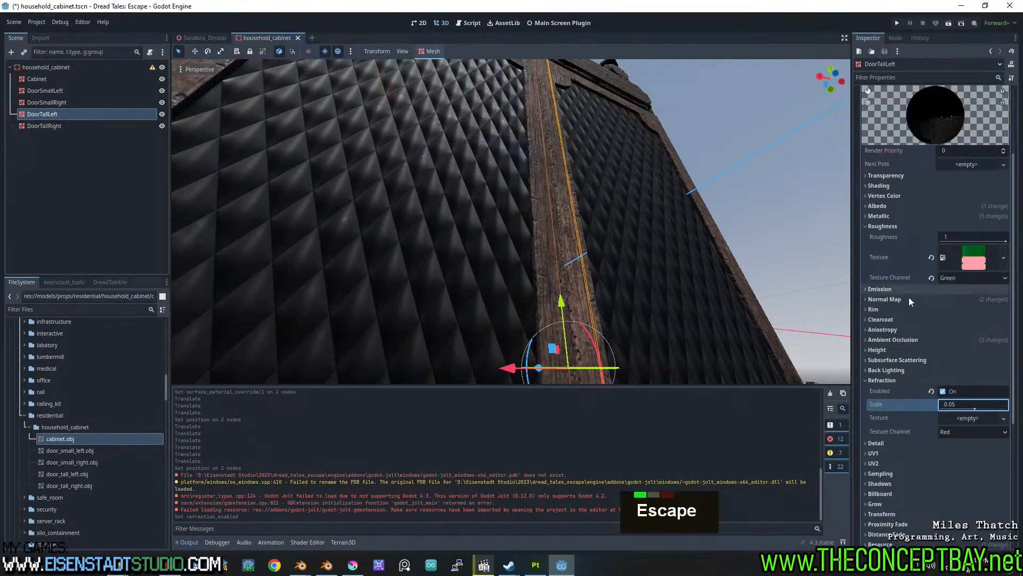
Set the tall door glass material's roughness to 0.58, try a normal map scale of 0.29, and reset that scale to its default.
left_click_drag(1006, 241, 978, 243)
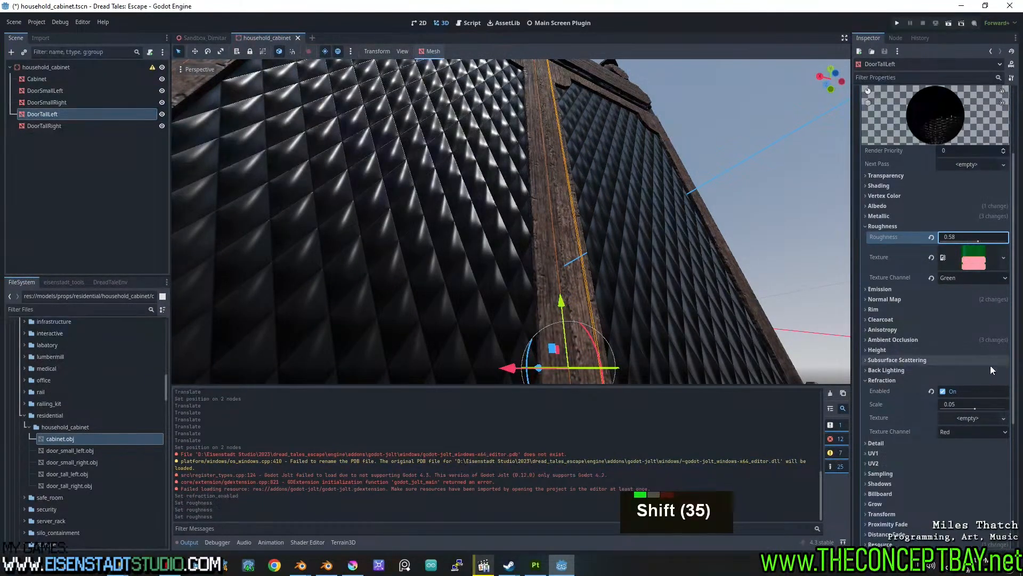
left_click(897, 299)
left_click_drag(1000, 323, 968, 323, "shift")
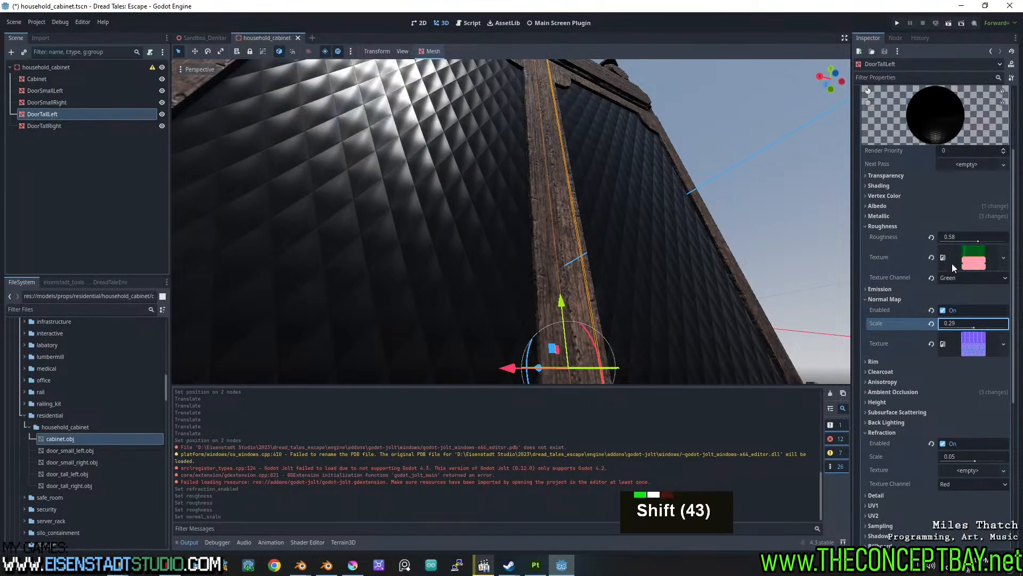
left_click(931, 324)
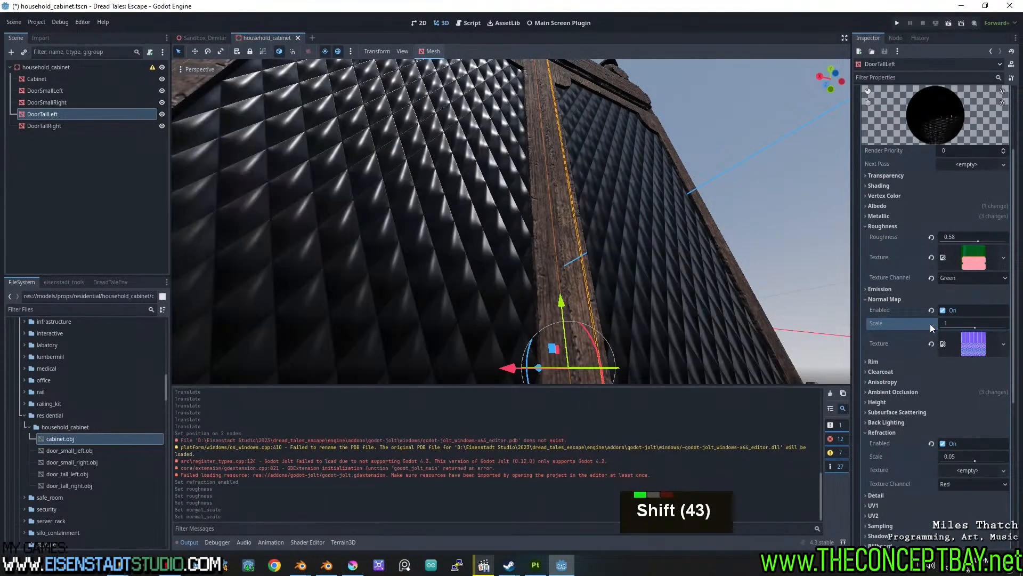
Lower the alpha of the glass material's albedo colour to 38, keeping the colour white.
left_click(884, 214)
left_click(884, 214)
left_click(883, 199)
left_click(877, 231)
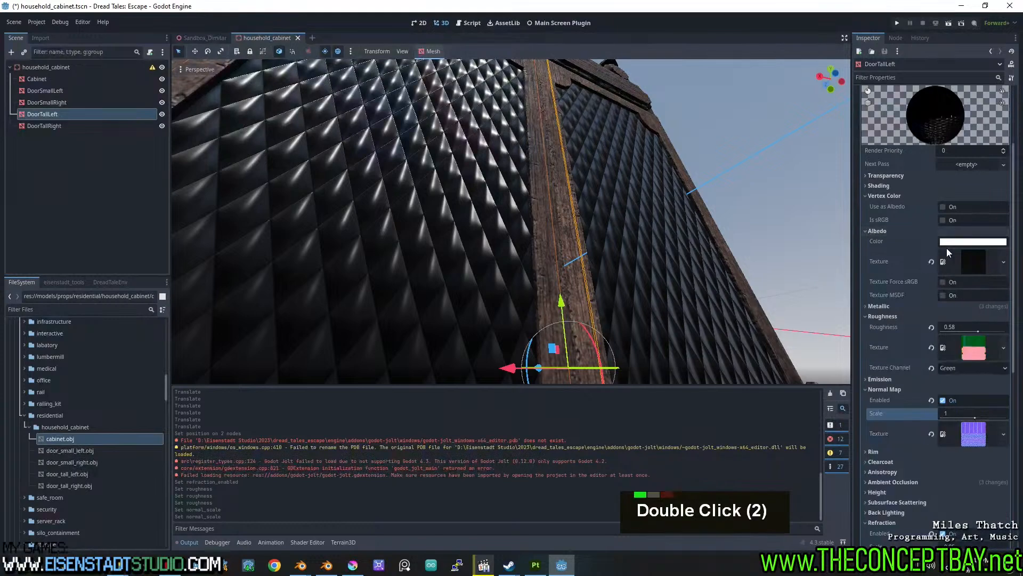
left_click(959, 241)
left_click_drag(983, 429, 904, 424)
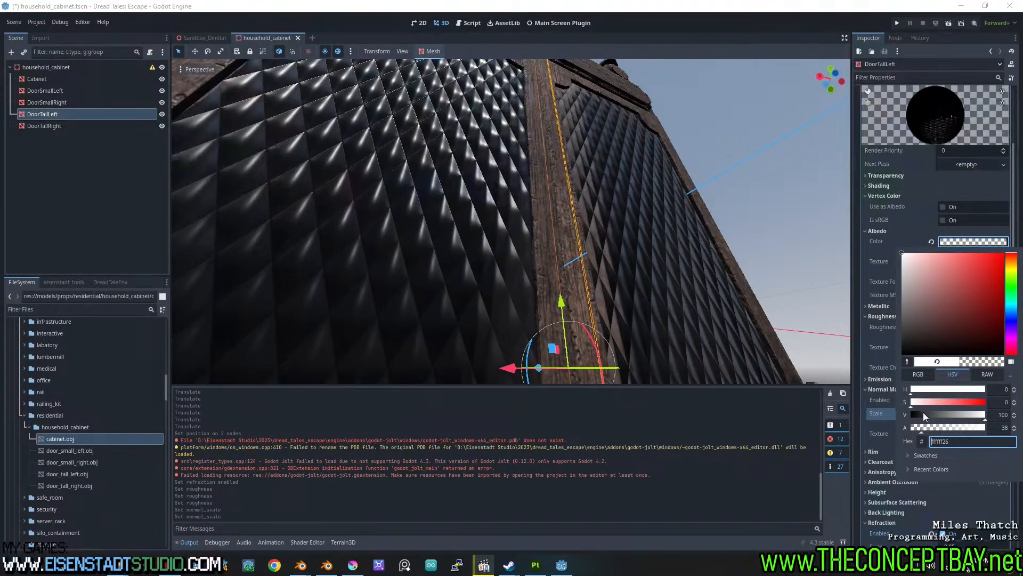
left_click(879, 250)
Set the glass material's roughness to 0.22 and its normal map scale to 0.52.
left_click_drag(978, 333, 948, 325)
left_click_drag(968, 408, 945, 408, "shift")
scroll(378, 206, "down", 5)
middle_click_drag(385, 212, 440, 242)
scroll(441, 242, "up", 2)
scroll(983, 451, "down", 5)
scroll(984, 451, "up", 1)
scroll(981, 450, "up", 1)
Set the glass material's refraction scale to 0.01 and check the diamond pattern on the tall doors.
left_click(972, 375)
key("BackSpace")
type("1")
key("Return")
scroll(685, 311, "up", 4)
middle_click_drag(686, 310, 709, 319)
double_click(942, 374)
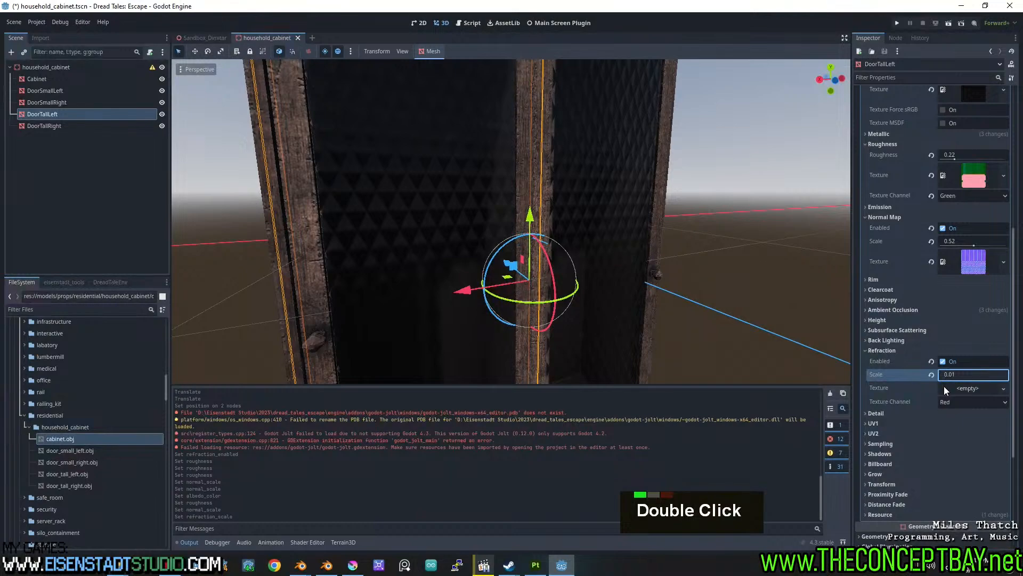
key("Escape")
middle_click_drag(757, 300, 654, 248)
scroll(682, 262, "down", 4)
scroll(698, 268, "up", 4)
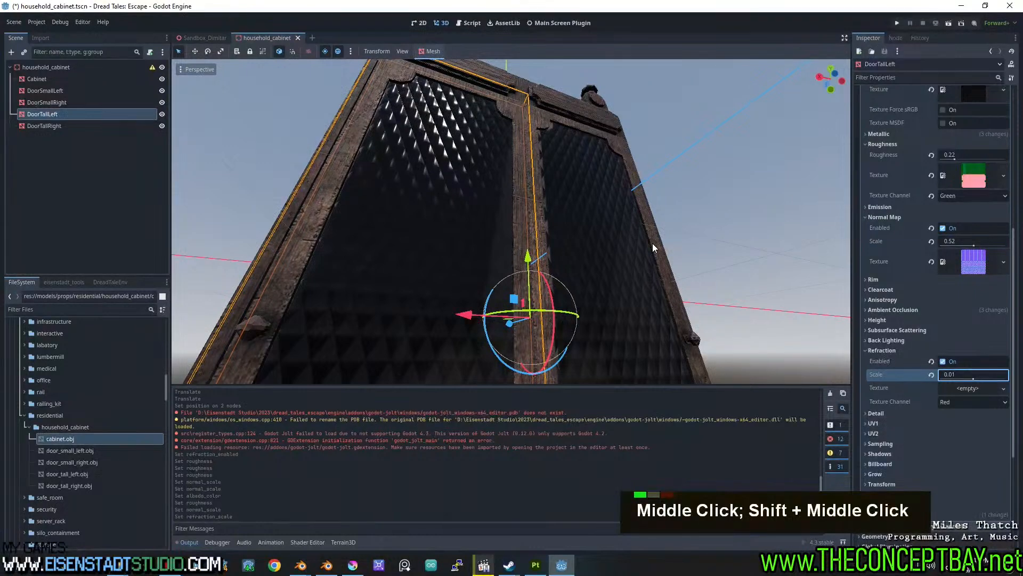
Raise the alpha of the glass material's albedo colour to about 213 and save the scene.
scroll(963, 204, "up", 2)
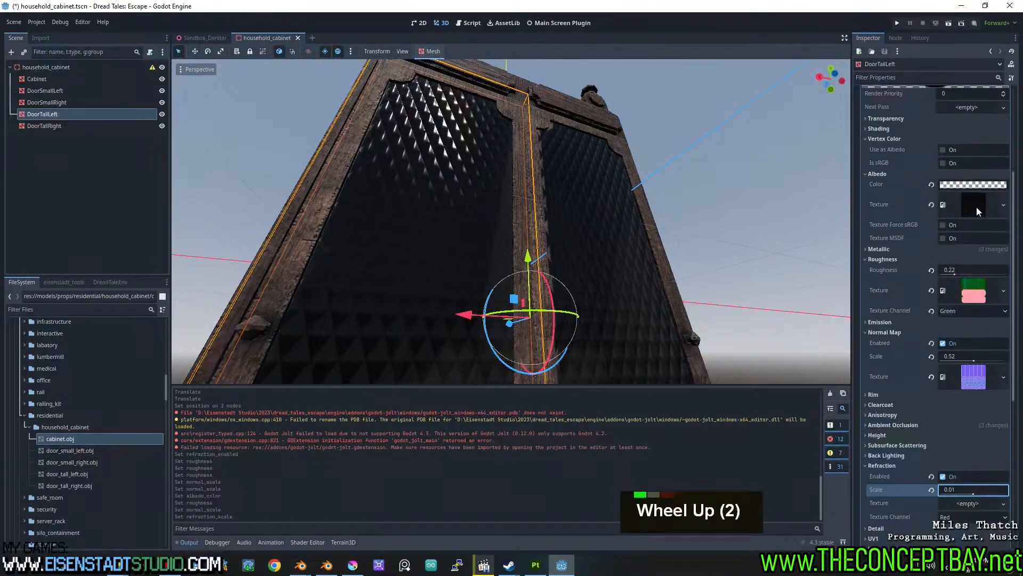
left_click(965, 184)
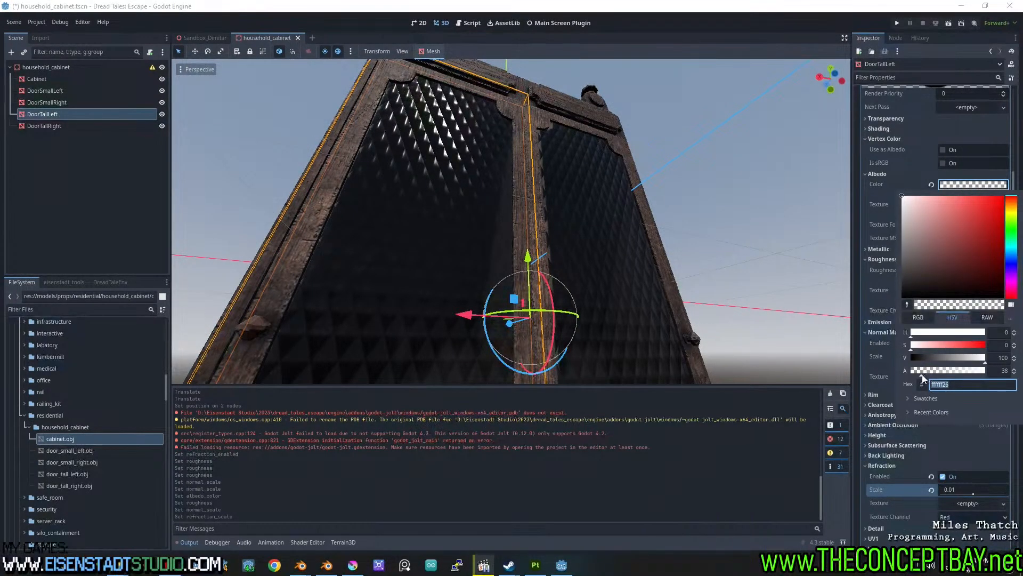
left_click_drag(923, 374, 964, 375)
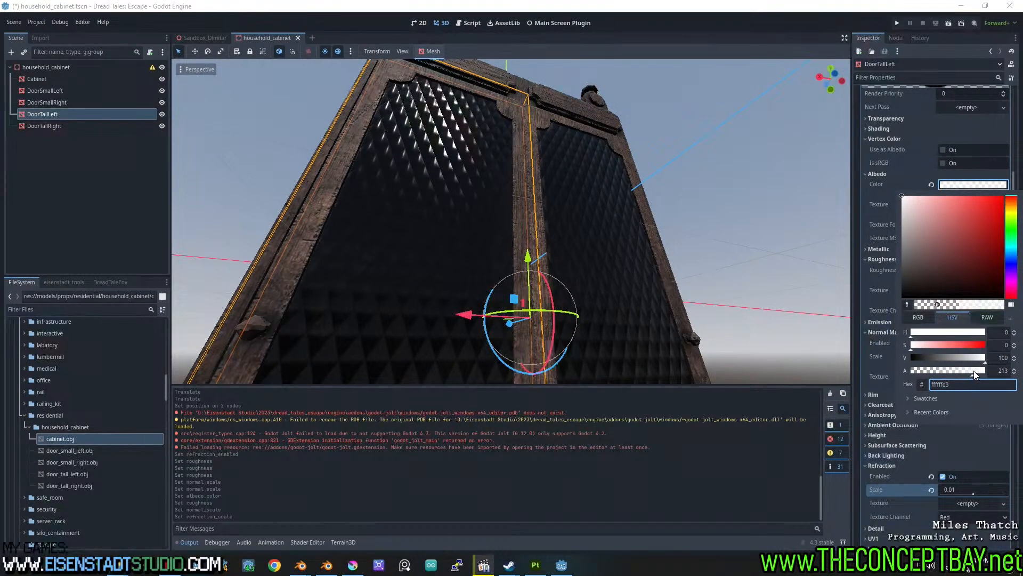
mouse_move(592, 219)
middle_mouse_down()
mouse_move(502, 278)
mouse_move(497, 186)
mouse_move(549, 202)
mouse_move(589, 244)
mouse_move(584, 214)
mouse_move(613, 188)
mouse_move(642, 231)
mouse_move(628, 288)
mouse_move(468, 249)
mouse_move(561, 227)
mouse_move(610, 231)
mouse_move(522, 216)
mouse_move(576, 276)
mouse_move(615, 263)
mouse_move(591, 200)
mouse_move(589, 219)
middle_mouse_up()
scroll(523, 224, "down", 2)
scroll(576, 274, "down", 3)
scroll(577, 274, "up", 1)
scroll(615, 263, "up", 1)
key("ctrl+s")
middle_click_drag(588, 218, 595, 250, "shift")
key("ctrl+s")
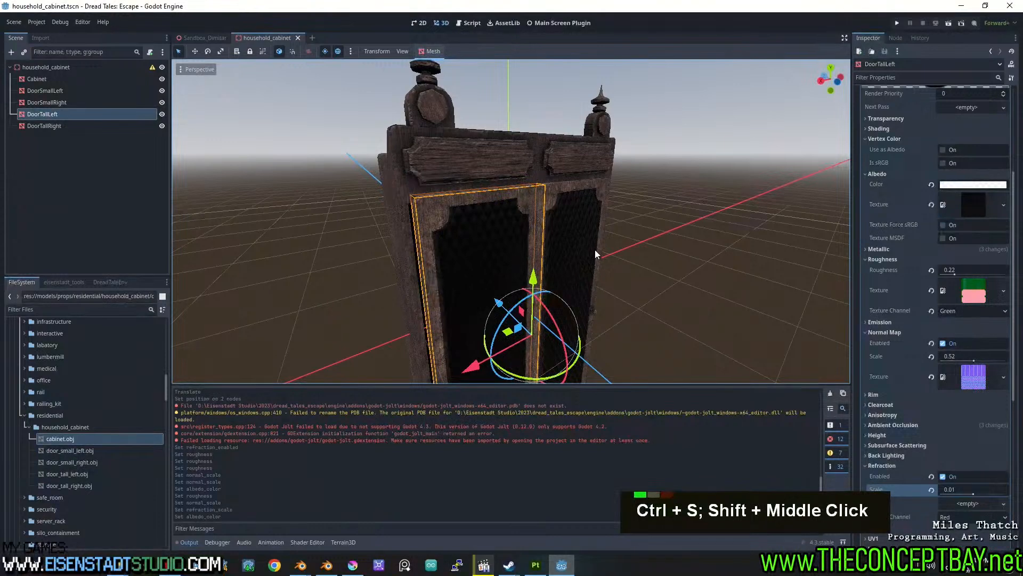
left_click(104, 76)
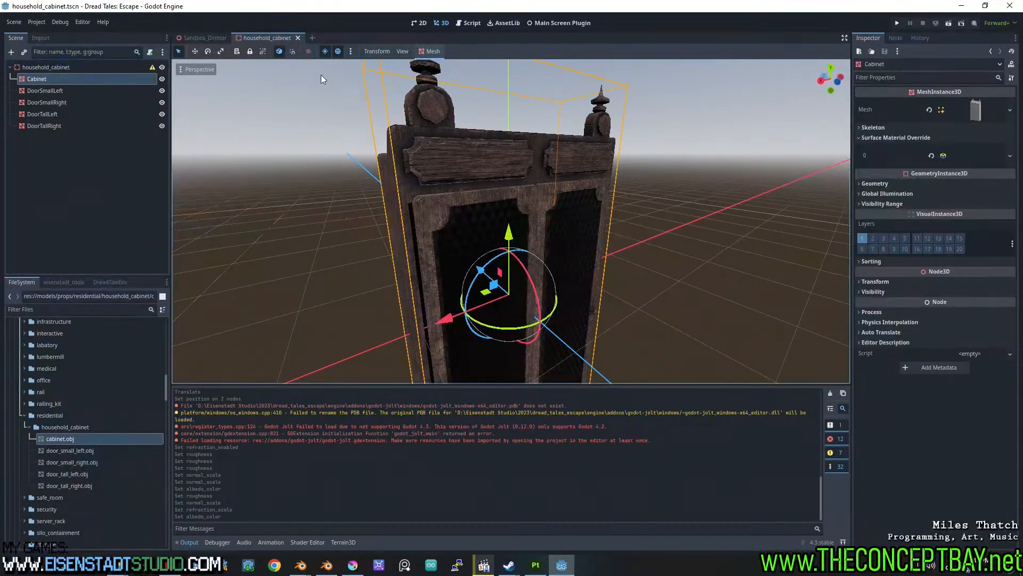
double_click(417, 48)
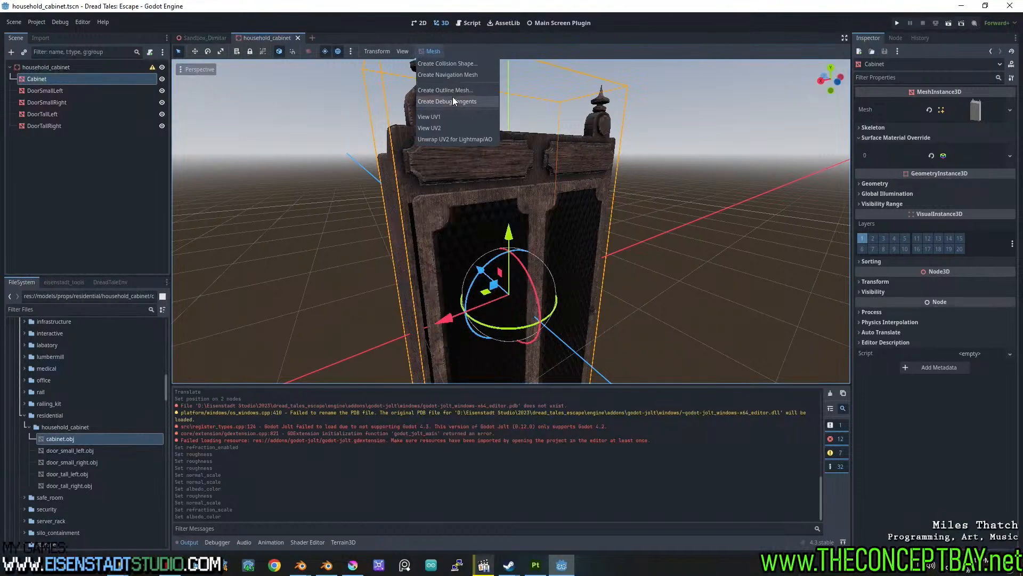
left_click(434, 37)
left_click(81, 139)
Create a Trimesh collision shape for the Cabinet mesh, placed as its sibling.
left_click(45, 79)
left_click(431, 51)
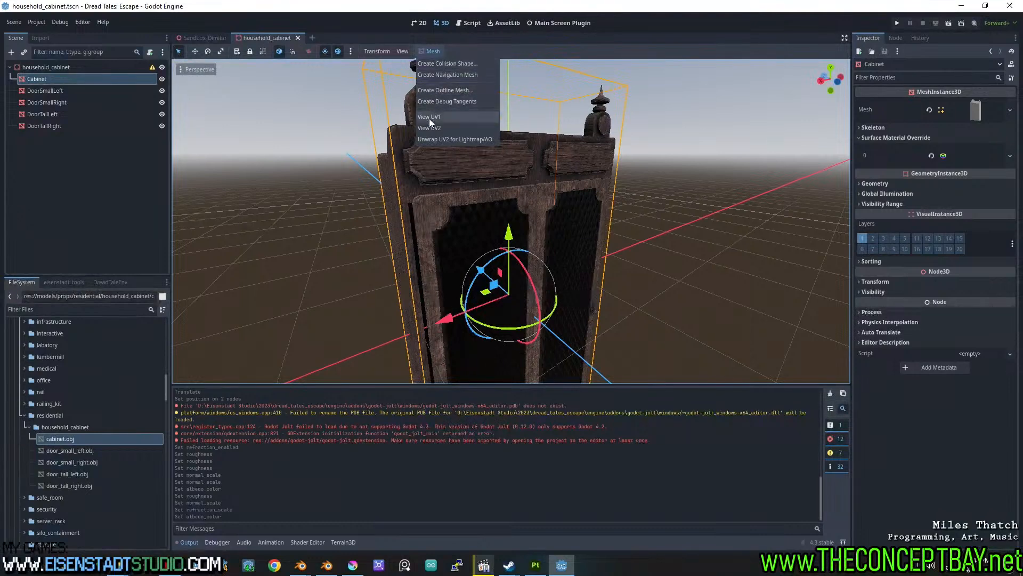
left_click(405, 53)
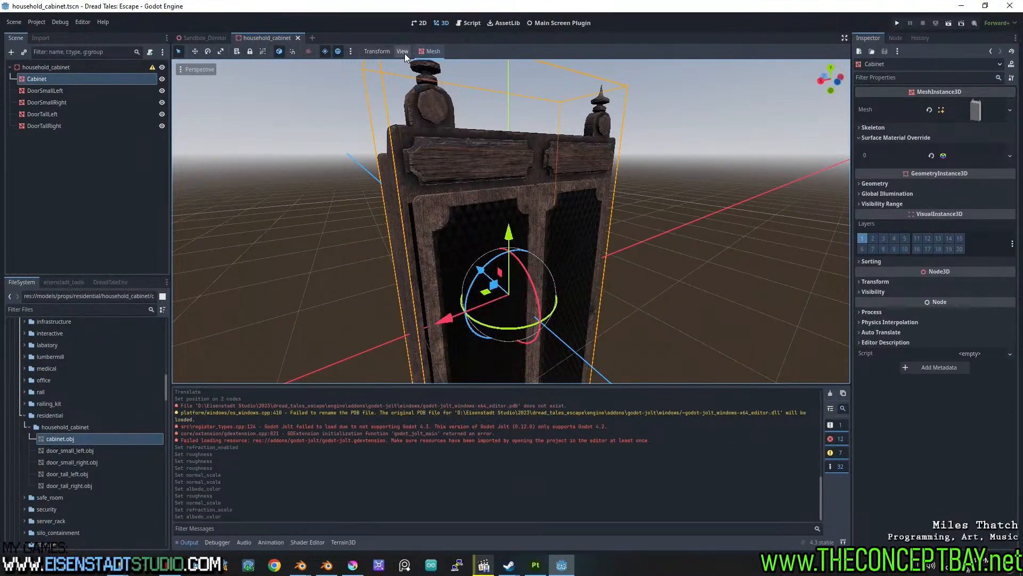
left_click(350, 52)
left_click(351, 51)
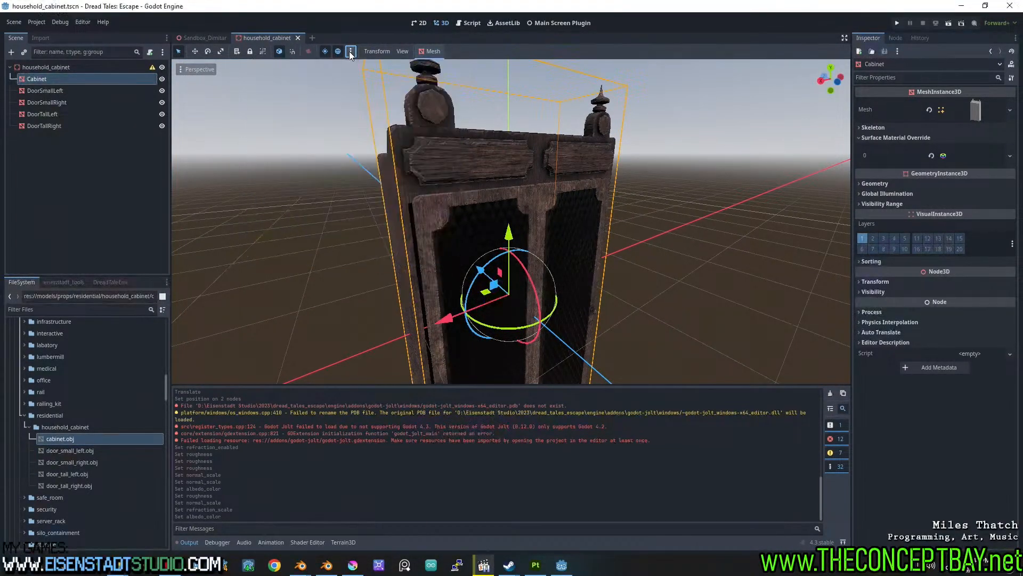
left_click(432, 51)
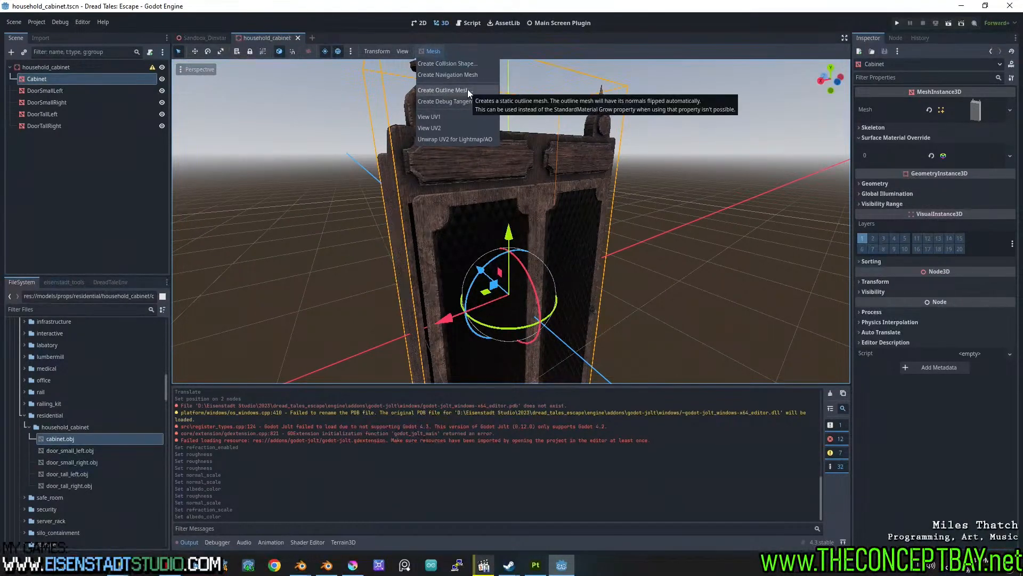
left_click(480, 64)
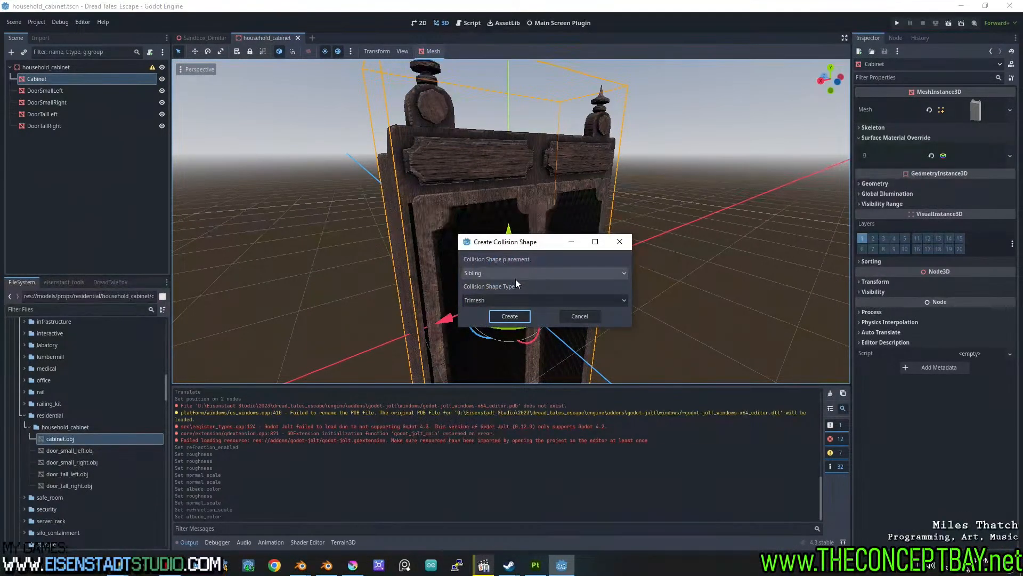
left_click(521, 302)
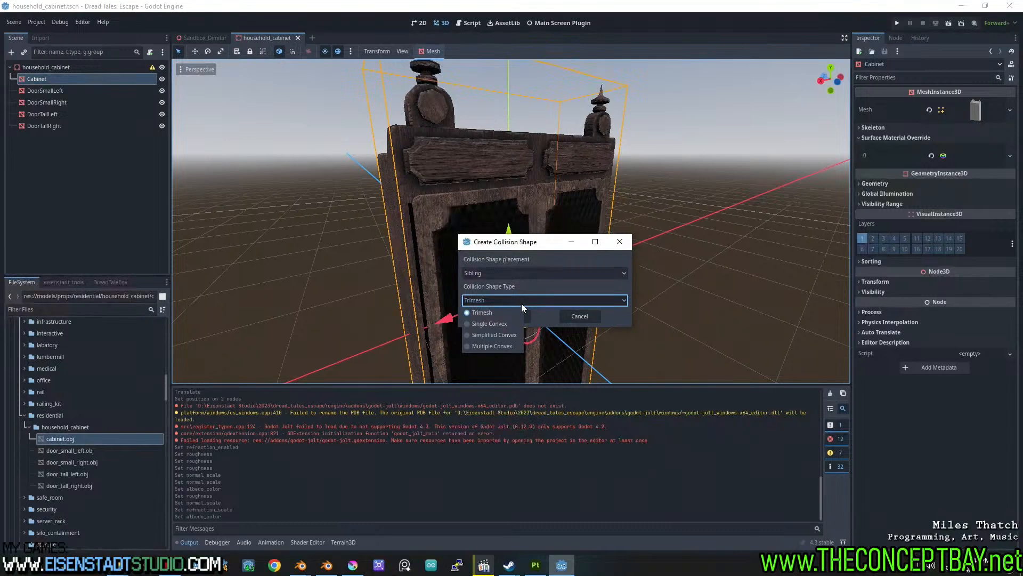
left_click(512, 292)
left_click(505, 273)
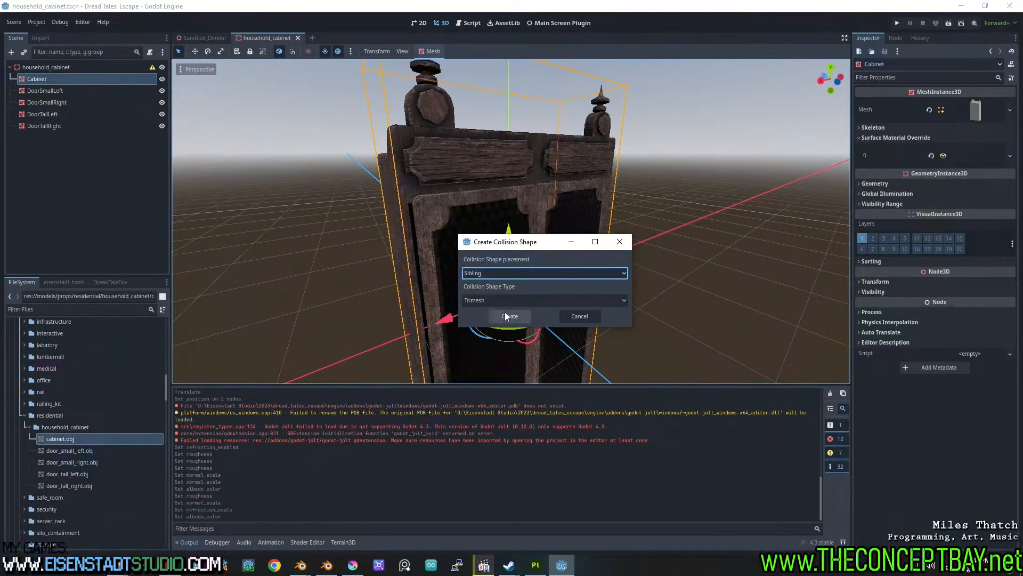
left_click(506, 302)
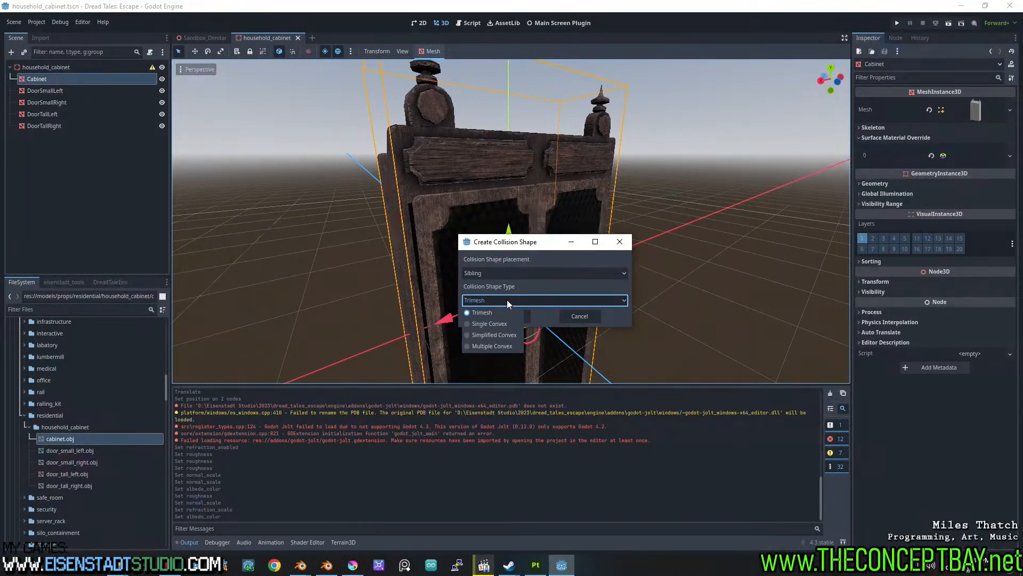
left_click(507, 299)
left_click(498, 316)
Select the DoorTallLeft mesh on the cabinet front and save the scene with the collision shape.
mouse_move(305, 244)
middle_mouse_down()
mouse_move(468, 241)
mouse_move(387, 249)
mouse_move(310, 237)
middle_mouse_up()
scroll(377, 239, "down", 5)
scroll(360, 163, "up", 3)
mouse_move(376, 240)
middle_mouse_down("shift")
mouse_move(359, 163)
mouse_move(410, 138)
mouse_move(449, 235)
mouse_move(535, 230)
mouse_move(434, 240)
mouse_move(428, 217)
mouse_move(462, 257)
middle_mouse_up("shift")
scroll(411, 138, "up", 4)
scroll(449, 235, "down", 3)
scroll(436, 246, "up", 2)
scroll(444, 234, "up", 2)
left_click(457, 208)
key("ctrl+s")
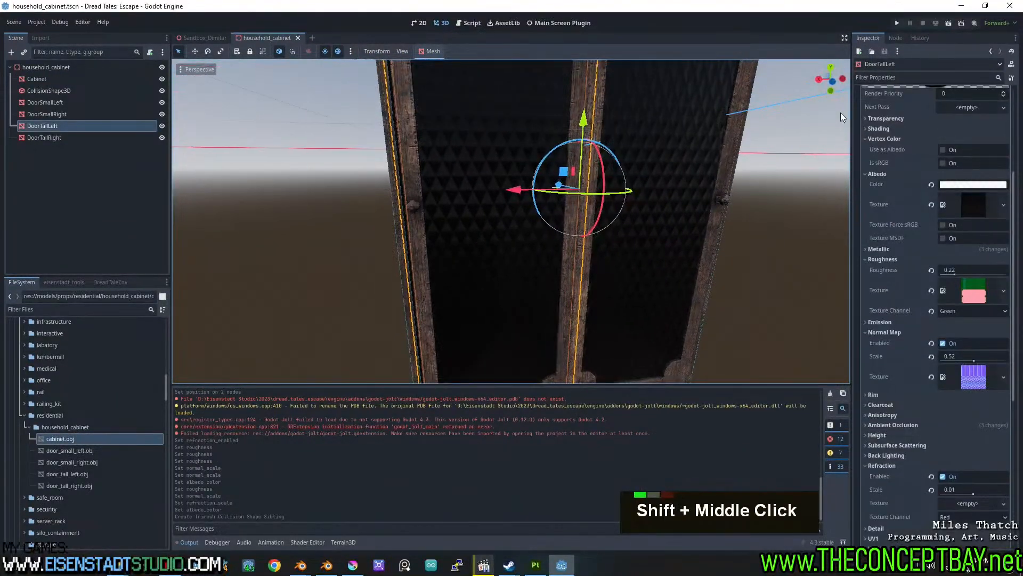
In the rear orthogonal view, swap the sides of the two tall doors along X, moving DoorTallRight by about 1.086 m.
left_click(833, 82)
left_click_drag(512, 189, 662, 200)
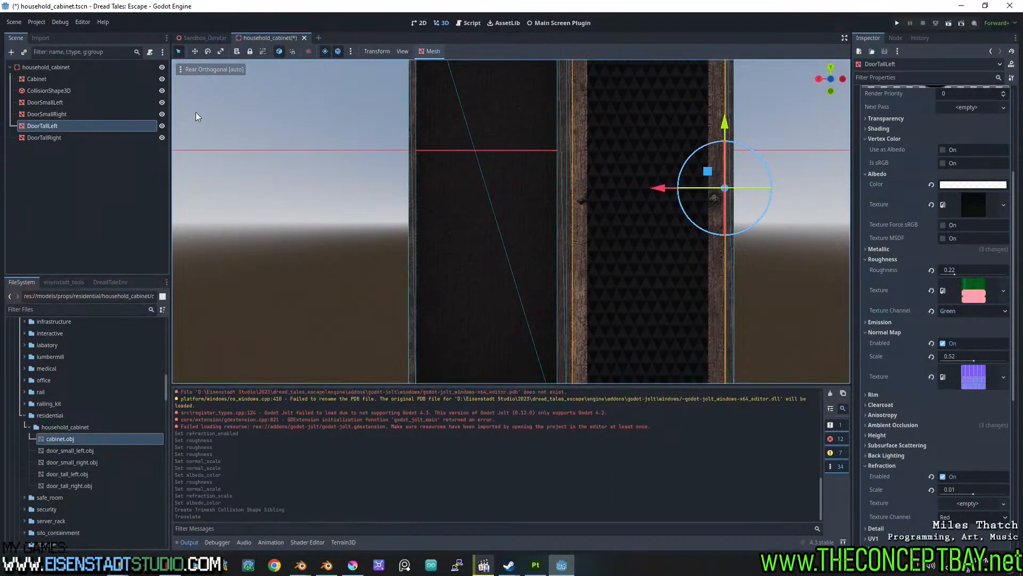
left_click(52, 138)
left_click_drag(501, 191, 345, 216)
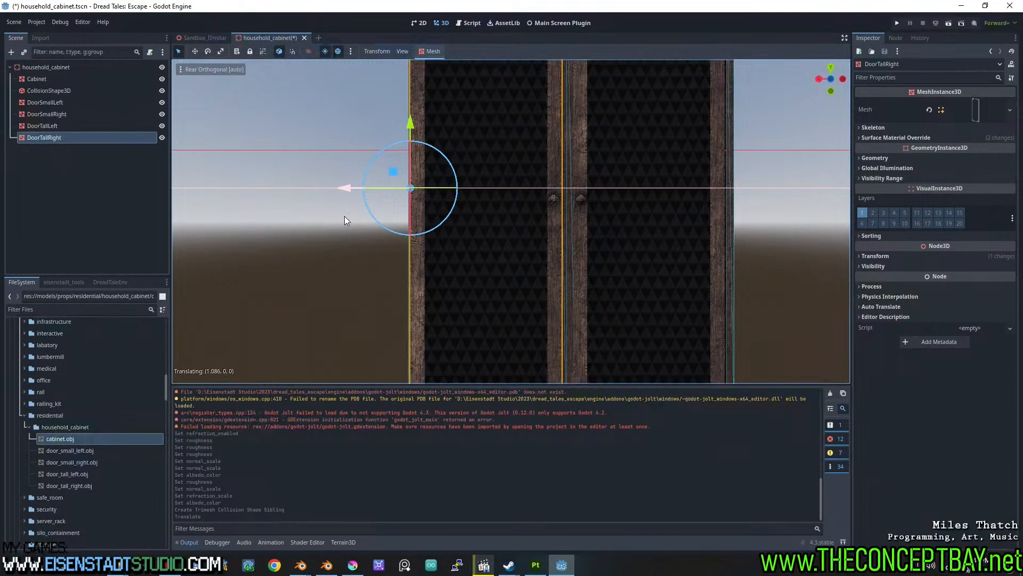
Nudge DoorTallRight and DoorTallLeft along X to fit side by side in the cabinet opening, and save the scene.
scroll(521, 150, "down", 3)
scroll(530, 201, "up", 4)
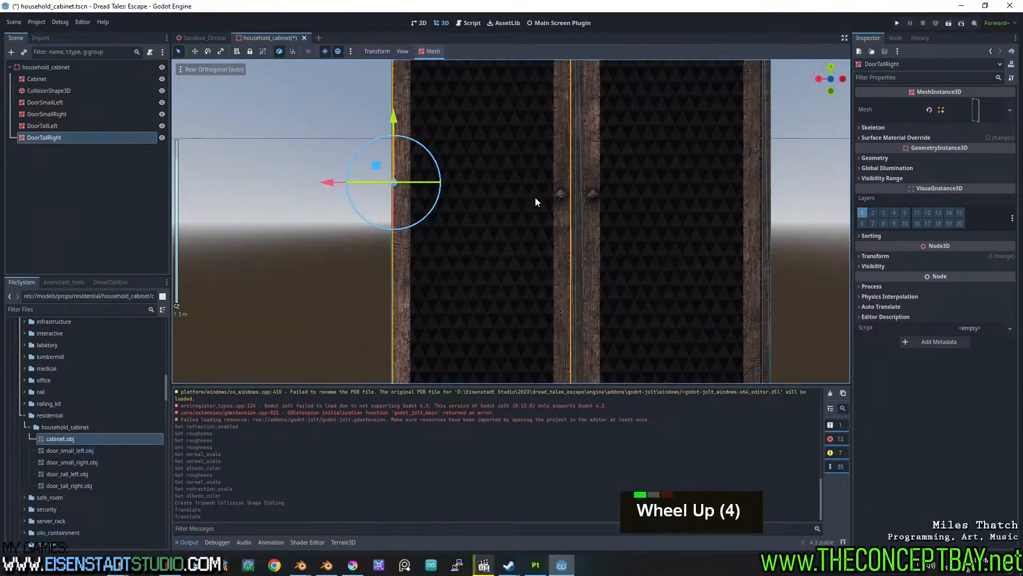
mouse_move(327, 182)
left_mouse_down("shift")
mouse_move(347, 185)
mouse_move(334, 184)
left_mouse_up("shift")
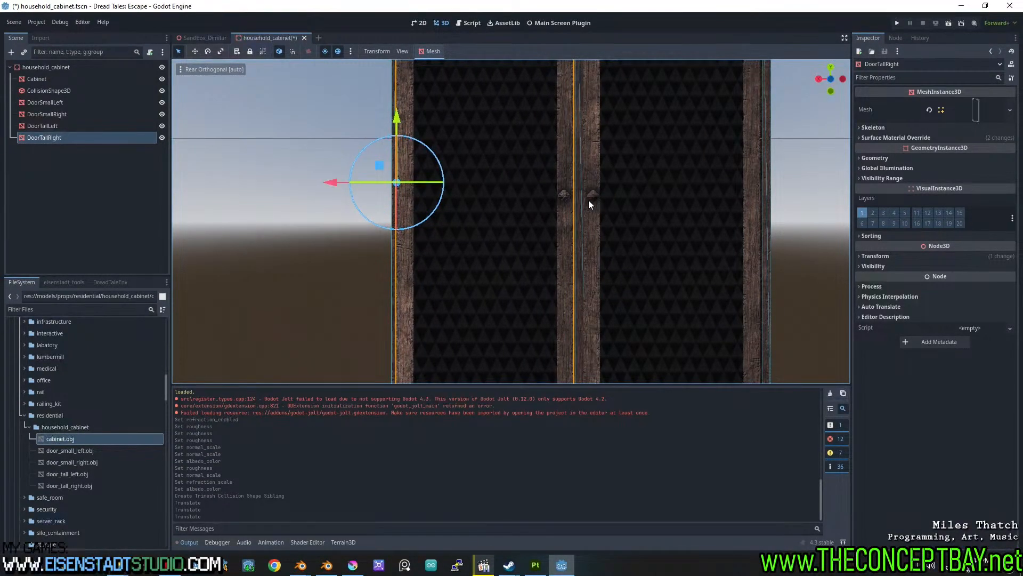
left_click(591, 200)
left_click_drag(698, 183, 700, 184)
scroll(700, 183, "down", 5)
middle_click_drag(728, 273, 625, 211, "shift")
key("ctrl+s")
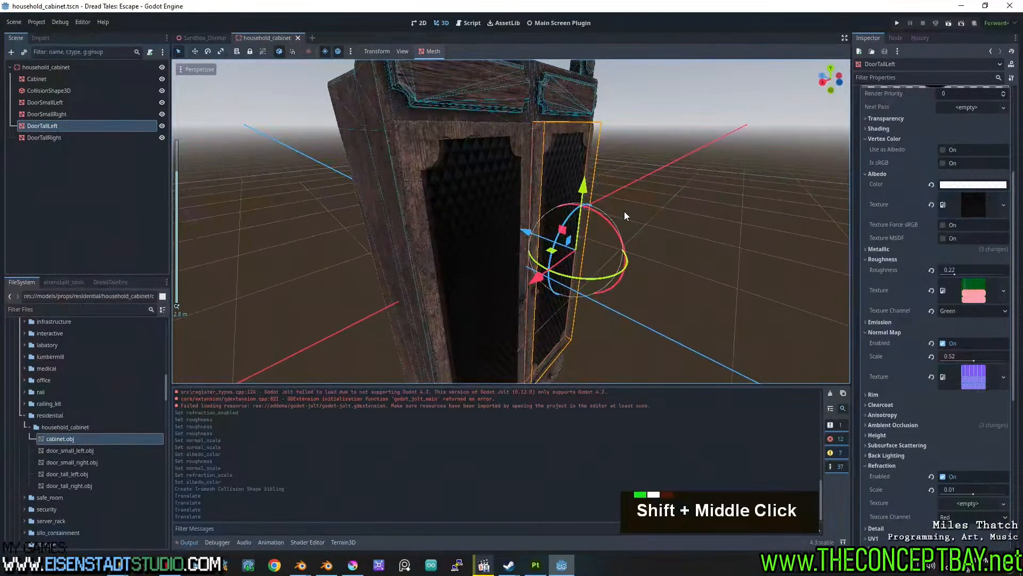
key("ctrl+s")
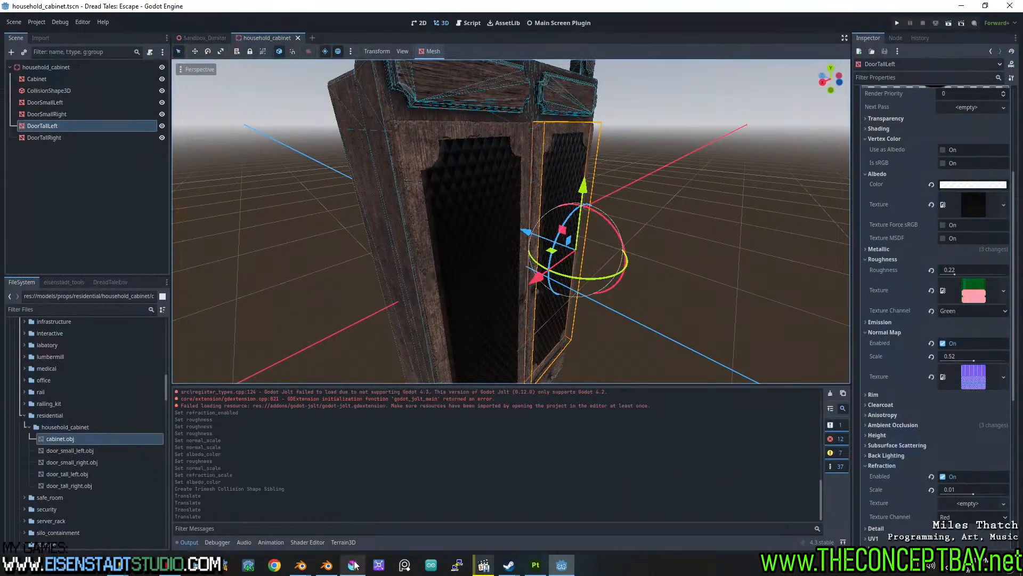
Examine the cabinet's collision wireframe, door fit and glass from above, the front and below, keeping the scene saved.
middle_click_drag(542, 221, 436, 197)
key("ctrl+s")
middle_click_drag(629, 219, 506, 256)
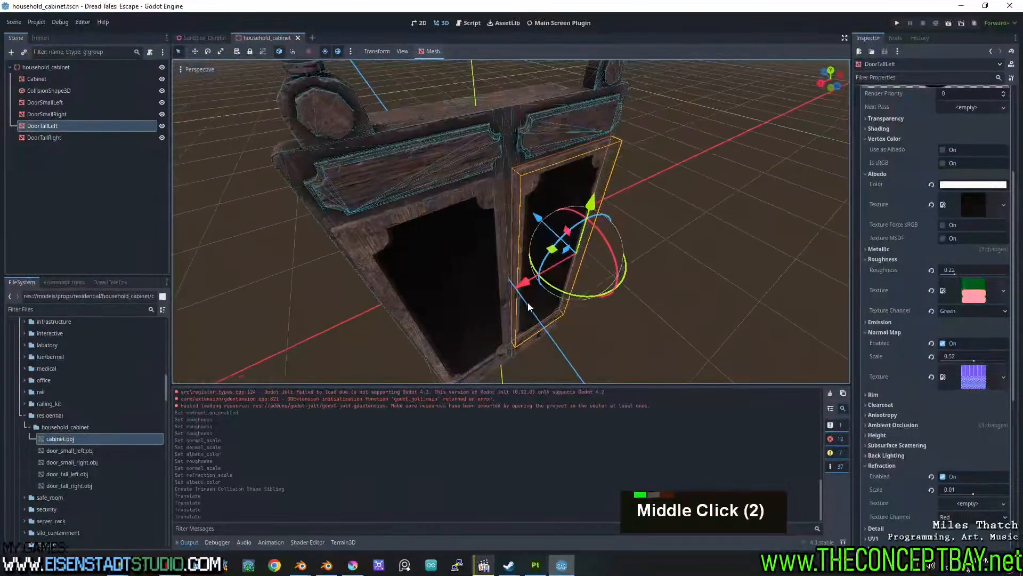
scroll(506, 261, "down", 4)
scroll(506, 265, "up", 2)
scroll(507, 265, "up", 2)
middle_click_drag(524, 174, 479, 232, "shift")
scroll(479, 231, "up", 3)
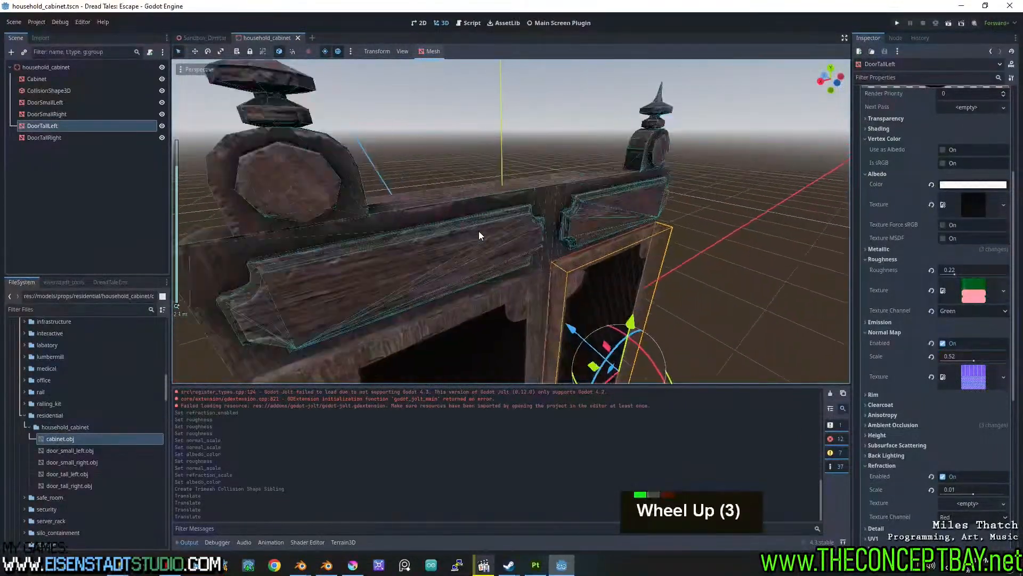
scroll(509, 264, "down", 2)
middle_click_drag(511, 269, 507, 116)
scroll(500, 224, "down", 2)
scroll(497, 237, "up", 2)
middle_click_drag(496, 232, 519, 162)
key("ctrl+s")
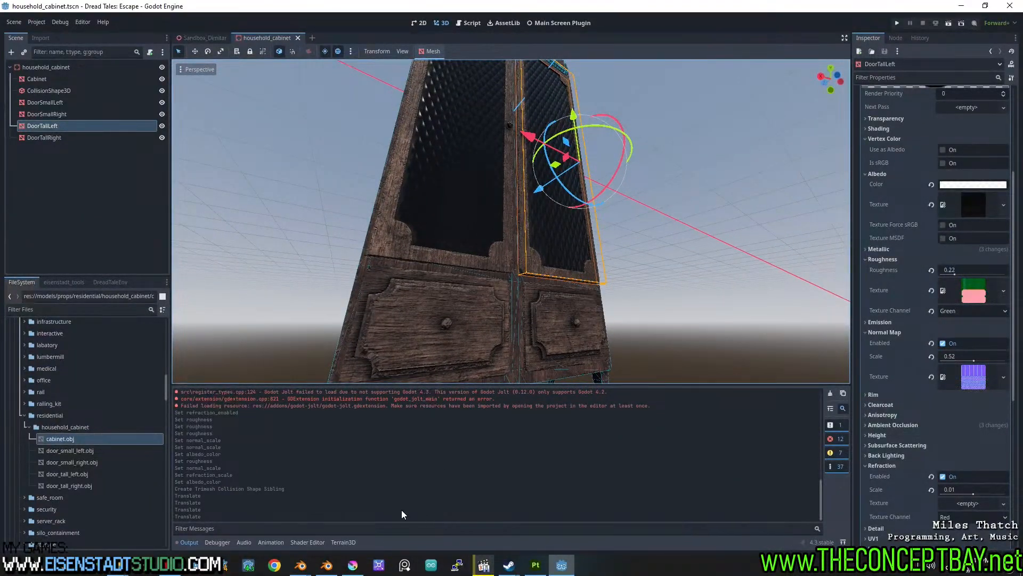
Switch to the Blender hands_rig window, go to frame 7 and try to delete the cabinet object.
left_click(326, 566)
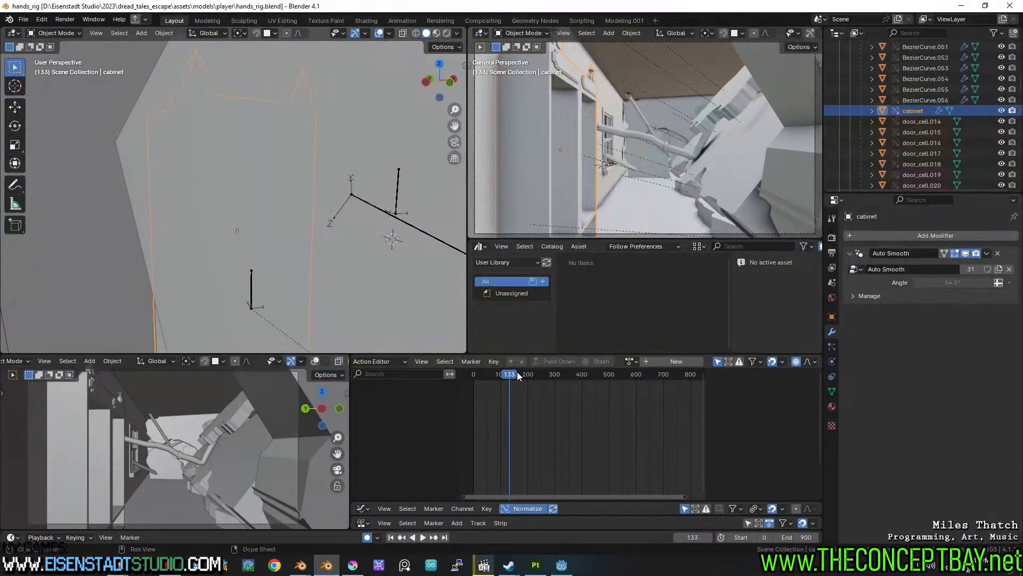
left_click_drag(500, 375, 476, 378)
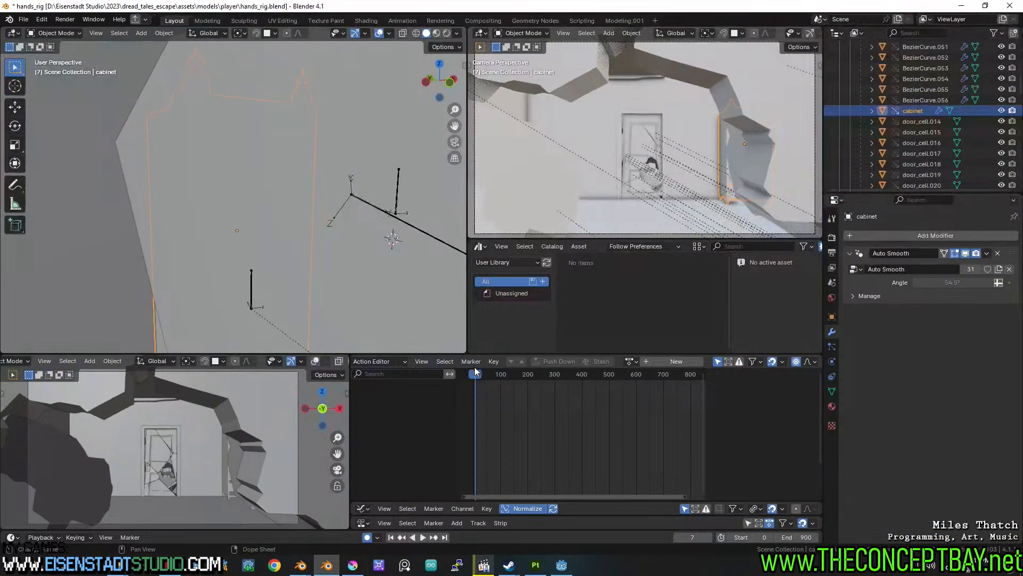
scroll(327, 275, "down", 5)
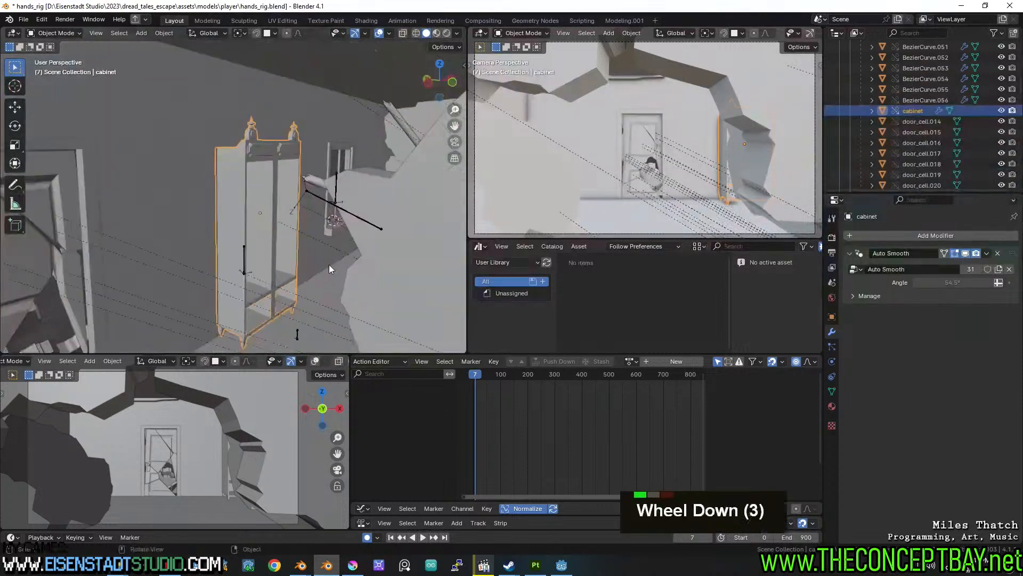
scroll(289, 230, "up", 3)
key("x")
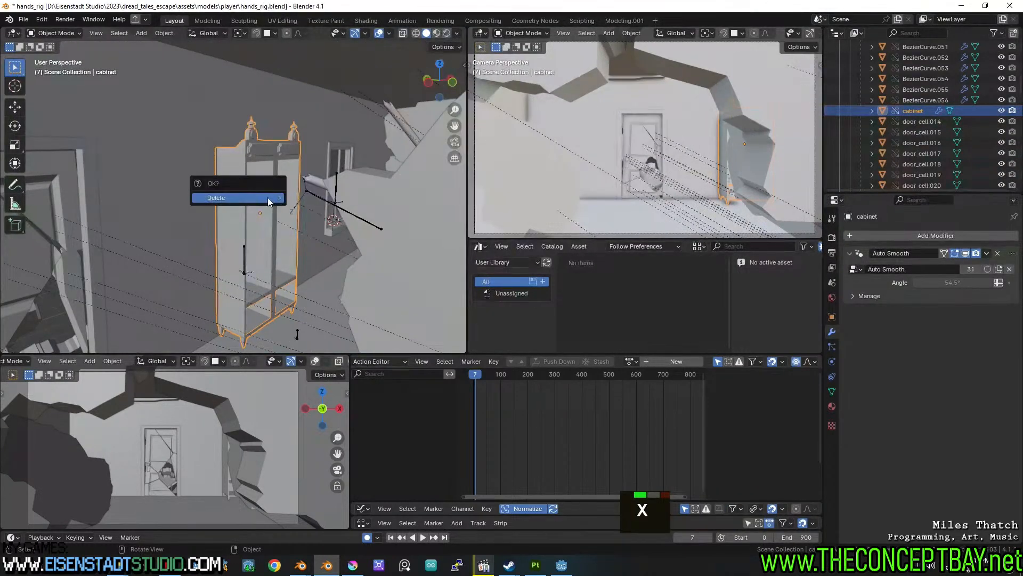
left_click(267, 197)
Save hands_rig.blend and reopen it from the recent files.
key("ctrl+s")
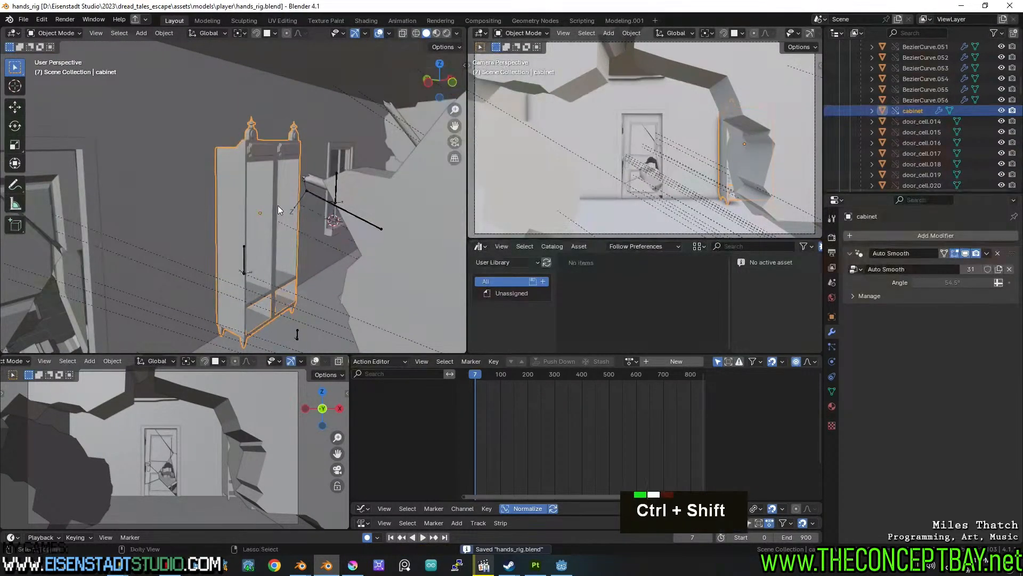
key("ctrl+shift+o")
left_click(277, 206)
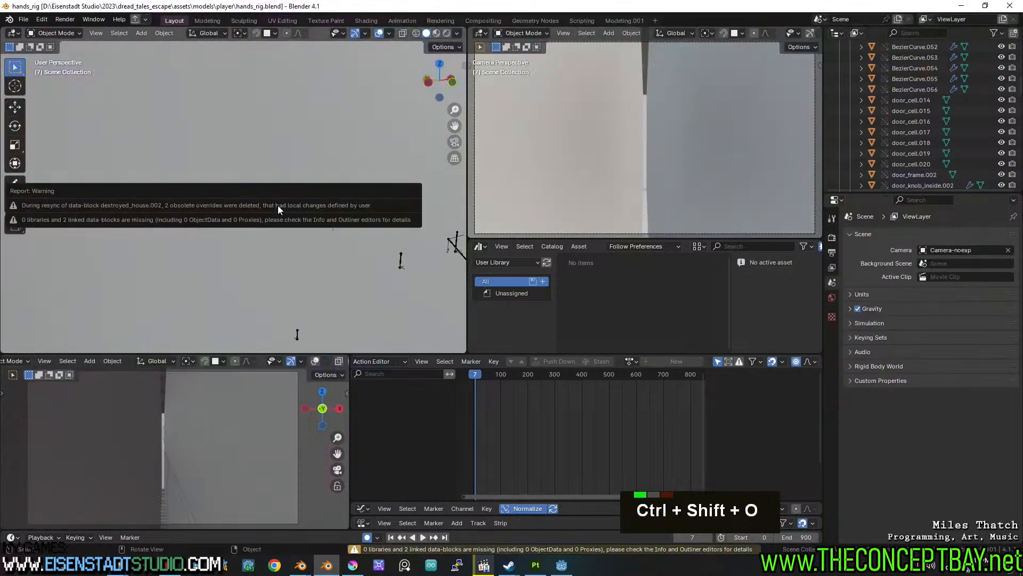
Examine the destroyed house's room and exterior around the missing cabinet, moving the animation to frame 92.
middle_click(333, 233)
middle_click_drag(333, 235, 267, 263)
middle_click_drag(242, 220, 163, 296)
scroll(203, 169, "down", 4)
scroll(202, 182, "up", 10)
scroll(258, 216, "up", 1)
middle_click_drag(170, 291, 248, 213, "shift")
middle_click_drag(137, 315, 297, 174, "shift")
scroll(342, 213, "down", 2)
middle_click_drag(296, 173, 238, 211)
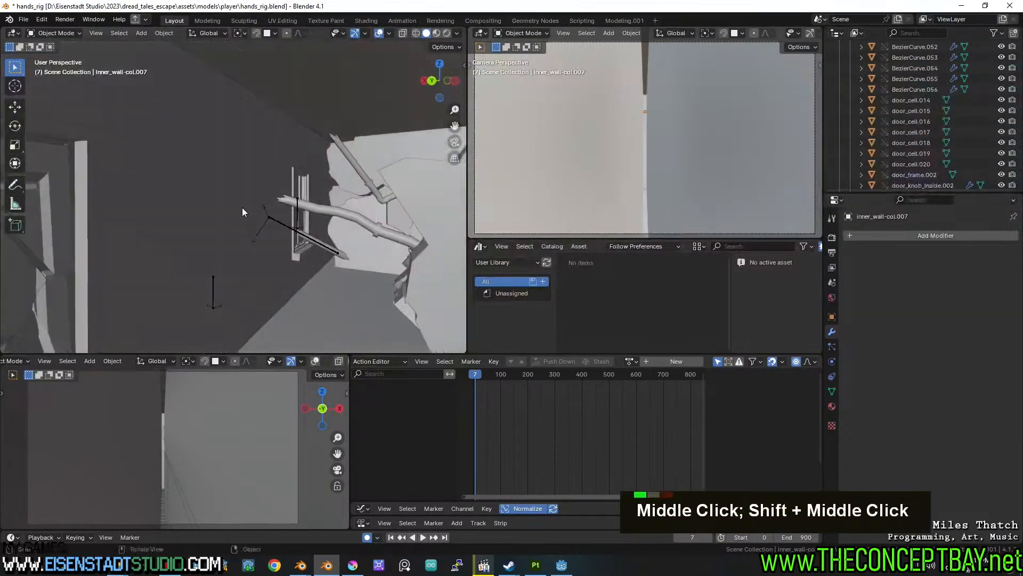
middle_click_drag(269, 167, 337, 184, "shift")
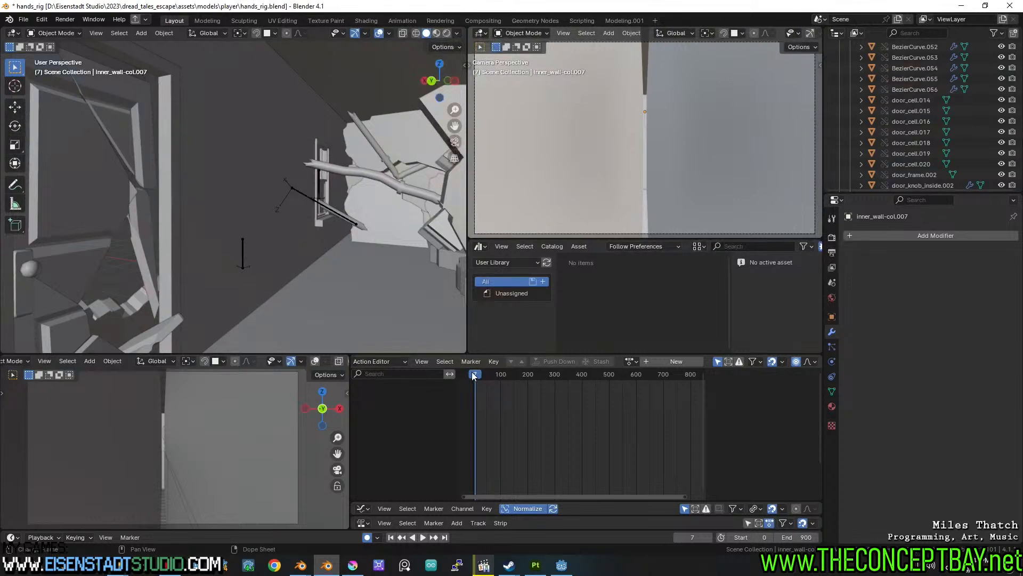
left_click_drag(481, 375, 498, 333)
scroll(395, 256, "down", 12)
middle_click_drag(397, 253, 343, 251)
scroll(346, 233, "down", 4)
scroll(325, 261, "up", 3)
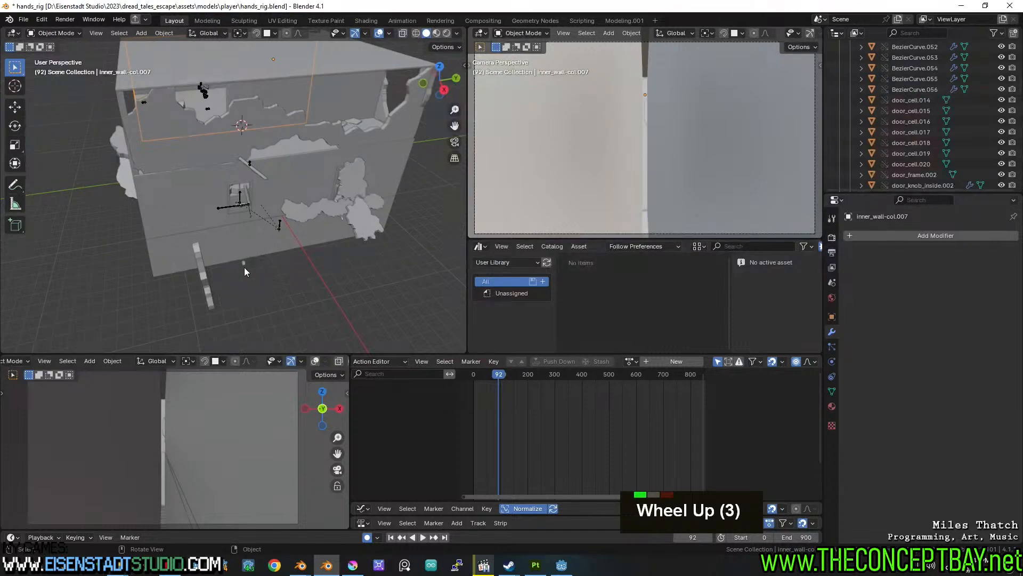
Select the destroyed_house.002 collection and inspect the house and Armature placement in wireframe view.
scroll(868, 142, "up", 18)
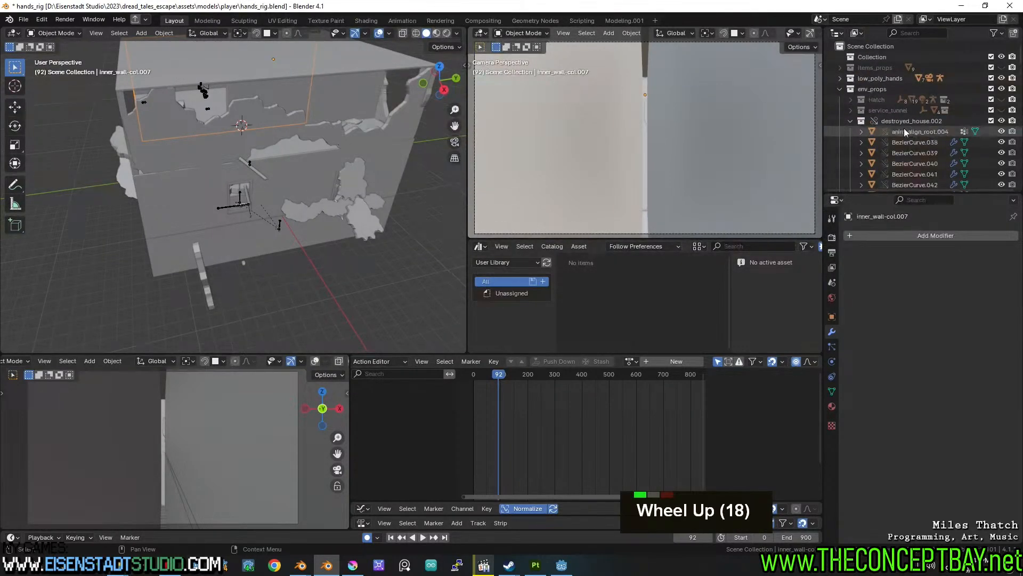
left_click(905, 123)
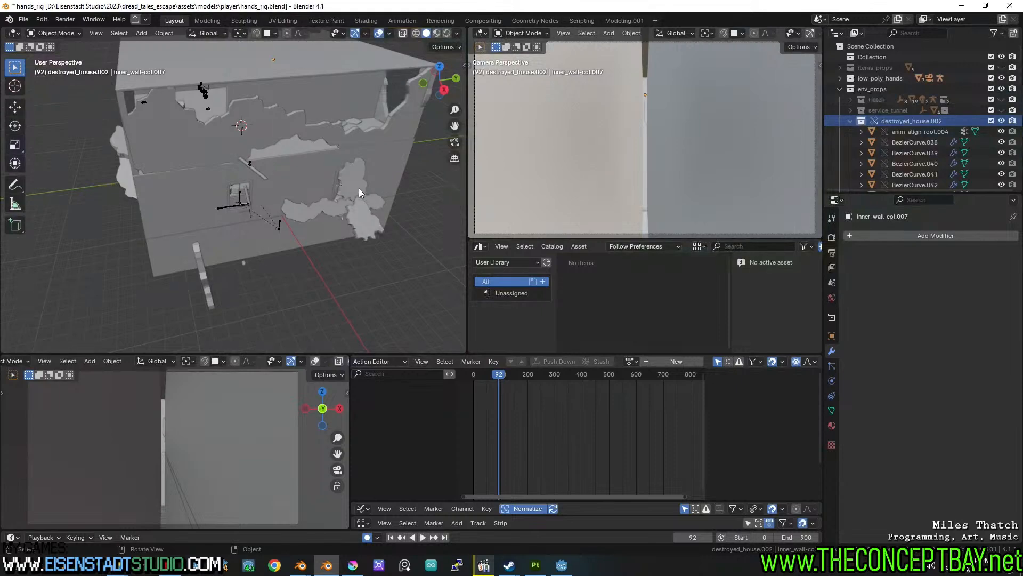
middle_click_drag(360, 188, 360, 175)
key("shift+z")
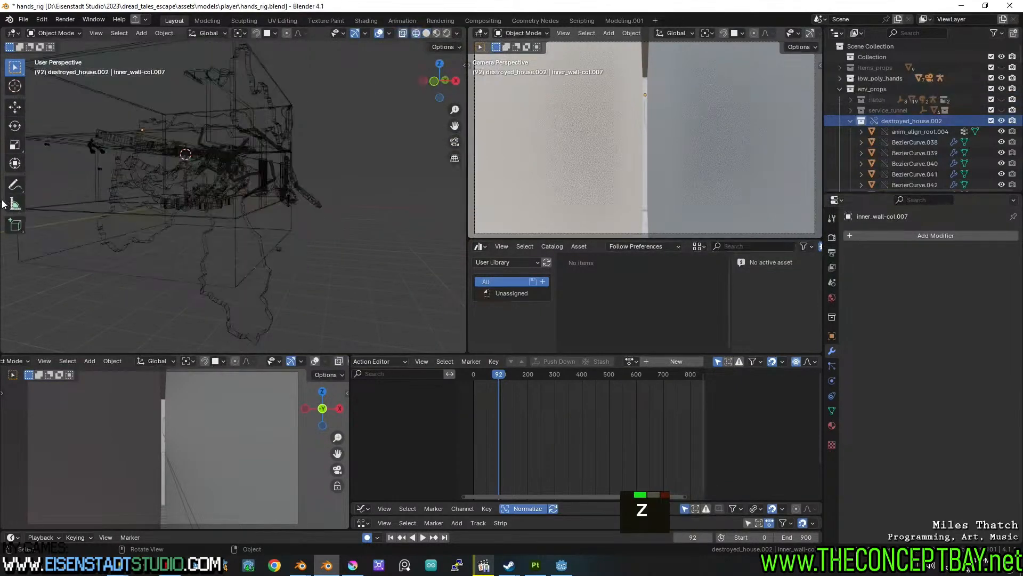
scroll(182, 212, "up", 5)
middle_click_drag(140, 216, 344, 247, "shift")
scroll(221, 218, "up", 4)
left_click(250, 241)
scroll(344, 248, "down", 8)
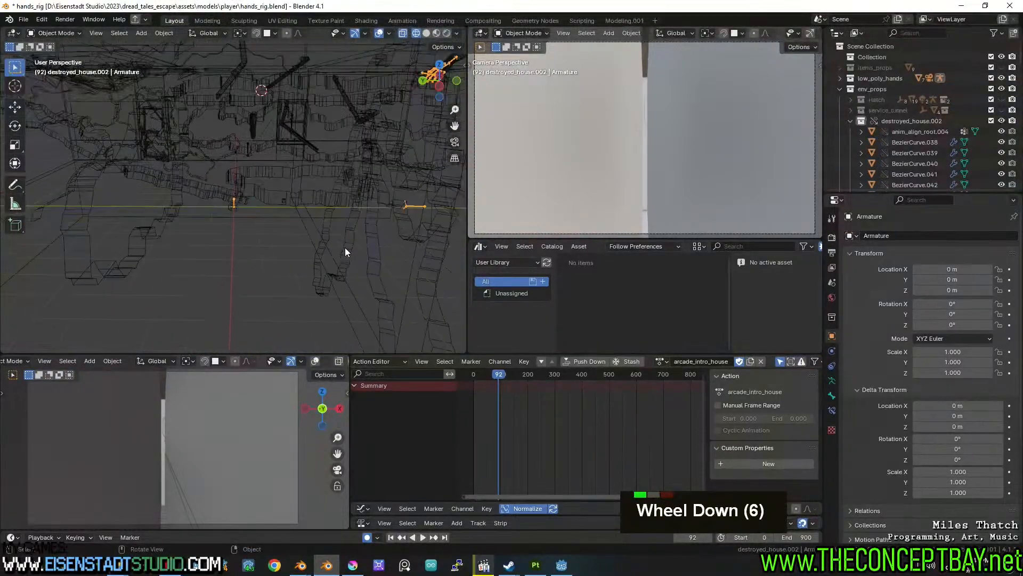
scroll(345, 247, "down", 2)
scroll(336, 241, "up", 12)
middle_click_drag(341, 241, 327, 220)
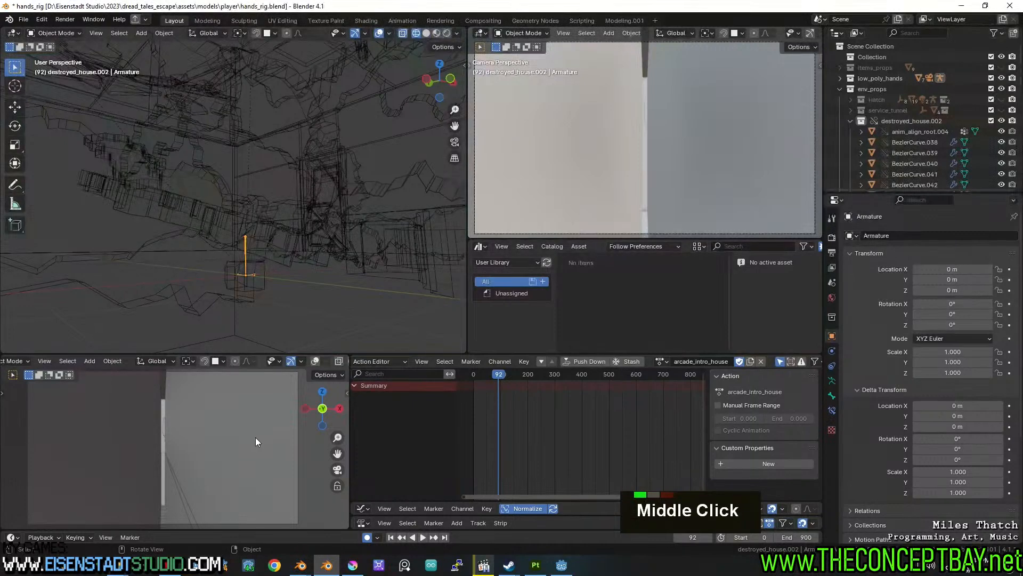
Switch to the Blender window with destroyed_household.blend and inspect the house in wireframe view.
mouse_move(327, 566)
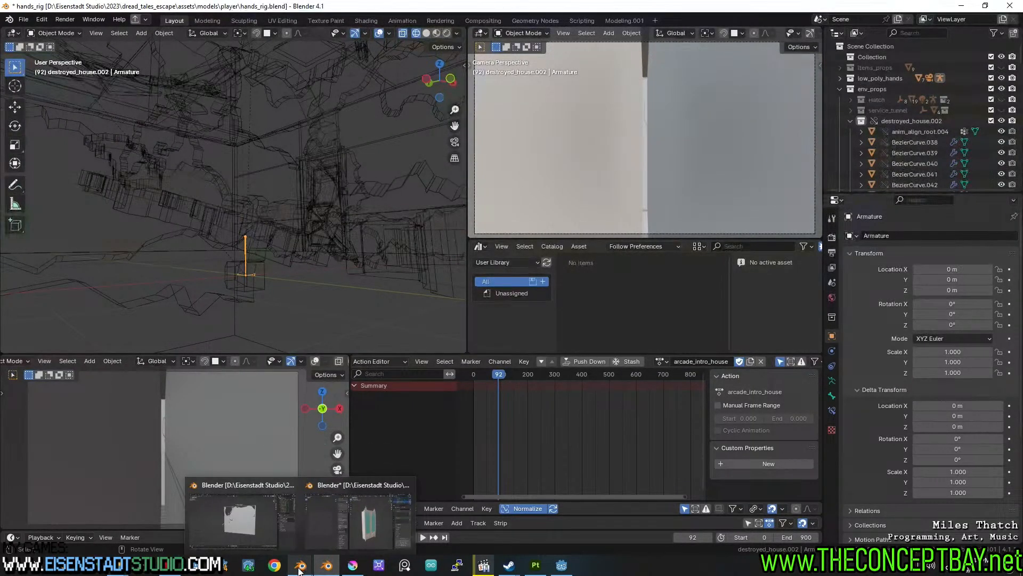
left_click(242, 515)
middle_click_drag(463, 286, 465, 286)
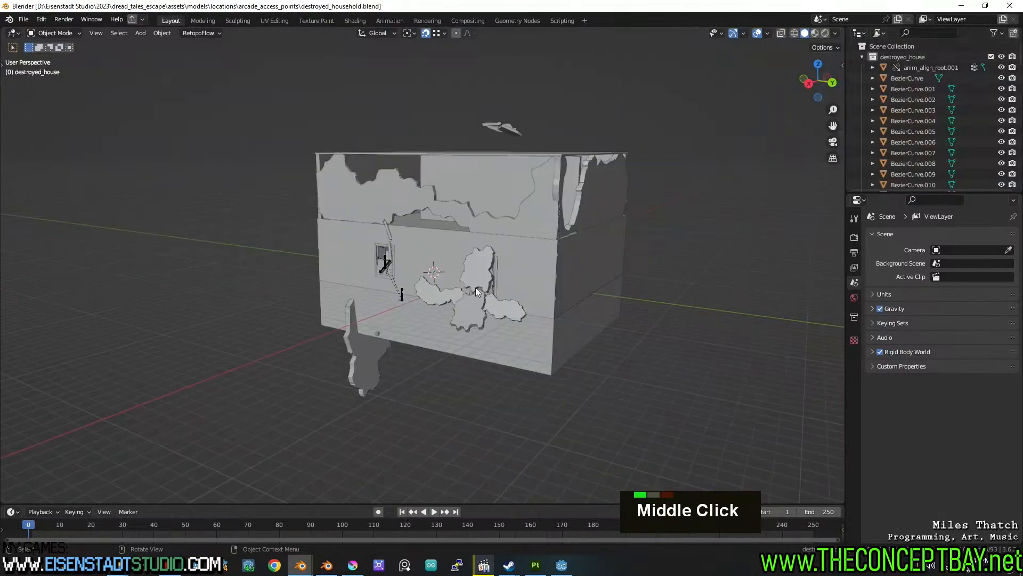
scroll(471, 280, "up", 1)
key("shift+z")
scroll(385, 308, "up", 5)
mouse_move(385, 303)
middle_mouse_down("shift")
mouse_move(436, 312)
mouse_move(463, 289)
mouse_move(439, 286)
mouse_move(391, 237)
mouse_move(441, 287)
mouse_move(368, 297)
middle_mouse_up("shift")
scroll(505, 292, "down", 3)
scroll(504, 292, "up", 1)
middle_click_drag(504, 292, 475, 282, "shift")
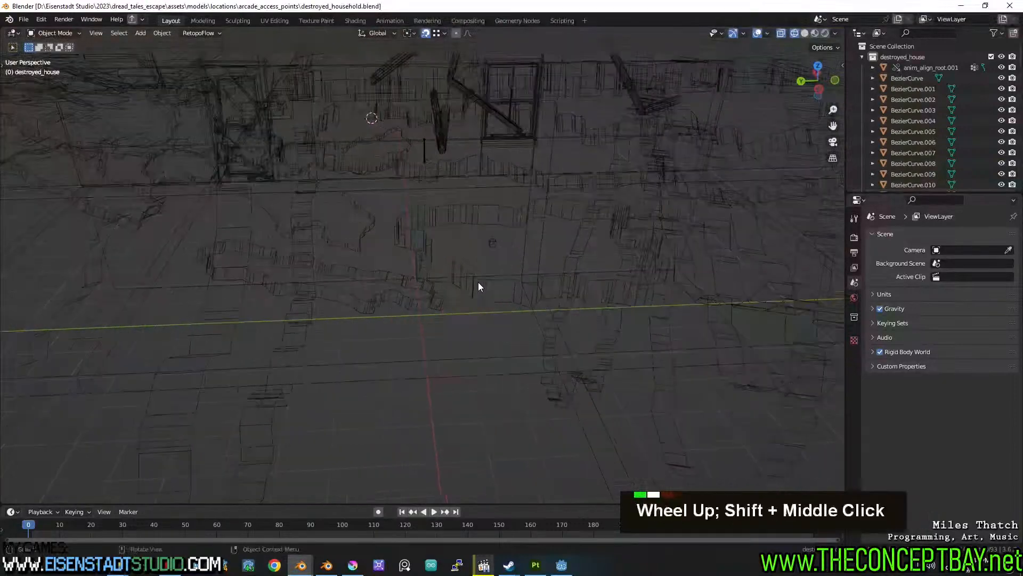
Undo the recent edits back to the destroyed_house_origin hierarchy, delete the cabinet and save destroyed_household.blend.
key("ctrl+z")
middle_click_drag(423, 370, 267, 268)
key("ctrl+z")
key("ctrl+z")
key("ctrl+z")
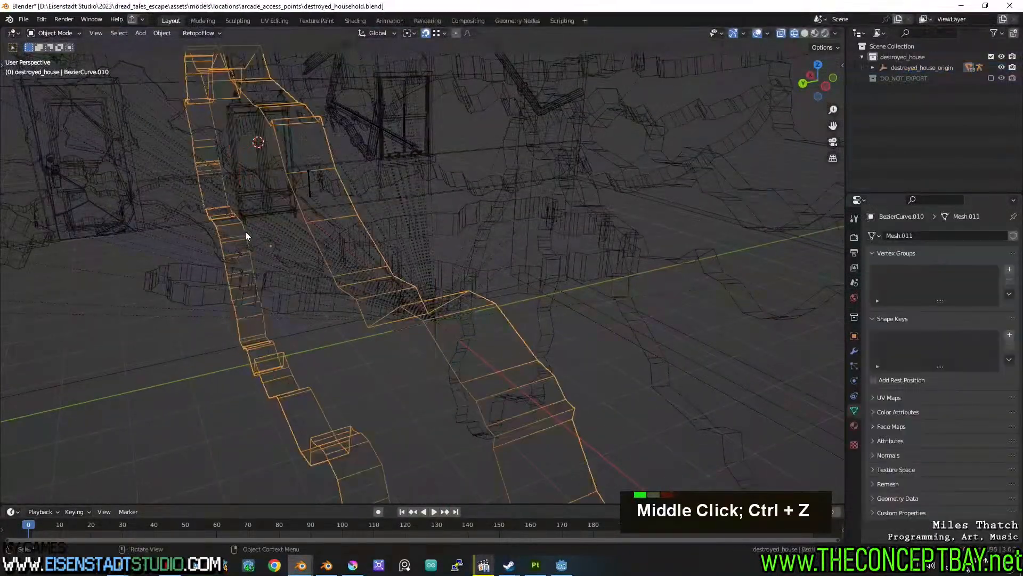
key("x")
left_click(251, 220)
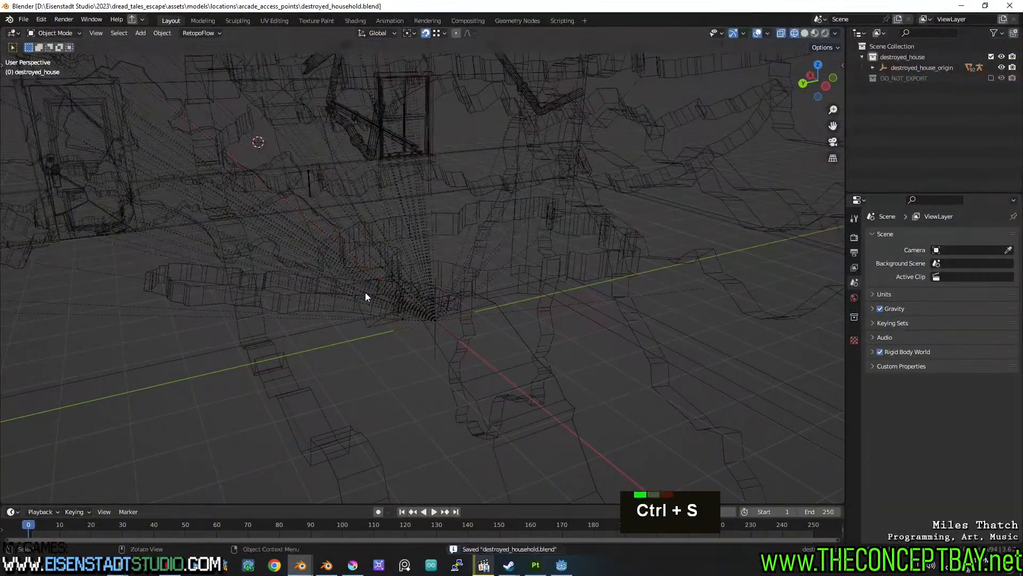
Switch back to the hands_rig window and reopen hands_rig.blend without saving its changes.
left_click(327, 565)
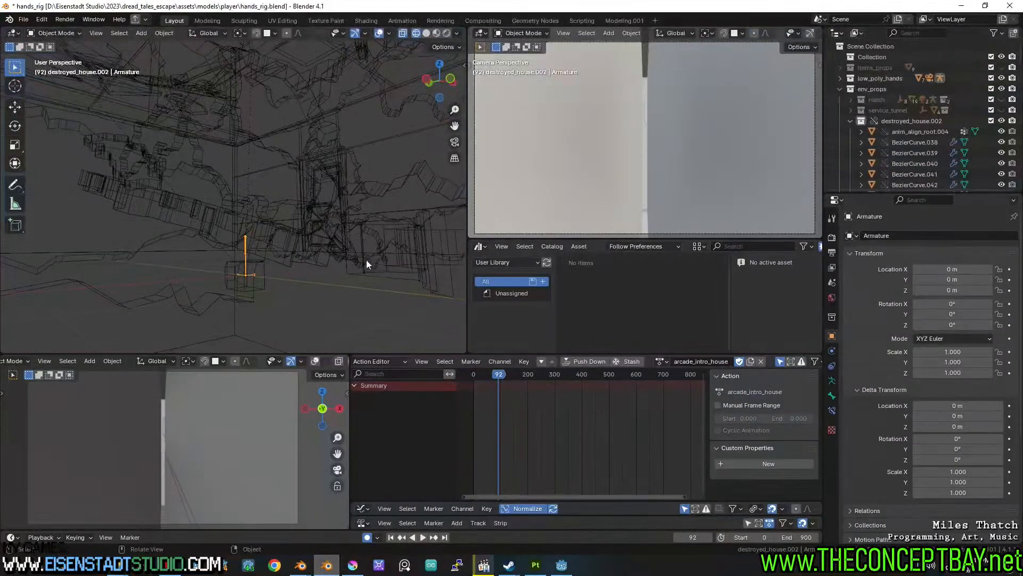
key("ctrl+shift+o")
left_click(368, 220)
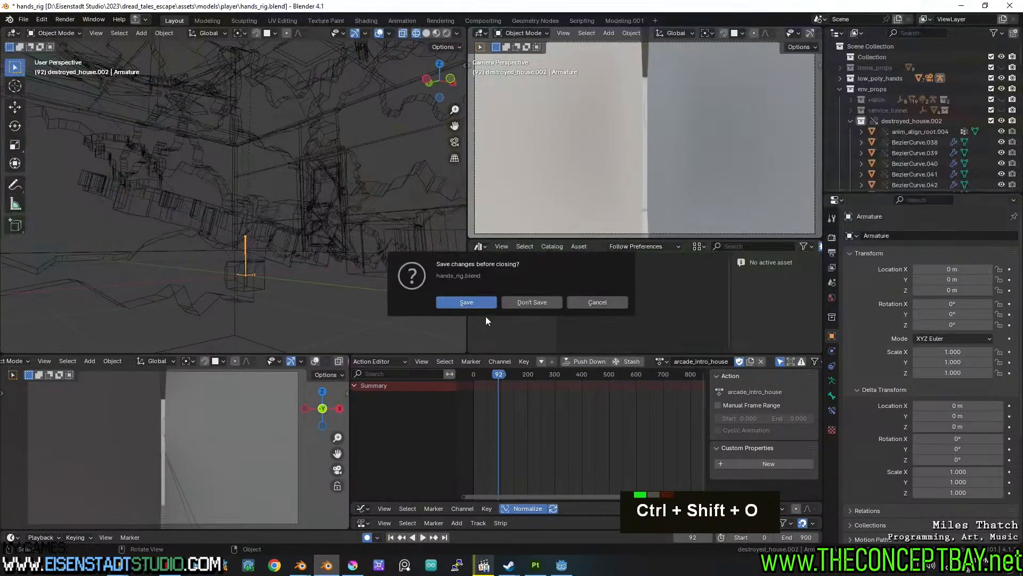
left_click(519, 300)
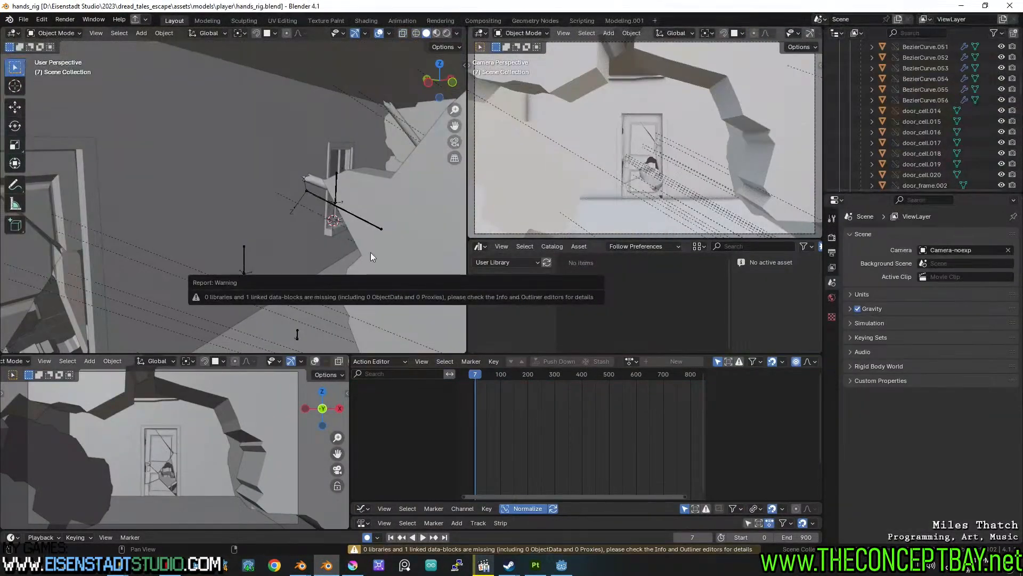
At frame 0, put the hands Armature into Pose Mode and select its back bone.
left_click_drag(479, 376, 467, 376)
middle_click_drag(95, 301, 197, 197)
scroll(187, 177, "down", 2)
scroll(188, 177, "down", 1, "shift")
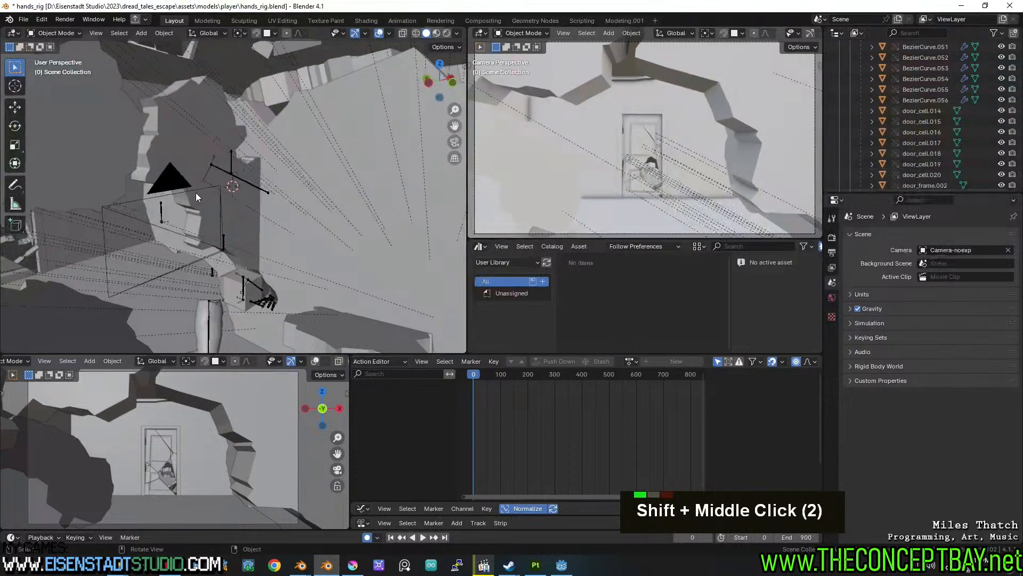
left_click(245, 286)
key("ctrl+Tab")
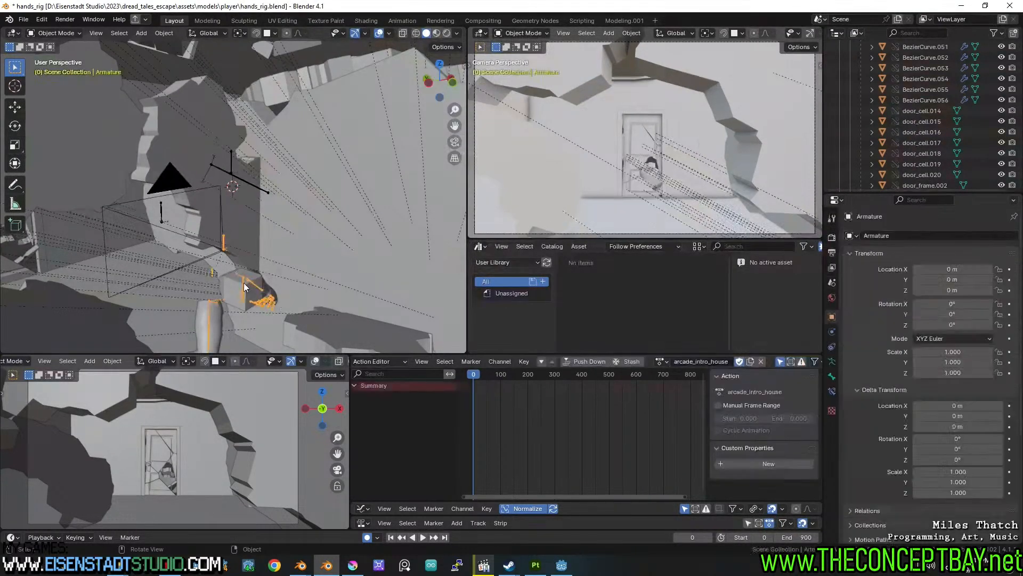
middle_click_drag(251, 278, 314, 246, "shift")
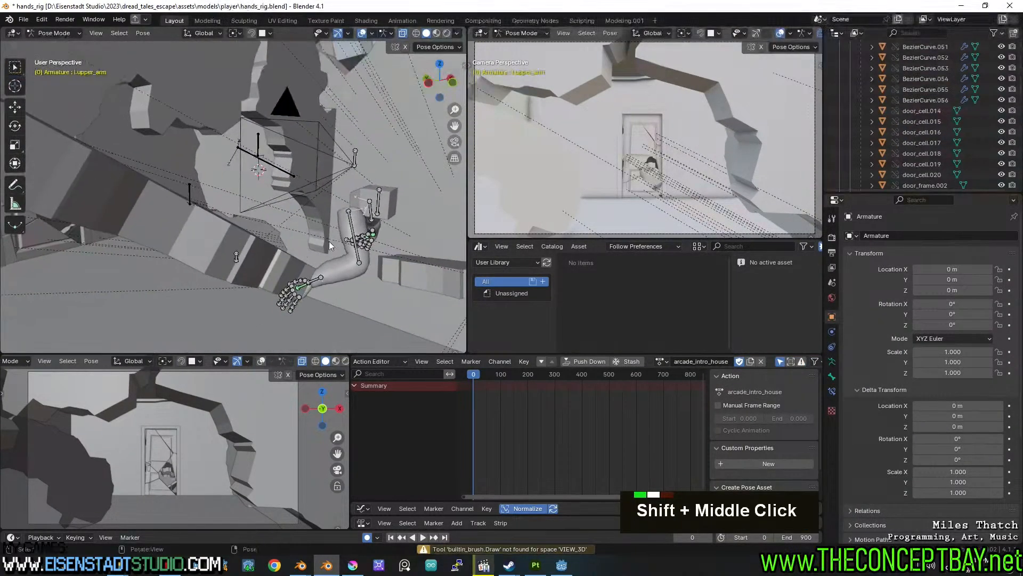
left_click(379, 210)
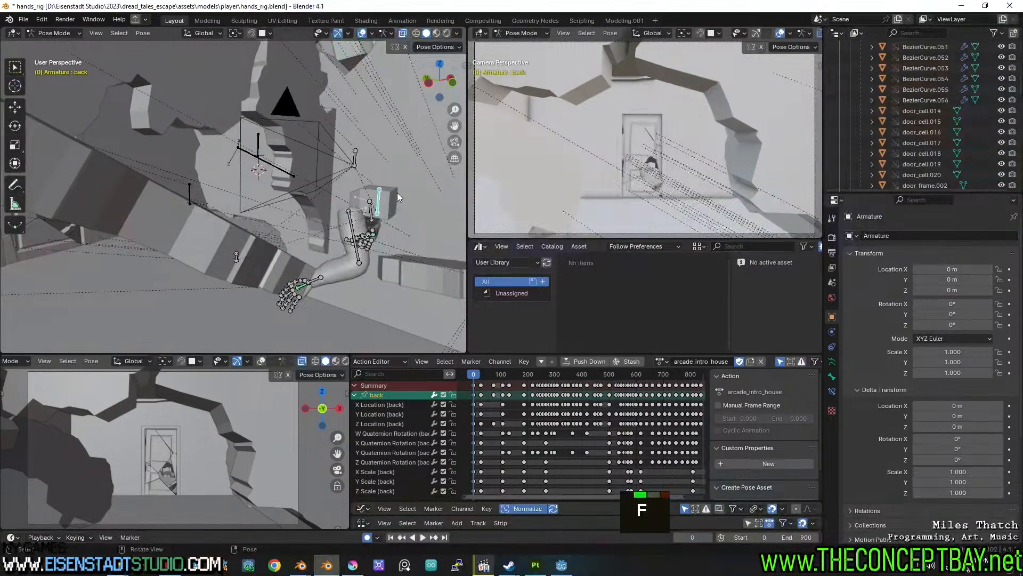
key("KP_Decimal")
scroll(398, 193, "down", 4)
middle_click_drag(308, 142, 353, 244, "shift")
At frame 14, try rotating the back bone around the global Z axis and undo the rotation.
scroll(586, 434, "up", 5)
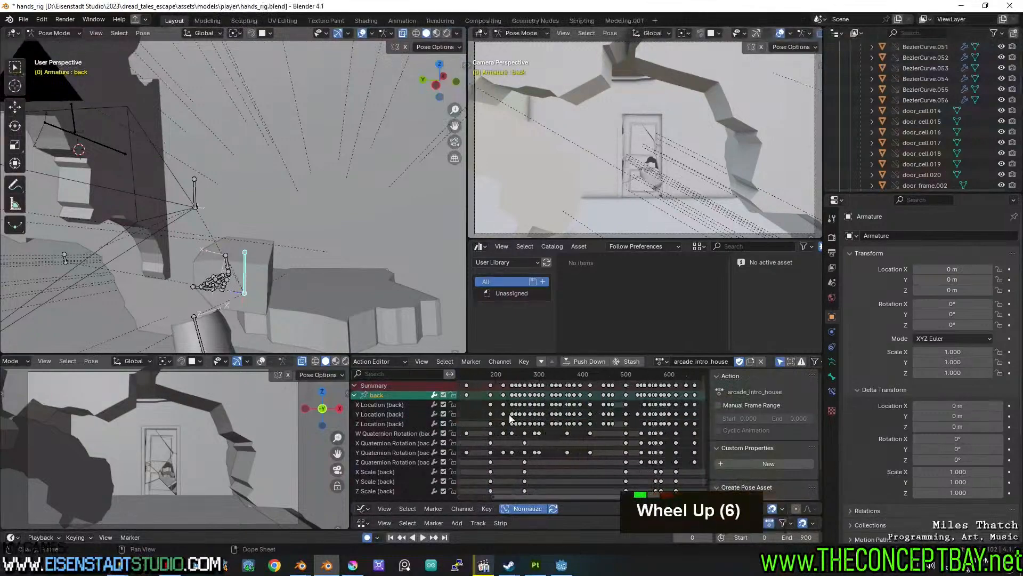
middle_click_drag(587, 434, 665, 445)
scroll(599, 433, "up", 14)
middle_click_drag(599, 433, 489, 432)
left_click_drag(488, 375, 523, 373)
middle_click_drag(266, 288, 244, 294, "shift")
middle_click_drag(269, 241, 275, 261, "shift")
key("r")
key("z")
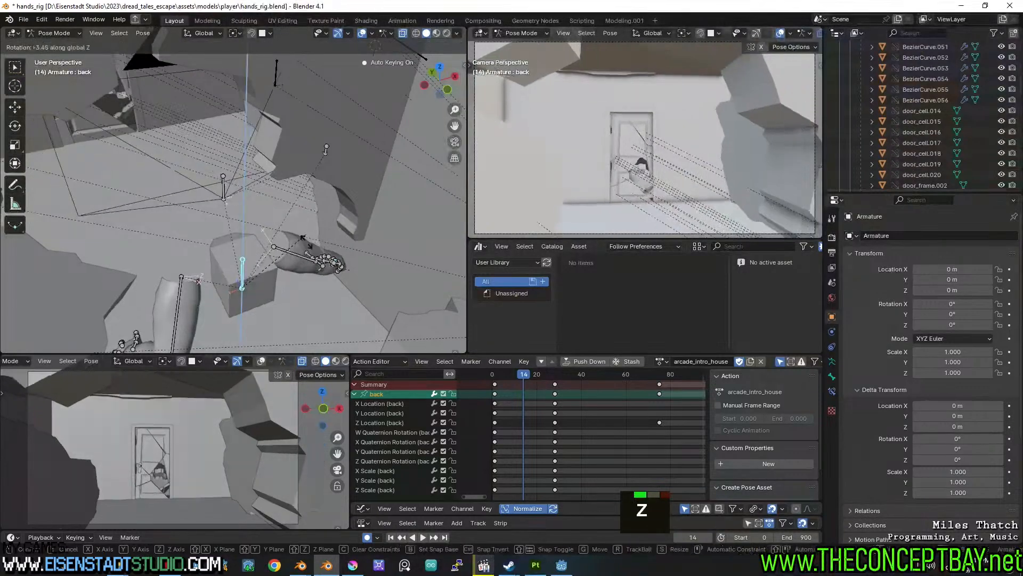
left_click(270, 294)
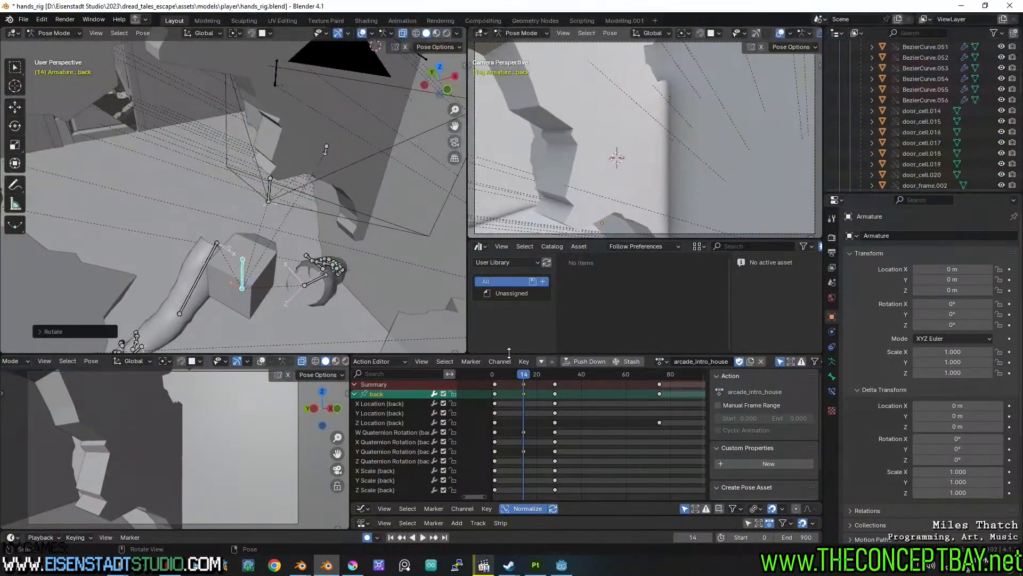
key("ctrl+z")
At frame 1, move the back bone about 0.77 m along the global Y axis.
left_click_drag(524, 375, 495, 380)
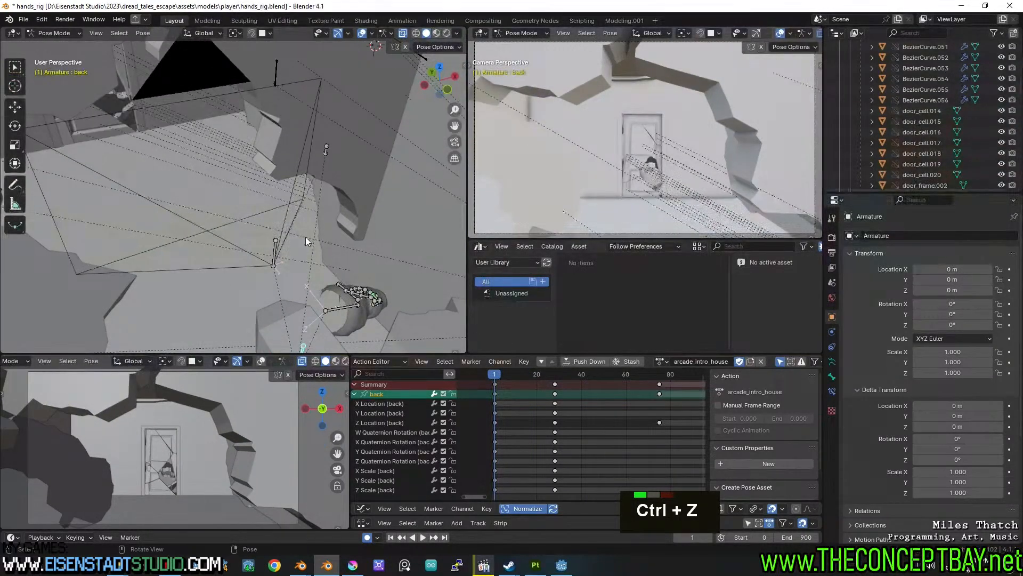
scroll(316, 299, "down", 2)
key("g")
key("z")
key("y")
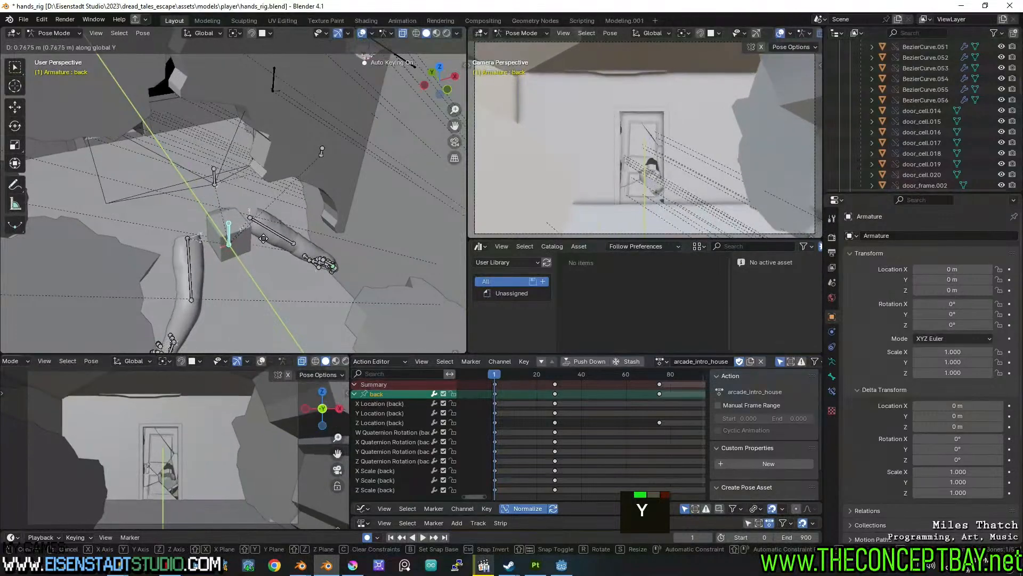
left_click(264, 240)
Rotate the back bone about -68° around the global Z axis and preview the animation up to frame 28.
key("r")
key("z")
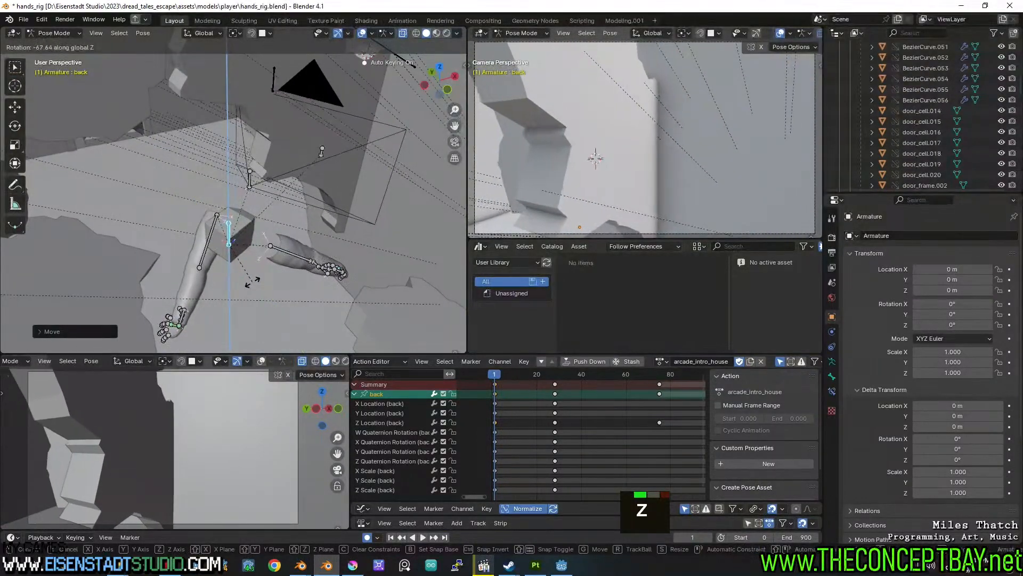
left_click(254, 283)
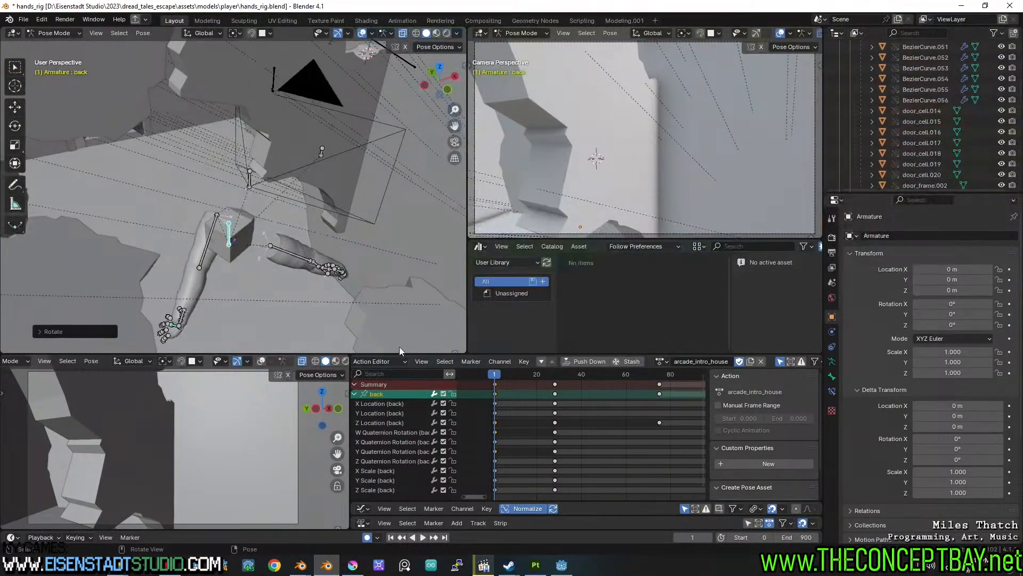
key("space")
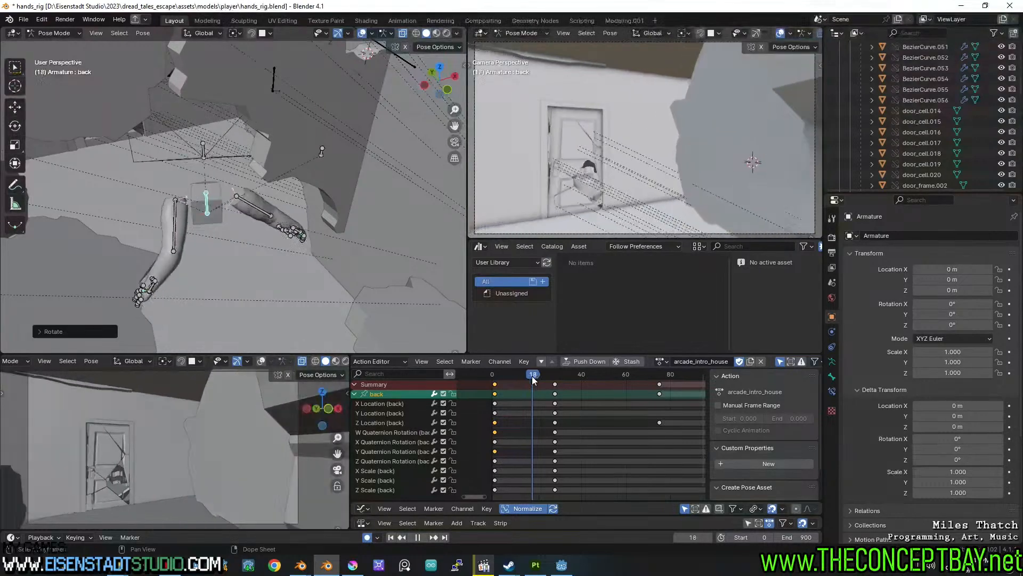
left_click_drag(553, 372, 555, 371)
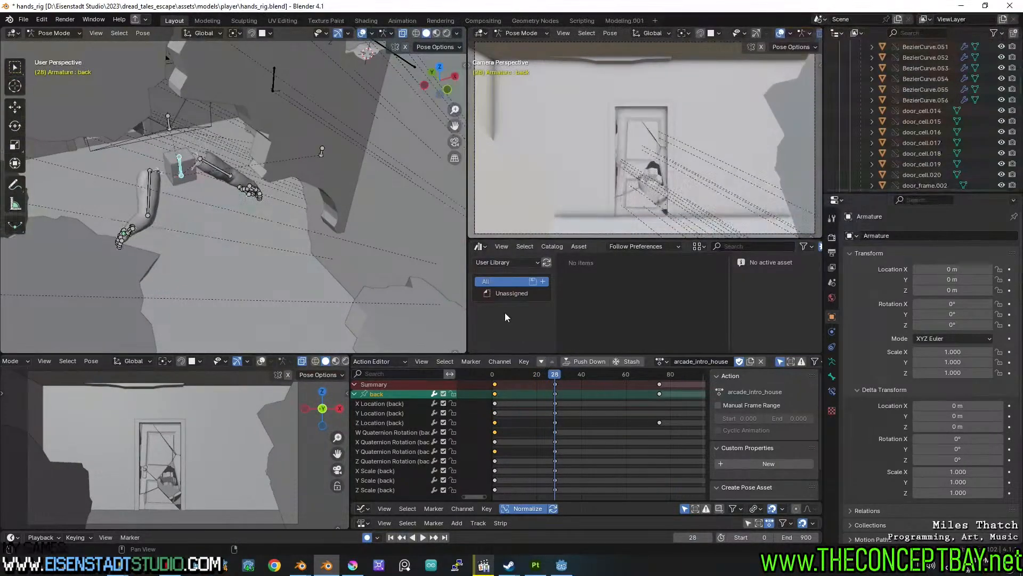
At frame 28, rotate the back bone about -99° around the global Z axis, keyframe the pose and preview it.
key("r")
key("z")
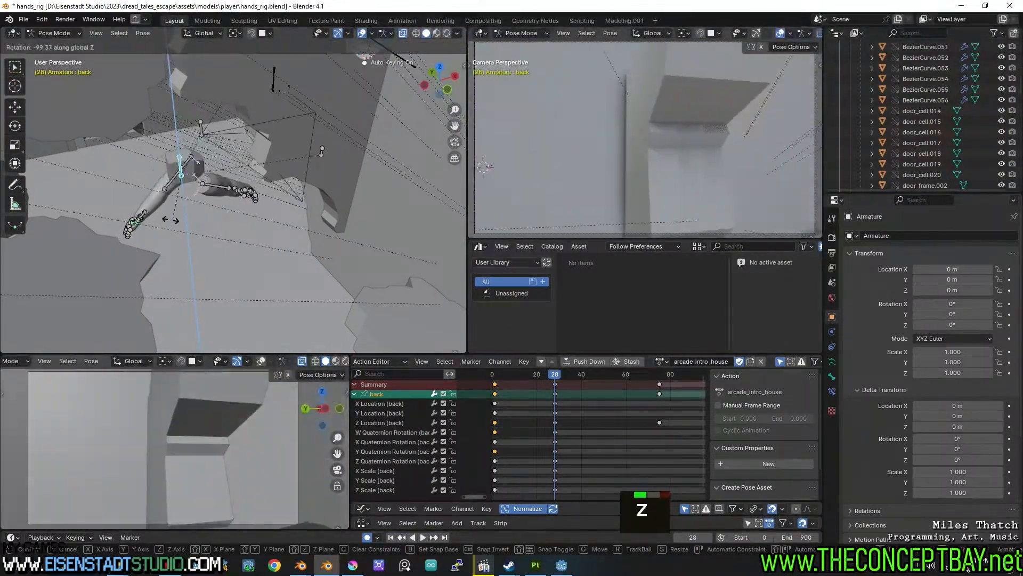
left_click(164, 224)
key("i")
key("space")
At frame 0, rotate the back bone around the global Z axis to turn the view further toward the doorway.
left_click_drag(565, 377, 491, 382)
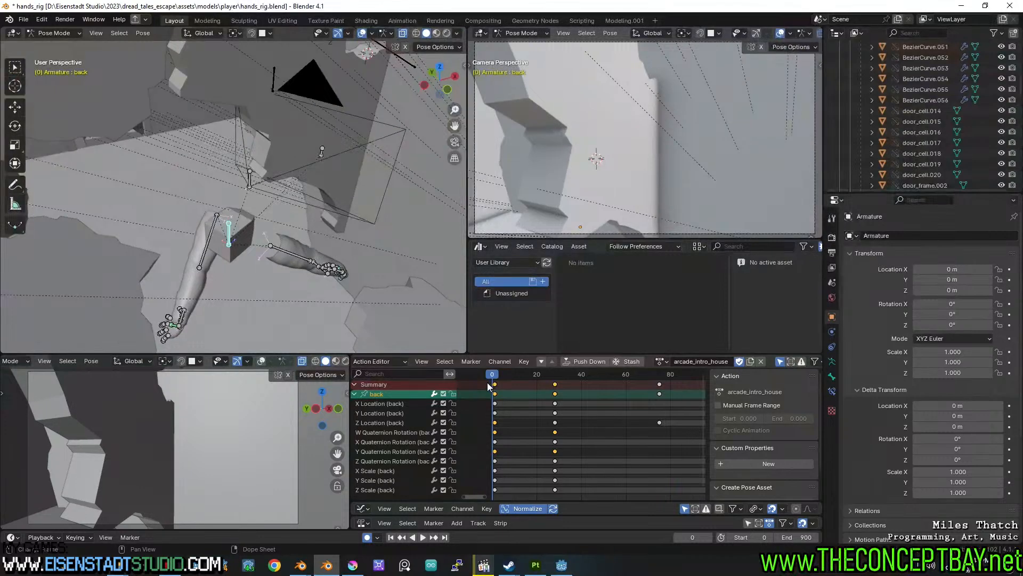
key("r")
key("z")
left_click(318, 250)
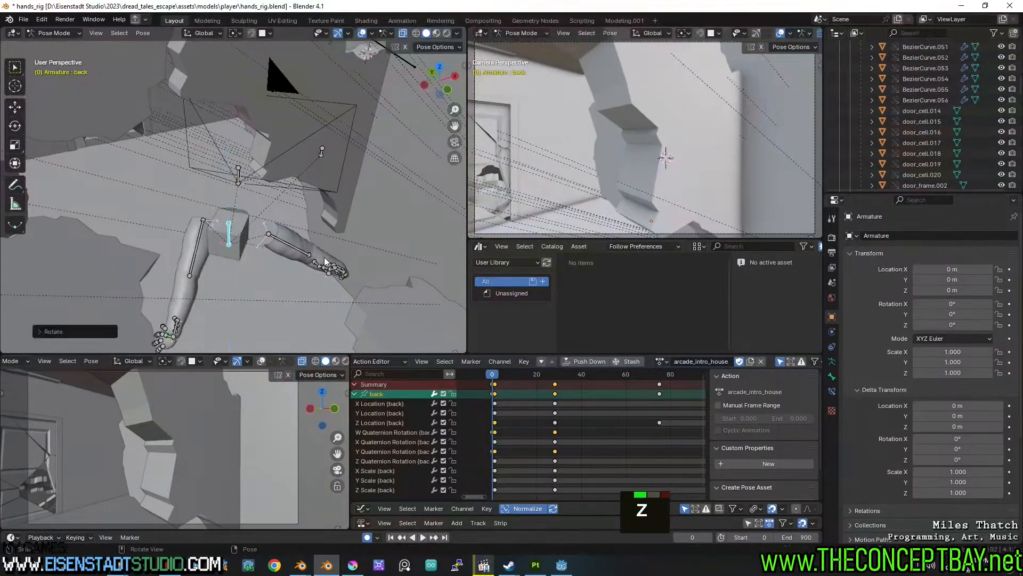
Try deleting the back bone's keyframes at frame 1 and undo the deletion.
left_click(495, 384)
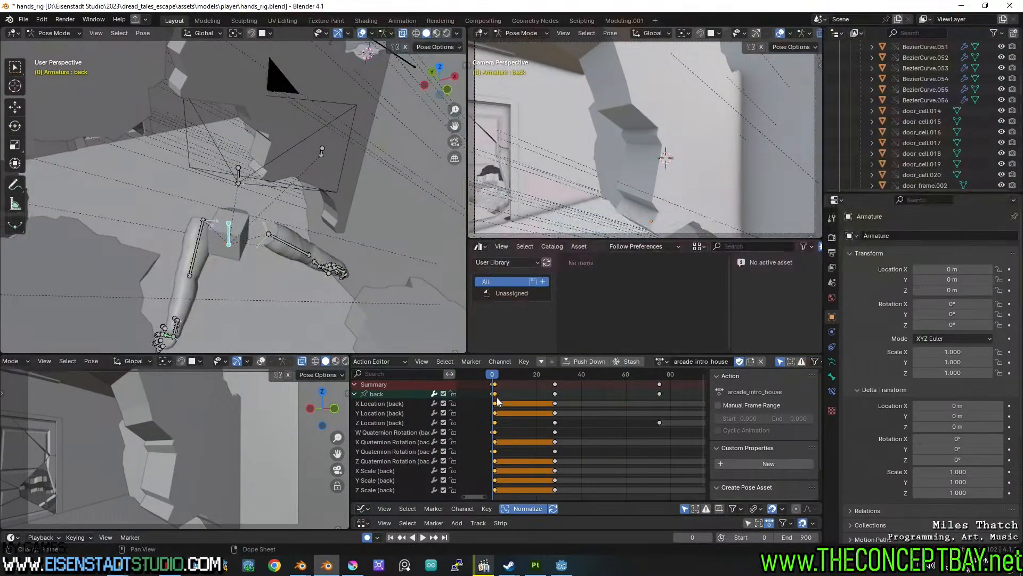
key("x")
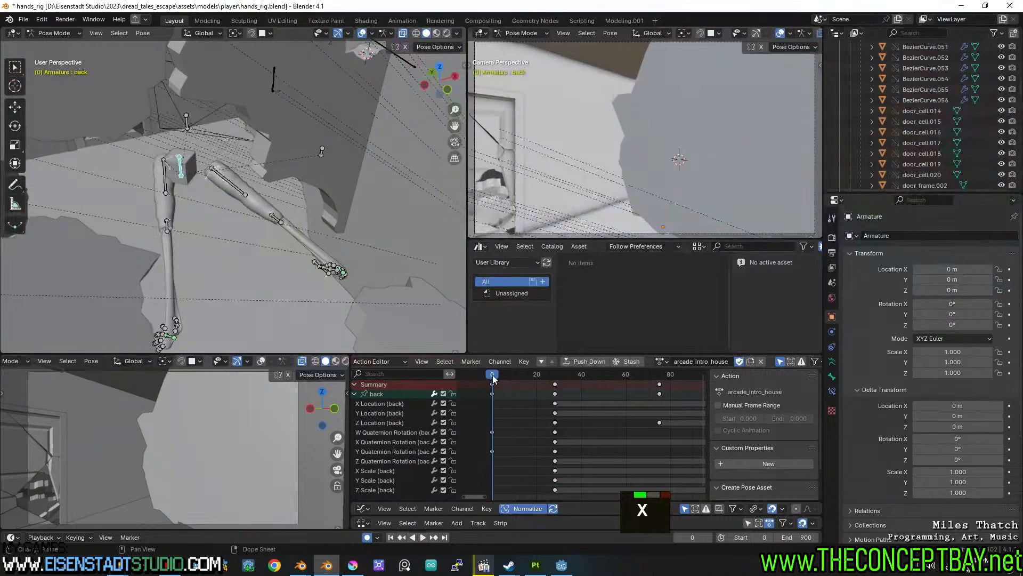
key("ctrl+z")
key("ctrl+z")
Move the back bone's frame 1 keyframes to frame 0 so its opening pose has a single keyframe column.
left_click(495, 395)
key("g")
left_click(502, 395)
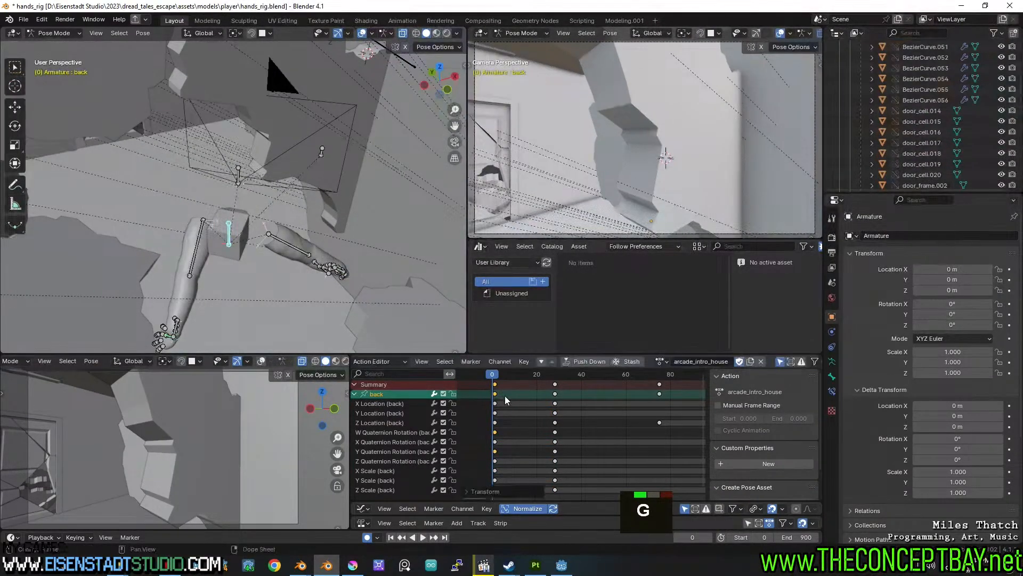
key("g")
key("Escape")
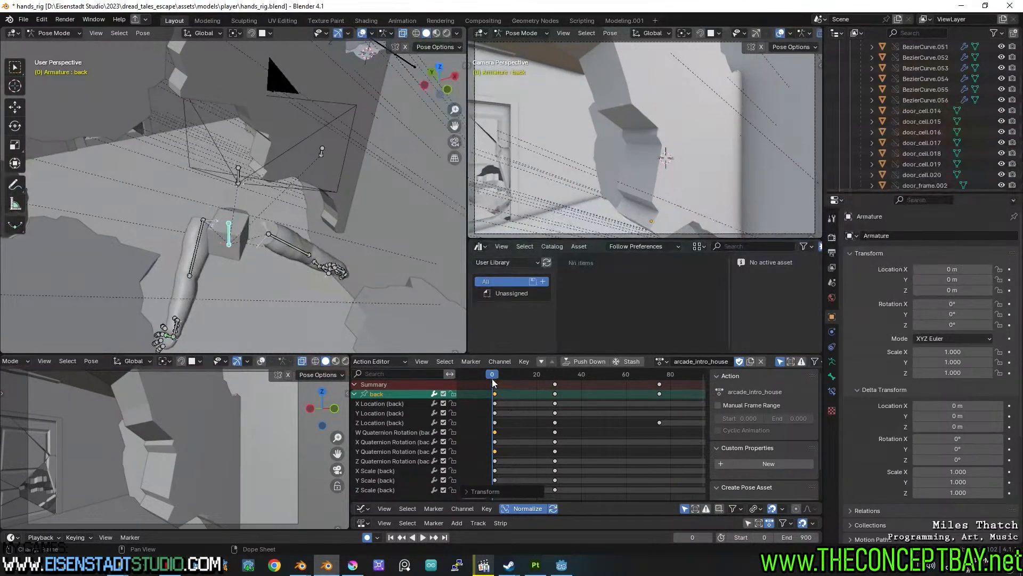
key("g")
left_click(501, 397)
double_click(495, 395)
key("g")
left_click(502, 396)
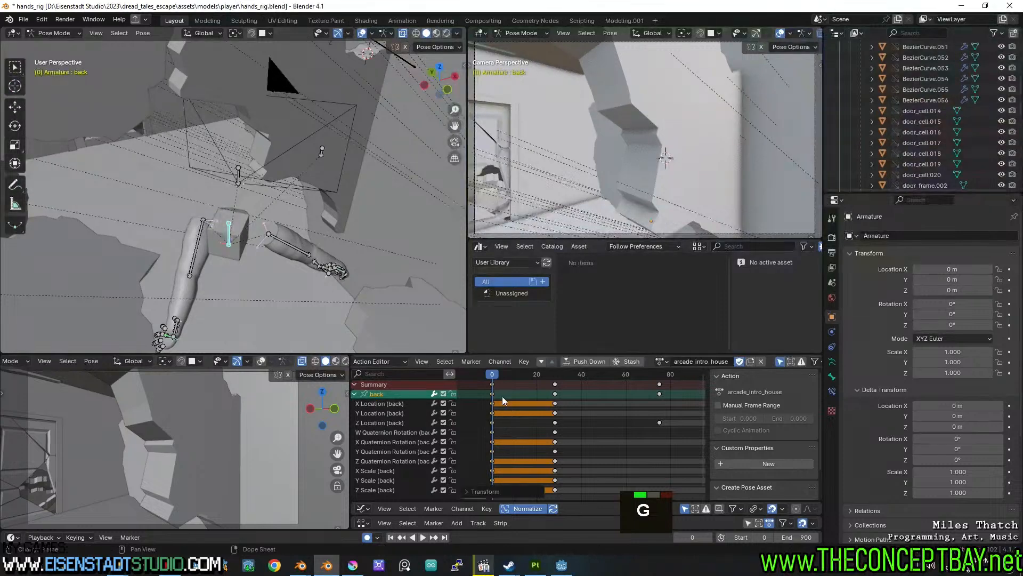
left_click_drag(492, 375, 491, 375)
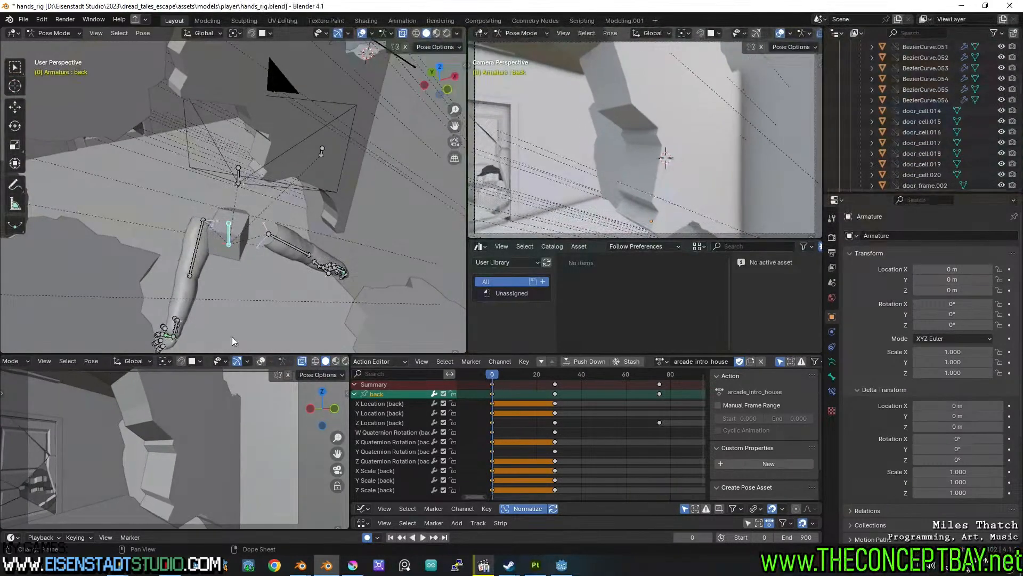
At frame 0, move the left wrist bone forward to the edge of the broken wall and rotate the hand upright.
left_click(167, 336)
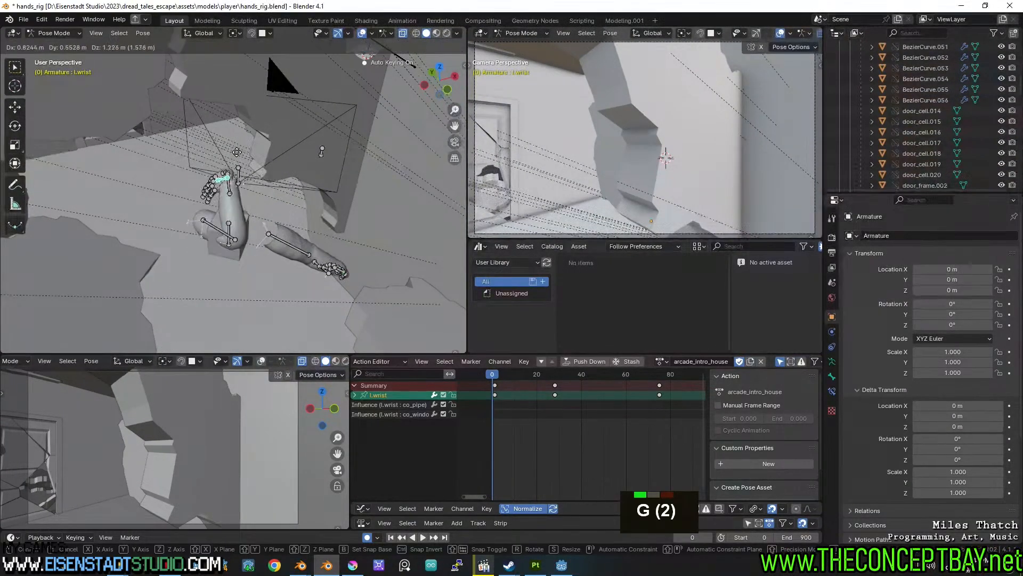
left_click(261, 138)
middle_click_drag(260, 139, 312, 191)
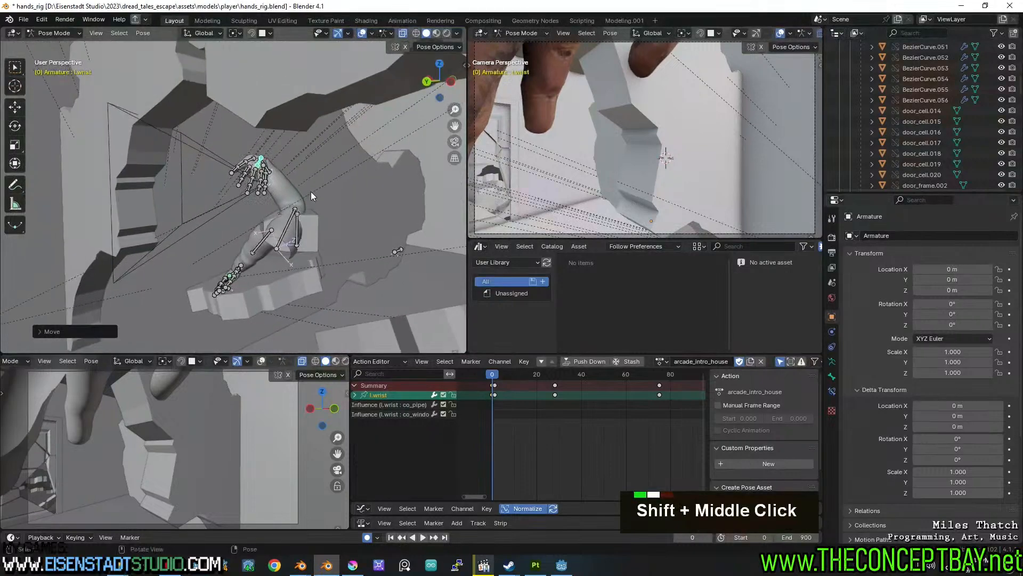
key("g")
left_click(193, 155)
key("r")
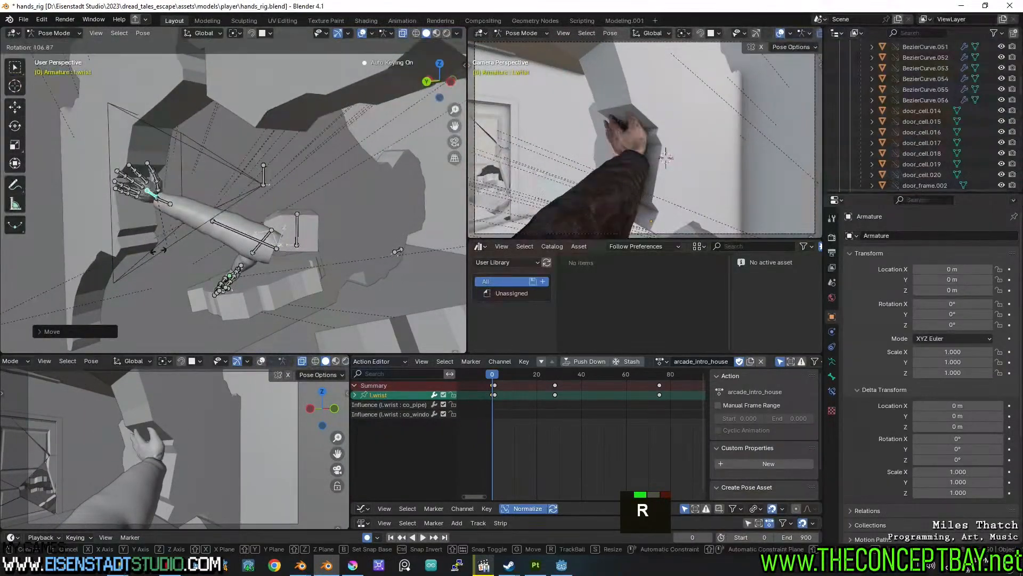
left_click(136, 238)
At frame 0, select the back bone and reposition it closer to the left hand.
middle_click_drag(137, 235, 126, 176)
scroll(229, 162, "up", 3)
middle_click_drag(125, 175, 267, 203, "shift")
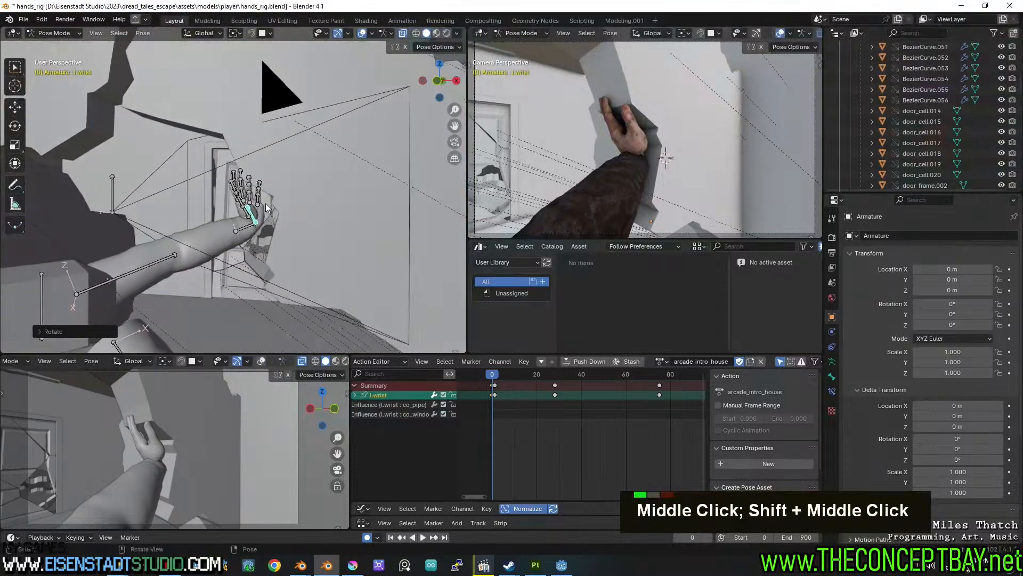
scroll(260, 208, "down", 2)
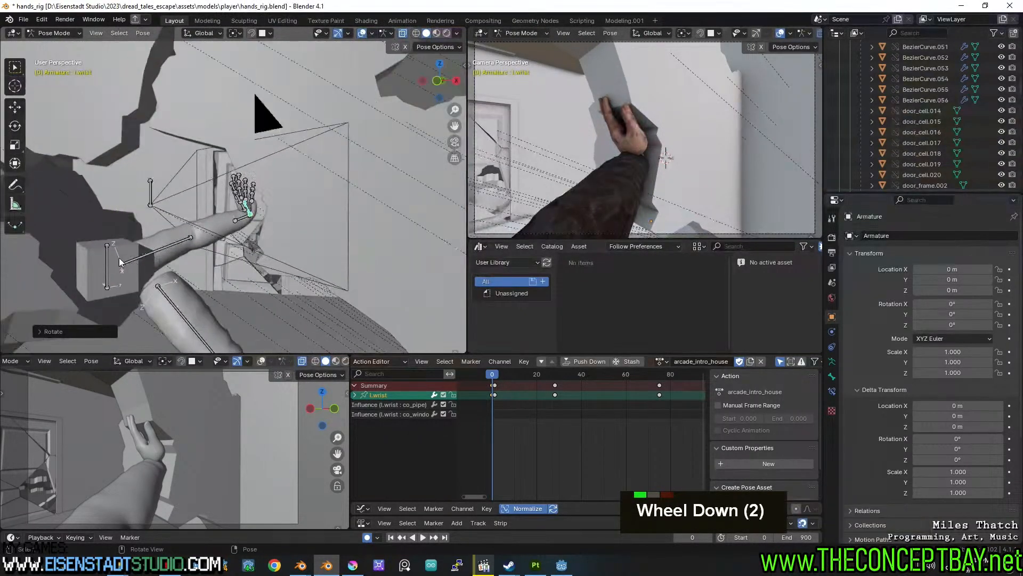
left_click(100, 263)
middle_click_drag(309, 310, 219, 282)
key("g")
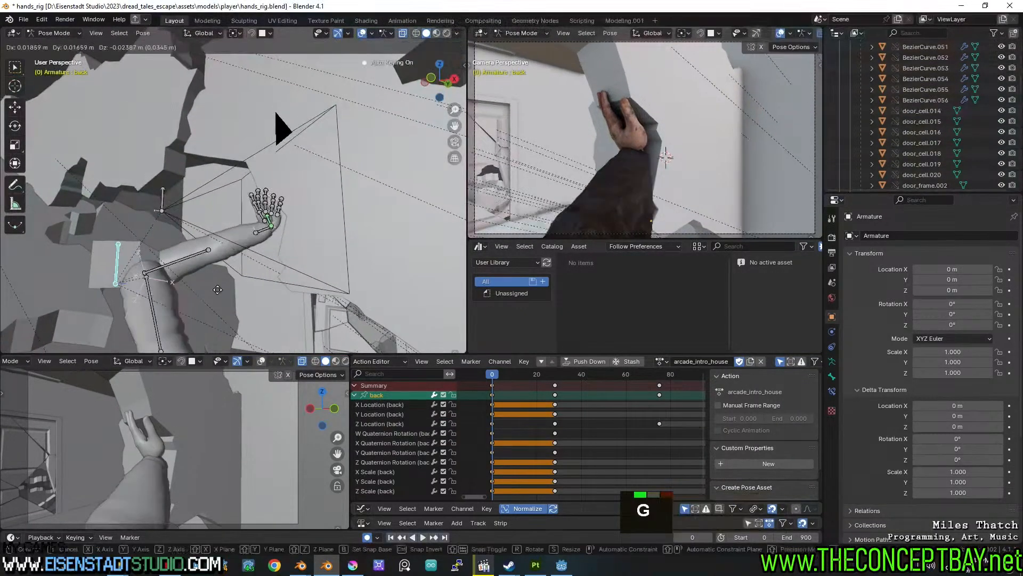
left_click(253, 303)
Lower the left wrist bone about 0.24 m and rotate it around its local Y axis.
left_click(290, 216)
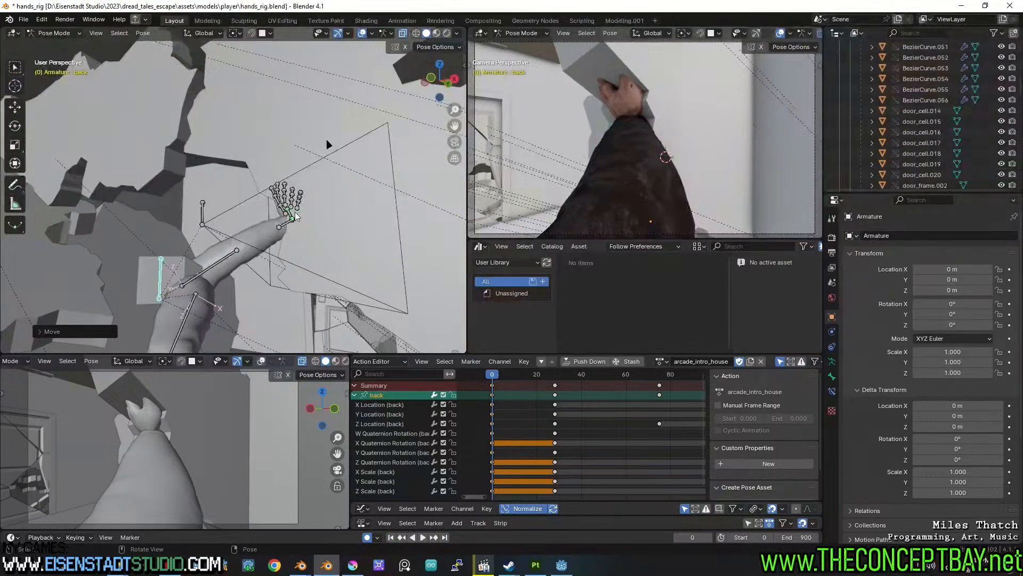
key("g")
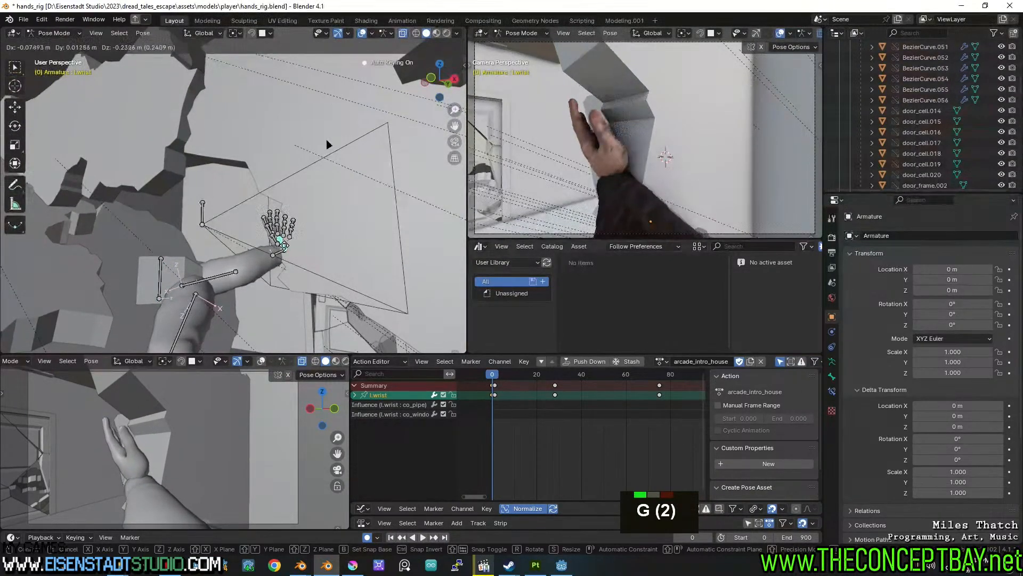
left_click(326, 140)
scroll(325, 128, "up", 4)
middle_click_drag(324, 119, 232, 267, "shift")
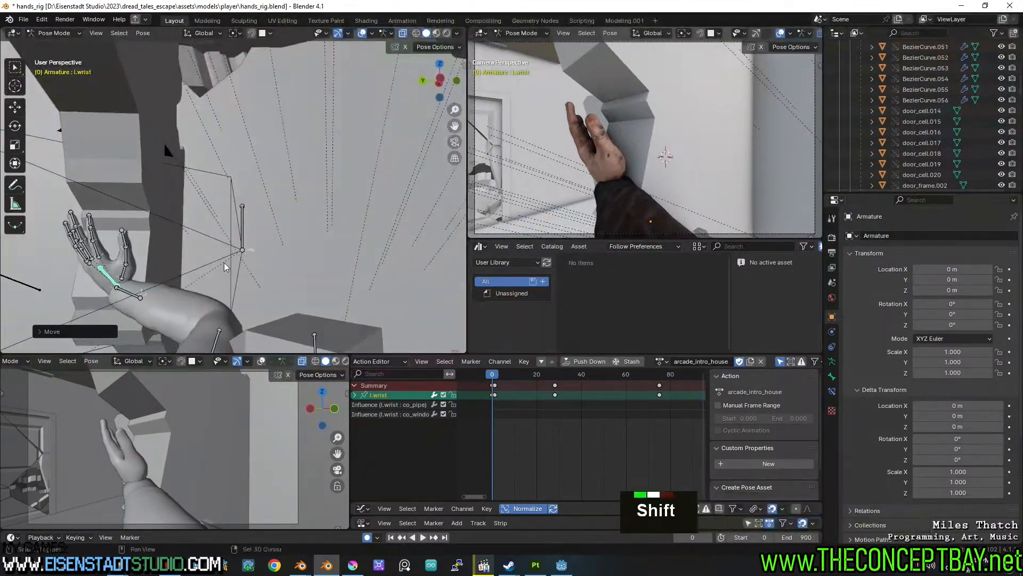
scroll(411, 209, "up", 2)
middle_click_drag(410, 209, 396, 172, "shift")
key("r")
key("y")
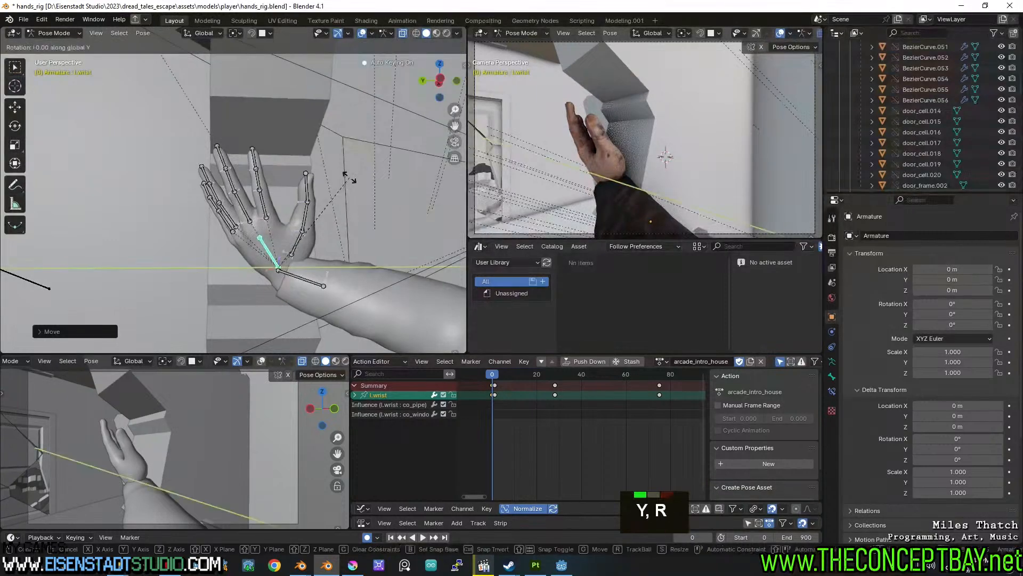
key("y")
left_click(267, 116)
Refine the left wrist's rotation freely and around the global X axis to lay the palm against the broken wall.
middle_click_drag(306, 184, 407, 210)
scroll(306, 201, "down", 4)
scroll(302, 196, "up", 2)
scroll(301, 196, "down", 3)
scroll(301, 196, "down", 9)
key("r")
left_click(300, 195)
middle_click_drag(263, 222, 377, 229)
middle_click_drag(305, 210, 365, 203)
key("r")
key("x")
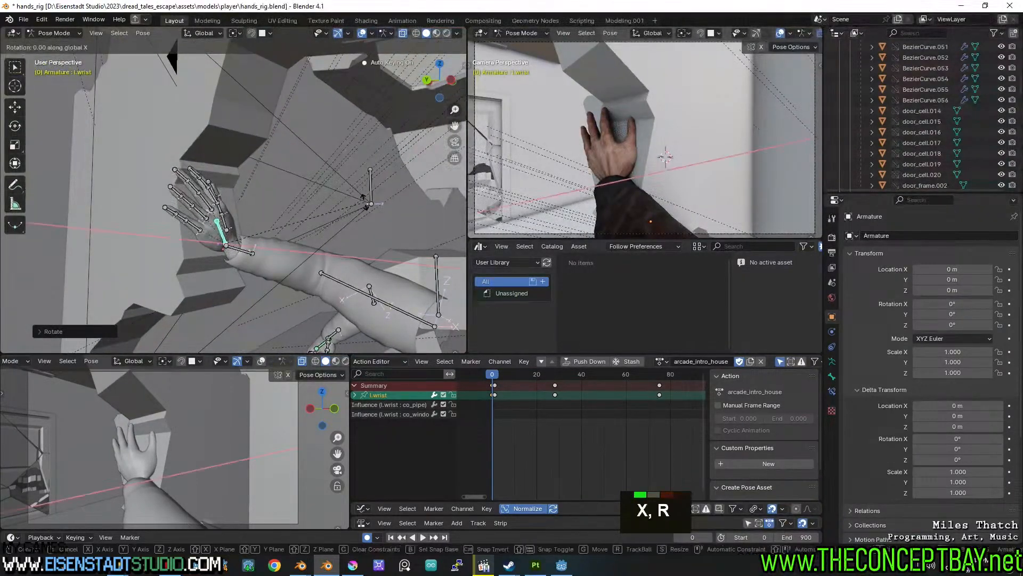
left_click(294, 202)
Preview the opening frames, try deleting a left wrist keyframe near frame 1 and undo it.
key("space")
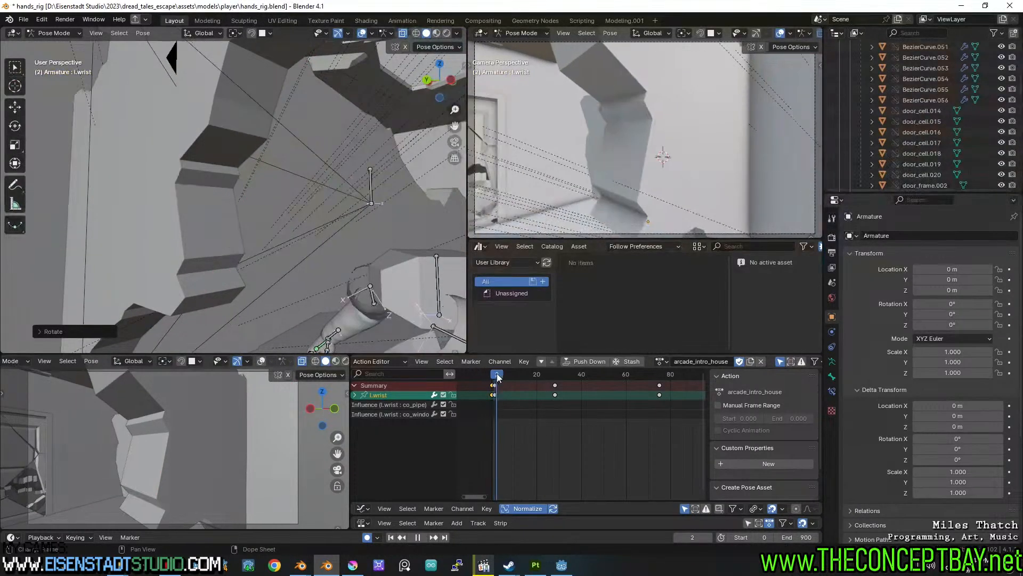
double_click(496, 387)
key("x")
left_click(495, 387)
key("ctrl+z")
key("ctrl+z")
Delete the left wrist's extra keyframe at frame 1.
left_click(496, 387)
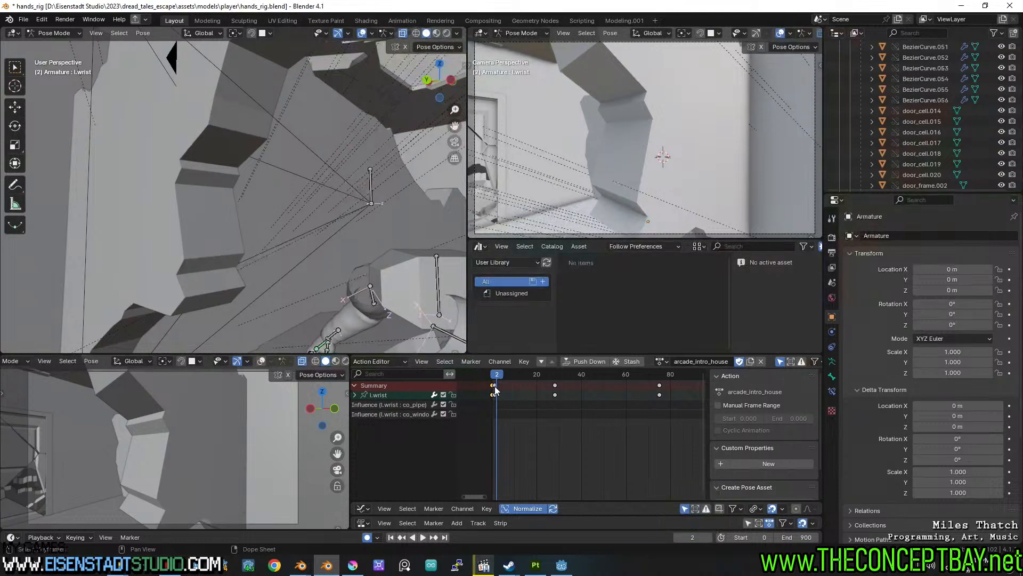
scroll(493, 386, "up", 5)
middle_click_drag(491, 386, 606, 391)
key("x")
left_click(606, 387)
Duplicate the left wrist's frame 0 keyframe to frame 21 and preview the motion, stopping at frame 13.
left_click_drag(599, 374, 622, 378)
left_click(600, 385)
key("shift+d")
left_click(681, 385)
key("space")
left_click_drag(668, 371, 647, 370)
middle_click_drag(331, 257, 265, 243, "shift")
scroll(264, 243, "down", 7)
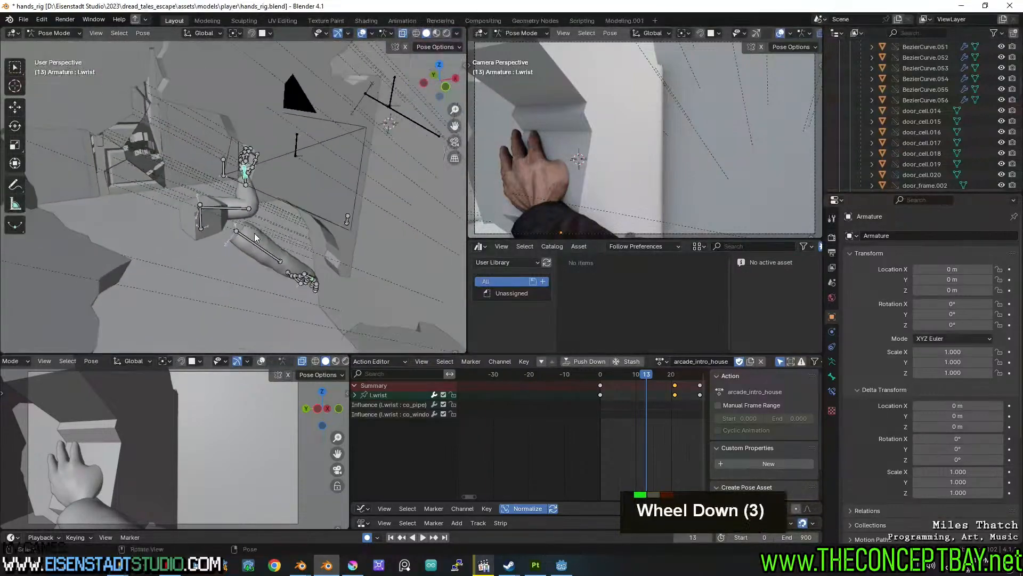
scroll(249, 232, "up", 1)
left_click(331, 215)
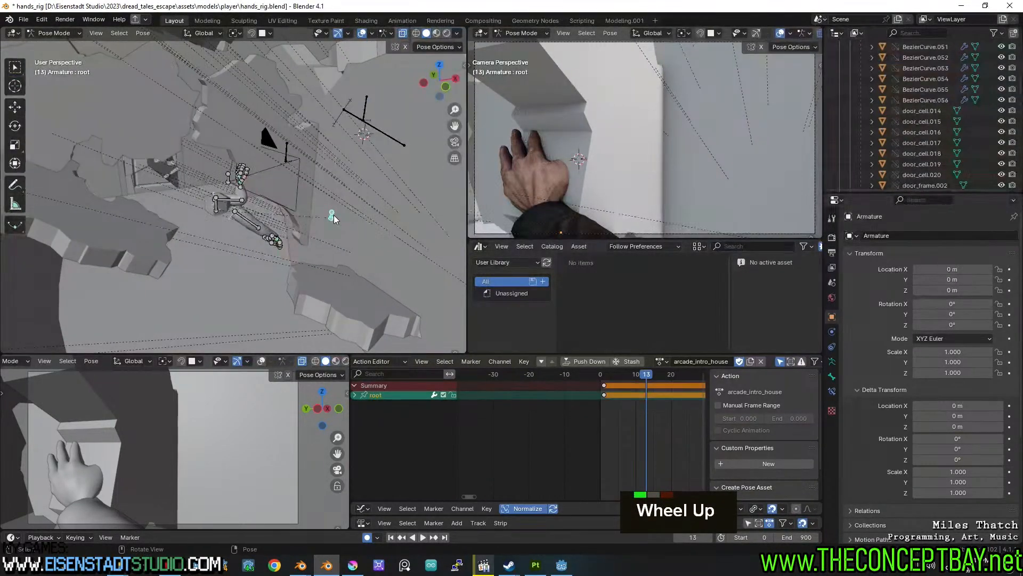
key("g")
key("Escape")
middle_click_drag(326, 218, 299, 196)
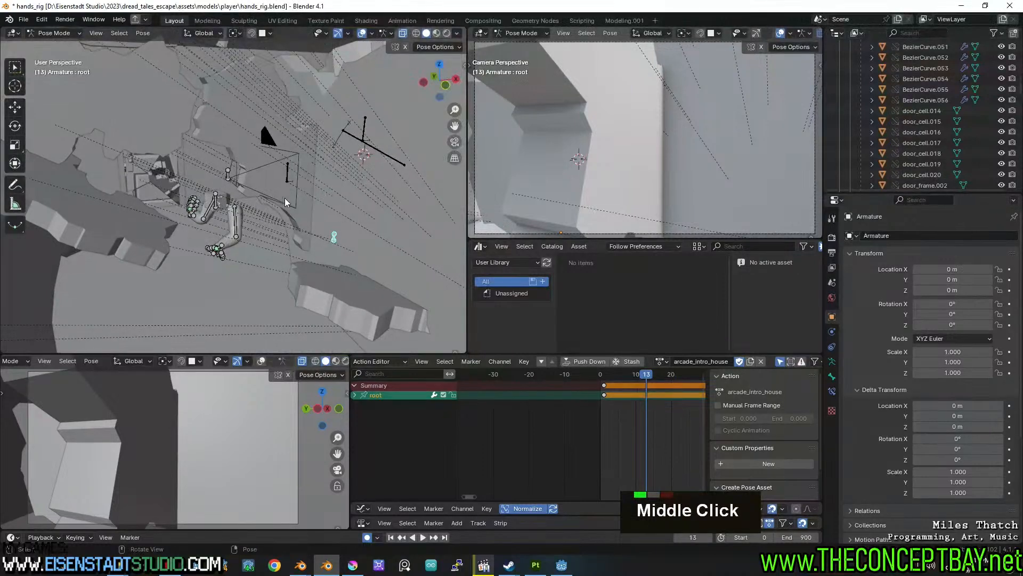
At frame 13, select the left elbow control bone and move it to change the arm's bend.
scroll(273, 194, "down", 4)
scroll(274, 194, "down", 2)
left_click(253, 244)
scroll(252, 244, "up", 4)
middle_click_drag(260, 260, 299, 256)
key("g")
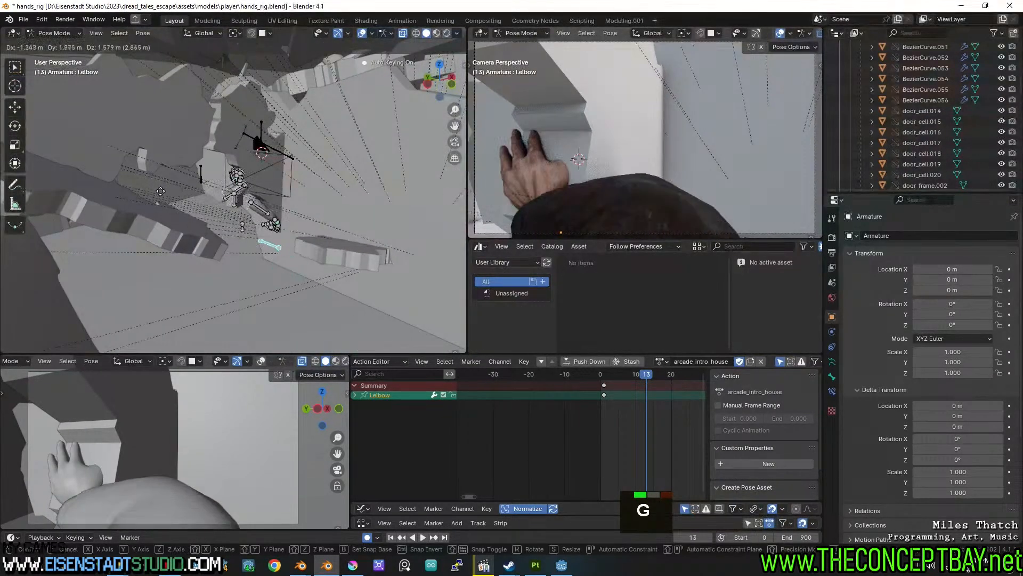
left_click(150, 168)
Reposition the left elbow control at frame 13 until the forearm comes from below the hand in the camera view.
middle_click_drag(149, 169, 250, 224)
key("g")
left_click(176, 234)
middle_click_drag(176, 234, 146, 226)
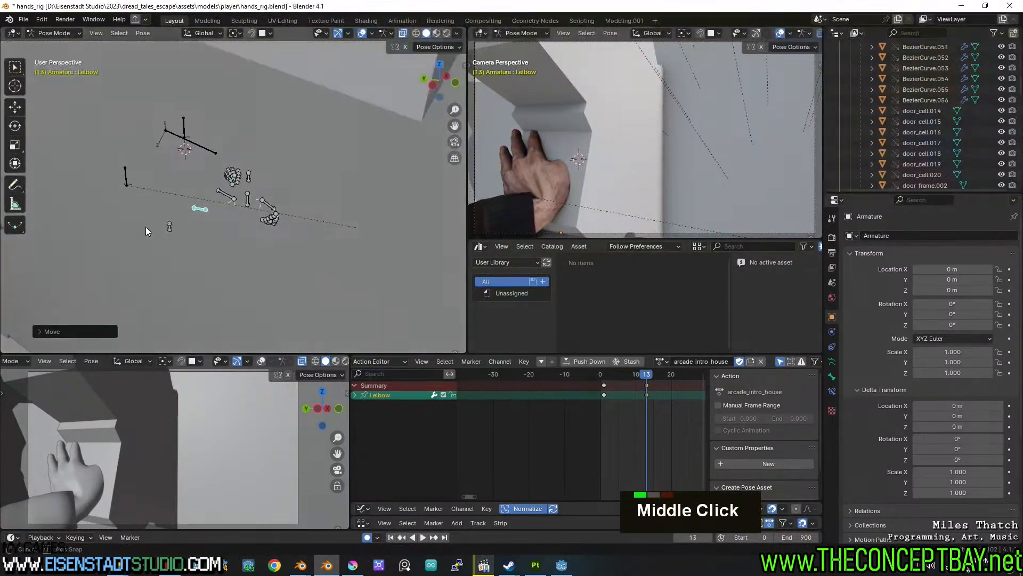
scroll(216, 248, "up", 5)
middle_click_drag(215, 248, 166, 241)
key("g")
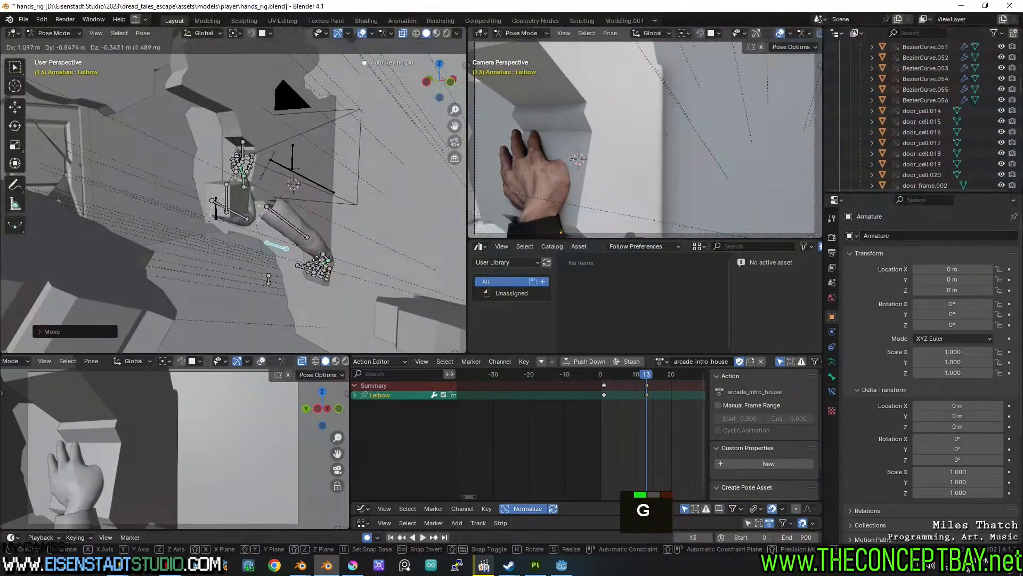
left_click(289, 260)
Delete the left elbow's frame 1 keyframe and move its frame 13 keyframe to frame 0.
mouse_move(633, 376)
left_mouse_down()
mouse_move(614, 380)
mouse_move(701, 379)
mouse_move(634, 366)
mouse_move(660, 366)
mouse_move(647, 371)
left_mouse_up()
left_click(611, 385)
key("x")
left_click(605, 385)
middle_click_drag(659, 429, 574, 431, "shift")
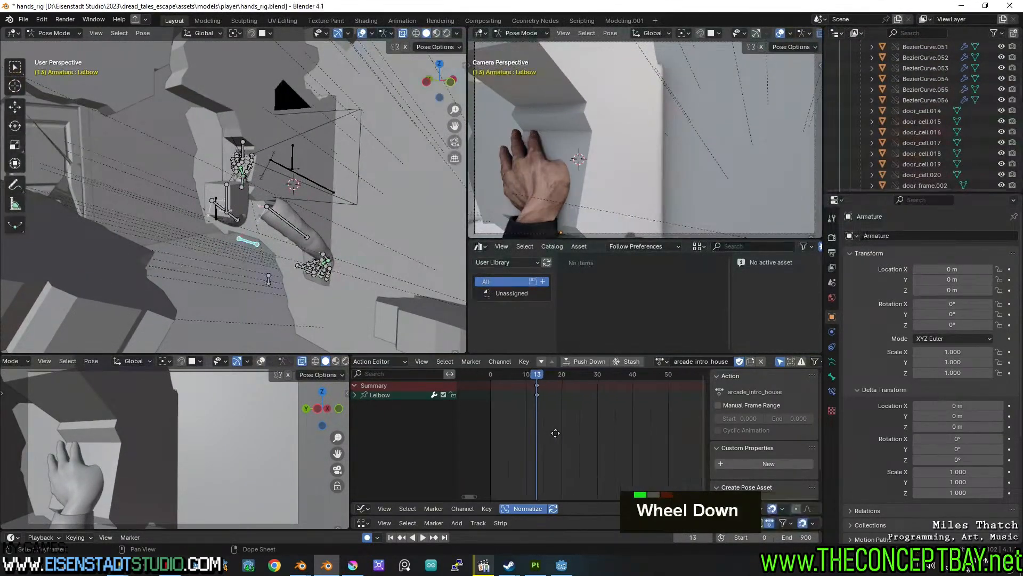
key("g")
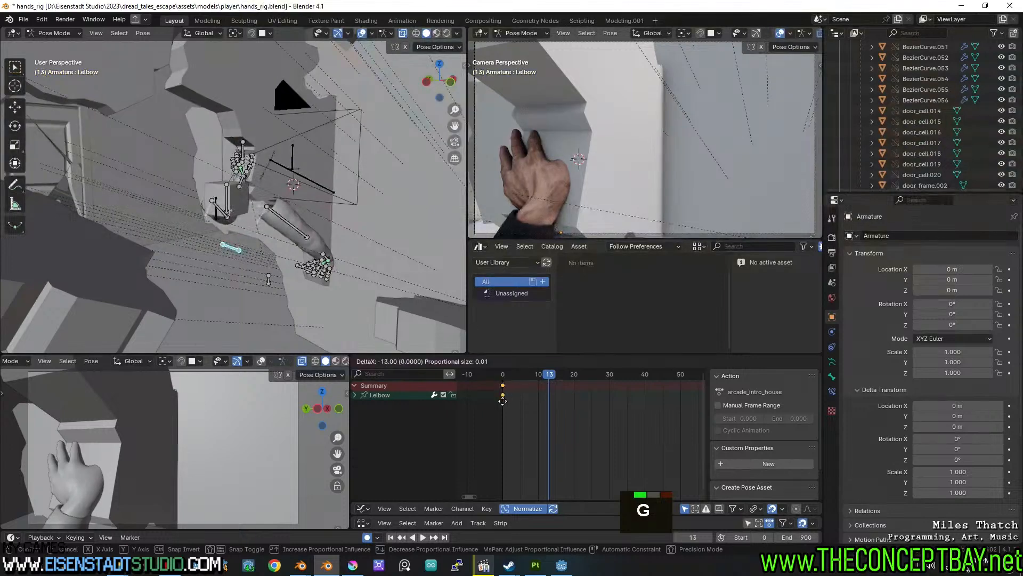
left_click(503, 401)
At frame 19, select the left wrist bone and rotate it about 48° so the fingers point up the wall.
left_click_drag(550, 373, 572, 374)
middle_click_drag(286, 230, 356, 250)
scroll(287, 222, "up", 3)
left_click(274, 216)
middle_click_drag(274, 216, 289, 175)
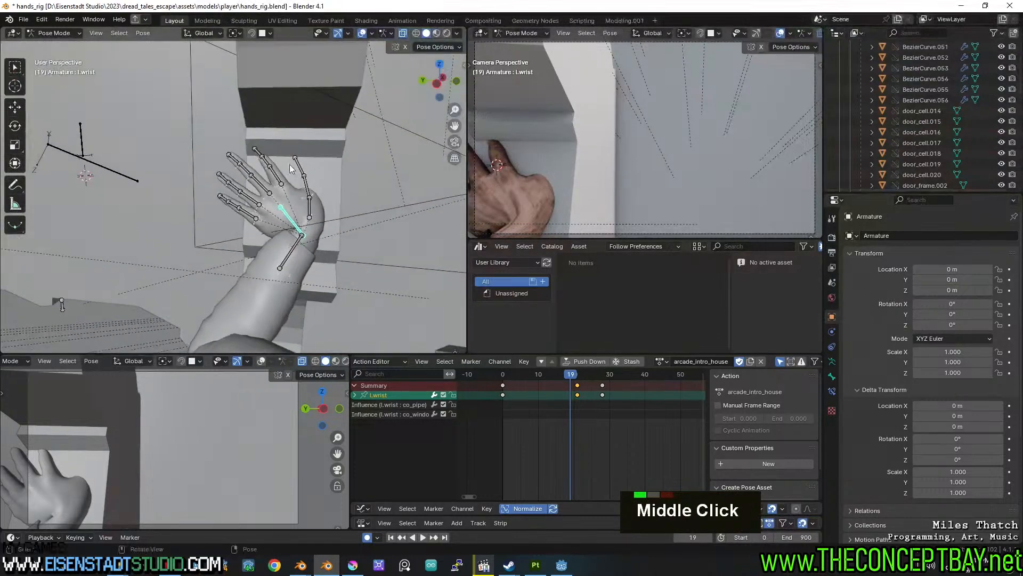
key("r")
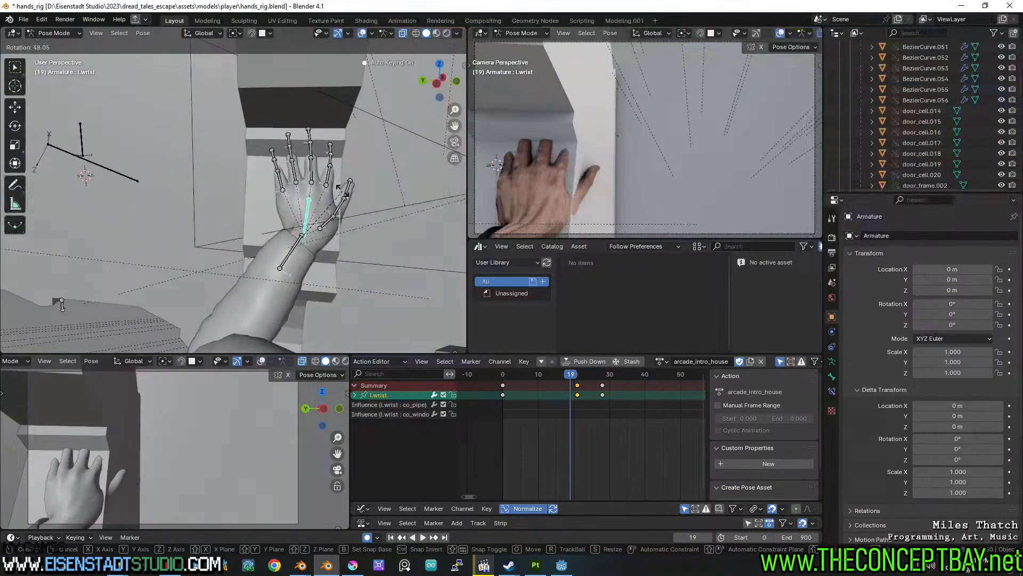
left_click(346, 195)
Move the left wrist against the broken wall at frame 19 and delete its frame 21 keyframe.
middle_click_drag(347, 195, 322, 193)
key("g")
left_click(295, 209)
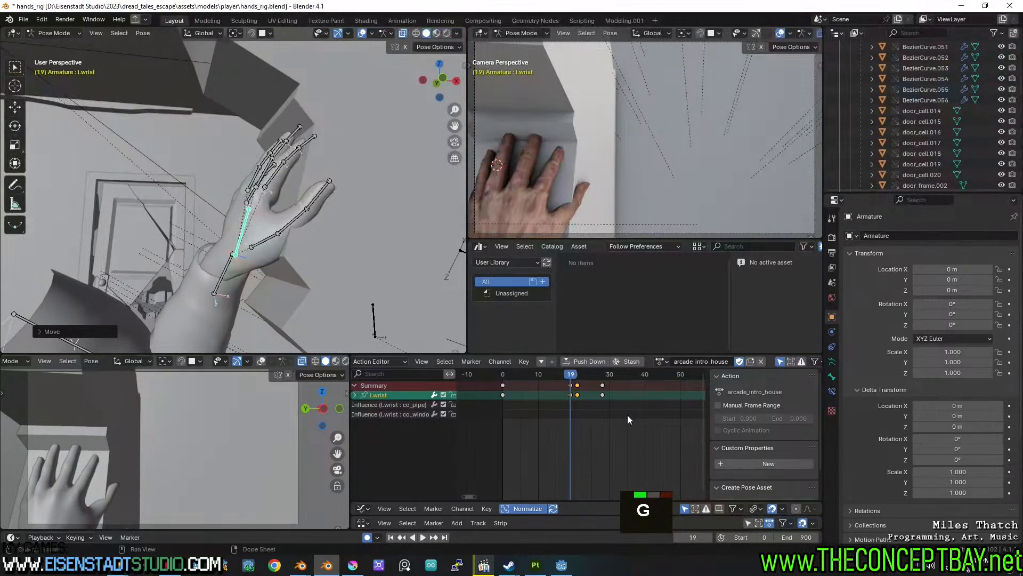
key("x")
At frame 27, delete the right wrist's frame 28 keyframe and raise the wrist toward the broken wall.
left_click_drag(538, 373, 598, 383)
middle_click_drag(255, 266, 371, 309, "shift")
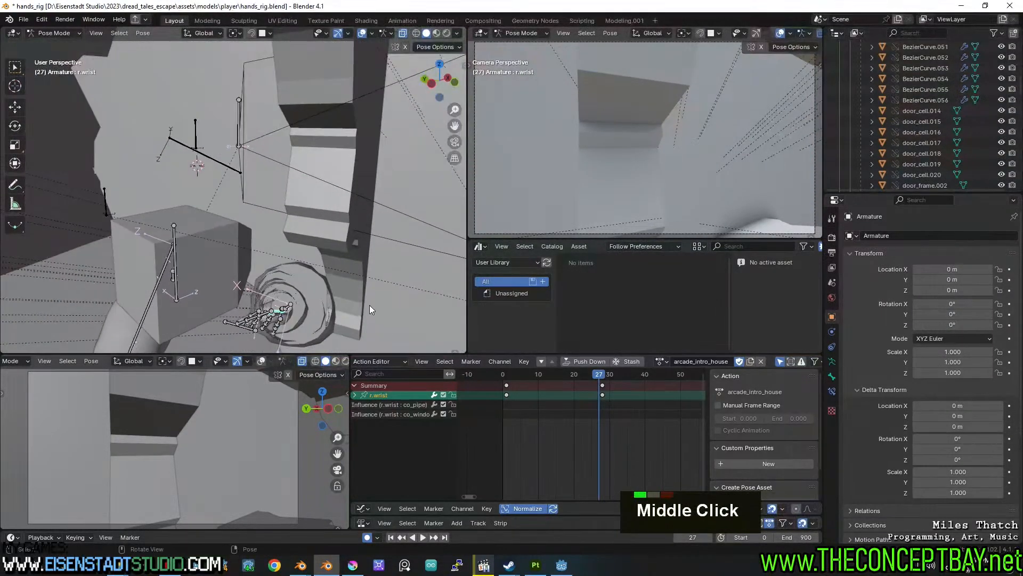
left_click(601, 384)
middle_click_drag(331, 297, 340, 286)
key("g")
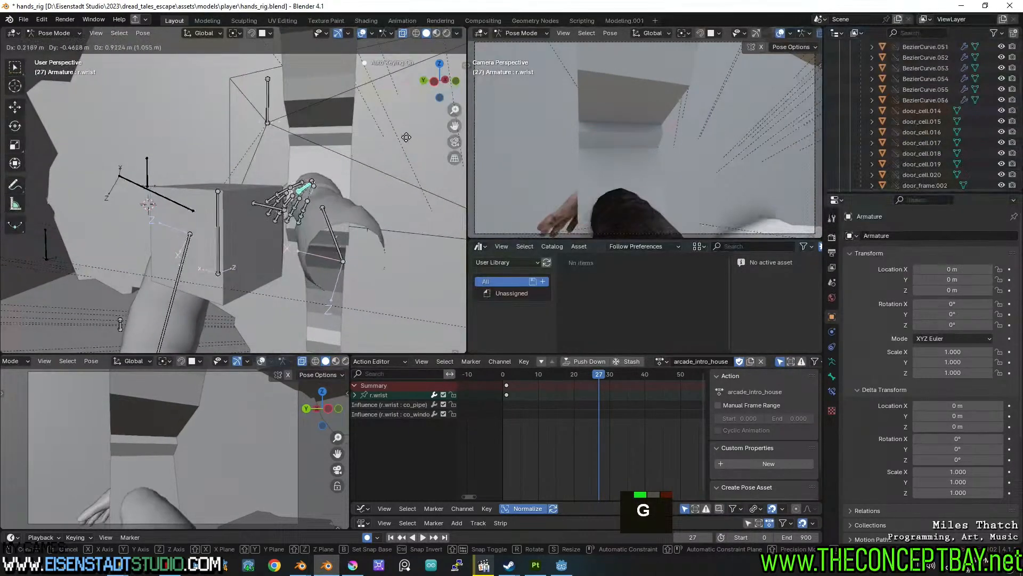
left_click(373, 169)
middle_click_drag(372, 168, 334, 176)
key("g")
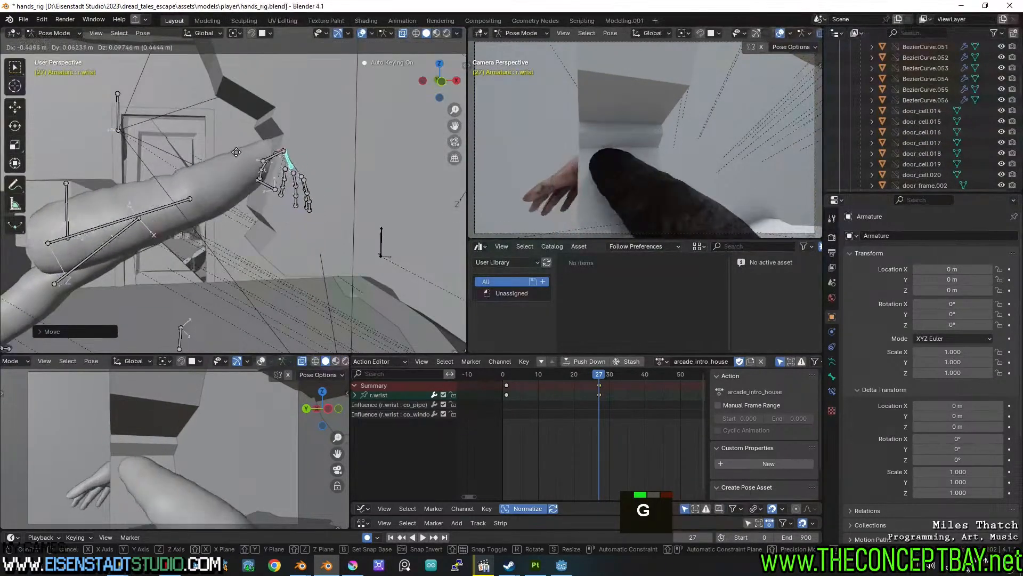
left_click(184, 172)
Rotate the right wrist at frame 27 so the fingers point upward, and bring the hand in front of the wall opening.
key("r")
left_click(204, 141)
middle_click_drag(203, 141, 346, 145)
scroll(347, 146, "up", 2)
key("g")
left_click(388, 197)
middle_click_drag(389, 197, 276, 187)
key("g")
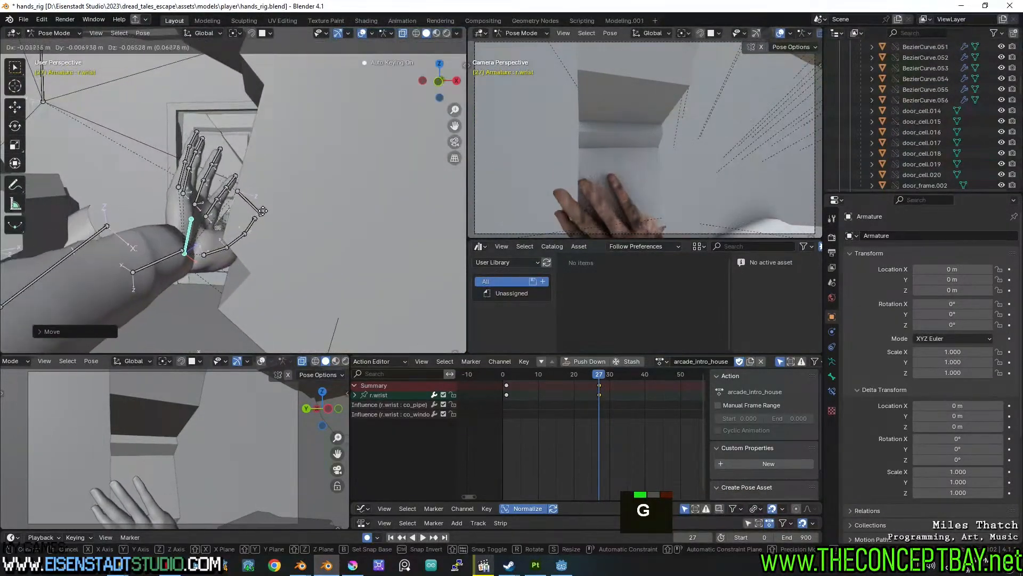
Turn the right wrist about its local Y axis at frame 27 and shift the palm closer to the broken wall's edge.
key("r")
key("y")
key("y")
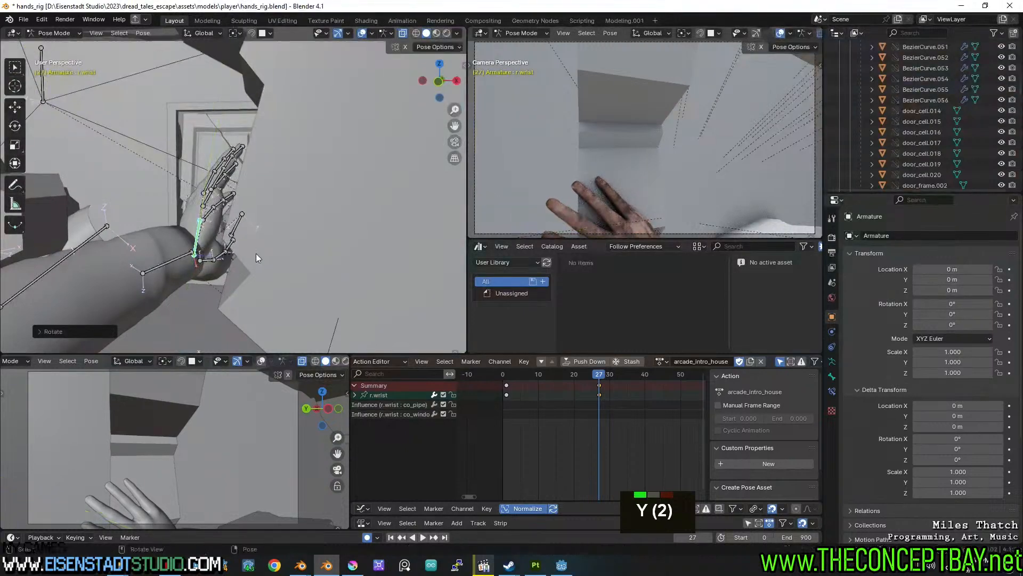
left_click(256, 258)
key("g")
left_click(282, 247)
middle_click_drag(283, 246, 376, 246)
At frame 0, lower the left wrist below the wall opening and rotate it about its local Y axis.
left_click_drag(573, 373, 462, 368)
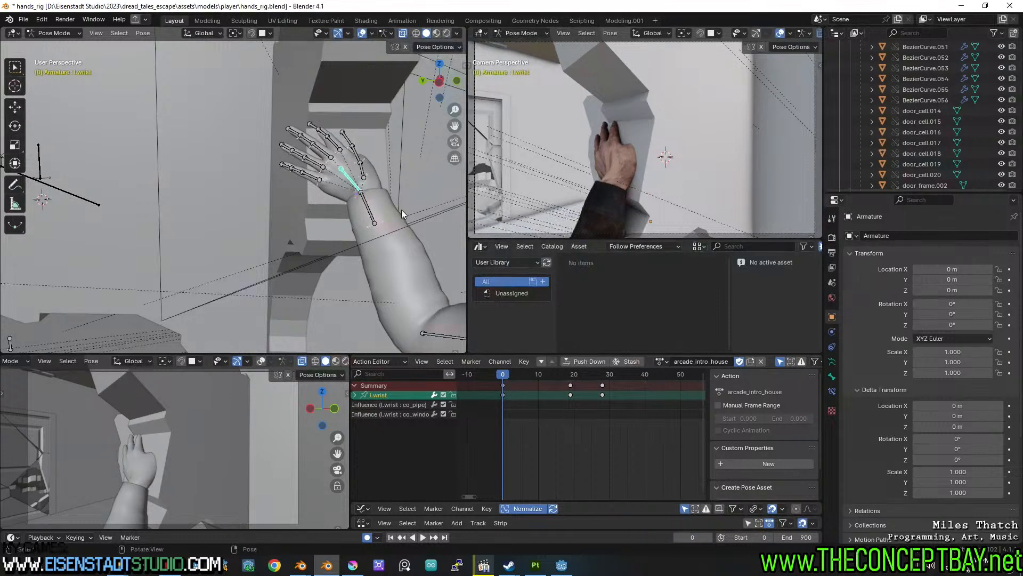
middle_click_drag(375, 197, 346, 161)
key("g")
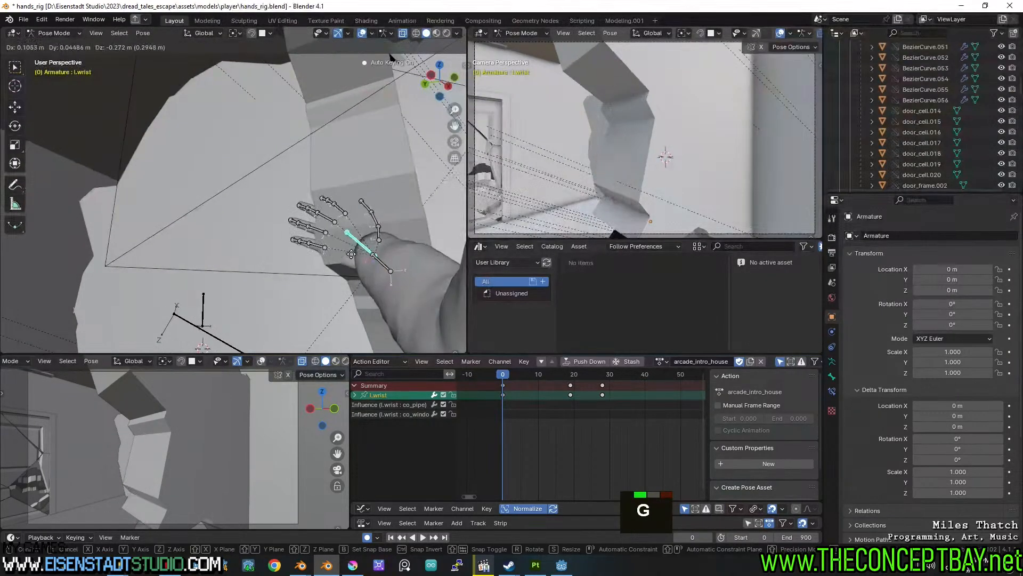
left_click(351, 259)
middle_click_drag(352, 259, 272, 282)
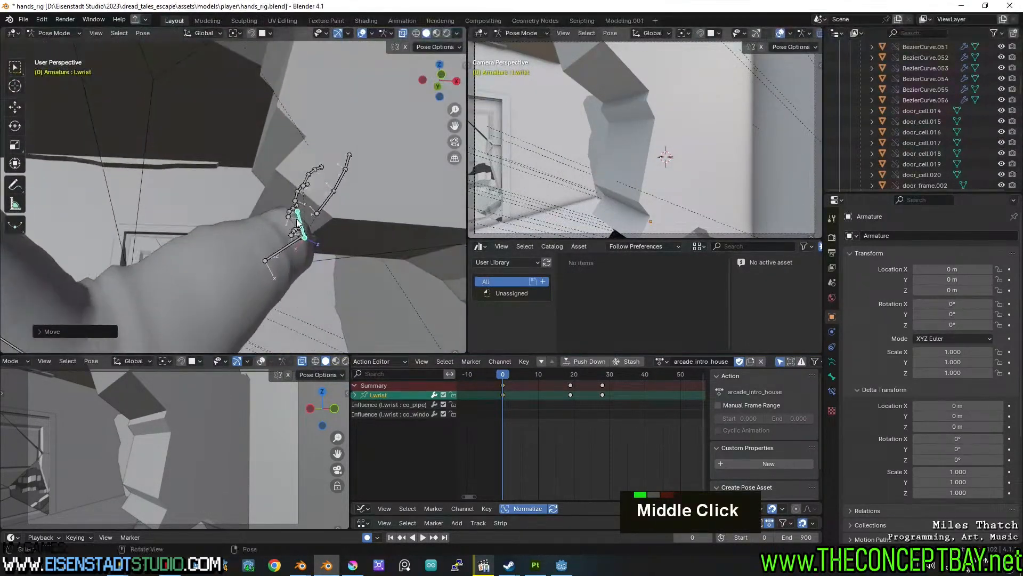
key("g")
key("r")
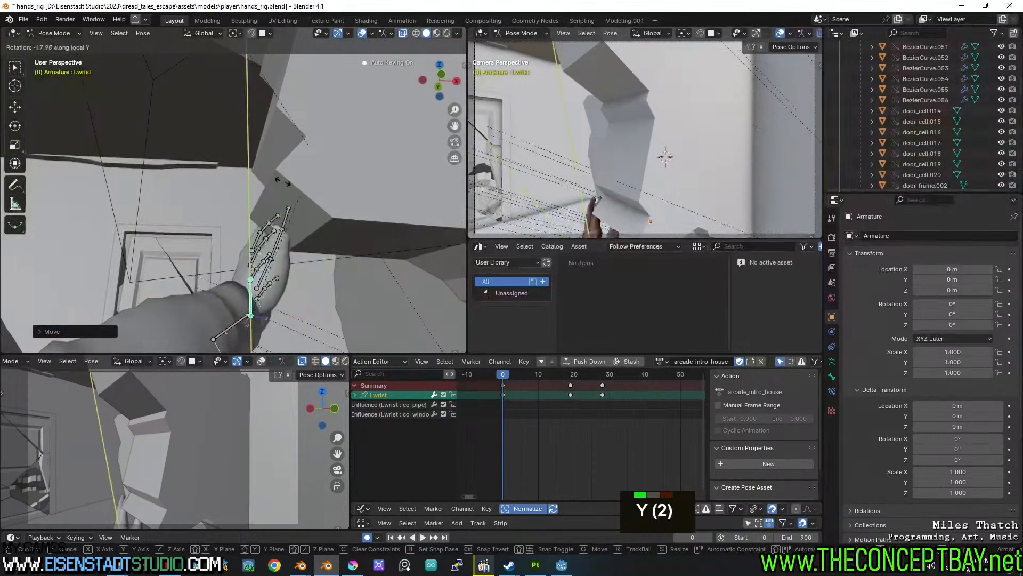
left_click(197, 225)
Tilt the left hand nearly flat at frame 0 and raise it to the lower edge of the wall opening.
middle_click_drag(197, 225, 289, 199)
key("r")
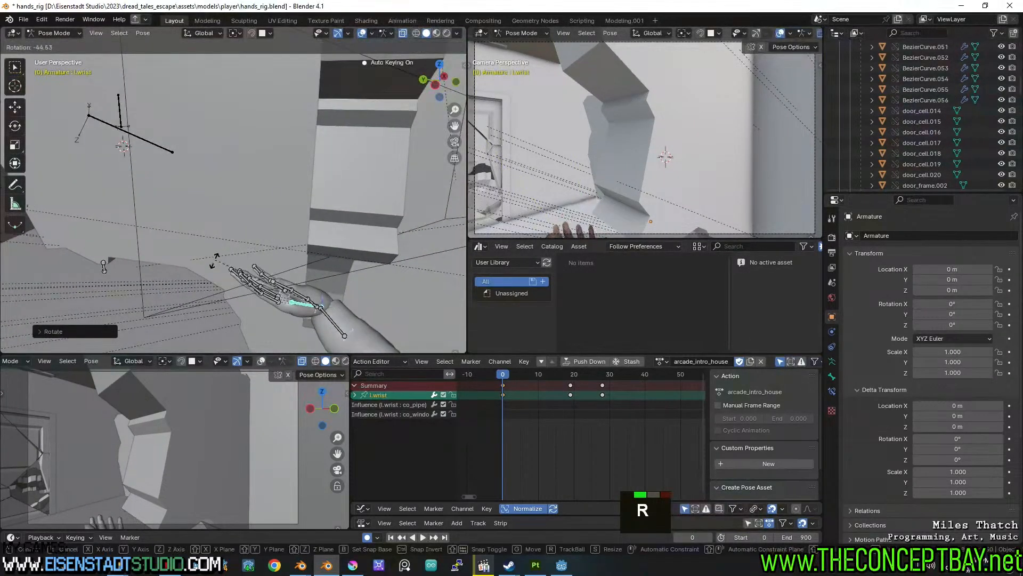
key("g")
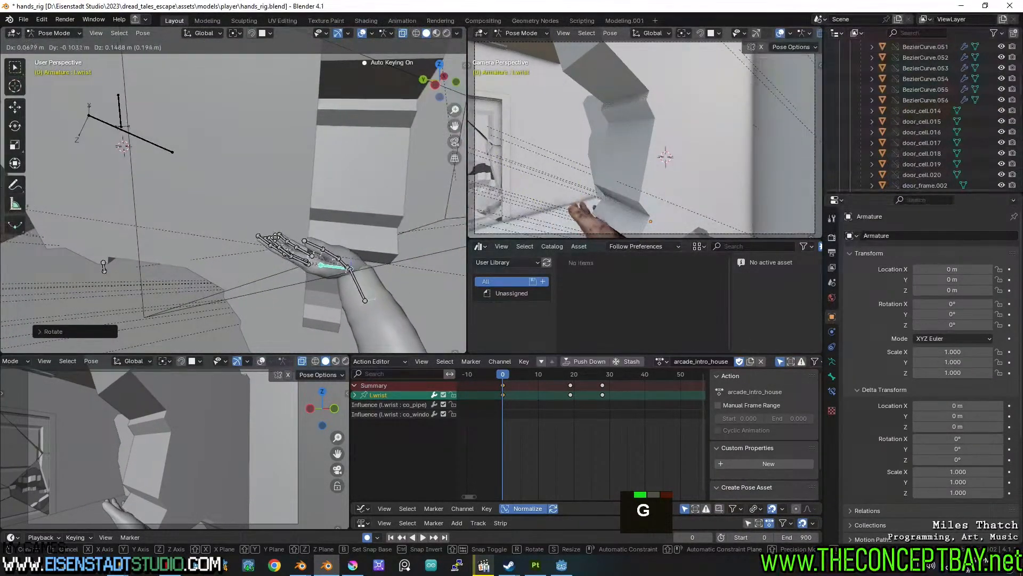
left_click(274, 243)
Duplicate the left wrist's frame 0 keyframe onto frame 19 and play the motion back.
key("shift+d")
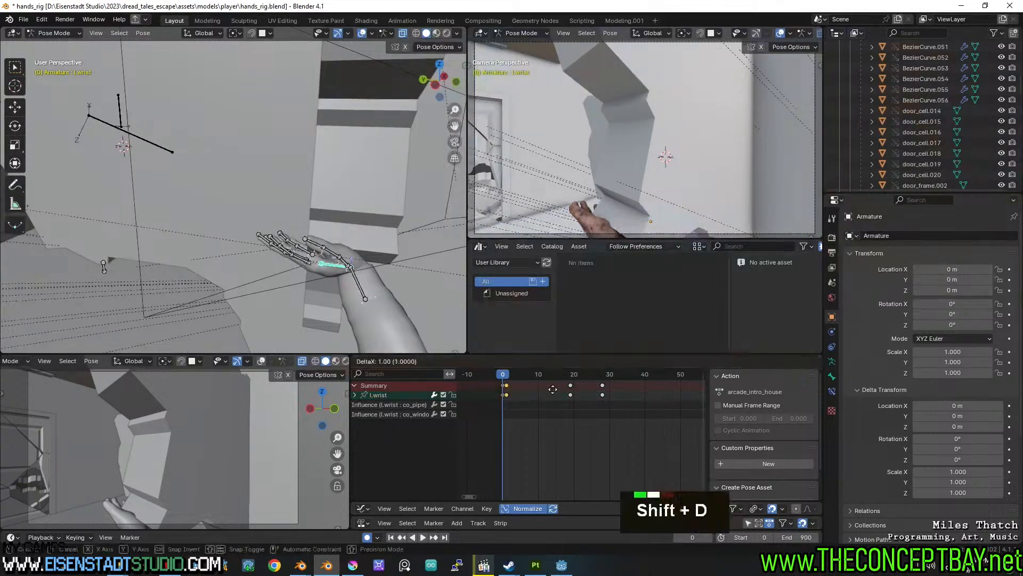
left_click(587, 395)
key("space")
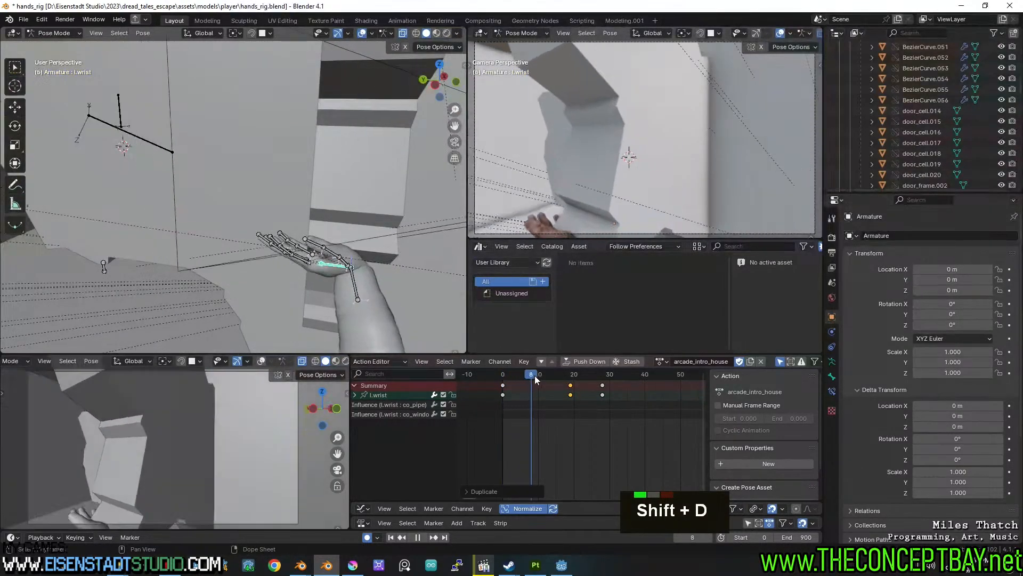
left_click_drag(574, 365, 545, 363)
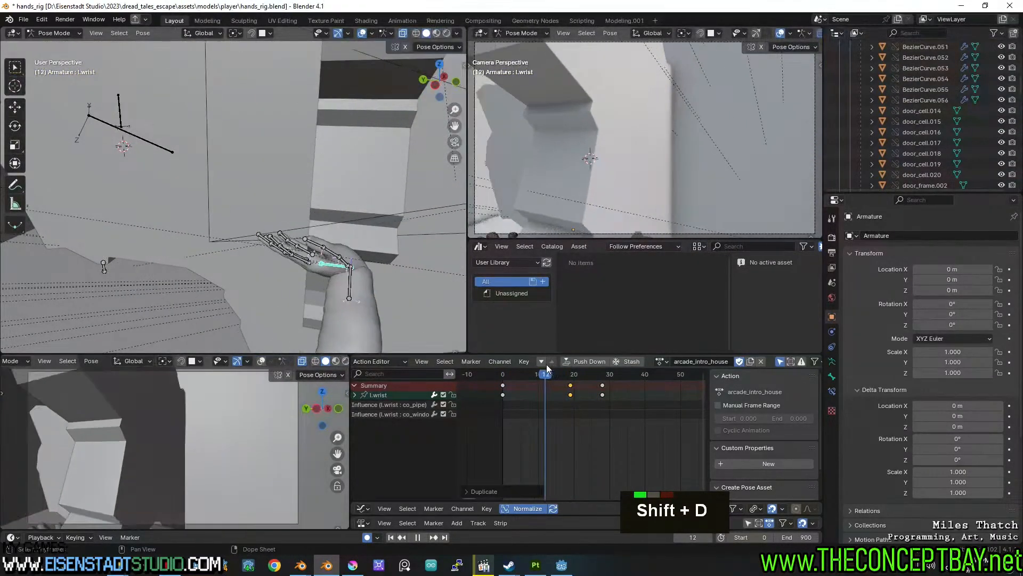
At frame 12, select the back bone, rotate it to lean the camera view, and play the animation back.
middle_click_drag(373, 267, 340, 288)
left_click(338, 288)
key("r")
key("z")
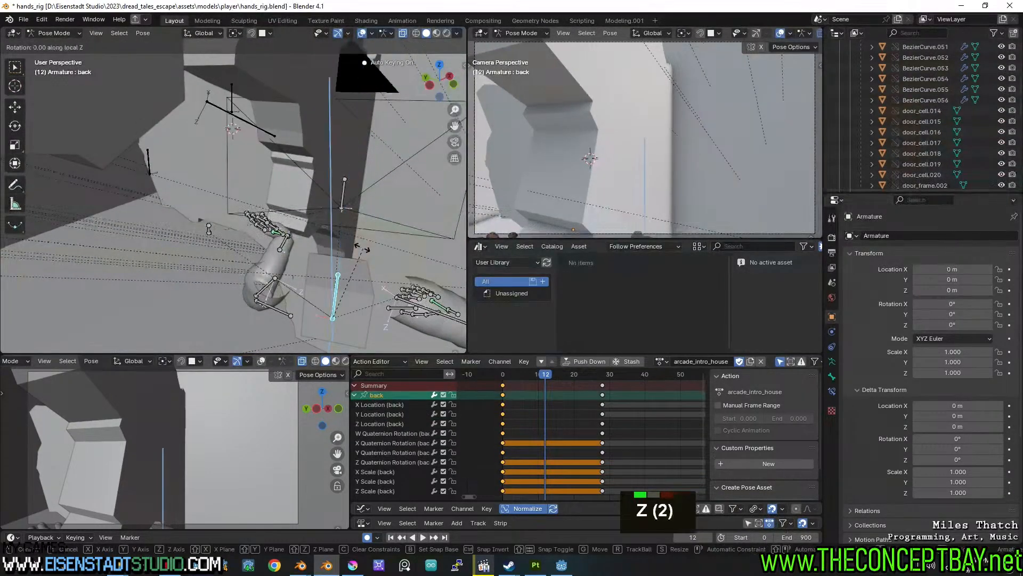
key("z")
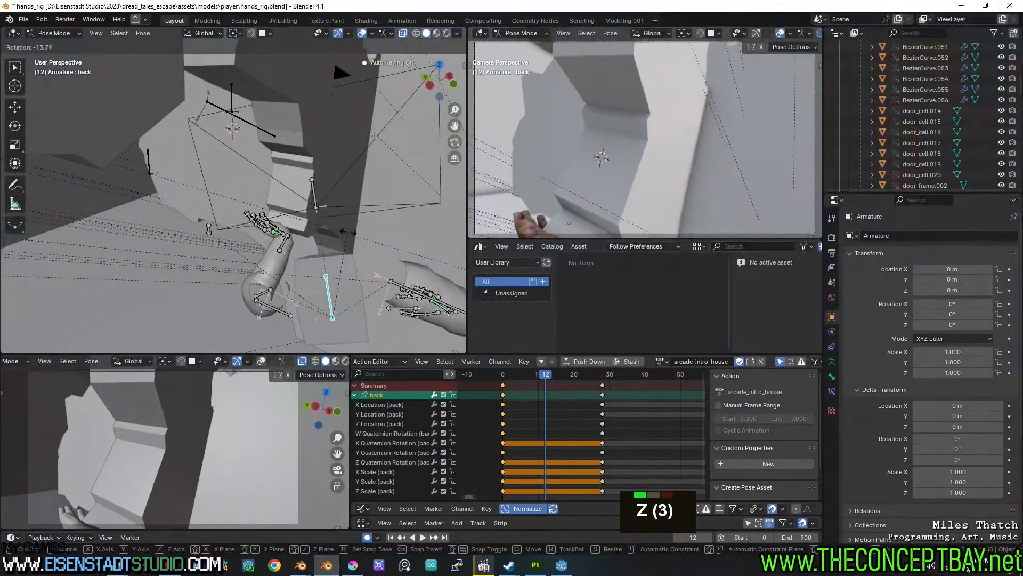
left_click(356, 254)
key("space")
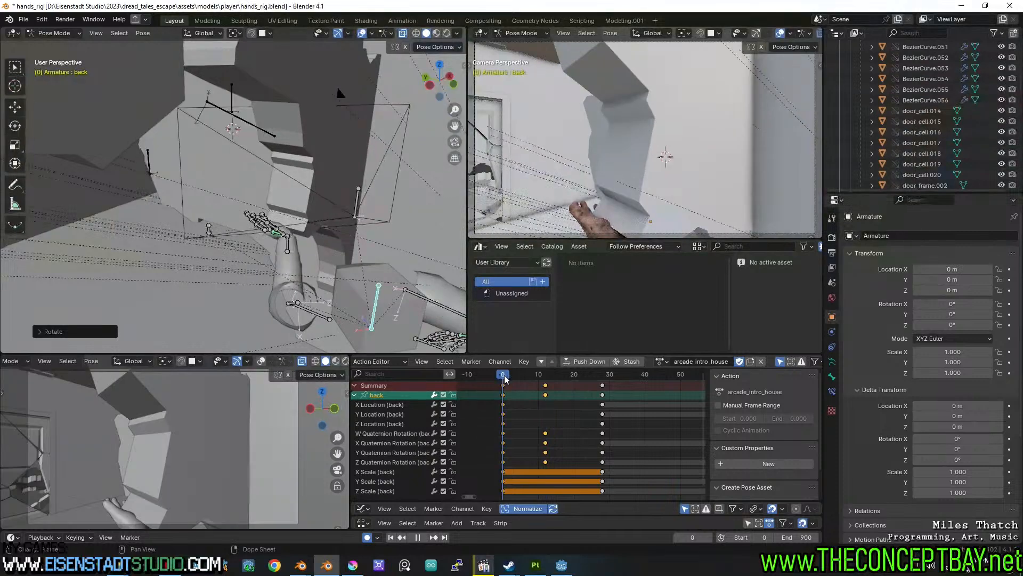
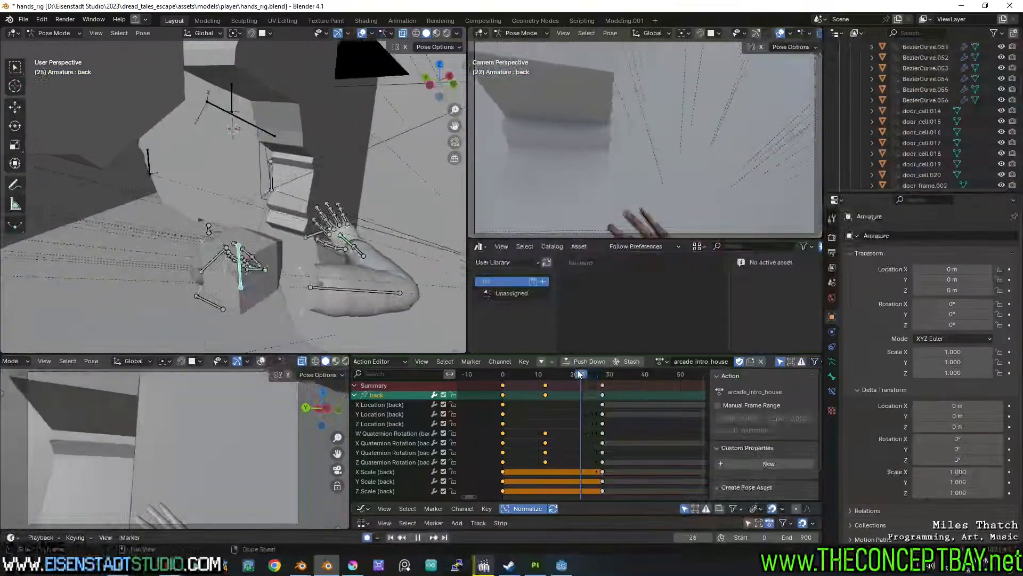
Rotate the back bone about the global Z axis at frame 20 to turn the view toward the broken wall.
left_click_drag(580, 373, 576, 373)
key("z")
key("r")
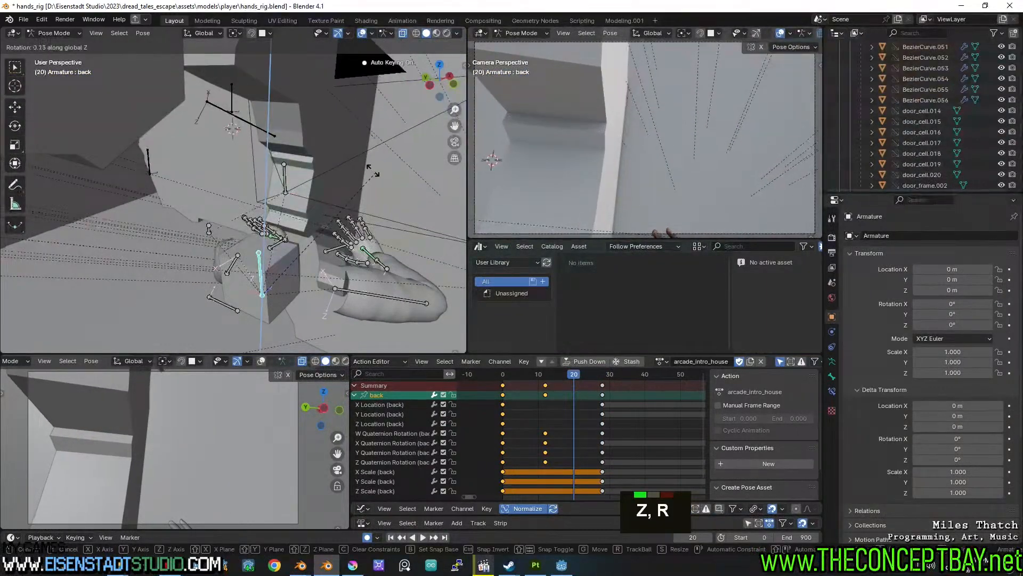
left_click(418, 249)
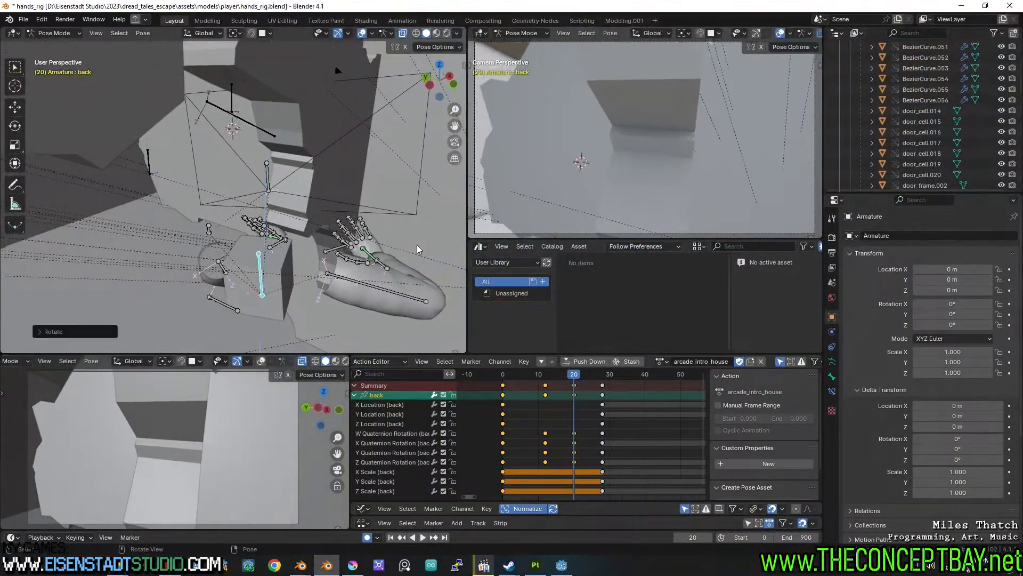
Select the right wrist, move its frame 27 keyframe to frame 16, and preview the timing.
left_click(368, 252)
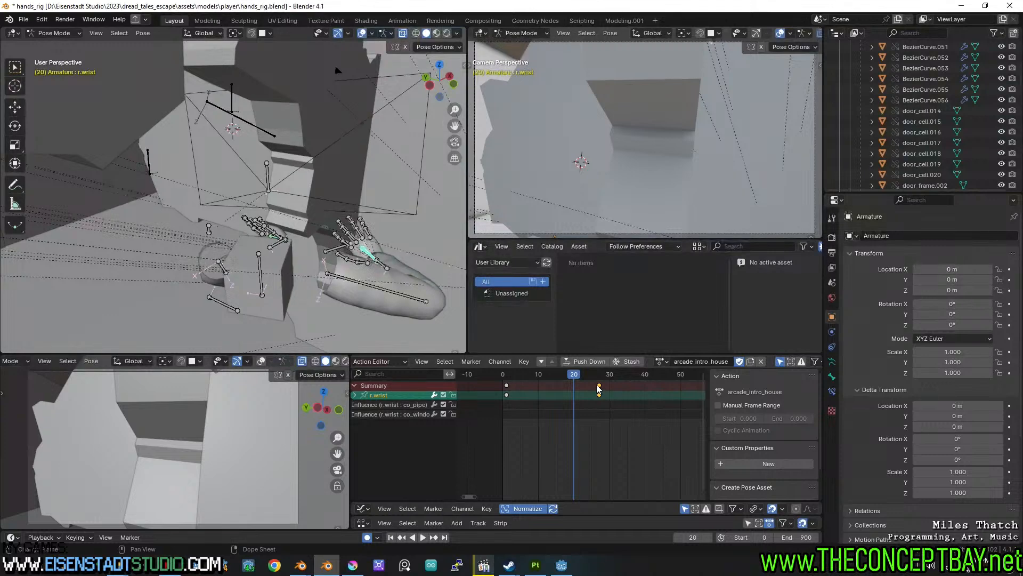
key("g")
left_click(540, 384)
key("g")
left_click(562, 388)
left_click_drag(543, 374, 566, 377)
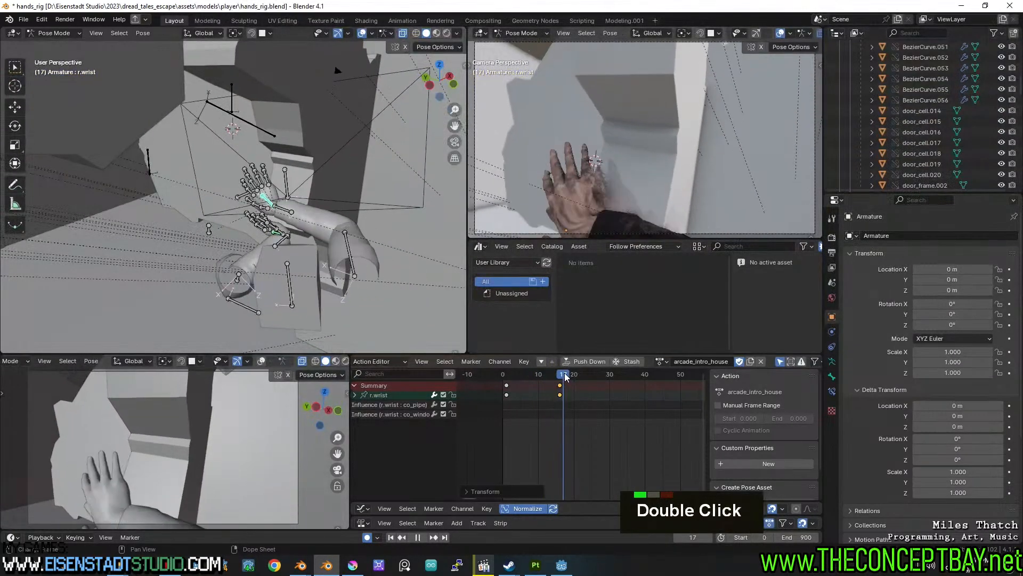
Examine the right wrist's bone constraints, including co_pipe, co_window and Limit Distance.
left_click(831, 379)
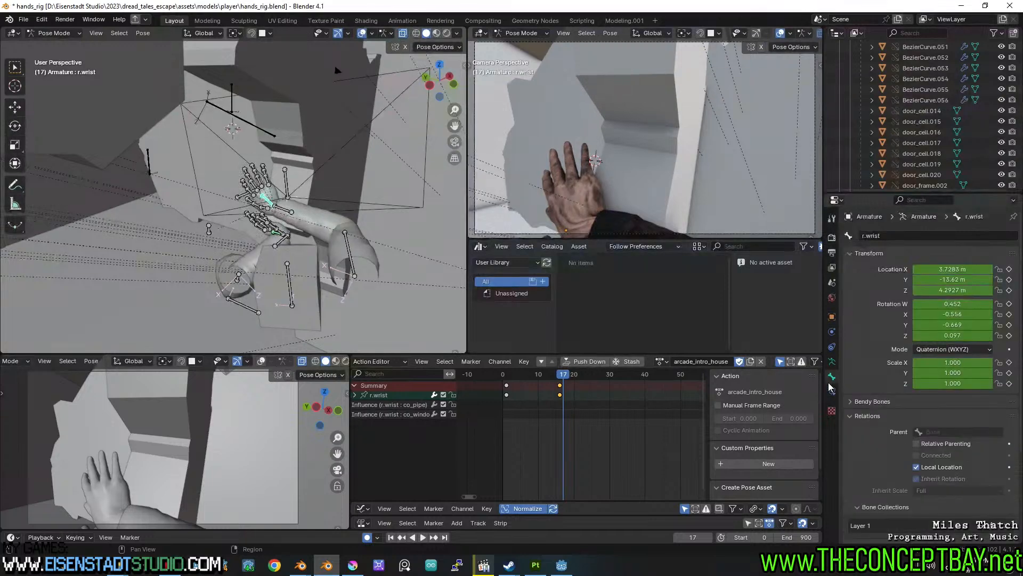
left_click(832, 392)
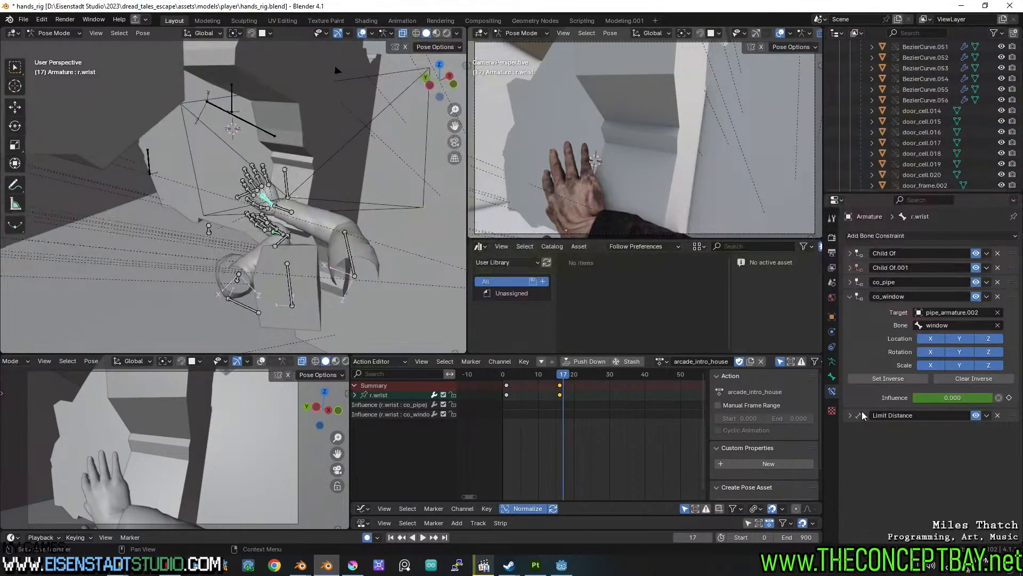
left_click(850, 296)
left_click(848, 284)
left_click(849, 283)
left_click(849, 310)
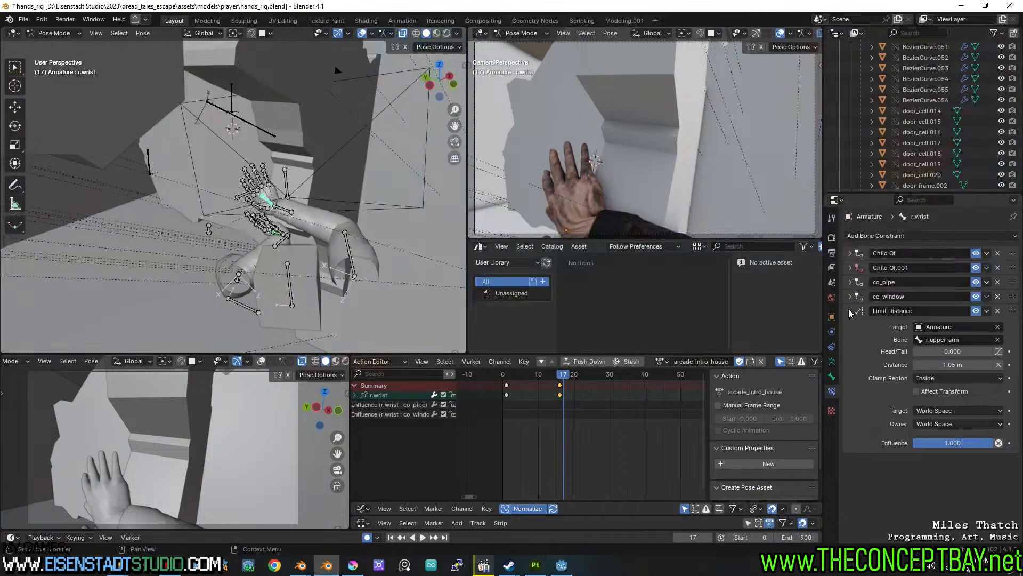
left_click(849, 309)
Duplicate the right wrist's frame 16 keyframe to frame 23 and preview the hold.
key("shift+d")
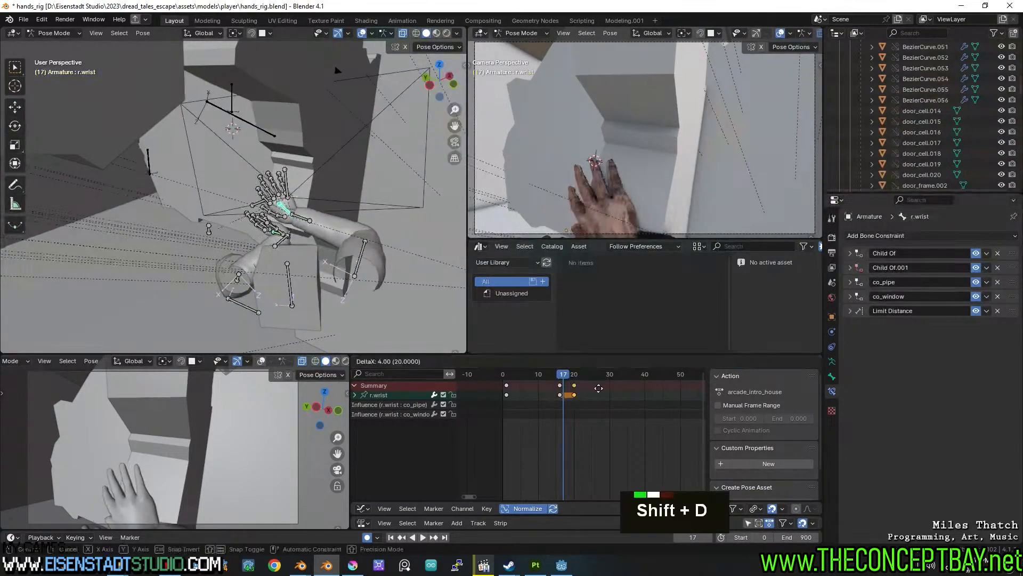
left_click(607, 394)
key("space")
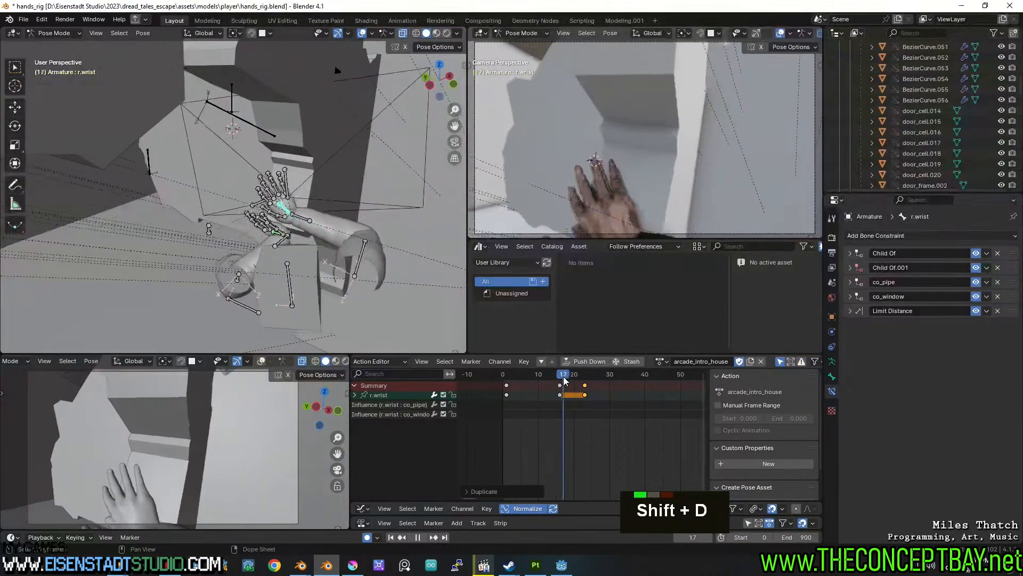
left_click_drag(612, 377, 561, 380)
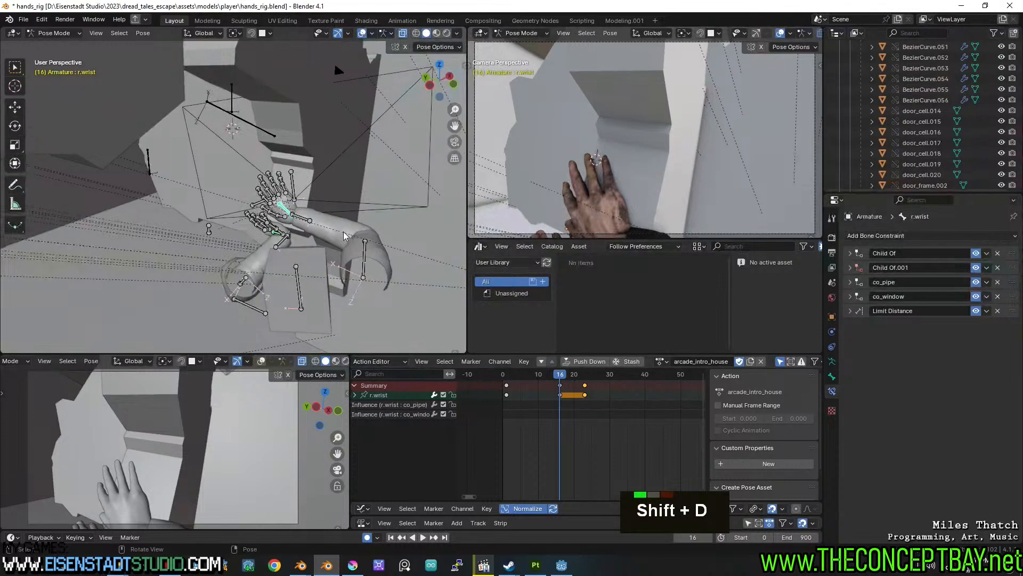
At frame 16, rotate the right wrist so the fingers point sideways and raise the hand up the broken wall.
scroll(302, 214, "up", 2)
middle_click_drag(302, 214, 367, 216, "shift")
middle_click_drag(368, 216, 398, 223, "shift")
key("r")
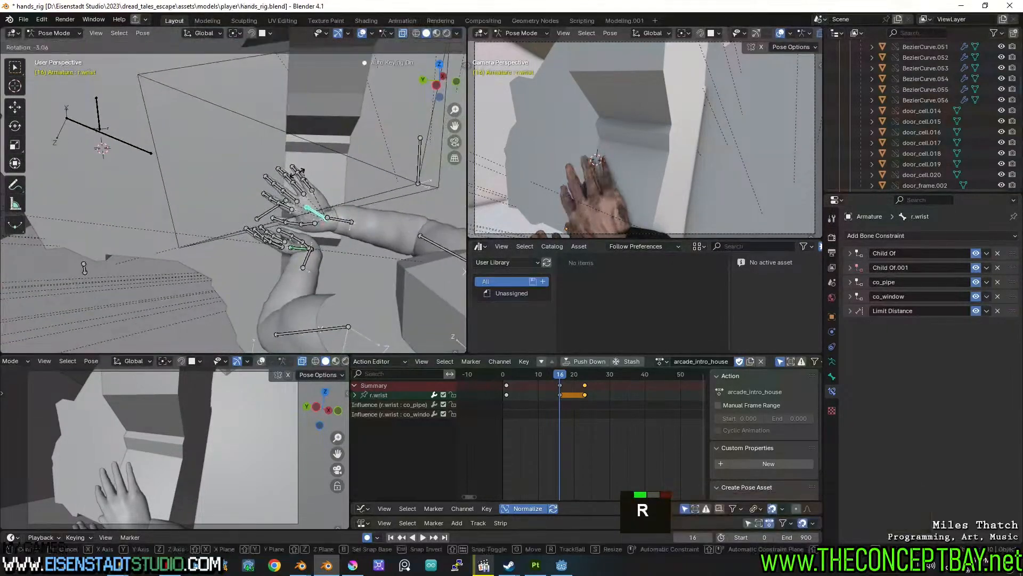
left_click(279, 197)
key("g")
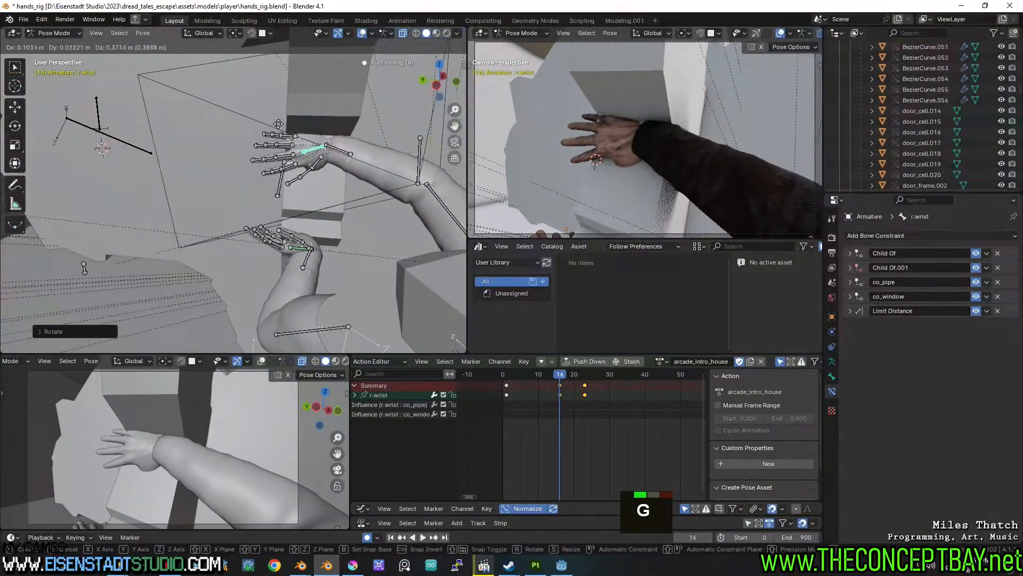
left_click(279, 124)
middle_click_drag(278, 123, 322, 117)
scroll(373, 128, "up", 3)
Roll the right wrist about its local Y axis at frame 16 and reposition the hand against the wall's edge.
key("r")
key("y")
key("y")
left_click(223, 95)
key("g")
left_click(231, 160)
middle_click_drag(230, 160, 293, 208)
key("g")
left_click(340, 175)
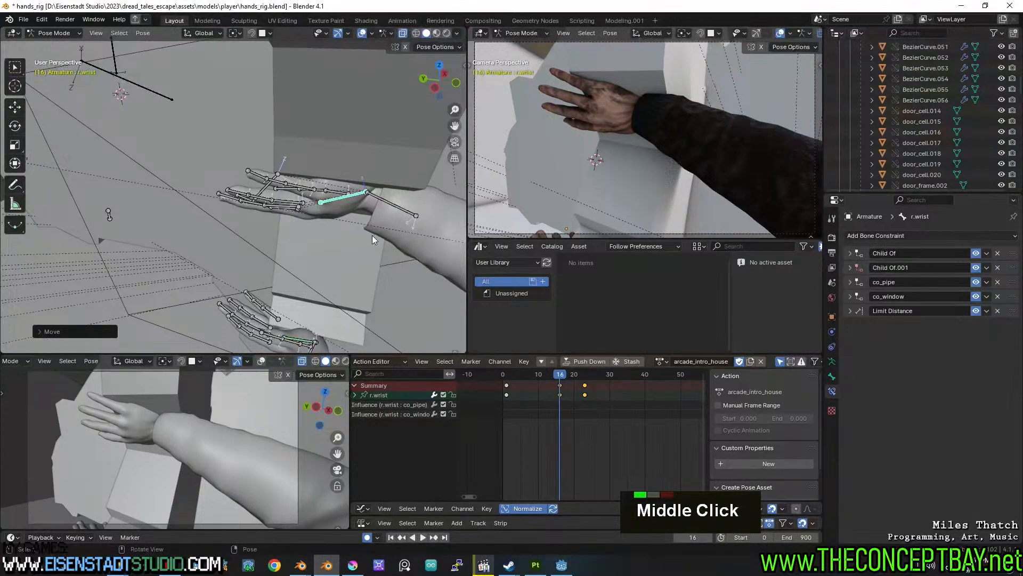
Refine the right wrist's rotation and position at frame 16 so the hand rests on the upper part of the broken edge.
key("r")
left_click(352, 240)
key("g")
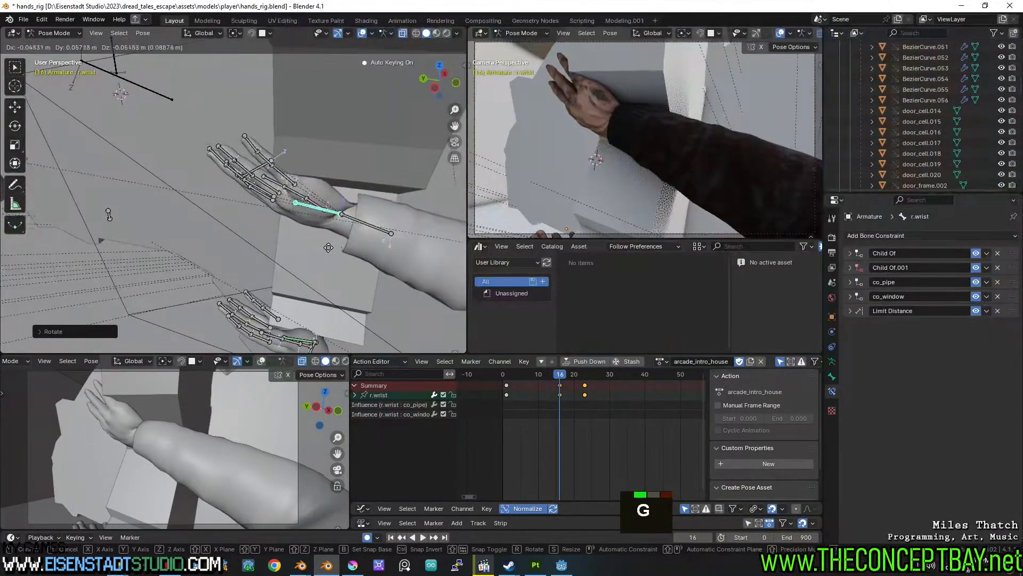
key("r")
key("g")
left_click(299, 244)
middle_click_drag(299, 244, 459, 347)
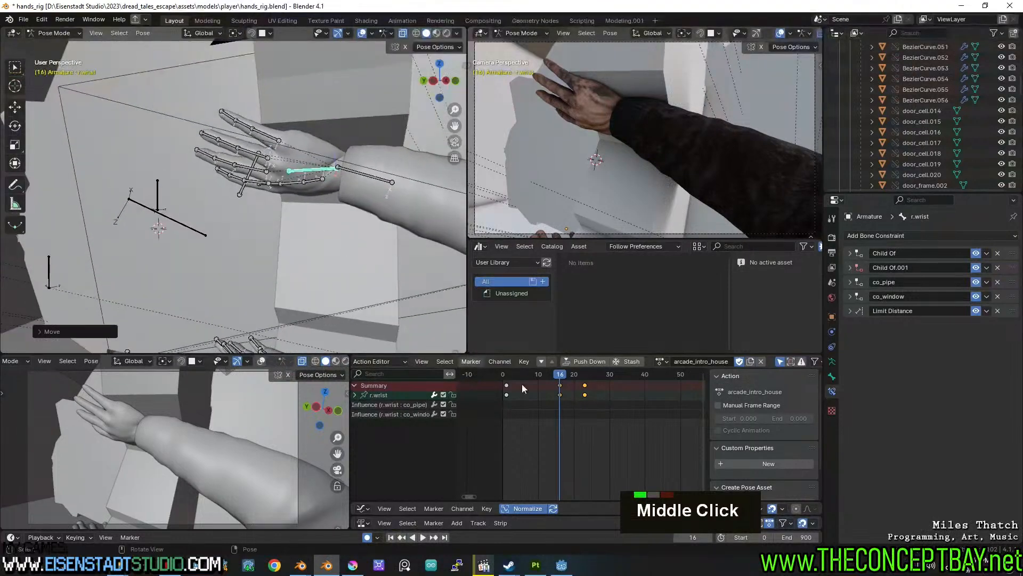
Select the head bone and move its frame 1 keyframe to frame 0.
left_click_drag(520, 374, 493, 373)
scroll(286, 219, "down", 2)
middle_click_drag(286, 218, 244, 203, "shift")
left_click(274, 147)
left_click(238, 63)
middle_click_drag(238, 64, 256, 180, "shift")
middle_click_drag(256, 180, 479, 328)
left_click(507, 386)
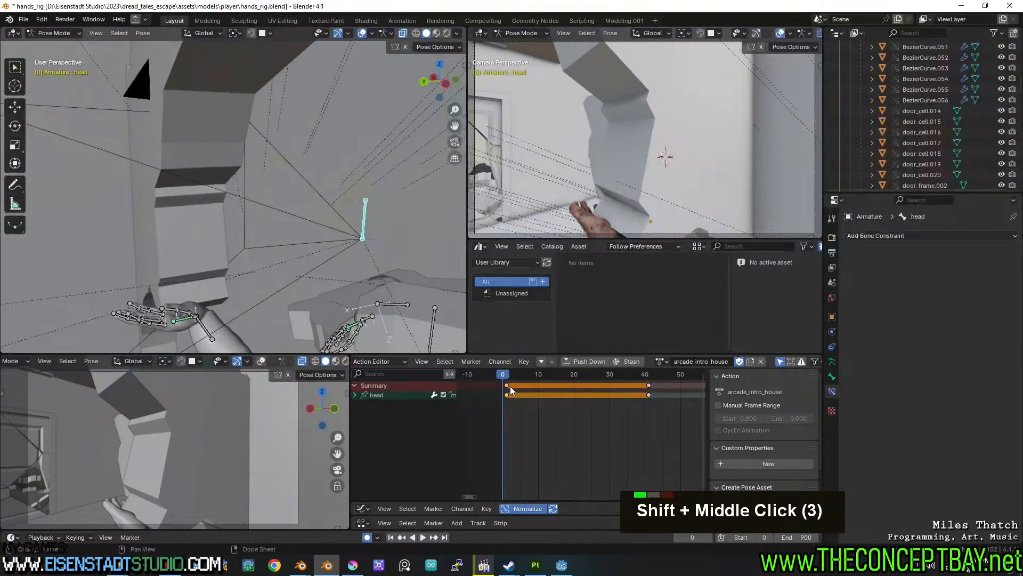
key("g")
left_click(505, 385)
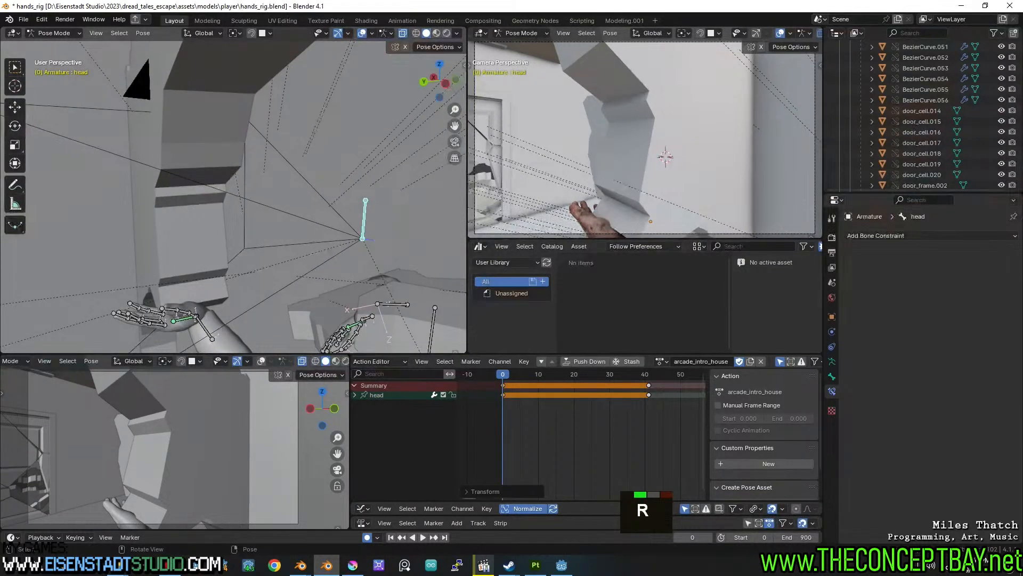
Tilt the head bone about its local X axis at frame 0.
key("r")
key("x")
key("x")
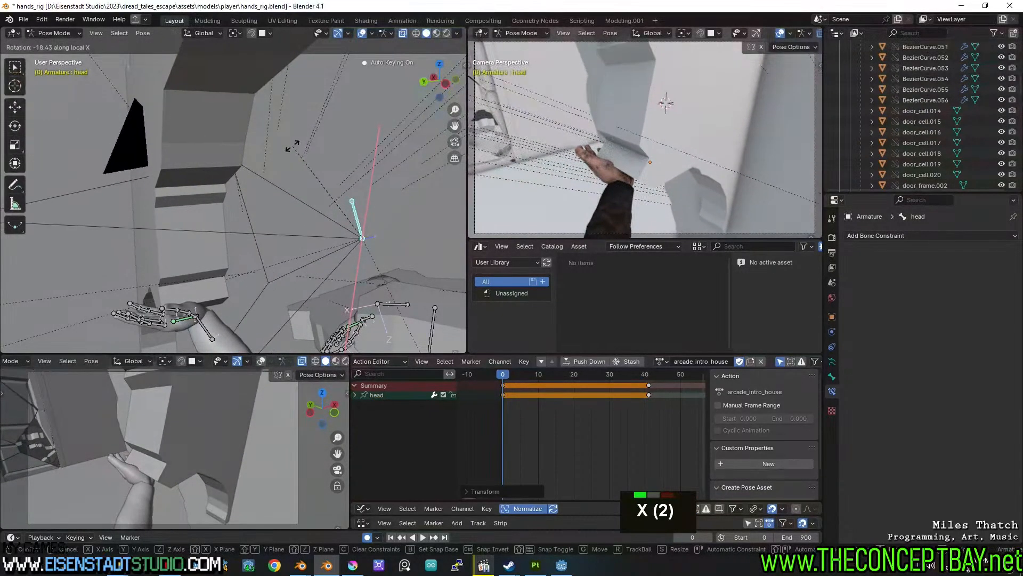
left_click(314, 140)
middle_click_drag(370, 177, 347, 180)
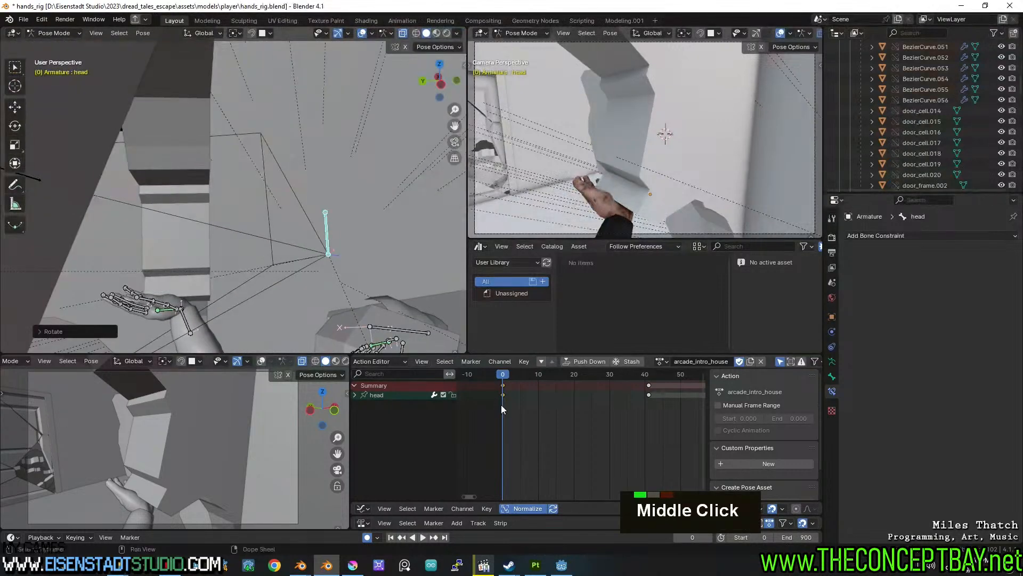
Rotate the head bone about its local X axis at frames 11 and 16 to re-aim the camera at the wall.
left_click_drag(508, 376, 542, 368)
key("r")
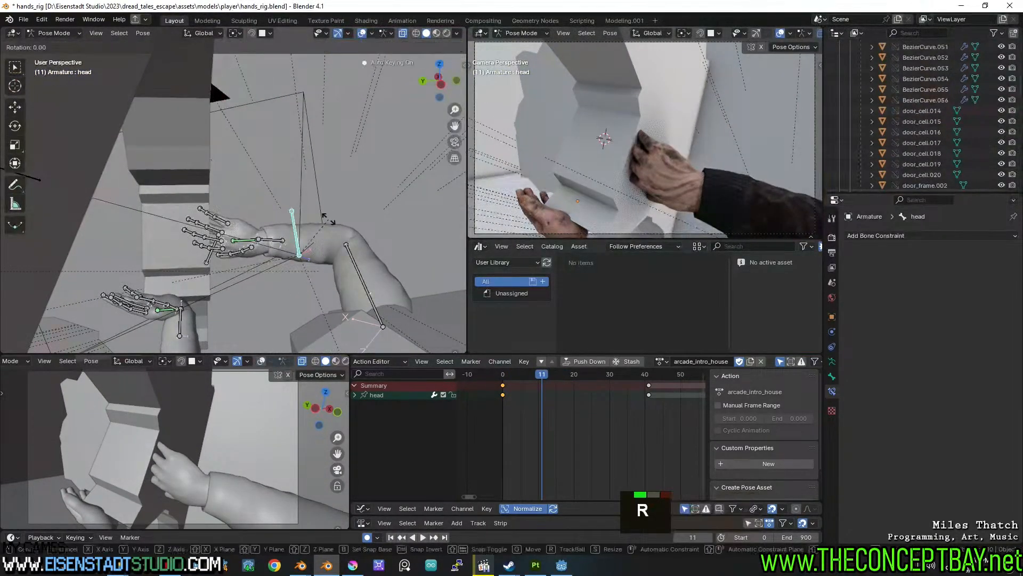
left_click(330, 222)
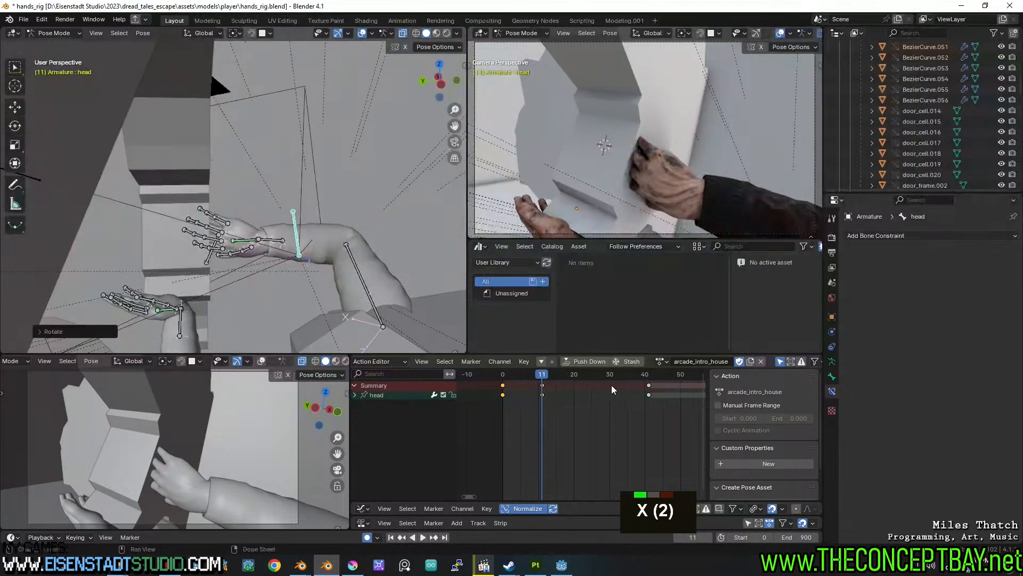
left_click_drag(547, 379, 560, 373)
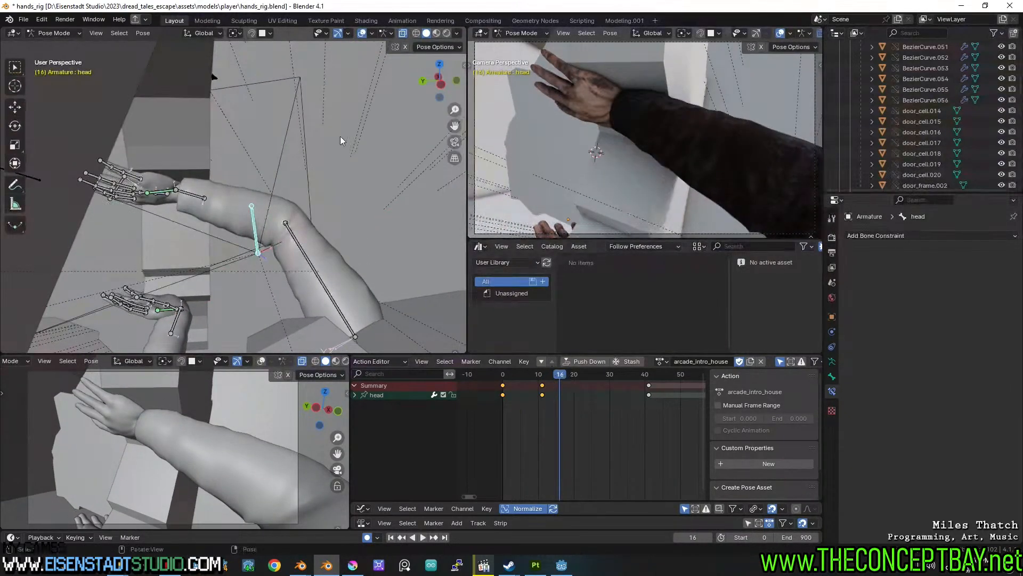
key("r")
key("x")
left_click(340, 185)
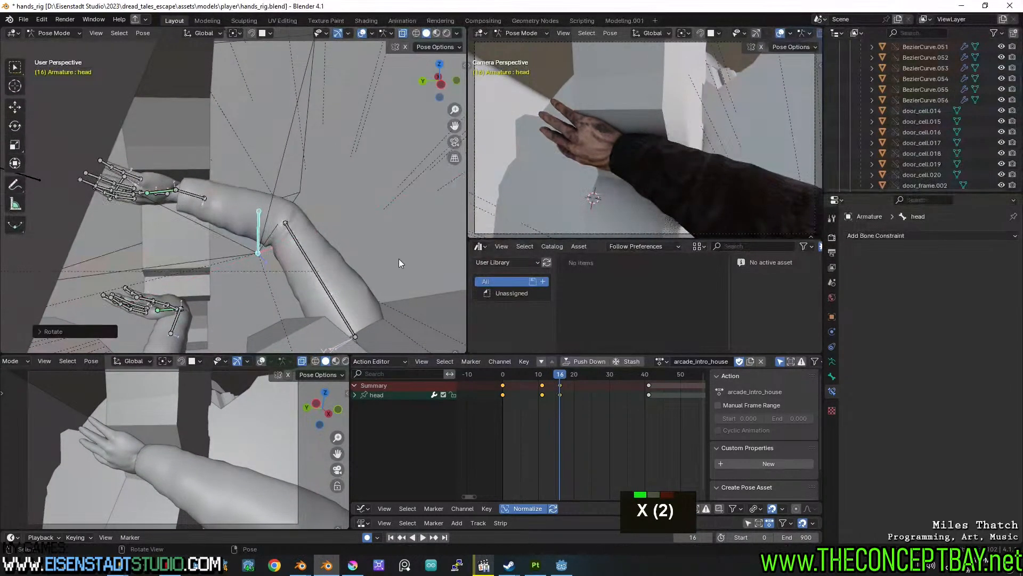
Select the right wrist bone and duplicate its frame 23 keyframe to frame 38.
left_click_drag(558, 375, 599, 376)
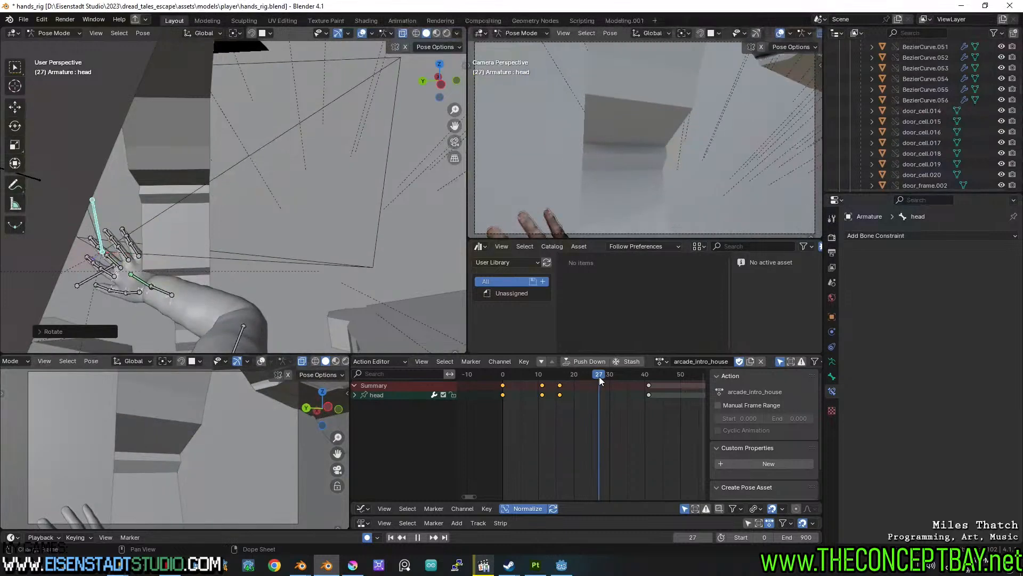
left_click(141, 278)
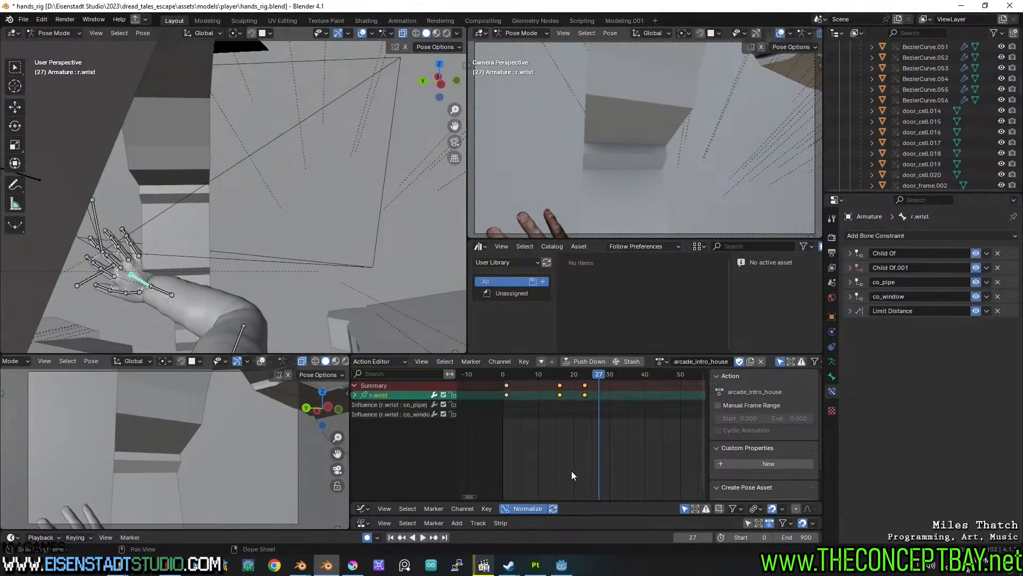
left_click(587, 379)
key("shift+d")
key("Escape")
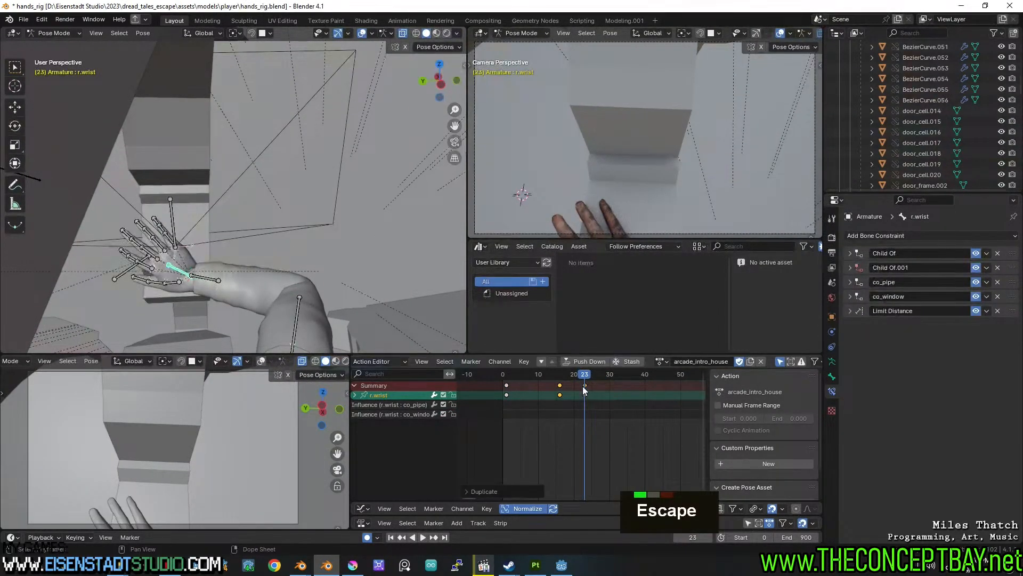
left_click(583, 386)
key("shift+d")
left_click(671, 401)
Duplicate the right wrist's frame 16 keyframe and place the copy at frame 38.
left_click_drag(582, 373, 554, 360)
left_click(560, 384)
key("shift+d")
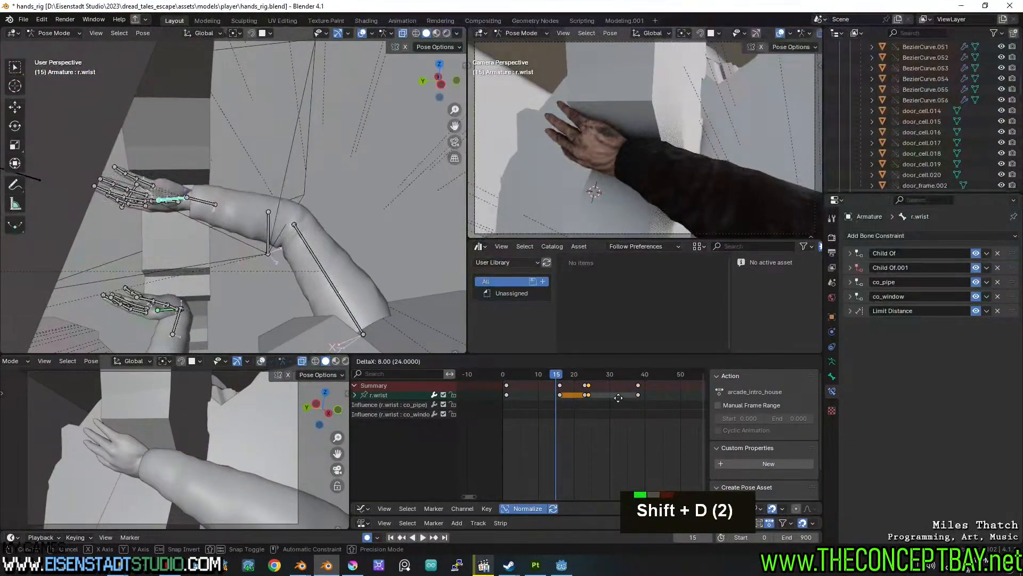
left_click(613, 398)
key("g")
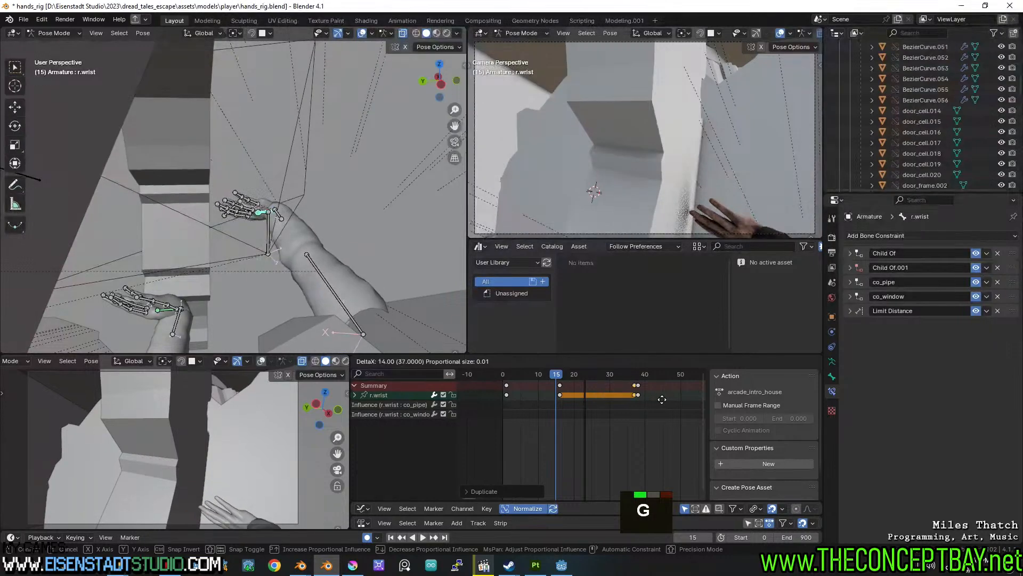
left_click(665, 401)
Play back the motion and move the copied right wrist keyframe earlier, to frame 27.
key("space")
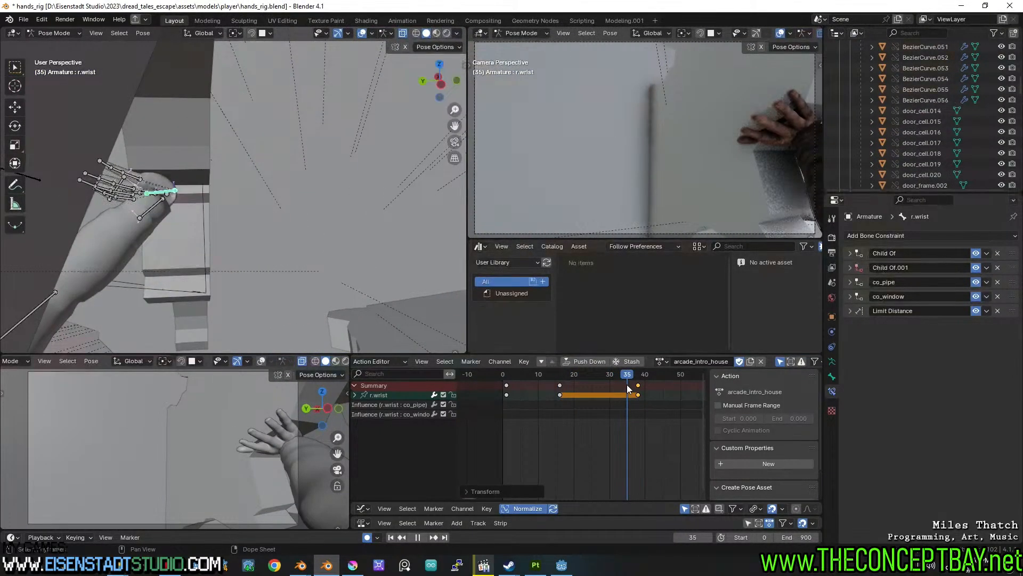
key("space")
key("g")
left_click(625, 402)
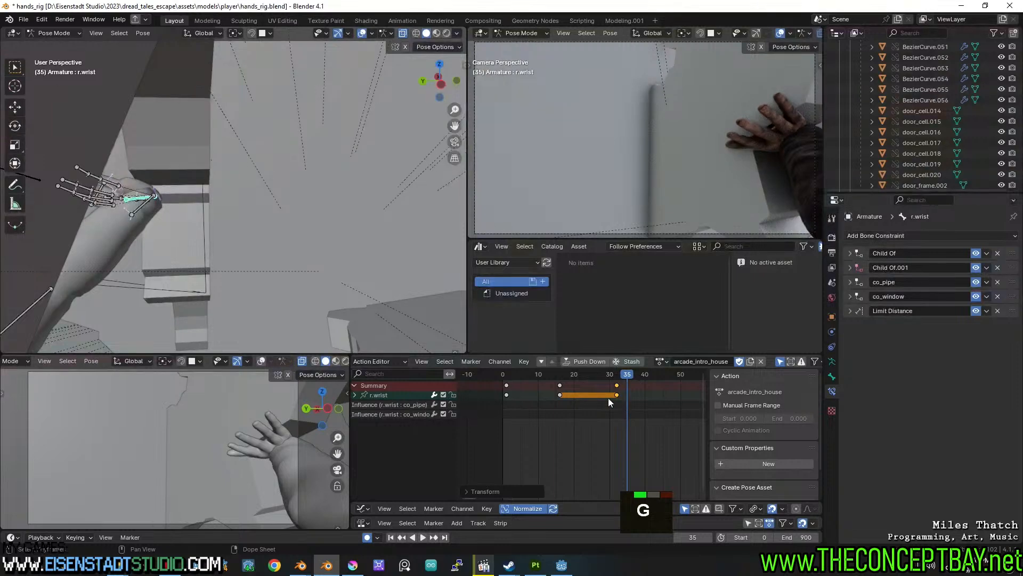
key("g")
left_click(598, 382)
Reposition and rotate the right wrist at frame 32, and save the hands_rig file.
left_click_drag(583, 375, 619, 379)
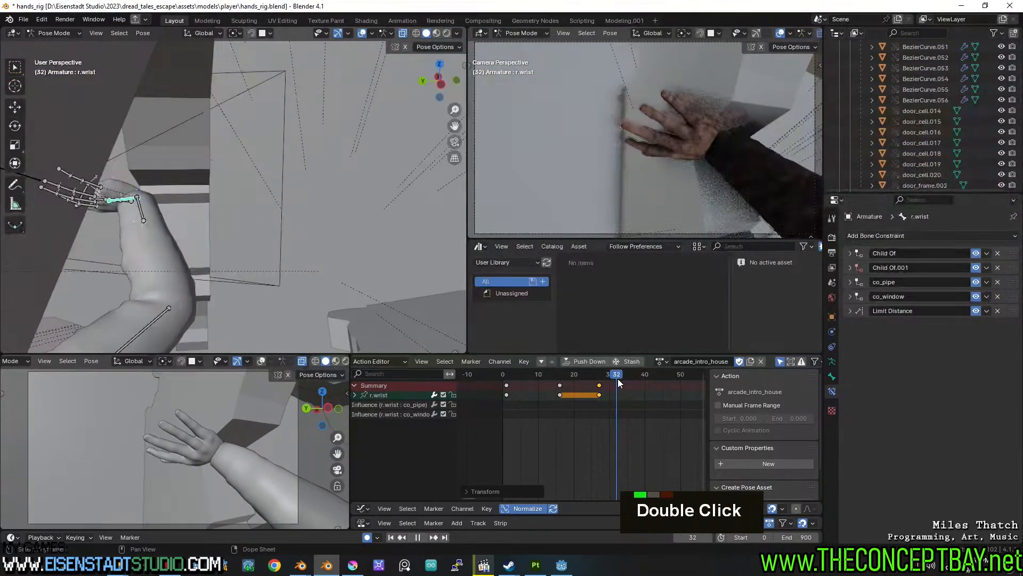
middle_click_drag(361, 271, 233, 205)
key("g")
left_click(205, 256)
key("r")
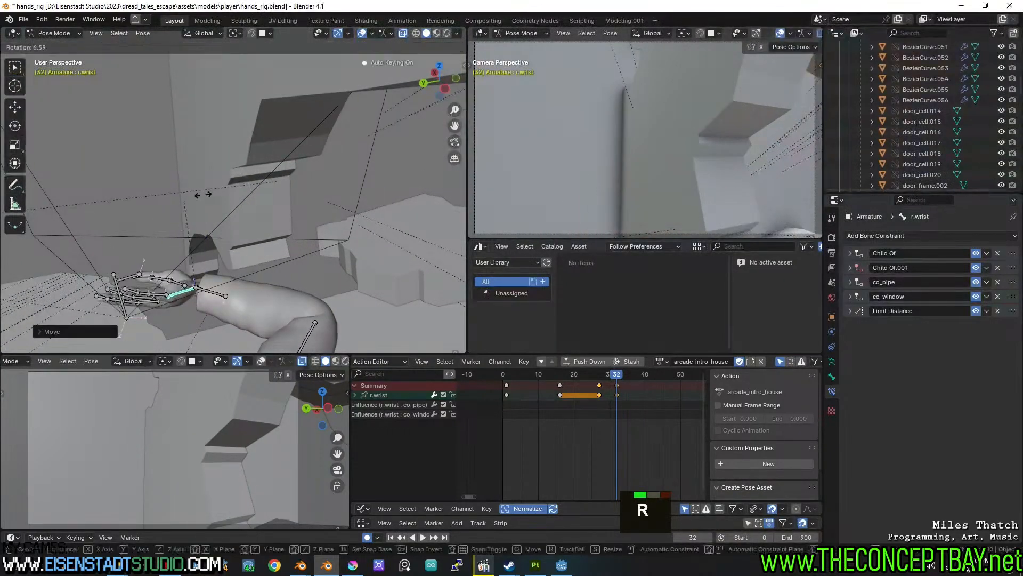
left_click(272, 264)
middle_click_drag(272, 264, 355, 200)
key("r")
left_click(237, 305)
mouse_move(610, 373)
left_mouse_down()
mouse_move(590, 374)
mouse_move(626, 372)
mouse_move(597, 384)
left_mouse_up()
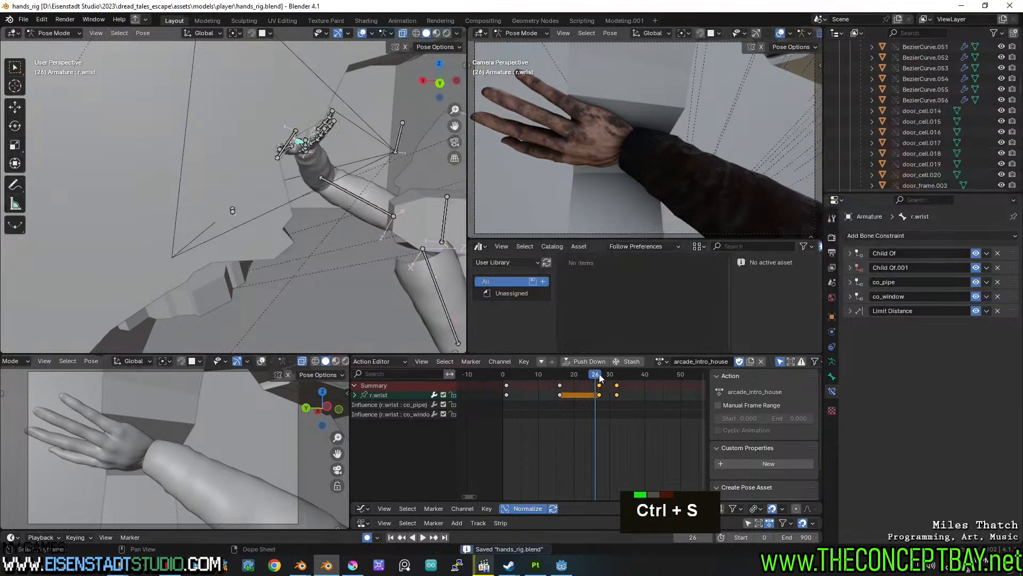
Review the animation and move the right wrist's first keyframe to frame 0.
key("space")
left_click_drag(622, 382, 661, 385)
middle_click_drag(648, 426, 596, 422)
scroll(603, 429, "down", 3)
left_click_drag(525, 374, 470, 381)
key("space")
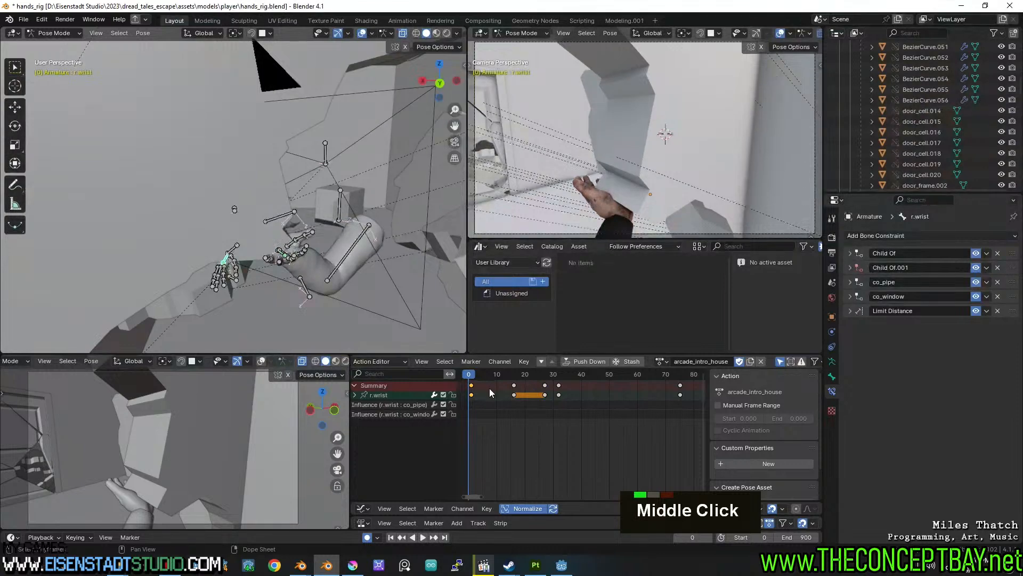
key("g")
left_click(485, 387)
key("space")
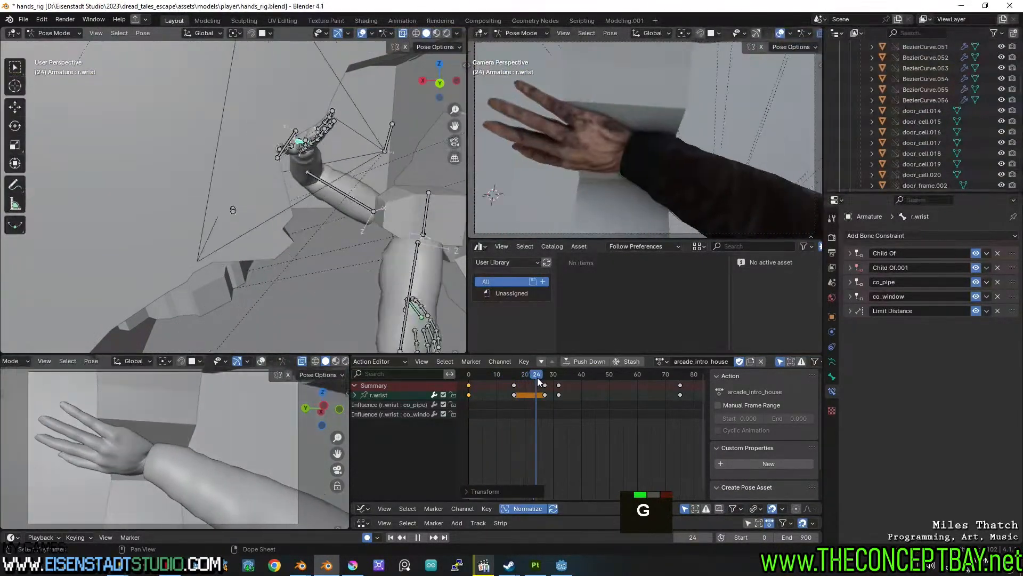
Roll the right wrist about its local Y axis at frame 16 to align the palm with the broken wall.
left_click_drag(541, 377, 508, 381)
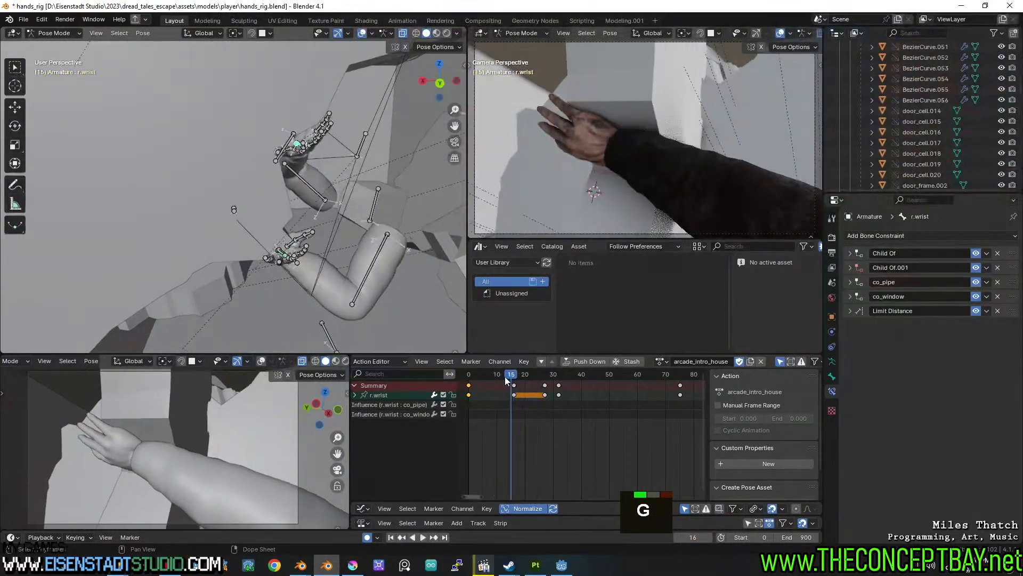
middle_click_drag(373, 209, 280, 145)
scroll(272, 197, "up", 3)
middle_click_drag(272, 197, 289, 247, "shift")
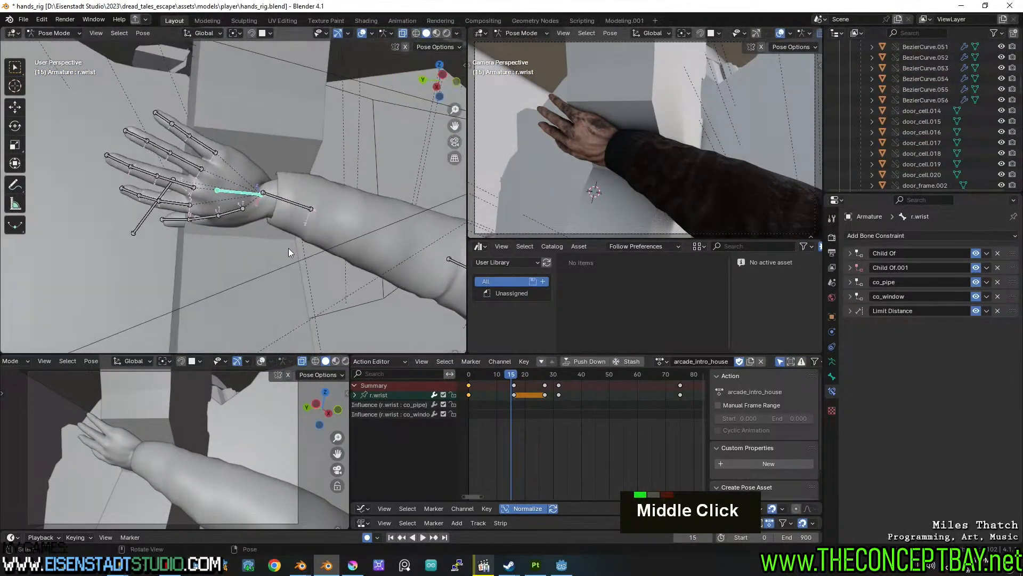
left_click(514, 377)
middle_click_drag(225, 221, 359, 226)
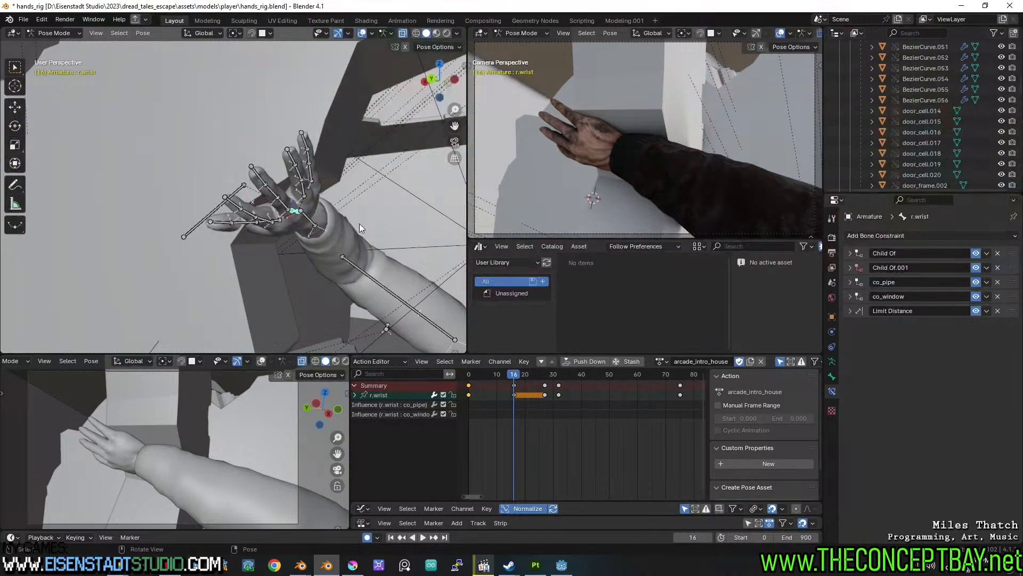
key("r")
key("y")
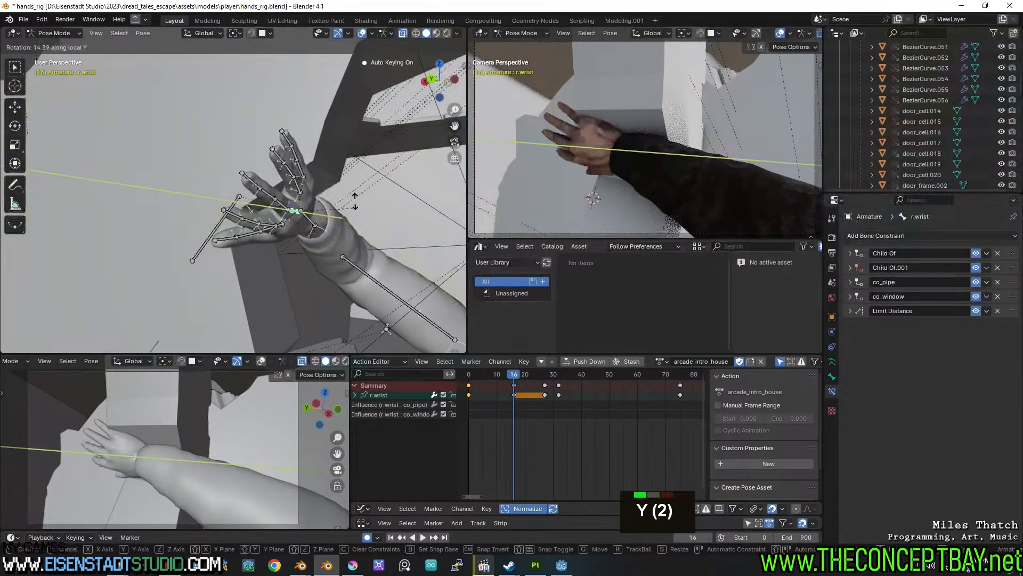
left_click(354, 209)
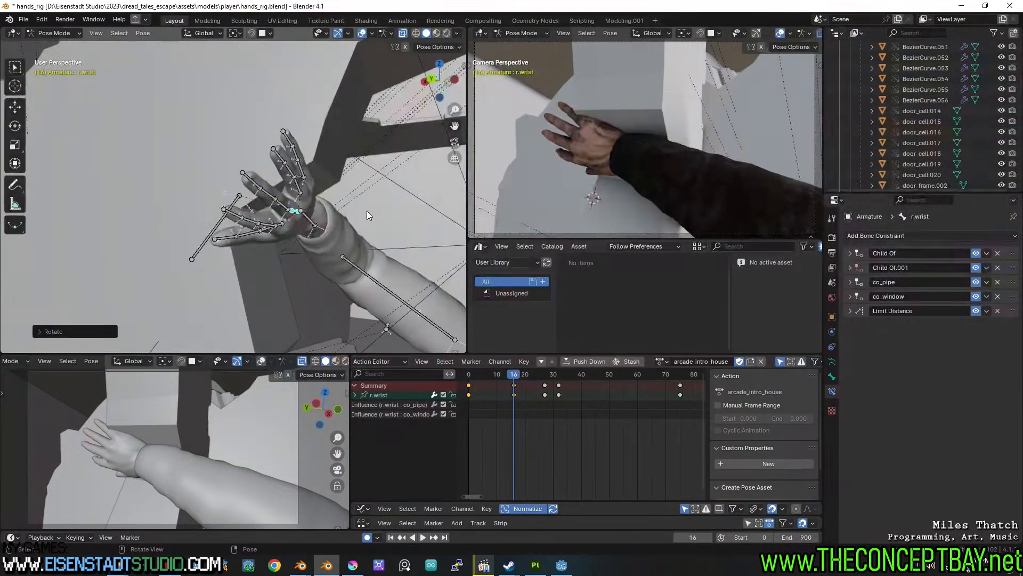
Shift the right wrist slightly at frame 16 so the hand sits against the wall's edge.
middle_click_drag(356, 203, 318, 212)
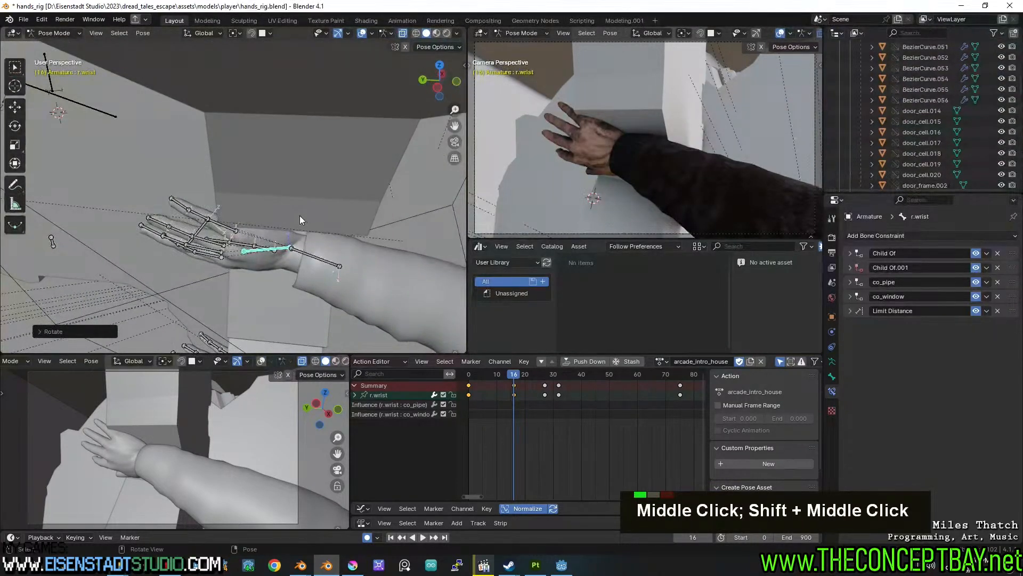
middle_click_drag(299, 239, 302, 250)
key("g")
left_click(277, 254)
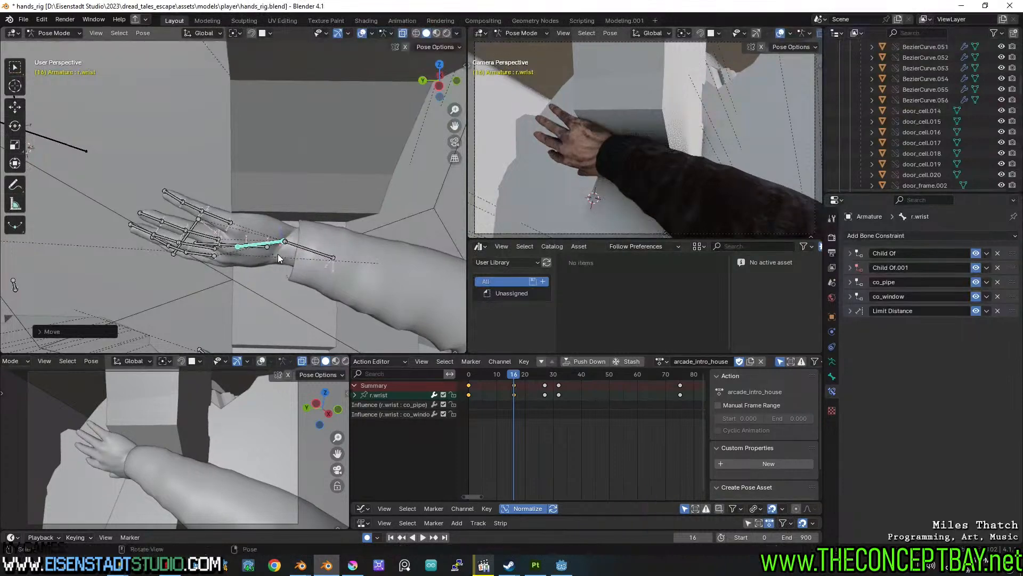
Duplicate the right wrist's adjusted frame 16 keyframe onto frame 27, replacing the keyframe there.
key("shift+d")
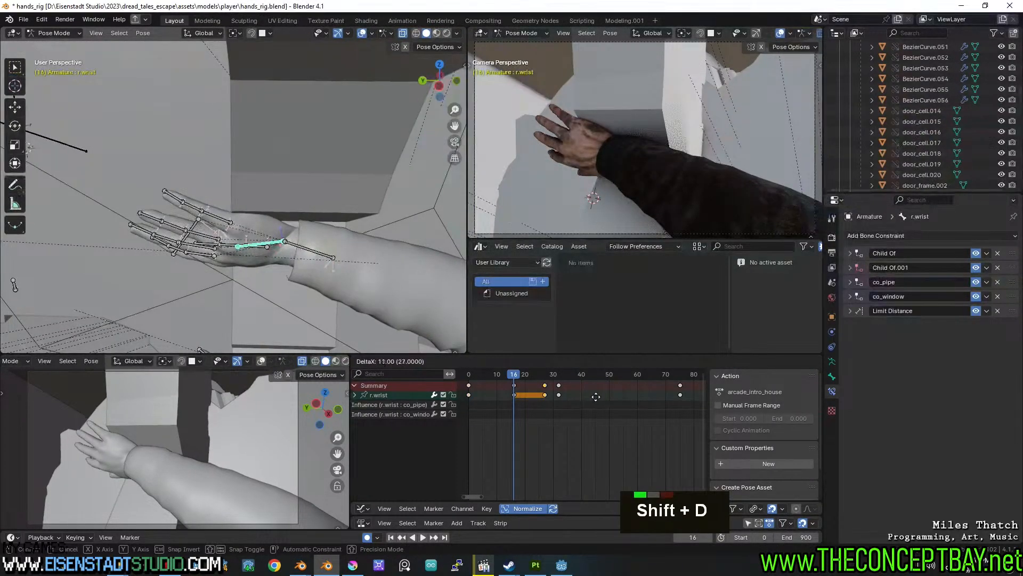
left_click(596, 396)
key("g")
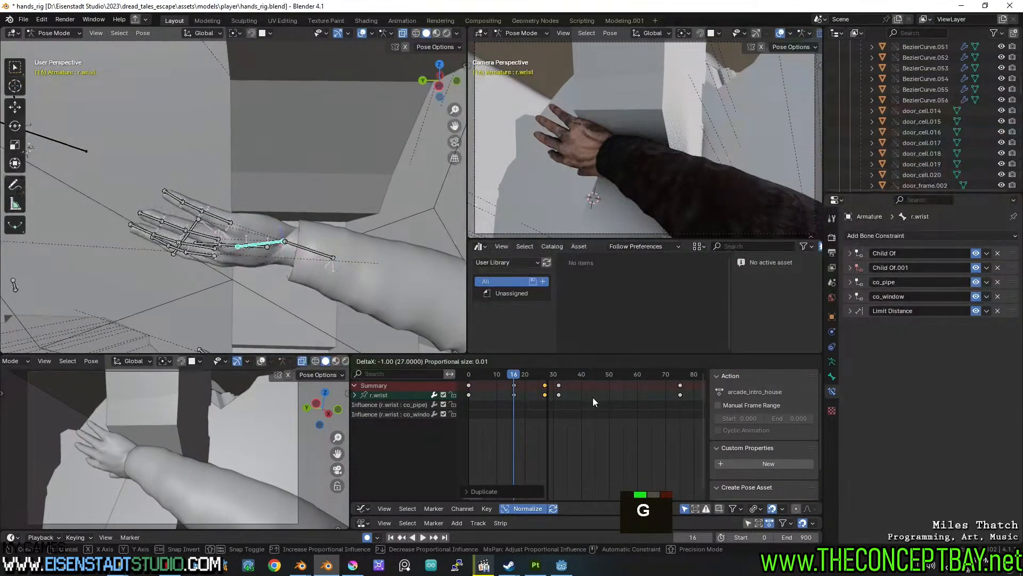
left_click(593, 397)
Move the right wrist's frame 32 keyframe to frame 39 and play back from frame 16.
left_click(522, 373)
left_click_drag(522, 373, 550, 380)
key("g")
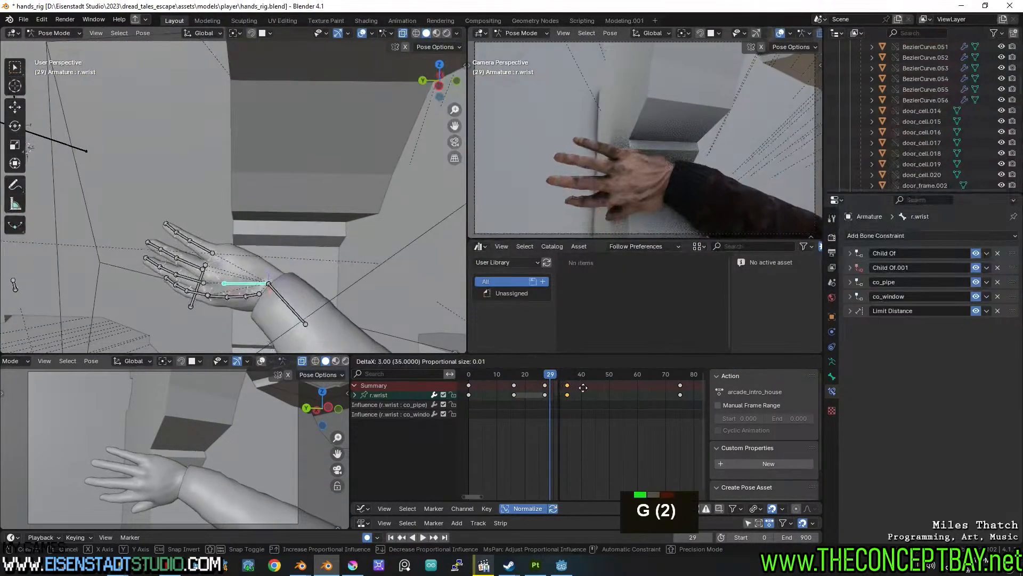
left_click(588, 388)
key("space")
left_click(520, 378)
left_click_drag(520, 378, 514, 381)
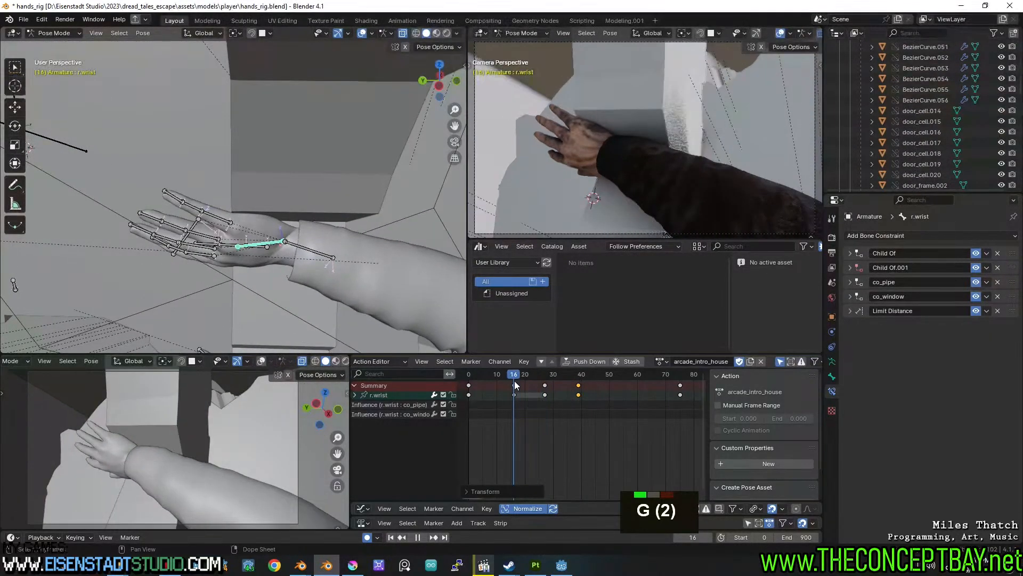
Select the right hand's pinky, ring, middle and pointer base bones and insert a keyframe for them at frame 14.
left_click(221, 216)
middle_click_drag(220, 217, 251, 188)
left_click(249, 186, "shift")
left_click(239, 207, "shift")
left_click(230, 236, "shift")
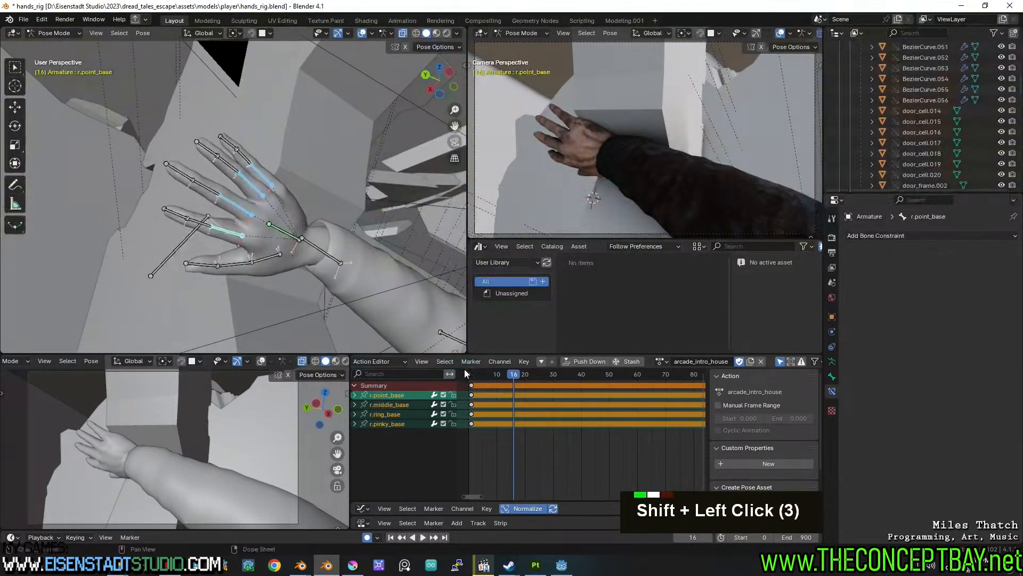
left_click_drag(515, 376, 524, 381)
key("i")
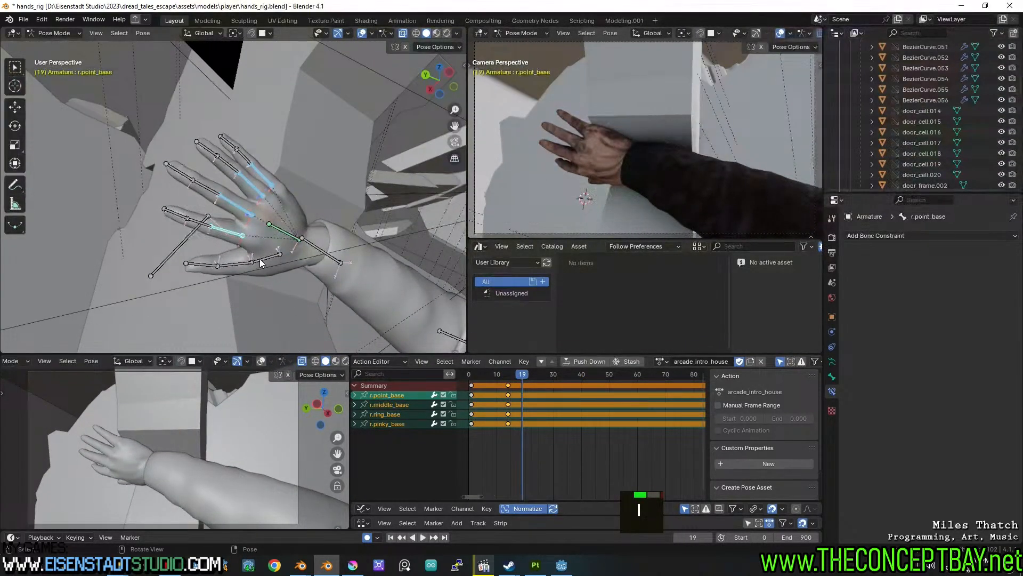
Curl the four selected finger bases about 71° around their local X axes at frame 19.
key("r")
key("x")
key("x")
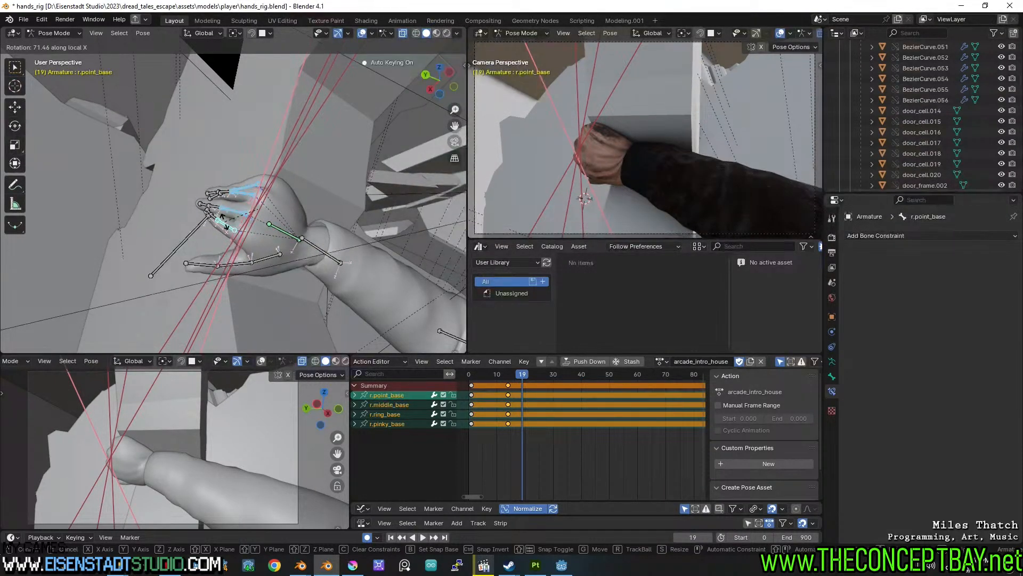
left_click(226, 223)
Rotate and reposition the right pinky base at frame 19 to spread it from the other fingers.
middle_click_drag(234, 226, 294, 256)
scroll(302, 257, "up", 2)
left_click(308, 260)
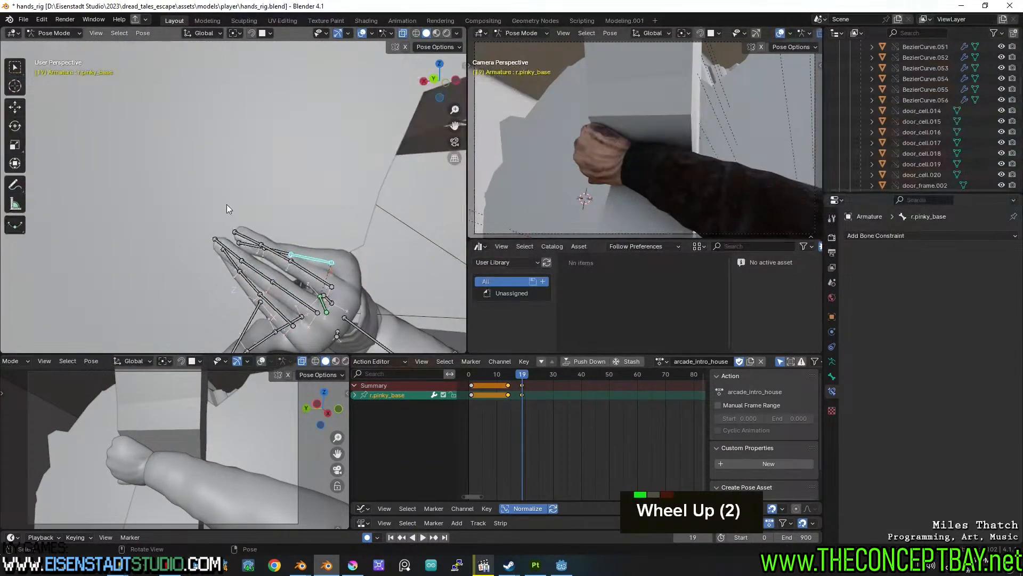
key("r")
left_click(268, 171)
key("g")
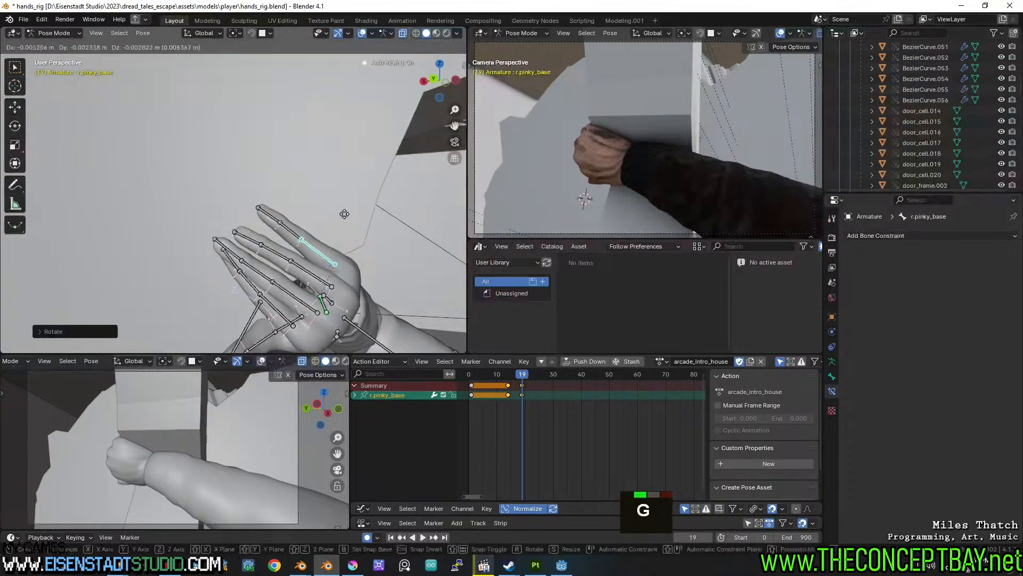
left_click(347, 213)
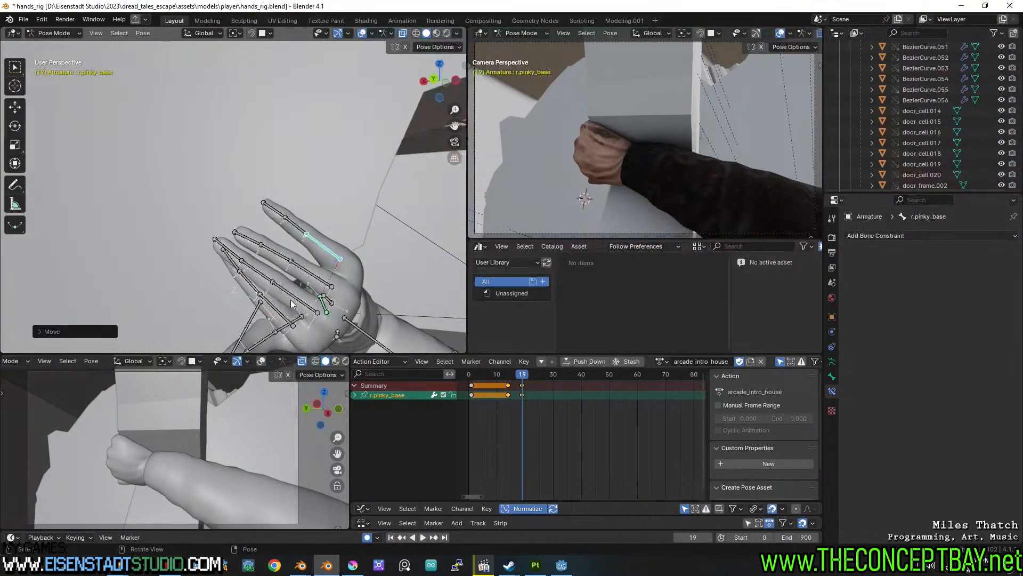
Rotate the right pointer finger's base bone about -22° at frame 19 and nudge its position.
left_click_drag(272, 306, 286, 238)
key("r")
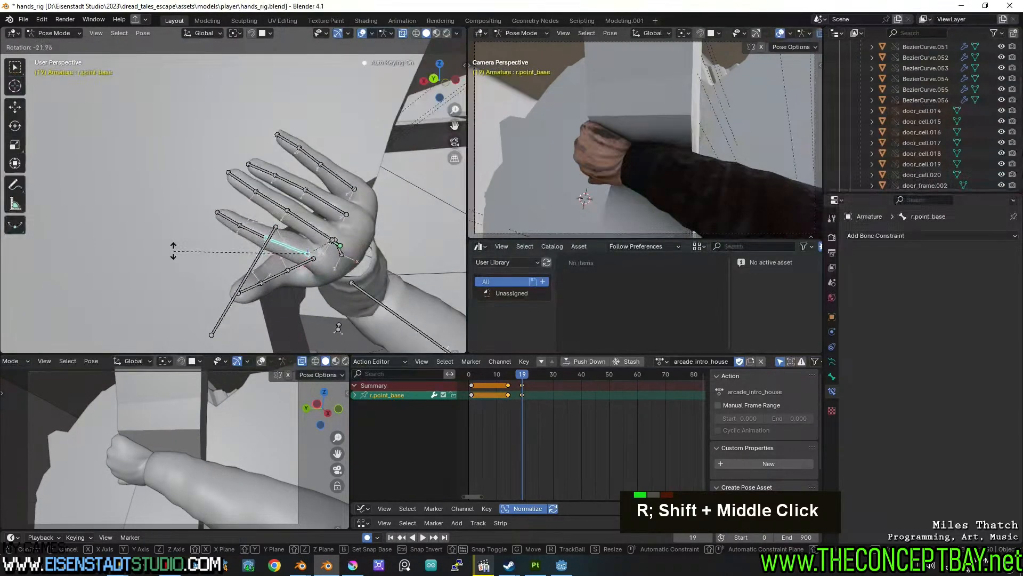
left_click(173, 247)
key("g")
left_click(167, 248)
middle_click_drag(167, 249, 280, 164)
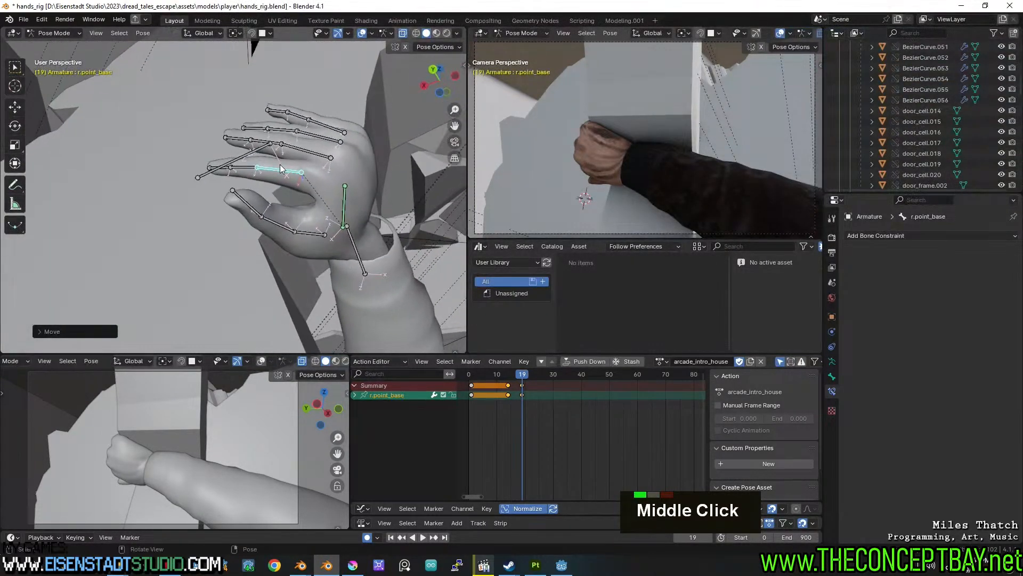
Rotate the right thumb base at frame 19 and extend the selection to the thumb's middle and tip bones.
left_click(322, 239)
middle_click_drag(322, 239, 306, 197)
key("r")
left_click(251, 280)
left_click(230, 281)
left_click(306, 197, "shift")
left_click(228, 166, "shift")
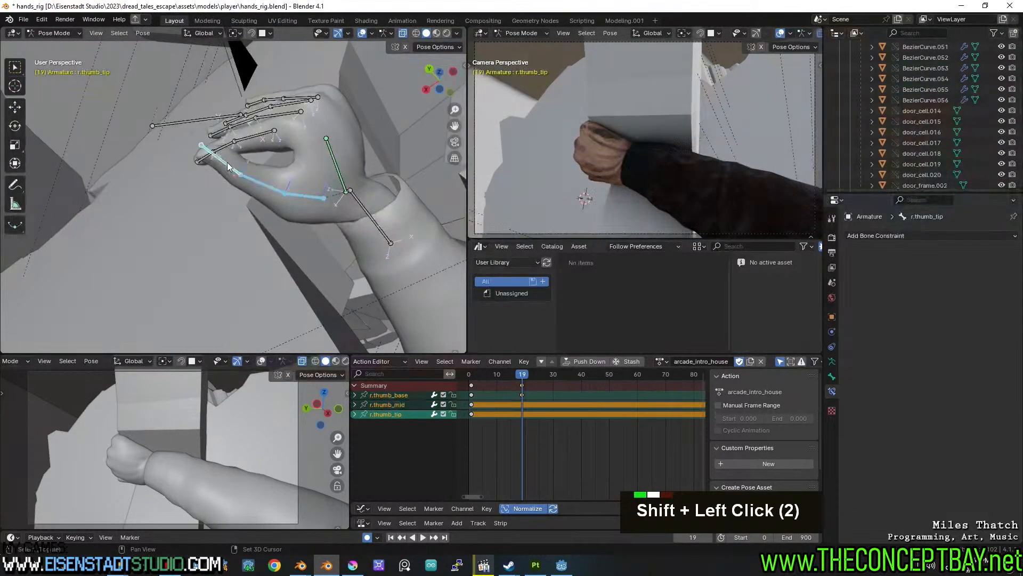
Try clearing all transforms on the three selected right thumb bones.
left_click(143, 33)
mouse_move(158, 57)
left_click(296, 55)
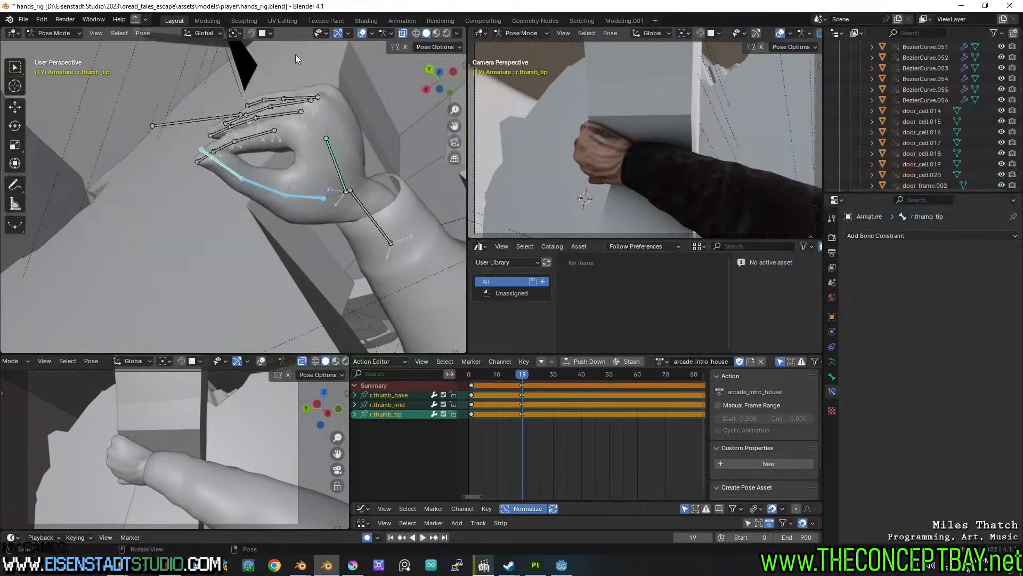
key("ctrl+z")
left_click(144, 34)
mouse_move(174, 56)
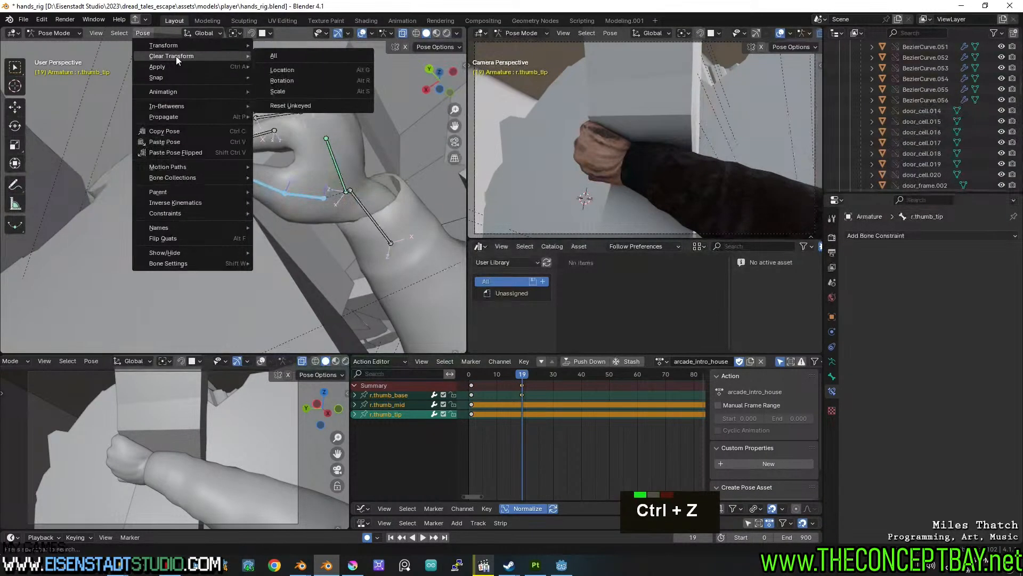
left_click(281, 56)
key("ctrl+z")
middle_click_drag(291, 193, 289, 238)
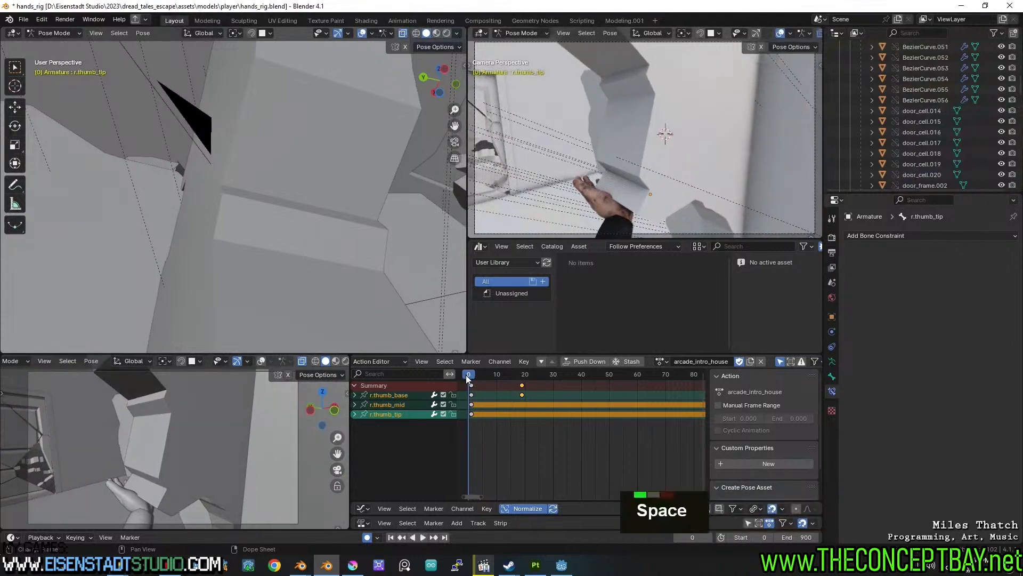
Play back from frame 0 and insert a keyframe for the three right thumb bones at frame 15.
key("space")
key("space")
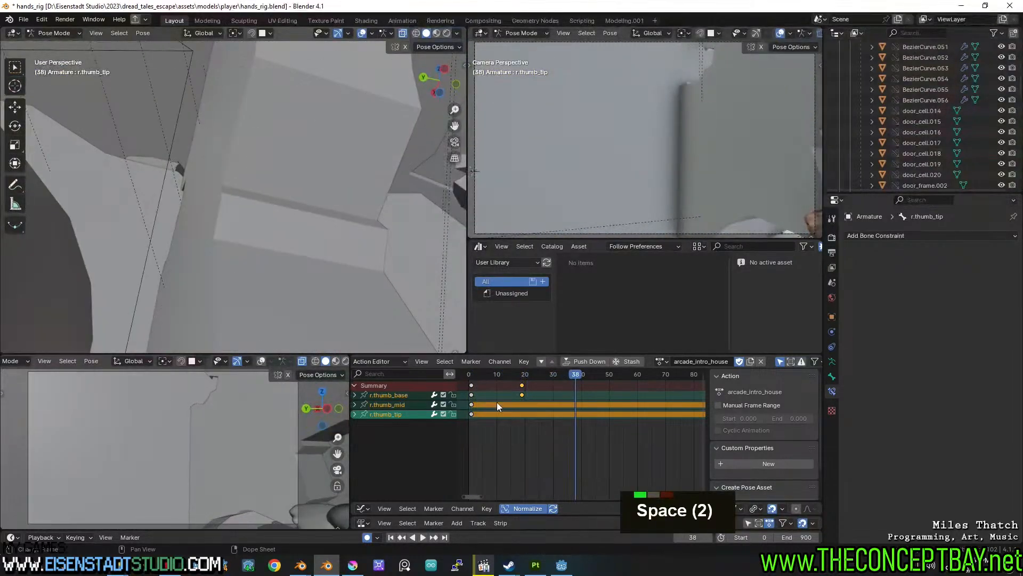
left_click_drag(554, 376, 522, 379)
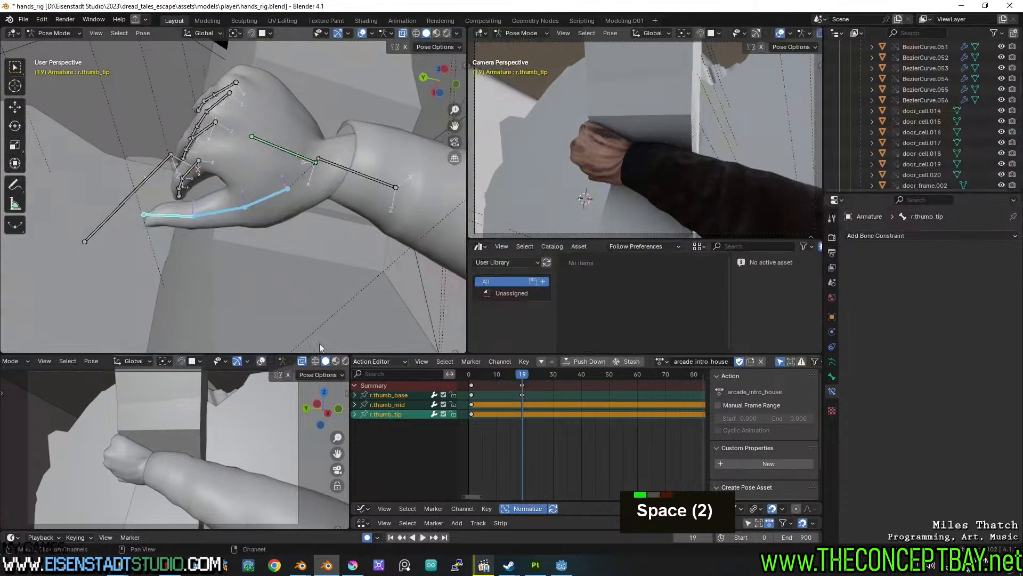
middle_click_drag(253, 246, 262, 258)
mouse_move(522, 379)
left_mouse_down()
mouse_move(503, 376)
mouse_move(512, 376)
left_mouse_up()
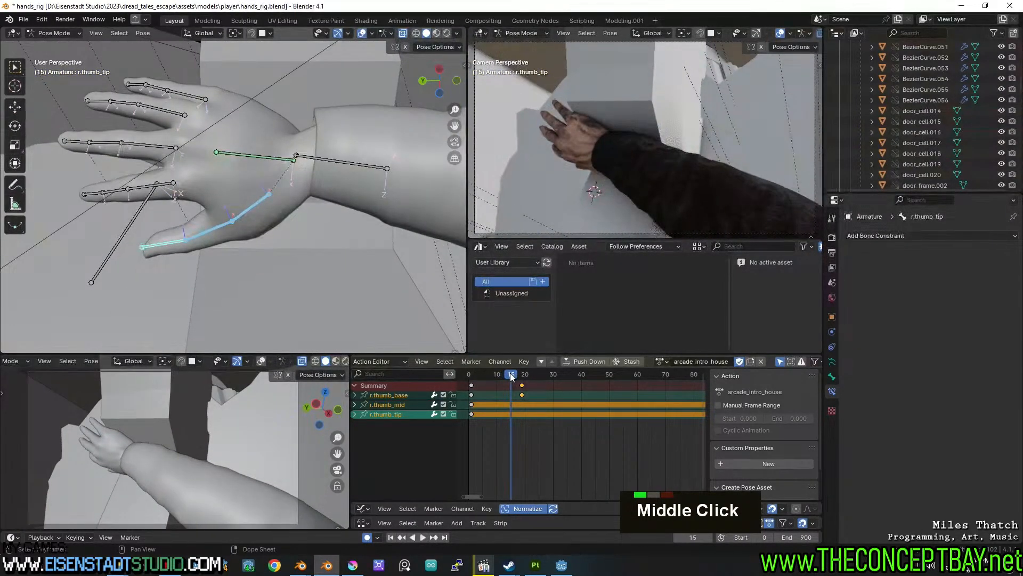
key("i")
Rotate the three right thumb bones at frame 19 from two viewing angles and save the file.
left_click(523, 377)
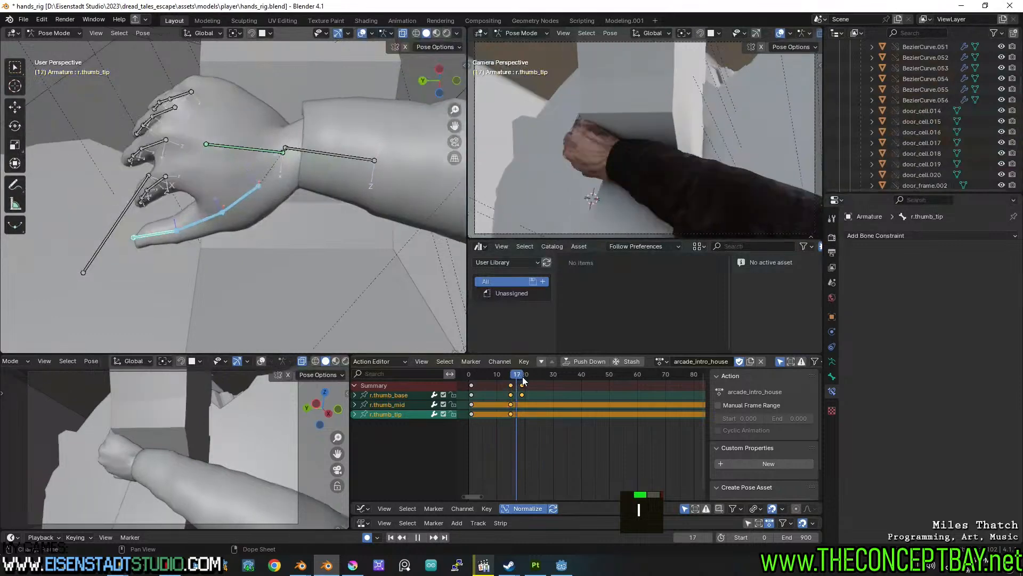
middle_click_drag(181, 235, 115, 226)
key("r")
left_click(248, 286)
middle_click_drag(249, 286, 181, 250)
key("r")
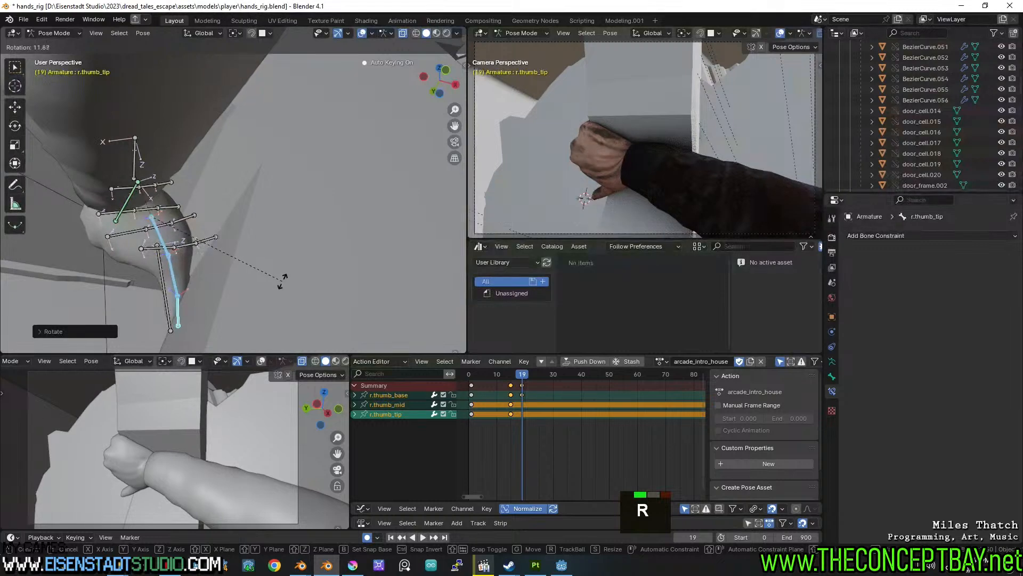
left_click(282, 280)
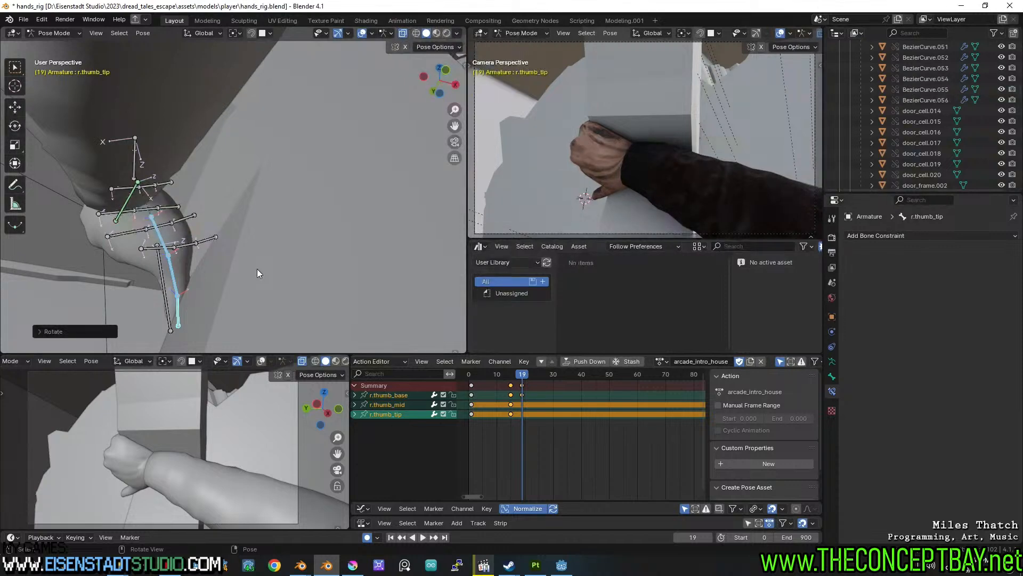
key("ctrl+s")
Select the right pinky base and shift its position slightly at frame 19.
middle_click_drag(257, 275, 312, 304)
left_click(283, 208)
middle_click_drag(283, 208, 311, 262)
left_click(183, 248)
scroll(225, 259, "up", 4)
left_click(310, 260)
middle_click_drag(347, 296, 313, 232)
scroll(312, 231, "down", 2)
left_click(290, 209)
key("g")
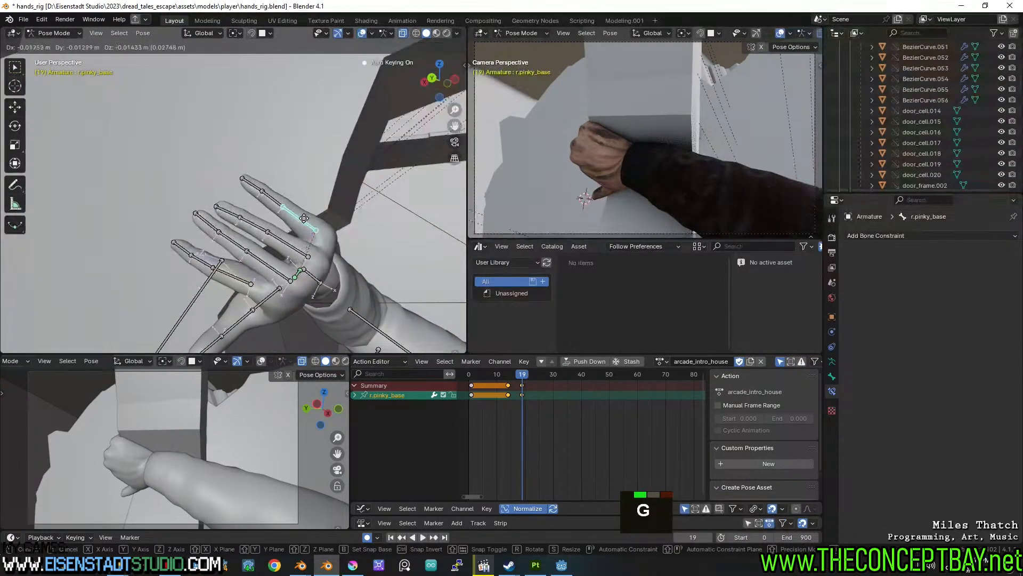
left_click(302, 218)
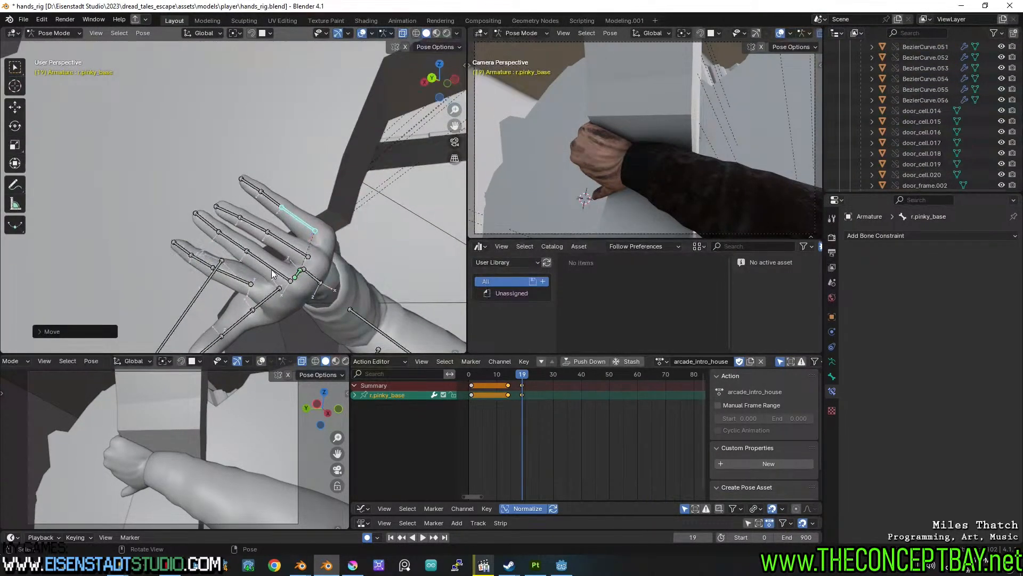
Reposition the right pointer finger's base bone at frame 19.
left_click(235, 282)
middle_click_drag(234, 283, 283, 273)
key("g")
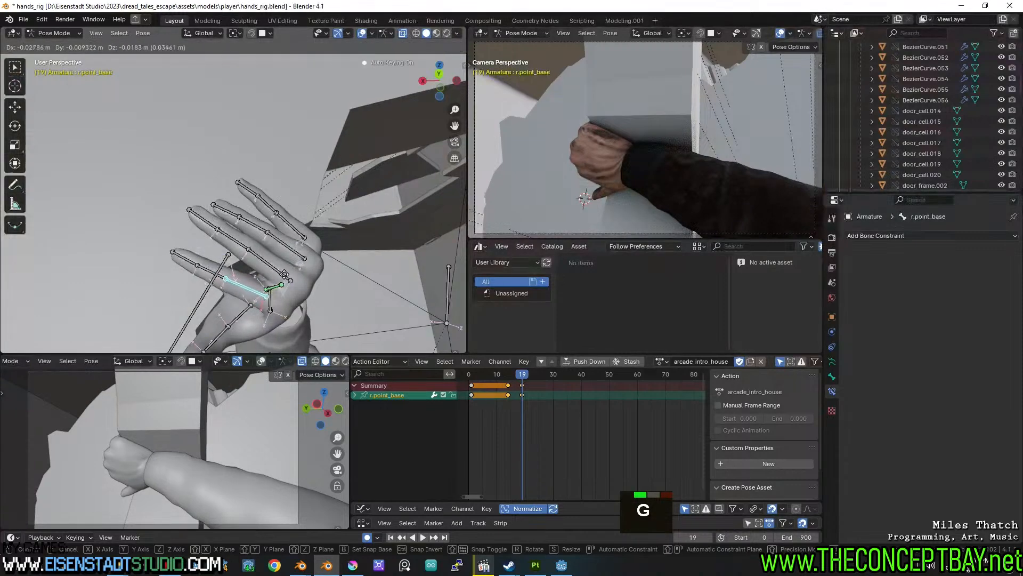
left_click(306, 264)
middle_click_drag(306, 263, 318, 239)
Rotate the right ring finger's base bone slightly at frame 19.
left_click(290, 247)
key("r")
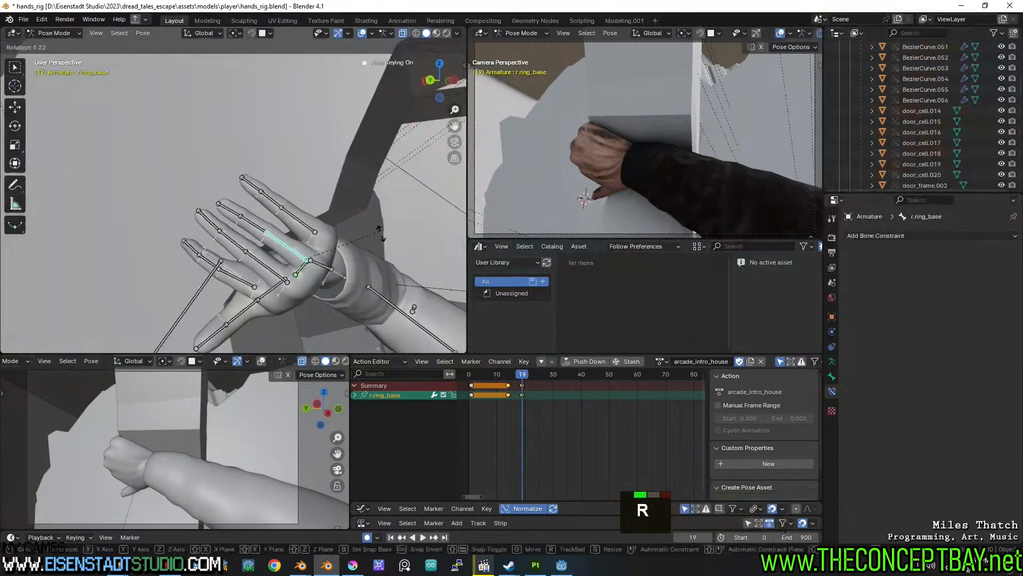
left_click(381, 234)
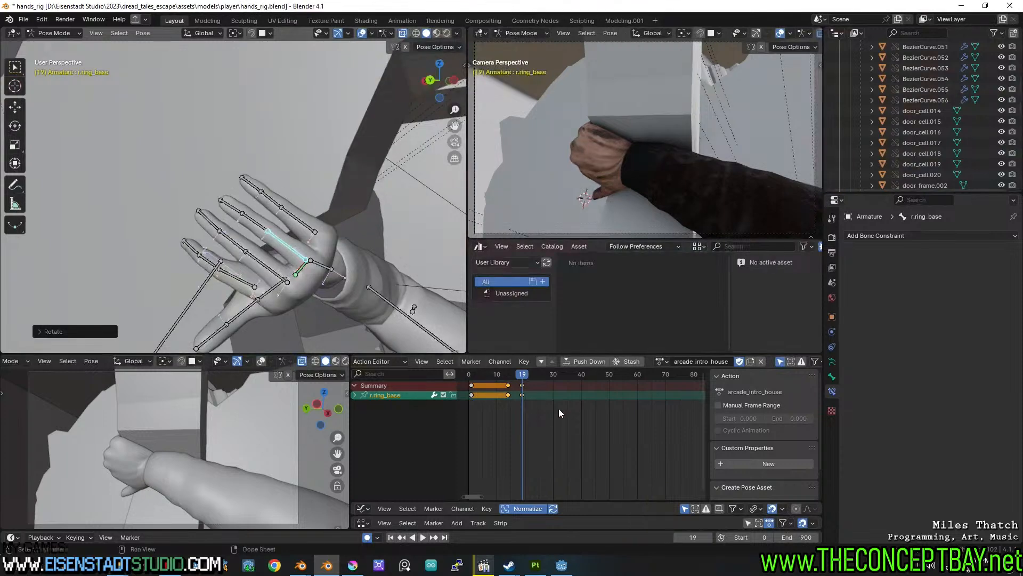
Play back the grip motion and move the right ring base's frame 1 keyframe to frame 0.
key("space")
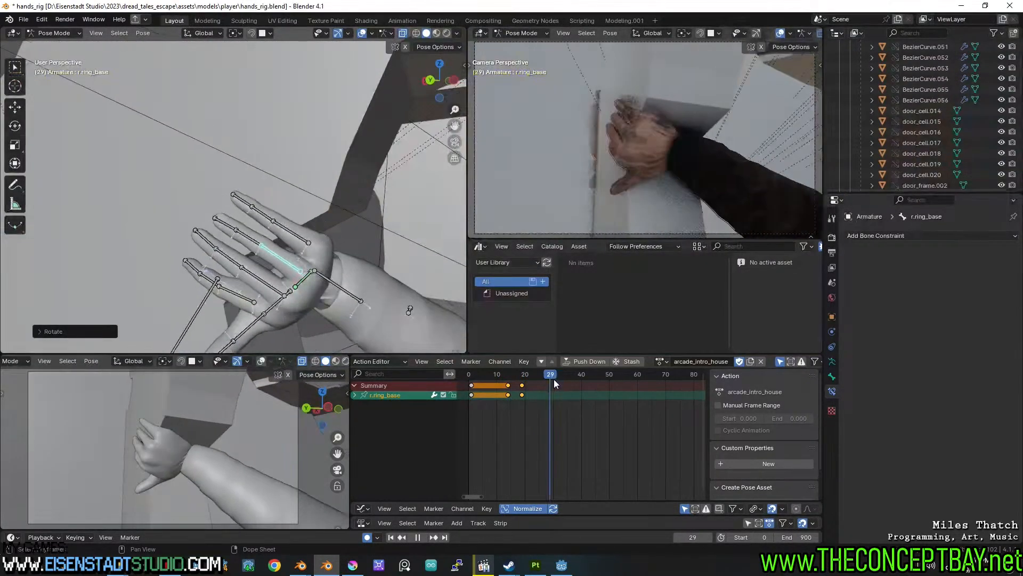
left_click_drag(586, 376, 471, 390)
left_click(471, 388)
key("g")
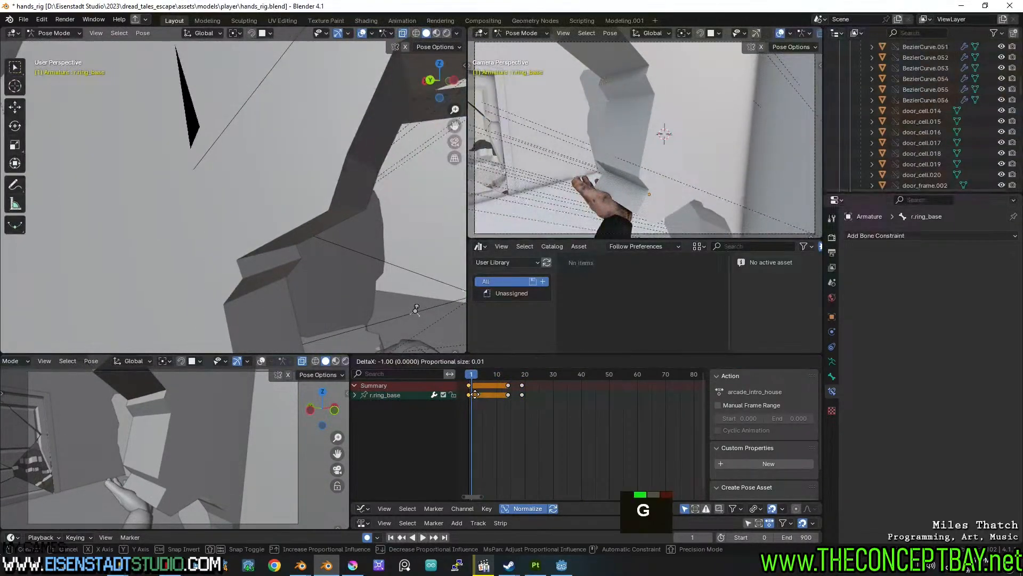
left_click(475, 383)
Scrub and play back frames 0 to 40 with the right wrist selected, examining the arm's motion around the wall.
left_click_drag(469, 378, 581, 377)
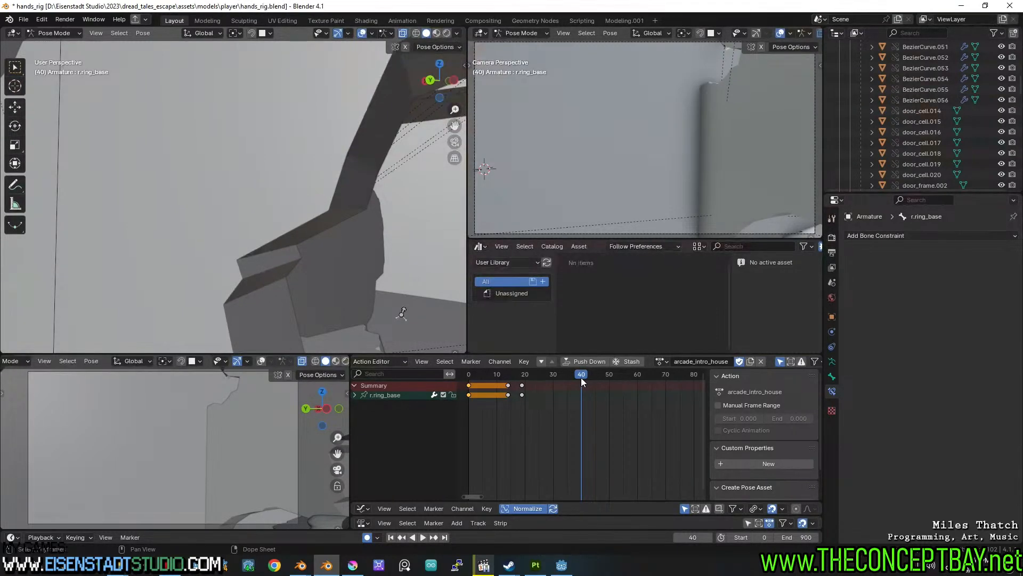
left_click_drag(581, 377, 549, 375)
left_click(312, 271)
middle_click_drag(312, 271, 248, 213)
key("space")
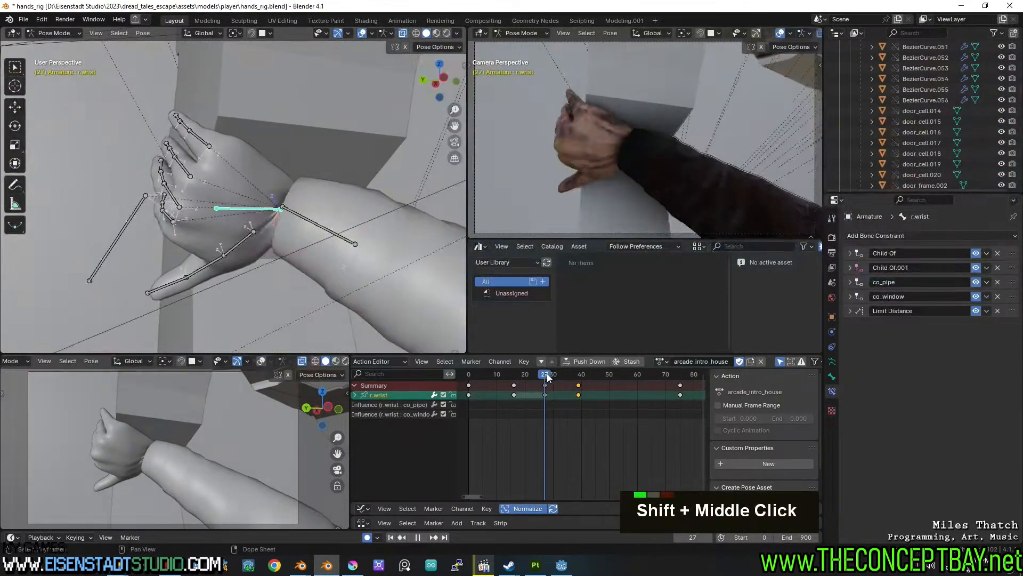
mouse_move(566, 371)
left_mouse_down()
mouse_move(548, 374)
mouse_move(567, 378)
left_mouse_up()
scroll(296, 277, "down", 4)
middle_click_drag(296, 277, 330, 183, "shift")
scroll(294, 242, "down", 2)
scroll(294, 242, "up", 1)
left_click_drag(545, 374, 470, 382)
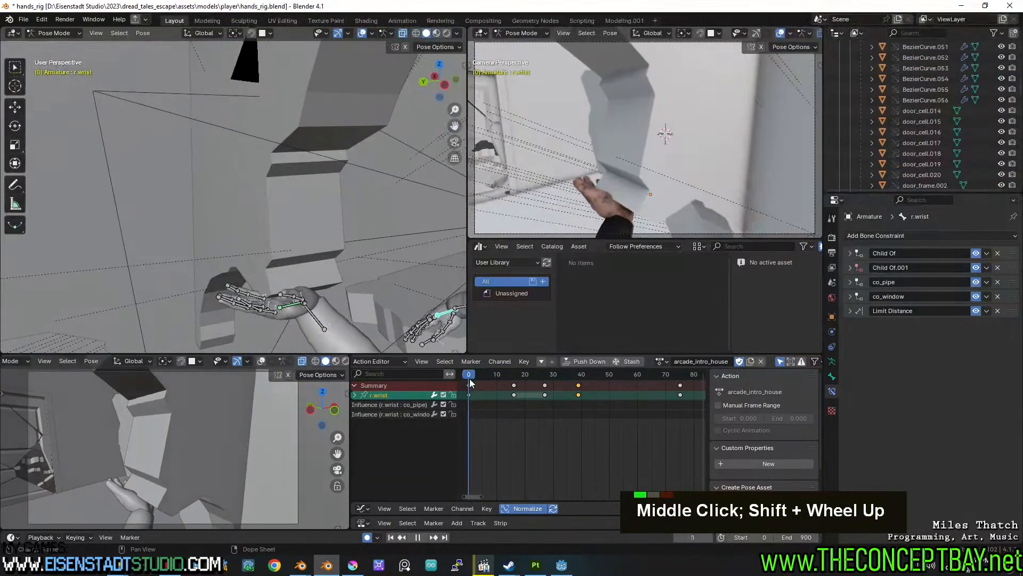
Select the left hand's pointer, middle, ring and pinky bones and insert keyframes on all channels at frame 27.
middle_click_drag(318, 273, 298, 186)
middle_click_drag(290, 240, 251, 184, "shift")
left_click(254, 190)
key("l")
key("l")
key("l")
key("l")
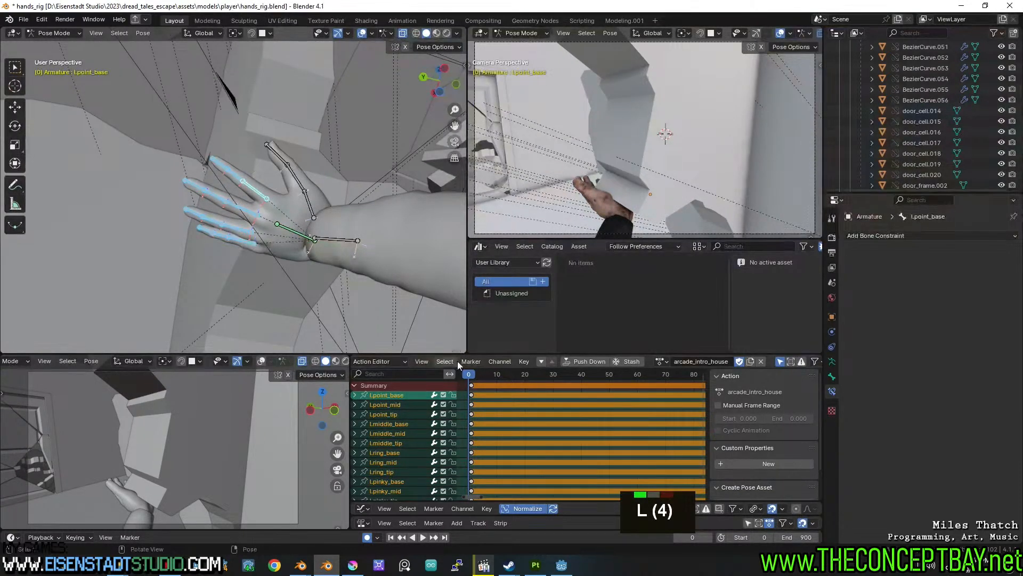
left_click_drag(472, 377, 545, 375)
key("i")
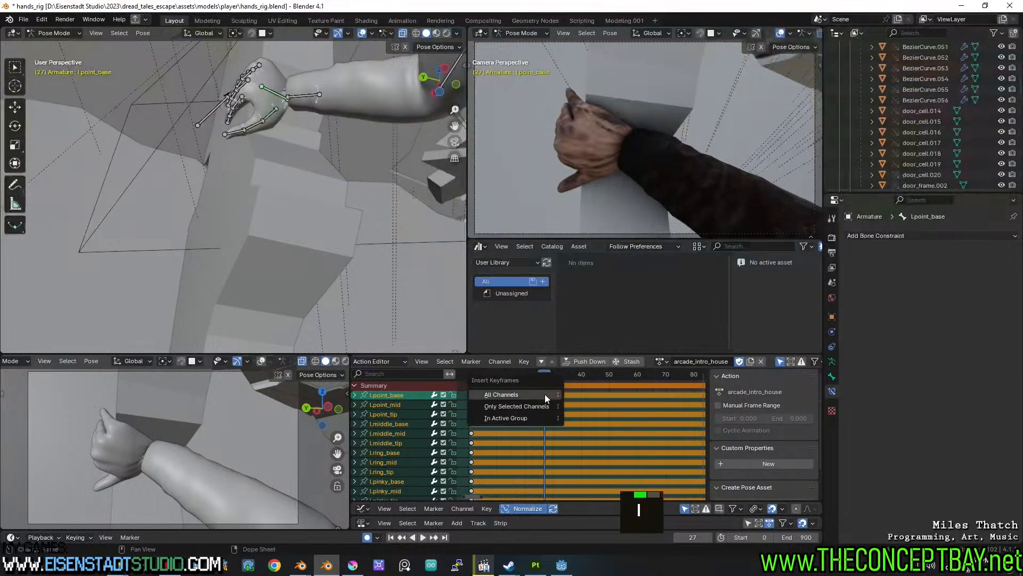
left_click(545, 394)
Return to frame 0 and move the left finger bones' frame 1 keyframes to frame 0.
key("shift+Left")
key("space")
key("Escape")
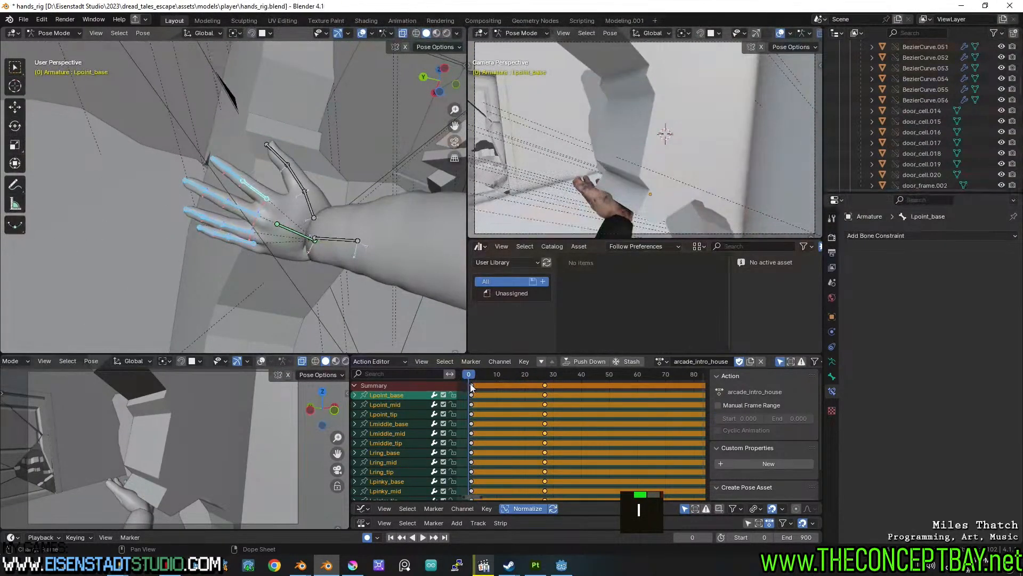
left_click(471, 384)
key("g")
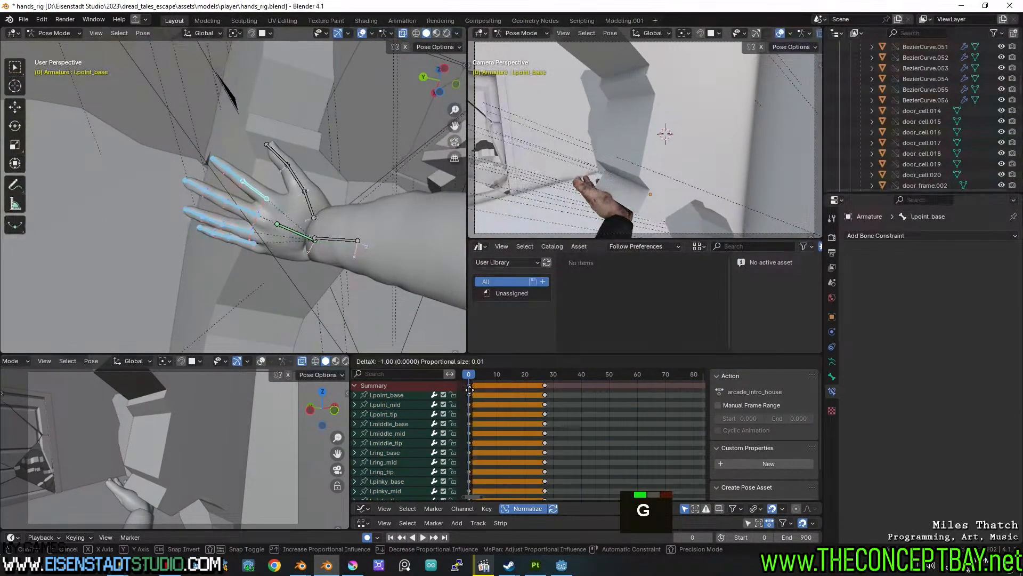
left_click(470, 395)
middle_click_drag(277, 224, 319, 251)
key("r")
key("x")
key("x")
key("Escape")
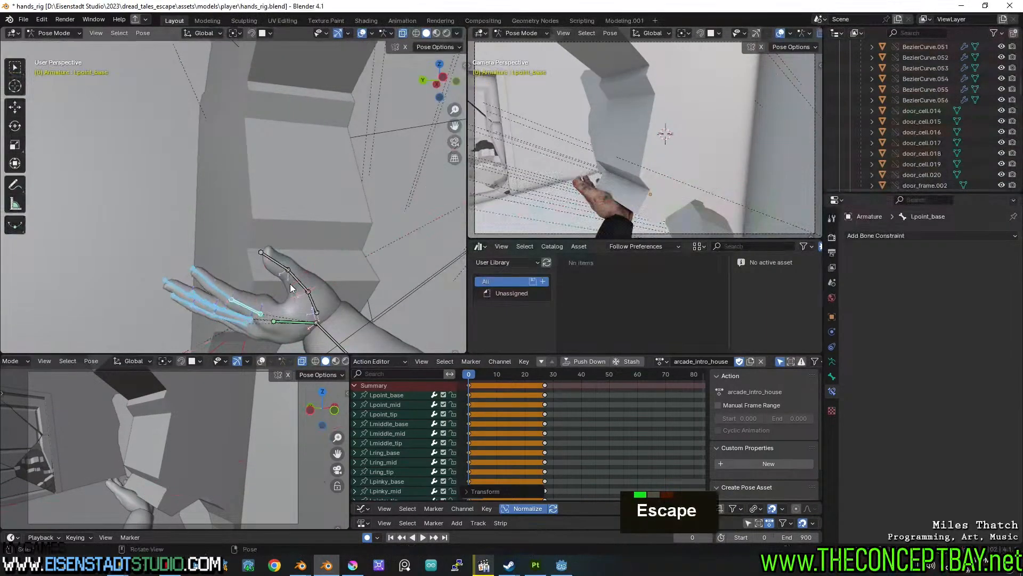
Set the pivot point to Individual Origins and curl the left finger bones around their local X axes at frame 0.
key("period")
left_click(286, 351)
key("r")
key("x")
key("x")
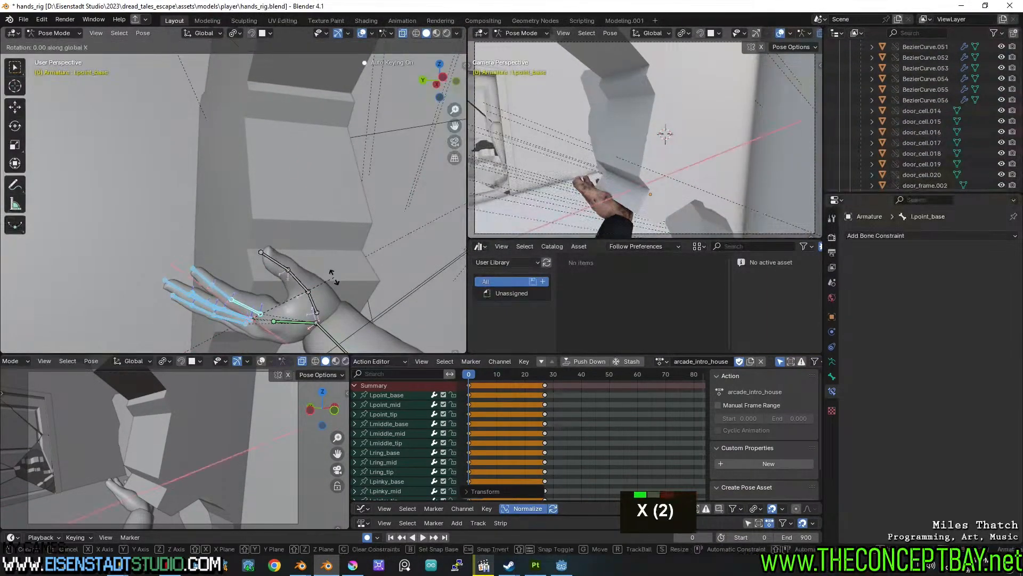
left_click(282, 326)
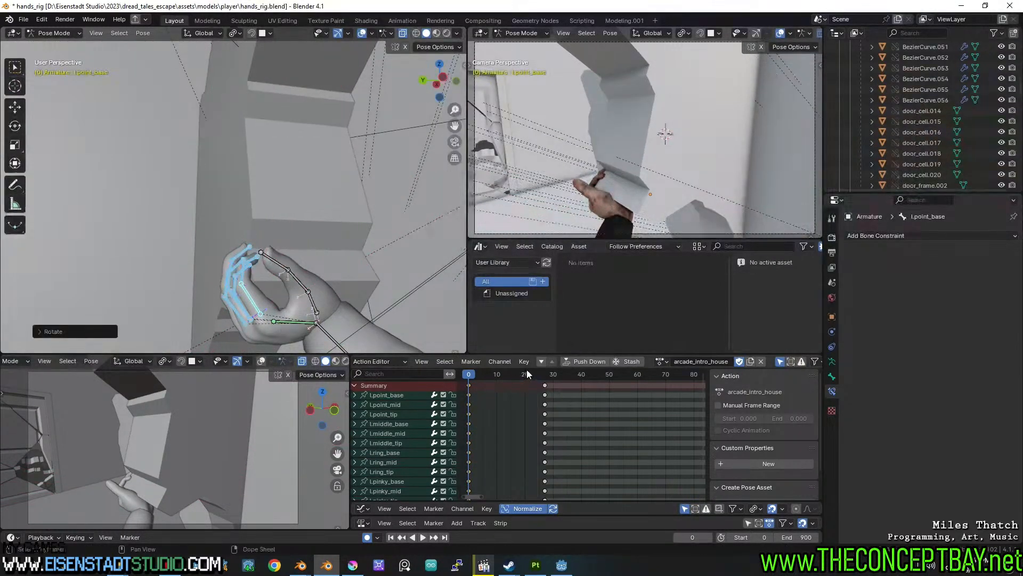
Move the left thumb base's frame 1 keyframe to frame 0 and duplicate it to frame 22.
left_click(284, 319)
middle_click_drag(319, 302, 279, 316)
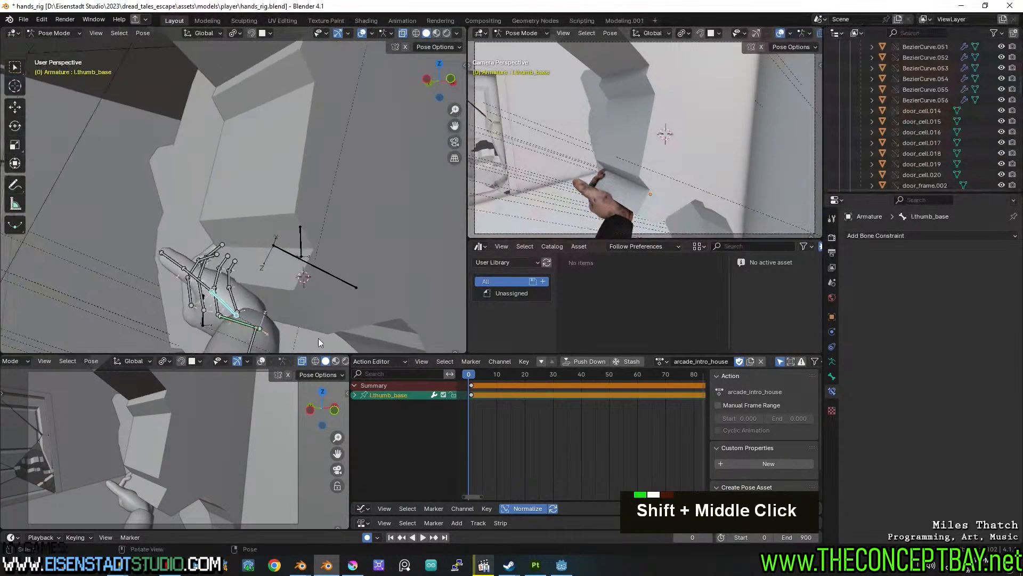
left_click(471, 390)
key("g")
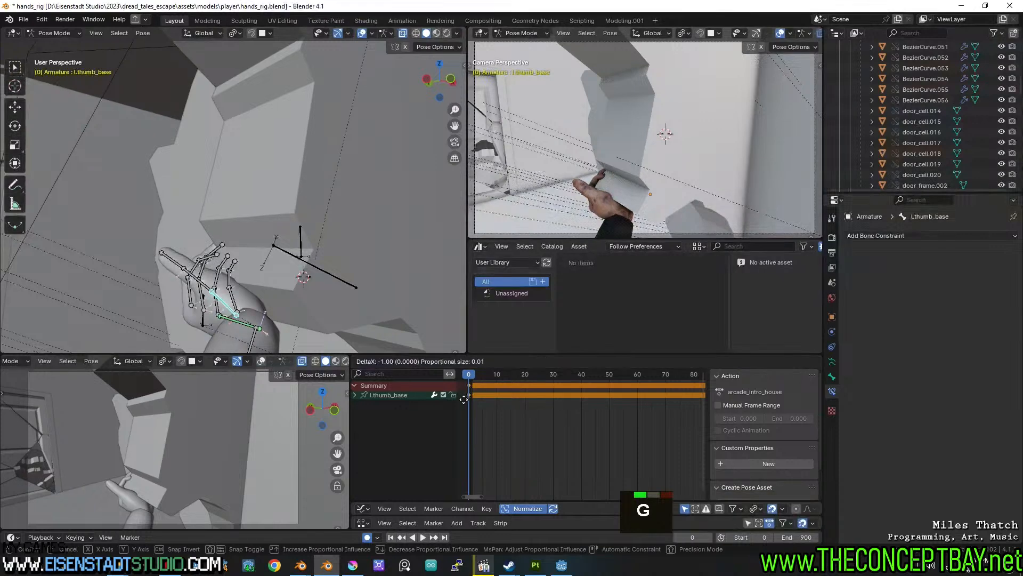
left_click(476, 379)
key("space")
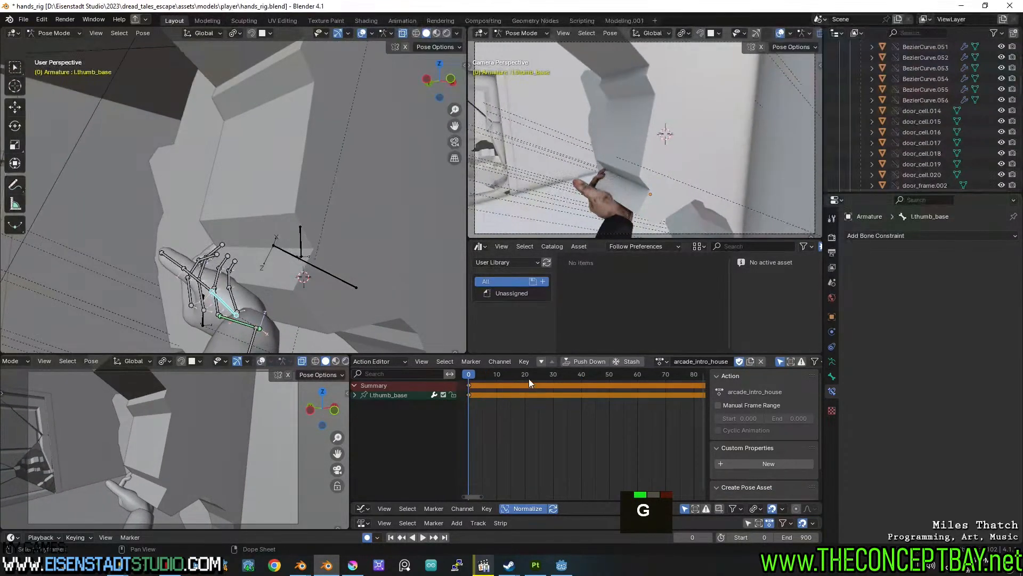
key("shift+d")
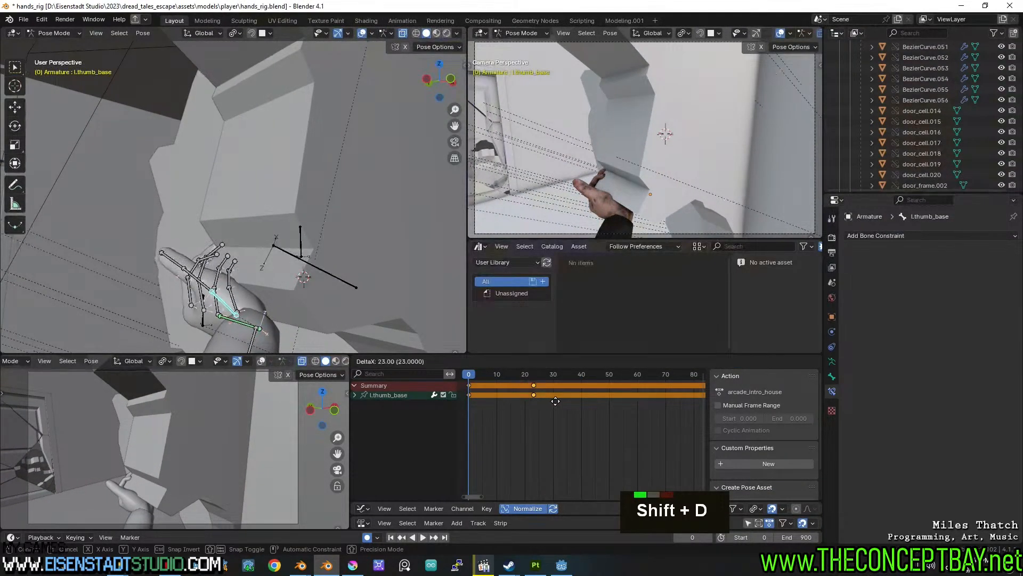
left_click(552, 401)
left_click(466, 385)
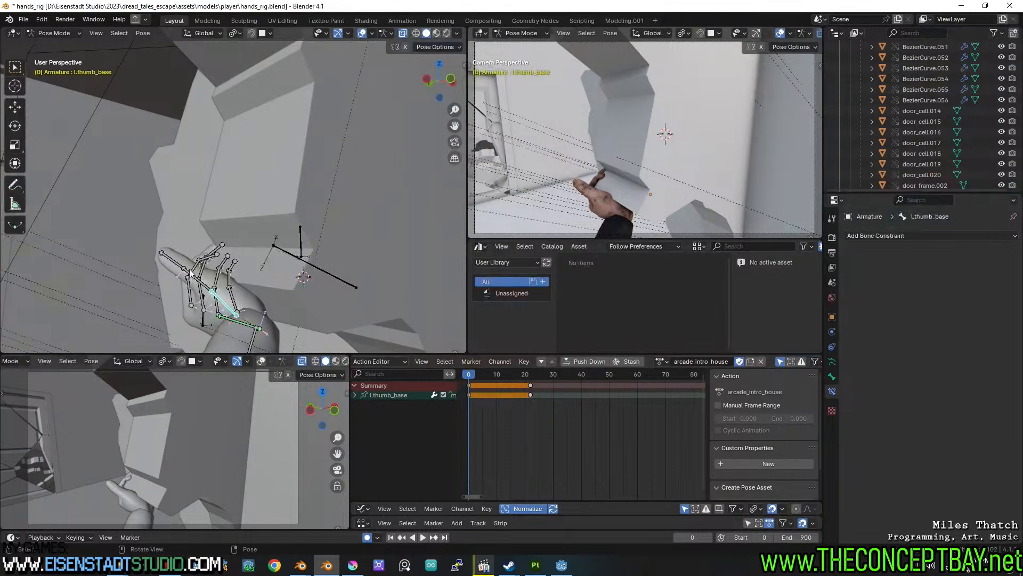
Rotate and reposition the left thumb base at frame 0 to angle the thumb toward the broken wall edge.
key("r")
left_click(291, 264)
middle_click_drag(291, 265, 265, 279)
key("r")
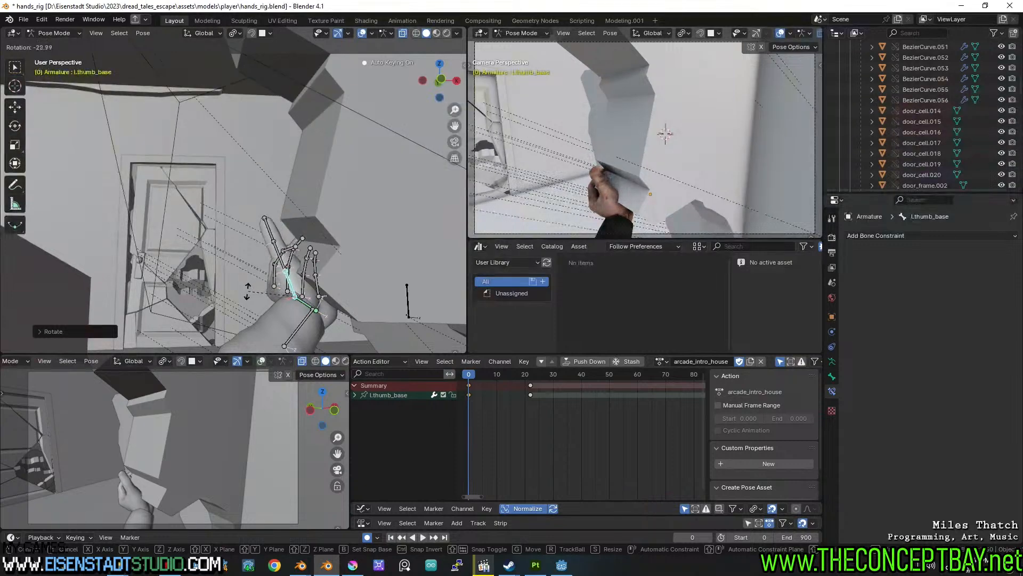
left_click(248, 287)
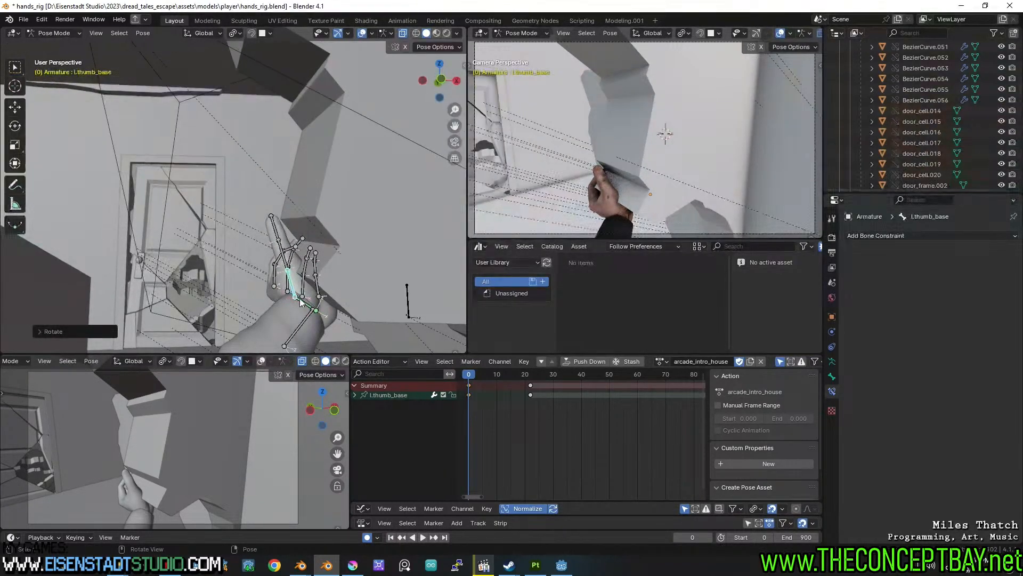
key("g")
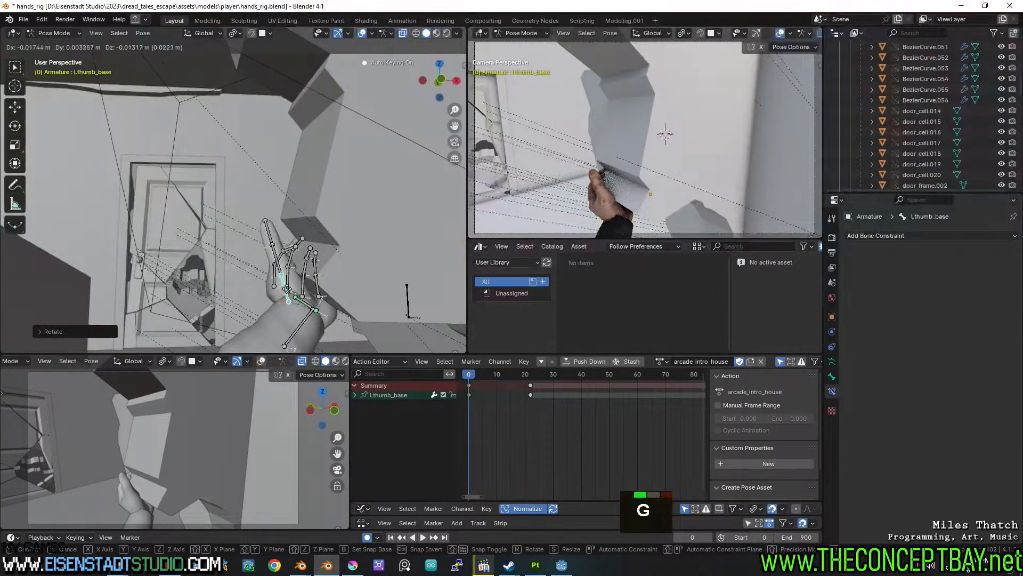
left_click(287, 289)
key("r")
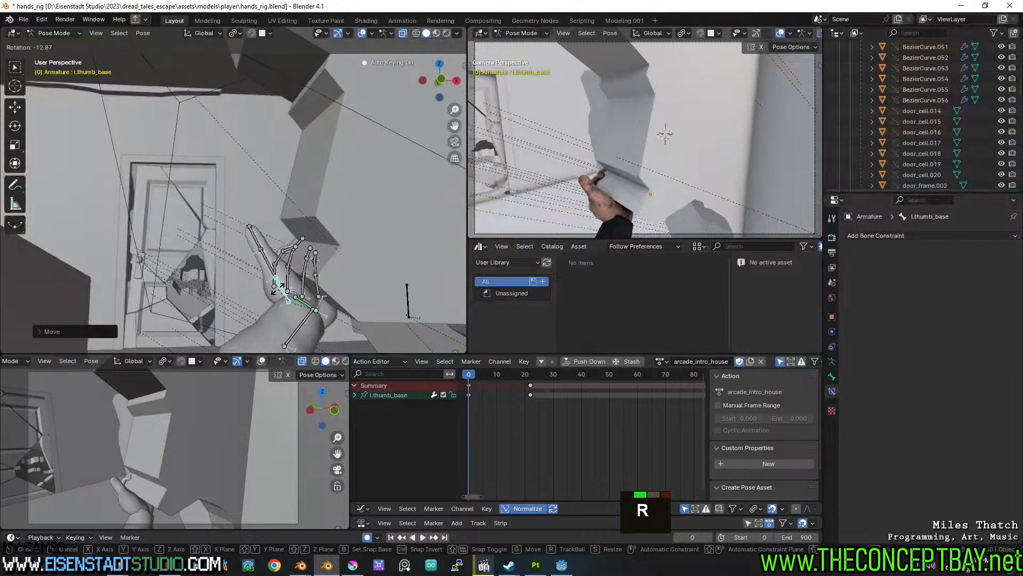
left_click(278, 289)
Rotate the left thumb's middle and tip bones at frame 0 to bend the thumb over the broken wall.
middle_click_drag(277, 290, 341, 190)
left_click(281, 261)
scroll(314, 246, "up", 3)
key("r")
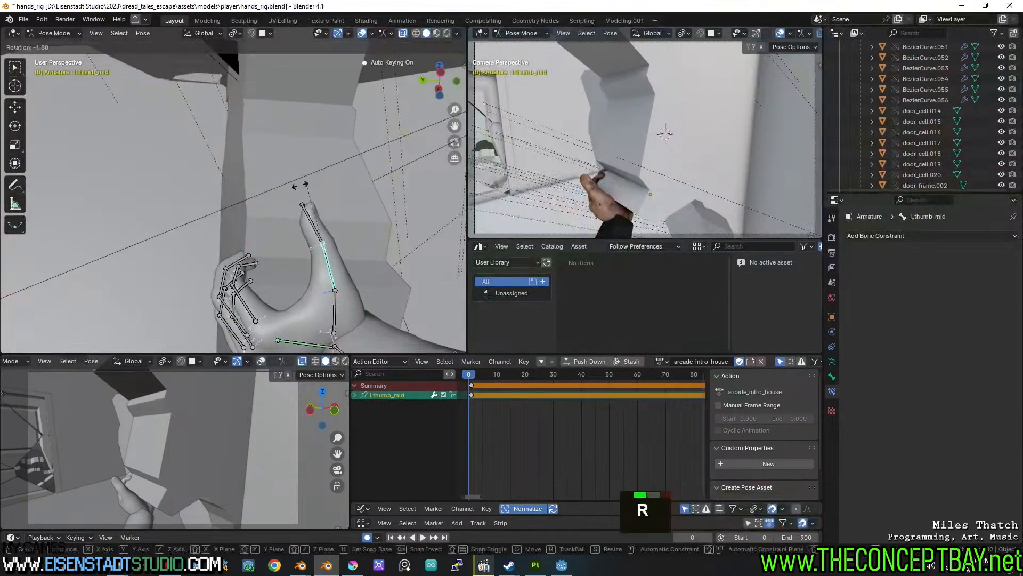
double_click(283, 253)
key("r")
left_click(251, 302)
middle_click_drag(276, 305, 303, 317)
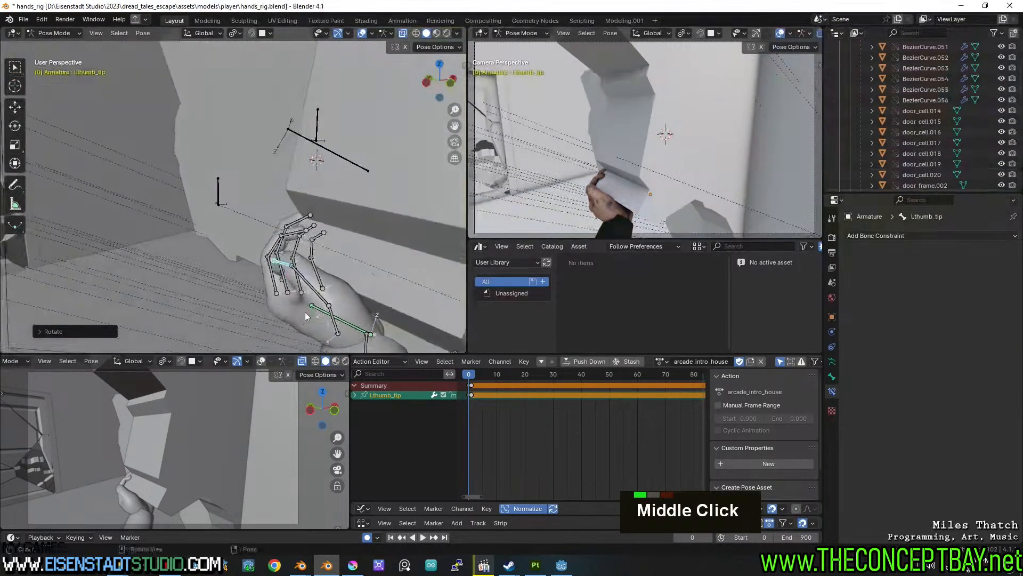
Twist the left thumb base around its local Y axis at frame 0 and play back the motion.
left_click(335, 320)
key("r")
key("y")
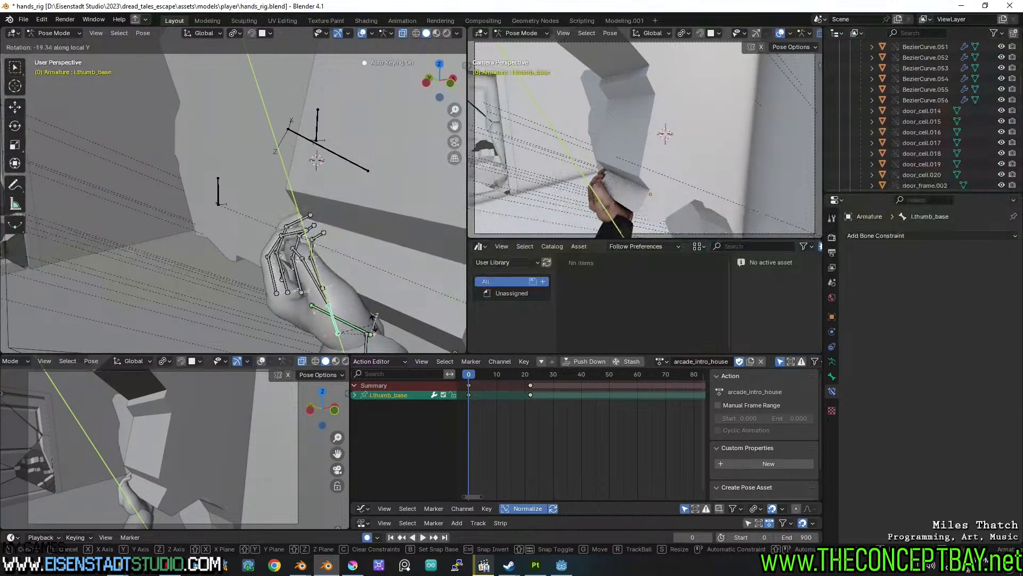
left_click(374, 329)
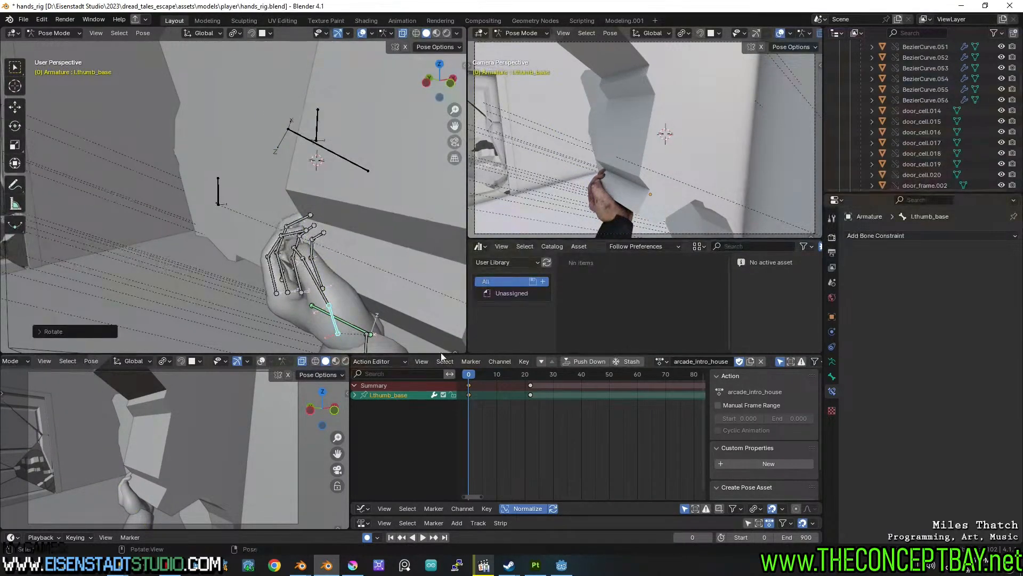
key("space")
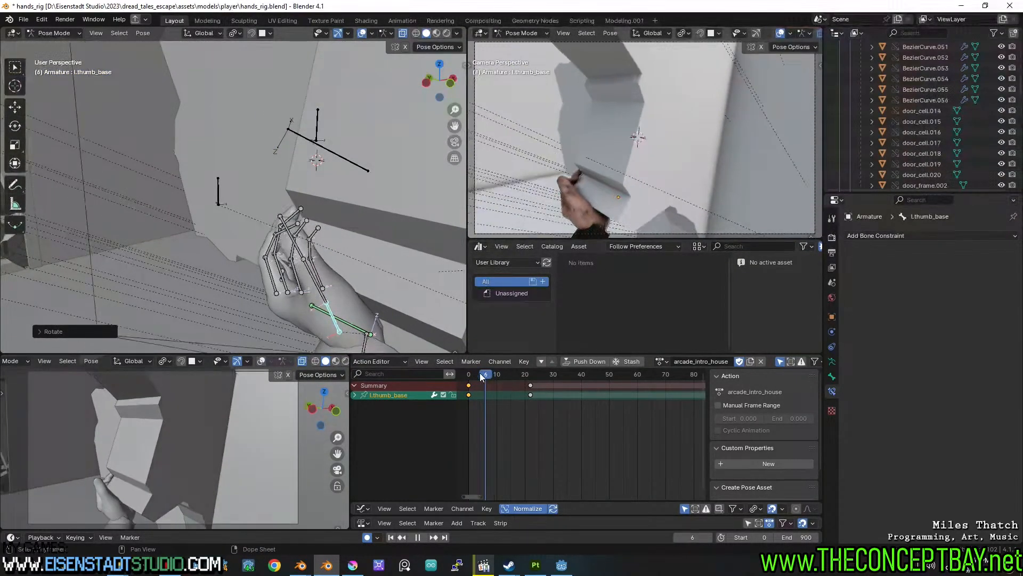
Adjust the timing of the left thumb base and middle bone keyframes near the start of the action.
left_click(472, 386)
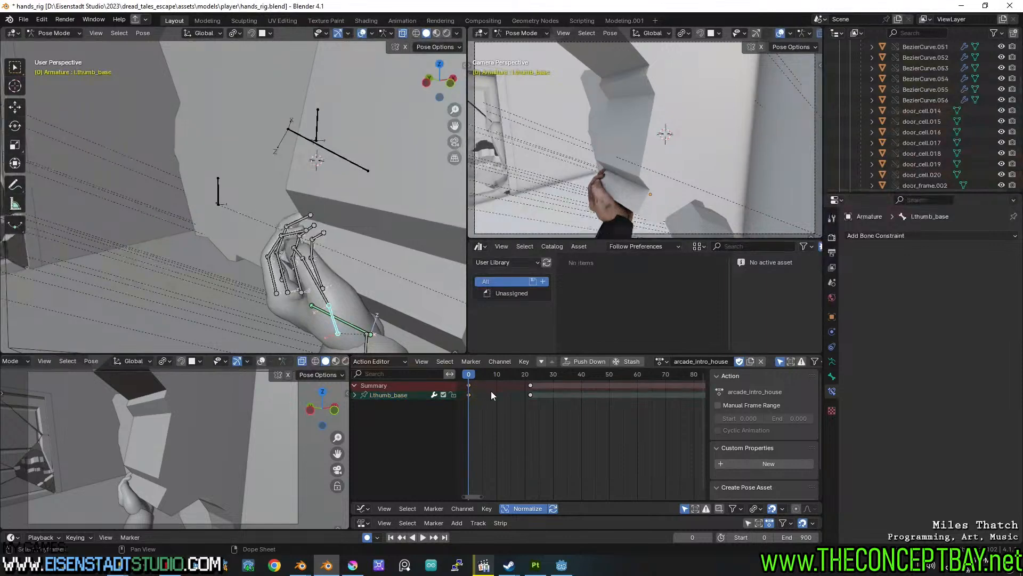
key("g")
left_click(492, 397)
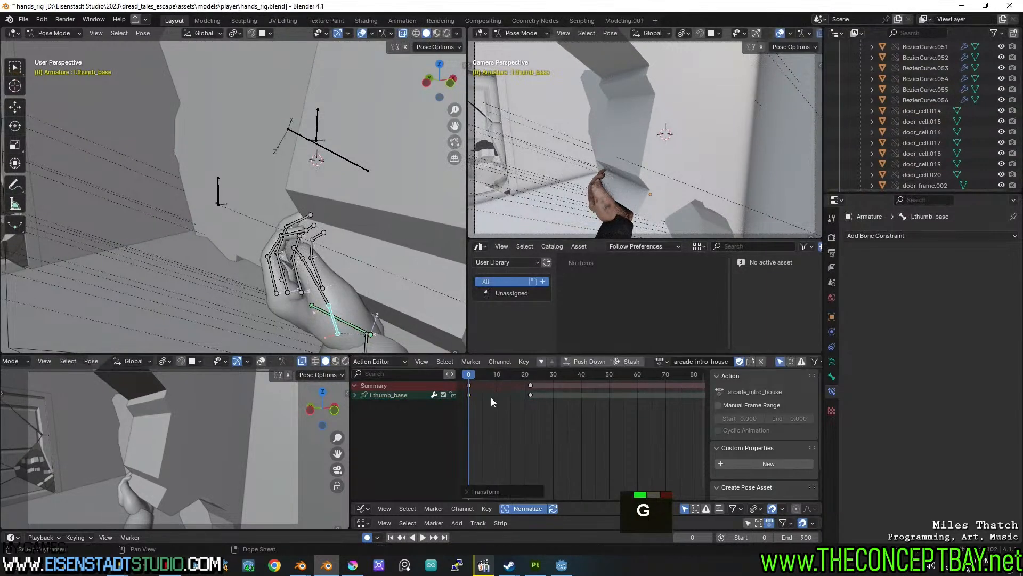
left_click(316, 288)
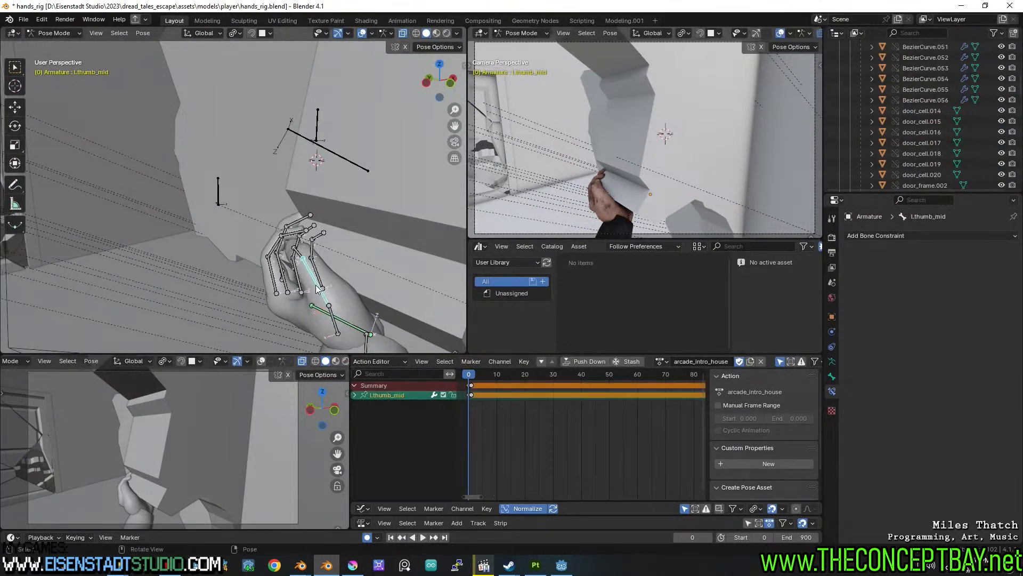
left_click(468, 385)
key("g")
left_click(525, 389)
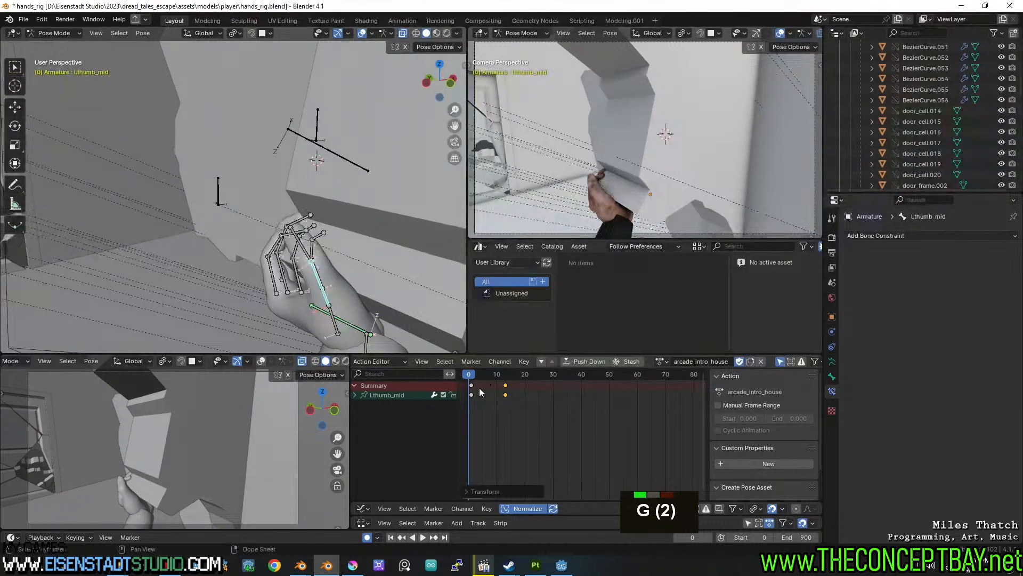
key("g")
left_click(485, 392)
Move the left thumb tip's frame 1 keyframe to frame 7, with its curled-pose keyframe placed at frame 0.
left_click(307, 249)
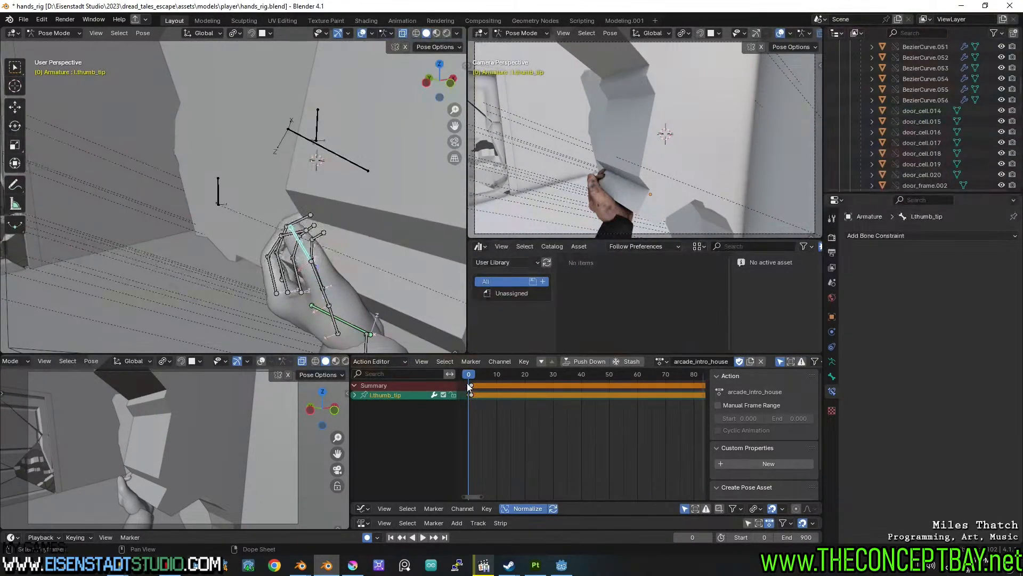
key("g")
left_click(504, 395)
left_click(469, 386)
key("g")
left_click(521, 394)
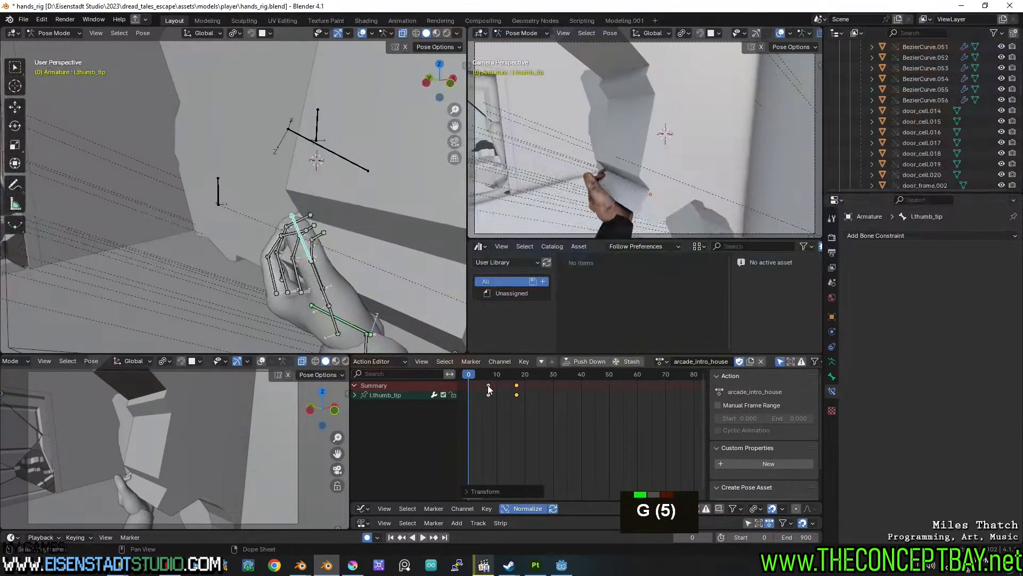
key("g")
left_click(475, 400)
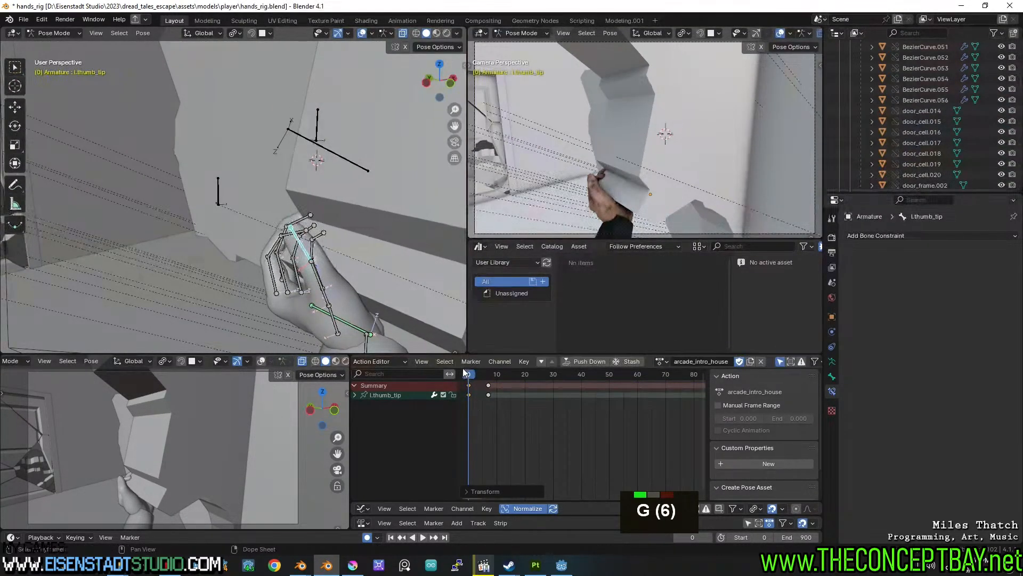
Preview the right hand's motion, go to frame 33 and duplicate the right wrist's frame 27 keyframe to frame 39.
key("space")
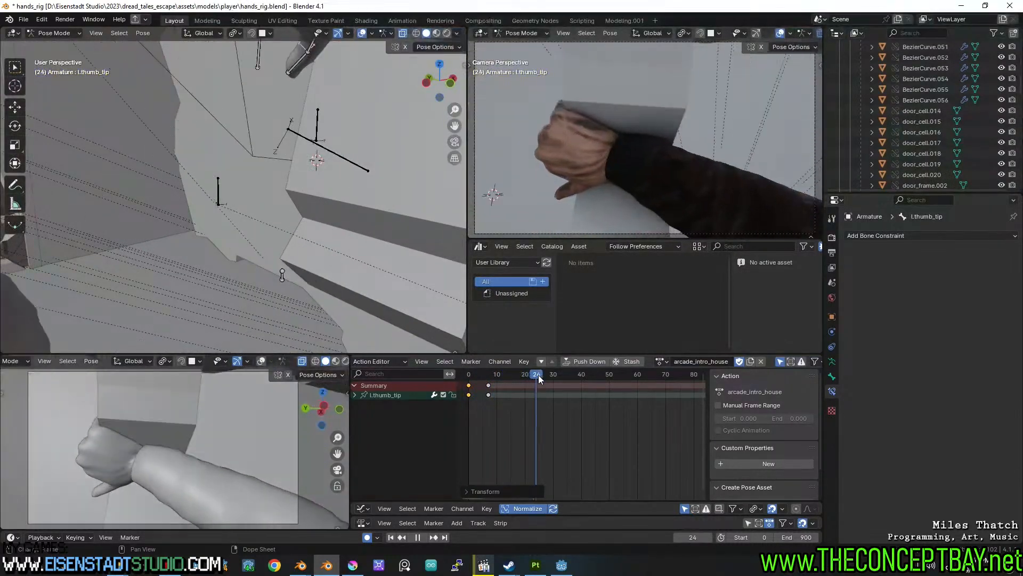
mouse_move(574, 378)
left_mouse_down()
mouse_move(584, 379)
mouse_move(535, 377)
mouse_move(554, 377)
left_mouse_up()
middle_click_drag(250, 213, 294, 291)
left_click(308, 162)
middle_click_drag(309, 162, 312, 298, "shift")
left_click_drag(529, 378, 563, 377)
left_click(546, 384)
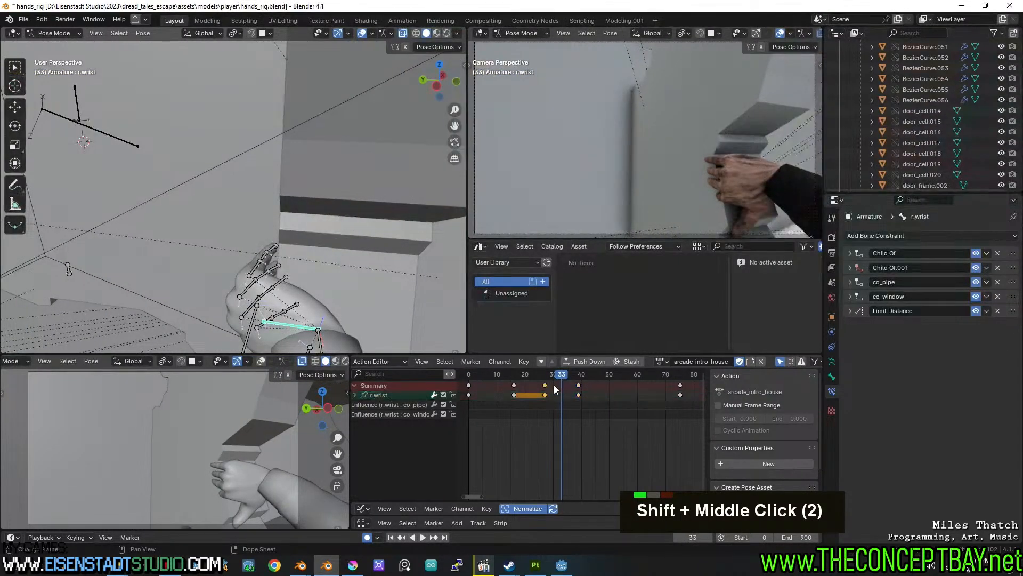
key("shift+d")
left_click(605, 391)
middle_click_drag(320, 261, 330, 254)
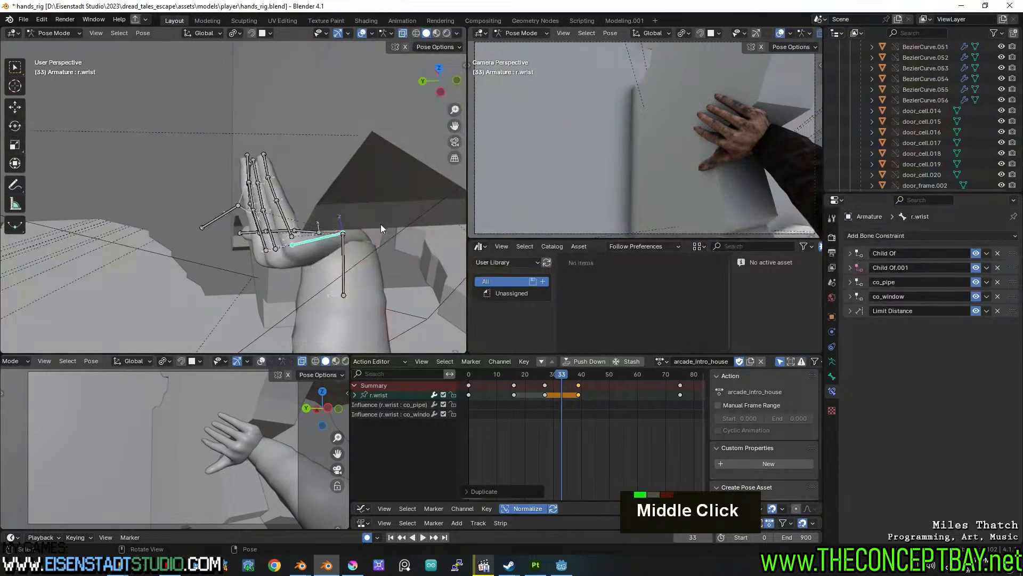
Rotate the right wrist around its local X axis at frame 33 and move it away from the wall.
key("r")
key("x")
key("x")
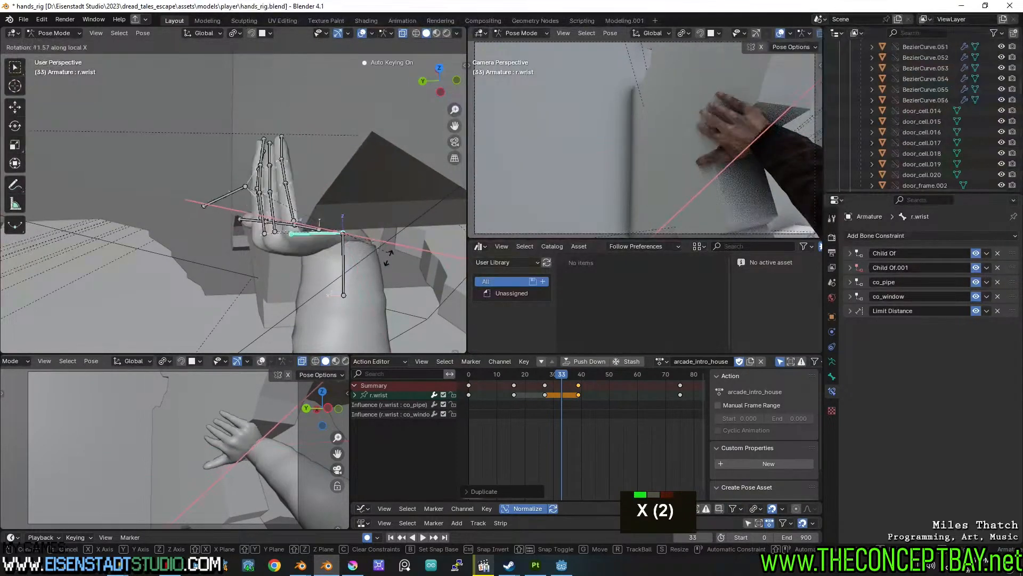
left_click(302, 270)
key("g")
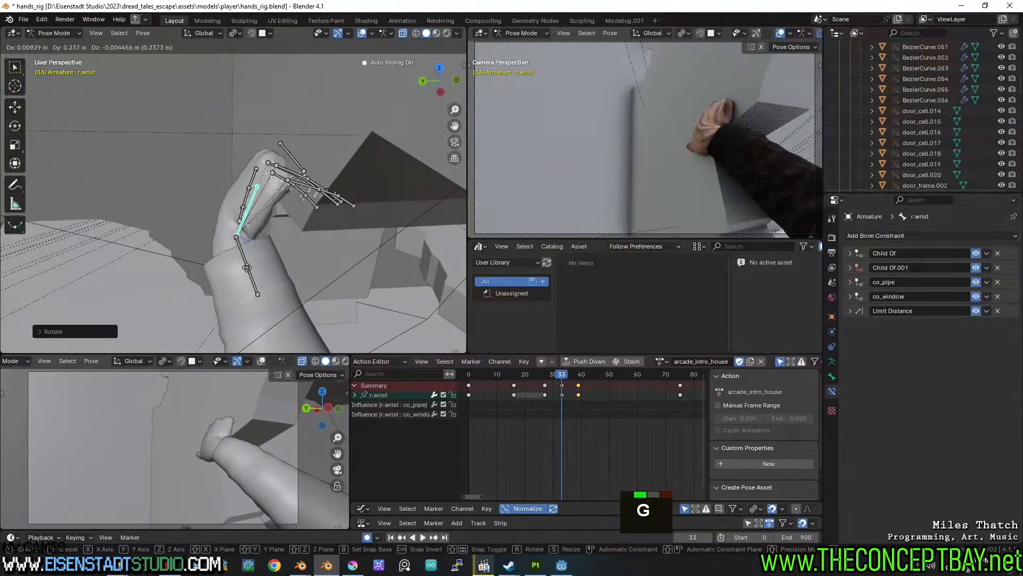
left_click(246, 272)
Select the right hand's pointer, middle, ring and pinky bones, insert keyframes at frame 27 and go to frame 35.
left_click(276, 174)
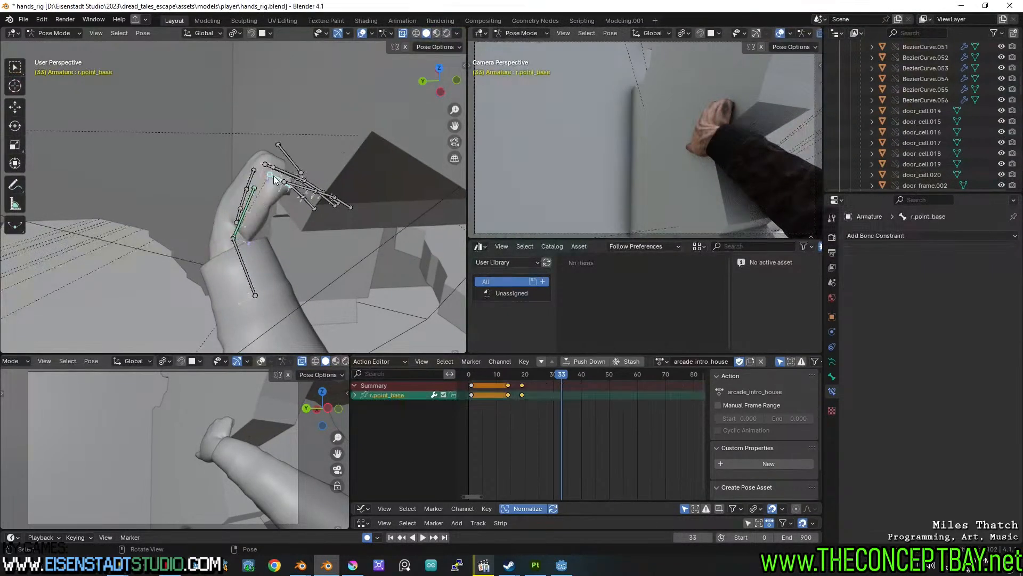
key("l")
key("l")
key("l")
key("l")
middle_click_drag(286, 183, 2, 193)
middle_click_drag(199, 224, 244, 175, "shift")
mouse_move(576, 373)
left_mouse_down()
mouse_move(546, 376)
mouse_move(568, 377)
left_mouse_up()
key("i")
left_click(548, 382)
key("r")
key("x")
key("x")
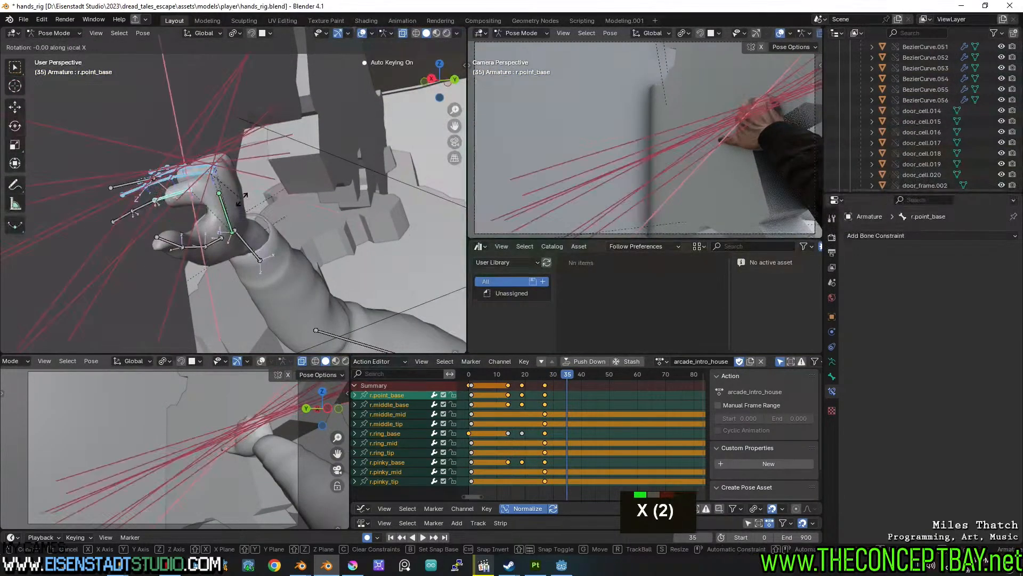
key("Escape")
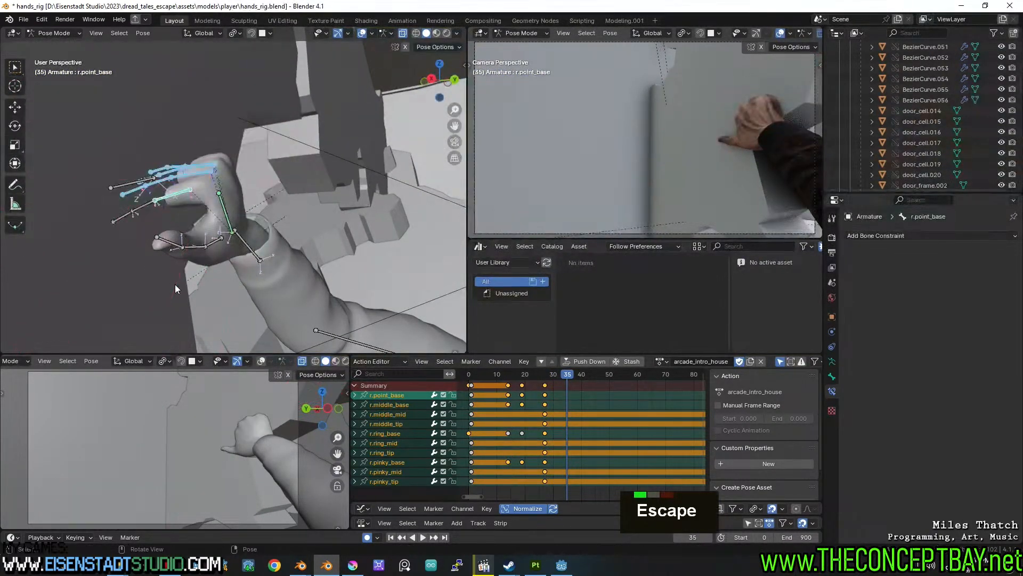
Select the base bones of the right hand's four fingers and rotate them open around their local X axes at frame 35.
left_click(203, 170, "shift")
left_click(202, 163, "shift")
left_click(202, 162, "shift")
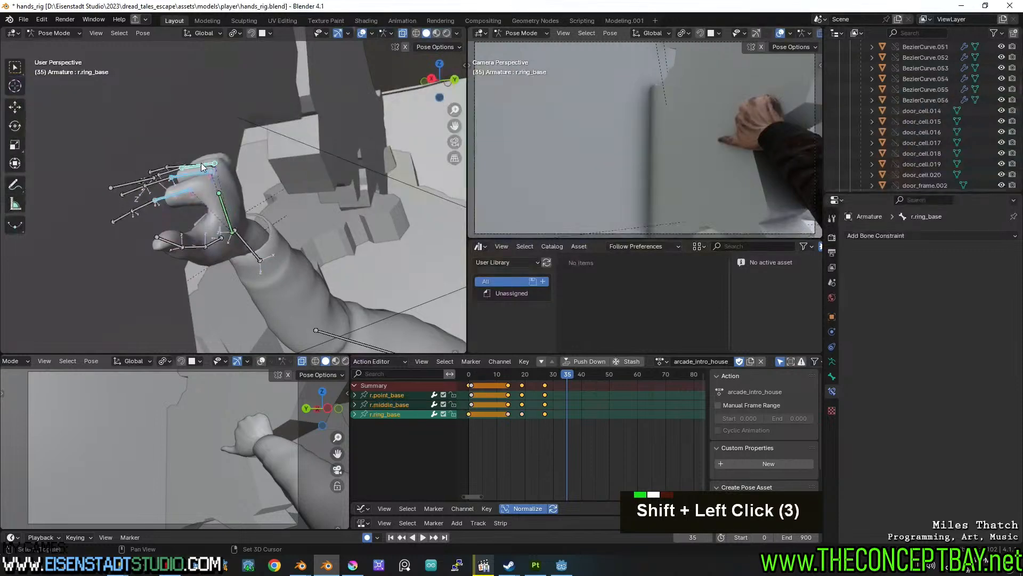
mouse_move(207, 165)
middle_mouse_down()
mouse_move(202, 188)
mouse_move(204, 179)
middle_mouse_up()
left_click(206, 161, "shift")
double_click(207, 164, "shift")
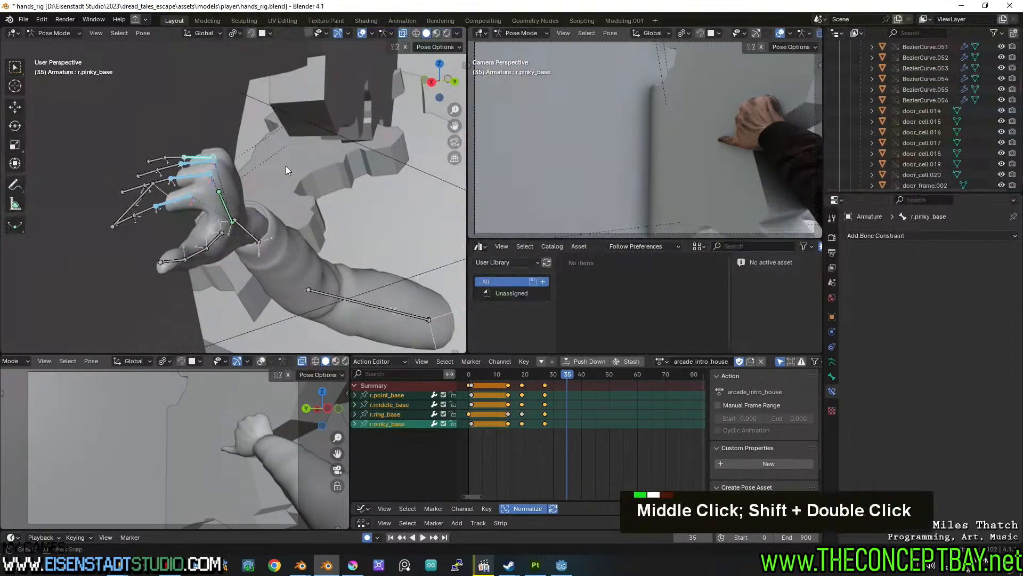
middle_click_drag(285, 170, 278, 183)
key("r")
key("x")
key("x")
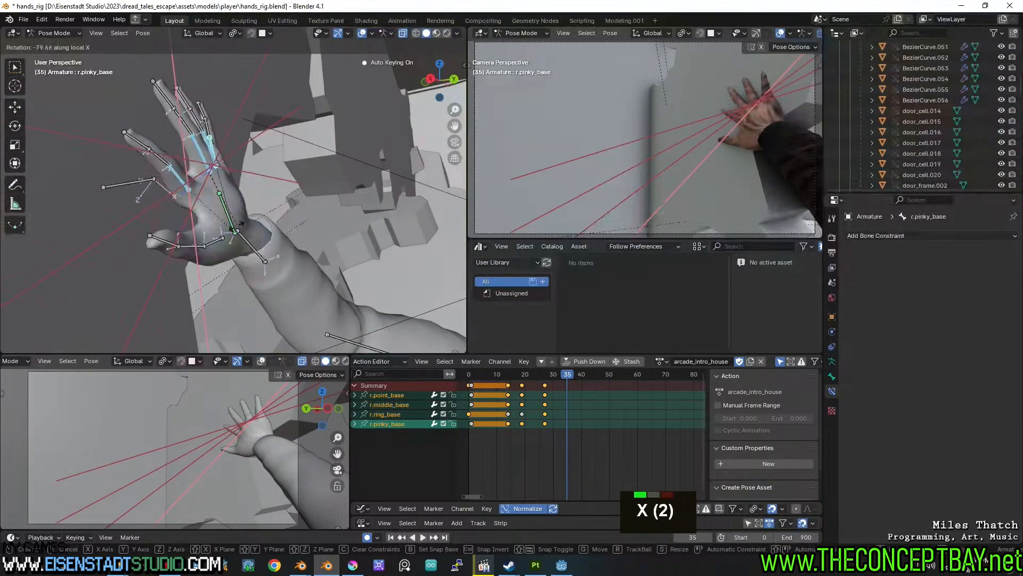
left_click(132, 62)
left_click(138, 34)
key("Escape")
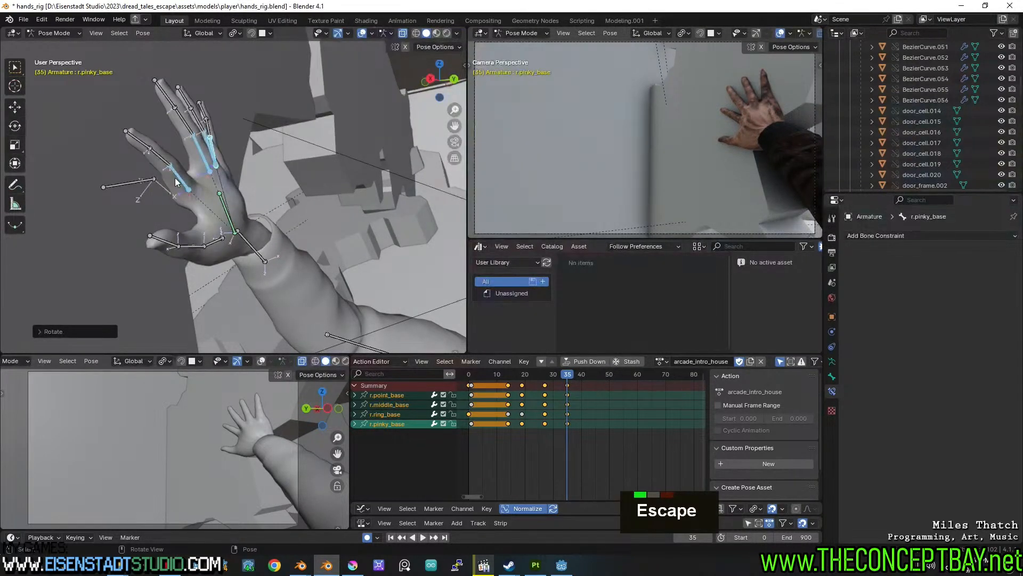
Select all bones of the right hand's four fingers and clear all their transforms at frame 35.
key("l")
key("l")
key("l")
key("l")
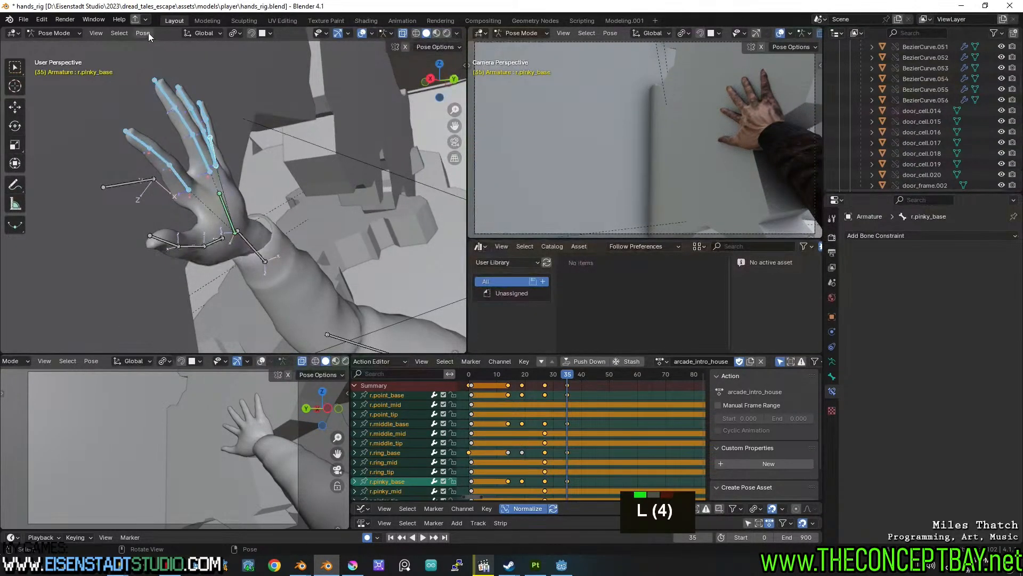
left_click(151, 34)
mouse_move(167, 57)
left_click(285, 56)
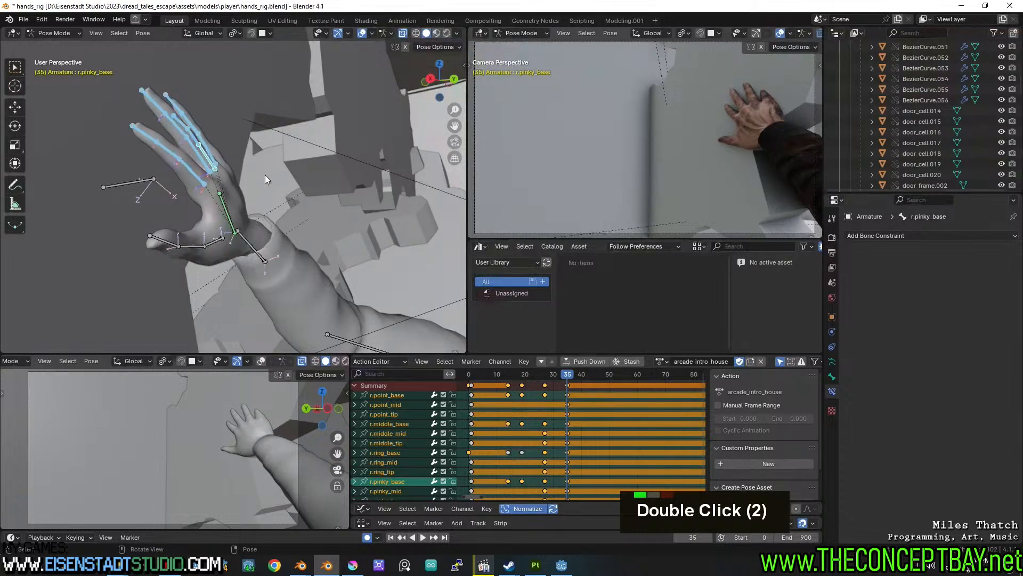
Preview the right hand's release and move the finger bones' frame 35 keyframes to frame 33.
middle_click_drag(189, 165, 213, 250)
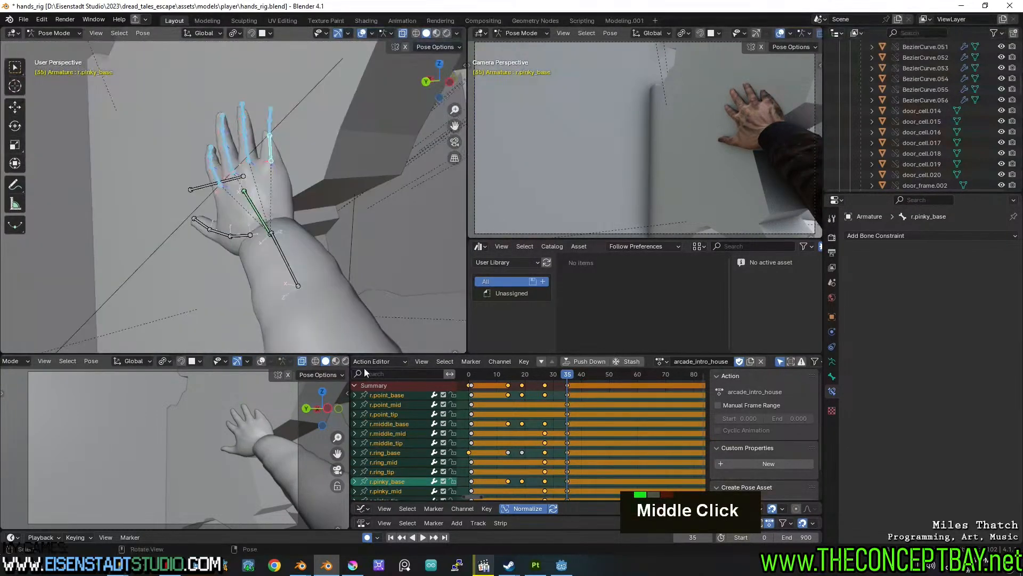
key("space")
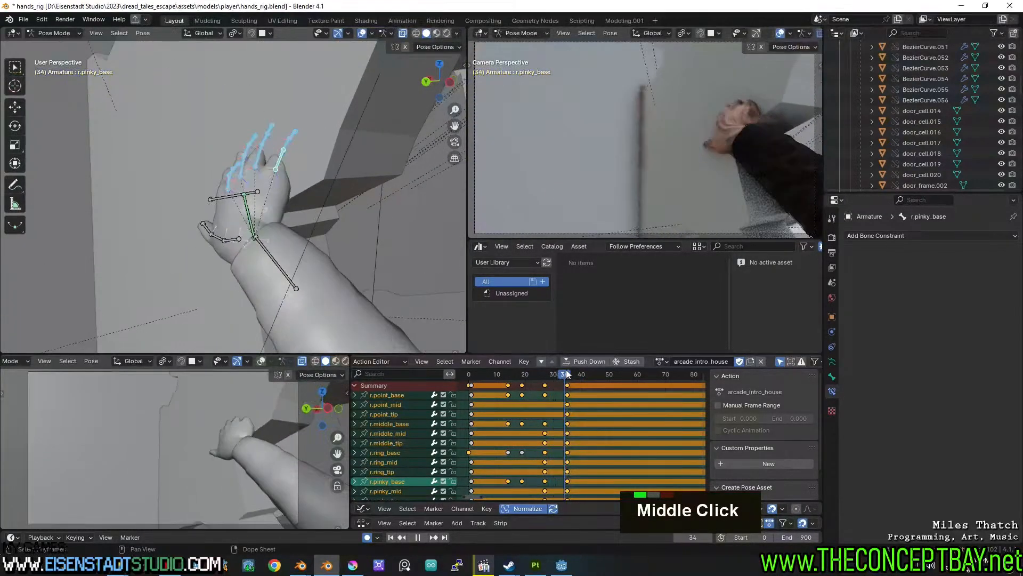
left_click_drag(575, 373, 561, 373)
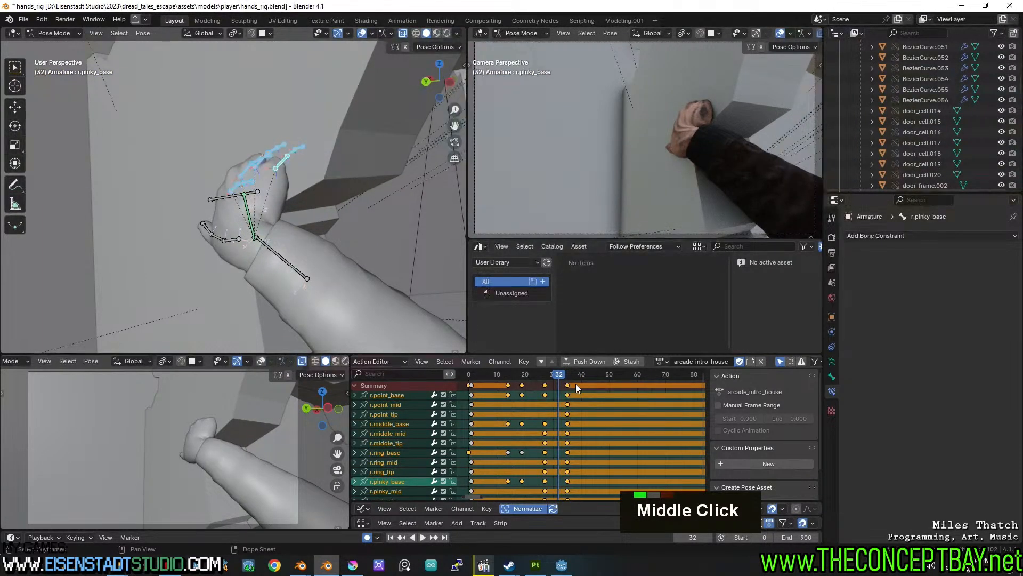
left_click(567, 385)
key("g")
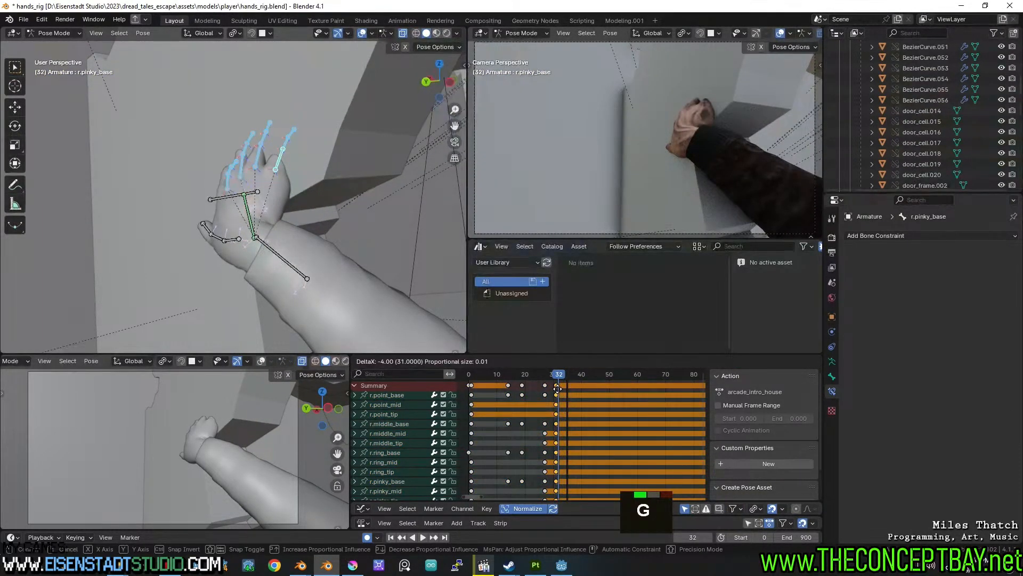
left_click(562, 394)
mouse_move(561, 379)
left_mouse_down()
mouse_move(544, 379)
mouse_move(574, 372)
mouse_move(563, 371)
left_mouse_up()
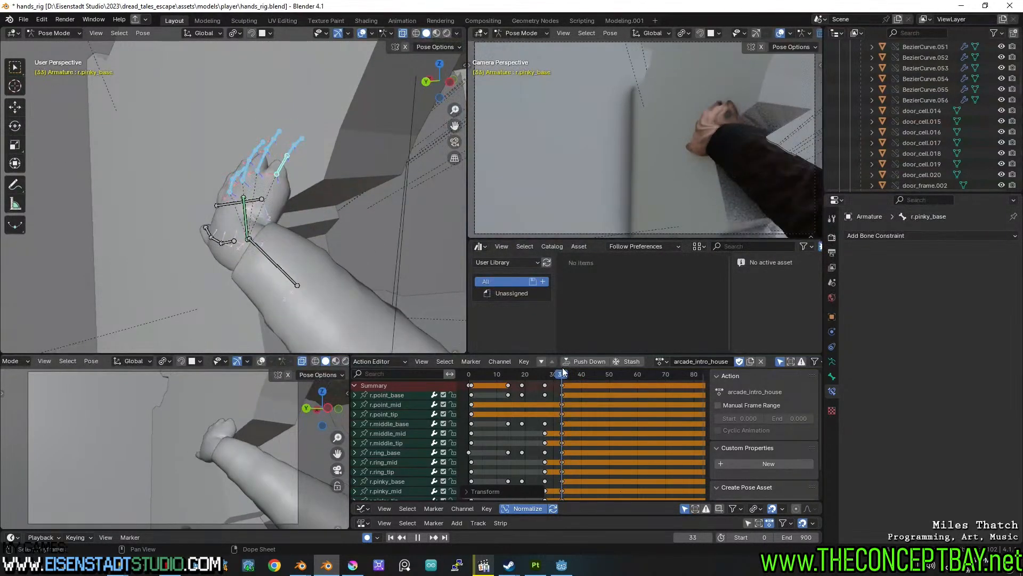
Select the base bones of the right hand's four fingers and rotate them around their local X axes at frame 33.
left_click(284, 158)
left_click(264, 165, "shift")
left_click(247, 173, "shift")
left_click(238, 182, "shift")
key("r")
key("x")
key("x")
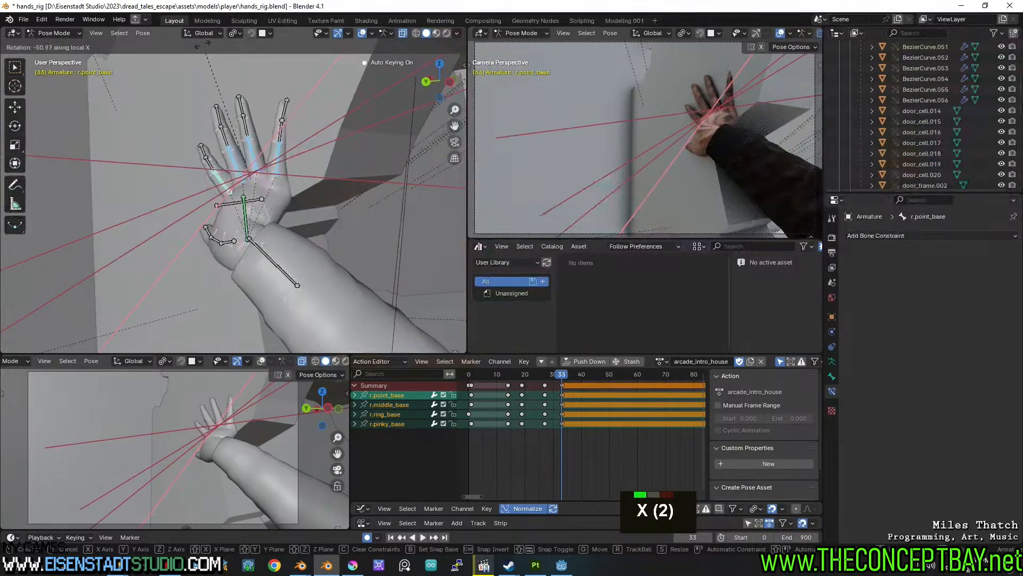
left_click(177, 43)
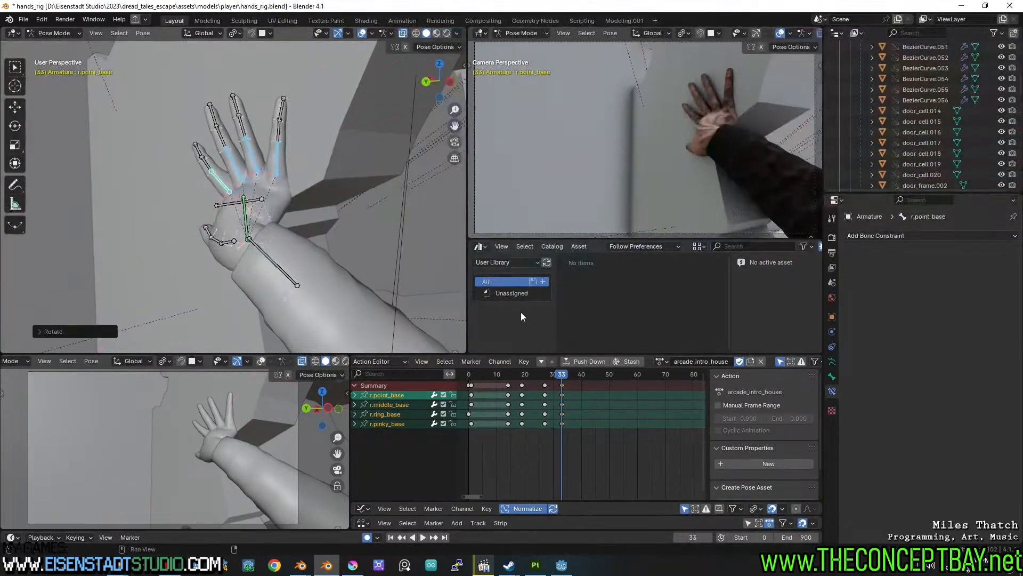
key("space")
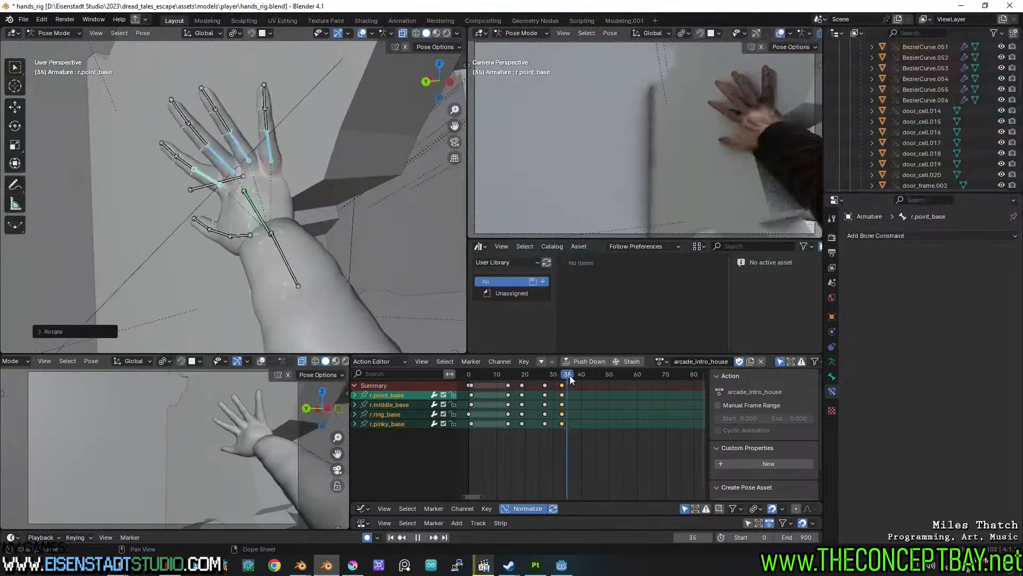
Select the right wrist bone, move its keyframe just before frame 41 to frame 48 and go to frame 33.
left_click_drag(583, 377, 584, 378)
scroll(283, 240, "down", 4)
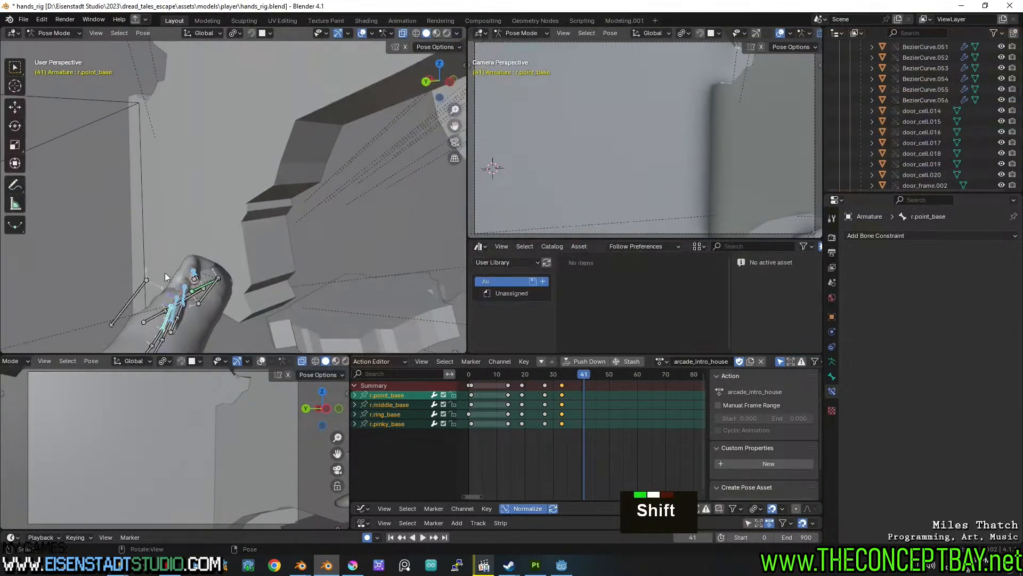
left_click(203, 286)
left_click(579, 385)
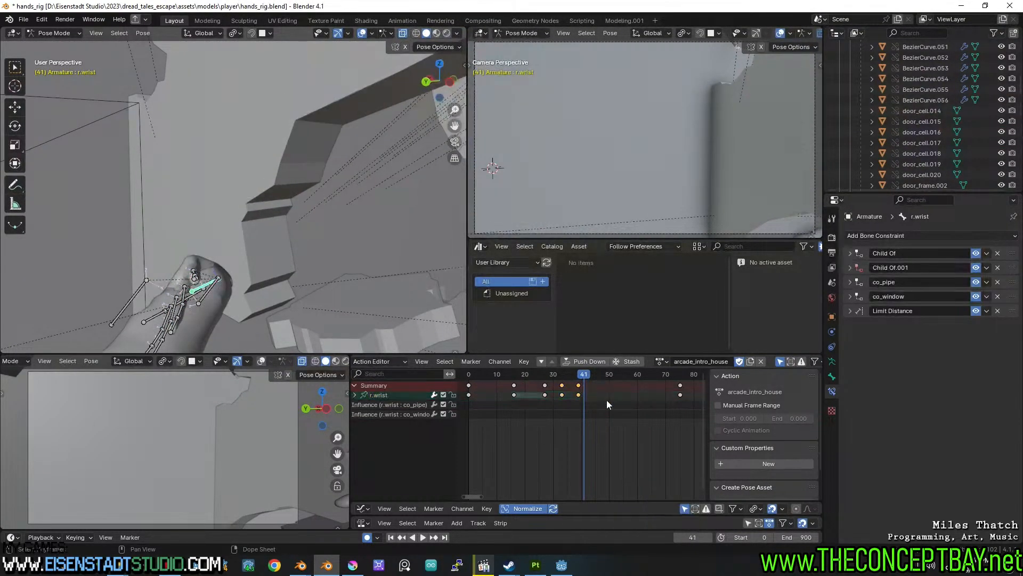
key("g")
left_click(644, 404)
left_click(561, 374)
mouse_move(562, 373)
left_mouse_down()
mouse_move(574, 372)
mouse_move(561, 373)
left_mouse_up()
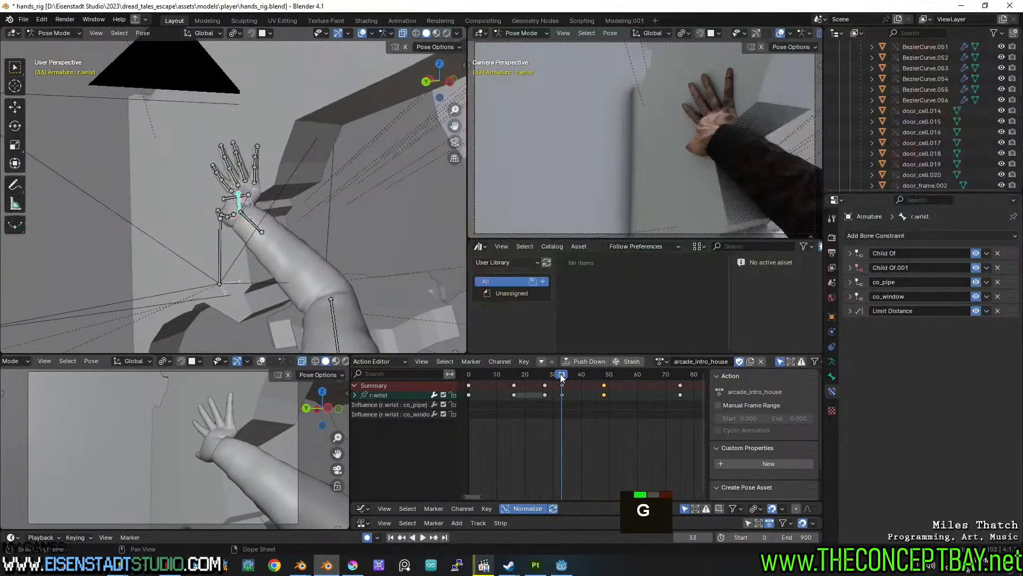
Examine the right hand from the other side and play the retimed animation through the camera from frame 12.
middle_click_drag(481, 228, 471, 227)
middle_click_drag(458, 224, 398, 220)
scroll(416, 227, "up", 4)
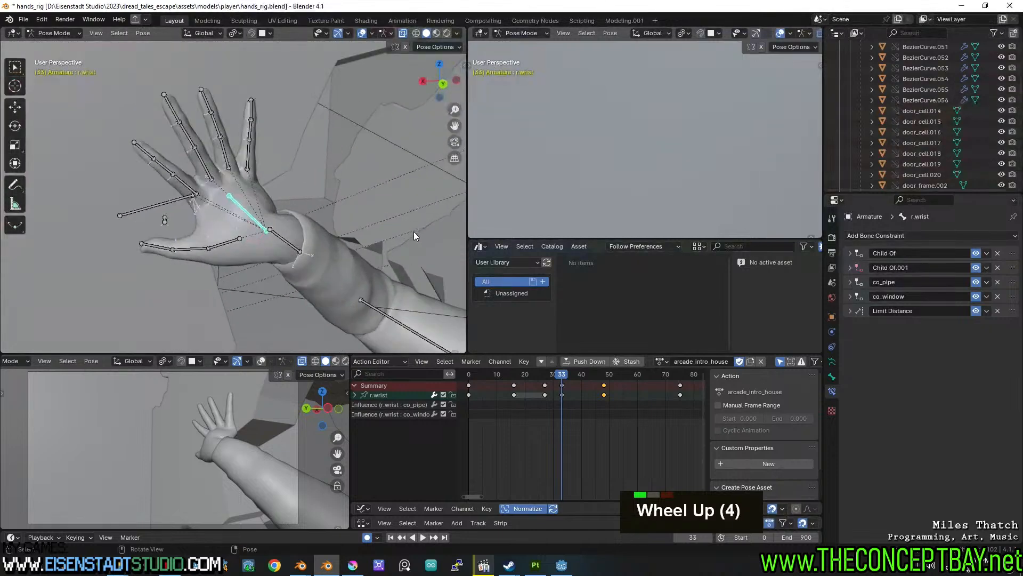
left_click_drag(561, 379, 503, 373)
key("KP_0")
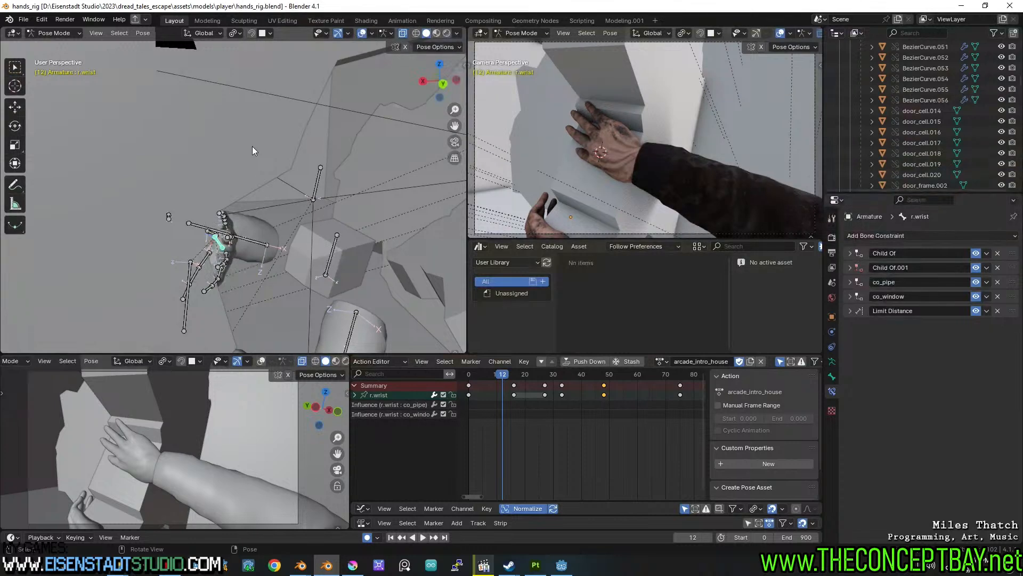
key("space")
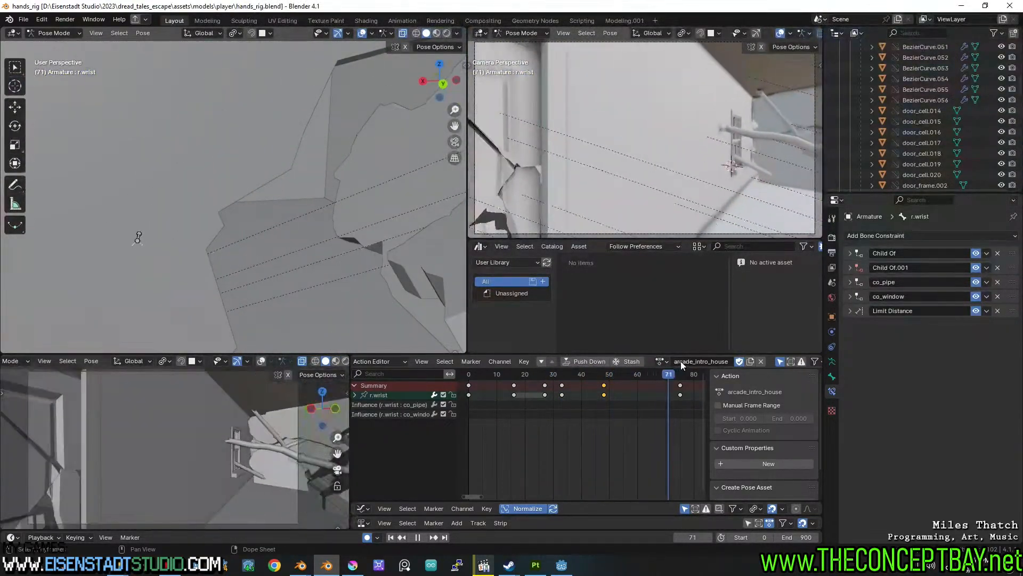
scroll(640, 417, "down", 6)
middle_click_drag(611, 419, 555, 420)
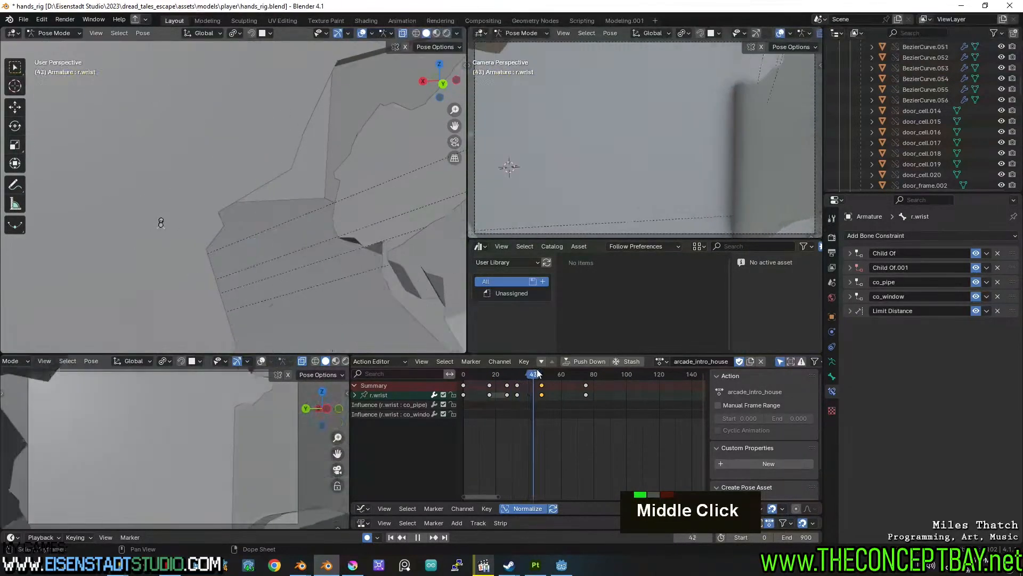
key("space")
Select the back bone, return to frame 0, save the file and preview the animation.
scroll(313, 300, "down", 5)
middle_click_drag(313, 300, 276, 252)
scroll(293, 271, "up", 1)
left_click(266, 251)
left_click_drag(519, 373, 460, 361)
key("ctrl+s")
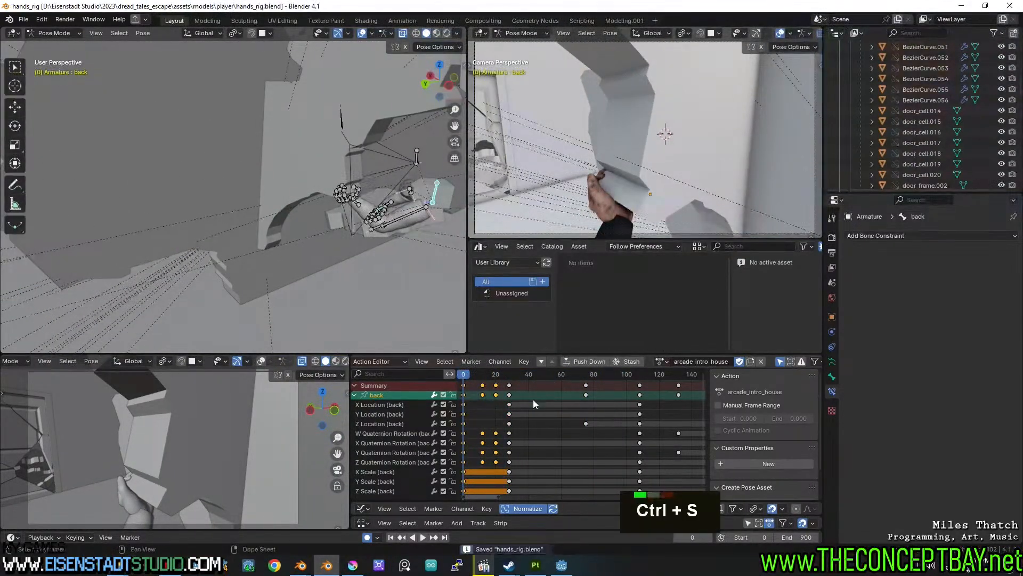
key("space")
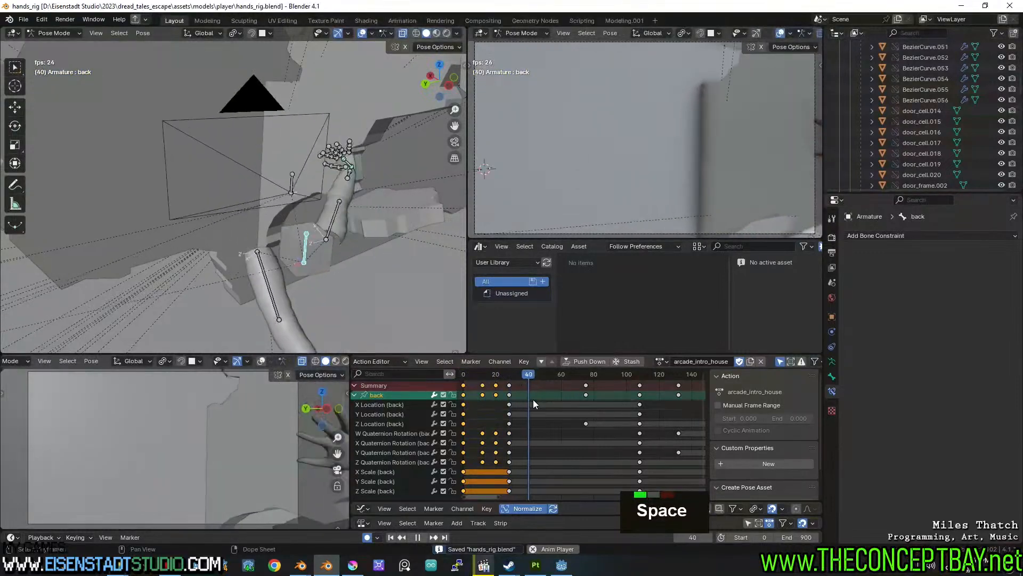
key("space")
Rotate the base bones of the right hand's pointer, middle, ring and pinky fingers one by one toward the thumb at frame 33.
left_click(540, 376)
mouse_move(539, 376)
left_mouse_down()
mouse_move(501, 376)
mouse_move(520, 375)
left_mouse_up()
scroll(374, 158, "up", 2)
middle_click_drag(374, 158, 178, 249, "shift")
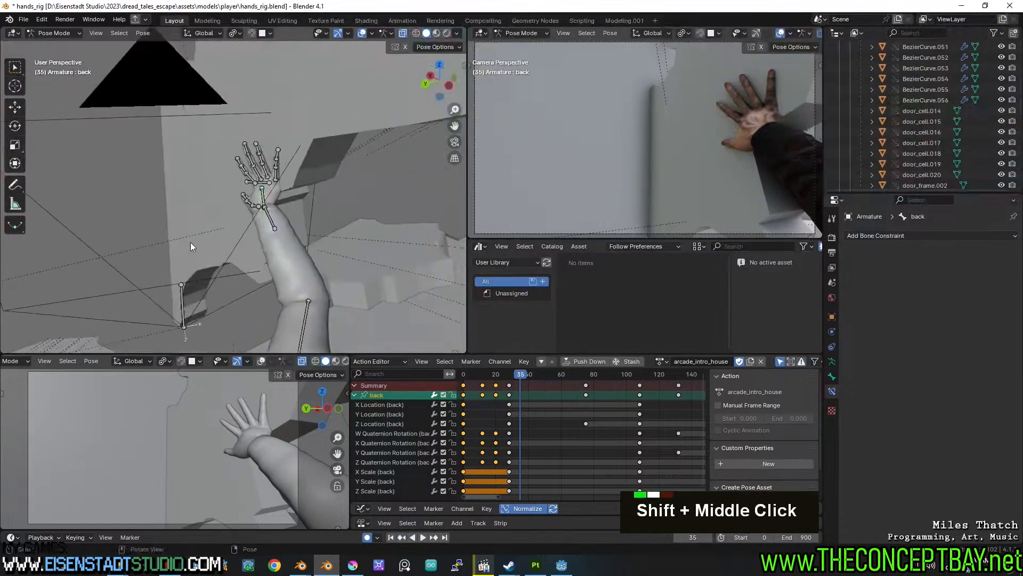
scroll(293, 188, "up", 3)
left_click(257, 245)
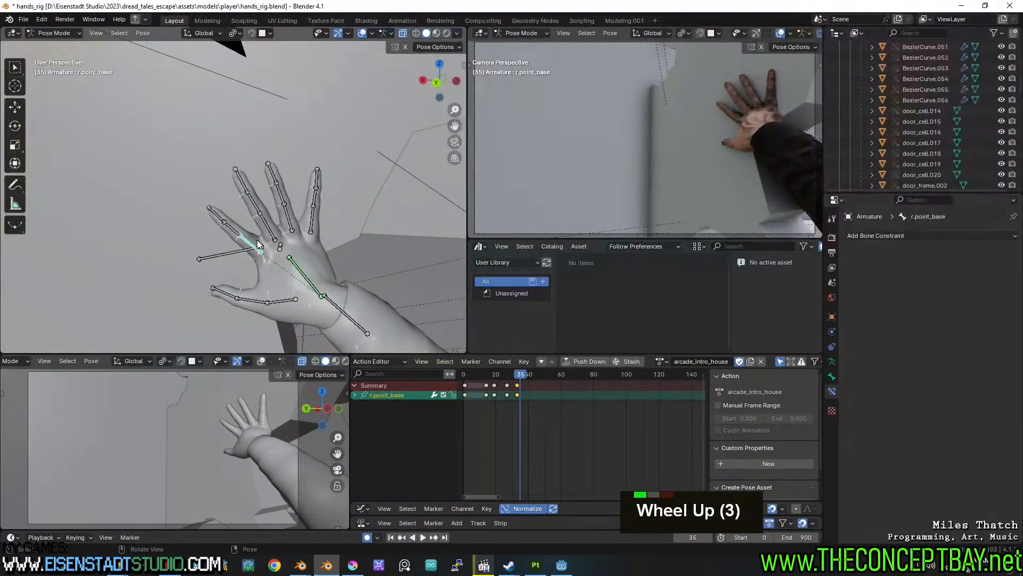
key("ctrl+g")
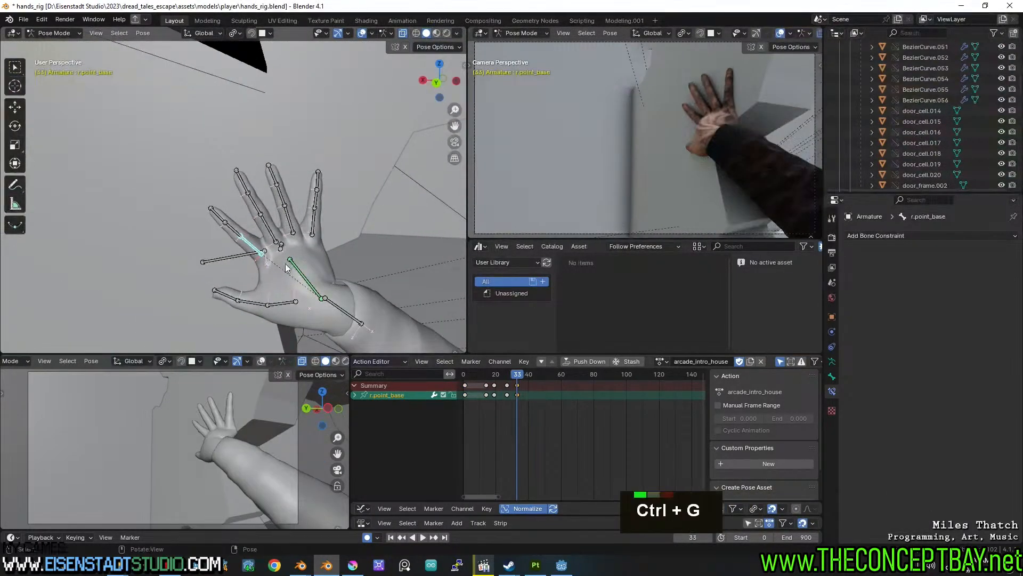
scroll(283, 252, "up", 5)
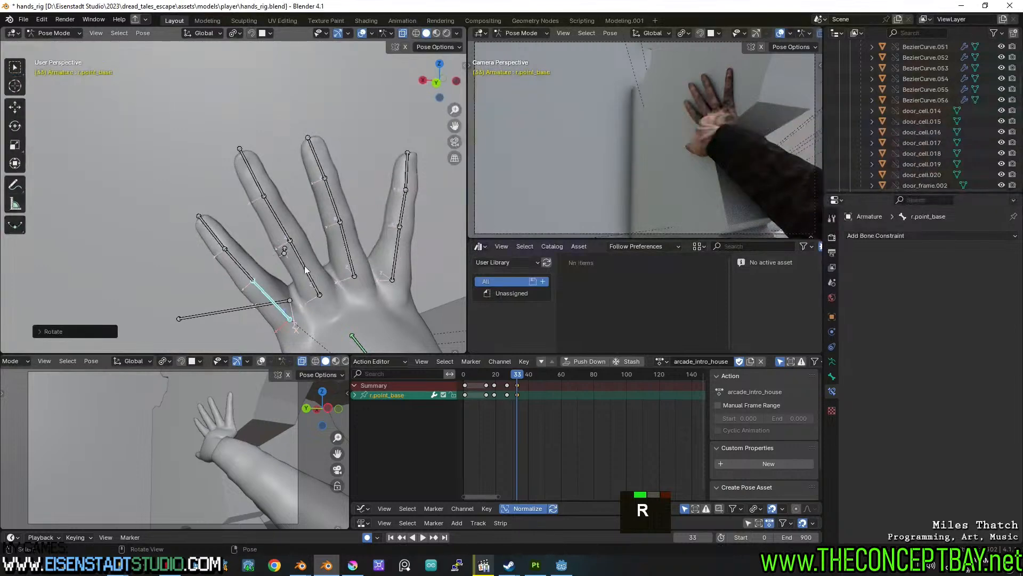
left_click(350, 260)
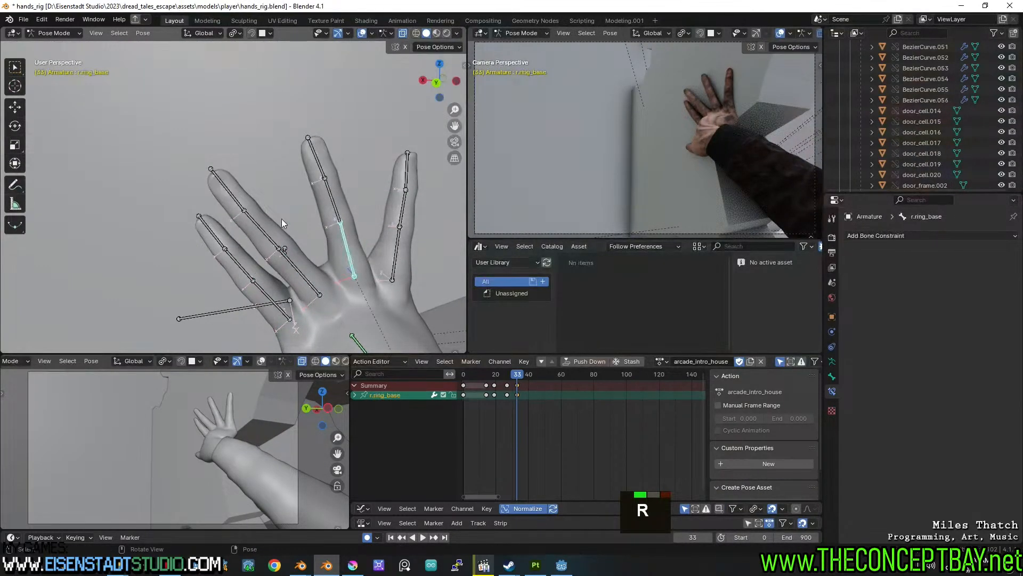
key("r")
left_click(203, 248)
left_click(403, 250)
key("r")
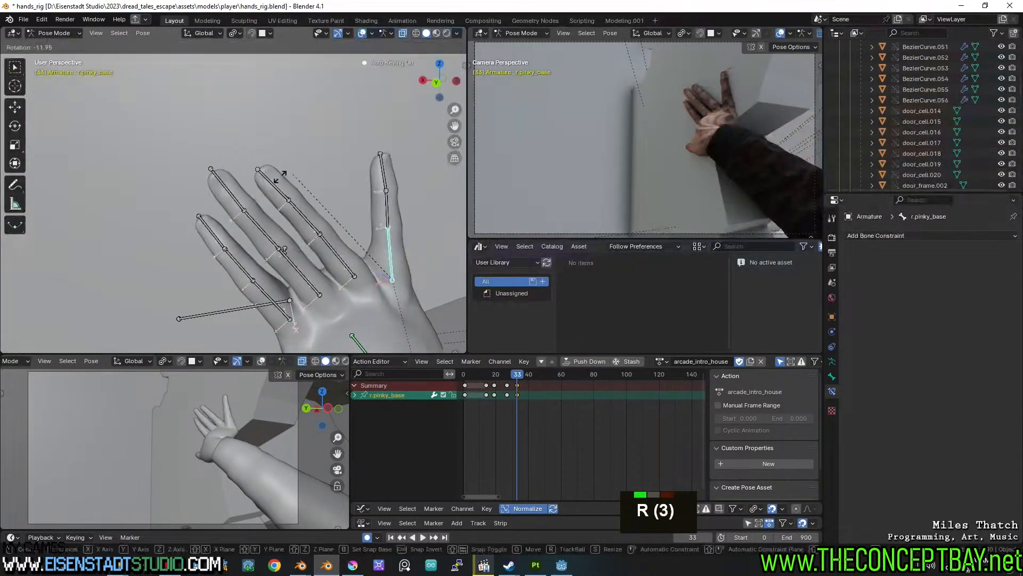
Select the right hand's four finger base bones and rotate them around their local X axes at frame 40.
scroll(357, 296, "down", 4)
middle_click_drag(357, 296, 313, 215)
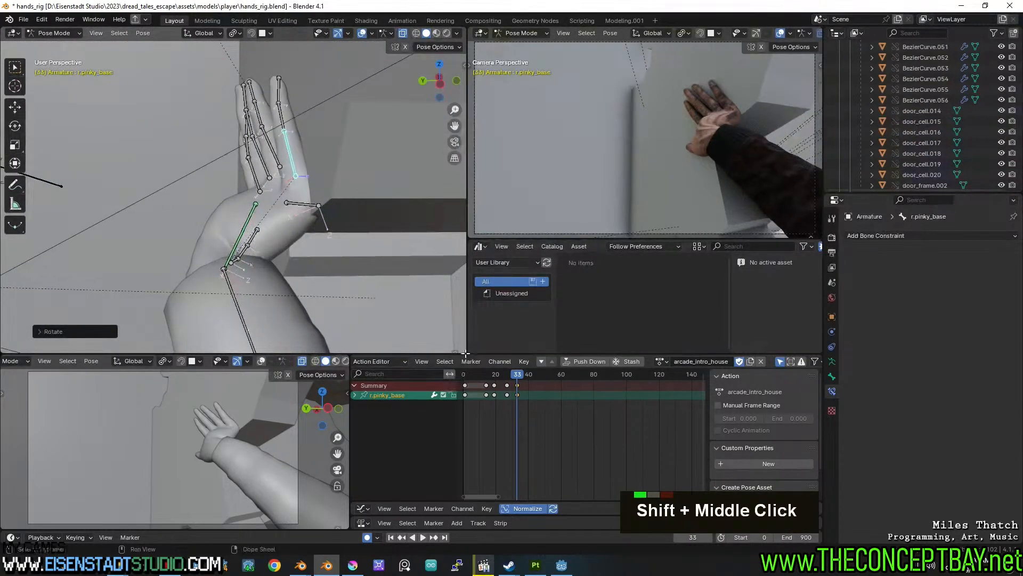
mouse_move(516, 374)
left_mouse_down()
mouse_move(526, 373)
mouse_move(501, 375)
mouse_move(529, 373)
left_mouse_up()
middle_click_drag(130, 212, 252, 193, "shift")
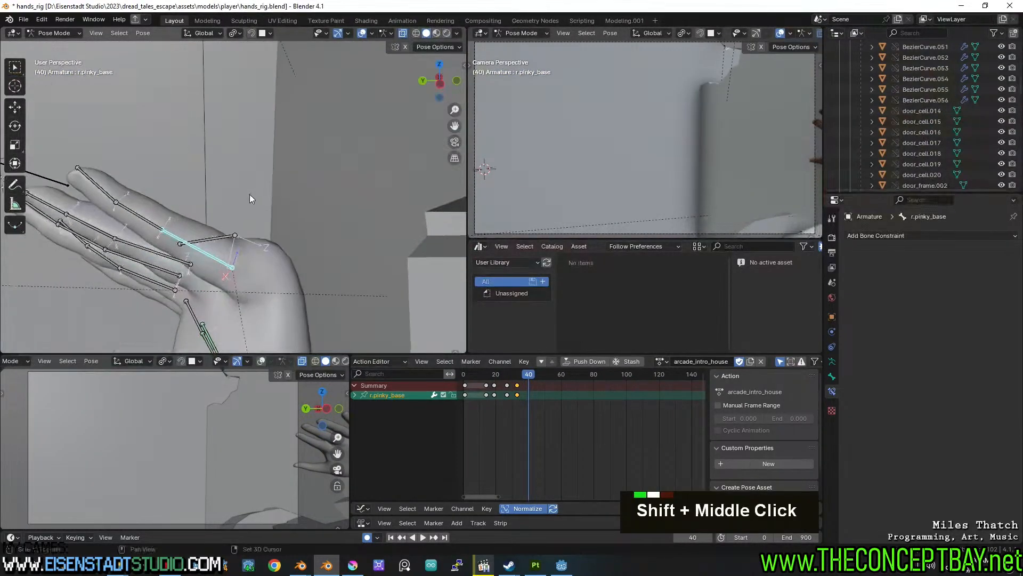
scroll(162, 262, "down", 2)
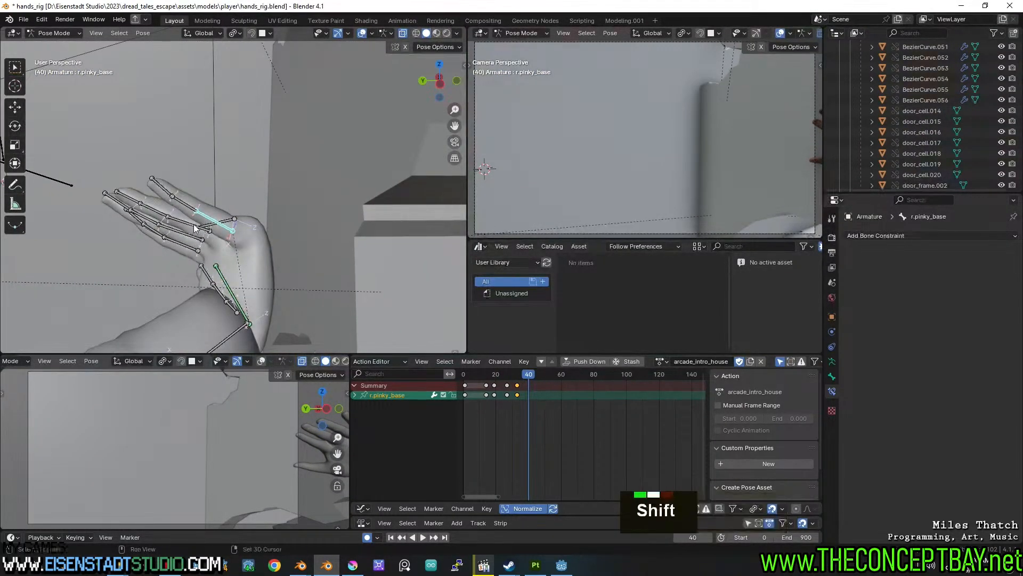
left_click(185, 238, "shift")
left_click(177, 250, "shift")
key("r")
key("x")
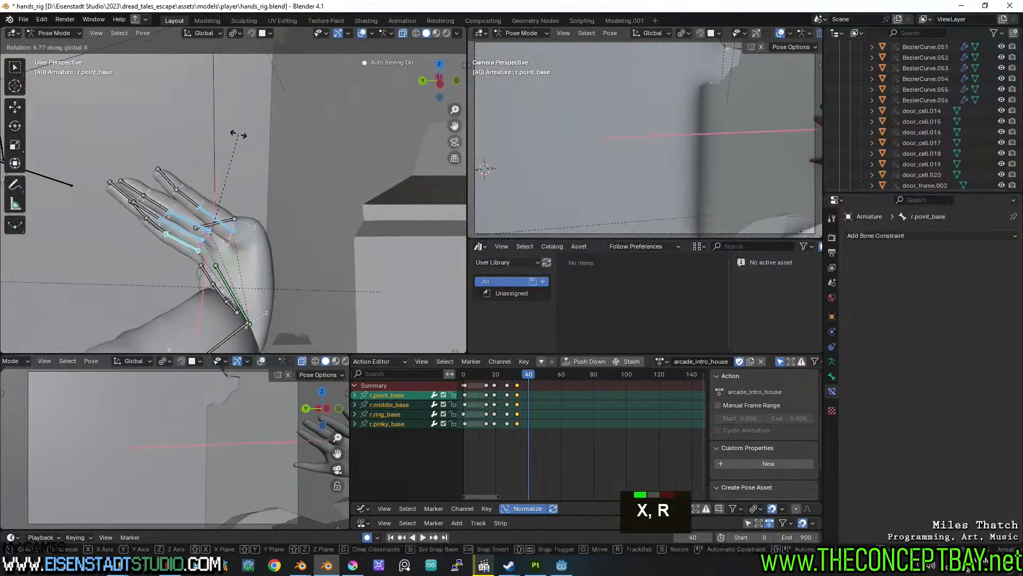
key("x")
left_click(265, 255)
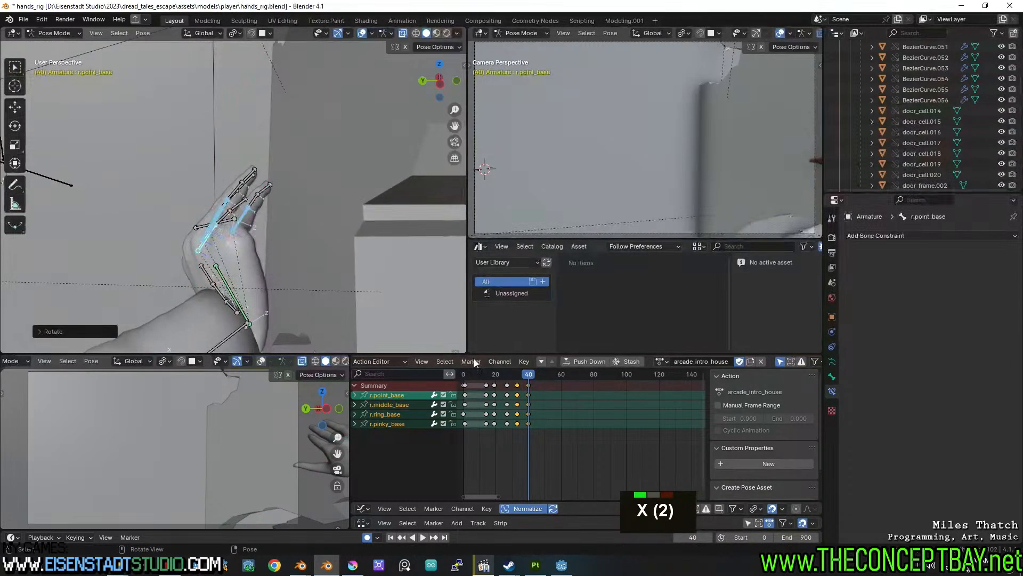
Select the r.lower_arm_wrist_twist.003 bone and rotate it around its local Y axis at frame 25.
mouse_move(523, 375)
left_mouse_down()
mouse_move(482, 373)
mouse_move(531, 368)
mouse_move(516, 367)
left_mouse_up()
middle_click_drag(365, 239, 277, 260)
scroll(278, 260, "up", 2)
left_click(236, 253)
left_click_drag(515, 377, 505, 377)
middle_click_drag(232, 211, 344, 241)
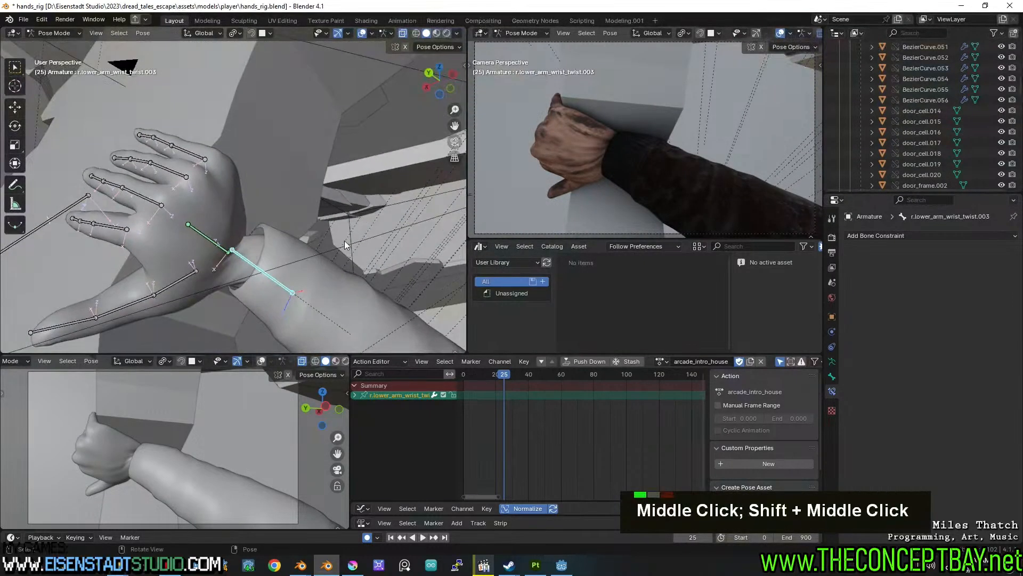
key("r")
key("y")
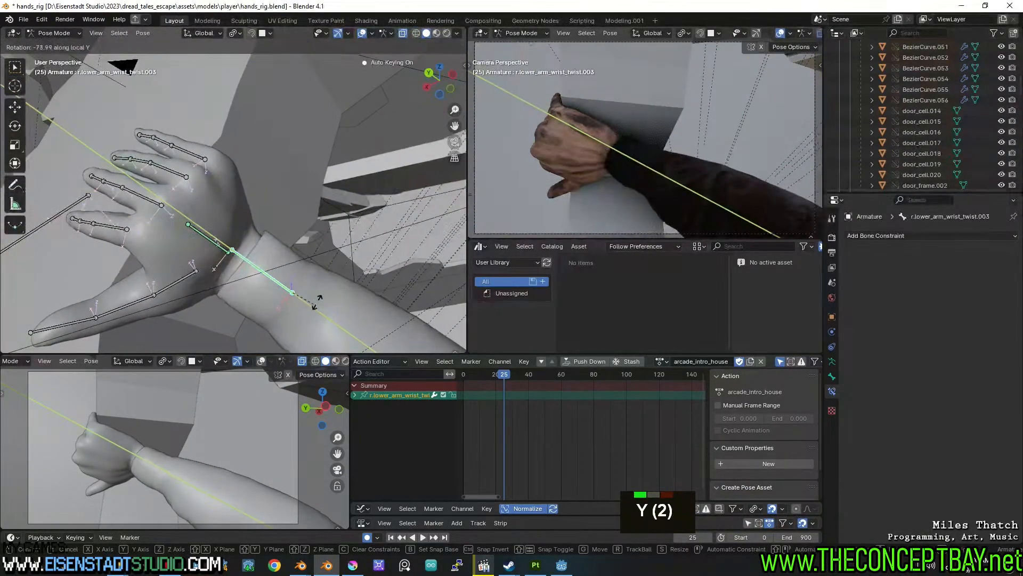
left_click(322, 294)
Preview the right arm's motion and examine the body and camera pose at frame 47.
key("space")
key("space")
scroll(184, 243, "down", 3)
middle_click_drag(184, 243, 470, 389)
mouse_move(522, 376)
left_mouse_down()
mouse_move(559, 376)
mouse_move(539, 374)
left_mouse_up()
scroll(344, 223, "down", 6)
middle_click_drag(346, 222, 287, 208)
scroll(263, 226, "down", 3)
middle_click_drag(287, 208, 288, 167, "shift")
mouse_move(288, 166)
middle_mouse_down("shift")
mouse_move(237, 174)
mouse_move(277, 183)
middle_mouse_up("shift")
middle_click_drag(278, 182, 309, 193, "shift")
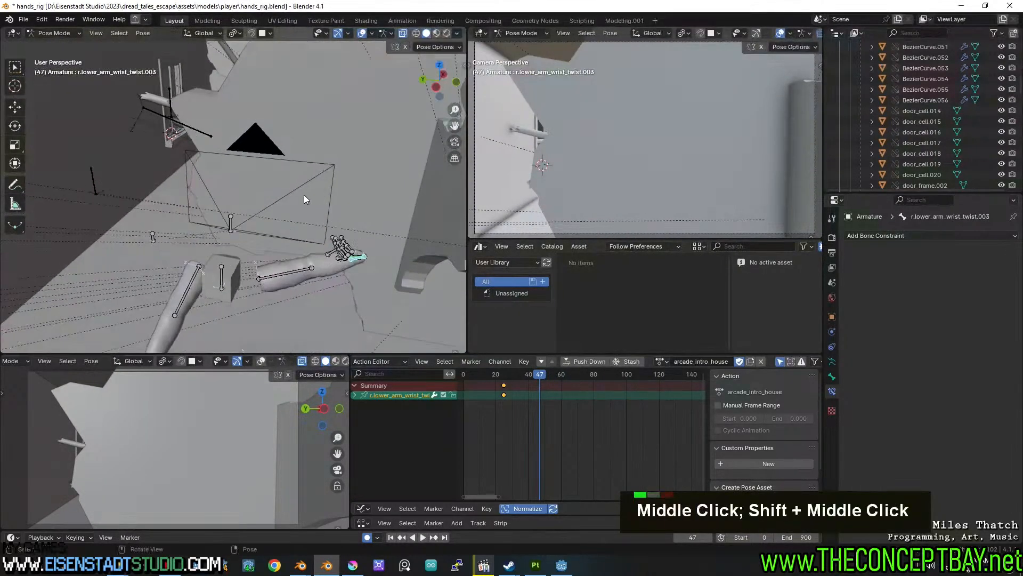
Select the head bone and move its last keyframe to frame 33.
key("space")
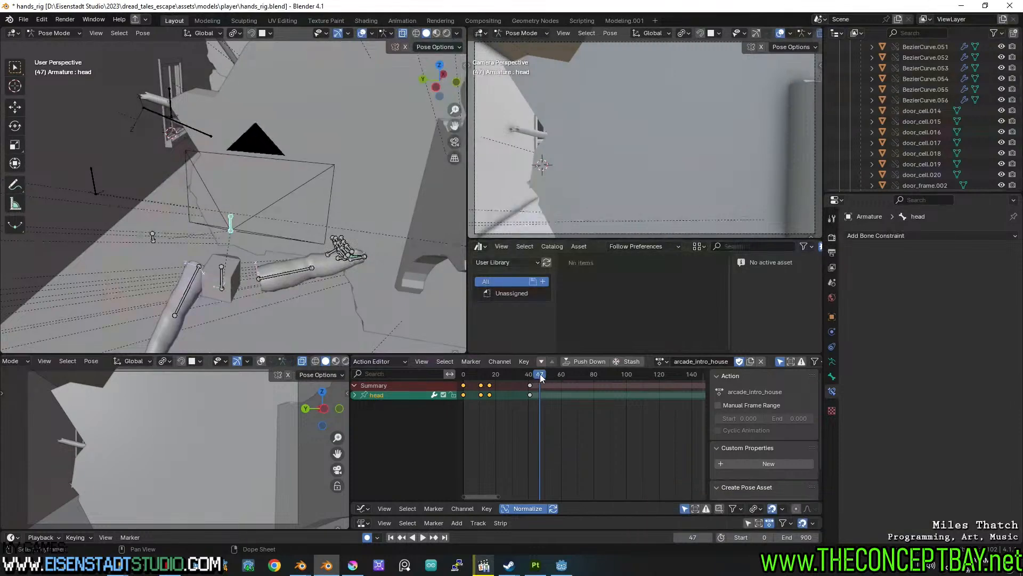
left_click_drag(560, 372, 539, 376)
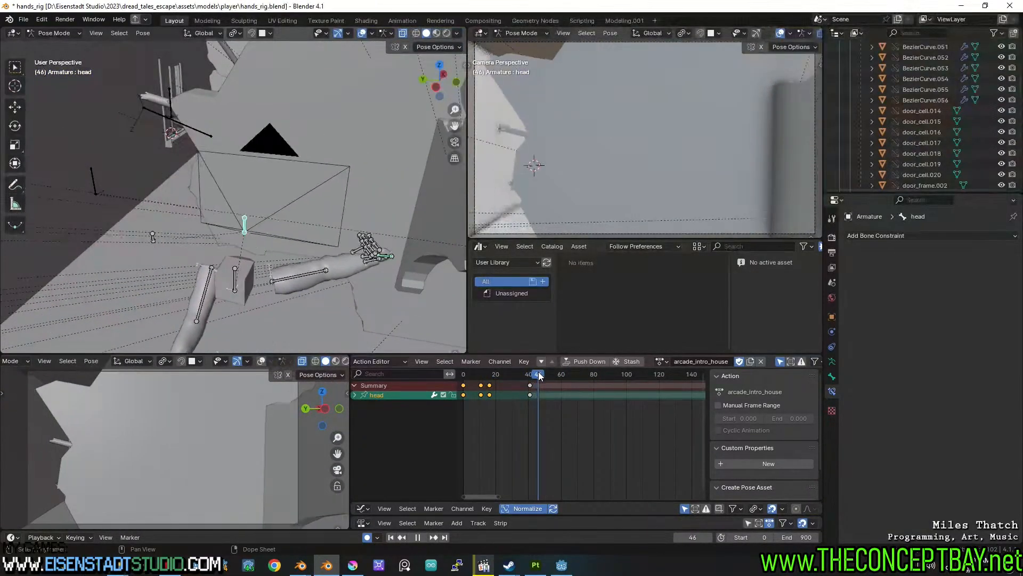
left_click(529, 388)
key("g")
double_click(514, 394)
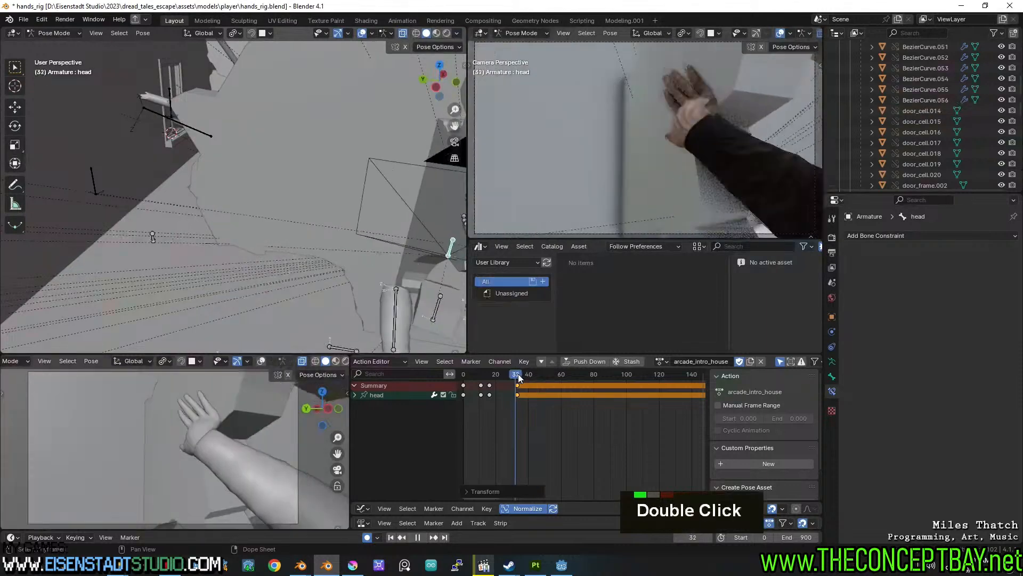
Rotate the head bone around the global Z axis at frame 45 so the camera faces the broken door.
middle_click_drag(173, 239, 306, 205)
key("r")
key("z")
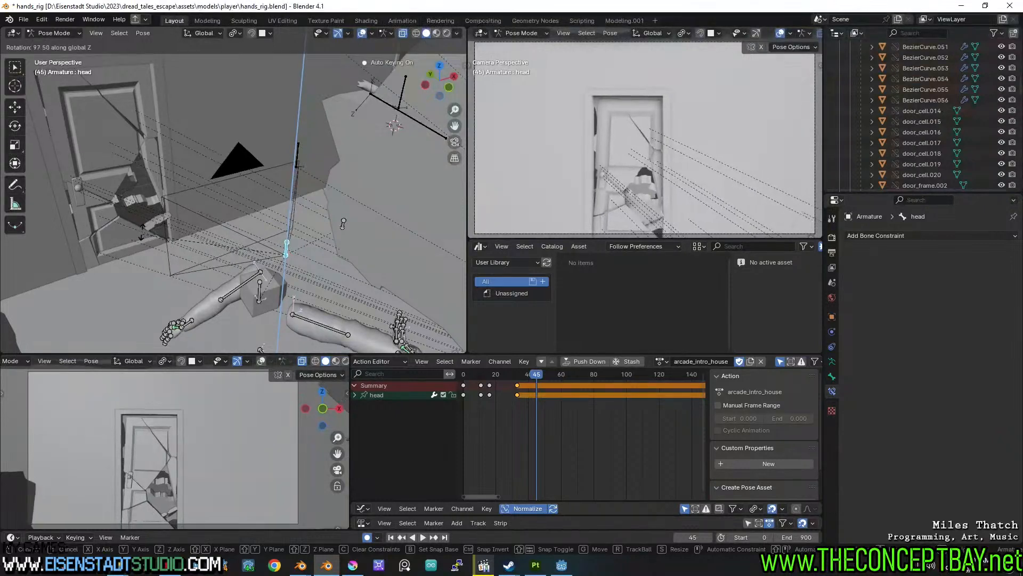
left_click(135, 241)
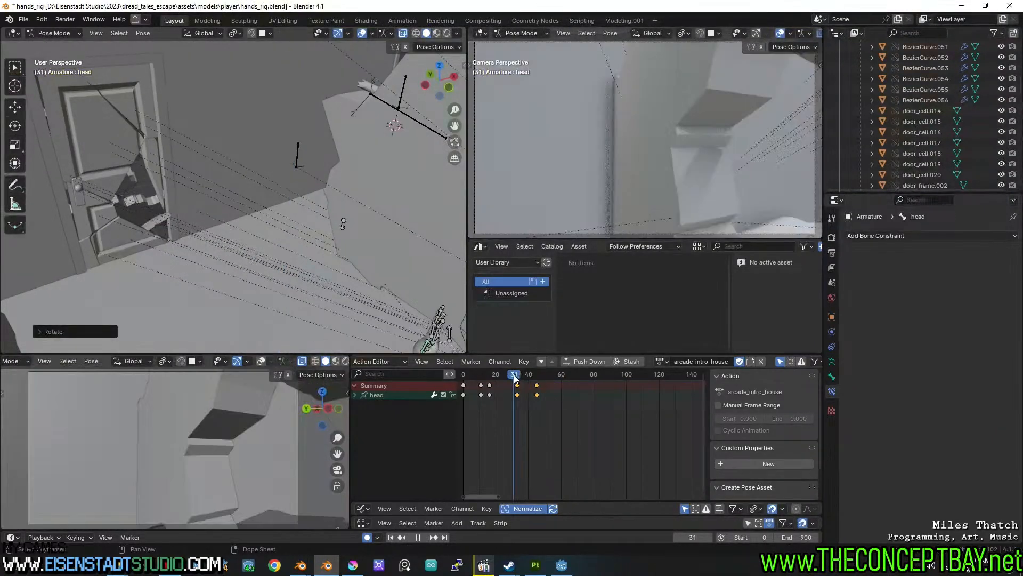
Preview the head turn and place a duplicated head keyframe after frame 45.
key("space")
key("space")
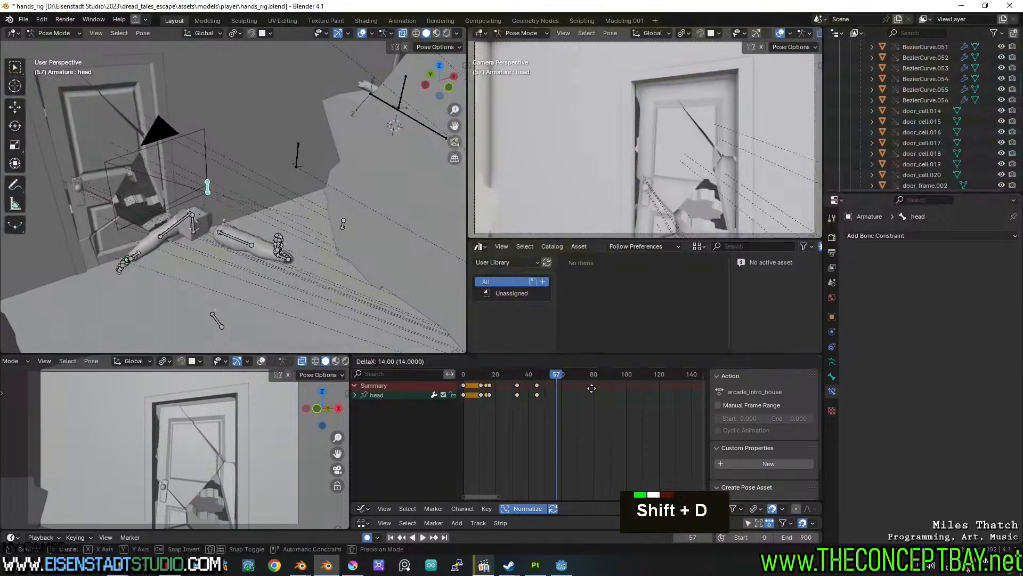
left_click(637, 389)
left_click_drag(526, 377, 564, 379)
key("g")
Rotate the back bone around the global Z axis at frame 48 to turn the body.
left_click(176, 212)
left_click(178, 211)
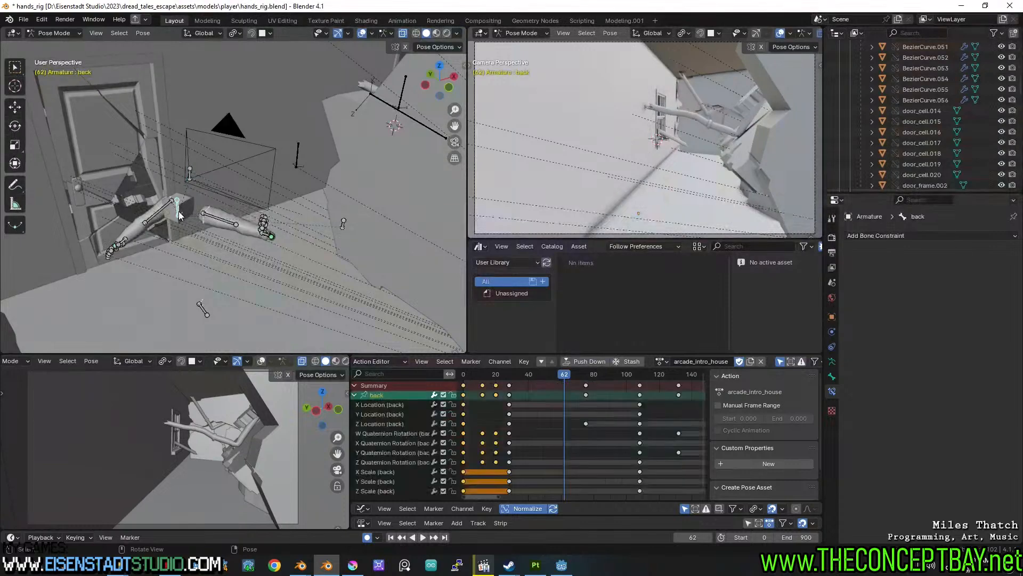
left_click(510, 373)
key("space")
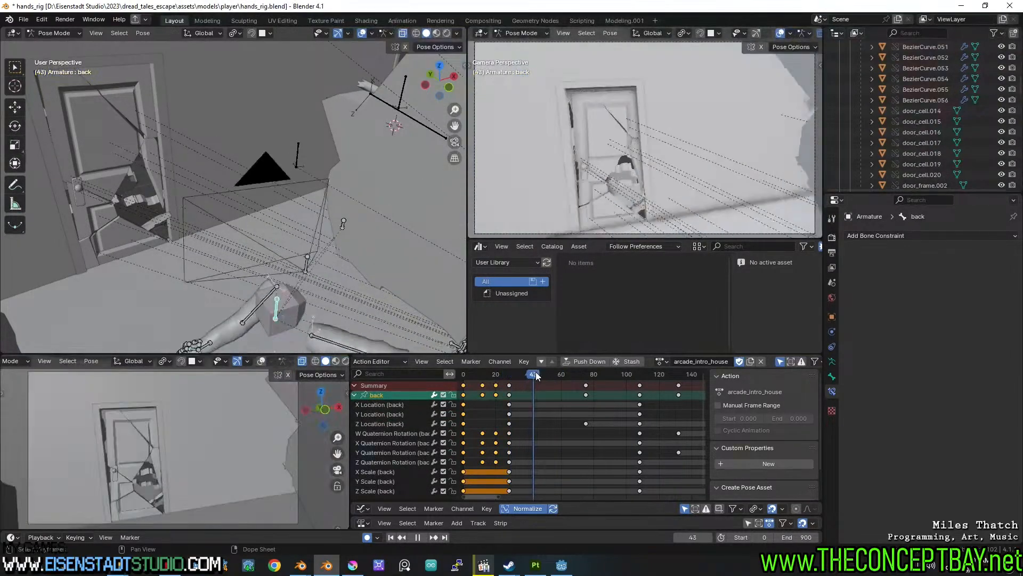
left_click_drag(564, 373, 542, 372)
key("r")
key("z")
key("z")
key("z")
key("z")
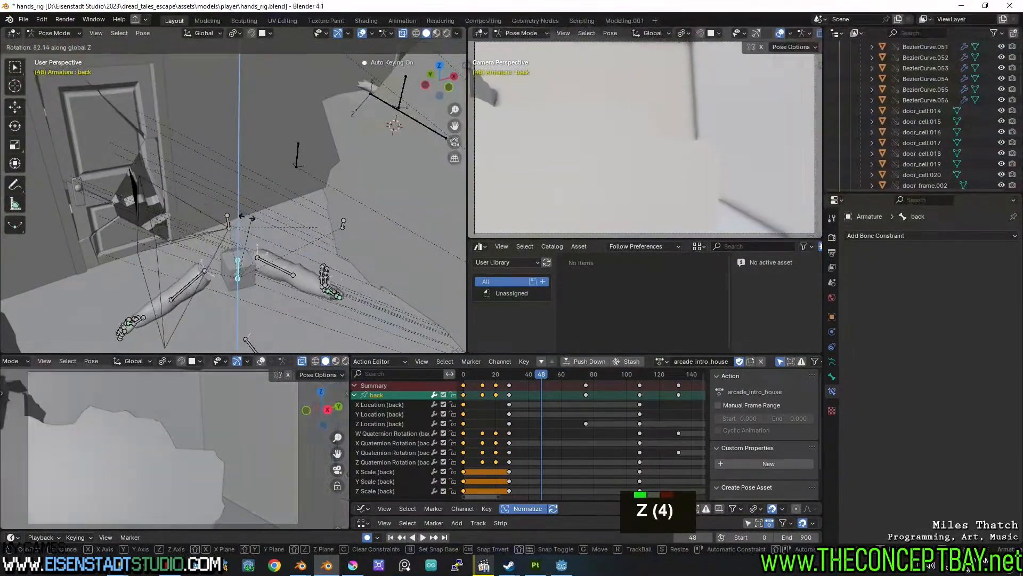
left_click(230, 221)
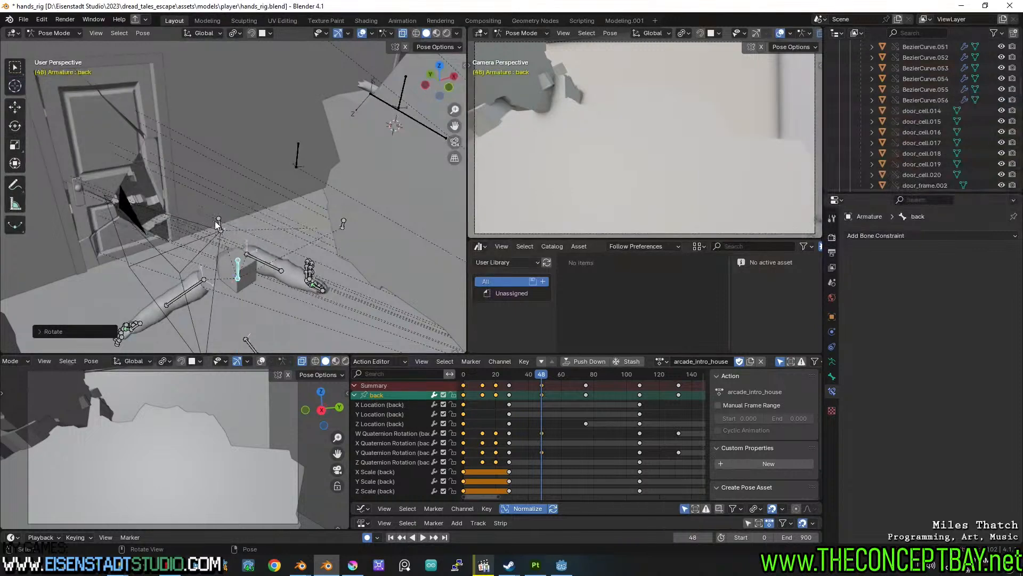
Select the head bone and delete all of its keyframes after frame 33.
left_click(215, 221)
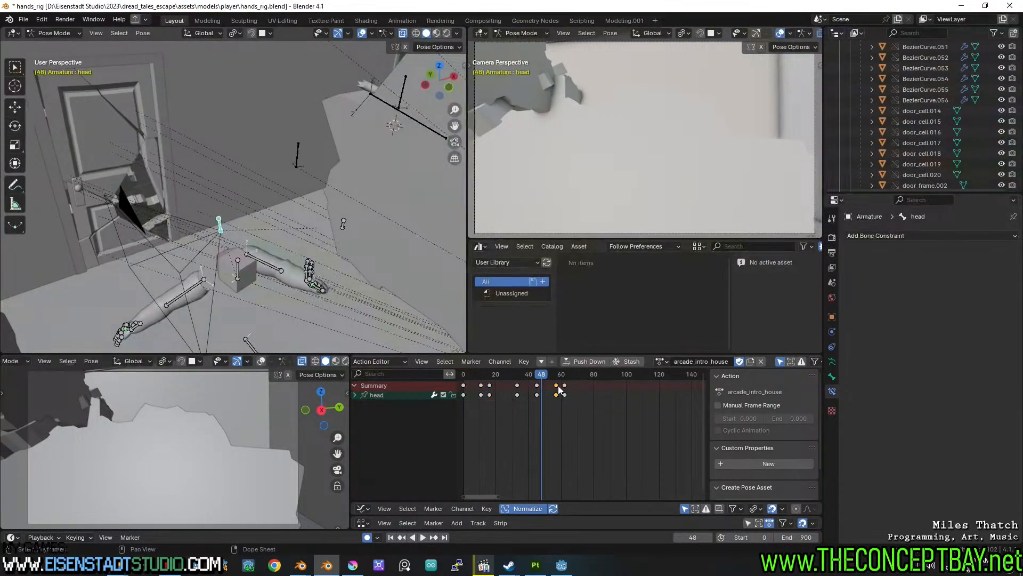
mouse_move(528, 374)
left_mouse_down()
mouse_move(519, 375)
mouse_move(529, 377)
left_mouse_up()
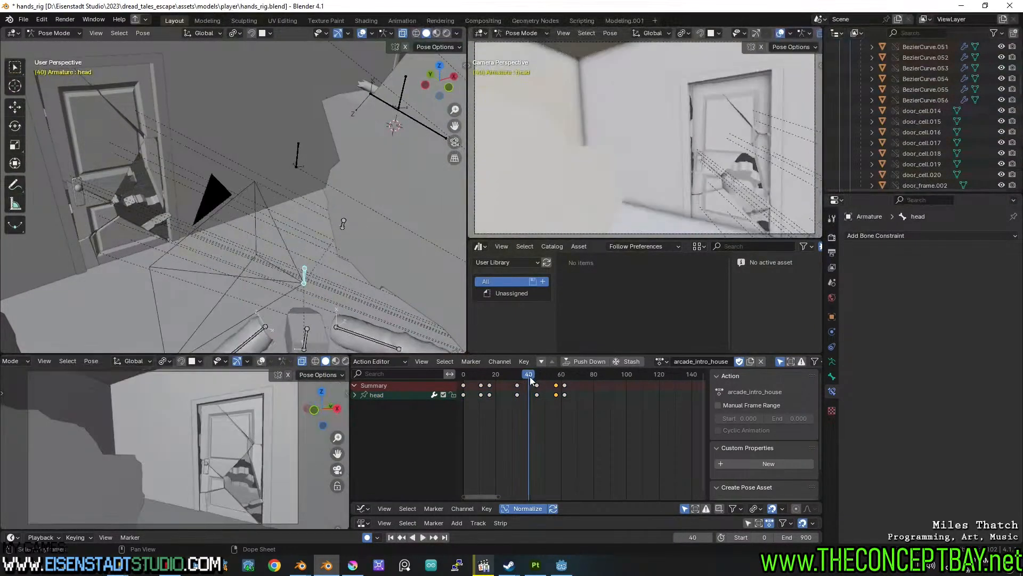
double_click(537, 384)
key("x")
key("x")
left_click(594, 411)
mouse_move(526, 375)
left_mouse_down()
mouse_move(514, 375)
mouse_move(531, 378)
left_mouse_up()
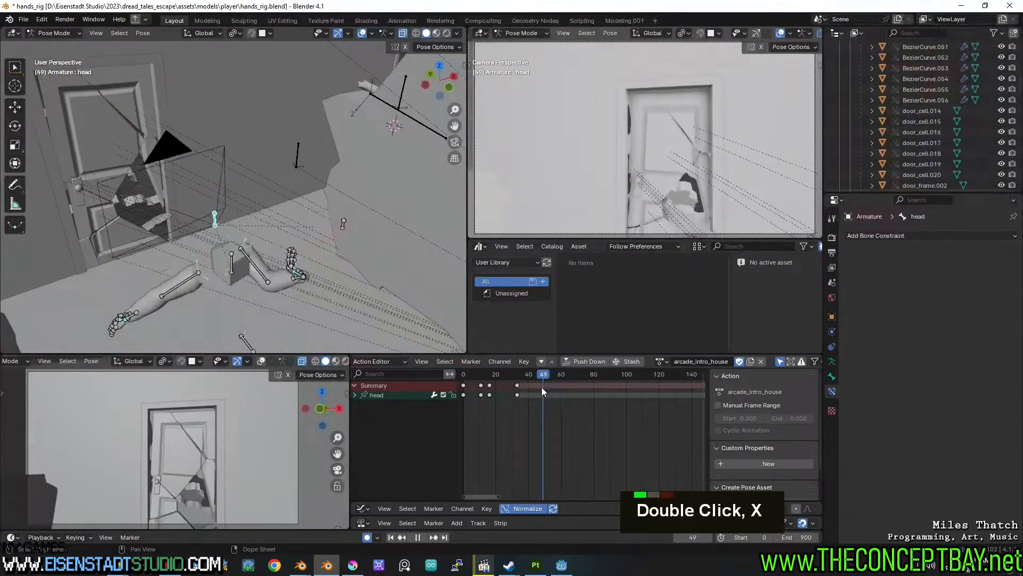
mouse_move(538, 386)
left_mouse_down()
mouse_move(466, 385)
mouse_move(523, 386)
left_mouse_up()
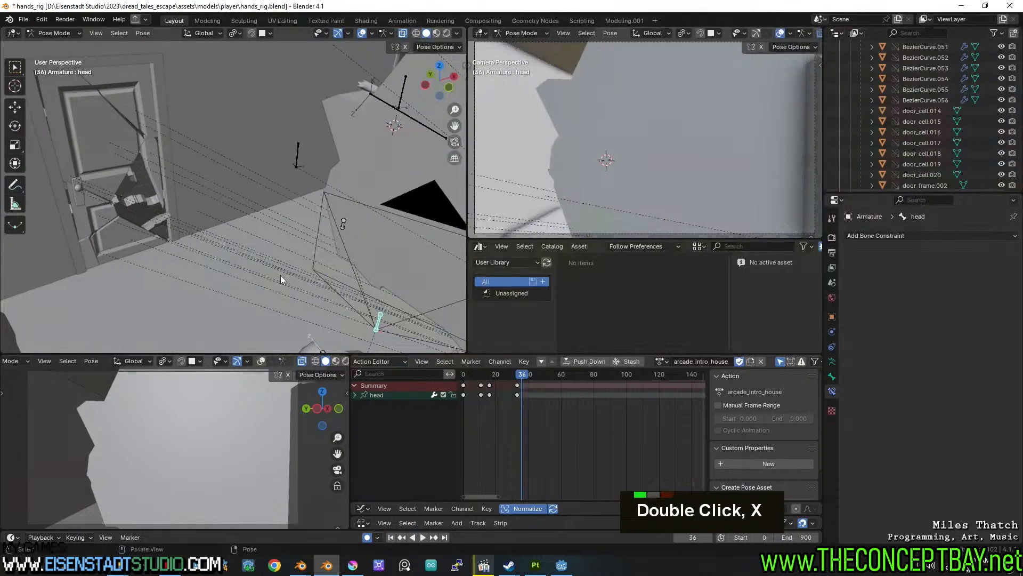
Tilt the head bone downward around its local X axis at frame 39.
scroll(216, 234, "down", 3, "shift")
middle_click_drag(216, 234, 242, 239)
middle_click_drag(308, 267, 284, 273, "shift")
mouse_move(518, 376)
left_mouse_down()
mouse_move(506, 375)
mouse_move(530, 377)
left_mouse_up()
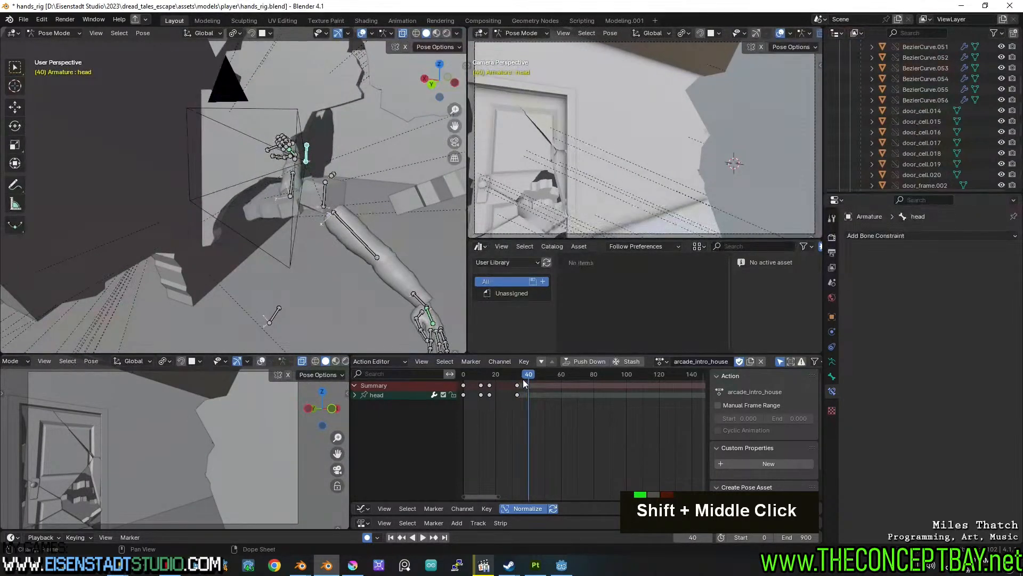
left_click(527, 375)
key("x")
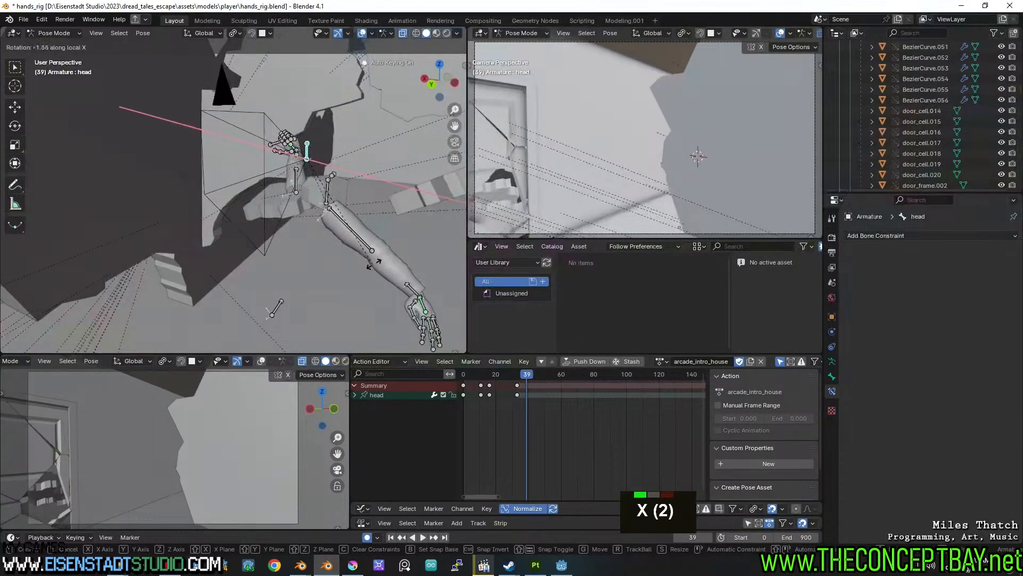
left_click(463, 315)
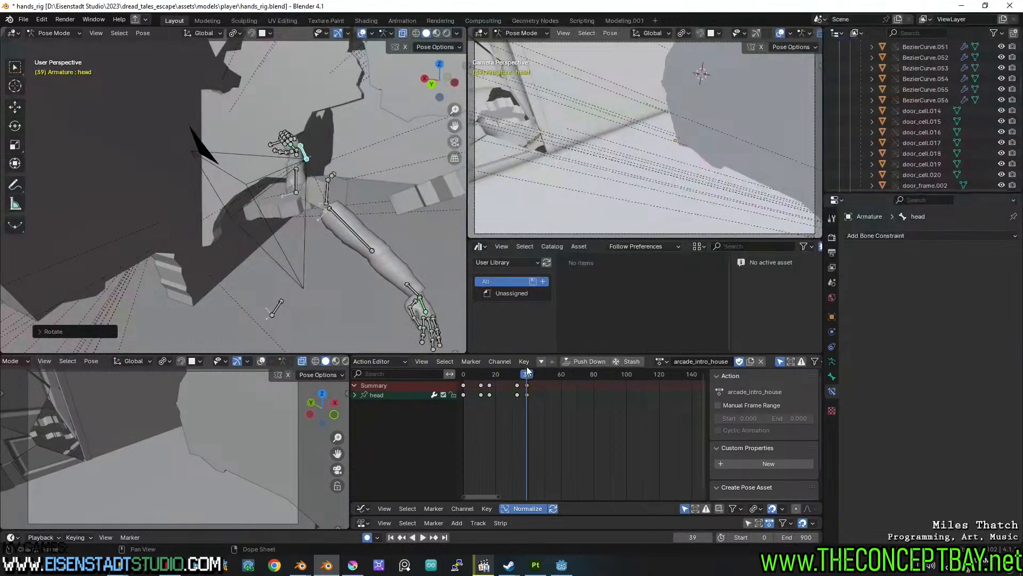
Clear the head bone's pose transform at frame 48 and preview the resulting camera turn.
middle_click_drag(380, 311, 315, 271)
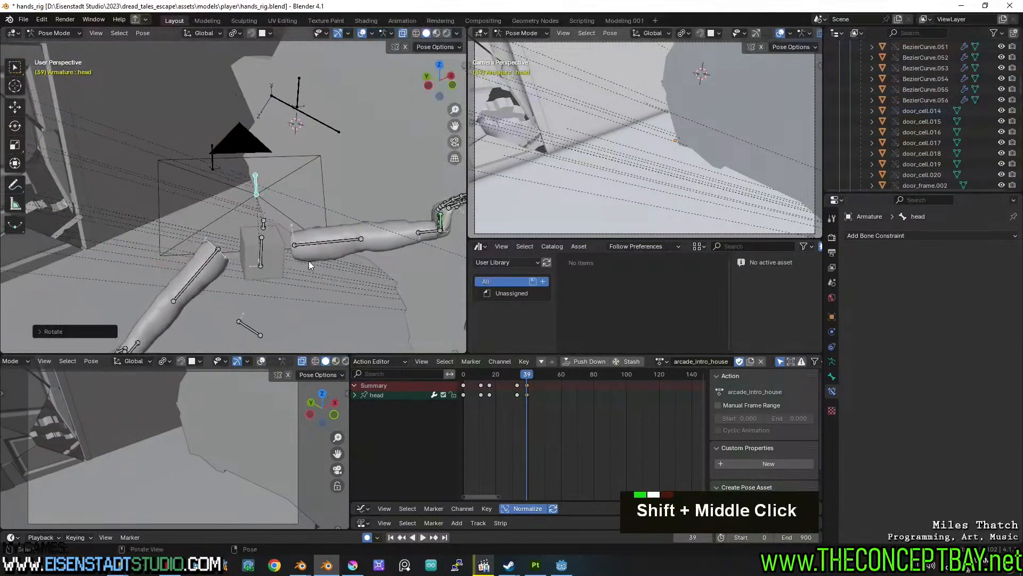
left_click(310, 215)
left_click_drag(531, 373, 542, 373)
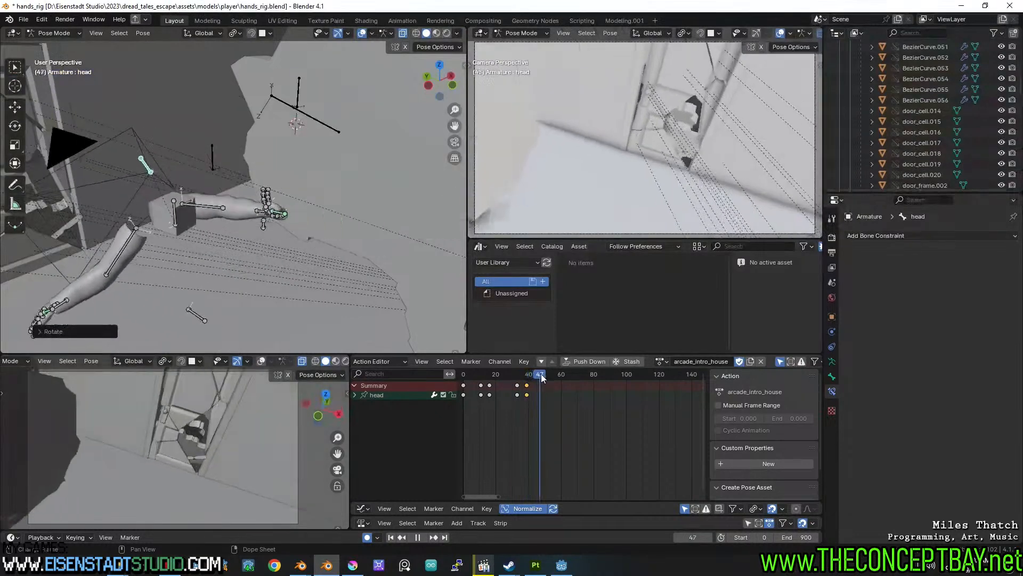
left_click(143, 33)
double_click(278, 54)
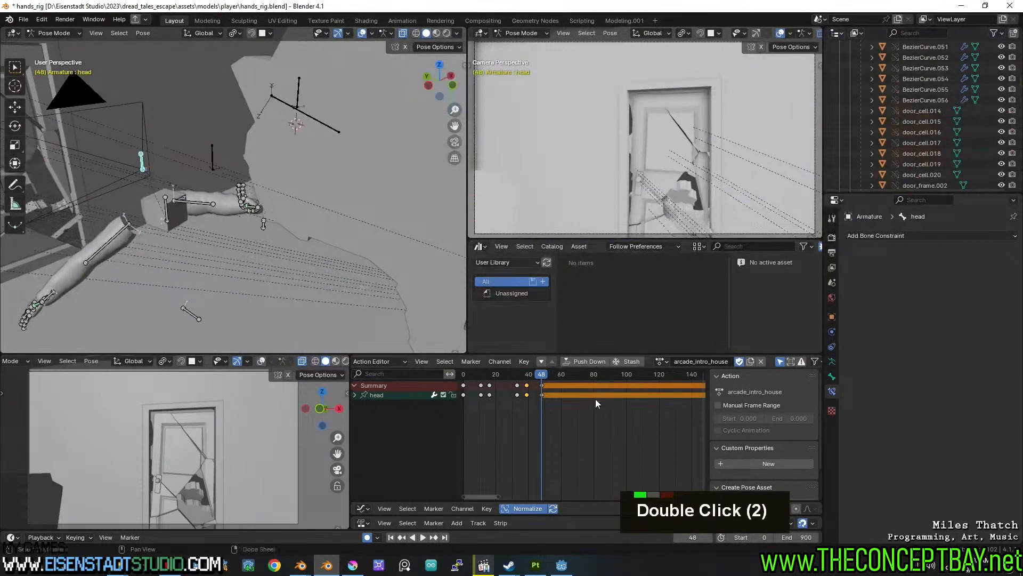
key("space")
key("space")
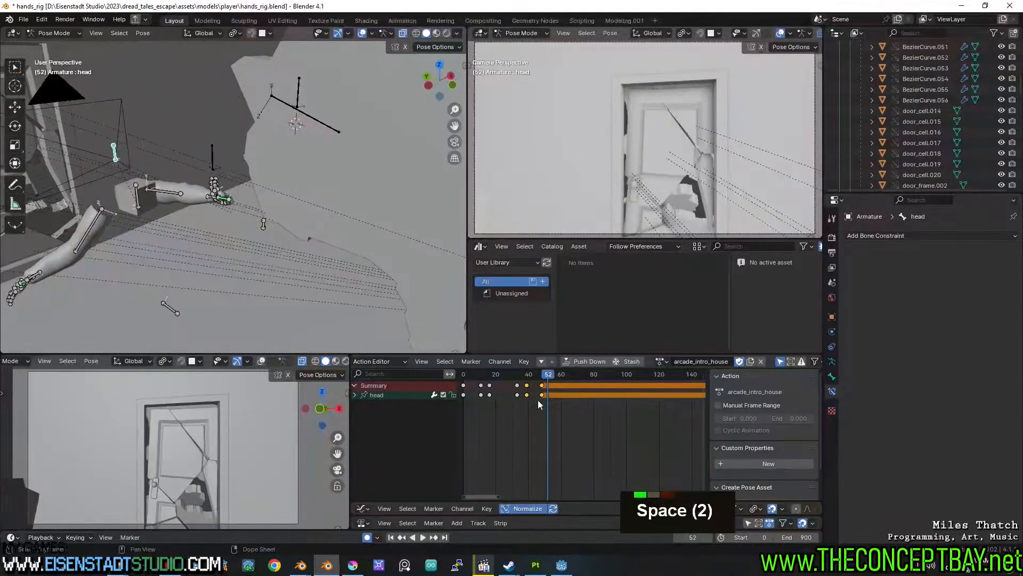
Scale the head bone's last two keyframes outward from frame 33 to about frames 45 and 63, and preview the timing.
left_click_drag(521, 374, 517, 375)
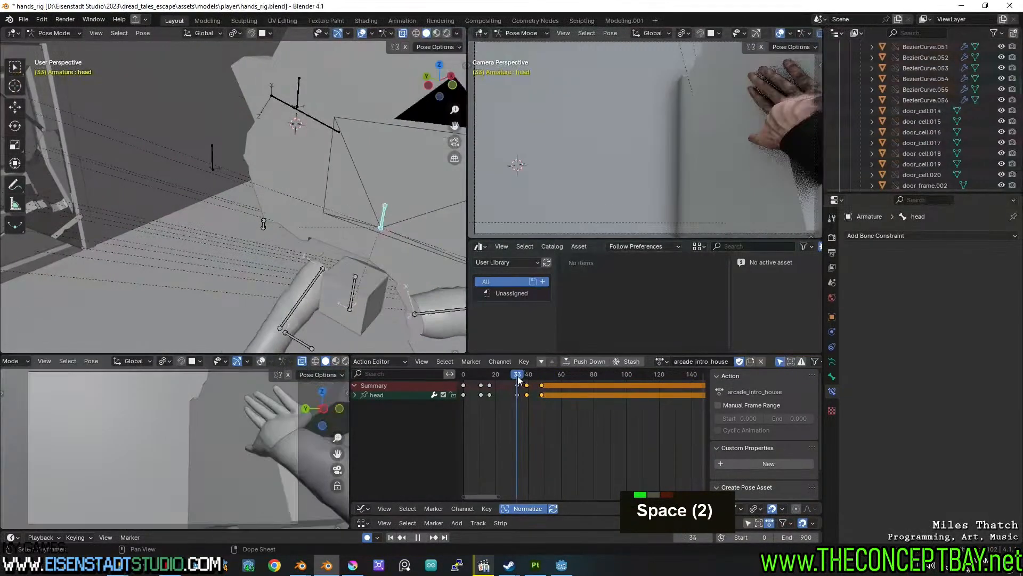
double_click(527, 385)
key("s")
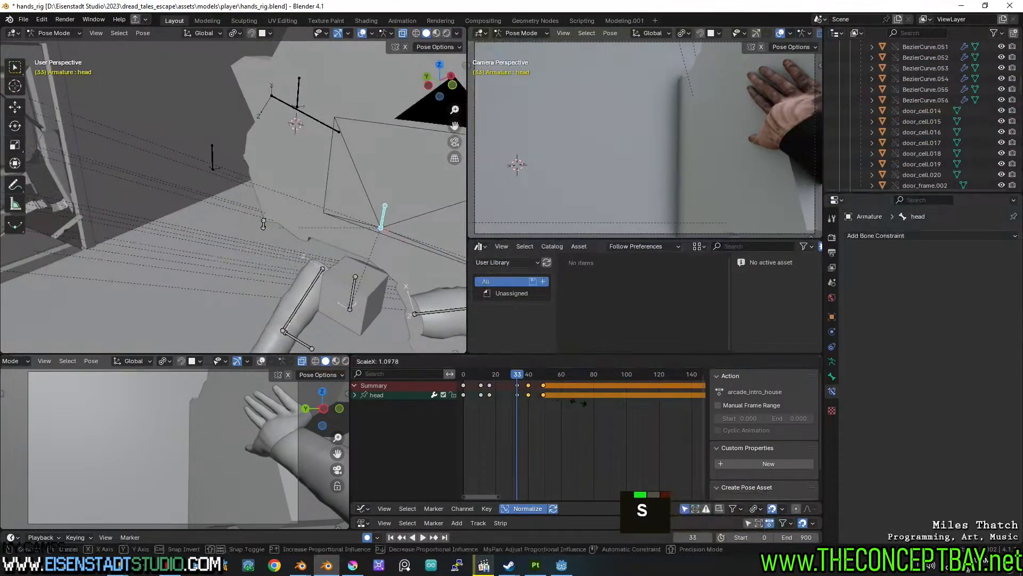
left_click(613, 404)
key("space")
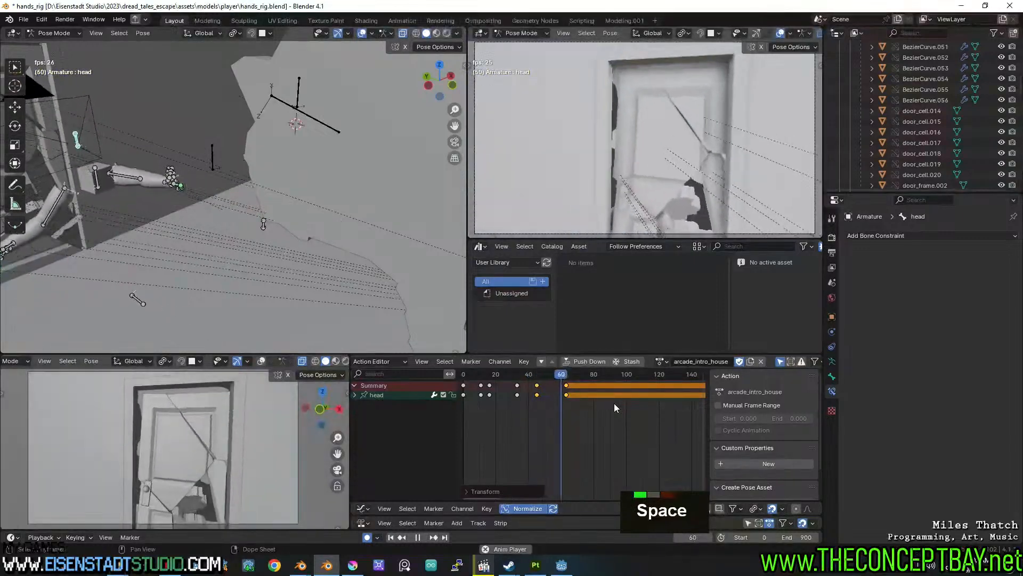
key("space")
Move the back bone's frame 48 keyframe to about frame 54.
left_click(540, 413)
mouse_move(520, 373)
left_mouse_down()
mouse_move(499, 375)
mouse_move(527, 380)
left_mouse_up()
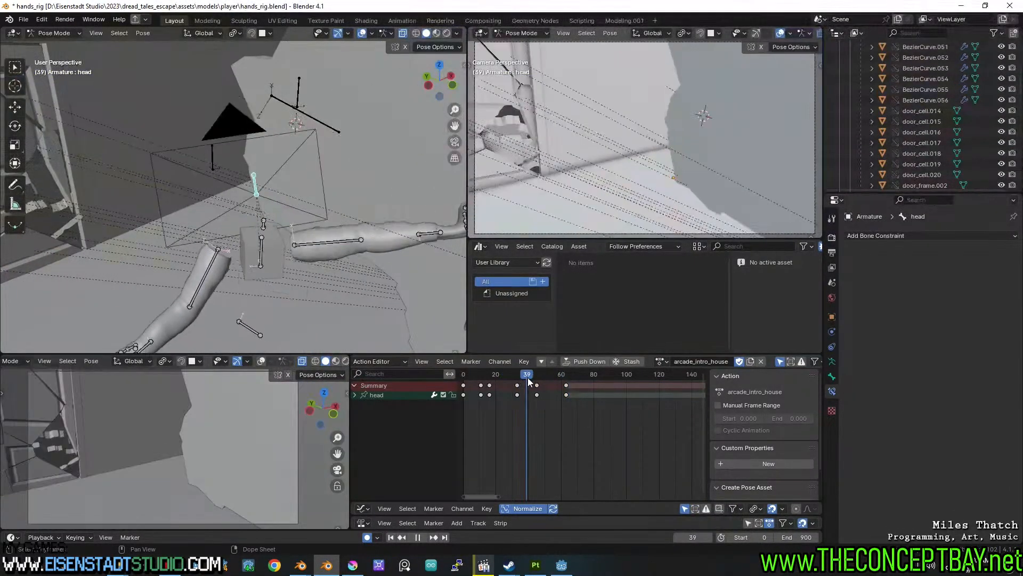
left_click(262, 254)
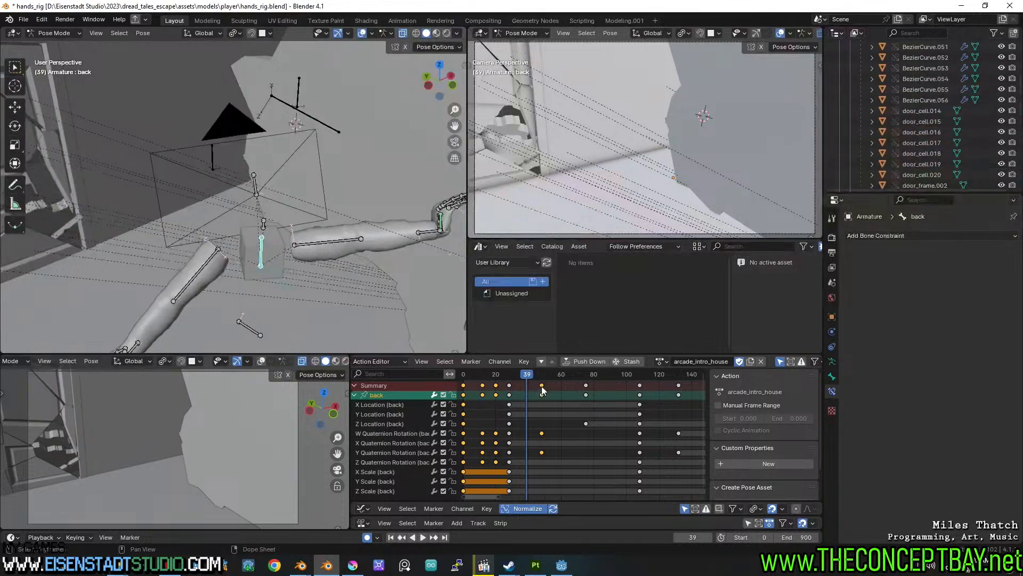
key("g")
key("ctrl+z")
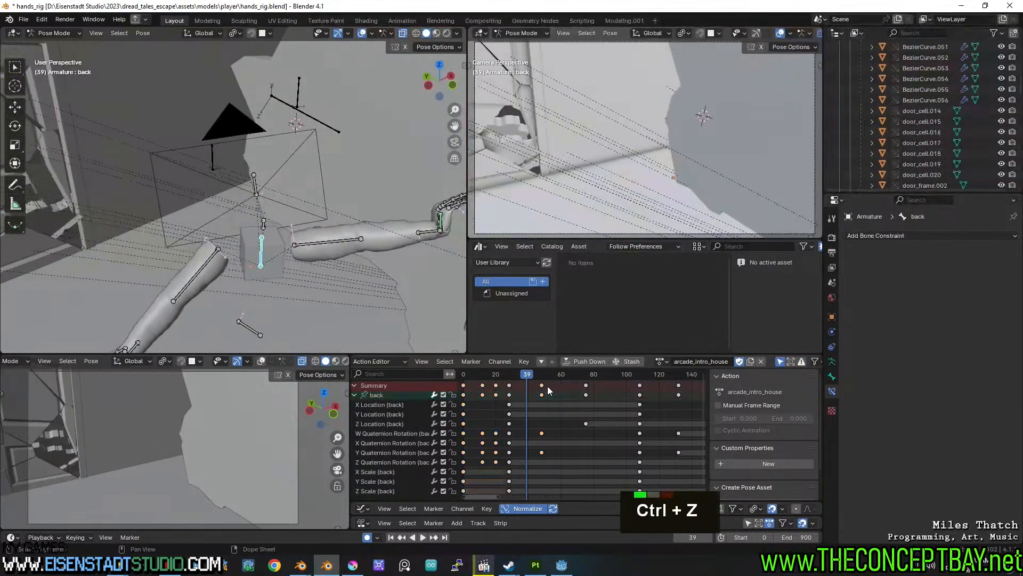
key("g")
left_click(562, 391)
Preview the combined head and back turn toward the door by scrubbing and playing the animation.
left_click_drag(509, 376, 567, 384)
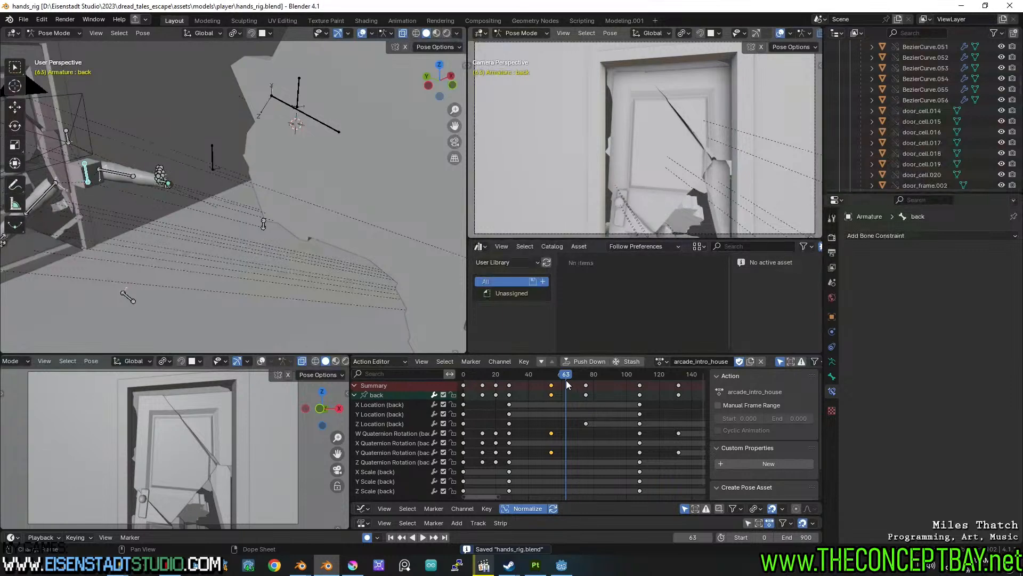
left_click_drag(559, 385, 505, 373)
key("space")
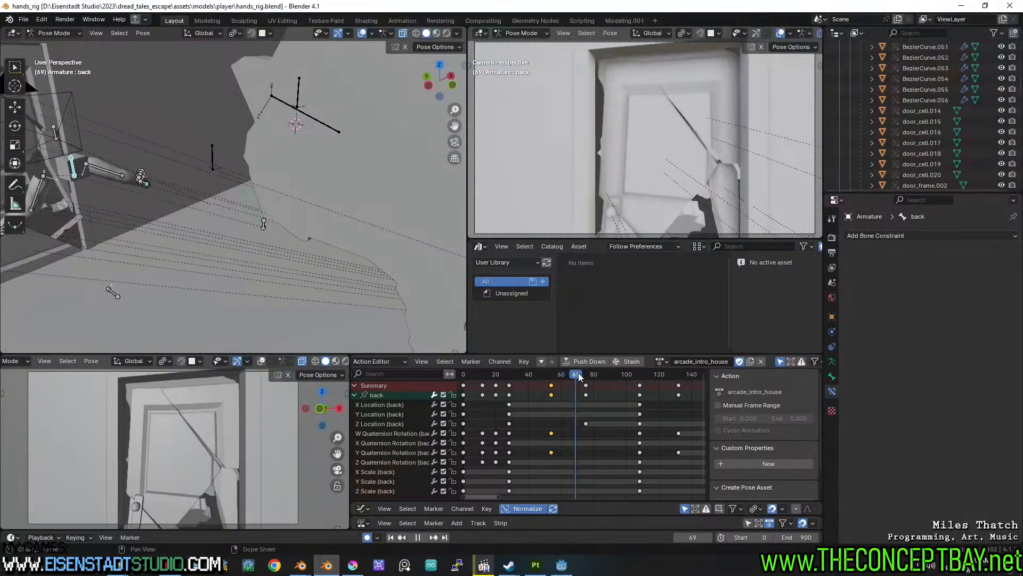
left_click(578, 376)
left_click_drag(582, 378, 499, 383)
key("space")
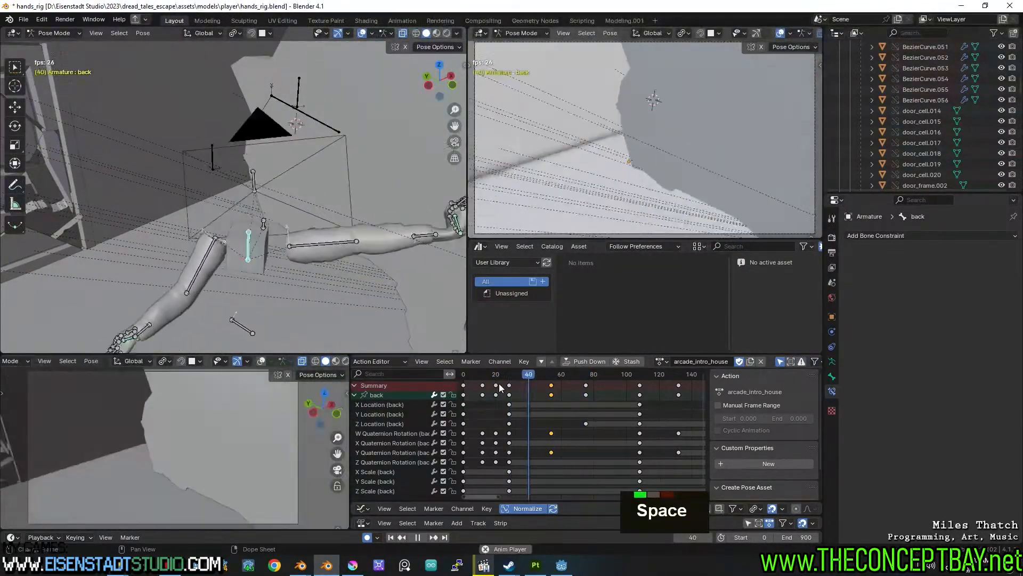
Play the arcade_intro_house action up to about frame 175 and review how the arms move past the door.
key("space")
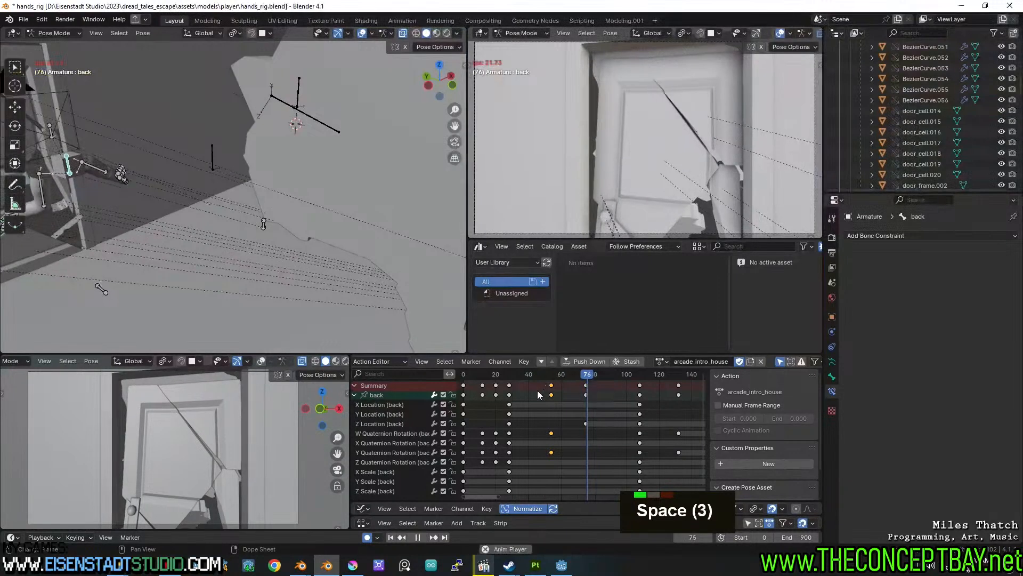
middle_click_drag(186, 187, 151, 184, "shift")
middle_click_drag(260, 177, 242, 200, "shift")
middle_click_drag(244, 155, 195, 163, "shift")
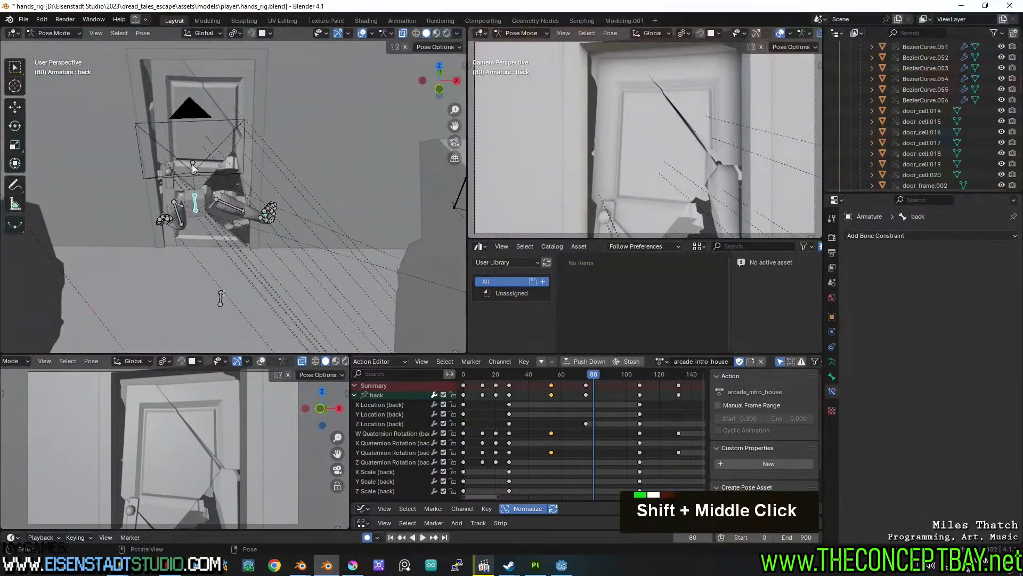
key("space")
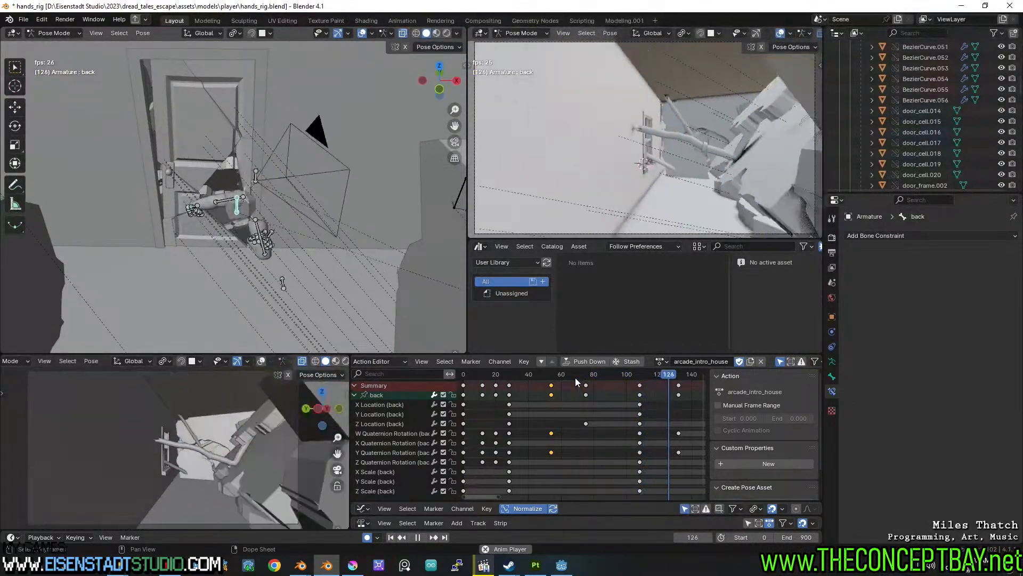
key("space")
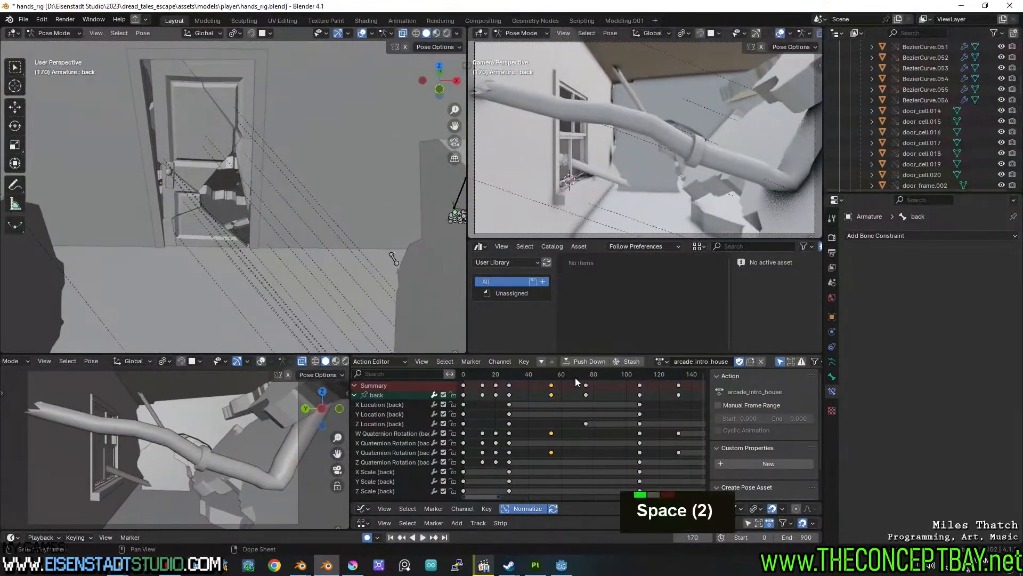
key("space")
key("space")
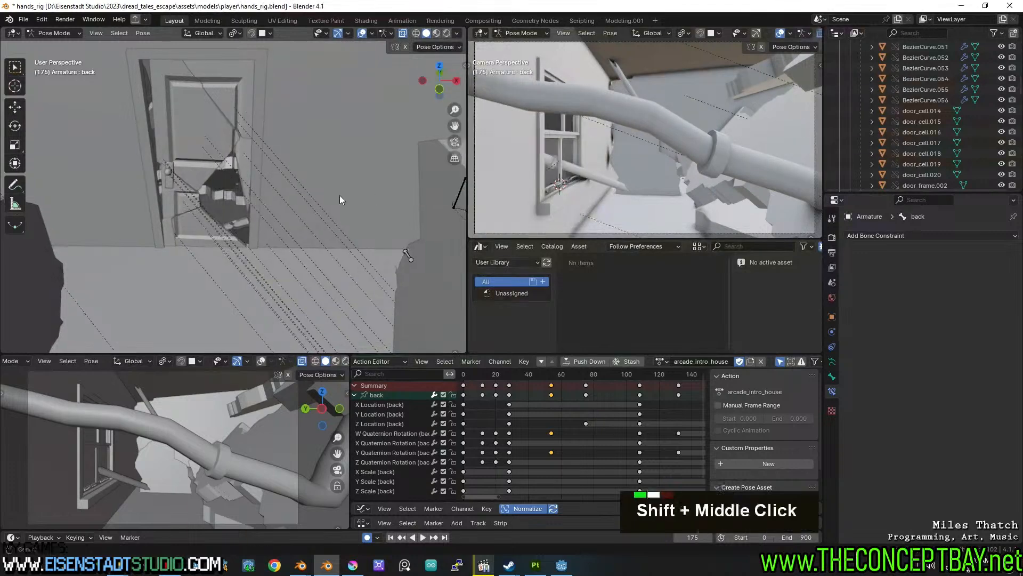
Select the right wrist bone and pull it back beside the torso at frame 175.
middle_click_drag(375, 195, 320, 202)
middle_click_drag(320, 202, 270, 206, "shift")
scroll(146, 228, "up", 2)
middle_click_drag(146, 229, 345, 243, "shift")
scroll(239, 262, "up", 5)
middle_click_drag(133, 256, 308, 108, "shift")
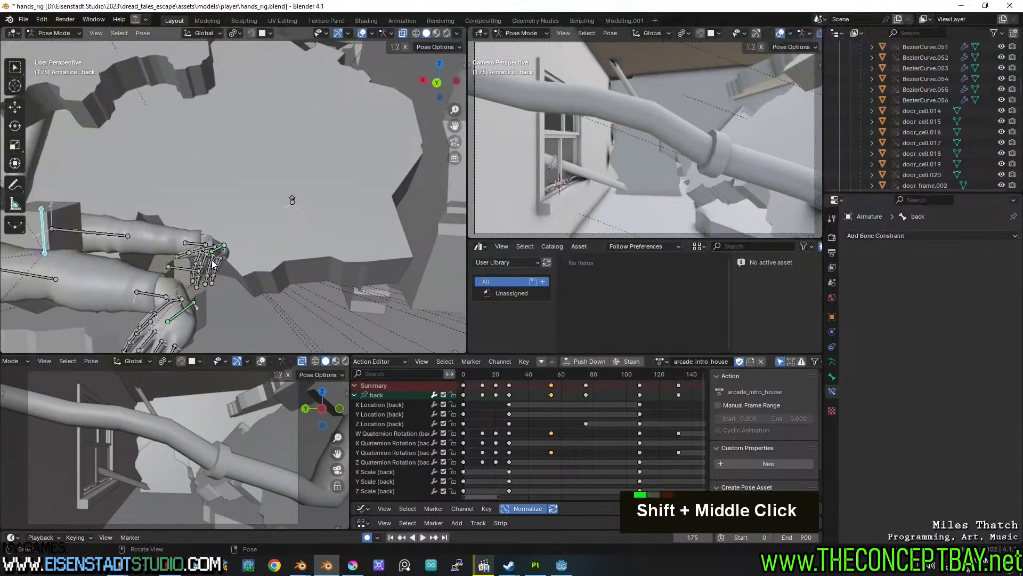
left_click(216, 254)
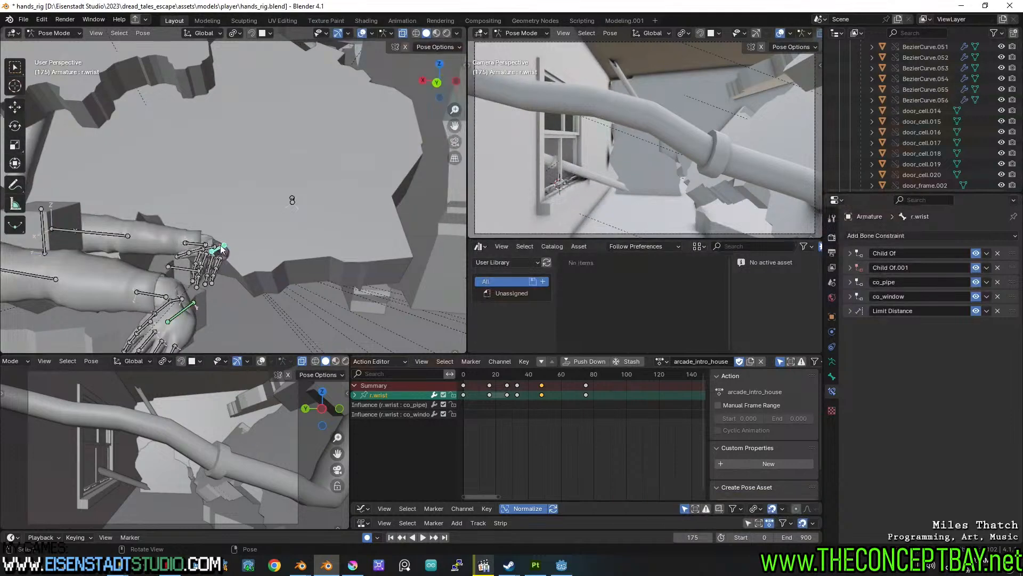
middle_click_drag(221, 249, 320, 243, "shift")
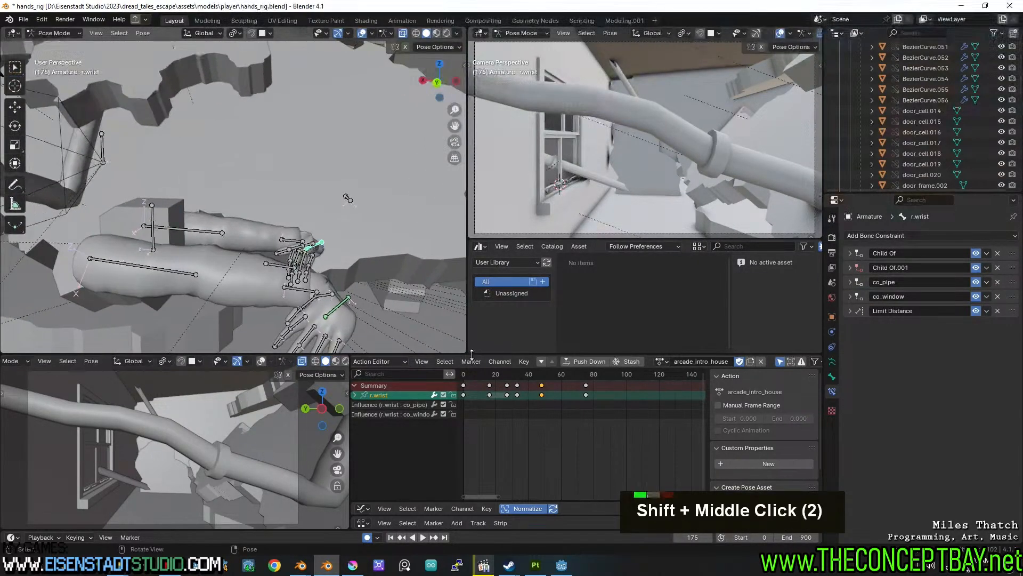
scroll(628, 420, "down", 8)
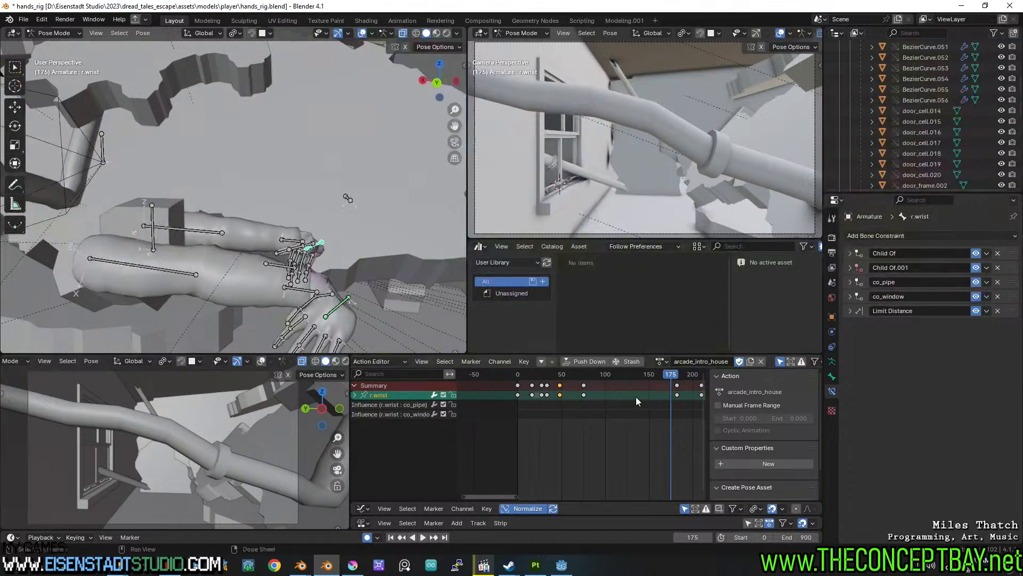
key("g")
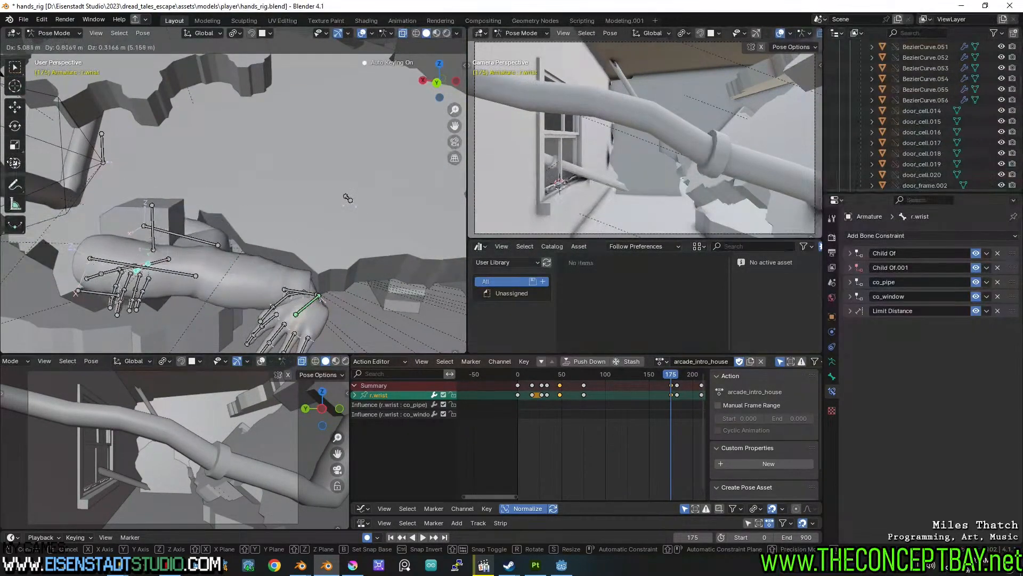
left_click(13, 160)
Reposition the right wrist in front of the torso with the elbow bent and rotate the hand so its fingers point forward.
middle_click_drag(132, 165, 190, 222)
key("g")
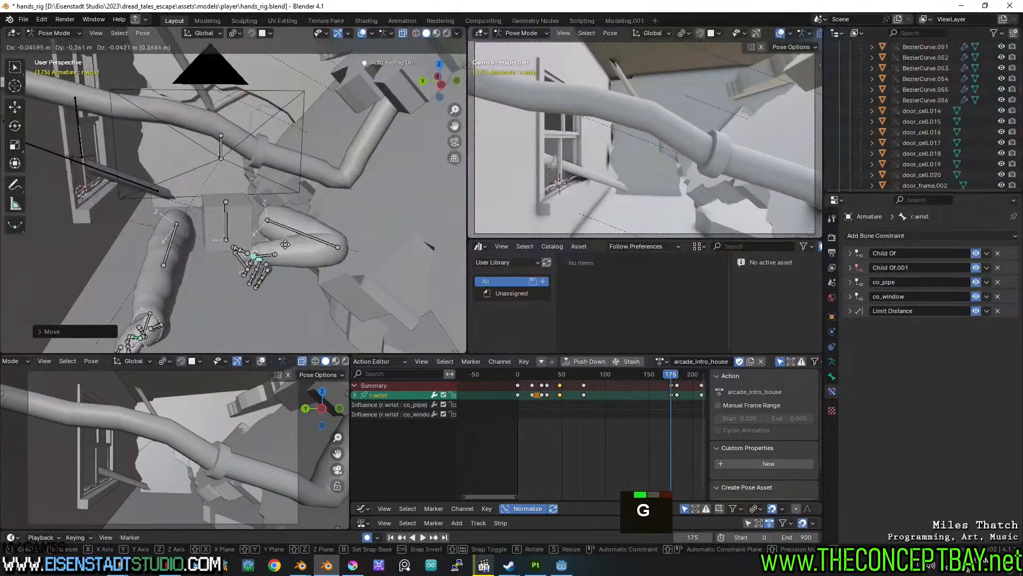
left_click(295, 253)
middle_click_drag(295, 252, 205, 271)
middle_click_drag(336, 278, 207, 275, "shift")
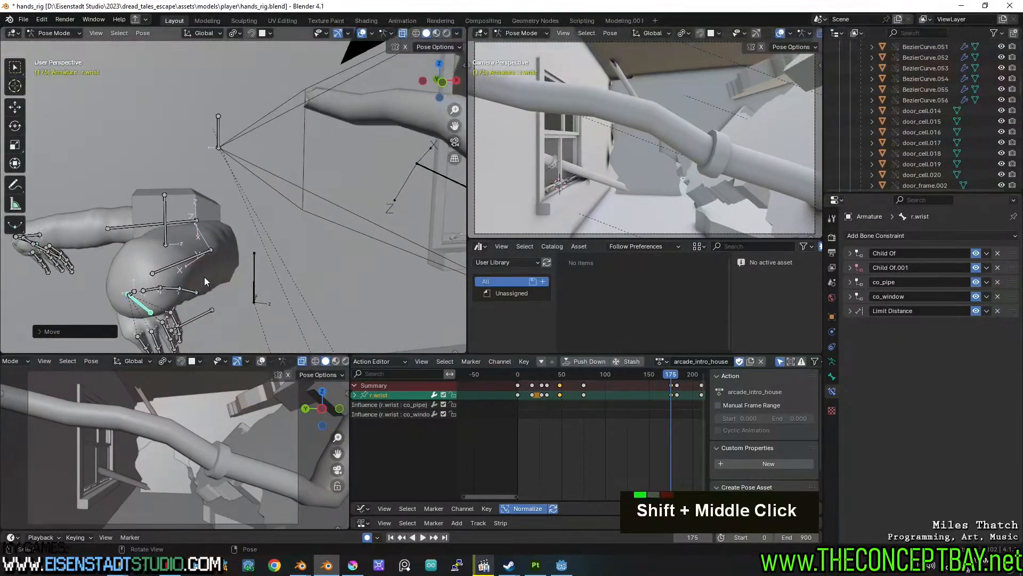
key("g")
left_click(322, 281)
middle_click_drag(322, 281, 198, 248)
key("g")
left_click(256, 283)
middle_click_drag(255, 283, 329, 290)
key("r")
middle_click_drag(324, 293, 196, 229, "shift")
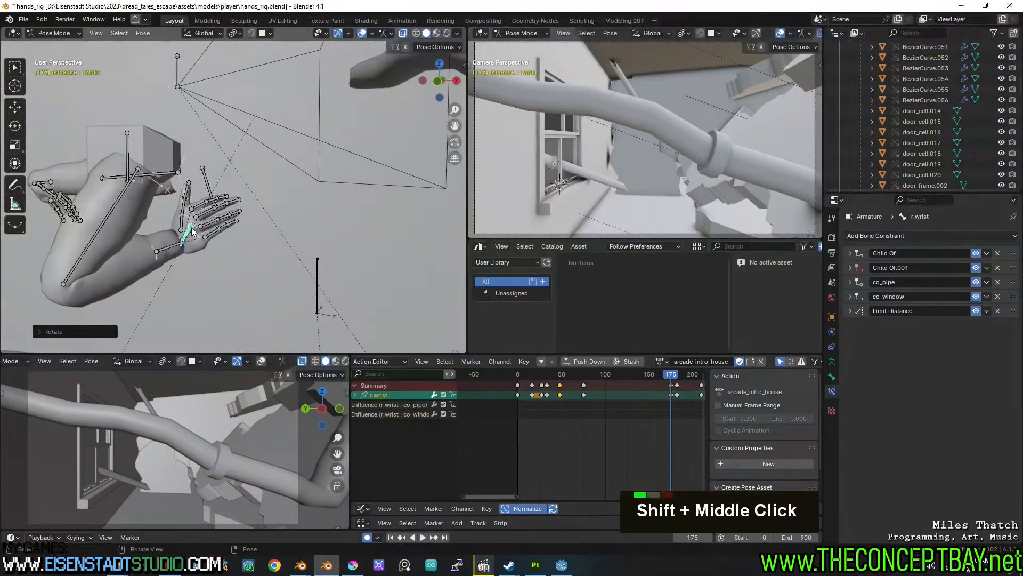
Select all right thumb and finger bones without the wrist and clear all their transforms at frame 175.
key("l")
key("l")
key("l")
key("l")
key("l")
key("l")
key("l")
key("l")
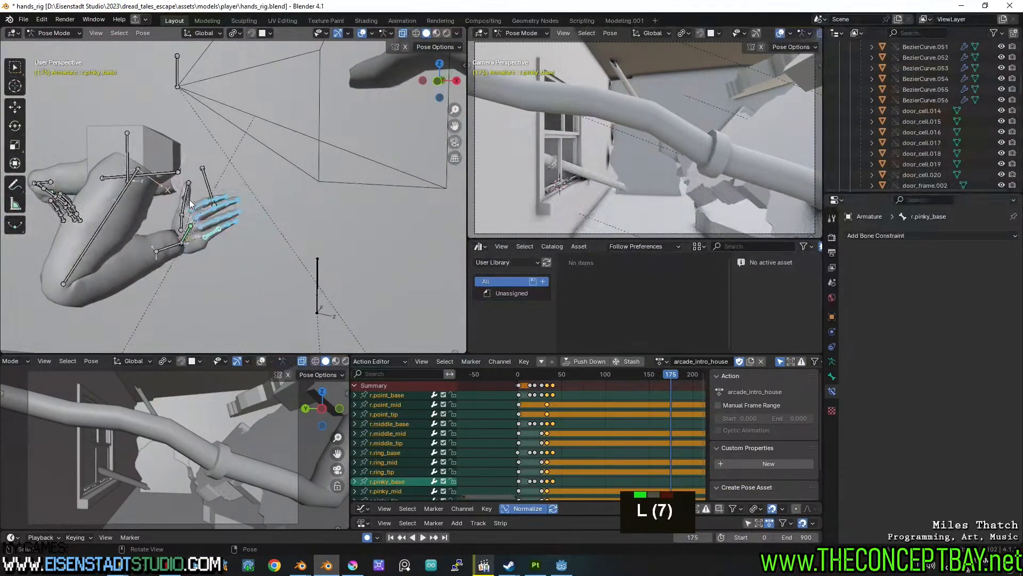
key("l")
left_click(189, 232, "shift")
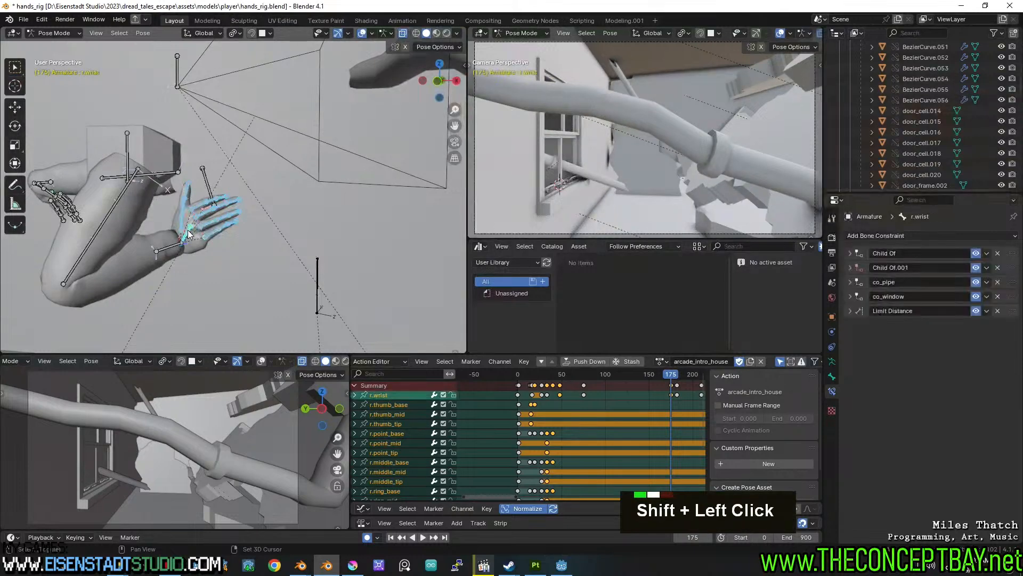
left_click(189, 234, "shift")
left_click(149, 37)
left_click(175, 53)
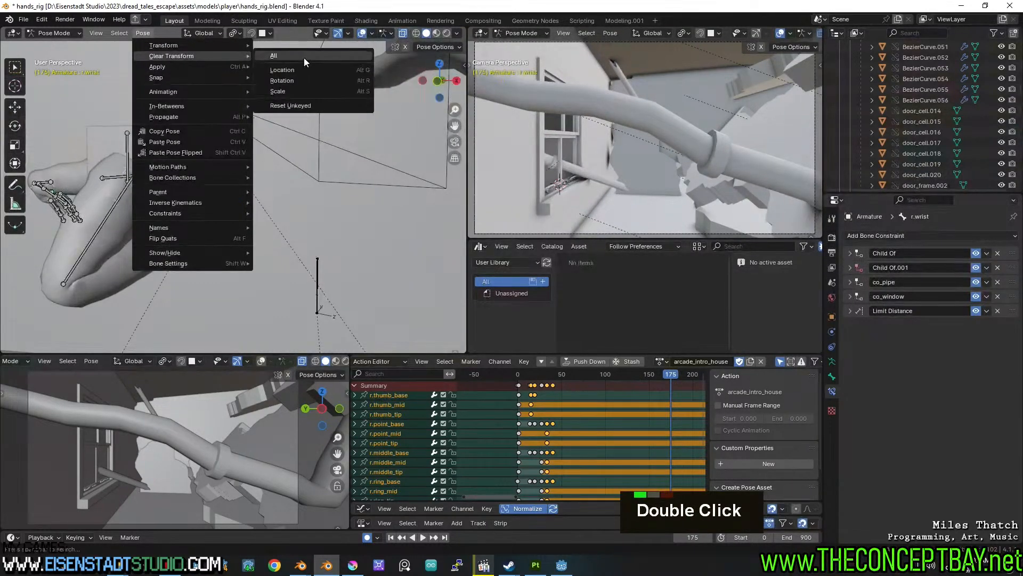
left_click(304, 58)
Play and scrub the animation around frame 150 and examine the right hand's path.
key("space")
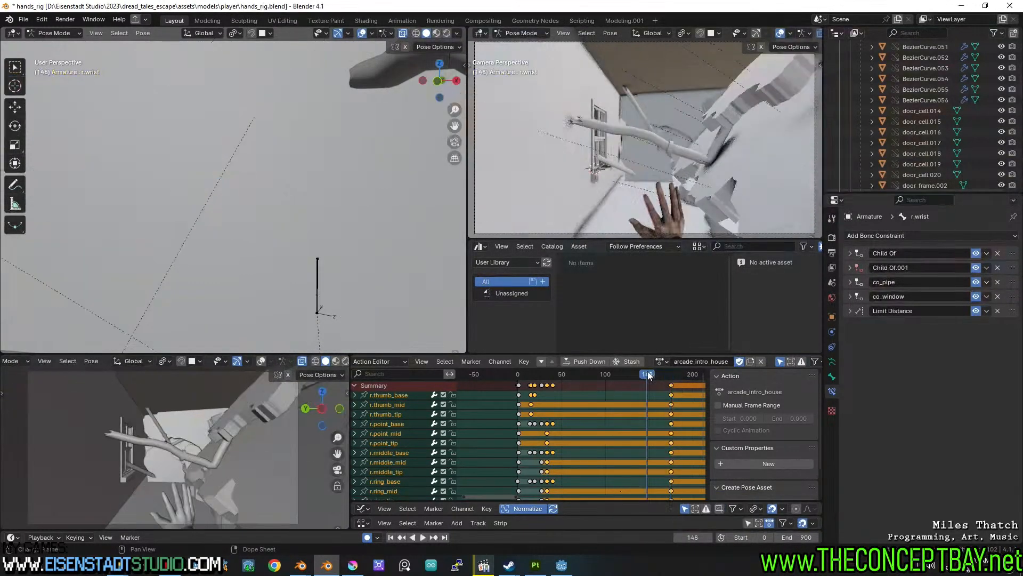
left_click_drag(675, 379, 638, 375)
key("space")
key("space")
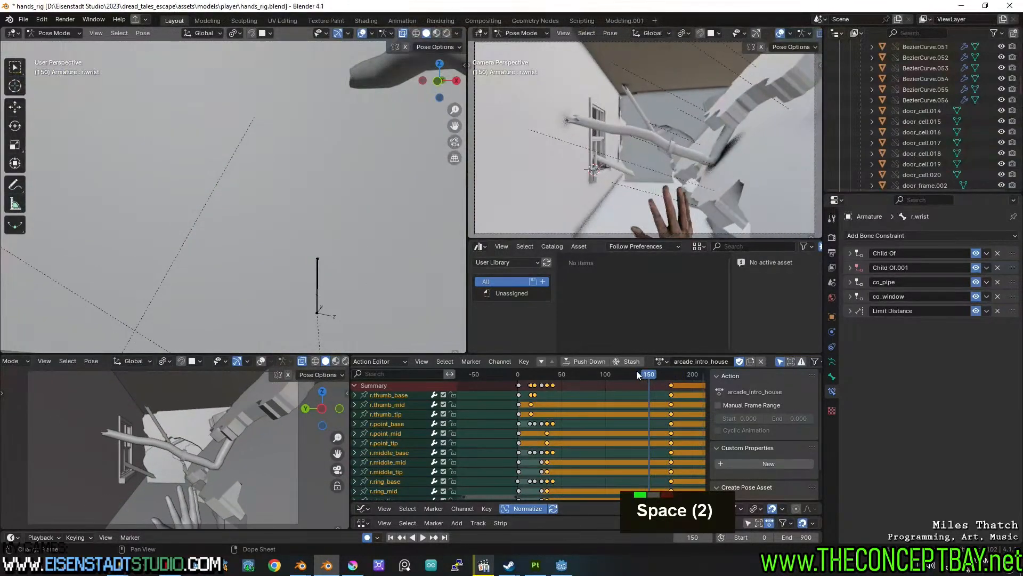
middle_click_drag(310, 182, 353, 236)
scroll(289, 175, "down", 6)
scroll(353, 237, "up", 2)
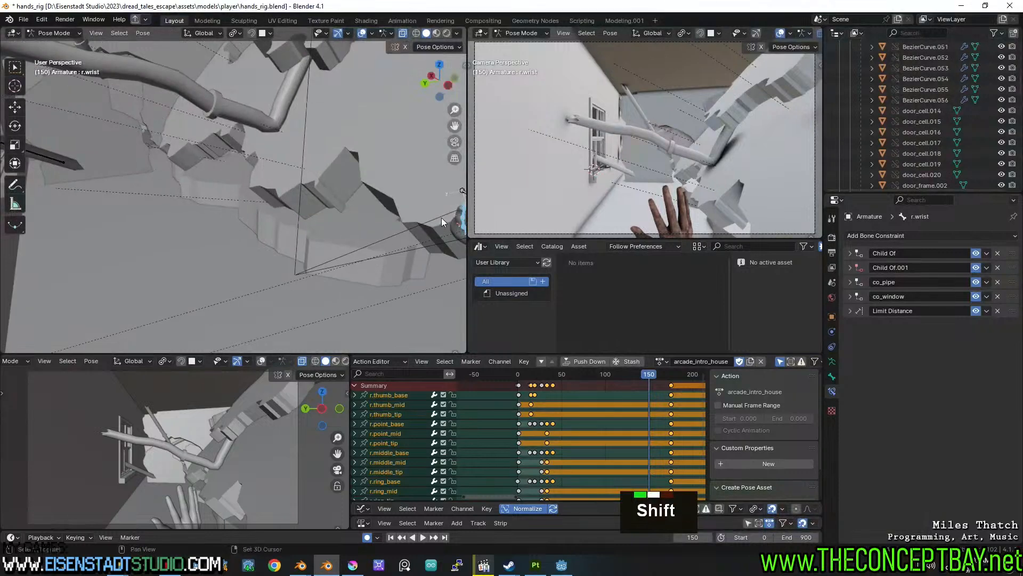
middle_click_drag(441, 217, 344, 215, "shift")
At frame 108, rotate the right wrist bone so the hand bends downward, and shift its position.
left_click(344, 215)
left_click_drag(647, 374, 611, 376)
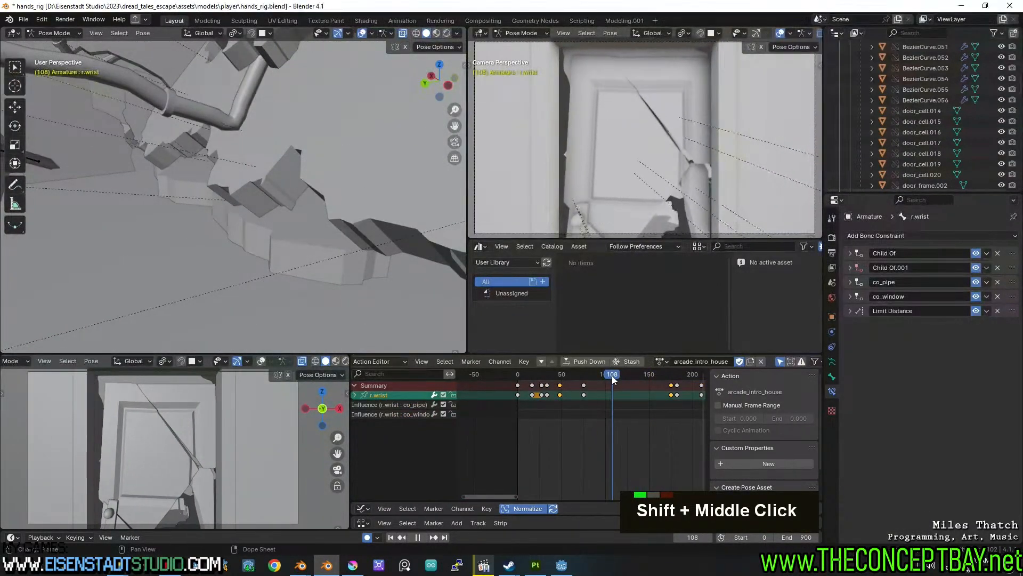
scroll(270, 230, "down", 8)
scroll(272, 230, "up", 1)
key("KP_Decimal")
scroll(283, 222, "down", 8)
scroll(202, 185, "down", 3)
scroll(202, 185, "down", 4)
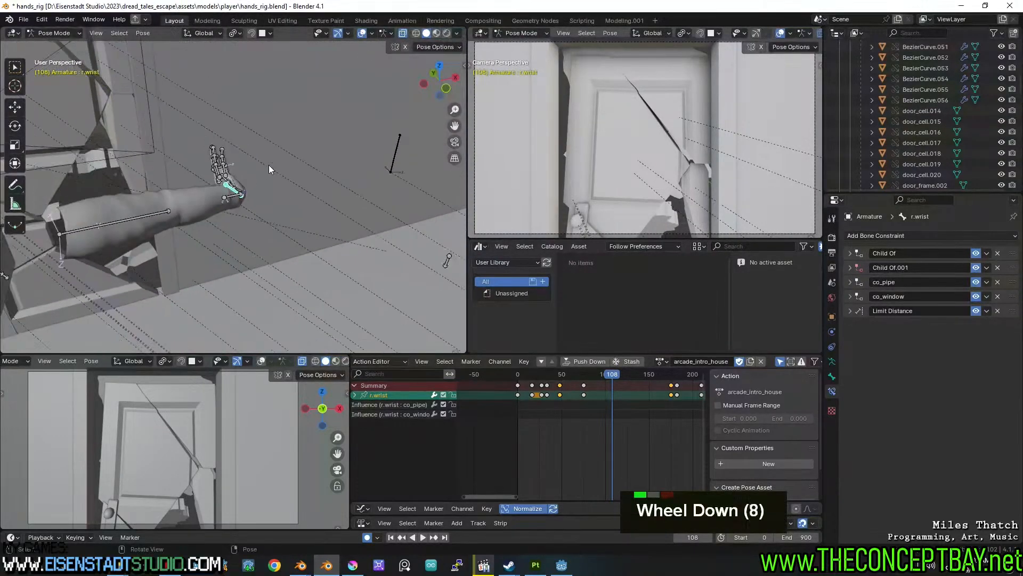
middle_click_drag(269, 164, 242, 167)
key("r")
left_click(257, 241)
key("g")
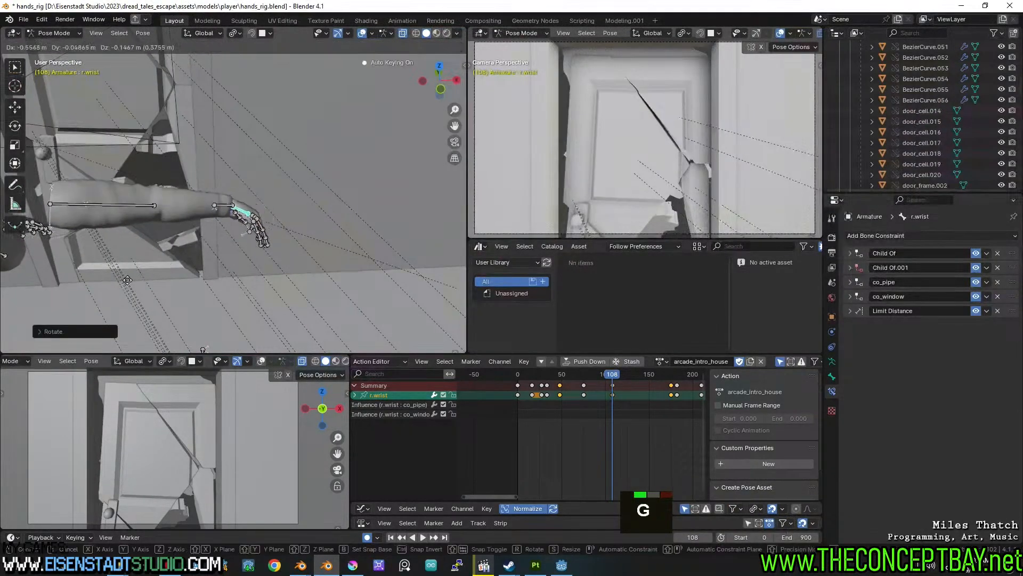
left_click(337, 305)
Pull the right wrist in toward the torso at frame 108 so the elbow bends.
middle_click_drag(197, 270, 299, 260)
middle_click_drag(250, 251, 251, 214)
middle_click_drag(235, 217, 249, 233)
scroll(250, 233, "up", 1)
key("g")
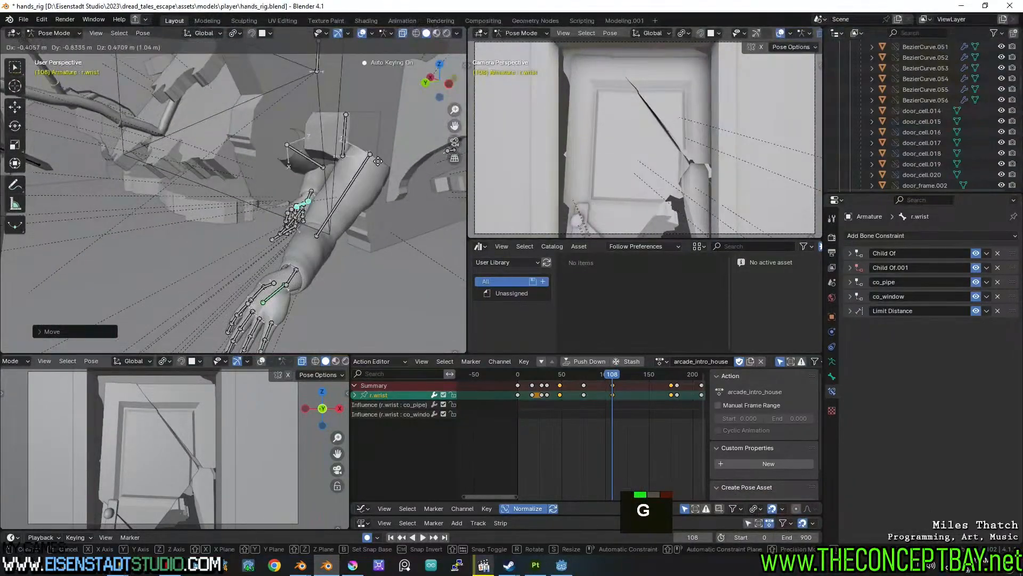
left_click(321, 186)
Go to frame 154 and move the right wrist closer to the torso.
key("space")
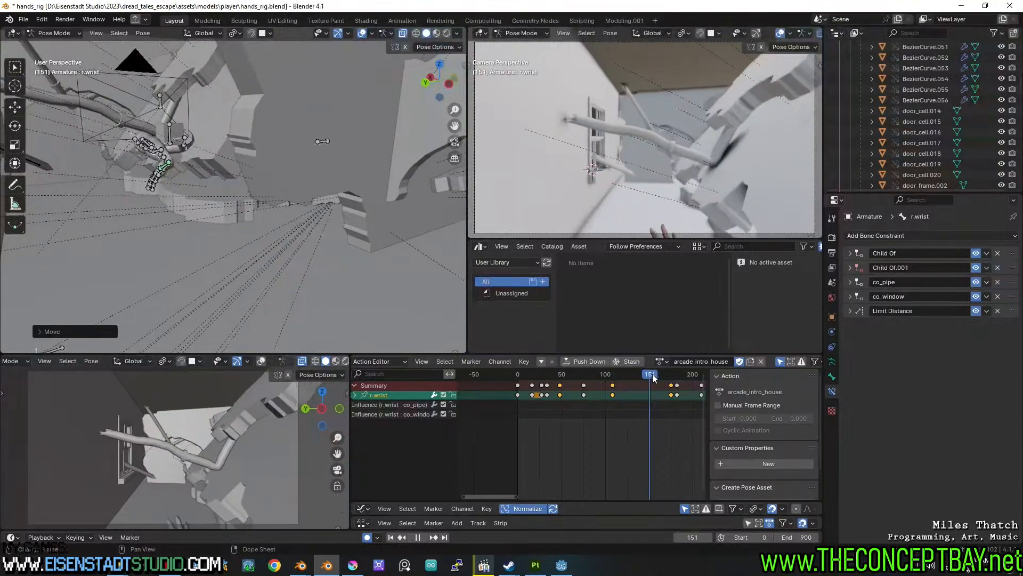
key("space")
left_click_drag(671, 379, 653, 380)
middle_click_drag(295, 218, 316, 198)
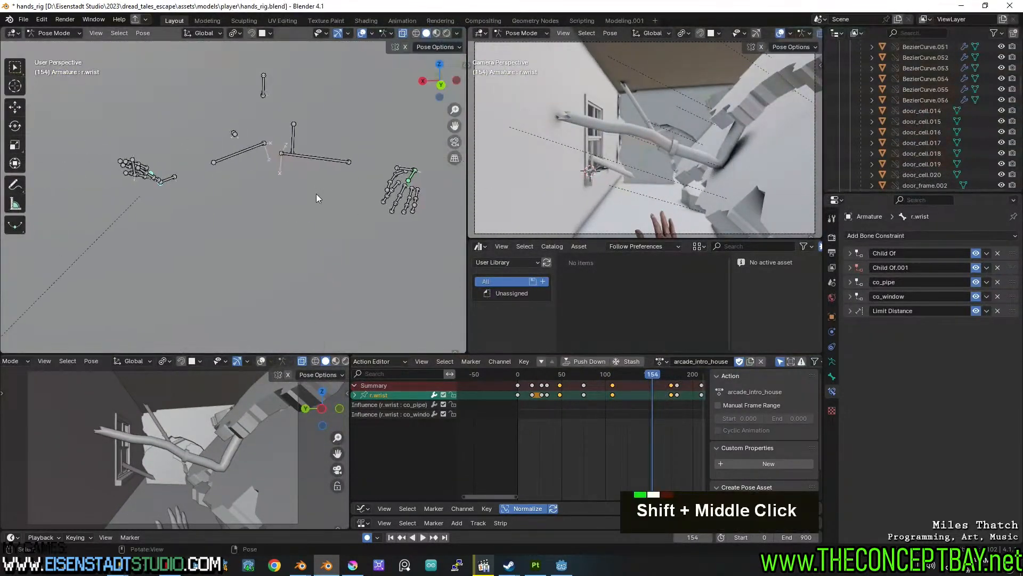
scroll(317, 194, "up", 4)
middle_click_drag(247, 173, 296, 219, "shift")
key("g")
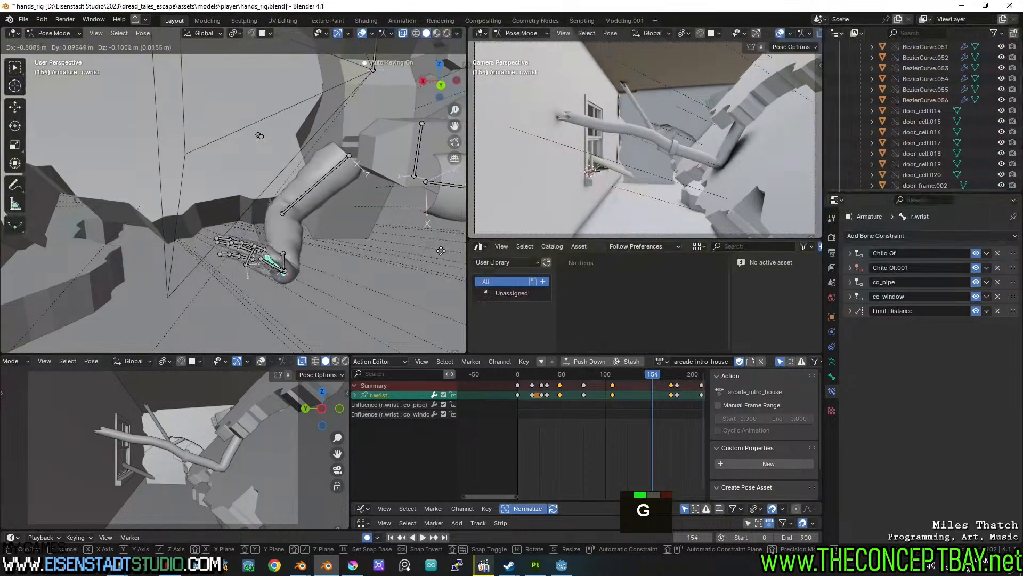
left_click(433, 254)
Review the right arm's motion up to about frame 174 and save the file.
key("space")
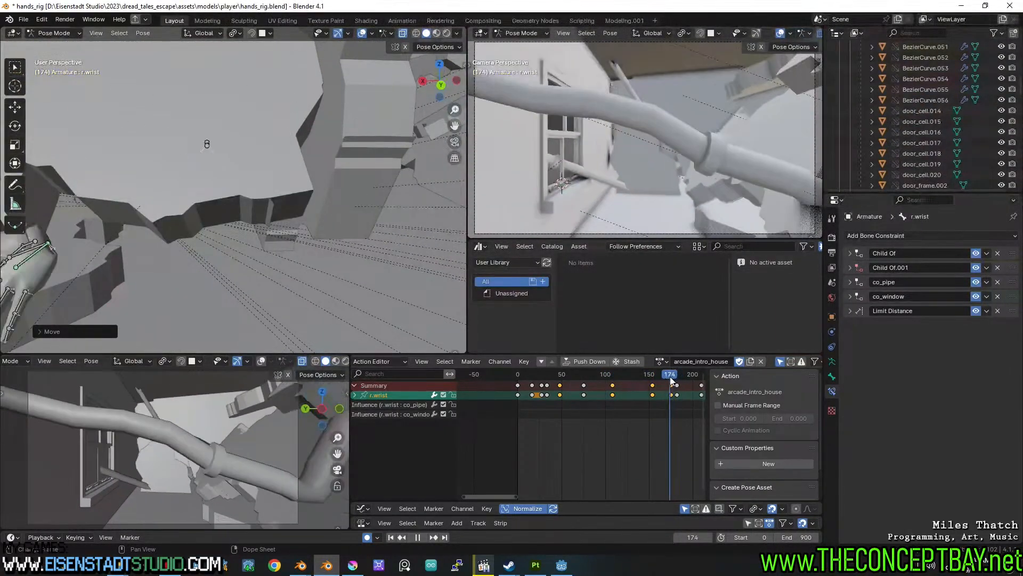
key("space")
middle_click_drag(238, 211, 342, 218, "shift")
key("ctrl+s")
middle_click_drag(341, 218, 304, 257, "shift")
scroll(433, 239, "down", 2)
Delete the right wrist keyframe that directly follows the one at frame 175.
key("space")
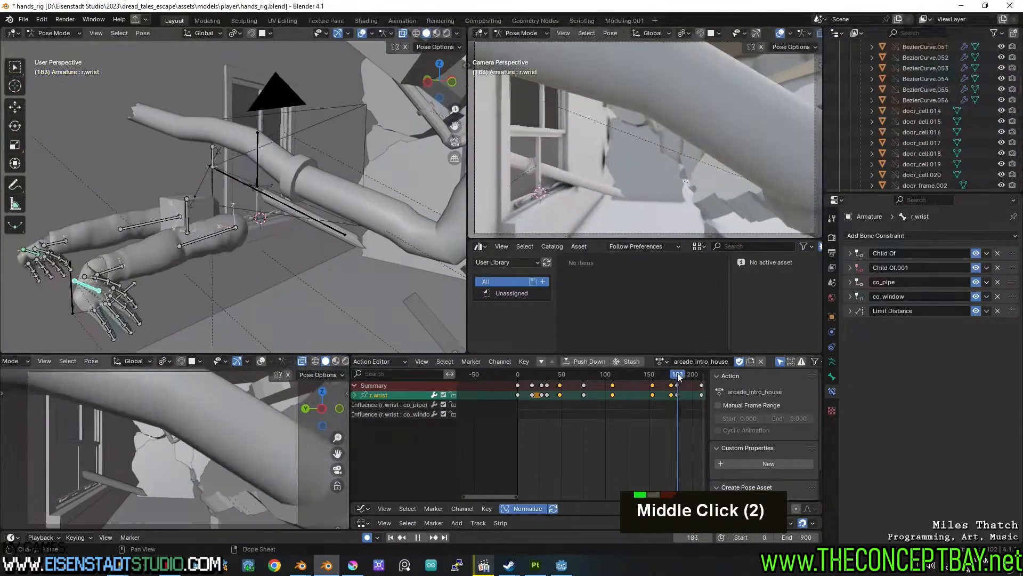
left_click(678, 386)
key("x")
left_click(678, 386)
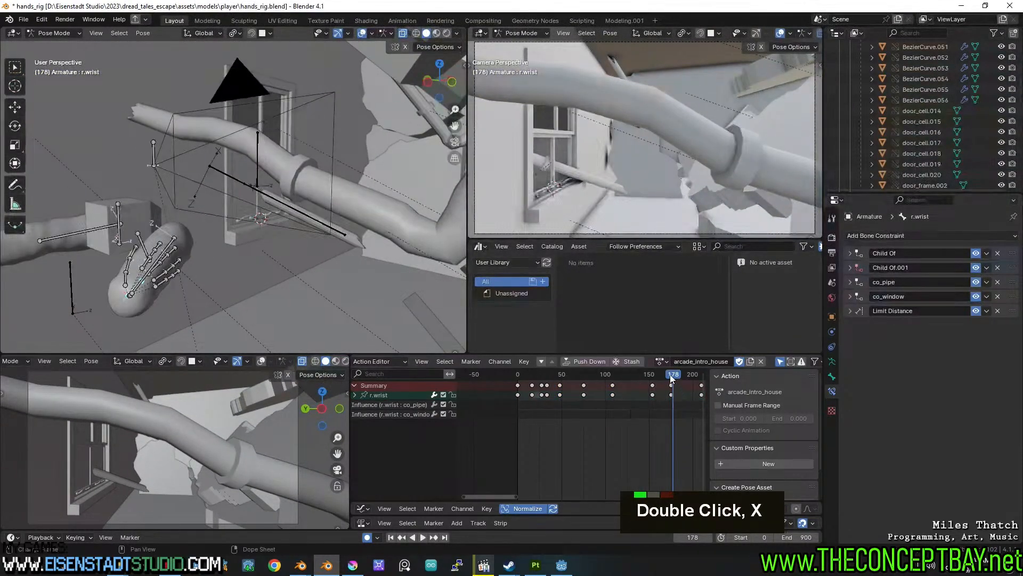
Replay and scrub the right arm's motion around frame 175.
left_click(670, 374)
key("space")
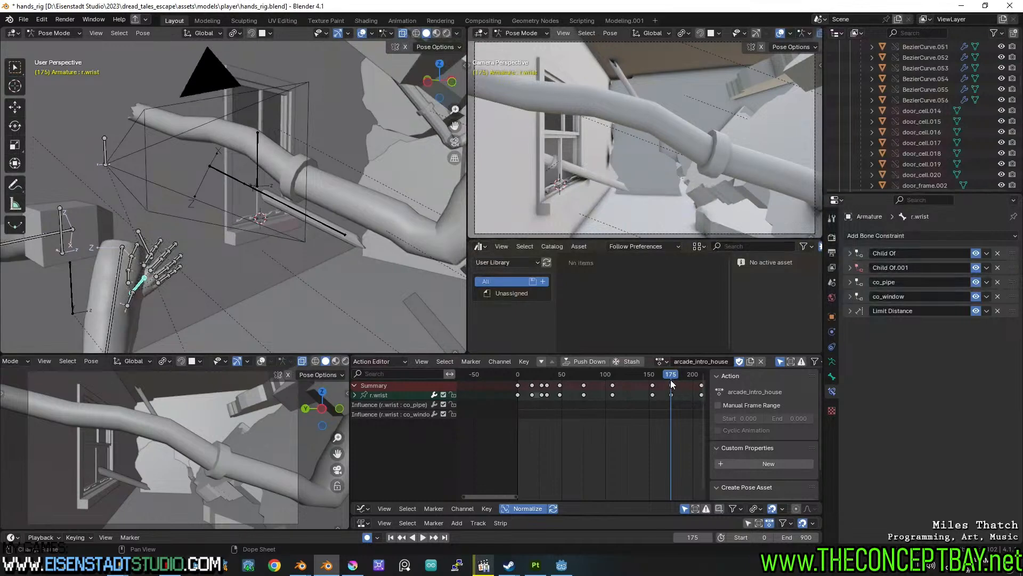
mouse_move(675, 379)
left_mouse_down()
mouse_move(659, 385)
mouse_move(671, 378)
left_mouse_up()
key("space")
mouse_move(669, 373)
left_mouse_down()
mouse_move(656, 372)
mouse_move(673, 380)
left_mouse_up()
left_click(671, 385)
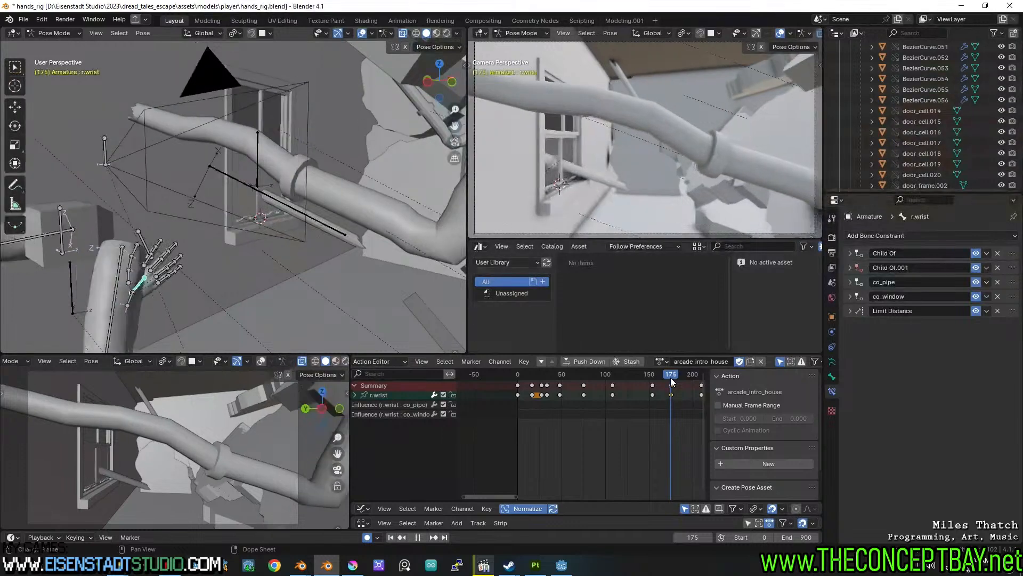
Go to frame 181 and move the right wrist up to the pipe.
middle_click_drag(346, 256, 320, 277)
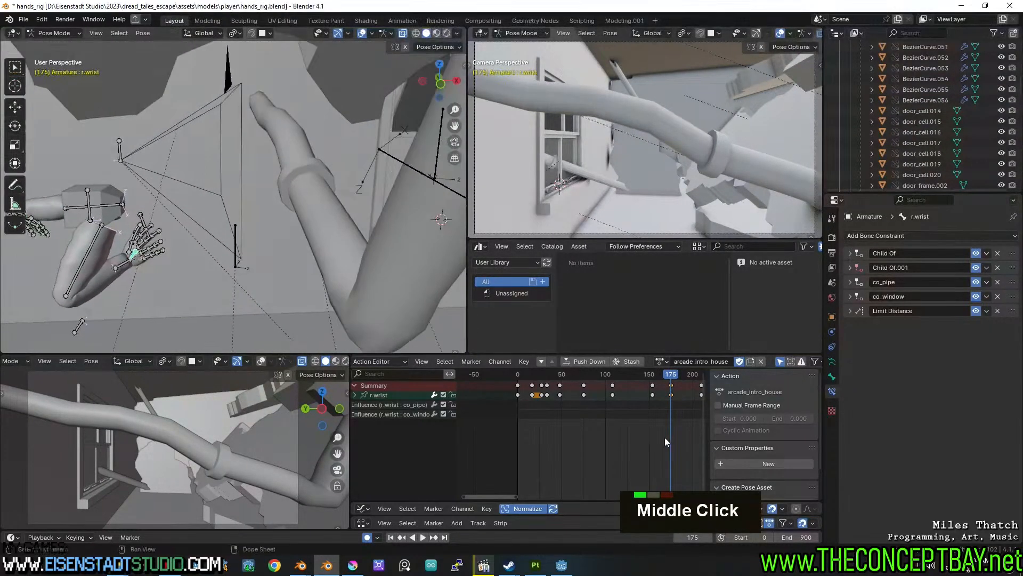
left_click_drag(671, 382, 676, 375)
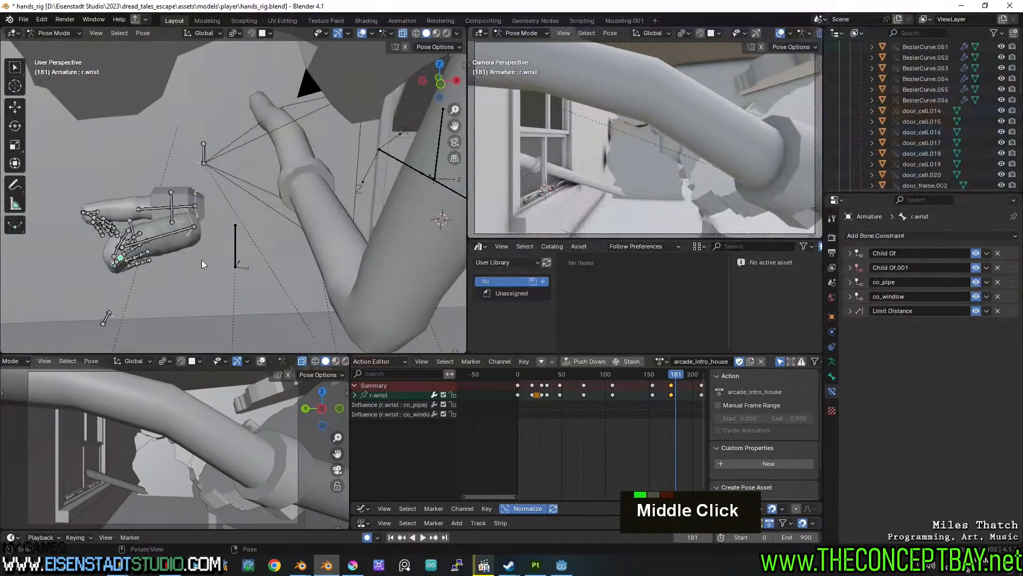
key("g")
left_click(324, 166)
Rotate the right wrist around its local Y axis and adjust its position so the palm rests against the pipe.
middle_click_drag(324, 167, 293, 228)
middle_click_drag(293, 228, 231, 210)
middle_click_drag(231, 210, 278, 224, "shift")
middle_click_drag(277, 224, 362, 213)
key("r")
key("y")
key("y")
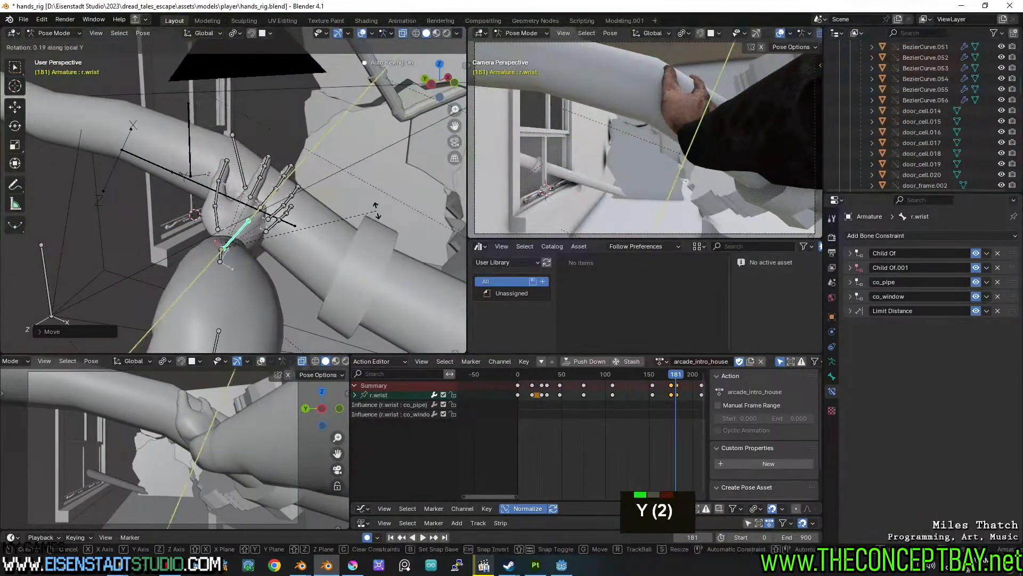
left_click(357, 292)
middle_click_drag(358, 292, 298, 235)
key("g")
left_click(276, 226)
Select all of the right thumb and finger bones and insert keyframes for them at frame 175.
left_click(207, 202)
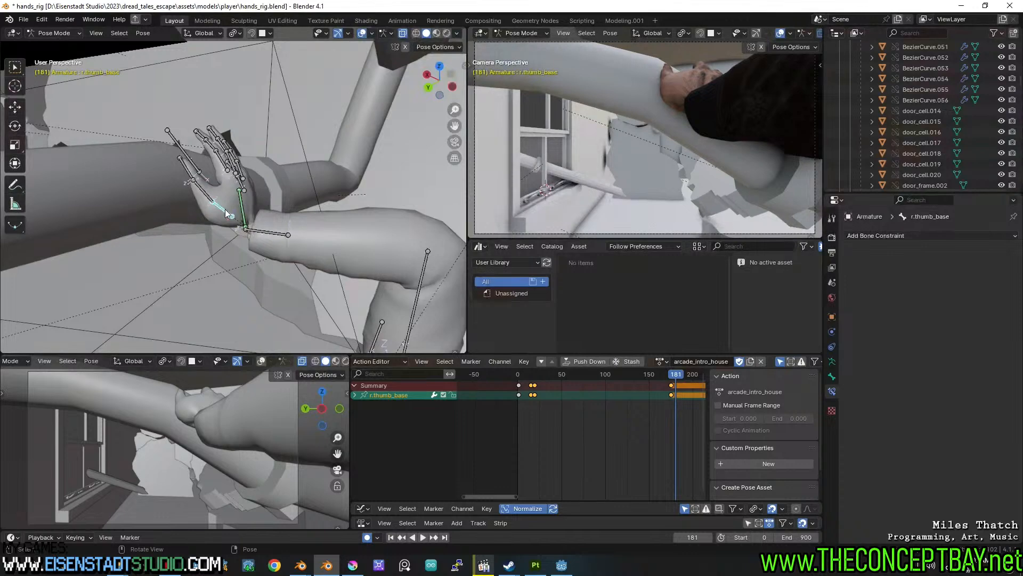
key("l")
key("l")
key("l")
key("l")
key("l")
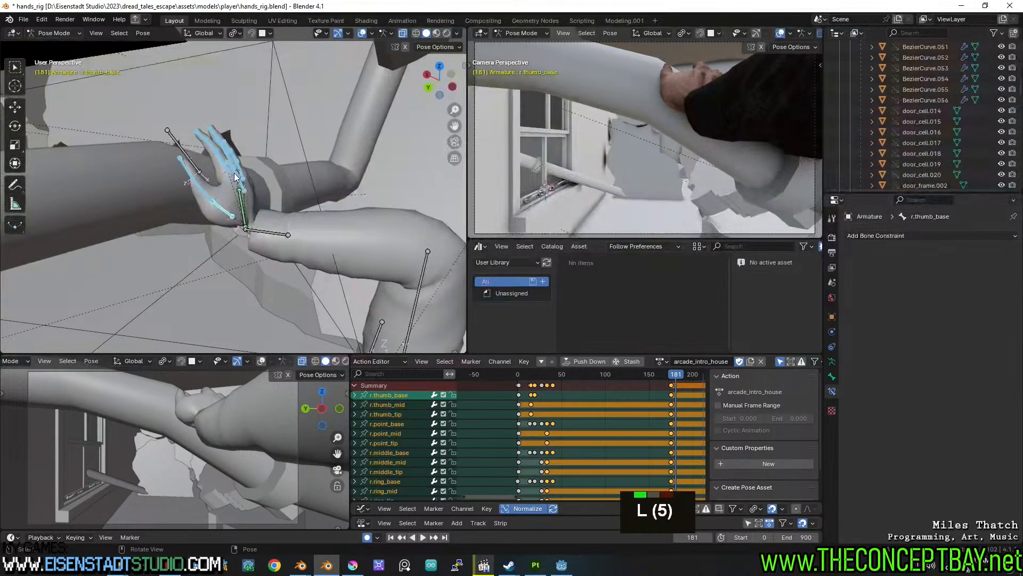
mouse_move(671, 379)
left_mouse_down()
mouse_move(660, 381)
mouse_move(671, 376)
left_mouse_up()
key("i")
left_click(664, 402)
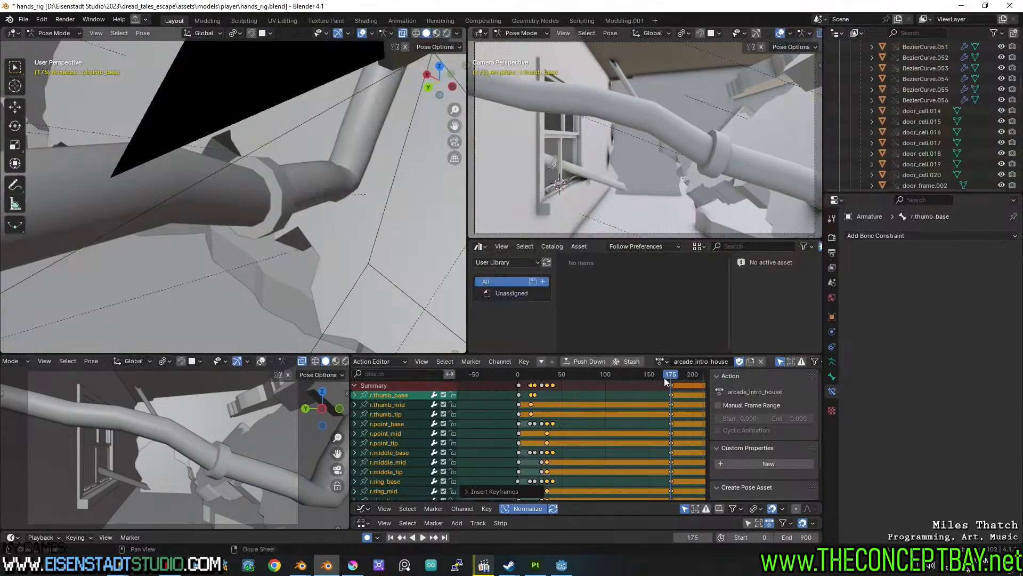
Move the right wrist's keyframe at frame 175 a few frames earlier and replay the reach toward the pipe.
left_click_drag(672, 376, 674, 375)
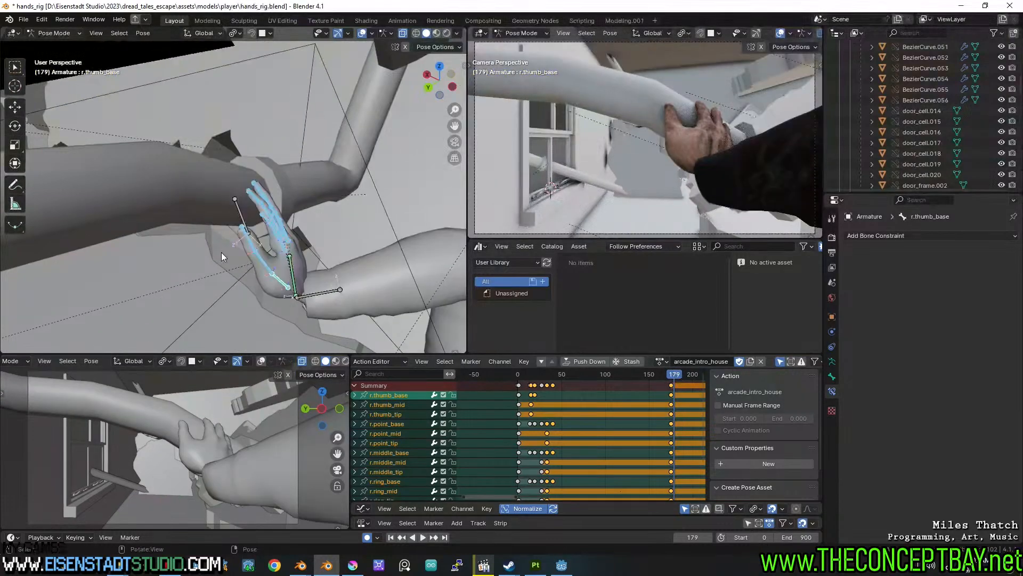
left_click(297, 272)
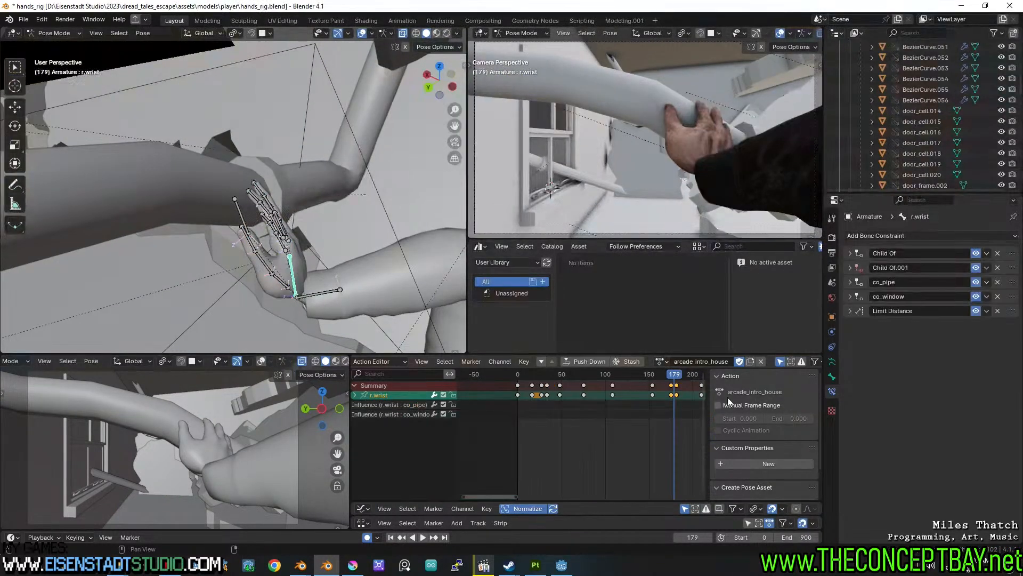
left_click(672, 386)
left_click(664, 375)
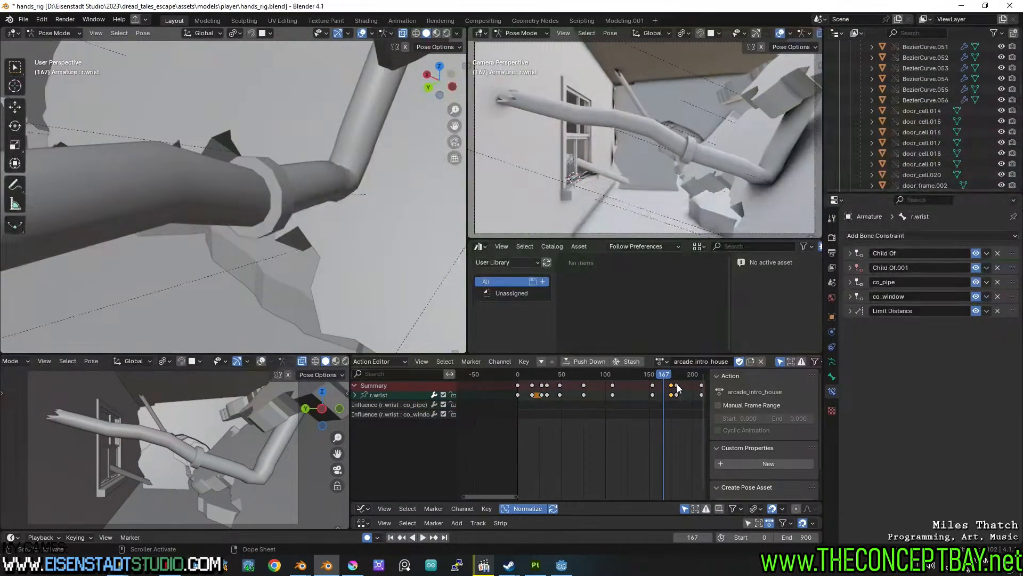
key("space")
key("space")
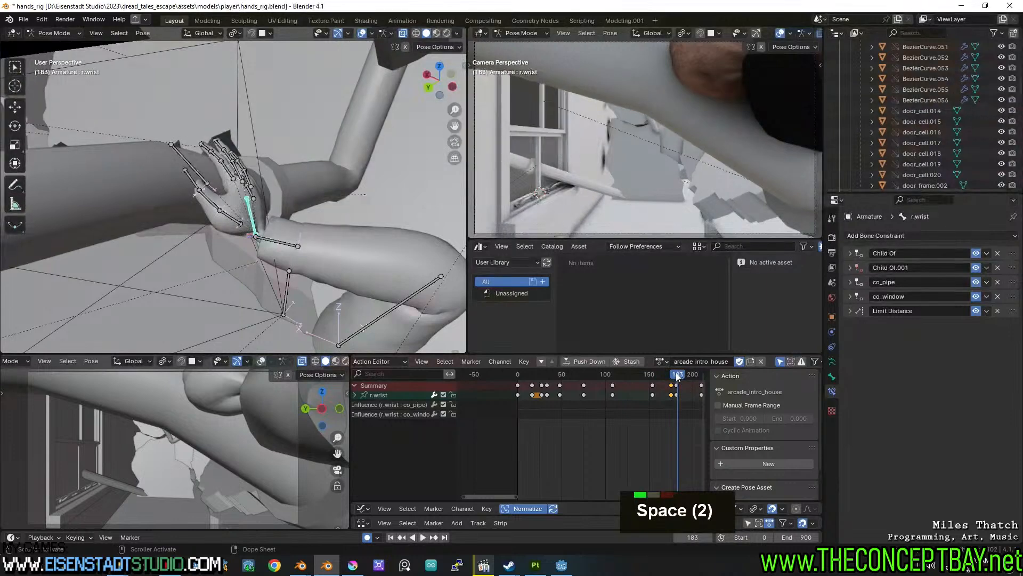
left_click_drag(678, 376, 669, 376)
key("g")
left_click(664, 393)
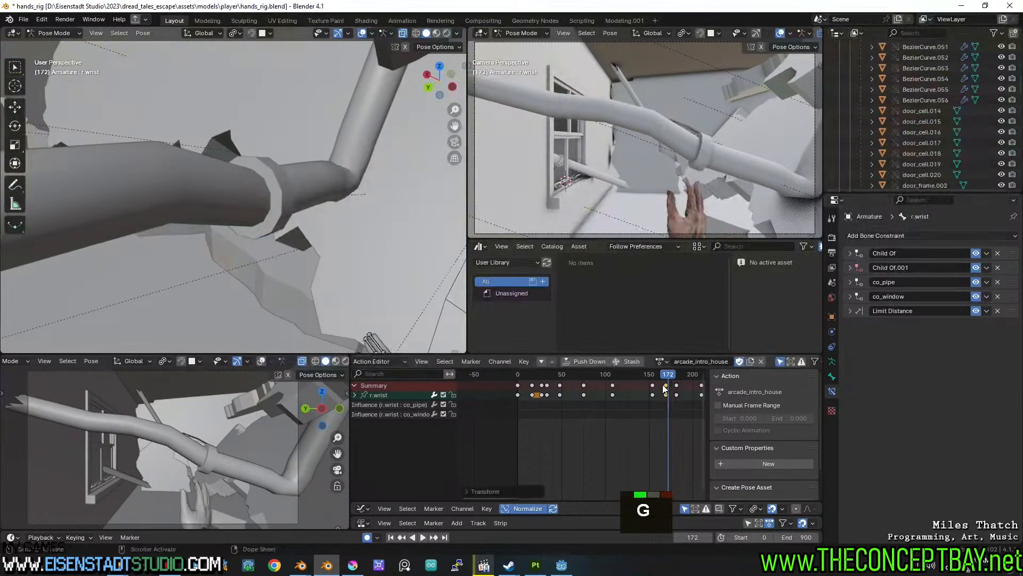
key("space")
key("space")
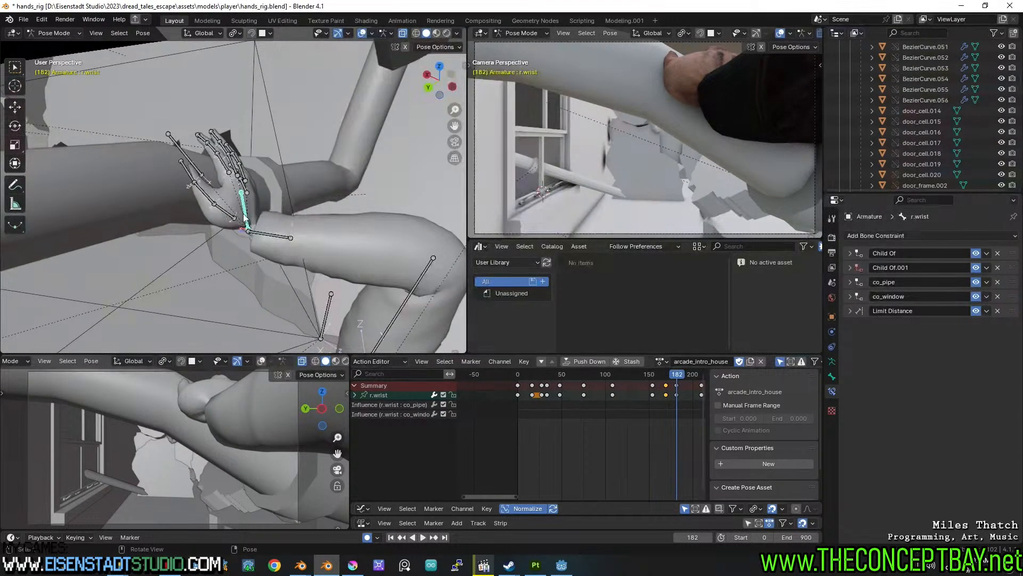
At frame 182, rotate the right thumb base bone outward, away from the fingers.
left_click(226, 216)
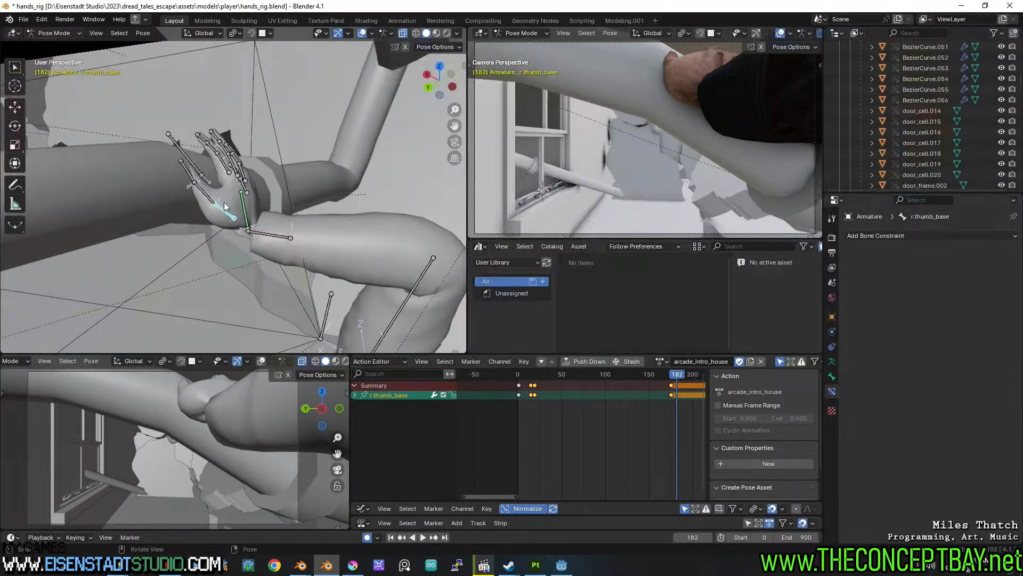
key("r")
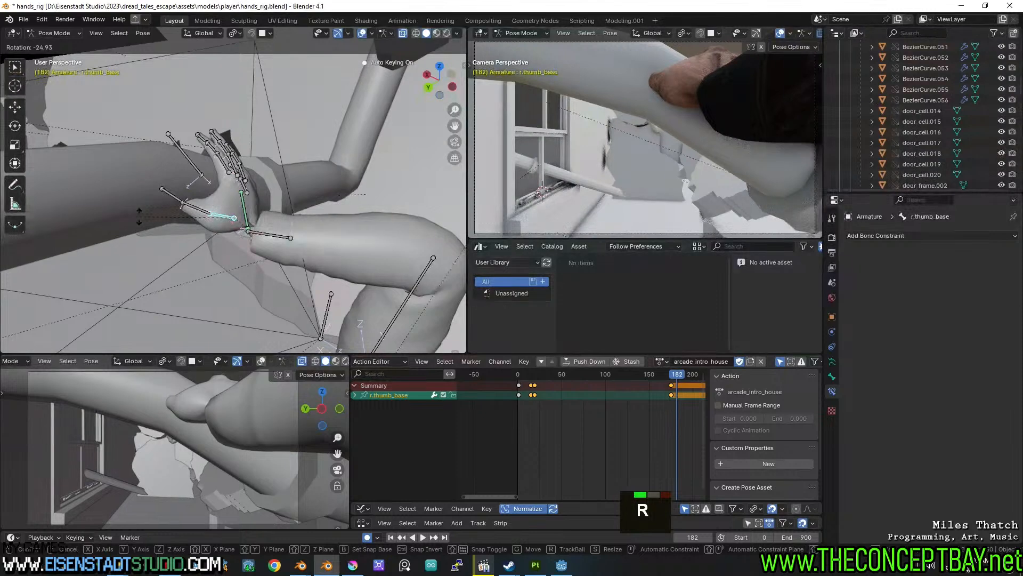
left_click(139, 216)
middle_click_drag(273, 196, 210, 232)
scroll(226, 164, "up", 2)
key("r")
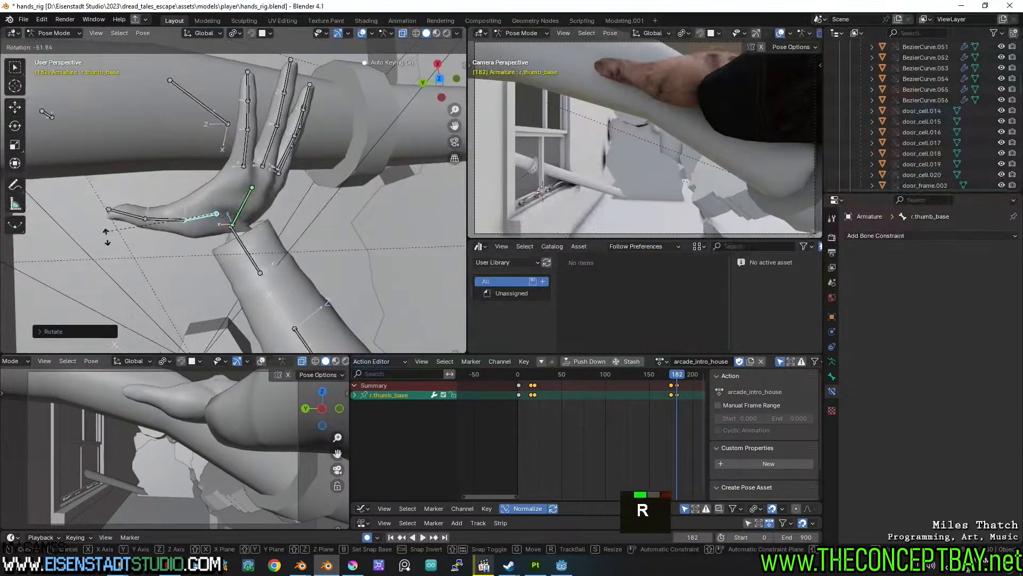
left_click(126, 196)
Insert an all-channels keyframe for the right lower-arm wrist twist bone at frame 170.
middle_click_drag(125, 197, 236, 261, "shift")
left_click(235, 260)
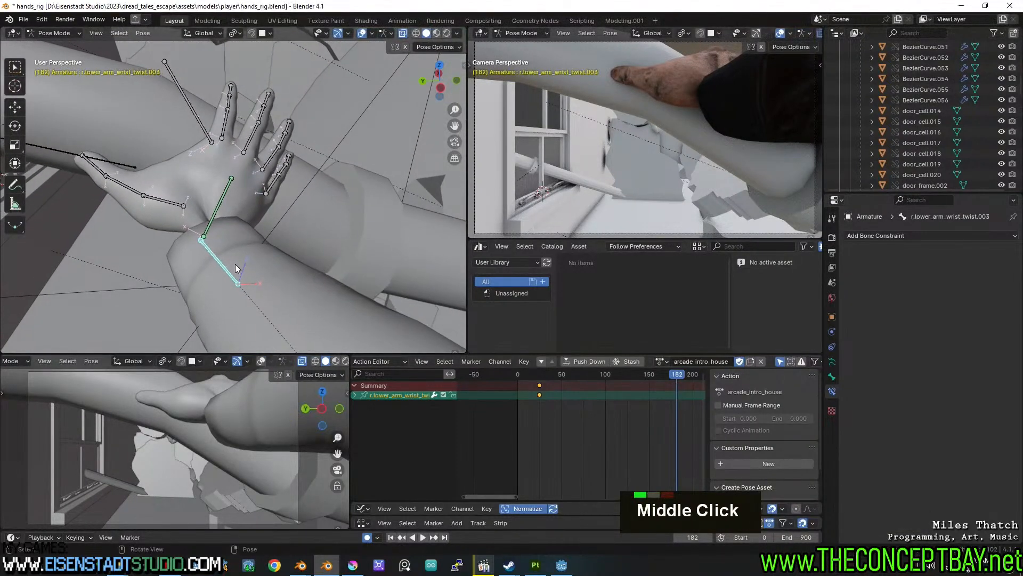
left_click(667, 374)
key("i")
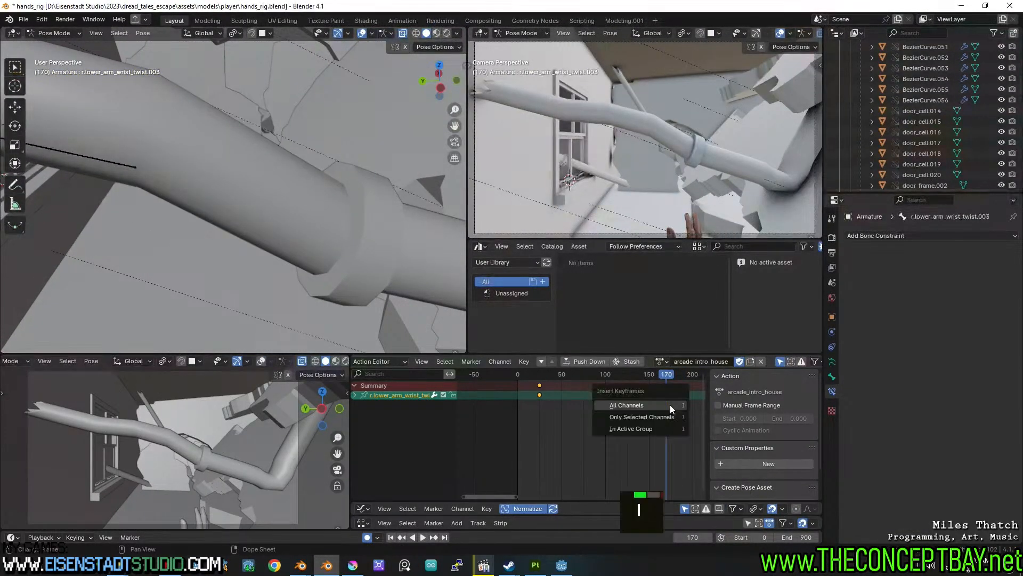
left_click(670, 405)
At frame 183, rotate the right lower-arm wrist twist bone around its local Y axis and replay the motion.
key("space")
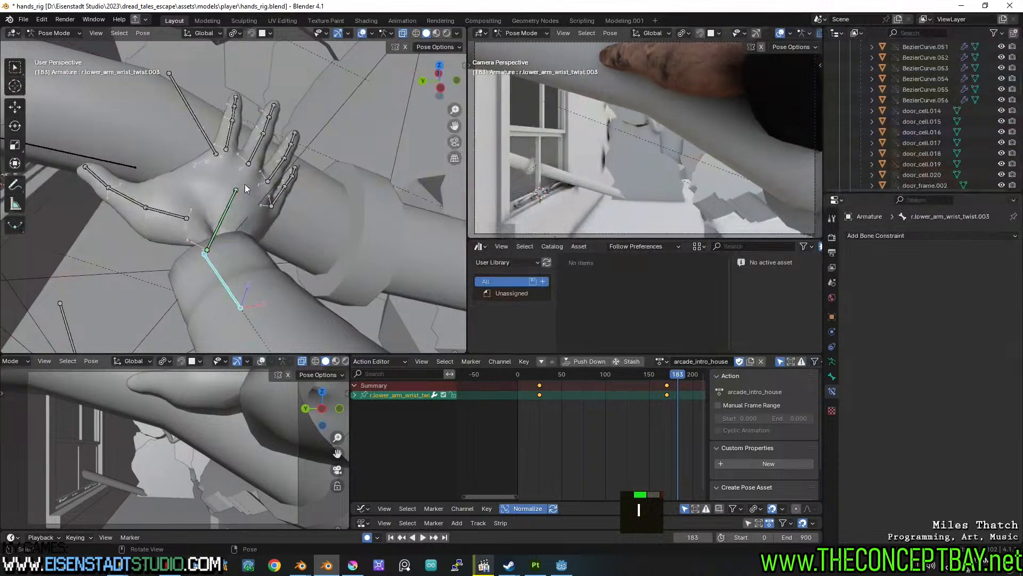
key("r")
key("y")
key("y")
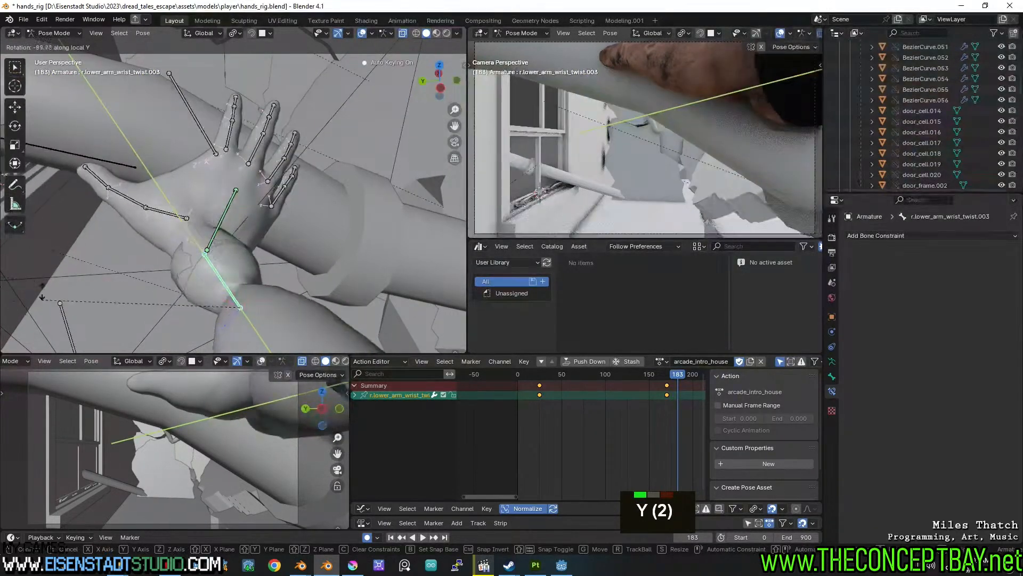
left_click(289, 327)
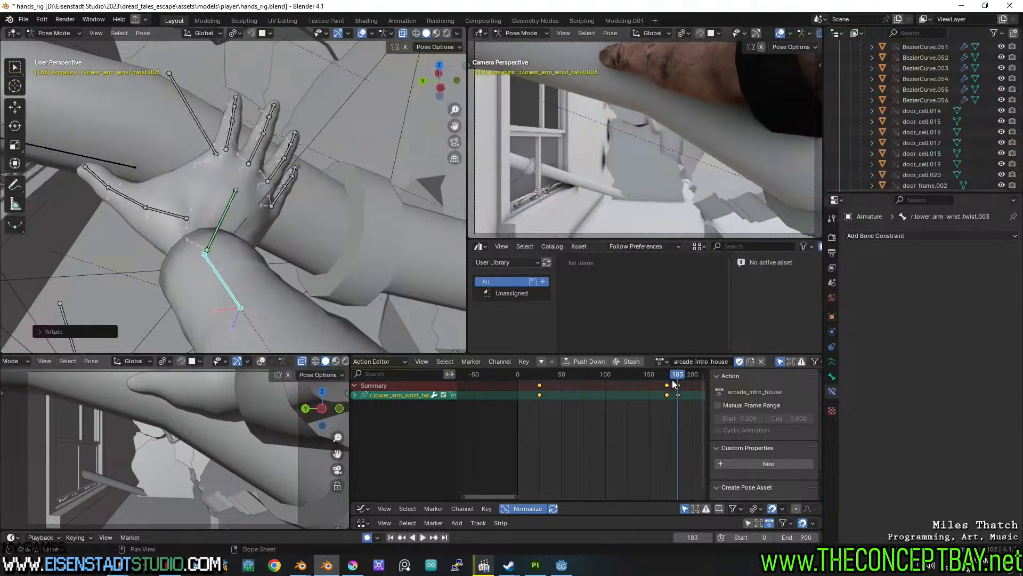
key("space")
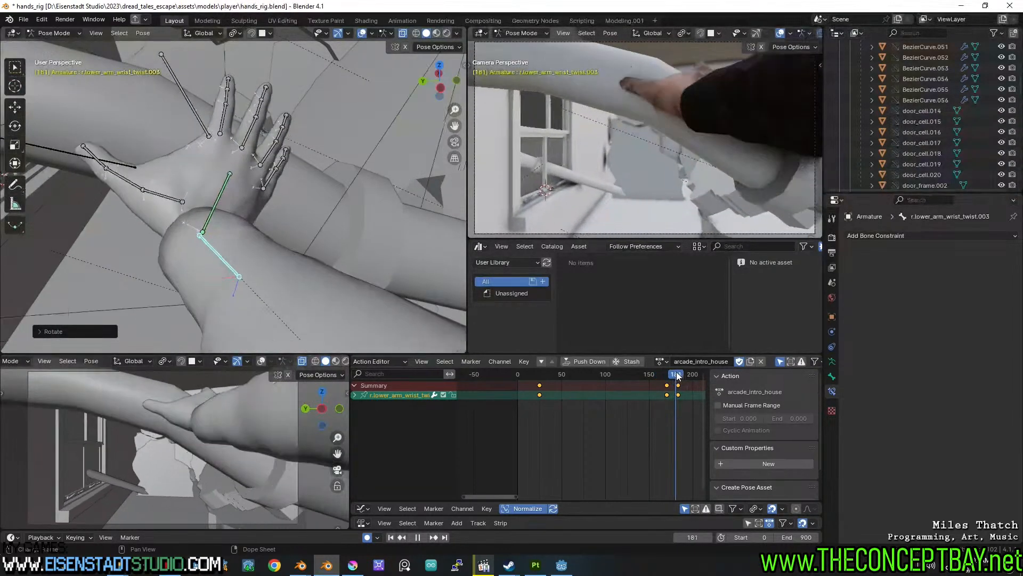
key("Escape")
At frame 170, move the right elbow bone closer to the right arm and replay the surrounding frames.
middle_click_drag(327, 277, 322, 200, "shift")
scroll(302, 174, "down", 3)
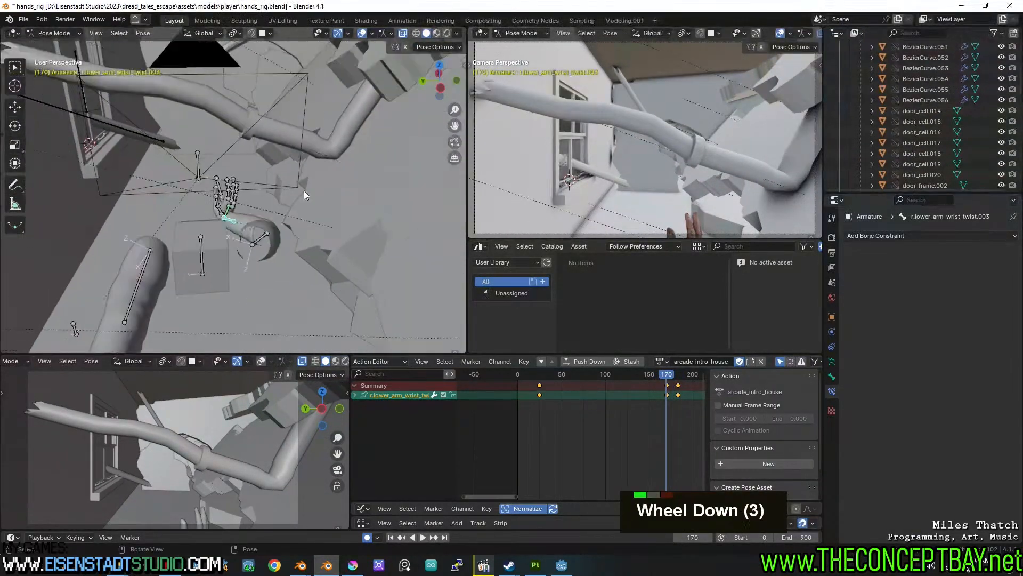
scroll(292, 178, "down", 2)
scroll(269, 193, "down", 1, "shift")
scroll(249, 178, "down", 2)
left_click(306, 138)
middle_click_drag(305, 138, 263, 222)
scroll(238, 176, "down", 3)
scroll(254, 190, "up", 3)
scroll(238, 178, "up", 2)
scroll(356, 239, "up", 2)
key("g")
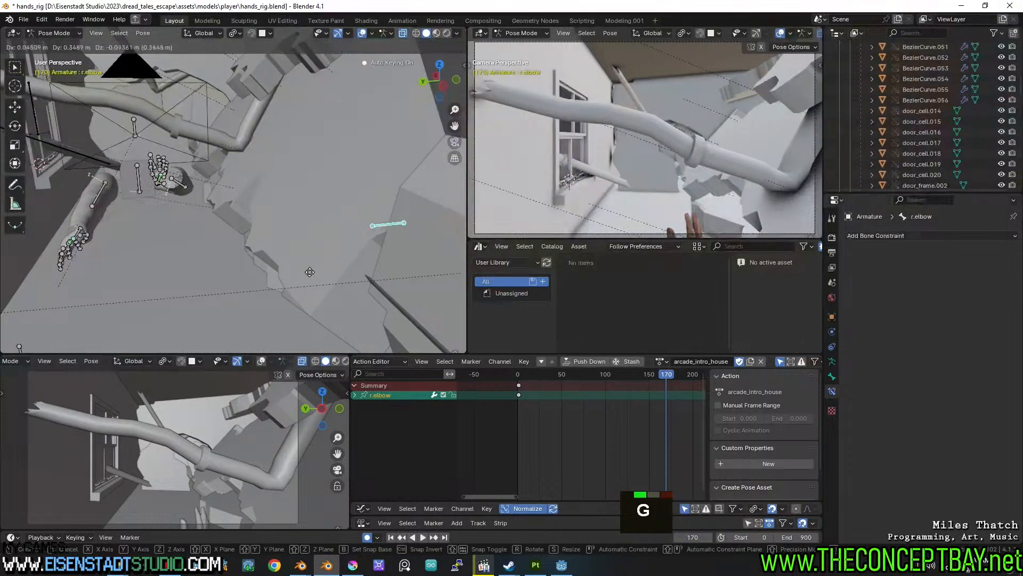
left_click(147, 238)
key("shift+Left")
key("space")
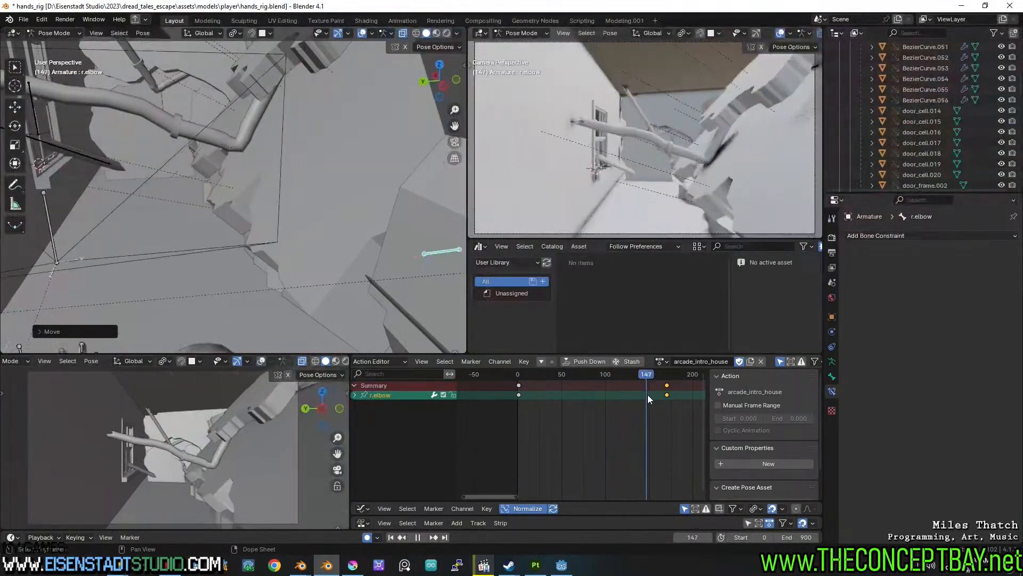
key("space")
Refine the right elbow bone's position at frame 170 so it sits below the forearm, and replay the reach.
right_click_drag(676, 390, 668, 392, "shift")
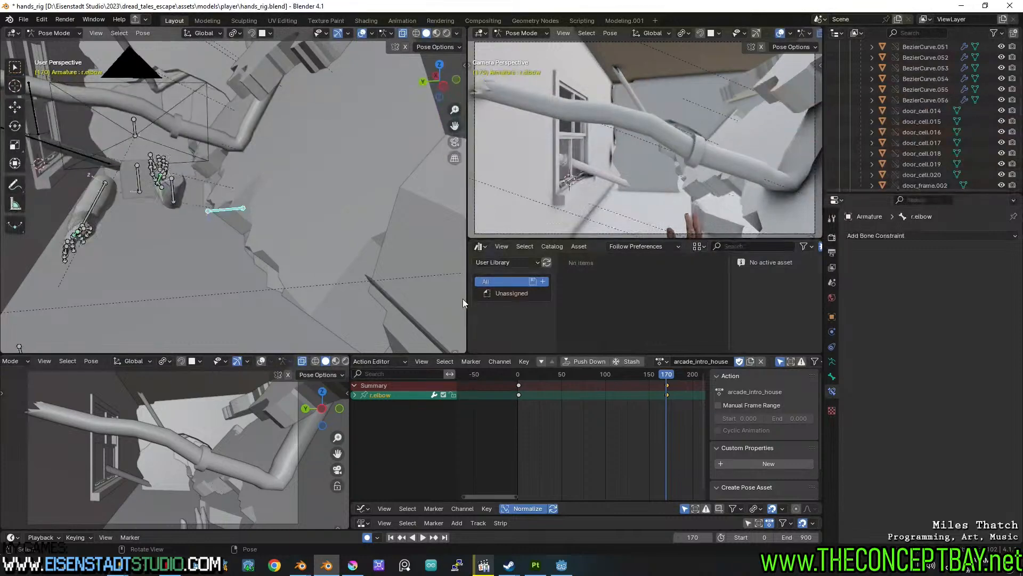
key("ctrl+g")
left_click_drag(667, 375, 669, 386)
key("ctrl+g")
middle_click_drag(299, 250, 239, 277)
middle_click_drag(239, 277, 353, 256, "shift")
key("g")
left_click(282, 267)
scroll(353, 255, "up", 2)
key("g")
left_click(286, 296)
middle_click_drag(286, 295, 245, 238)
scroll(258, 245, "down", 2)
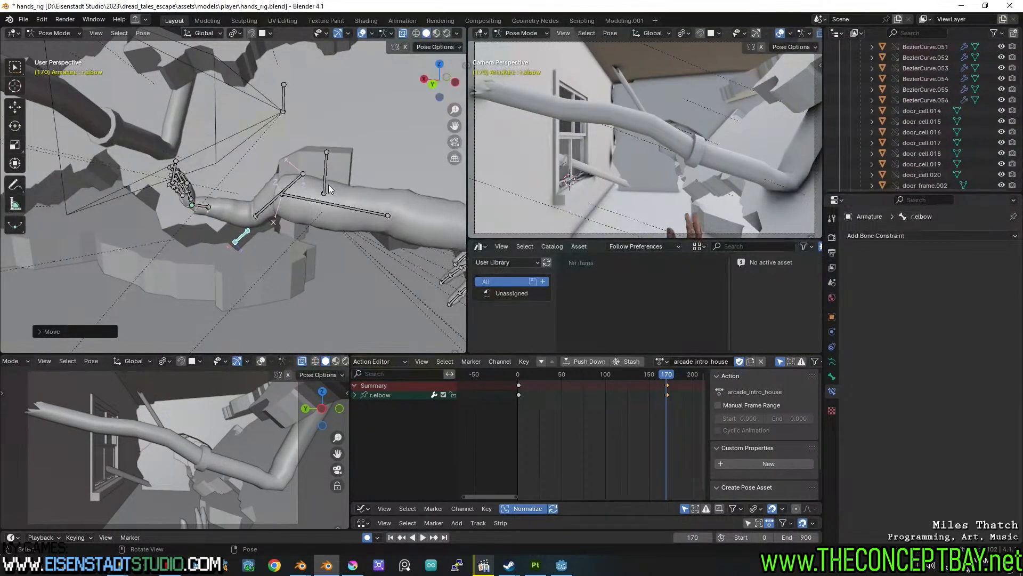
key("space")
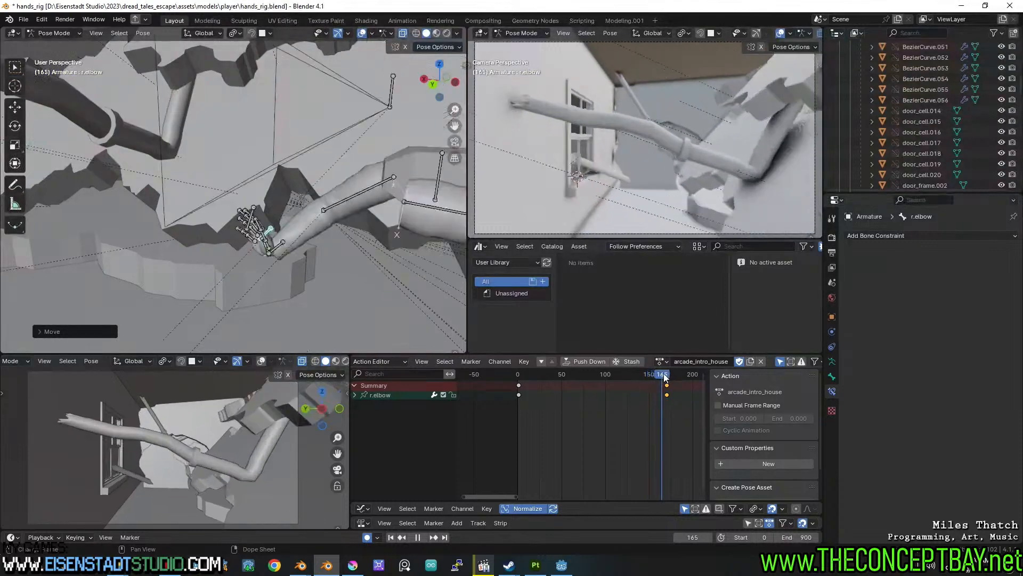
left_click_drag(684, 377, 673, 373)
key("space")
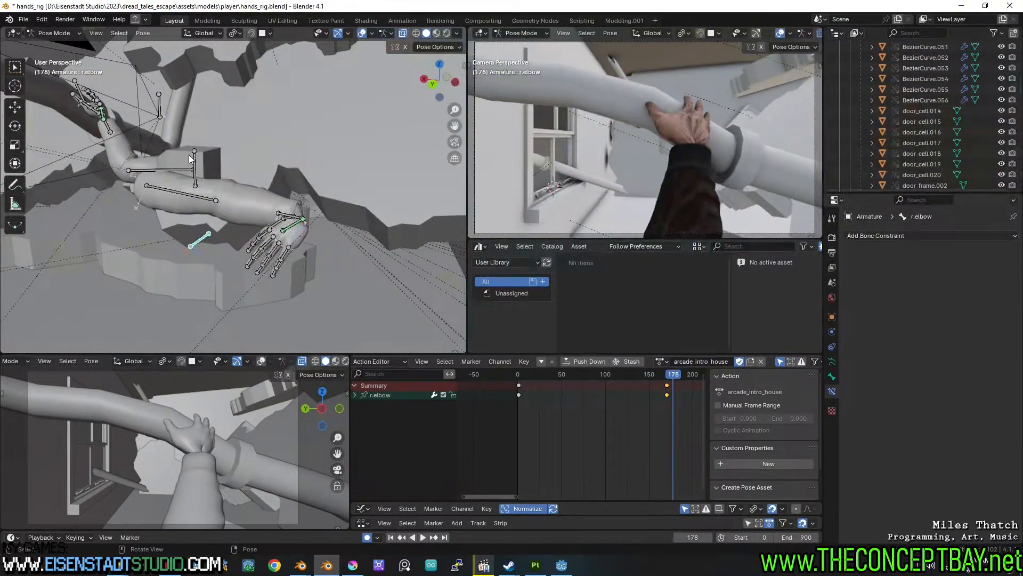
Select the back bone and insert an all-channels keyframe at frame 193.
left_click(193, 160)
scroll(690, 408, "up", 4, "shift")
scroll(683, 411, "up", 6)
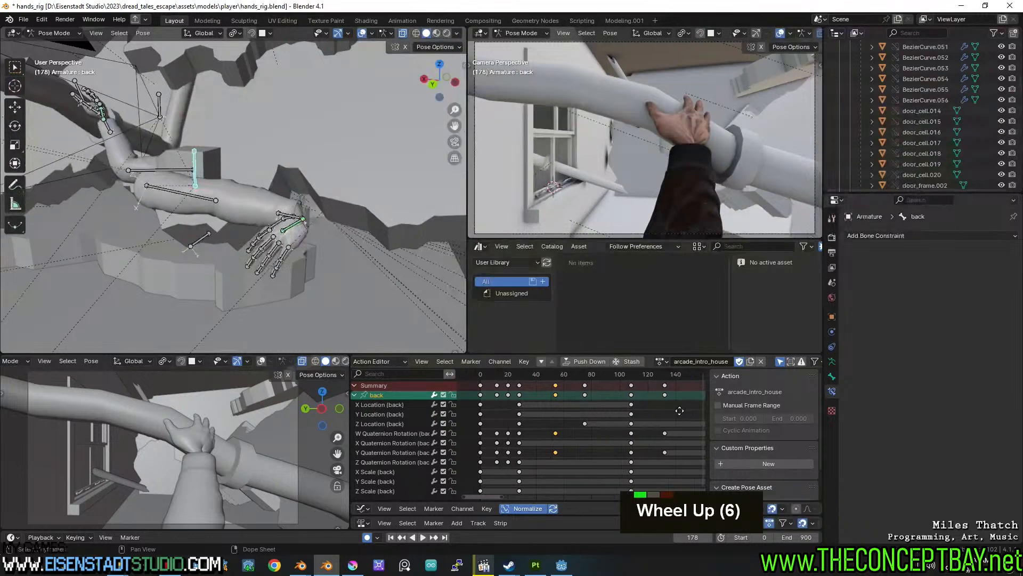
scroll(682, 410, "up", 4)
middle_click_drag(513, 414, 625, 409)
left_click_drag(605, 380, 634, 374)
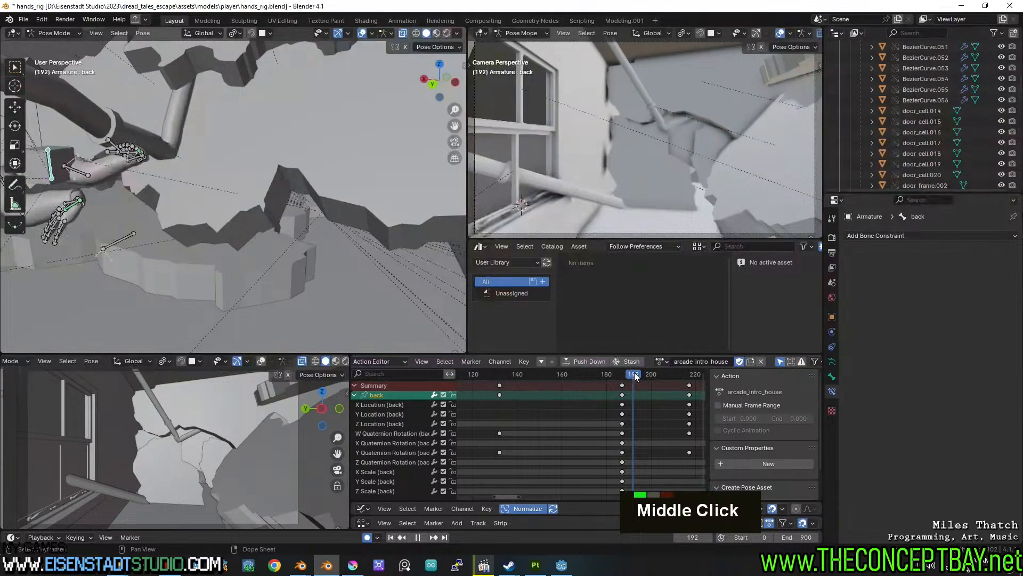
key("space")
key("i")
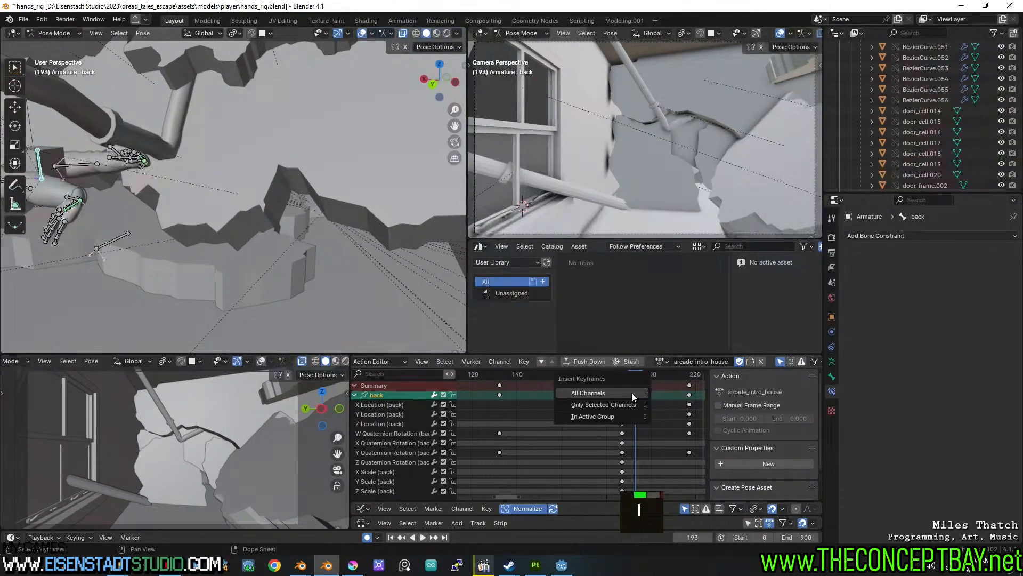
left_click(632, 392)
Insert another keyframe for the back bone at frame 177.
left_click(601, 372)
key("space")
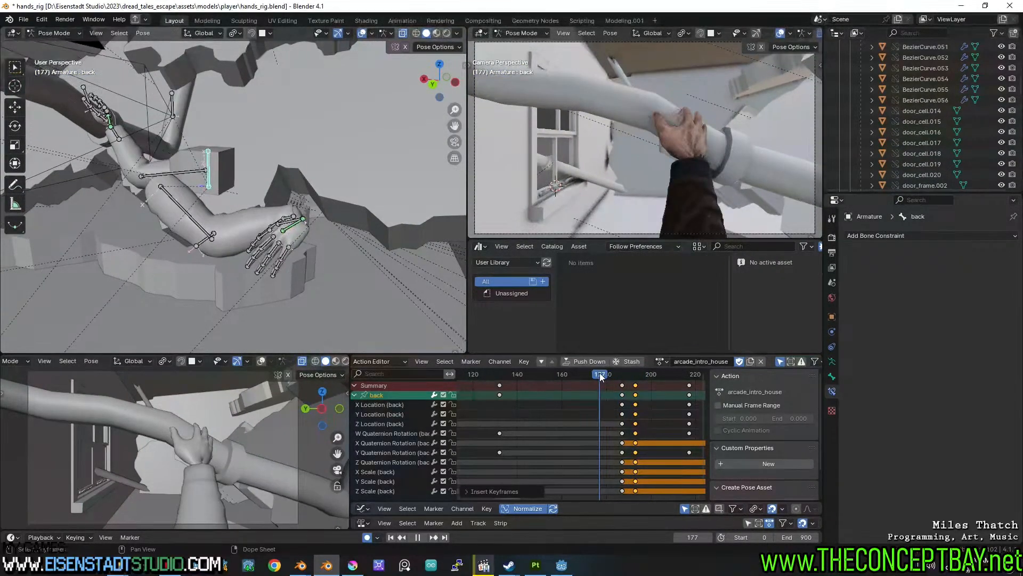
key("i")
left_click(609, 402)
At frame 187, move the back bone along the Z axis and rotate it to tilt the body.
left_click_drag(614, 376, 623, 375)
middle_click_drag(212, 197, 166, 193)
middle_click_drag(166, 193, 284, 155, "shift")
key("g")
key("z")
left_click(241, 153)
key("r")
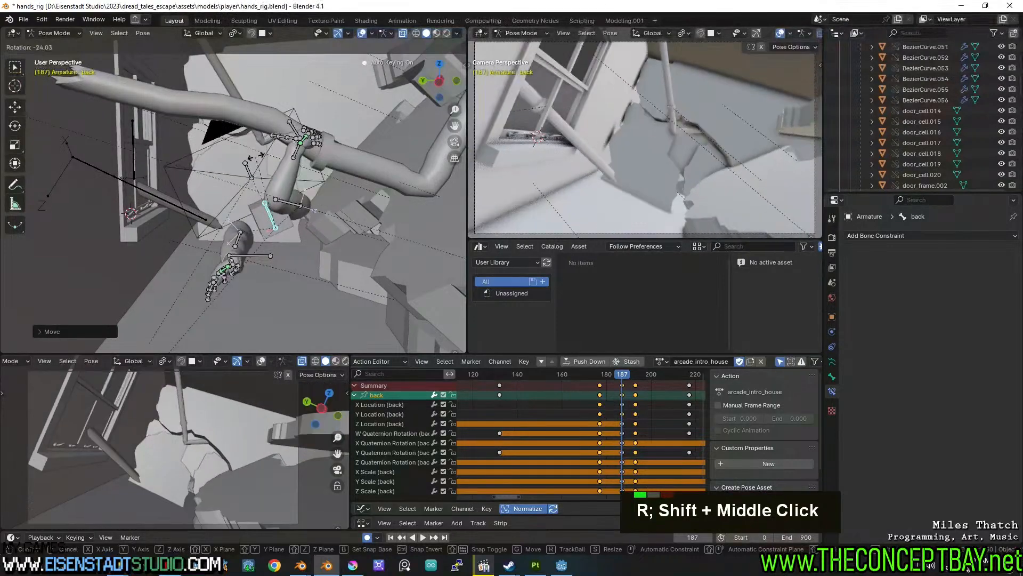
left_click(271, 159)
At frame 177, move the right elbow bone up and outward from the body, and replay the grab.
left_click(598, 378)
mouse_move(600, 380)
left_mouse_down()
mouse_move(618, 372)
mouse_move(599, 378)
left_mouse_up()
middle_click_drag(347, 277, 257, 309)
left_click(258, 305)
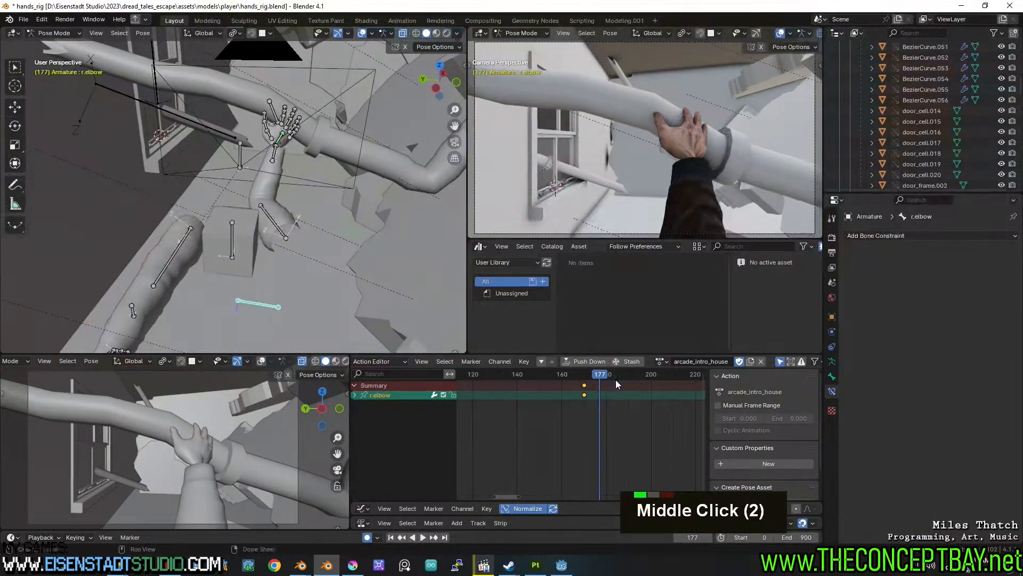
key("g")
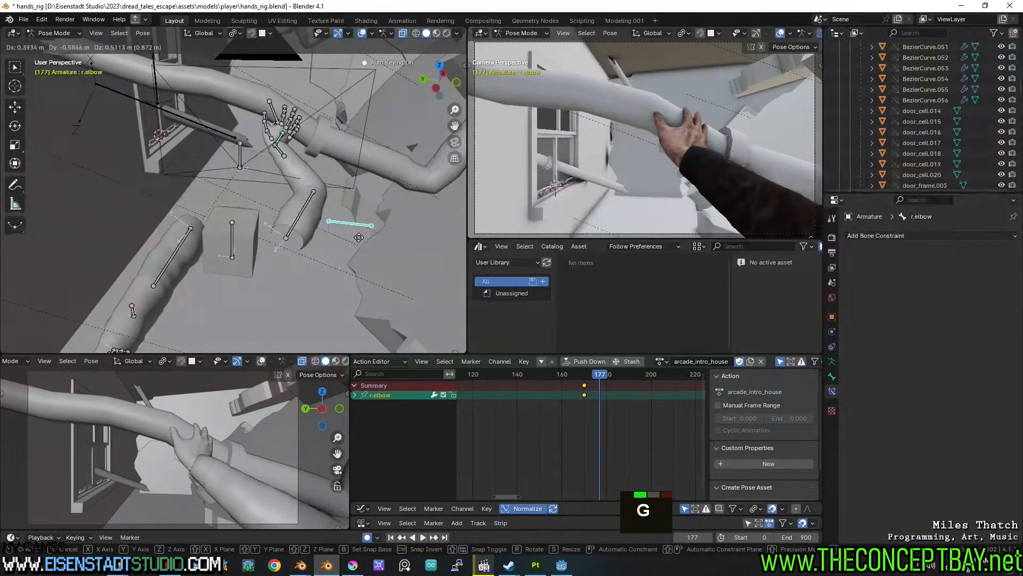
left_click(666, 540)
key("space")
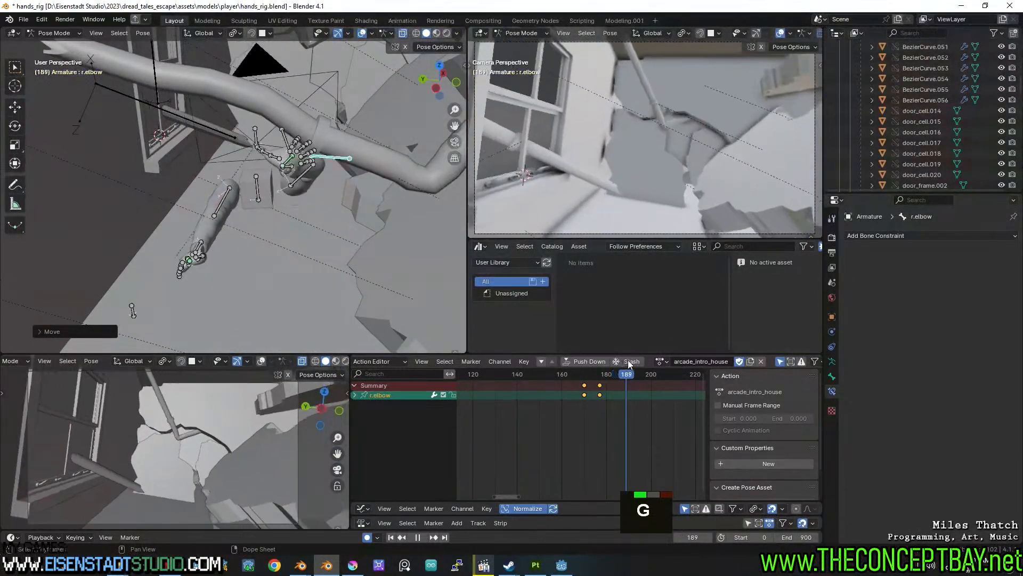
left_click_drag(629, 362, 588, 362)
key("space")
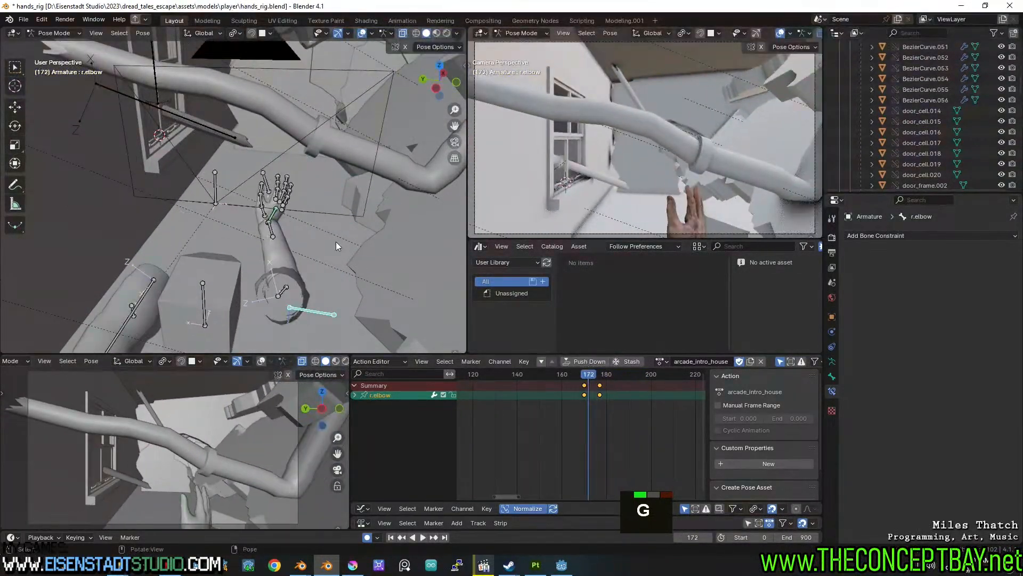
Add the back bone to the right elbow selection and stretch their keyframes from frame 177 out to about frame 200.
left_click(204, 301, "shift")
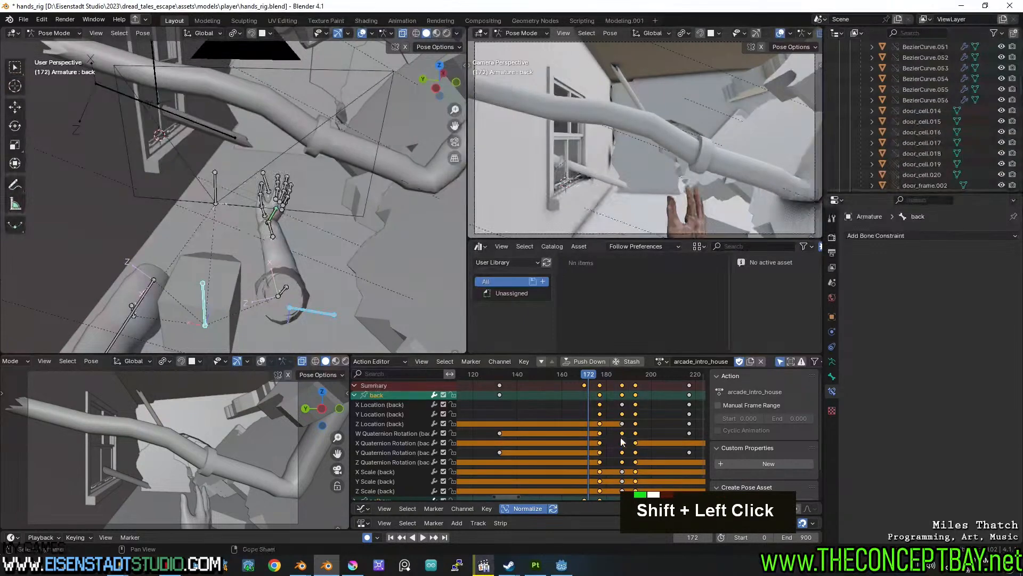
left_click_drag(593, 374, 654, 389)
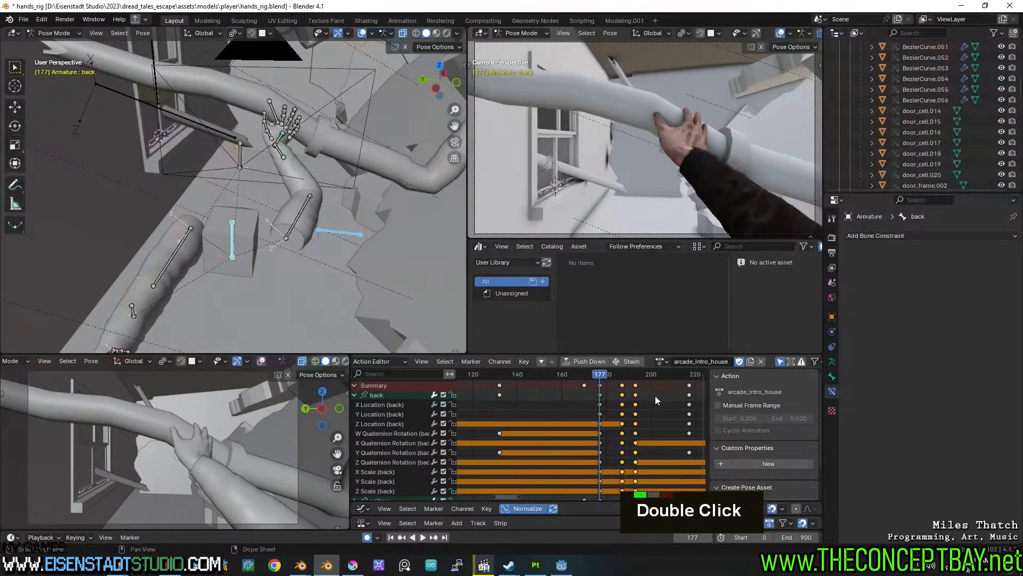
key("s")
left_click(676, 397)
key("space")
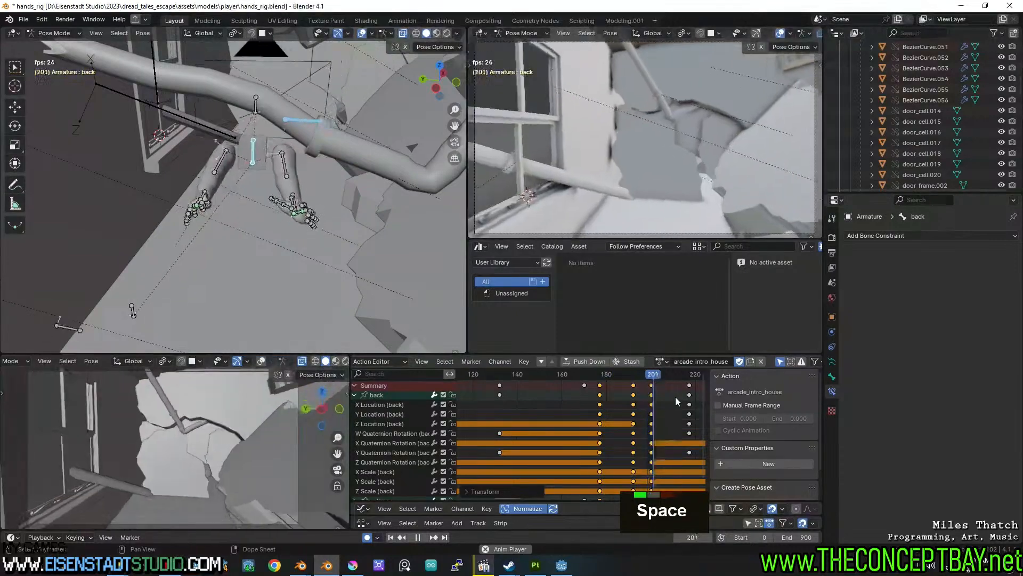
key("space")
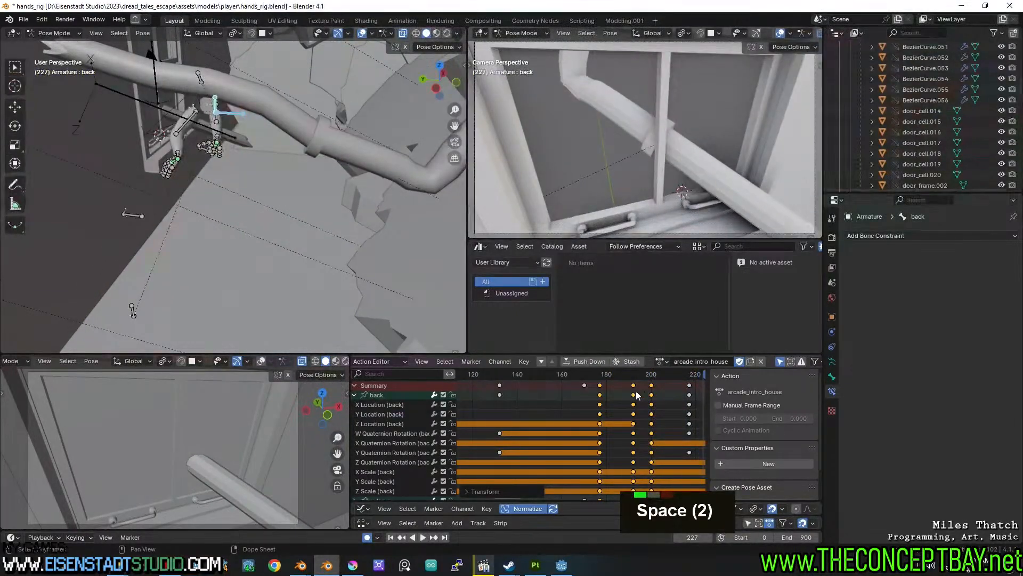
Try shifting the right elbow and back keyframes earlier together with the one at frame 172, and undo the shift.
left_click(584, 386, "shift")
key("g")
left_click(562, 397)
left_click(537, 372)
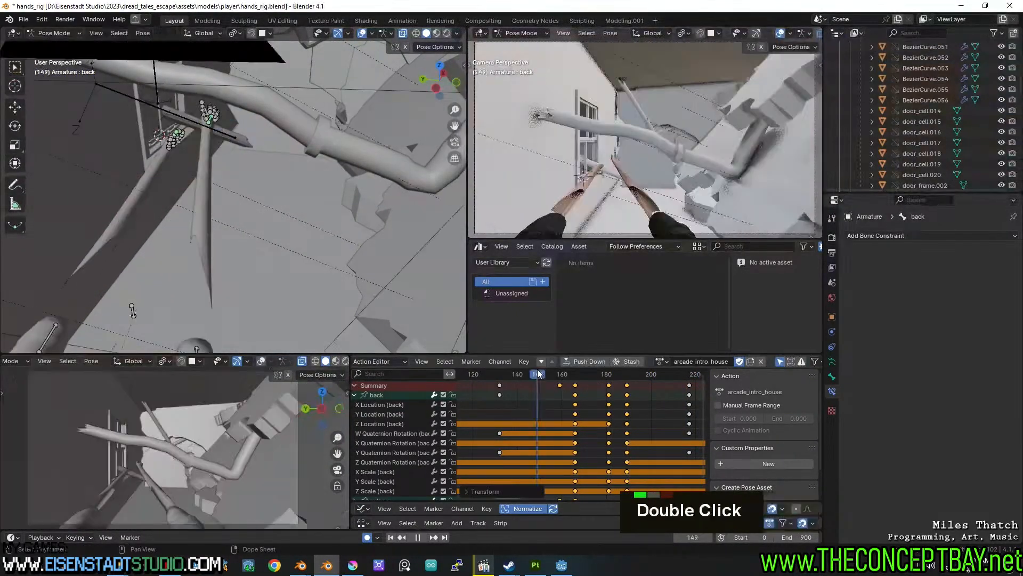
key("space")
key("space")
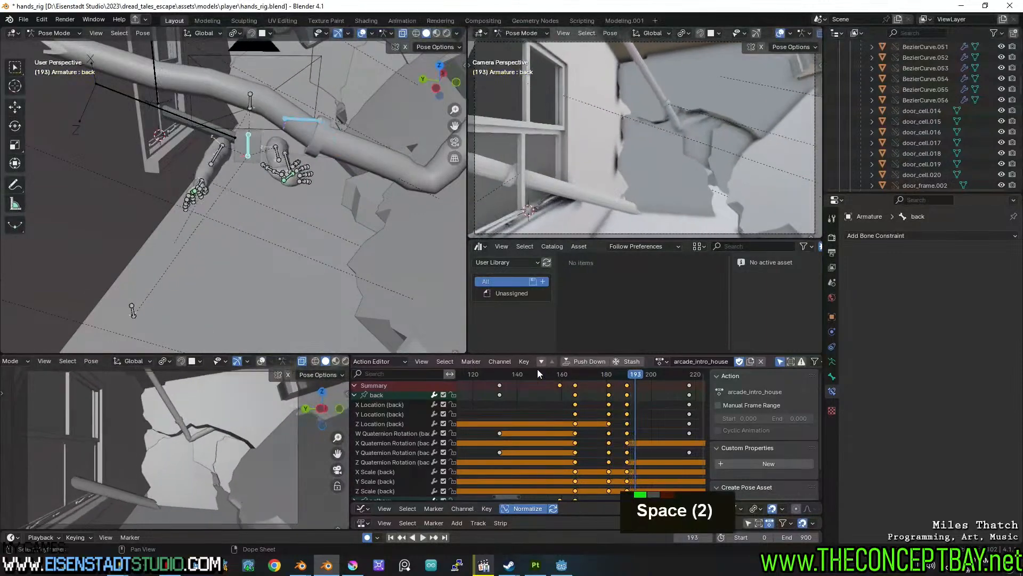
left_click(558, 375)
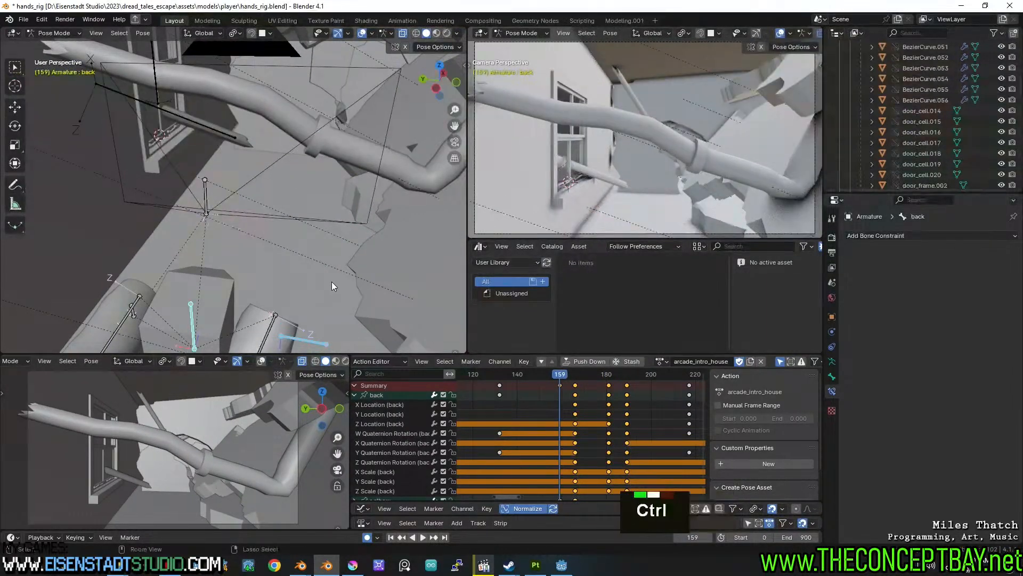
key("ctrl+z")
key("ctrl+z")
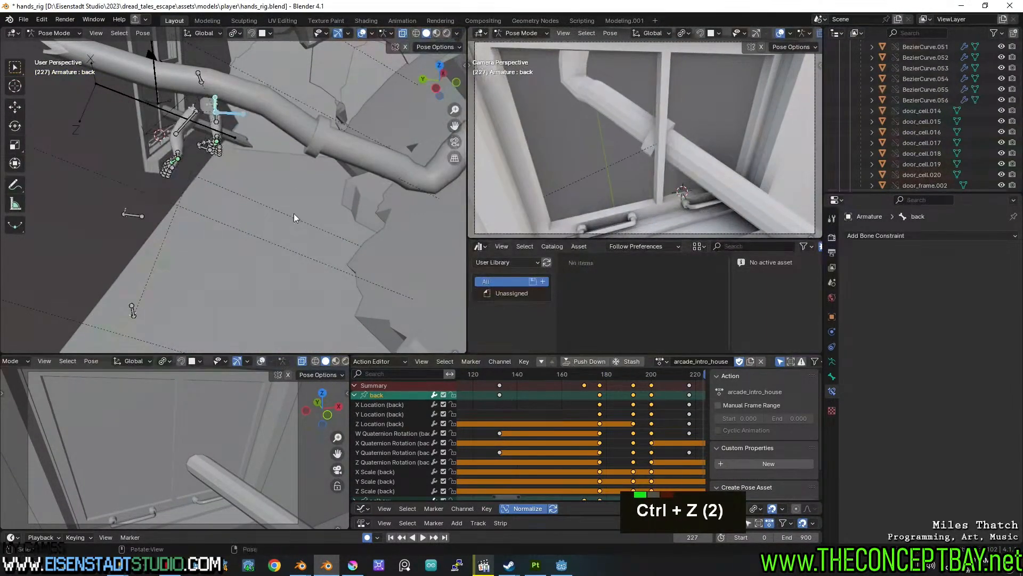
key("ctrl+z")
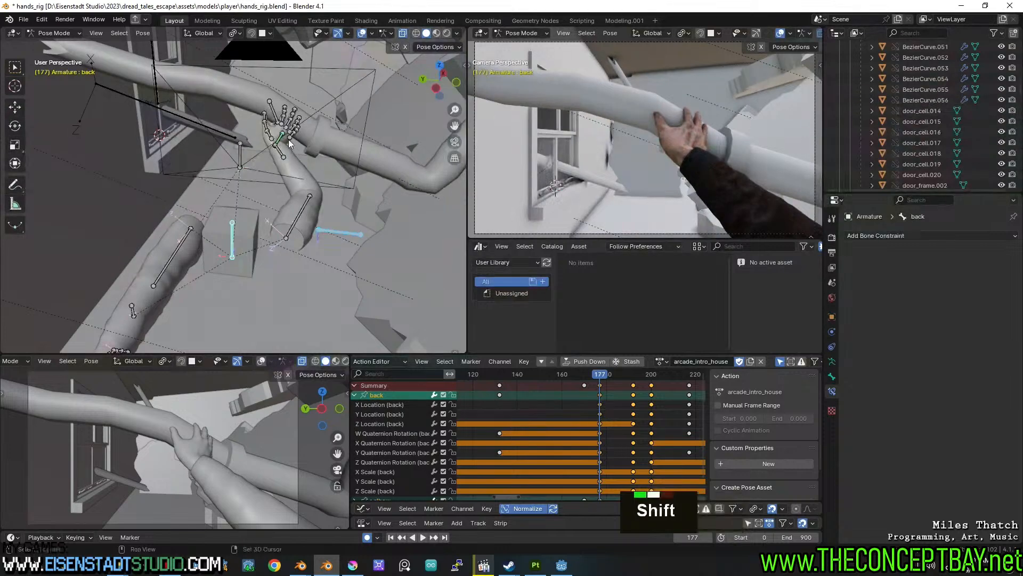
Add the right wrist bone to the selection, shift the grab keyframes of all three bones 8 frames earlier, and replay.
left_click(279, 136, "shift")
double_click(658, 385)
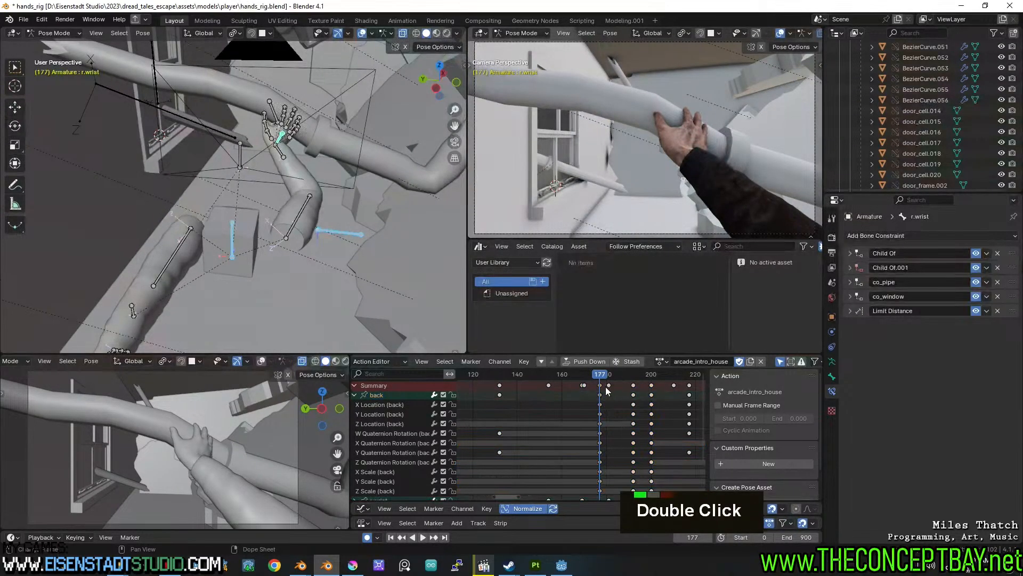
left_click_drag(673, 388, 658, 388)
key("g")
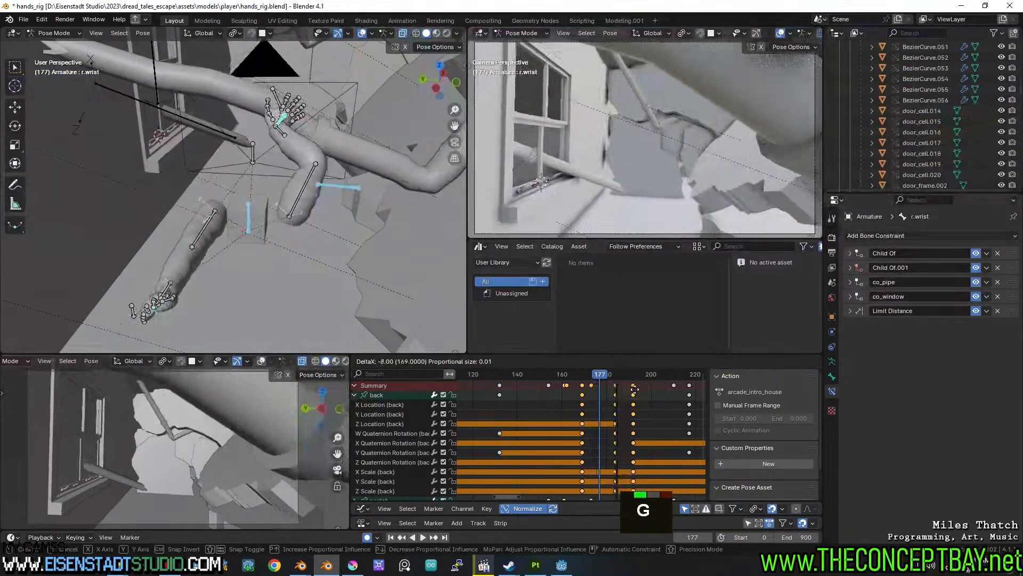
left_click(639, 388)
left_click_drag(552, 371, 577, 363)
key("space")
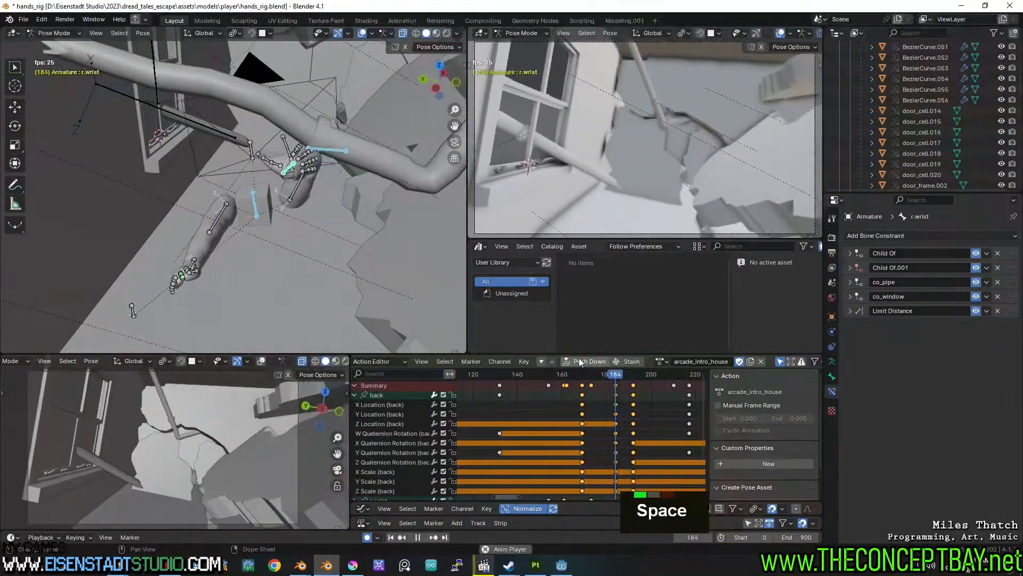
key("space")
mouse_move(559, 371)
left_mouse_down()
mouse_move(589, 376)
mouse_move(577, 376)
left_mouse_up()
left_click(562, 376)
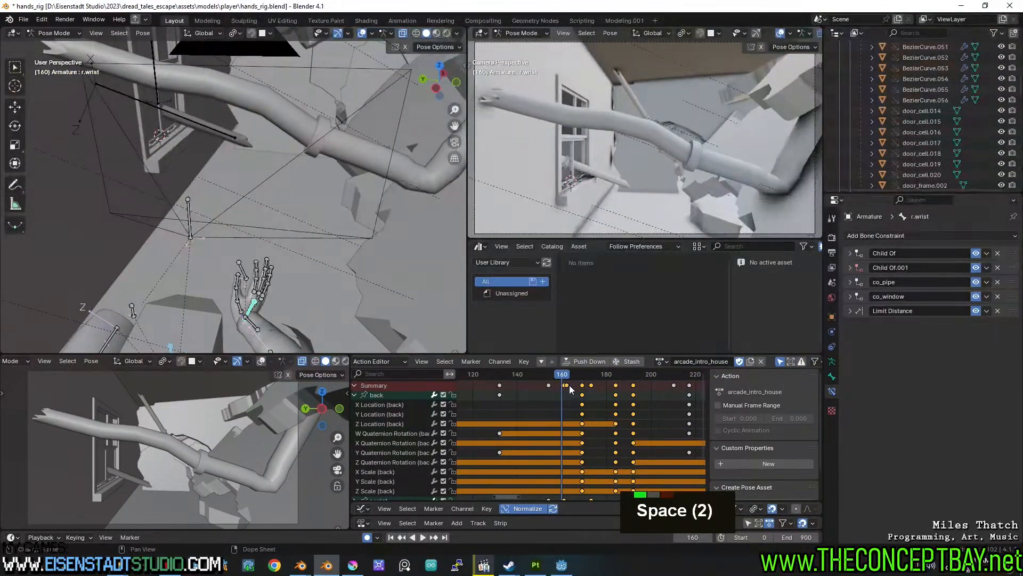
Review the action from its start, shift a wider range of wrist, elbow and back keyframes about 16 frames earlier, and replay.
scroll(501, 377, "down", 14)
middle_click_drag(511, 384, 503, 409)
left_click_drag(486, 374, 474, 374)
key("space")
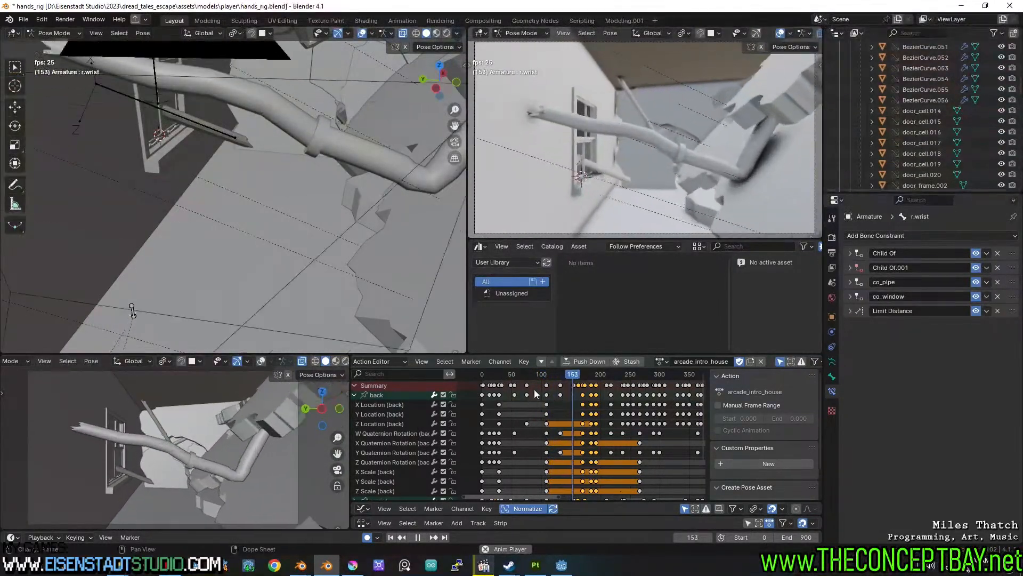
key("space")
left_click_drag(542, 389, 599, 381)
key("g")
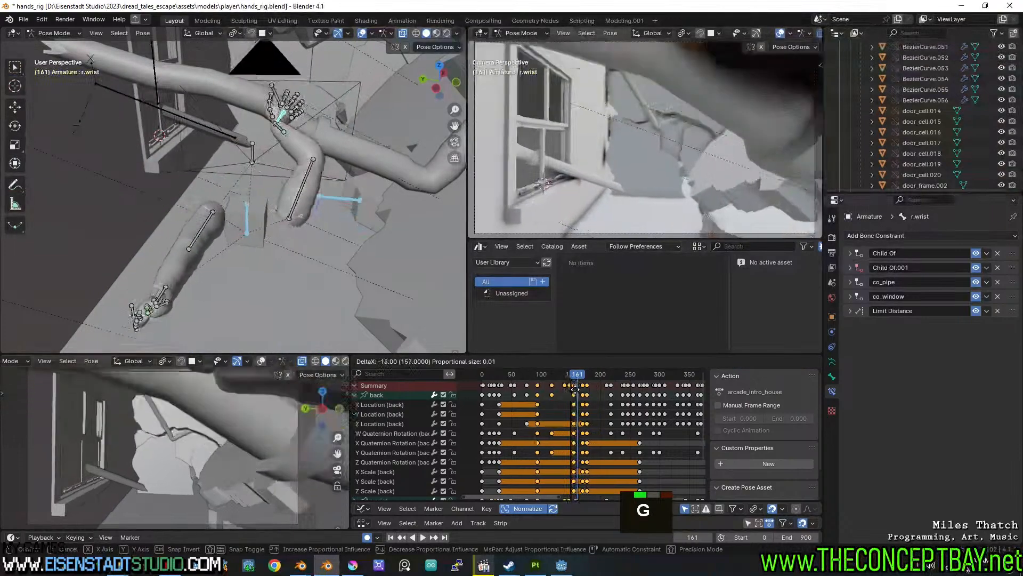
left_click(567, 383)
left_click_drag(531, 374, 564, 376)
scroll(565, 379, "up", 16)
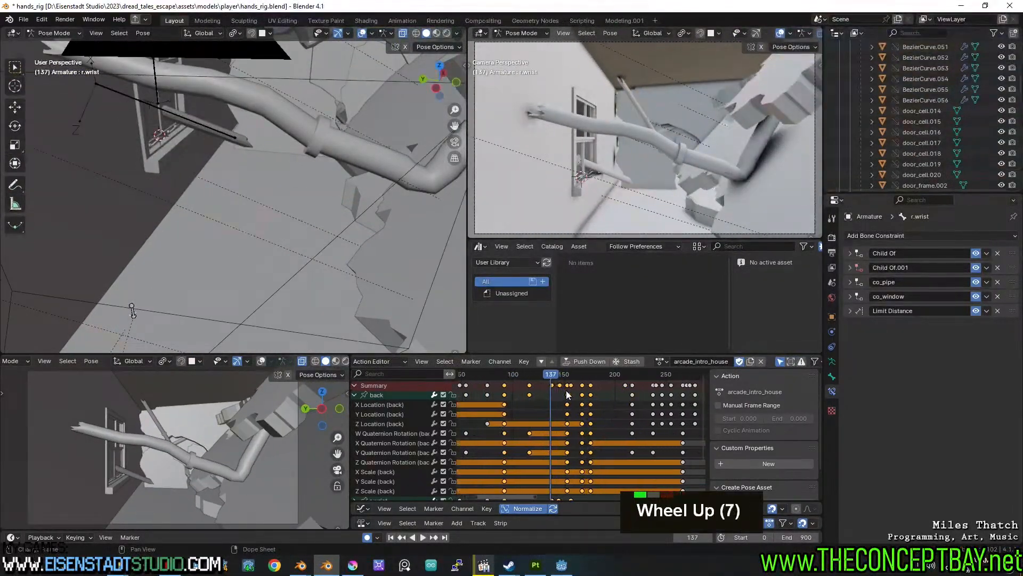
key("space")
key("space")
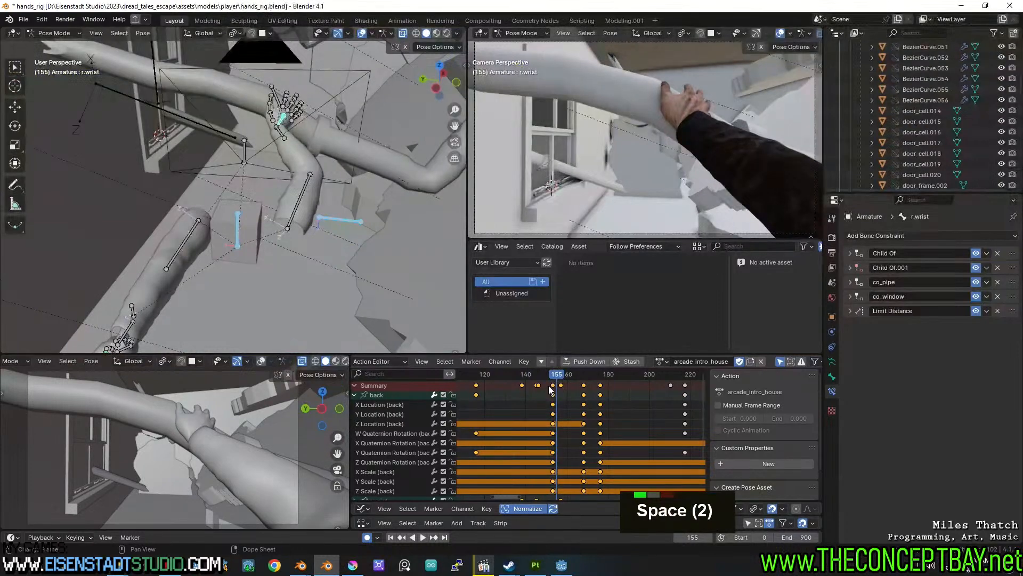
Scale the wrist, elbow and back keyframes after frame 153 by about 1.5 around frame 155, and play through to frame 341.
double_click(622, 382)
key("s")
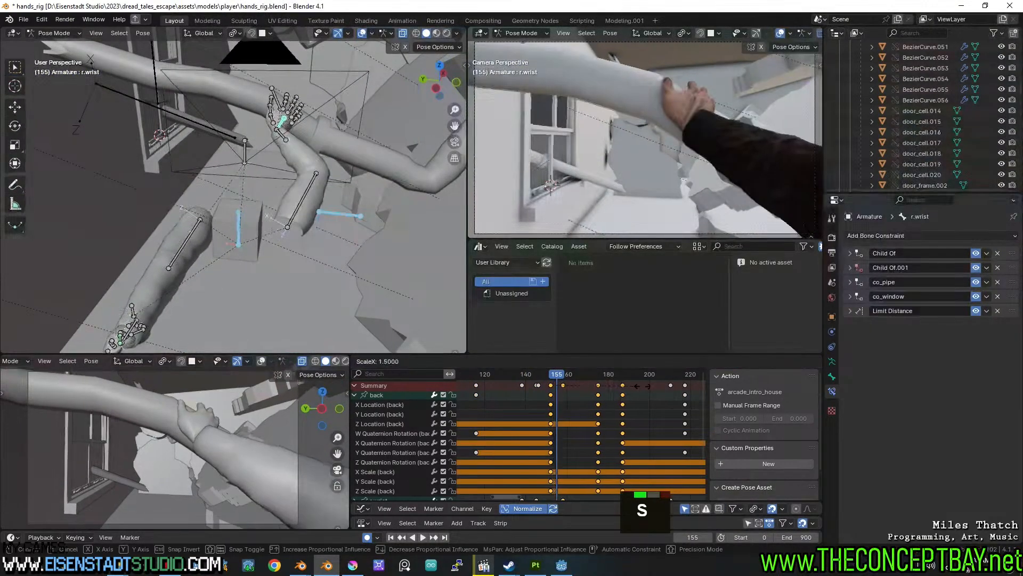
left_click(645, 386)
key("space")
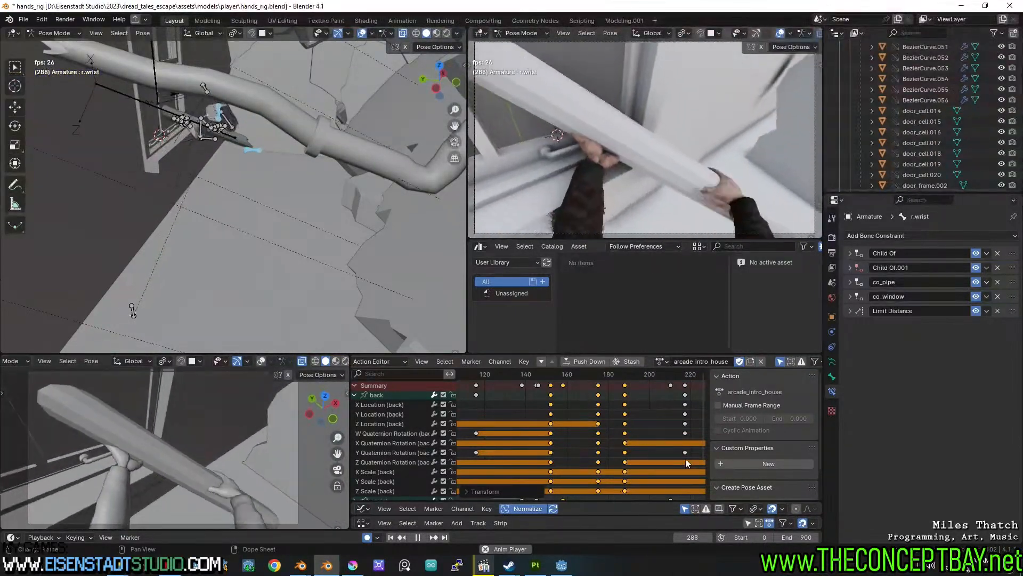
scroll(629, 411, "down", 10)
key("space")
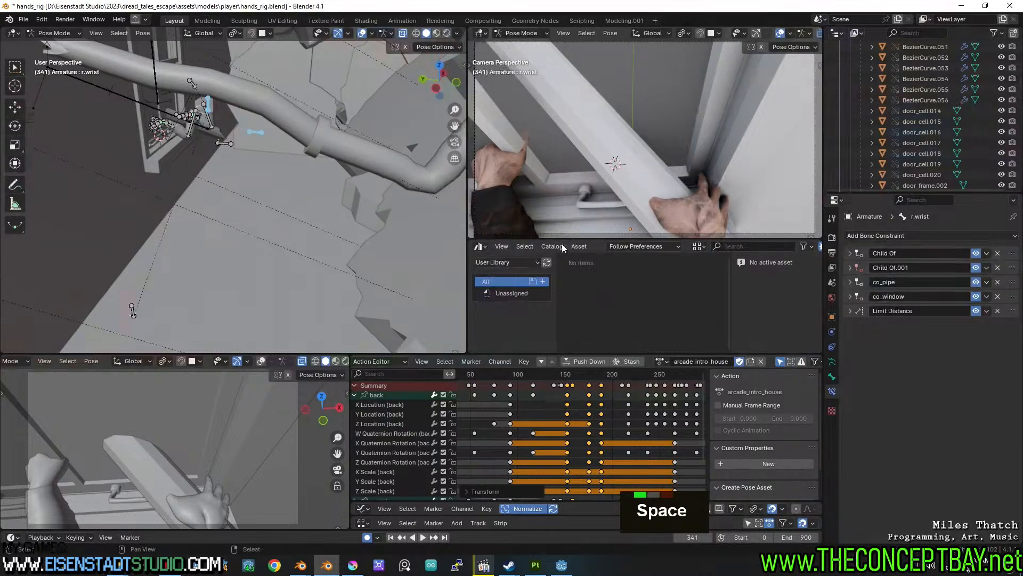
Select the left wrist bone beside the window at frame 341 and bring its surrounding keyframes into view.
middle_click_drag(225, 143, 181, 111)
middle_click_drag(182, 111, 277, 289, "shift")
scroll(276, 289, "down", 3)
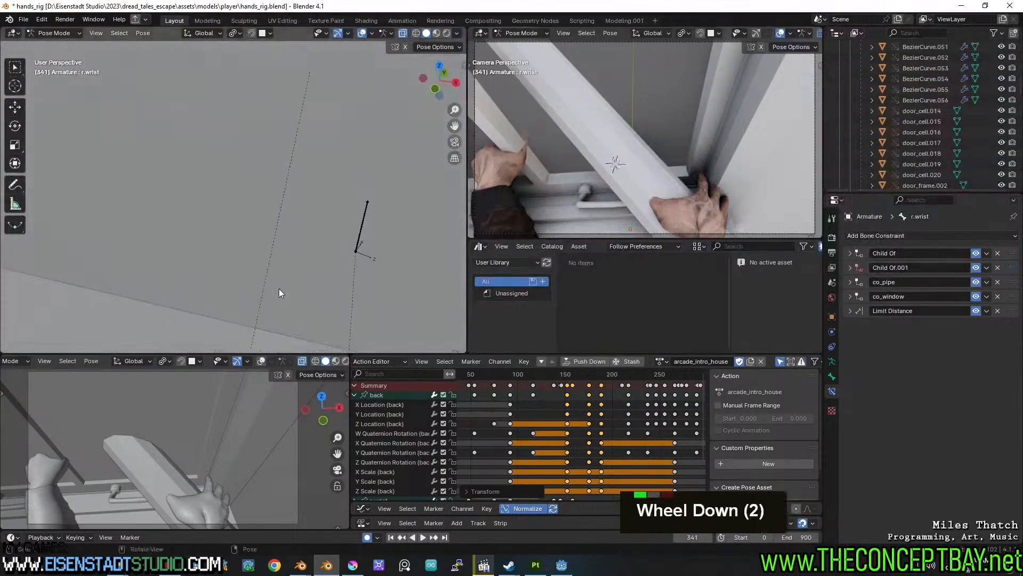
middle_click_drag(417, 260, 277, 233, "shift")
middle_click_drag(393, 246, 262, 231, "shift")
scroll(262, 230, "up", 5)
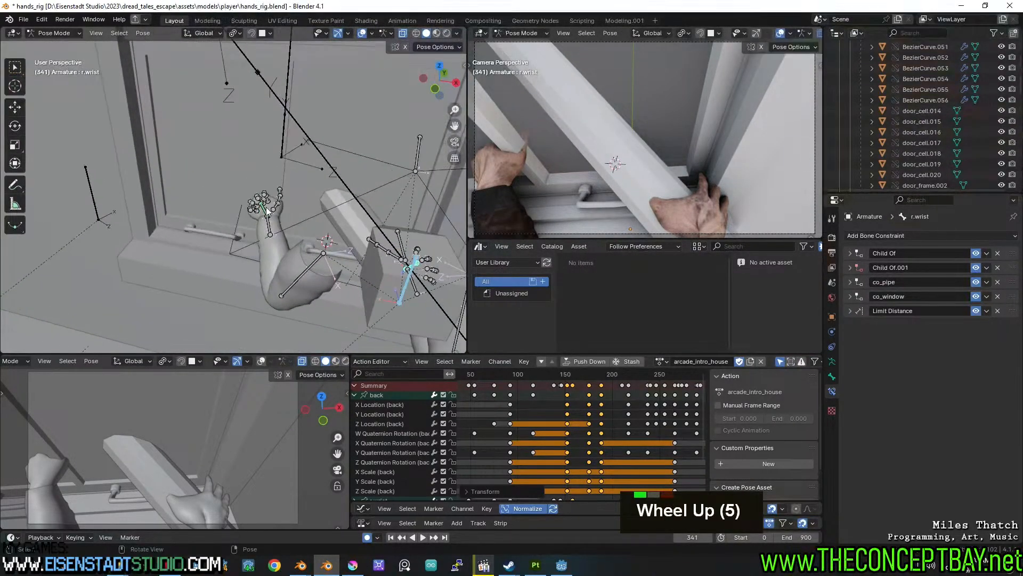
left_click(265, 207)
key("KP_Decimal")
scroll(264, 206, "down", 7)
scroll(265, 207, "down", 7)
middle_click_drag(262, 209, 343, 283, "shift")
scroll(262, 235, "up", 2, "shift")
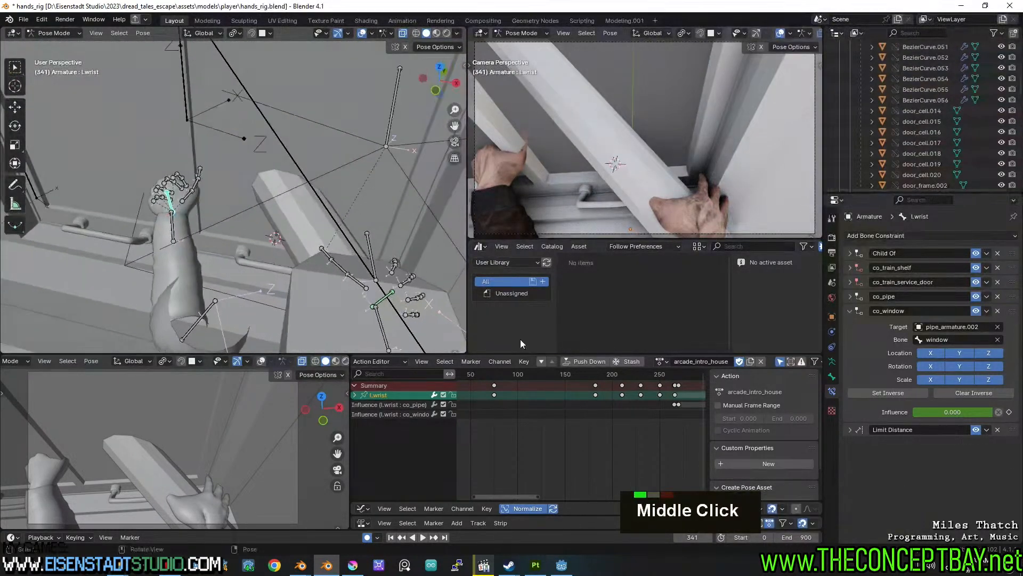
scroll(644, 425, "down", 5)
key("KP_Decimal")
scroll(644, 427, "down", 10)
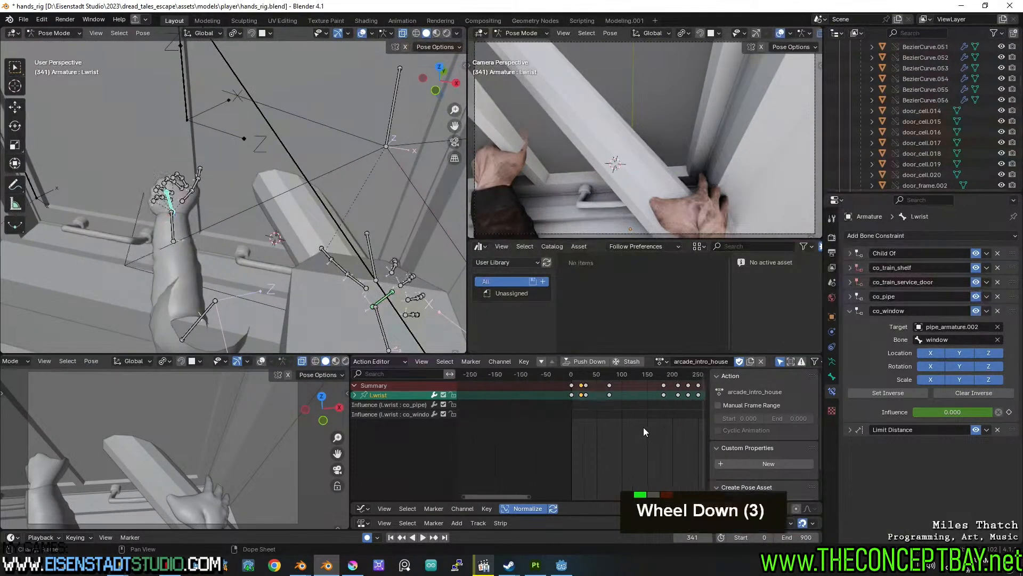
scroll(590, 424, "up", 15)
scroll(526, 372, "up", 2)
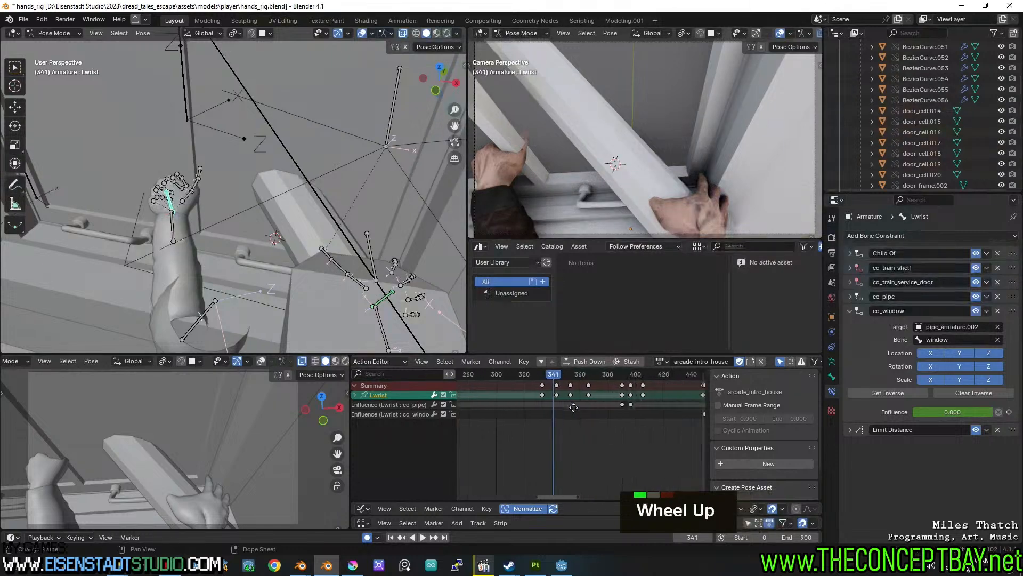
At frame 353, move the left wrist bone toward the window handle by the pipe and rotate it about its local Y axis.
left_click_drag(525, 372, 558, 366)
key("g")
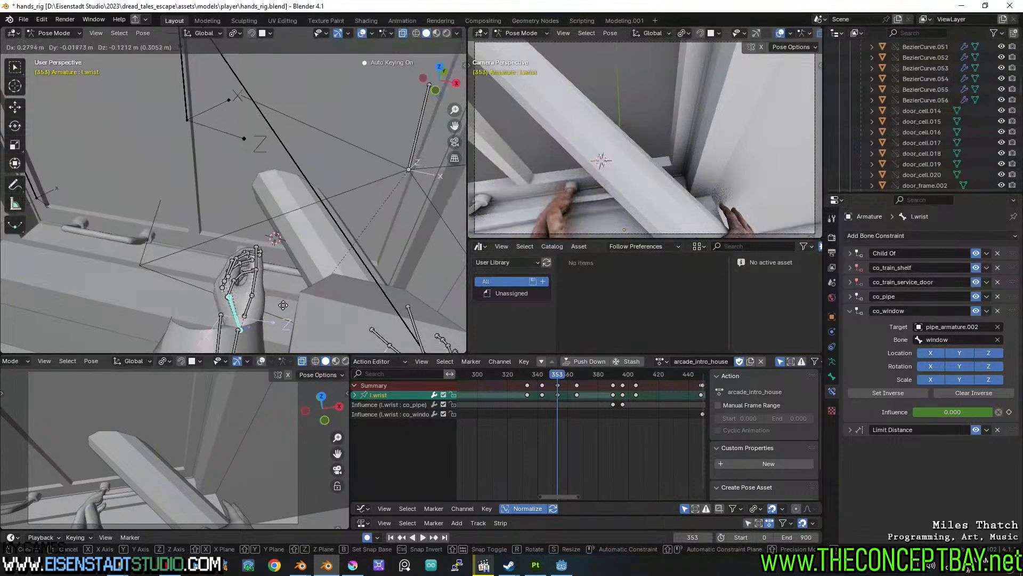
left_click(280, 283)
key("r")
key("y")
key("y")
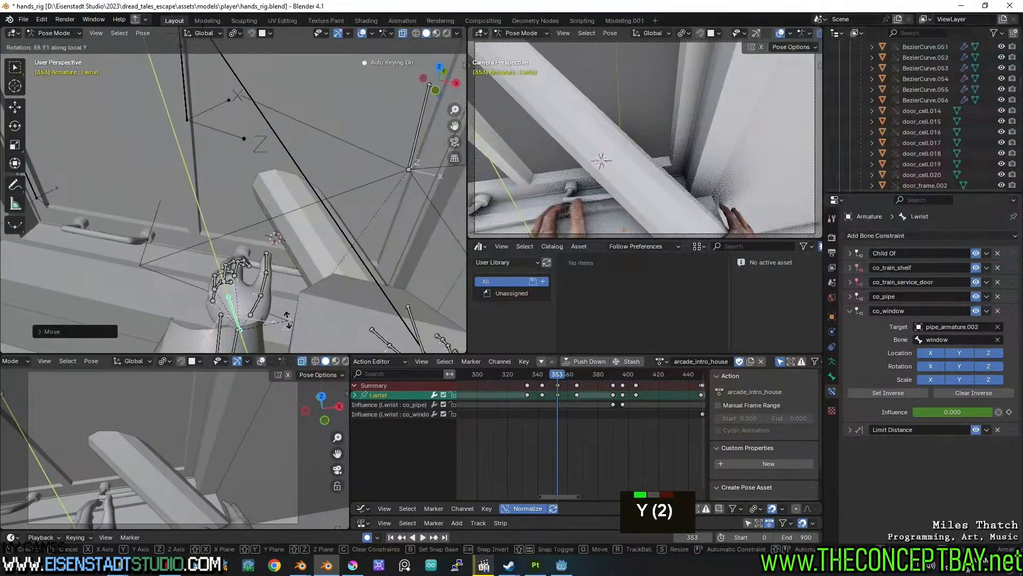
left_click(287, 310)
At frame 343, move the left wrist bone closer to the pipe and rotate it about its local Y axis.
left_click_drag(545, 373, 534, 374)
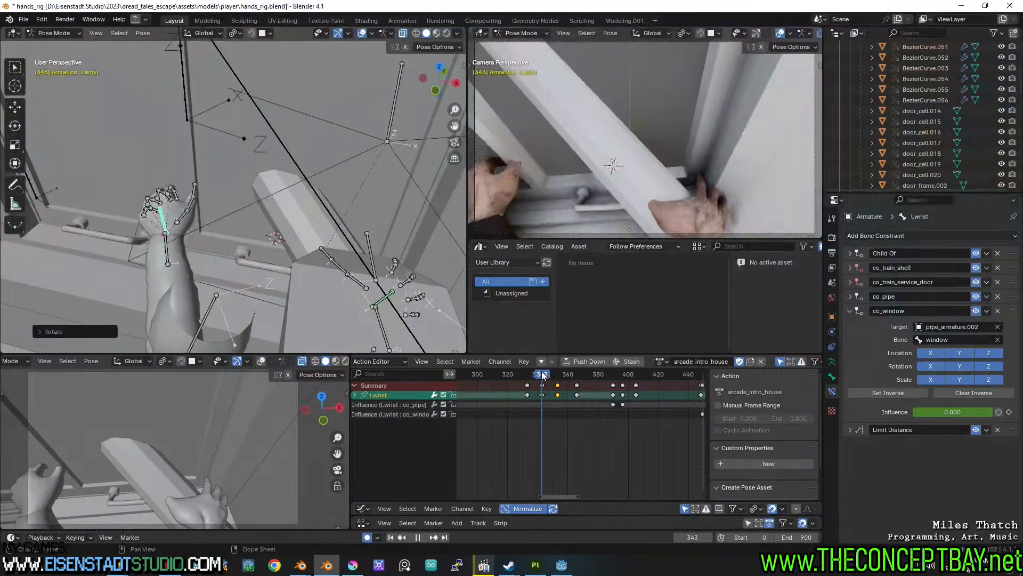
key("space")
key("g")
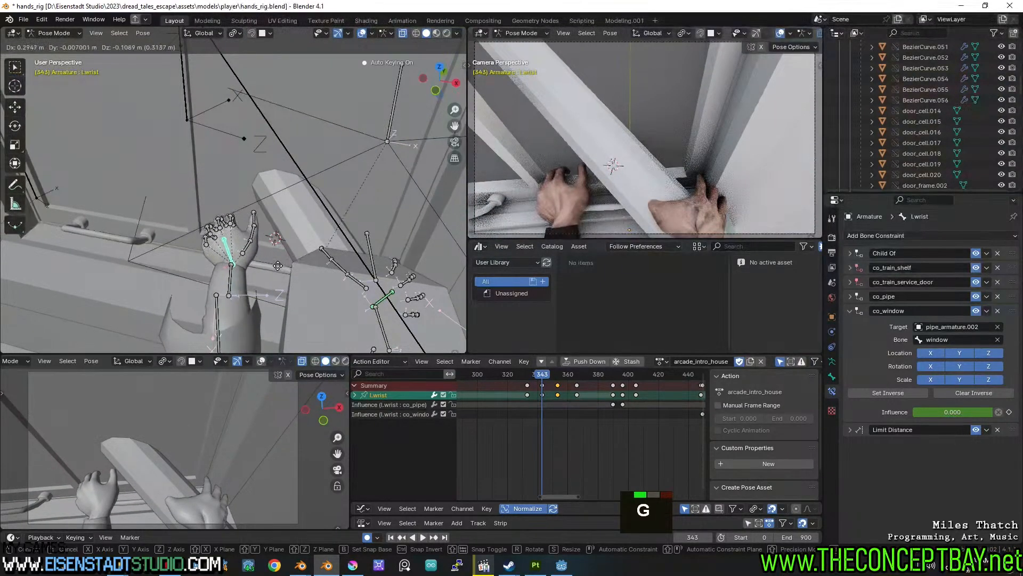
left_click(278, 241)
middle_click_drag(278, 242, 348, 203)
key("g")
key("r")
key("y")
key("y")
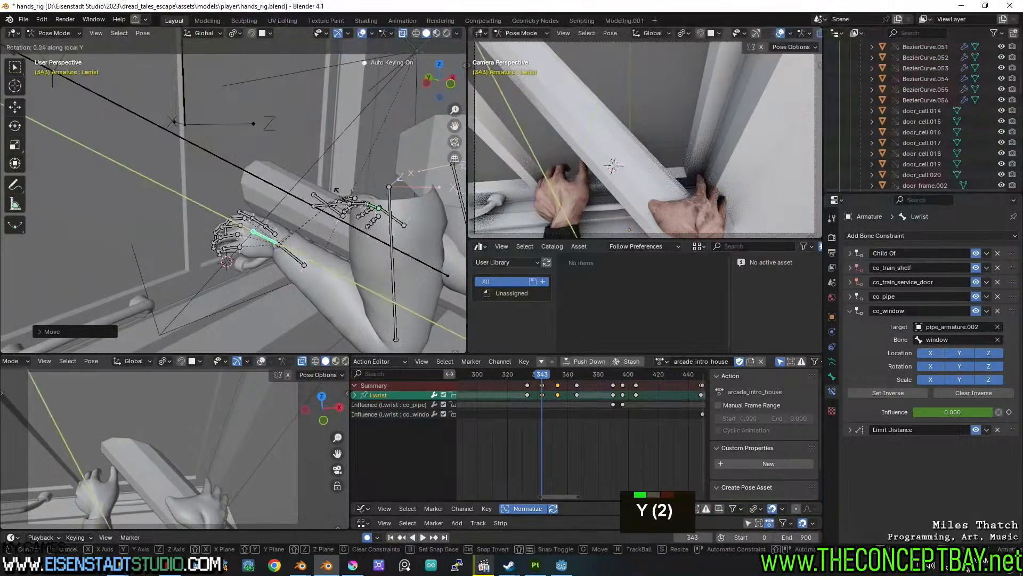
left_click(376, 208)
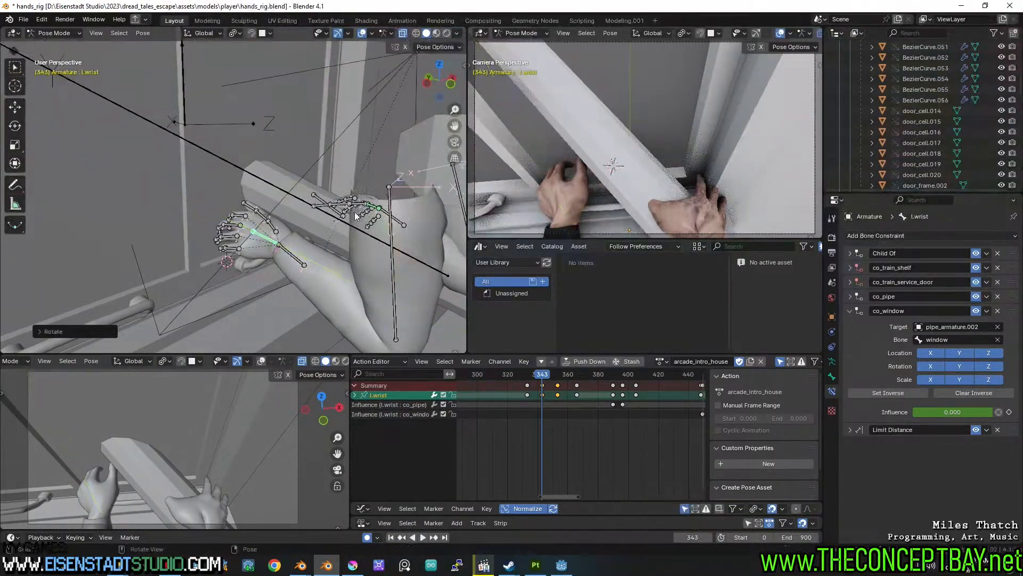
Keyframe the left lower-arm wrist twist bone and rotate it about its local Y axis at frame 341.
left_click(291, 252)
mouse_move(545, 379)
left_mouse_down()
mouse_move(536, 376)
mouse_move(597, 379)
mouse_move(539, 380)
left_mouse_up()
key("i")
left_click(531, 392)
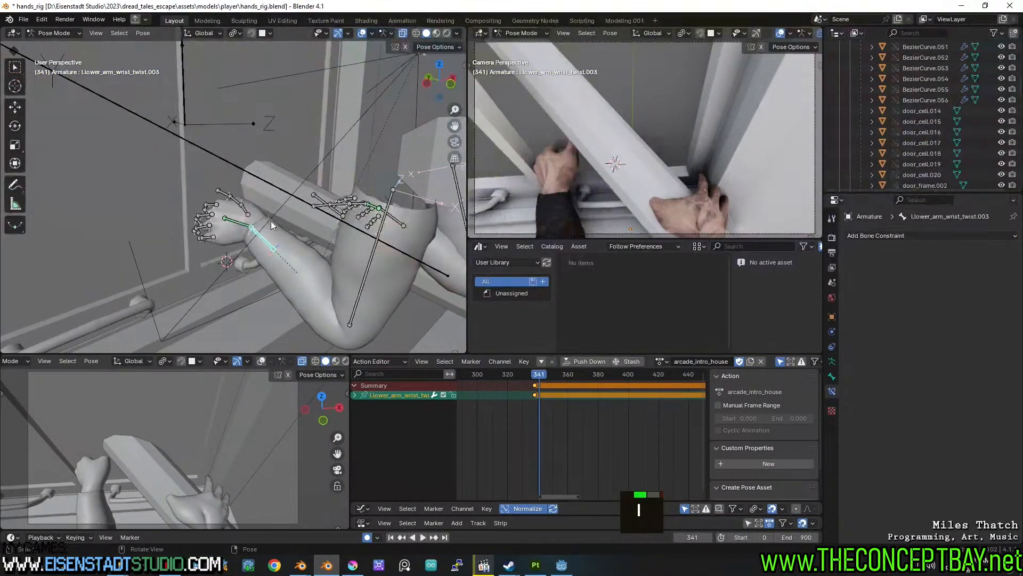
key("r")
key("y")
key("y")
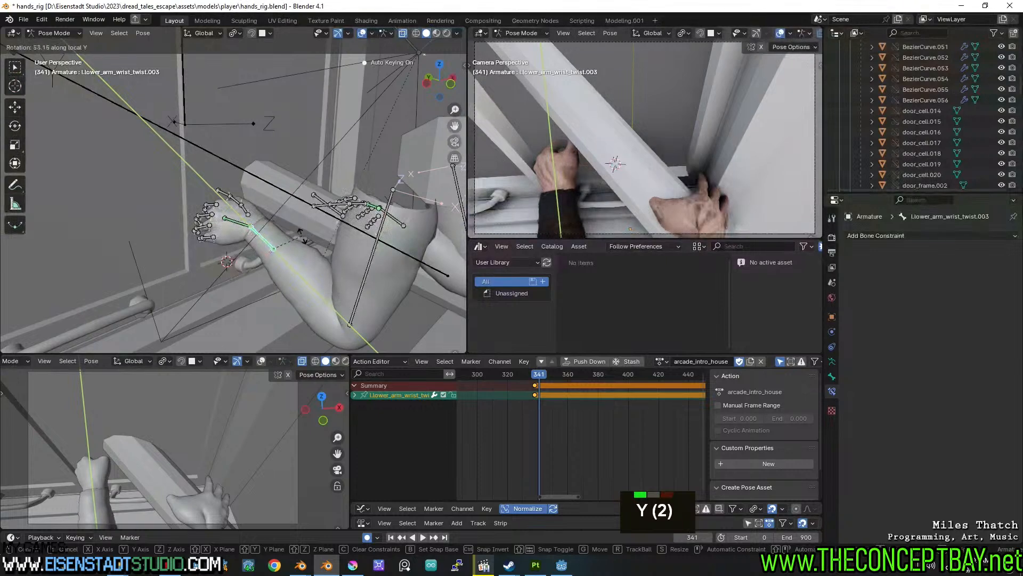
left_click(300, 226)
Review the left hand's motion up to frame 363 and save the file.
key("space")
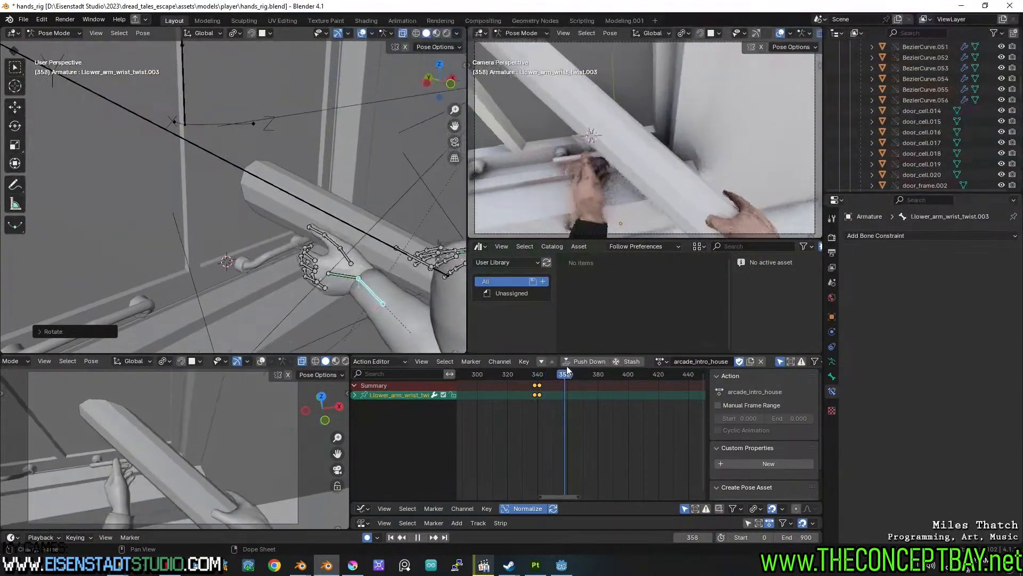
left_click_drag(576, 376, 572, 376)
key("ctrl+s")
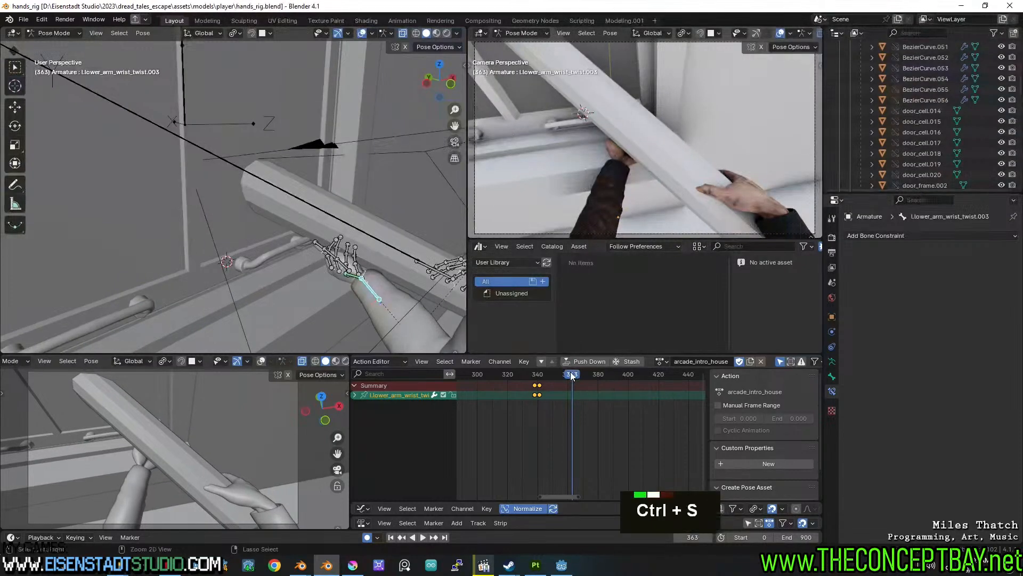
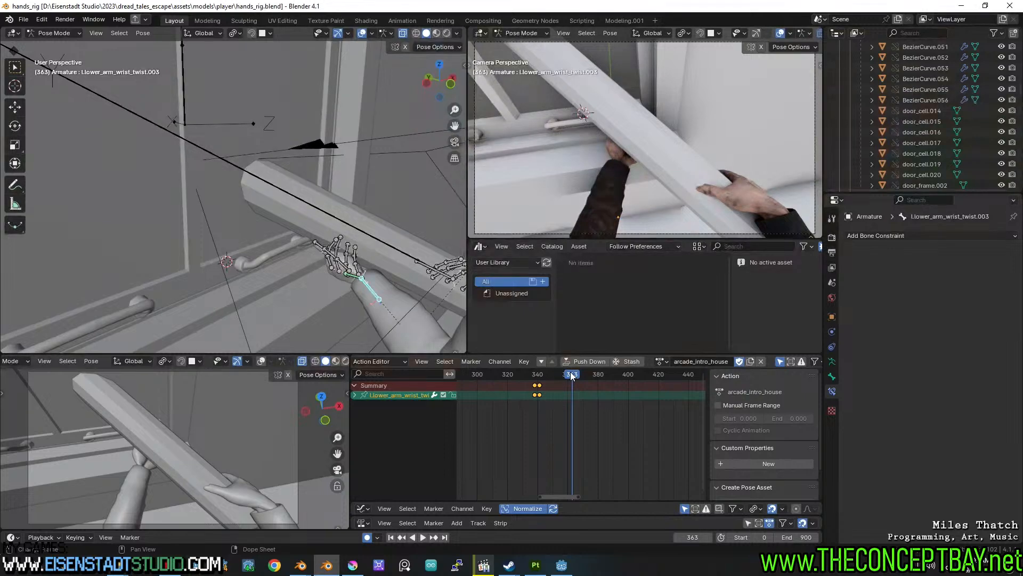
Insert a keyframe for the left lower-arm wrist twist bone at frame 252.
key("ctrl+shift+space")
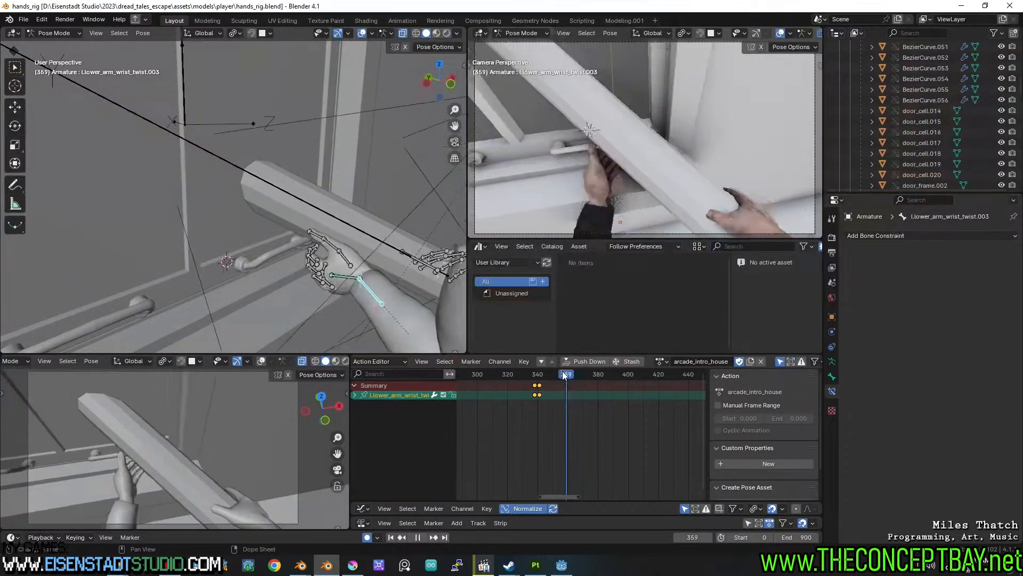
mouse_move(499, 360)
left_mouse_down()
mouse_move(570, 352)
mouse_move(481, 359)
left_mouse_up()
key("space")
scroll(492, 423, "down", 8)
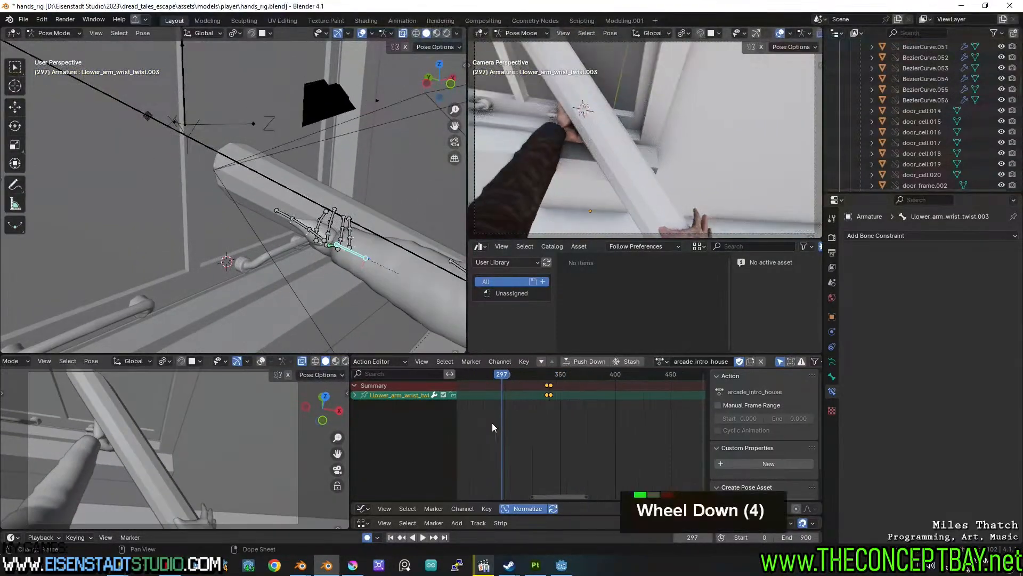
scroll(567, 433, "down", 3)
left_click_drag(595, 374, 609, 349)
middle_click_drag(320, 234, 250, 237)
middle_click_drag(277, 234, 250, 224, "shift")
left_click_drag(617, 374, 570, 378)
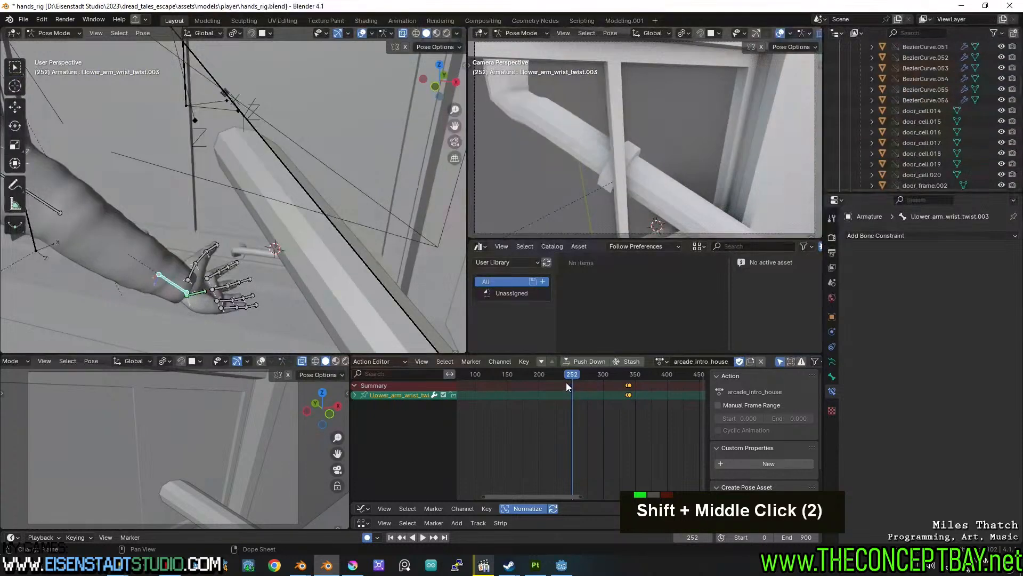
key("i")
left_click(564, 392)
At frame 274, rotate the left lower-arm wrist twist bone about its local Y axis.
key("space")
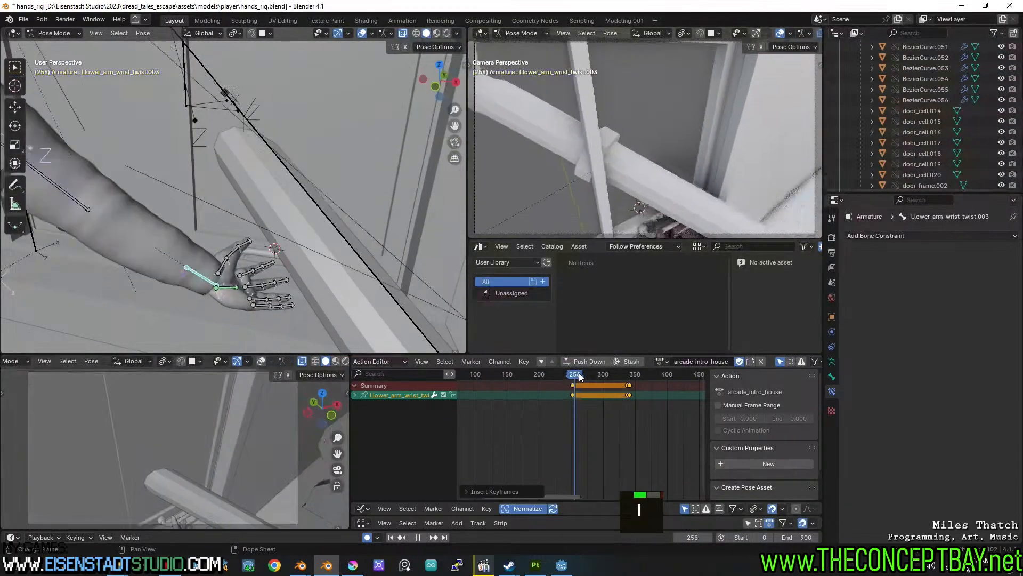
key("space")
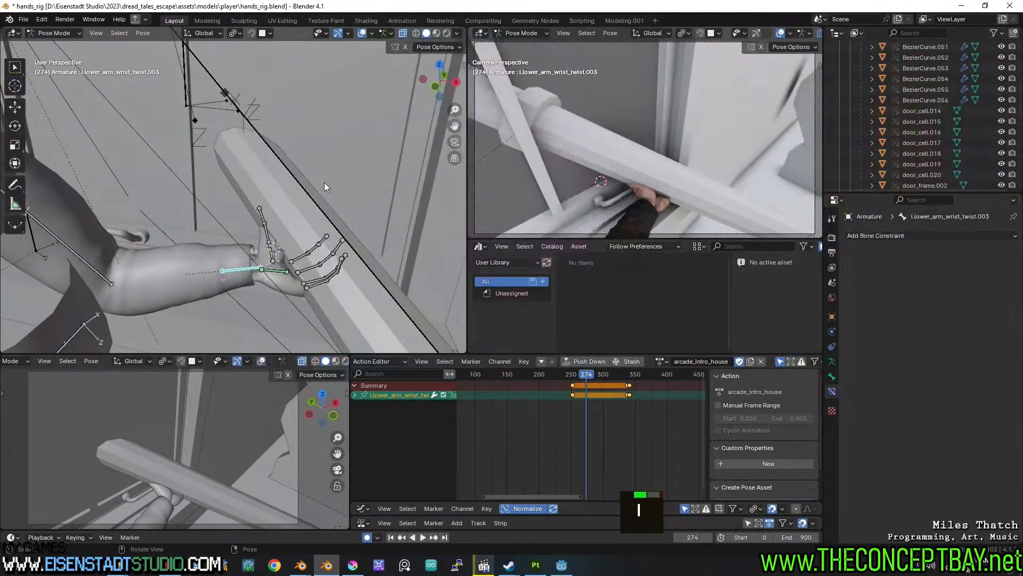
key("r")
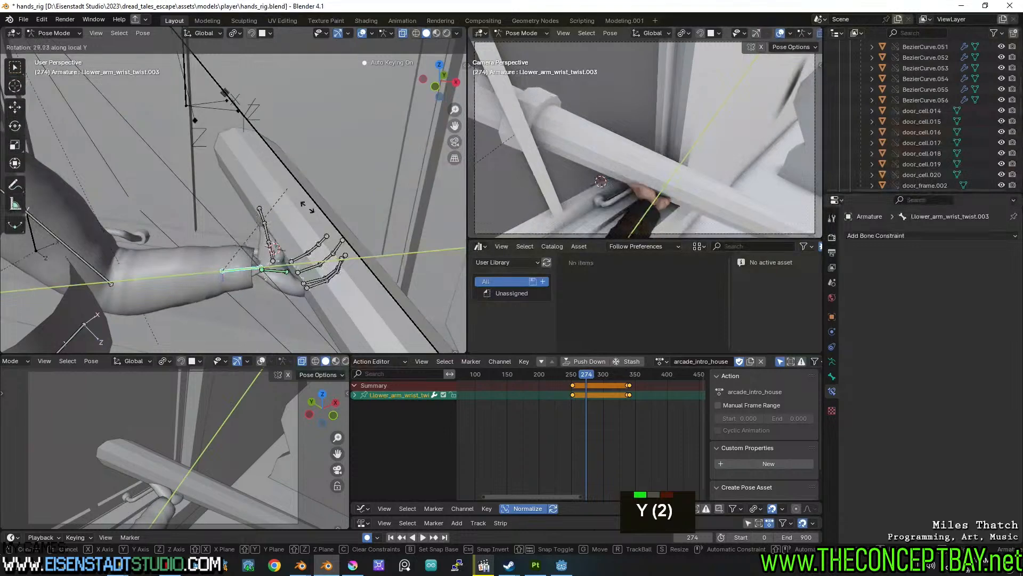
left_click(431, 64)
Duplicate the wrist twist bone's frame 274 key and place the copy at frame 300.
left_click(587, 386)
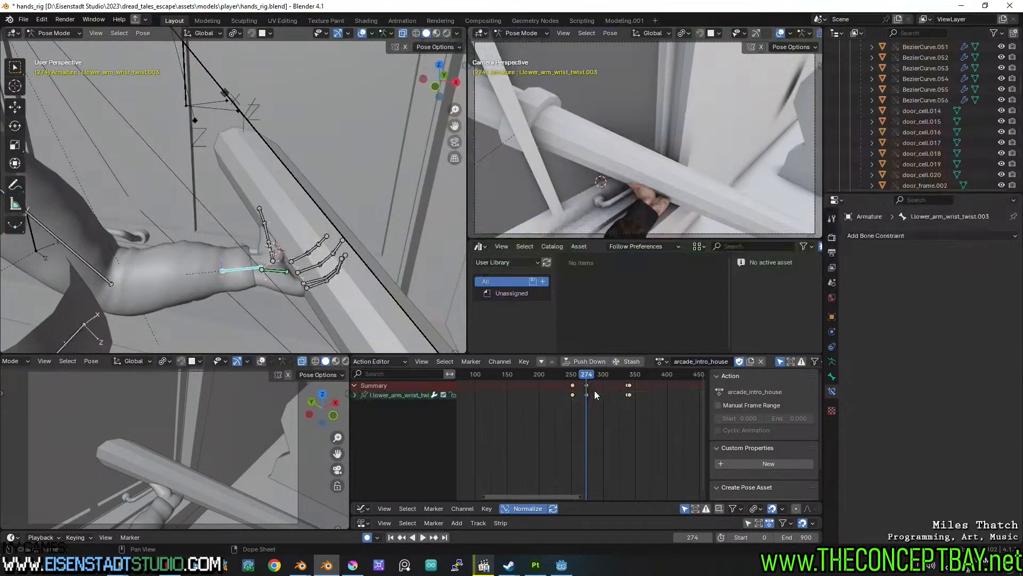
key("shift+d")
left_click(590, 377)
left_click_drag(590, 378, 605, 377)
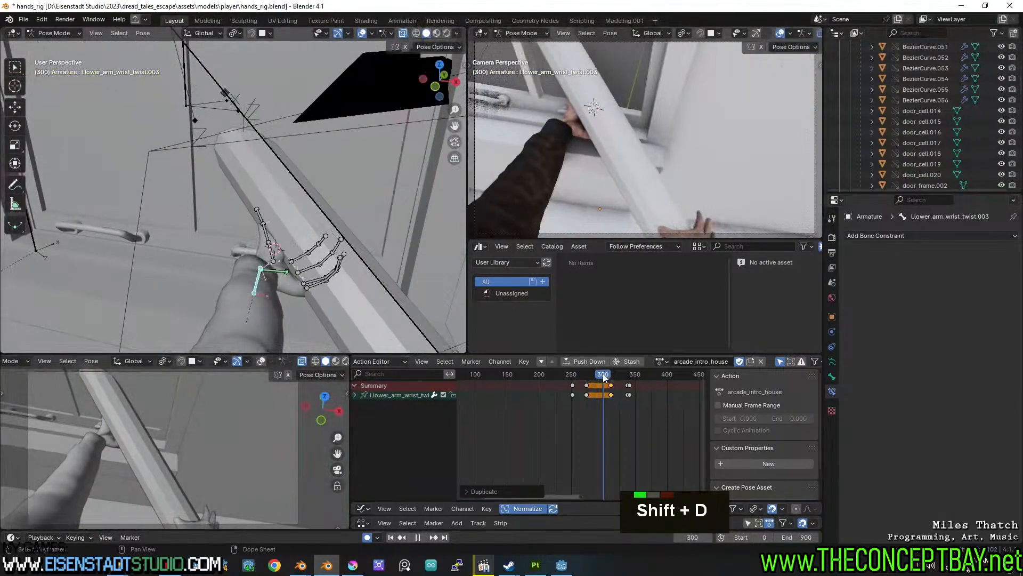
key("g")
left_click(603, 402)
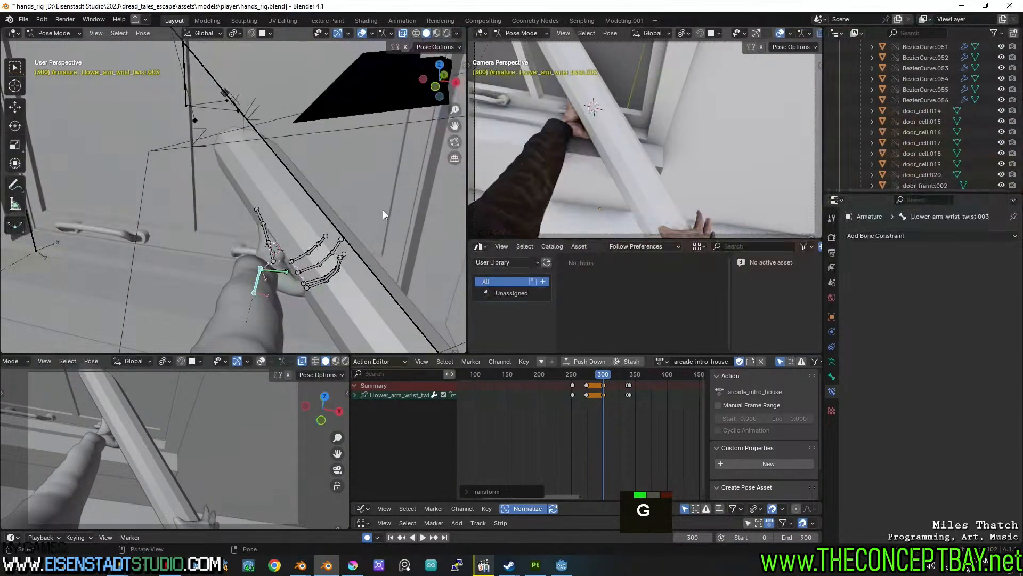
At frame 300, rotate the left lower-arm wrist twist bone about its local Y axis.
key("y")
key("r")
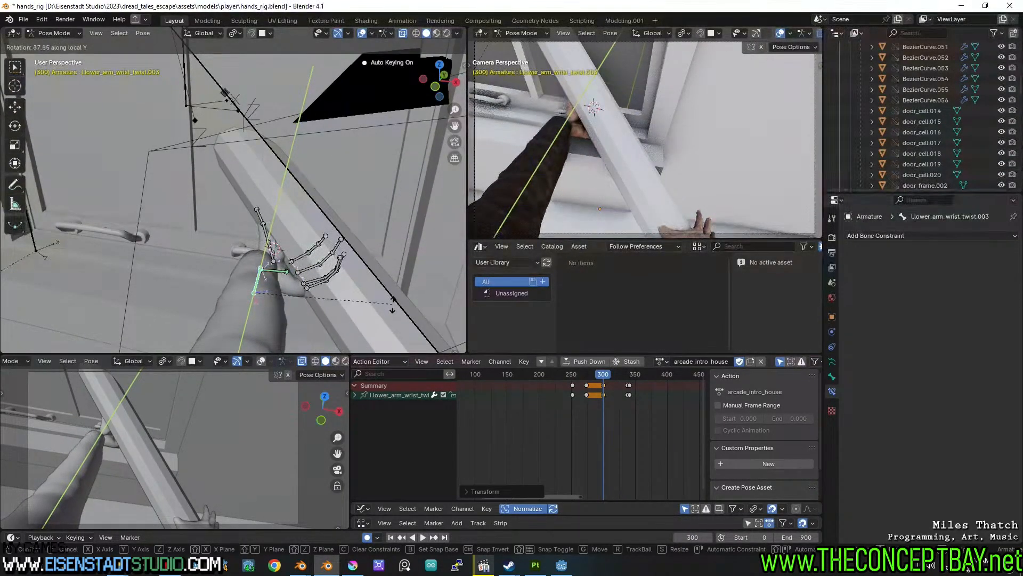
left_click(393, 323)
At frame 392, bring pipe_armature.002 into Pose Mode together with the arm armature.
left_click_drag(578, 375, 660, 362)
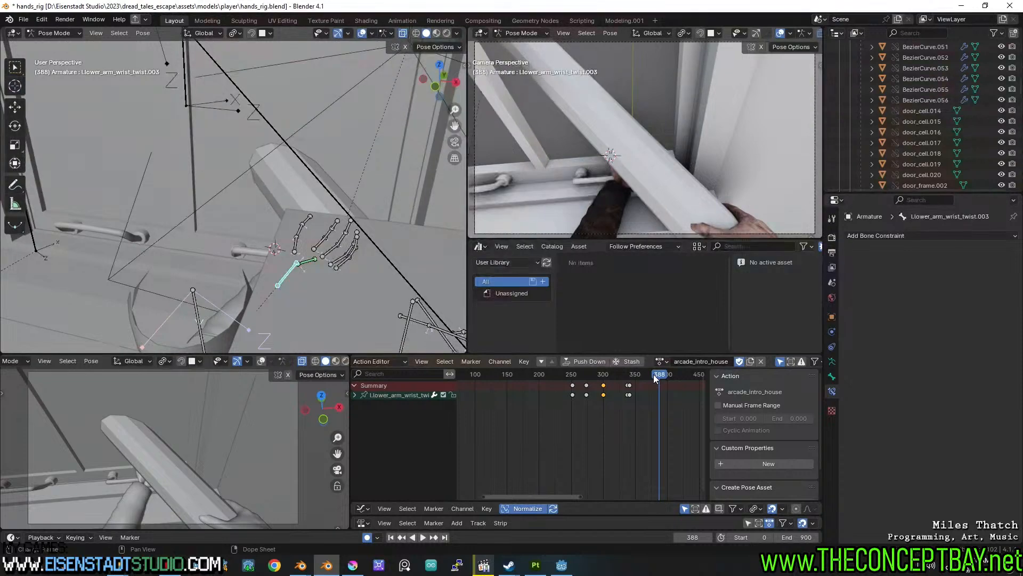
left_click_drag(654, 374, 662, 375)
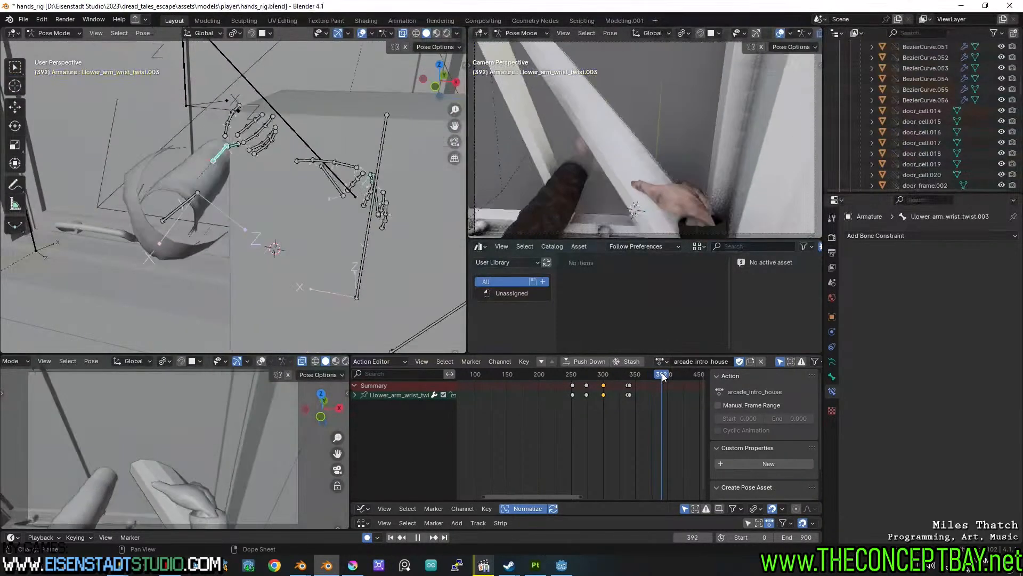
middle_click_drag(330, 246, 248, 181)
scroll(227, 187, "down", 3)
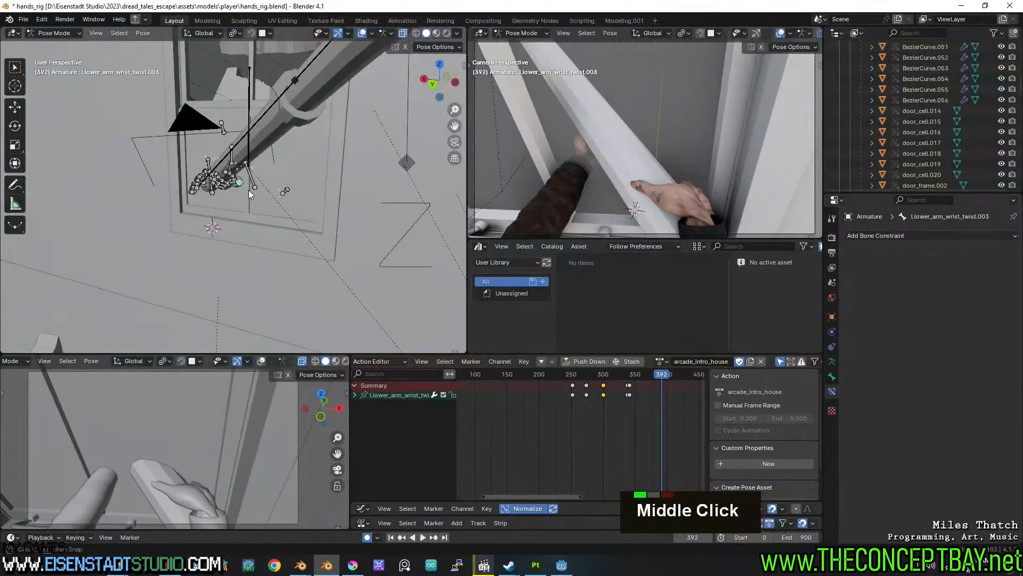
key("ctrl+Tab")
left_click(293, 153, "shift")
key("ctrl+Tab")
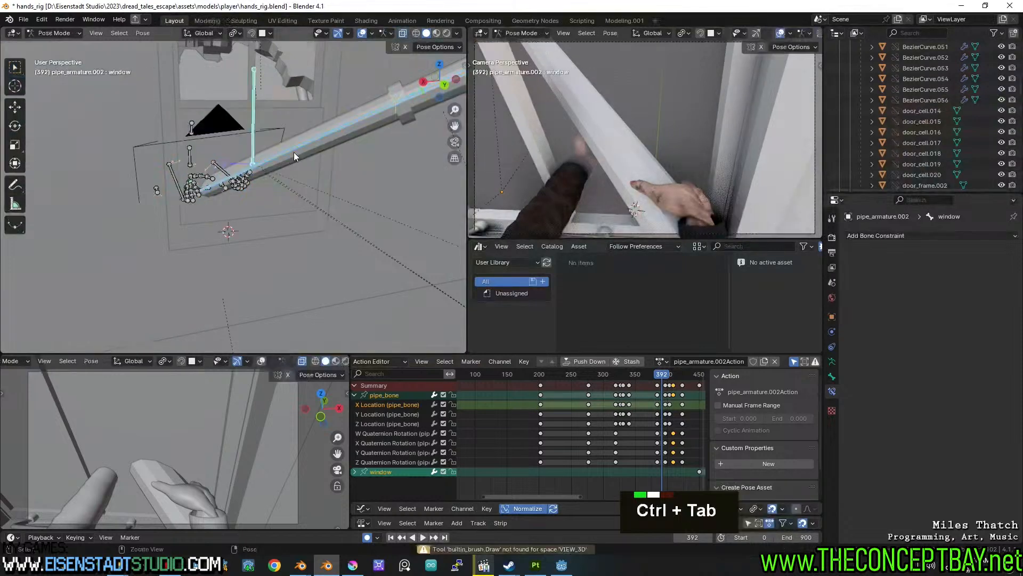
Select the pipe armature's pipe_bone and insert a keyframe for it at frame 390.
scroll(643, 394, "up", 6)
scroll(586, 412, "up", 2)
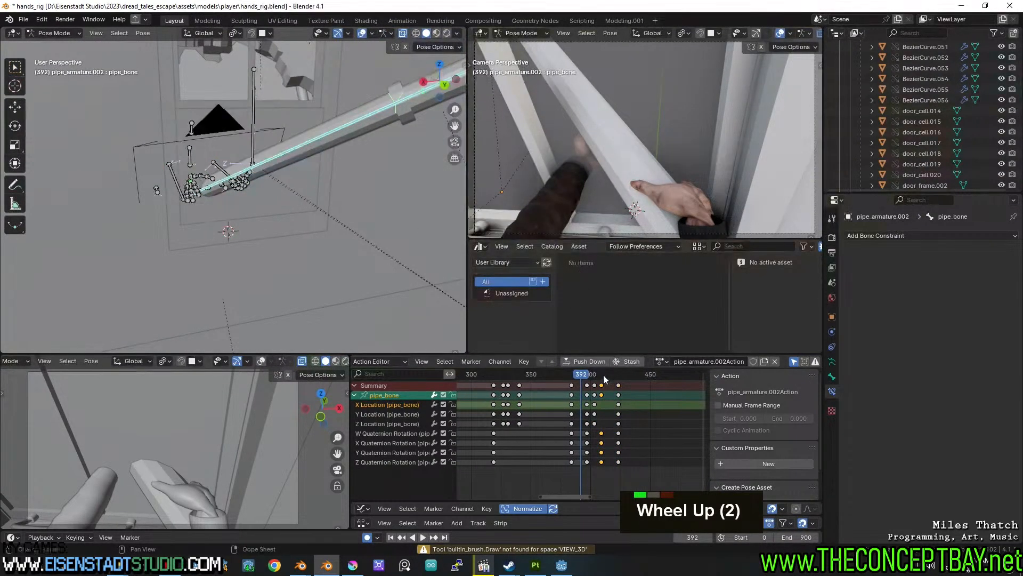
key("space")
left_click_drag(587, 370, 579, 368)
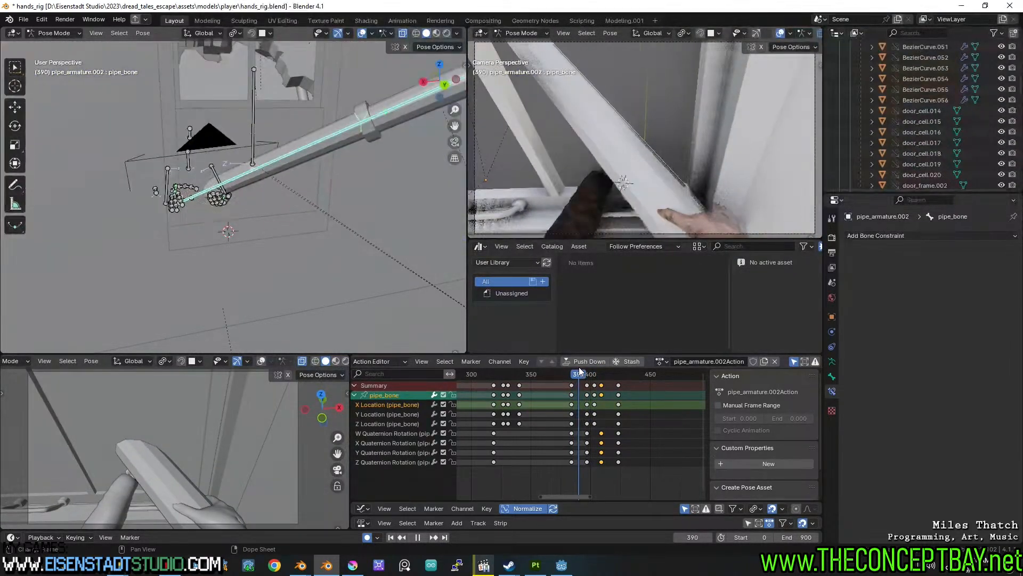
key("space")
key("i")
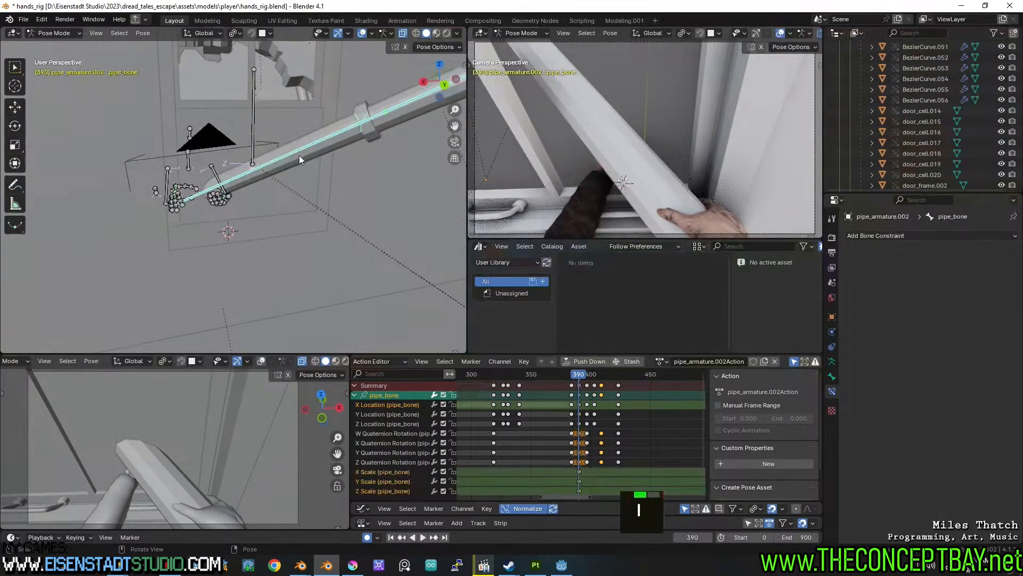
Duplicate the pipe bone's frame 390 key and place the copy at frame 397.
key("space")
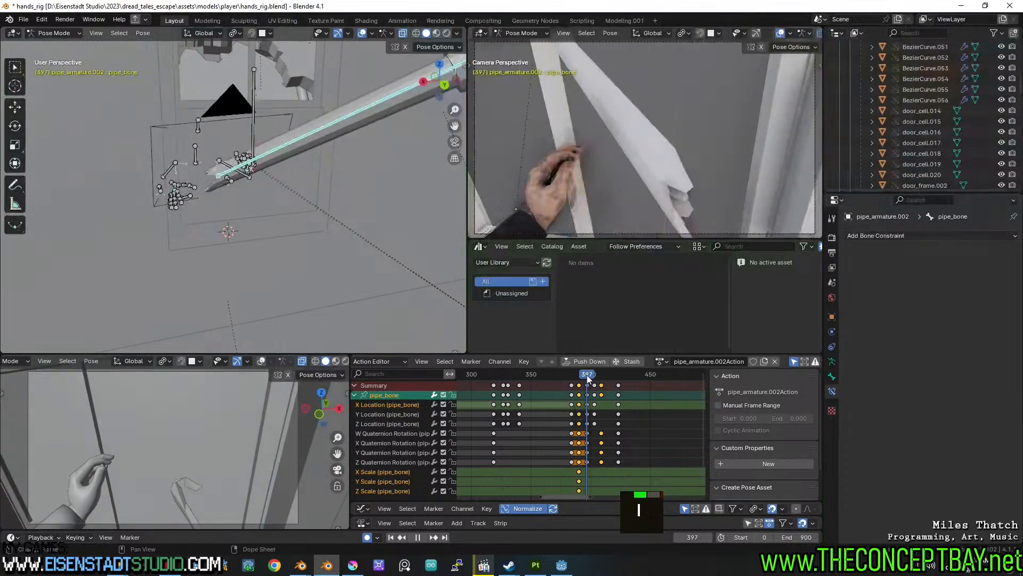
key("shift+d")
left_click(609, 391)
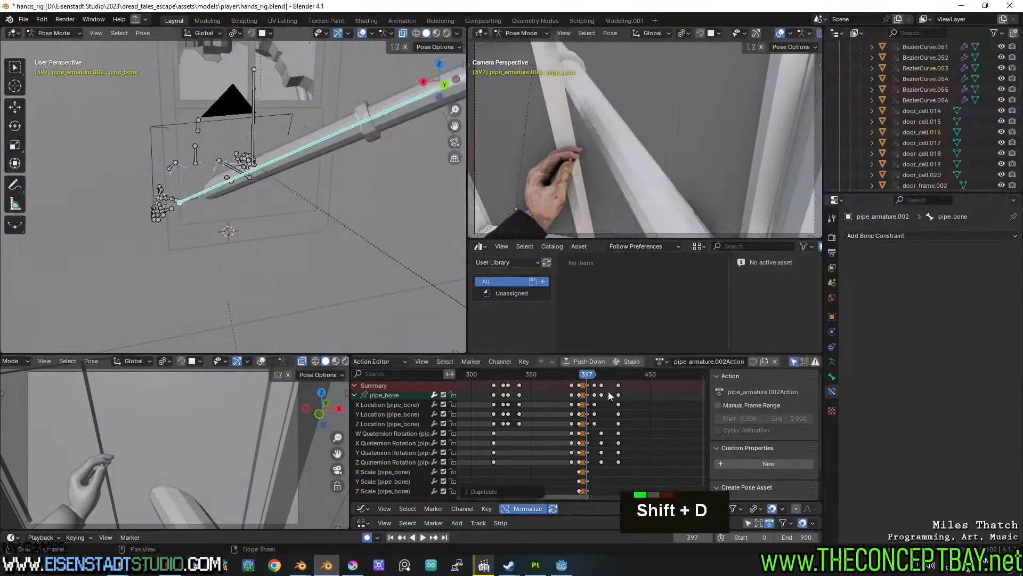
Place the 3D cursor near the pipe's free end at the window as the rotation pivot.
middle_click_drag(284, 219, 240, 233)
scroll(205, 251, "up", 3)
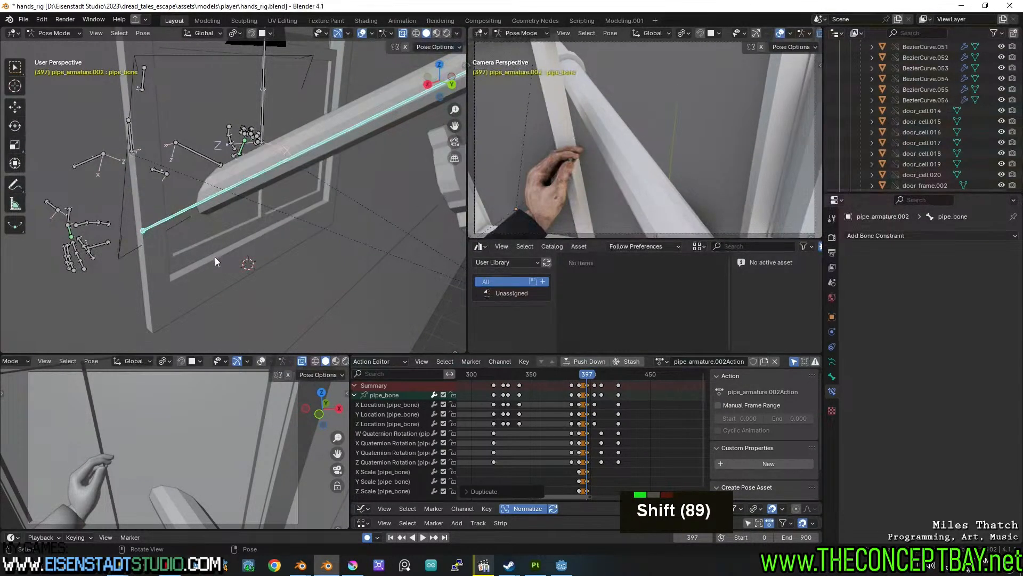
right_click(215, 257, "shift")
middle_click_drag(315, 189, 207, 220)
right_click(194, 242, "shift")
middle_click_drag(254, 243, 309, 229)
scroll(341, 219, "down", 4)
middle_click_drag(309, 229, 344, 219)
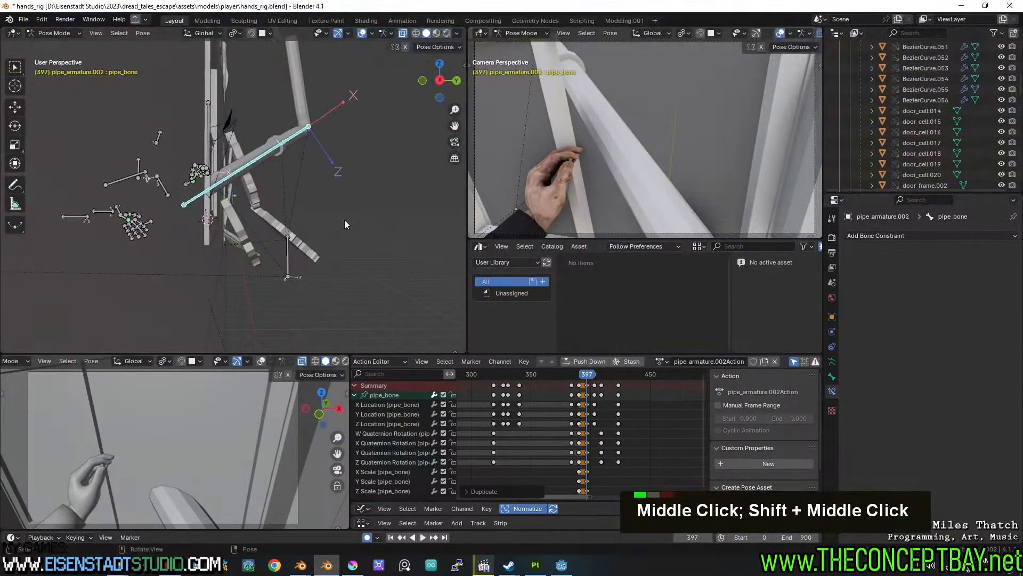
key("r")
key("Escape")
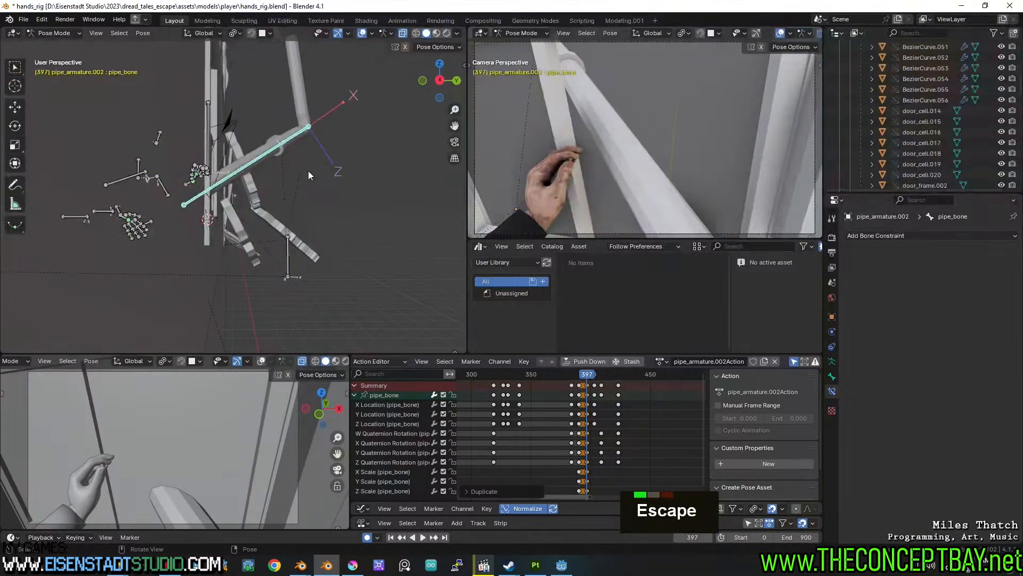
key("r")
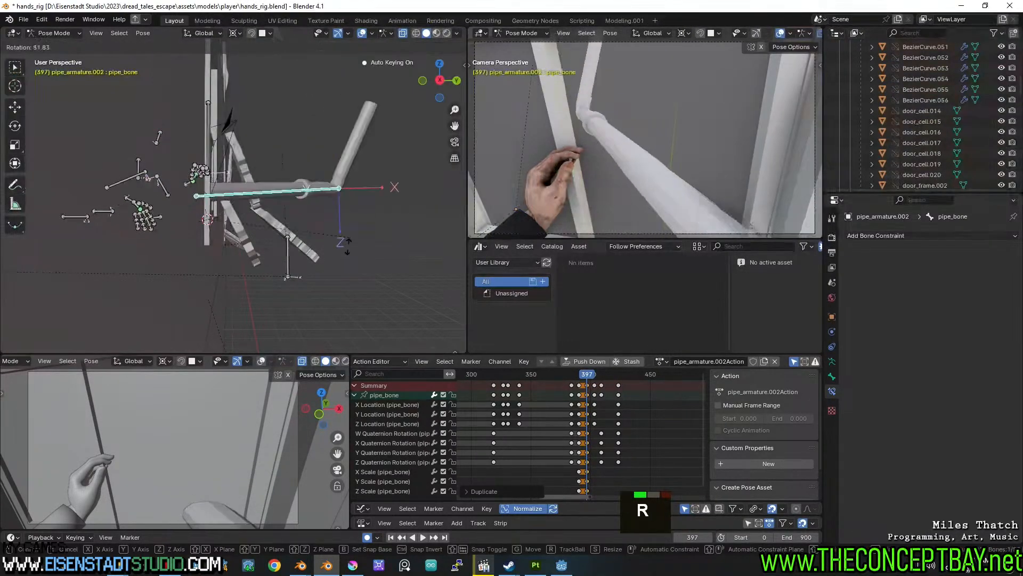
key("Escape")
At frame 398, rotate the pipe bone about the global X axis so the pipe slopes downward outside the window.
middle_click_drag(326, 237, 236, 255)
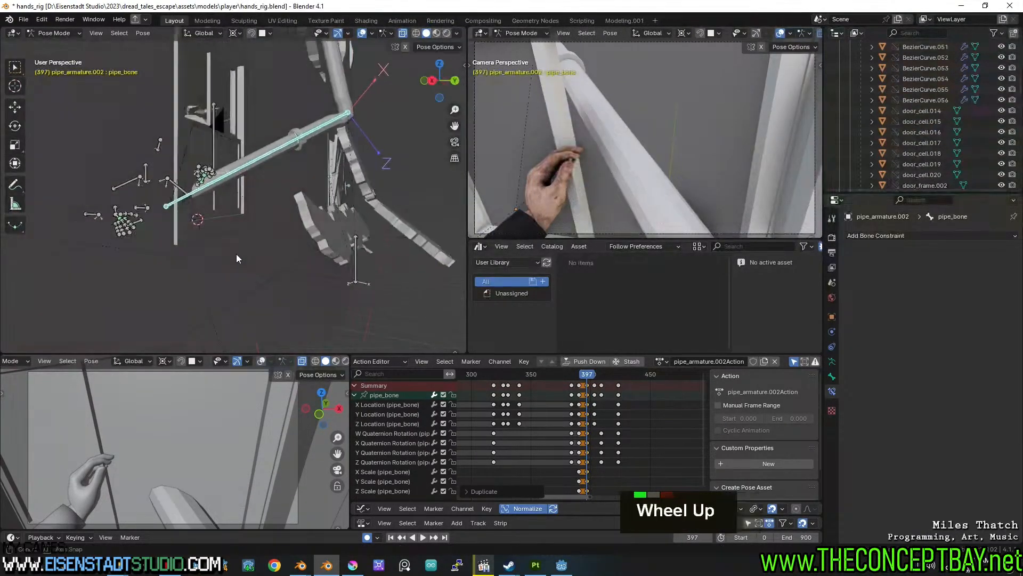
scroll(237, 255, "up", 4)
mouse_move(569, 372)
left_mouse_down()
mouse_move(475, 389)
mouse_move(587, 366)
left_mouse_up()
key("r")
key("x")
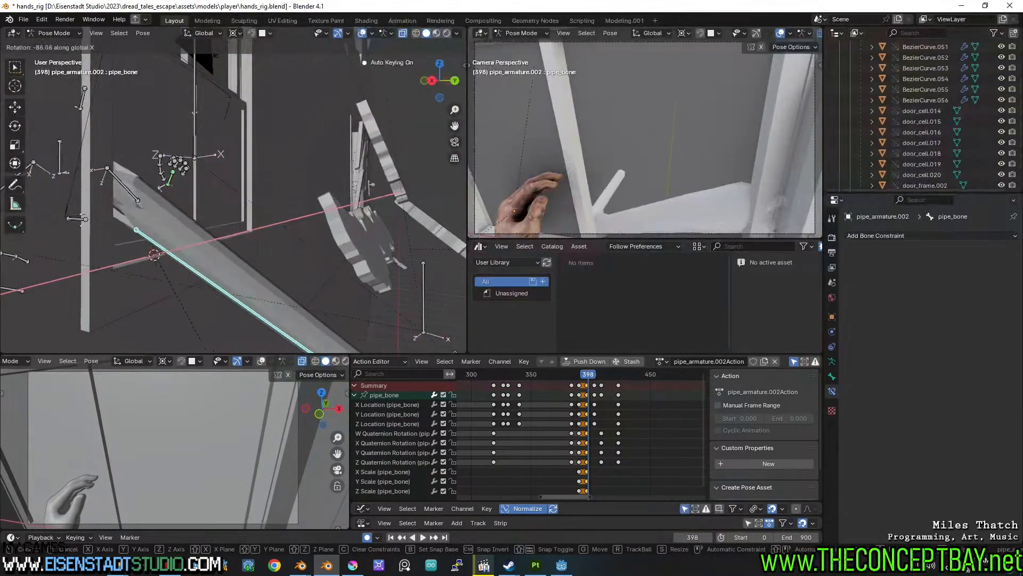
left_click(302, 289)
Rotate the pipe bone about the global Z axis and shift it along global X at frame 398.
middle_click_drag(303, 289, 304, 264)
key("r")
key("z")
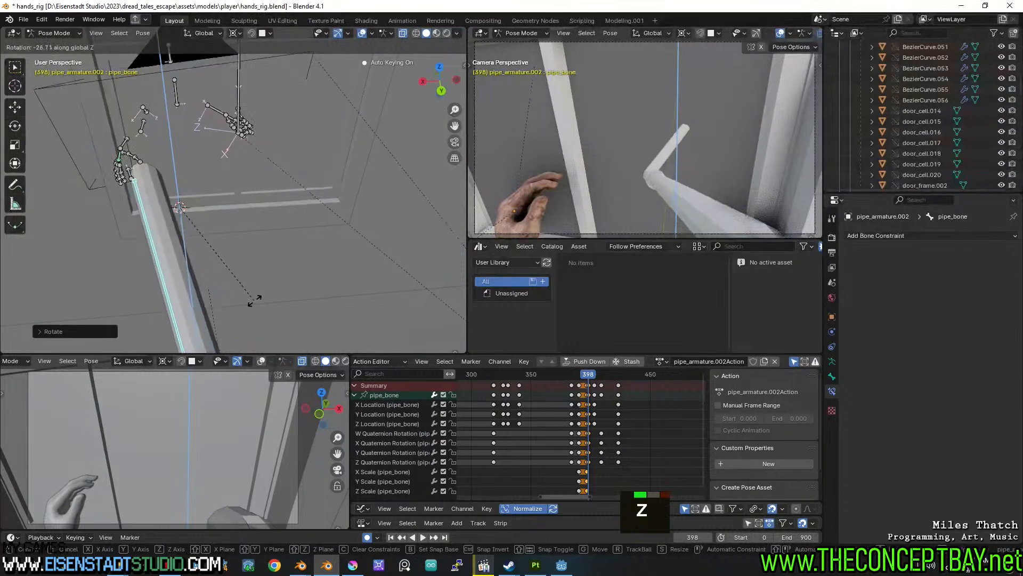
key("g")
key("x")
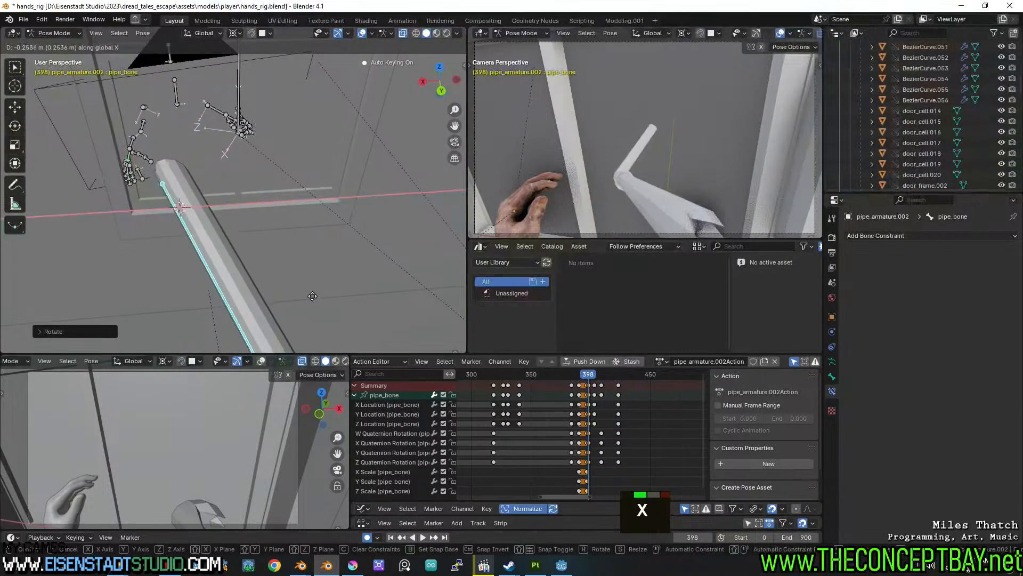
left_click(318, 296)
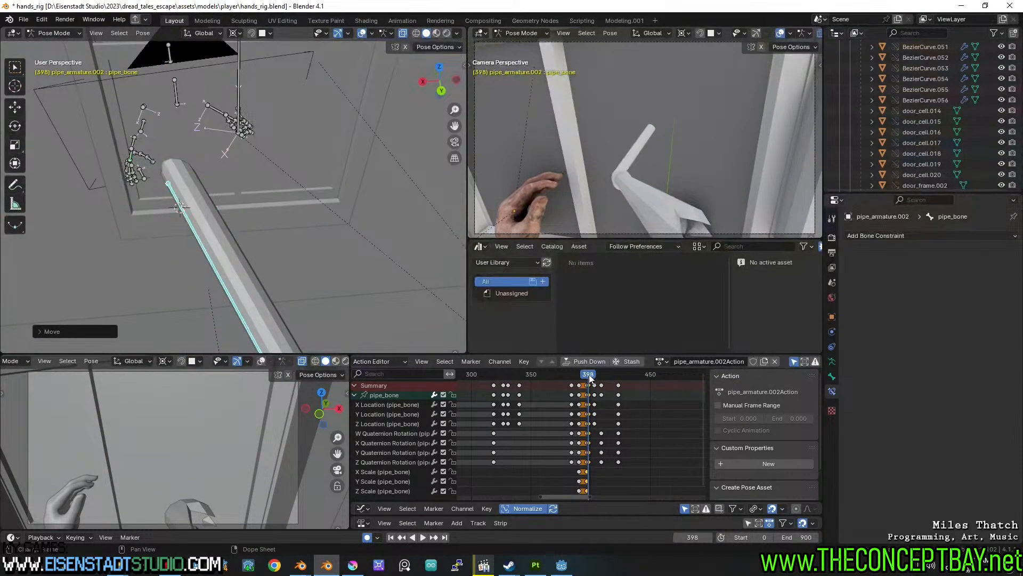
Move the pipe bone's new pose key from frame 398 to frame 397, replacing the key there.
scroll(590, 399, "up", 20)
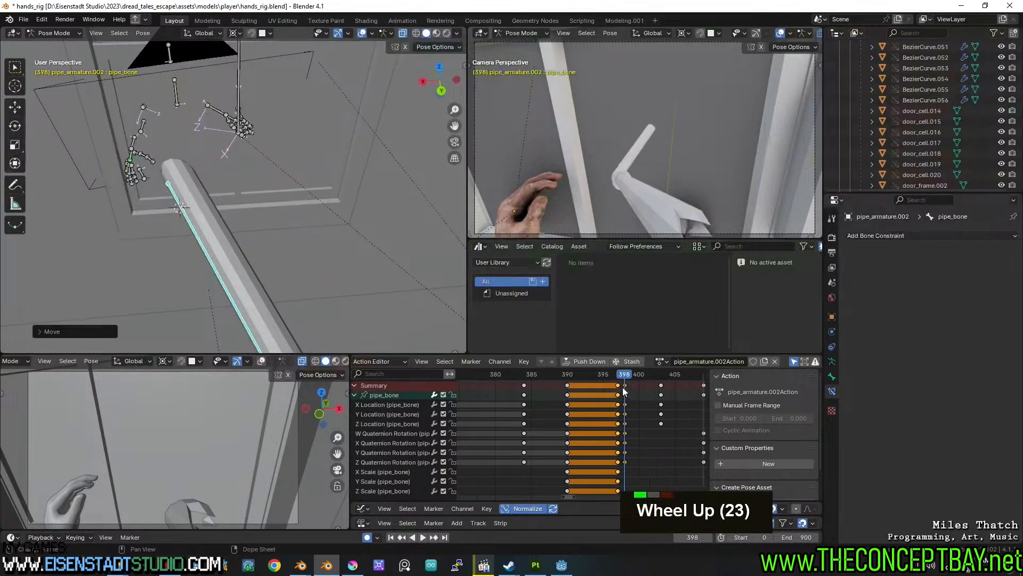
key("g")
left_click(624, 391)
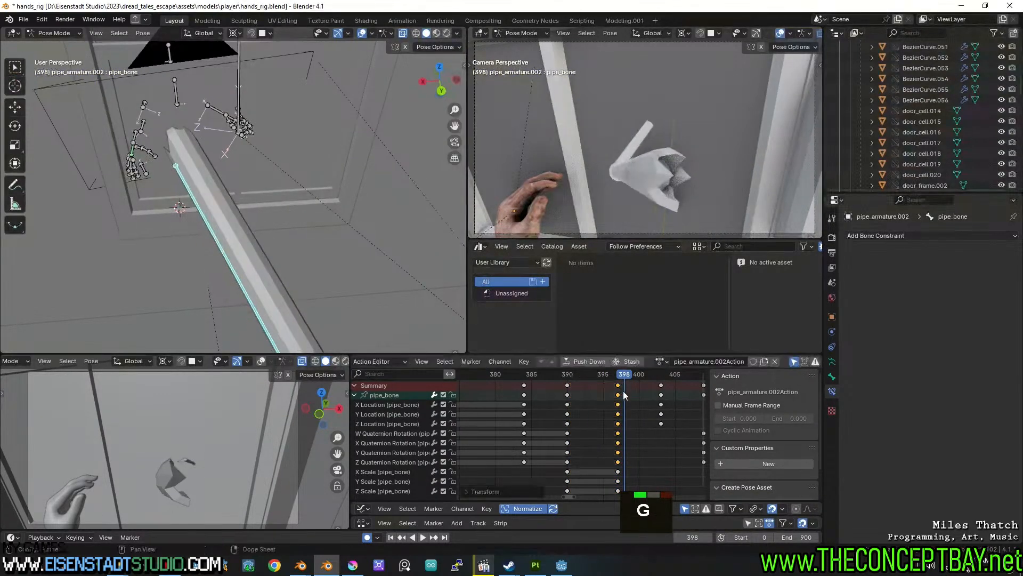
Delete the pipe bone's keyframes at frame 403.
left_click_drag(557, 374, 661, 368)
scroll(661, 386, "down", 5)
key("x")
left_click(625, 420)
Delete the pipe bone's remaining keyframes at frames 409 and 423 and go to frame 413.
mouse_move(605, 375)
left_mouse_down()
mouse_move(570, 377)
mouse_move(598, 377)
left_mouse_up()
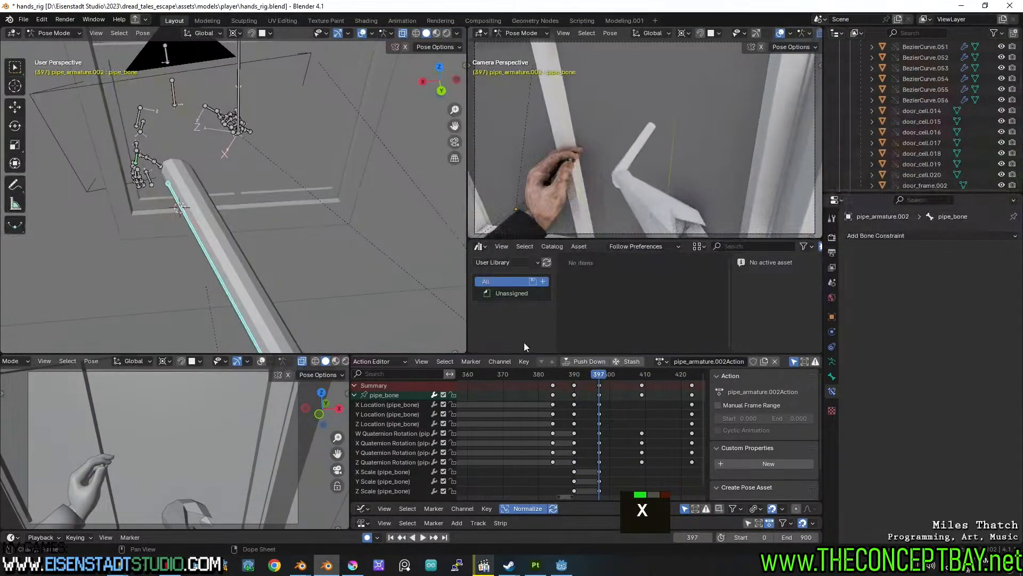
scroll(324, 294, "down", 2)
middle_click_drag(324, 294, 360, 231)
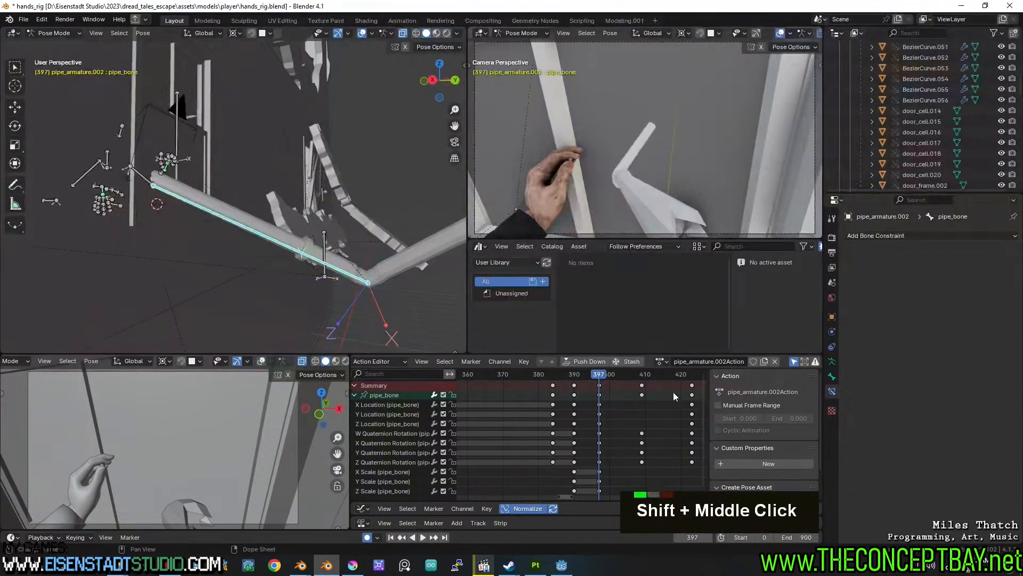
scroll(625, 400, "down", 10)
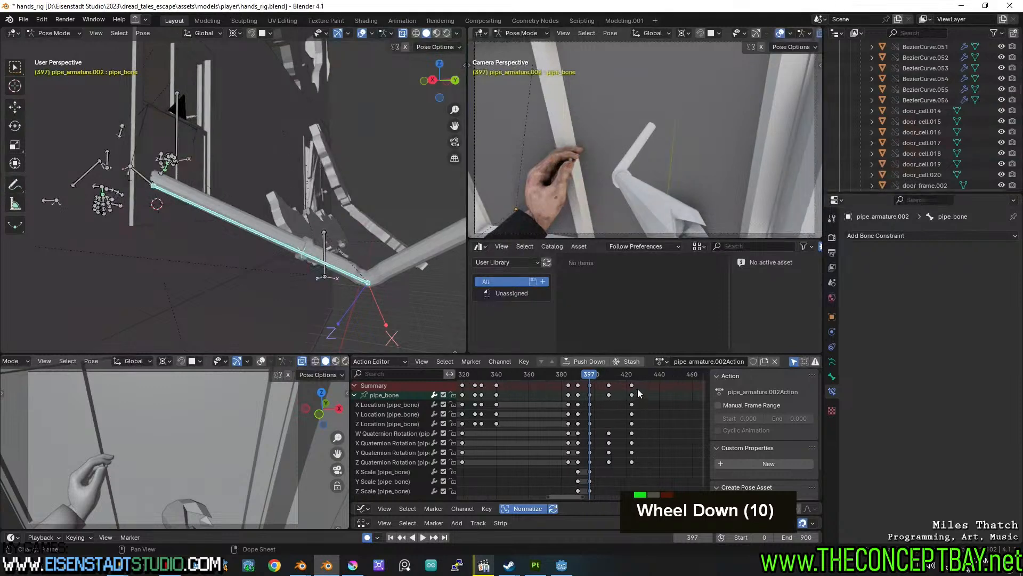
key("x")
mouse_move(605, 378)
left_mouse_down()
mouse_move(597, 378)
mouse_move(616, 377)
left_mouse_up()
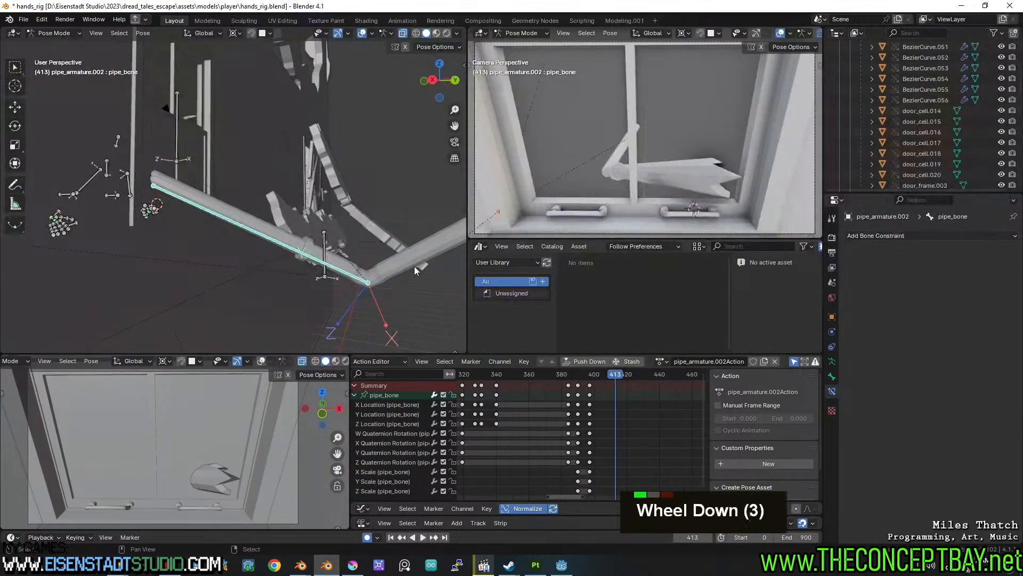
Rotate the pipe bone and move it down towards the ground at frame 413 to key the end of its fall.
scroll(297, 210, "down", 3)
middle_click_drag(296, 210, 299, 167, "shift")
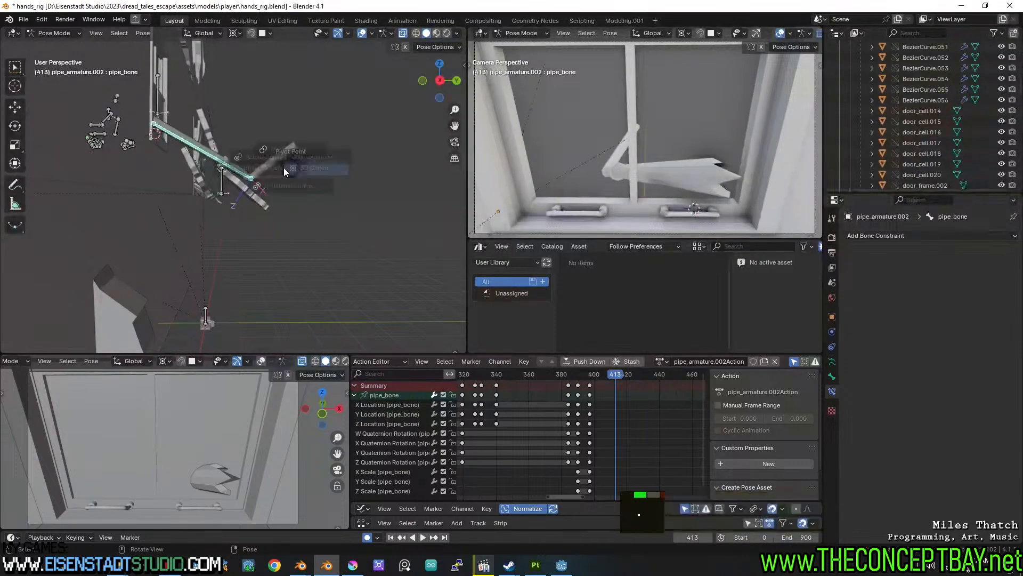
key("r")
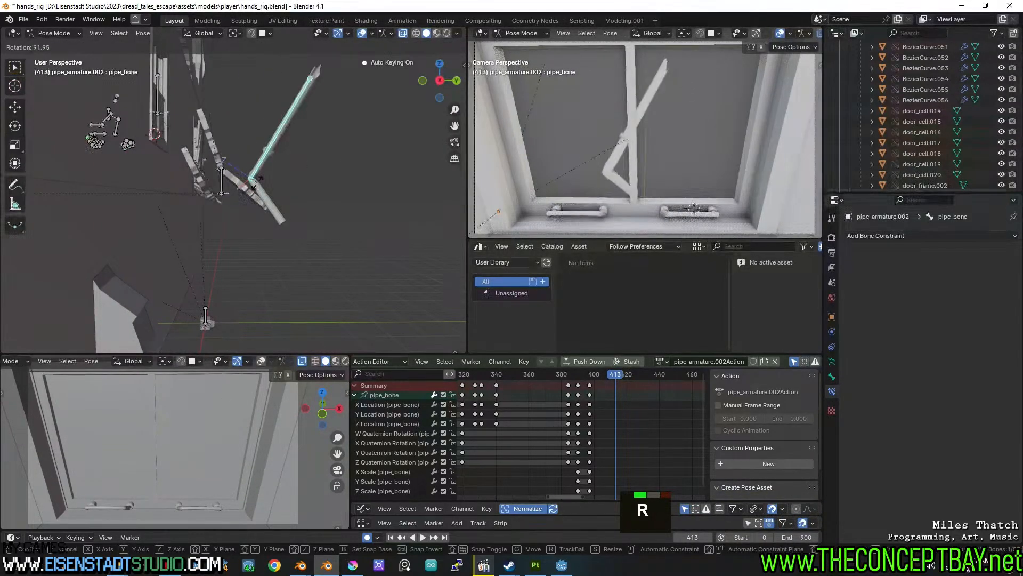
left_click(219, 213)
key("g")
left_click(177, 278)
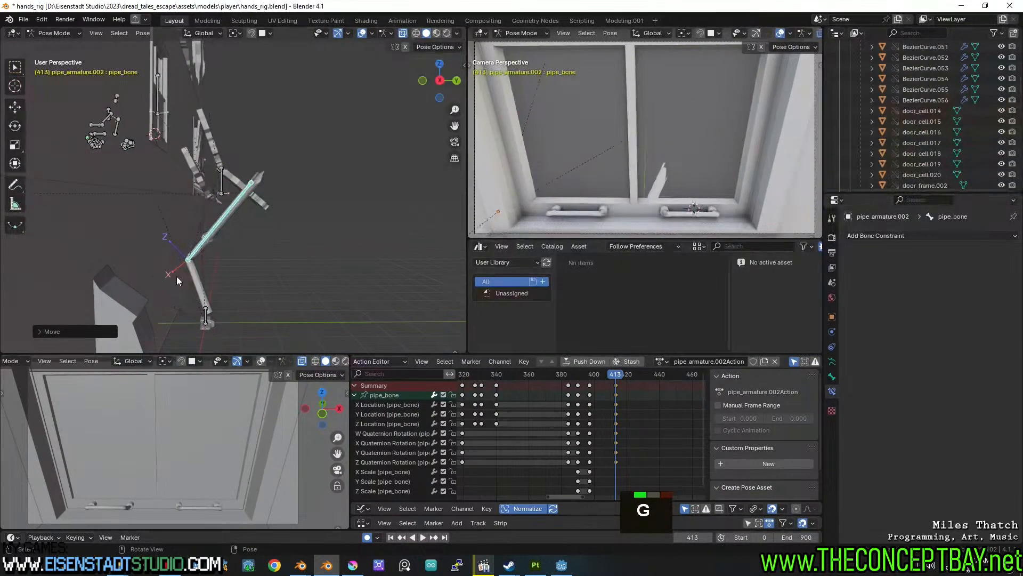
key("g")
left_click(176, 324)
Undo the accidental keyframe shift and play back the pipe's fall through its keys up to frame 413.
left_click_drag(592, 376, 565, 381)
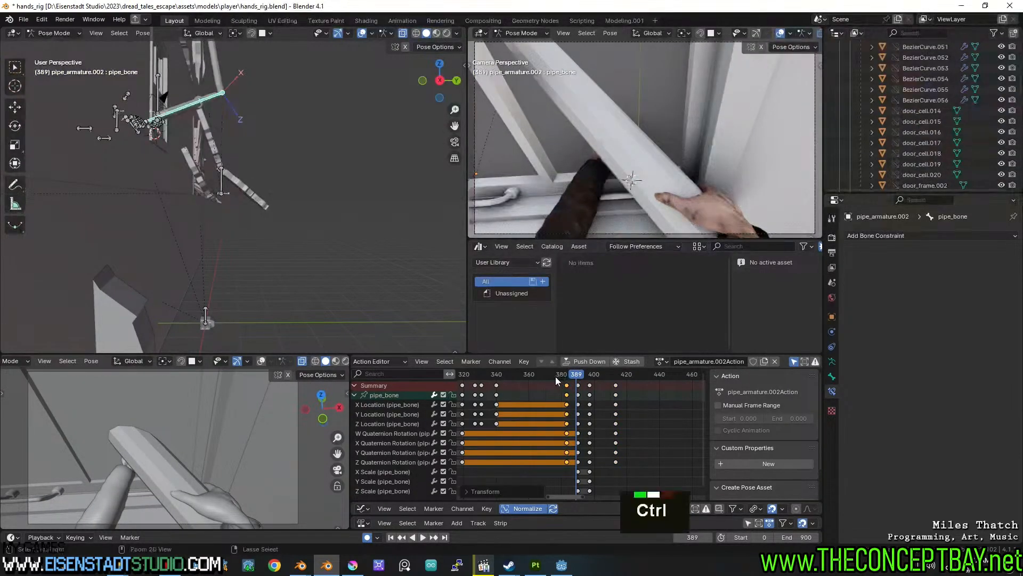
key("ctrl+z")
key("space")
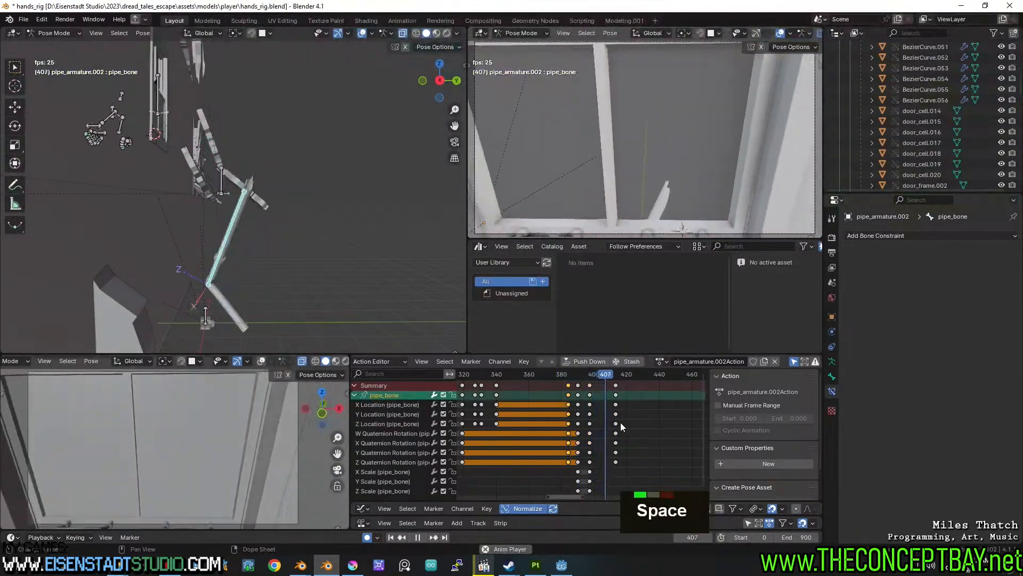
key("space")
left_click_drag(565, 371, 579, 374)
key("space")
key("space")
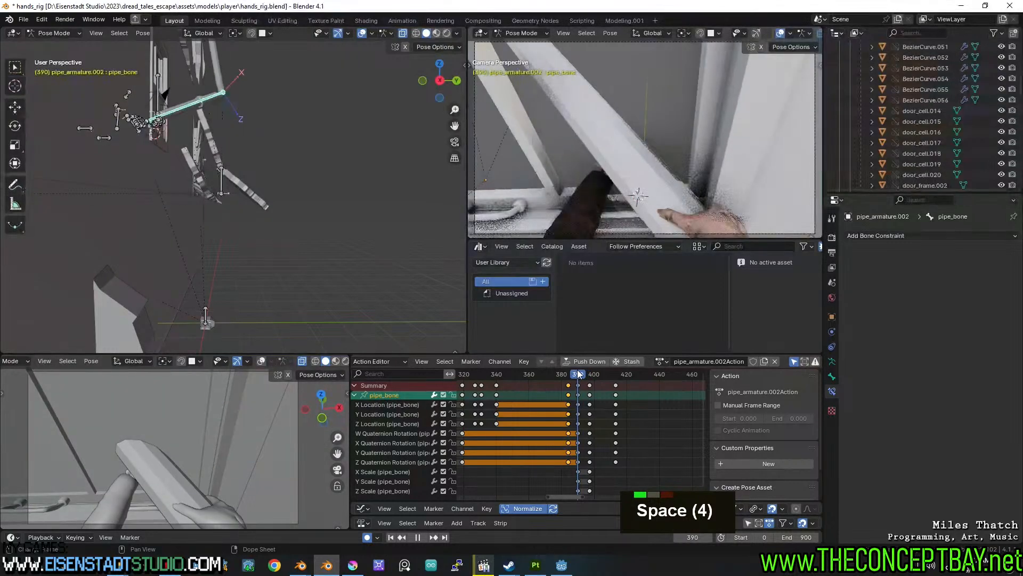
Inspect the hands' grip on the pipe at frame 390 up close and save the file.
middle_click_drag(328, 194, 263, 190)
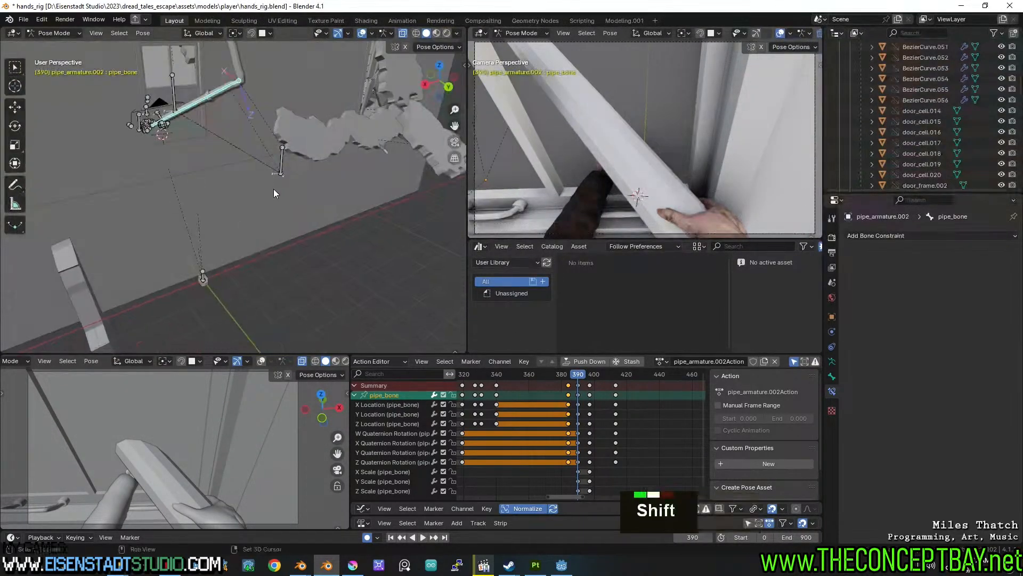
scroll(306, 289, "up", 3)
middle_click_drag(305, 289, 308, 202)
scroll(300, 194, "up", 2)
middle_click_drag(308, 203, 286, 261)
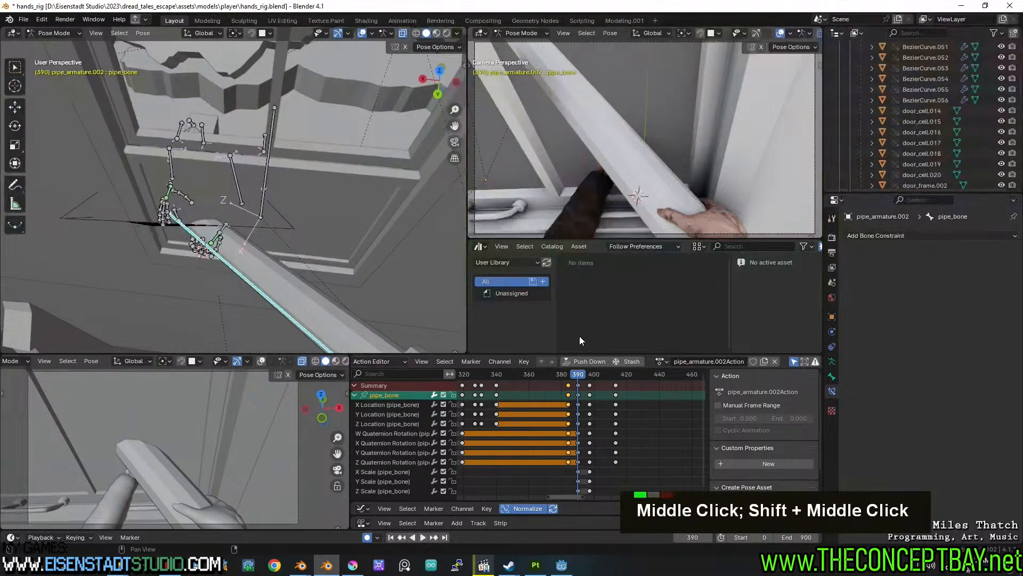
key("ctrl+s")
Move the pipe bone sideways at frame 394 to add a location key between its neighbouring pose keys.
key("space")
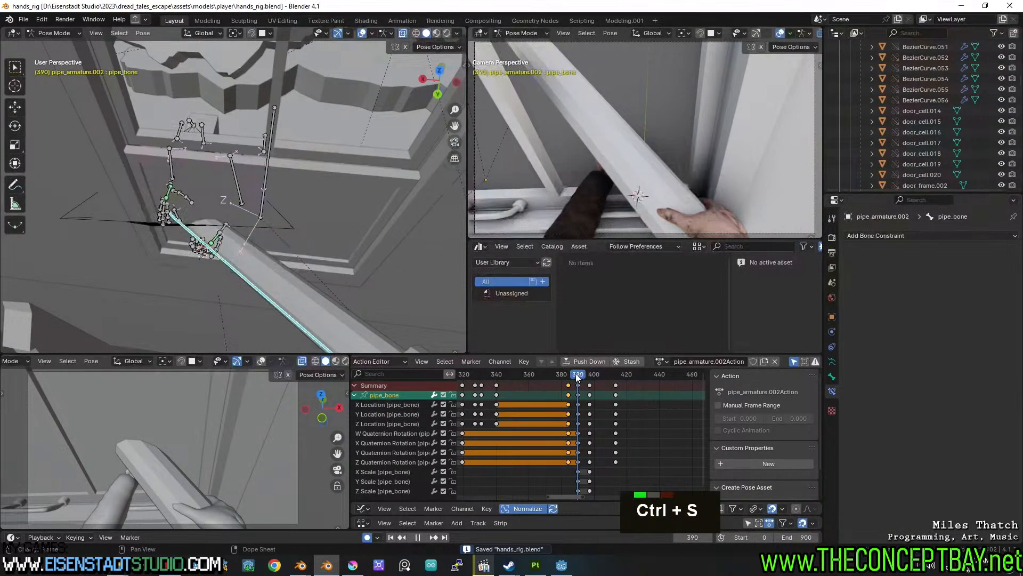
mouse_move(580, 373)
left_mouse_down()
mouse_move(520, 366)
mouse_move(584, 361)
left_mouse_up()
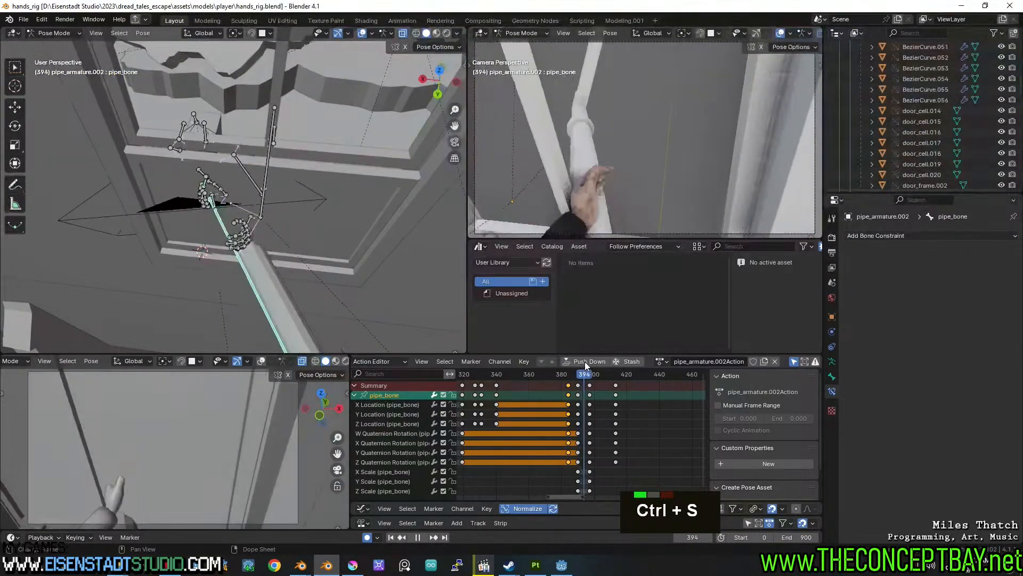
scroll(583, 382, "up", 6)
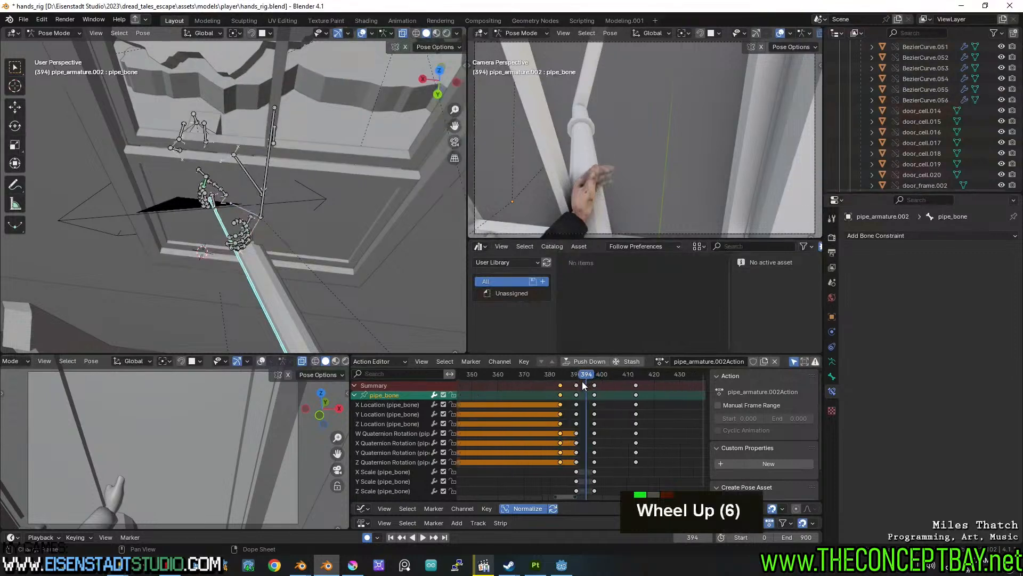
key("g")
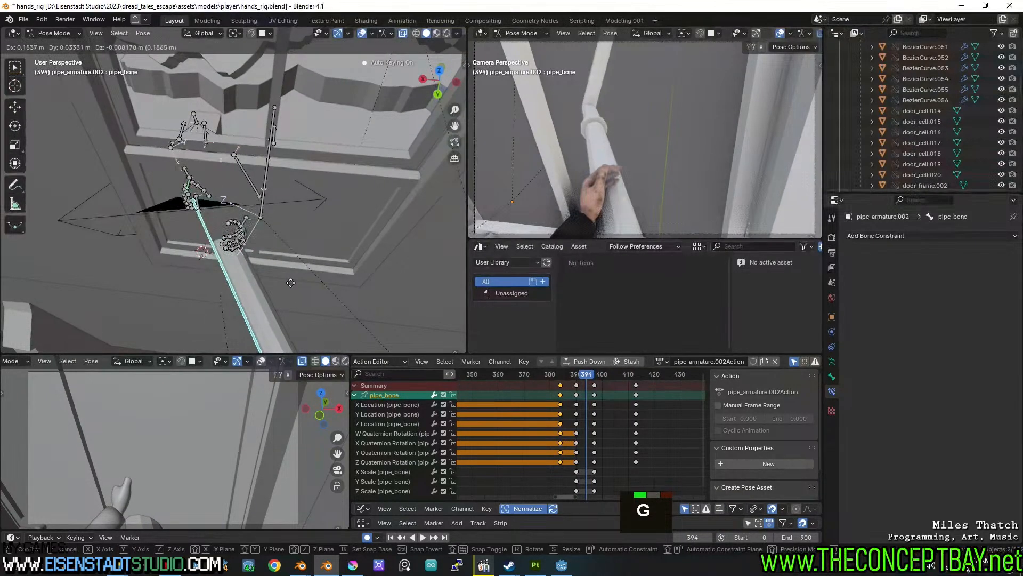
left_click(225, 268)
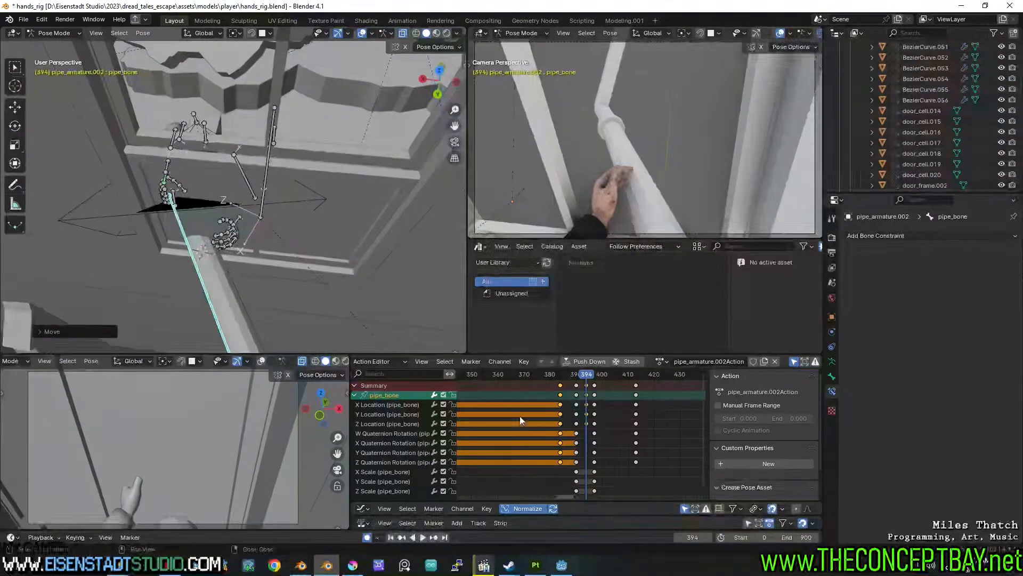
Play back the pipe's release and fall with the adjusted pose at frame 394 and save the file.
left_click_drag(553, 376, 632, 334)
key("space")
key("space")
key("ctrl+s")
Play the animation from before frame 300 to frame 331 to check the left arm at the pipe.
scroll(596, 401, "down", 11)
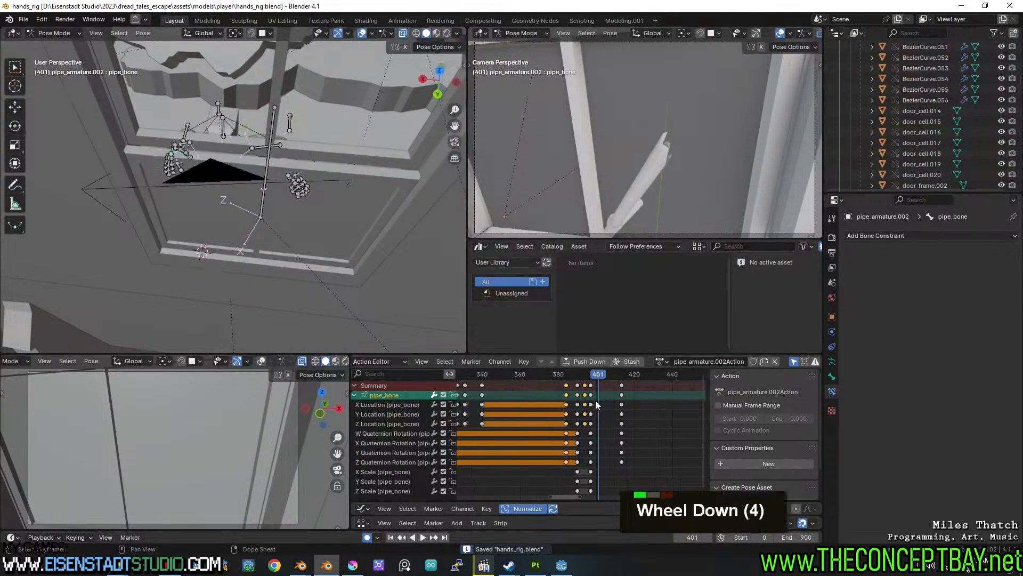
middle_click_drag(596, 401, 613, 406)
scroll(613, 406, "down", 4)
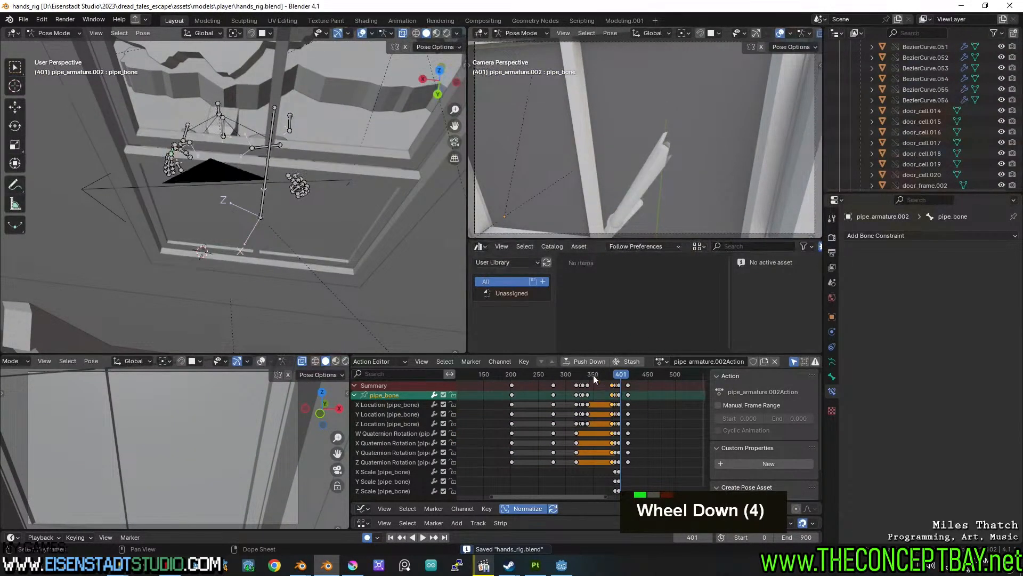
left_click(558, 373)
key("space")
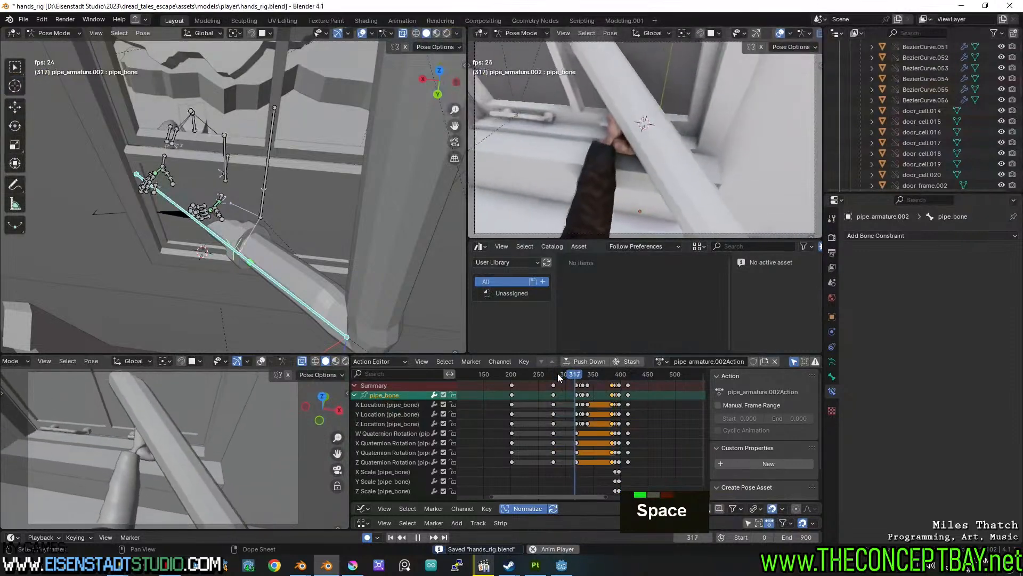
key("space")
Select the left lower-arm wrist twist bone and rotate it about its local Y axis at frame 300.
middle_click_drag(261, 233, 214, 212)
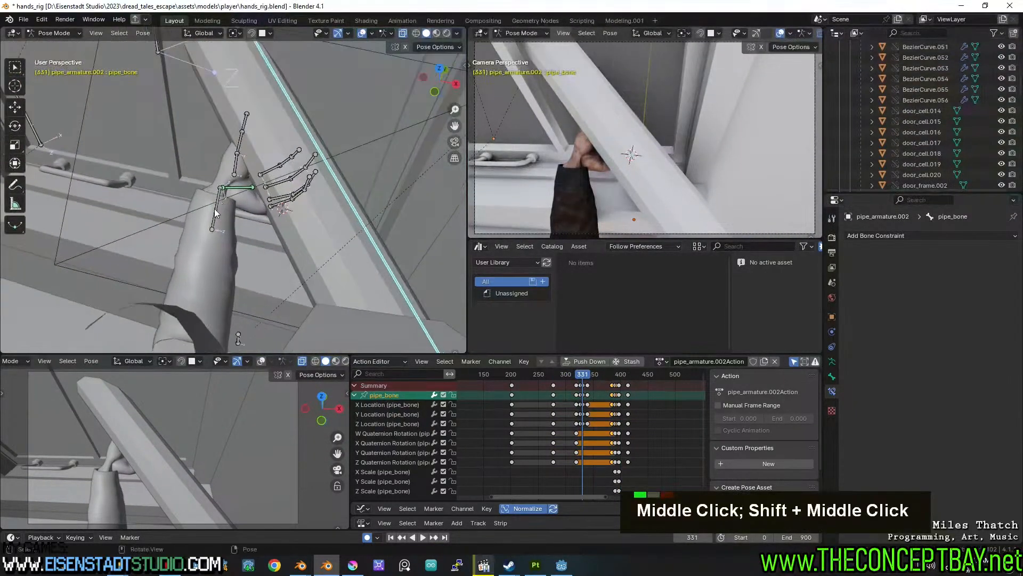
left_click(214, 213)
scroll(567, 392, "up", 11)
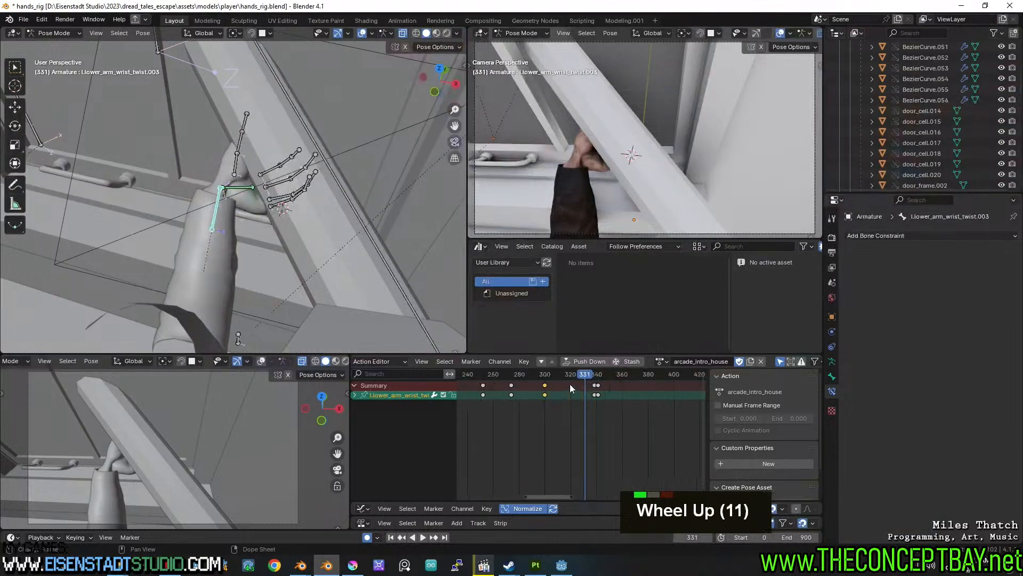
left_click(569, 375)
mouse_move(551, 366)
left_mouse_down()
mouse_move(519, 363)
mouse_move(542, 365)
left_mouse_up()
key("space")
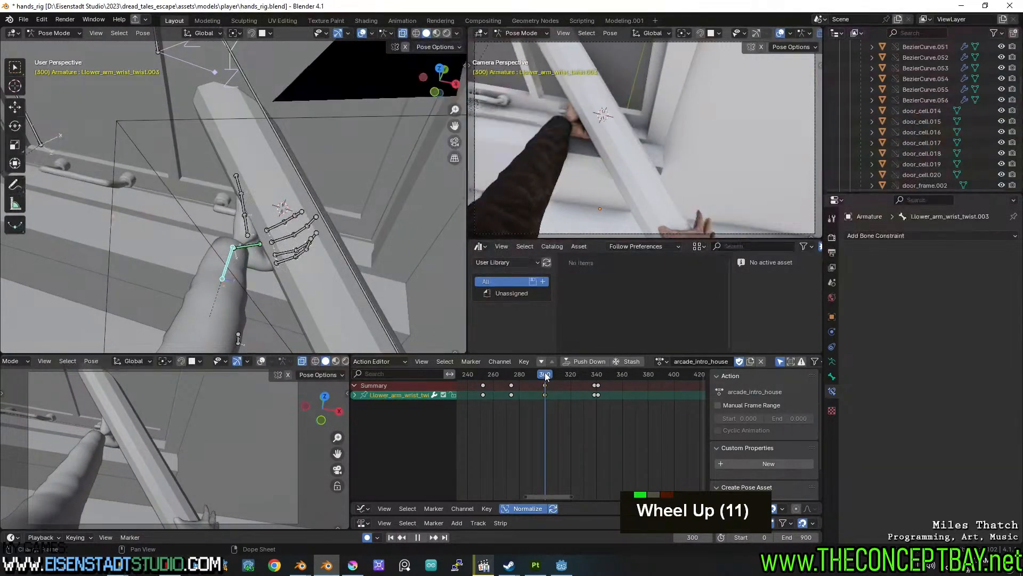
middle_click_drag(383, 303, 293, 308)
scroll(228, 229, "up", 5)
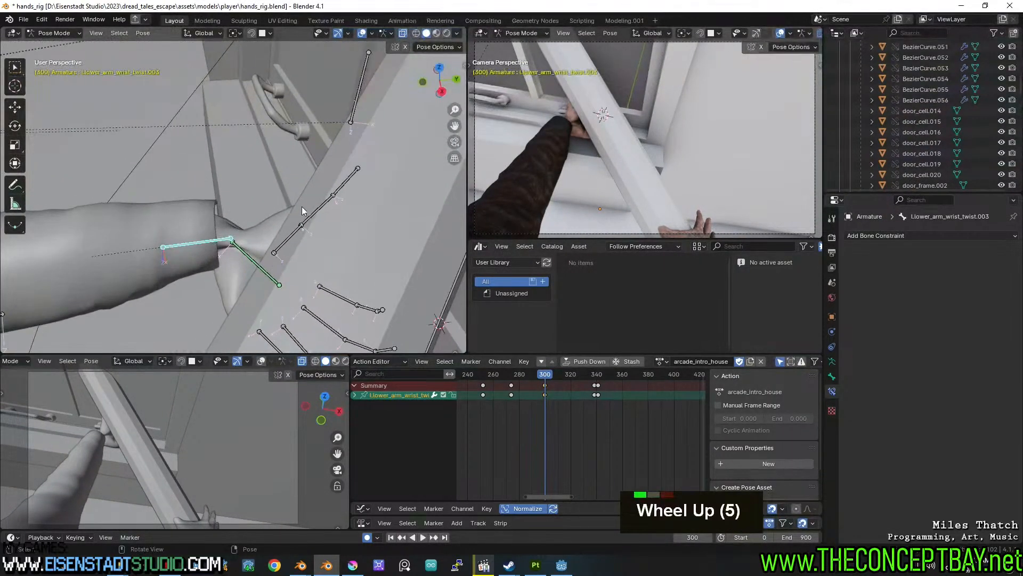
key("r")
key("y")
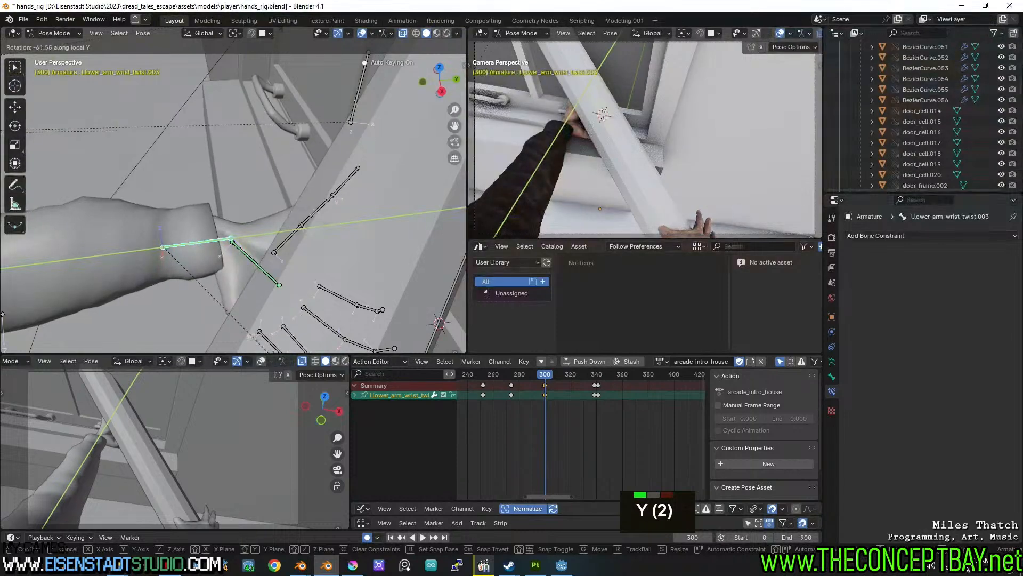
left_click(275, 277)
Rotate the left wrist twist bone about its local Y axis at frame 327 and check the frames before it.
key("space")
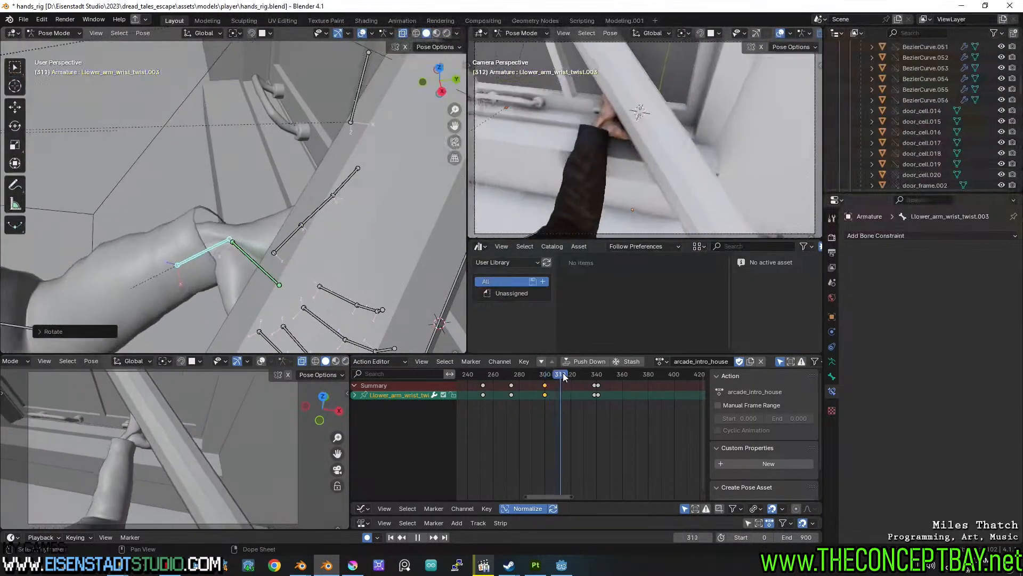
left_click_drag(590, 375, 579, 375)
key("r")
key("y")
key("y")
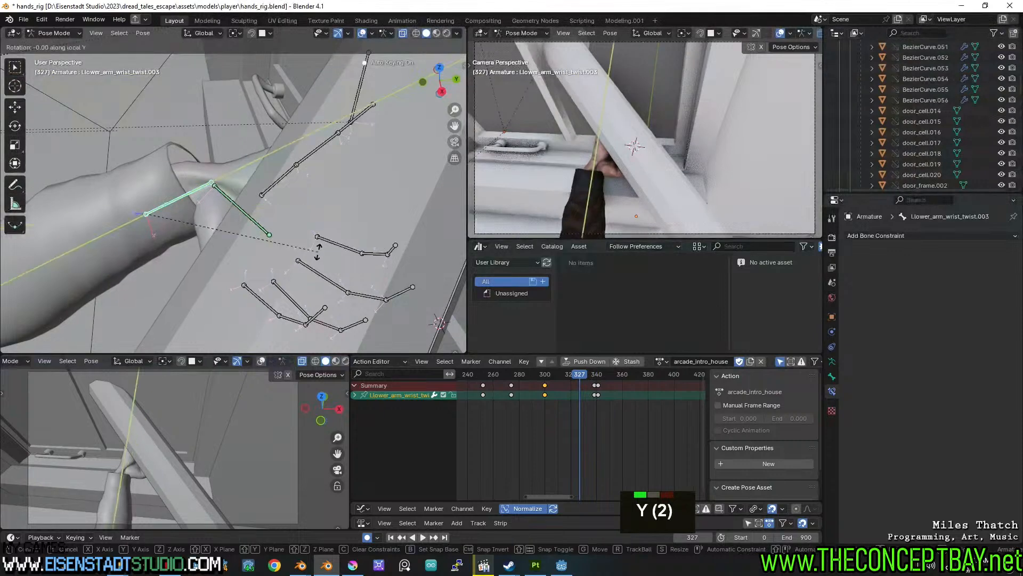
left_click(263, 36)
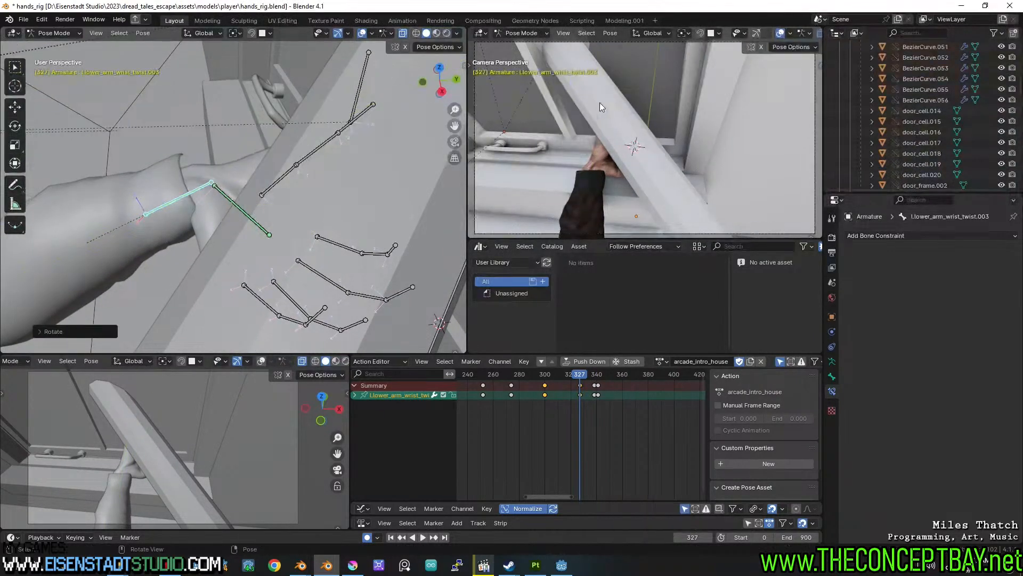
left_click_drag(540, 378, 568, 365)
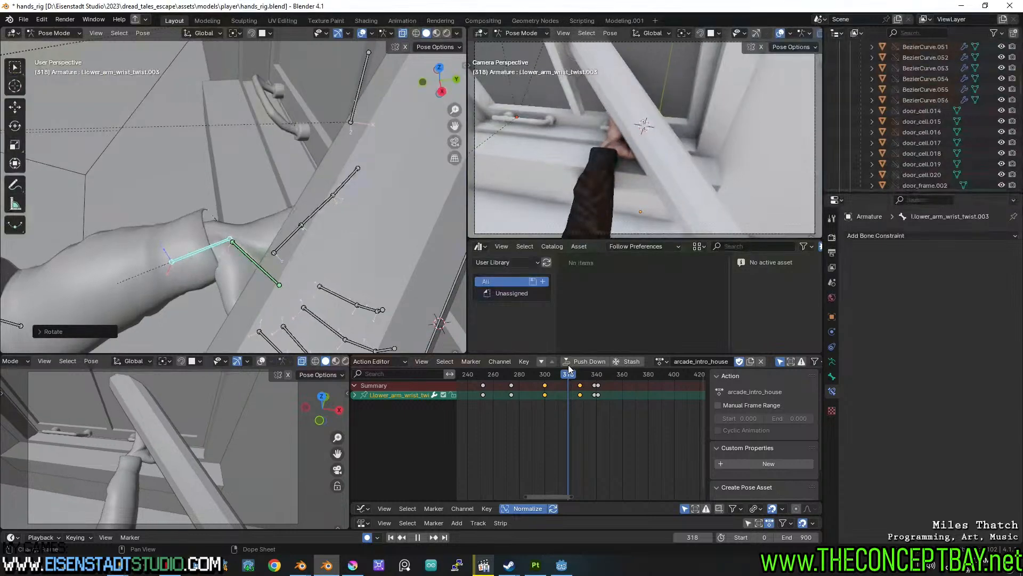
Move the left elbow bone outward and upward at frame 298 and play back the arm motion.
scroll(250, 224, "down", 3)
middle_click_drag(234, 235, 251, 225)
scroll(213, 250, "down", 5)
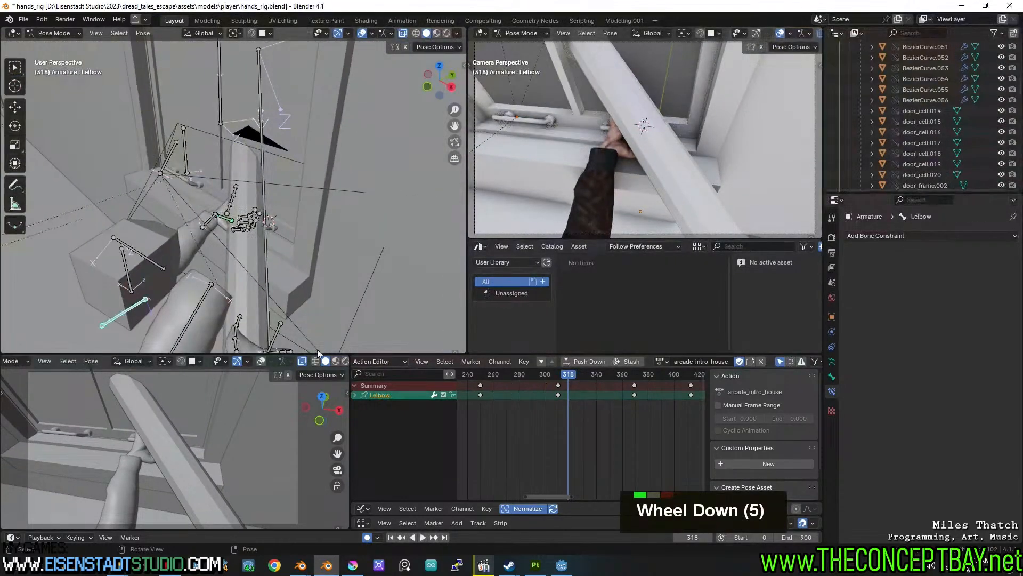
left_click_drag(564, 377, 543, 375)
middle_click_drag(168, 236, 241, 254)
key("g")
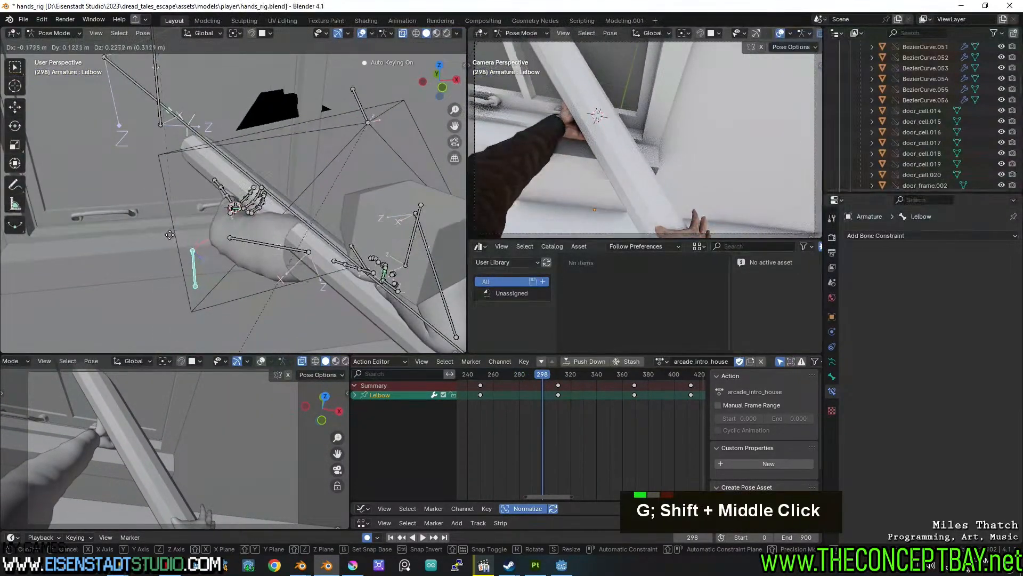
left_click(170, 235)
key("space")
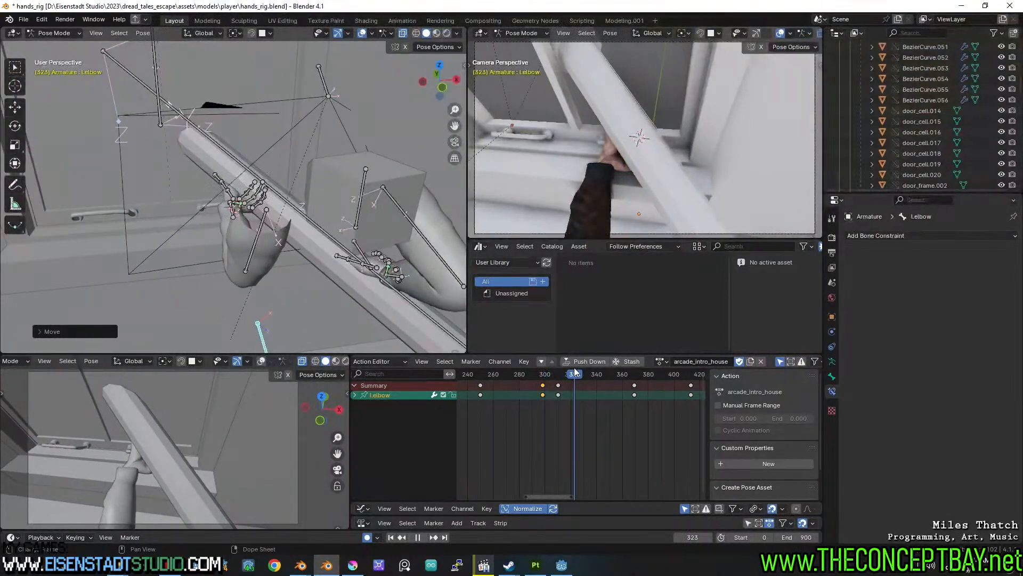
key("space")
Move the left elbow bone outward at its existing key on frame 310 and play back the change.
left_click_drag(538, 374, 558, 375)
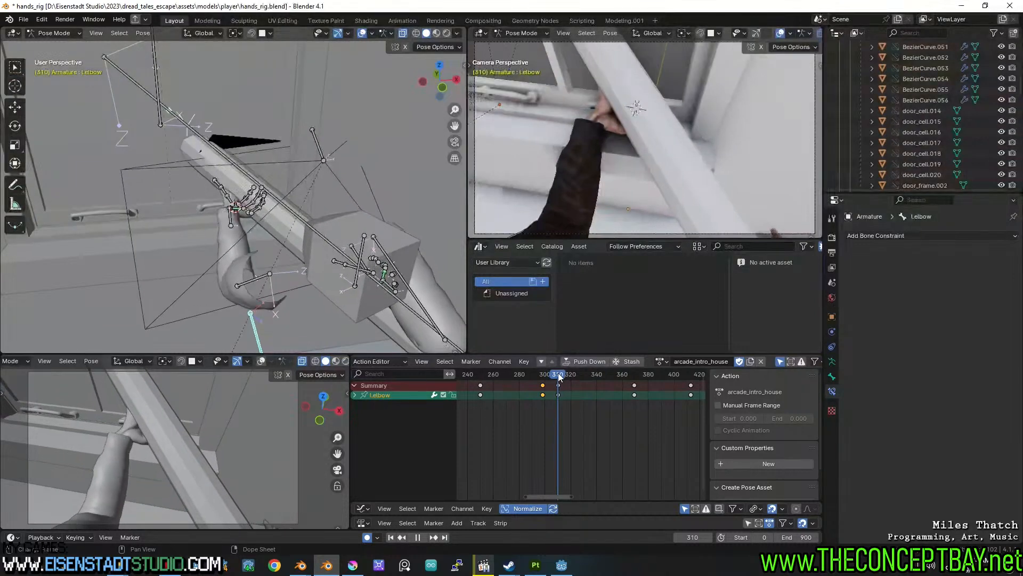
left_click(558, 393)
key("ctrl+g")
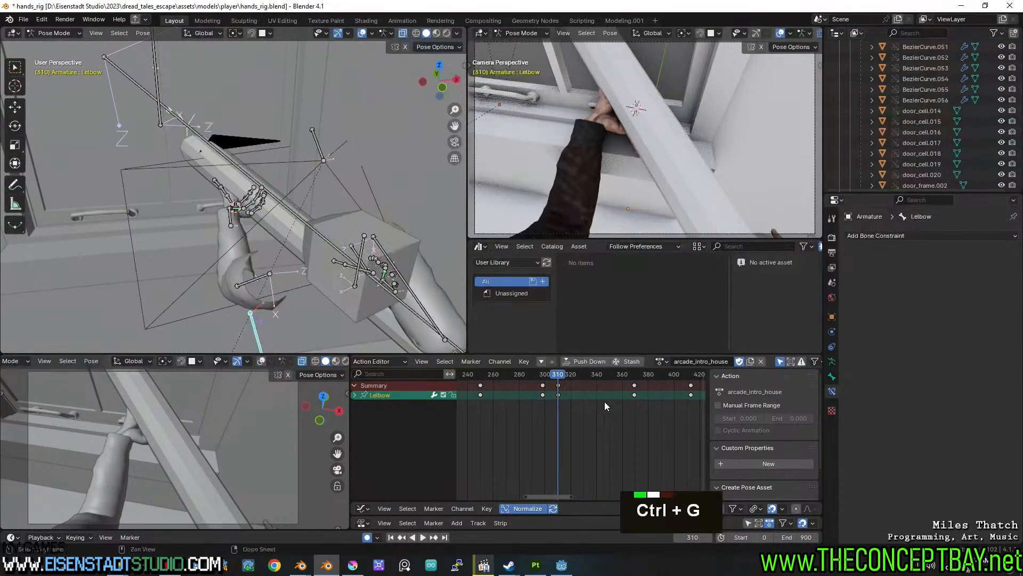
left_click(190, 288)
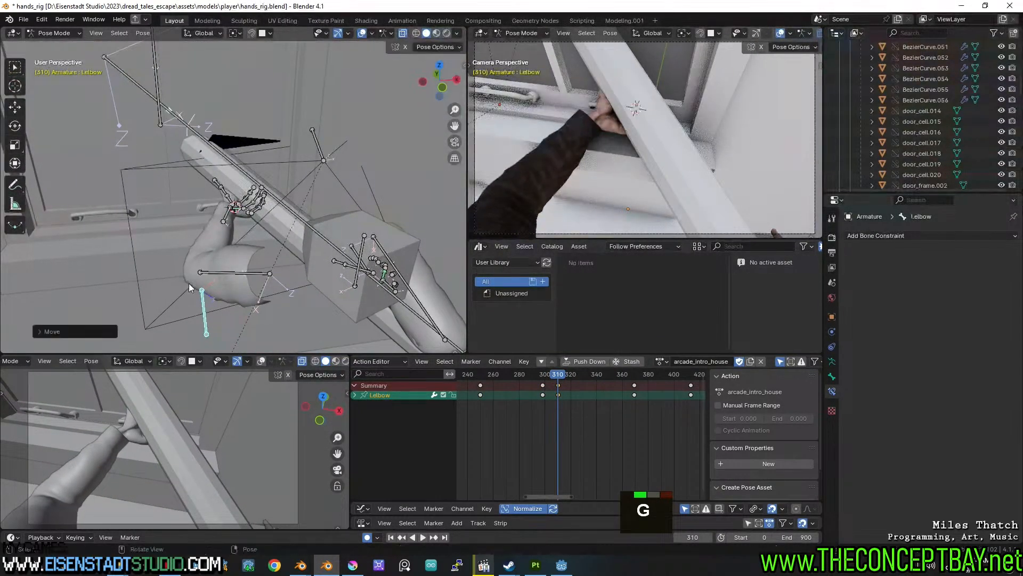
key("space")
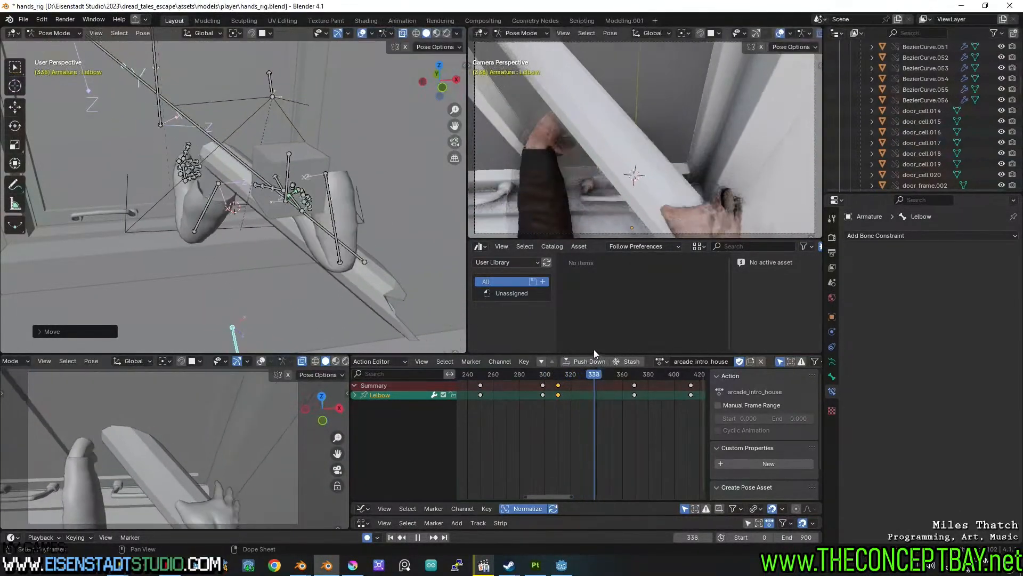
Select the left wrist bone and insert a keyframe for it and its constraint influences at about frame 326.
left_click_drag(594, 350, 585, 347)
middle_click_drag(233, 183, 246, 165)
left_click(238, 170)
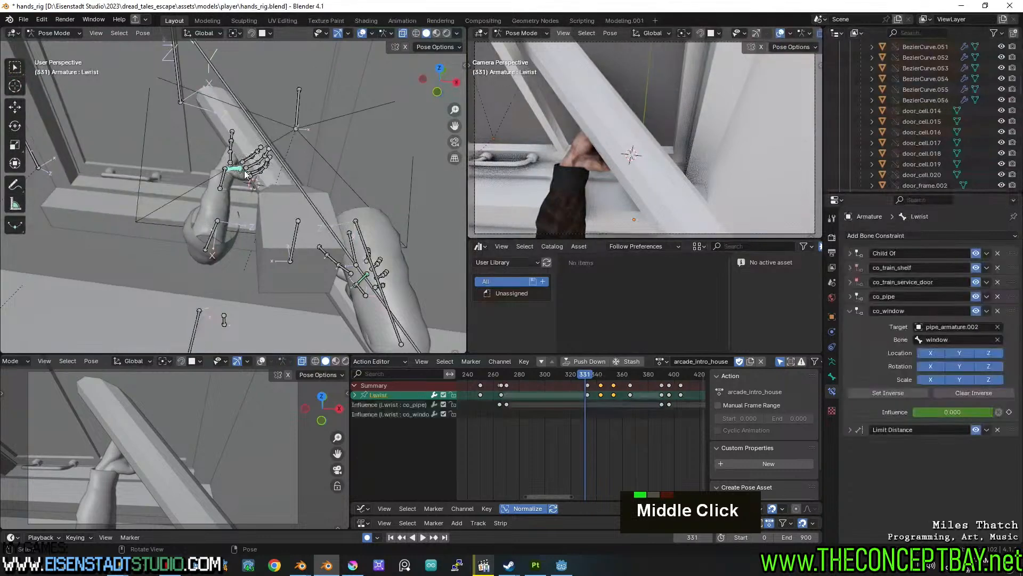
scroll(207, 249, "up", 4)
middle_click_drag(207, 249, 270, 204, "shift")
middle_click_drag(322, 306, 314, 319)
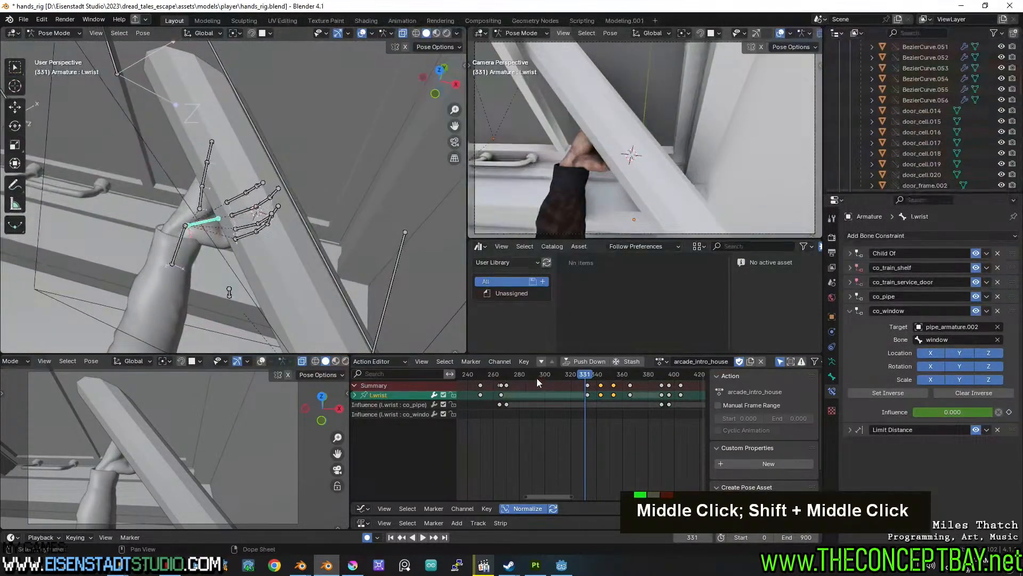
mouse_move(591, 377)
left_mouse_down()
mouse_move(578, 374)
mouse_move(588, 376)
left_mouse_up()
key("i")
left_click(578, 392)
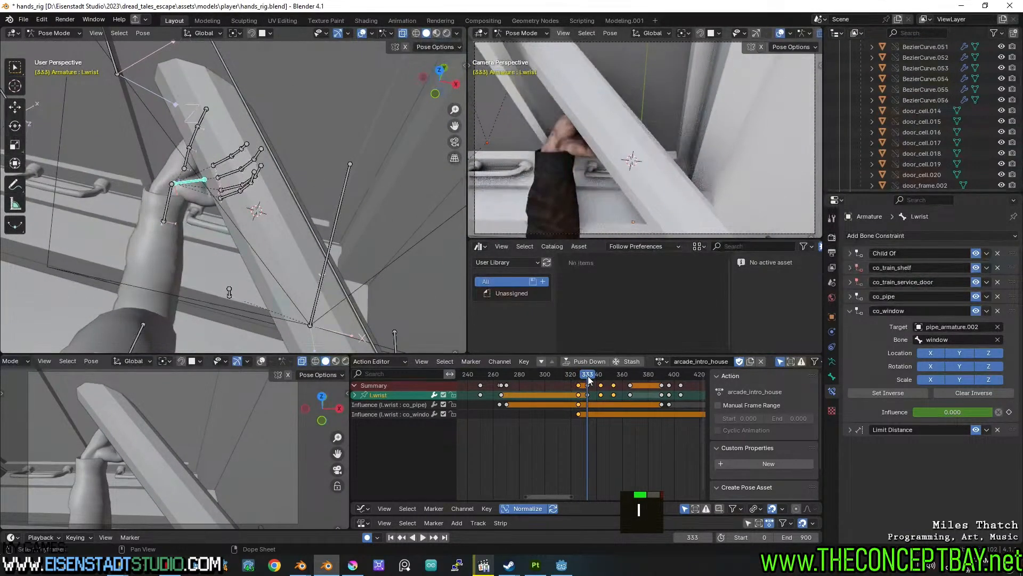
Rotate the left wrist about 59 degrees around global Z at frame 333, pivoting on a 3D cursor placed over the pipe beside the hand.
right_click(221, 147, "shift")
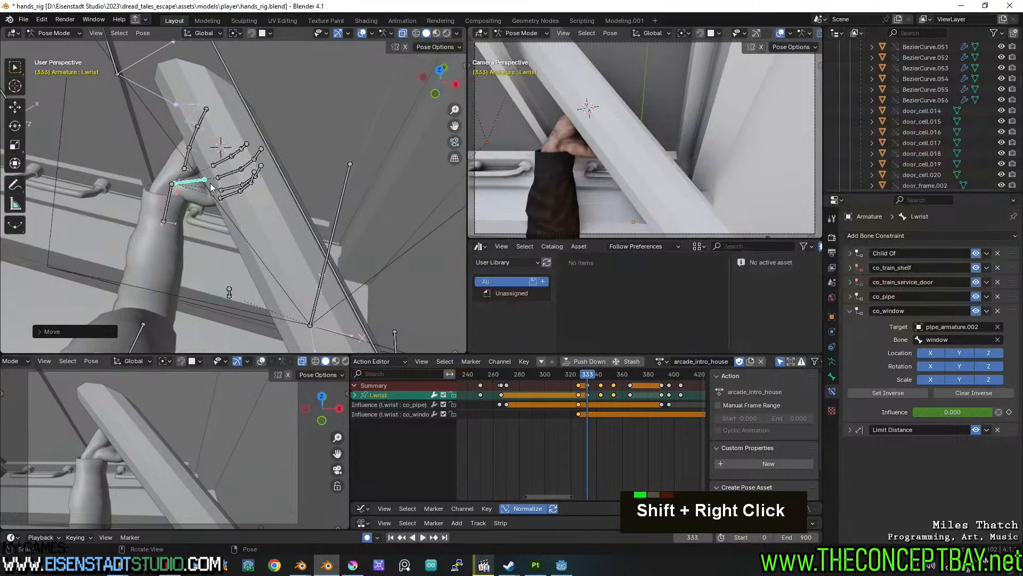
key("period")
left_click(270, 184)
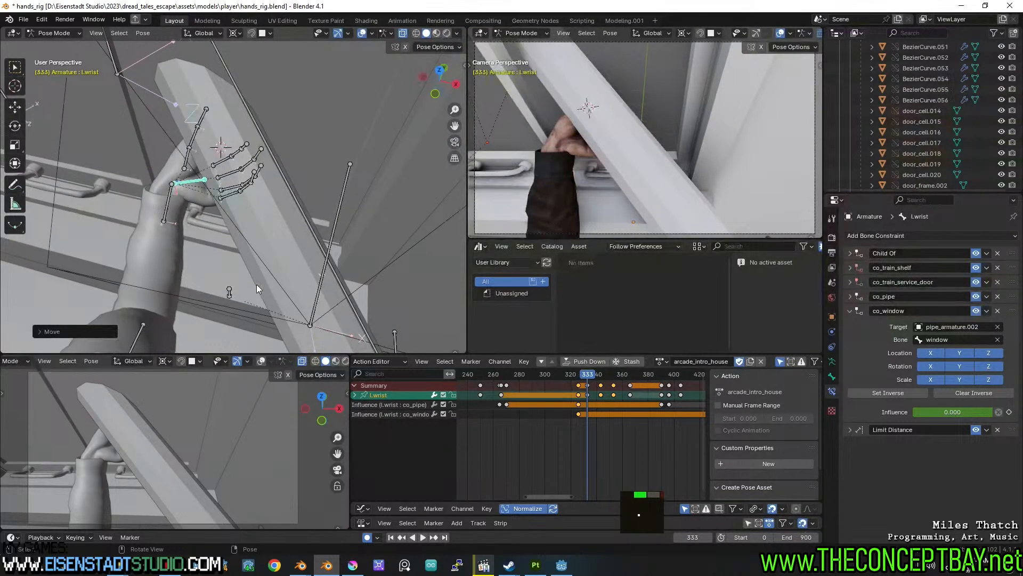
key("r")
key("z")
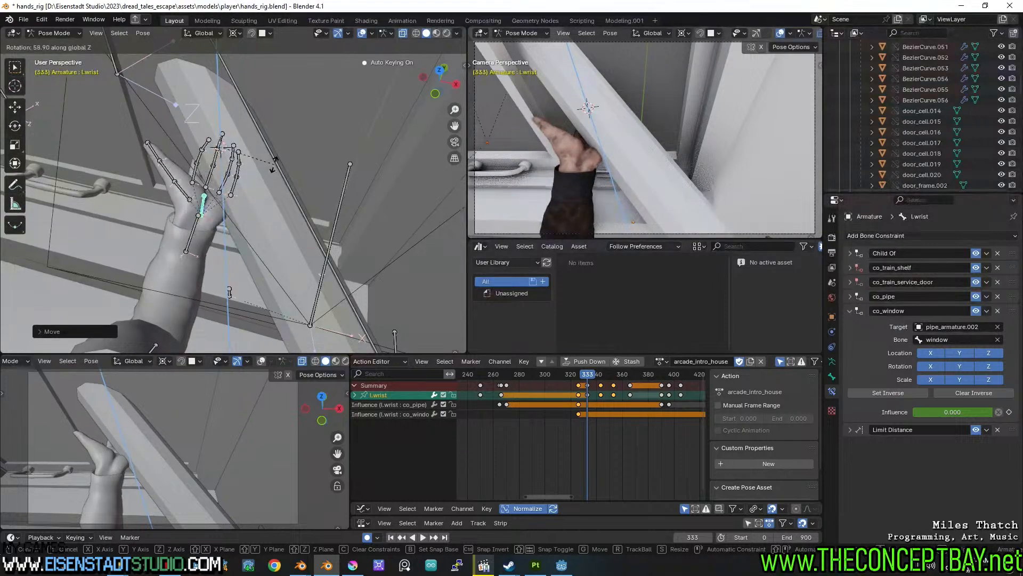
left_click(271, 164)
mouse_move(590, 376)
left_mouse_down()
mouse_move(599, 375)
mouse_move(569, 365)
mouse_move(588, 365)
left_mouse_up()
key("space")
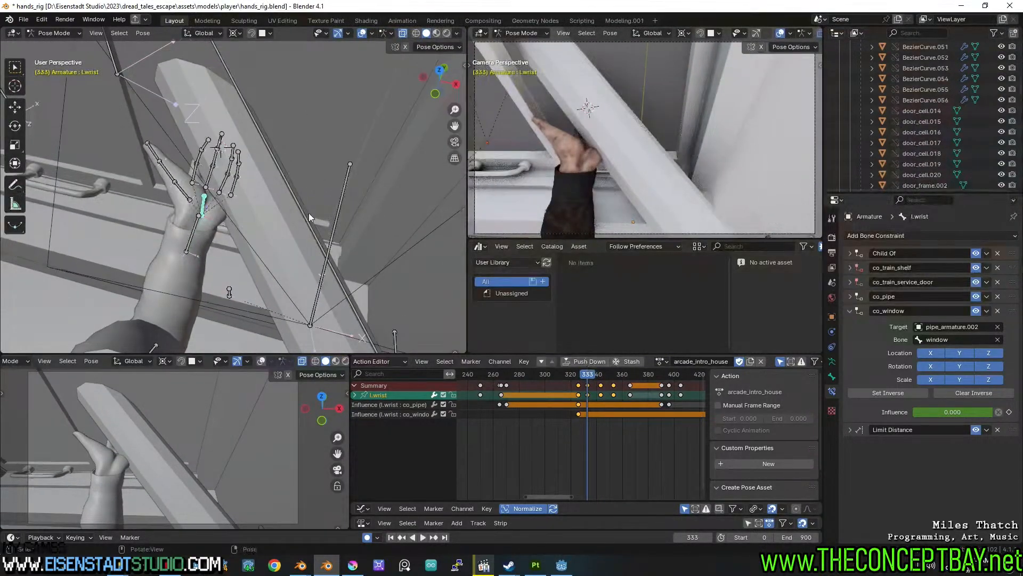
Rotate the left wrist about 21 degrees around local Y at frame 333 and move it to refine the hand's position.
key("r")
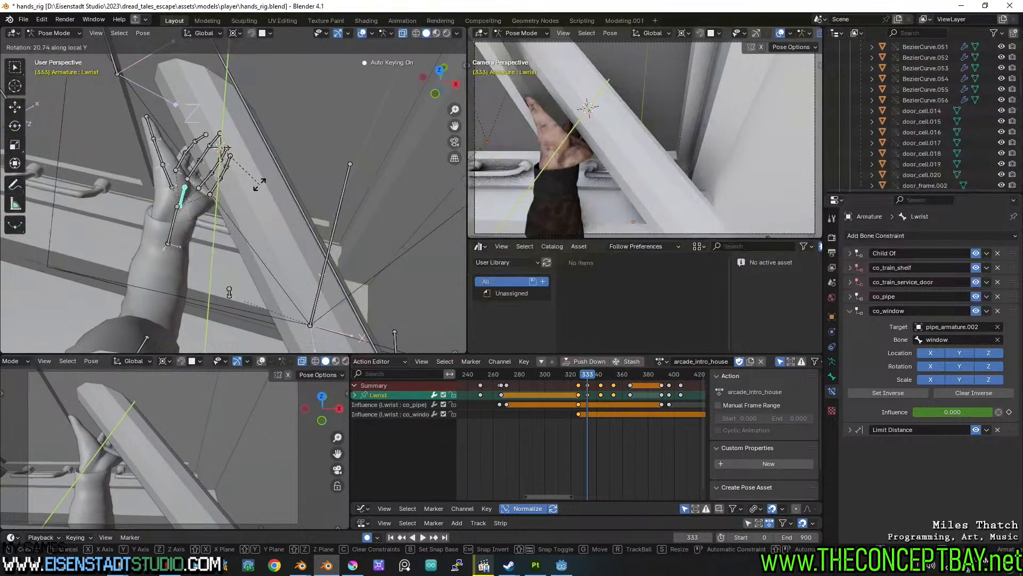
left_click(259, 184)
key("g")
left_click(271, 180)
Move the left elbow bone outward and upward at frame 326 and review the motion through frame 342.
mouse_move(588, 373)
left_mouse_down()
mouse_move(578, 374)
mouse_move(606, 375)
mouse_move(580, 374)
left_mouse_up()
scroll(155, 286, "down", 3)
middle_click_drag(156, 286, 168, 290, "shift")
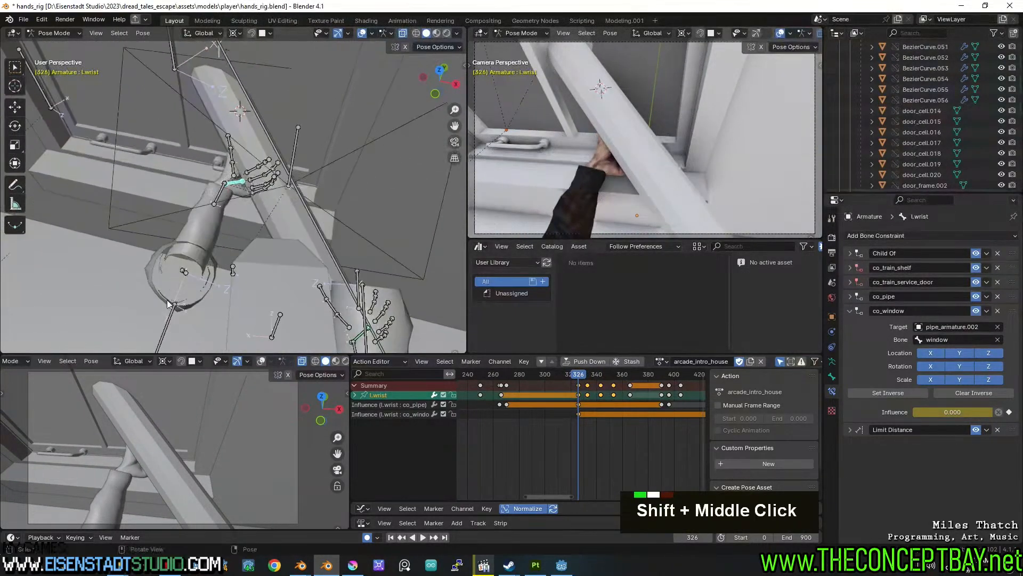
left_click(164, 319)
key("g")
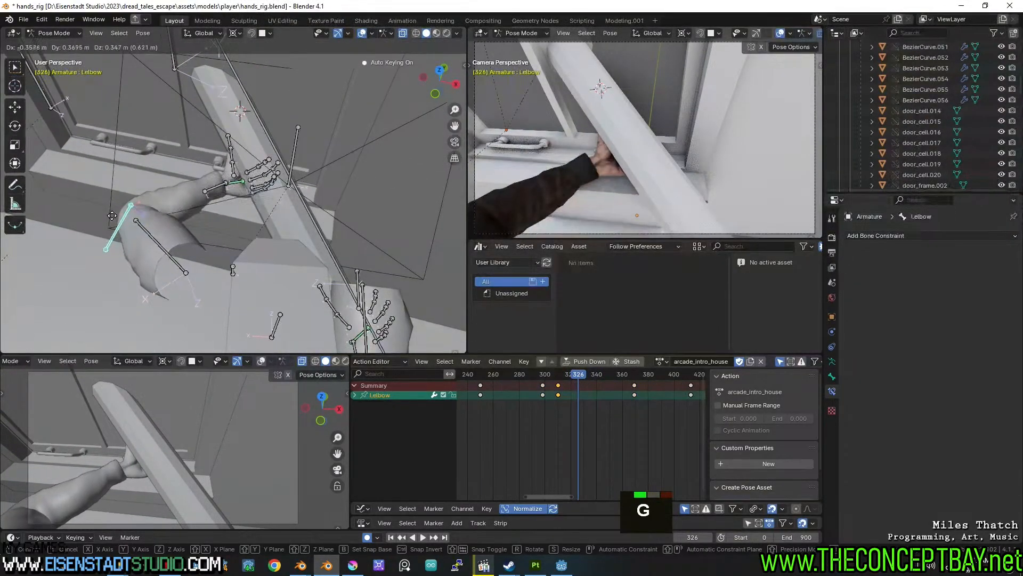
left_click(112, 224)
left_click_drag(549, 377, 601, 361)
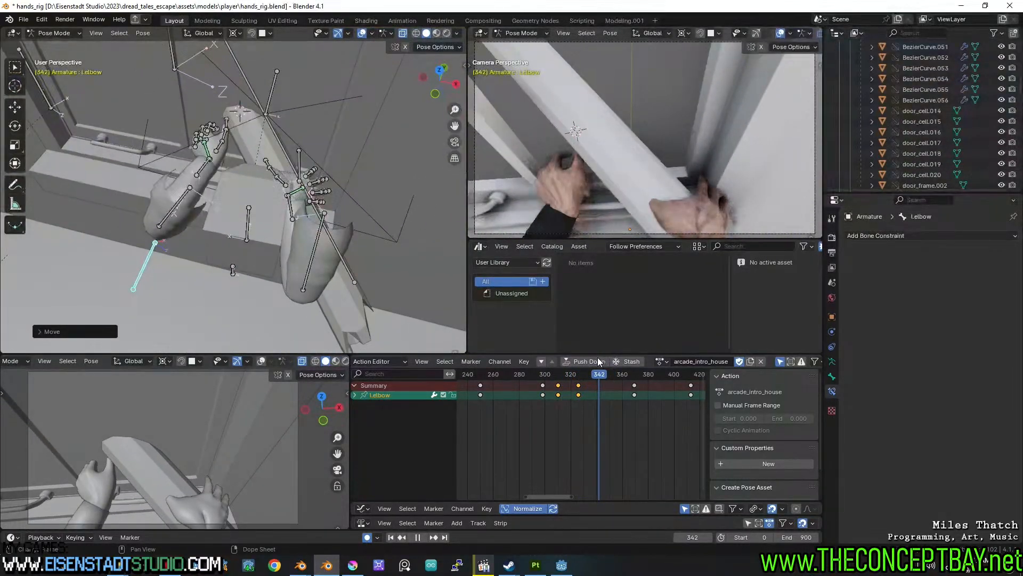
Select the right wrist bone and examine the right hand's motion along the pipe between frames 295 and 342.
scroll(321, 193, "up", 1)
middle_click_drag(321, 193, 438, 293, "shift")
scroll(193, 148, "up", 3)
left_click(182, 162)
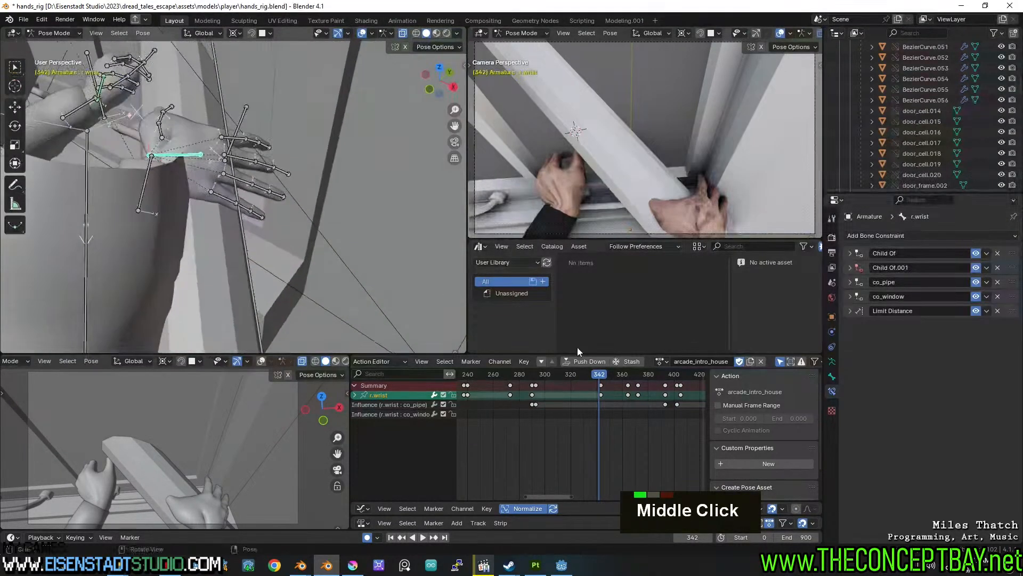
key("shift+ctrl+space")
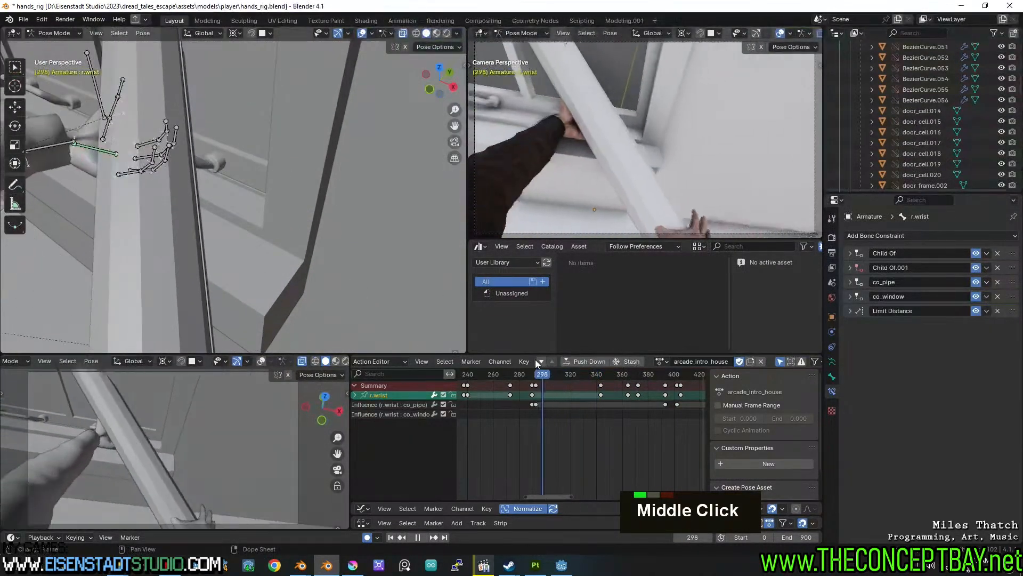
mouse_move(524, 359)
left_mouse_down()
mouse_move(557, 357)
mouse_move(539, 356)
left_mouse_up()
scroll(120, 136, "down", 3)
middle_click_drag(121, 137, 347, 277, "shift")
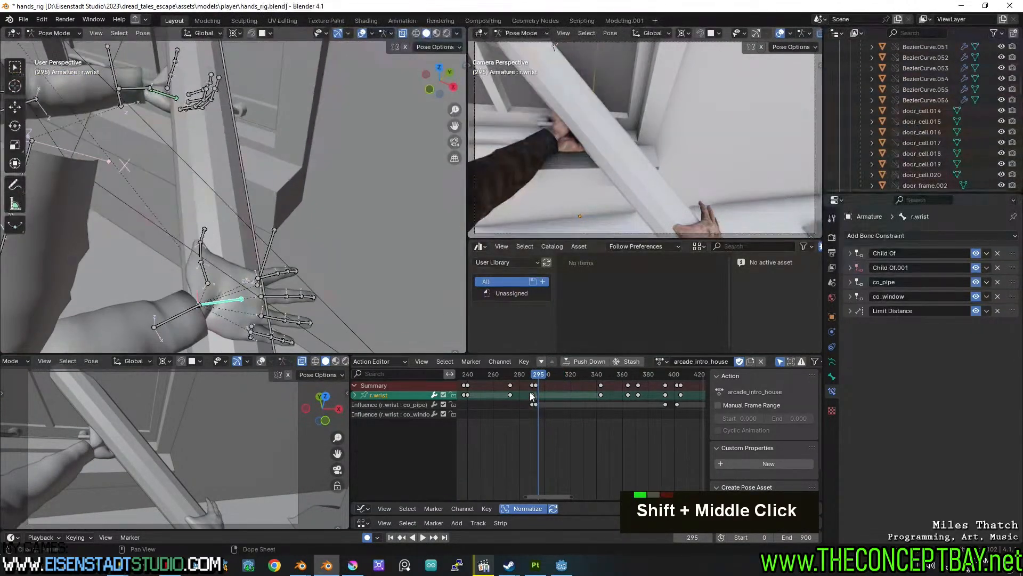
Select all index, middle, ring and little finger bones of the right hand and keyframe them at frame 293.
key("ctrl+g")
scroll(247, 279, "up", 3)
middle_click_drag(247, 278, 260, 178, "shift")
middle_click_drag(260, 178, 219, 130)
left_click(219, 130)
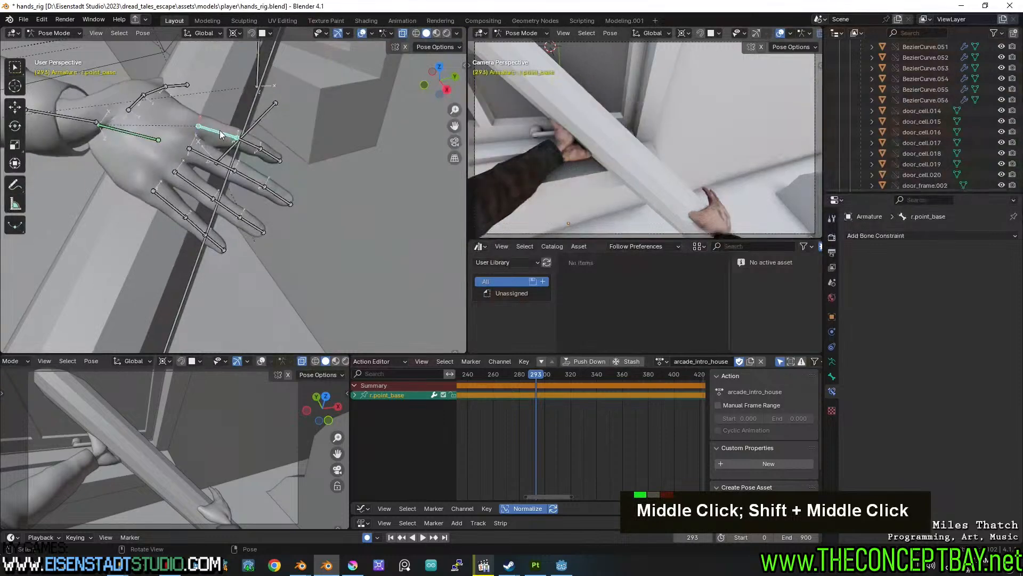
key("l")
key("l")
key("l")
key("l")
middle_click_drag(177, 213, 337, 110)
key("r")
key("Escape")
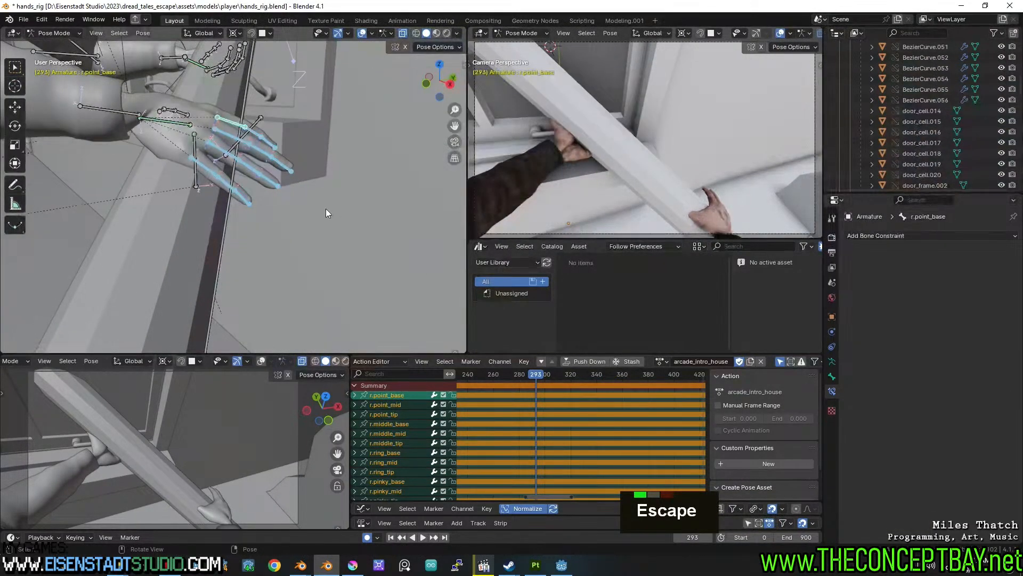
left_click_drag(535, 373, 530, 376)
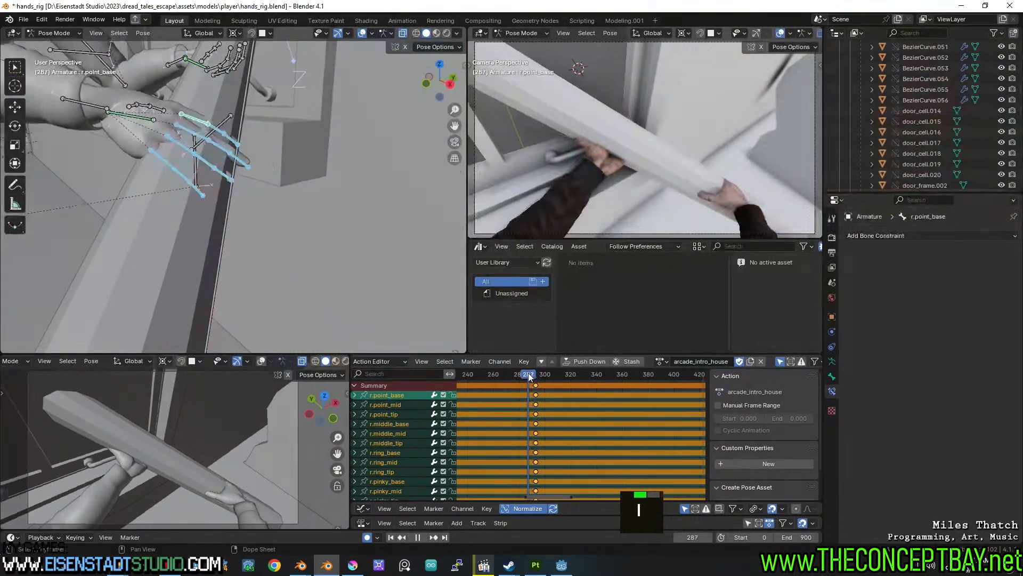
key("r")
key("x")
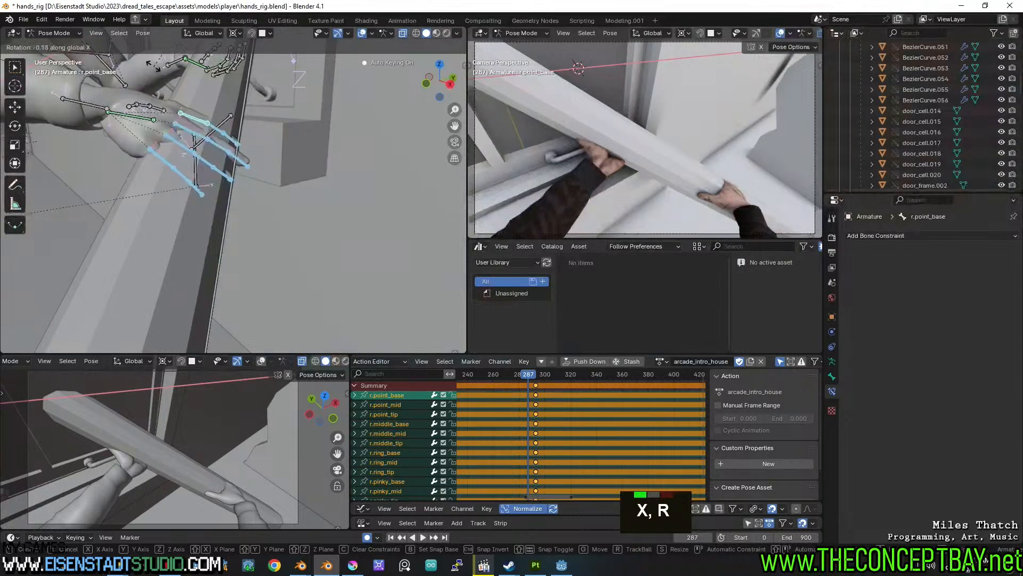
key("Escape")
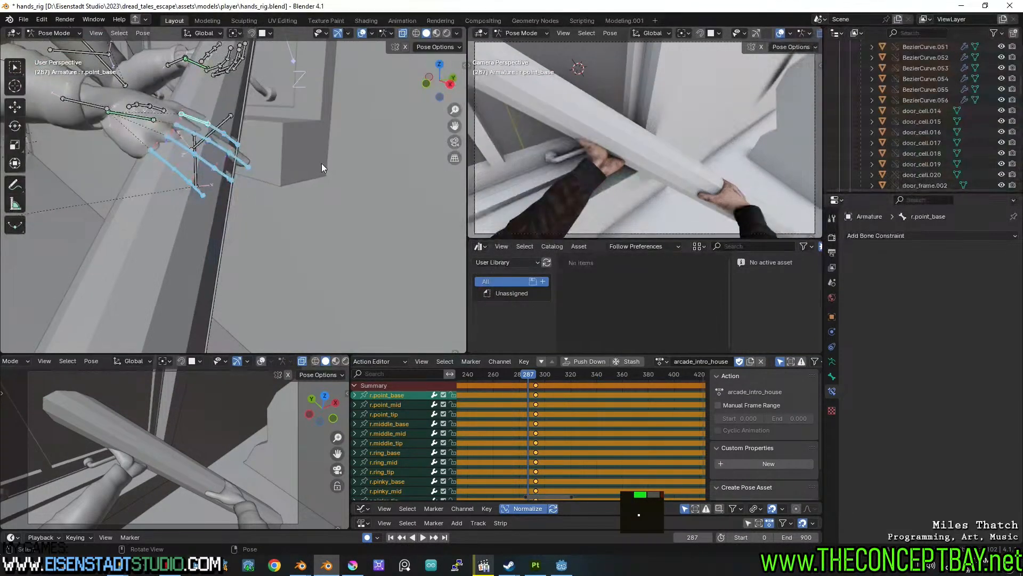
Open the right hand's fingers by rotating them about -19 degrees around local X at frame 287 and review the motion up to frame 293.
key("r")
key("x")
key("x")
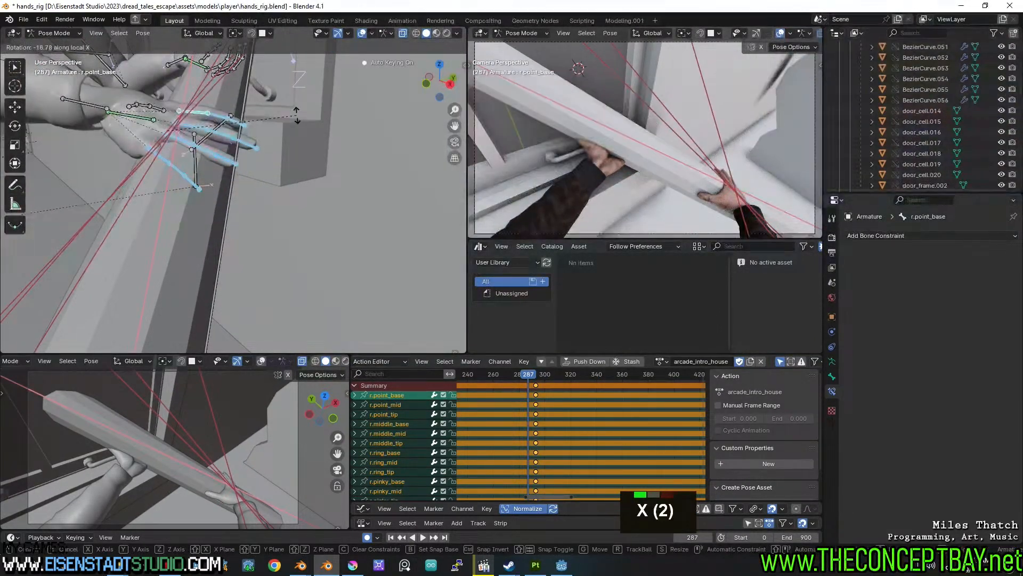
left_click(297, 115)
key("space")
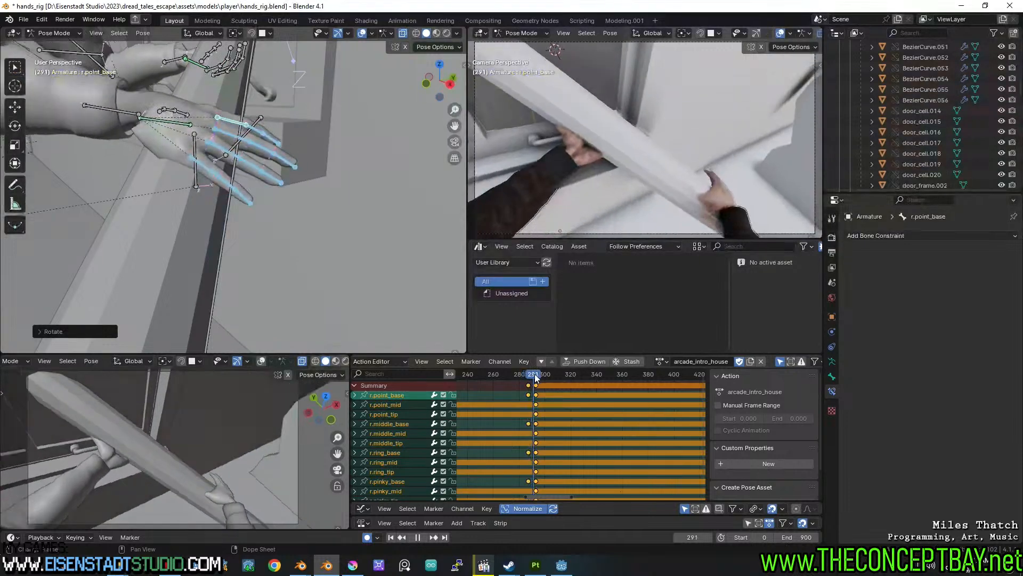
left_click_drag(544, 374, 538, 378)
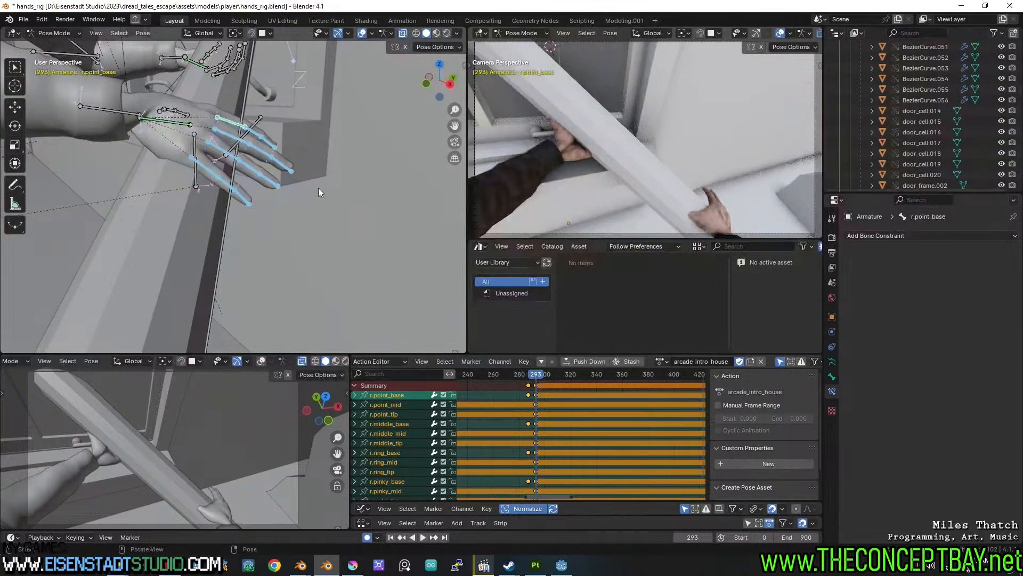
key("r")
key("x")
key("x")
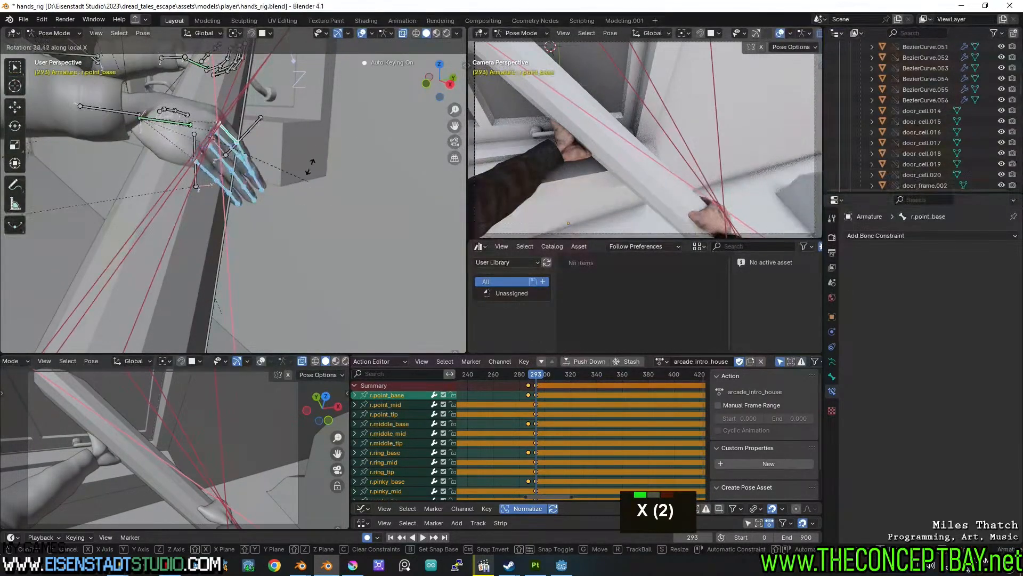
key("x")
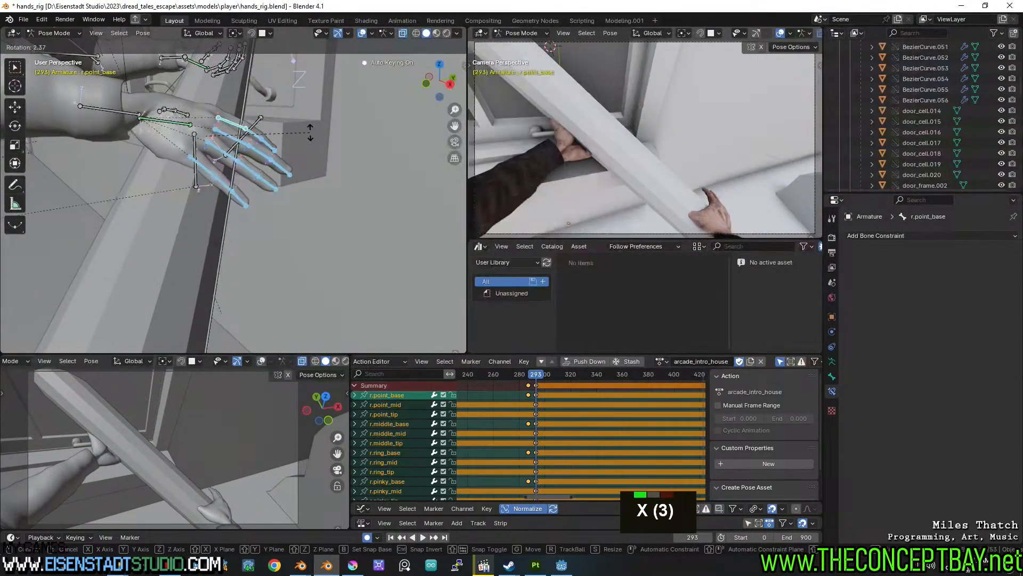
key("Escape")
Curl the right hand's finger bones around the pipe by about 22 degrees on their local X axes at frame 293.
key("r")
key("x")
key("x")
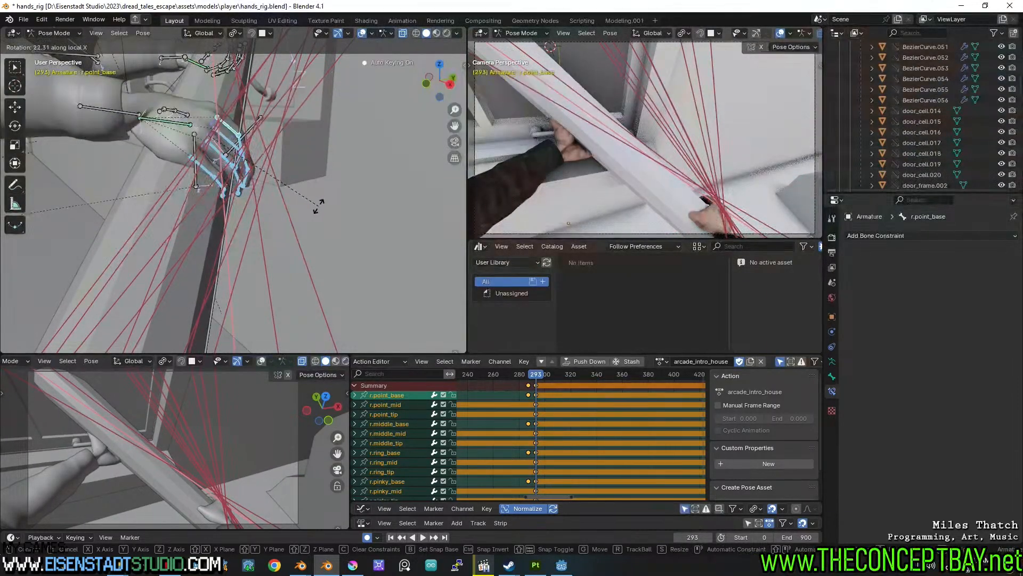
left_click(198, 179)
Rotate the right little finger's base bone around its local X axis at frame 293 and check the grip through frame 295.
left_click(210, 171)
key("r")
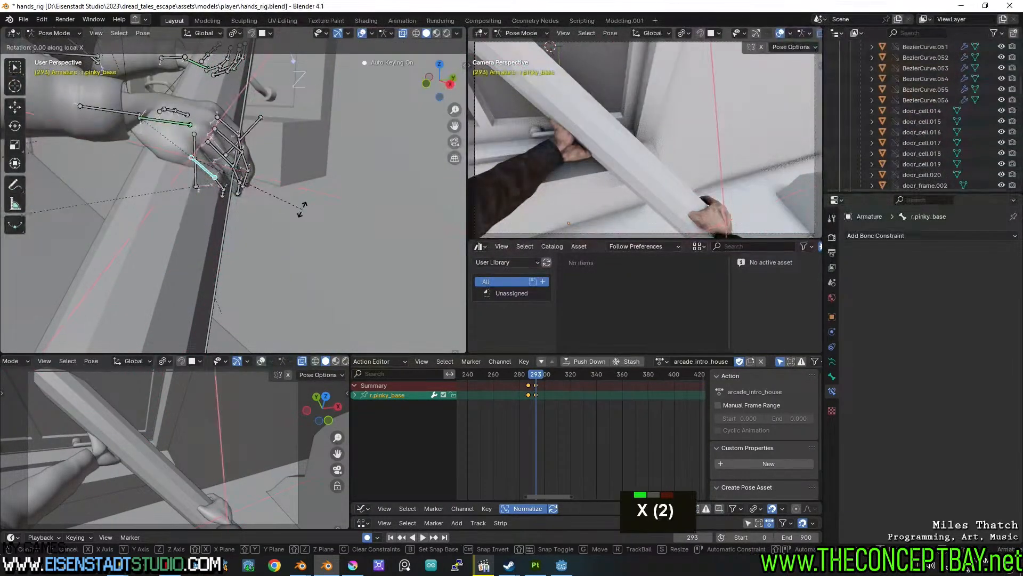
left_click(301, 172)
left_click_drag(523, 379, 540, 377)
Select the right thumb's base bone and keyframe it at frame 284.
middle_click_drag(326, 261, 189, 192)
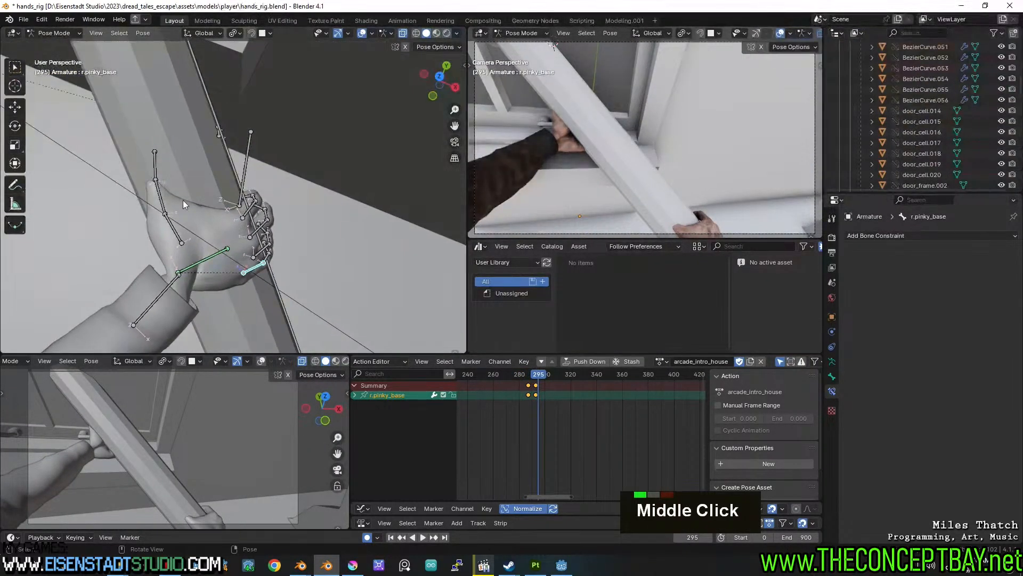
middle_click_drag(174, 230, 281, 184)
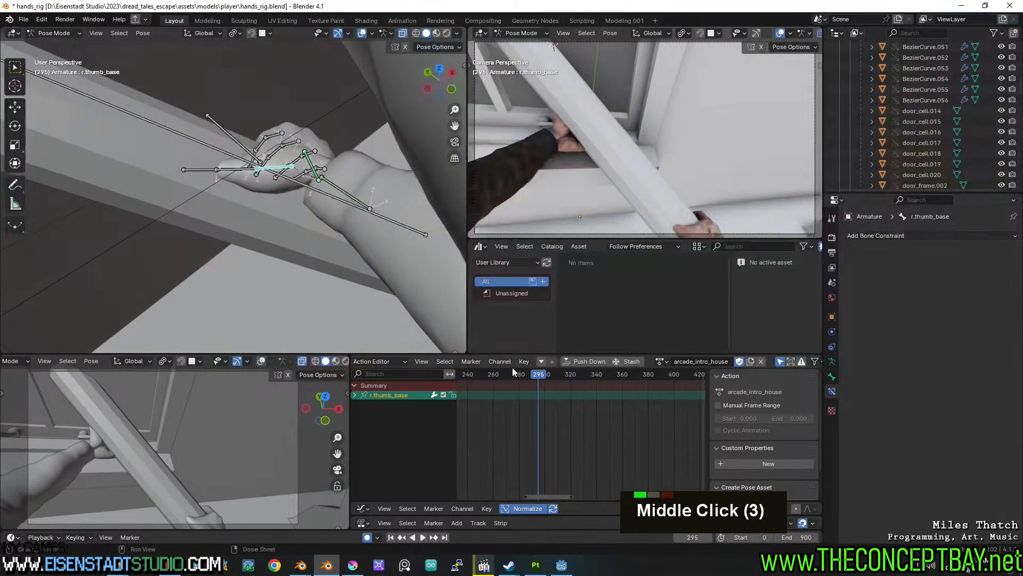
left_click_drag(539, 374, 525, 373)
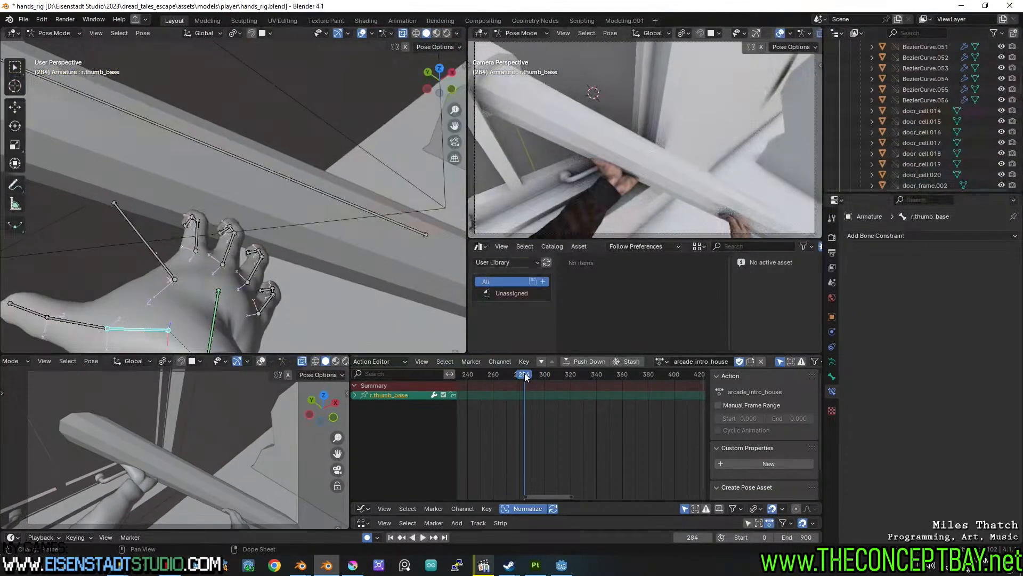
left_click_drag(527, 375, 534, 374)
Rotate the right thumb's base bone around local X and then in the view plane at frame 292, and play back the grip.
middle_click_drag(334, 187, 278, 216)
key("r")
key("x")
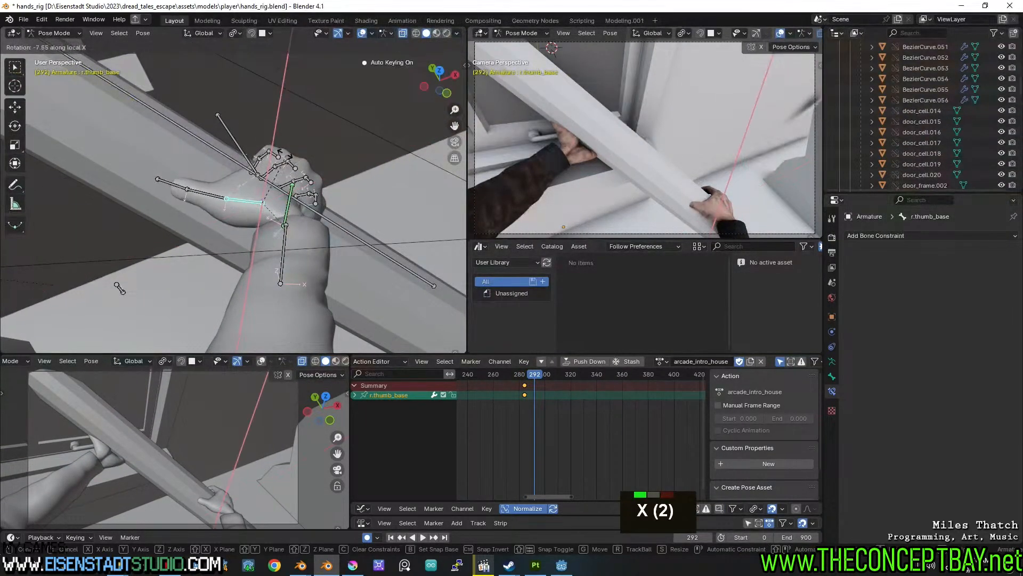
left_click(119, 288)
middle_click_drag(299, 234, 338, 213)
key("r")
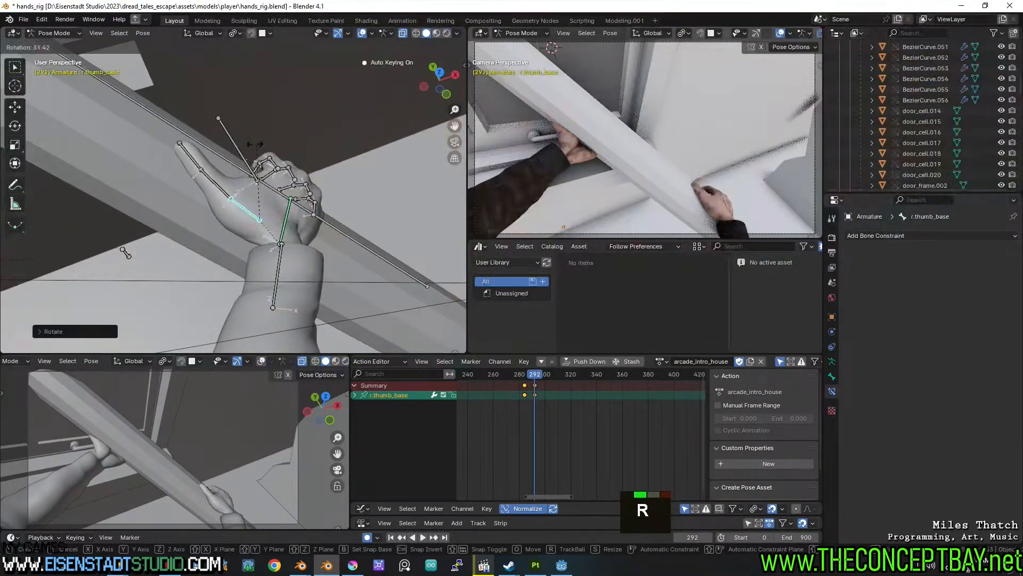
left_click(247, 146)
key("space")
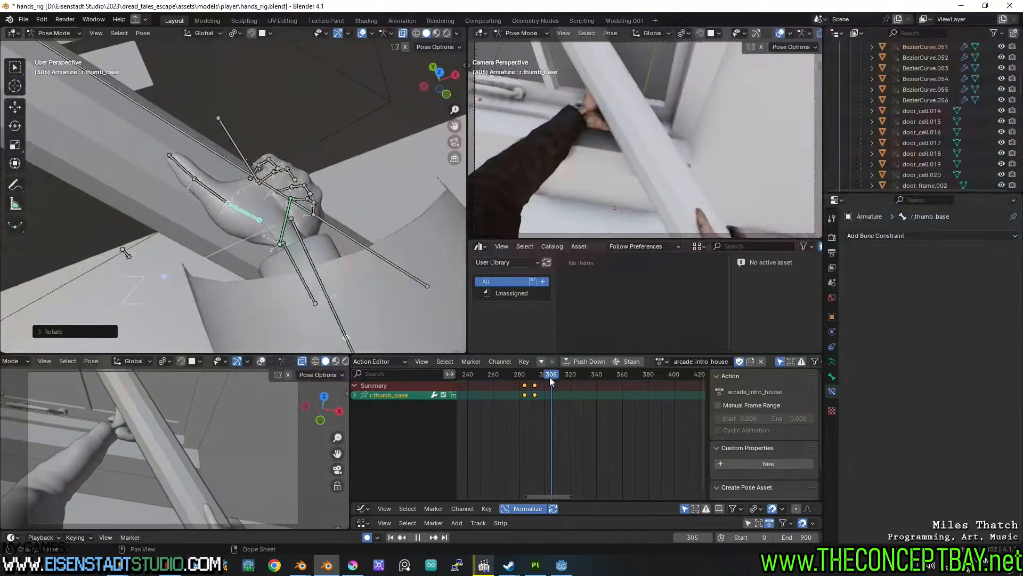
key("Escape")
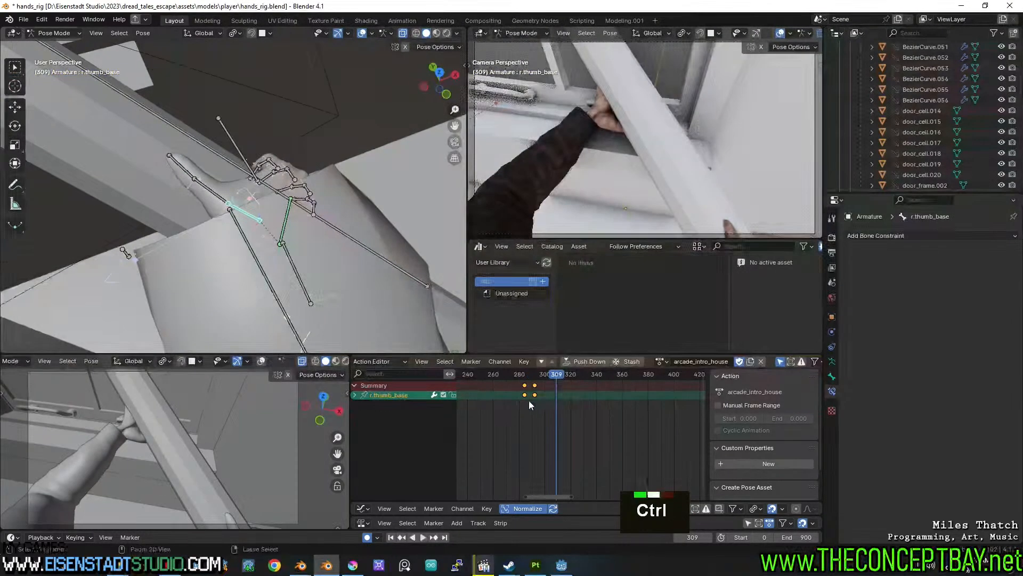
Twist the right thumb's base bone around its local Y axis at its key on frame 292.
key("ctrl+g")
key("ctrl+g")
middle_click_drag(258, 194, 244, 139)
key("r")
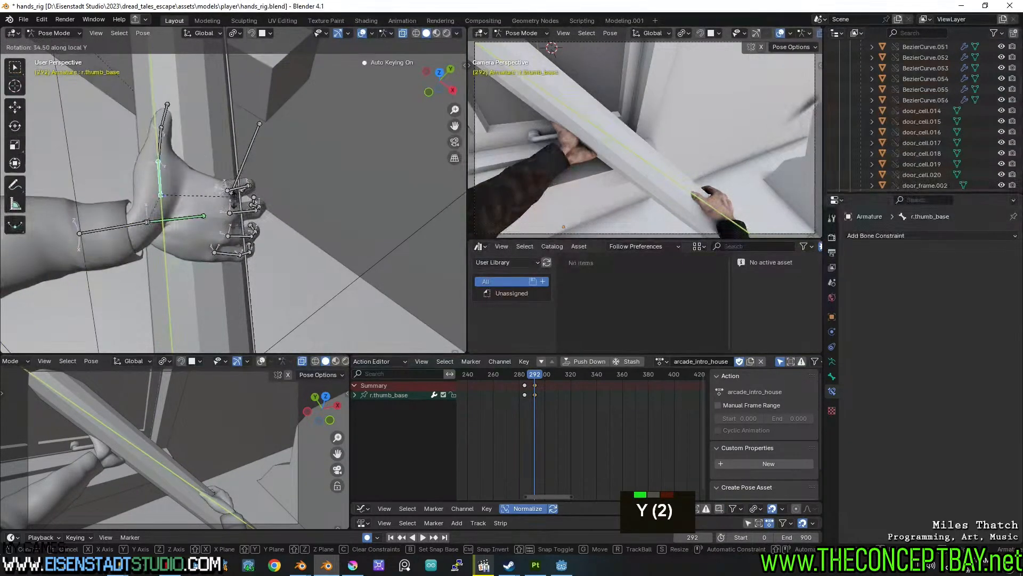
left_click(221, 163)
Rotate the right thumb's base bone about 4.5 degrees around global X at frame 292.
middle_click_drag(221, 163, 326, 154)
middle_click_drag(325, 155, 312, 220, "shift")
scroll(312, 187, "up", 2)
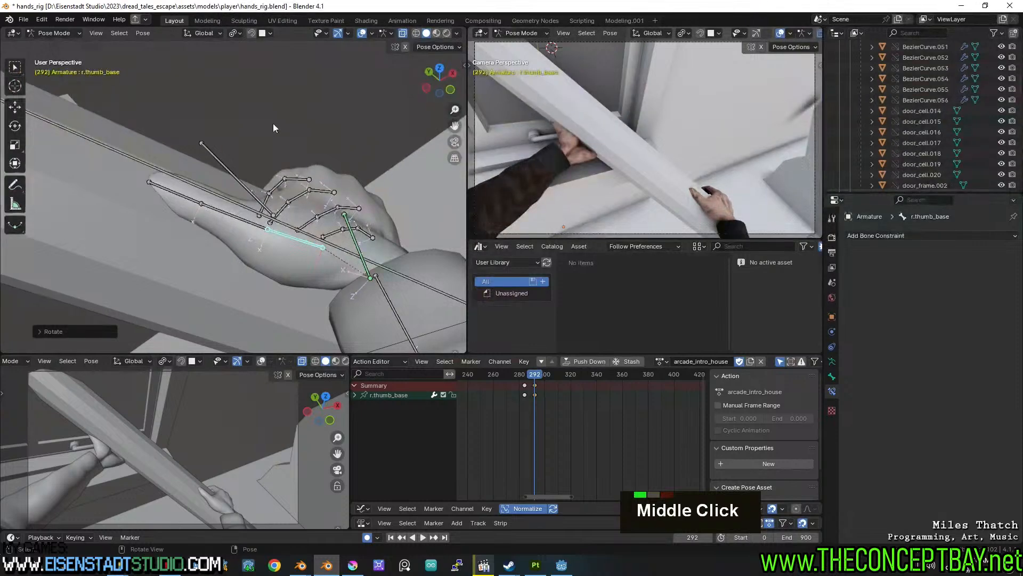
key("r")
key("x")
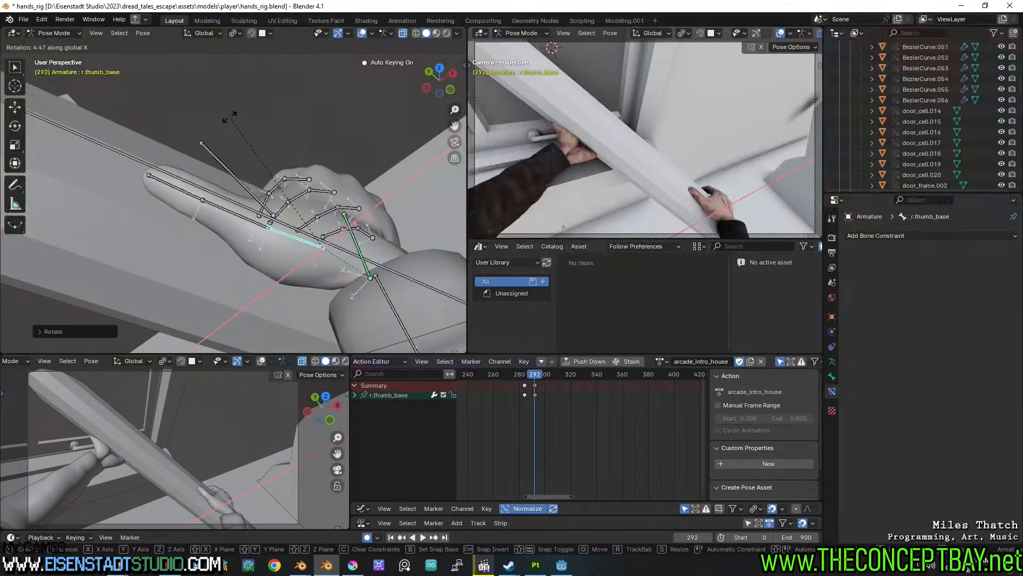
left_click(229, 118)
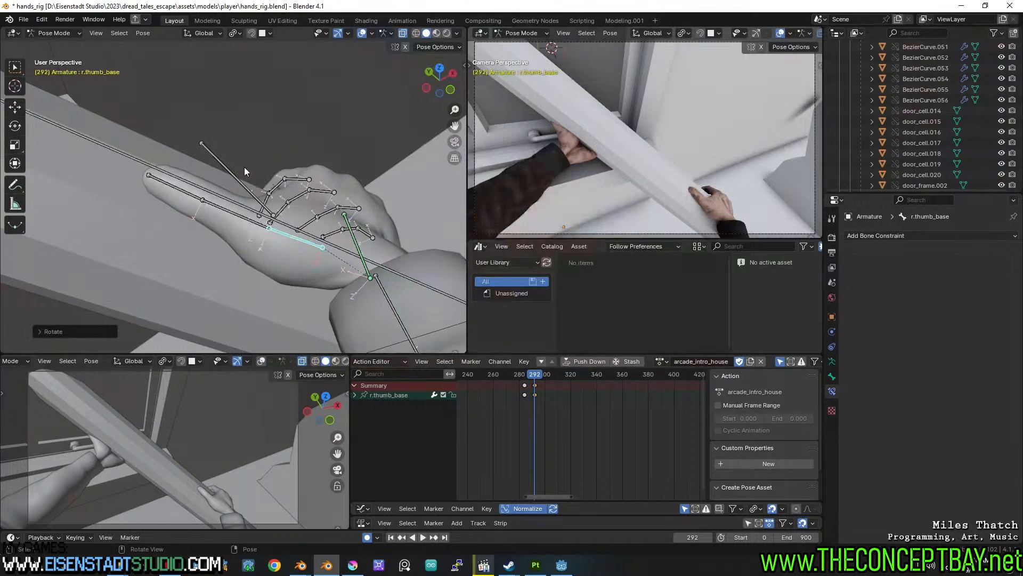
Rotate the right thumb's base bone around local Z and slightly around global X at frame 292.
key("r")
key("z")
key("z")
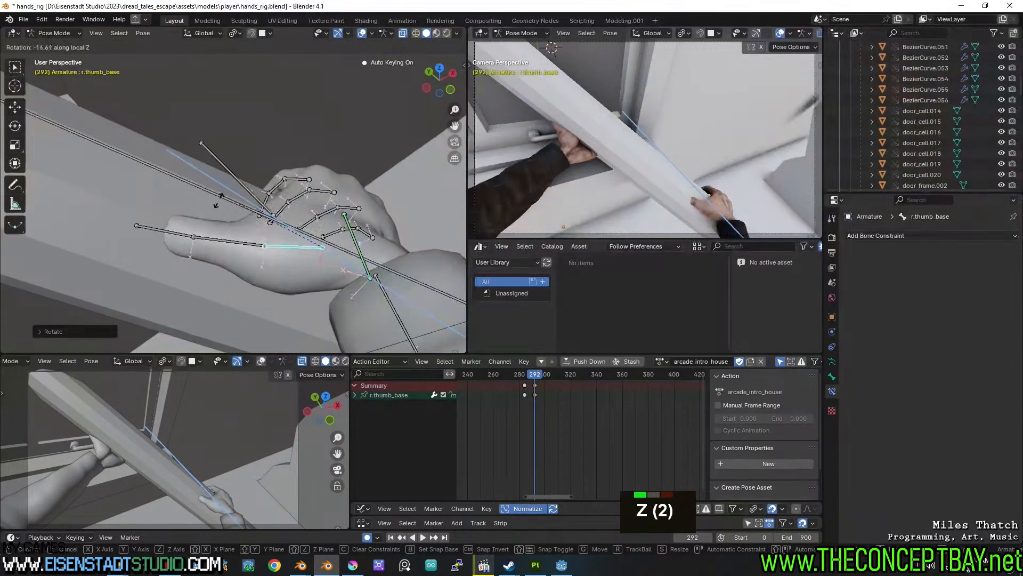
middle_click_drag(177, 238, 267, 199)
key("r")
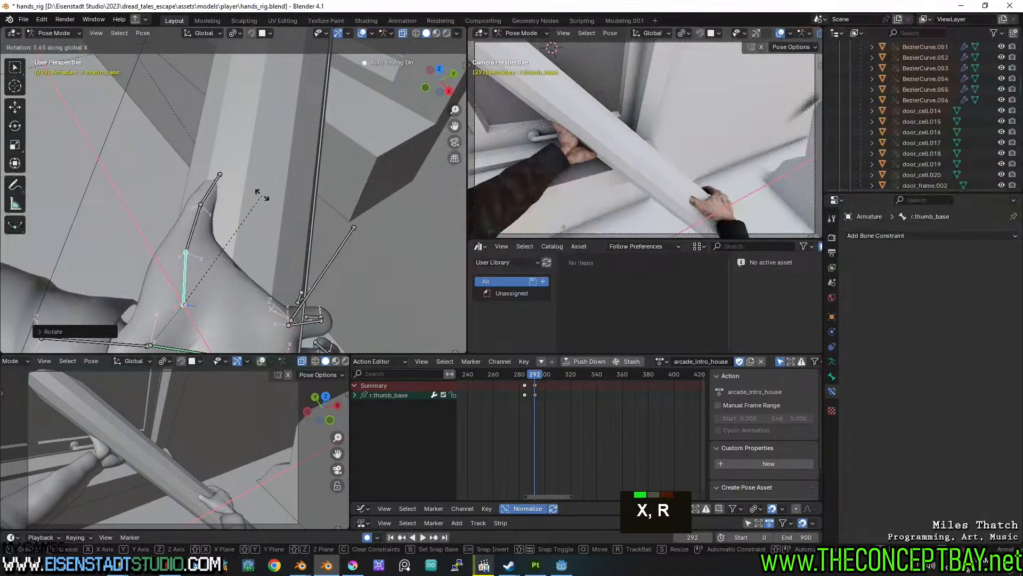
left_click(262, 195)
Rotate the right thumb's middle bone around its local X axis at frame 292 and play back the grip.
left_click(199, 218, "shift")
key("r")
key("x")
key("x")
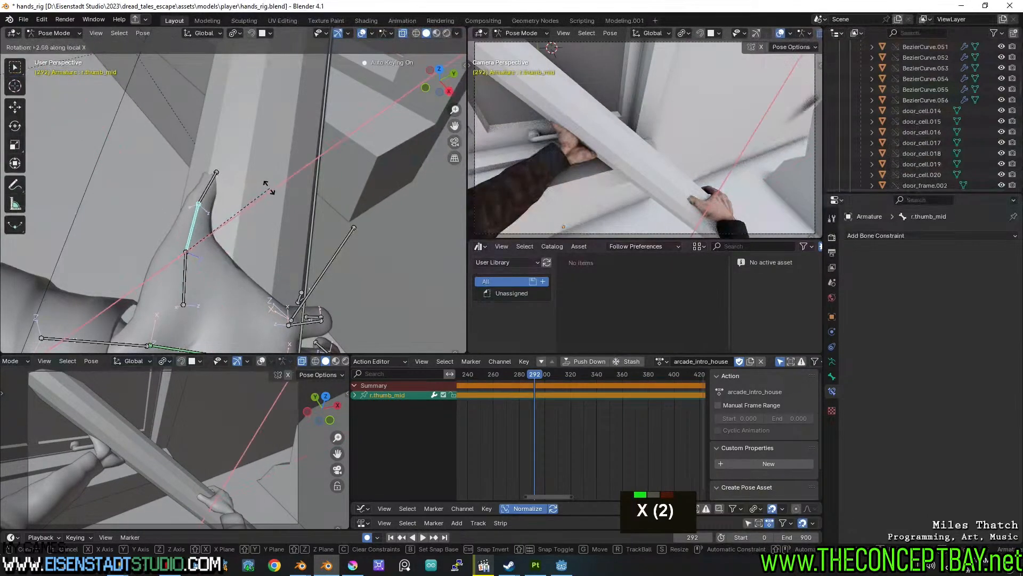
left_click(265, 181)
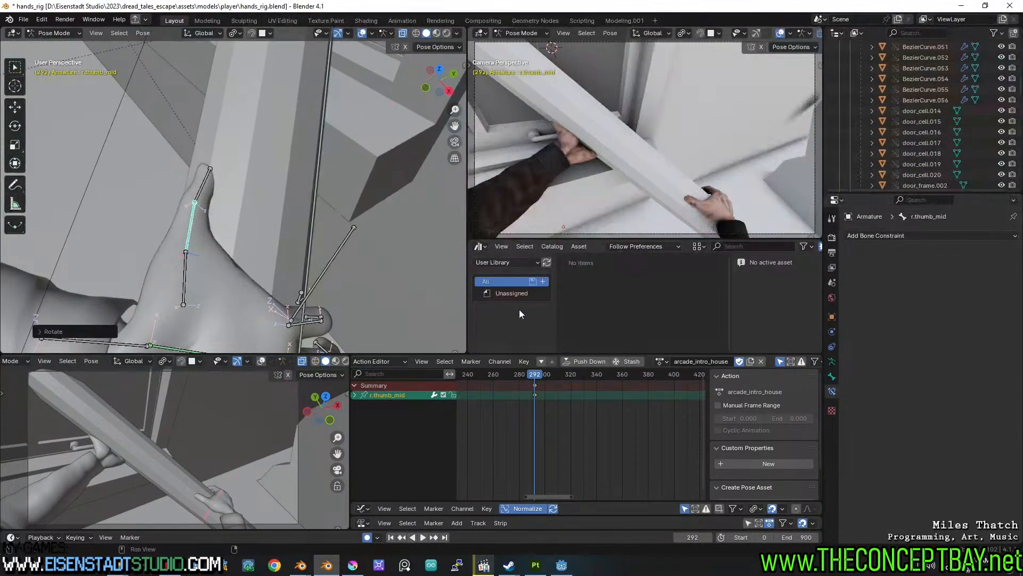
key("space")
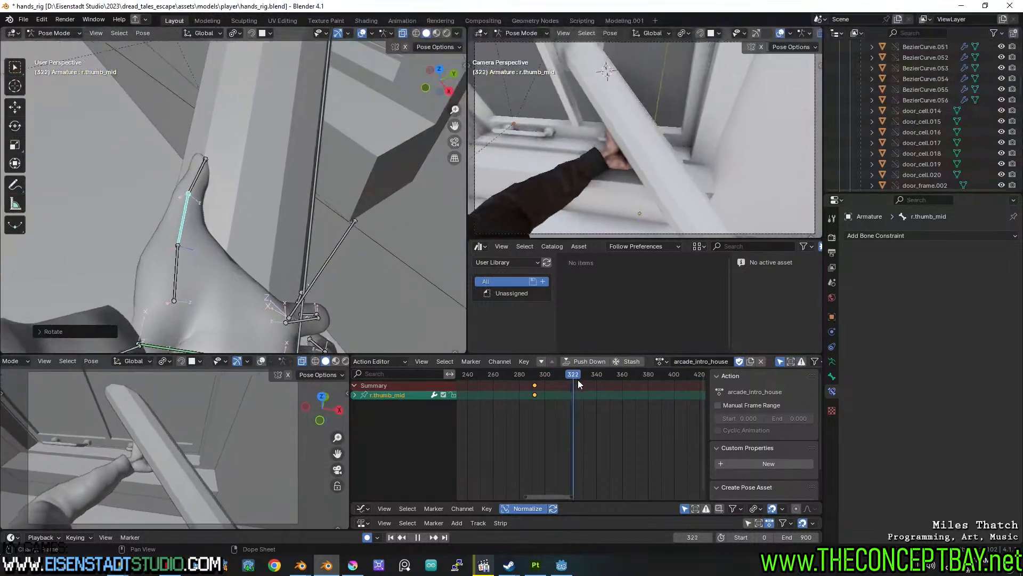
Select the right wrist bone and keyframe it at frame 385.
left_click_drag(596, 378, 653, 261)
scroll(319, 158, "down", 4)
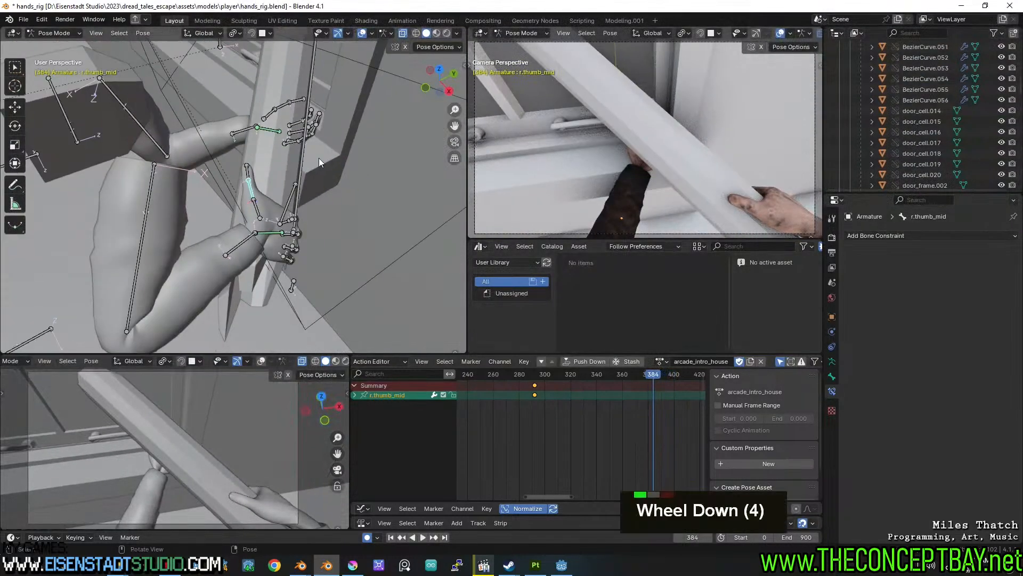
left_click(266, 233)
scroll(607, 400, "up", 6)
mouse_move(543, 373)
left_mouse_down()
mouse_move(572, 377)
mouse_move(547, 376)
left_mouse_up()
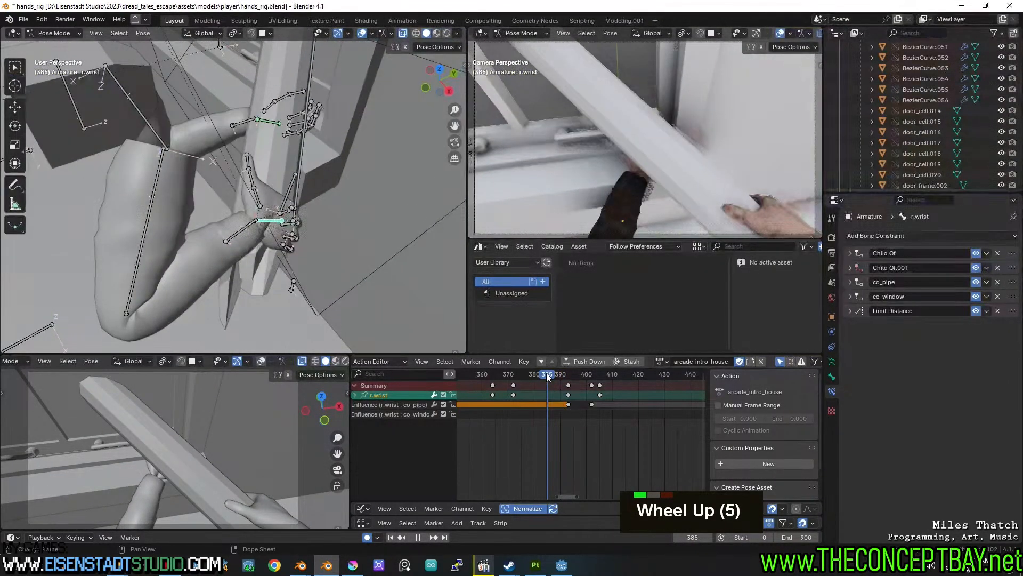
key("i")
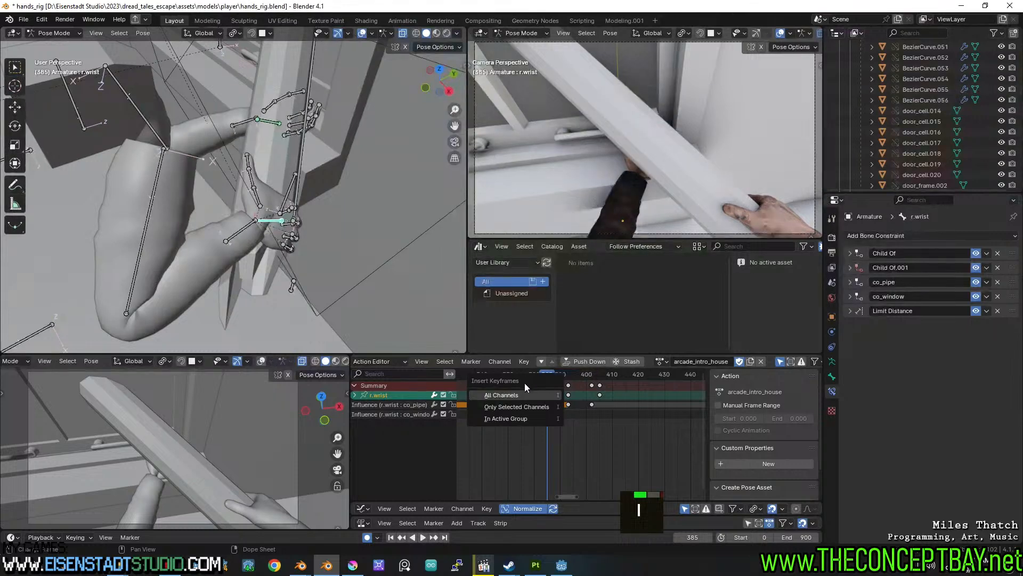
key("Escape")
At frame 398, move the right wrist up toward the window and rotate it around the Z axis.
left_click_drag(555, 376, 580, 366)
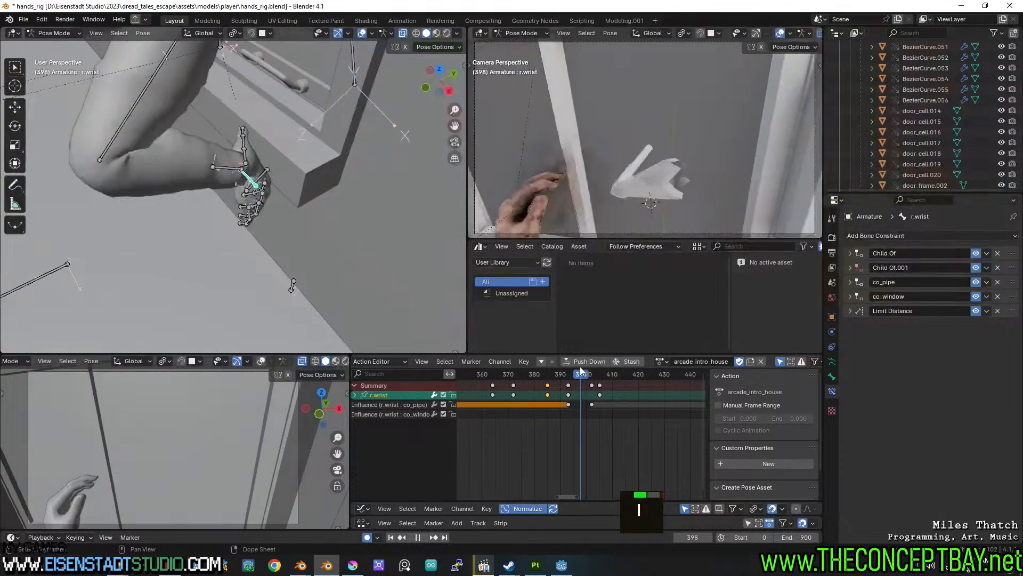
middle_click_drag(303, 163, 306, 285, "shift")
key("g")
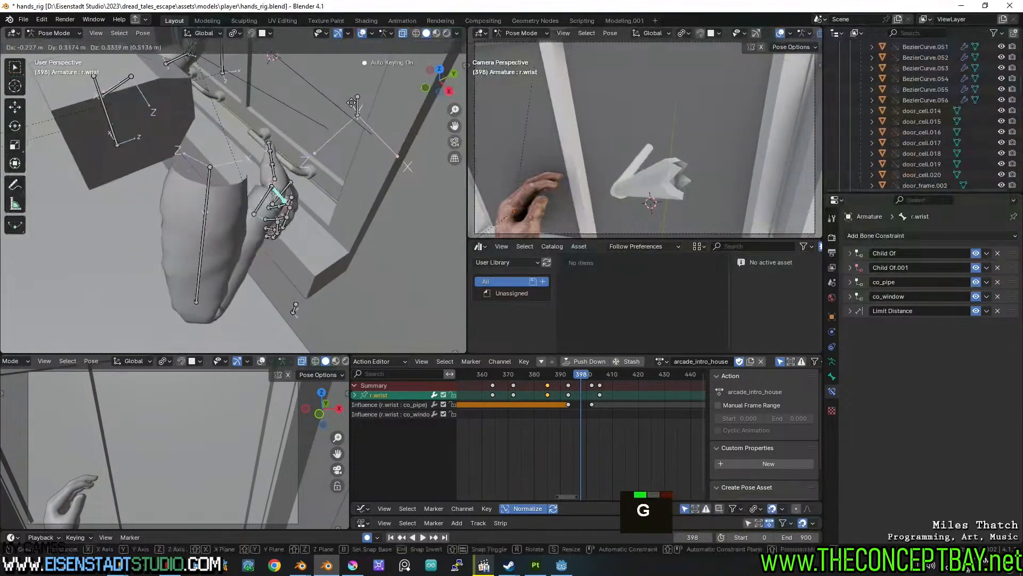
left_click(376, 163)
key("r")
key("x")
key("x")
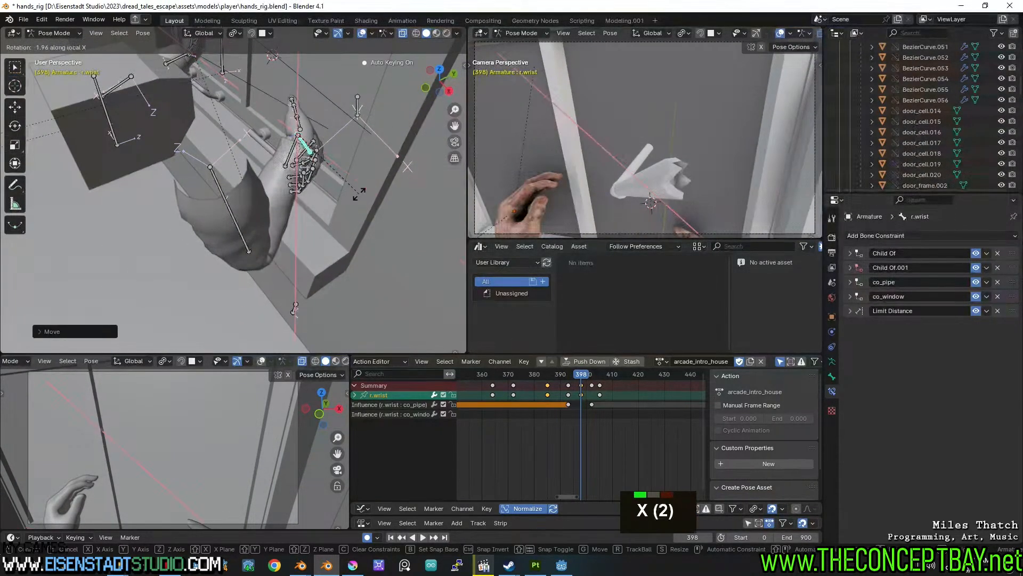
key("z")
left_click(353, 100)
Twist the right wrist about -39.5 degrees around its local Y axis at frame 398.
key("r")
key("y")
key("y")
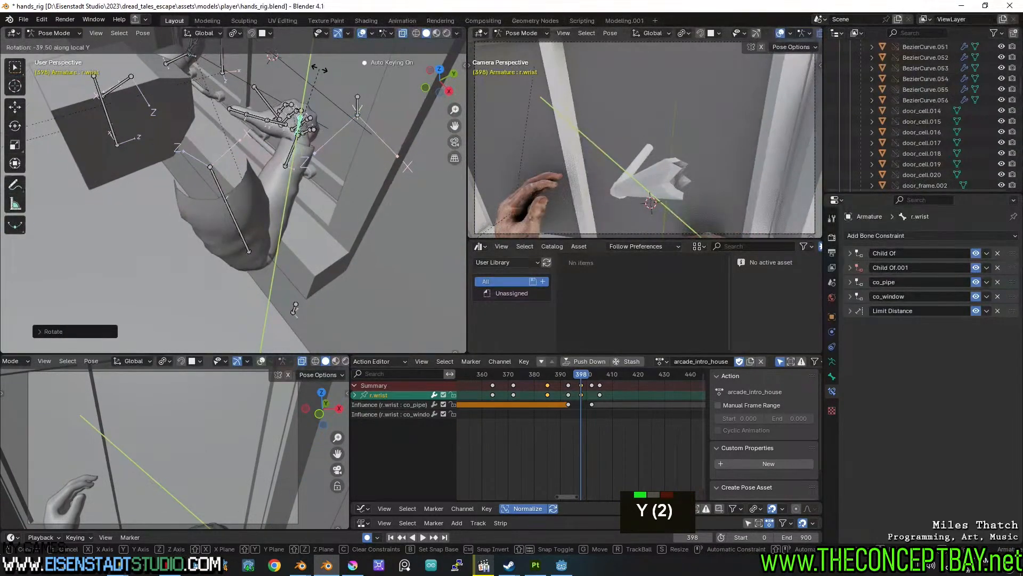
left_click(320, 68)
Raise the right wrist into the camera view at frame 398 and tilt the hand upward around its local X axis.
middle_click_drag(332, 170, 392, 137)
middle_click_drag(320, 186, 292, 180)
key("g")
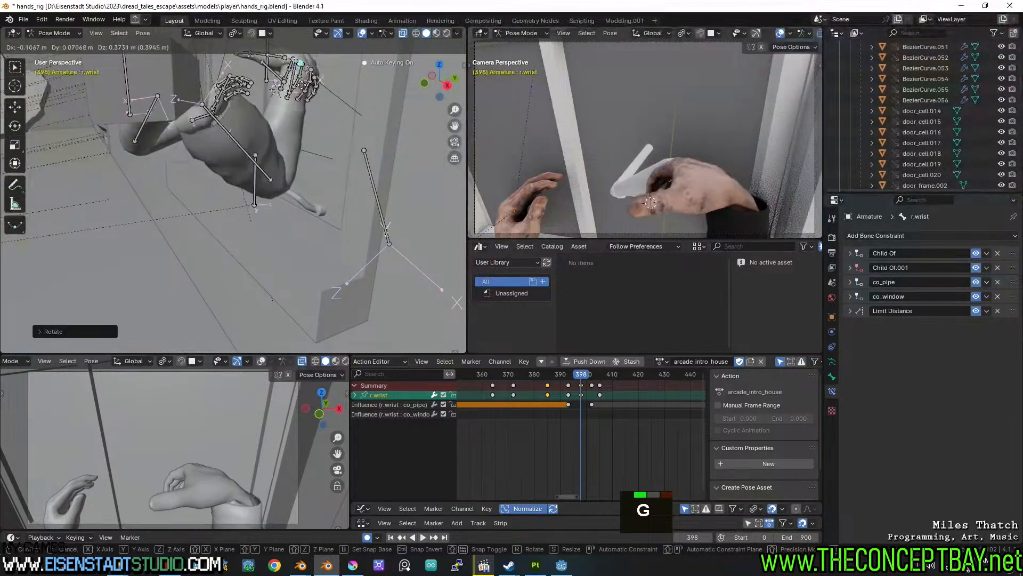
left_click(303, 104)
middle_click_drag(317, 121, 281, 111)
key("r")
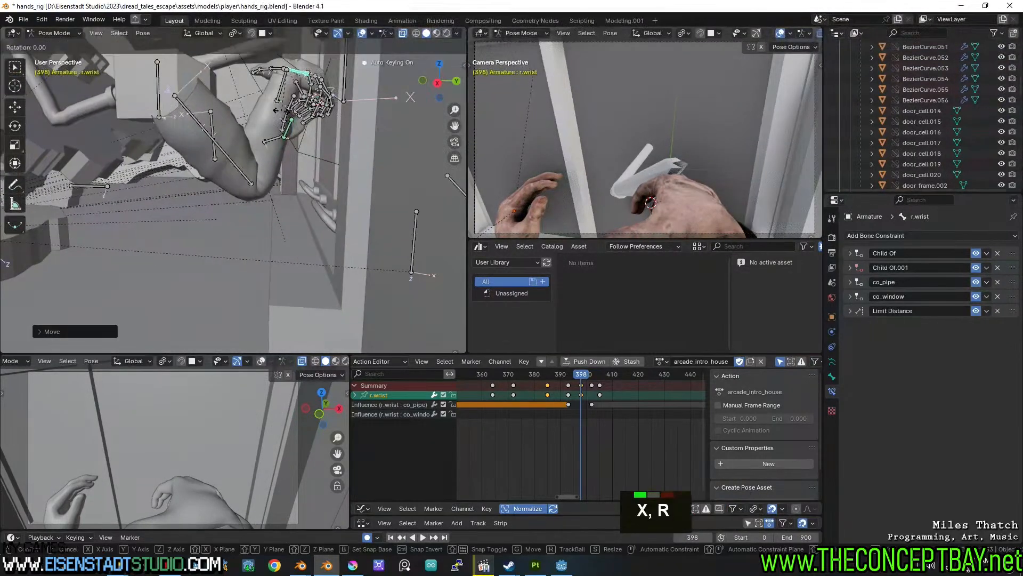
key("x")
key("x")
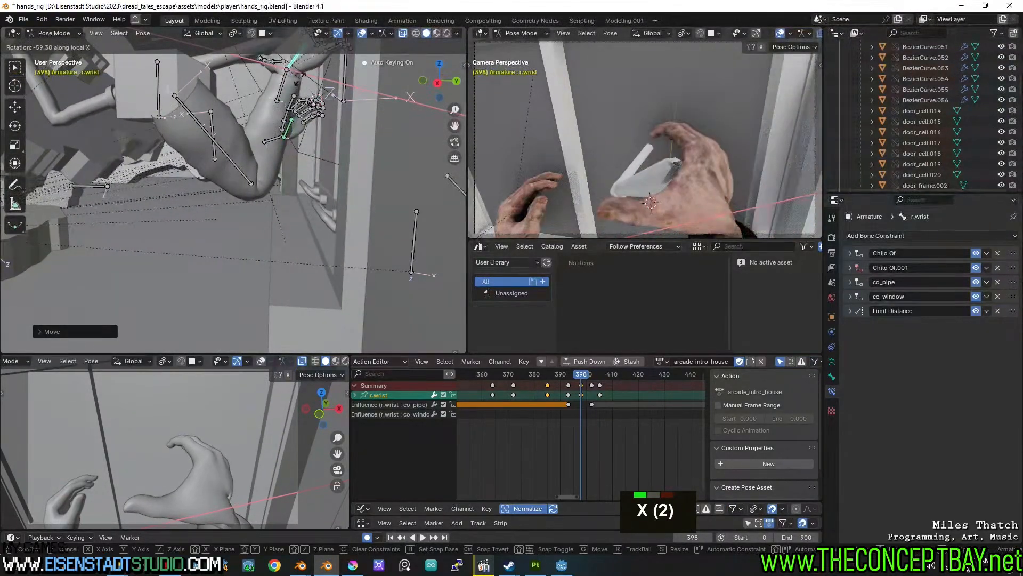
left_click(312, 66)
Select all right-hand finger and thumb bones without the wrist and clear all their transforms at frame 398.
middle_click_drag(313, 65, 240, 160, "shift")
middle_click_drag(240, 159, 321, 284)
scroll(289, 232, "up", 1)
middle_click_drag(321, 283, 304, 258)
scroll(304, 258, "up", 1)
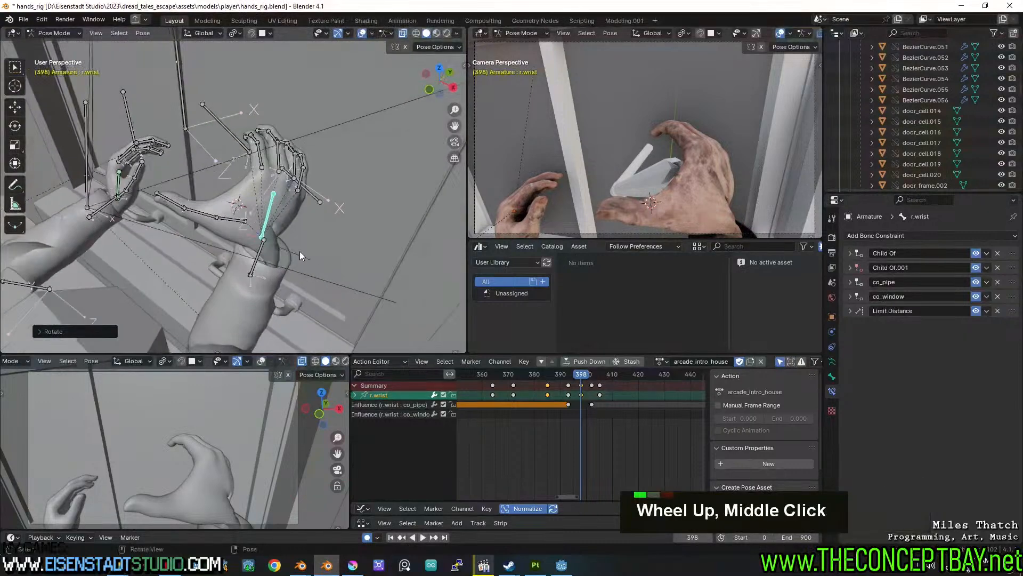
key("l")
key("l")
key("l")
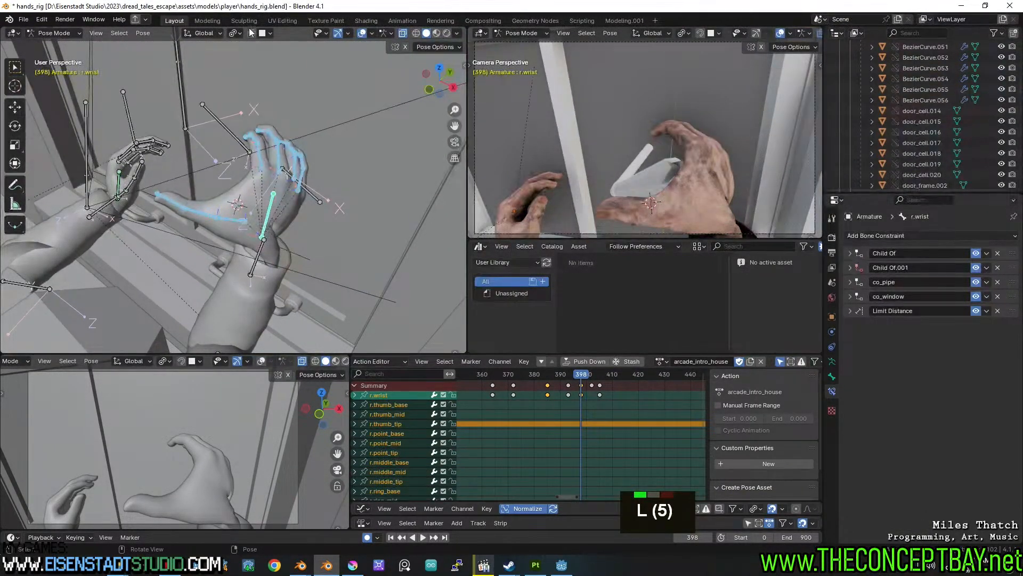
left_click(143, 32)
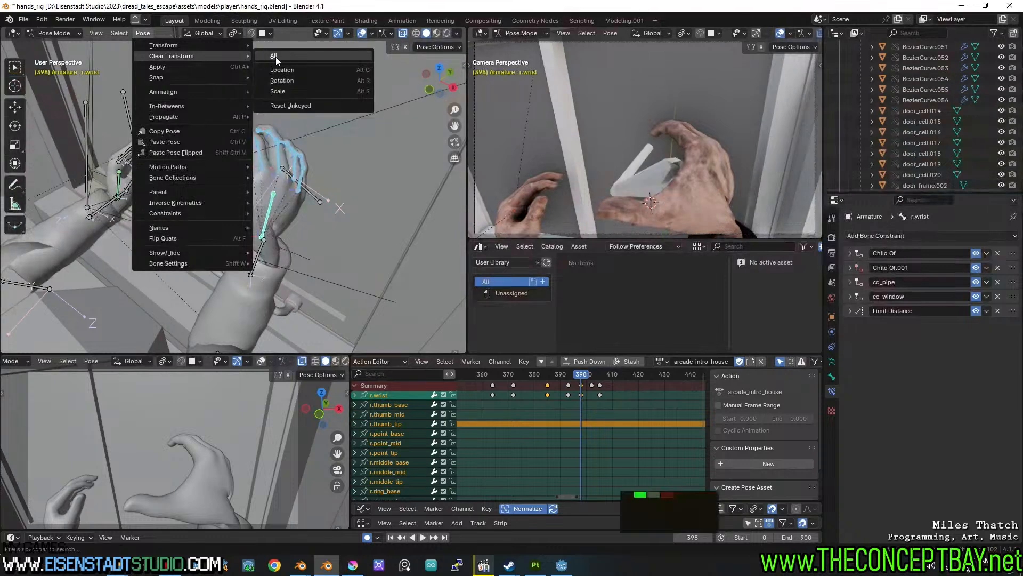
double_click(264, 215, "shift")
left_click(263, 215, "shift")
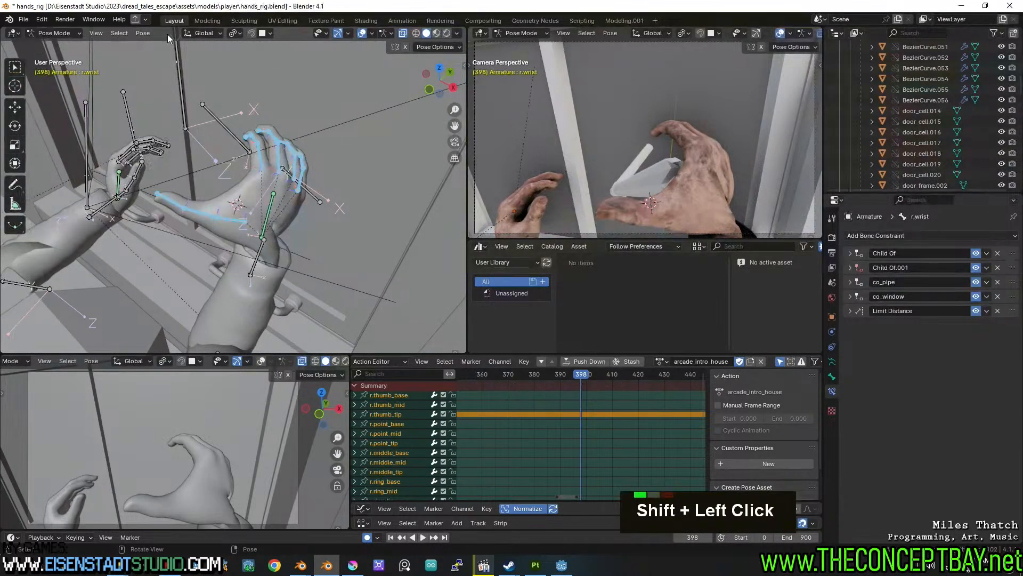
left_click(140, 33)
left_click(289, 59)
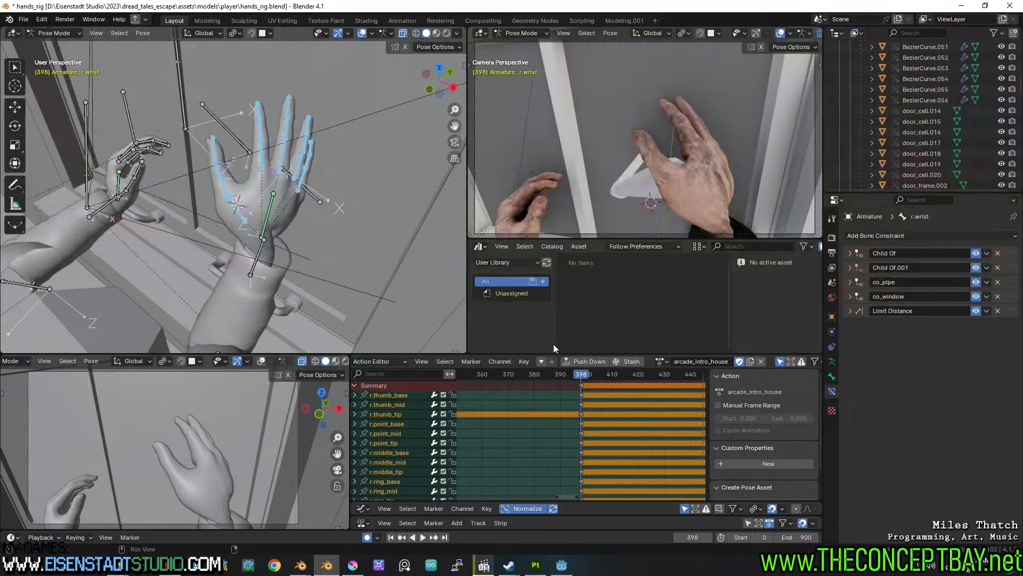
Duplicate the right finger and thumb keys from frame 292 to just before frame 398 and play back the release.
left_click_drag(582, 377, 564, 374)
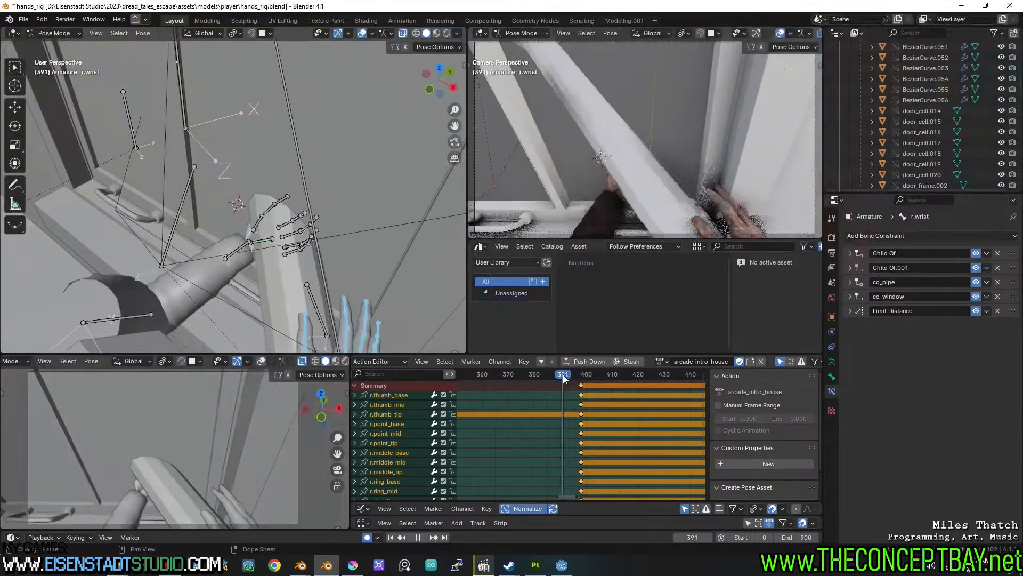
scroll(559, 400, "down", 4)
scroll(493, 397, "down", 6)
scroll(504, 394, "up", 4)
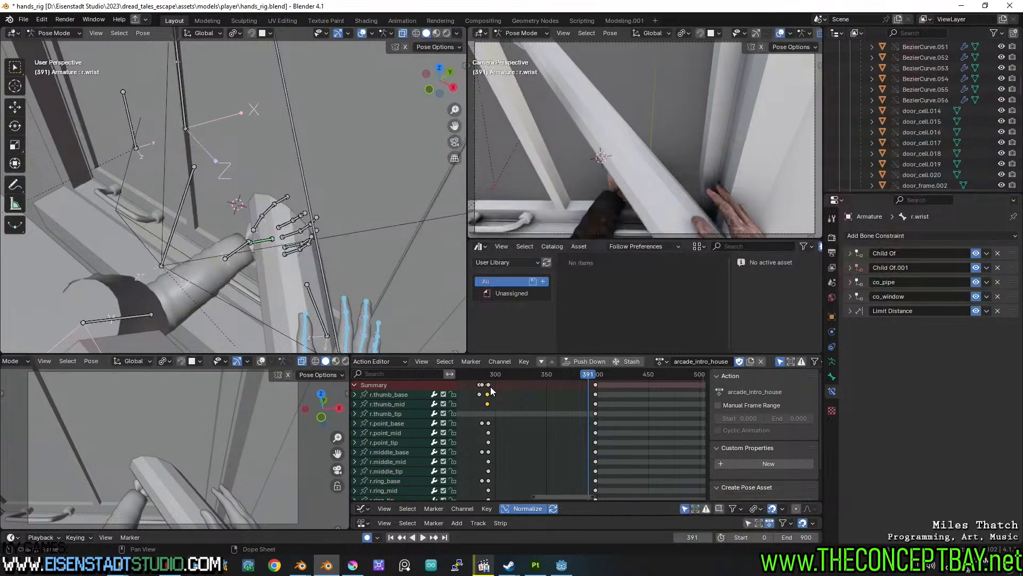
double_click(489, 385)
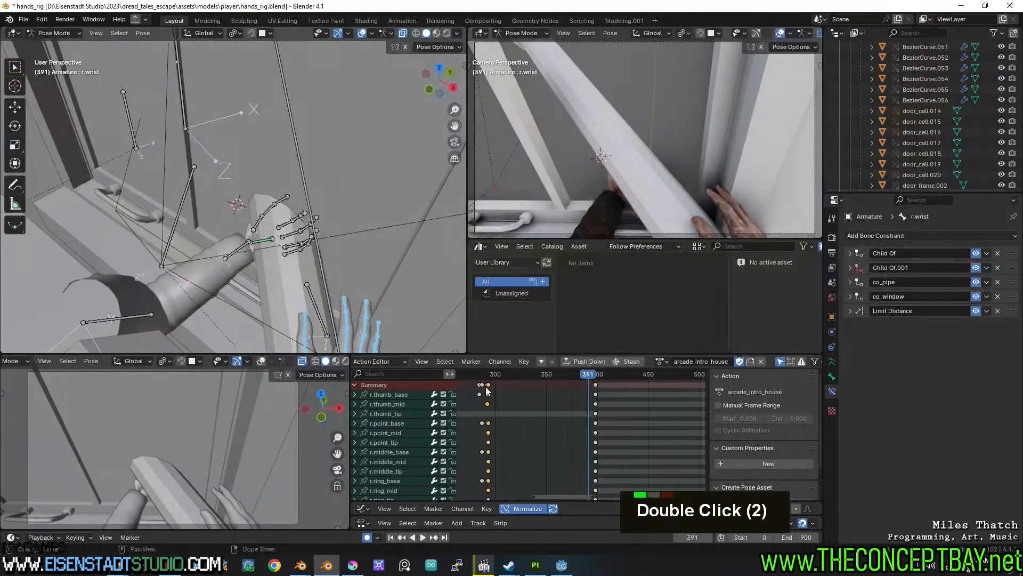
key("shift+d")
left_click(553, 380)
left_click_drag(572, 375, 603, 374)
key("space")
key("space")
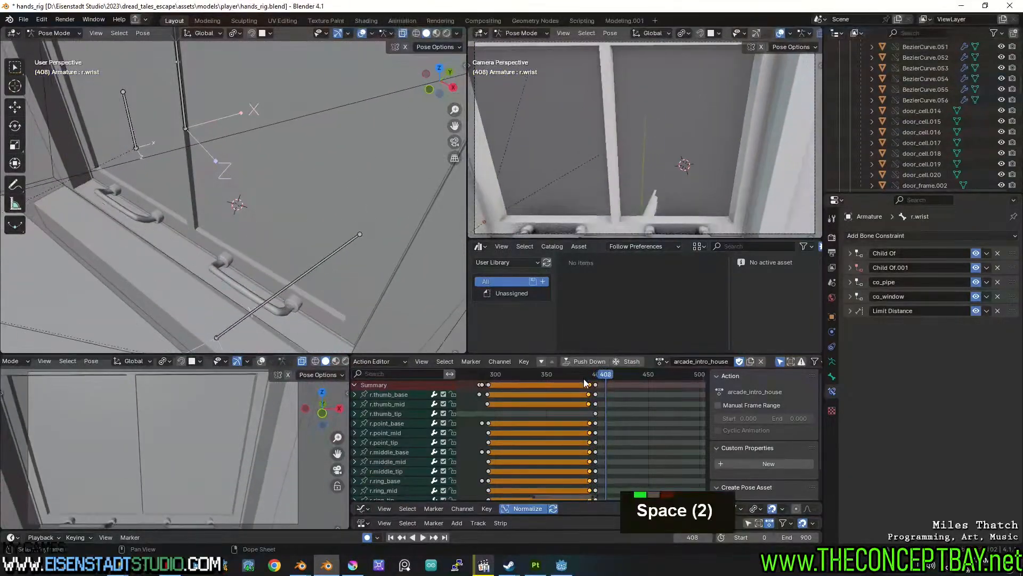
Select the right wrist and shift its second co_pipe influence key to about frame 404.
left_click(595, 385)
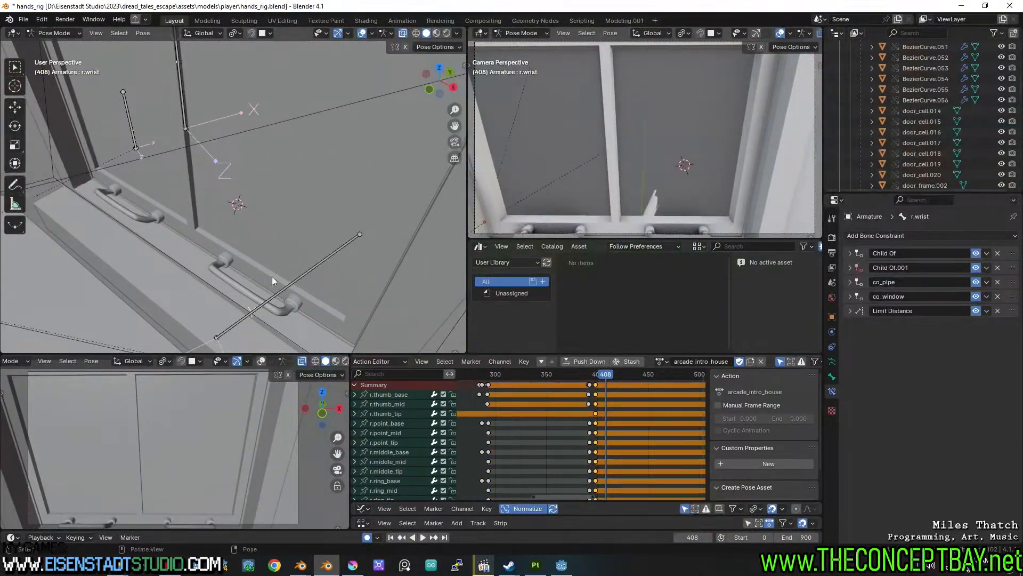
scroll(293, 288, "down", 6)
middle_click_drag(245, 280, 237, 254)
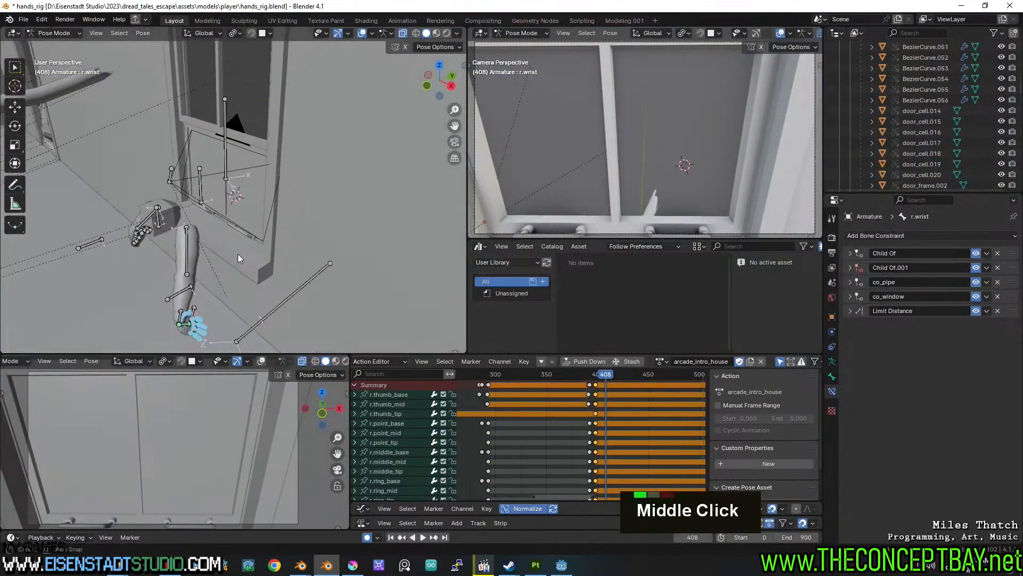
left_click(183, 325)
scroll(596, 381, "up", 5)
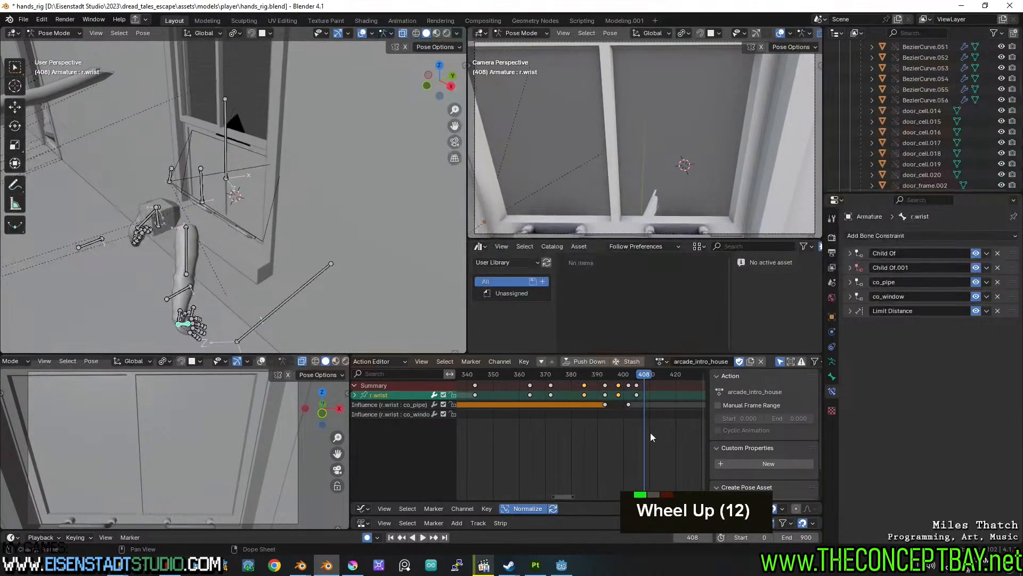
middle_click_drag(635, 425, 565, 439)
left_click_drag(537, 376, 556, 377)
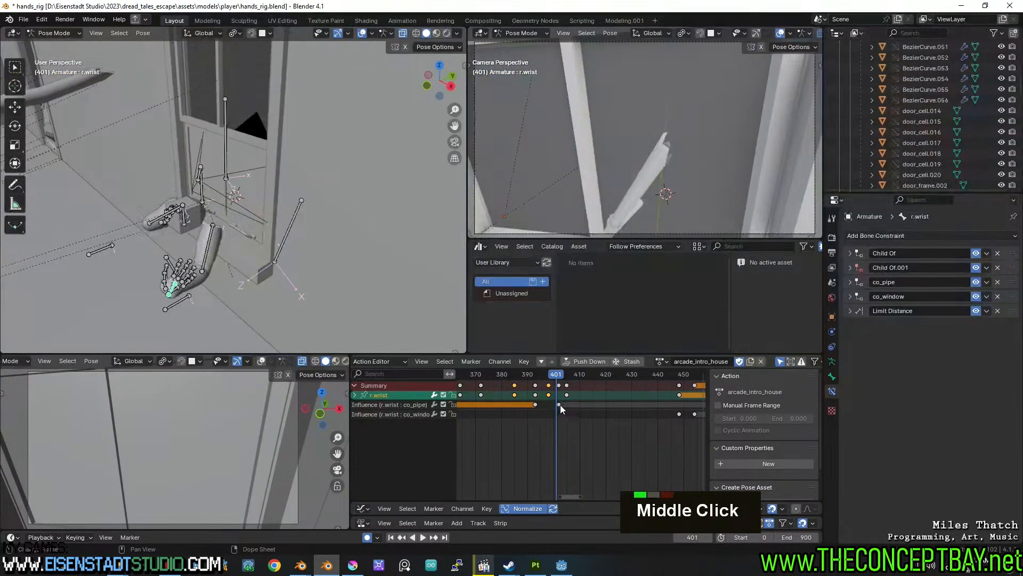
left_click(559, 405)
key("g")
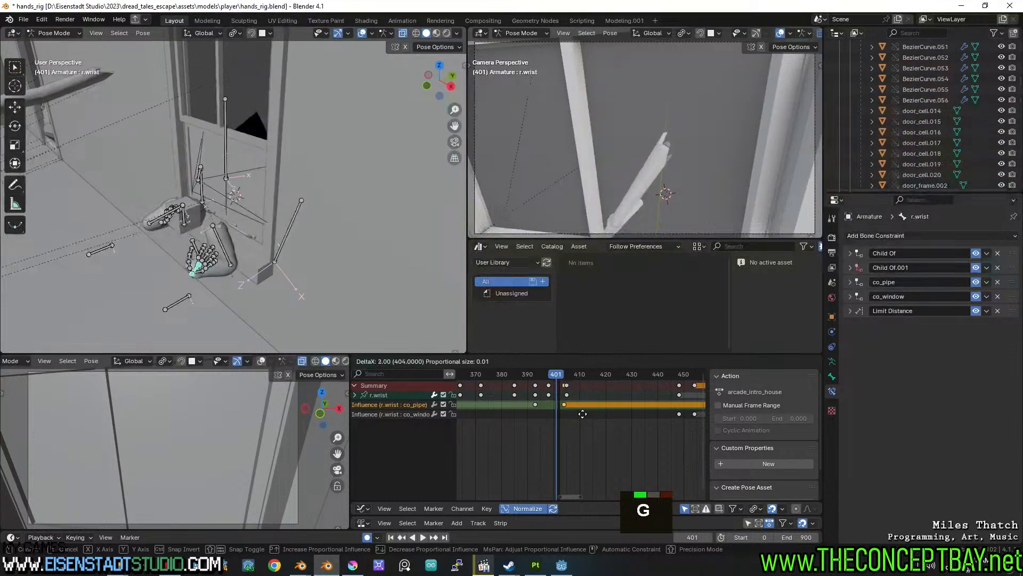
left_click(584, 413)
key("g")
left_click(586, 414)
Move the right wrist's second co_pipe influence key earlier to frame 394, directly after the key at frame 393.
left_click(535, 376)
mouse_move(536, 375)
left_mouse_down()
mouse_move(562, 377)
mouse_move(536, 384)
left_mouse_up()
key("g")
left_click(549, 405)
key("ctrl+z")
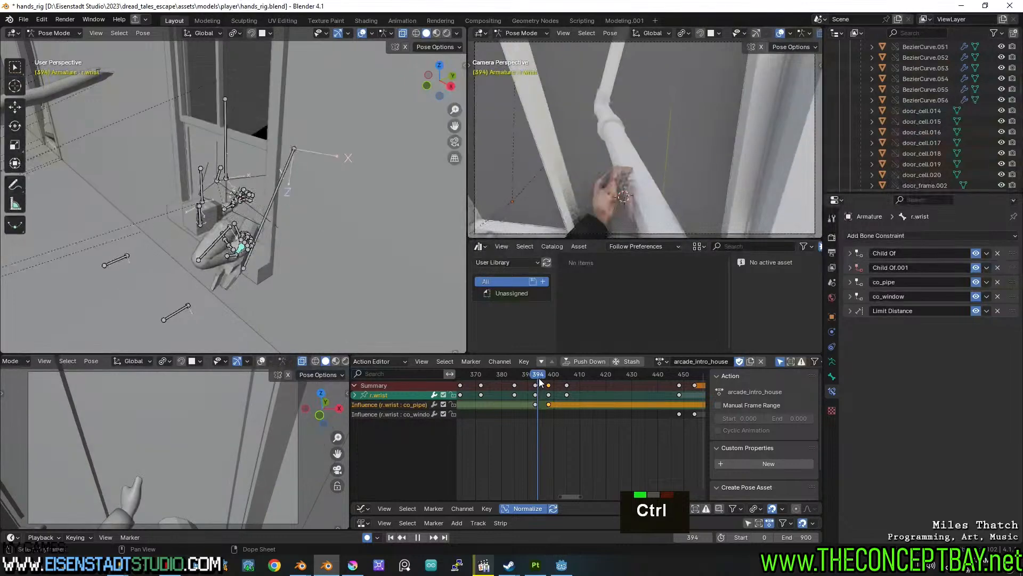
scroll(550, 428, "up", 2)
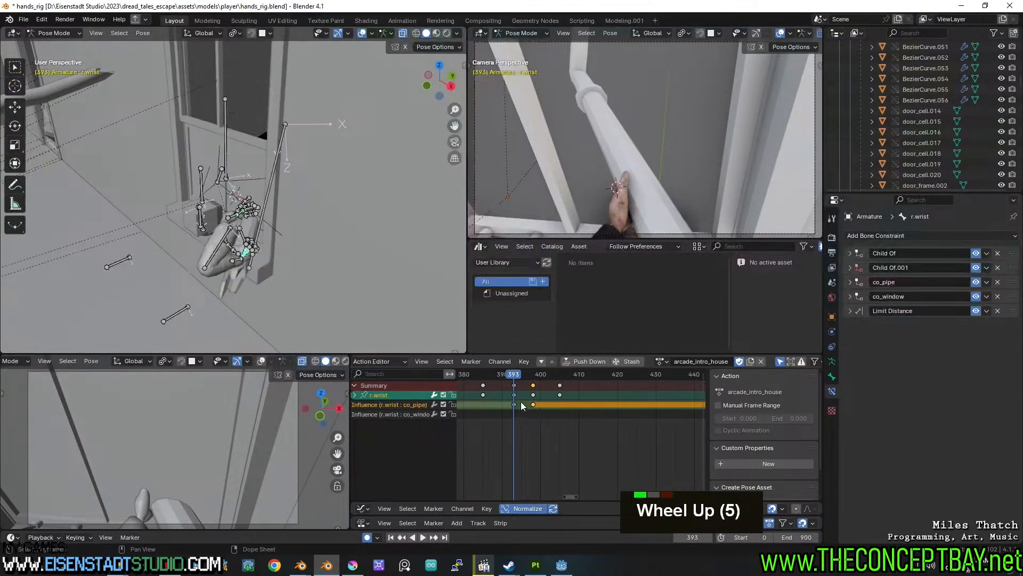
key("g")
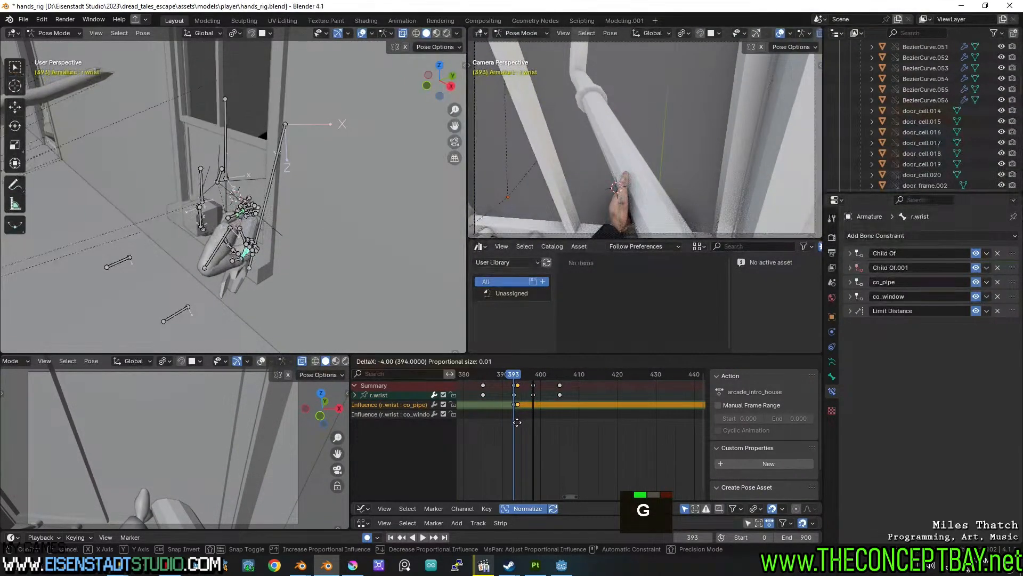
left_click(517, 422)
left_click_drag(515, 378, 518, 379)
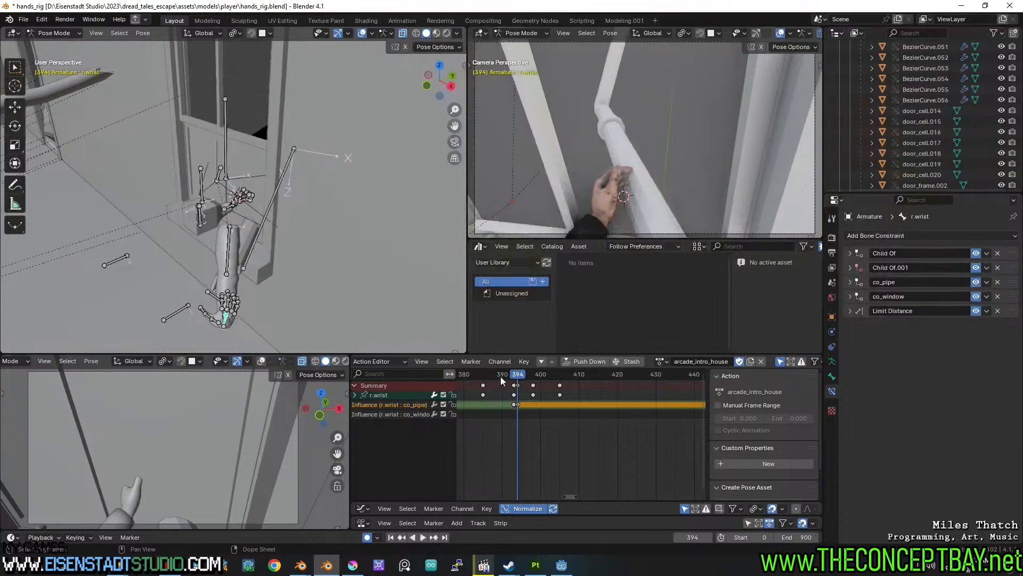
Move the right wrist through several view angles at frame 394 to bring the hand off the pipe.
scroll(331, 308, "up", 2)
middle_click_drag(331, 308, 273, 280)
key("g")
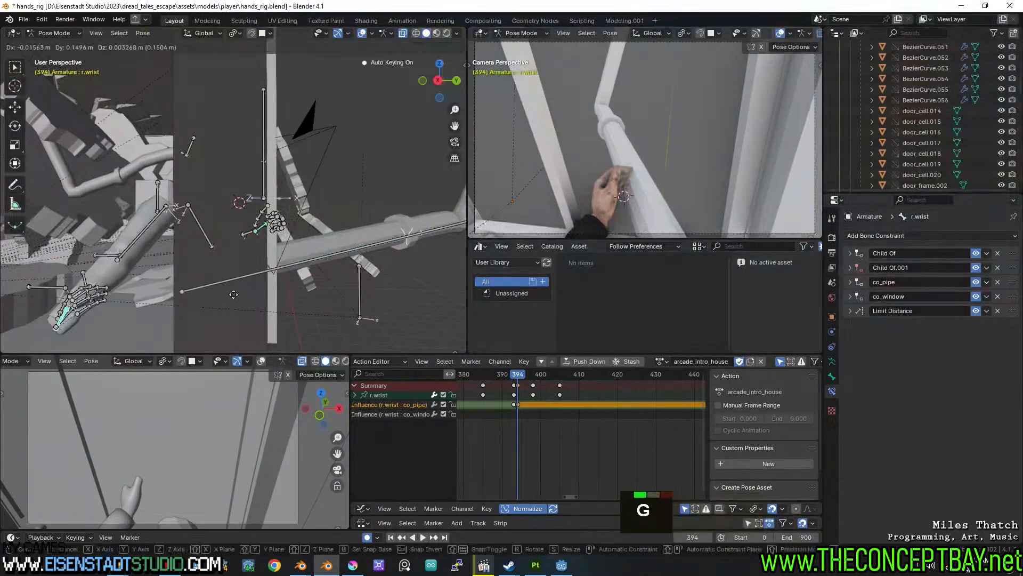
left_click(270, 242)
scroll(270, 242, "down", 1)
middle_click_drag(270, 242, 333, 290)
scroll(333, 290, "up", 1)
key("g")
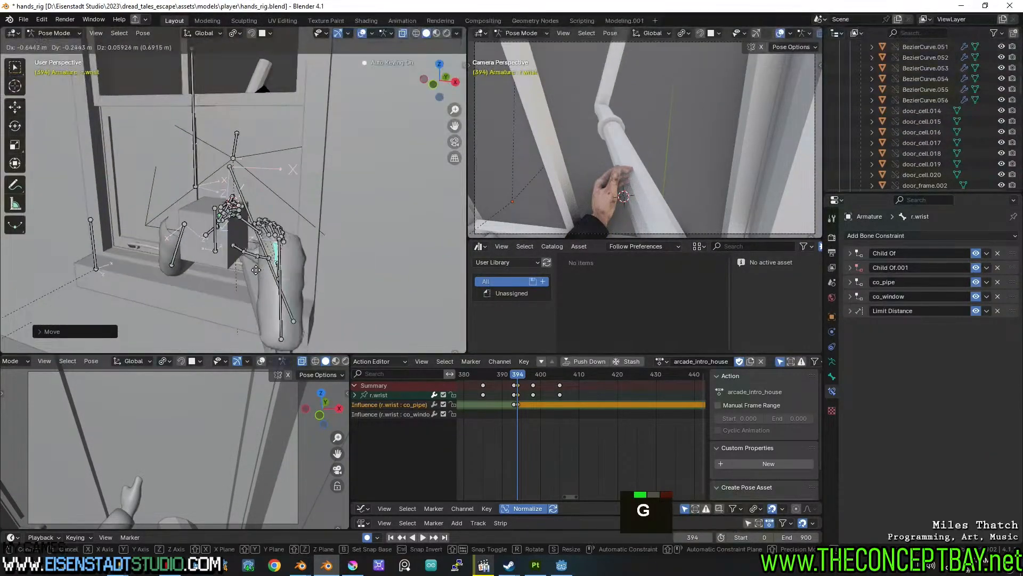
left_click(260, 273)
middle_click_drag(260, 273, 238, 284)
scroll(199, 303, "up", 2)
key("g")
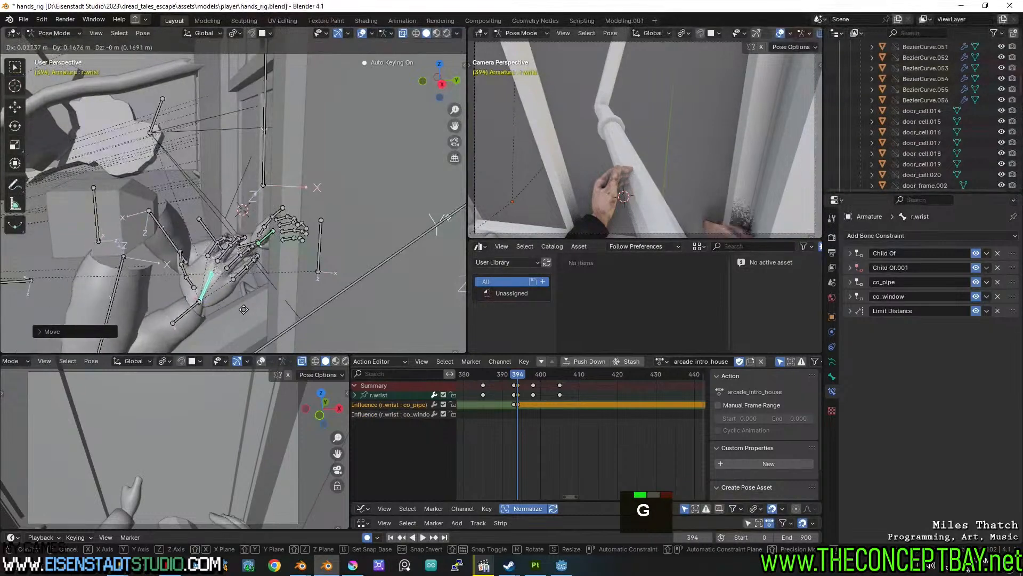
left_click(248, 321)
Move the right wrist further at frame 394, rotate it about its local X axis and adjust its angle freely.
middle_click_drag(320, 298, 314, 266)
key("g")
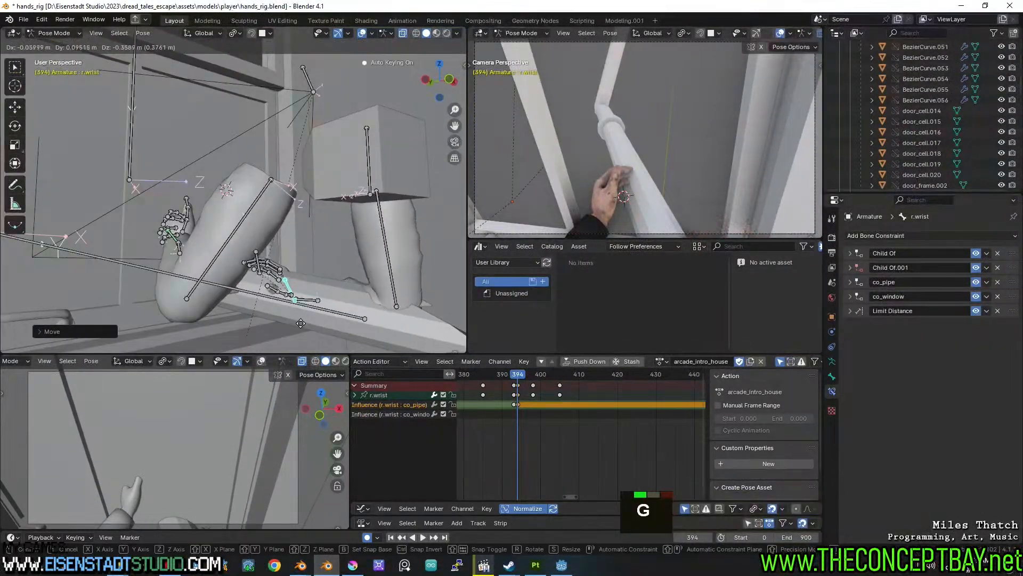
key("x")
key("r")
key("x")
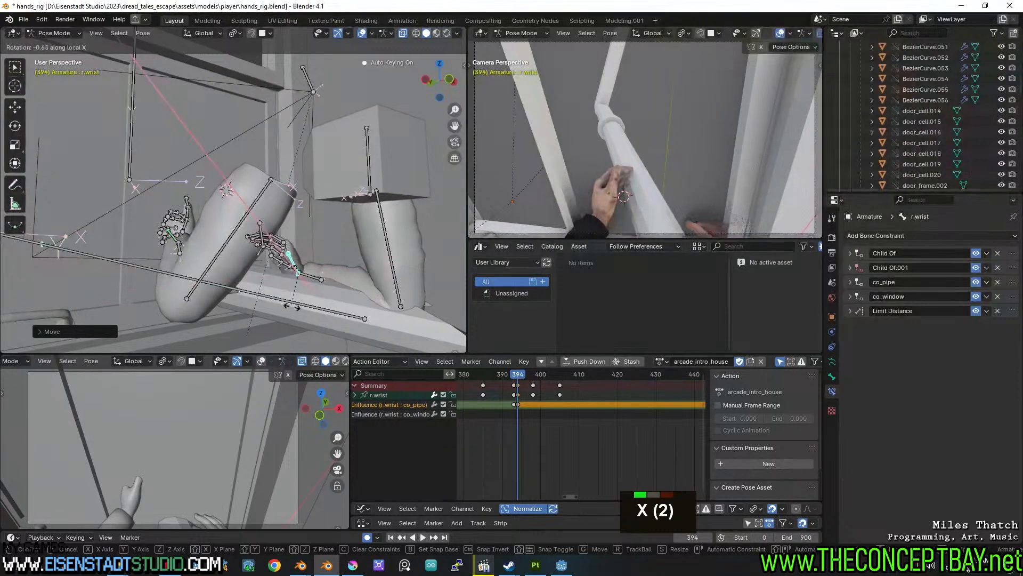
left_click(343, 51)
middle_click_drag(344, 51, 263, 249)
key("r")
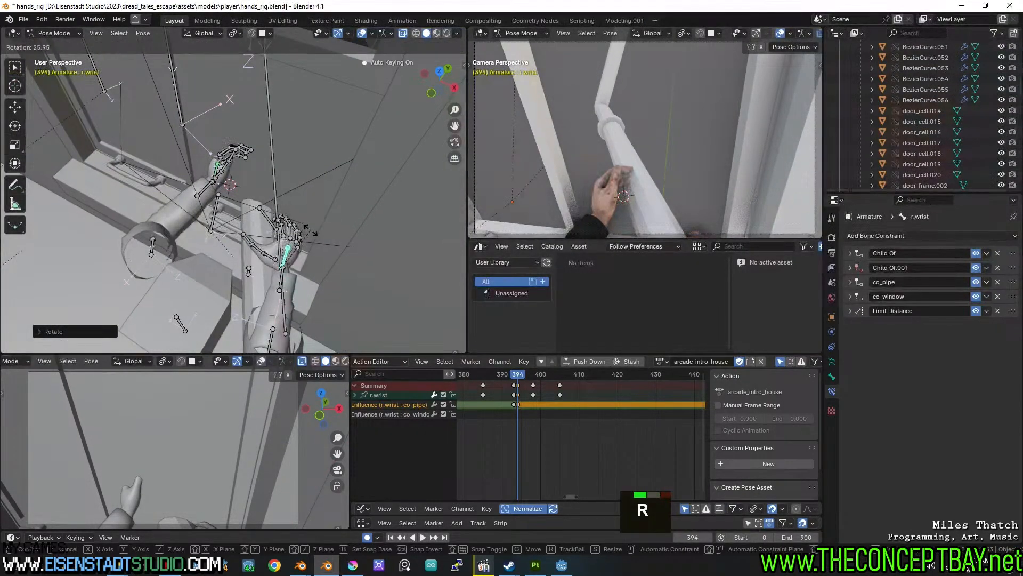
left_click(311, 232)
Delete the right wrist key at frame 398 and move the wrist up into the camera's view at frame 401.
left_click_drag(522, 377, 546, 378)
key("x")
middle_click_drag(352, 320, 170, 293)
scroll(338, 290, "down", 3)
key("g")
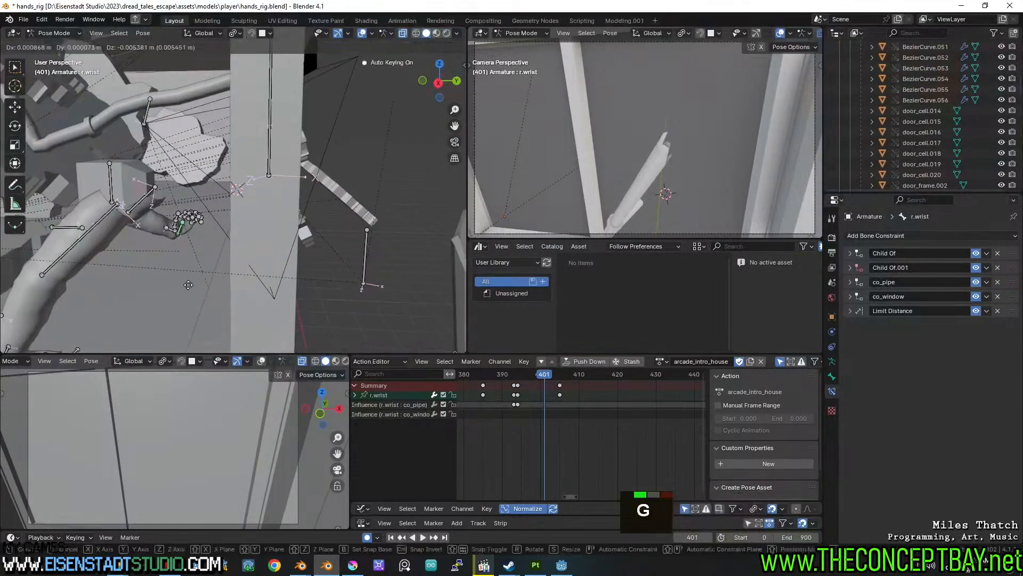
left_click(427, 118)
middle_click_drag(368, 145, 441, 170)
key("g")
left_click(365, 162)
Rotate the right wrist at frame 401 about its X and Y axes so the open hand reaches toward the window.
key("r")
middle_click_drag(357, 165, 258, 157)
key("x")
left_click(323, 154)
scroll(261, 156, "up", 2)
key("r")
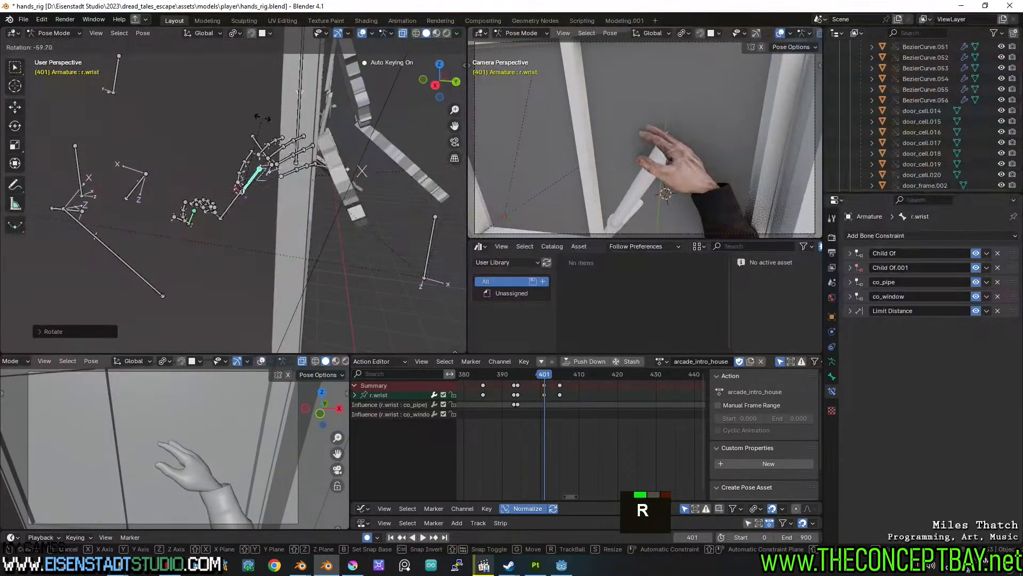
key("y")
key("y")
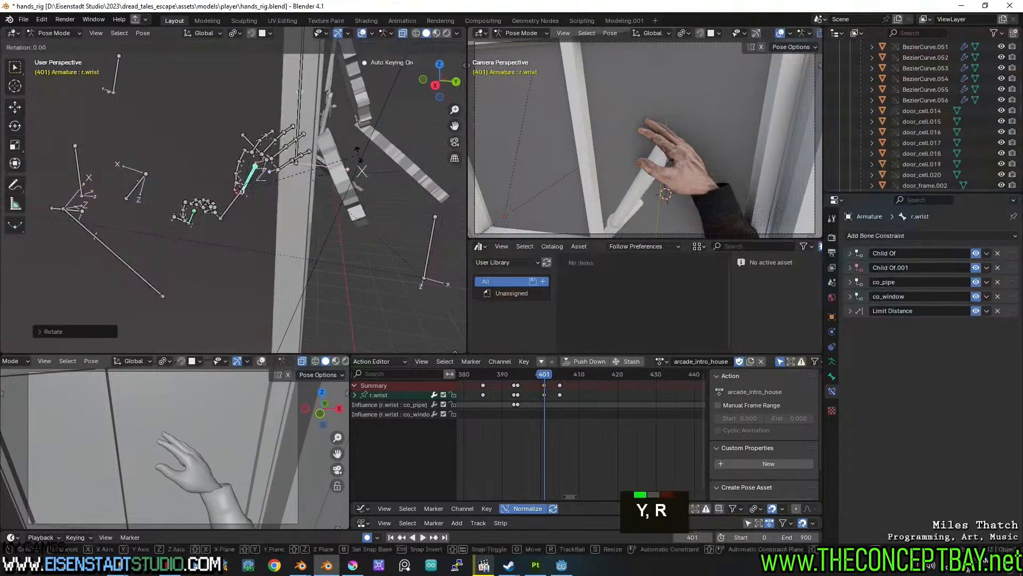
left_click(312, 57)
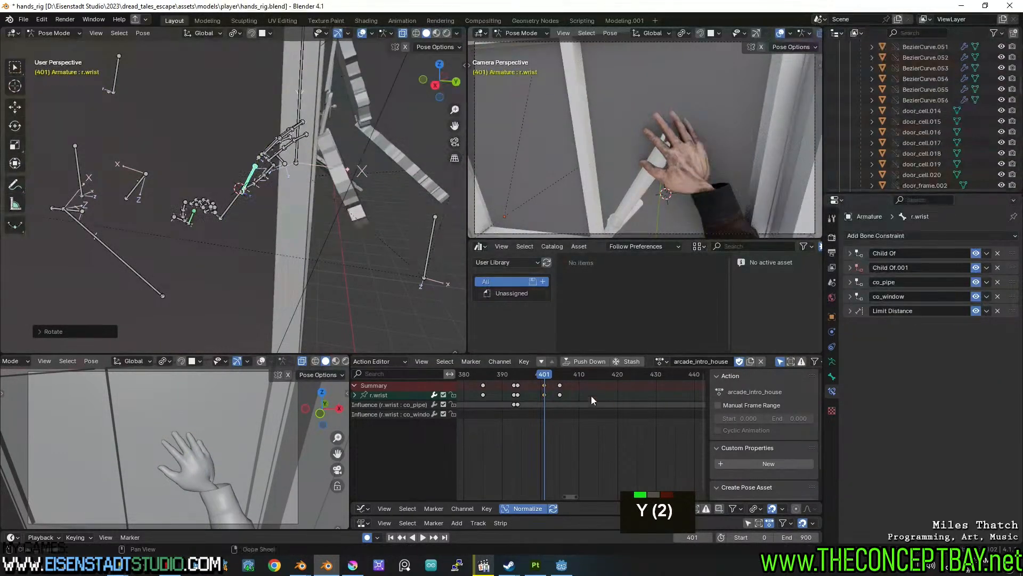
Move the right wrist key at frame 405 to about frame 411.
left_click_drag(503, 371, 562, 374)
key("g")
left_click(592, 390)
scroll(138, 263, "down", 2)
middle_click_drag(138, 263, 232, 261)
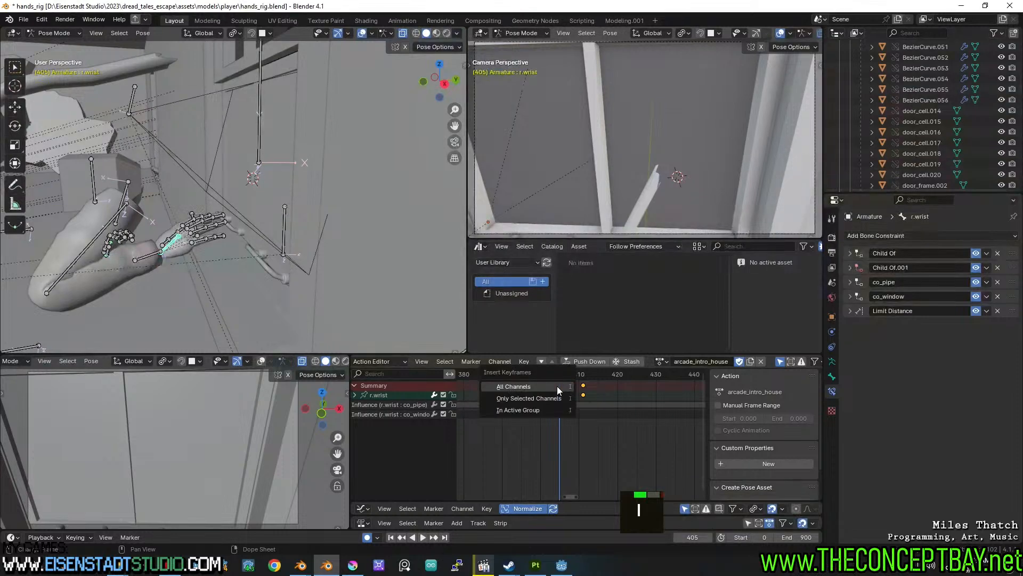
double_click(559, 385)
key("ctrl+z")
key("ctrl+z")
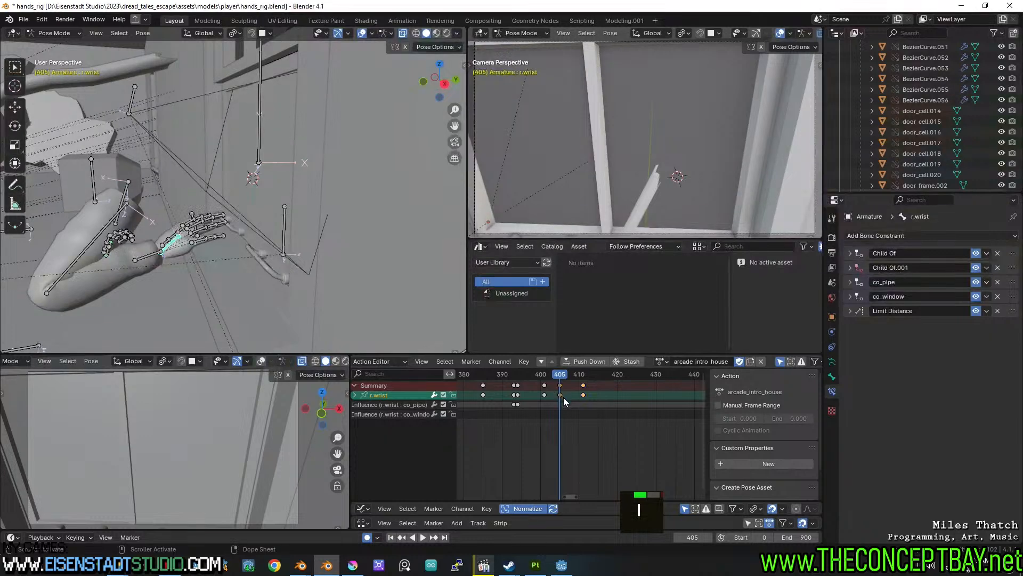
Shift the right wrist keys at frames 401 and 411 two frames earlier to 399 and 409 and play back the motion.
key("g")
left_click(541, 379)
mouse_move(541, 379)
left_mouse_down()
mouse_move(581, 373)
mouse_move(502, 373)
mouse_move(540, 359)
left_mouse_up()
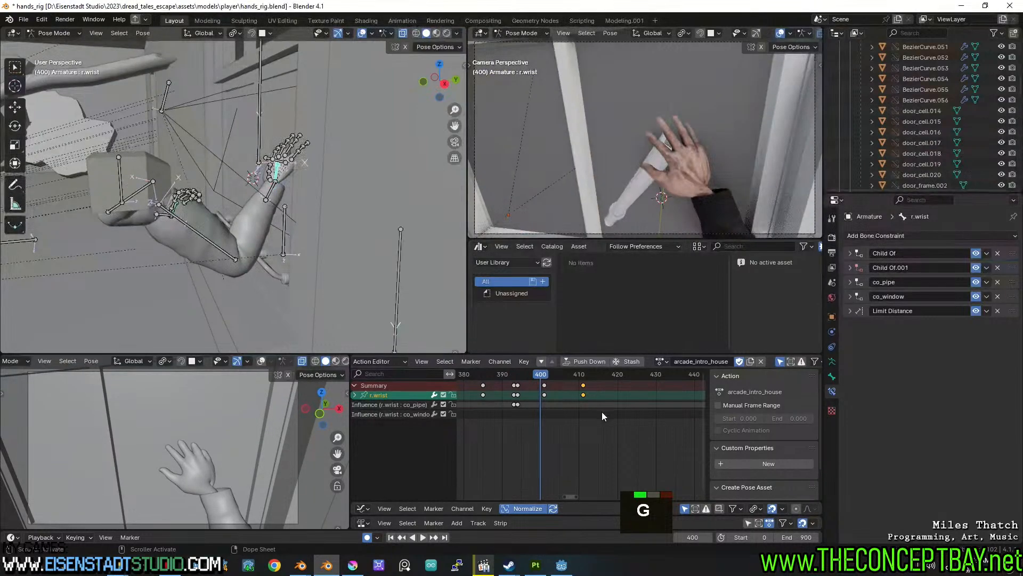
left_click(504, 376)
key("space")
key("space")
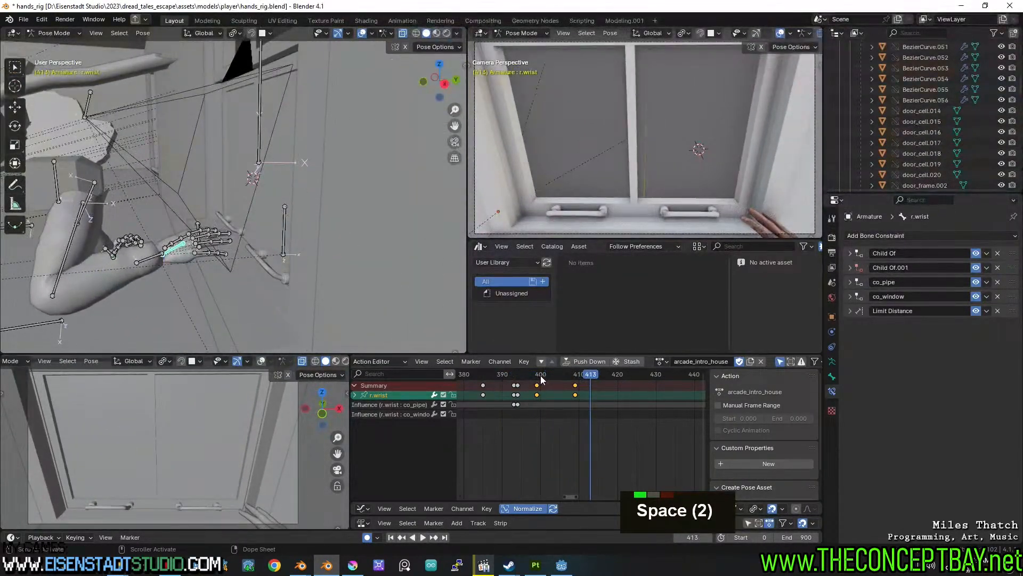
Select all the bones of the right hand's four fingers at frame 409, leaving out the thumb.
left_click_drag(558, 375, 577, 381)
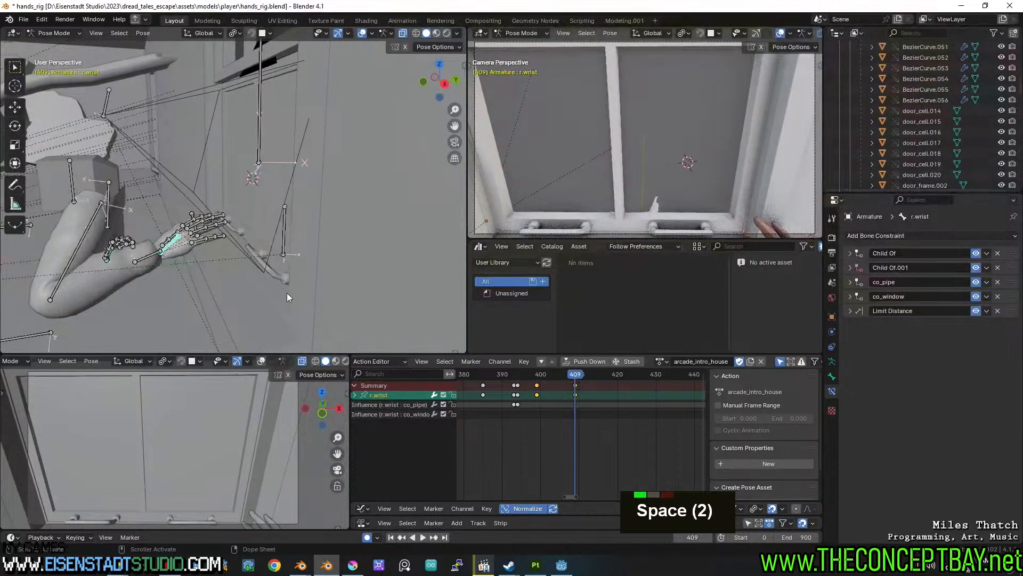
scroll(231, 274, "up", 2)
middle_click_drag(231, 274, 238, 226, "shift")
left_click(237, 224)
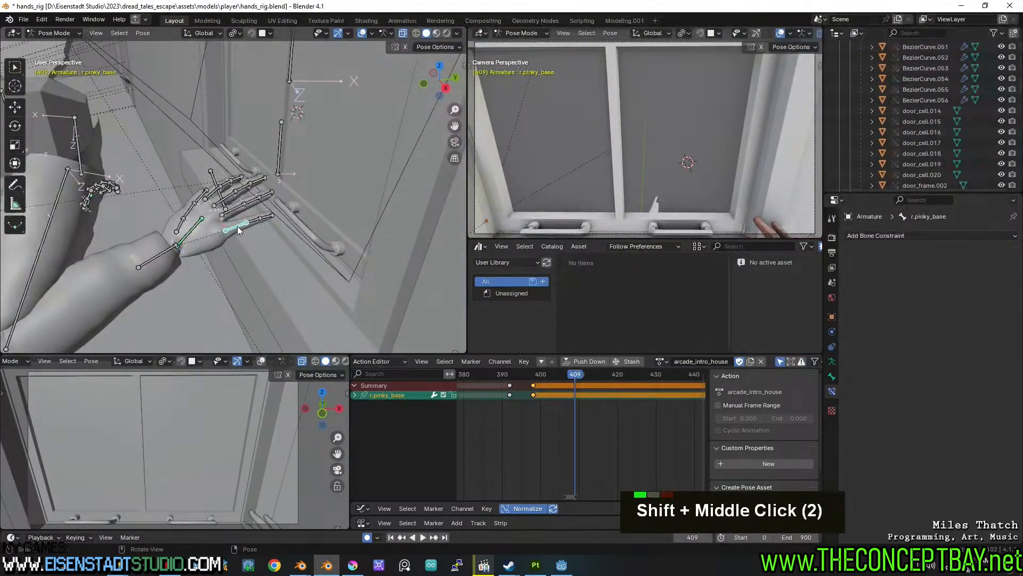
key("l")
key("l")
key("l")
key("l")
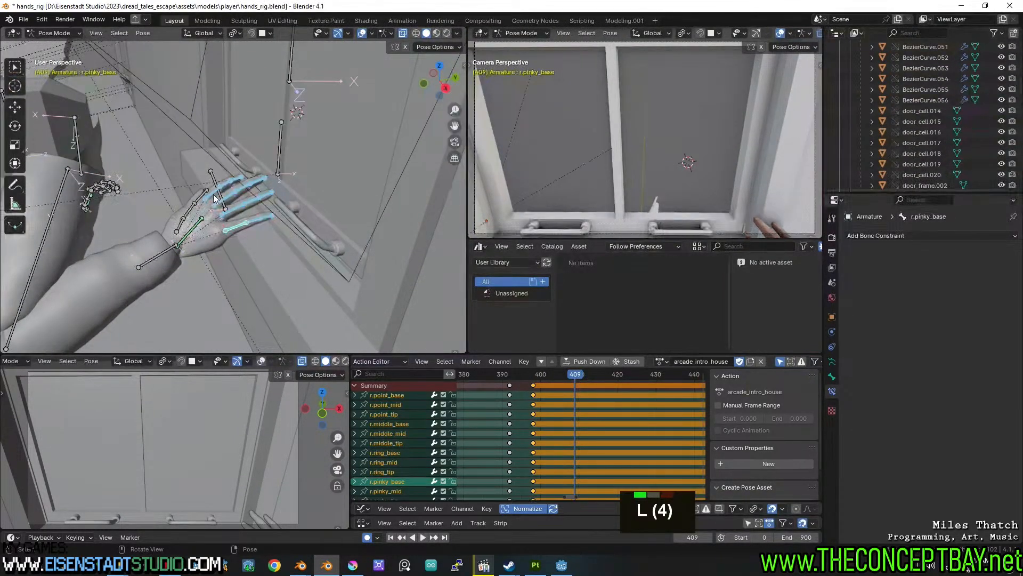
Shift the finger release keys 6 frames later to about frames 398 and 404 and play back the reach for the window.
left_click_drag(572, 373, 526, 374)
left_click(520, 391)
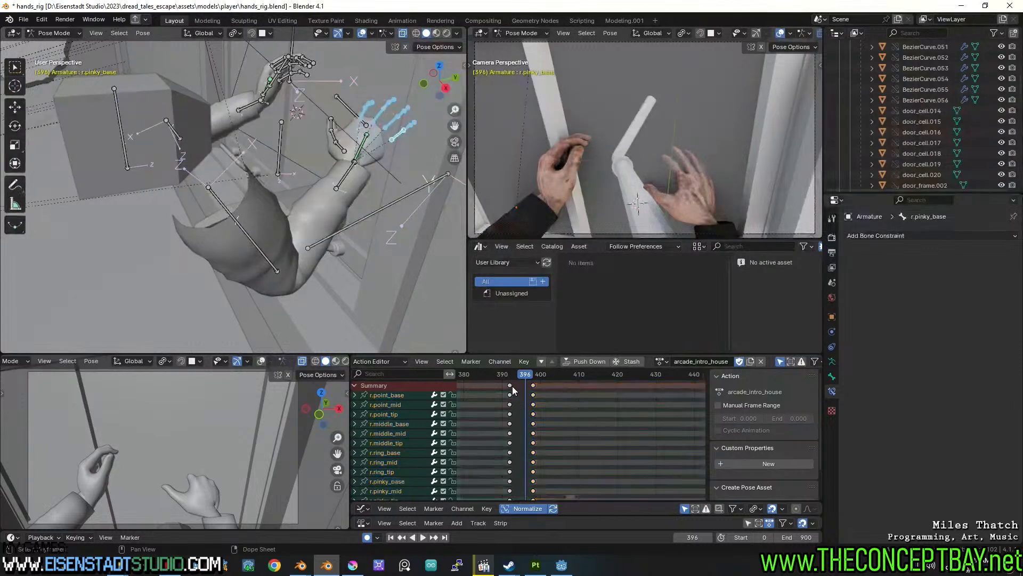
double_click(534, 385)
key("g")
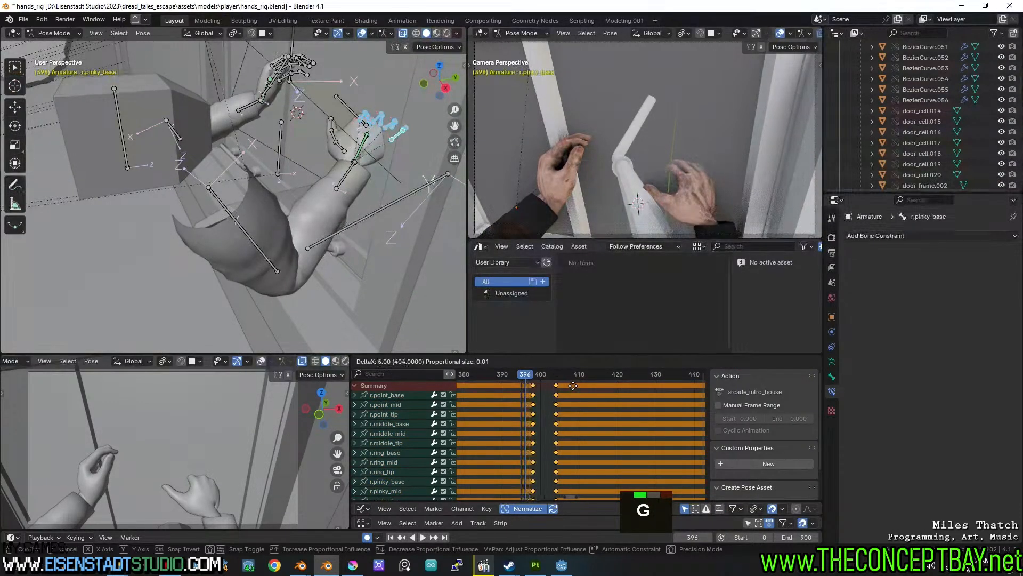
left_click_drag(504, 376, 559, 376)
key("space")
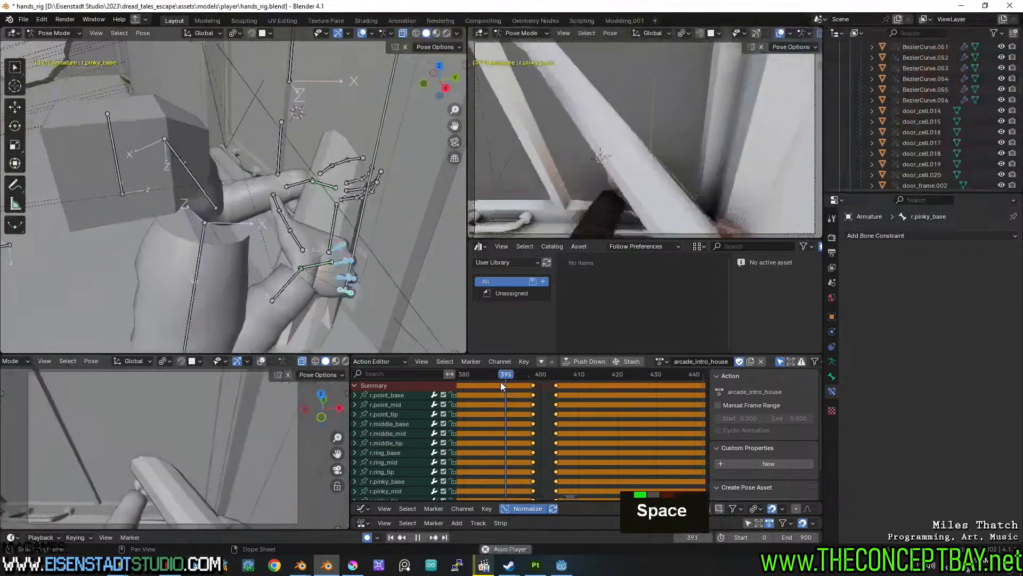
key("space")
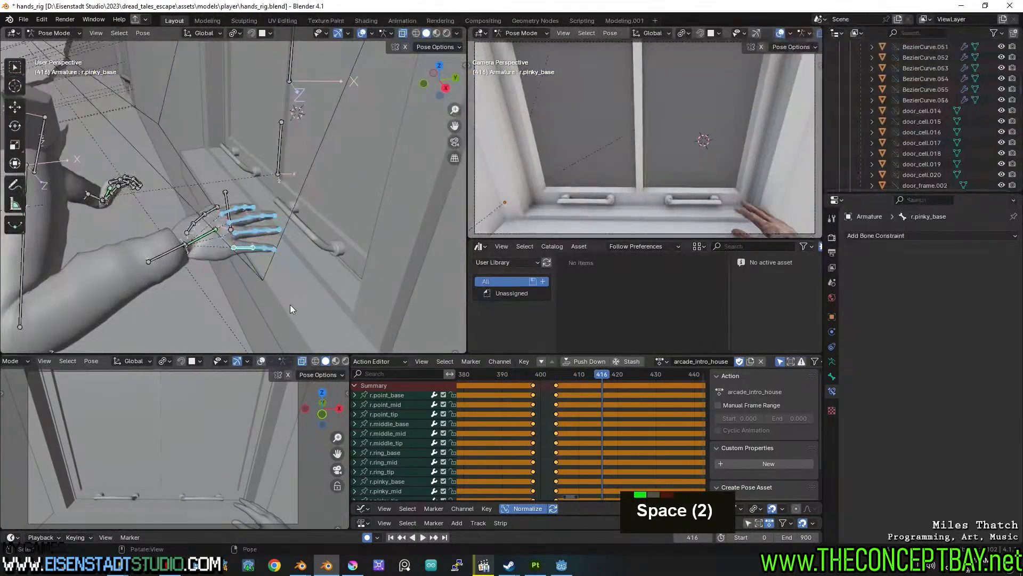
key("space")
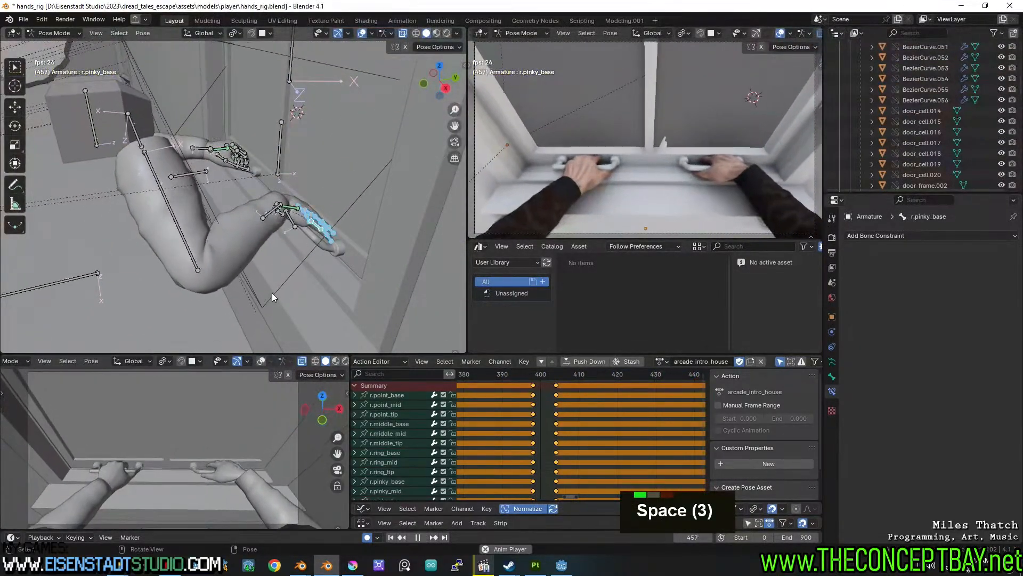
key("space")
Select the right wrist and examine the hand's grip on the window handle between about frames 449 and 484.
scroll(592, 419, "down", 16)
middle_click_drag(634, 421, 477, 426)
left_click_drag(494, 373, 488, 341)
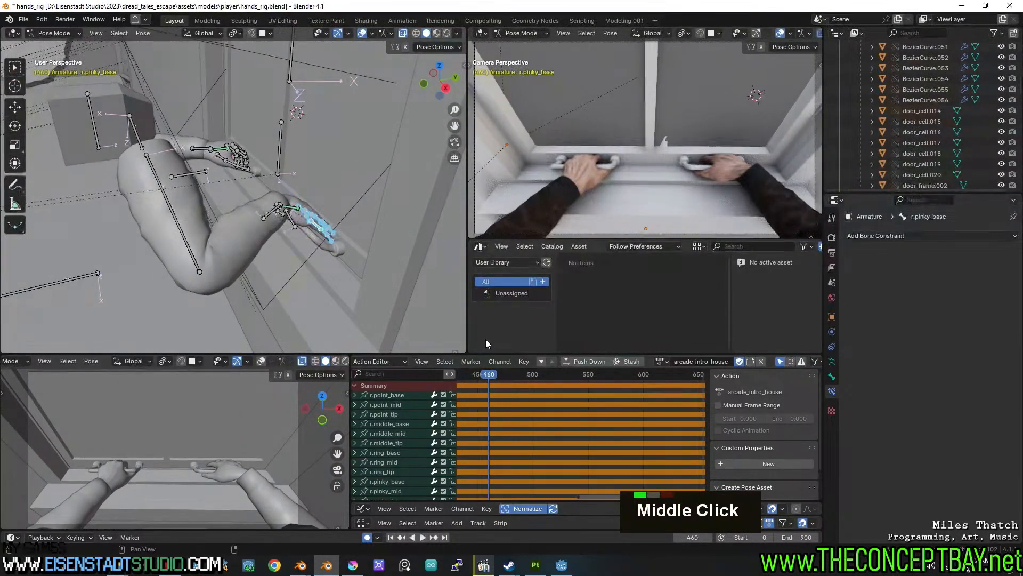
left_click(293, 207)
middle_click_drag(292, 206, 331, 314, "shift")
scroll(231, 222, "up", 2)
middle_click_drag(319, 266, 309, 222, "shift")
scroll(347, 224, "down", 1)
middle_click_drag(310, 223, 328, 256, "shift")
key("space")
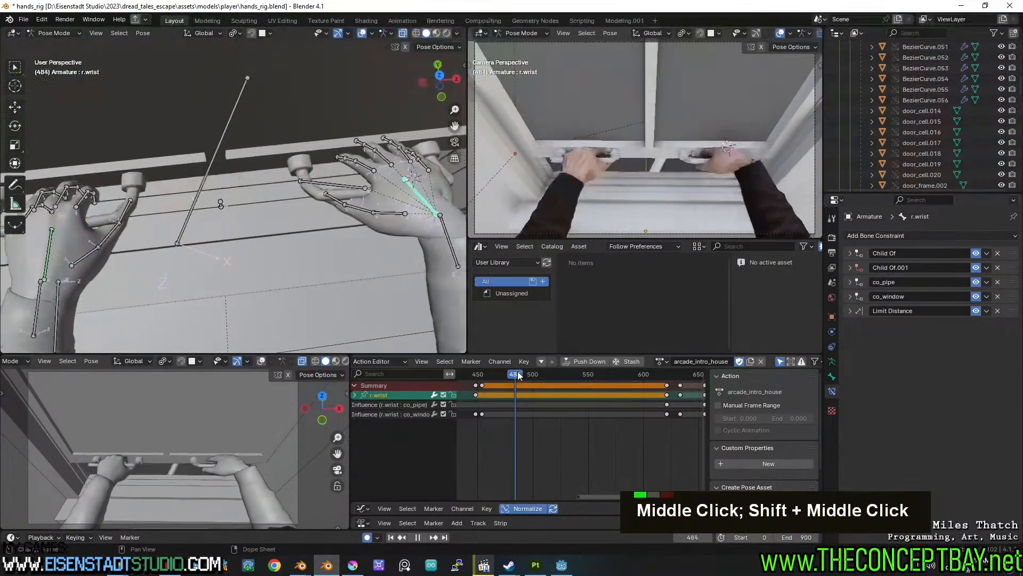
left_click(490, 373)
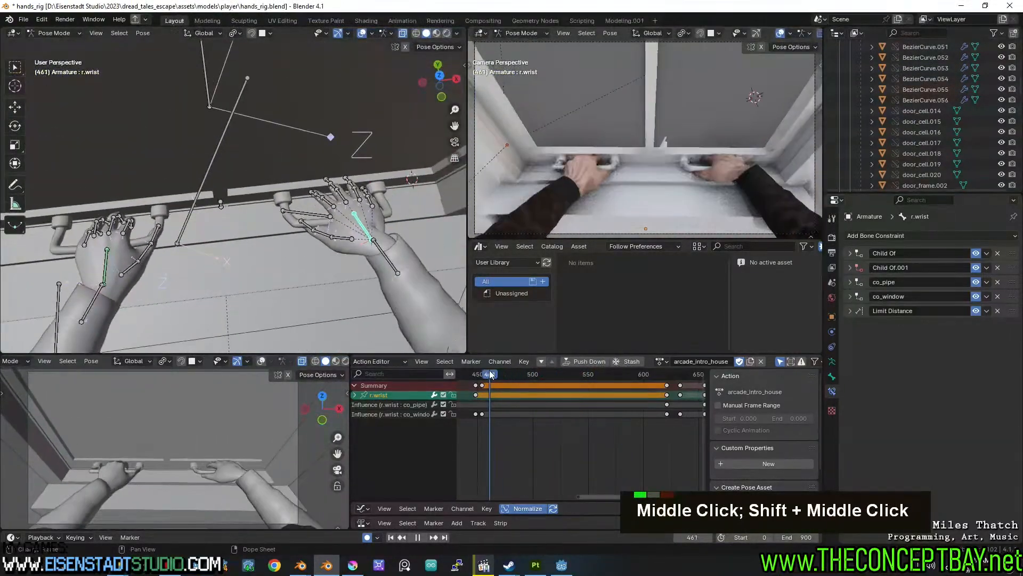
left_click_drag(483, 376, 472, 377)
key("space")
Save the hands_rig file.
middle_click_drag(378, 251, 350, 251)
scroll(308, 207, "down", 3)
middle_click_drag(308, 207, 229, 198, "shift")
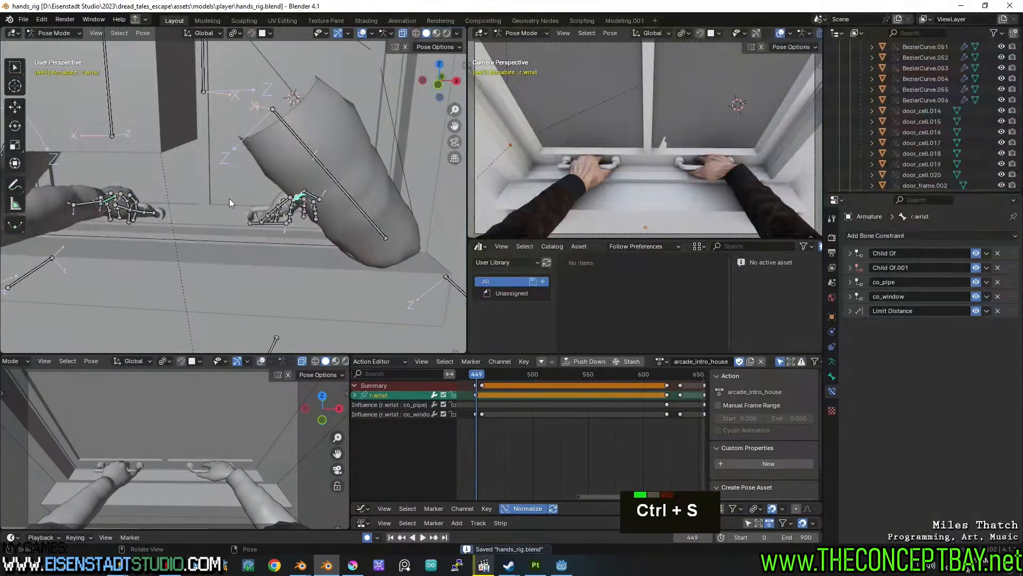
scroll(512, 395, "down", 10)
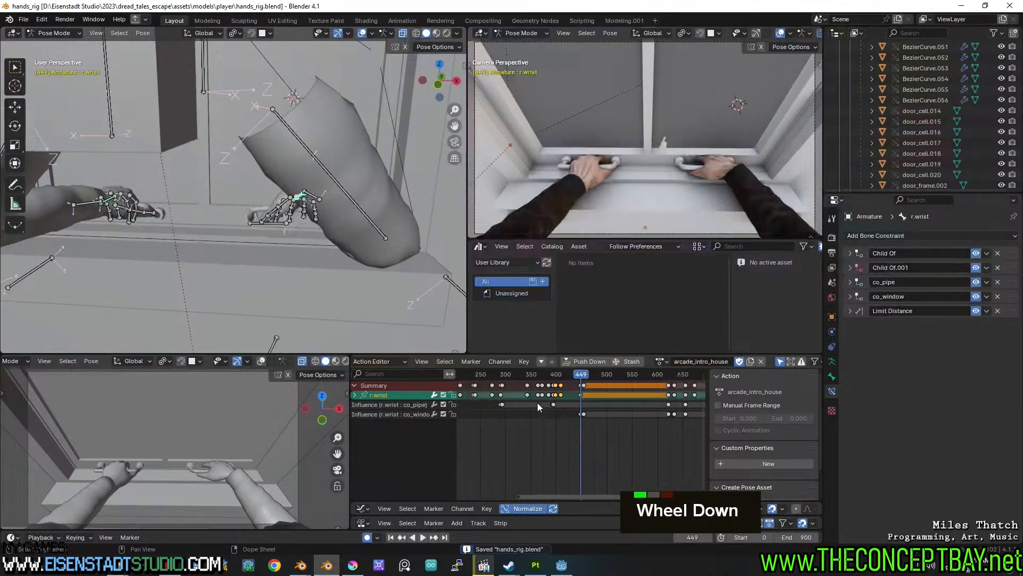
scroll(569, 379, "down", 6)
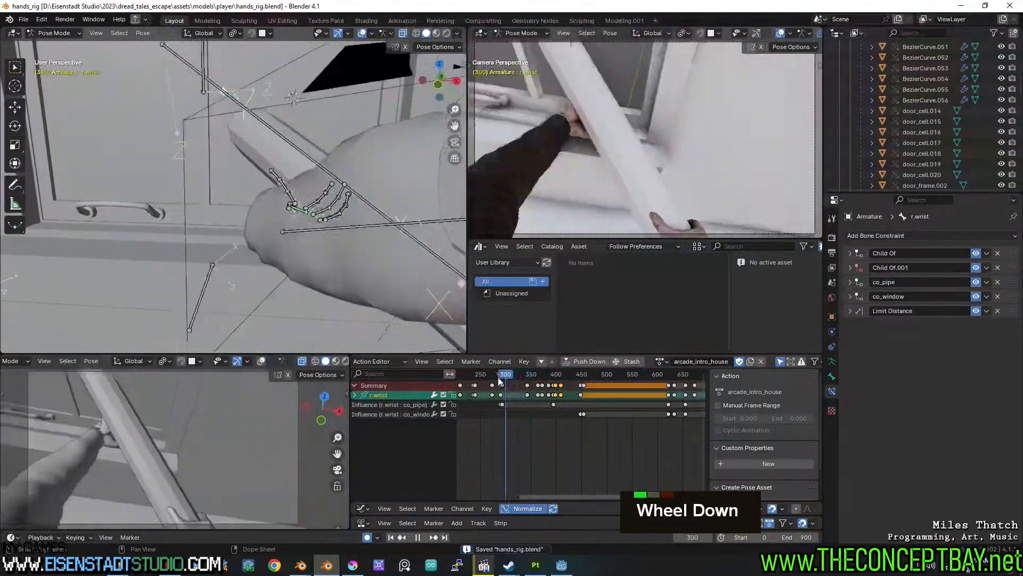
scroll(531, 427, "down", 6)
middle_click_drag(531, 427, 579, 441)
key("ctrl+s")
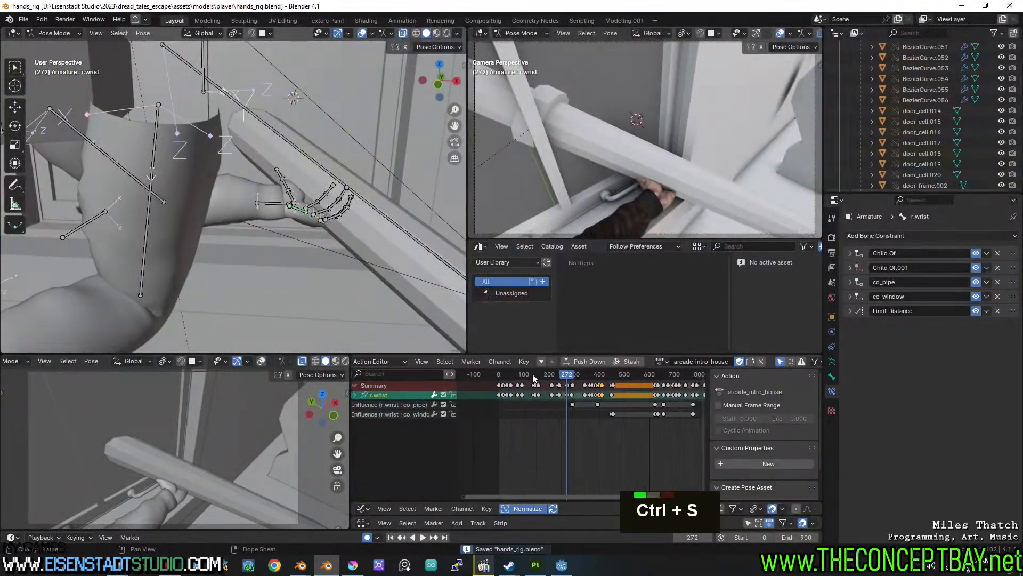
Play back the whole arcade_intro_house animation from the start and go back to about frame 691.
left_click(497, 374)
key("space")
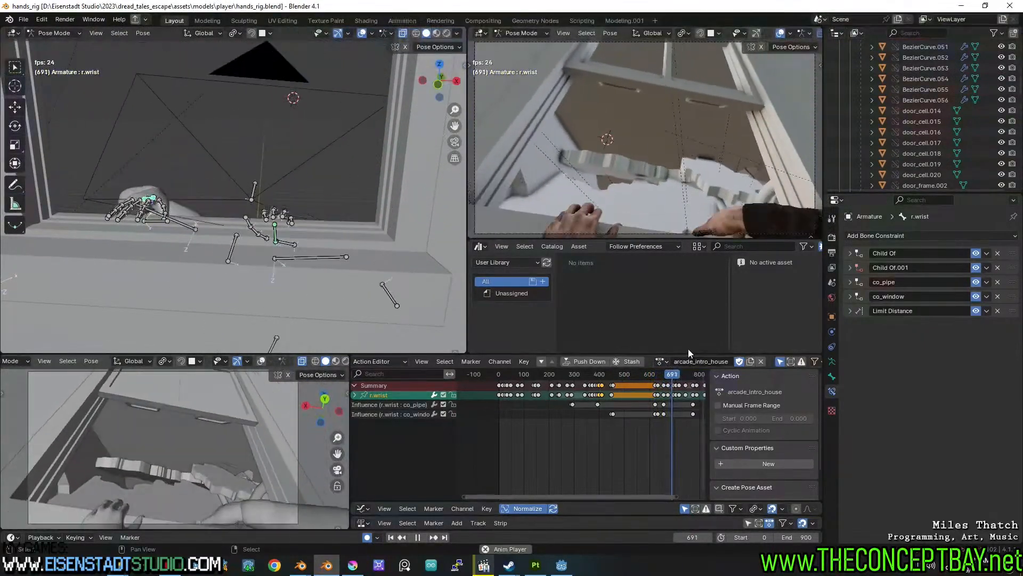
key("space")
key("space")
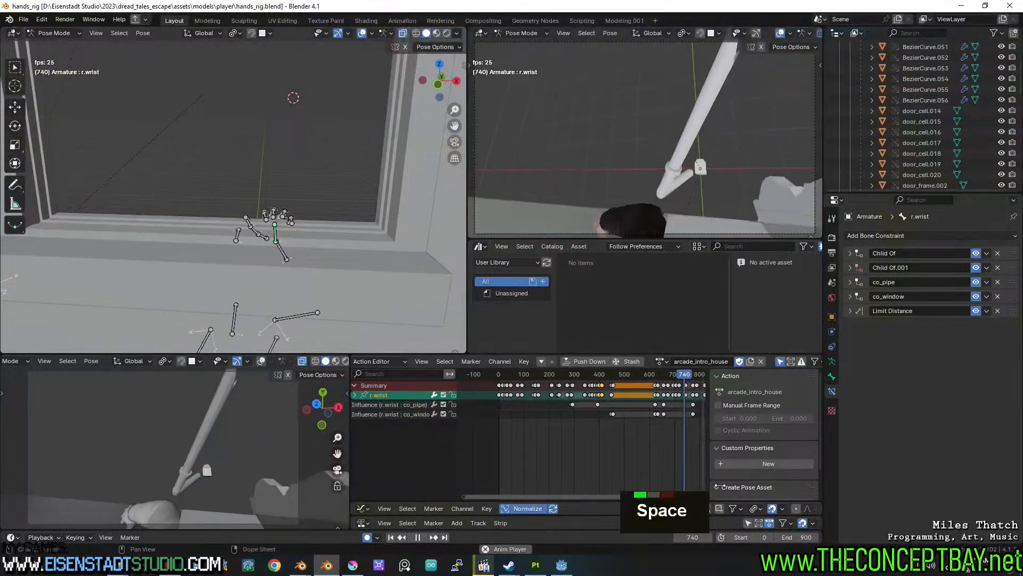
left_click_drag(686, 376, 672, 376)
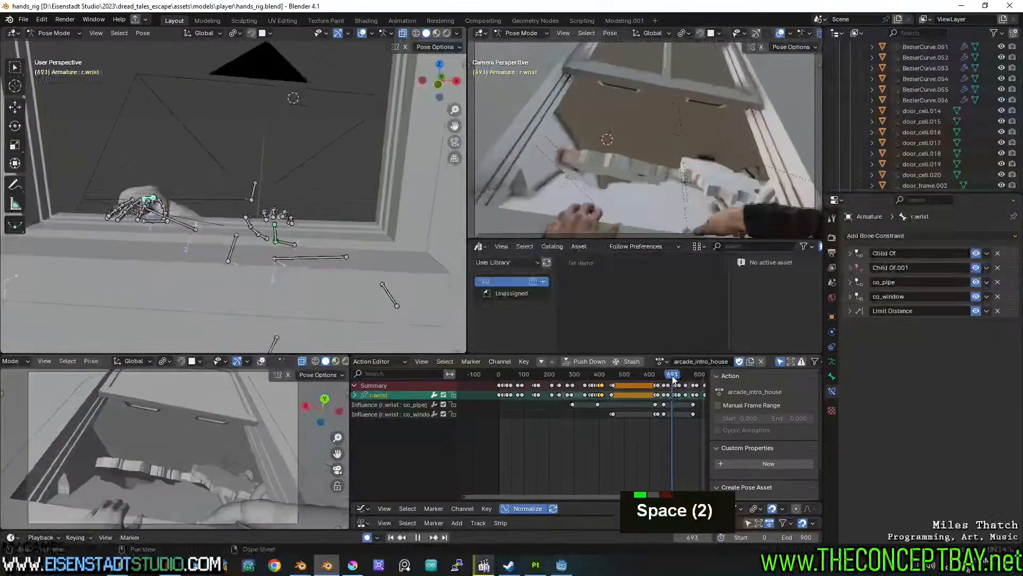
Select the right elbow control at about frame 715 and move it closer to the right arm.
scroll(269, 249, "up", 6)
middle_click_drag(270, 249, 225, 252)
scroll(309, 216, "down", 5)
middle_click_drag(309, 216, 285, 240, "shift")
scroll(284, 240, "up", 2)
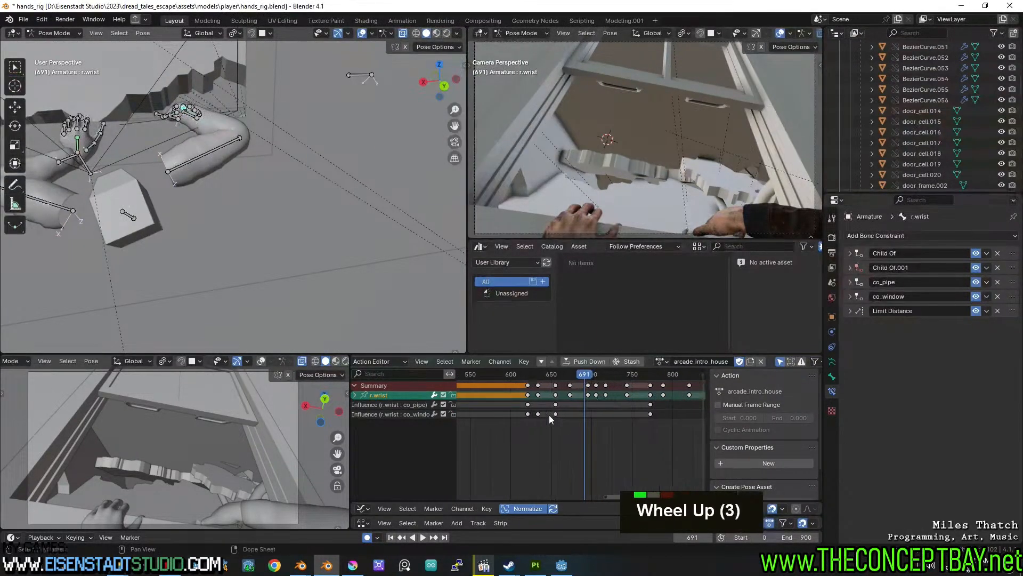
left_click_drag(496, 373, 531, 380)
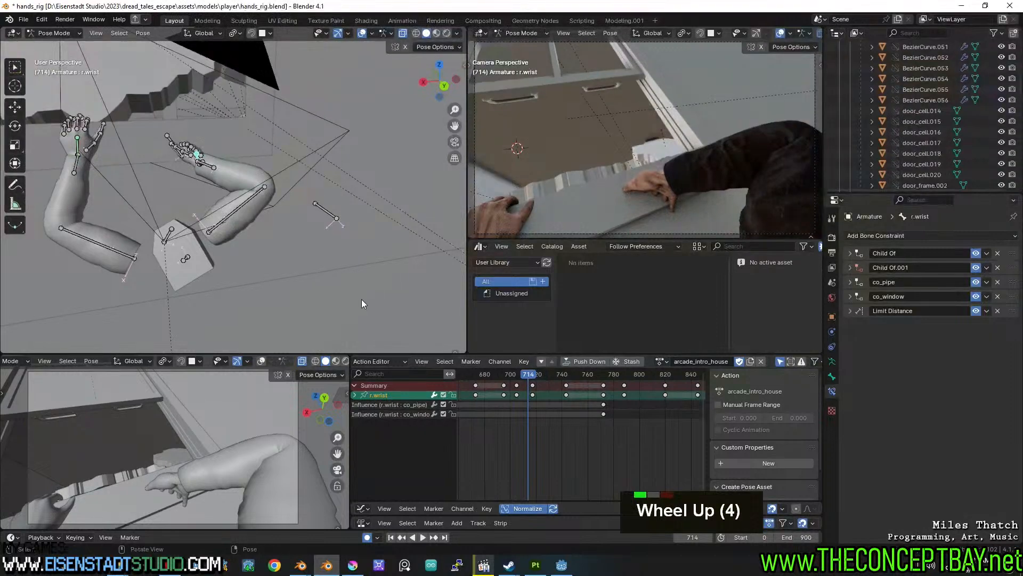
left_click(329, 213)
key("space")
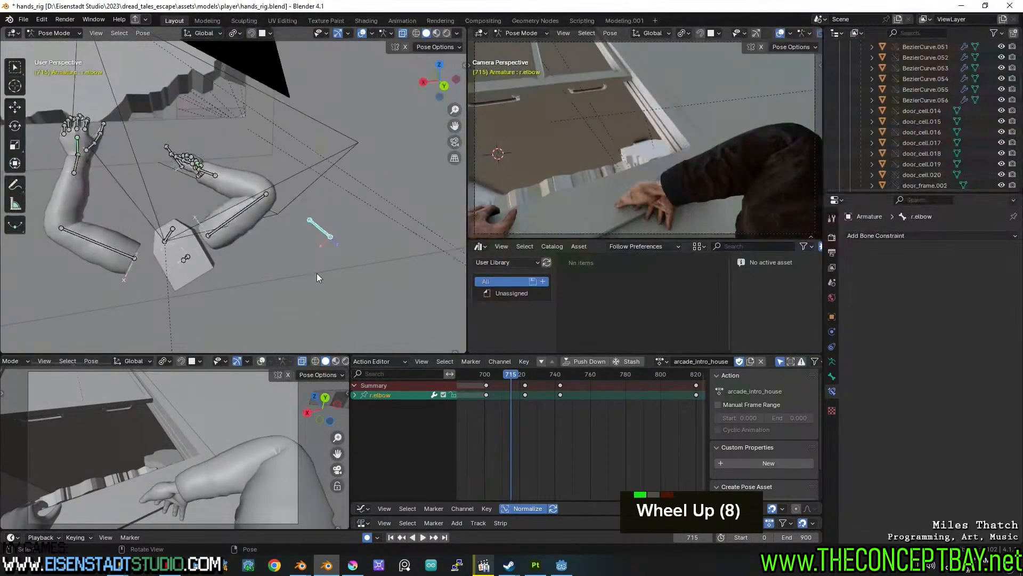
key("g")
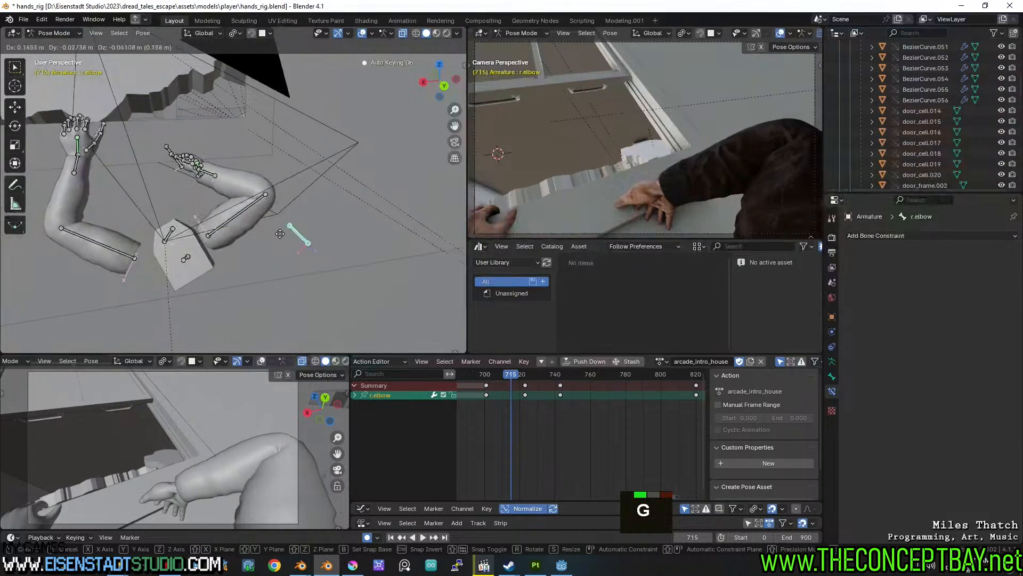
left_click(315, 256)
Lower the right elbow control at frame 715 so the bent elbow drops, and scrub to about frame 723 to check it.
middle_click_drag(314, 257, 168, 226)
scroll(287, 295, "down", 2)
middle_click_drag(287, 295, 265, 270)
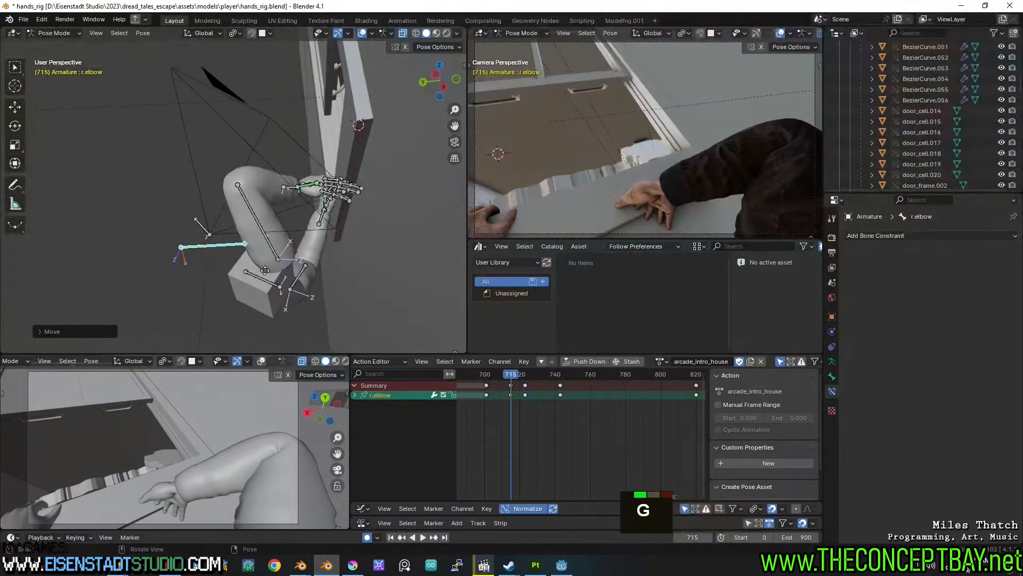
key("g")
mouse_move(503, 378)
left_mouse_down()
mouse_move(534, 375)
mouse_move(512, 376)
left_mouse_up()
middle_click_drag(305, 232, 559, 373)
left_click_drag(493, 376, 515, 369)
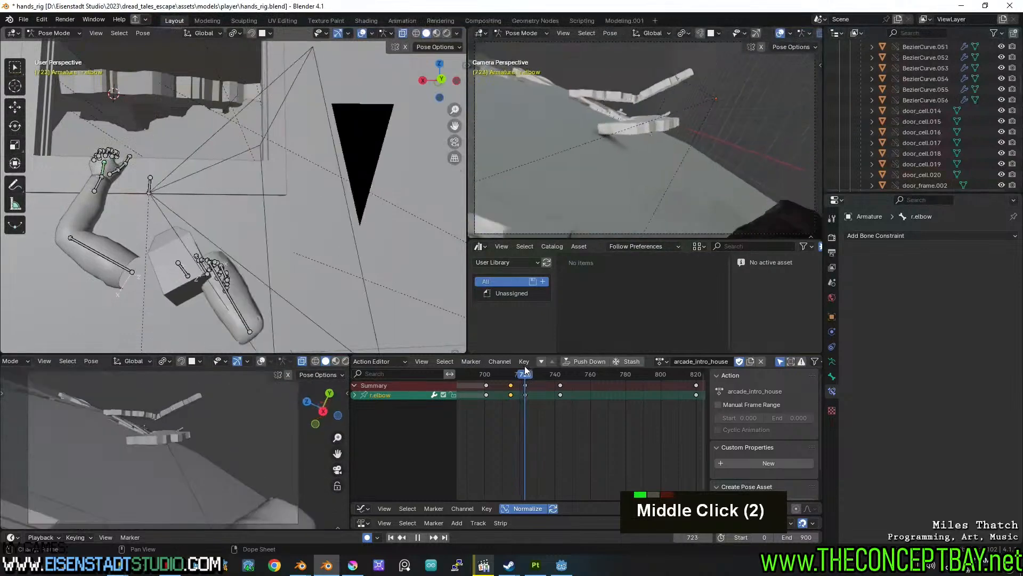
key("Escape")
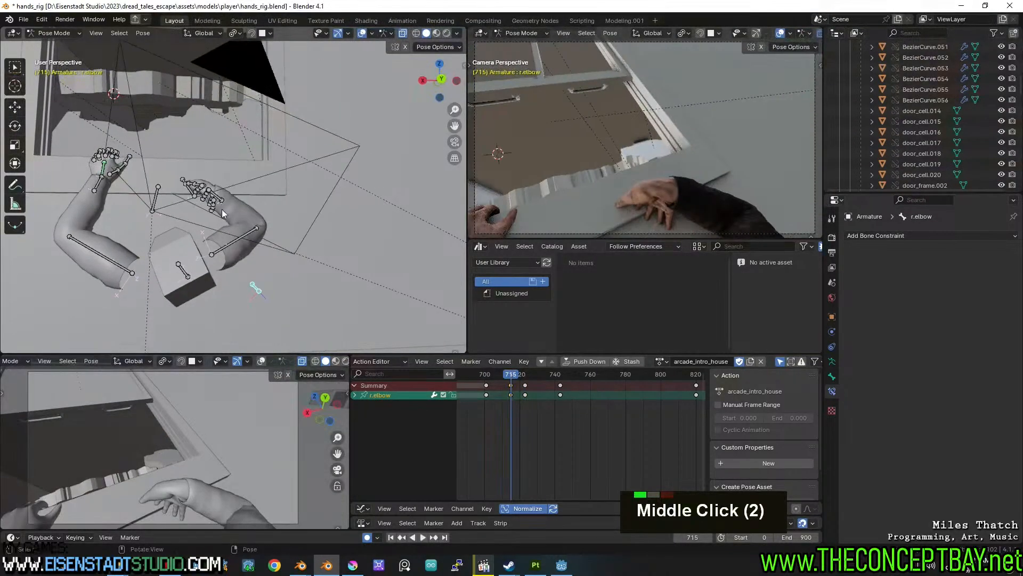
Select the right wrist at frame 717, move it outward beside the window and rotate it around the global X axis.
middle_click_drag(206, 187, 403, 162)
left_click(290, 169)
key("space")
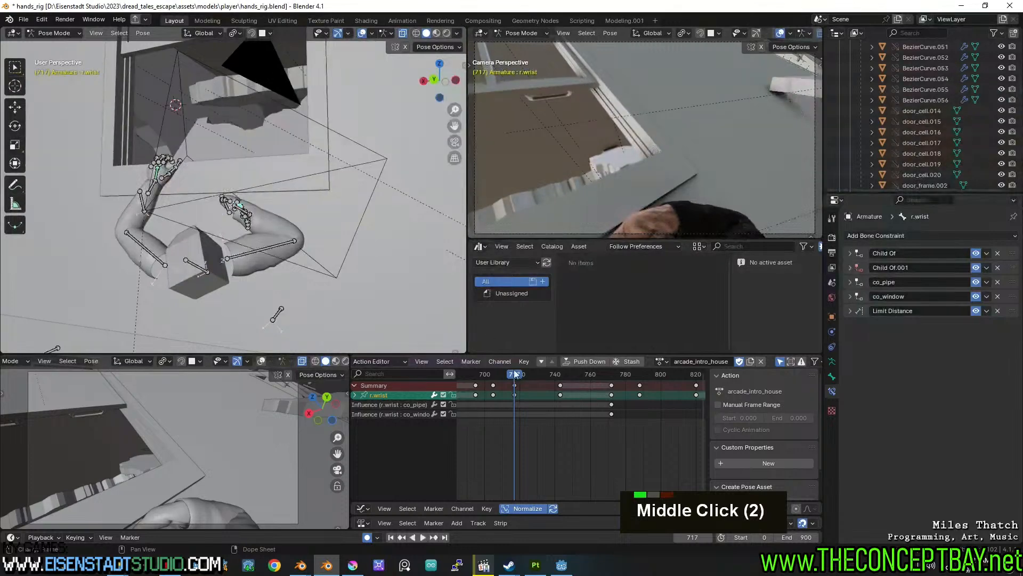
key("g")
left_click(358, 223)
middle_click_drag(357, 223, 417, 153)
key("g")
key("r")
key("x")
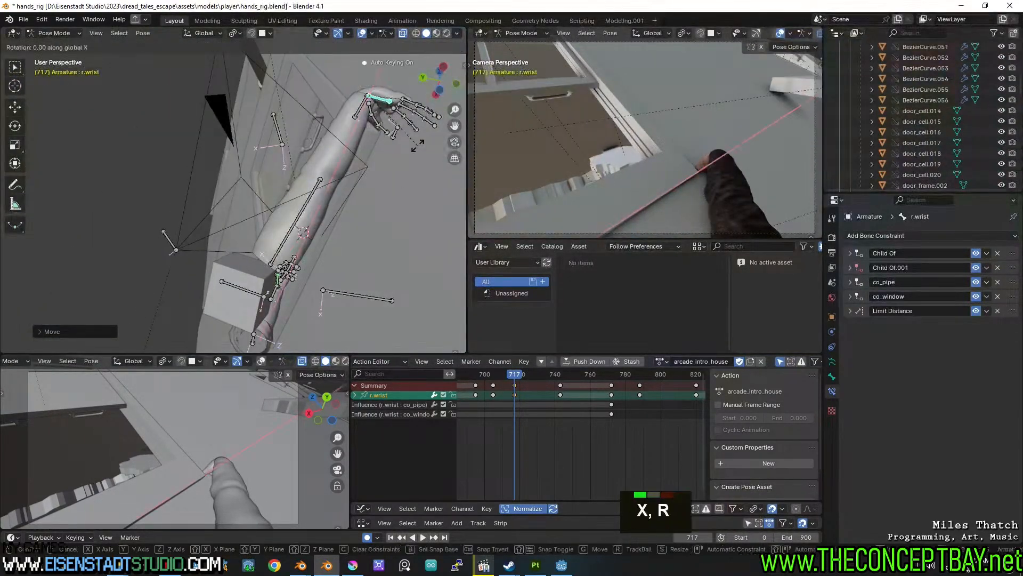
Refine the right wrist's position and rotation at frame 717 so the open hand reaches forward along the wall.
middle_click_drag(388, 50, 409, 205)
scroll(373, 224, "down", 2)
key("g")
left_click(320, 202)
key("g")
left_click(316, 205)
key("r")
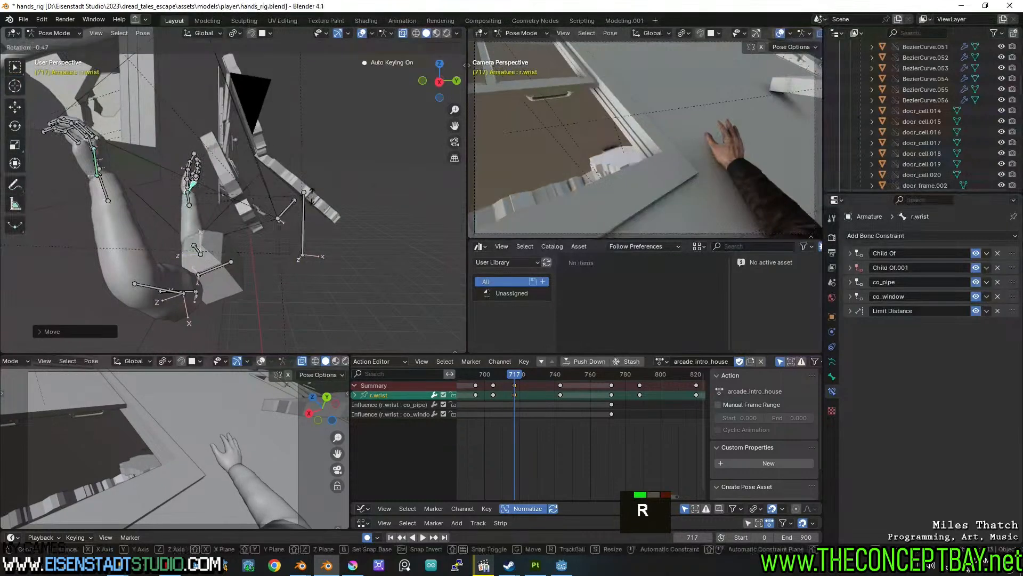
Rotate the right wrist at frame 709 to angle the open hand against the window frame.
left_click_drag(524, 378, 501, 384)
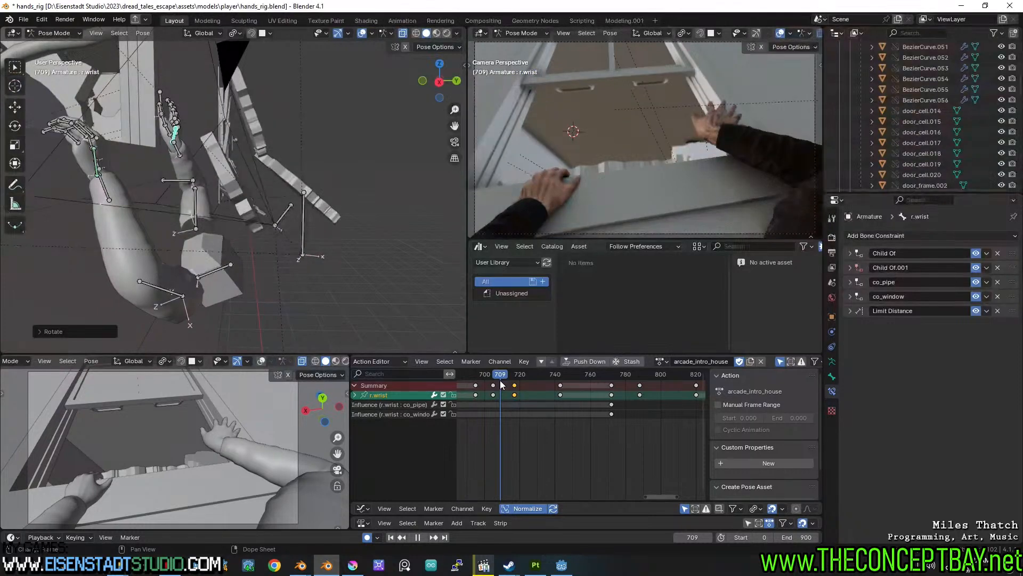
middle_click_drag(309, 226, 233, 165)
scroll(267, 213, "up", 3)
middle_click_drag(267, 213, 328, 176, "shift")
key("r")
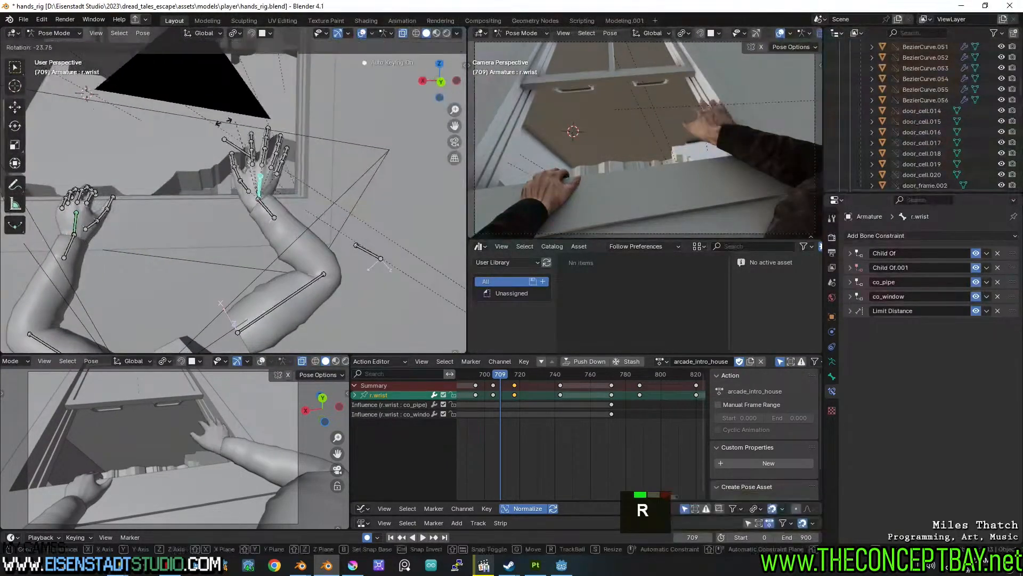
left_click(170, 180)
Shift the right wrist's frame 709 key back to about frame 705 and play back the movement.
left_click_drag(495, 376, 472, 385)
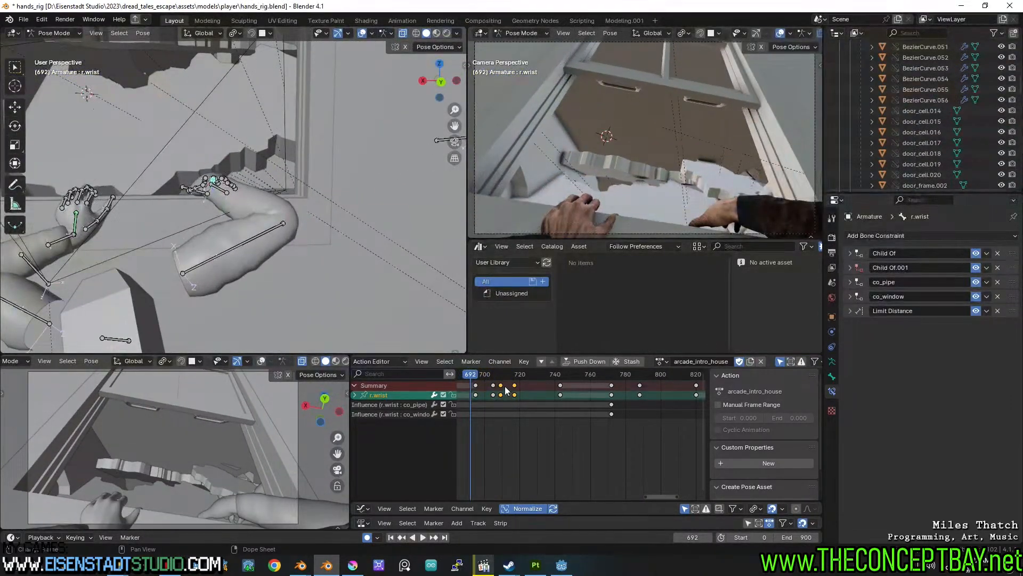
key("g")
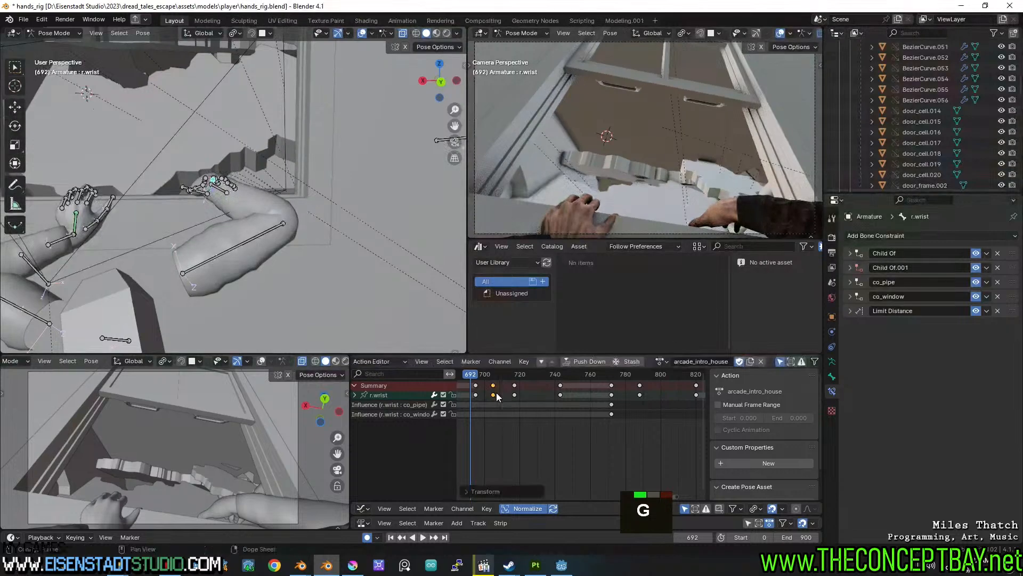
key("space")
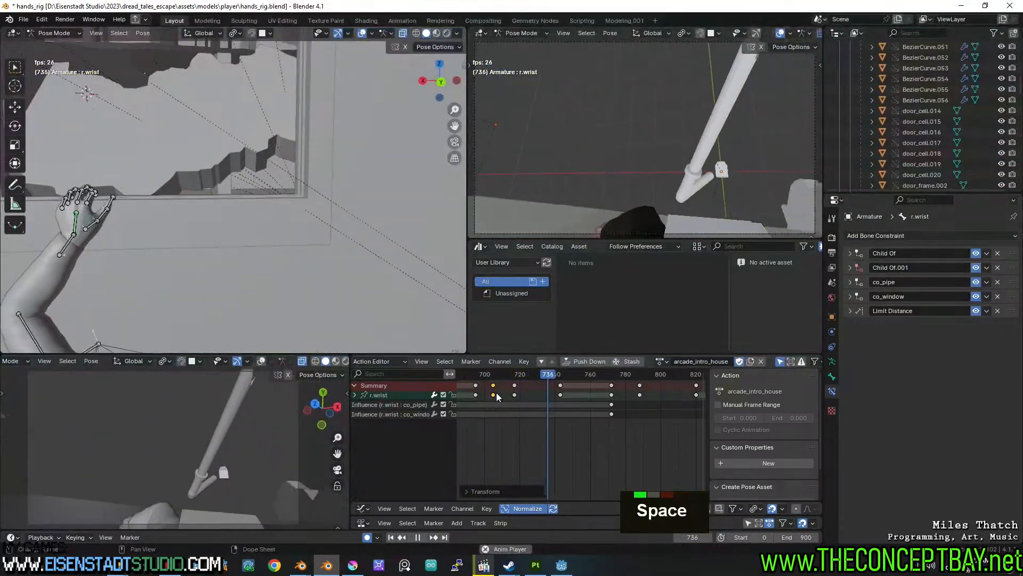
key("space")
Reposition the right wrist at frame 753 to adjust the hand's placement in the camera view.
left_click_drag(561, 377, 579, 379)
scroll(135, 255, "down", 3, "shift")
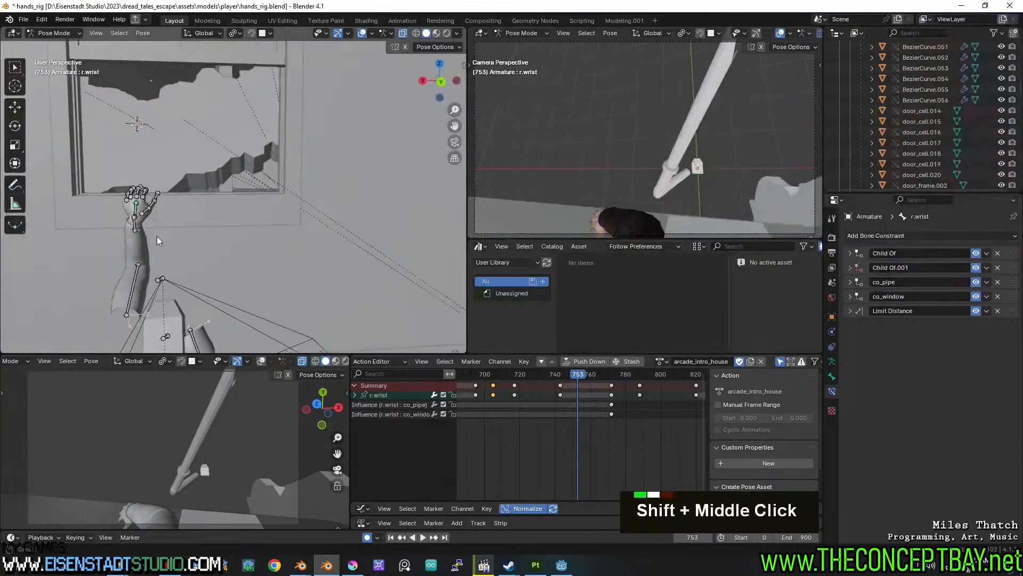
scroll(230, 198, "down", 3)
middle_click_drag(258, 249, 365, 254, "shift")
key("g")
left_click(316, 283)
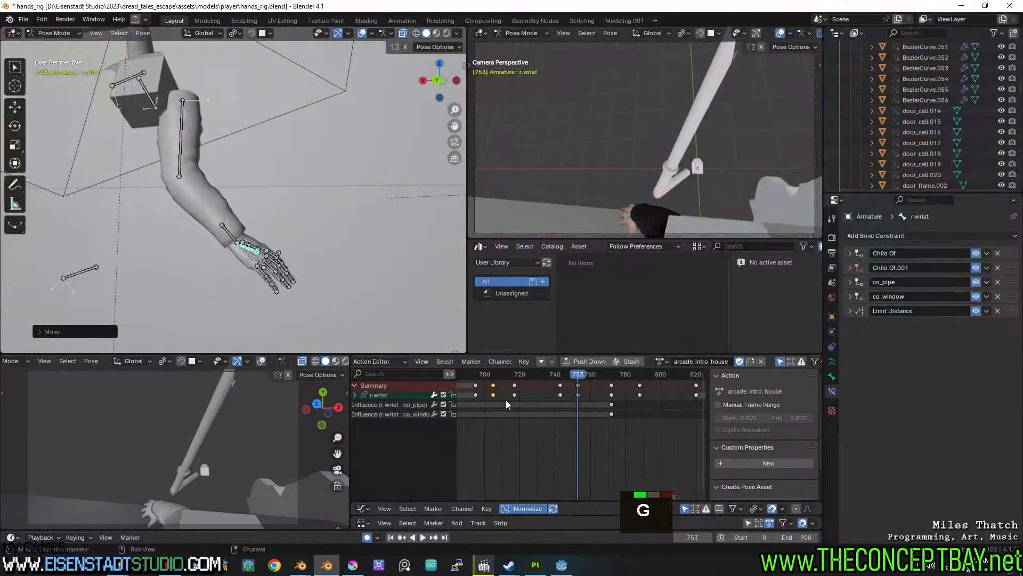
Play back the later climb several times to about frame 846 and examine the right arm's motion.
key("space")
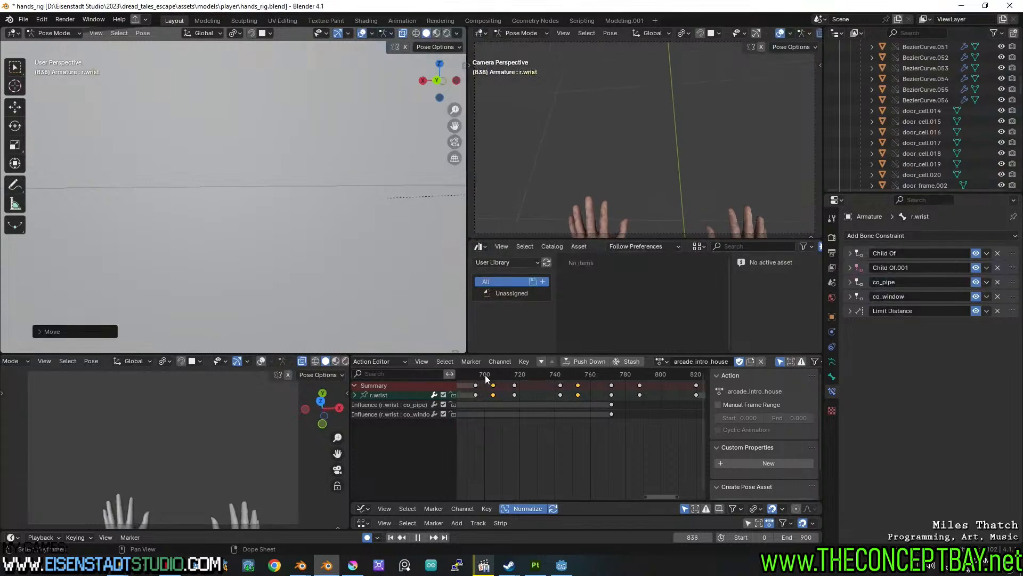
key("space")
scroll(498, 384, "down", 11)
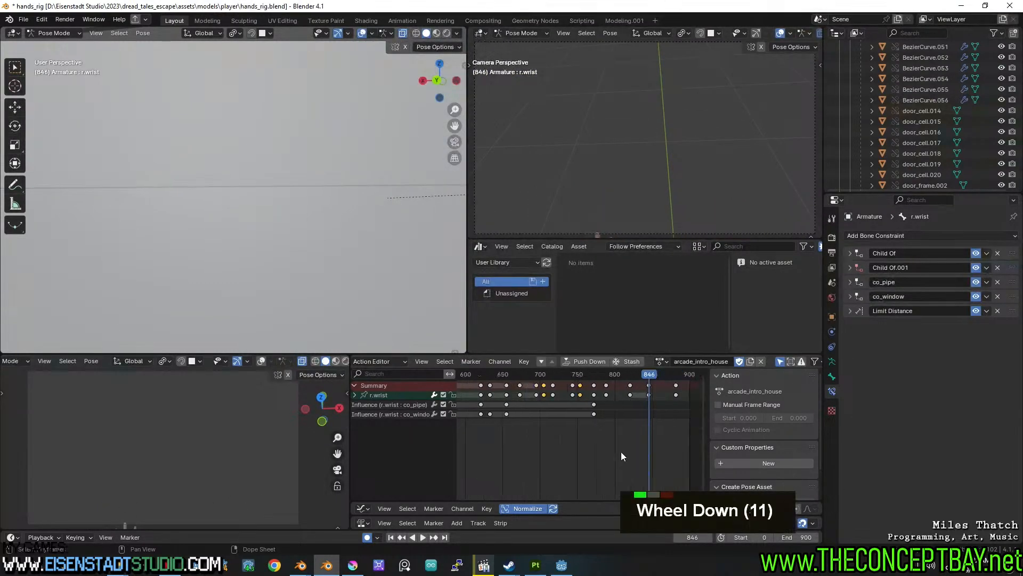
left_click(489, 376)
key("space")
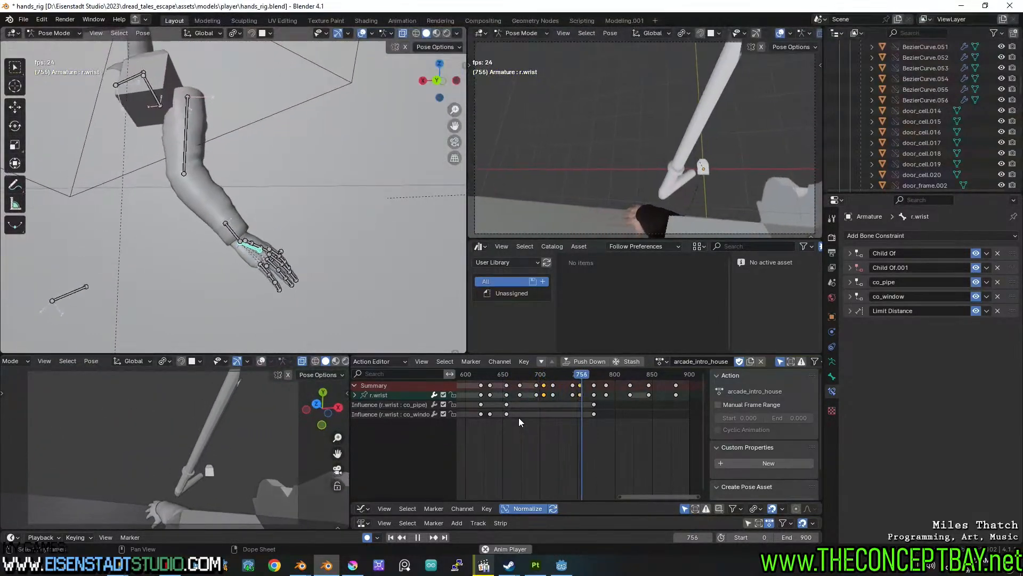
key("space")
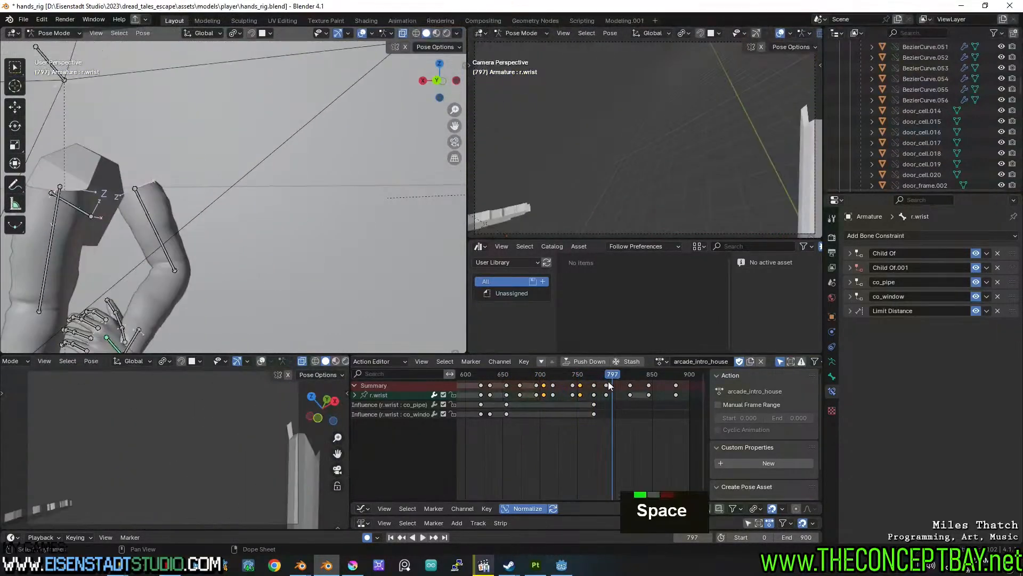
left_click(581, 375)
key("space")
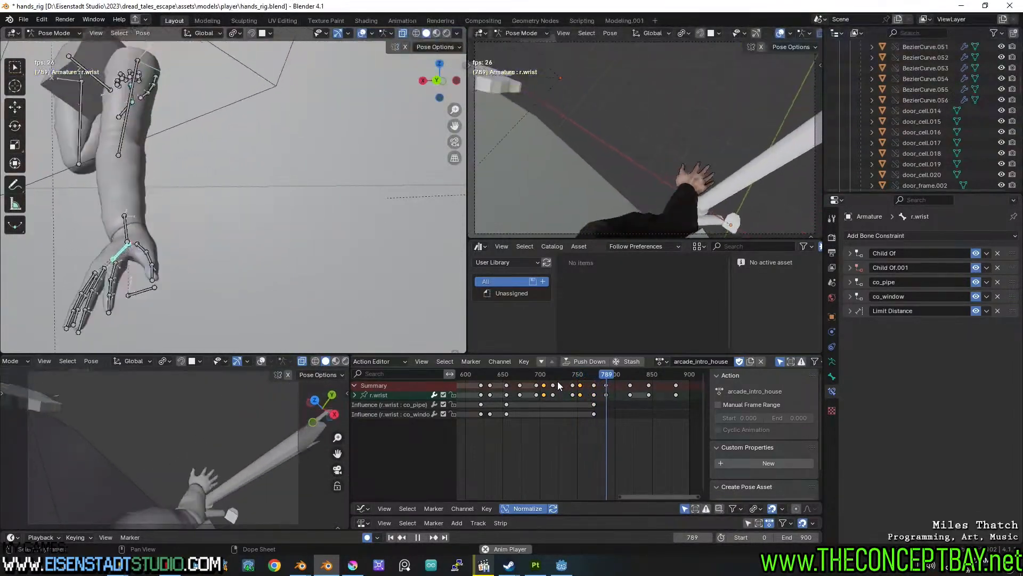
key("space")
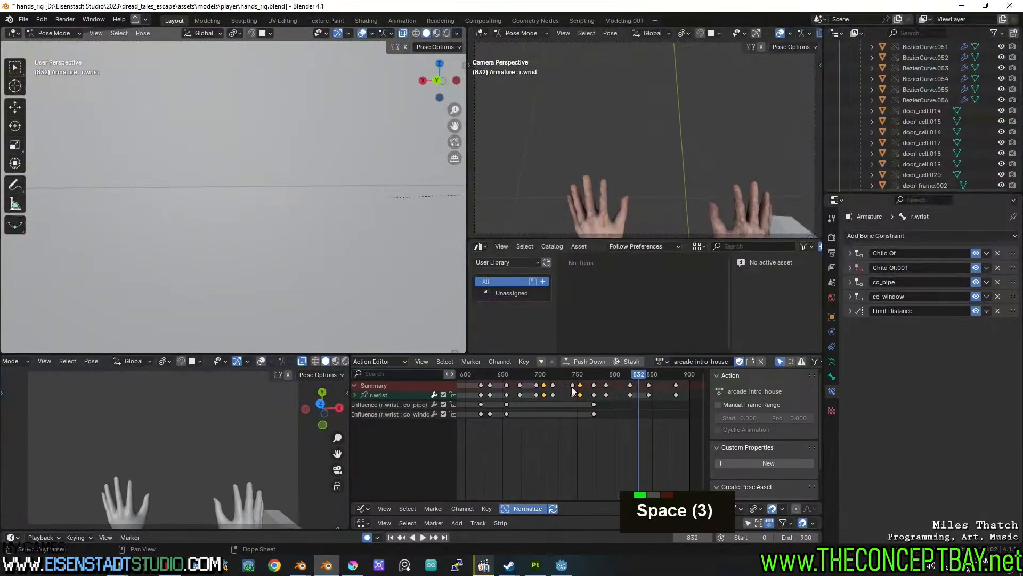
left_click(581, 375)
mouse_move(591, 378)
left_mouse_down()
mouse_move(616, 374)
mouse_move(581, 376)
mouse_move(592, 366)
mouse_move(633, 366)
mouse_move(582, 375)
mouse_move(536, 359)
mouse_move(497, 364)
mouse_move(621, 354)
mouse_move(596, 373)
left_mouse_up()
Save the hands_rig file and scrub through about frames 691 to 772 to recheck the arm motion.
key("ctrl+s")
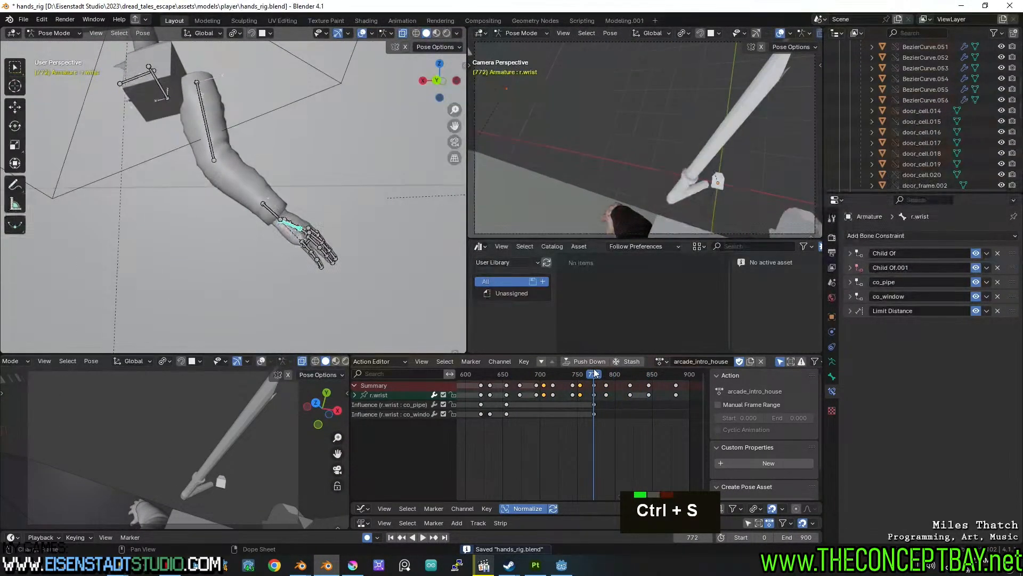
left_click_drag(597, 376, 541, 378)
key("space")
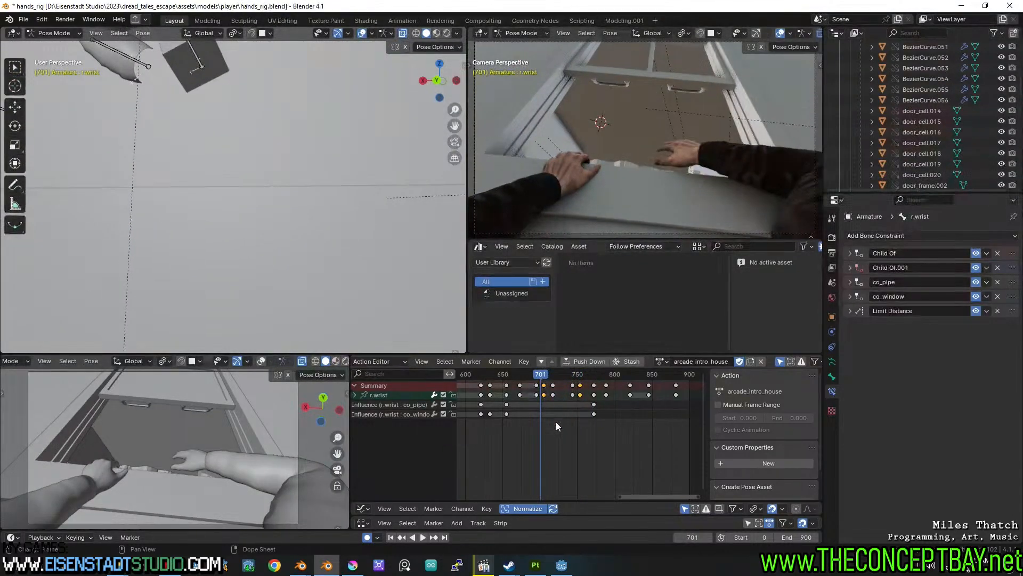
key("ctrl+s")
mouse_move(533, 376)
left_mouse_down()
mouse_move(503, 375)
mouse_move(547, 373)
left_mouse_up()
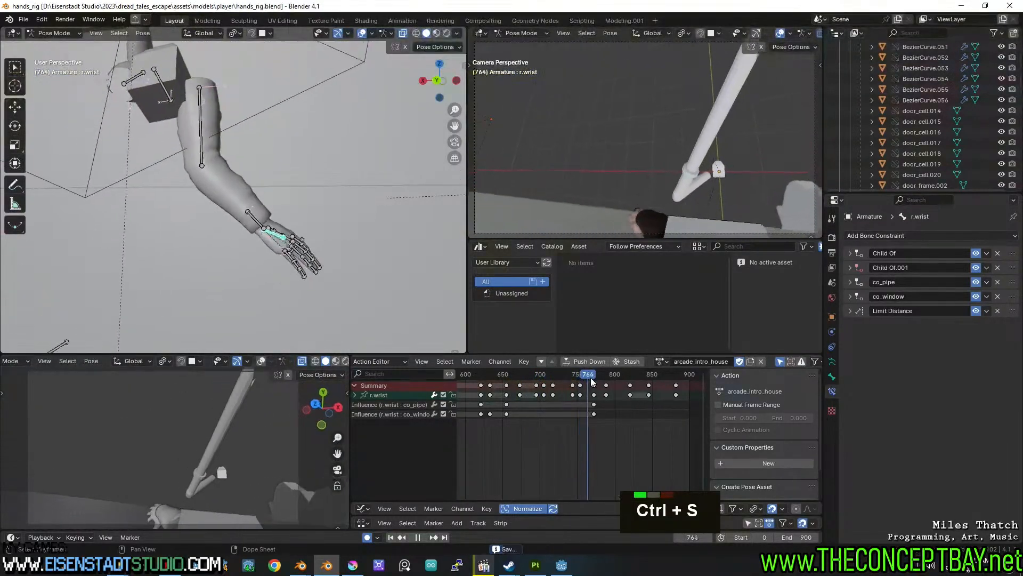
left_click_drag(621, 375, 533, 378)
Rotate the right wrist about -79° around the global X axis at frame 673 and move the hand against the sill.
scroll(219, 193, "down", 8)
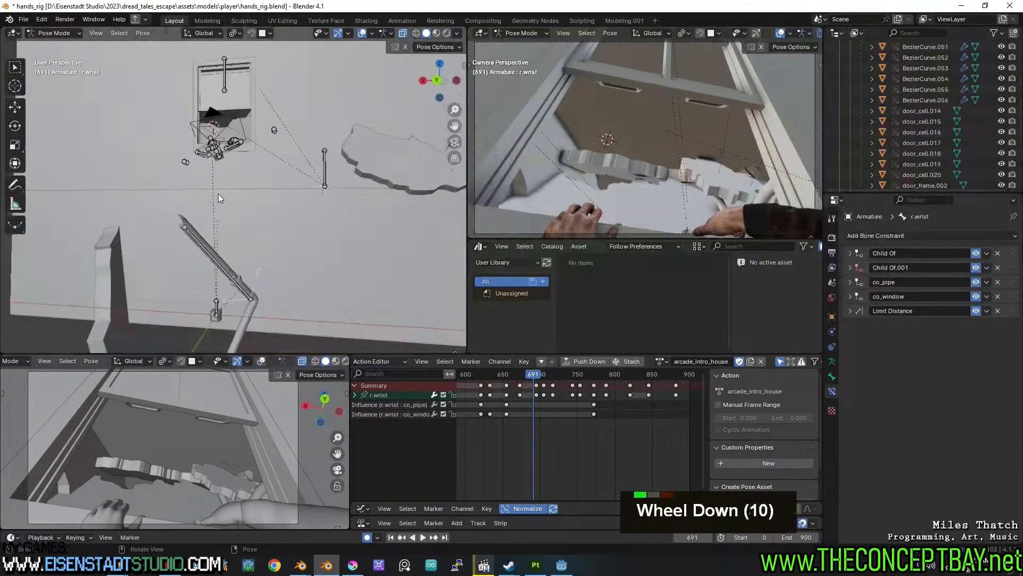
scroll(219, 193, "up", 11)
middle_click_drag(311, 289, 256, 239)
middle_click_drag(256, 240, 325, 233, "shift")
middle_click_drag(325, 234, 270, 230, "shift")
scroll(271, 230, "up", 3)
left_click_drag(540, 377, 520, 382)
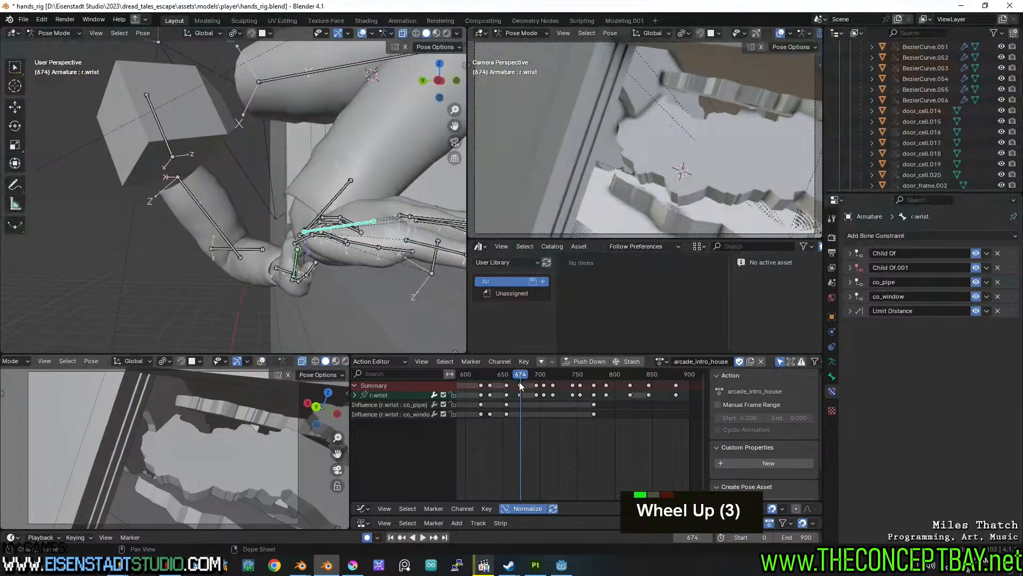
left_click(527, 395)
key("ctrl+g")
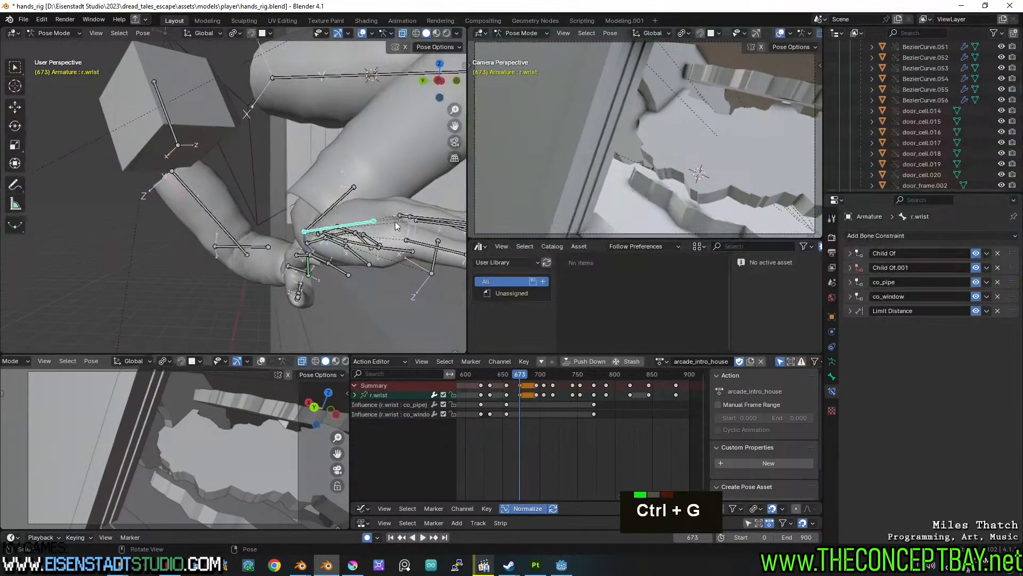
key("r")
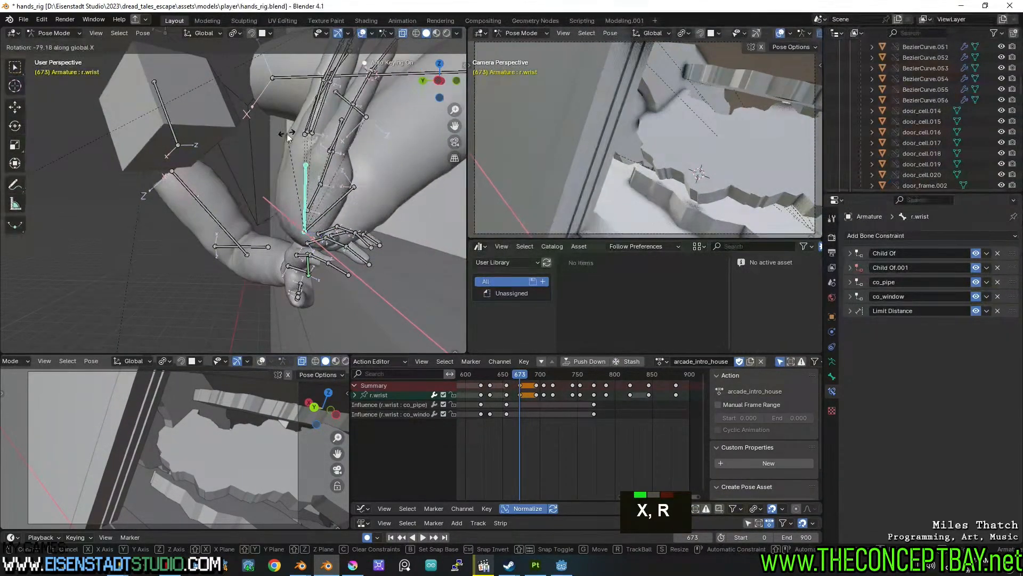
left_click(284, 134)
key("g")
left_click(288, 256)
Duplicate the right wrist's frame 673 key to about frame 695 so the hand holds its upright pose.
middle_click_drag(288, 255, 304, 182)
middle_click_drag(304, 182, 397, 182)
middle_click_drag(397, 183, 519, 147, "shift")
middle_click_drag(331, 140, 305, 205)
scroll(185, 142, "down", 3)
left_click(523, 387)
key("shift+d")
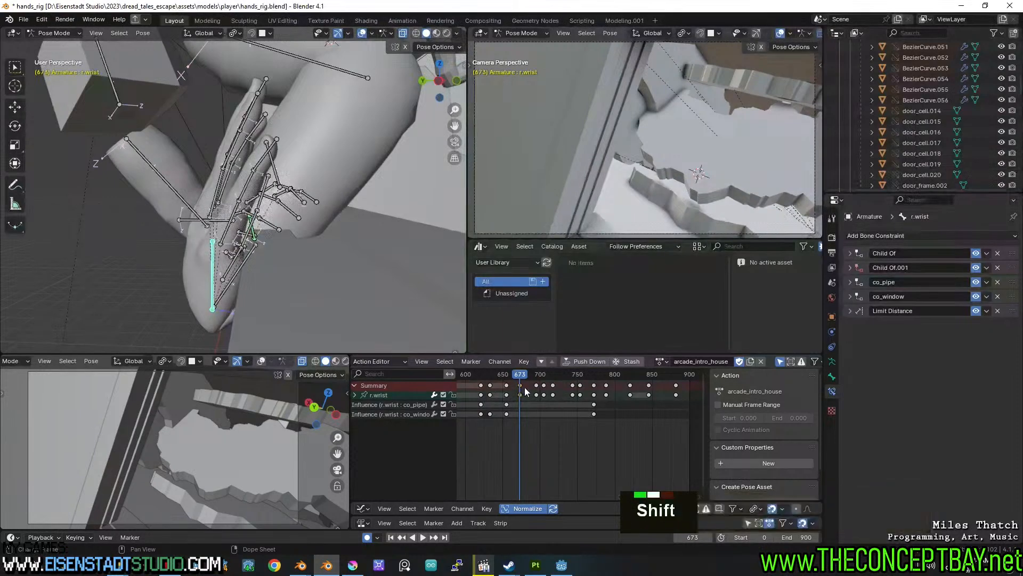
left_click_drag(519, 372, 536, 375)
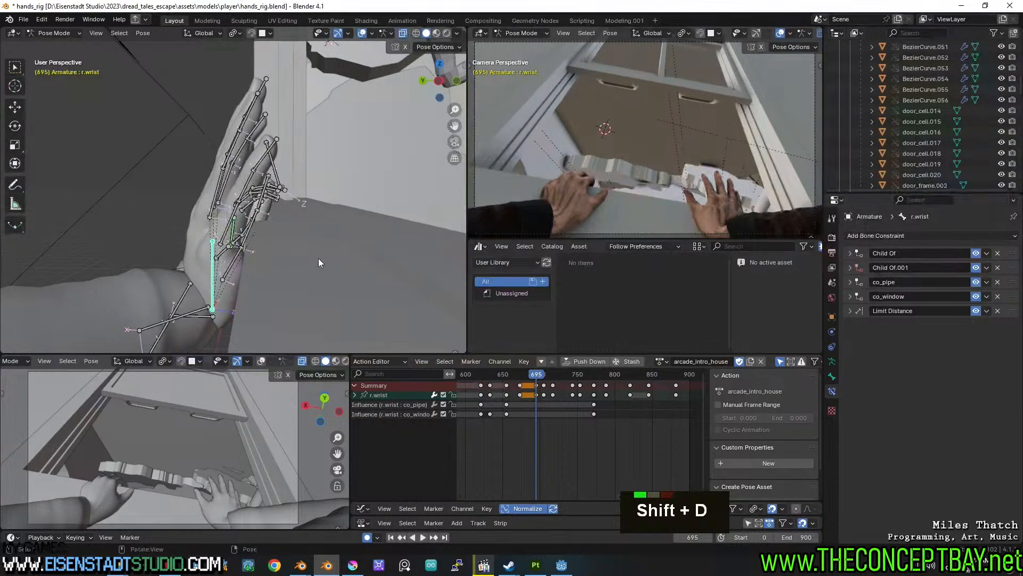
Select the base bones of the right hand's index, middle, ring and pinky fingers together.
scroll(401, 275, "down", 4)
left_click(303, 219)
middle_click_drag(302, 218, 303, 297, "shift")
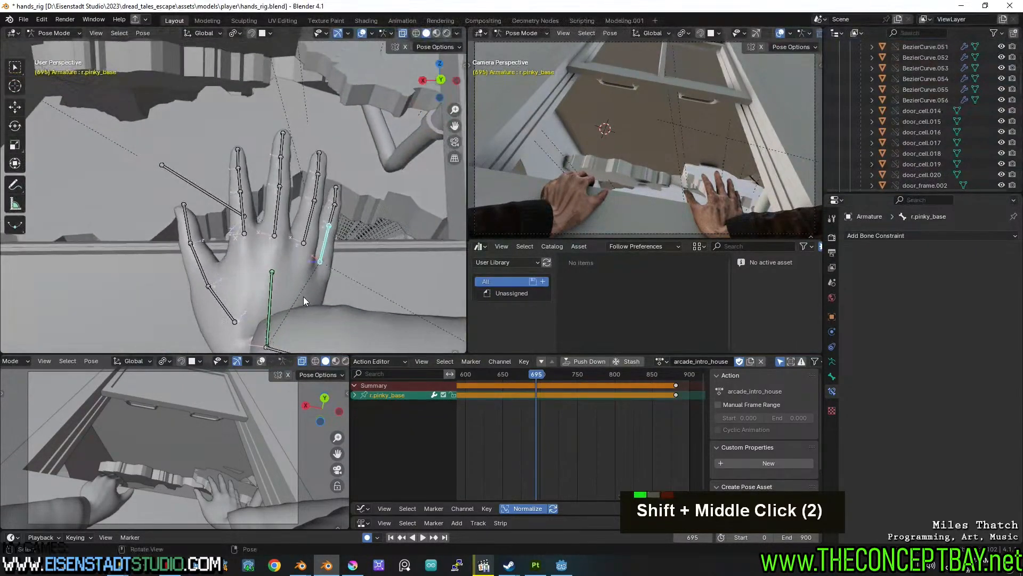
left_click(249, 217, "shift")
middle_click_drag(282, 235, 321, 211)
key("r")
key("x")
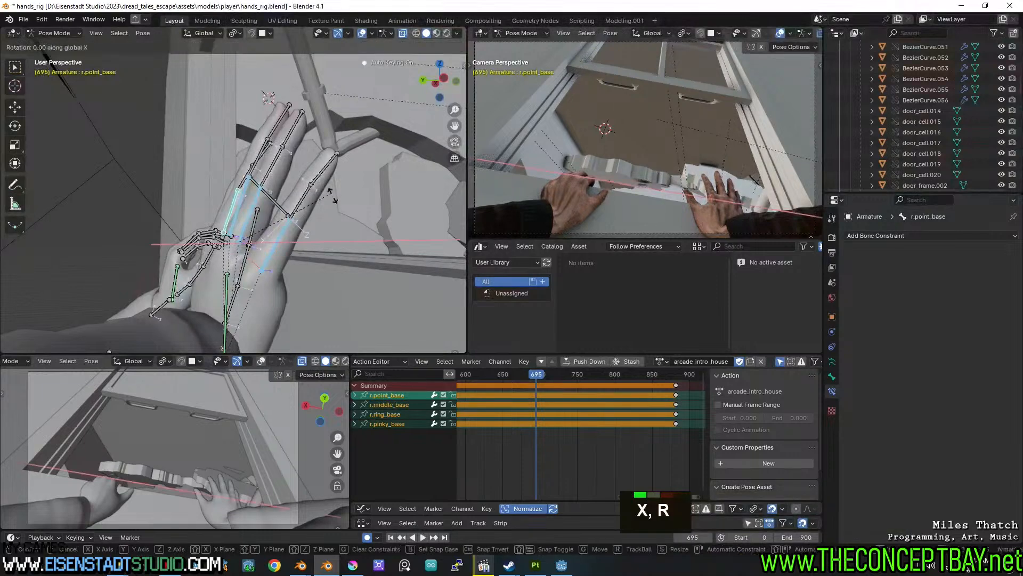
key("x")
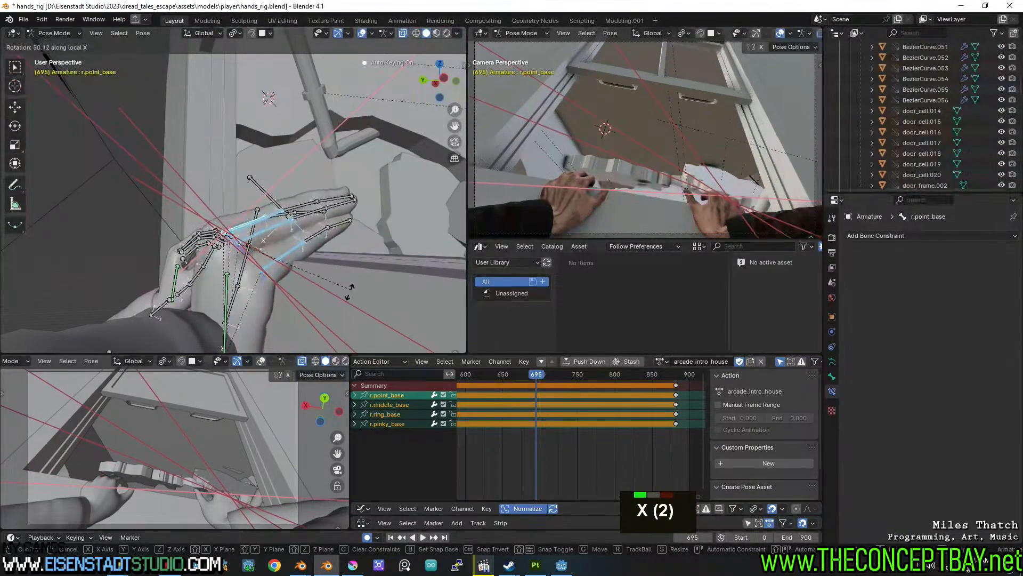
key("r")
key("x")
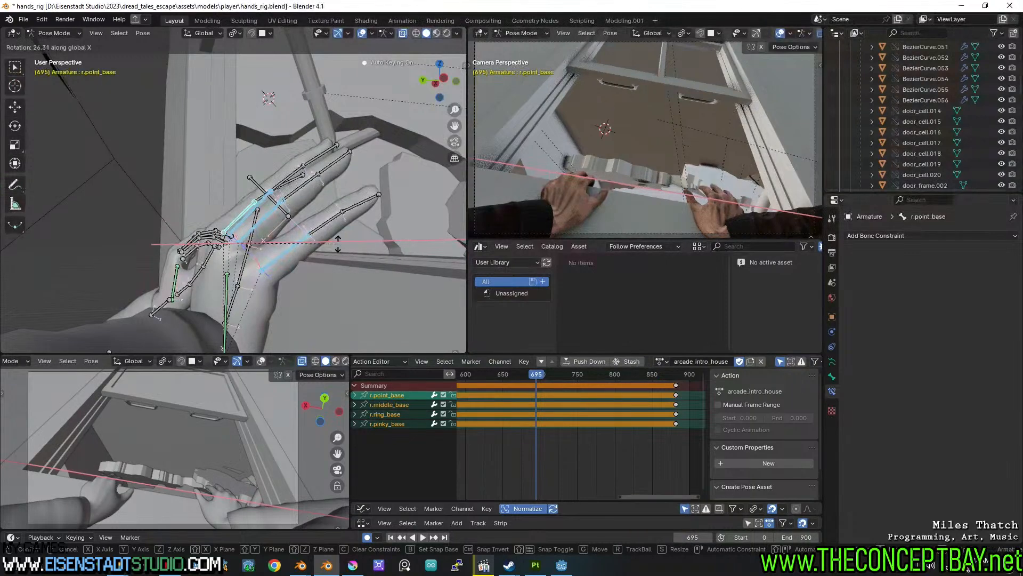
key("Escape")
Keyframe the four right finger base bones at about frame 683 and rotate them forward over the sill at frame 695.
left_click_drag(534, 377, 526, 376)
key("i")
left_click(536, 376)
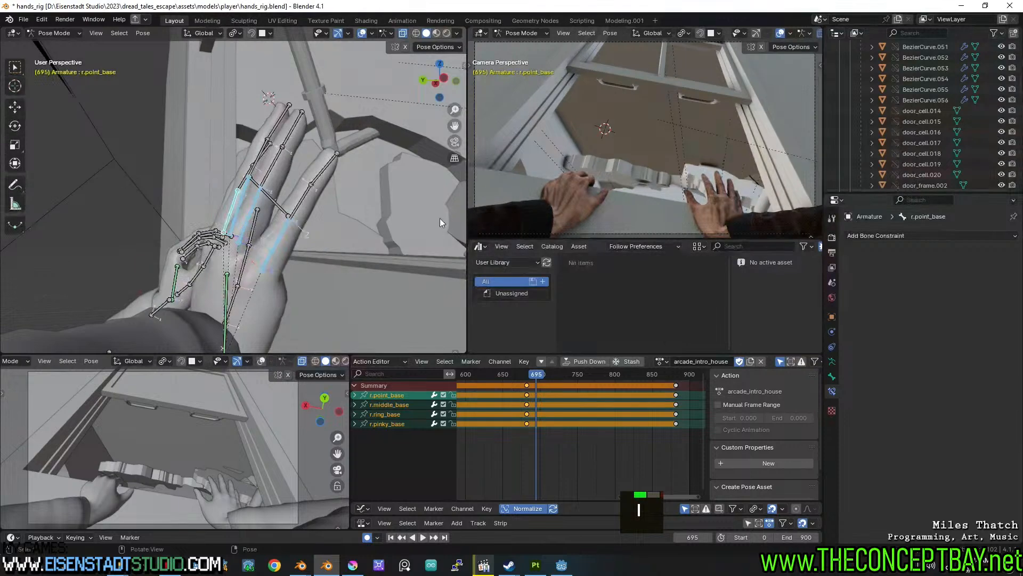
left_click(433, 42)
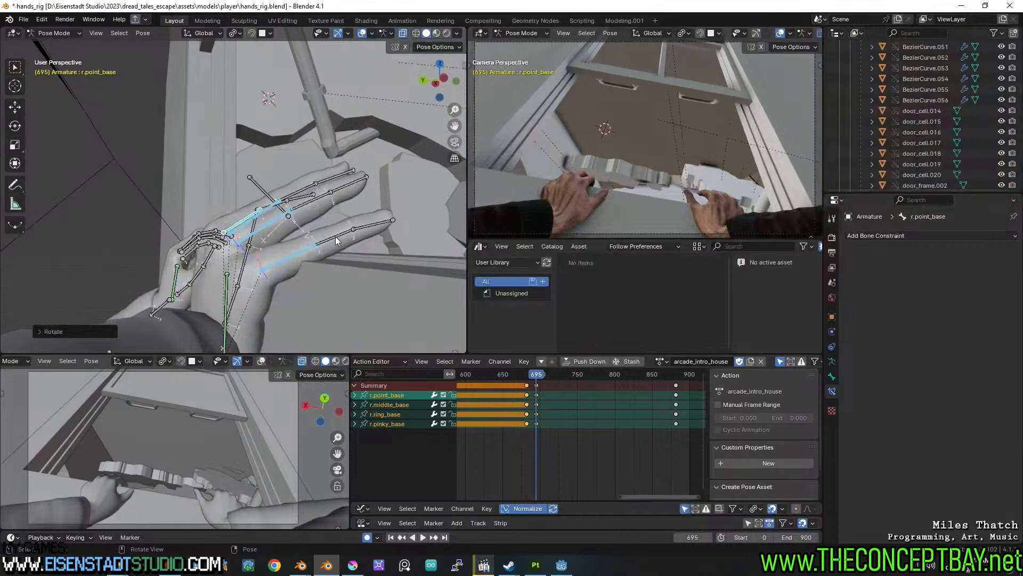
Keyframe the middle and tip bones of the four right fingers and move those keys to frame 683.
left_click(337, 239)
middle_click_drag(330, 222, 262, 201)
left_click(262, 199)
left_click(299, 197, "shift")
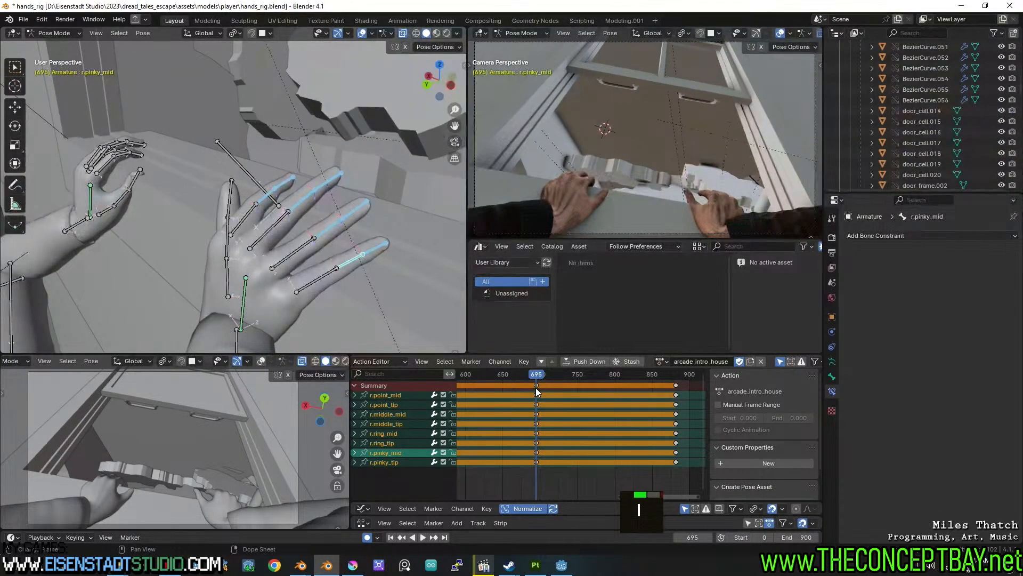
left_click(536, 385)
key("g")
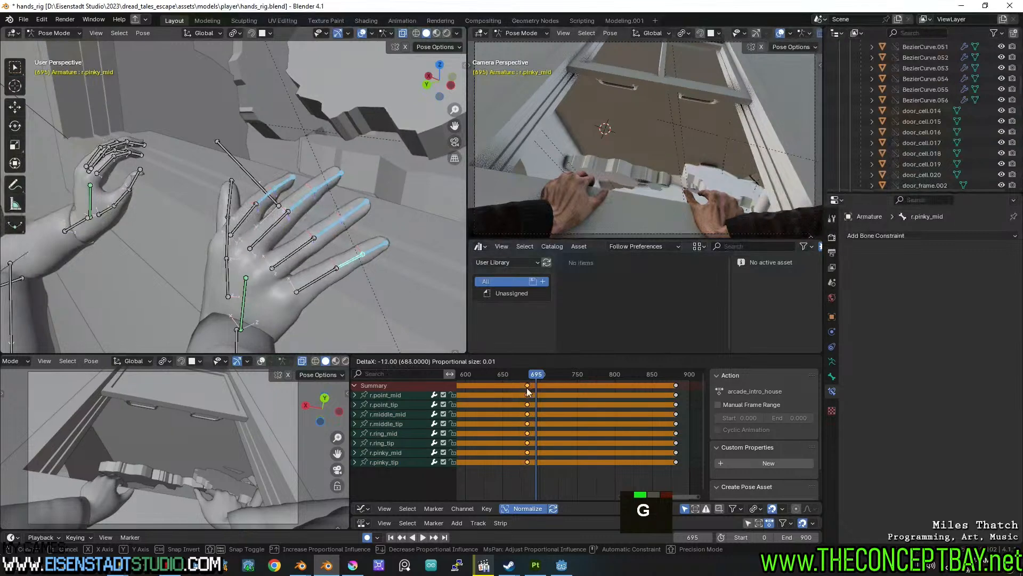
left_click(527, 387)
Curl the middle and tip bones of the four right fingers about their local X axis at frame 695.
key("r")
key("x")
key("x")
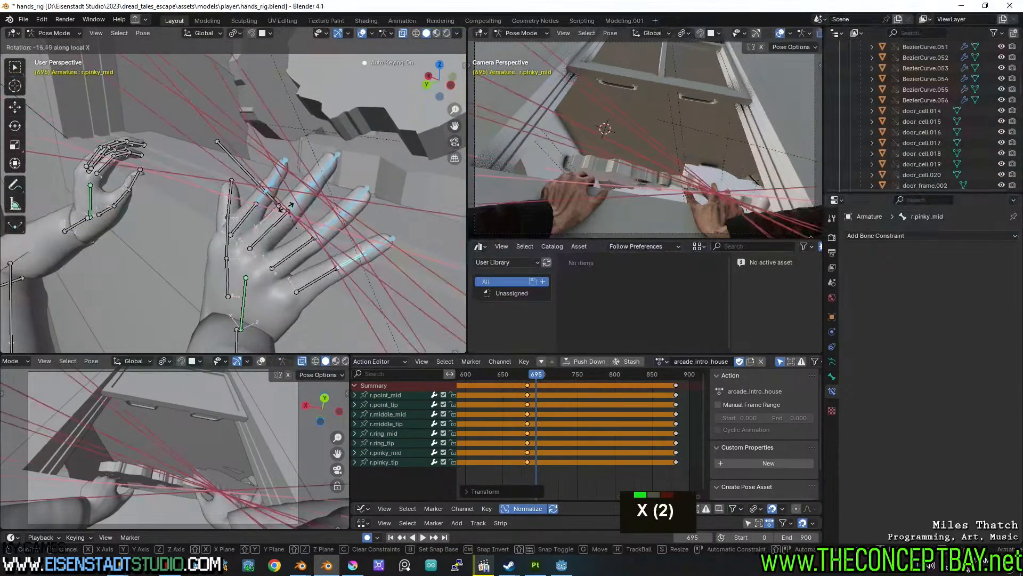
left_click(353, 147)
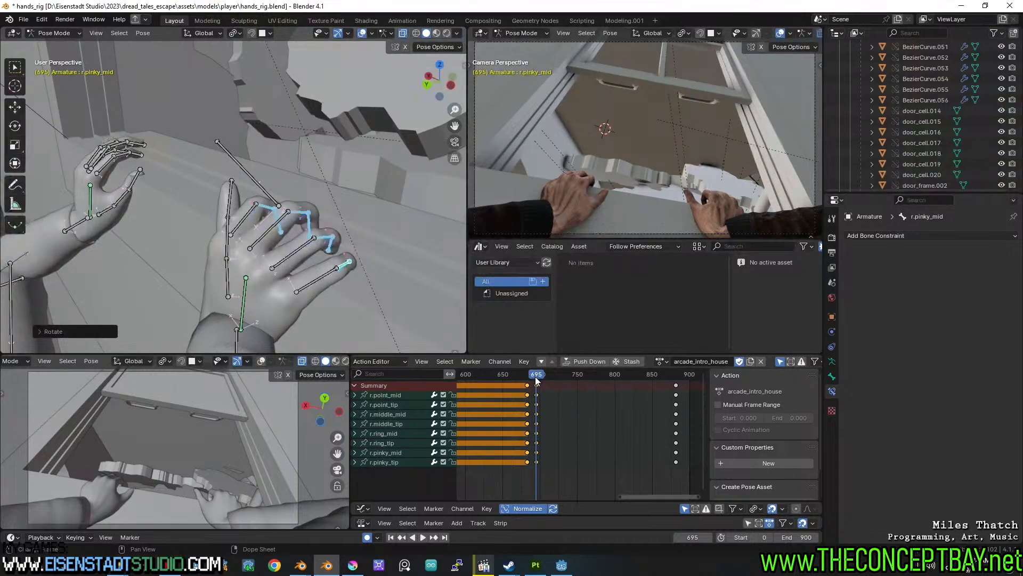
Clear the pose transforms of all right finger and thumb bones at frame 711.
key("space")
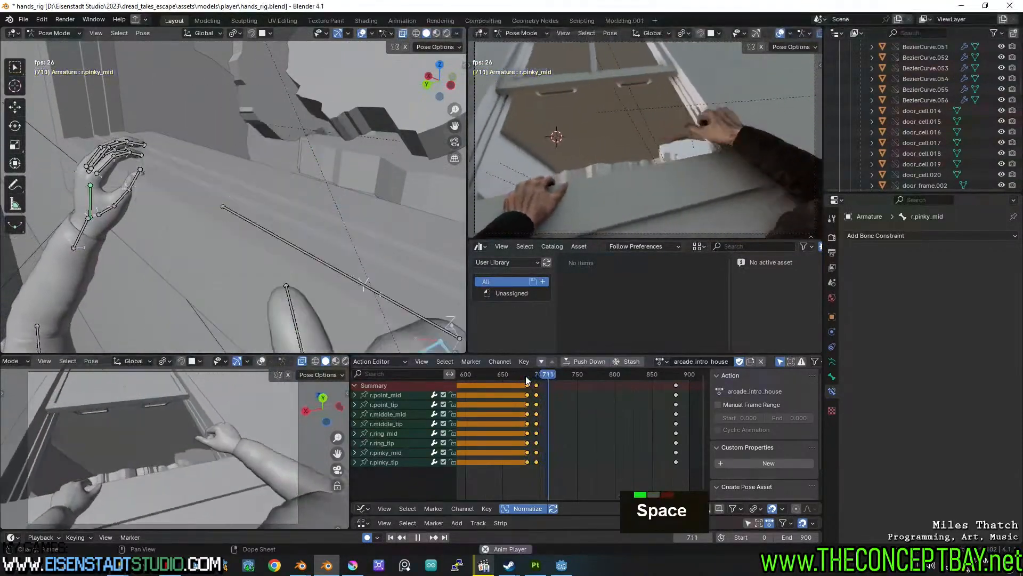
key("space")
left_click_drag(529, 376, 549, 373)
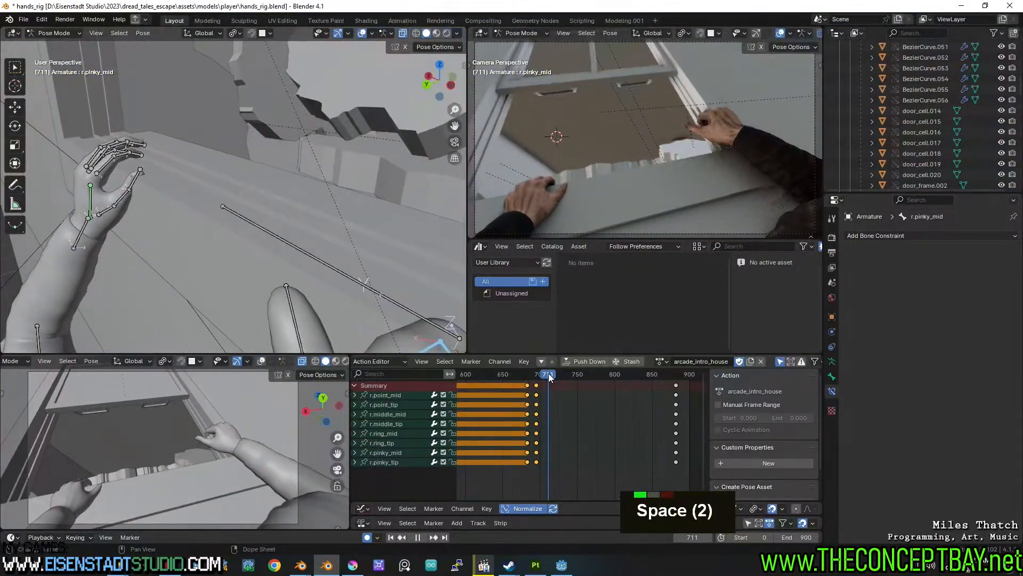
scroll(342, 244, "down", 3)
middle_click_drag(342, 244, 283, 218, "shift")
scroll(312, 222, "up", 1)
scroll(303, 232, "up", 1)
key("l")
key("l")
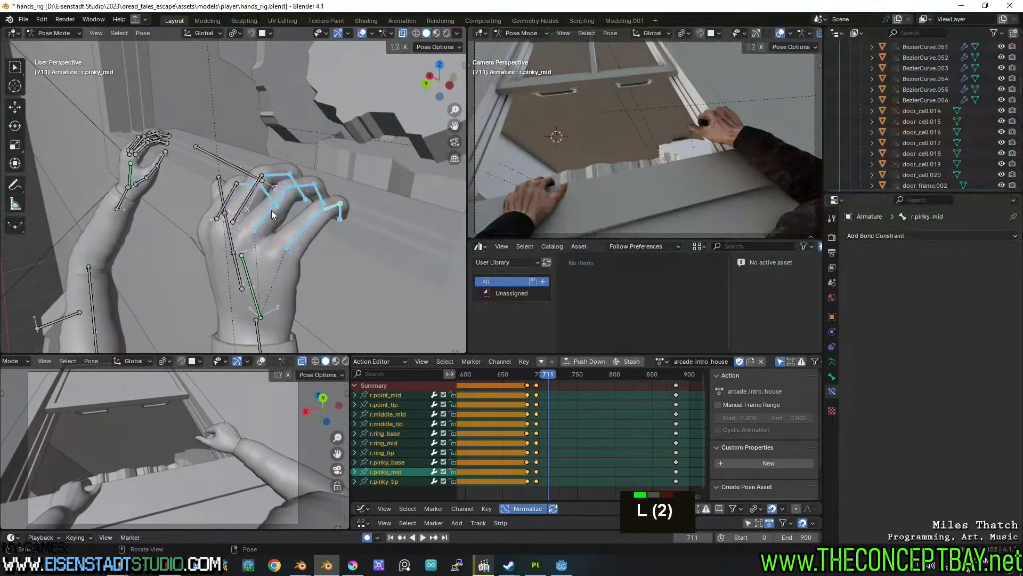
key("l")
middle_click_drag(228, 219, 292, 230)
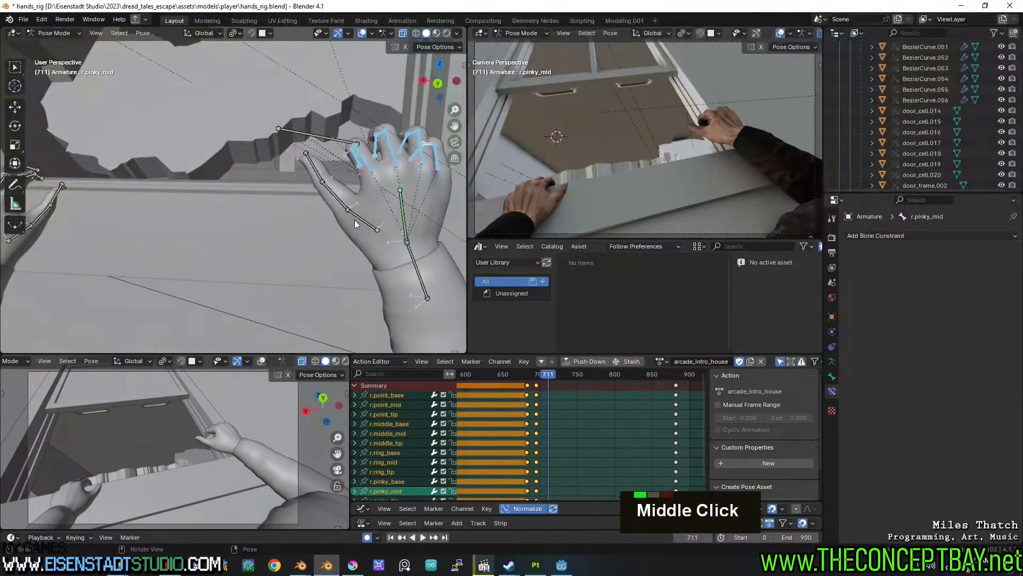
key("l")
left_click(143, 32)
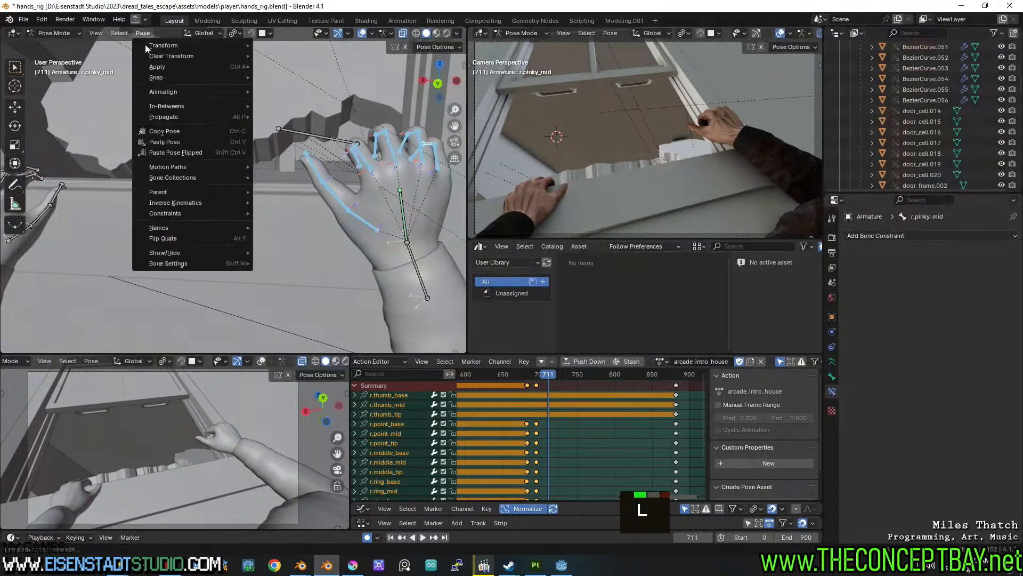
left_click(248, 54)
left_click(280, 57)
Play back the rest of the climb to frame 879 and save the hands_rig file.
left_click_drag(546, 372, 540, 378)
key("space")
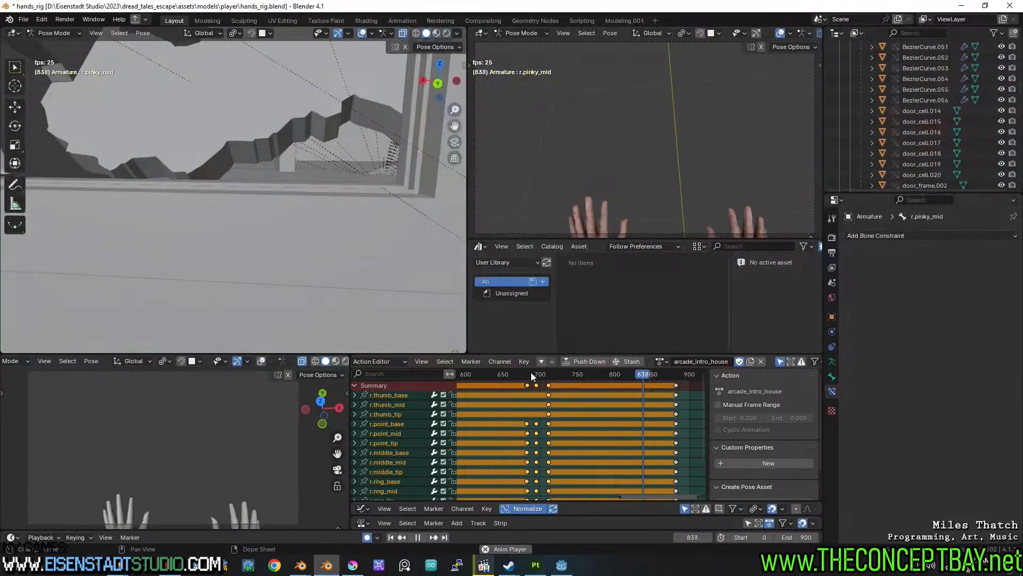
key("space")
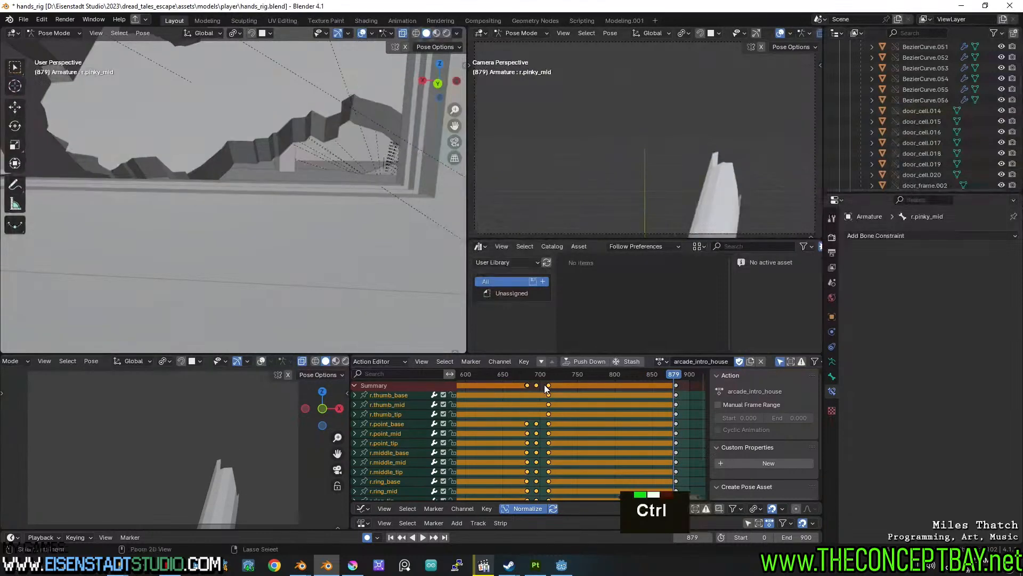
key("ctrl+s")
Replay the earlier window-opening section up to frame 450 and examine how the hands reach the handles.
scroll(545, 385, "down", 8)
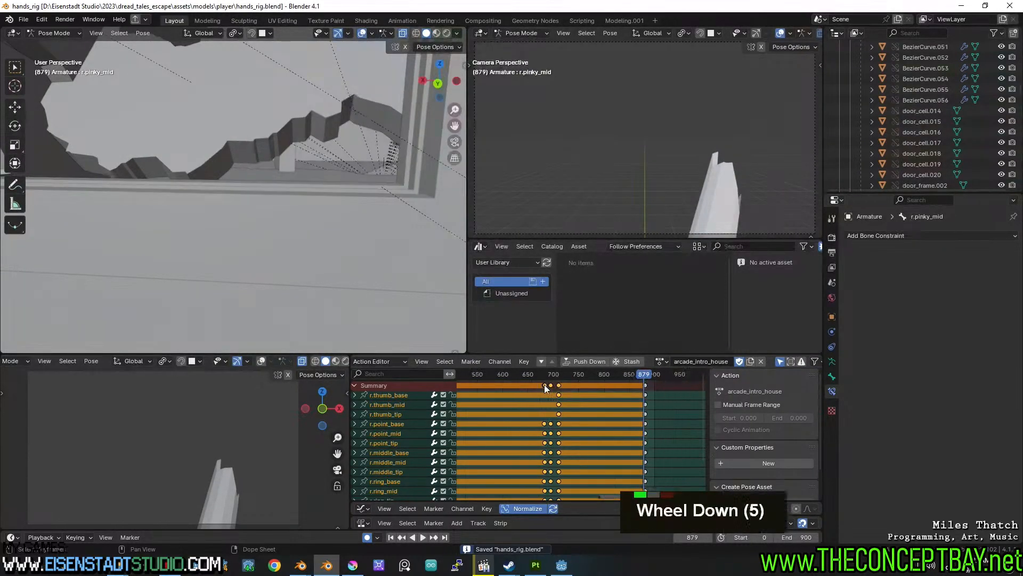
middle_click_drag(545, 385, 623, 386)
left_click_drag(632, 378, 467, 392)
key("ctrl+s")
key("space")
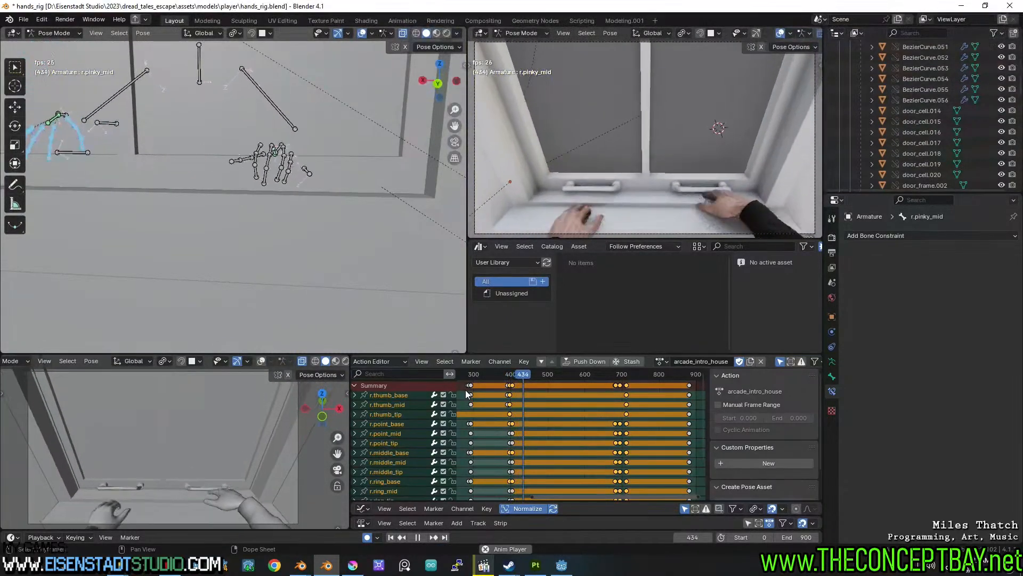
key("space")
Move both wrists back from the window at frame 428, before the hands reach the handles.
scroll(305, 232, "down", 2)
middle_click_drag(305, 232, 237, 235)
middle_click_drag(237, 234, 226, 242, "shift")
scroll(225, 245, "down", 2)
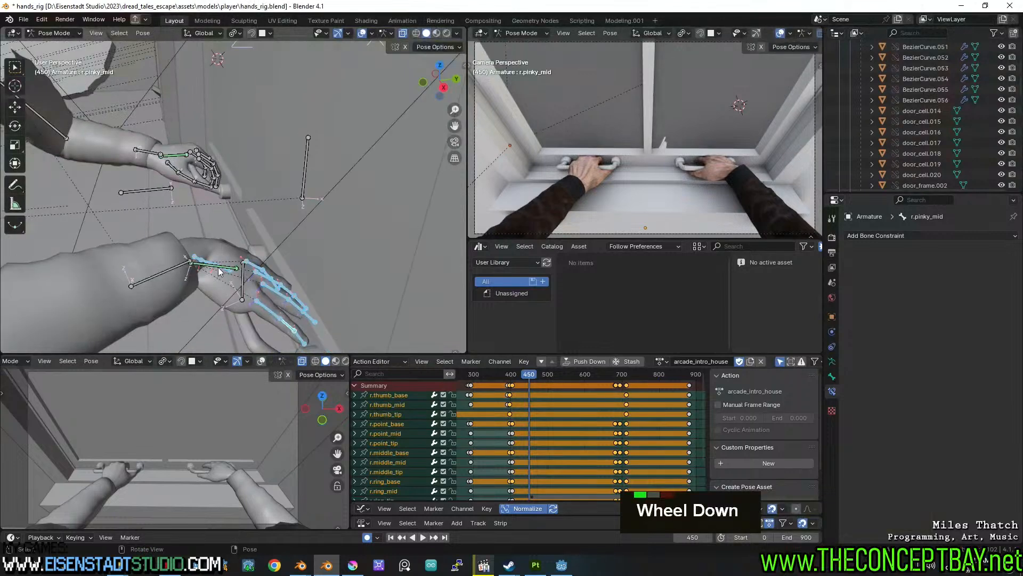
left_click(218, 269)
left_click(182, 155, "shift")
scroll(528, 405, "up", 5)
middle_click_drag(527, 405, 589, 408)
scroll(605, 417, "up", 8)
scroll(604, 414, "up", 13)
left_click_drag(631, 375, 488, 374)
scroll(497, 398, "down", 2)
middle_click_drag(498, 398, 523, 392)
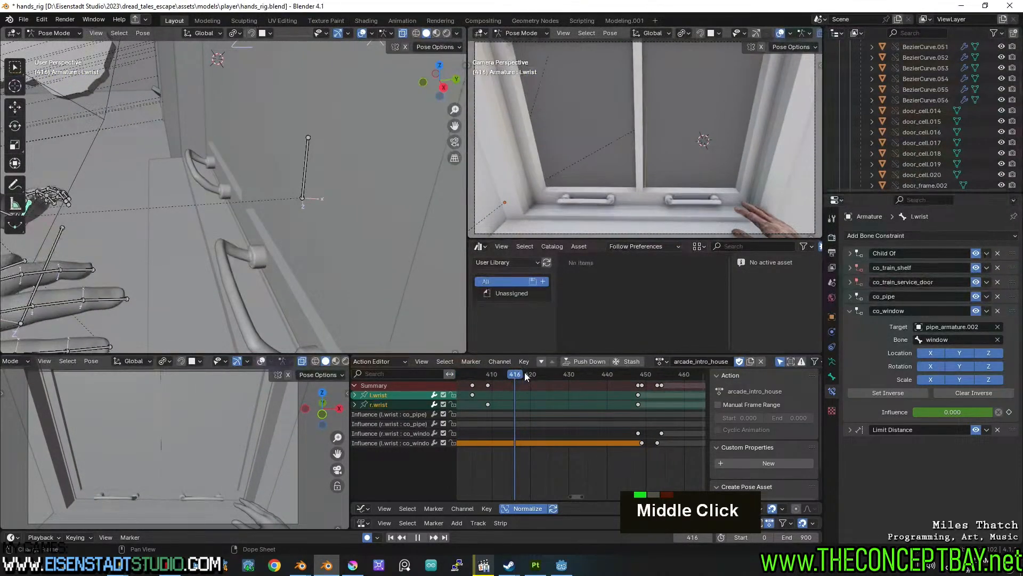
left_click_drag(519, 374, 562, 376)
scroll(290, 295, "down", 4)
middle_click_drag(290, 295, 247, 210)
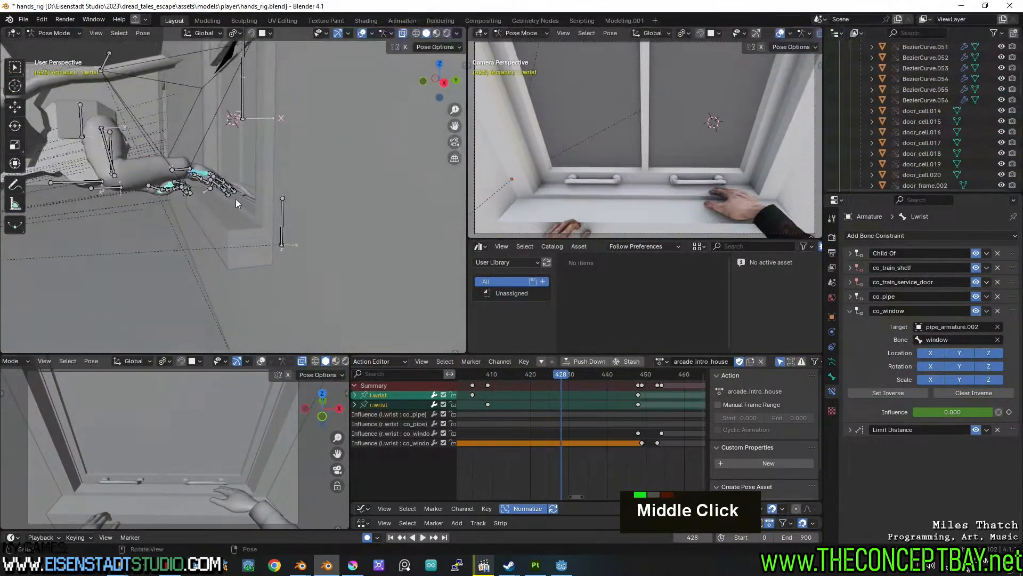
key("g")
left_click(172, 223)
Move the left elbow outward at frame 438 and scrub through the reach to the window handles.
left_click_drag(489, 375, 599, 350)
scroll(304, 249, "down", 2)
middle_click_drag(304, 248, 240, 234)
scroll(307, 259, "up", 2)
left_click(212, 240)
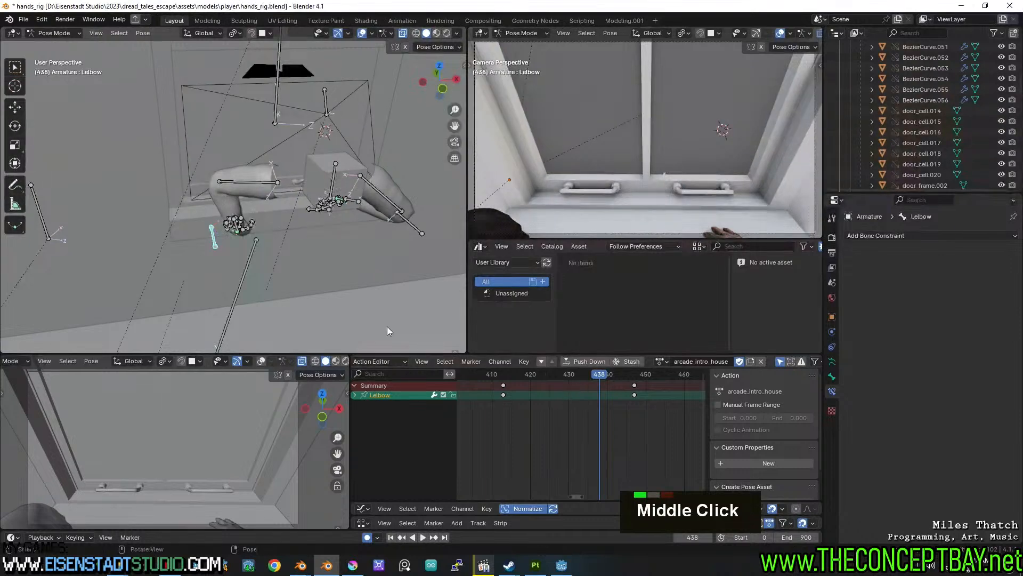
middle_click_drag(273, 235, 246, 222)
key("g")
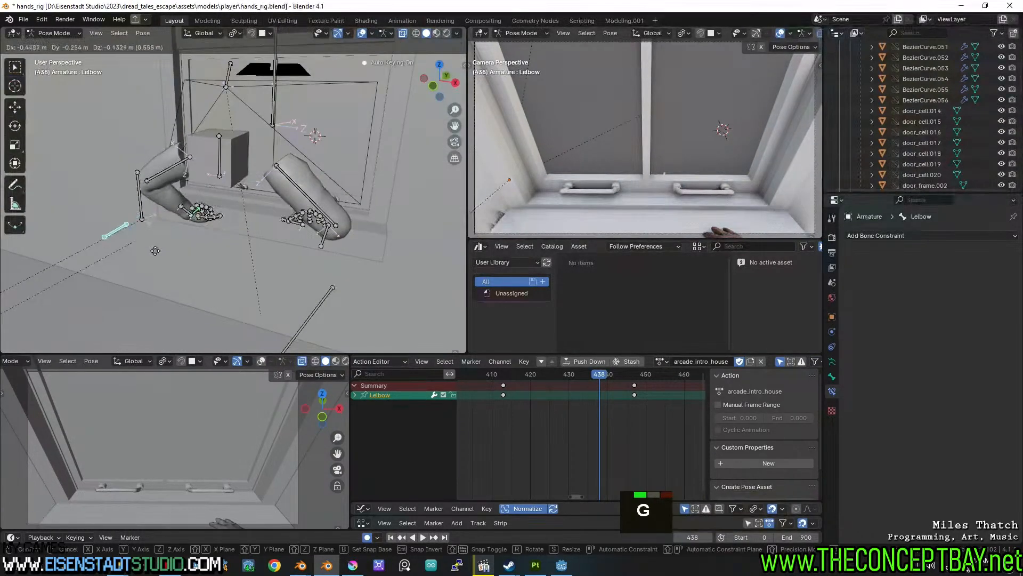
left_click(160, 252)
left_click_drag(506, 373, 628, 373)
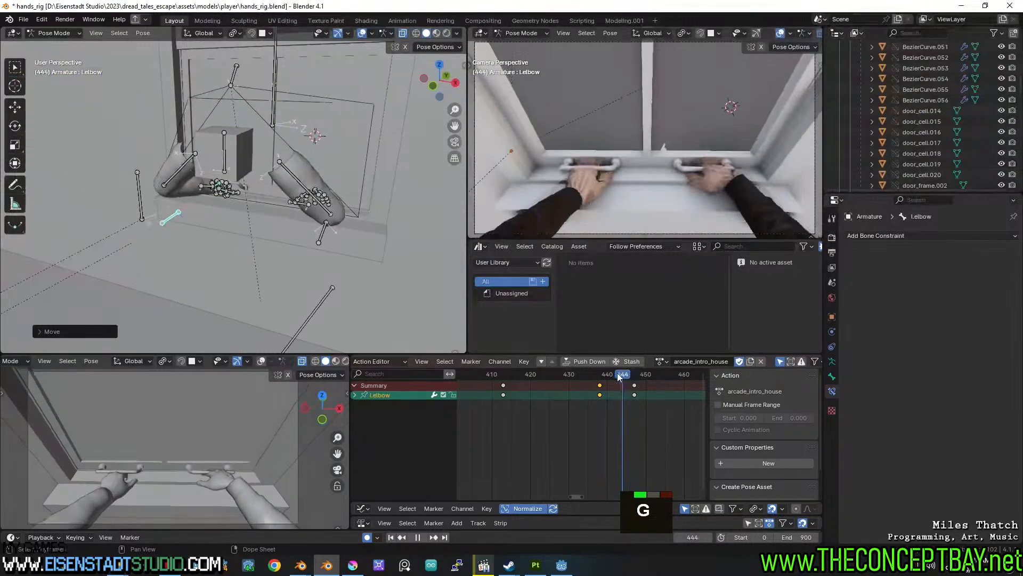
key("Escape")
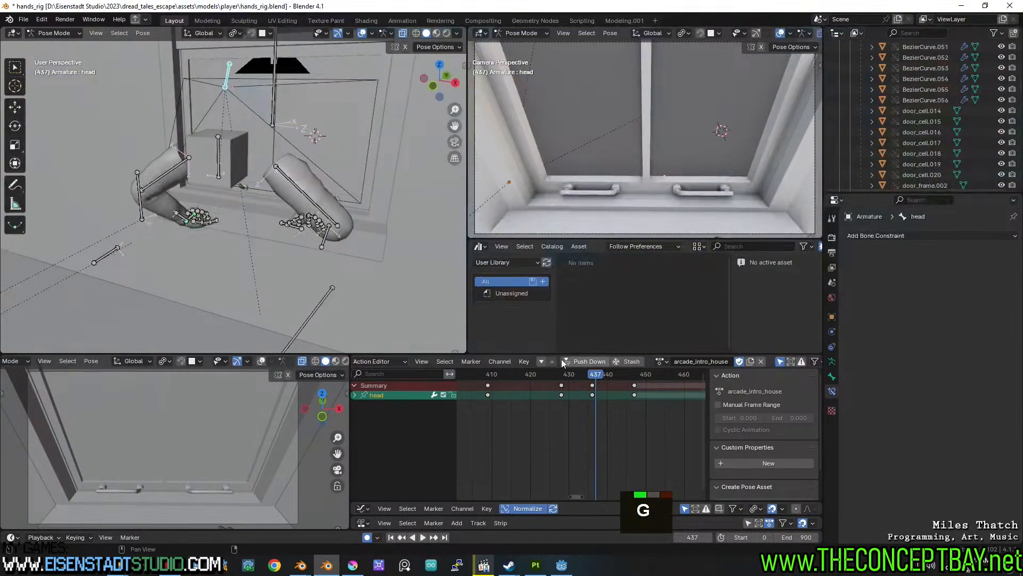
Move the head's key at about frame 436 to frame 428 and play the window opening to frame 498.
key("g")
left_click(571, 395)
left_click_drag(506, 376, 574, 376)
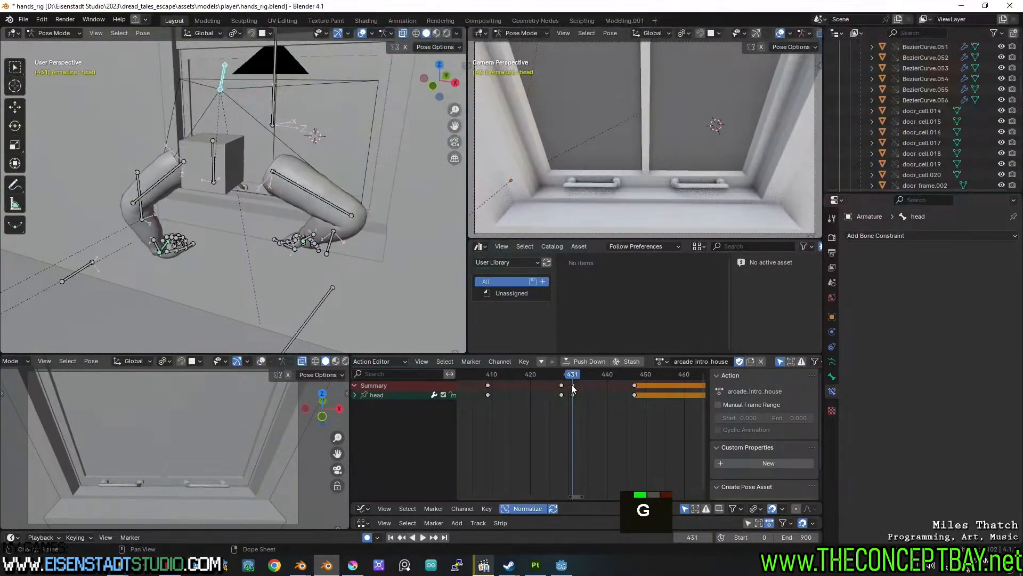
left_click(553, 394)
left_click_drag(484, 376, 661, 367)
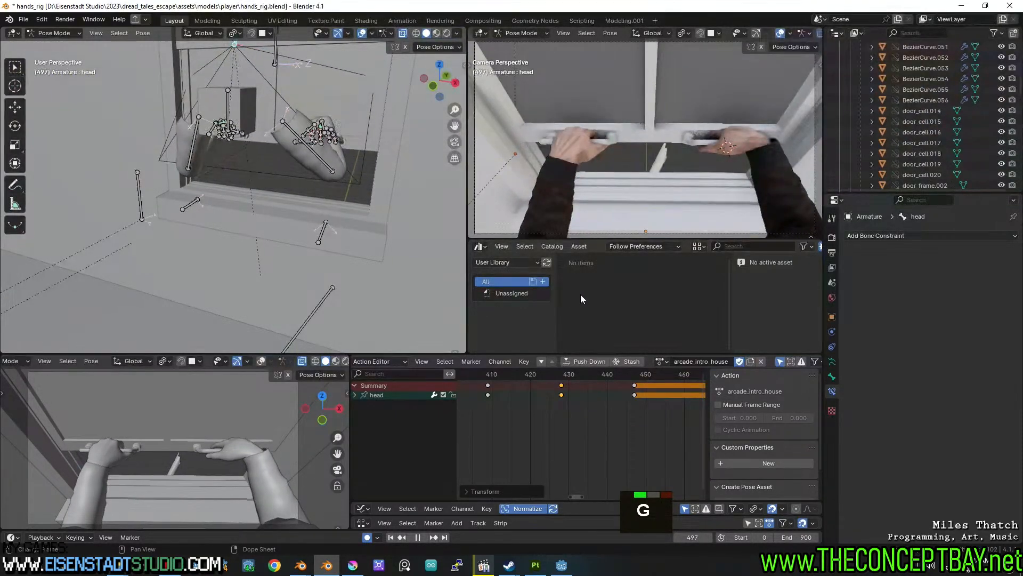
key("space")
Keyframe both wrists at frame 467 while the hands grip the window handles.
scroll(577, 406, "down", 5)
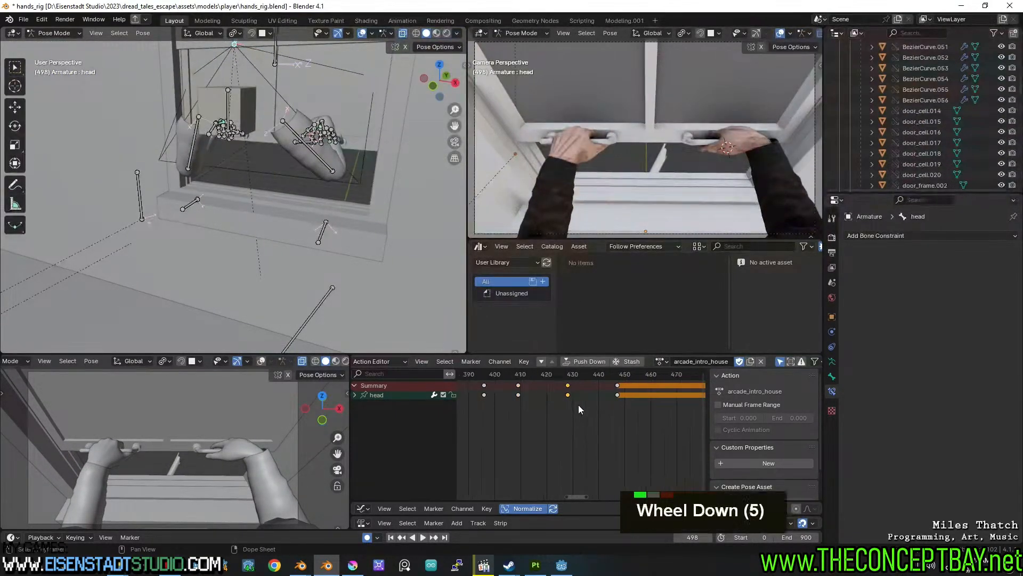
middle_click_drag(287, 197, 241, 204)
scroll(261, 216, "up", 3)
scroll(277, 209, "down", 2)
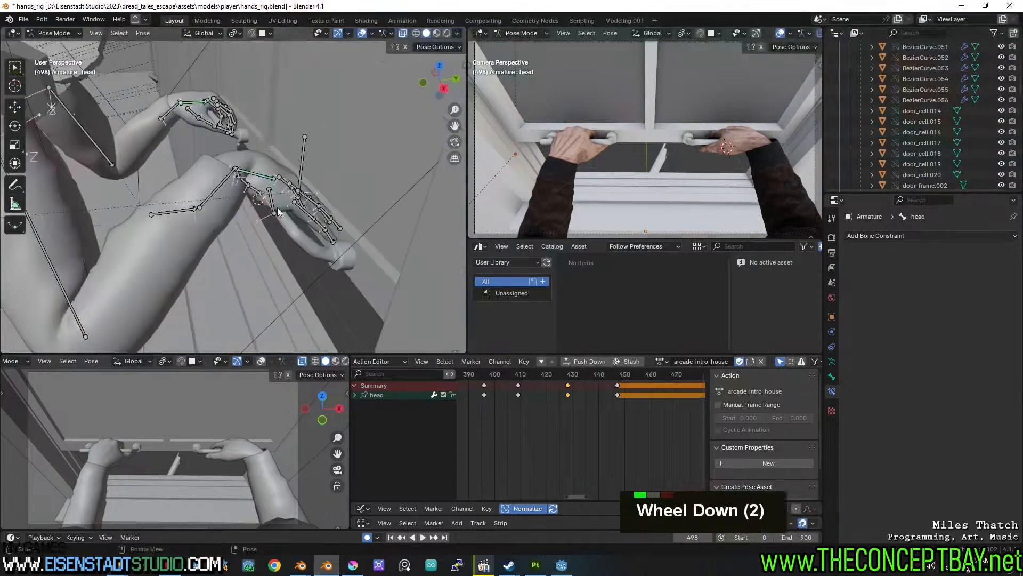
left_click(256, 178)
left_click(200, 106, "shift")
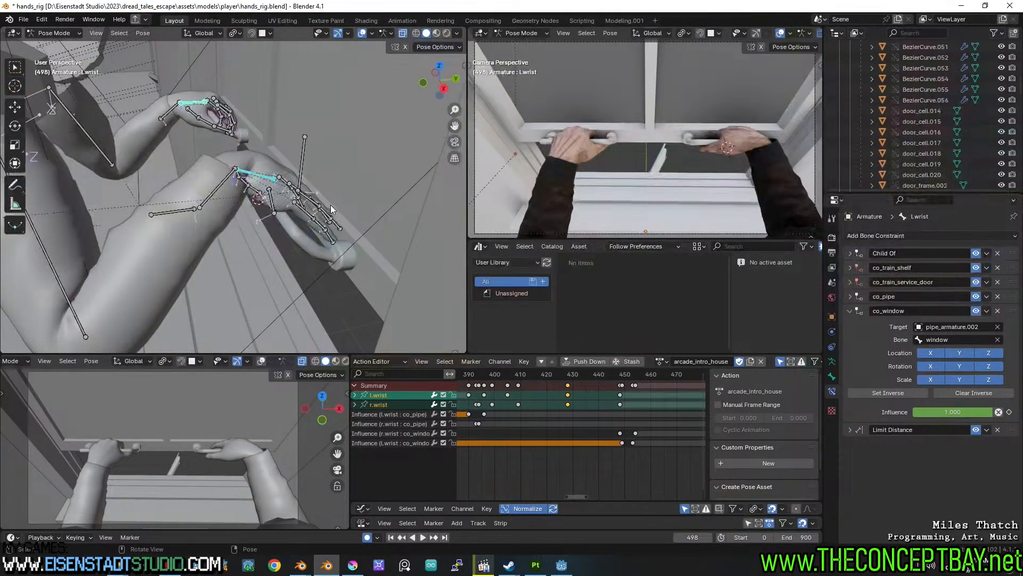
middle_click_drag(347, 199, 318, 218, "shift")
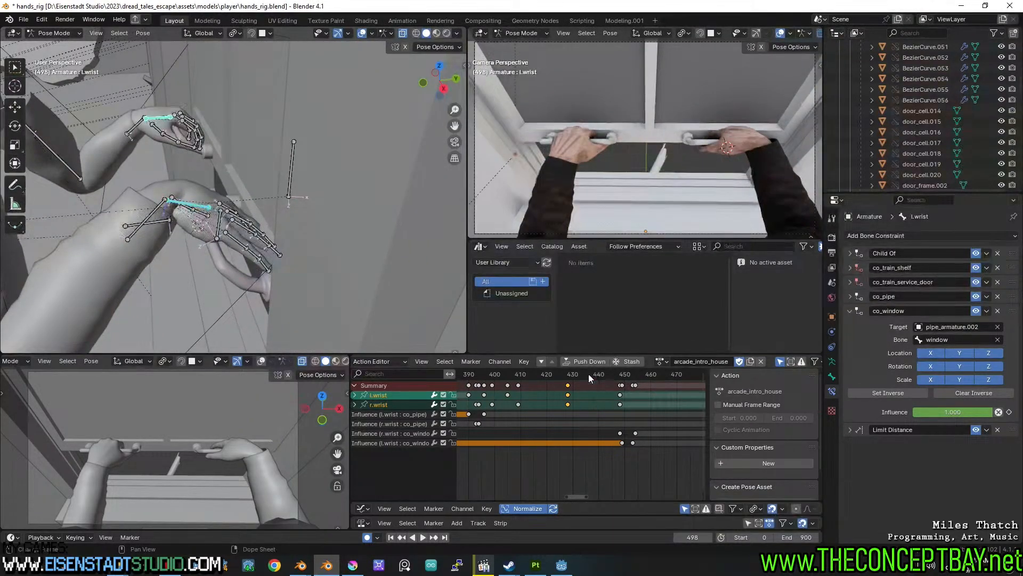
scroll(577, 421, "down", 2)
scroll(613, 431, "up", 18)
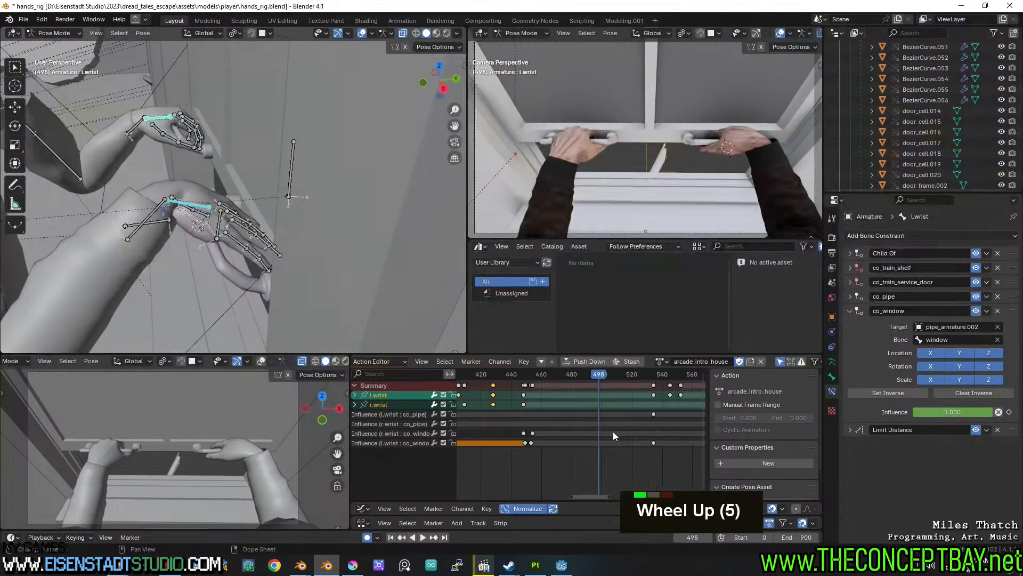
scroll(573, 388, "up", 4)
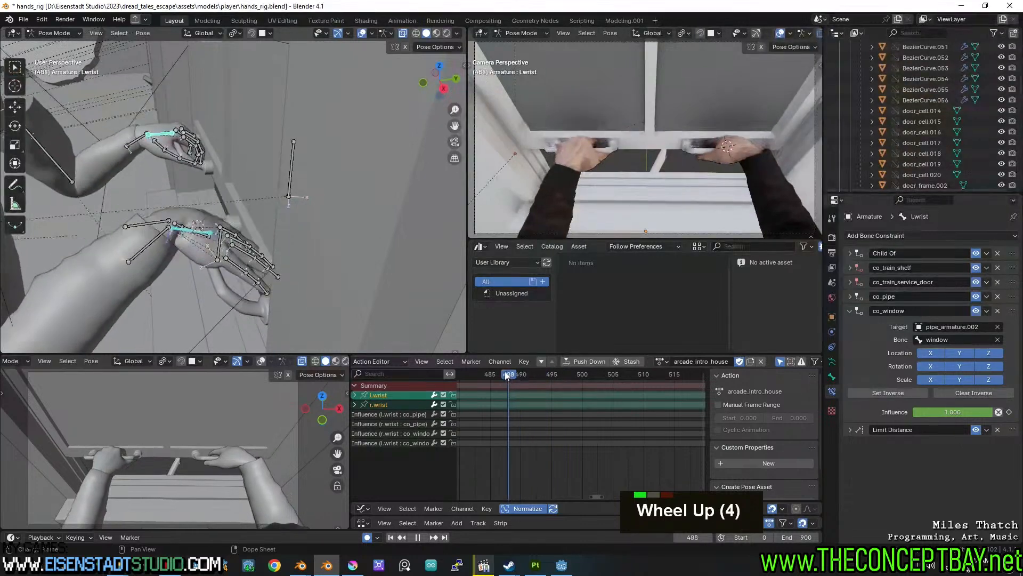
mouse_move(632, 375)
left_mouse_down()
mouse_move(579, 376)
mouse_move(622, 374)
left_mouse_up()
middle_click_drag(246, 283, 267, 186, "shift")
key("i")
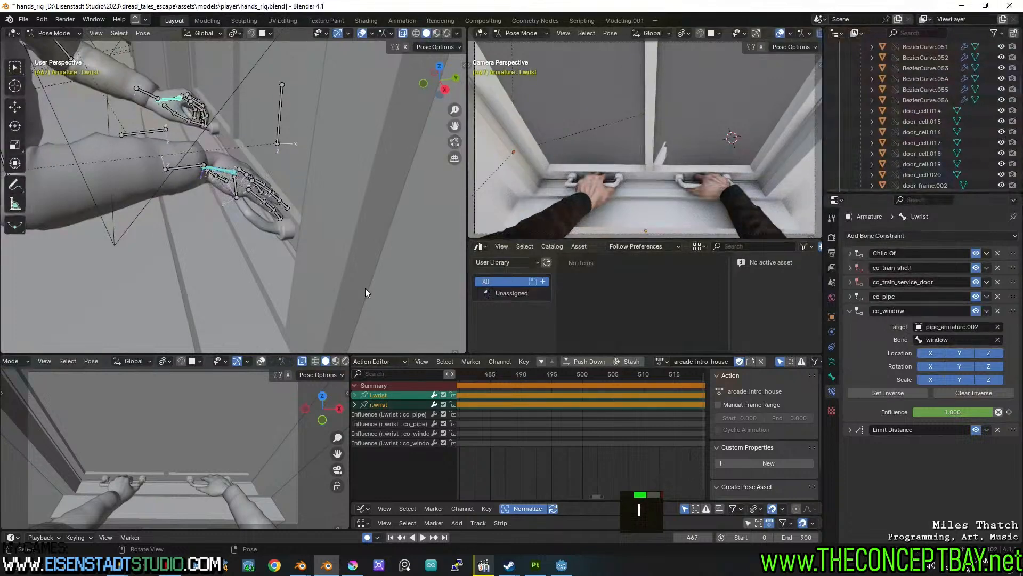
Go to frame 469 and show the gripping hands in a wireframe right orthographic view.
scroll(623, 432, "down", 11)
middle_click_drag(623, 432, 591, 420)
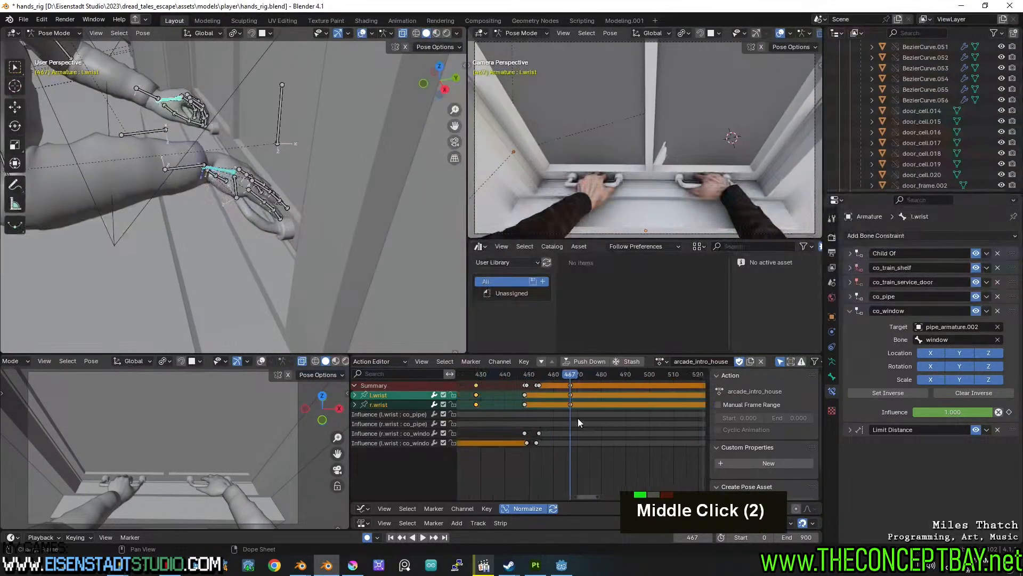
scroll(576, 413, "up", 14)
scroll(570, 413, "up", 14)
scroll(603, 427, "up", 4)
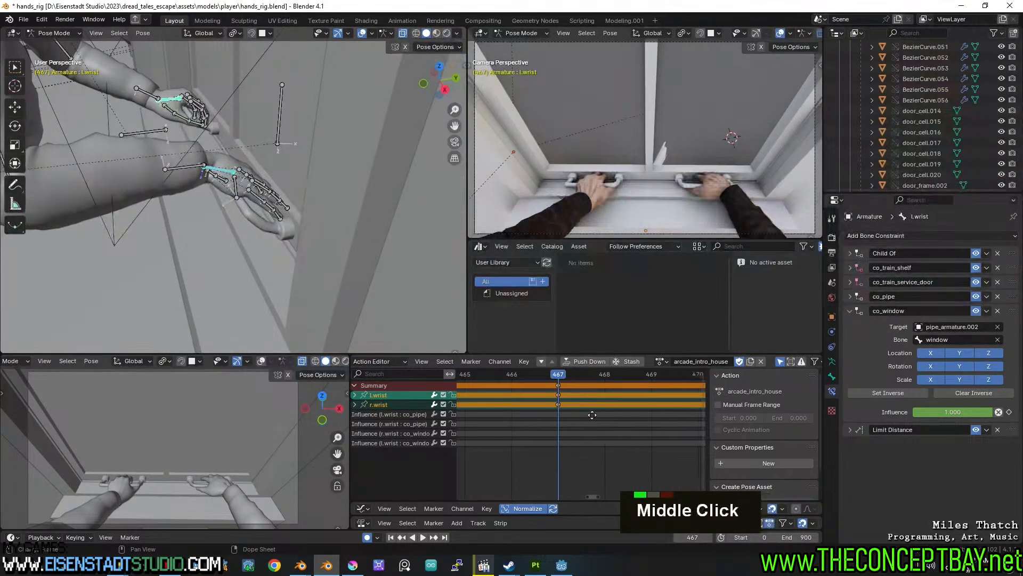
scroll(554, 389, "down", 17)
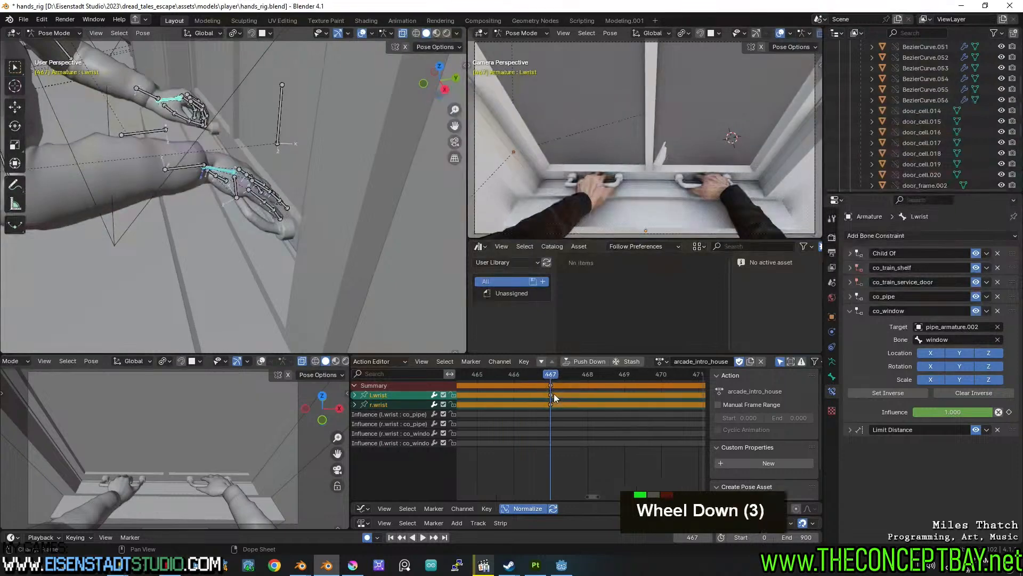
key("Escape")
left_click_drag(574, 376, 593, 368)
mouse_move(369, 282)
middle_mouse_down()
mouse_move(313, 193)
mouse_move(325, 244)
mouse_move(230, 194)
mouse_move(307, 162)
mouse_move(376, 235)
middle_mouse_up()
scroll(324, 245, "up", 3)
scroll(320, 237, "down", 1, "shift")
key("z")
scroll(315, 162, "up", 4)
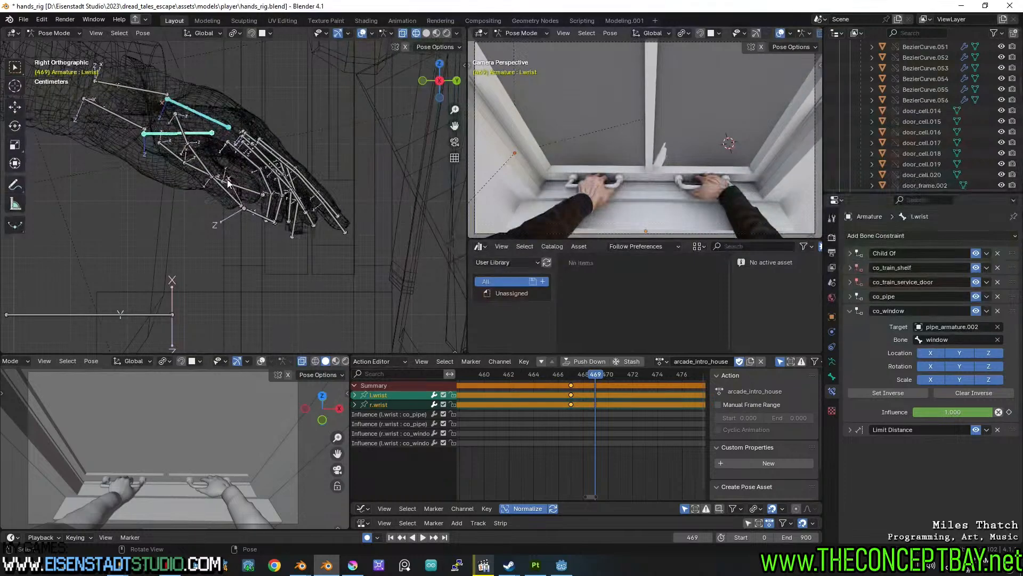
Rotate both wrists about 25° around the 3D cursor placed at the handle grip at frame 469, and play the motion.
right_click(219, 156, "shift")
key("period")
left_click(326, 155)
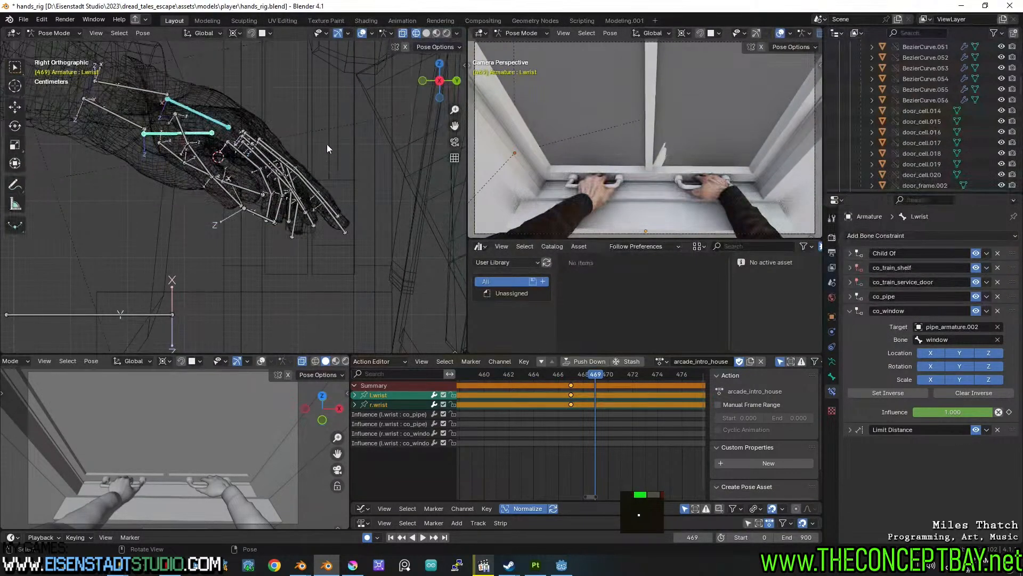
key("r")
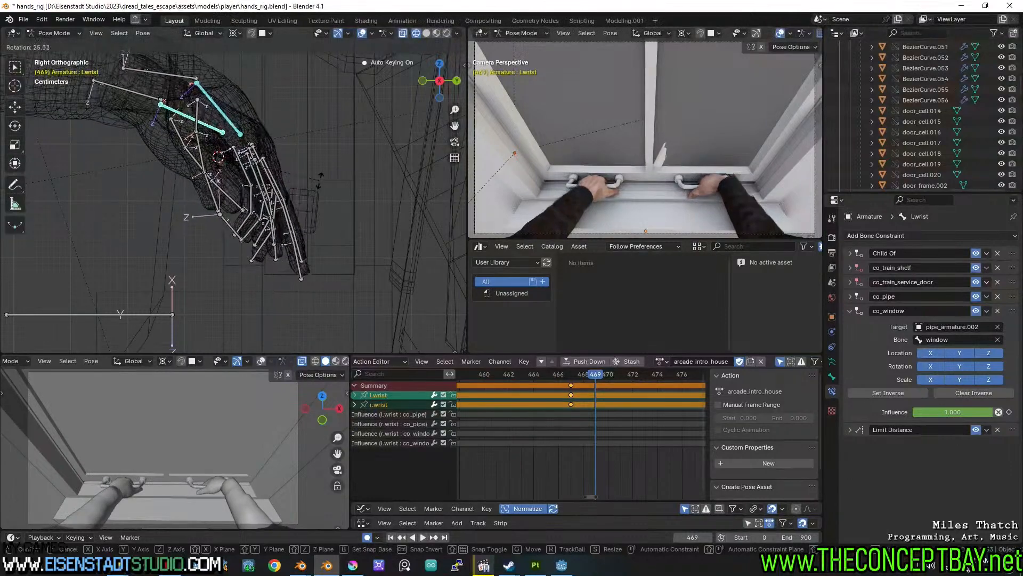
left_click(318, 179)
left_click_drag(593, 375, 537, 369)
key("space")
key("space")
Move both wrists' frame 467 keys to frame 461 and play the window lift.
double_click(569, 405)
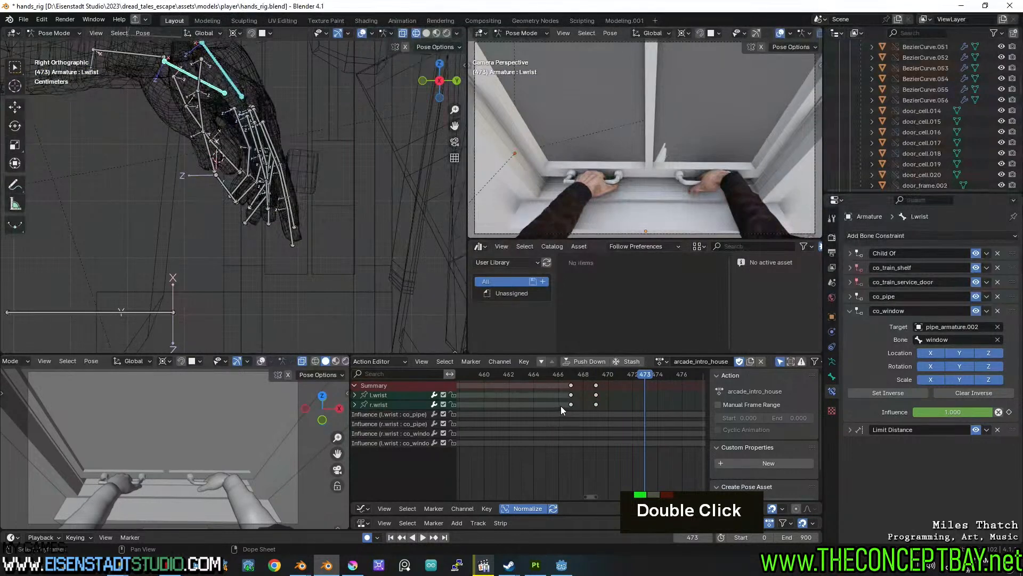
middle_click_drag(557, 389, 581, 418)
key("g")
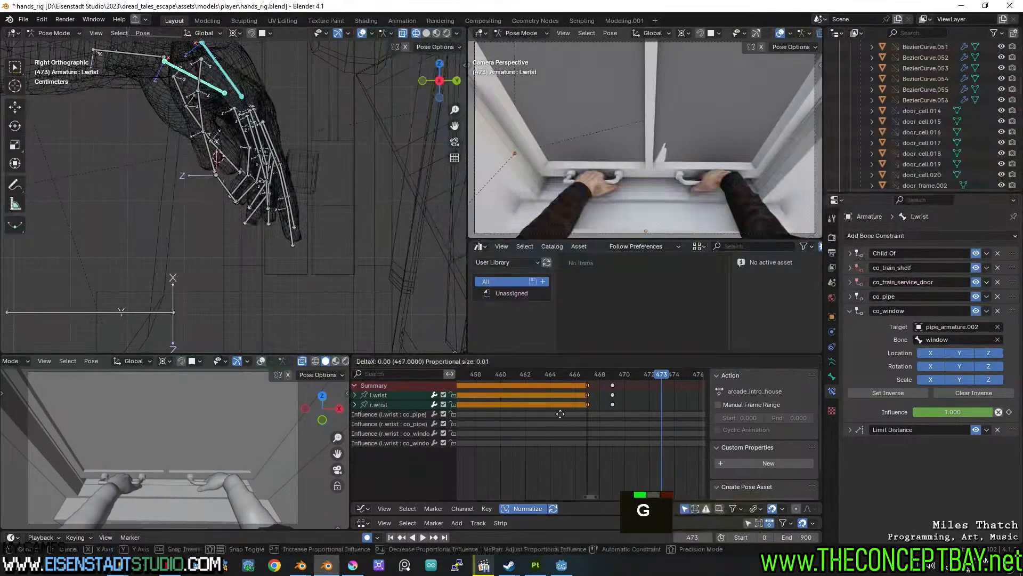
left_click(495, 372)
key("space")
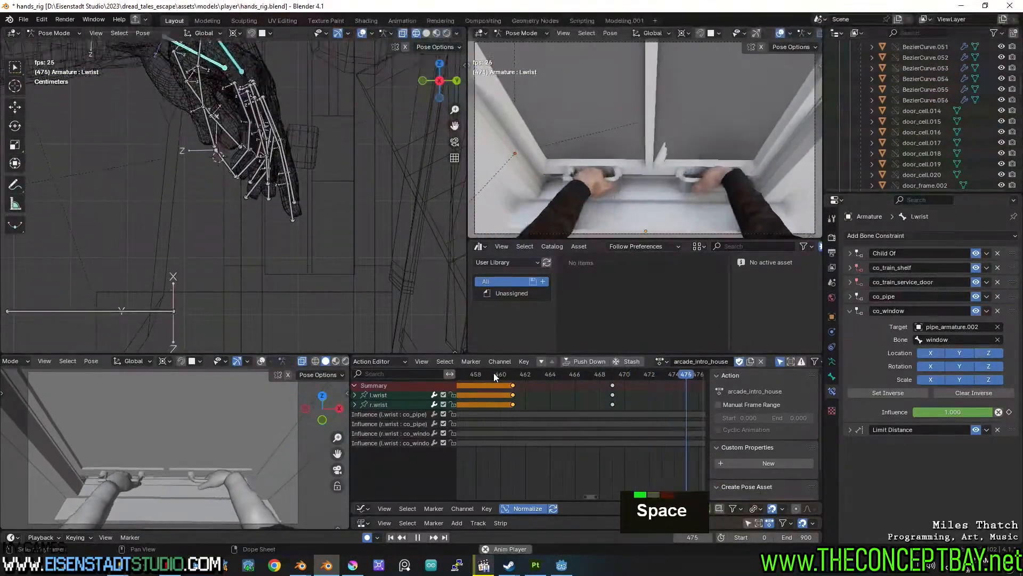
key("space")
Duplicate both wrists' frame 461 keys to about frame 495, and review the motion through to frame 548.
scroll(564, 382, "down", 18)
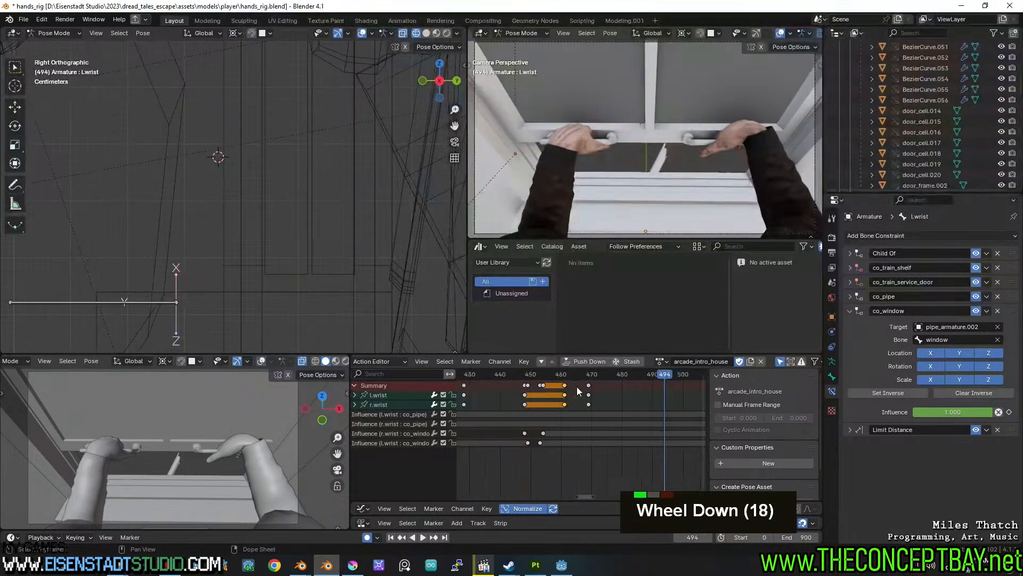
middle_click_drag(583, 404, 549, 405)
key("shift+d")
left_click(628, 401)
left_click_drag(623, 375, 722, 361)
scroll(578, 413, "down", 4)
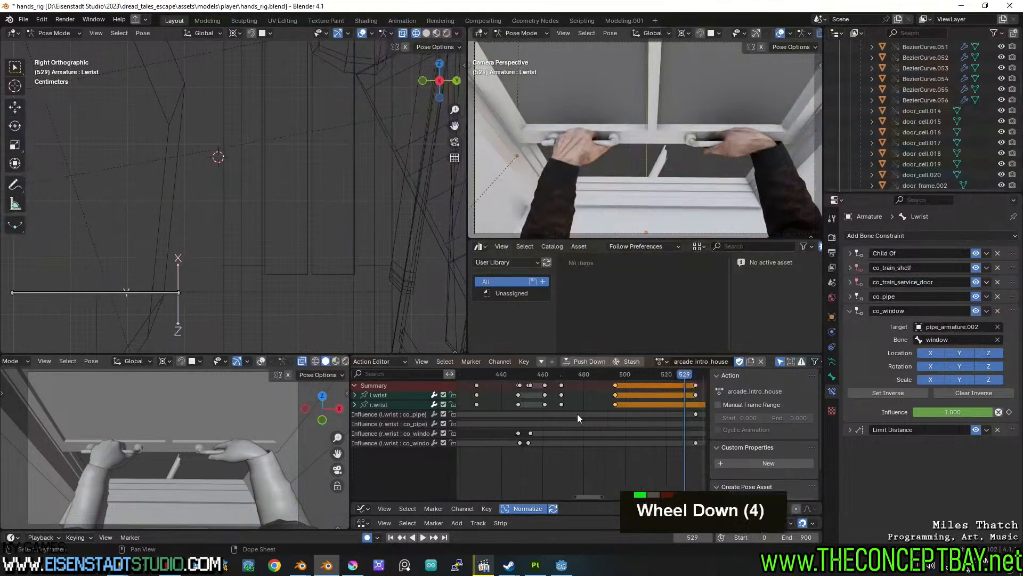
scroll(570, 410, "up", 2)
key("space")
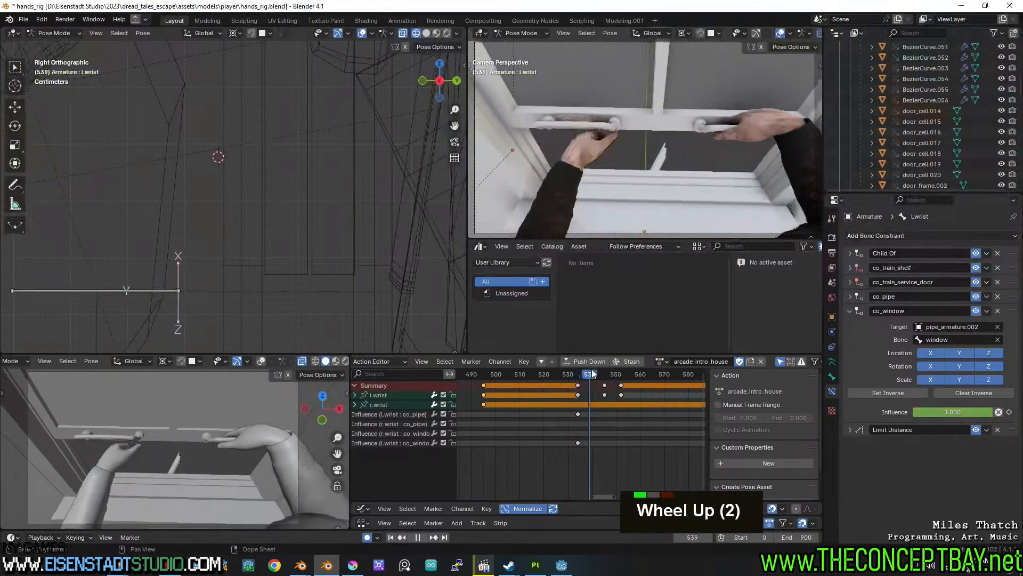
left_click_drag(624, 369, 611, 371)
Key the right wrist at frame 524 and rotate it about -60° around the 3D cursor in its palm at frame 548.
scroll(376, 204, "down", 4)
middle_click_drag(246, 124, 249, 277, "shift")
scroll(233, 176, "up", 2)
left_click(222, 104)
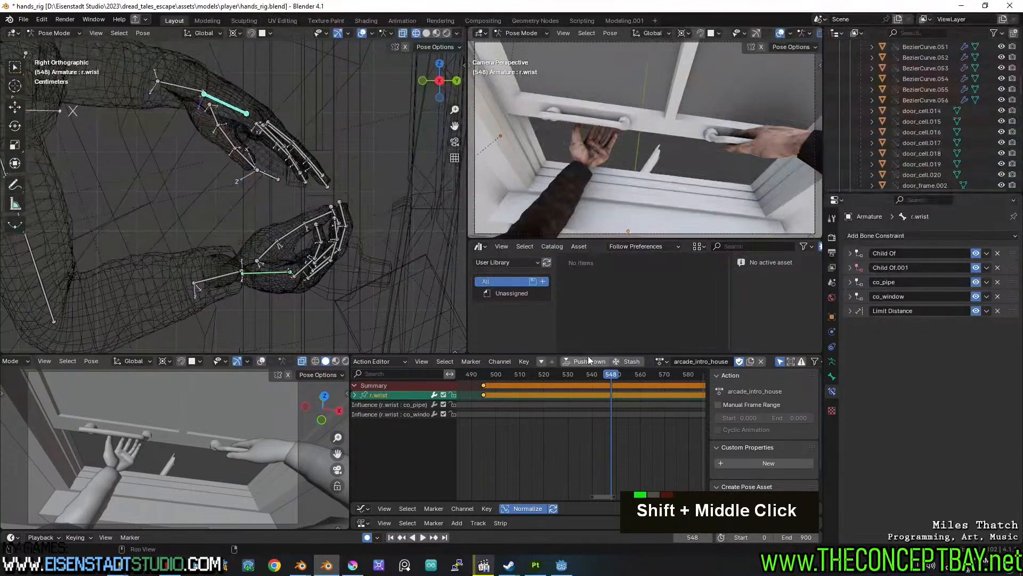
mouse_move(610, 373)
left_mouse_down()
mouse_move(593, 372)
mouse_move(620, 372)
mouse_move(555, 369)
mouse_move(612, 375)
left_mouse_up()
right_click(241, 130, "shift")
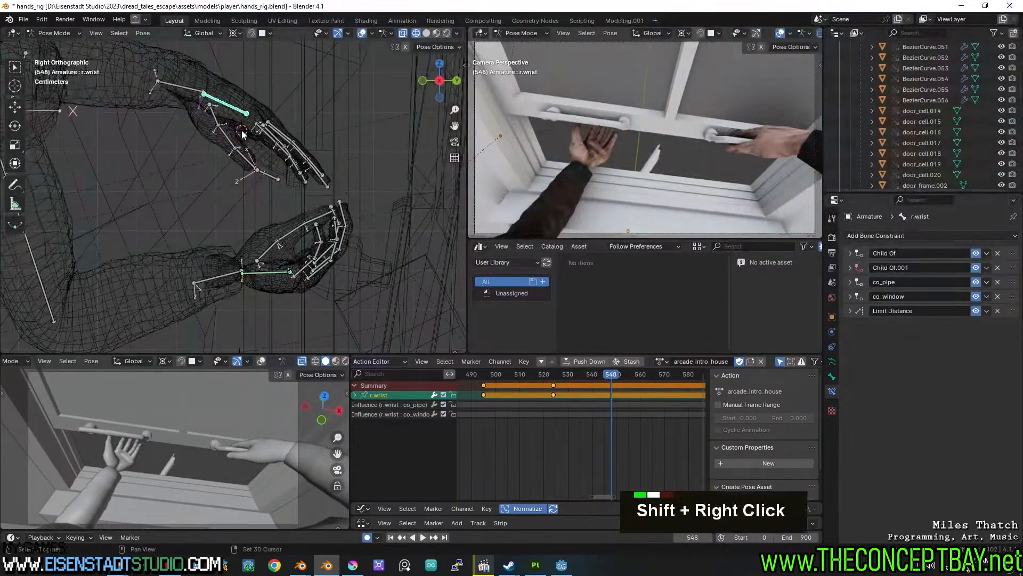
key("r")
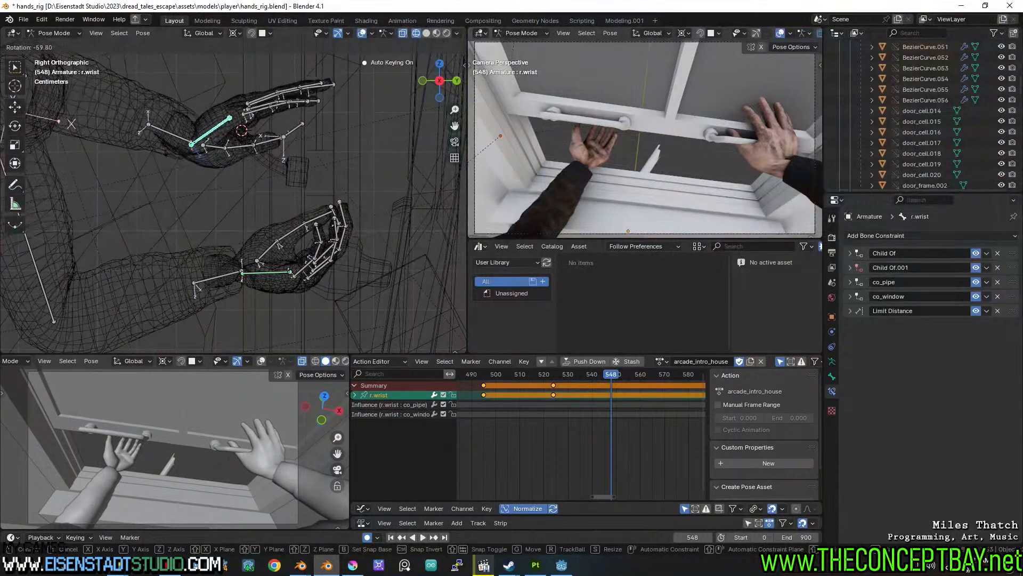
left_click(159, 123)
left_click_drag(534, 373, 686, 353)
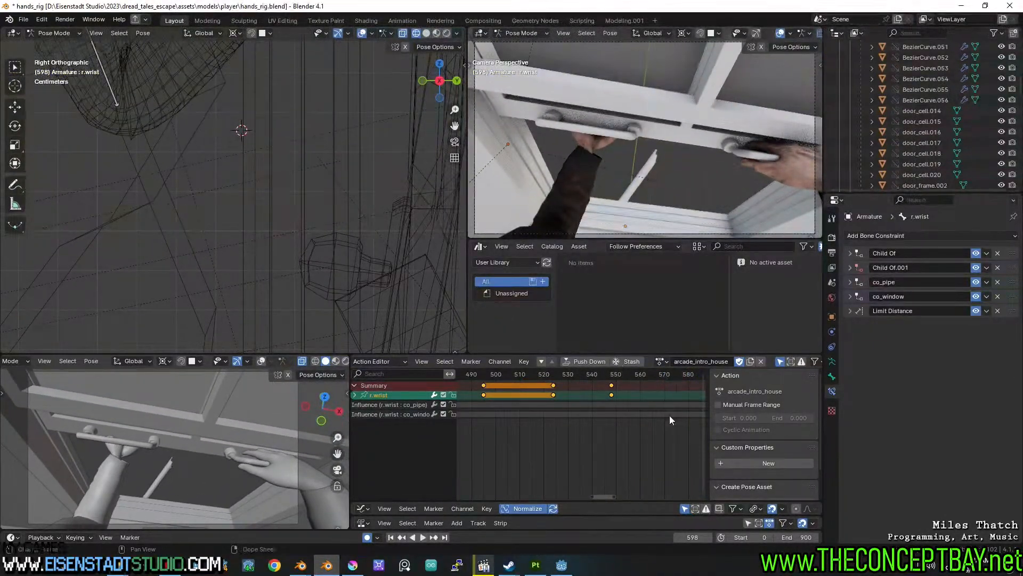
Keyframe the right wrist at about frame 583, before the window is pushed further.
scroll(670, 417, "down", 8)
scroll(554, 430, "up", 8)
middle_click_drag(670, 416, 618, 425)
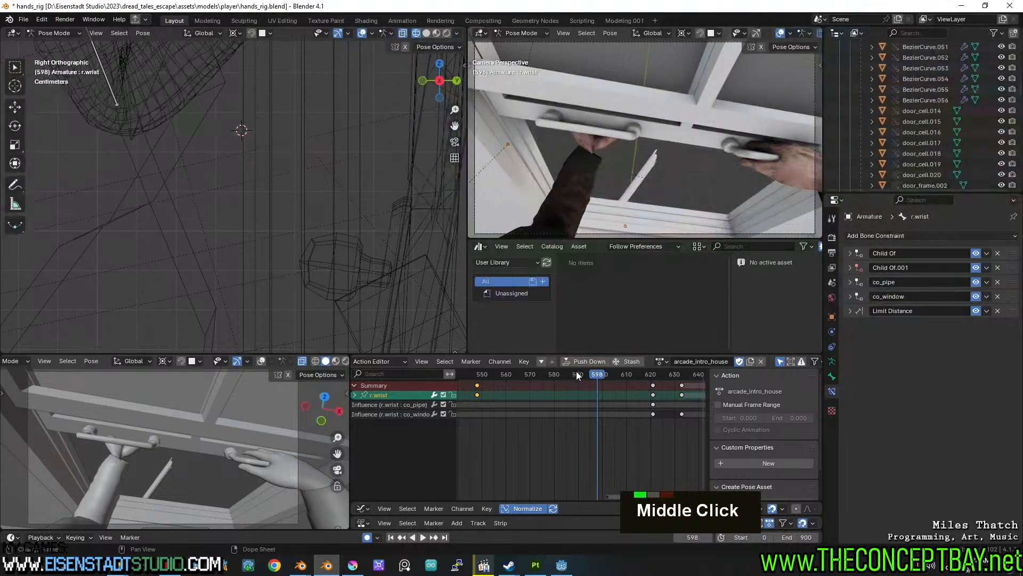
key("space")
left_click_drag(585, 356, 600, 376)
key("i")
Rotate the right wrist about -54° around the 3D cursor in its palm at frame 599, and play the motion.
scroll(281, 97, "down", 4)
scroll(281, 97, "down", 3, "shift")
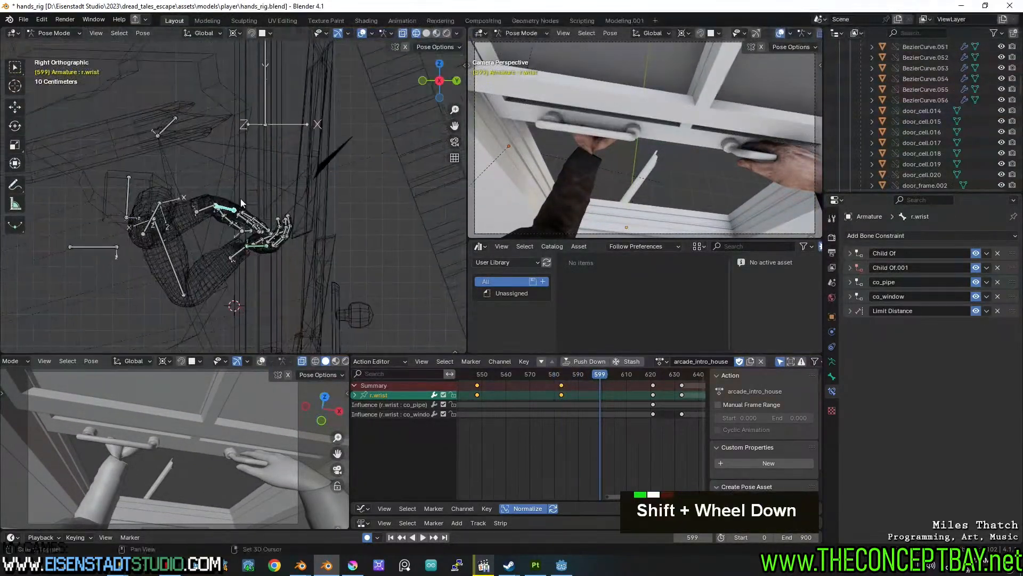
middle_click_drag(310, 325, 250, 164, "shift")
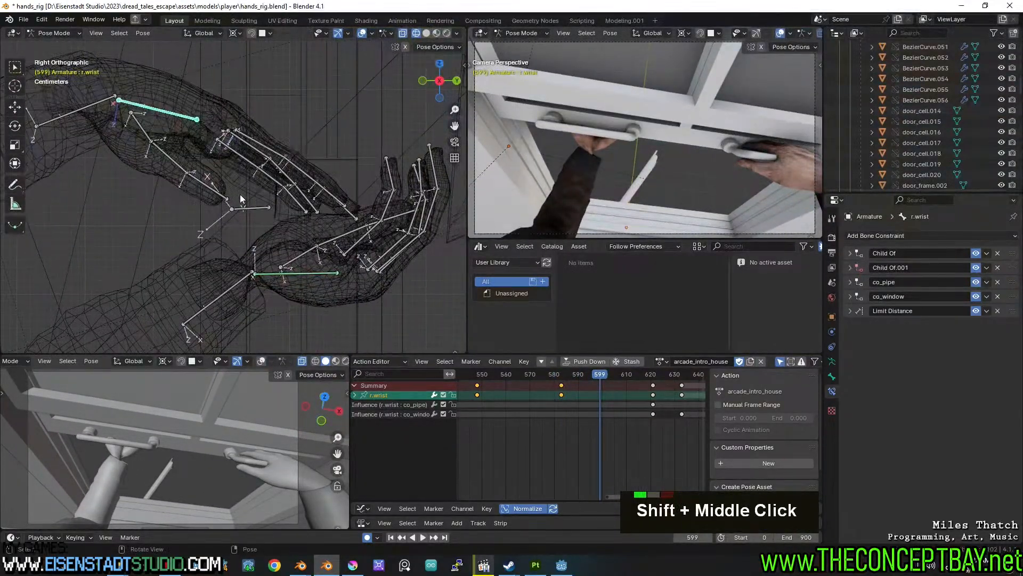
right_click(200, 131, "shift")
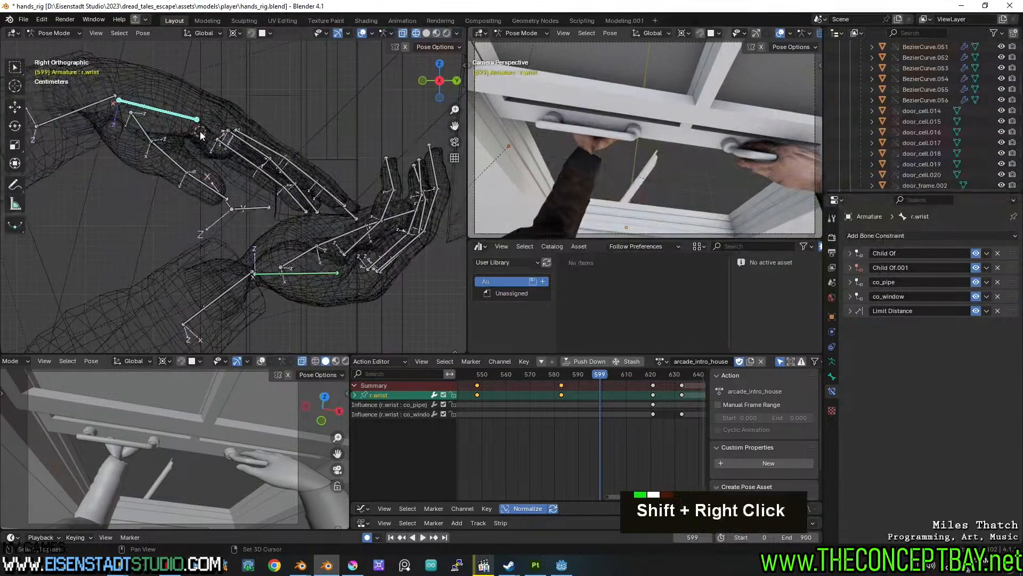
key("r")
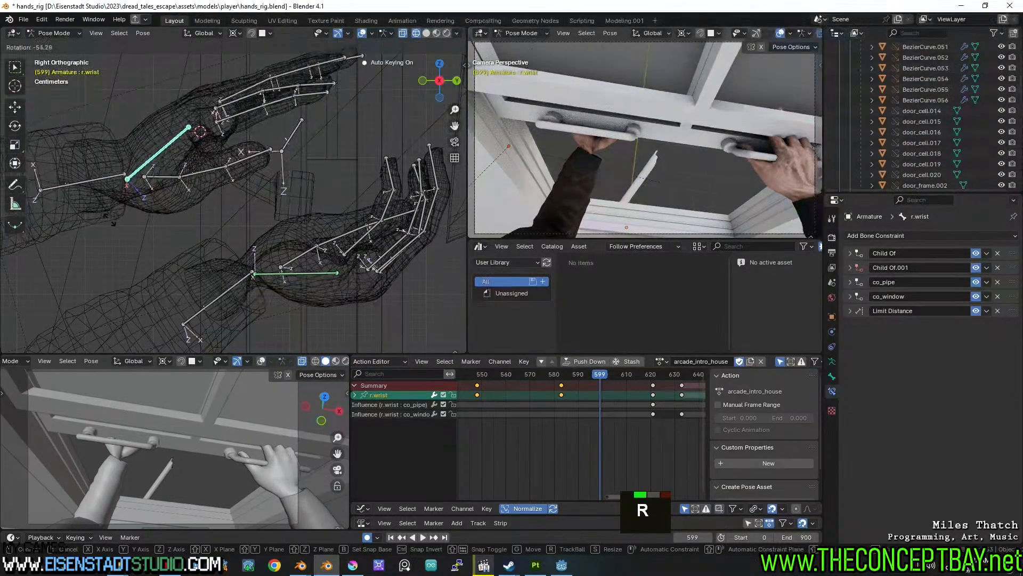
left_click(110, 221)
left_click_drag(557, 374, 599, 367)
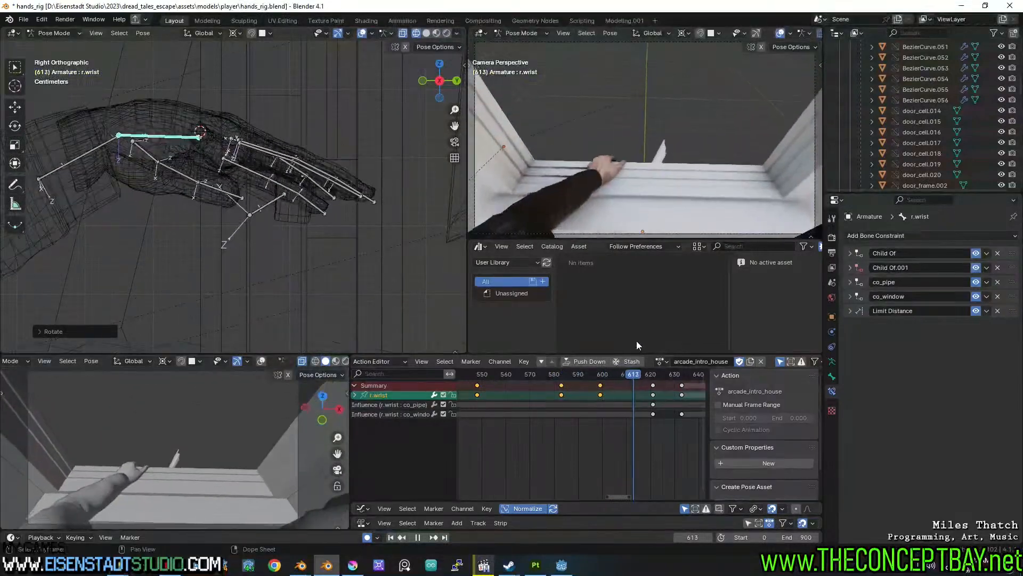
key("space")
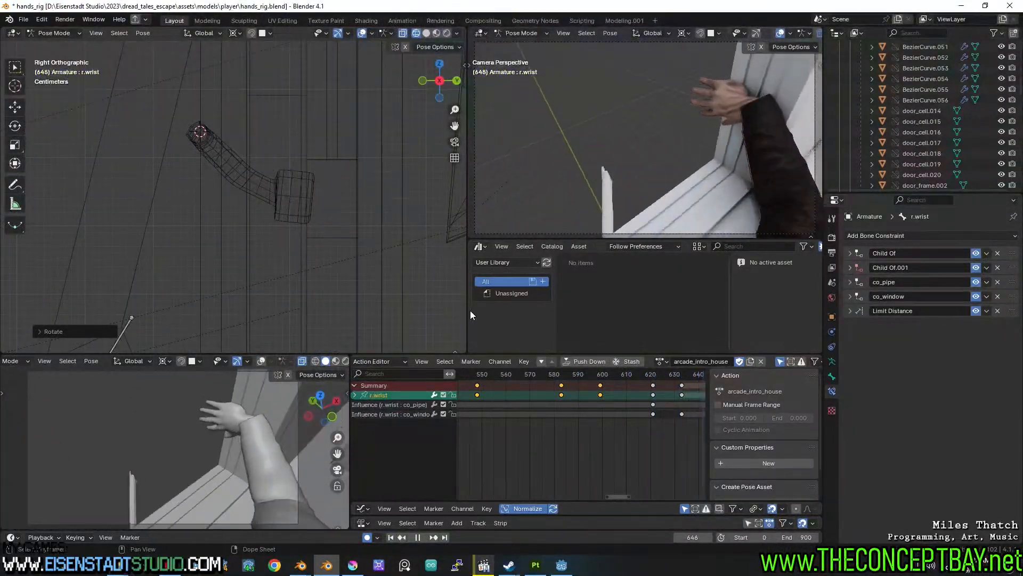
Save hands_rig.blend and play the climb through the window onward to frame 698.
scroll(609, 422, "down", 5)
key("ctrl+s")
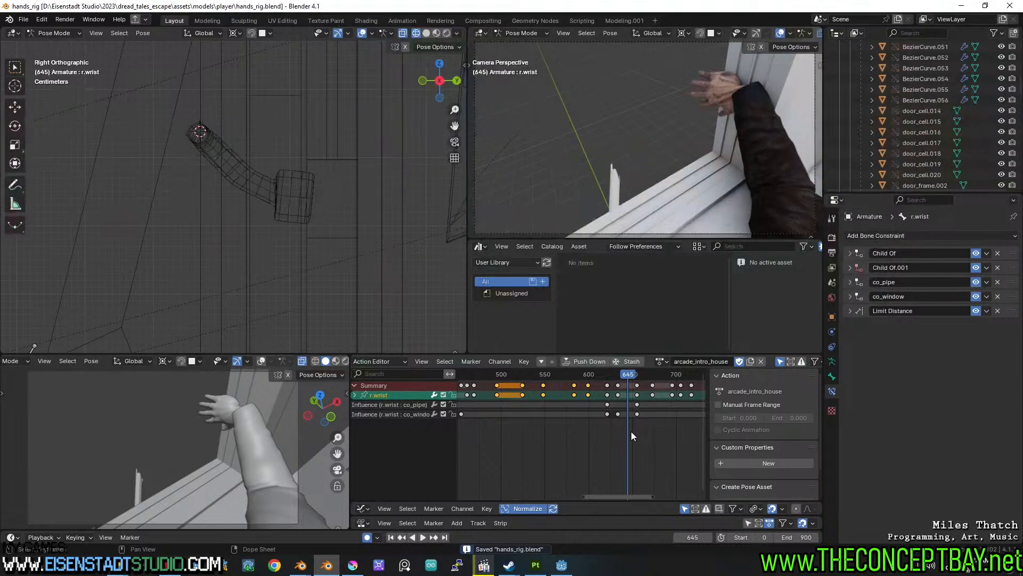
middle_click_drag(631, 430, 591, 367)
key("space")
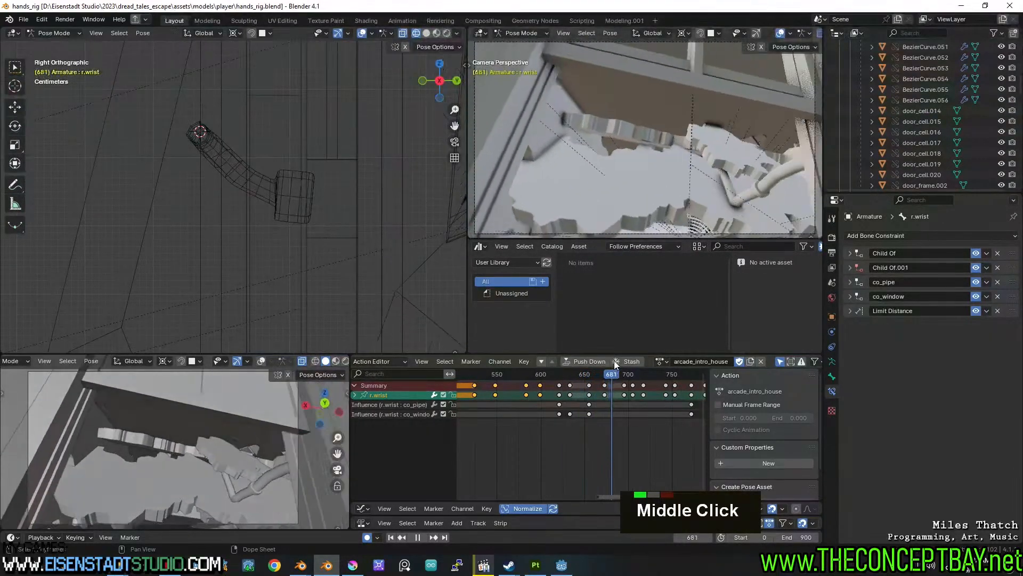
left_click_drag(647, 358, 627, 361)
Switch the pose view back to solid shading and frame the right hand's grip on the ledge at frame 698.
scroll(385, 175, "down", 11)
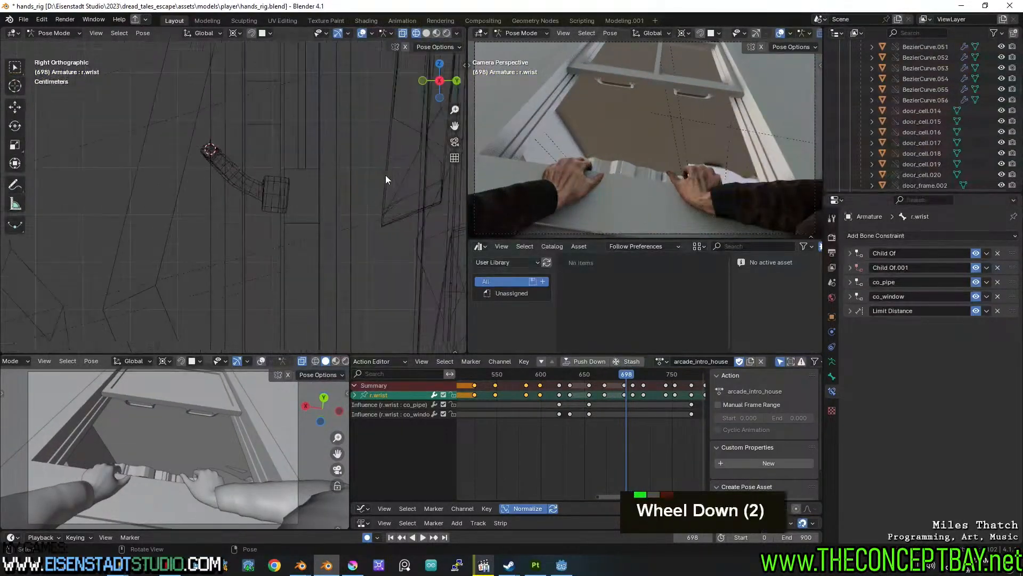
mouse_move(385, 175)
middle_mouse_down()
mouse_move(335, 185)
mouse_move(344, 233)
mouse_move(241, 265)
mouse_move(264, 154)
mouse_move(281, 264)
mouse_move(292, 215)
middle_mouse_up()
scroll(343, 232, "down", 4)
scroll(264, 154, "up", 5)
key("z")
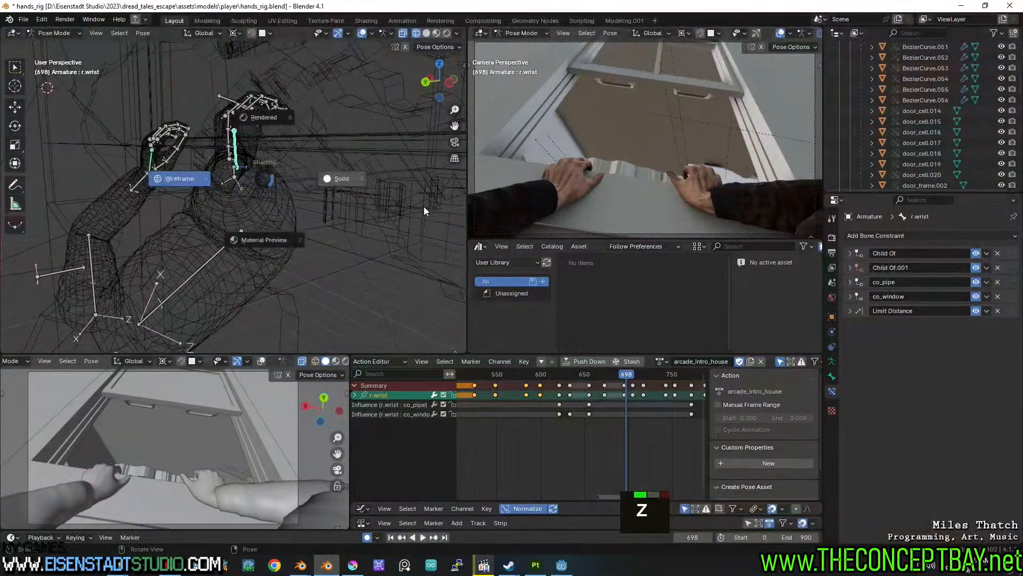
left_click(423, 210)
middle_click_drag(424, 210, 318, 238, "shift")
scroll(416, 233, "up", 2)
scroll(417, 234, "up", 2)
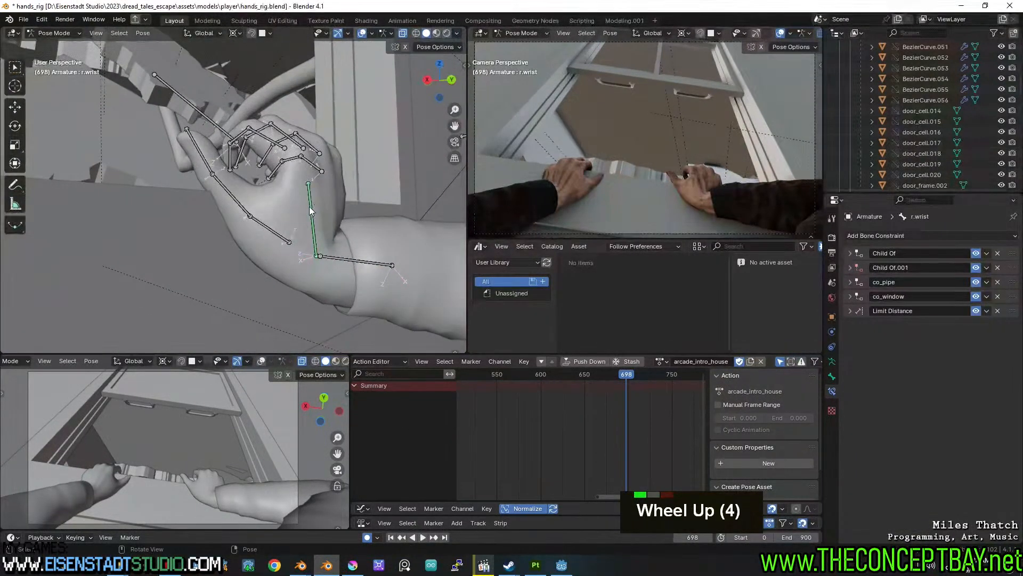
Move the right wrist about 0.034 m back and down at frame 695, adjusting the hand's grip on the ledge.
middle_click_drag(620, 388, 566, 414)
scroll(566, 413, "up", 12)
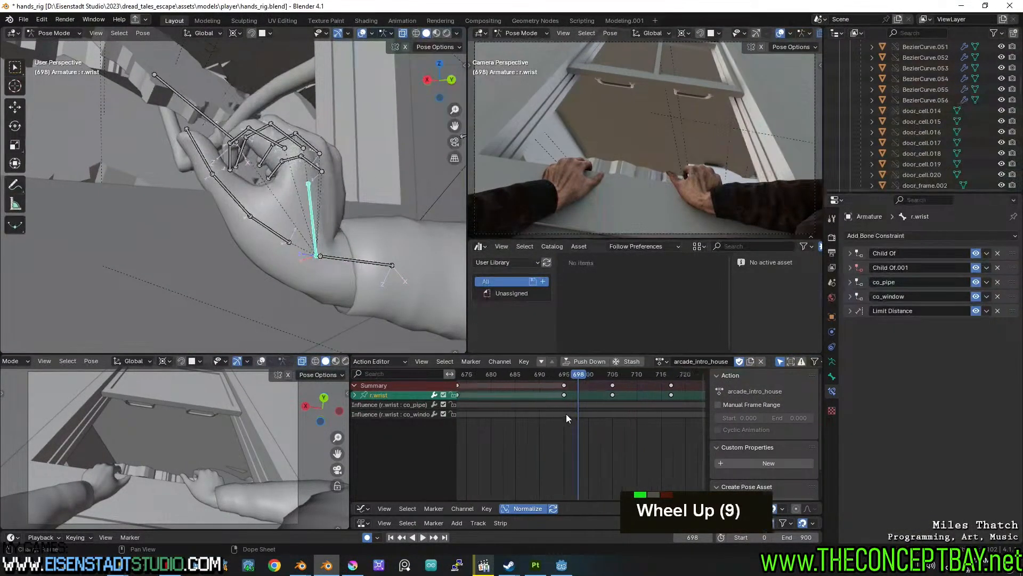
left_click_drag(576, 374, 561, 373)
middle_click_drag(267, 267, 2, 253)
middle_click_drag(309, 264, 353, 251)
key("g")
key("Escape")
scroll(353, 250, "down", 2)
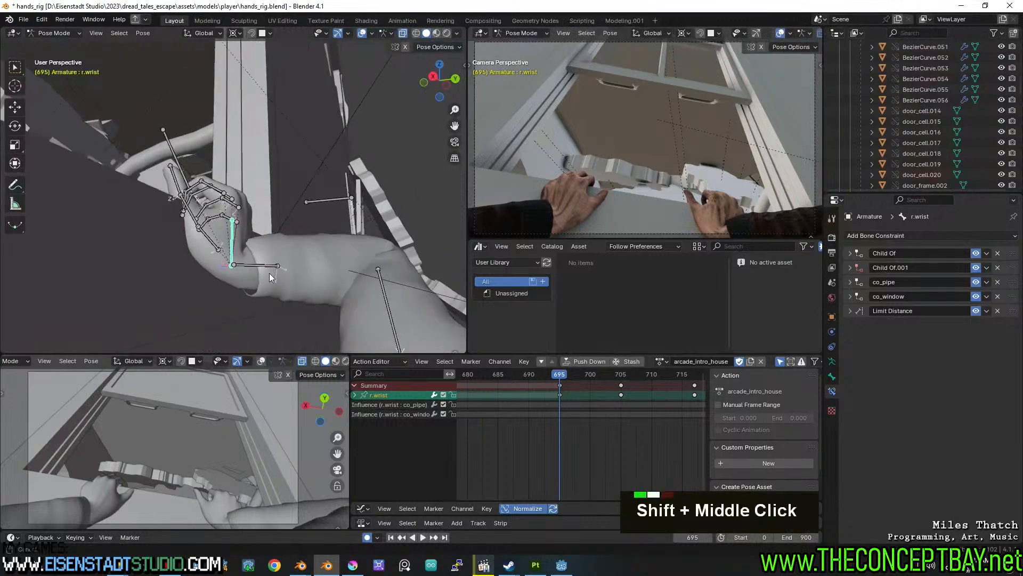
middle_click_drag(267, 270, 303, 278, "shift")
key("g")
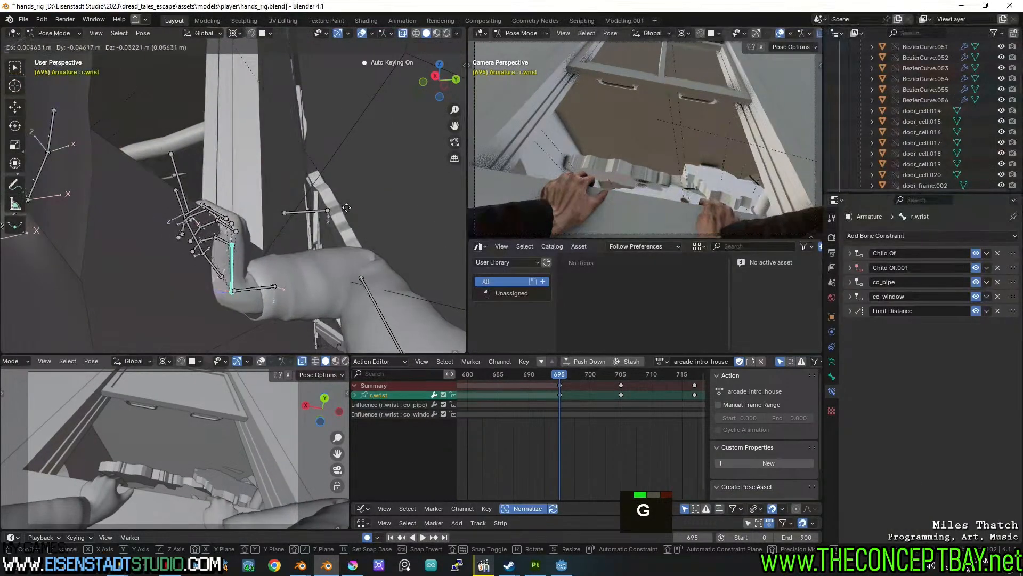
key("shift")
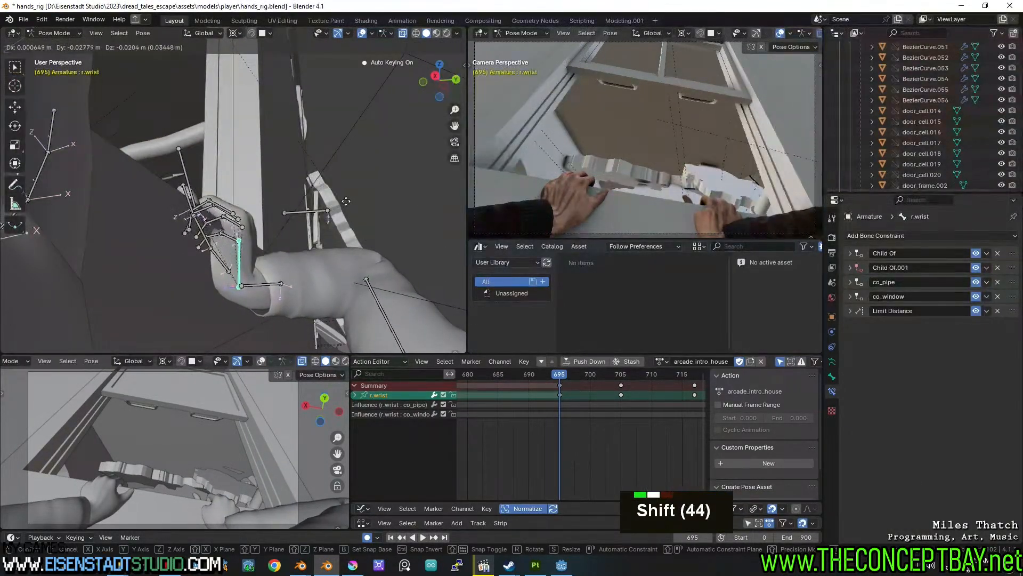
left_click(346, 201, "shift")
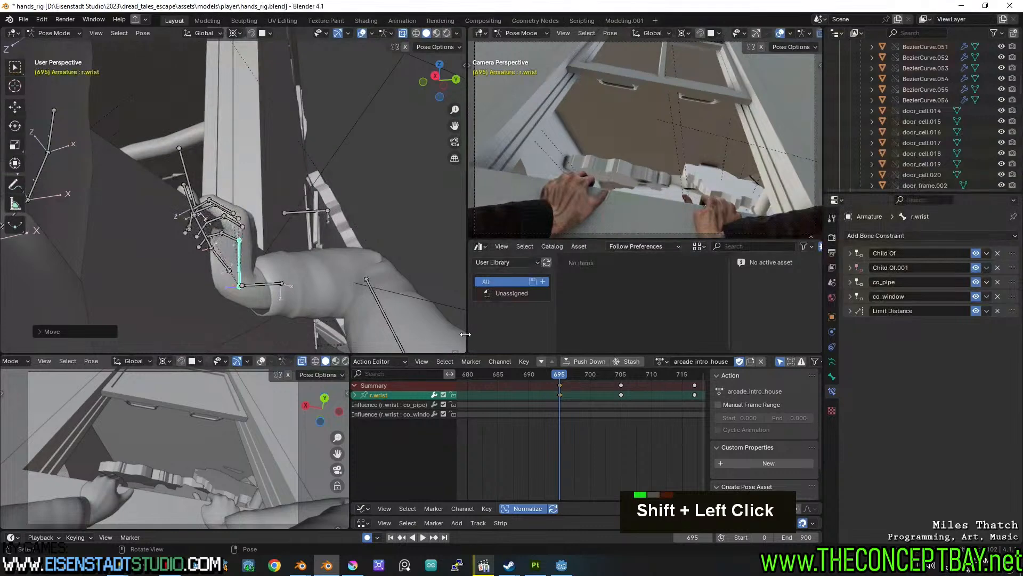
Duplicate the right wrist's frame 695 key forward in the action to hold the adjusted grip, and play it back.
key("shift+d")
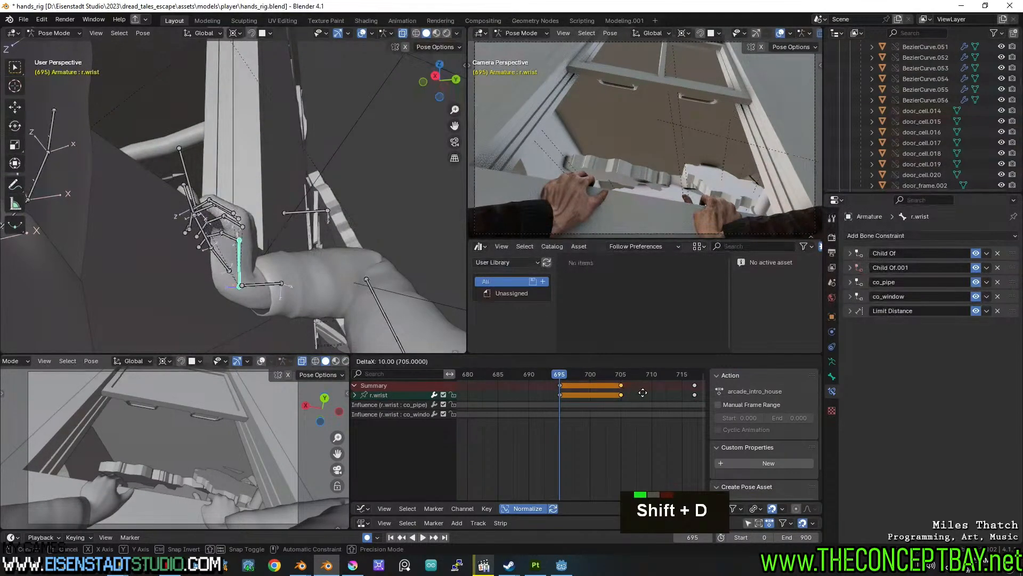
key("Escape")
mouse_move(570, 377)
left_mouse_down()
mouse_move(604, 374)
mouse_move(561, 380)
mouse_move(656, 373)
mouse_move(558, 381)
left_mouse_up()
key("shift+d")
left_click(659, 403)
key("space")
Rotate the right hand's thumb base bone at frame 695 to adjust the thumb's grip on the ledge.
middle_click_drag(224, 267, 183, 258)
left_click(231, 257)
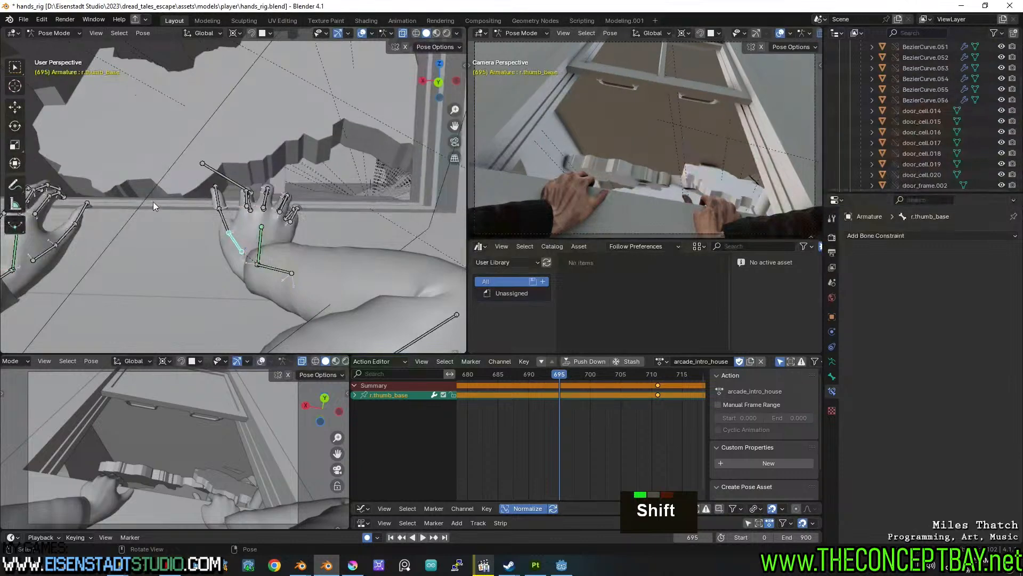
key("r")
key("Escape")
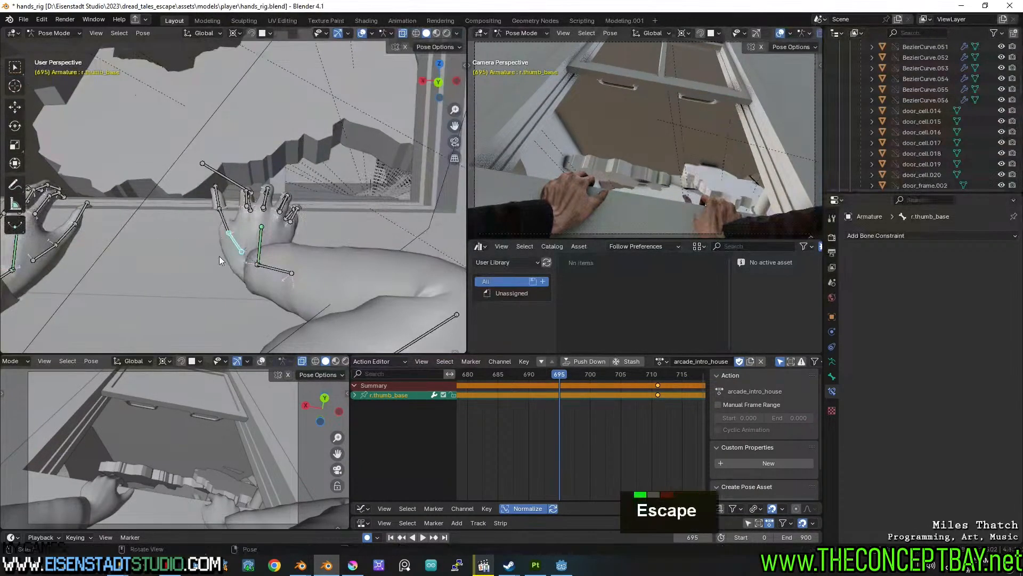
key("period")
key("r")
left_click(110, 254)
middle_click_drag(112, 255, 226, 154)
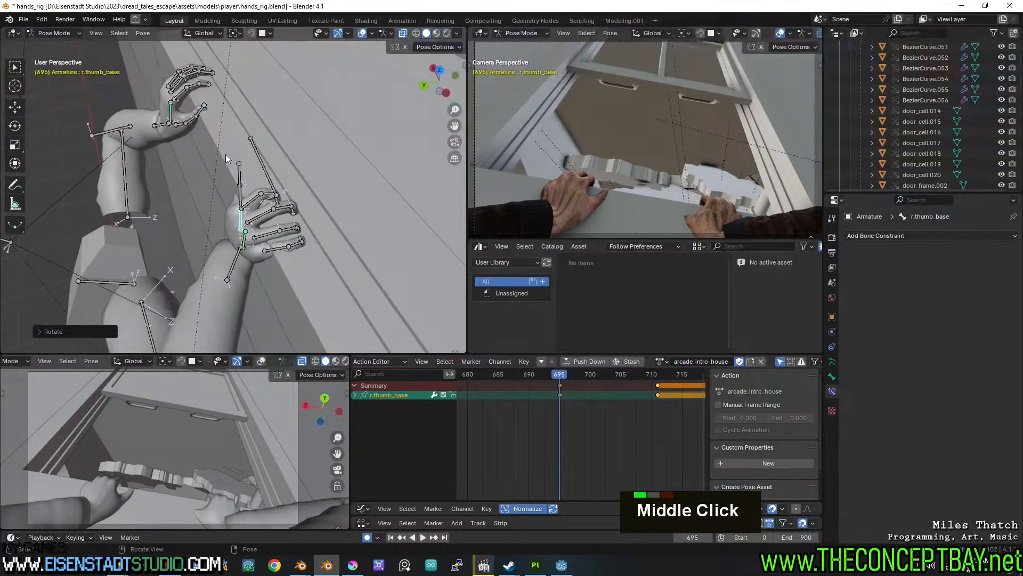
Move the right thumb base about 0.026 m away from the other fingers at frame 695.
key("r")
key("g")
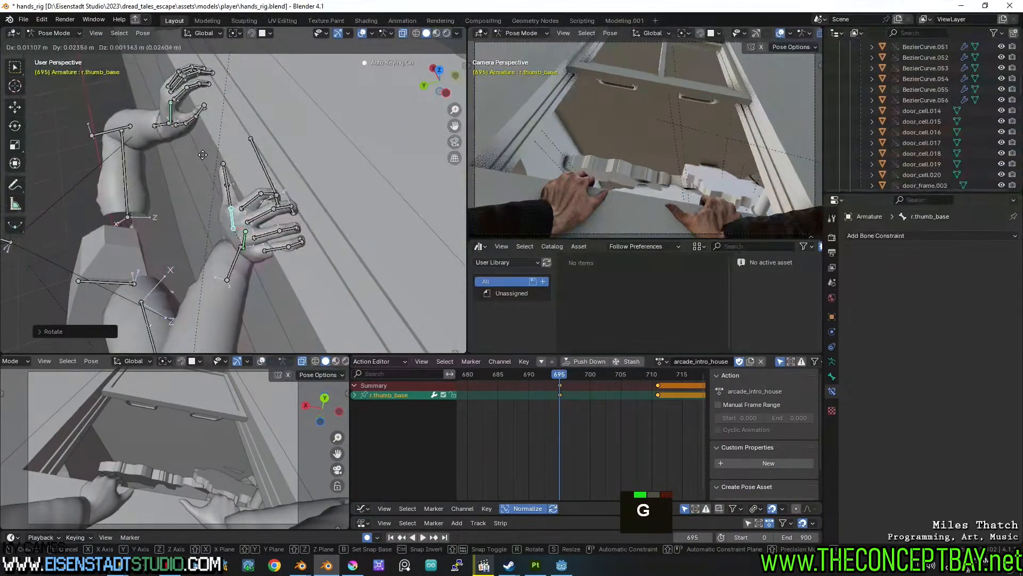
left_click(200, 154)
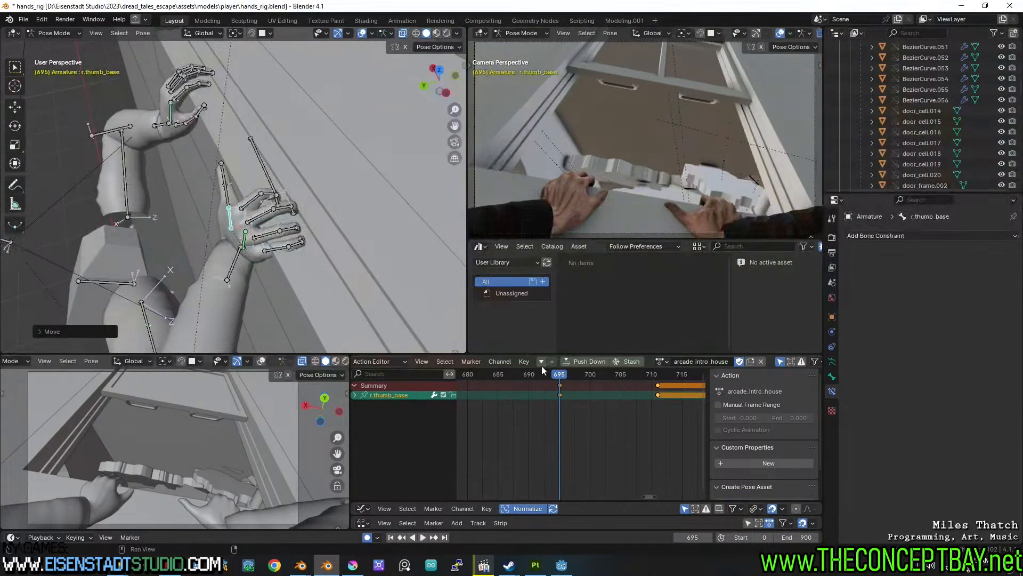
Duplicate the right thumb base's frame 695 key onto frame 711 to hold the thumb pose on the ledge.
left_click_drag(561, 375, 622, 372)
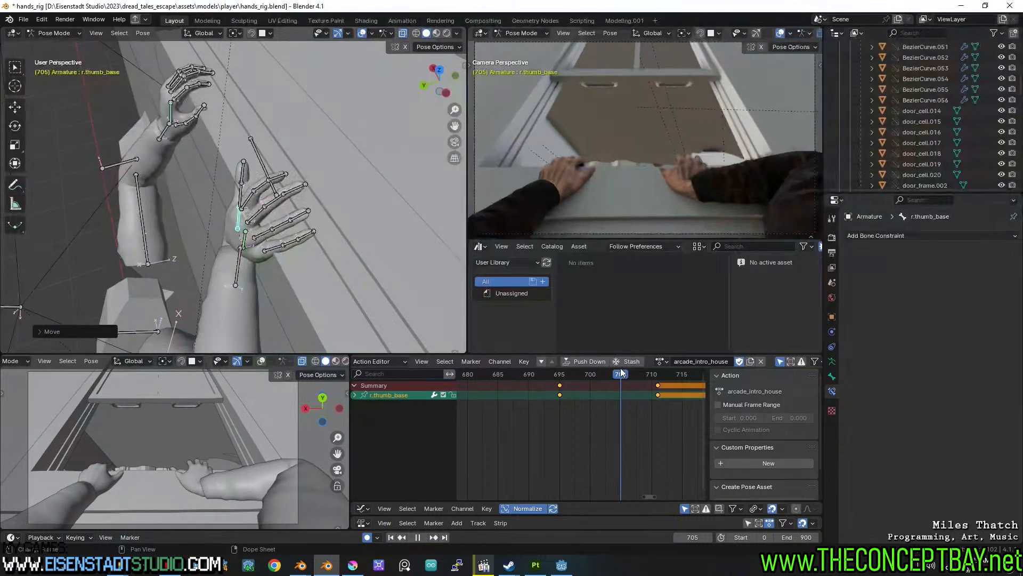
left_click(559, 387)
key("shift+d")
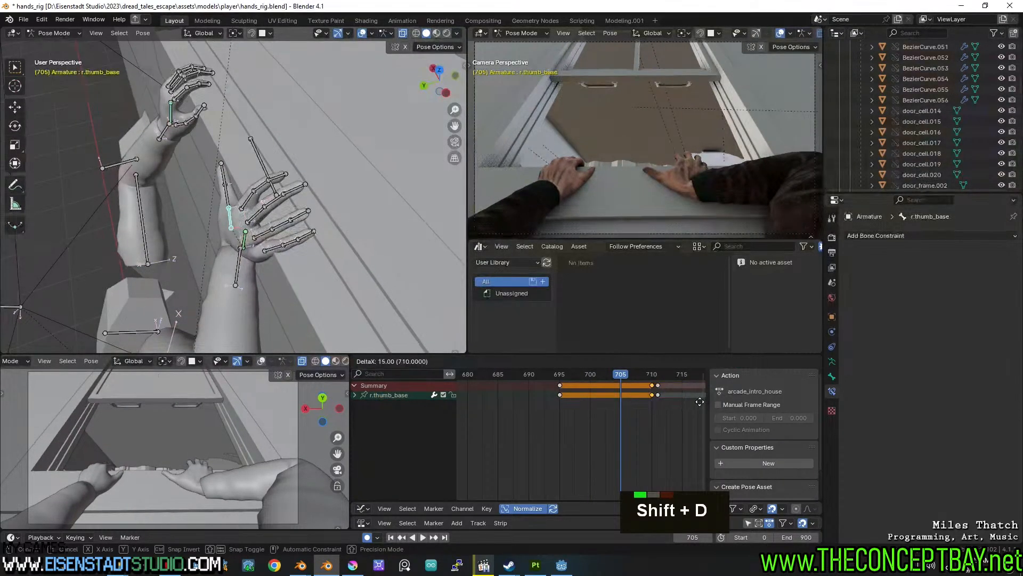
left_click(460, 402)
scroll(565, 397, "down", 10)
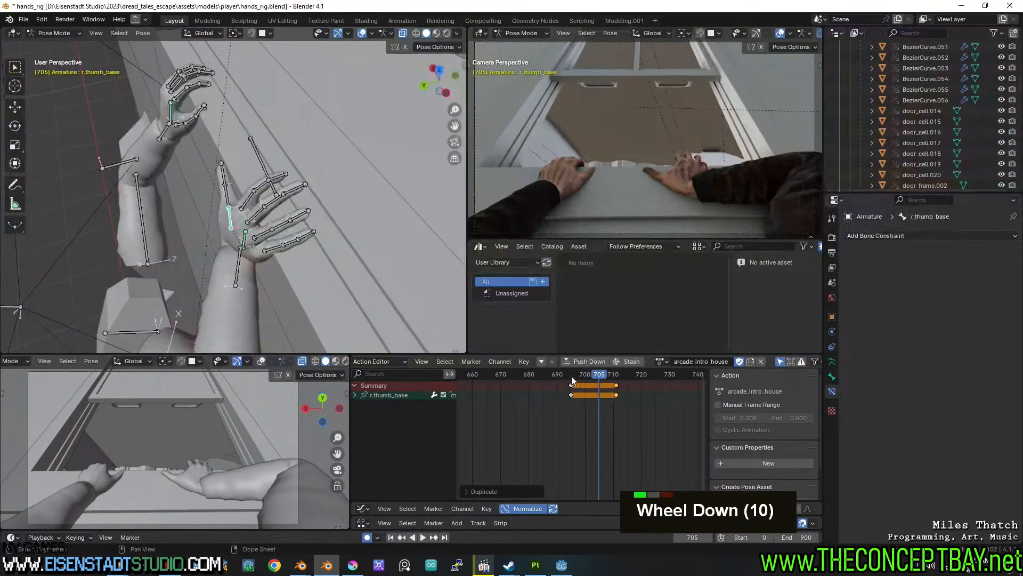
Rotate the right thumb base at frame 719 to reshape the thumb as the hand leaves the ledge.
left_click_drag(571, 375, 586, 379)
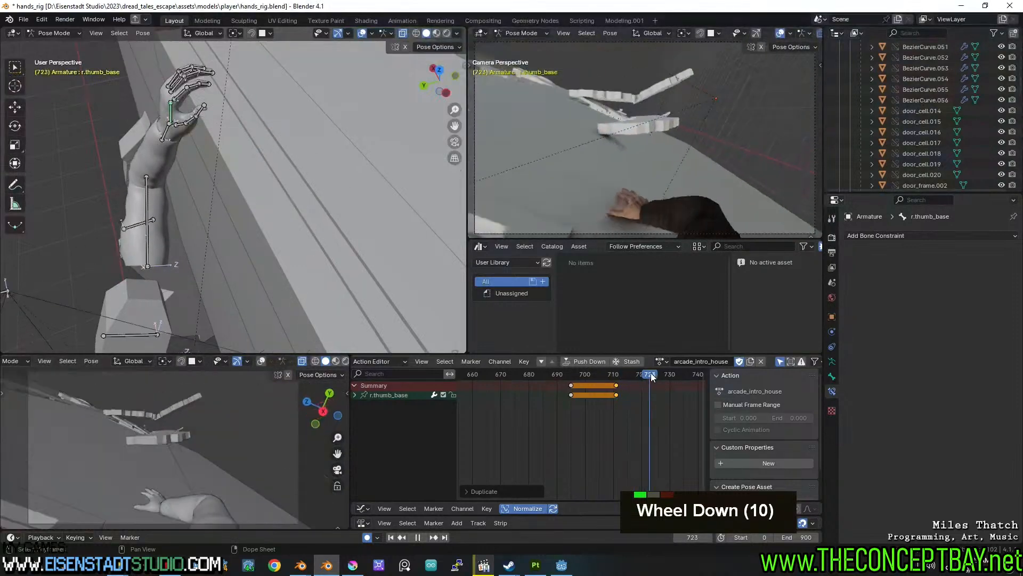
mouse_move(648, 373)
left_mouse_down()
mouse_move(574, 373)
mouse_move(639, 374)
left_mouse_up()
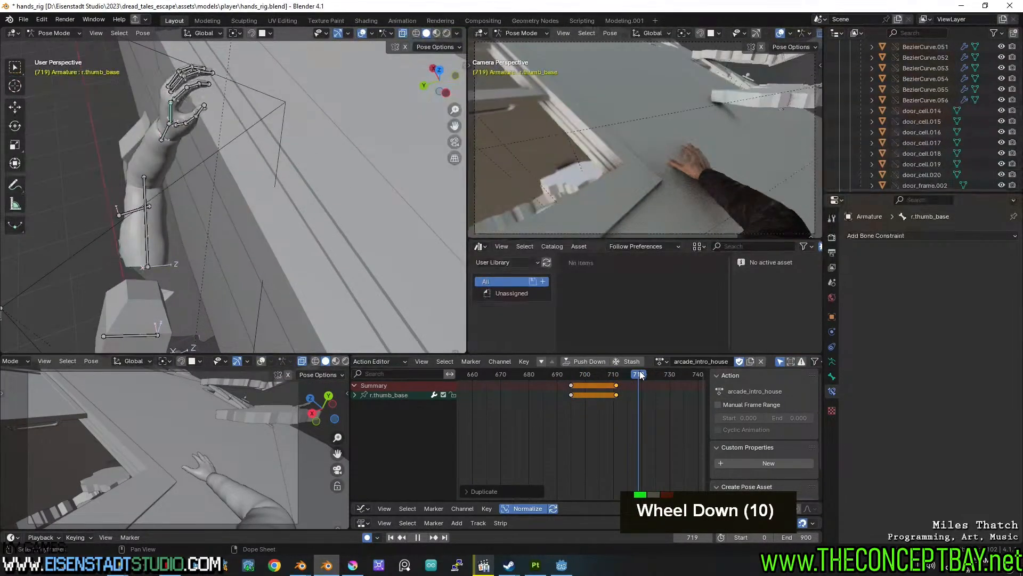
scroll(286, 153, "down", 1)
middle_click_drag(286, 153, 257, 193)
scroll(272, 176, "up", 3)
key("r")
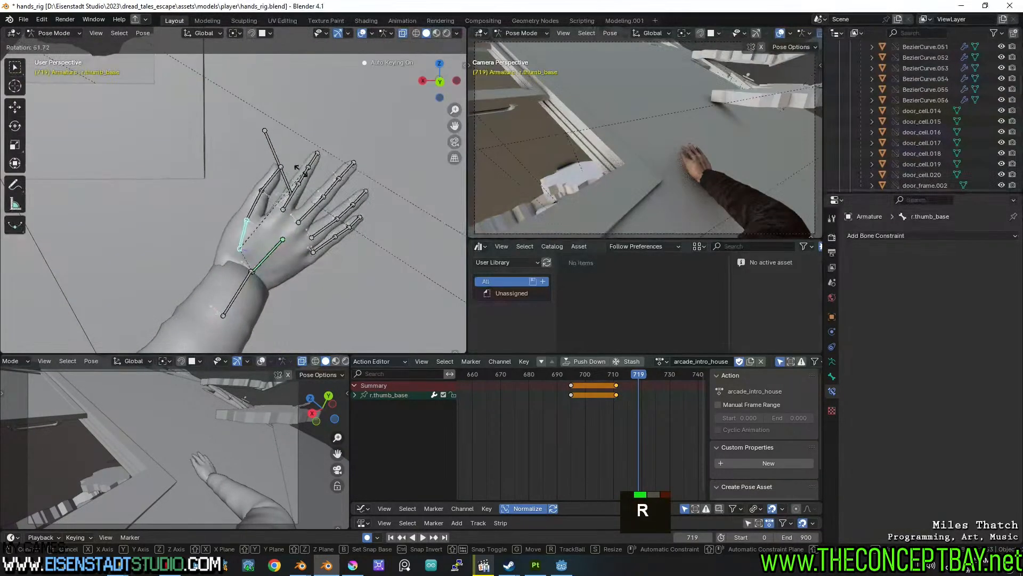
middle_click_drag(269, 176, 207, 170)
left_click(181, 182)
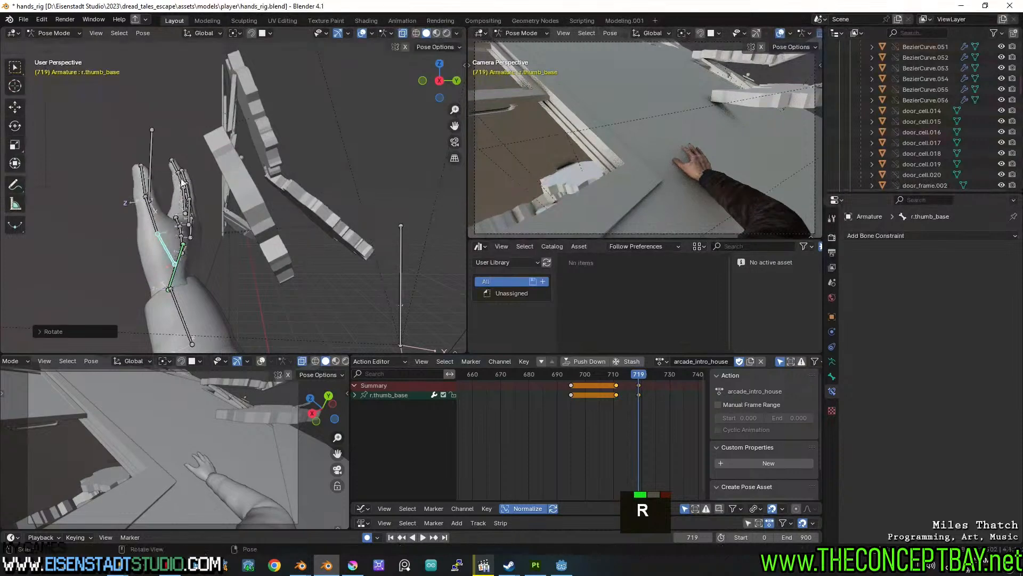
Scrub through the action's ending to frame 816, show the full range of thumb keys and save hands_rig.blend.
left_click_drag(560, 374, 627, 370)
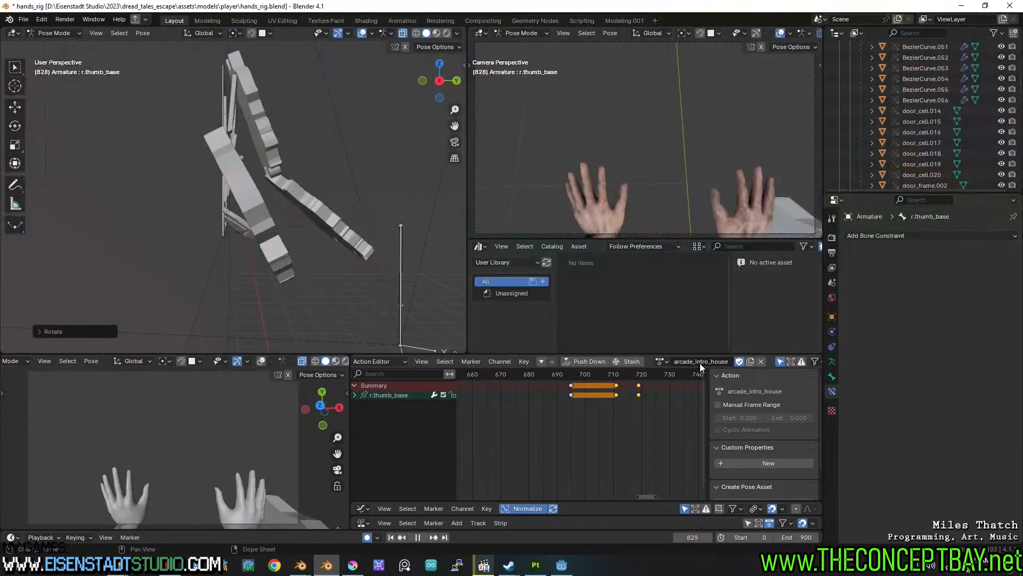
scroll(622, 420, "down", 20)
middle_click_drag(622, 420, 606, 424)
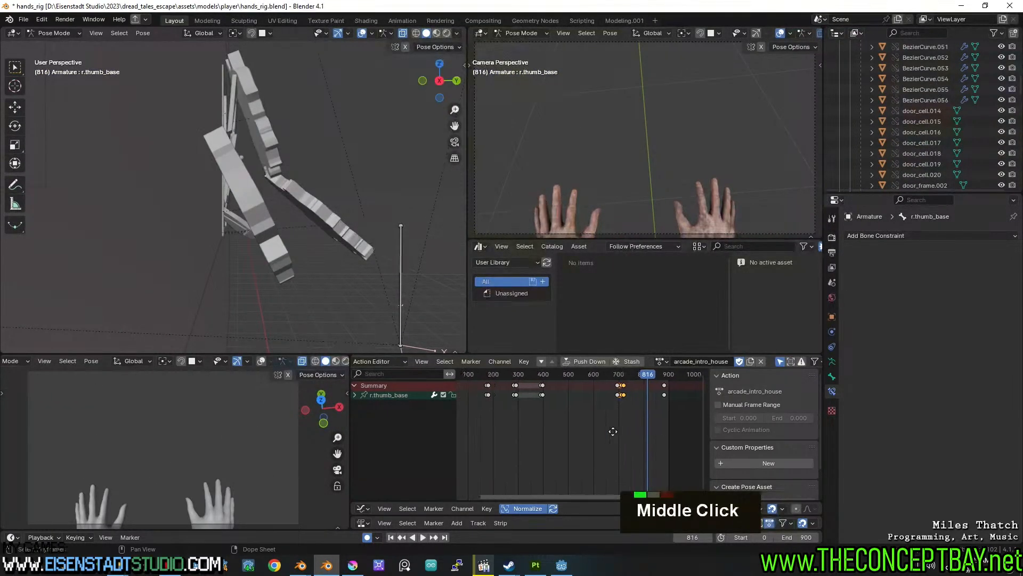
key("ctrl+s")
scroll(501, 409, "down", 4)
scroll(540, 427, "up", 3)
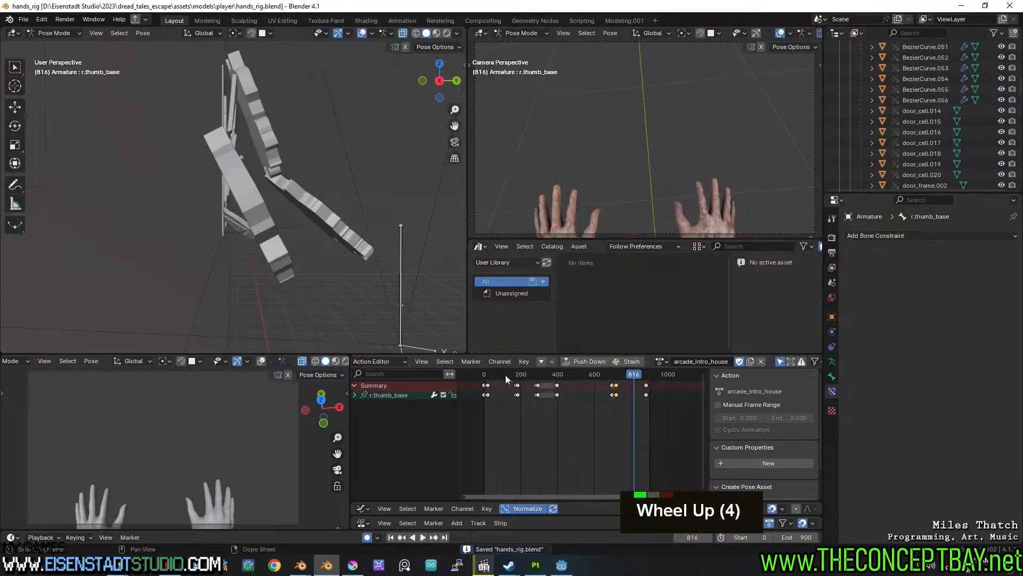
Save the file again and play the action from its beginning through the window climb to frame 627.
left_click_drag(507, 375, 478, 375)
key("ctrl+s")
key("space")
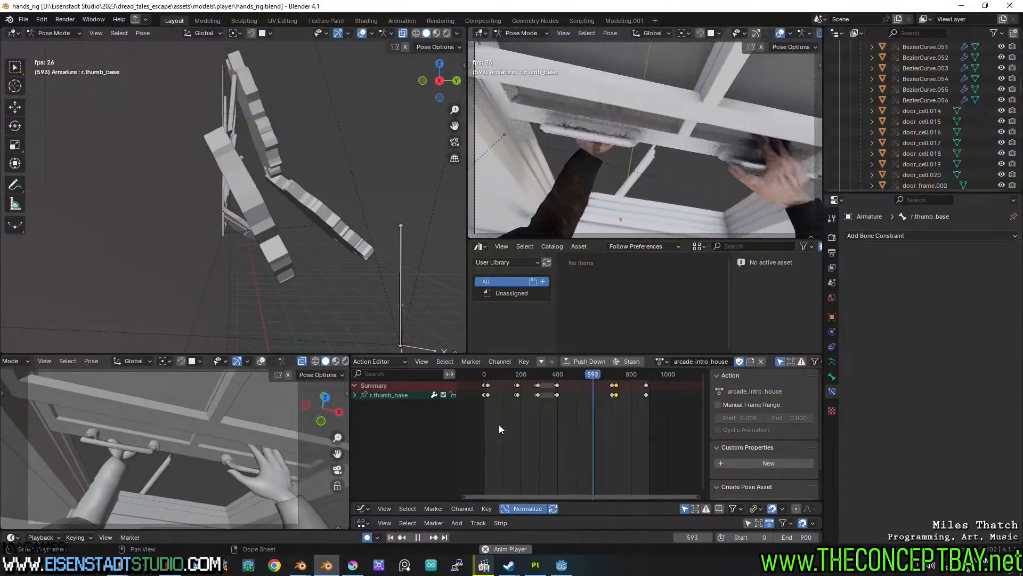
key("space")
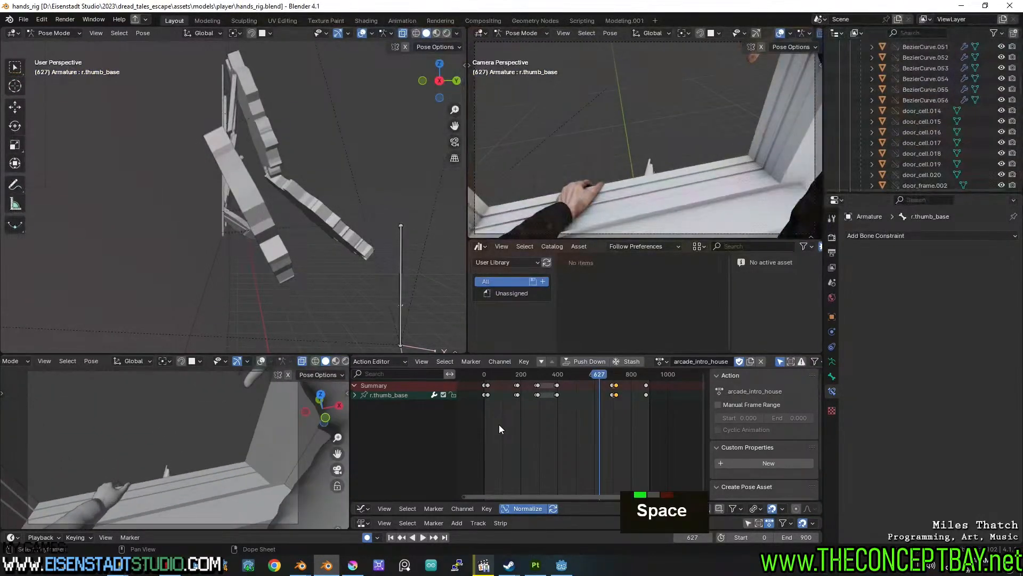
Replay the whole action from the start to about frame 889 and save hands_rig.blend.
left_click_drag(592, 376, 491, 381)
key("space")
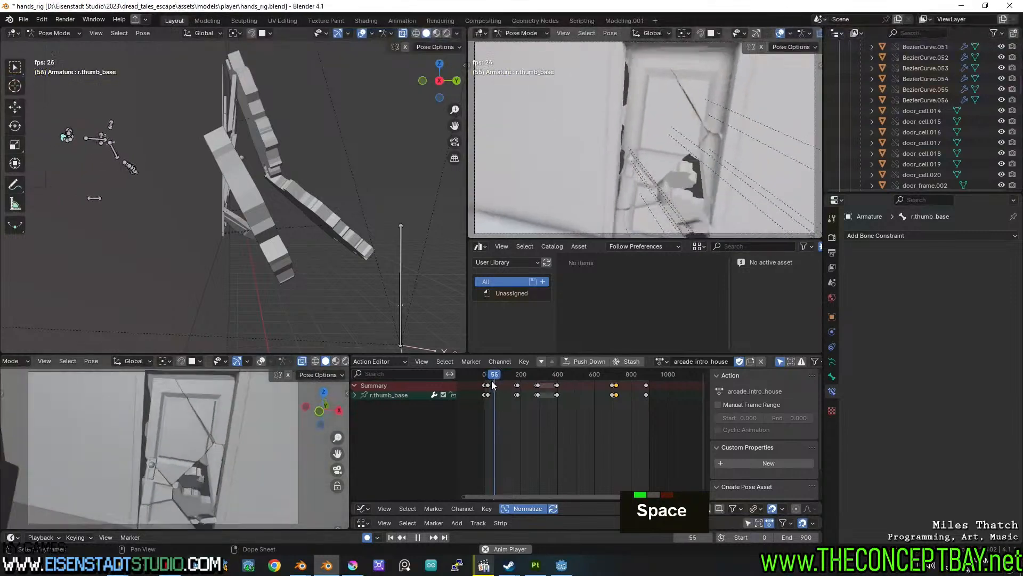
key("space")
mouse_move(497, 380)
left_mouse_down()
mouse_move(485, 388)
mouse_move(512, 382)
mouse_move(485, 379)
left_mouse_up()
key("ctrl+s")
key("space")
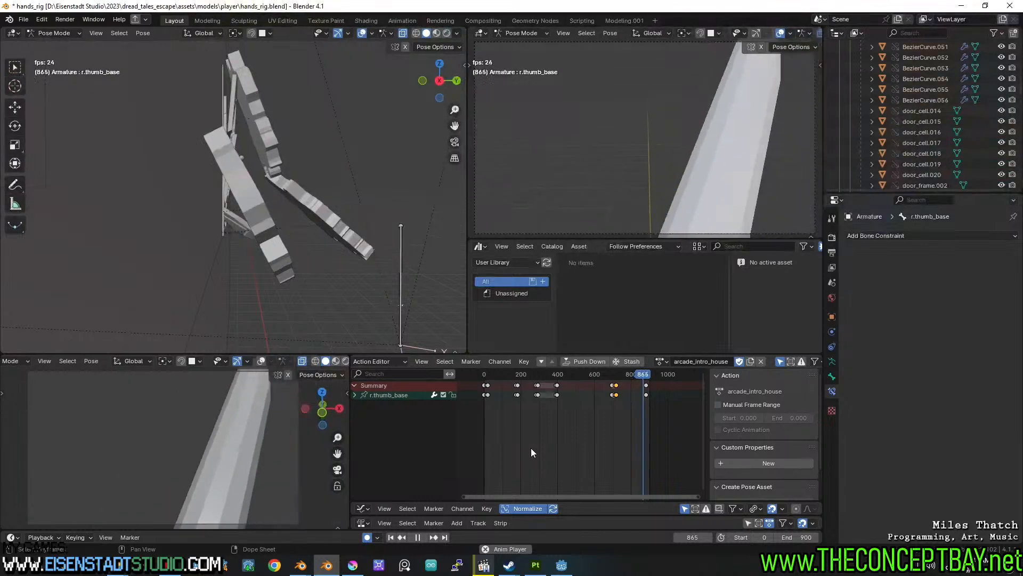
key("space")
key("ctrl+s")
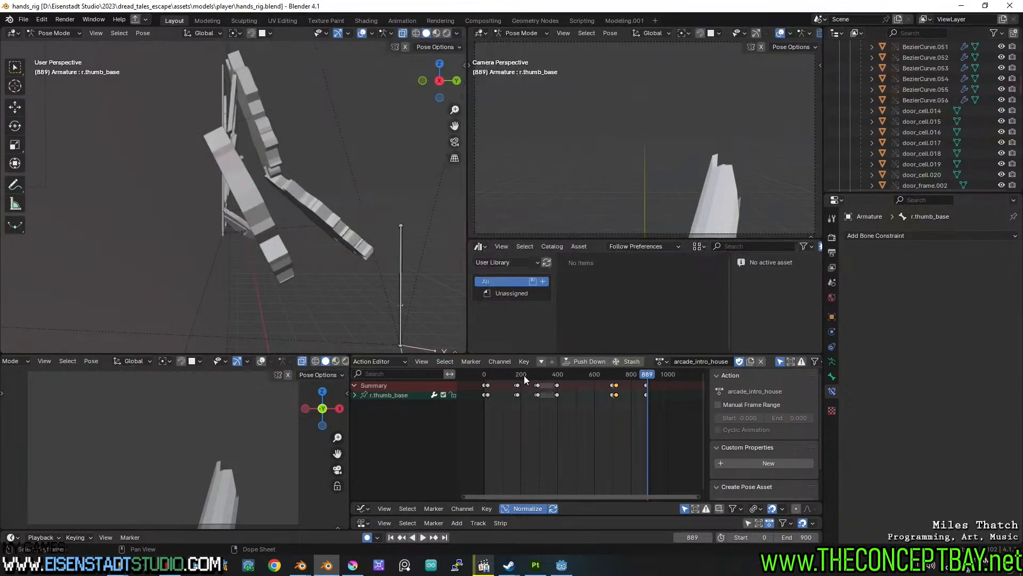
Save the file and examine the whole rig in the scene around frames 802 to 805.
scroll(372, 248, "down", 1)
mouse_move(372, 249)
middle_mouse_down()
mouse_move(325, 239)
mouse_move(364, 252)
middle_mouse_up()
scroll(314, 224, "down", 7)
scroll(314, 224, "down", 5)
scroll(324, 239, "down", 1)
key("ctrl+s")
mouse_move(644, 376)
left_mouse_down()
mouse_move(629, 373)
mouse_move(659, 370)
mouse_move(600, 379)
mouse_move(632, 380)
left_mouse_up()
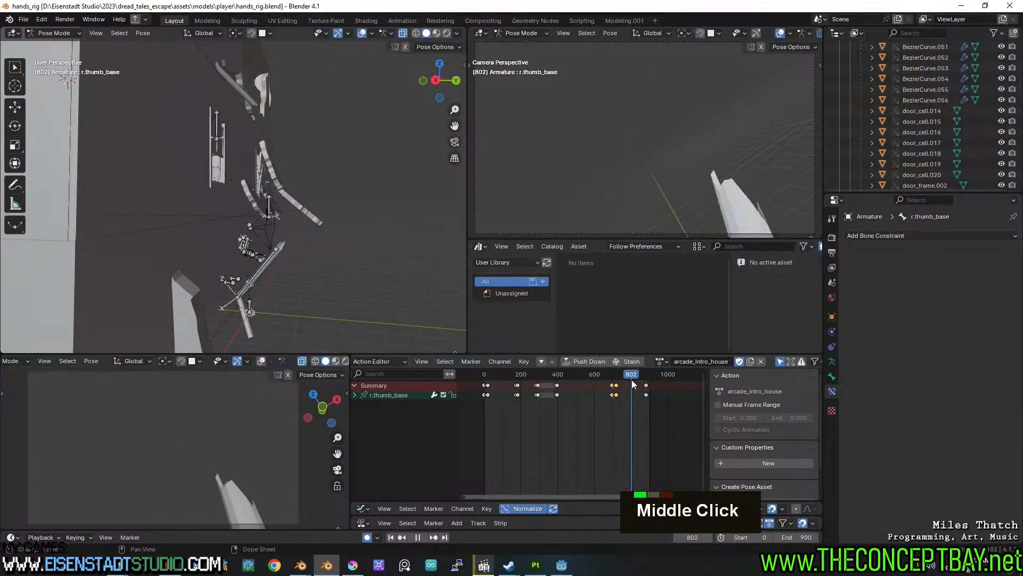
left_click_drag(631, 380, 633, 374)
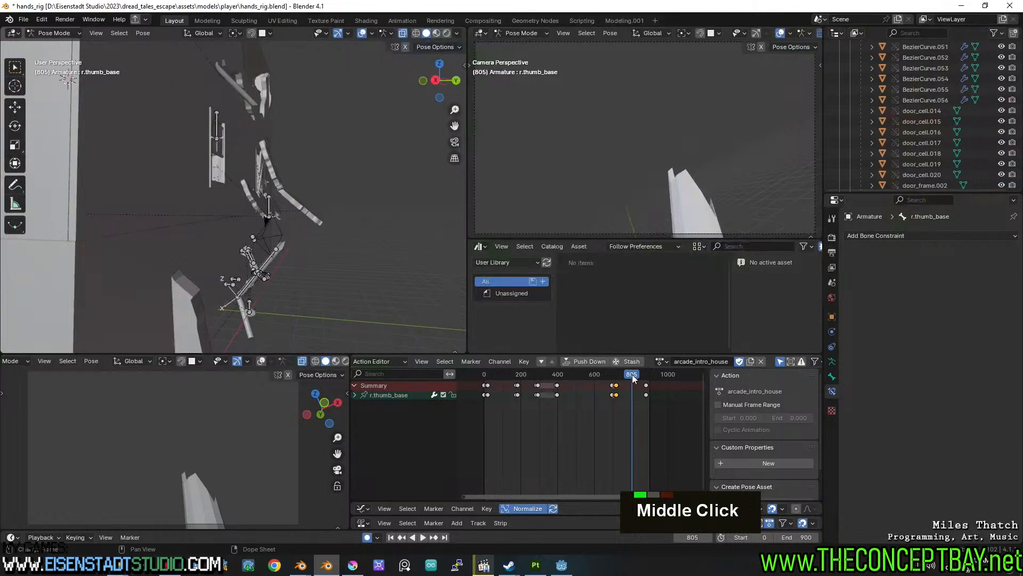